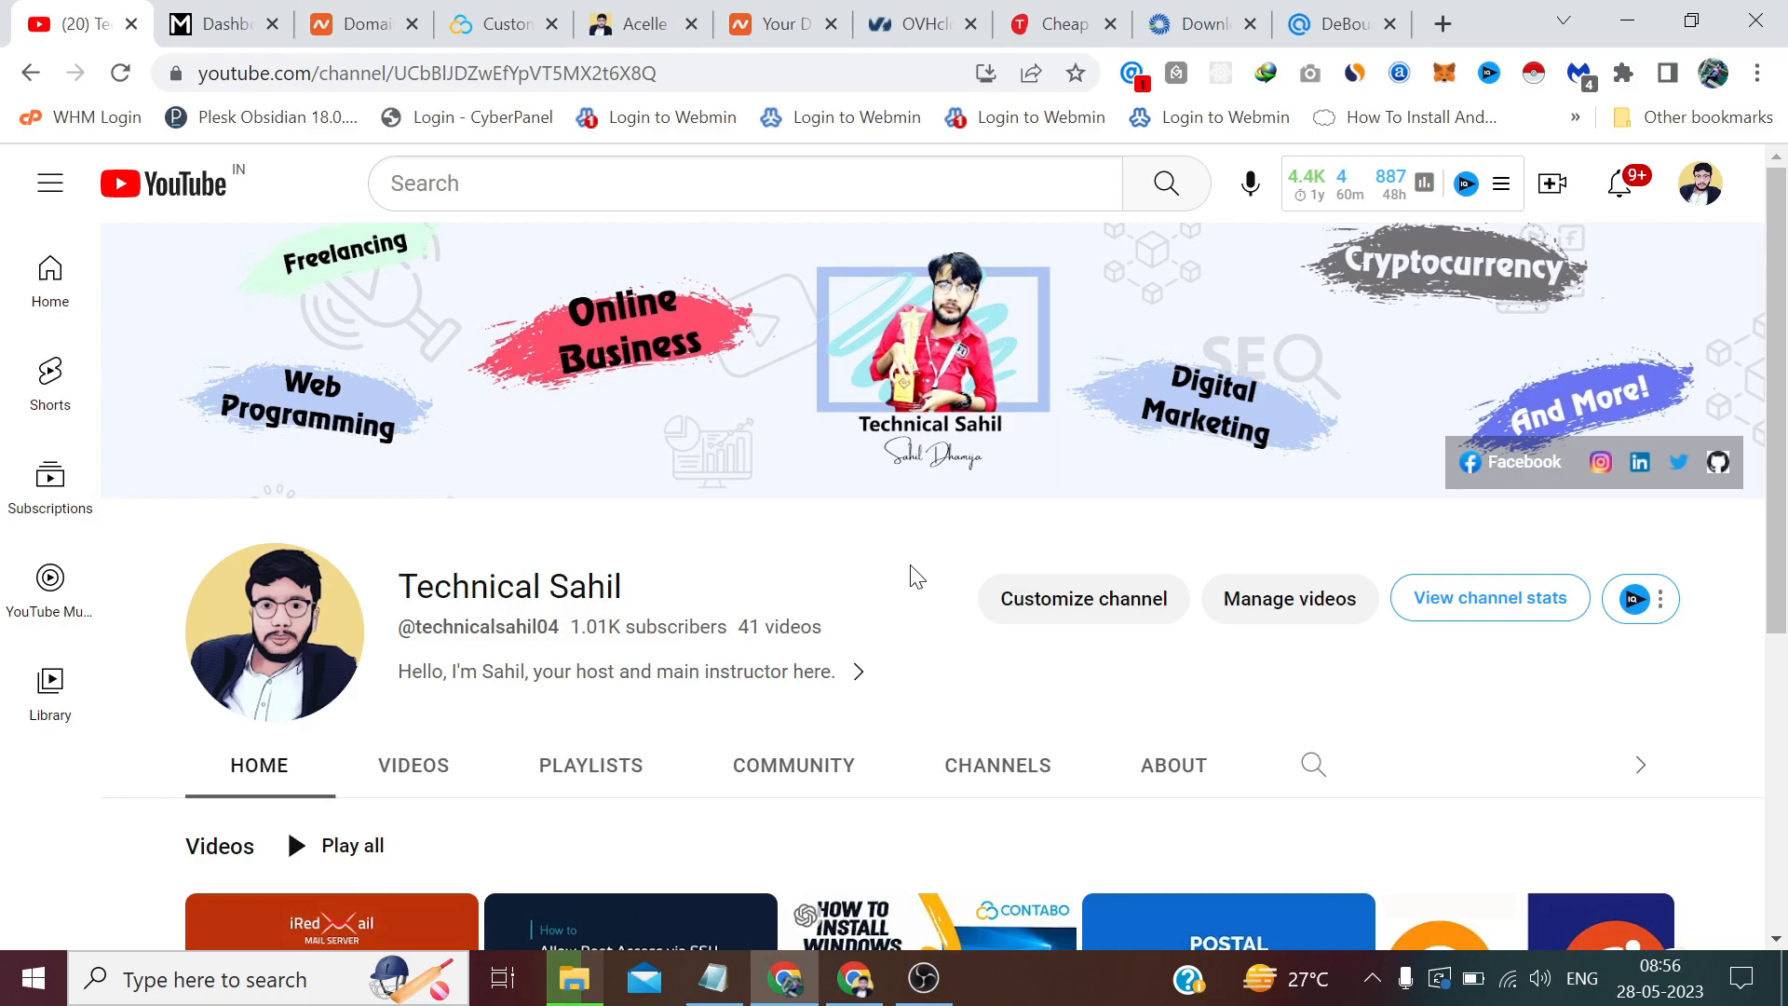
Switch to the Mailracle admin dashboard tab with its monthly customer growth and plans chart.
key(ctrl+Tab)
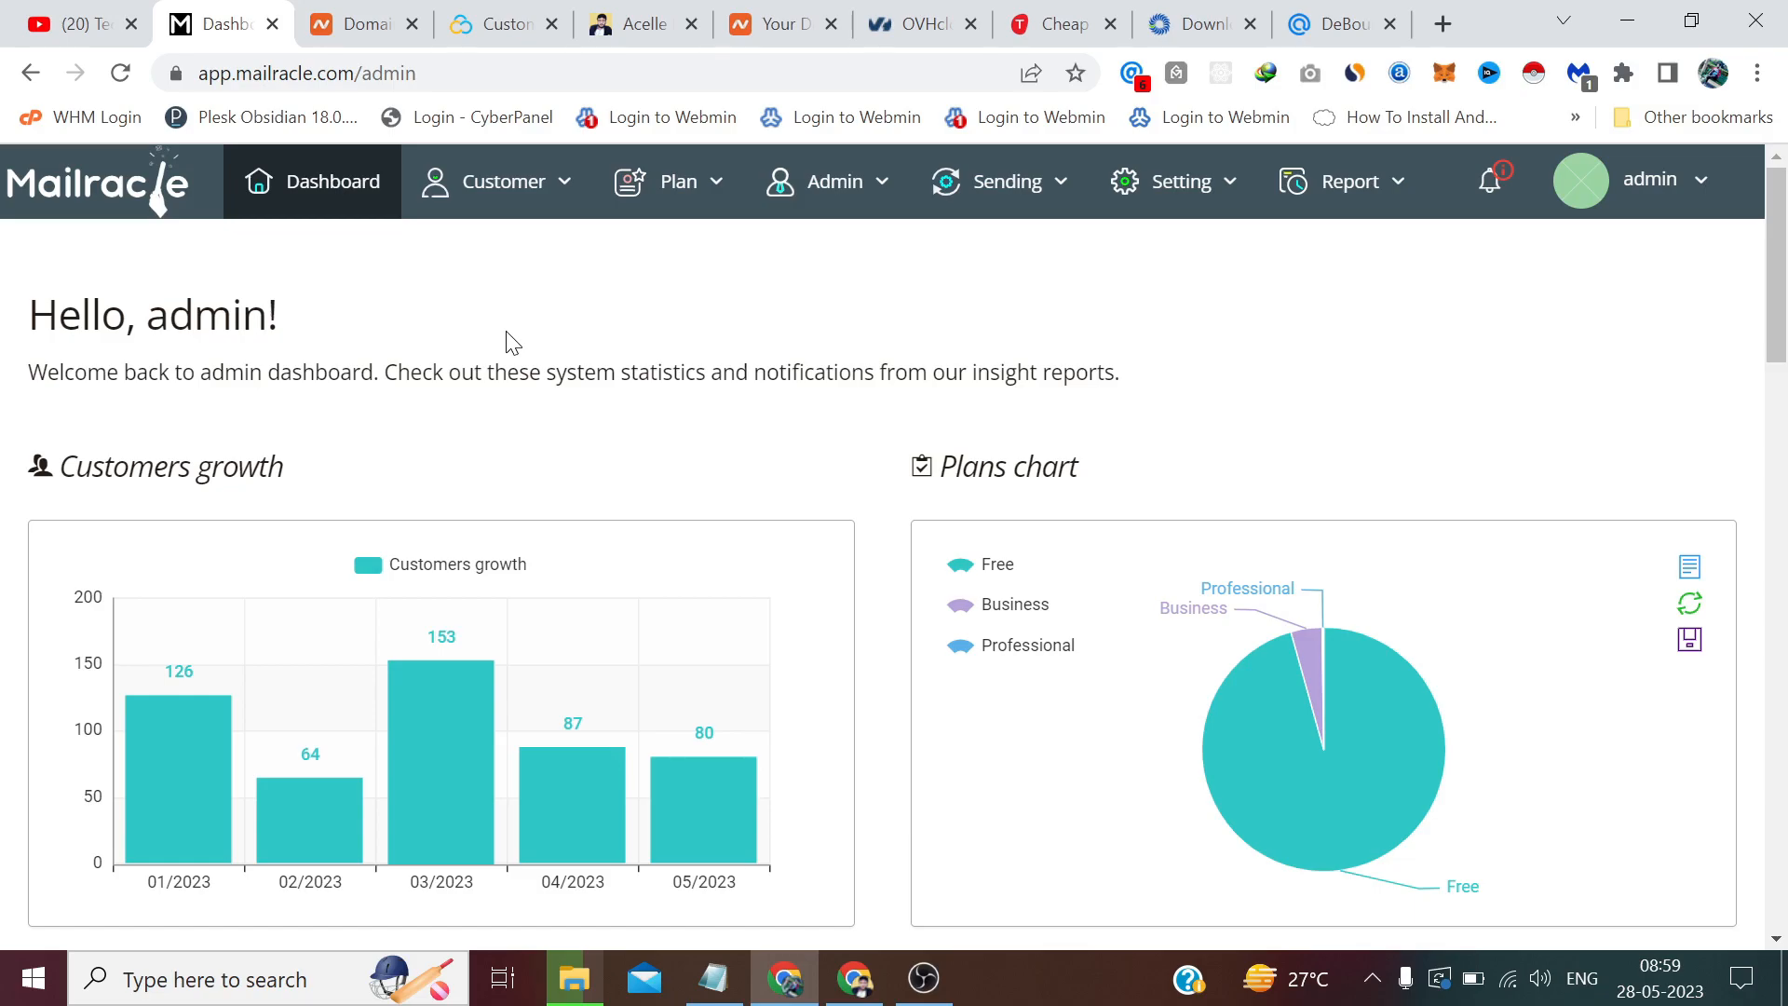
click(376, 21)
click(500, 15)
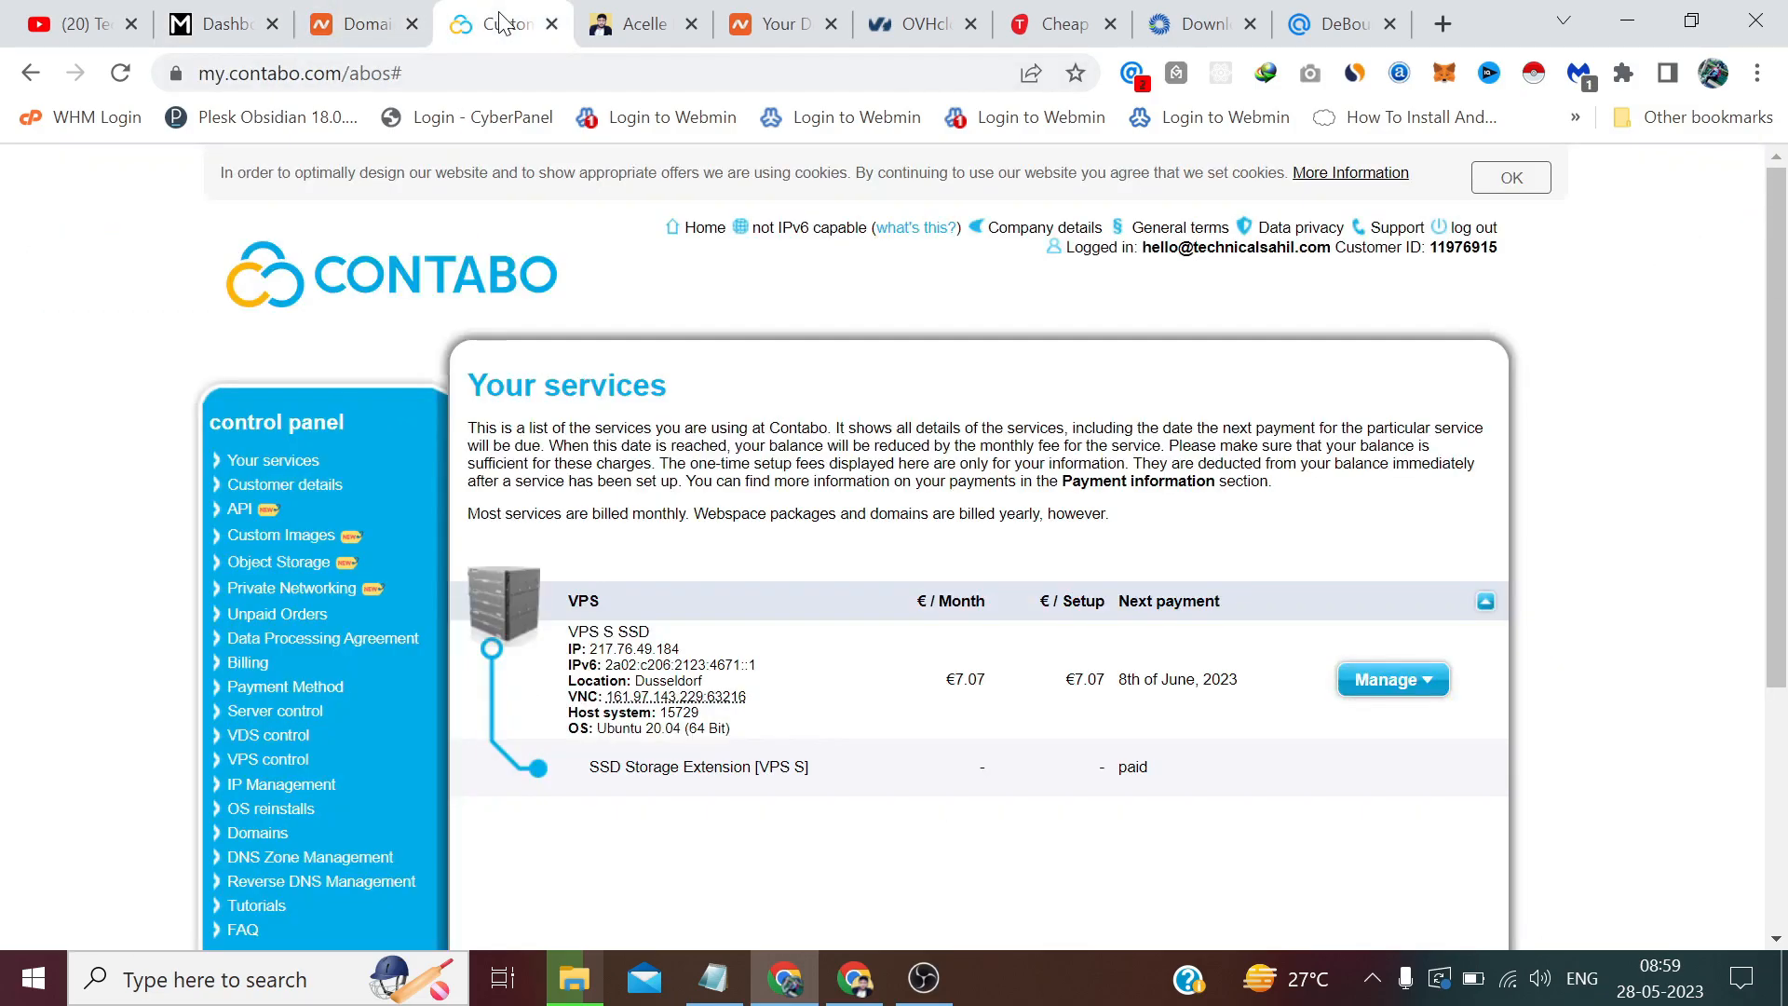
click(625, 7)
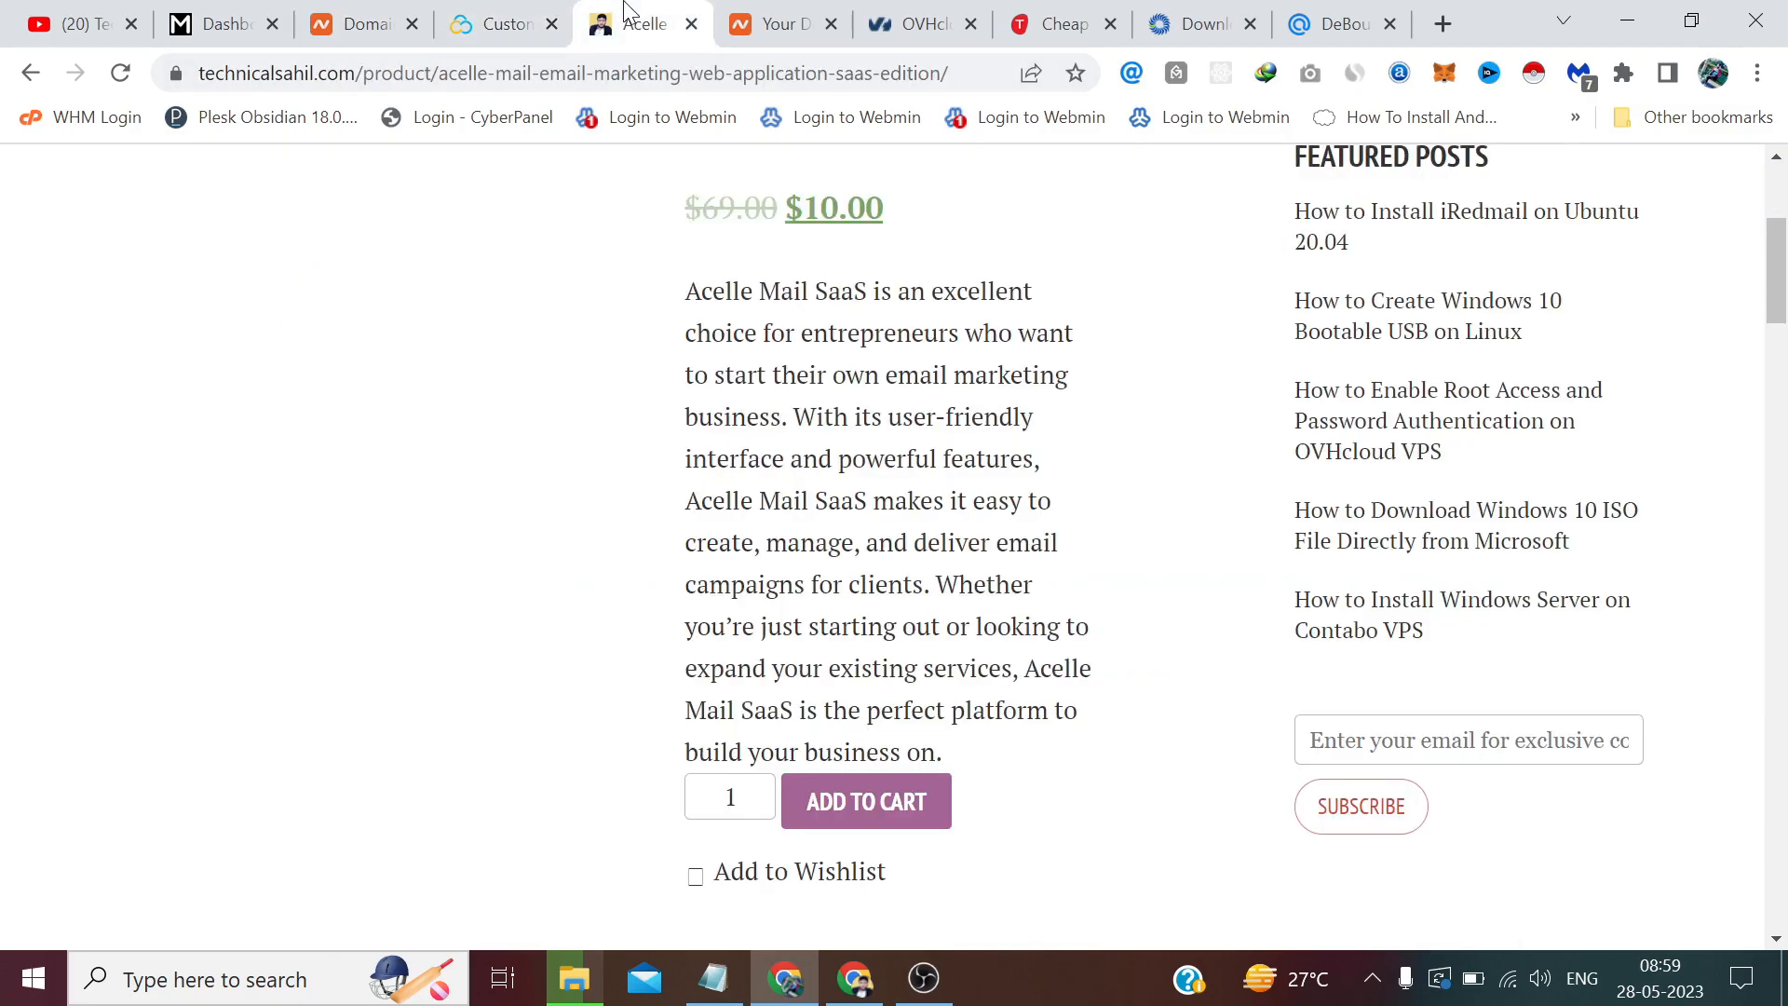
click(853, 982)
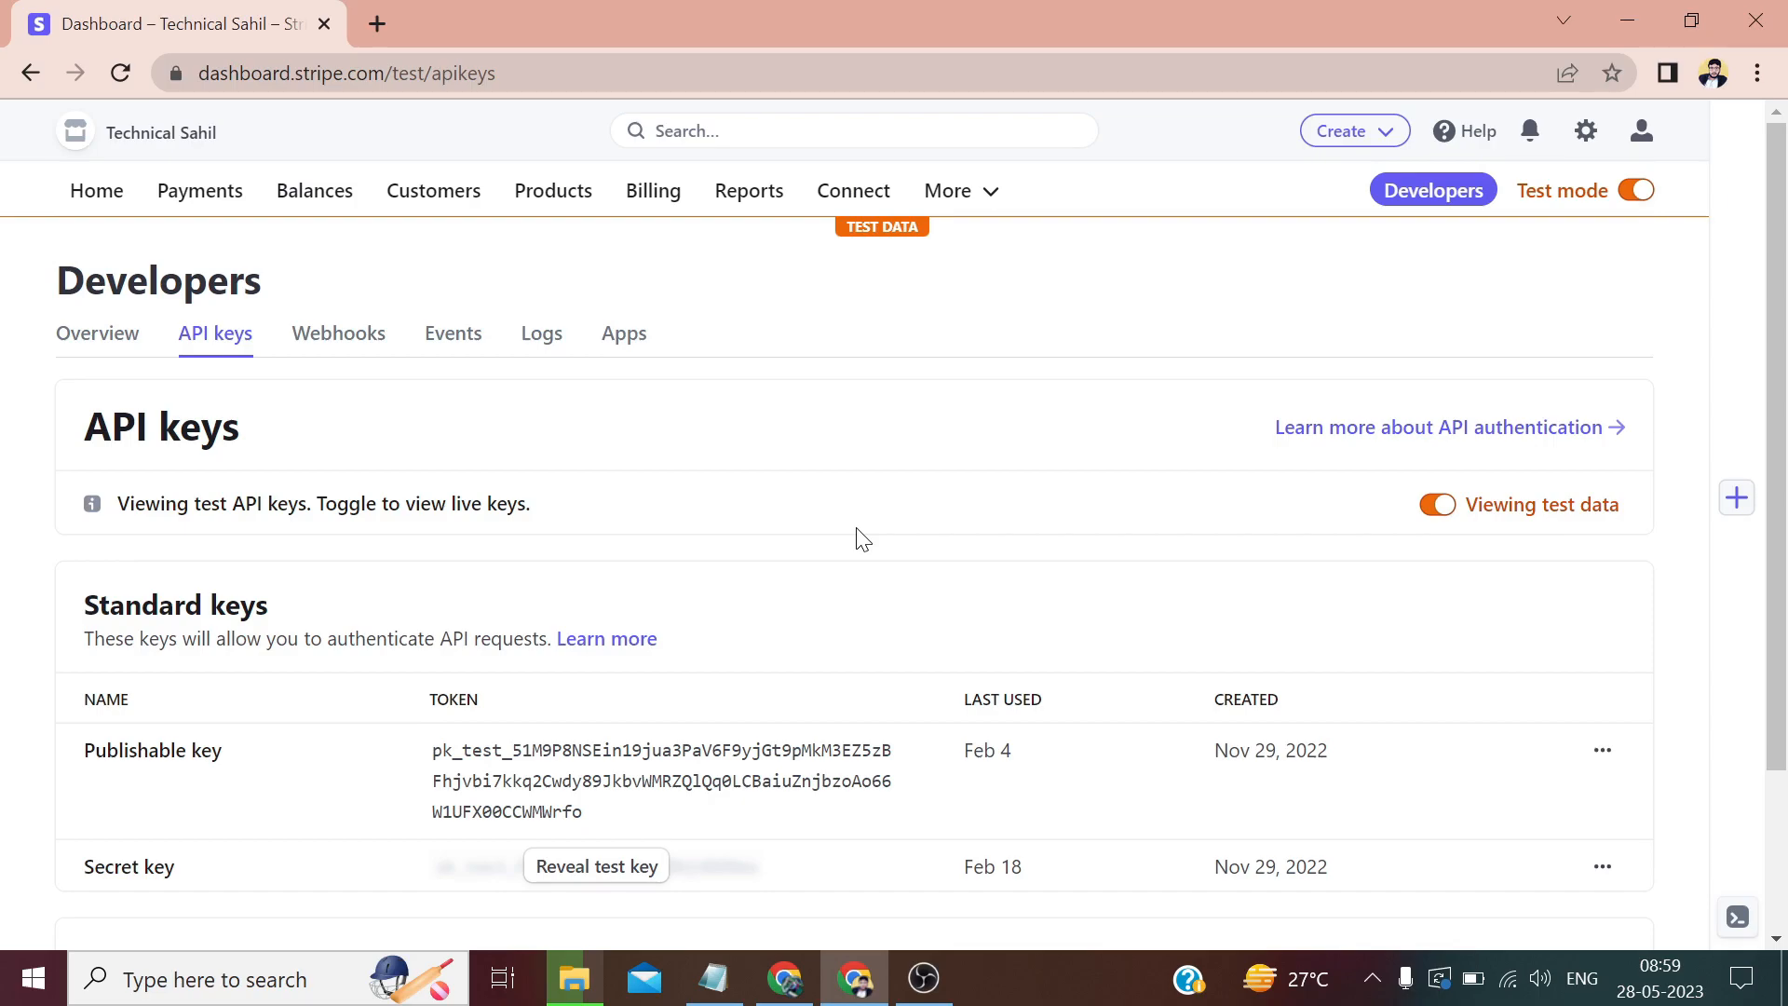
click(785, 978)
click(777, 23)
scroll(838, 279, down, 3)
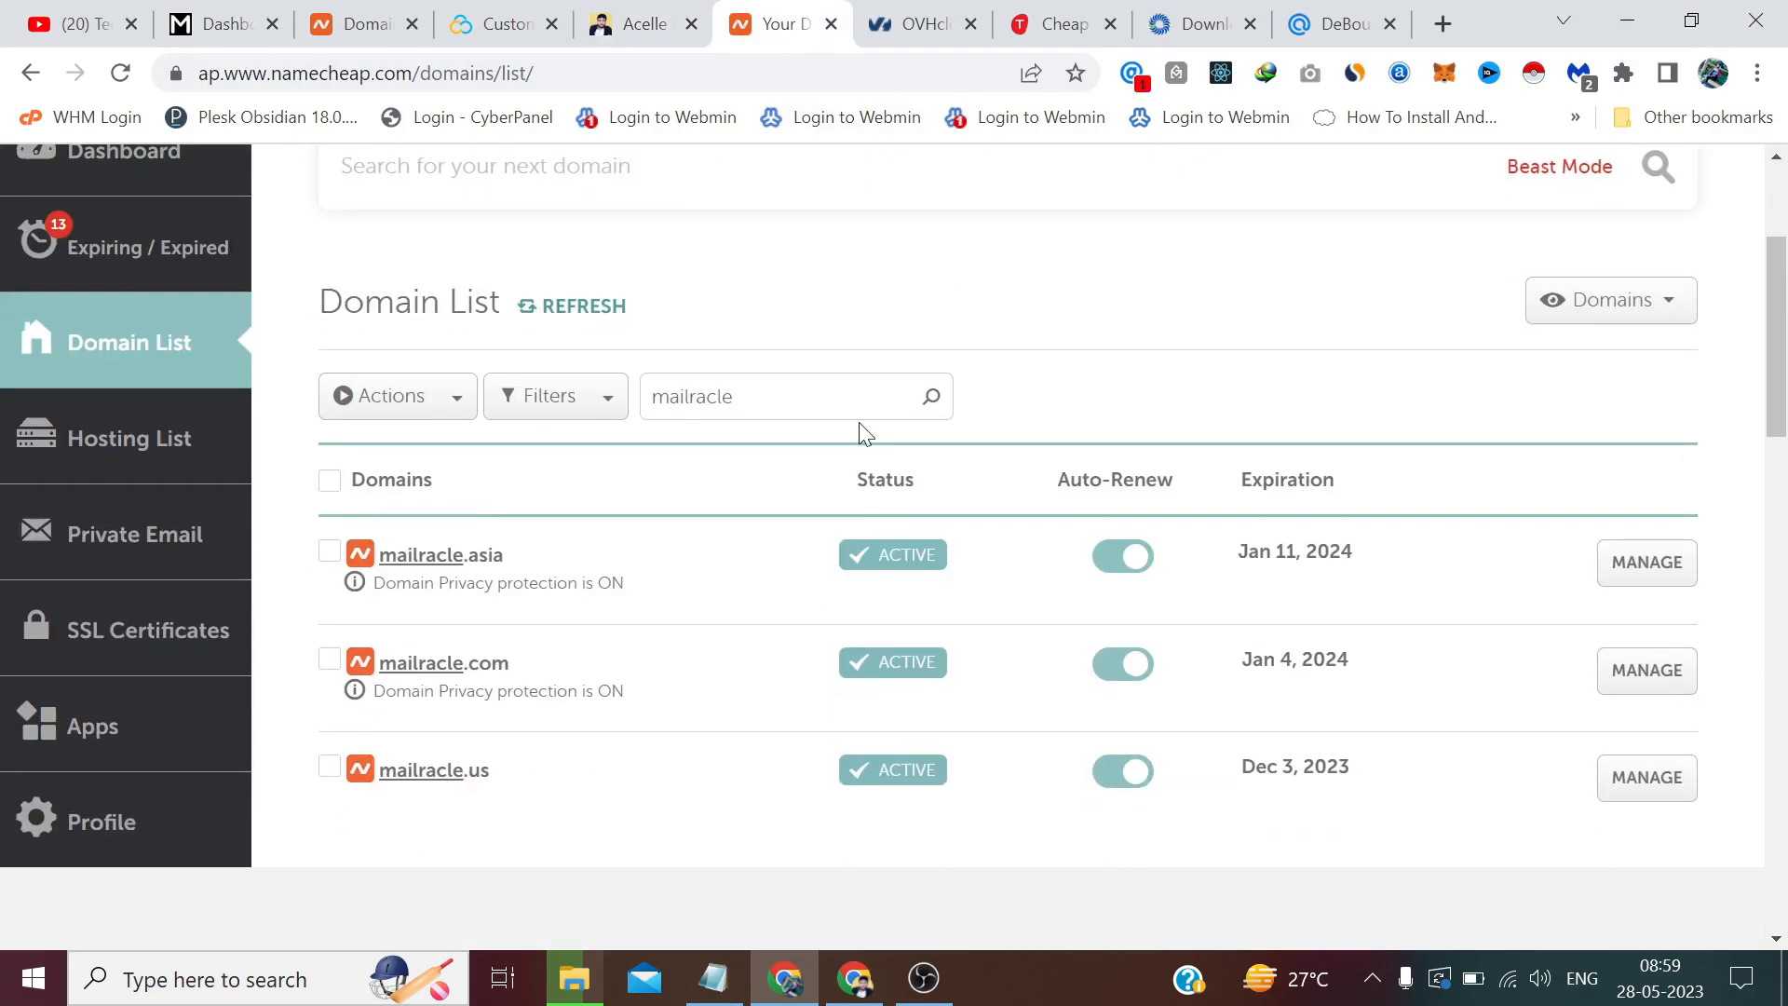
click(935, 28)
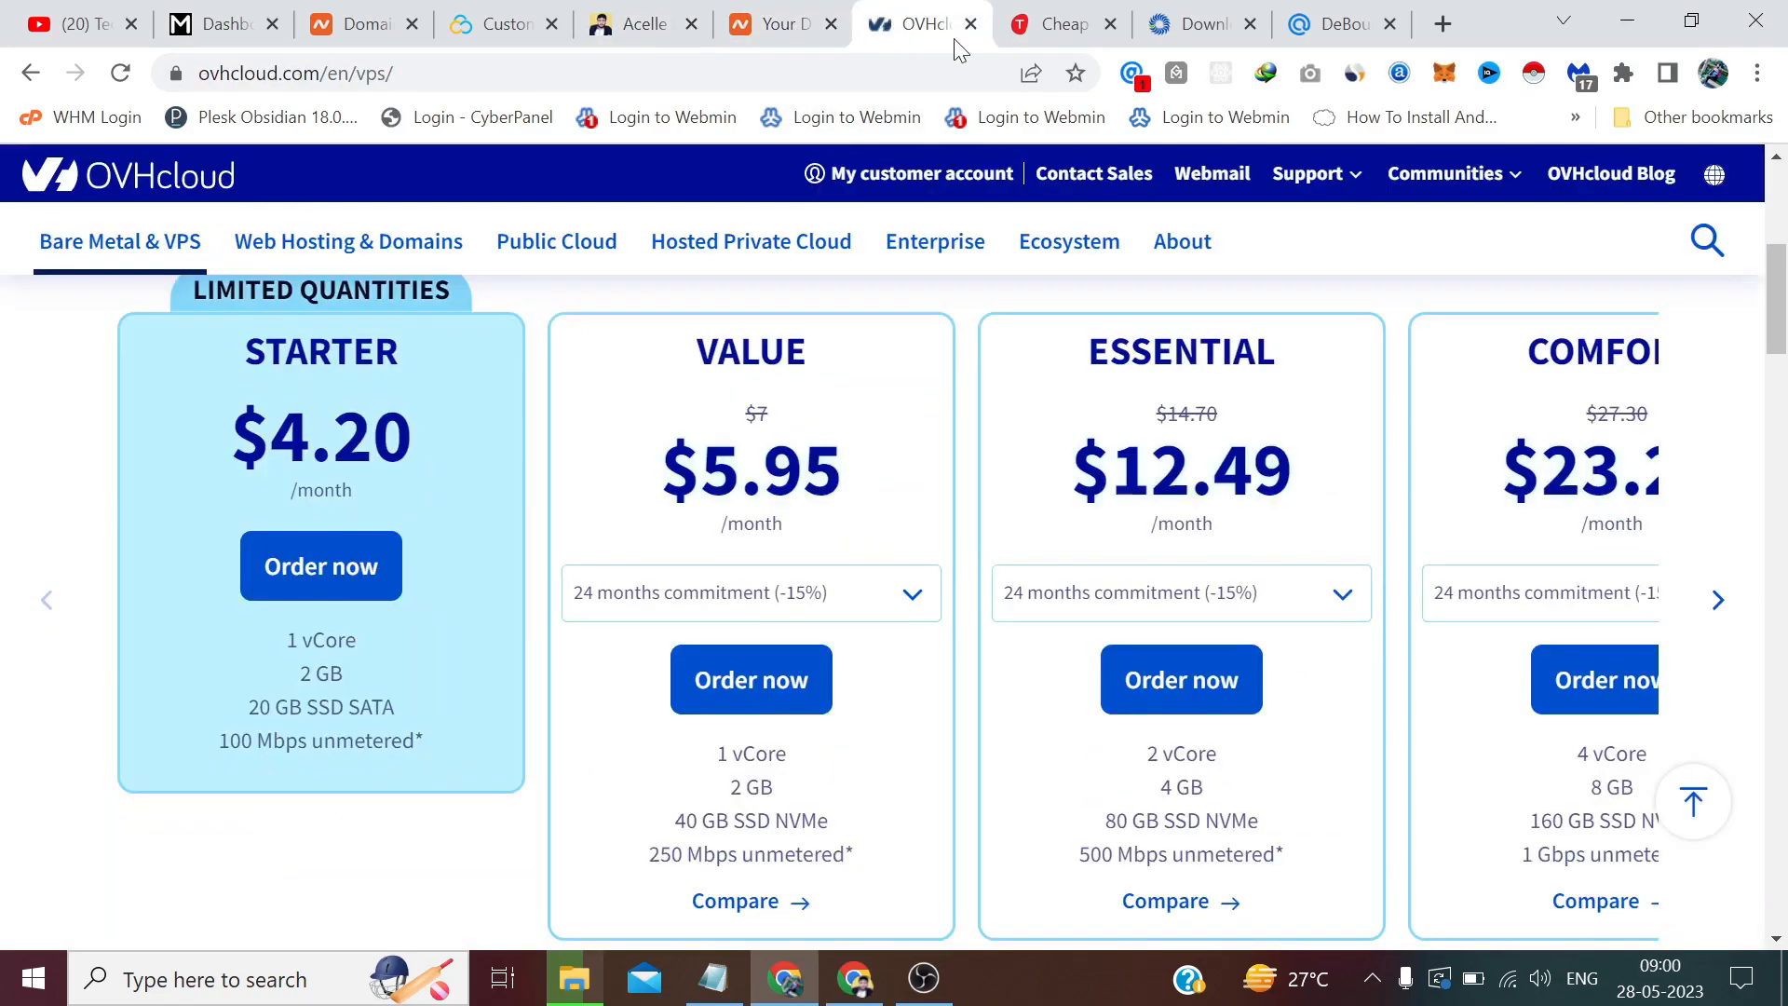
click(1057, 23)
Look over Mailracle's four sending servers, then bring up the Acelle Mail SaaS product page.
click(224, 23)
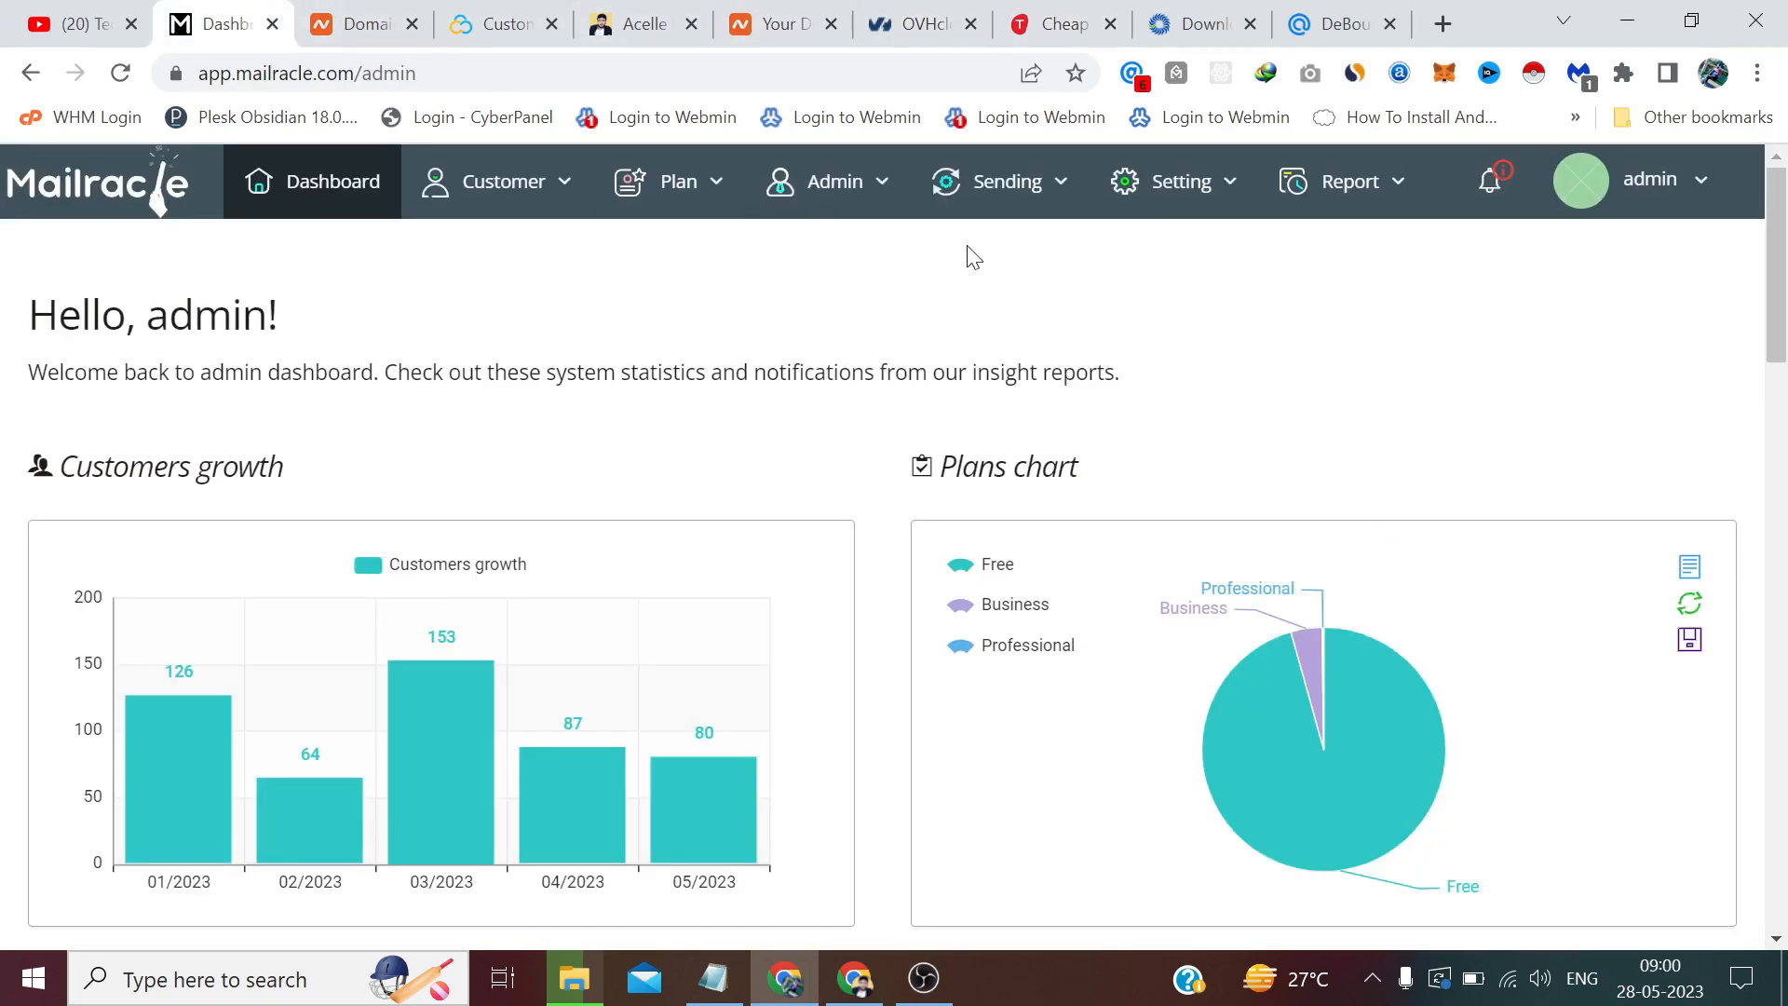
click(1147, 184)
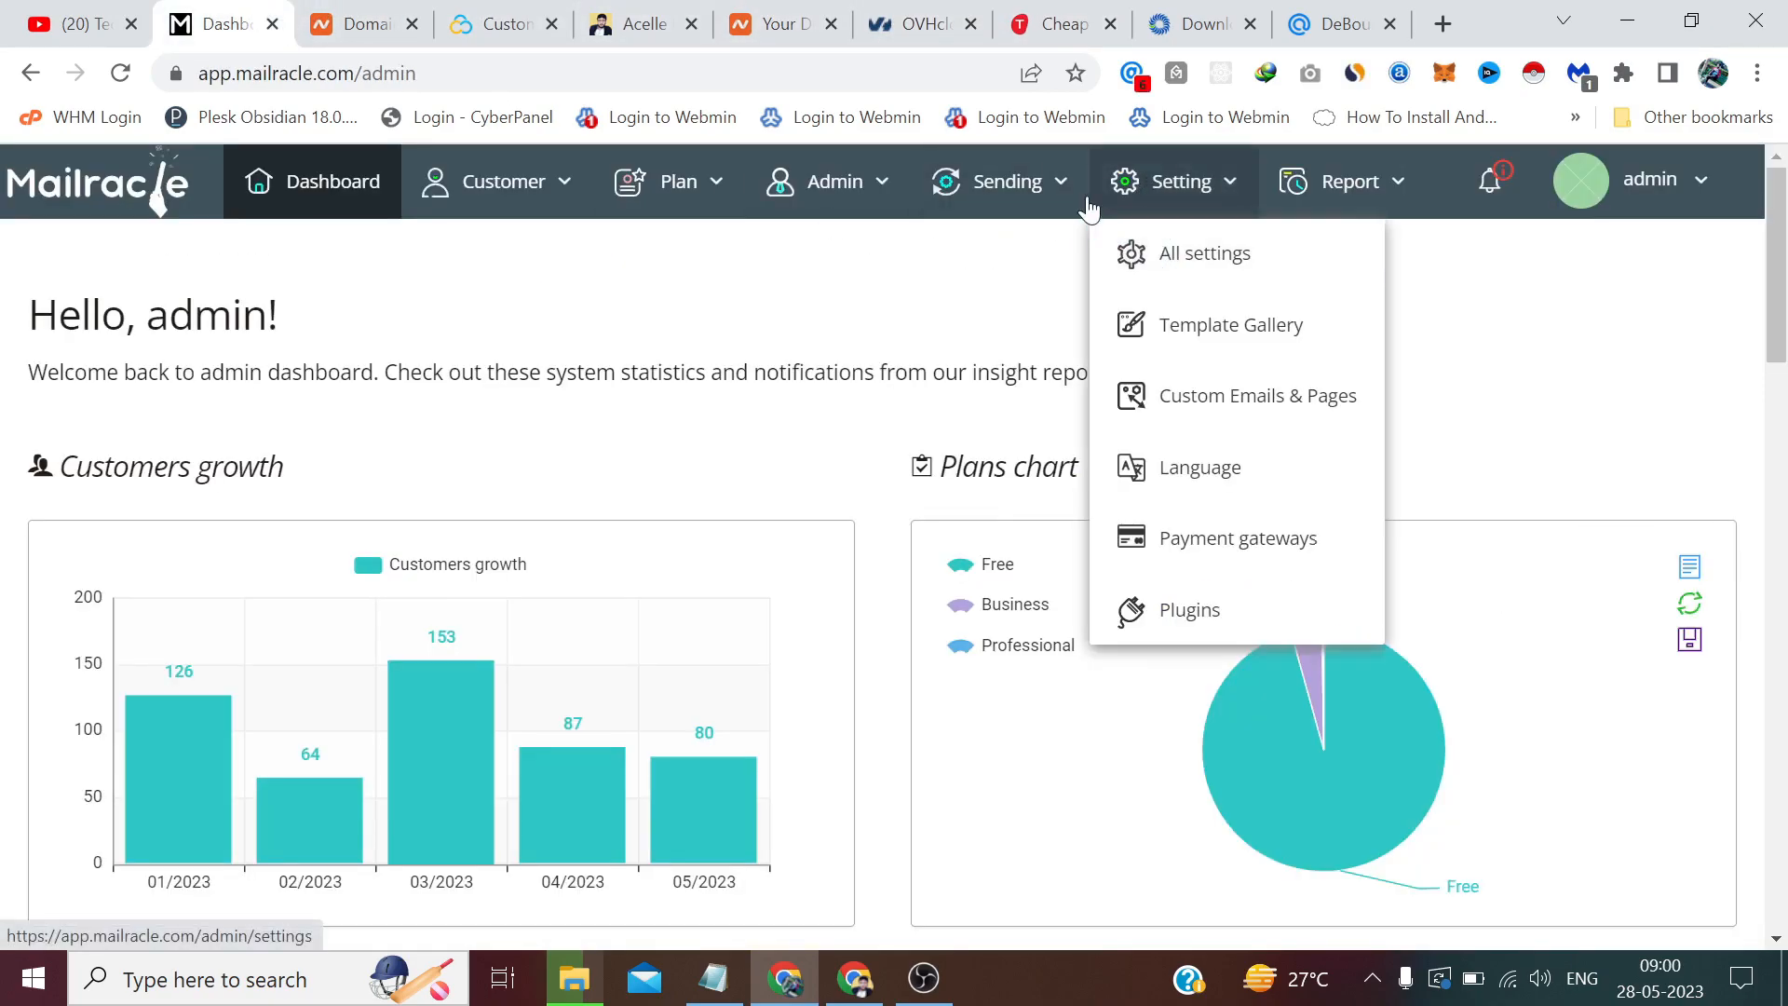
click(1008, 182)
click(1021, 251)
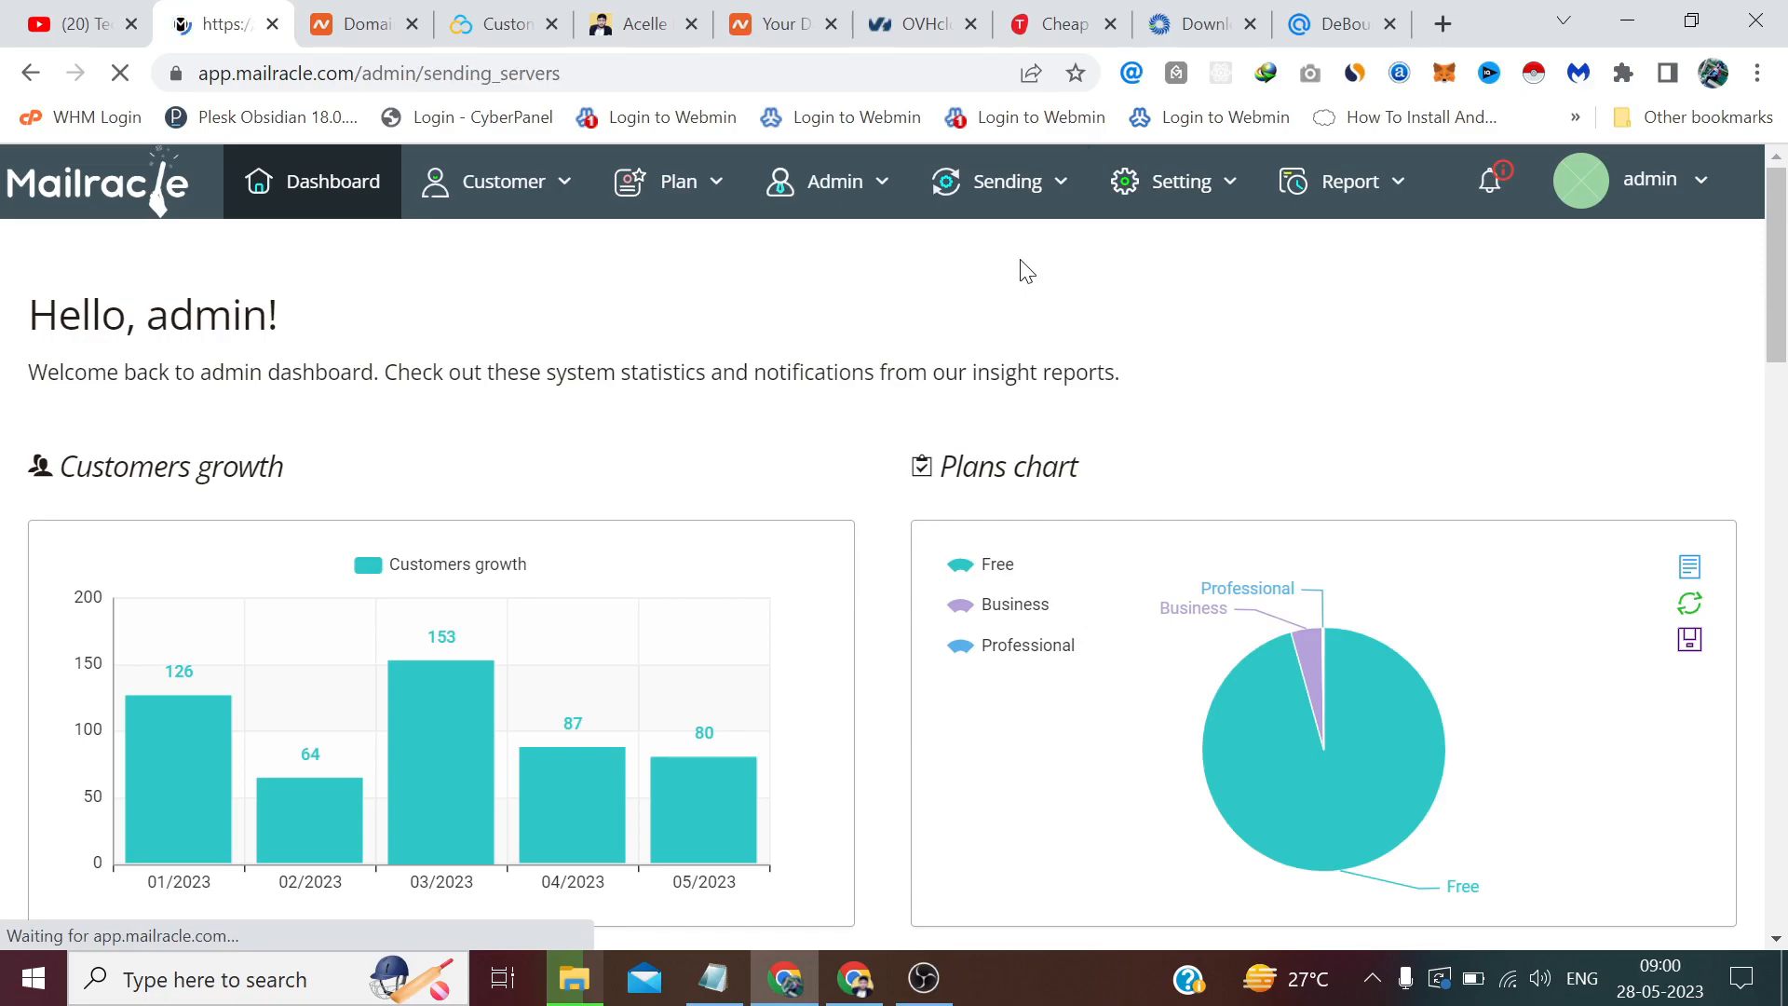
scroll(1021, 261, down, 1)
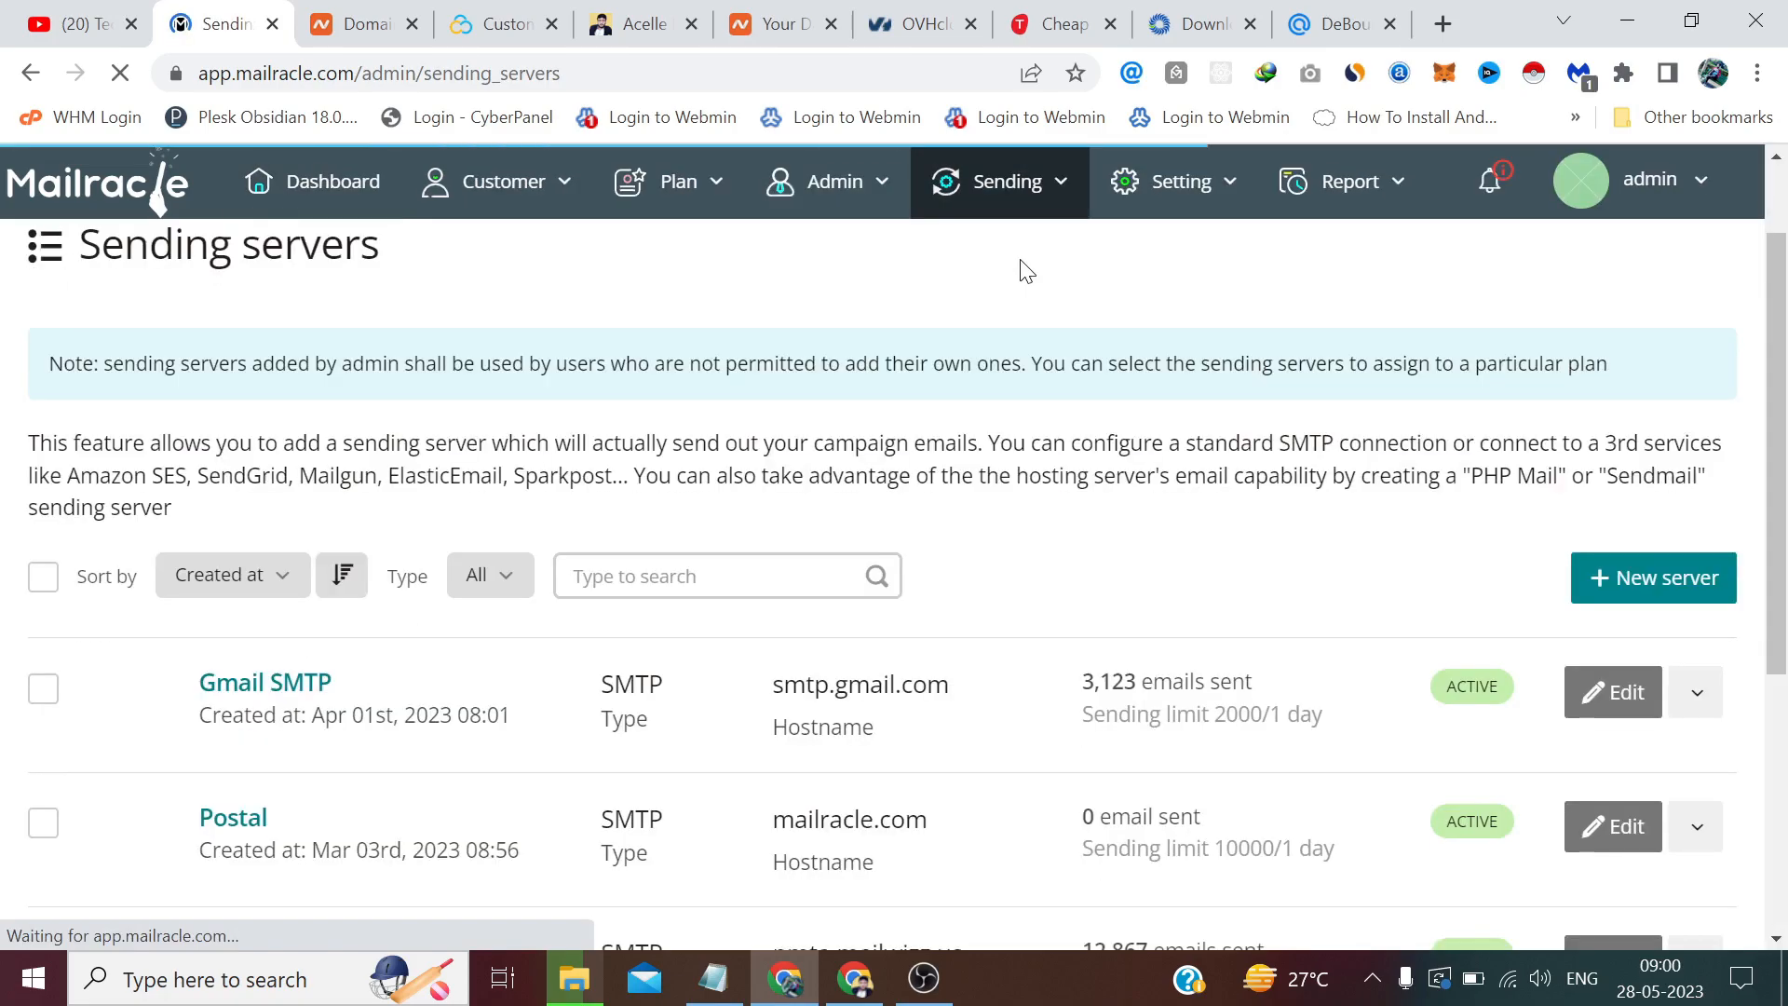
scroll(1026, 270, down, 4)
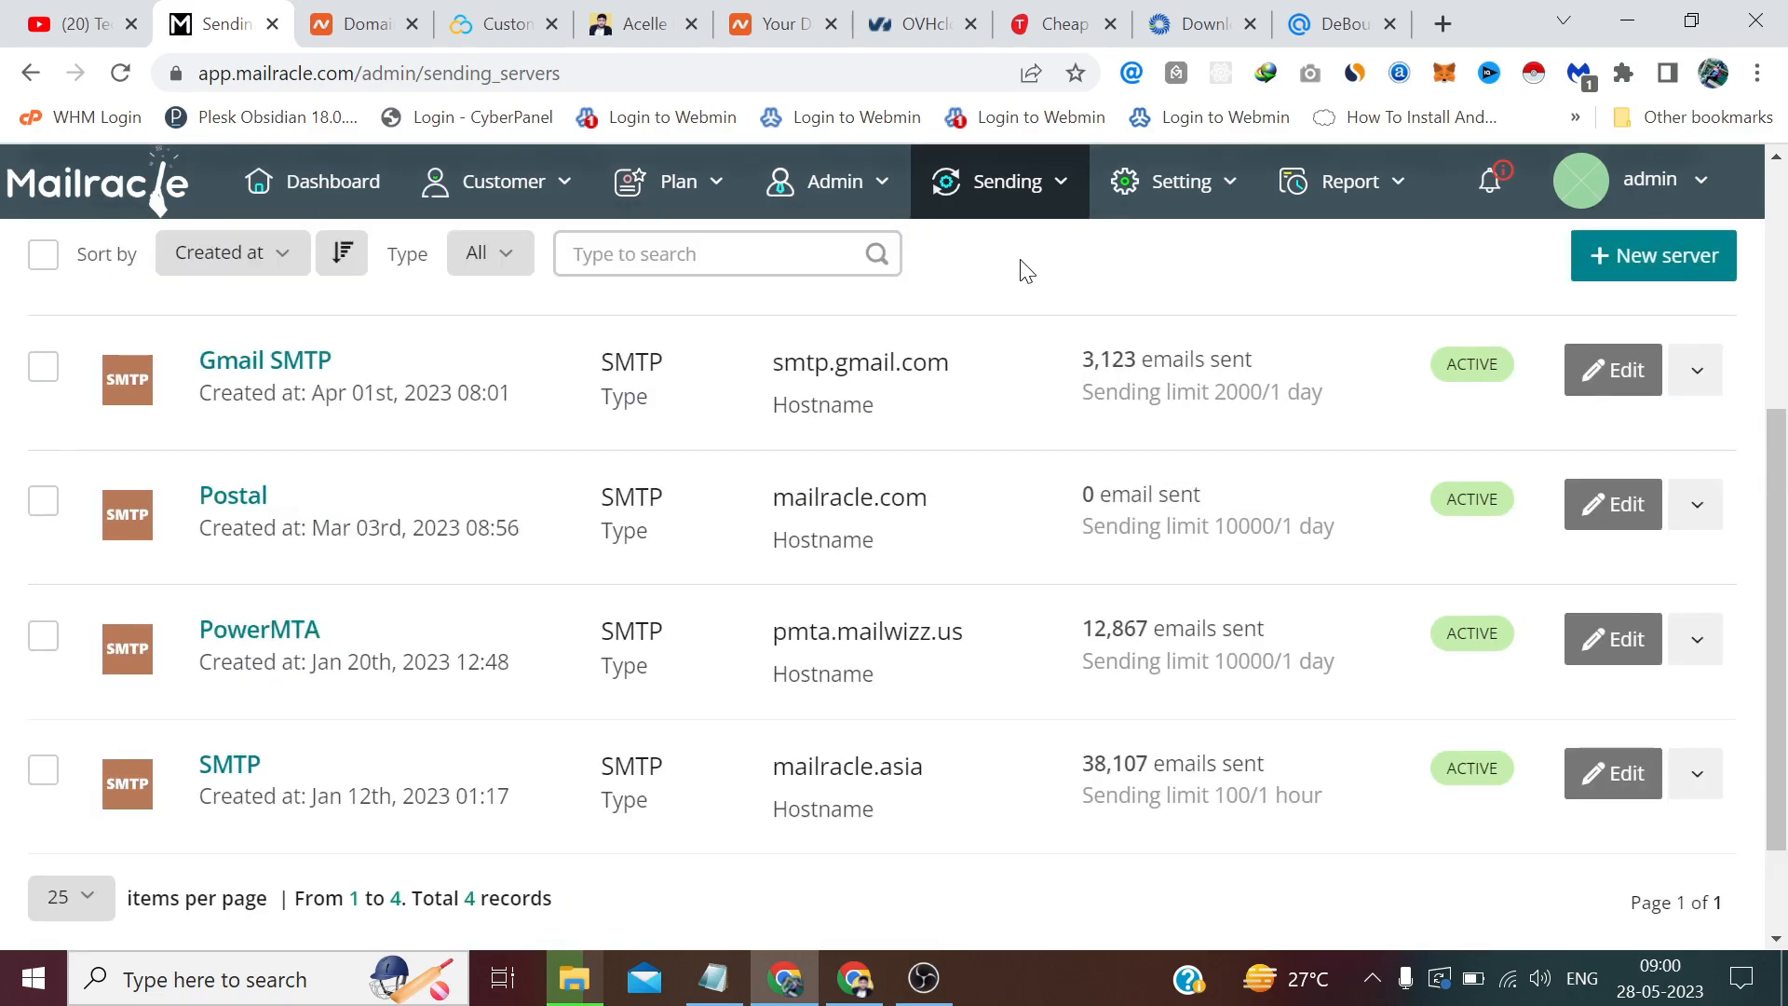
scroll(1026, 270, up, 3)
click(639, 23)
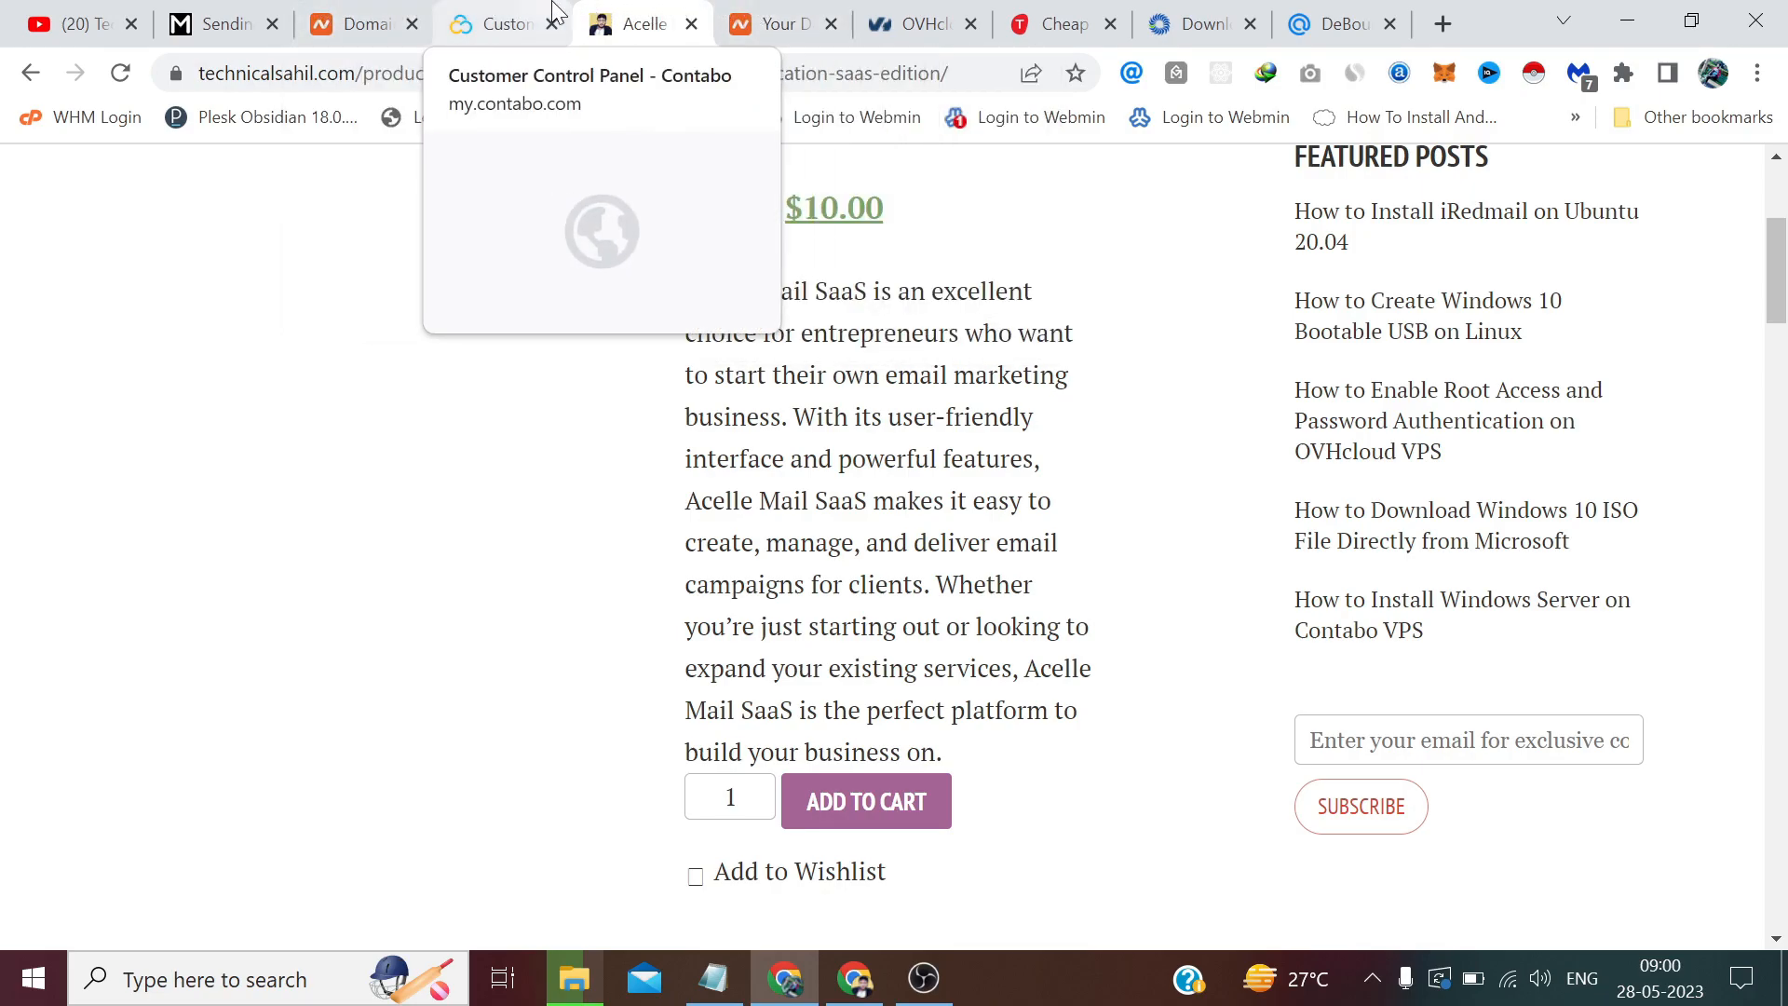
Glance at the DeBounce homepage and the Stripe test-mode API keys window, then return to DeBounce.
click(269, 11)
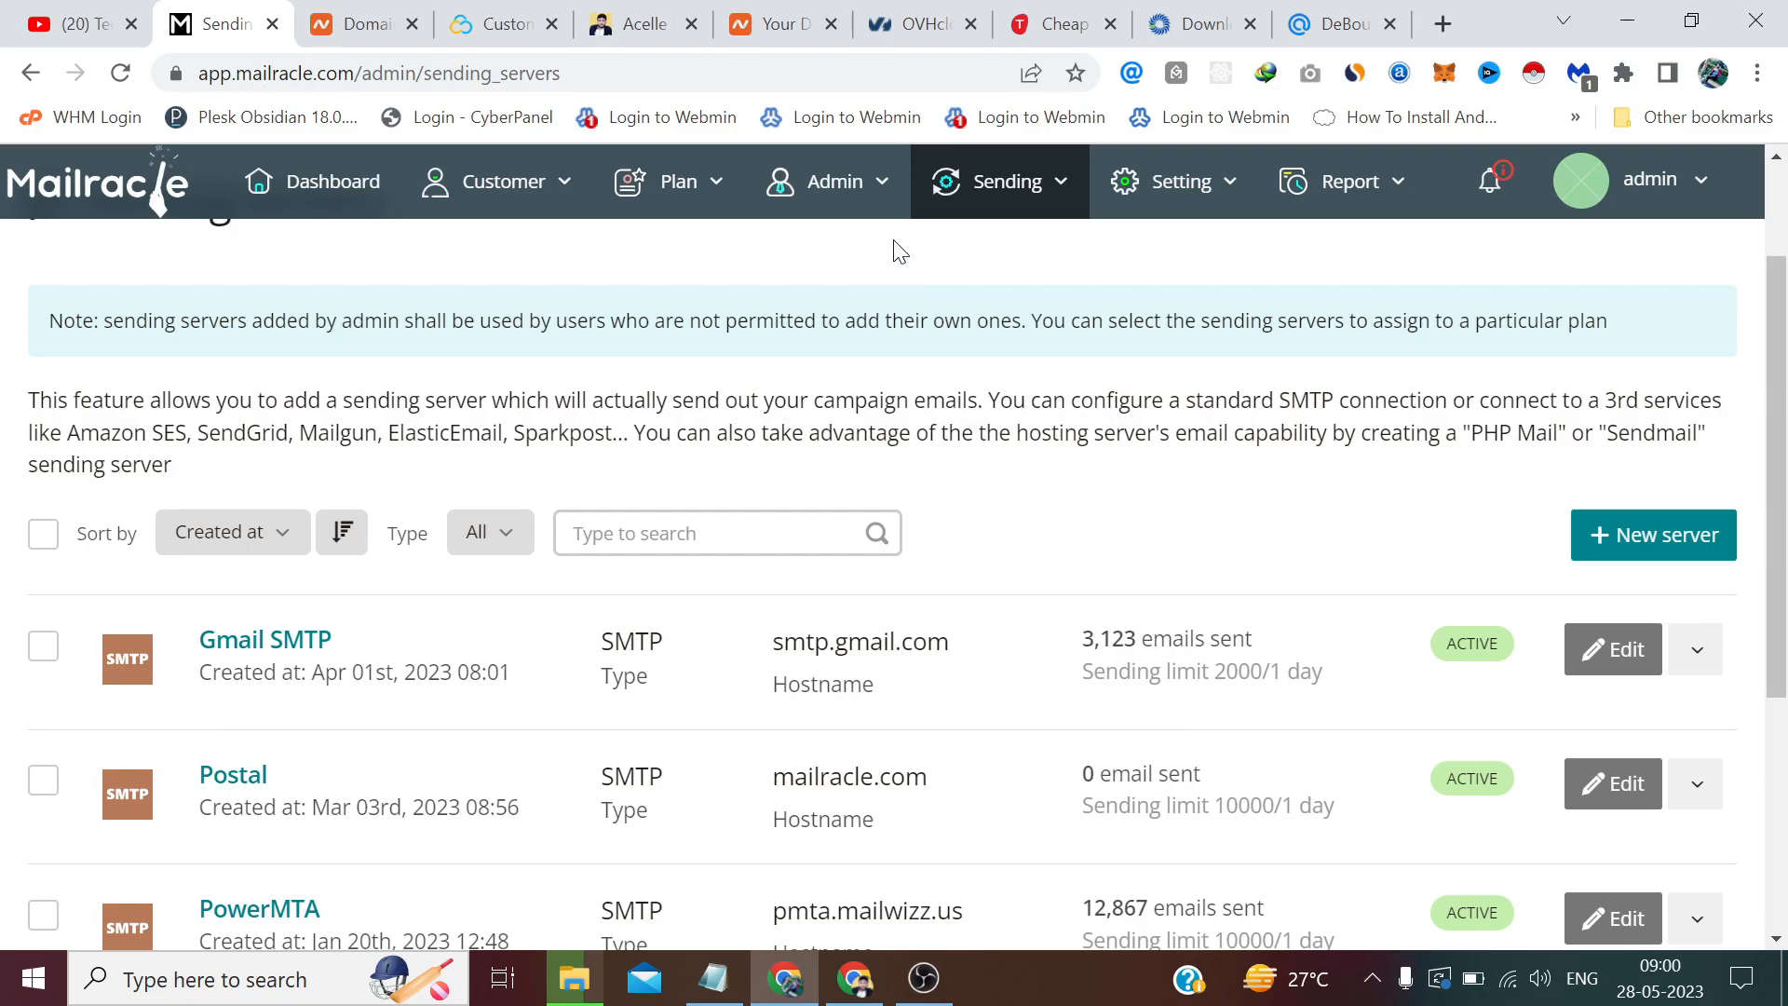
click(1341, 20)
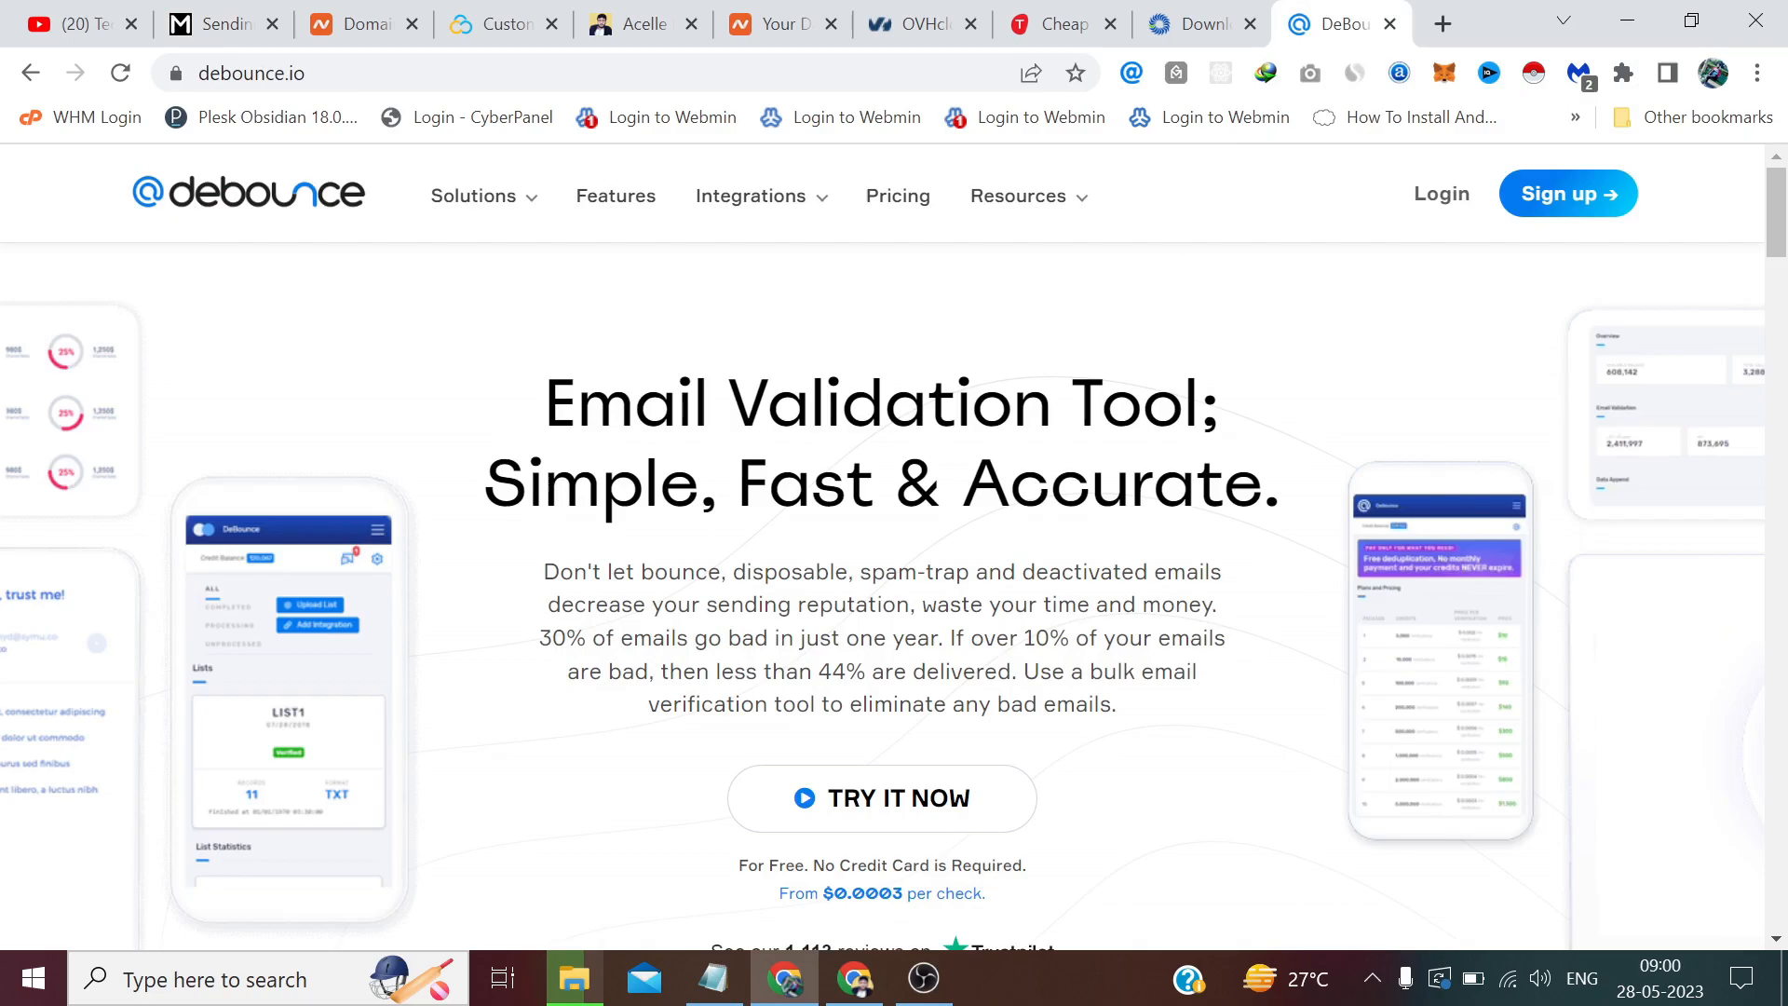
click(854, 978)
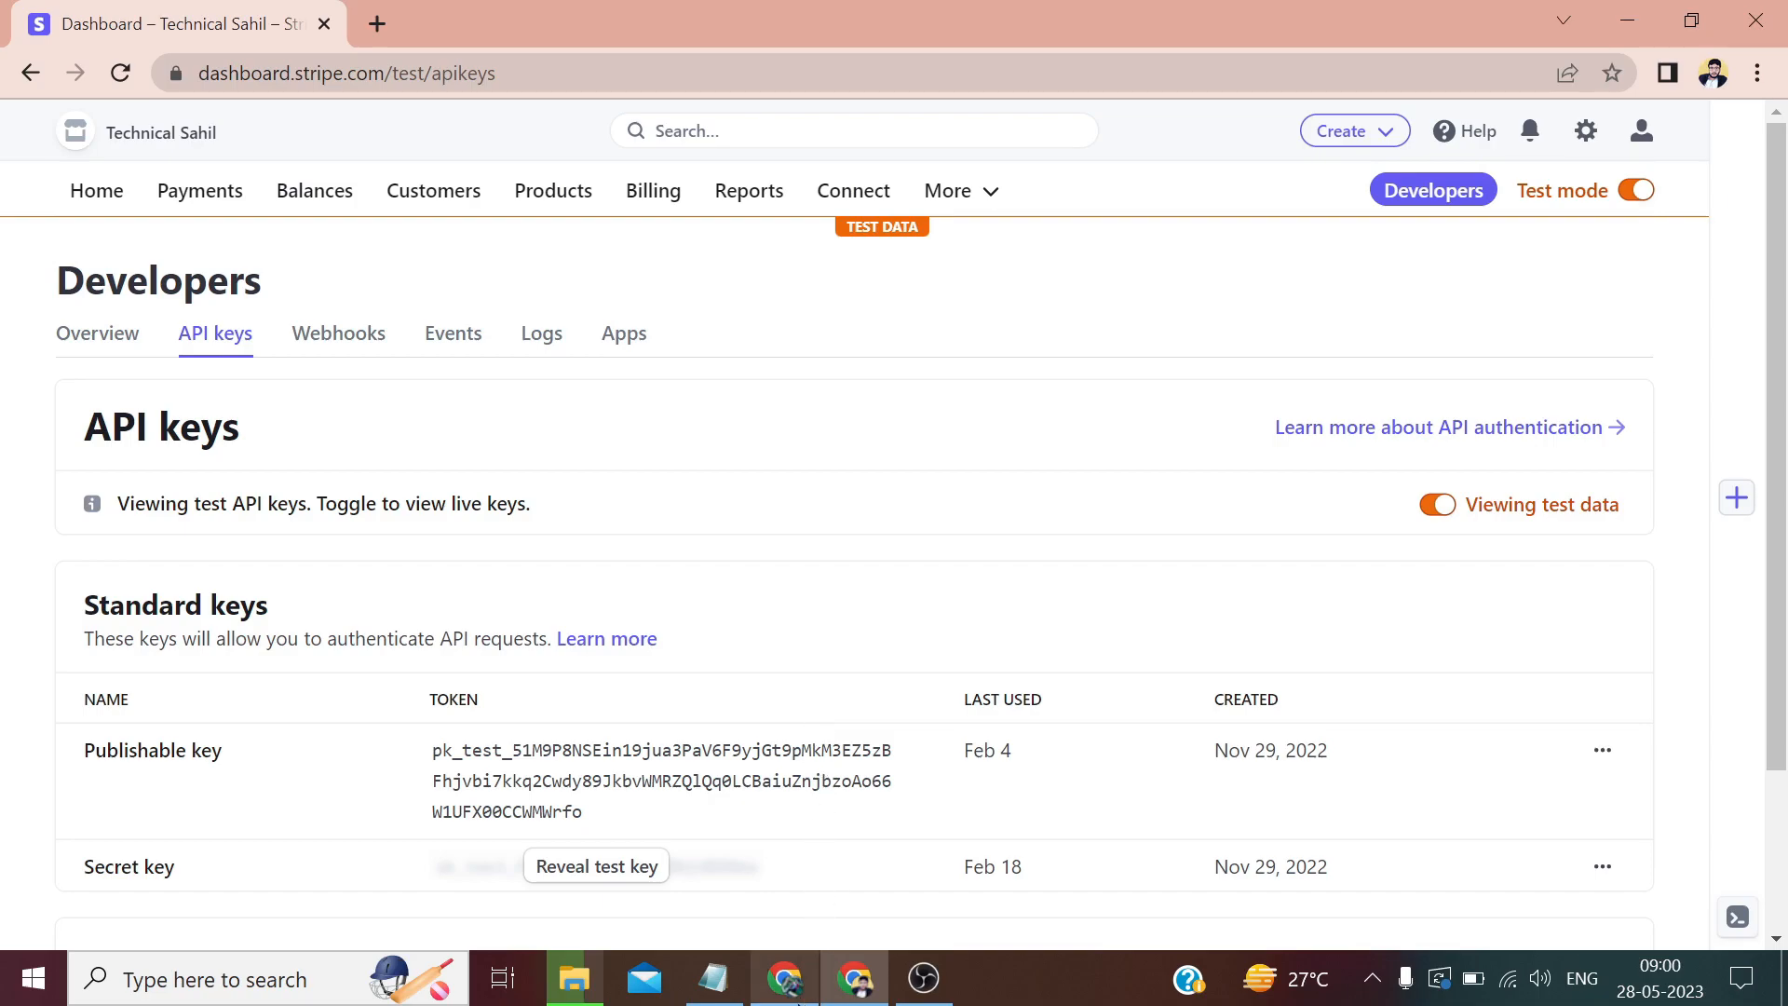
click(784, 978)
View the Namecheap details for watsenger.com, then switch to the Contabo services page.
click(362, 13)
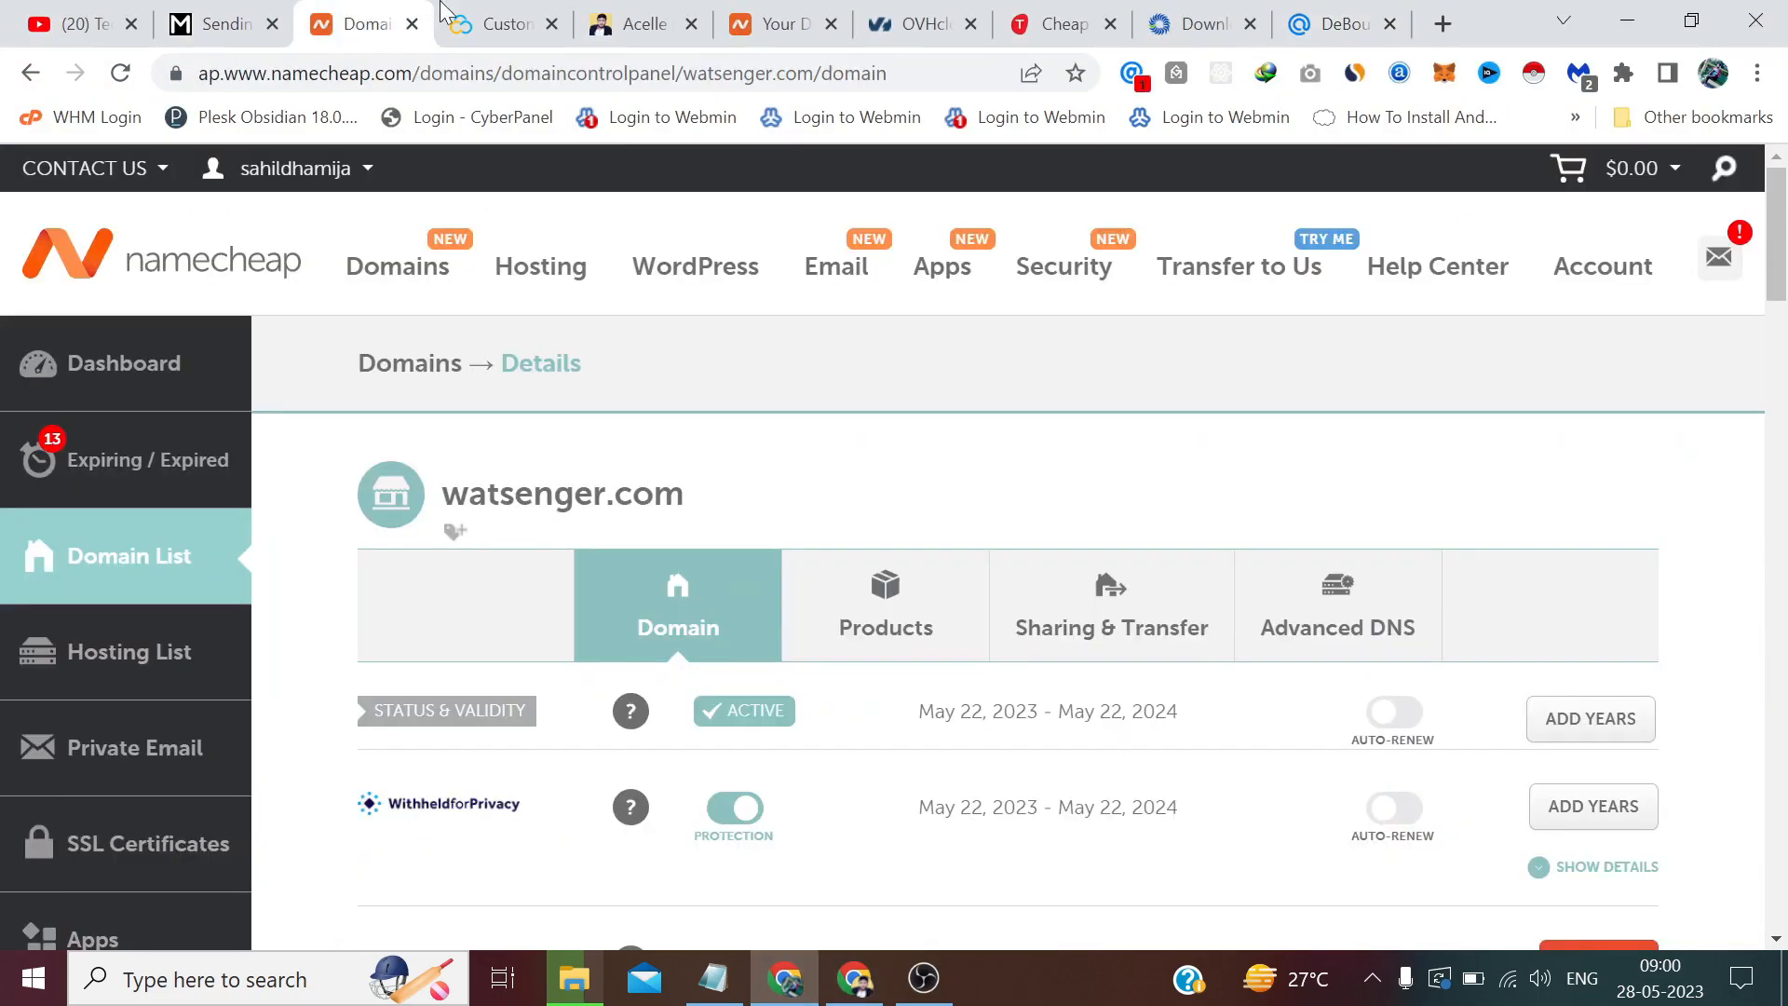
click(502, 23)
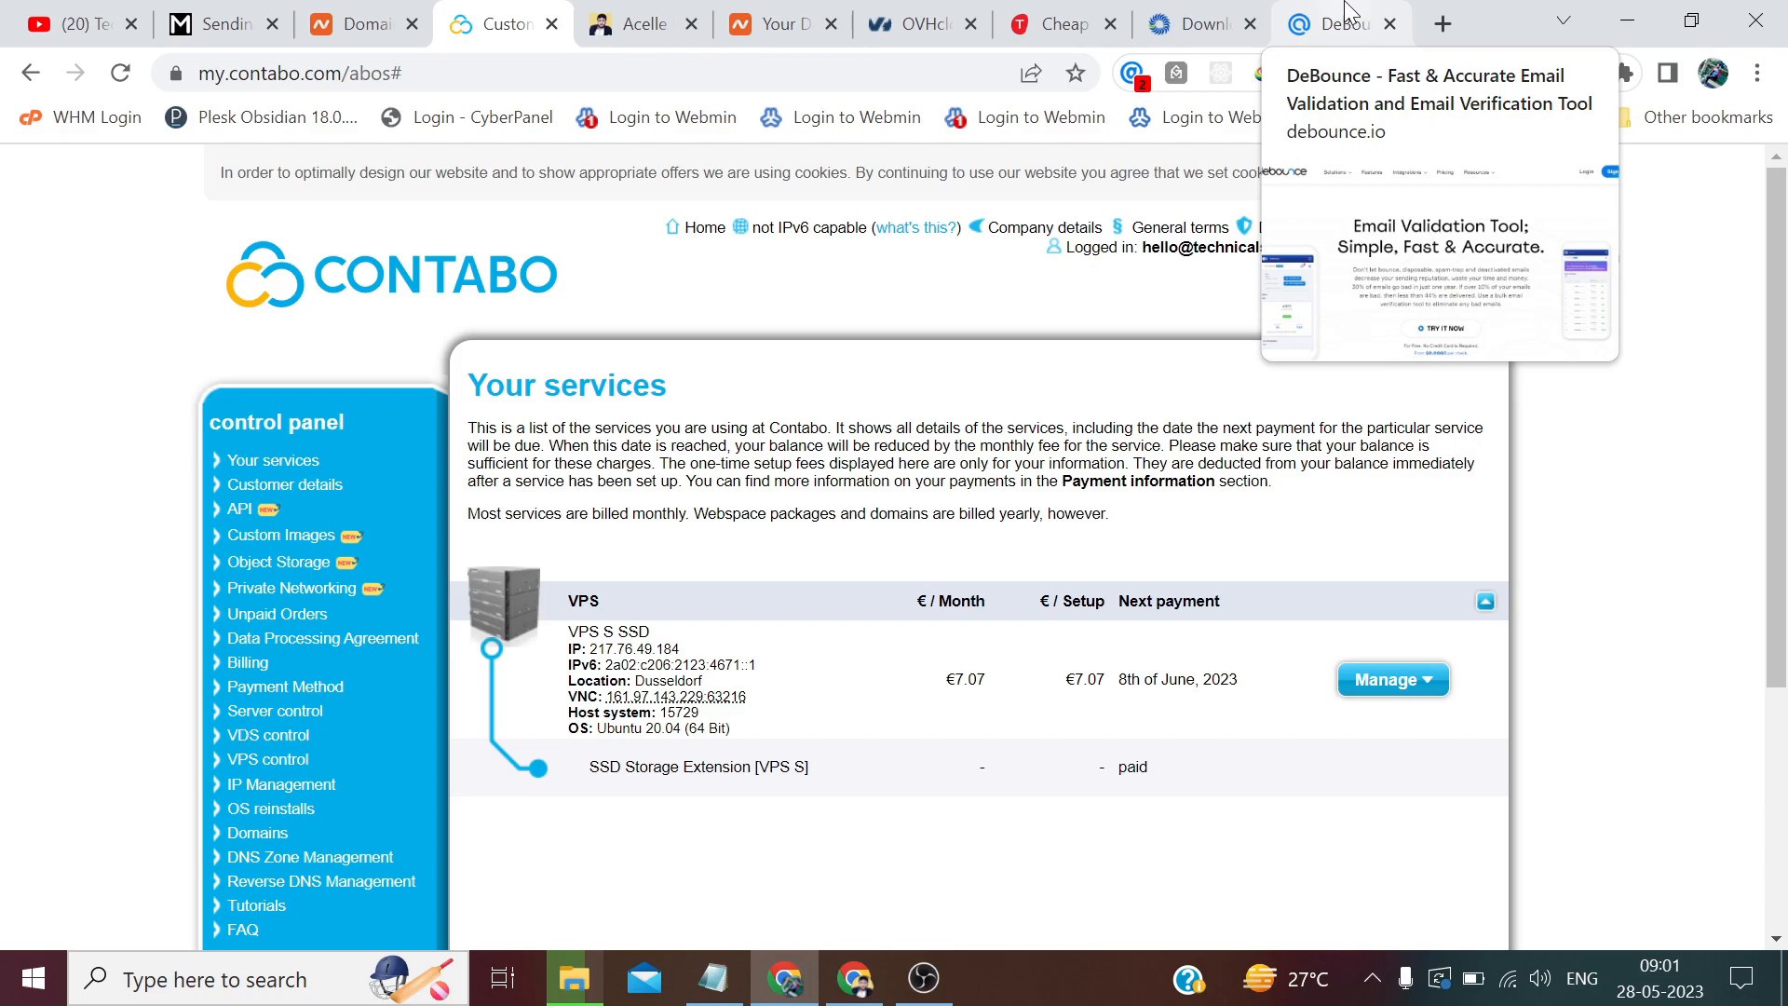
Return to the Namecheap domain details page for watsenger.com.
click(401, 12)
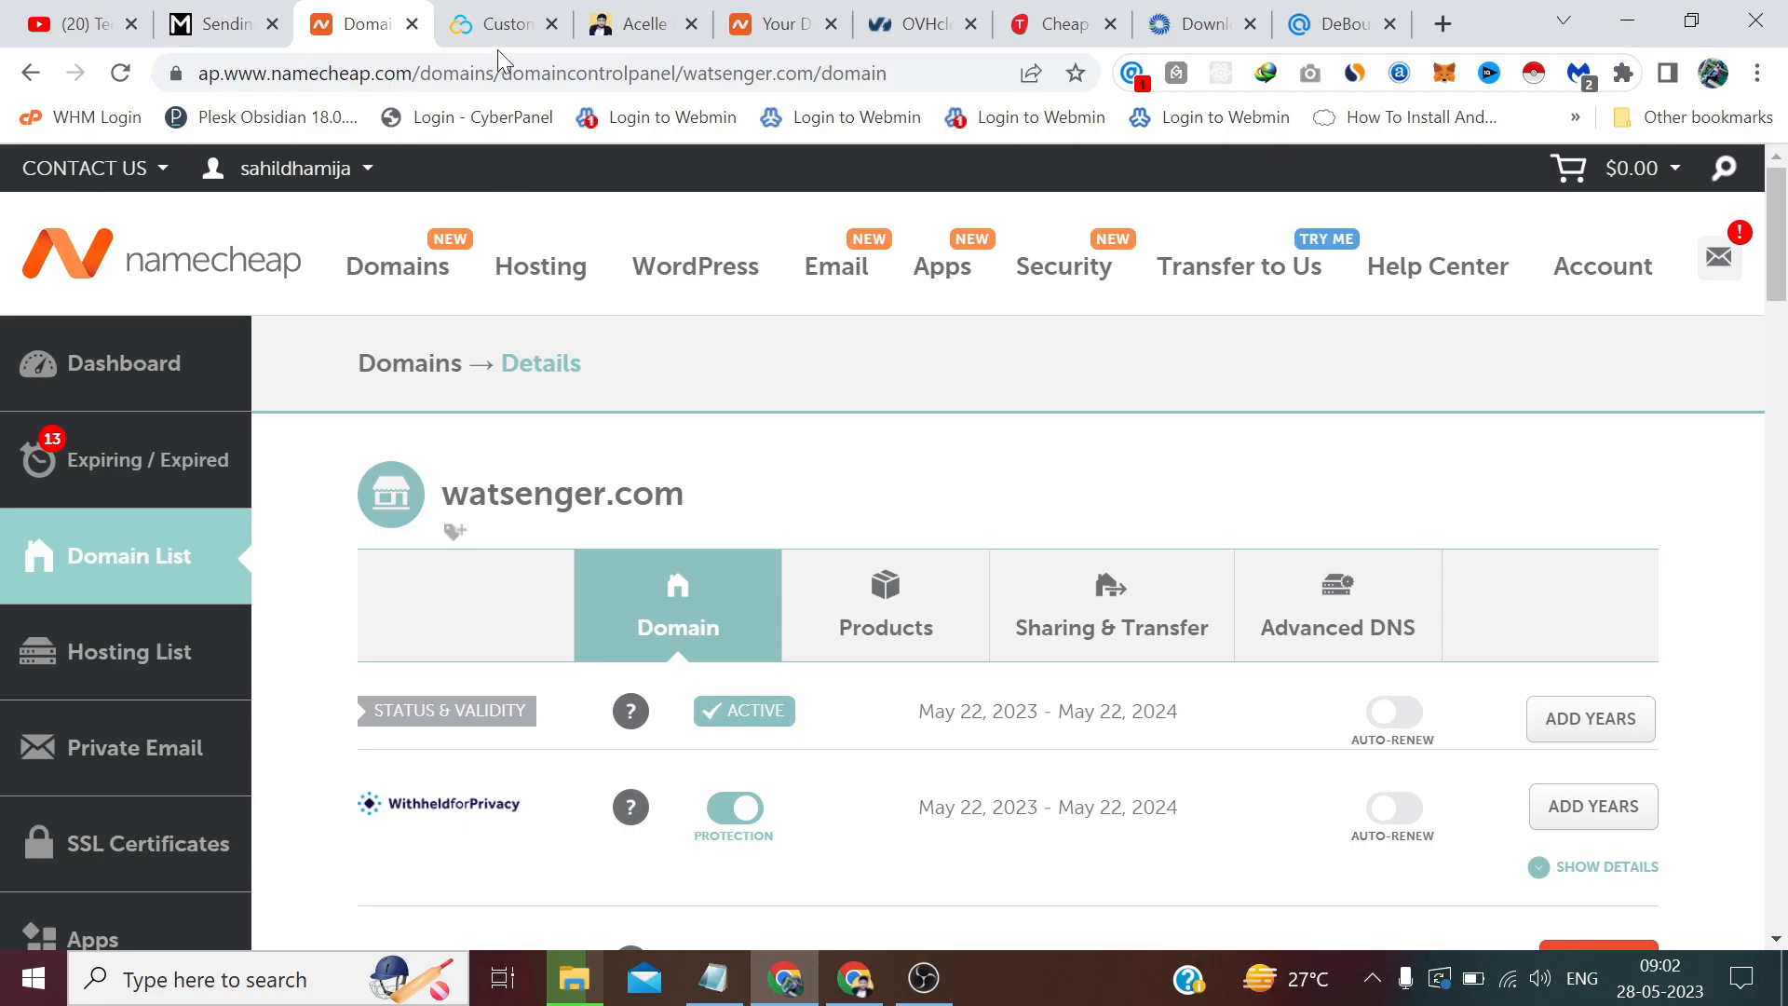
Show Contabo's services page with the VPS S SSD running Ubuntu 20.04 (64 Bit).
click(495, 23)
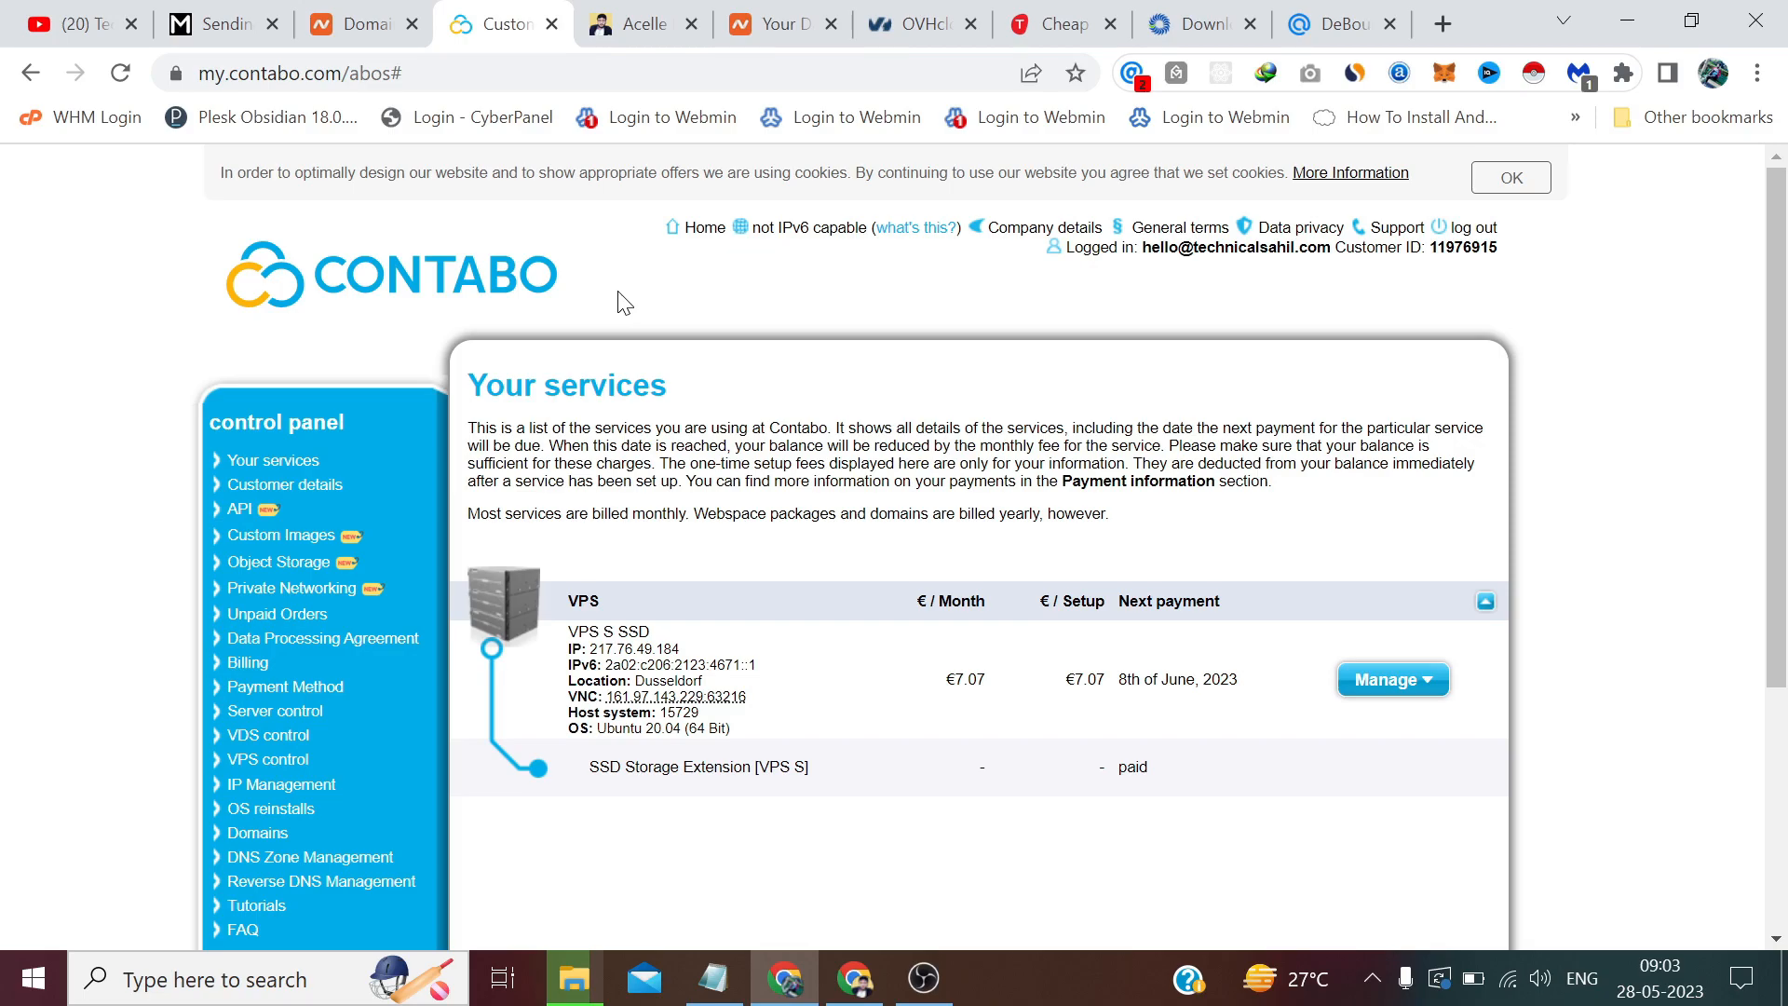
Compare OVHcloud and time4vps VPS pricing, ending on Contabo's VPS S SSD services list.
click(866, 13)
click(1031, 13)
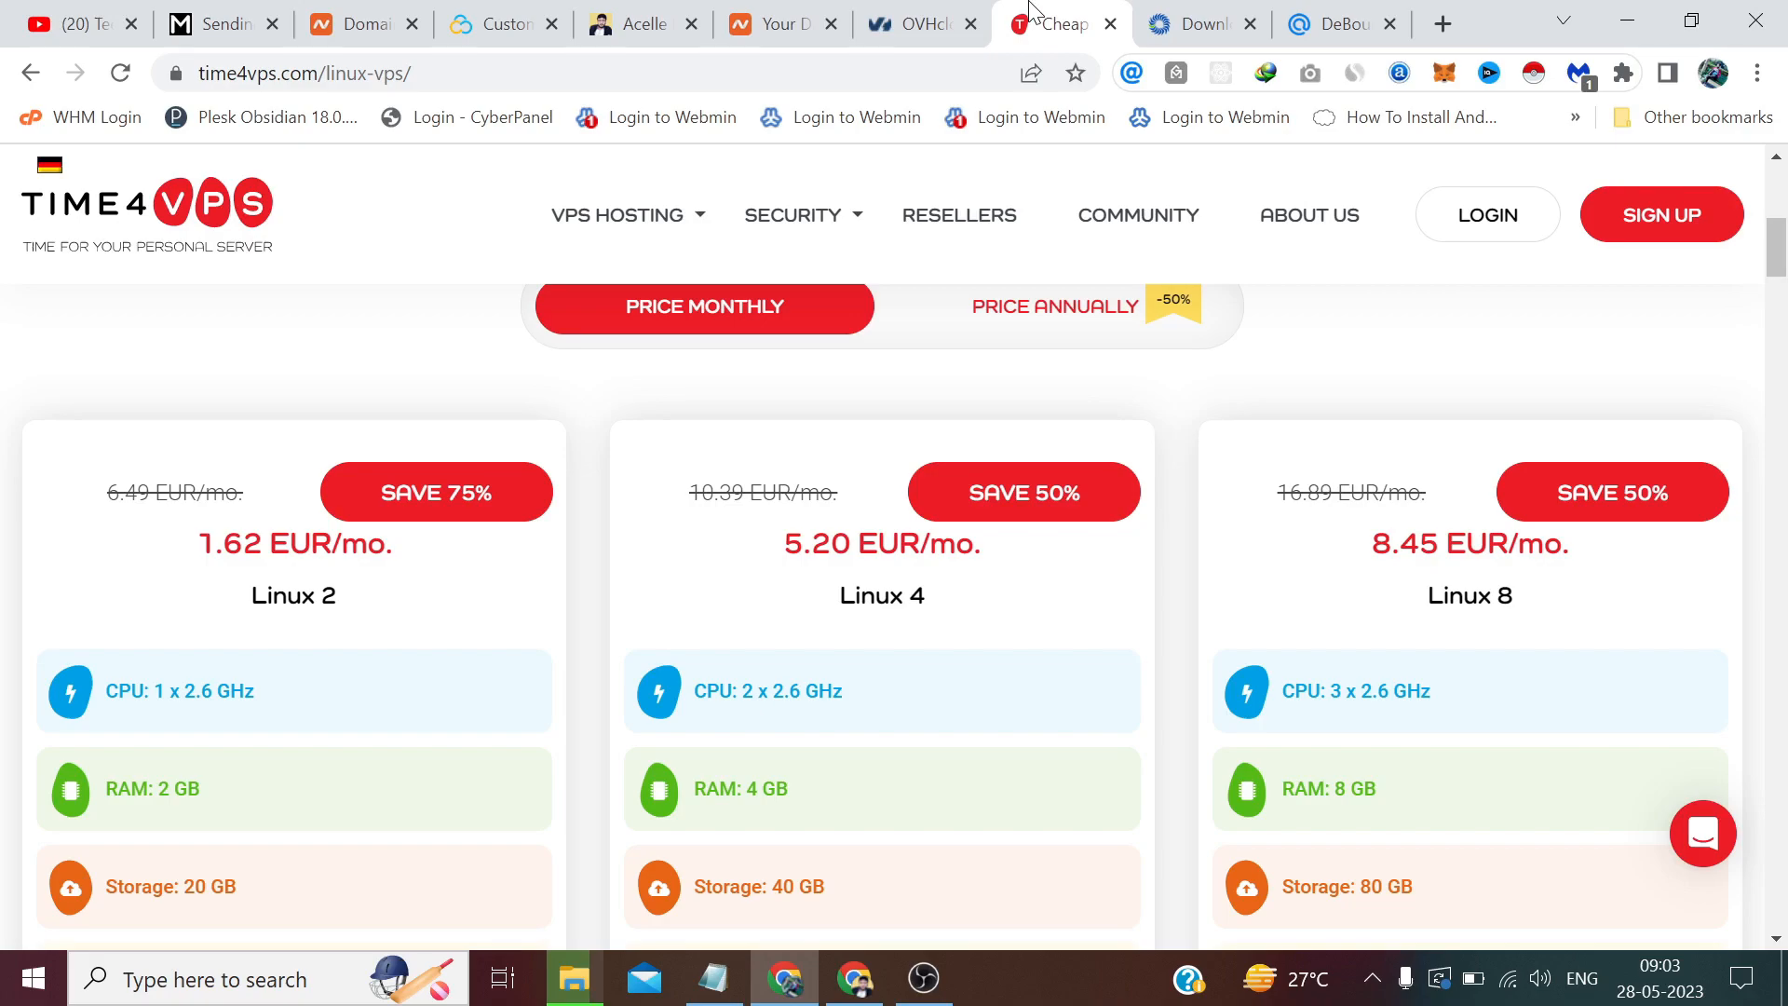
click(493, 23)
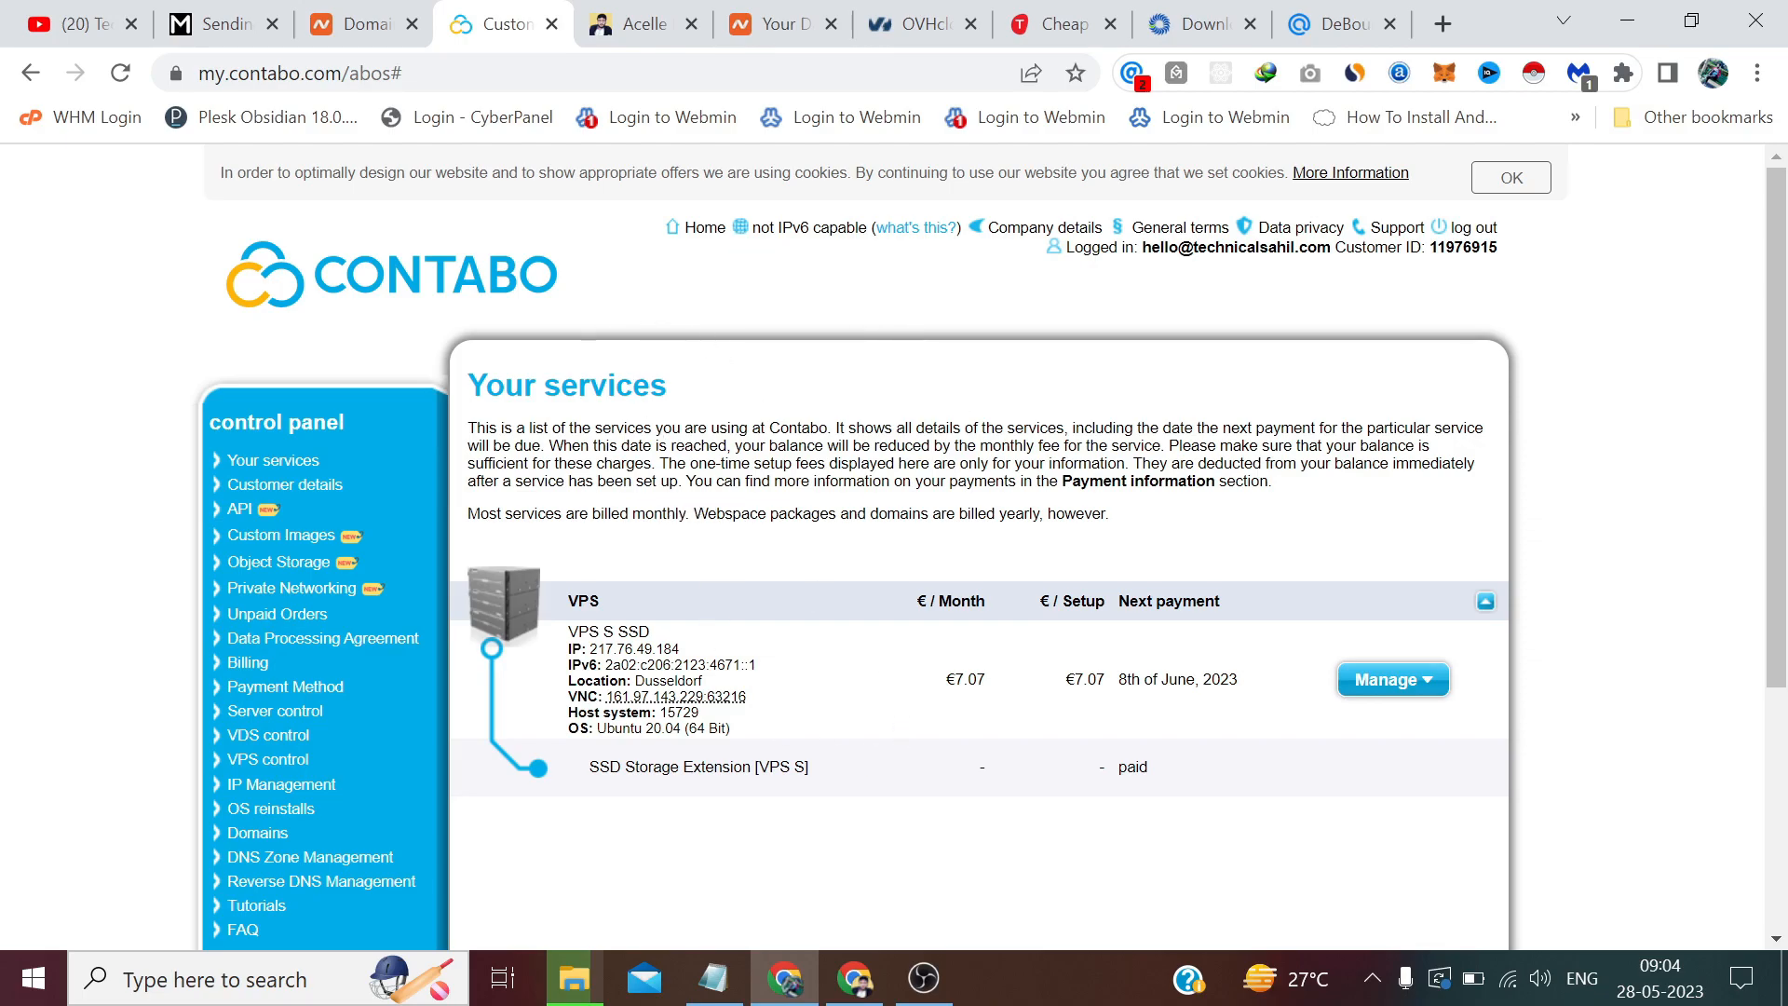
click(917, 26)
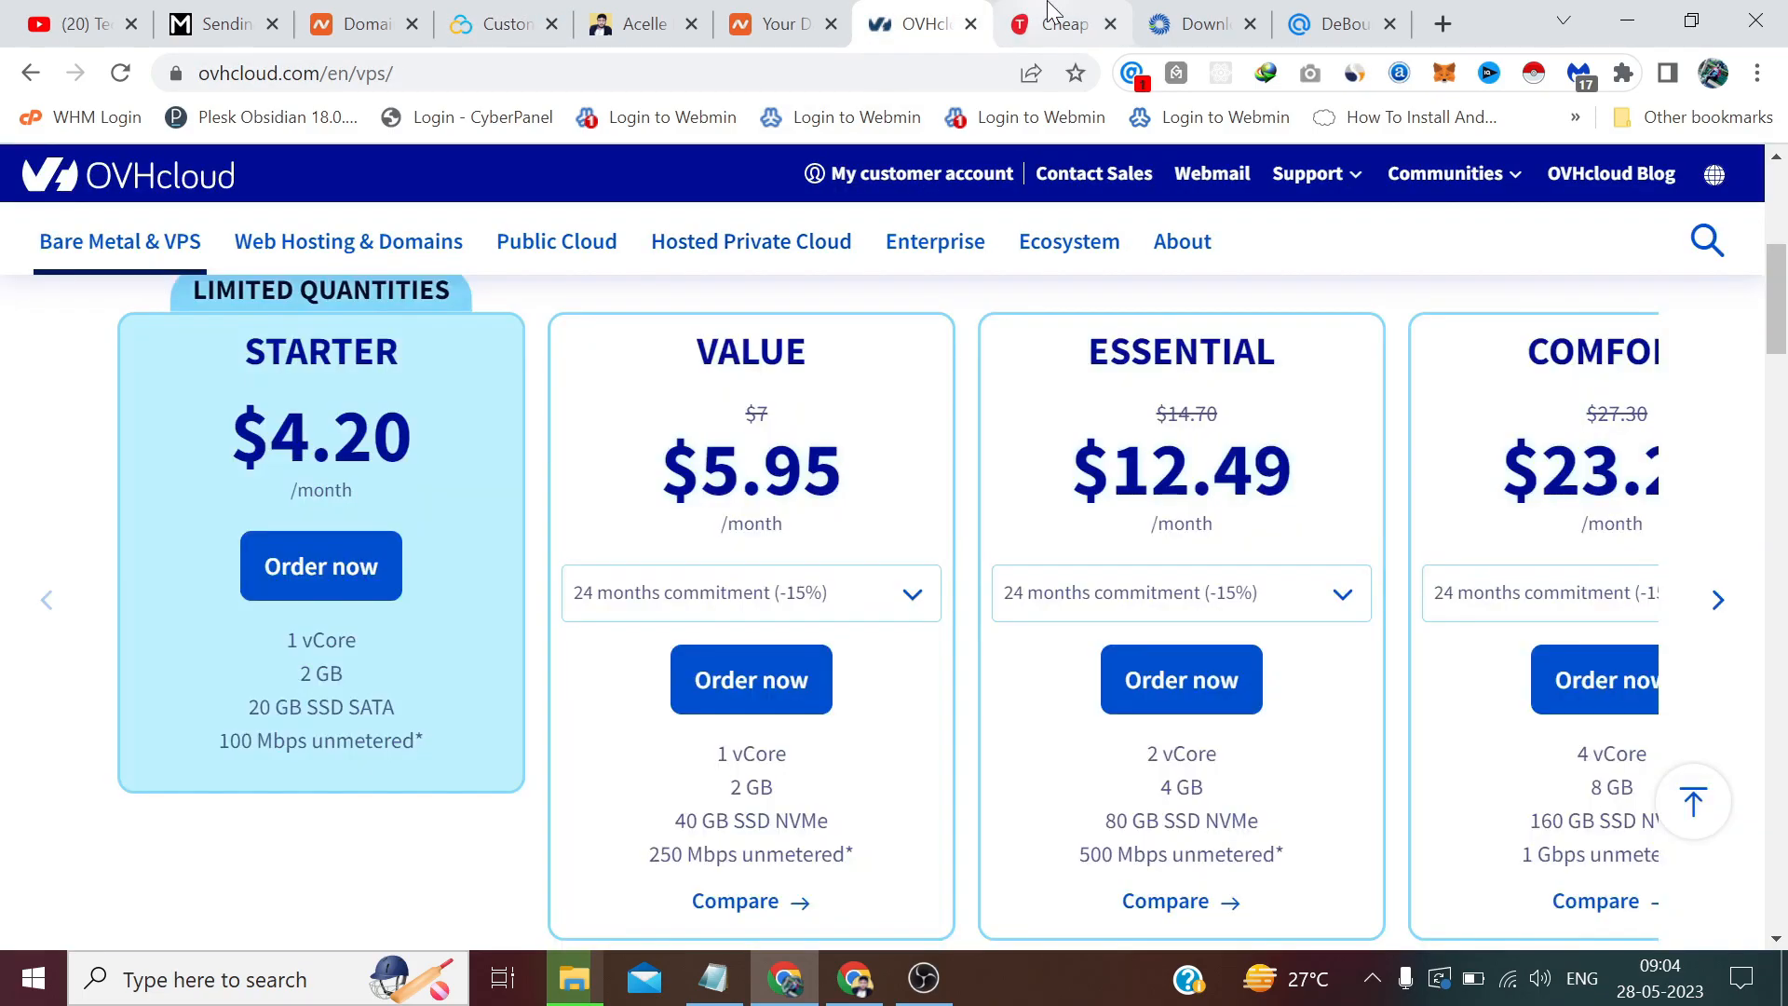
click(1052, 23)
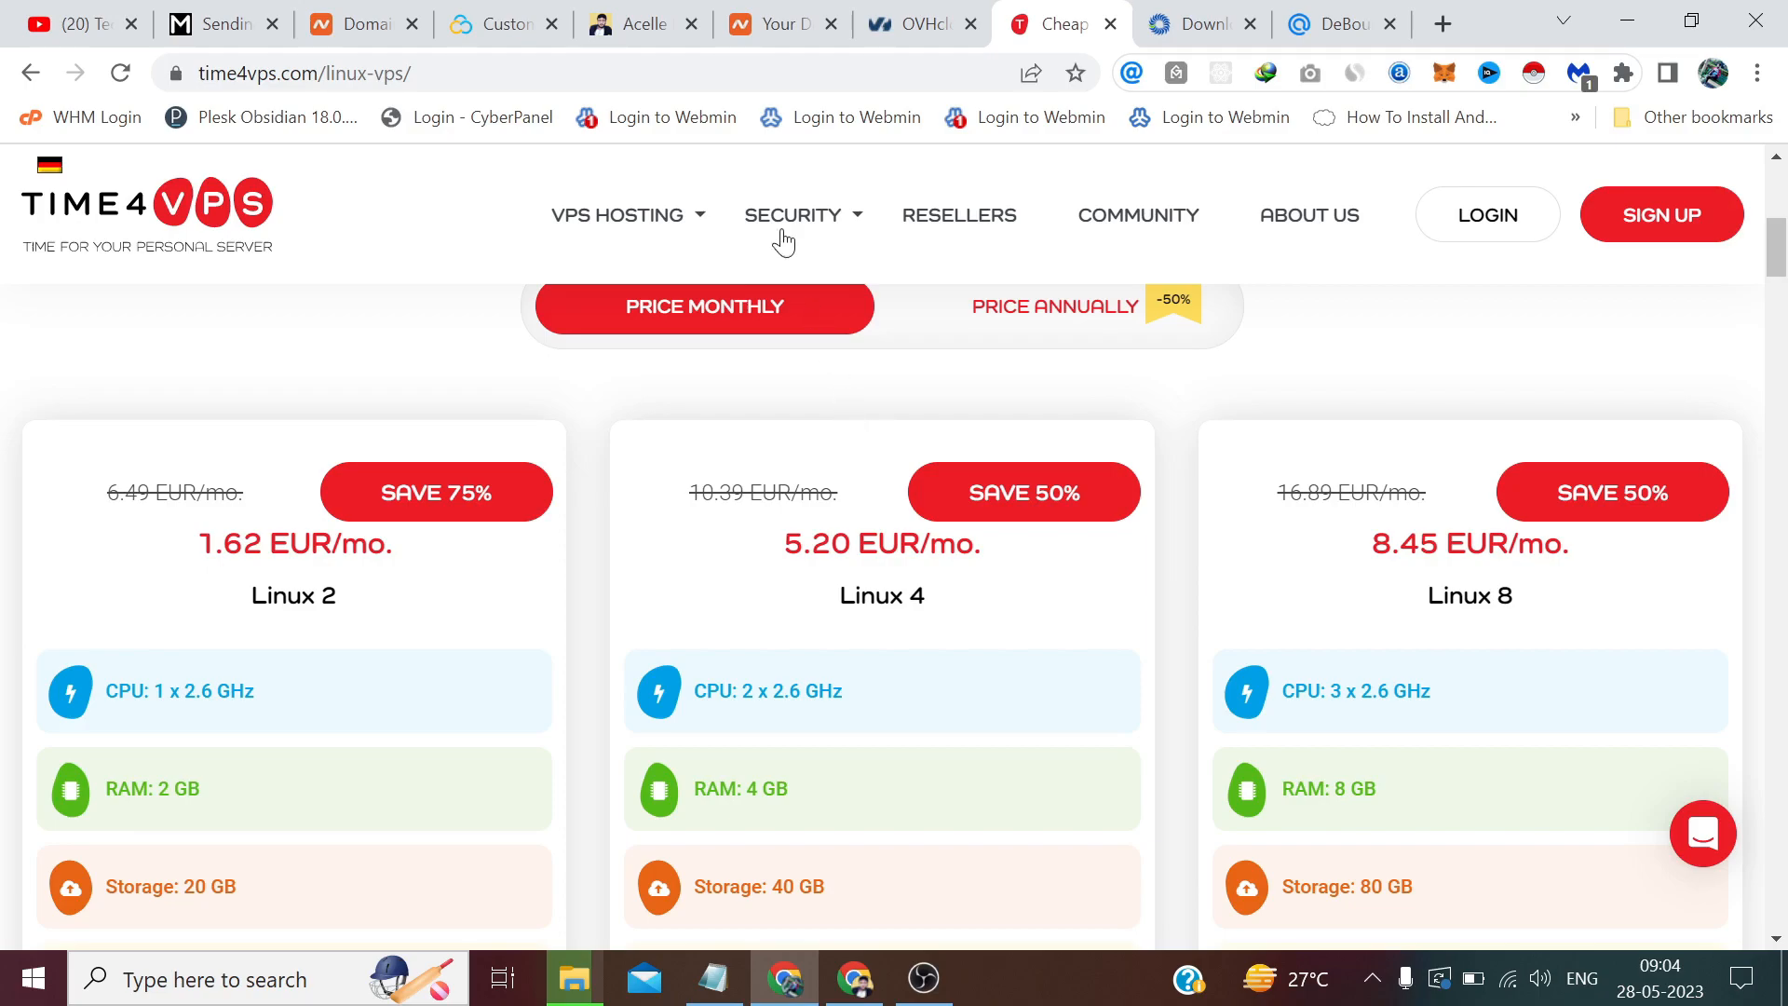
click(633, 13)
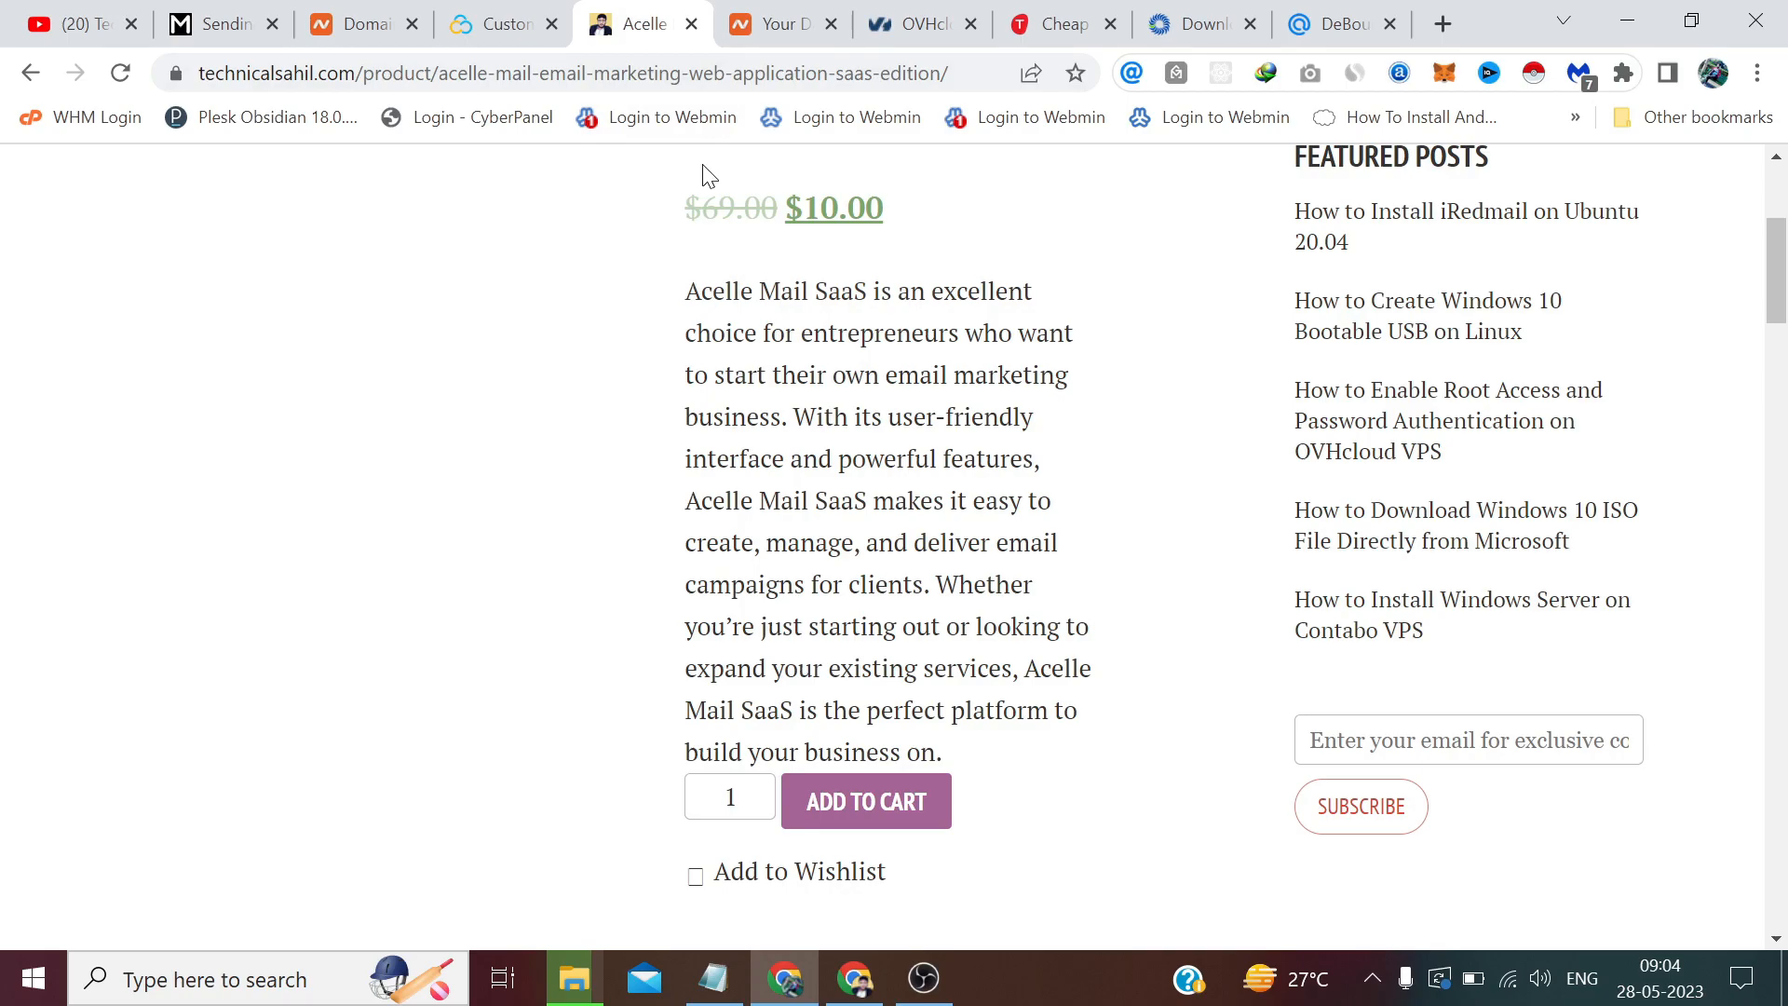
click(509, 13)
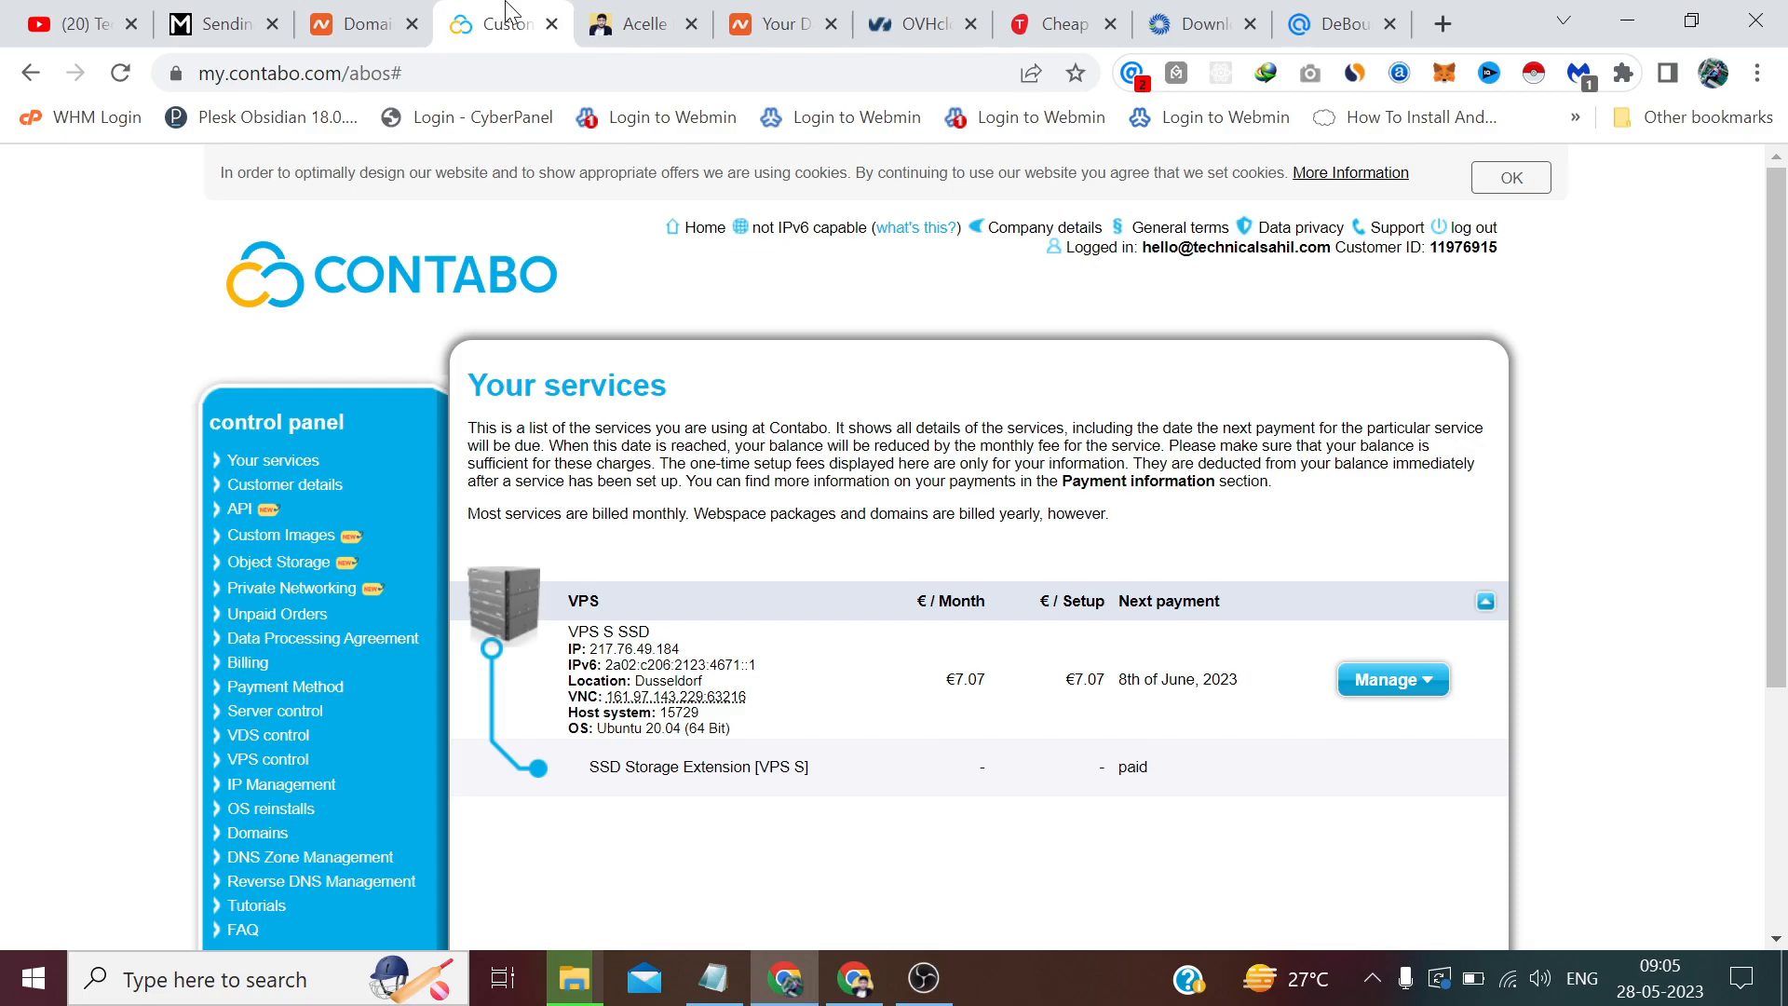
Remove both existing host records from watsenger.com's Advanced DNS in Namecheap.
click(315, 13)
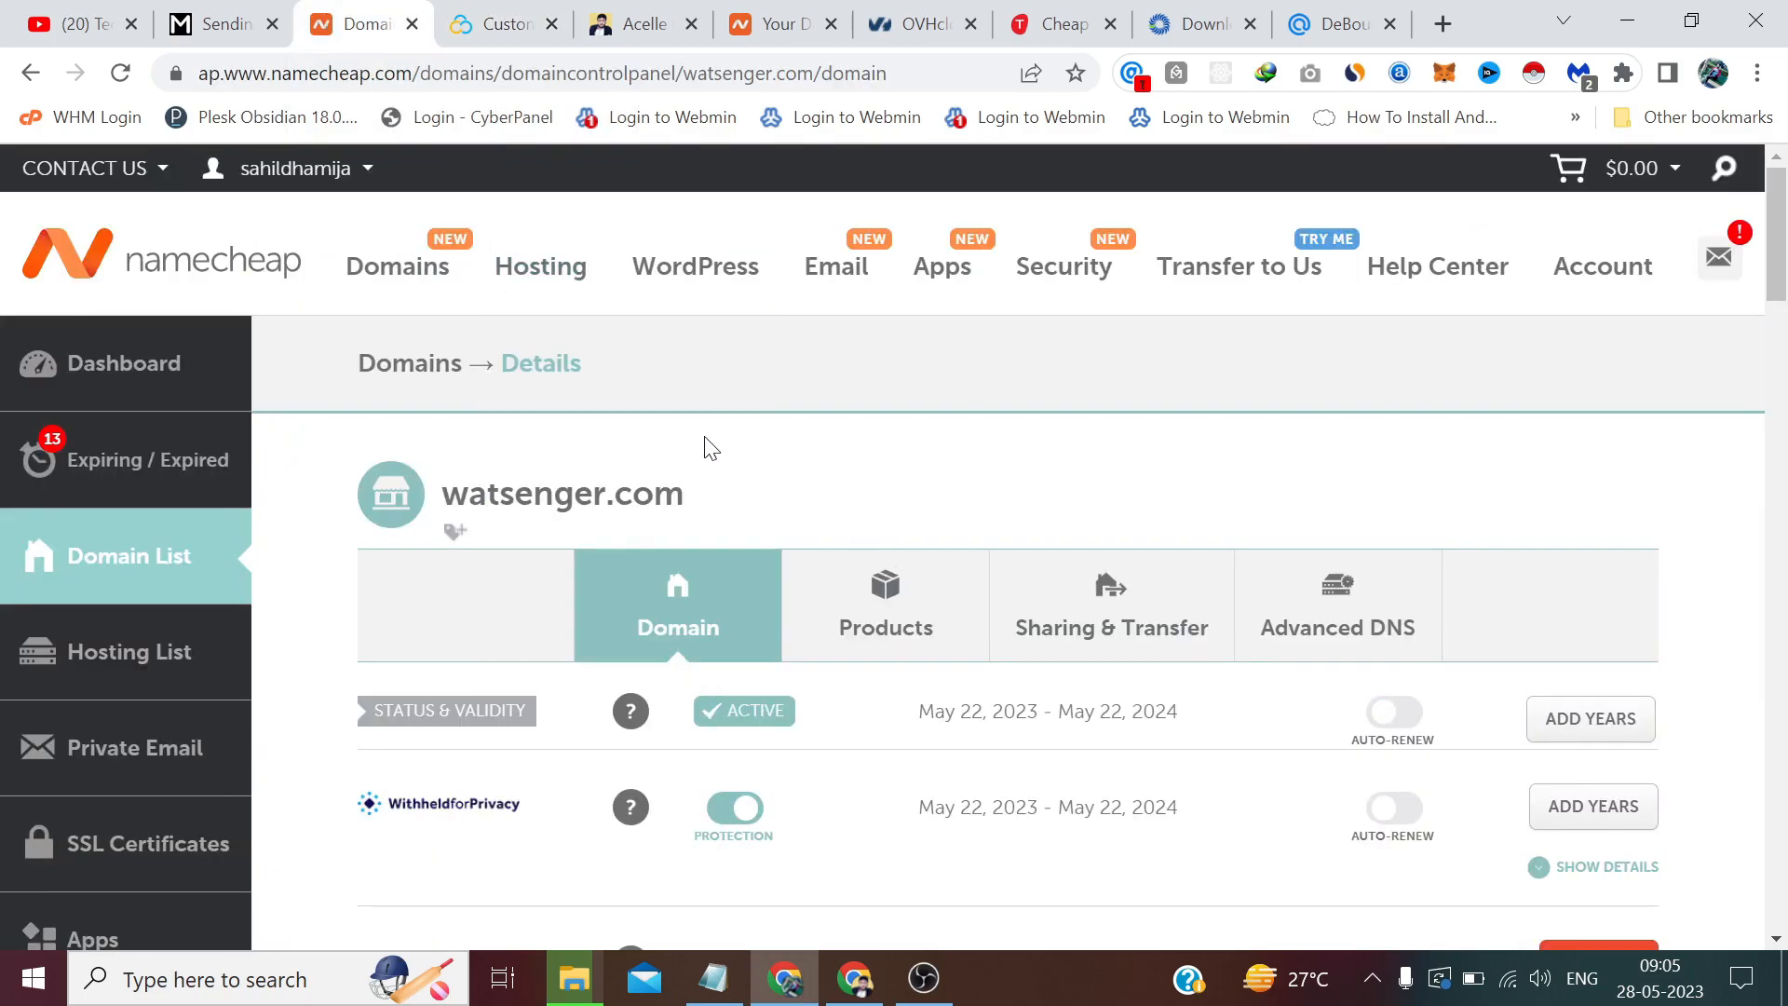
scroll(700, 443, down, 3)
drag(691, 214, 441, 214)
click(759, 201)
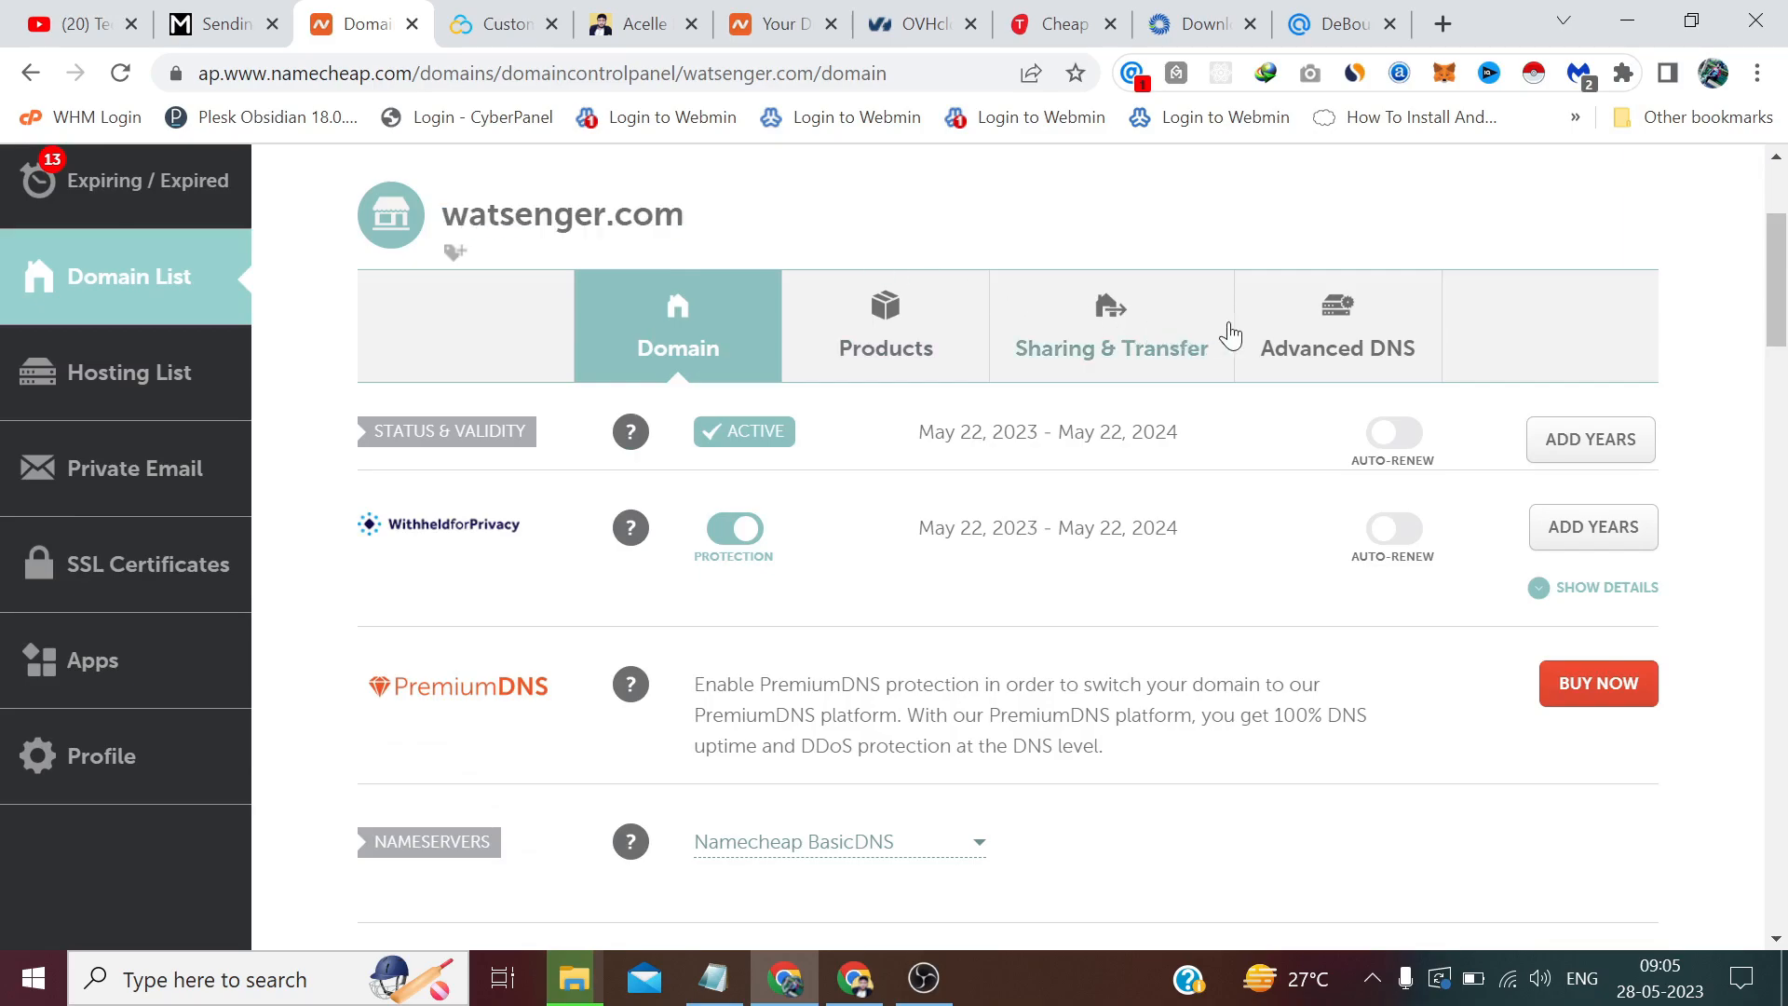
click(1318, 332)
click(385, 426)
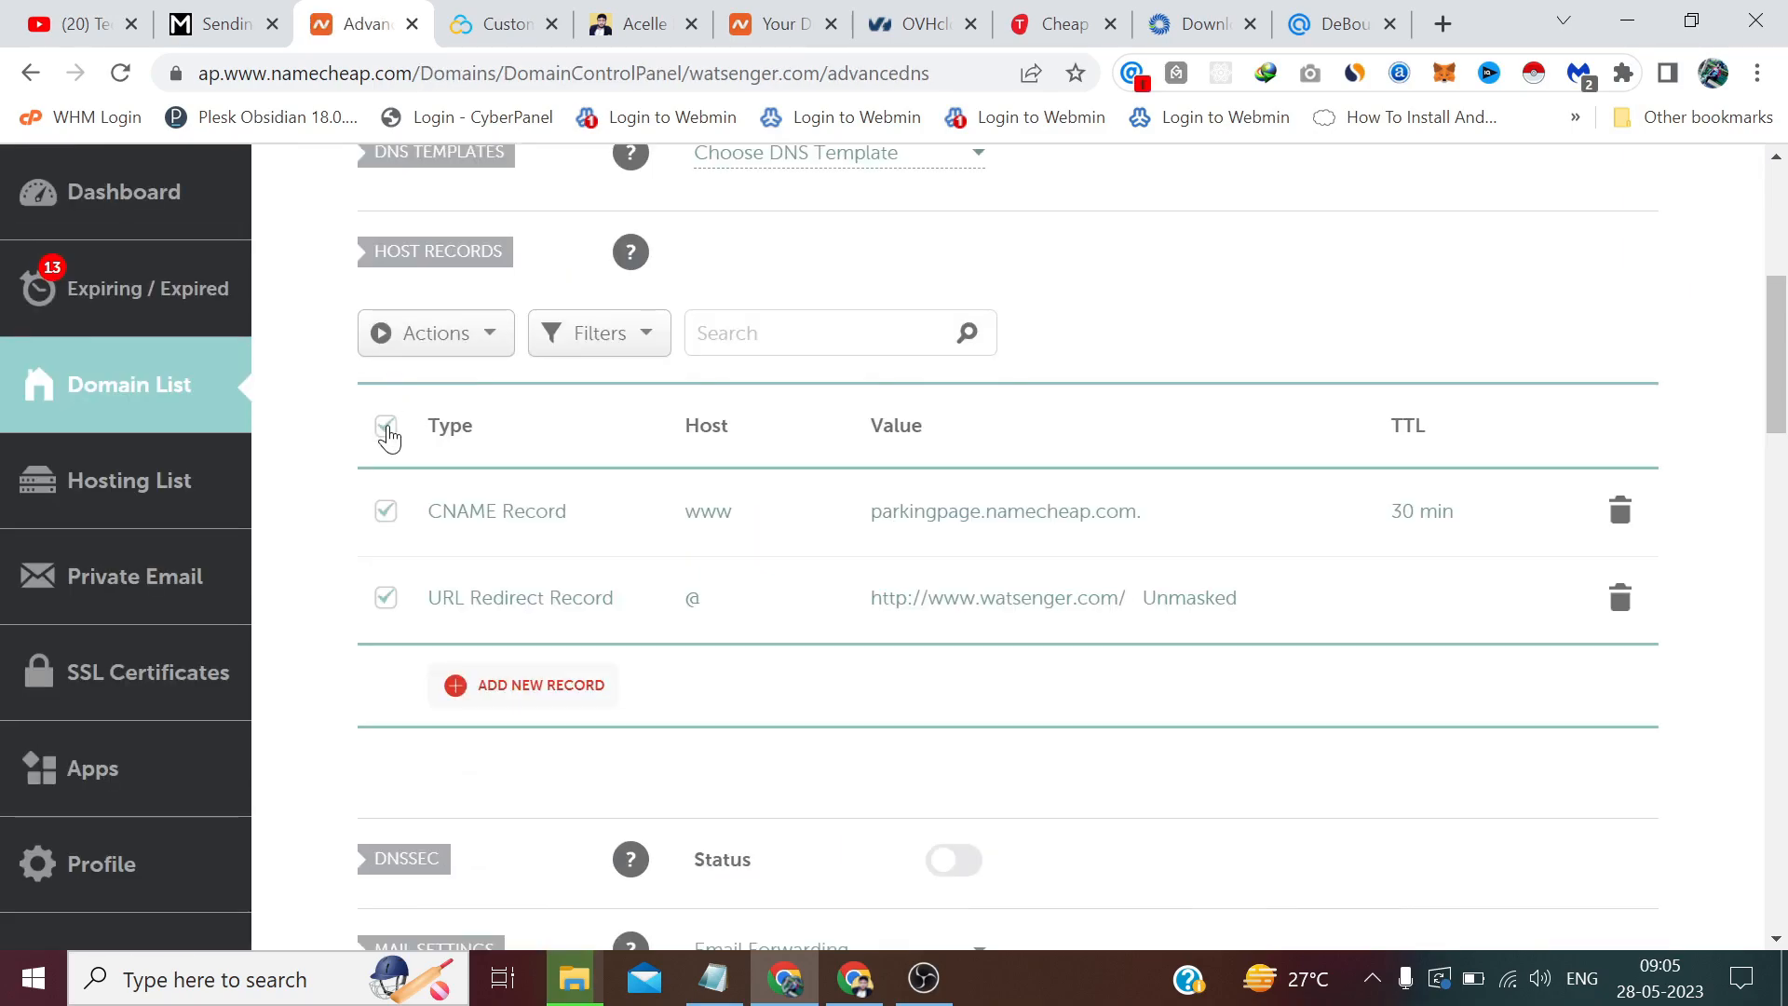
click(431, 344)
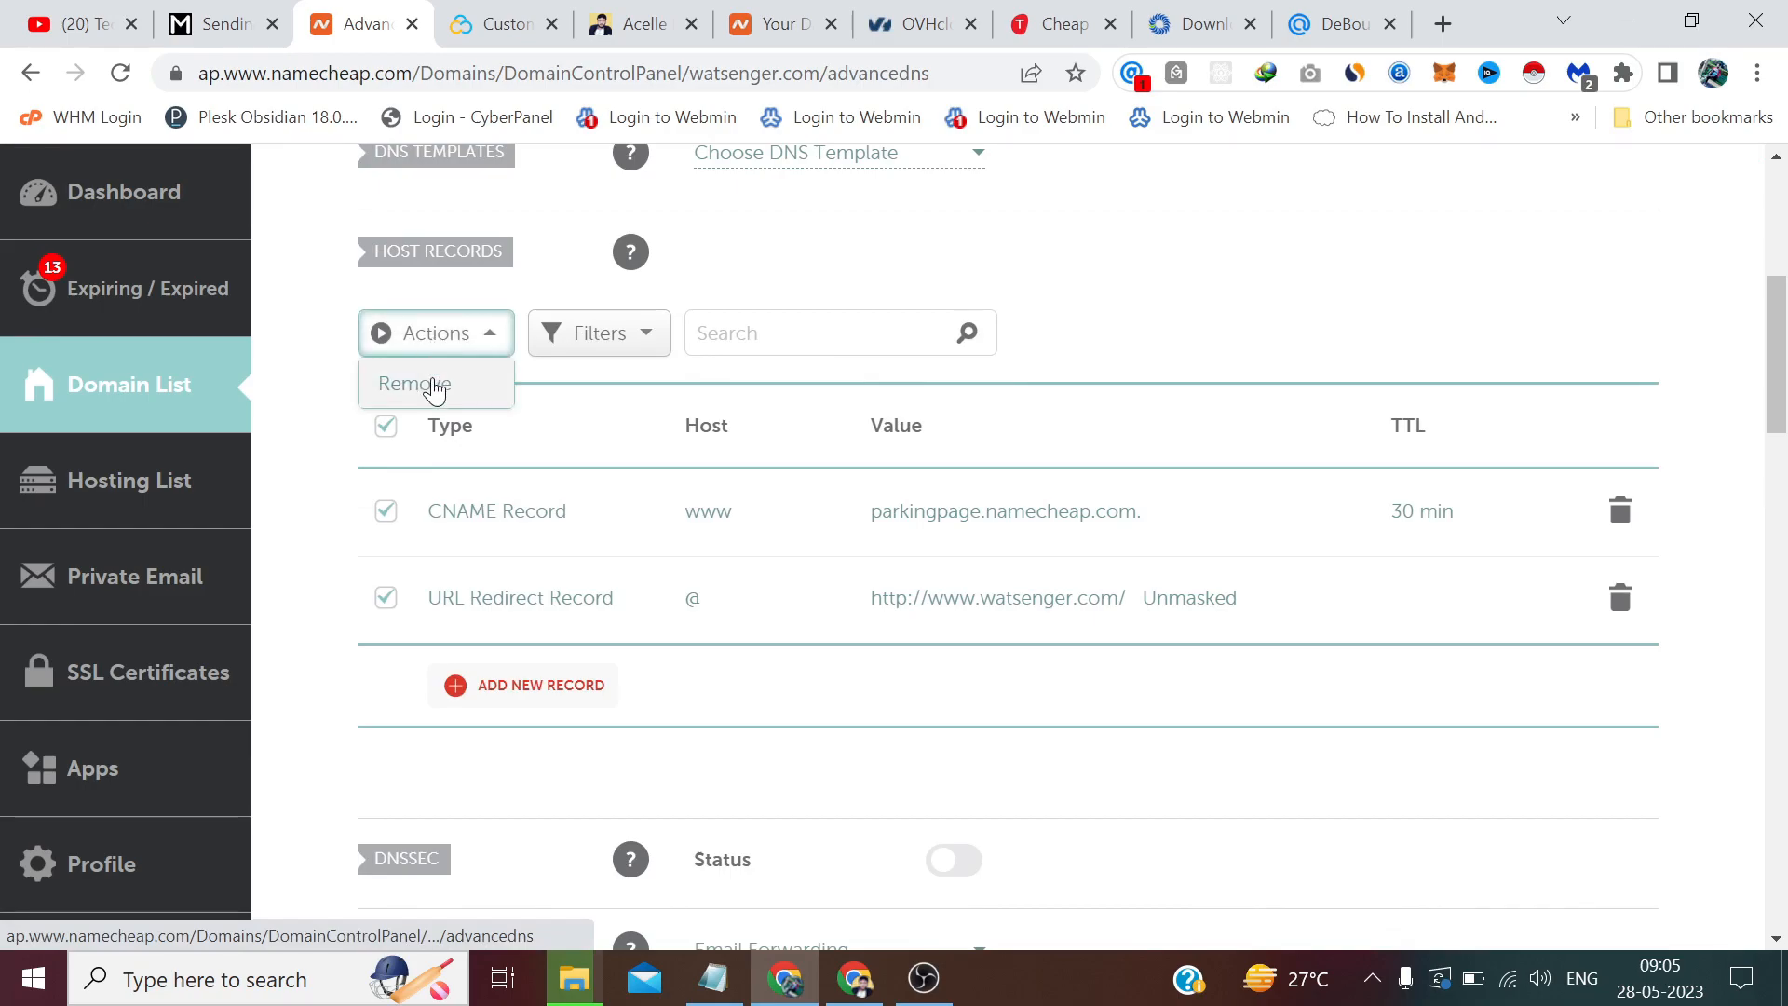
click(435, 386)
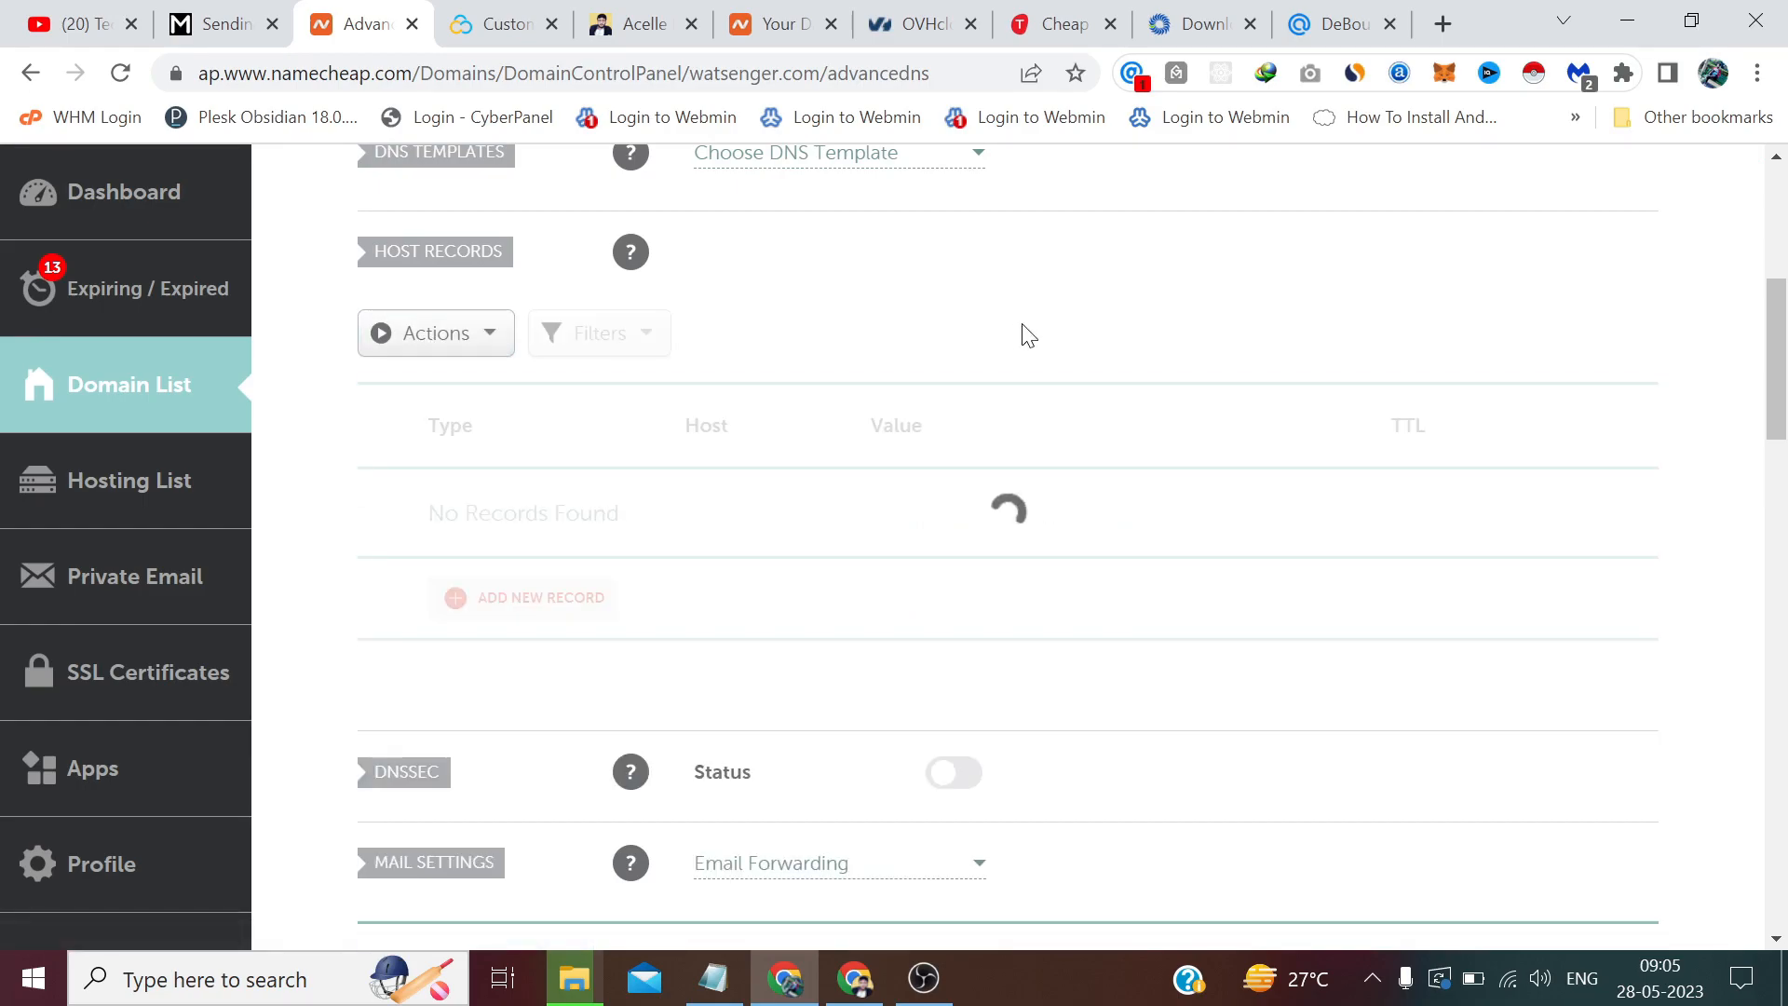
Go to Contabo's Reverse DNS Management page listing the server's PTR records.
scroll(1021, 335, down, 3)
scroll(1021, 333, down, 1)
scroll(1022, 333, up, 8)
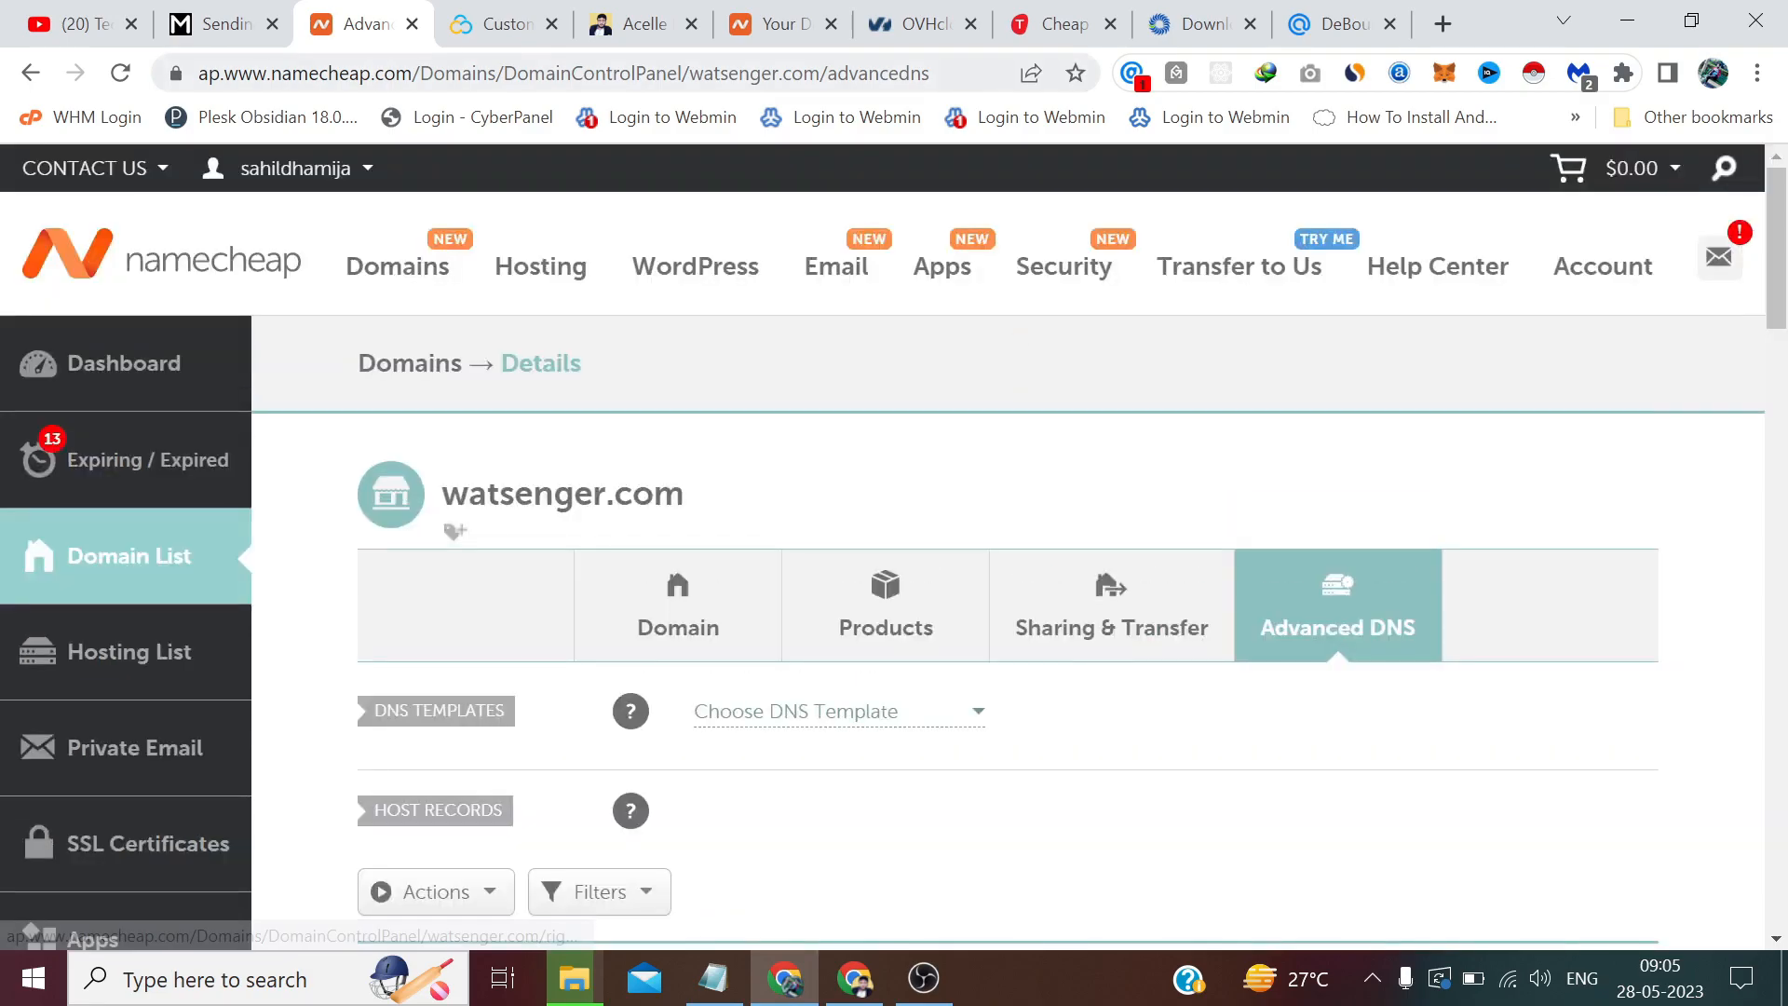
click(493, 24)
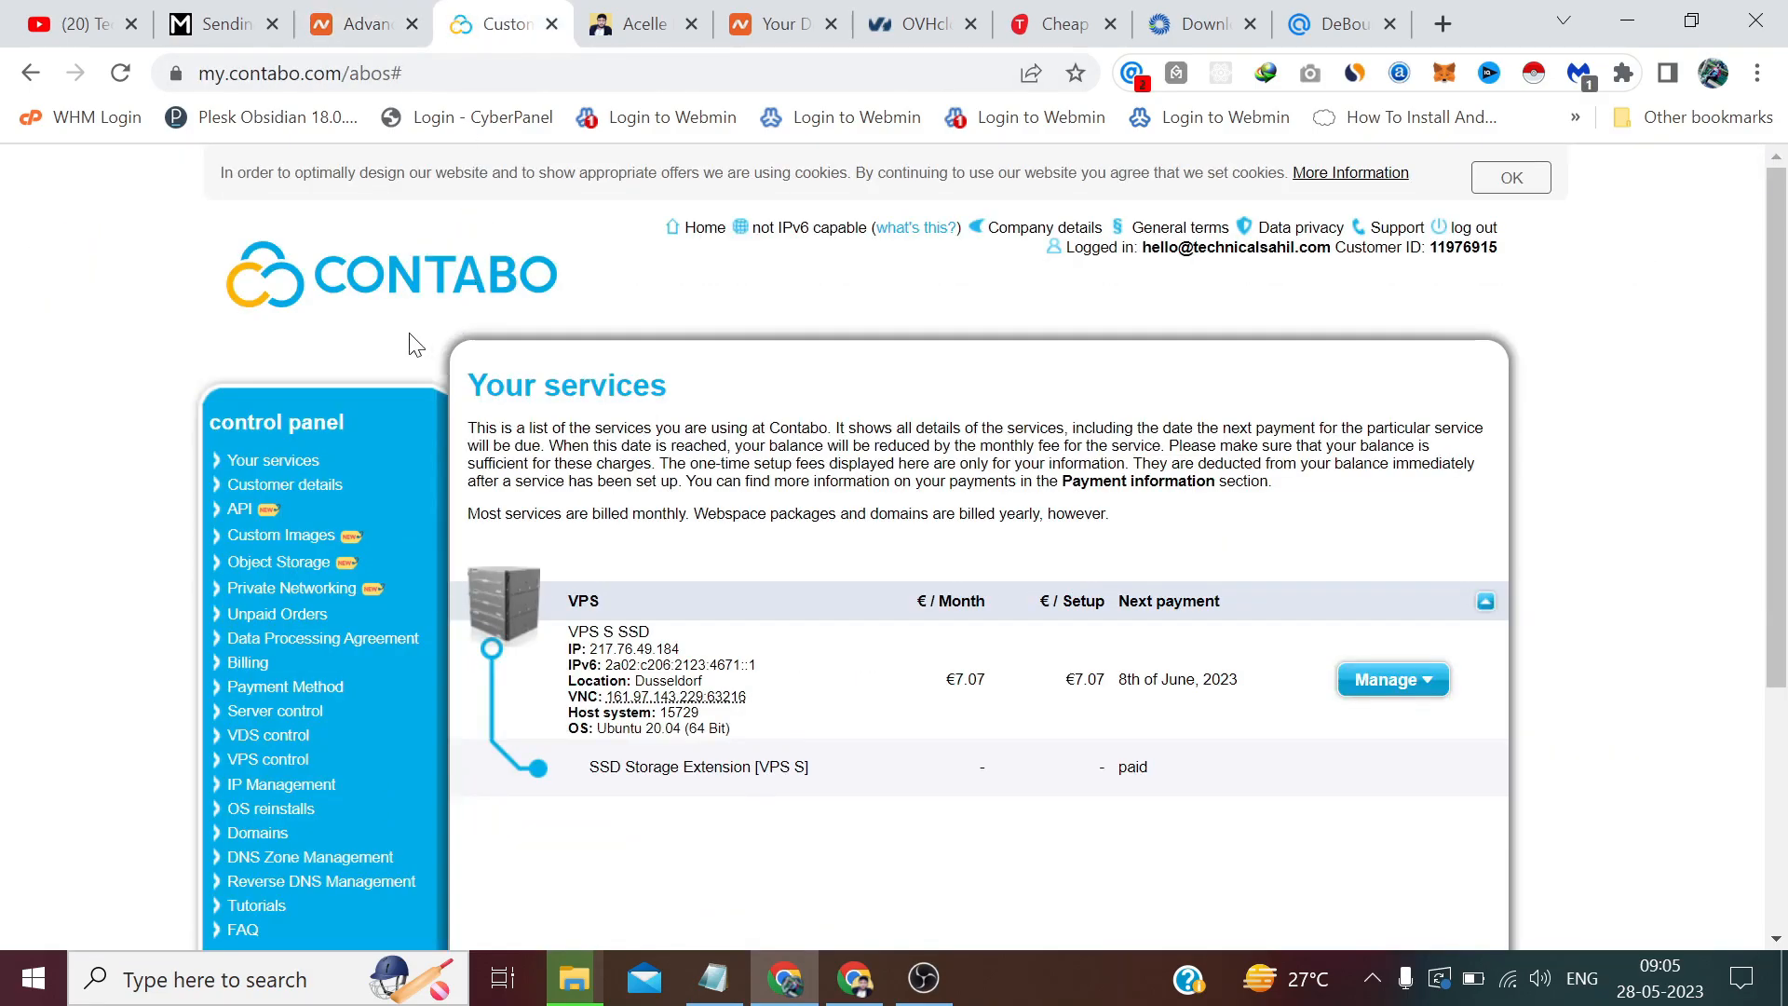
scroll(312, 419, down, 3)
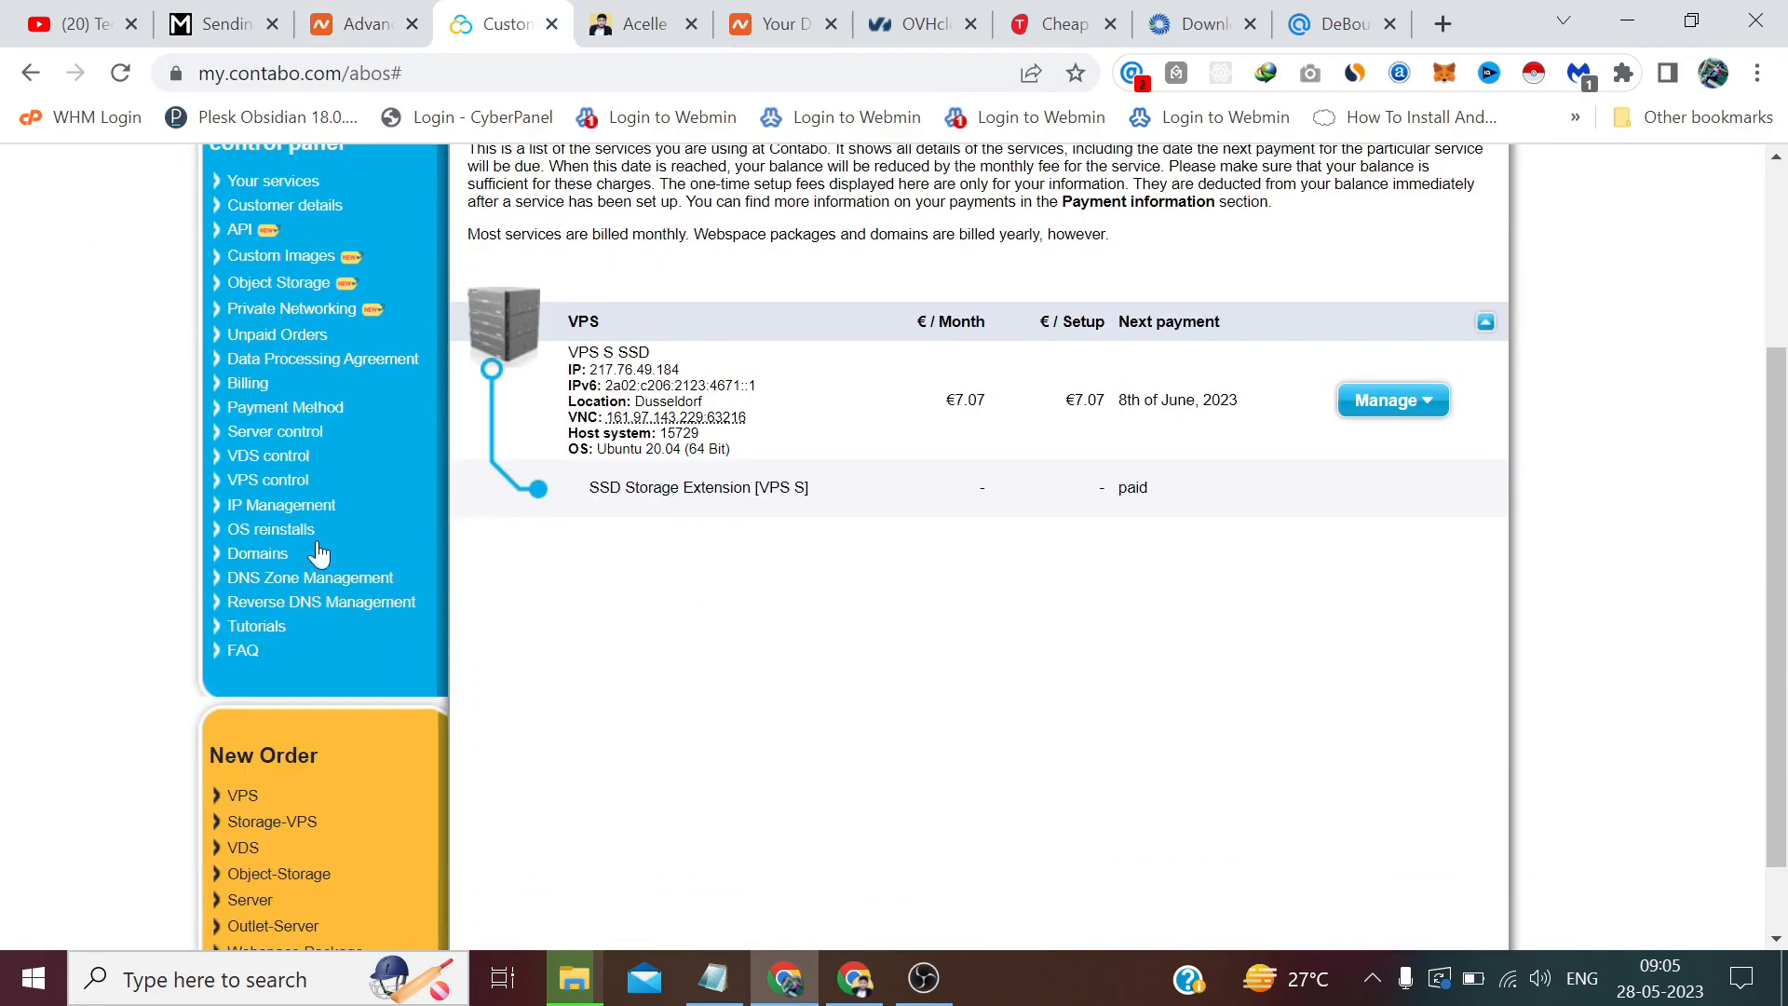
click(321, 601)
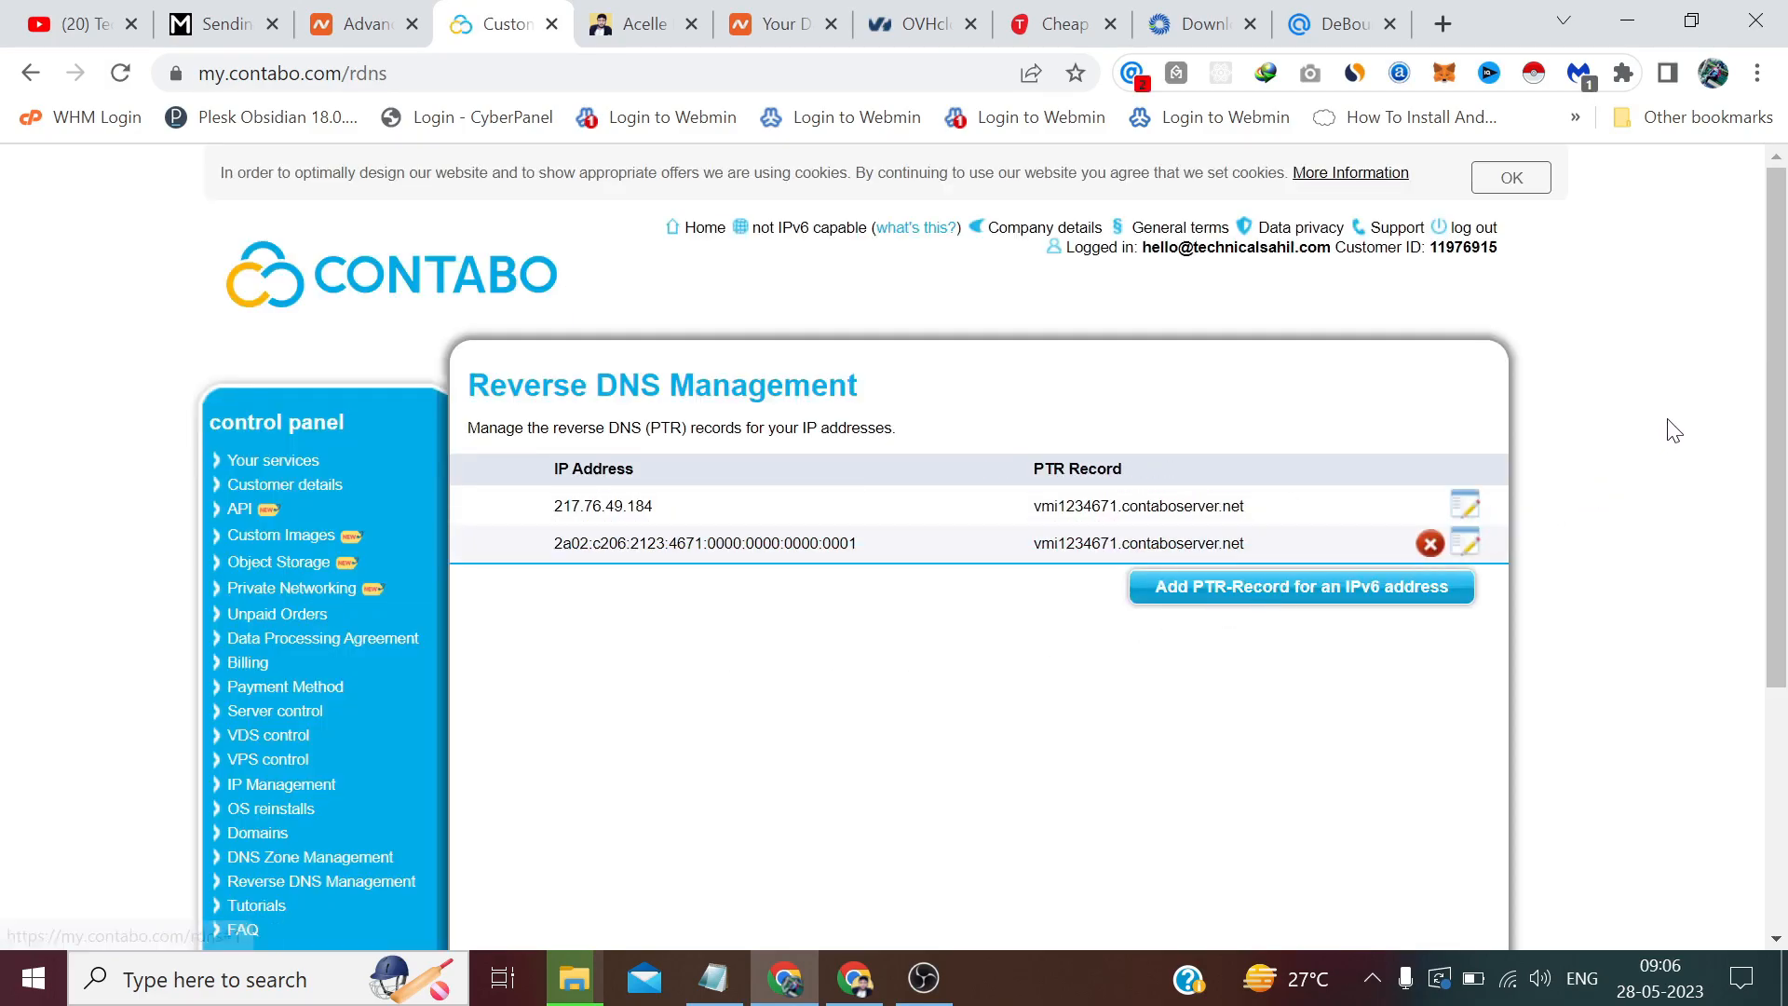
Set the IPv4 address's PTR record to app.watsenger.com and save it.
scroll(1669, 427, down, 1)
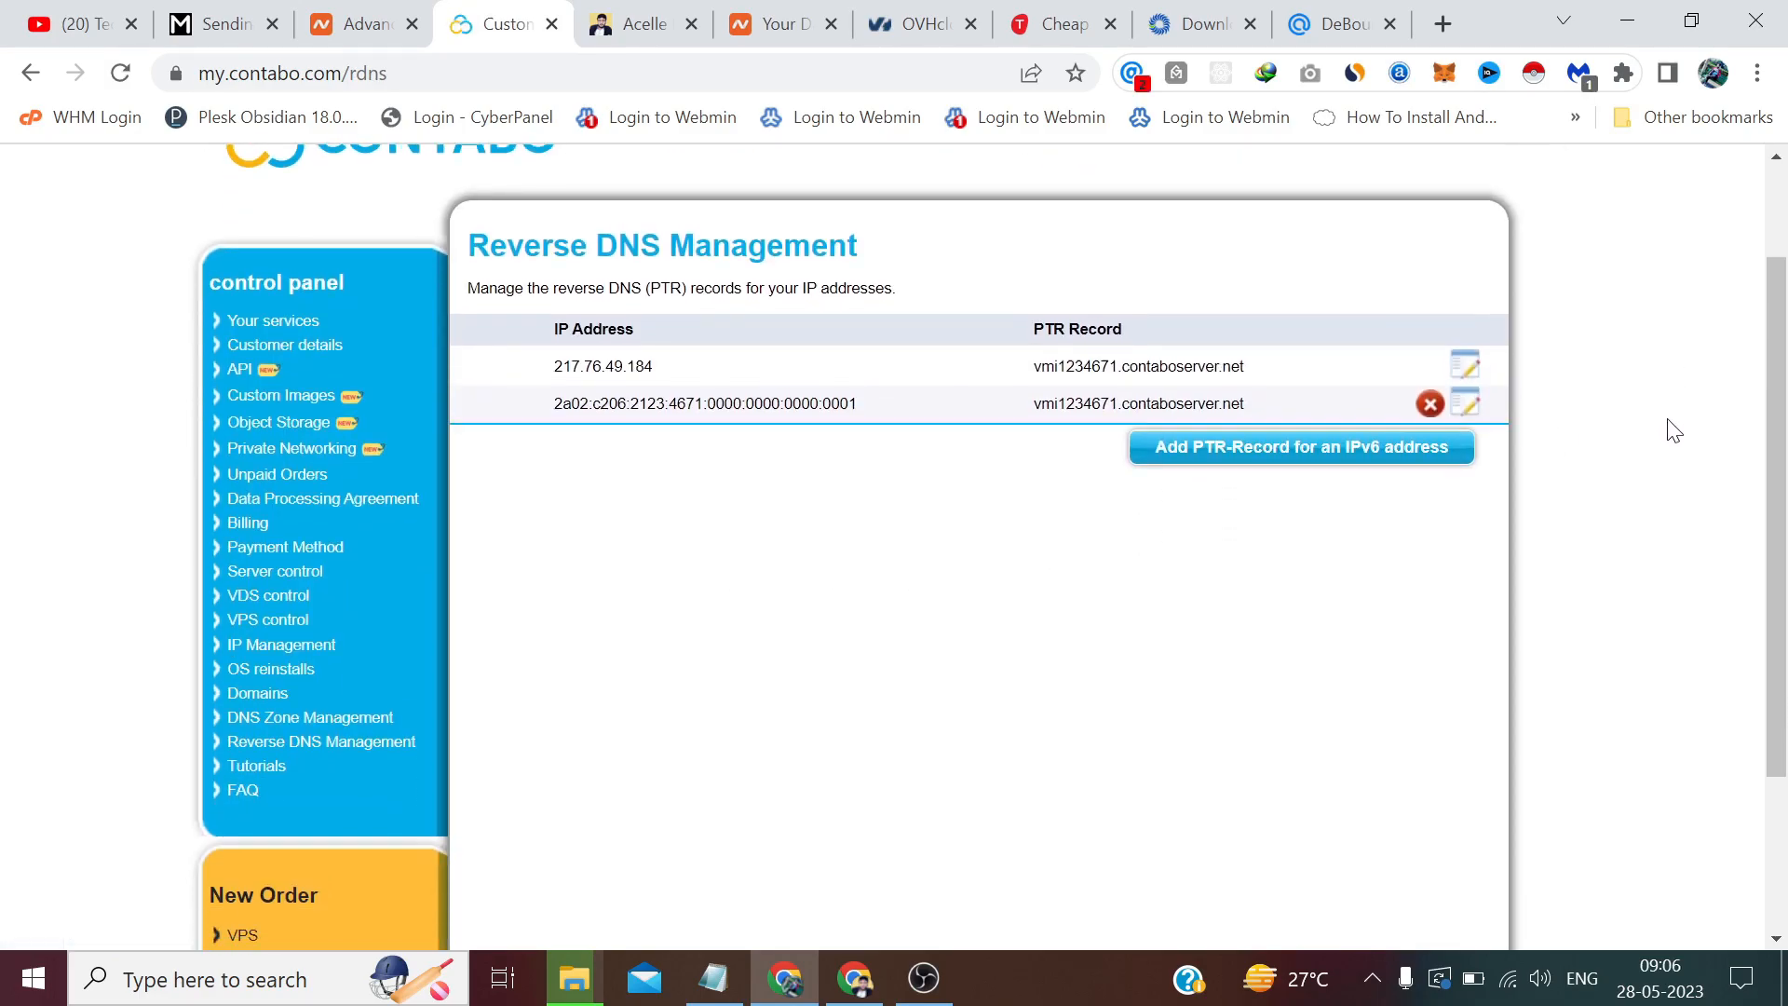
click(1465, 371)
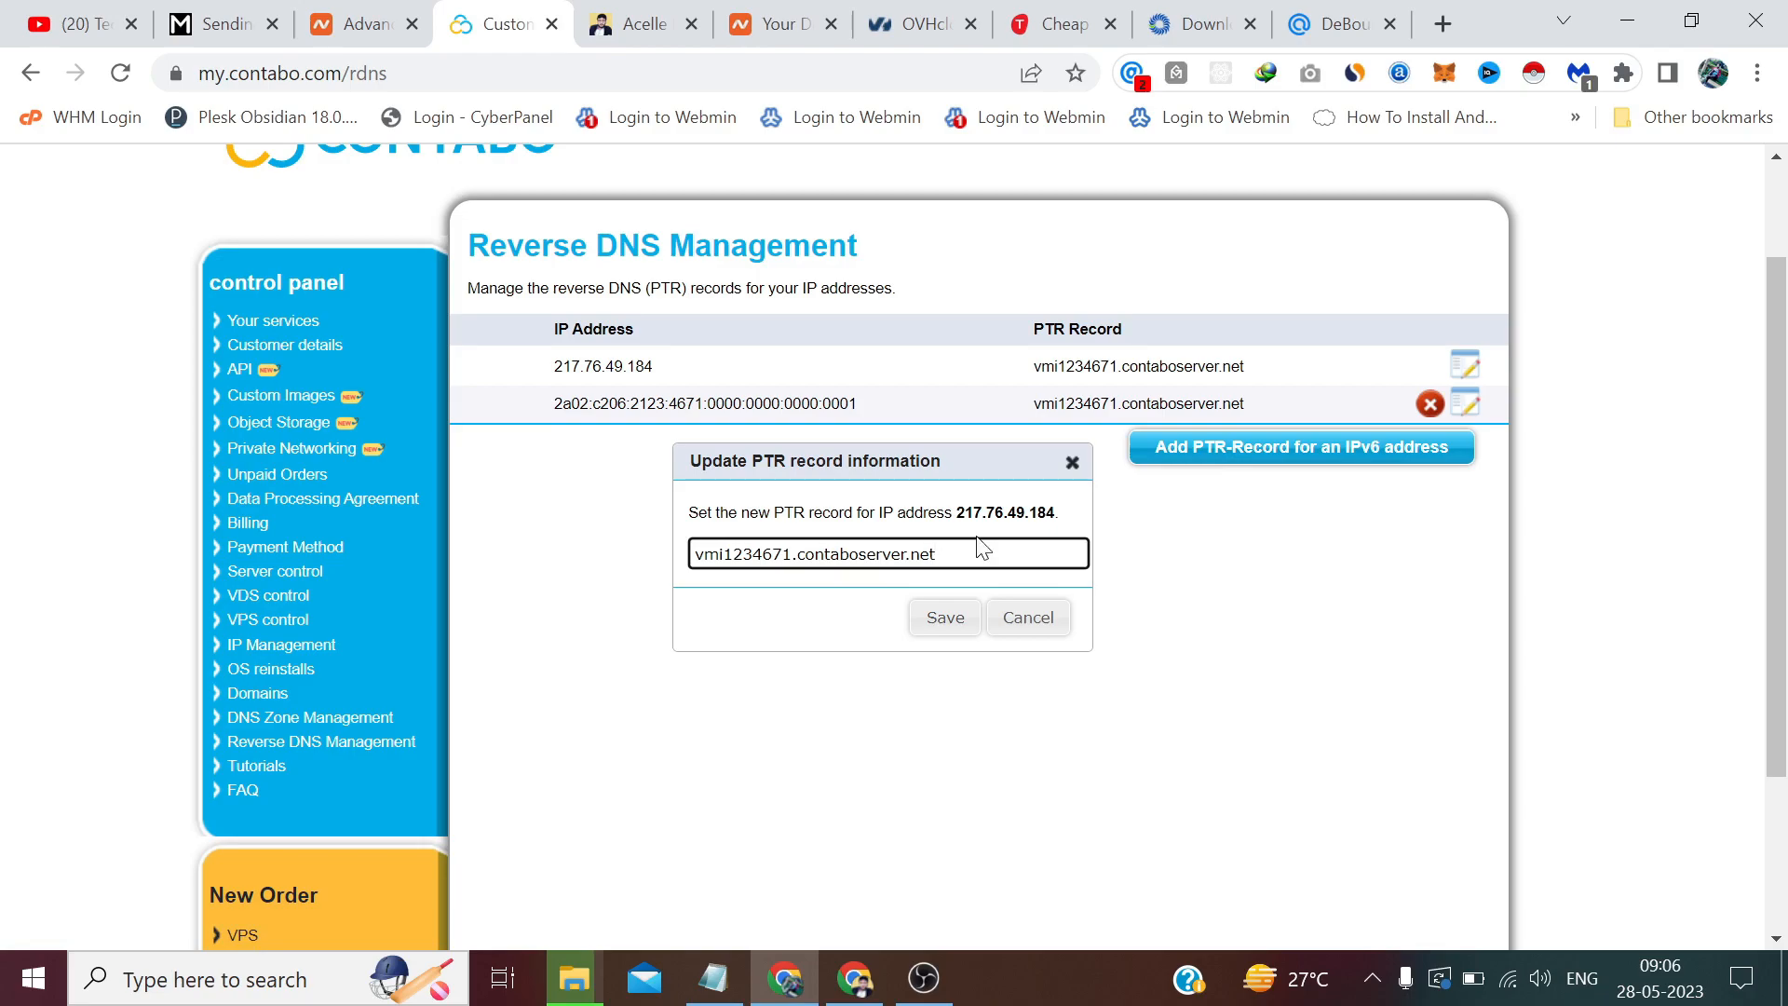
key(BackSpace)
key(BackSpace)
key(BackSpace)
key(BackSpace)
key(BackSpace)
key(BackSpace)
key(BackSpace)
key(BackSpace)
key(BackSpace)
key(BackSpace)
key(BackSpace)
key(BackSpace)
key(BackSpace)
key(BackSpace)
key(BackSpace)
key(BackSpace)
key(BackSpace)
key(BackSpace)
key(BackSpace)
key(BackSpace)
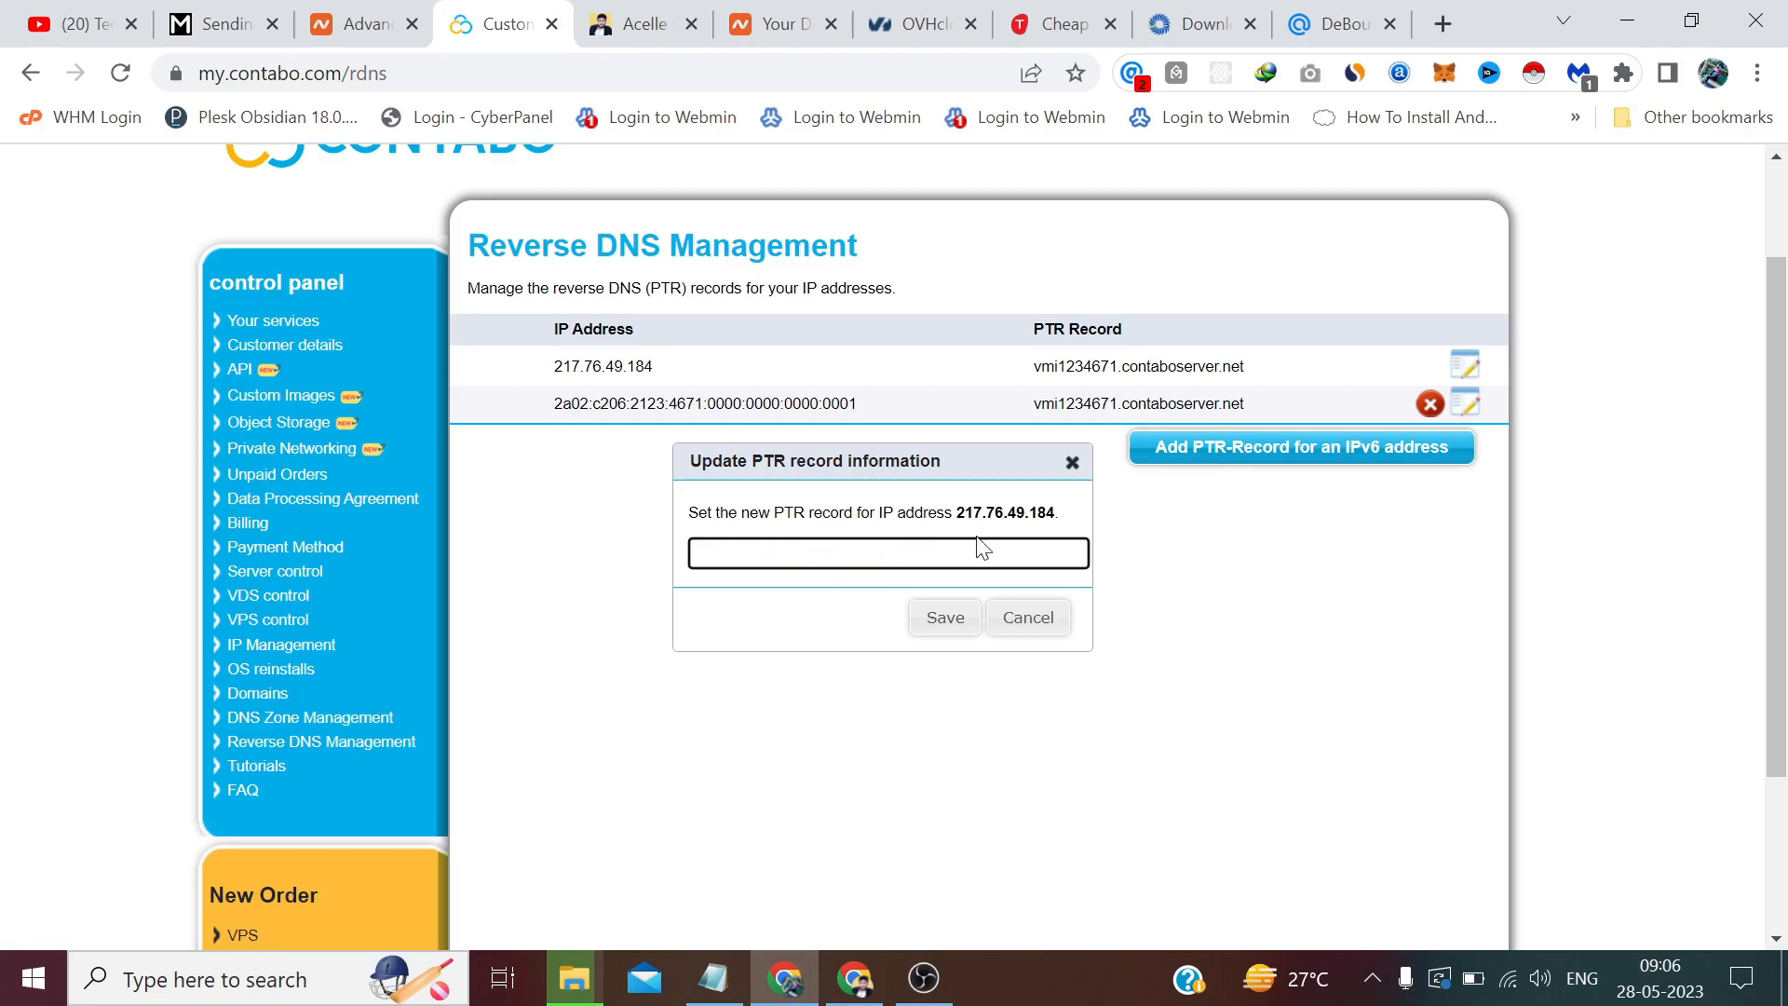
text(app.)
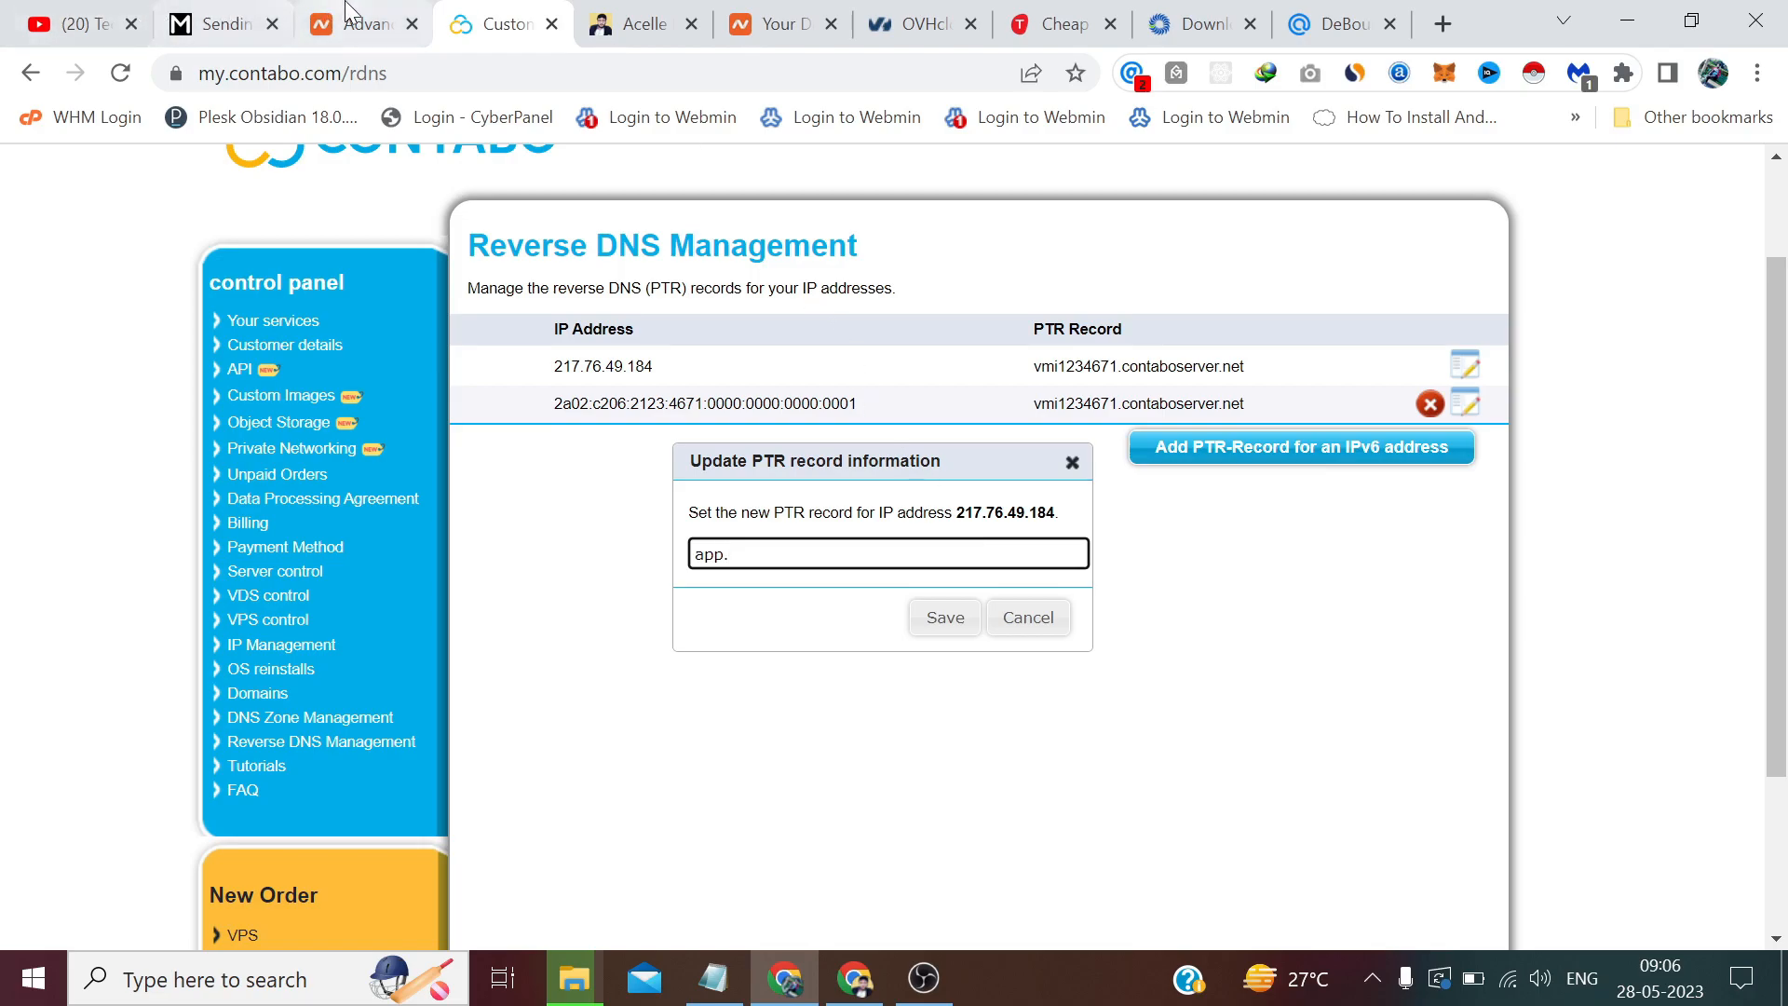
click(363, 23)
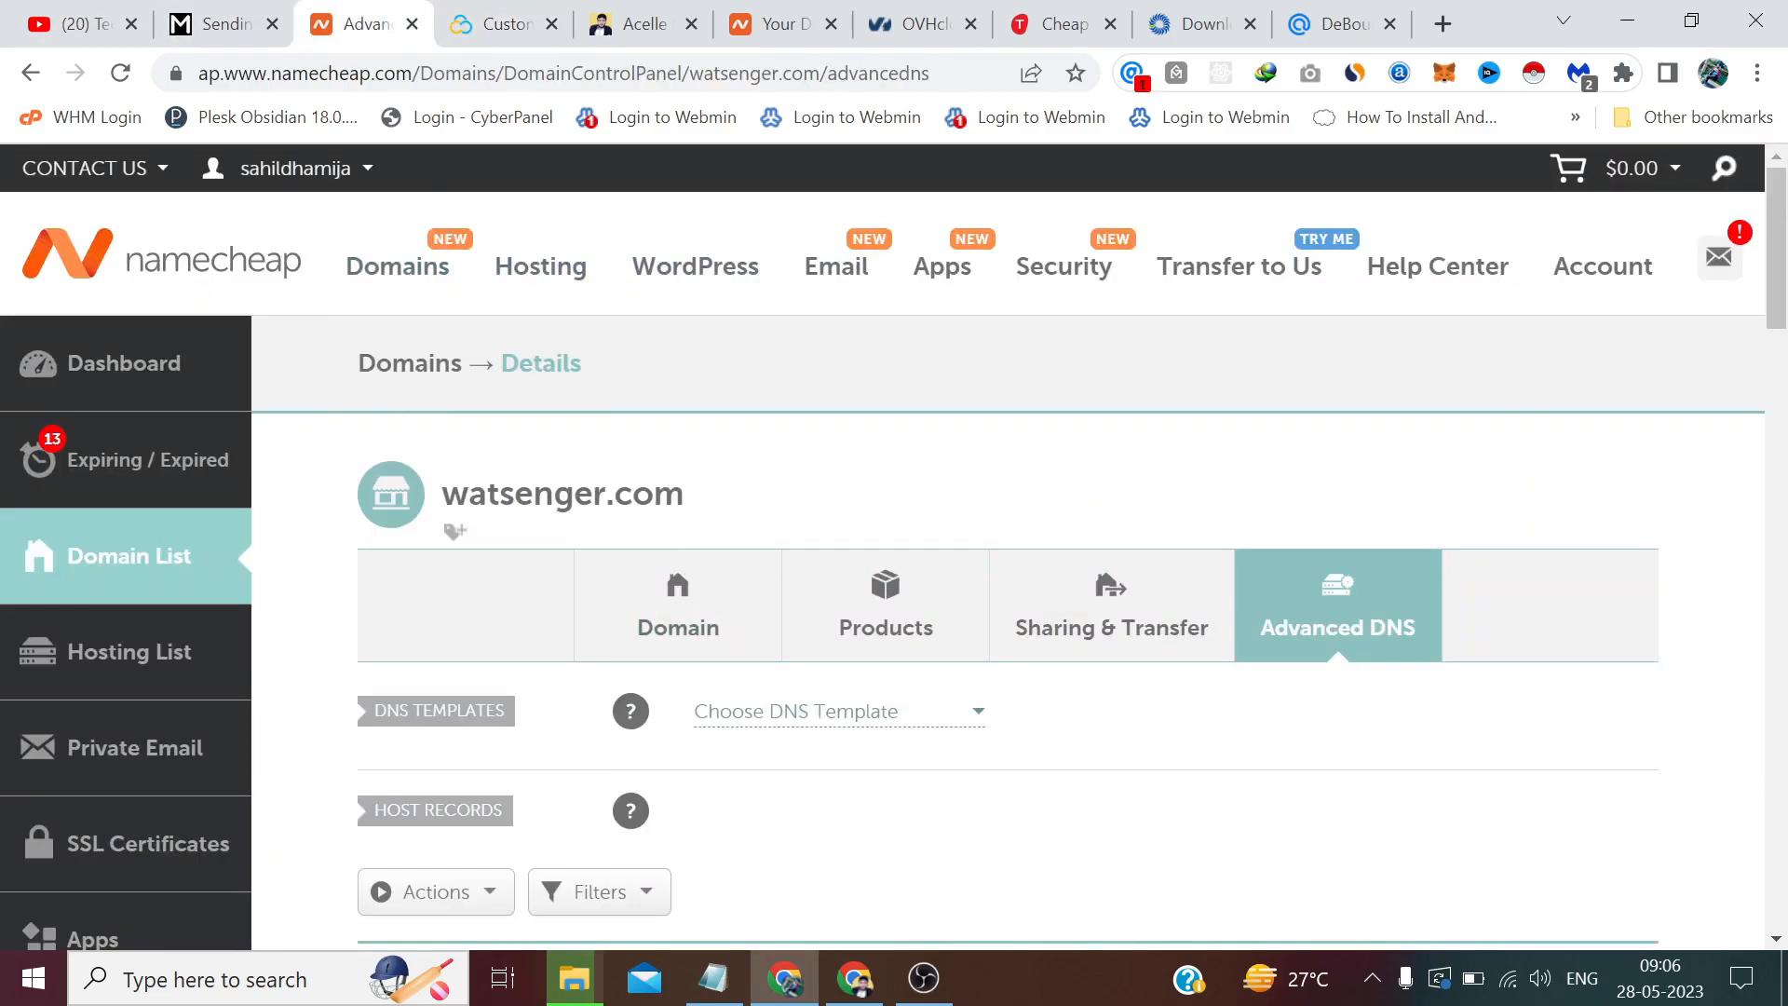
drag(685, 494, 443, 494)
right_click(451, 491)
click(519, 504)
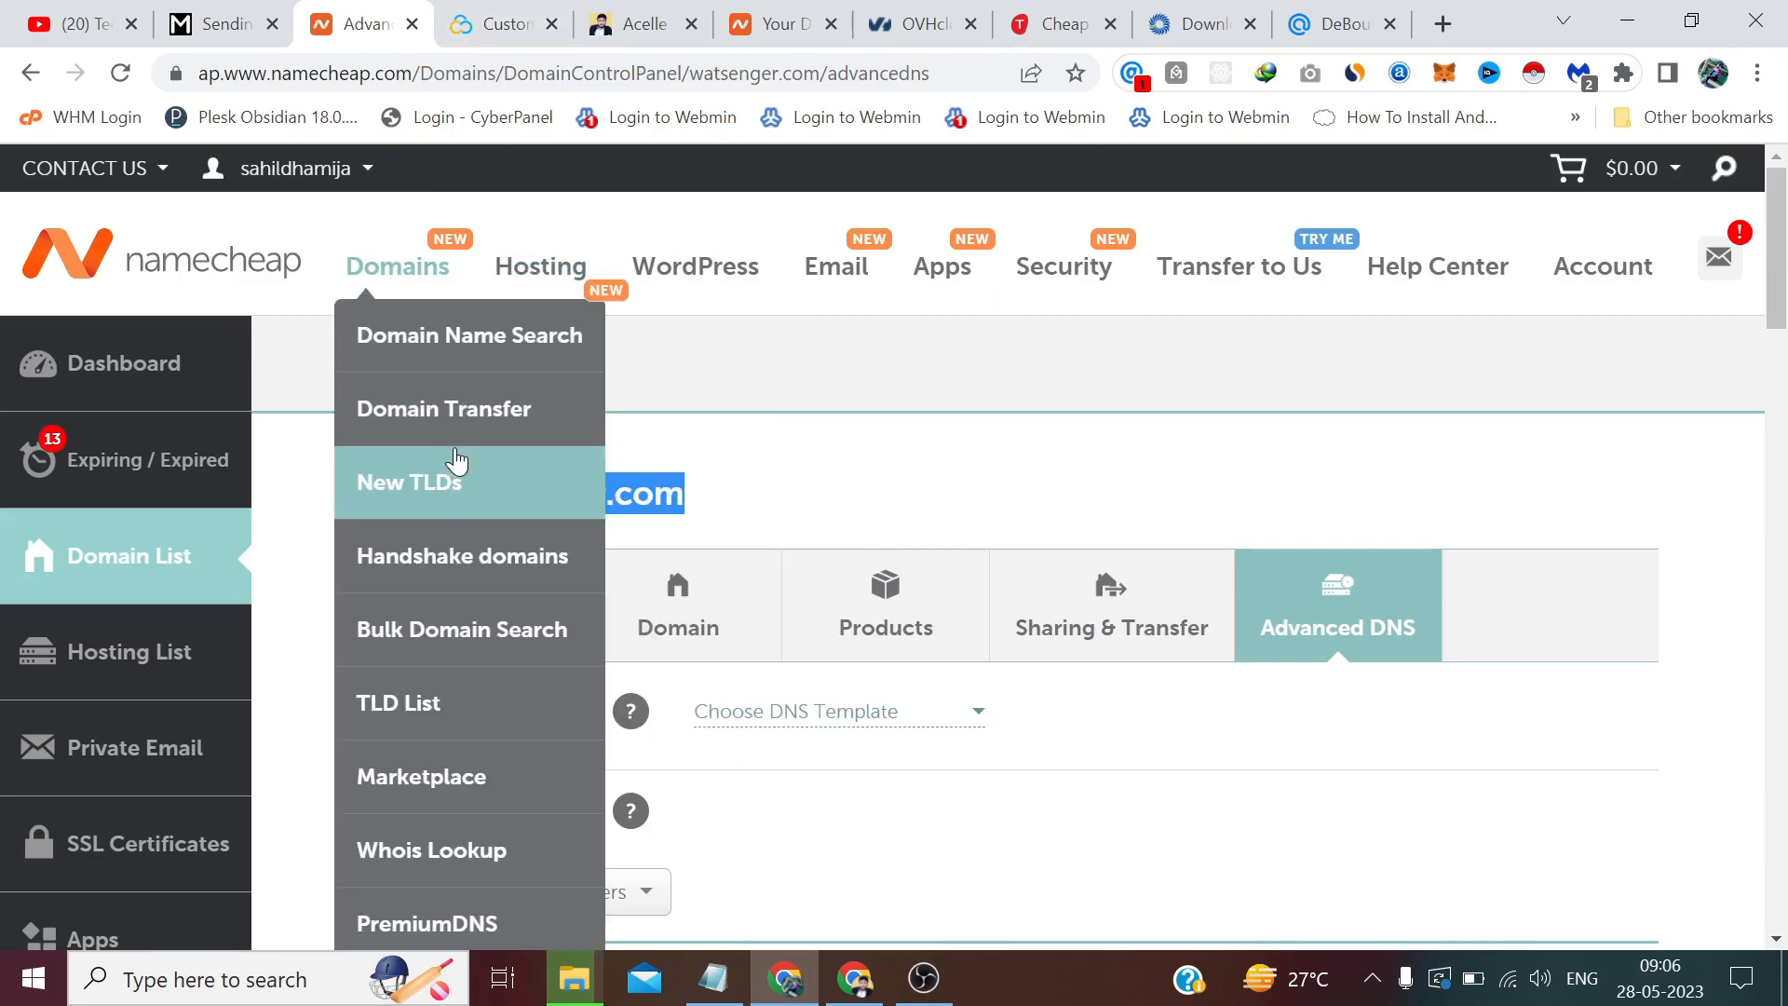
click(519, 10)
key(ctrl+v)
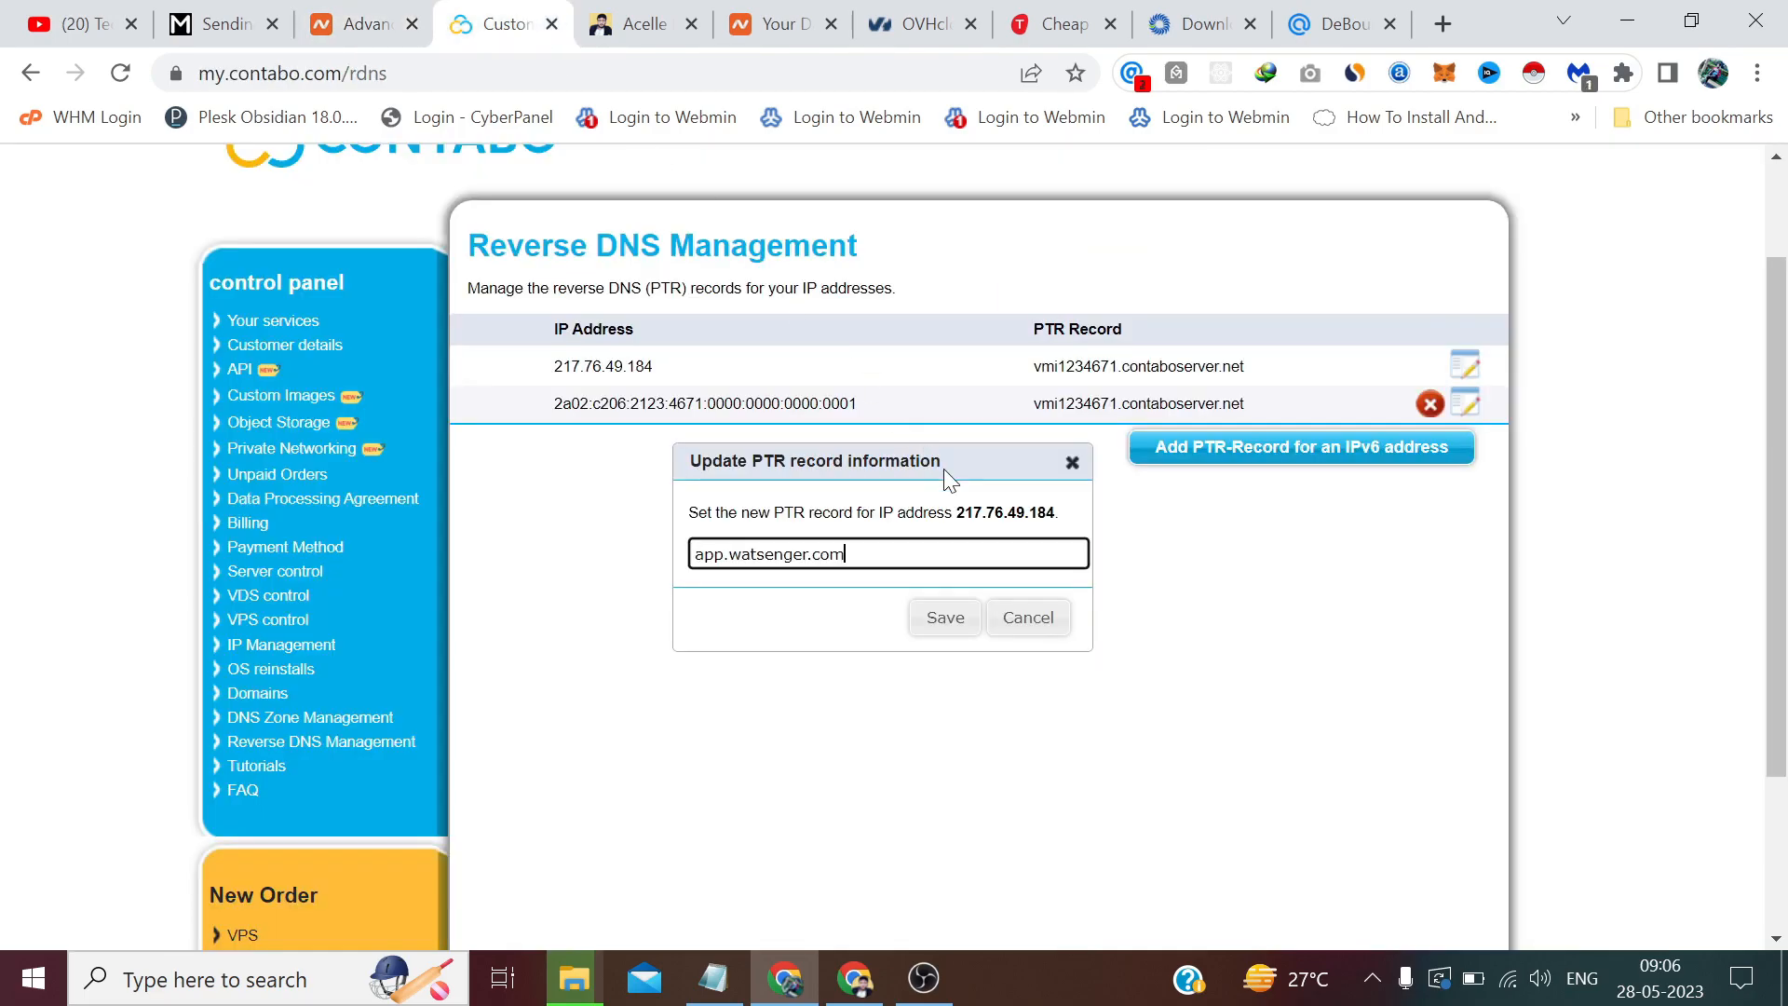
click(943, 622)
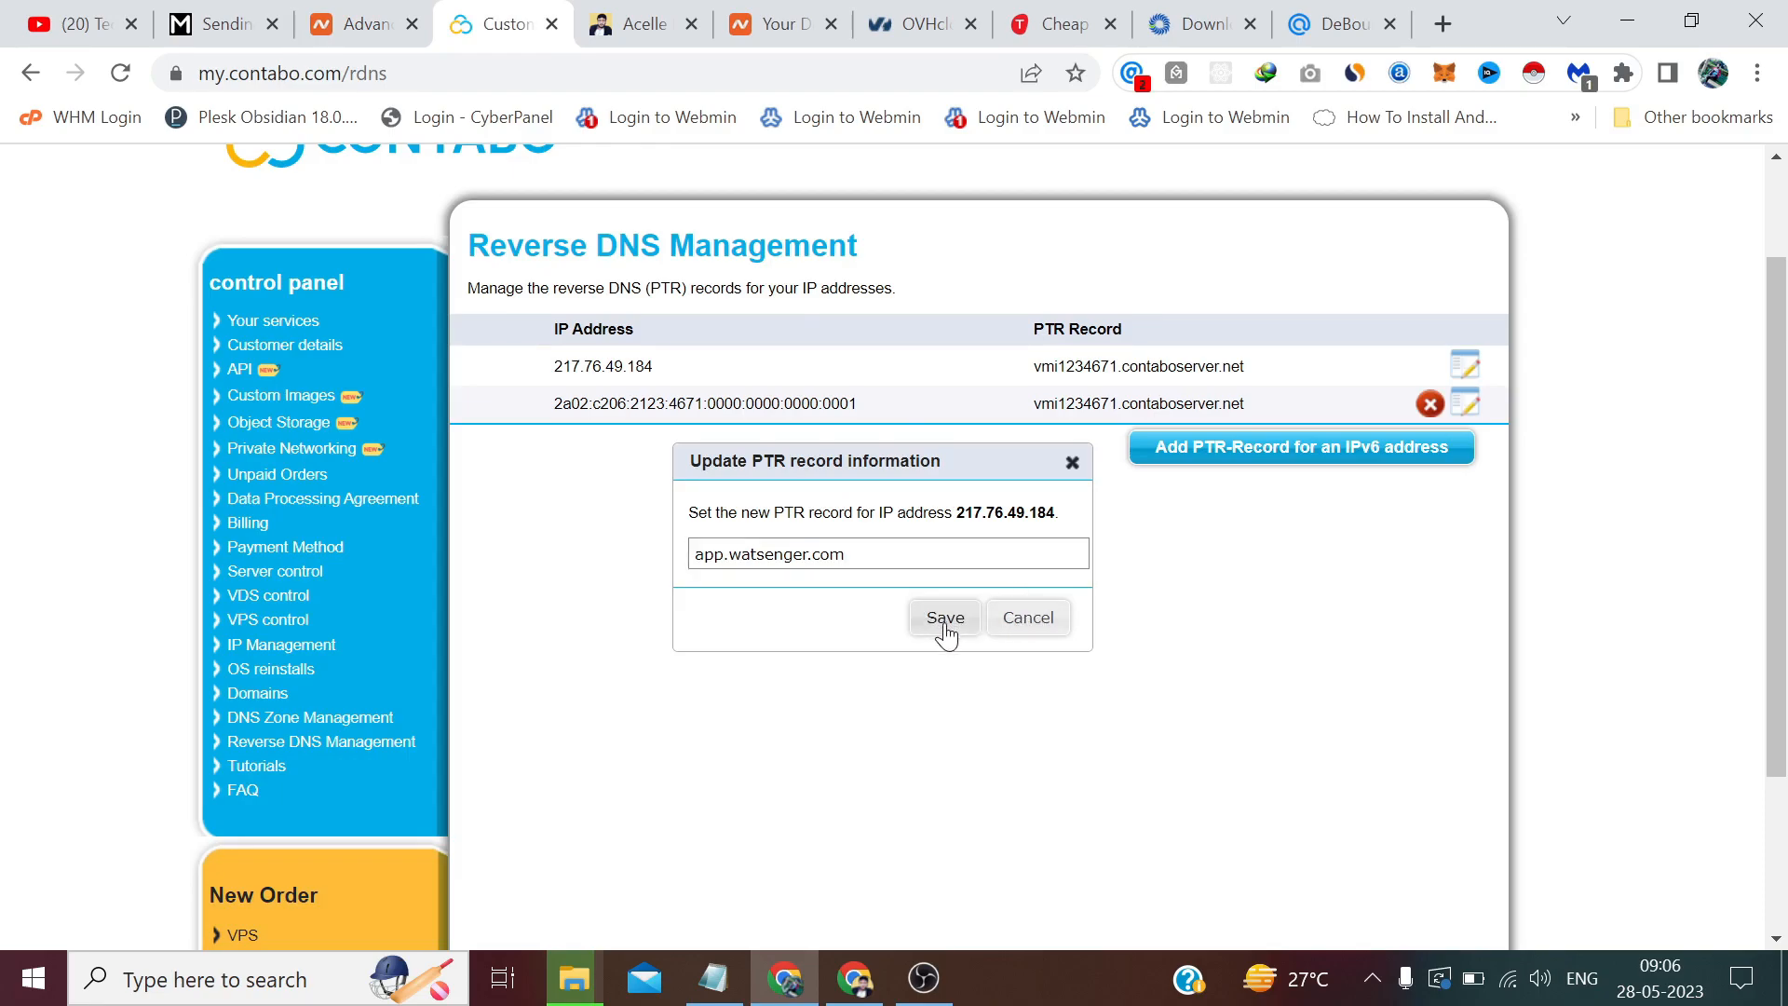
Set the IPv6 address's PTR record to app.watsenger.com, then return to the services list.
click(1467, 402)
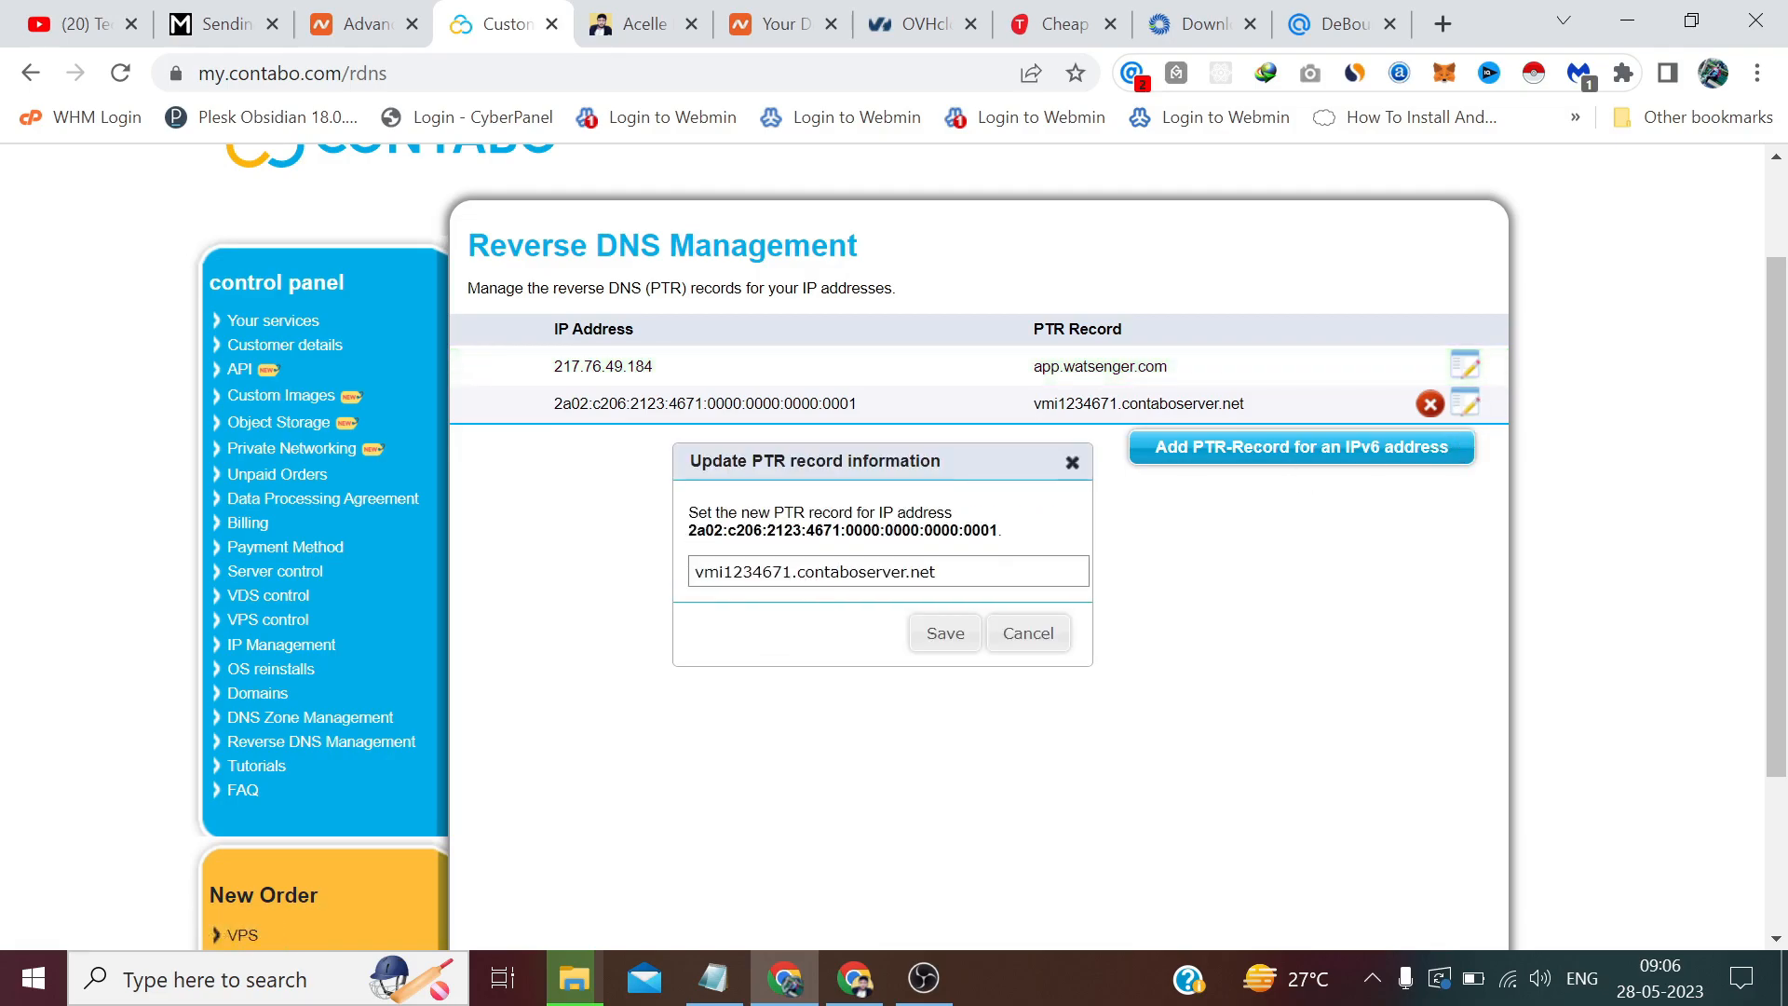
drag(936, 572, 646, 571)
text(a)
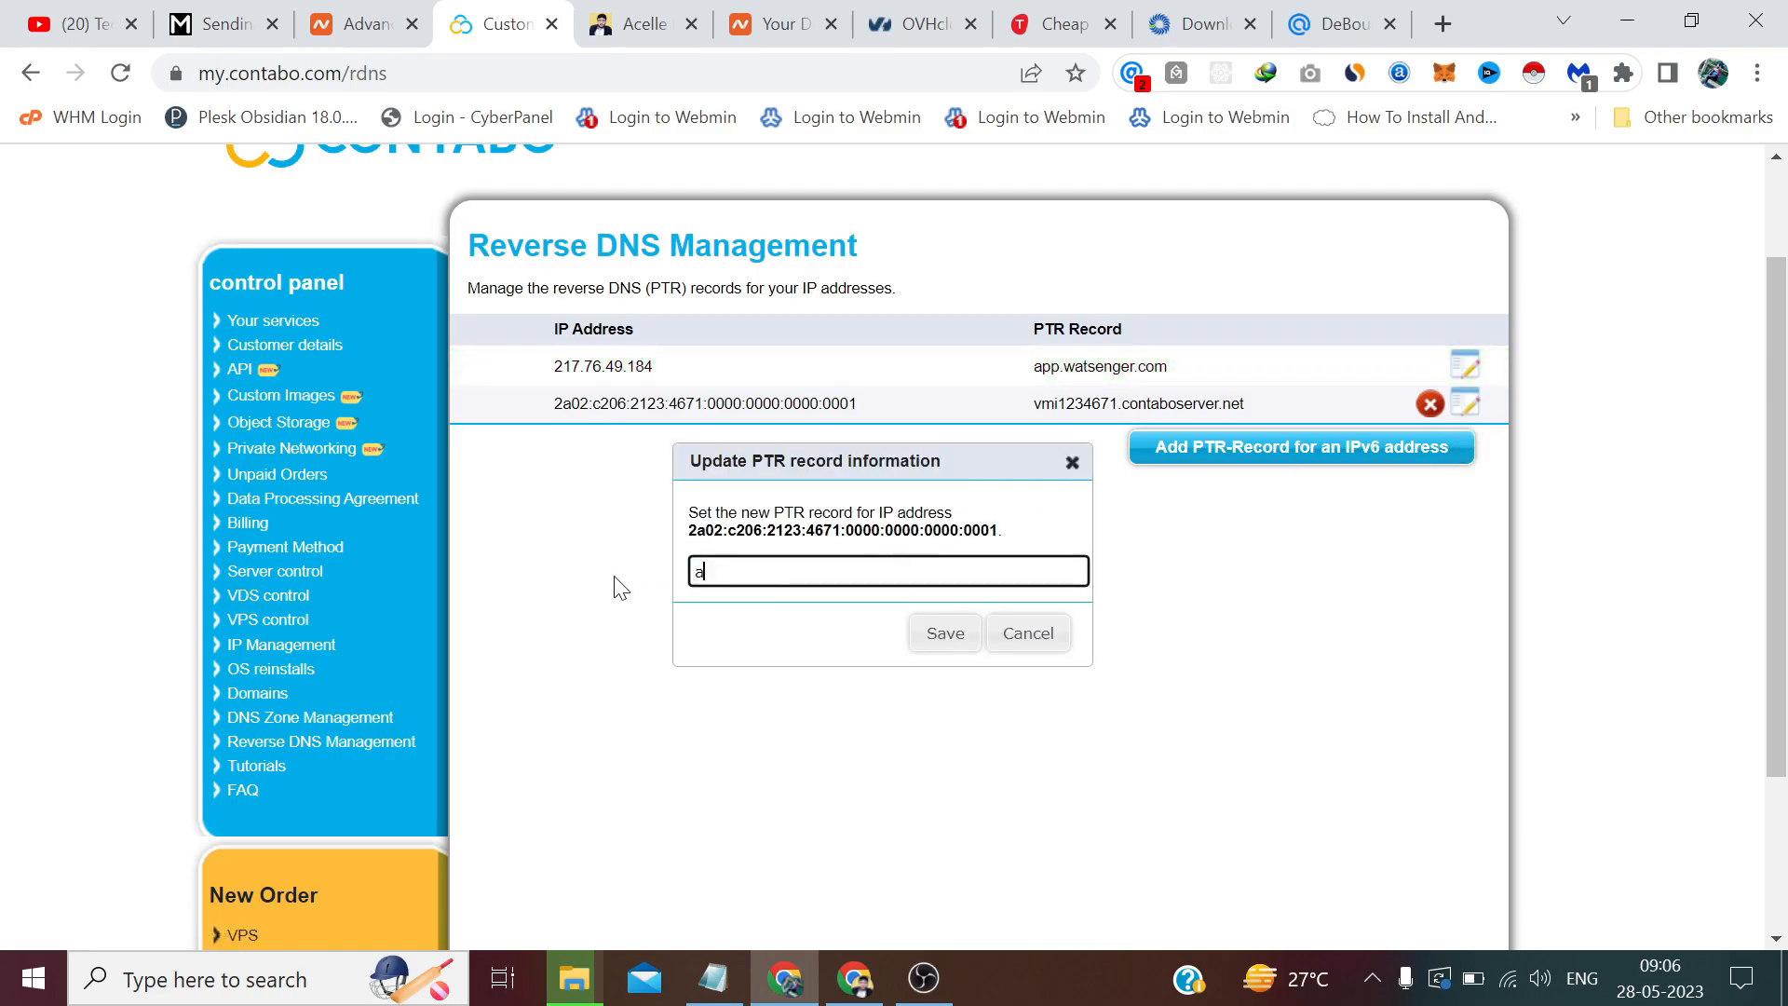
text(pp.watsenger.com)
click(948, 638)
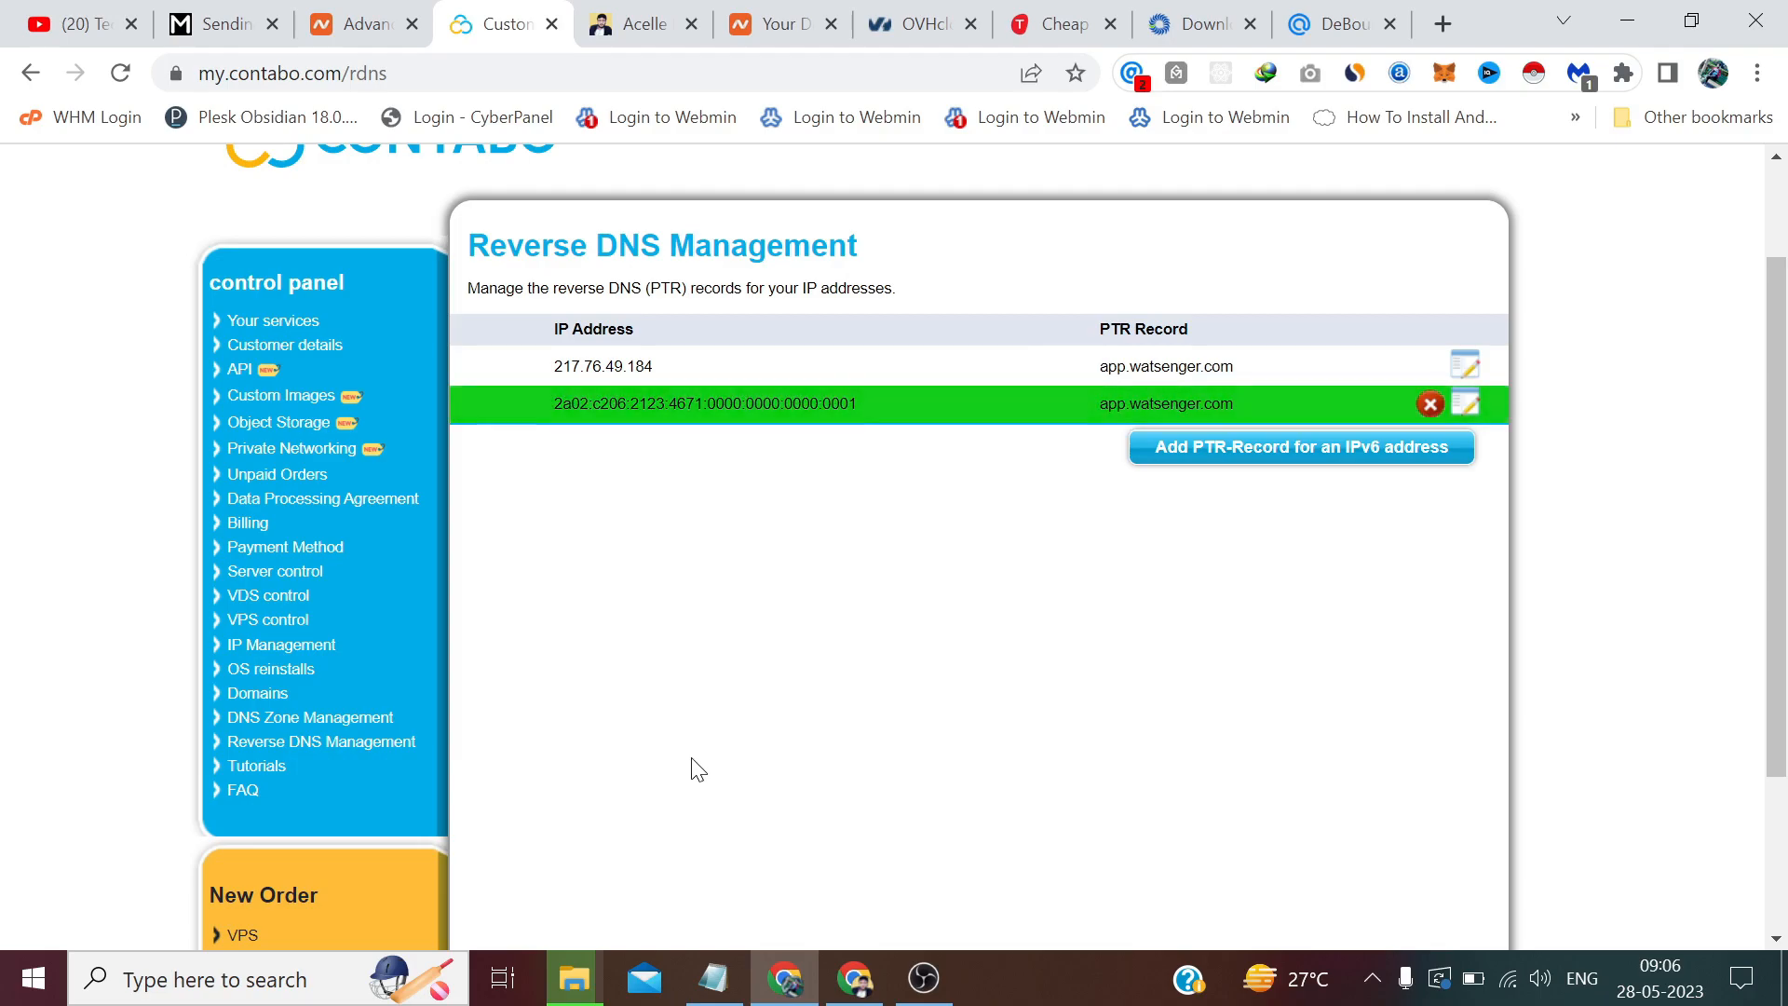
click(311, 322)
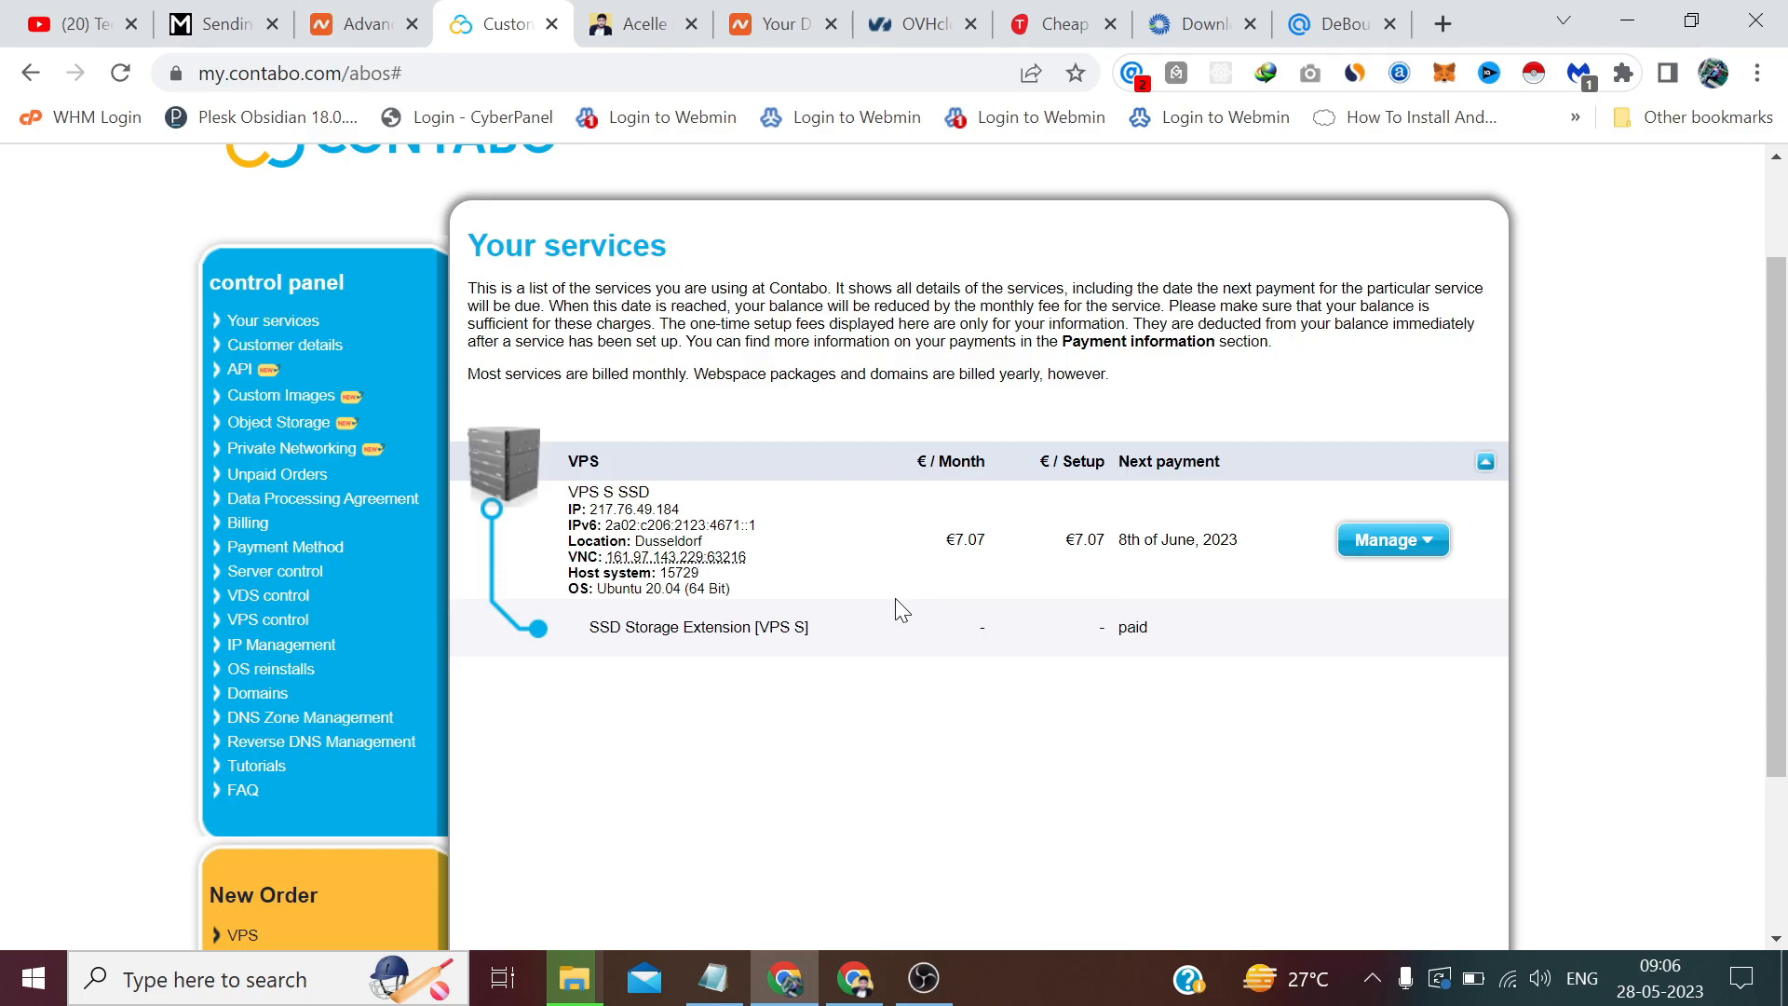
Scroll the Virtualmin download page to the wget and sudo sh virtualmin-install.sh commands.
click(1201, 23)
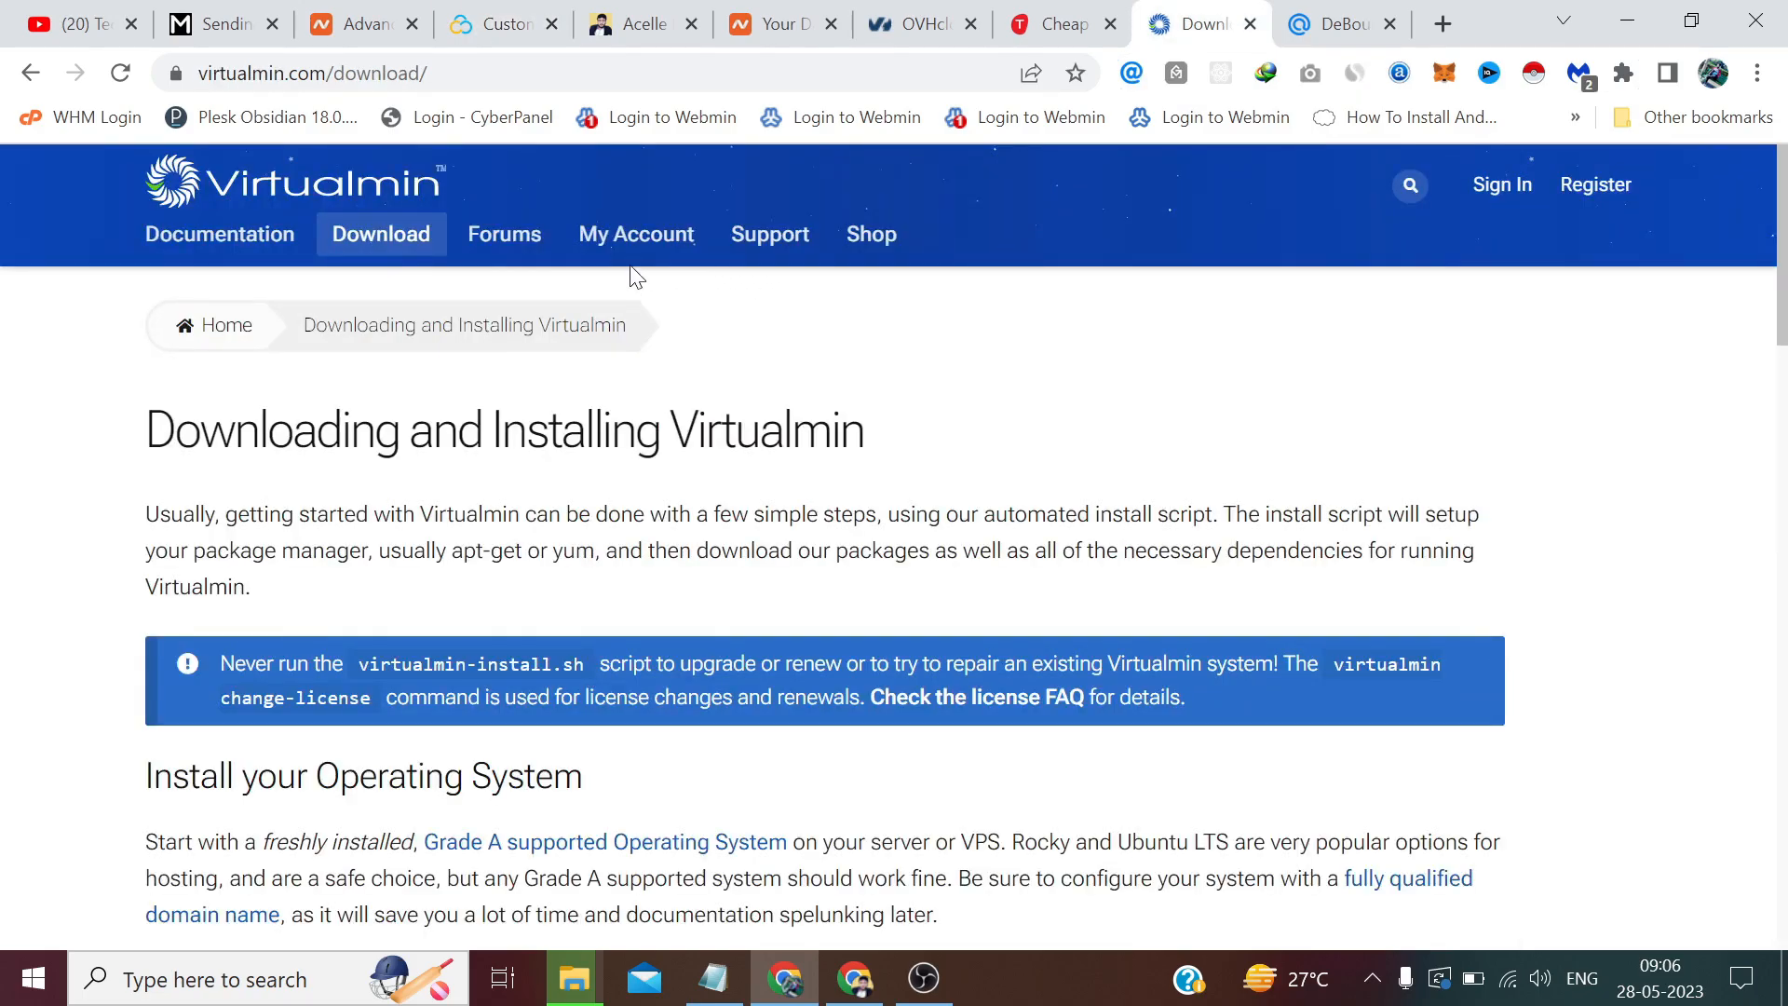
scroll(1077, 542, down, 7)
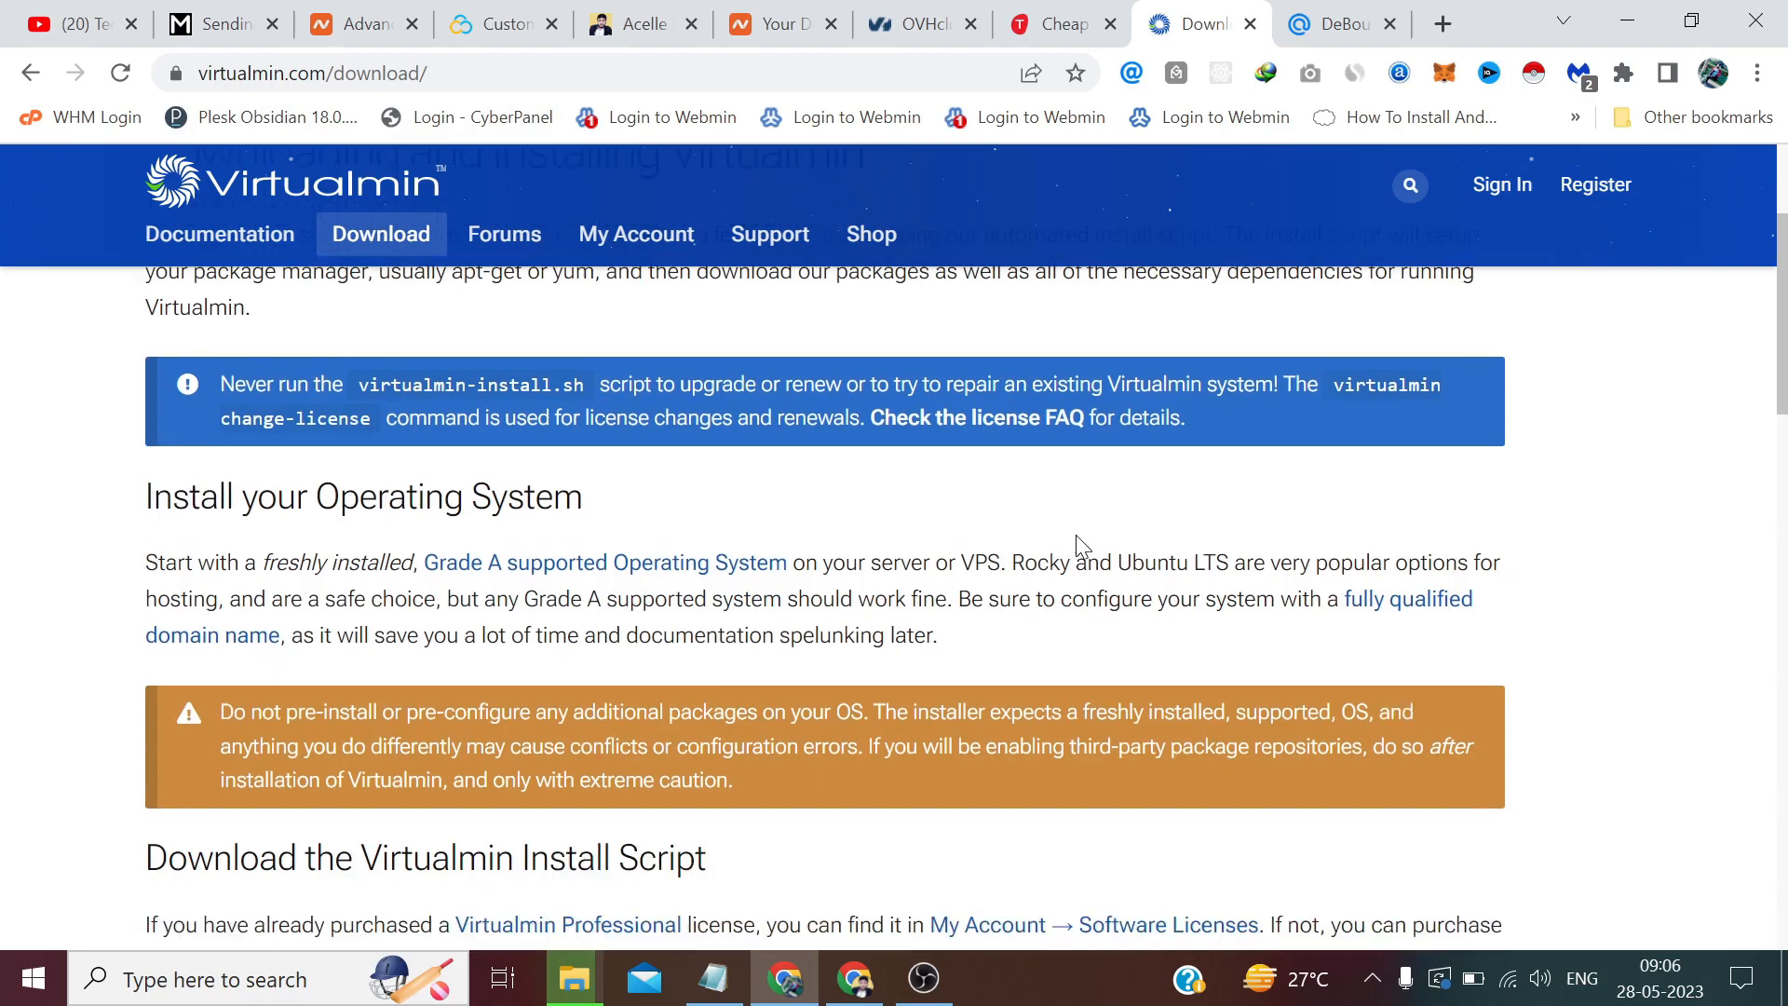
scroll(1075, 534, down, 3)
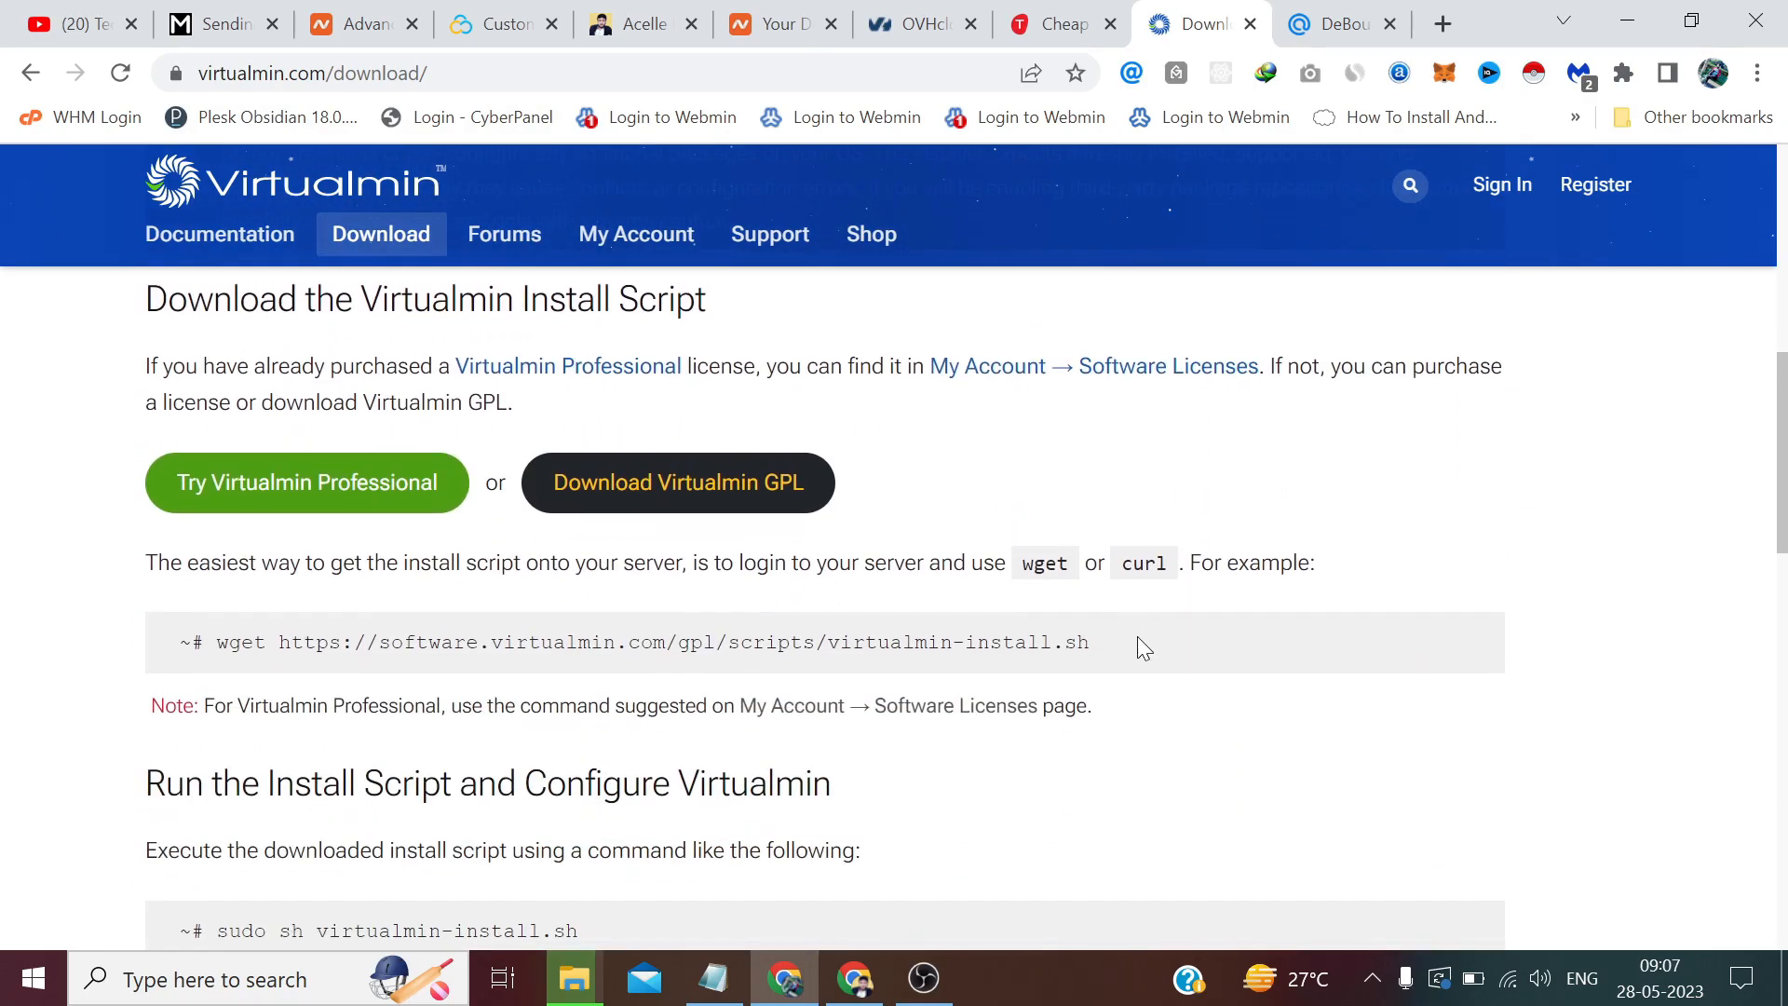
scroll(1141, 642, down, 4)
scroll(1108, 447, up, 1)
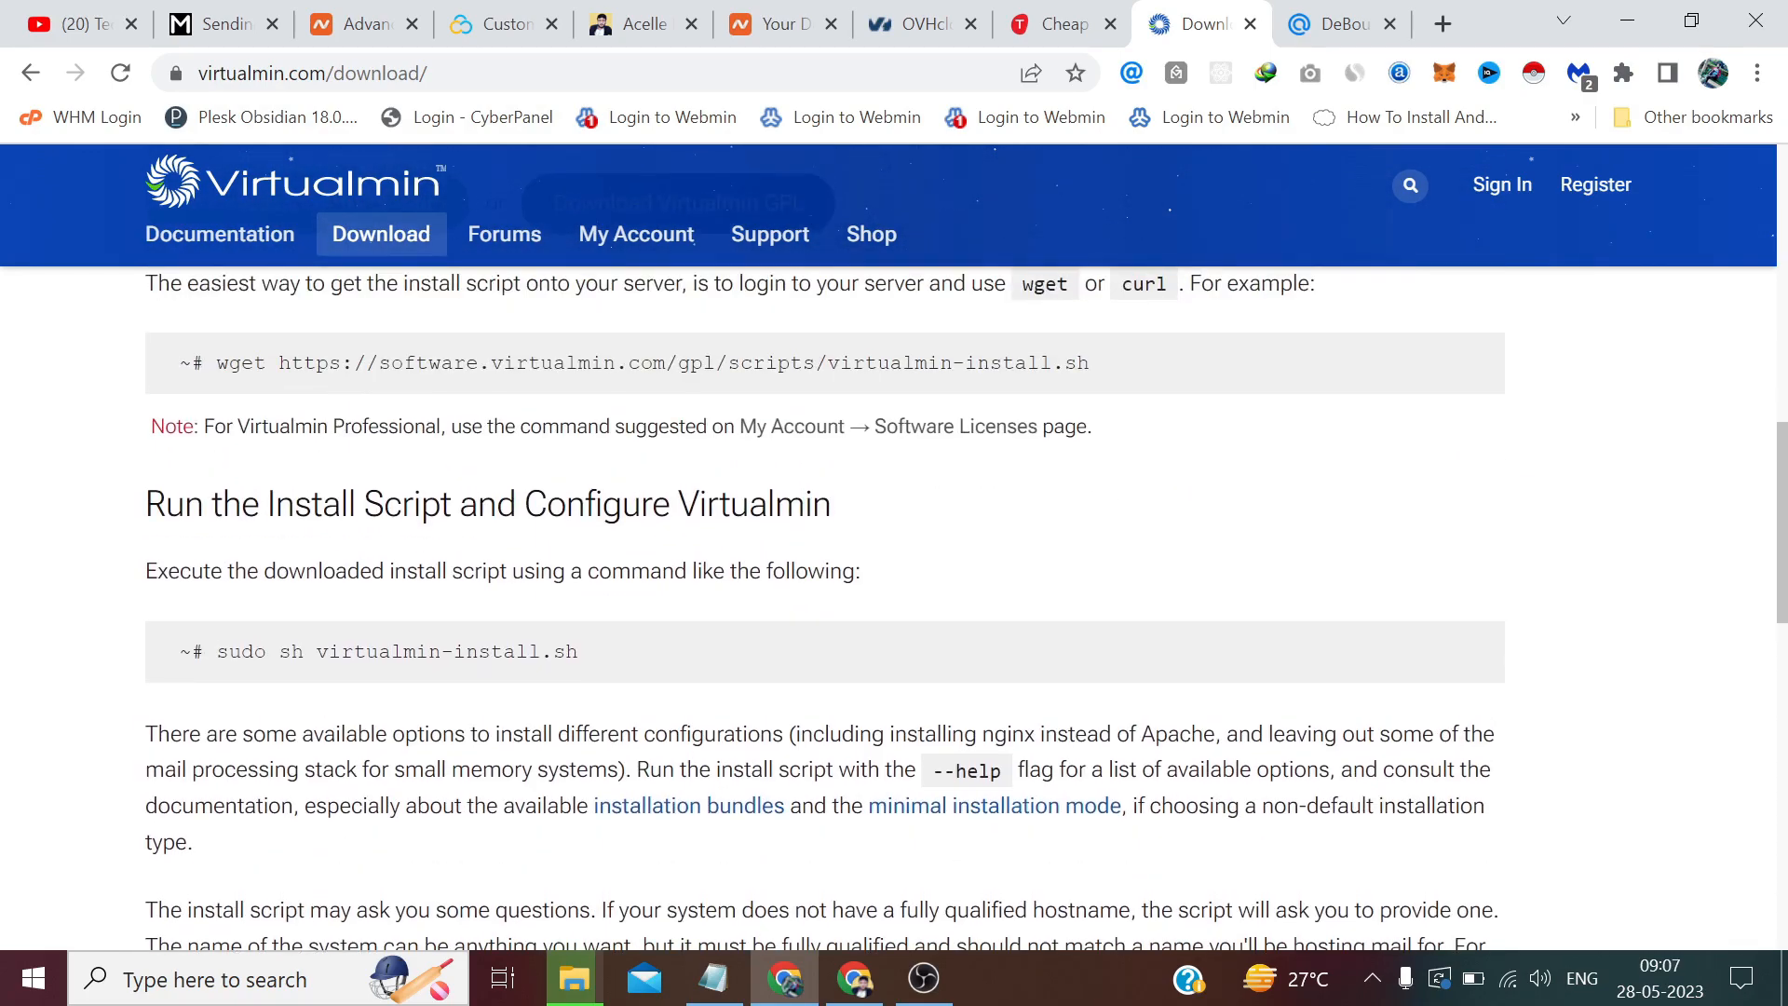
click(223, 978)
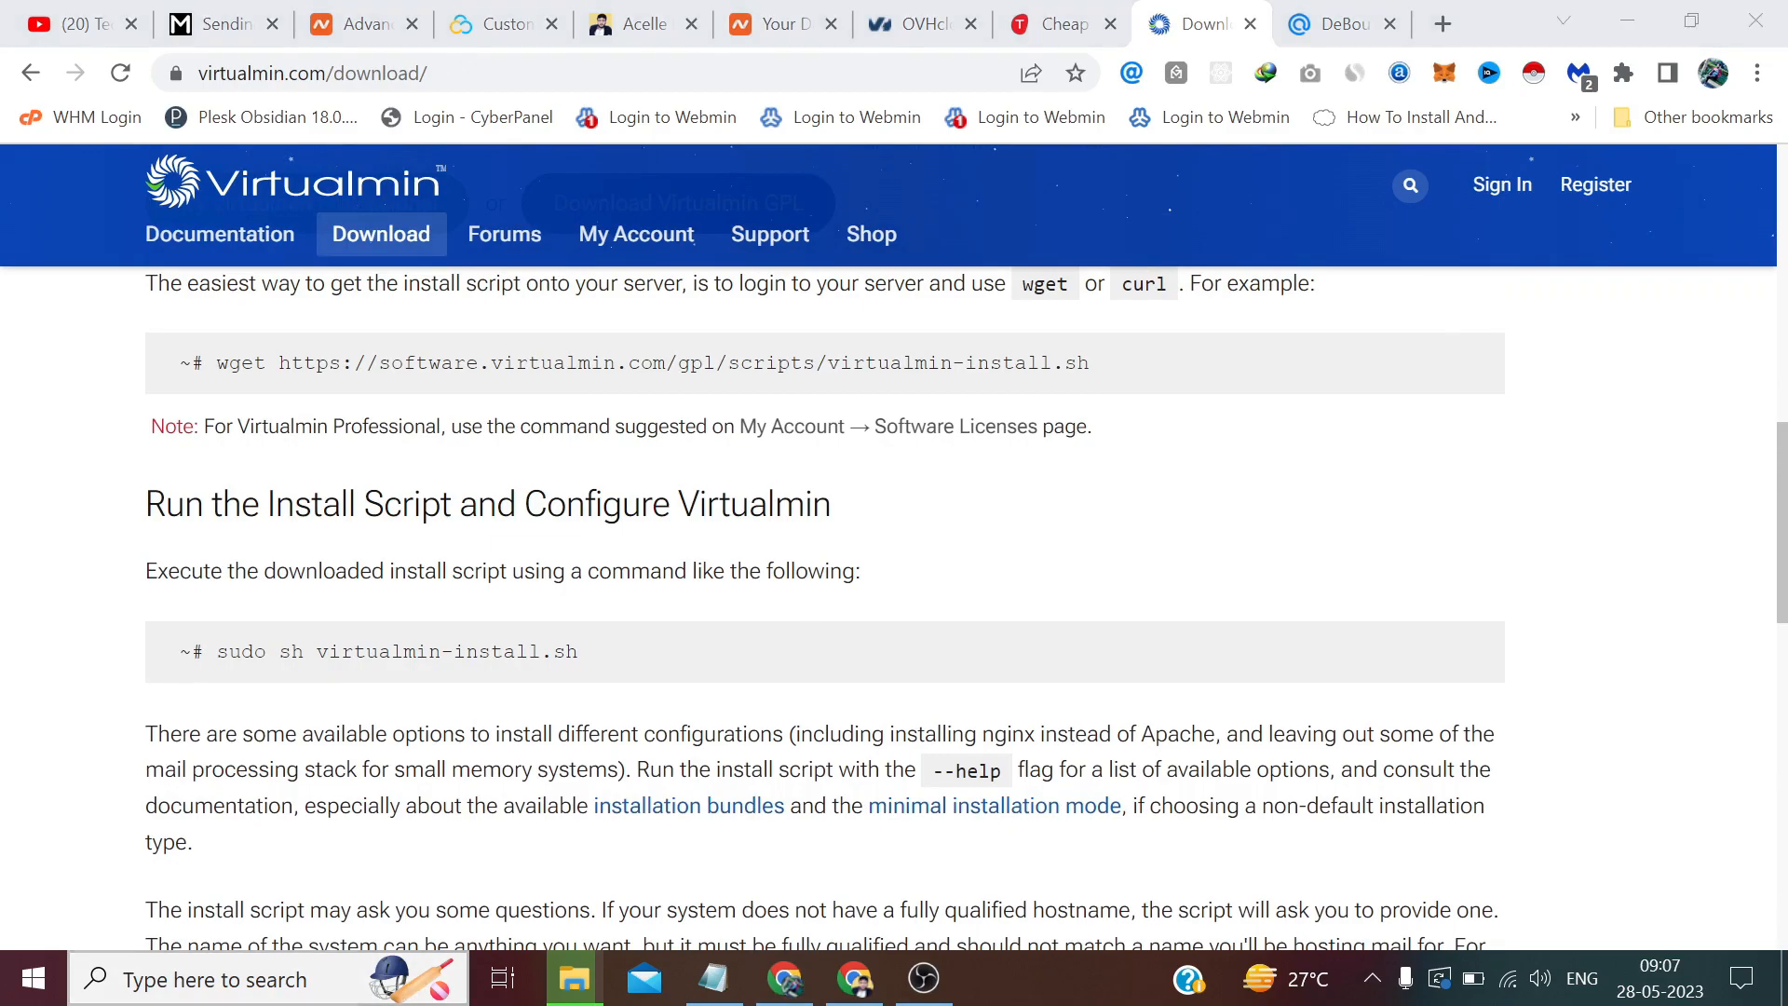
click(1627, 687)
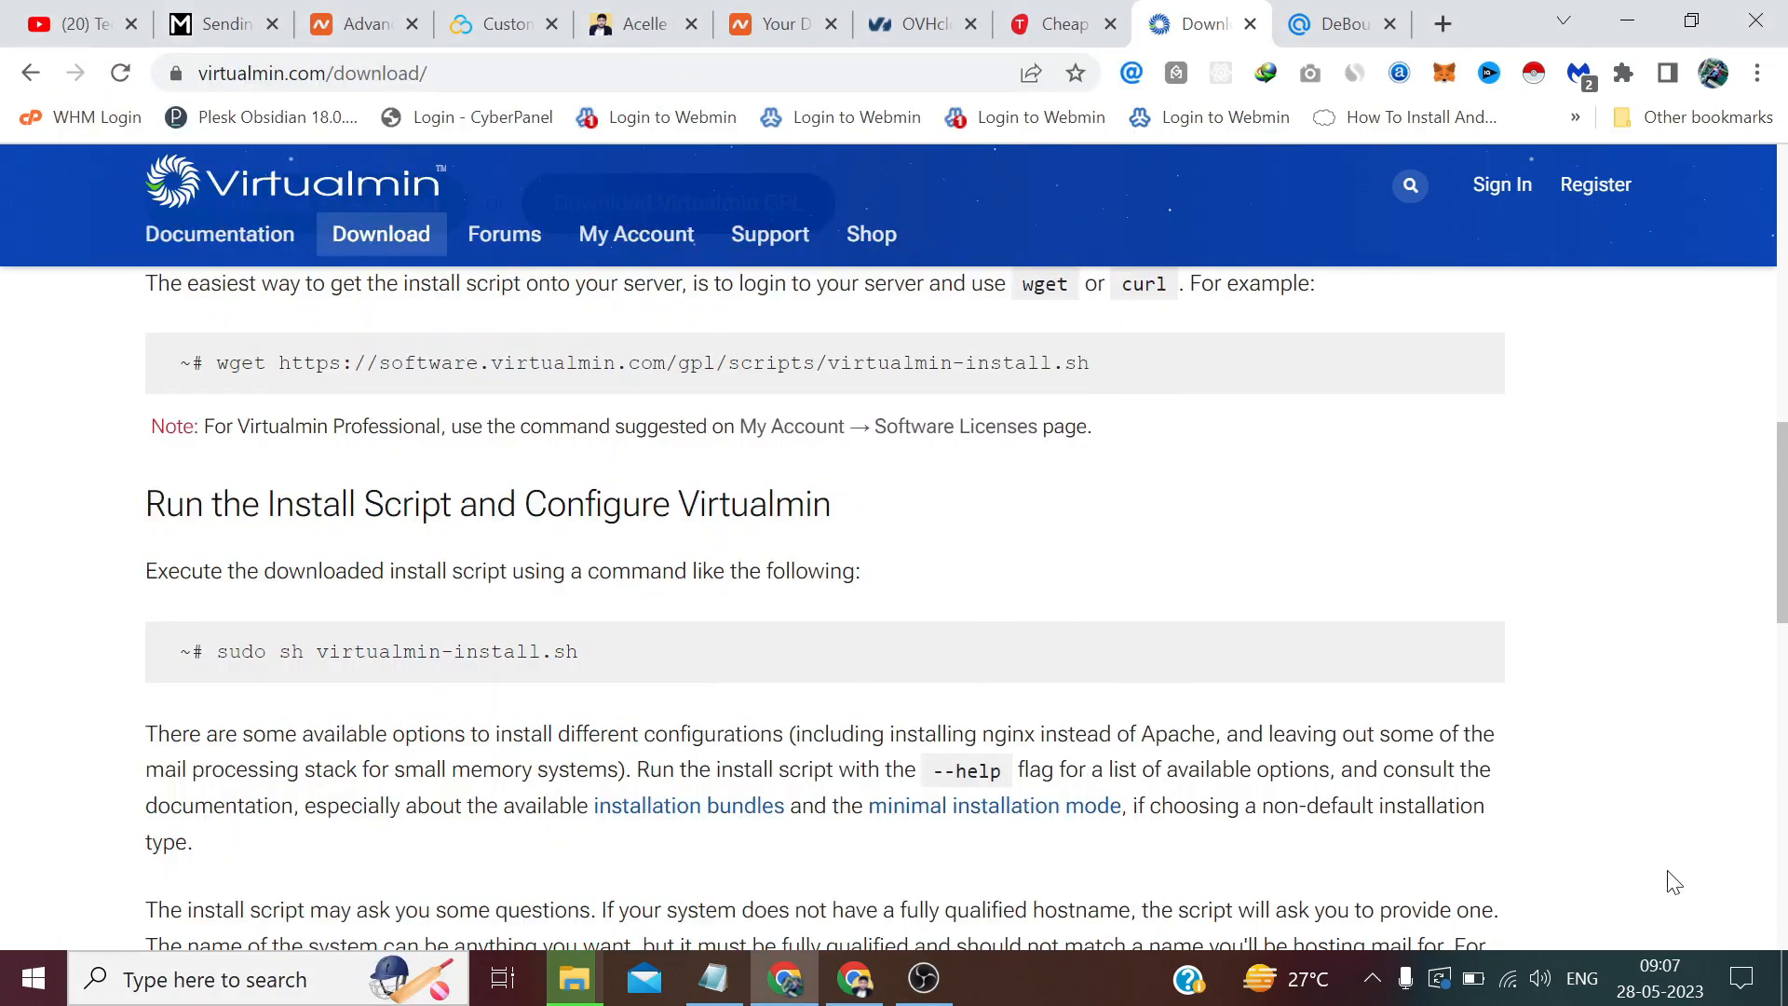
Launch PuTTY and enter the server IP 217.76.49.184, copied from the Notepad notes, as the host name.
click(1783, 978)
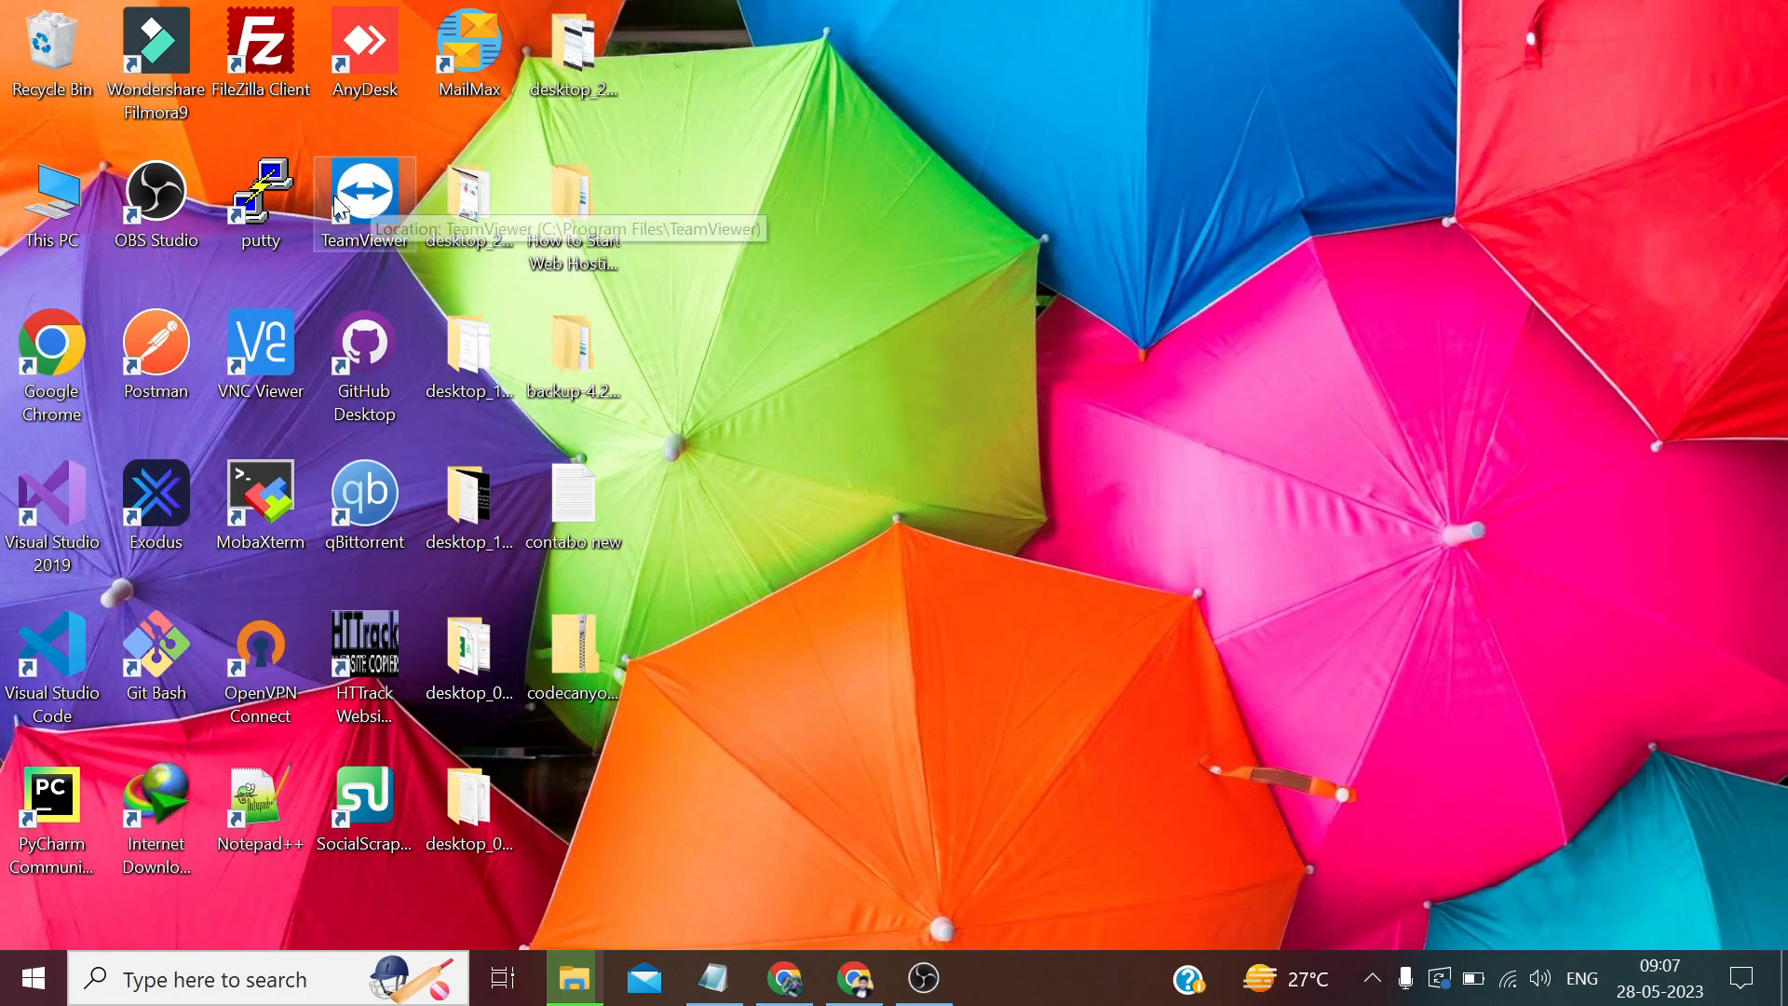
double_click(264, 203)
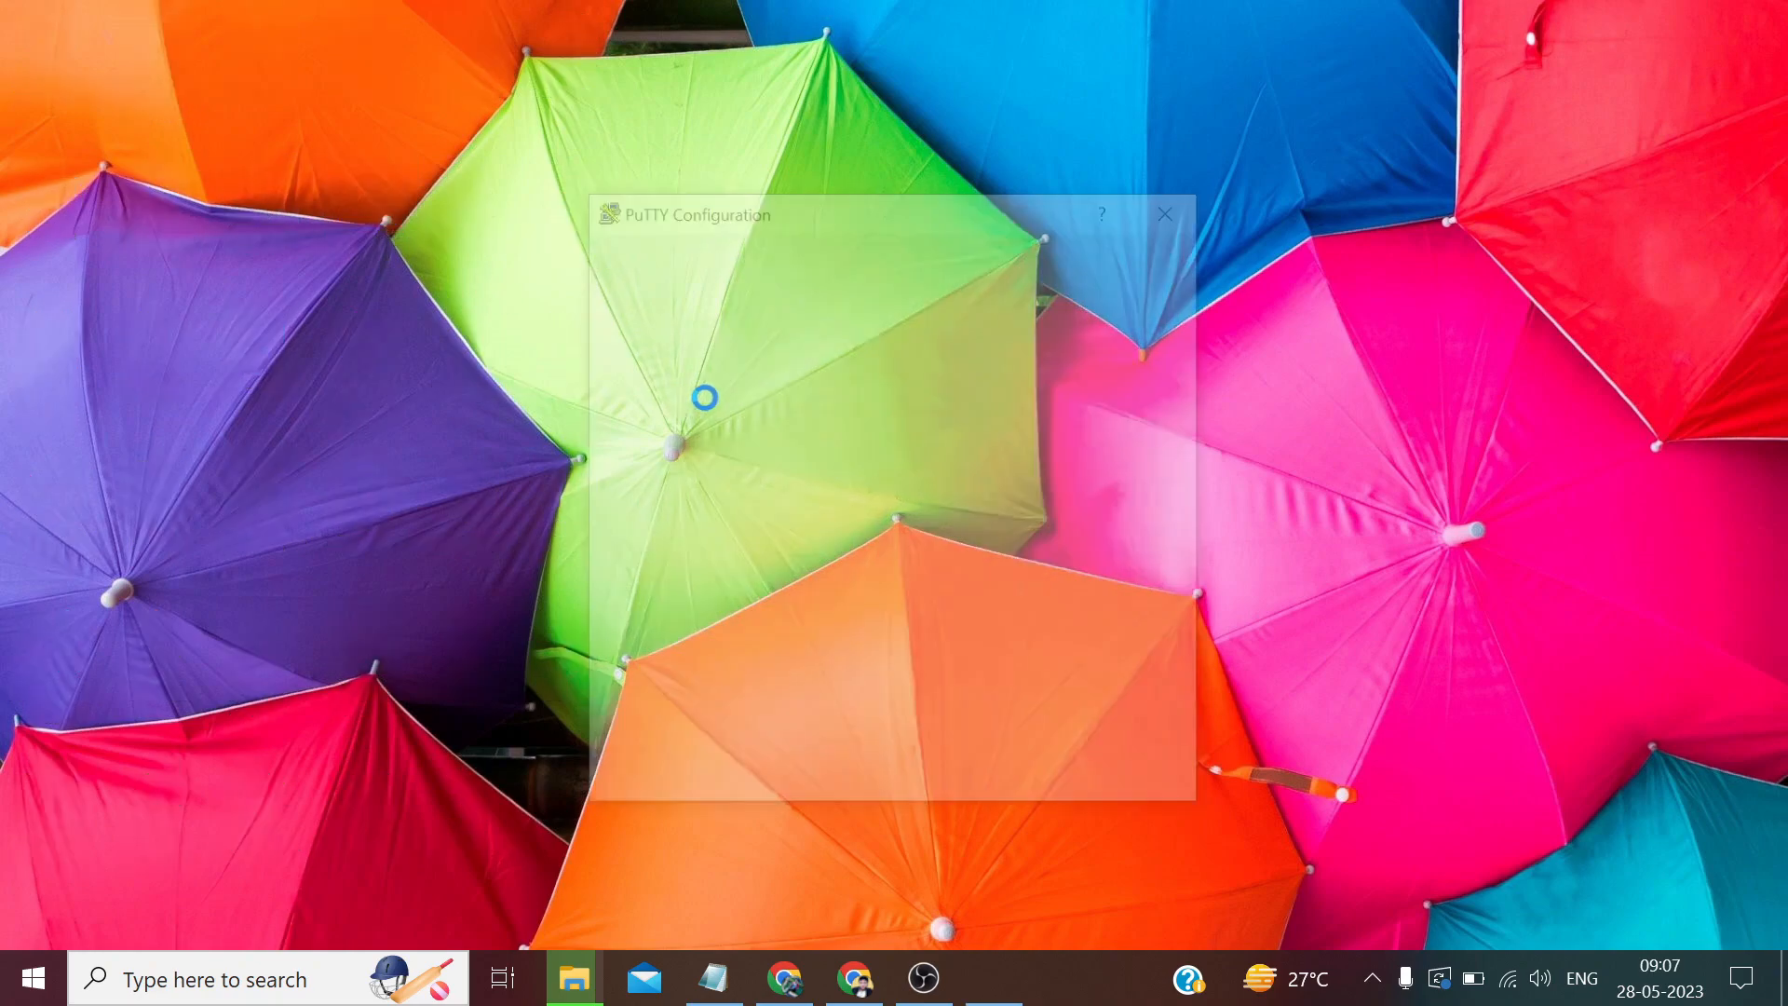
click(794, 990)
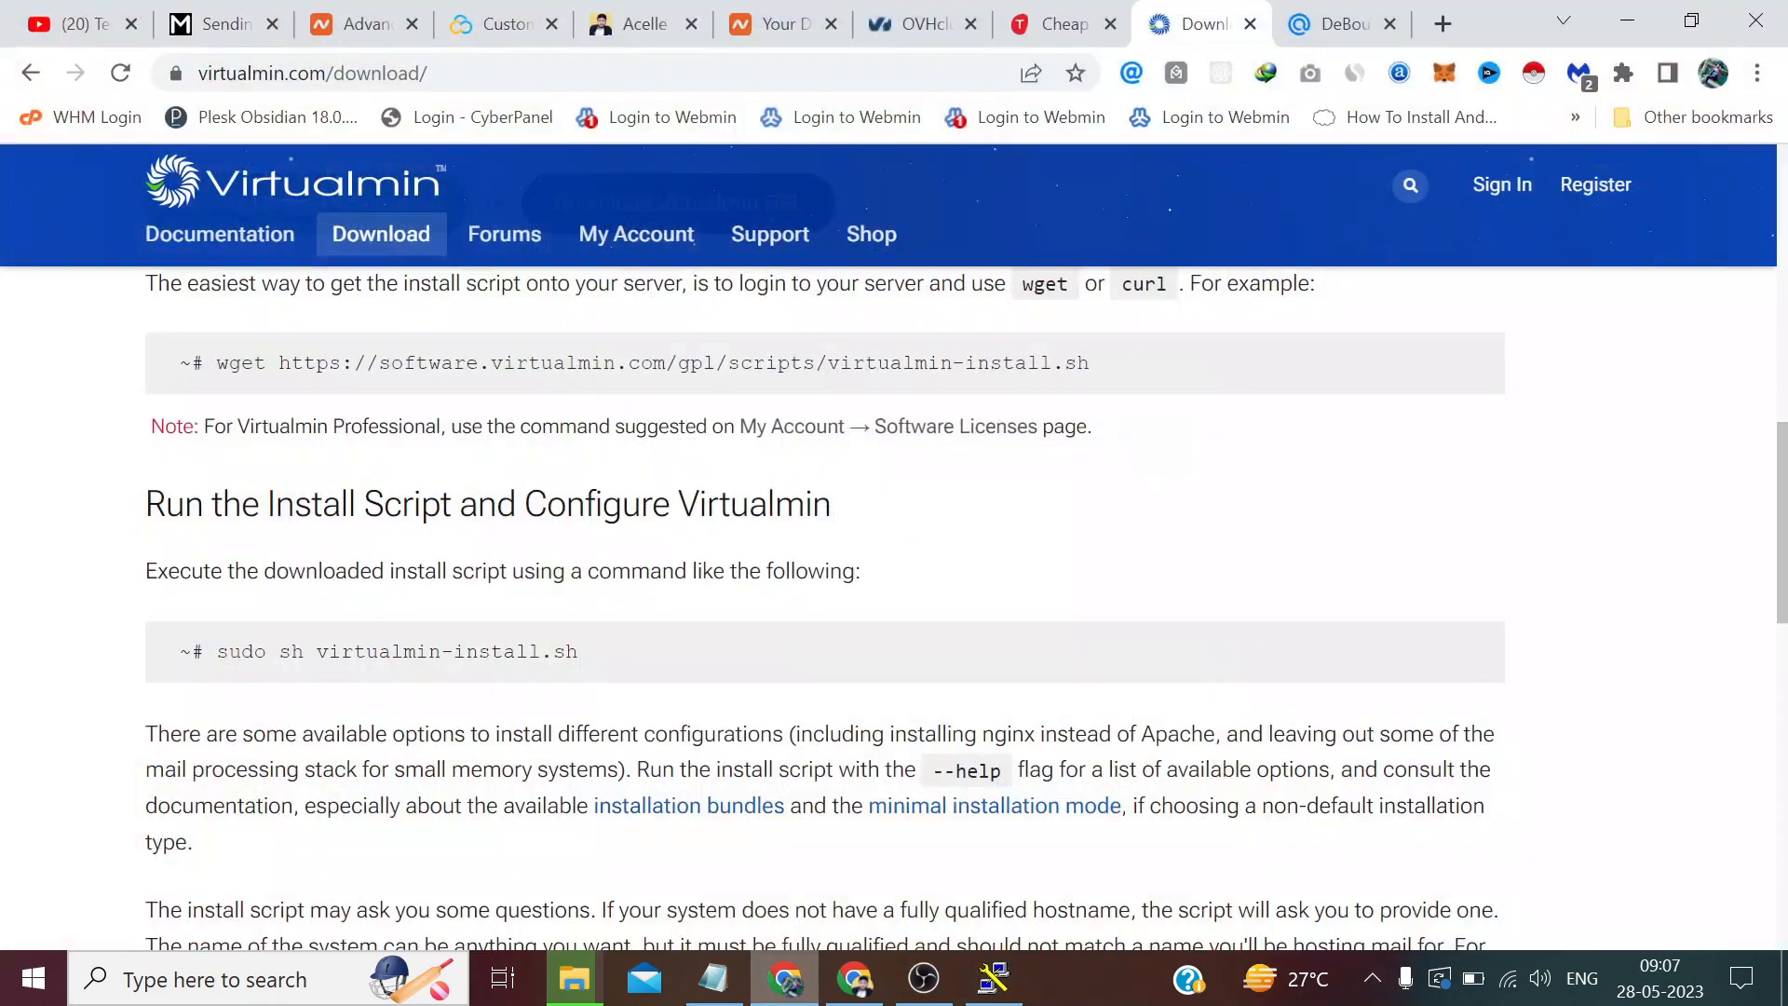
click(993, 978)
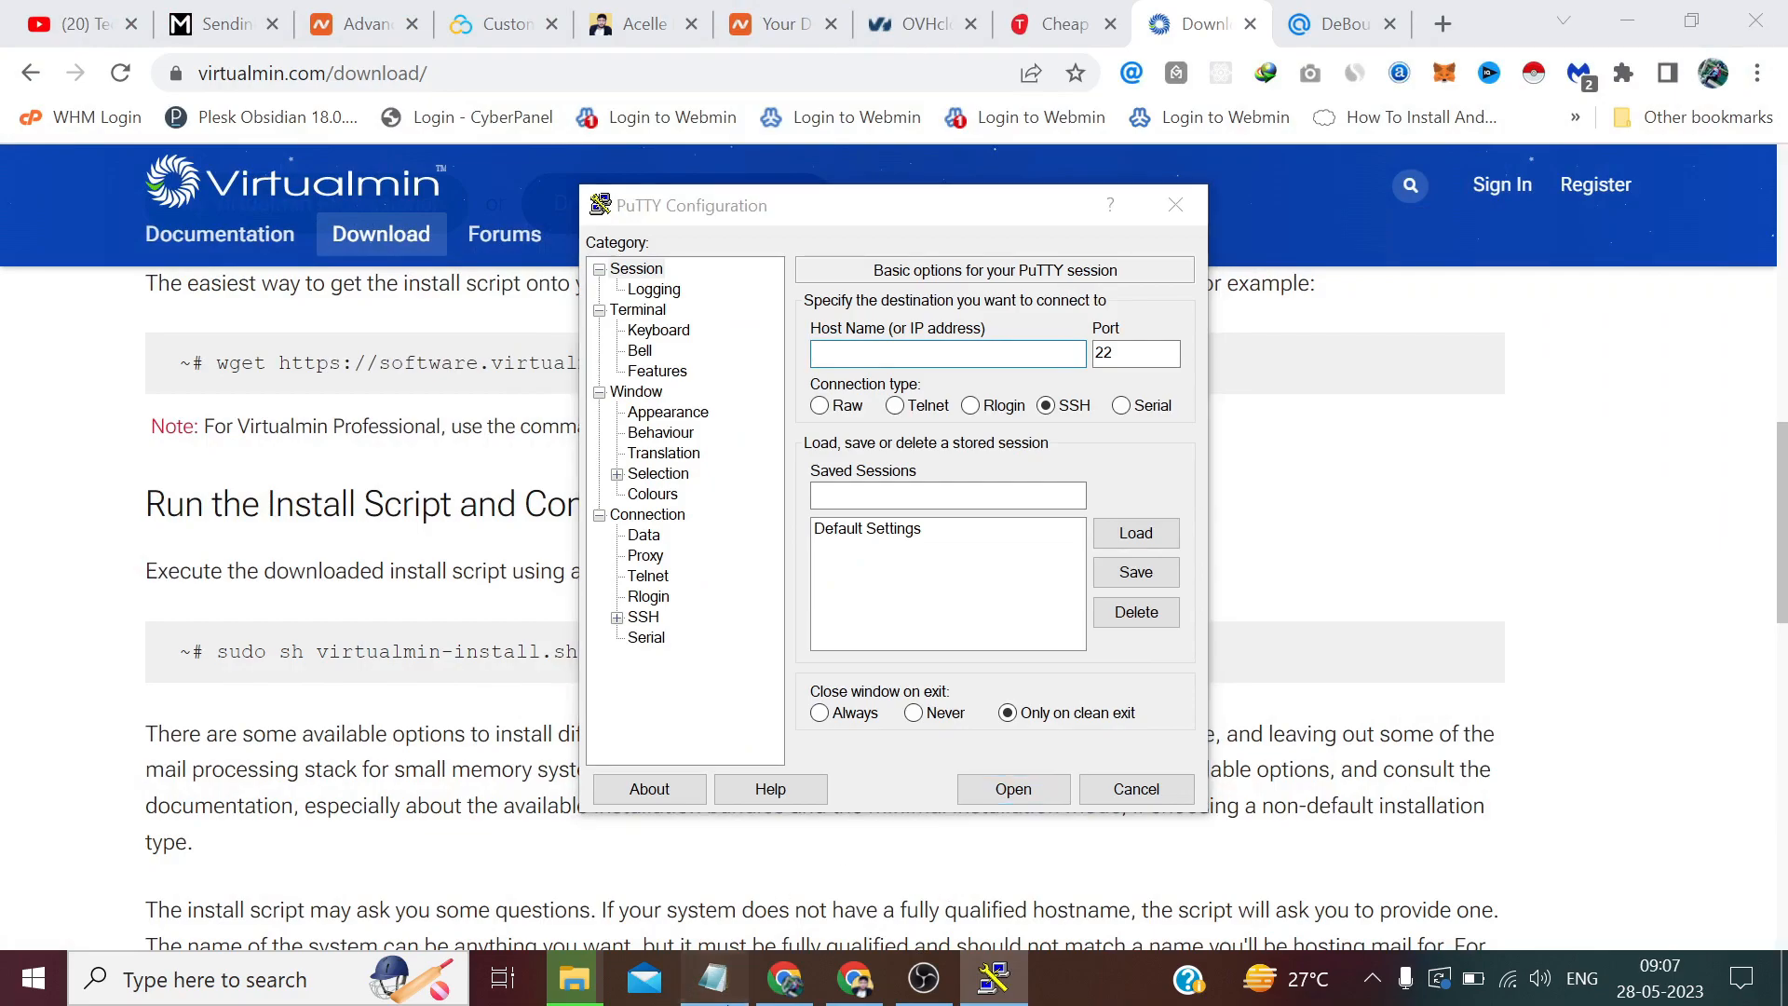
click(714, 978)
drag(157, 72, 5, 73)
click(58, 46)
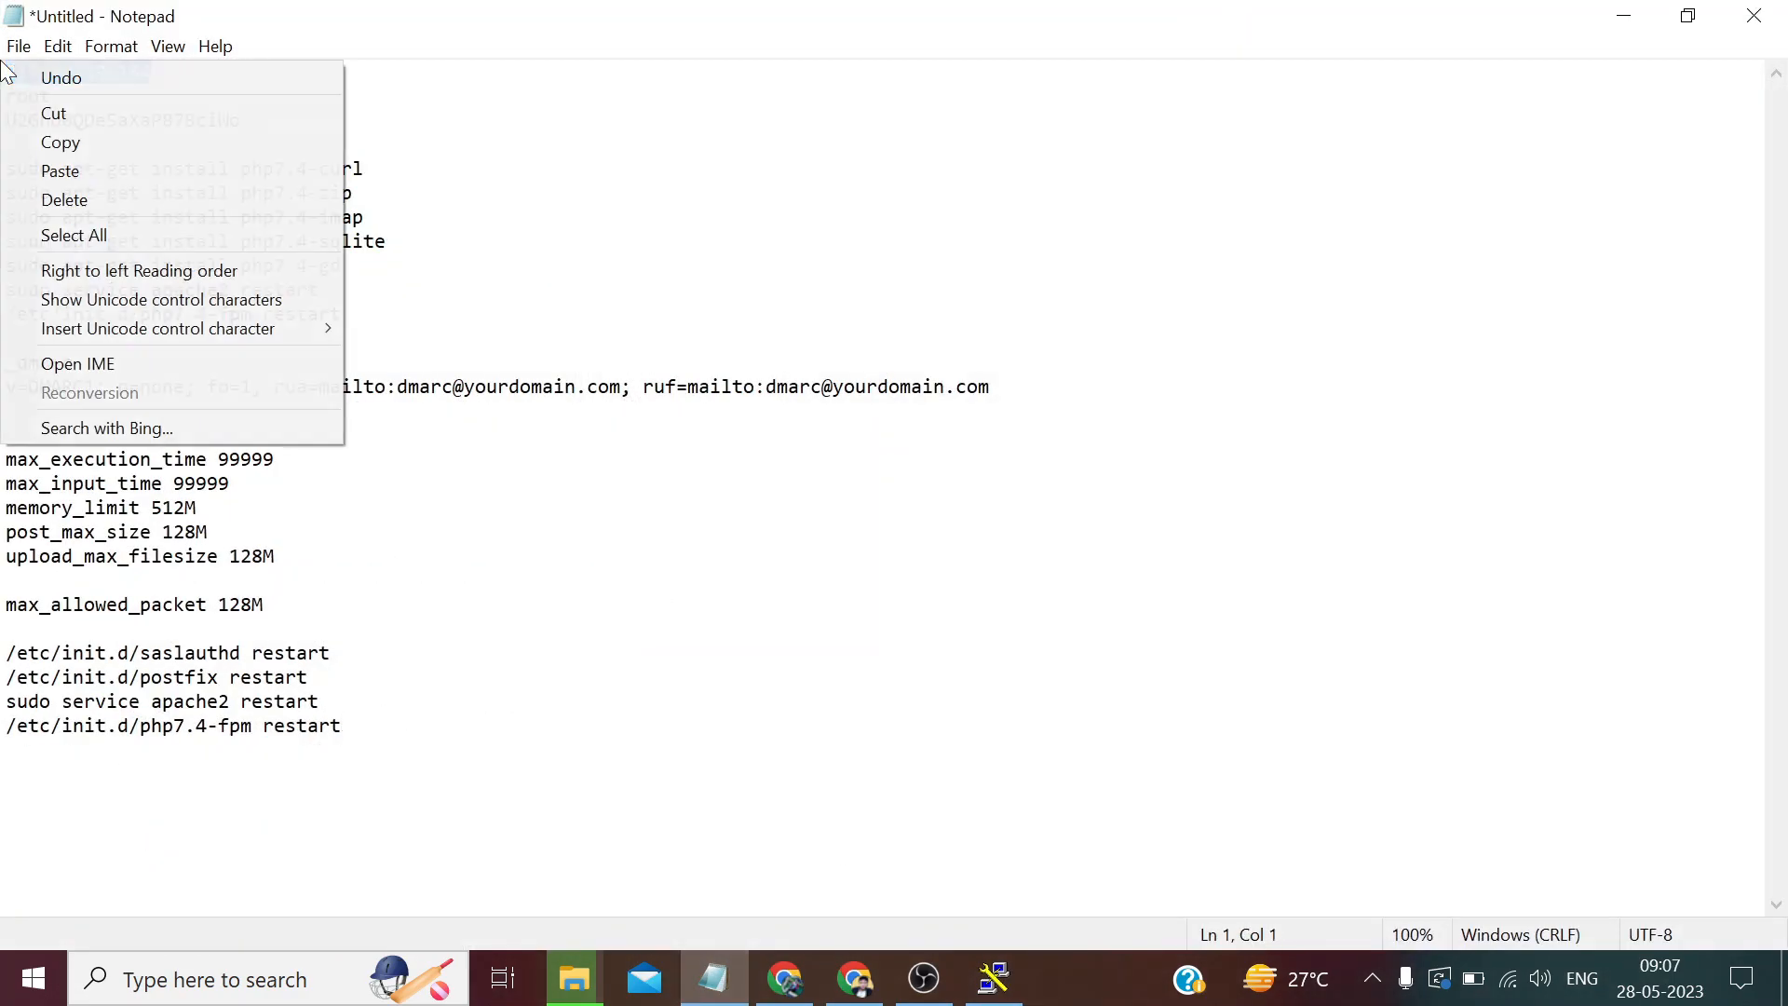
click(73, 137)
key(alt+Tab)
key(ctrl+v)
Copy the server's root password from the notes and open the SSH connection to 217.76.49.184.
drag(242, 120, 5, 120)
right_click(4, 124)
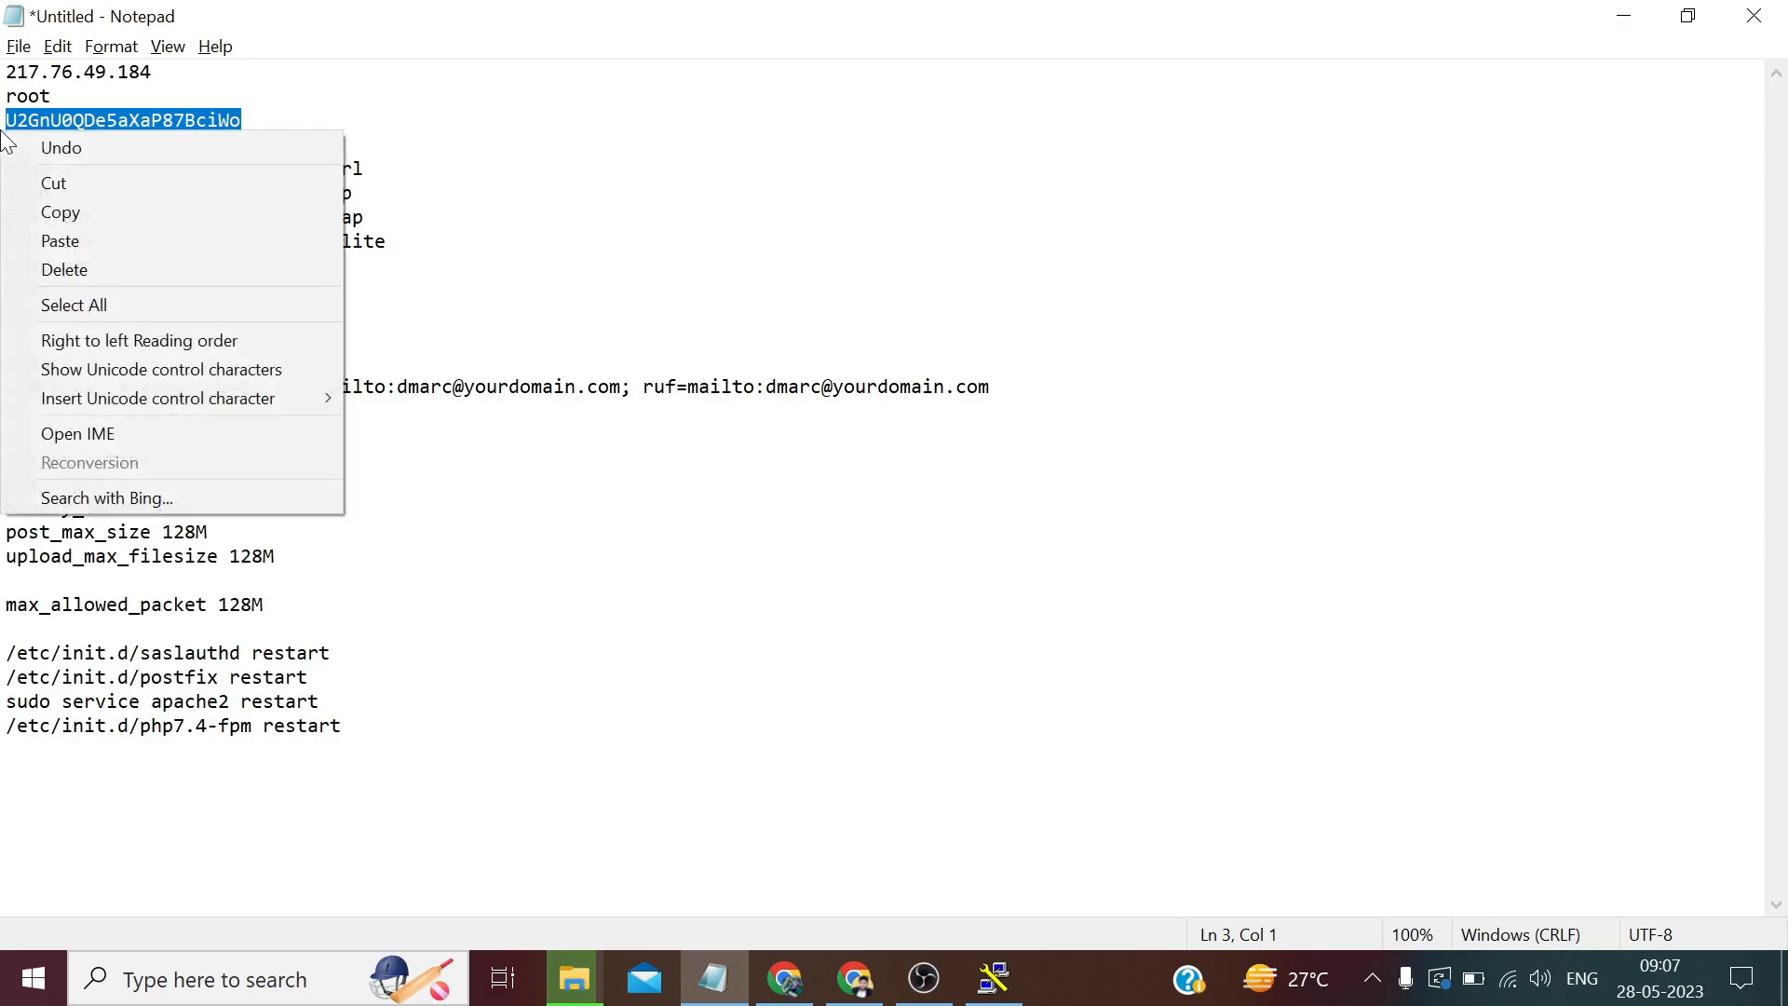
click(75, 211)
key(alt+Tab)
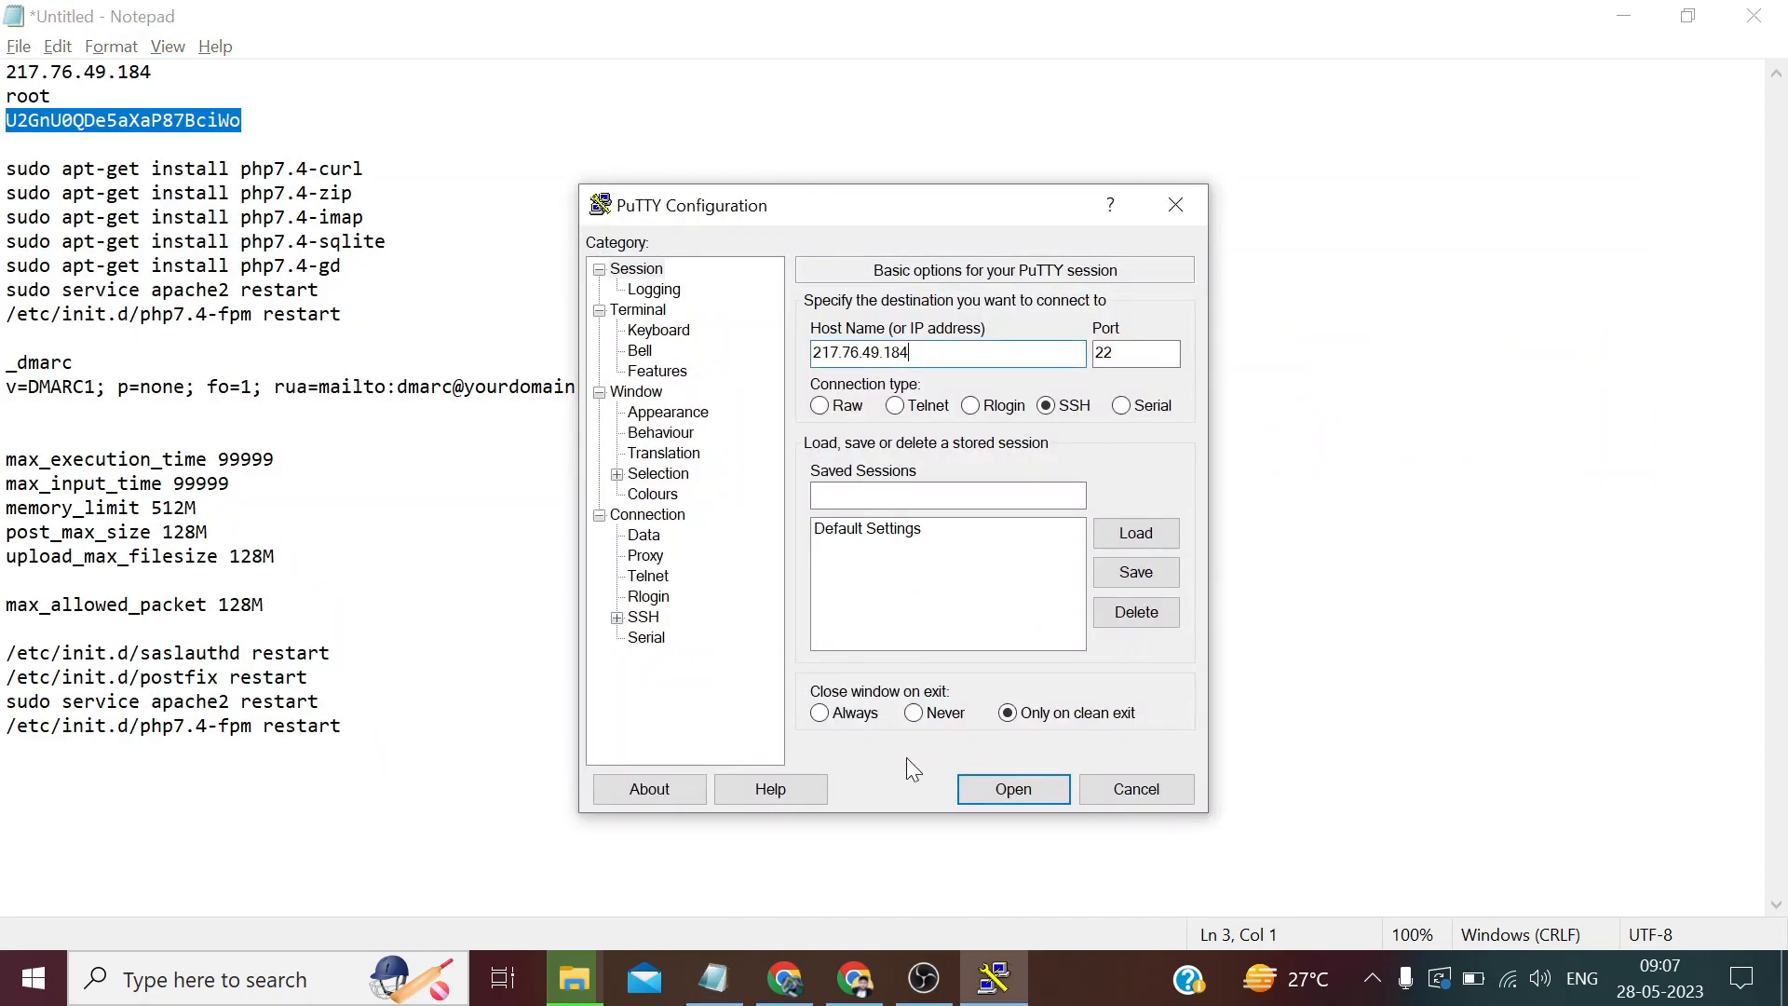
click(990, 790)
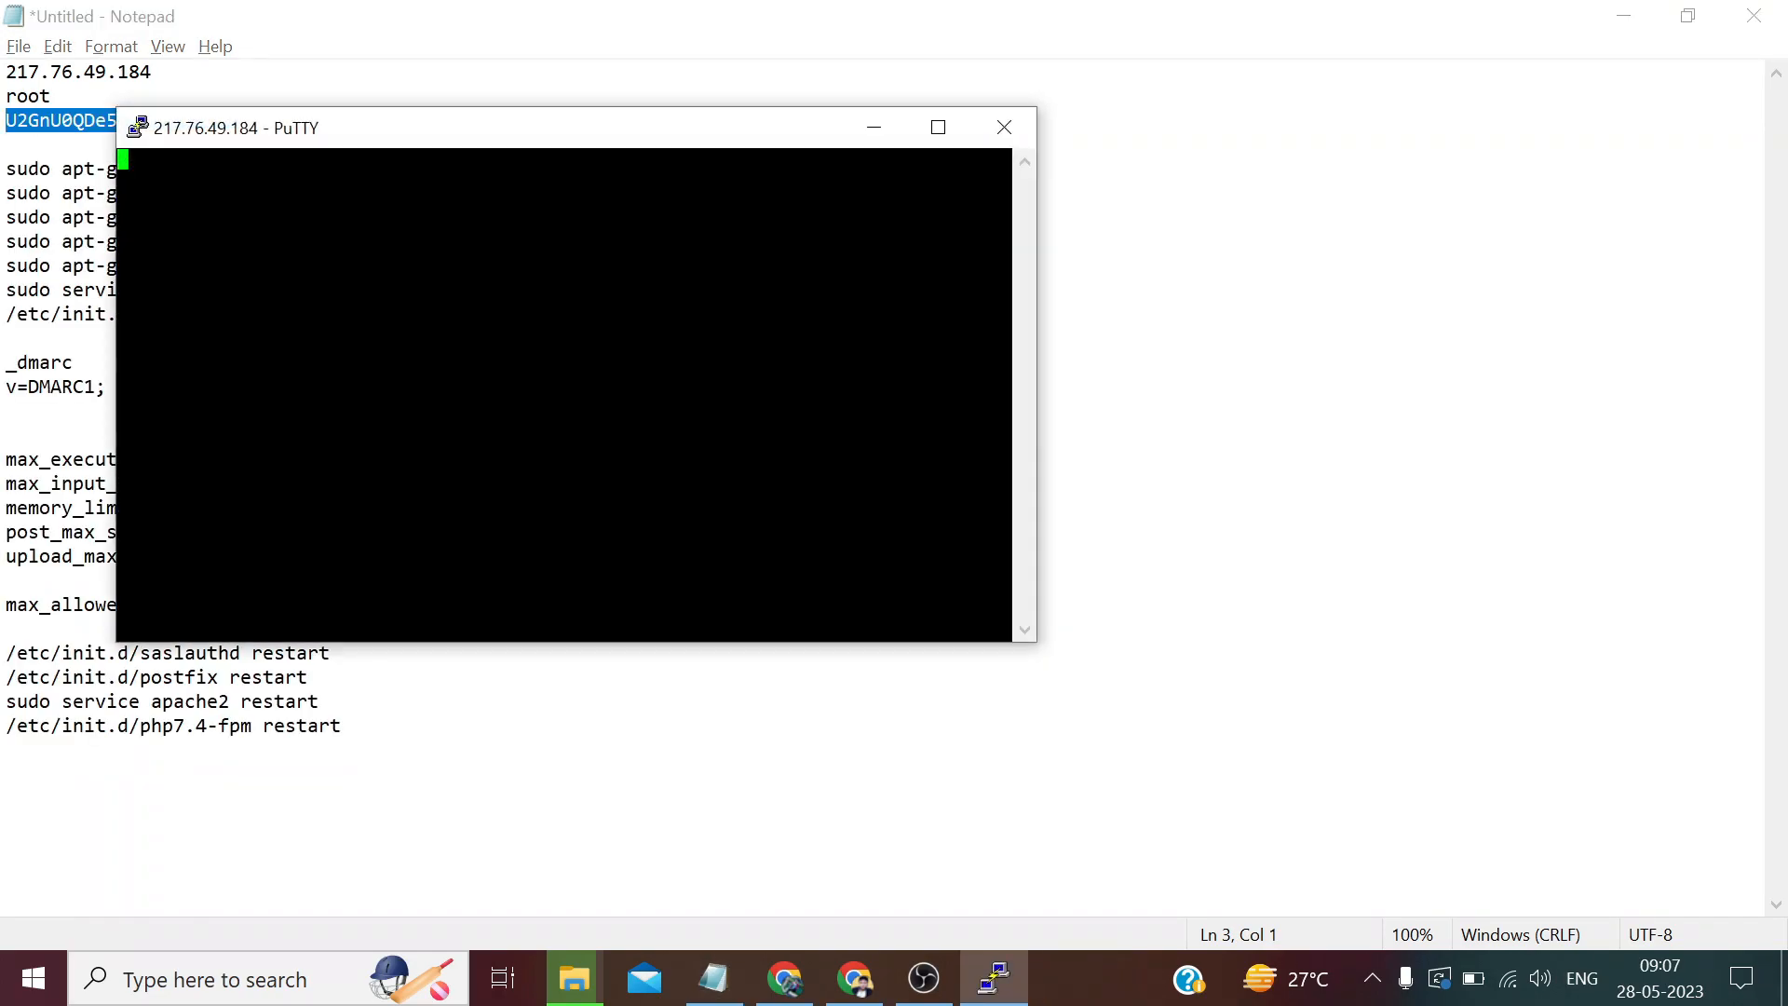
Log in as root with the pasted password and check the current full hostname with hostname -f.
text(root)
key(Return)
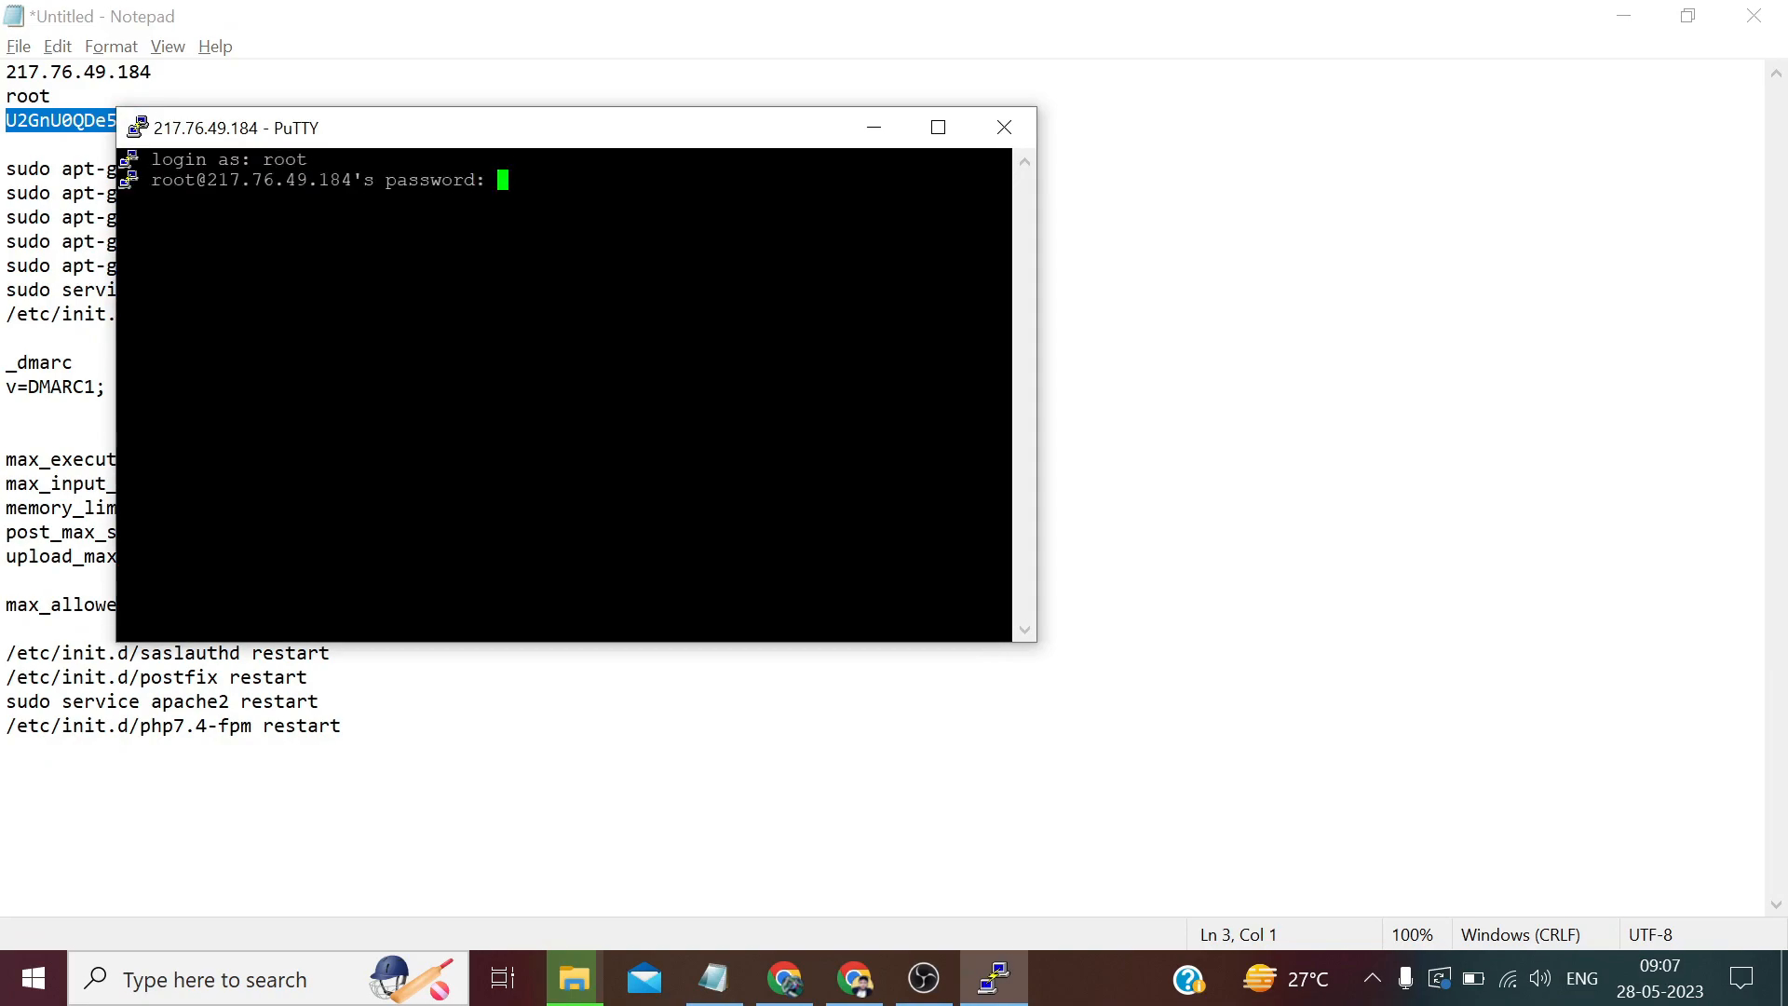
key(Return)
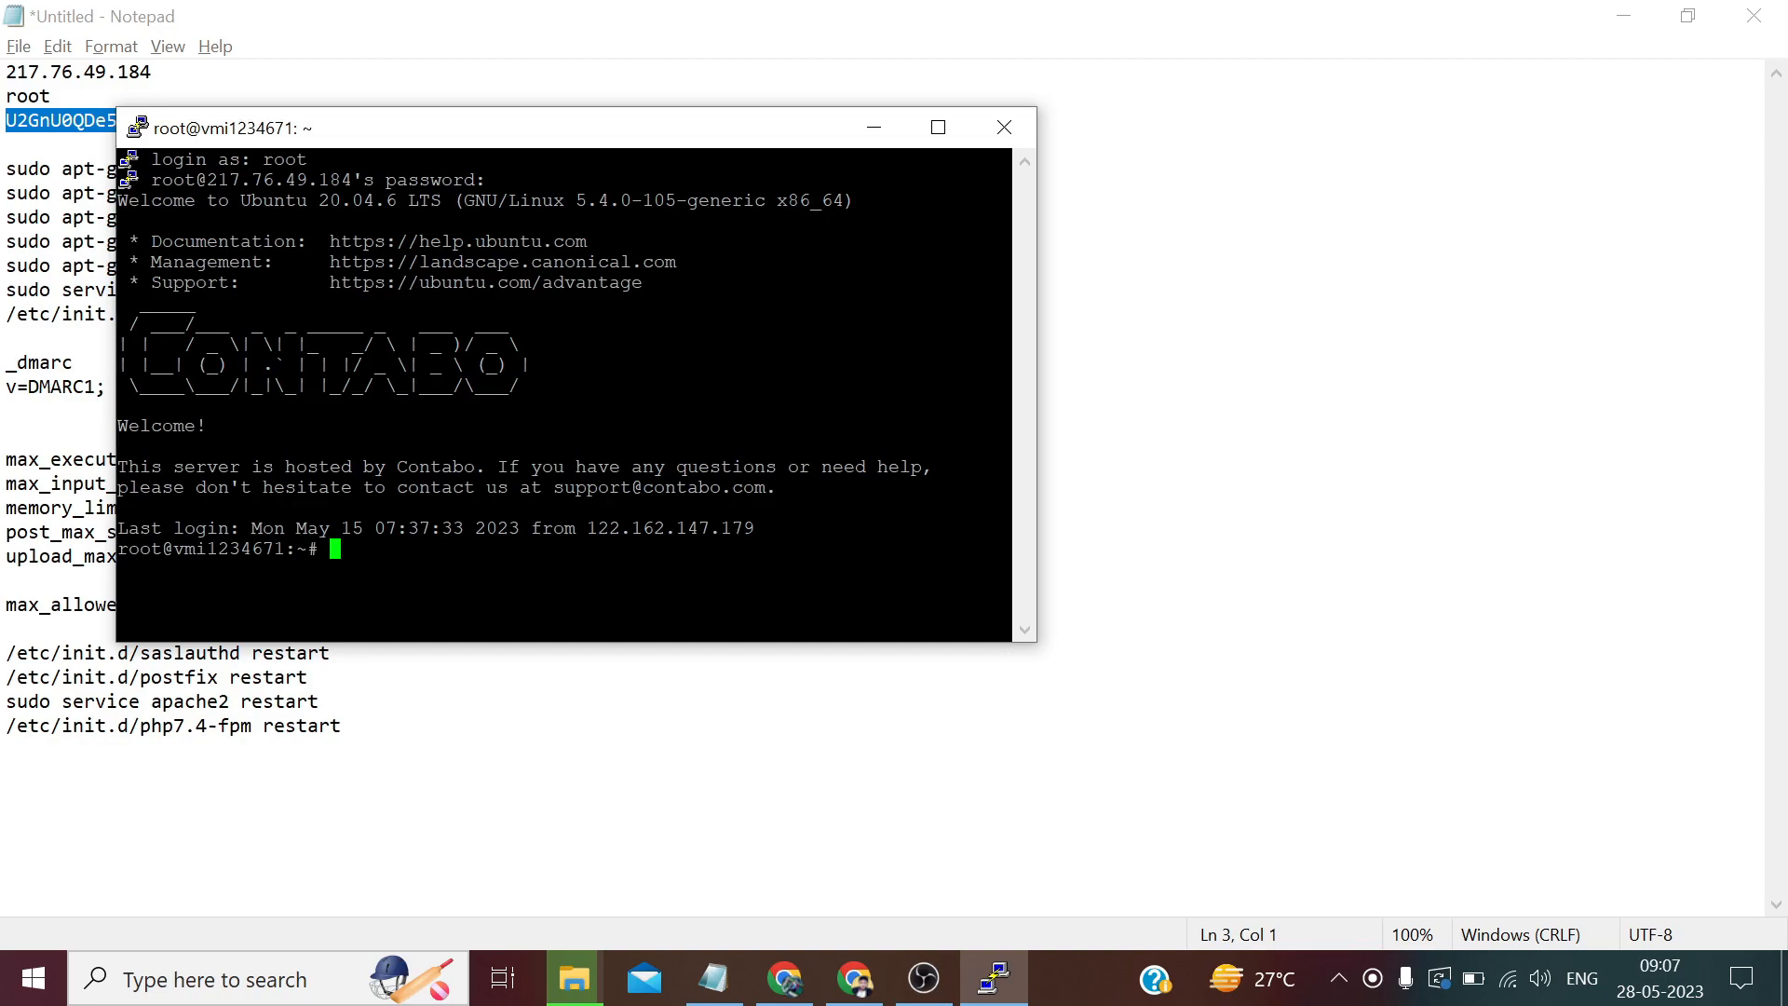
text(hostname -f)
key(Return)
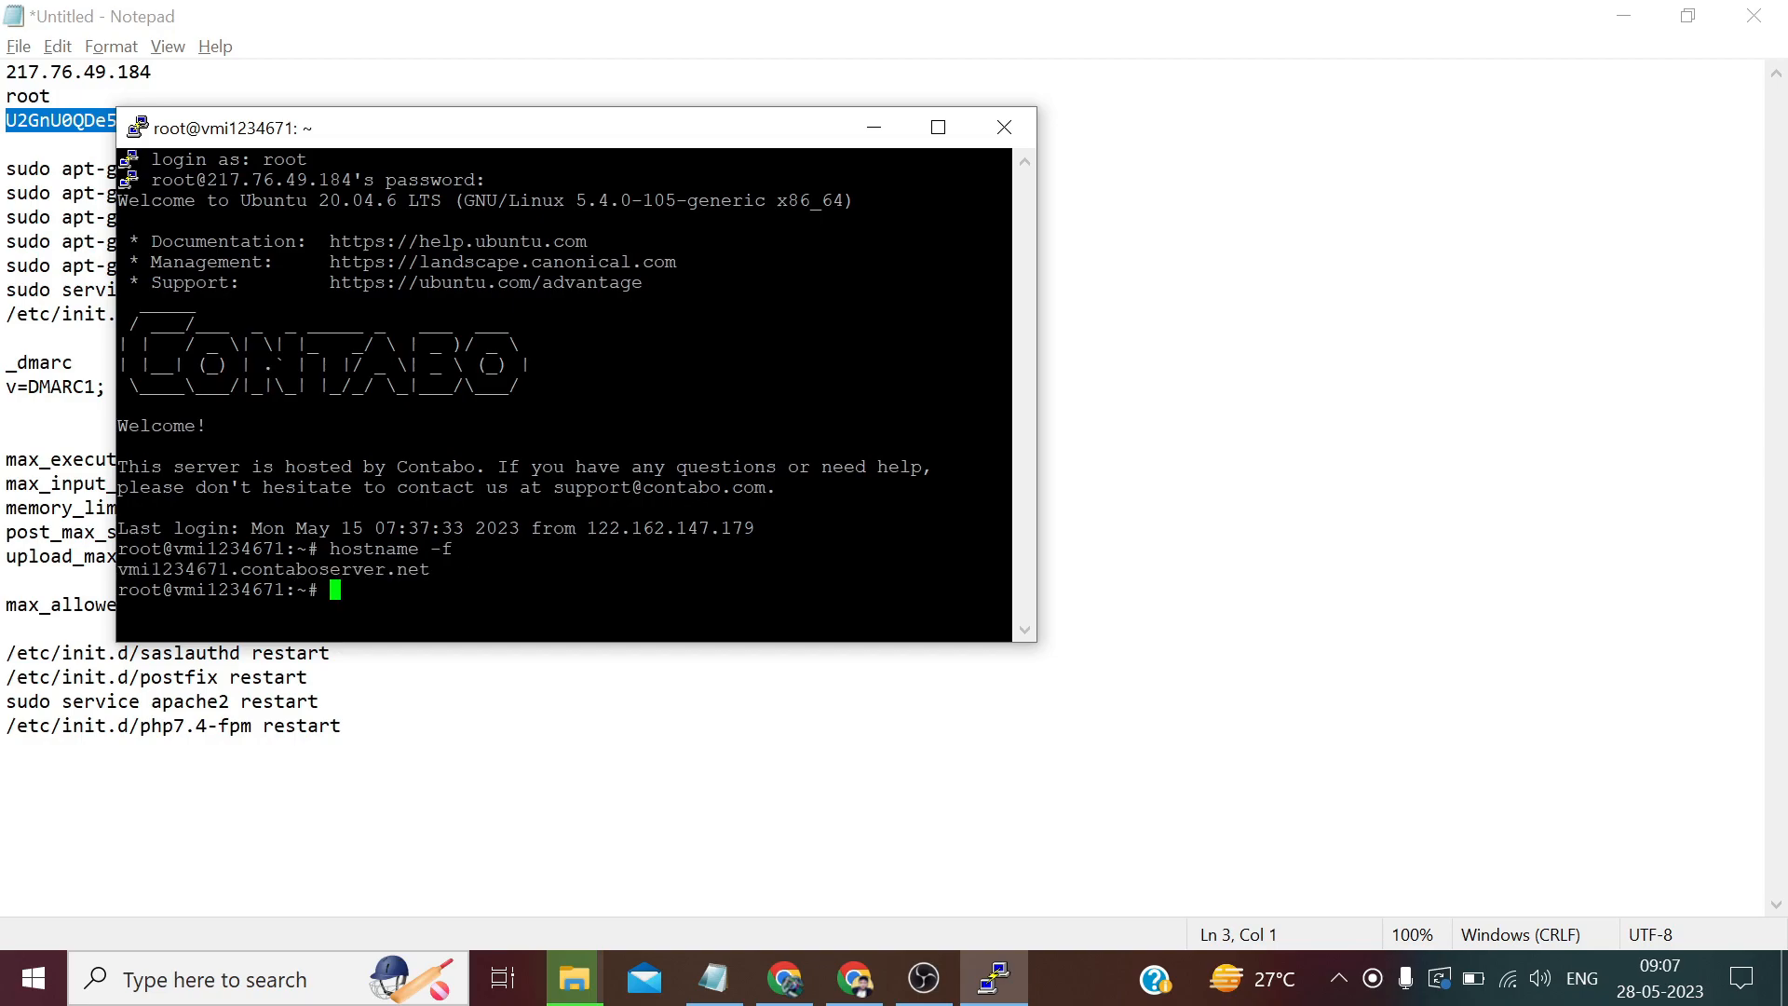
Set the hostname to app.watsenger.com with sudo hostname, copying the domain from Namecheap, and verify it.
text(sudo hostname app.)
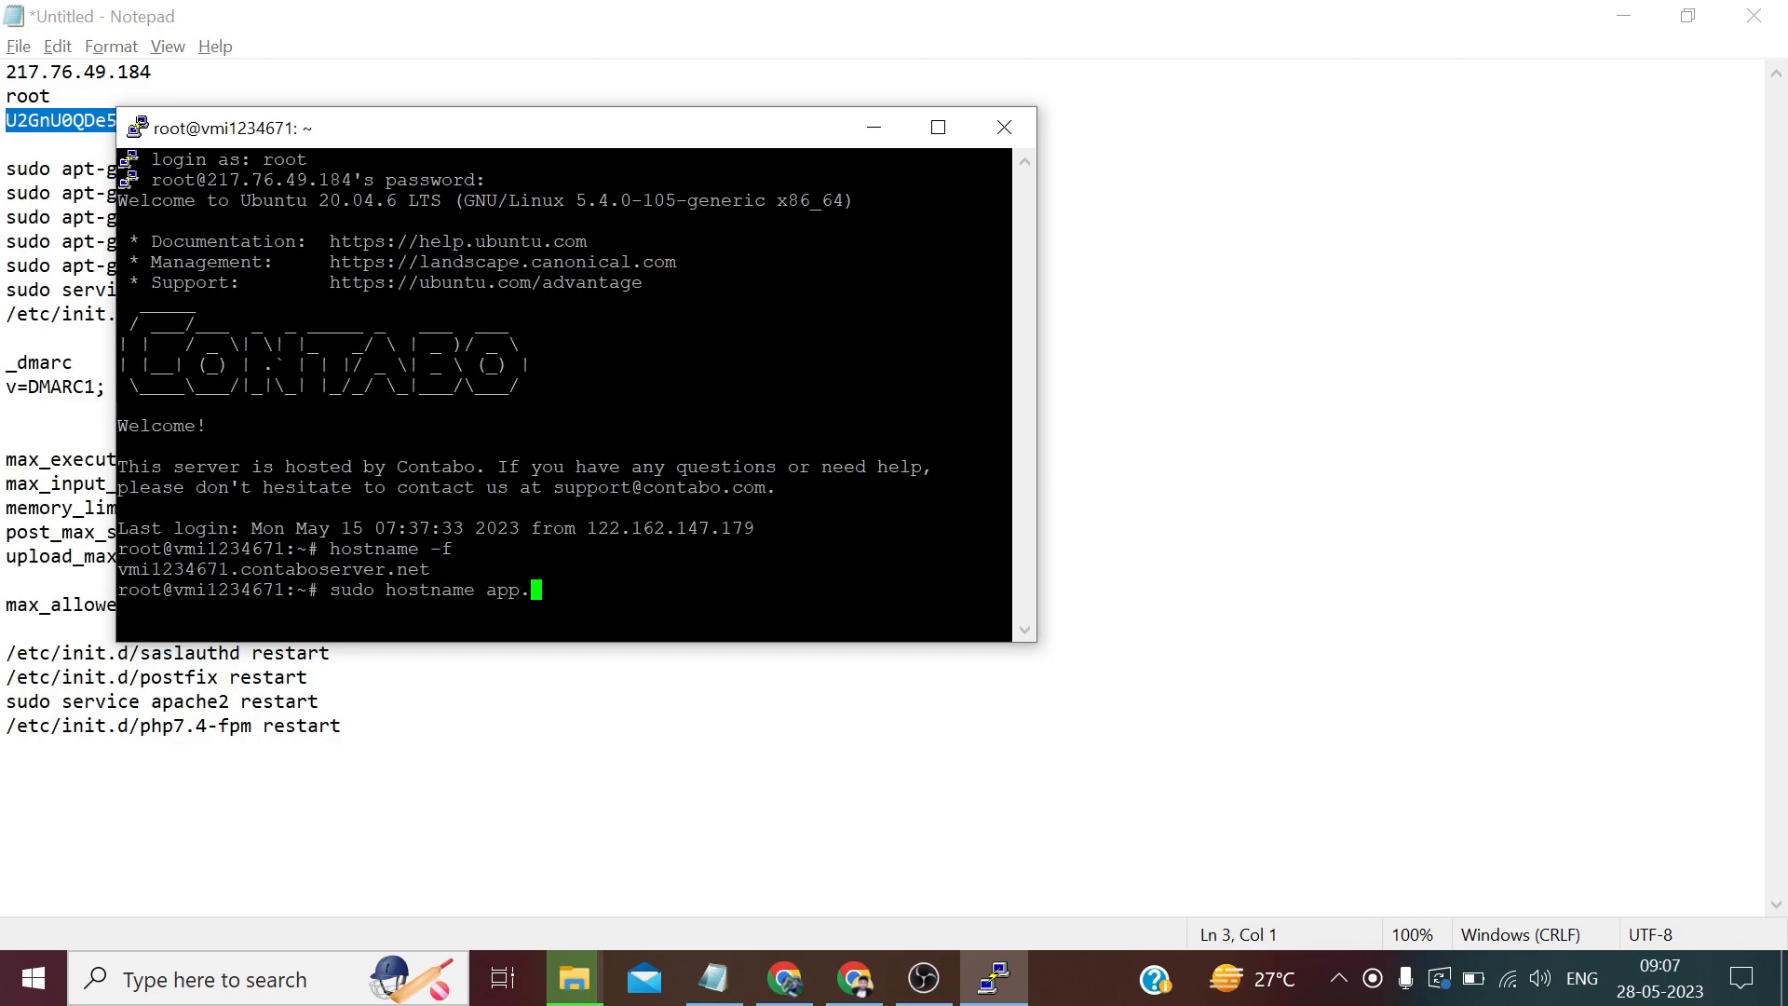
click(785, 977)
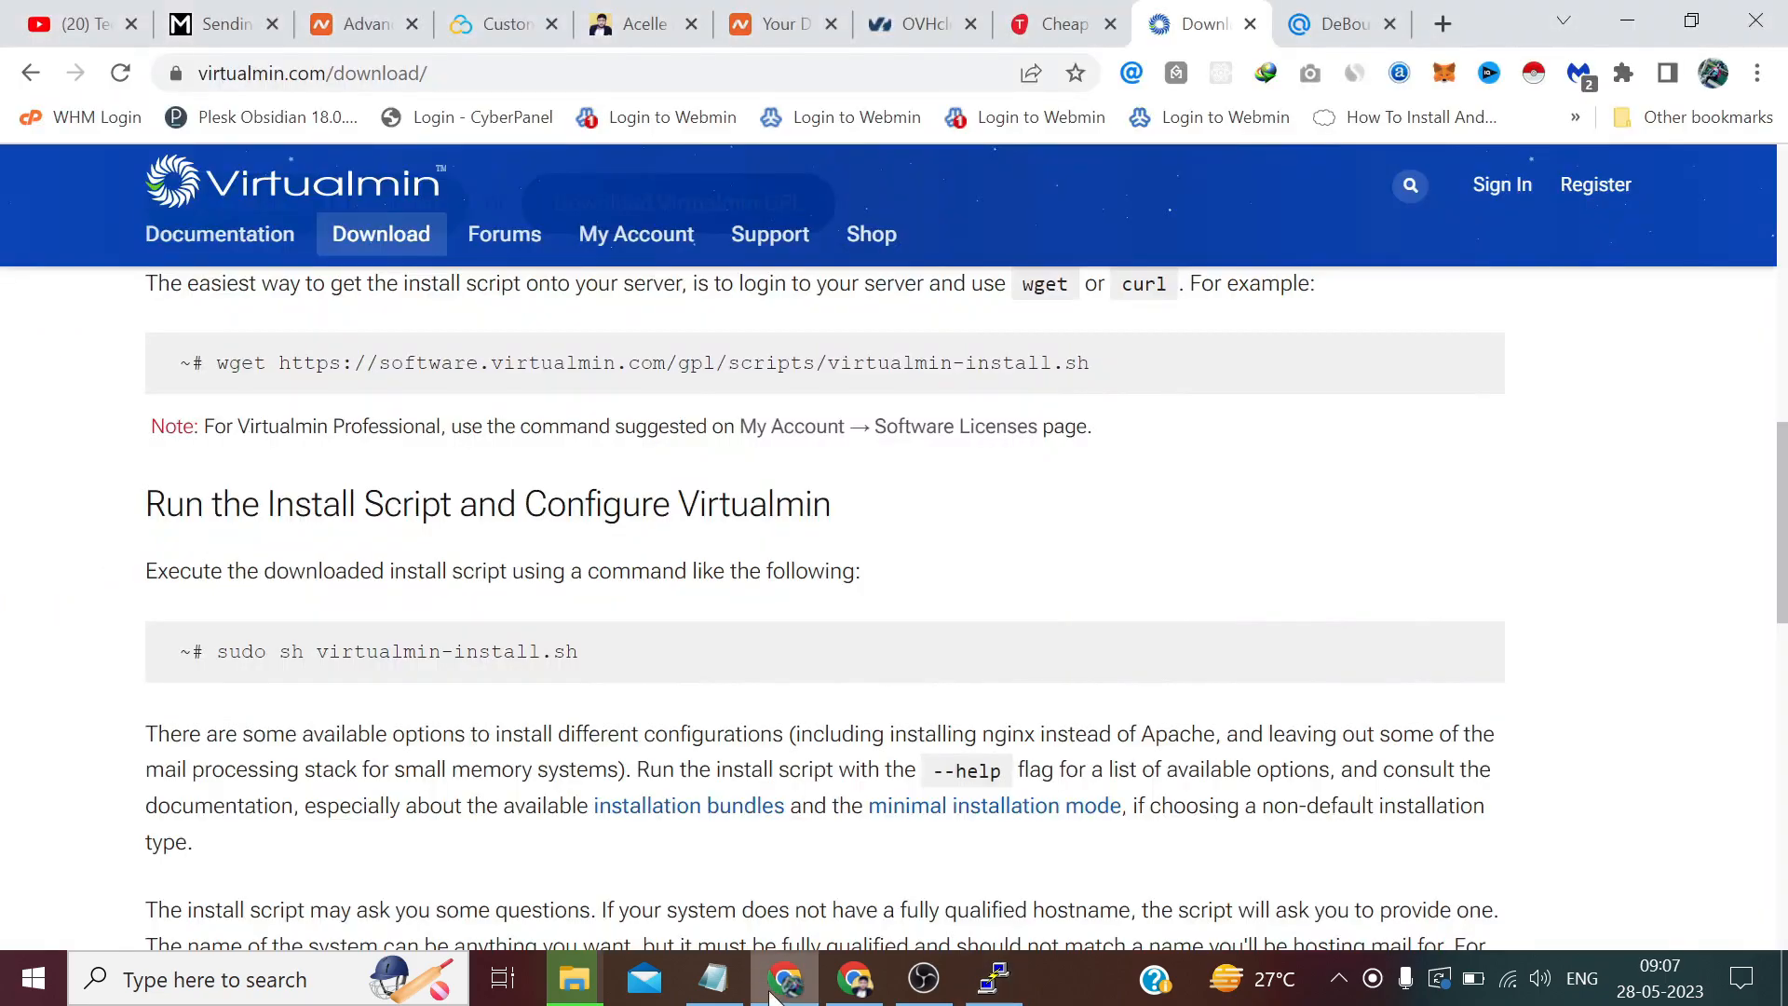
click(349, 20)
right_click(520, 508)
click(568, 523)
key(alt+Tab)
key(shift+Insert)
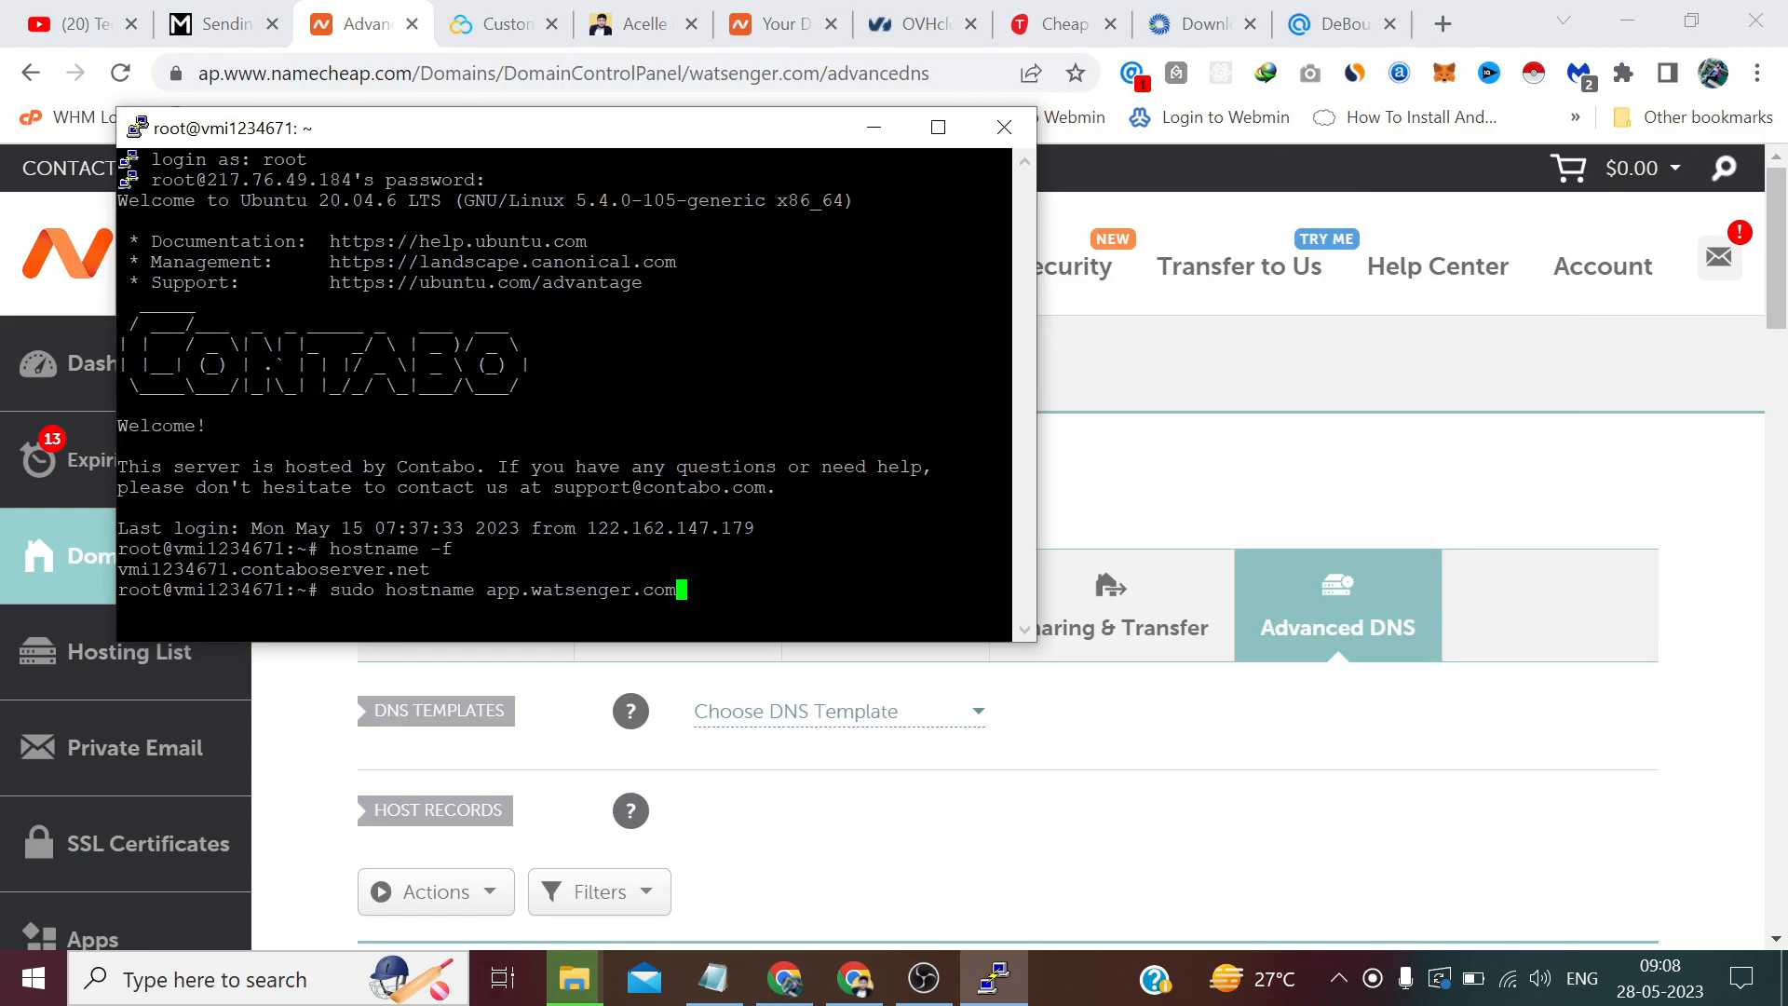
key(Return)
key(Up)
key(Up)
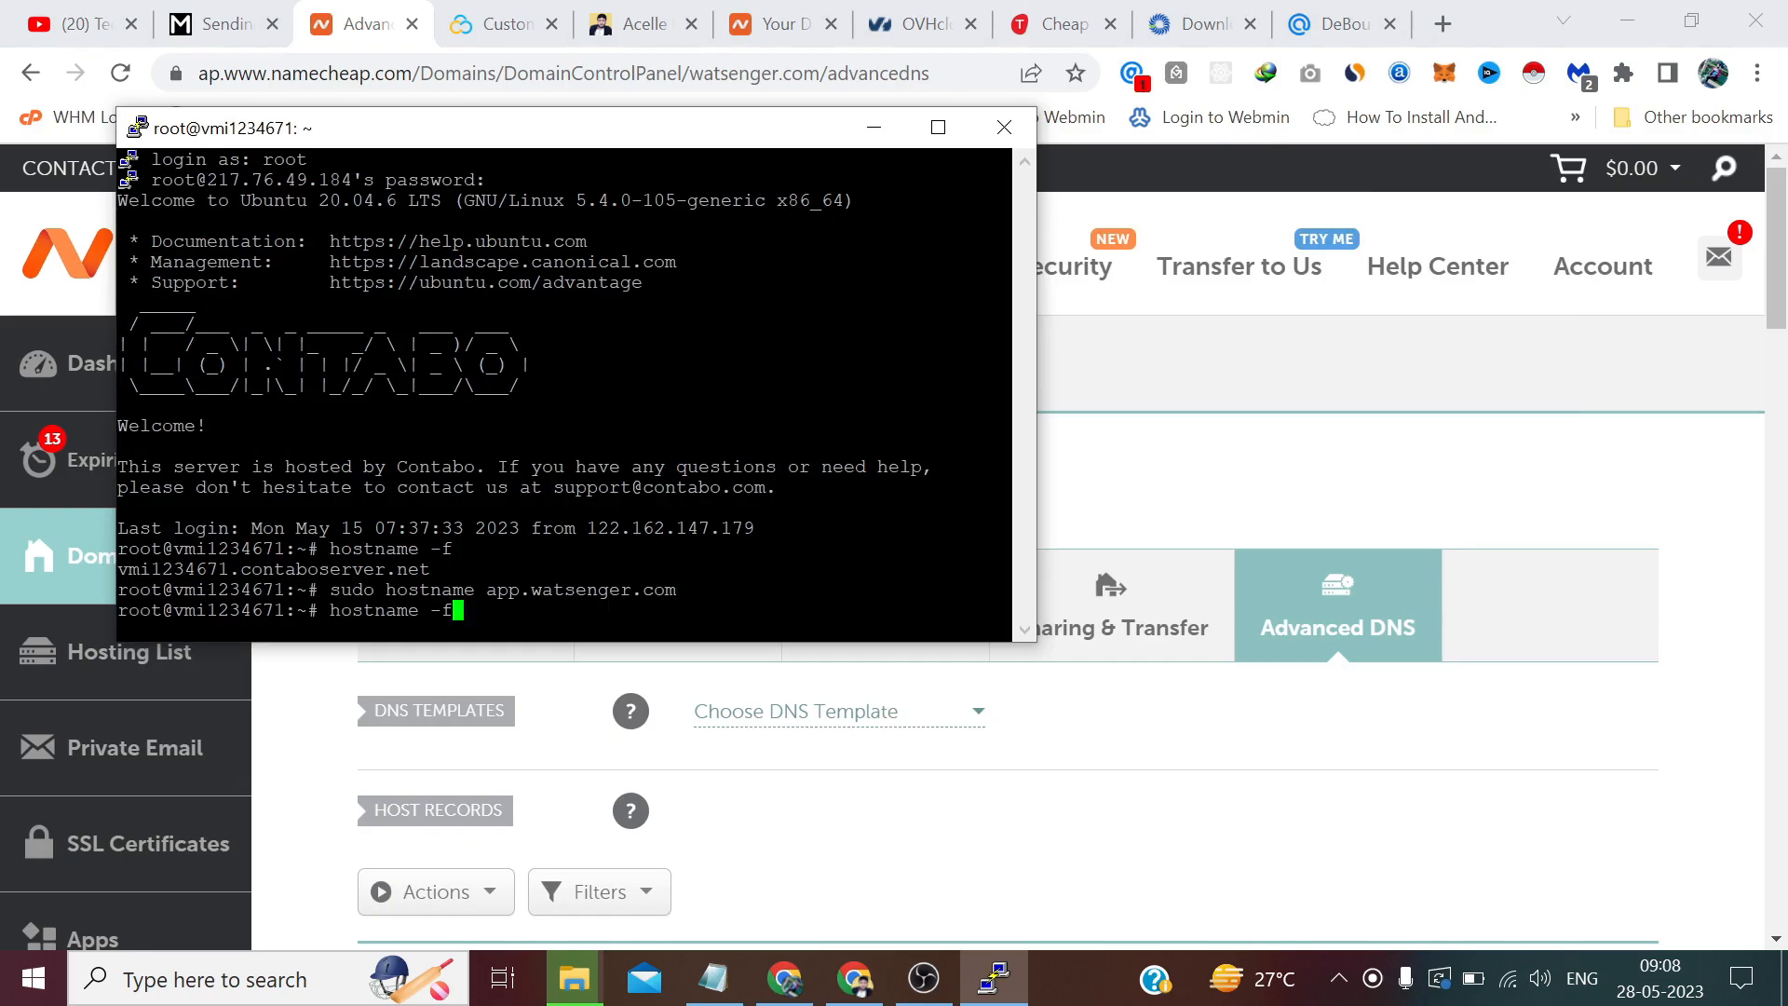
key(Return)
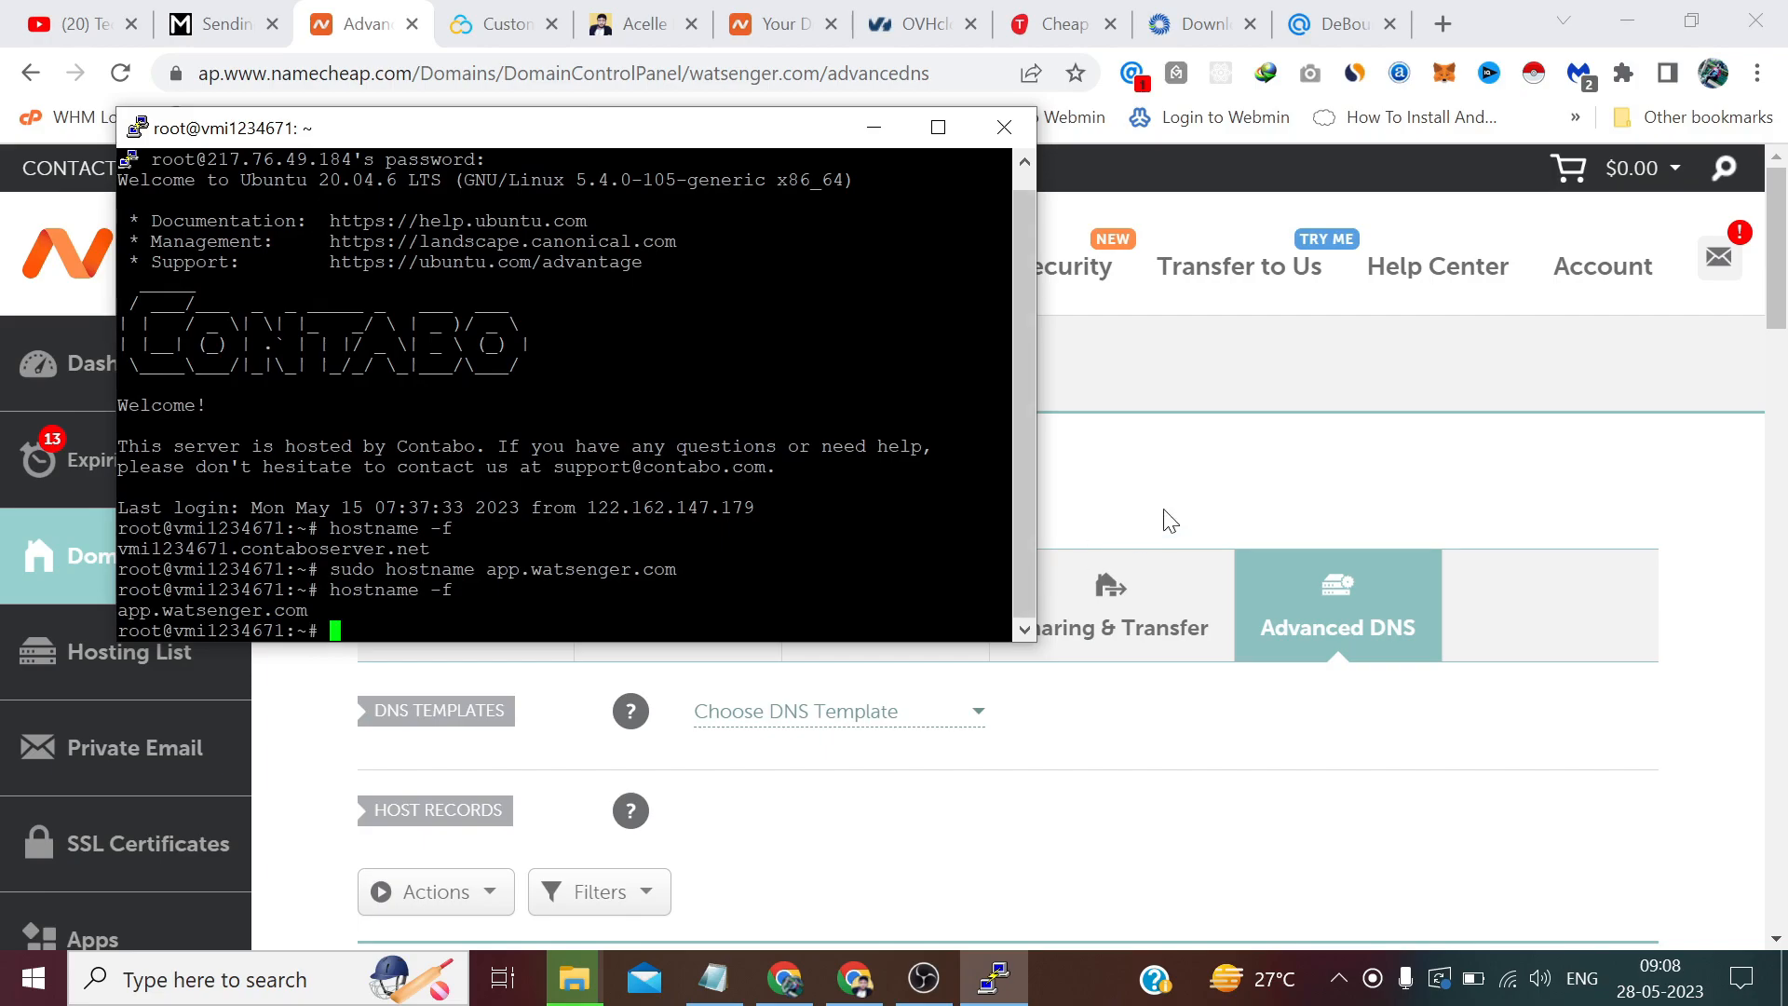
Run apt update as root, which reports 11 upgradable packages.
click(1190, 495)
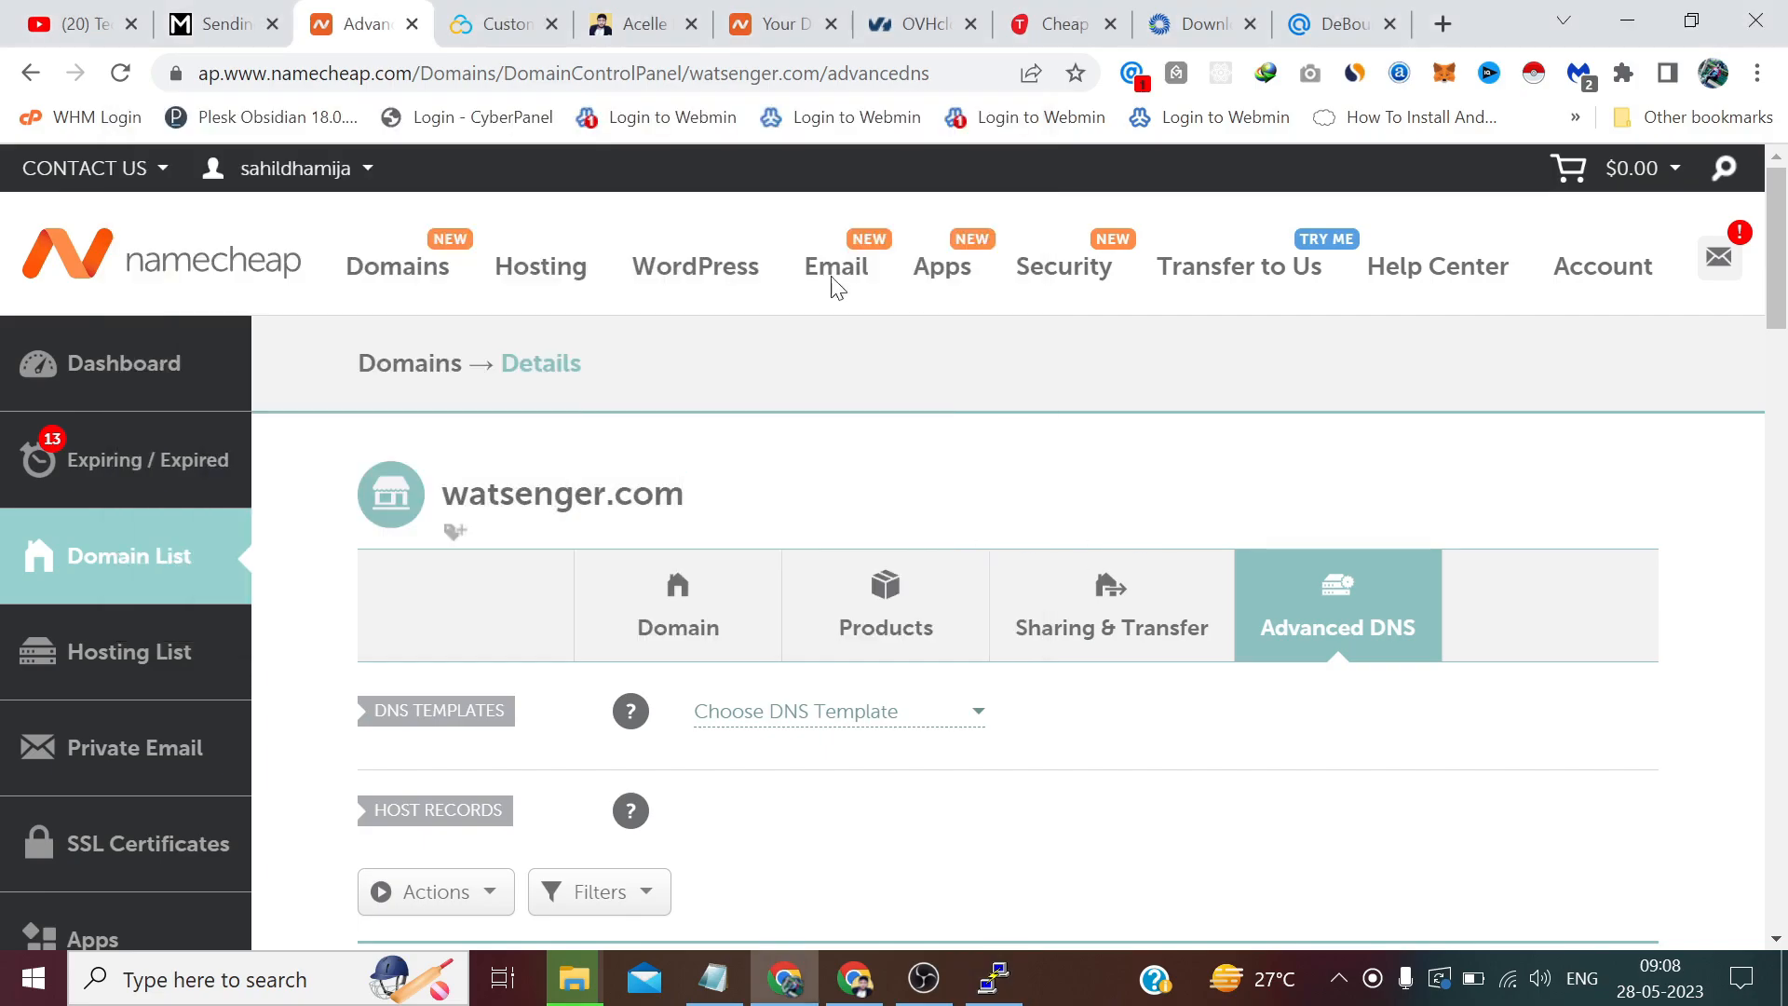
click(502, 24)
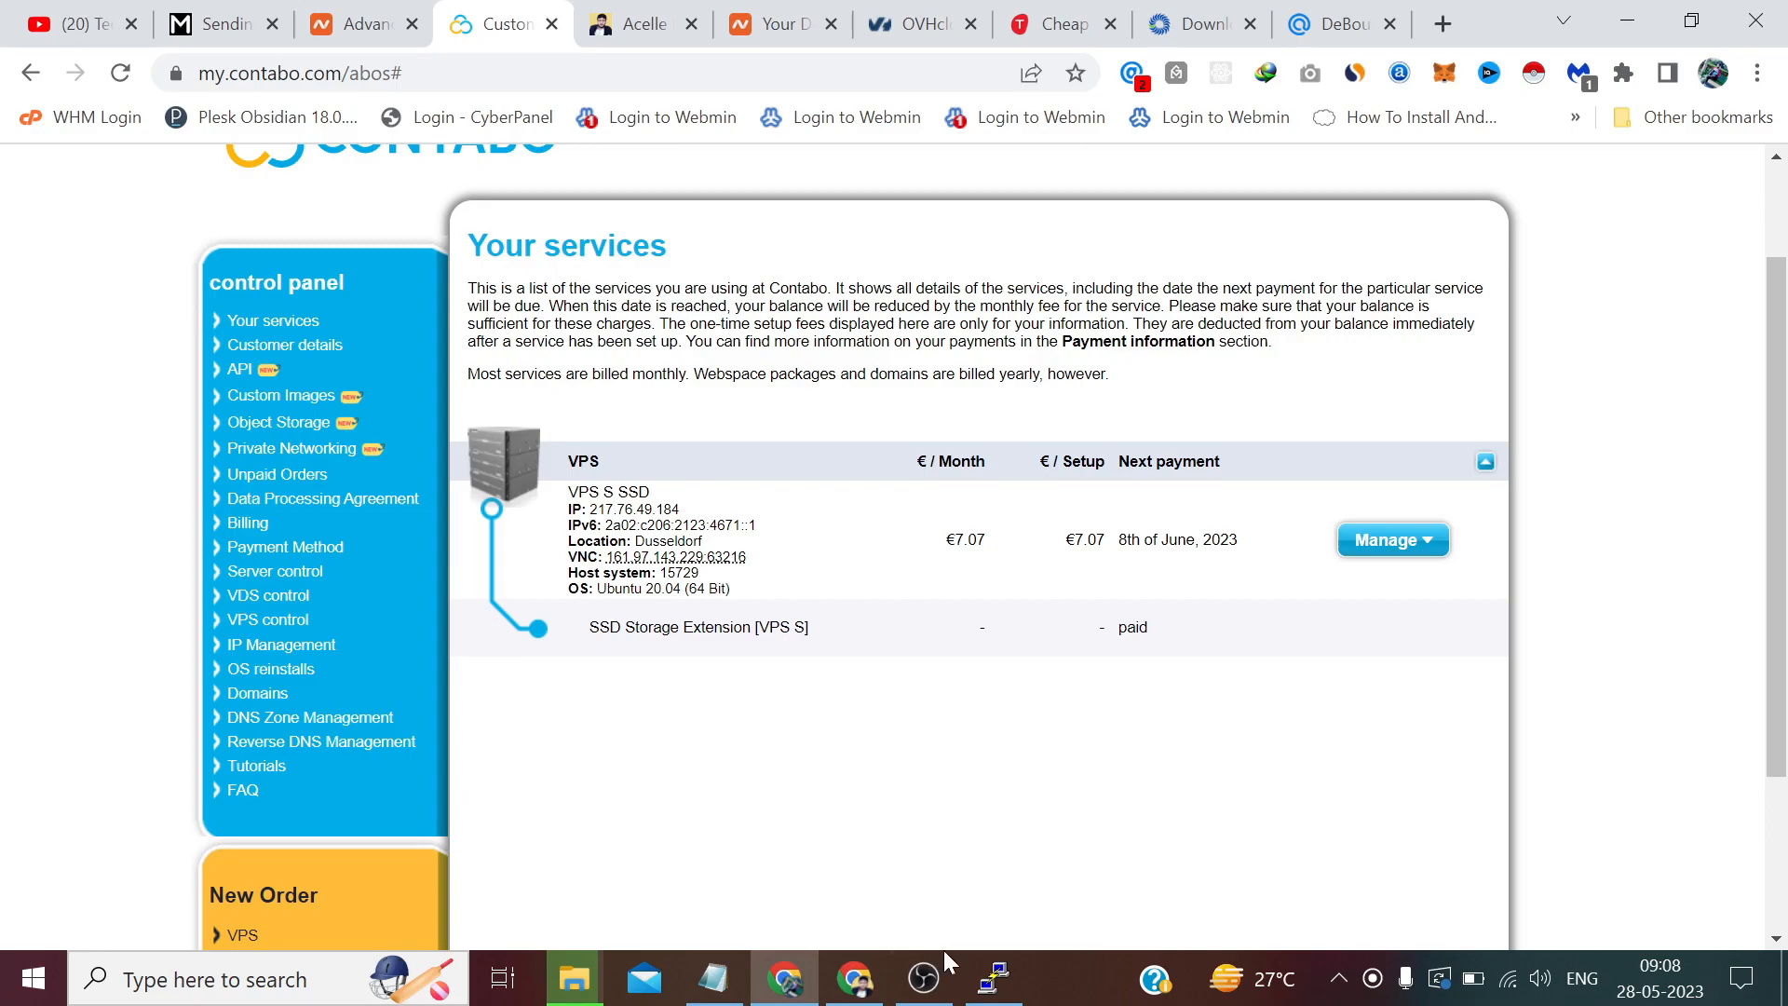
click(995, 977)
text(apt update)
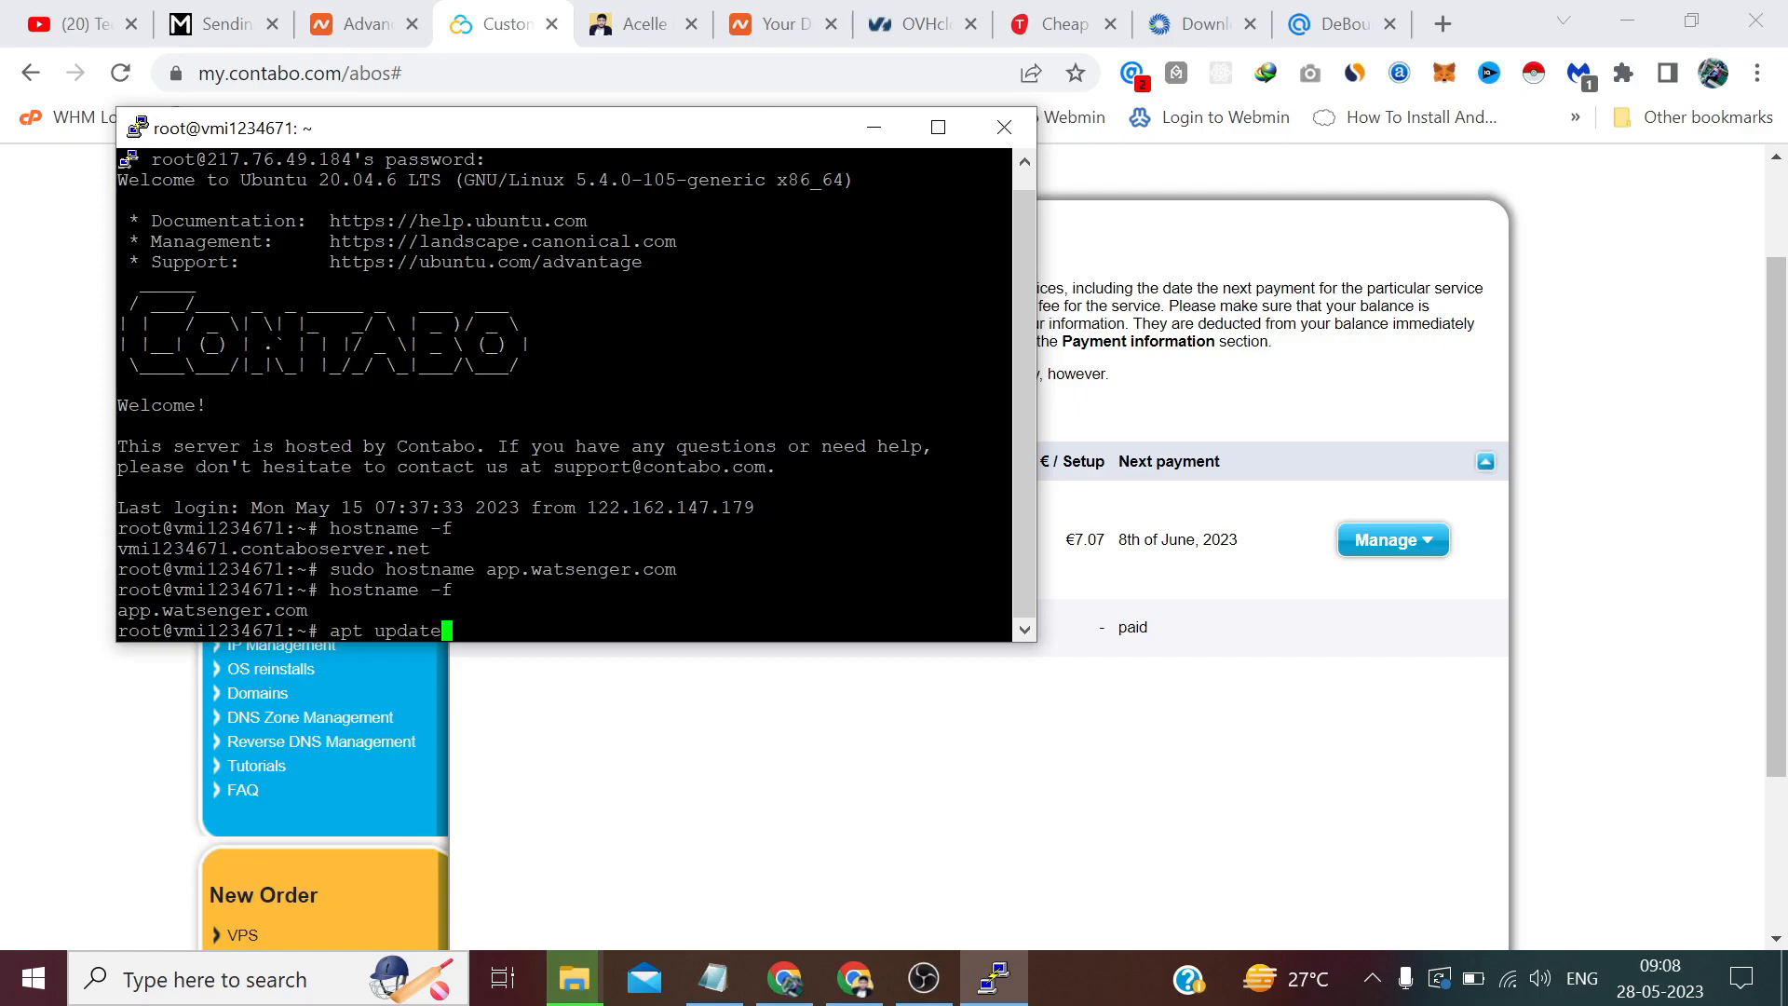
key(Return)
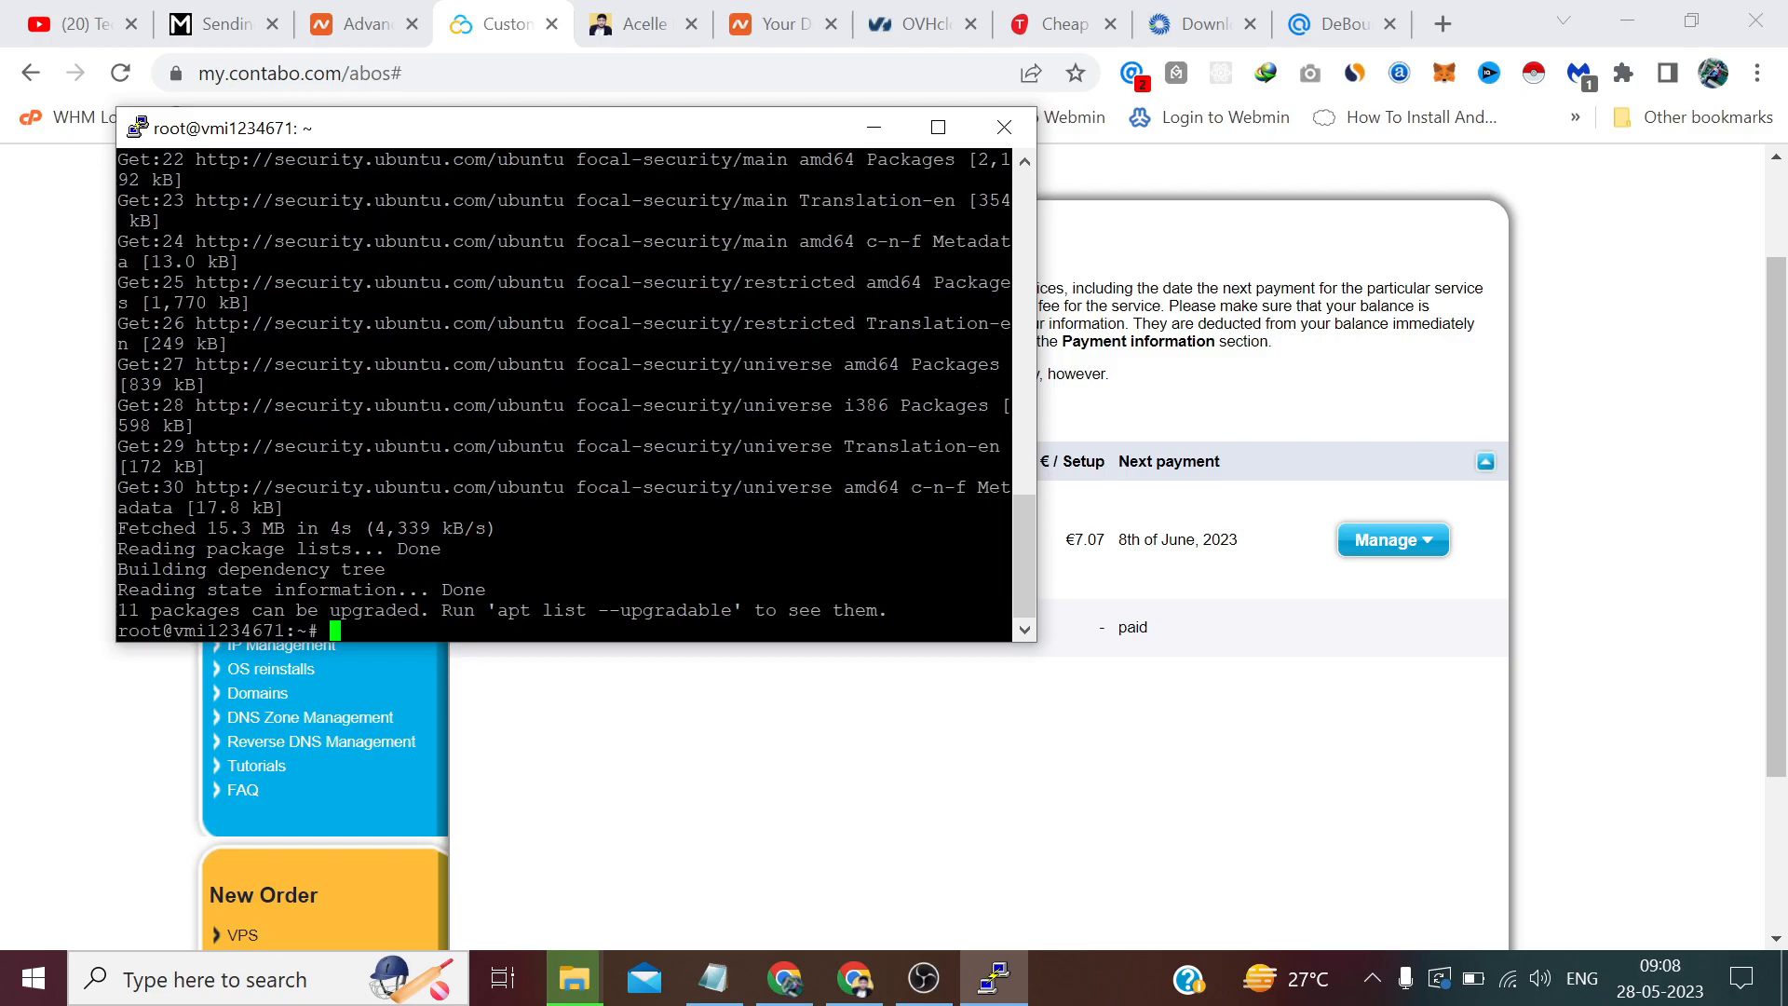
Copy the full wget install-script command from virtualmin.com/download and return to the PuTTY terminal.
click(1201, 24)
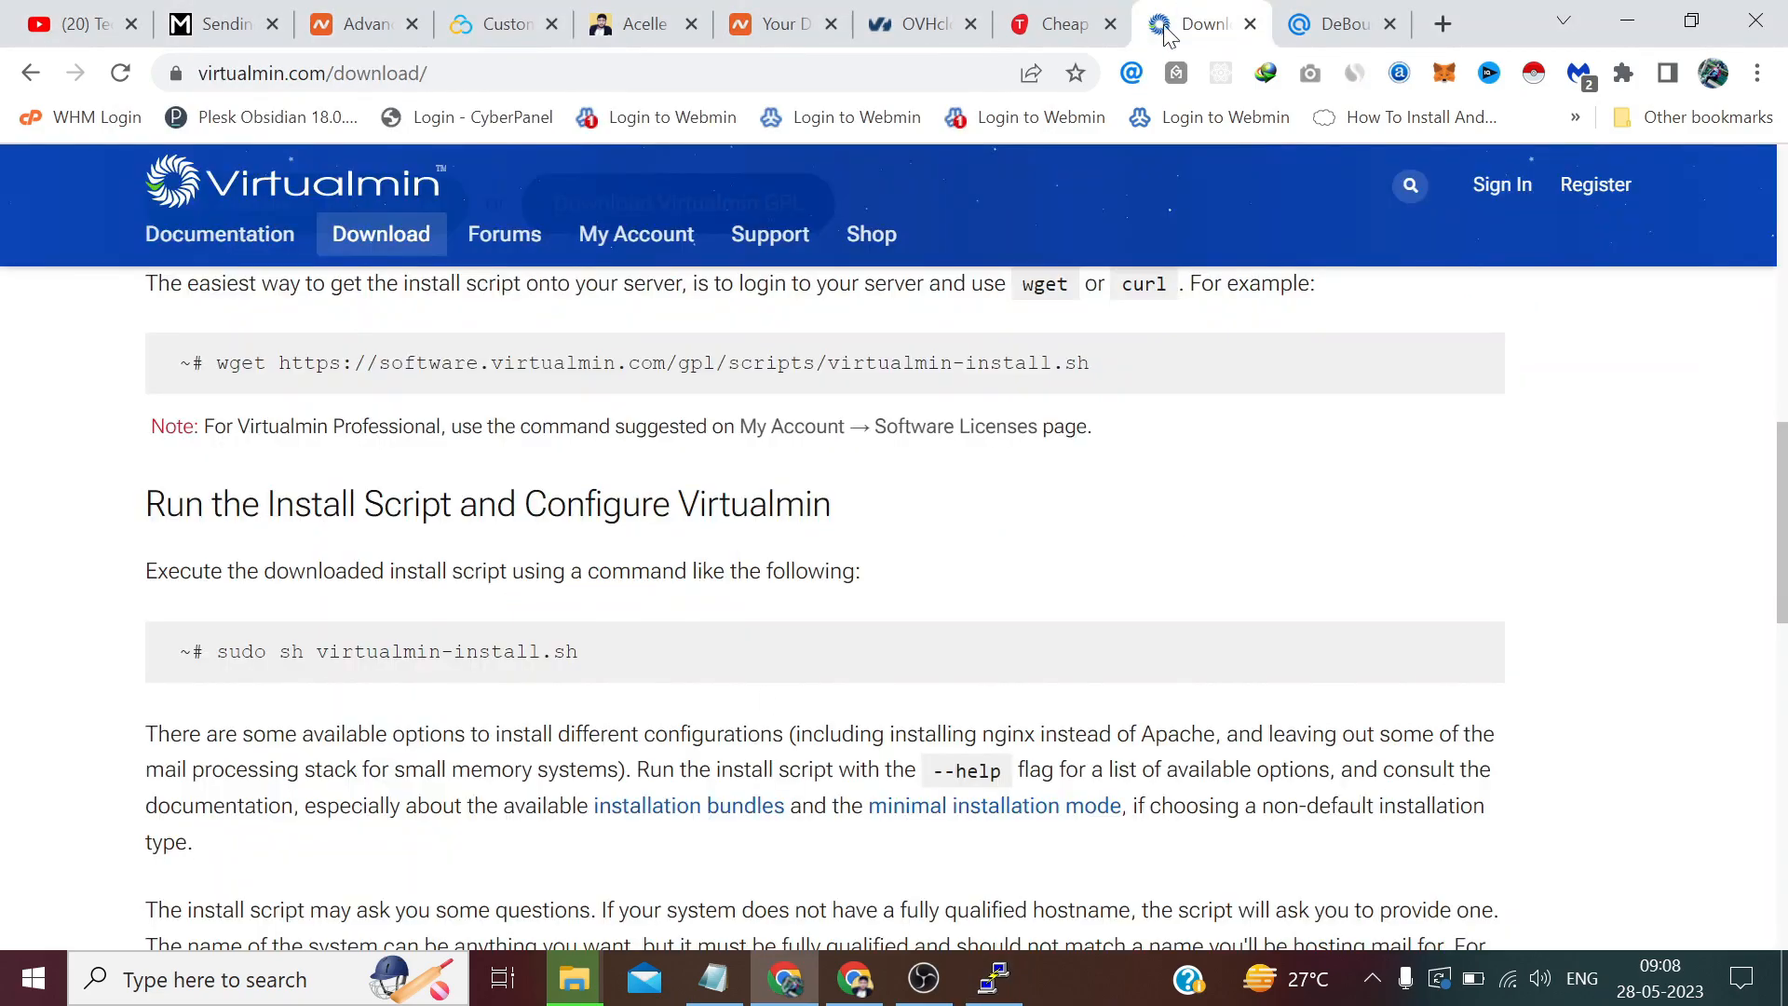
scroll(912, 333, up, 3)
drag(1095, 501, 334, 479)
drag(229, 503, 214, 503)
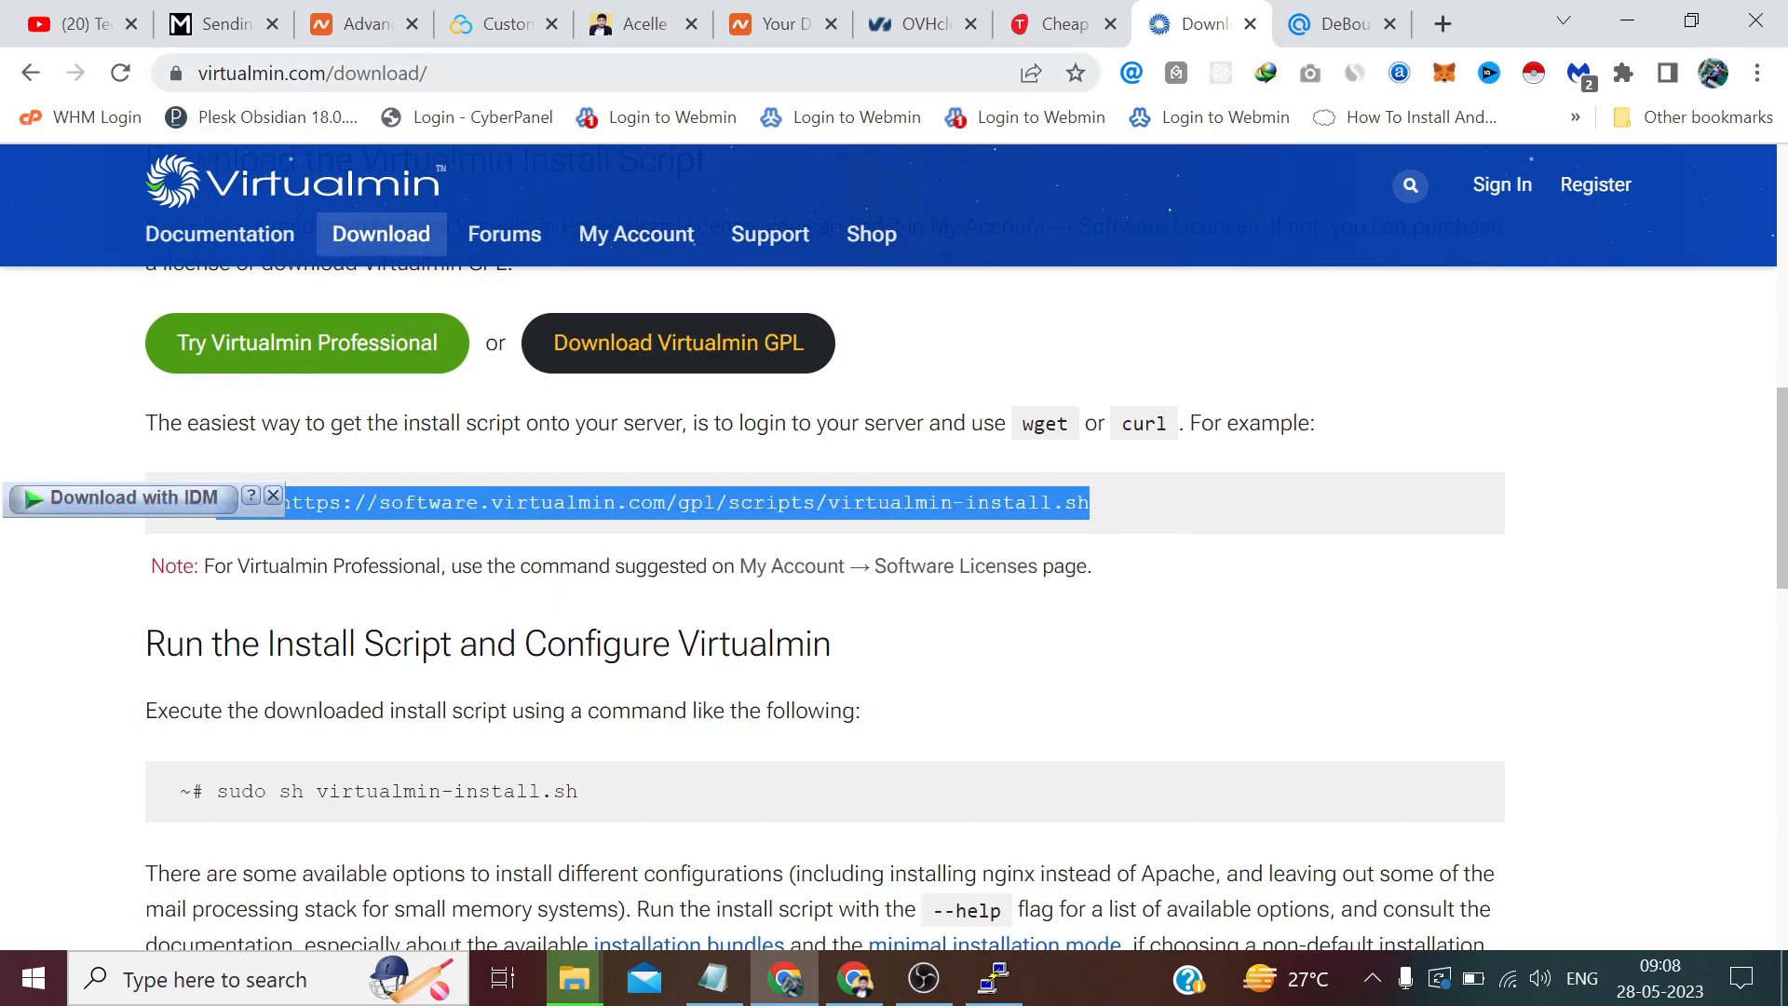
click(313, 73)
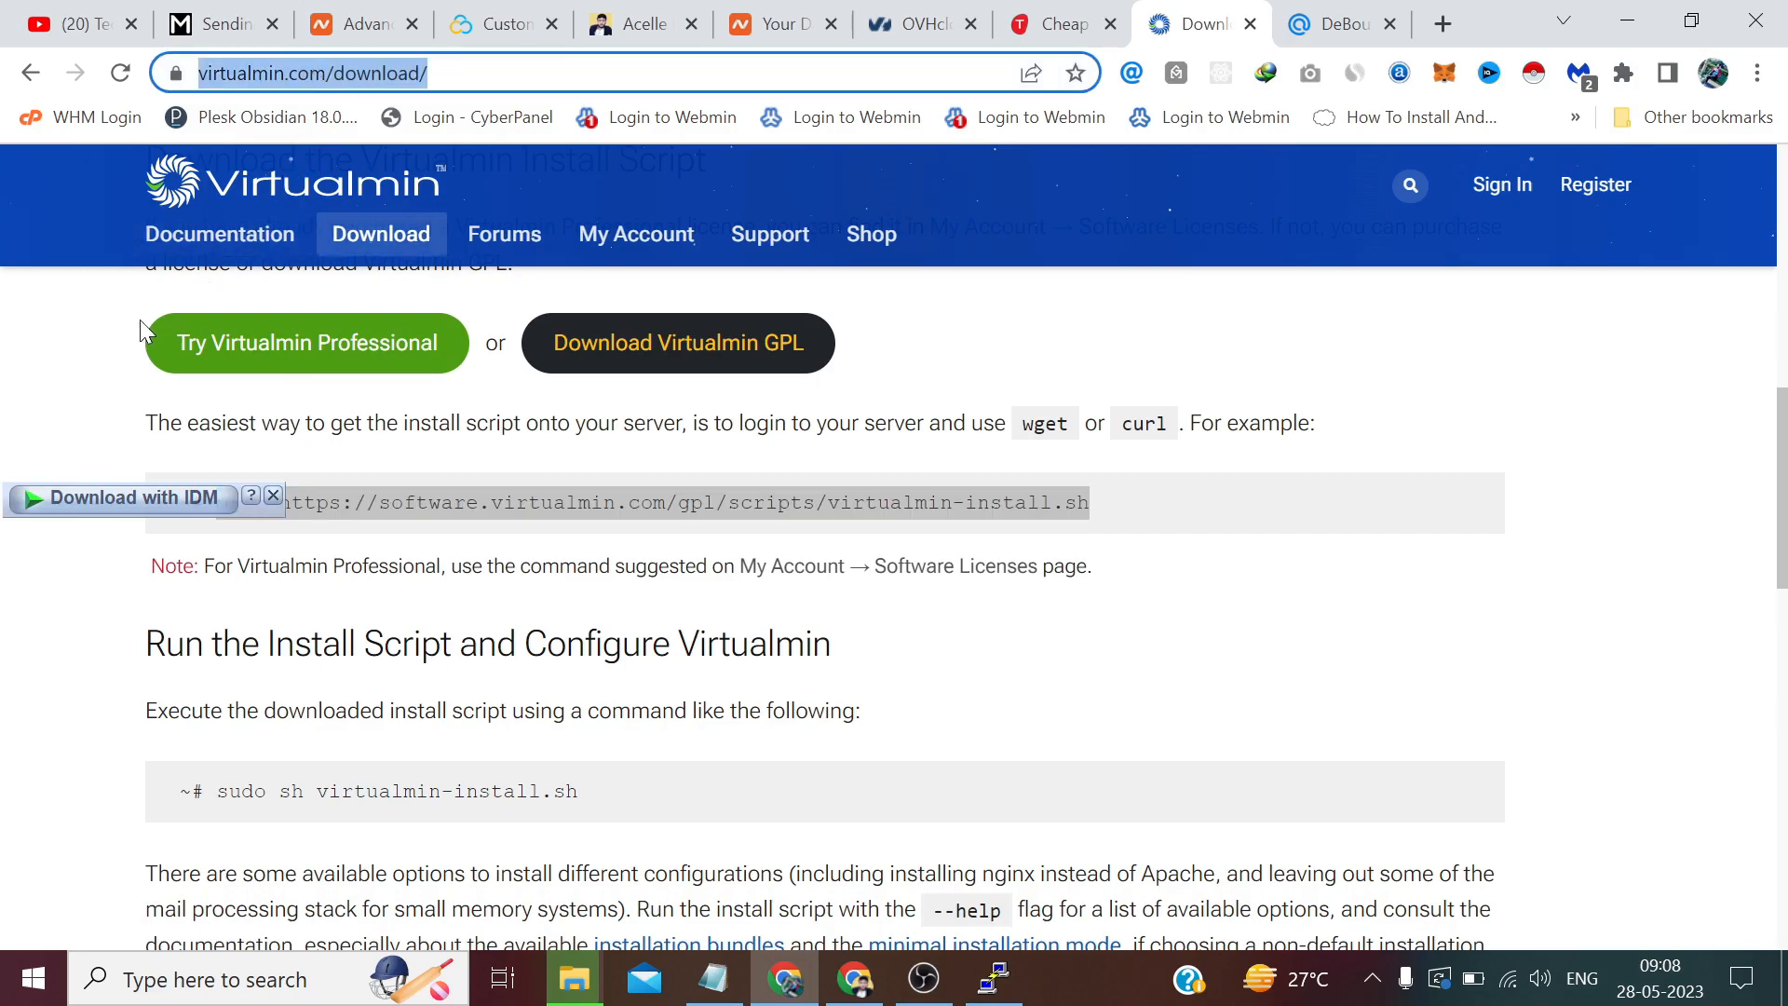
click(66, 402)
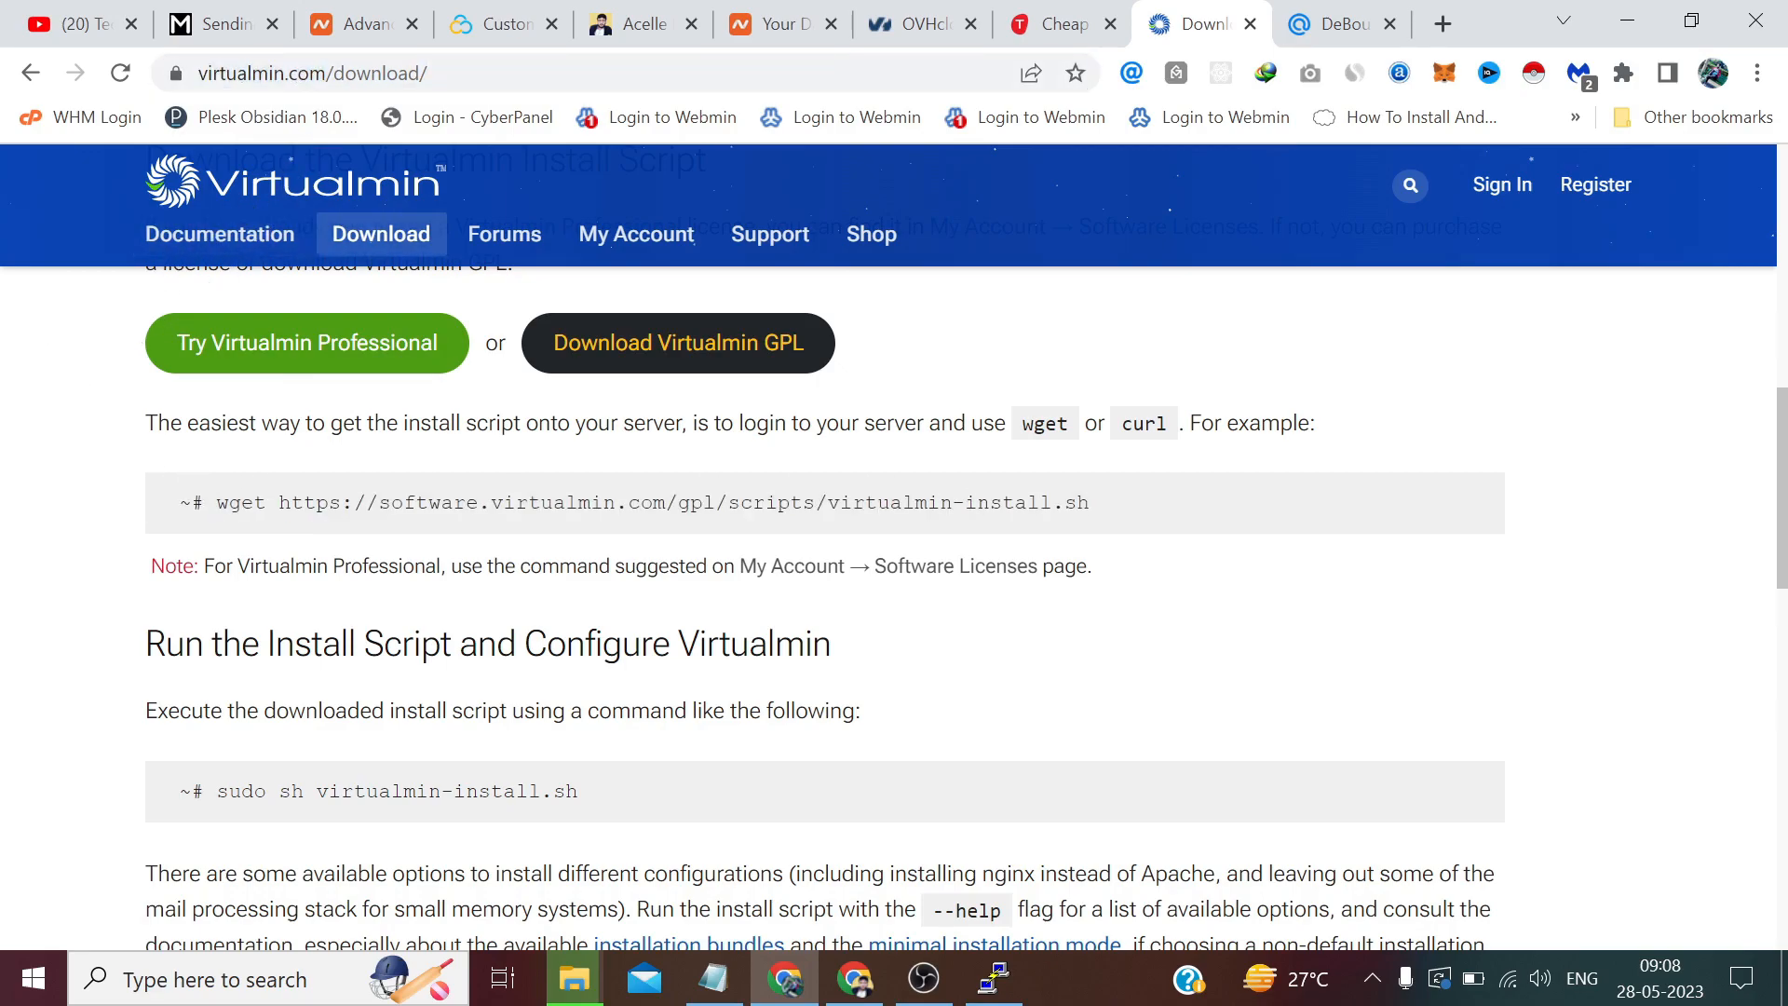
drag(1100, 503, 216, 503)
right_click(346, 510)
click(368, 530)
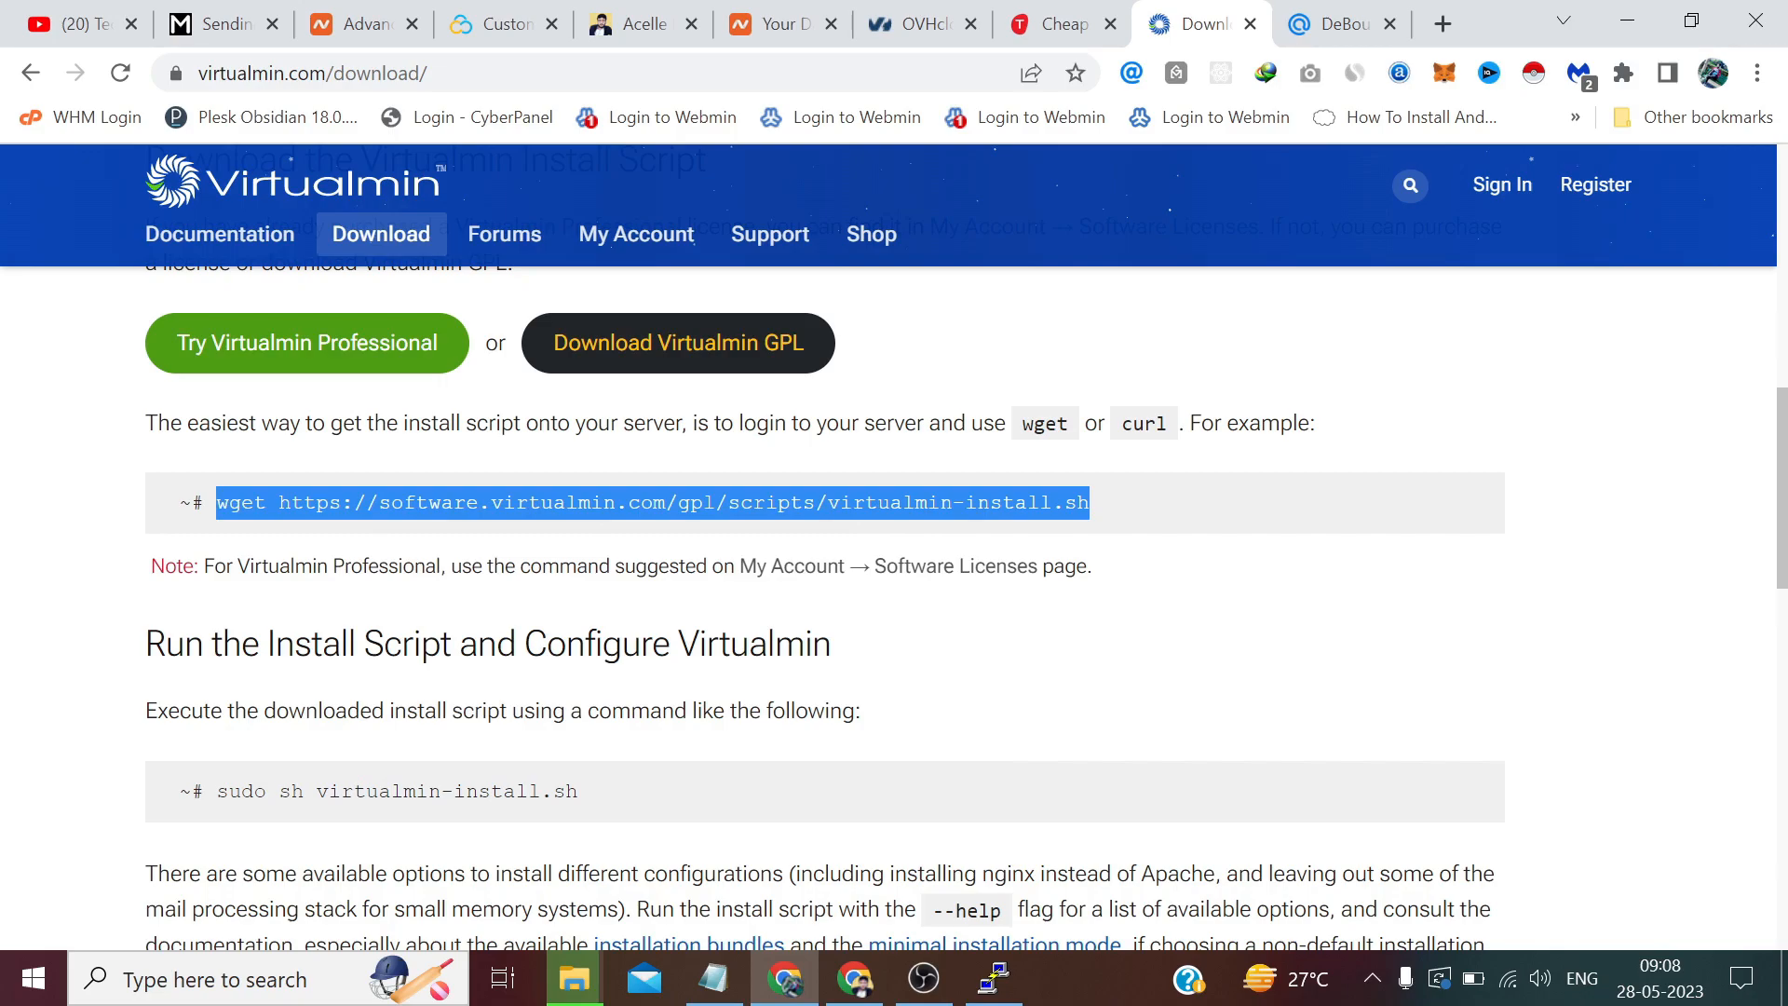
double_click(177, 503)
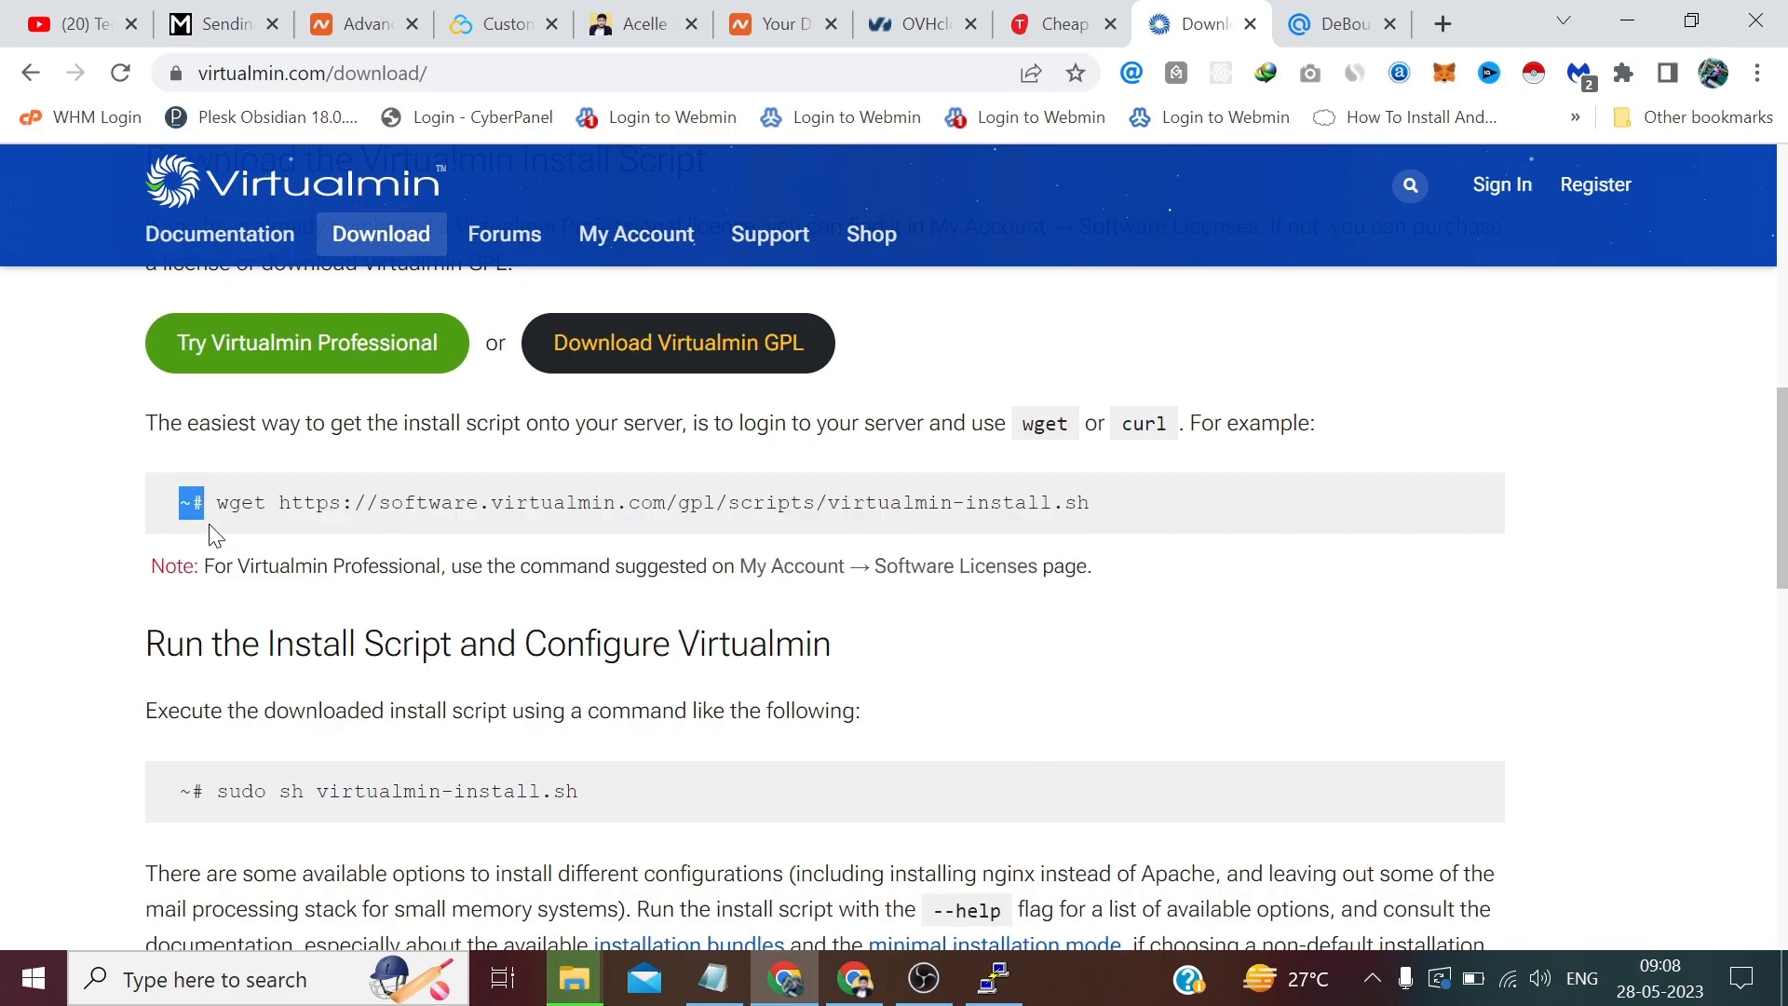
click(985, 985)
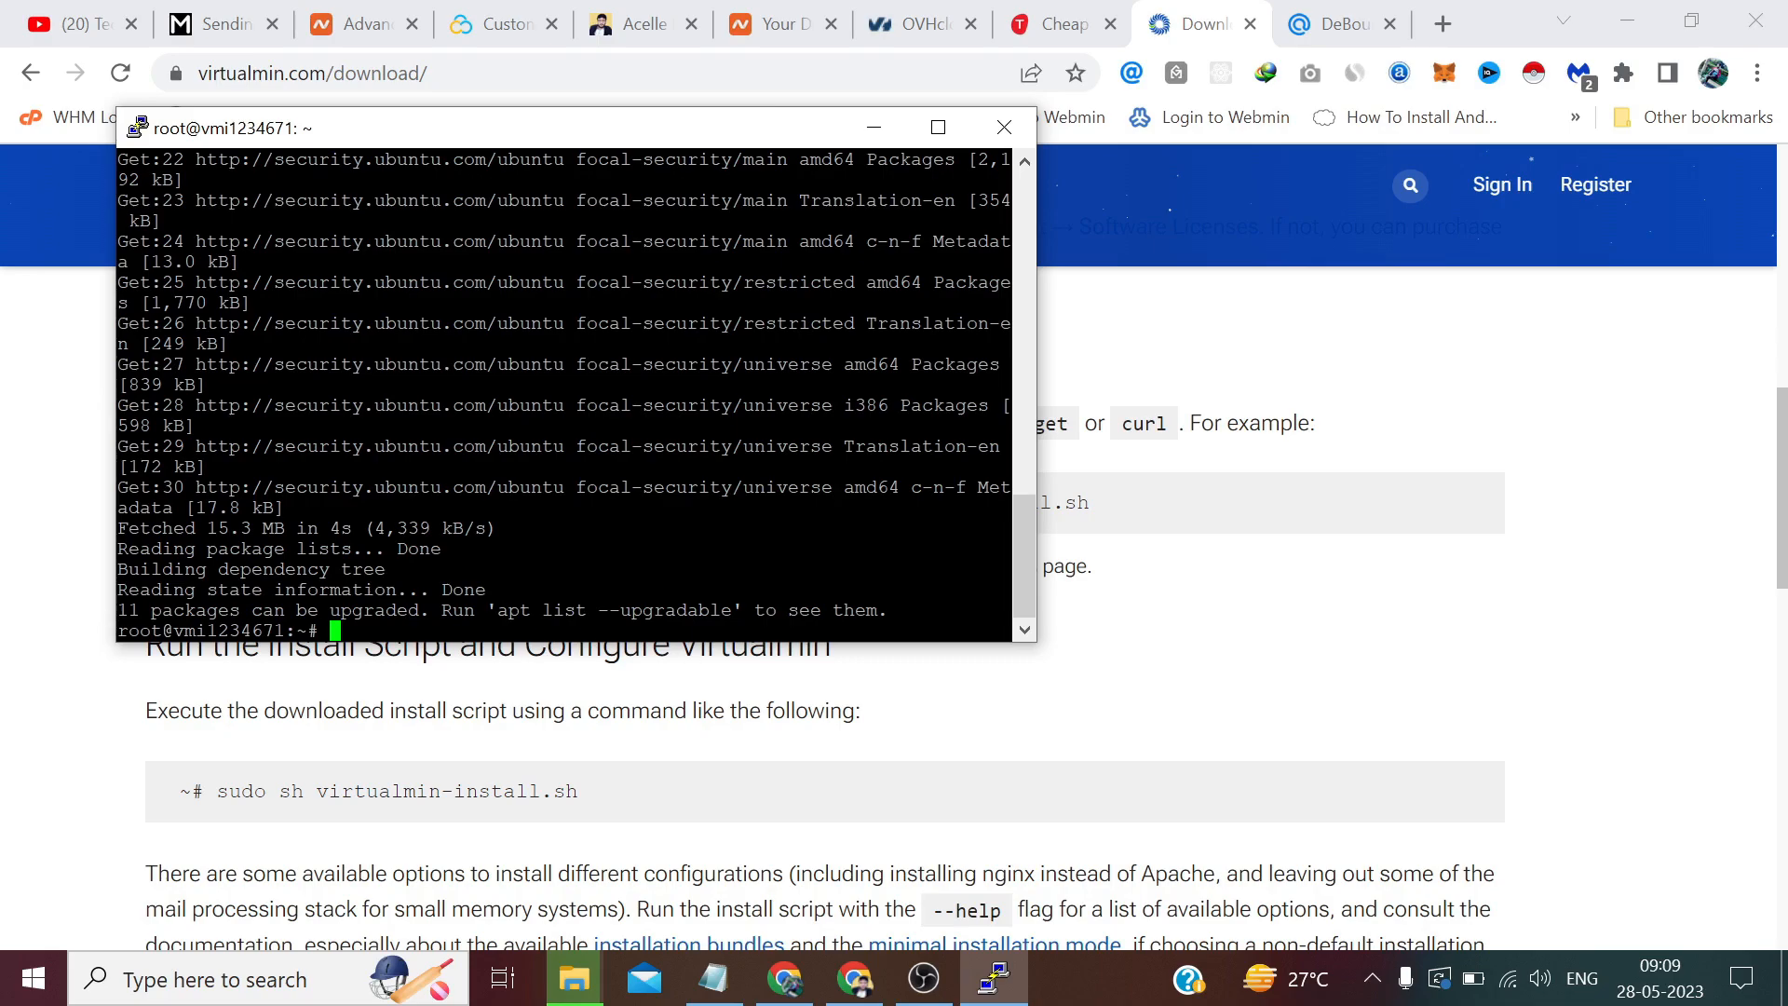
click(1066, 642)
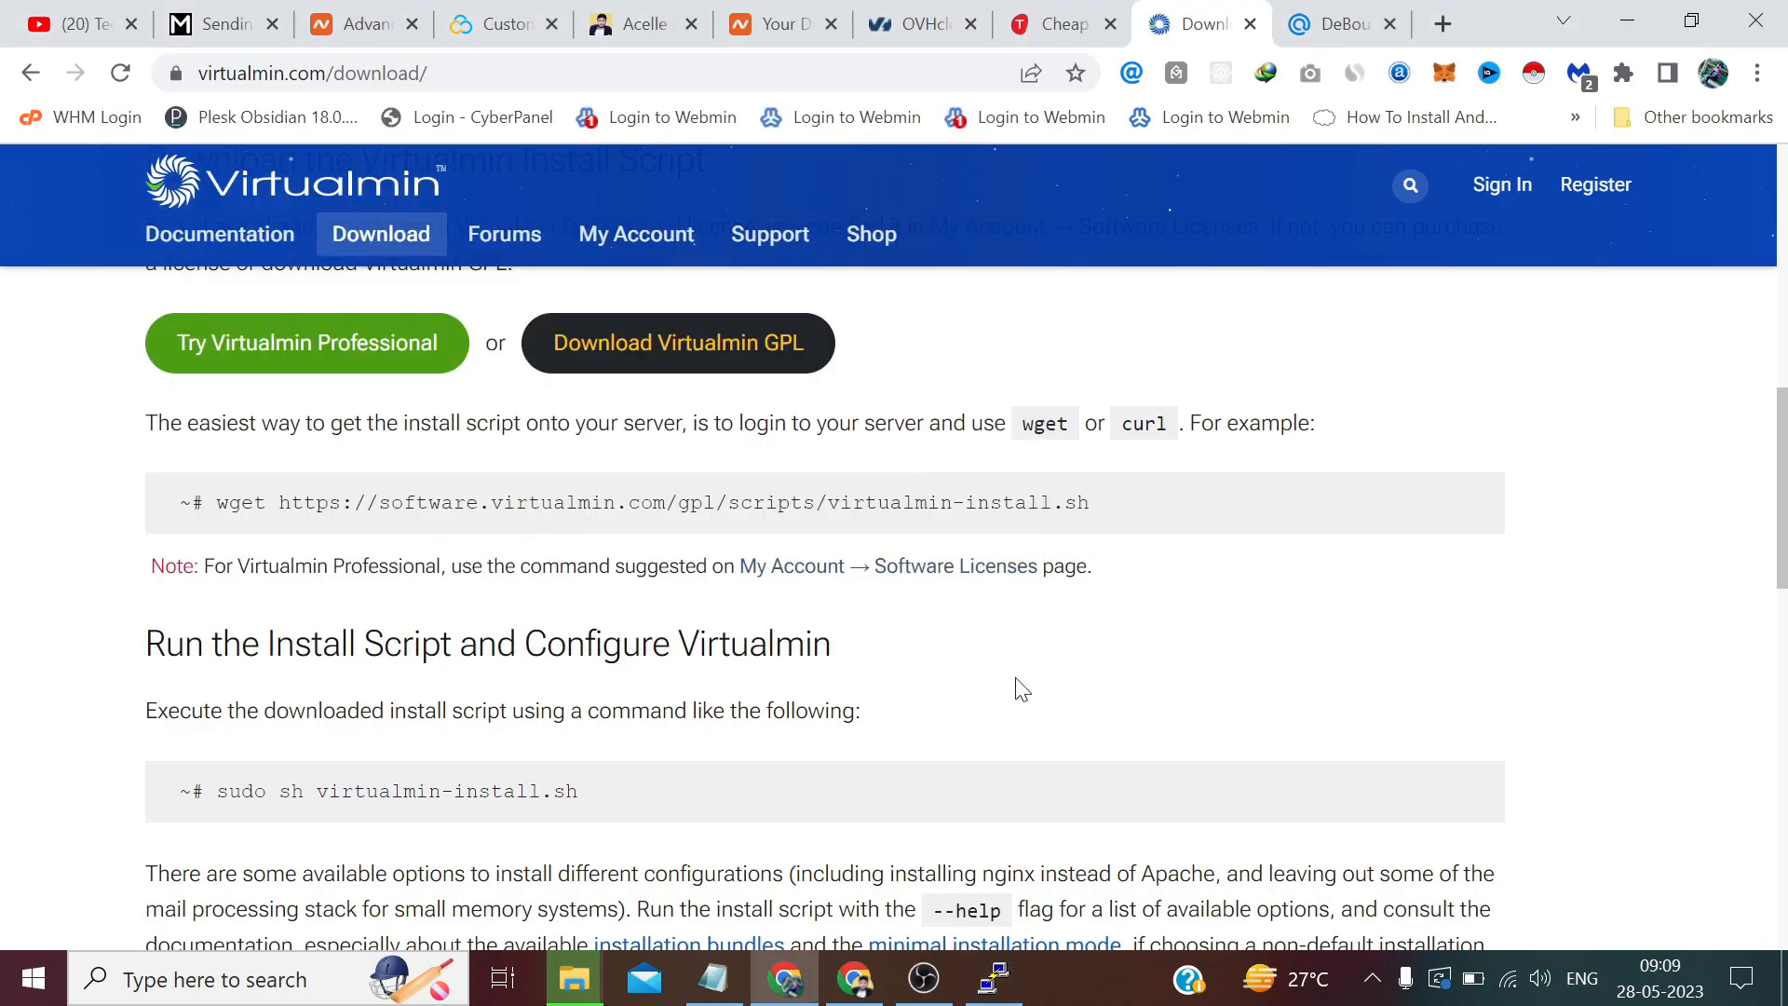
click(995, 978)
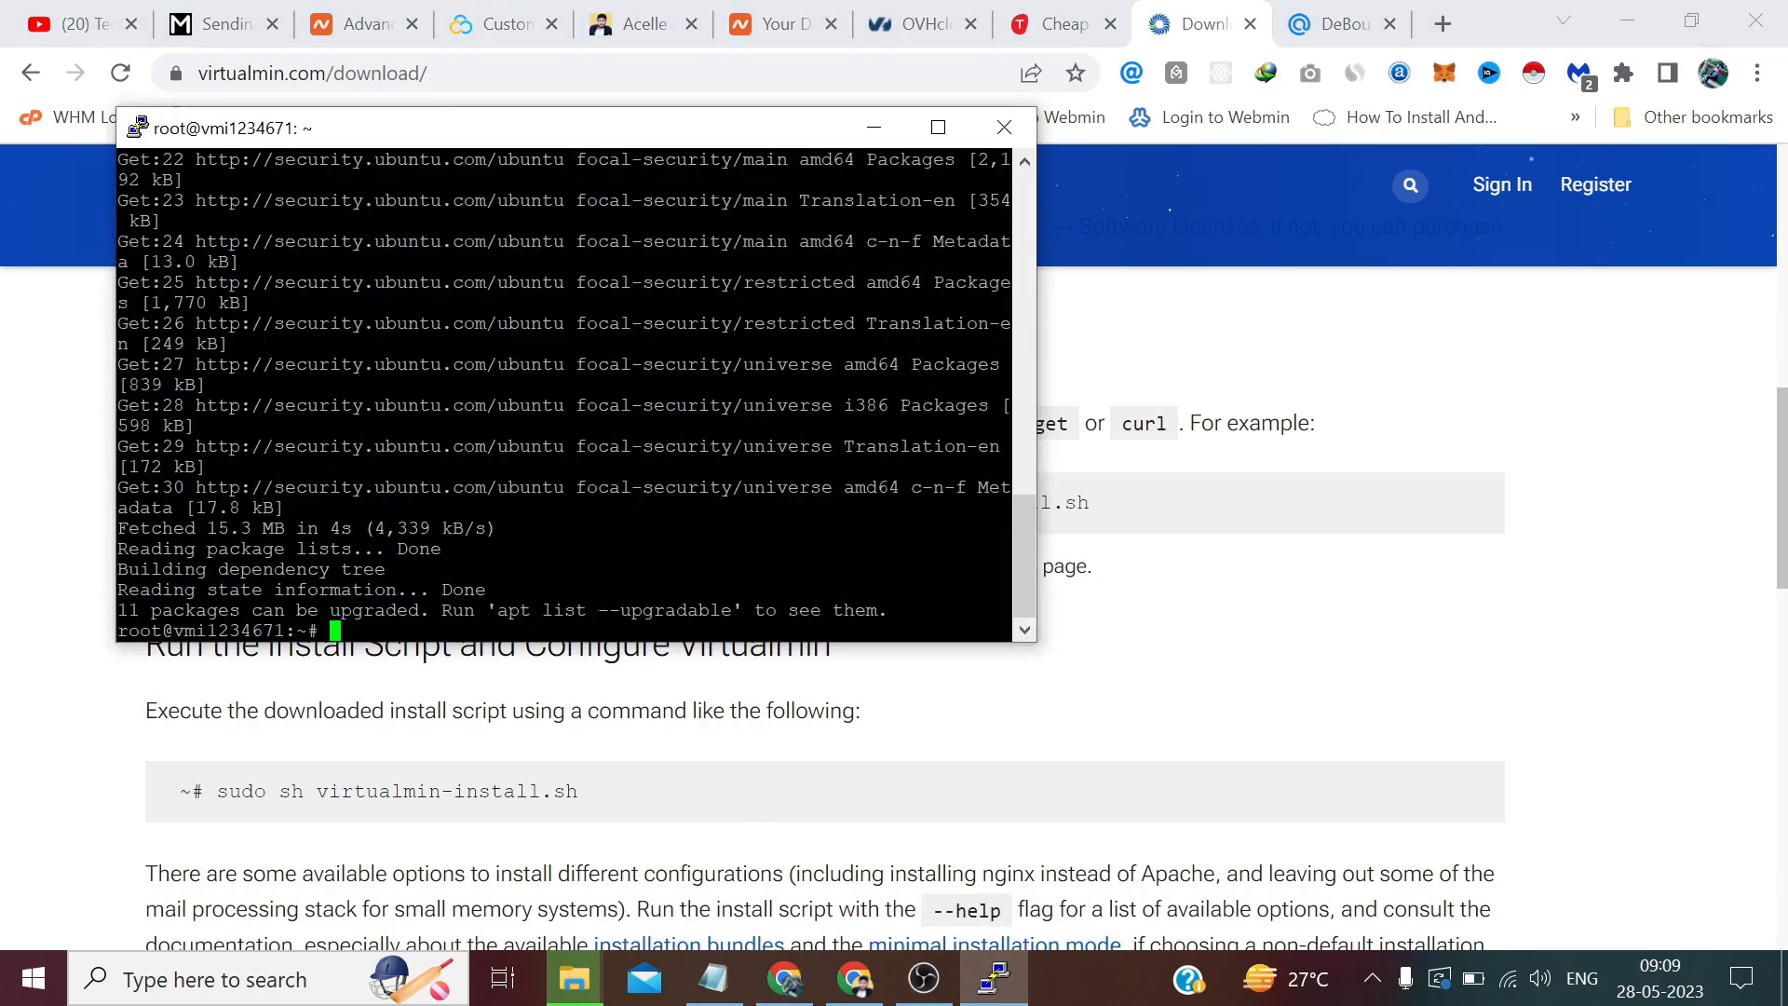
Download virtualmin-install.sh with the pasted wget command and copy the sudo sh install command.
key(shift+Insert)
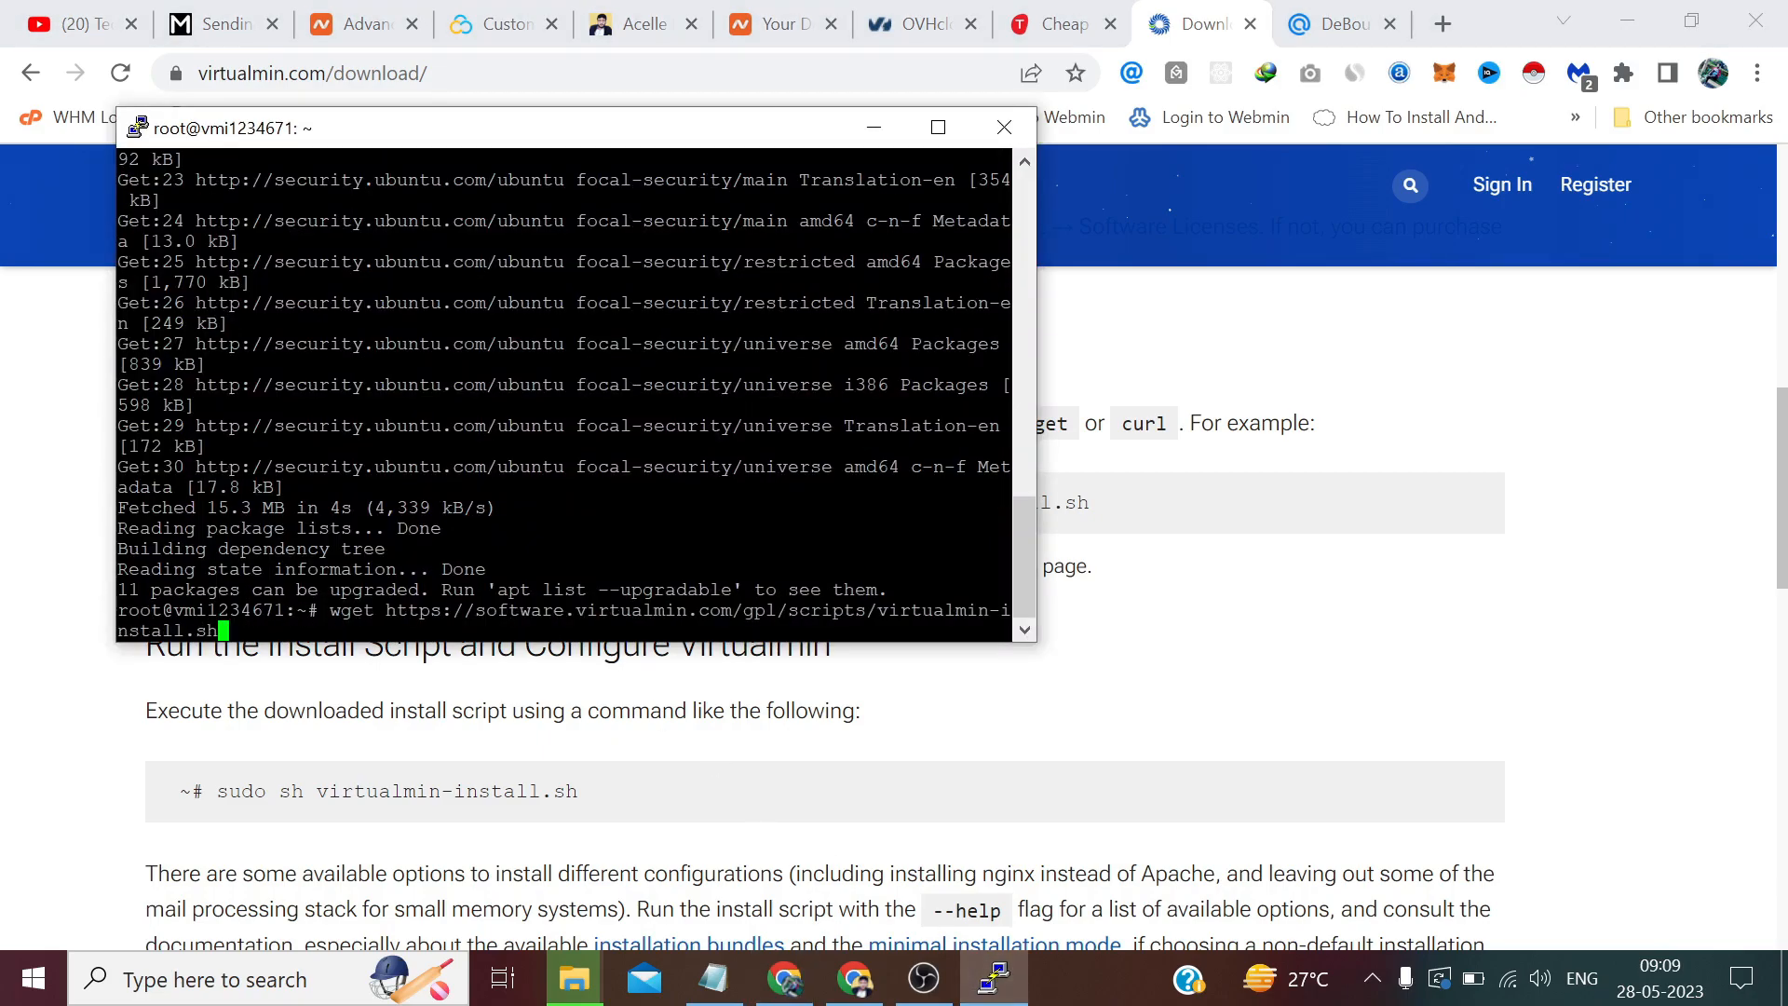
key(Return)
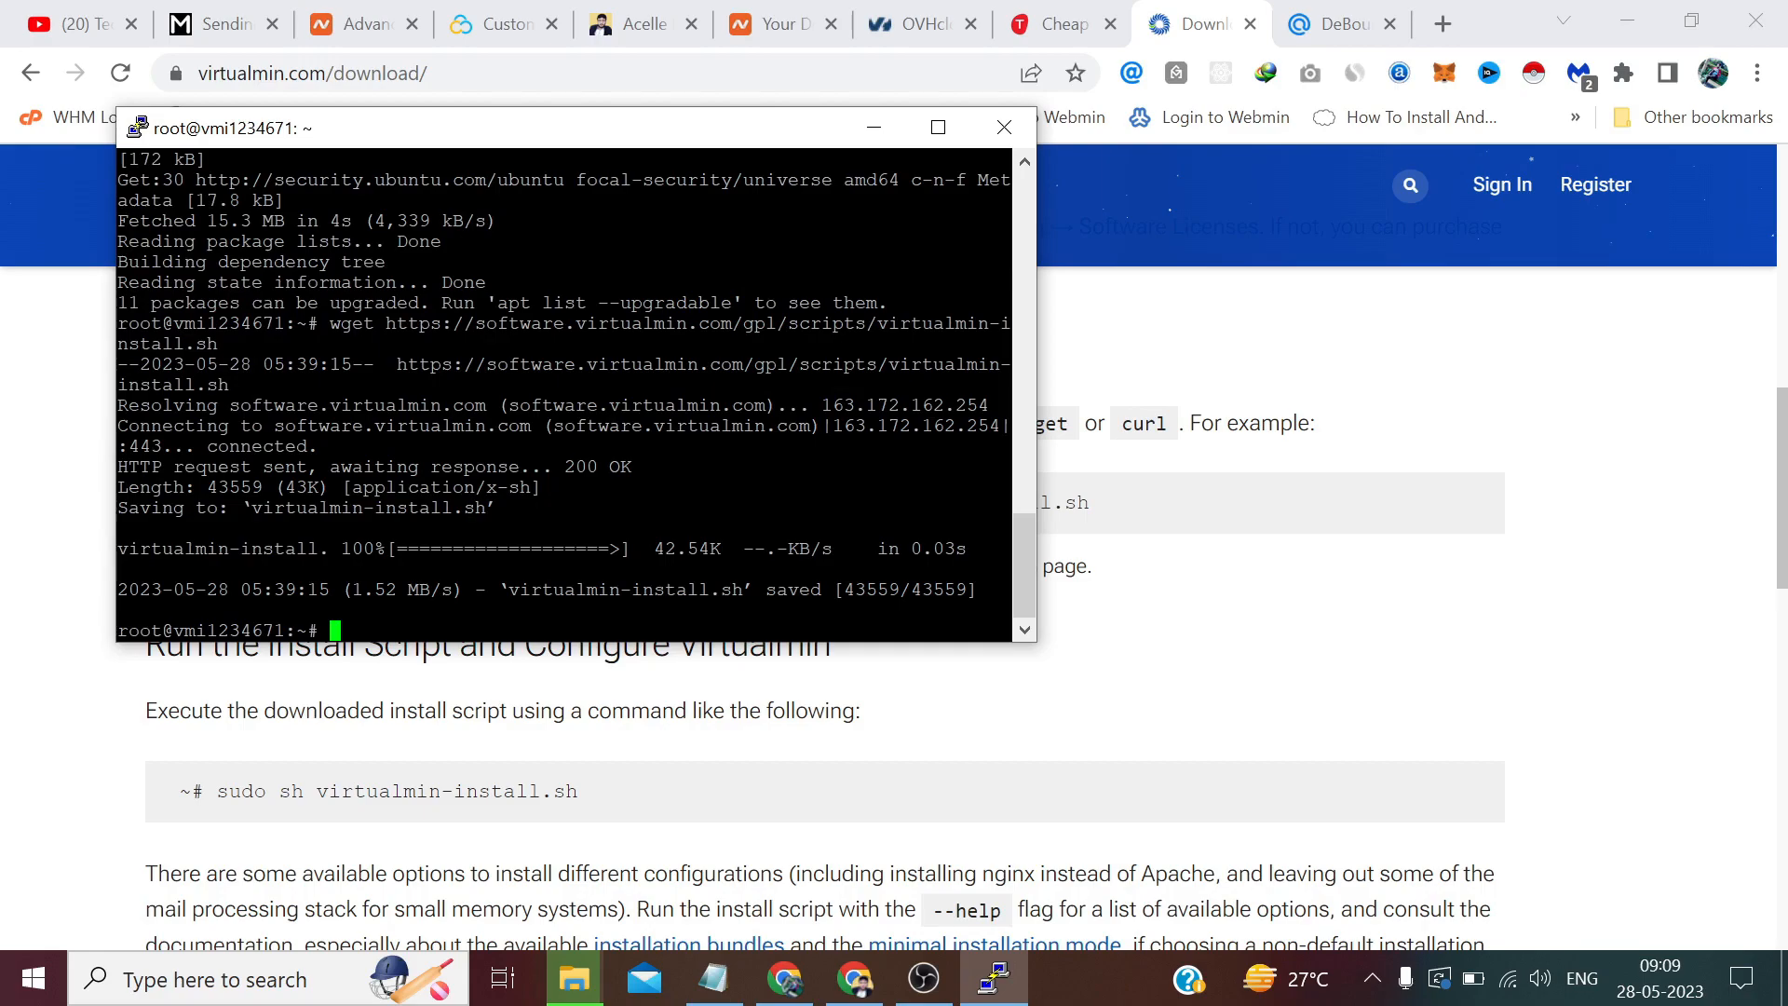
drag(581, 793, 339, 817)
drag(241, 791, 216, 792)
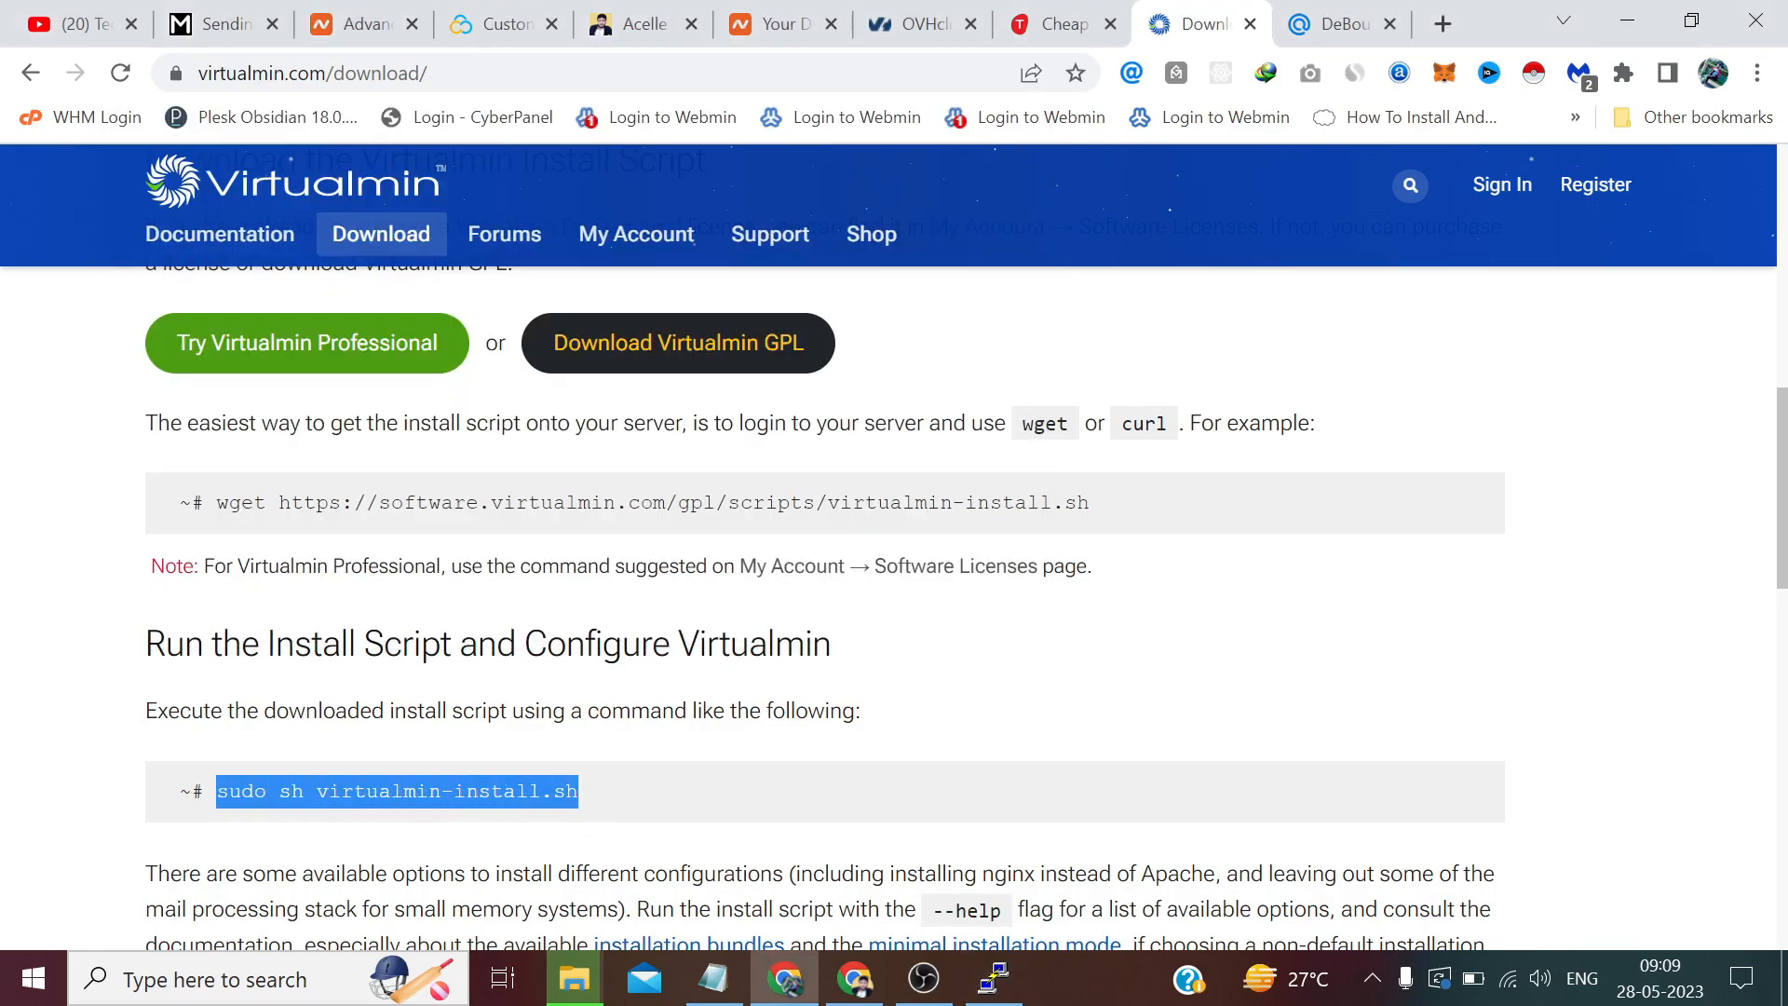
right_click(250, 793)
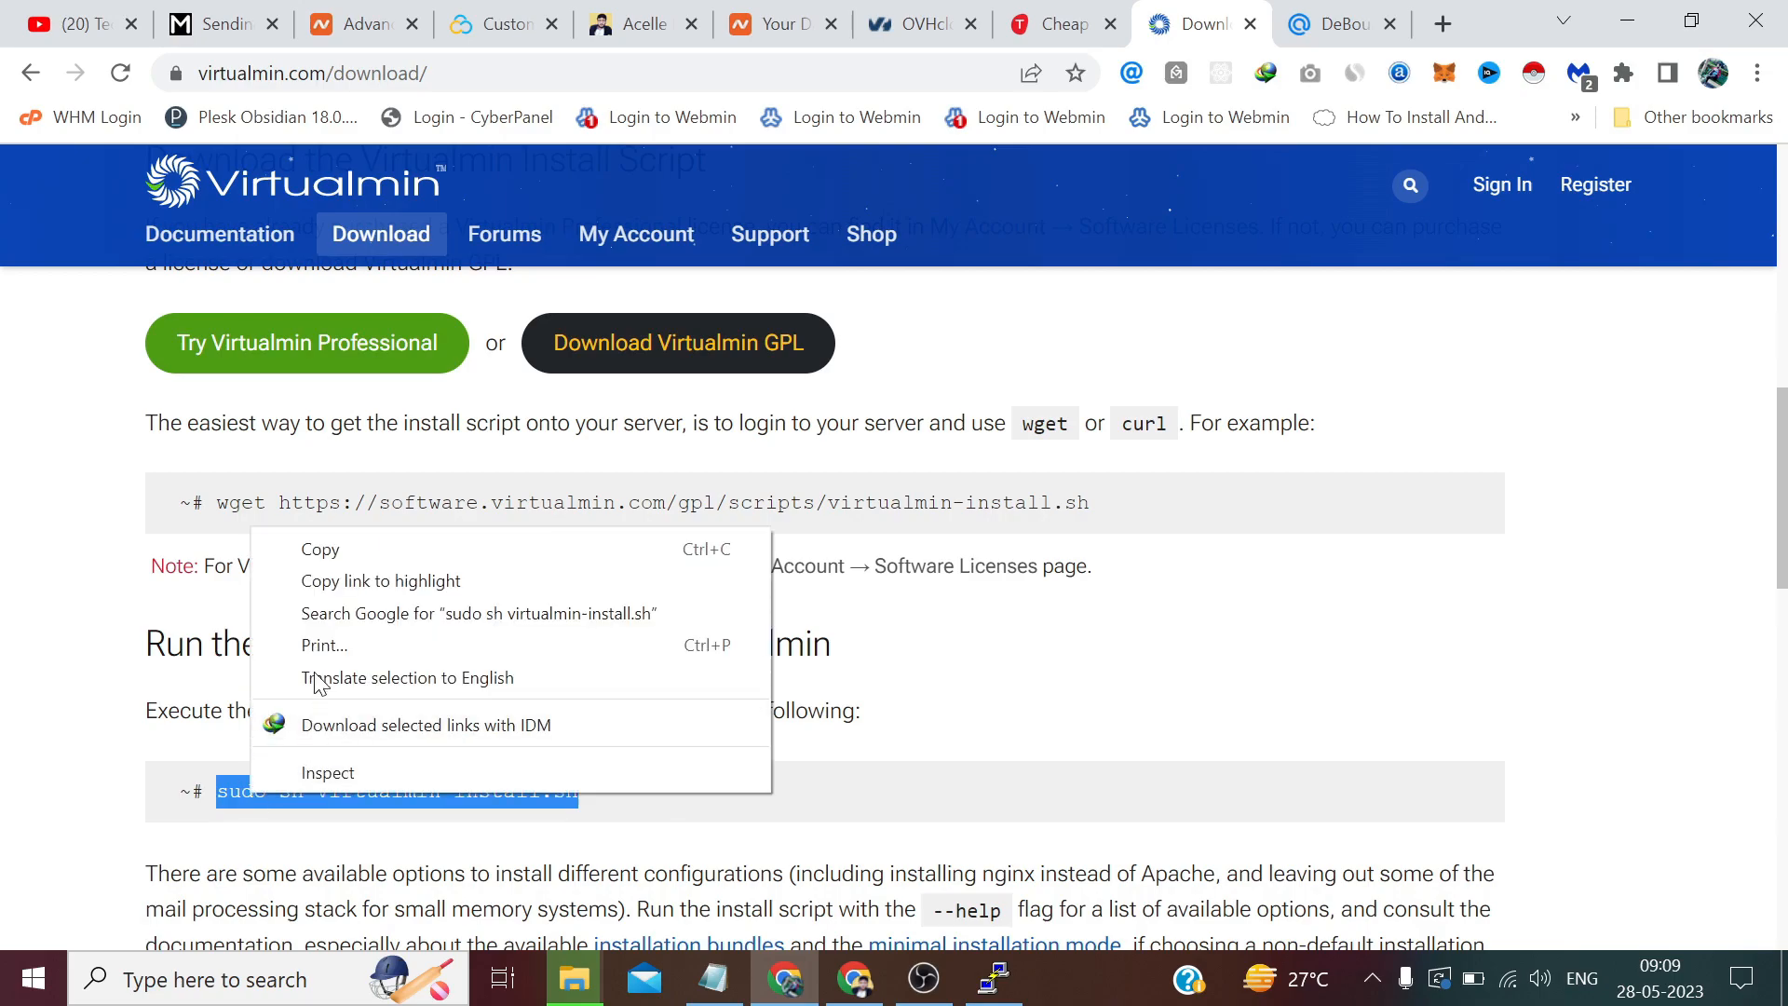
click(310, 549)
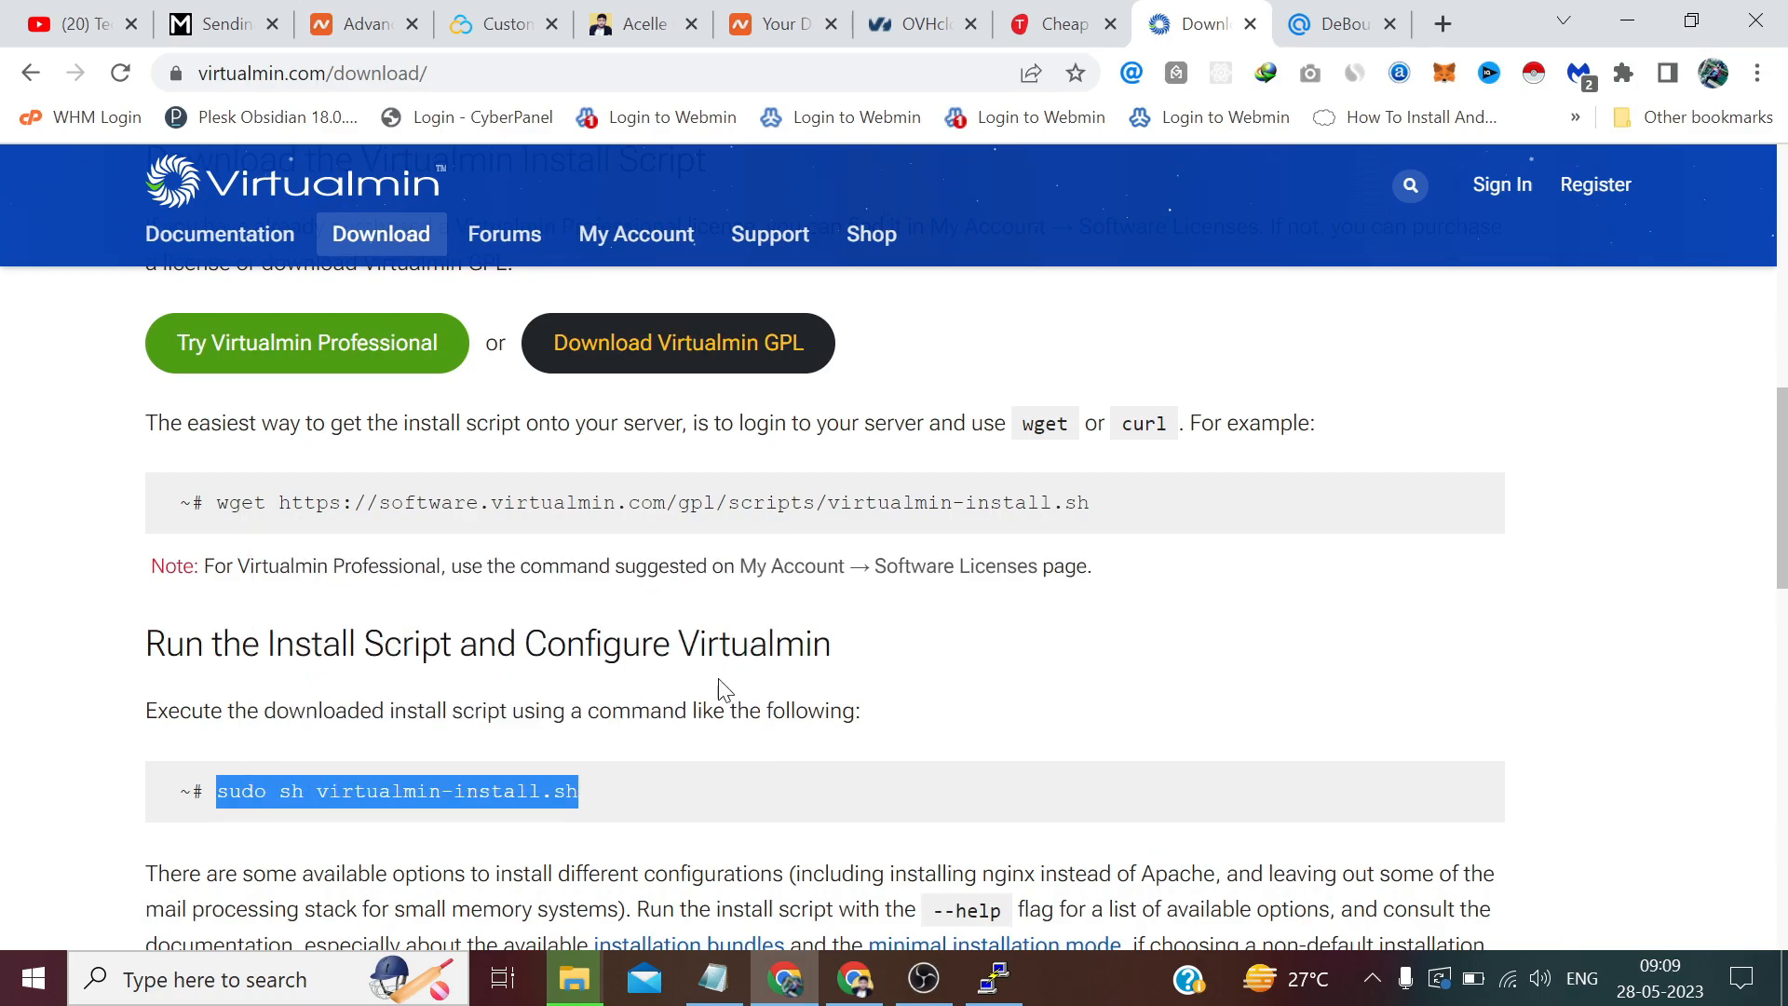
Run sudo sh virtualmin-install.sh and answer y to start the installation.
click(993, 978)
key(shift+Insert)
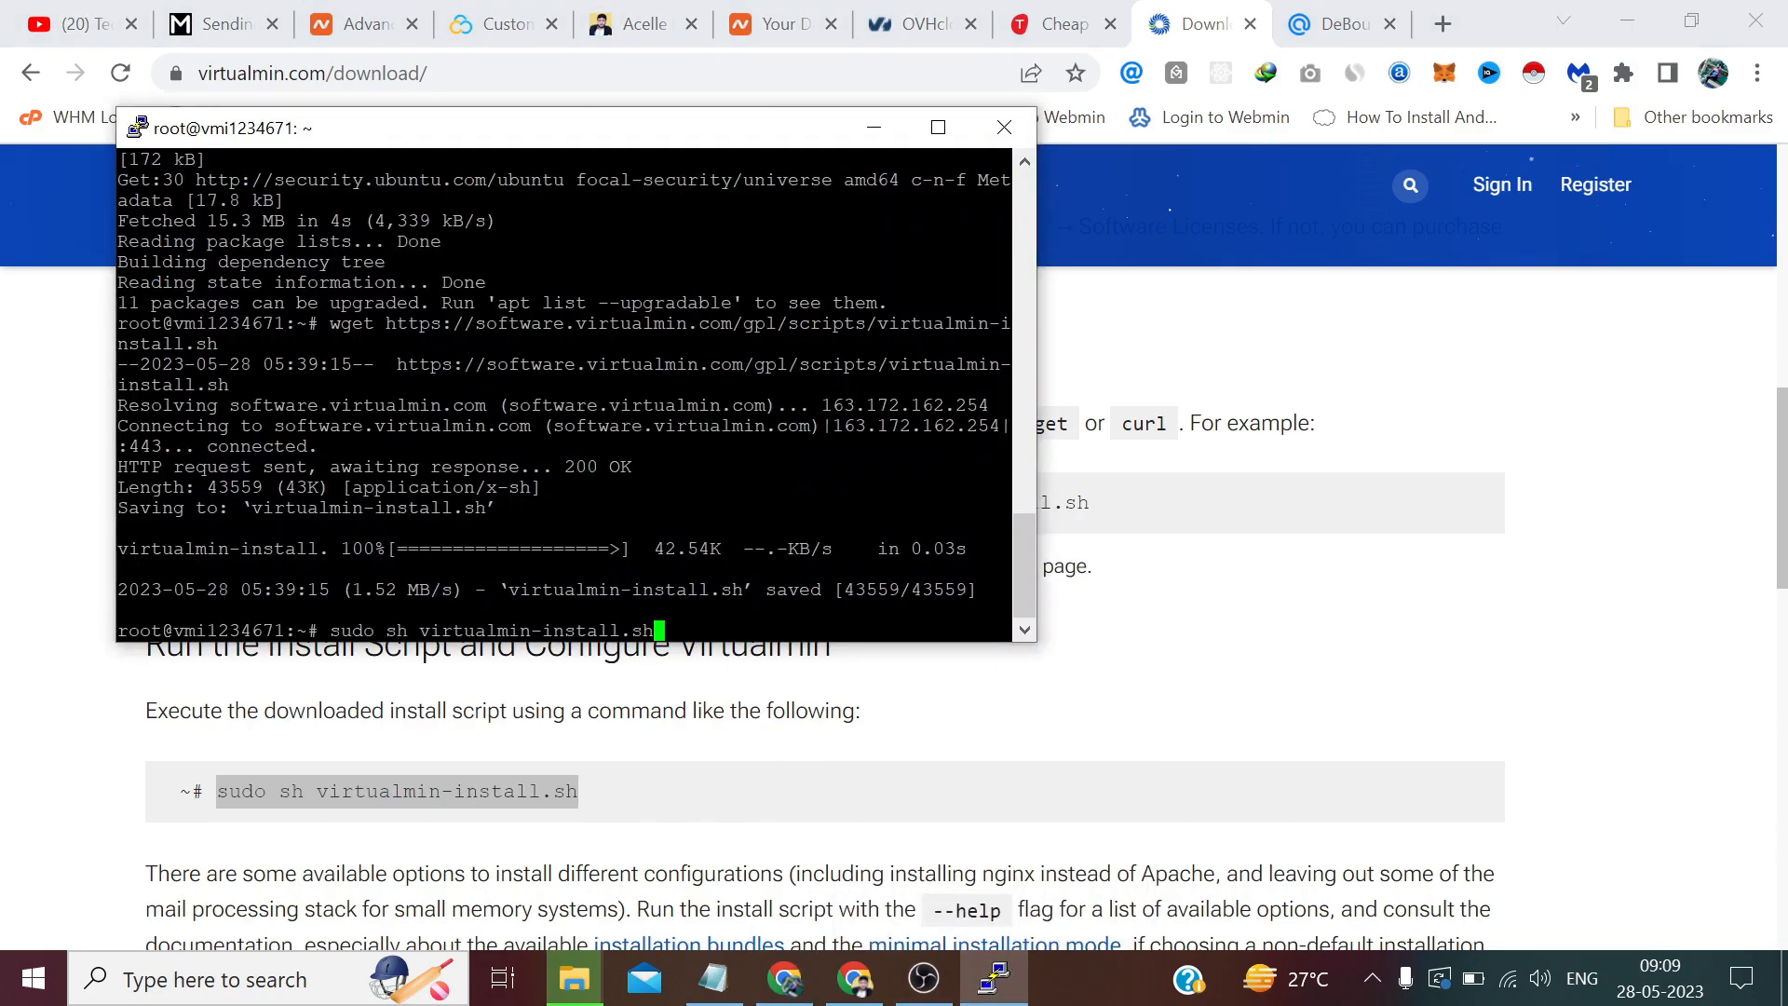
key(Return)
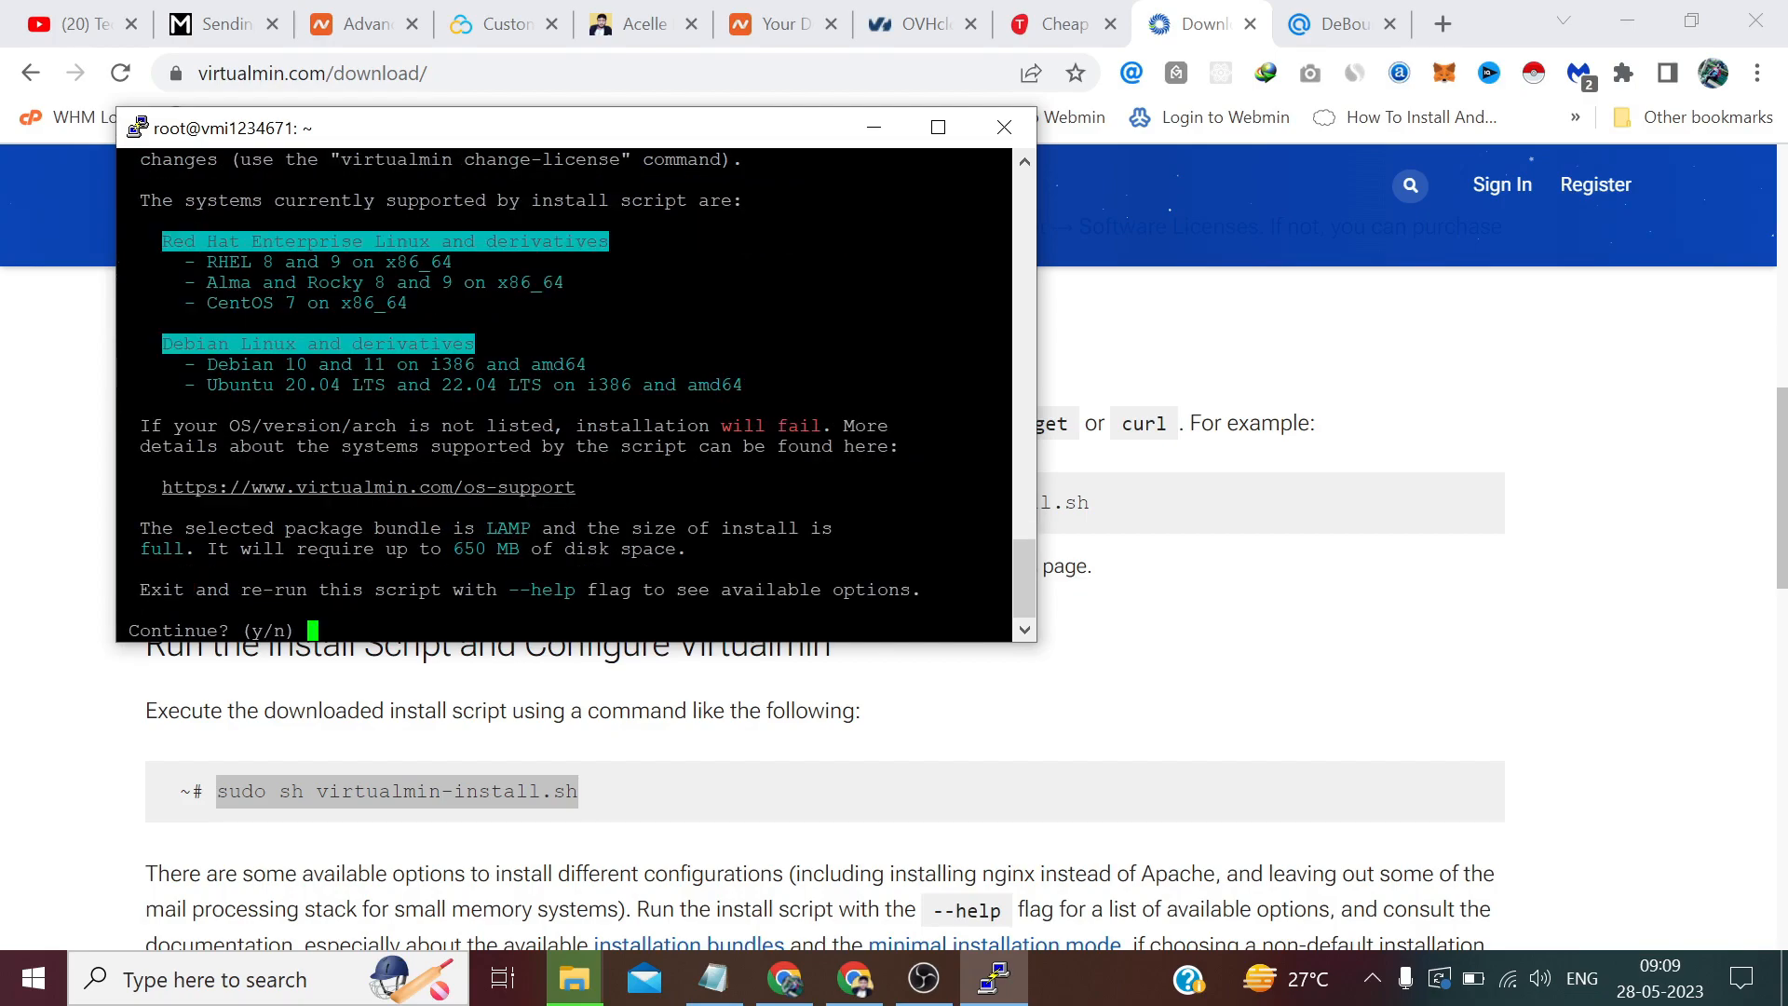
text(y)
key(Return)
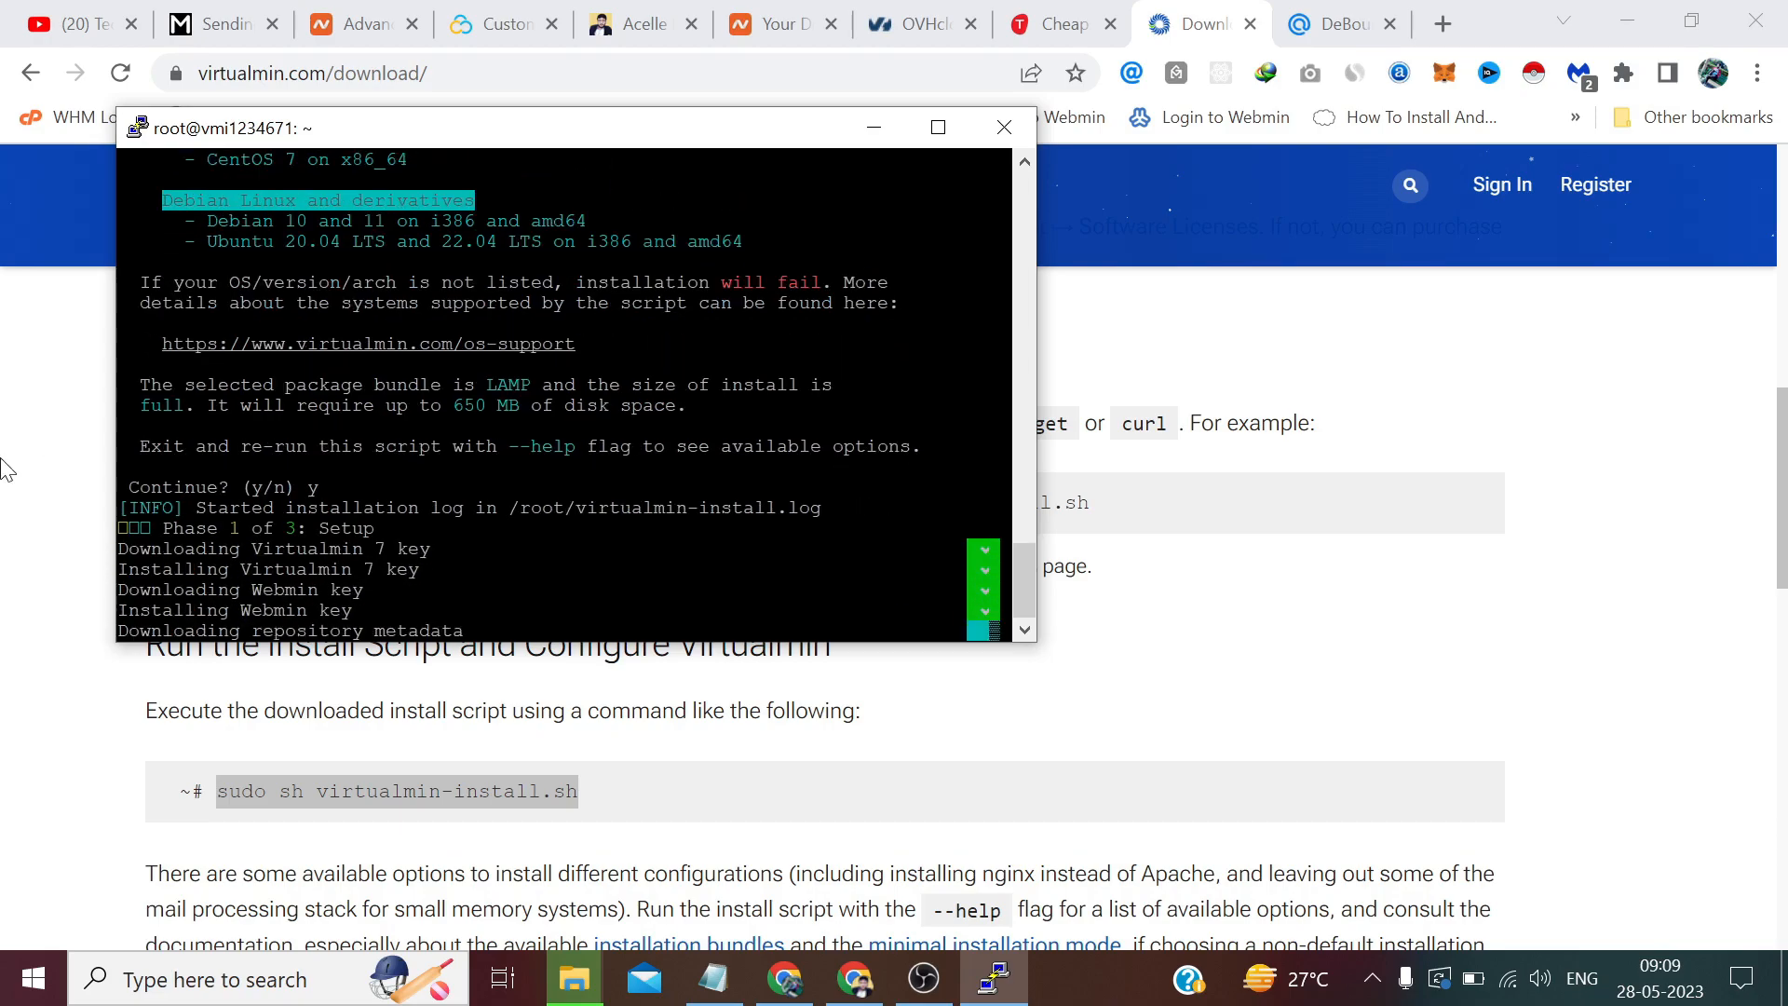
Copy 217.76.49.184 from line 1 of the notes and go to Namecheap's Advanced DNS page for watsenger.com.
click(75, 514)
scroll(883, 484, up, 3)
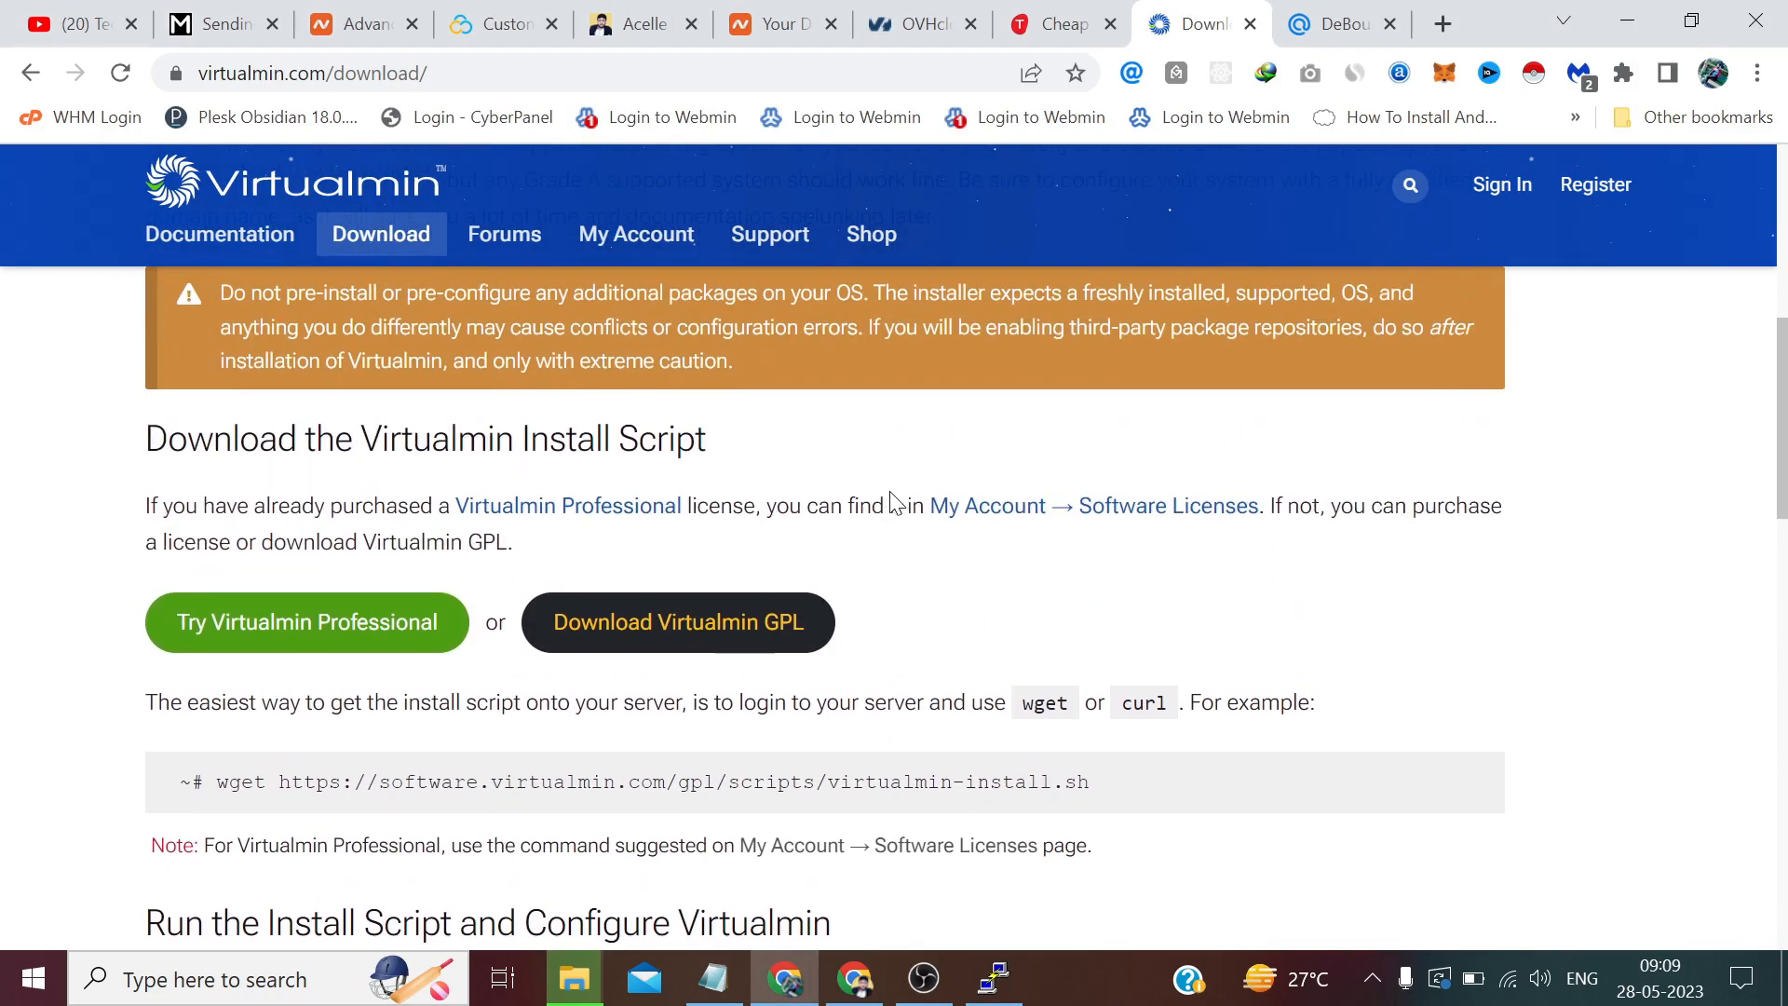
click(710, 980)
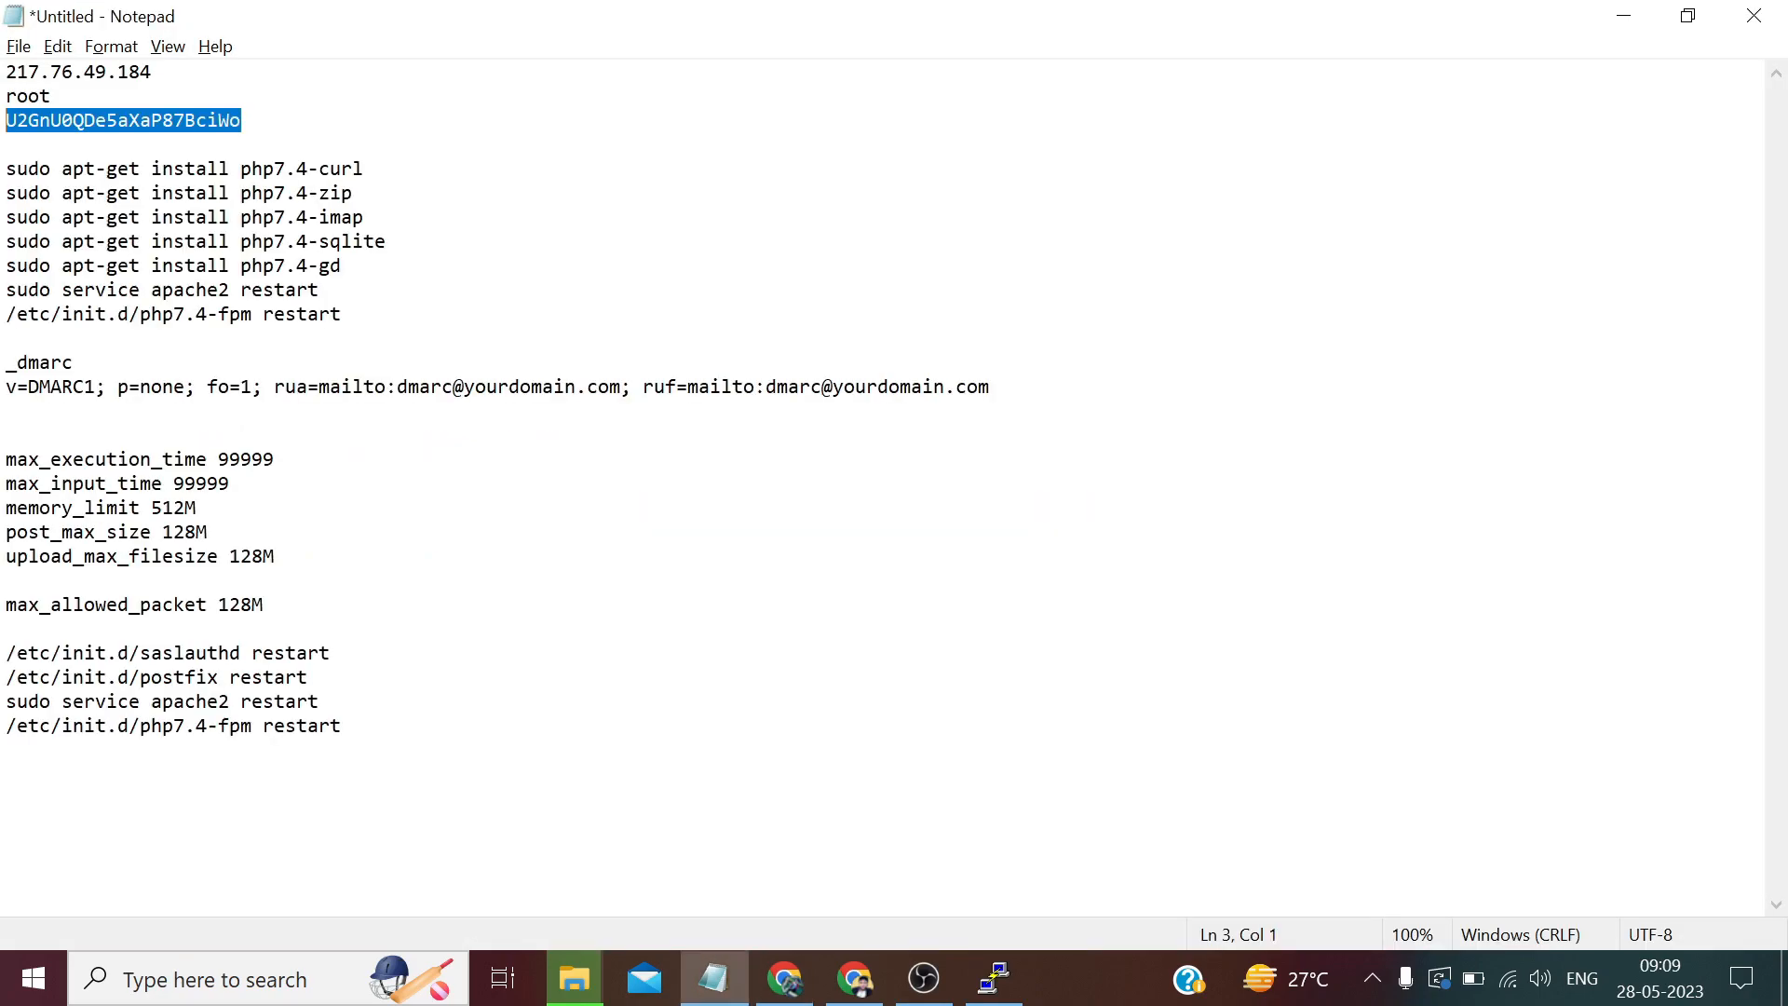
drag(152, 71, 6, 71)
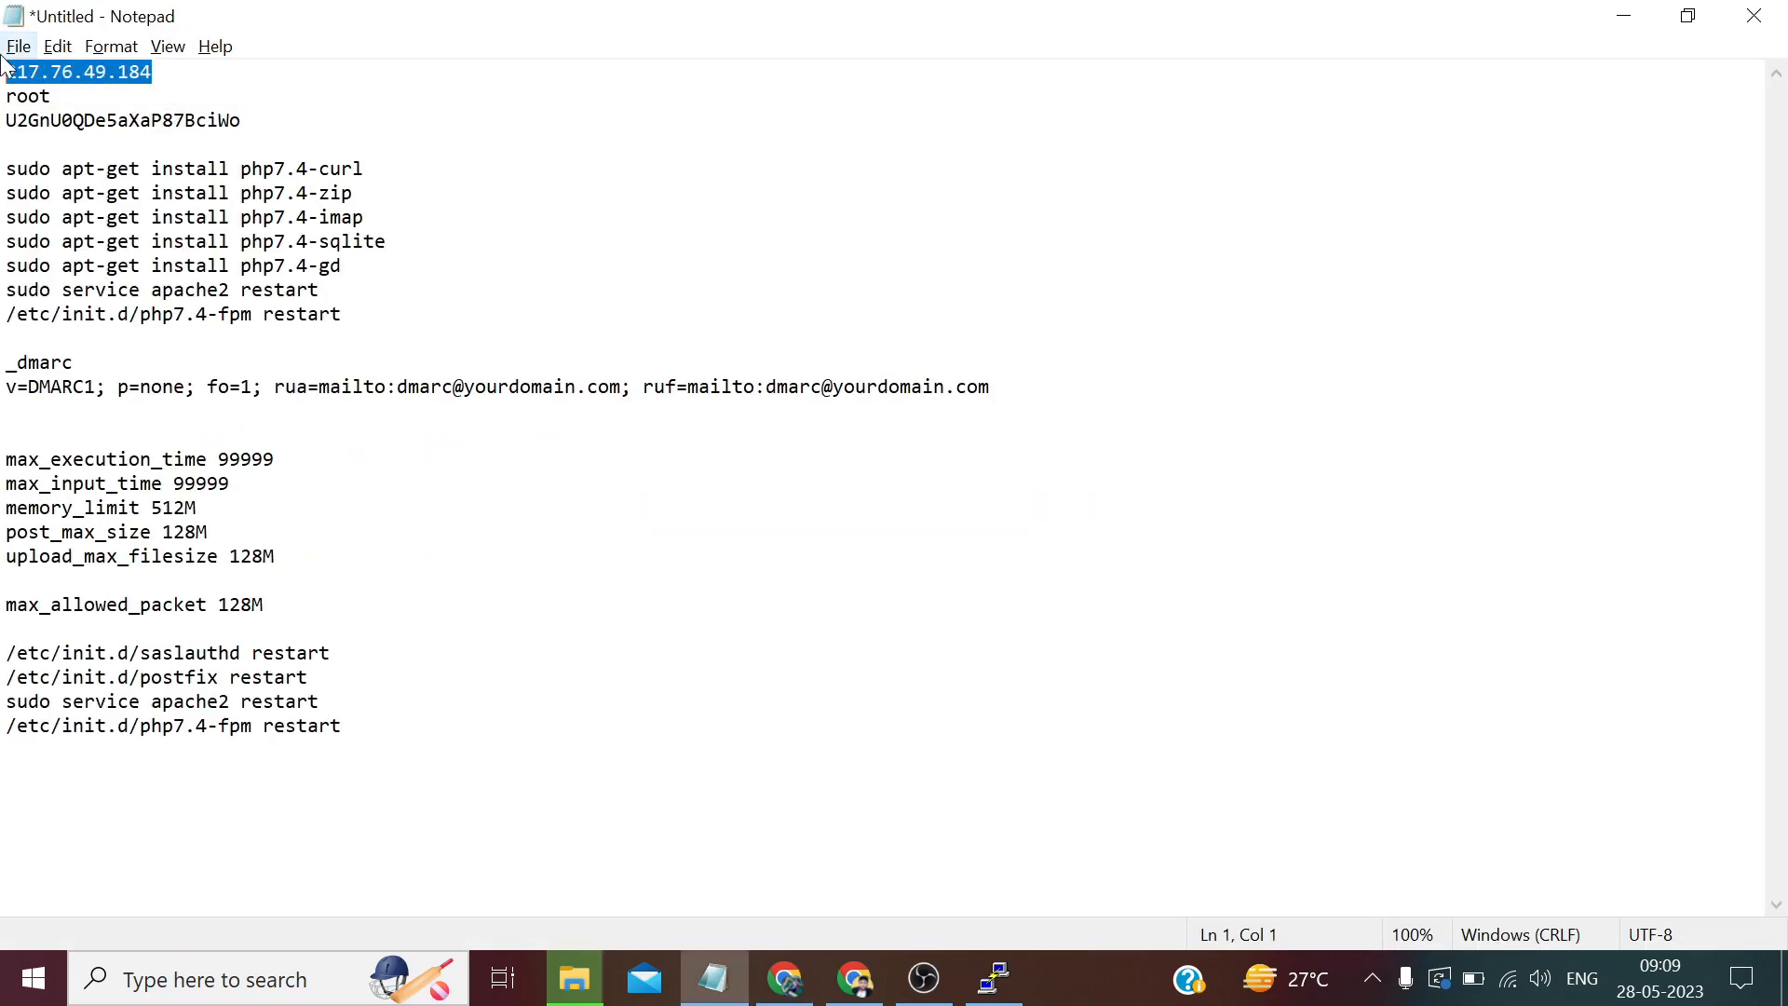
right_click(6, 73)
click(86, 154)
key(alt+Tab)
click(346, 11)
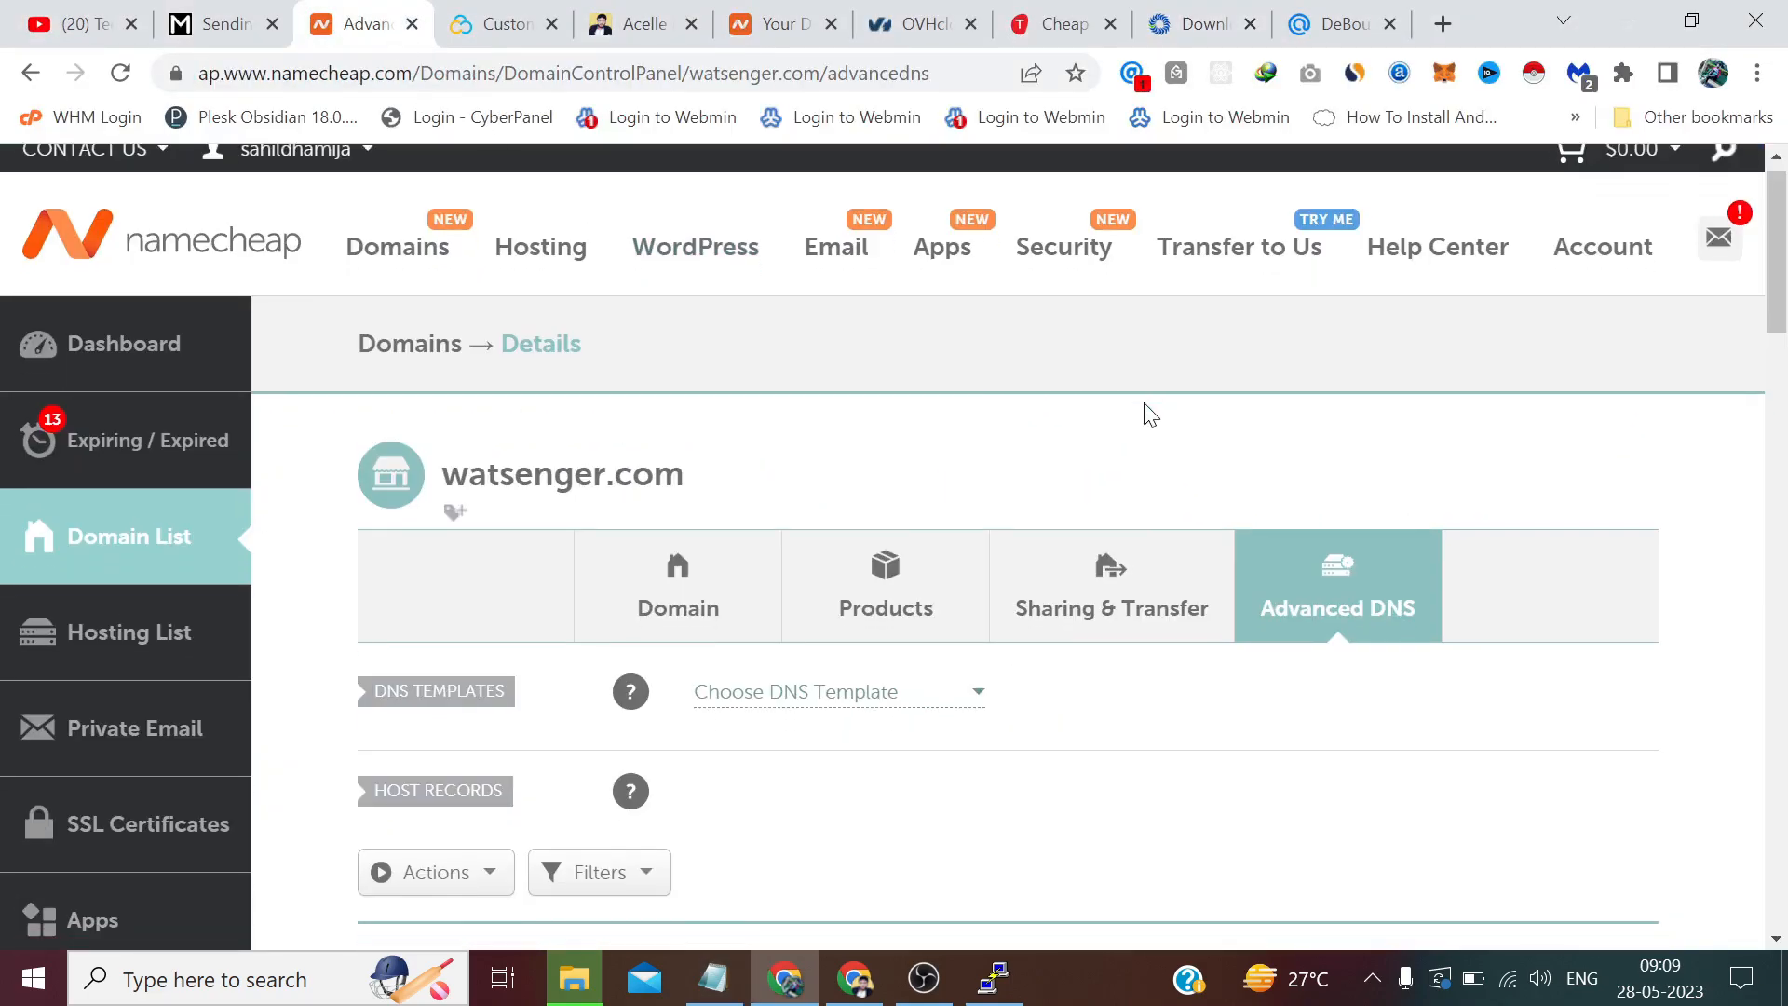
scroll(1211, 391, down, 3)
Add A records for hosts @ and app, both pointing to 217.76.49.184.
scroll(926, 455, down, 5)
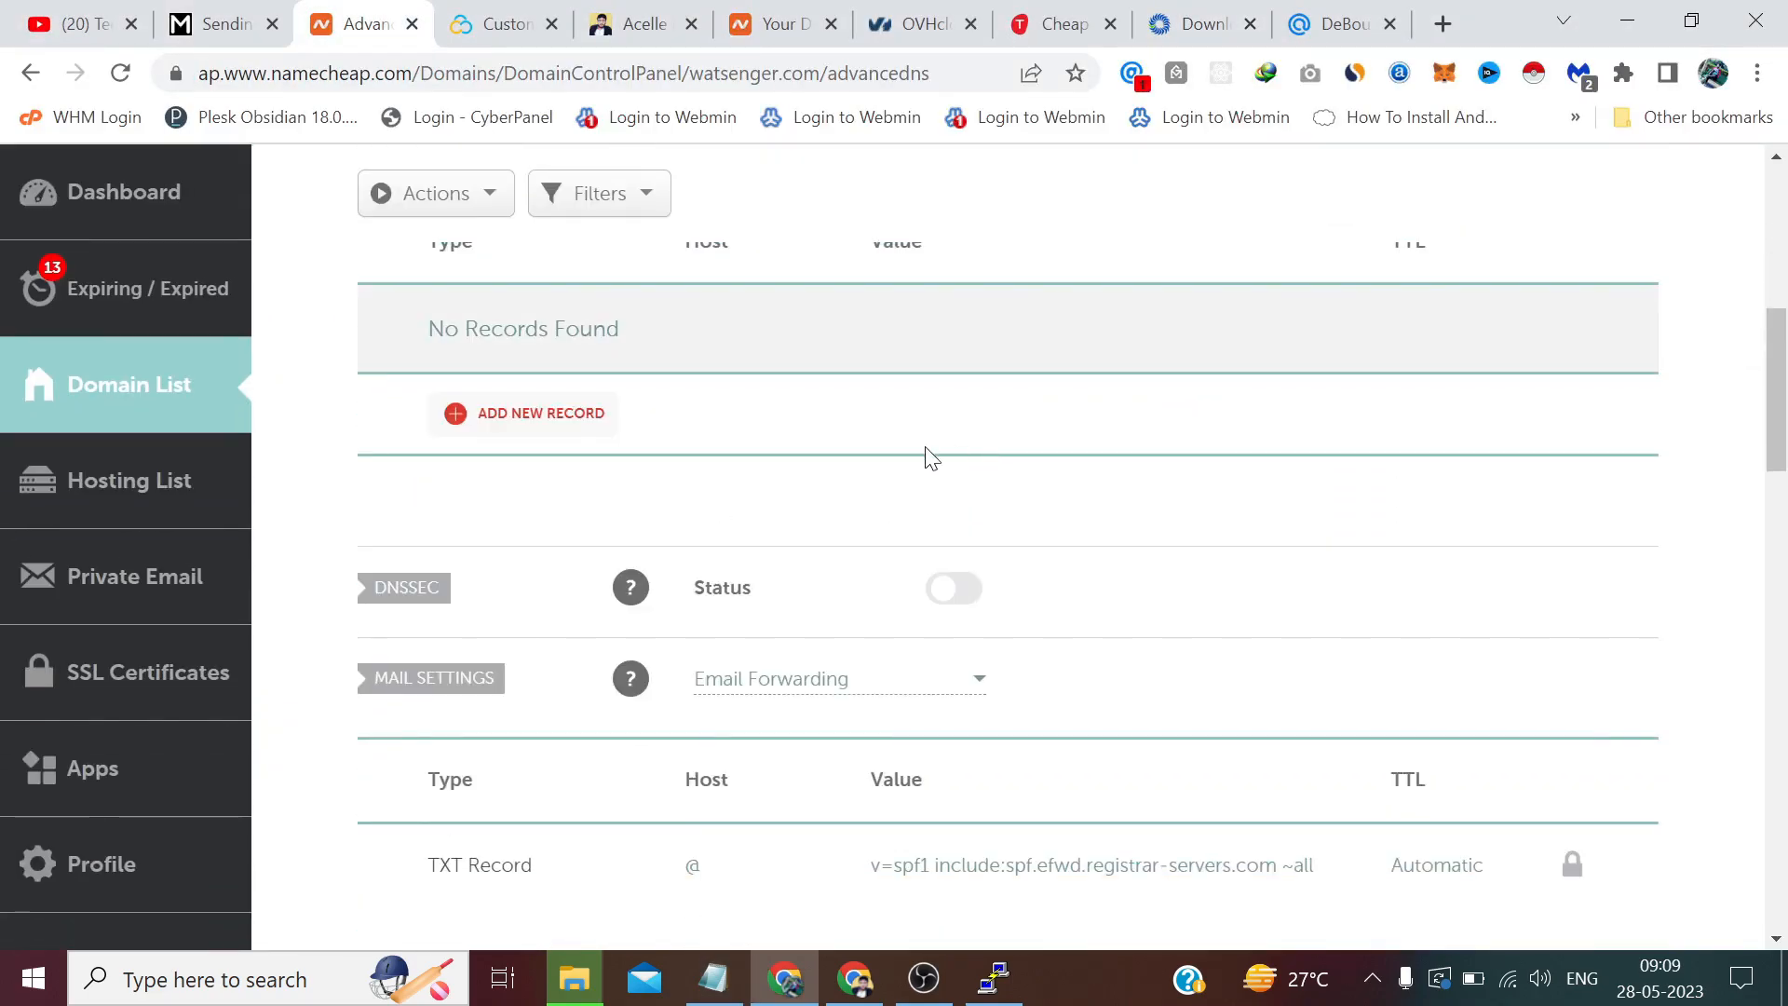
click(562, 428)
click(518, 589)
click(700, 549)
text(@)
key(Tab)
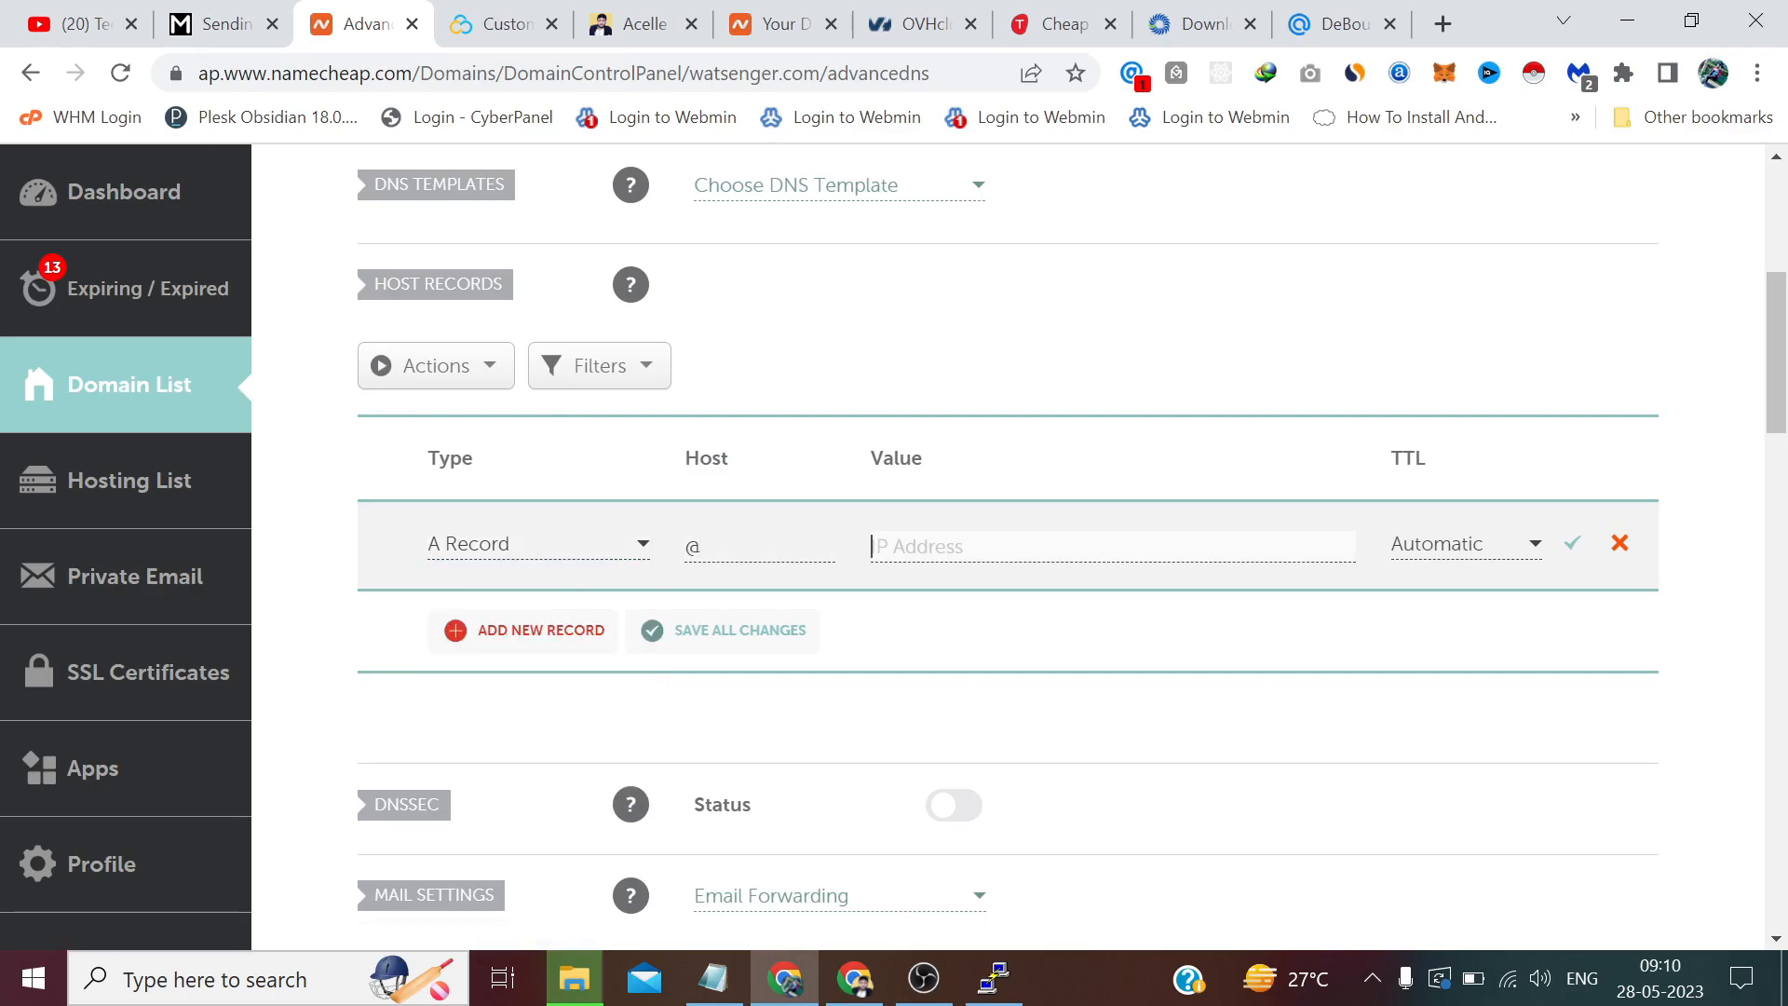
key(ctrl+v)
click(529, 643)
click(533, 622)
key(Tab)
text(app)
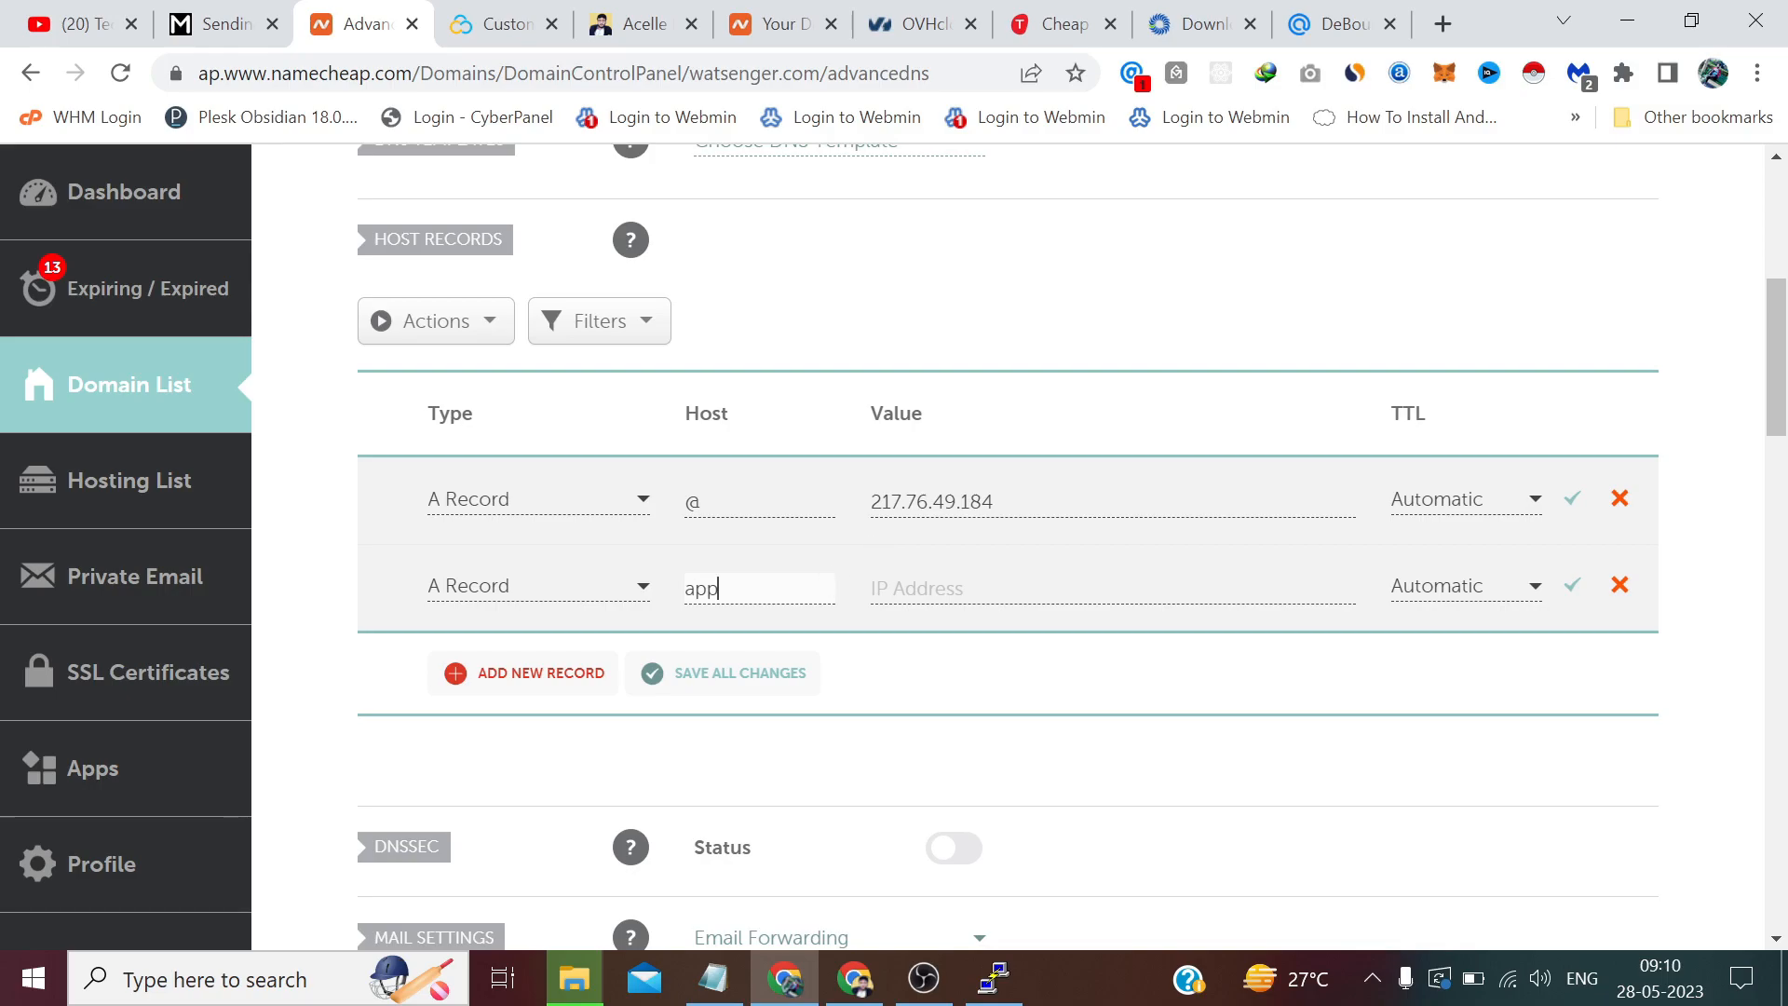
drag(719, 588, 669, 595)
click(724, 590)
drag(722, 591, 678, 594)
key(Tab)
key(ctrl+v)
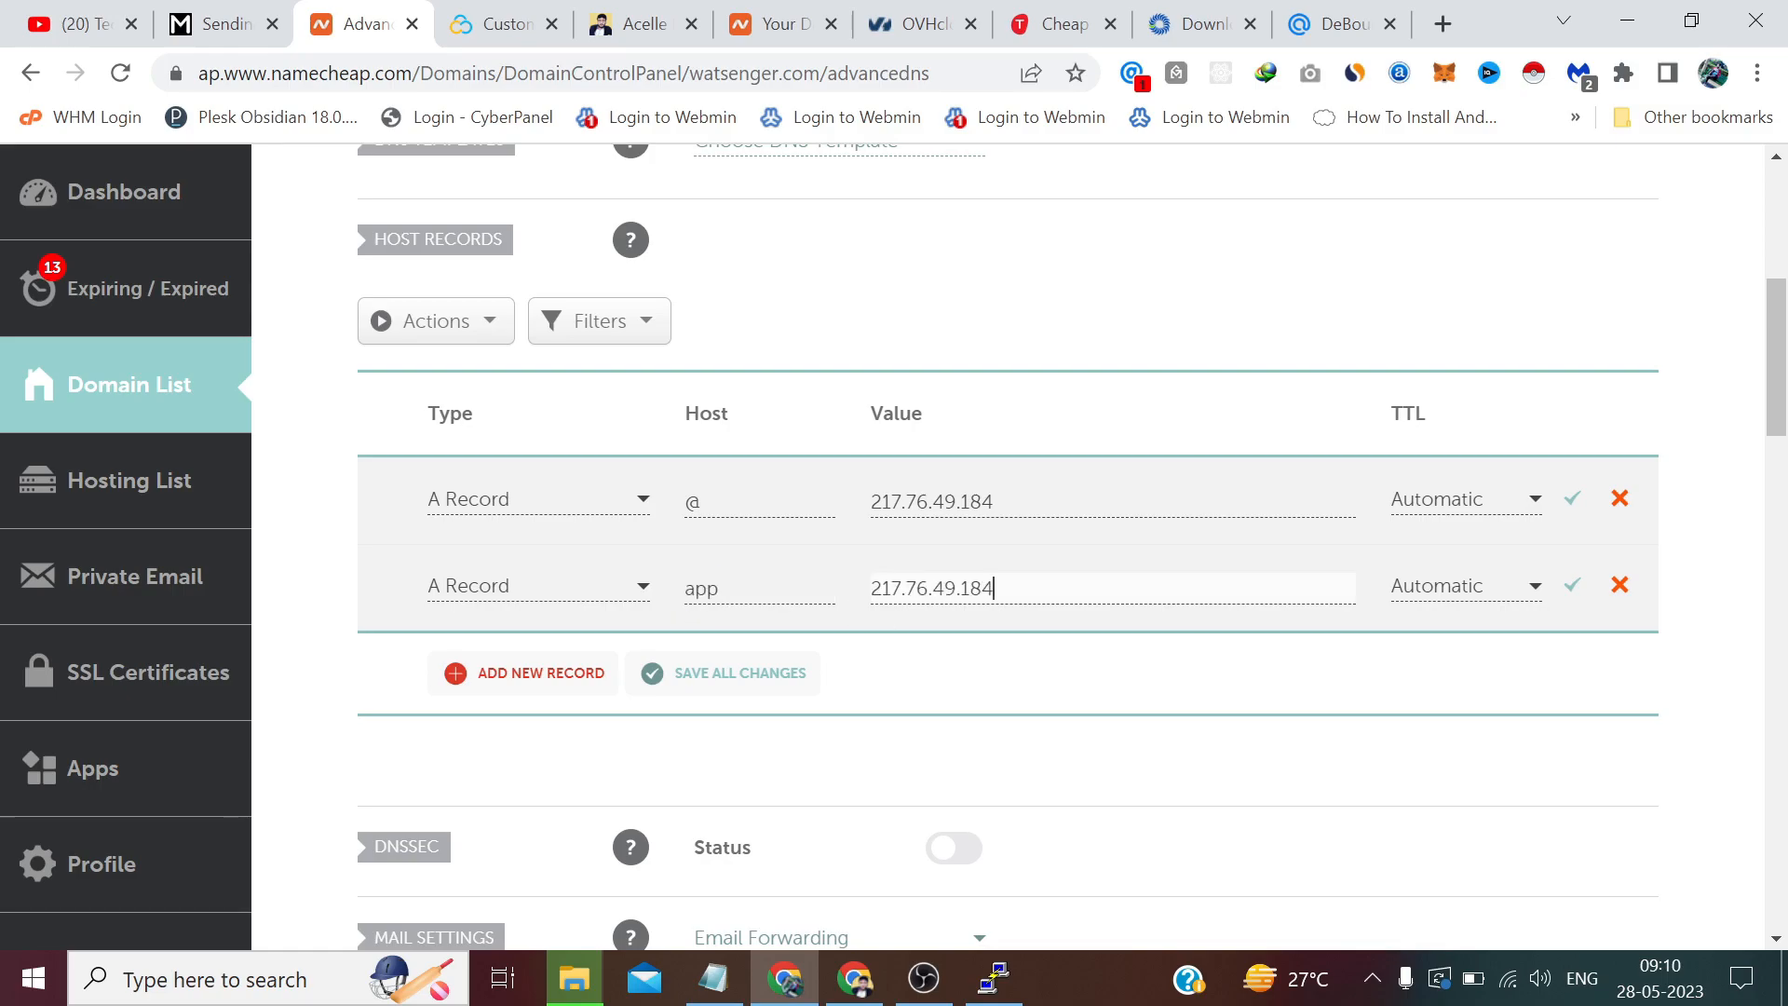
Add A records for www, mail and ftp pointing to 217.76.49.184.
click(524, 678)
click(540, 626)
click(735, 588)
text(www)
key(Tab)
key(ctrl+v)
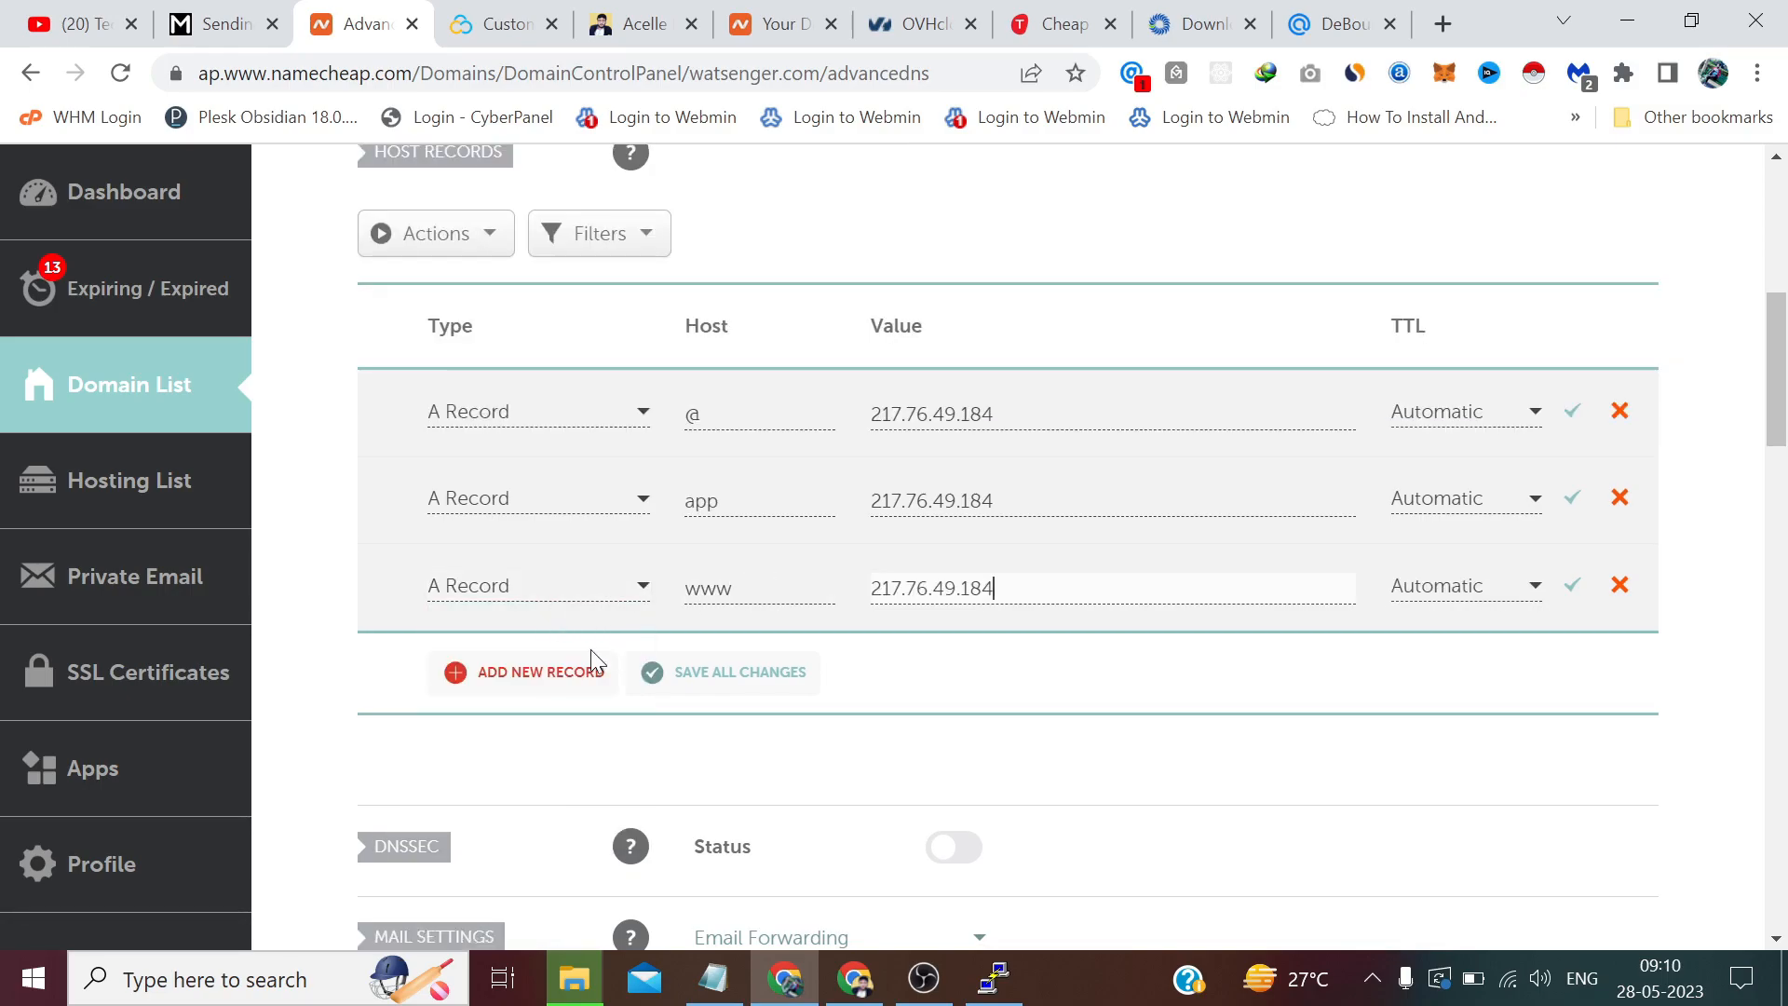
click(486, 674)
click(535, 605)
key(Tab)
text(mail)
key(Tab)
key(ctrl+v)
click(559, 629)
click(533, 623)
key(Tab)
text(ftp)
key(Tab)
key(ctrl+v)
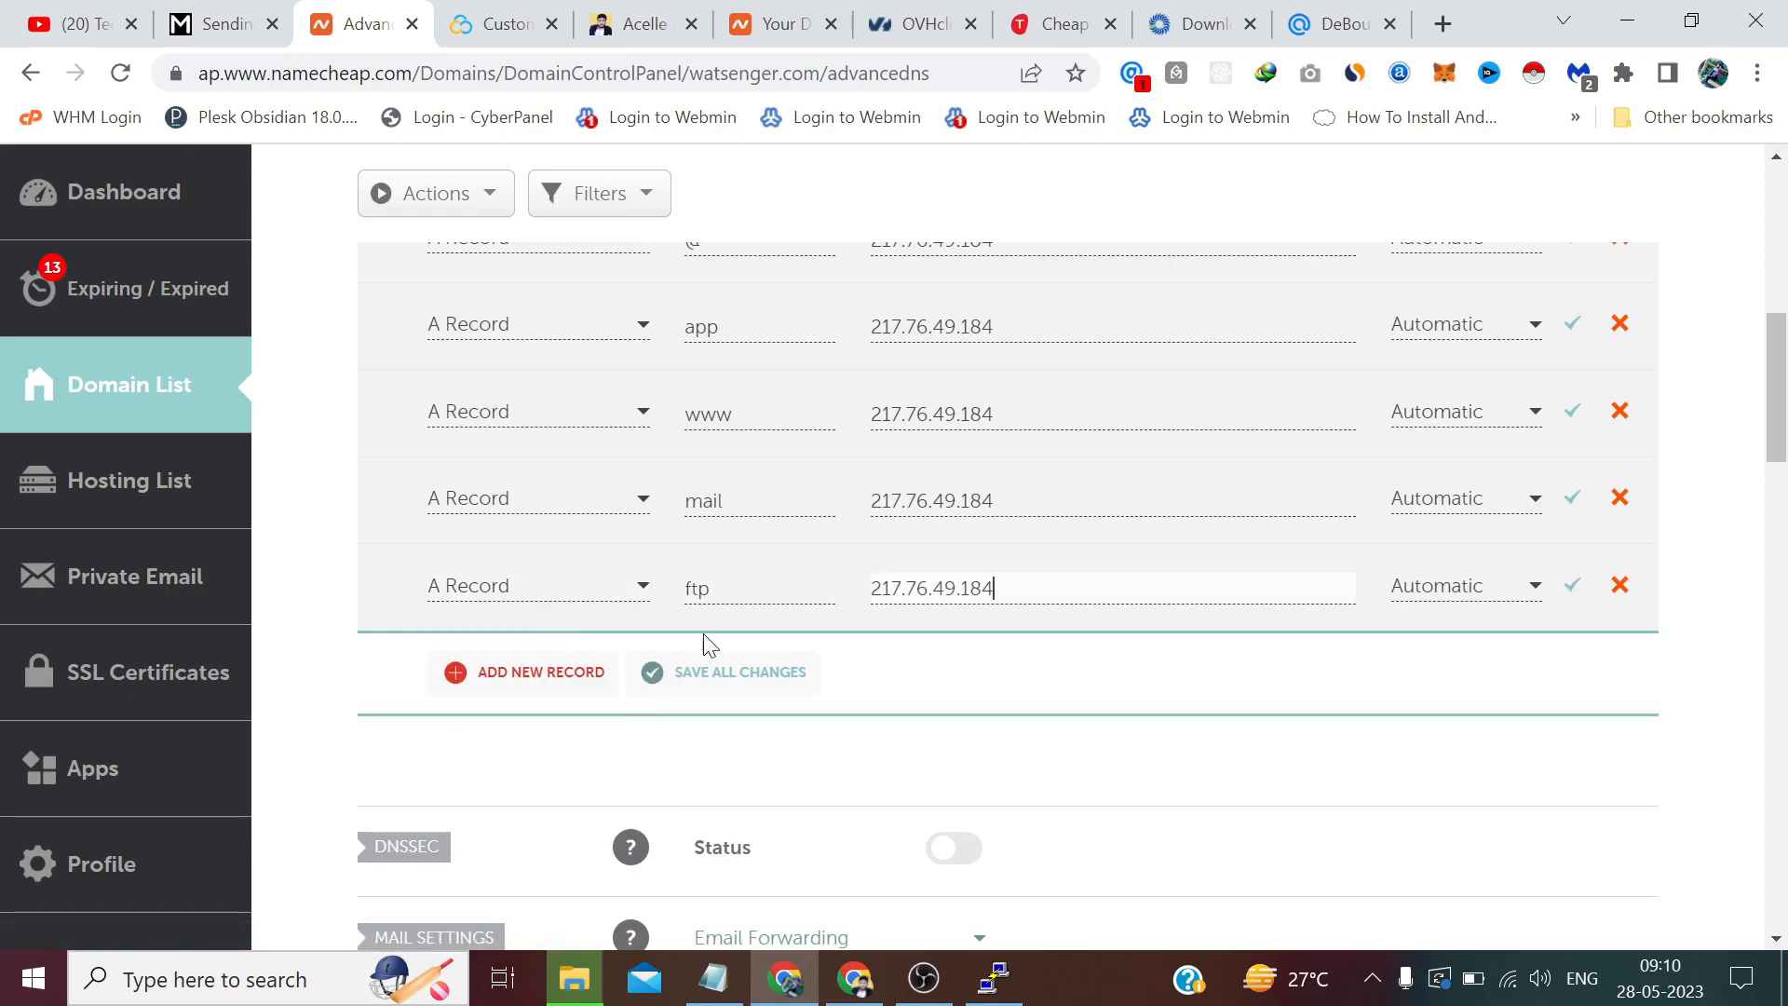
Add A records for webmail and admin to 217.76.49.184, then save all changes.
click(559, 672)
click(536, 587)
click(531, 629)
key(Tab)
text(webmail)
key(Tab)
key(ctrl+v)
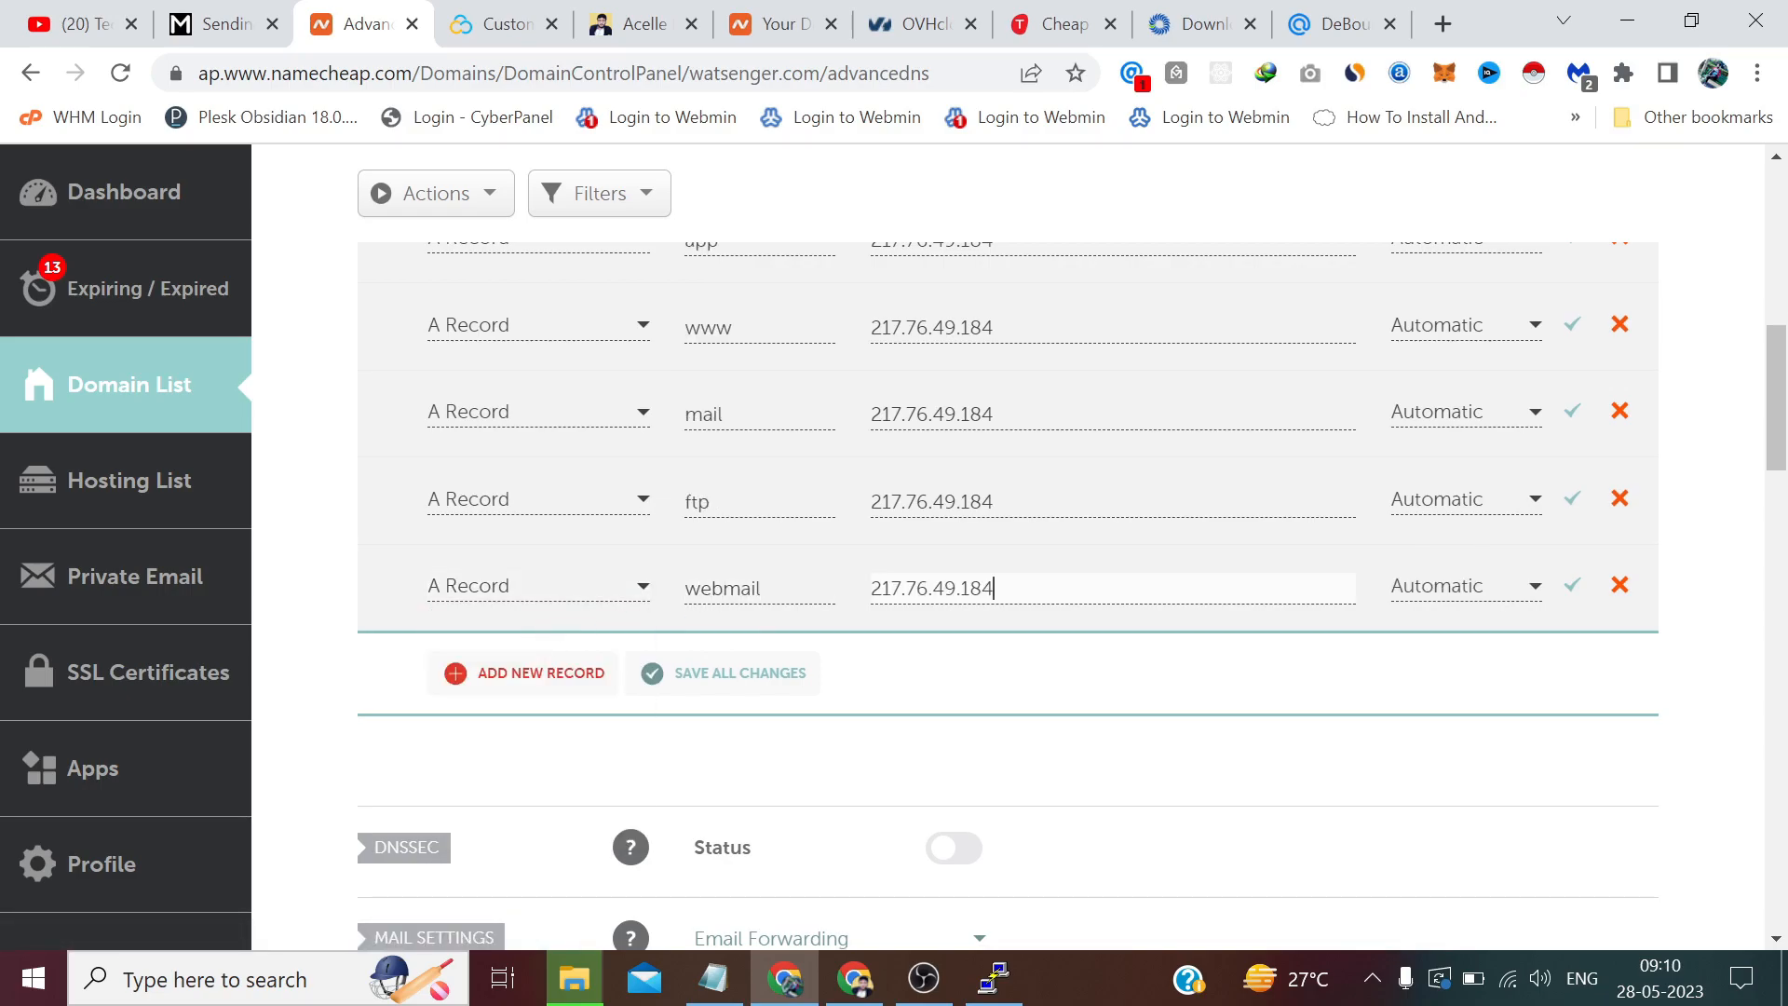
click(519, 686)
click(578, 639)
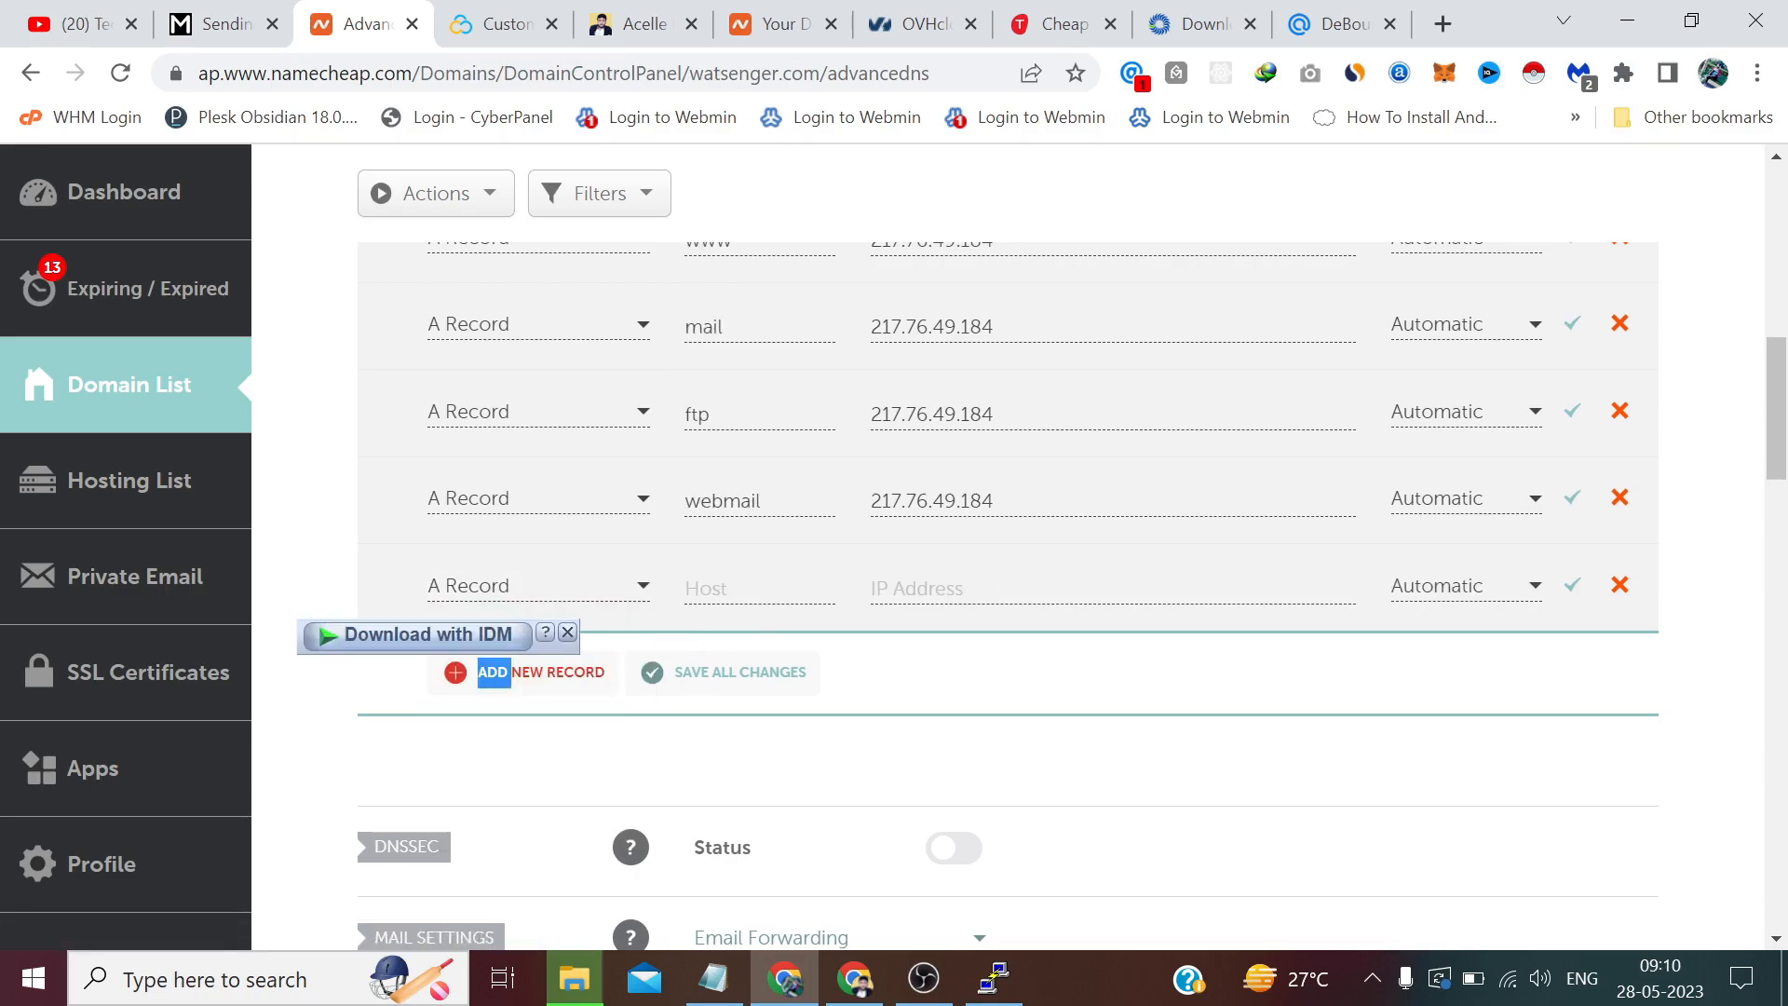
click(738, 585)
text(admin)
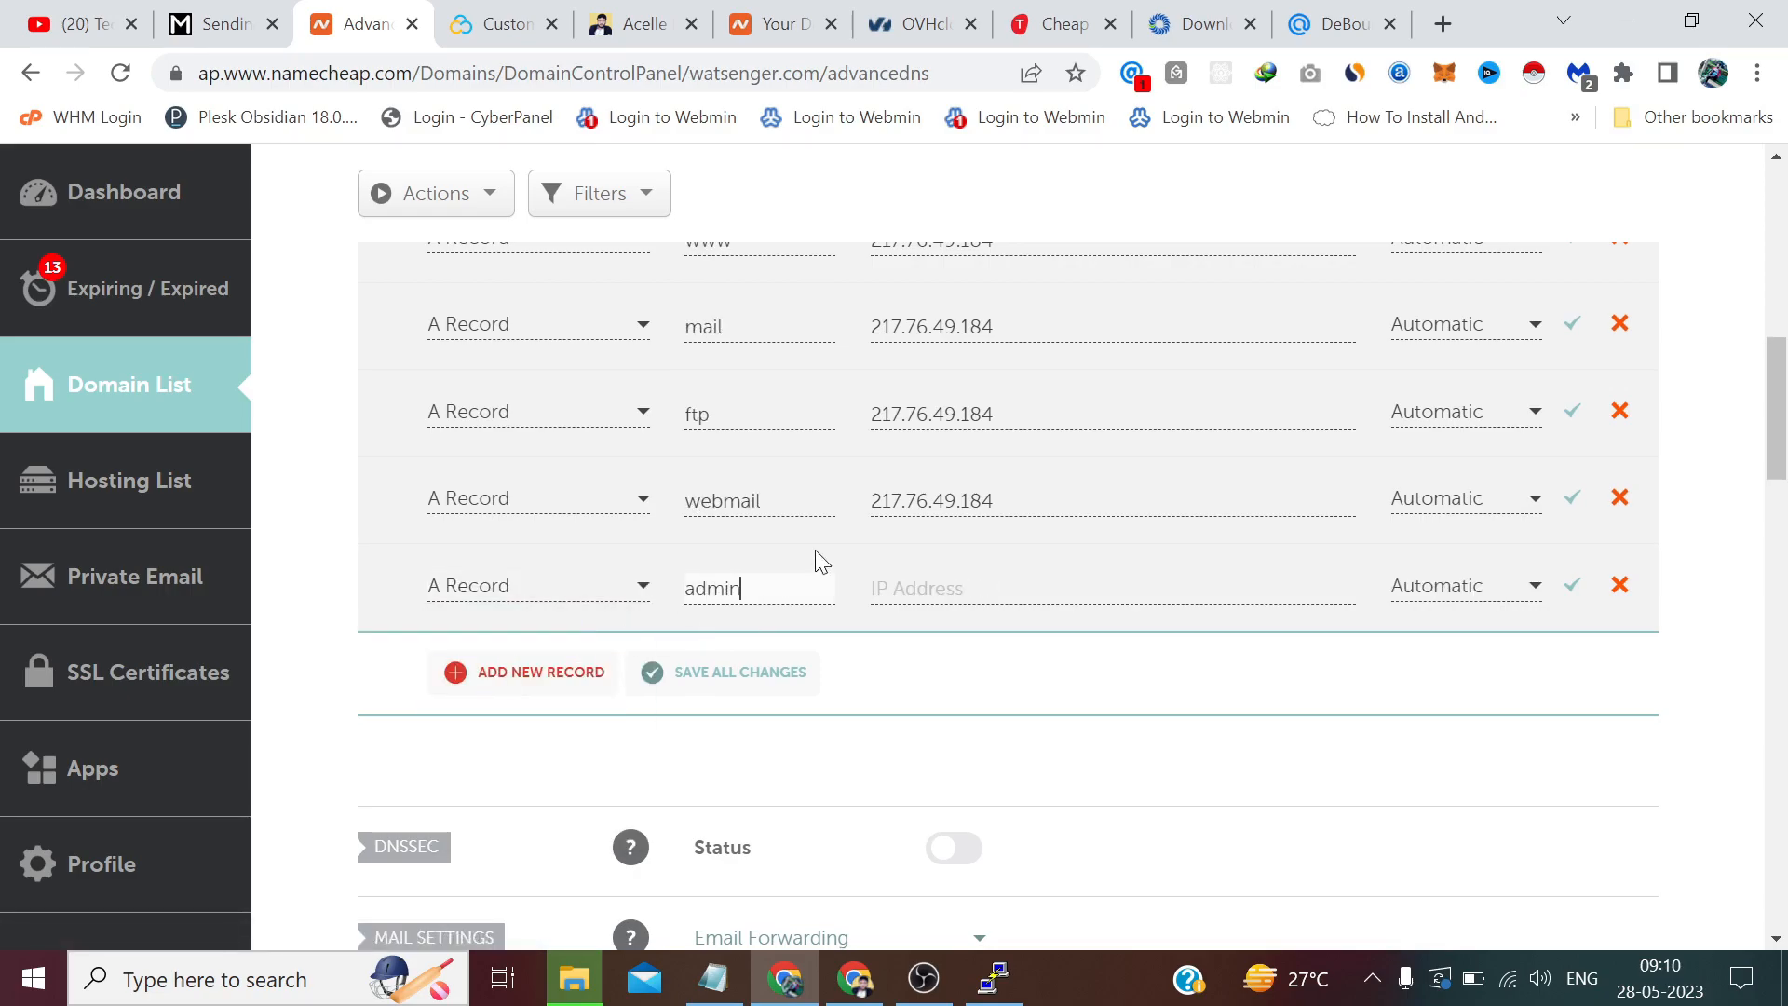
key(Tab)
key(ctrl+v)
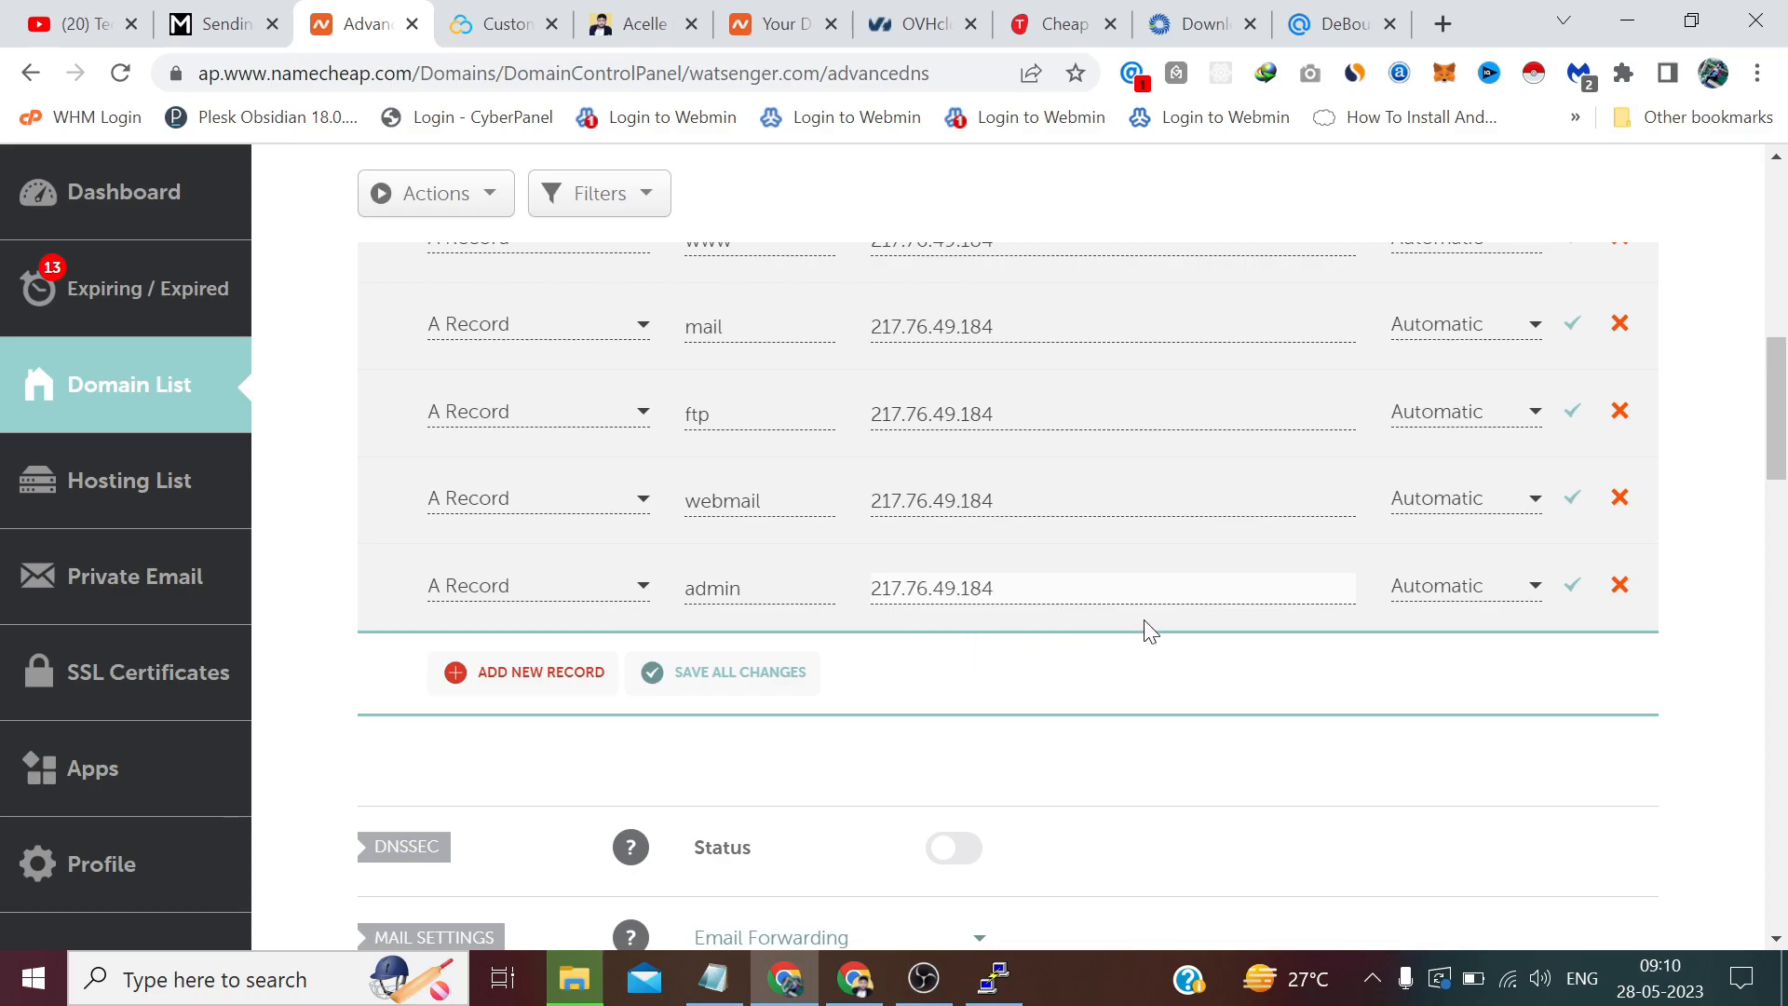
scroll(1144, 619, up, 2)
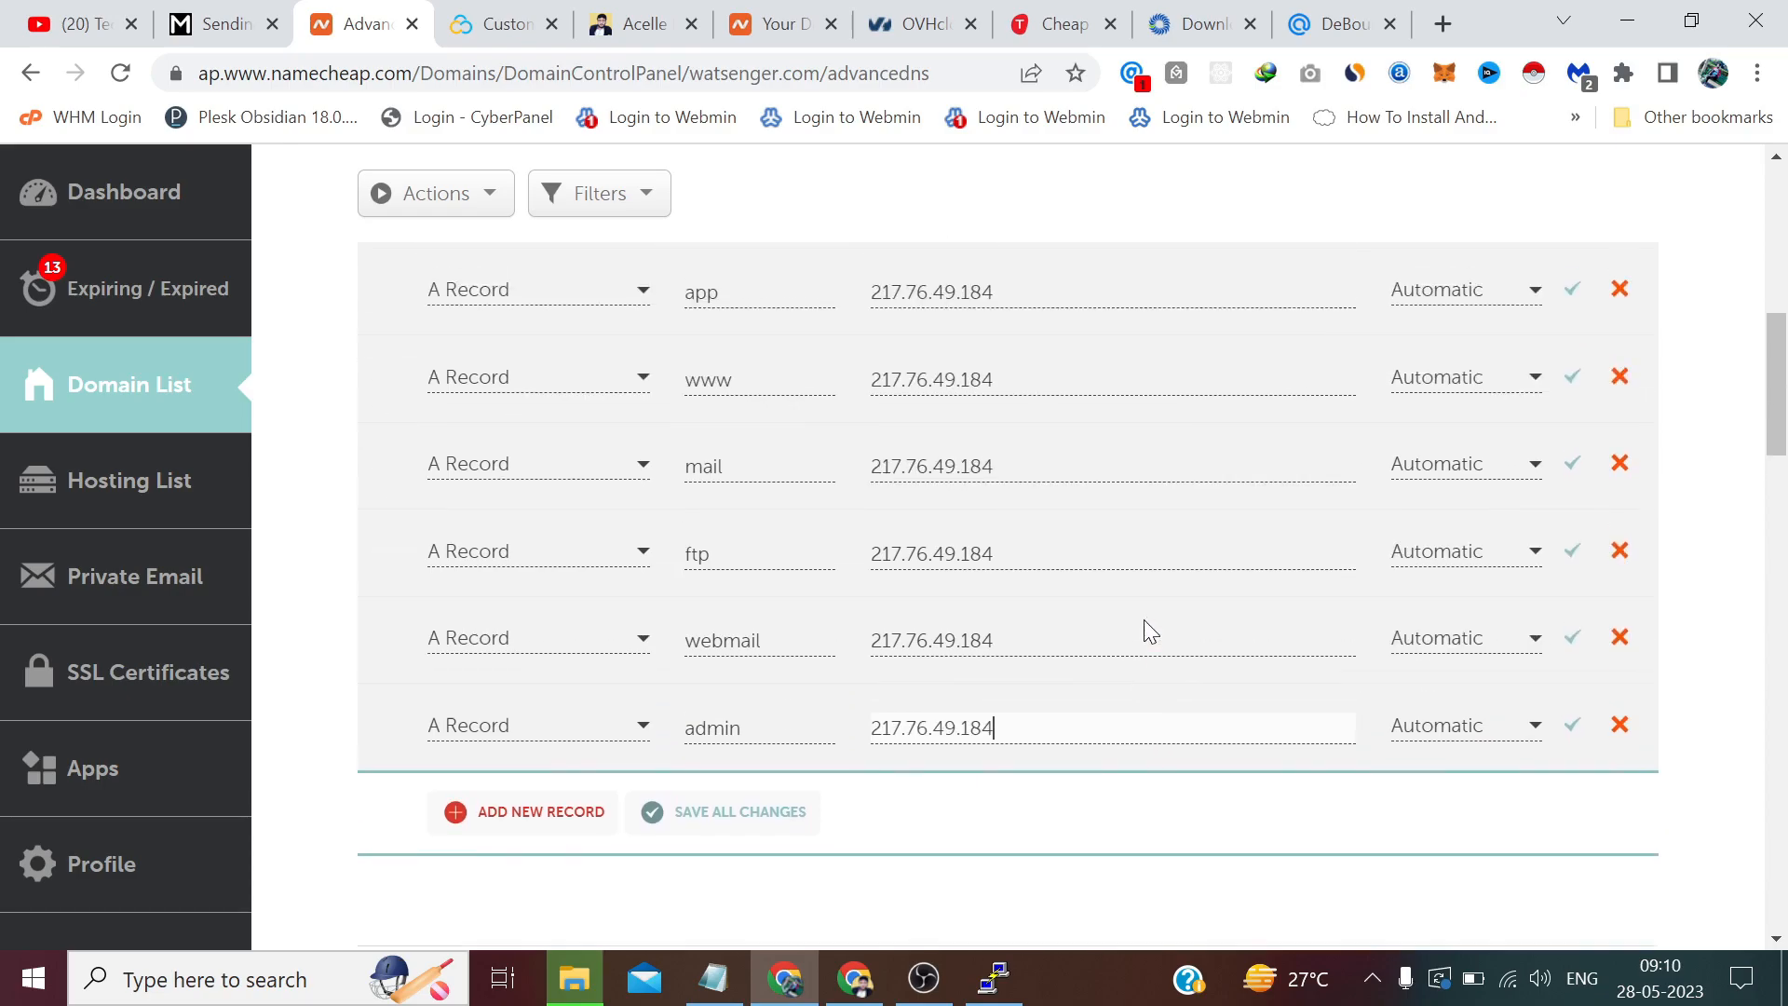
click(772, 819)
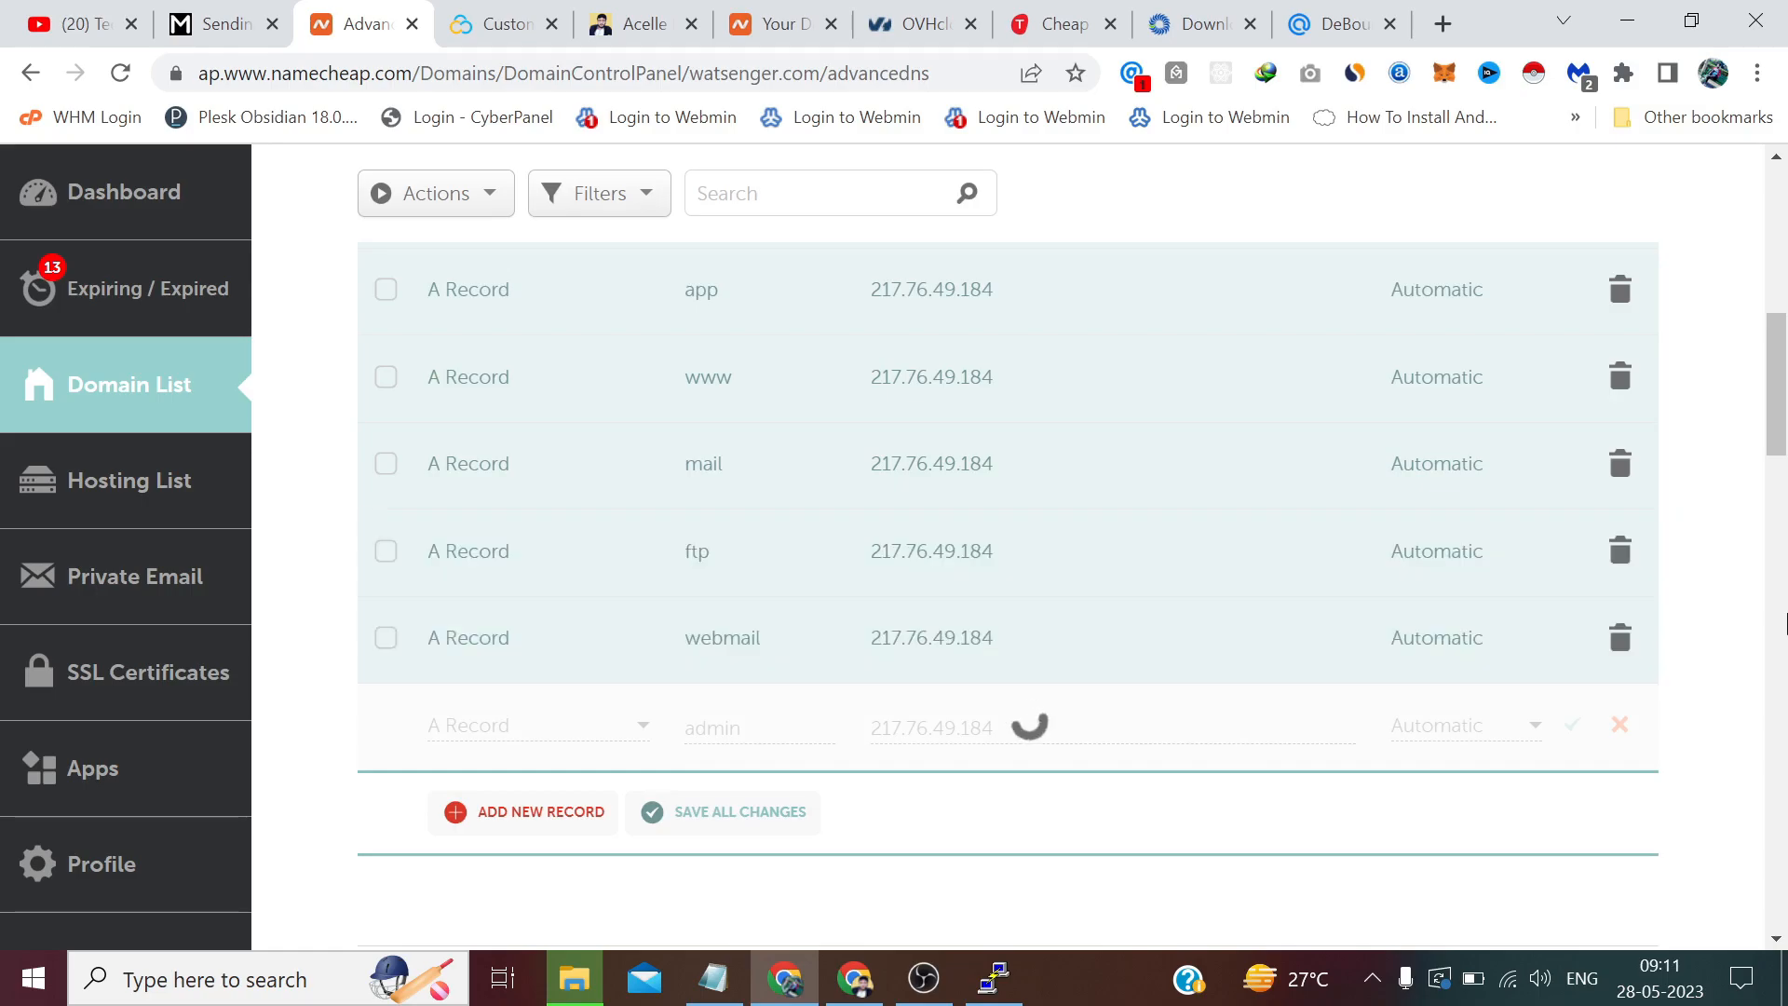
click(73, 36)
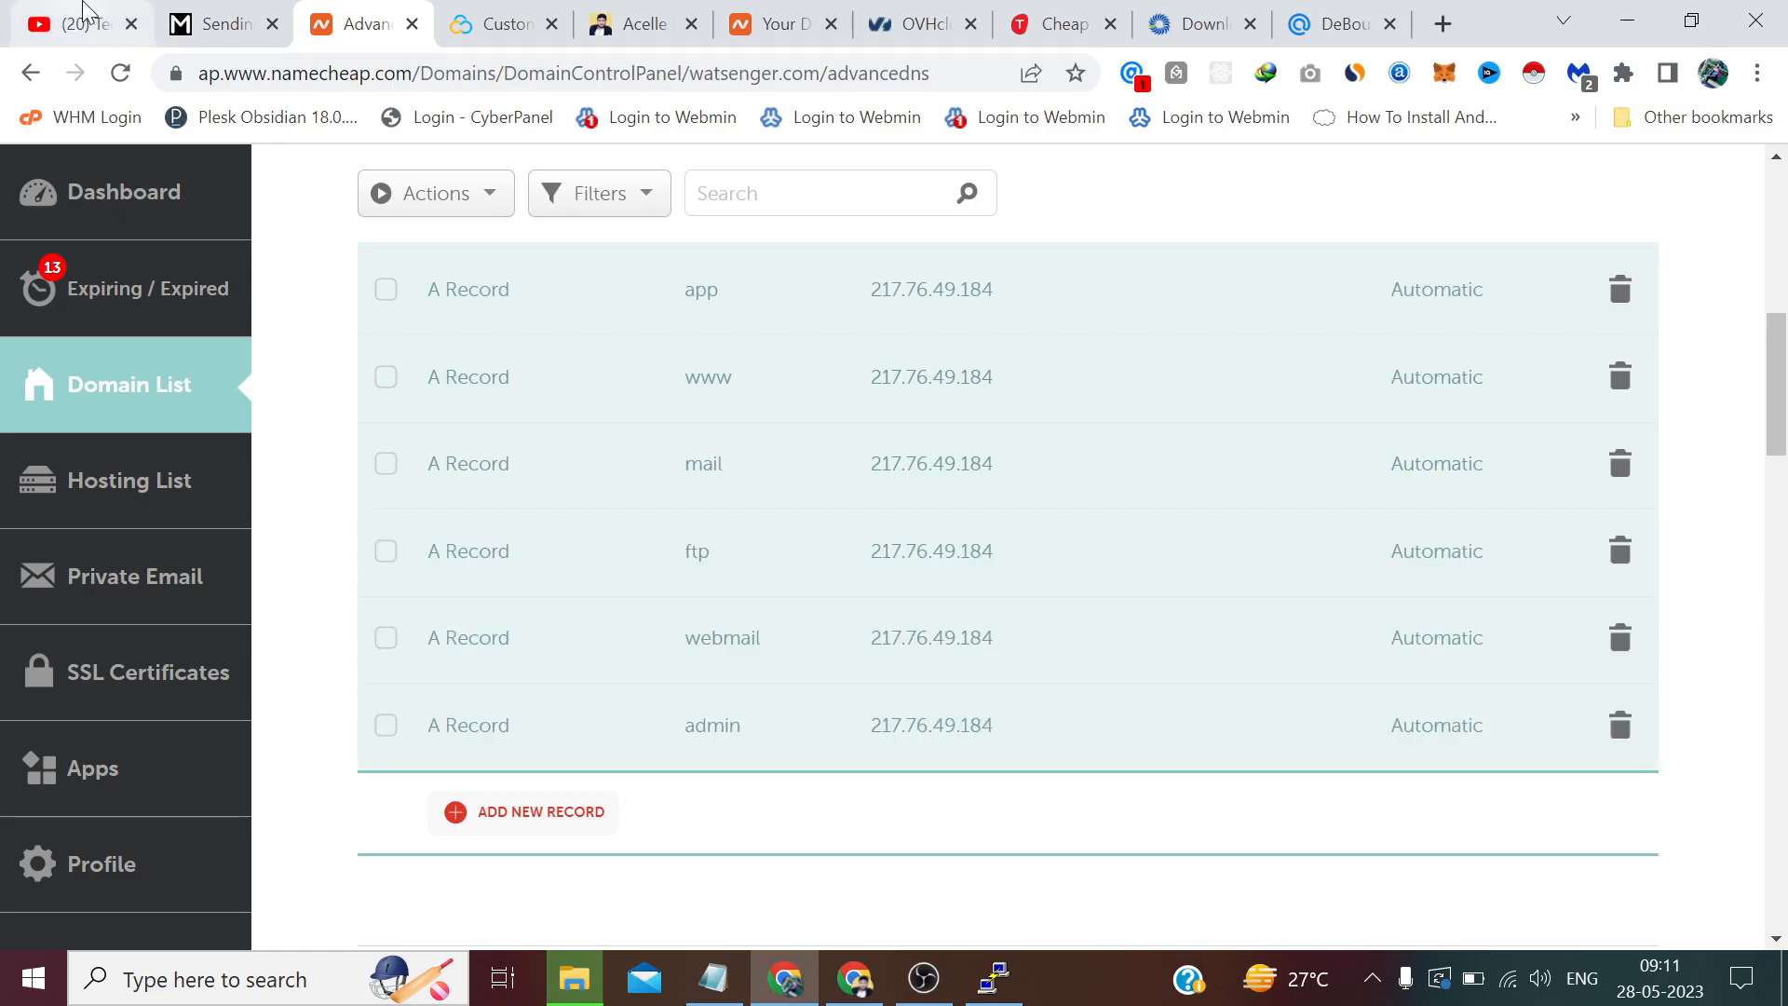
Scroll through the channel's Videos tab, browsing its 41 videos including the iRedMail and Postal tutorials.
scroll(792, 536, down, 3)
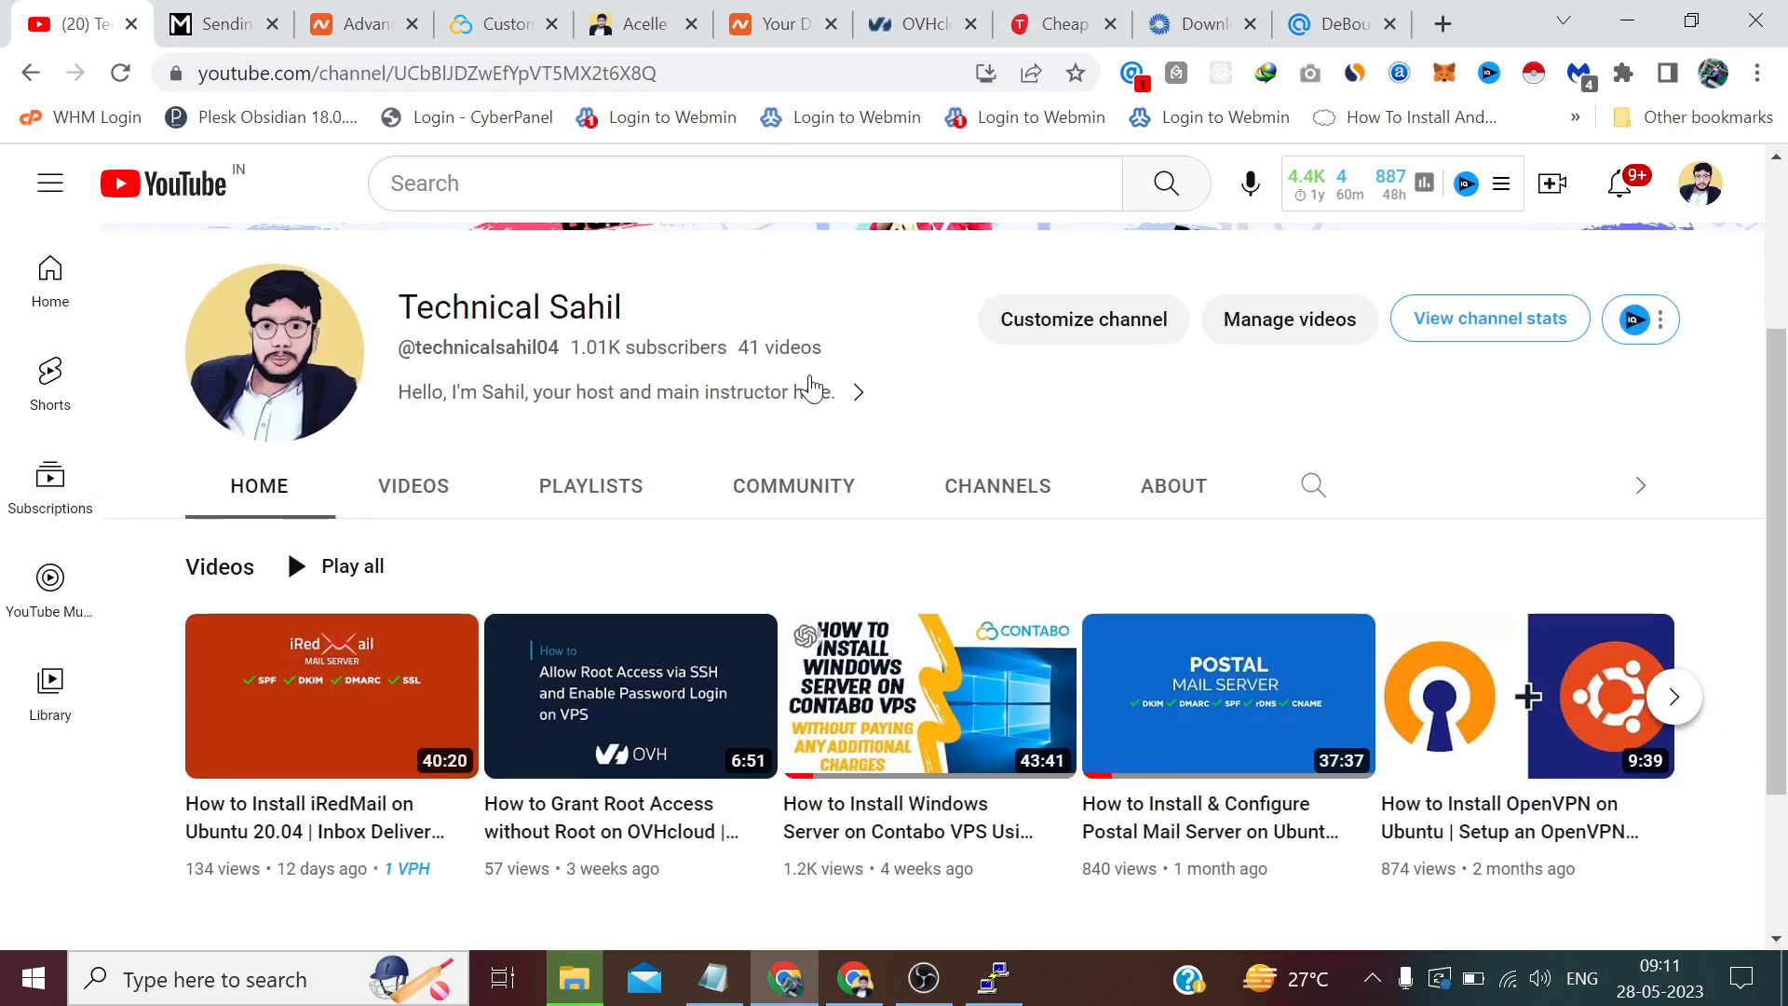
click(429, 493)
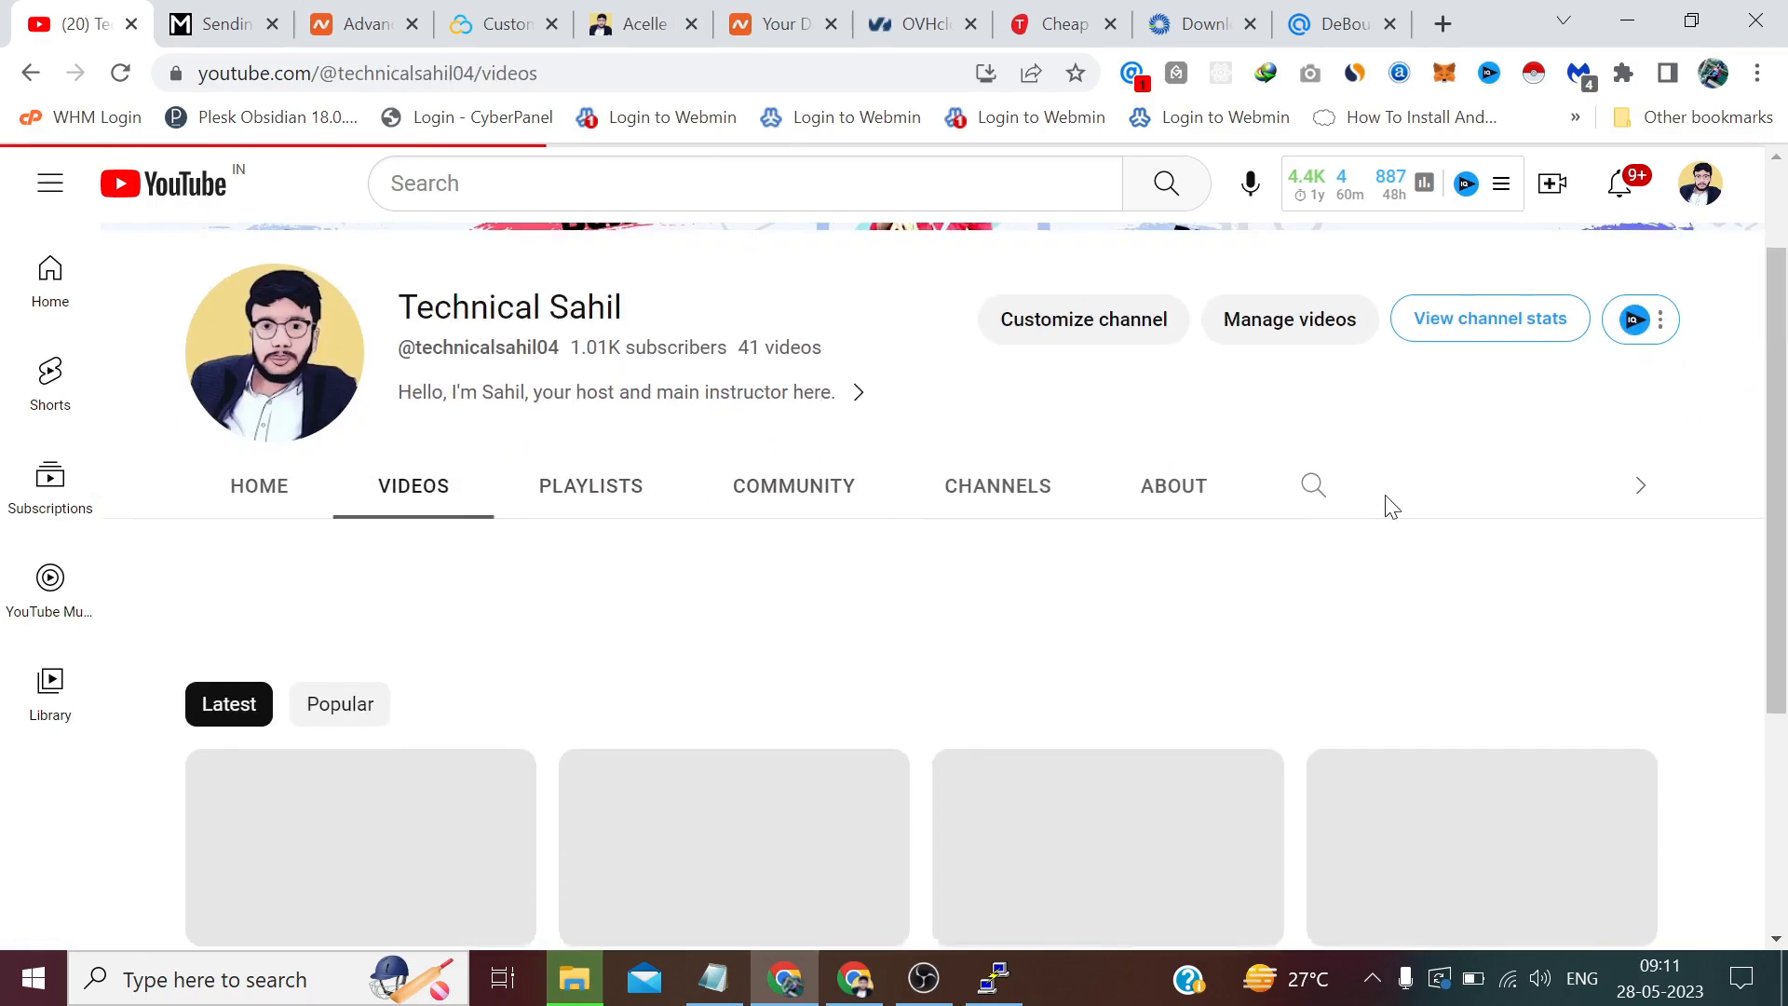
scroll(1388, 508, down, 2)
scroll(1386, 507, down, 15)
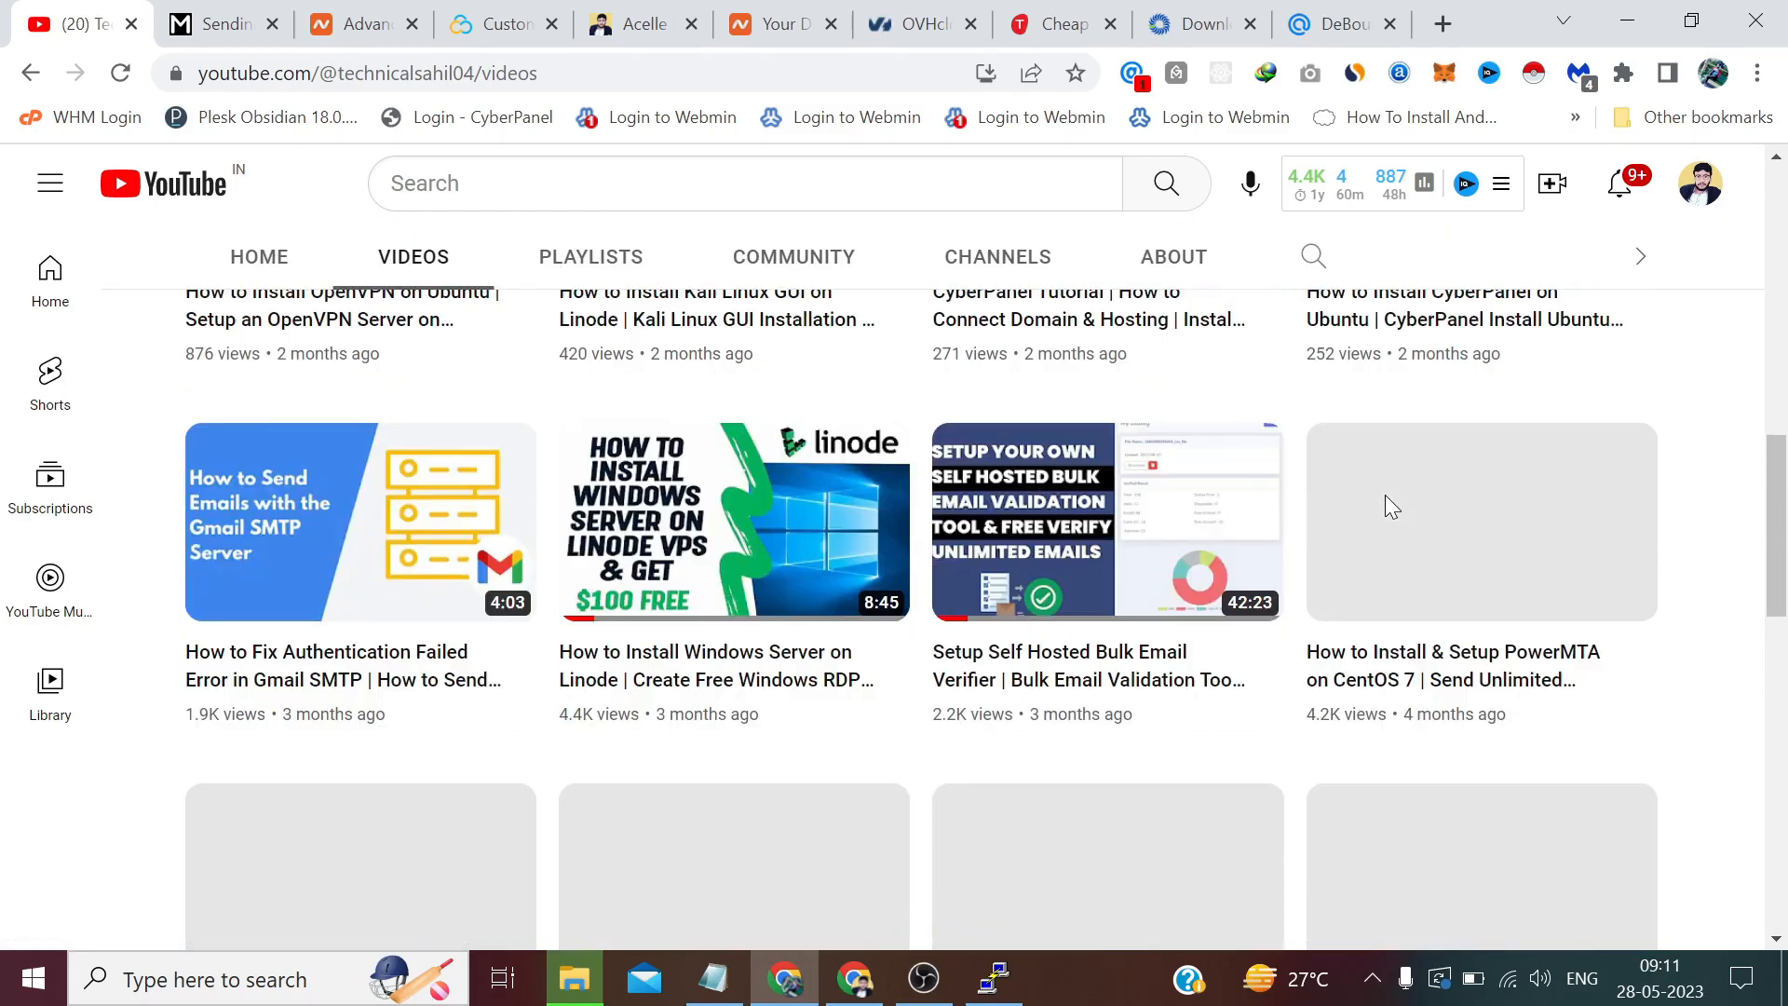
scroll(1386, 507, down, 8)
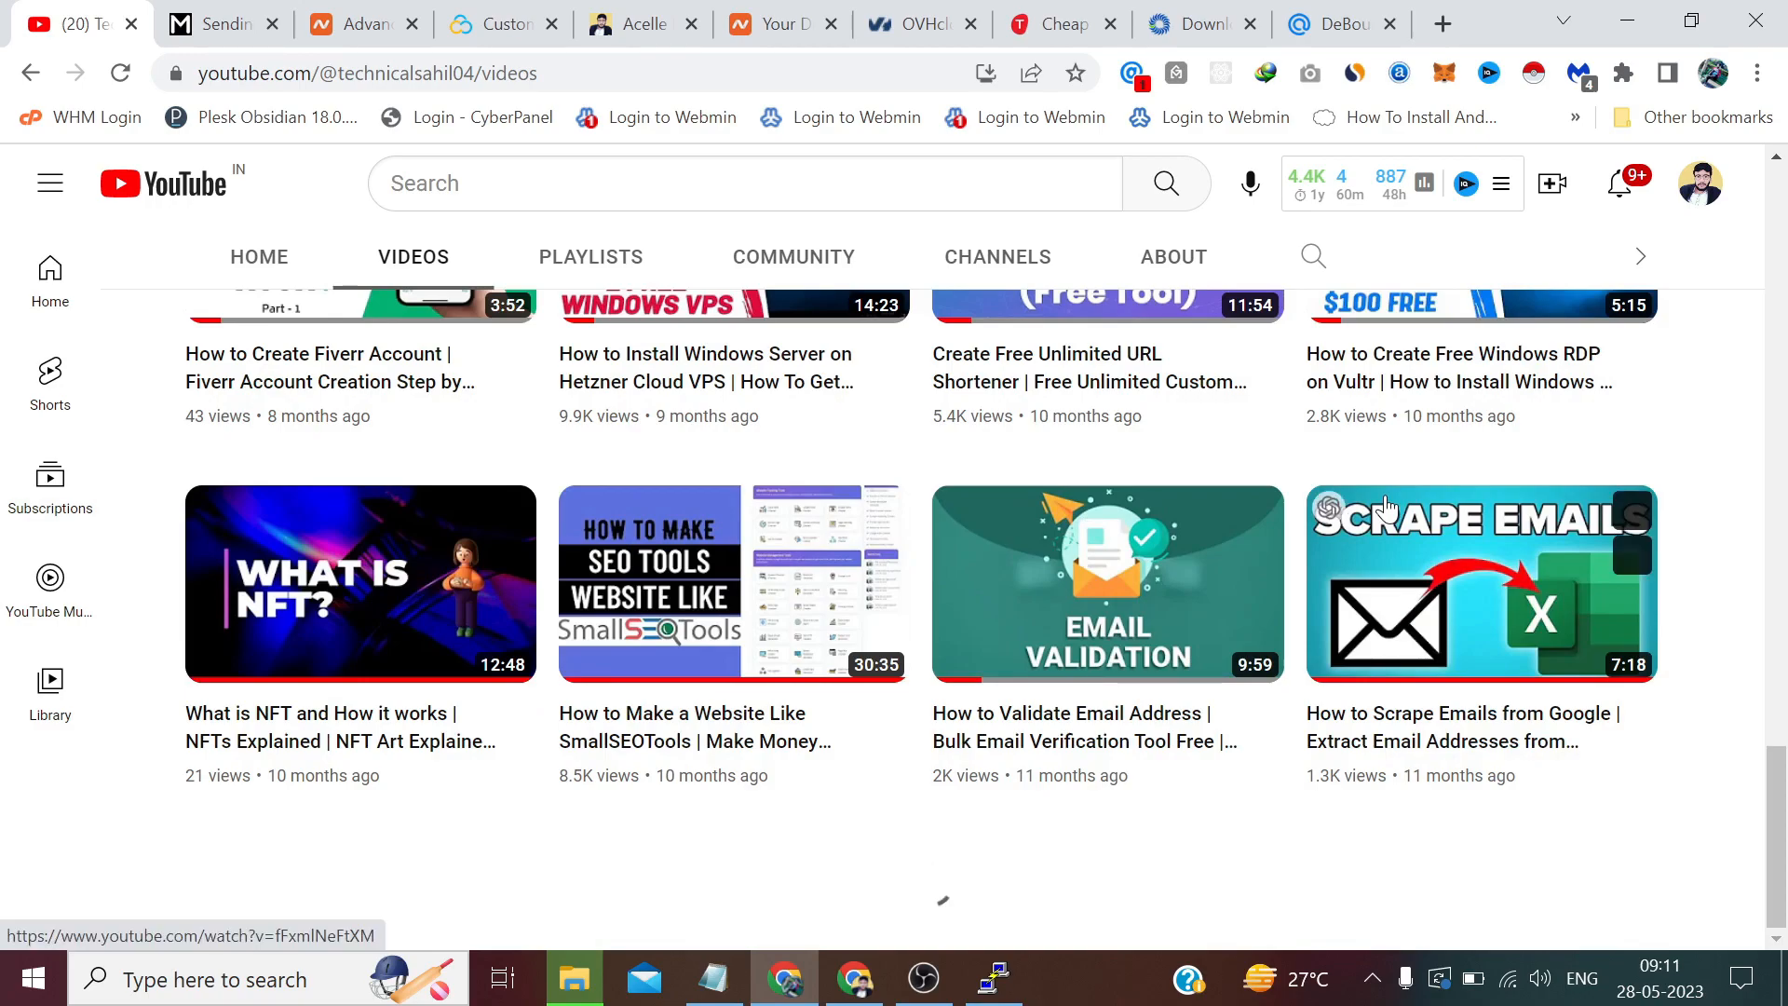
scroll(1385, 506, down, 3)
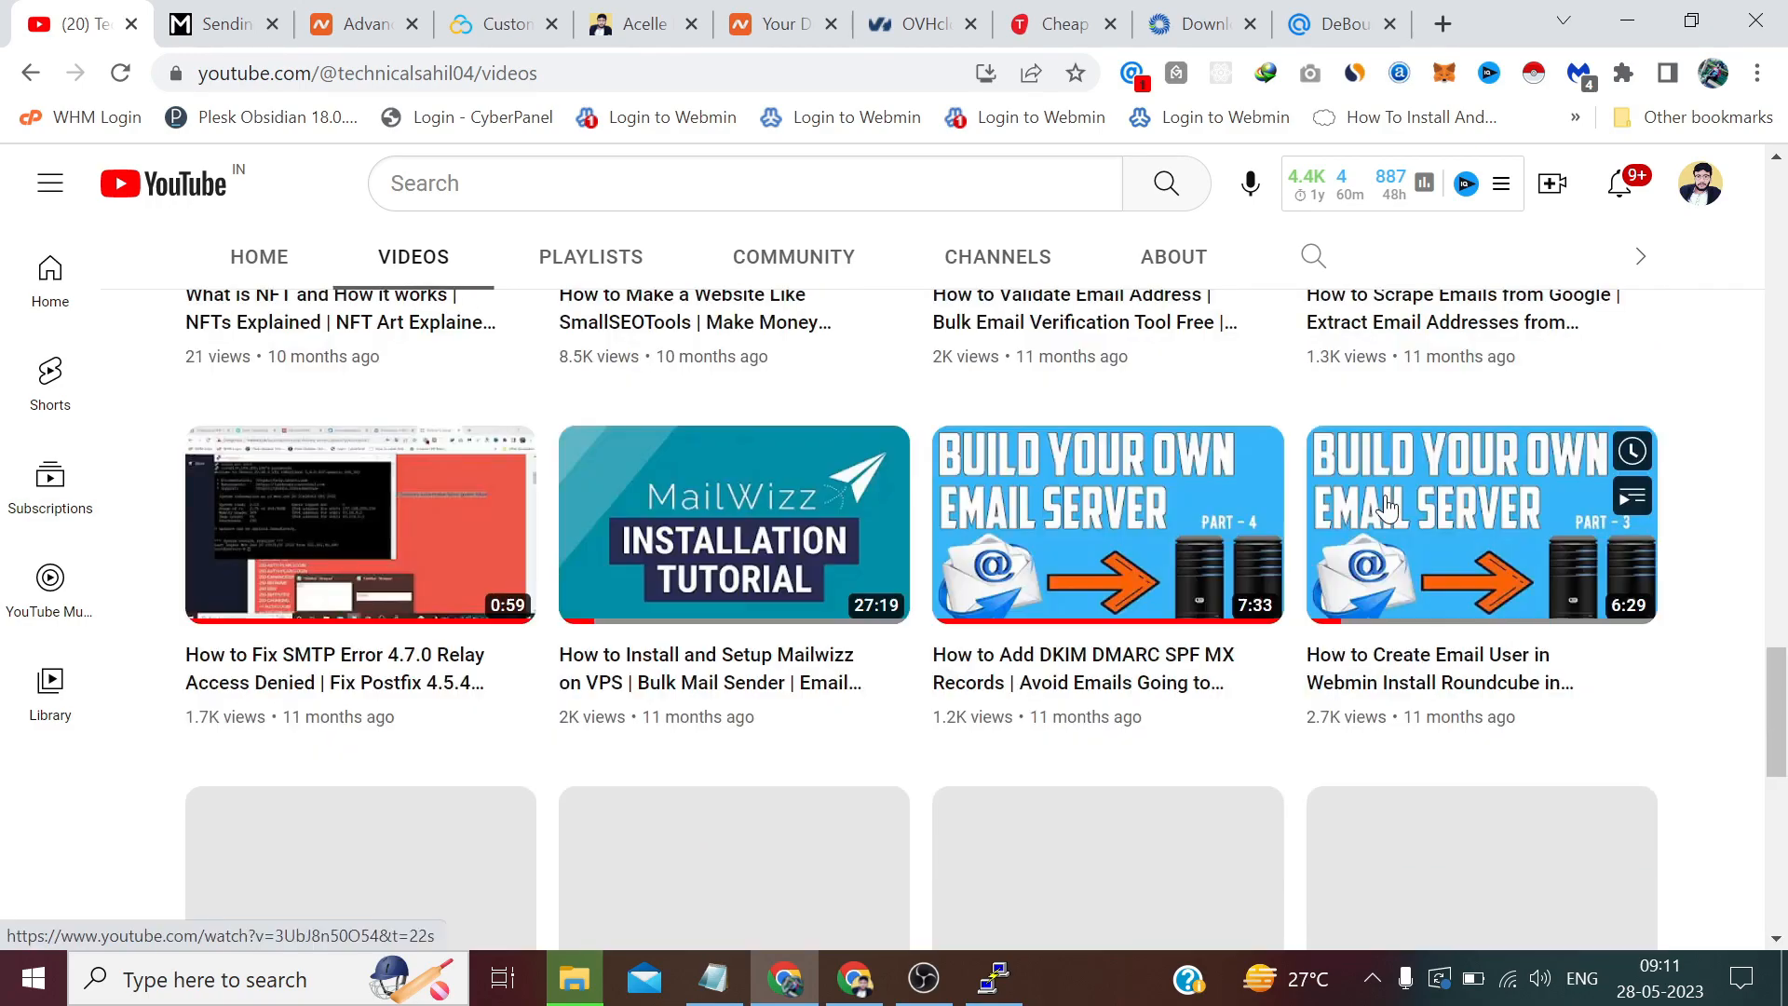
scroll(1340, 496, down, 1)
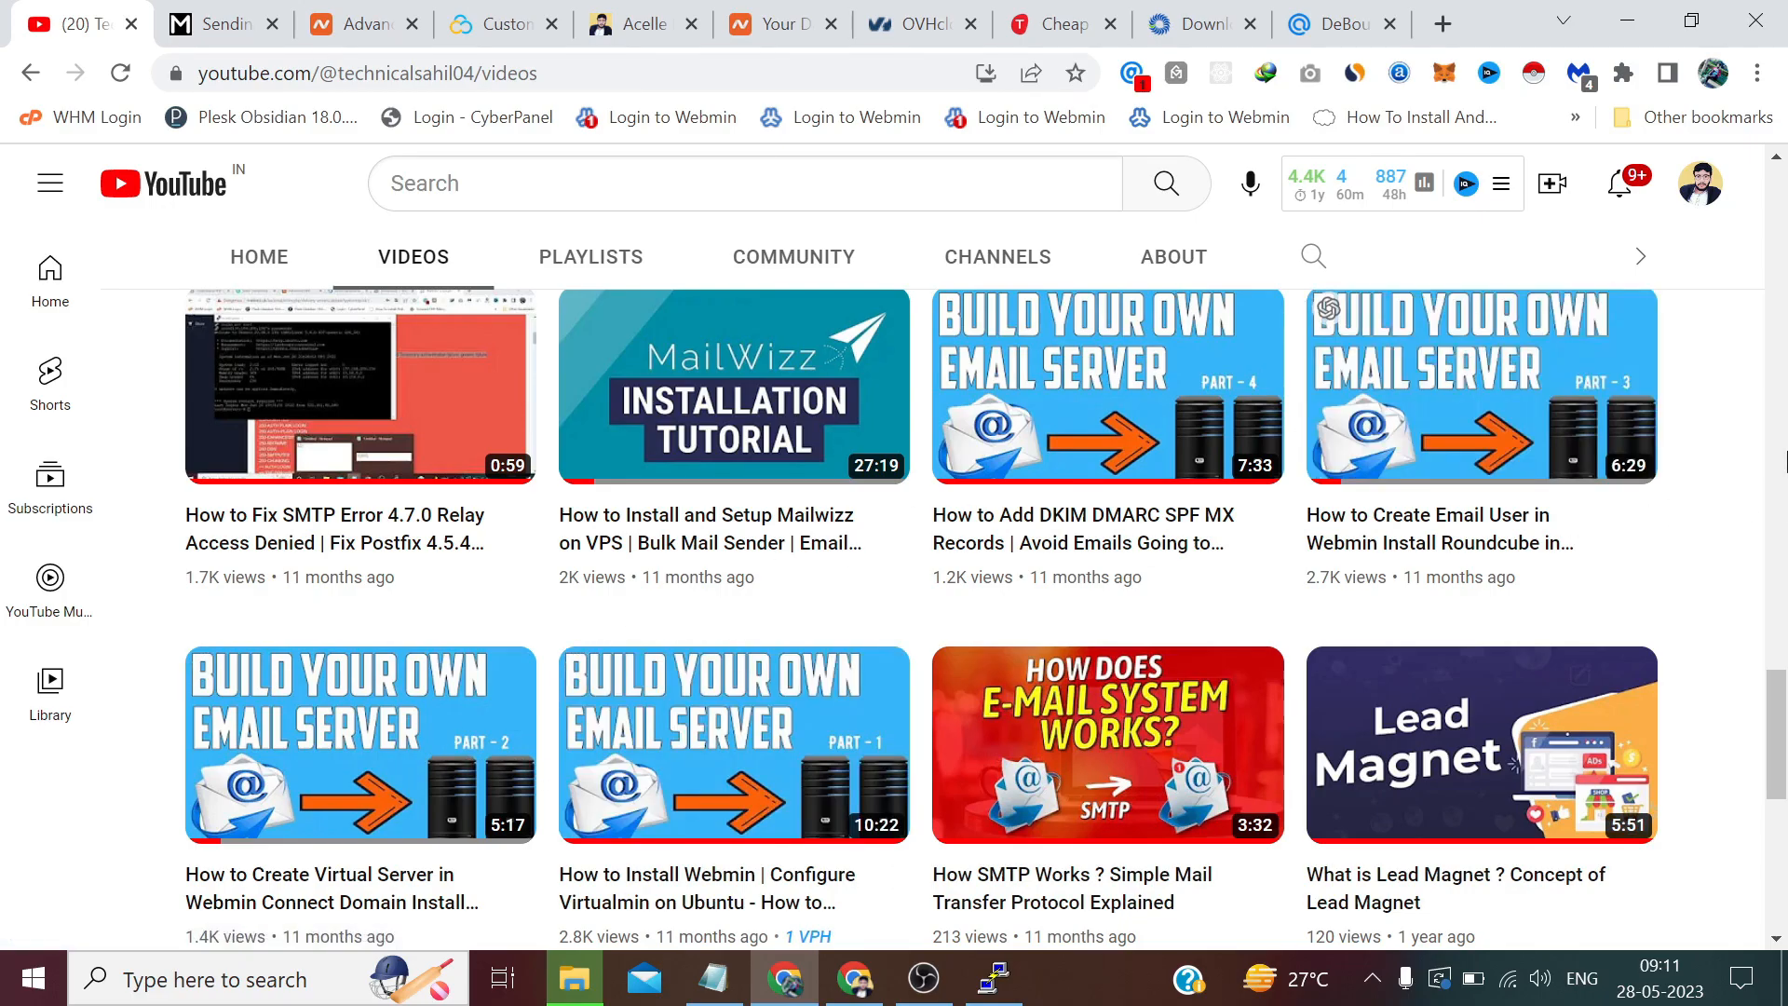
scroll(1785, 461, up, 20)
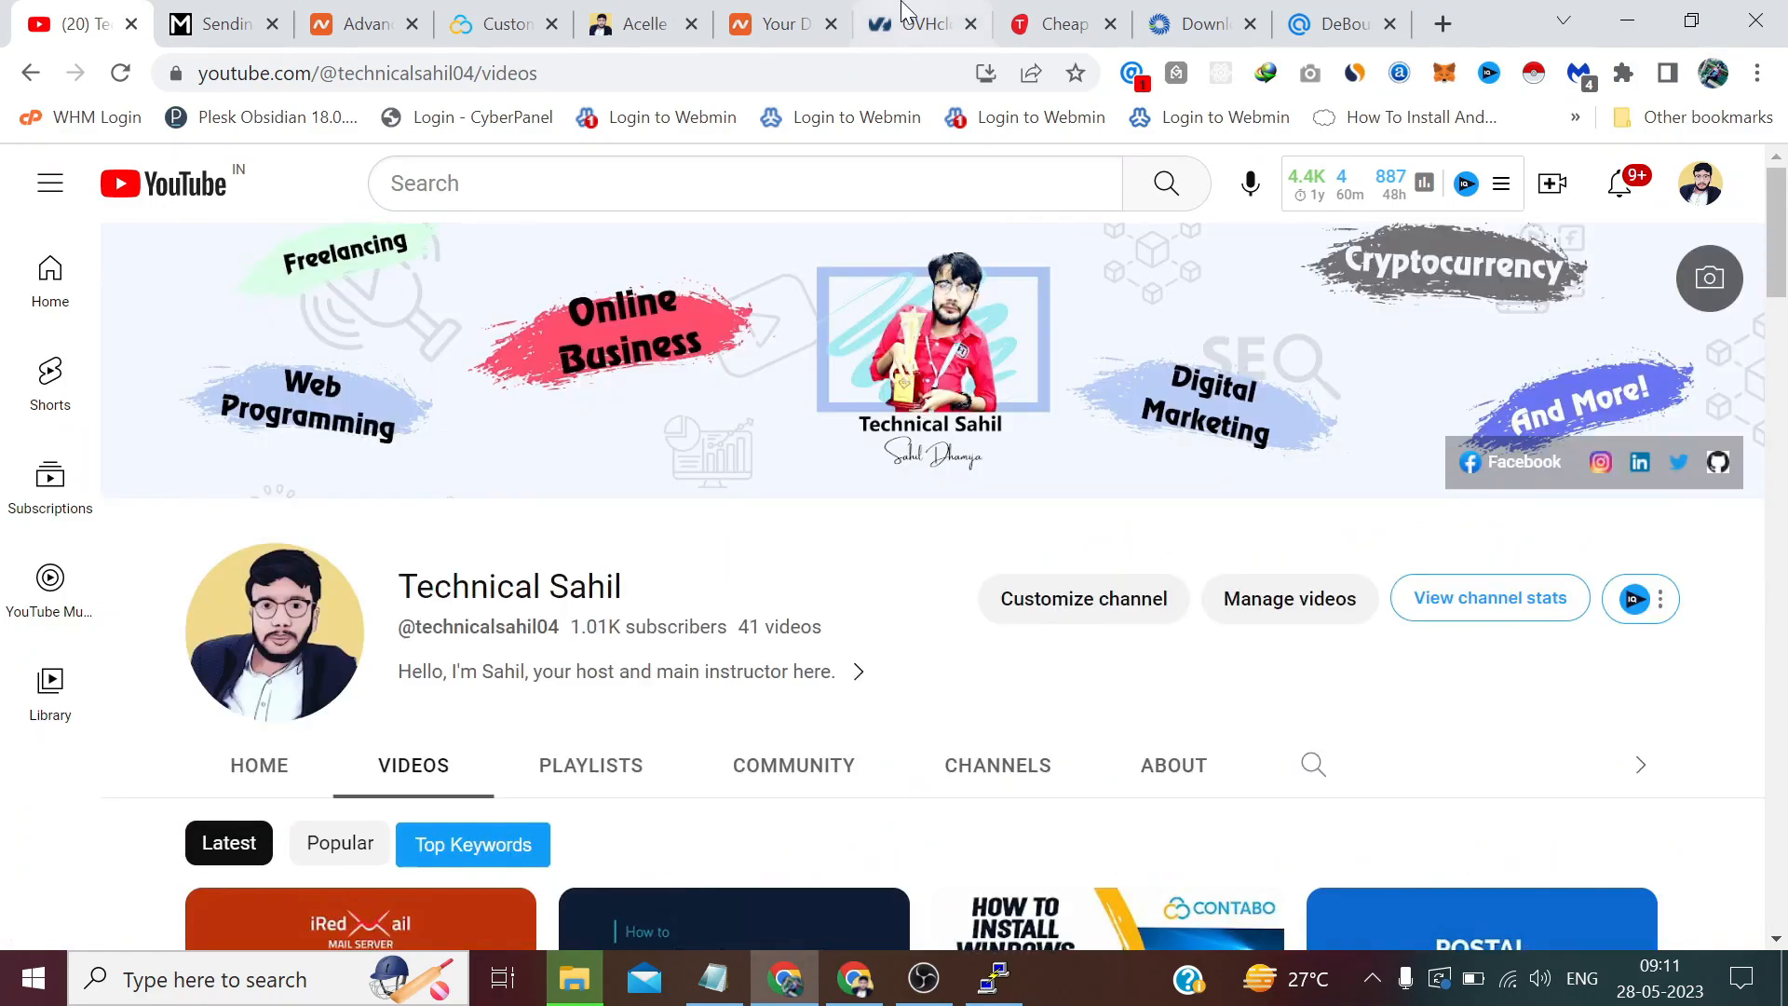
Return to the Namecheap DNS records, then check the terminal showing the finished Virtualmin install.
click(366, 23)
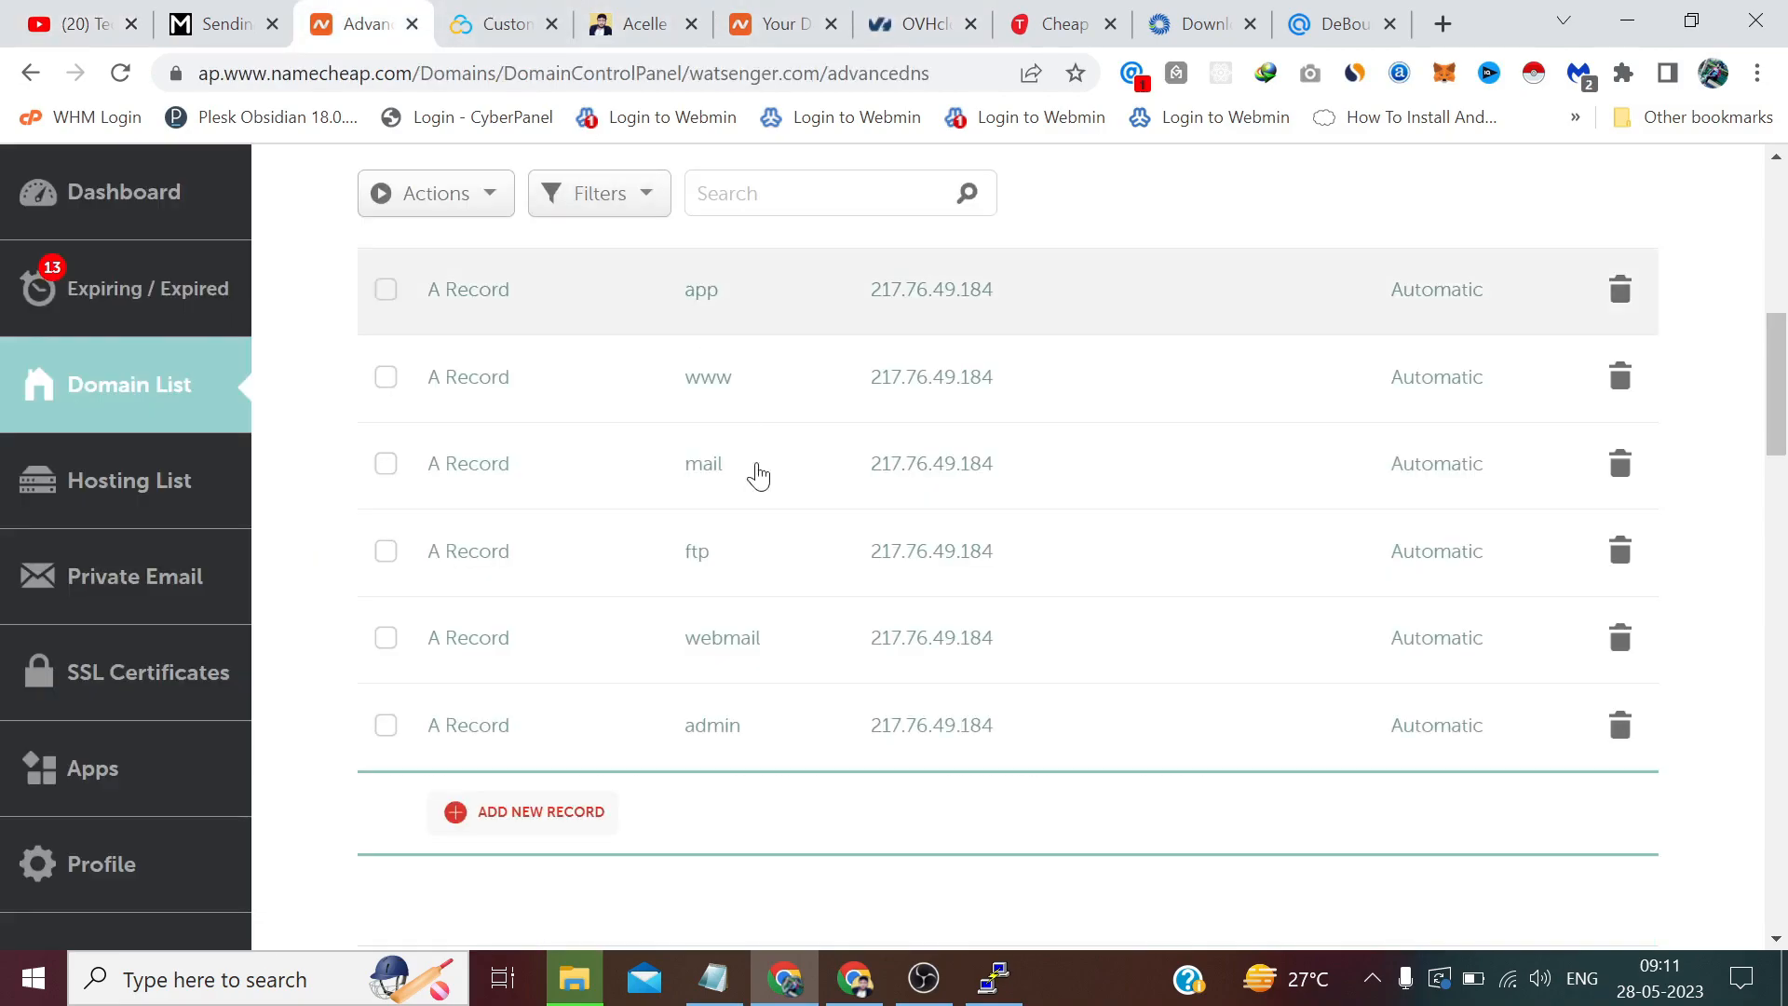
click(994, 977)
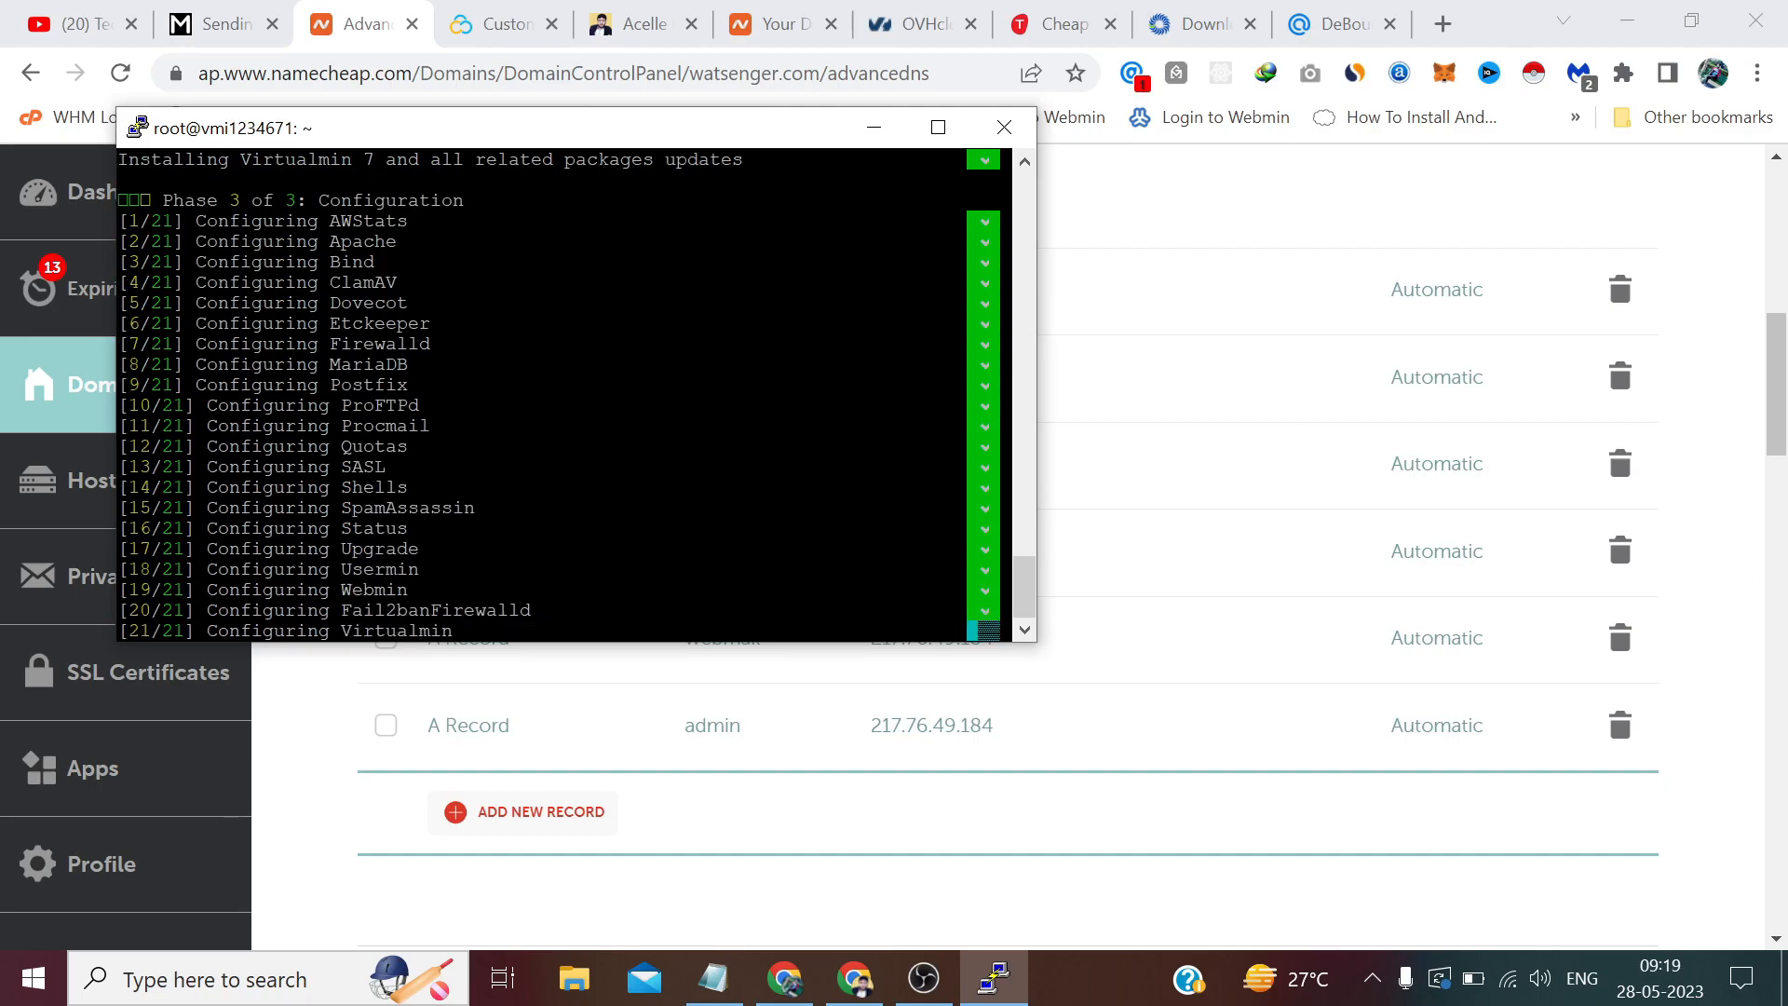
click(938, 126)
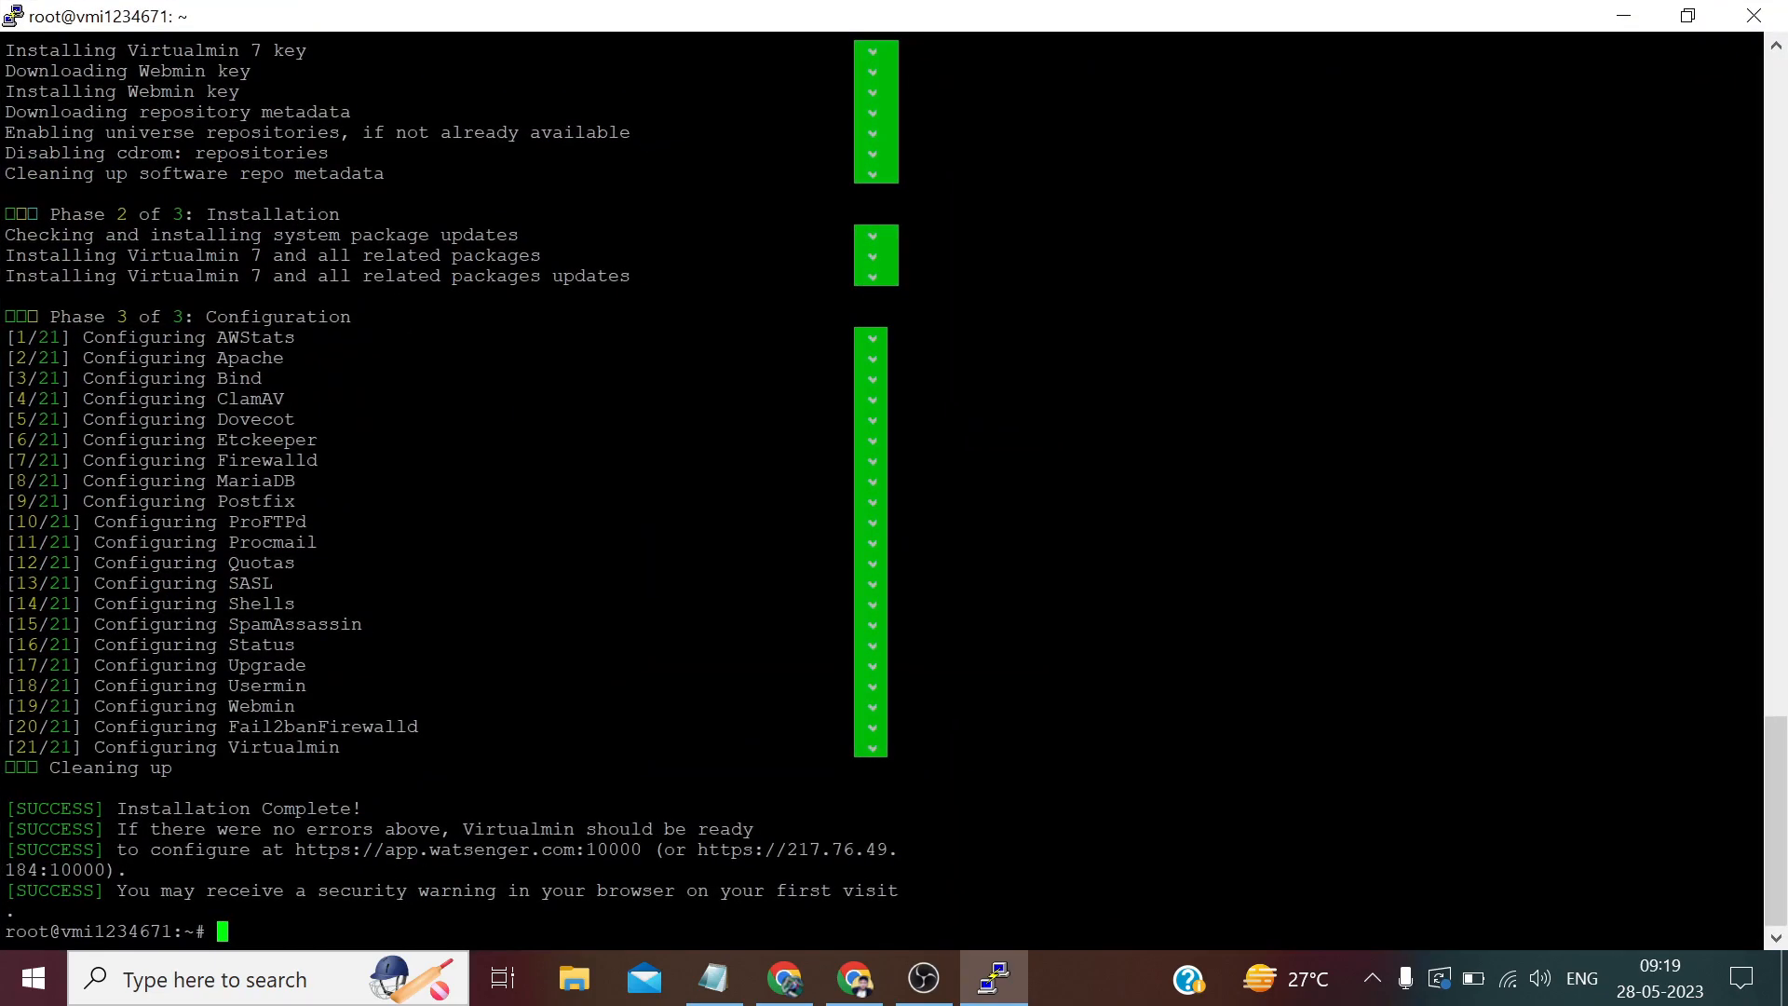
drag(698, 849, 105, 870)
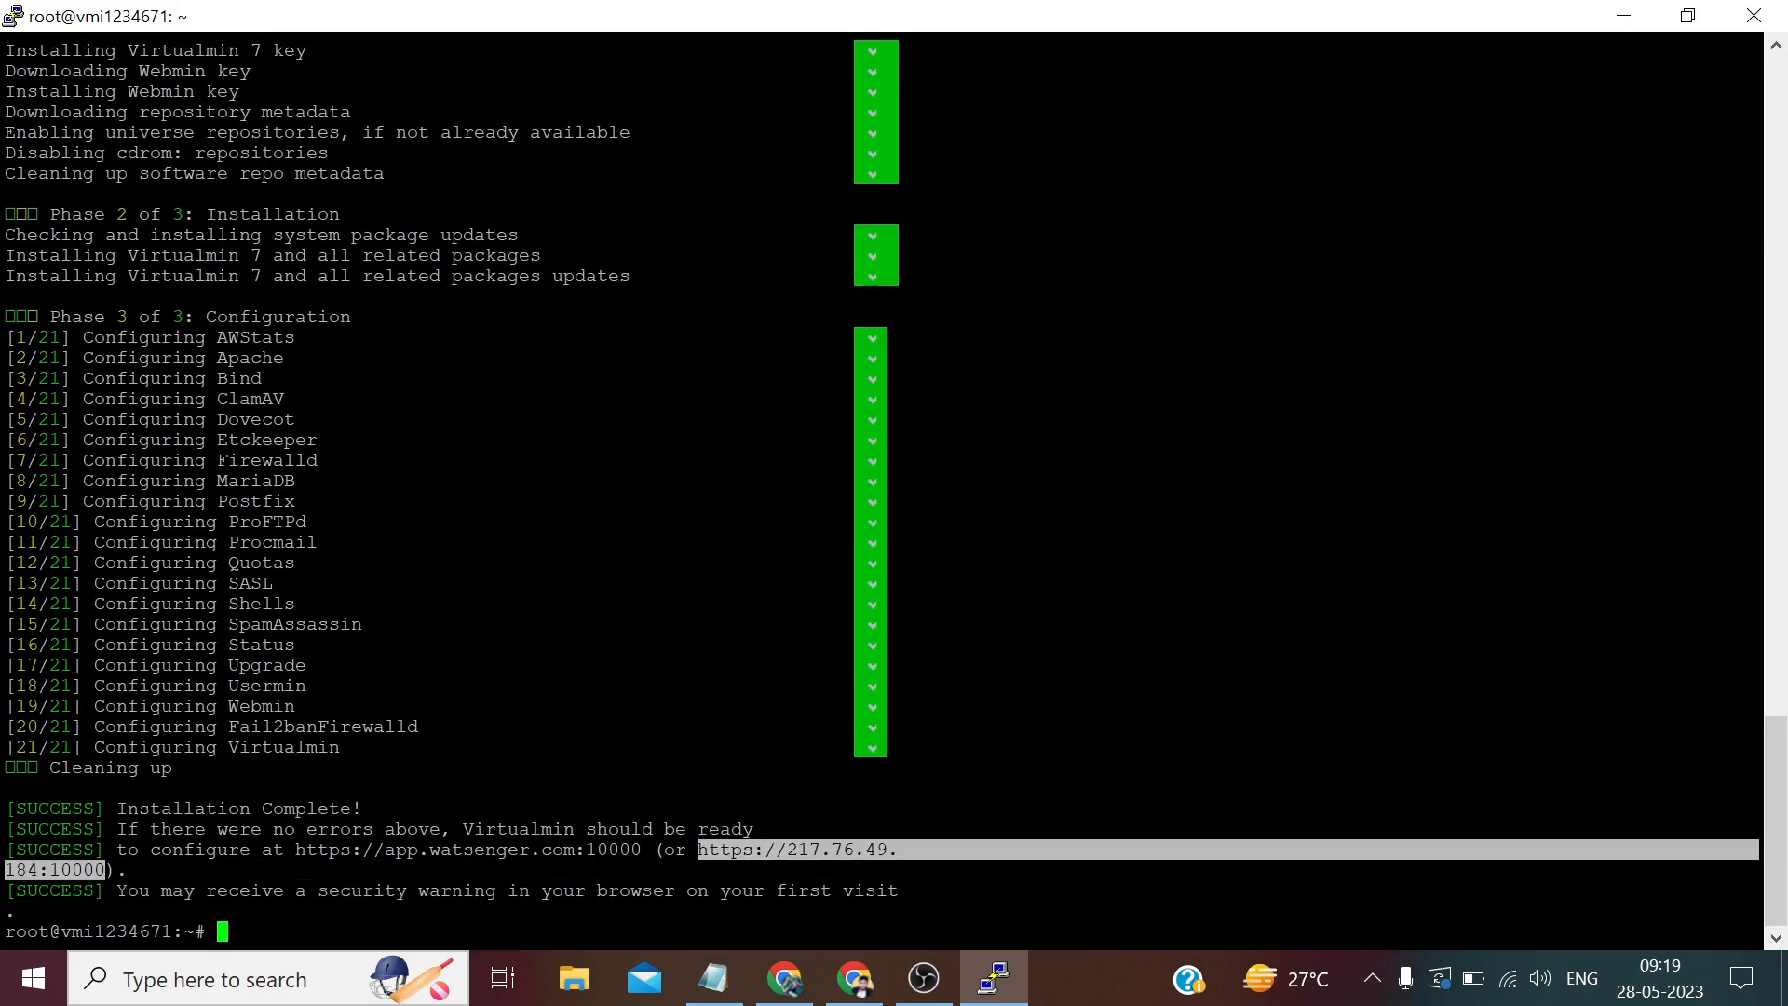
click(784, 978)
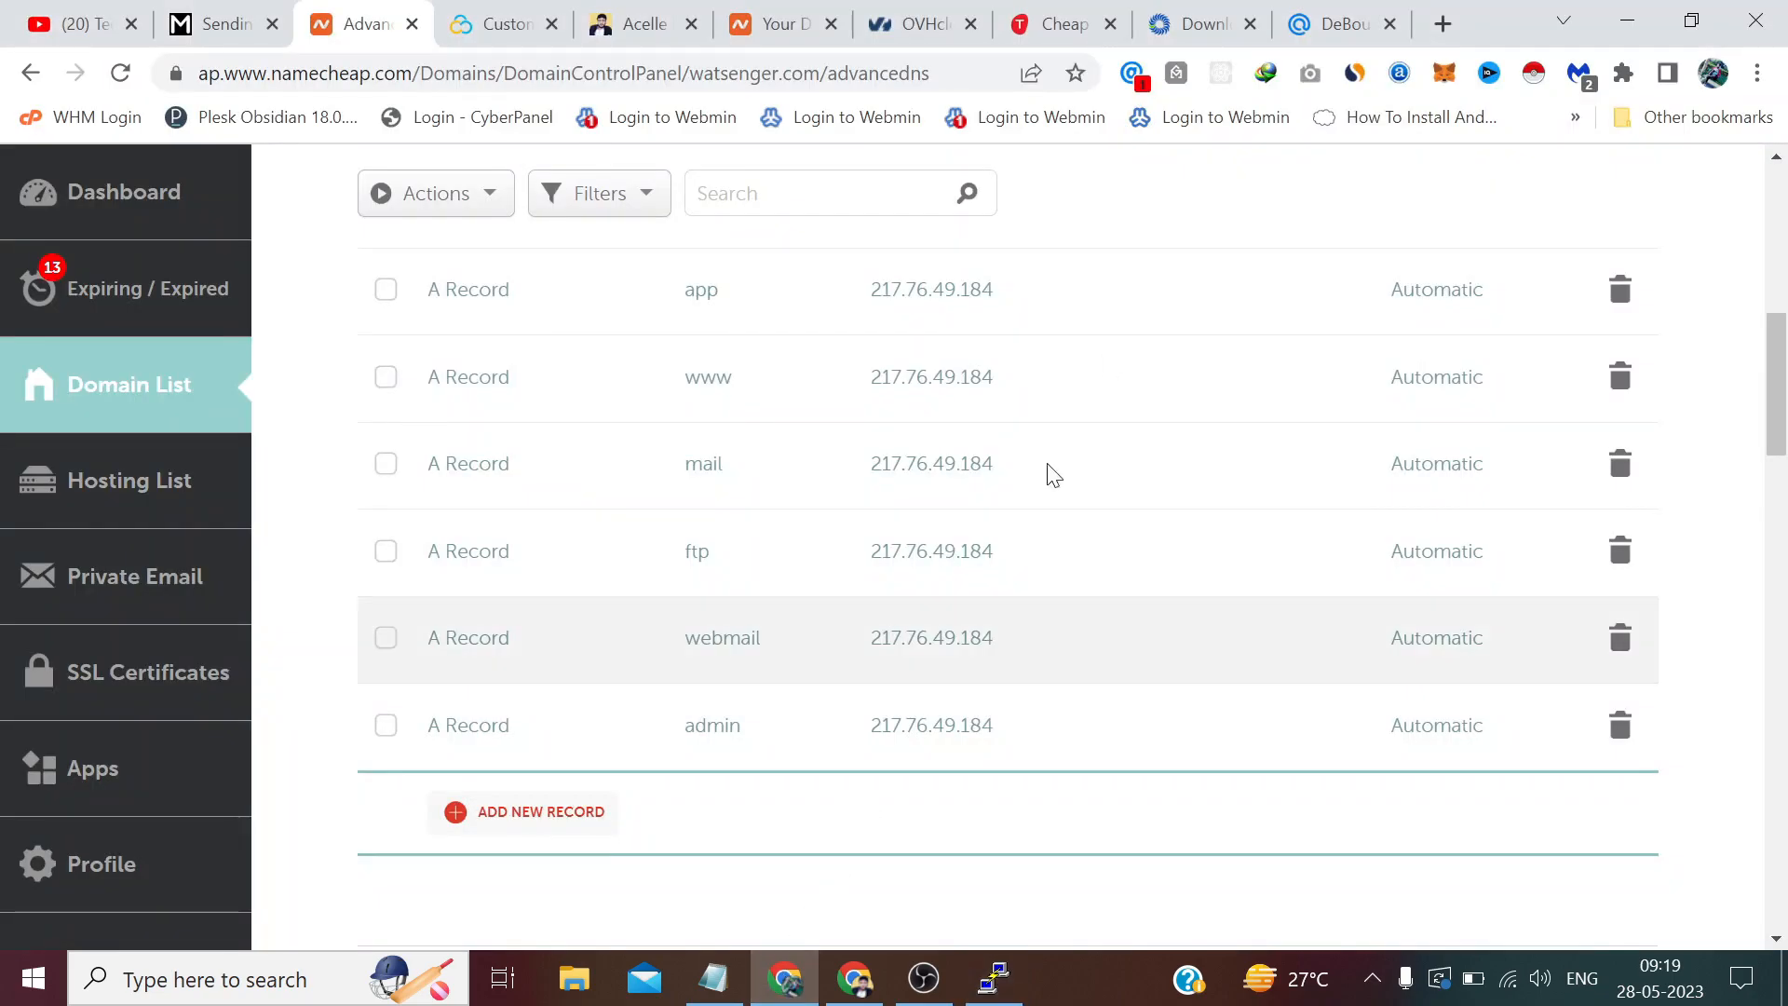
click(1458, 9)
key(ctrl+v)
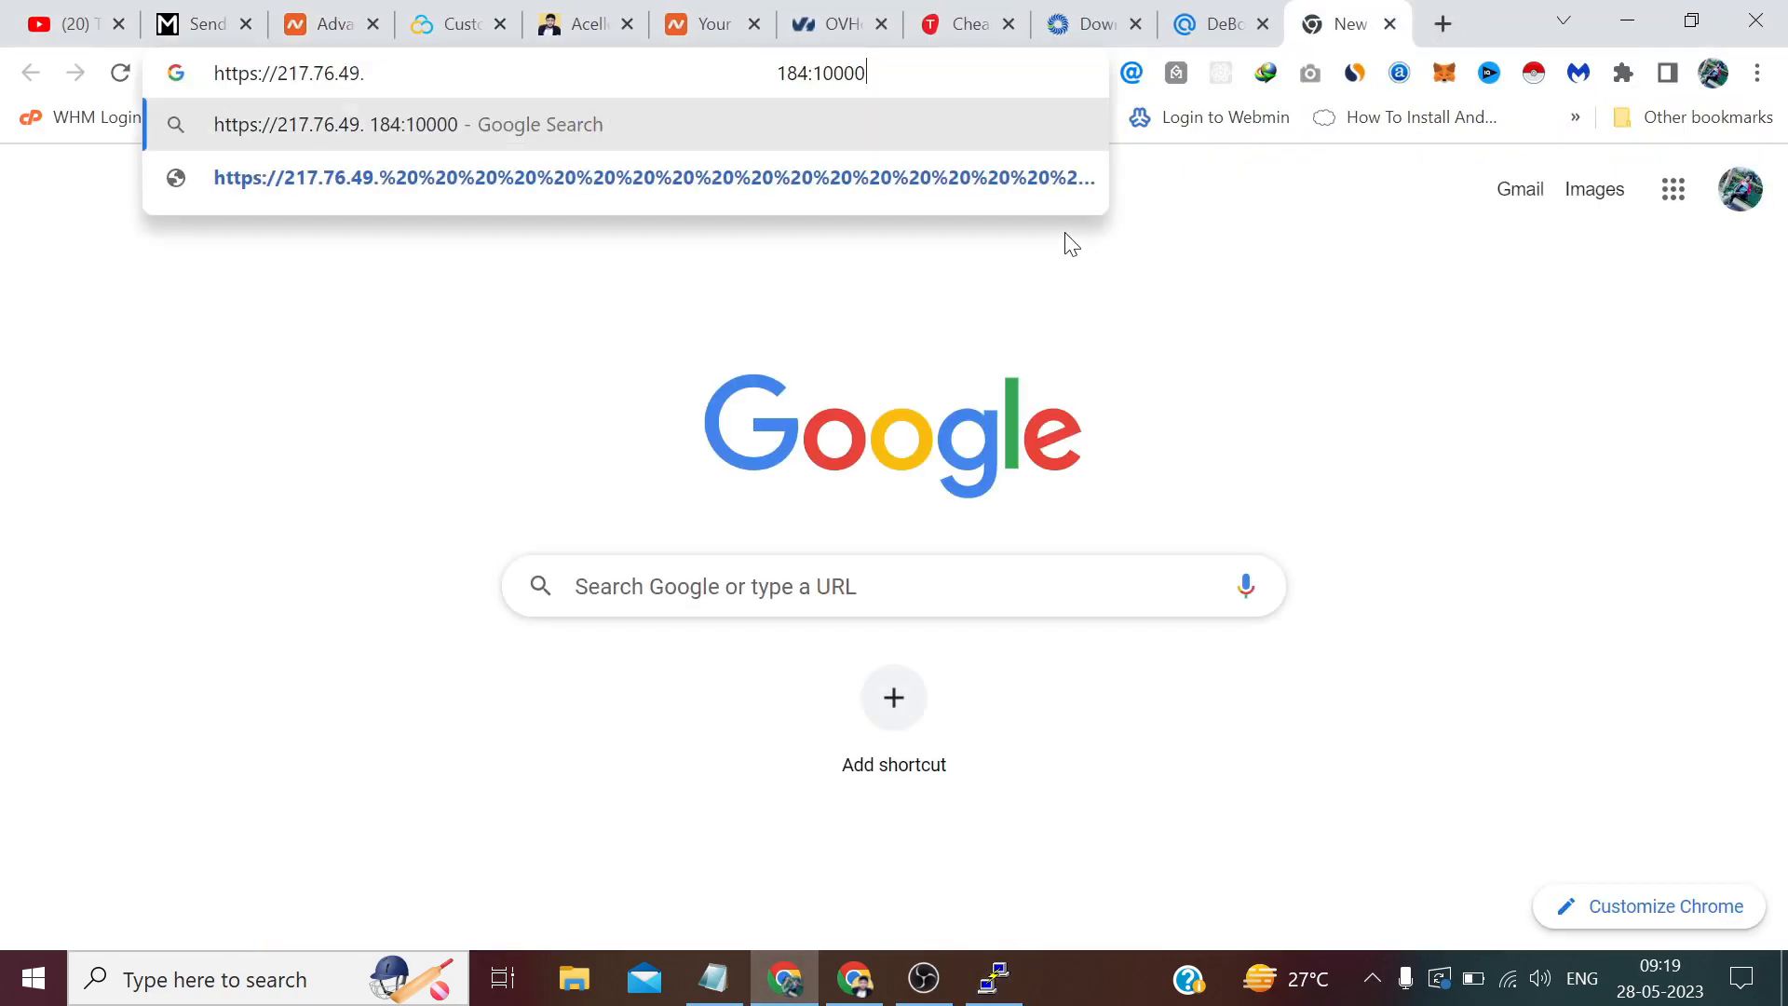
key(BackSpace)
key(BackSpace)
key(BackSpace)
key(BackSpace)
key(BackSpace)
key(BackSpace)
key(BackSpace)
key(BackSpace)
key(BackSpace)
key(BackSpace)
key(BackSpace)
key(BackSpace)
key(BackSpace)
key(BackSpace)
key(BackSpace)
key(BackSpace)
key(BackSpace)
key(BackSpace)
key(BackSpace)
key(BackSpace)
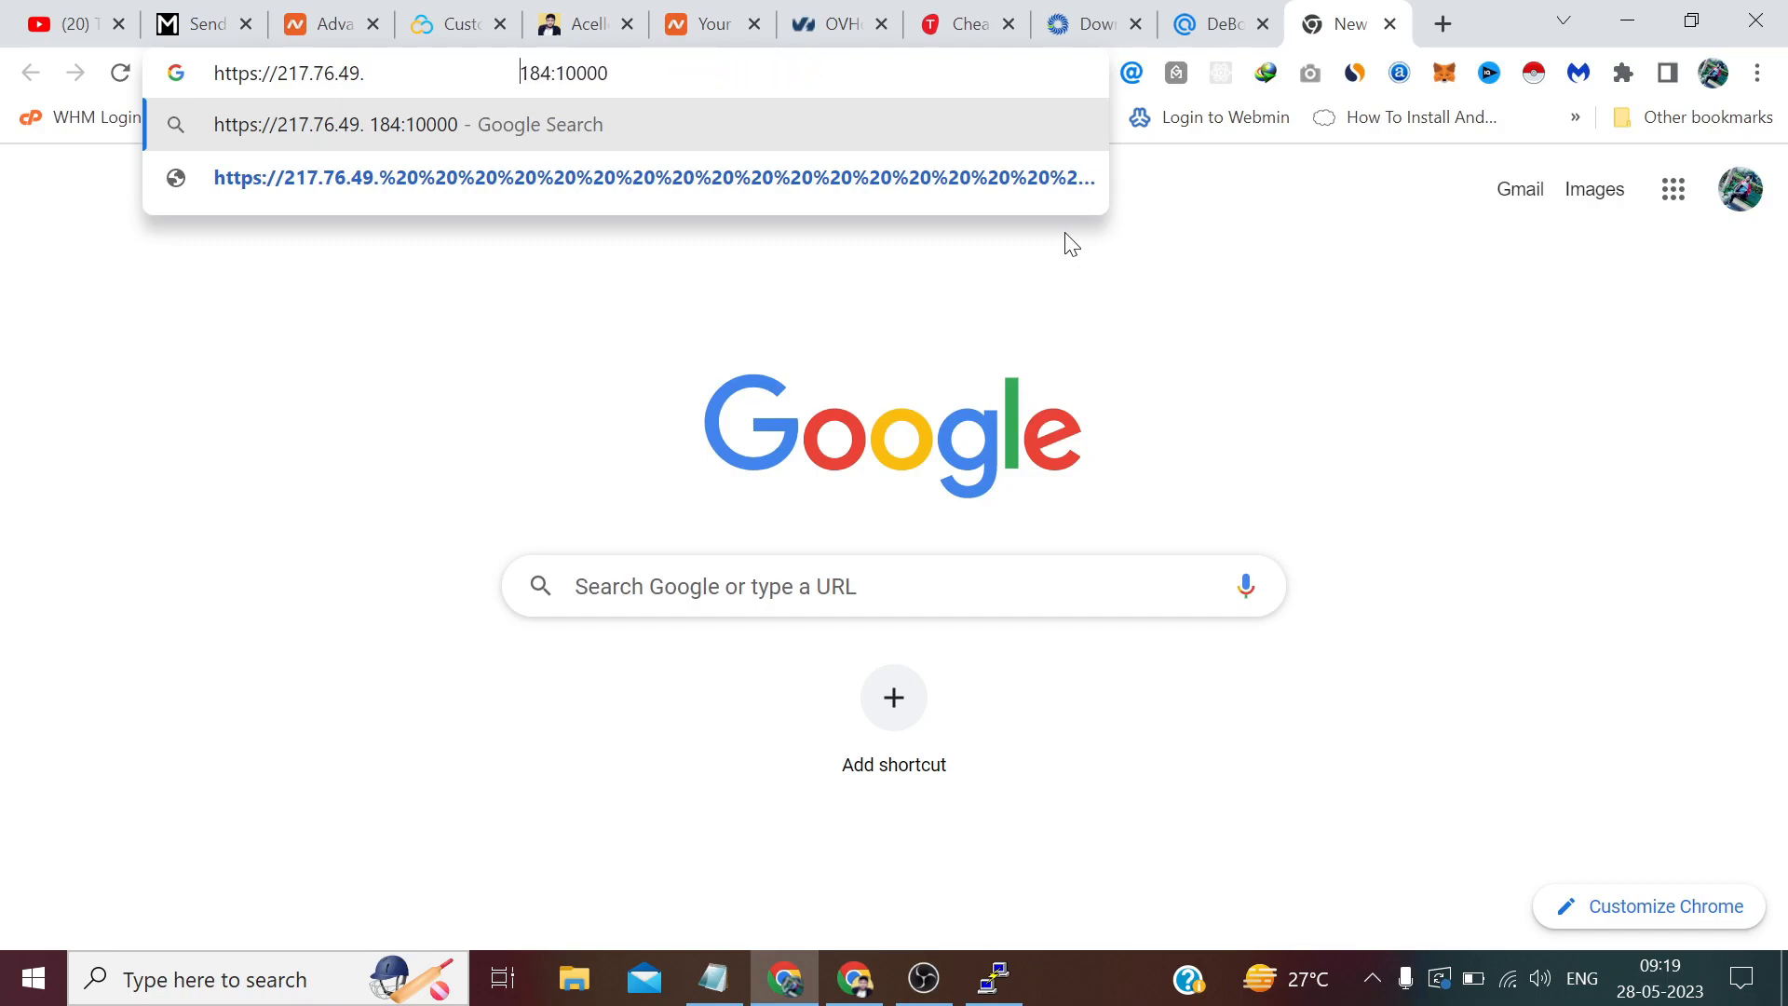
key(BackSpace)
key(BackSpace)
key(BackSpace)
key(BackSpace)
key(BackSpace)
key(BackSpace)
key(BackSpace)
key(BackSpace)
key(BackSpace)
key(BackSpace)
key(BackSpace)
key(BackSpace)
key(BackSpace)
key(BackSpace)
key(BackSpace)
key(BackSpace)
key(BackSpace)
key(BackSpace)
key(BackSpace)
key(BackSpace)
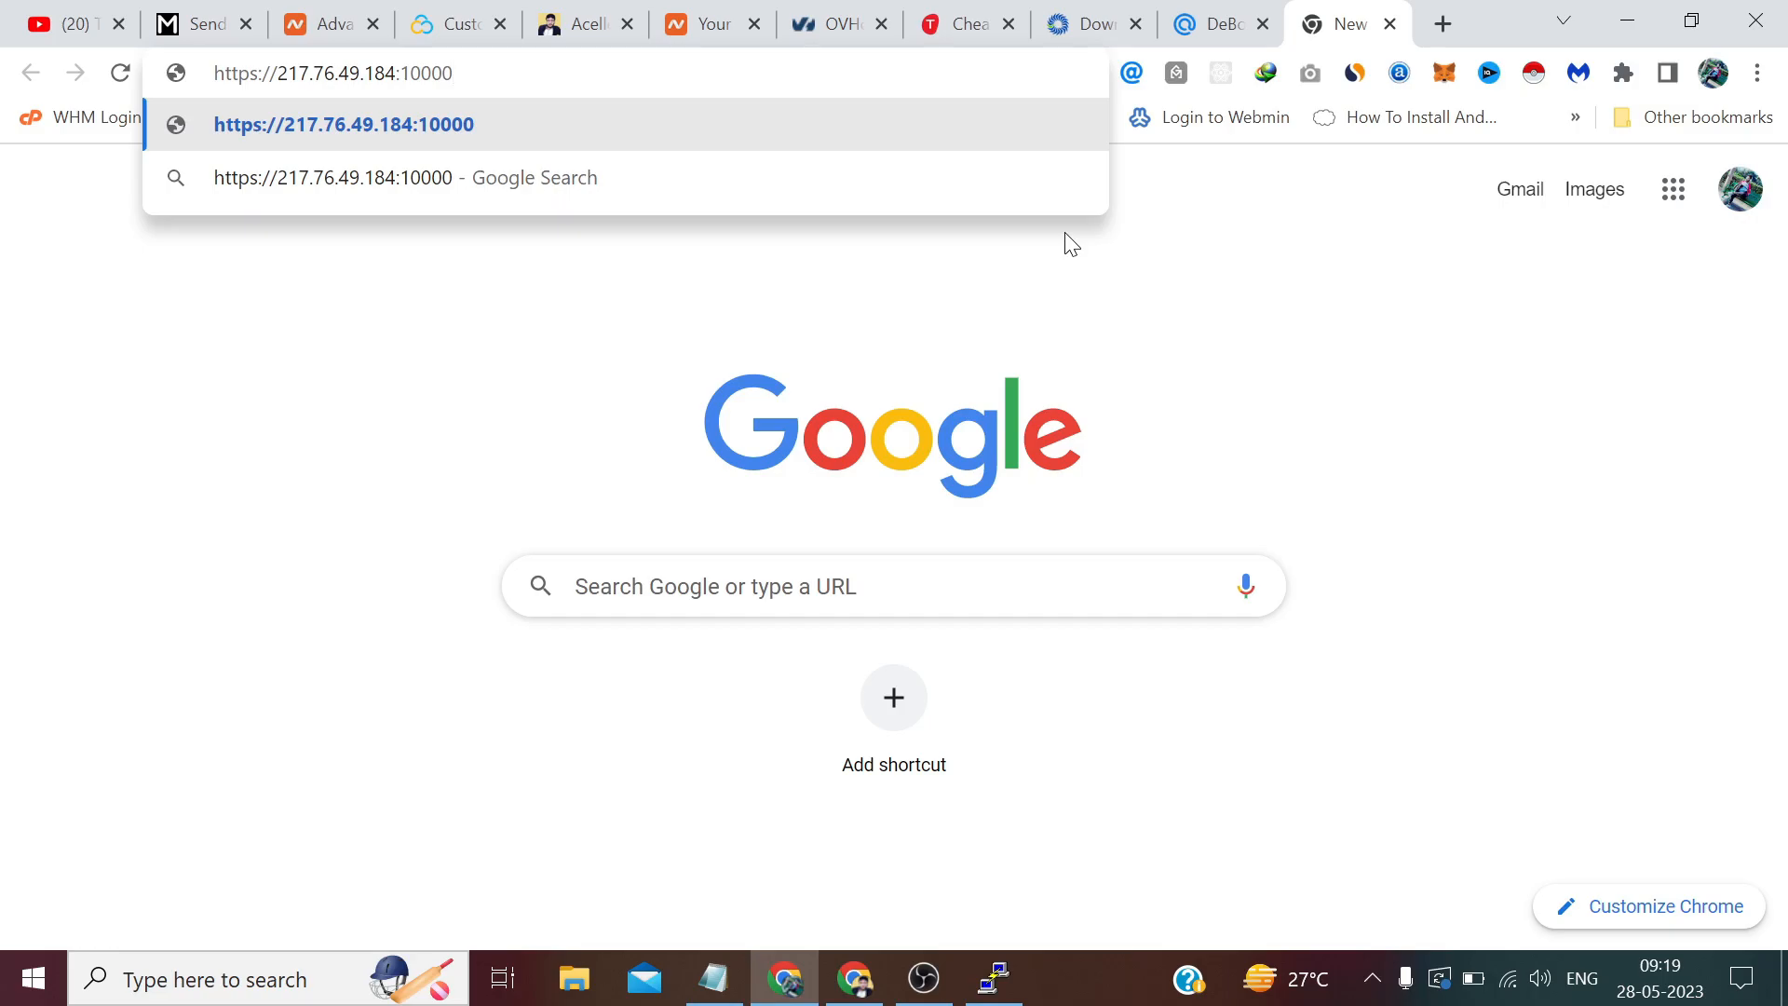
key(Return)
Bypass the browser's untrusted certificate warning to reach the Webmin login page.
click(519, 838)
scroll(652, 689, down, 2)
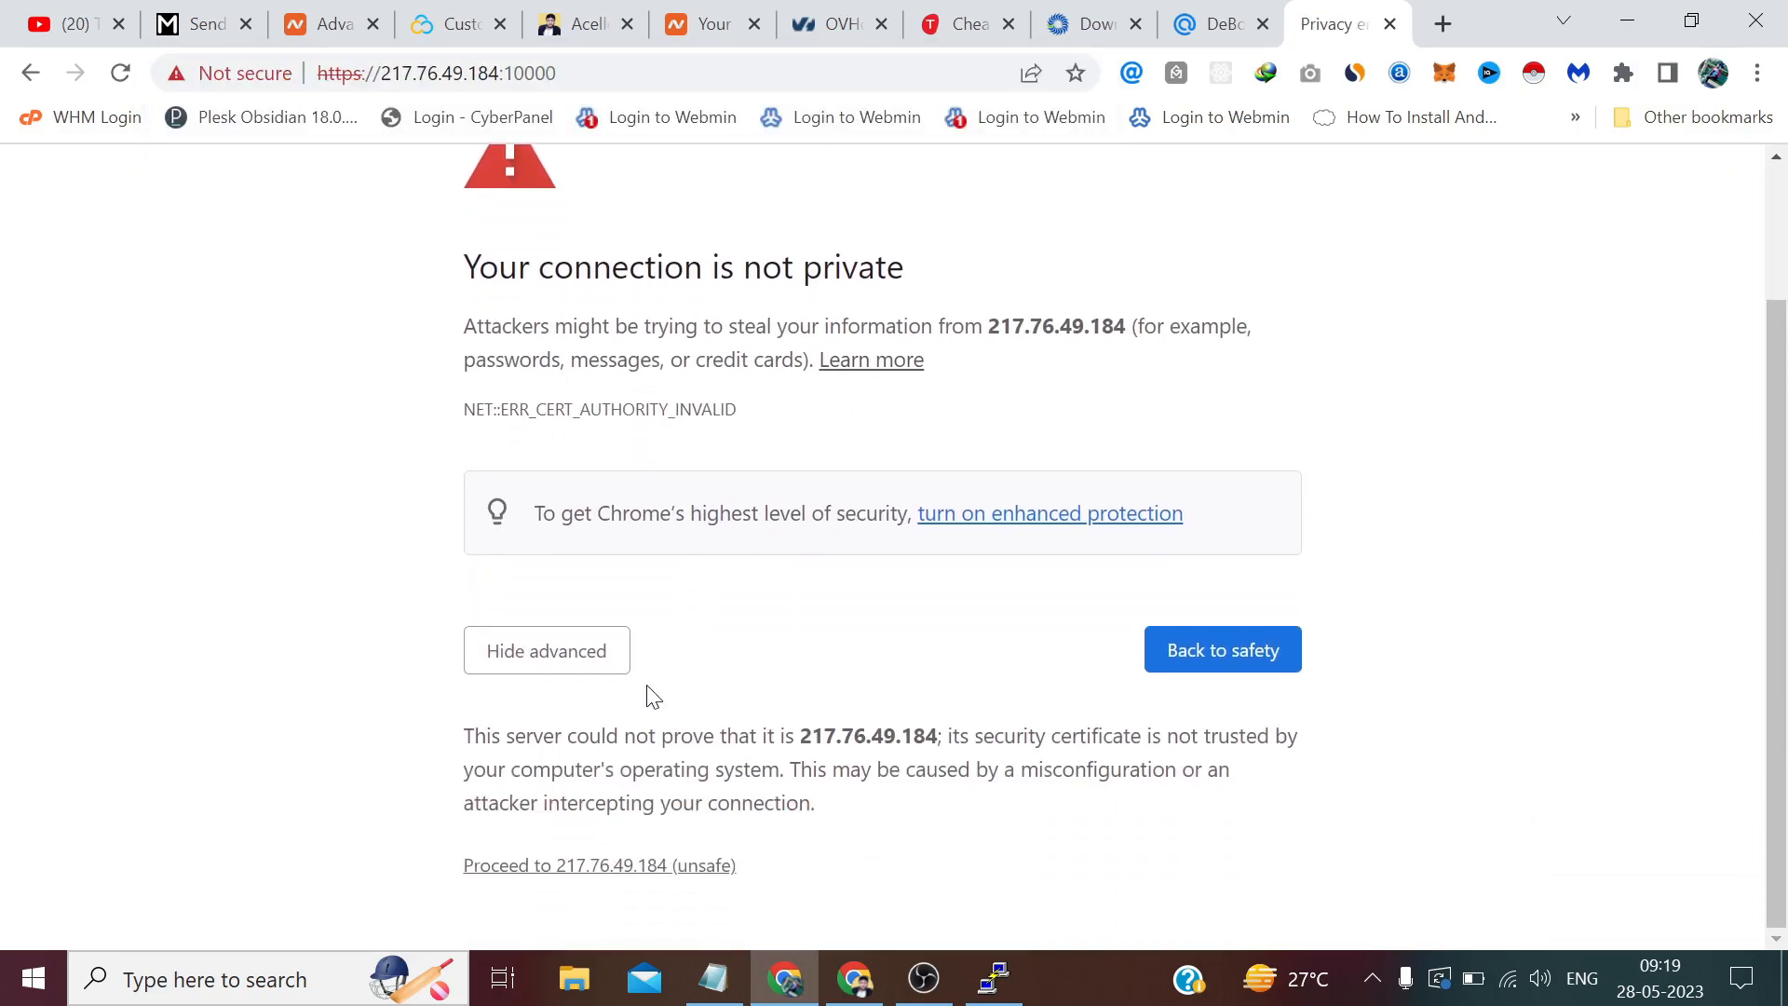
click(635, 868)
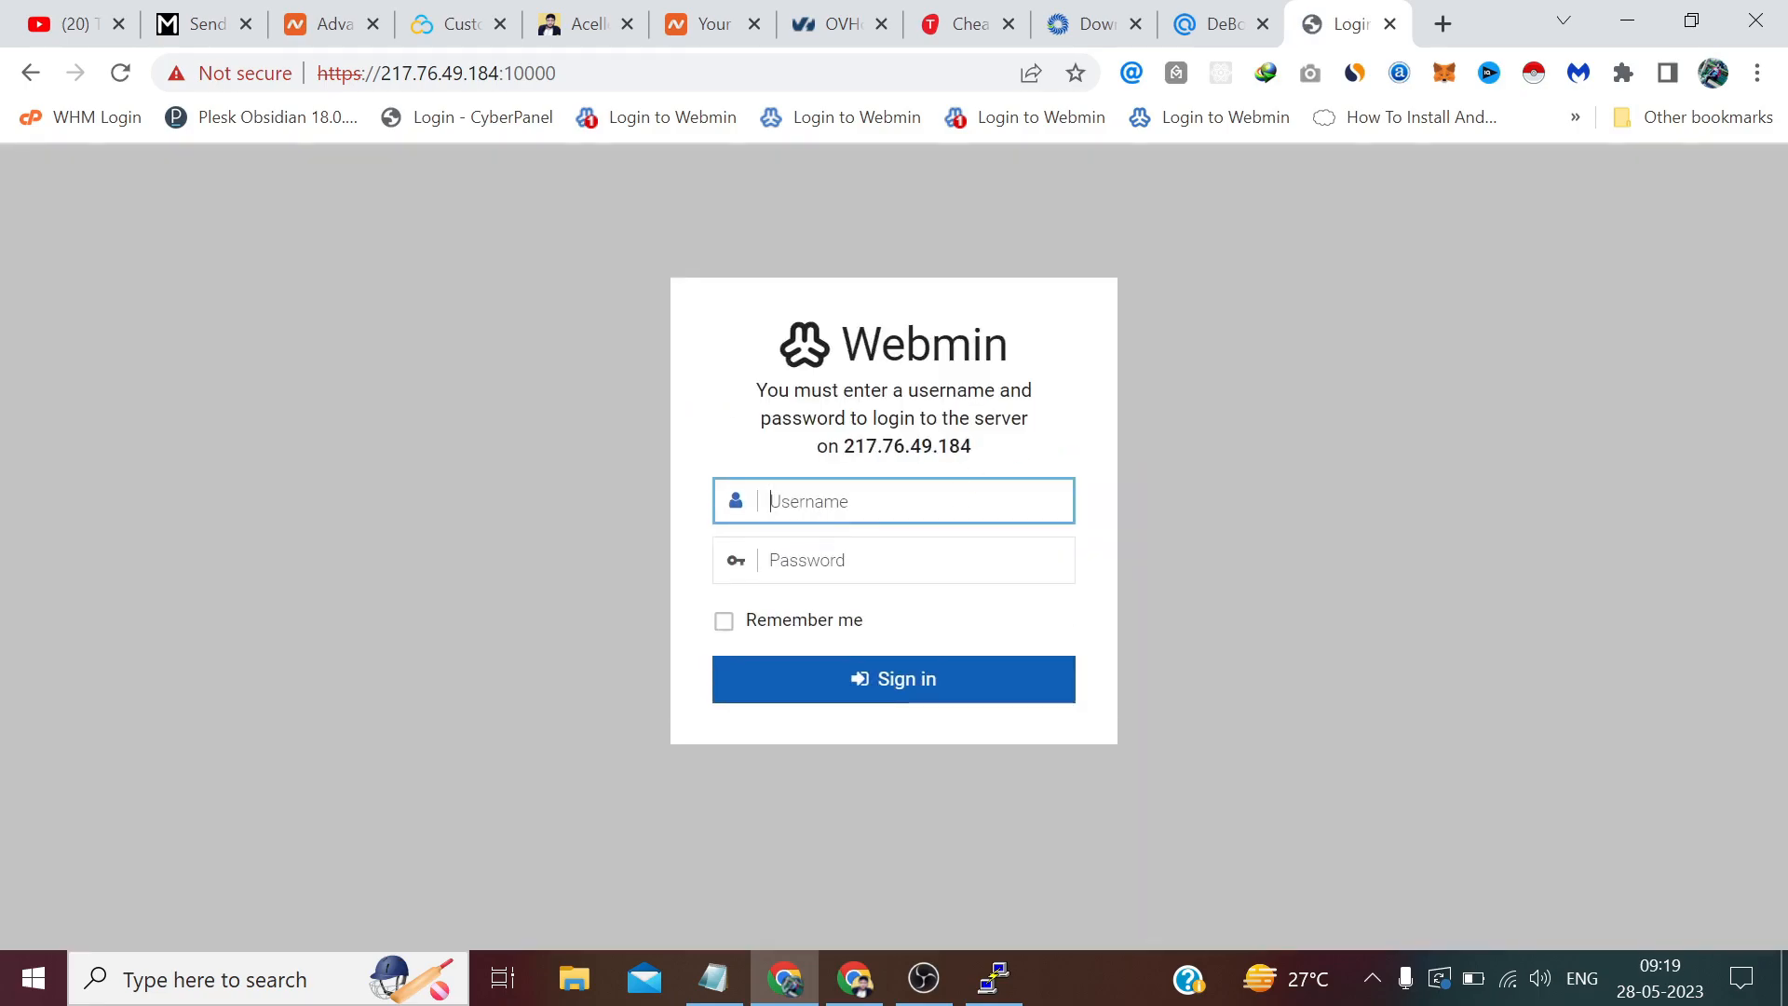
Sign in to Webmin as root using the root password copied from the Notepad notes.
text(root)
click(713, 978)
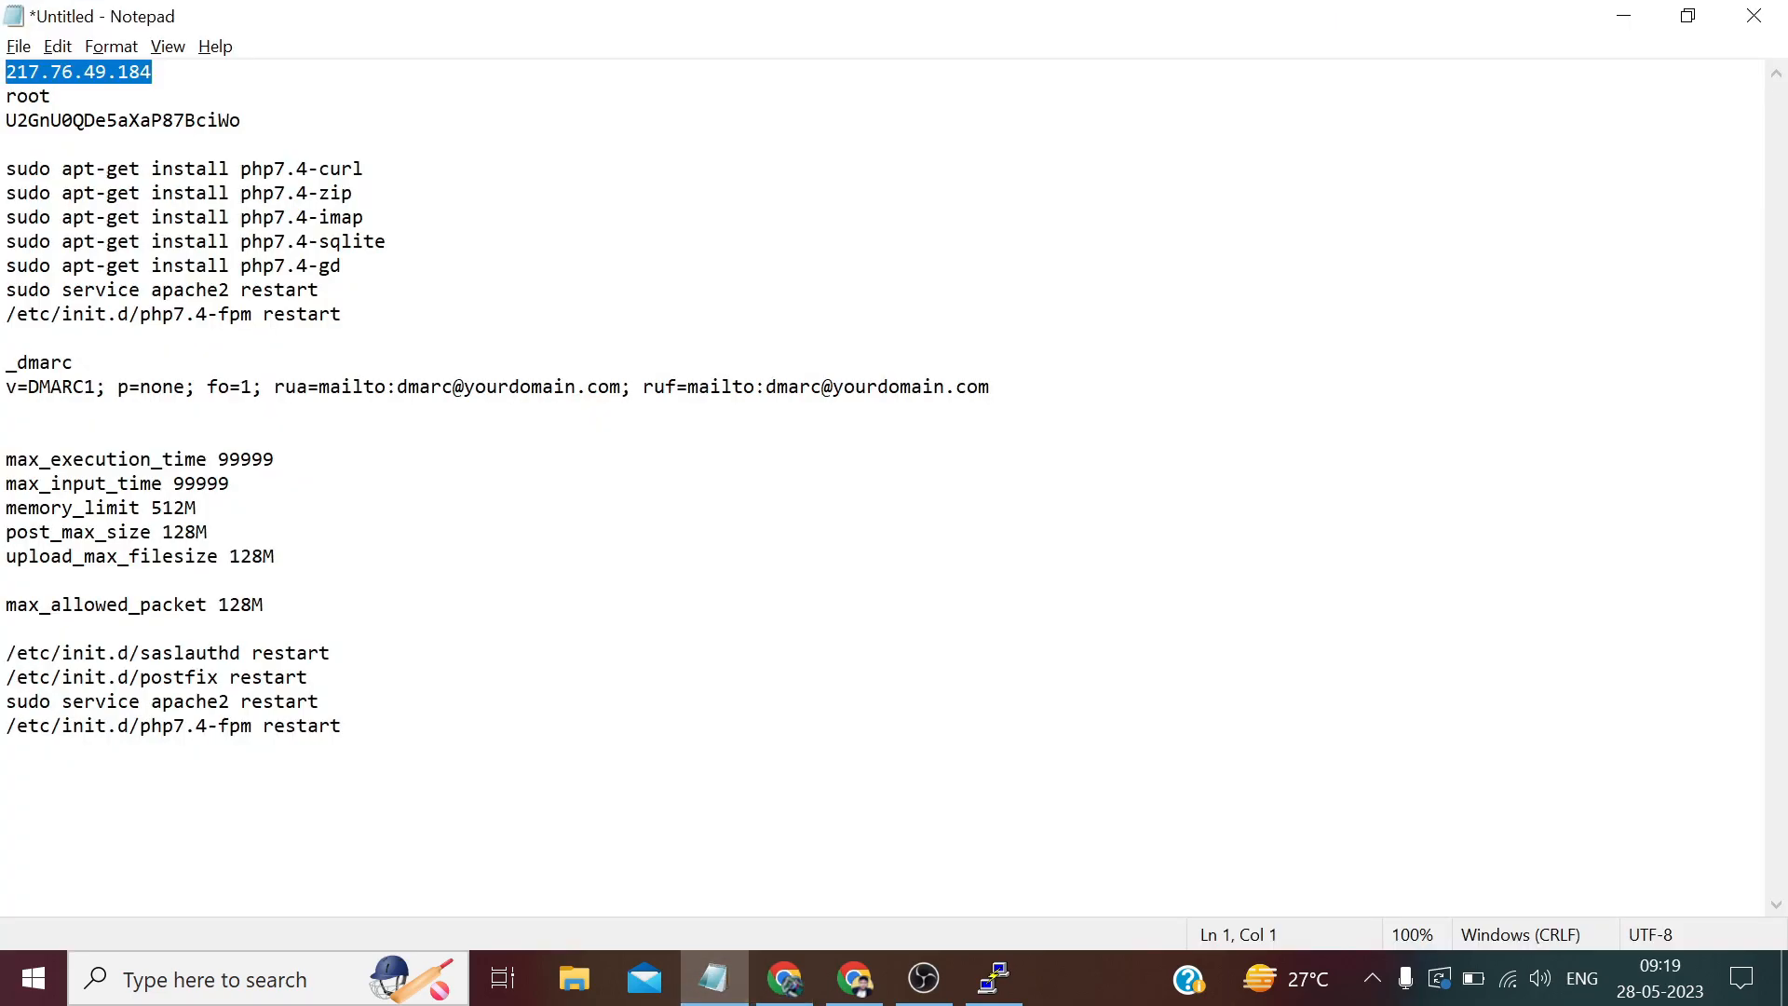
drag(241, 120, 5, 120)
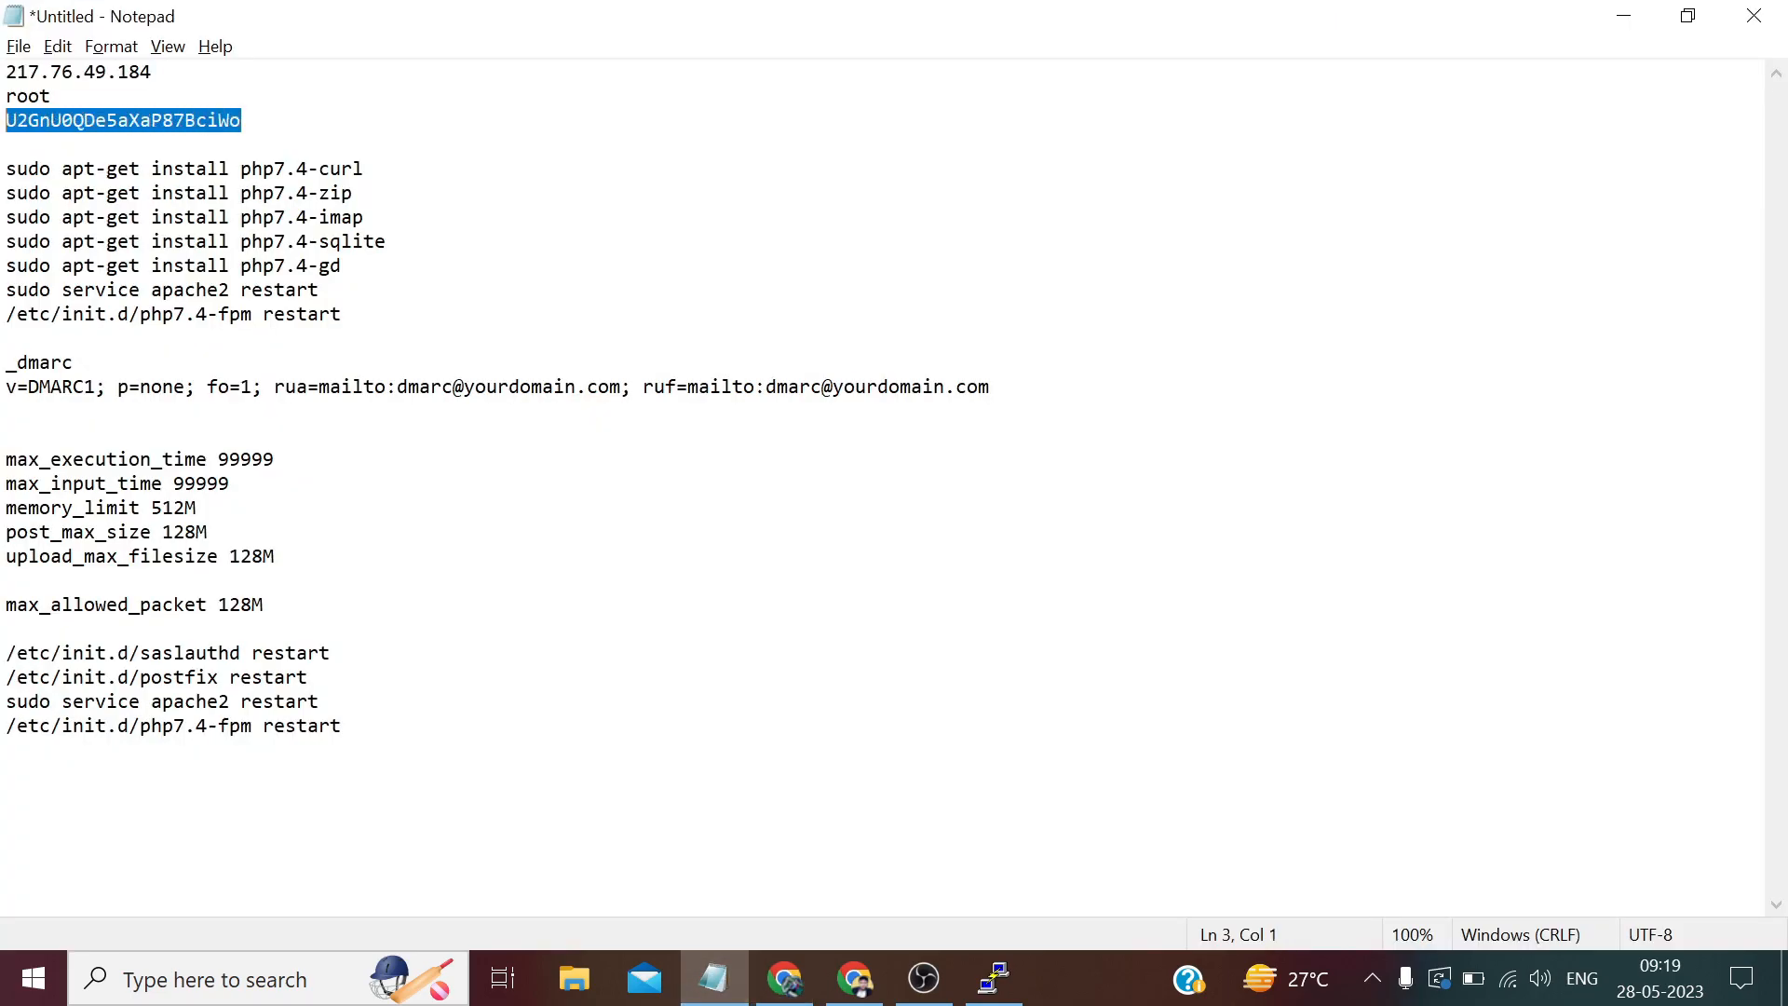
right_click(20, 122)
click(59, 192)
key(alt+Tab)
click(807, 557)
key(ctrl+v)
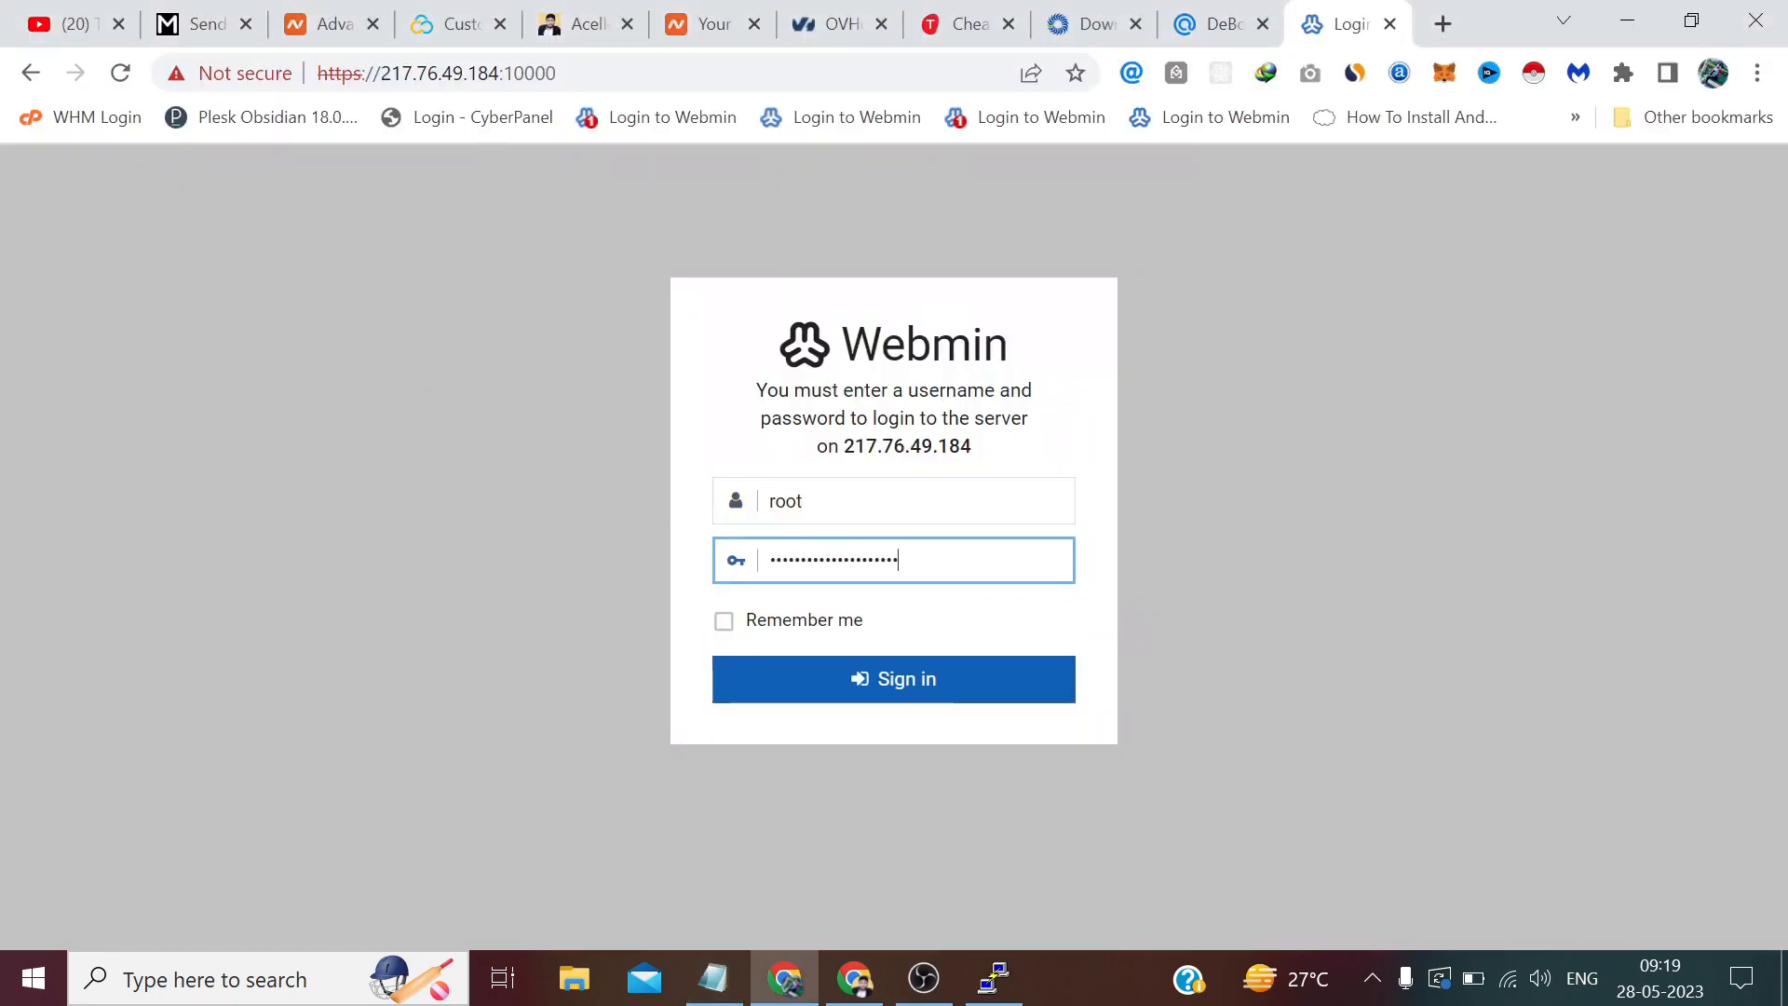
click(887, 680)
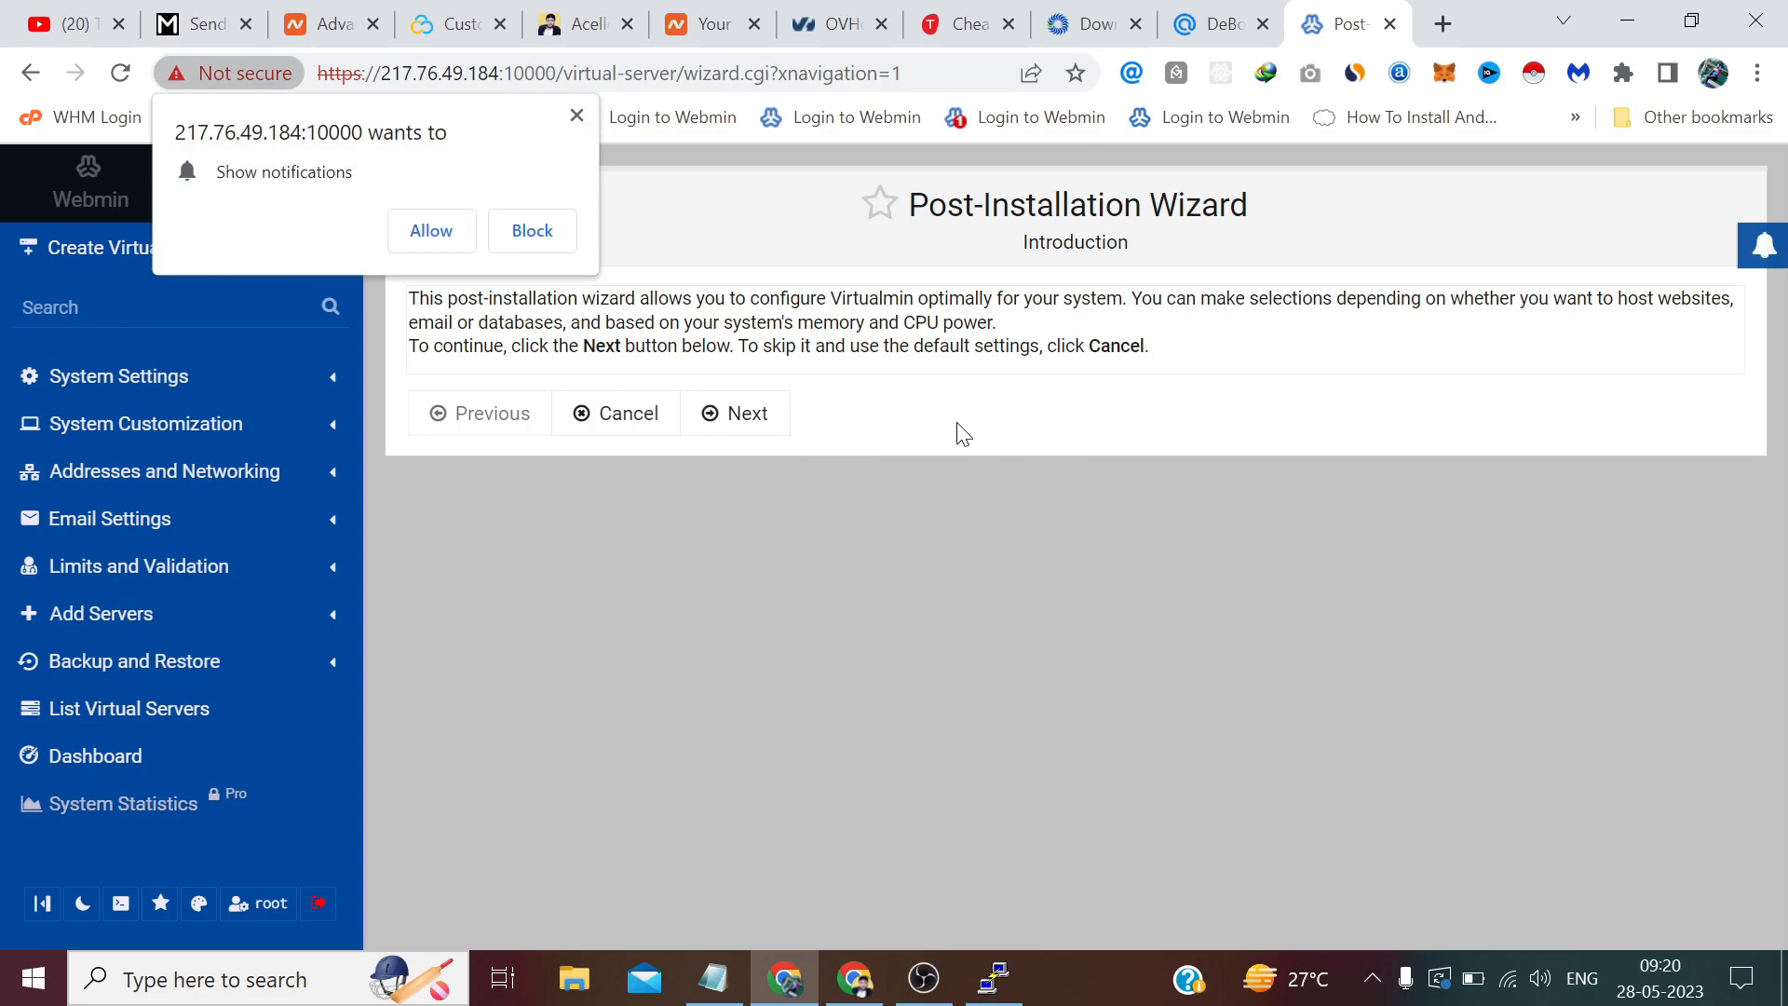
Dismiss the notifications prompt, start the wizard, and choose 'Yes, faster UI' for preloading Virtualmin libraries.
click(577, 118)
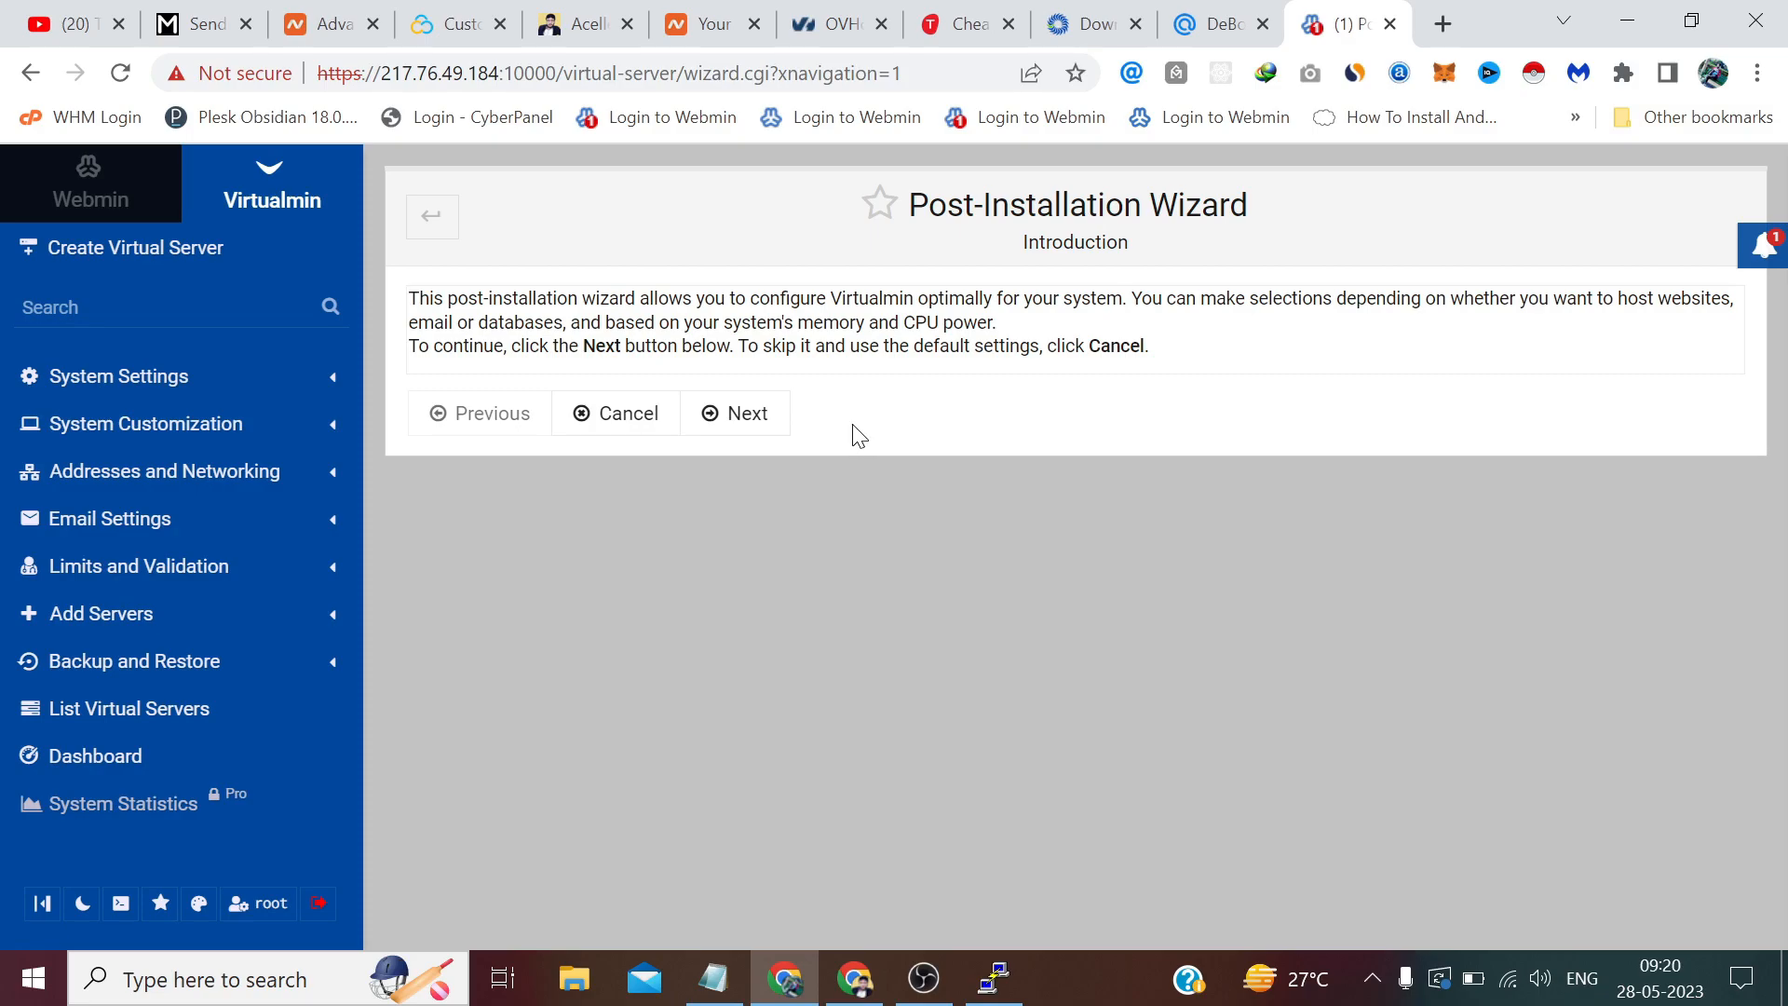
click(748, 422)
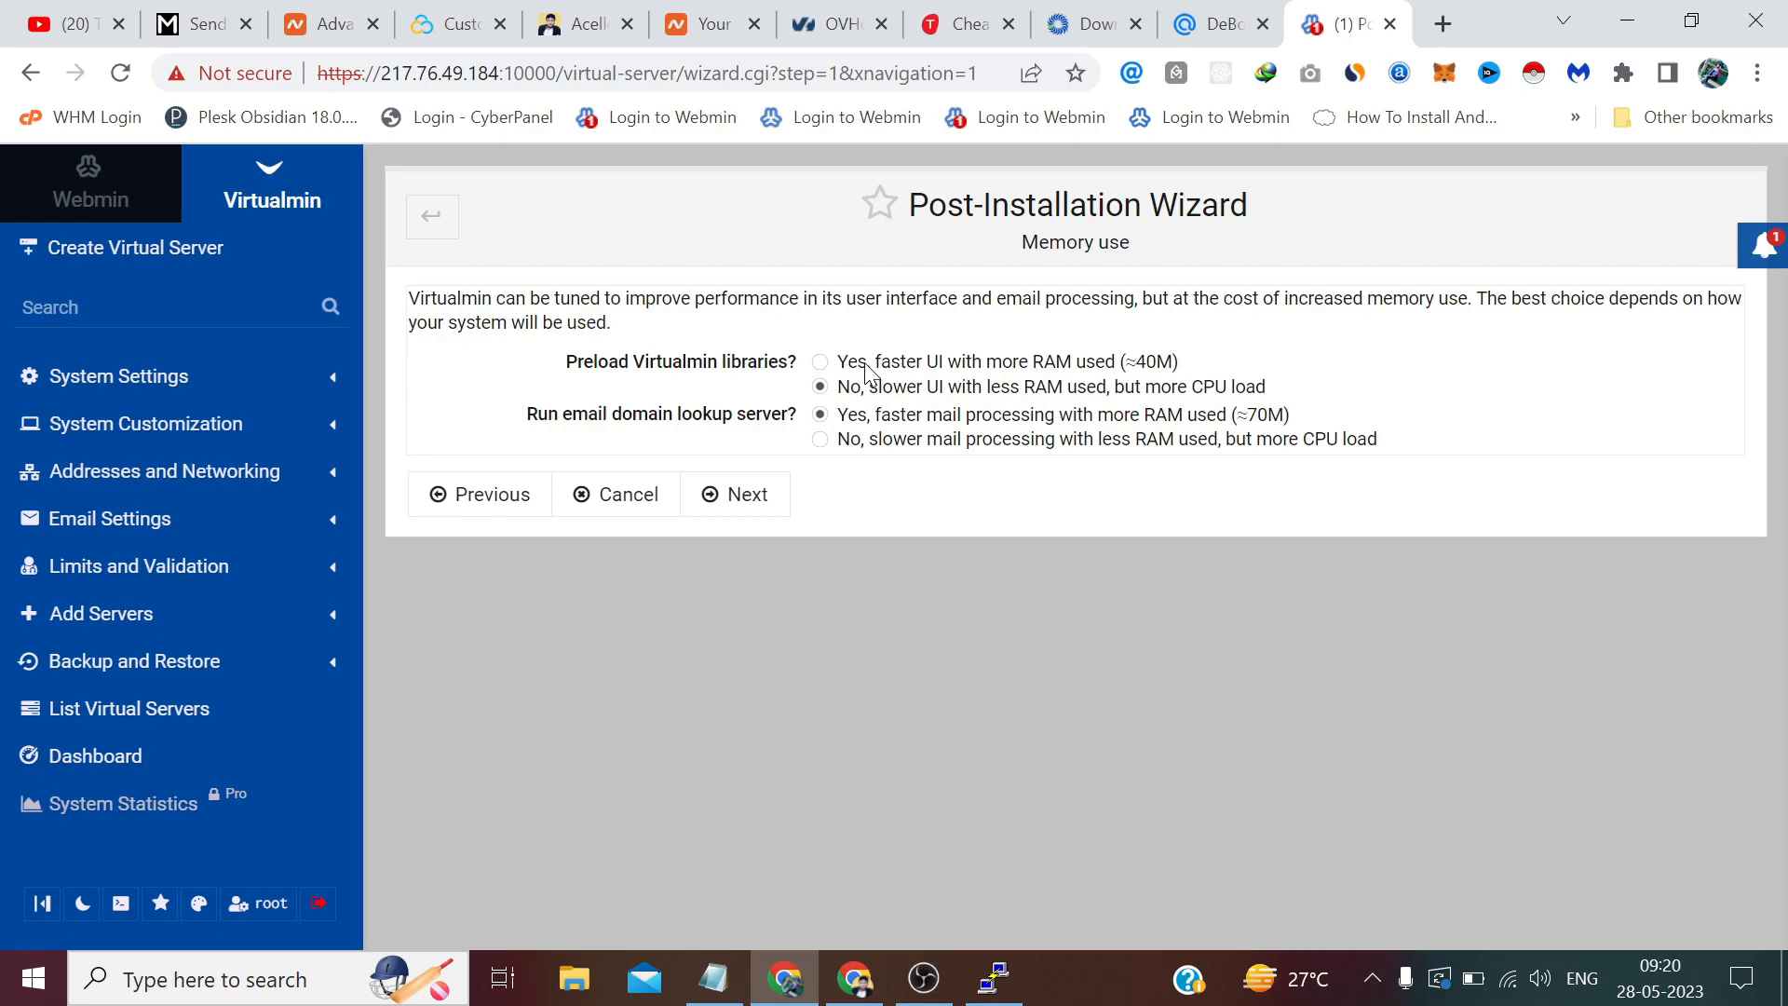
click(866, 371)
click(756, 501)
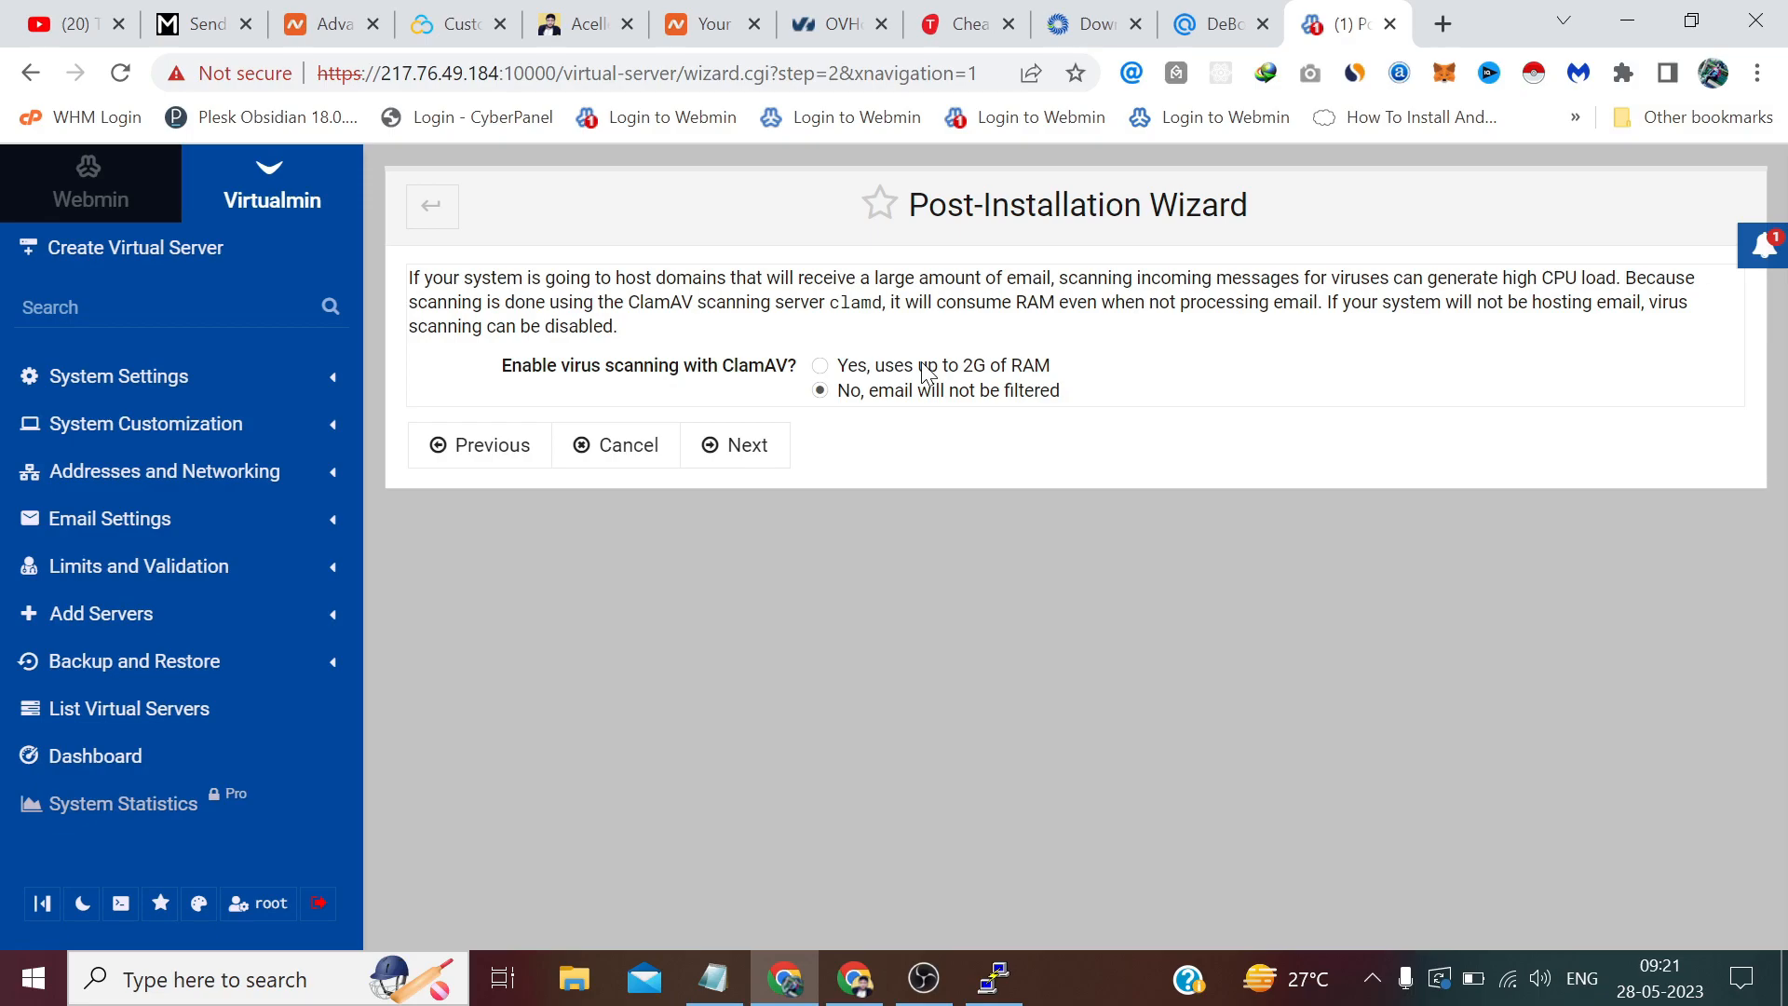
Leave ClamAV virus scanning and the SpamAssassin server filter both set to Yes.
click(755, 463)
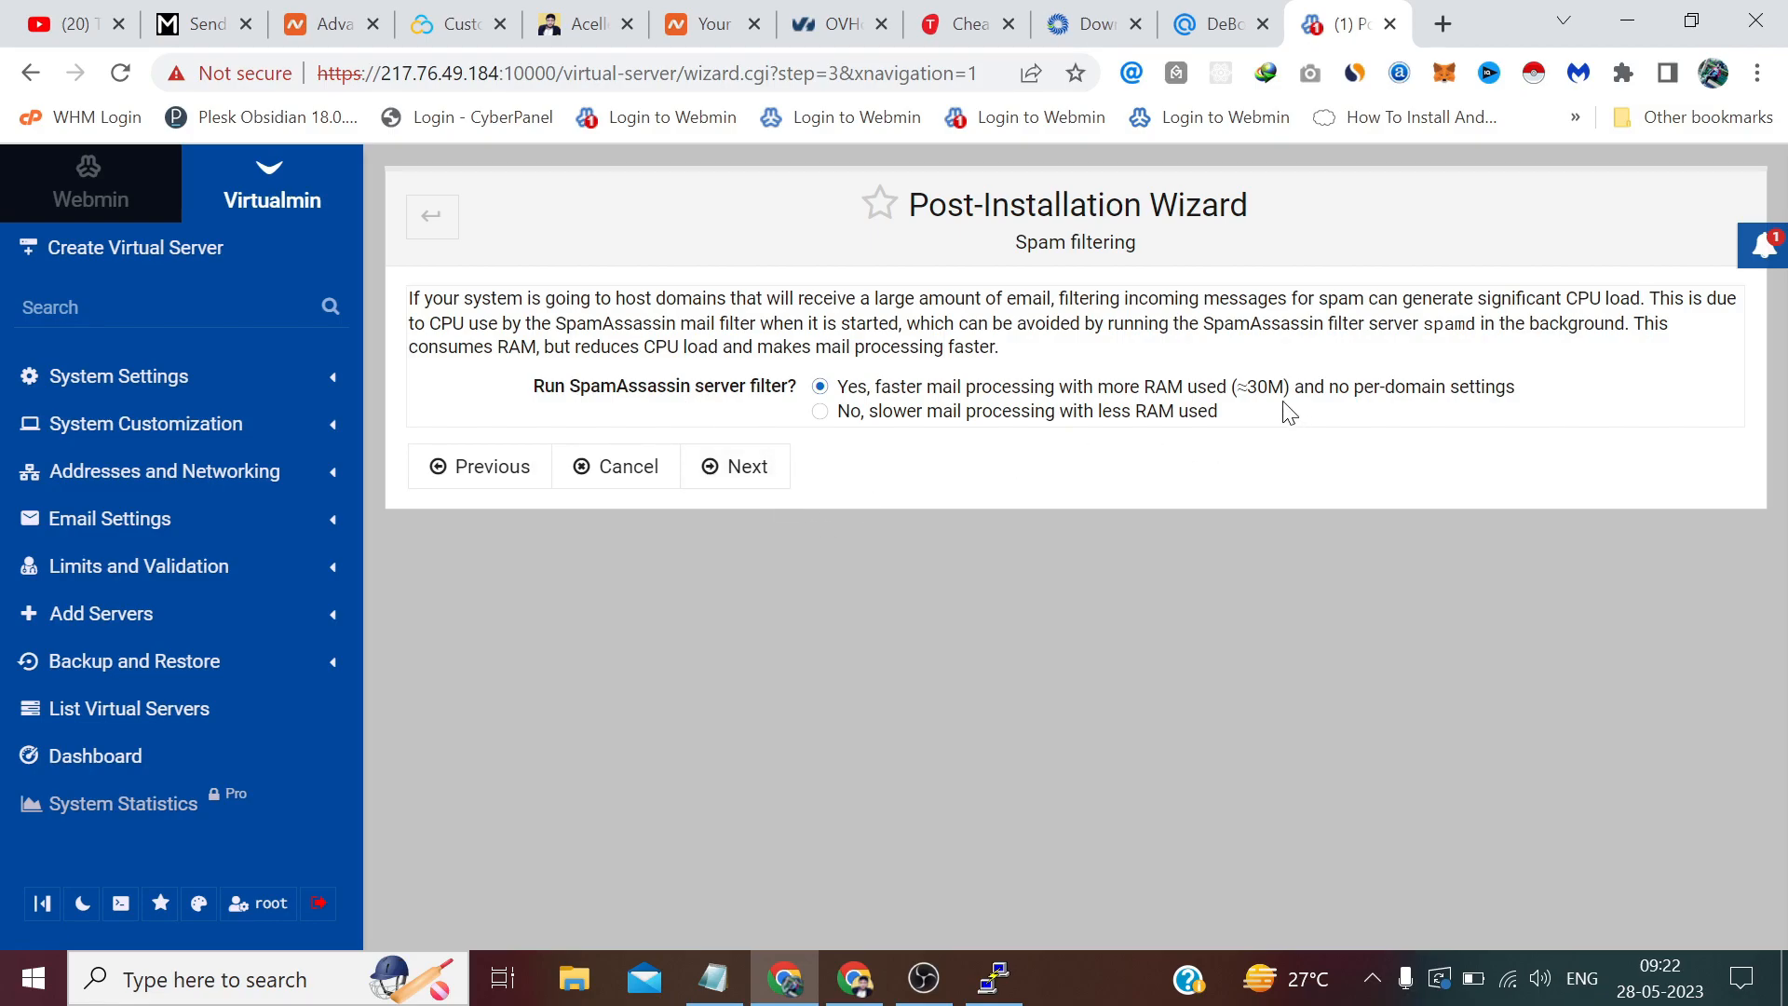
click(751, 467)
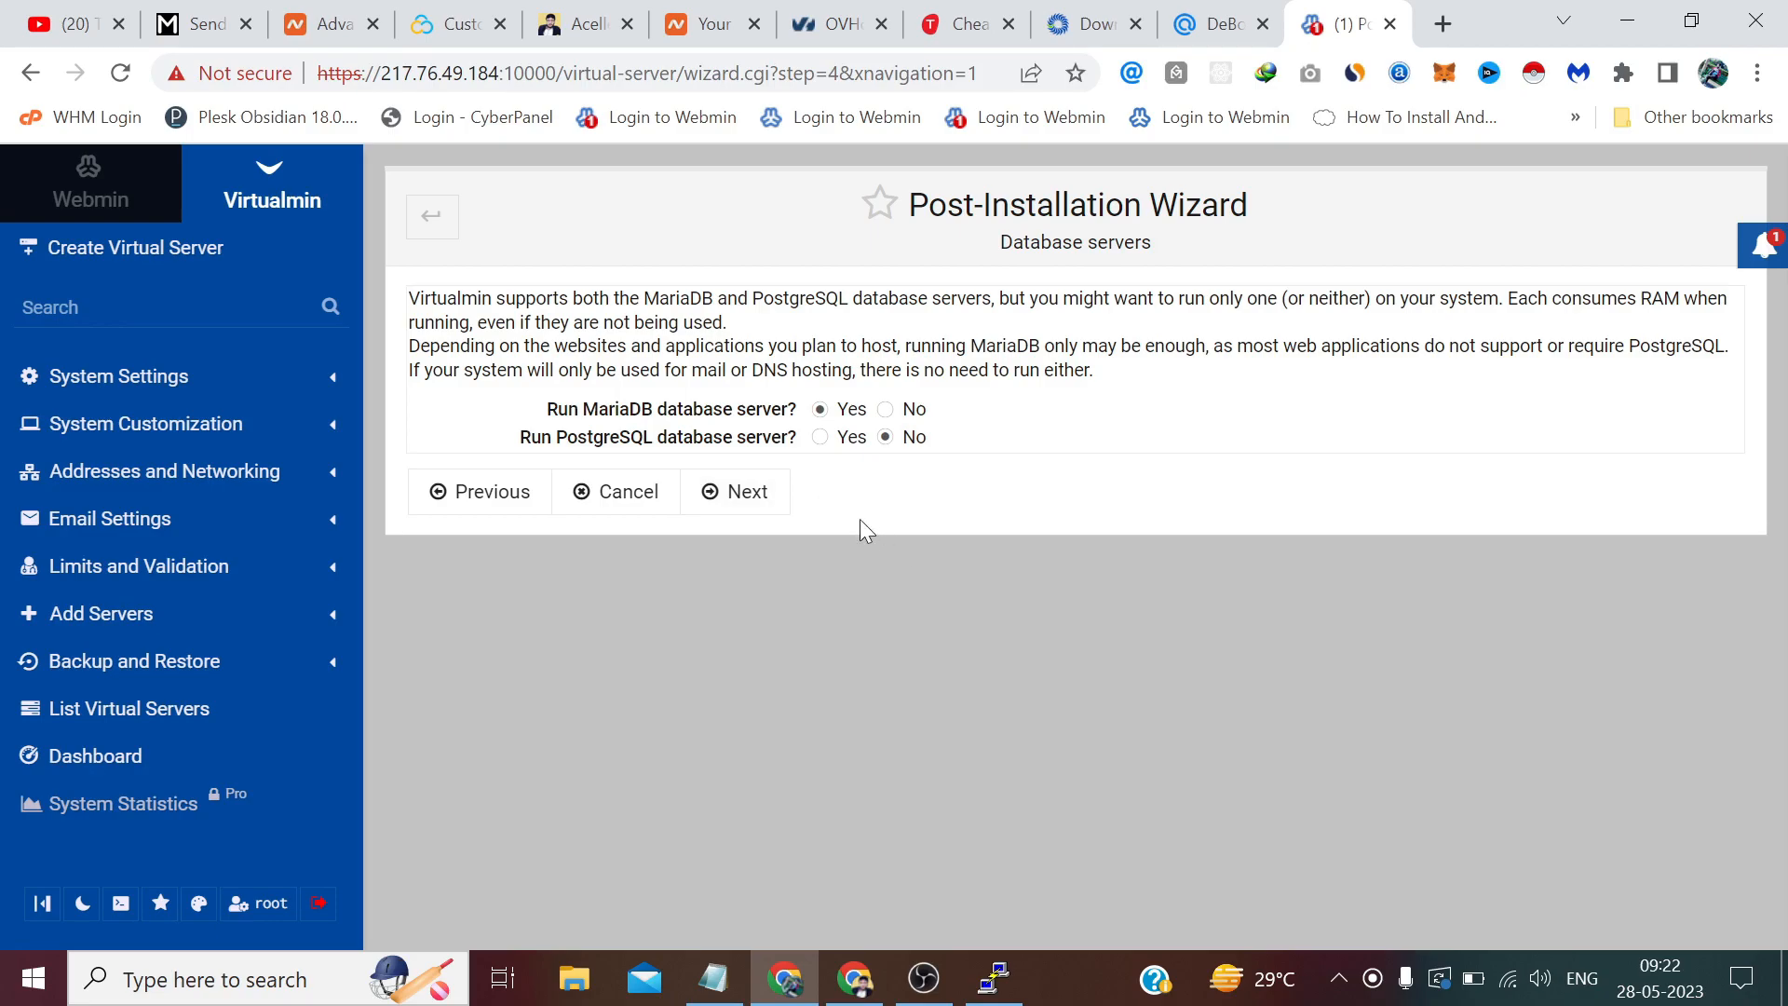
Run MariaDB only, then overwrite the generated MariaDB password with the root password from the notes.
click(759, 508)
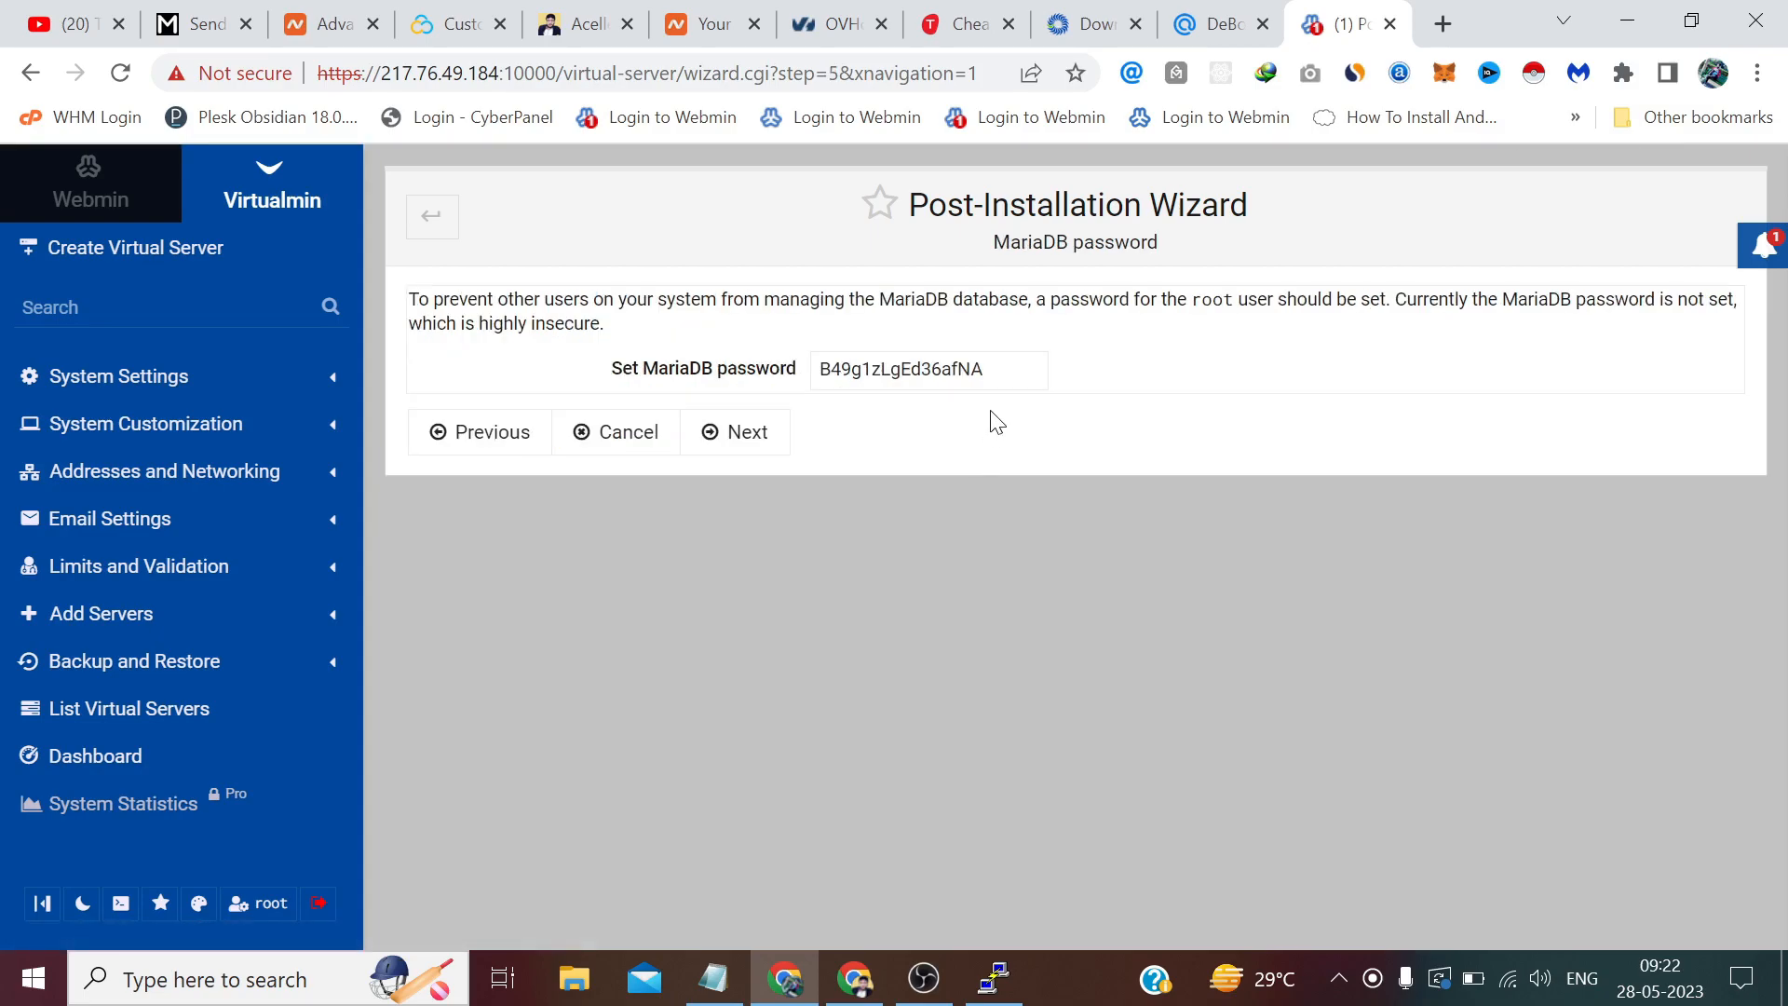
drag(984, 369, 819, 369)
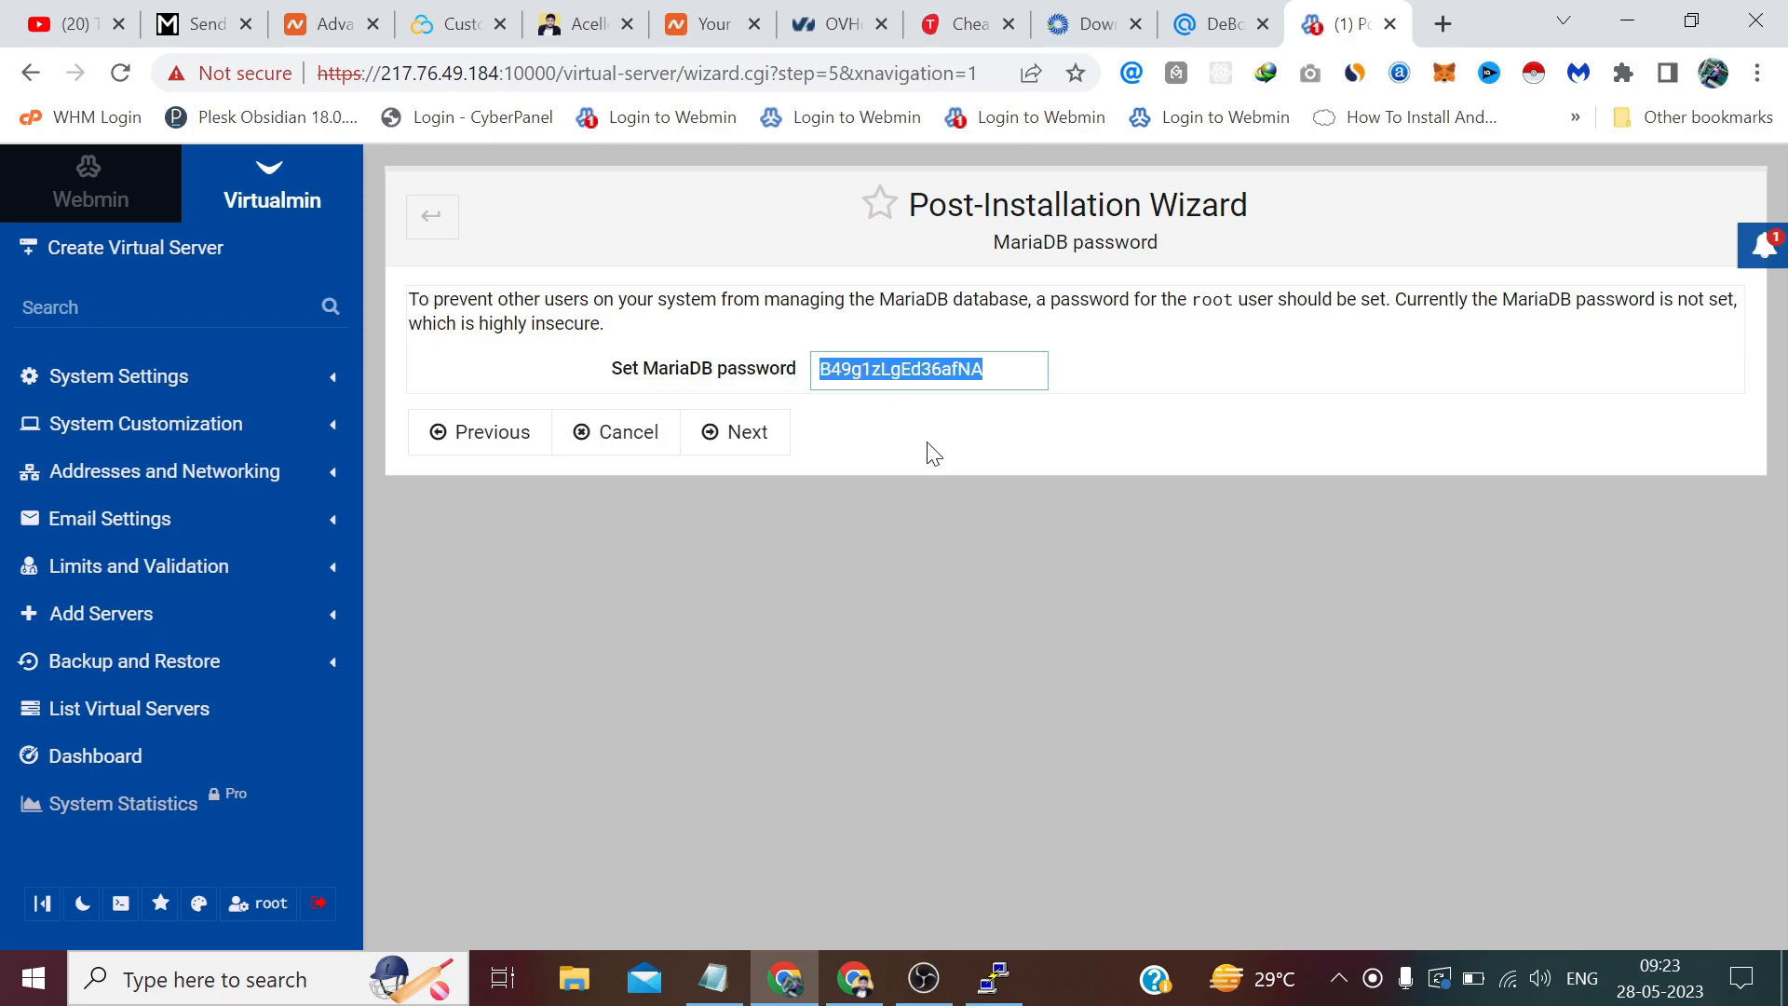
click(875, 575)
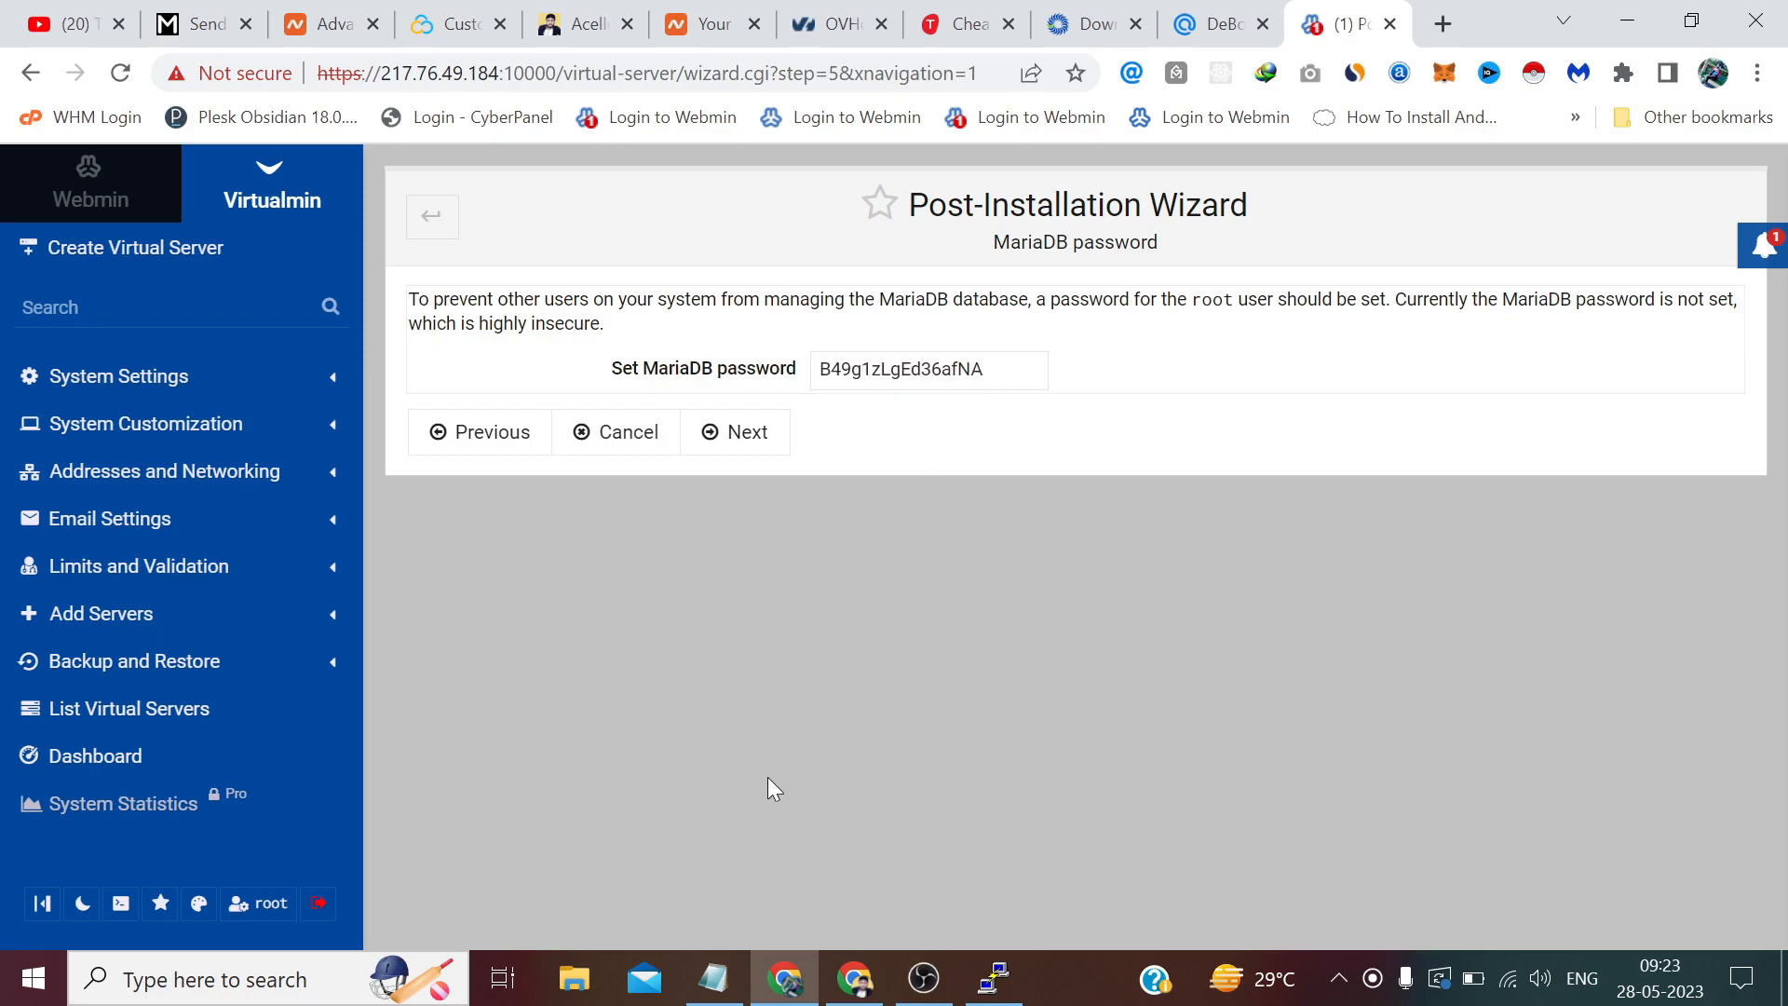
click(740, 969)
right_click(149, 125)
click(211, 207)
key(alt+Tab)
double_click(901, 370)
key(ctrl+v)
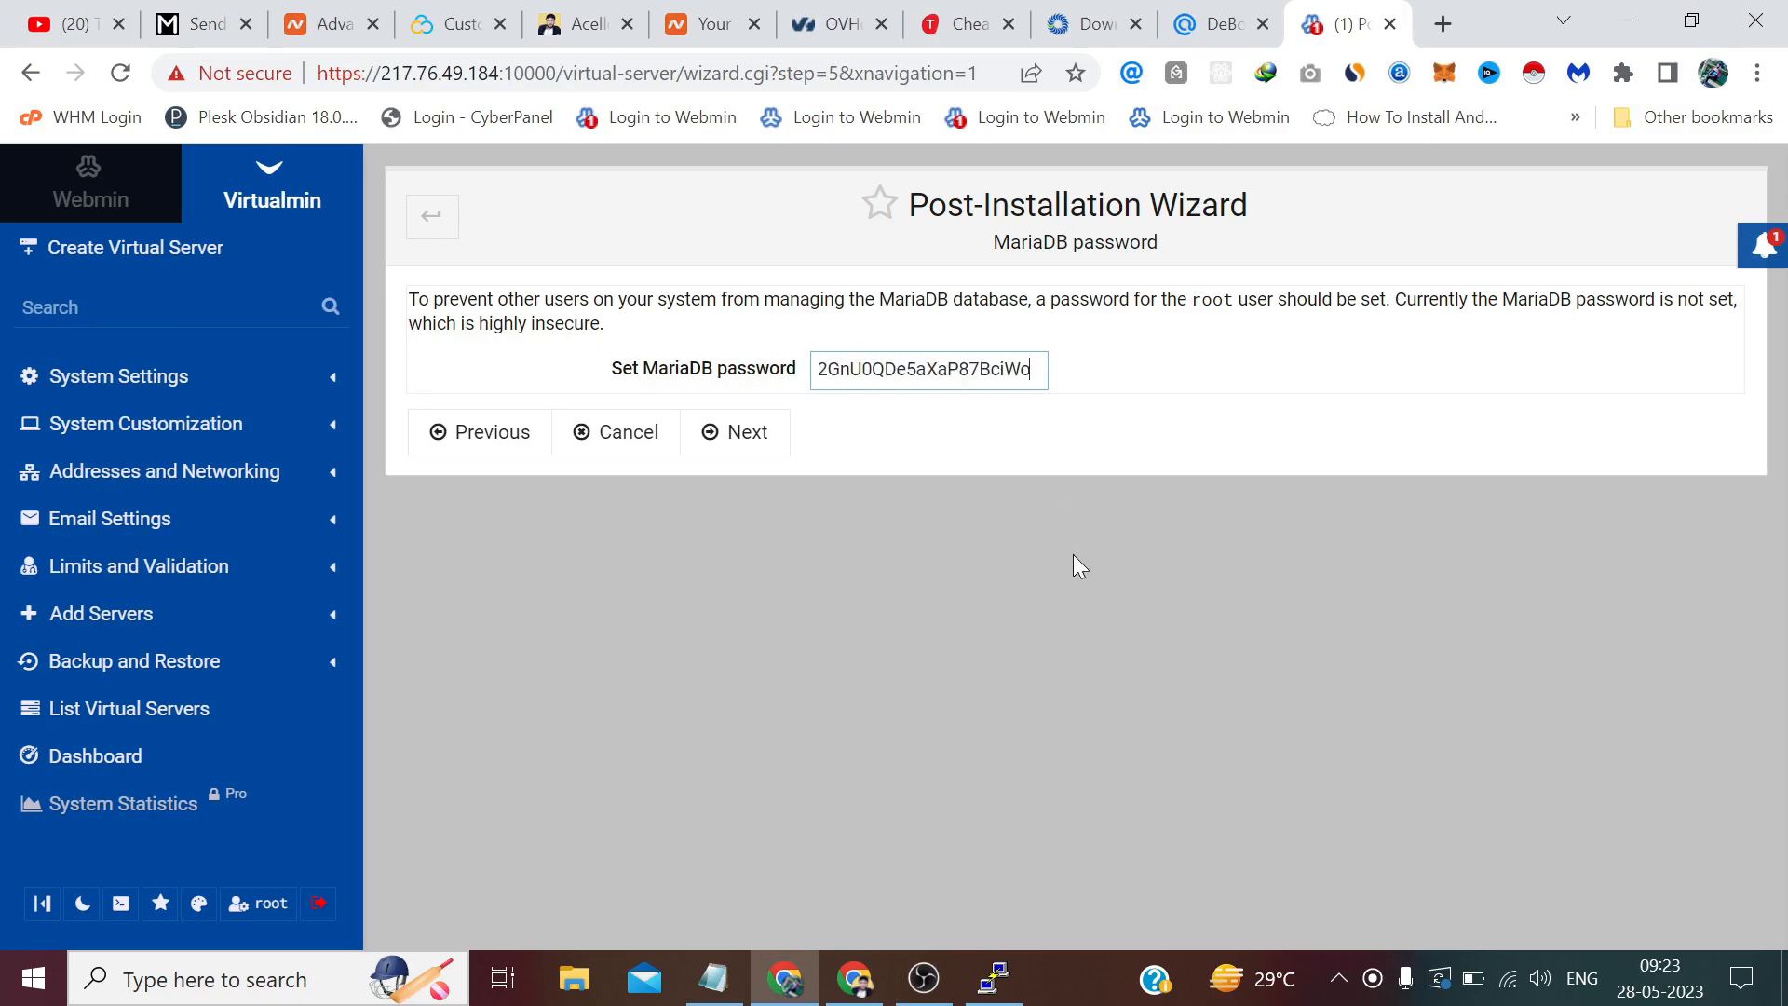
click(1072, 555)
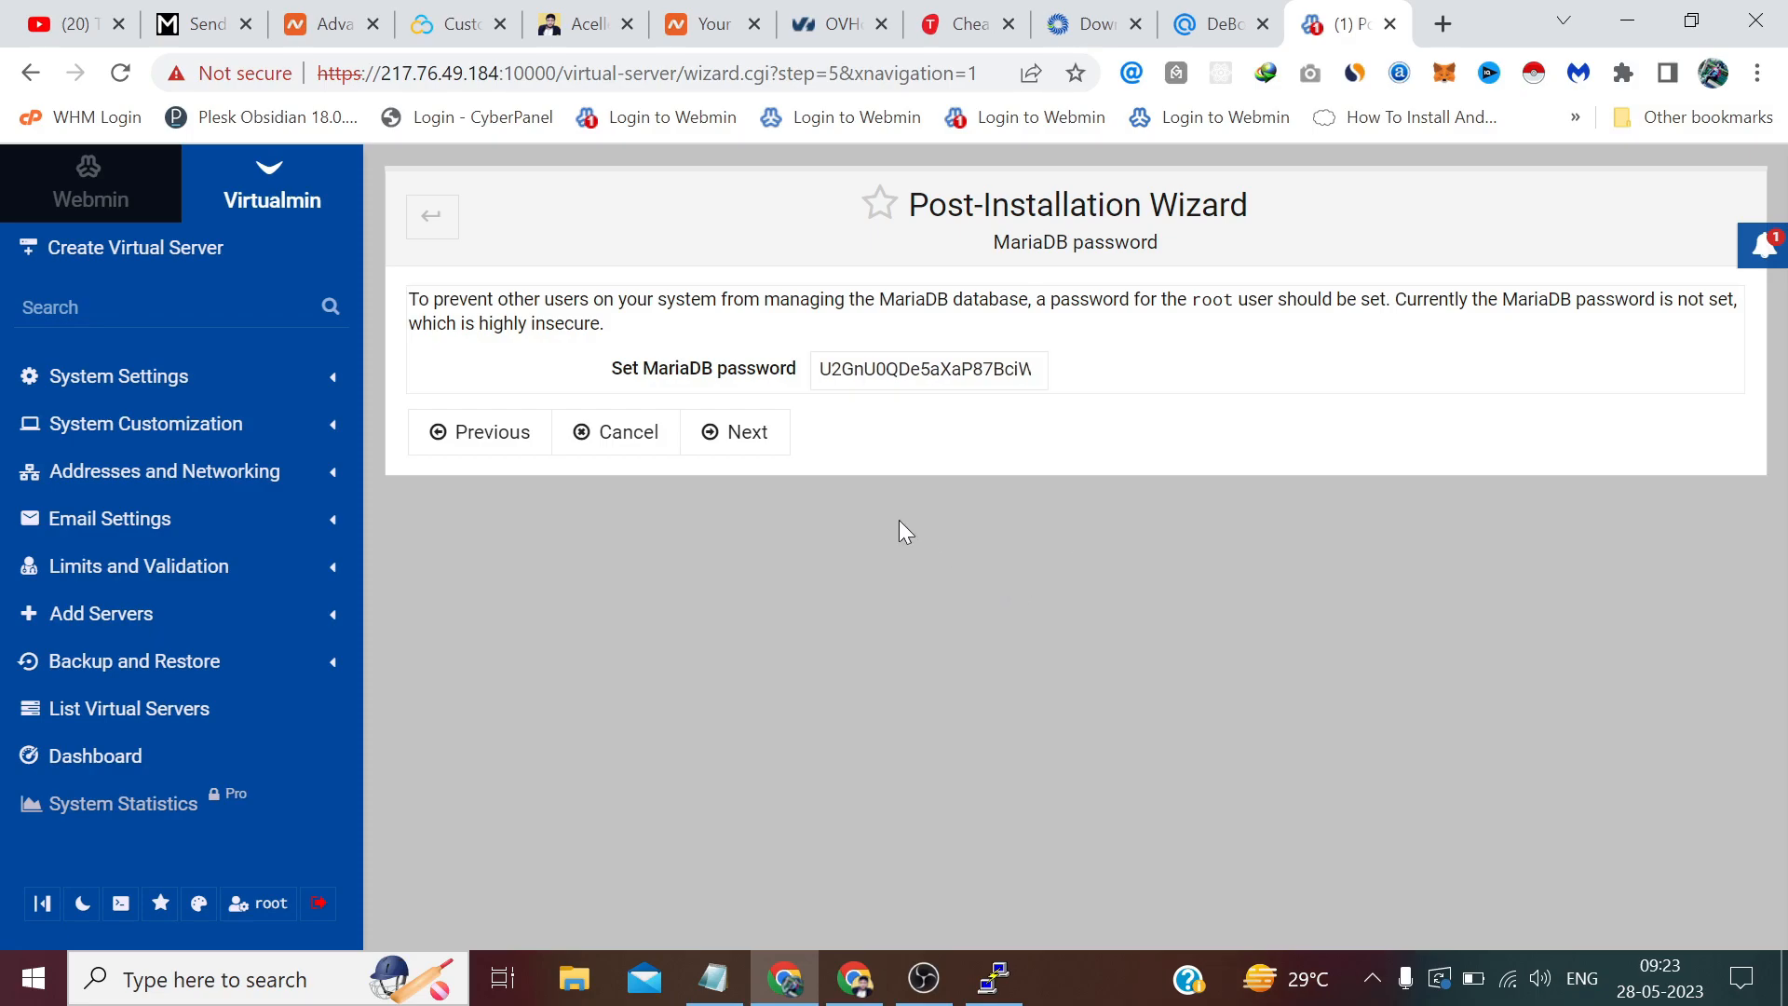
Save the MariaDB password and accept app.watsenger.com as the primary nameserver.
click(752, 450)
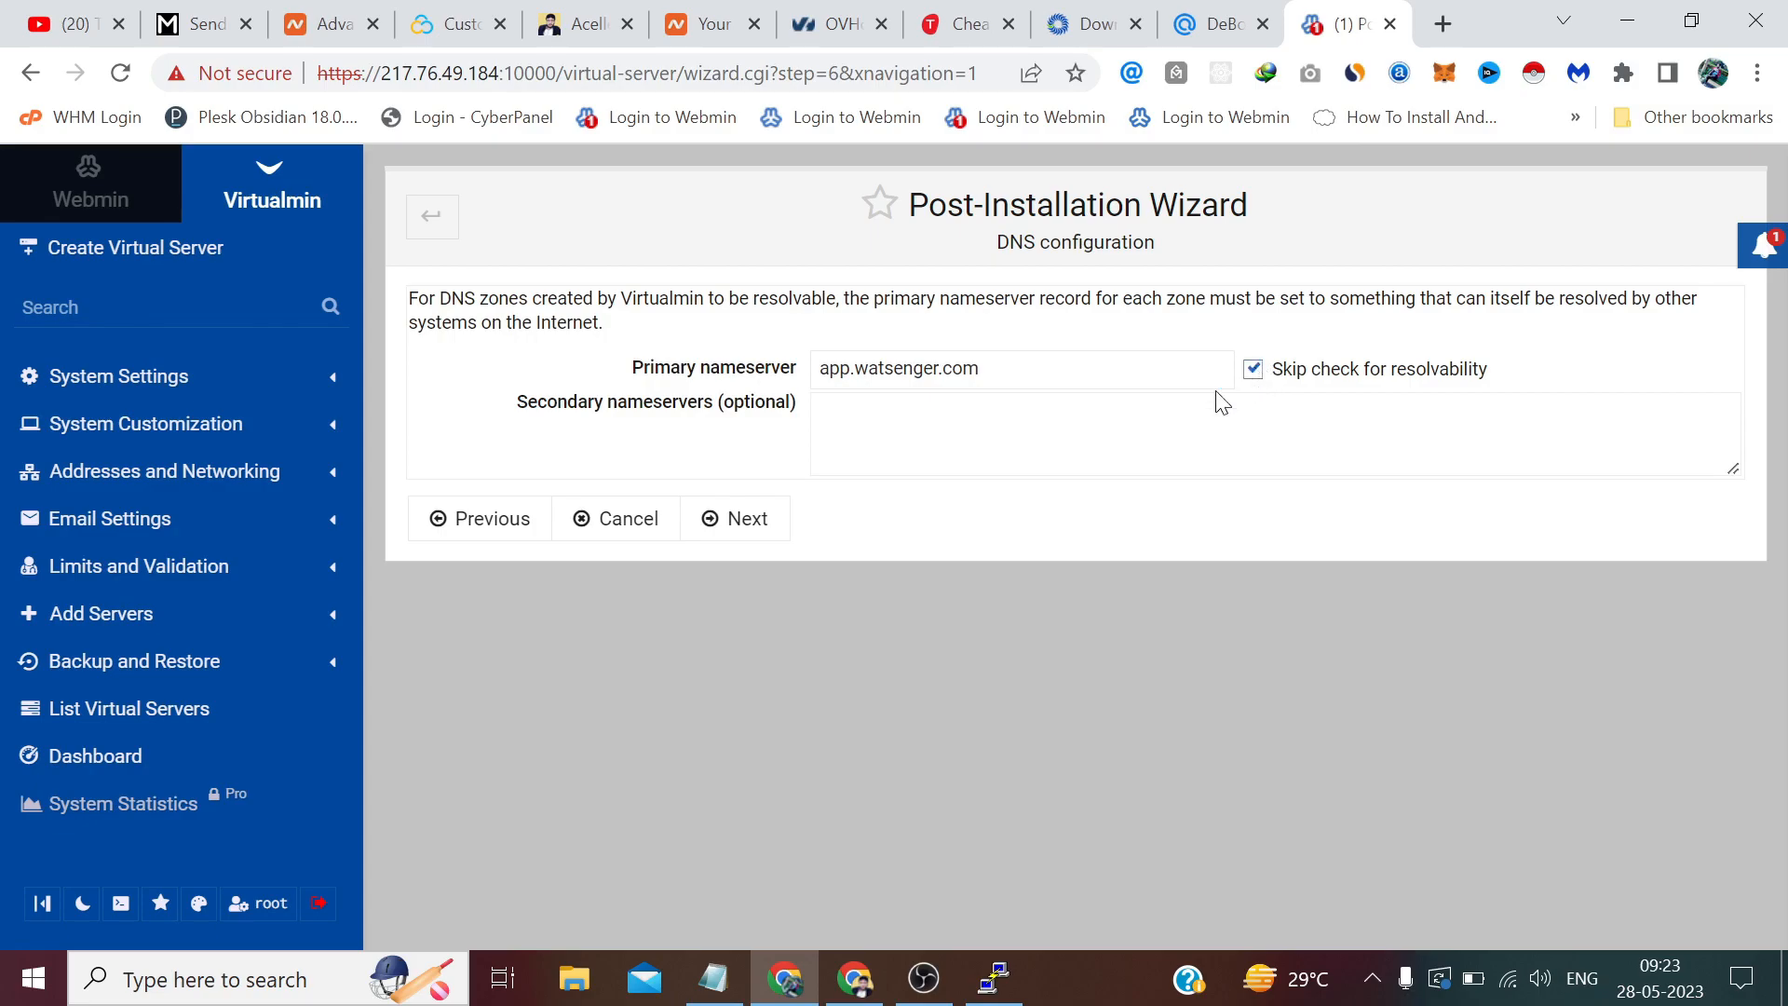
click(764, 519)
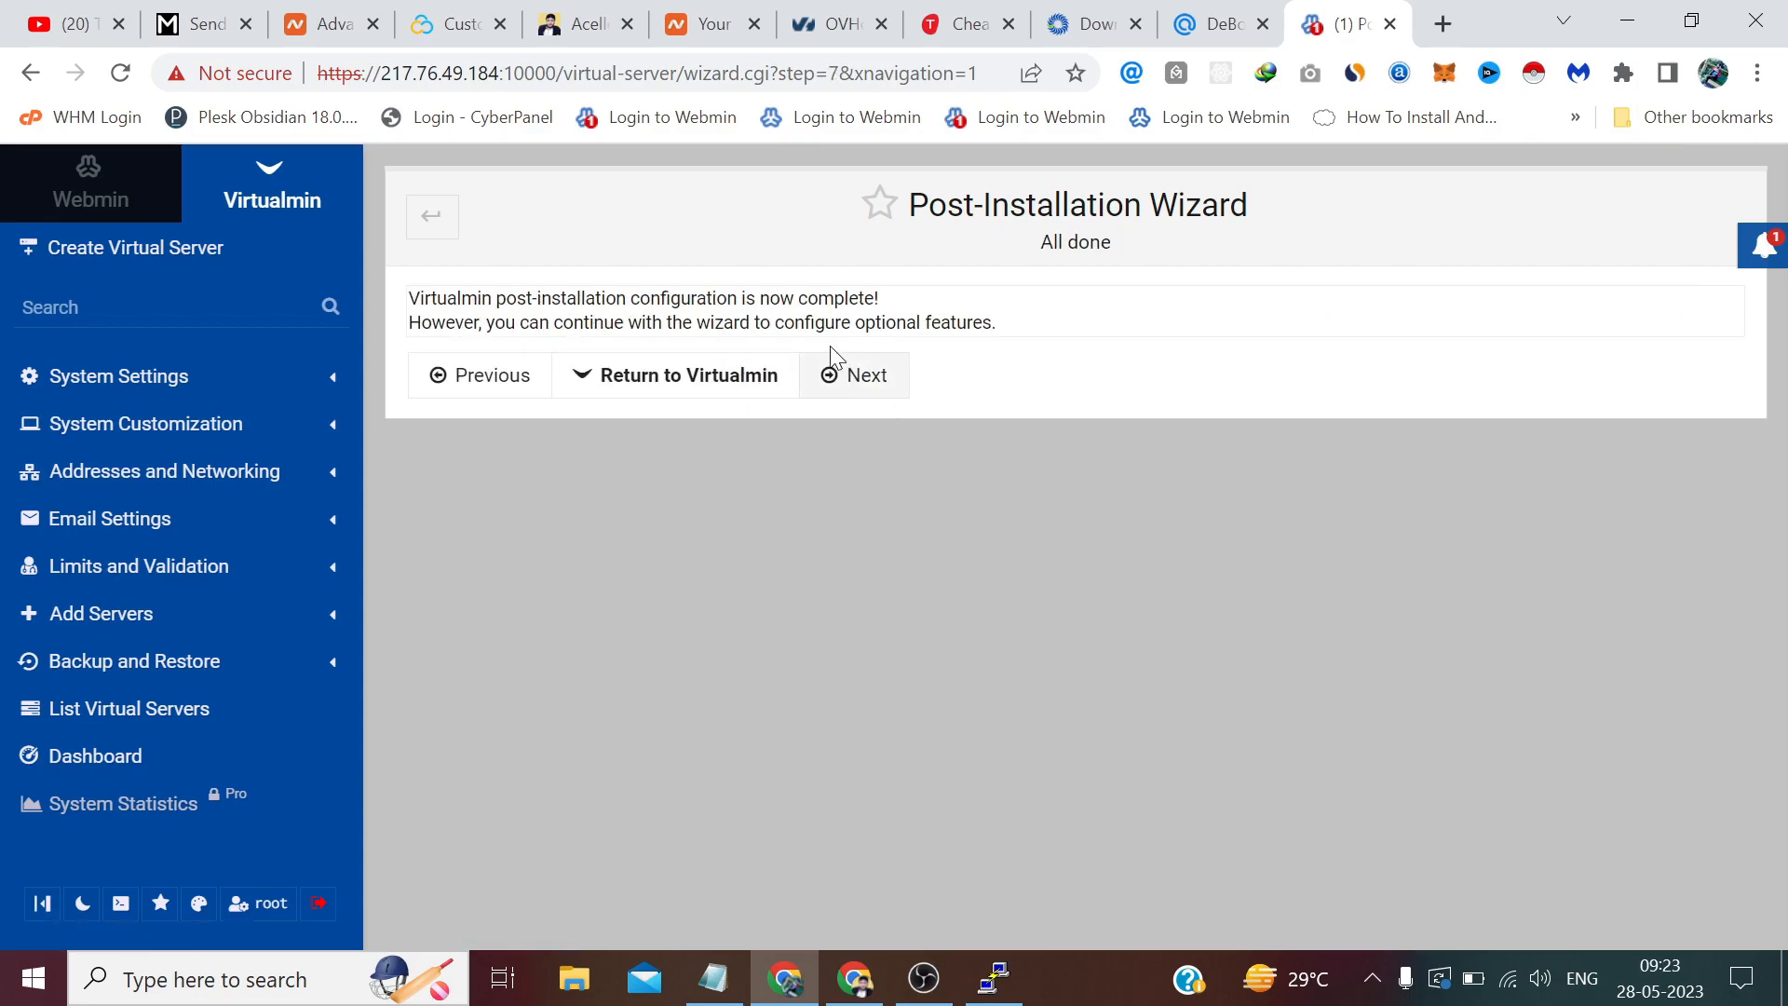
click(853, 381)
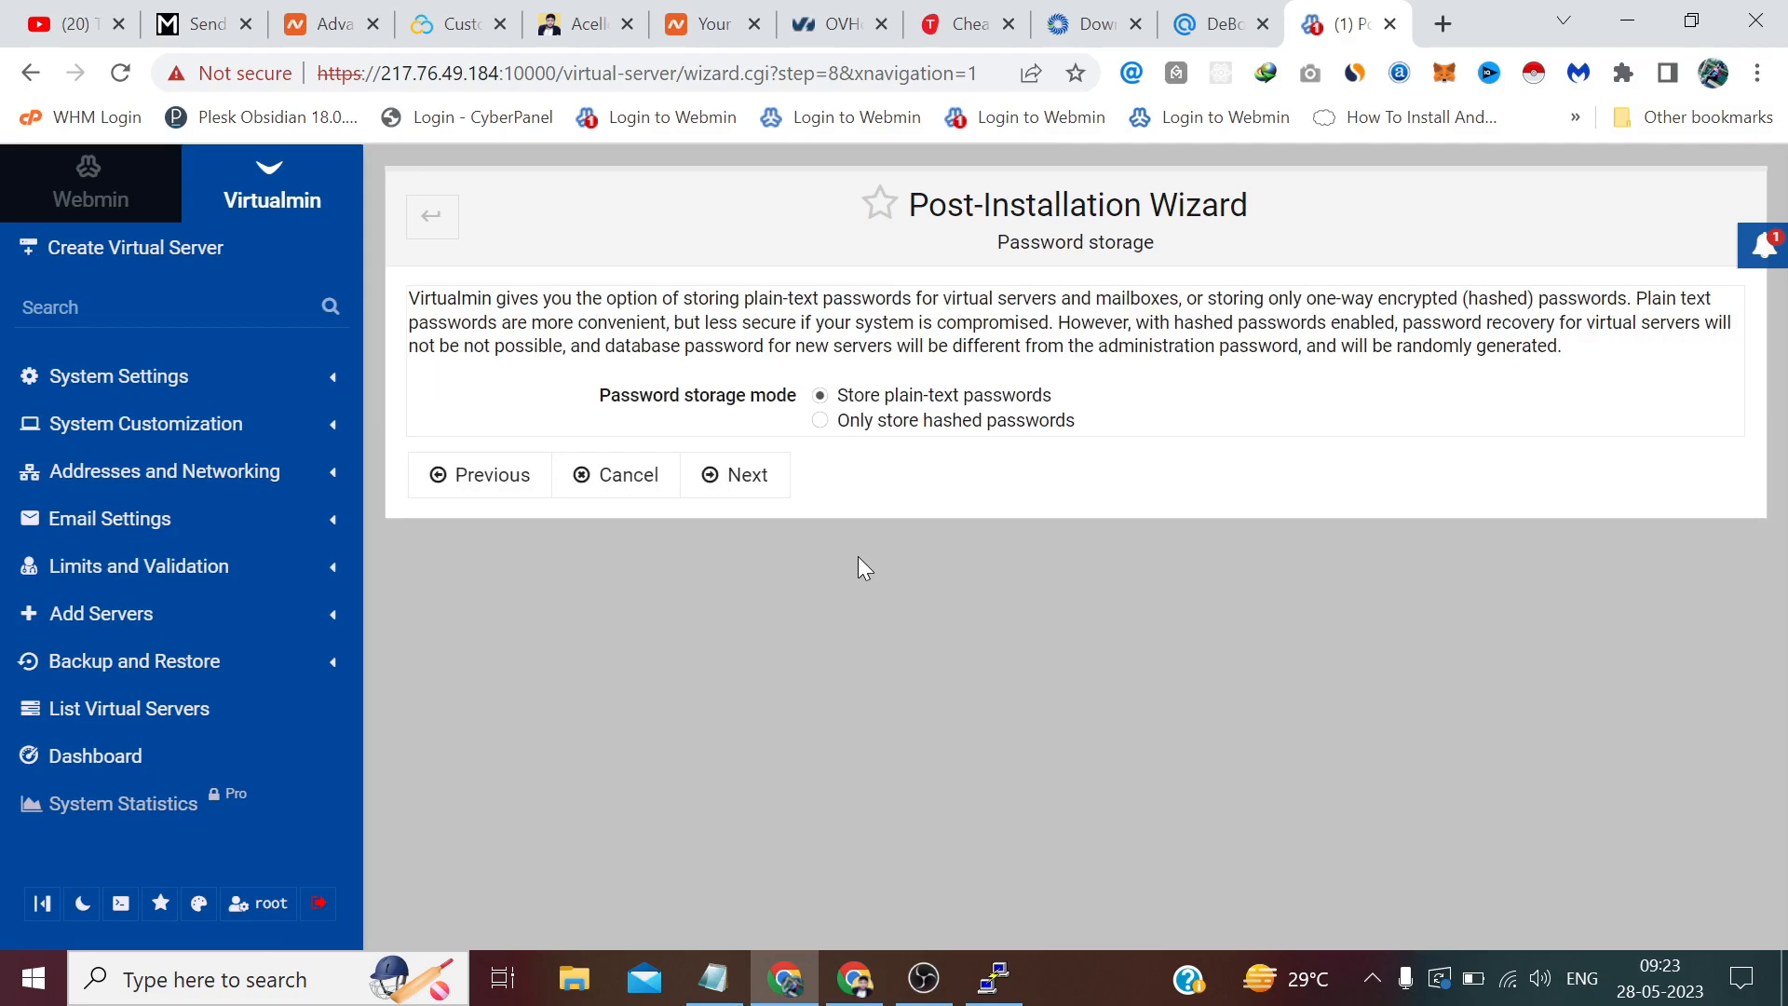
Store only hashed passwords, size MariaDB as a medium 2G system, keep certificates in /etc/ssl/virtualmin.
click(821, 424)
click(754, 480)
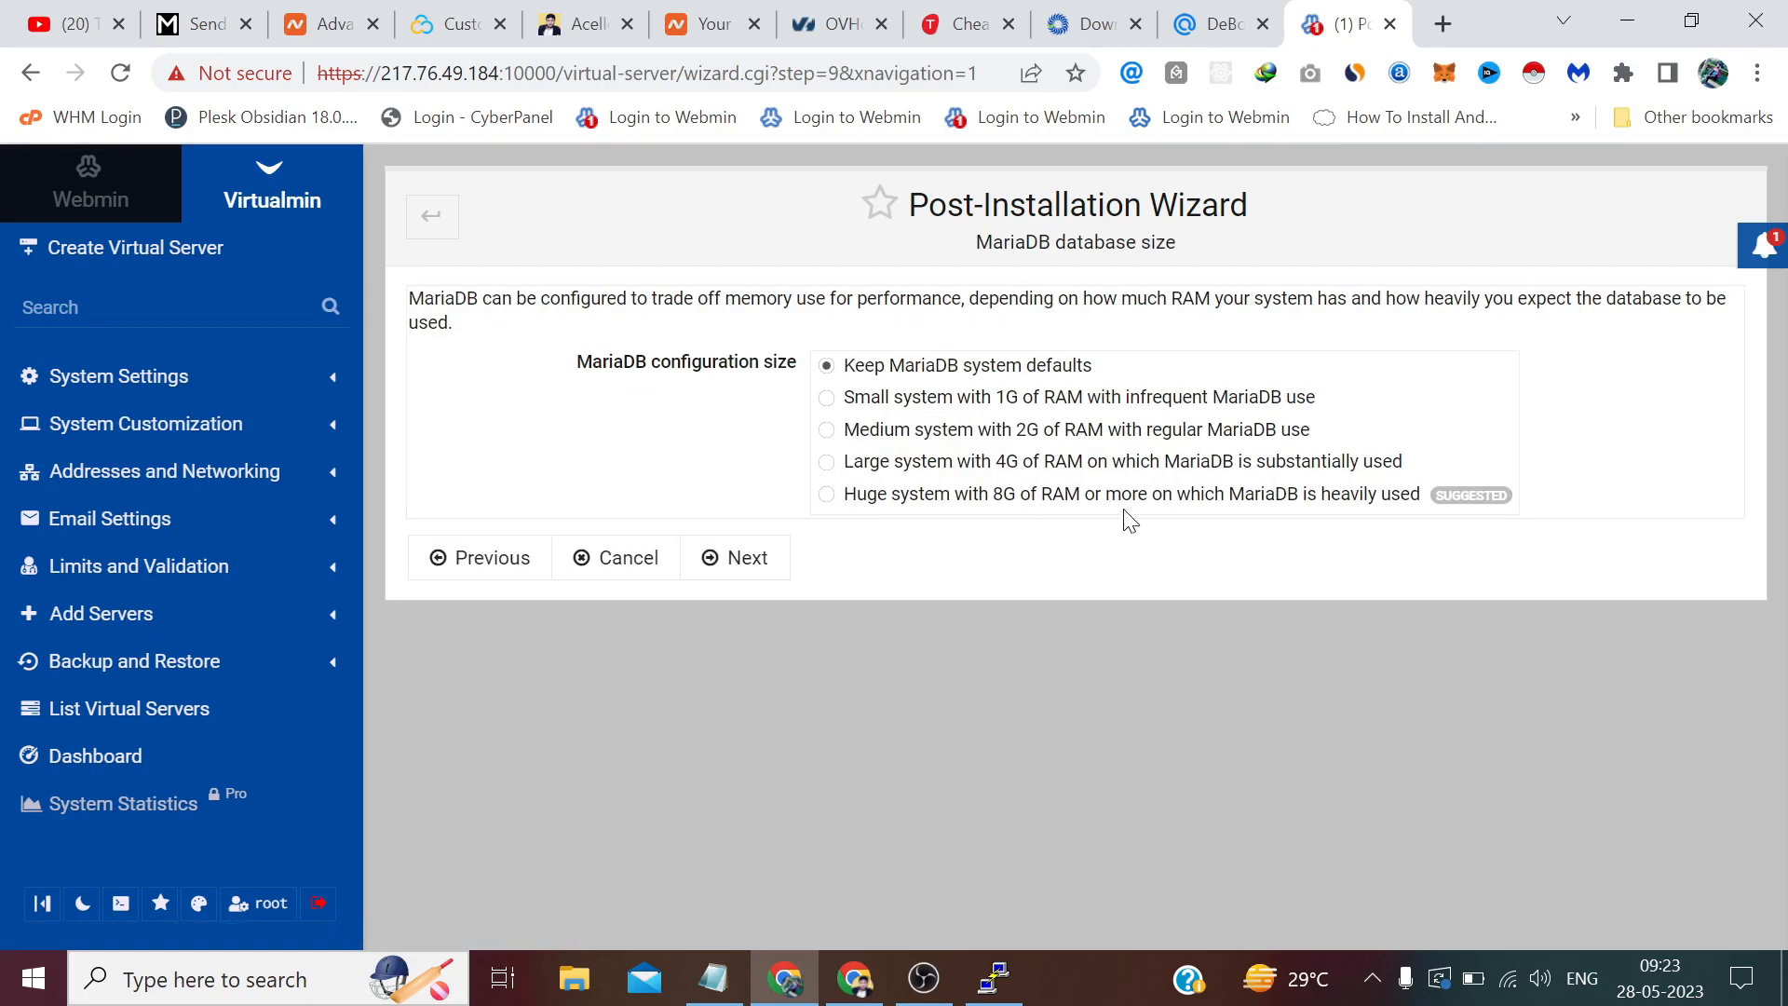
click(989, 434)
click(784, 573)
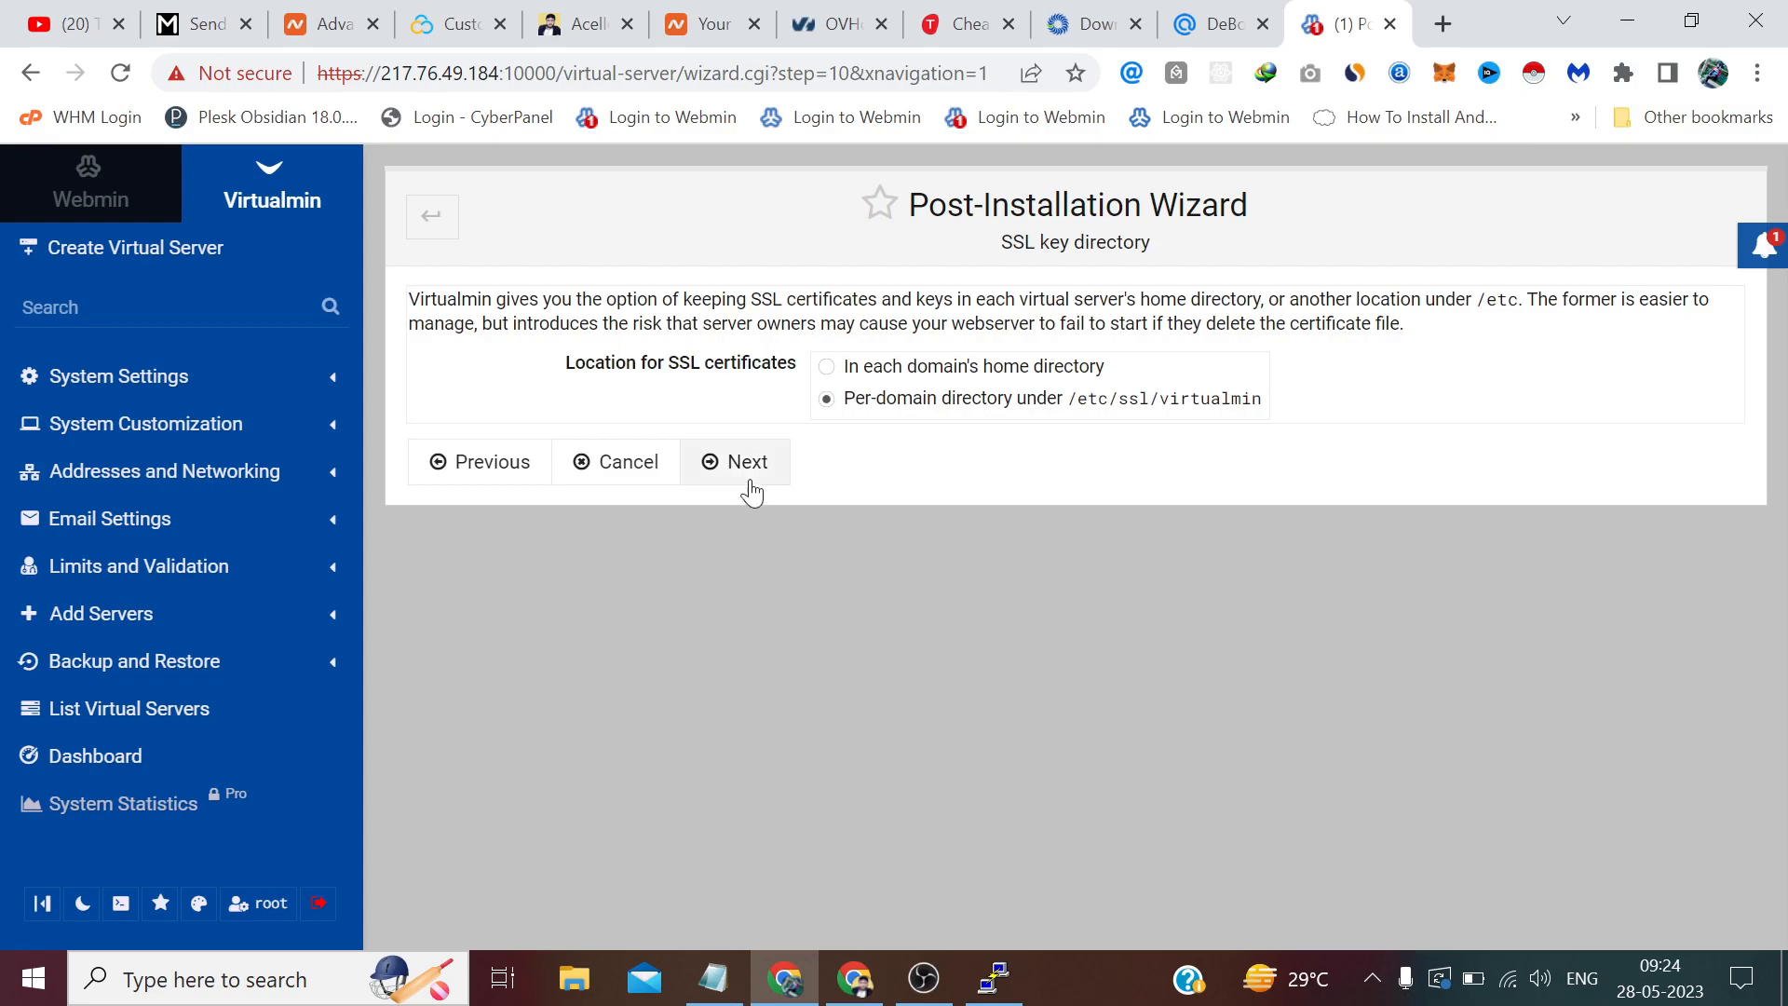
click(736, 470)
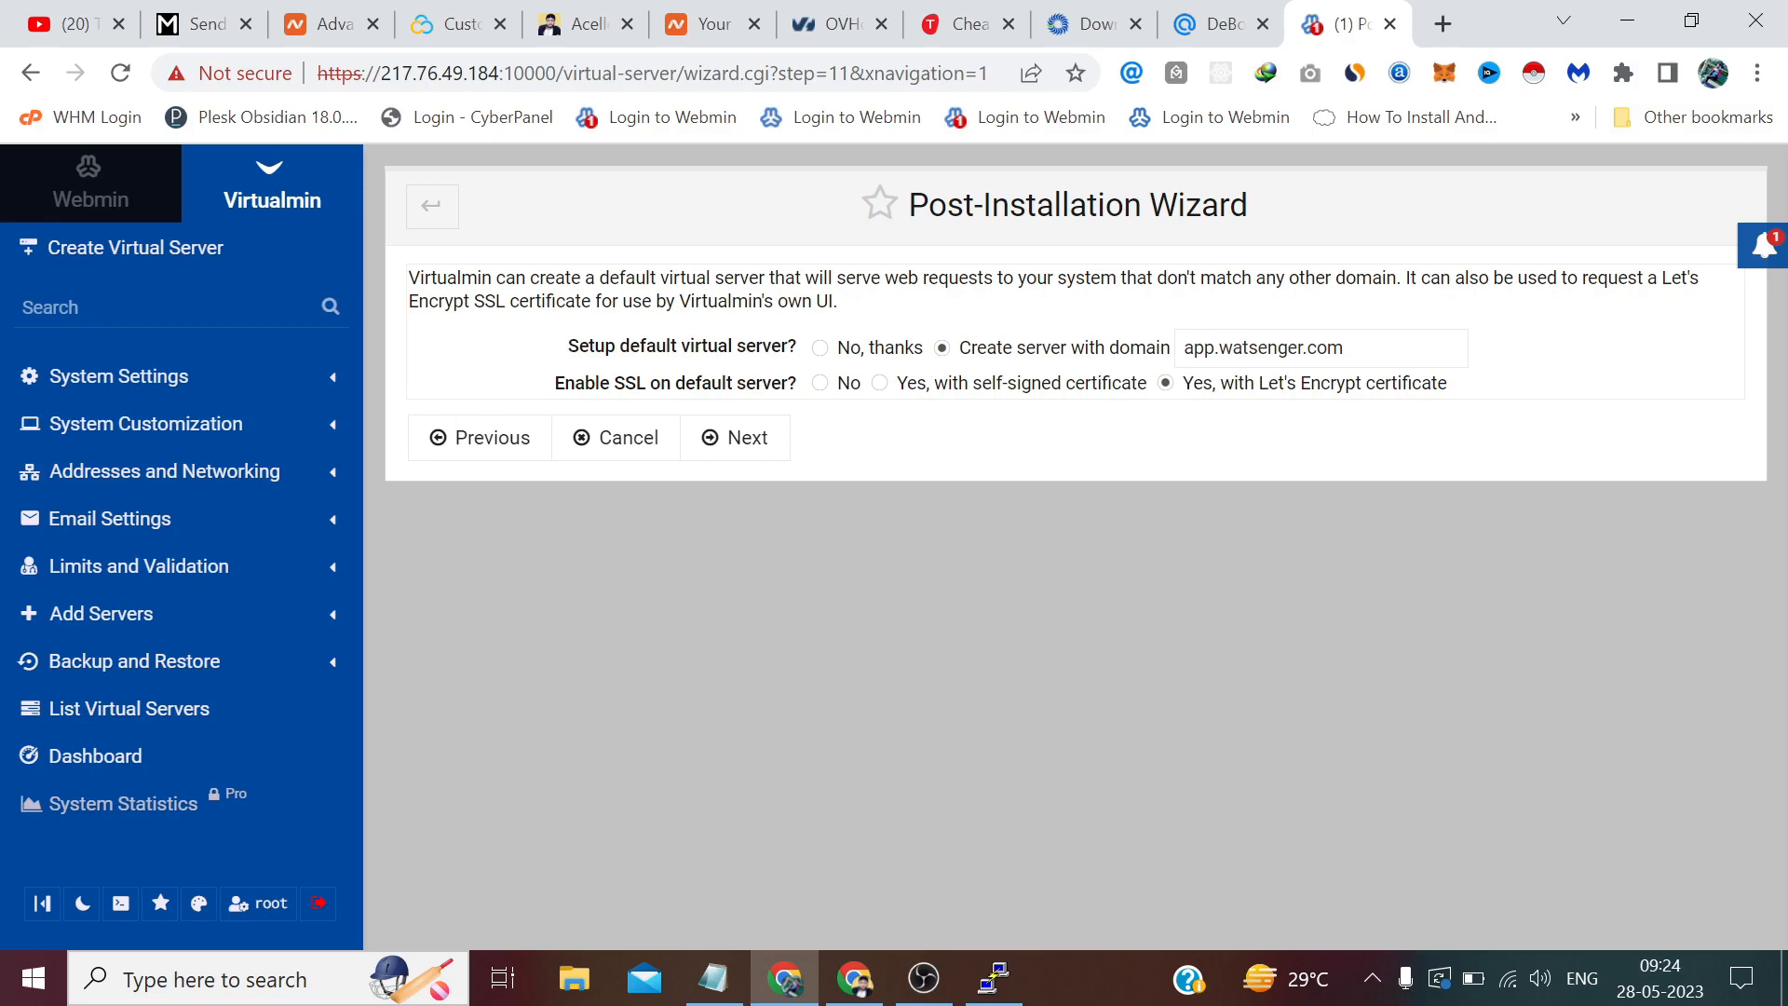
Change the default server domain from app.watsenger.com to watsenger.com with Let's Encrypt SSL, then finish.
drag(1219, 347, 1166, 354)
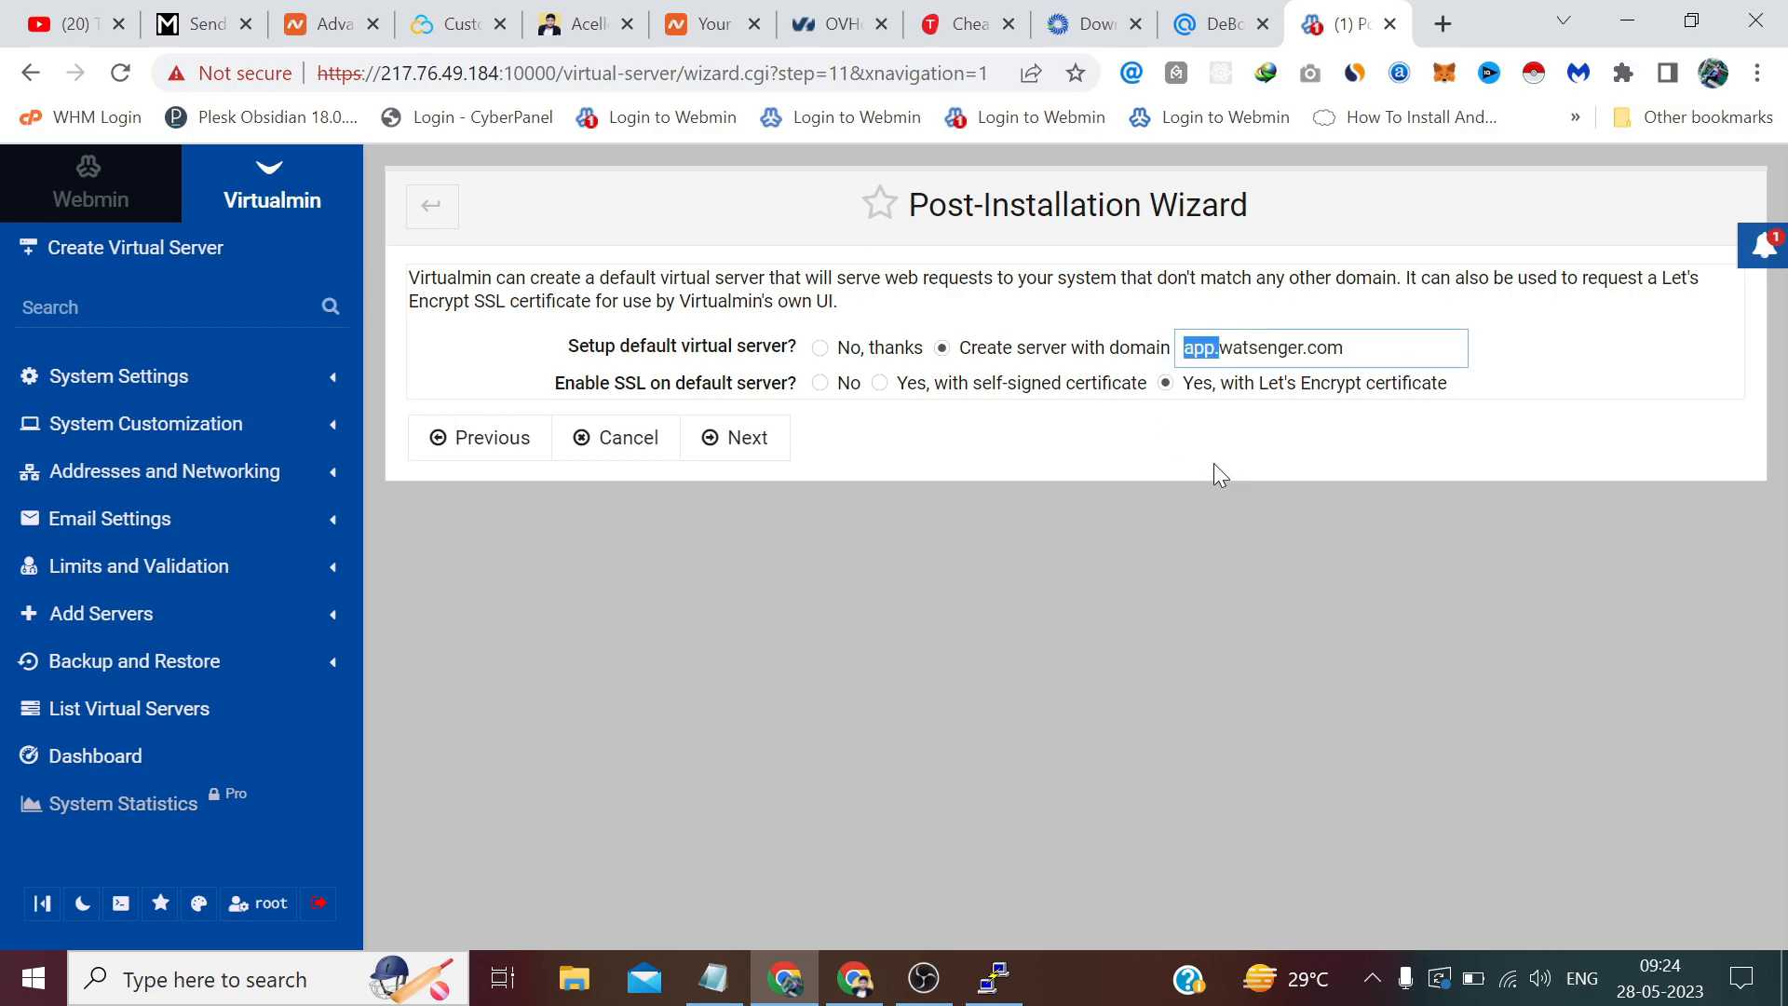
key(BackSpace)
click(1197, 528)
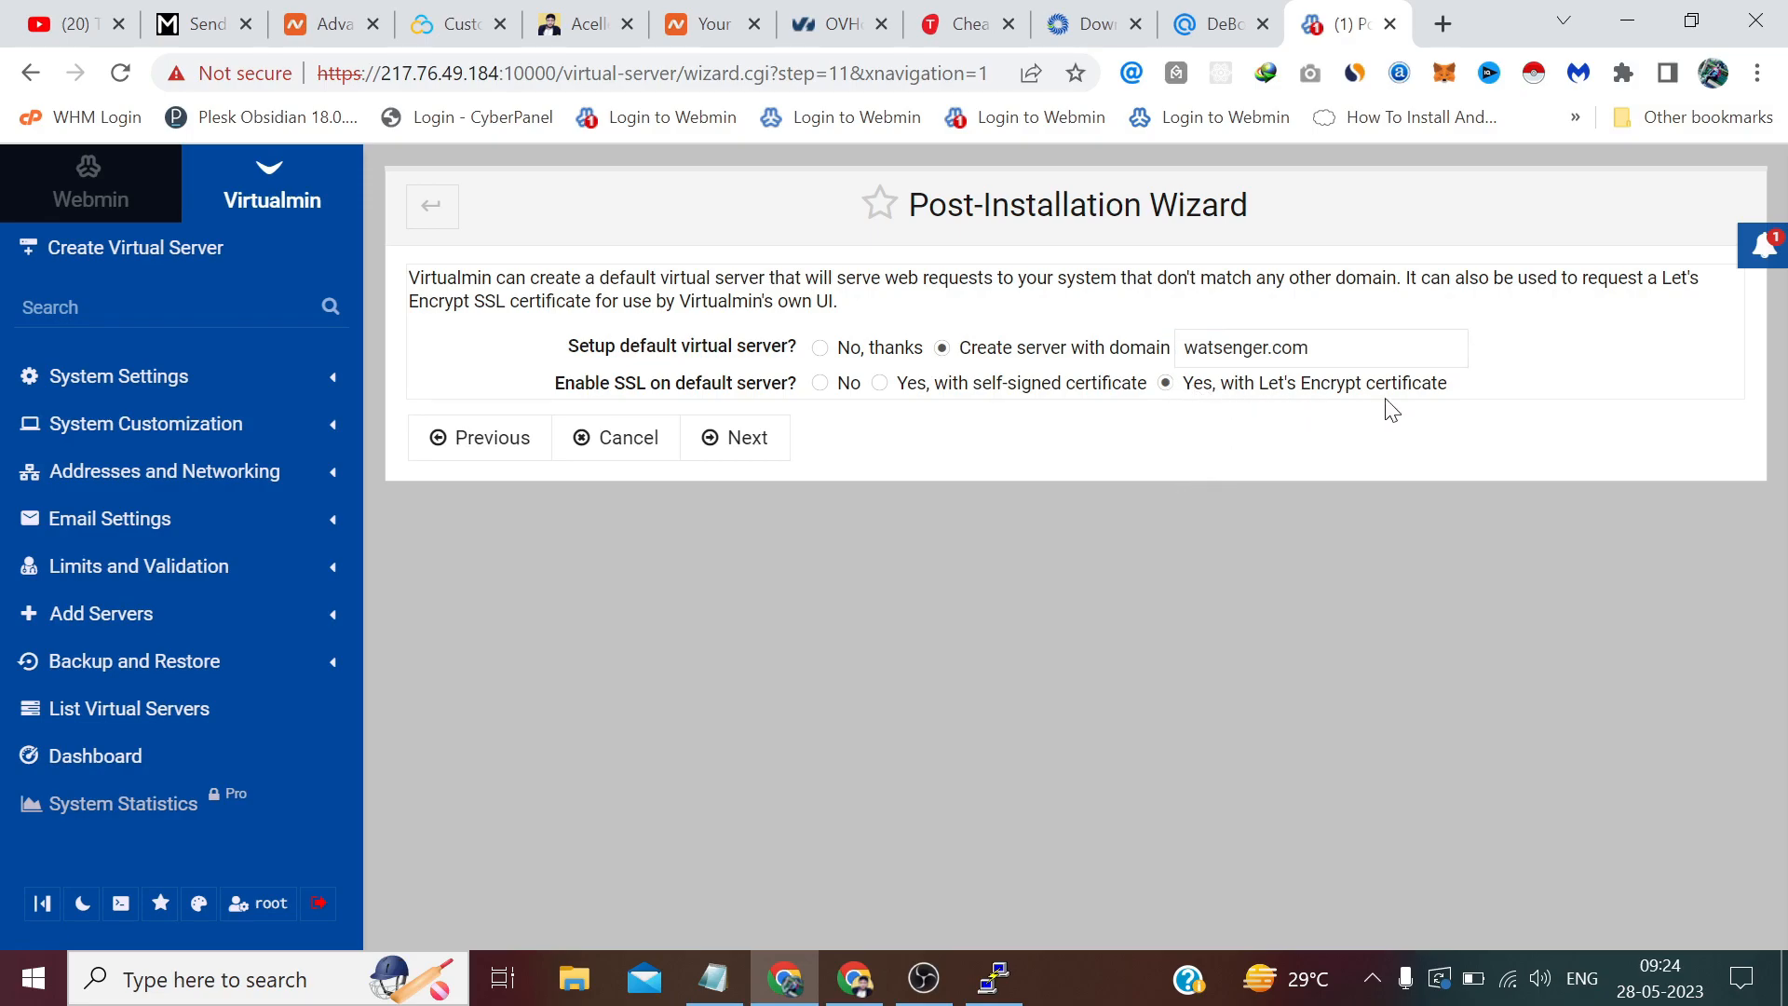
click(752, 455)
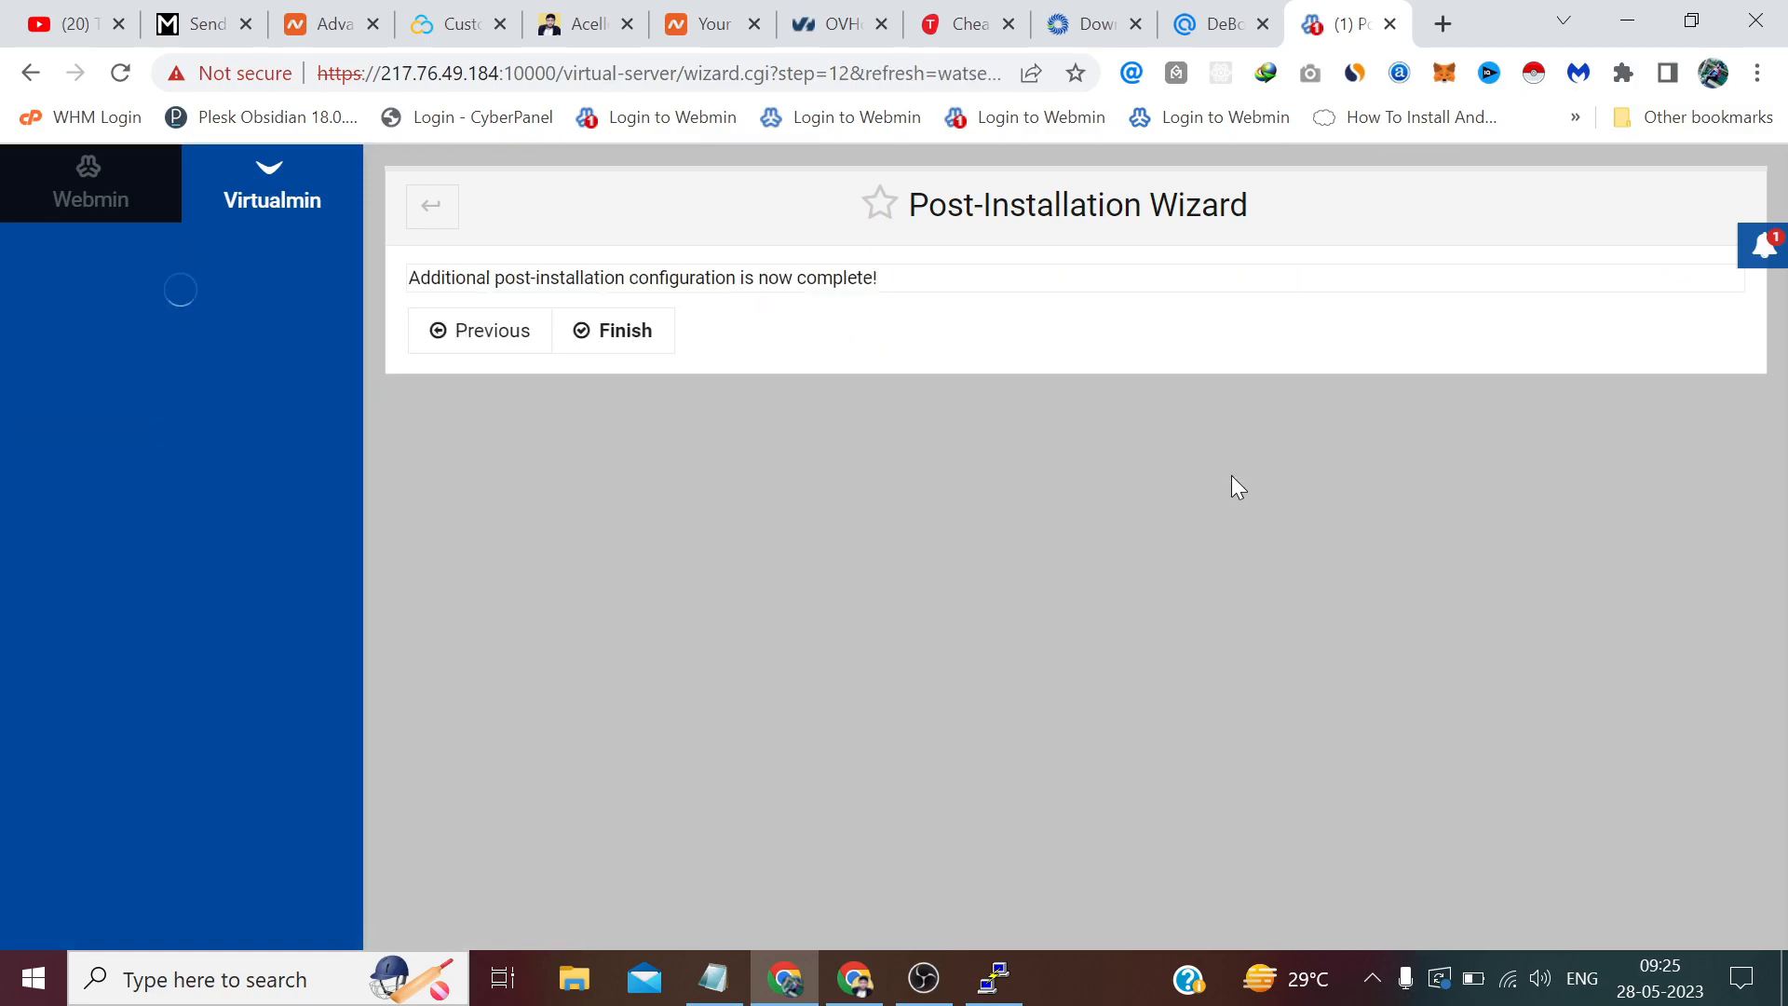
click(651, 333)
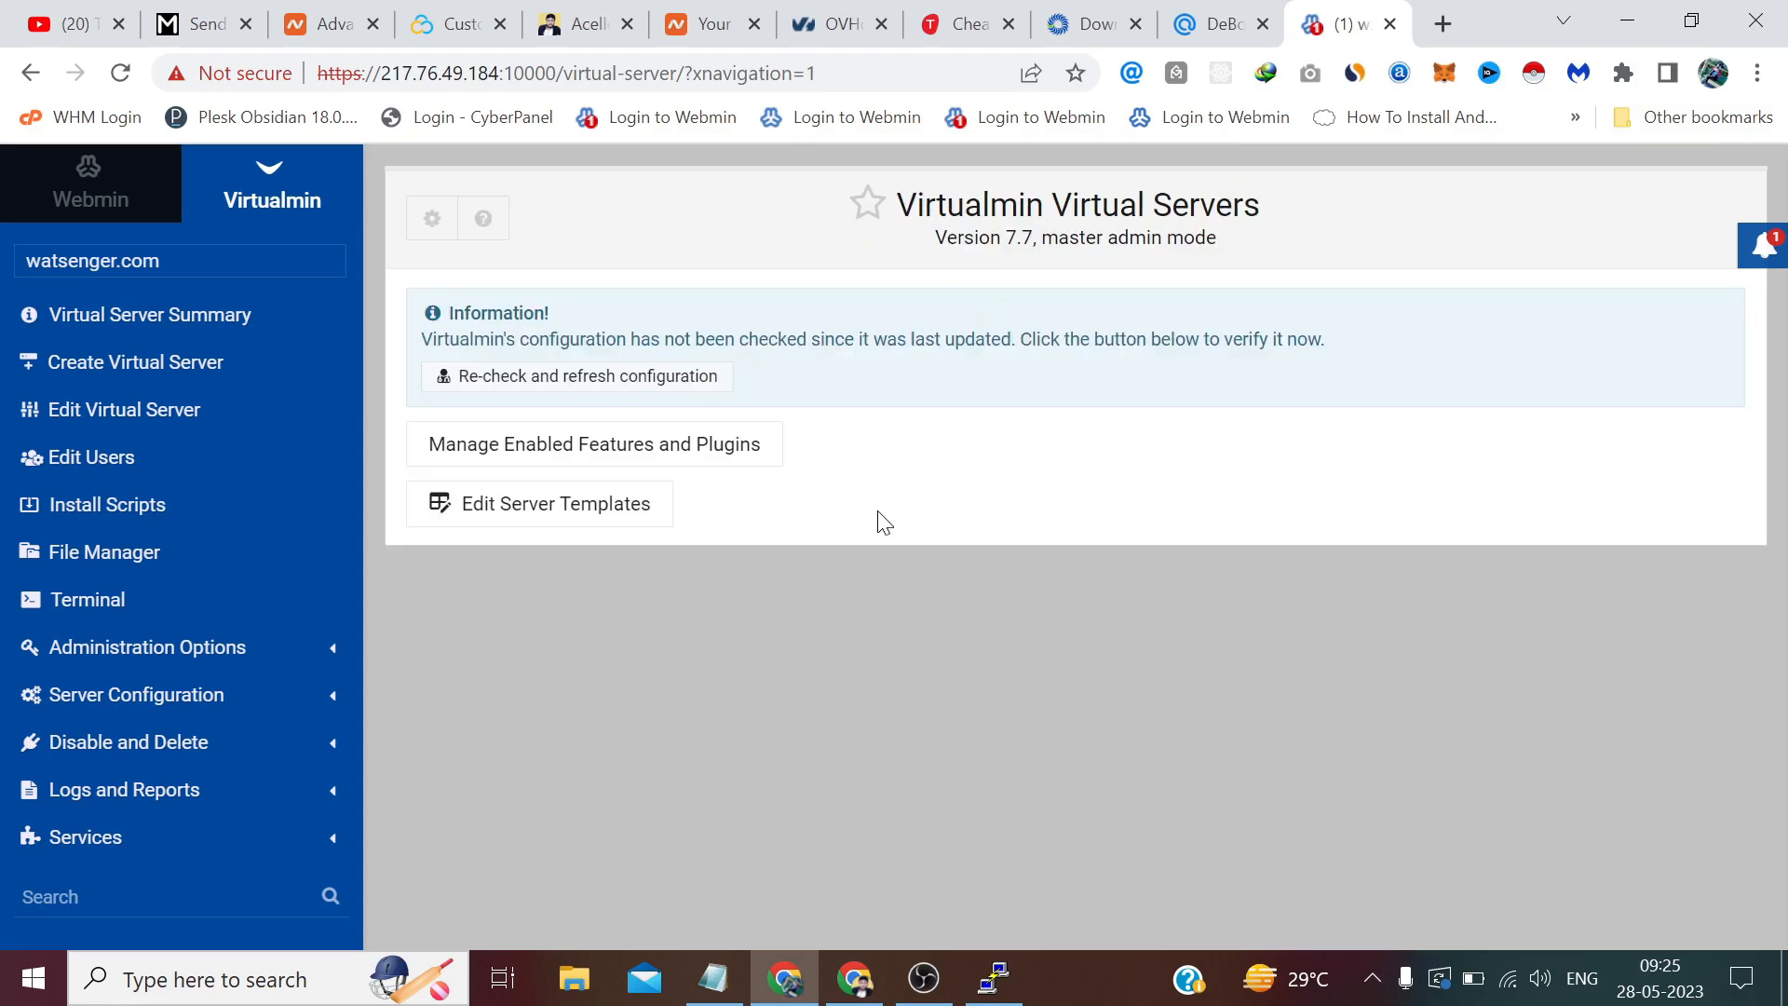
Run Re-check and refresh configuration until it reports the system is ready for Virtualmin.
click(545, 378)
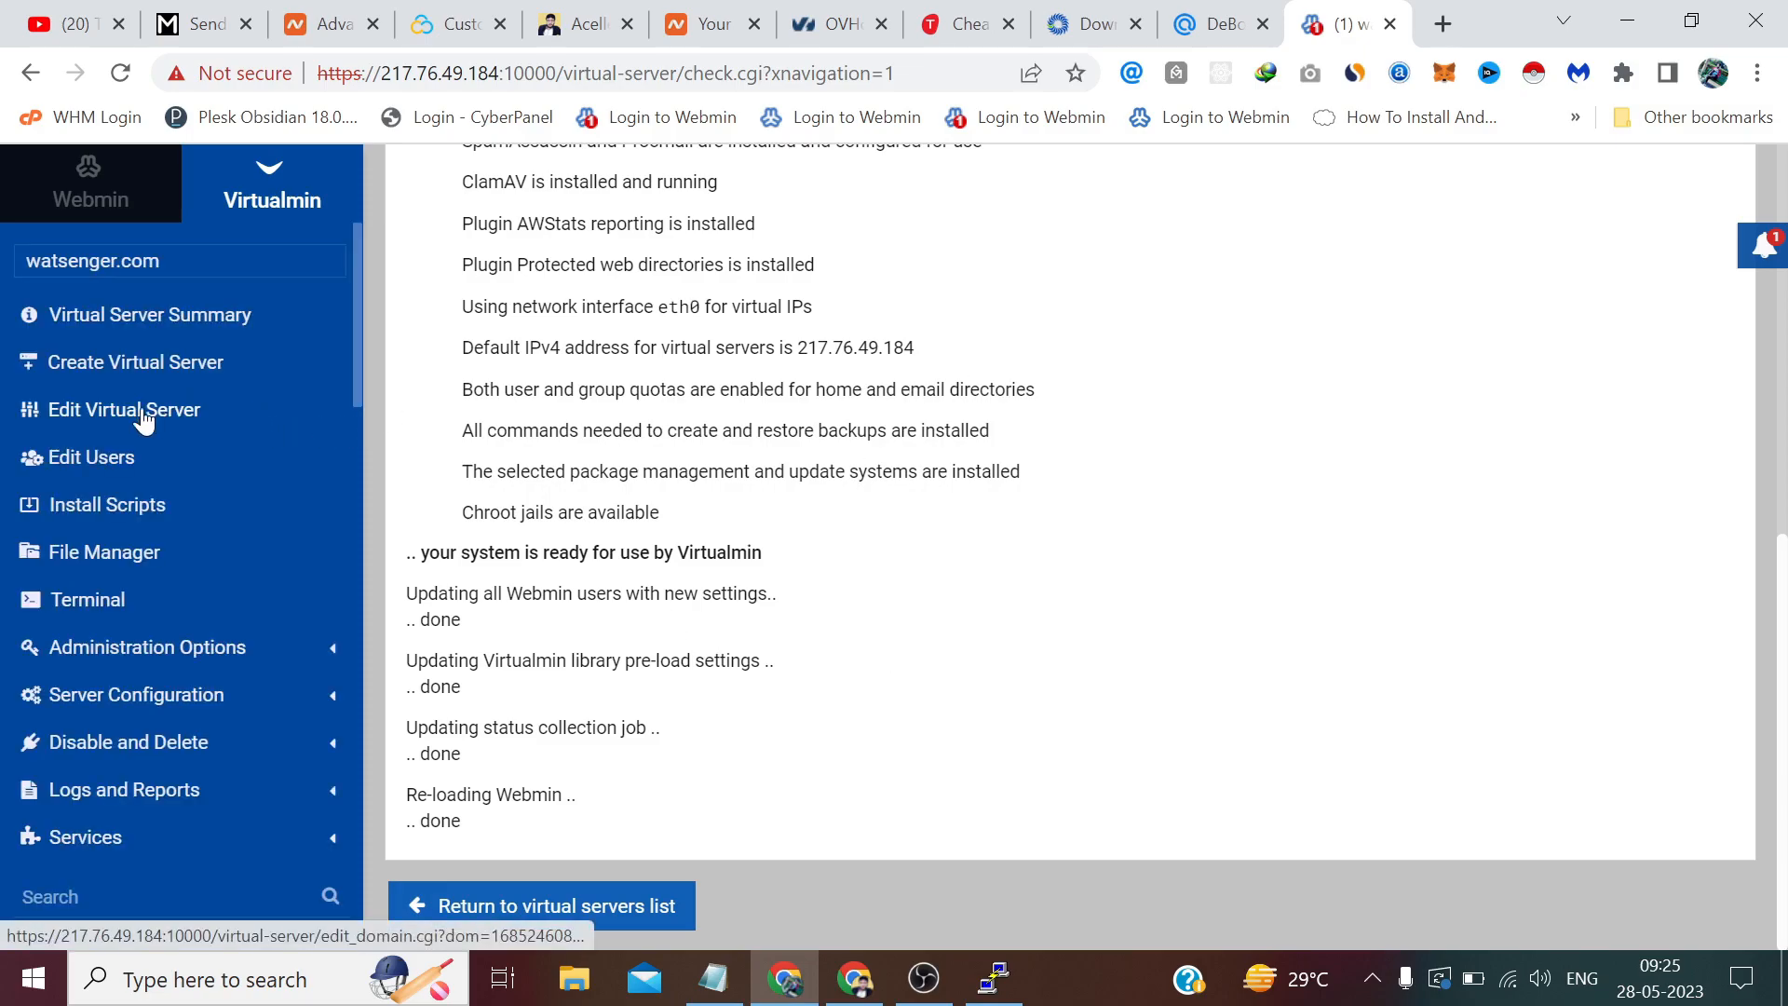
Set the watsenger.com server administrator quota to Unlimited and save the virtual server.
click(520, 913)
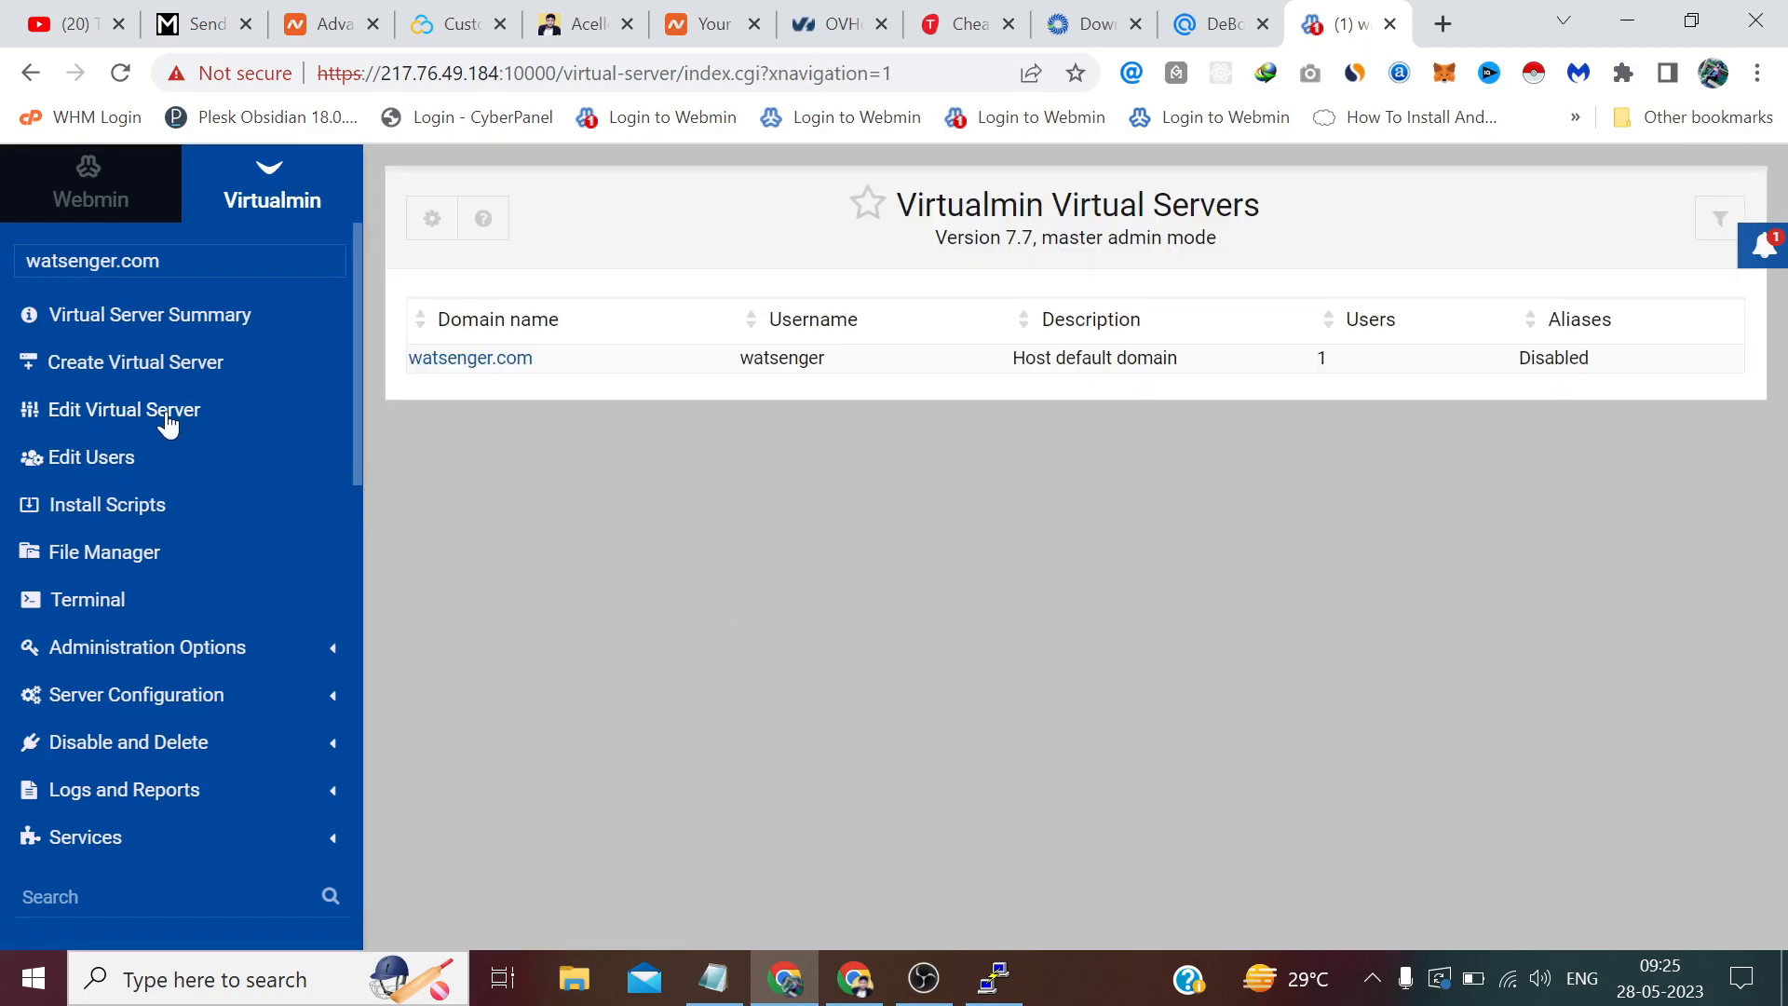
click(167, 419)
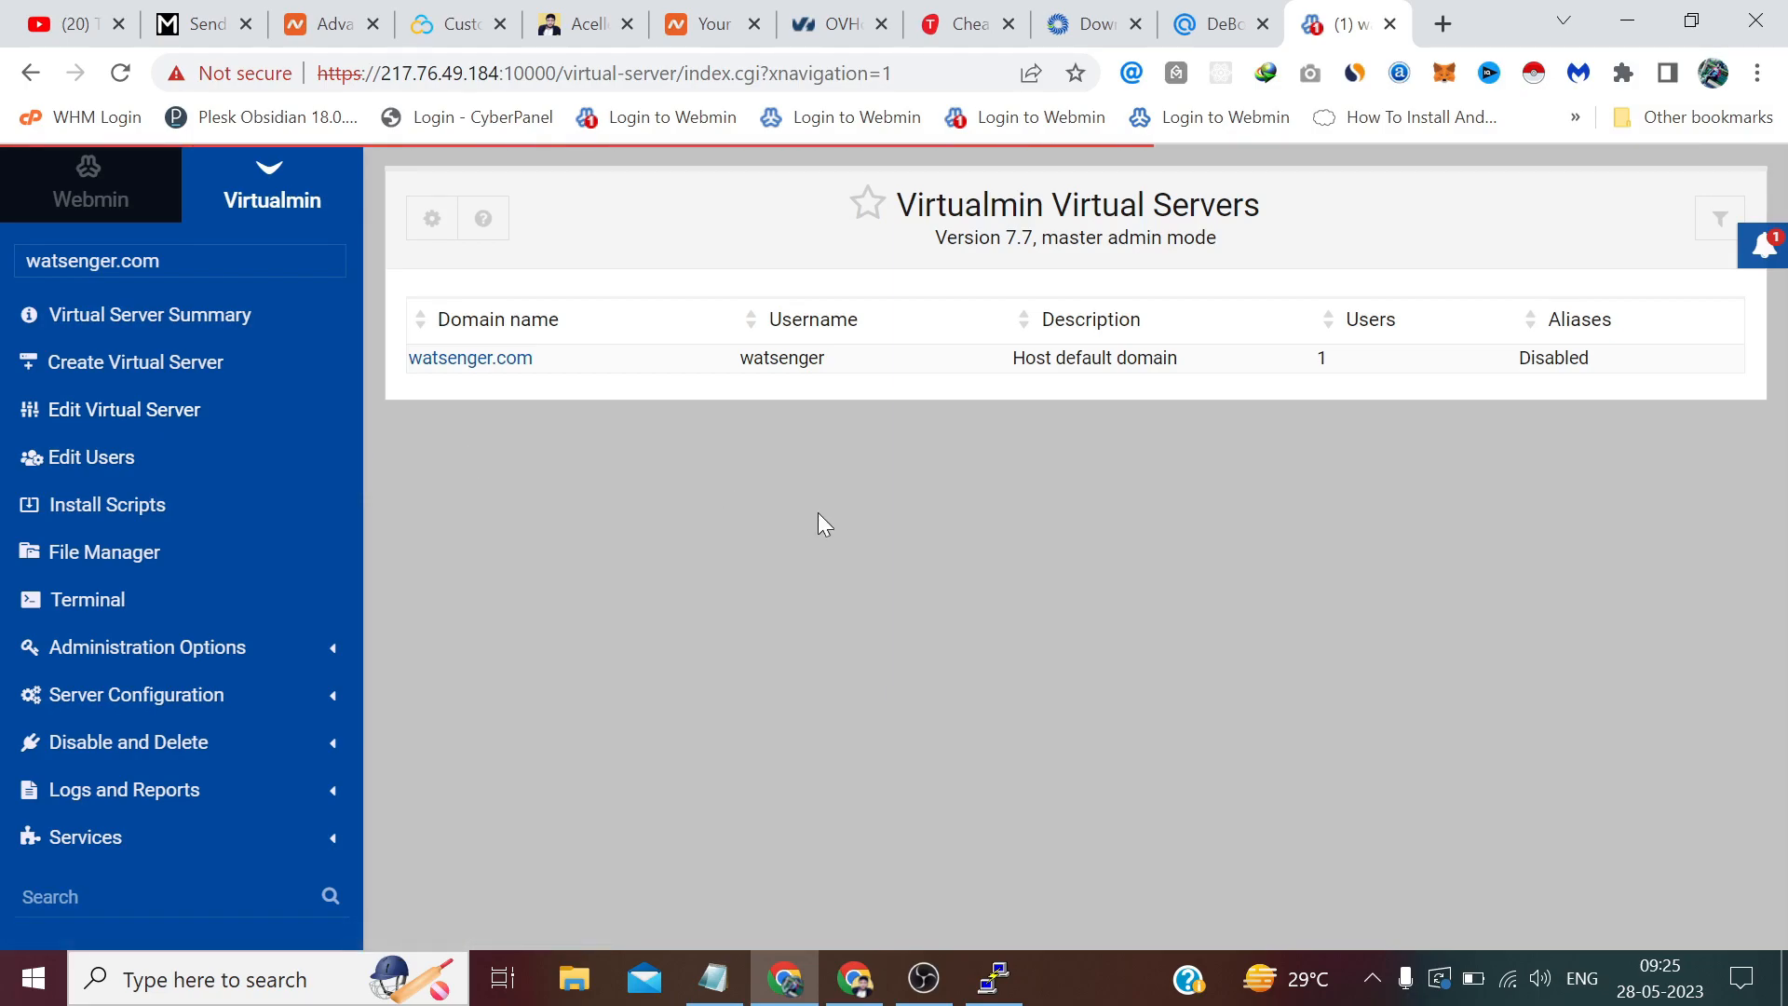
scroll(822, 524, down, 3)
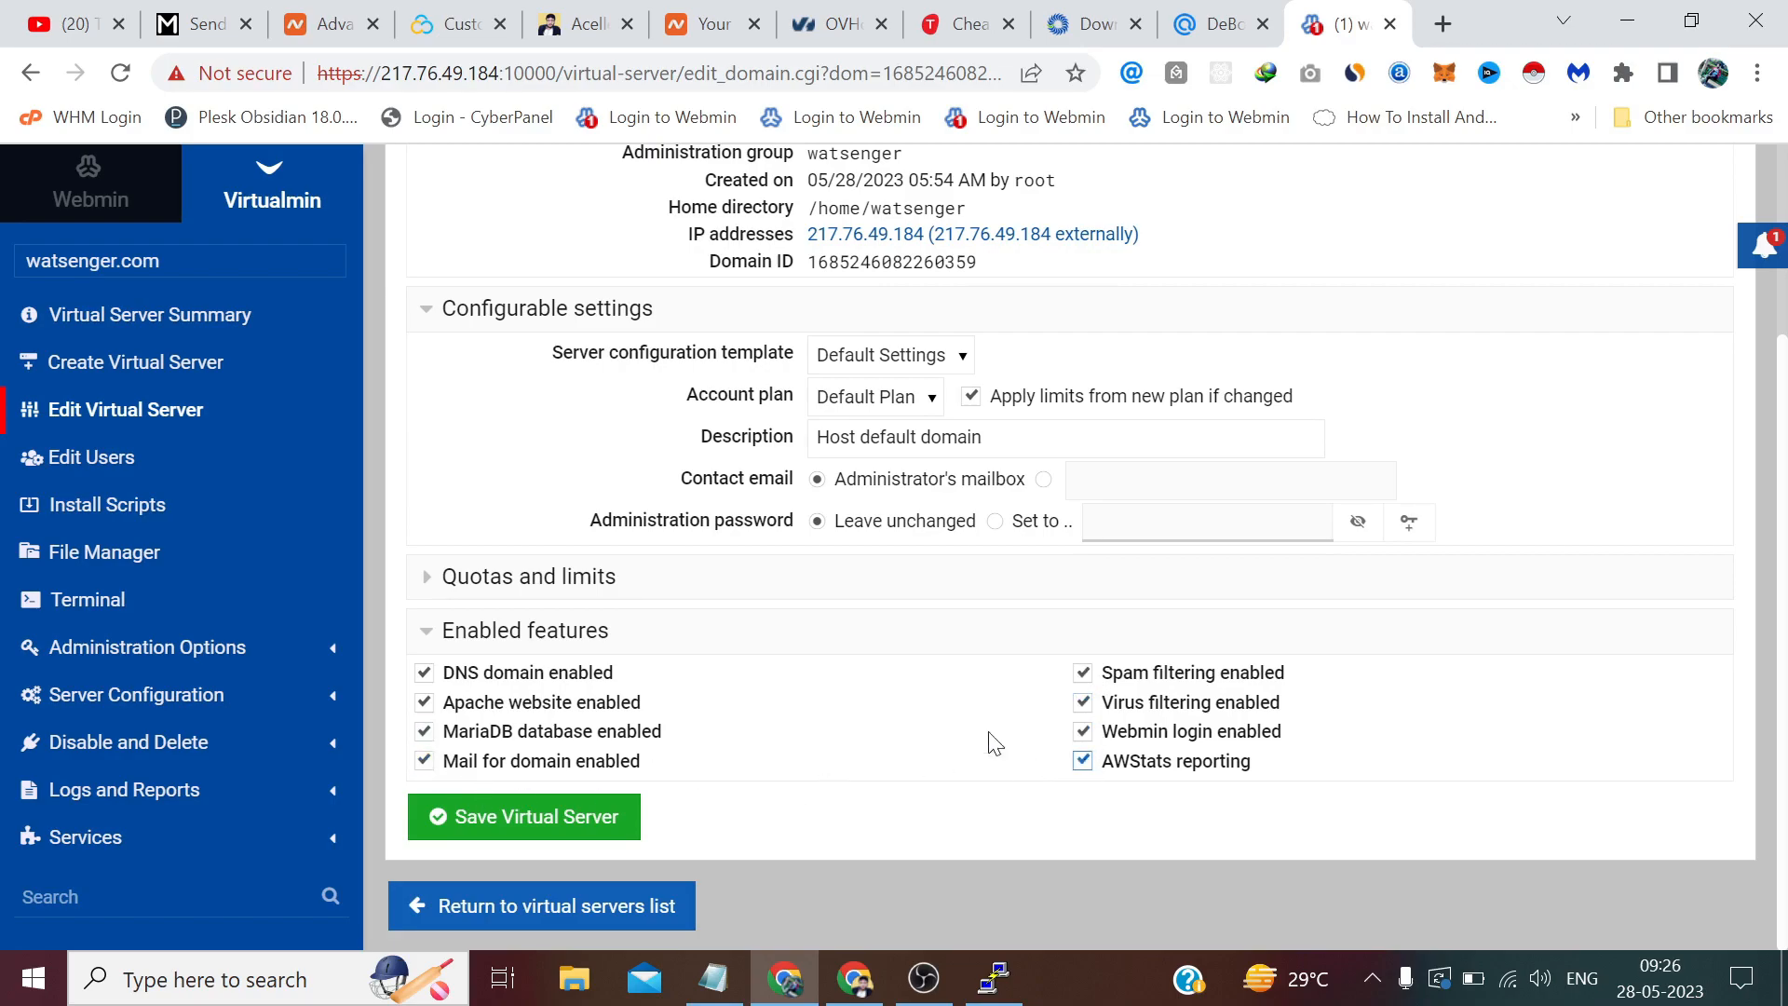
click(600, 579)
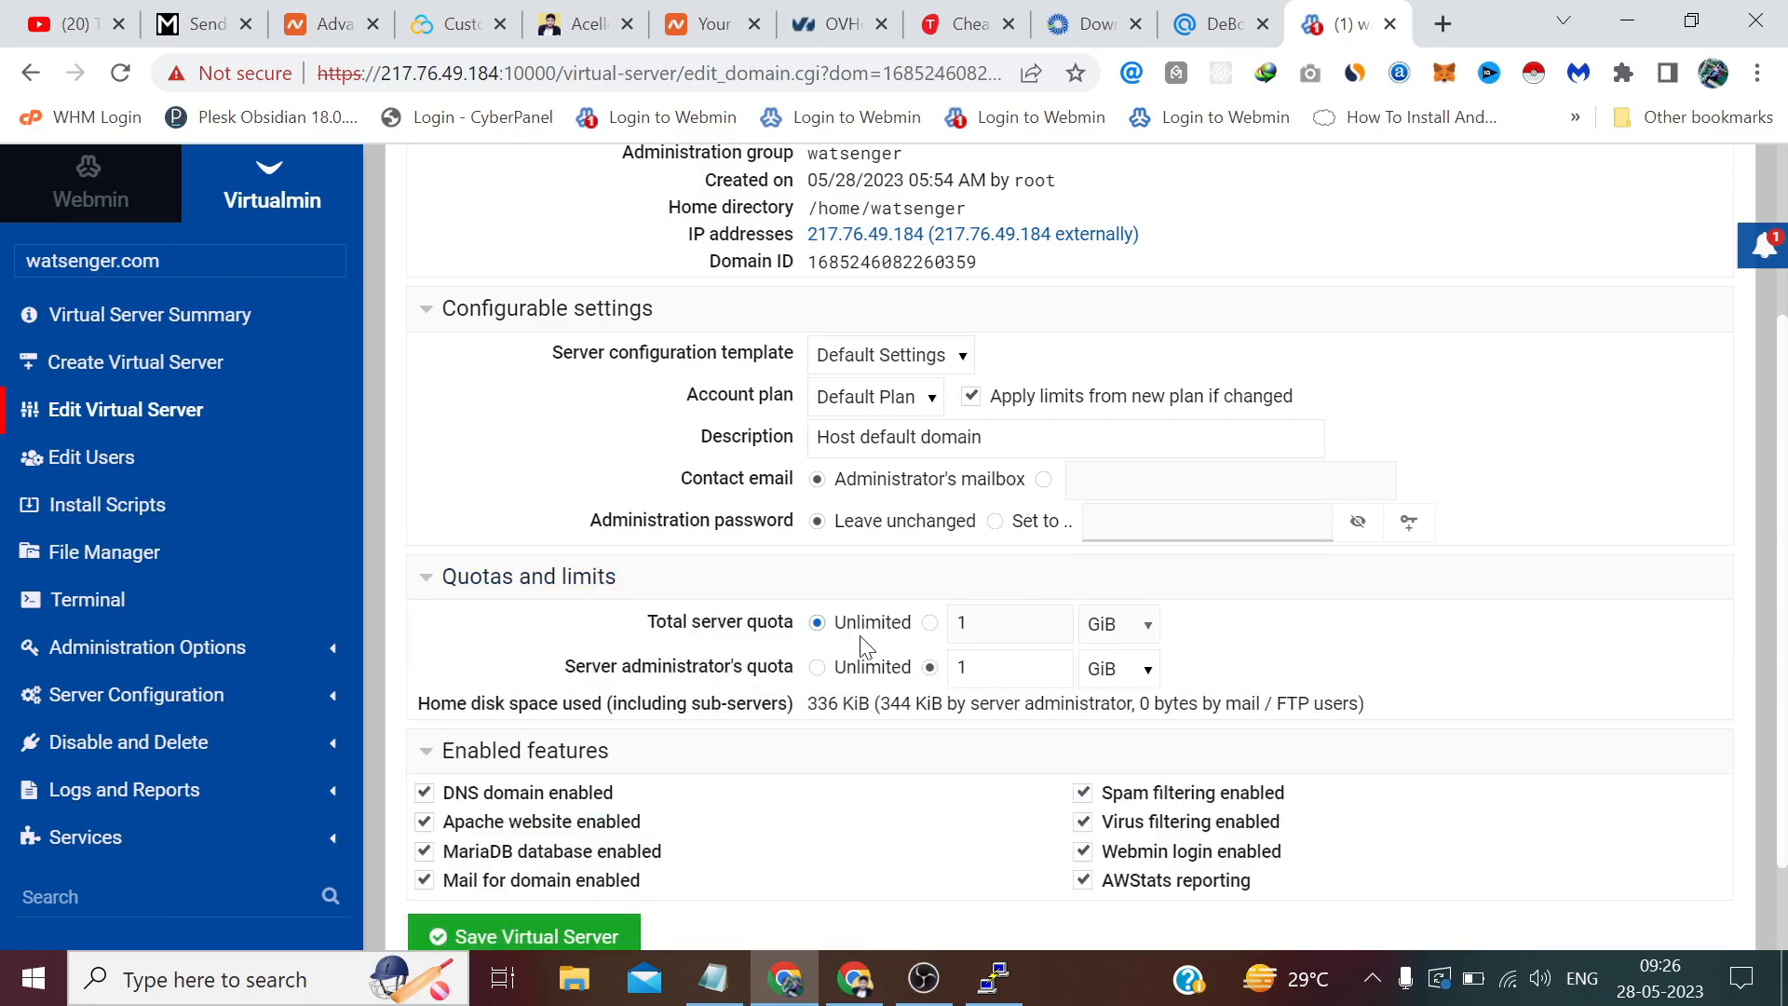
scroll(705, 569, down, 2)
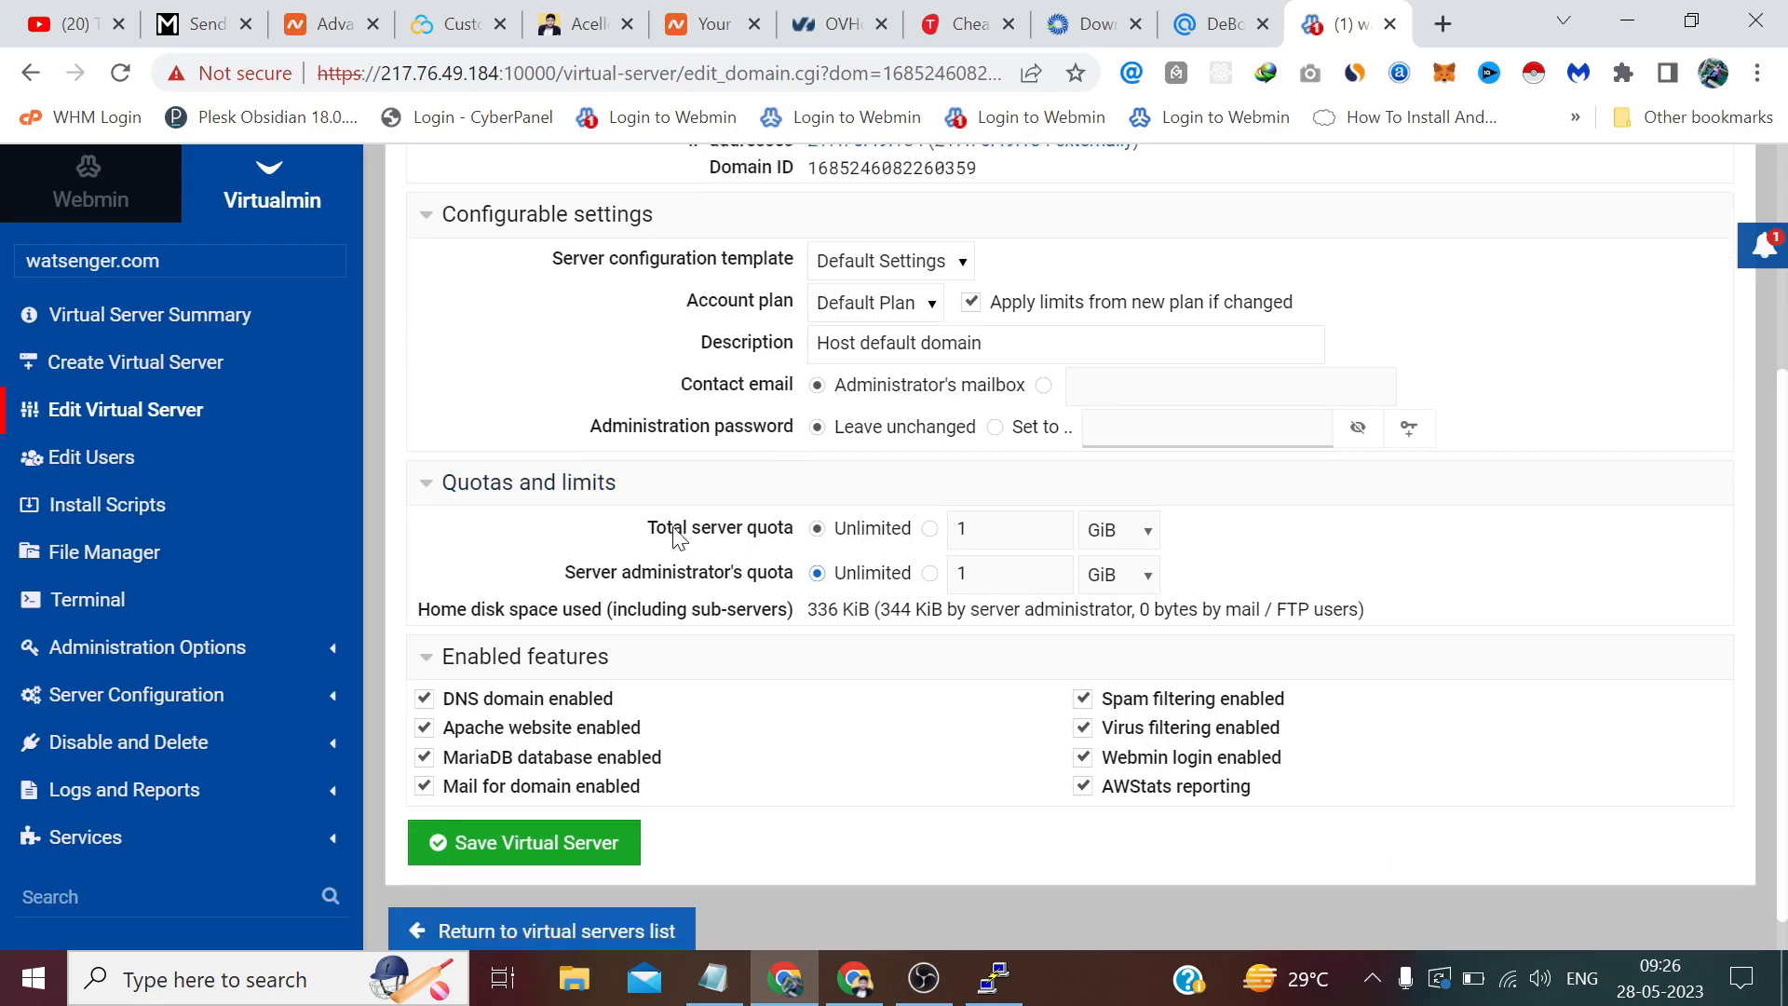
click(501, 826)
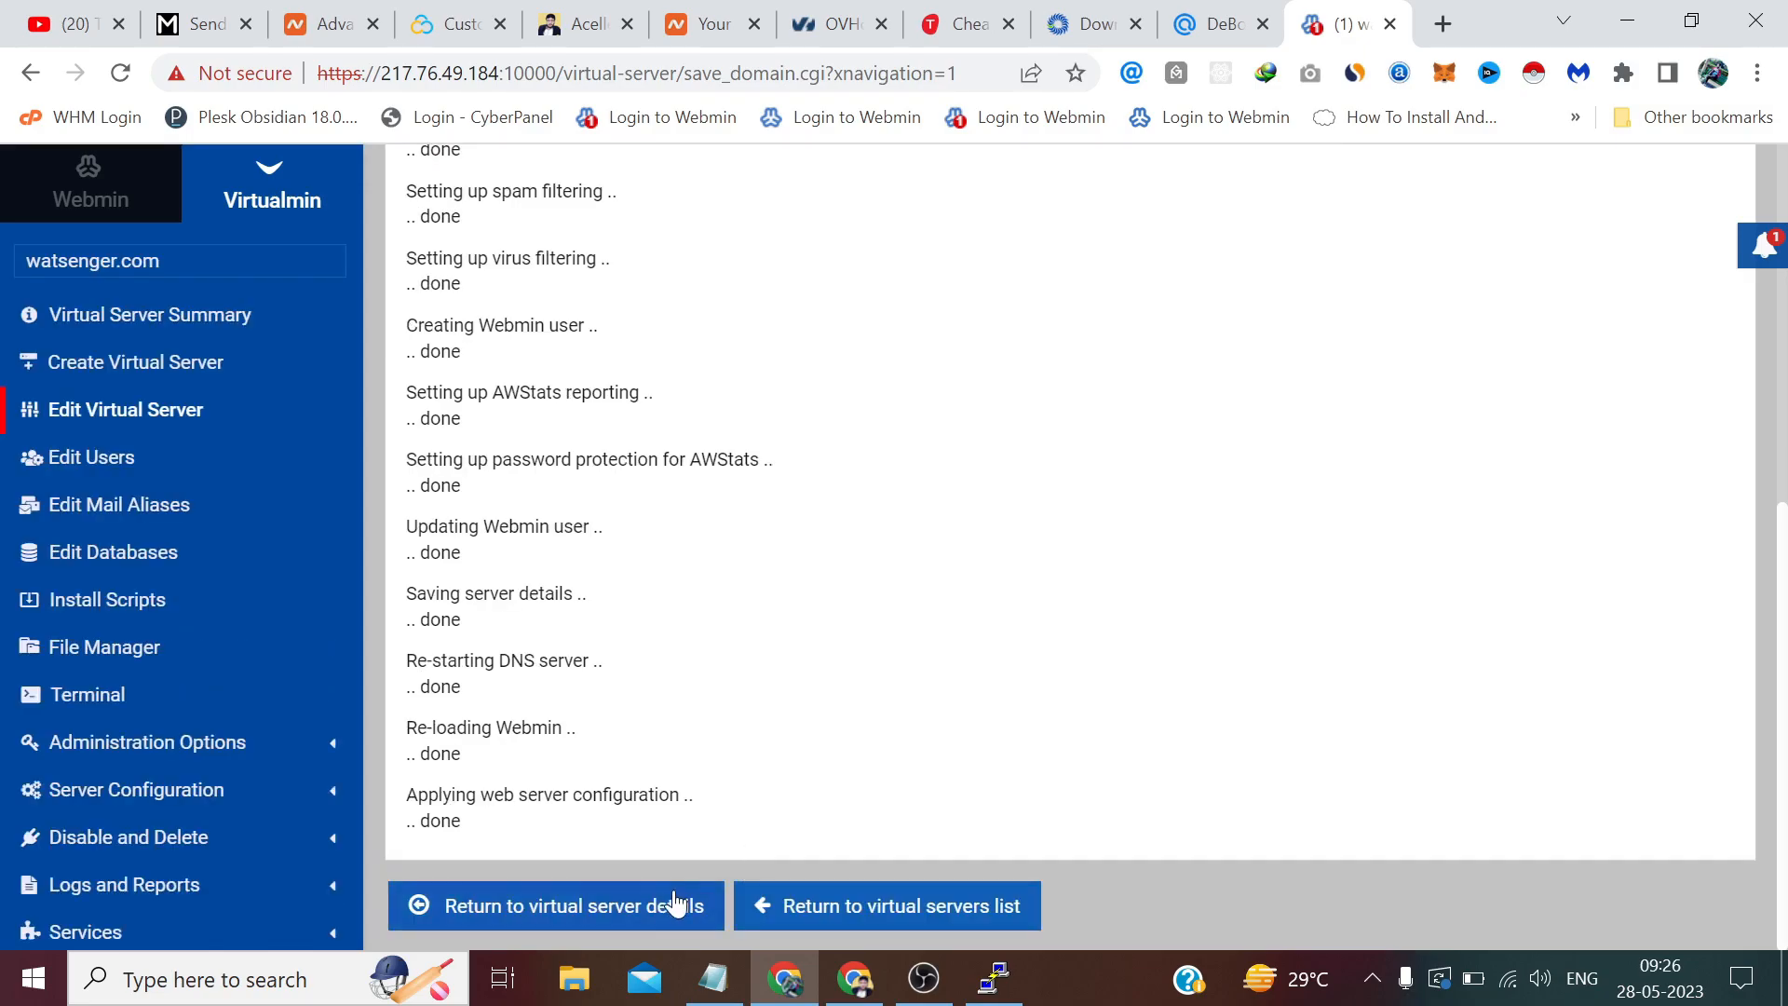
click(616, 912)
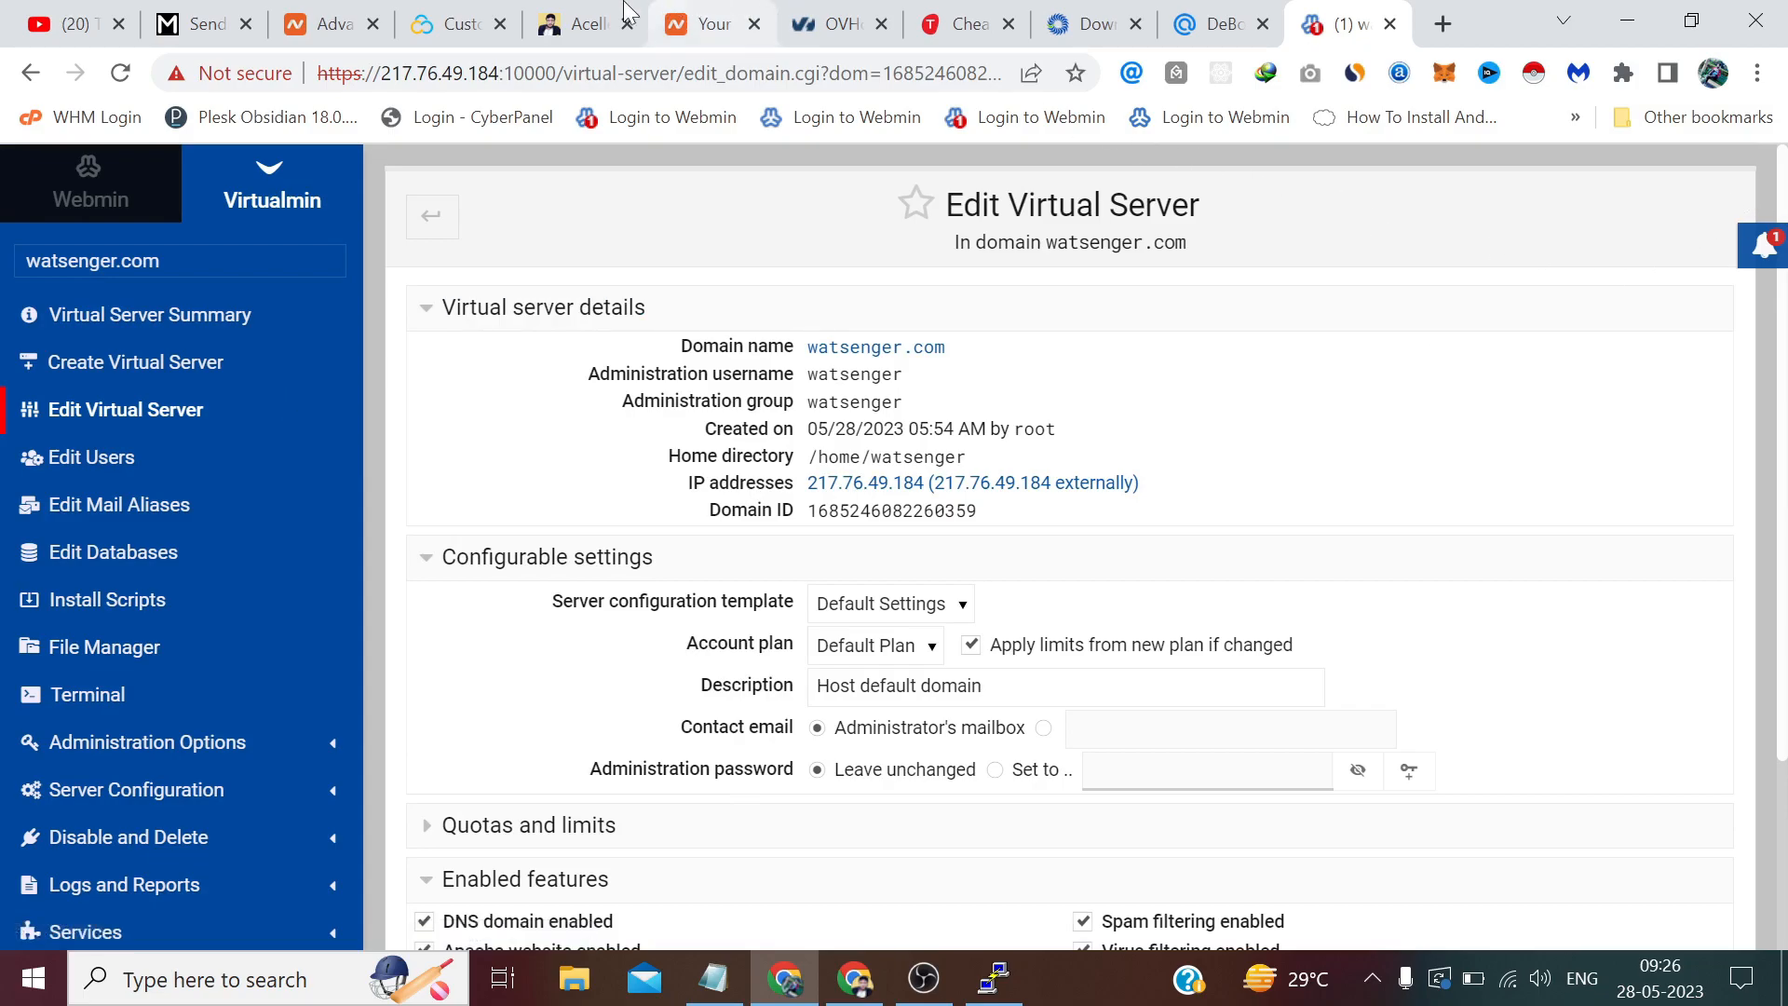
Copy the domain name watsenger.com from the Namecheap DNS page.
click(366, 8)
scroll(708, 310, up, 6)
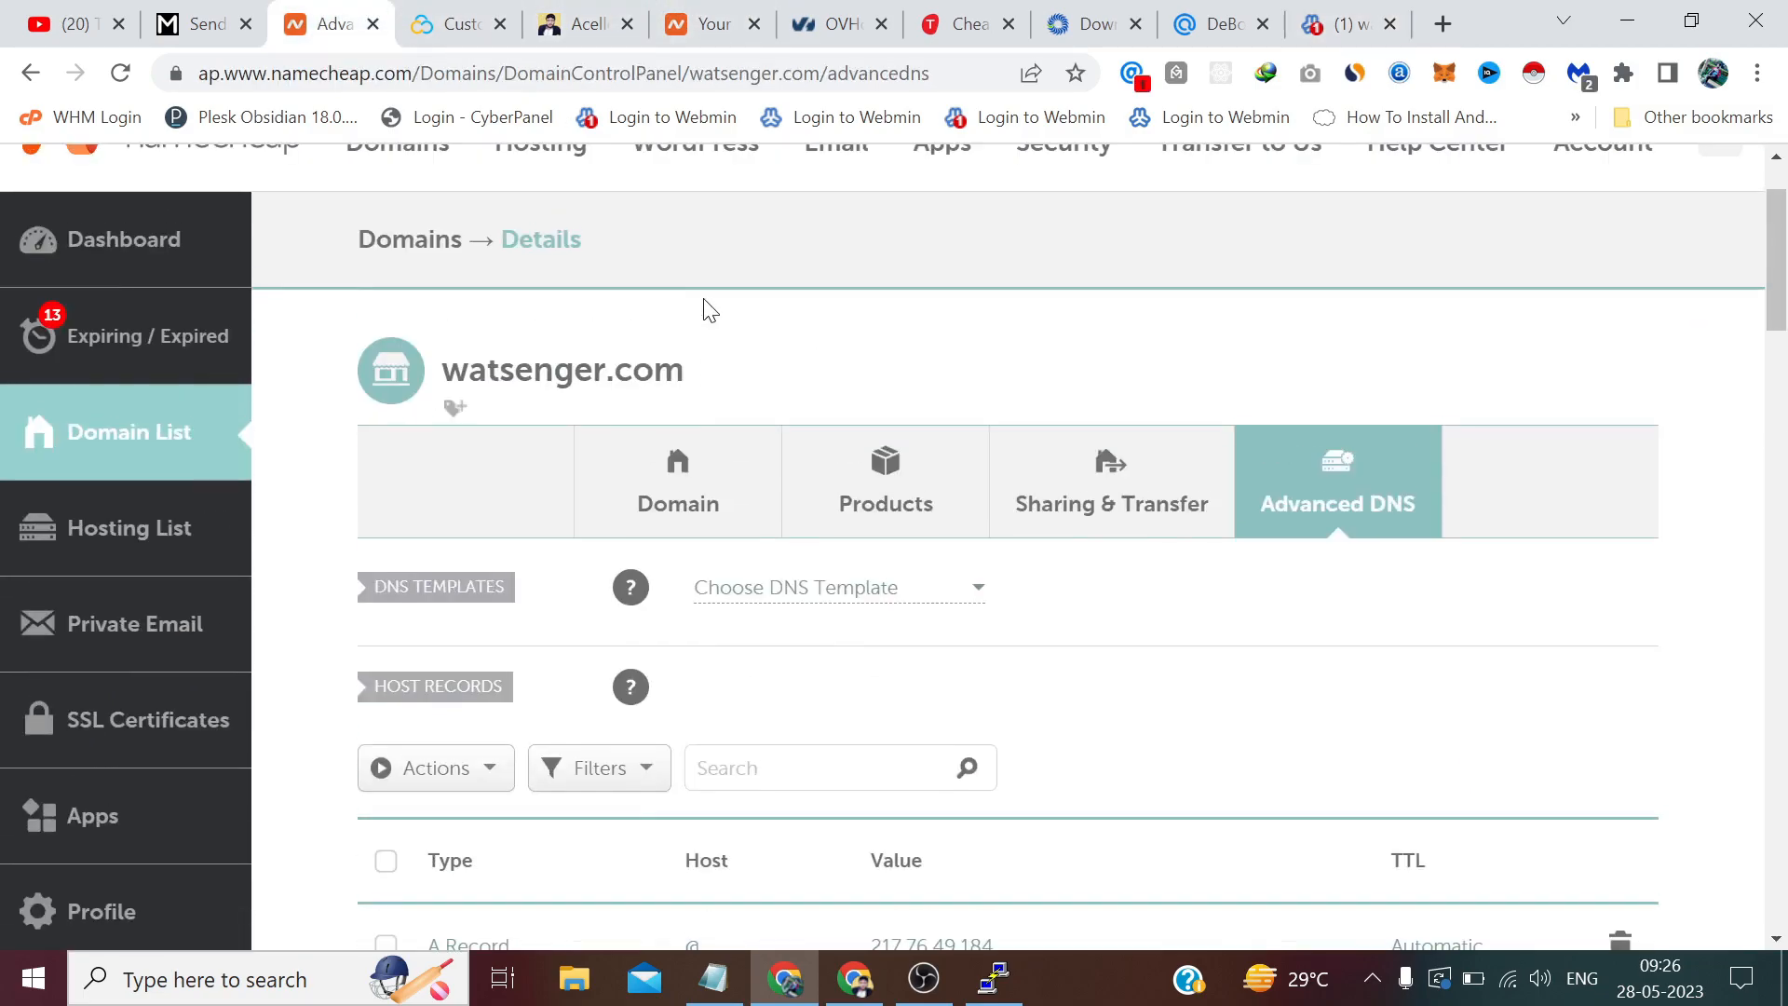
drag(685, 373, 444, 352)
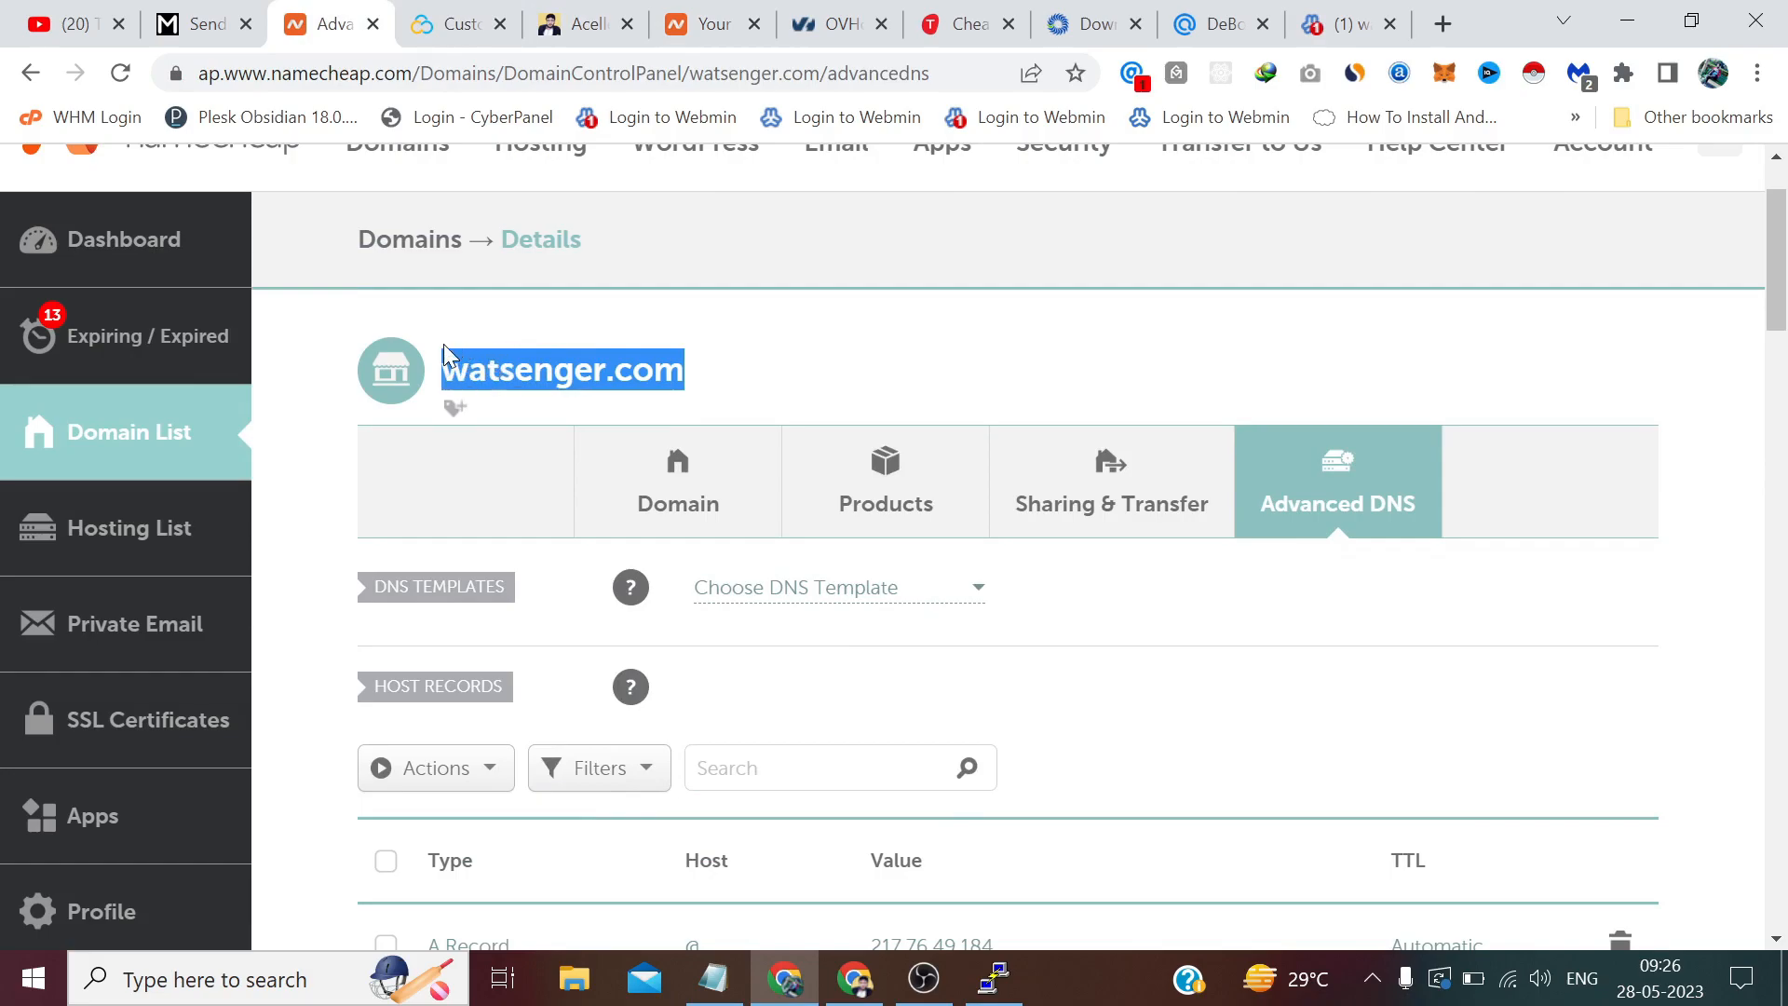
right_click(467, 355)
click(508, 371)
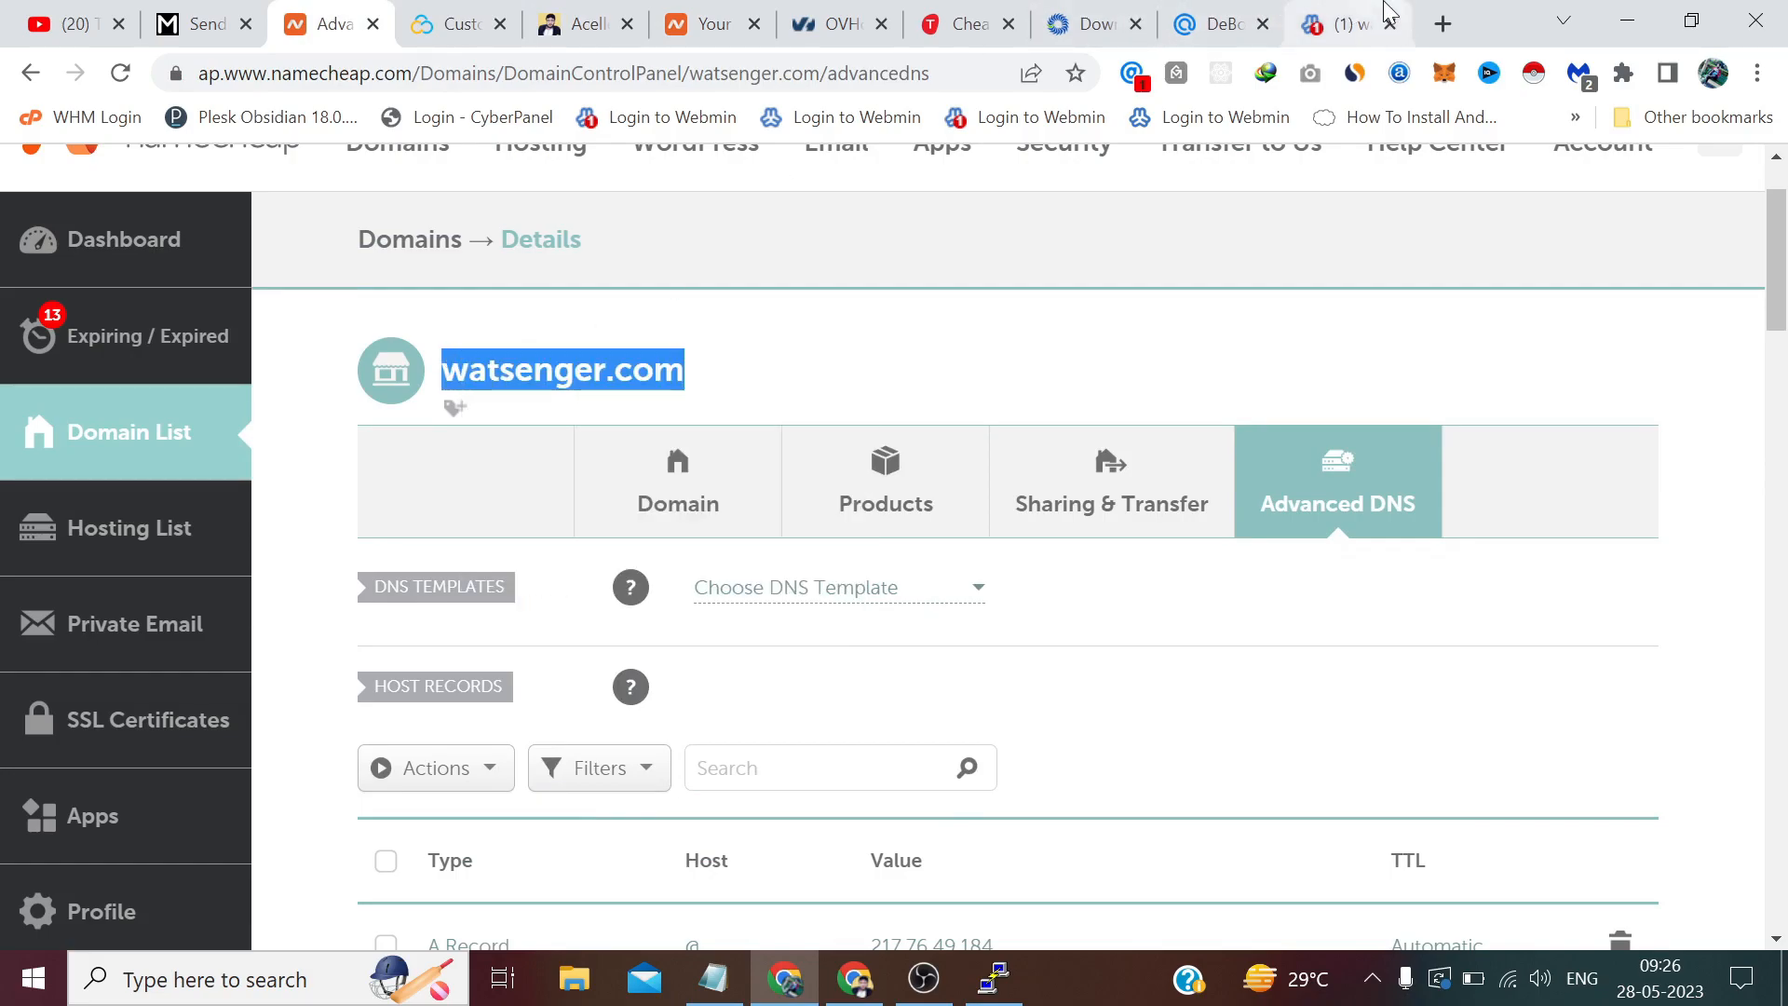
click(1341, 24)
click(1756, 73)
click(1656, 180)
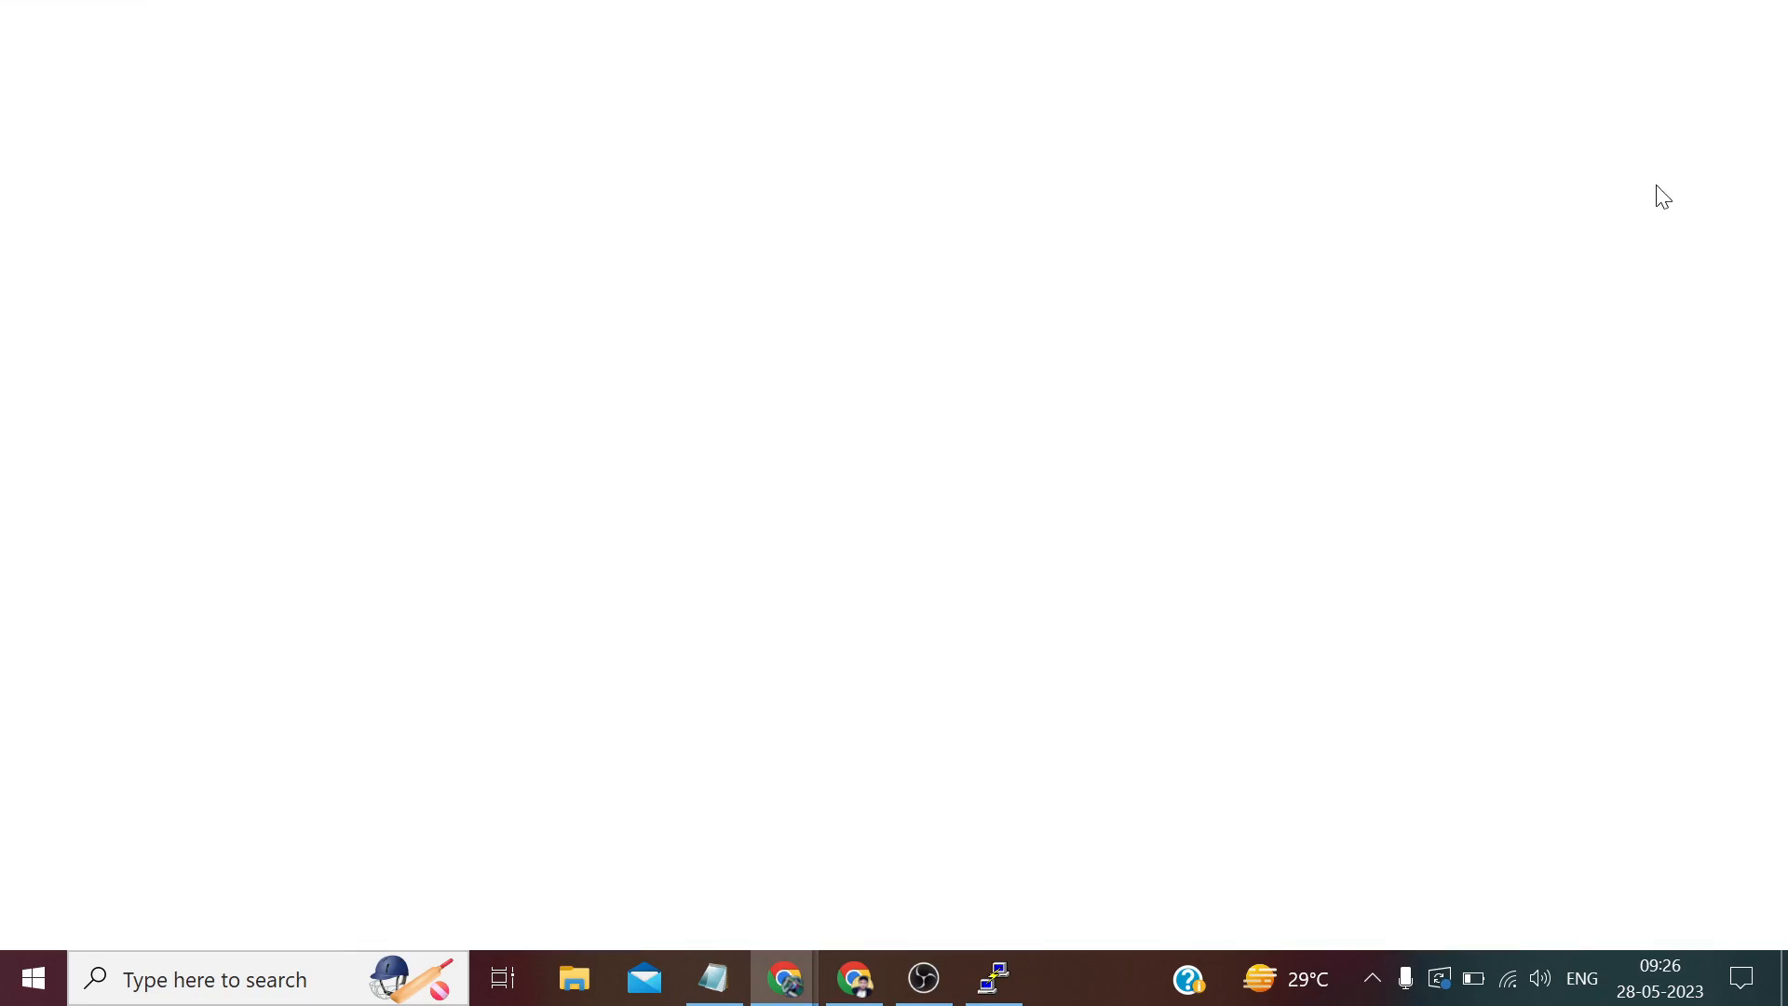
key(ctrl+v)
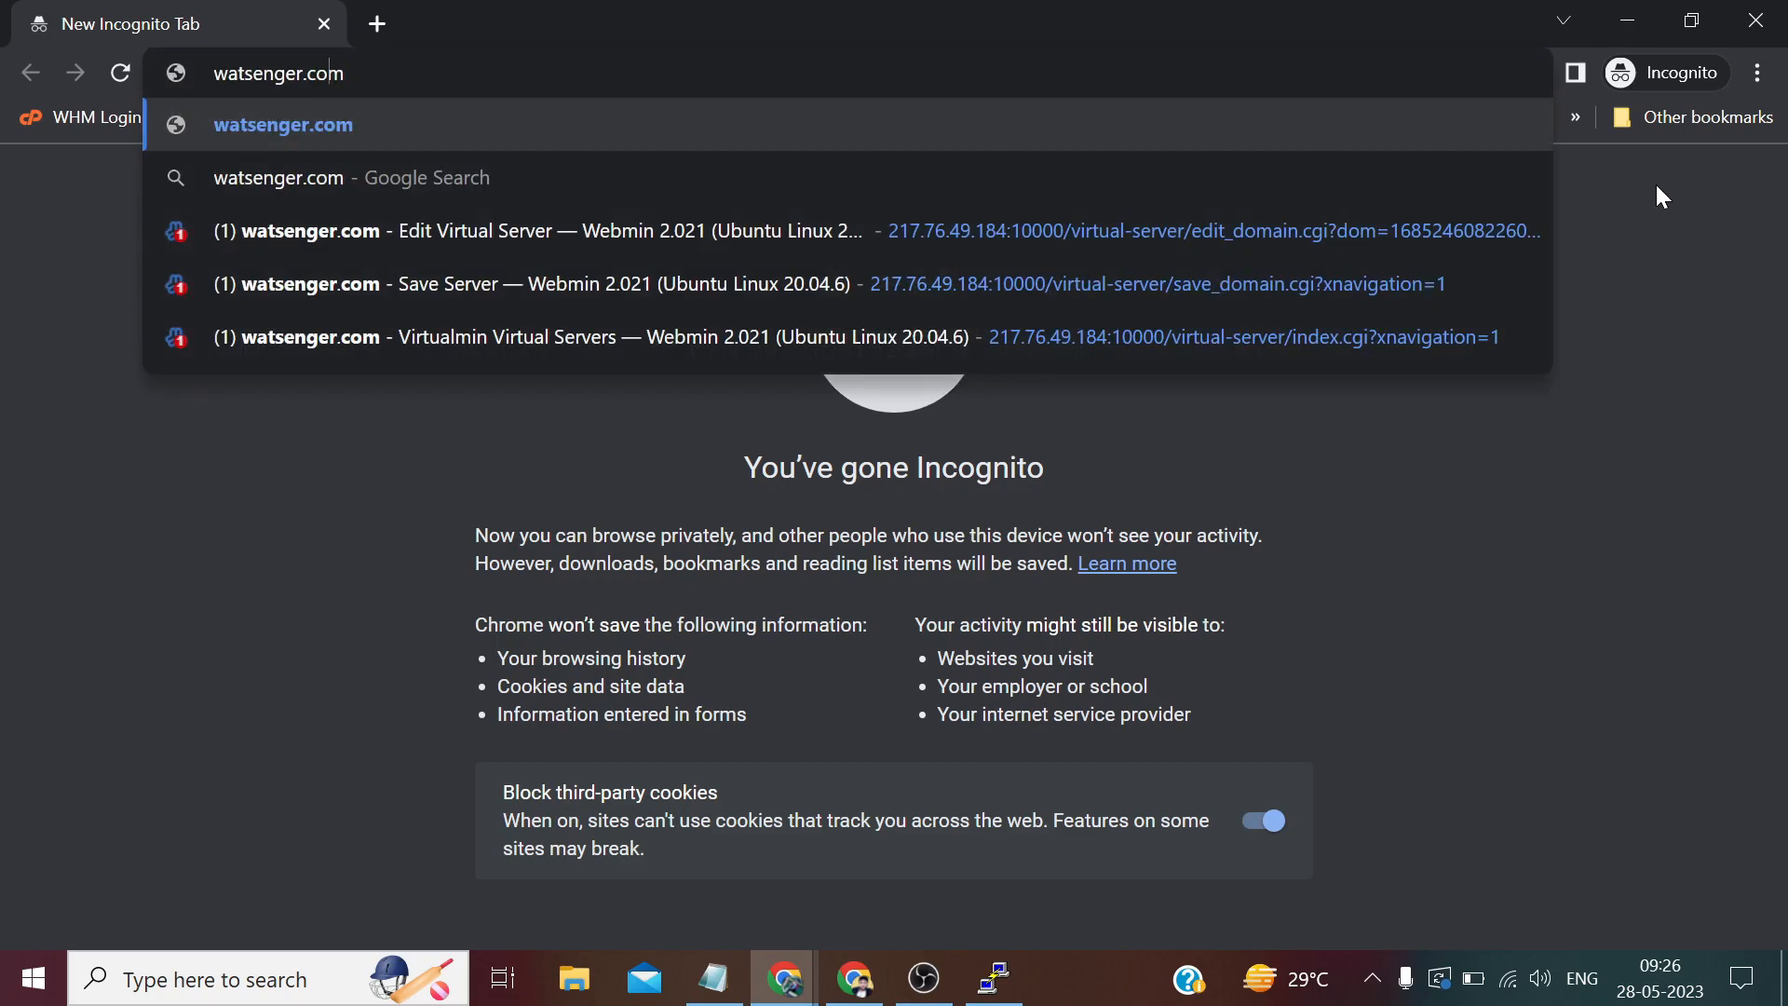
text(https:/)
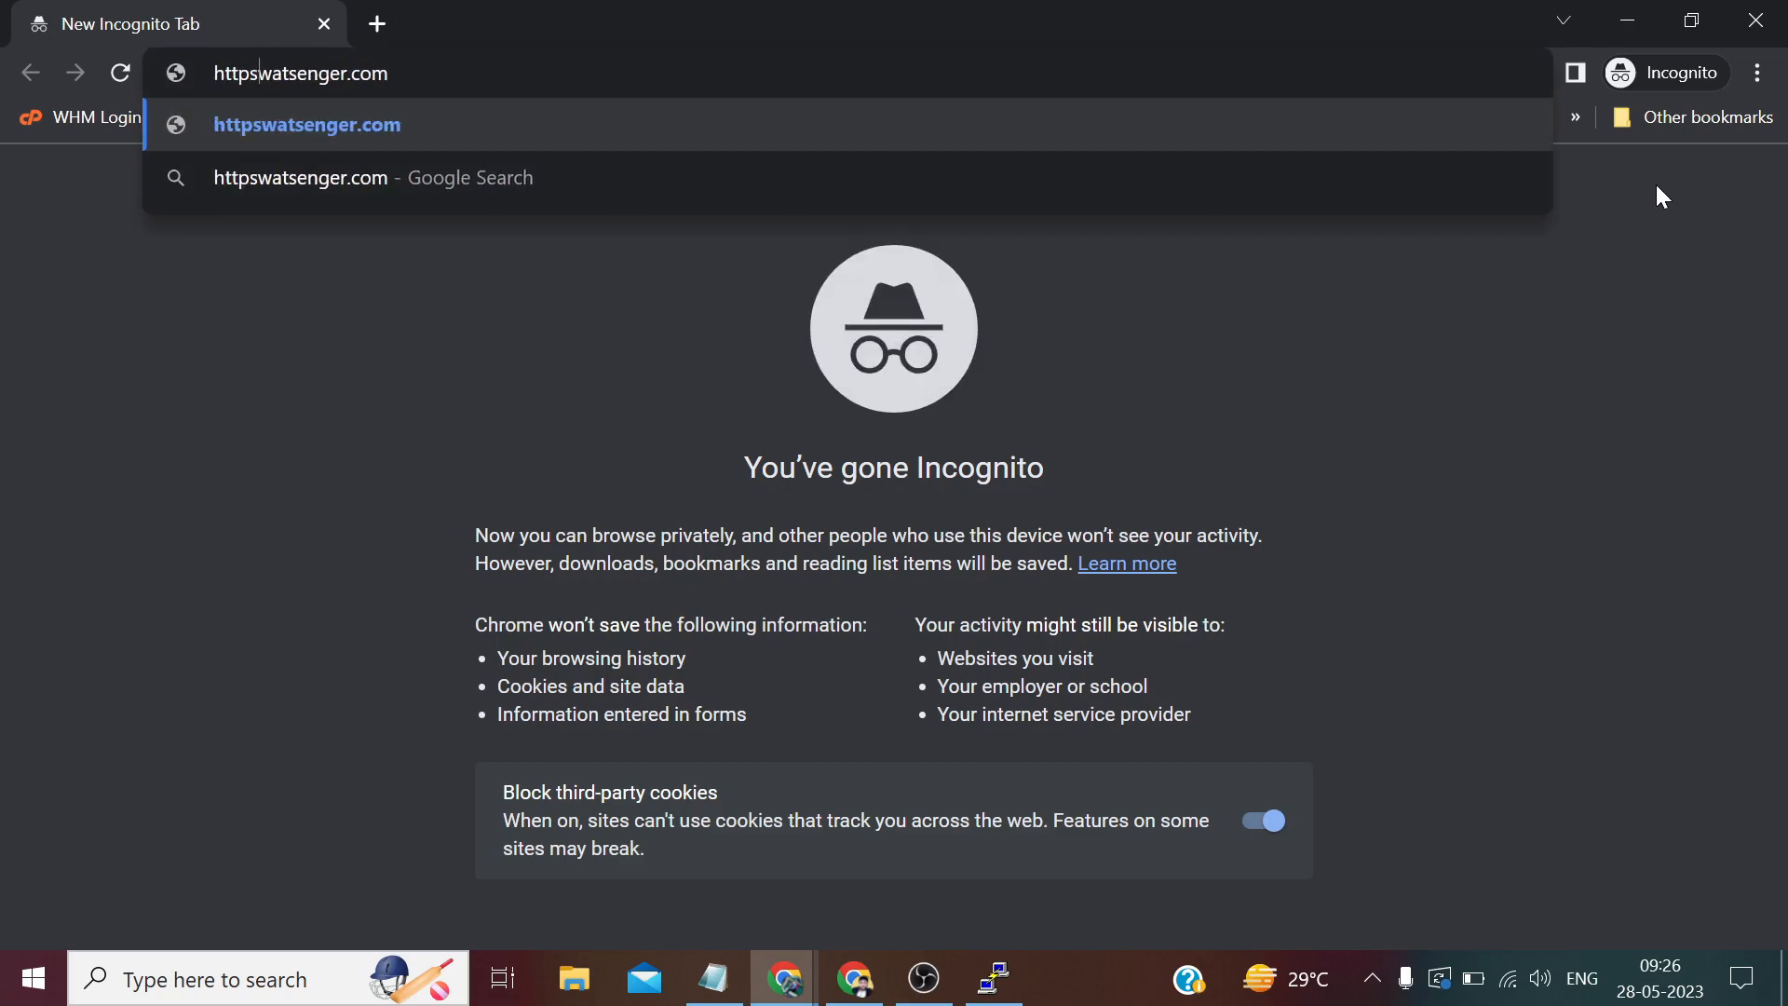
text(/)
key(Return)
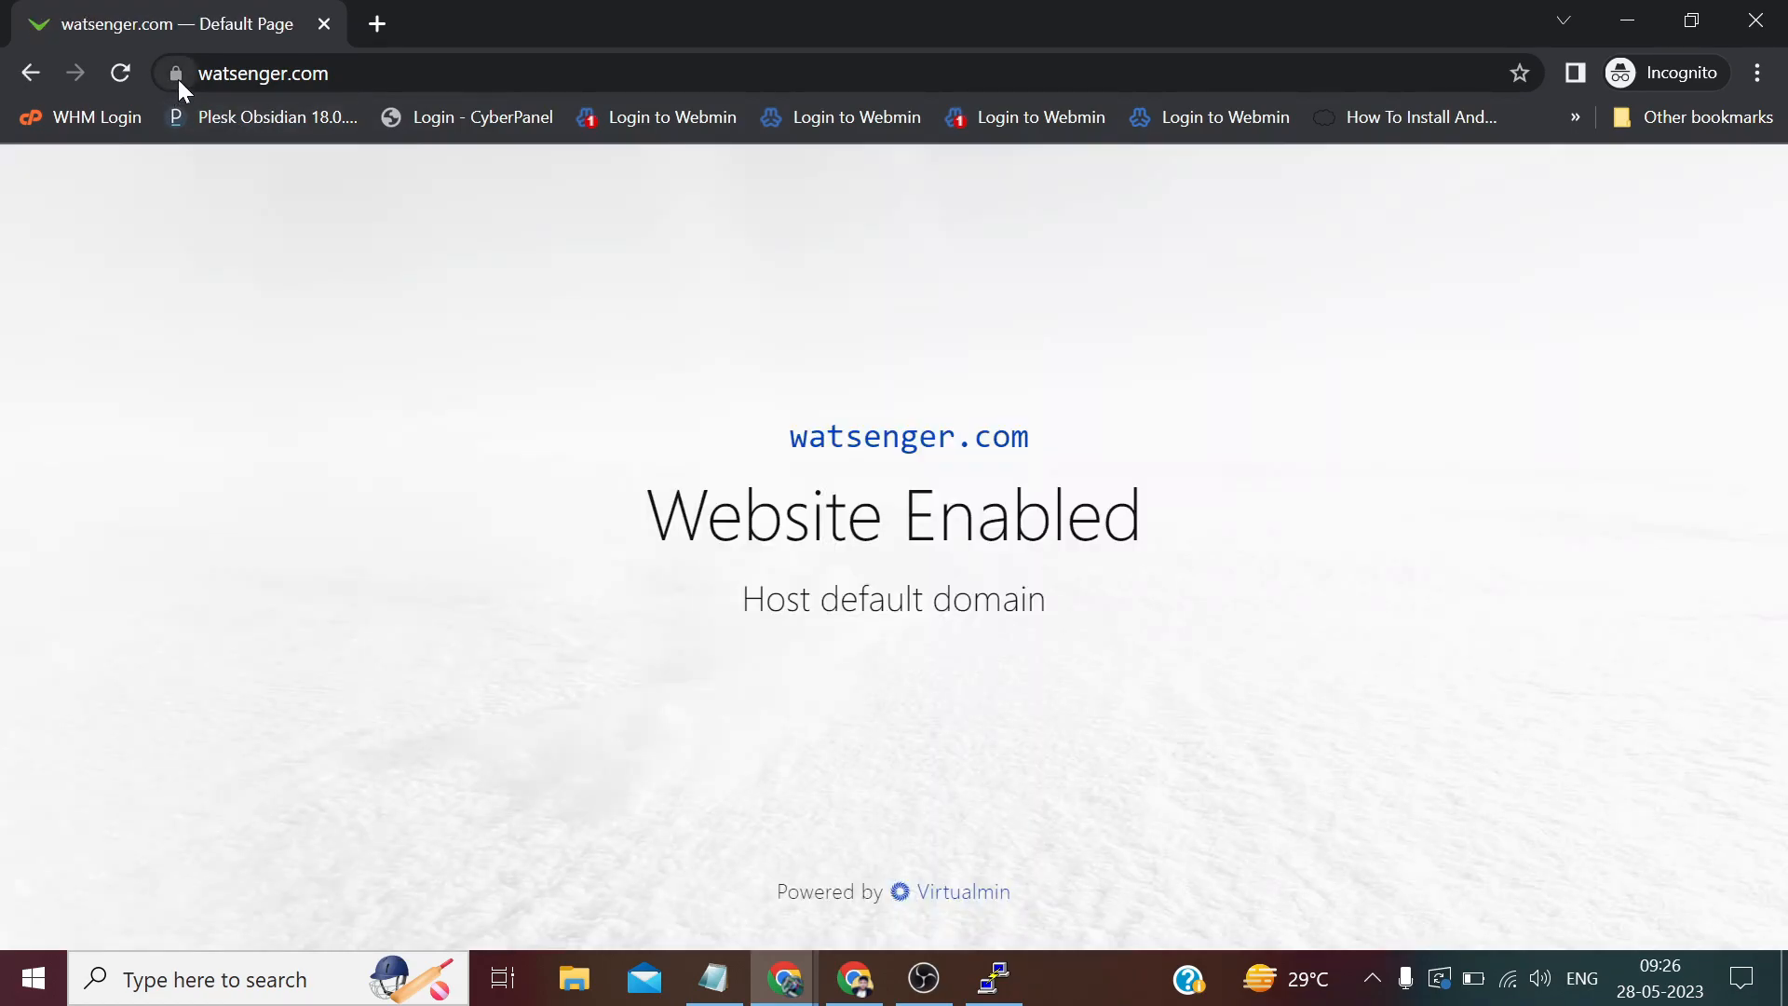
Close the incognito window and confirm watsenger.com's SSL certificate is issued by Let's Encrypt.
click(1756, 21)
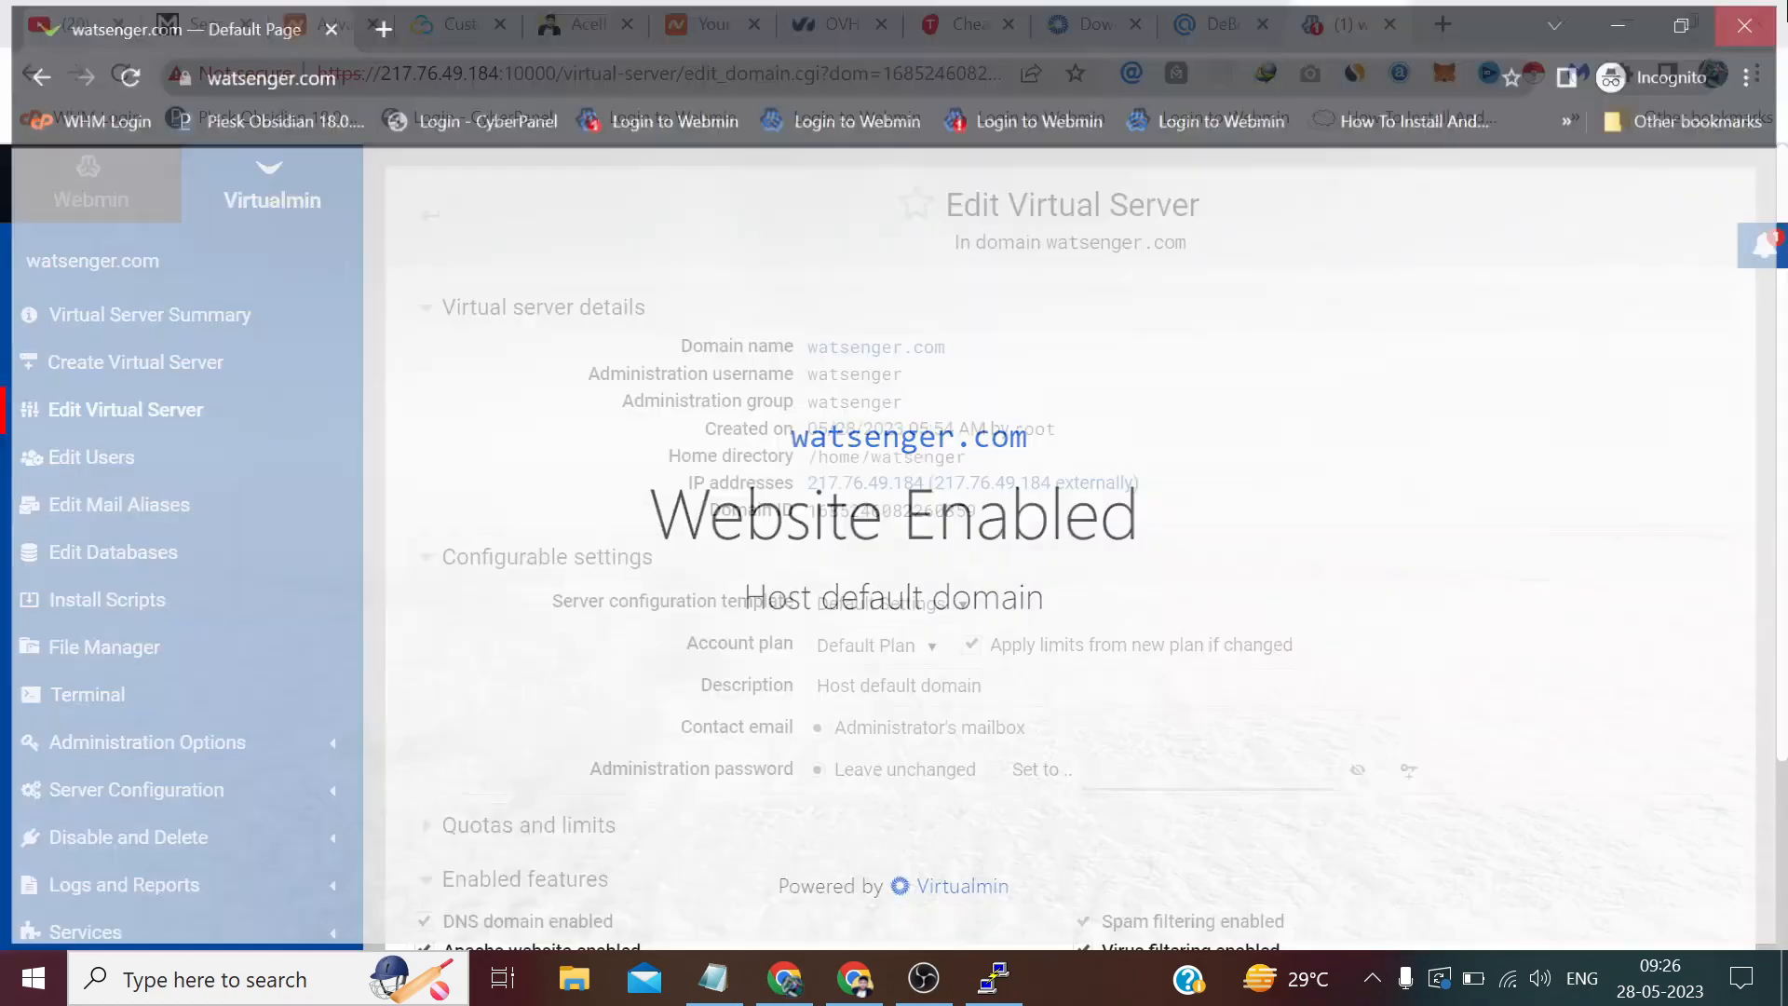
scroll(154, 568, down, 5)
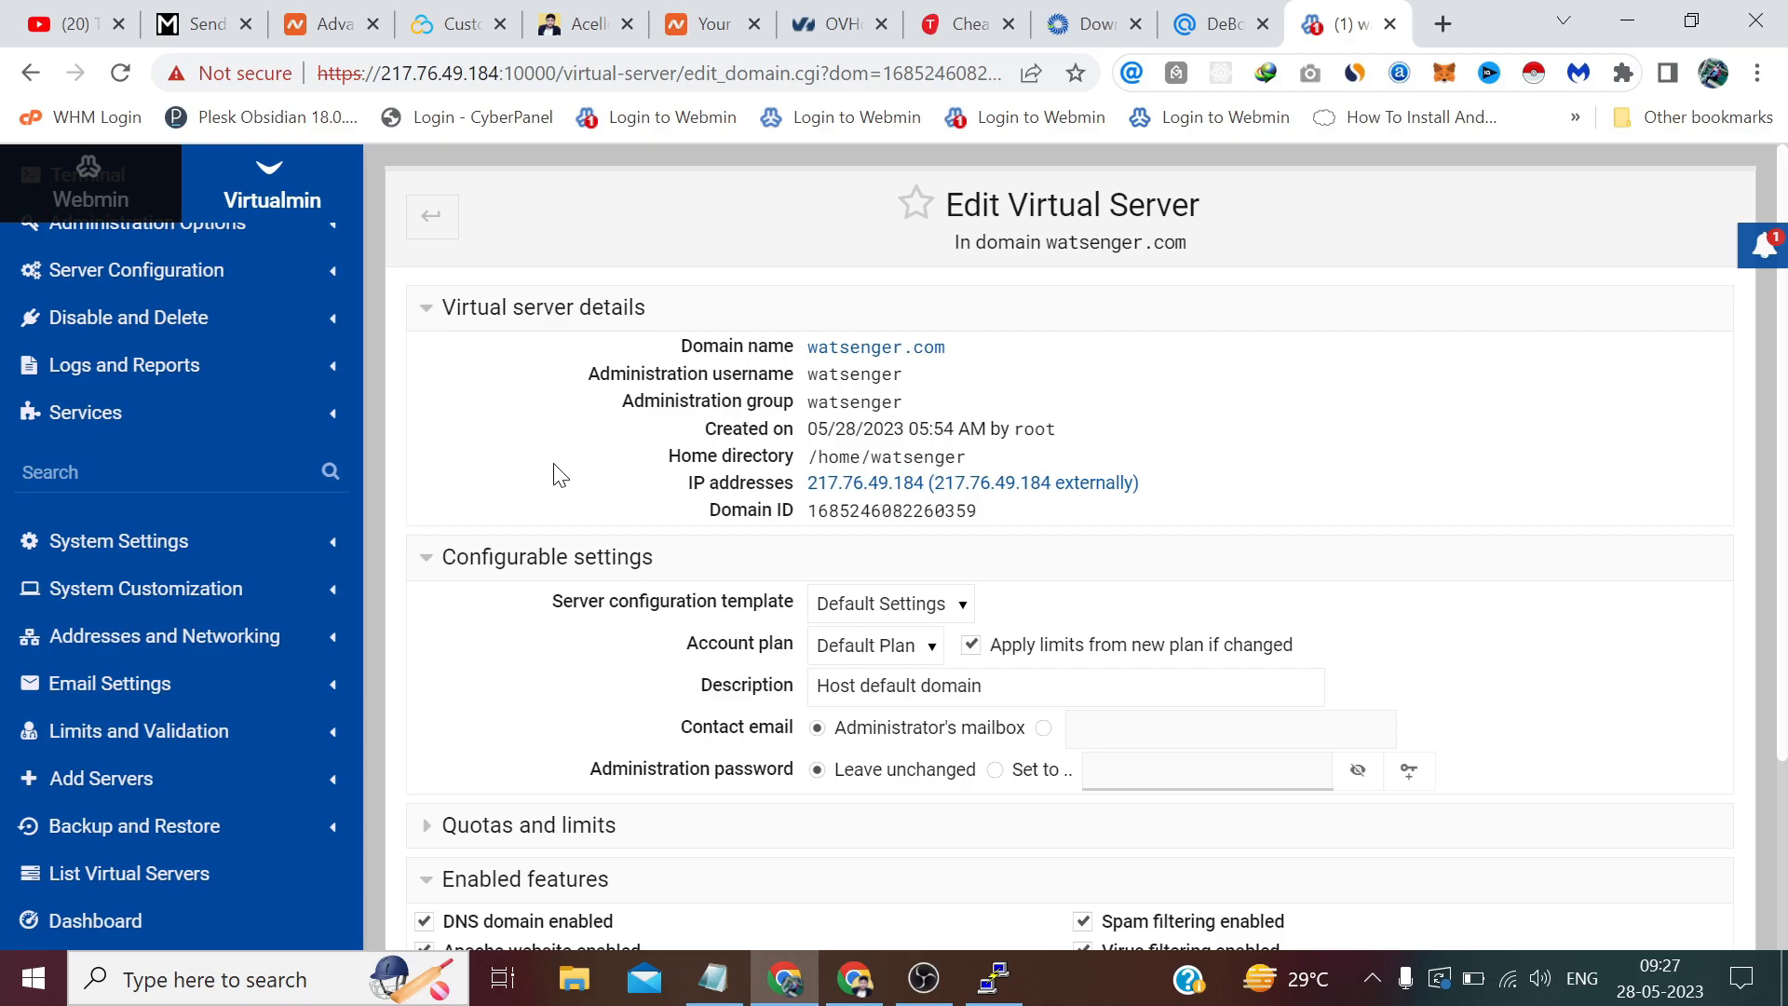
click(163, 282)
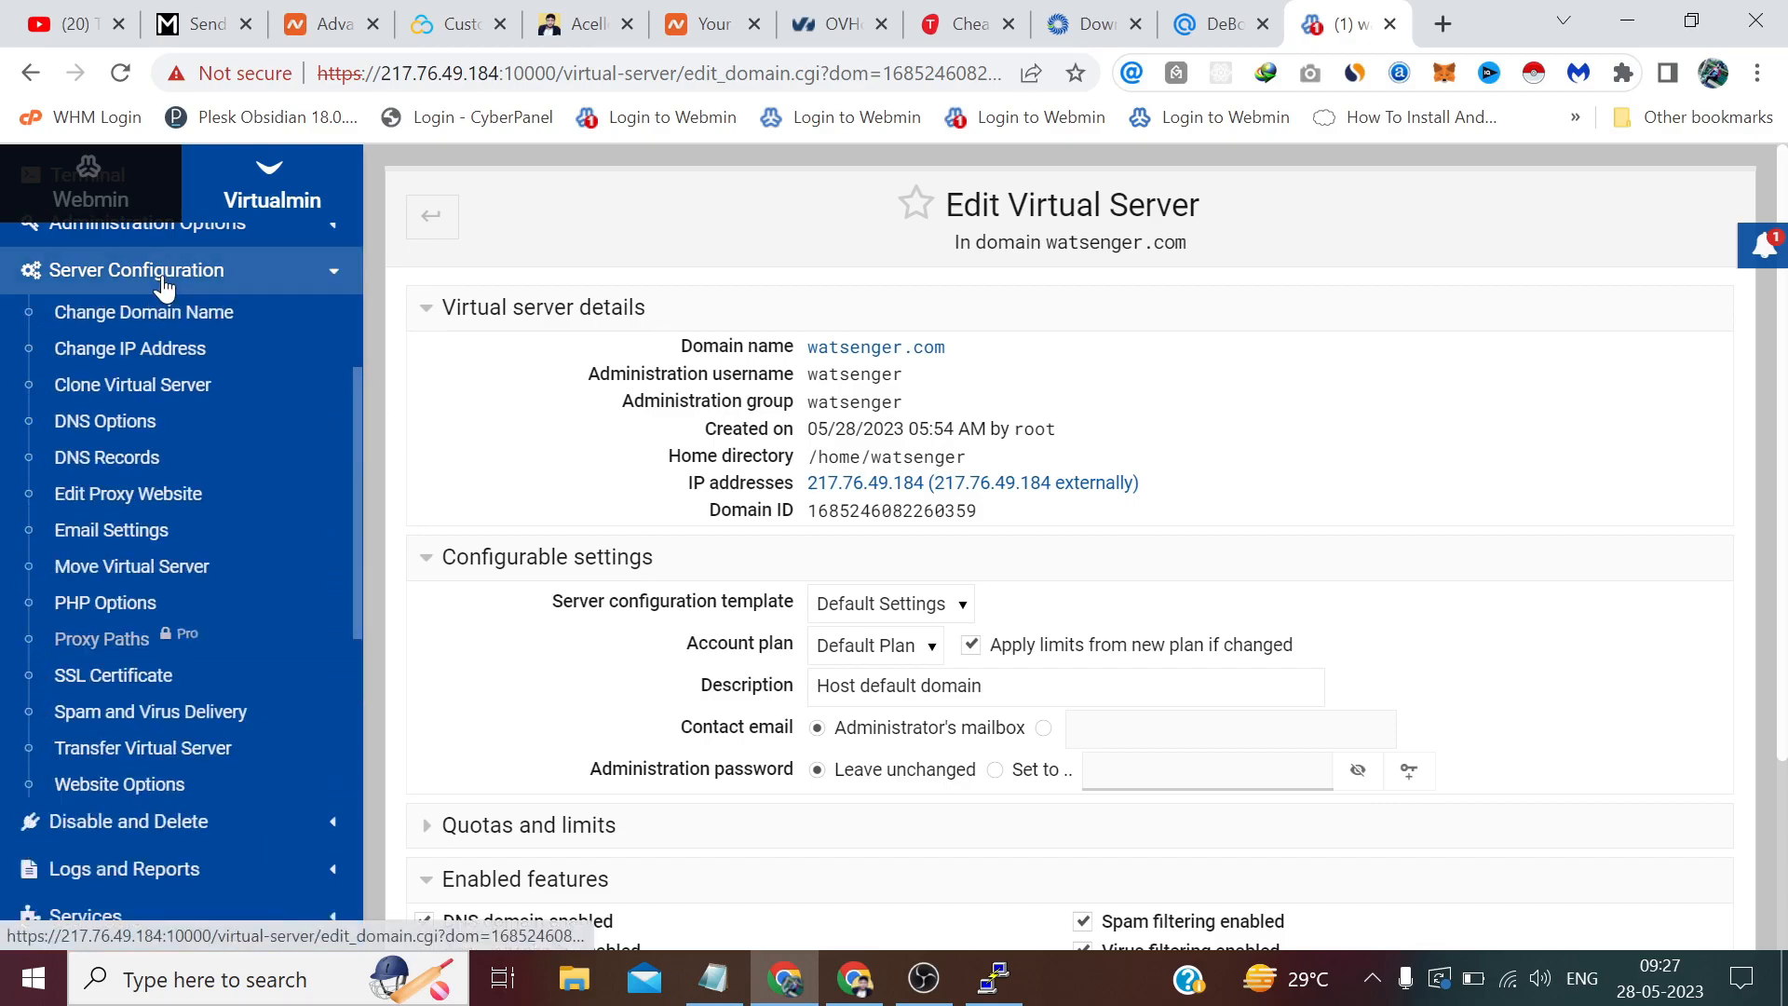
click(109, 686)
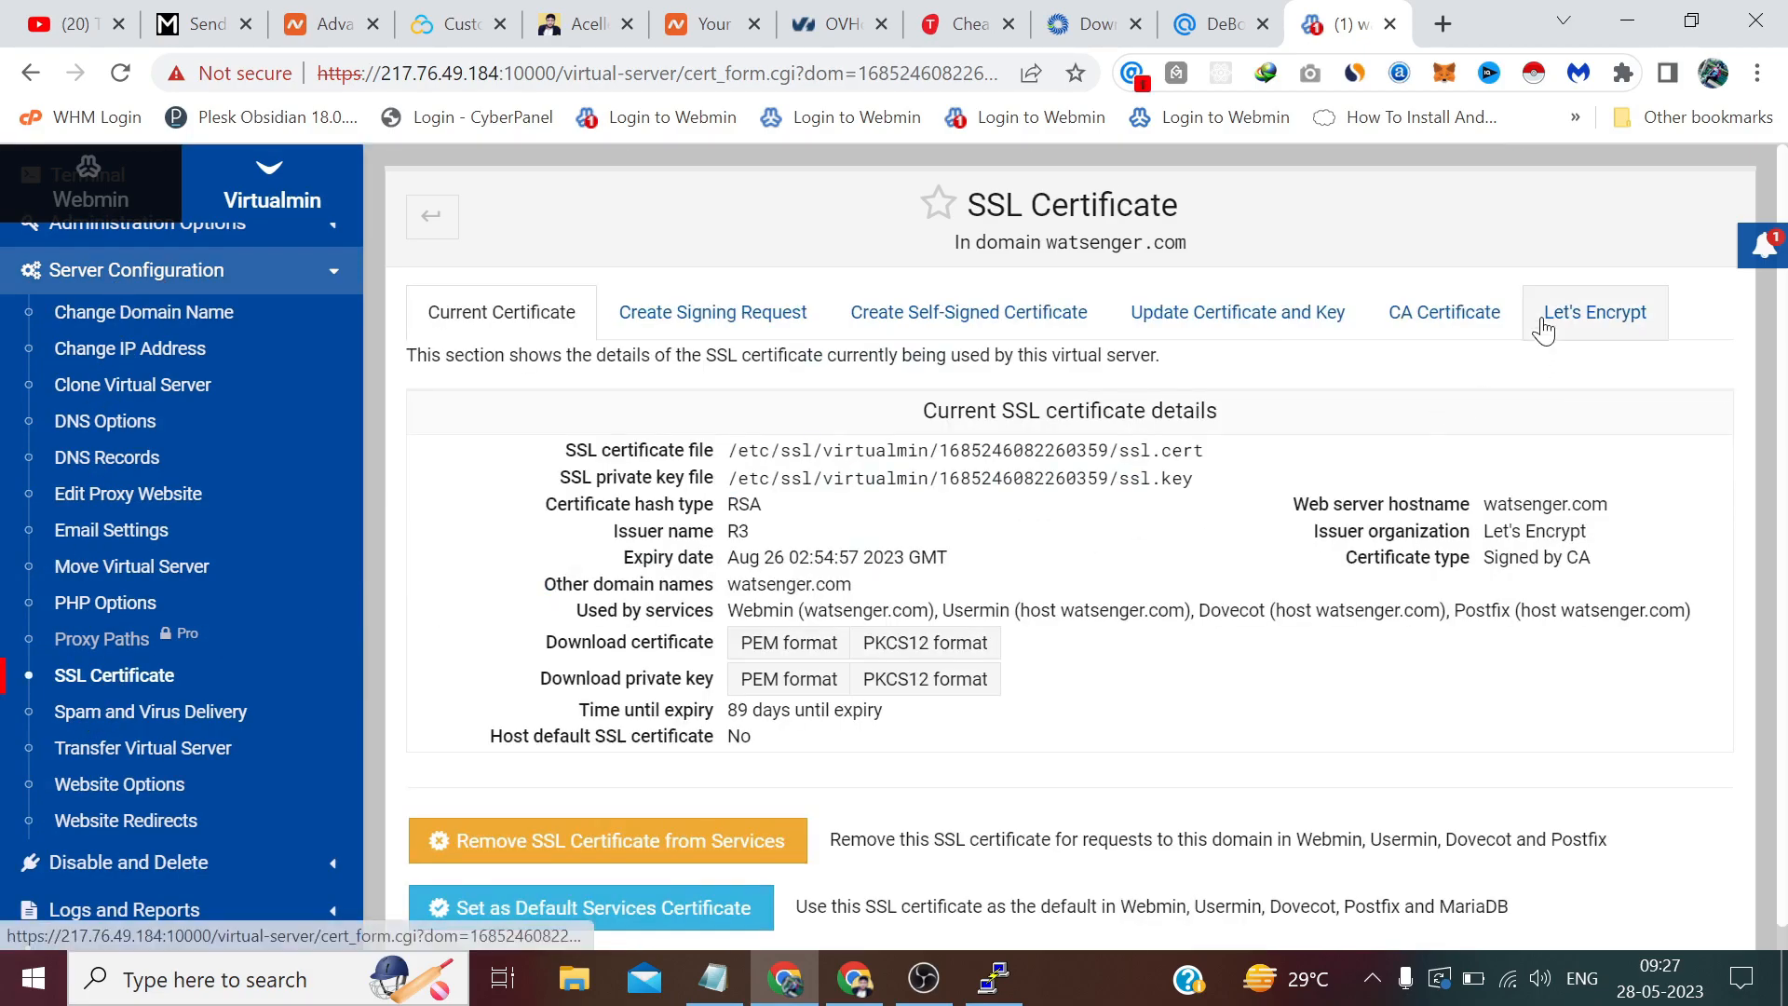
click(1546, 321)
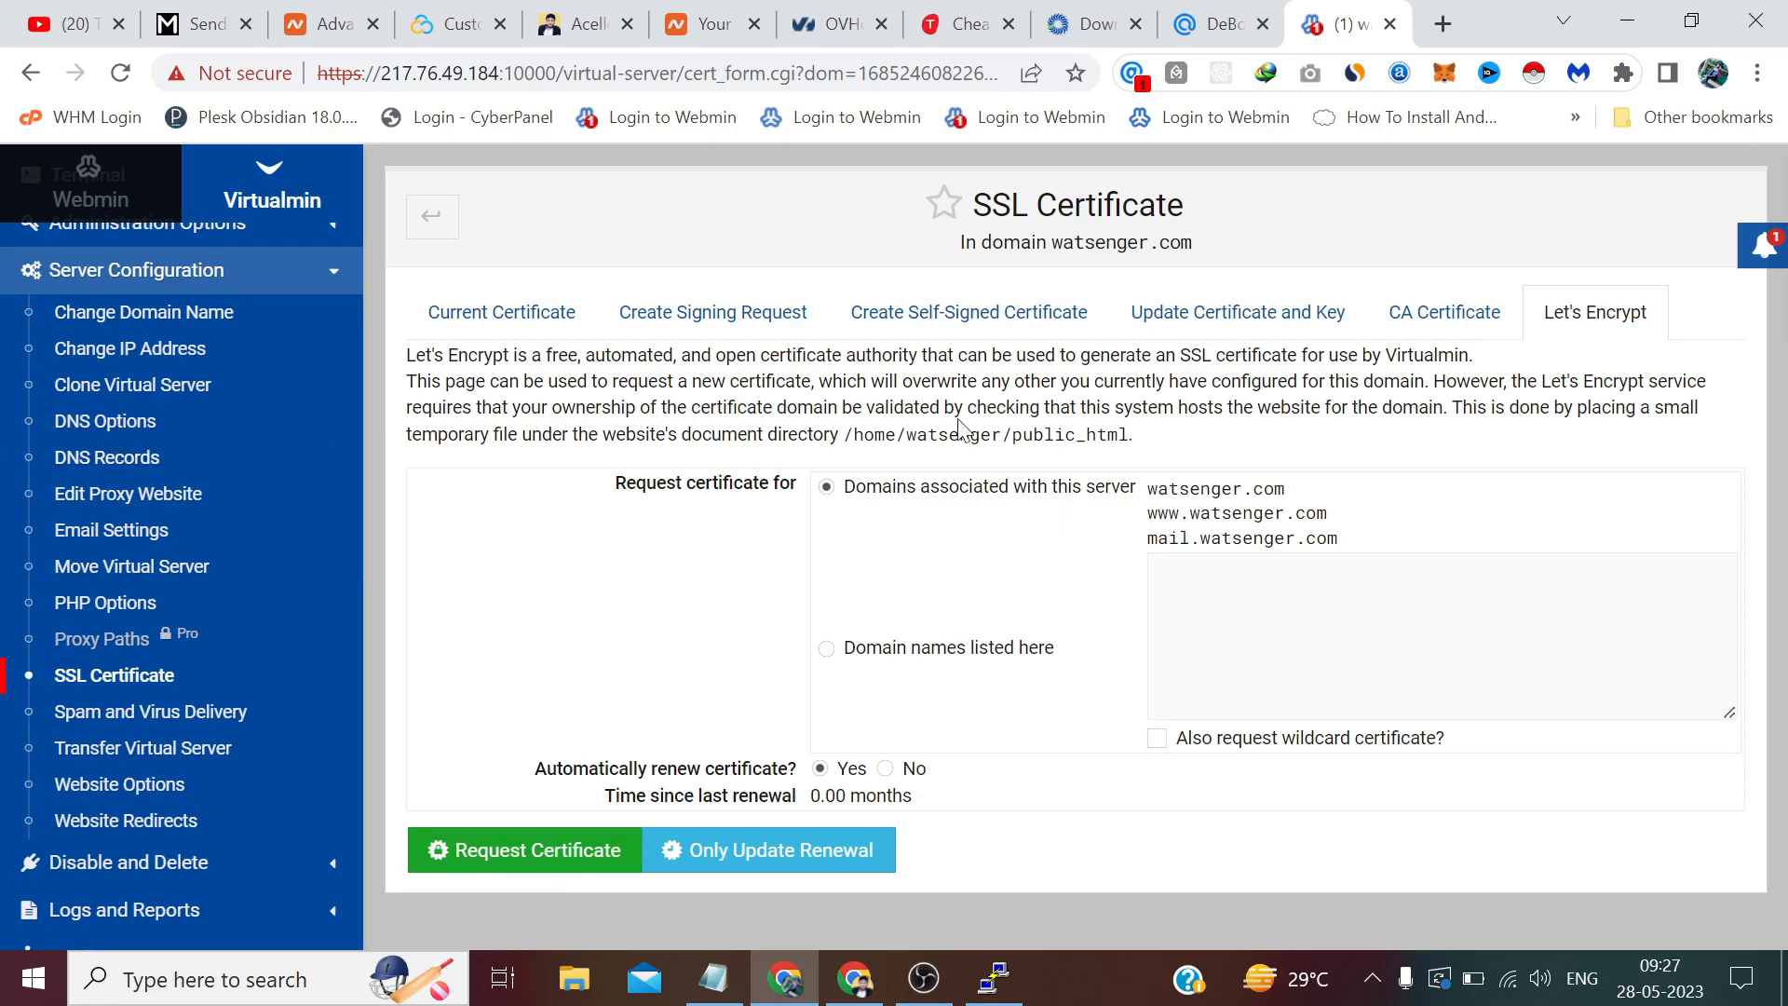
scroll(279, 473, up, 5)
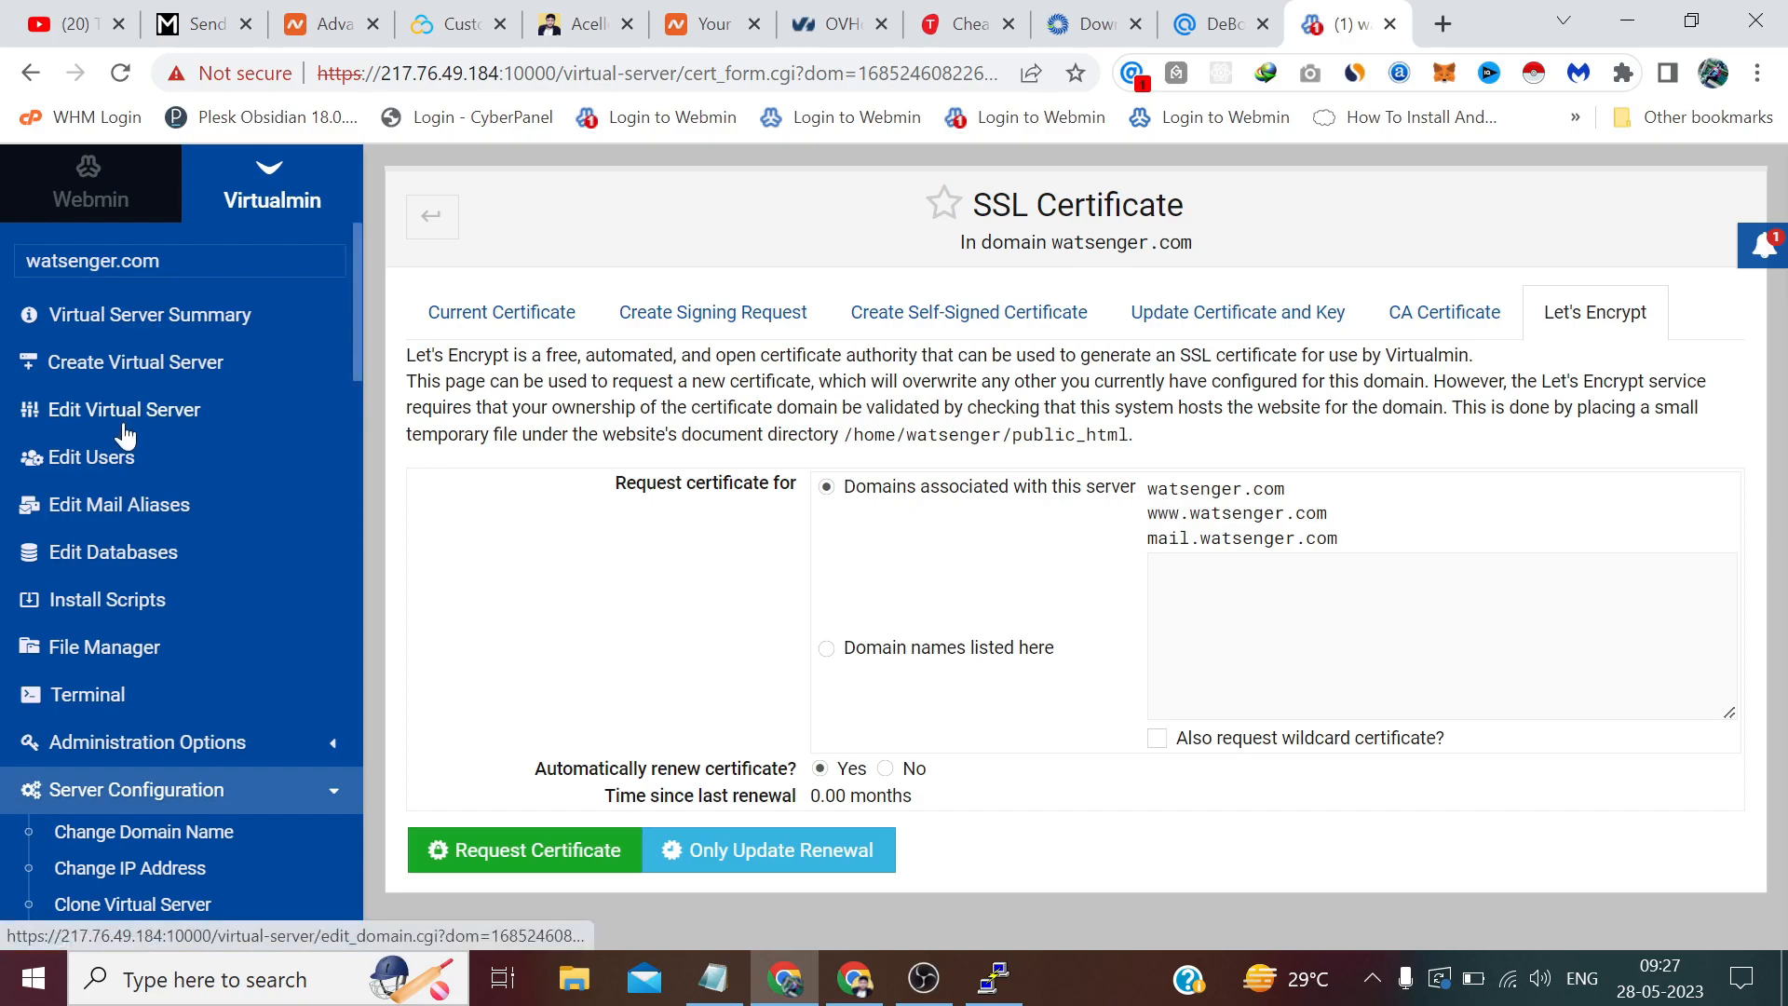
click(146, 365)
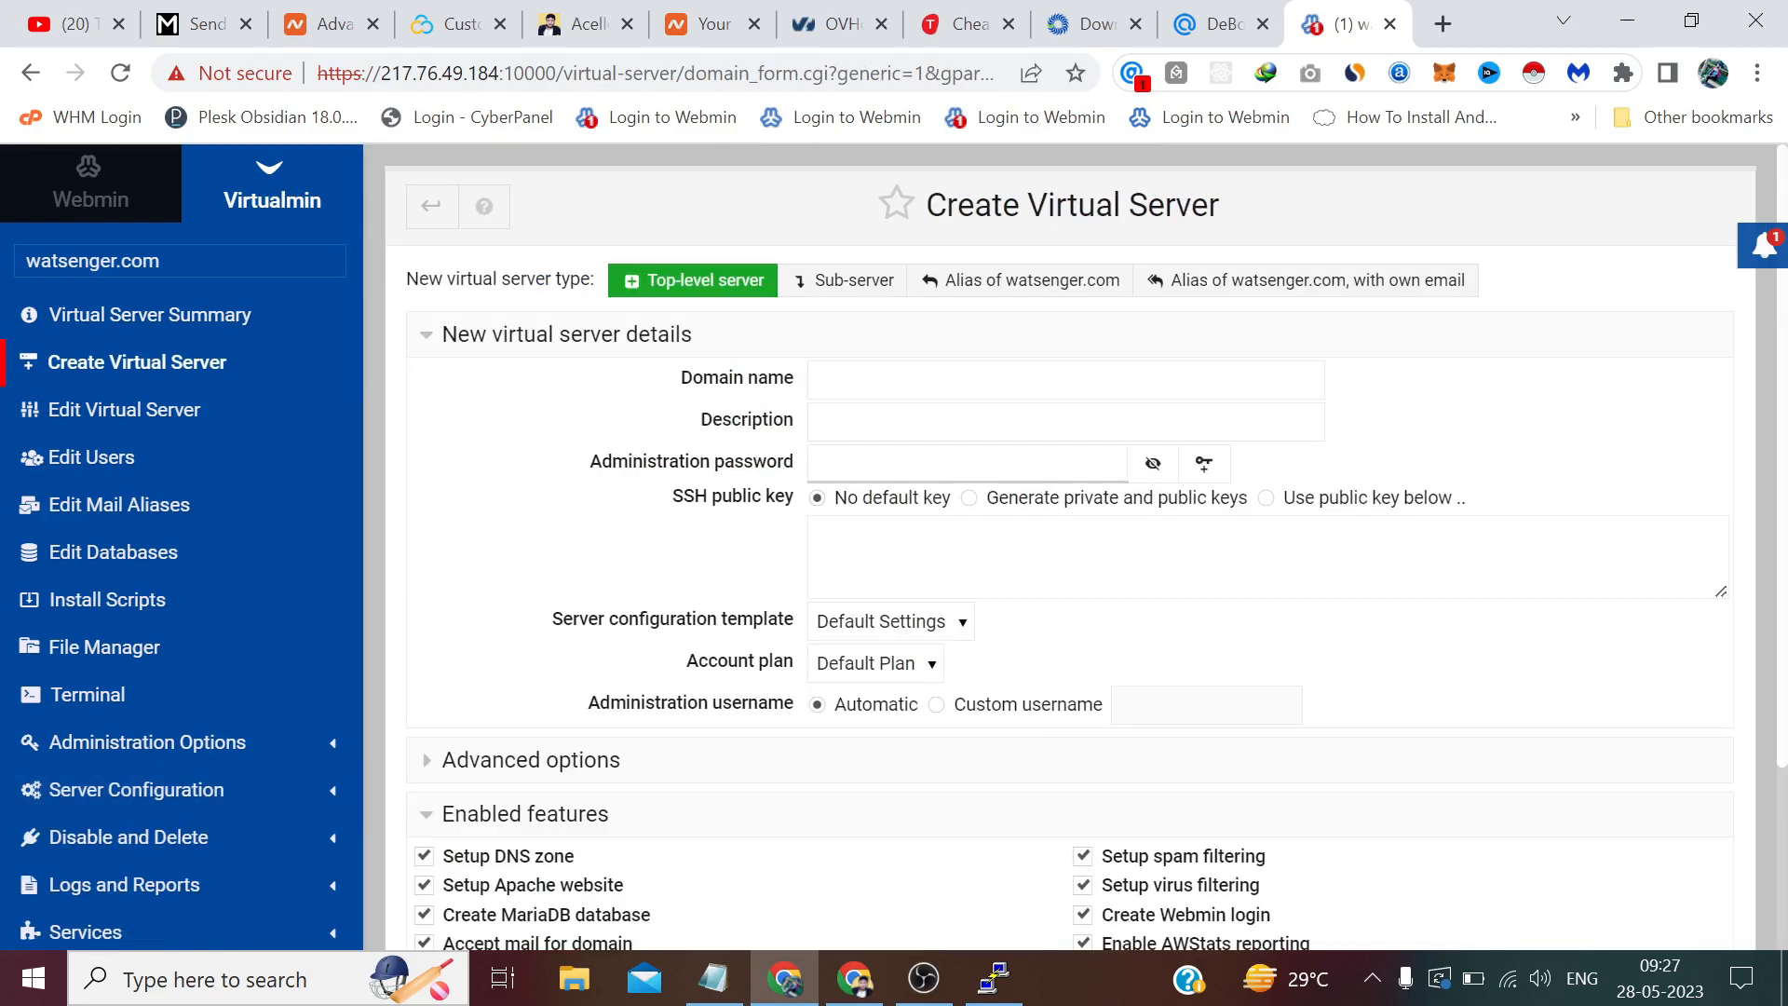
Enter app.watsenger.com as the domain and paste the stored administration password.
click(941, 380)
text(app.)
key(ctrl+v)
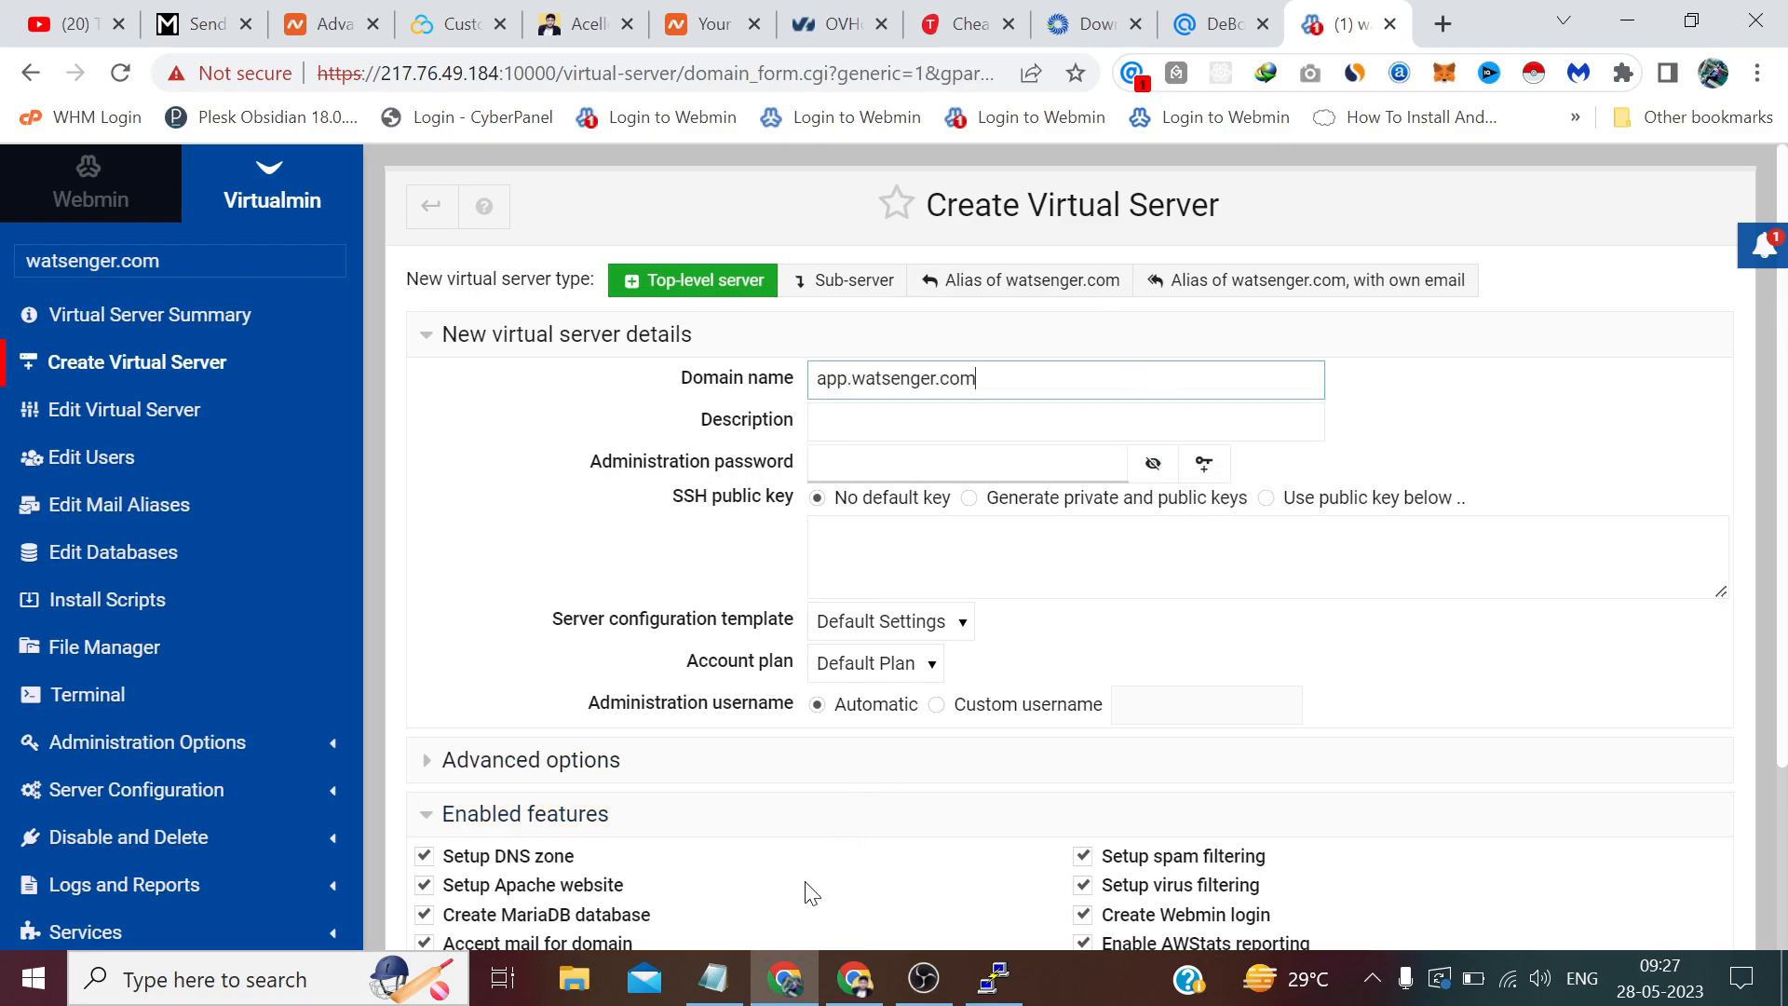
click(712, 978)
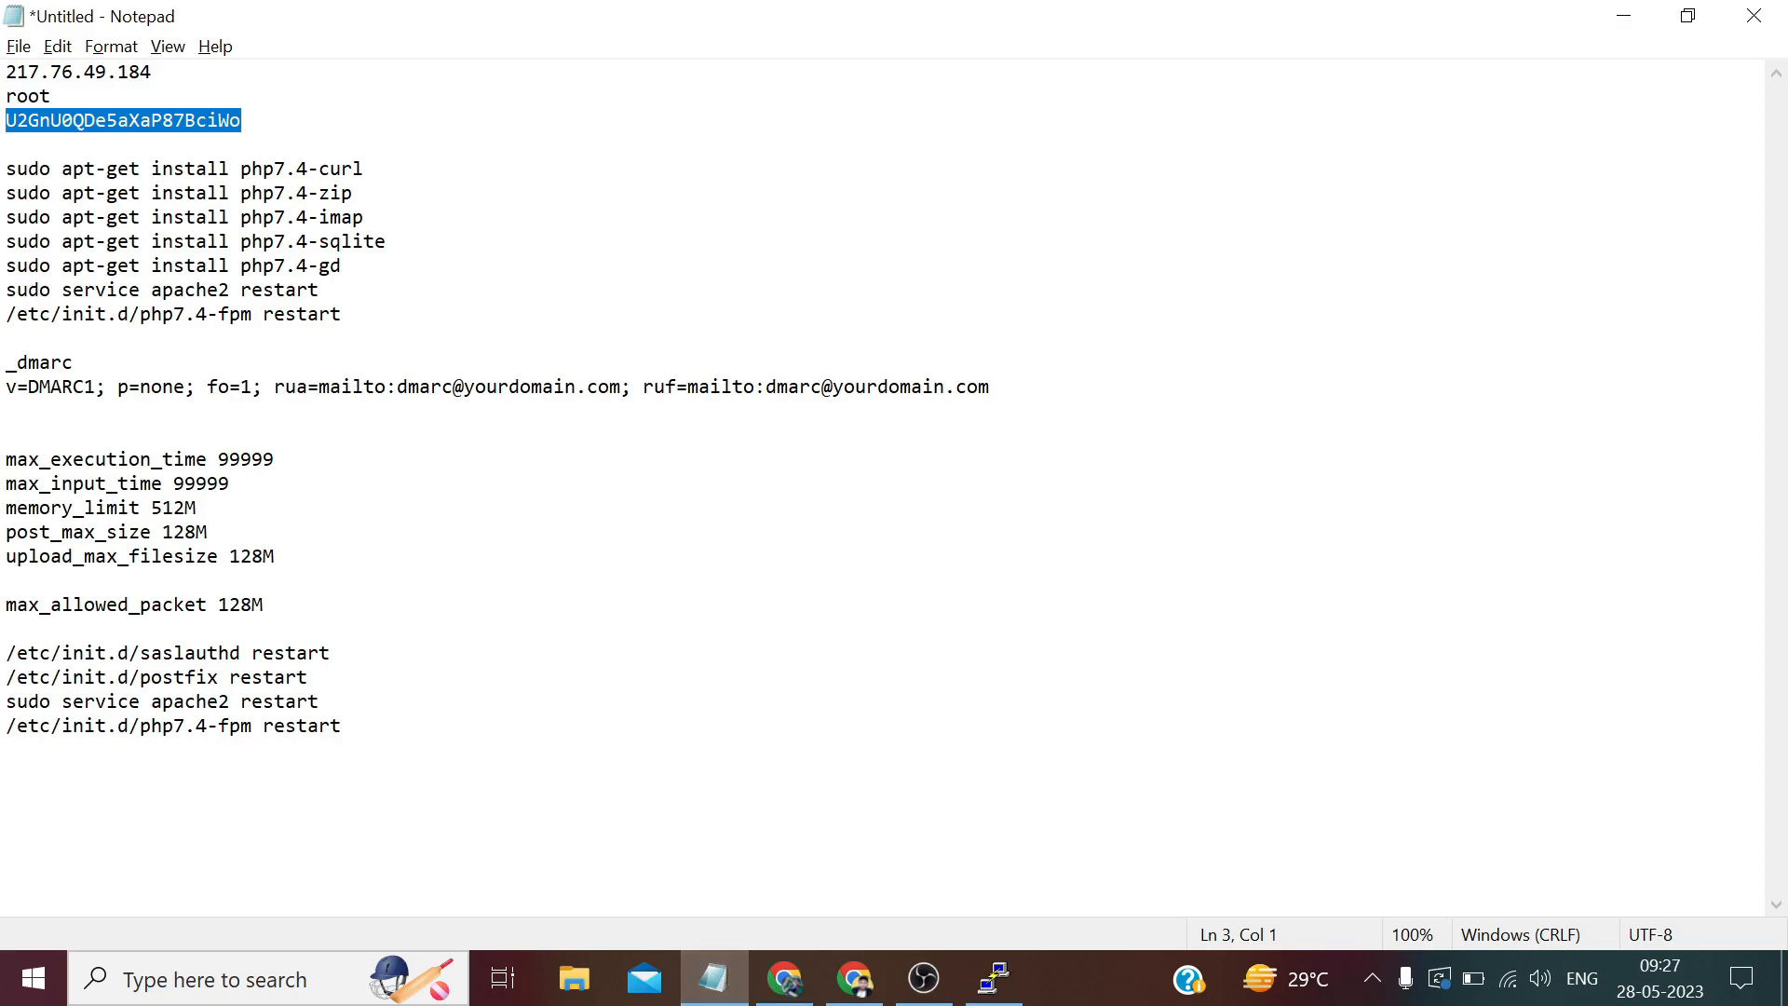
right_click(207, 116)
click(281, 188)
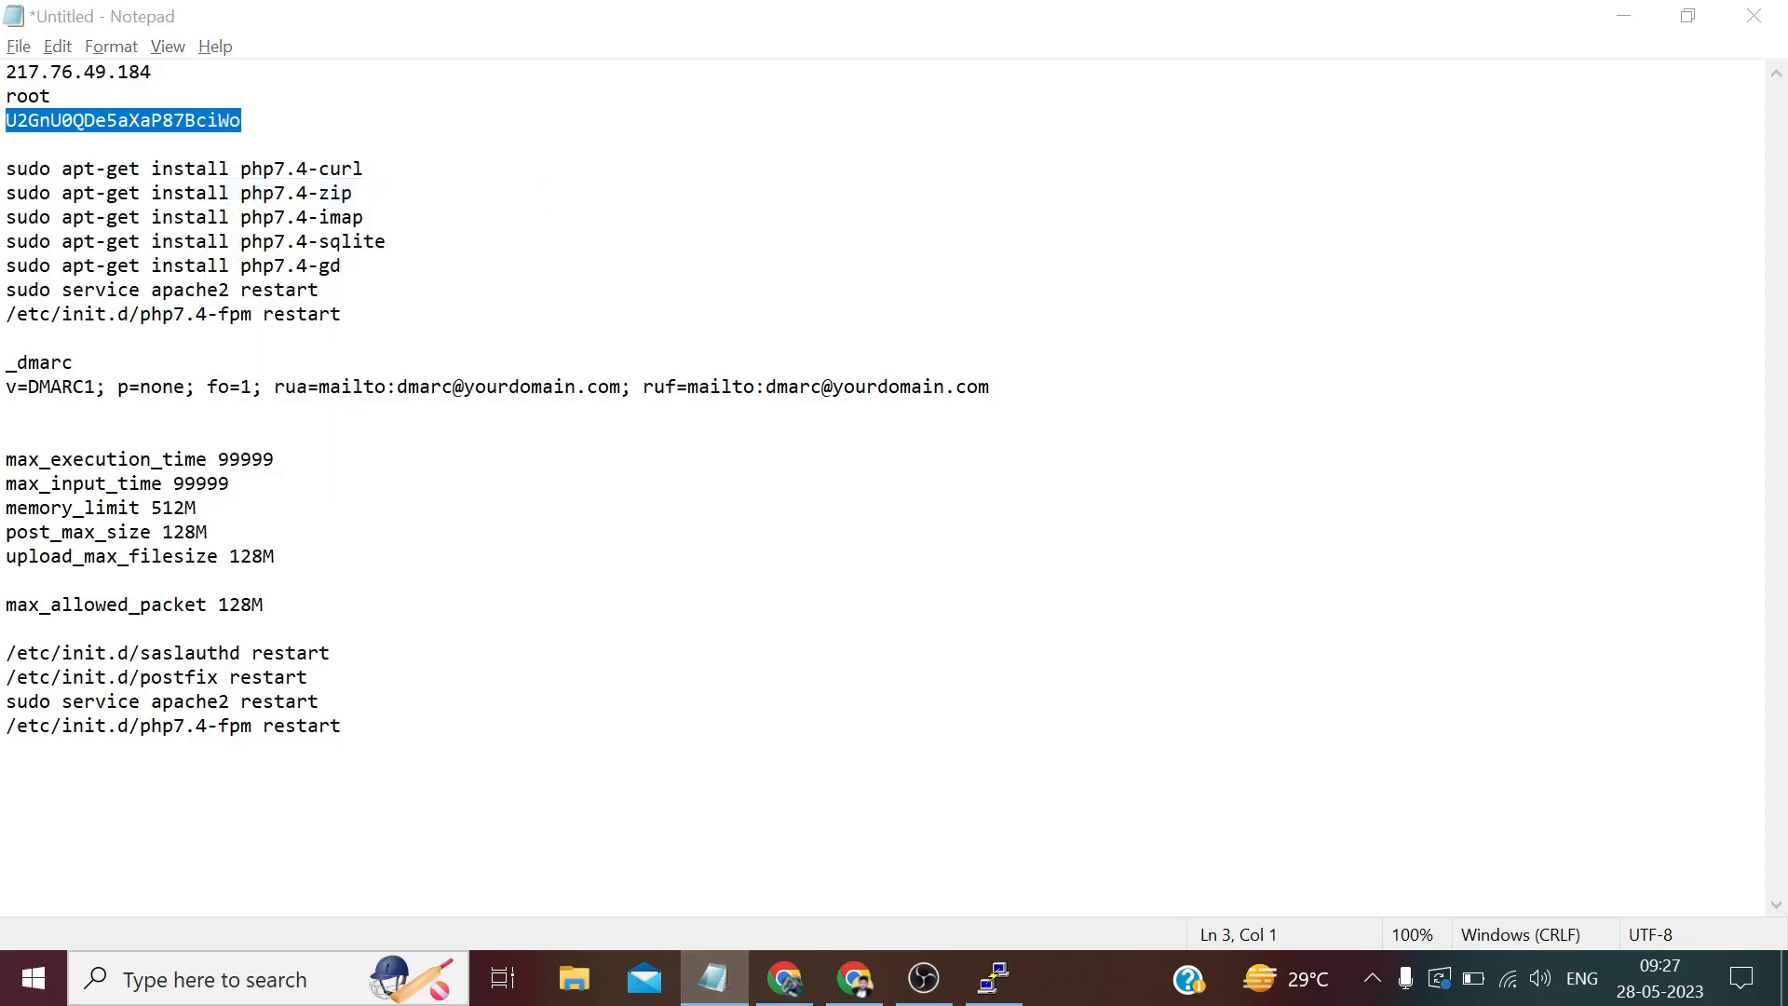
key(alt+Tab)
click(875, 463)
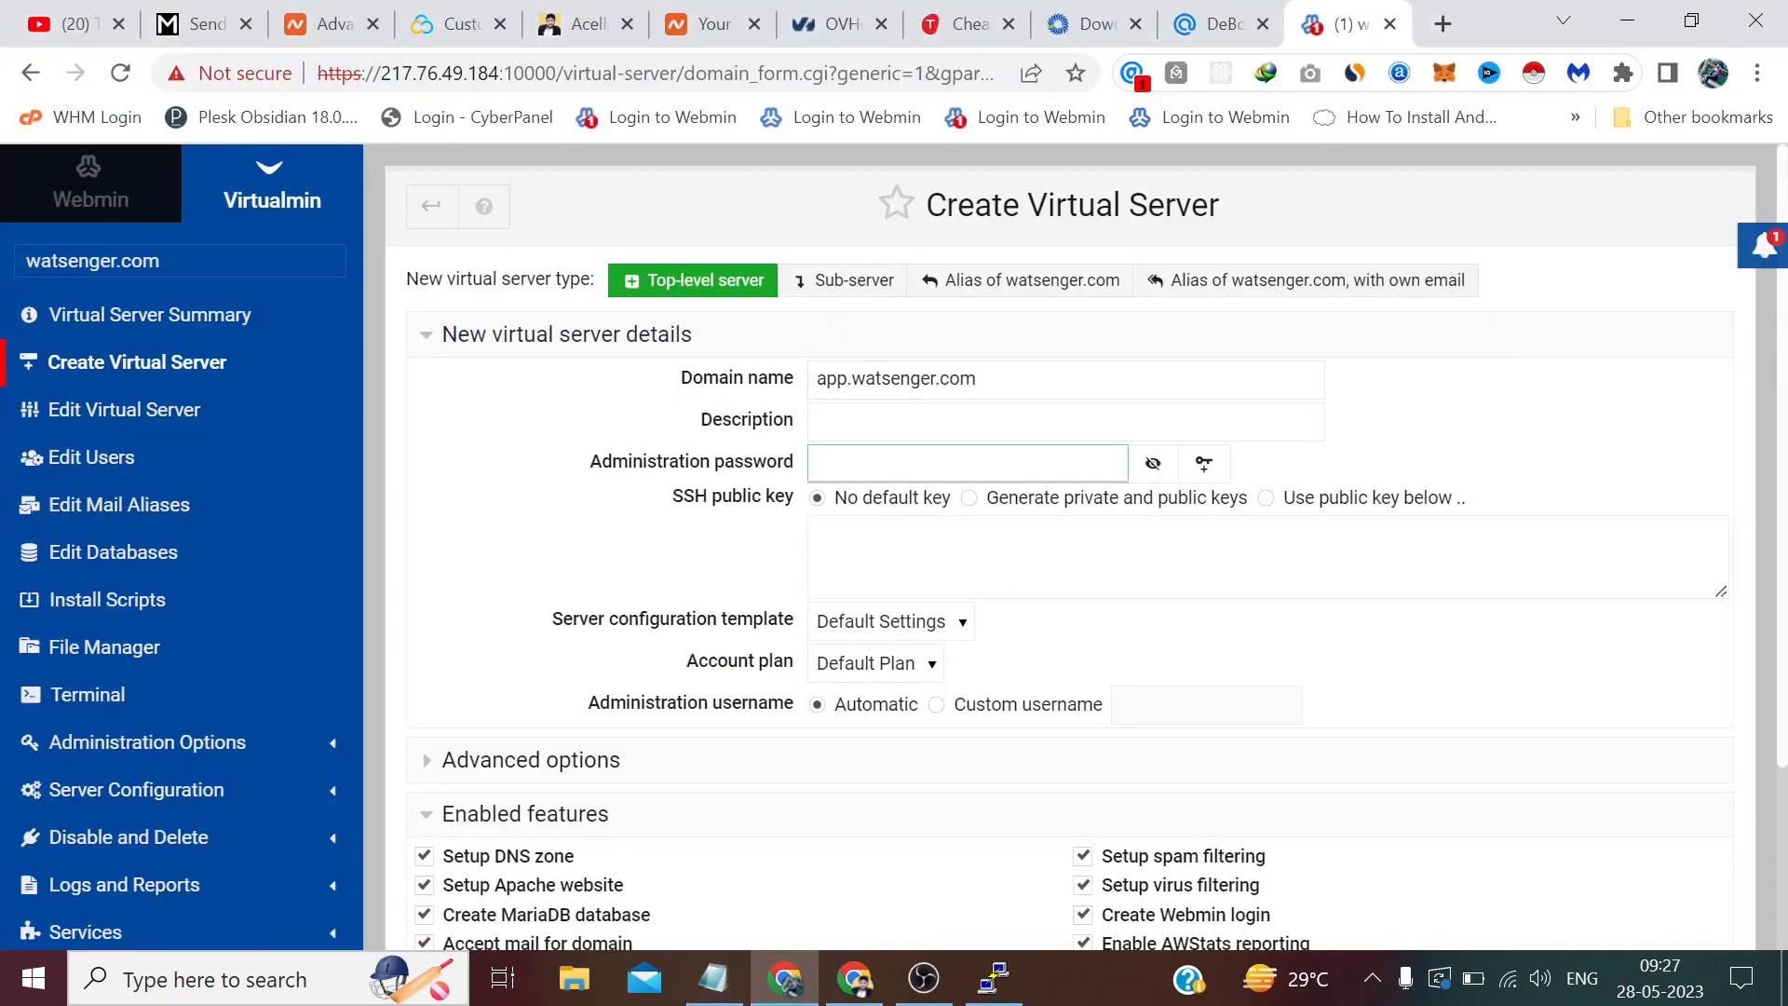
key(ctrl+v)
Expand Advanced options and IP address and forwarding, confirming shared IP 217.76.49.184.
scroll(1499, 423, down, 3)
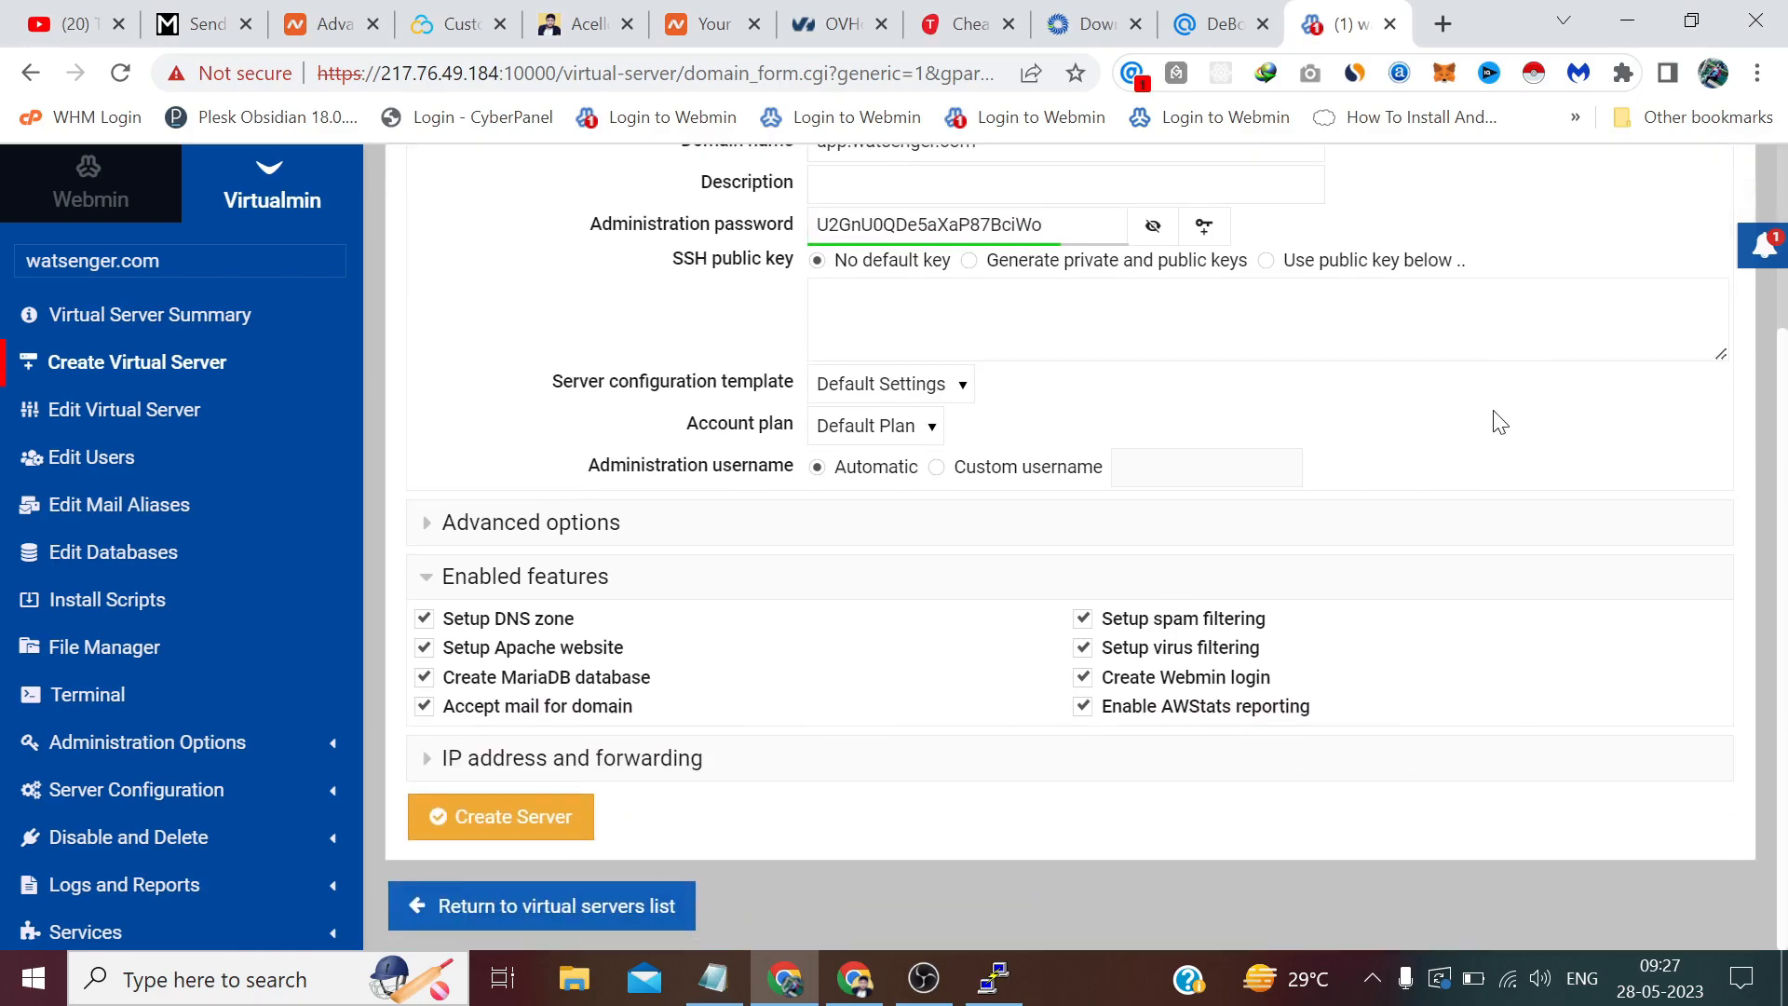
click(578, 522)
scroll(577, 517, down, 2)
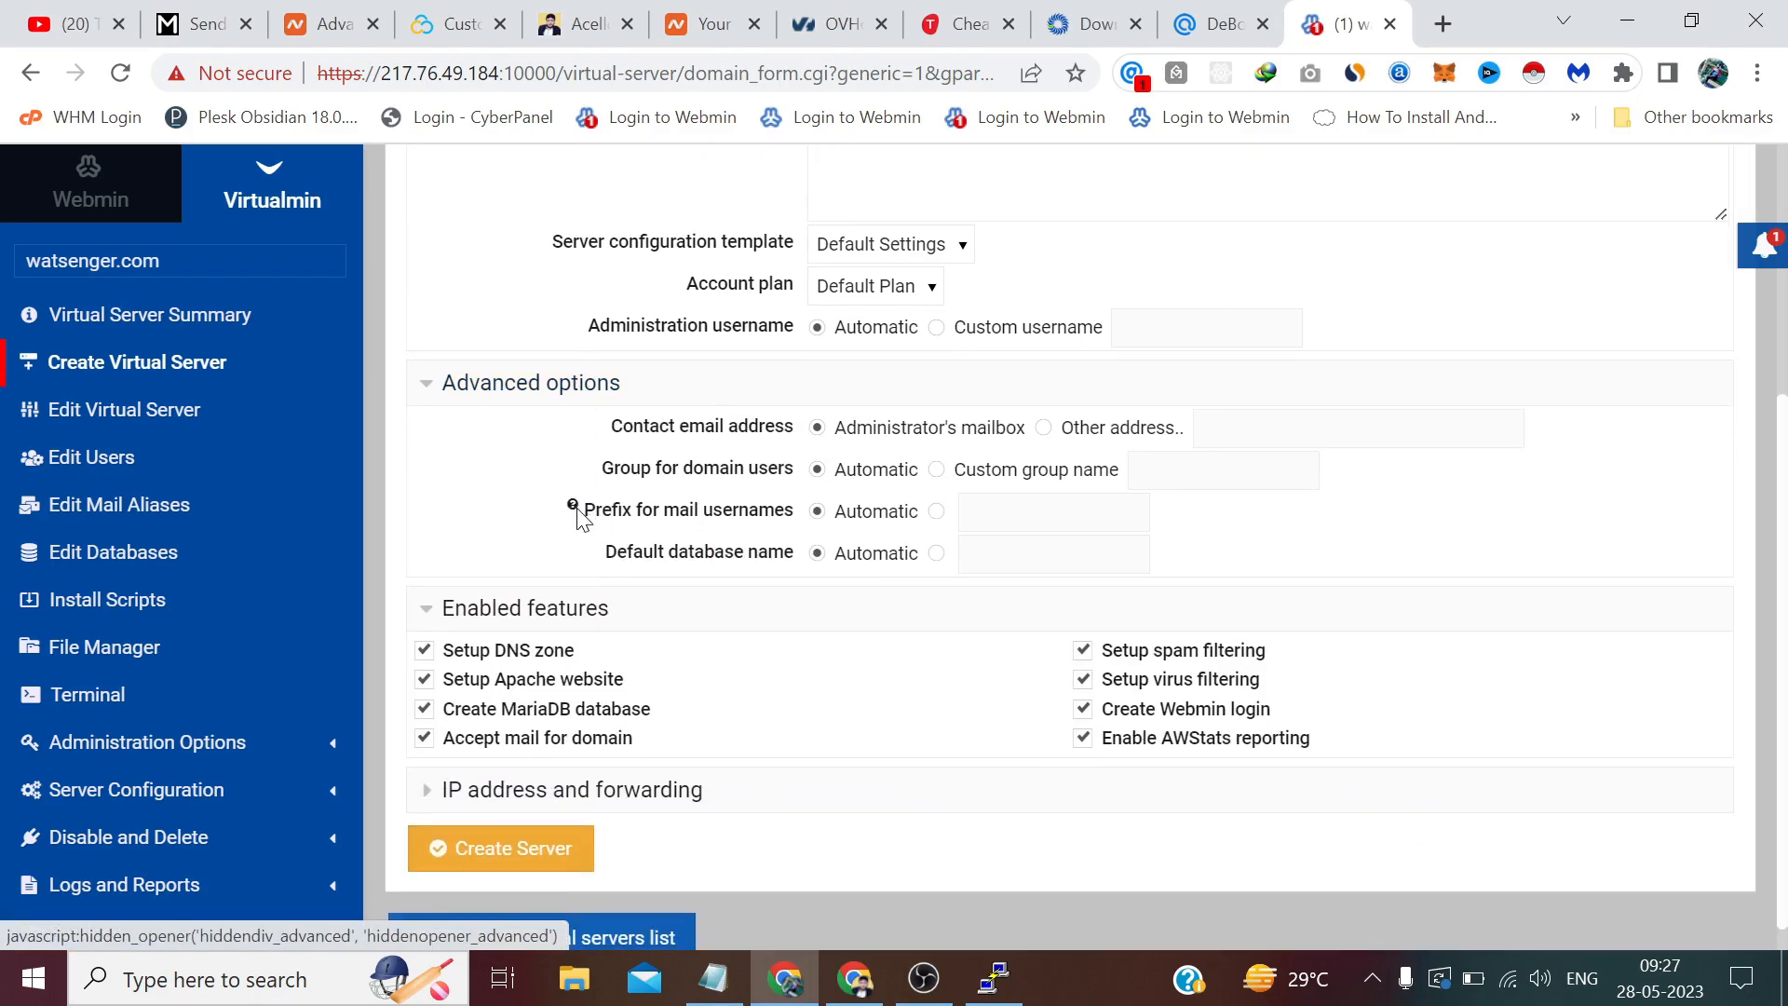
click(527, 794)
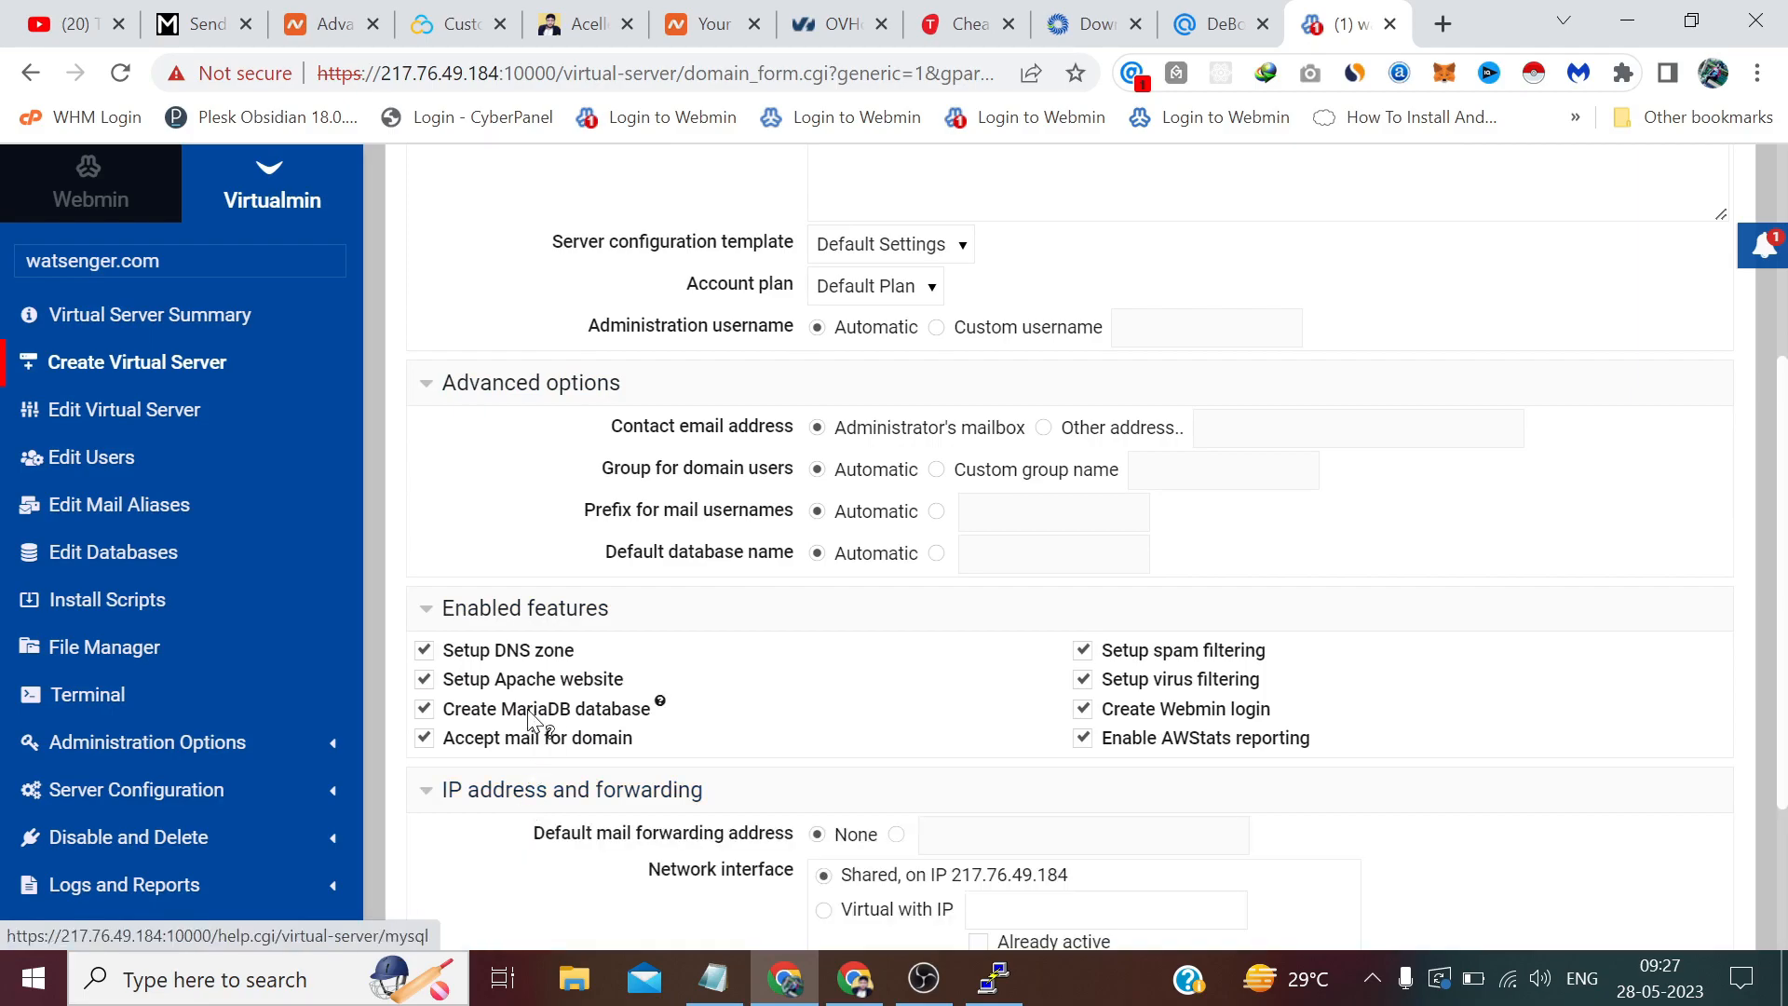
scroll(543, 726, down, 1)
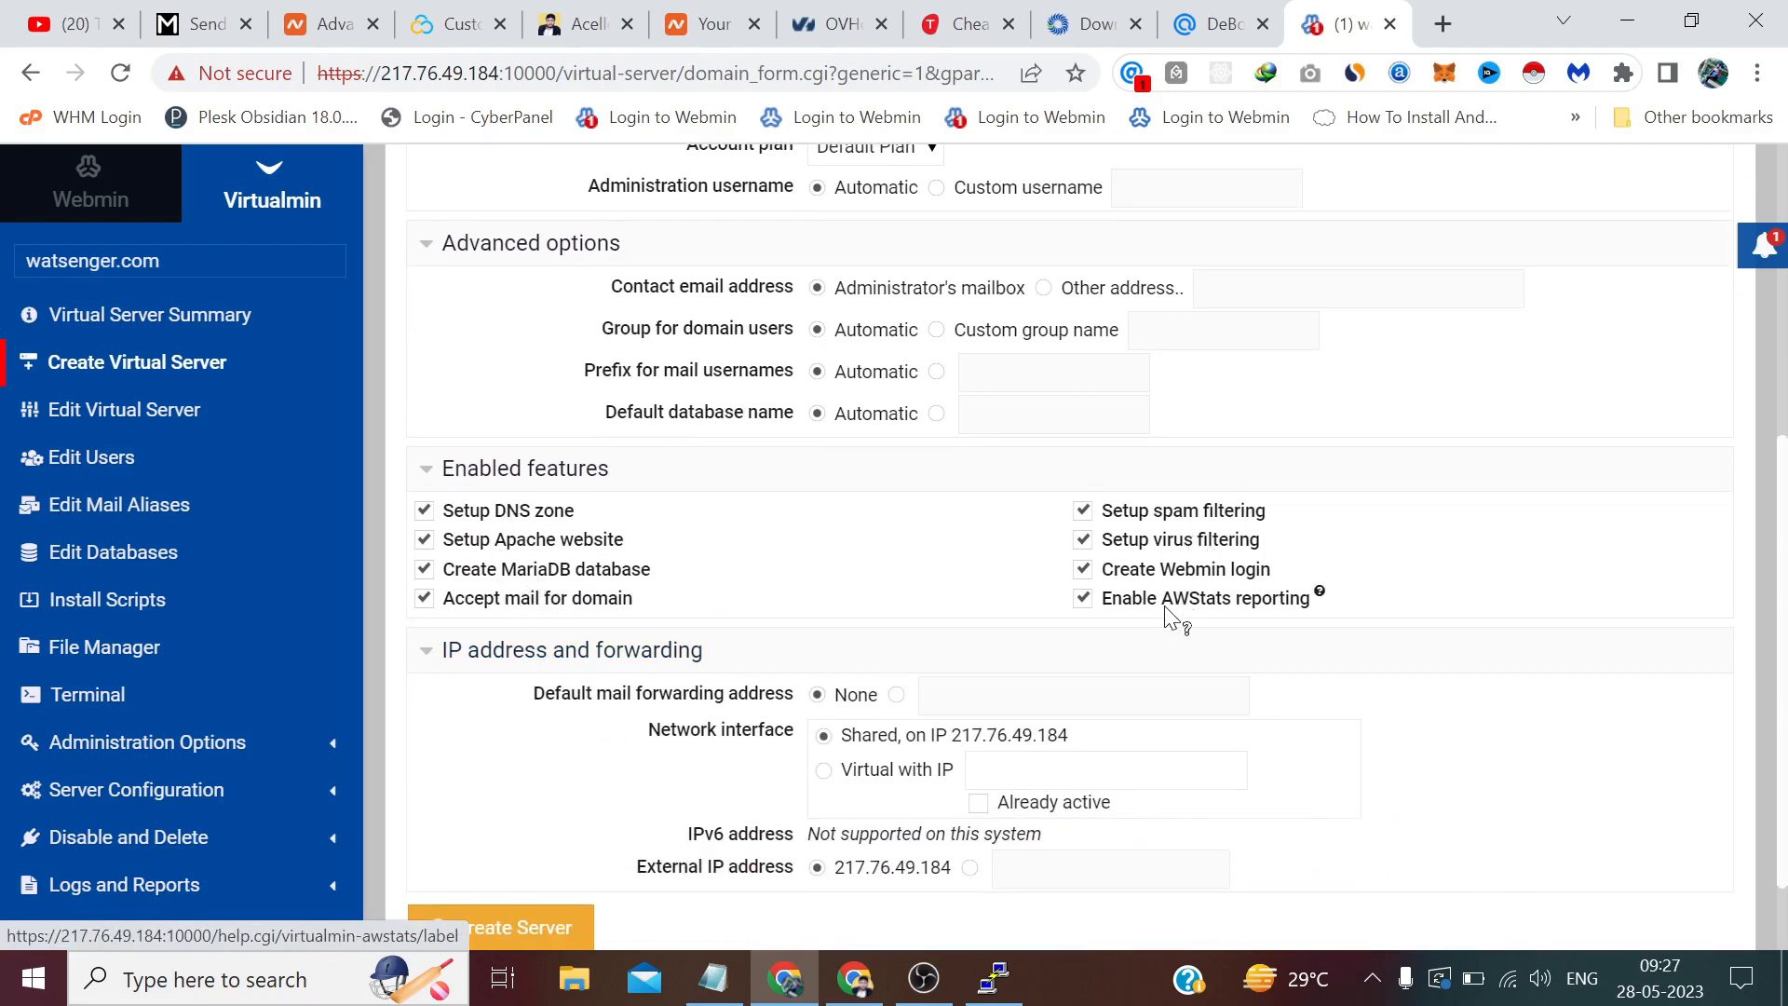
scroll(1169, 620, up, 6)
scroll(1169, 619, down, 2)
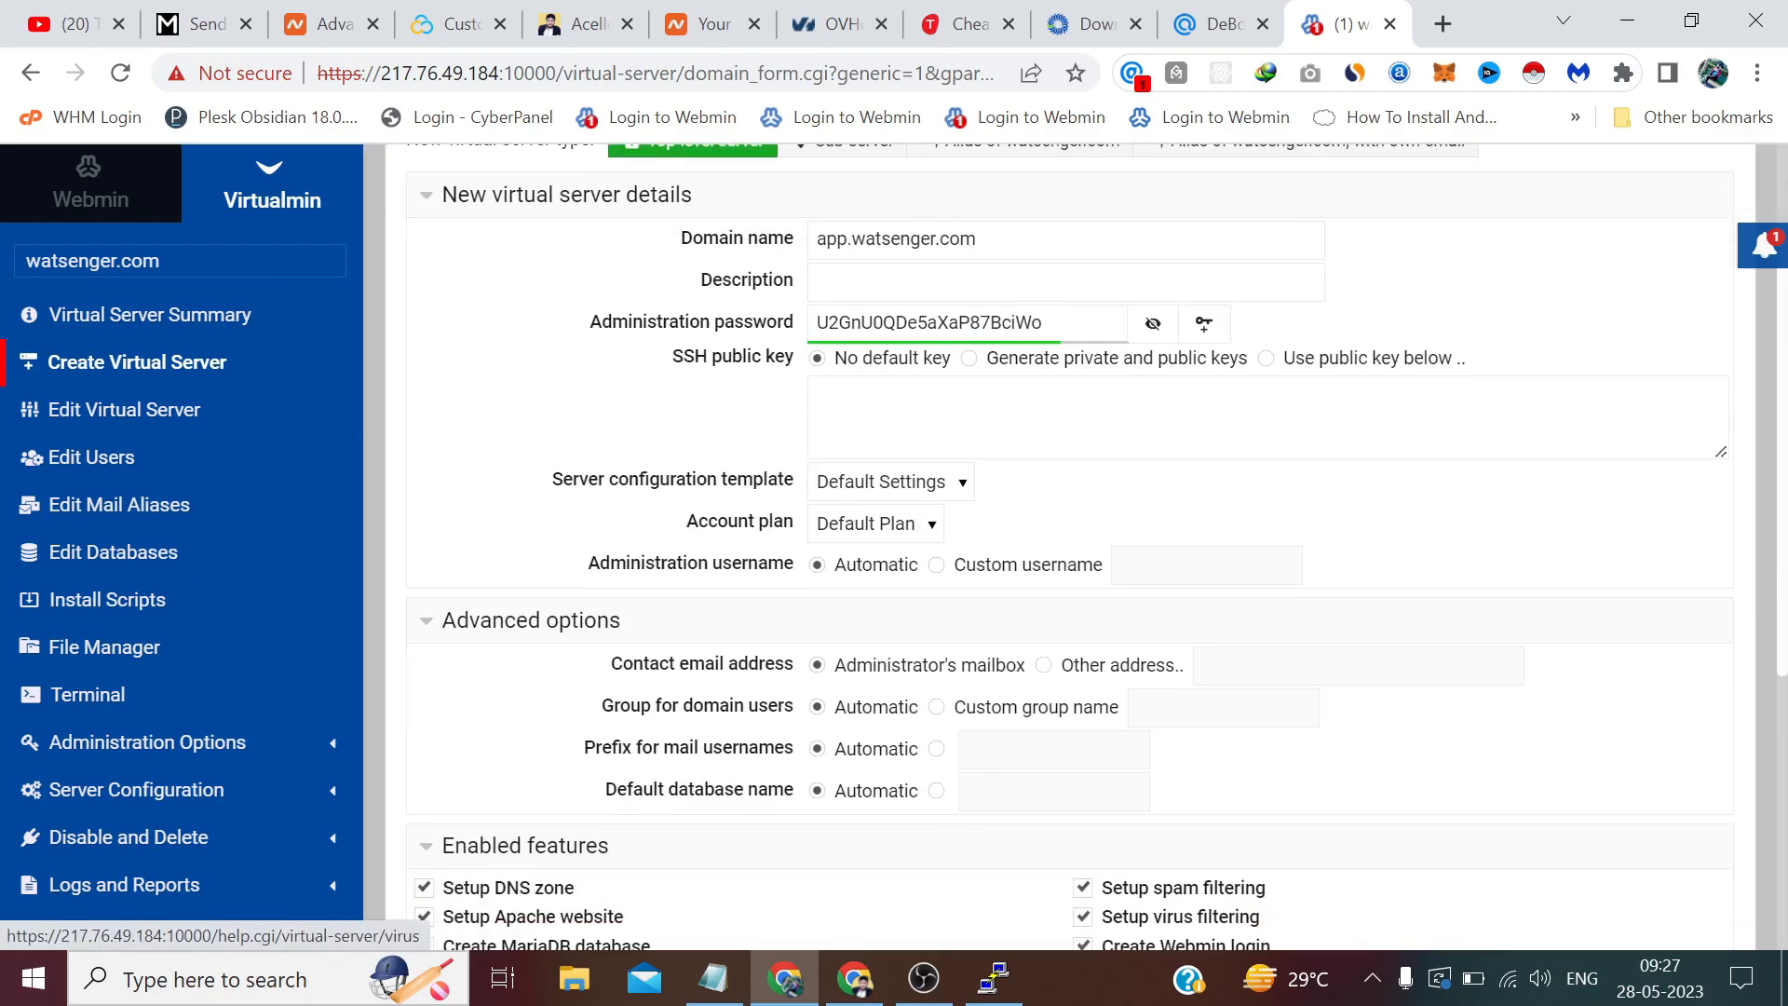
scroll(1089, 452, down, 5)
scroll(1090, 451, up, 4)
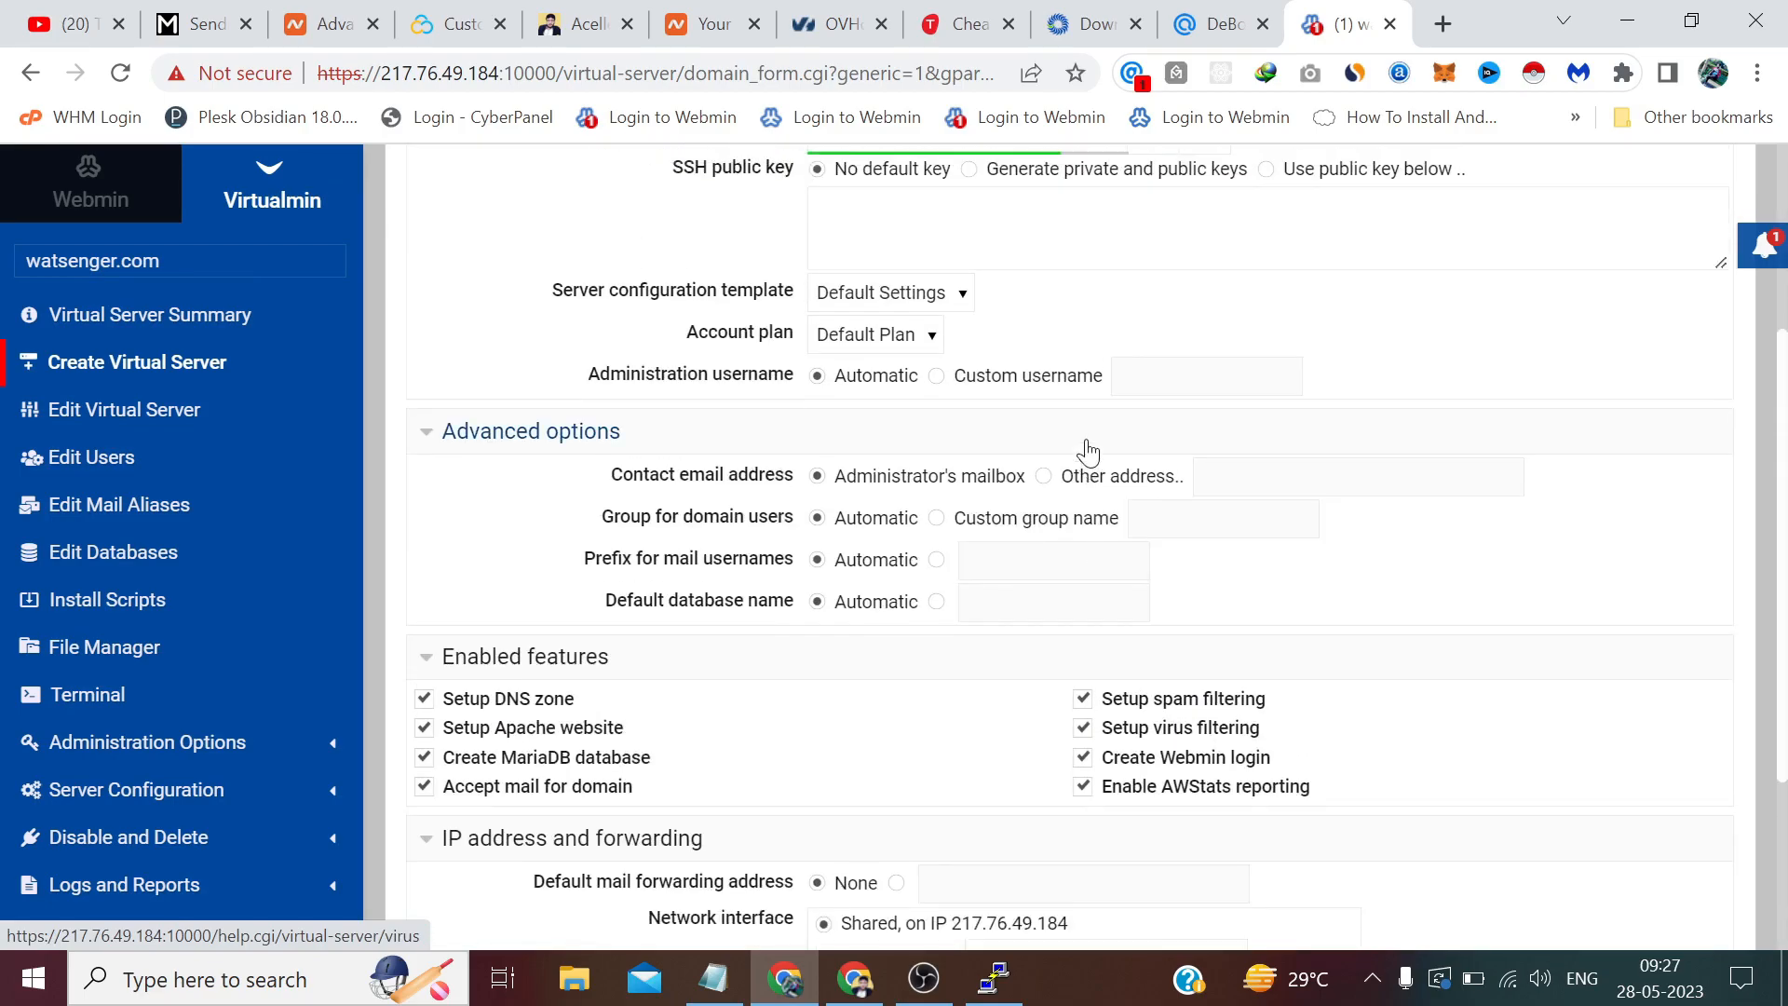
scroll(1092, 451, down, 4)
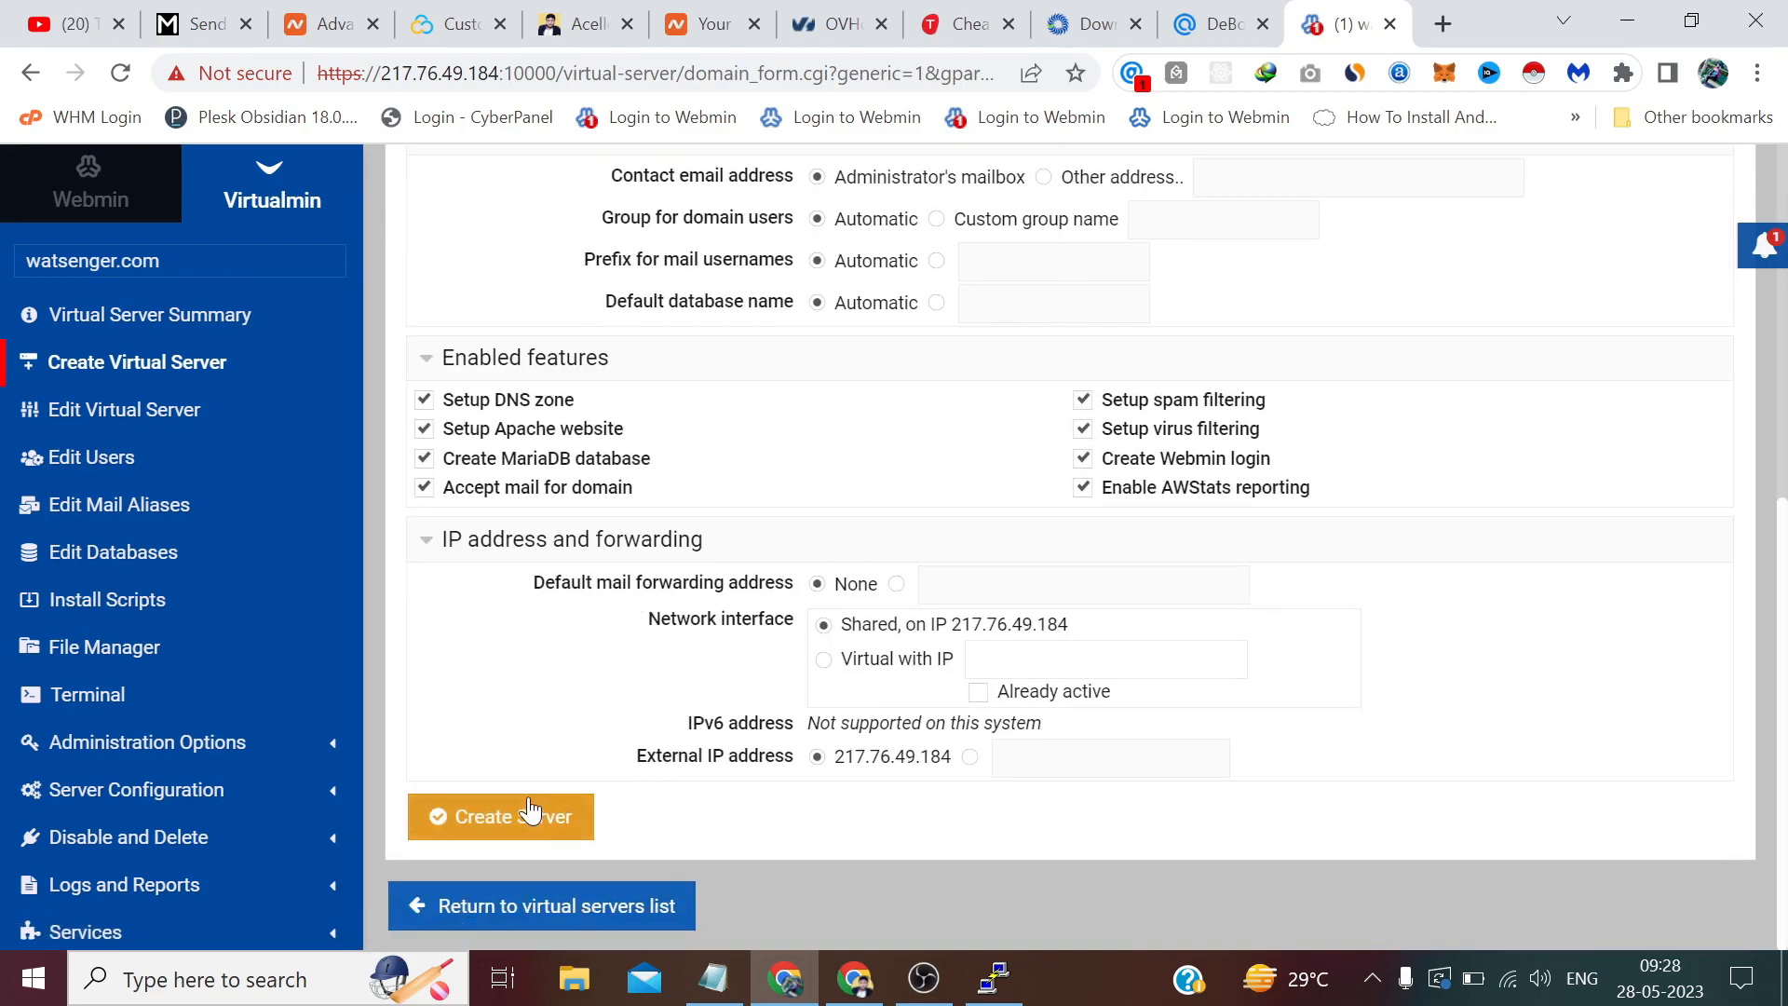
Create the app.watsenger.com server and let the setup log finish despite the certificate failure.
click(518, 820)
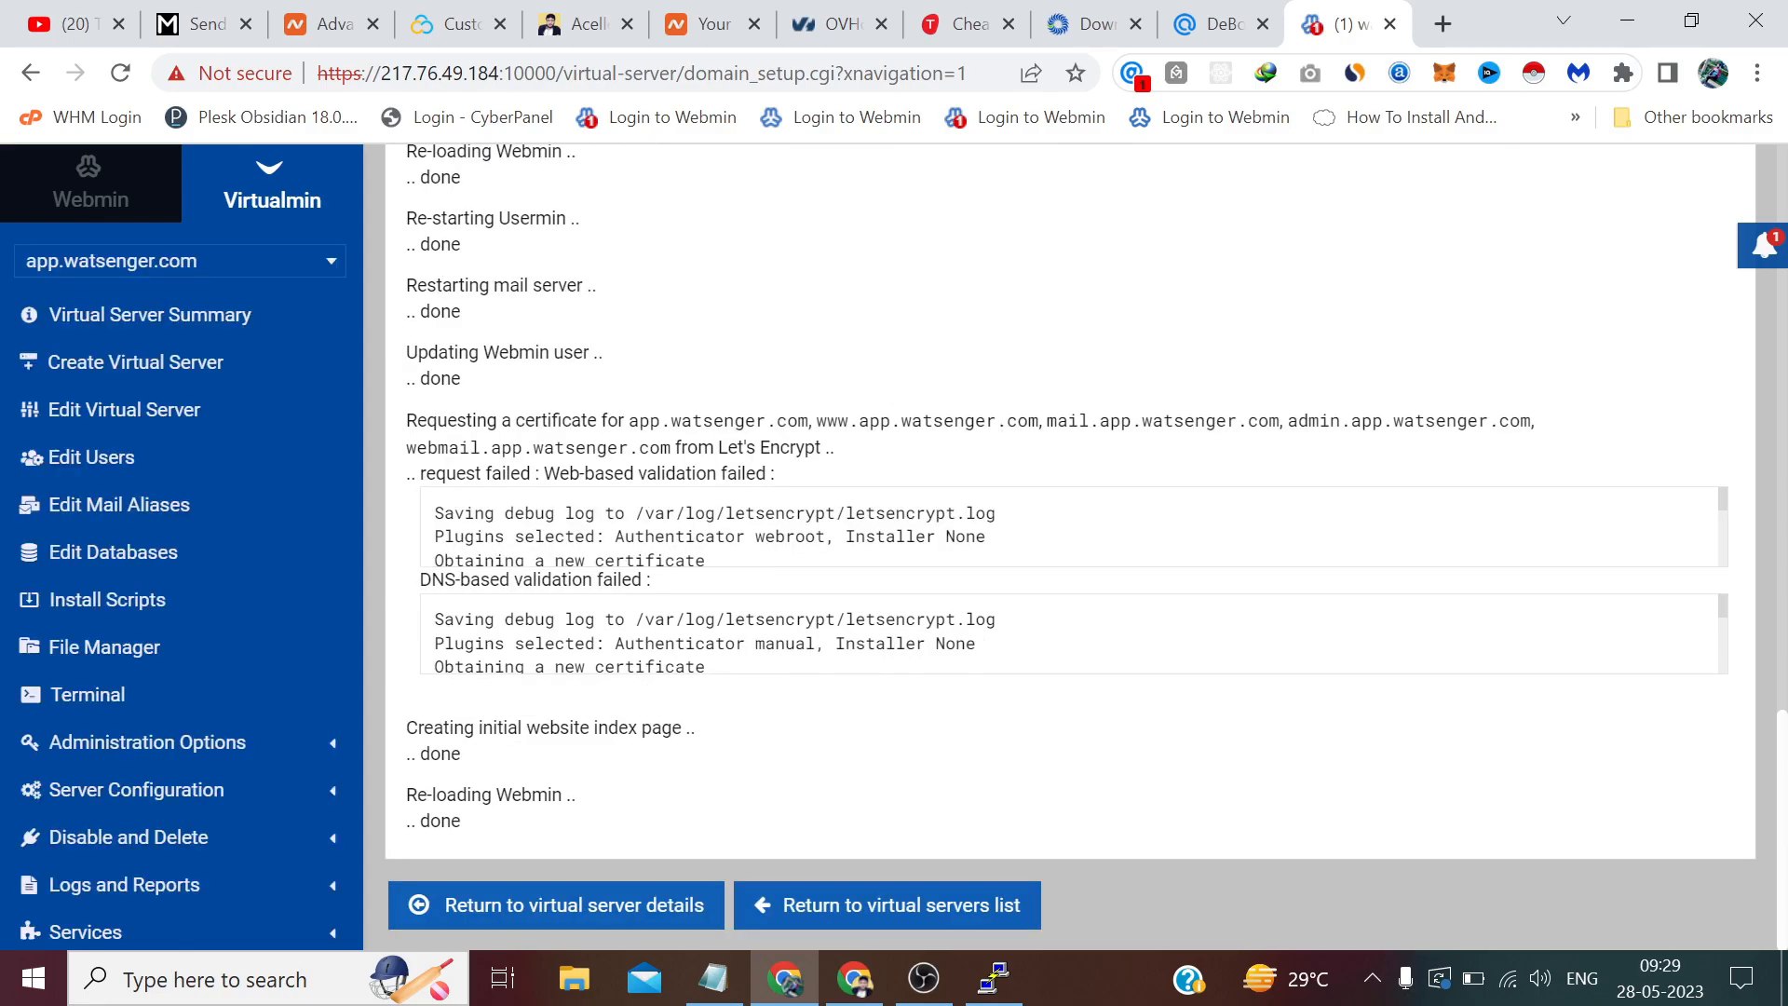
Compare the failed certificate names in the log against the Namecheap A records.
drag(810, 421, 660, 421)
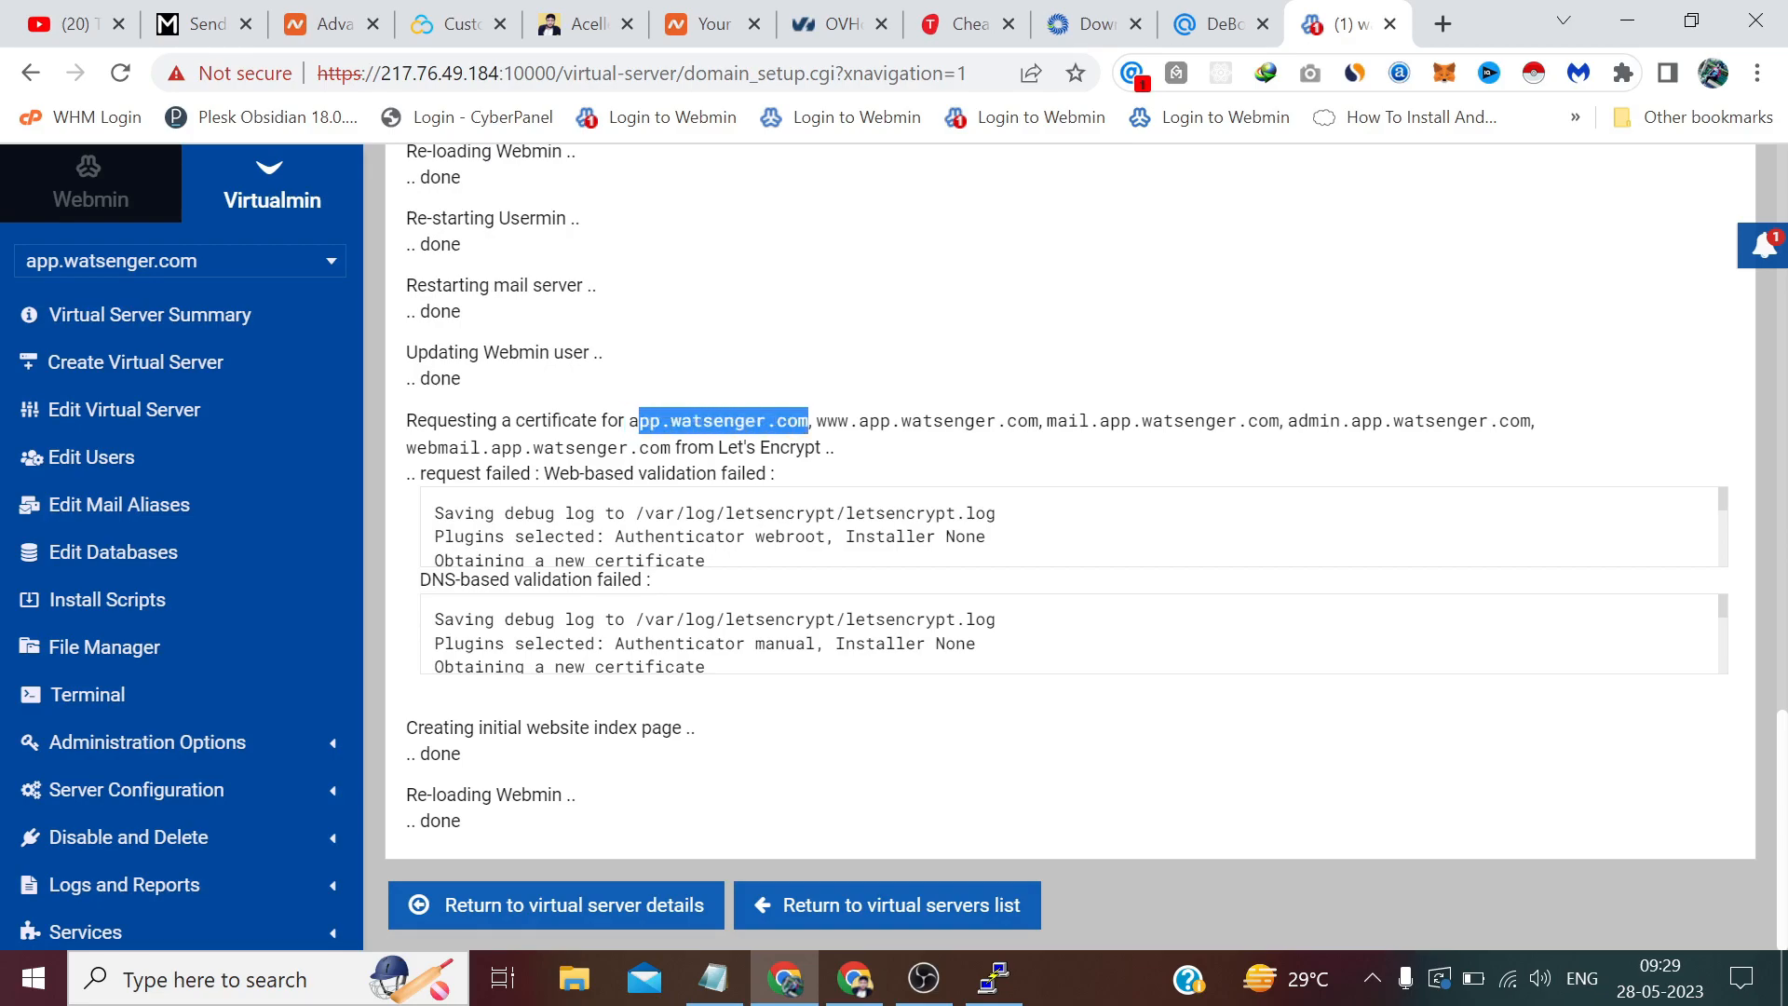
click(819, 421)
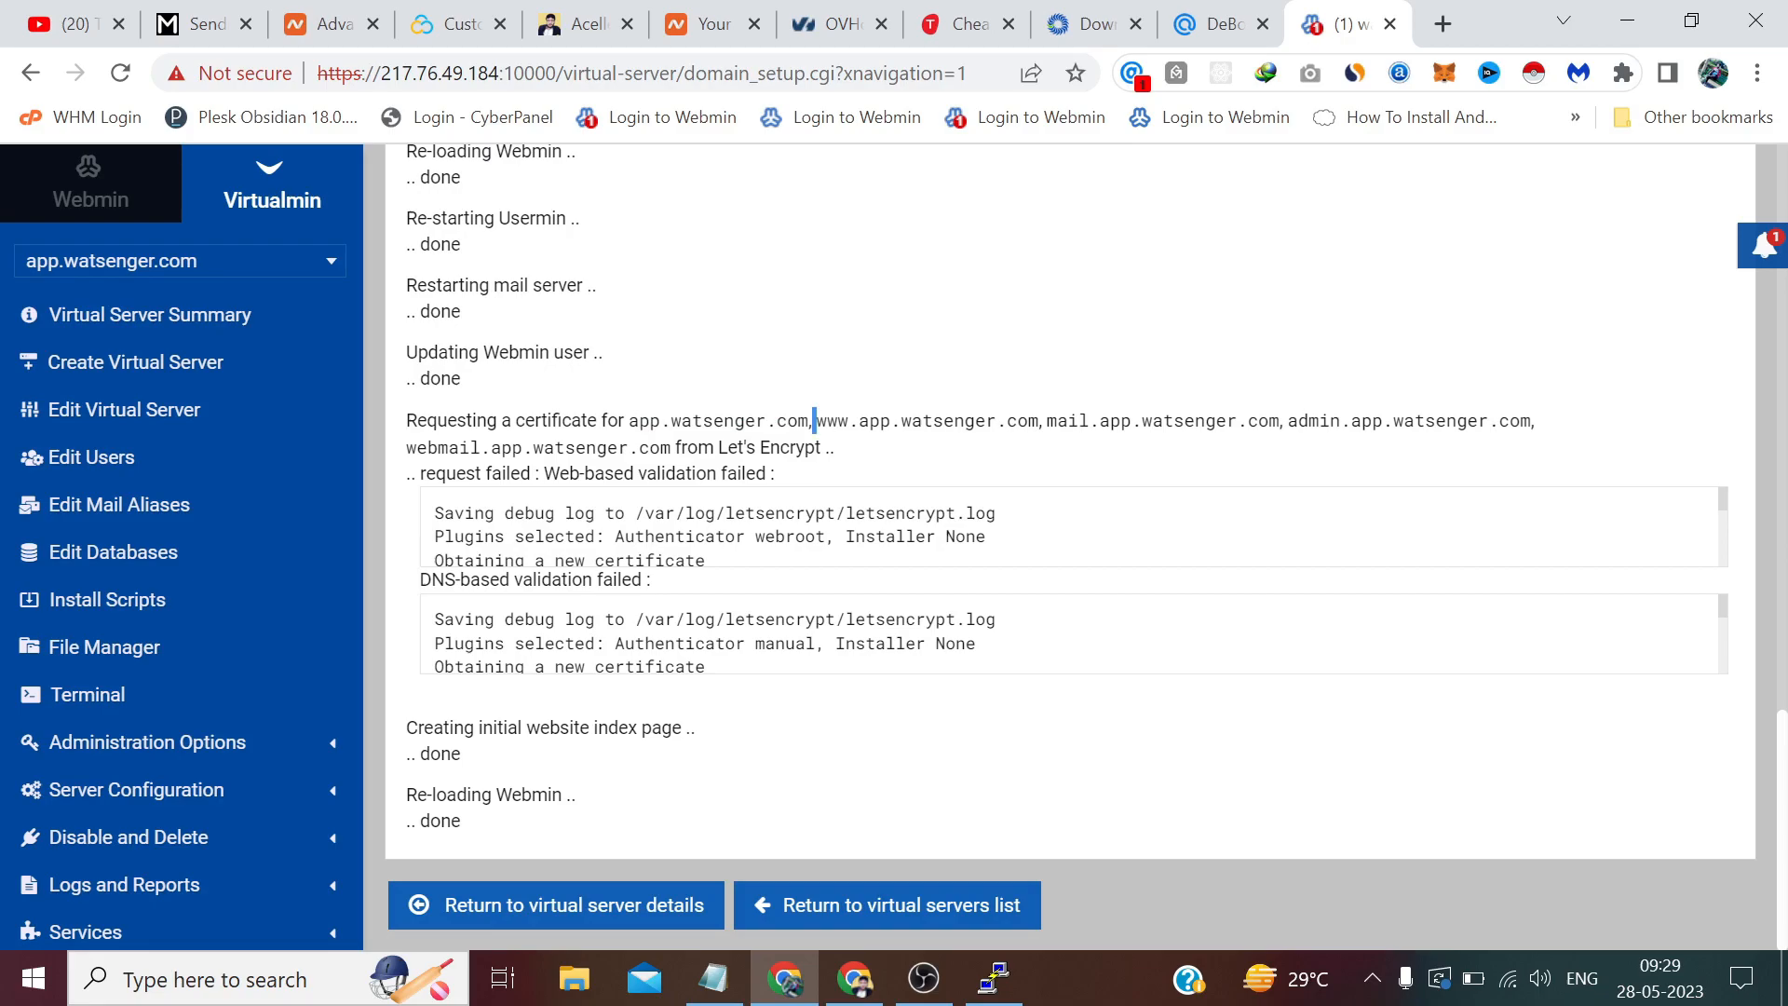
drag(1057, 421, 1110, 420)
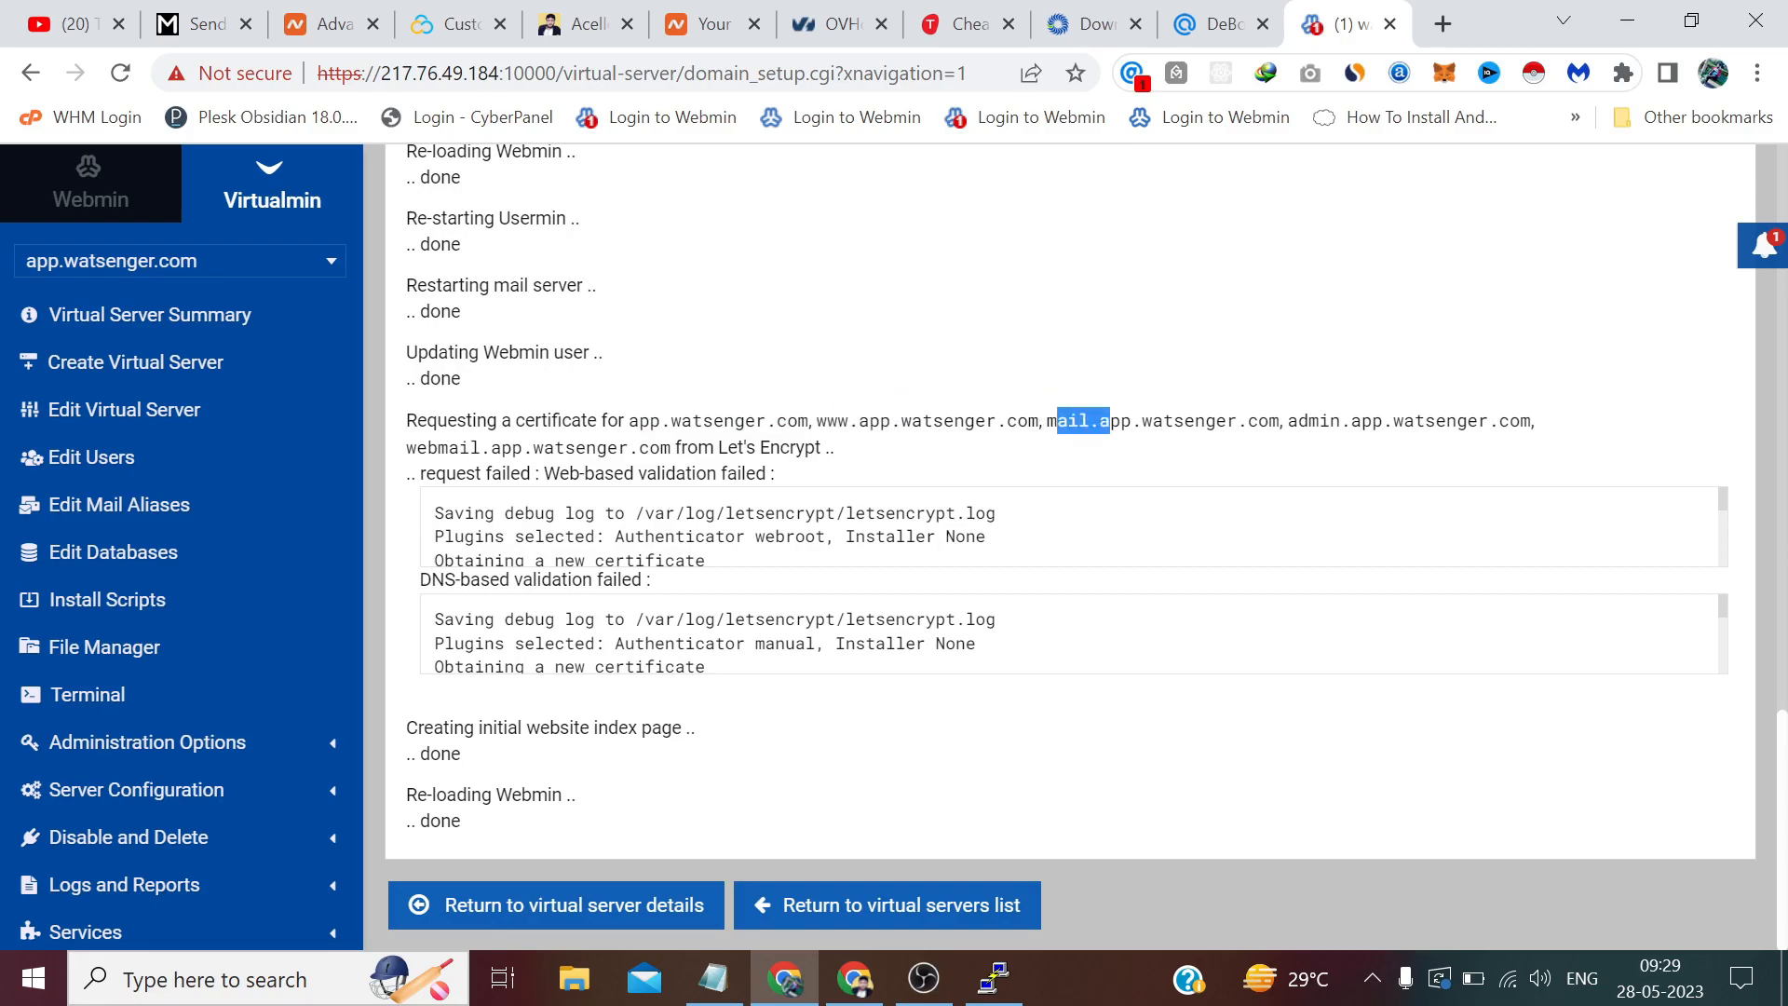
click(299, 13)
scroll(1466, 303, down, 5)
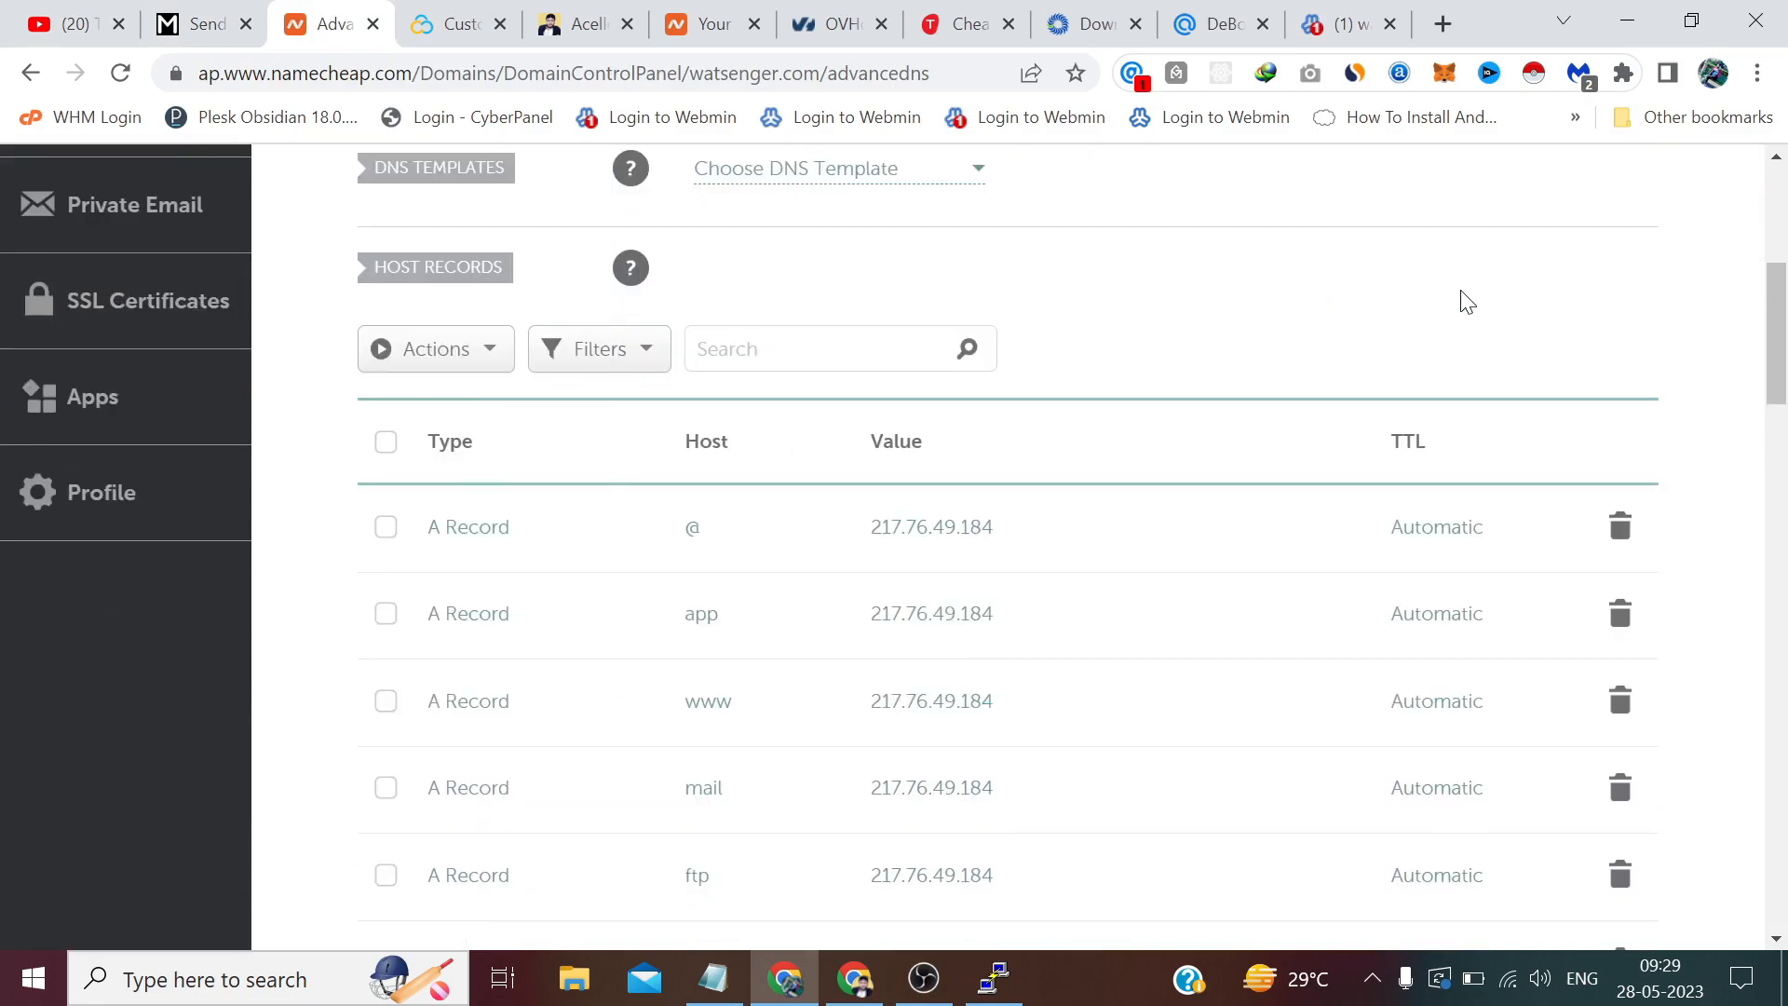
scroll(1467, 302, down, 2)
Back in the creation log, re-examine the failed mail.app.watsenger.com name.
click(1380, 13)
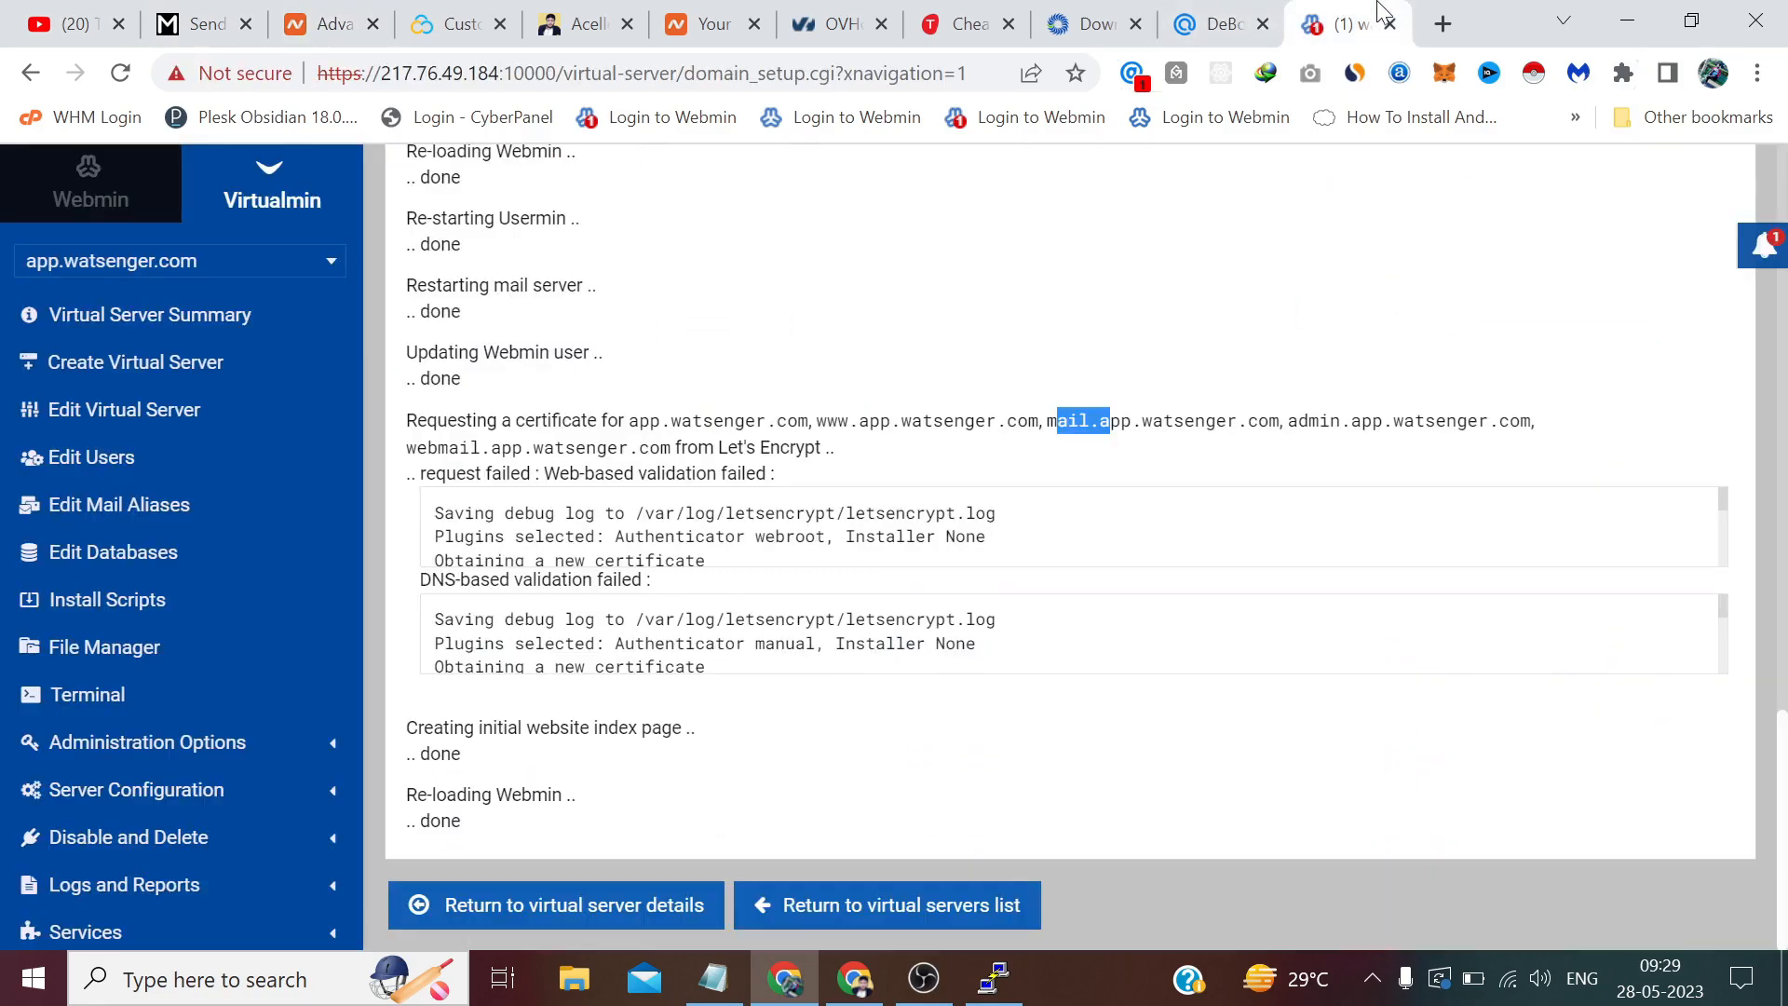
click(1166, 448)
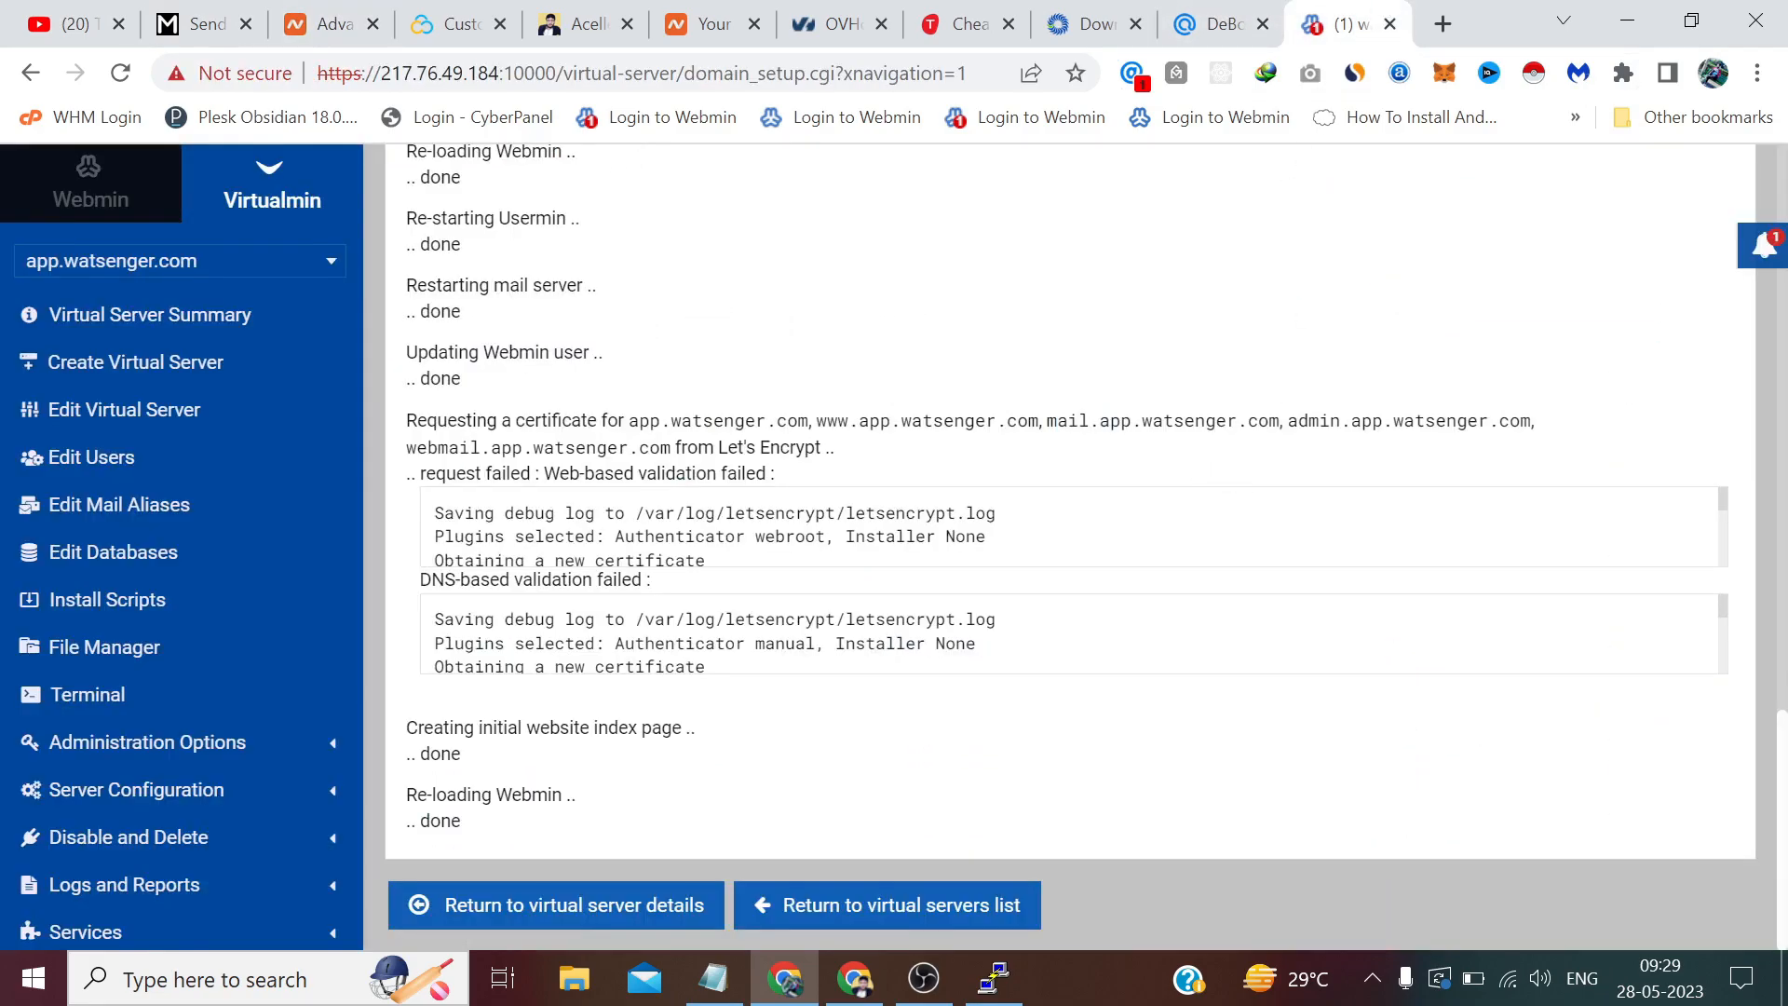
drag(1142, 421, 1057, 421)
mouse_move(1279, 421)
mouse_down()
mouse_move(1109, 421)
mouse_move(1280, 421)
mouse_up()
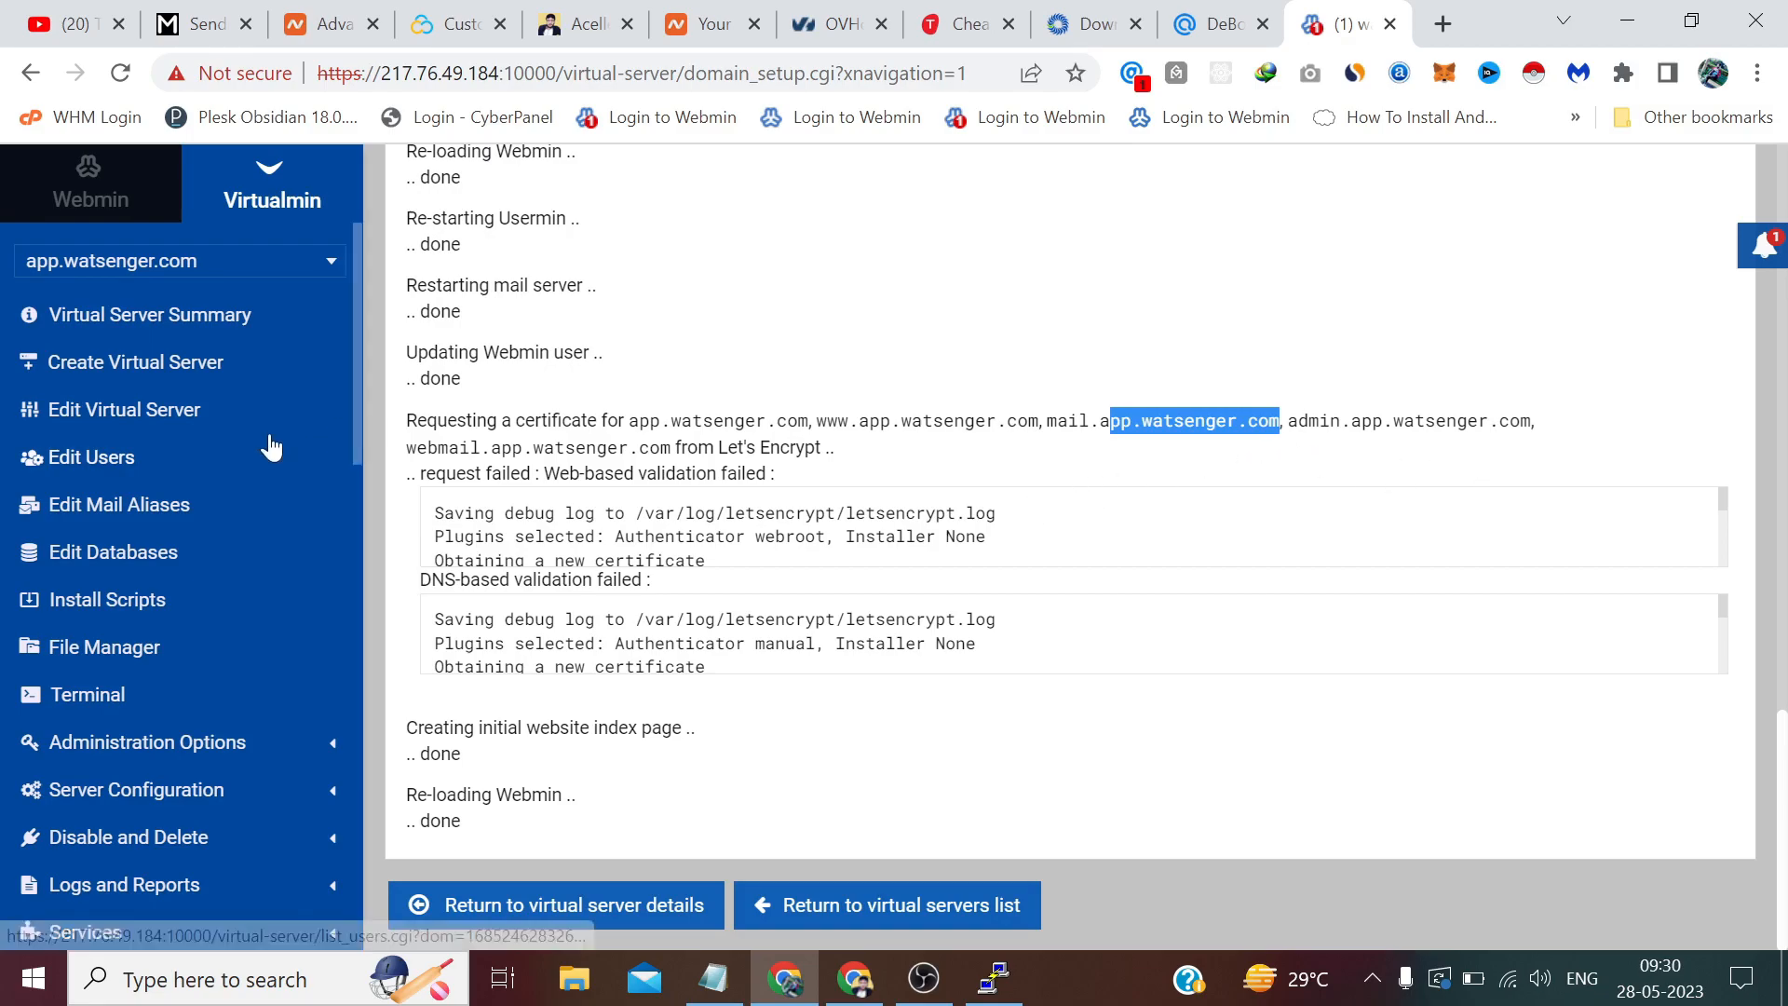
scroll(160, 470, down, 4)
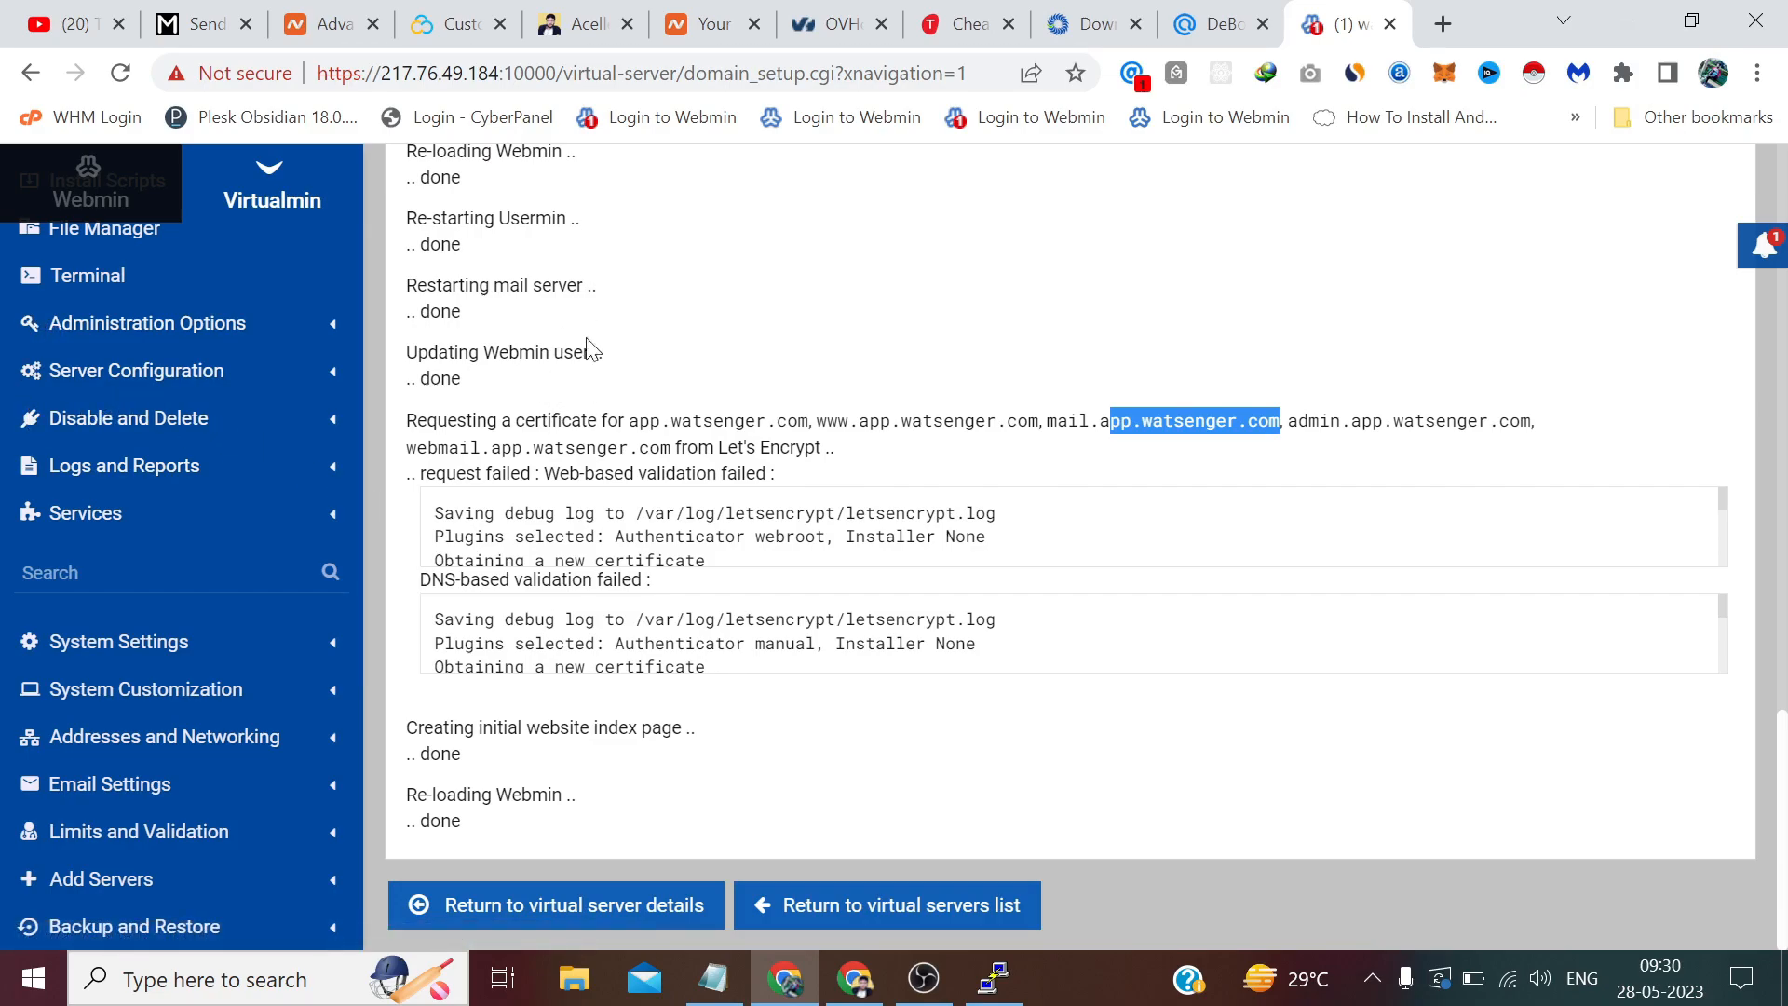
Go to Server Configuration > SSL Certificate and its Let's Encrypt tab.
click(176, 370)
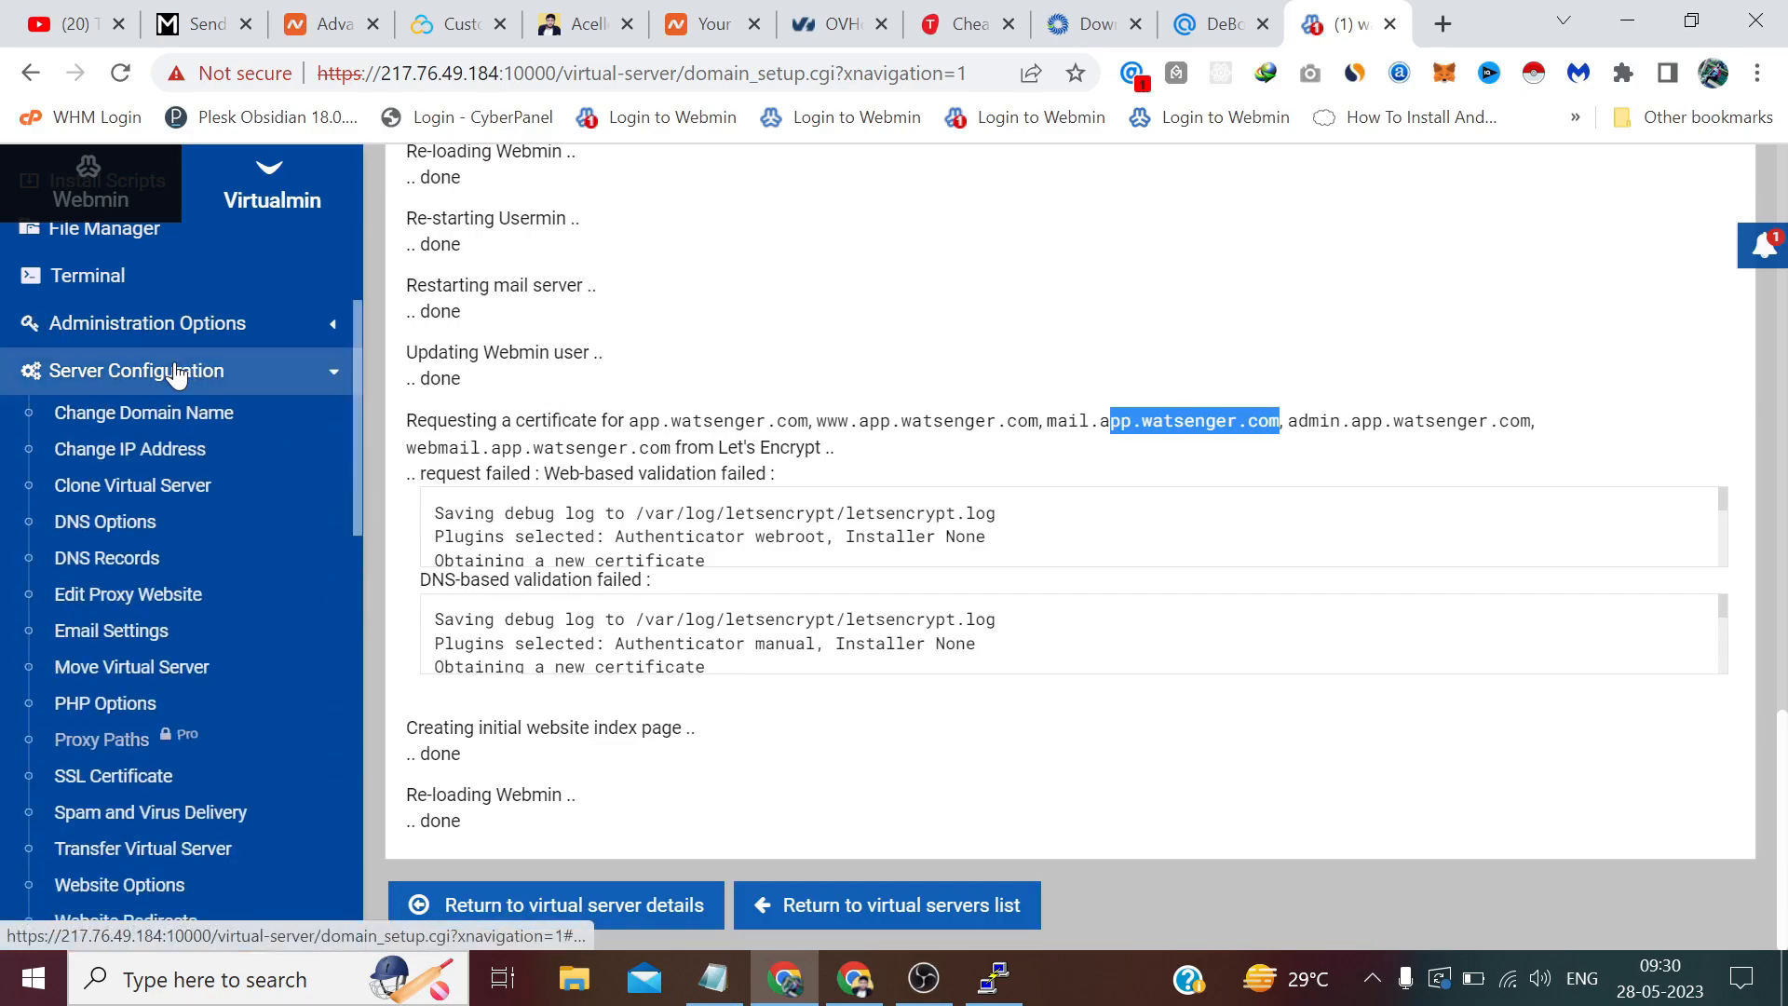
click(114, 776)
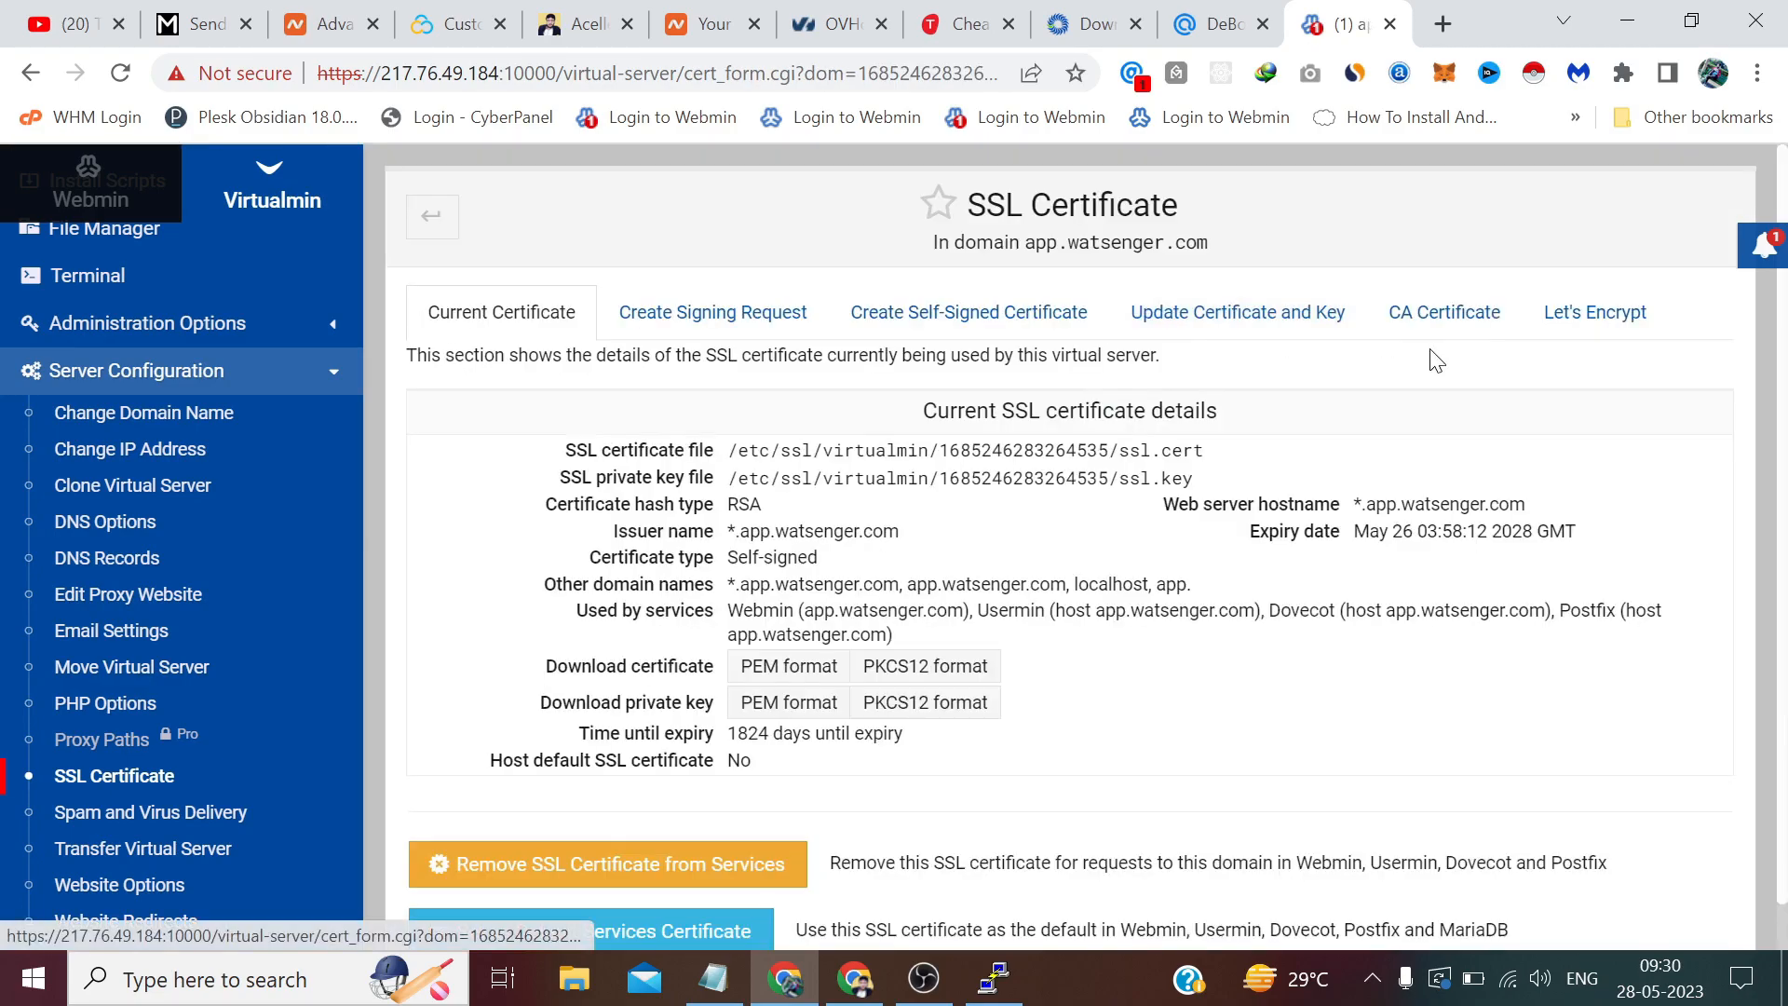
click(1547, 334)
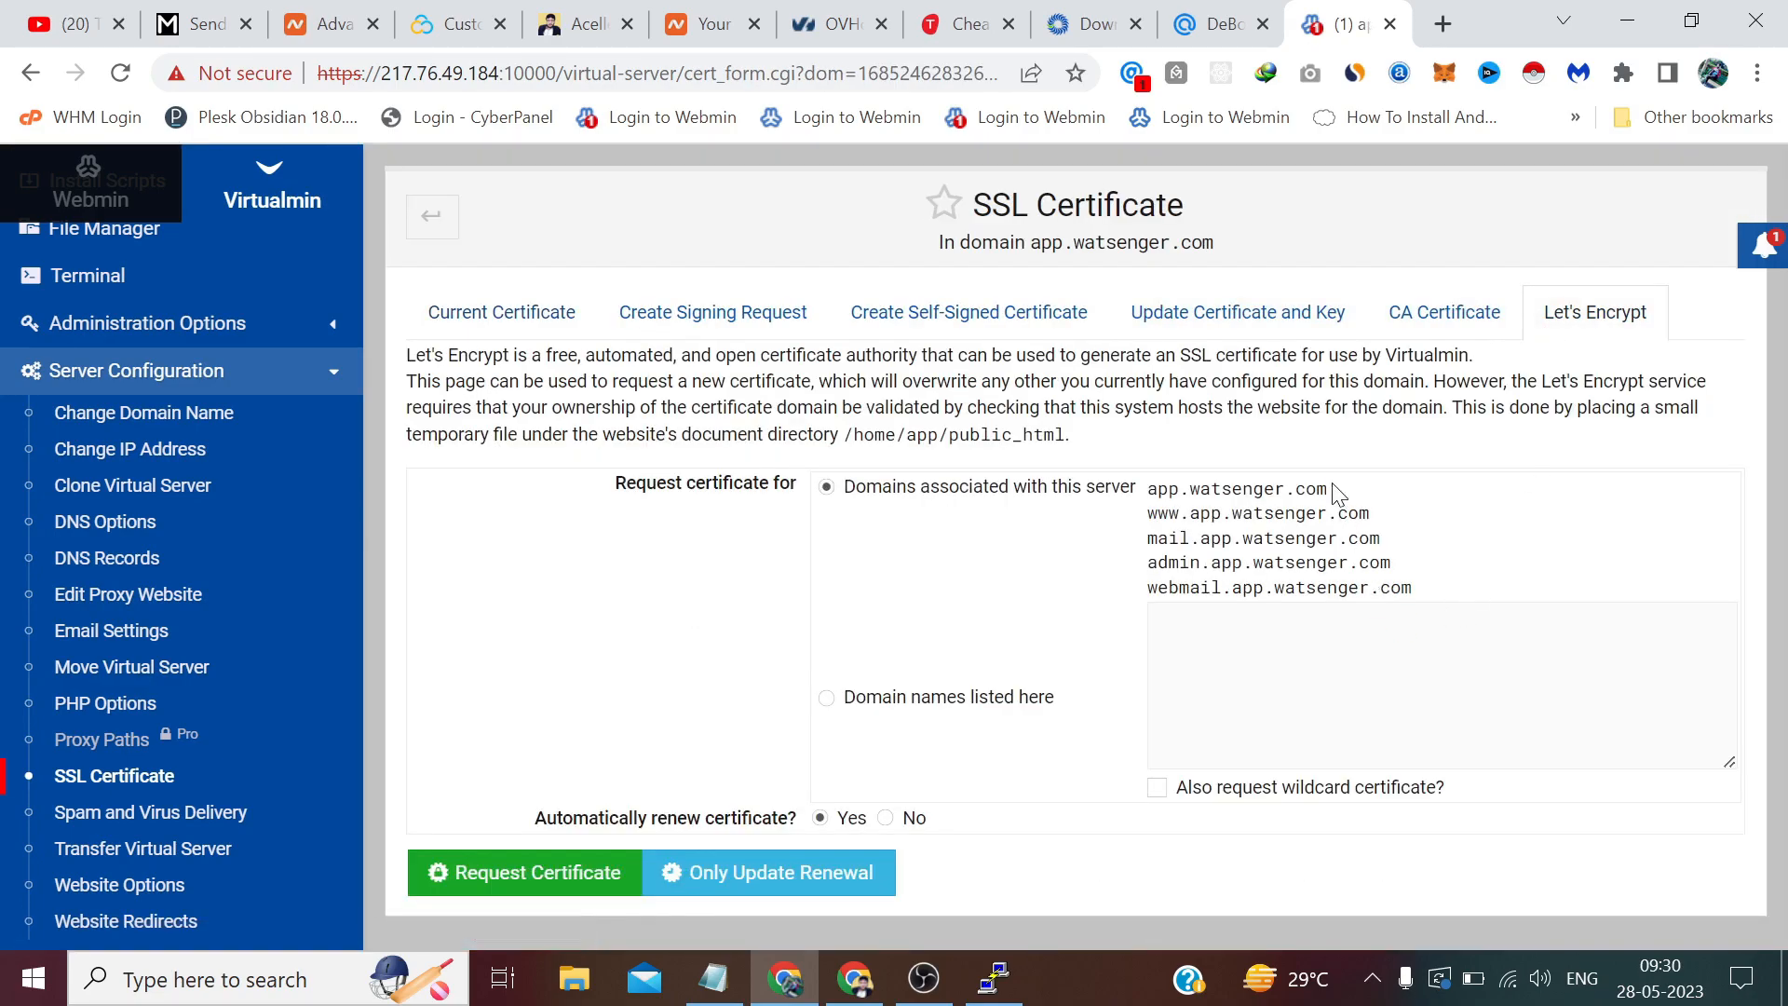
Choose Domain names listed here with only app.watsenger.com in the list.
drag(1329, 489, 1154, 490)
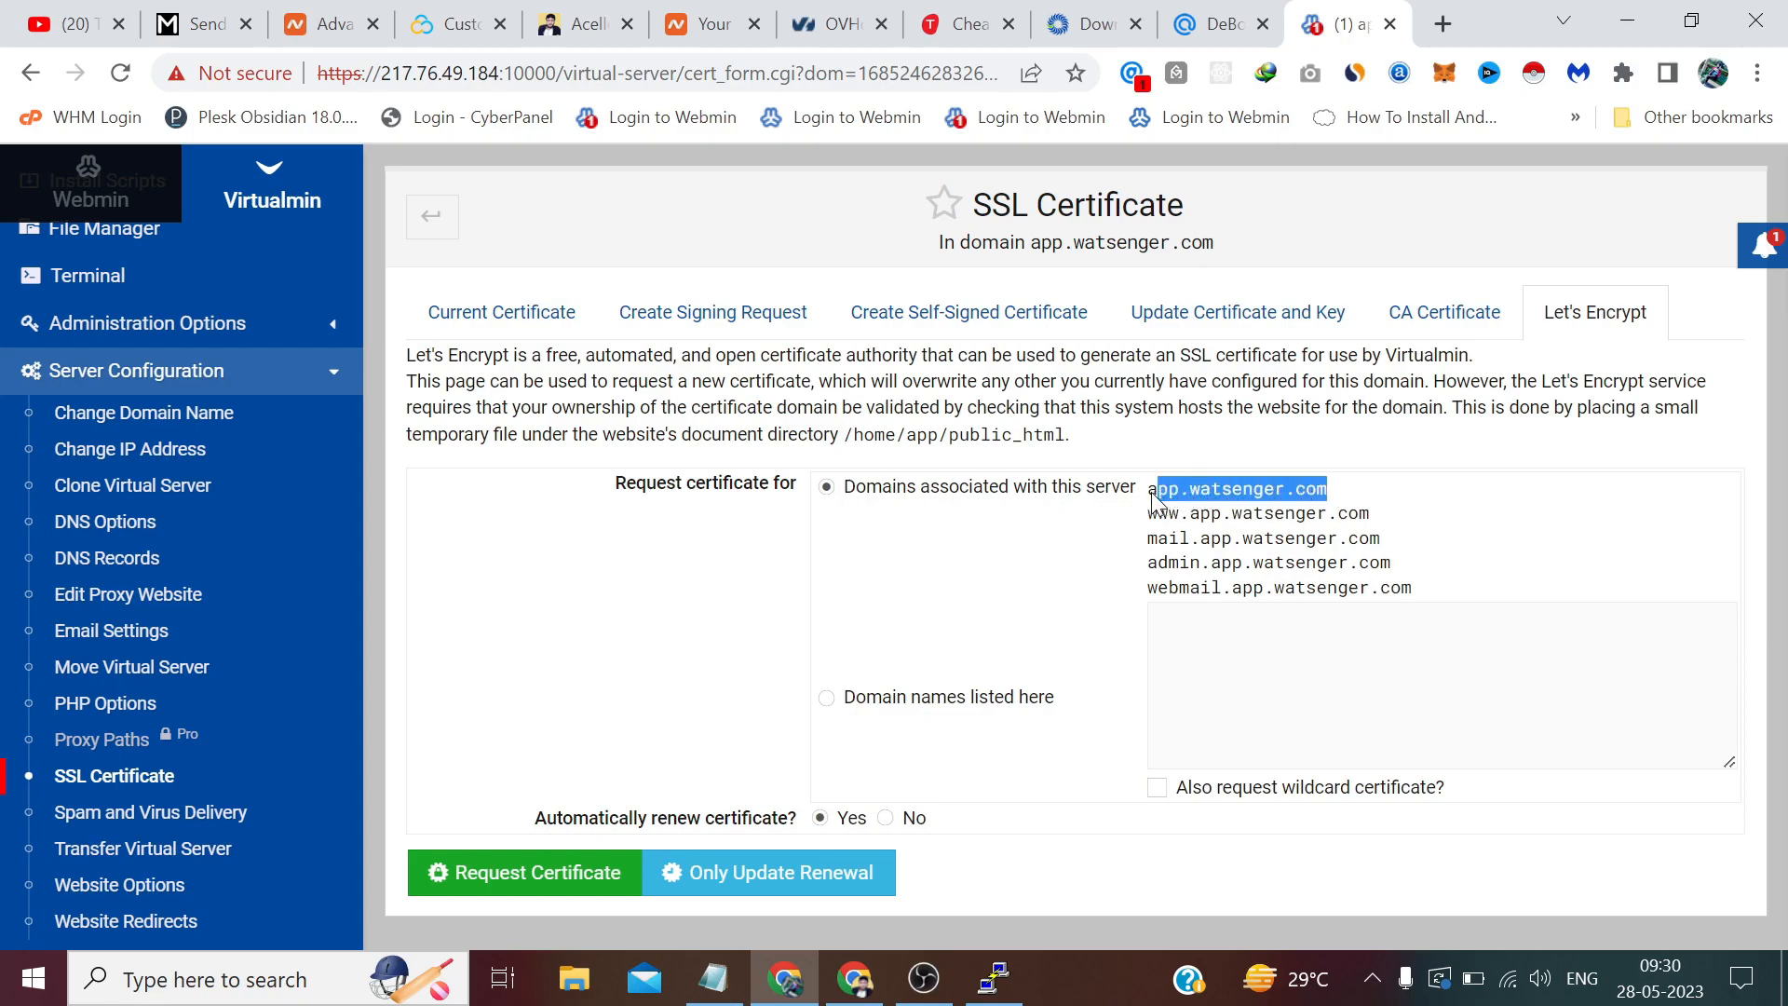
right_click(1153, 486)
click(1210, 506)
click(1270, 618)
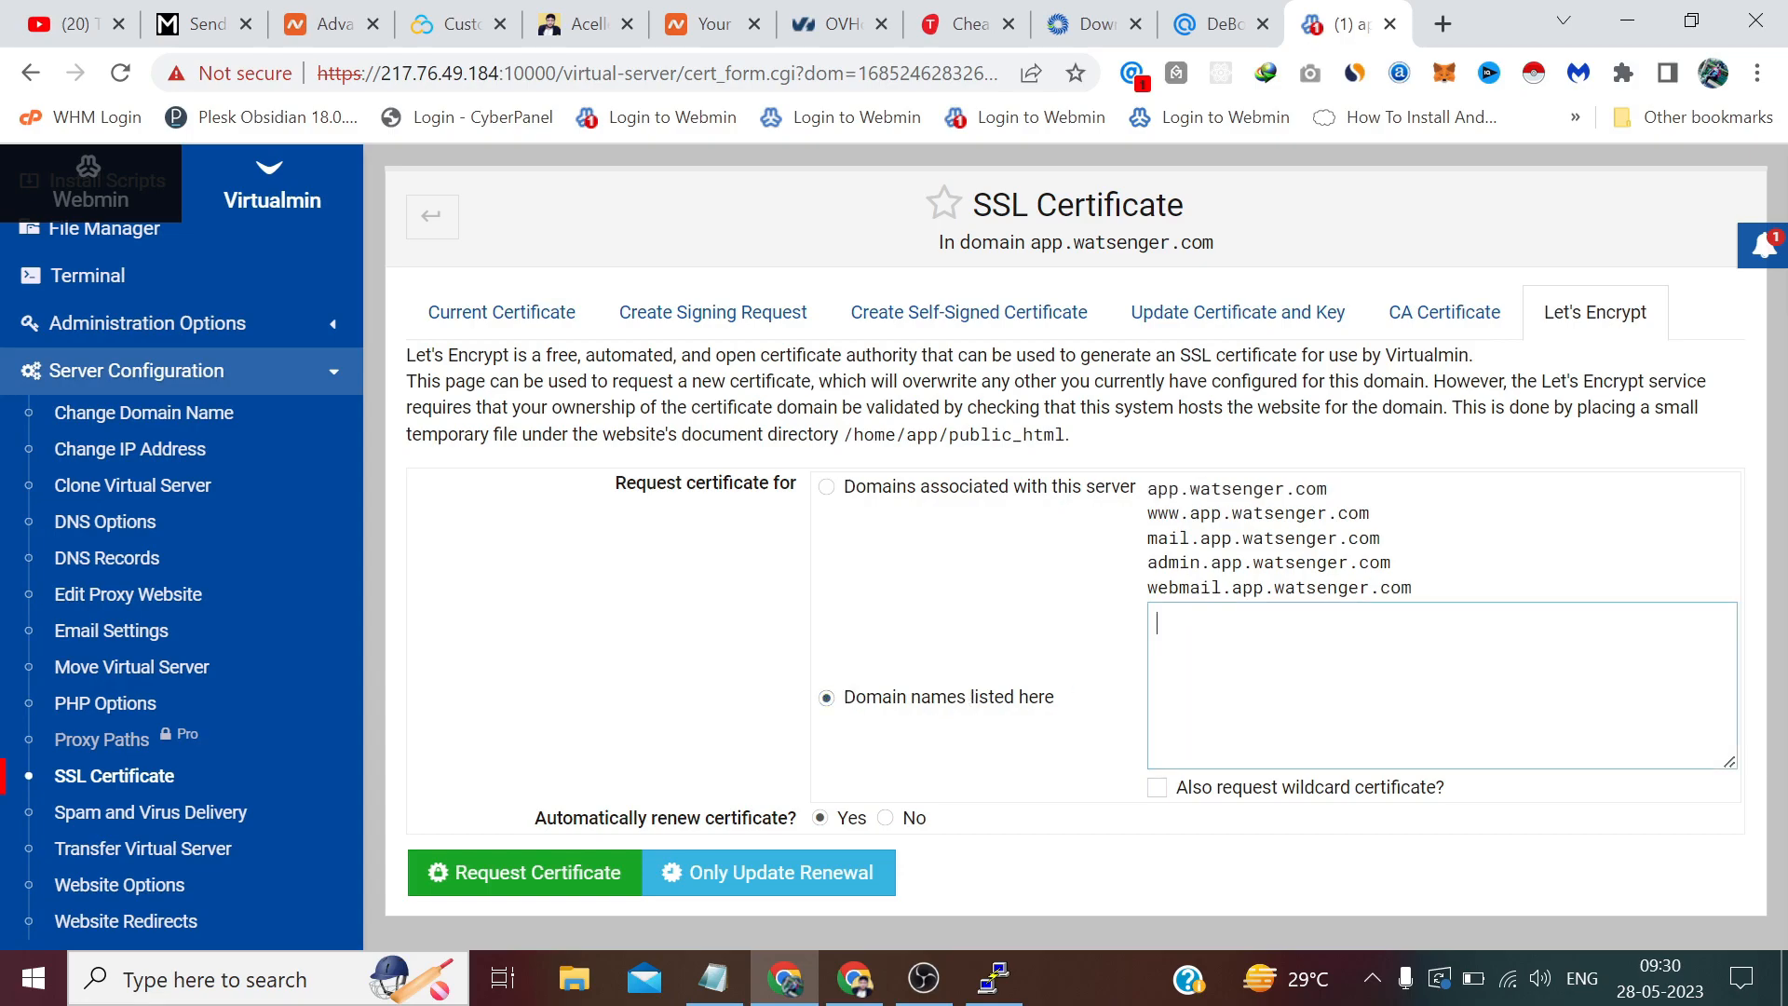
right_click(1270, 618)
click(1345, 359)
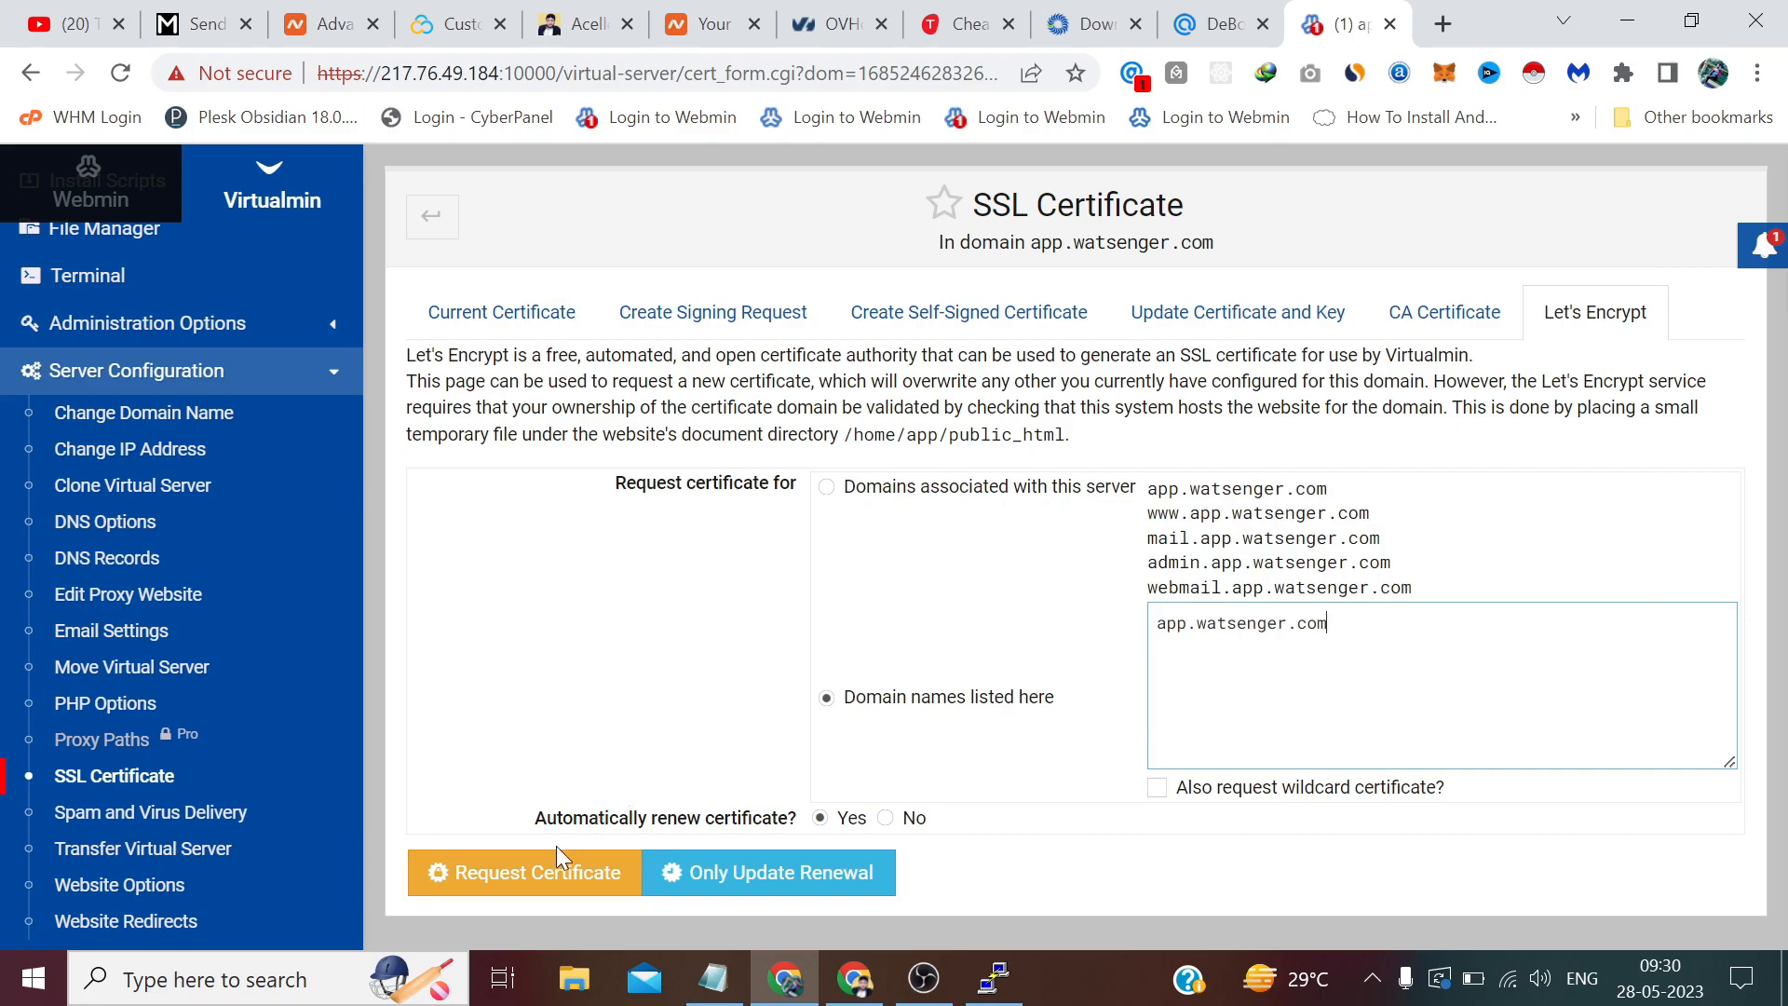
Request the Let's Encrypt certificate for app.watsenger.com and confirm it succeeded.
click(534, 879)
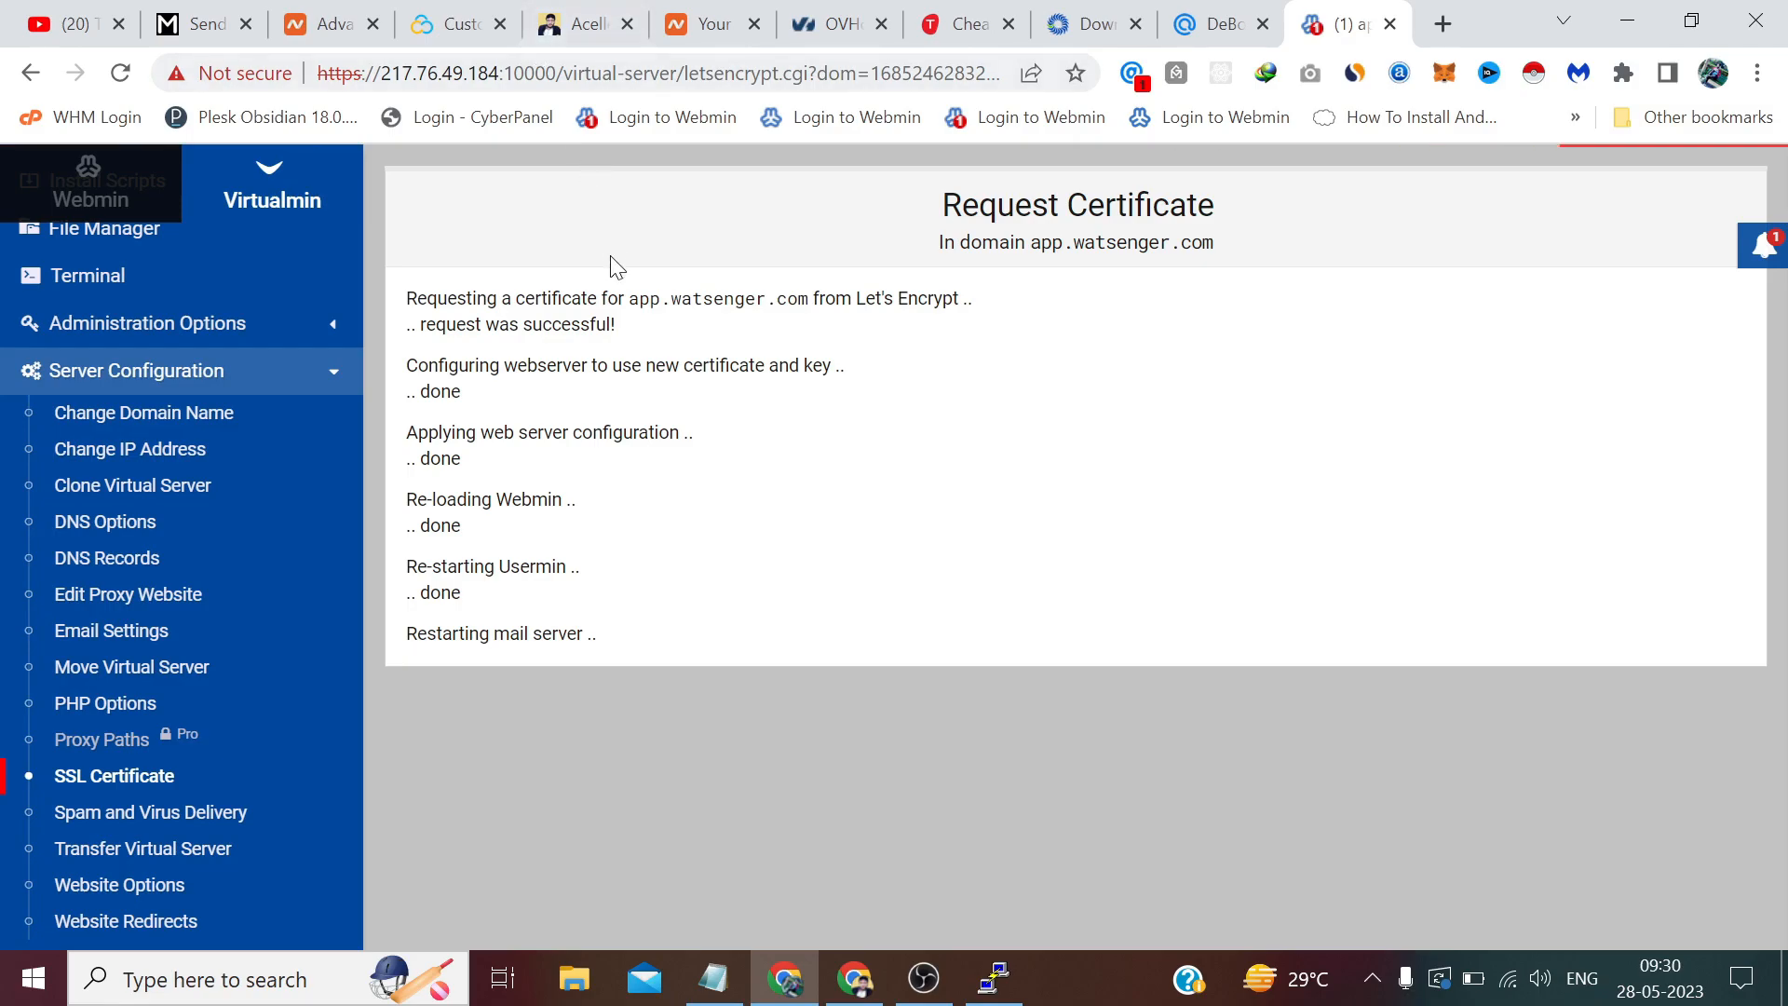
click(205, 23)
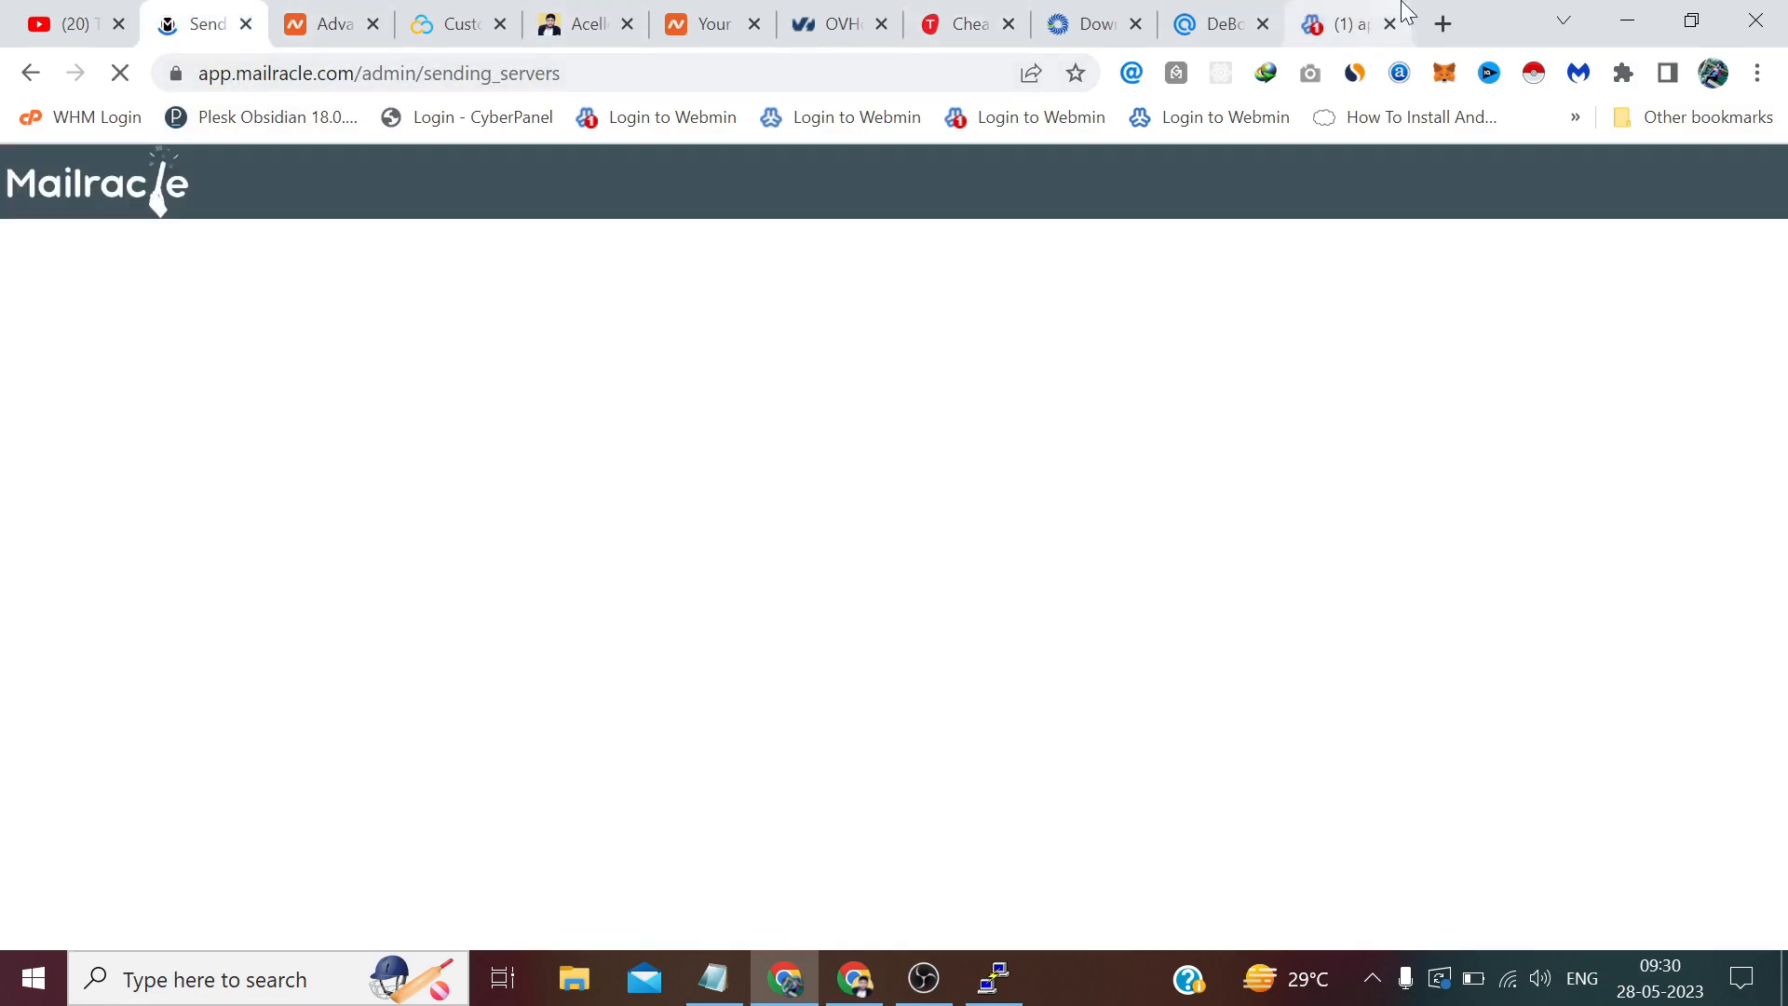
click(1347, 23)
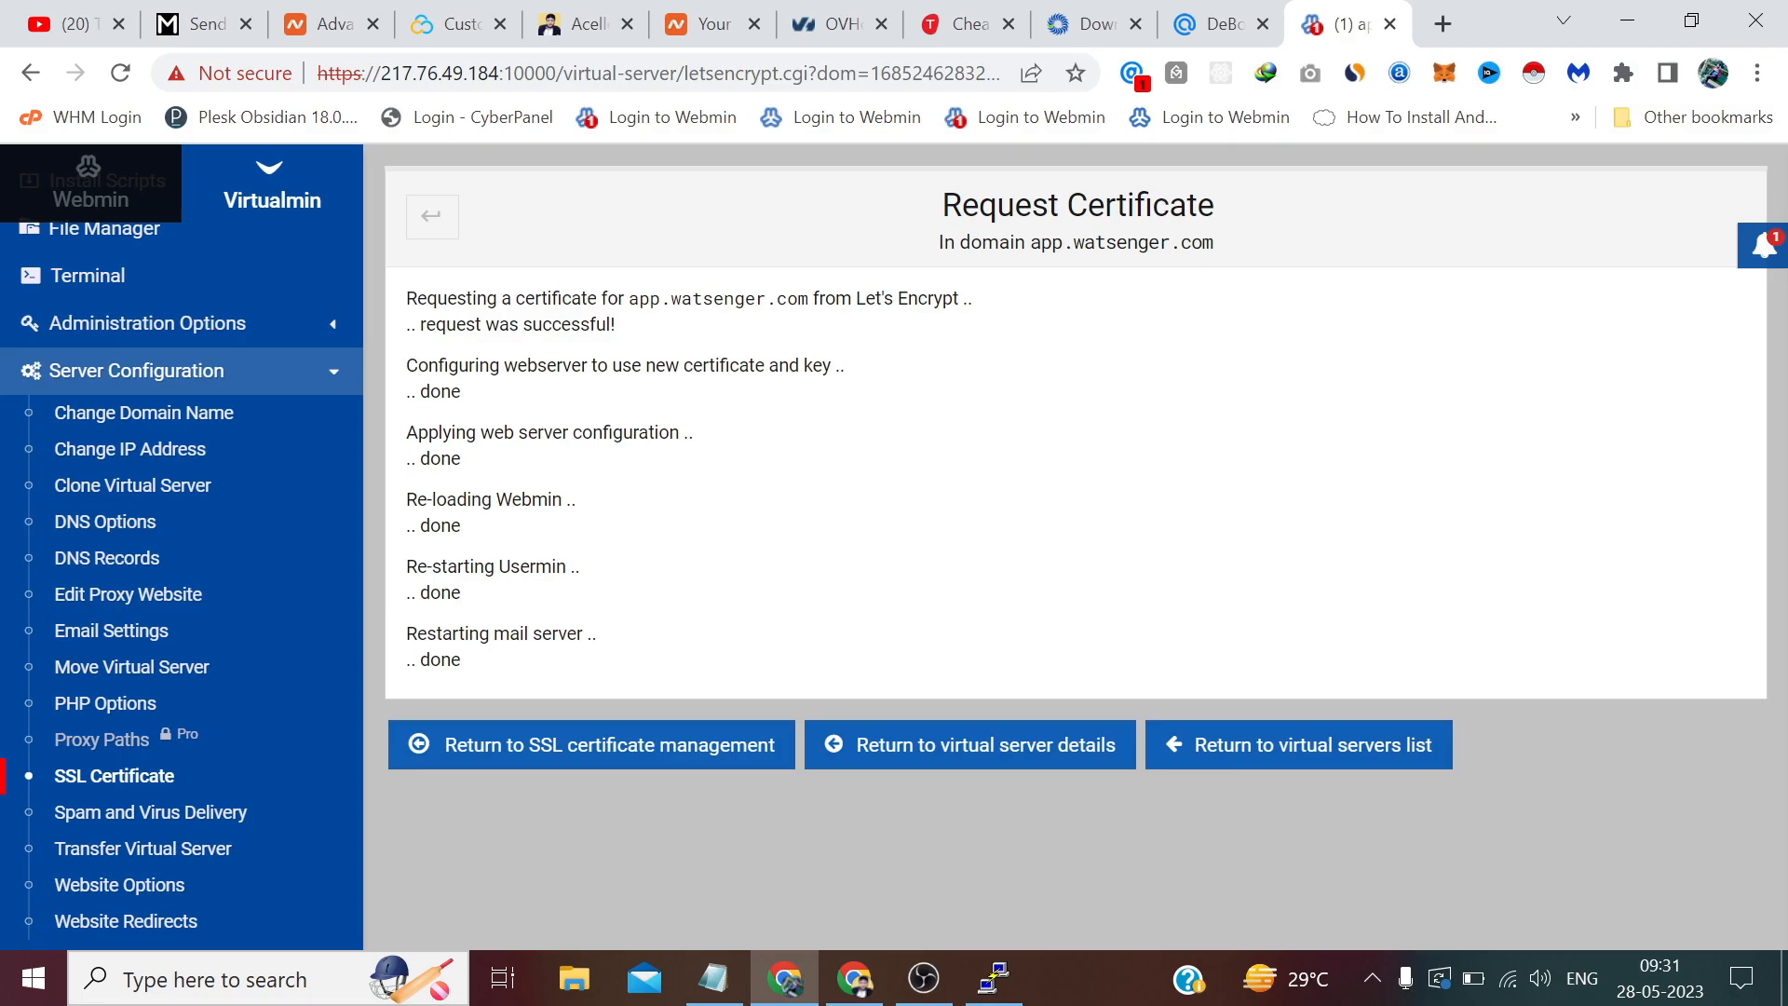
Check the Namecheap DNS records, then return to app.watsenger.com's SSL certificate management.
click(349, 21)
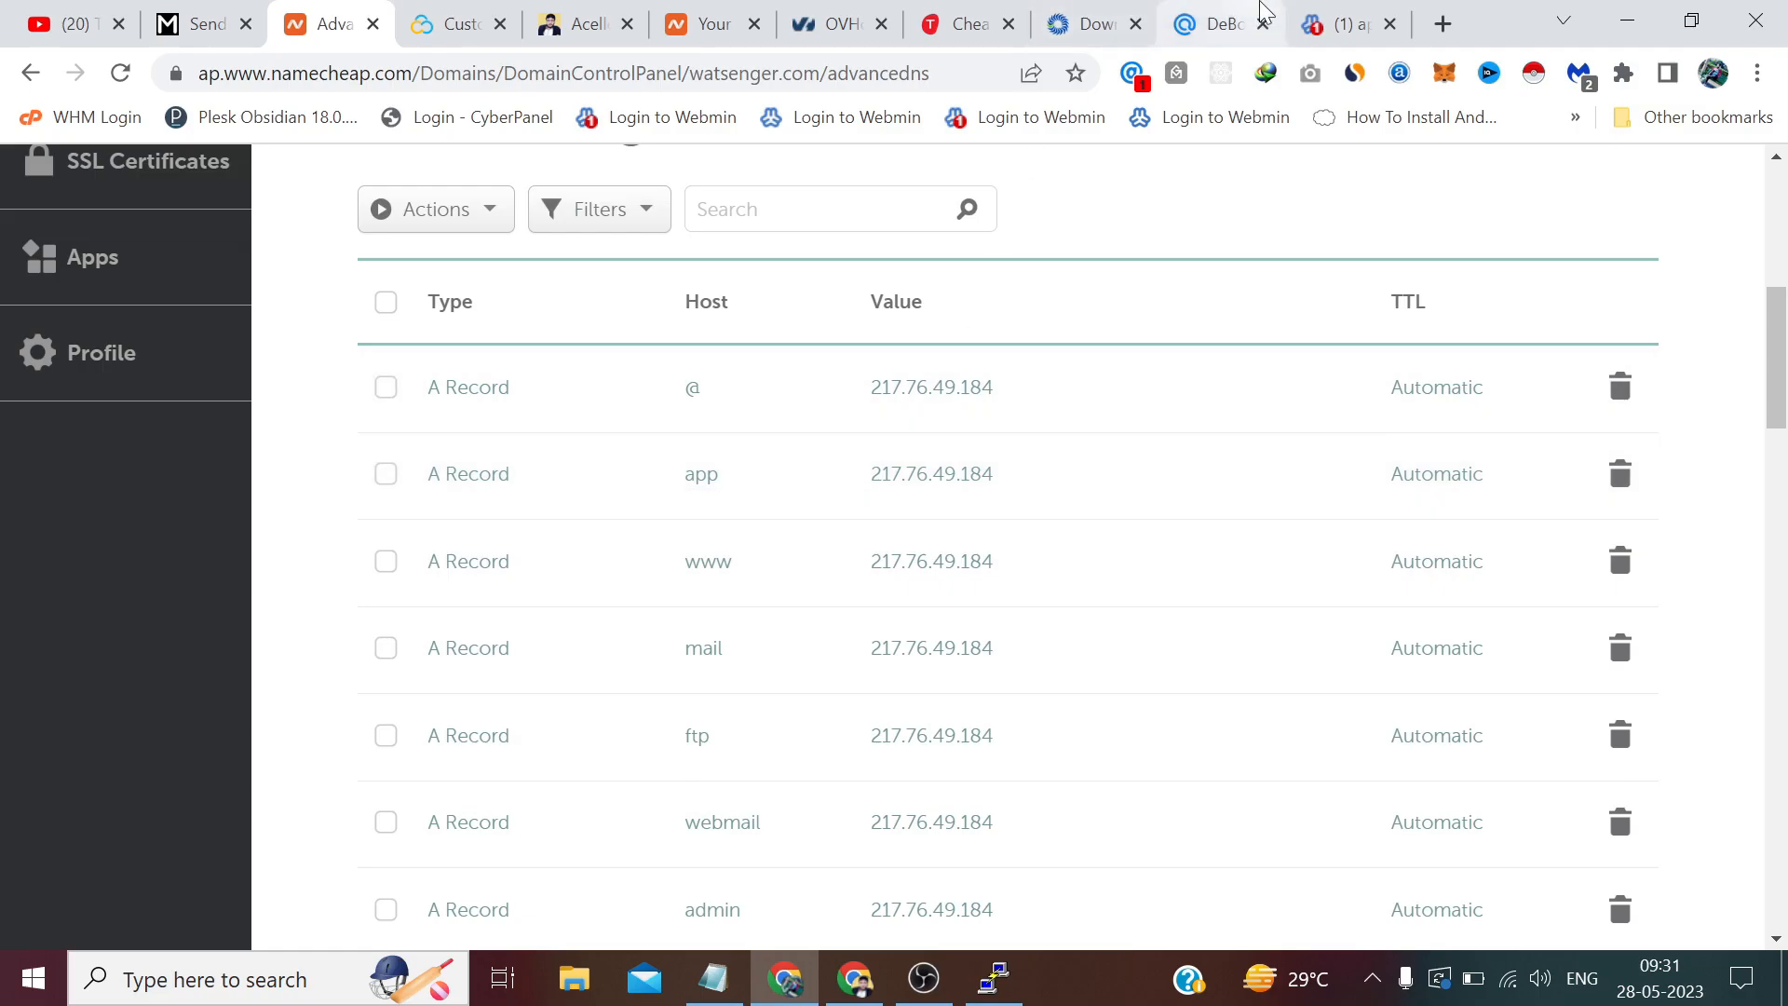
click(1346, 23)
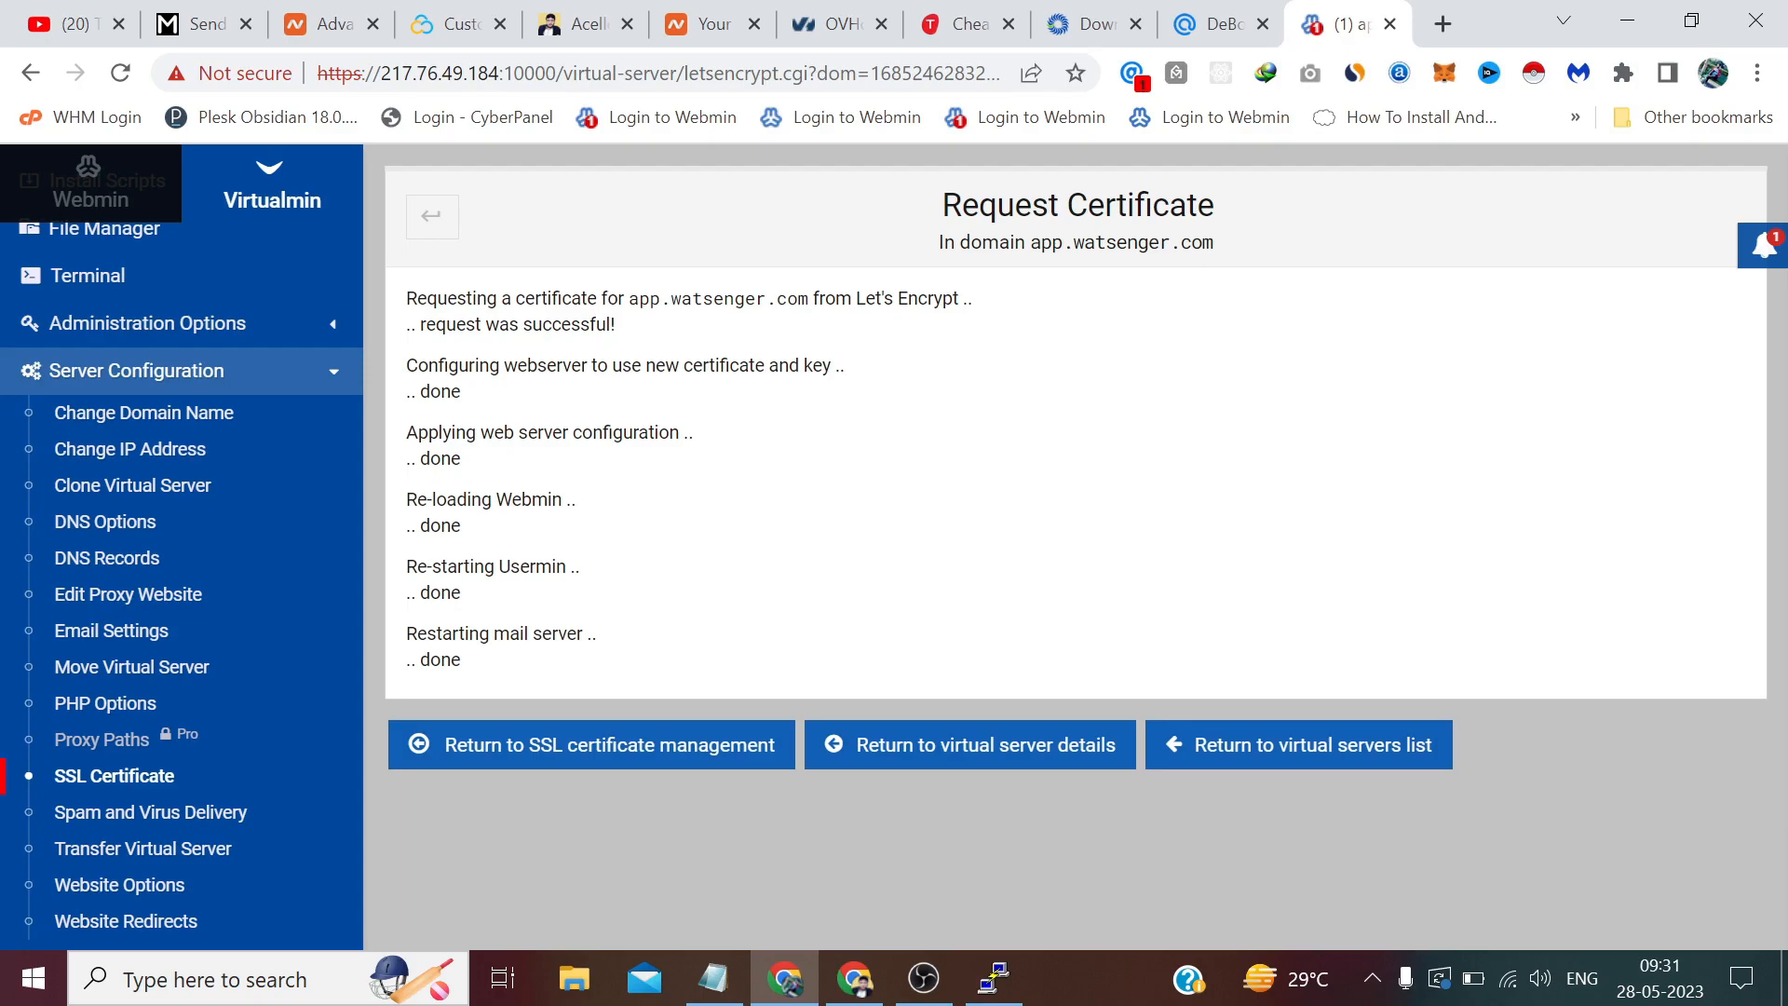
click(540, 769)
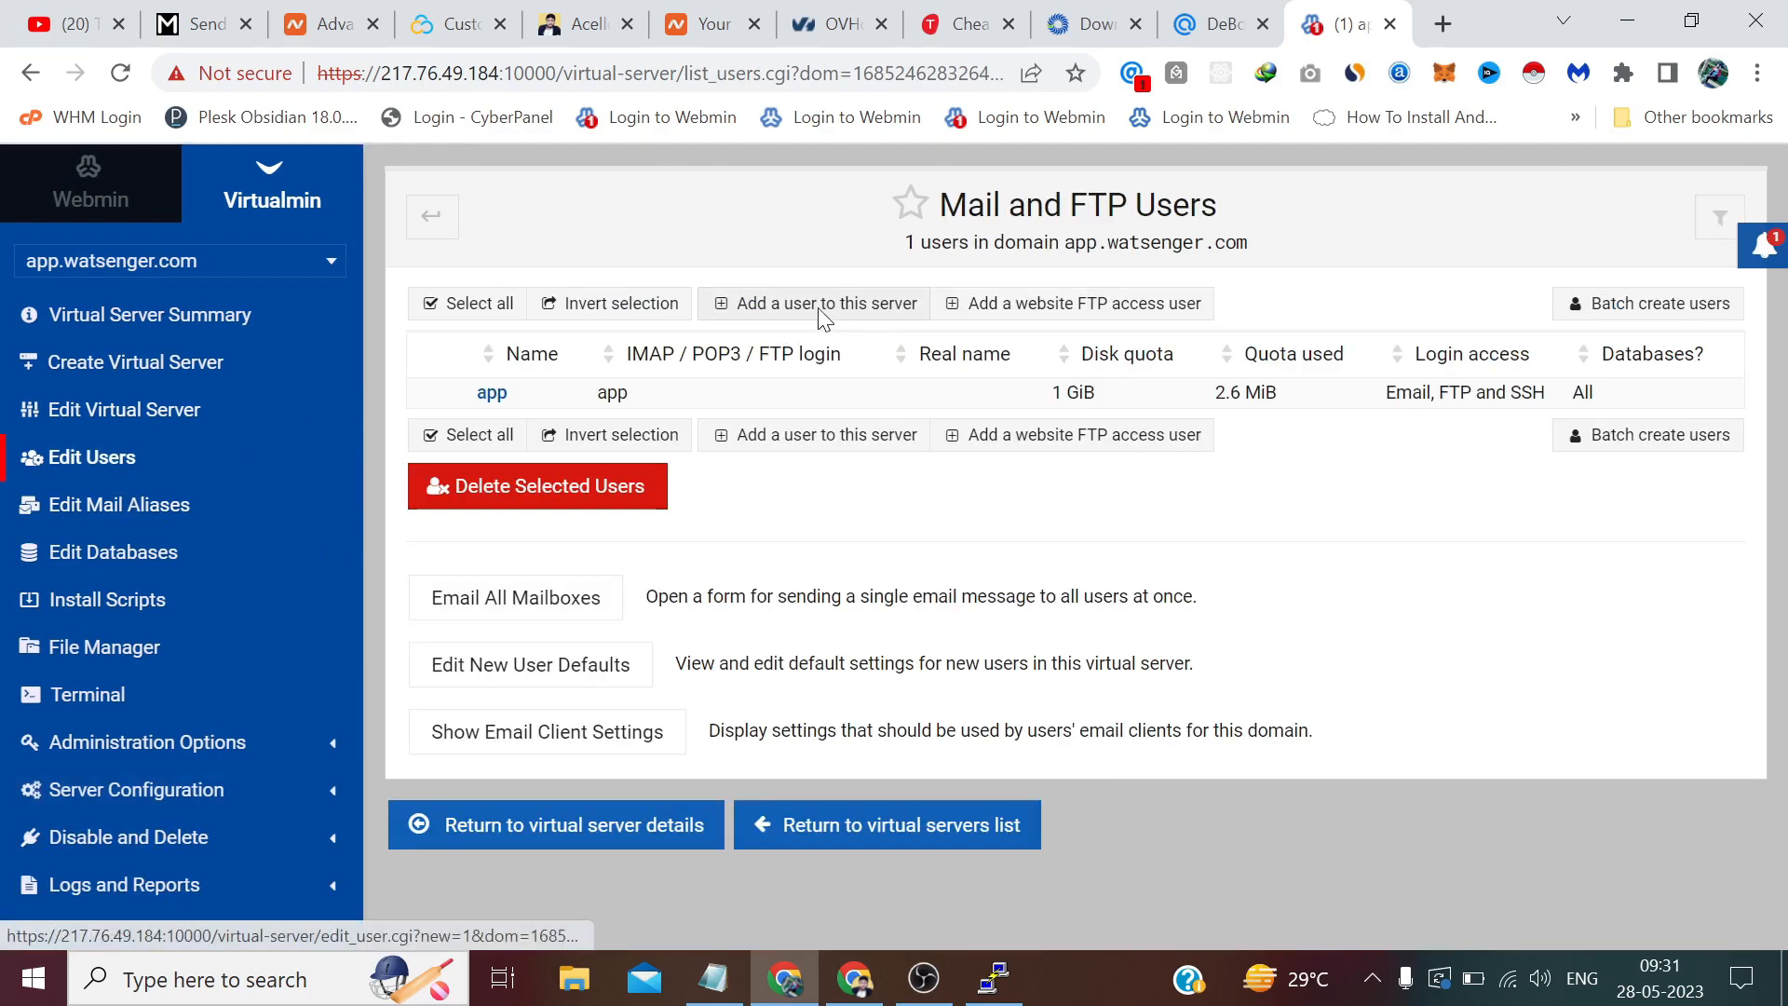
Switch the managed virtual server to watsenger.com and open its mail and FTP users list.
click(818, 311)
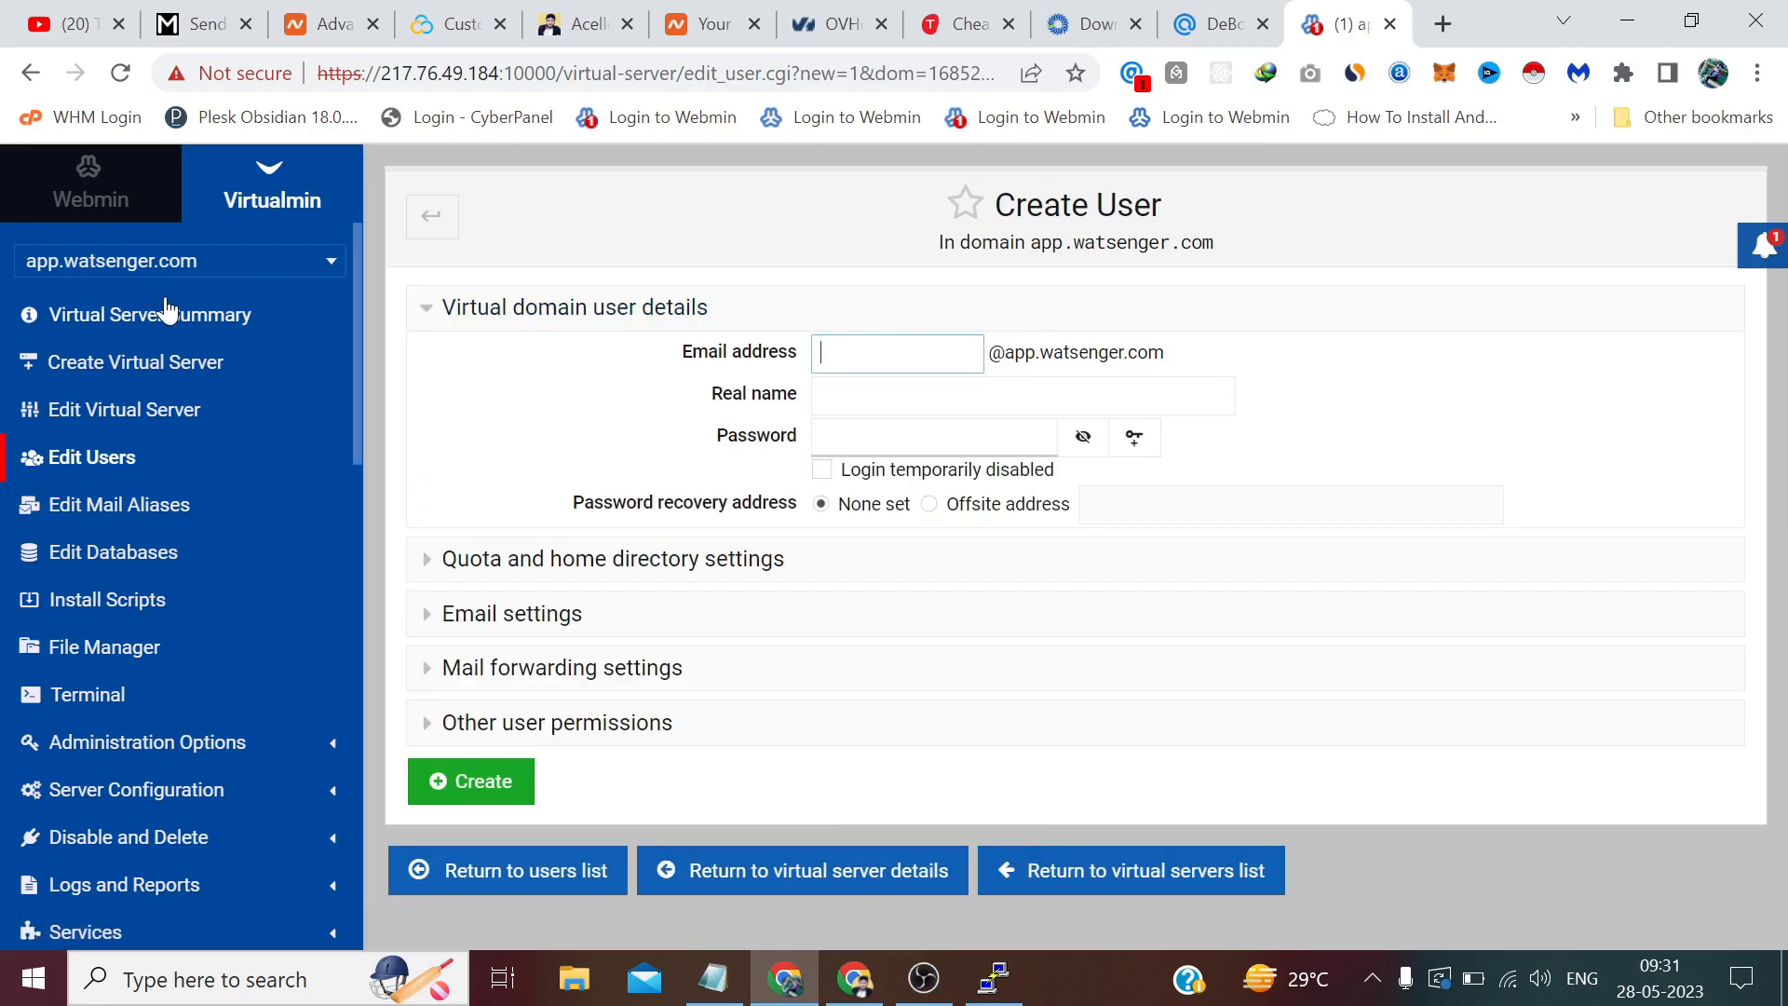
scroll(93, 559, down, 7)
click(80, 723)
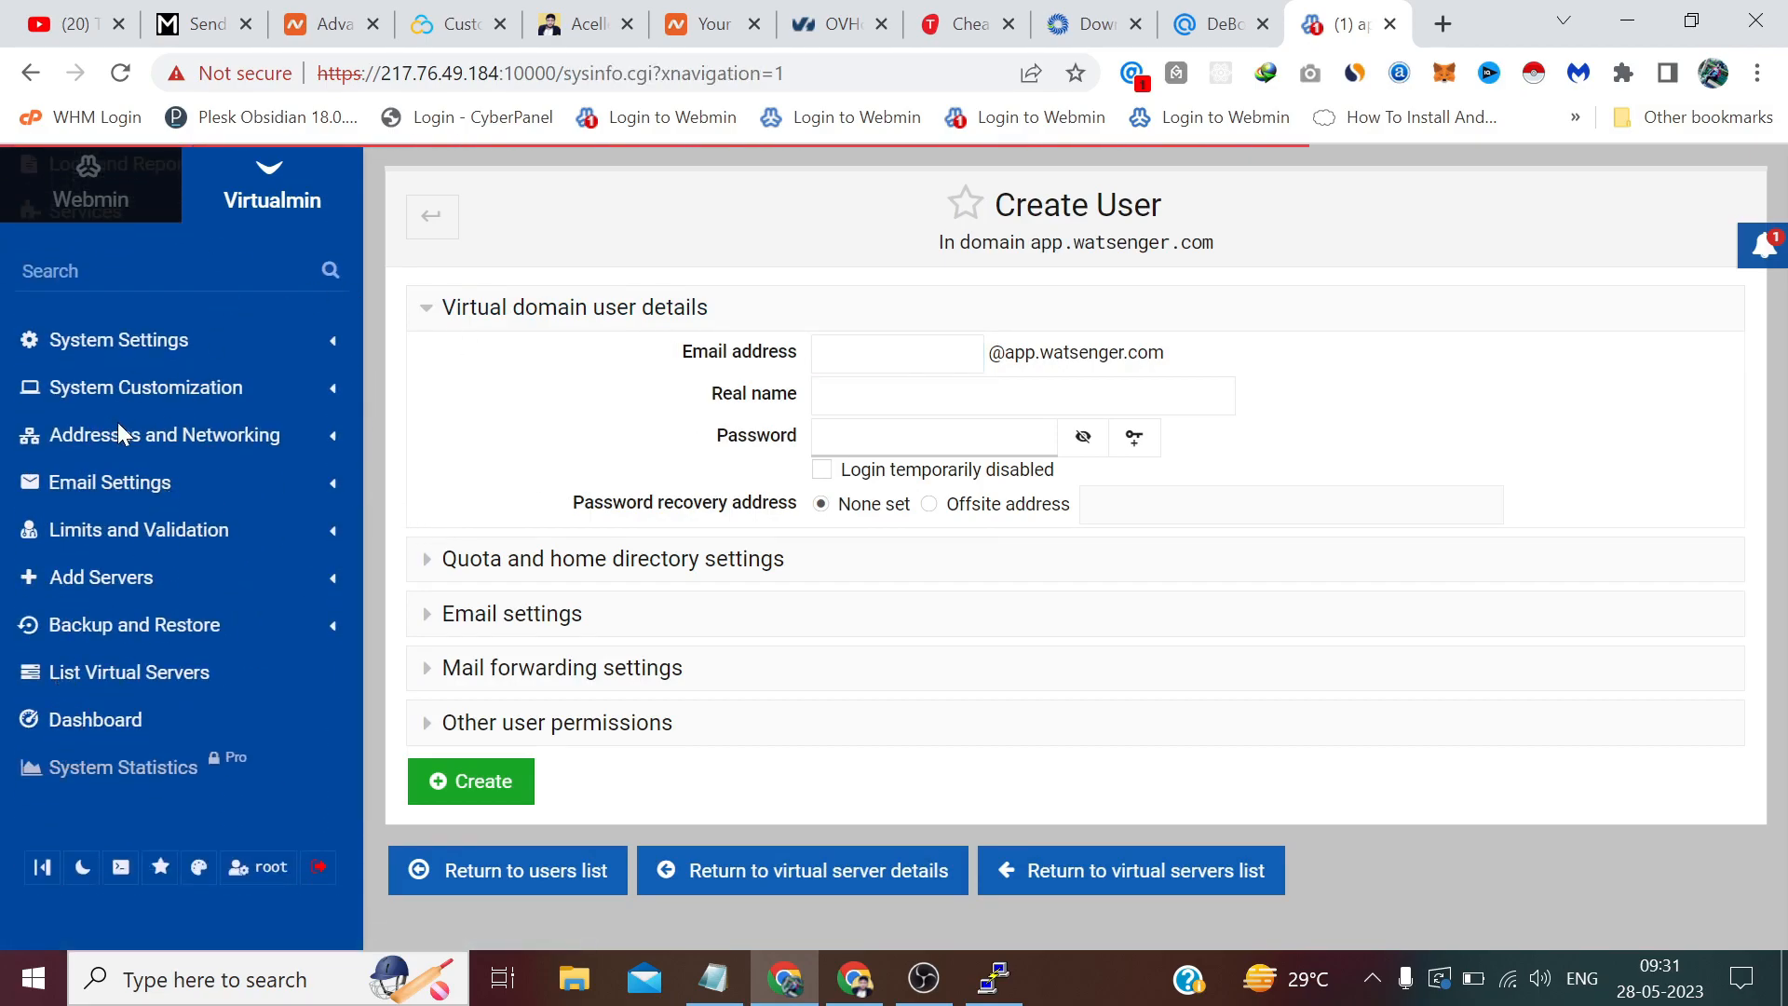
scroll(119, 433, up, 7)
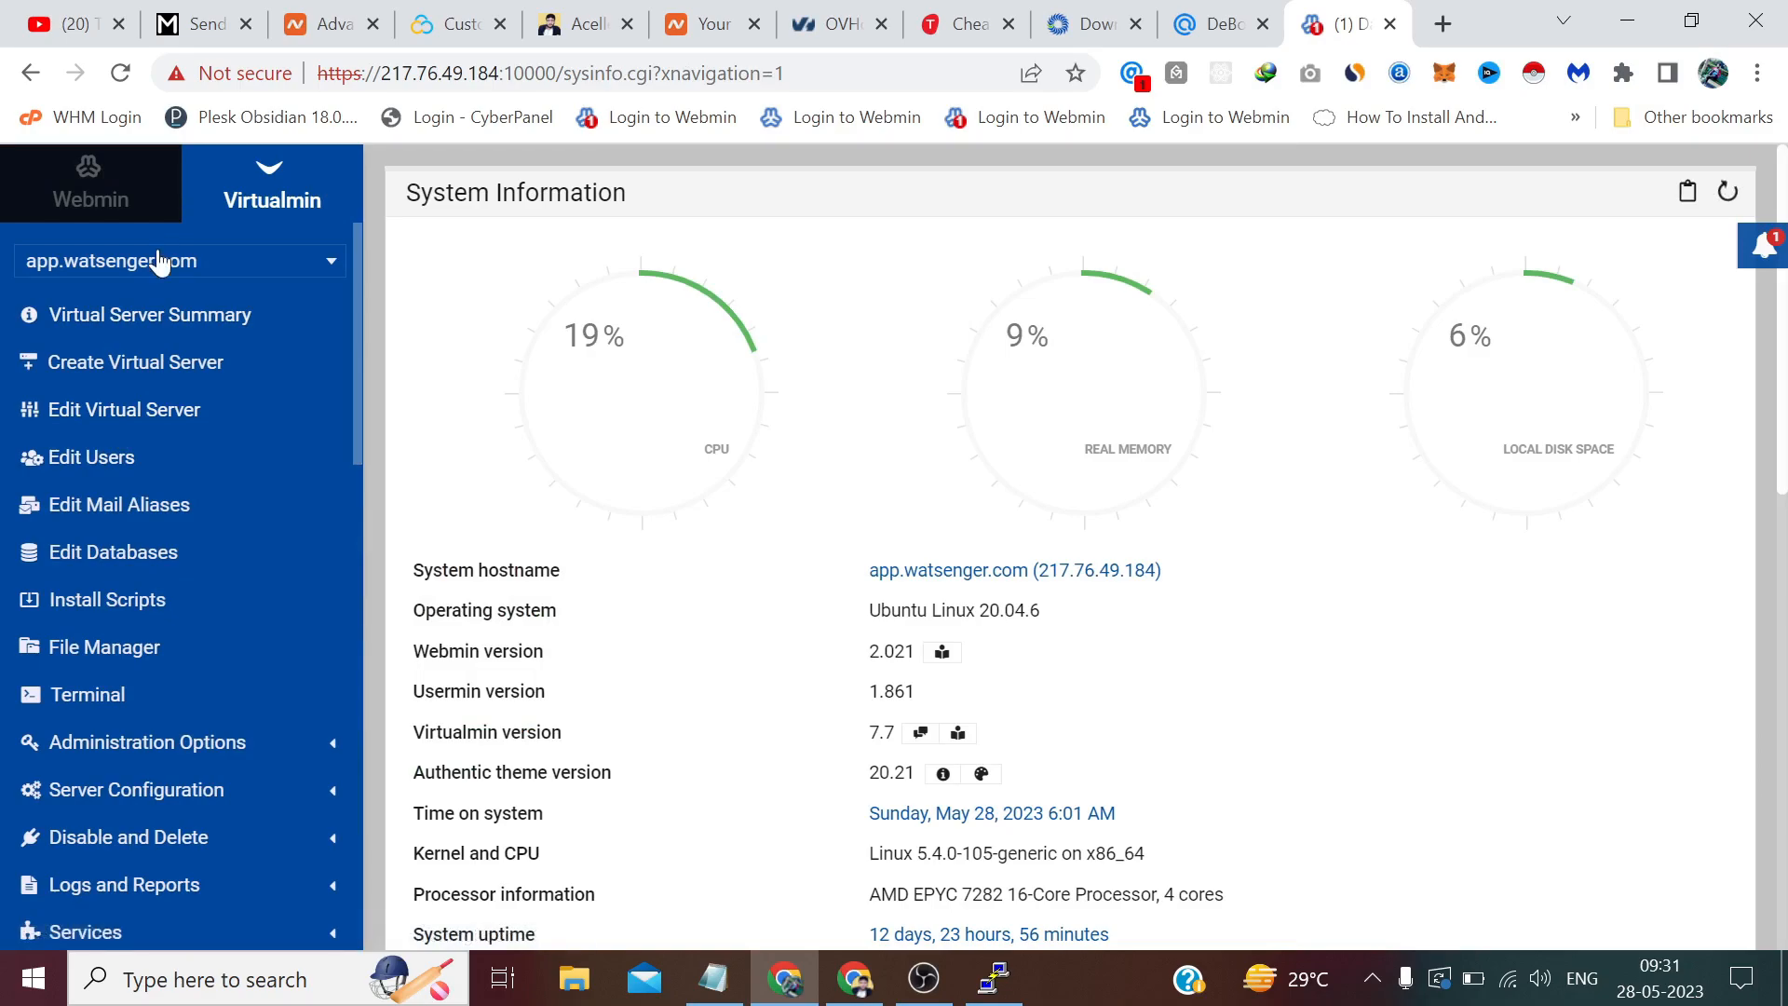
click(158, 260)
click(142, 321)
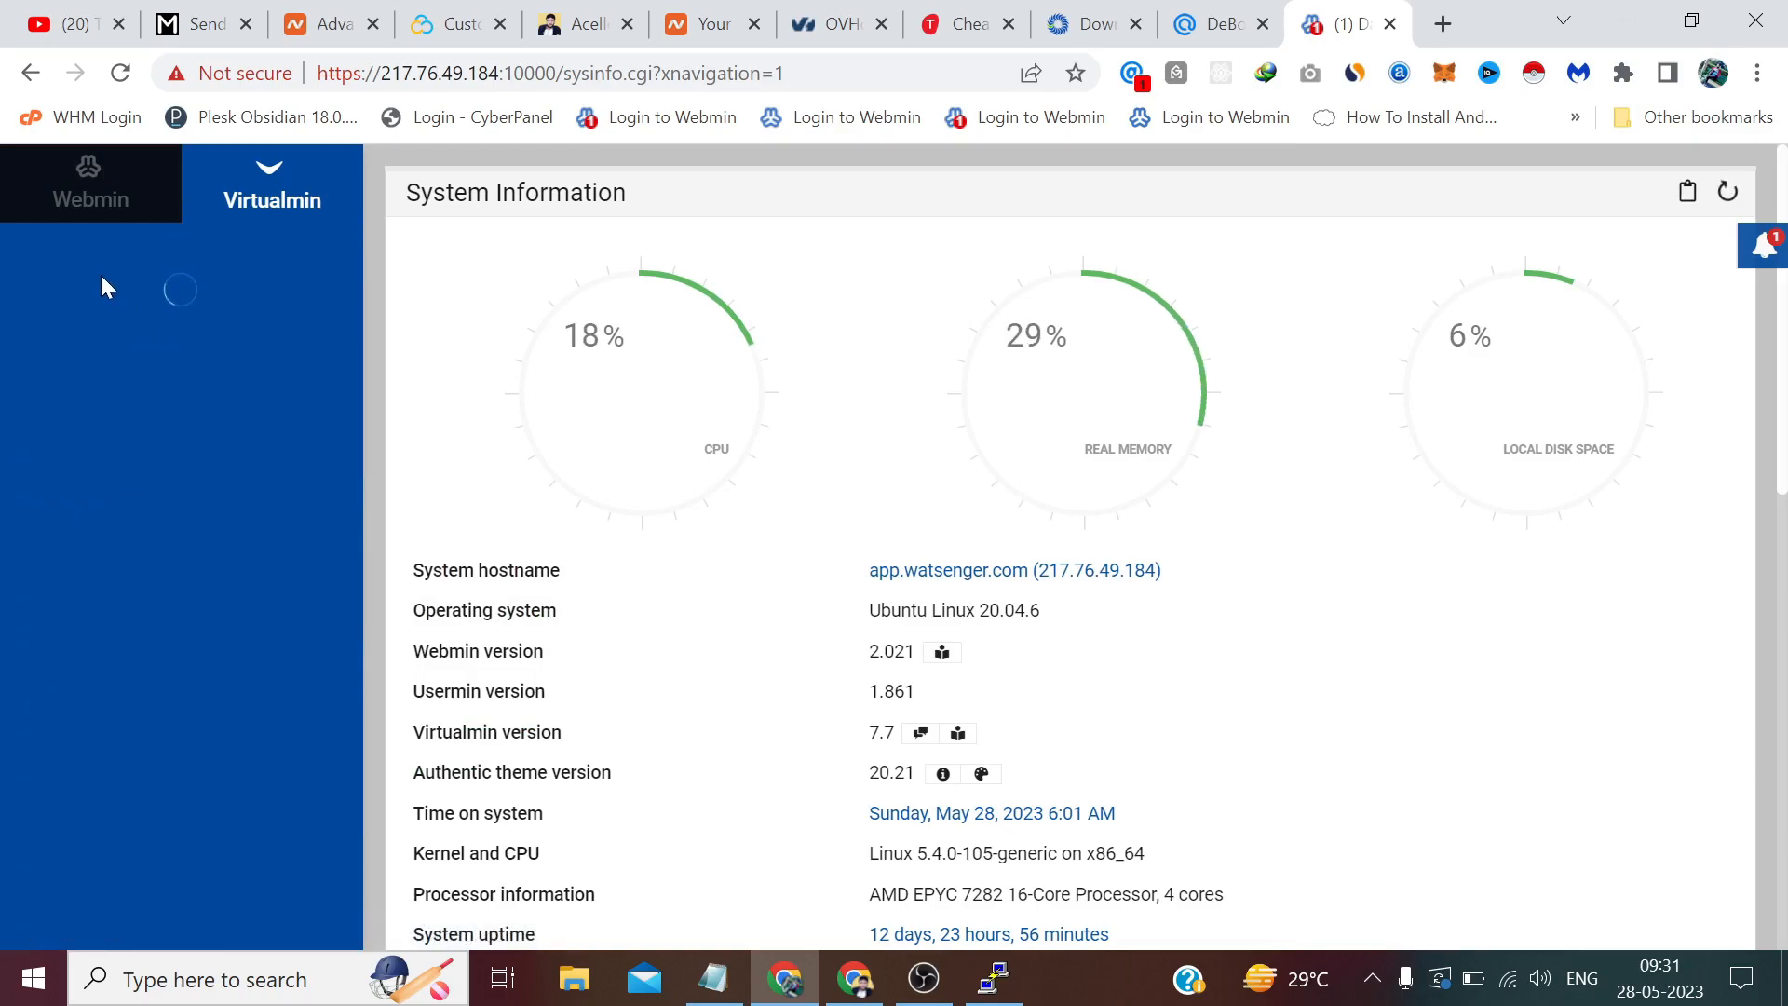
click(70, 314)
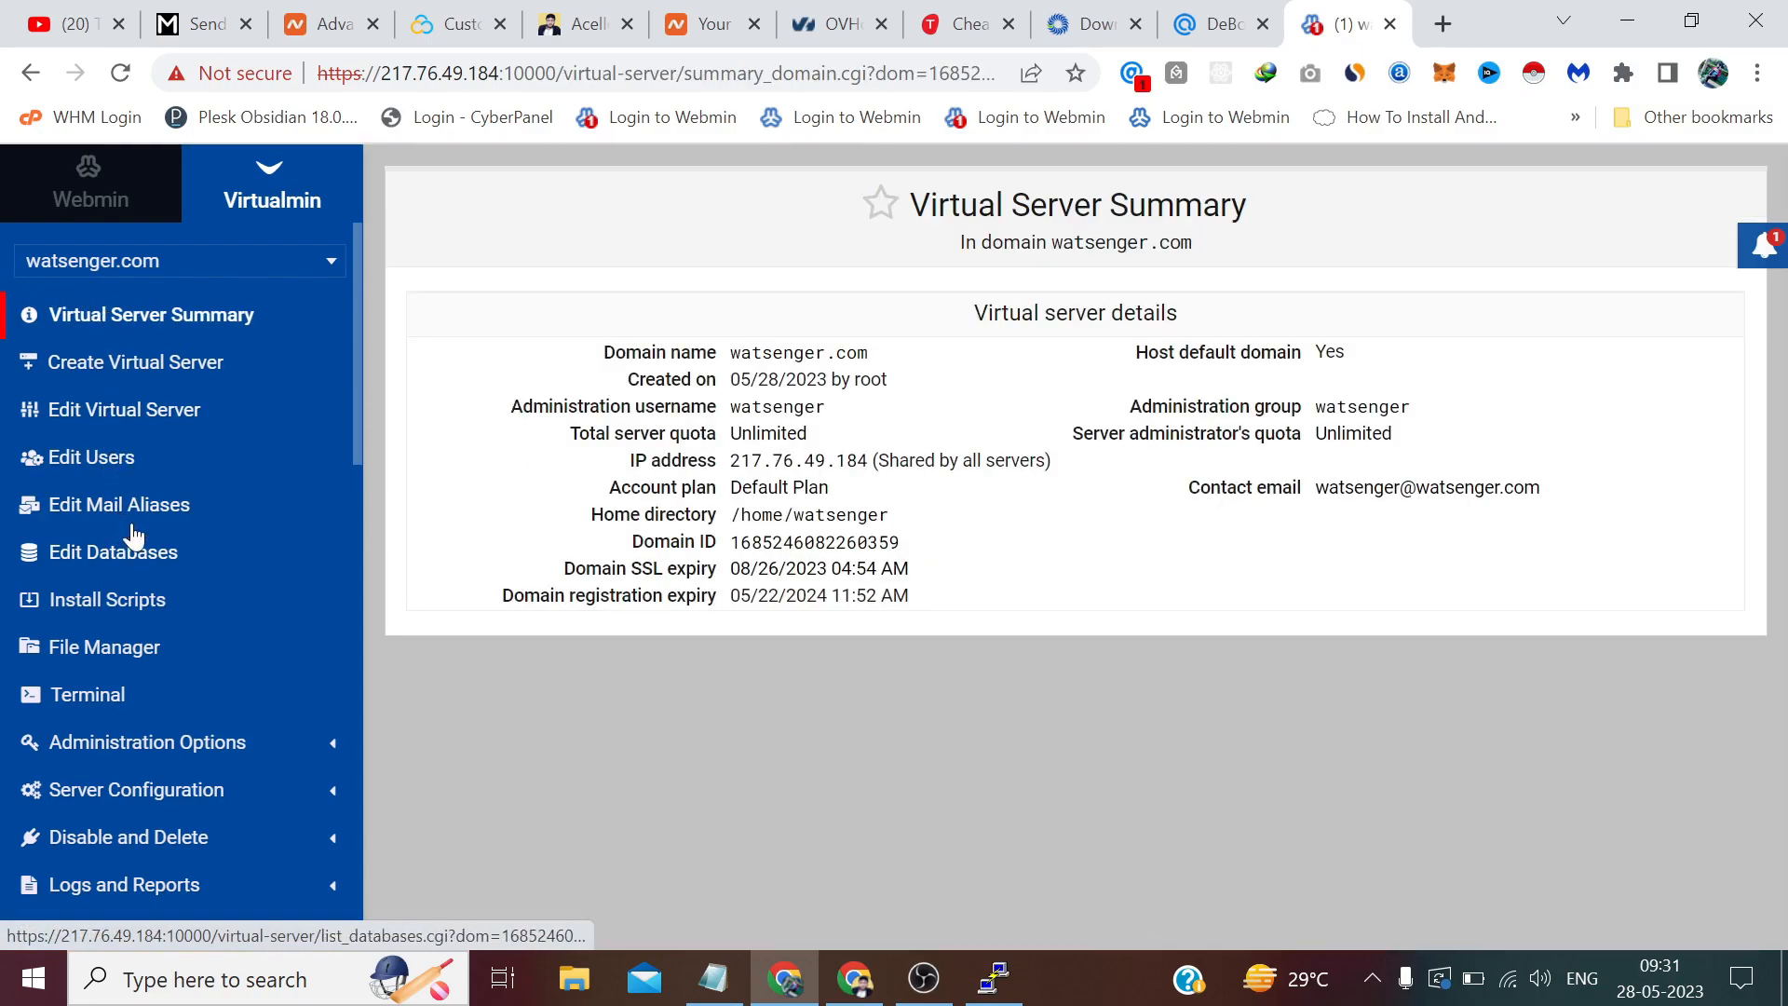
click(110, 475)
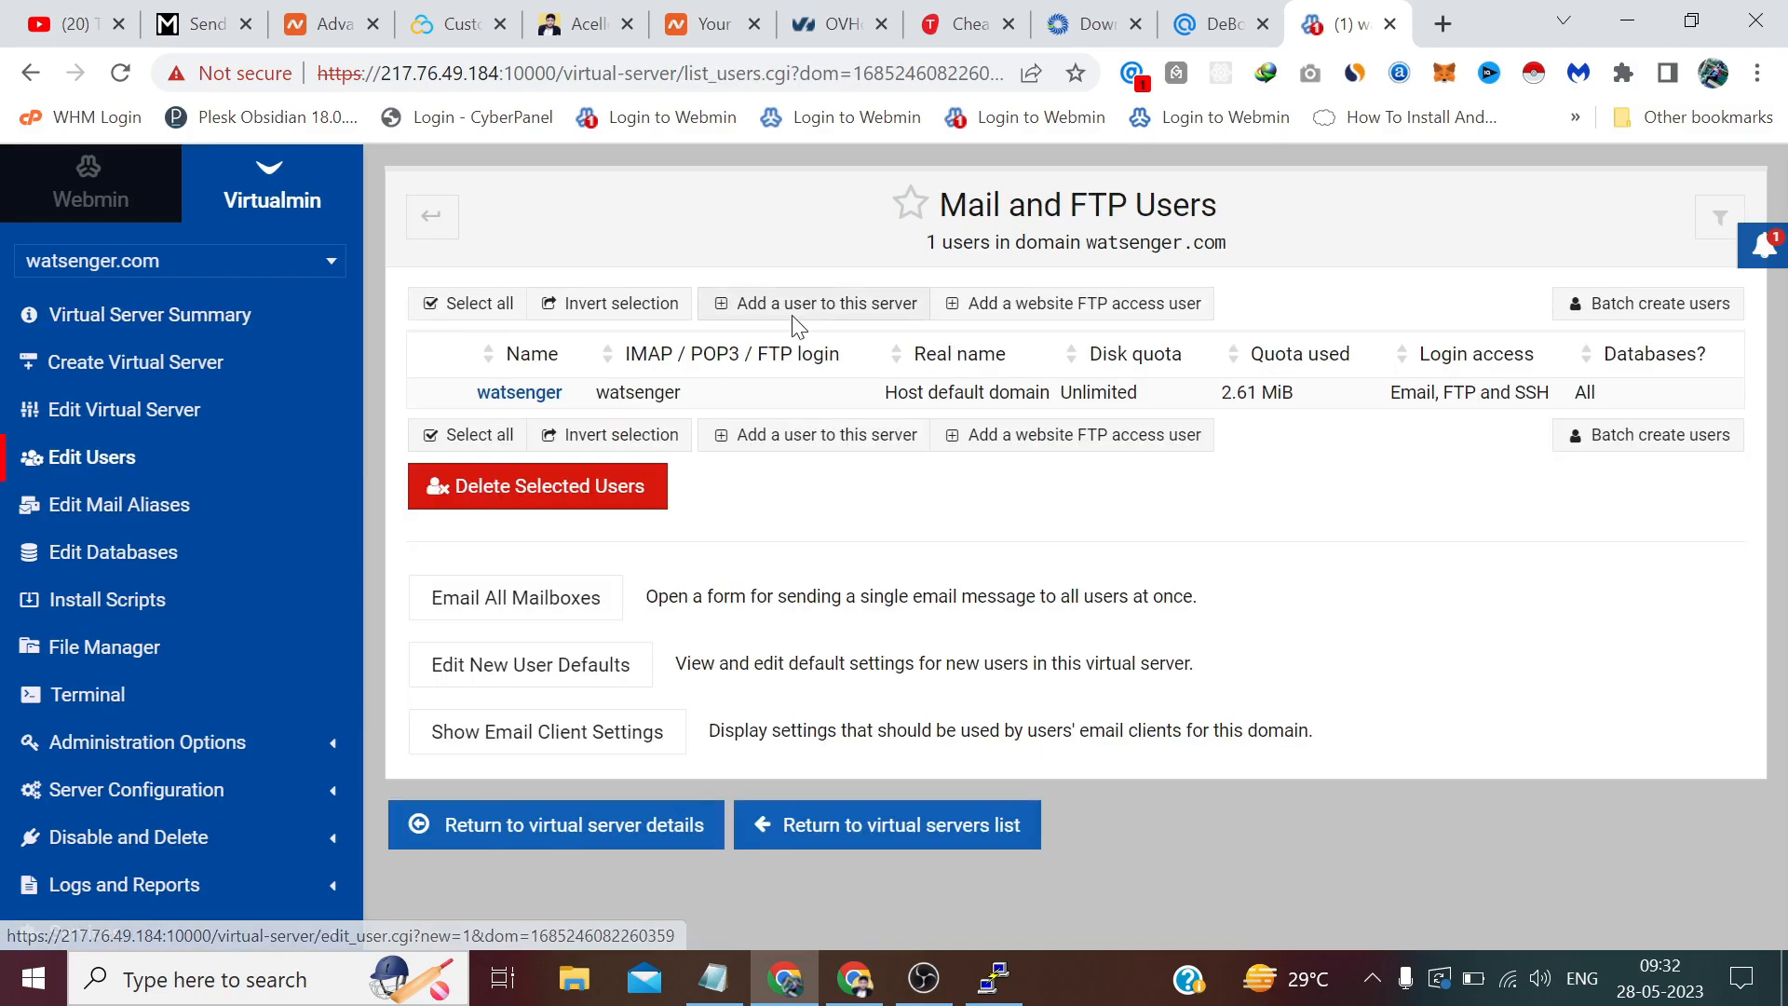
Start a new watsenger.com user named sender and paste its password copied from Notepad.
click(806, 306)
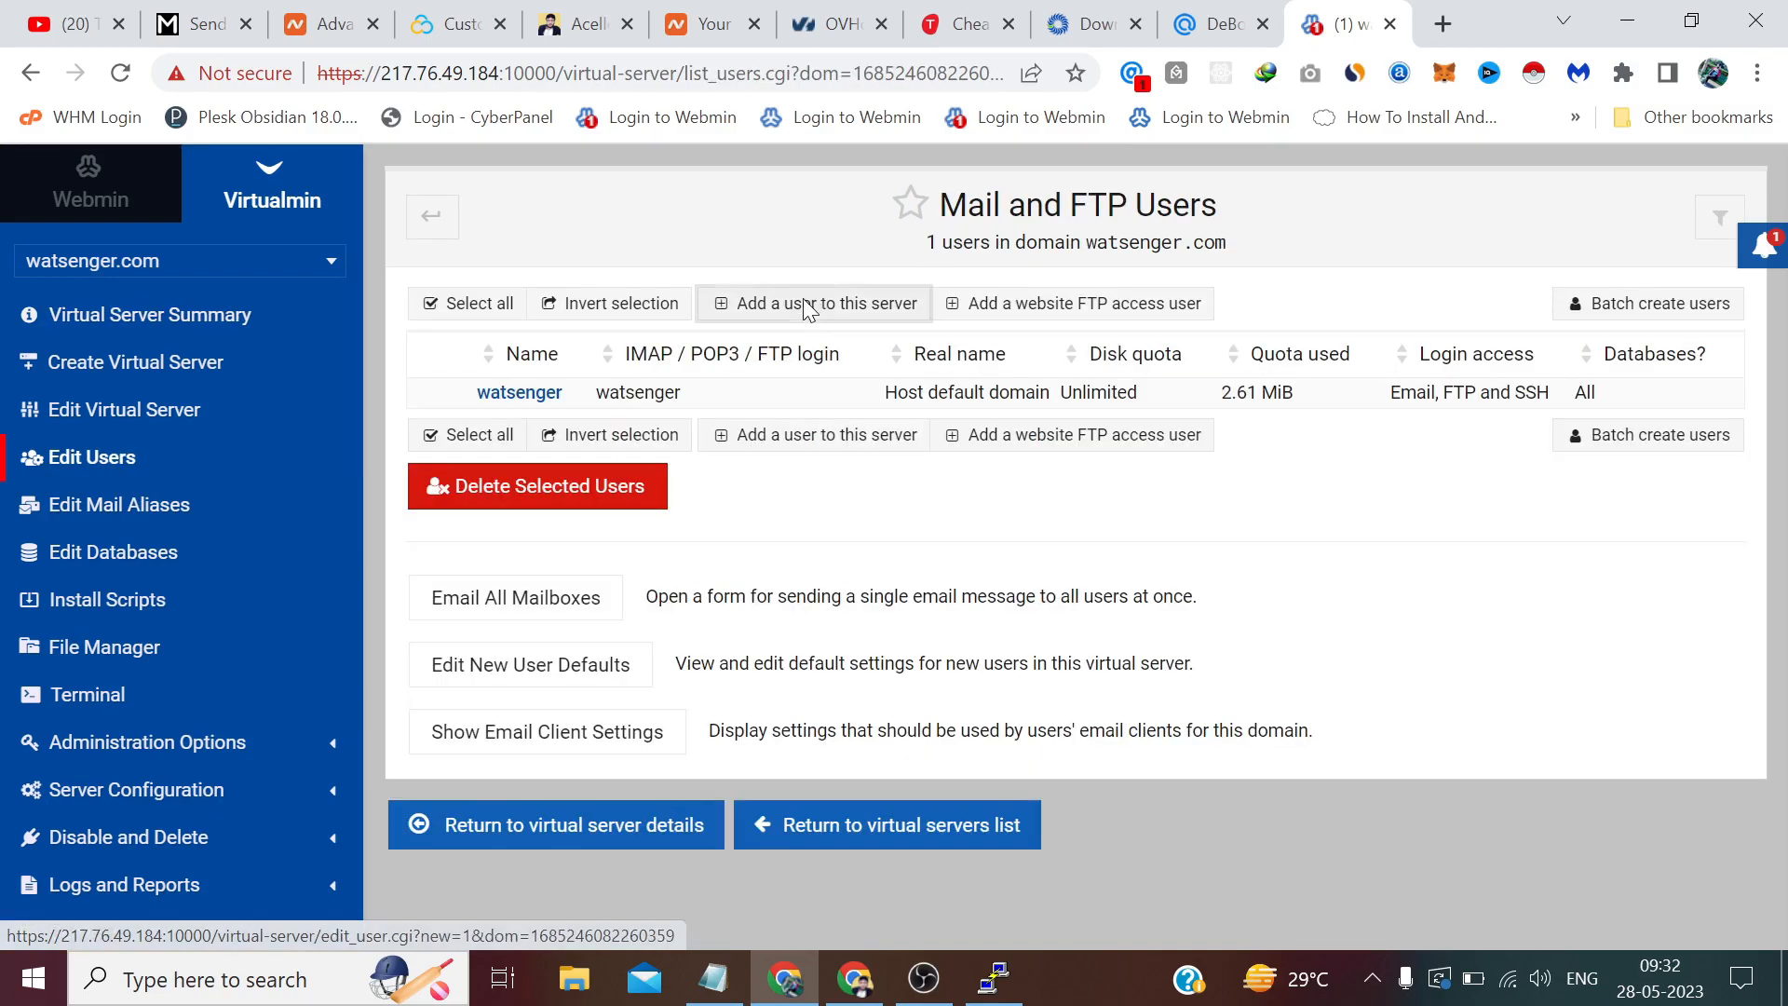
click(858, 344)
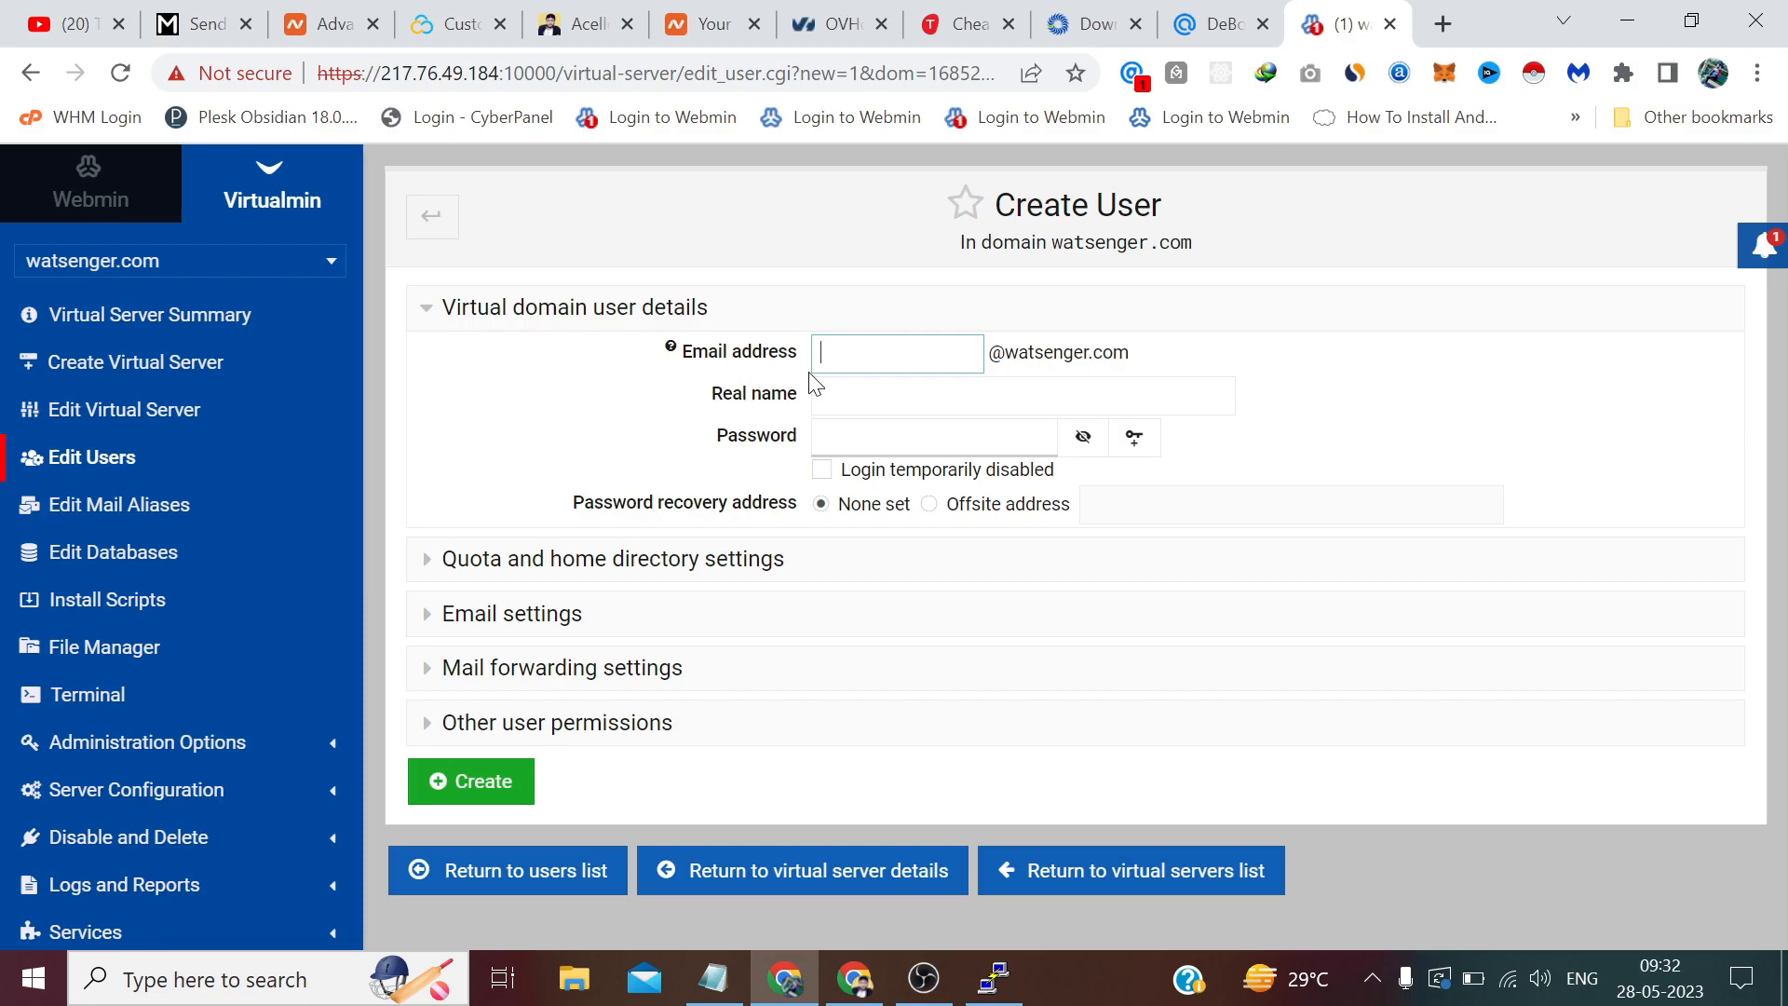
text(sender)
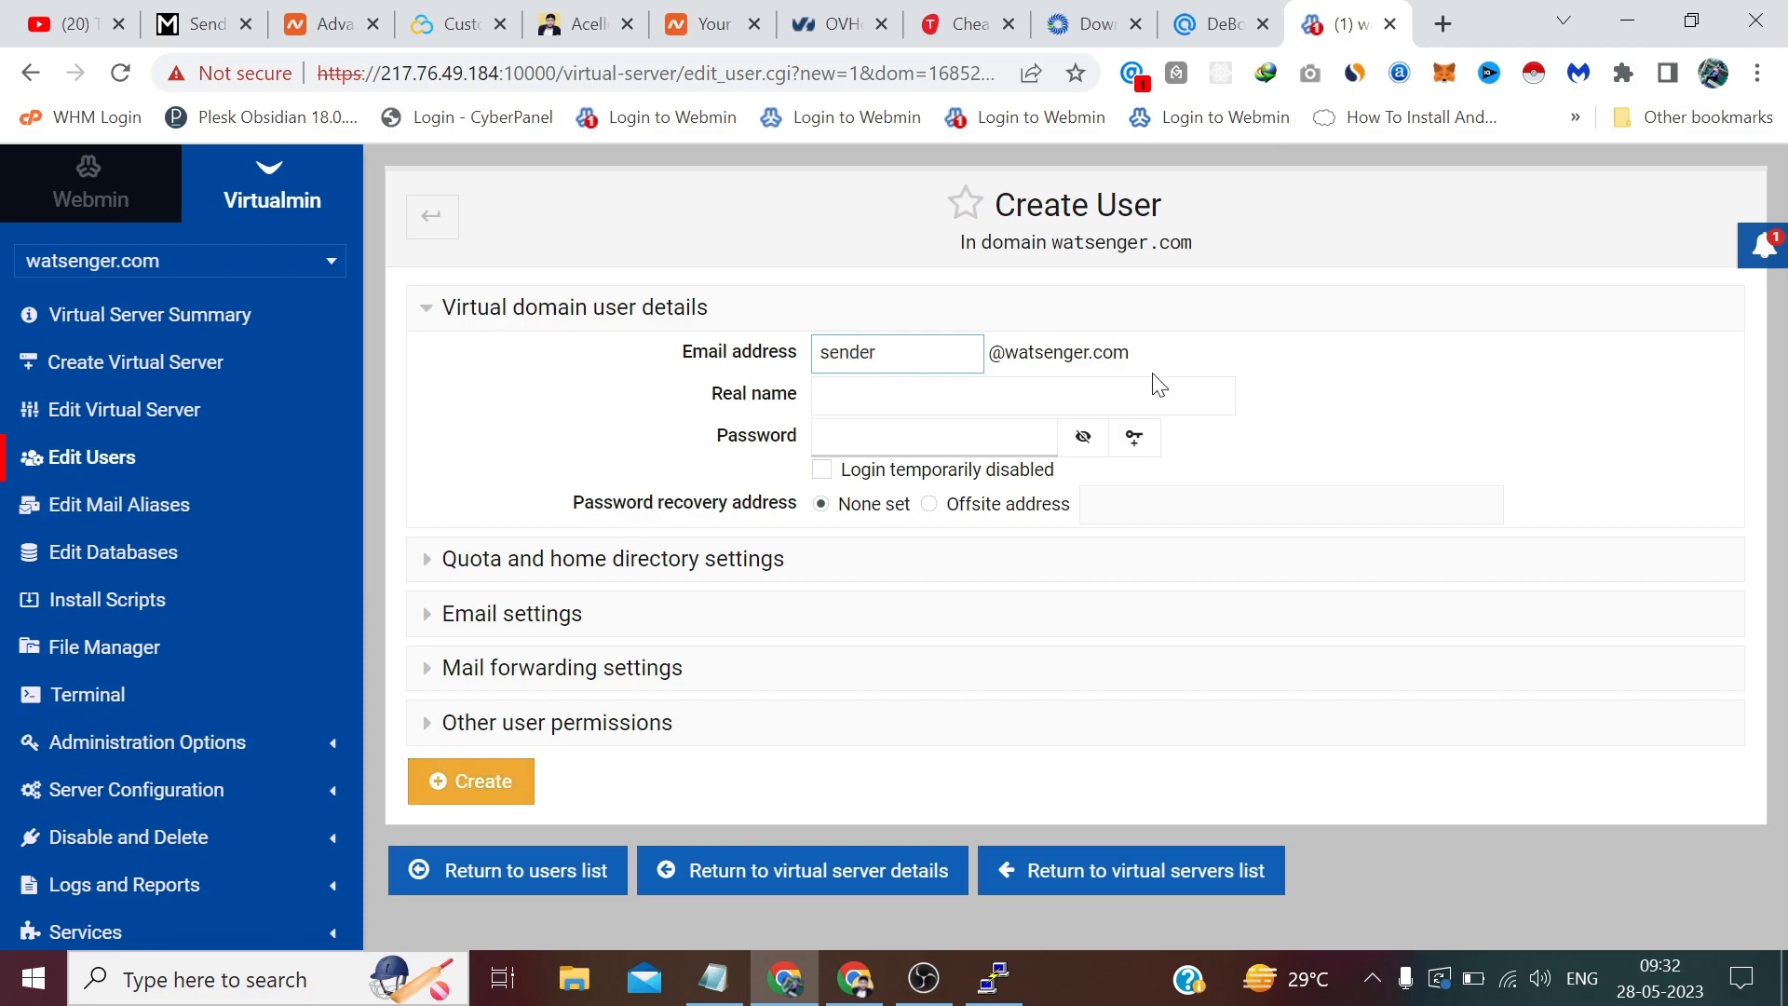
click(712, 978)
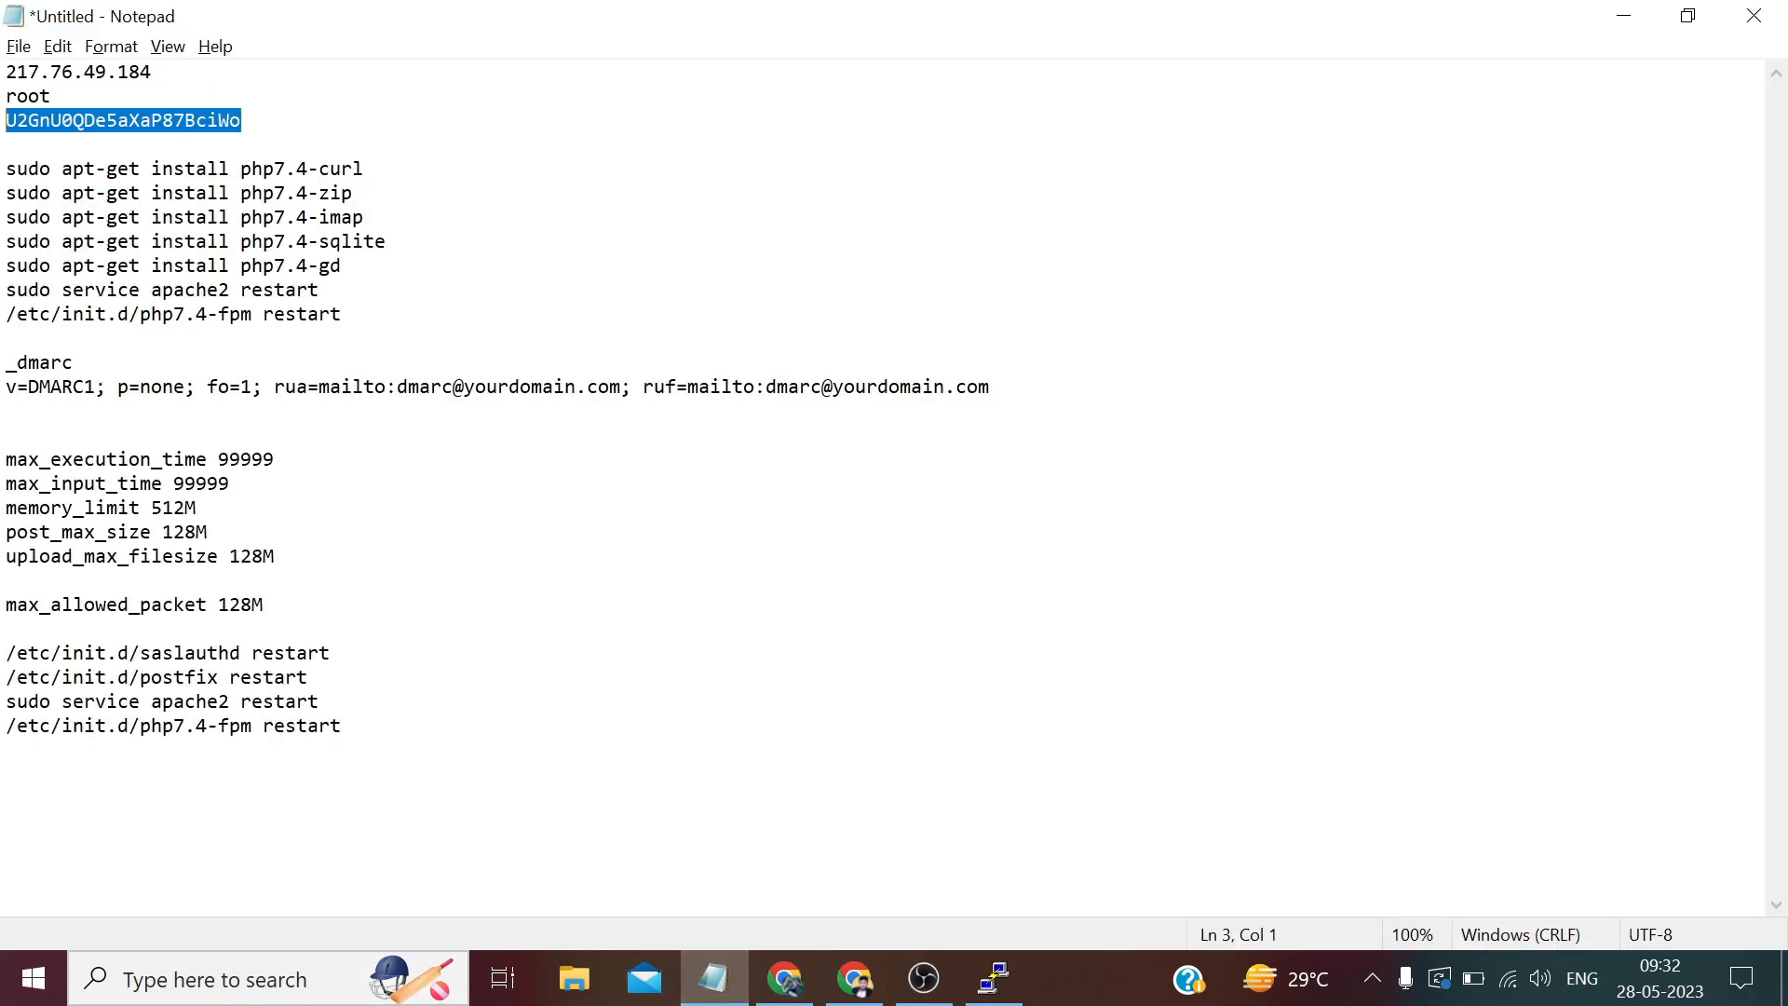
right_click(200, 125)
click(276, 206)
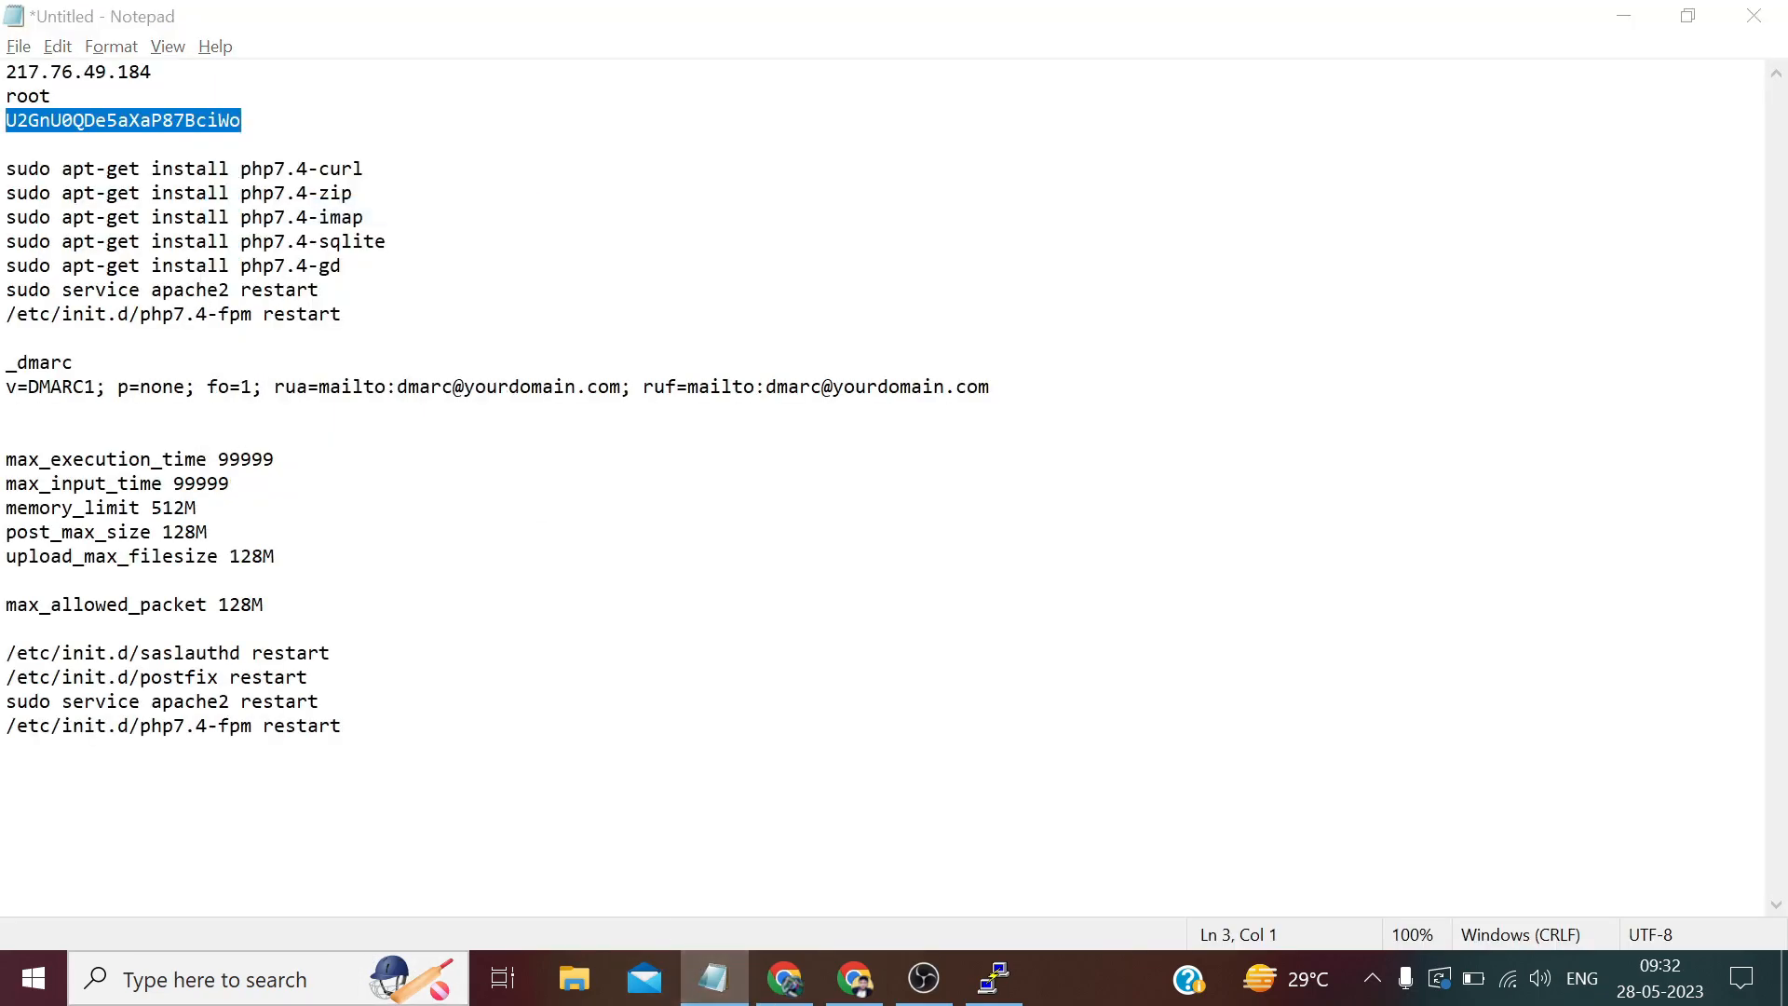
key(alt+Tab)
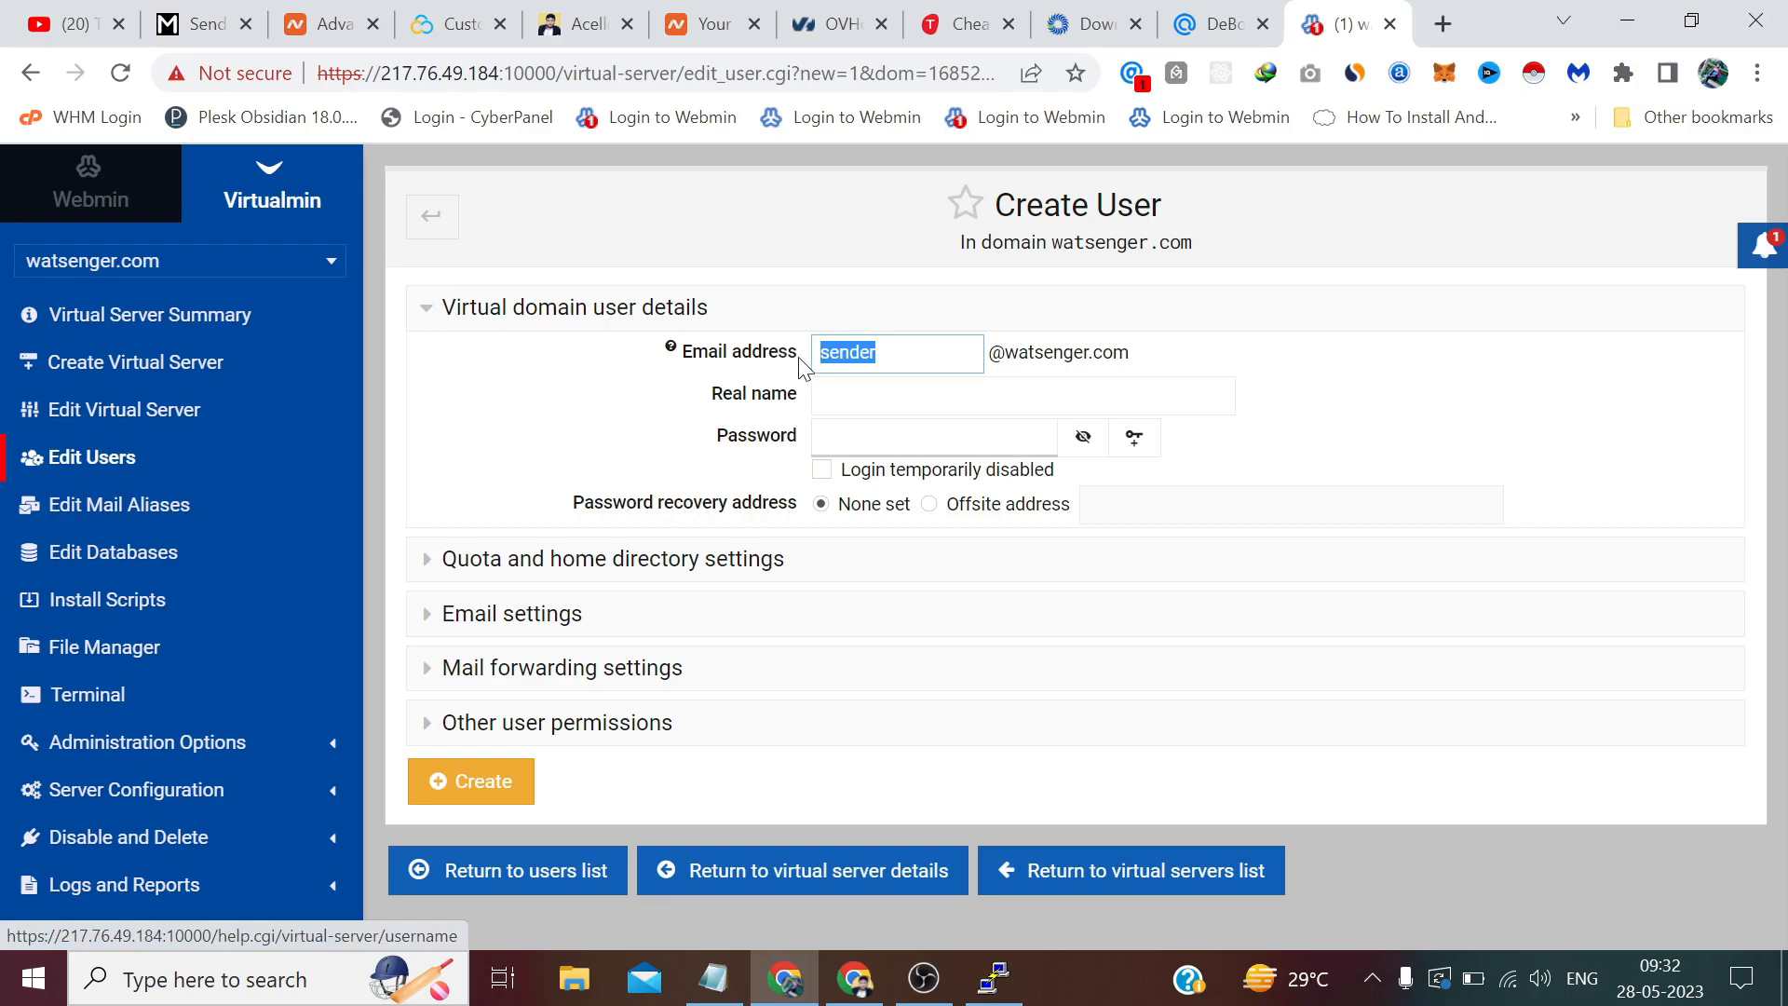
click(820, 436)
key(ctrl+v)
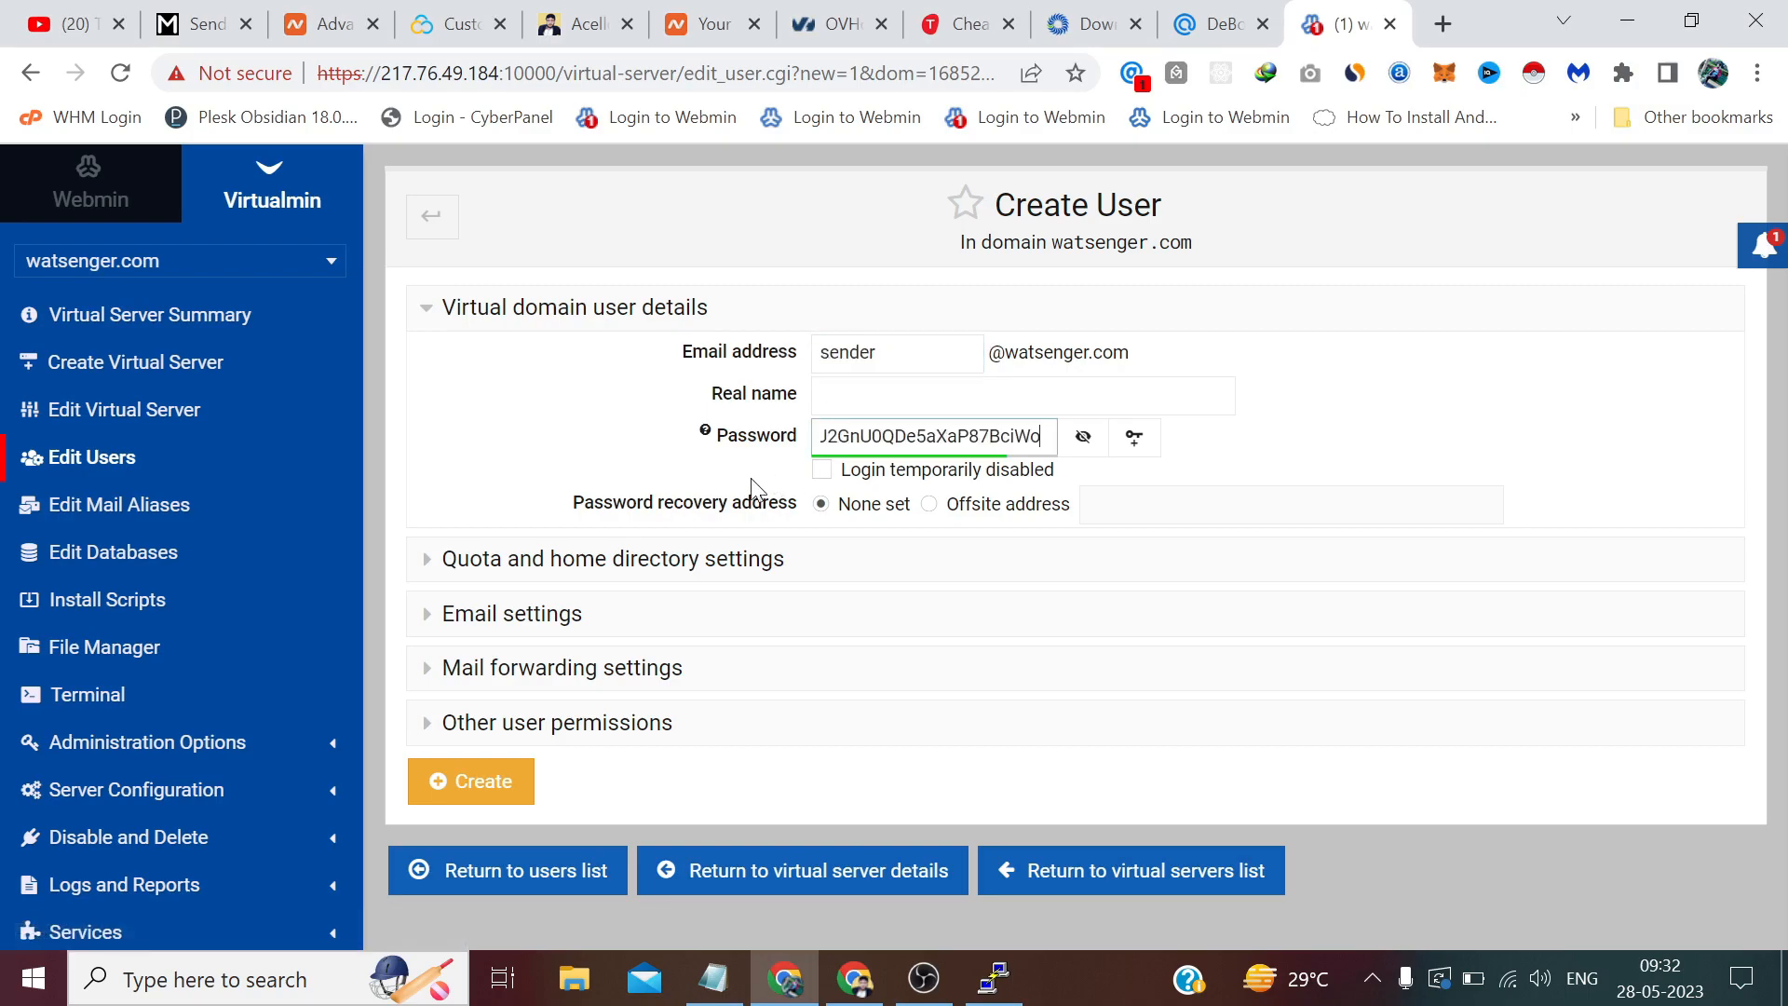
Review the quota, email, forwarding and permission sections, then create the sender mailbox user.
click(484, 560)
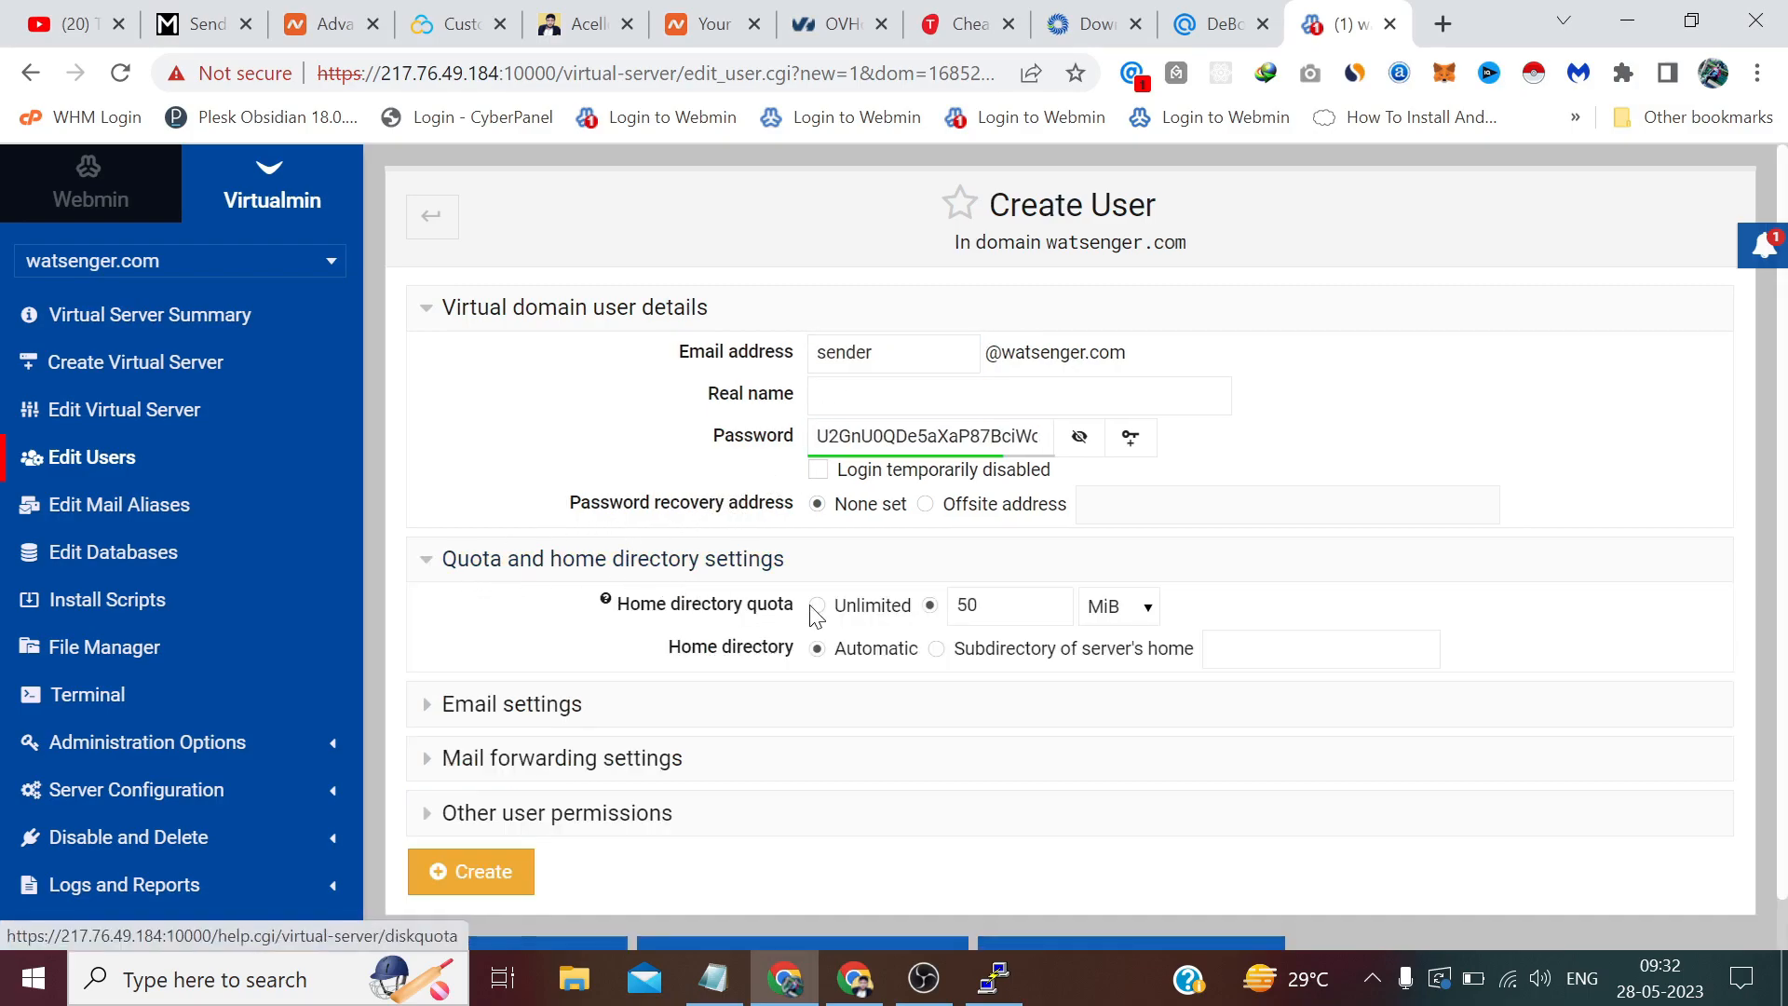
click(545, 717)
scroll(546, 731, down, 3)
click(545, 717)
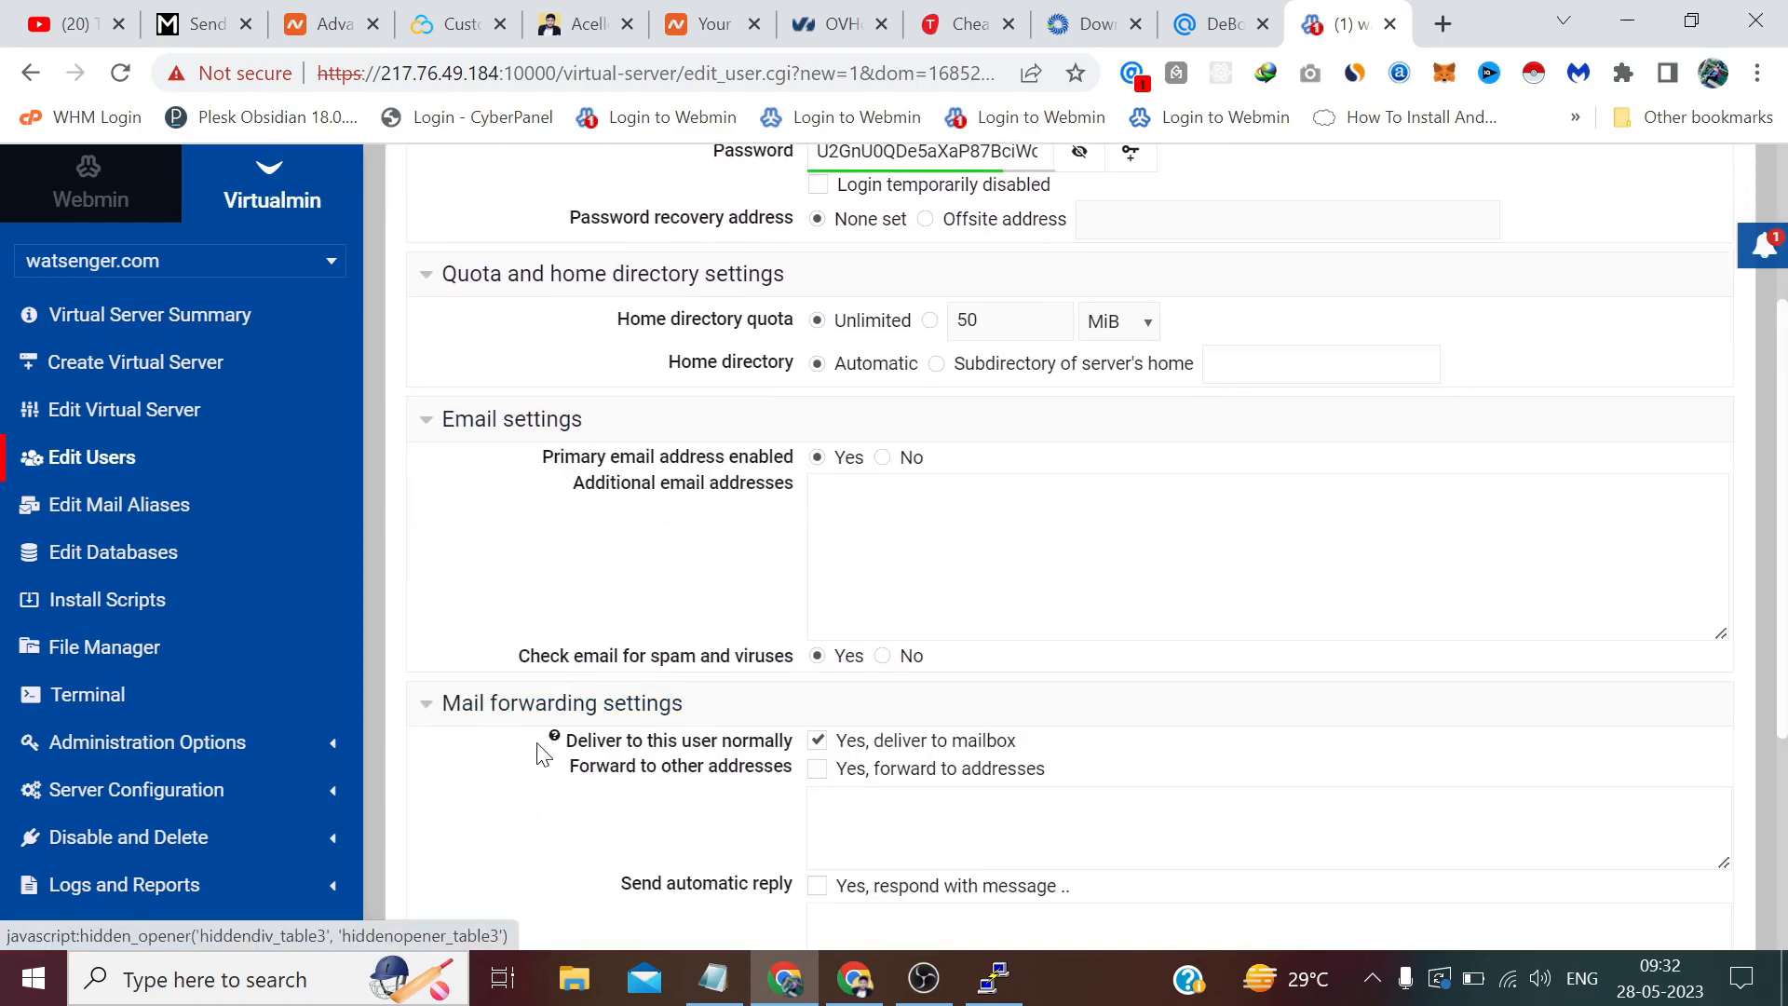
scroll(558, 801, down, 4)
click(565, 756)
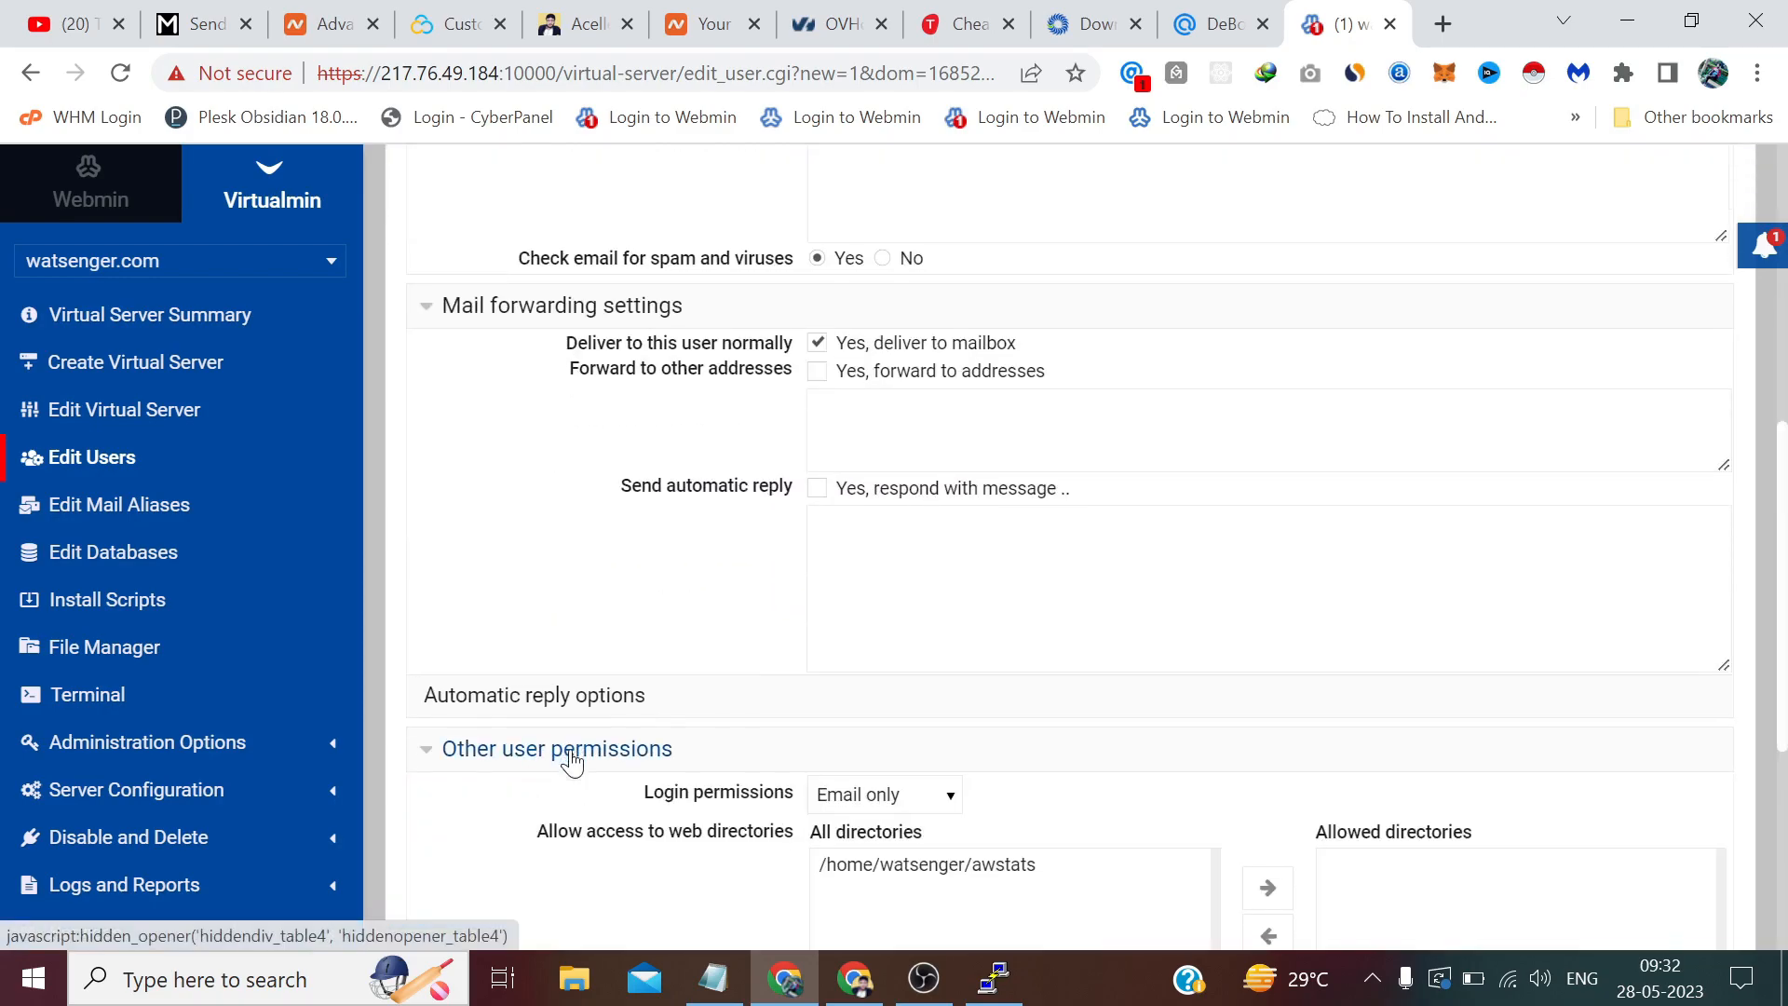
scroll(568, 758, down, 5)
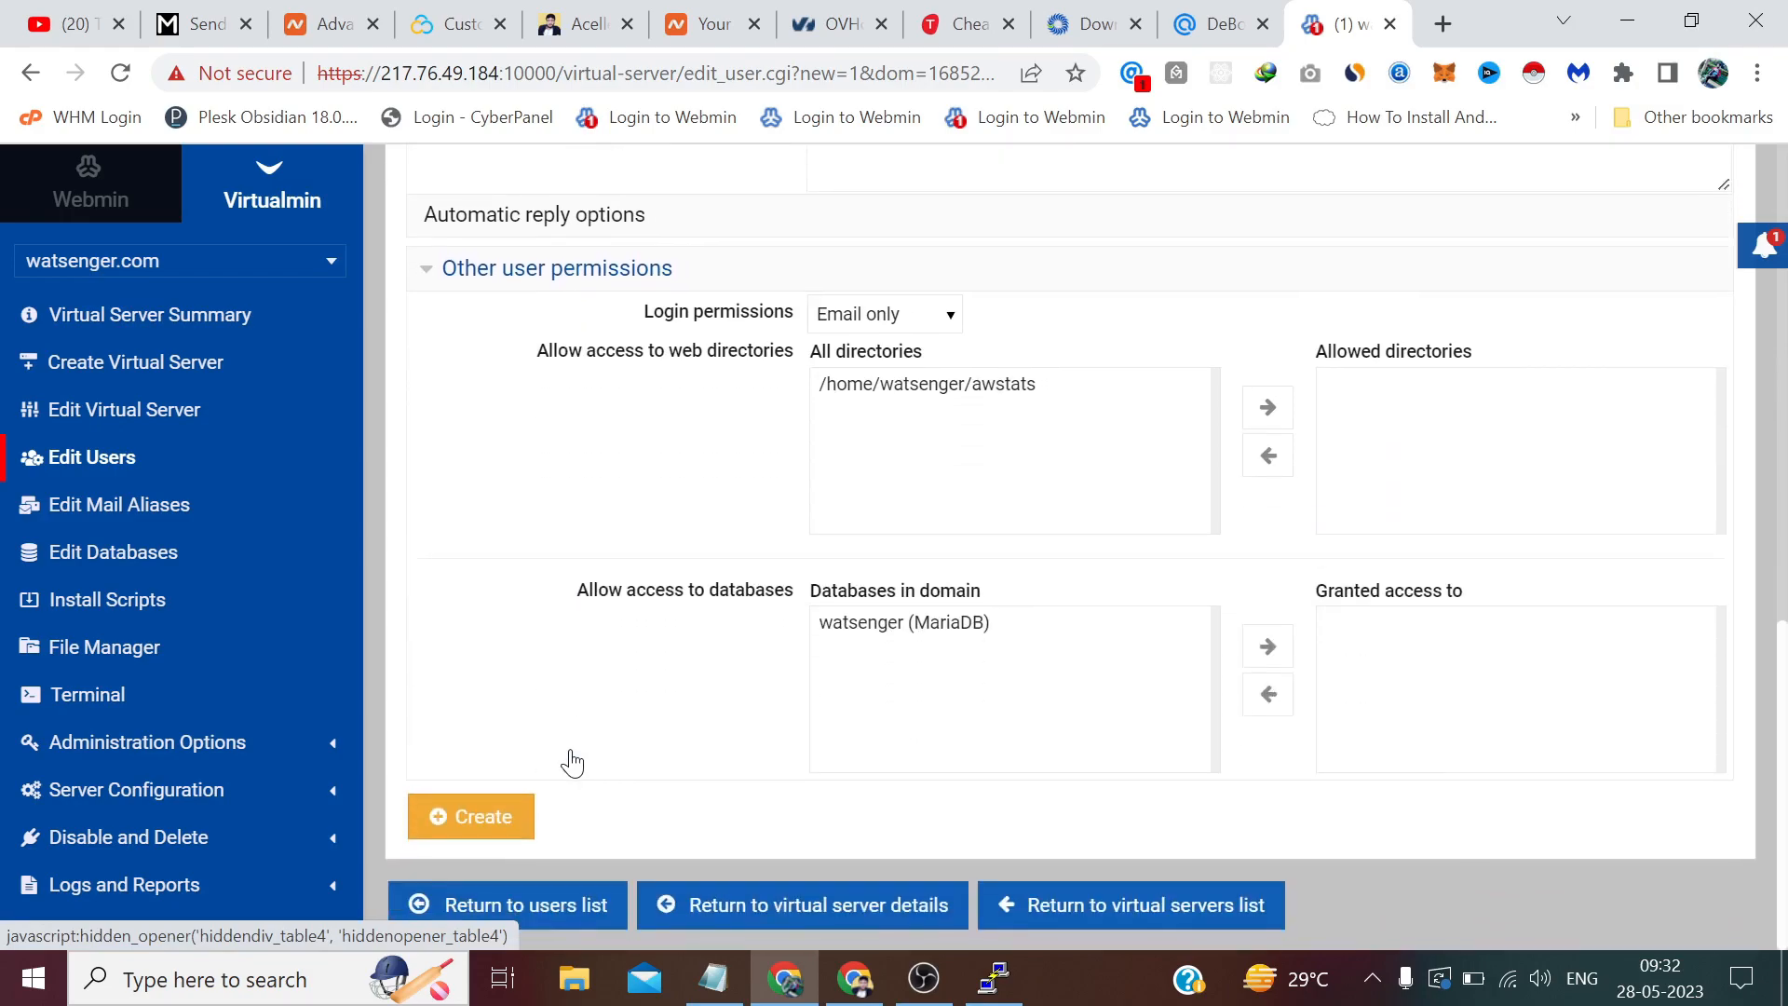
click(503, 820)
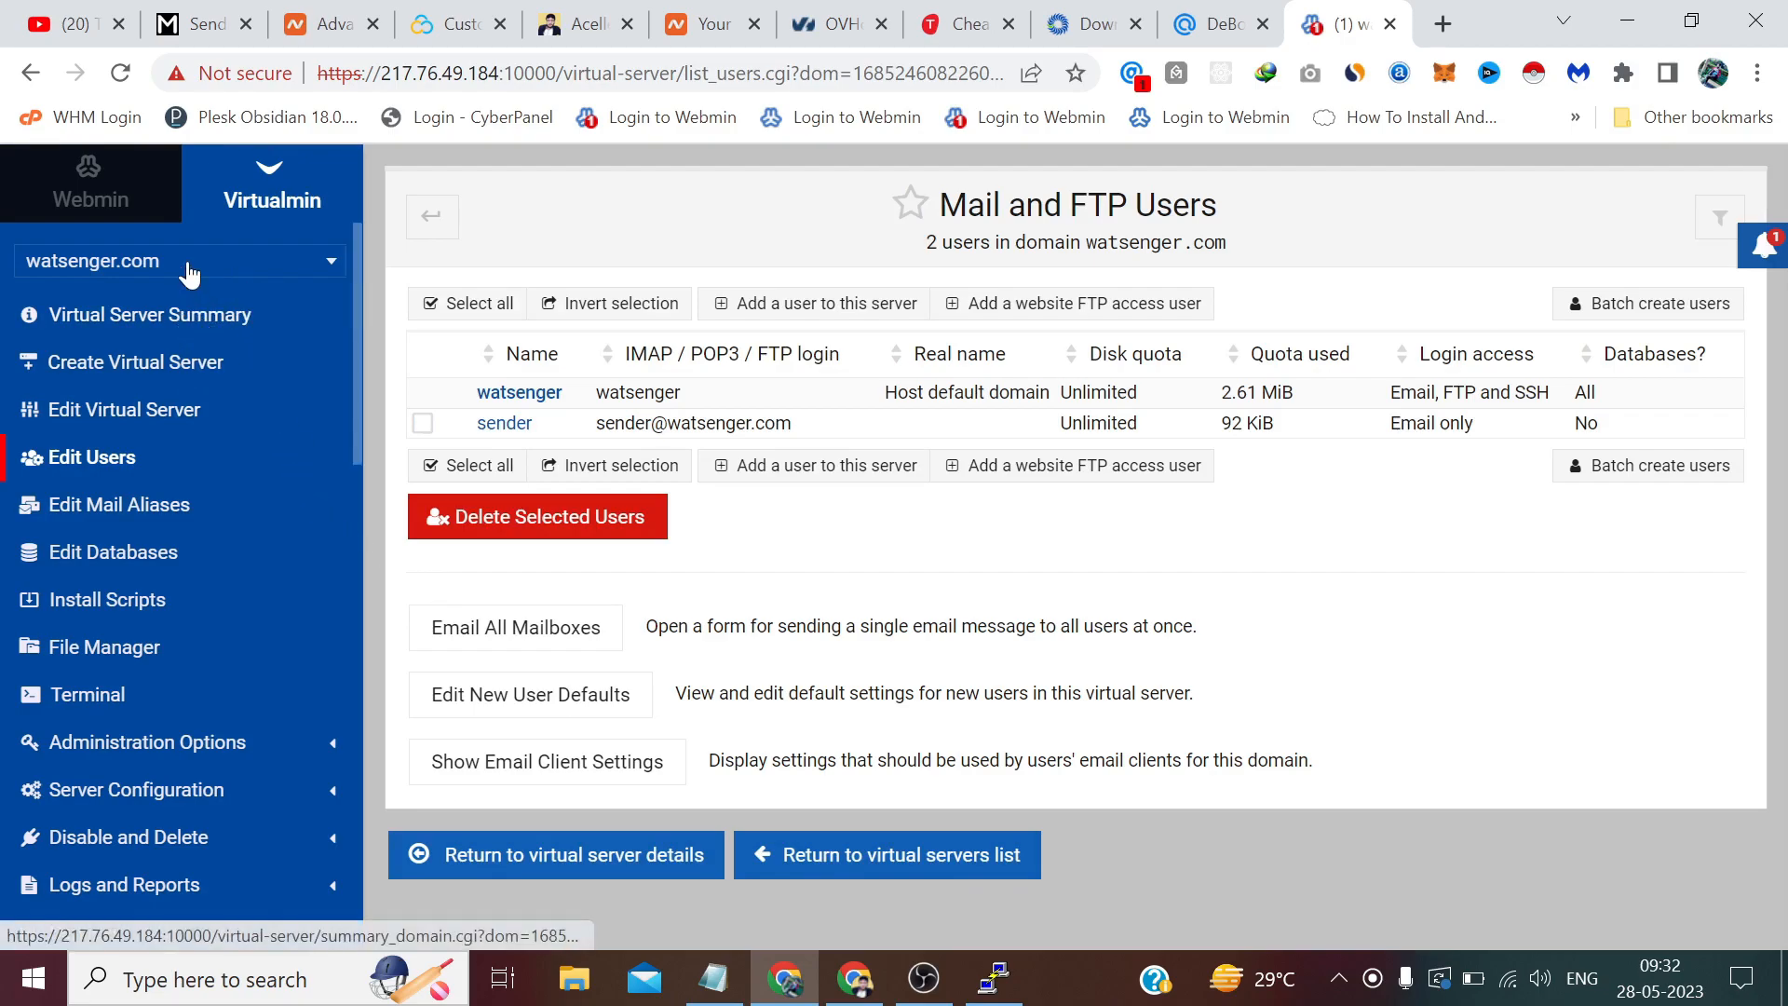
click(192, 264)
Set both of app.watsenger.com's disk quotas to Unlimited, save, then select watsenger.com.
click(127, 294)
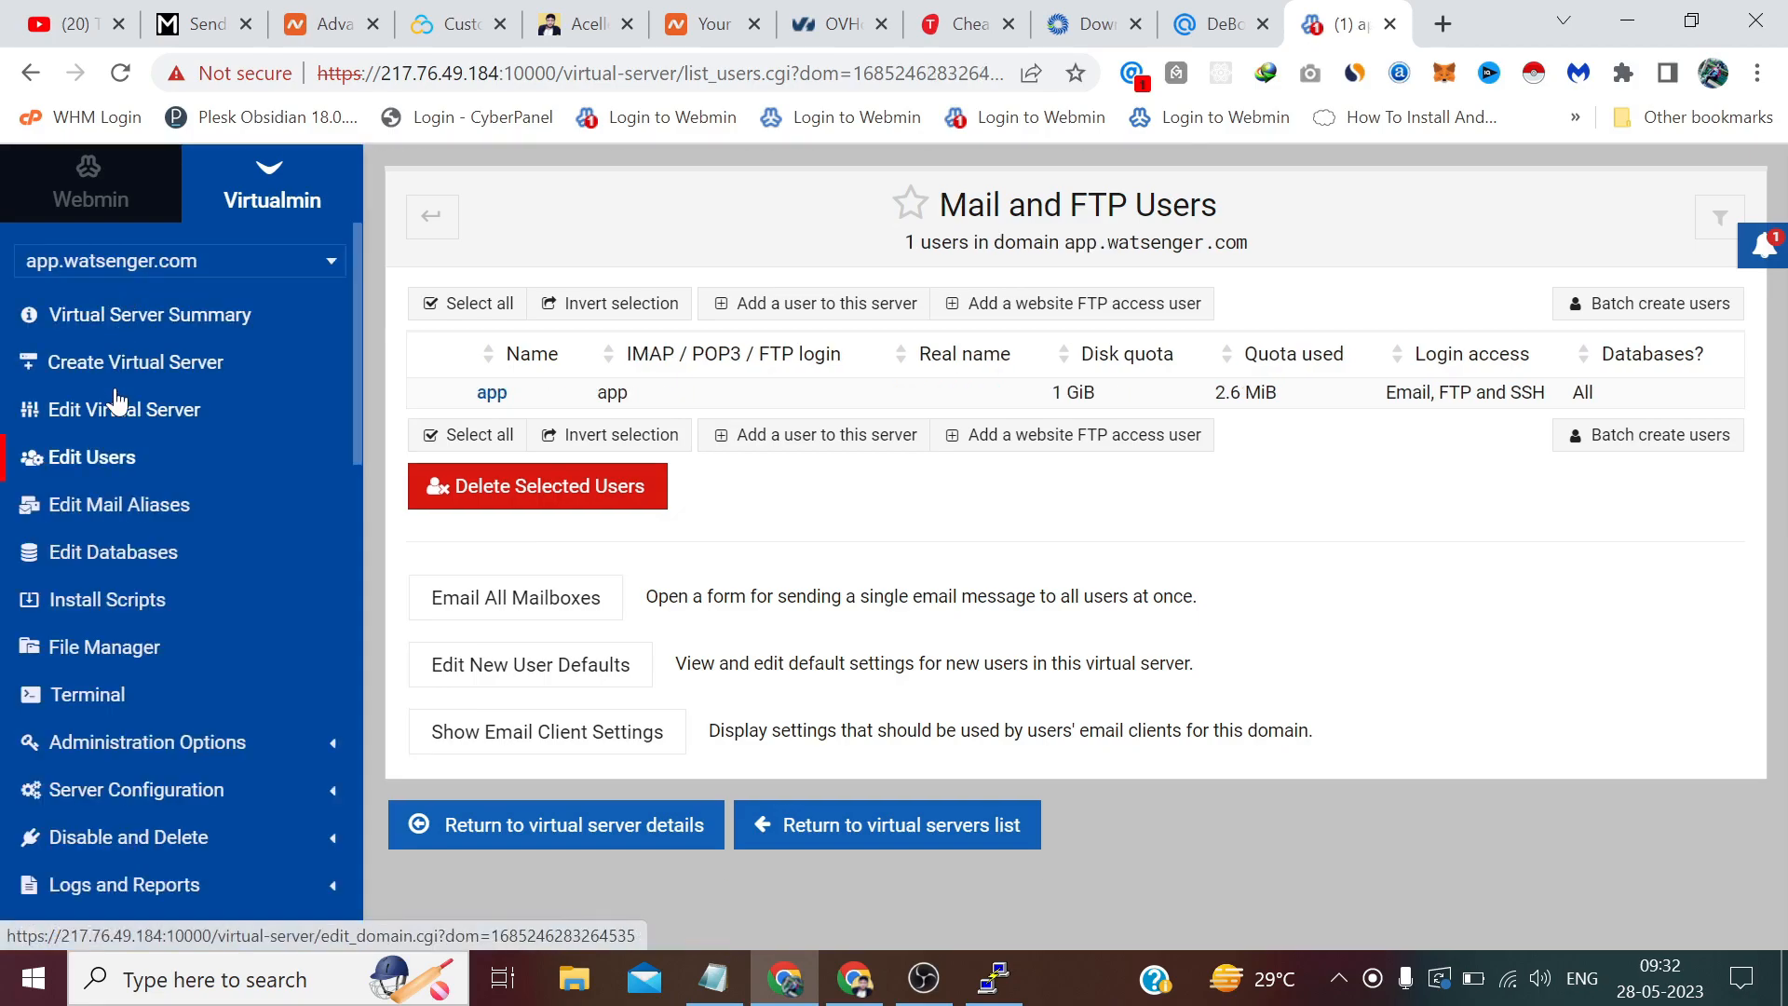
click(119, 424)
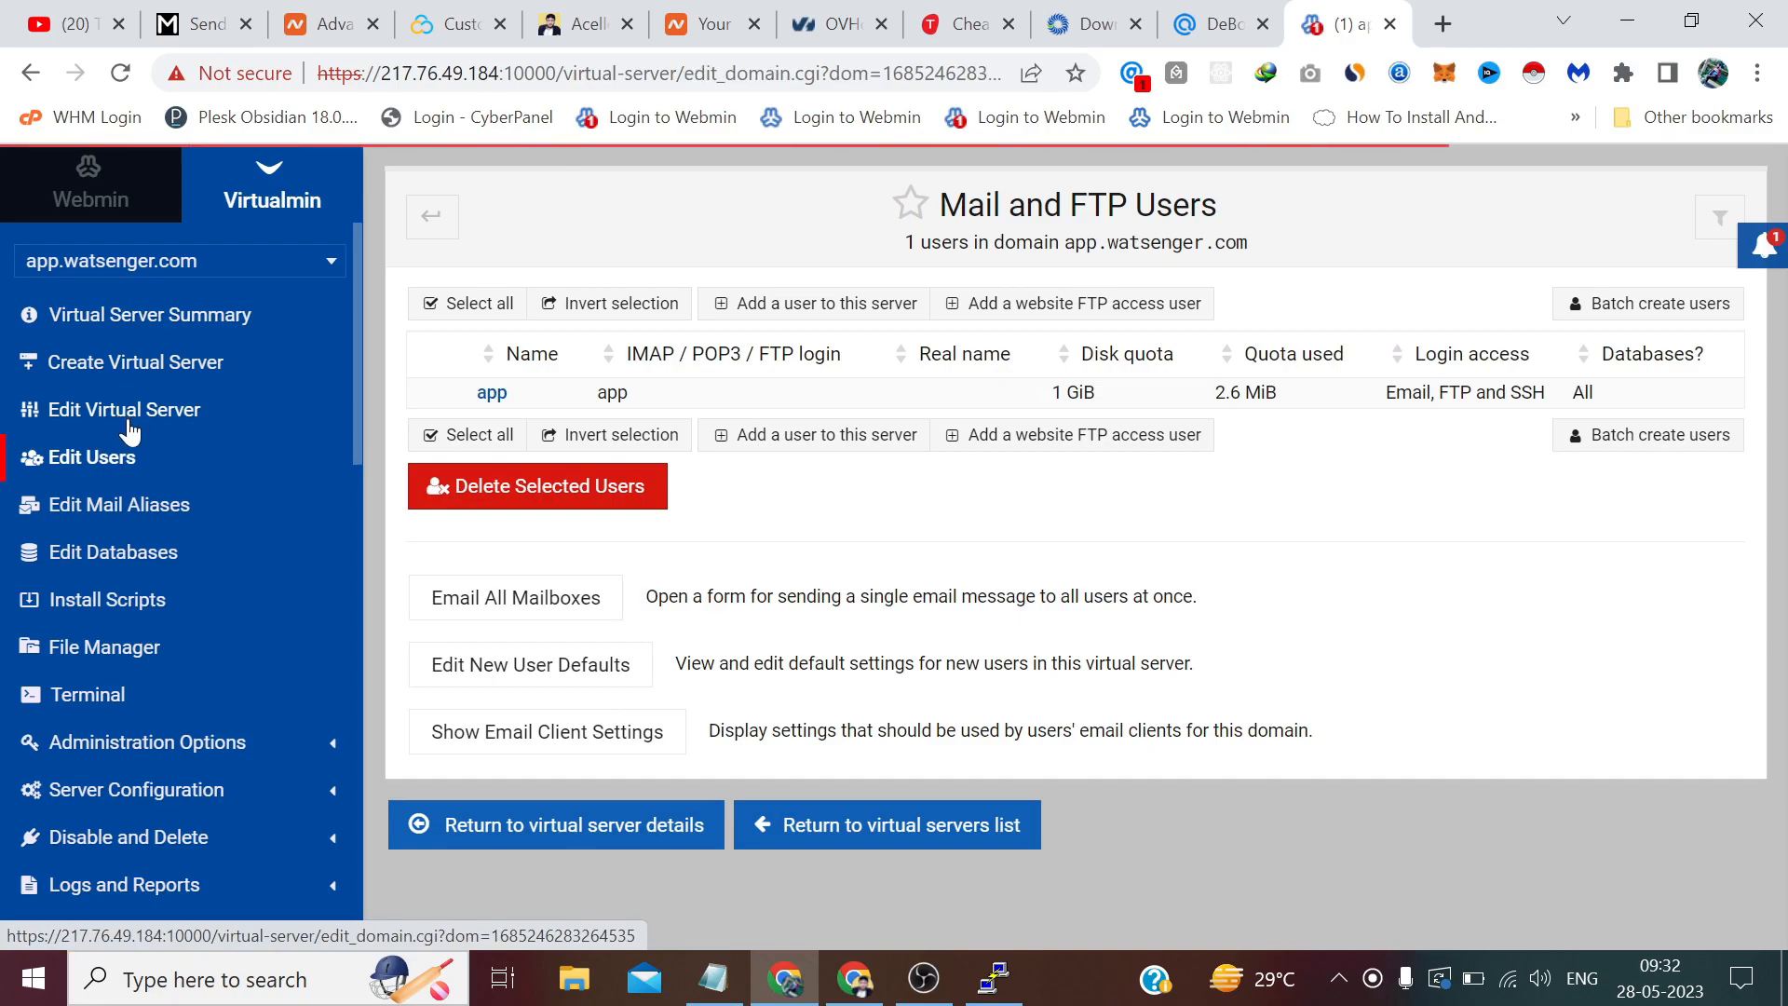
scroll(1071, 549, down, 2)
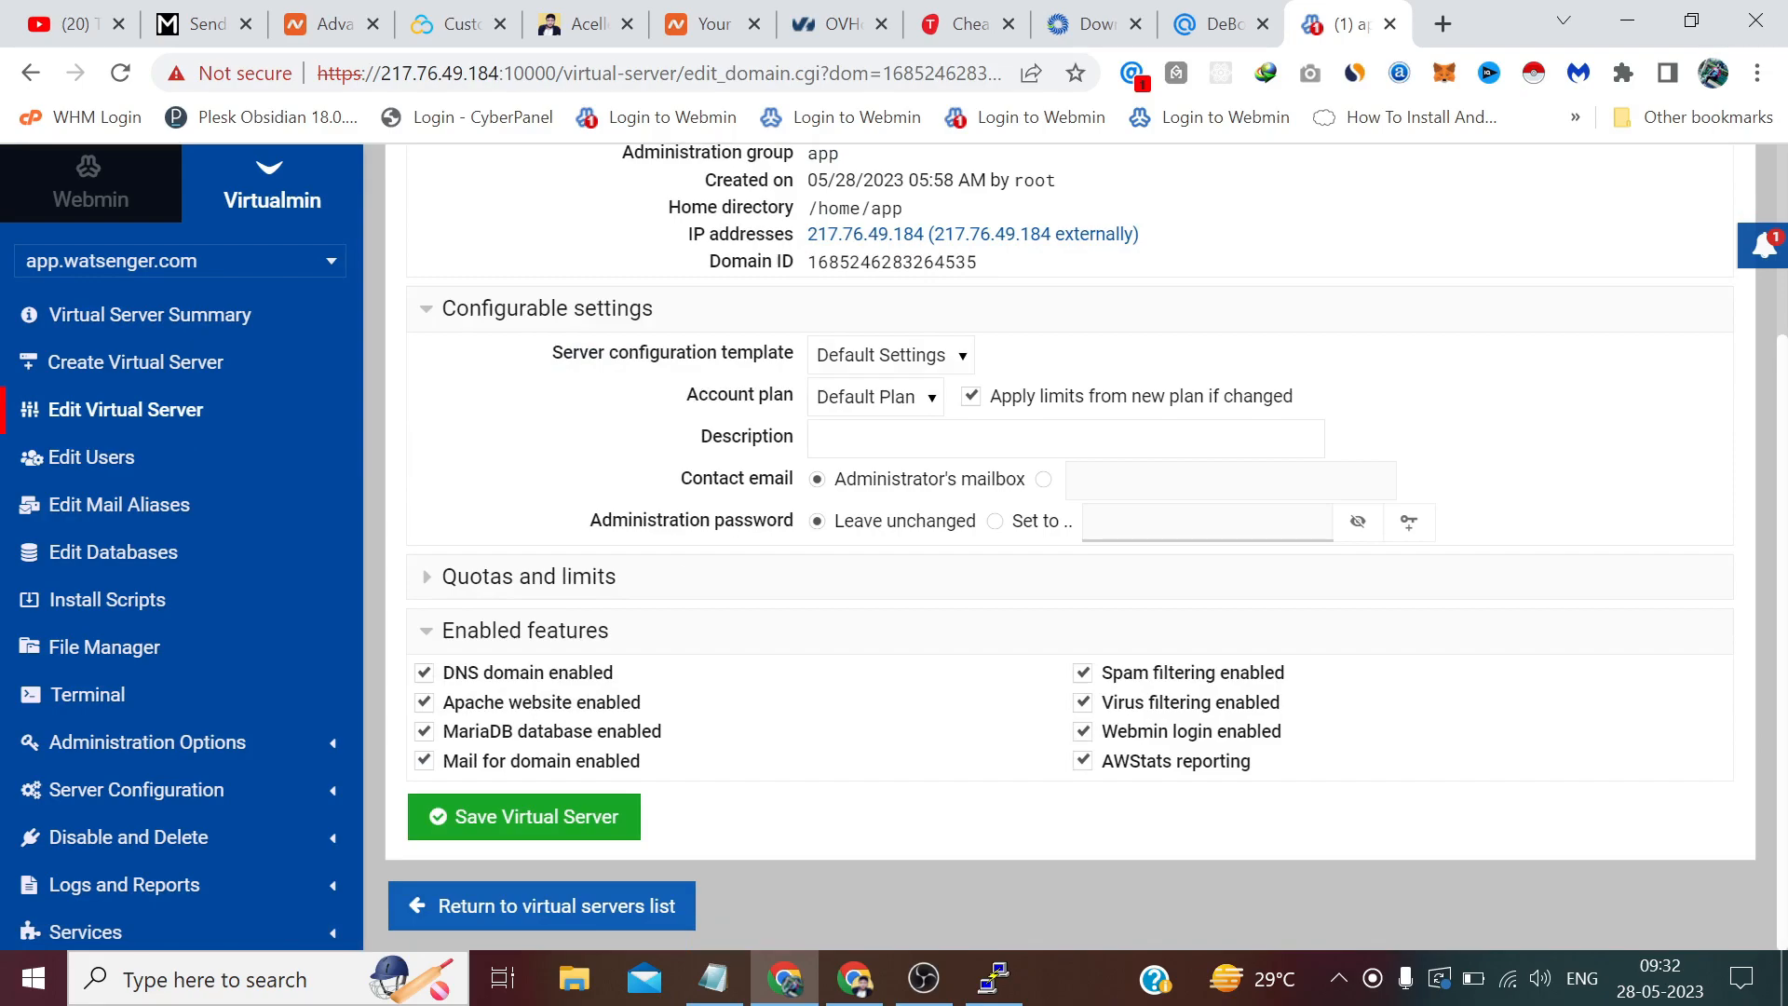
click(577, 579)
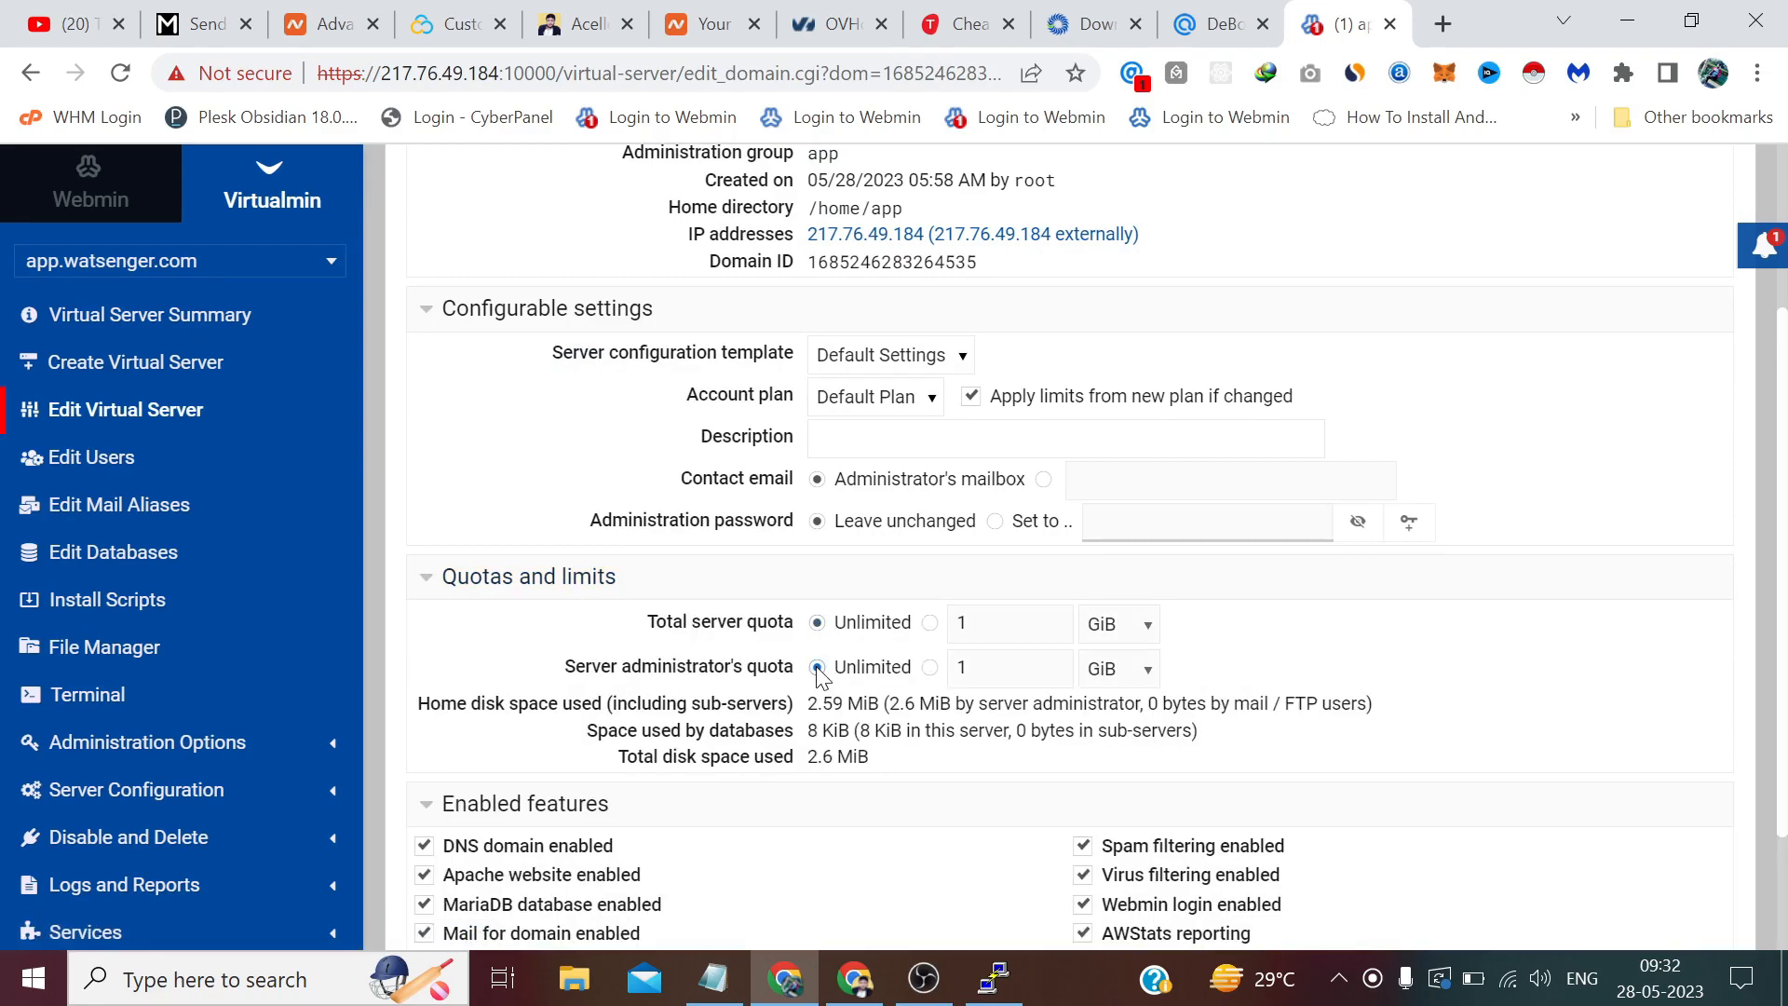
scroll(819, 674, down, 2)
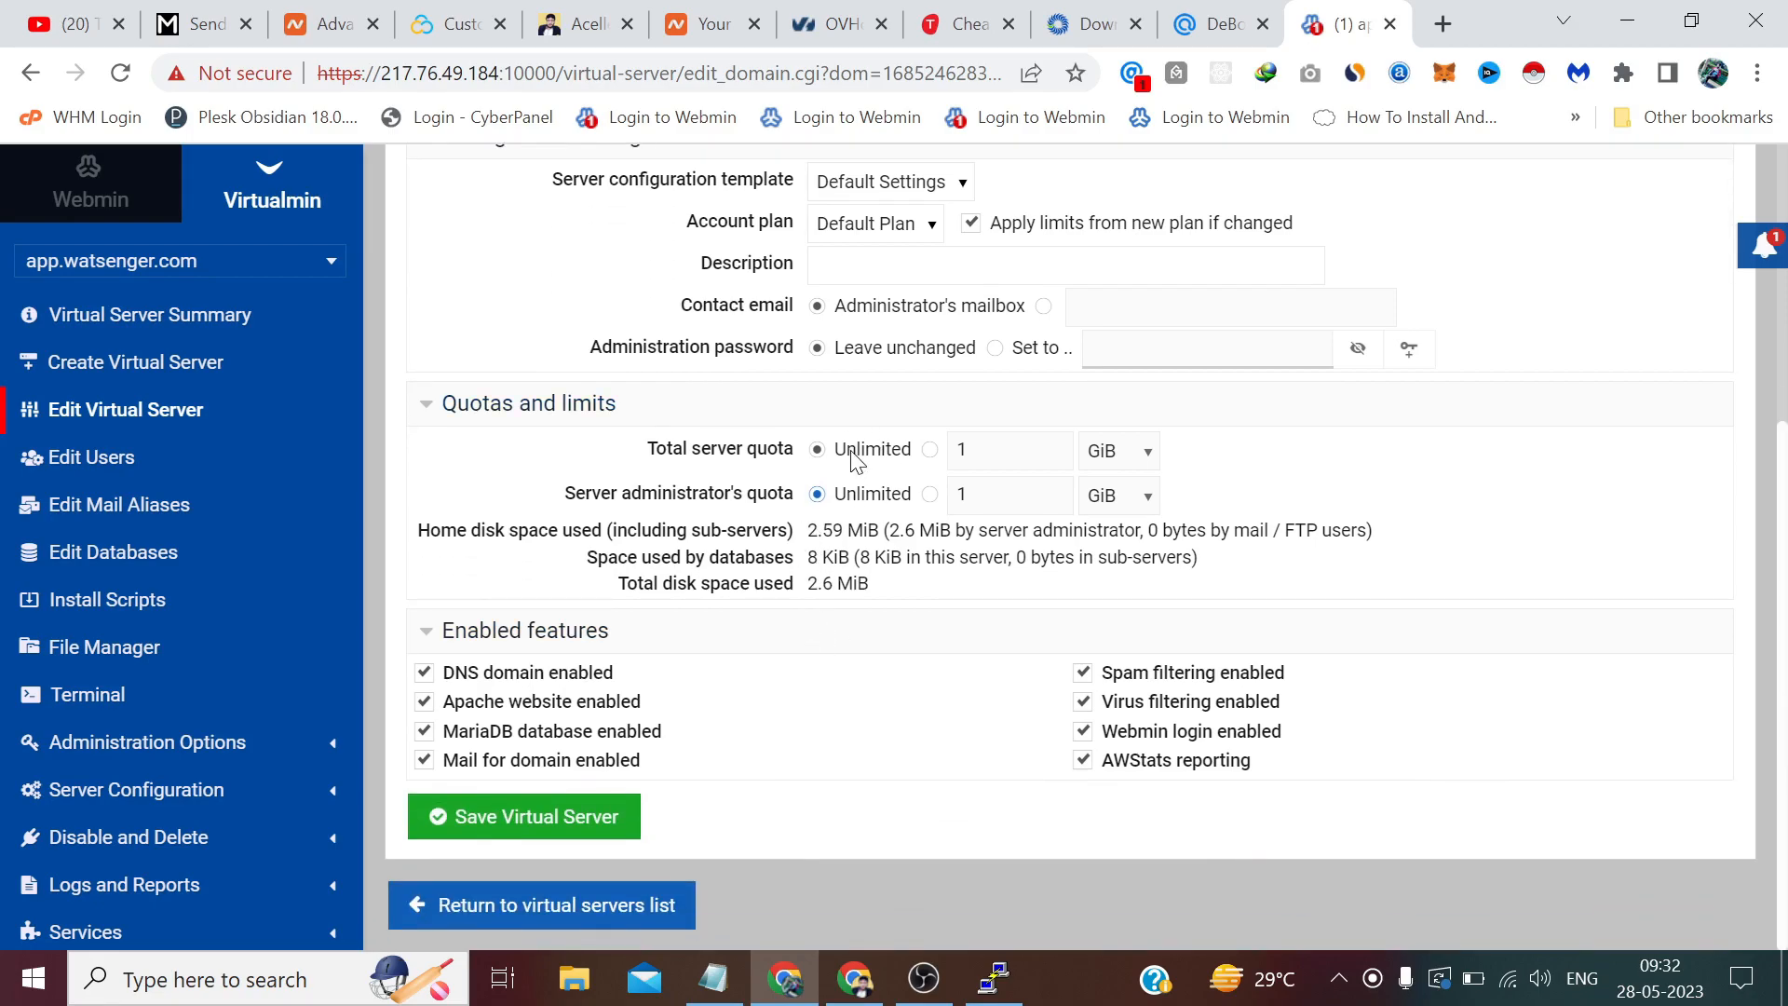
click(519, 825)
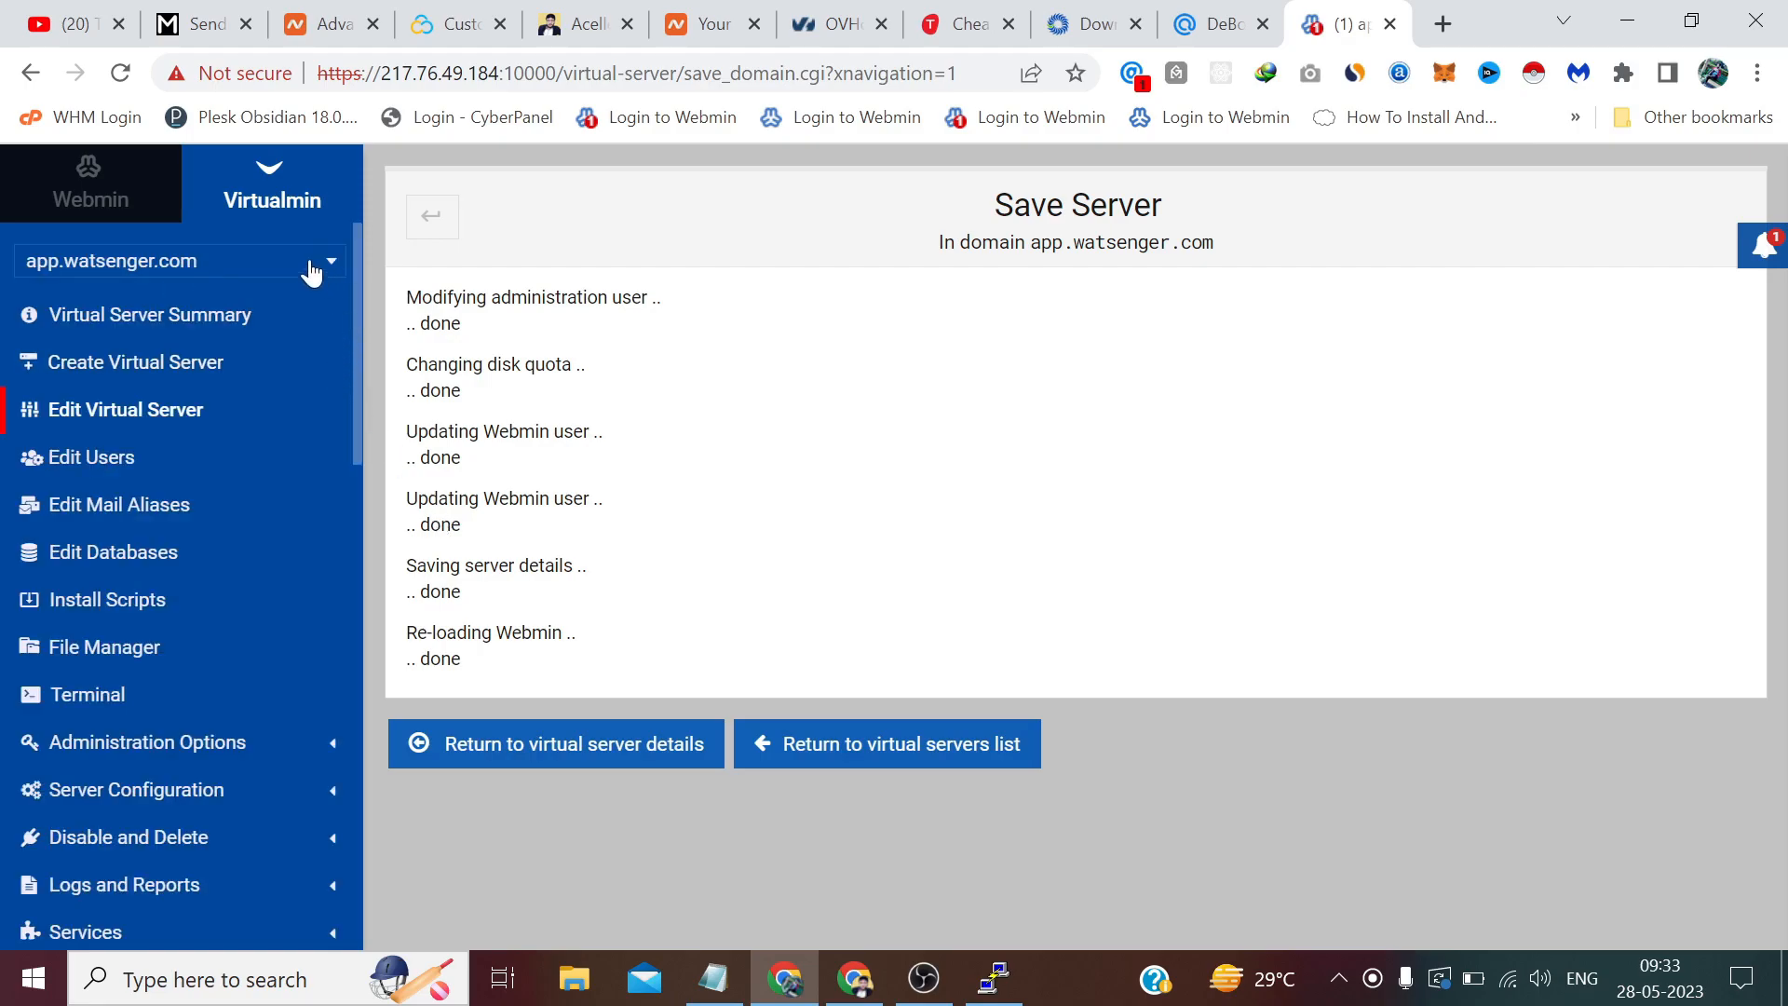
click(311, 273)
click(104, 319)
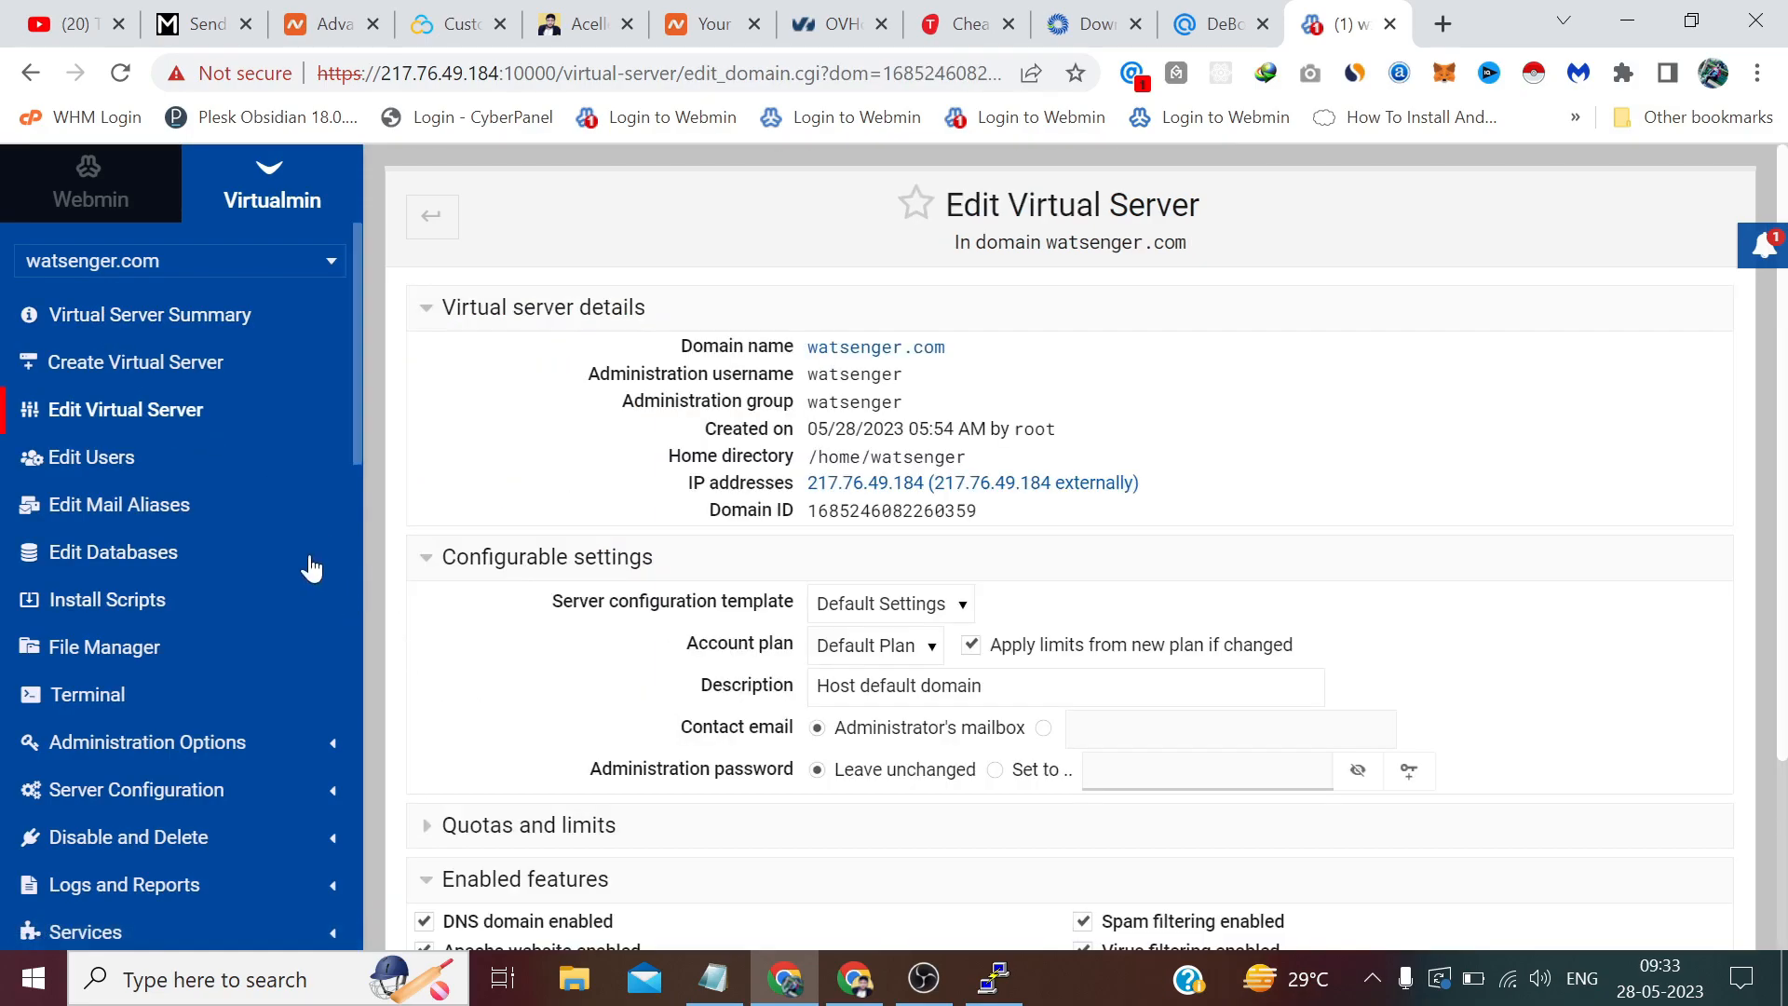
Install the DKIM filter and save DKIM signing with selector 202304, including app.watsenger.com.
scroll(126, 456, down, 5)
scroll(126, 456, down, 2)
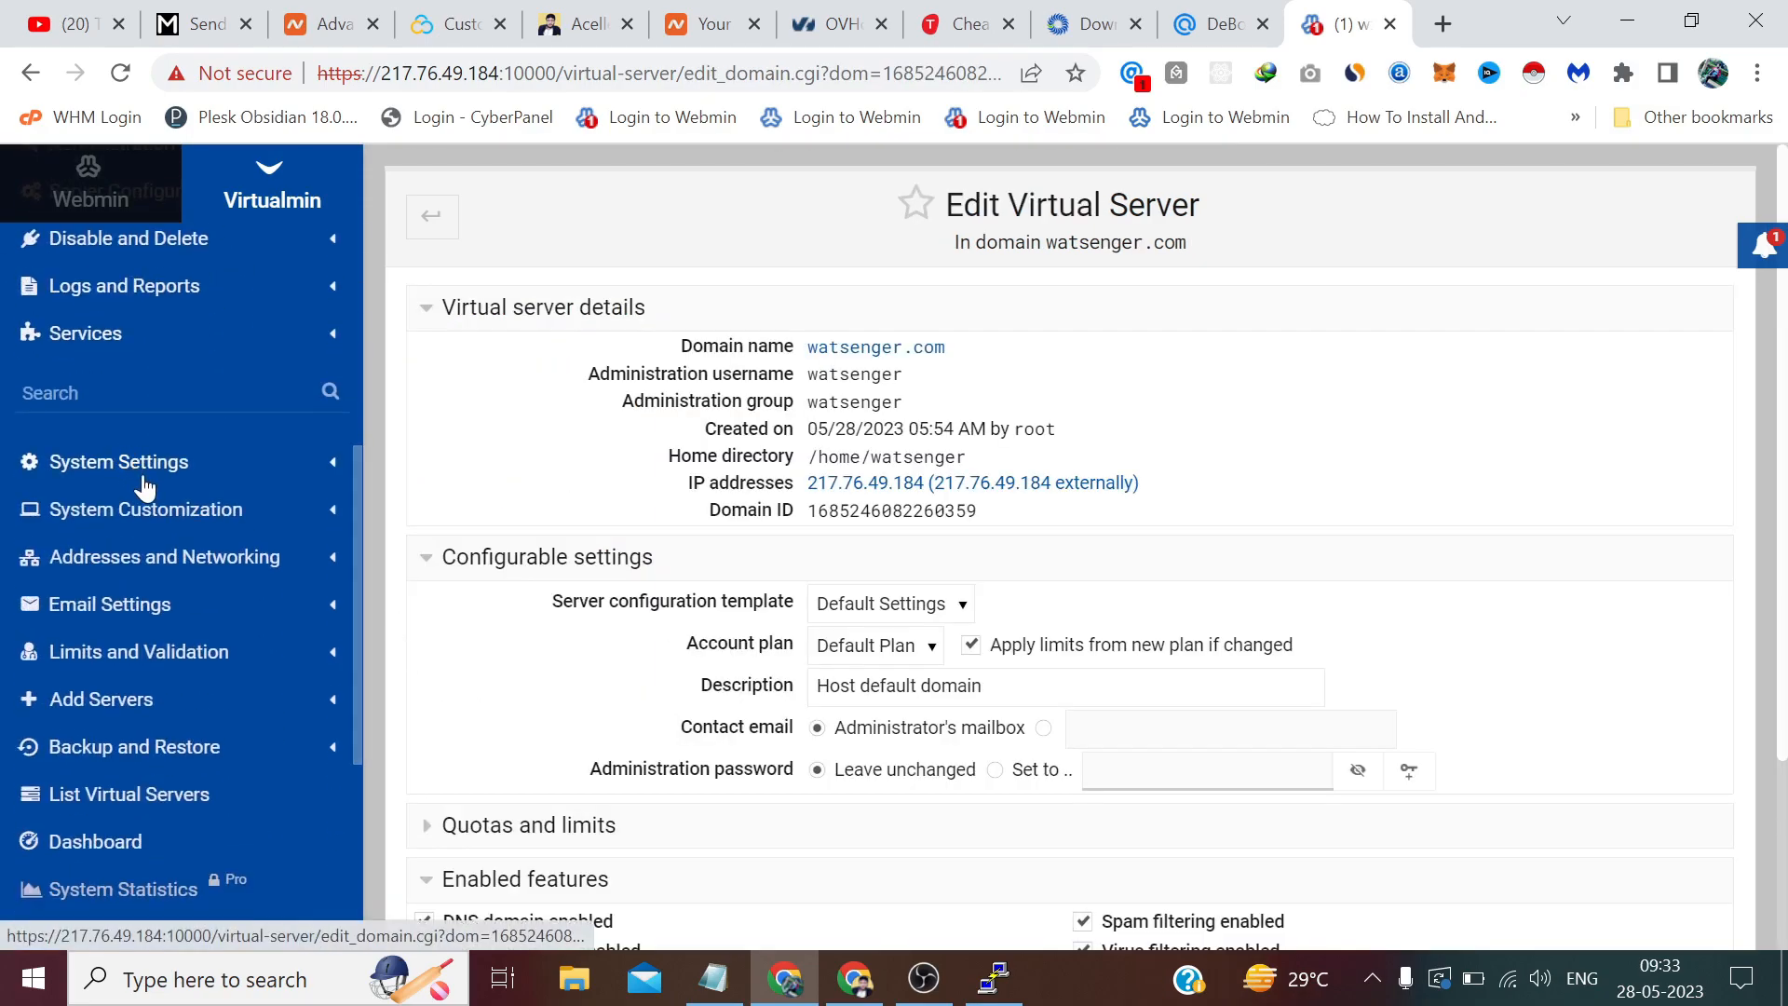
click(126, 616)
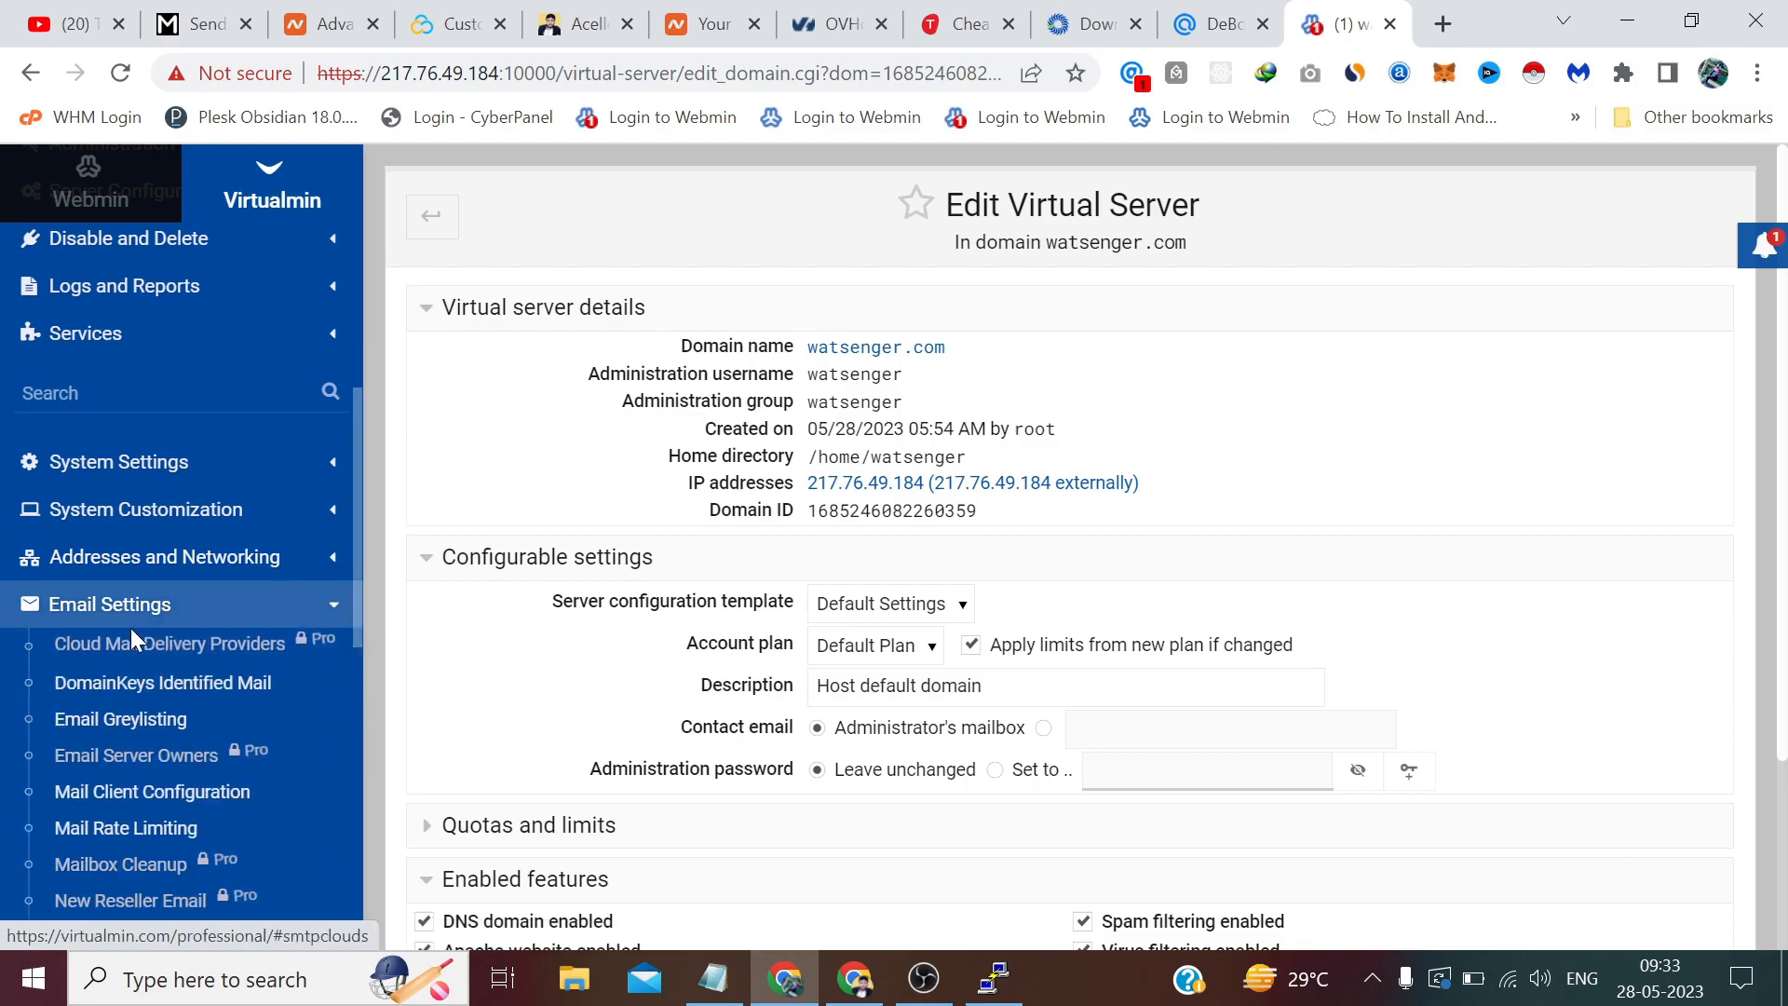
click(142, 689)
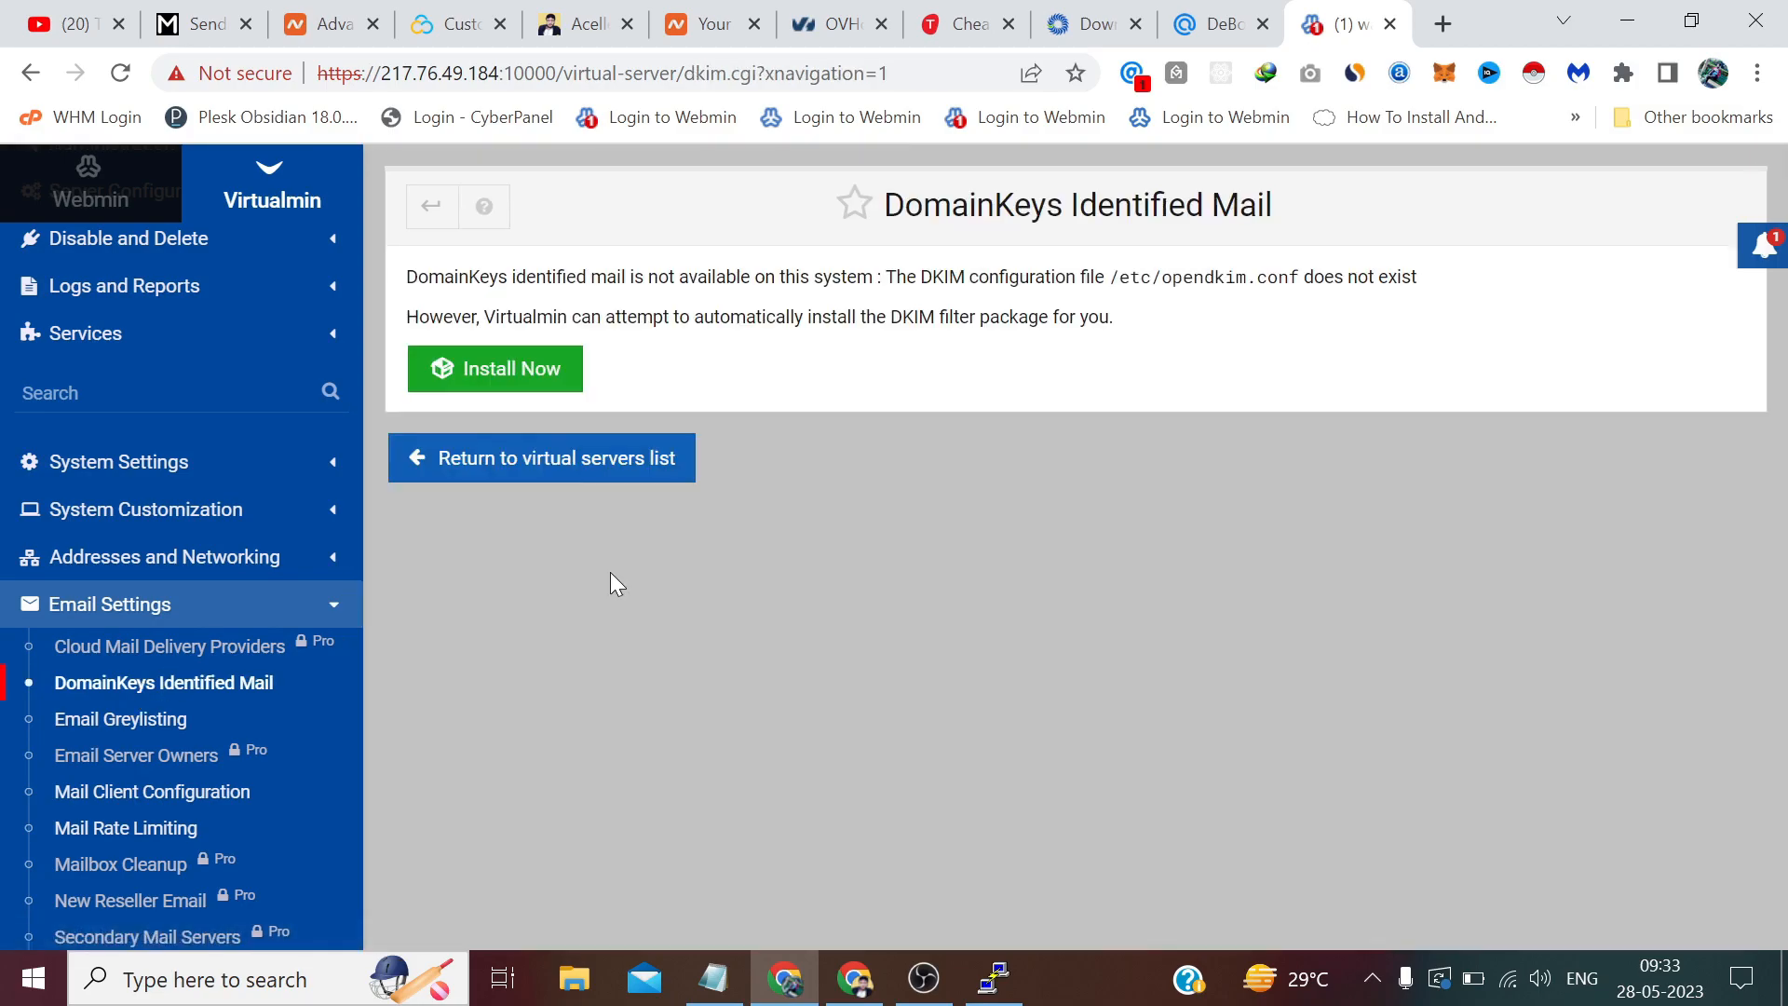
click(530, 394)
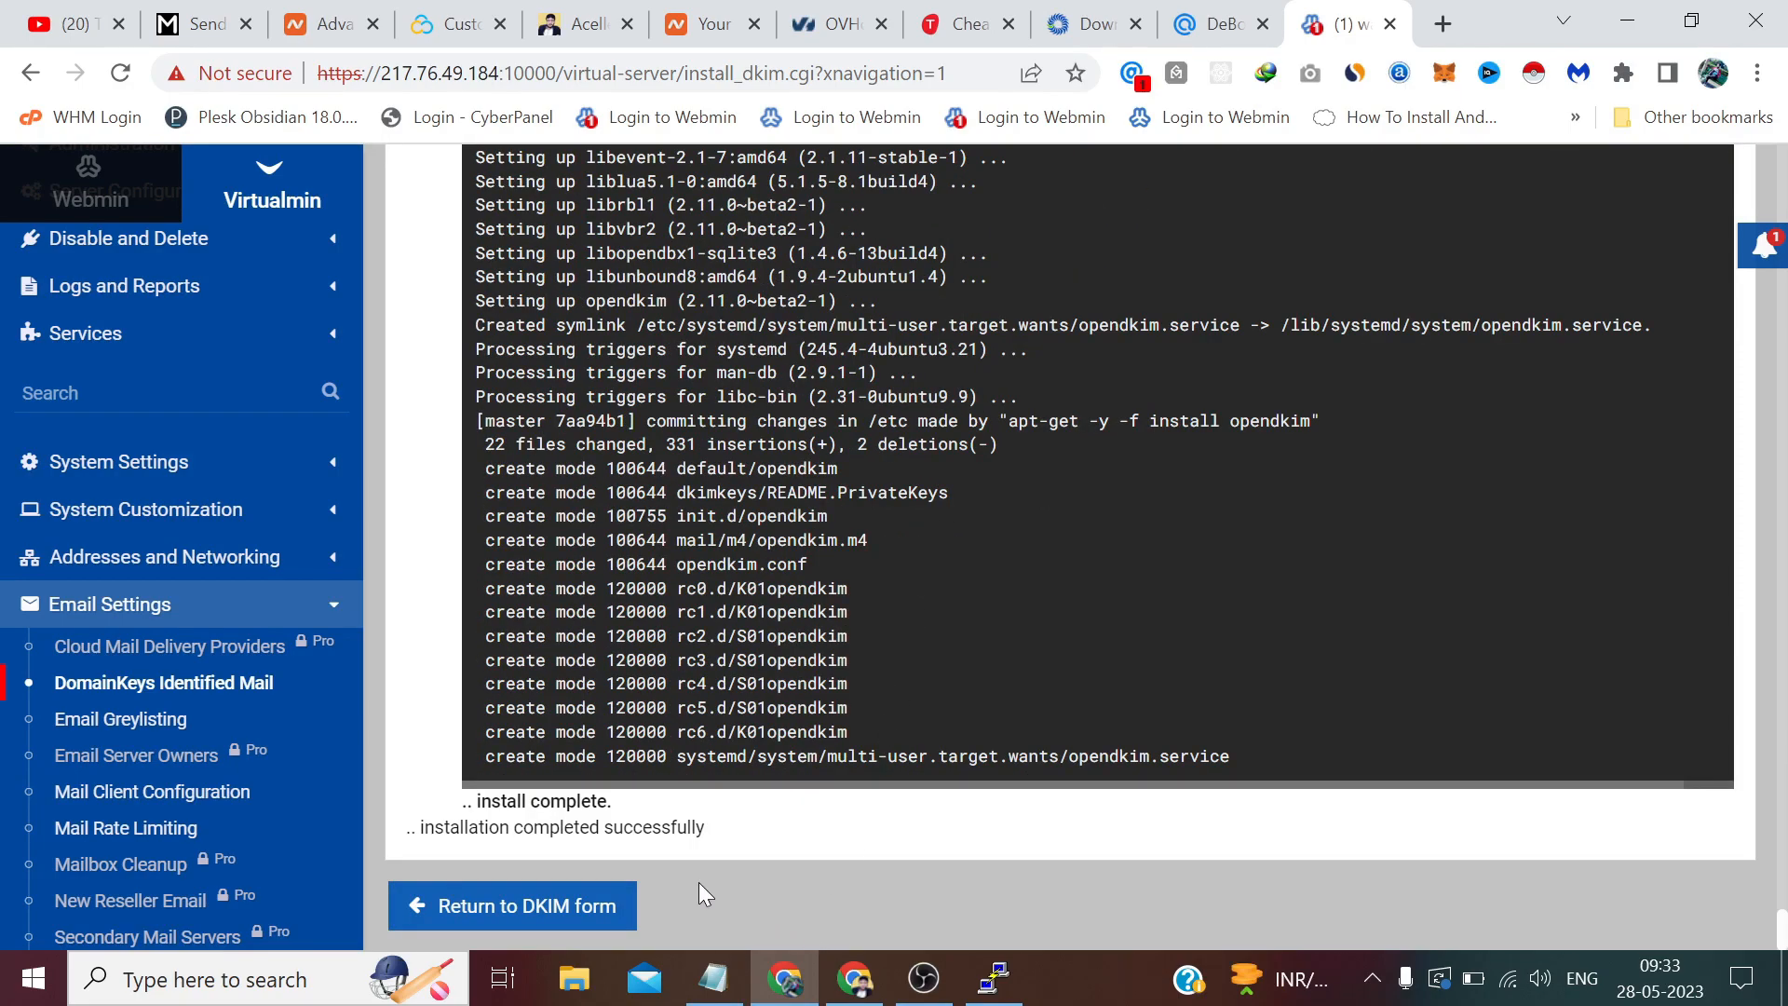
click(504, 914)
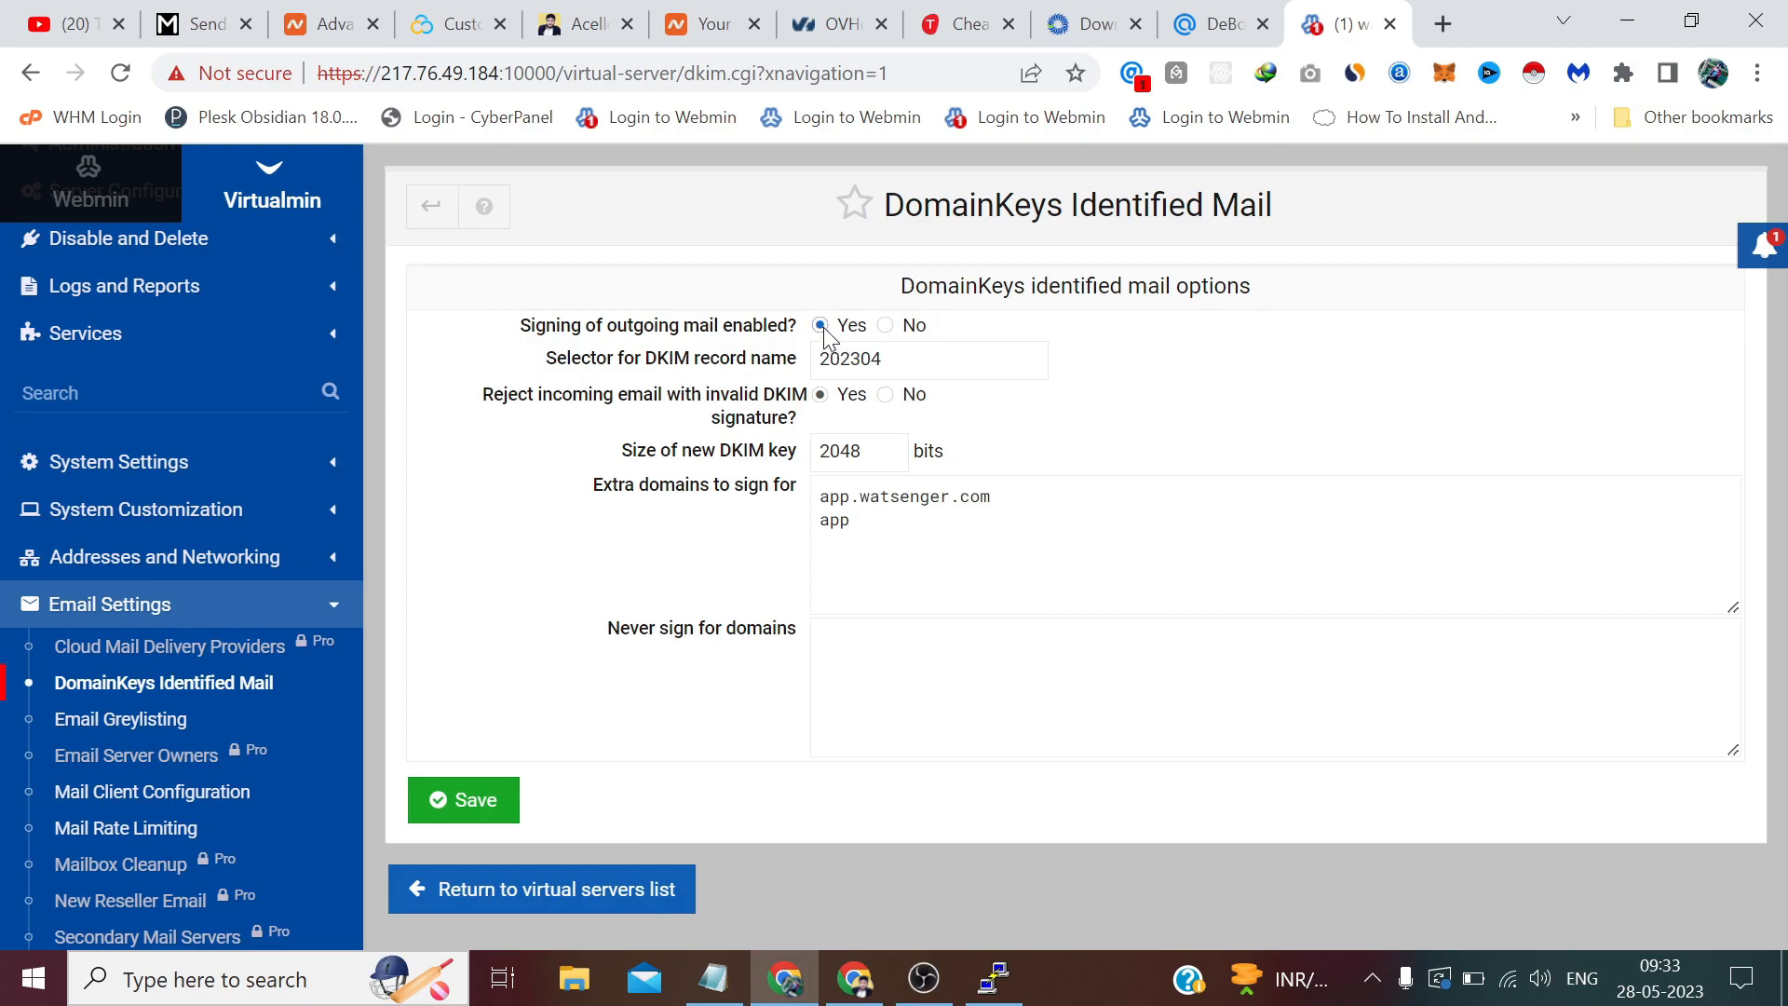
click(491, 806)
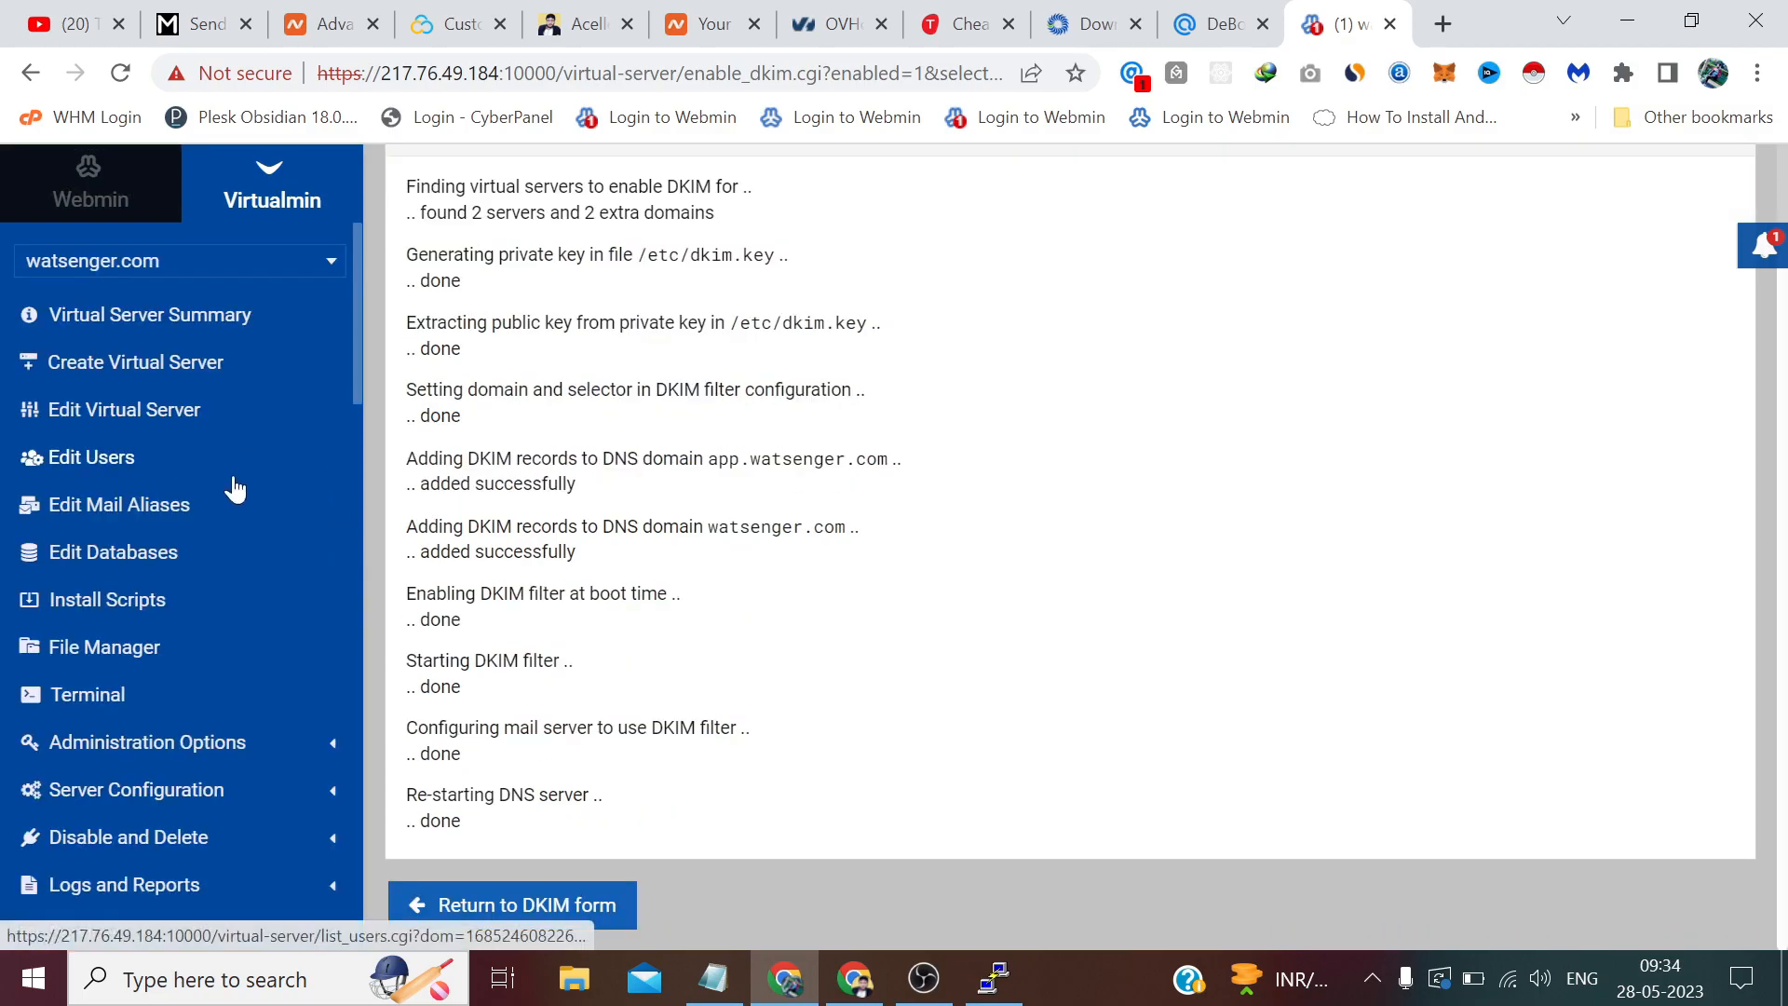
Open watsenger.com's DNS zone for manual editing.
scroll(205, 503, up, 5)
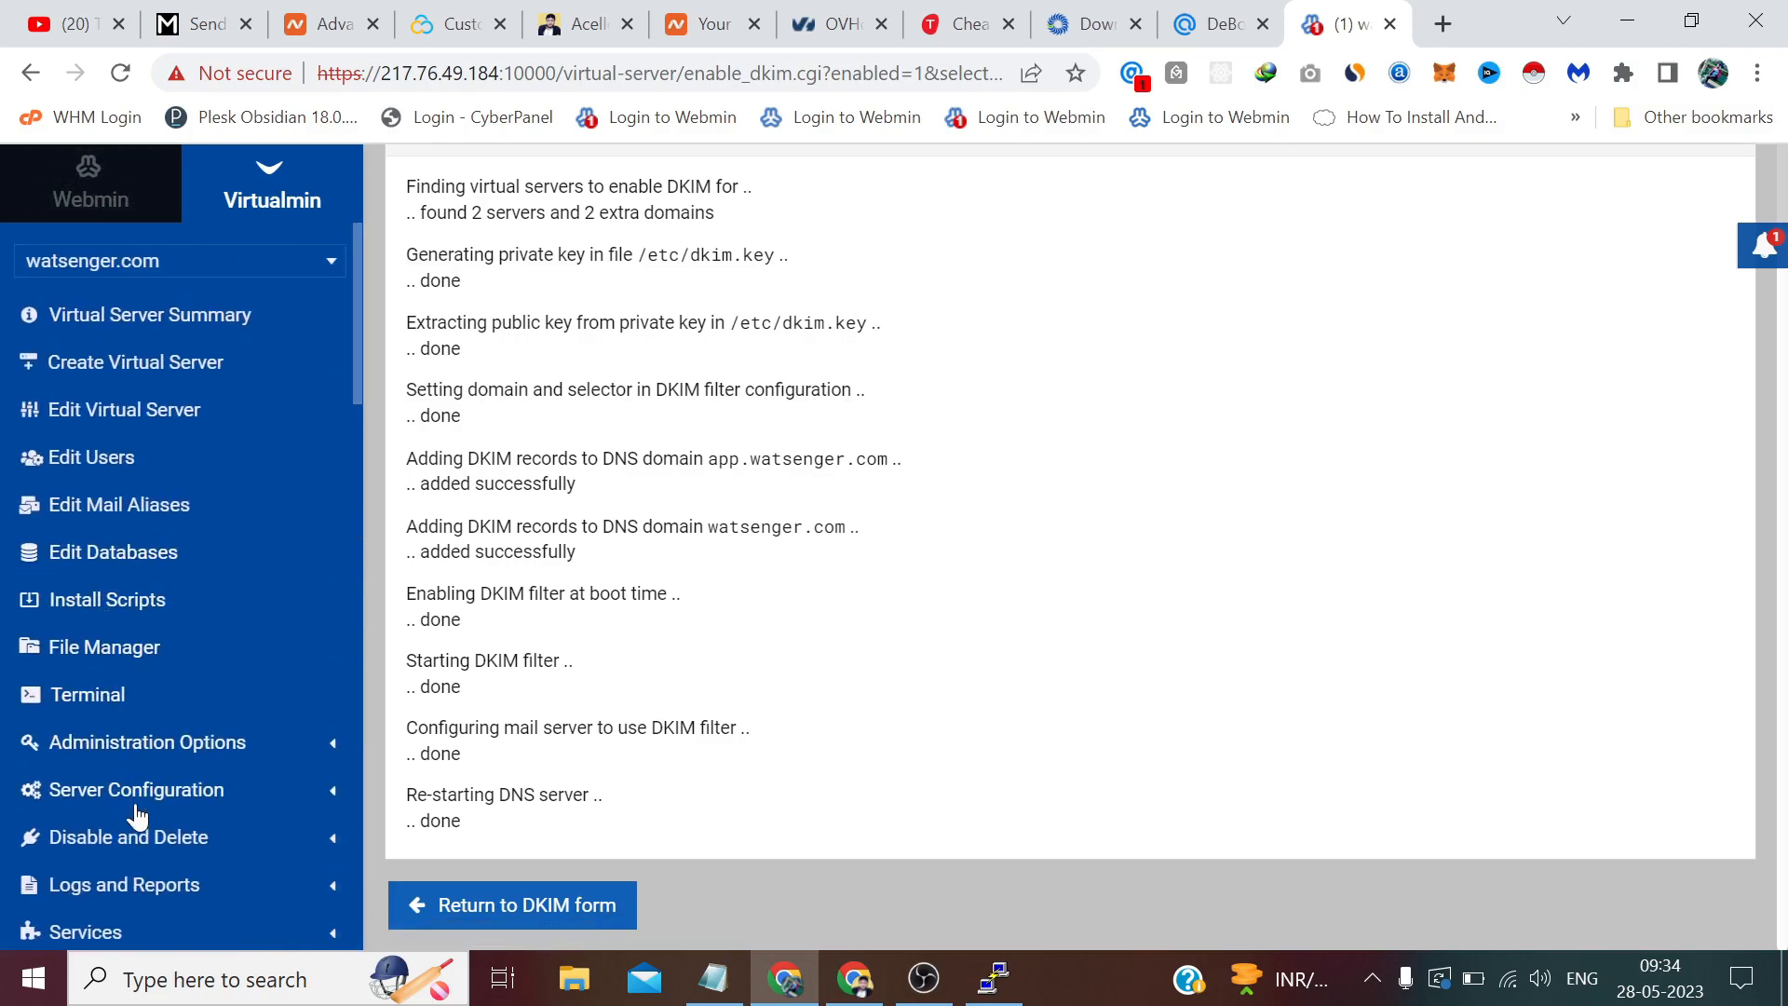
click(130, 791)
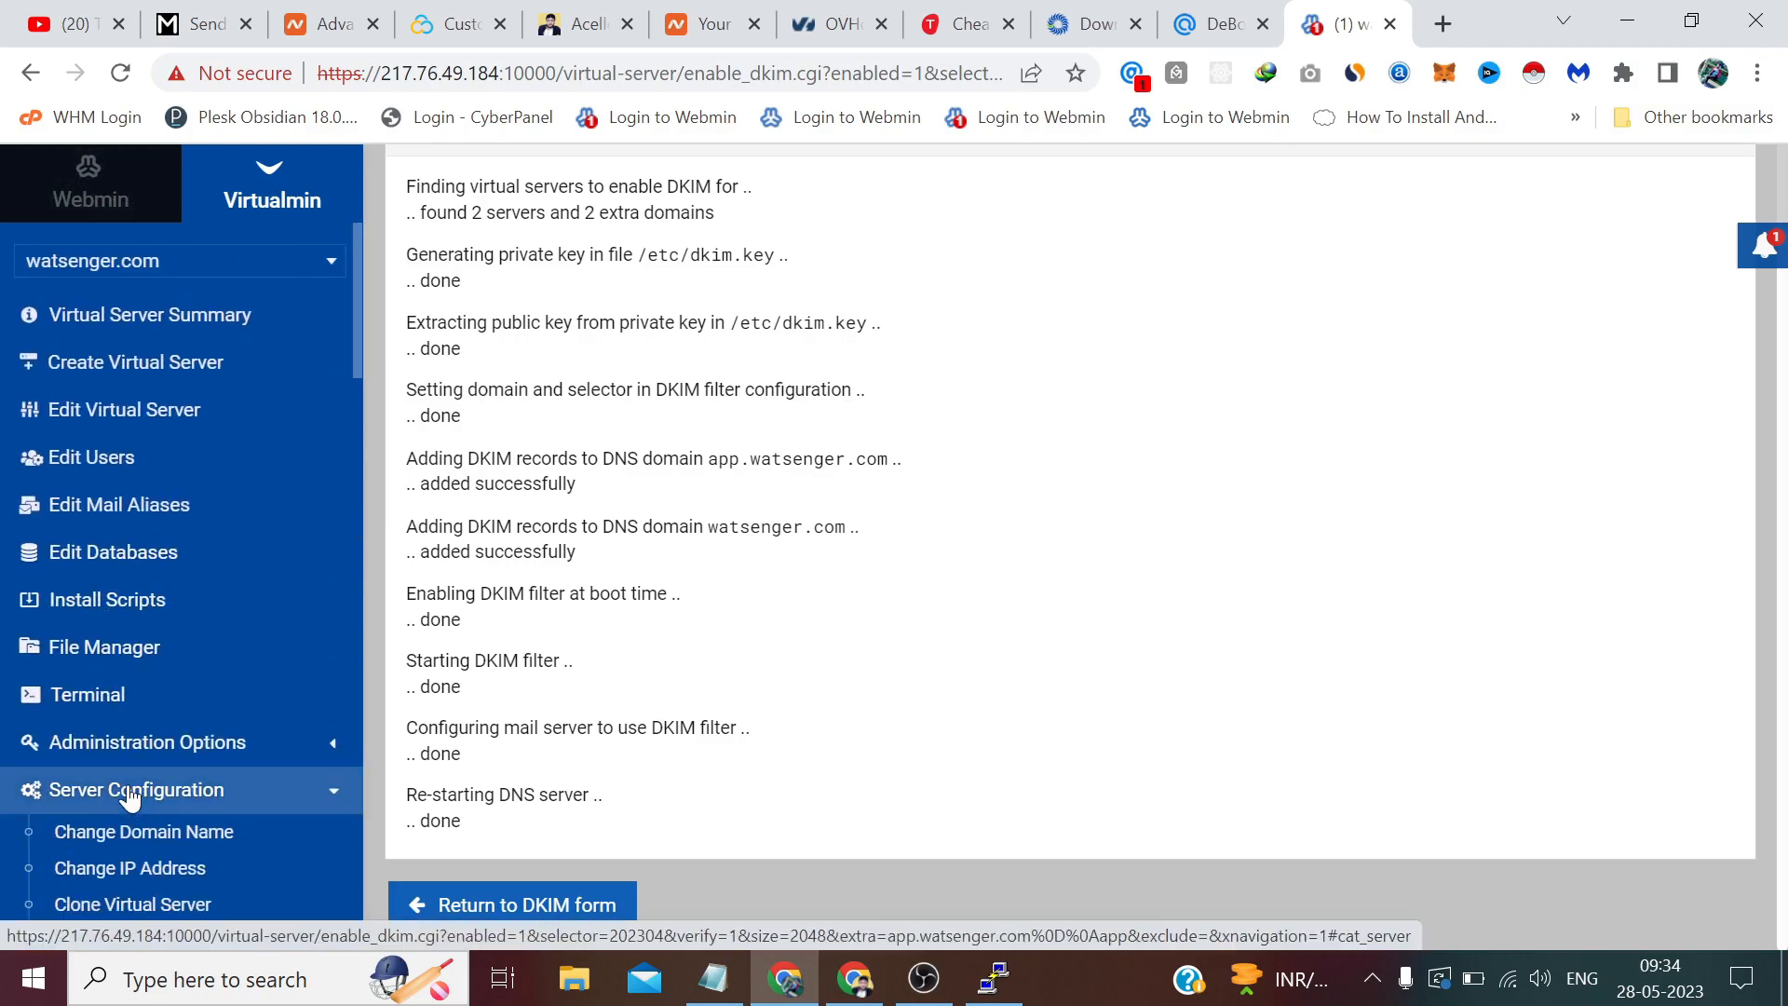
scroll(176, 663, down, 4)
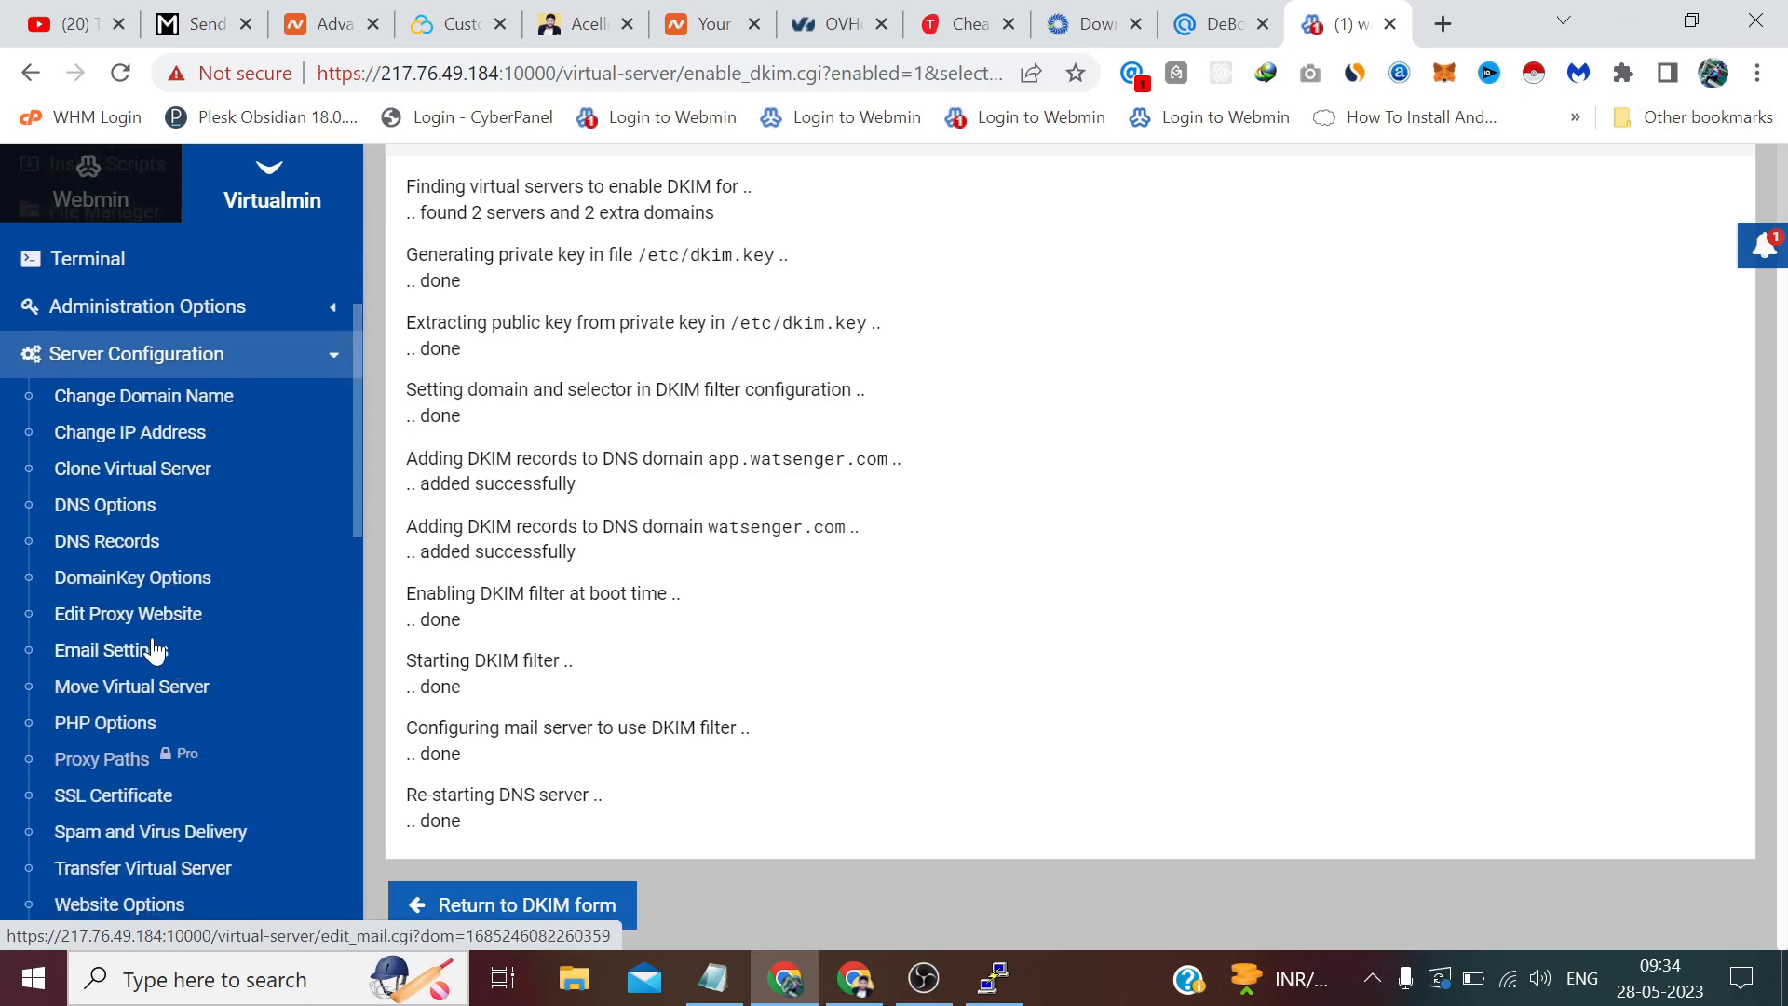
click(109, 546)
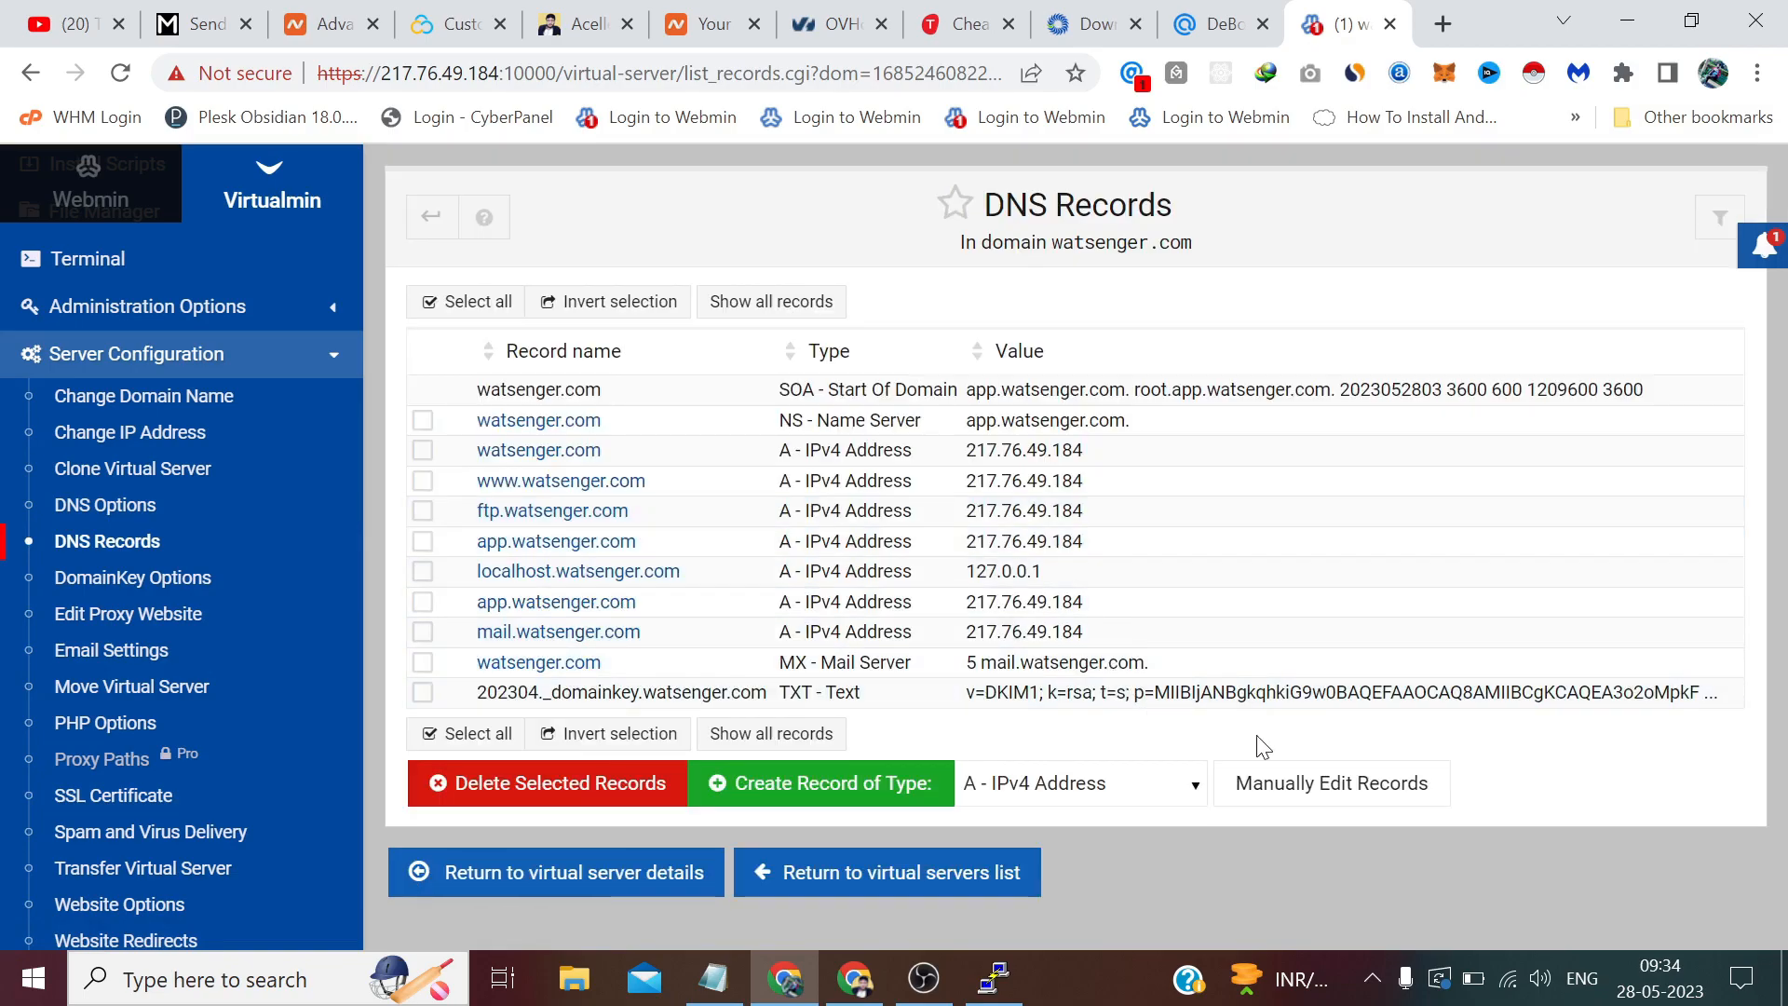
click(1334, 799)
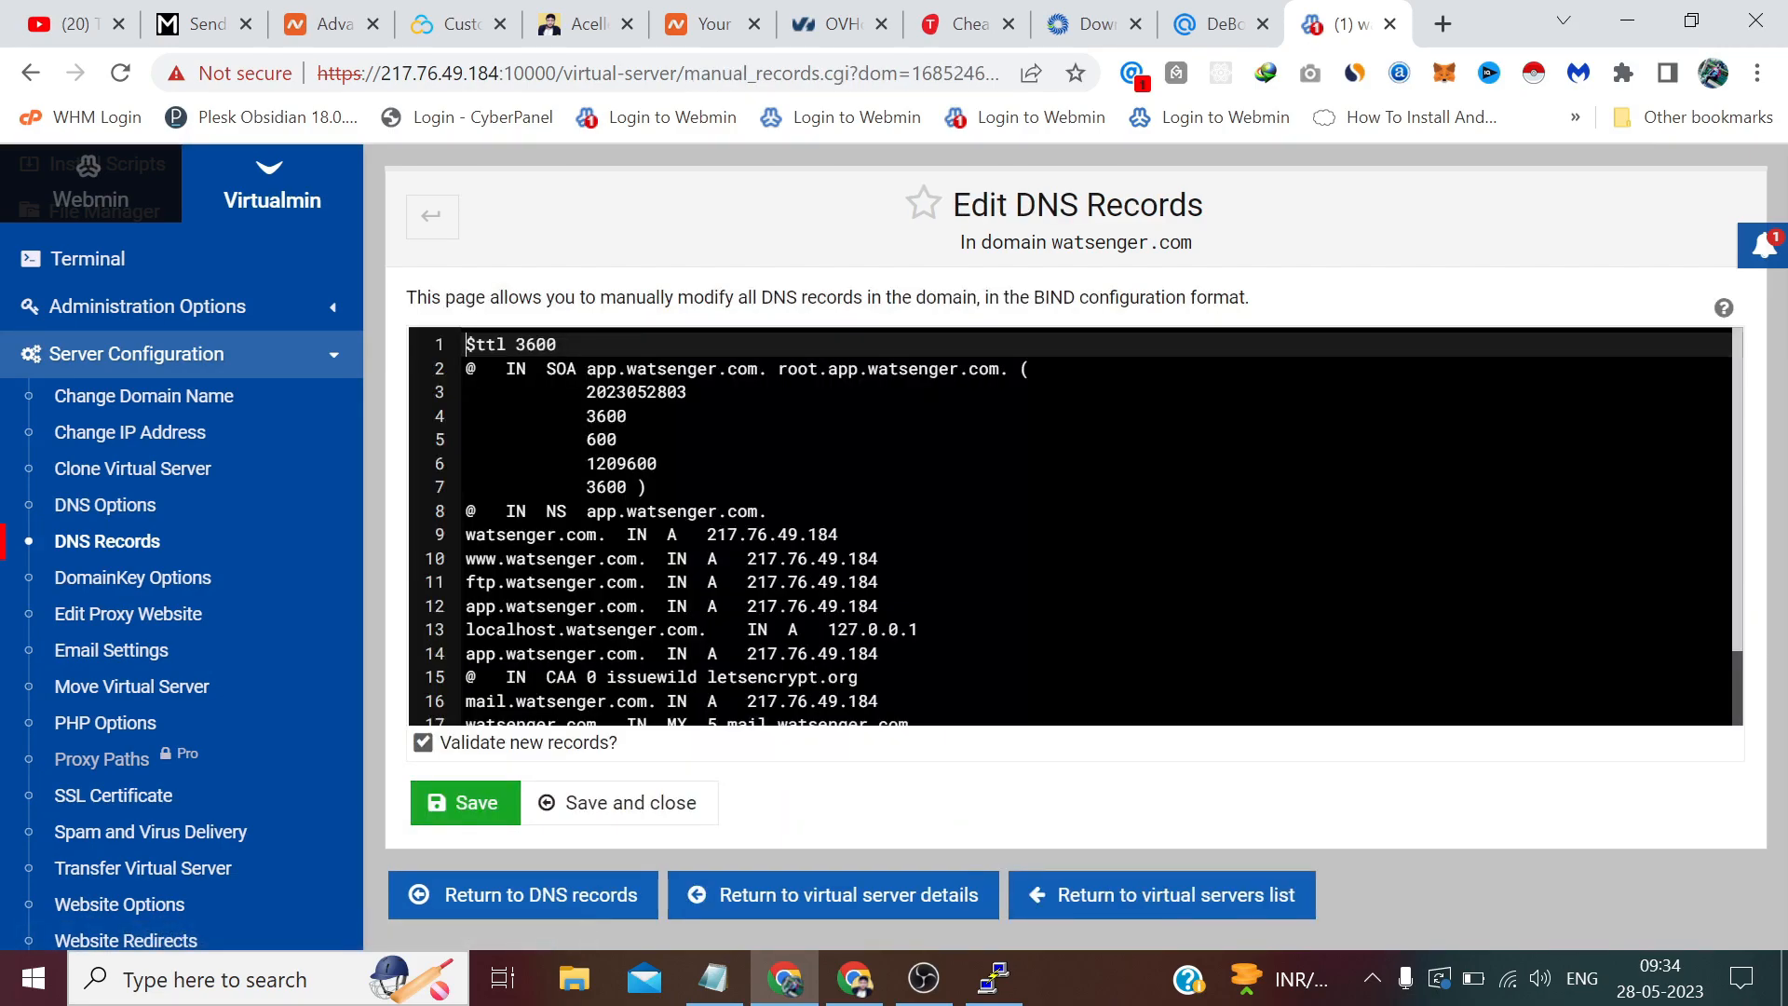
scroll(1070, 526, down, 2)
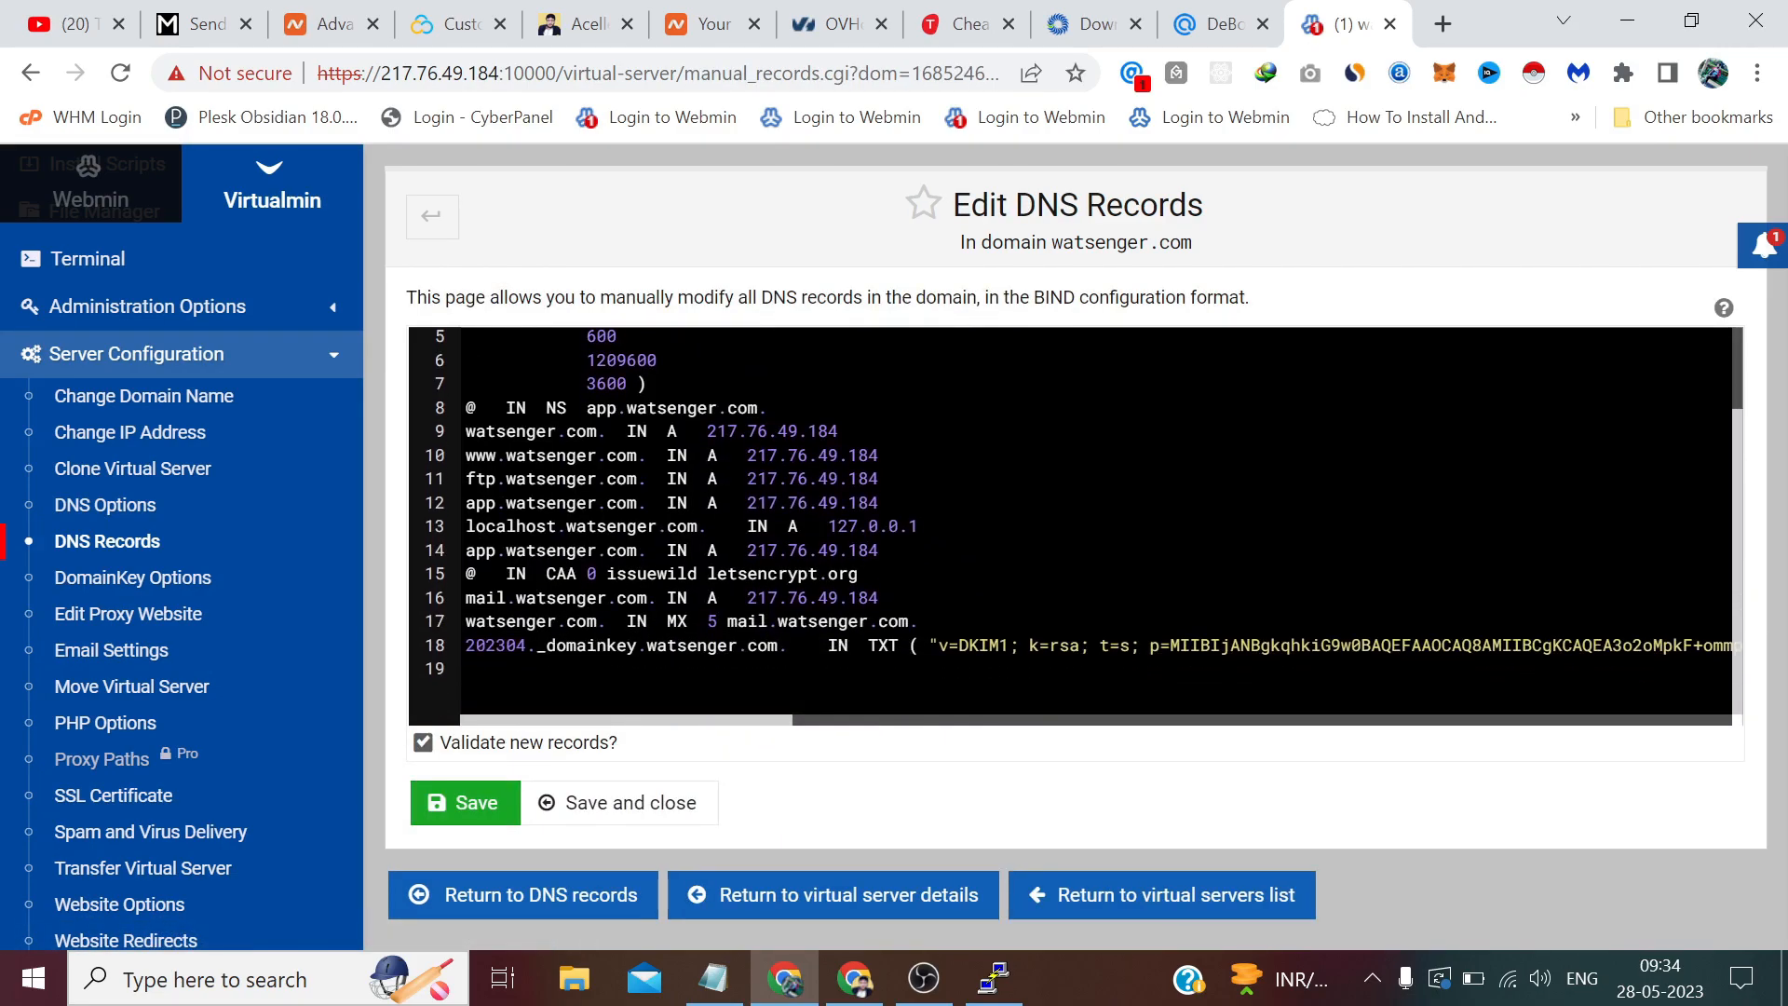
Copy the DKIM TXT value from line 18 and paste it below the existing Notepad notes.
drag(936, 644, 1669, 656)
scroll(1177, 657, right, 7)
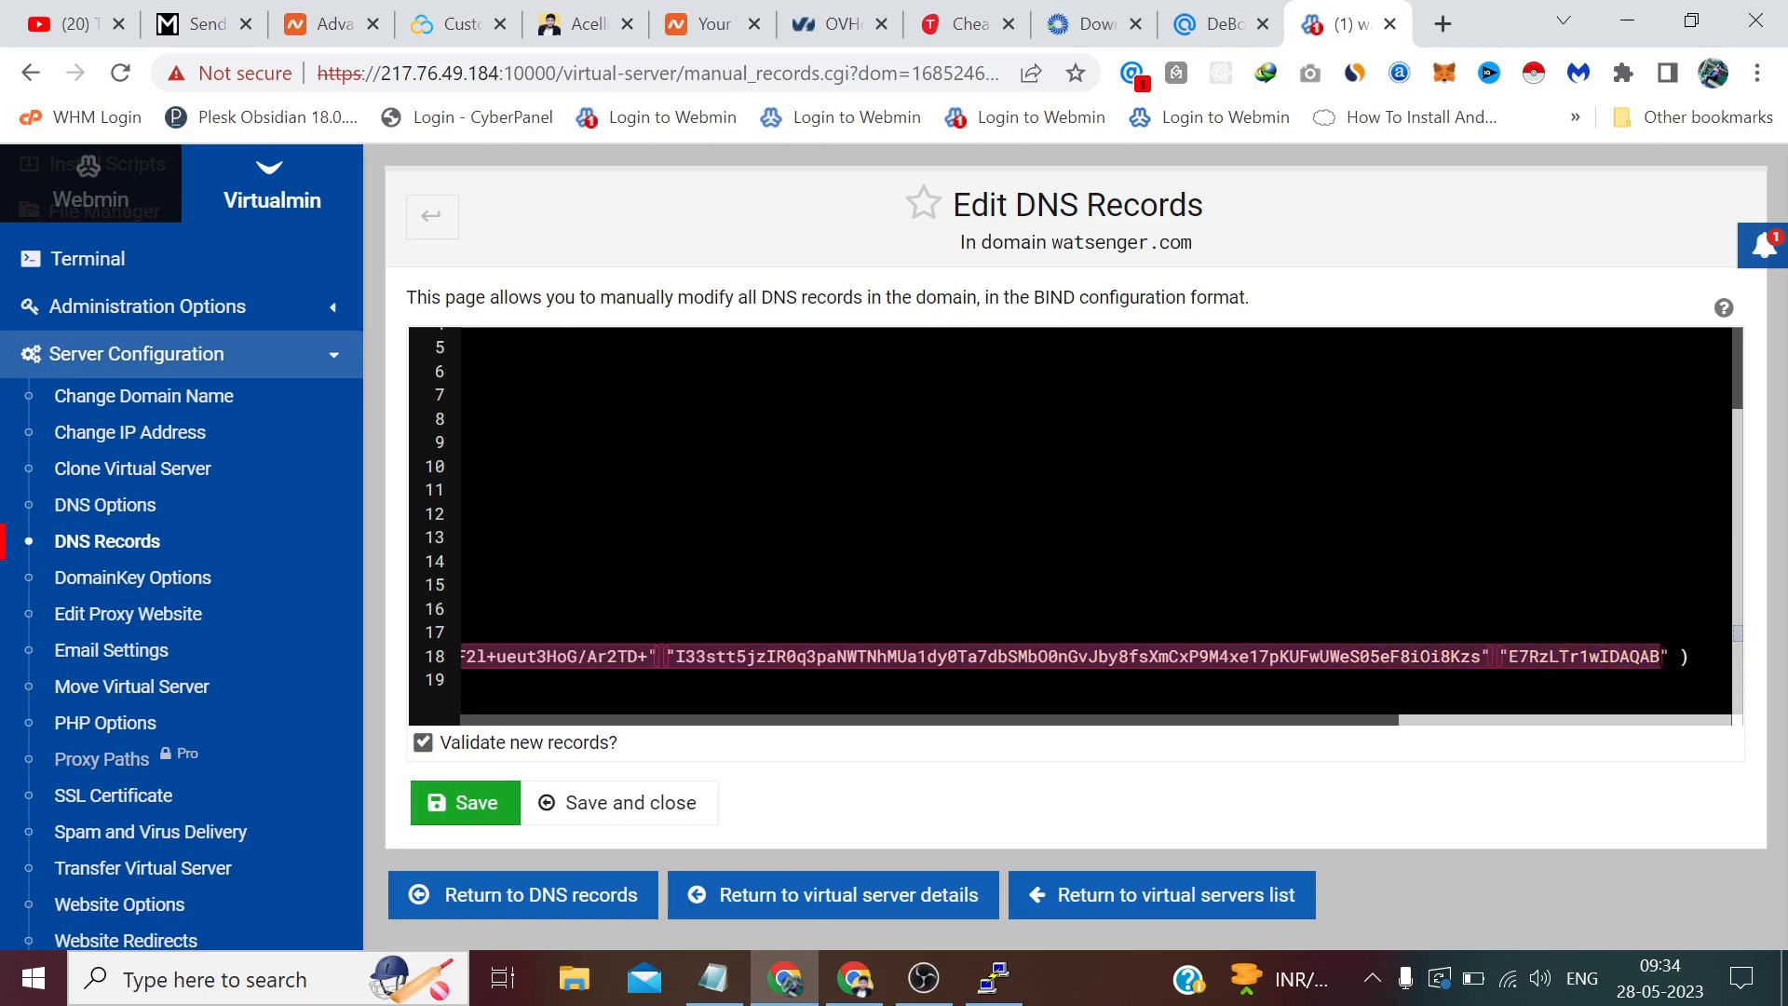
right_click(1667, 656)
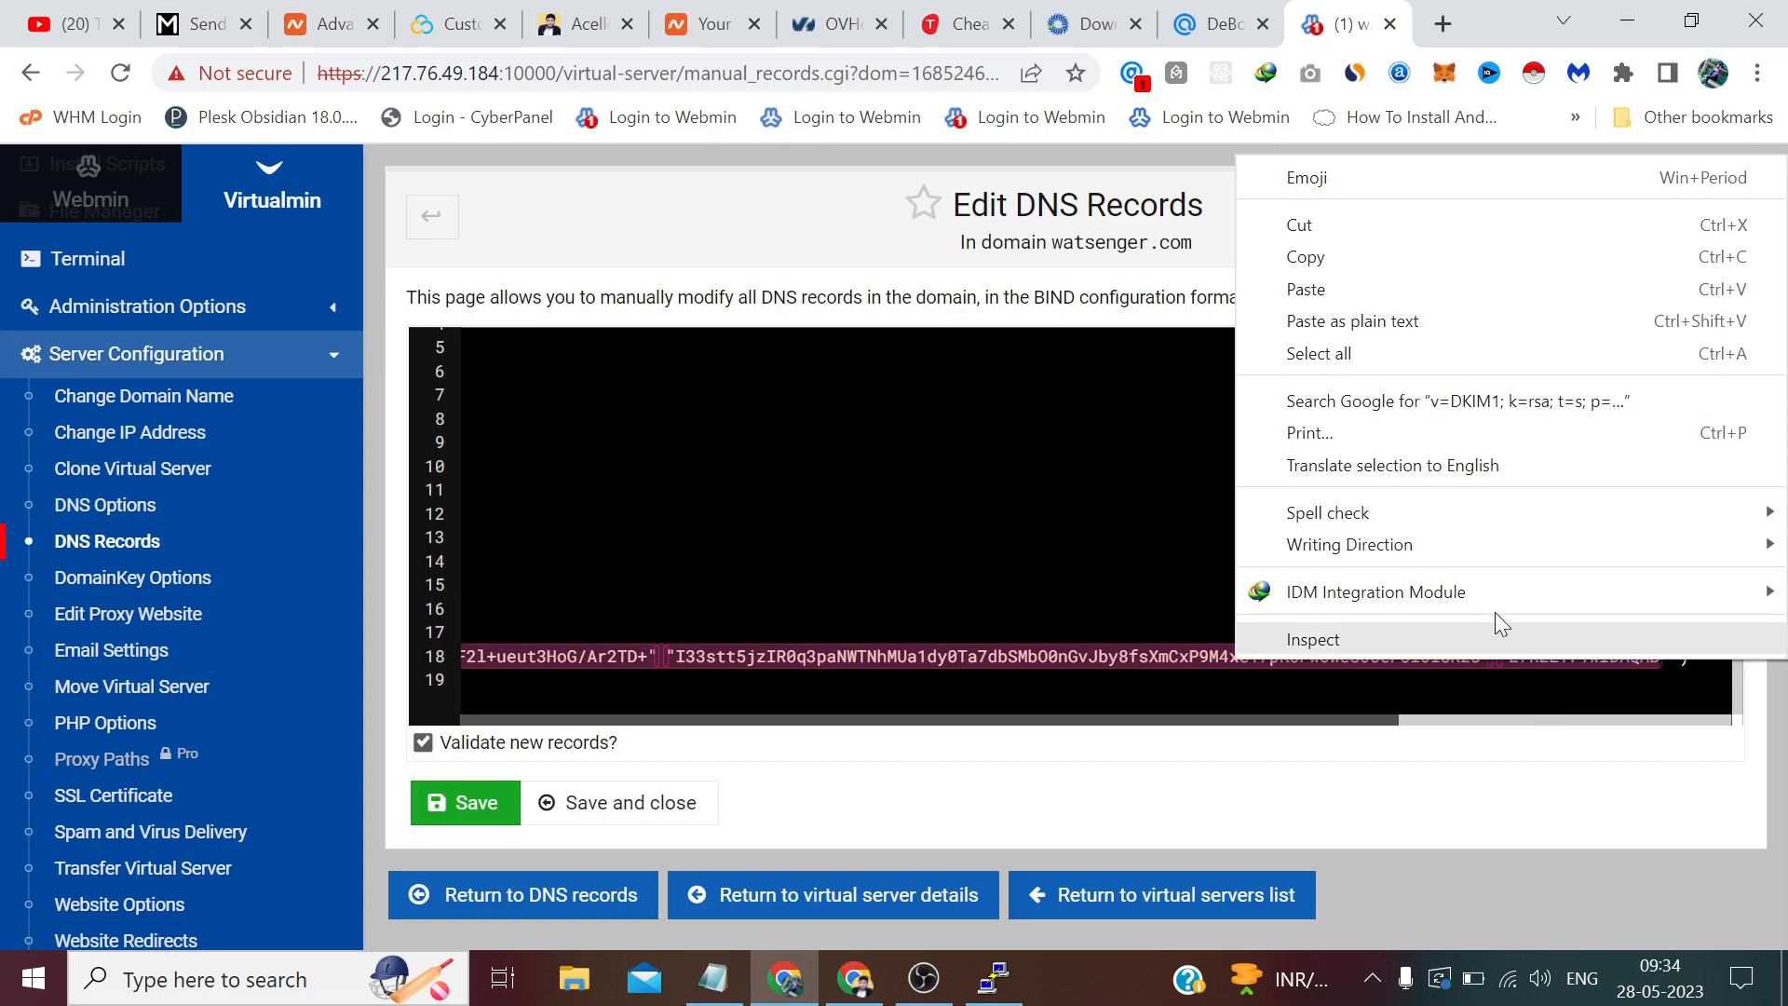
click(1311, 257)
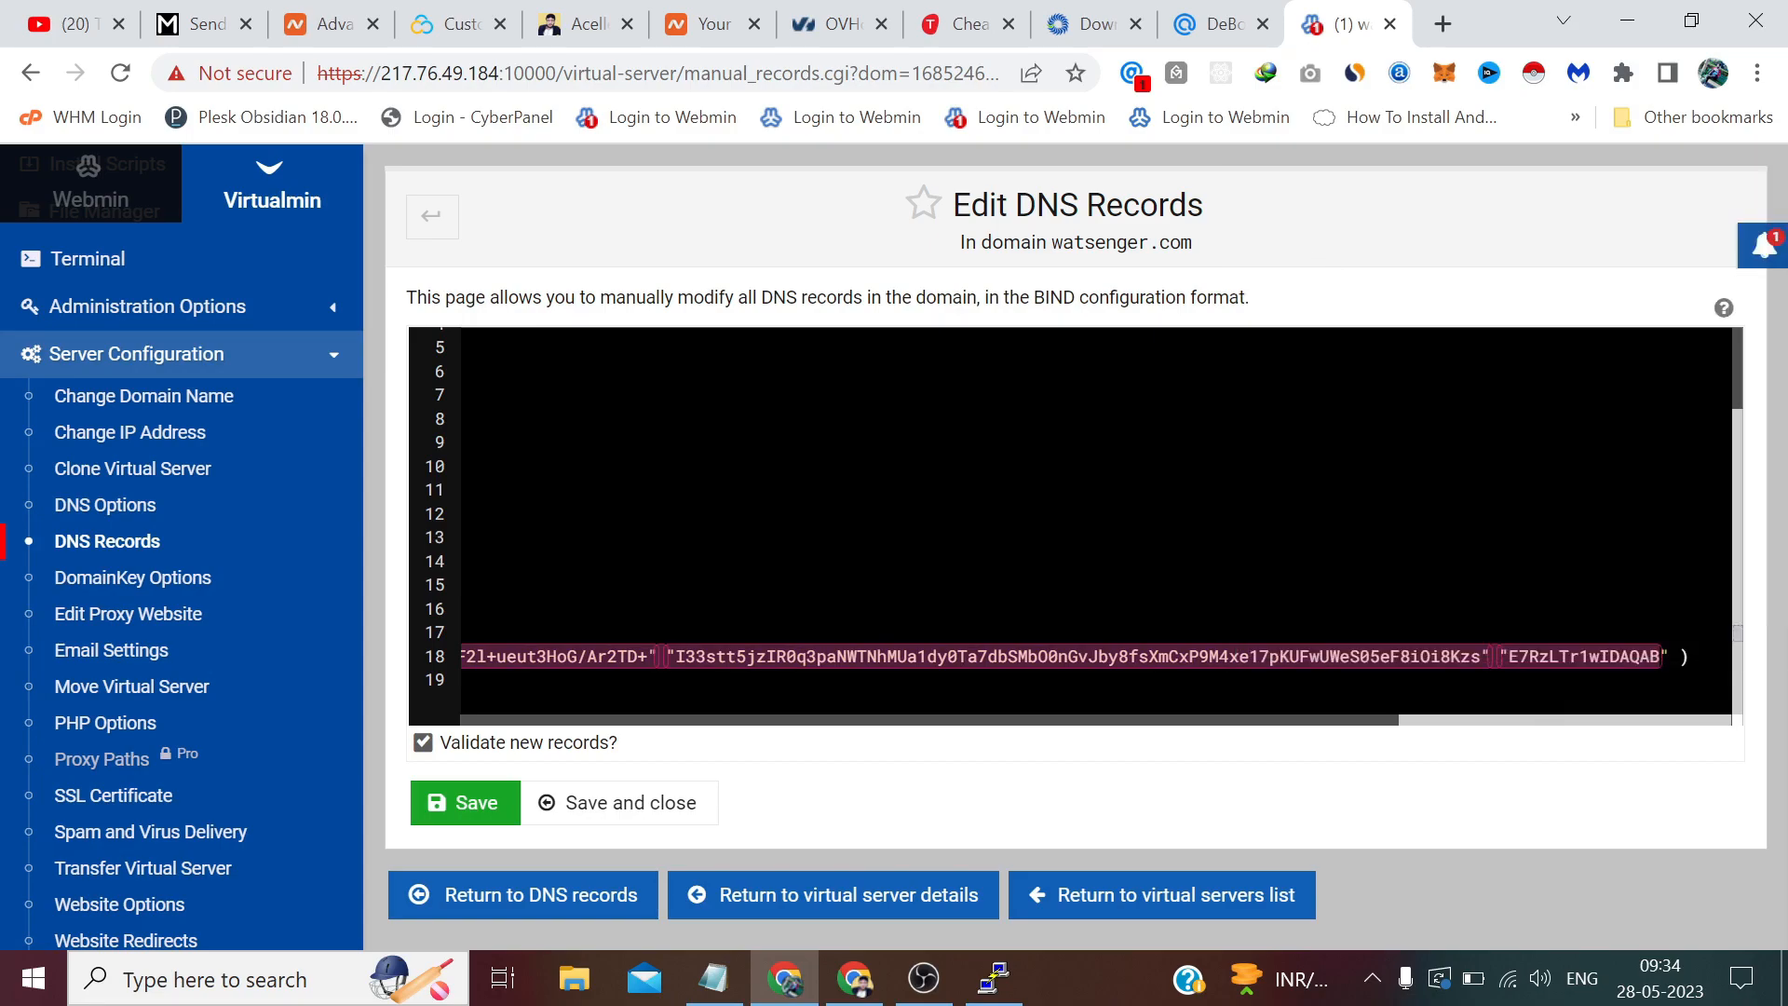
click(723, 982)
click(342, 725)
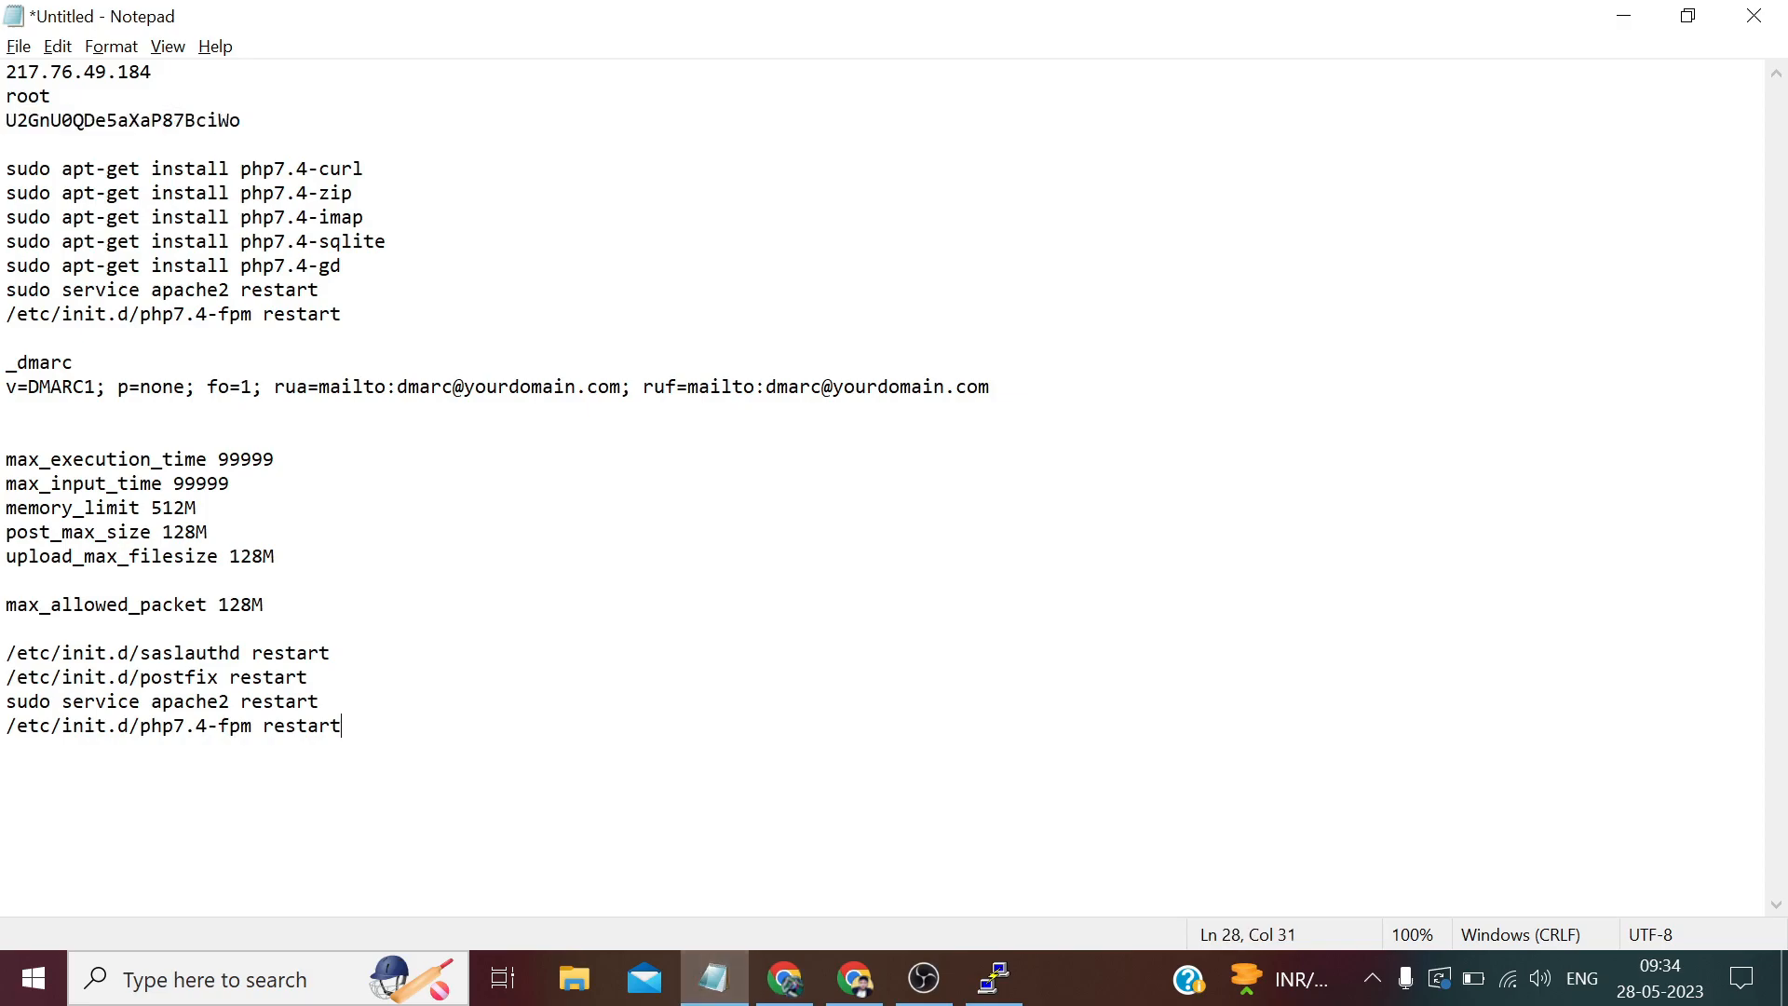
key(ctrl+v)
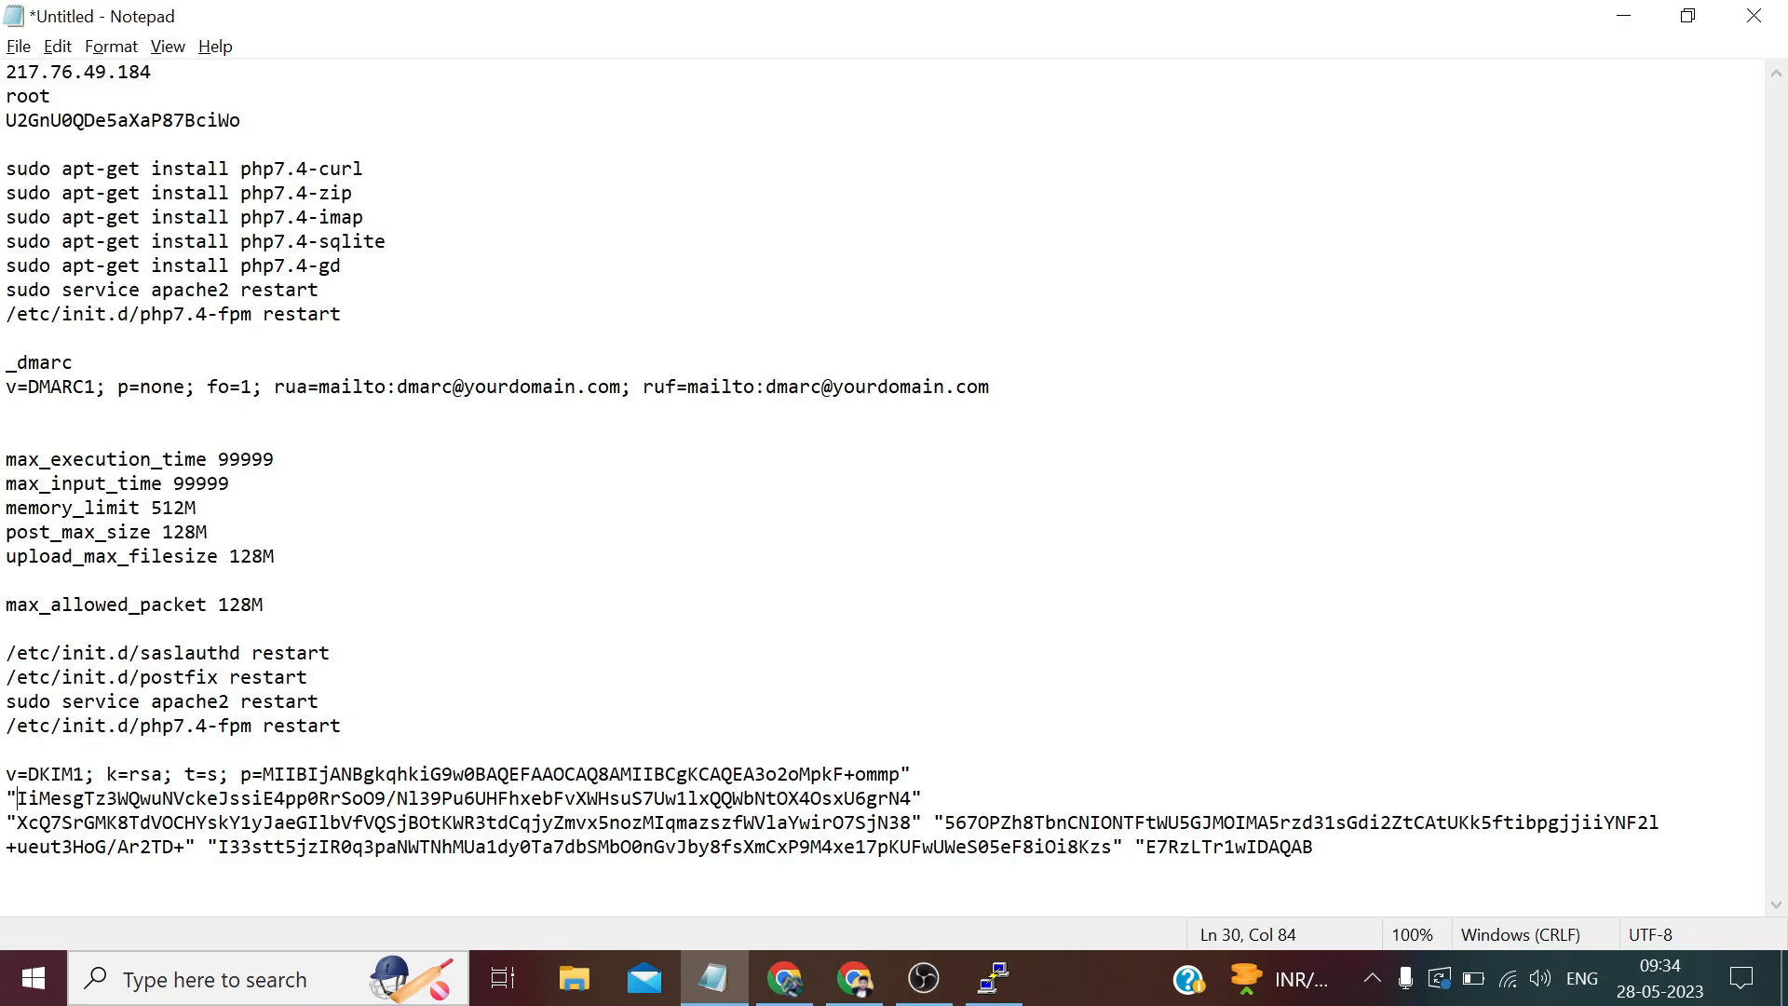
key(BackSpace)
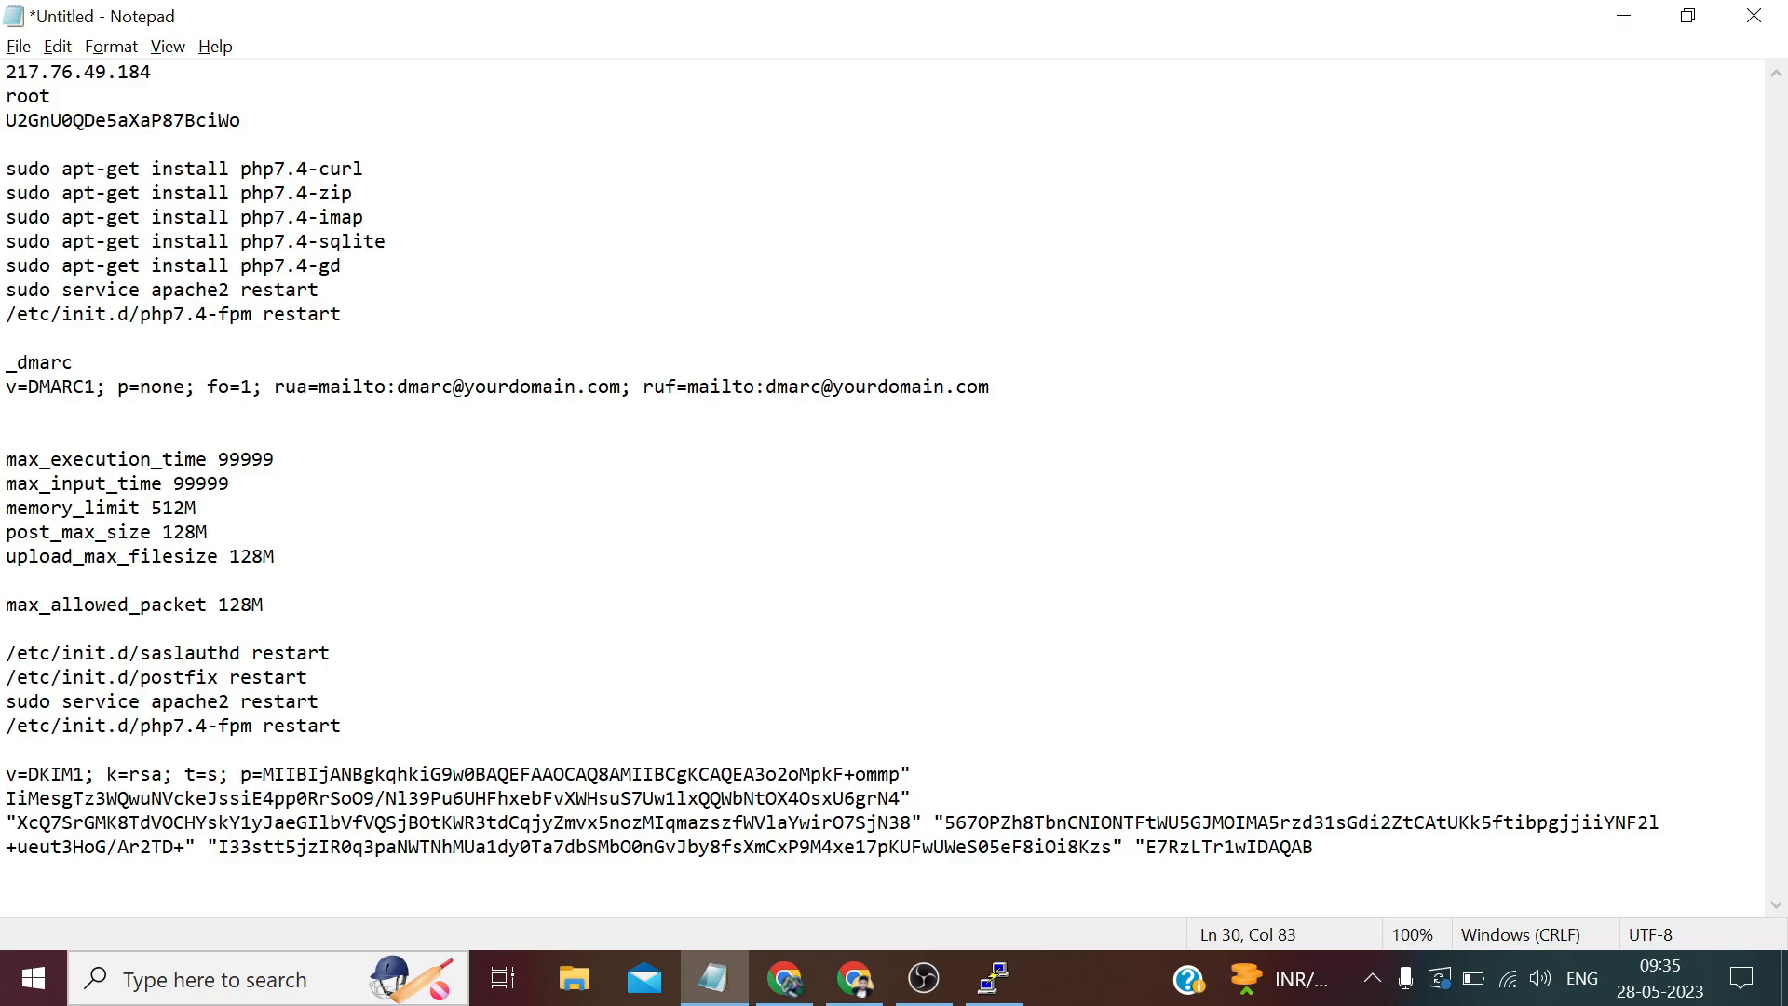
Strip the quote marks from the DKIM key and put its chunks on separate lines.
key(BackSpace)
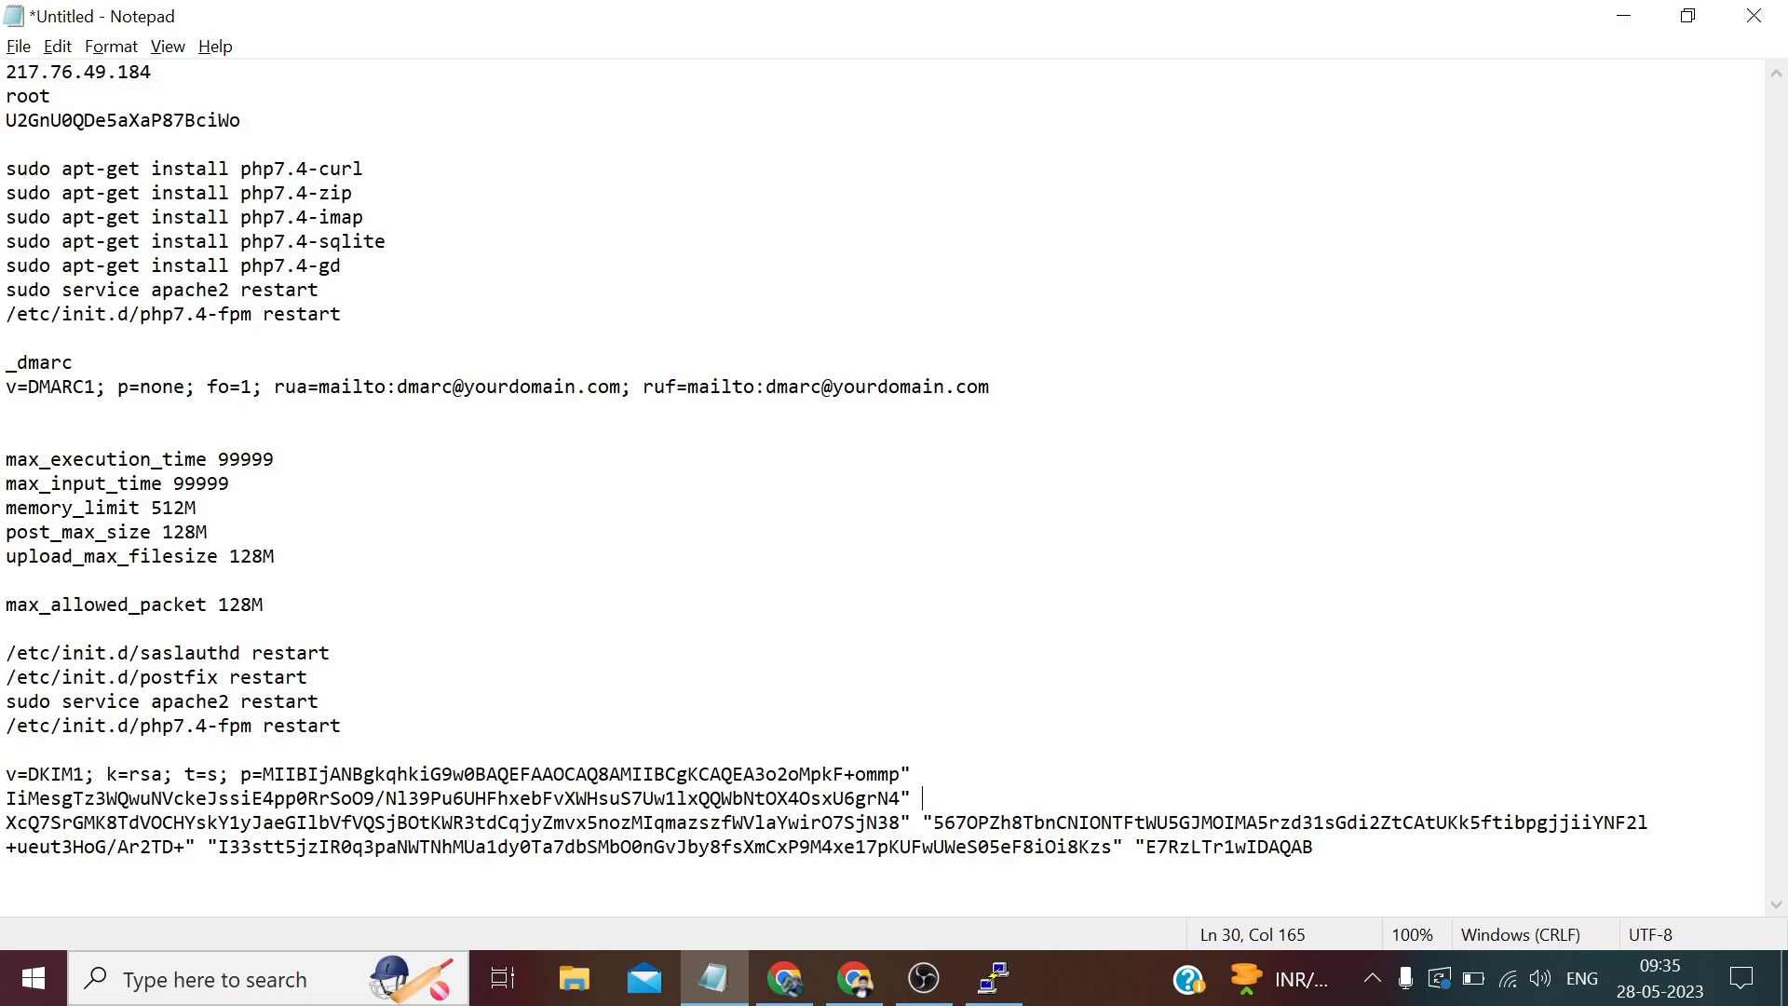
key(Return)
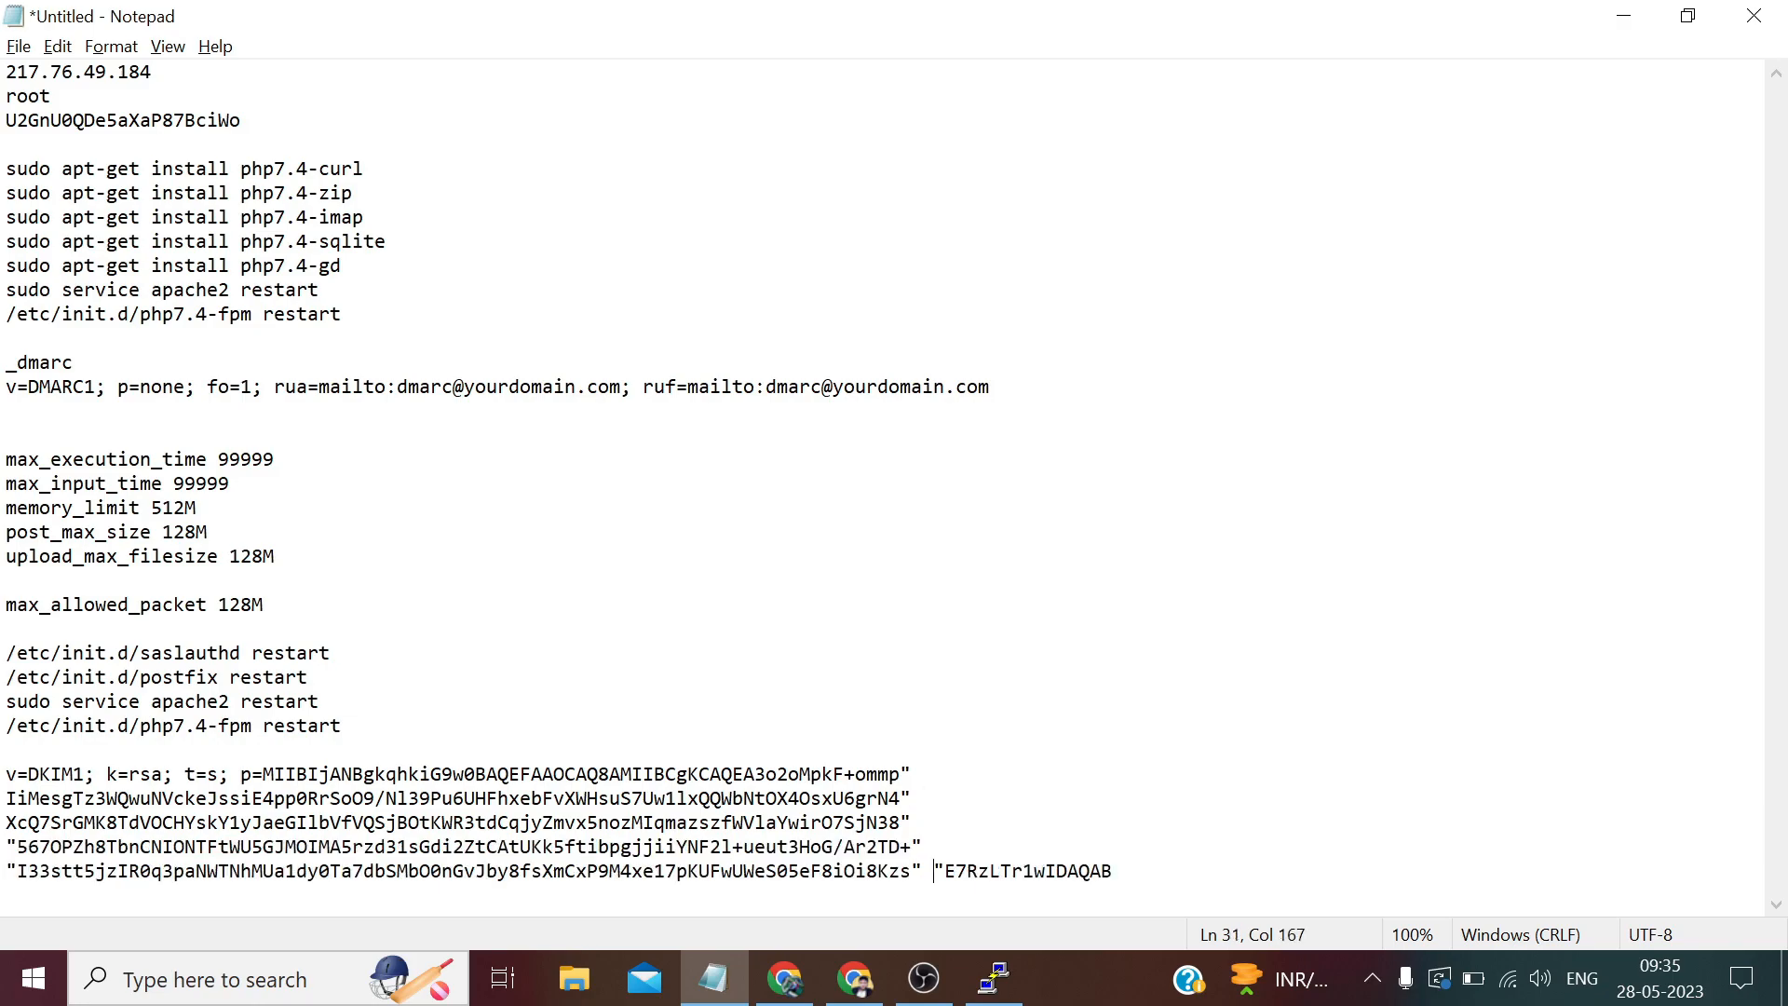
key(Return)
key(Up)
key(BackSpace)
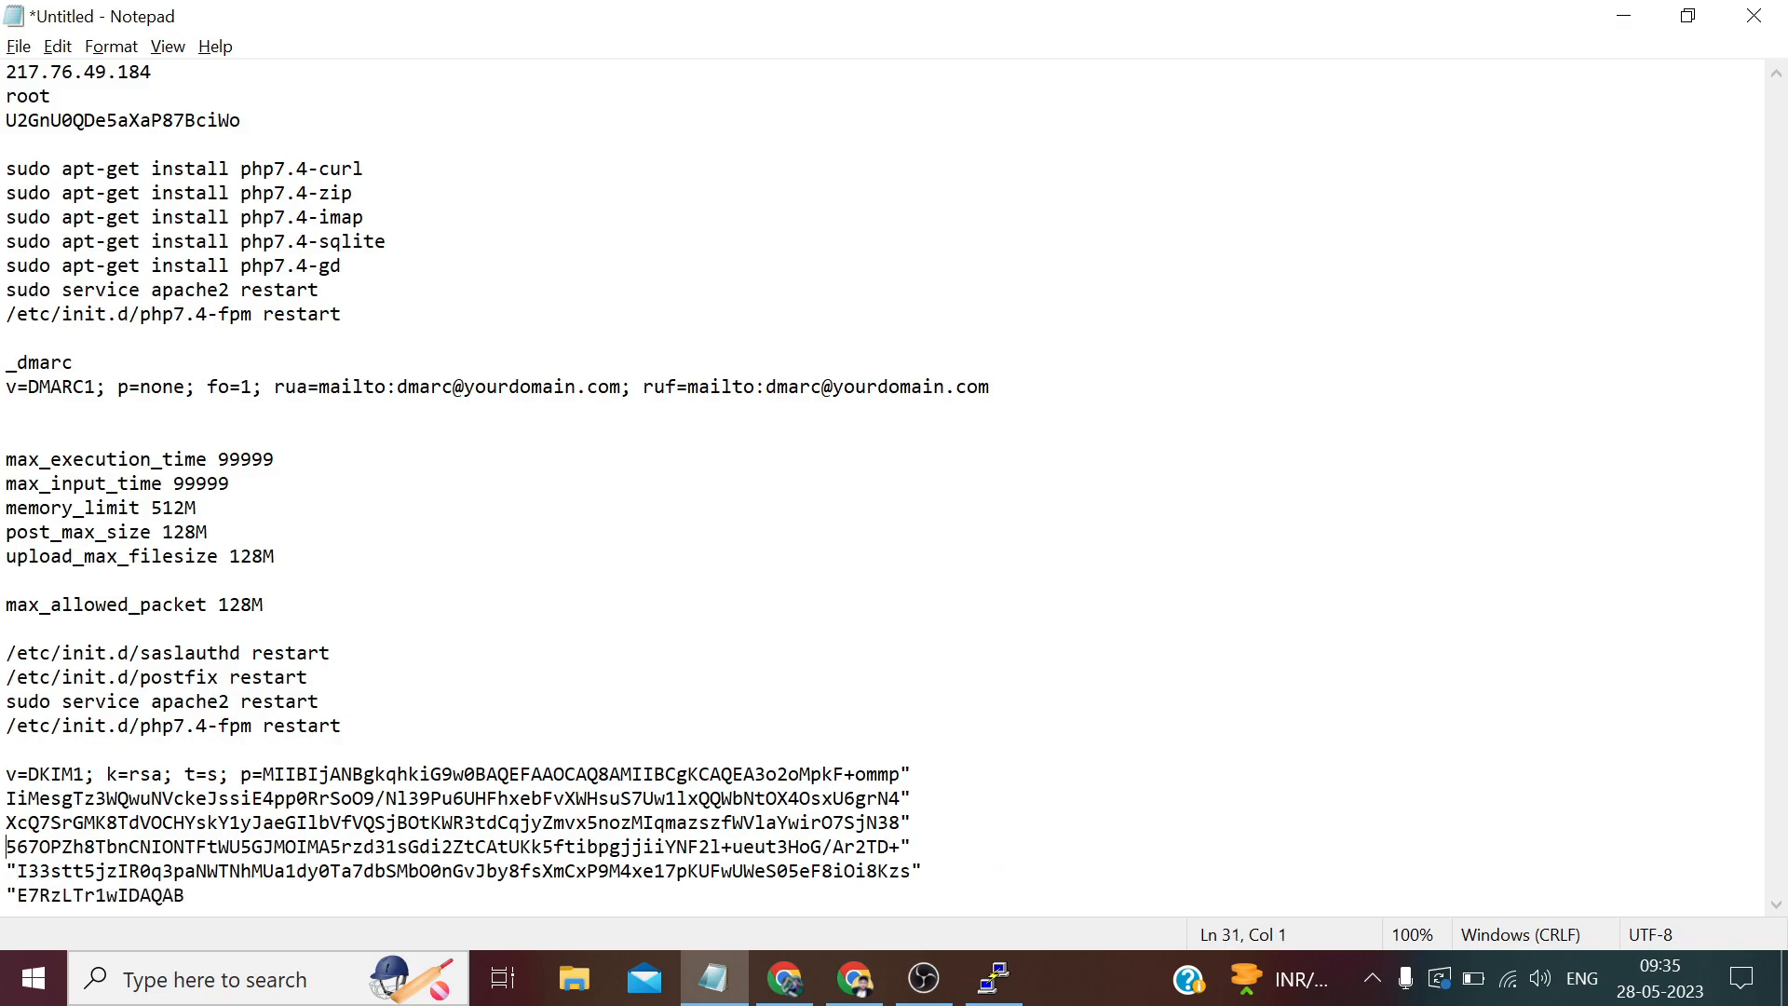
key(Delete)
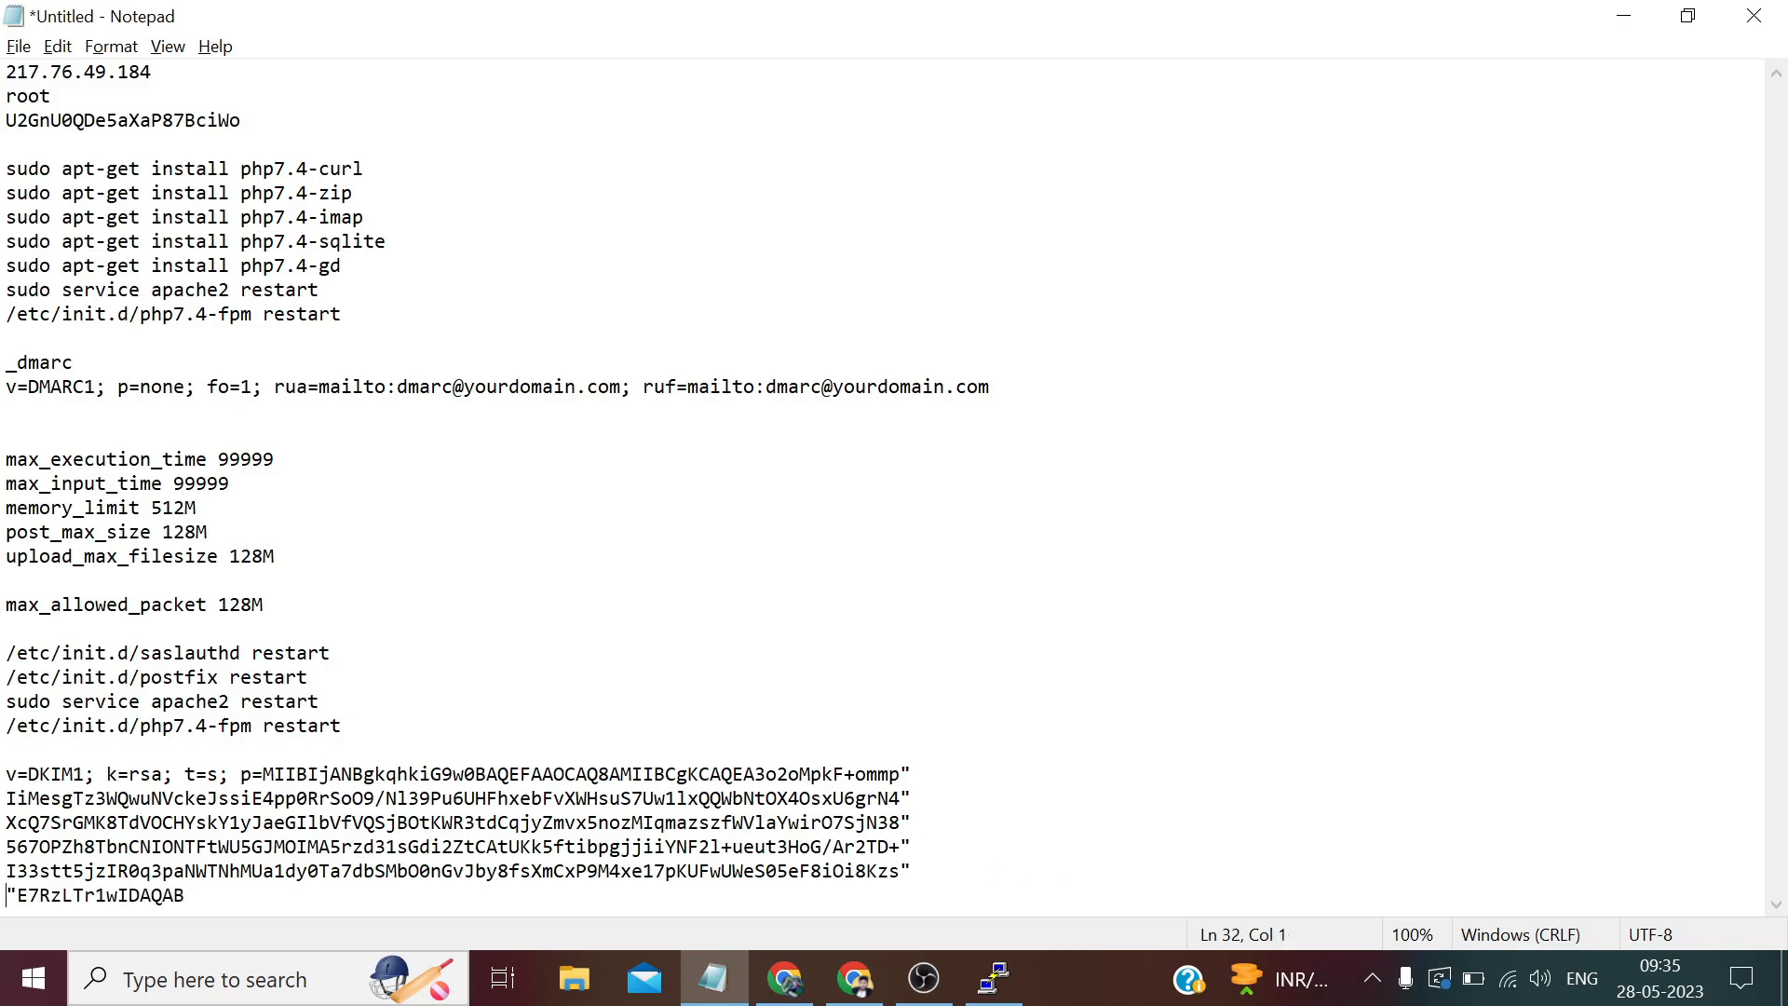
key(BackSpace)
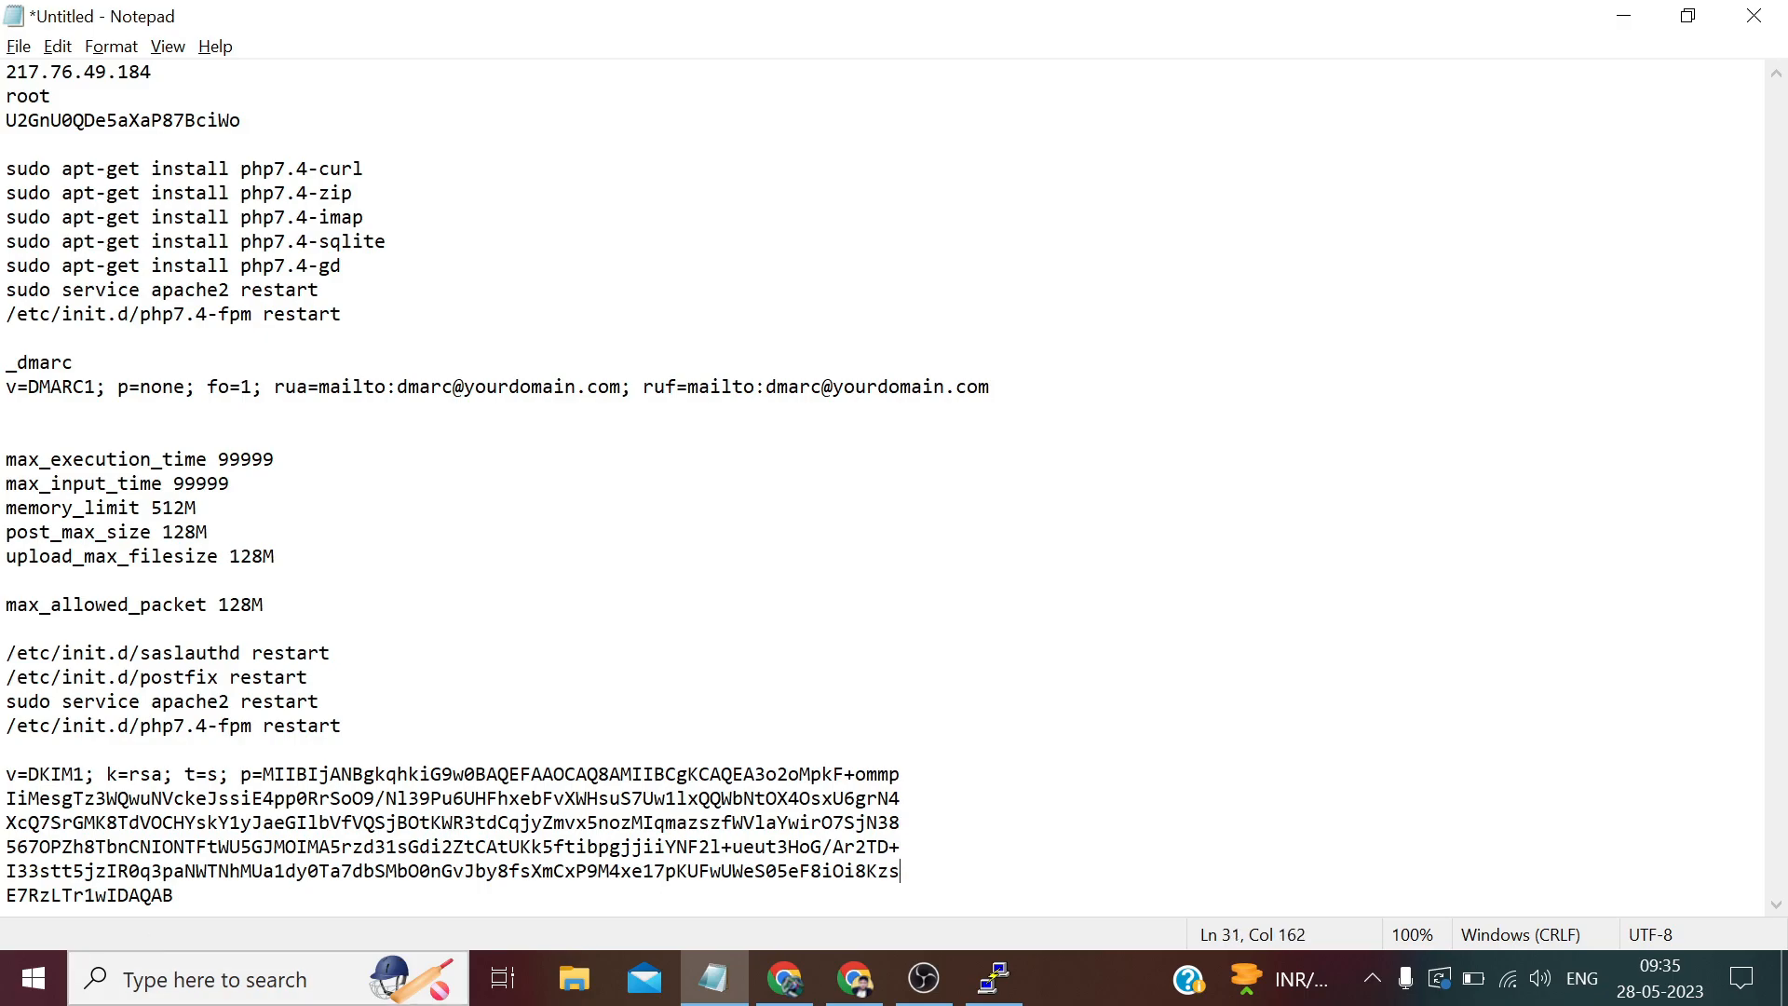
Copy the cleaned DKIM key block and go back to the Namecheap DNS page.
key(shift+Up)
key(shift+Up)
key(shift+Up)
key(shift+Up)
key(shift+Up)
key(shift+Home)
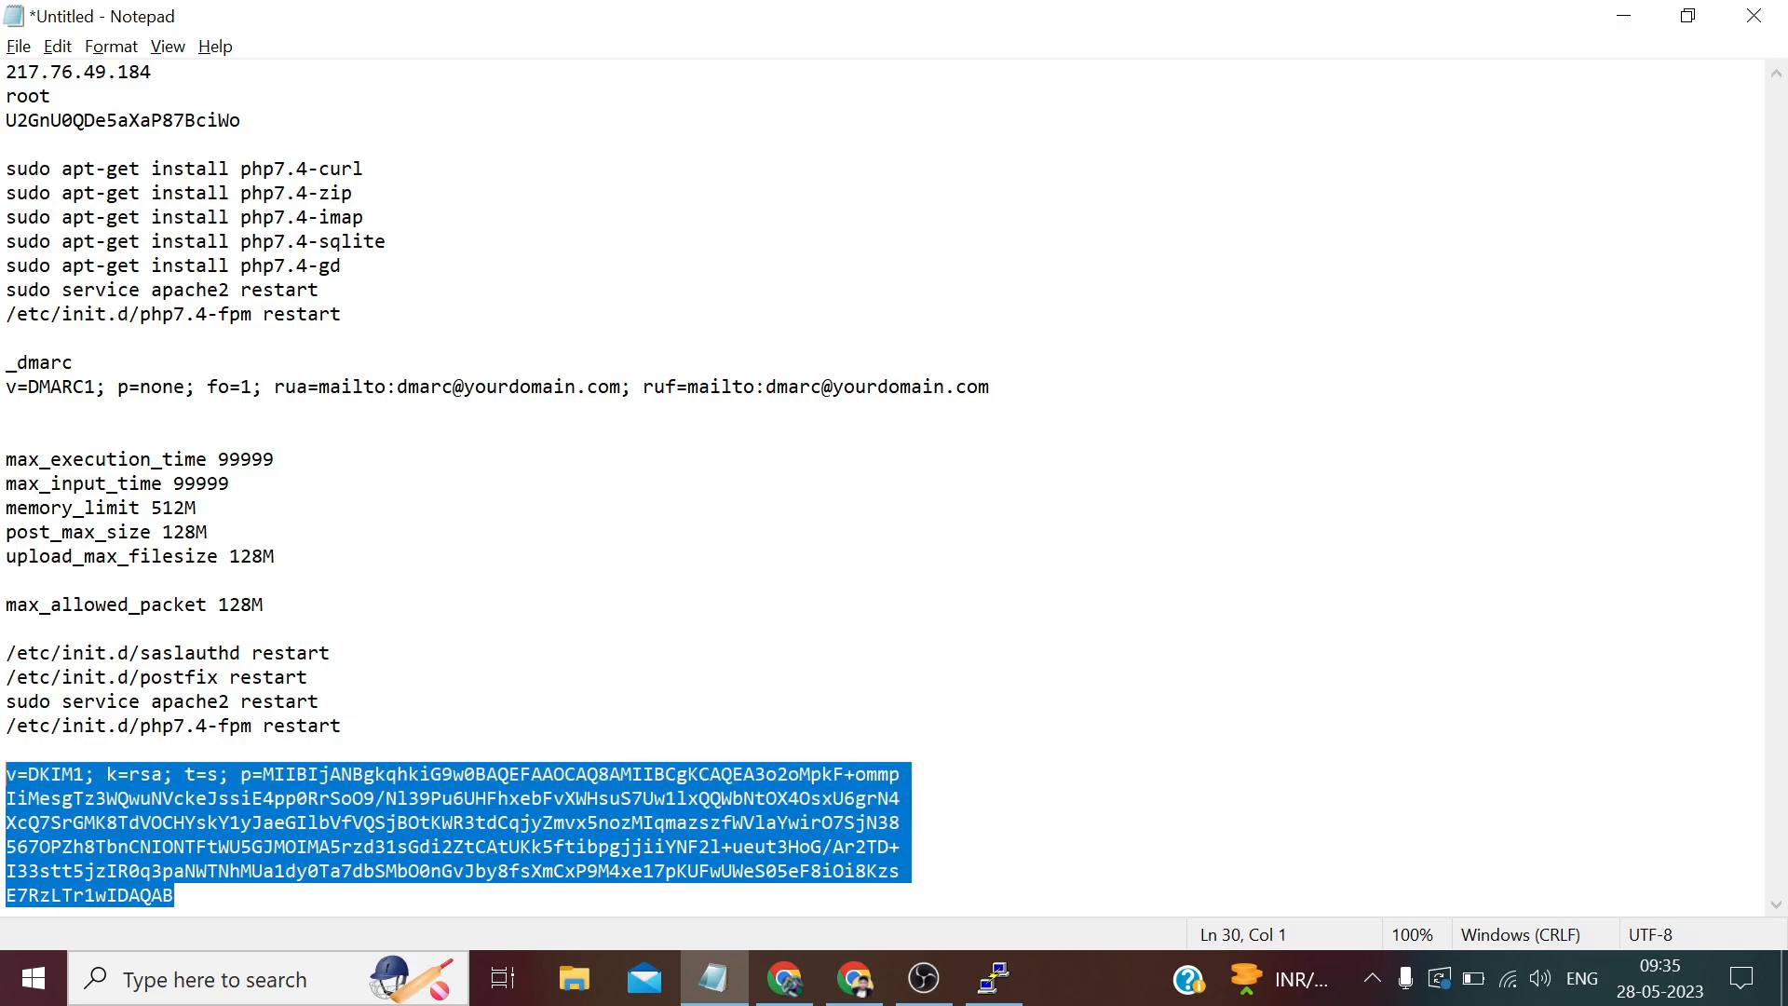
key(shift+F10)
click(71, 467)
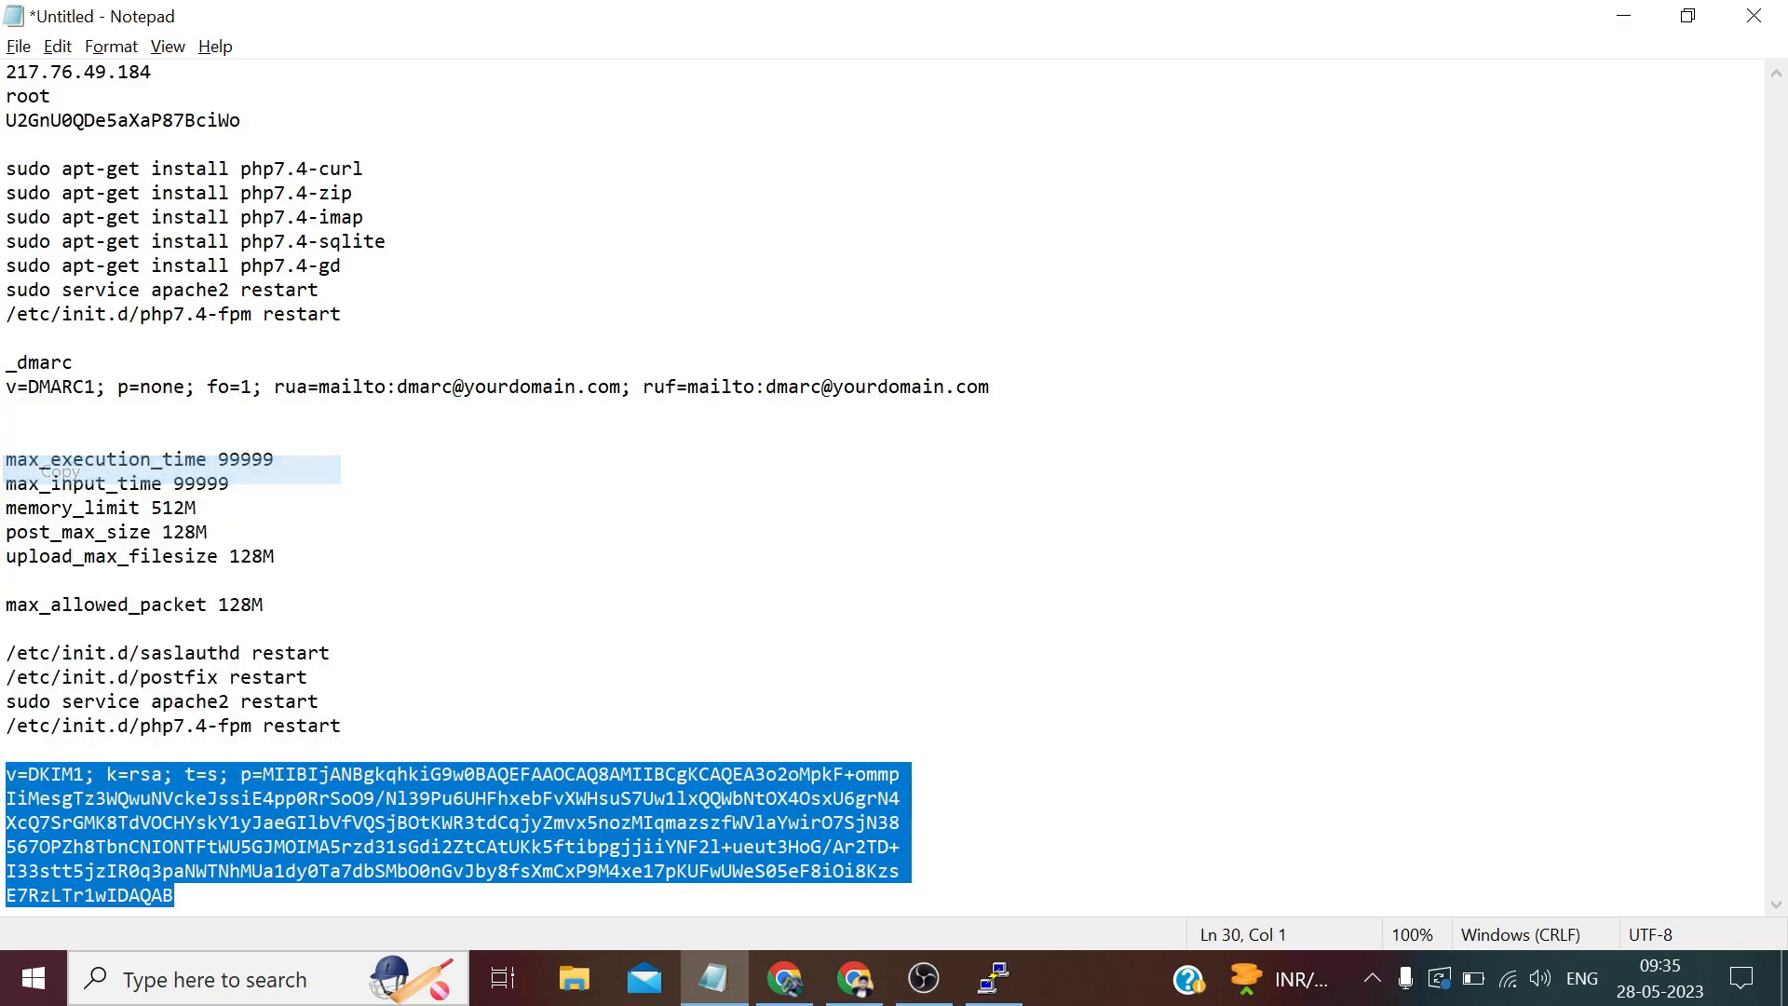
key(alt+Tab)
Add a new TXT record in Namecheap with the DKIM key as its value.
click(331, 24)
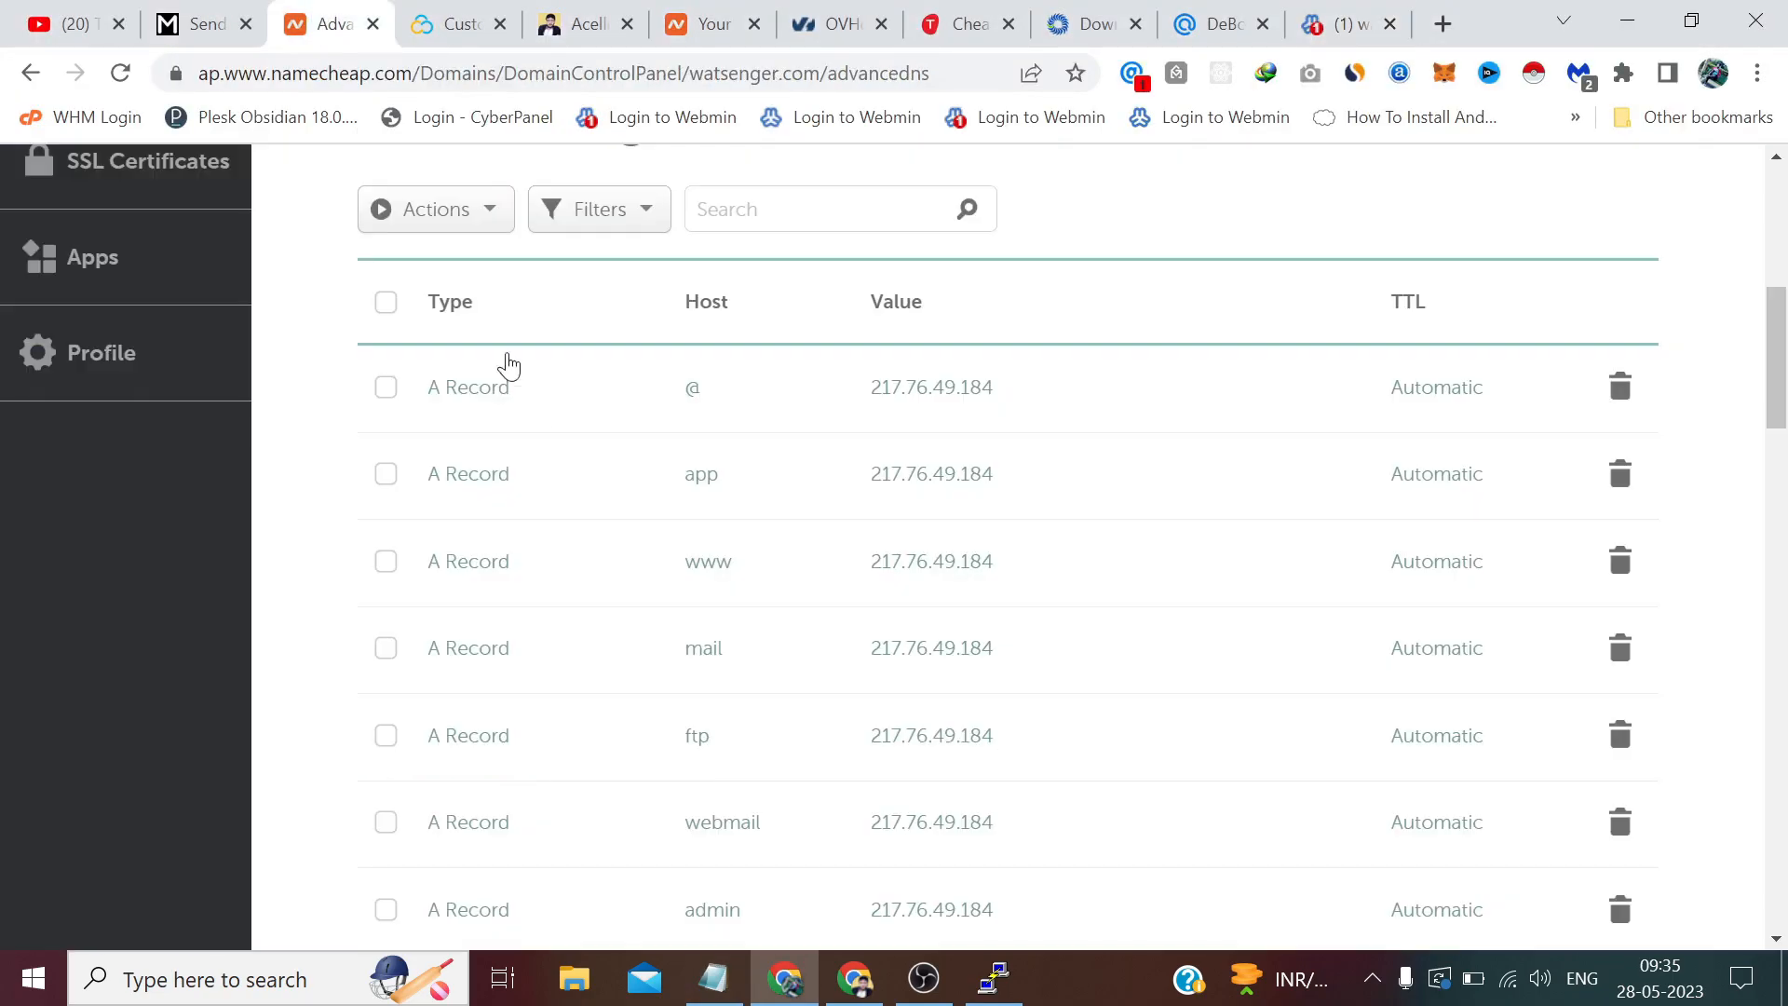
scroll(662, 499, down, 5)
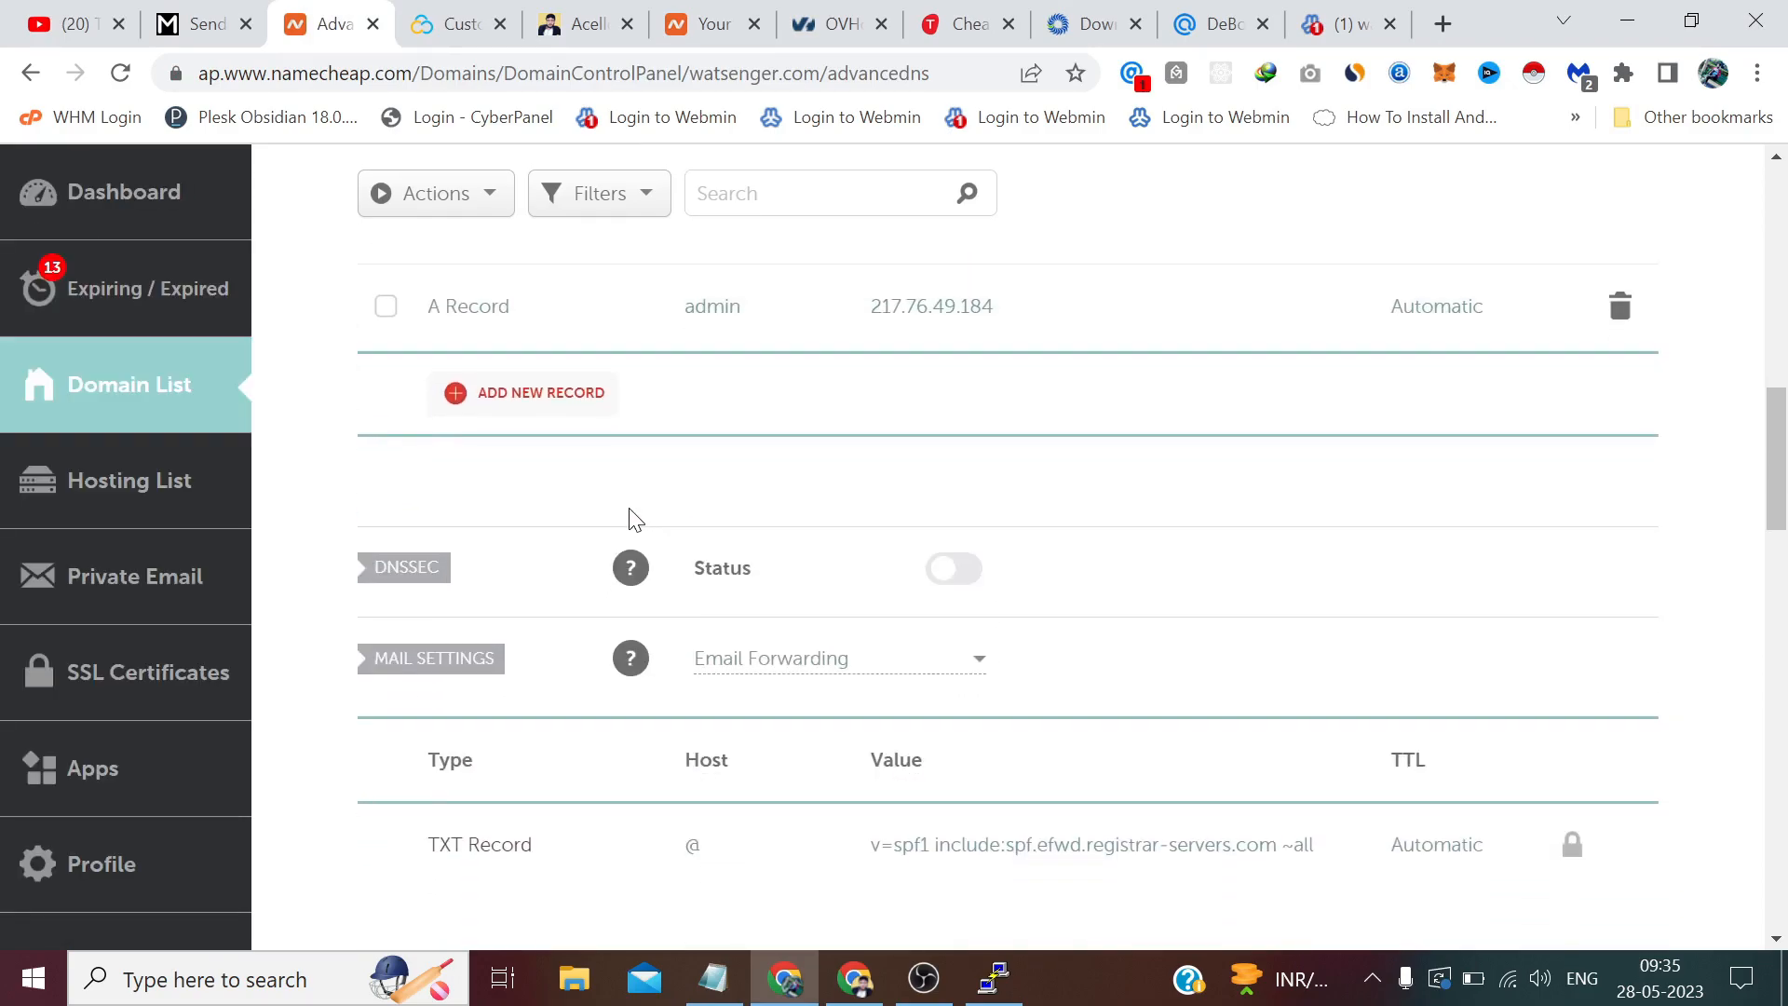
click(539, 413)
scroll(511, 726, down, 3)
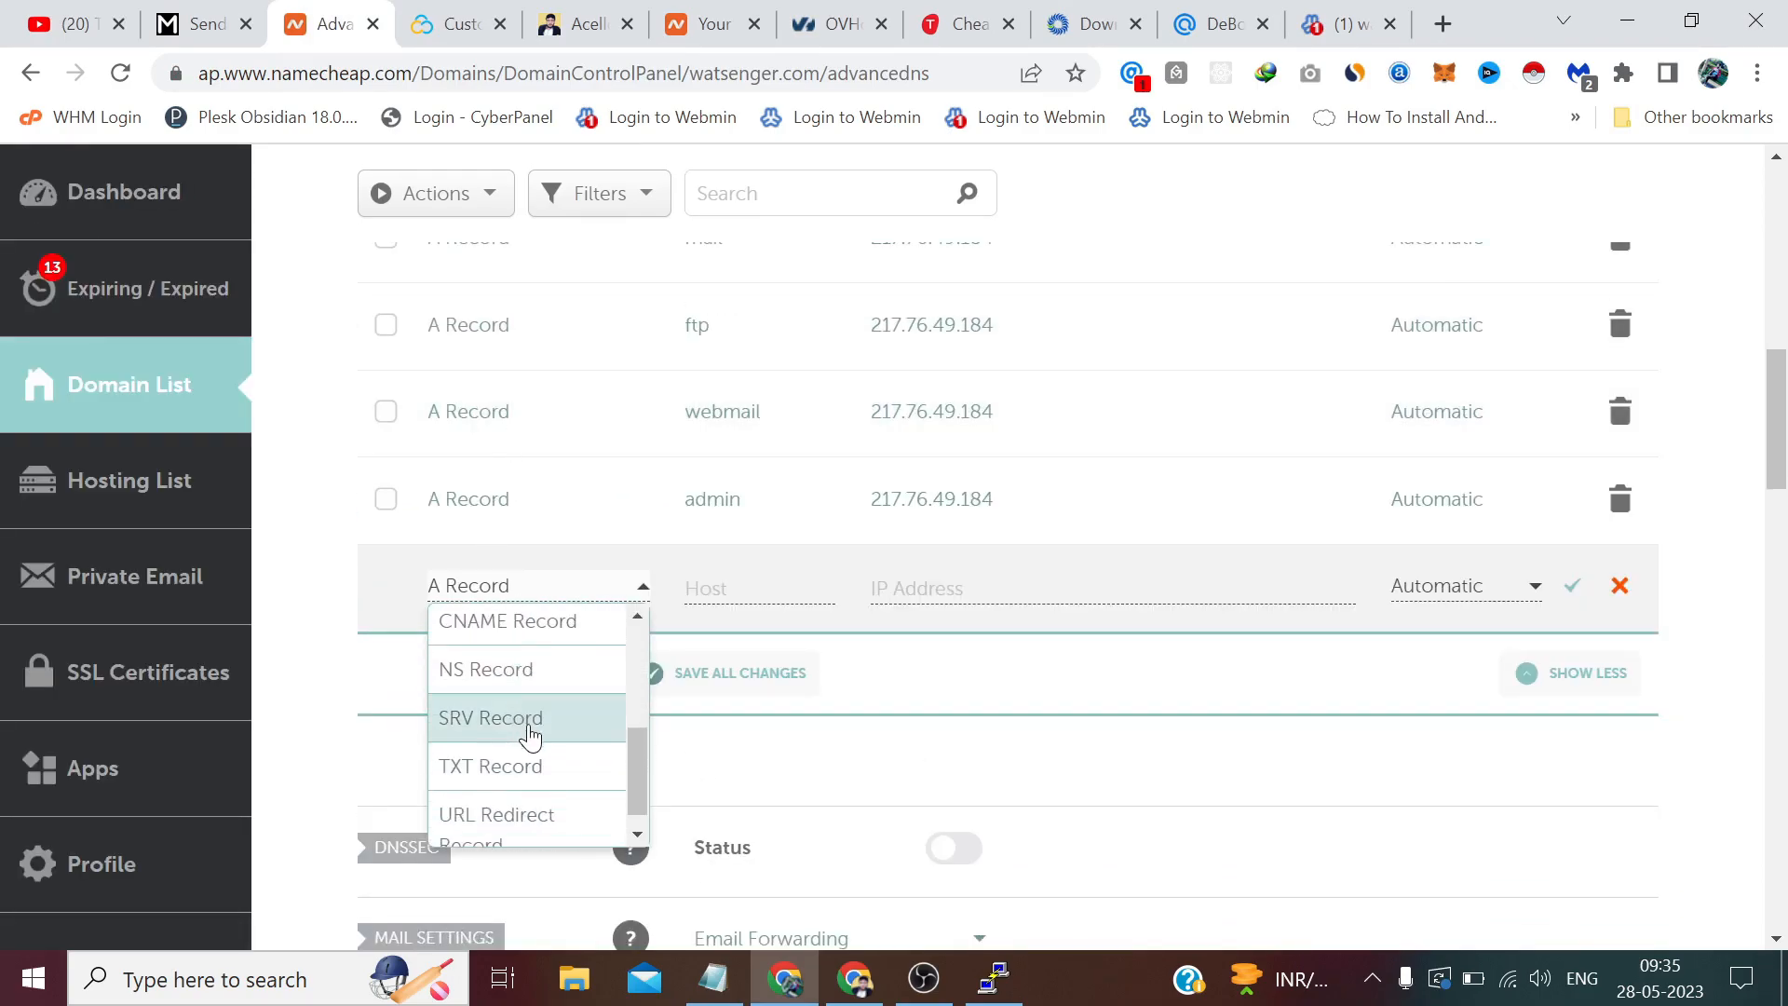
click(539, 754)
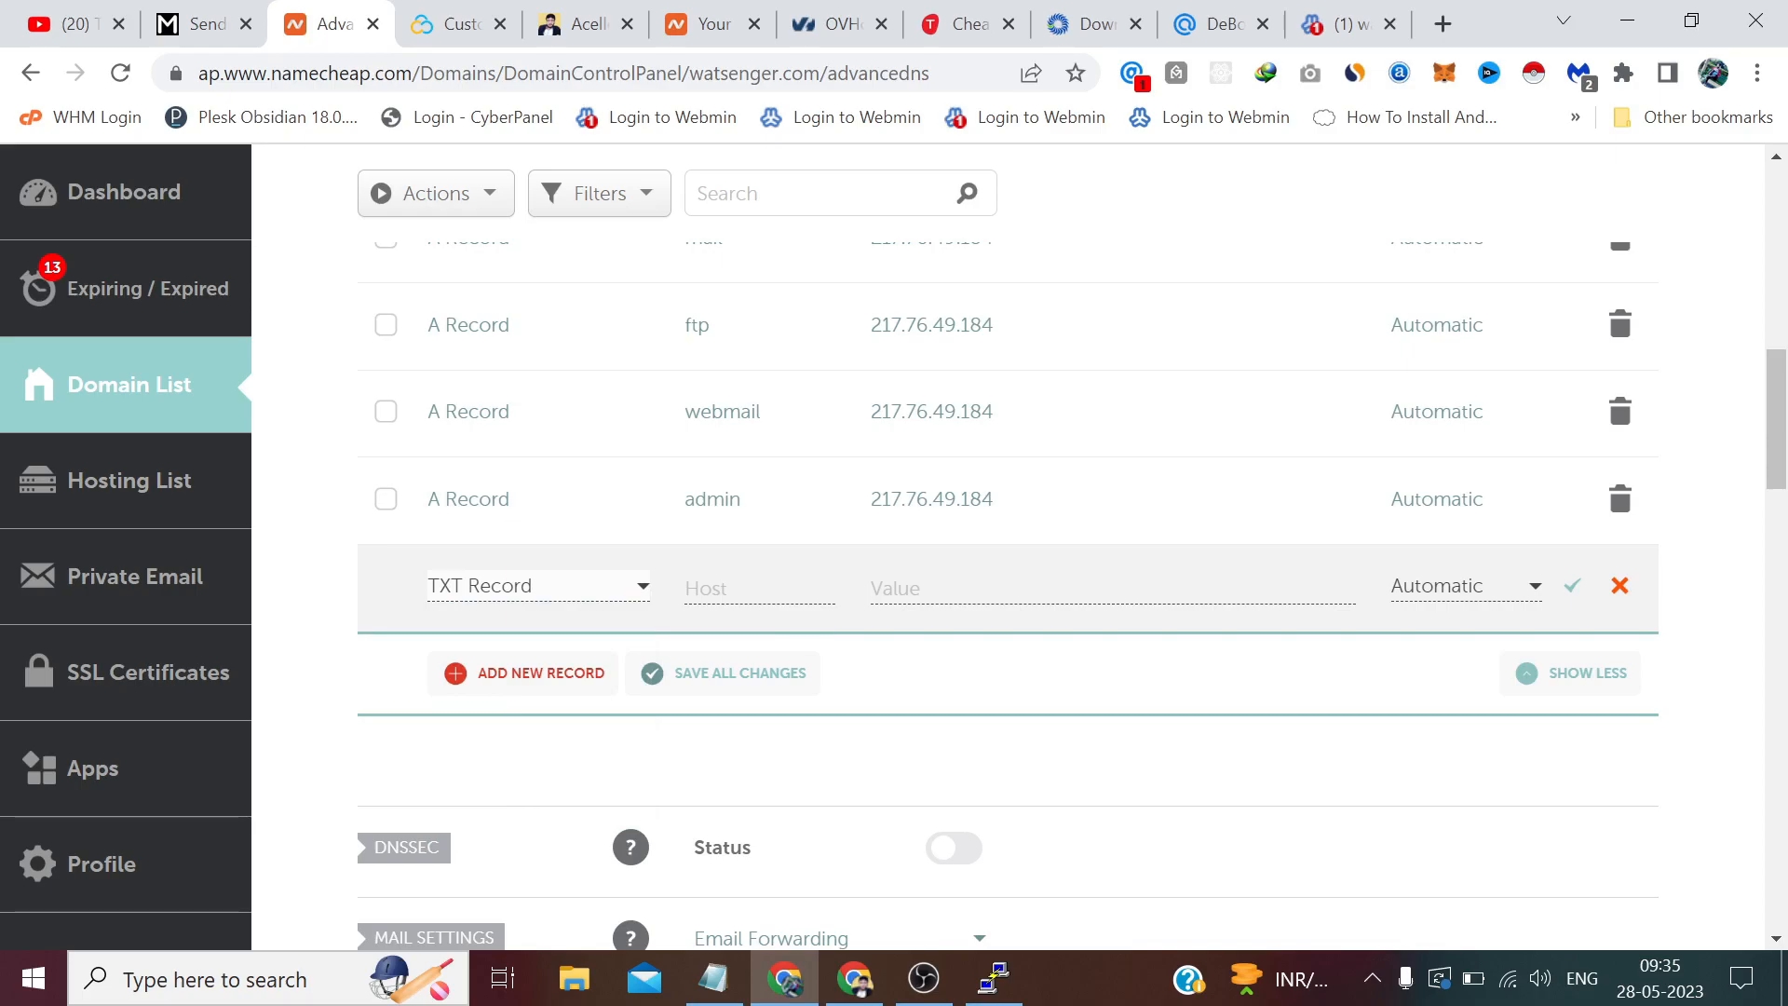
key(ctrl+v)
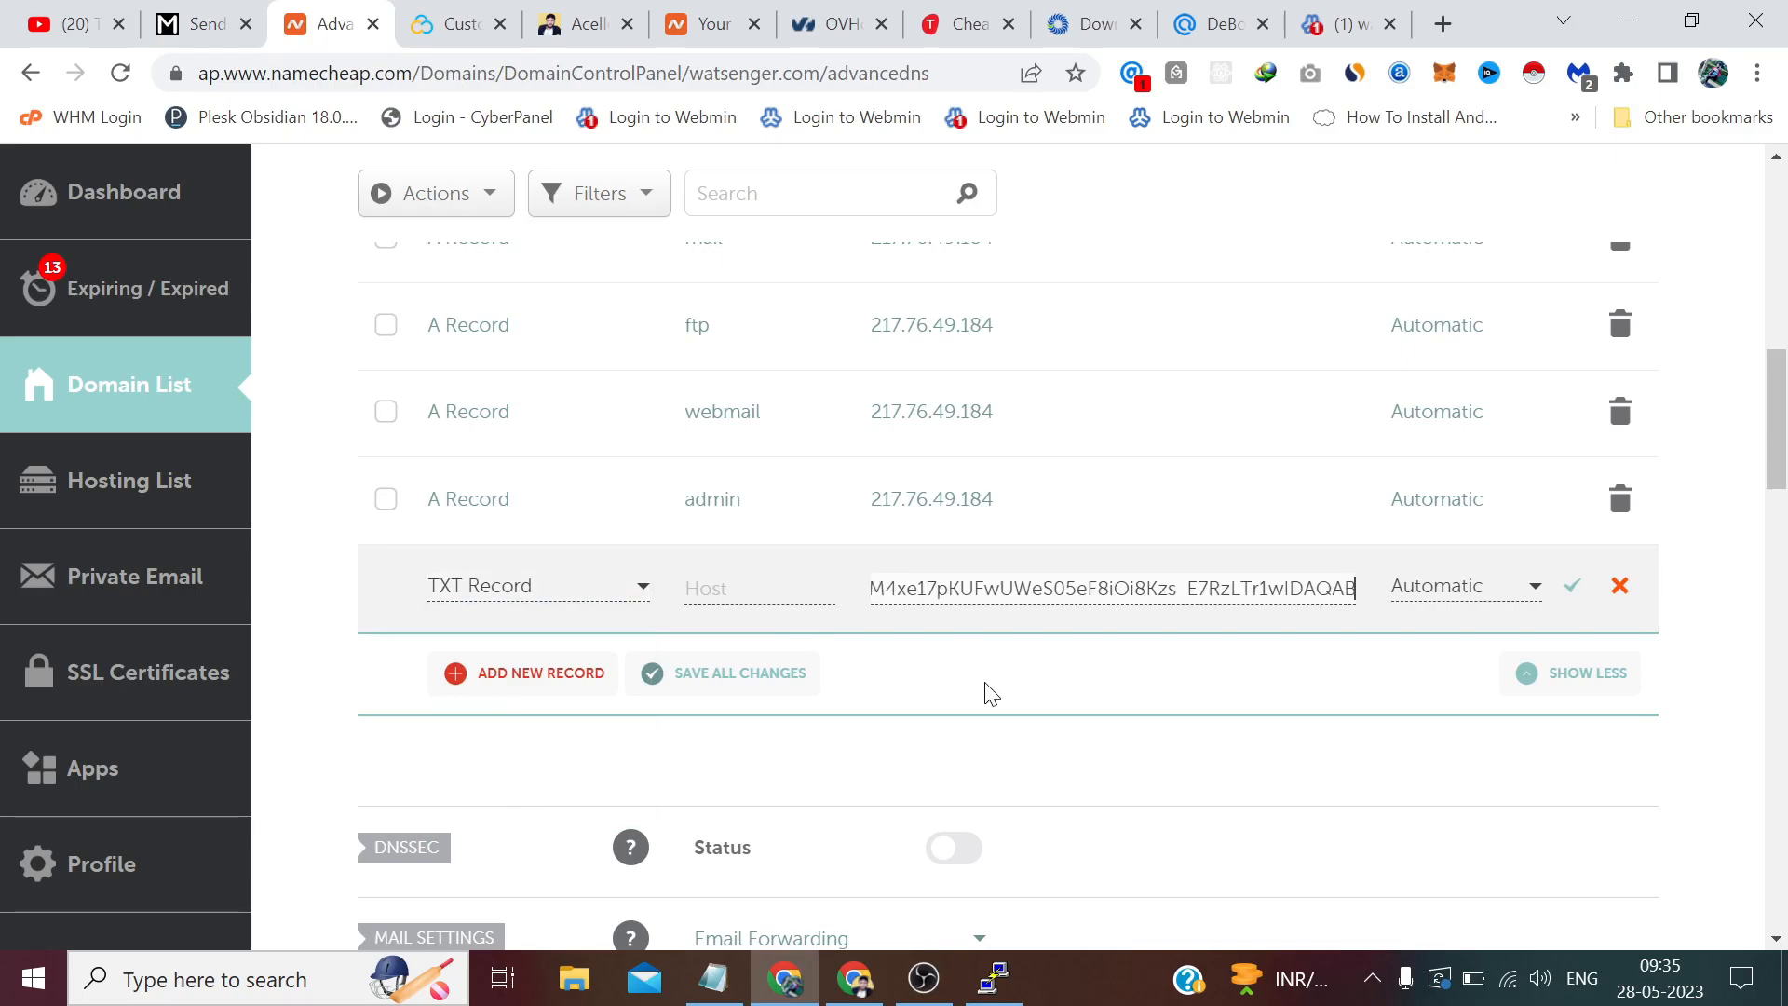
Set the TXT record host to 202304._domainkey, copied from Virtualmin, and save it.
click(1323, 17)
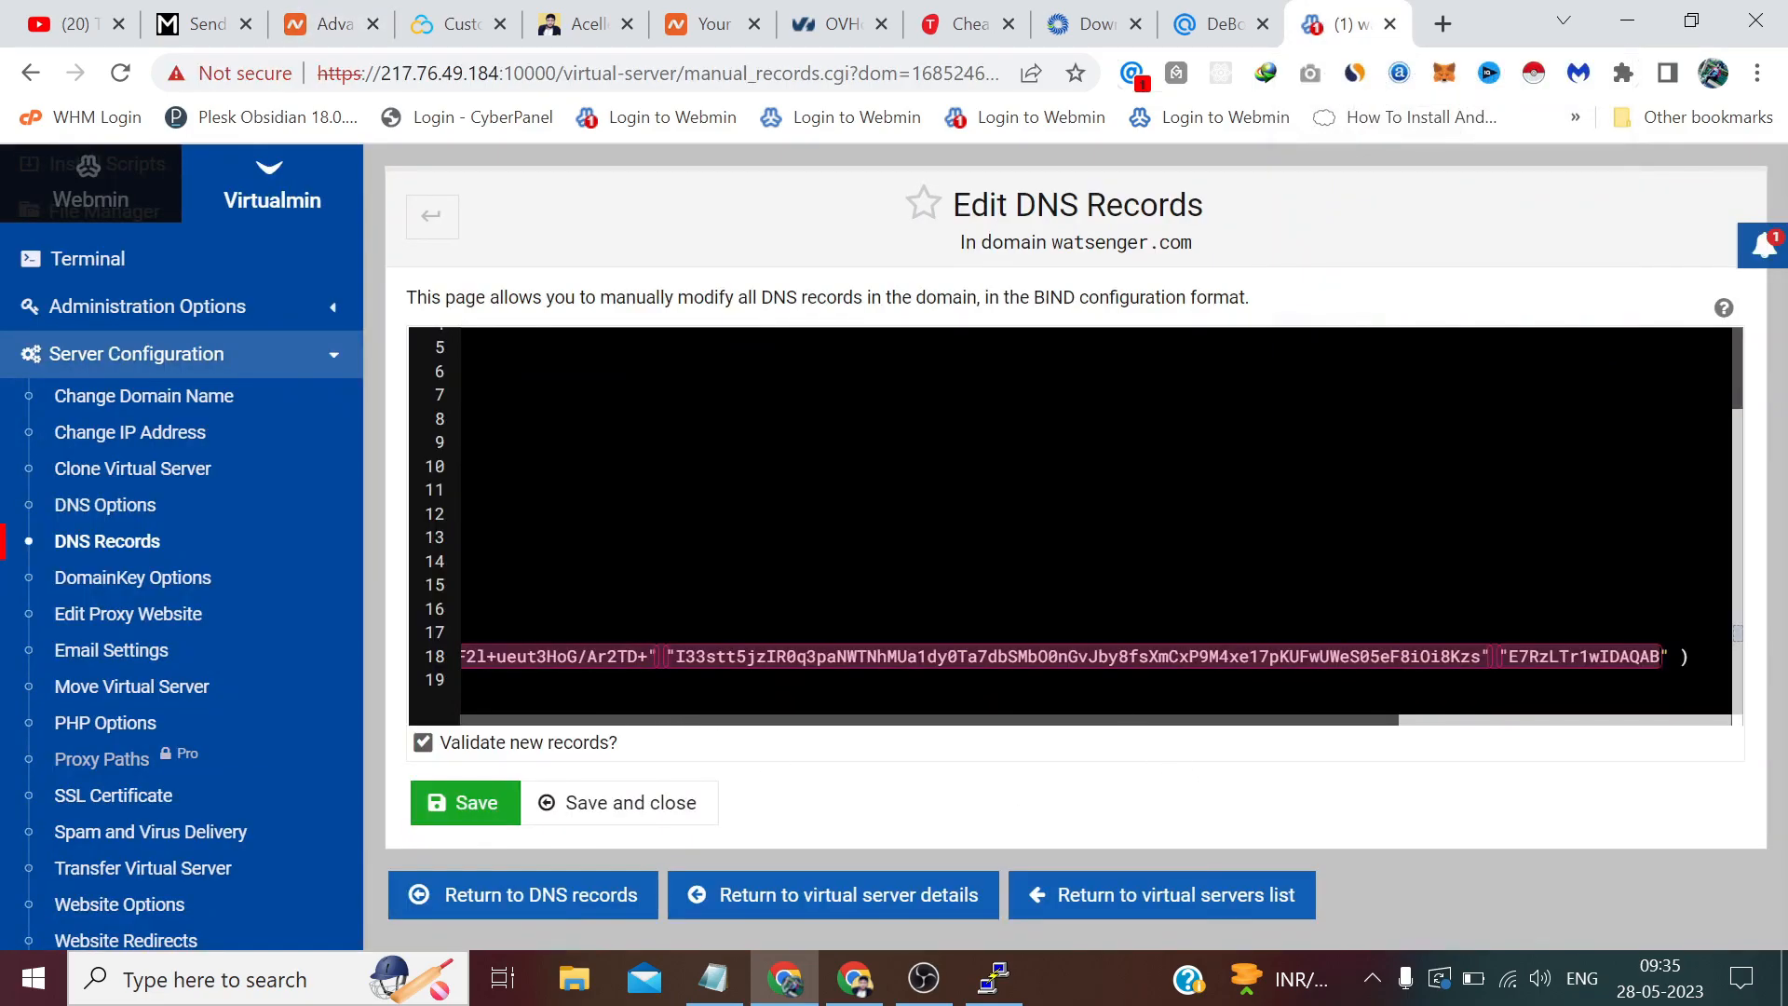
scroll(1071, 558, left, 20)
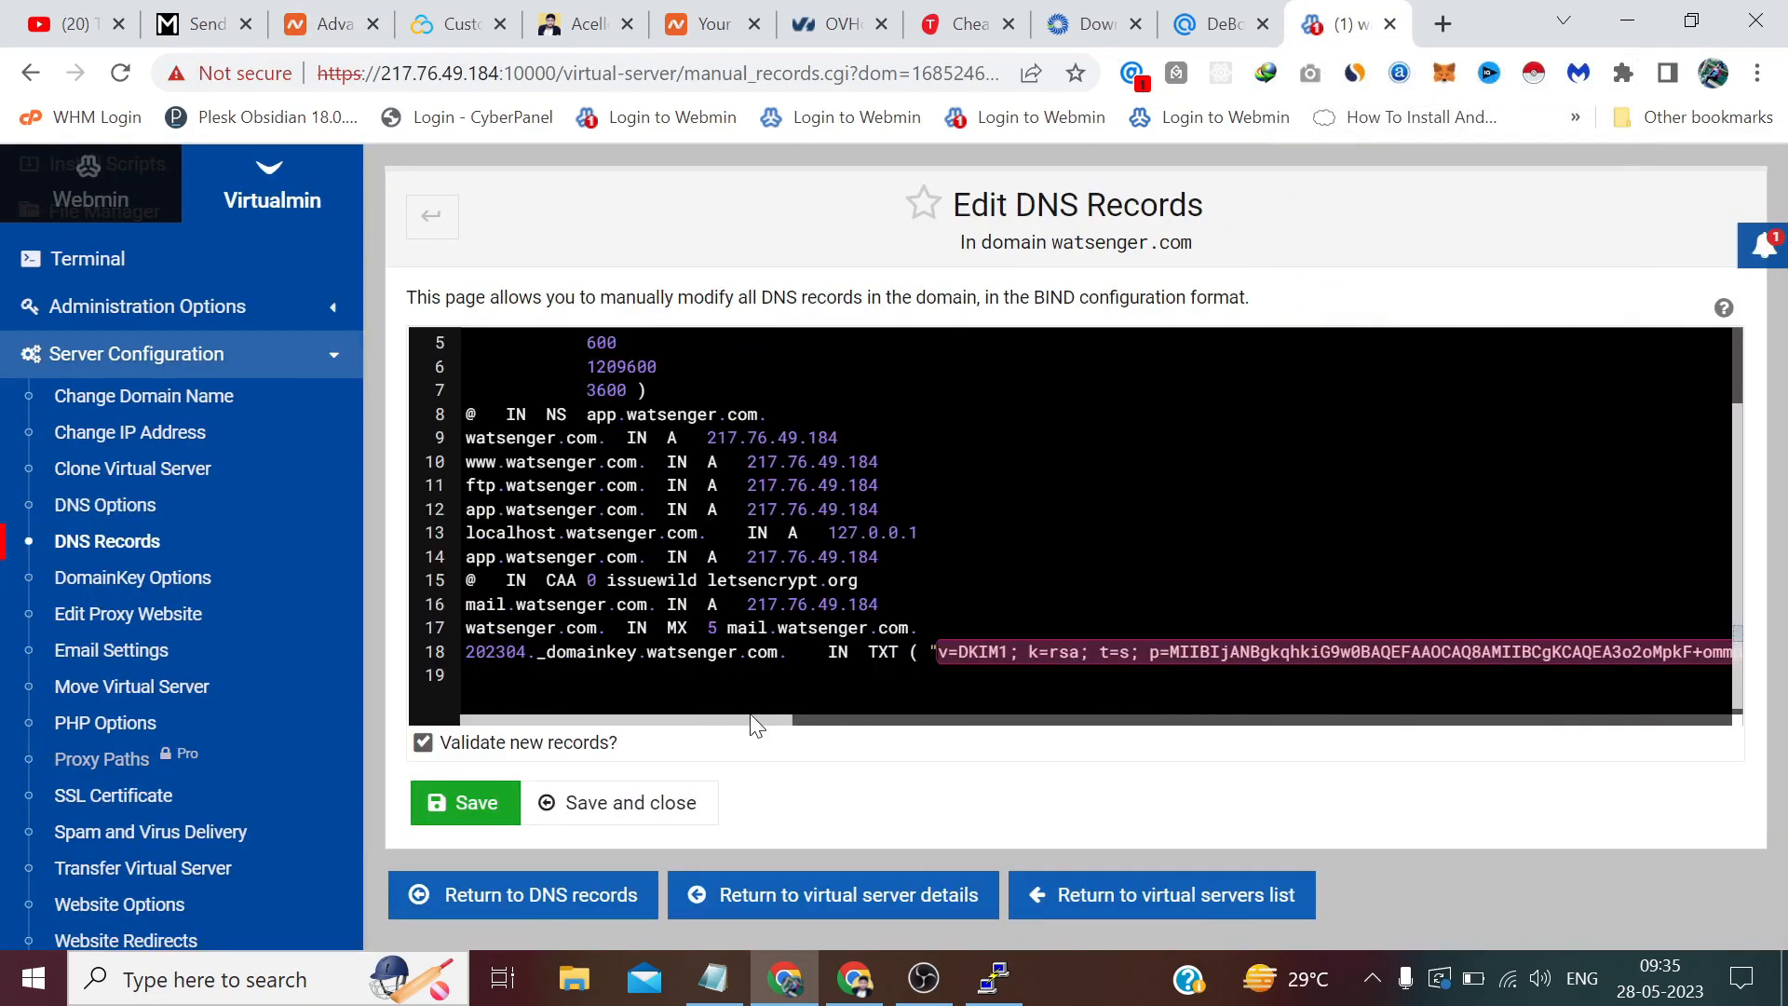
drag(635, 654, 465, 656)
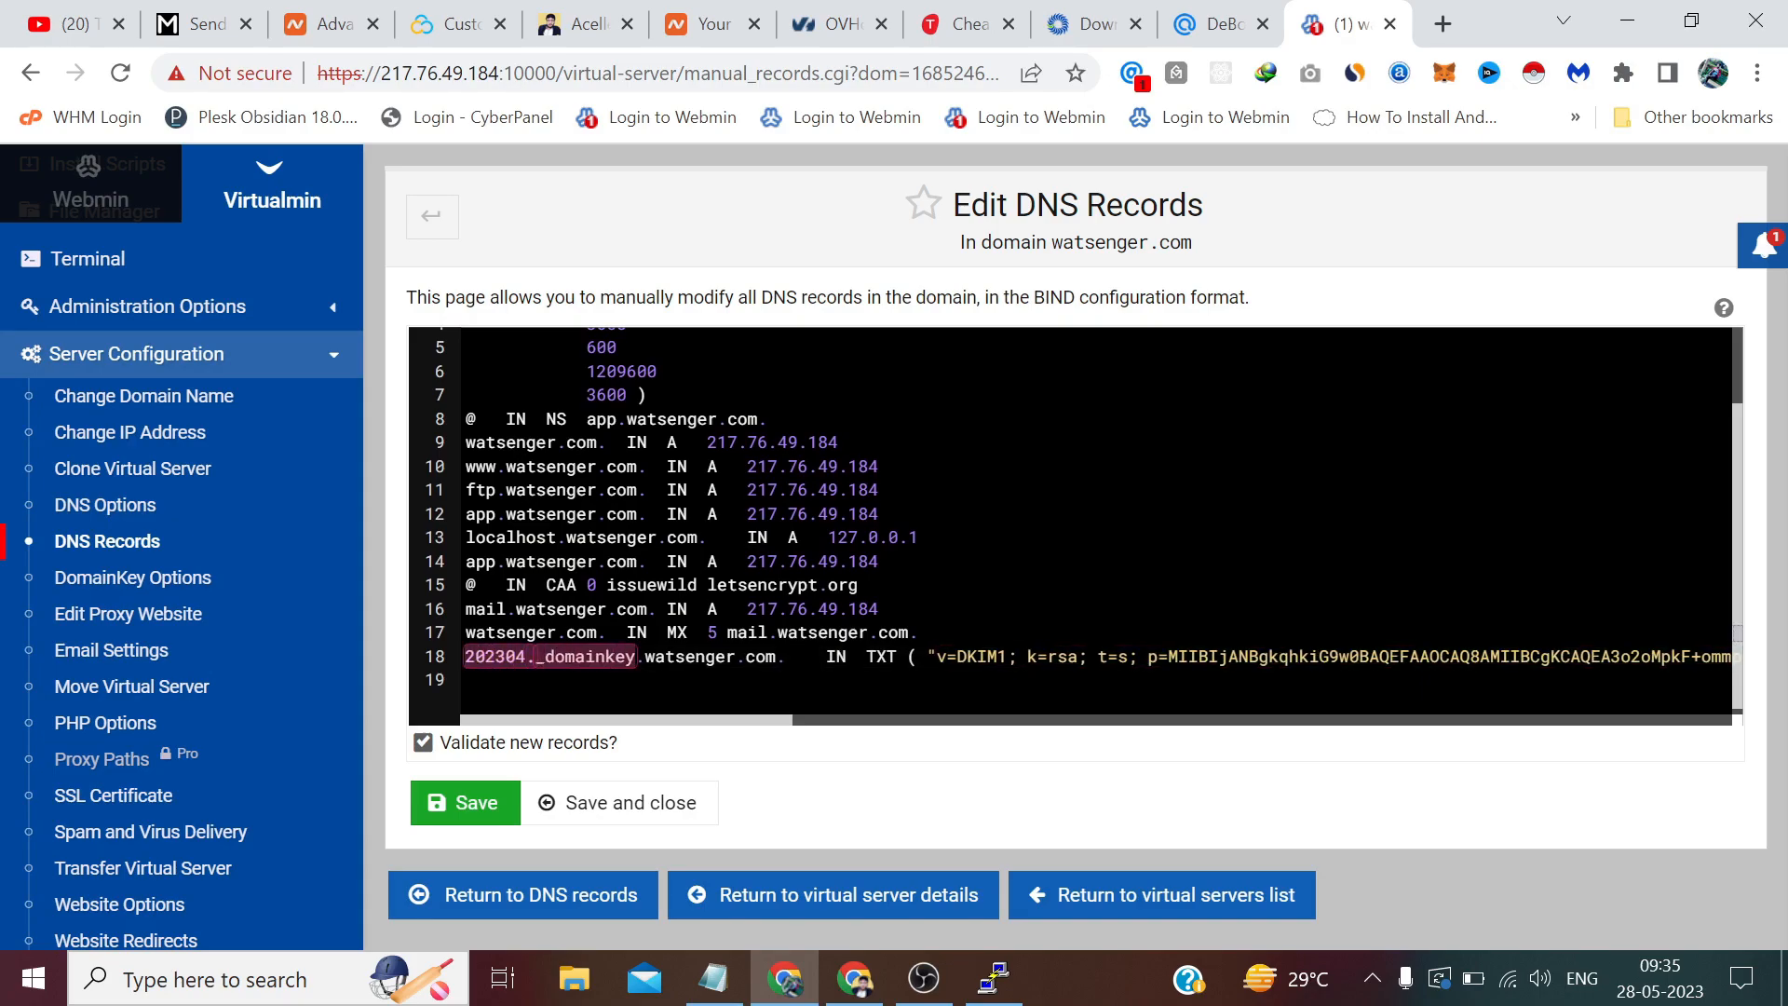
click(312, 23)
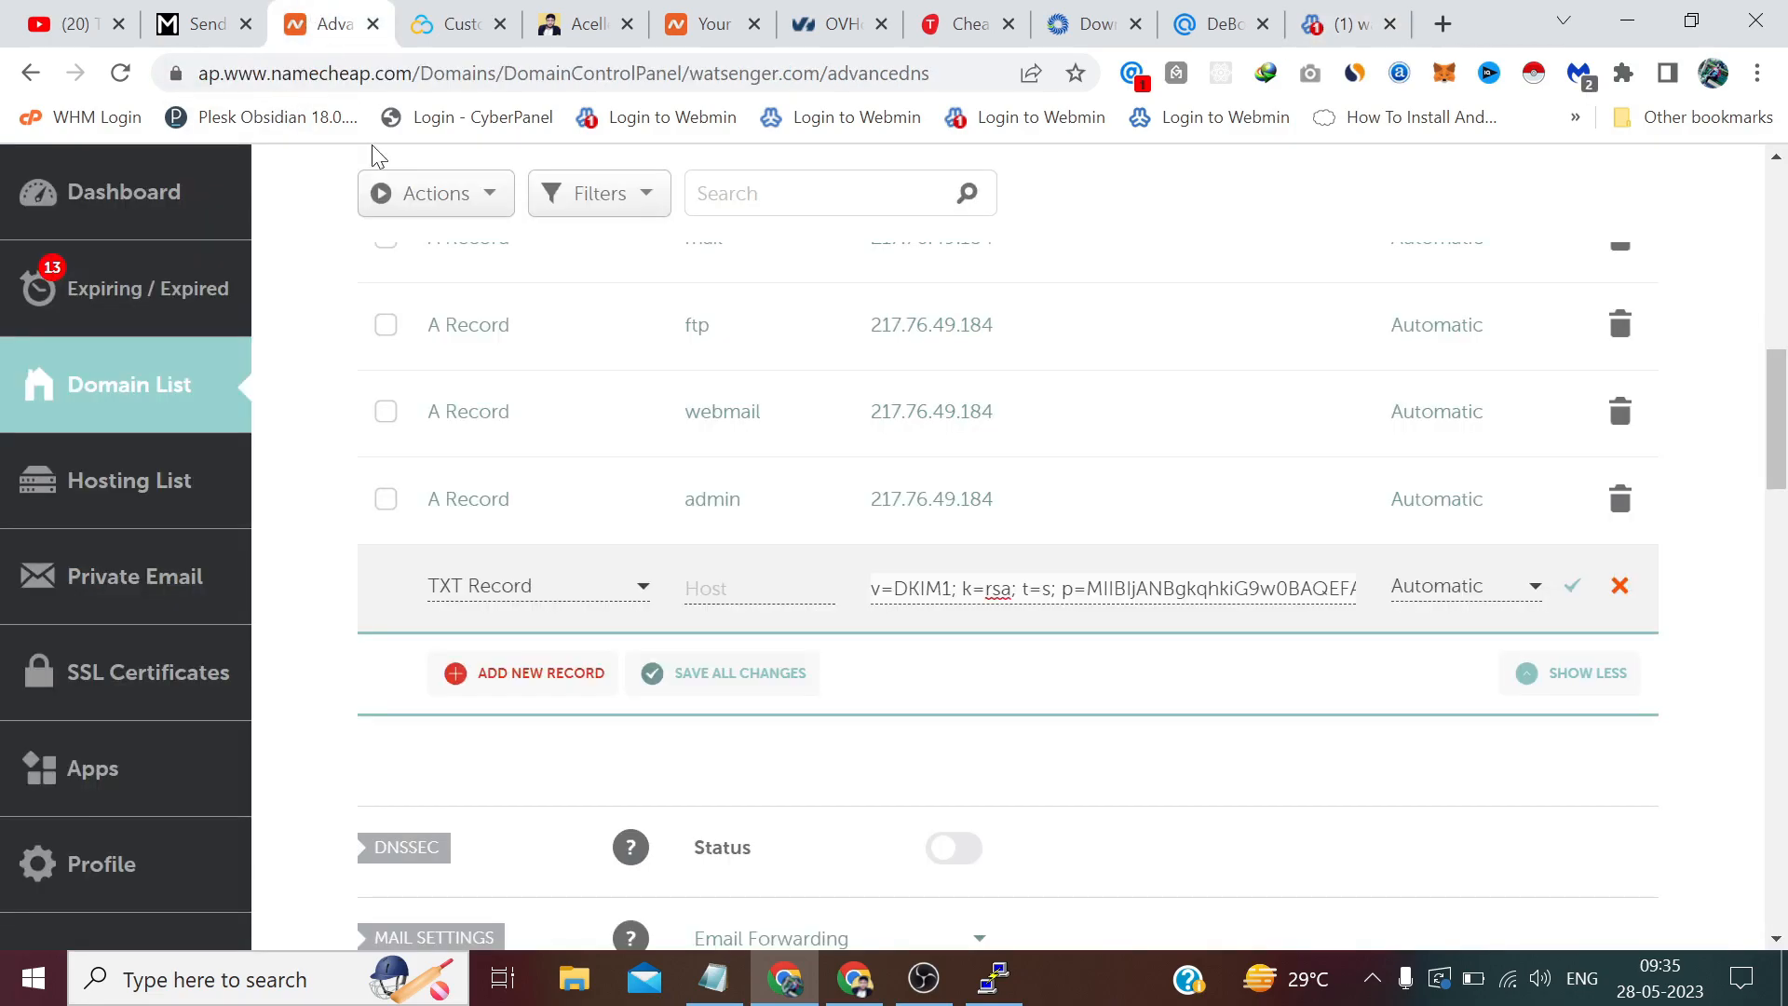
click(692, 588)
key(ctrl+v)
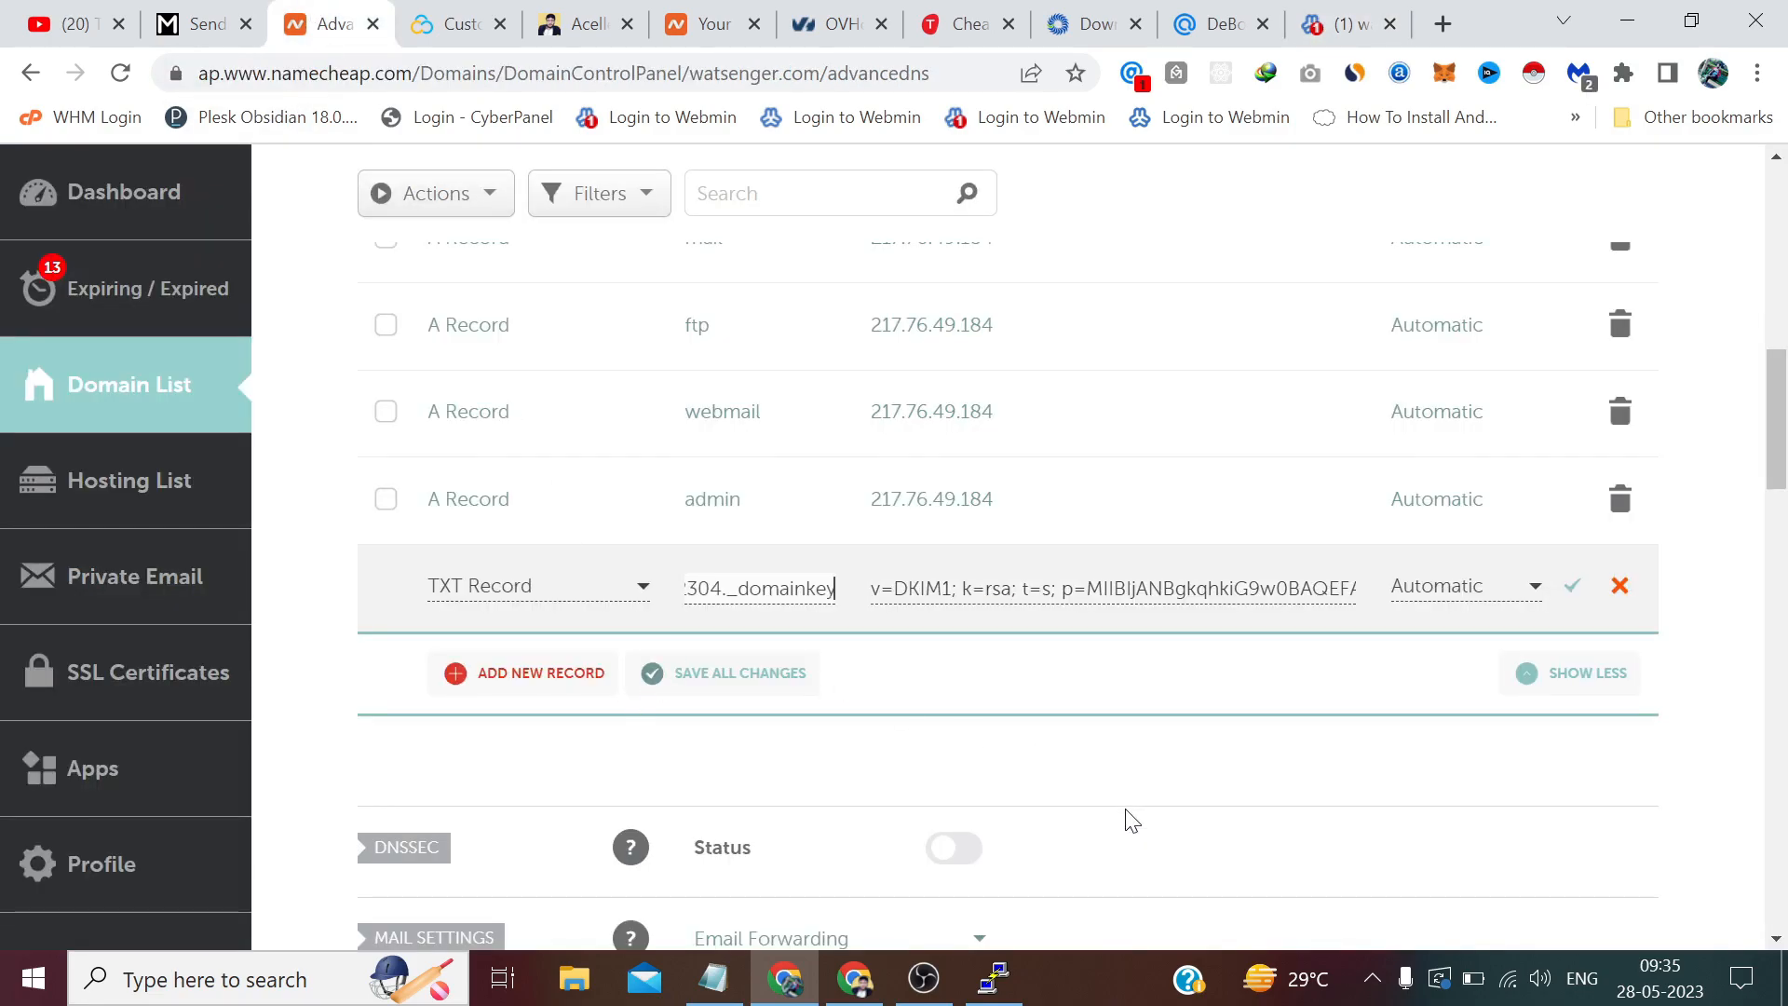
click(778, 689)
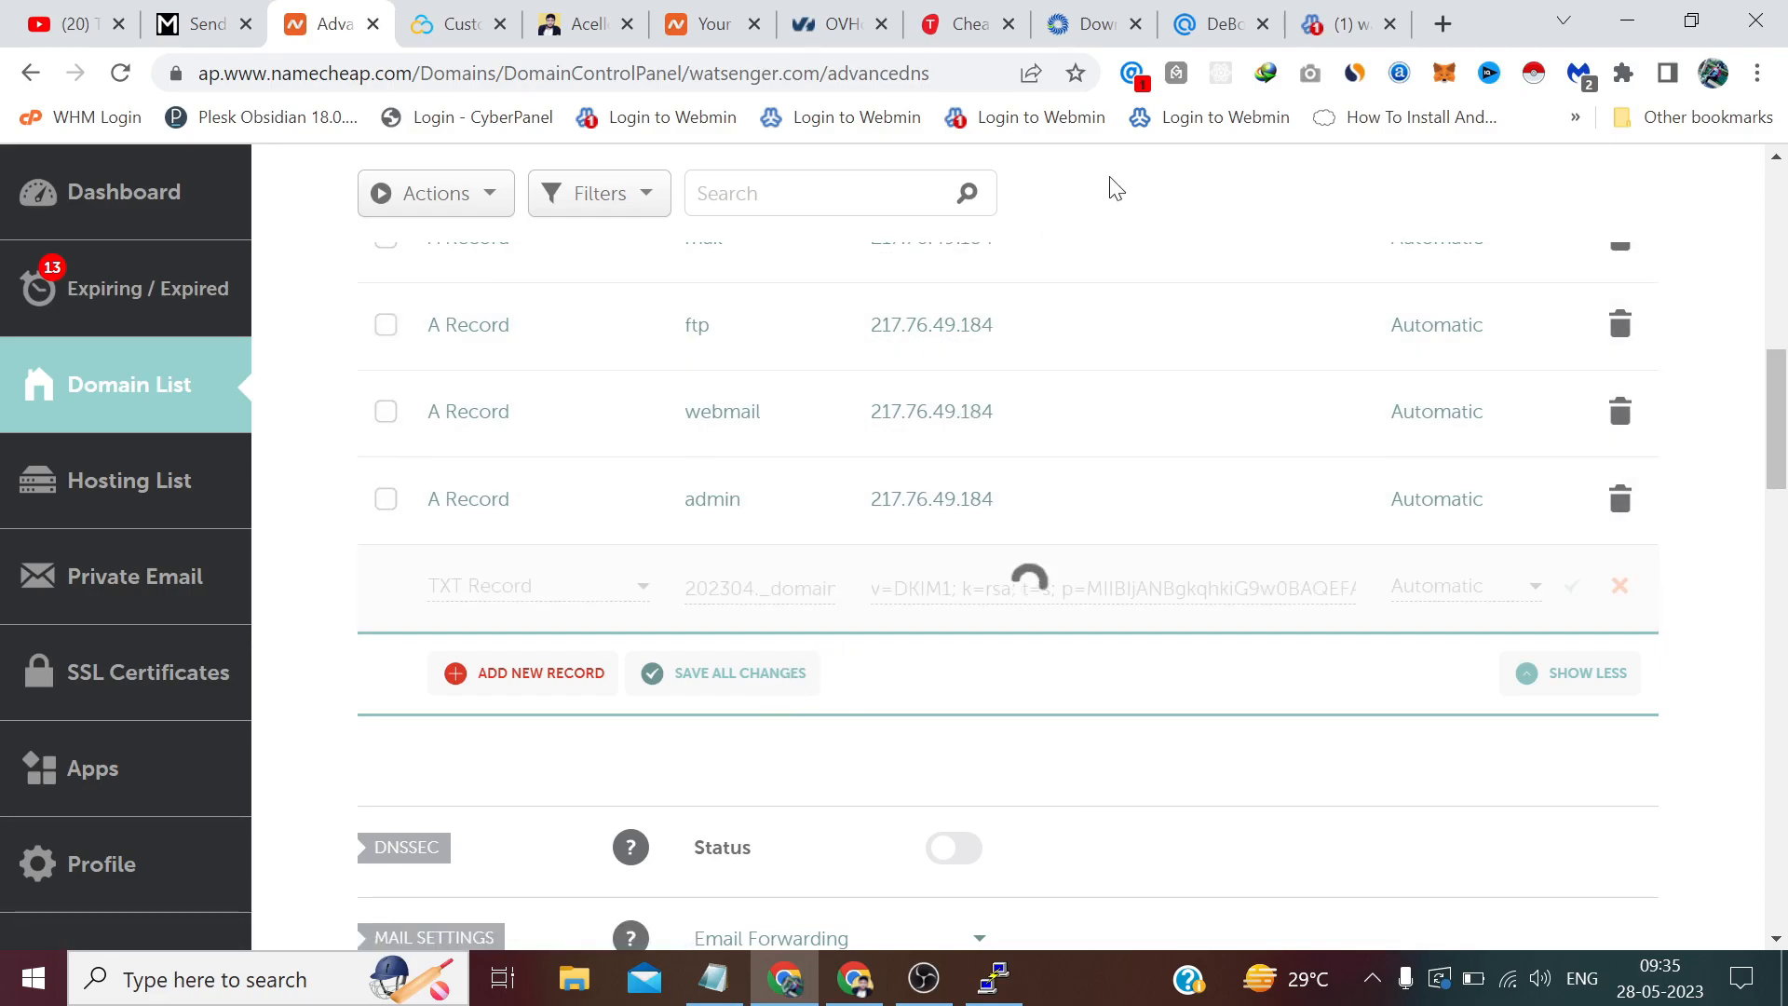
Copy the mail server name mail.watsenger.com from Virtualmin's MX record.
click(1296, 15)
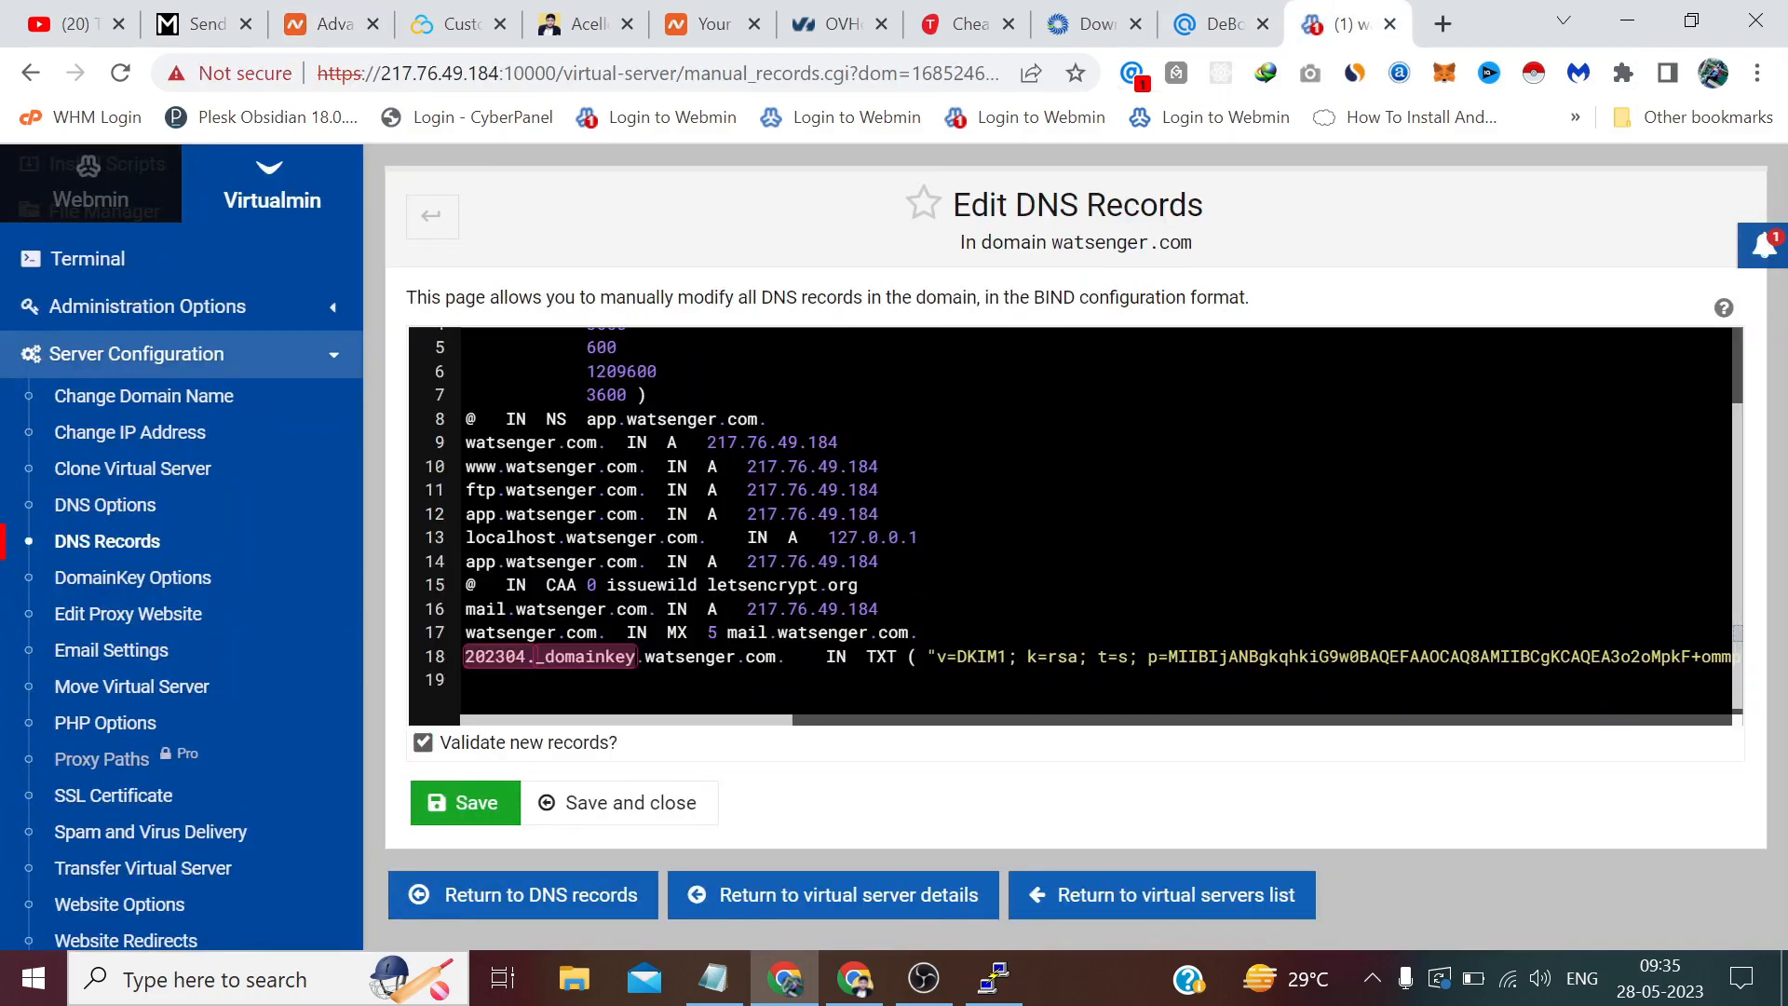
click(920, 634)
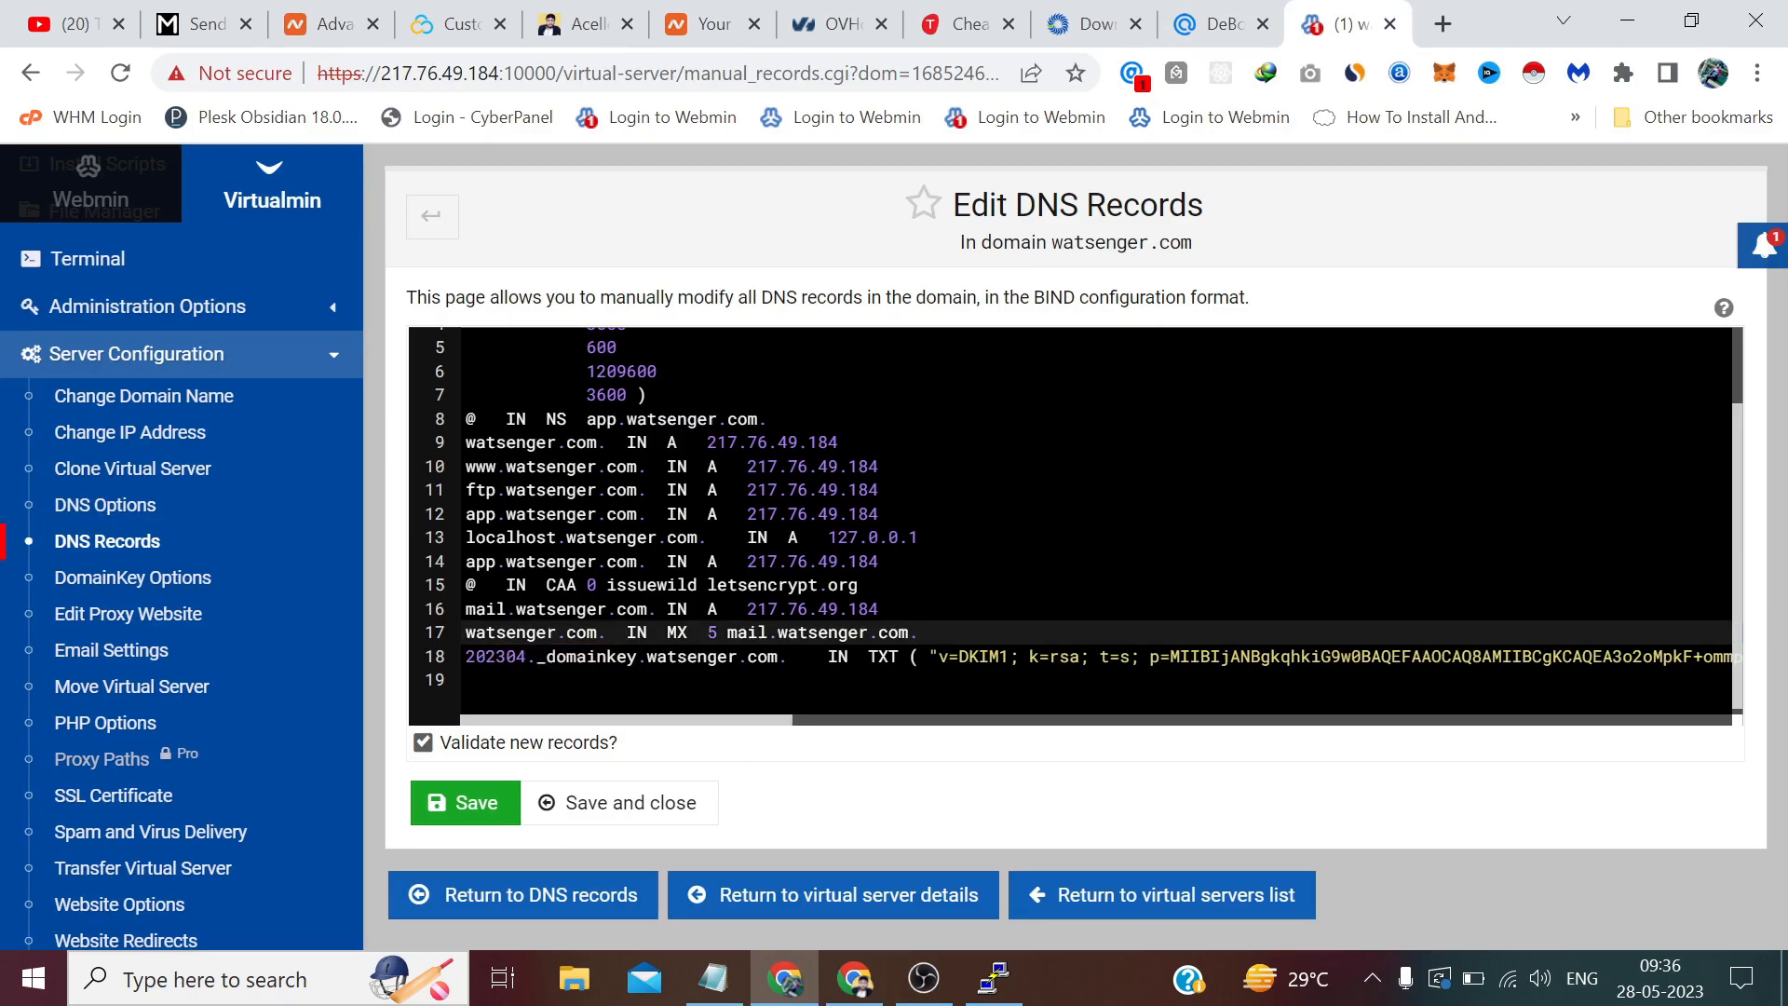
drag(908, 633, 726, 633)
key(ctrl+c)
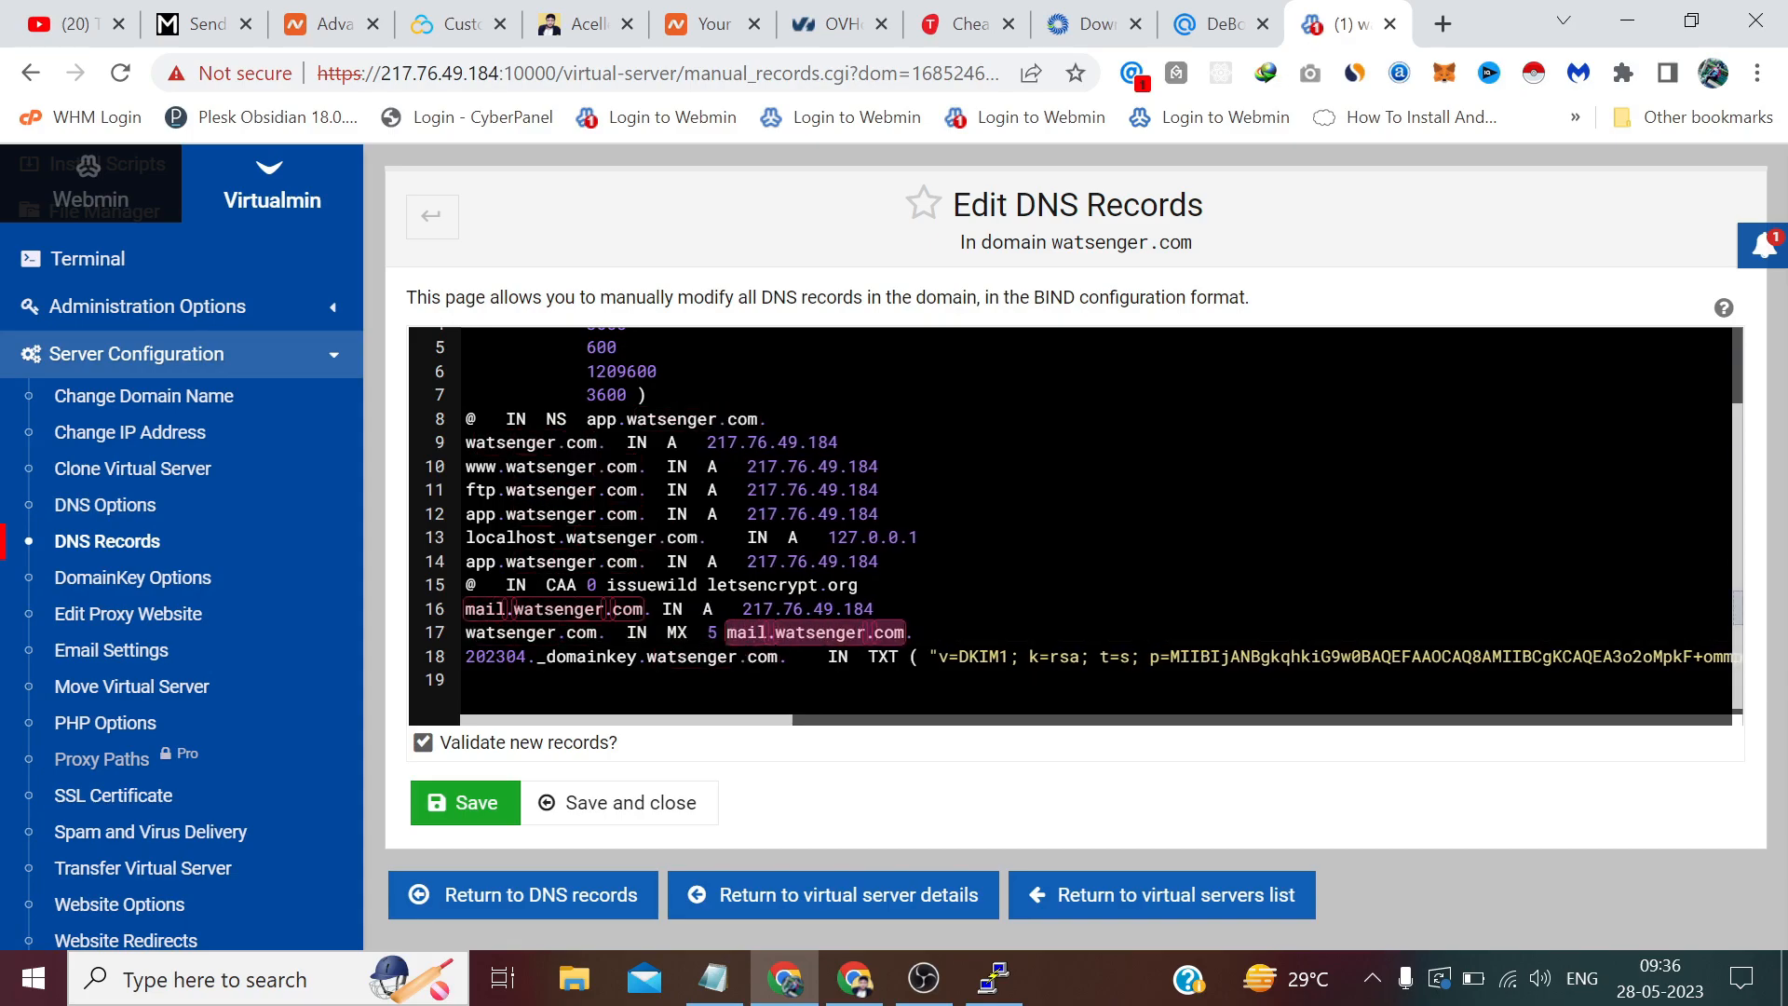
right_click(872, 636)
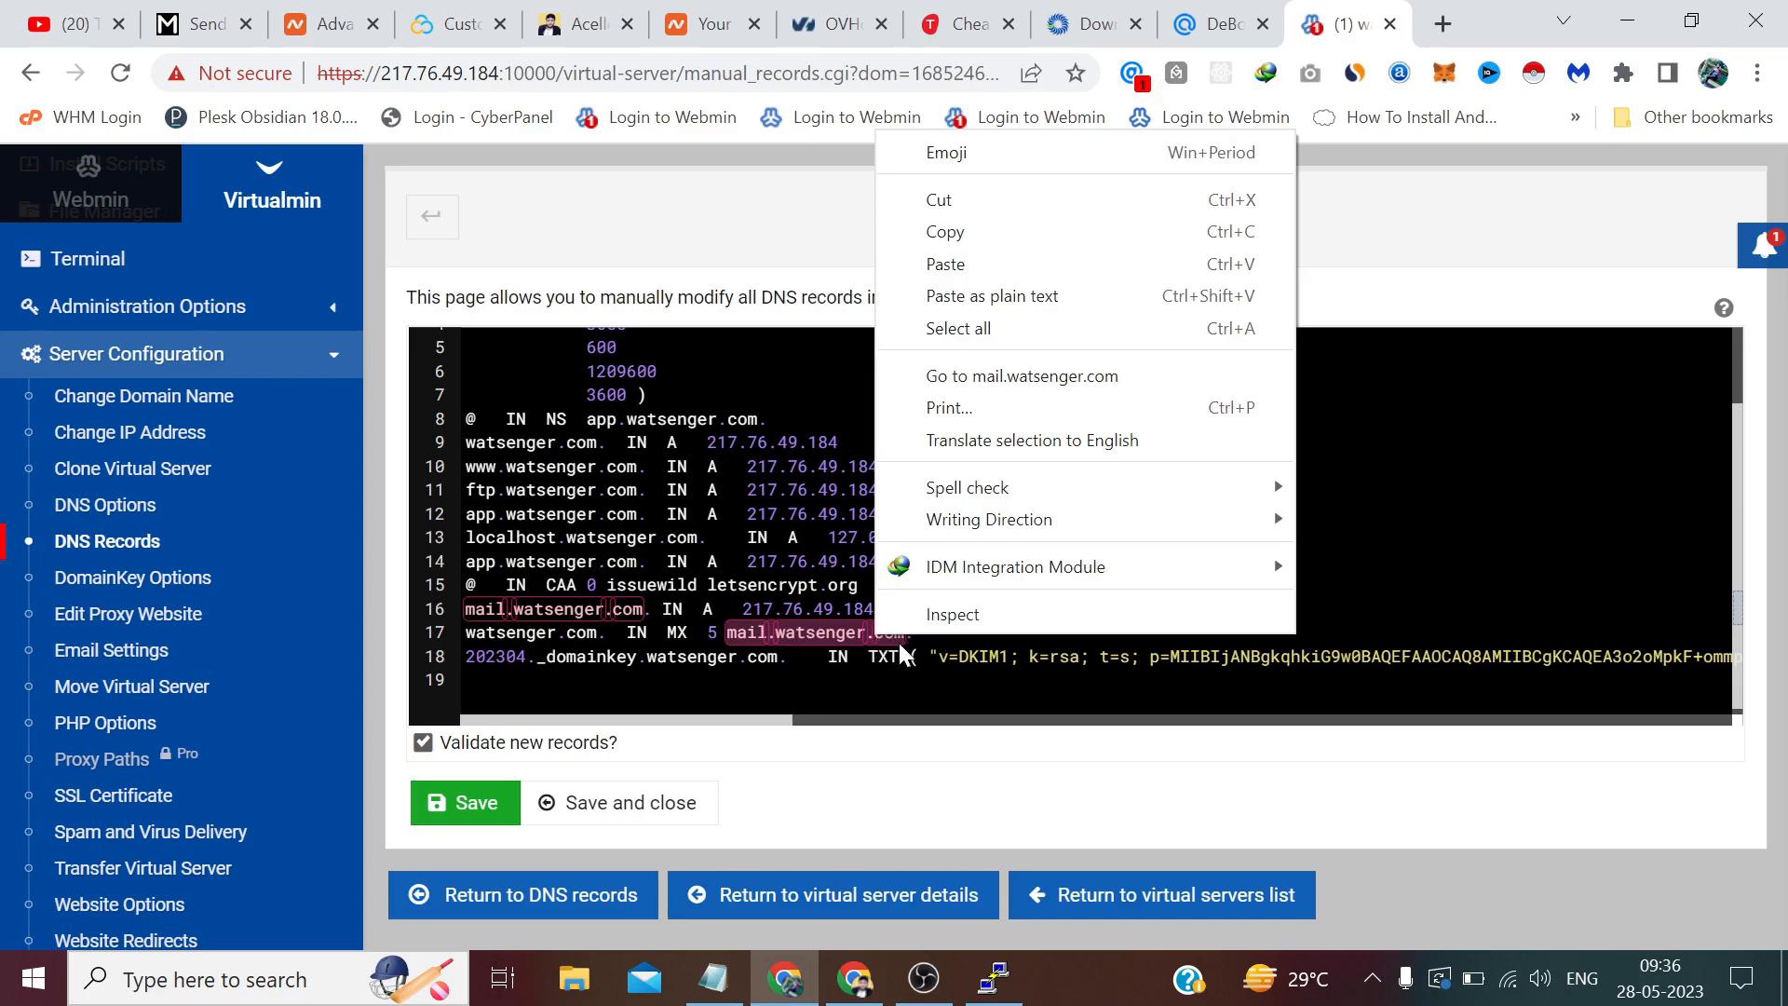
click(936, 235)
Switch Namecheap mail settings to Custom MX with host @ and mail.watsenger.com as server.
click(332, 23)
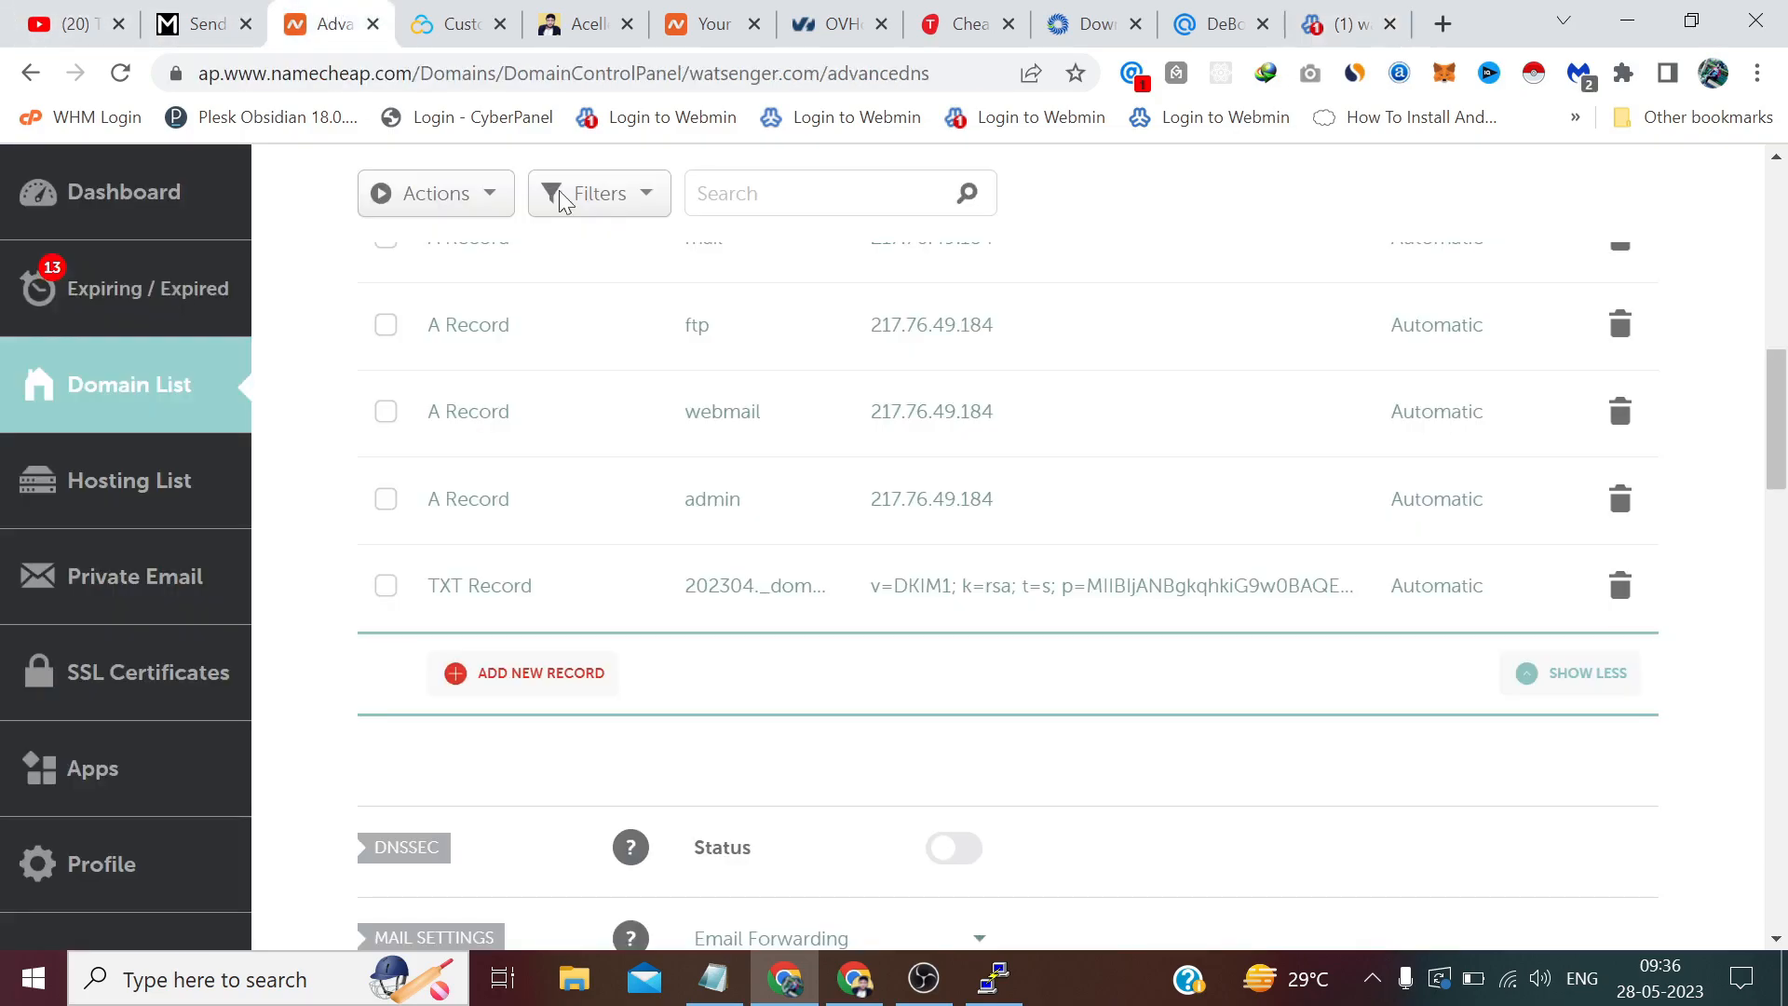
scroll(810, 477, down, 4)
scroll(808, 466, down, 1)
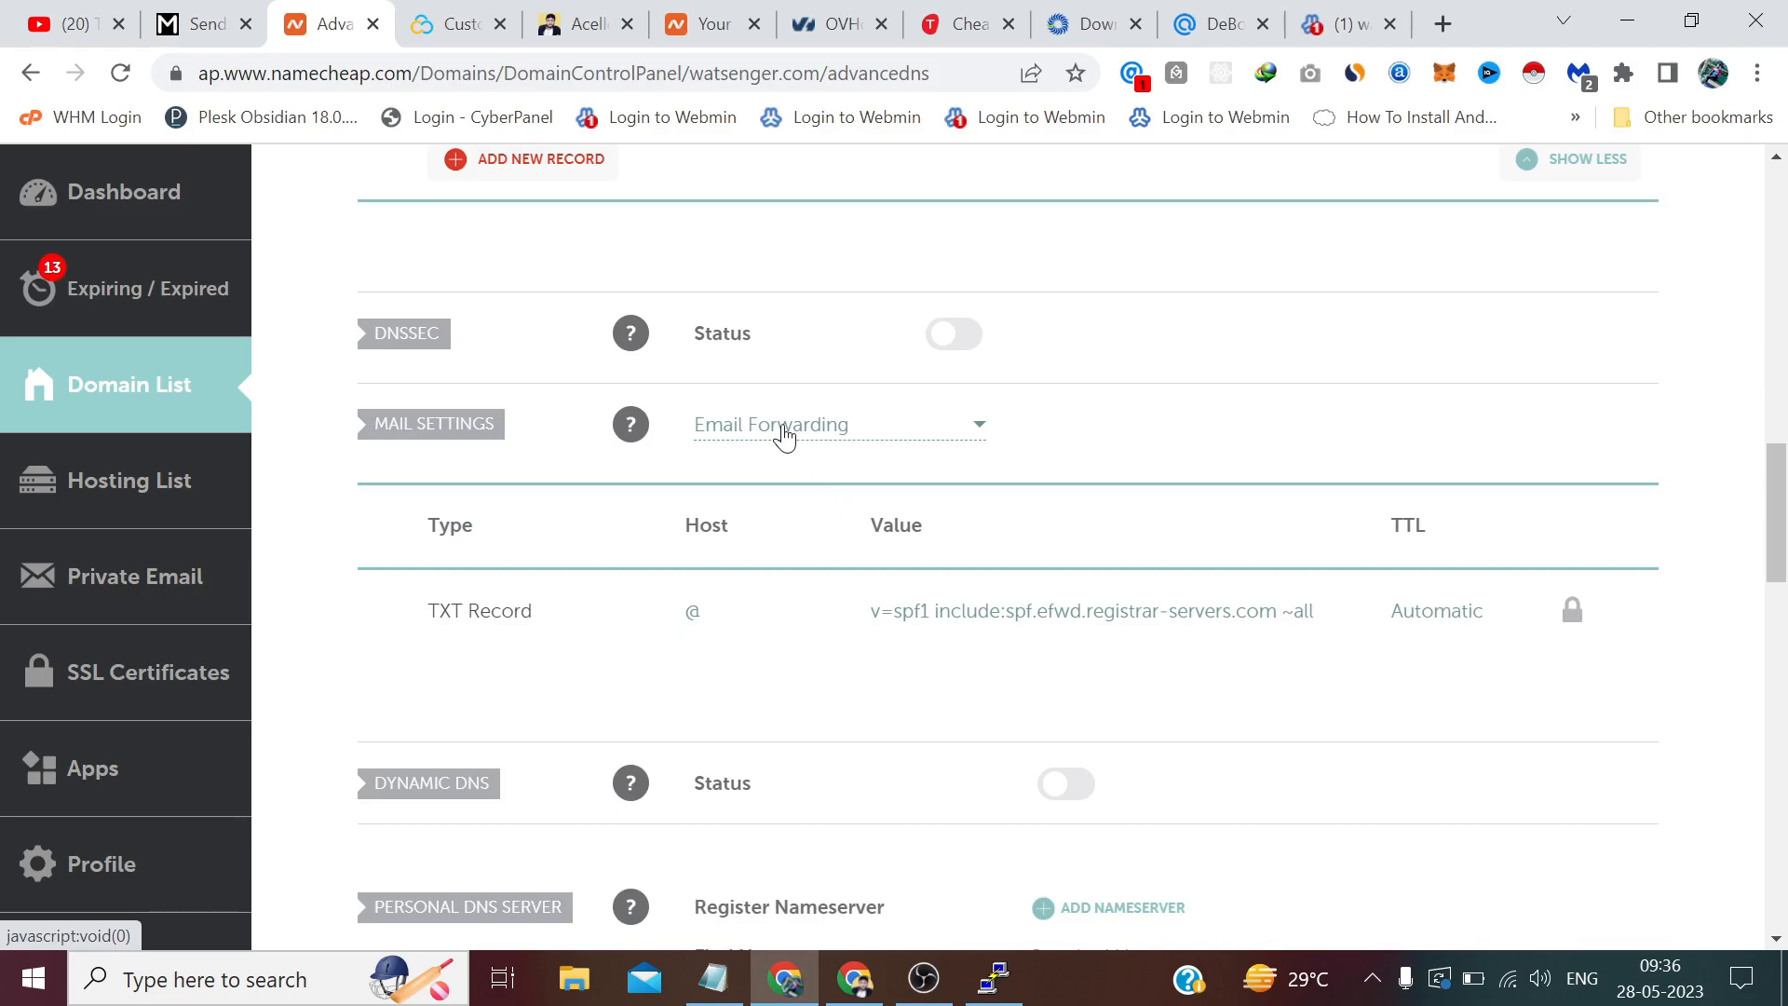
click(788, 429)
click(805, 613)
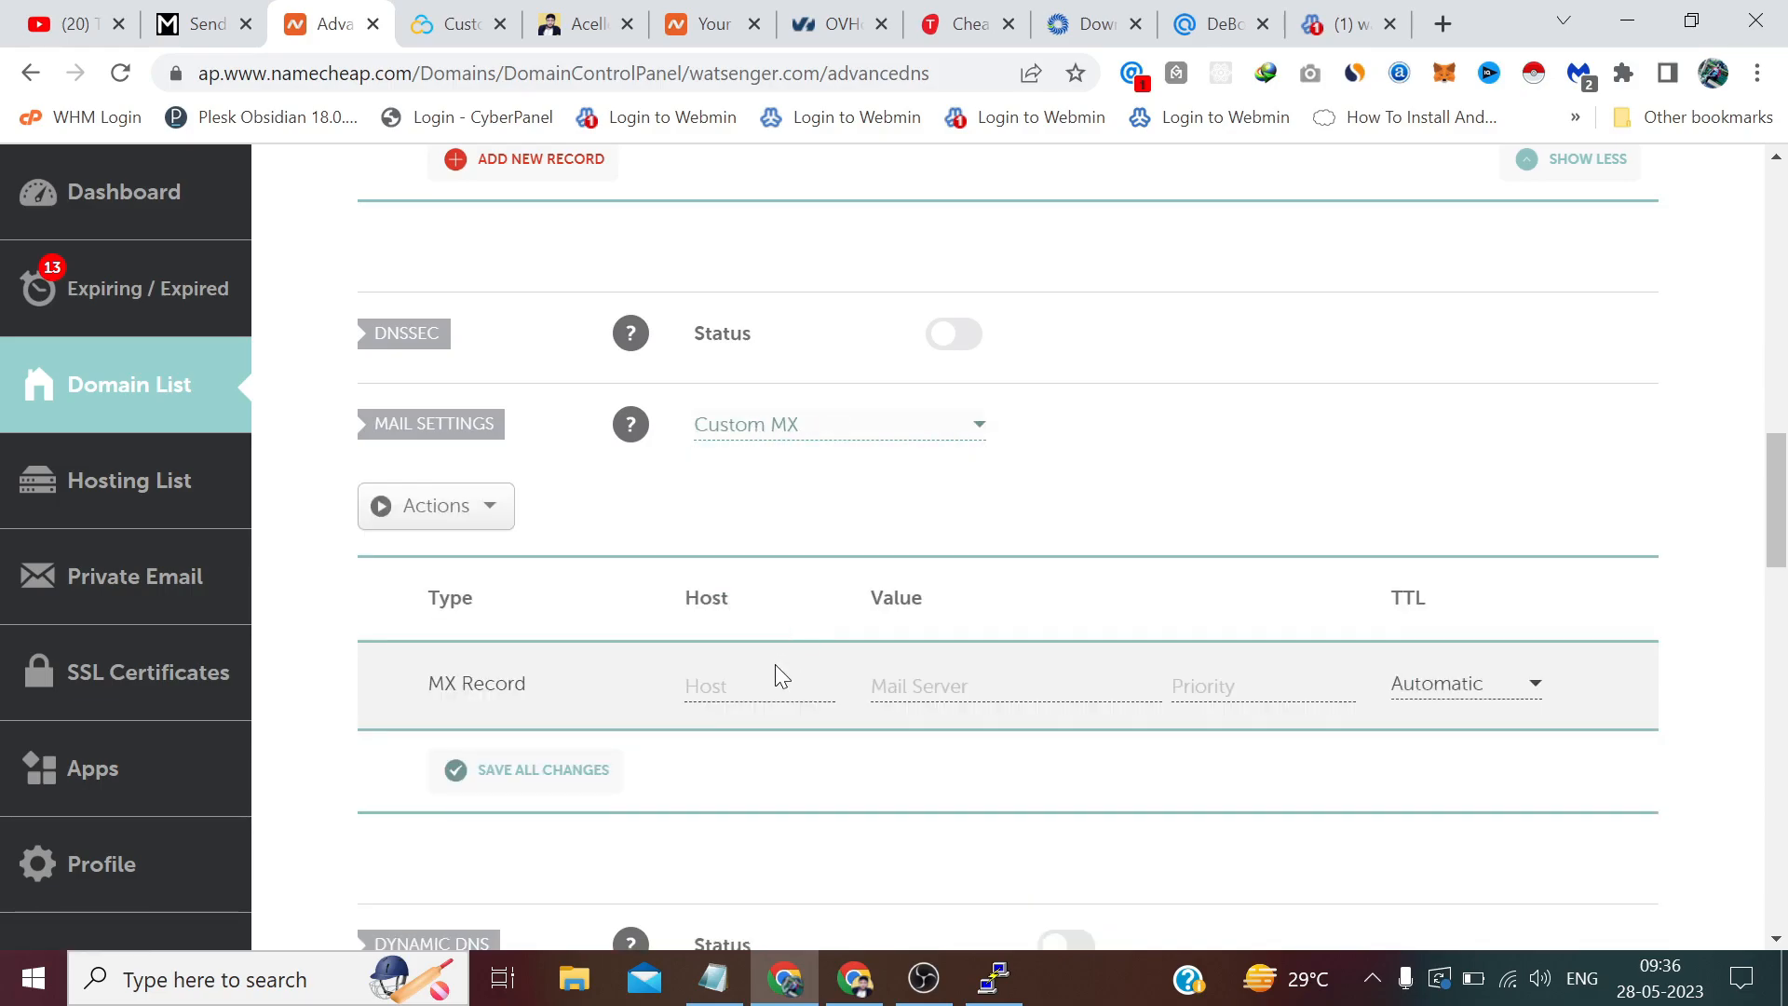
click(746, 686)
text(@)
click(922, 687)
key(ctrl+v)
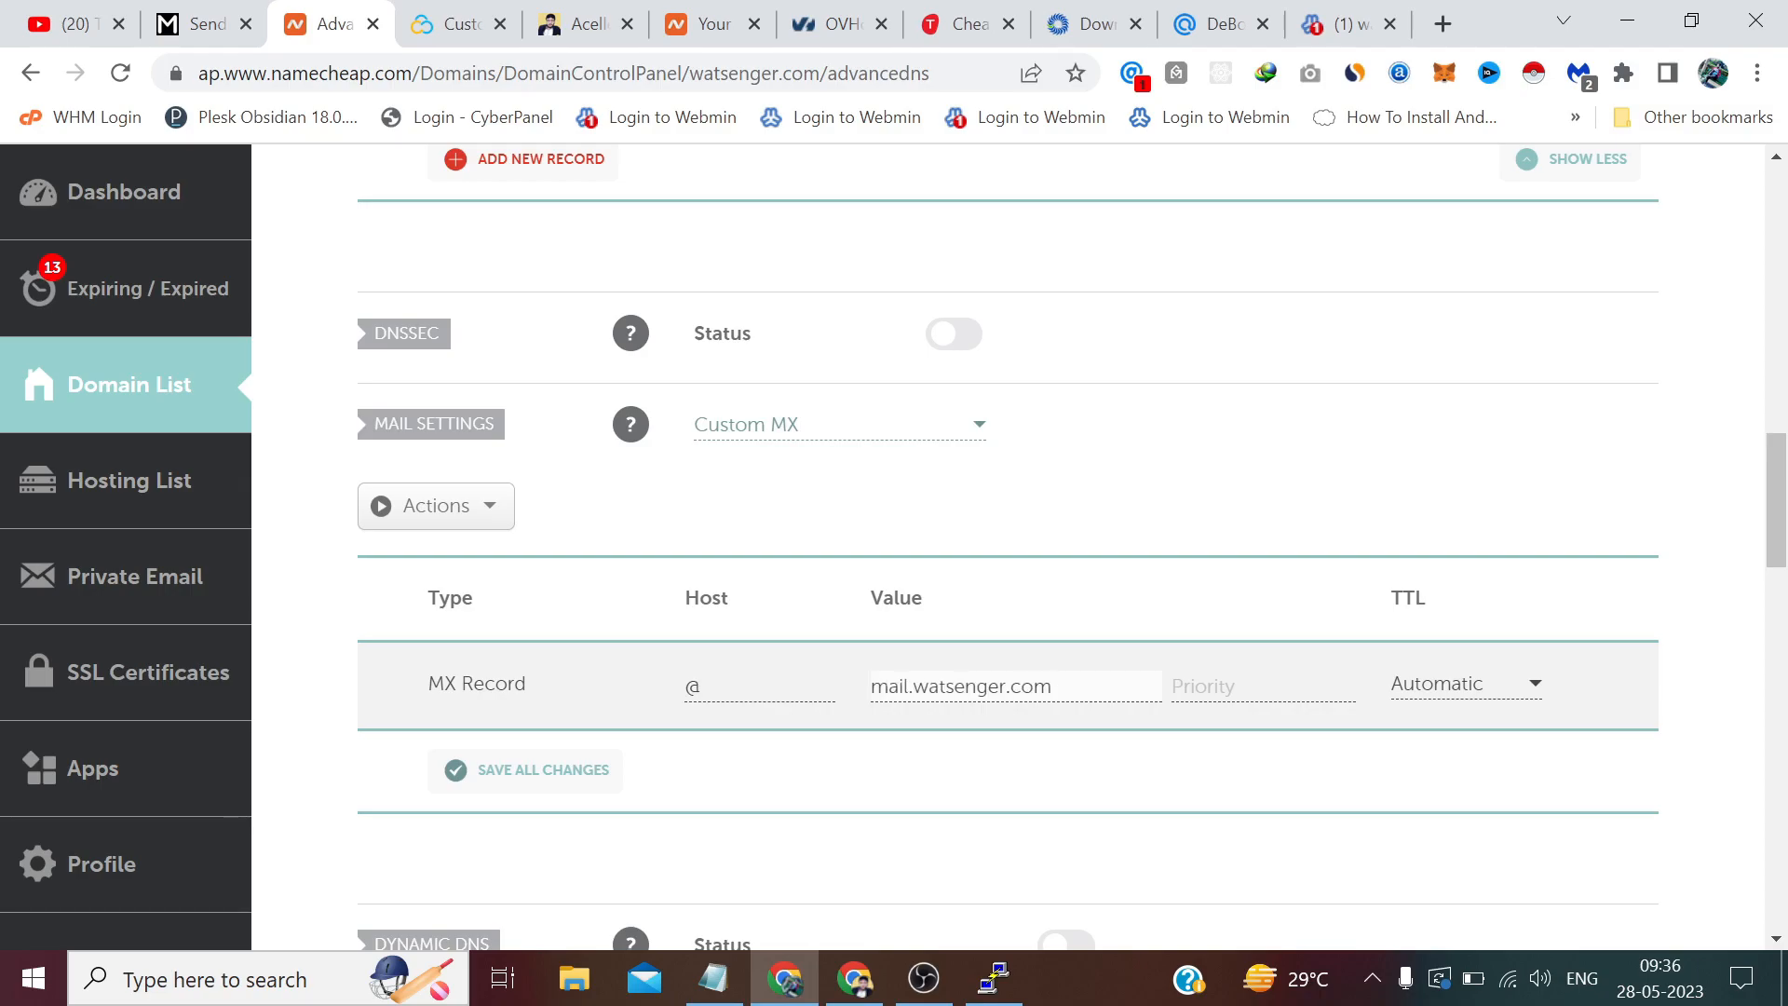
Give the MX record priority 5 after checking Virtualmin, and save all changes.
click(1210, 686)
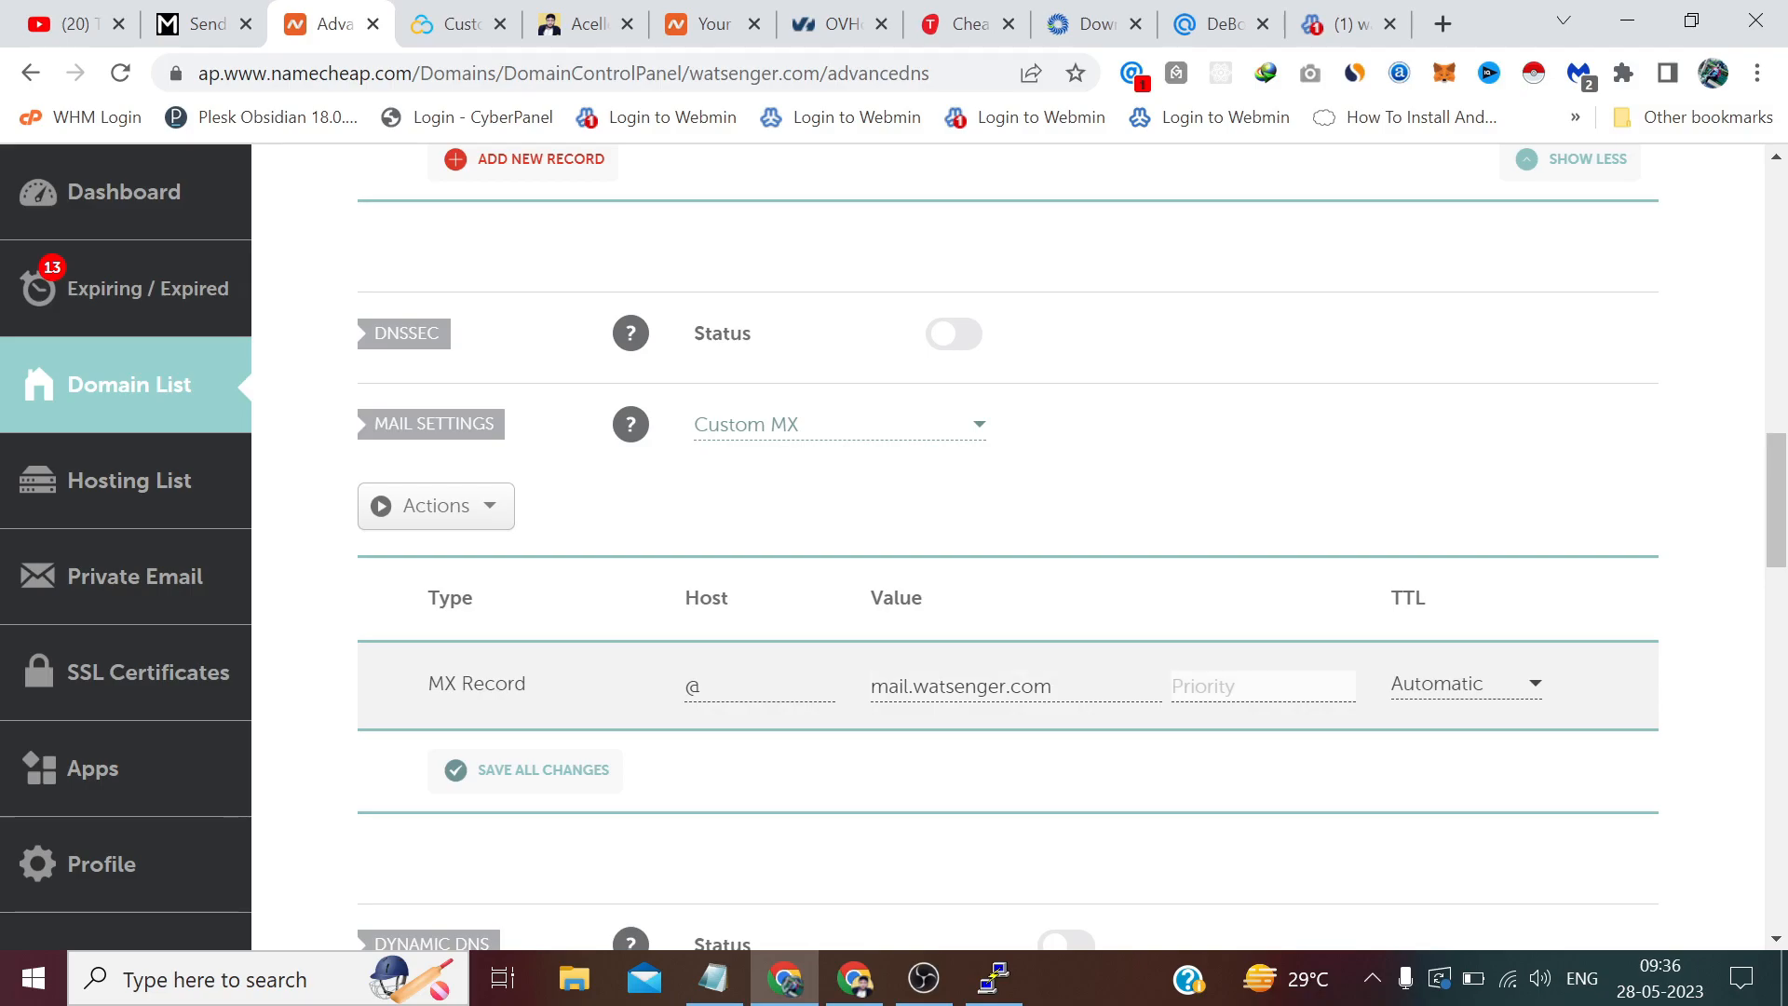
click(1348, 25)
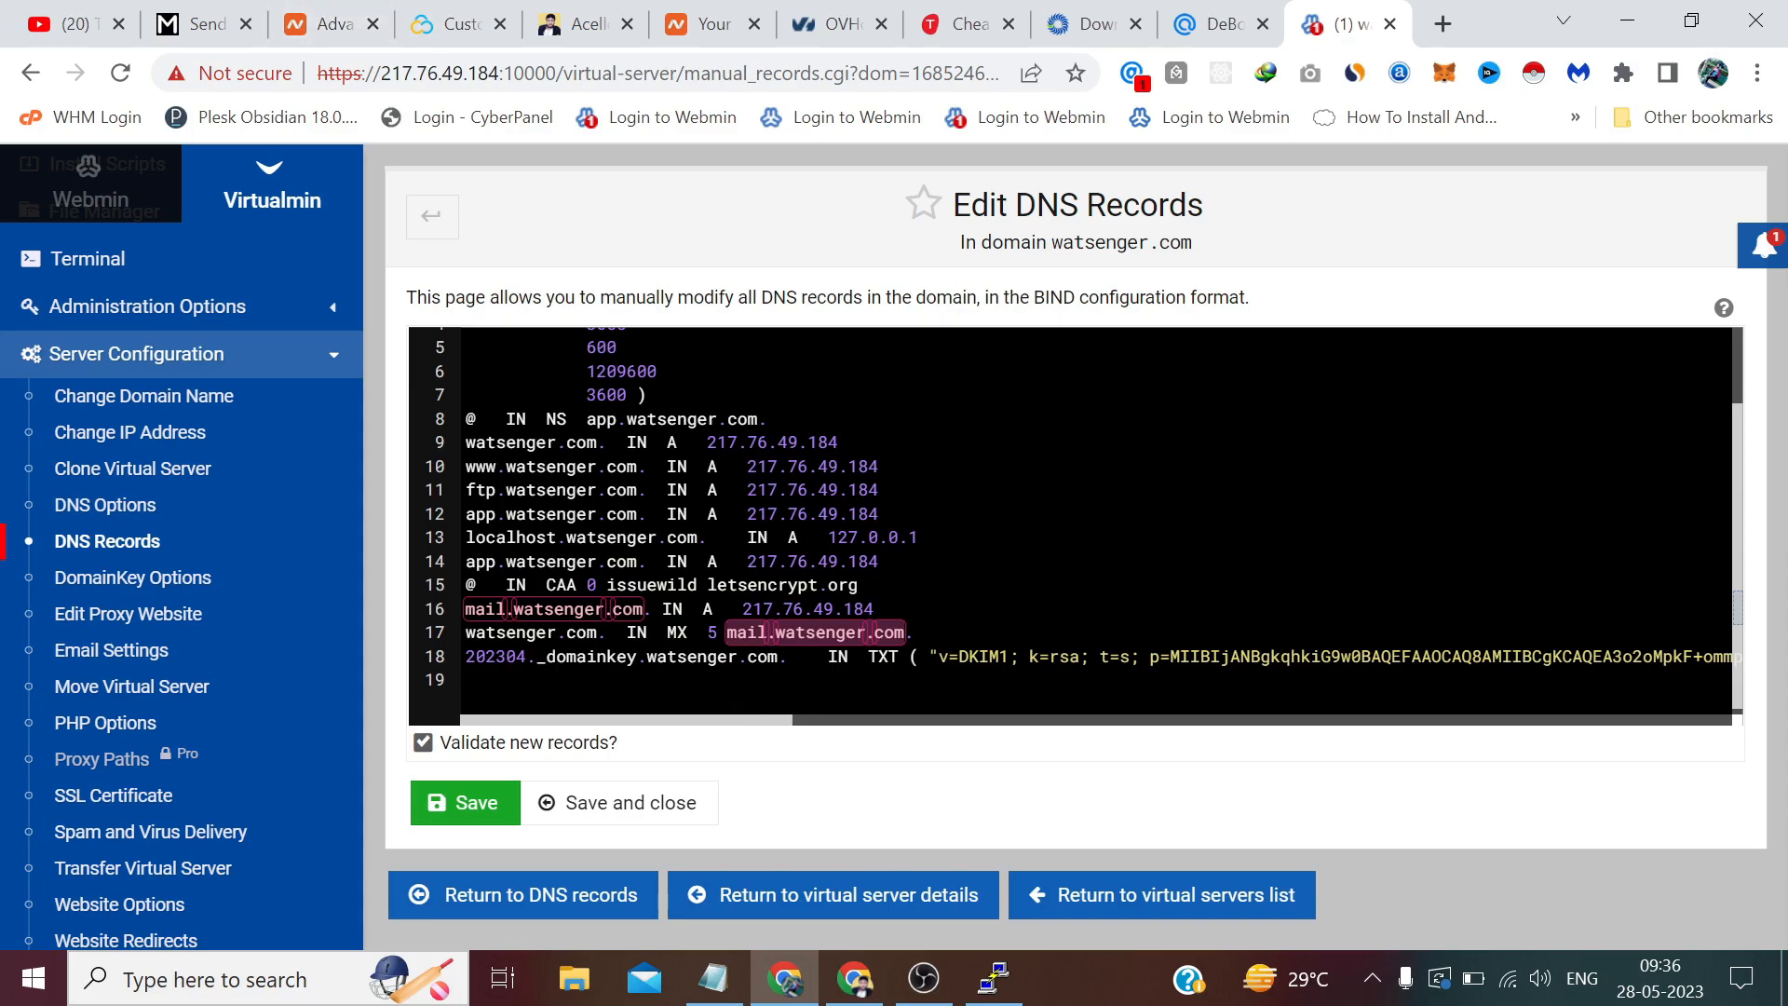
click(321, 25)
text(5)
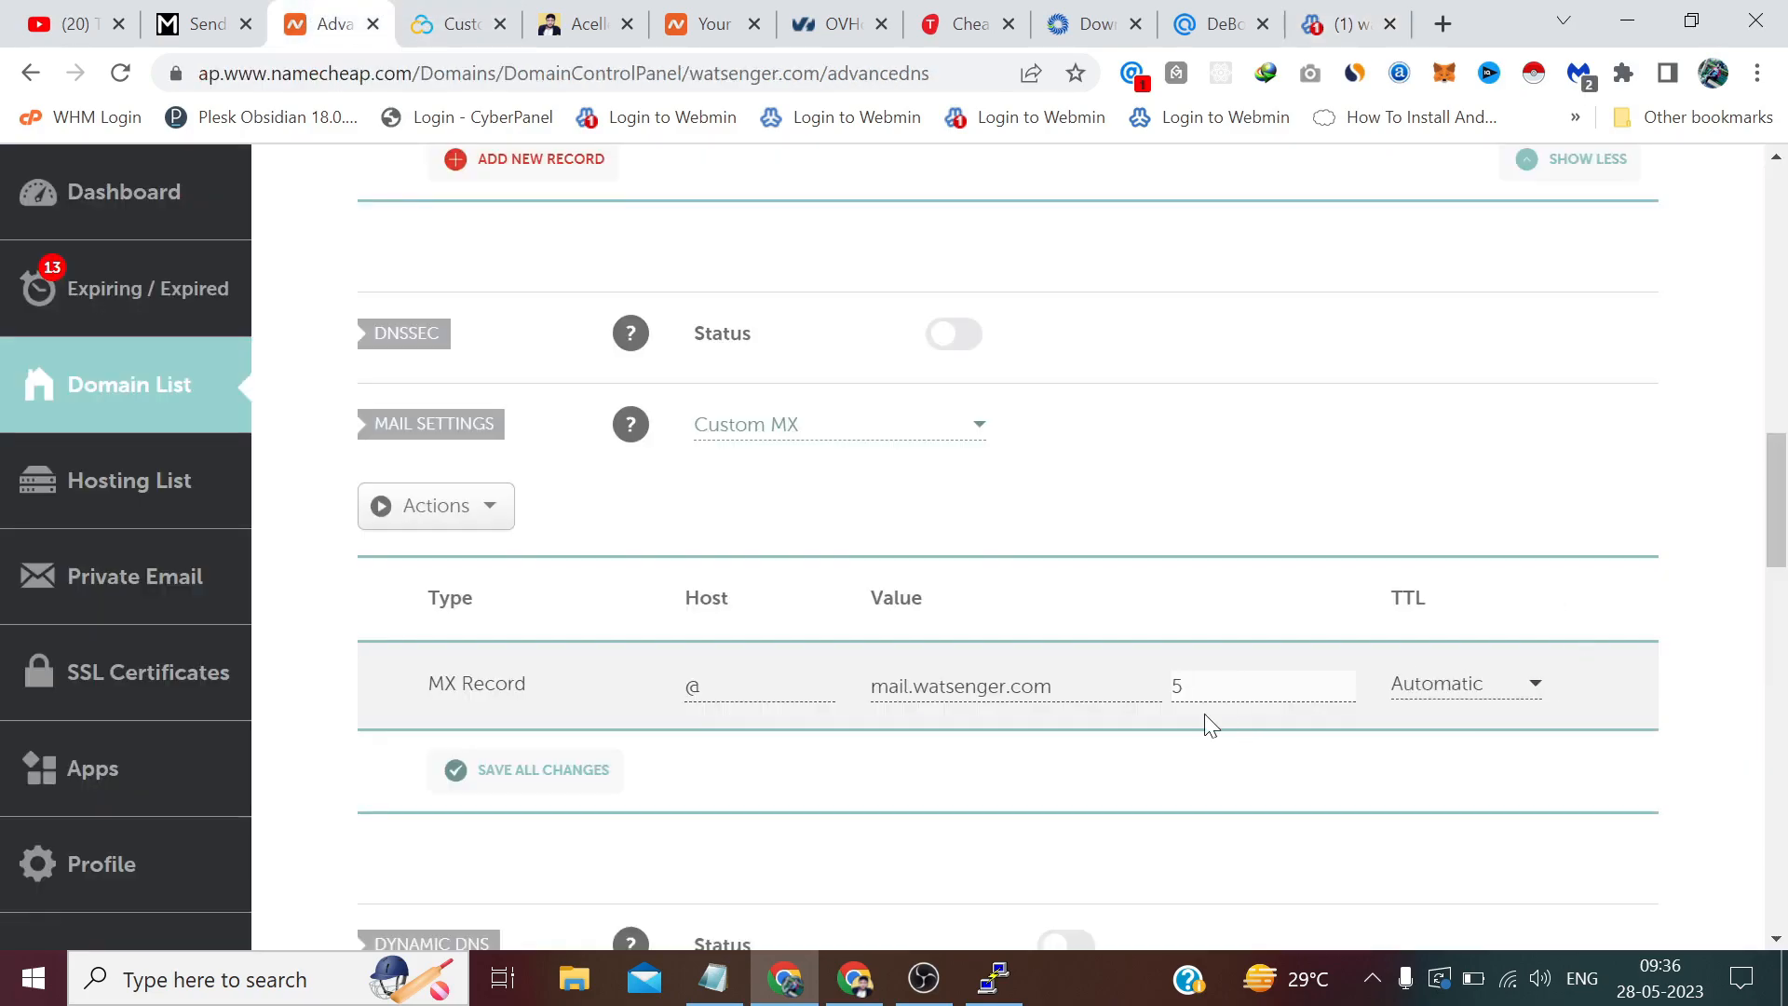
click(483, 780)
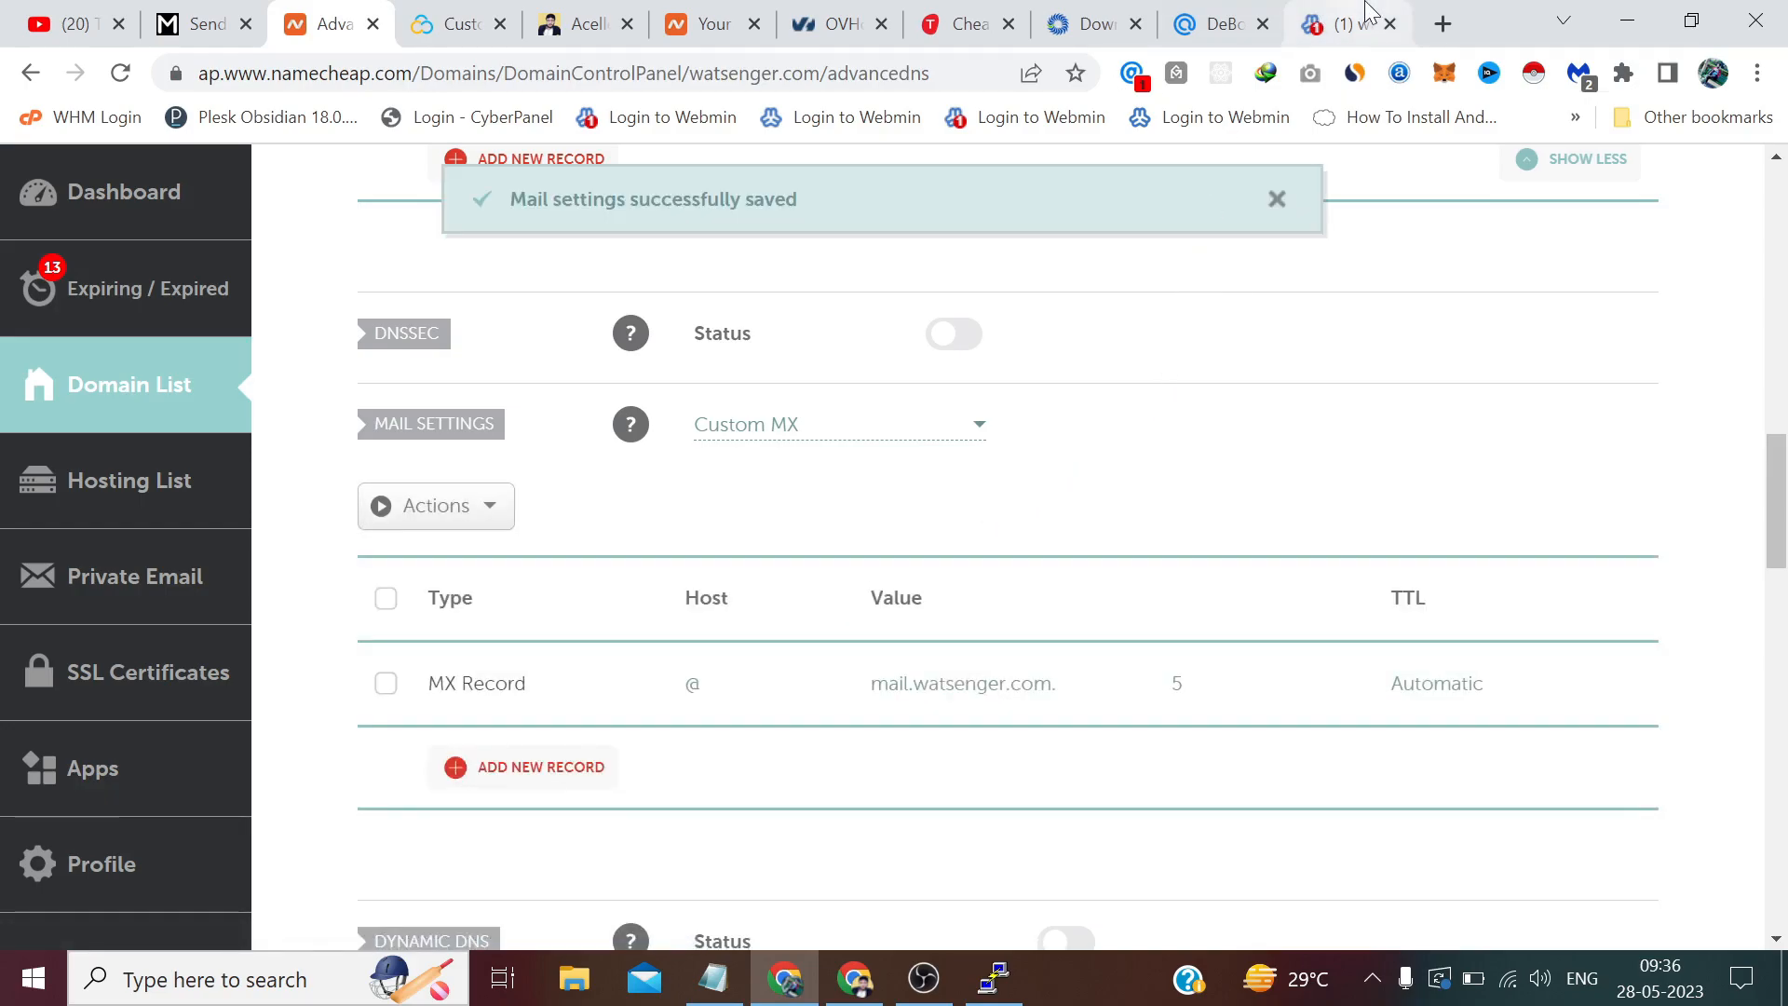
Copy the domain name watsenger.com from the Namecheap page title.
scroll(1265, 349, up, 2)
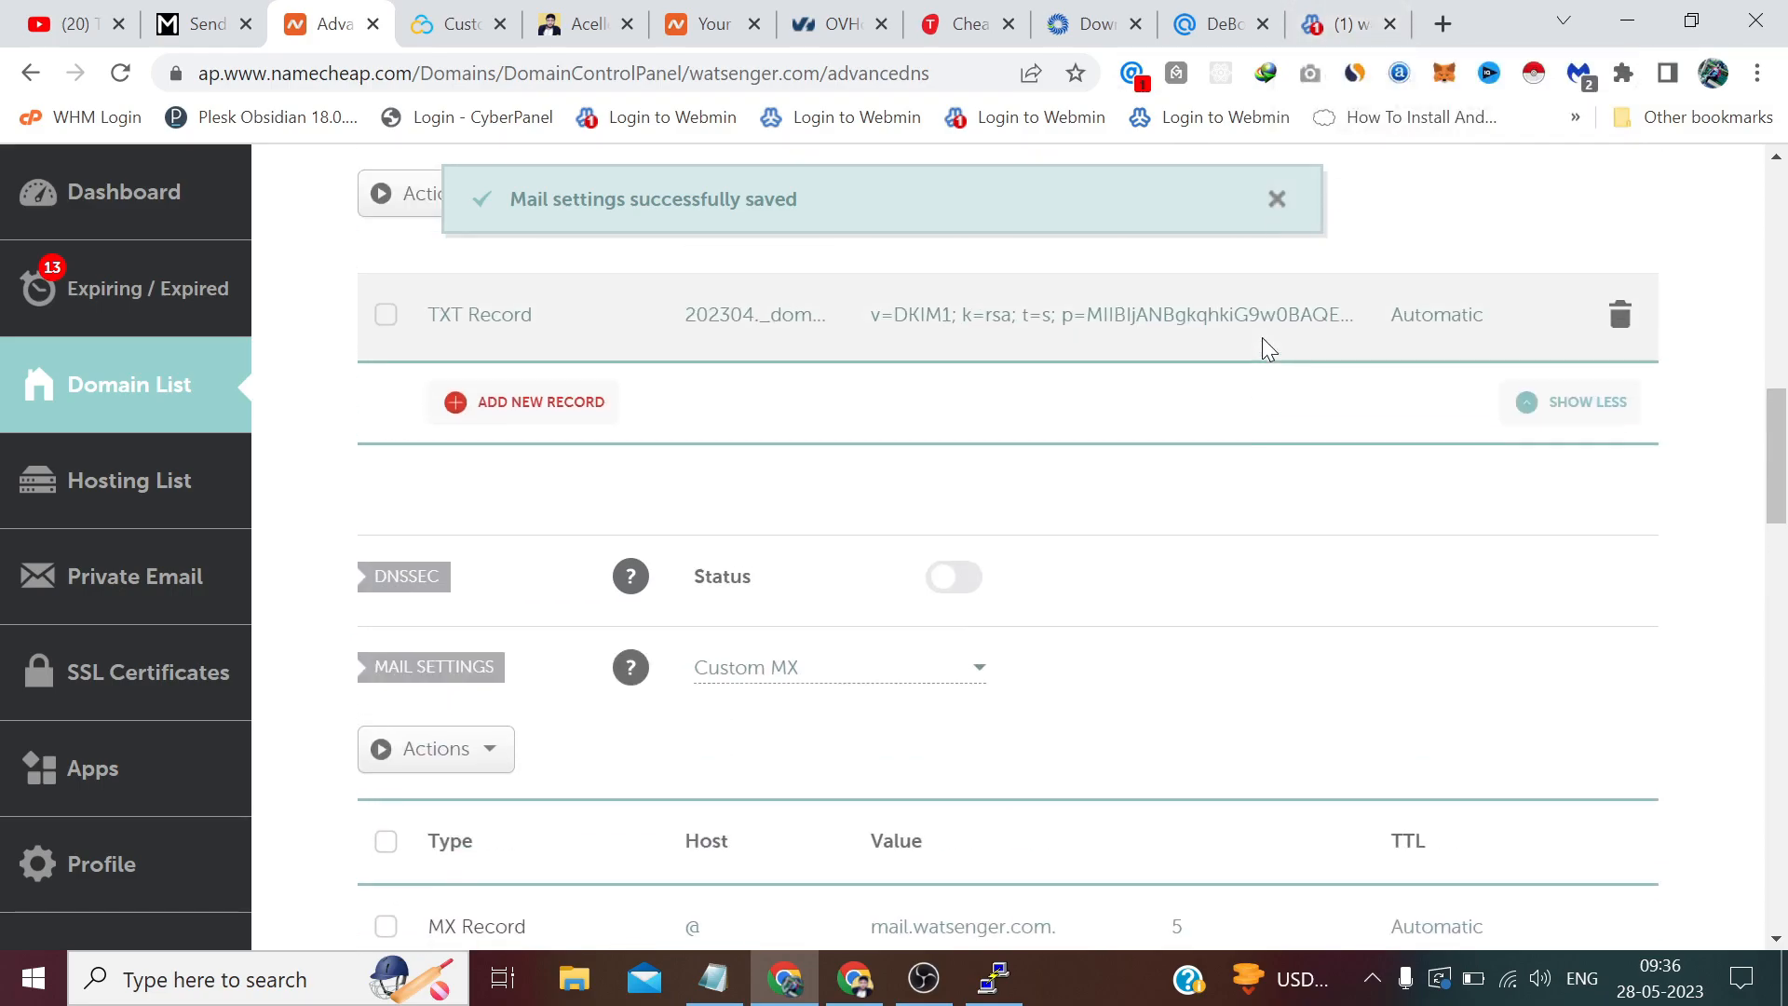
scroll(969, 559, down, 1)
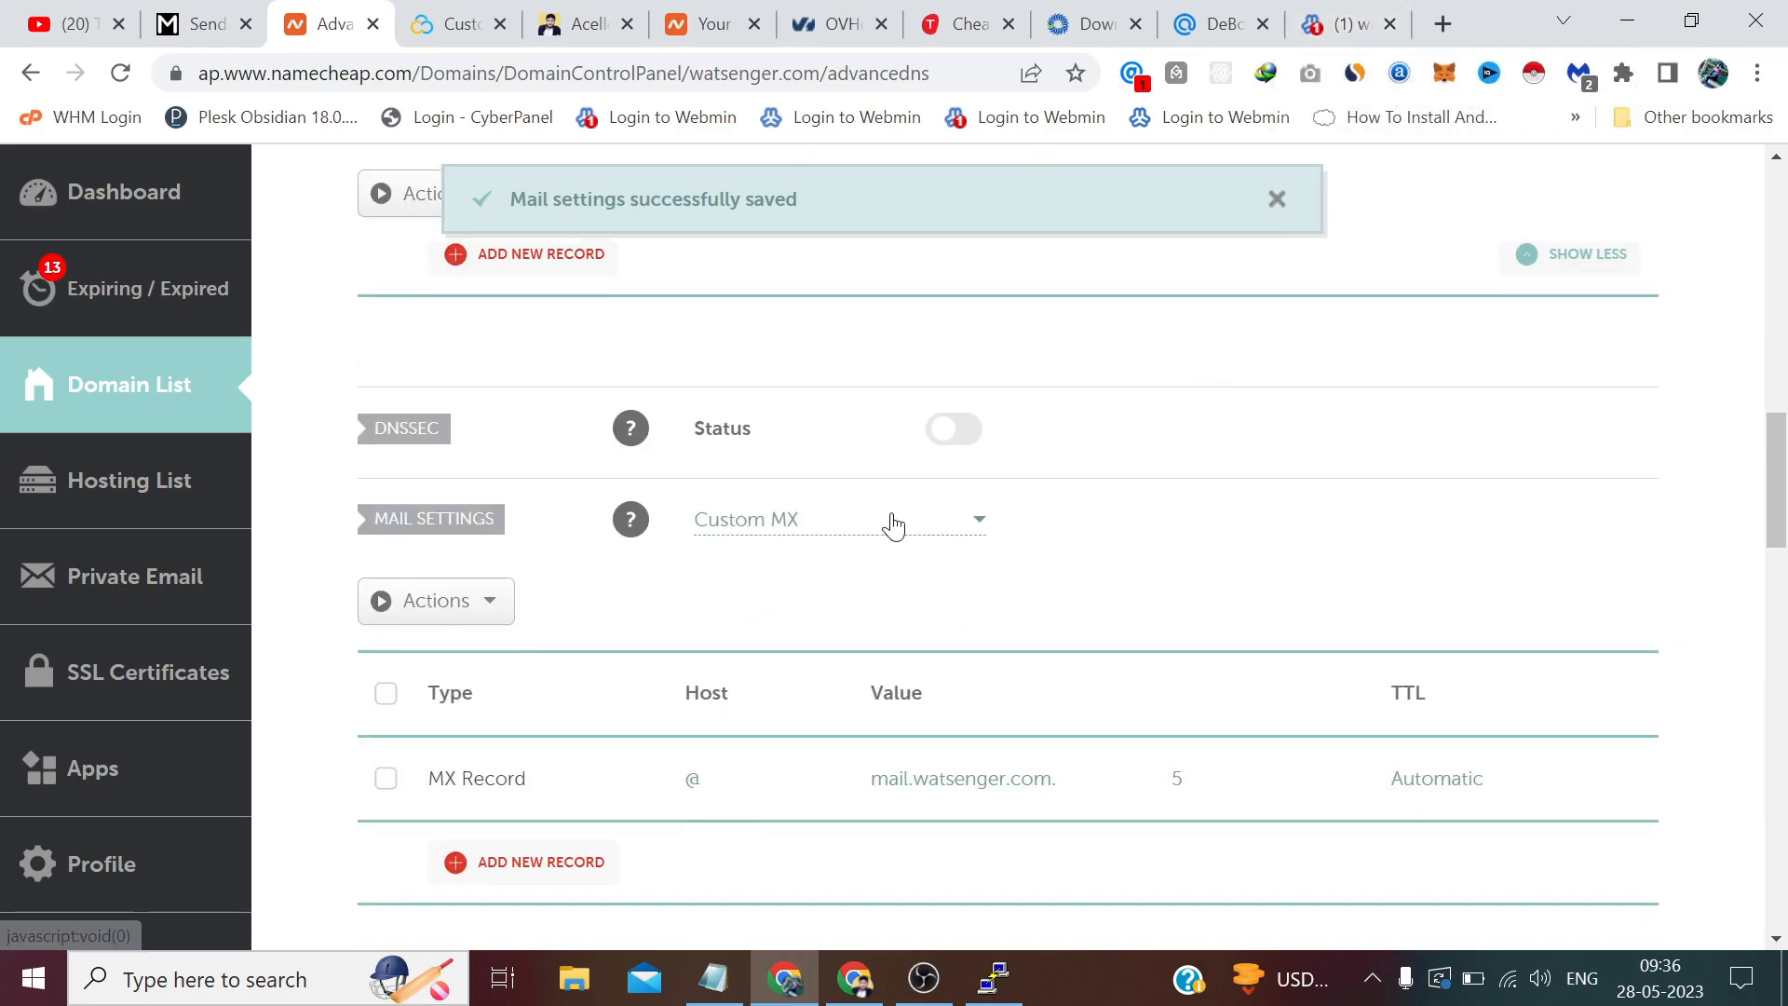
scroll(891, 514, up, 15)
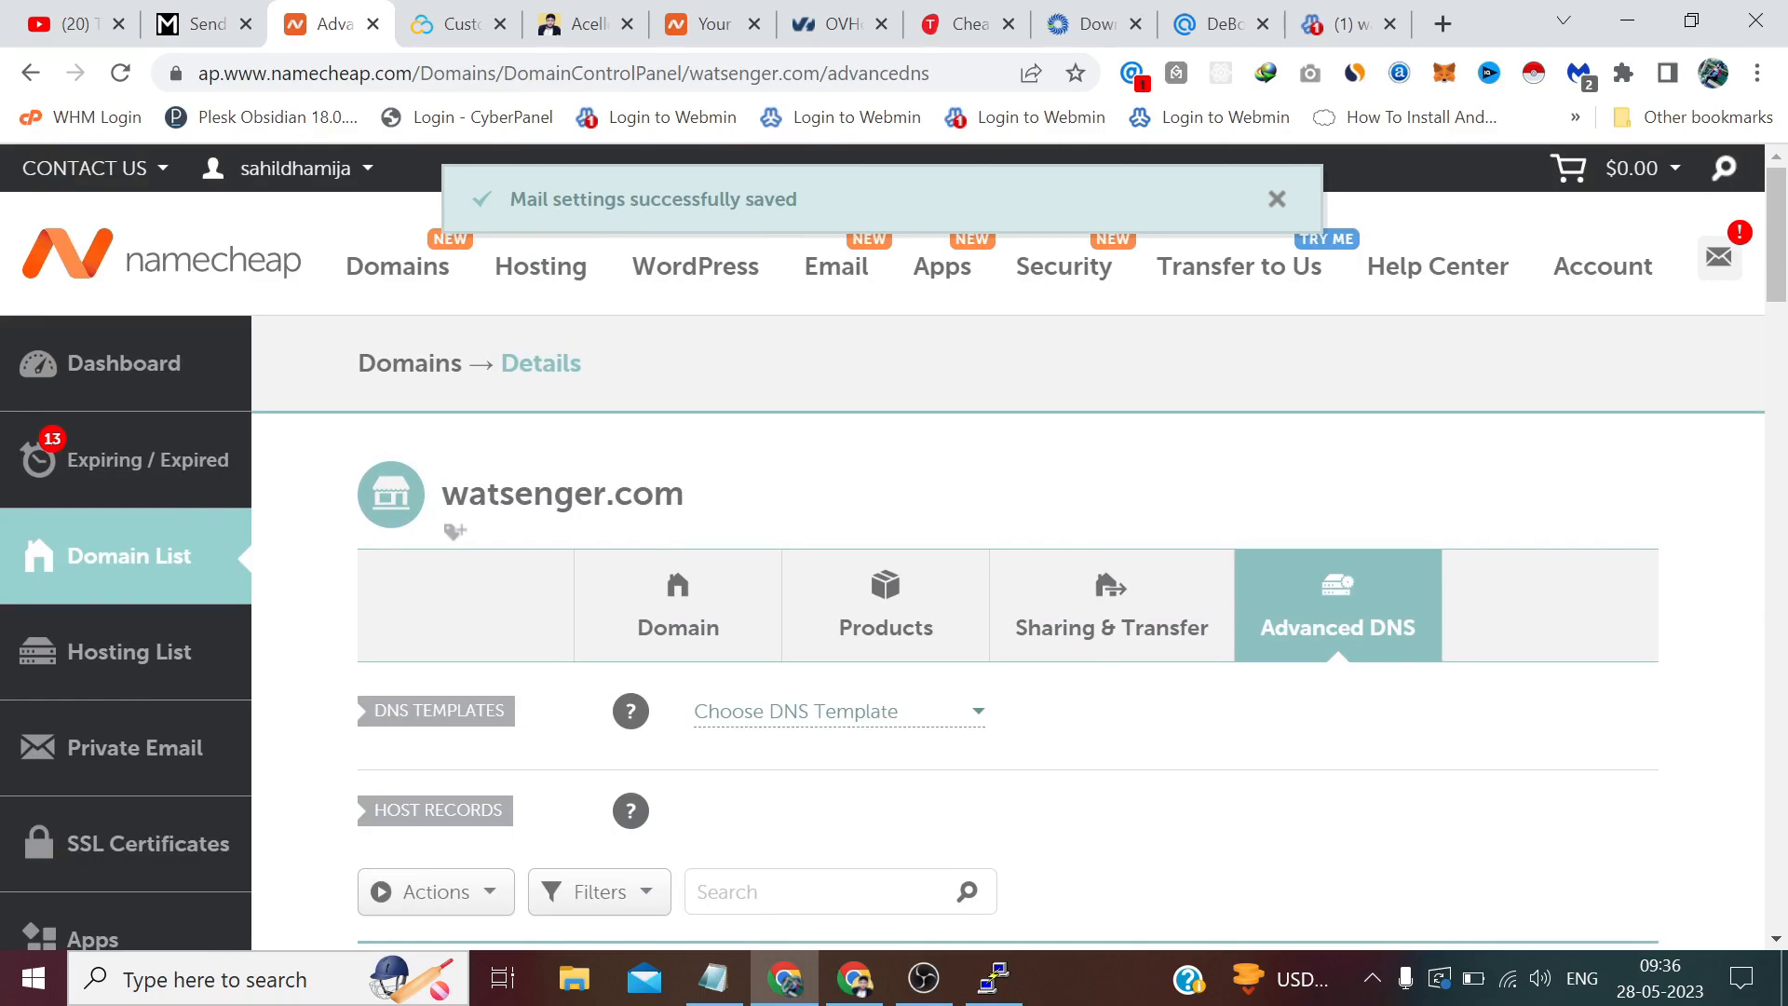
drag(687, 493, 442, 494)
key(ctrl+c)
right_click(466, 493)
click(493, 507)
click(724, 465)
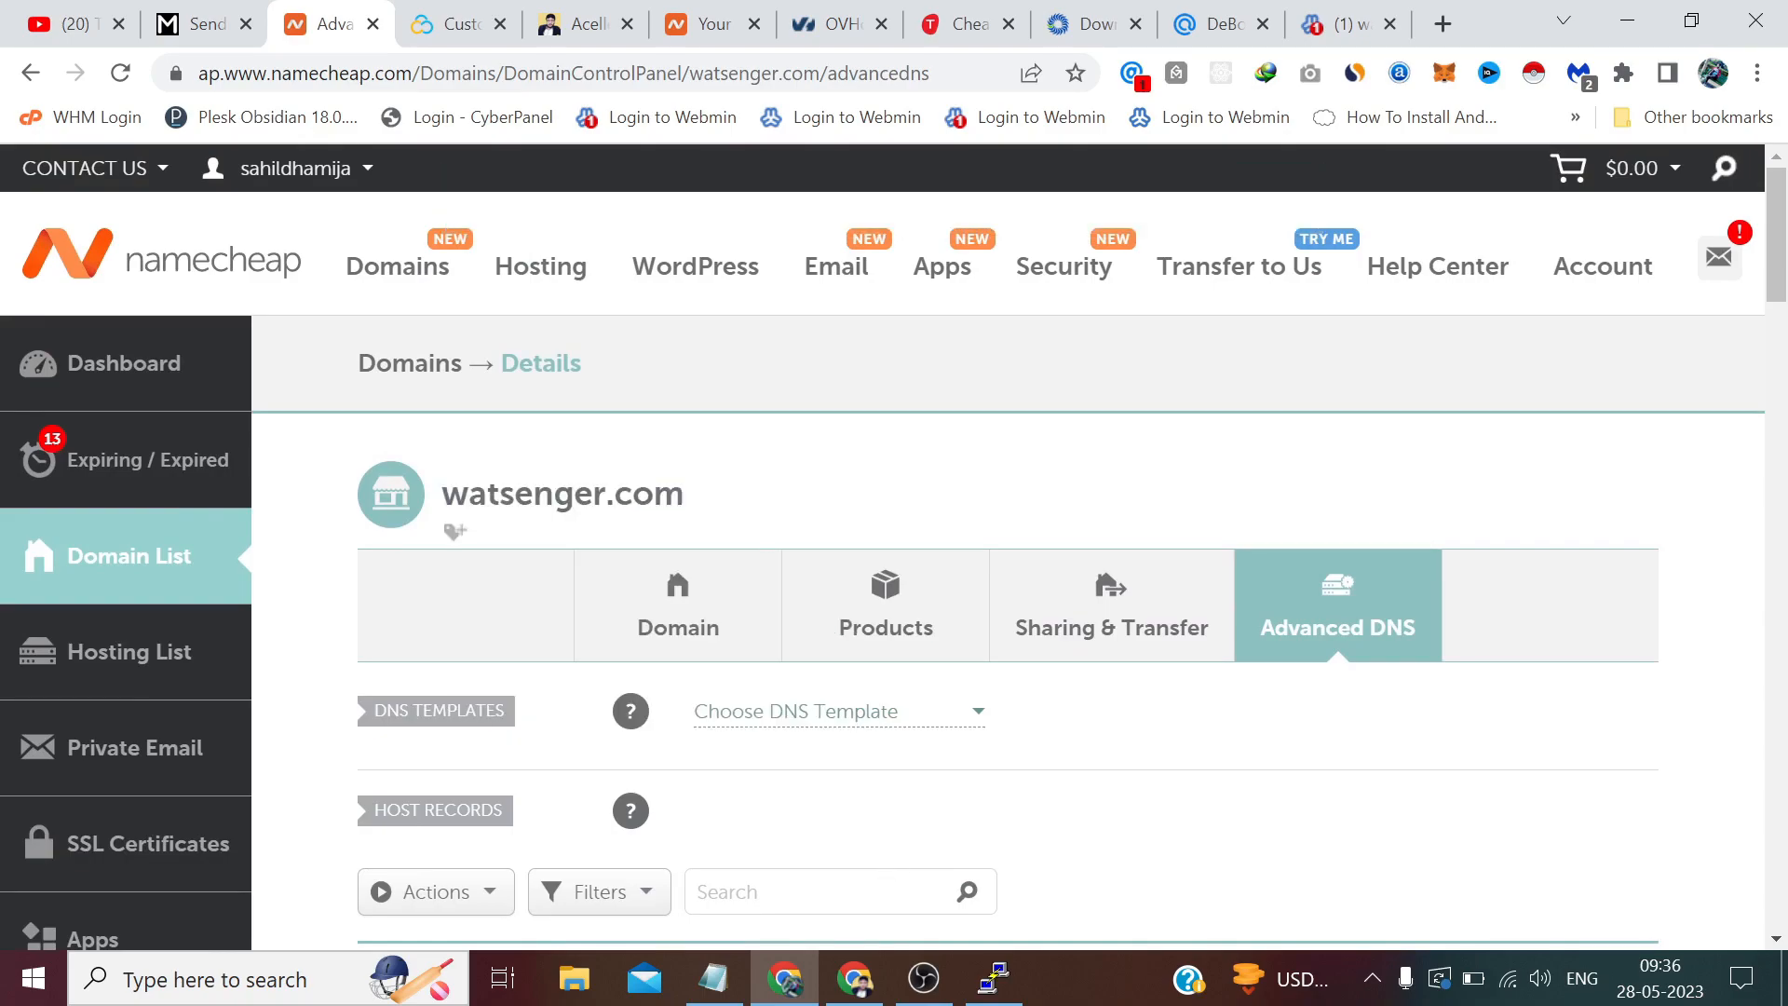
click(712, 978)
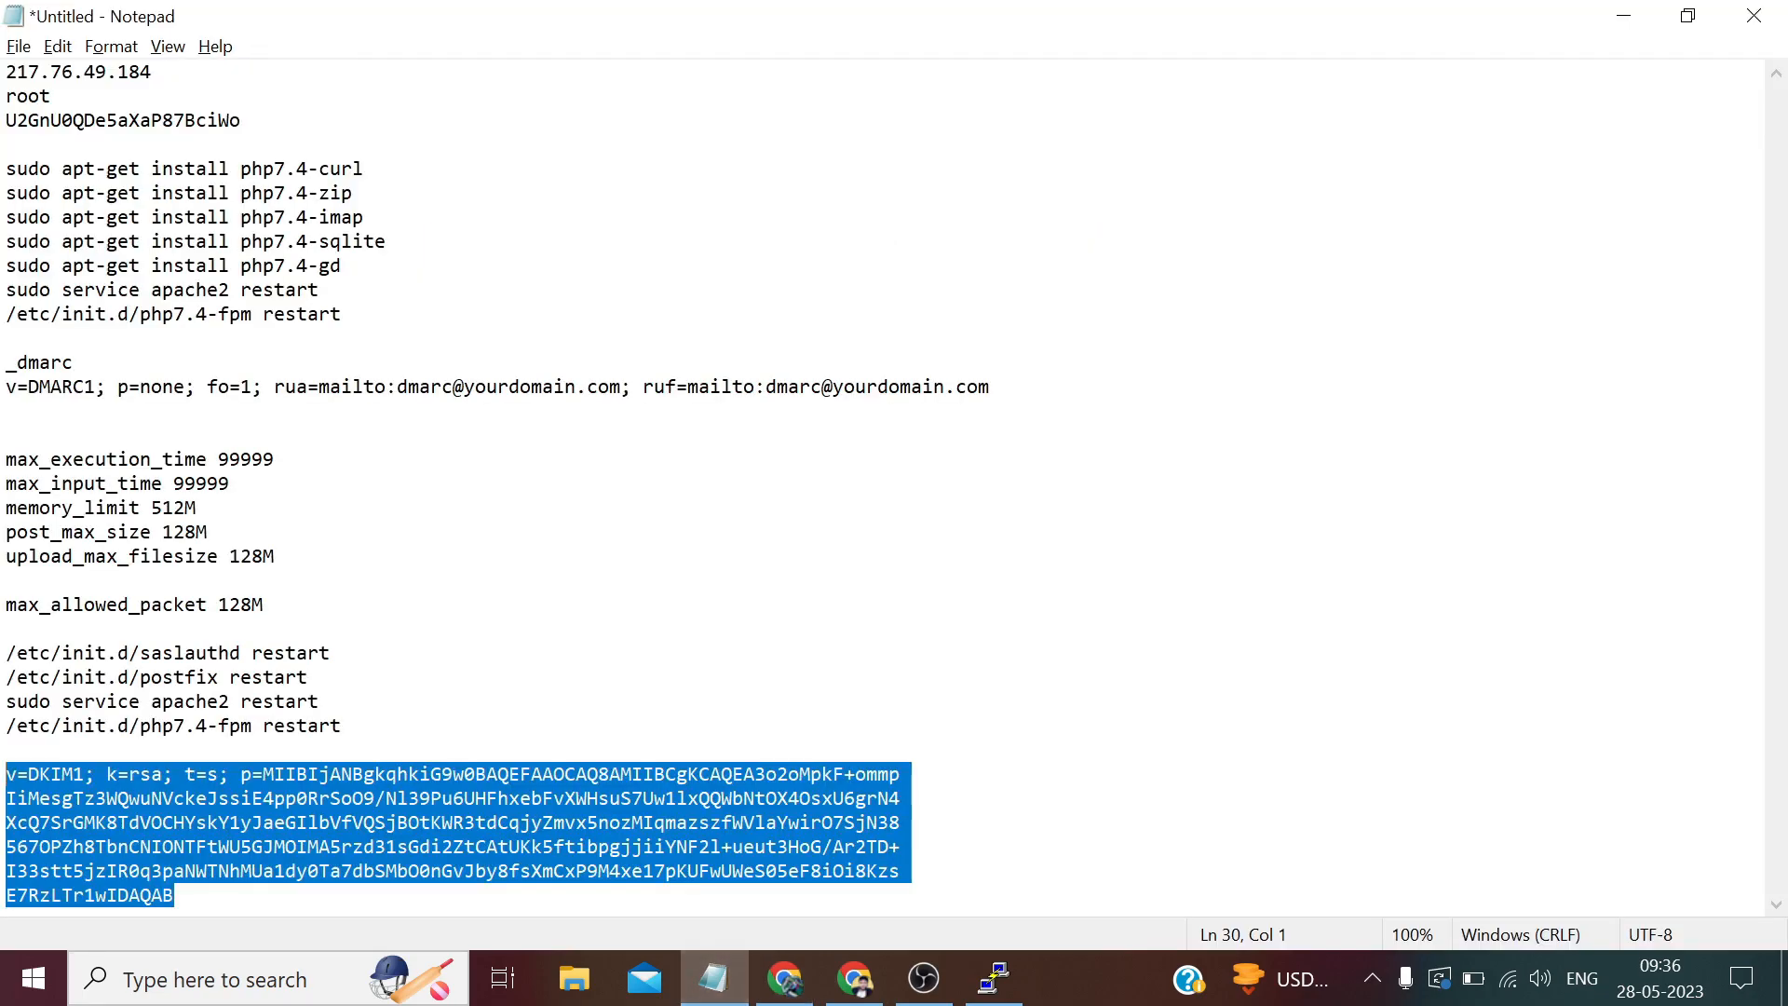
Replace both yourdomain.com placeholders in the DMARC rua and ruf addresses with watsenger.com.
click(241, 388)
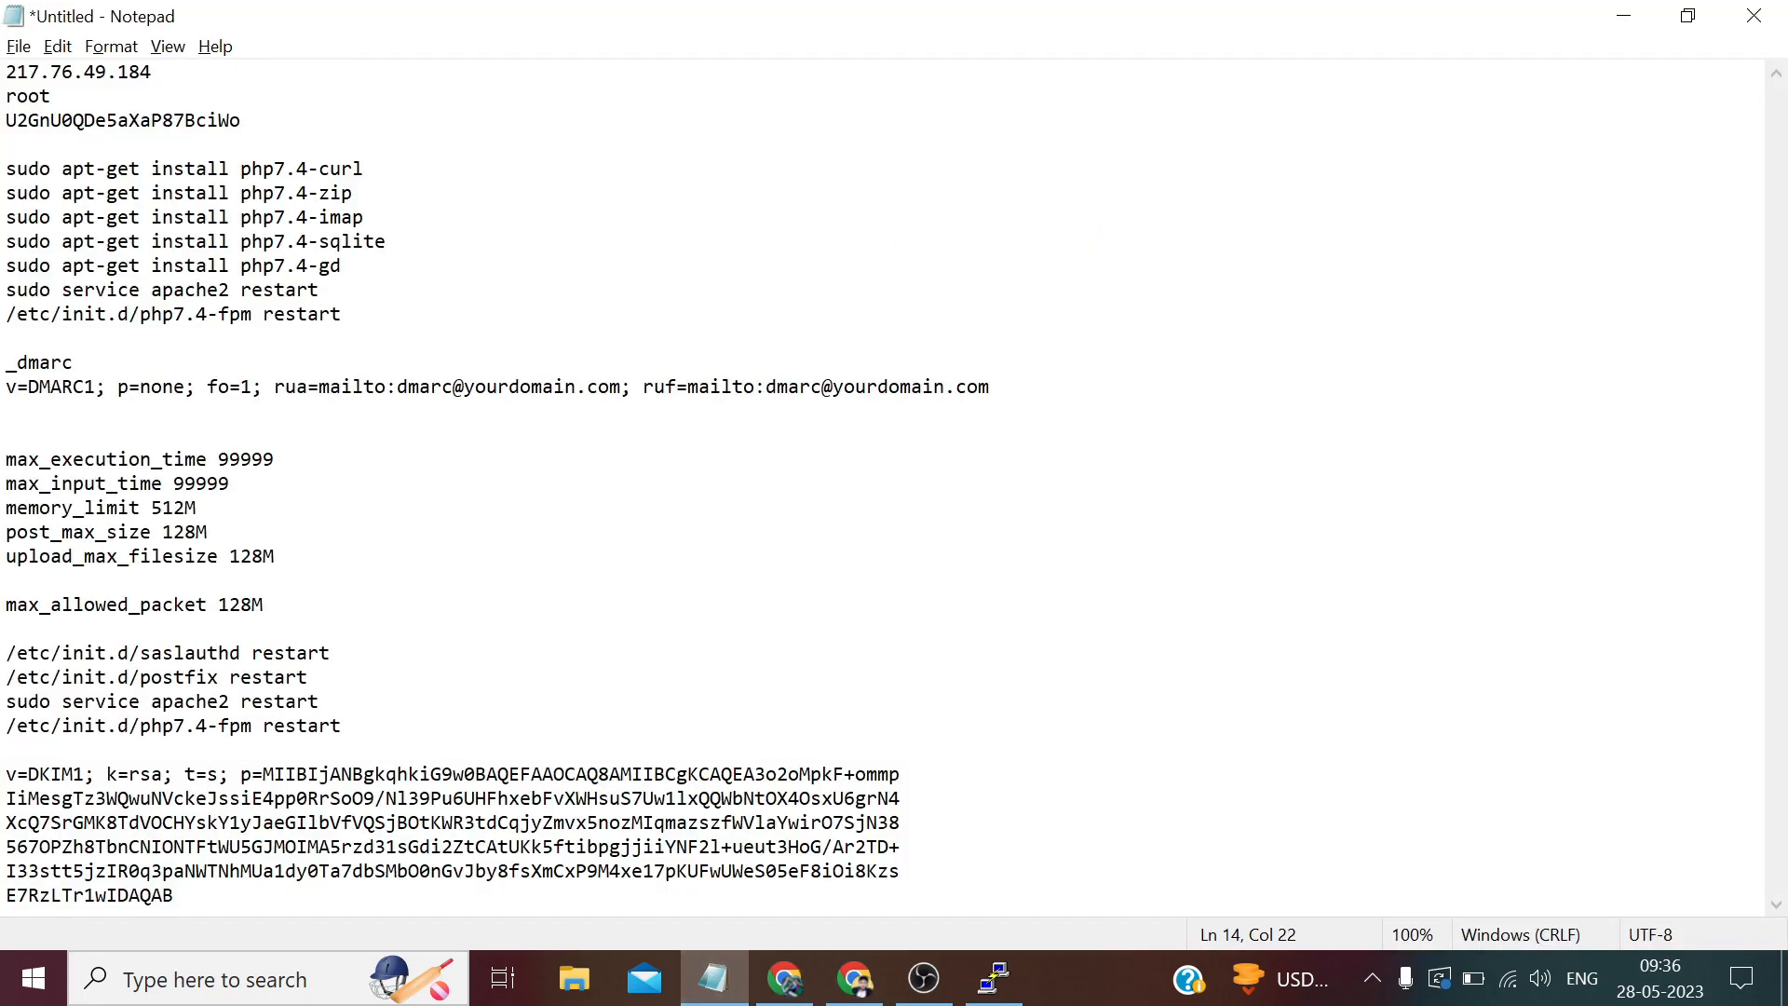
drag(622, 386, 464, 386)
key(ctrl+v)
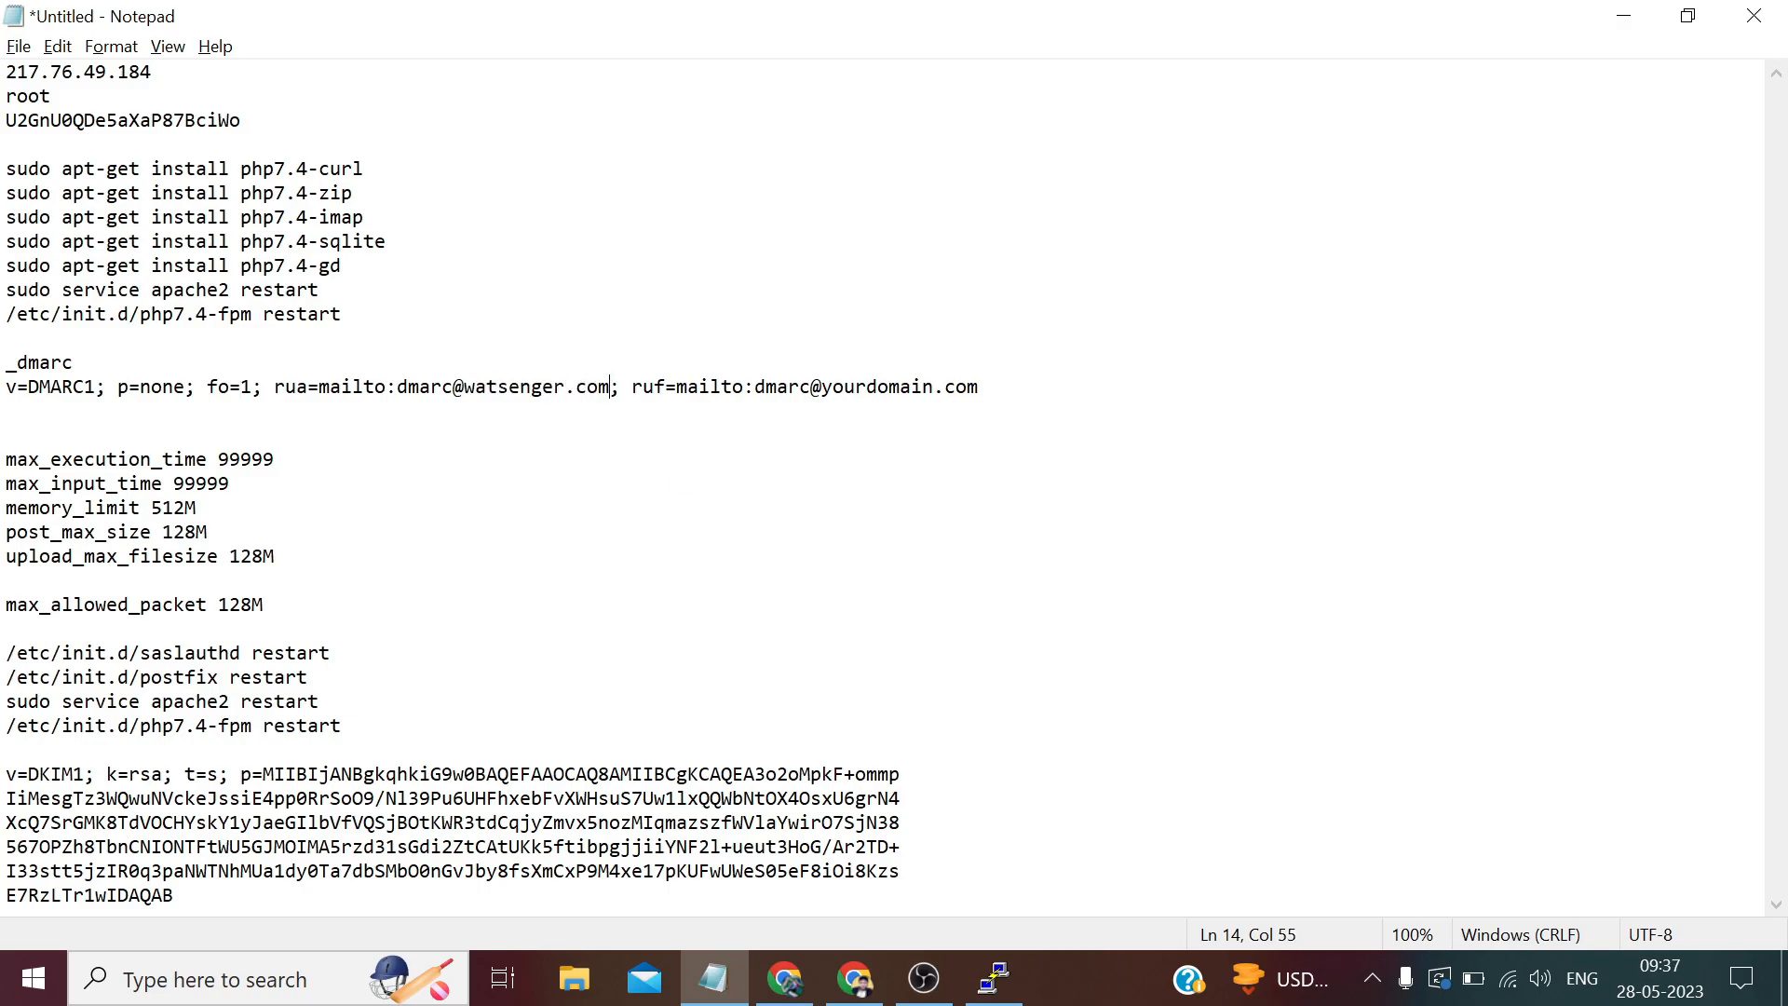
drag(979, 386, 832, 386)
key(ctrl+v)
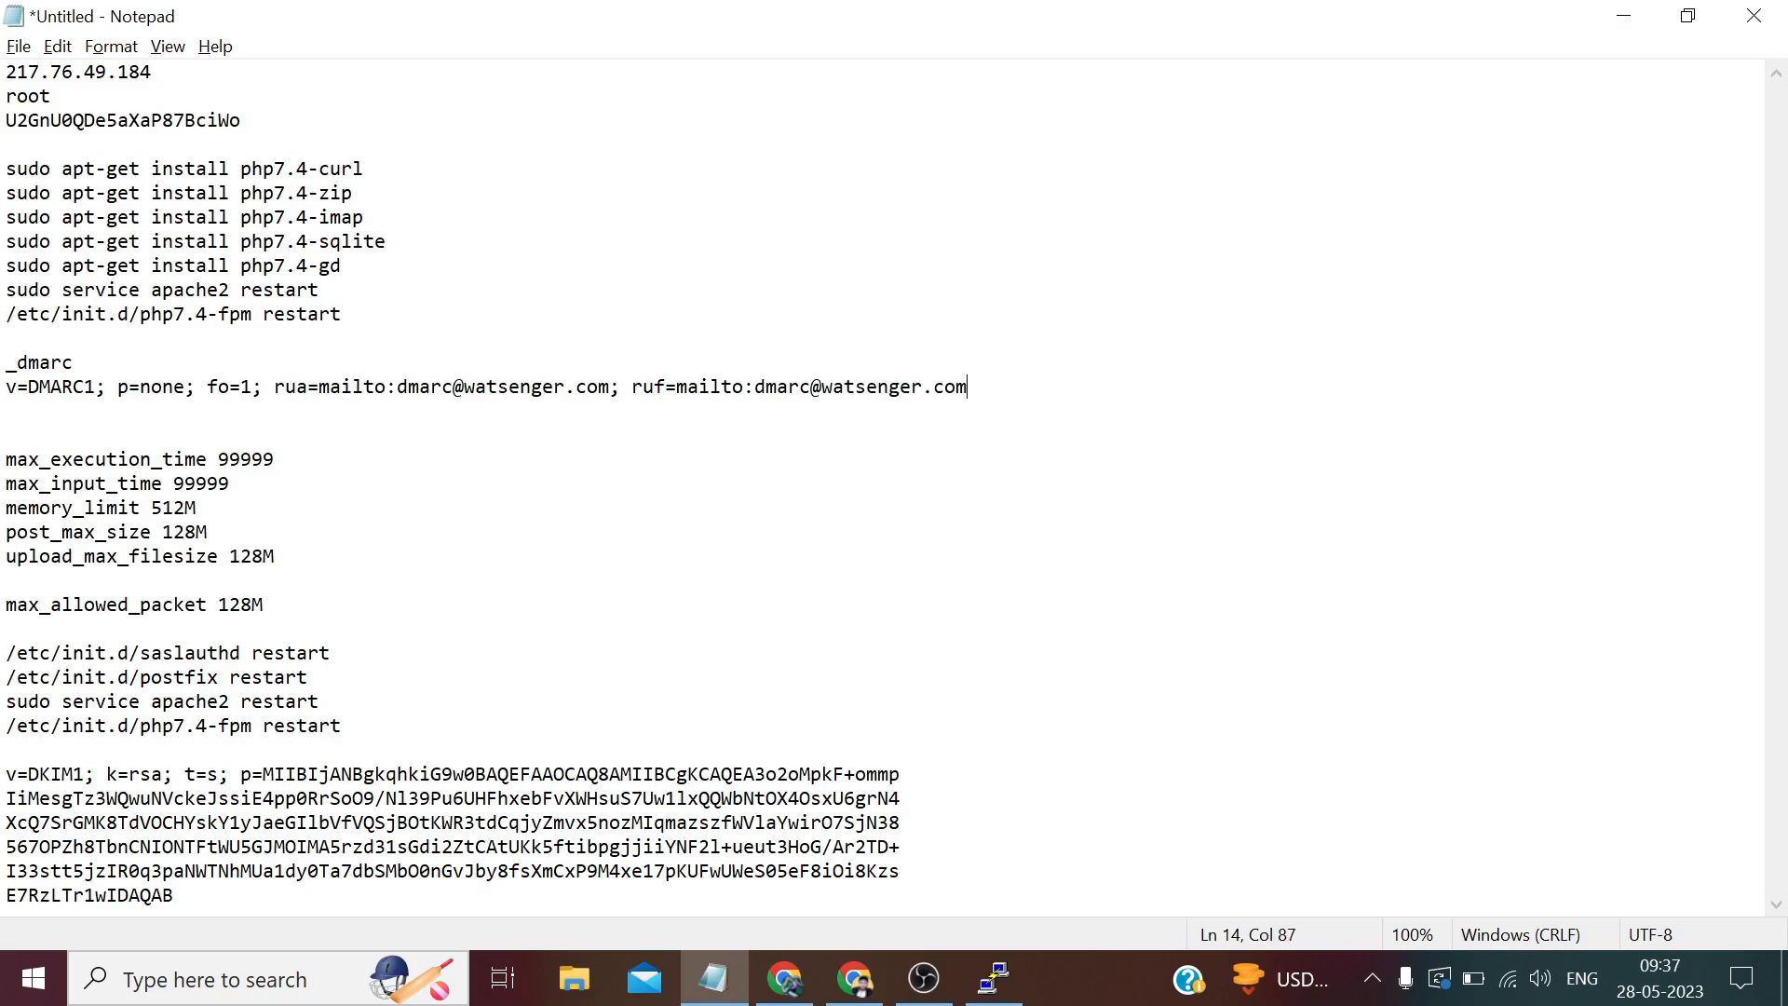
click(785, 977)
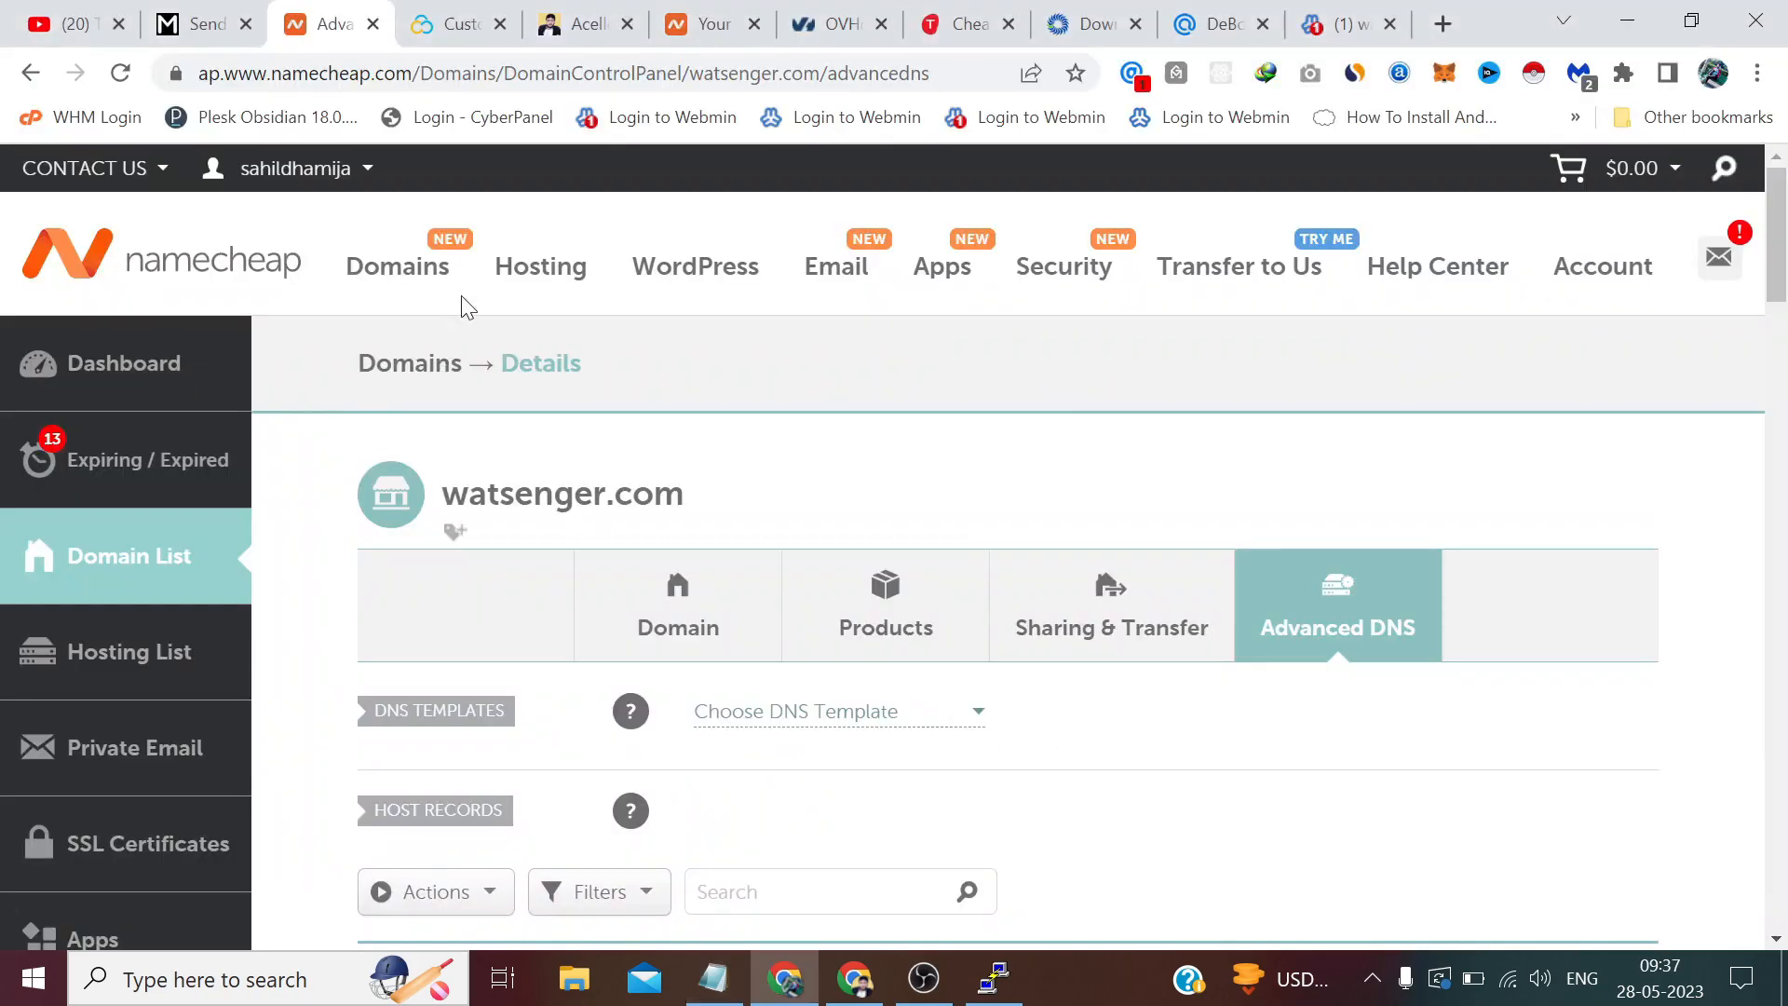
Open Technical Sahil's SPF and DMARC generators in new tabs from the Acelle product page.
click(558, 21)
scroll(1219, 507, up, 5)
mouse_move(959, 439)
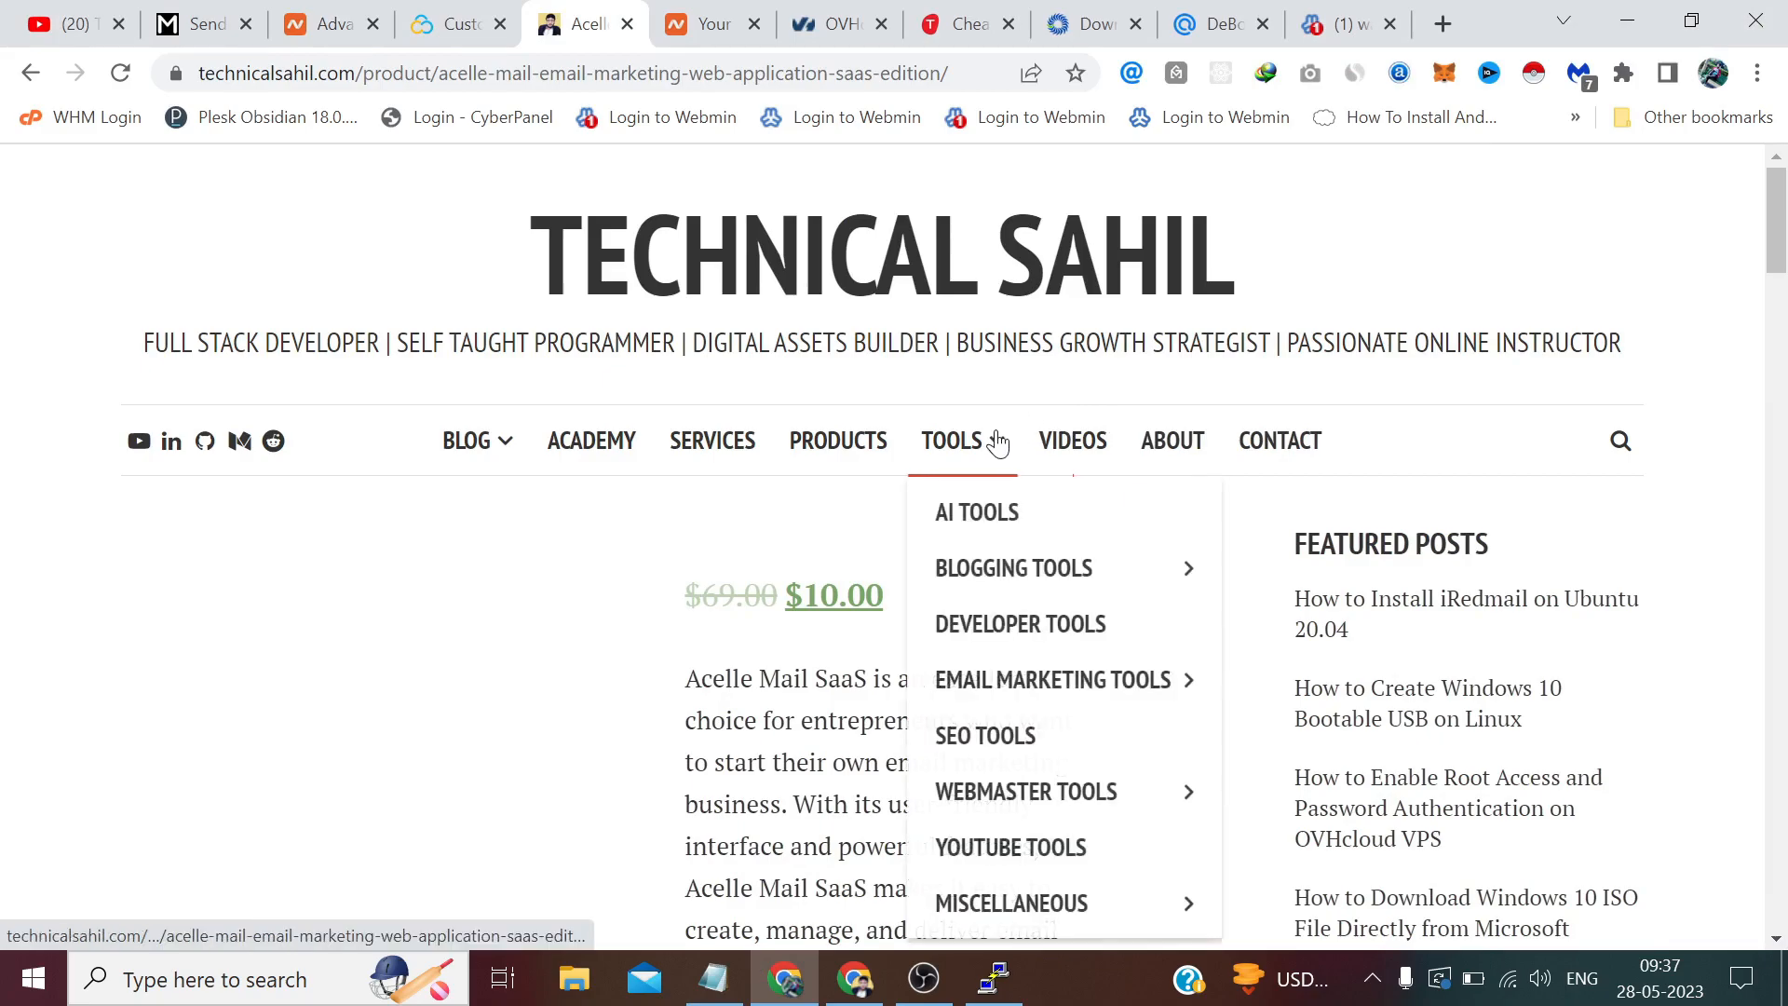
scroll(1029, 487, down, 3)
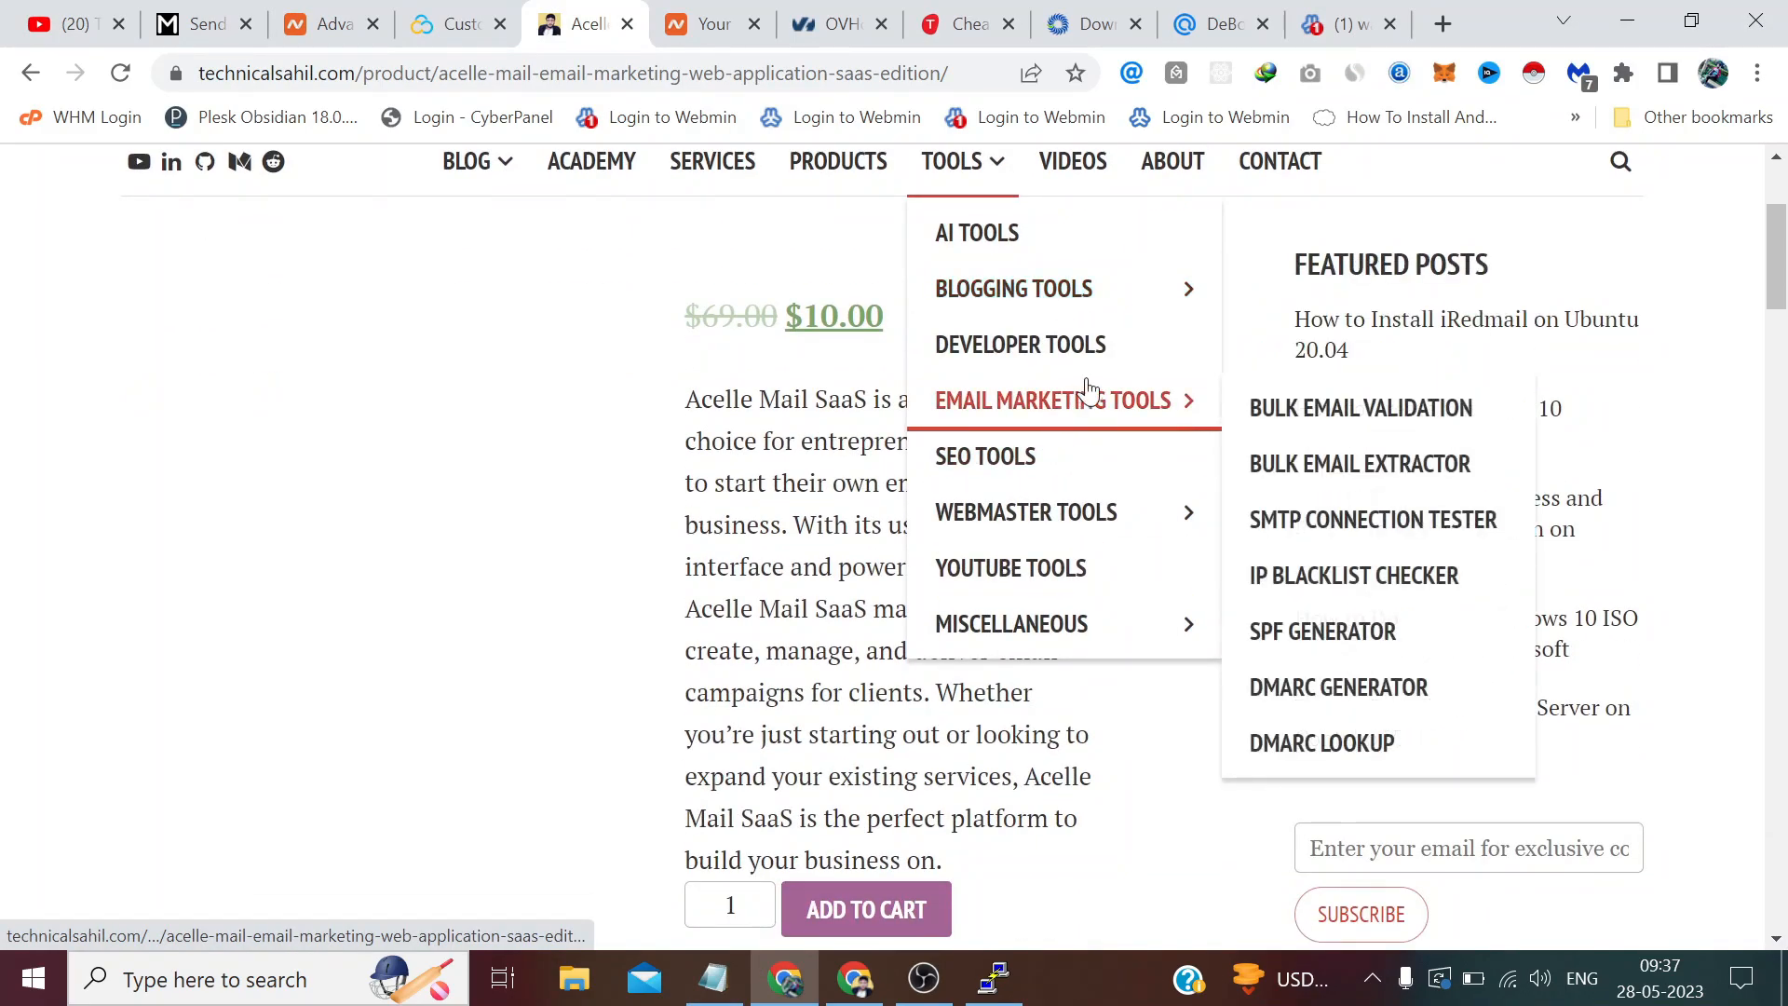
mouse_move(1006, 187)
mouse_move(1154, 402)
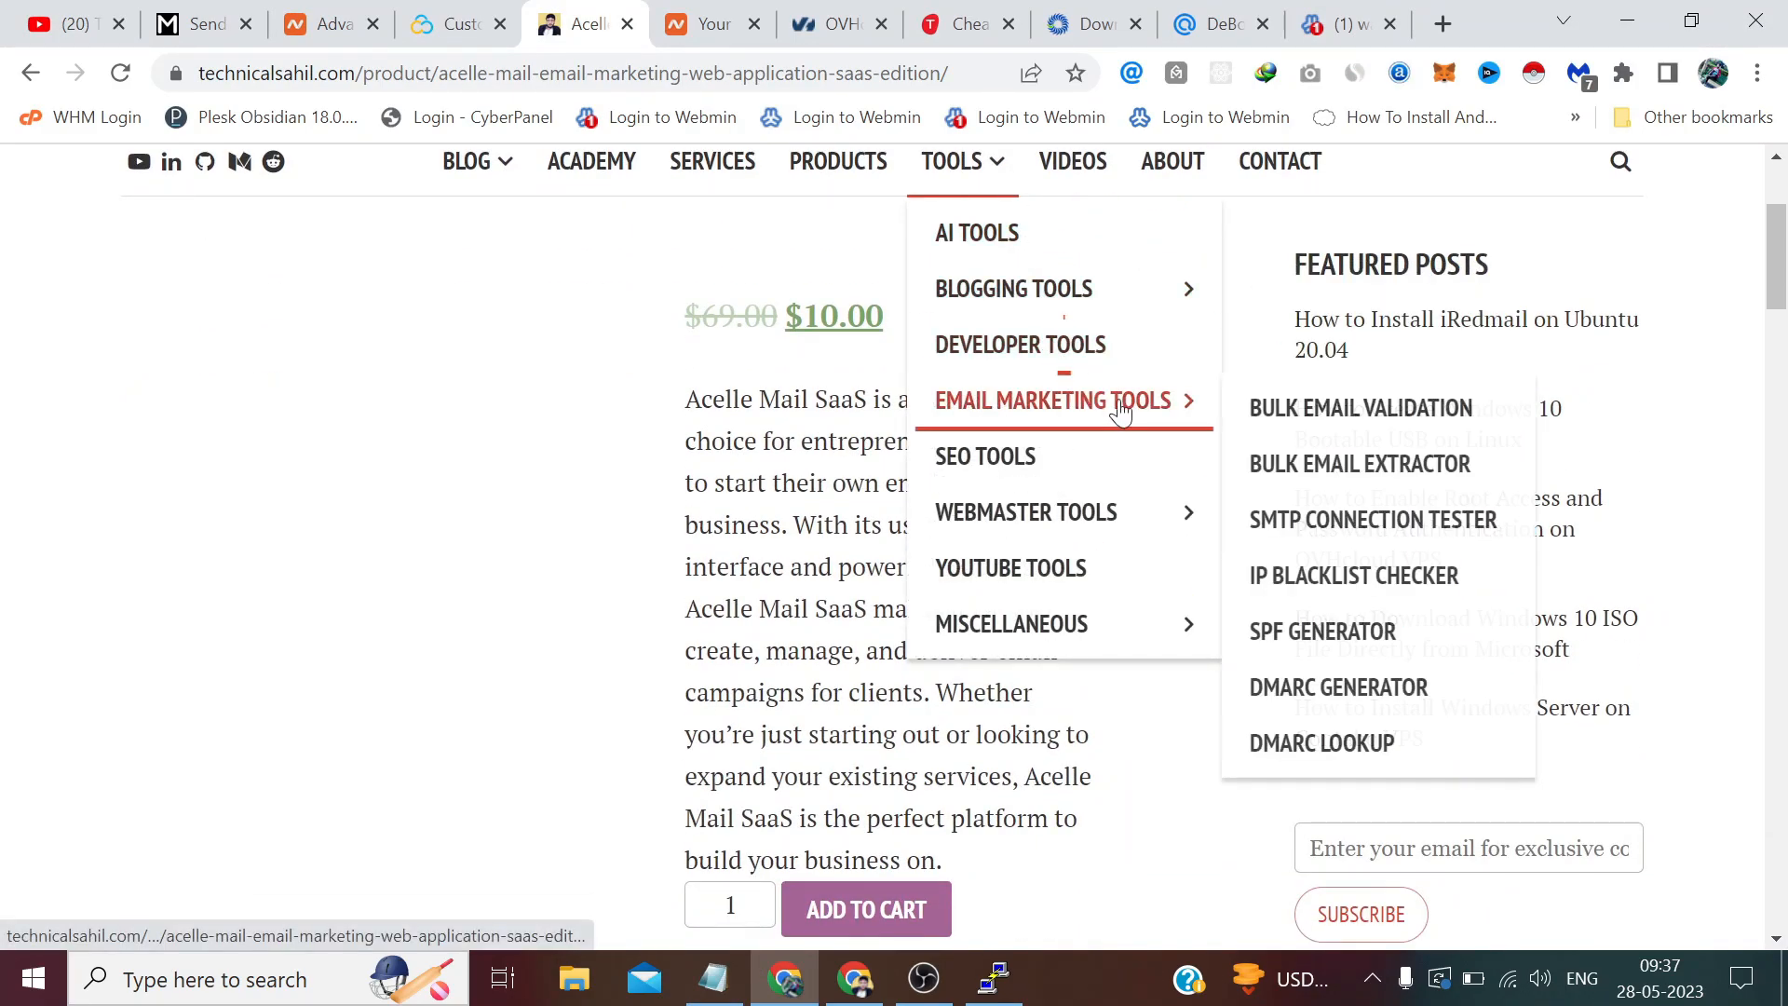
middle_click(1360, 641)
middle_click(1354, 689)
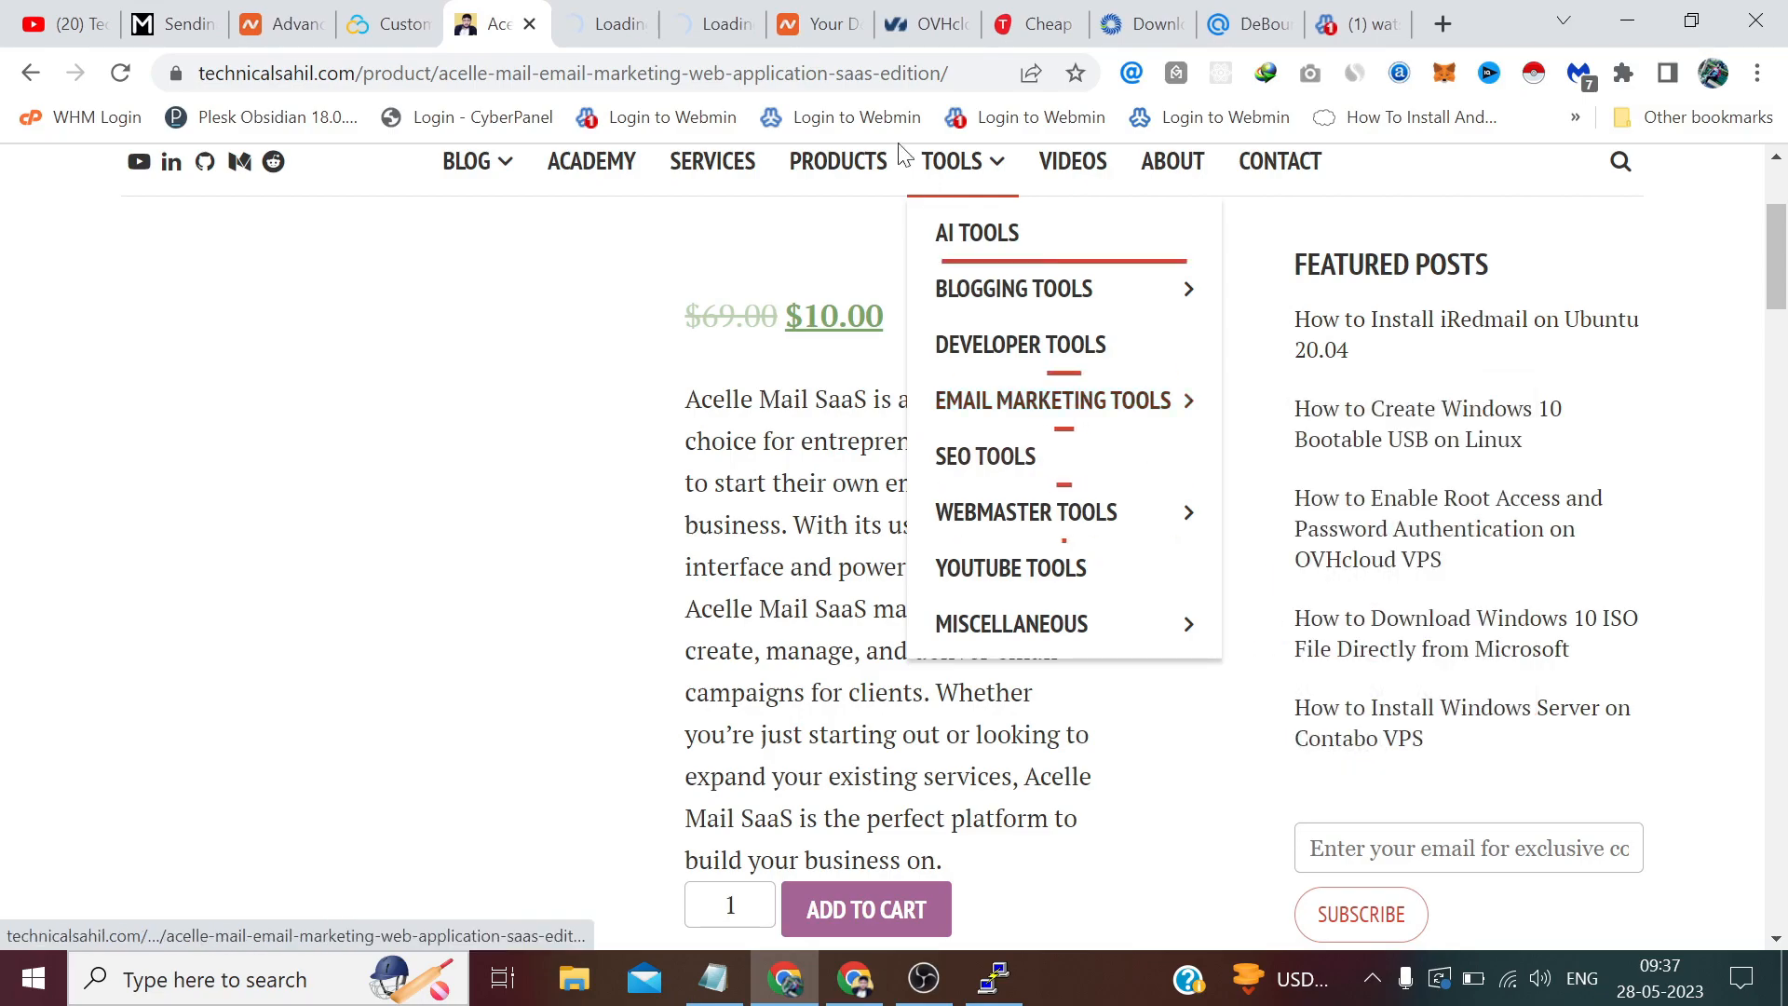
Generate the DMARC record for watsenger.com and select the resulting text.
click(563, 13)
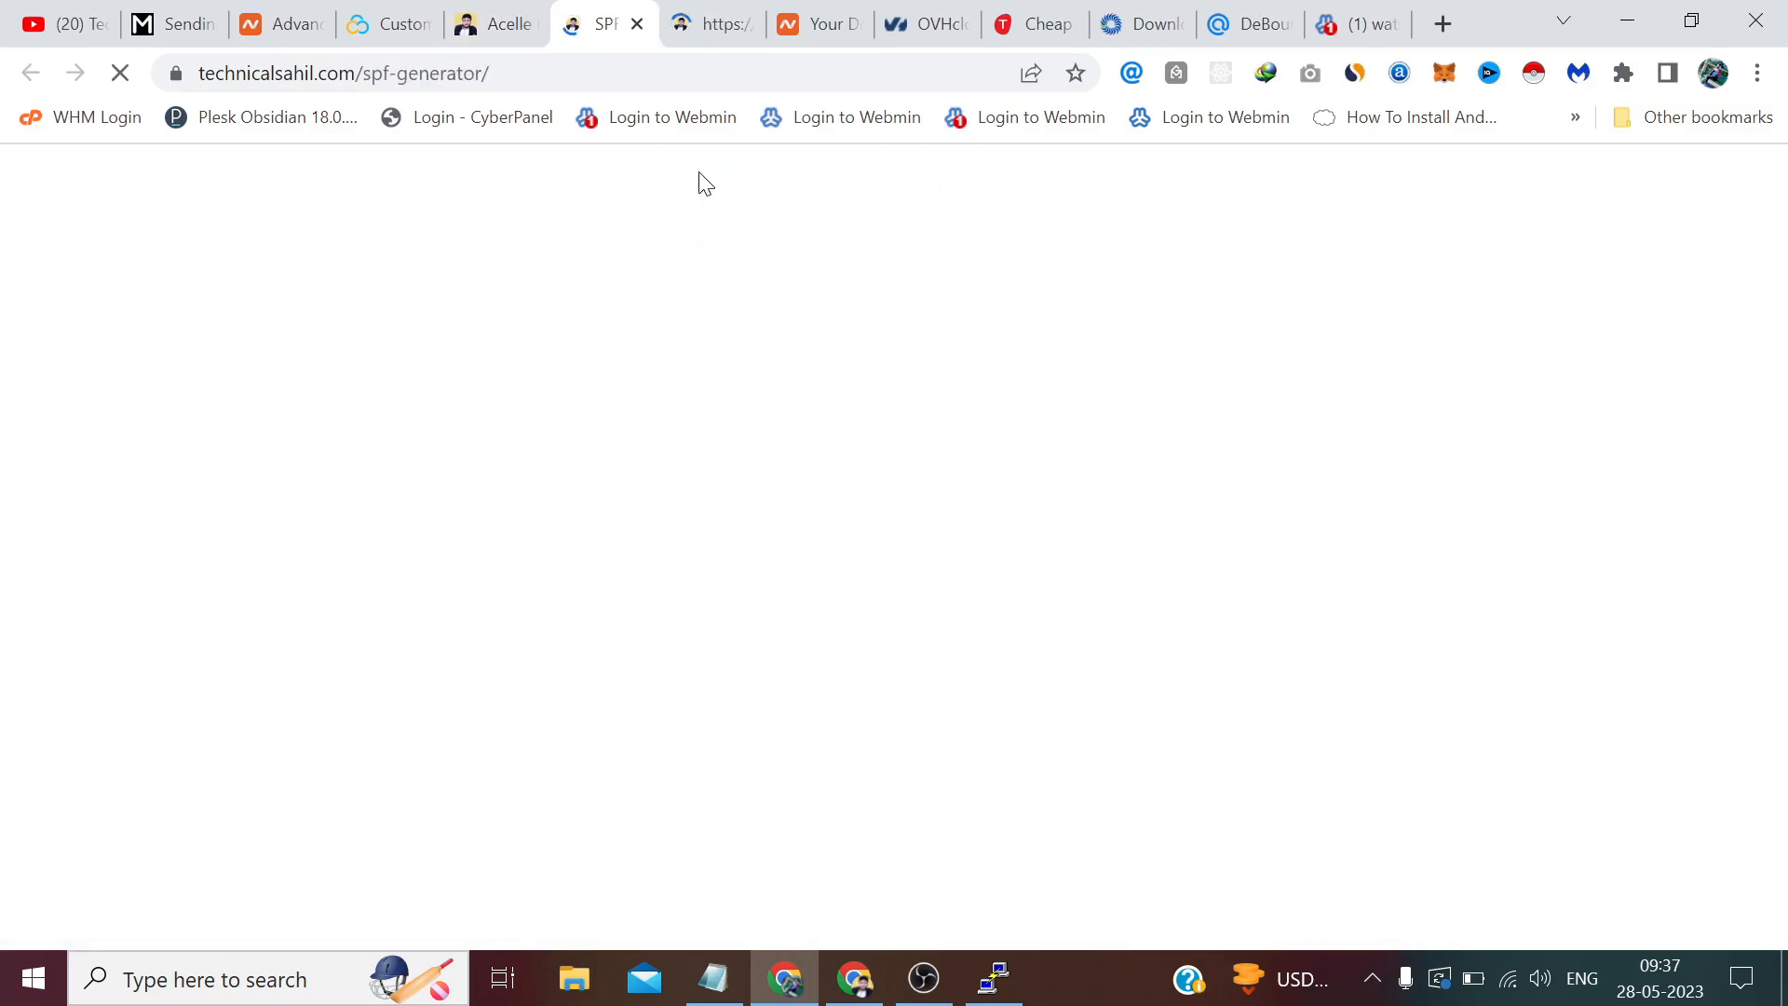
click(694, 13)
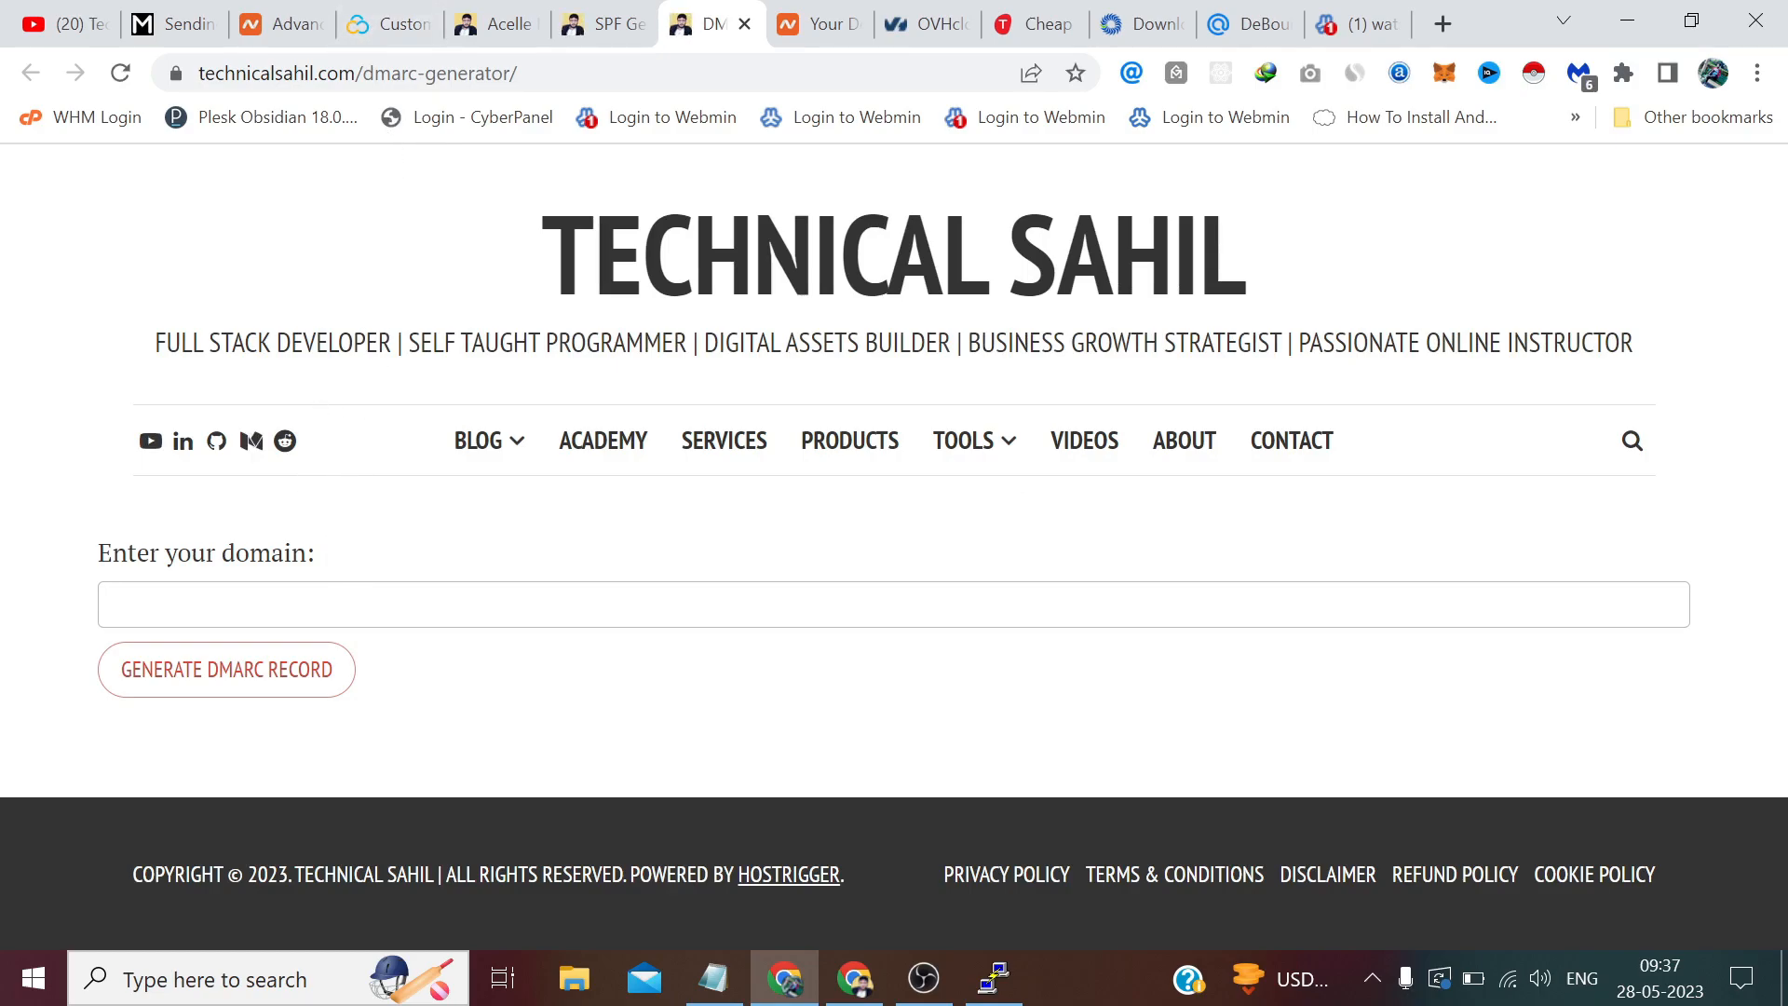
key(ctrl+v)
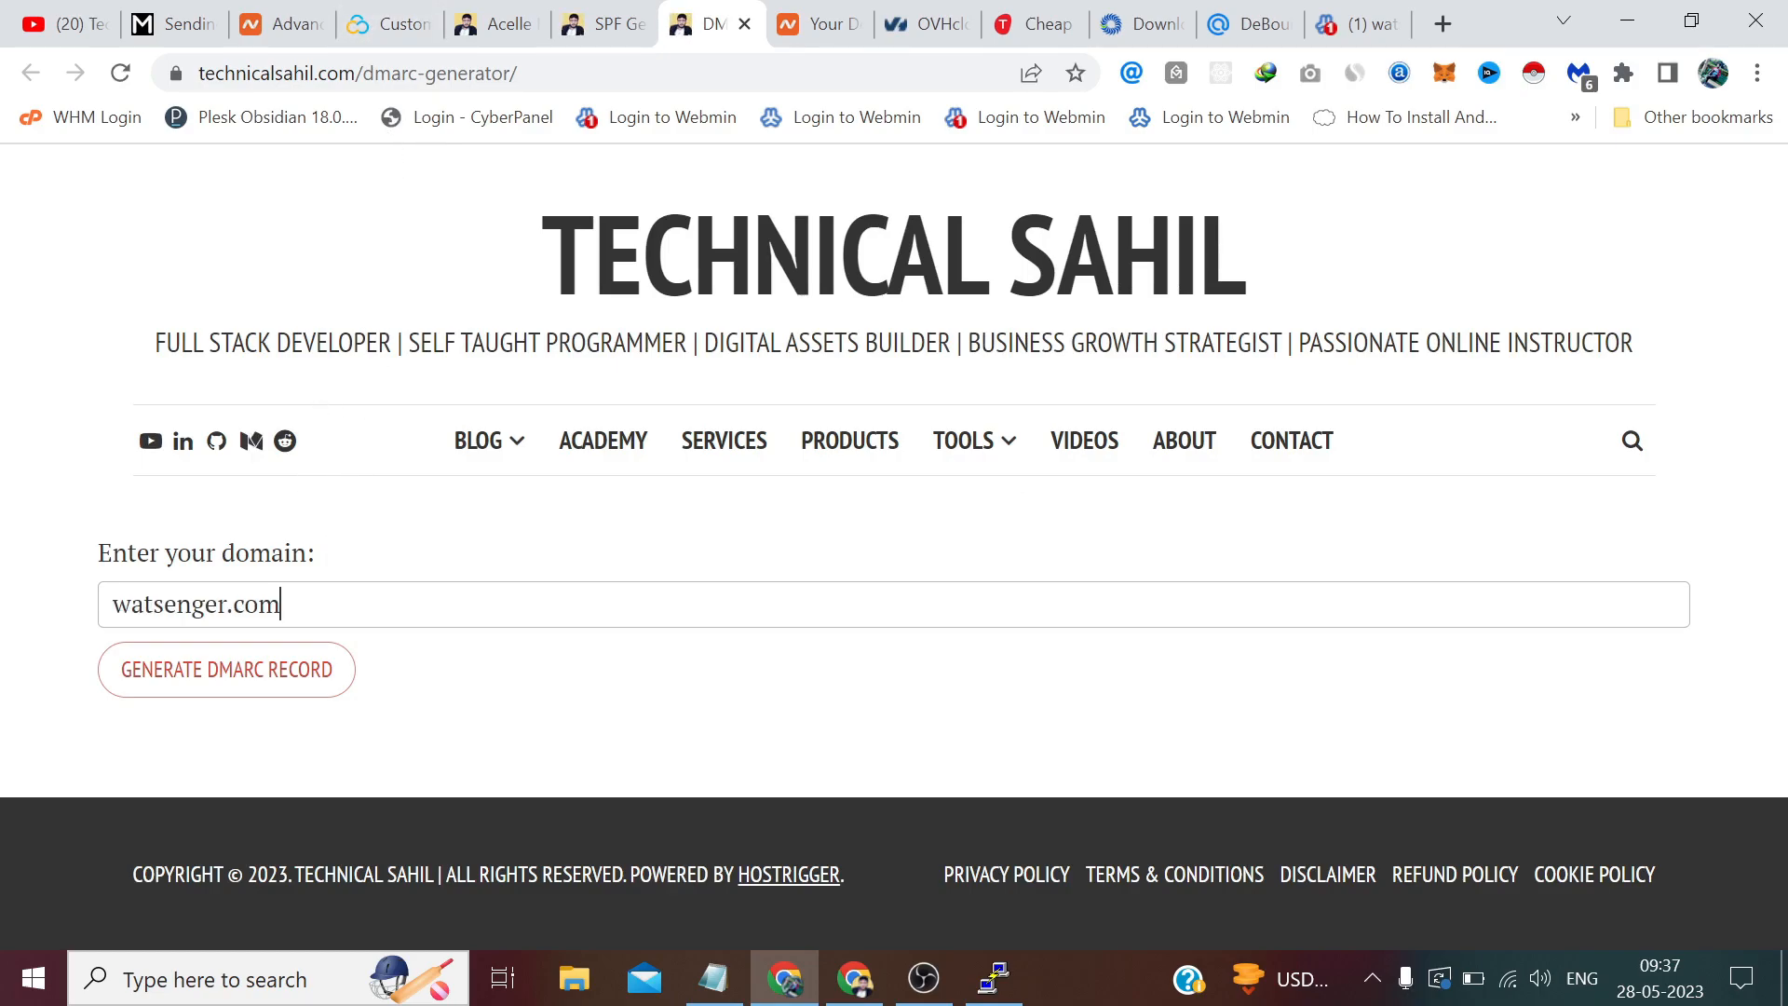
click(255, 691)
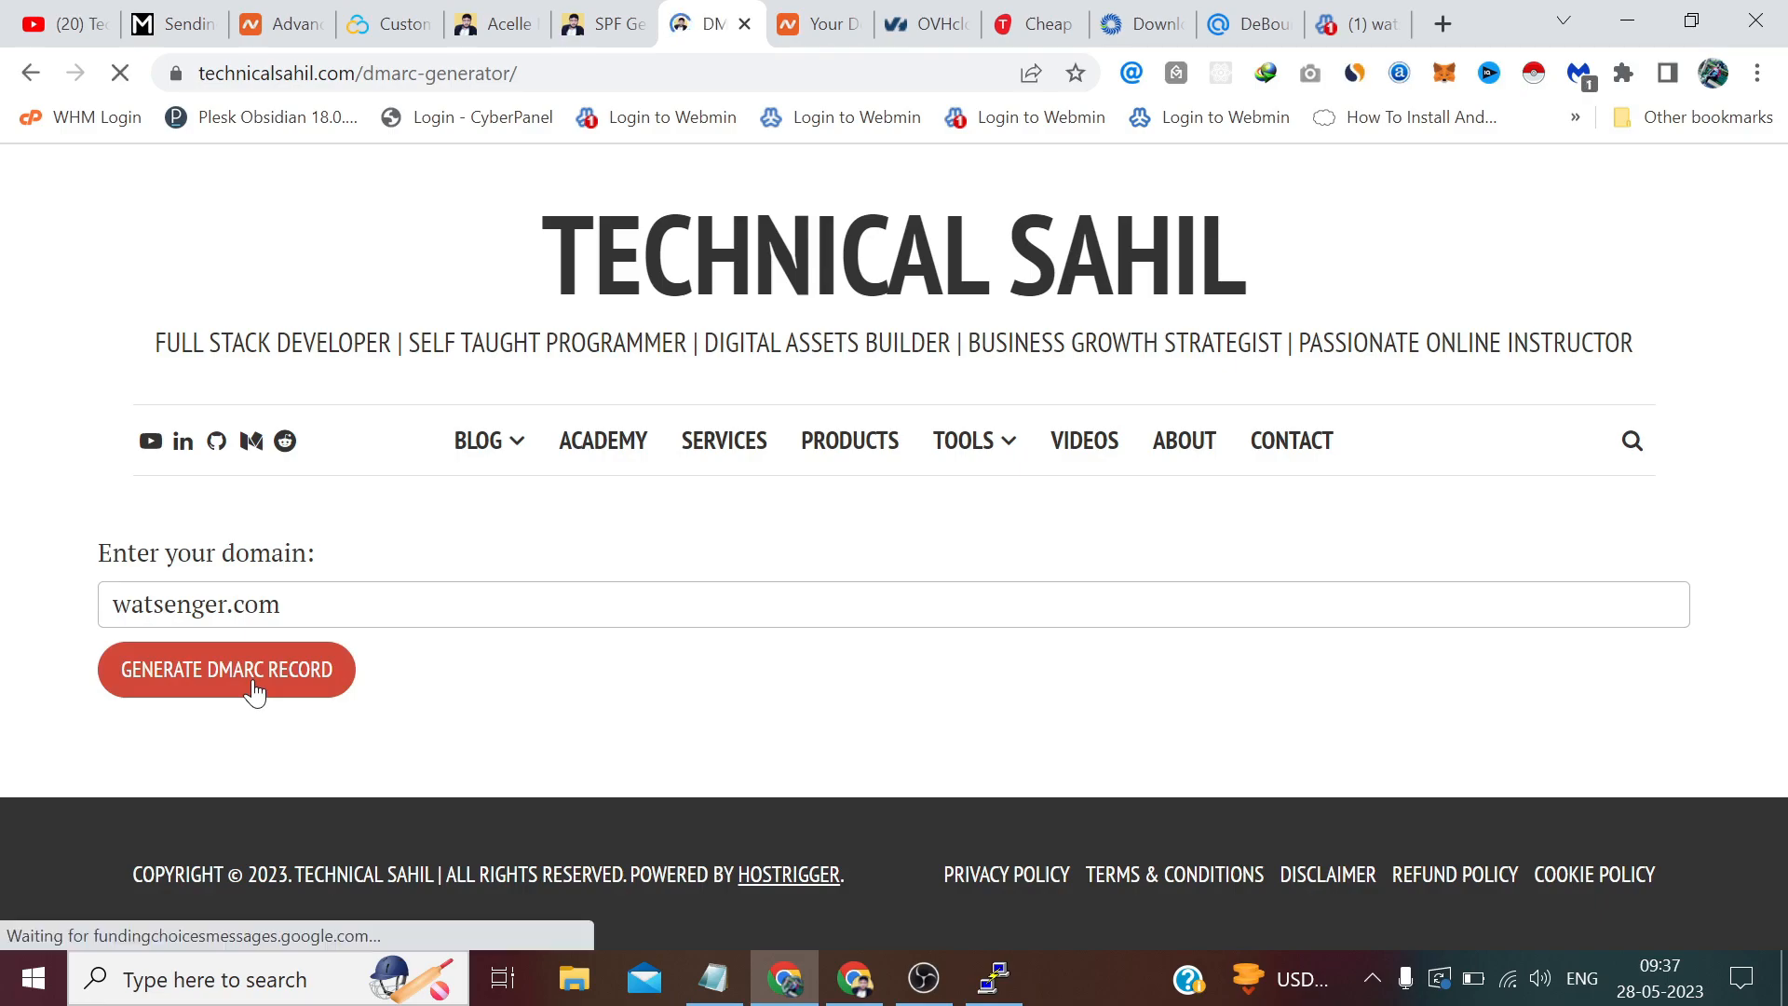
drag(1471, 551, 358, 521)
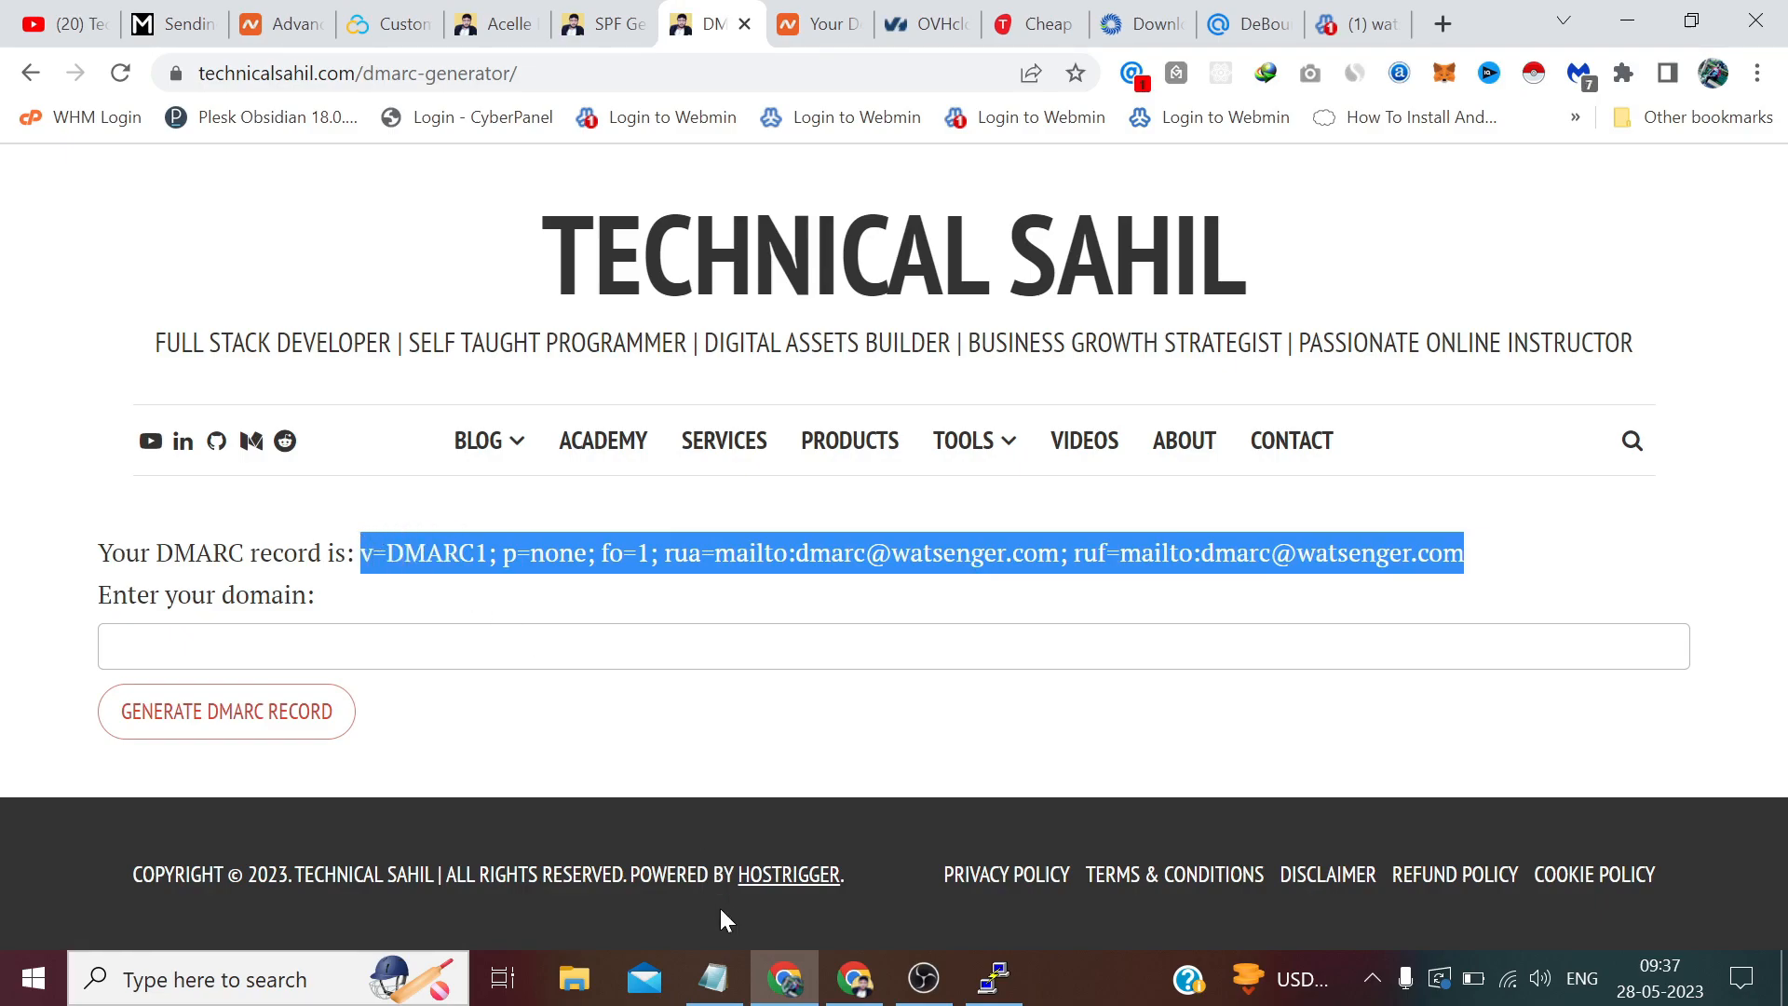
Copy the _dmarc host name from Notepad and return to Namecheap's Advanced DNS page.
click(715, 978)
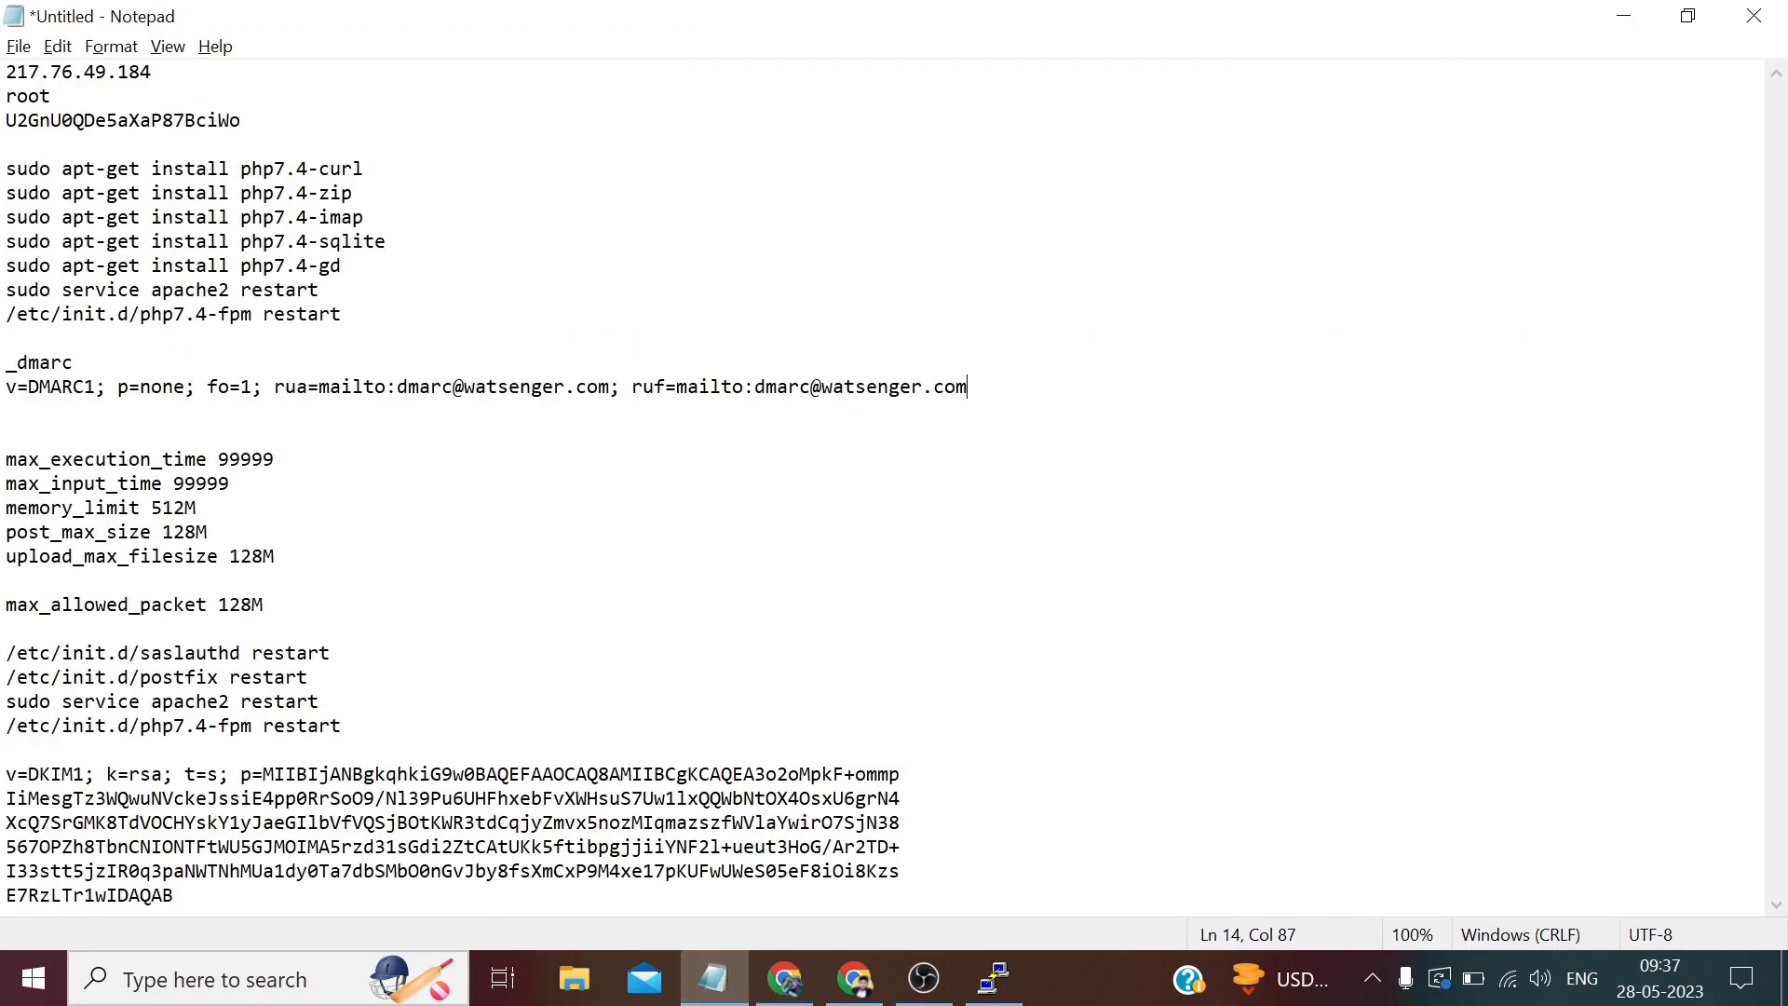
drag(73, 362, 5, 362)
right_click(26, 365)
click(56, 454)
key(alt+Tab)
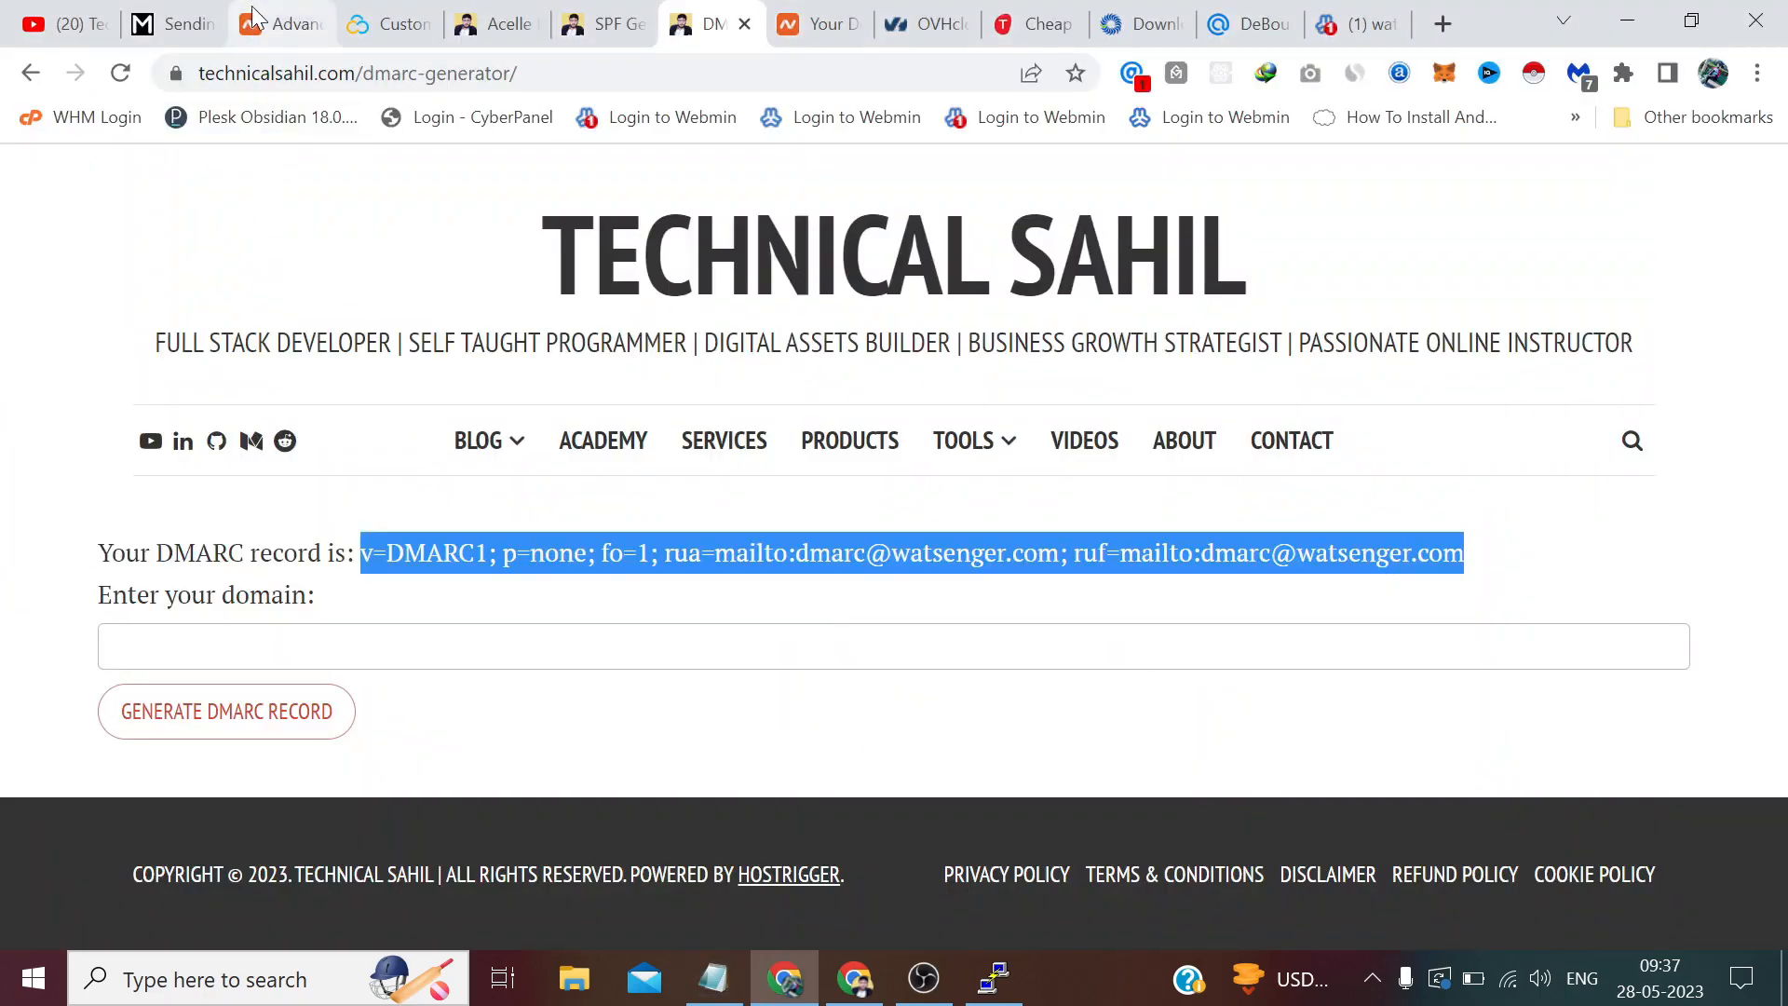
click(279, 24)
Add a new host record with _dmarc pasted as its host.
scroll(810, 475, down, 6)
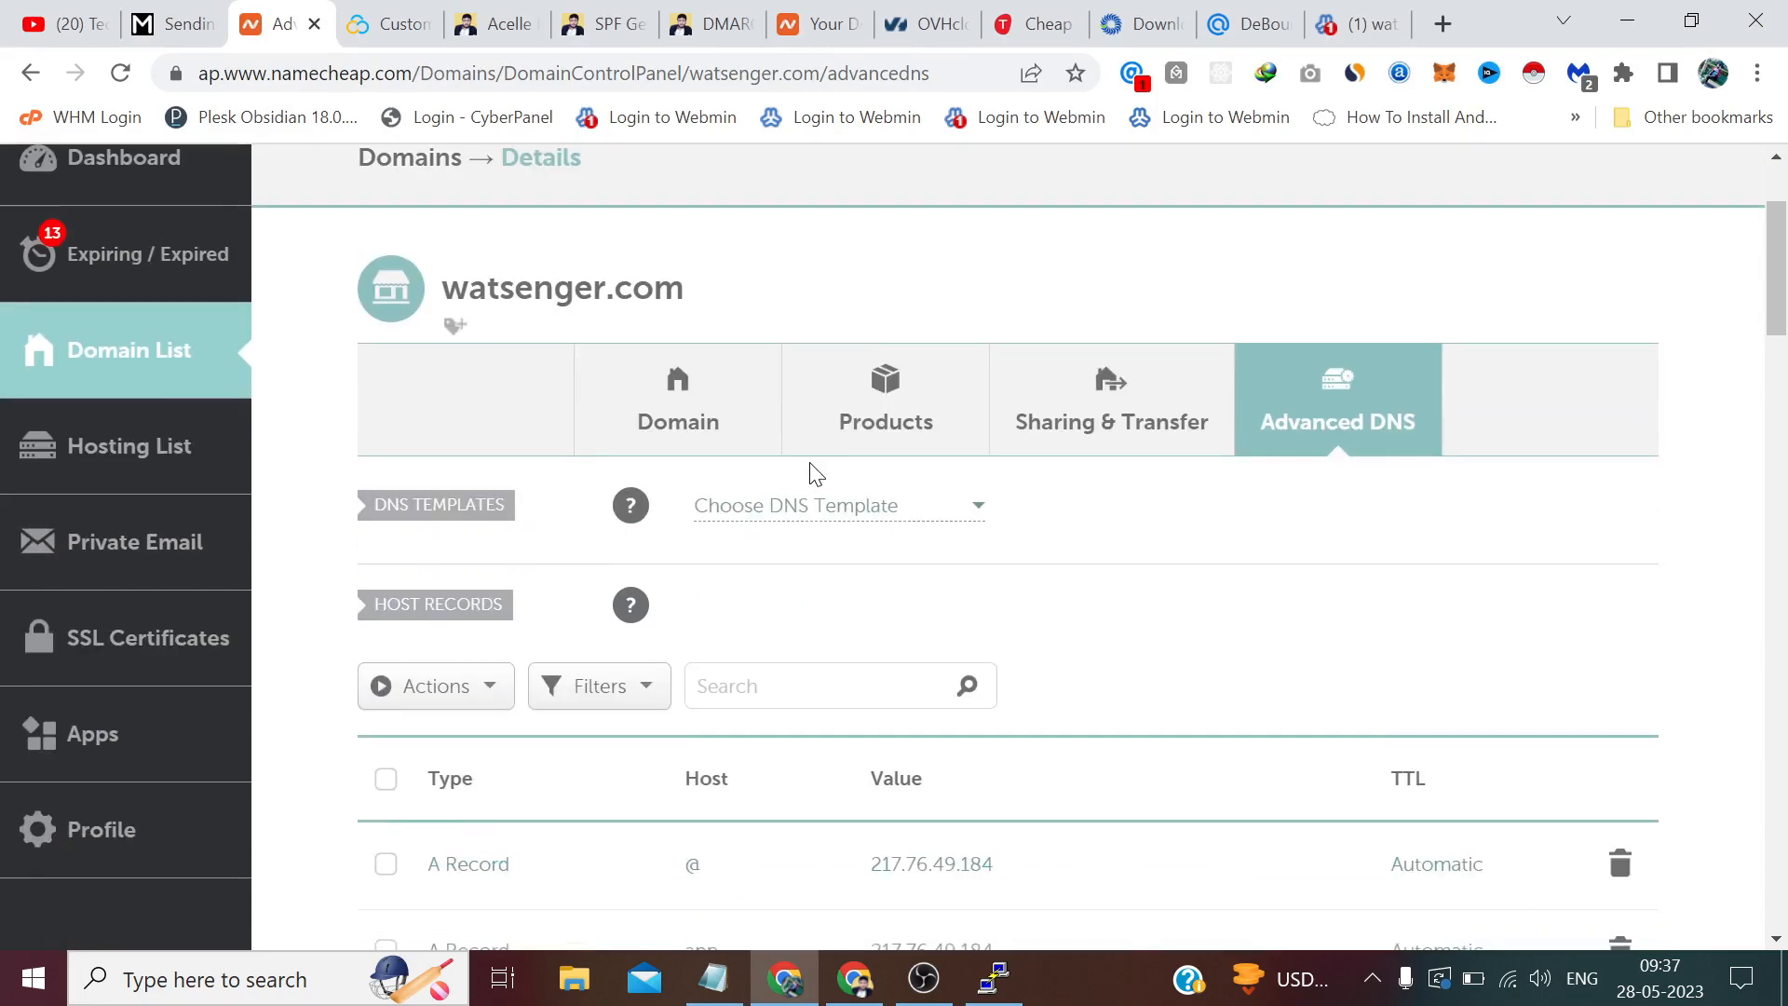
scroll(810, 475, down, 3)
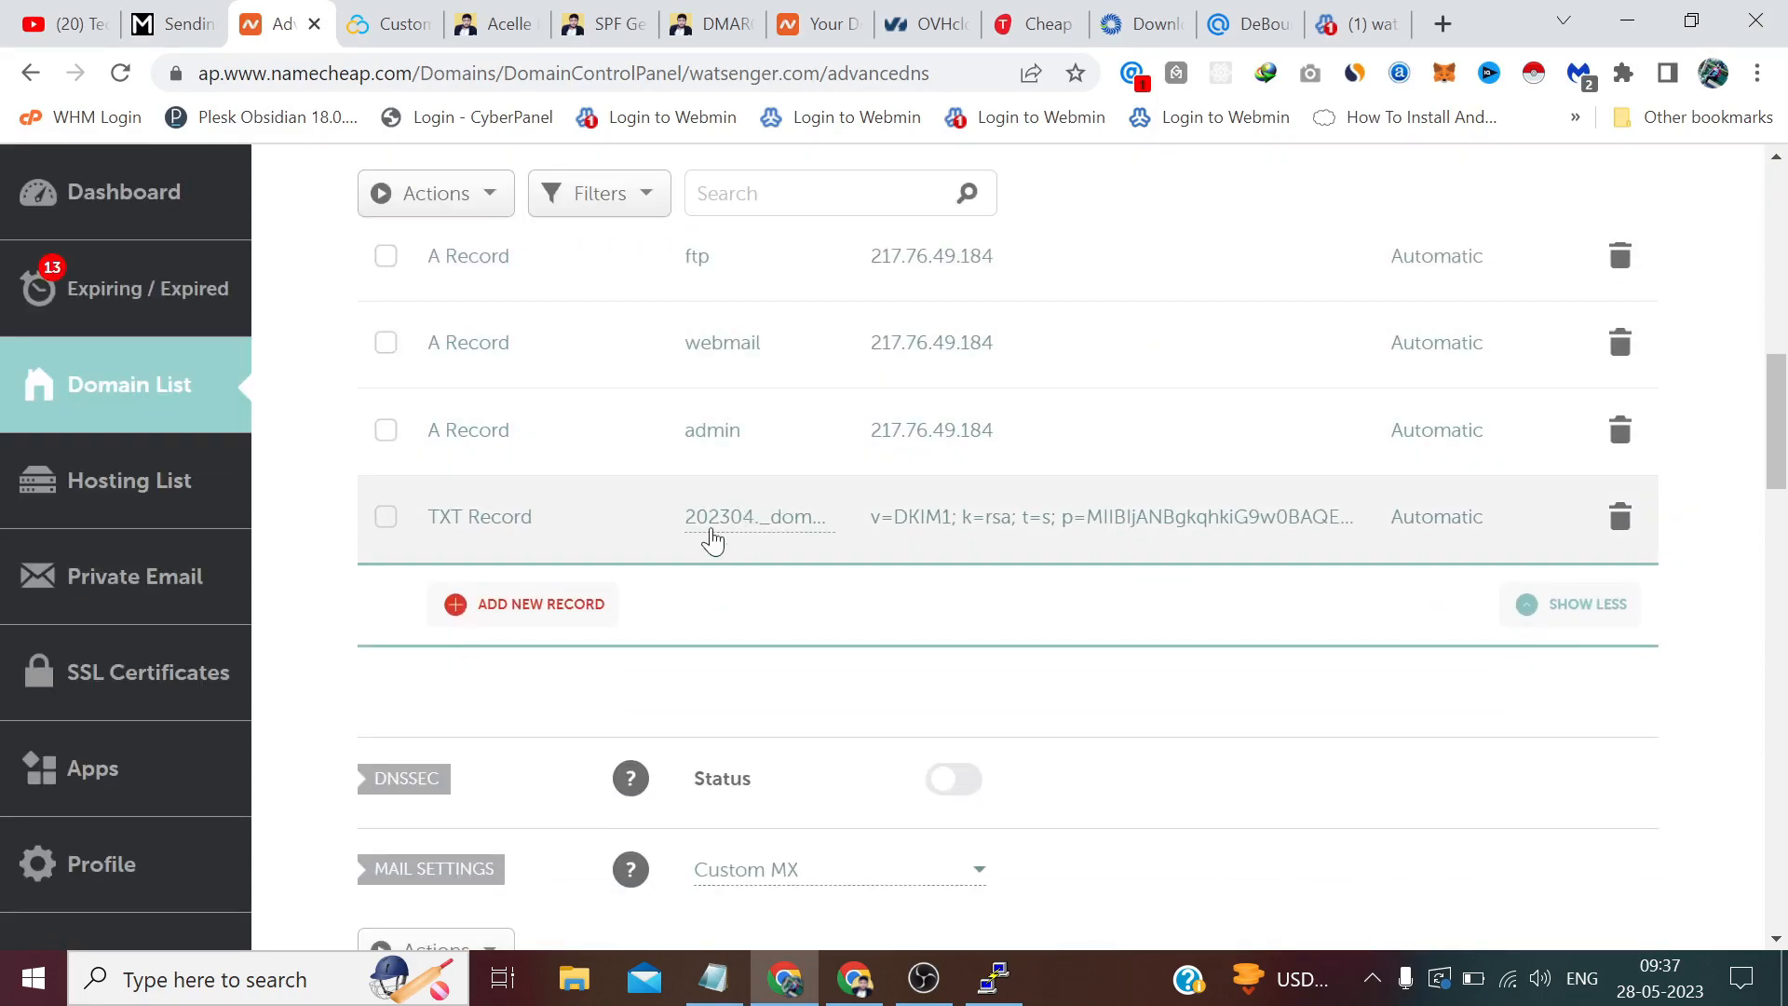
click(558, 607)
click(551, 622)
click(544, 629)
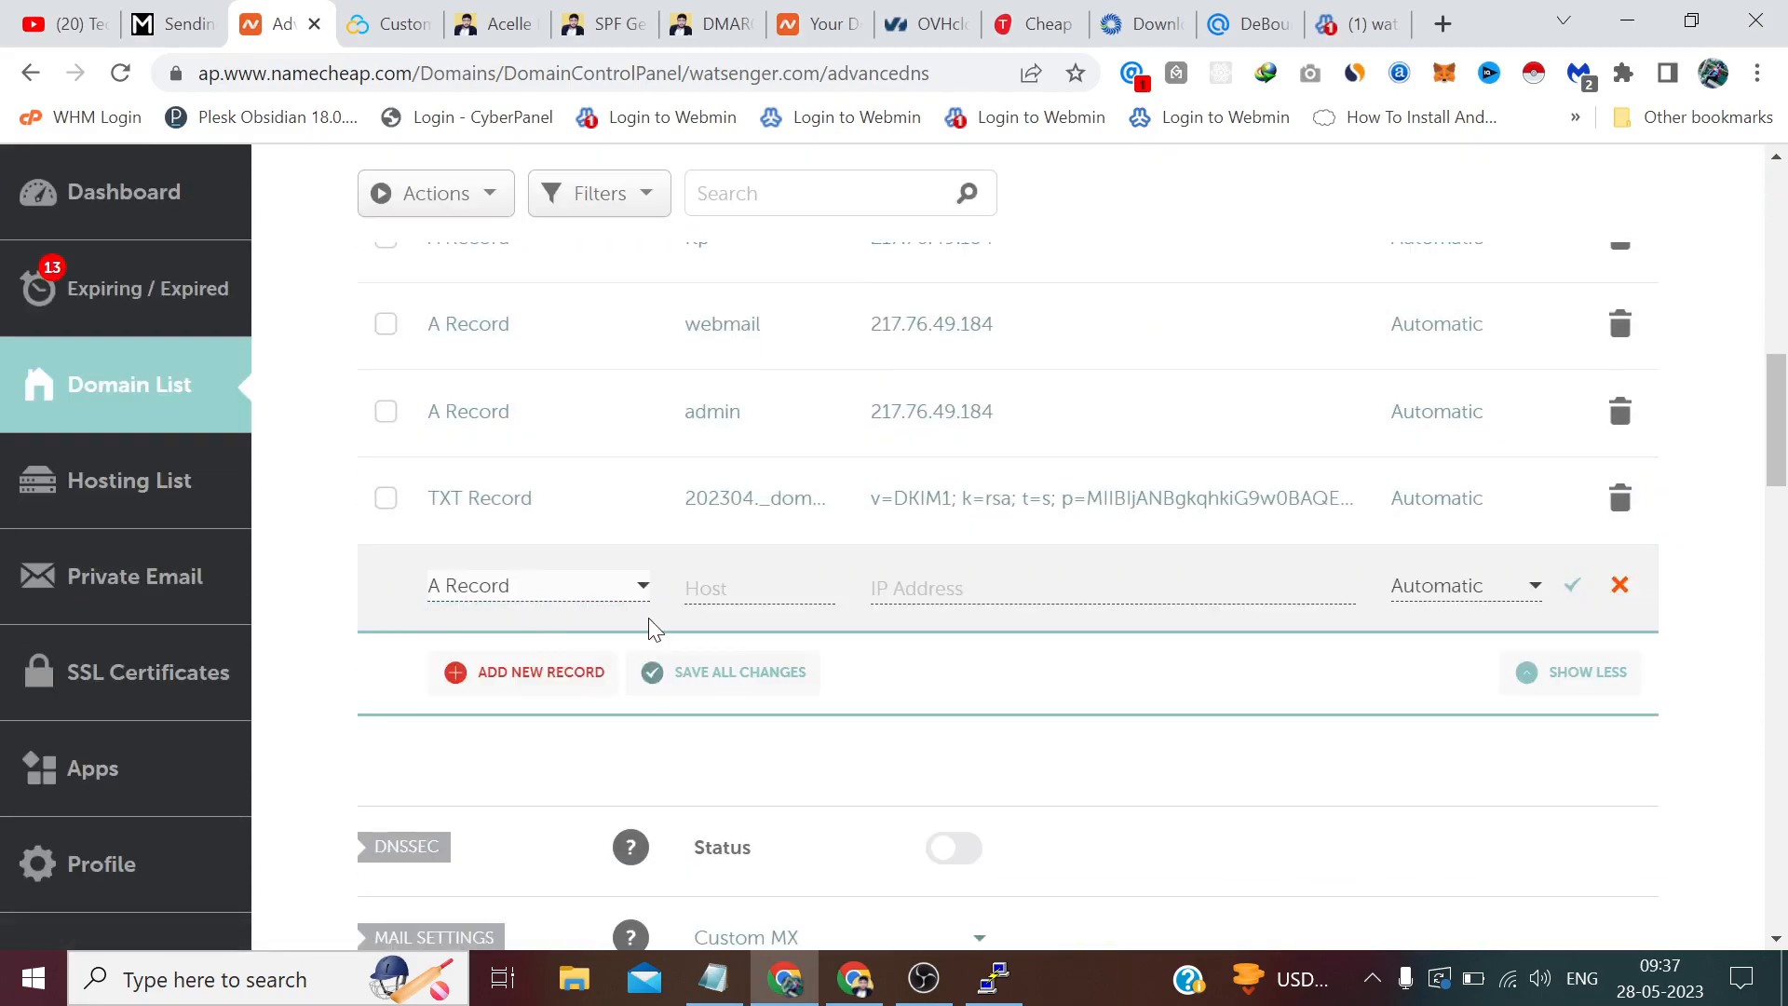
key(ctrl+v)
key(Tab)
Copy the DMARC policy line from the Notepad notes into the record's value.
key(alt+Tab)
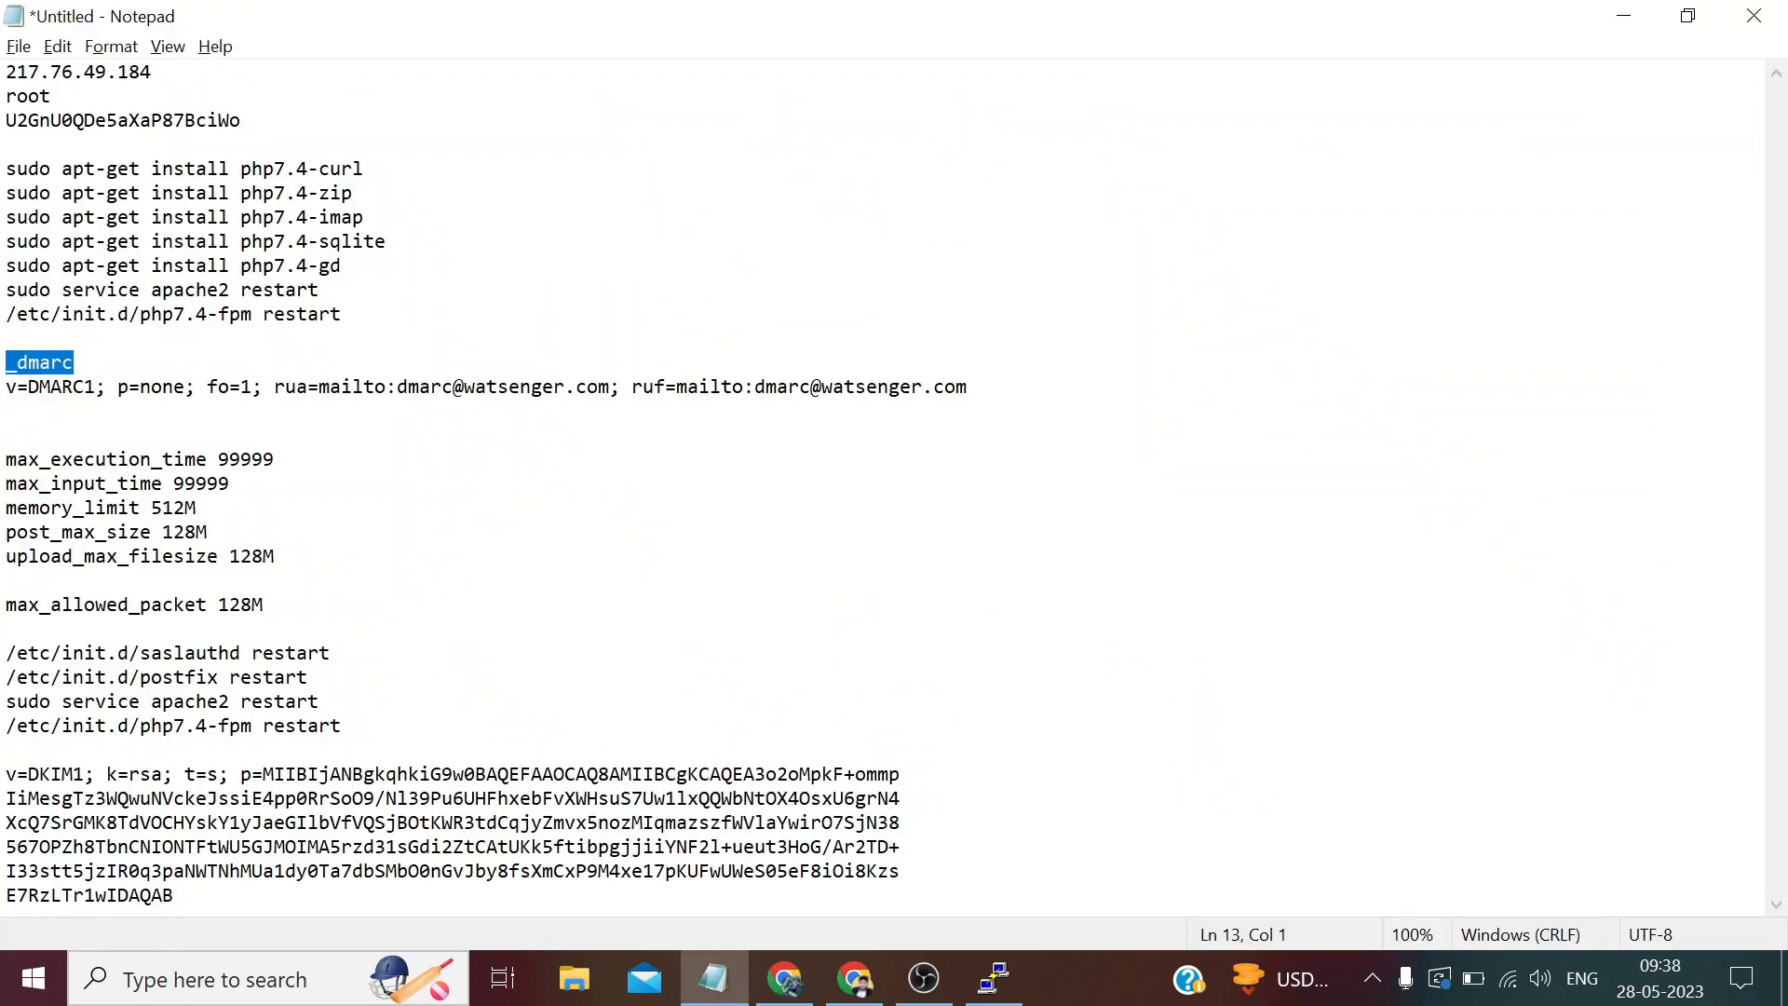
drag(968, 387, 17, 387)
right_click(18, 384)
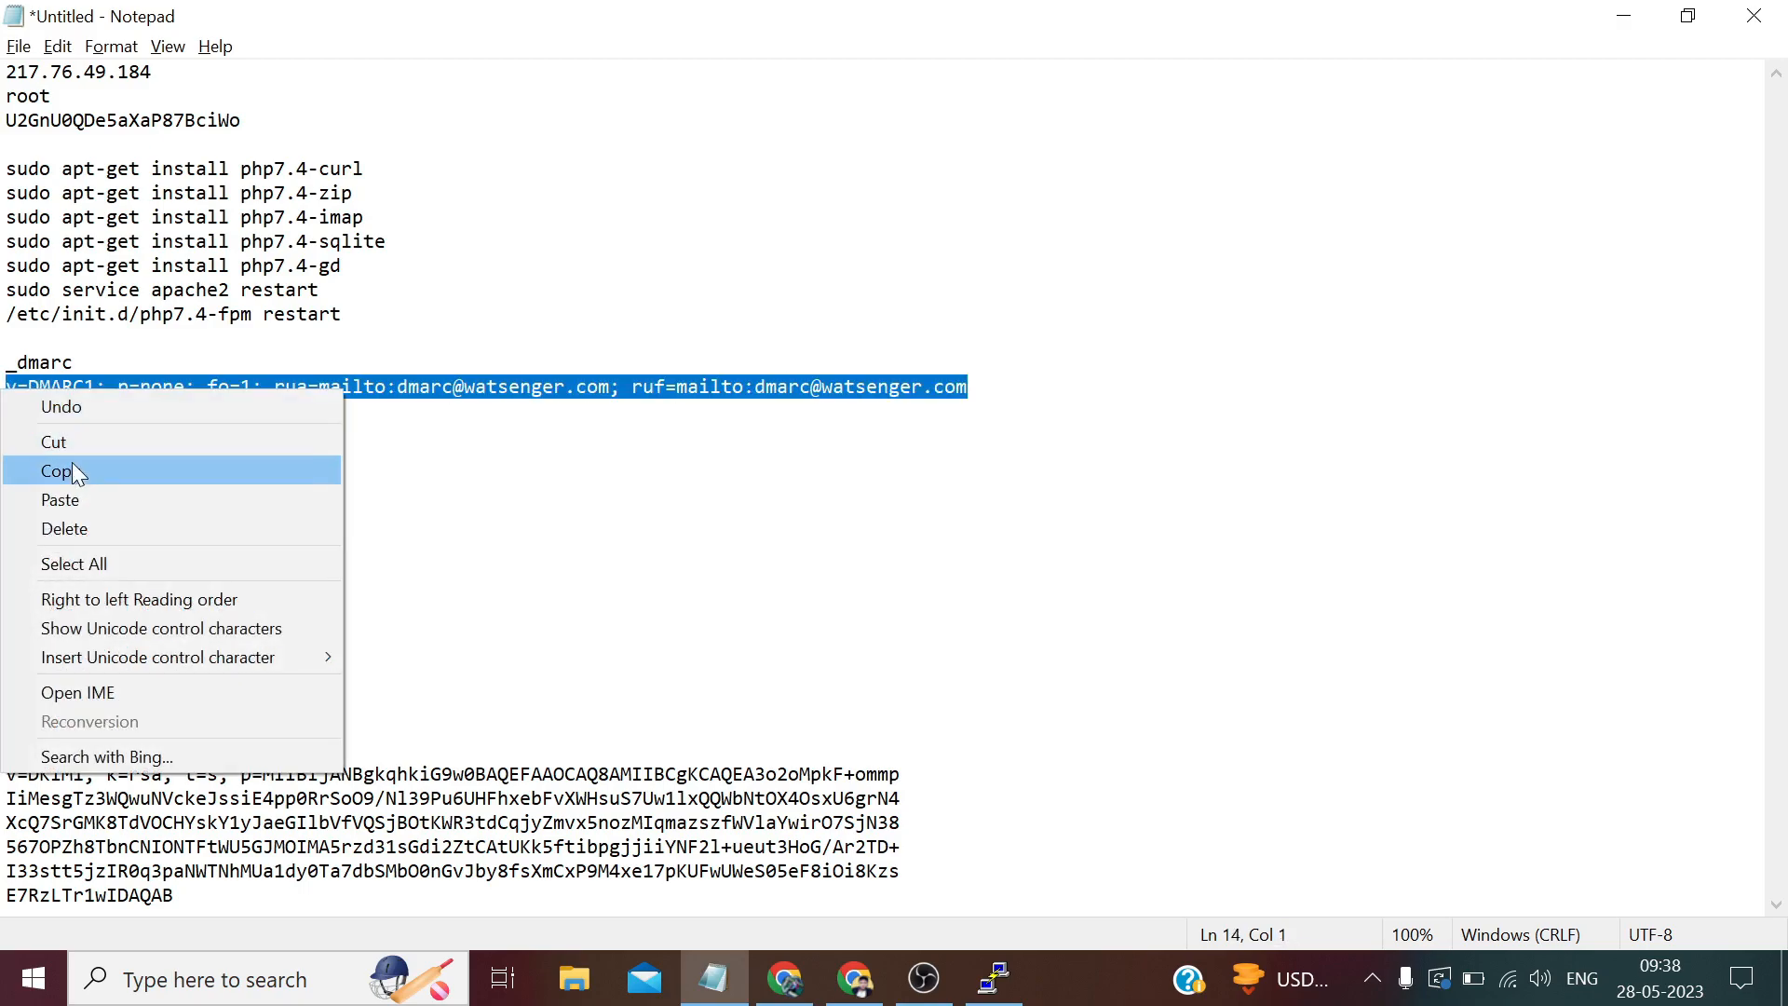
click(71, 466)
key(alt+Tab)
key(ctrl+v)
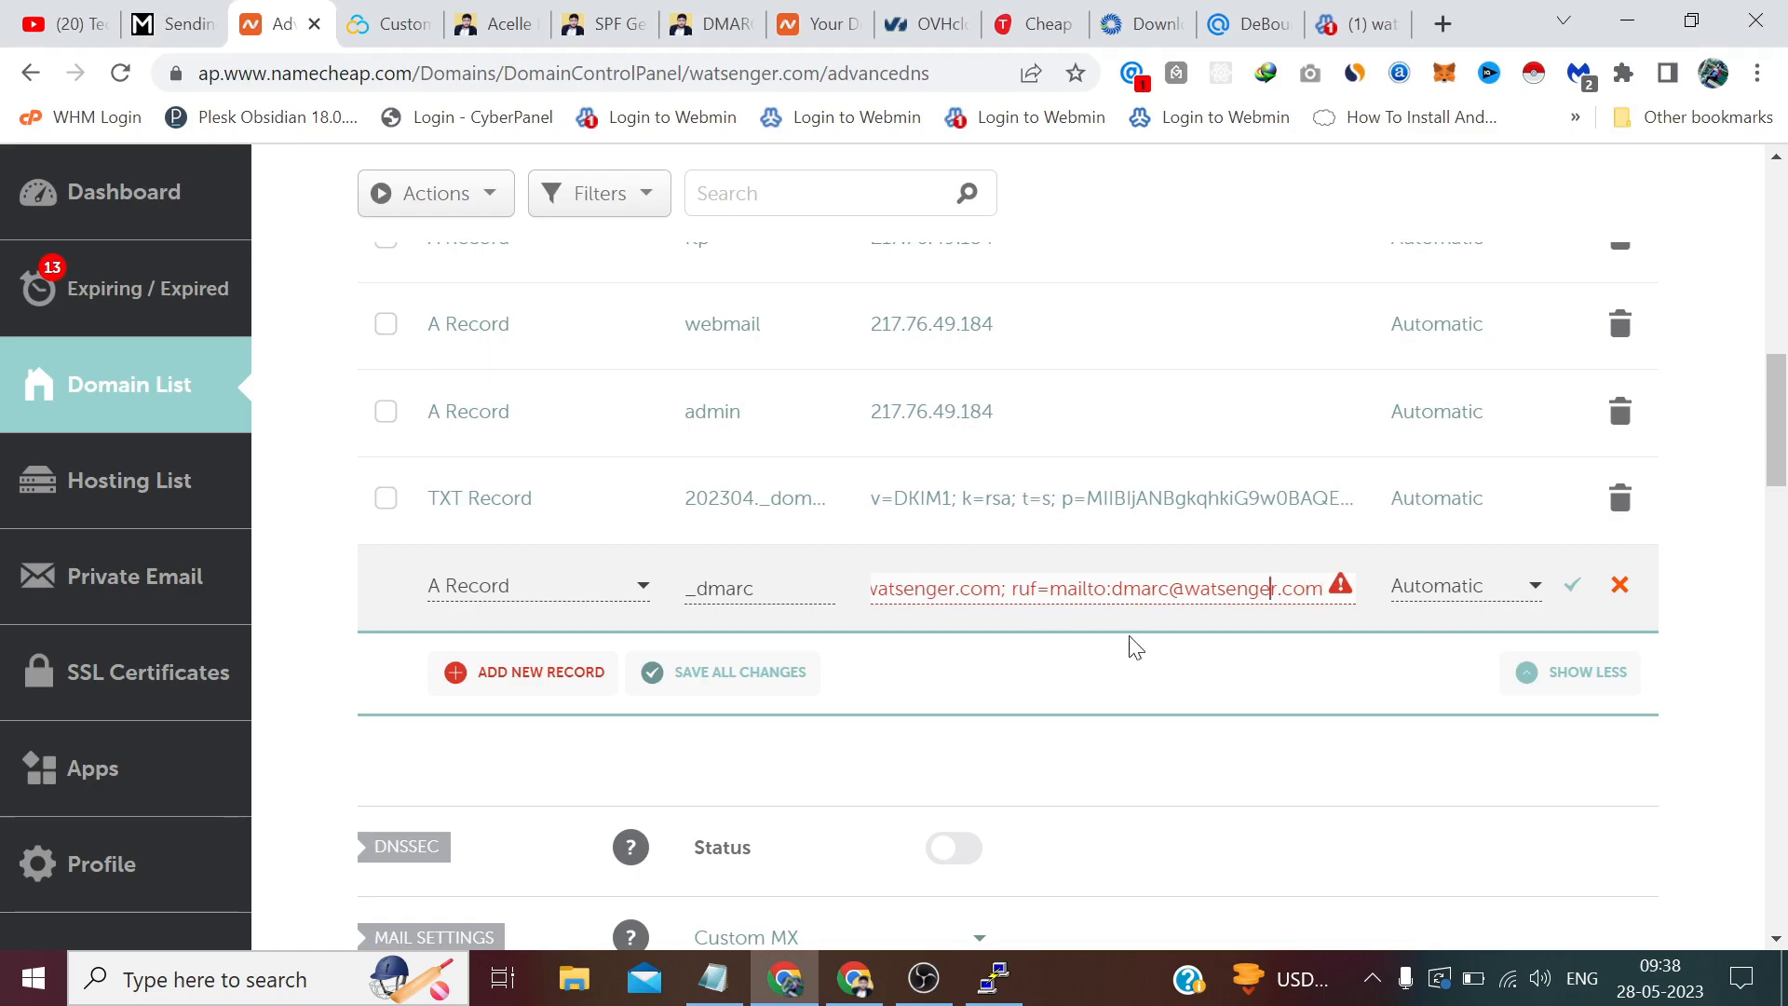
key(Left)
key(Left)
key(Left)
key(Left)
key(Left)
key(Left)
key(Left)
key(Left)
key(Left)
key(Left)
key(Left)
key(Left)
key(Left)
key(Left)
key(Left)
key(Left)
key(Left)
key(Left)
key(Left)
key(Left)
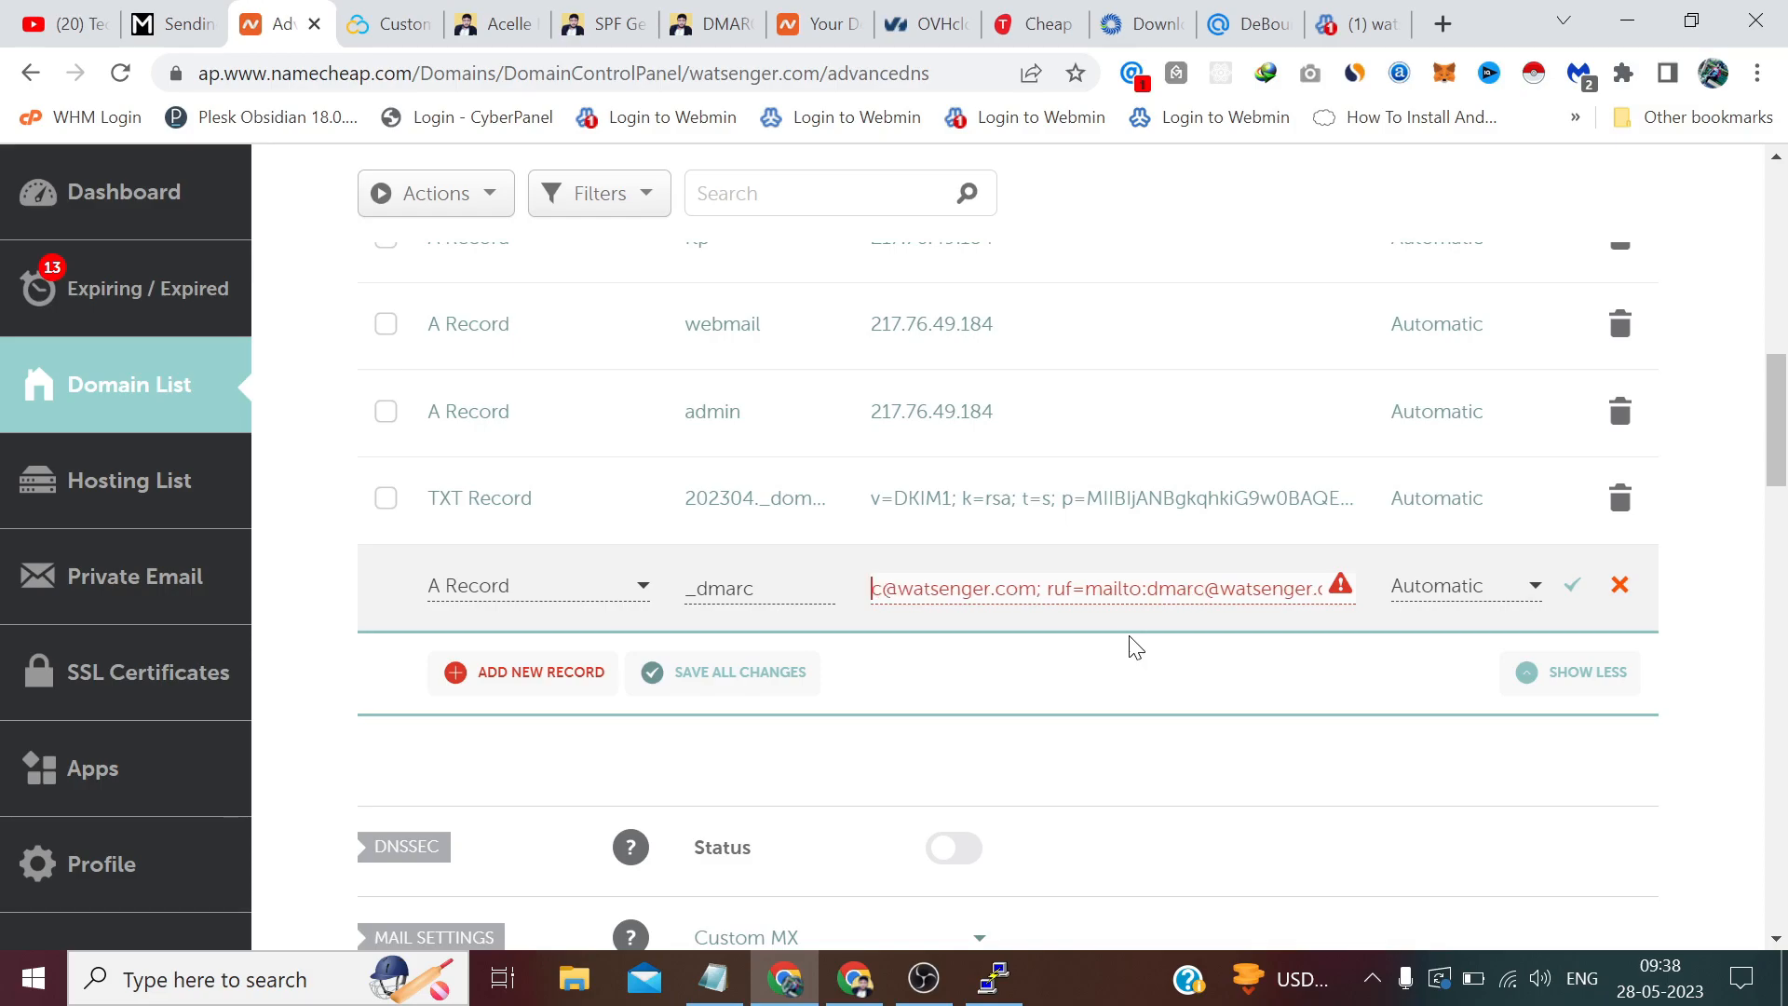
key(Left)
key(Left)
key(Left)
key(Left)
key(Left)
key(Left)
key(Left)
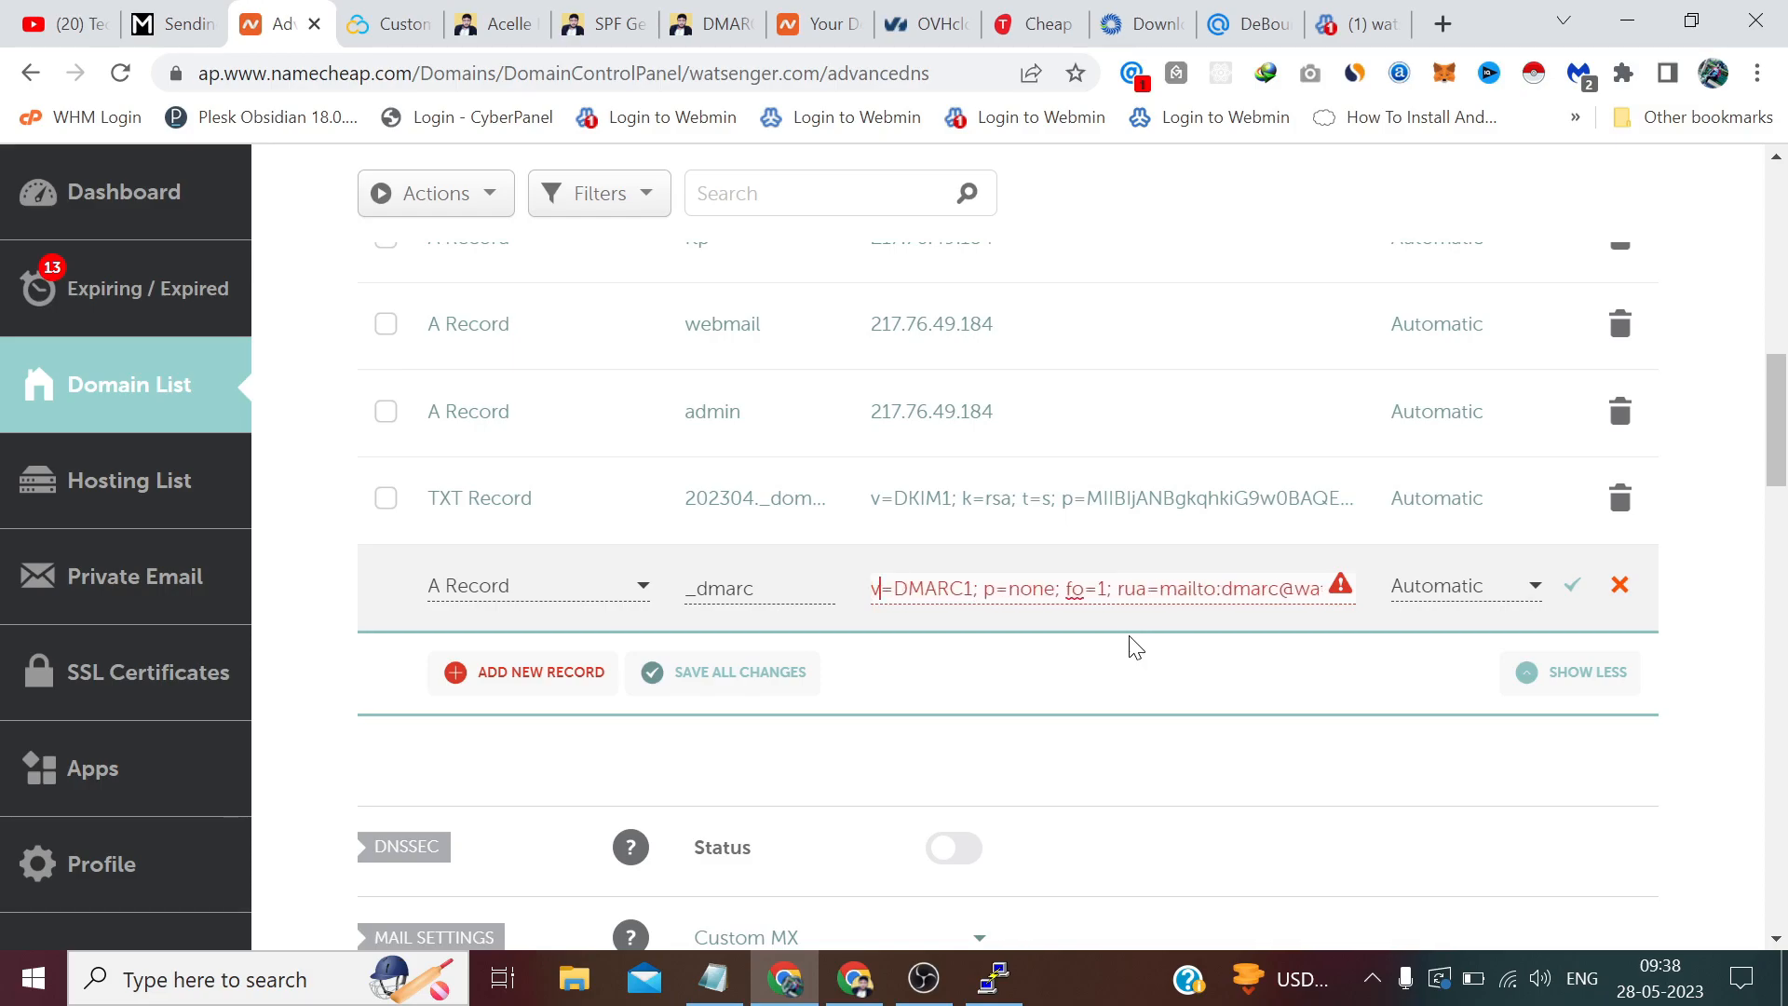
key(alt+Tab)
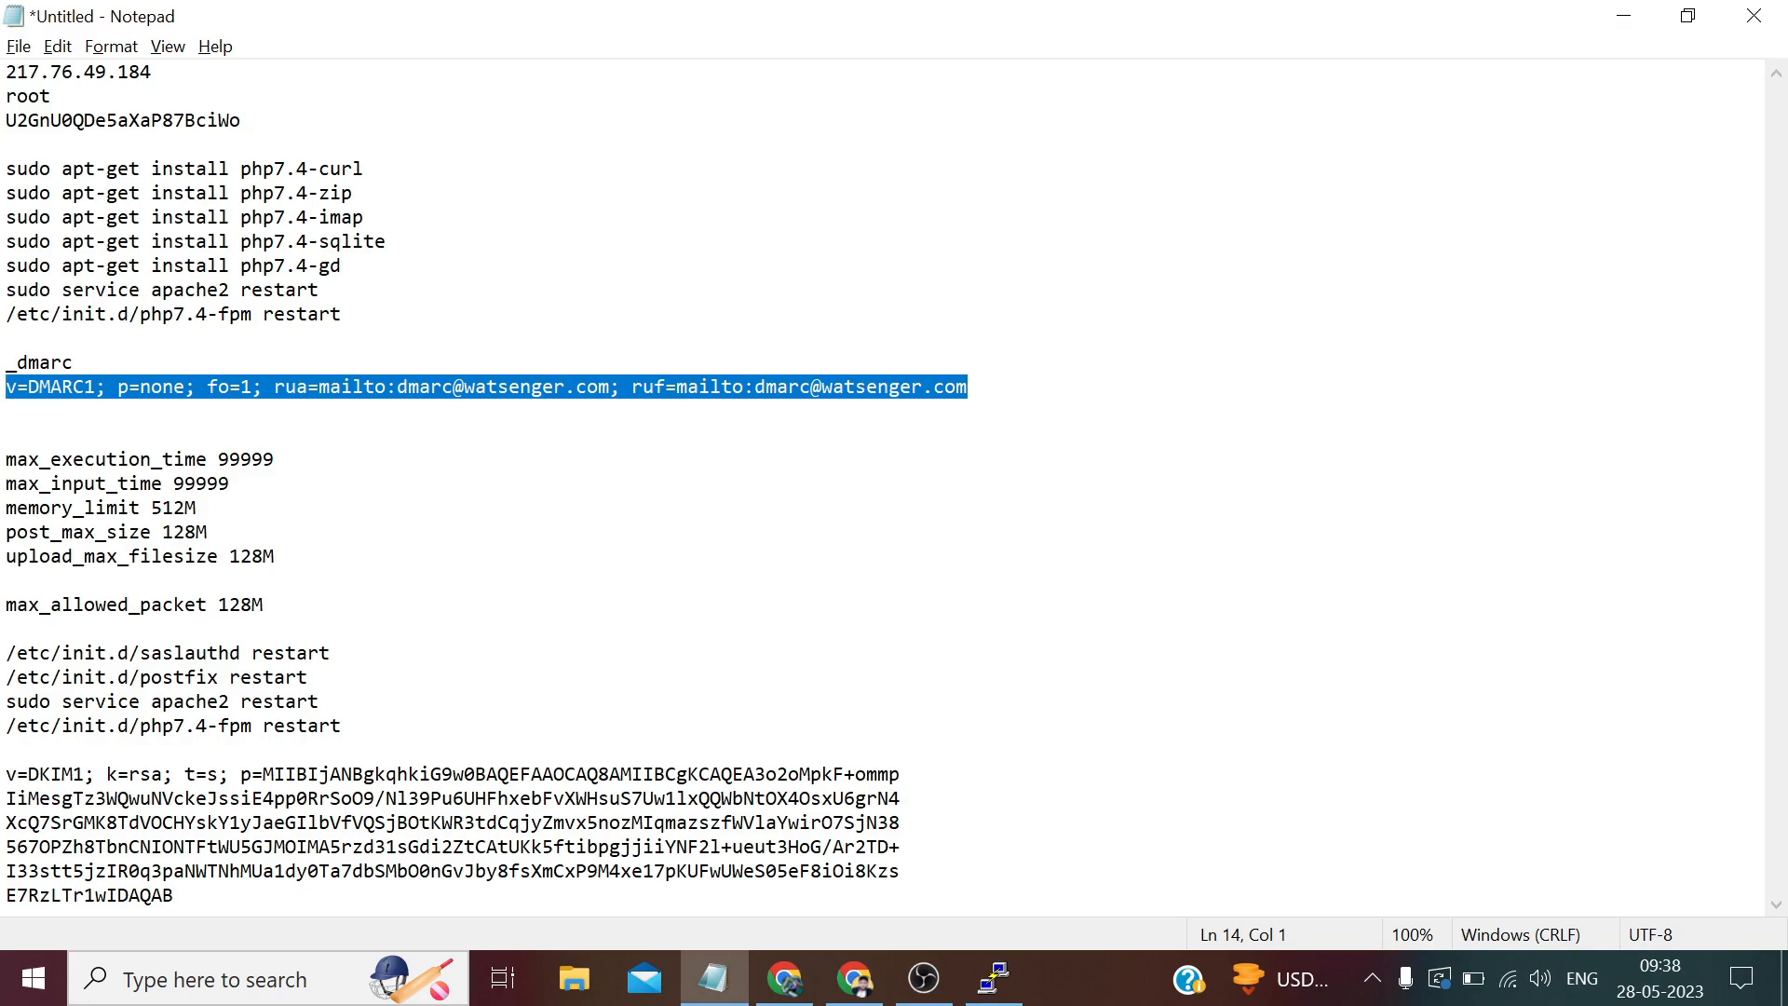
key(Right)
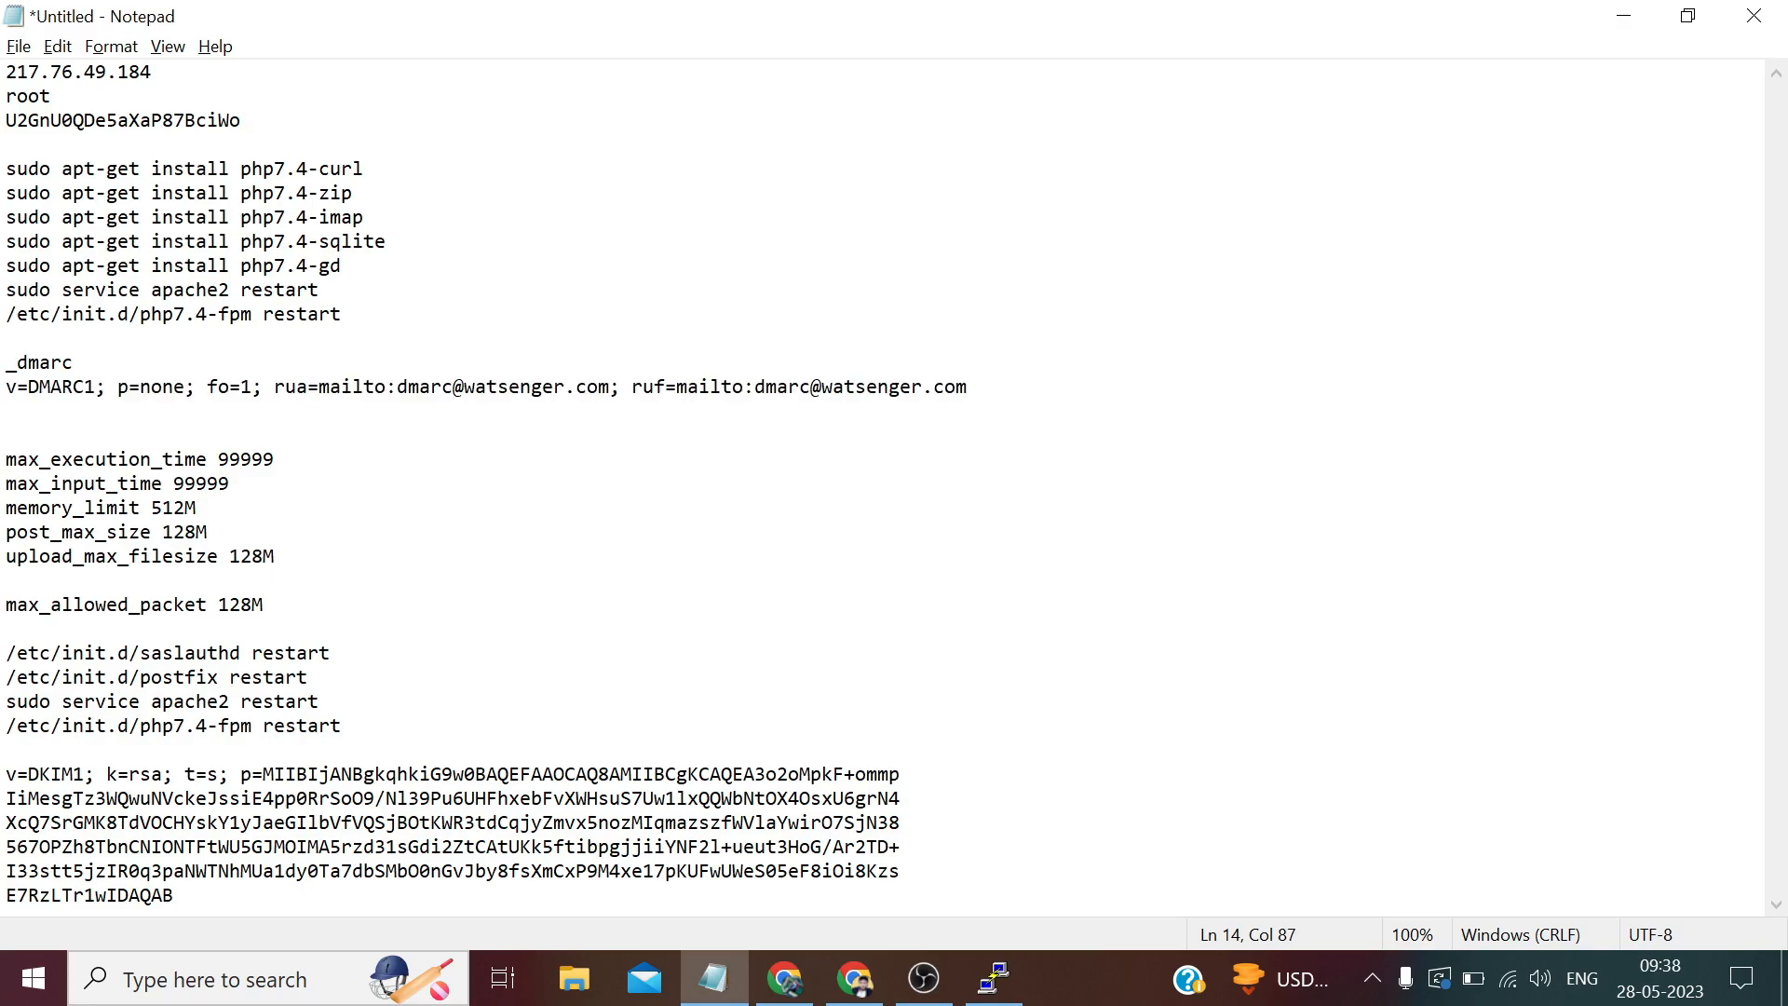
key(alt+Tab)
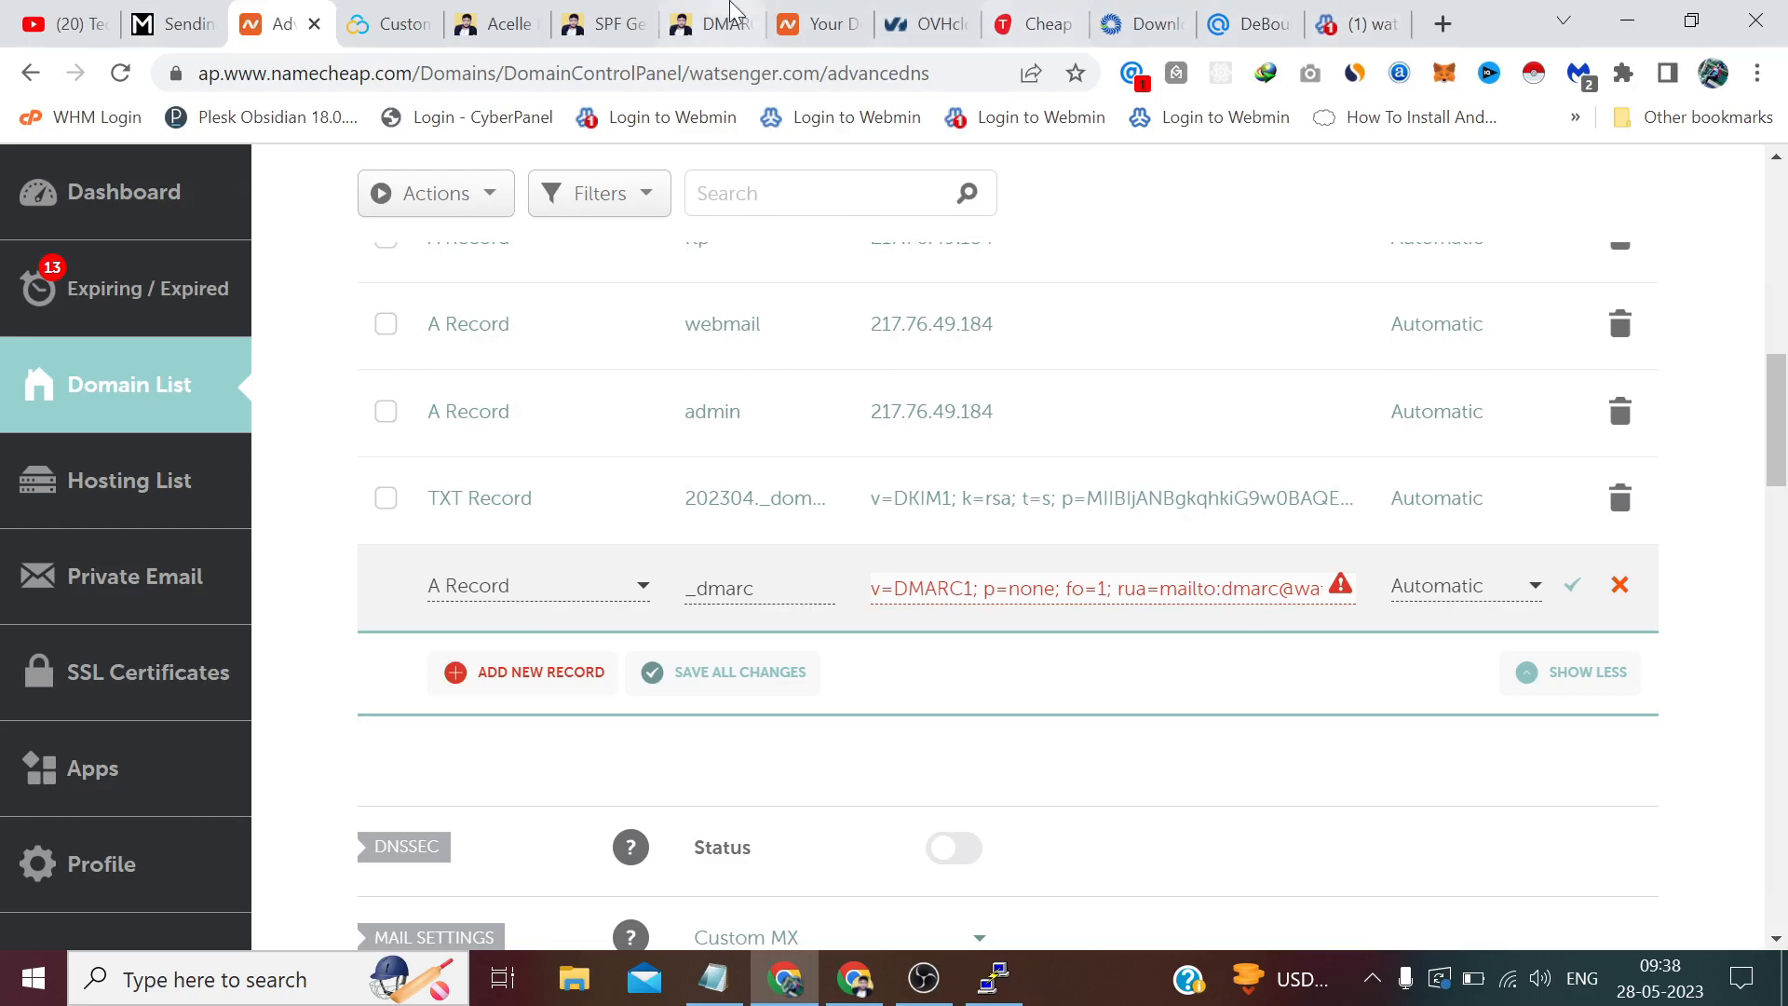
Replace the record value with the DMARC record copied from the generator page.
click(726, 23)
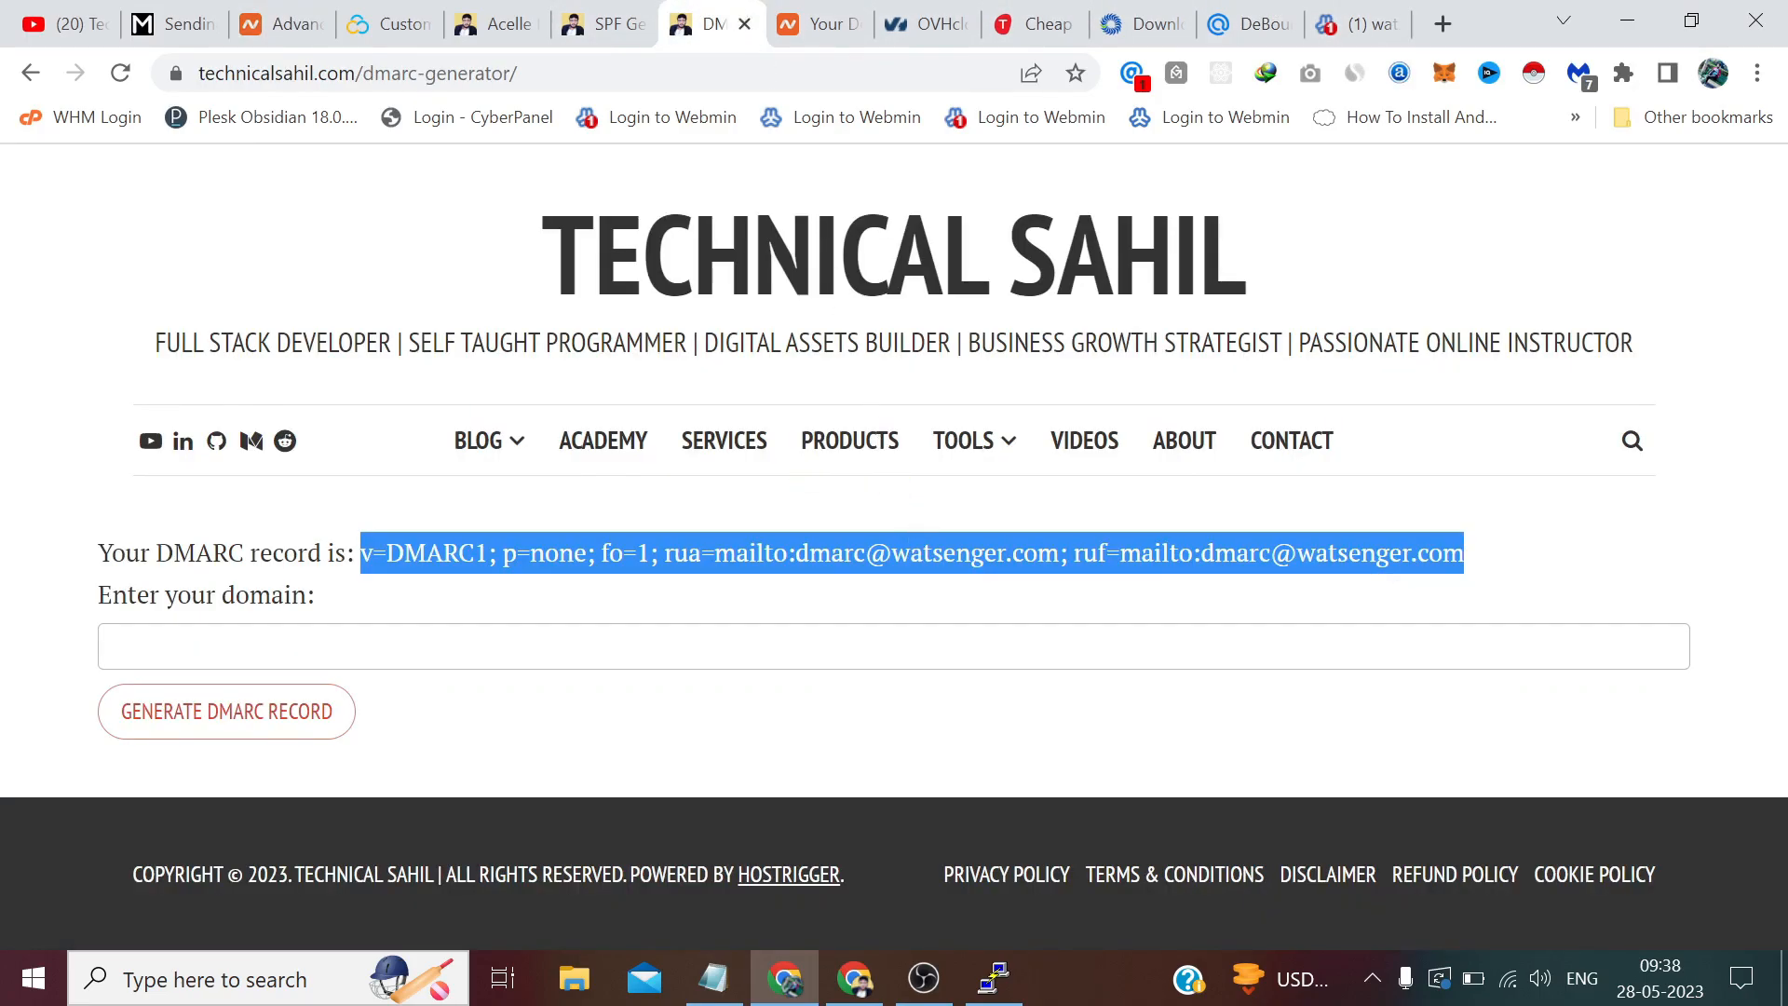
right_click(879, 552)
click(901, 565)
click(297, 11)
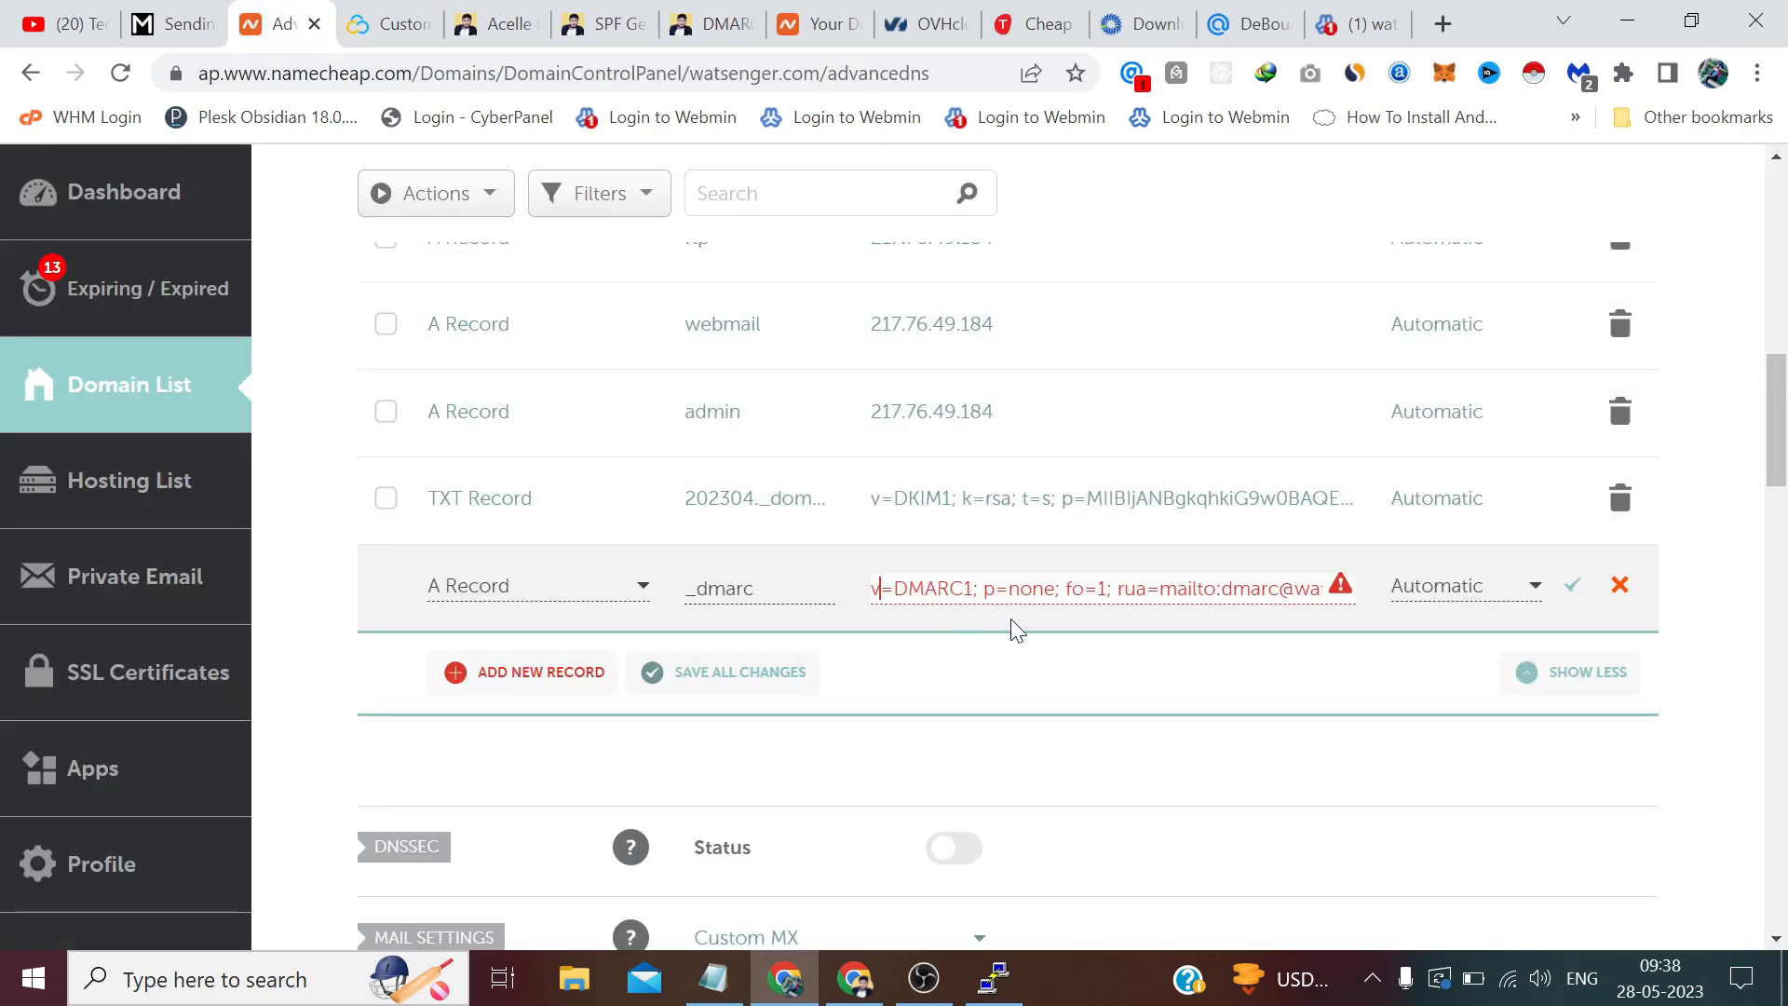
key(ctrl+a)
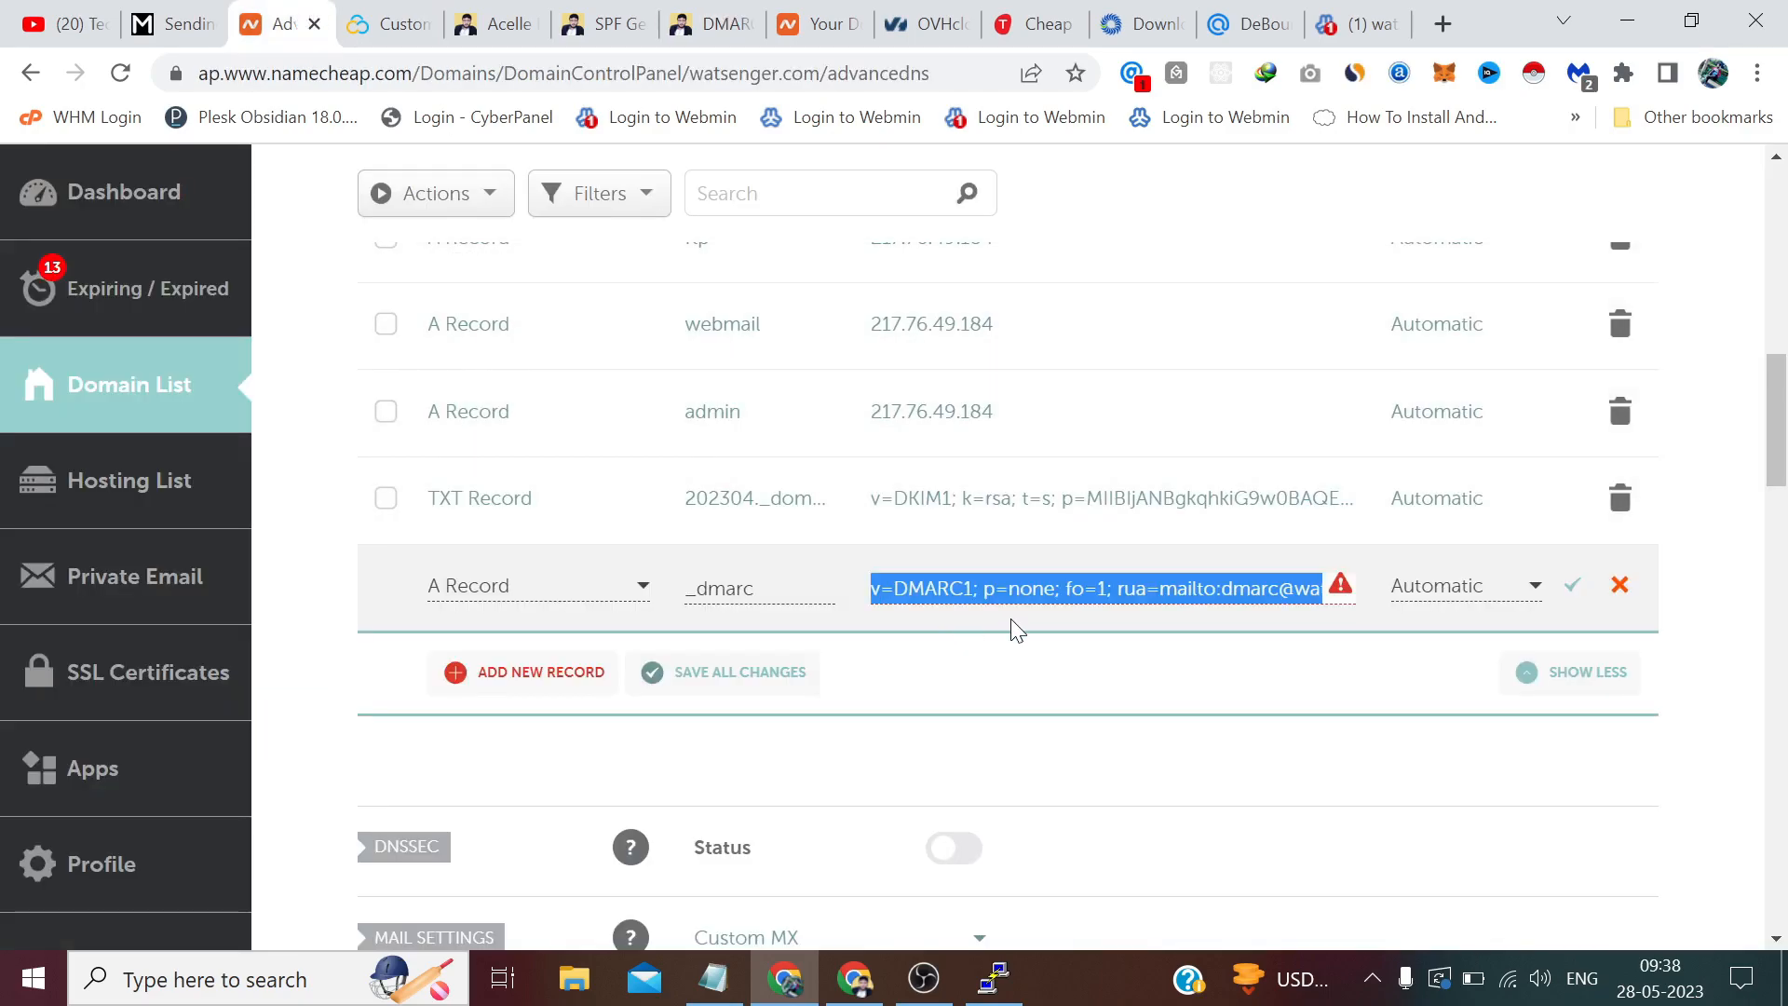
key(ctrl+v)
Change the record to a TXT Record with the v=DMARC1; p=none; fo=1 value, and save.
click(518, 605)
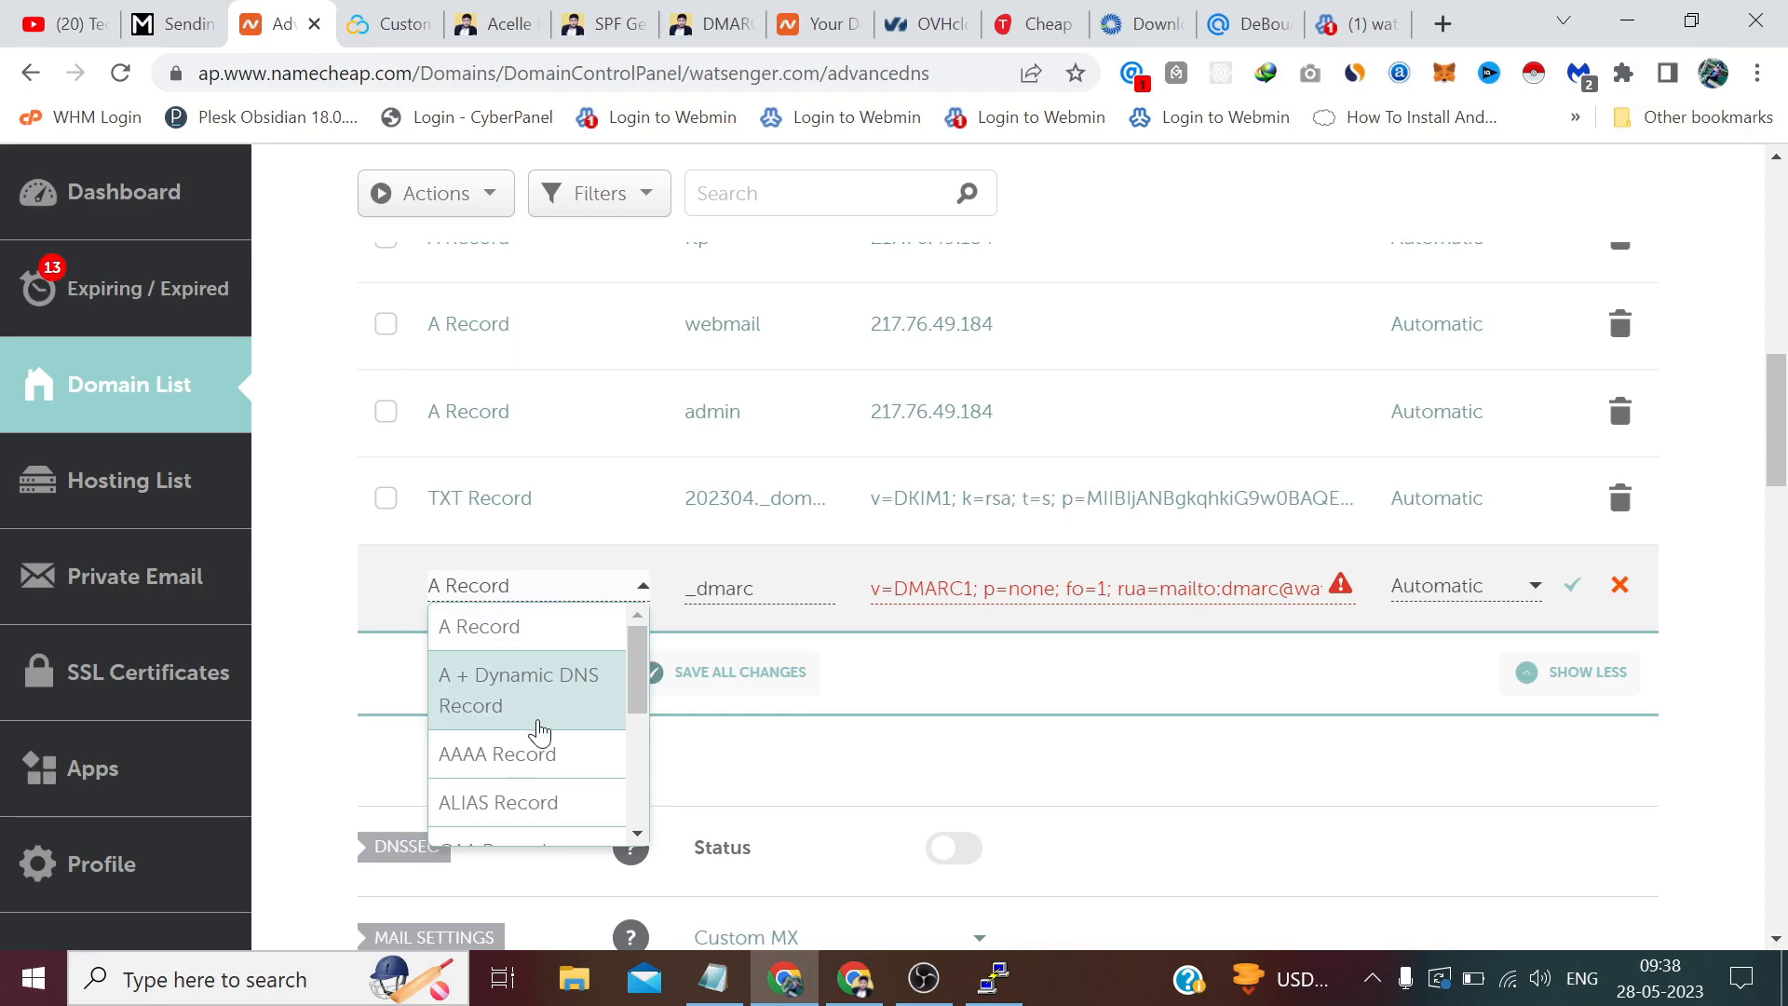
scroll(540, 731, down, 3)
click(527, 762)
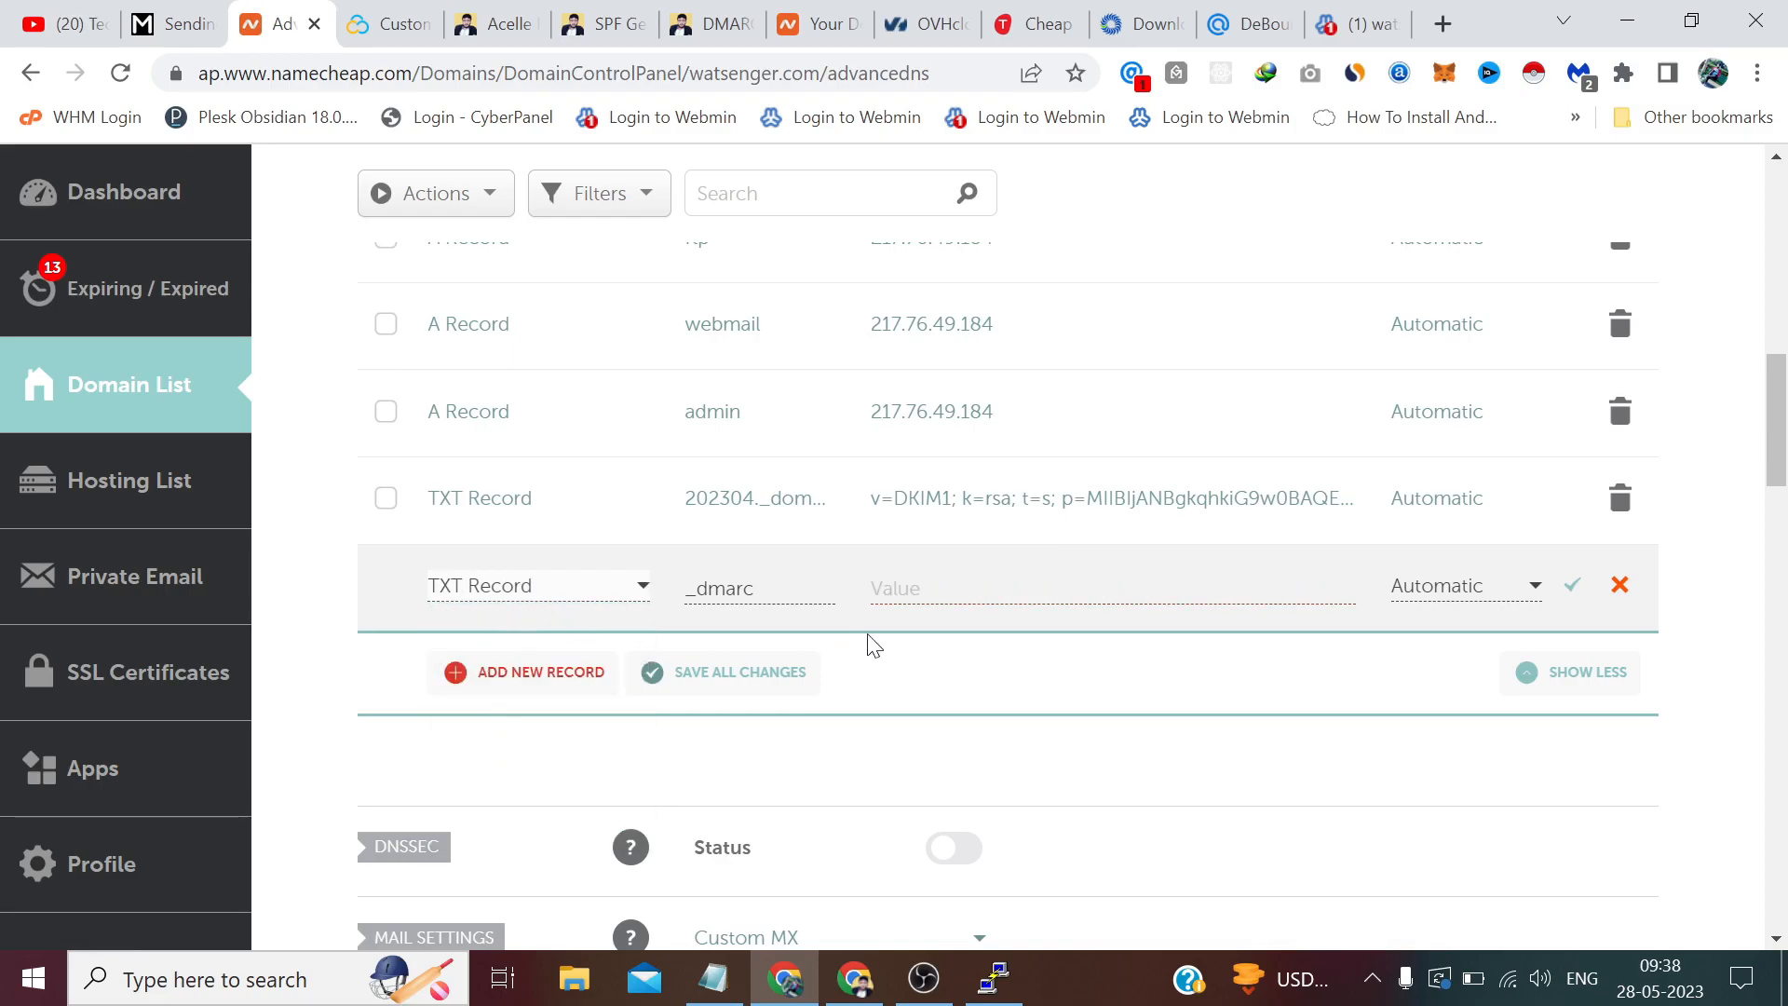
click(950, 590)
key(ctrl+v)
click(1108, 642)
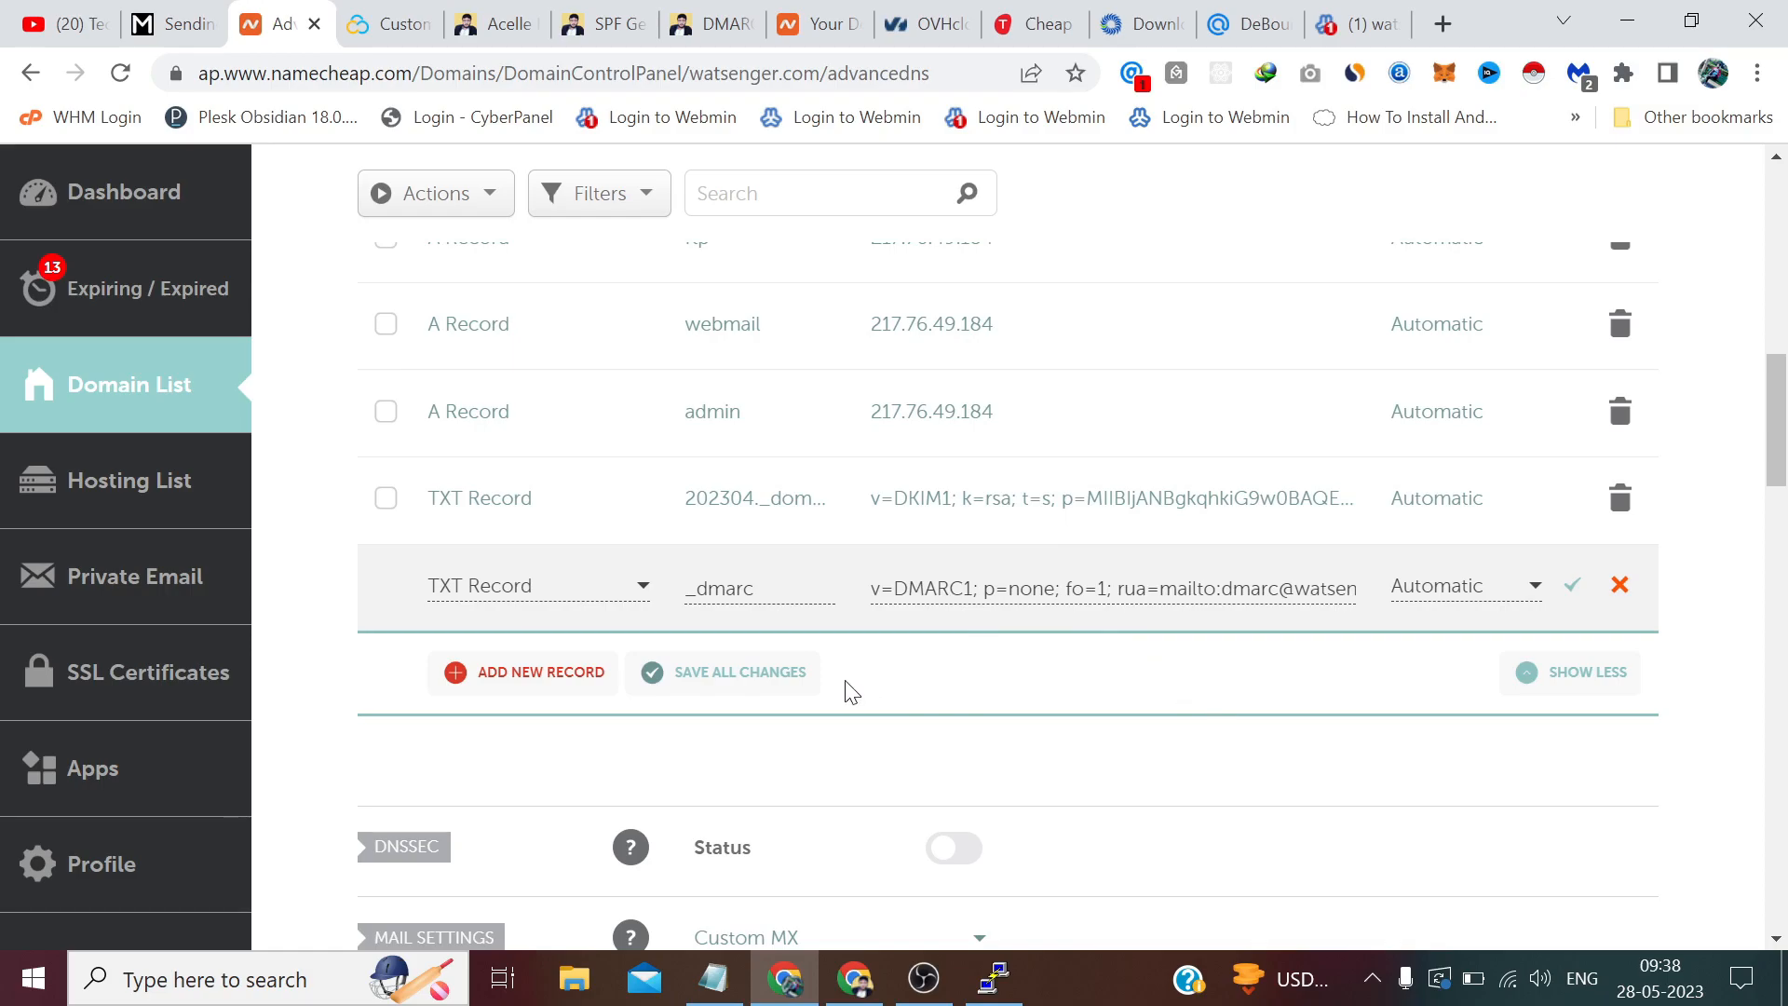
click(759, 672)
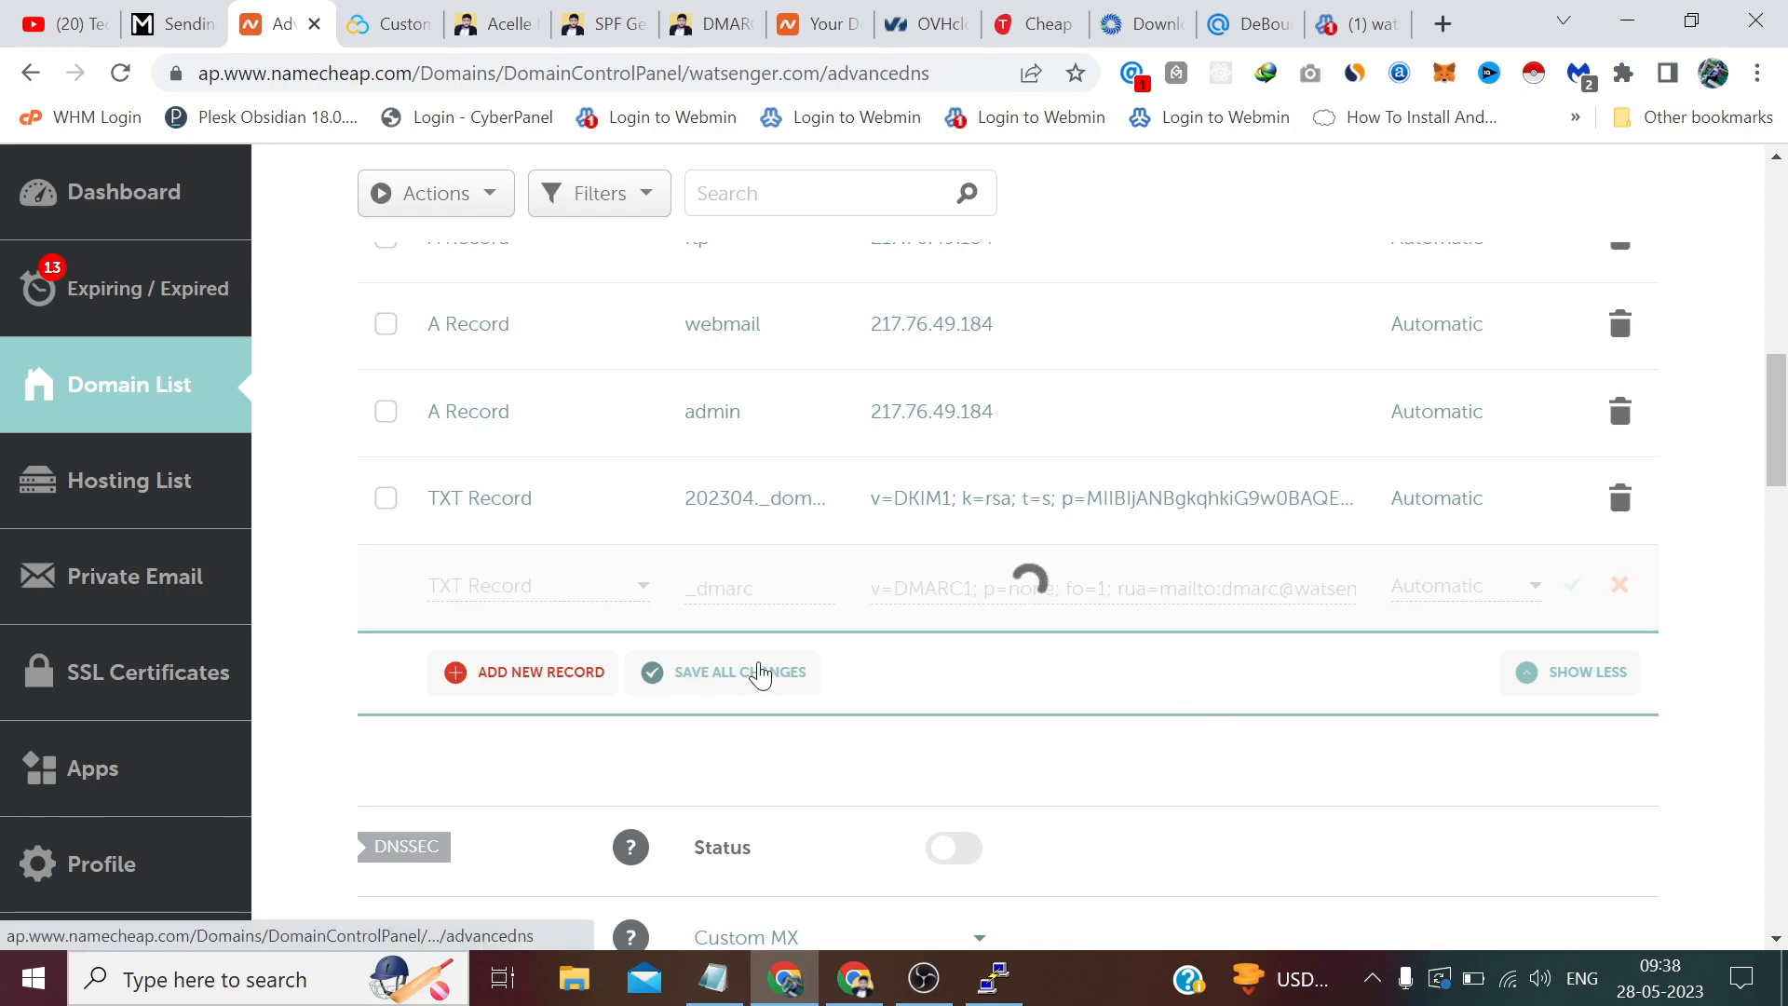
Fill the SPF generator's IPv4 field with 217.76.49.184 from Contabo's reverse DNS page.
click(619, 16)
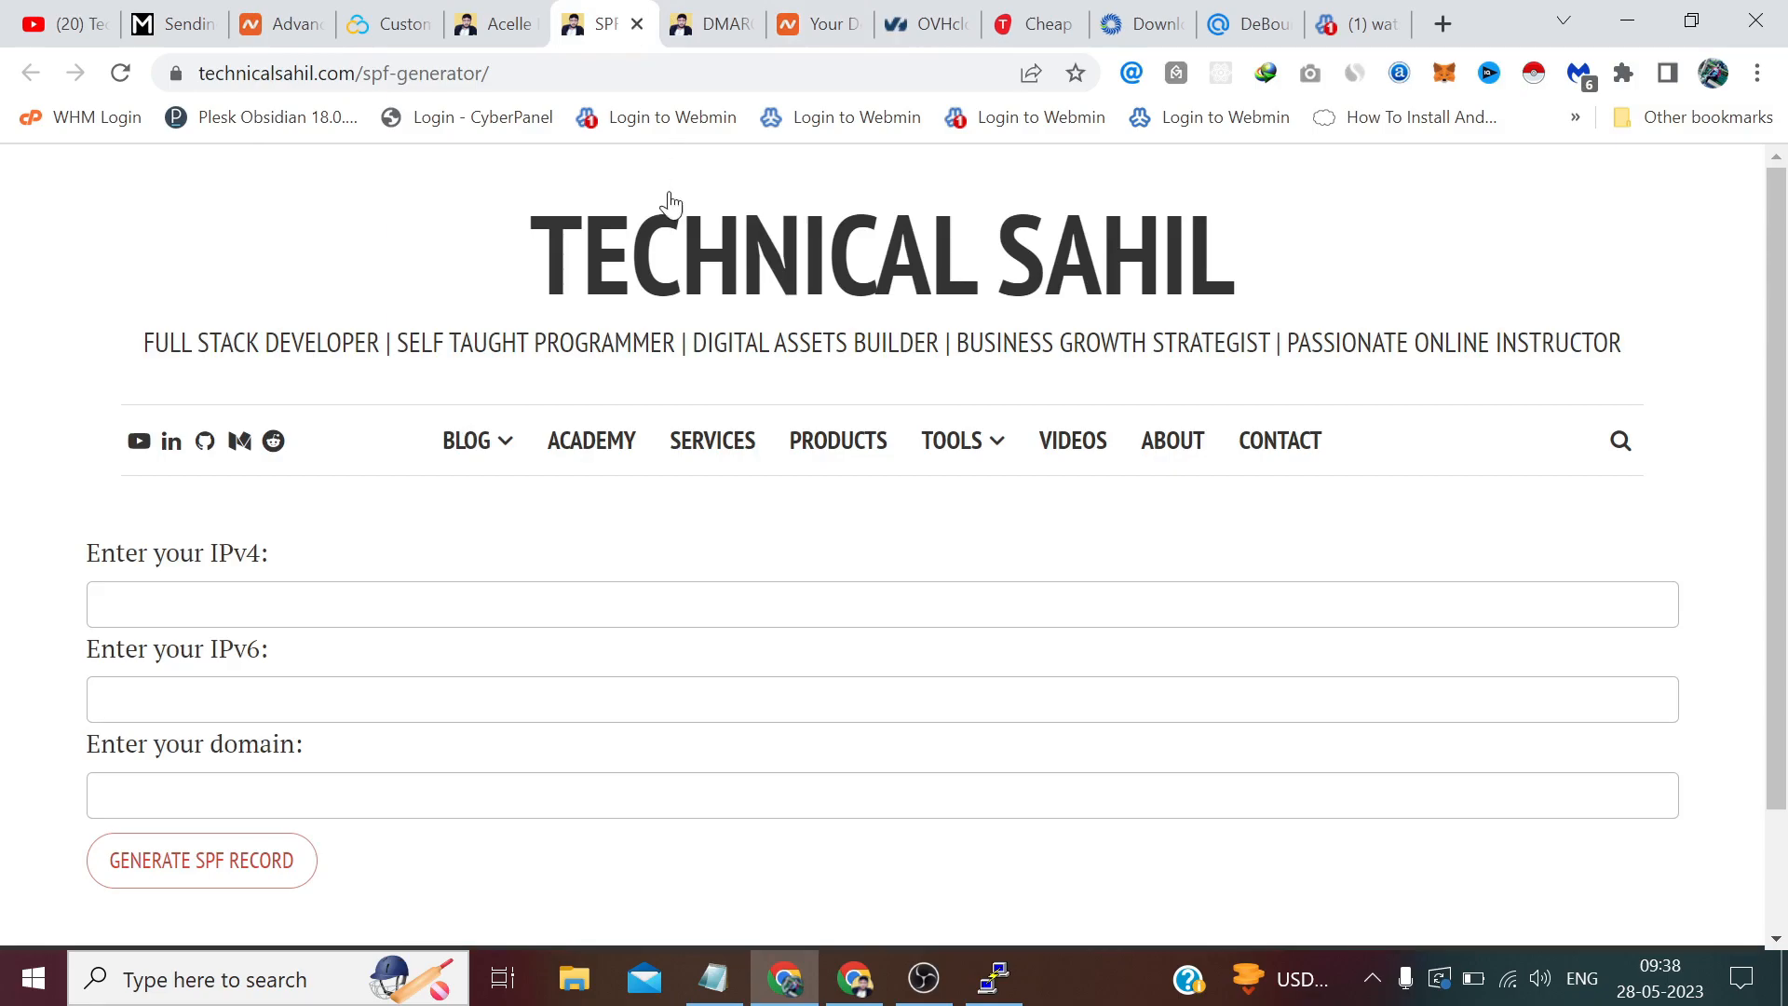
scroll(451, 599, down, 2)
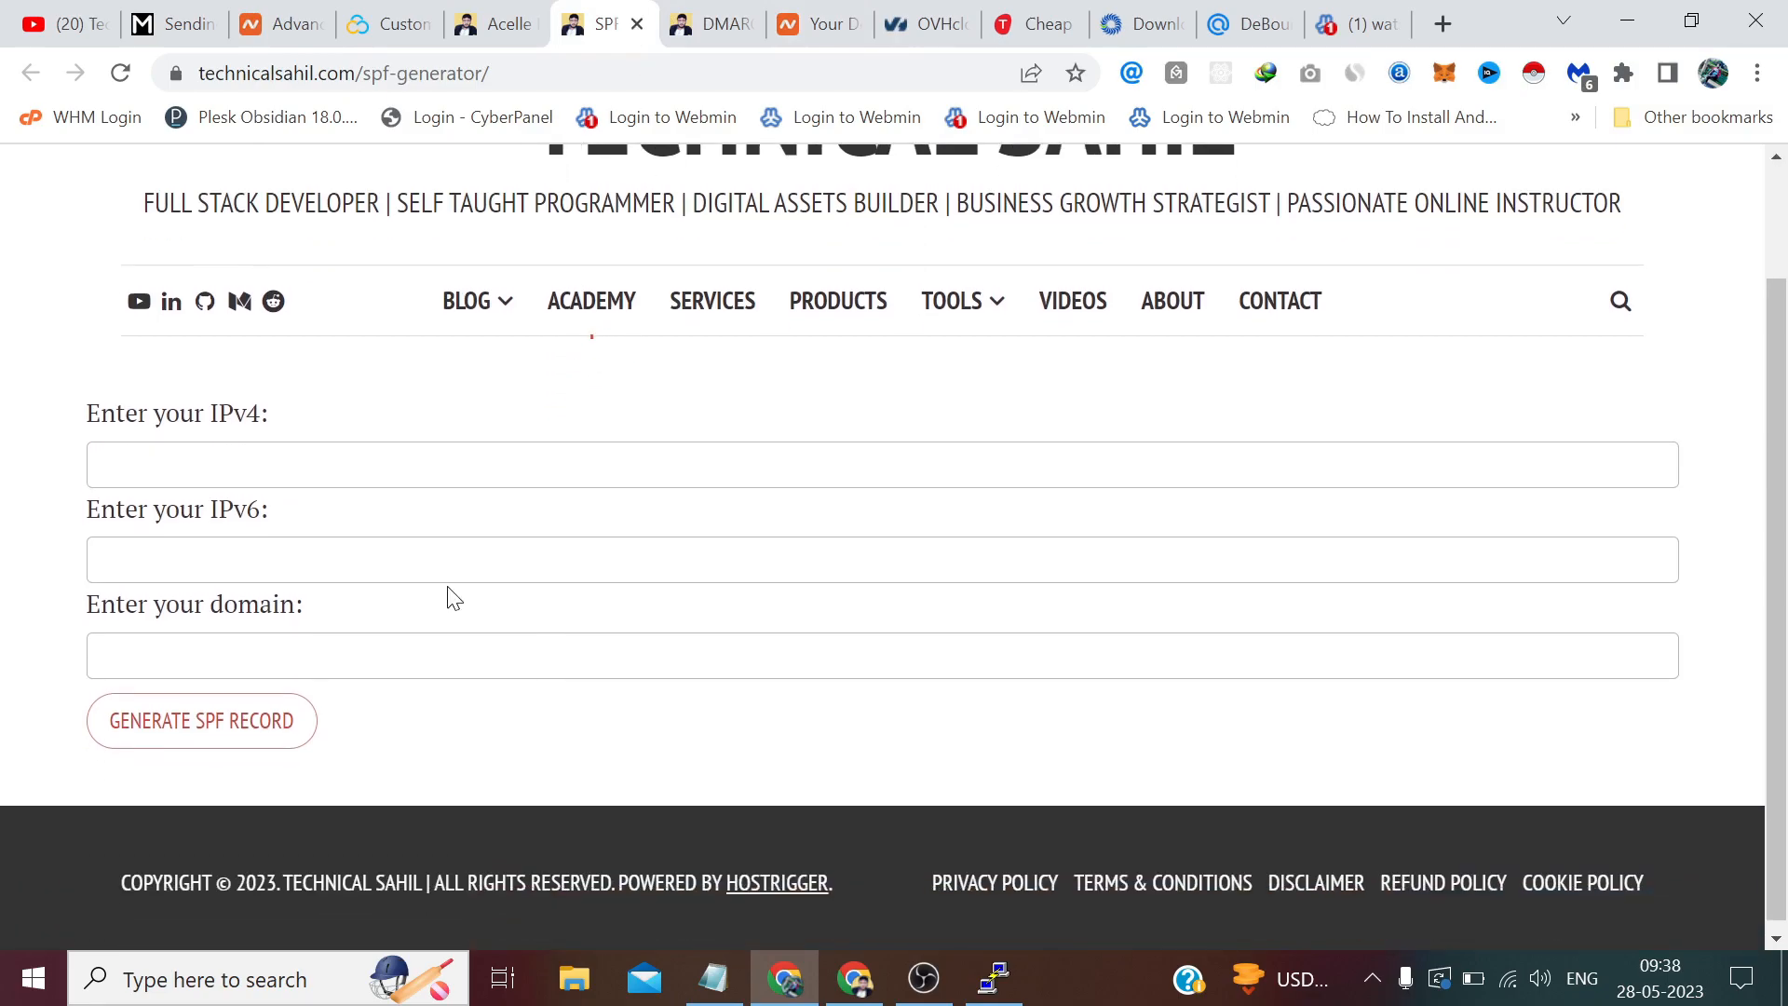
click(383, 18)
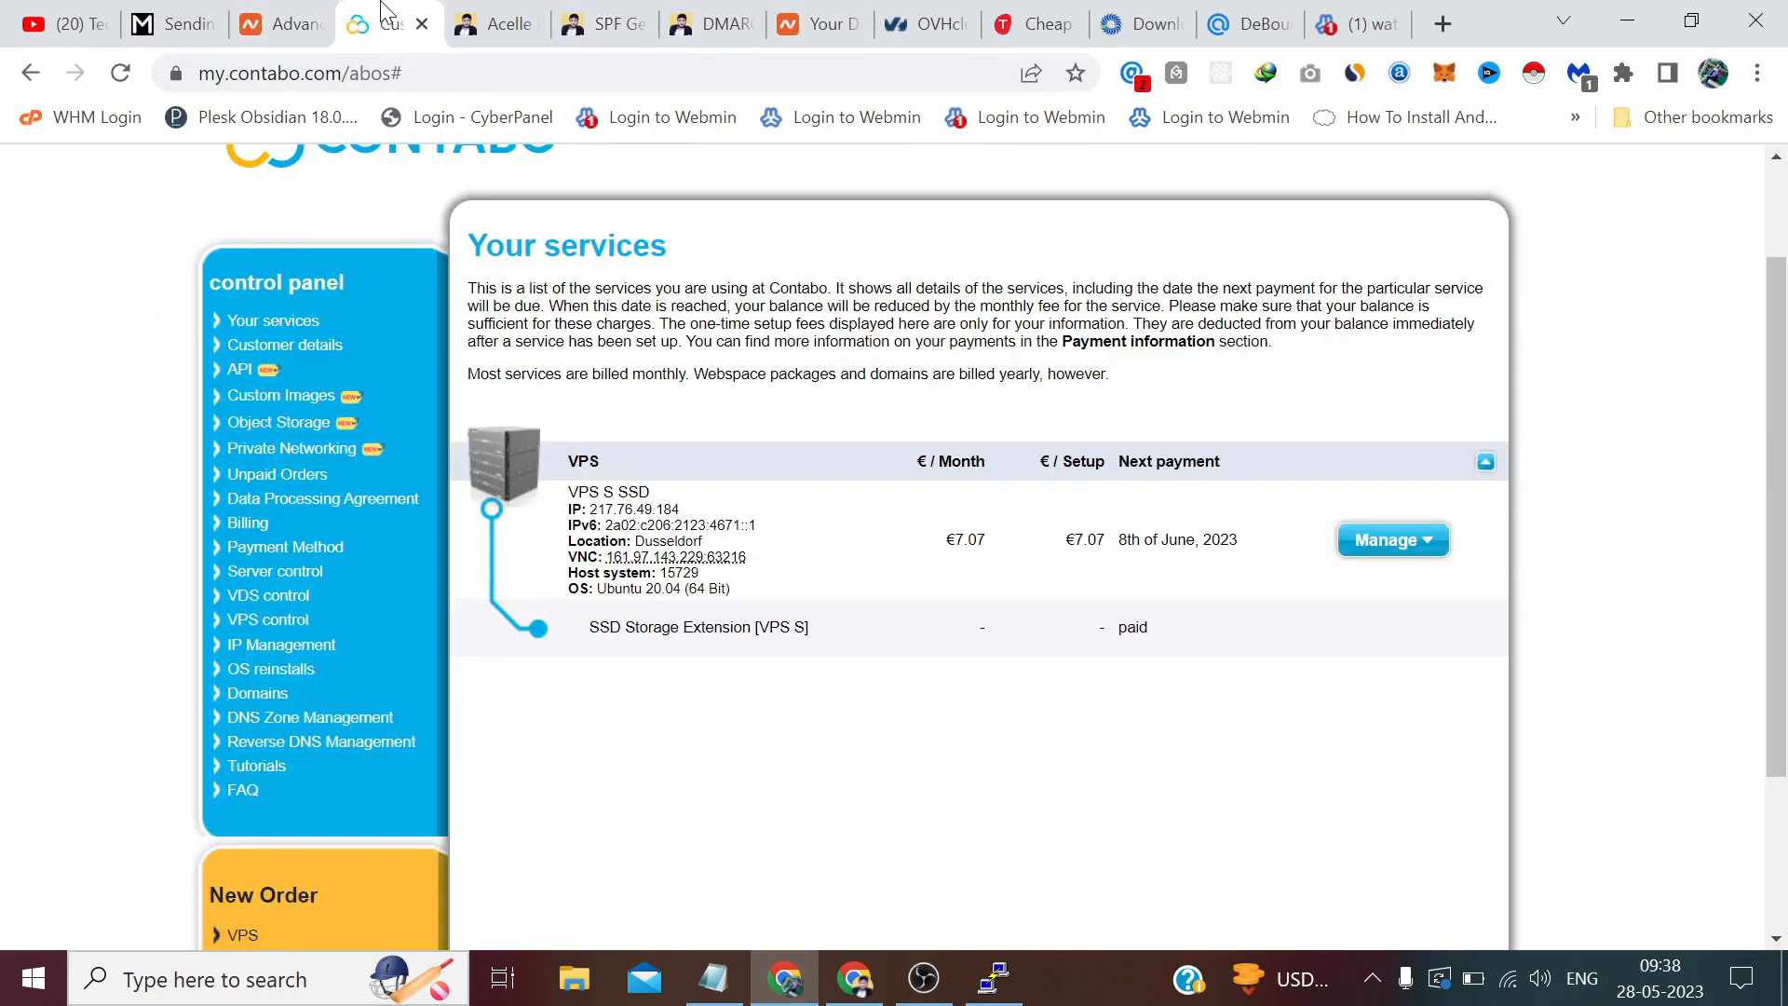
click(316, 750)
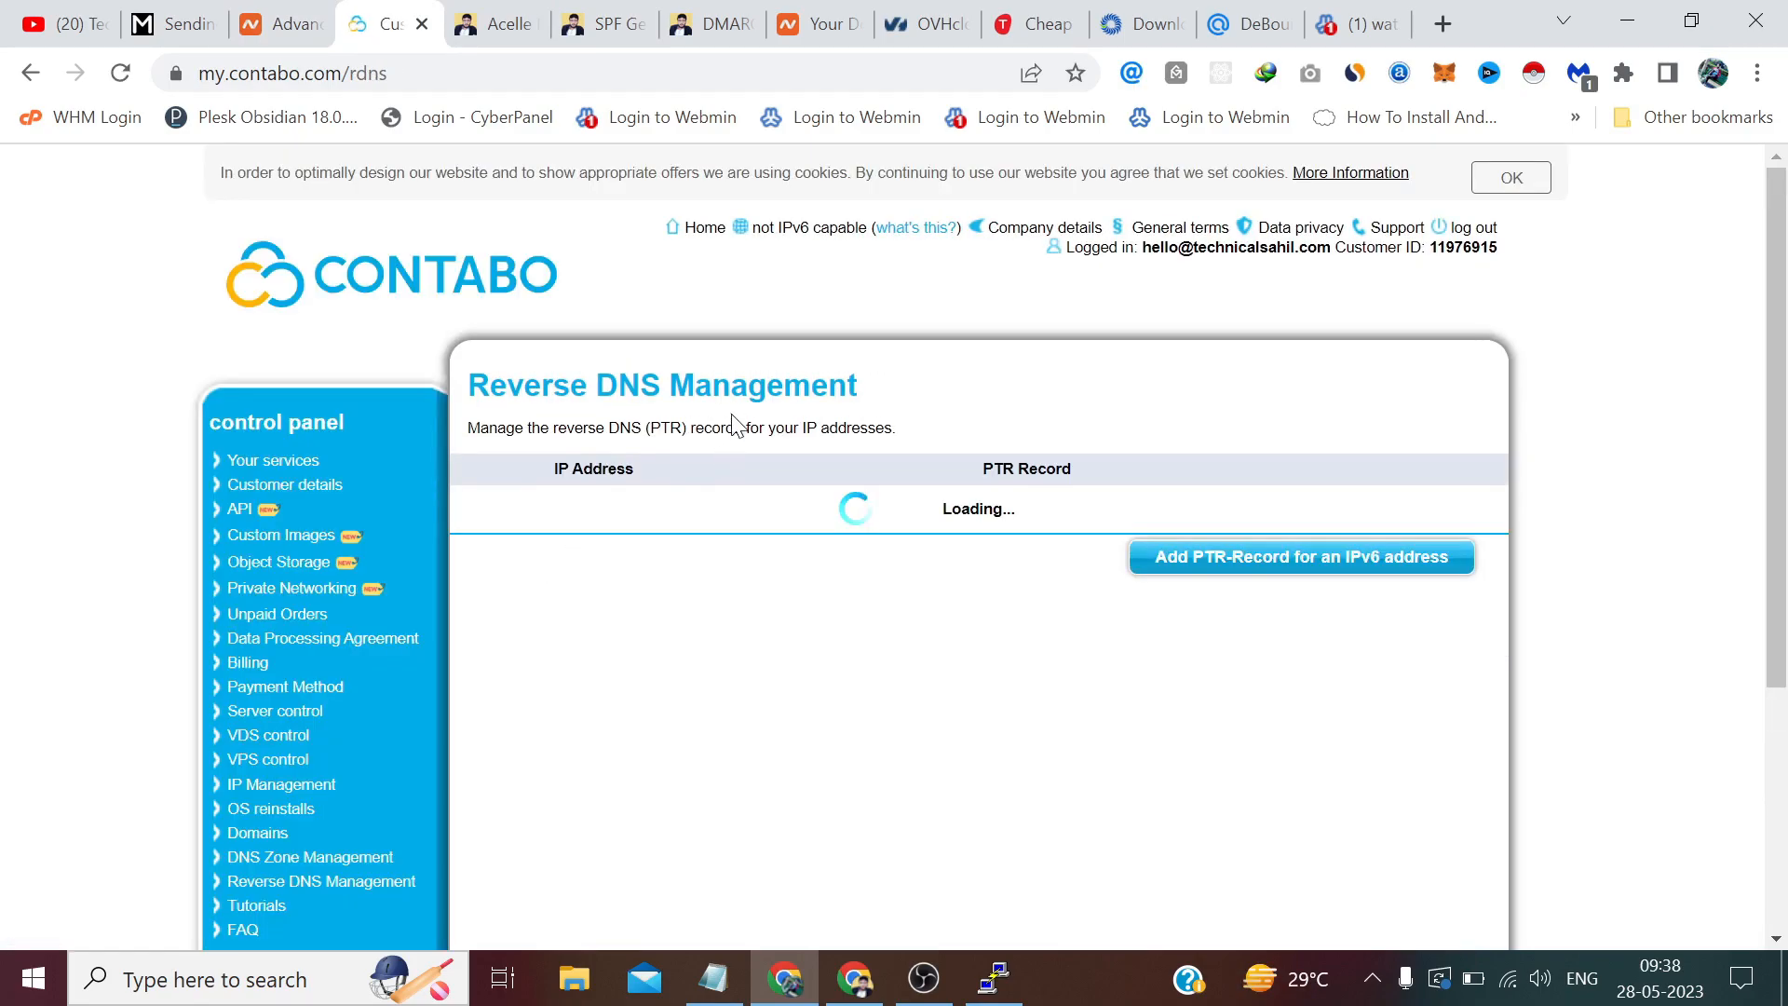
drag(653, 505, 552, 506)
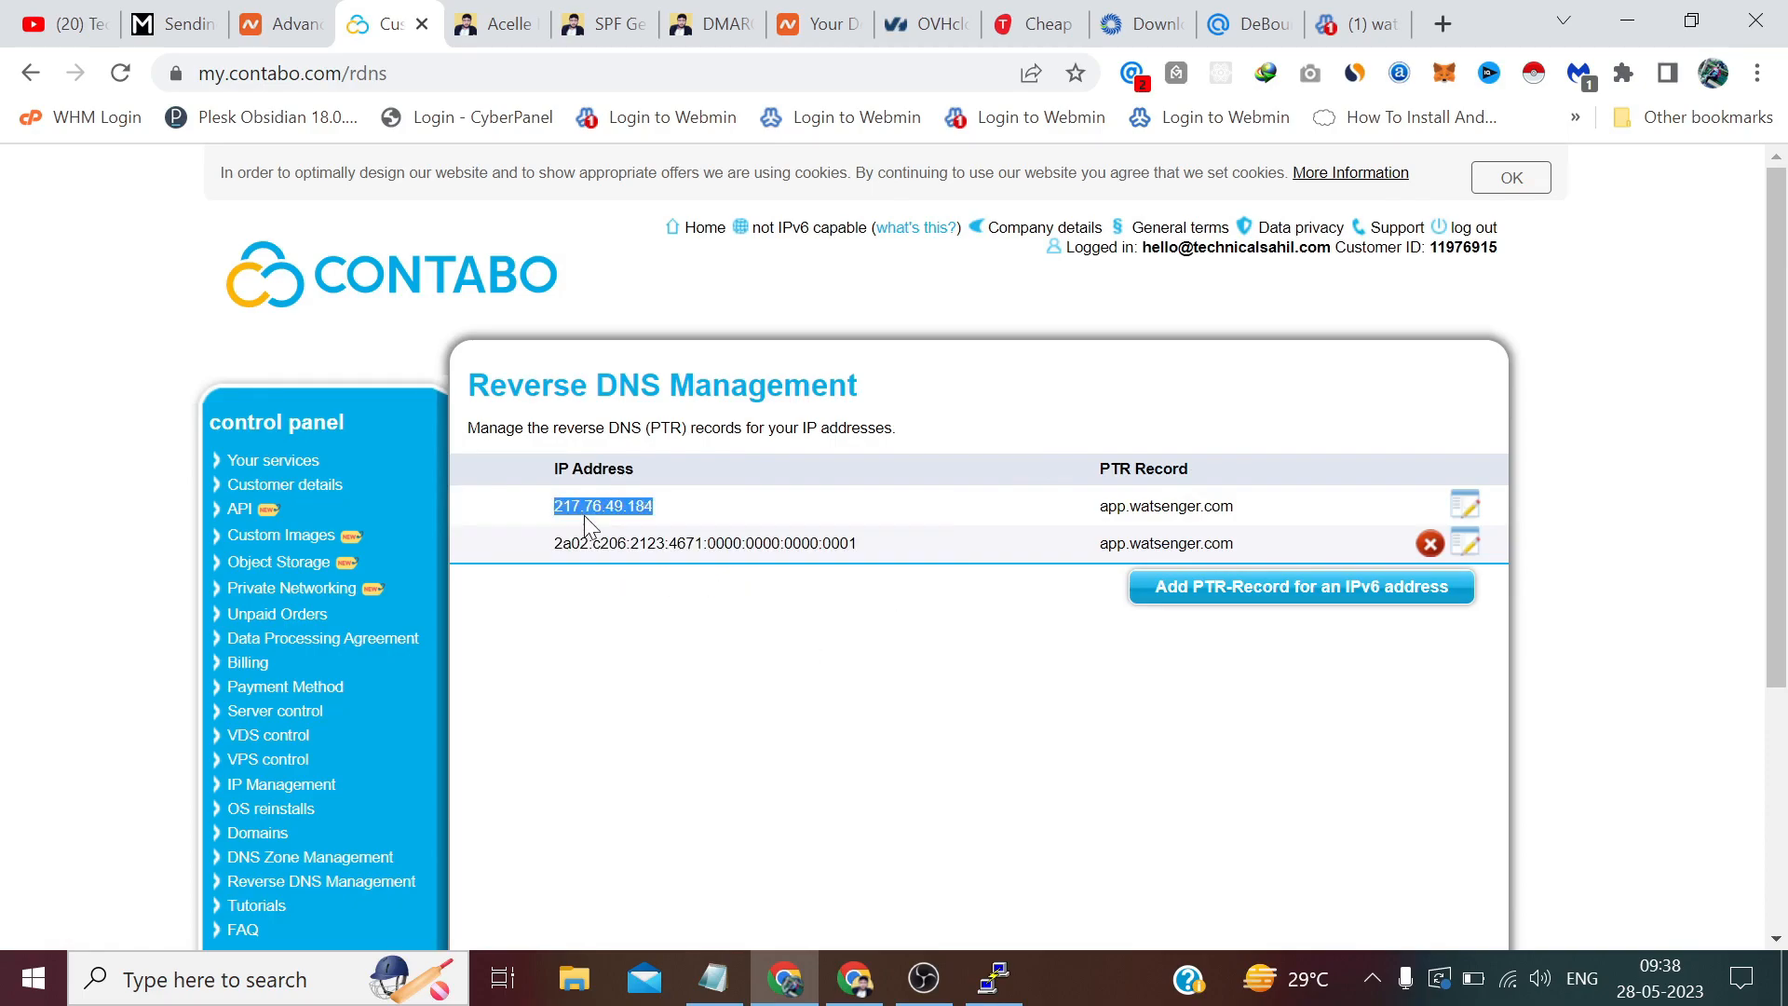
click(601, 24)
click(589, 458)
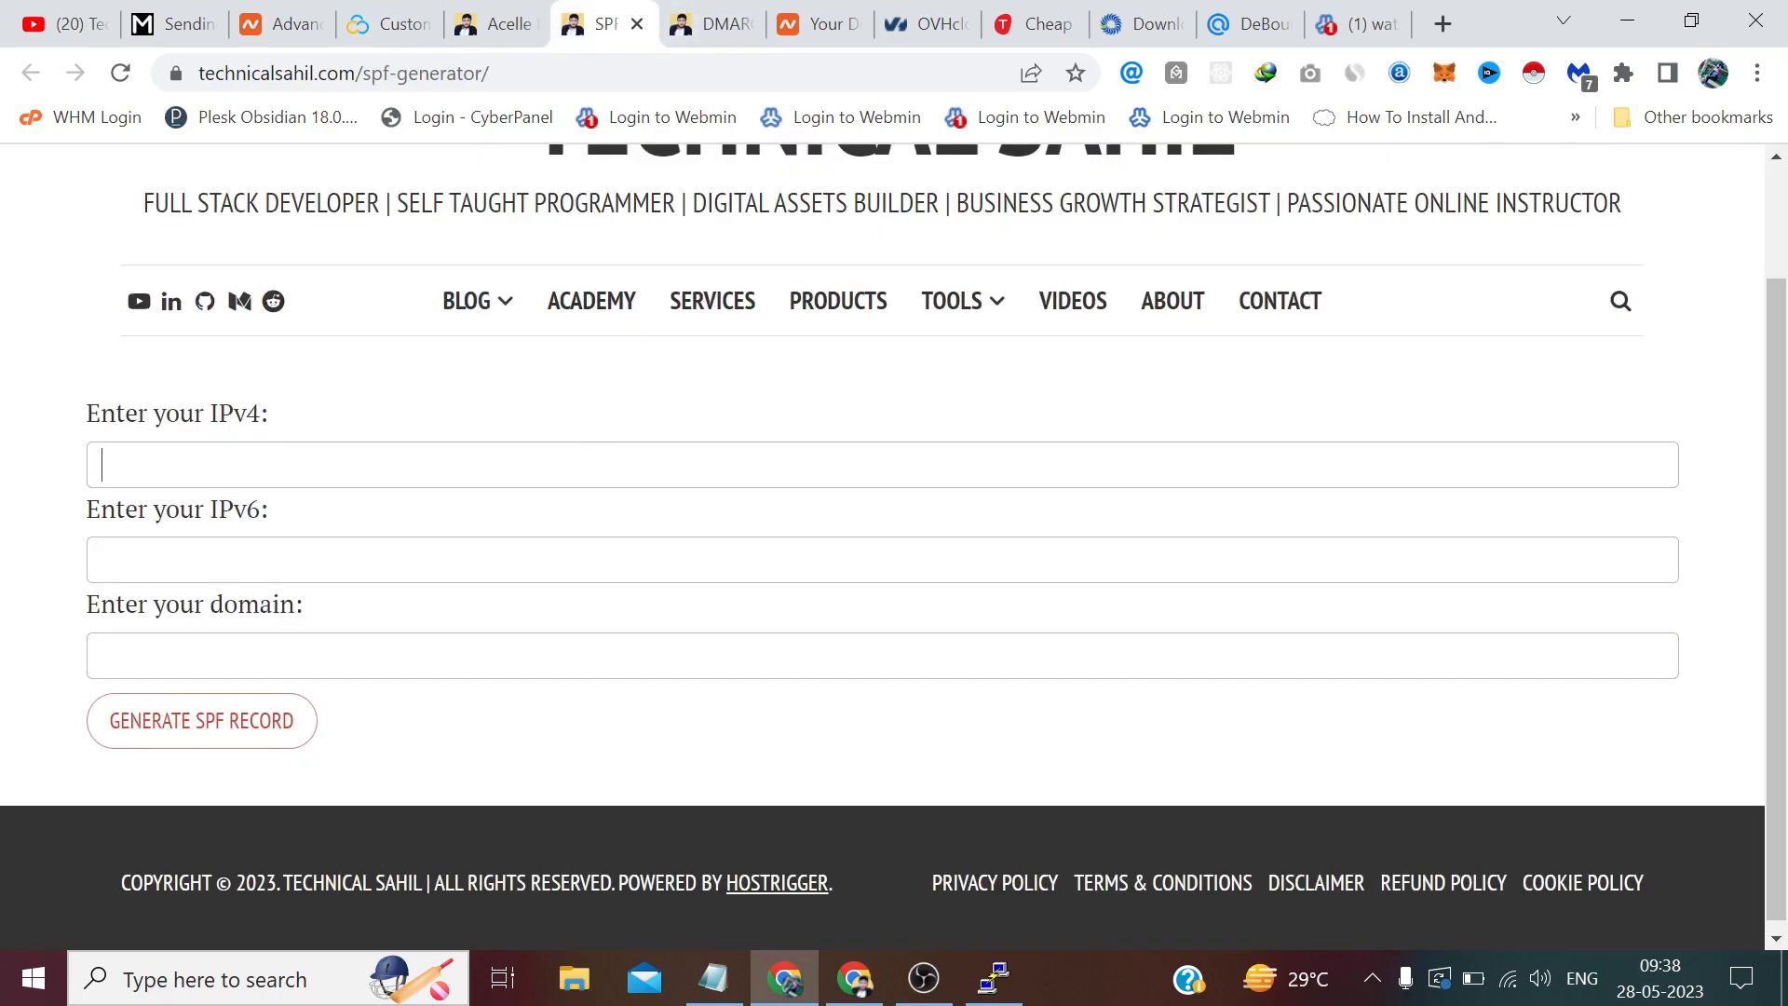
key(ctrl+v)
Copy the server's IPv6 address from Contabo into the SPF generator form.
click(376, 10)
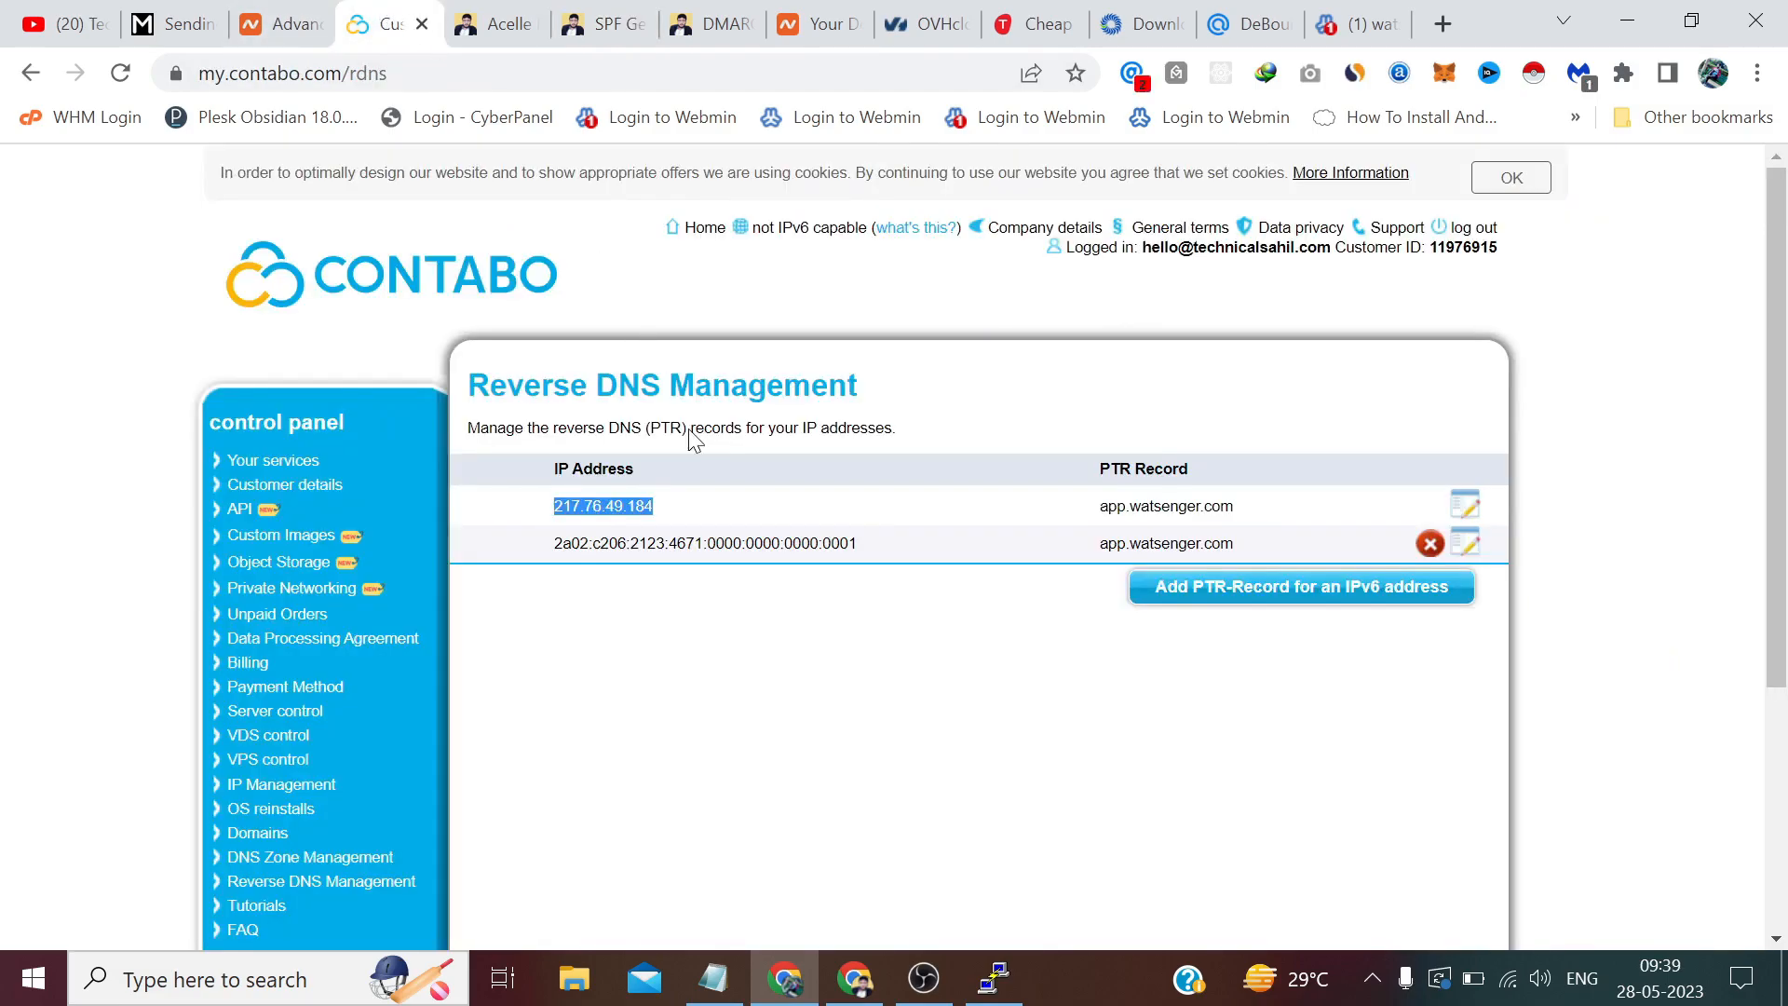
drag(858, 545, 563, 545)
right_click(563, 547)
click(590, 570)
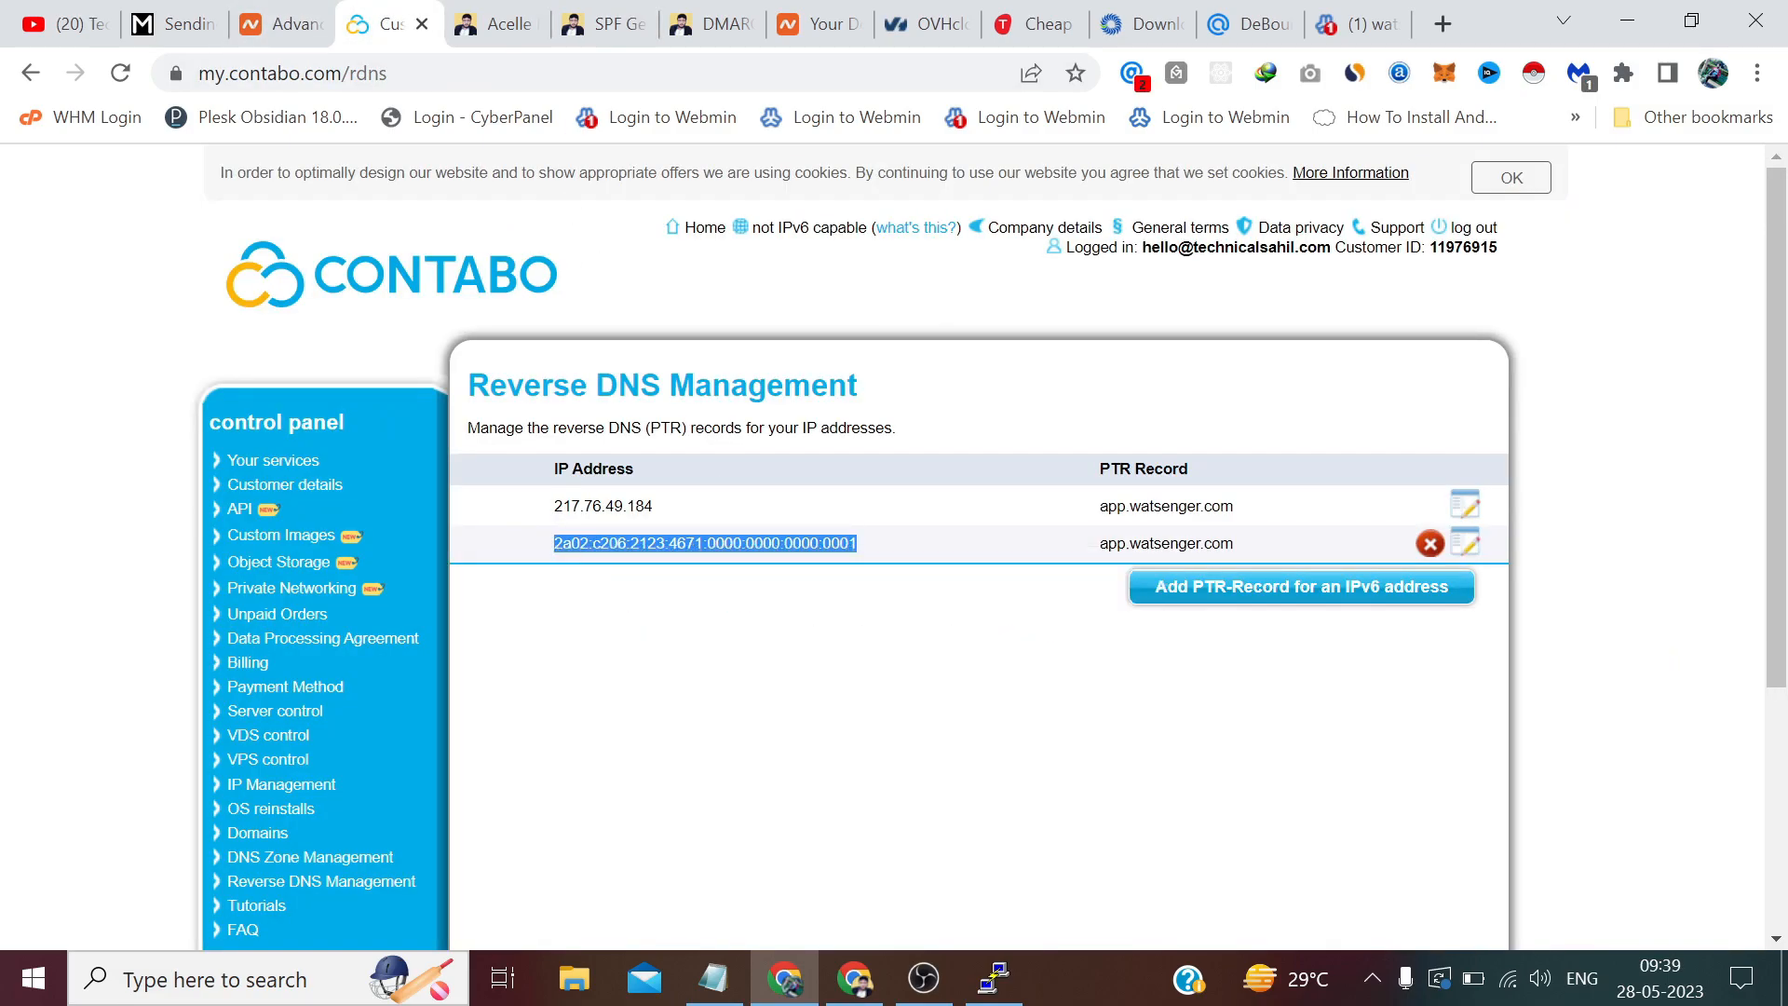
click(606, 19)
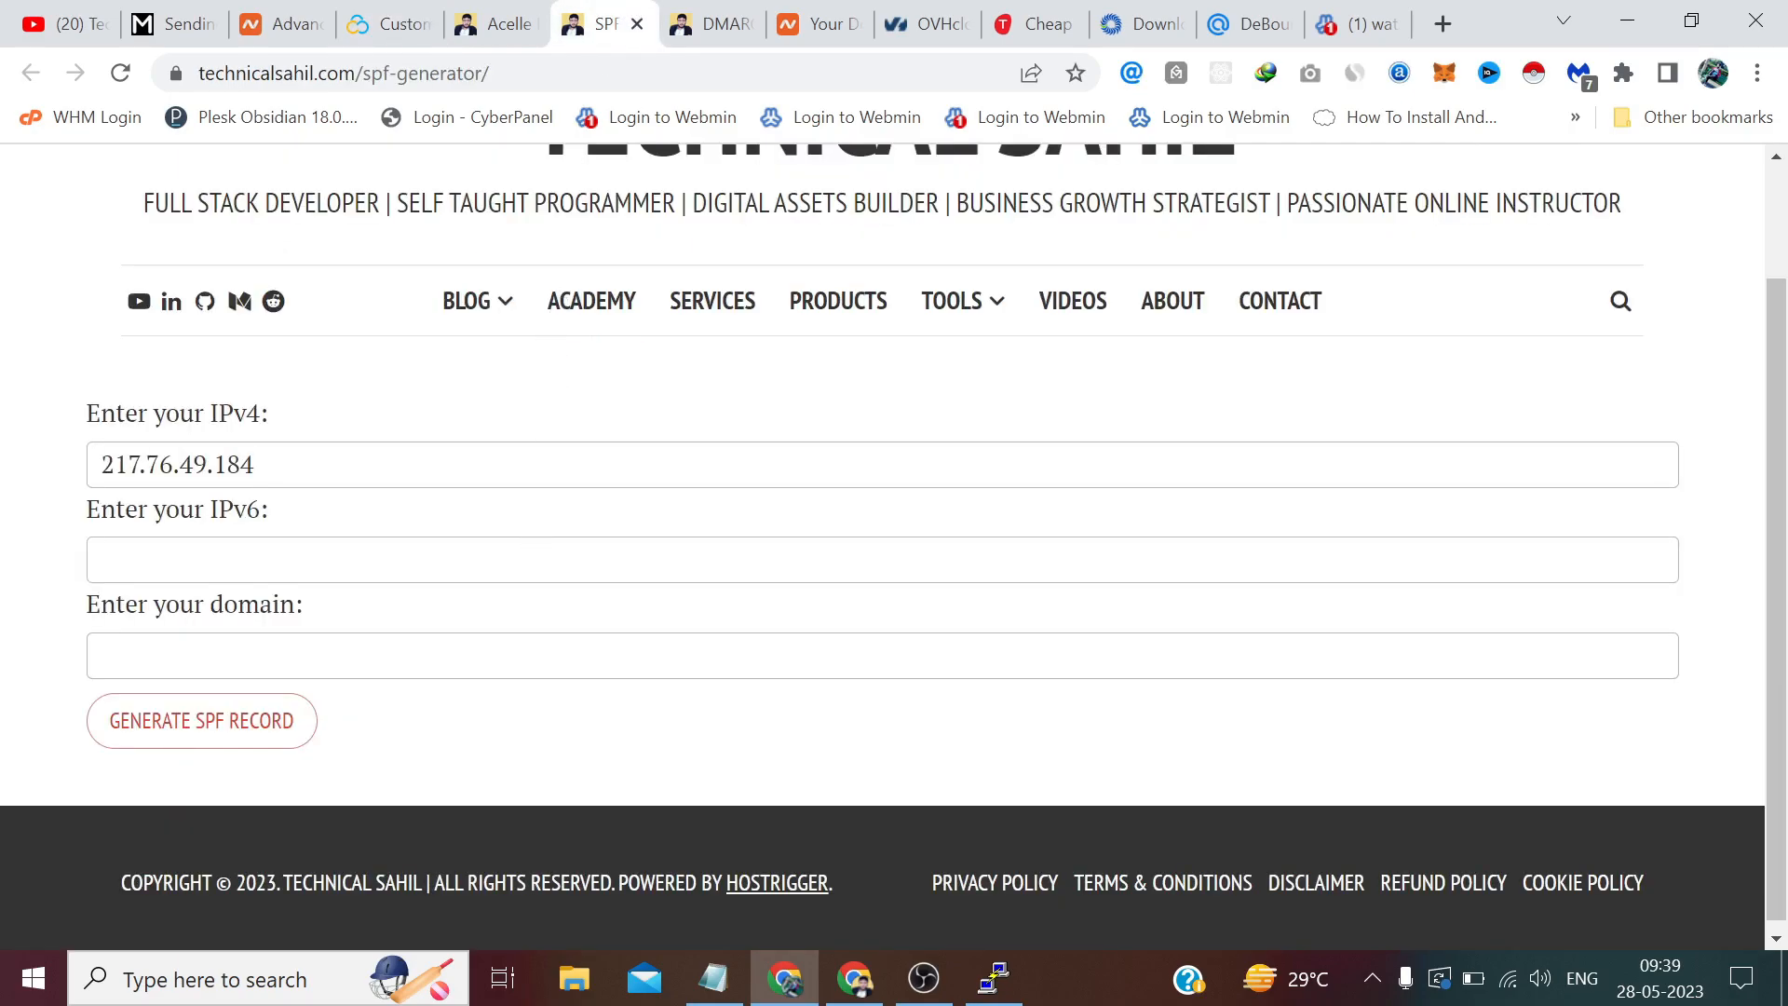
key(ctrl+v)
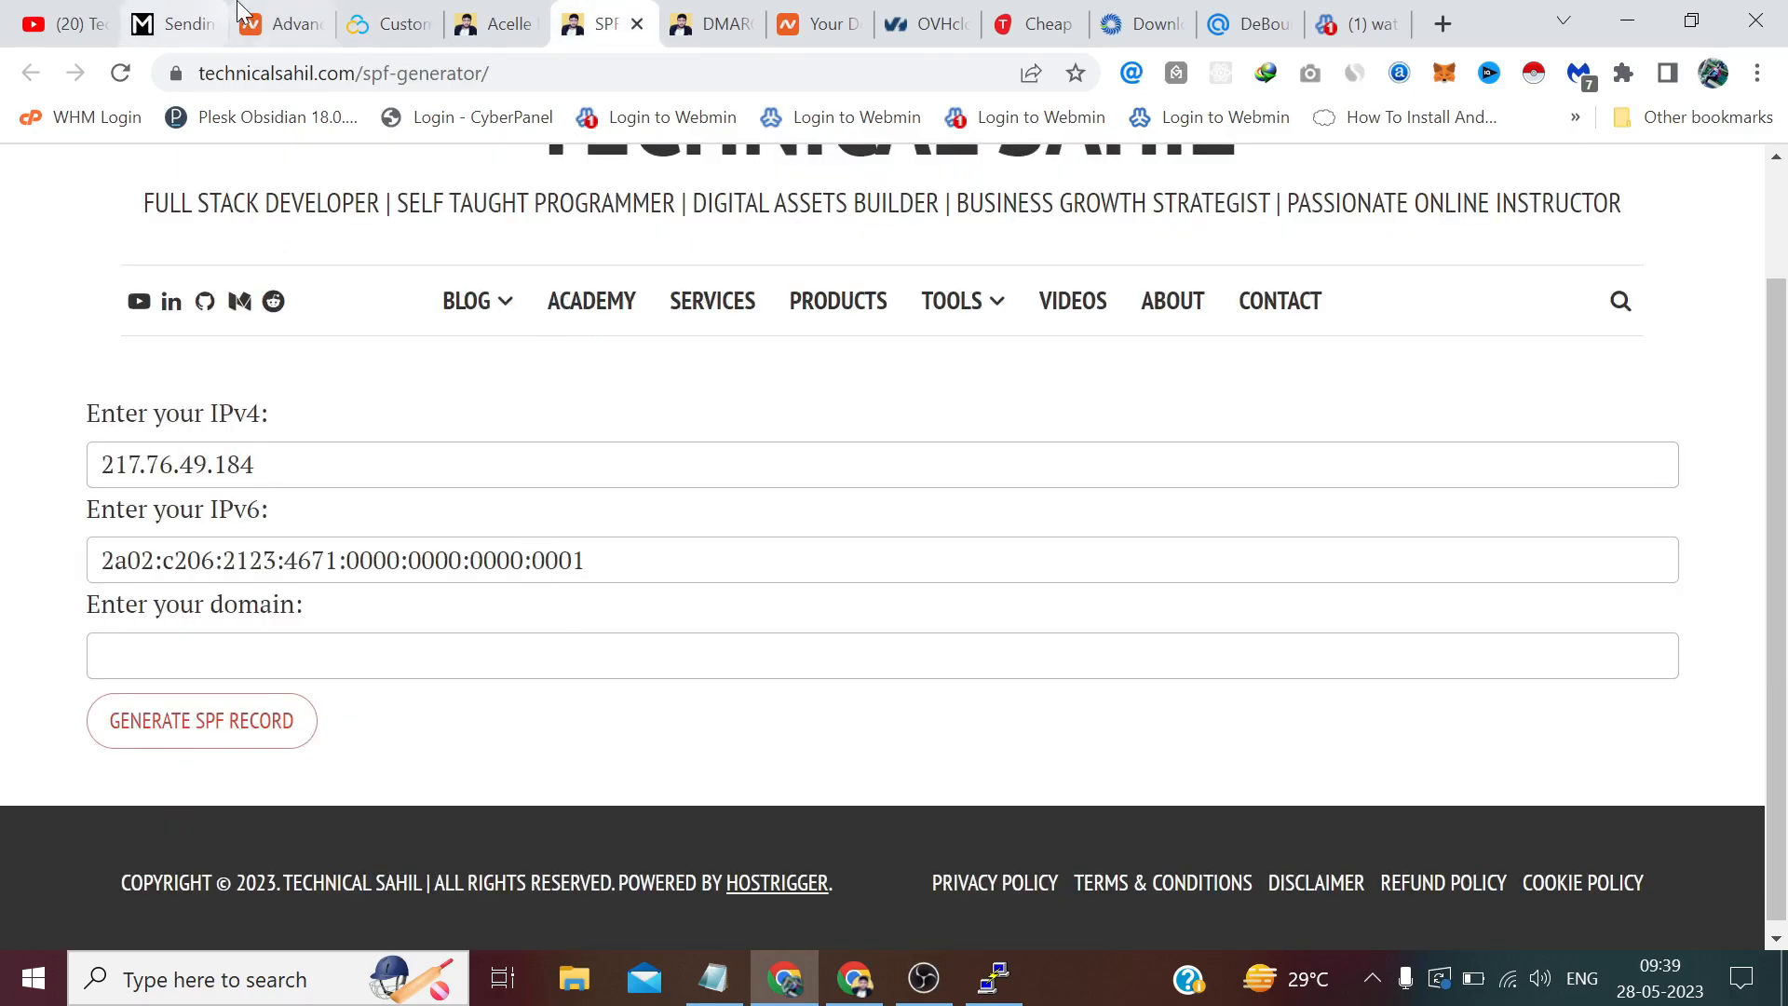
Enter watsenger.com as the domain and generate the SPF record.
click(281, 24)
scroll(508, 261, up, 7)
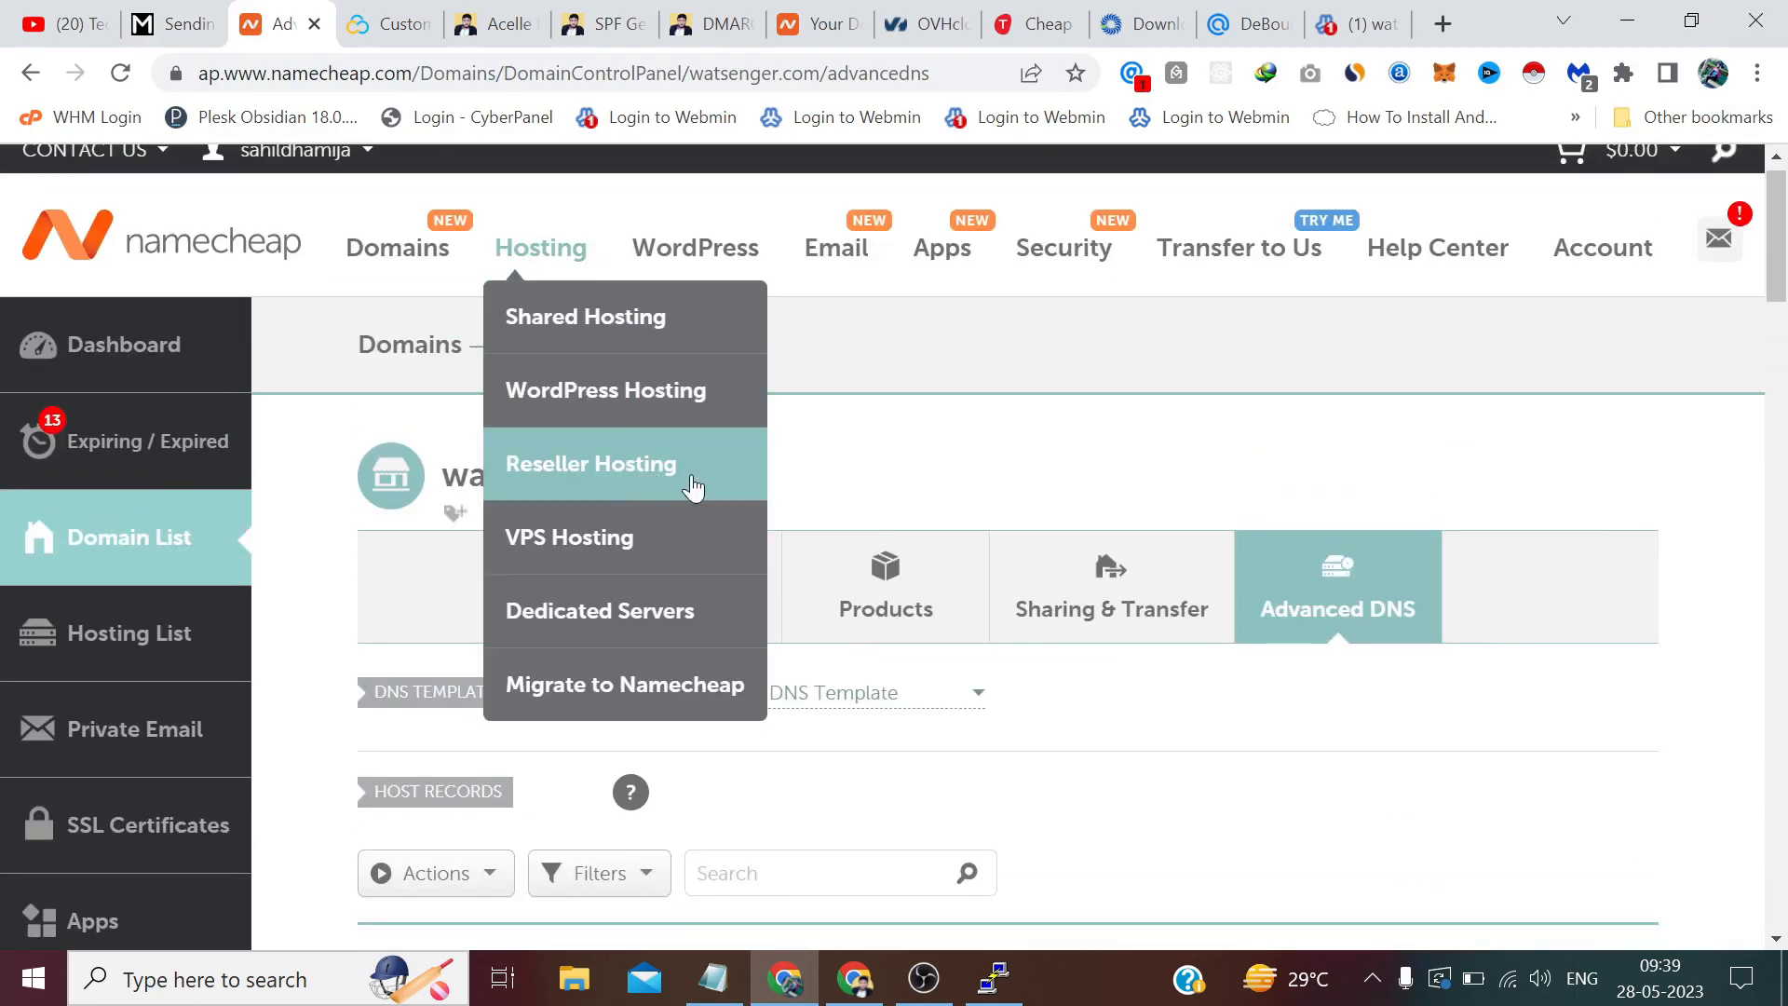
drag(686, 476, 441, 476)
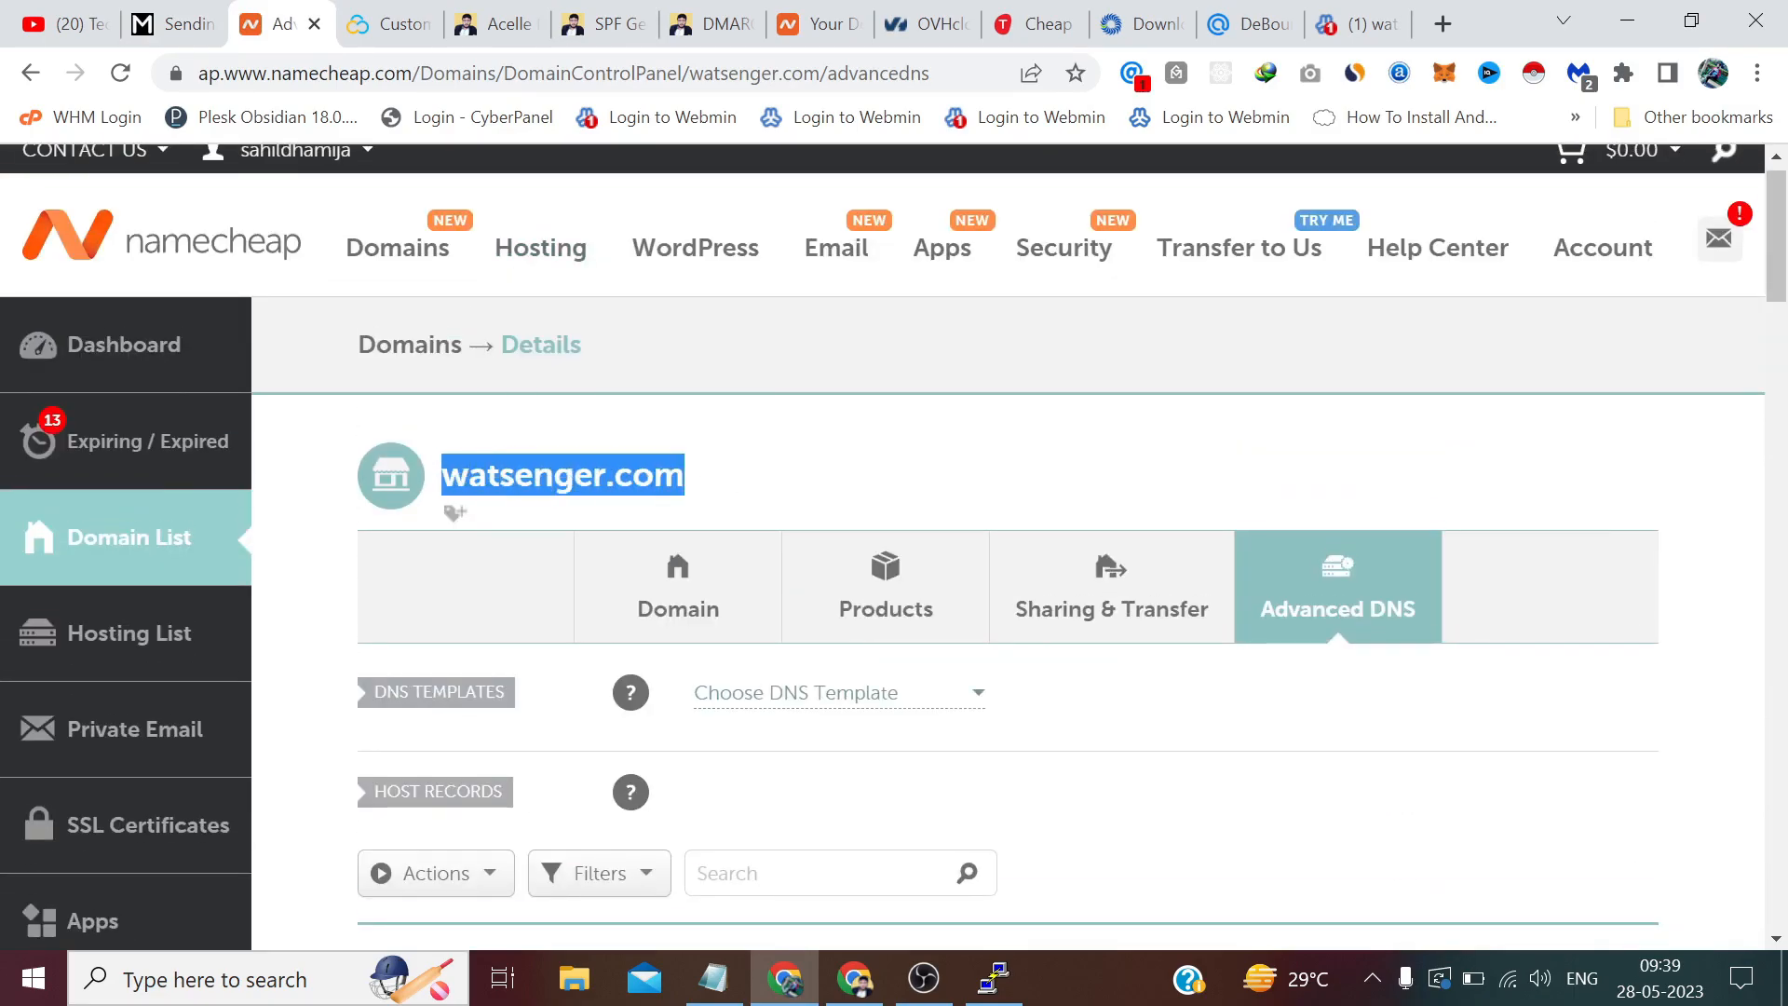
right_click(456, 475)
click(510, 491)
click(600, 23)
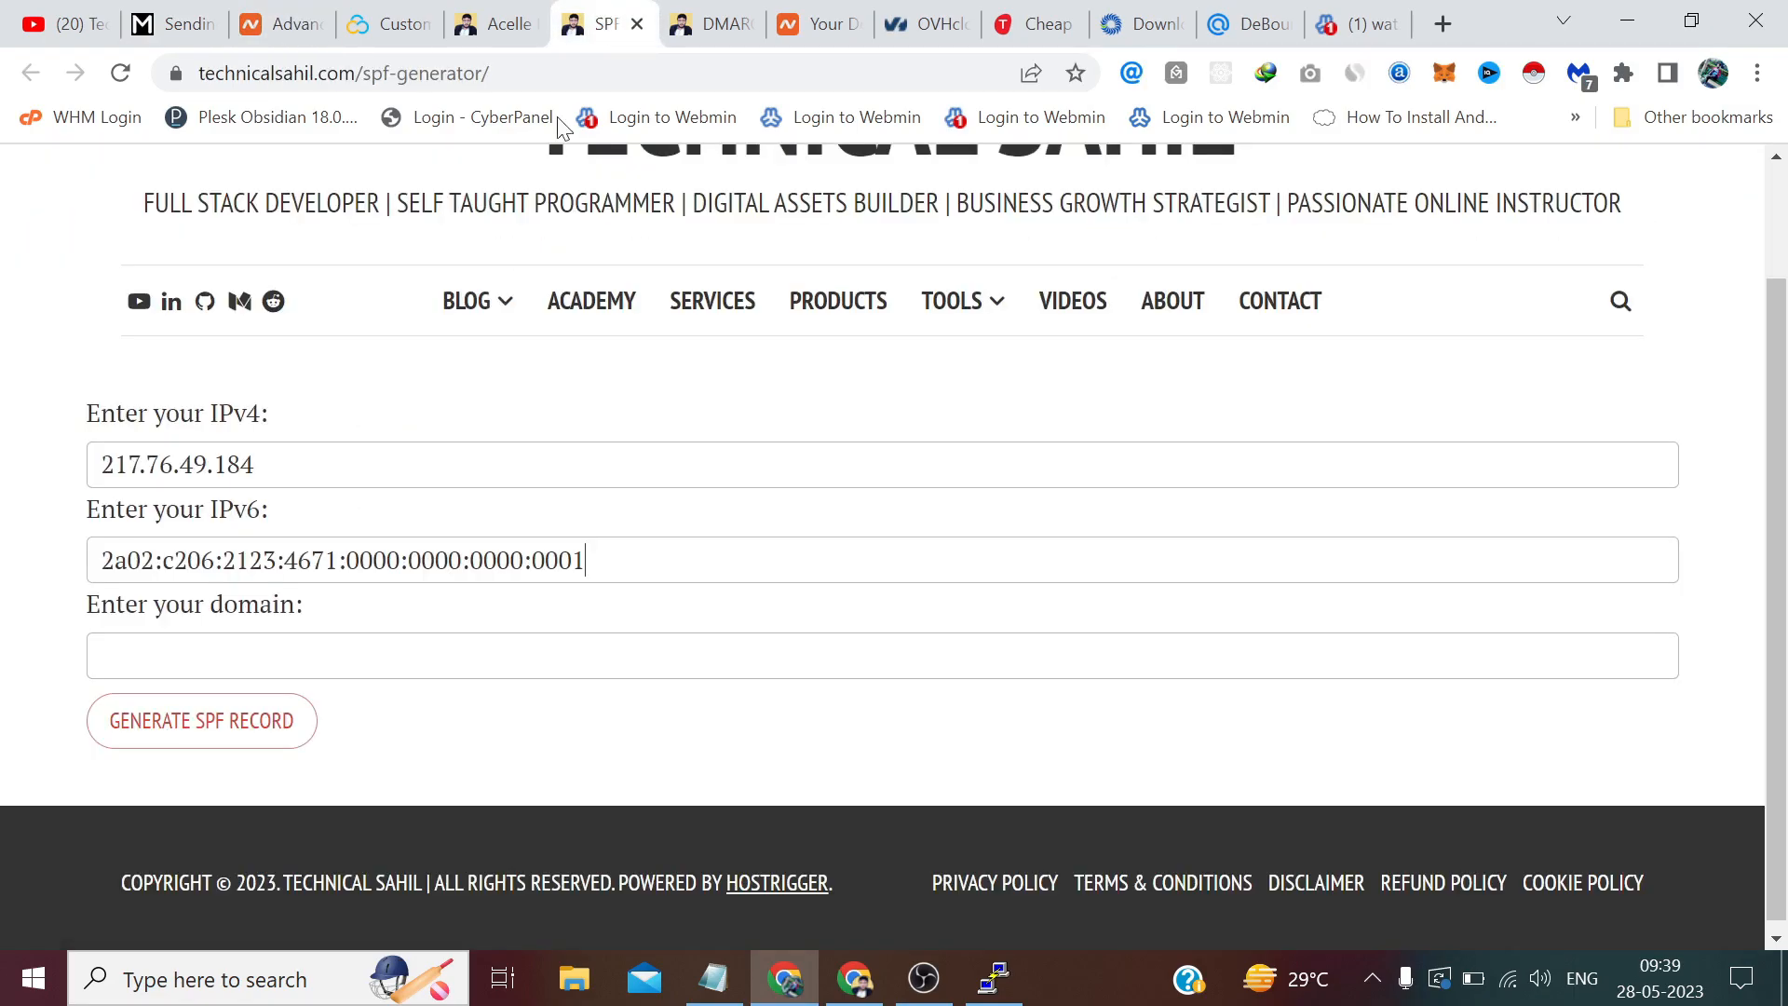
key(ctrl+v)
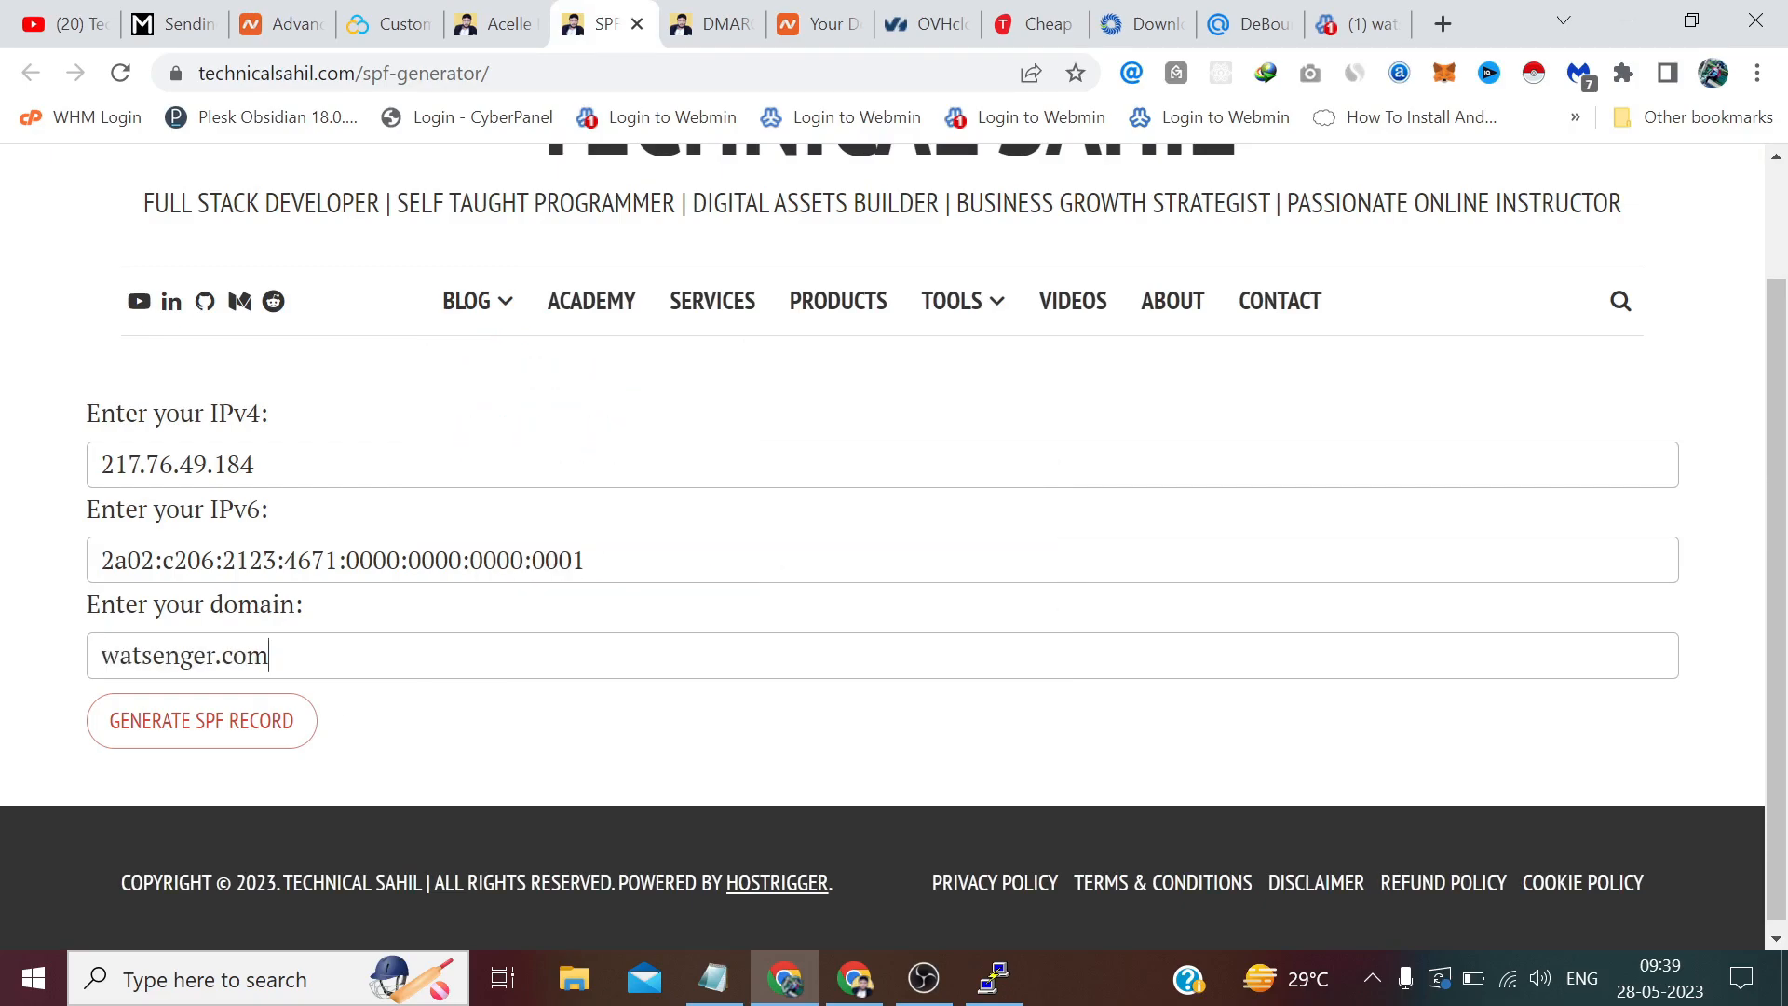
click(260, 736)
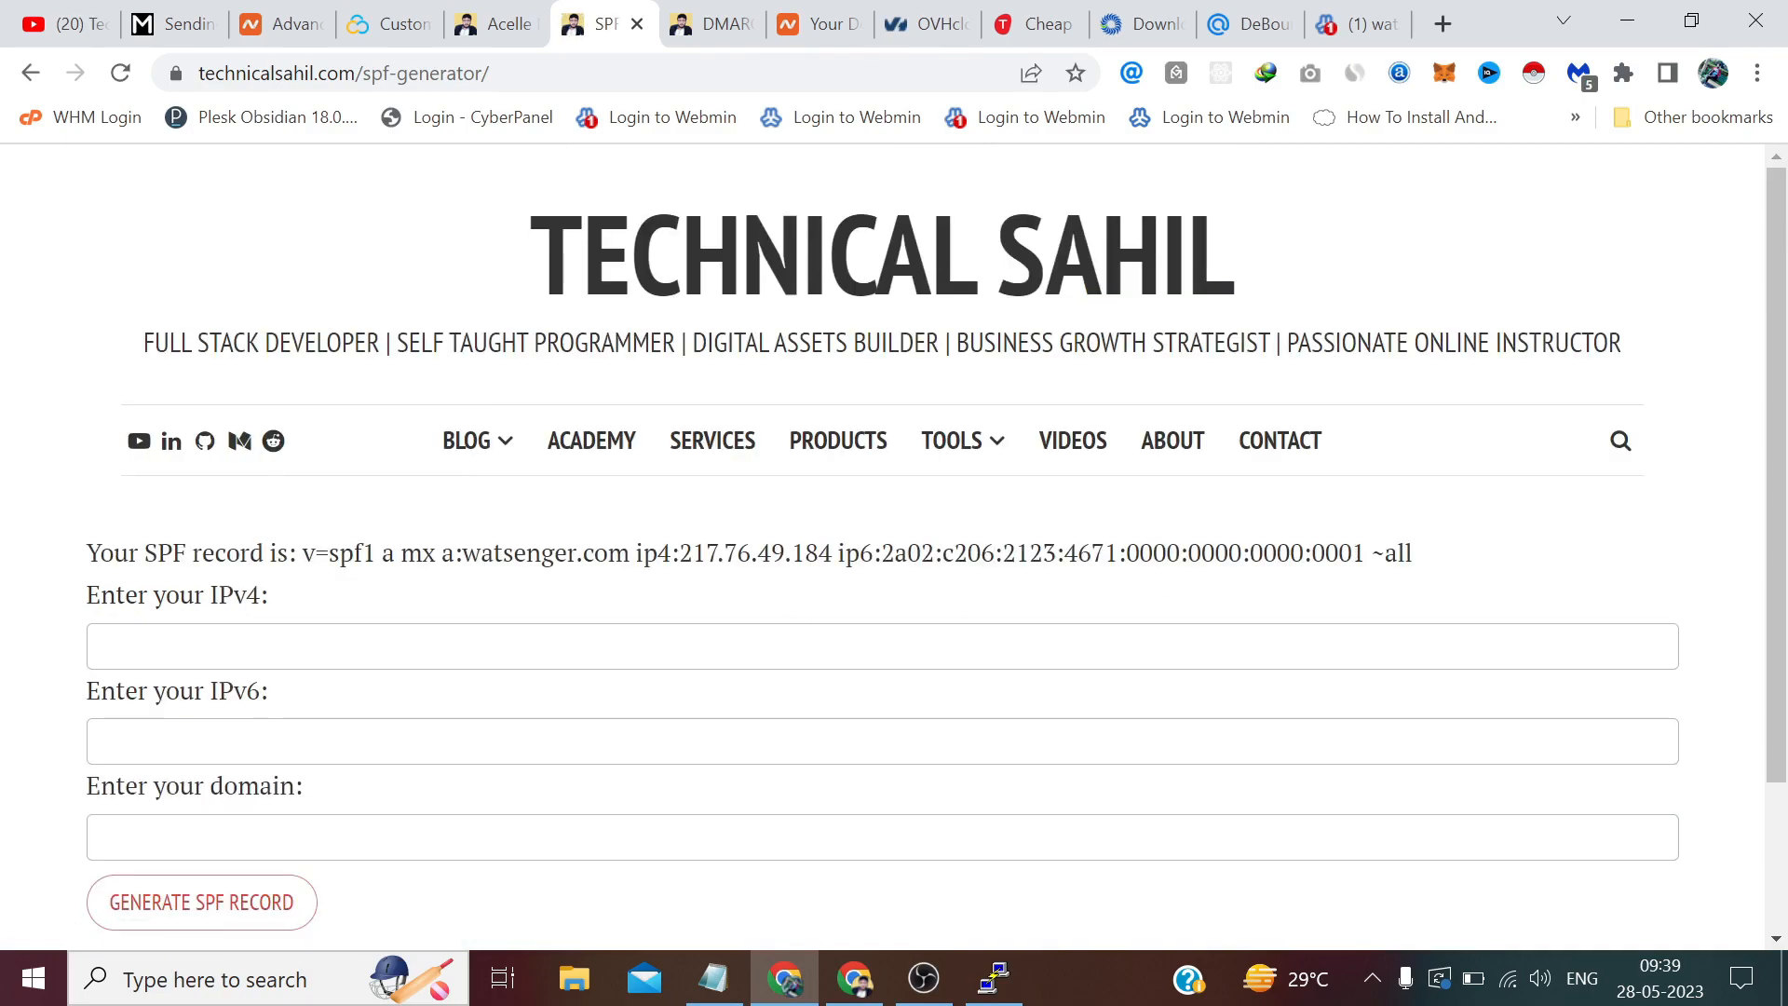
Copy the generated v=spf1 SPF record for use in Namecheap.
drag(1412, 553, 303, 553)
right_click(352, 559)
click(377, 570)
click(280, 23)
scroll(1131, 513, down, 5)
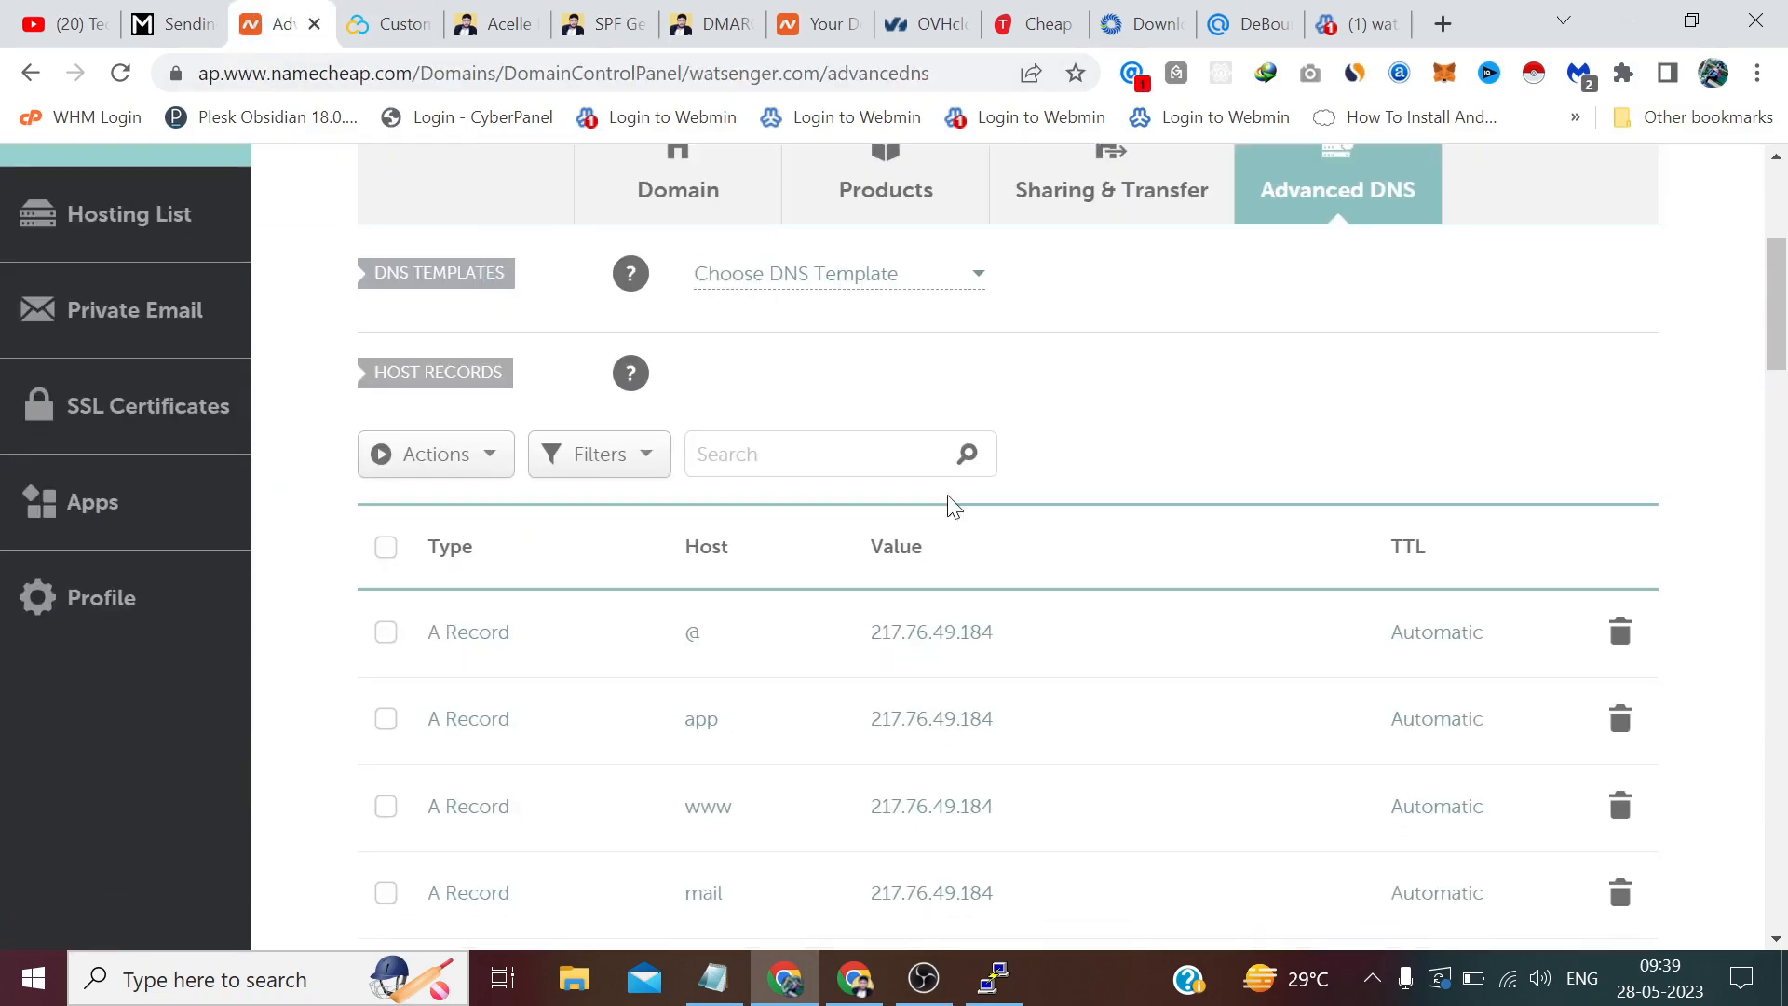
scroll(1130, 447, down, 11)
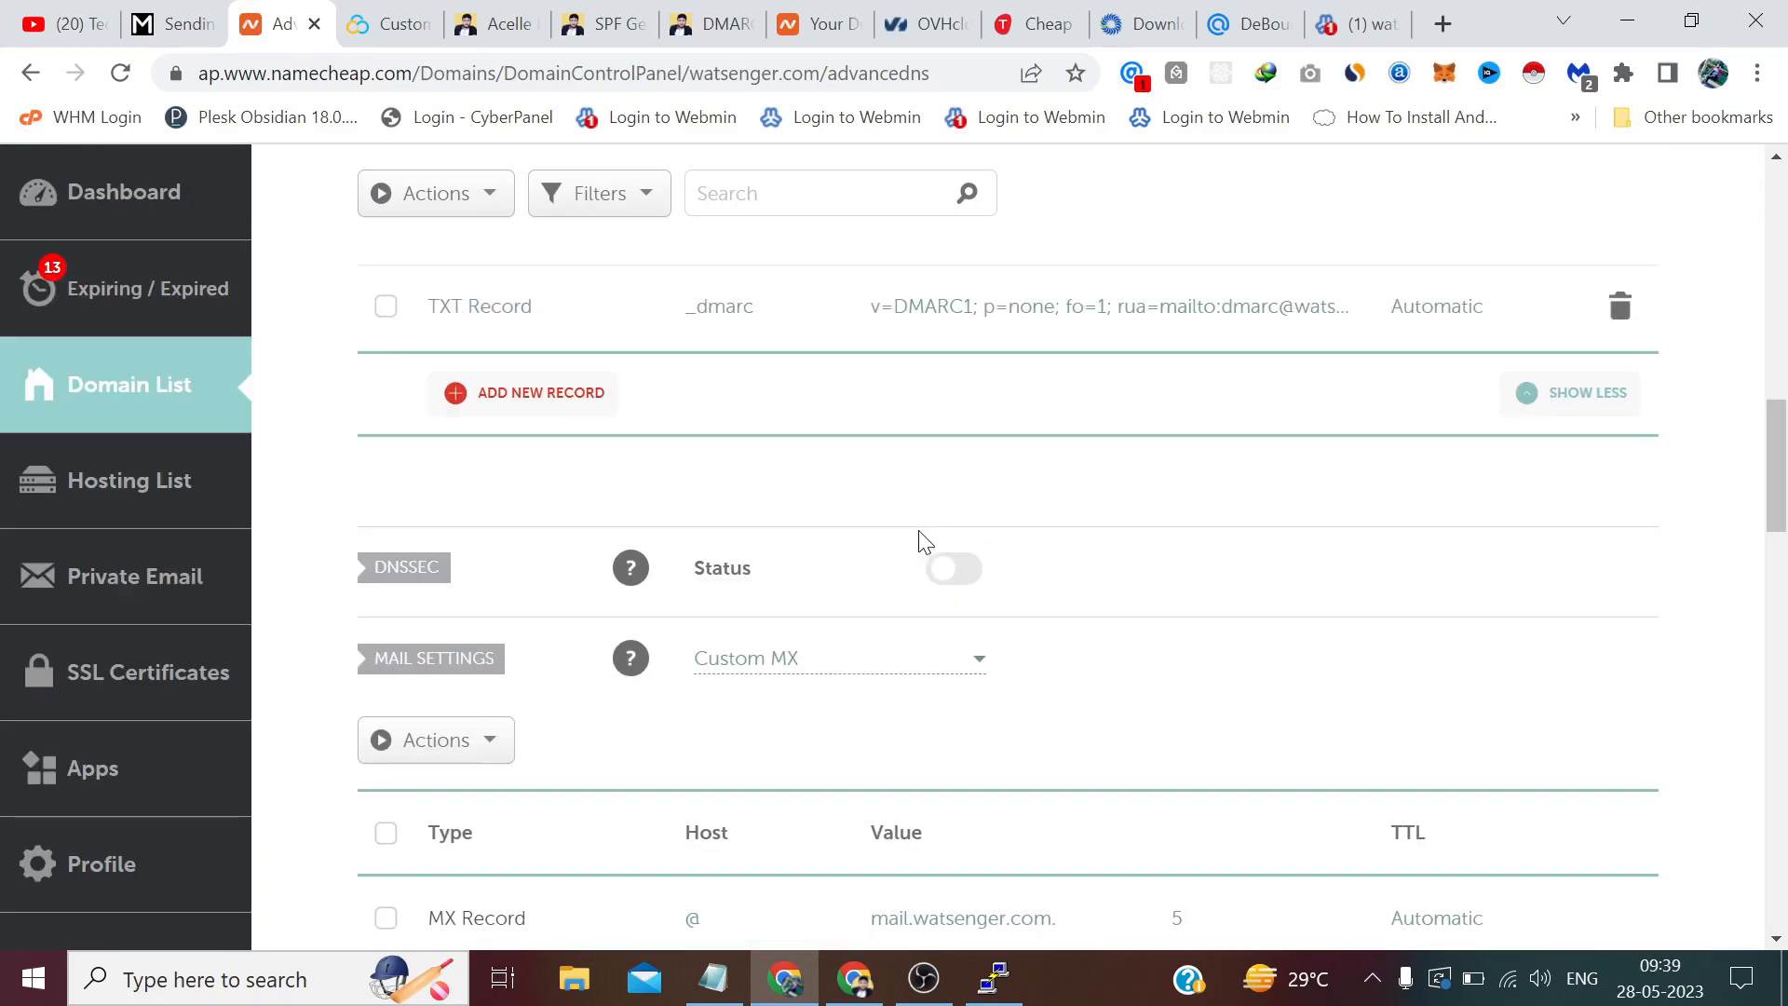
Add a TXT Record on host @ with the SPF value pasted in, and save.
click(454, 395)
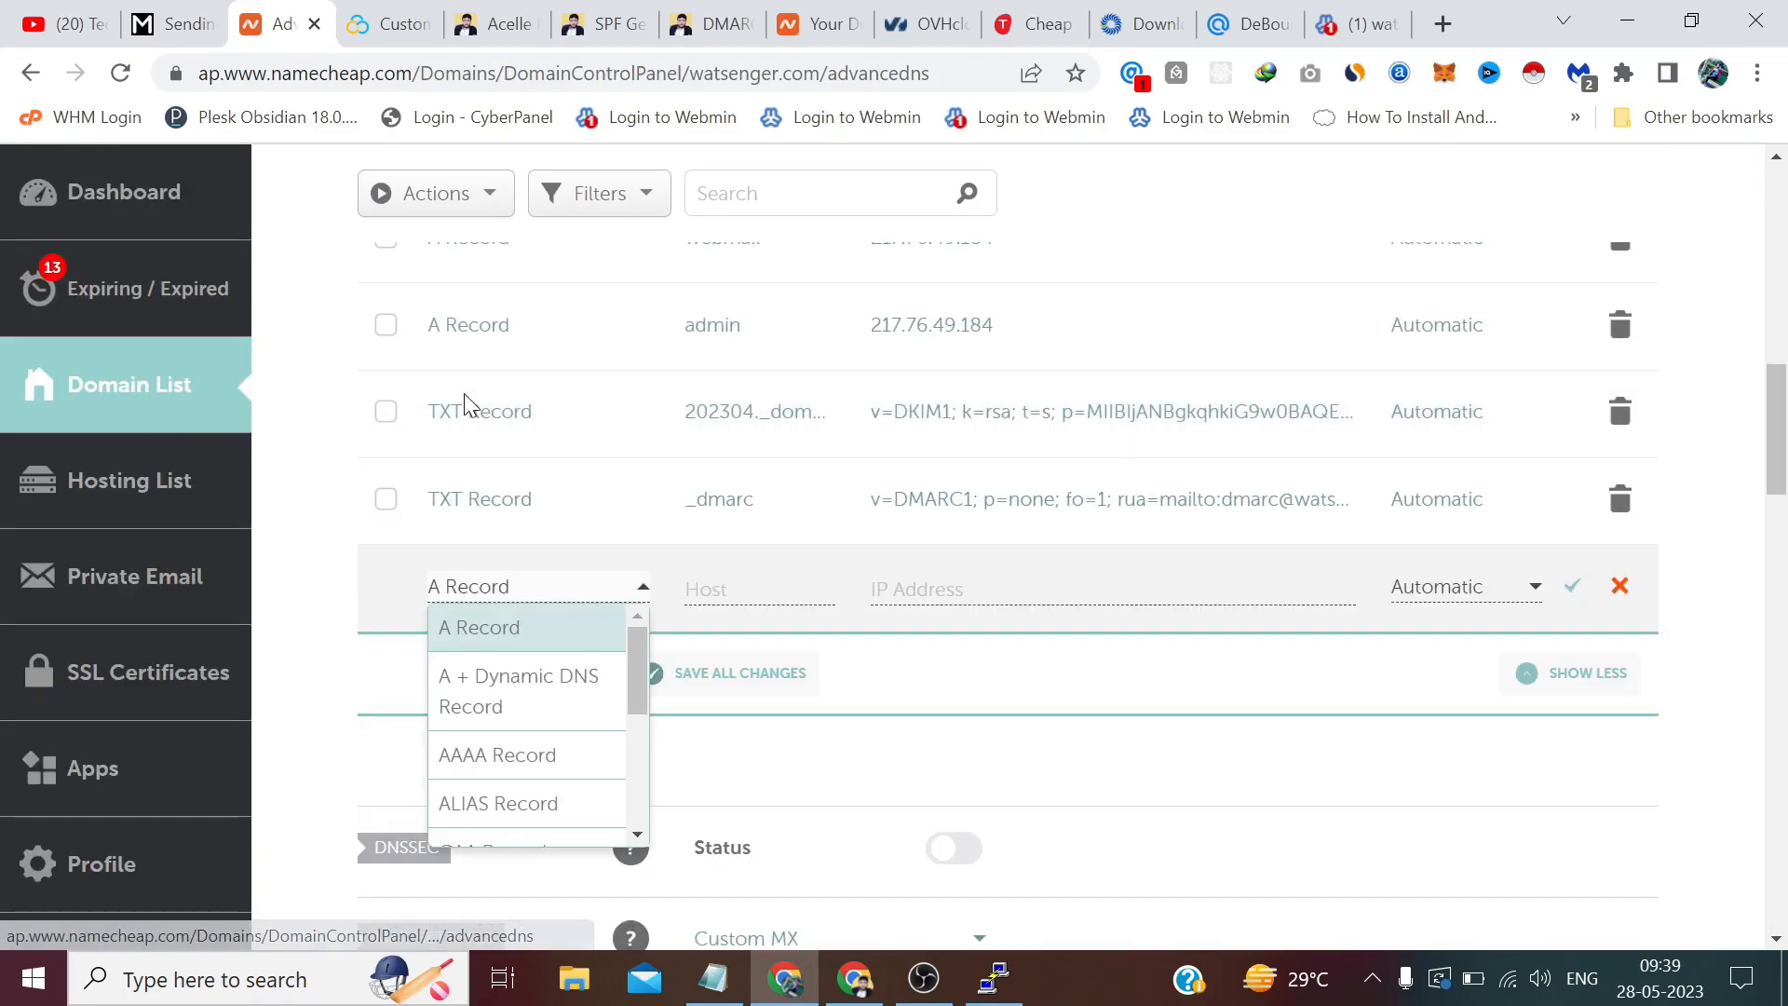
scroll(537, 682, down, 3)
click(546, 768)
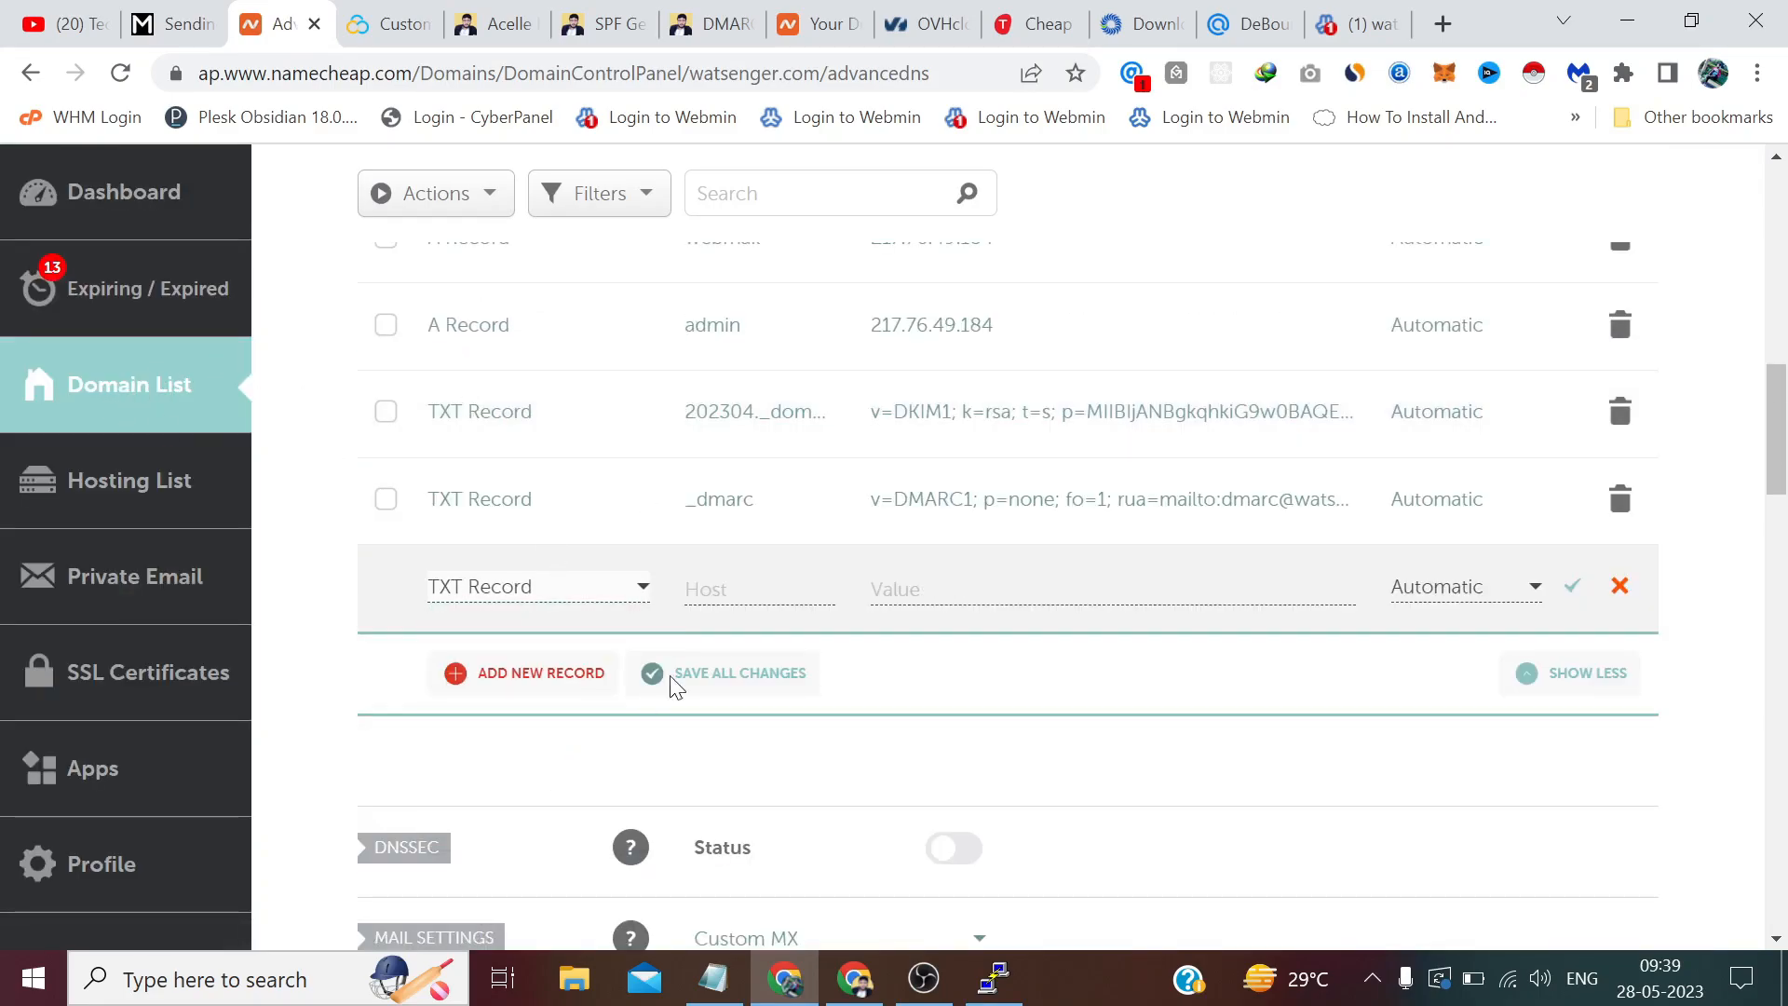
text(@)
key(Tab)
key(ctrl+v)
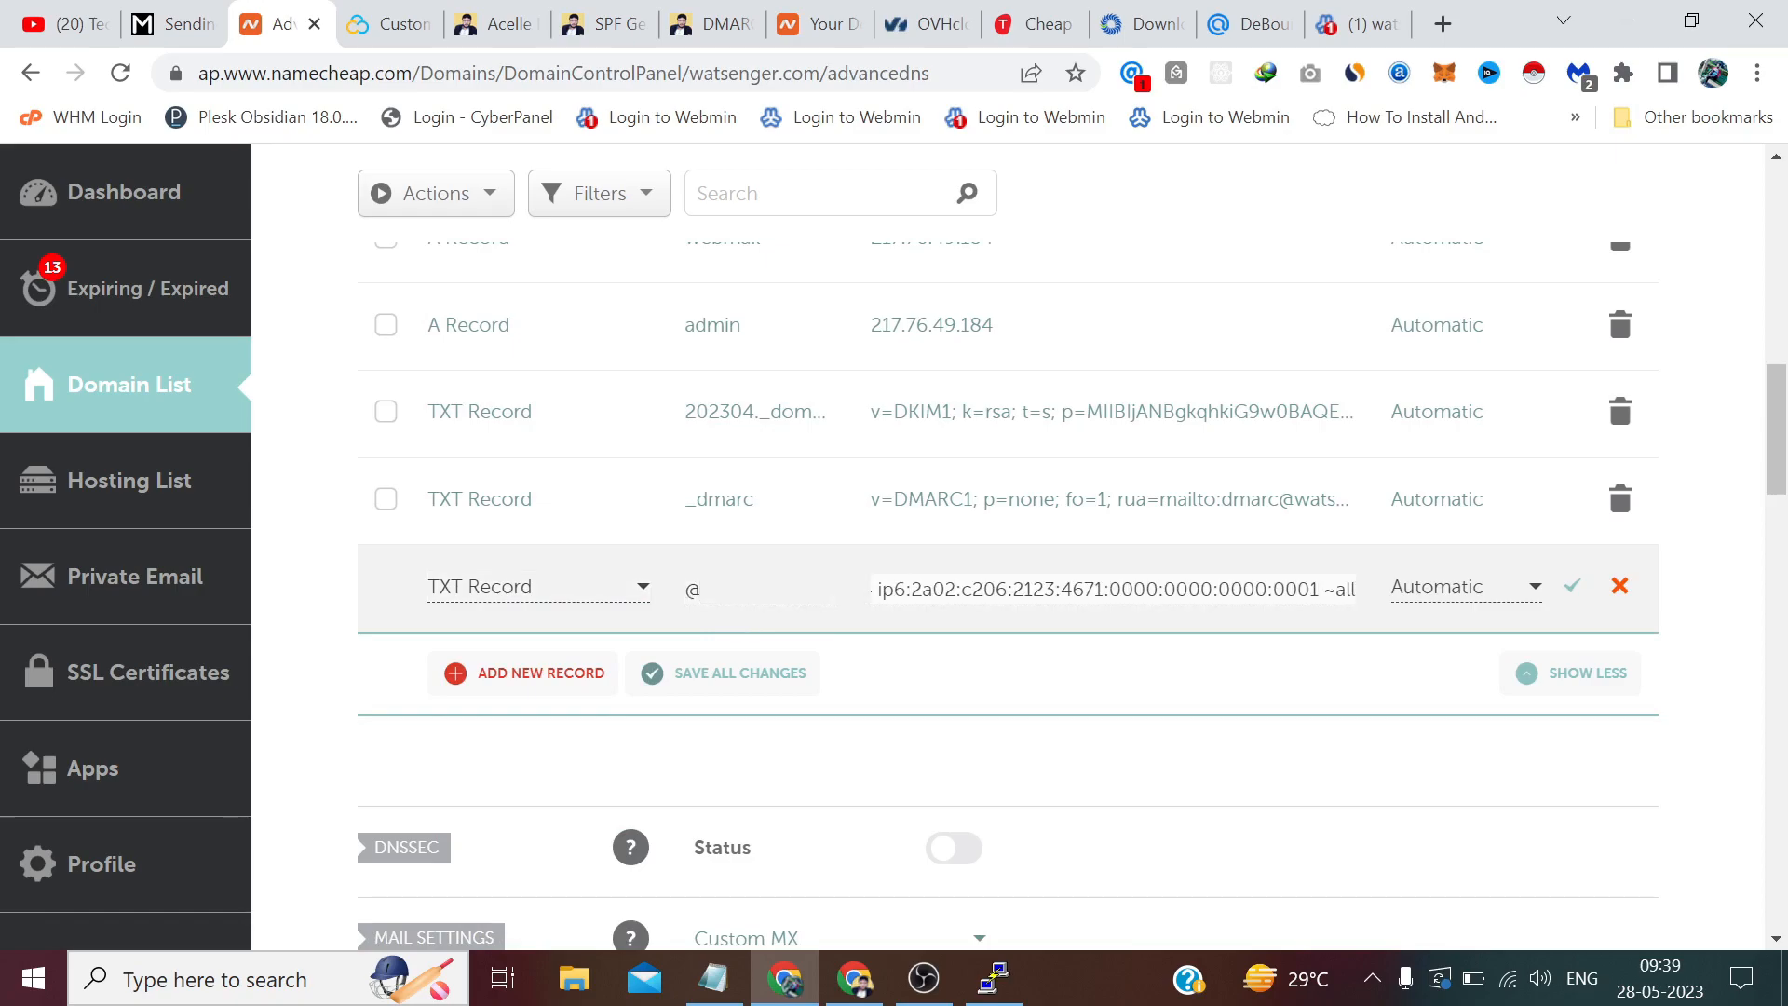
click(758, 686)
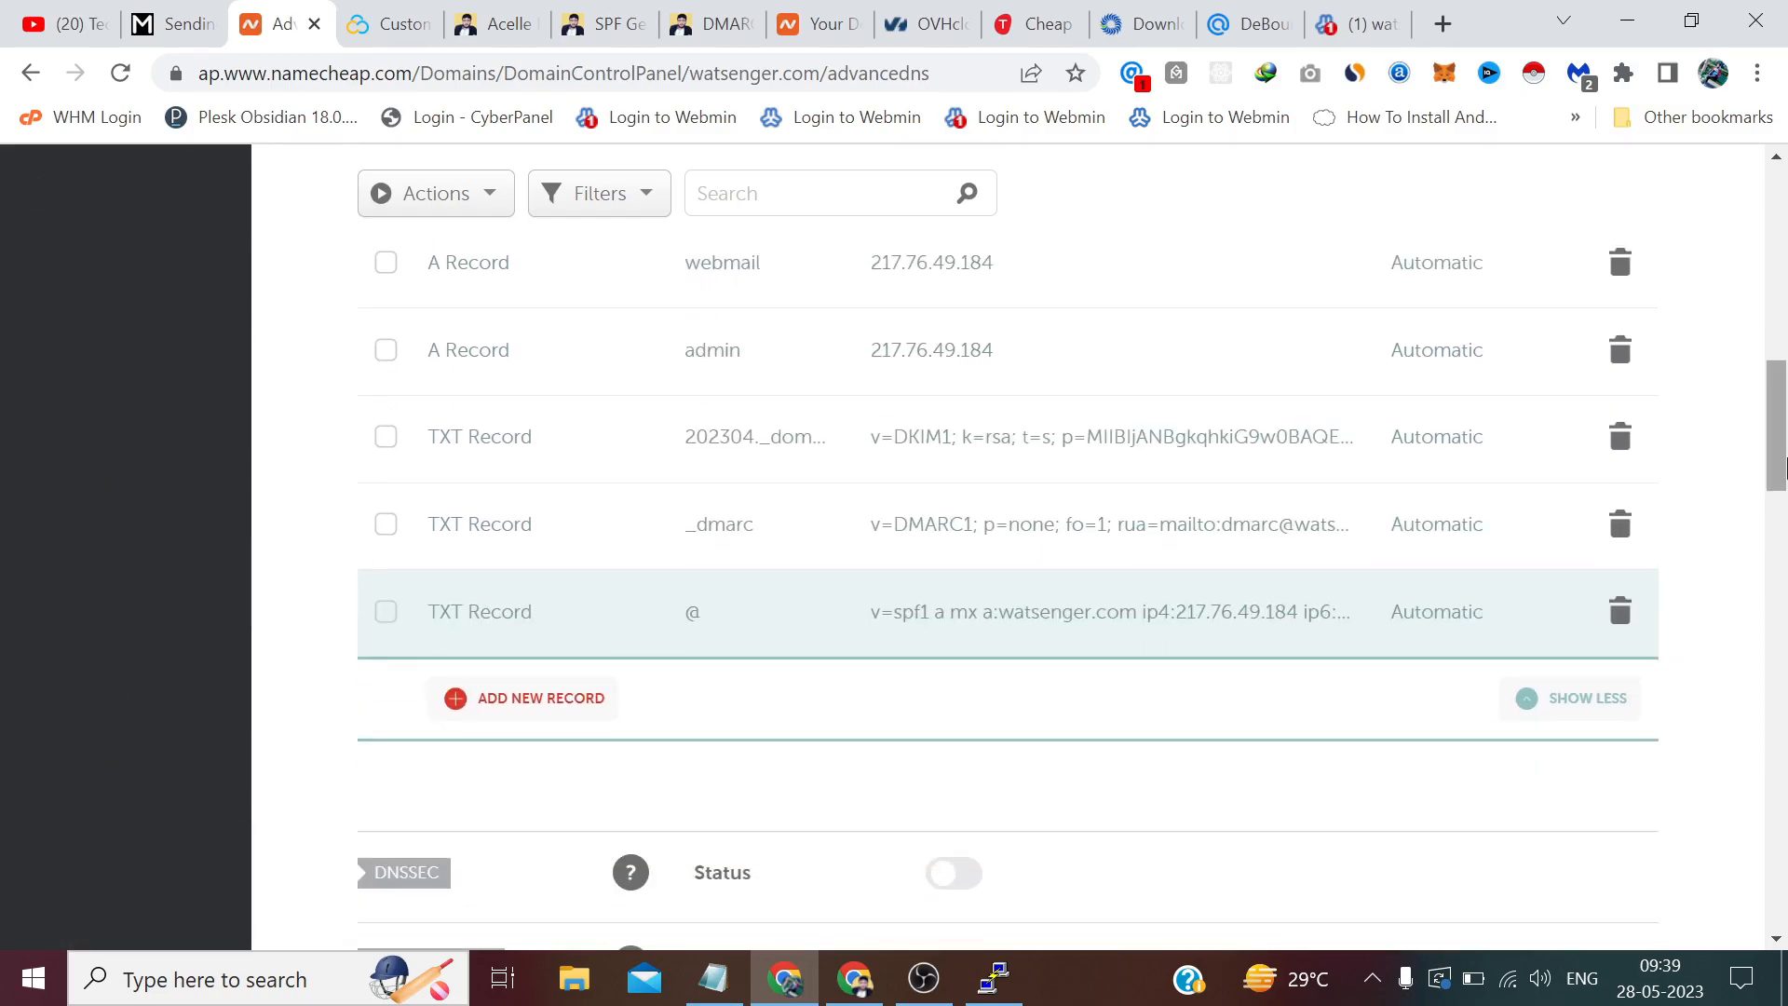
Open the browser menu and select the domain name watsenger.com on the DNS page.
scroll(1708, 518, up, 1)
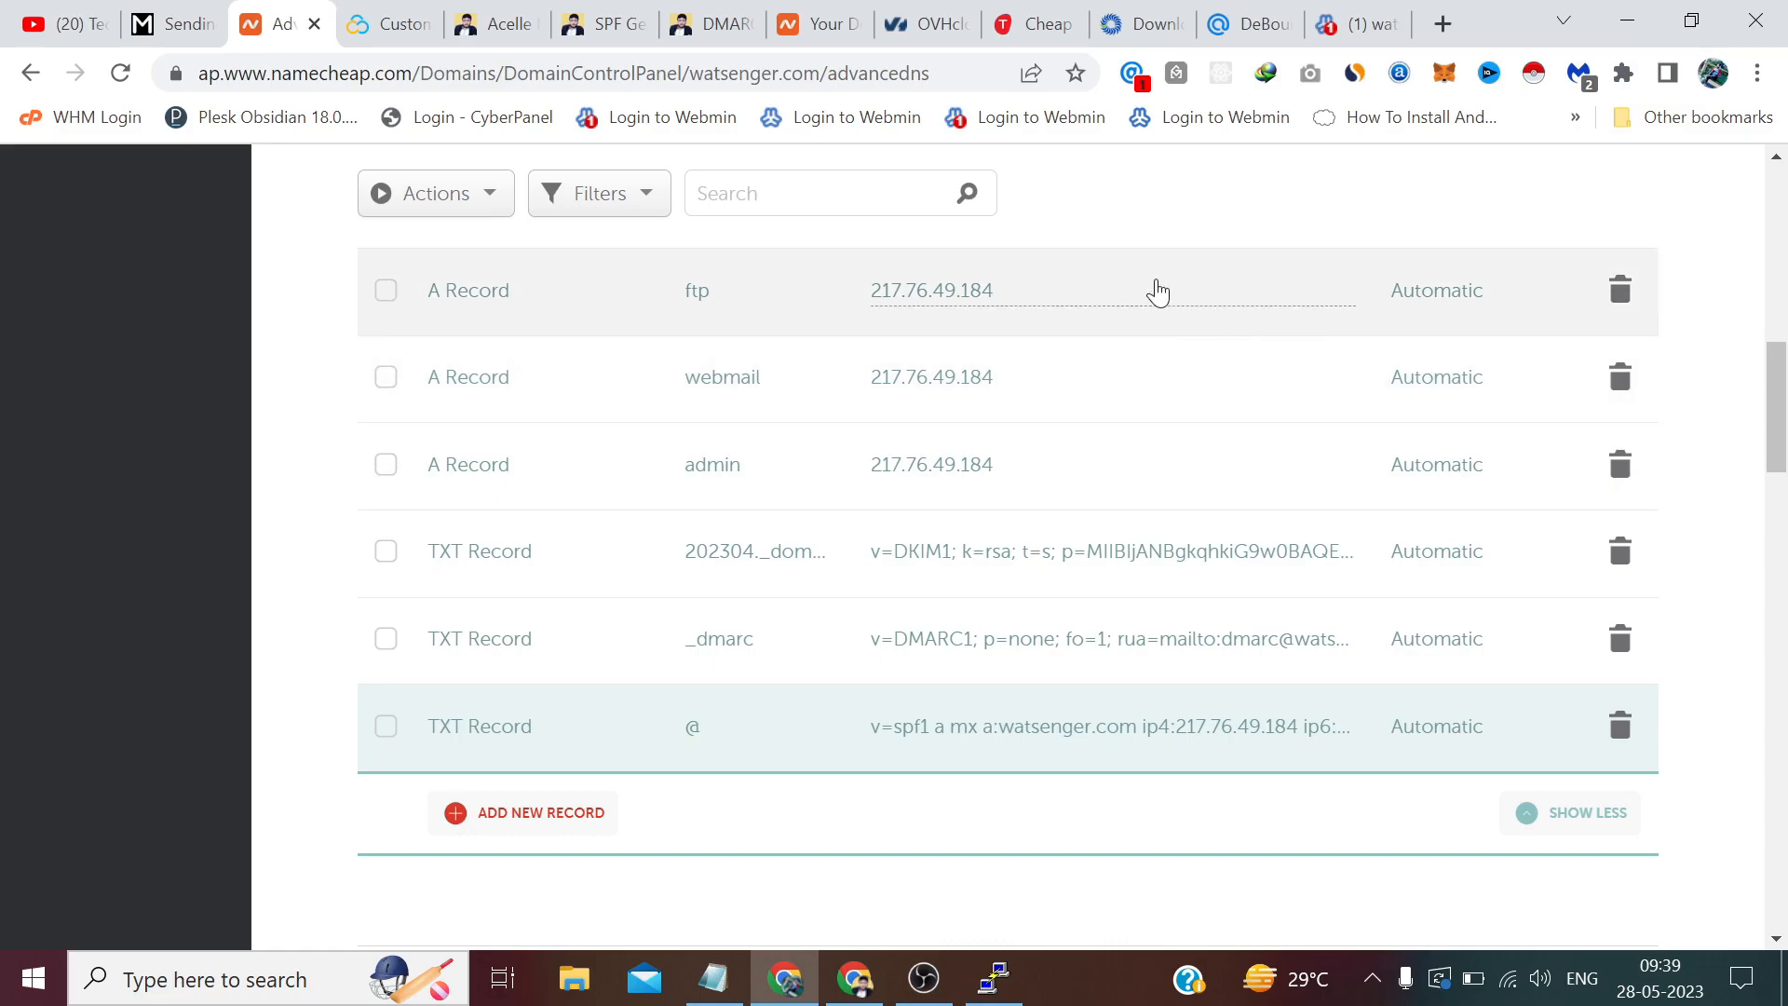
click(1757, 73)
click(1528, 181)
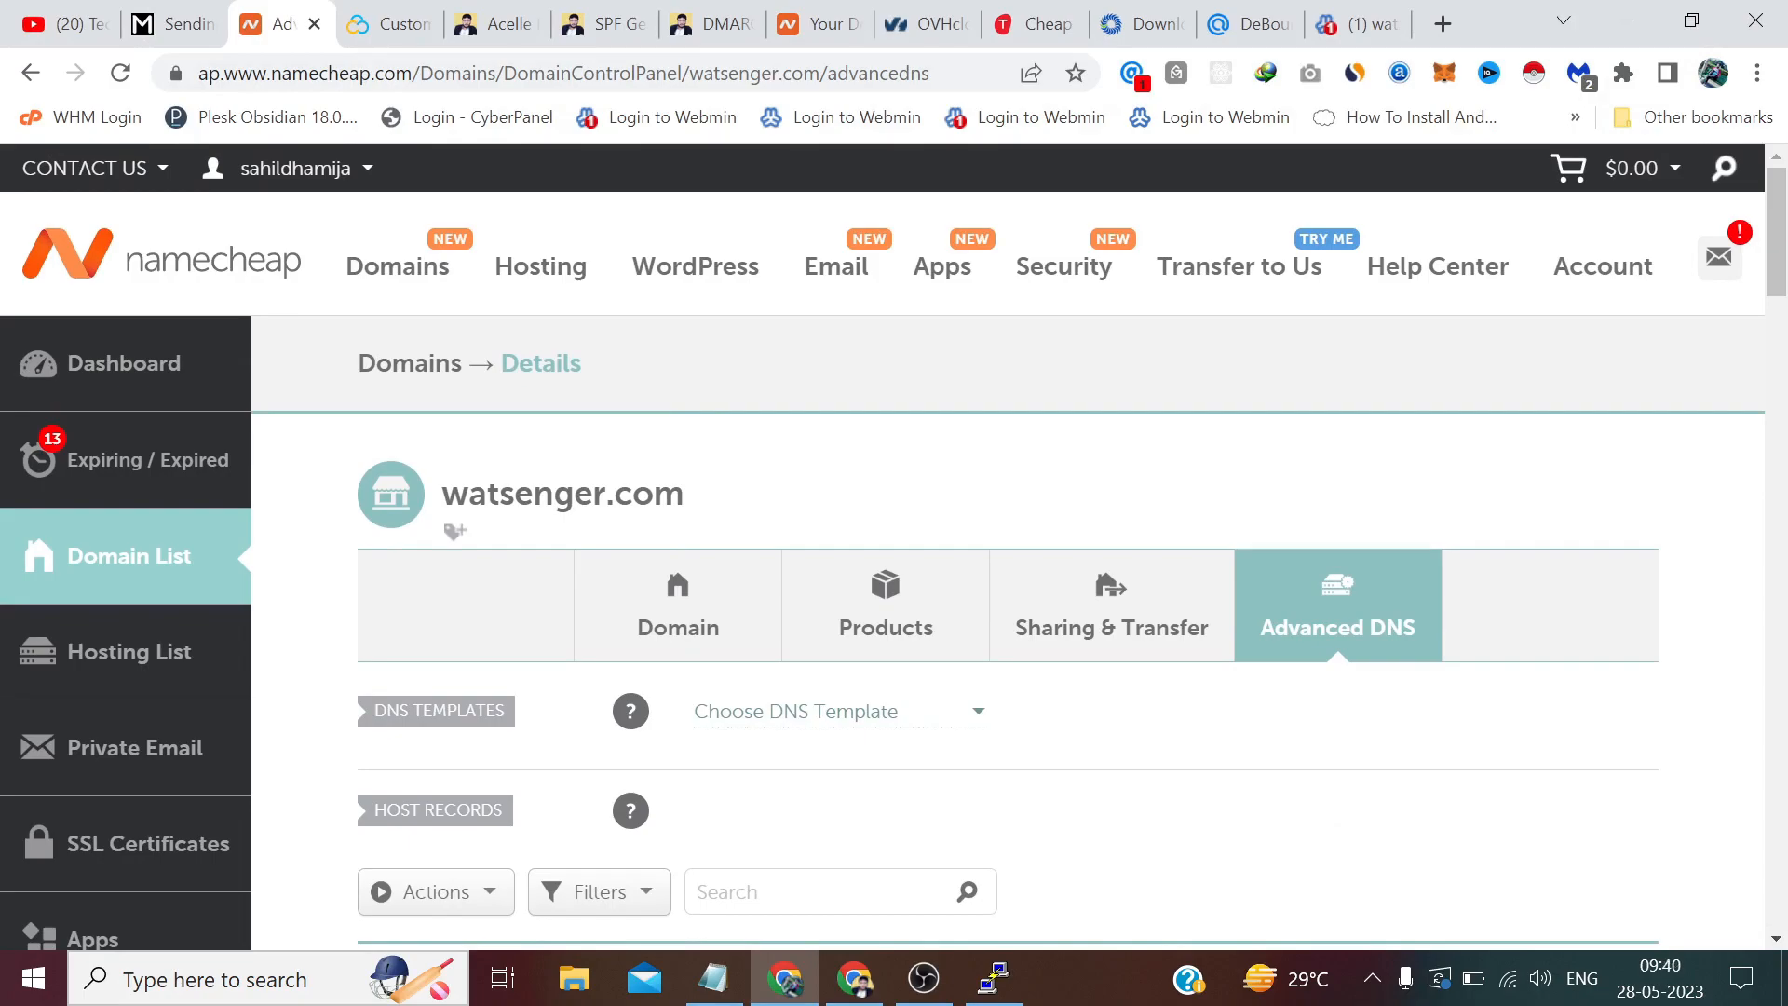
drag(688, 494, 442, 493)
right_click(453, 491)
click(520, 512)
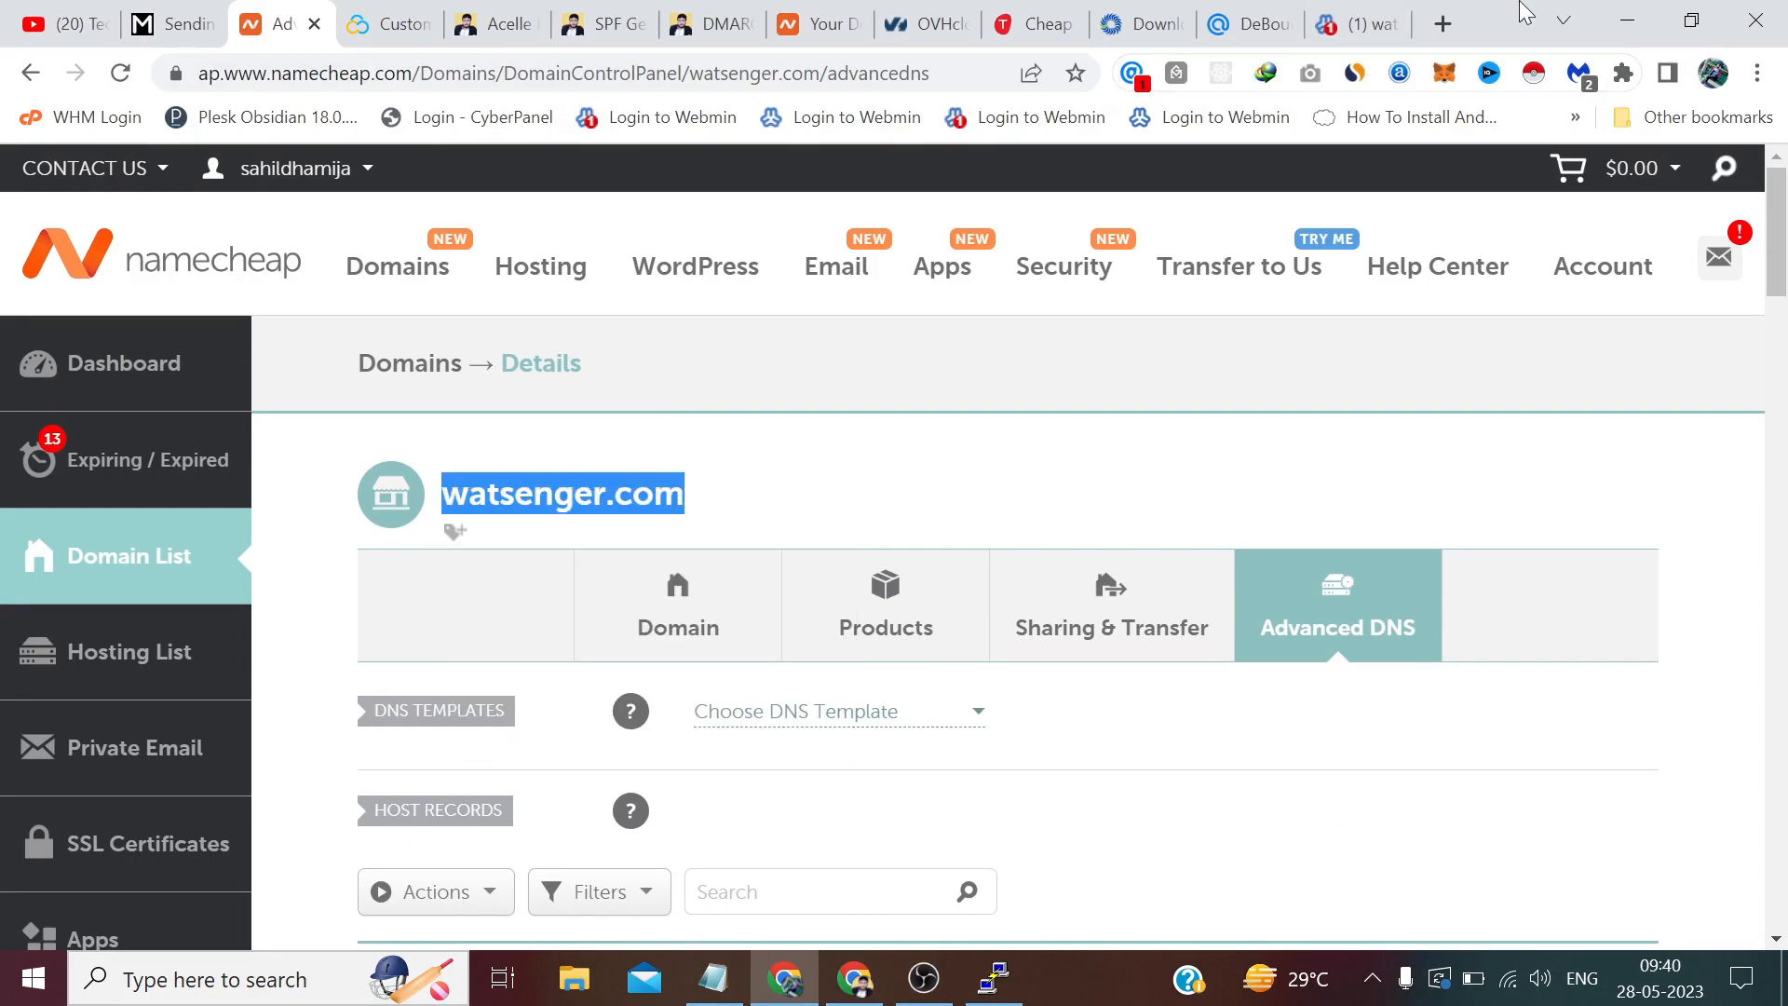
click(1757, 72)
click(1638, 197)
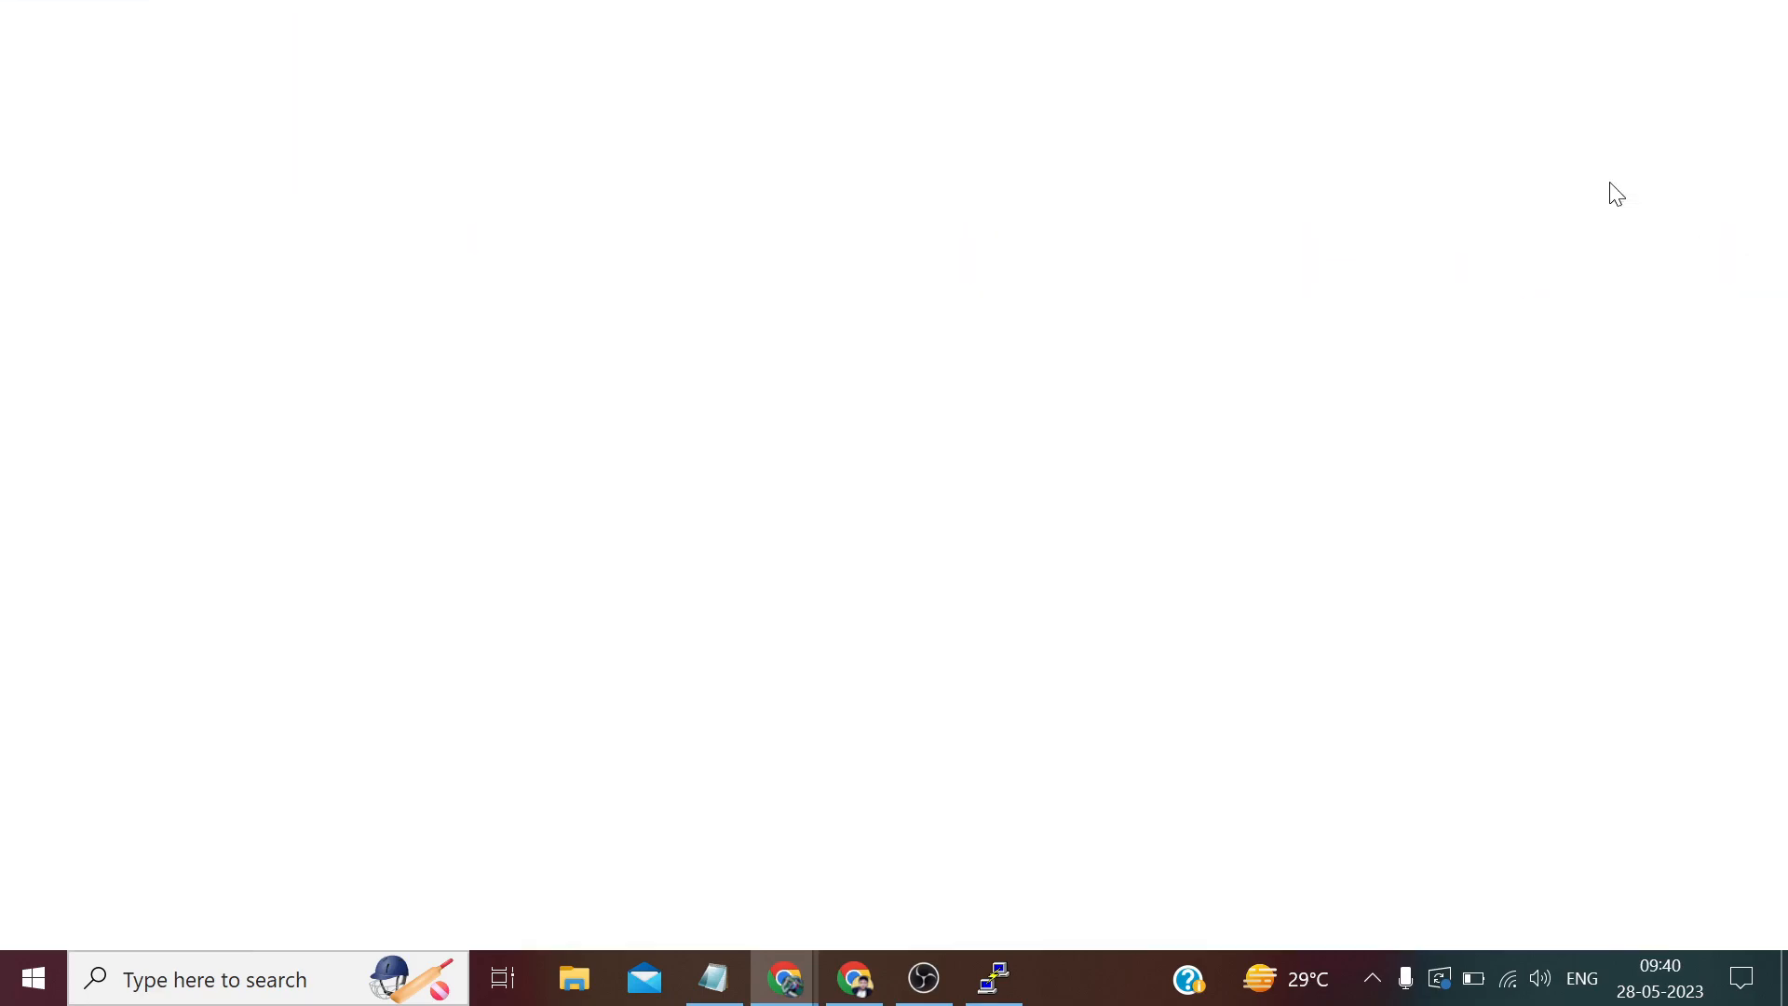
key(ctrl+v)
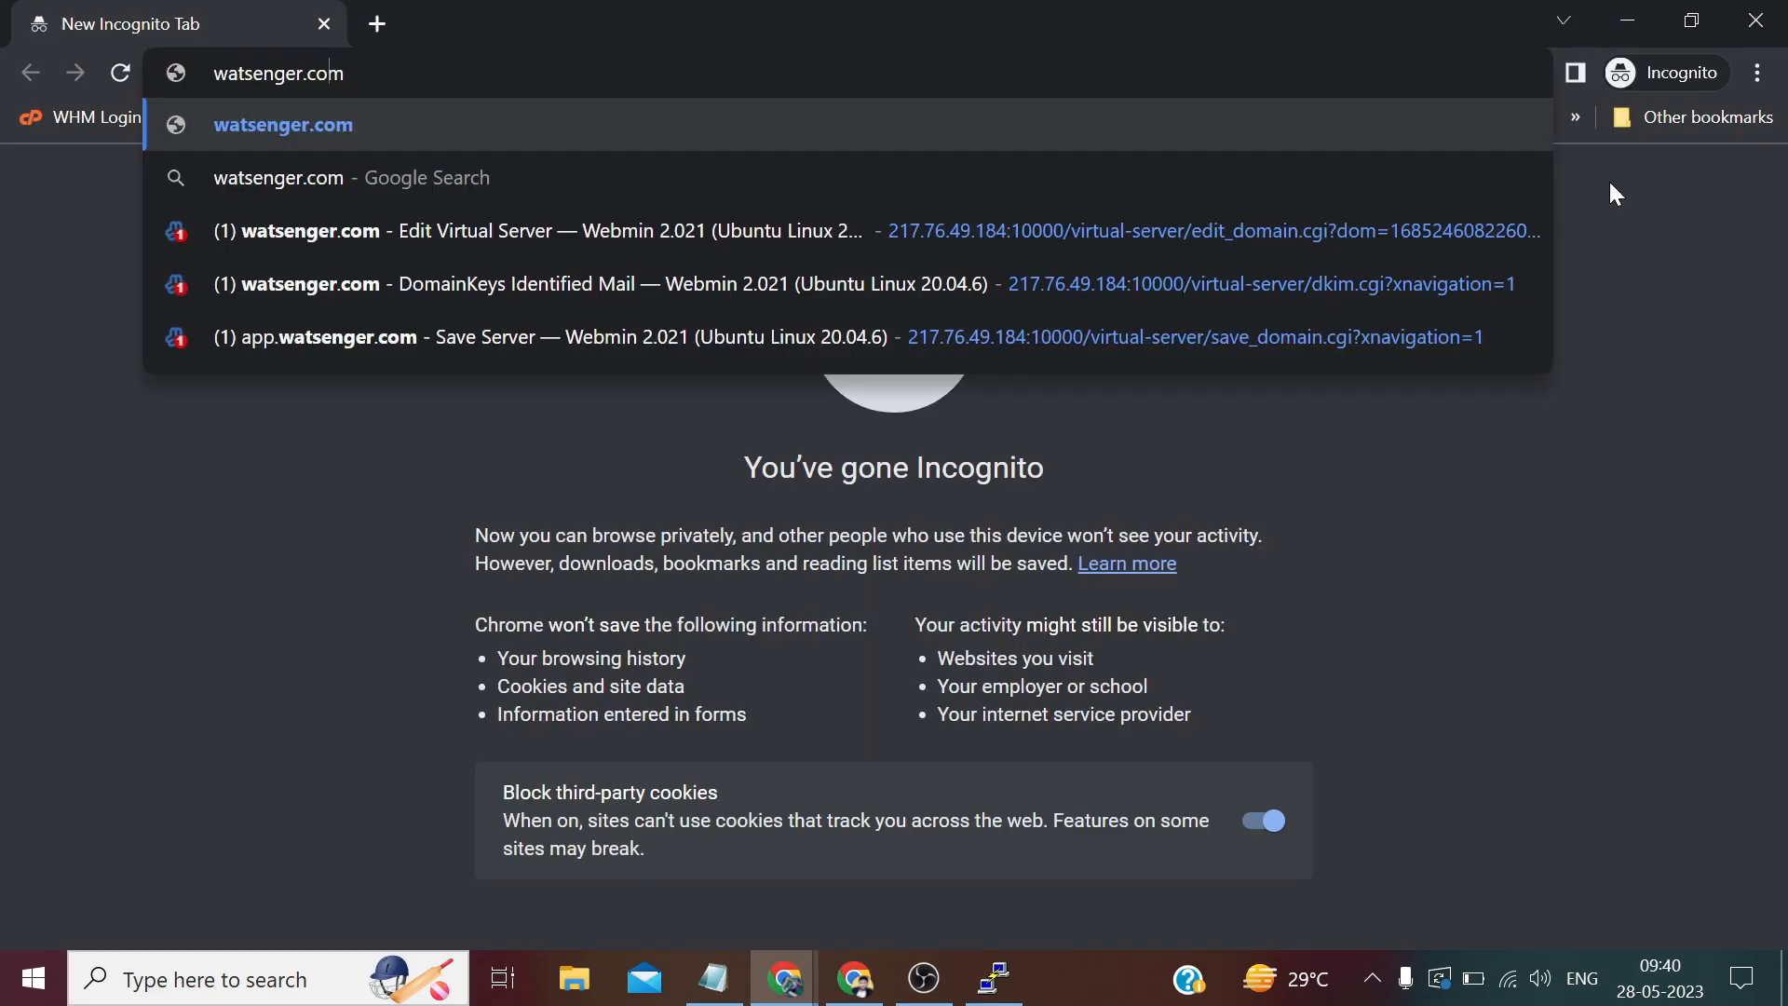
text(https:)
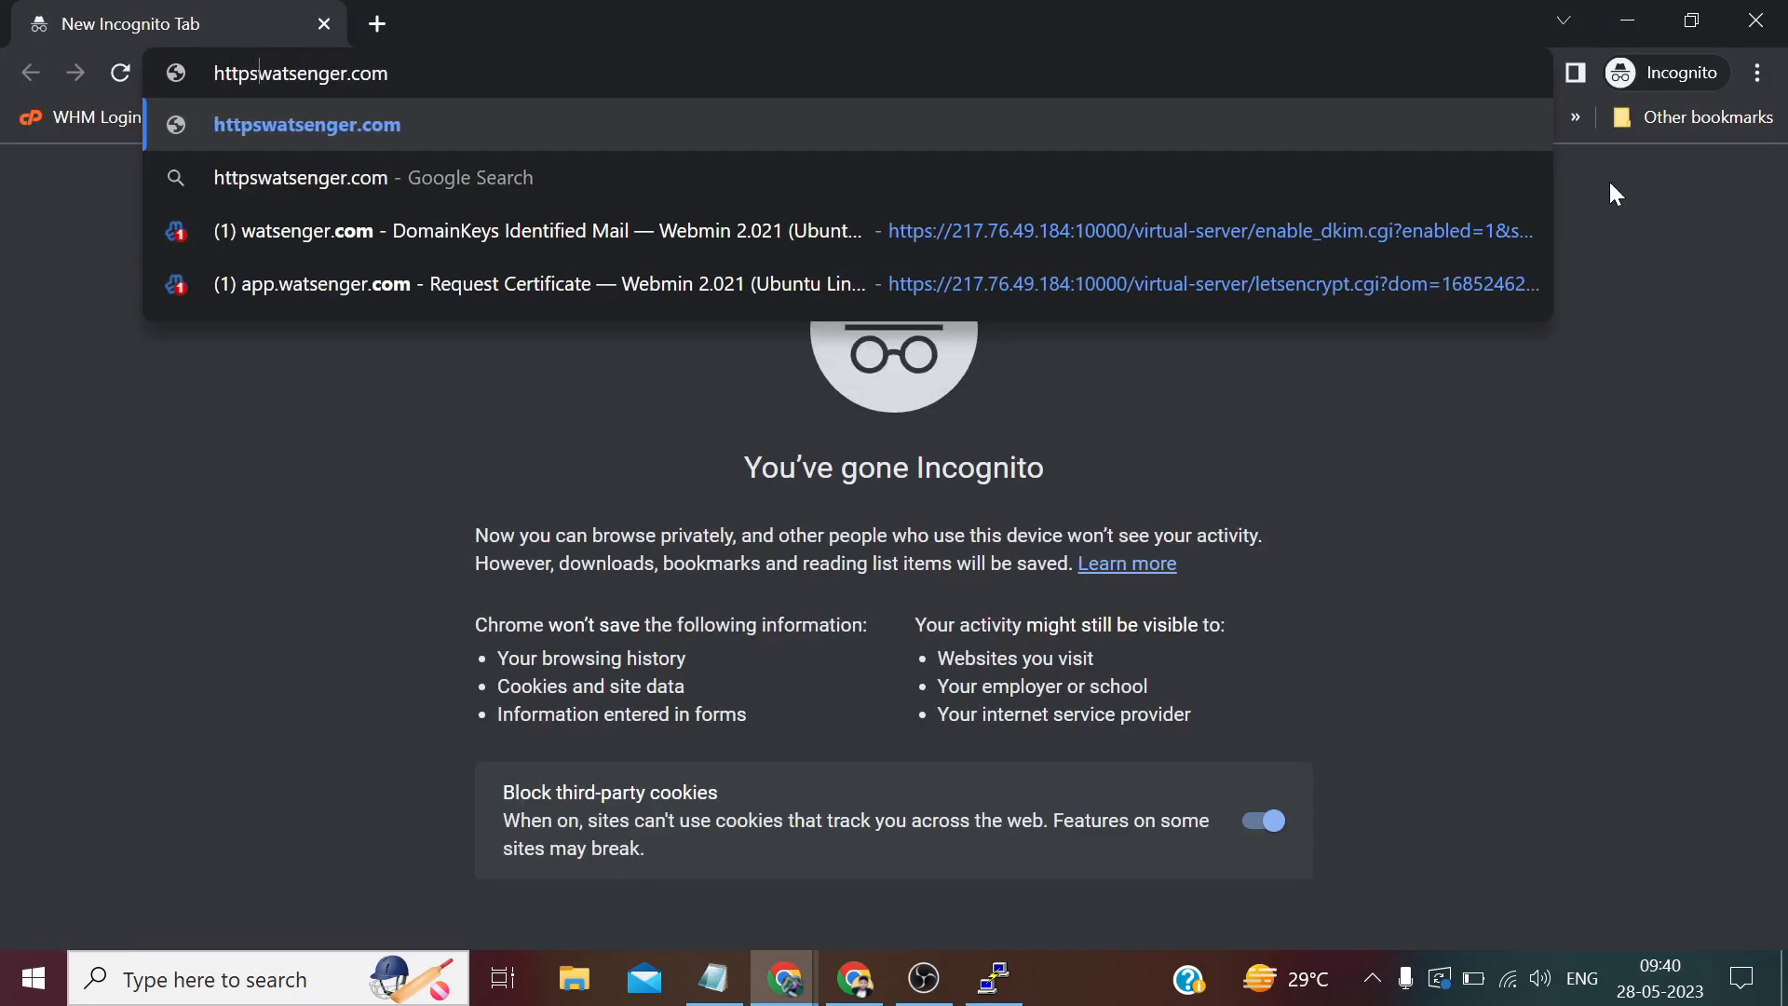
text(//)
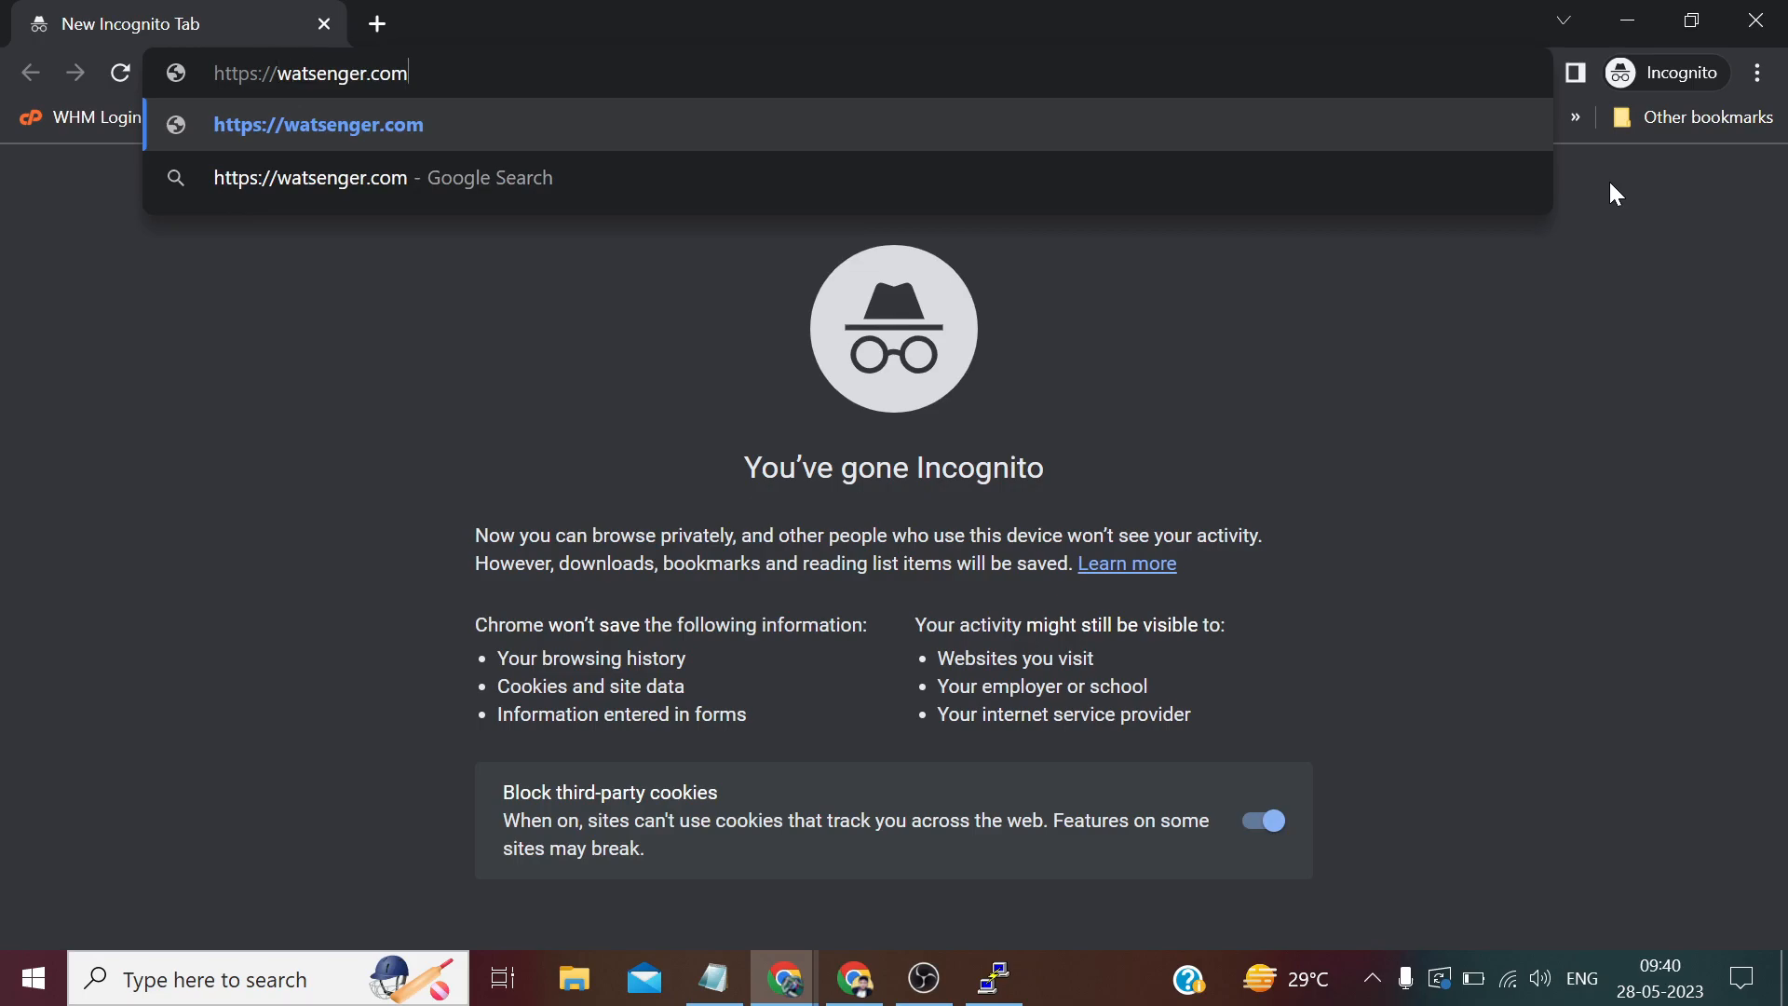
text(:20000)
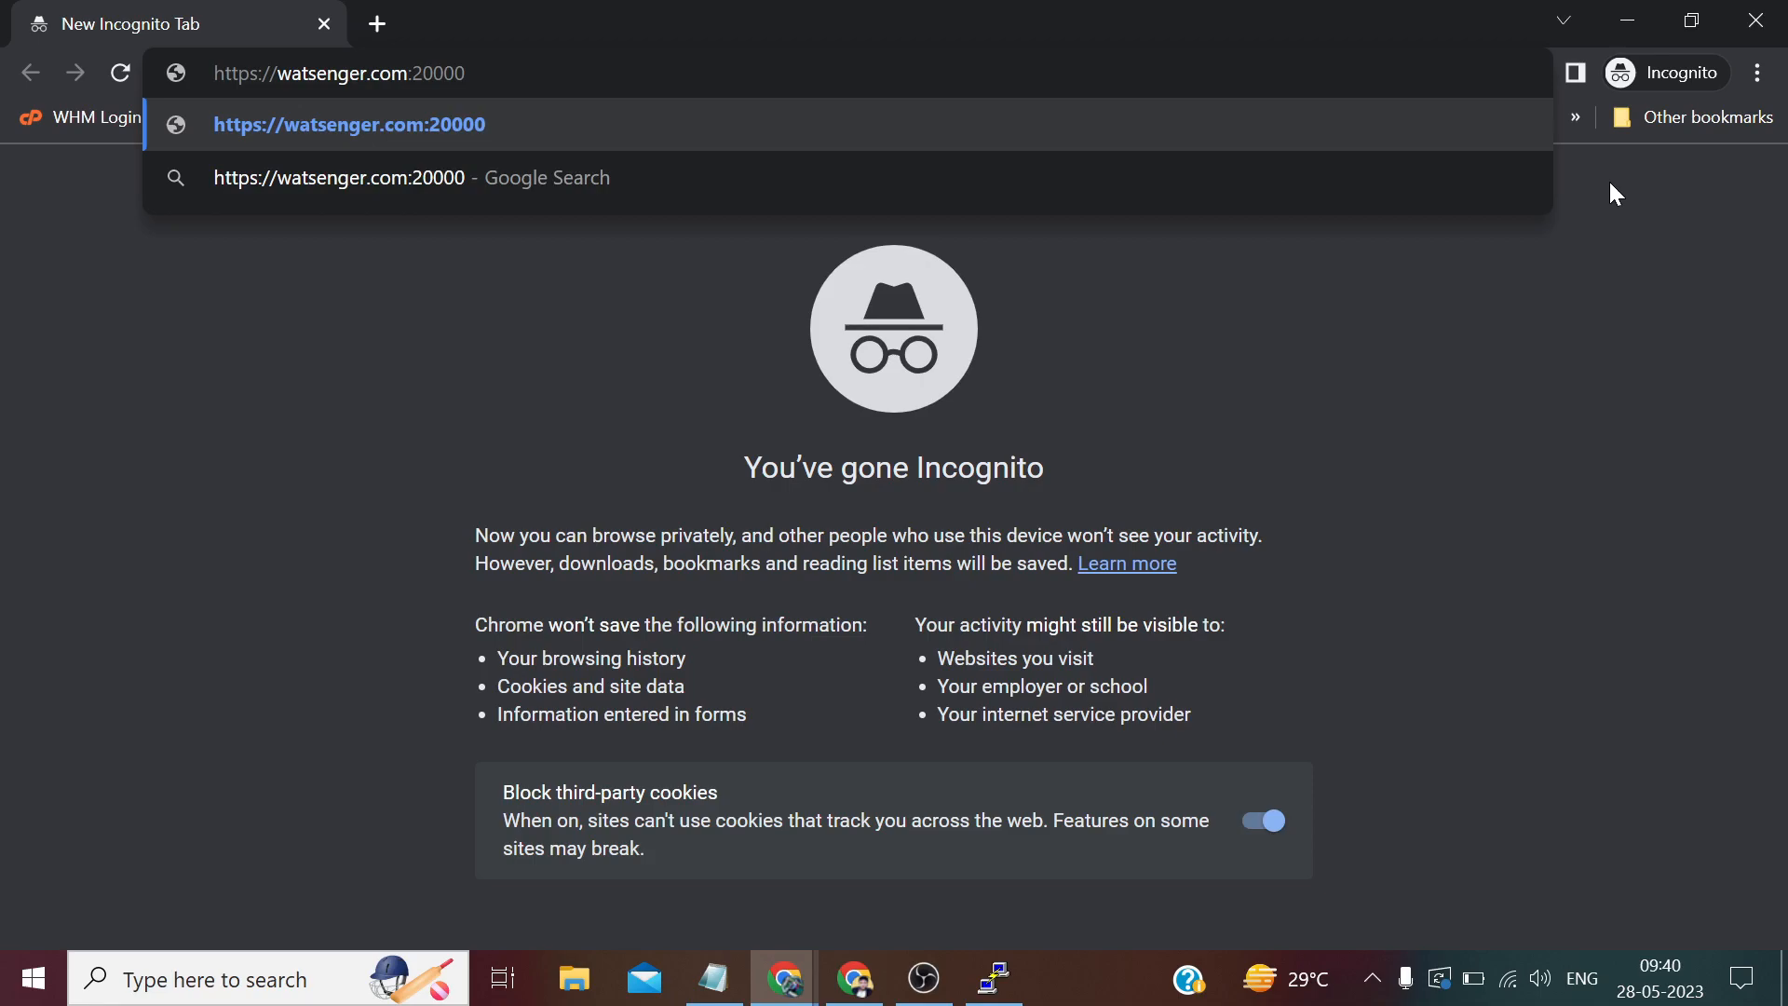
key(Return)
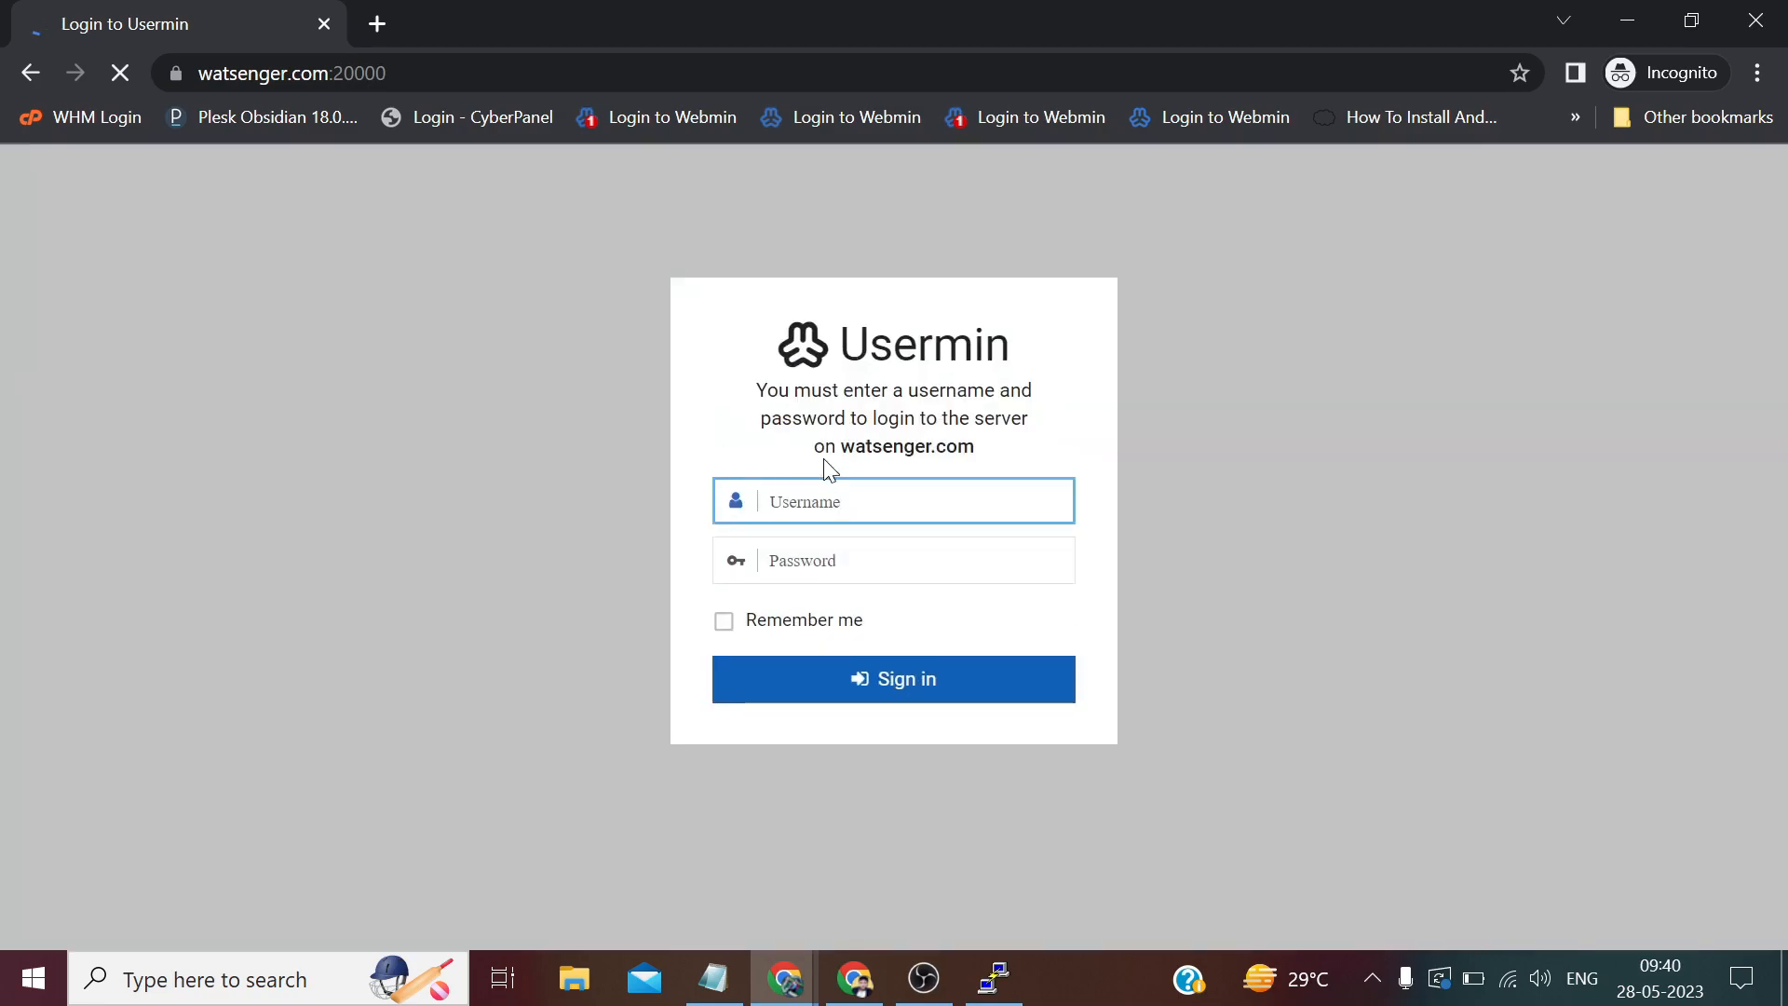
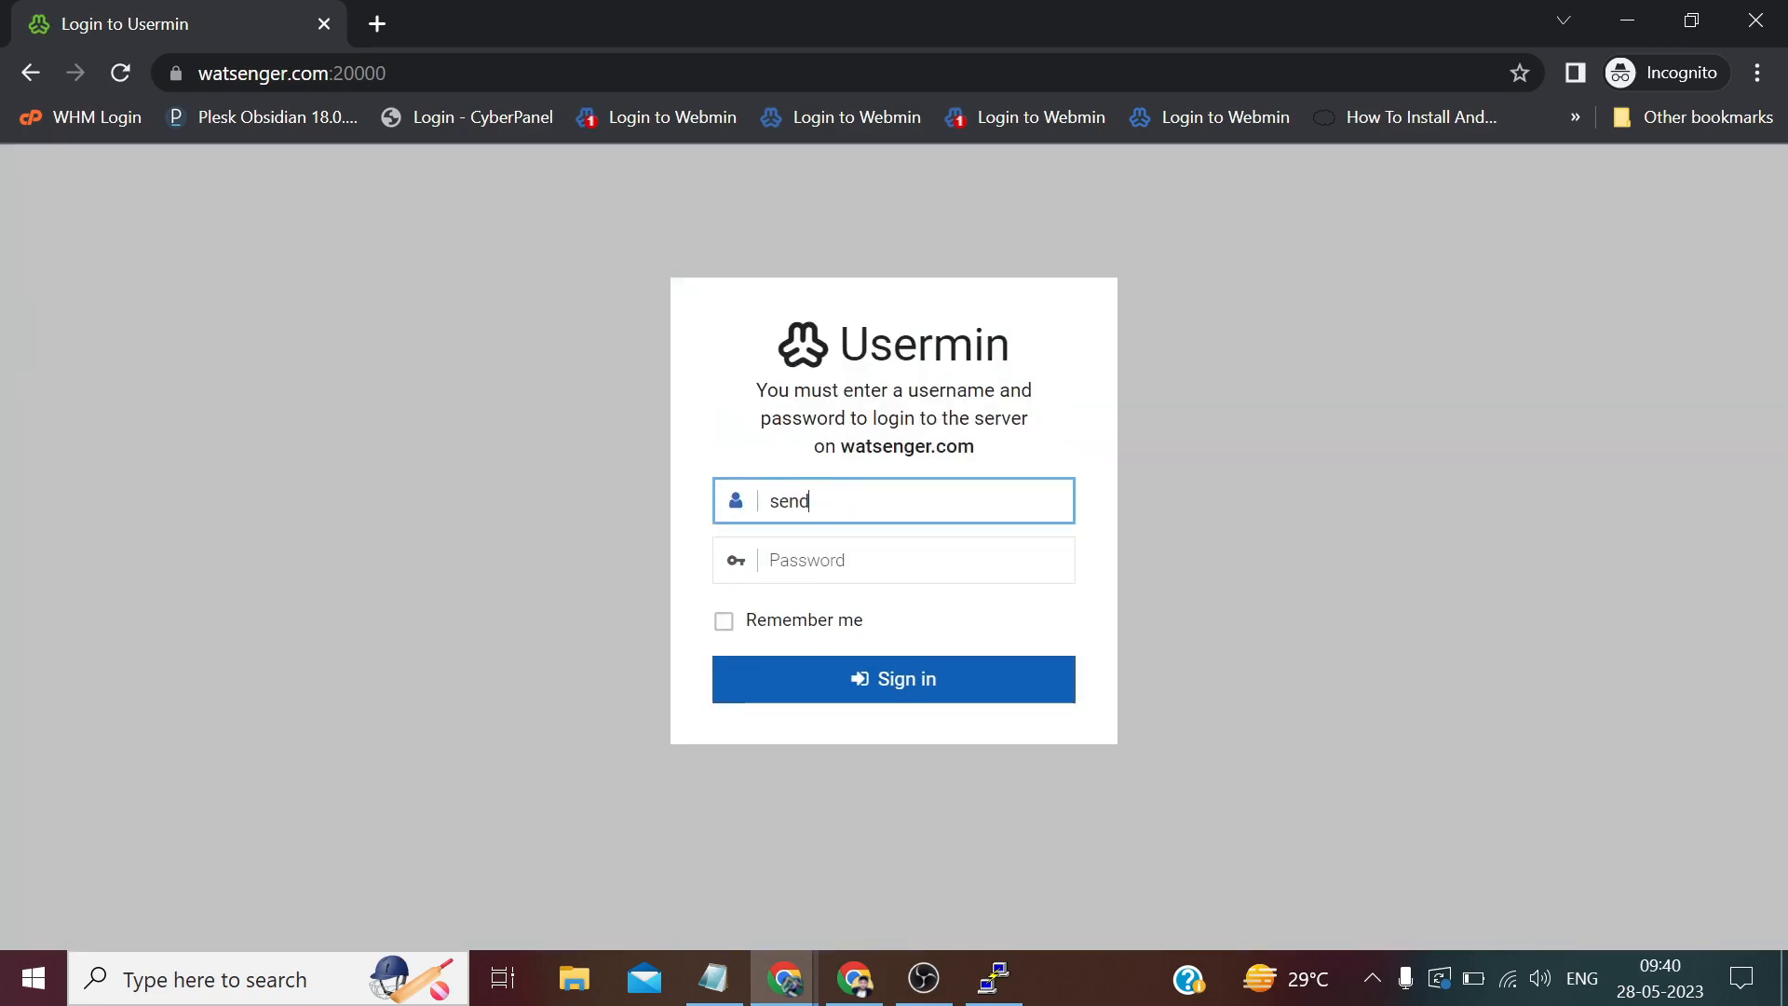
Sign in with the sender mailbox username and the password copied from the notes.
key(ctrl+v)
click(714, 978)
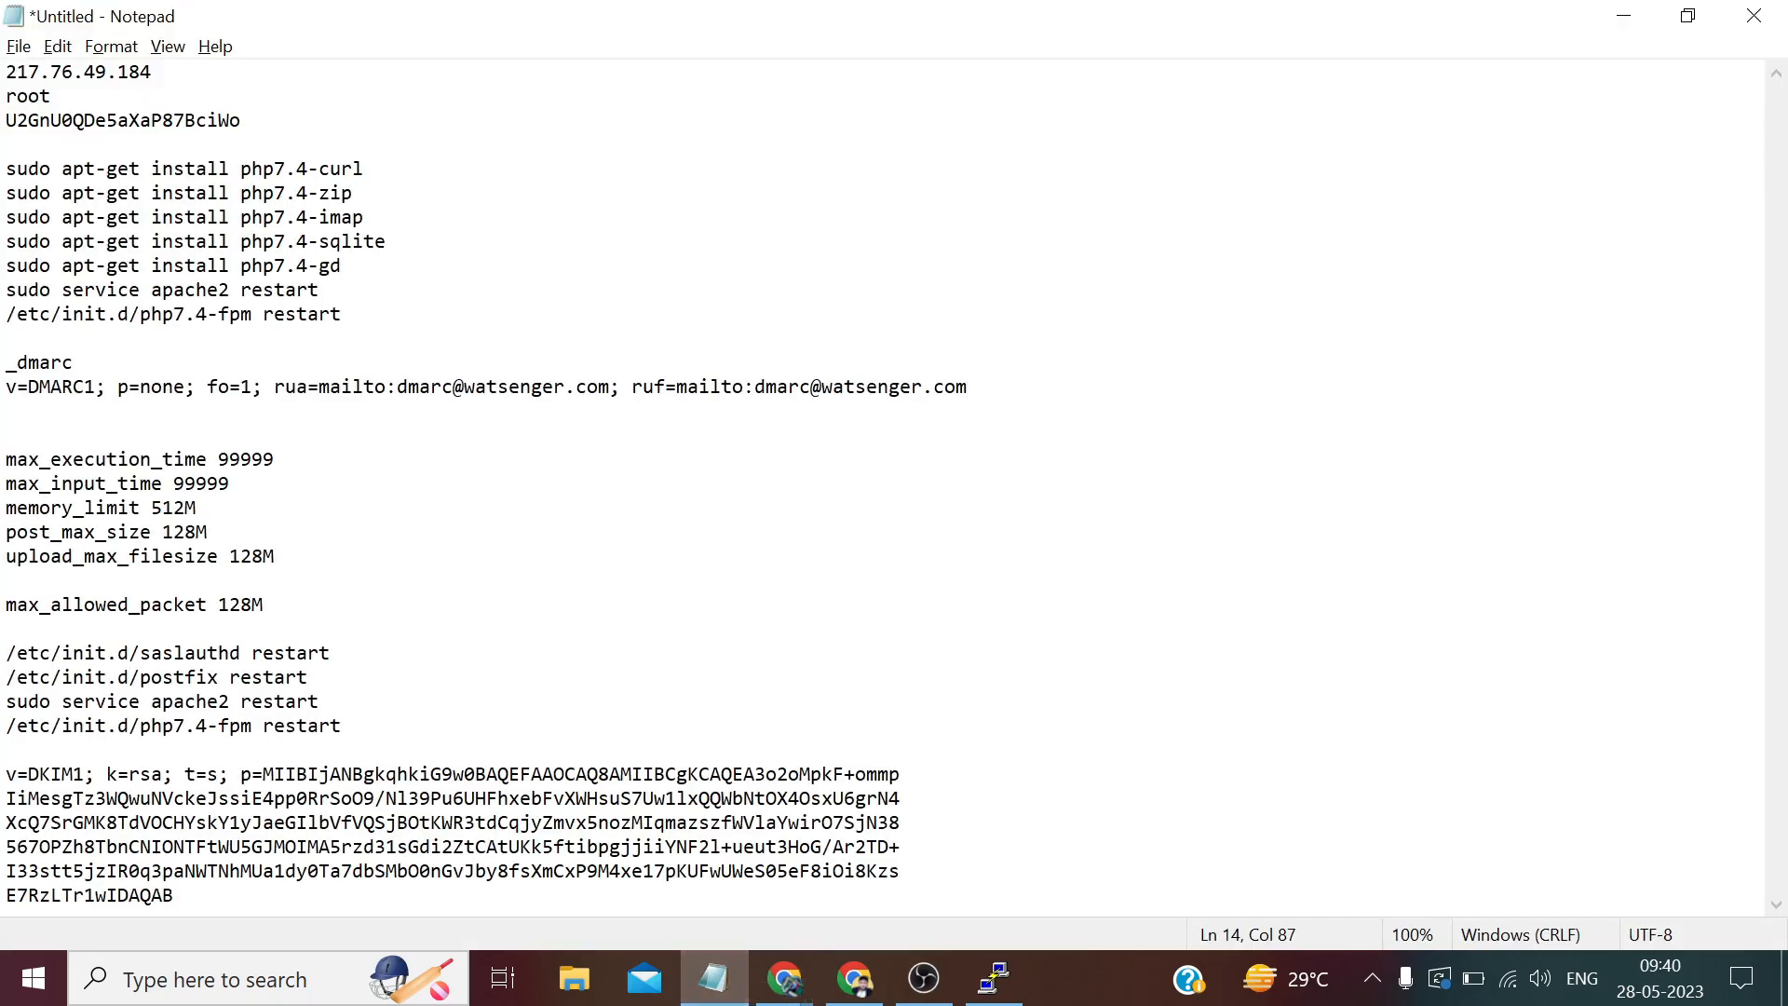
drag(242, 120, 5, 120)
right_click(6, 120)
click(63, 198)
key(alt+Tab)
key(Tab)
key(ctrl+v)
click(922, 674)
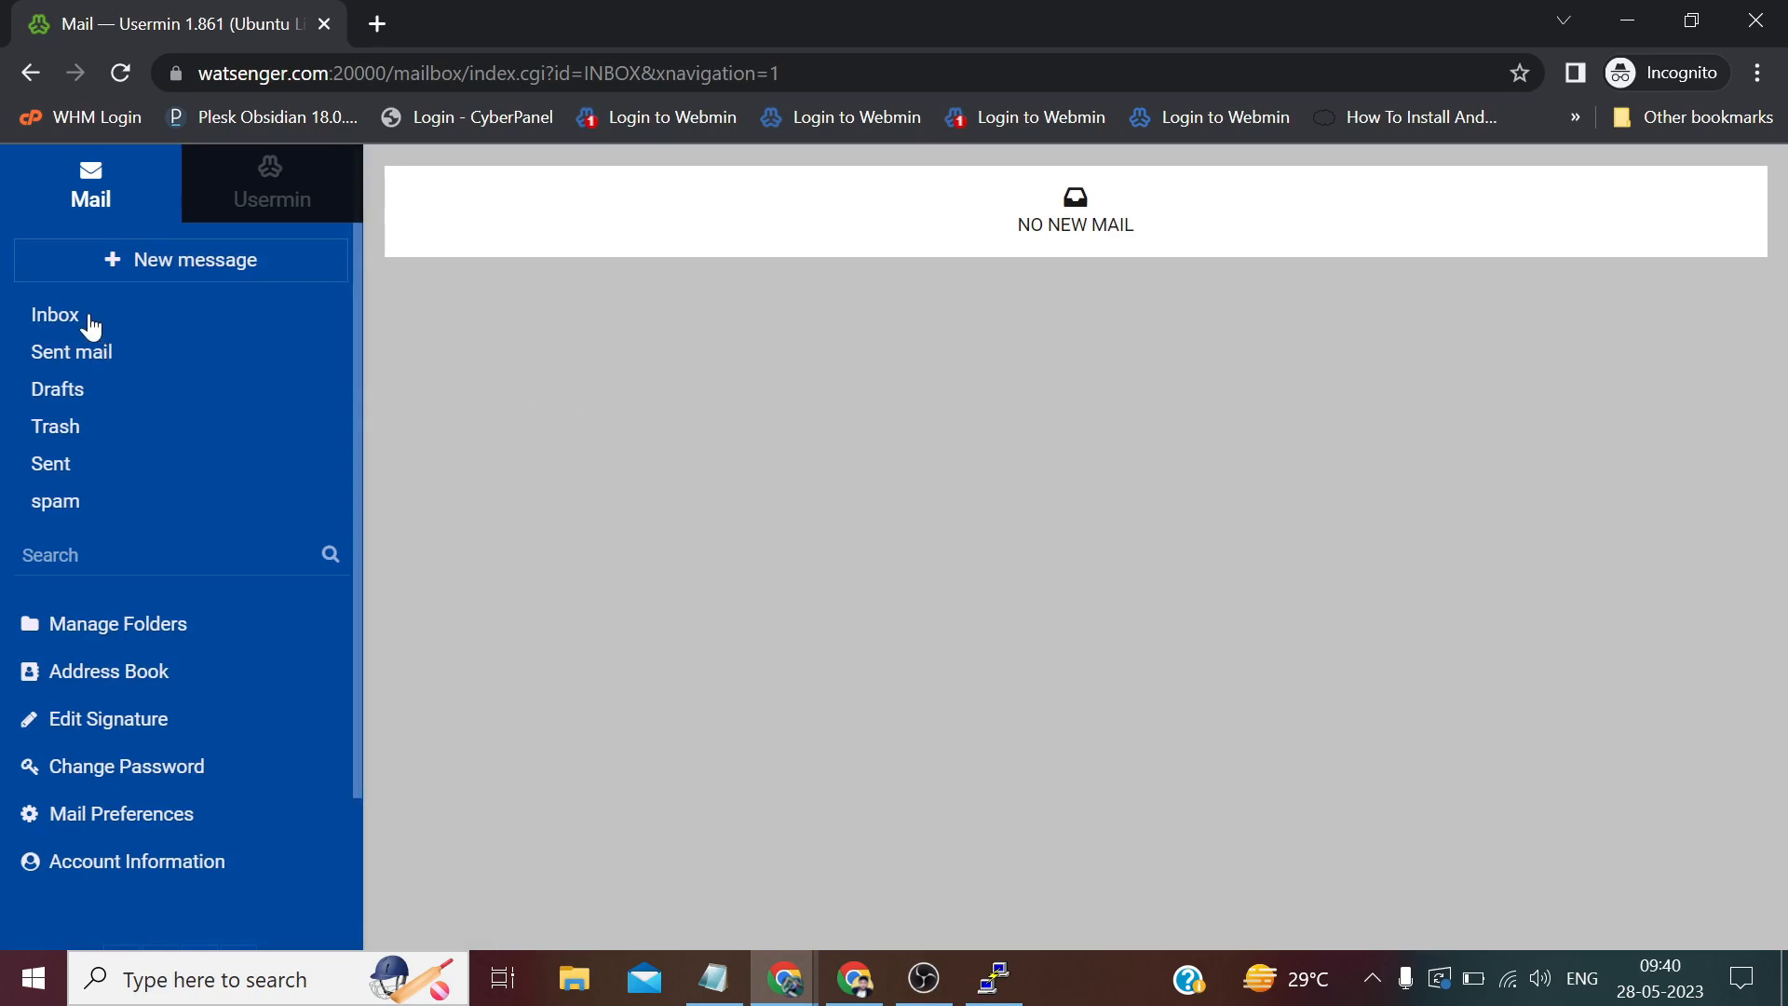
Load mail-tester.com in a new browser tab.
click(375, 22)
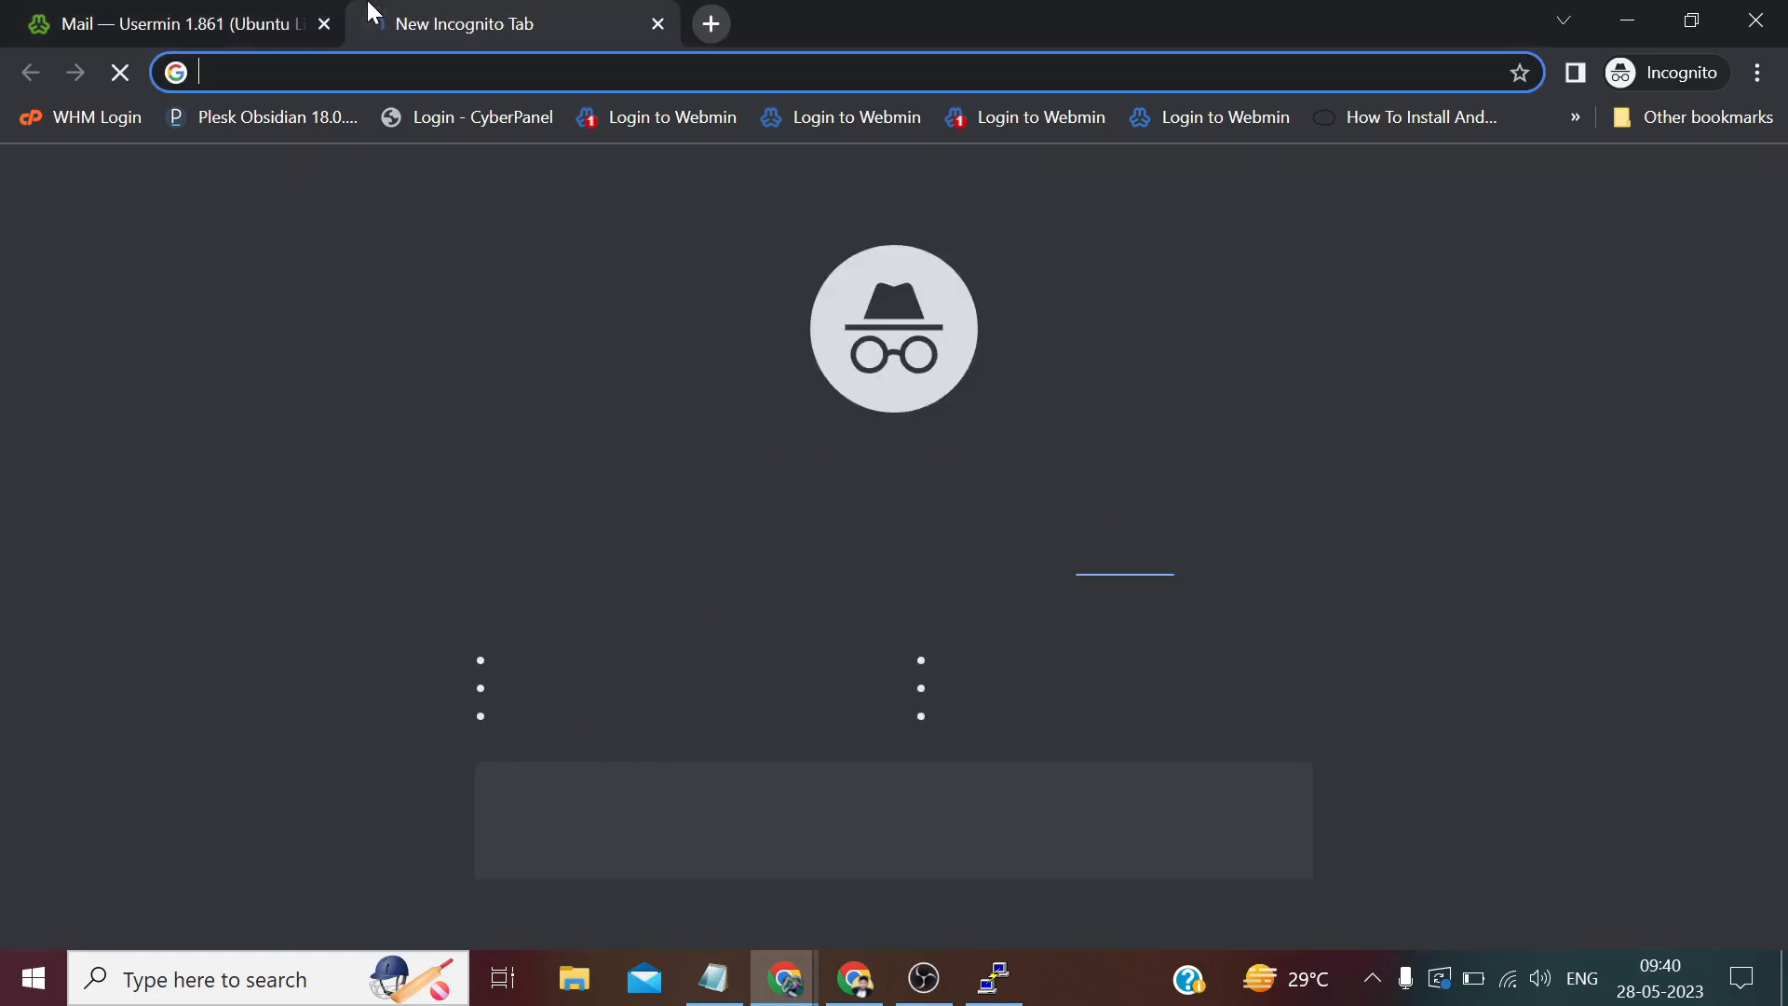
text(mailt)
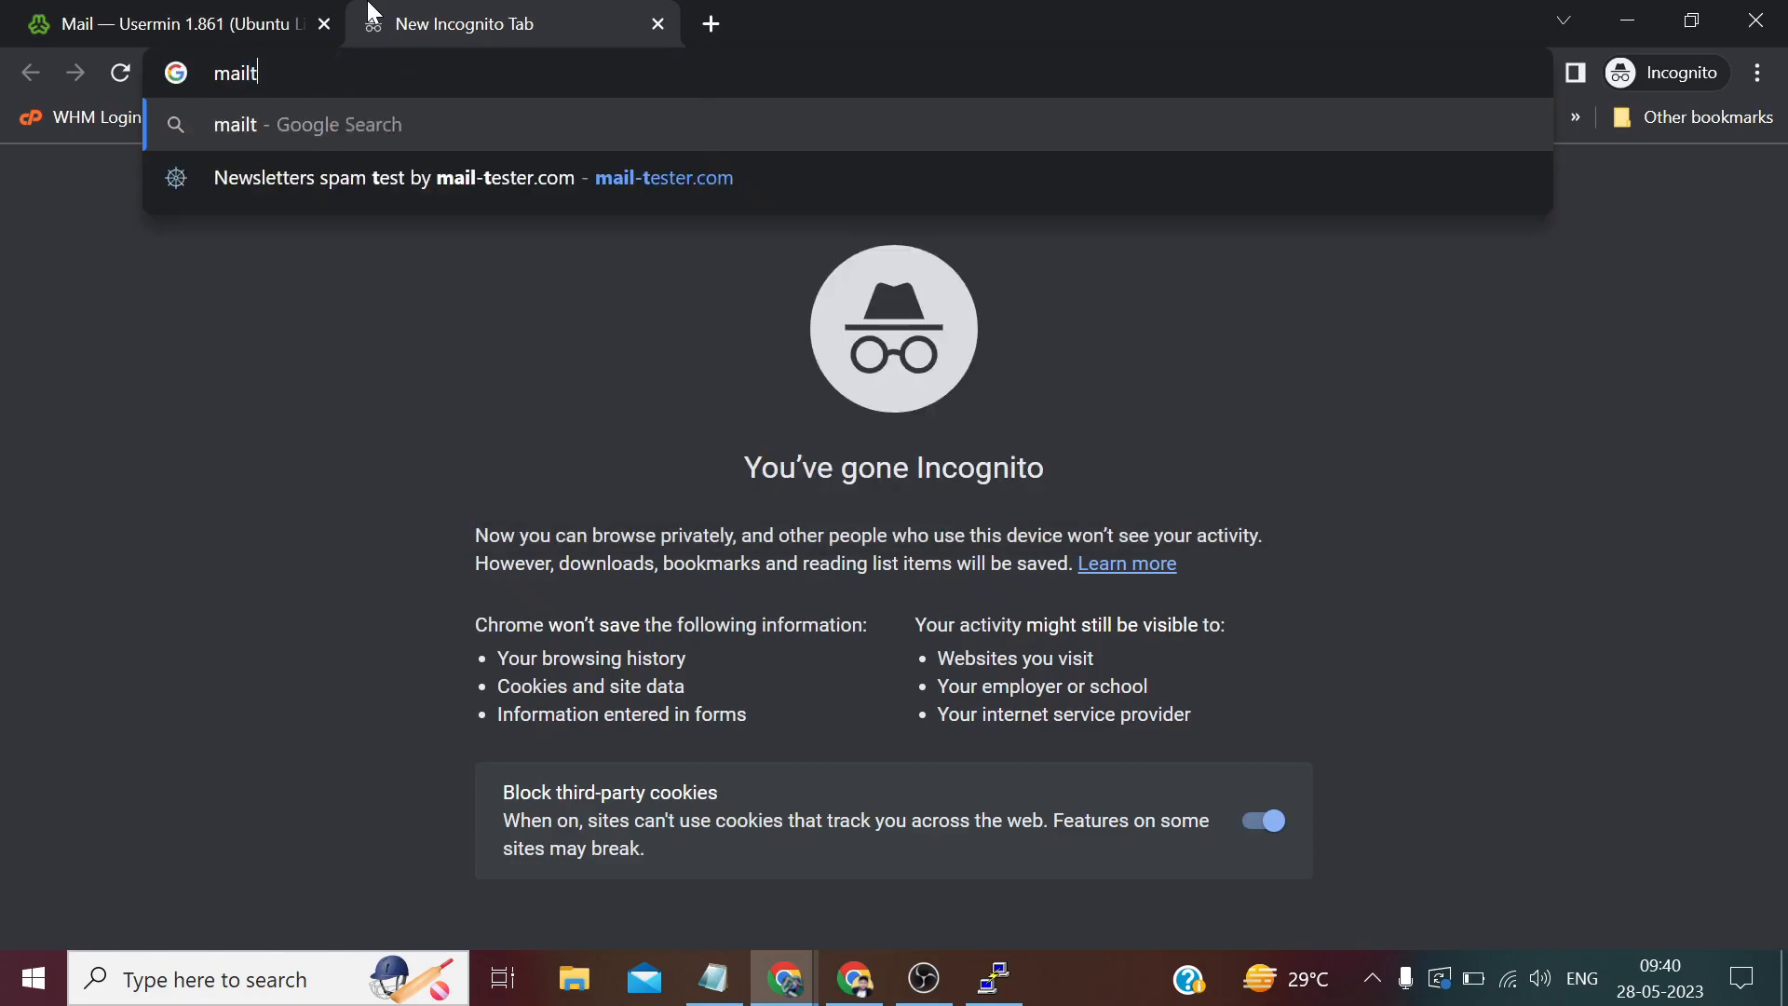
key(Down)
key(Return)
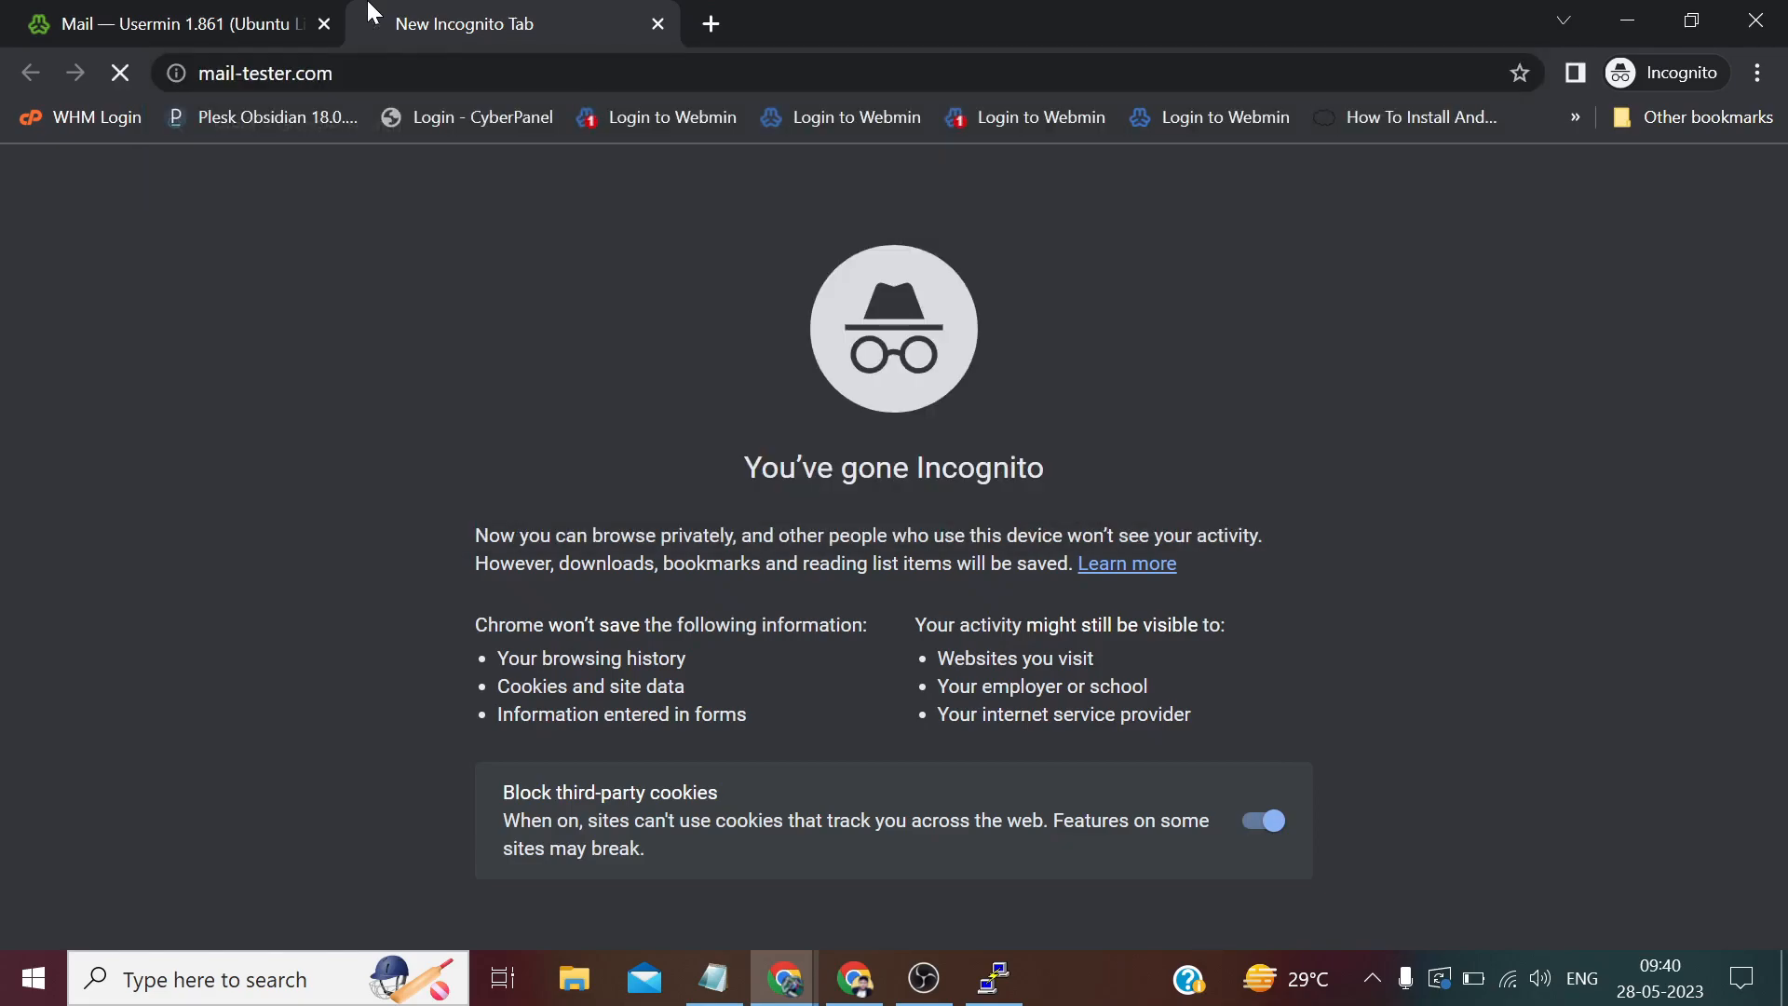
Copy mail-tester's spam-test address and open Usermin's Sent mail folder.
click(198, 11)
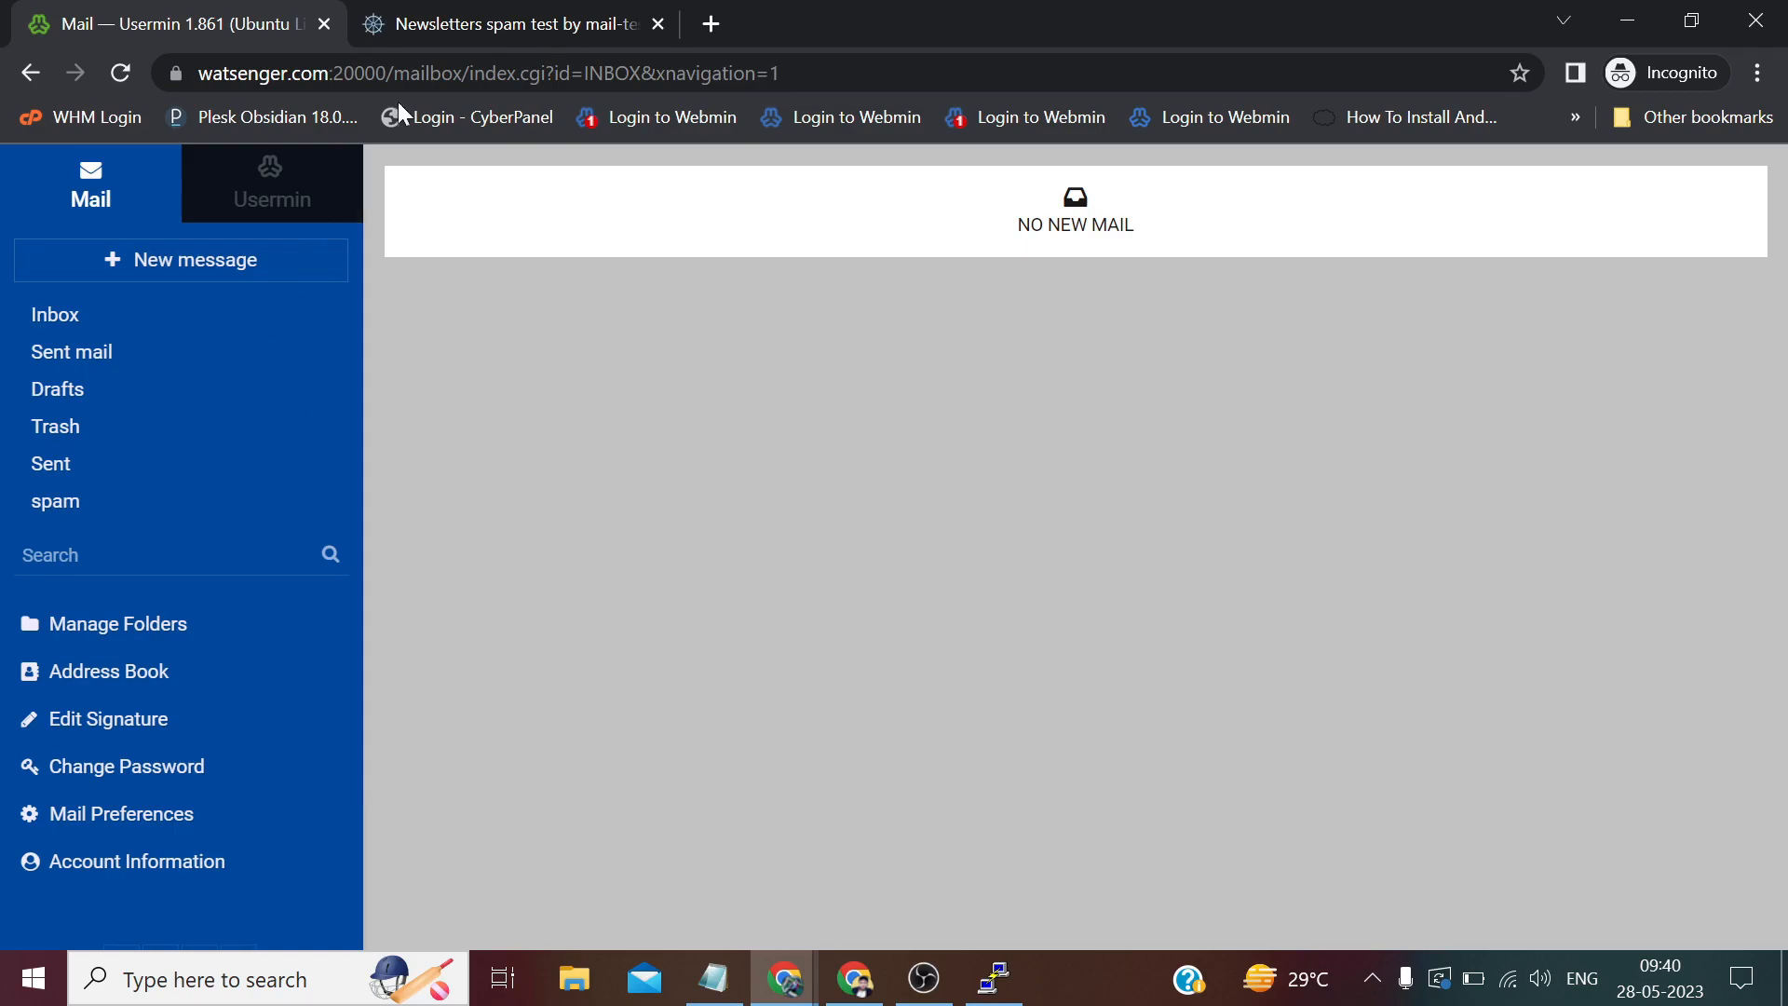
click(443, 8)
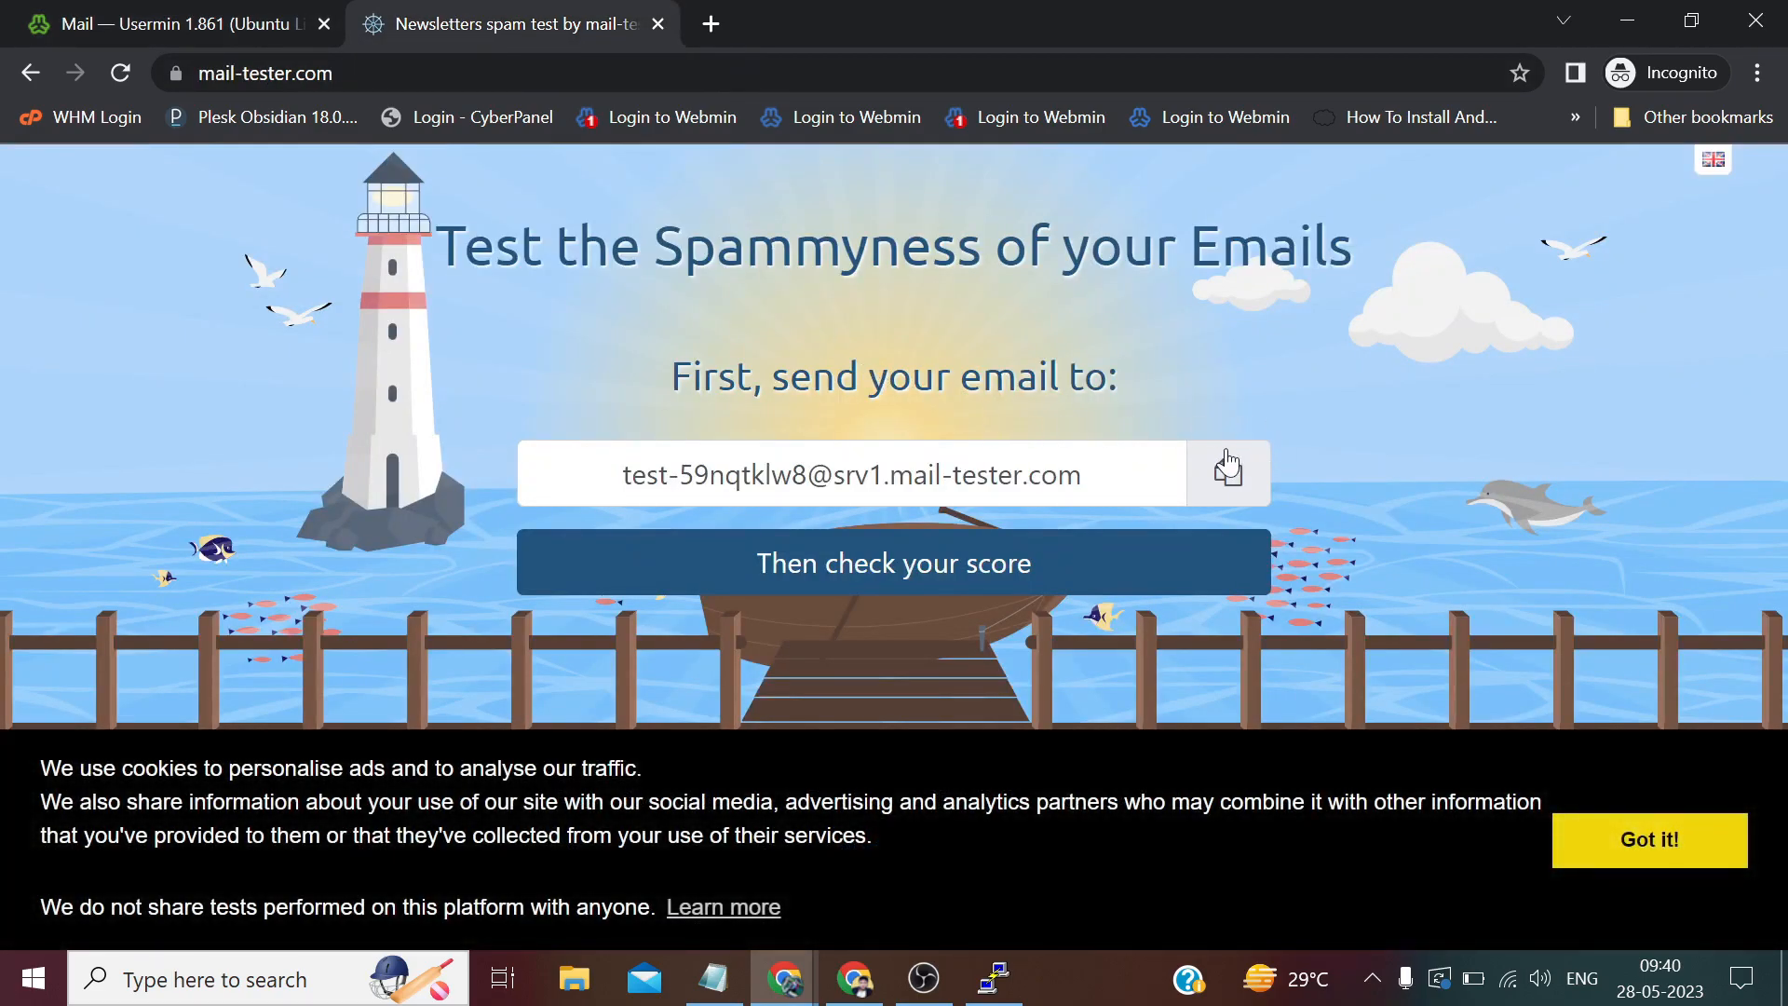
click(1228, 463)
click(191, 19)
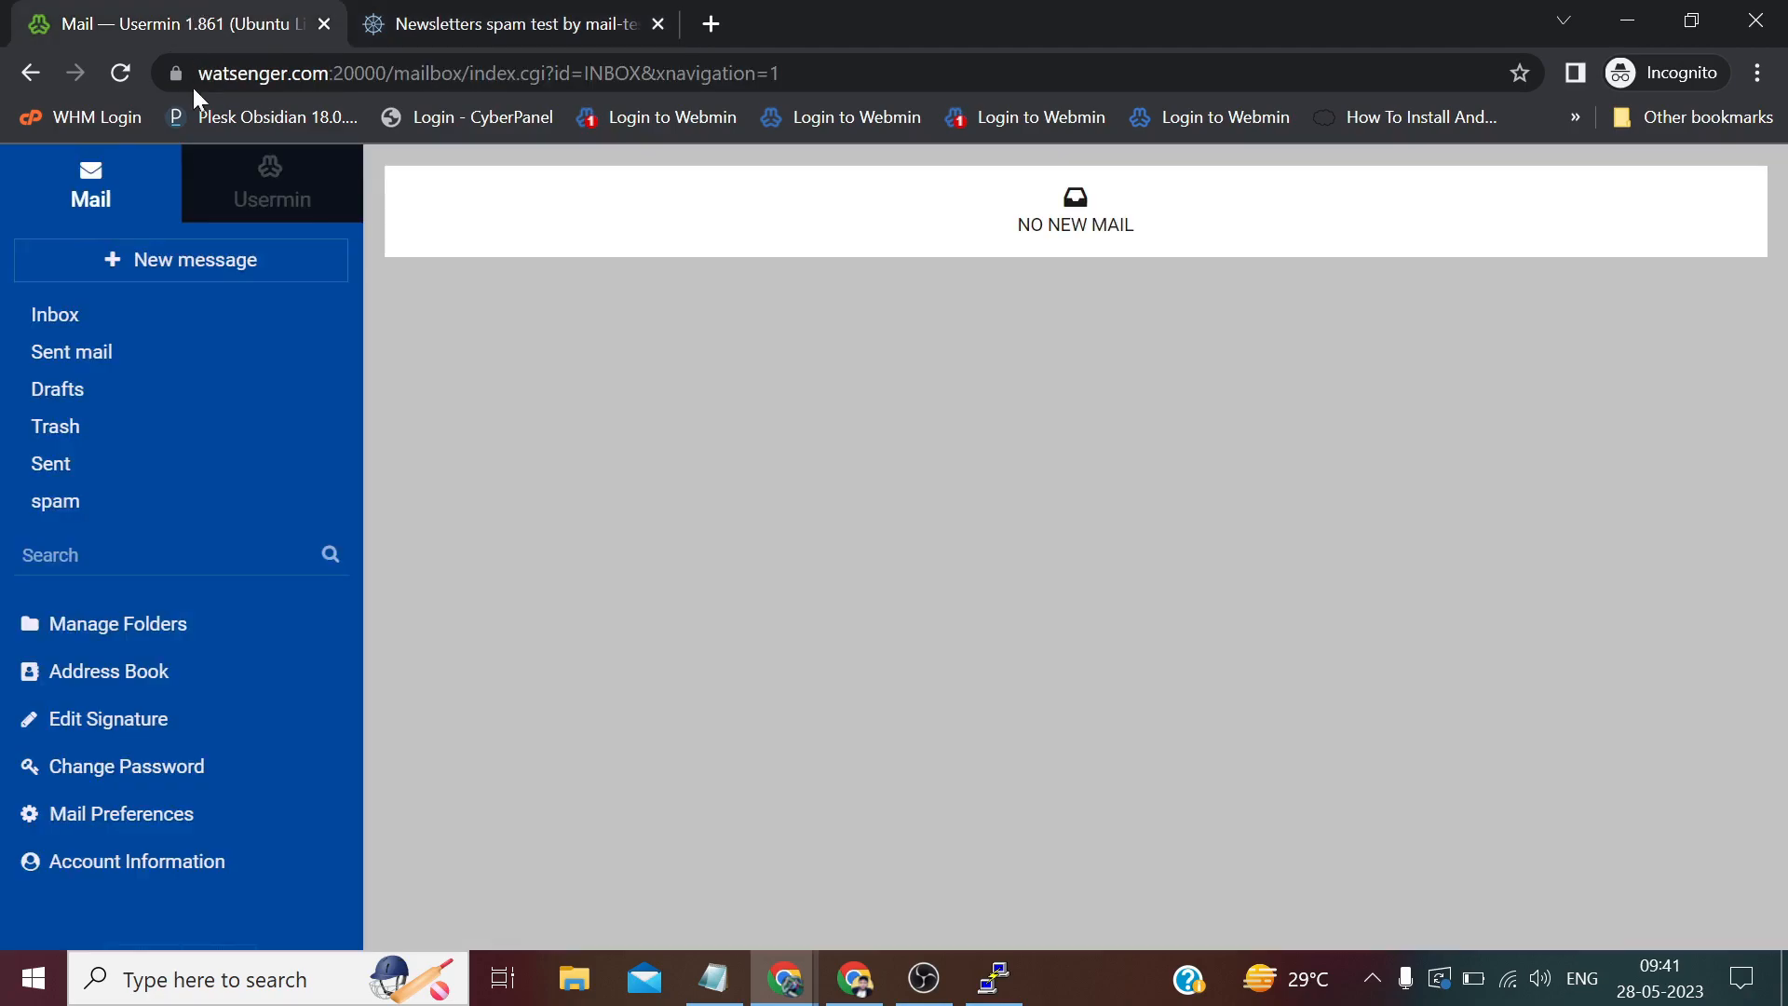
click(75, 352)
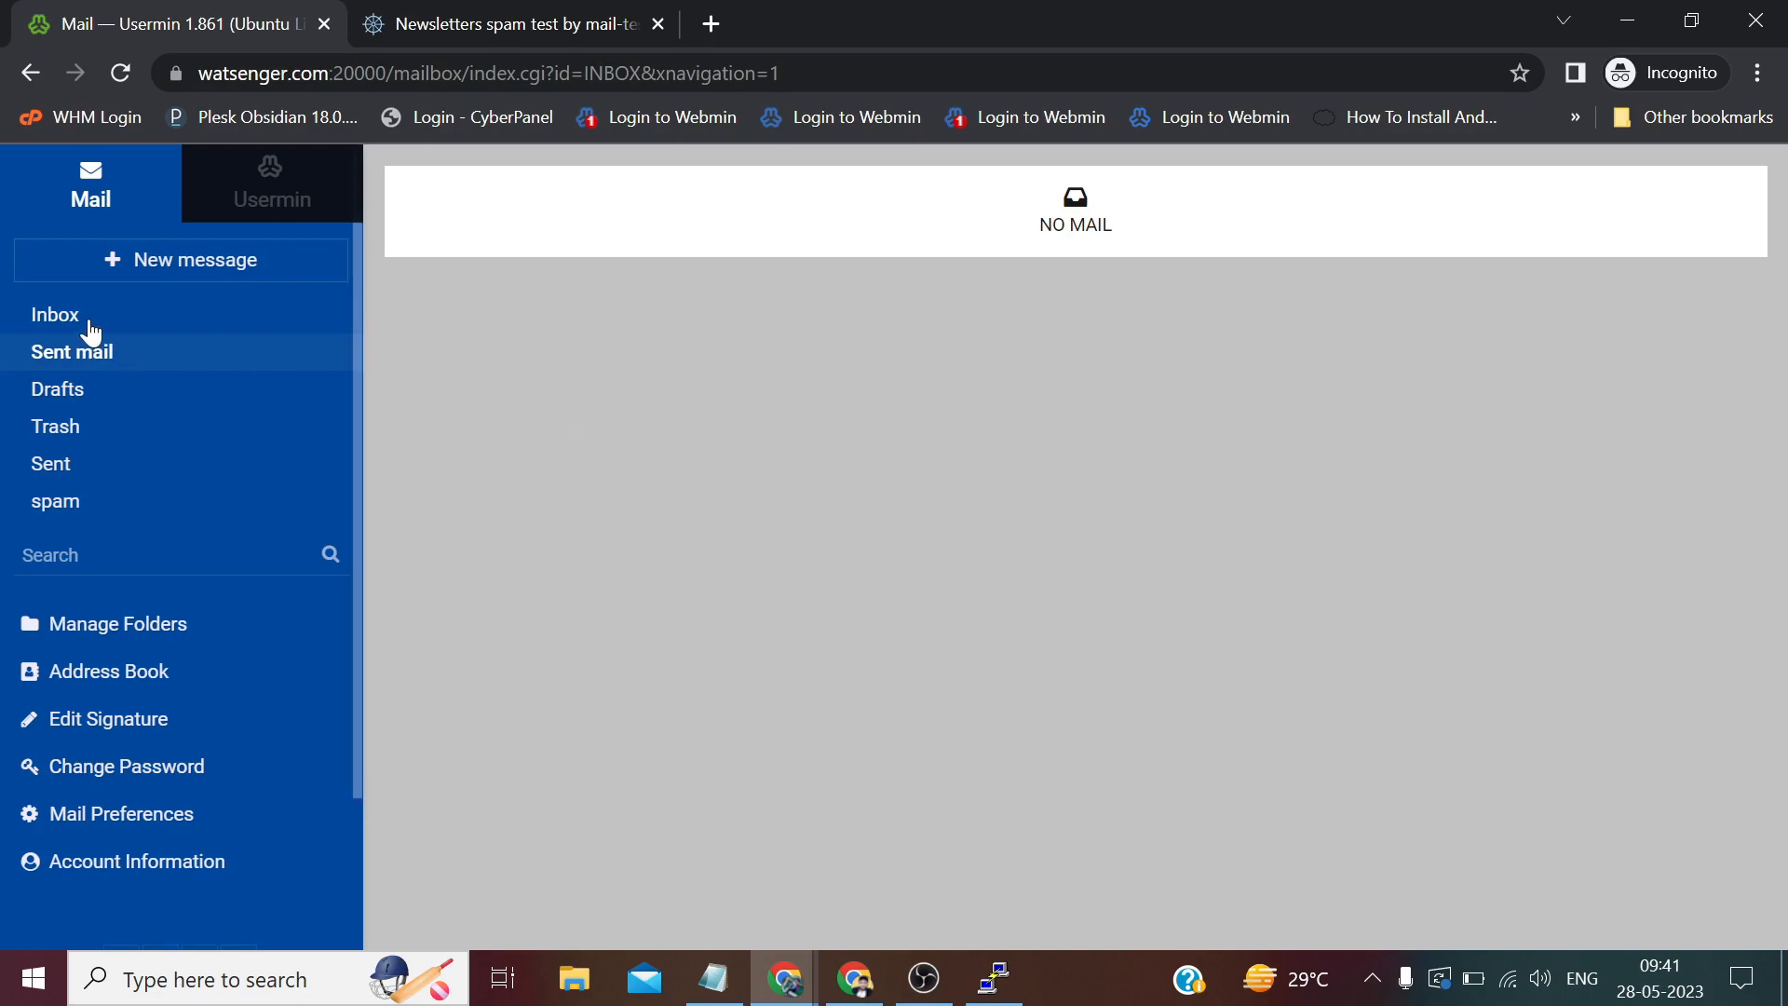
Email the mail-tester address with subject 'Testing Contabo Server' and a DNS-propagation check body, then verify Sent mail.
click(145, 267)
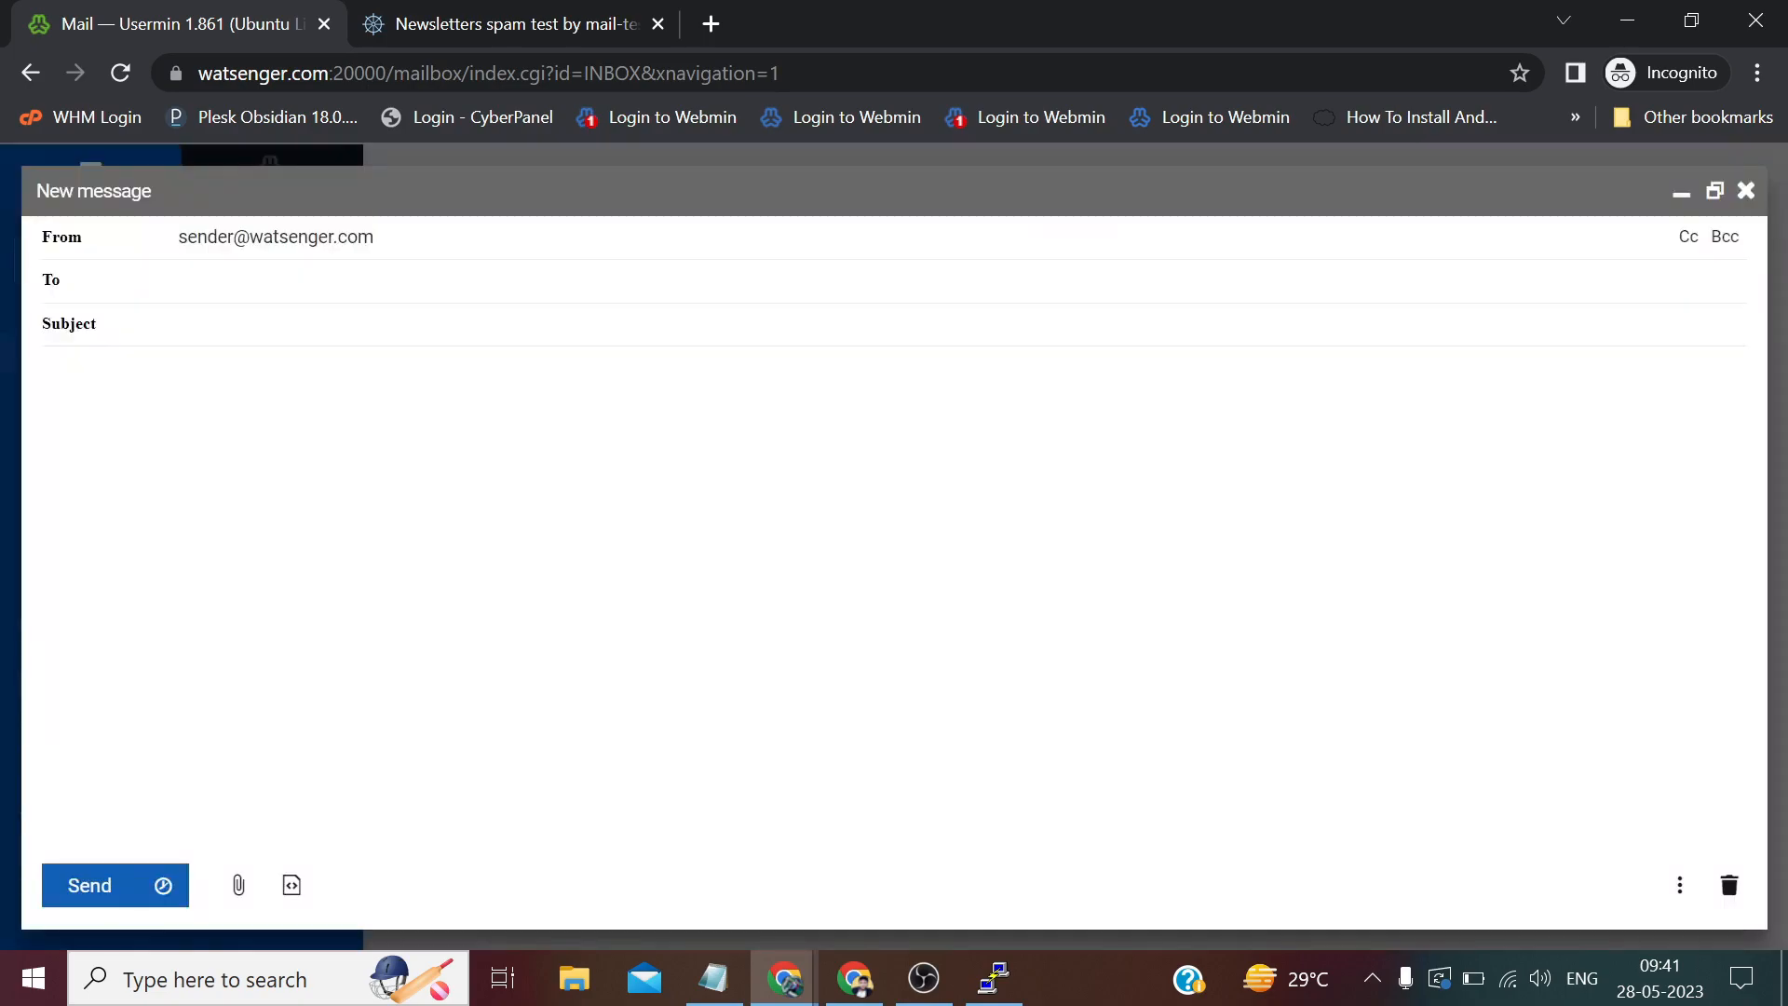
key(ctrl+v)
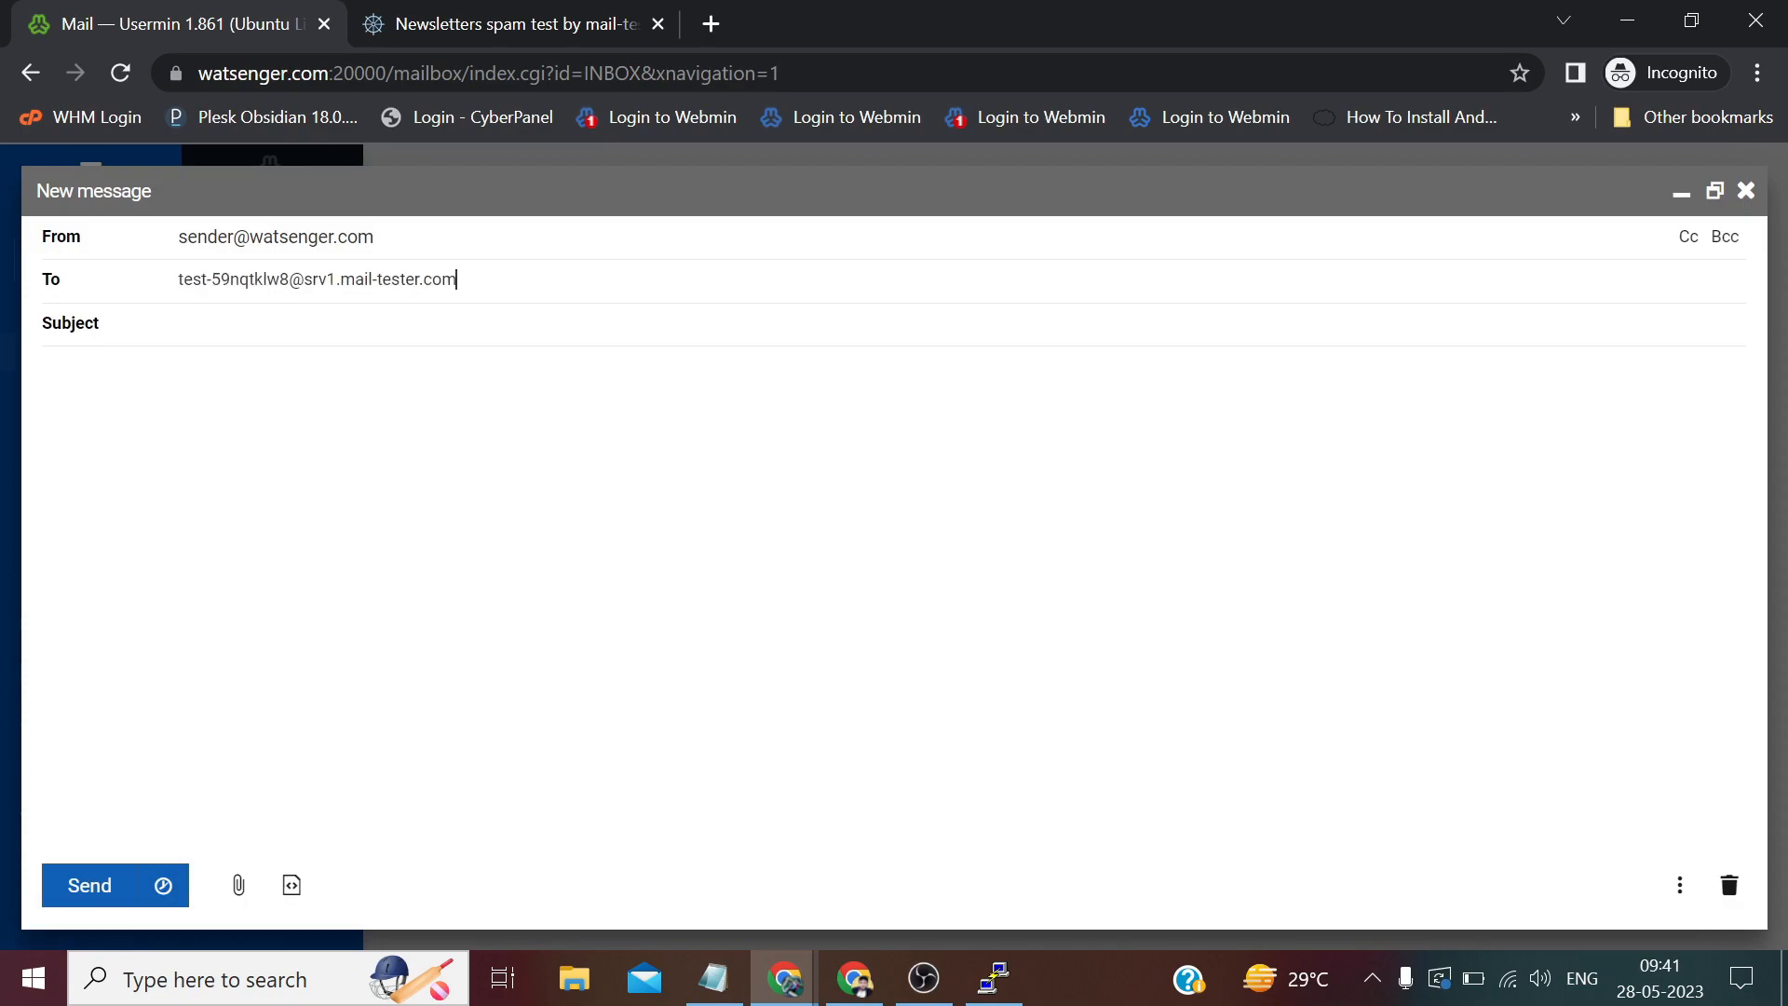
key(Tab)
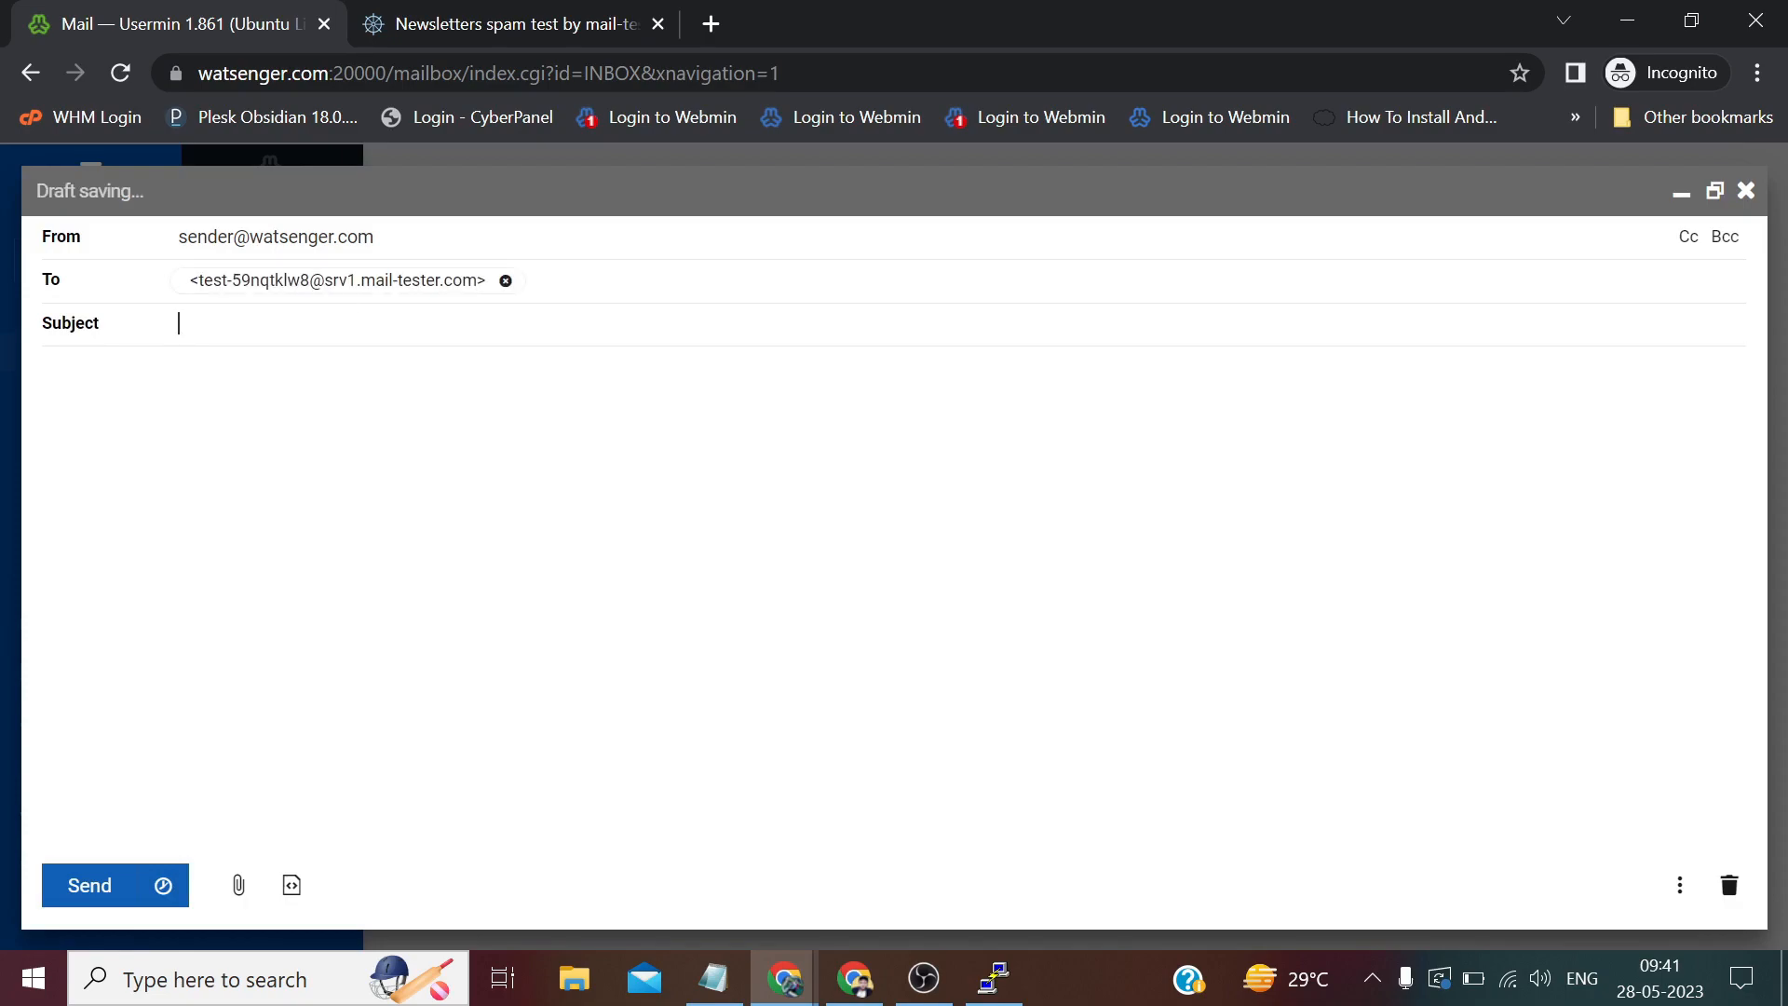
text(Testing)
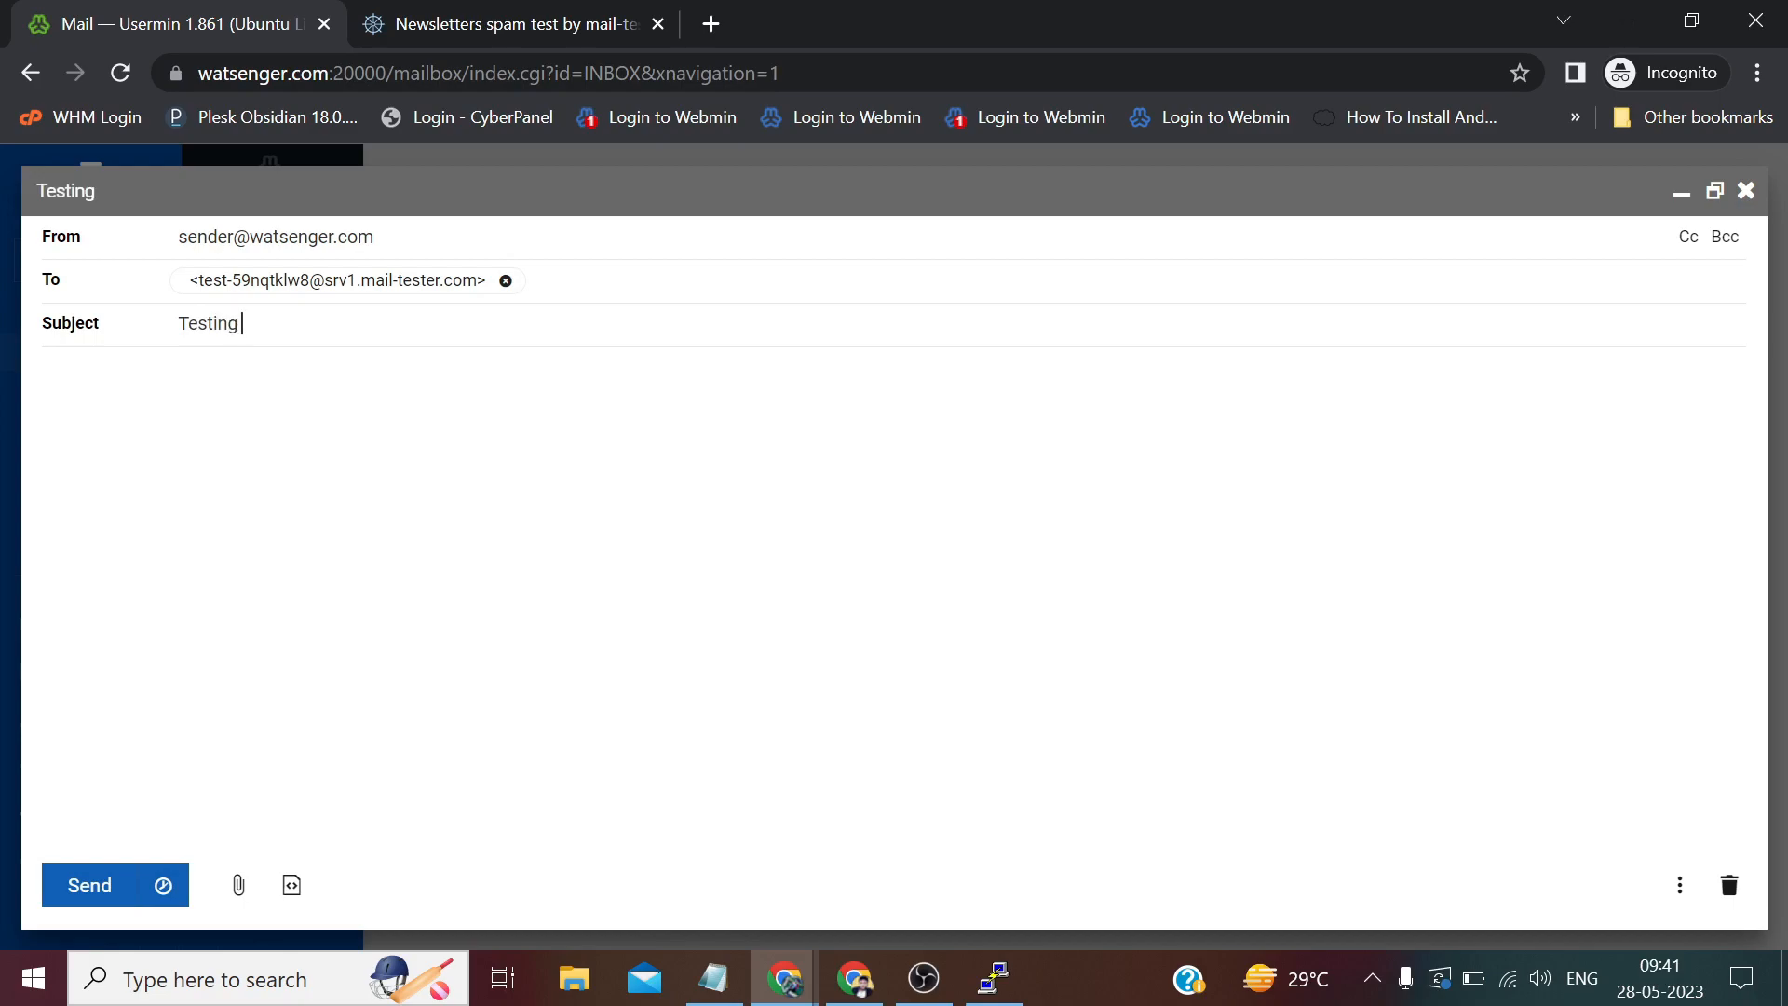
text( Contabo Server)
key(Tab)
text(Hello, this mail)
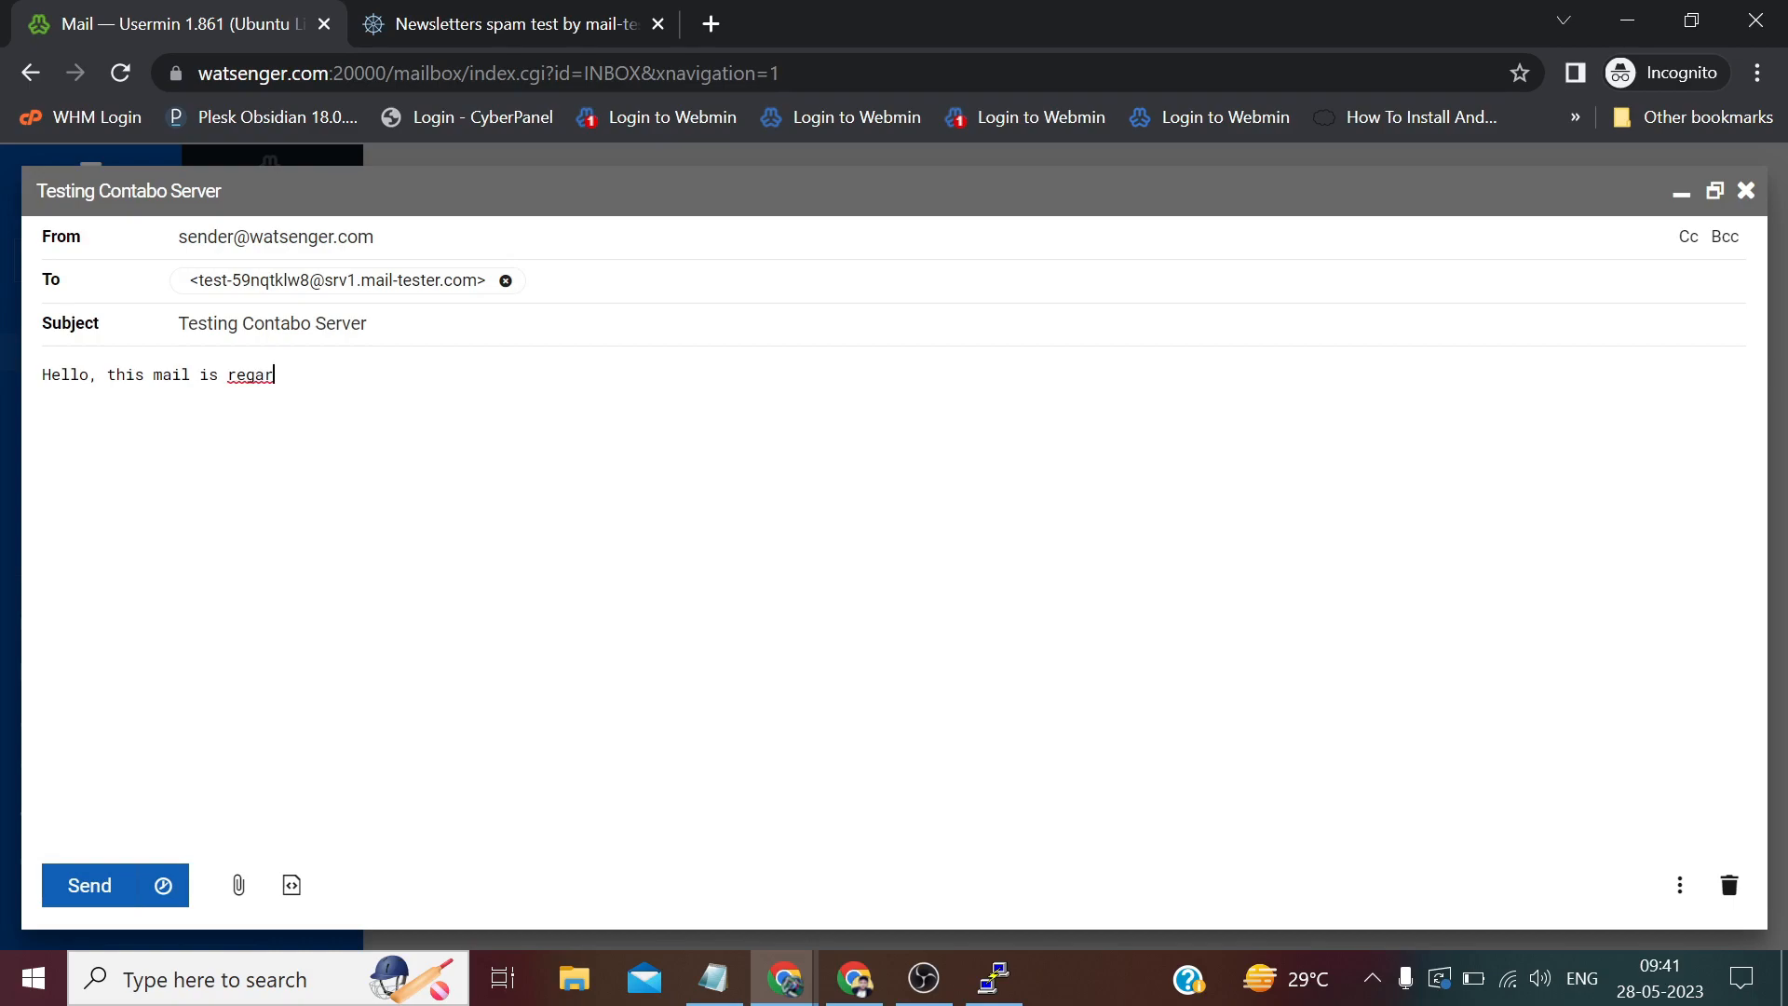
text(ding to)
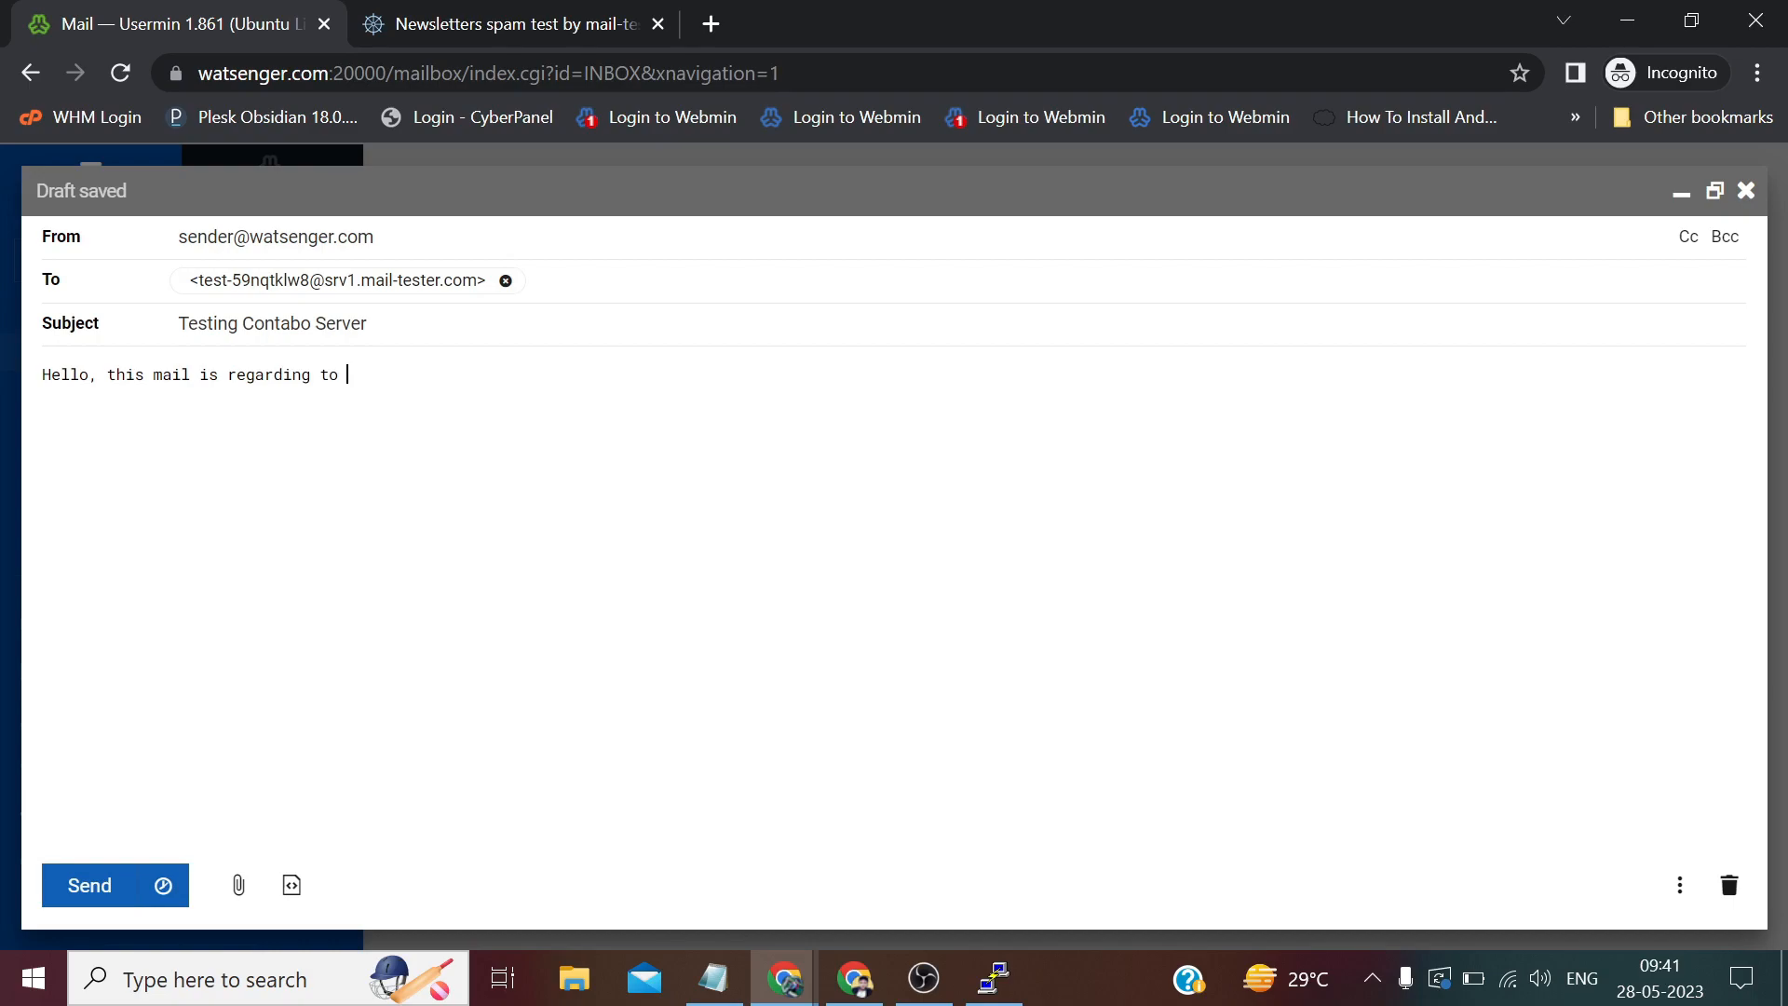
text( check propagation of all of our DNS record)
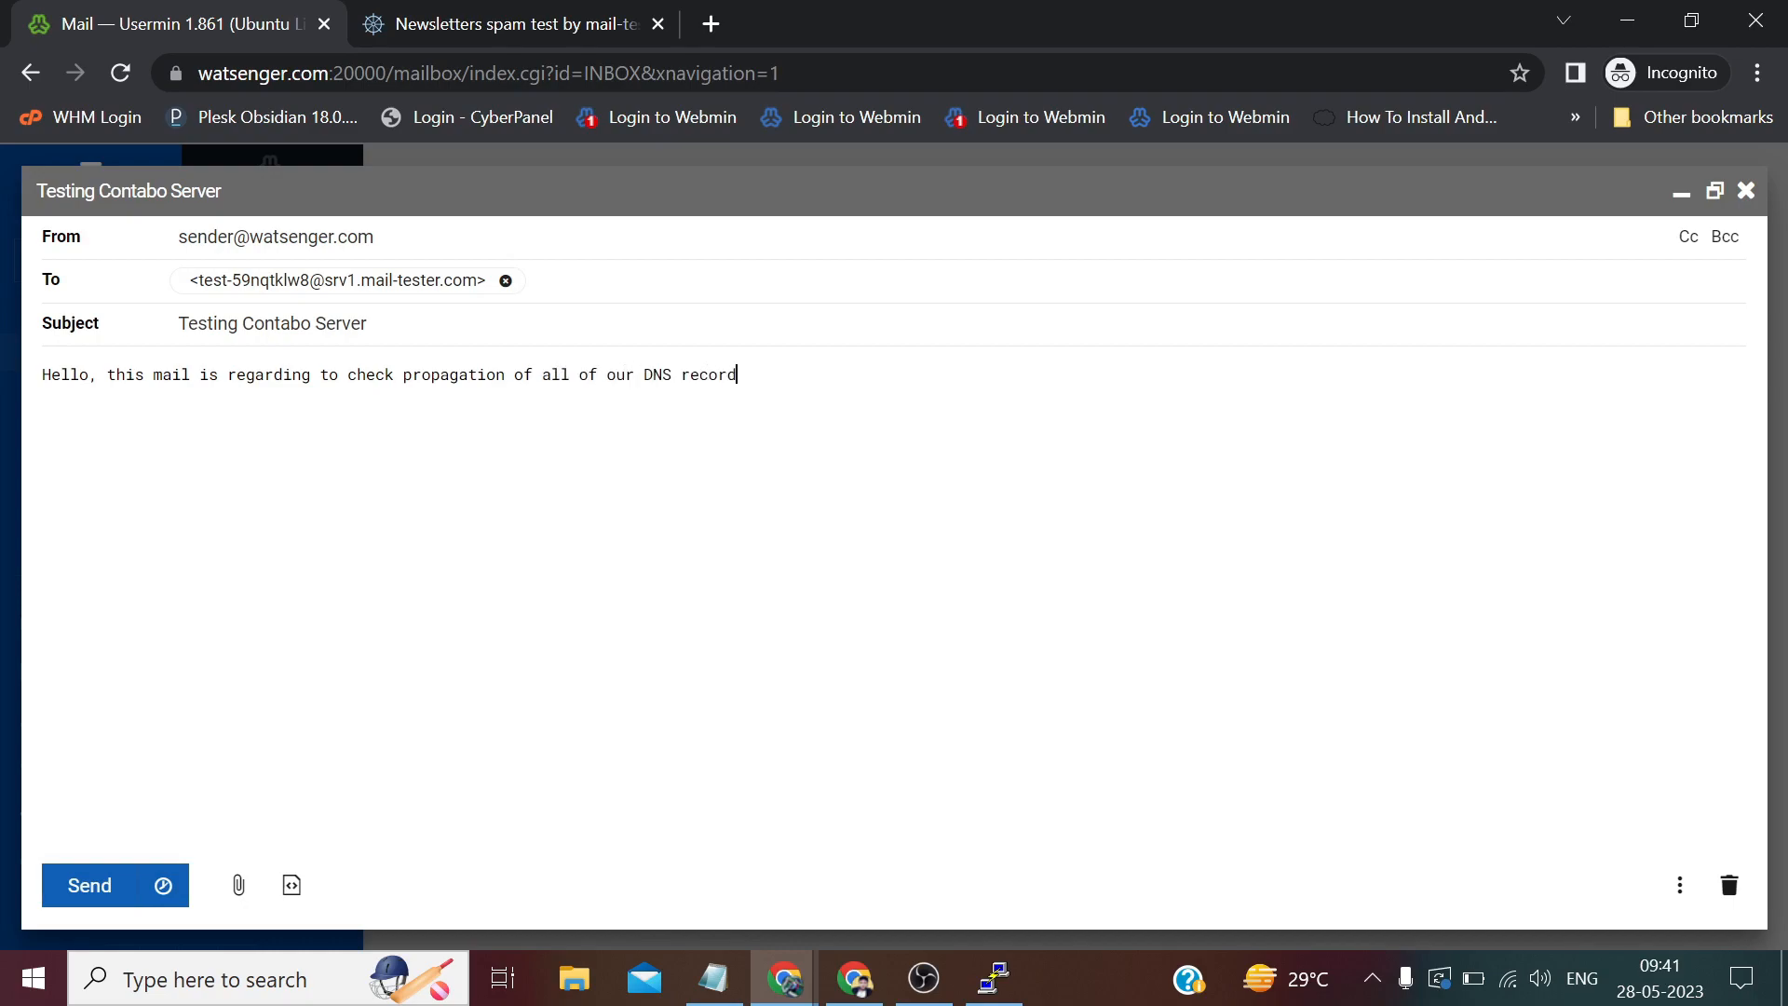
text(s.  Thanks)
click(89, 887)
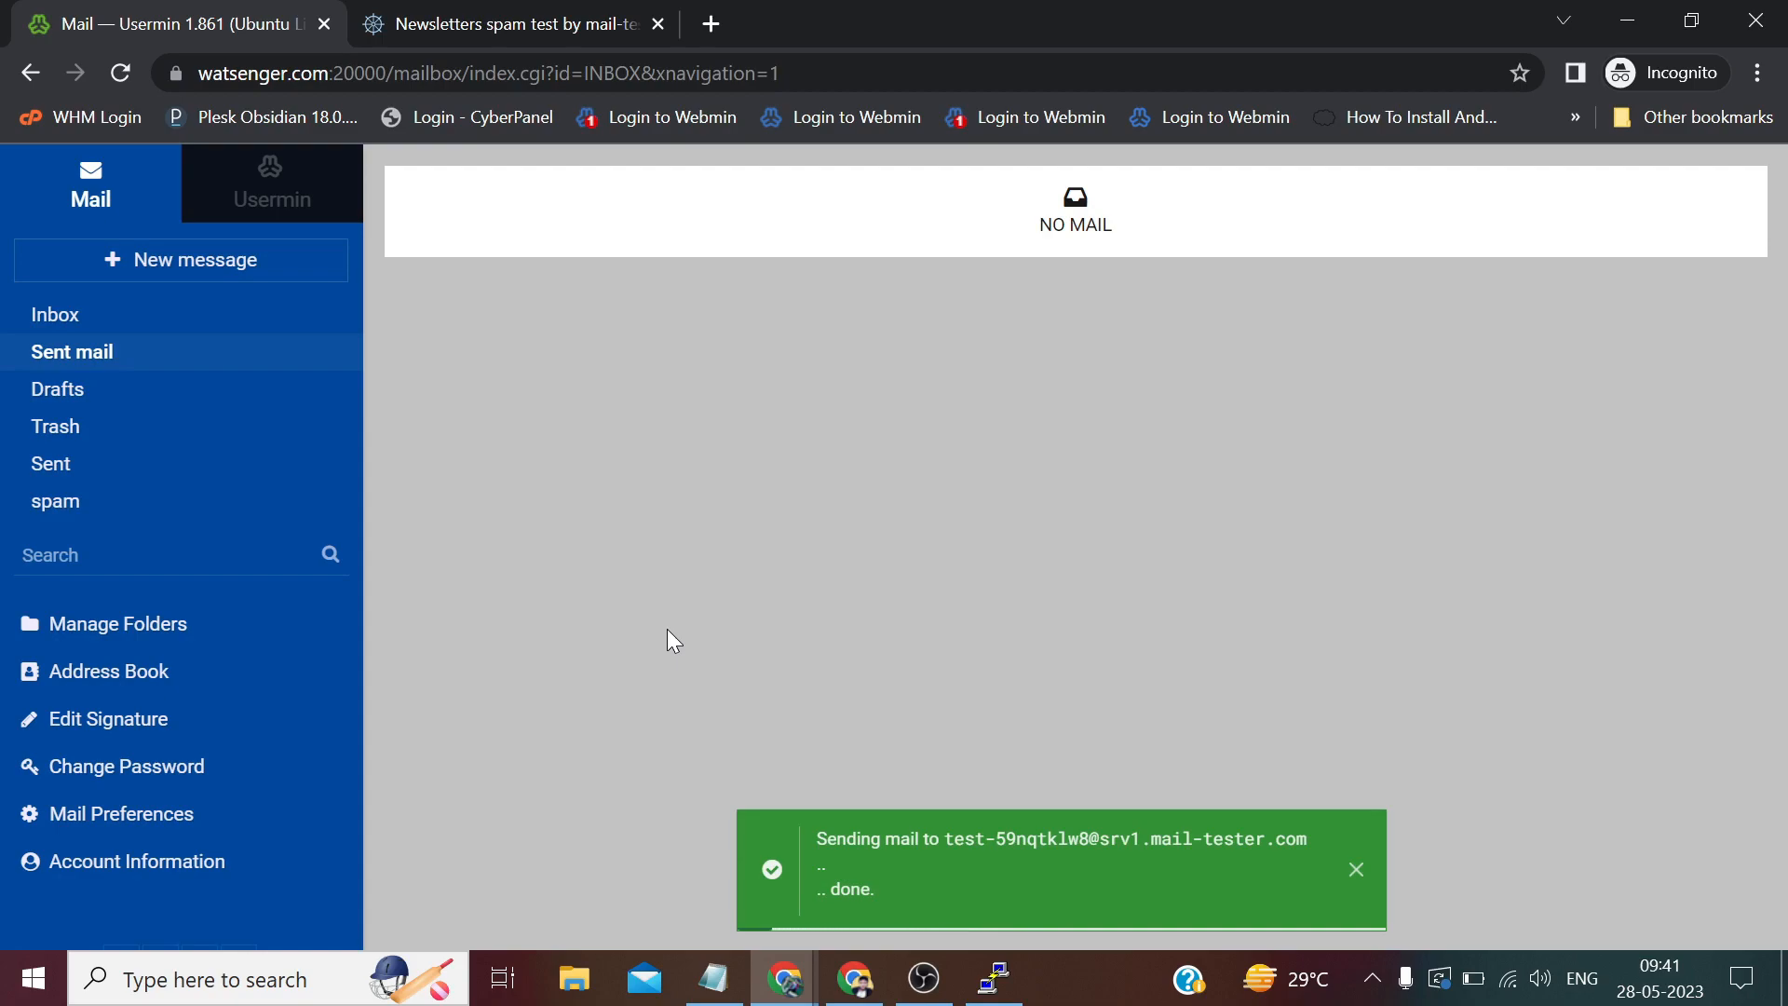
click(42, 326)
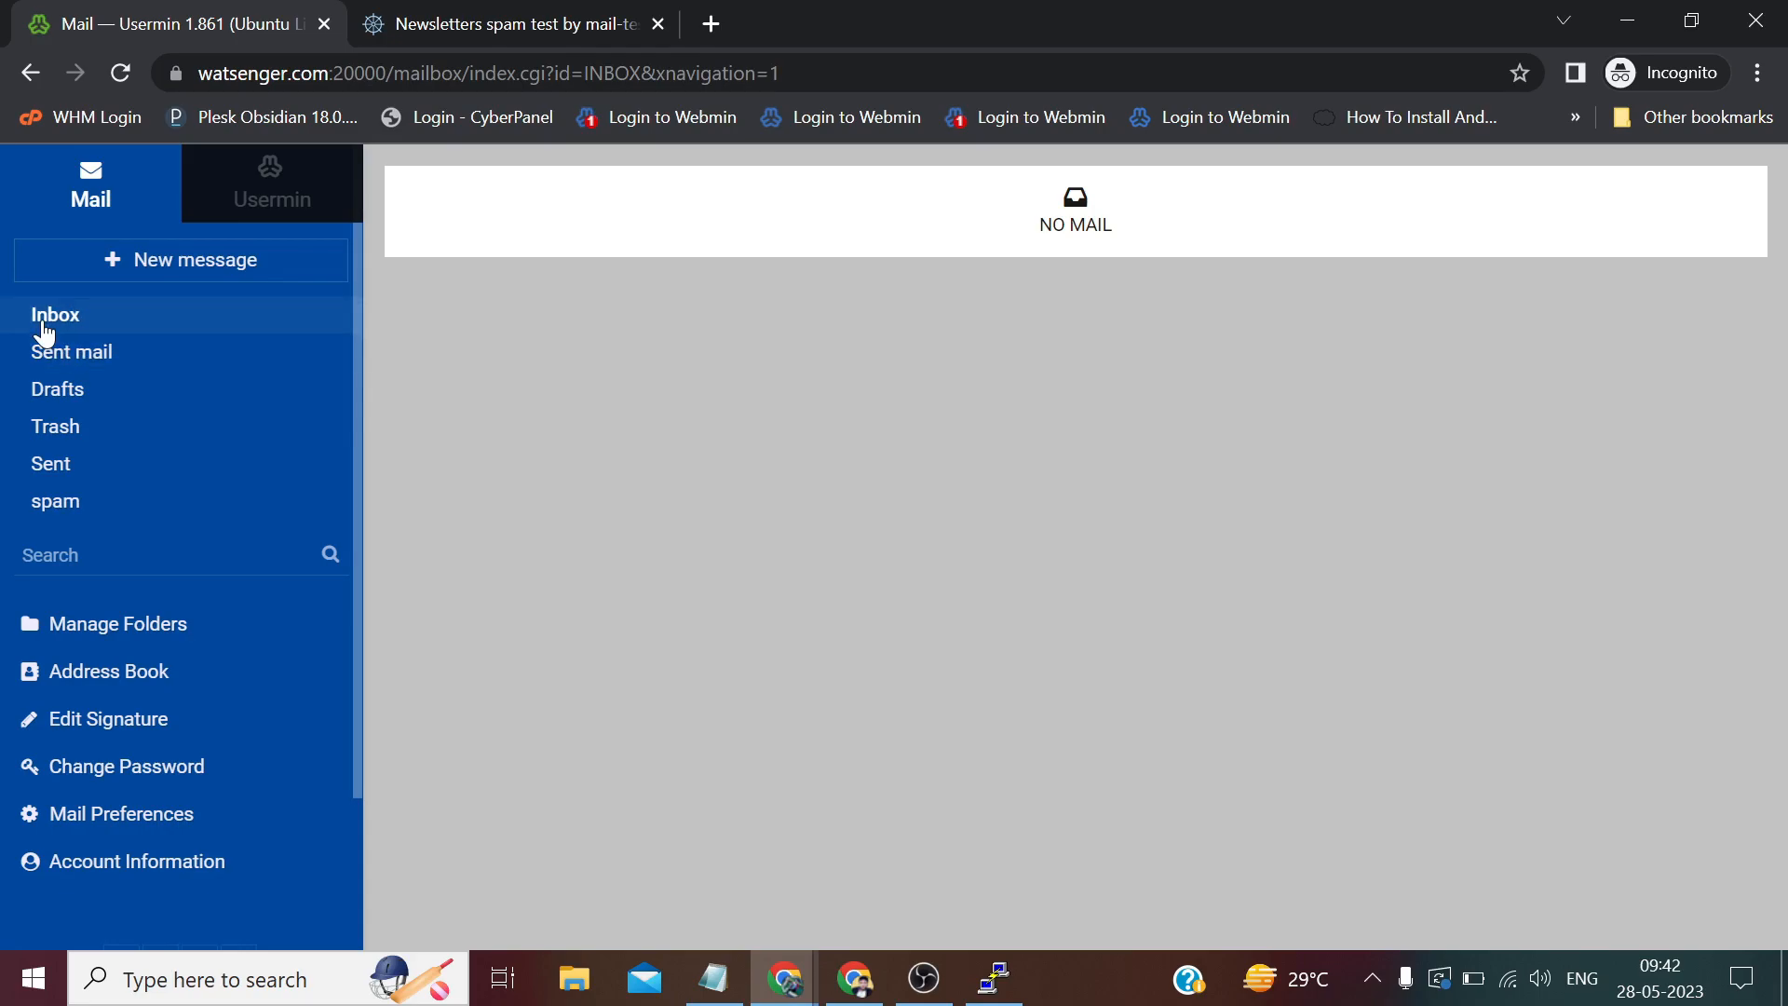
click(94, 354)
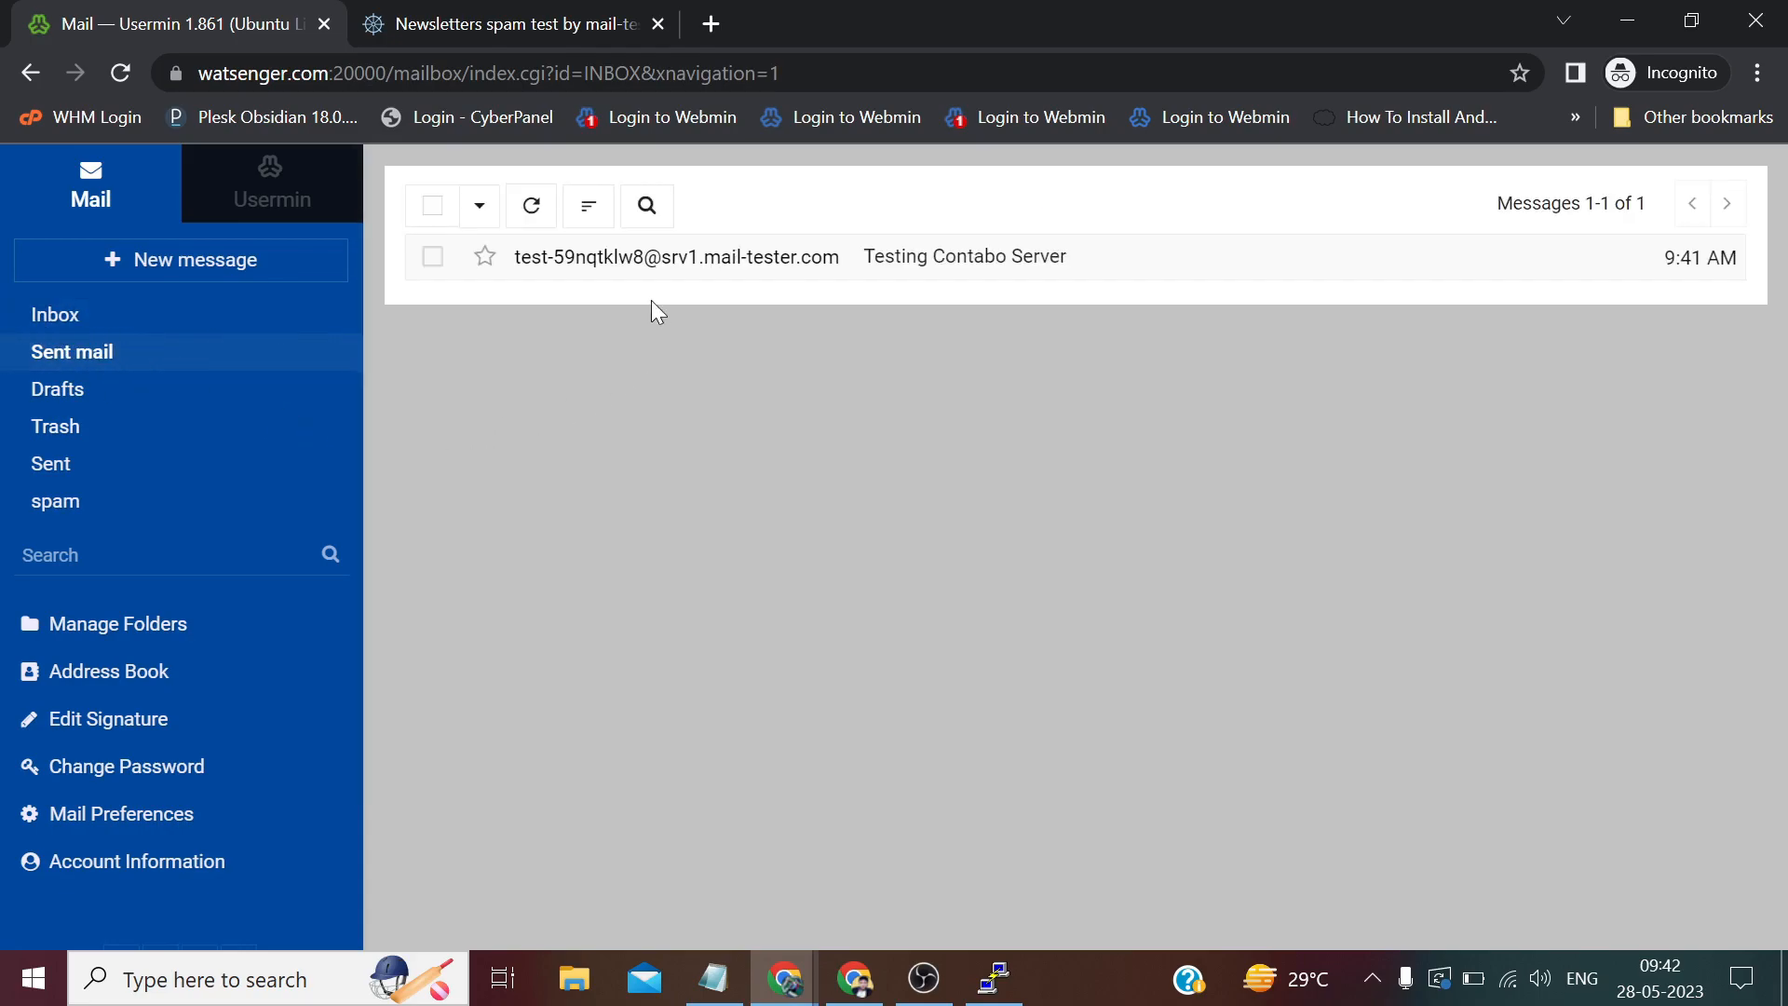
Request the spam score for the sent test email on mail-tester.com.
click(512, 24)
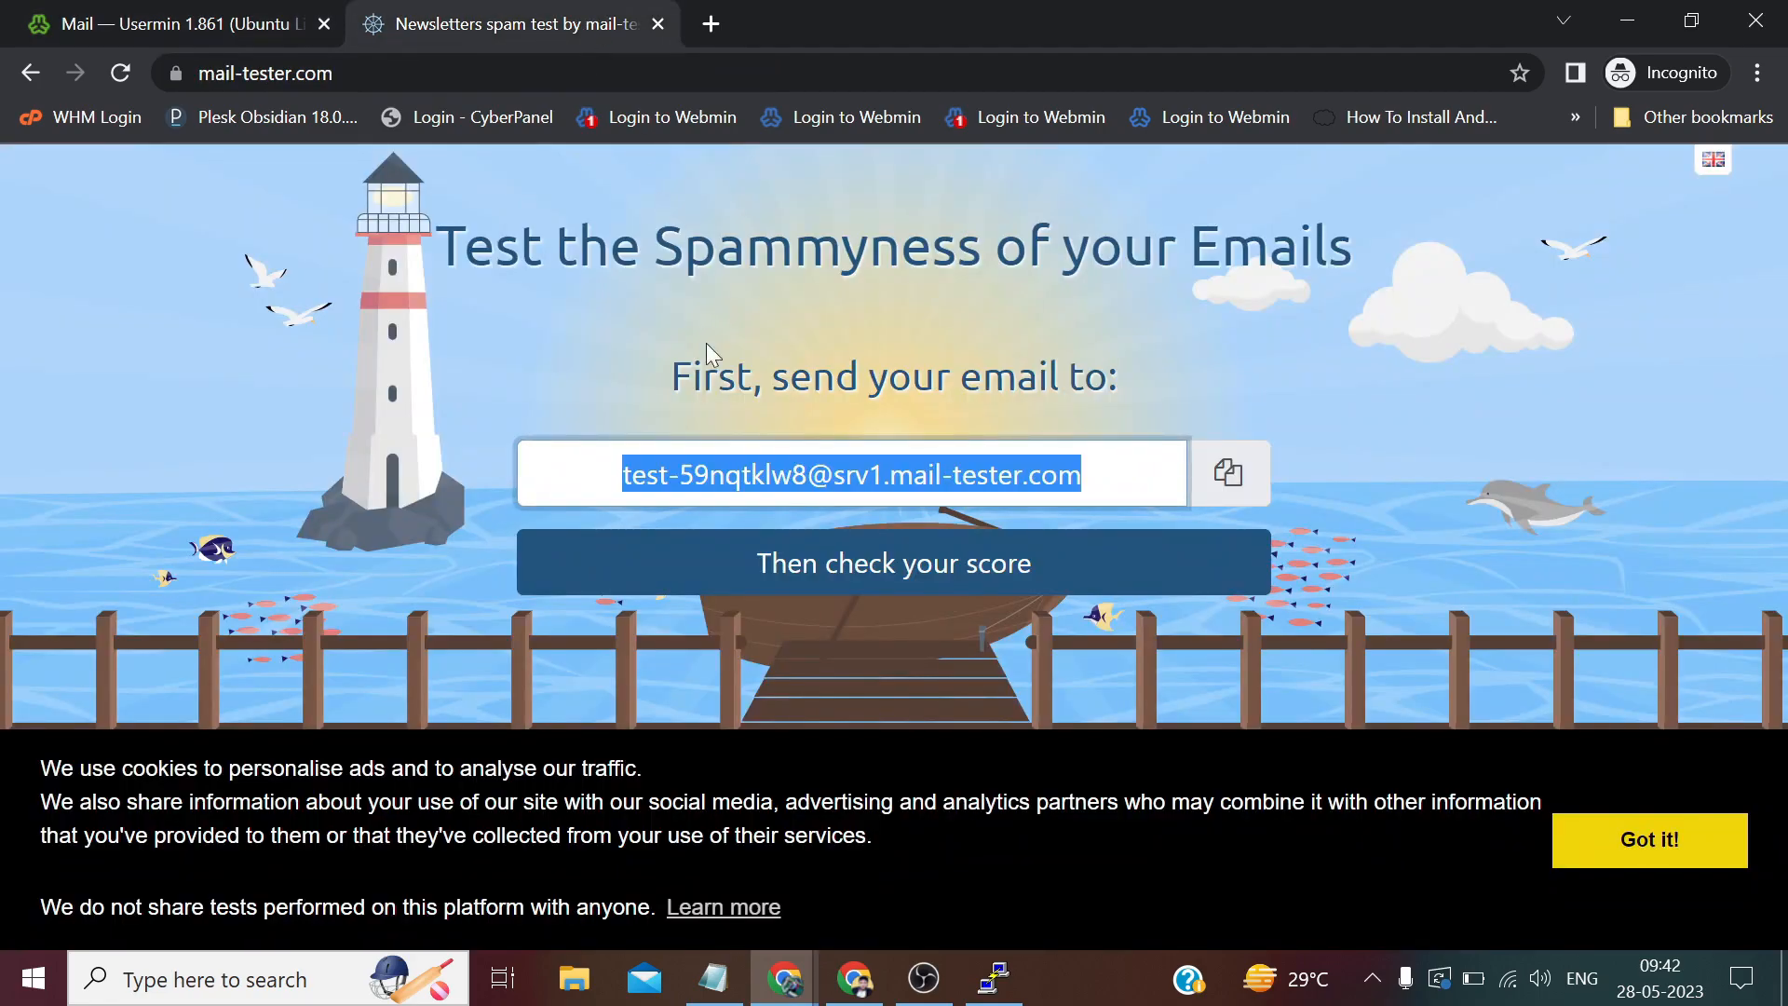
click(906, 571)
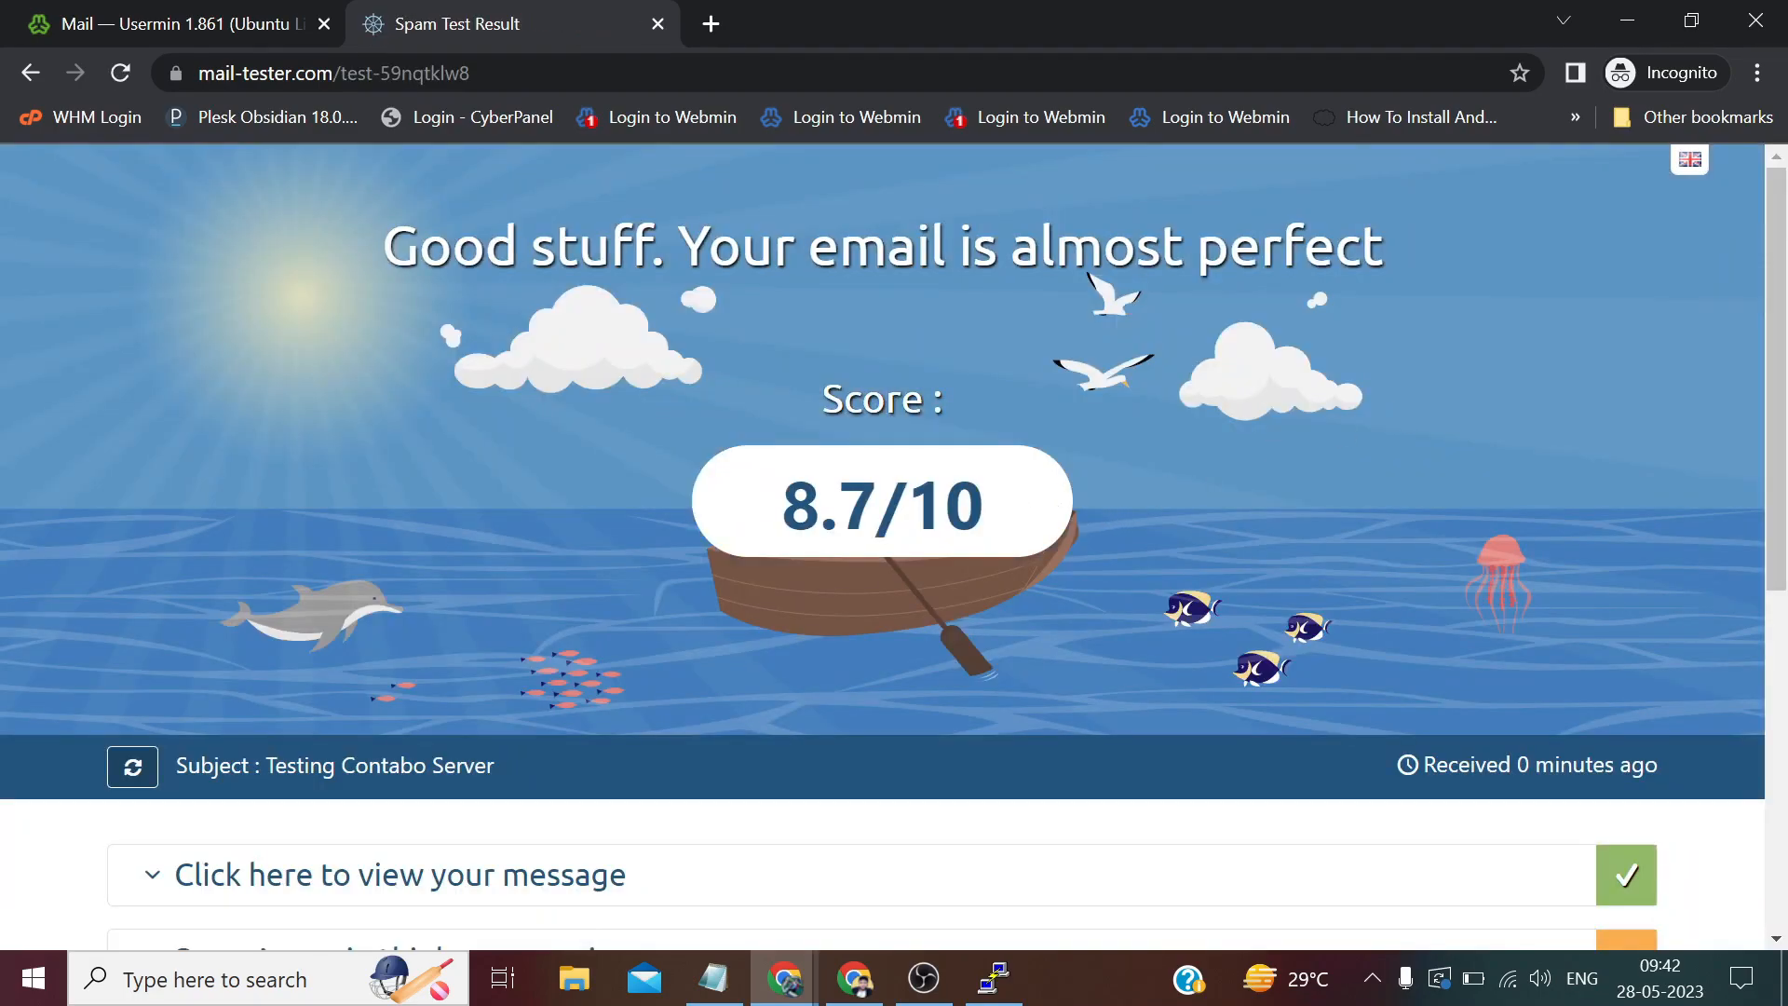
scroll(971, 515, down, 3)
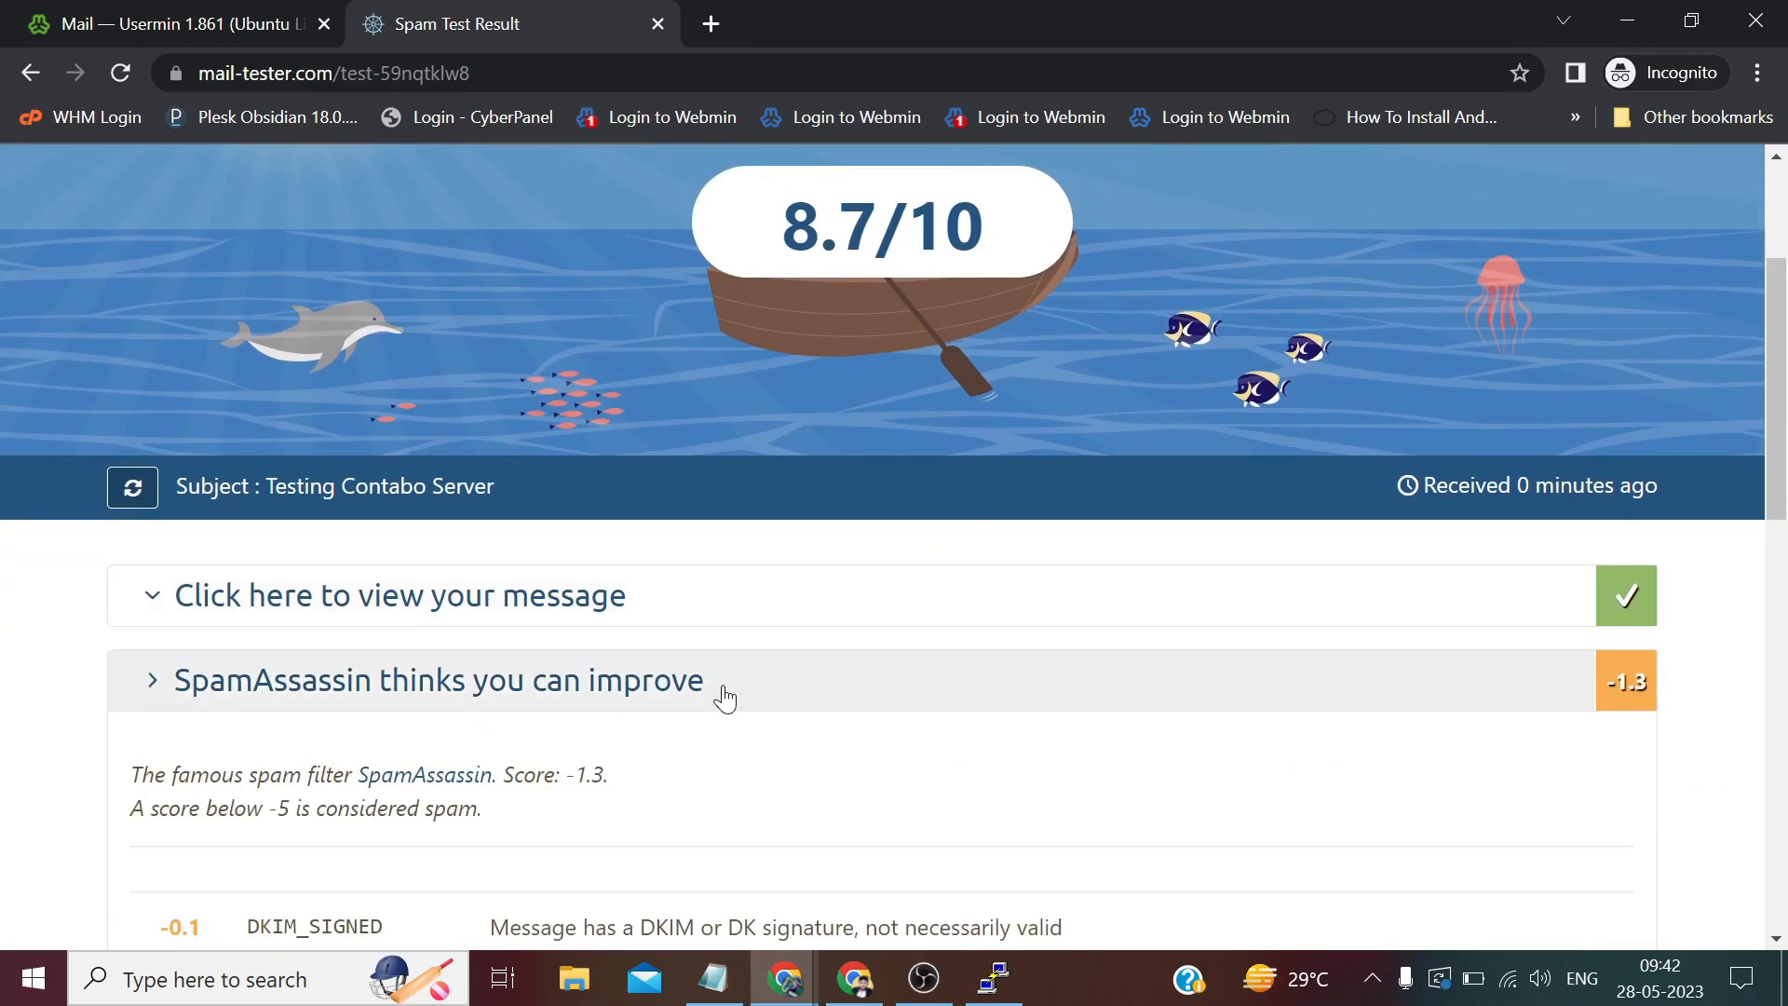
scroll(722, 697, down, 5)
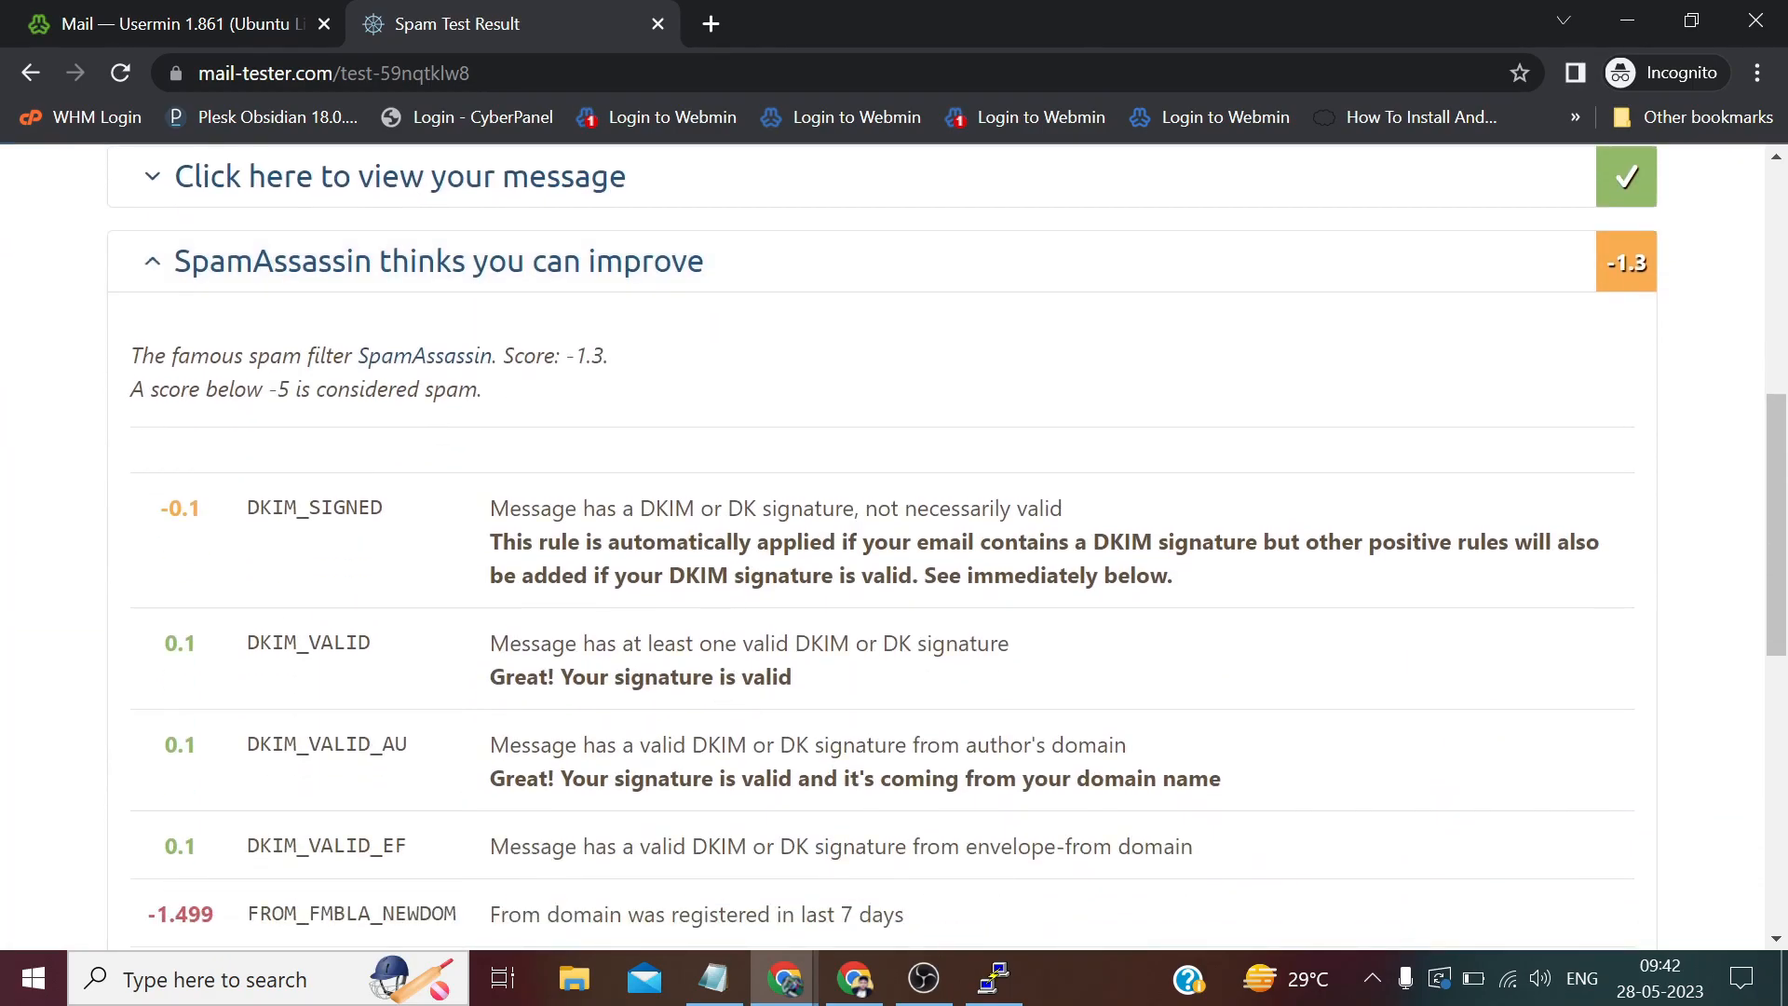
Review the DKIM and SPF results and the 8.7/10 score.
drag(696, 507, 640, 508)
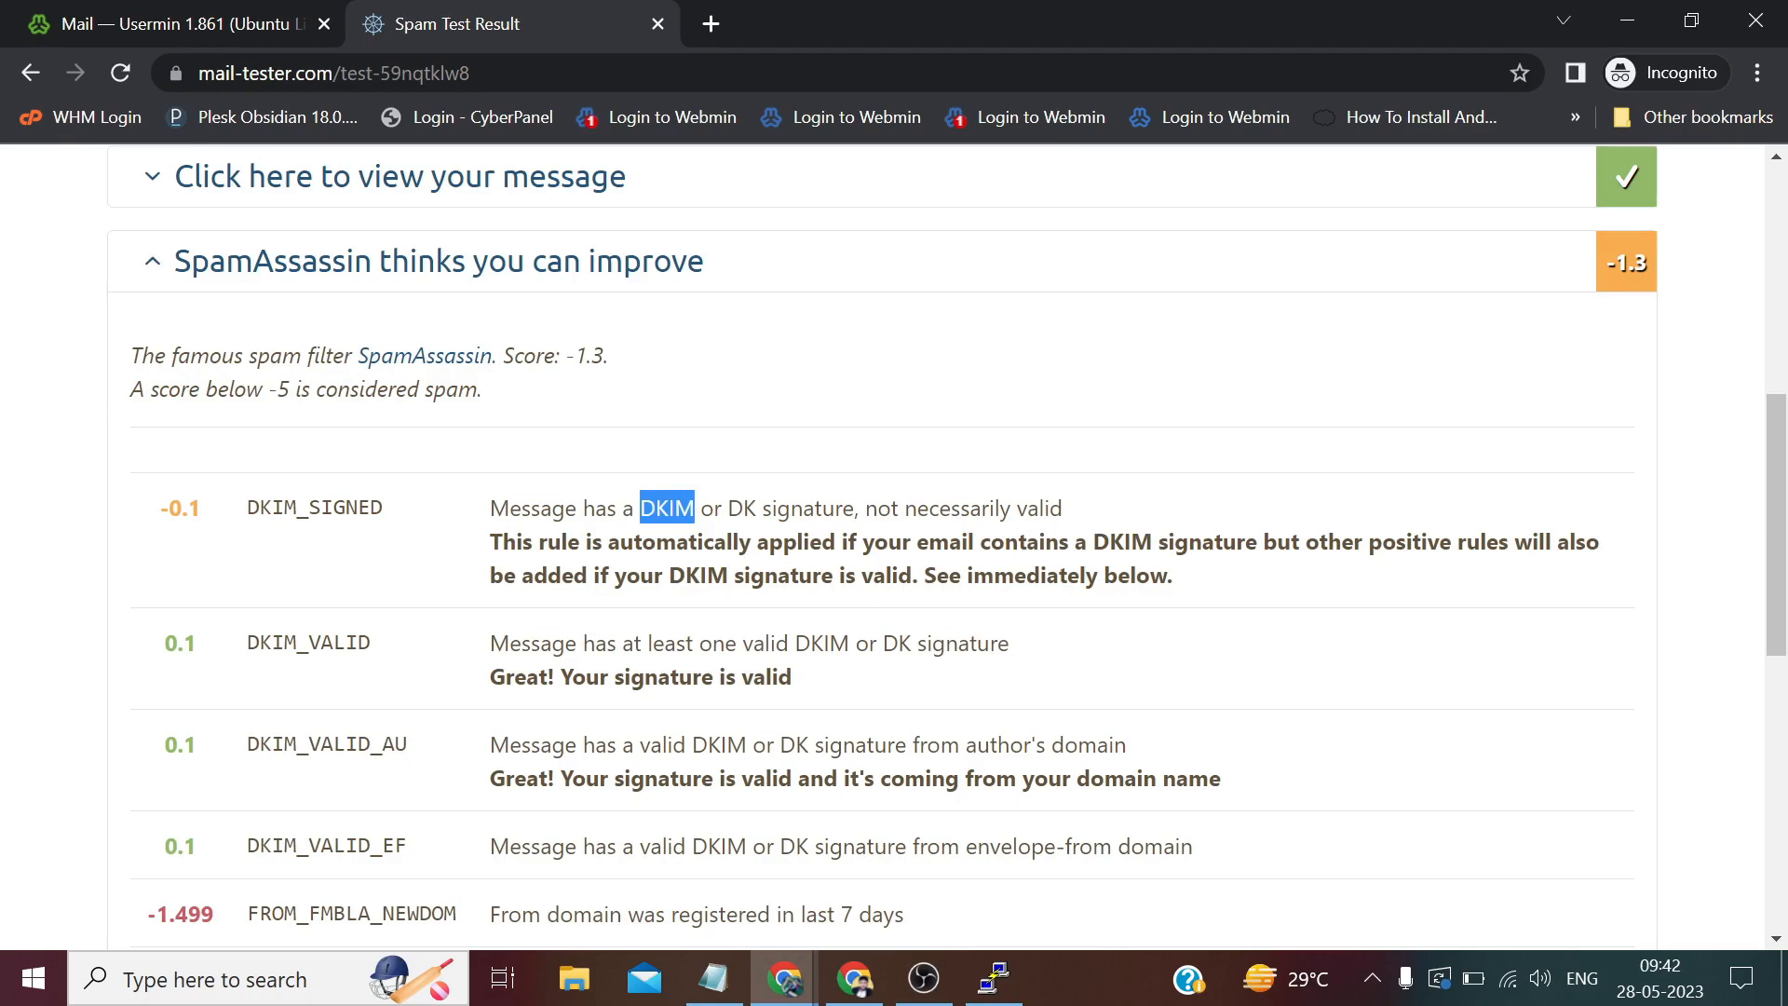
scroll(940, 571, down, 3)
scroll(941, 571, up, 2)
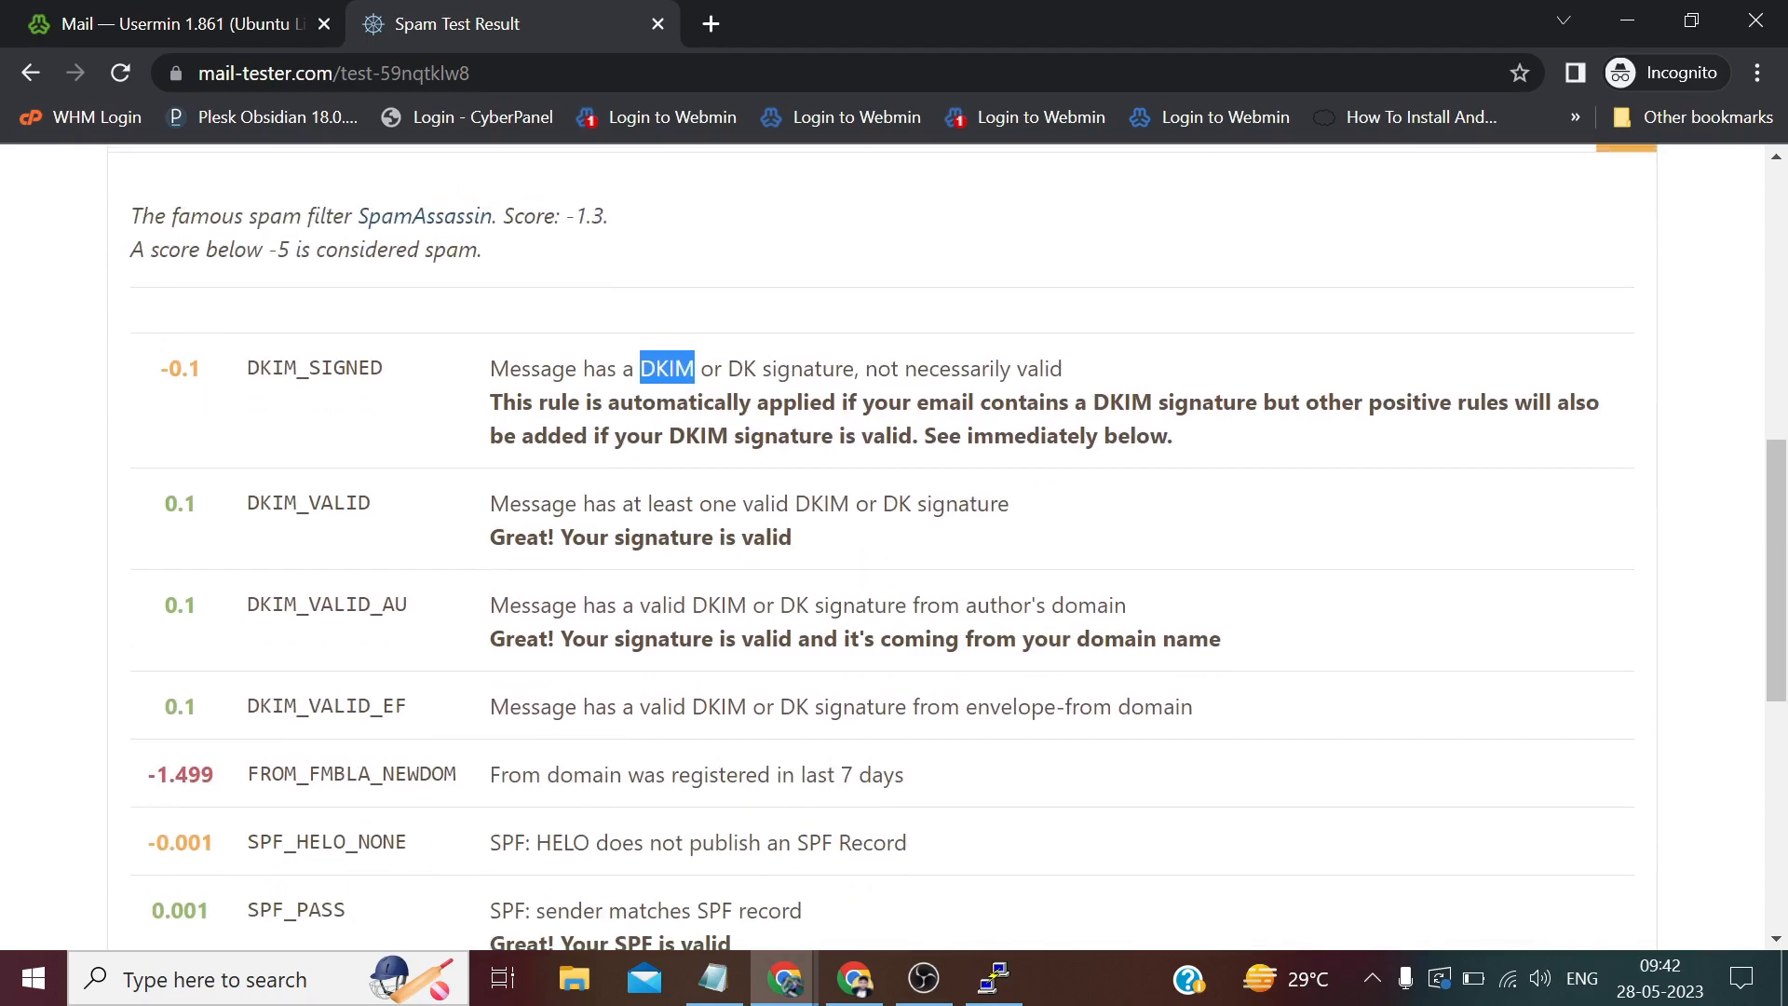
scroll(940, 570, down, 2)
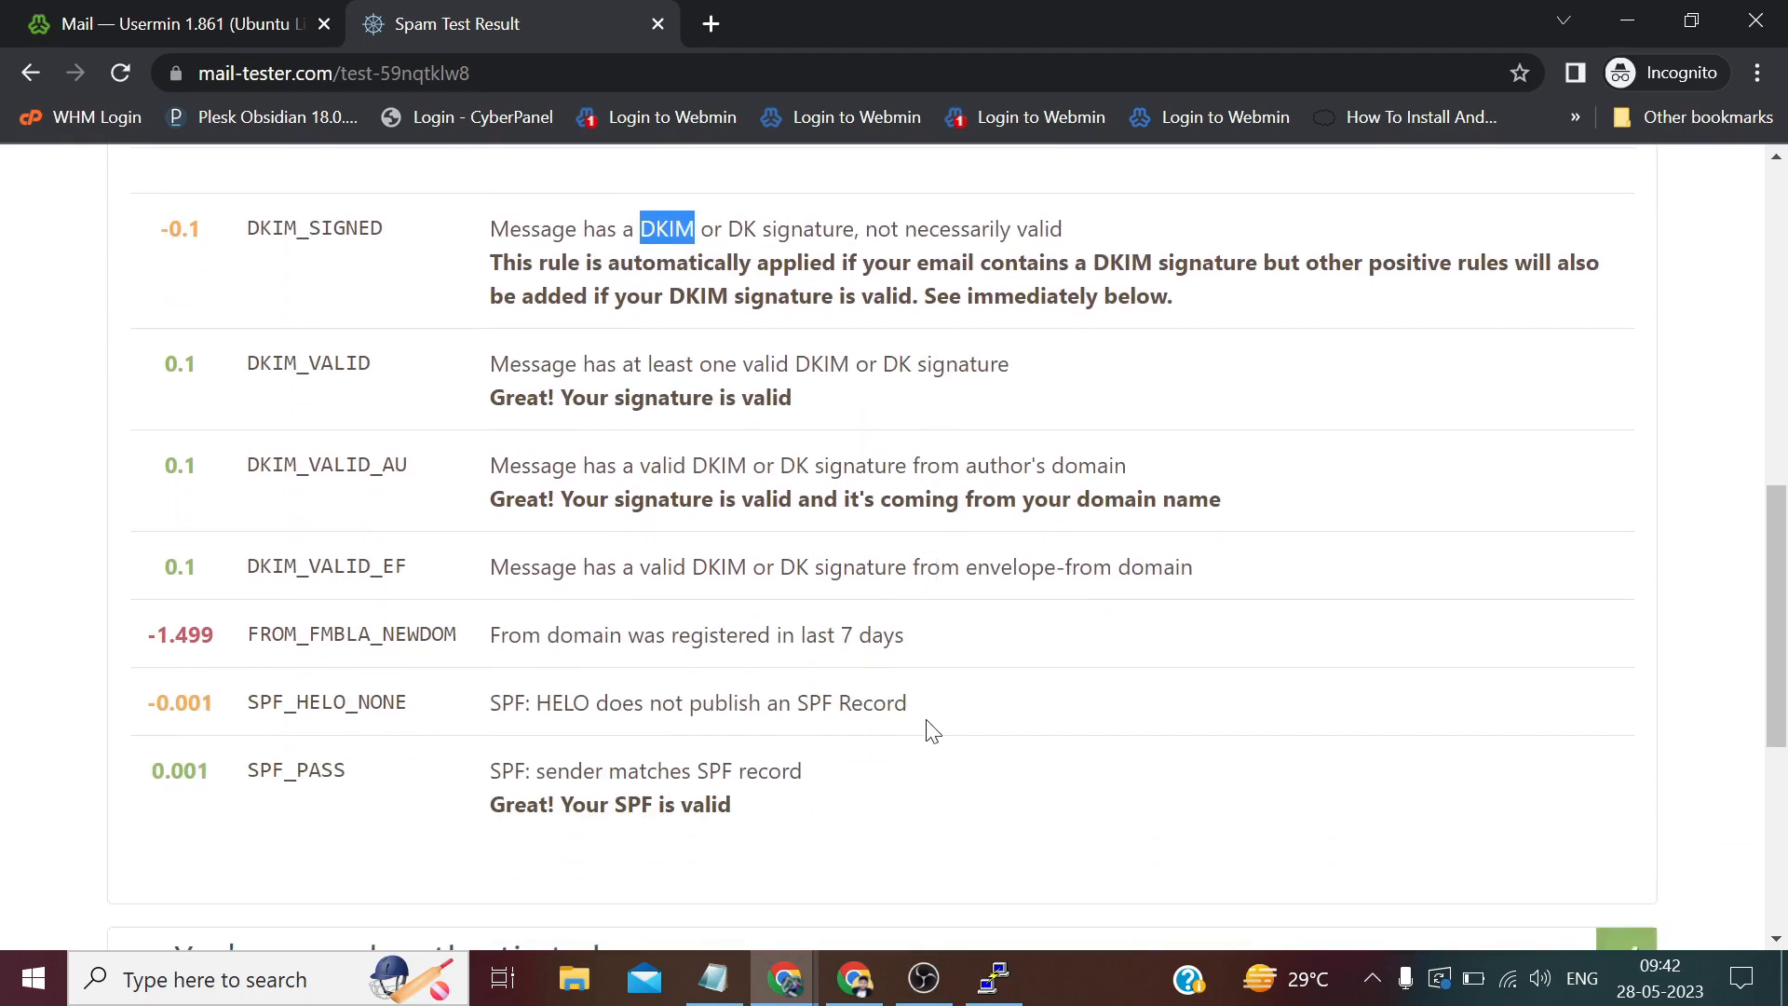
drag(906, 703, 797, 703)
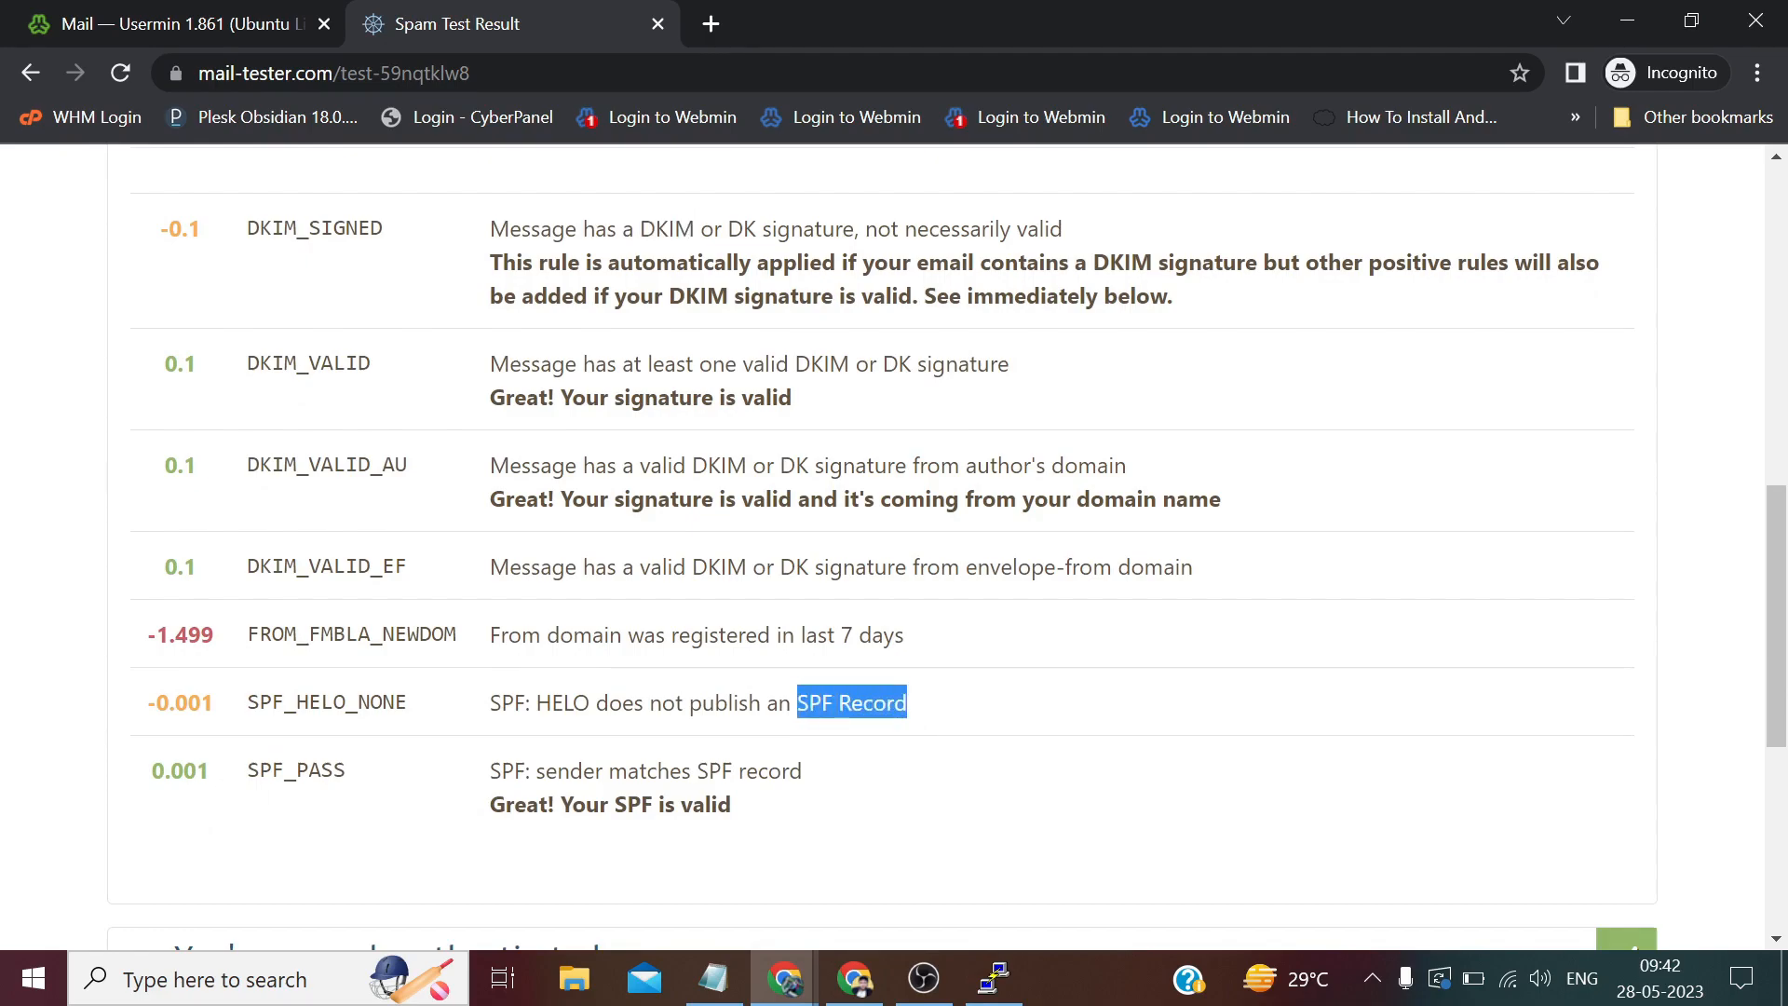
click(955, 706)
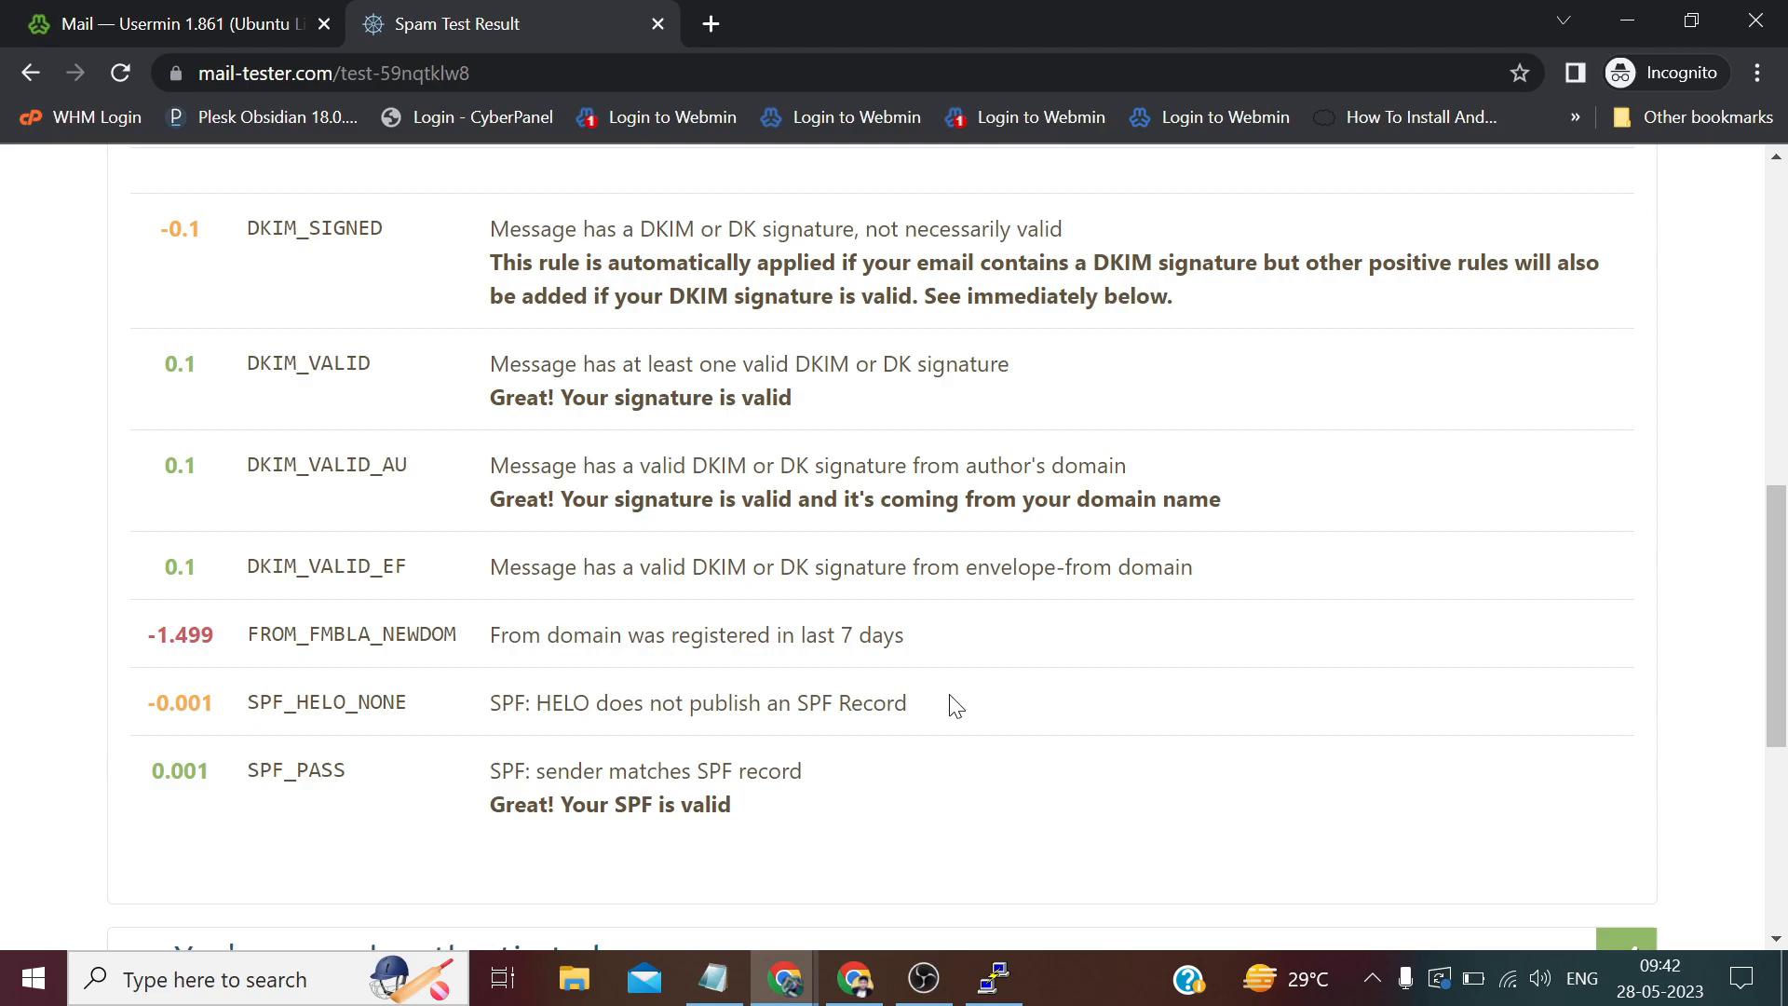
scroll(954, 706, down, 1)
scroll(950, 707, up, 8)
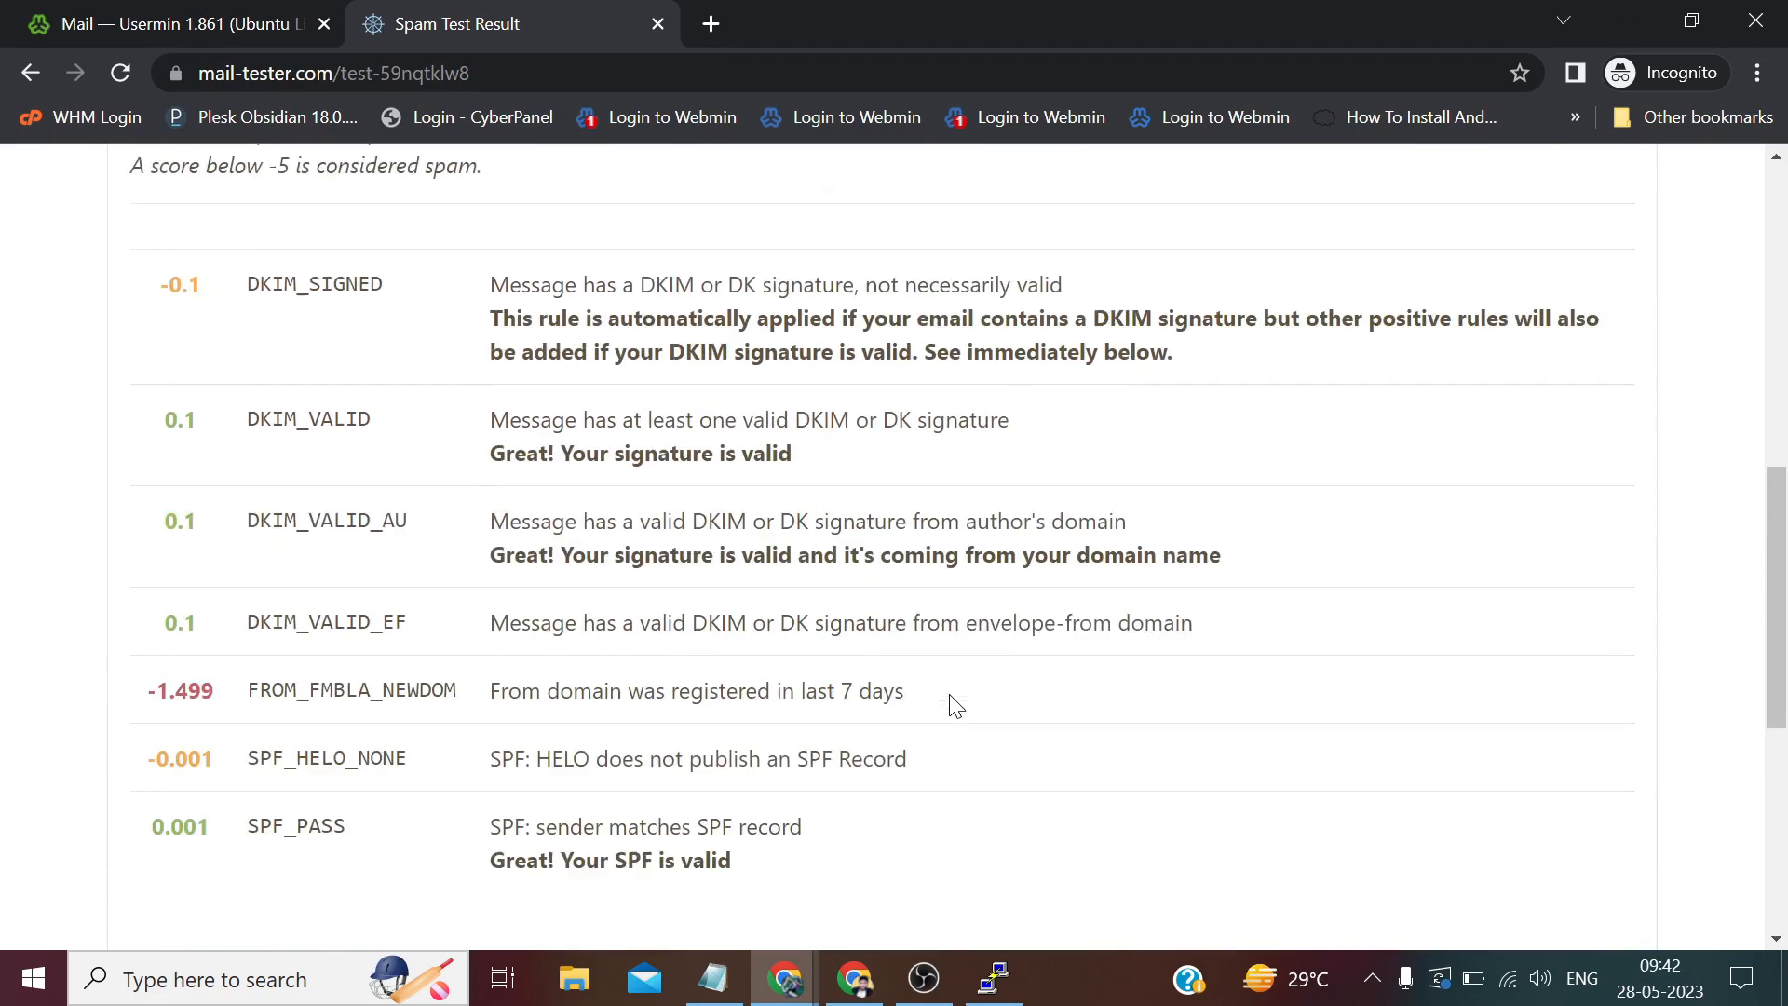
scroll(894, 530, up, 1)
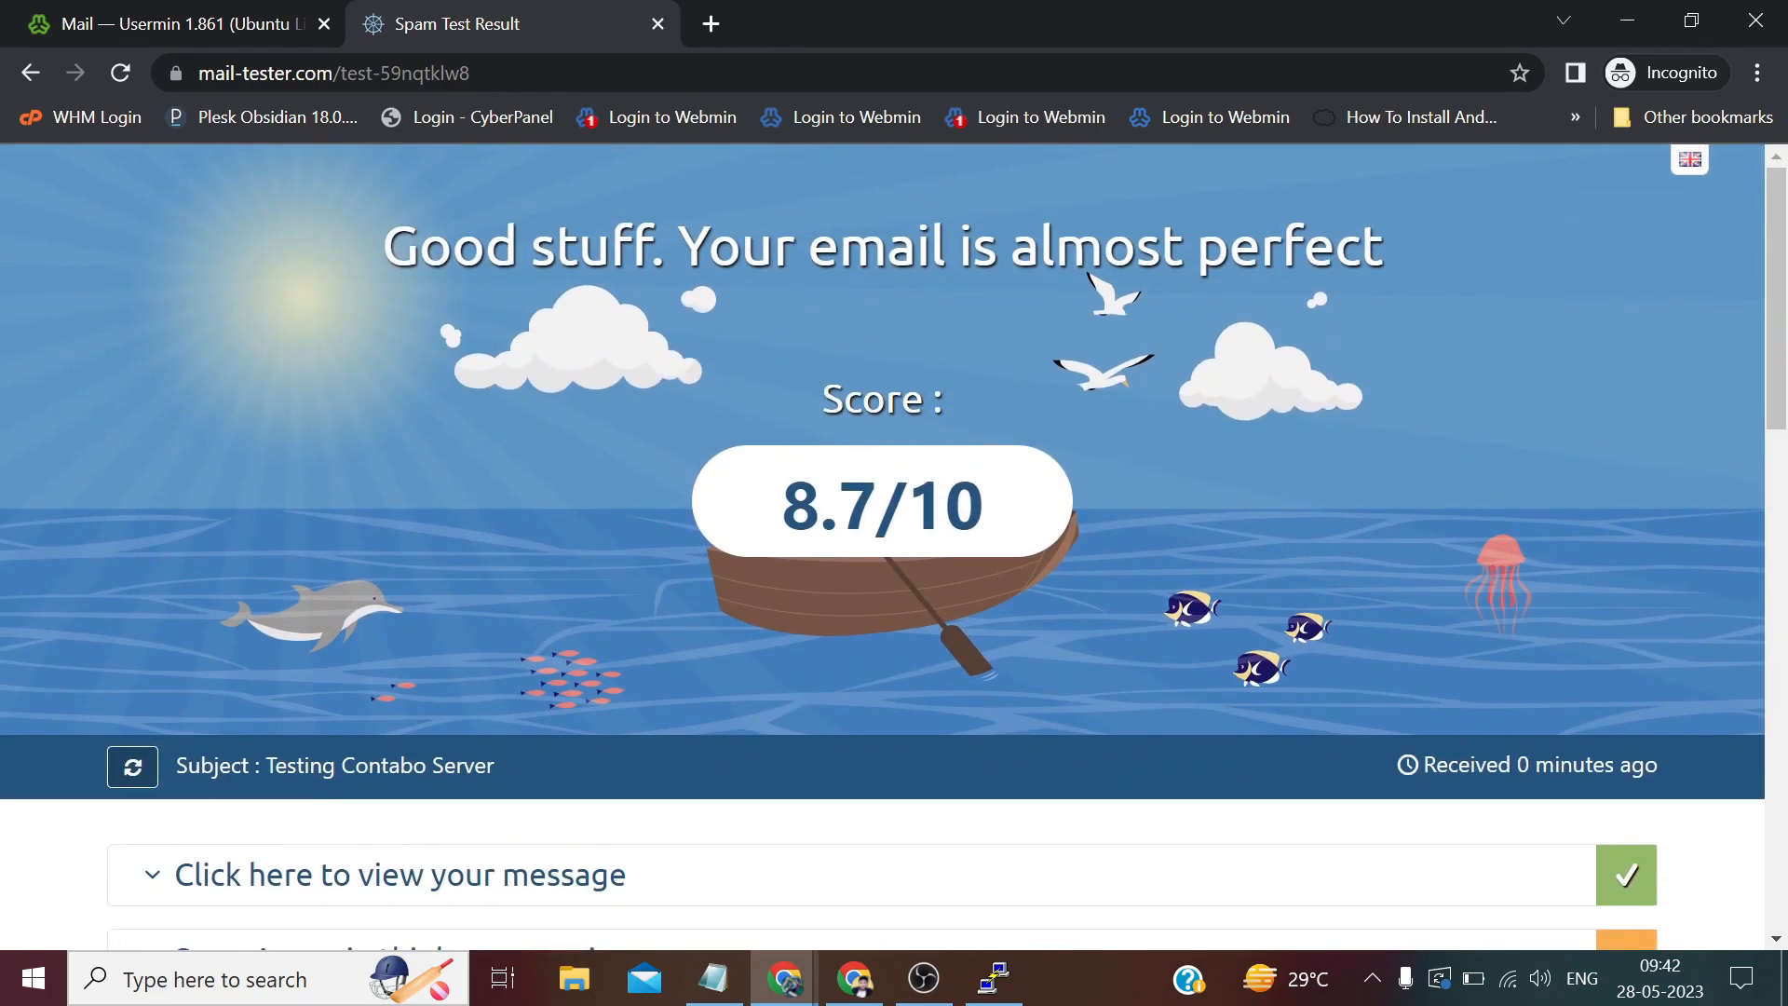
drag(984, 503, 780, 503)
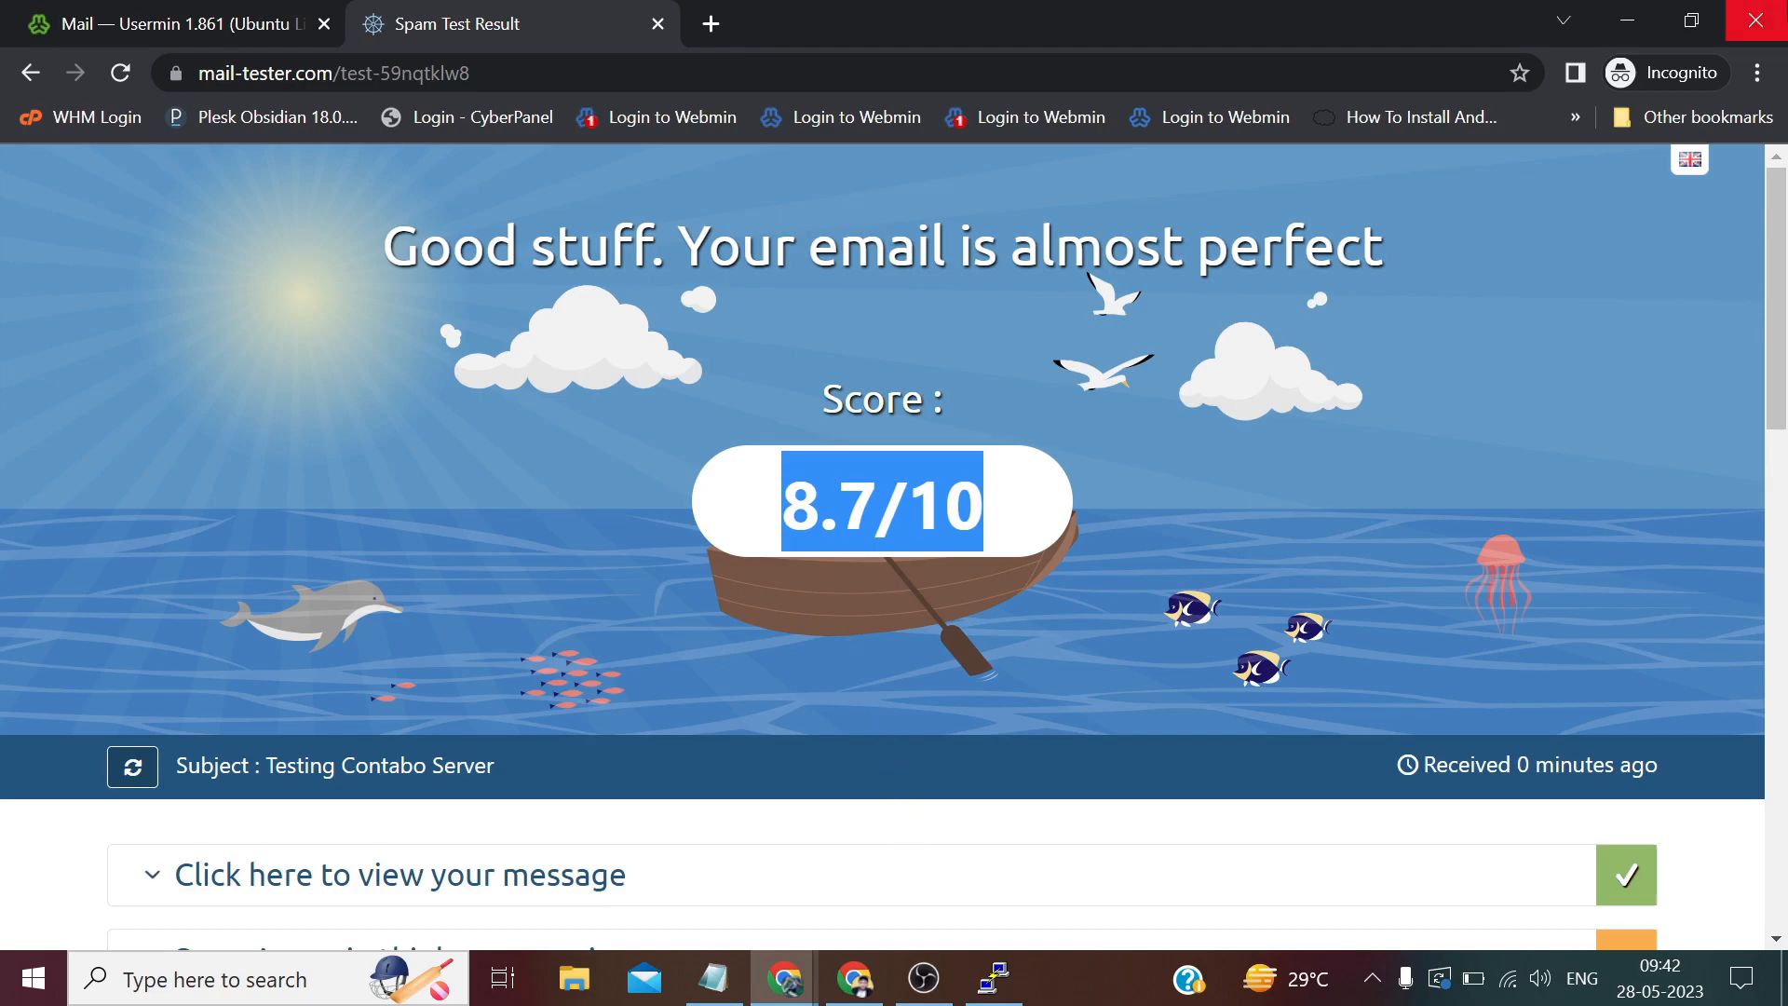
Close the mail-tester window, maximize the Notepad notes, and run the php7.4-curl install command.
click(1755, 20)
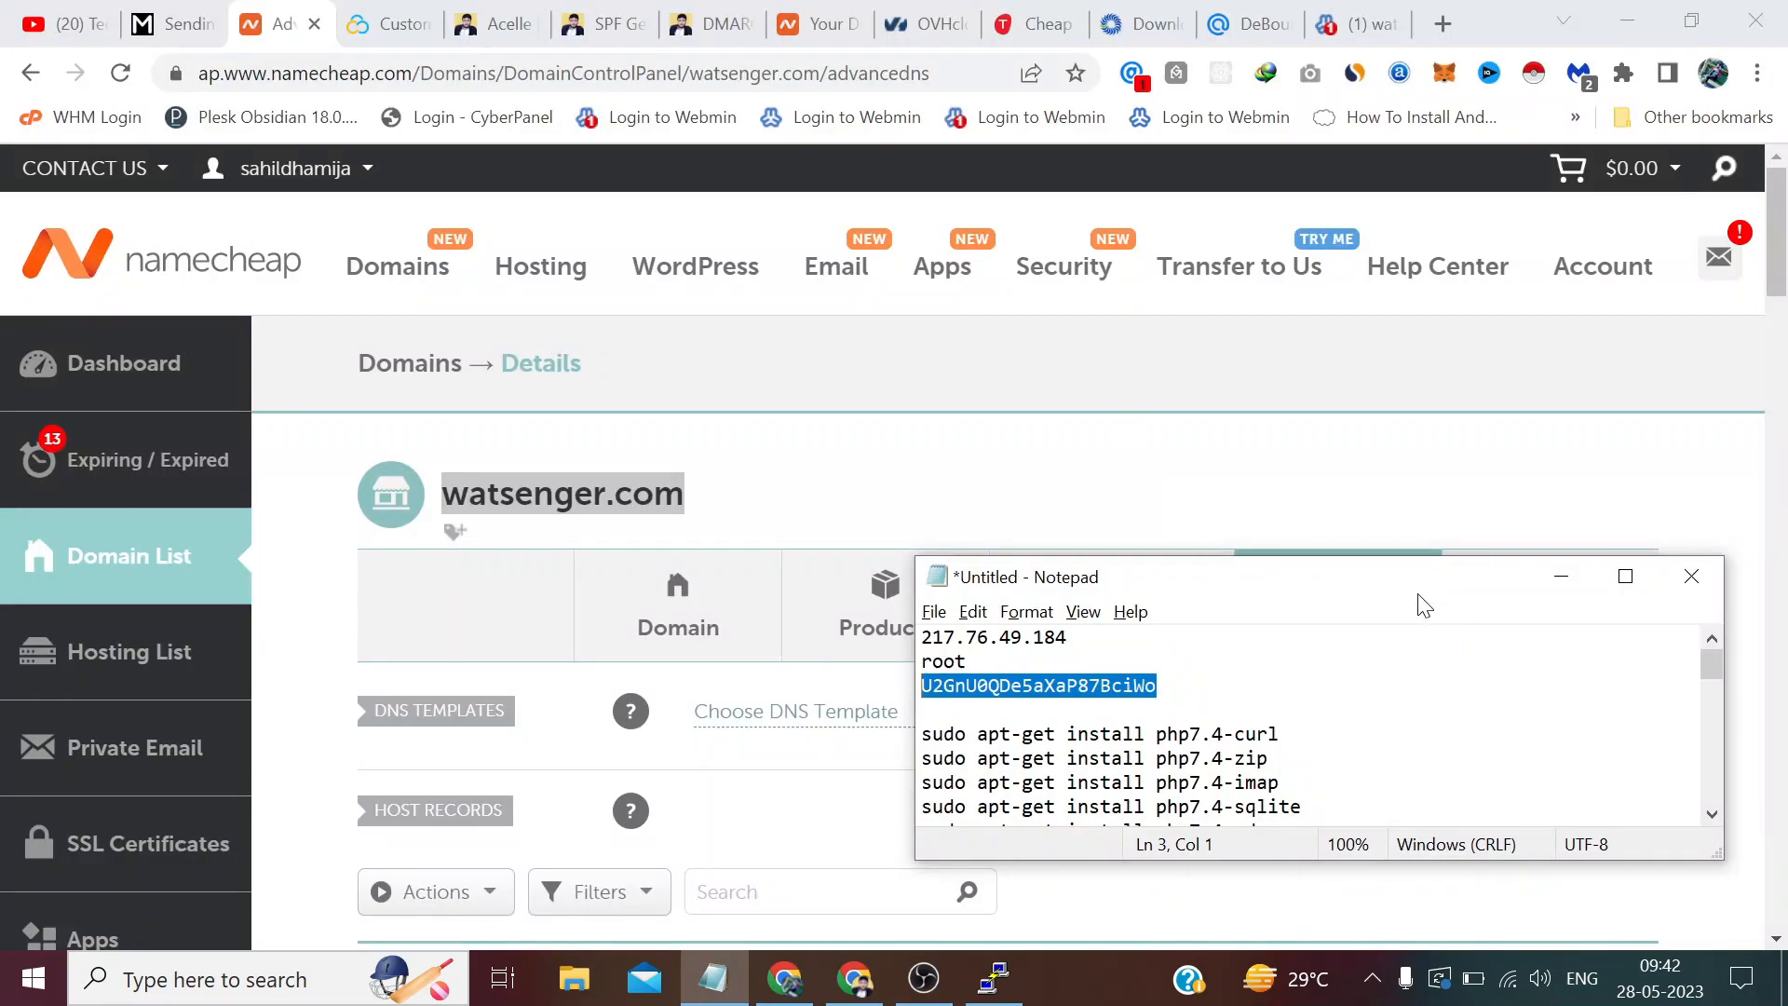
drag(1402, 587, 829, 205)
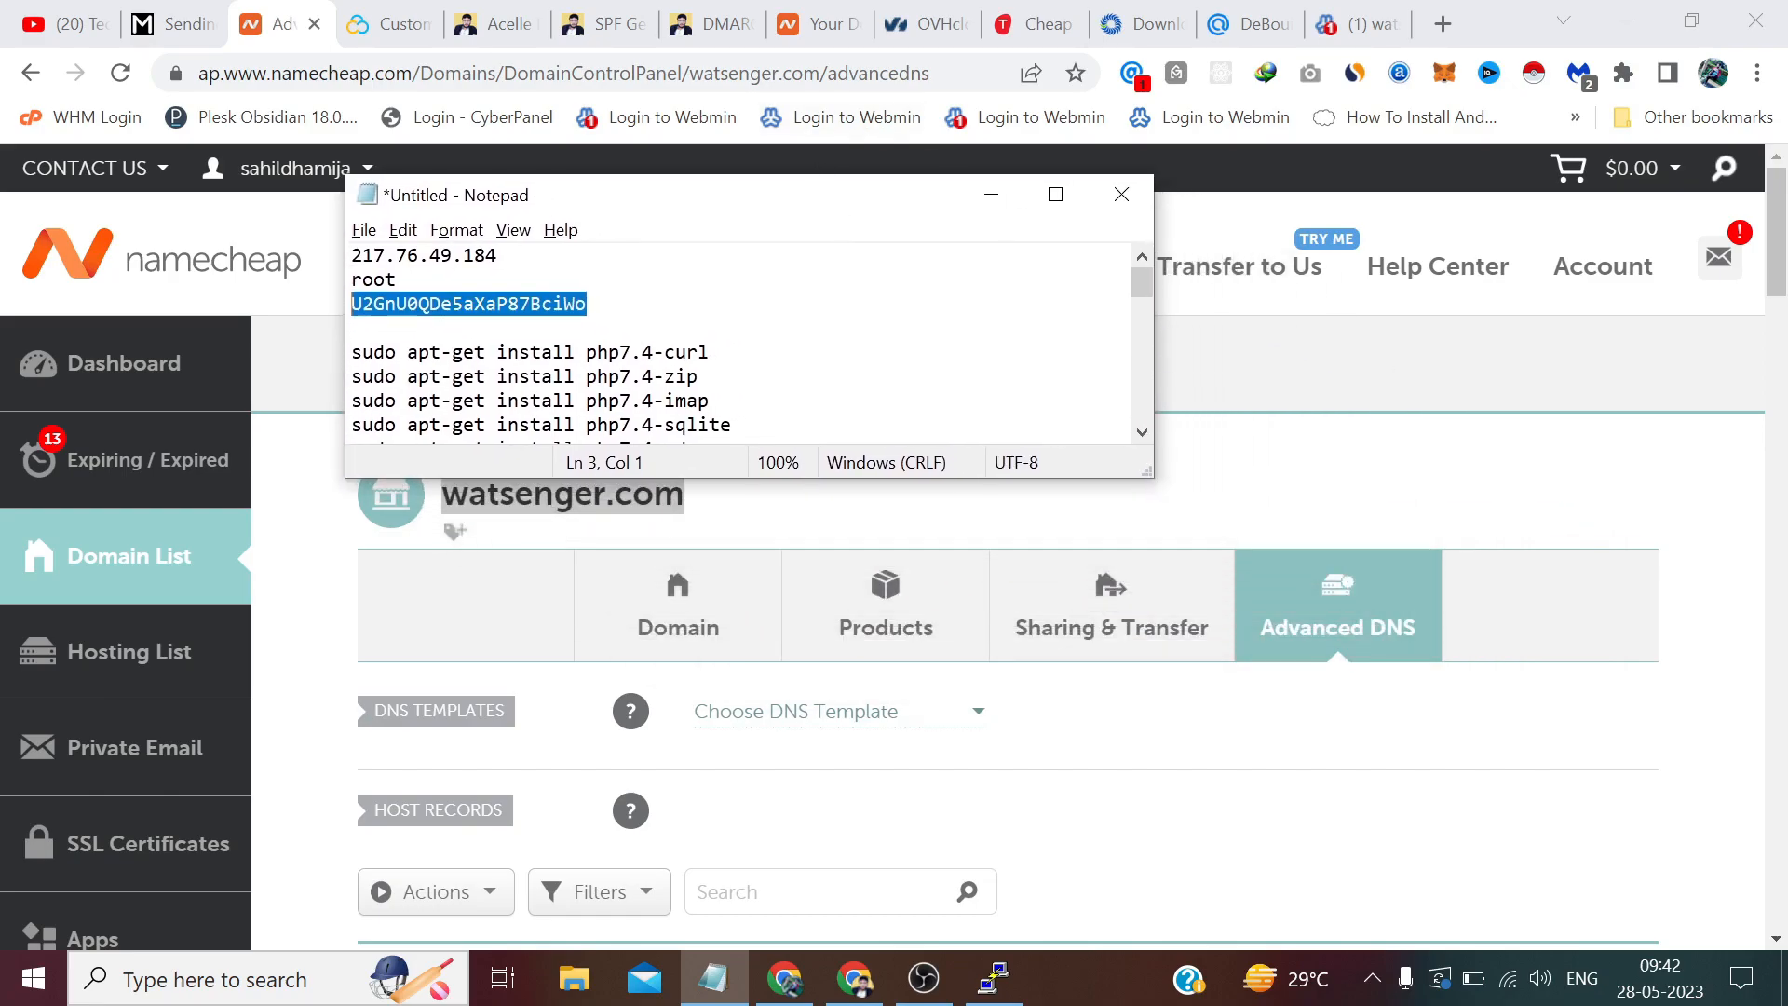
scroll(740, 345, down, 1)
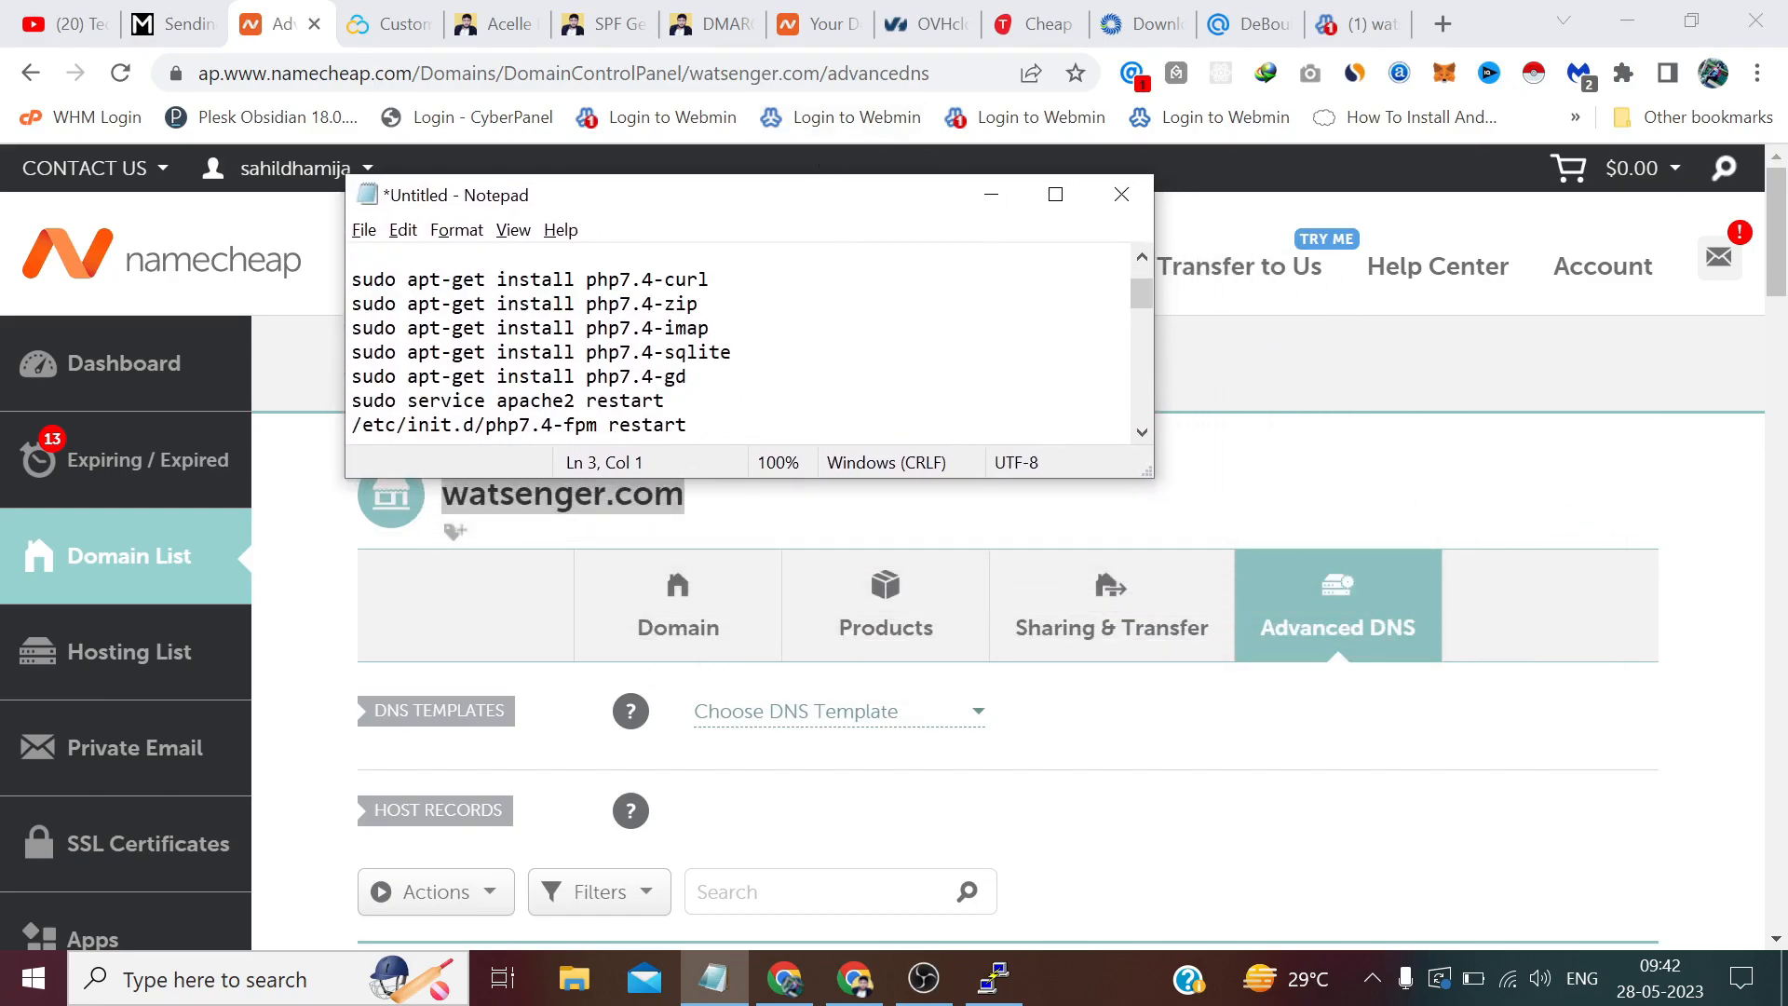
click(708, 303)
click(1055, 193)
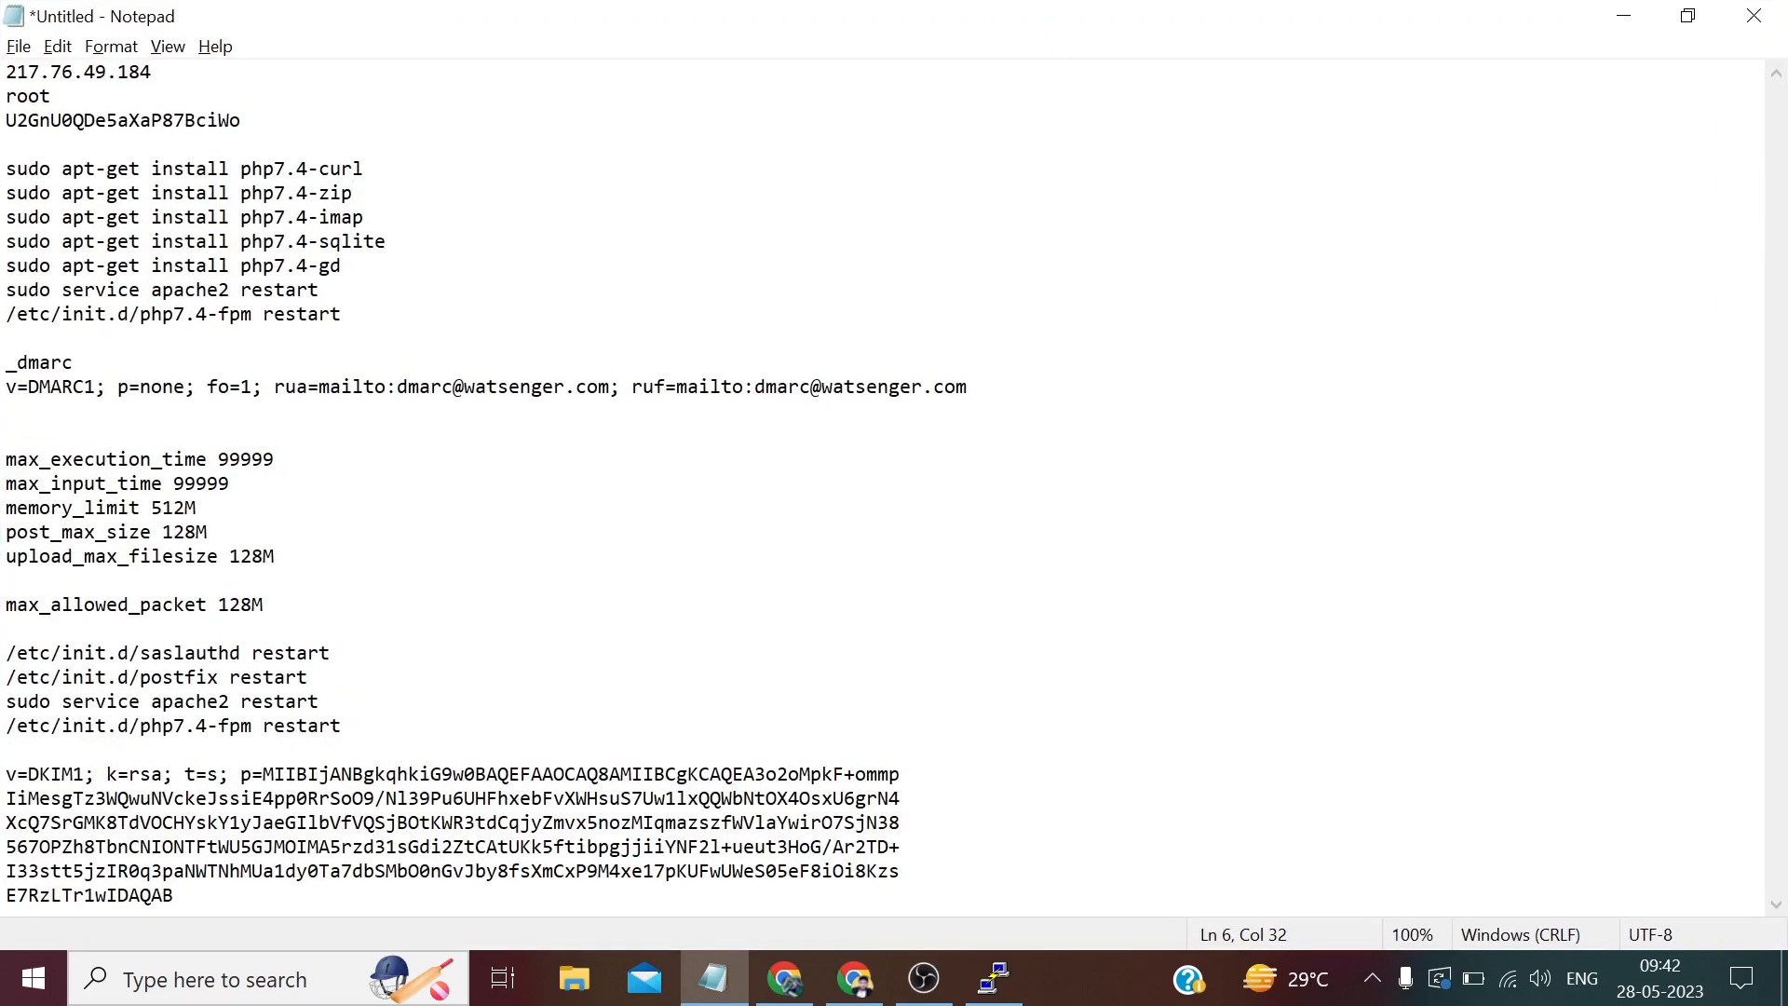
drag(363, 168, 3, 175)
right_click(4, 175)
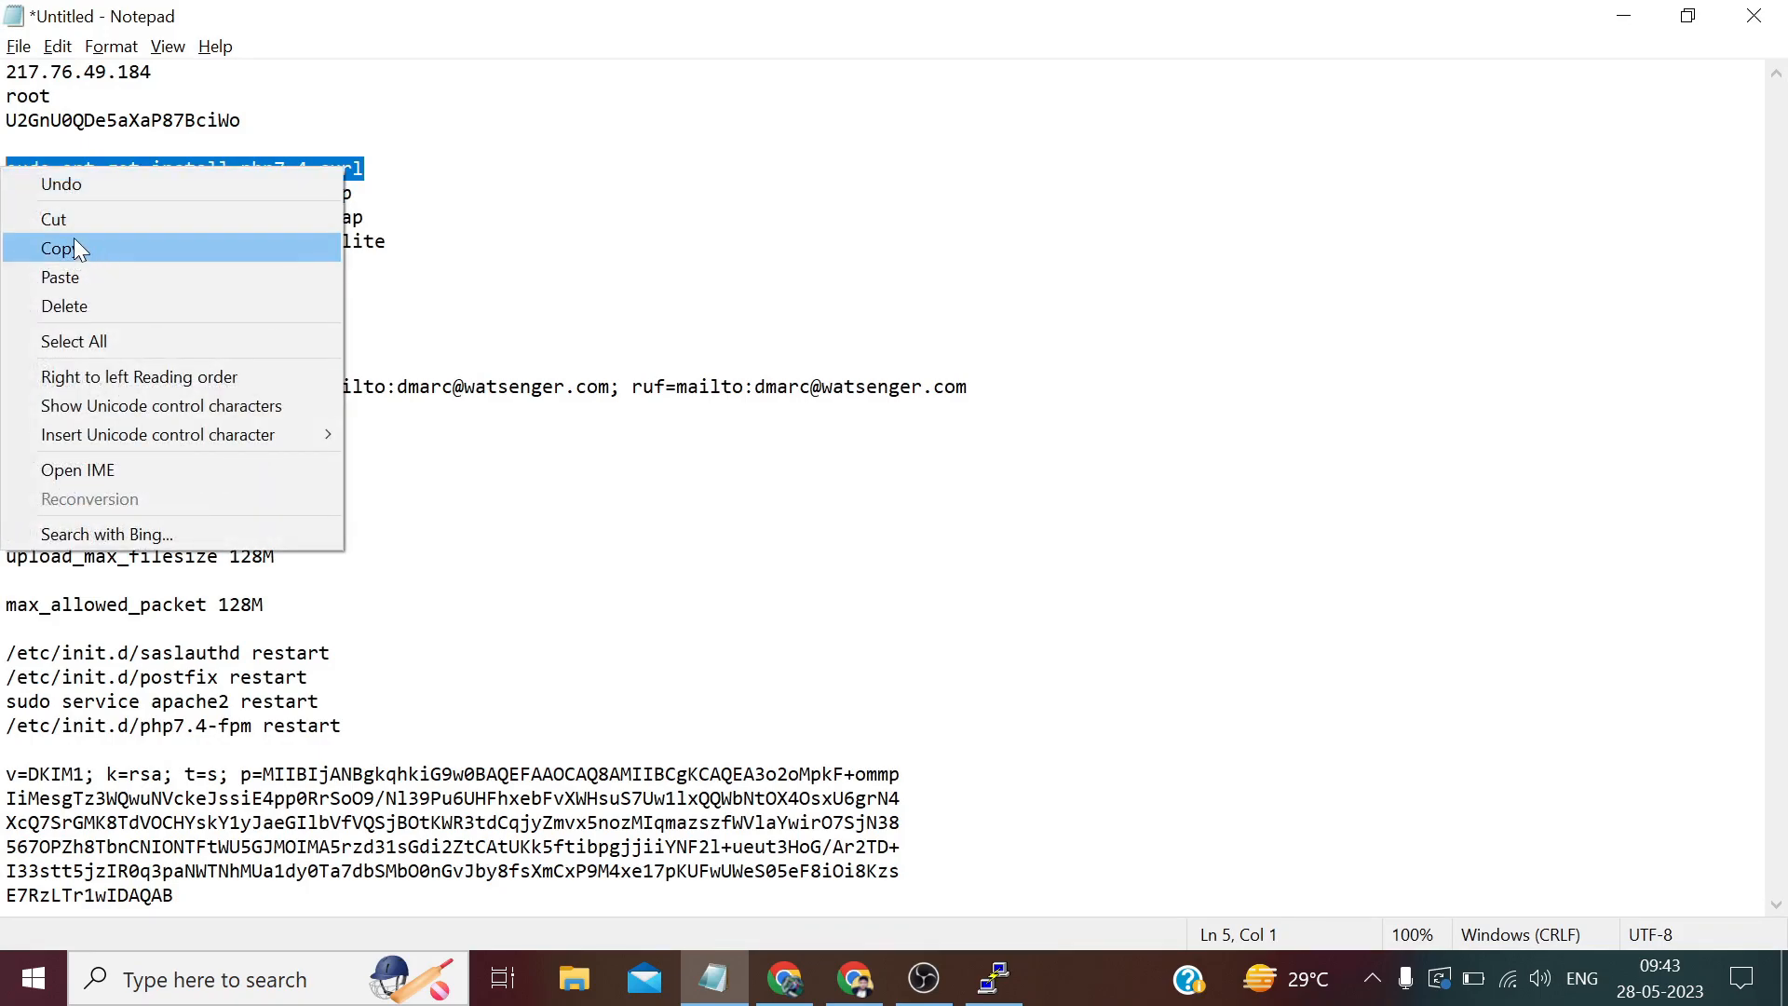
click(76, 241)
click(978, 968)
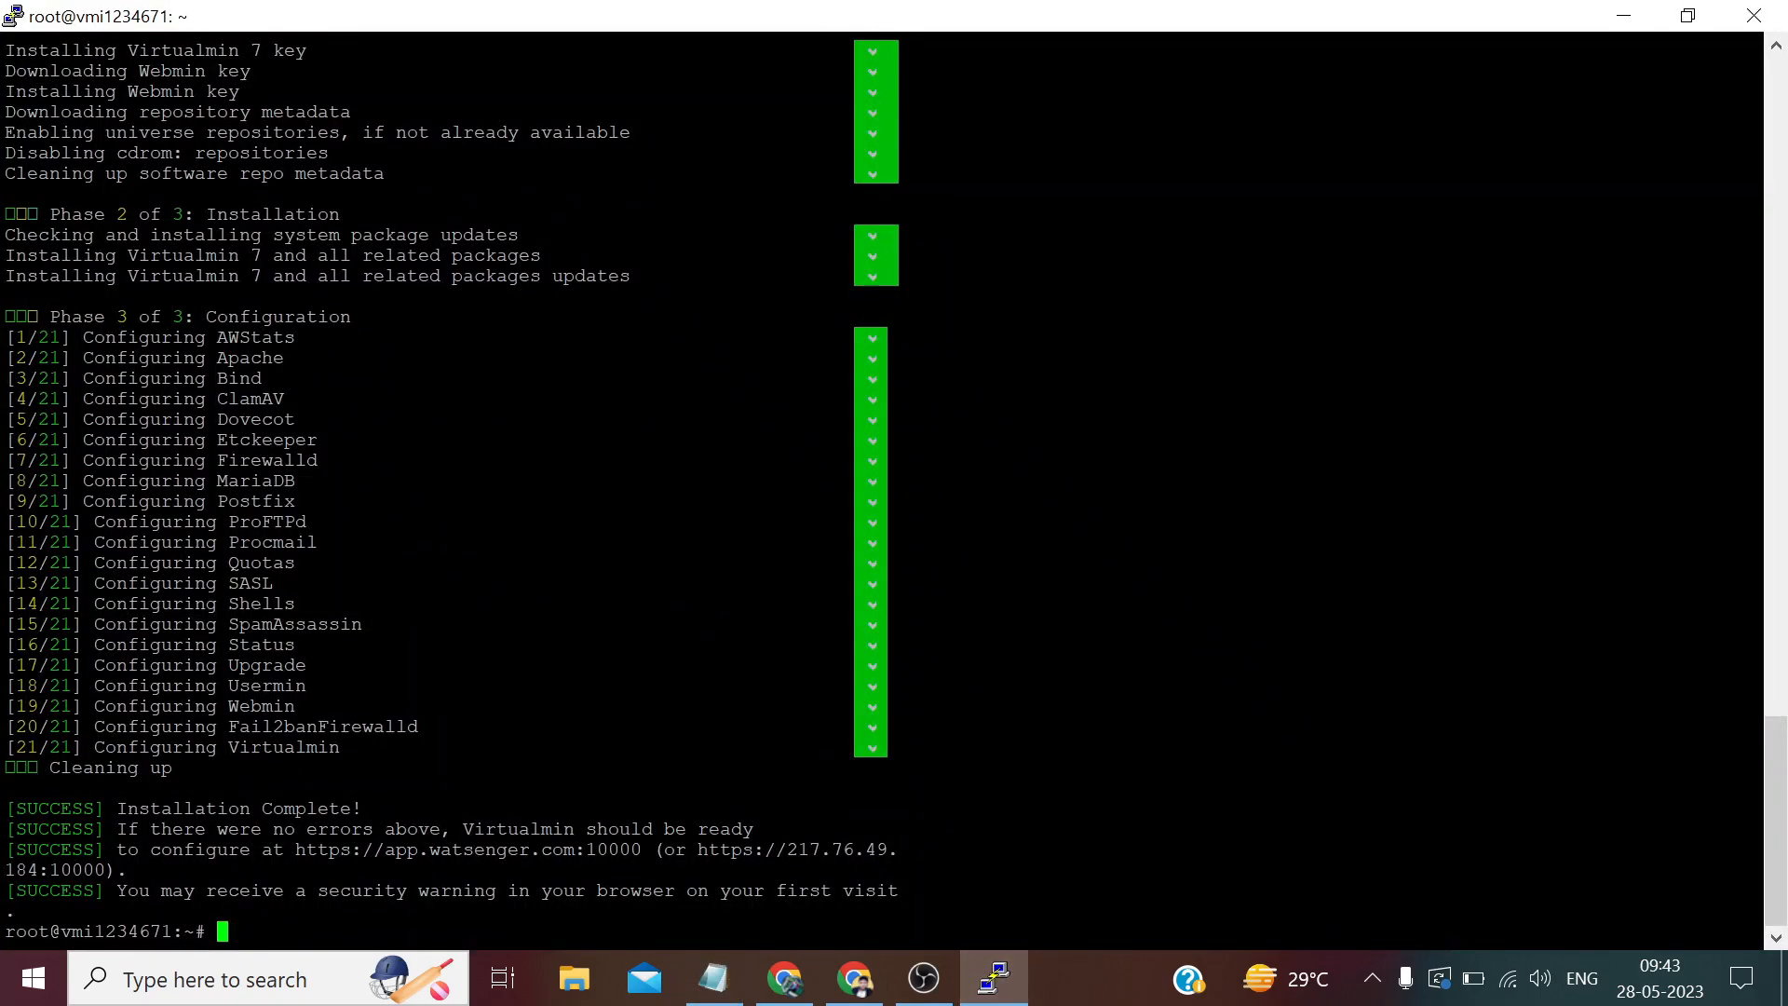
key(shift+Insert)
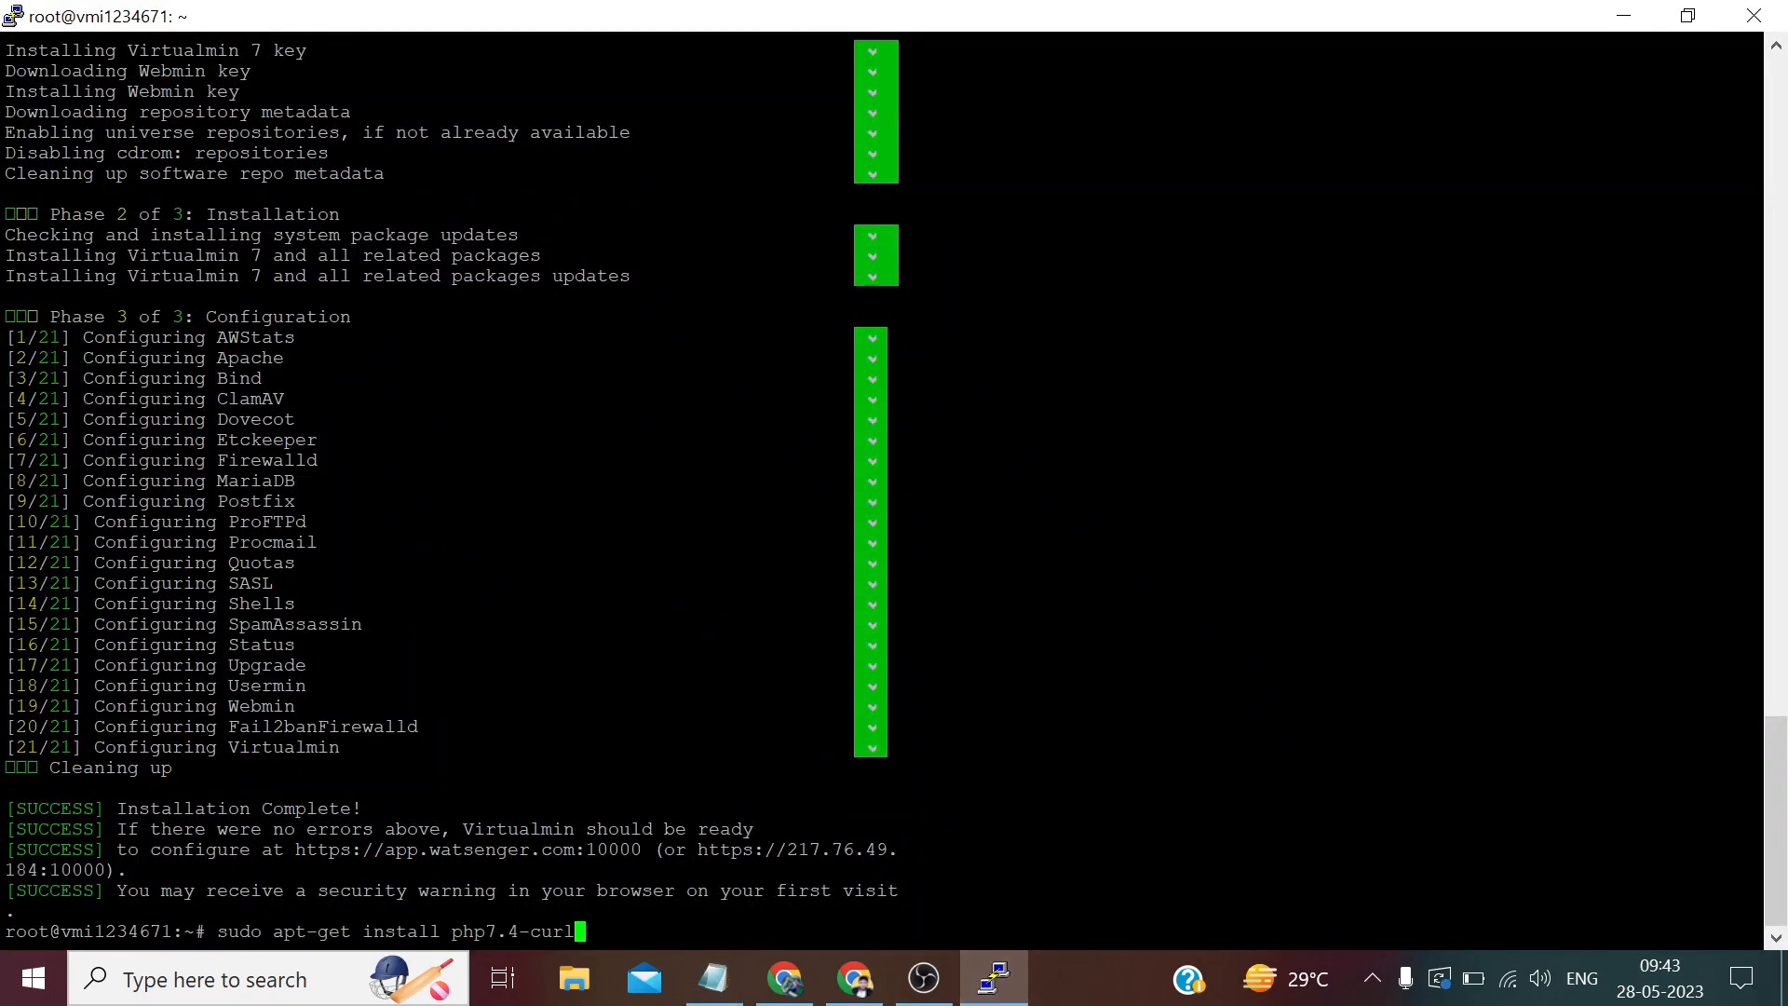
key(Return)
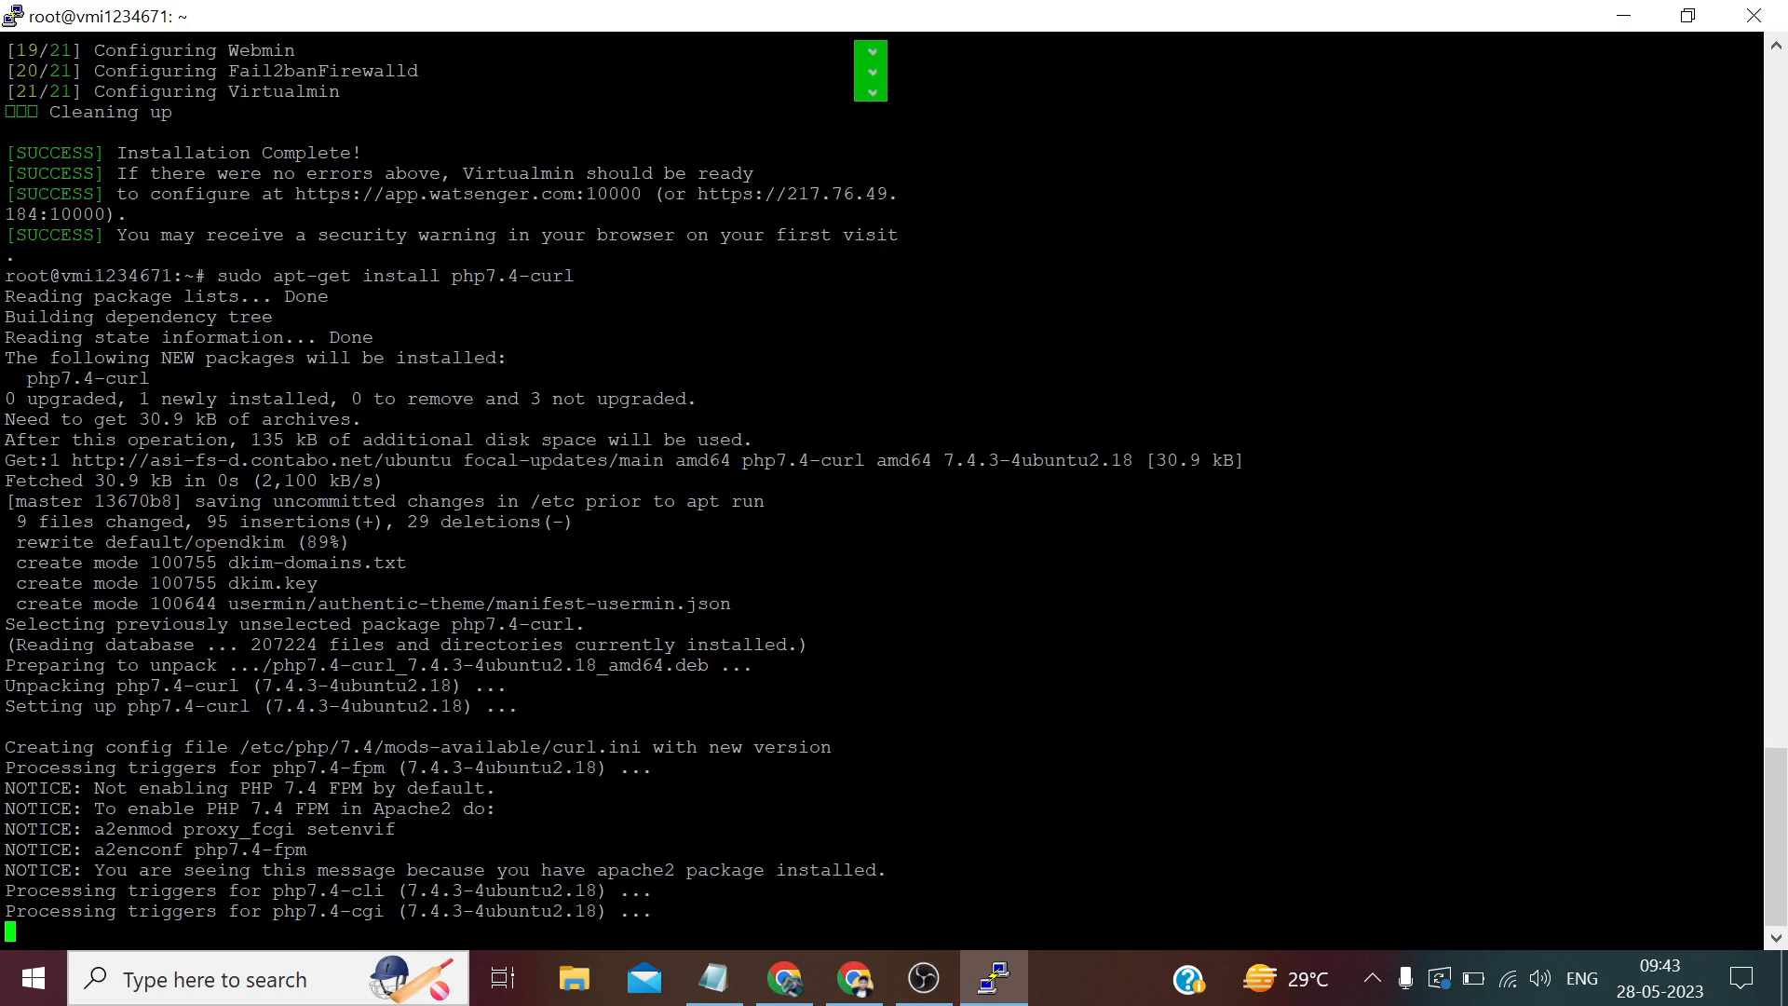
Install php7.4-zip on the server from the saved command, confirming with y.
key(alt+Tab)
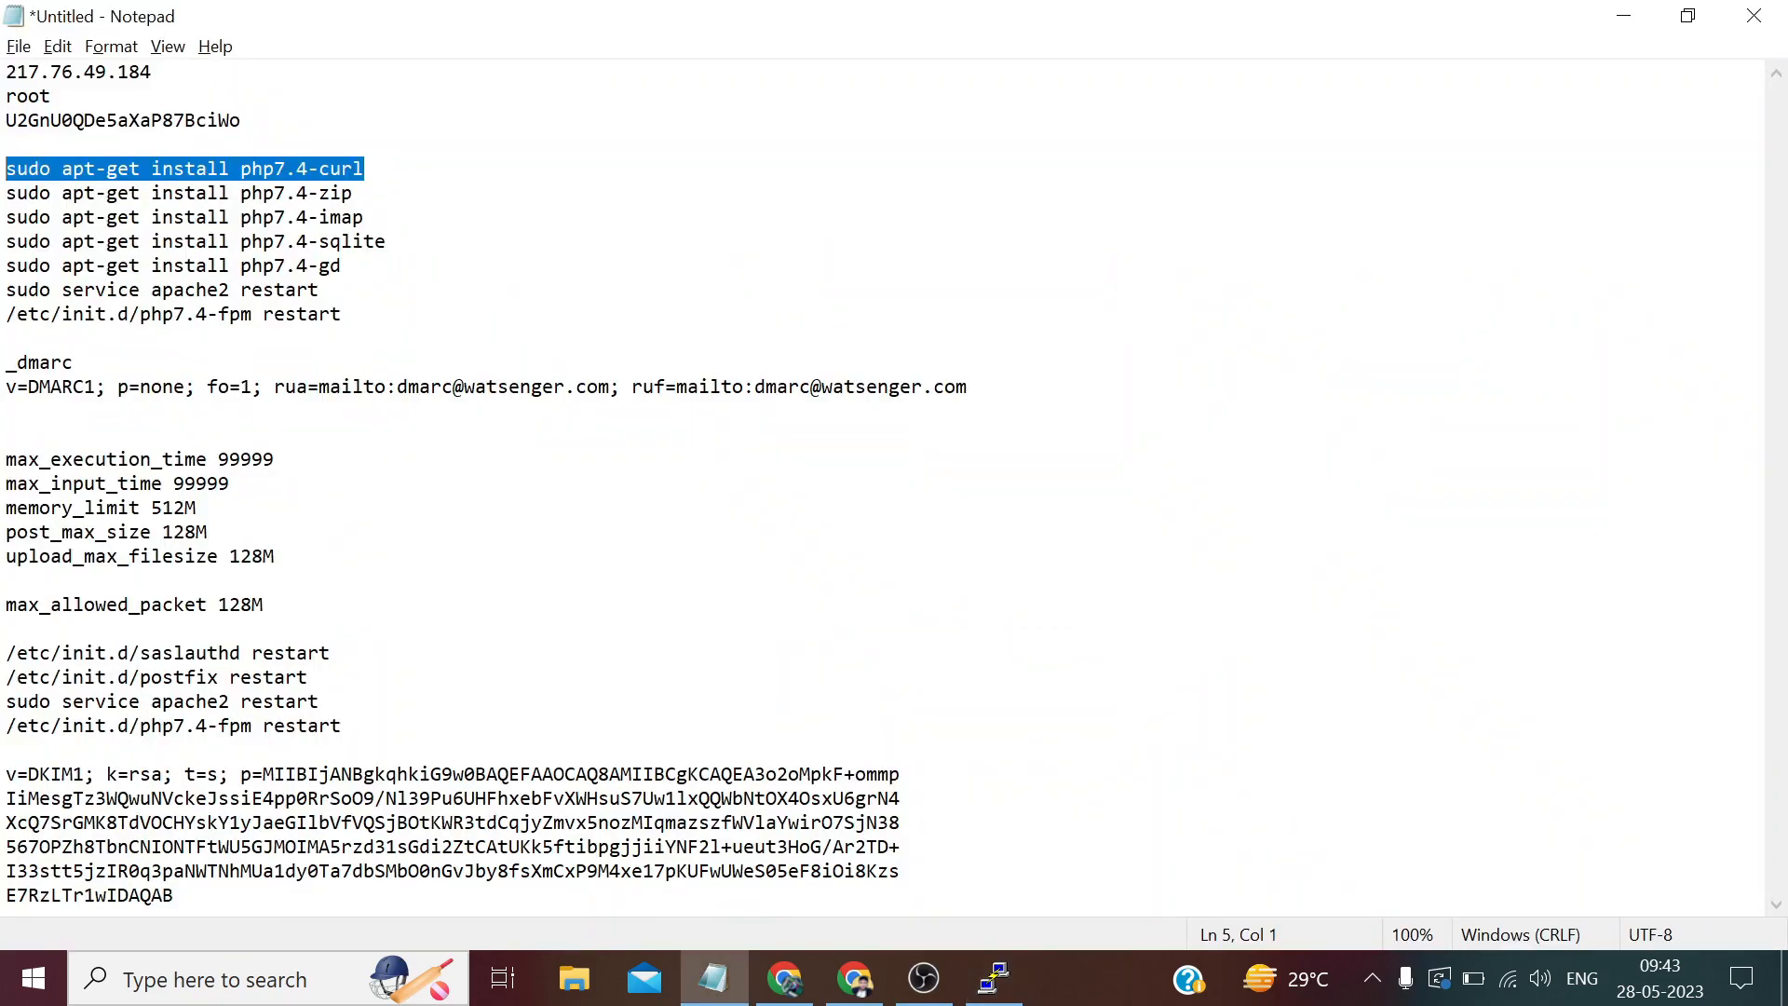
drag(355, 194, 6, 198)
right_click(6, 197)
click(103, 276)
key(alt+Tab)
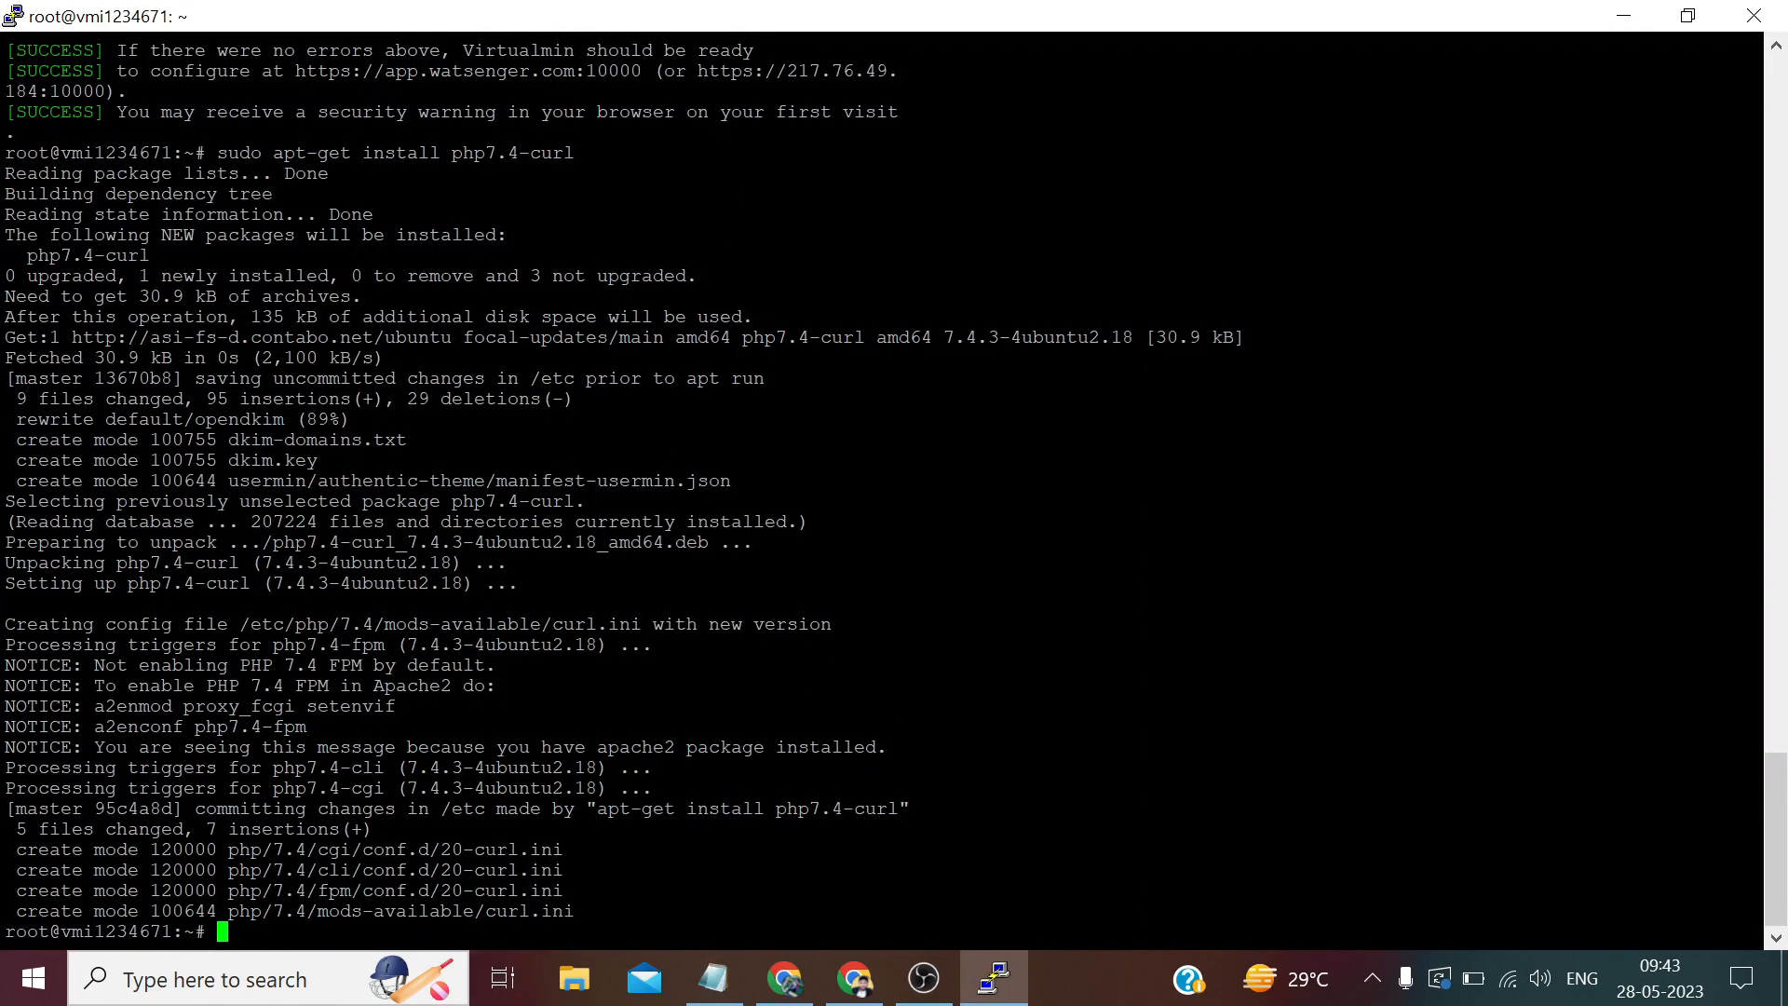
key(shift+Insert)
key(Return)
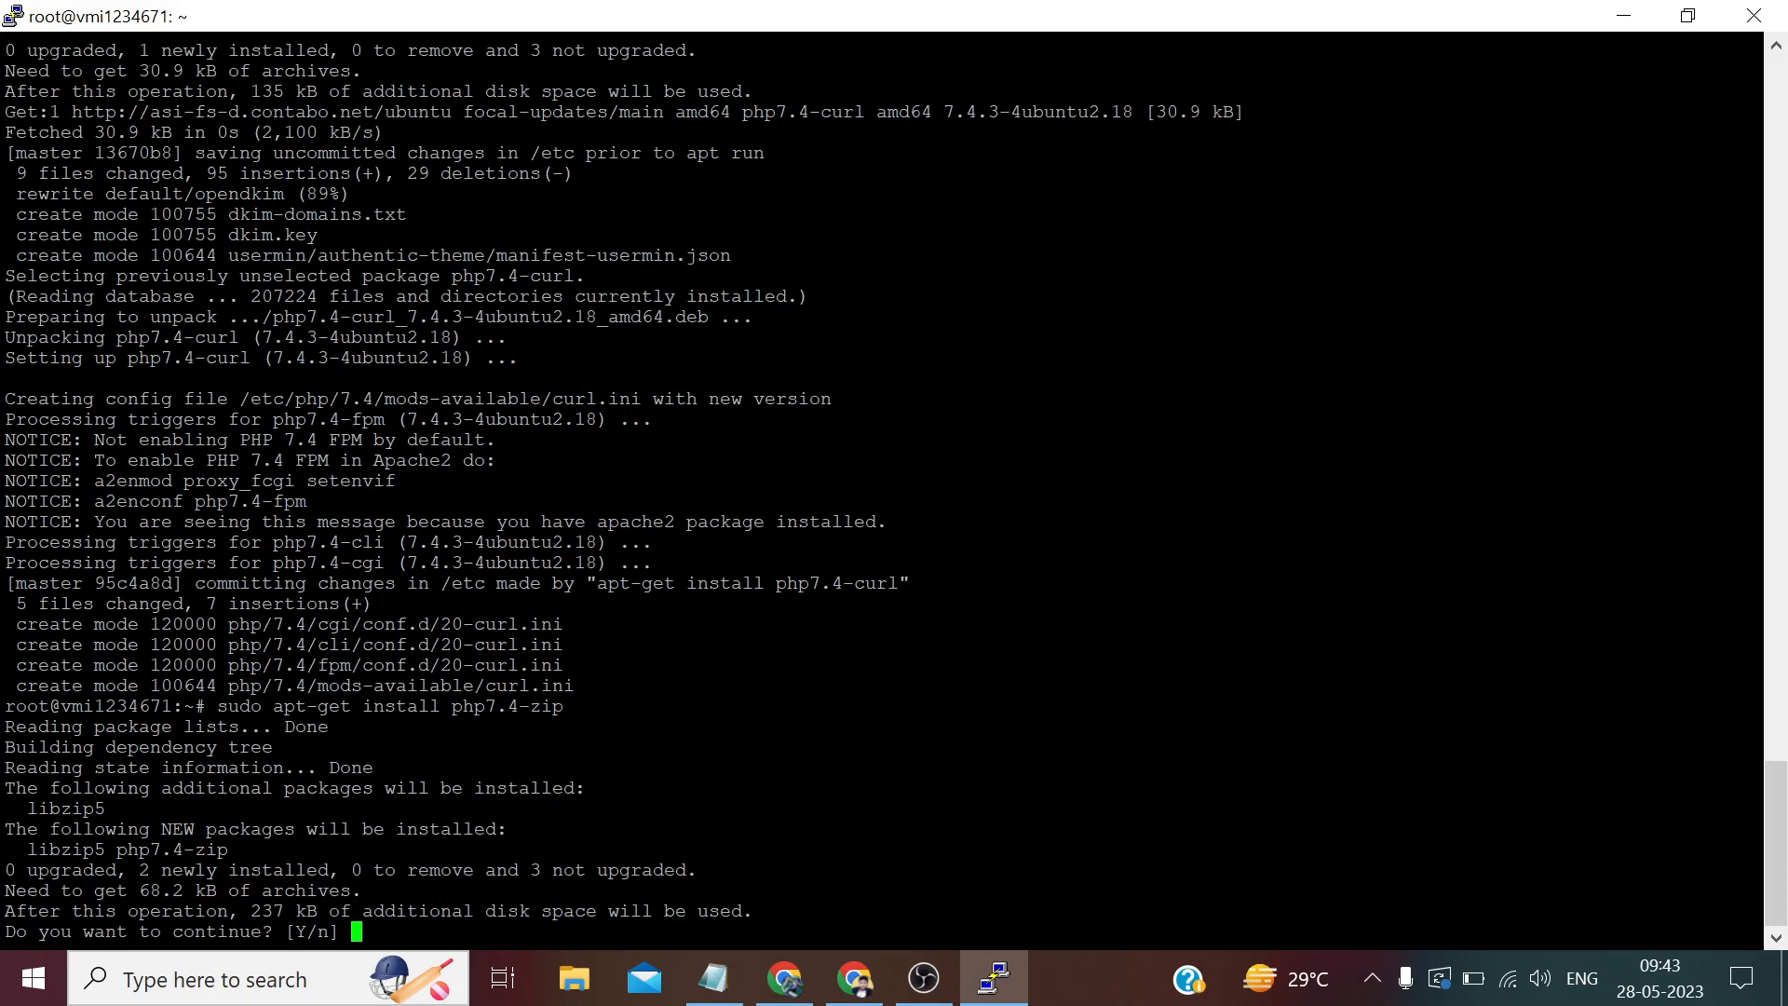
text(y)
key(Return)
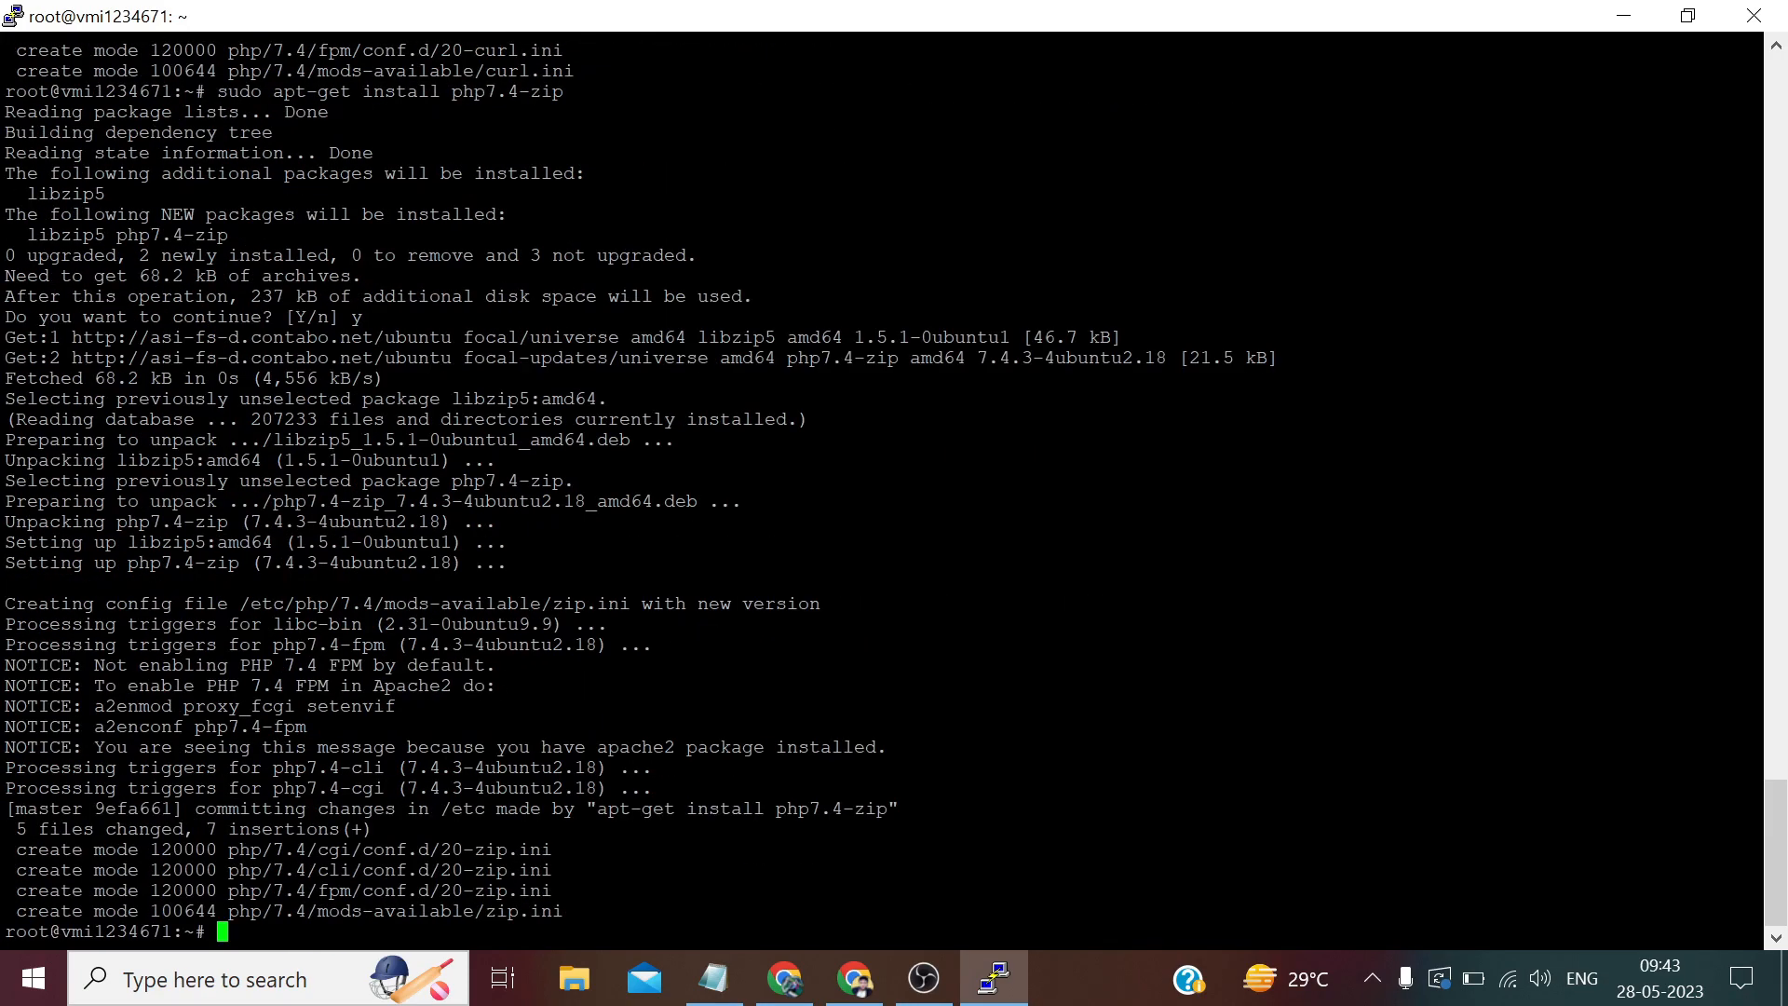
Install php7.4-imap on the server from the saved command, confirming with y.
key(alt+Tab)
drag(365, 217, 6, 217)
right_click(13, 244)
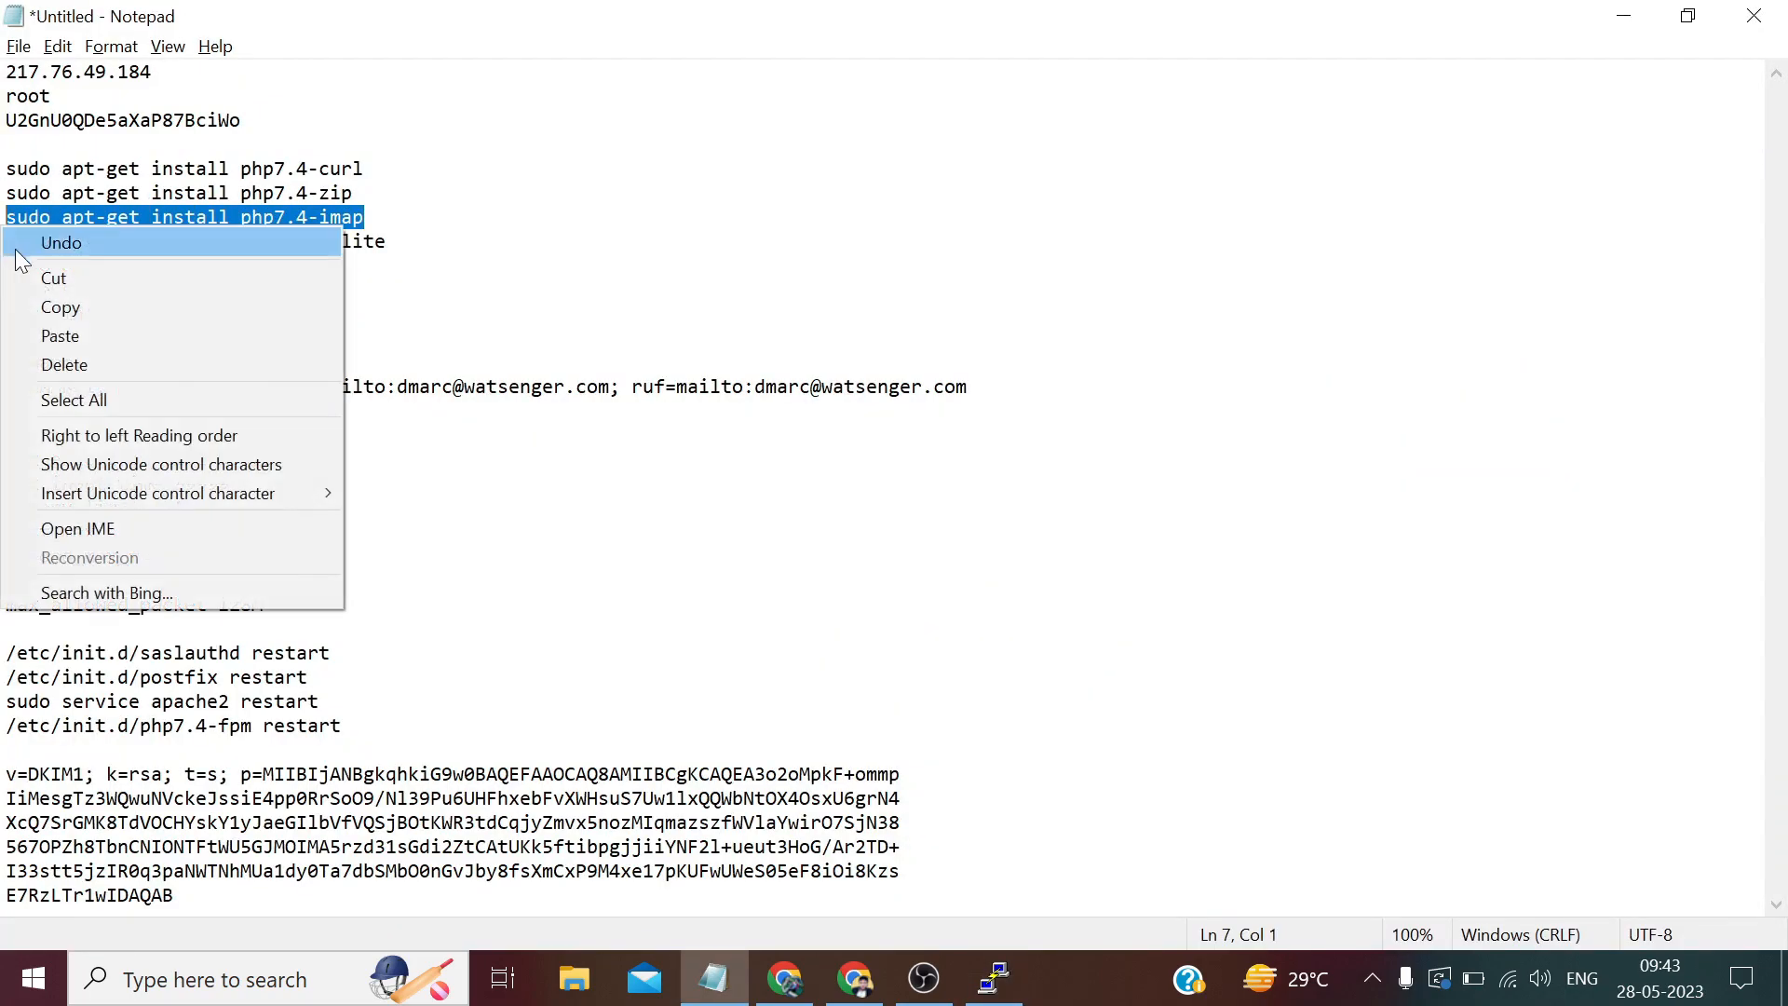
click(42, 303)
key(alt+Tab)
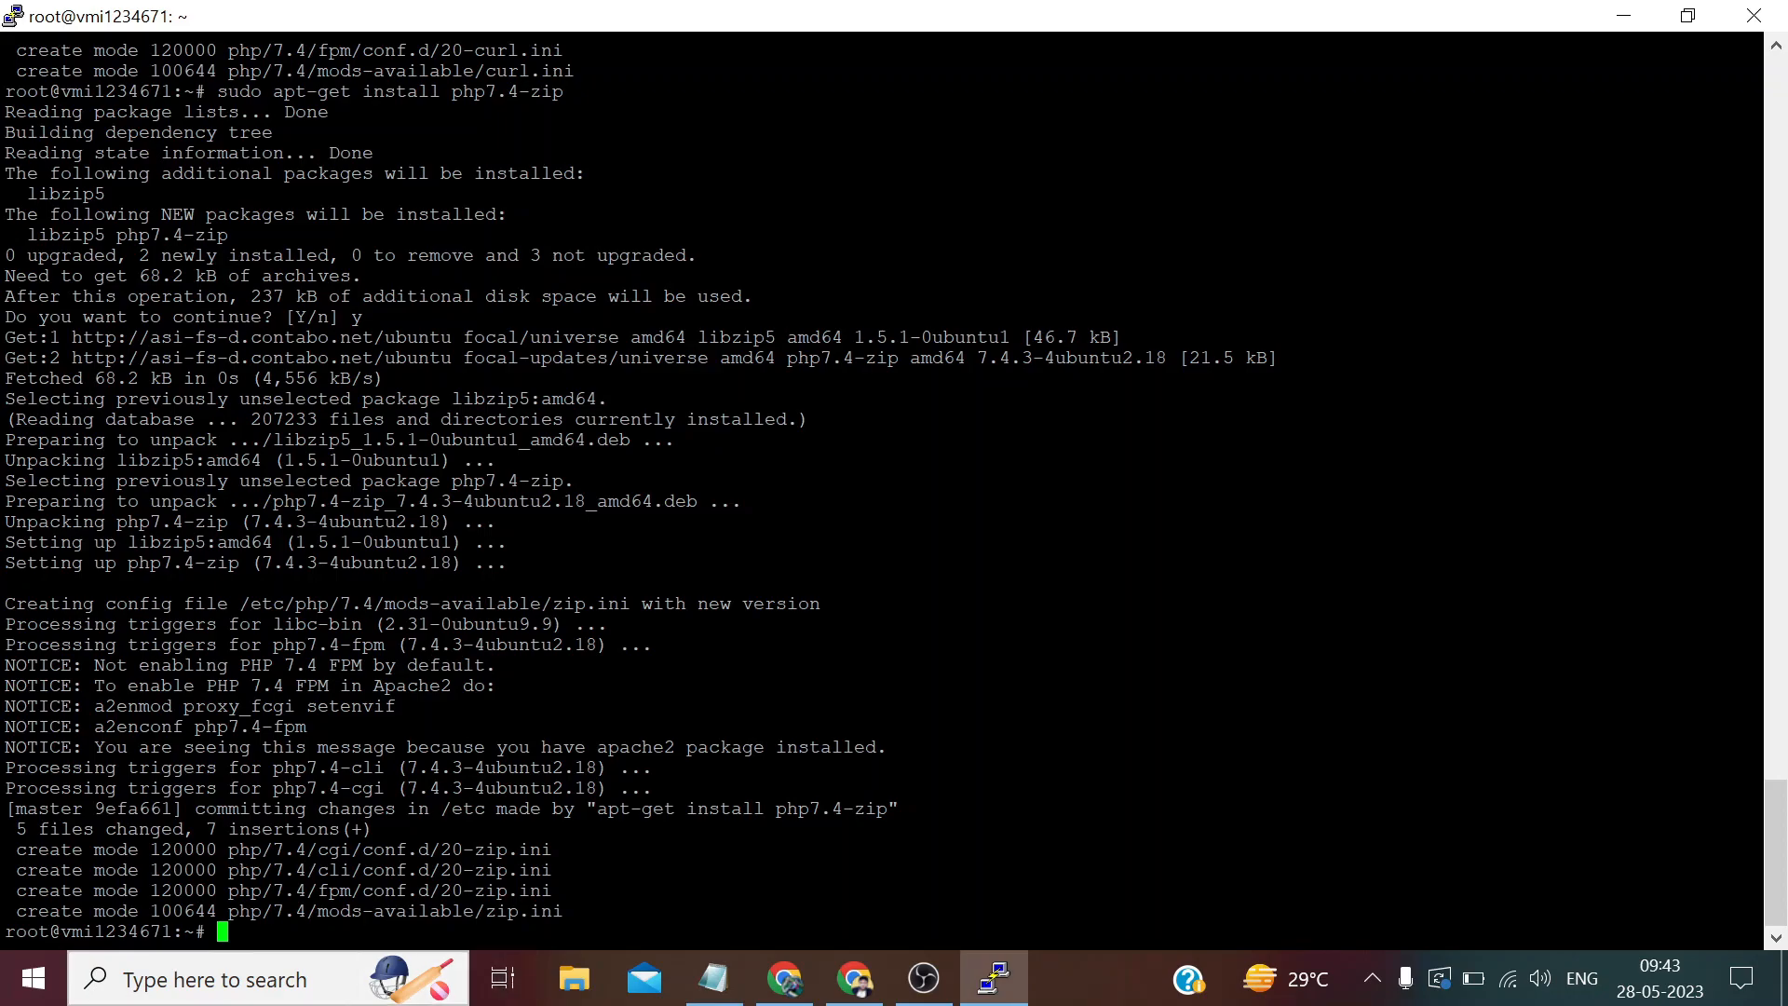
key(shift+Insert)
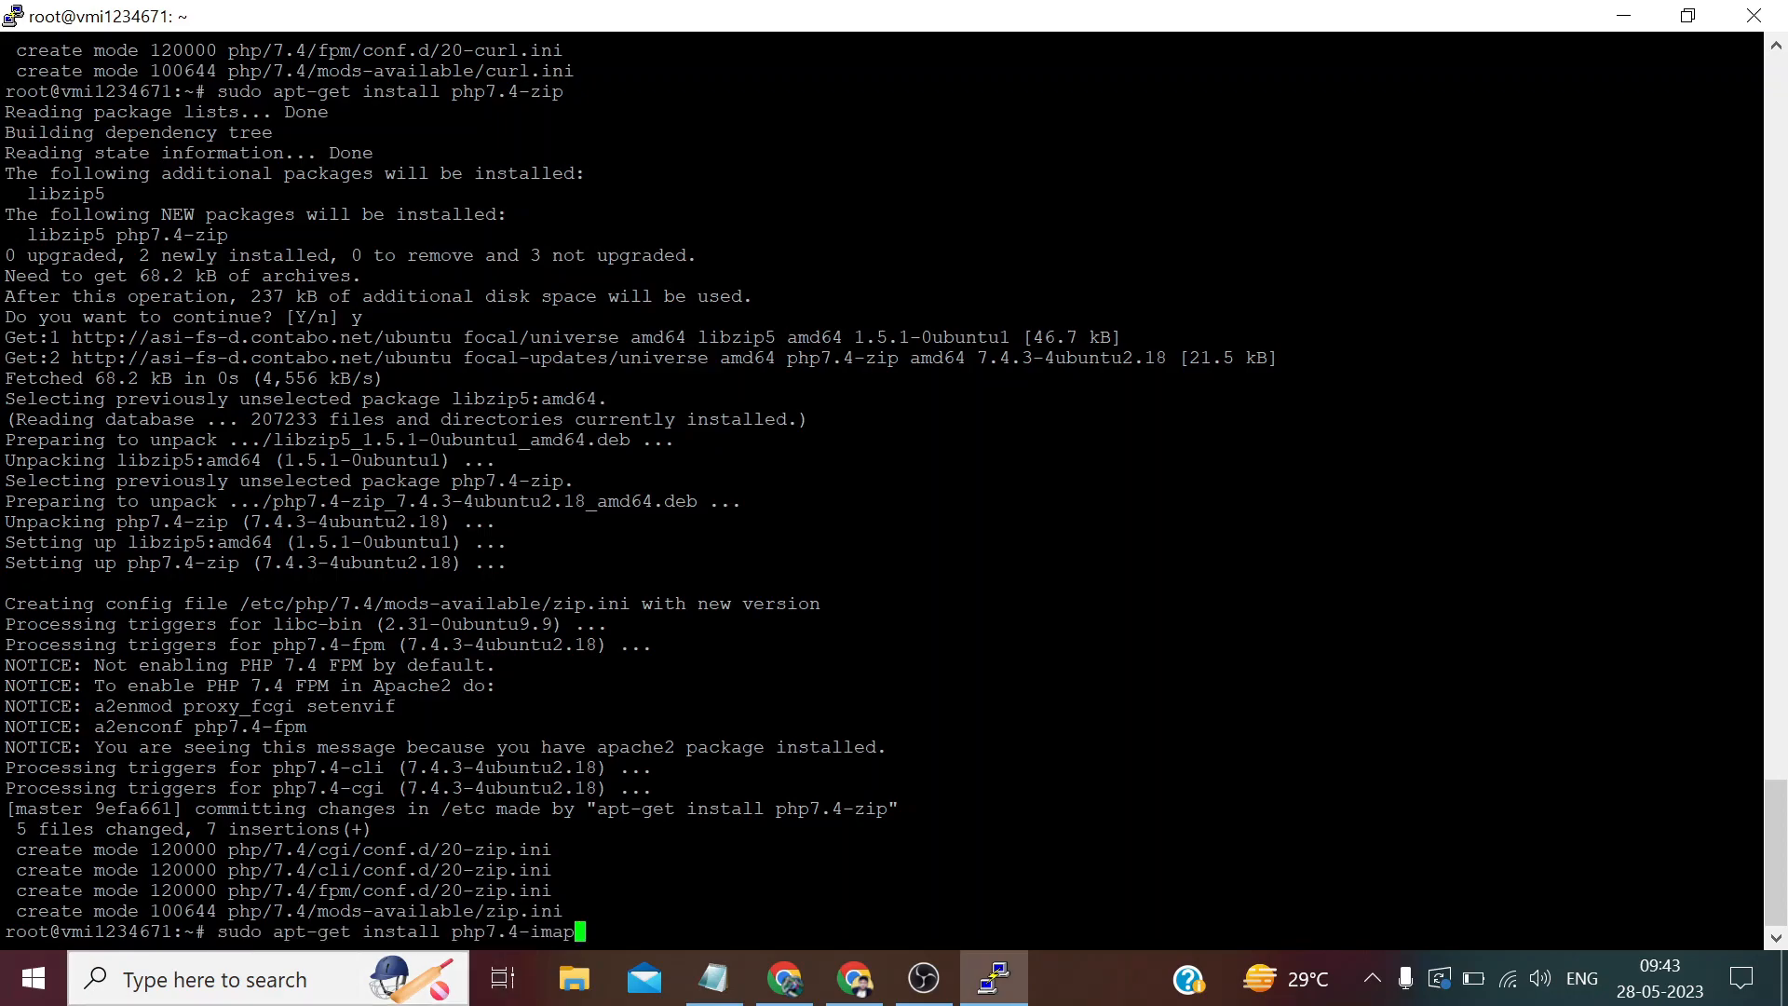
key(Return)
text(y)
key(Return)
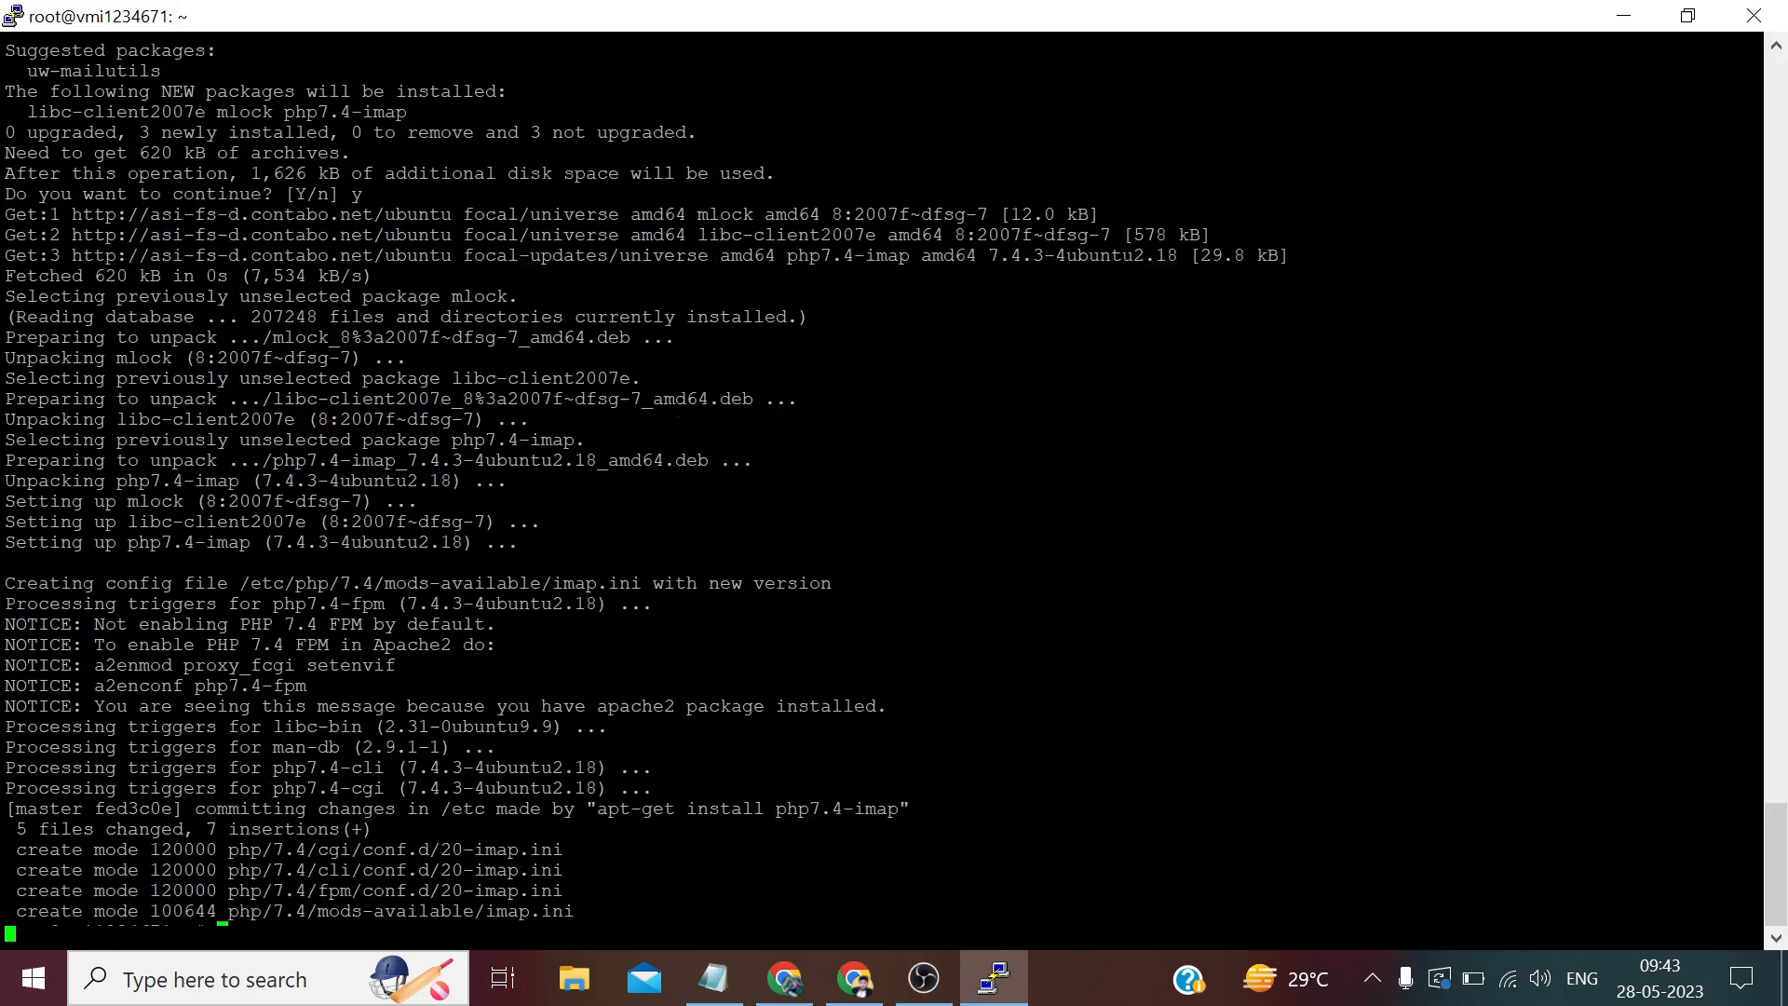
Paste and run the php7.4-sqlite install command in the terminal.
key(alt+Tab)
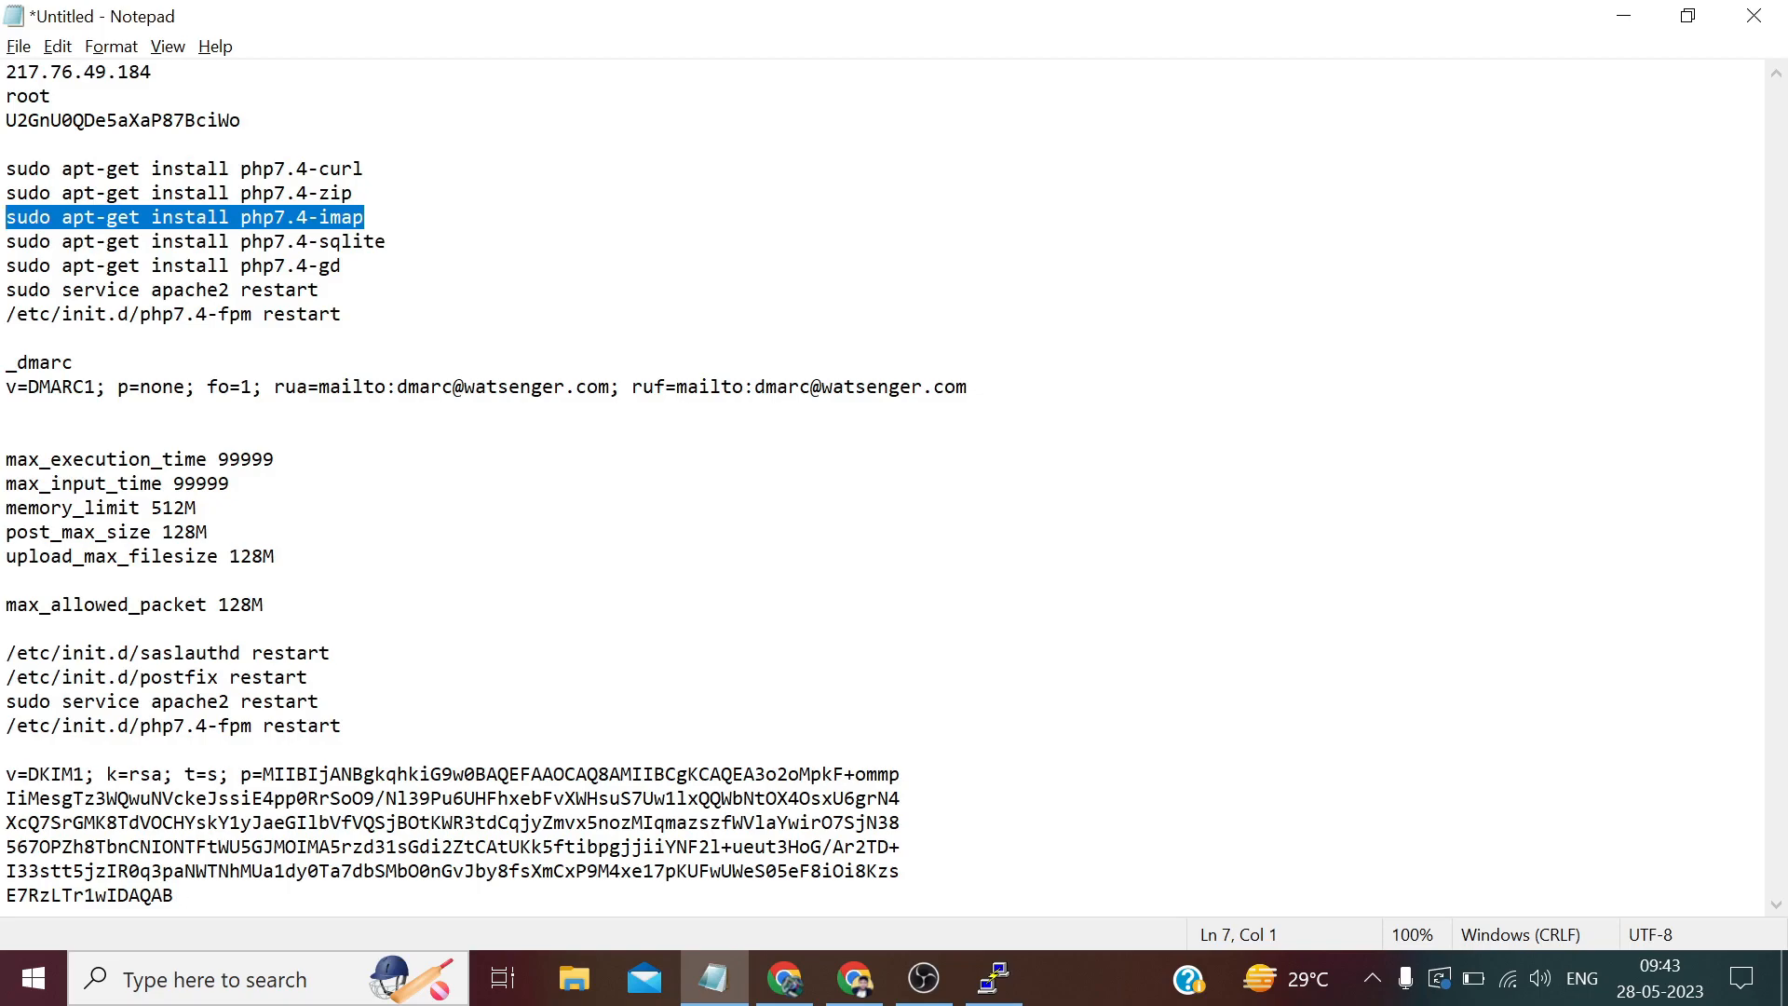
drag(386, 242, 8, 244)
right_click(10, 250)
click(82, 324)
key(alt+Tab)
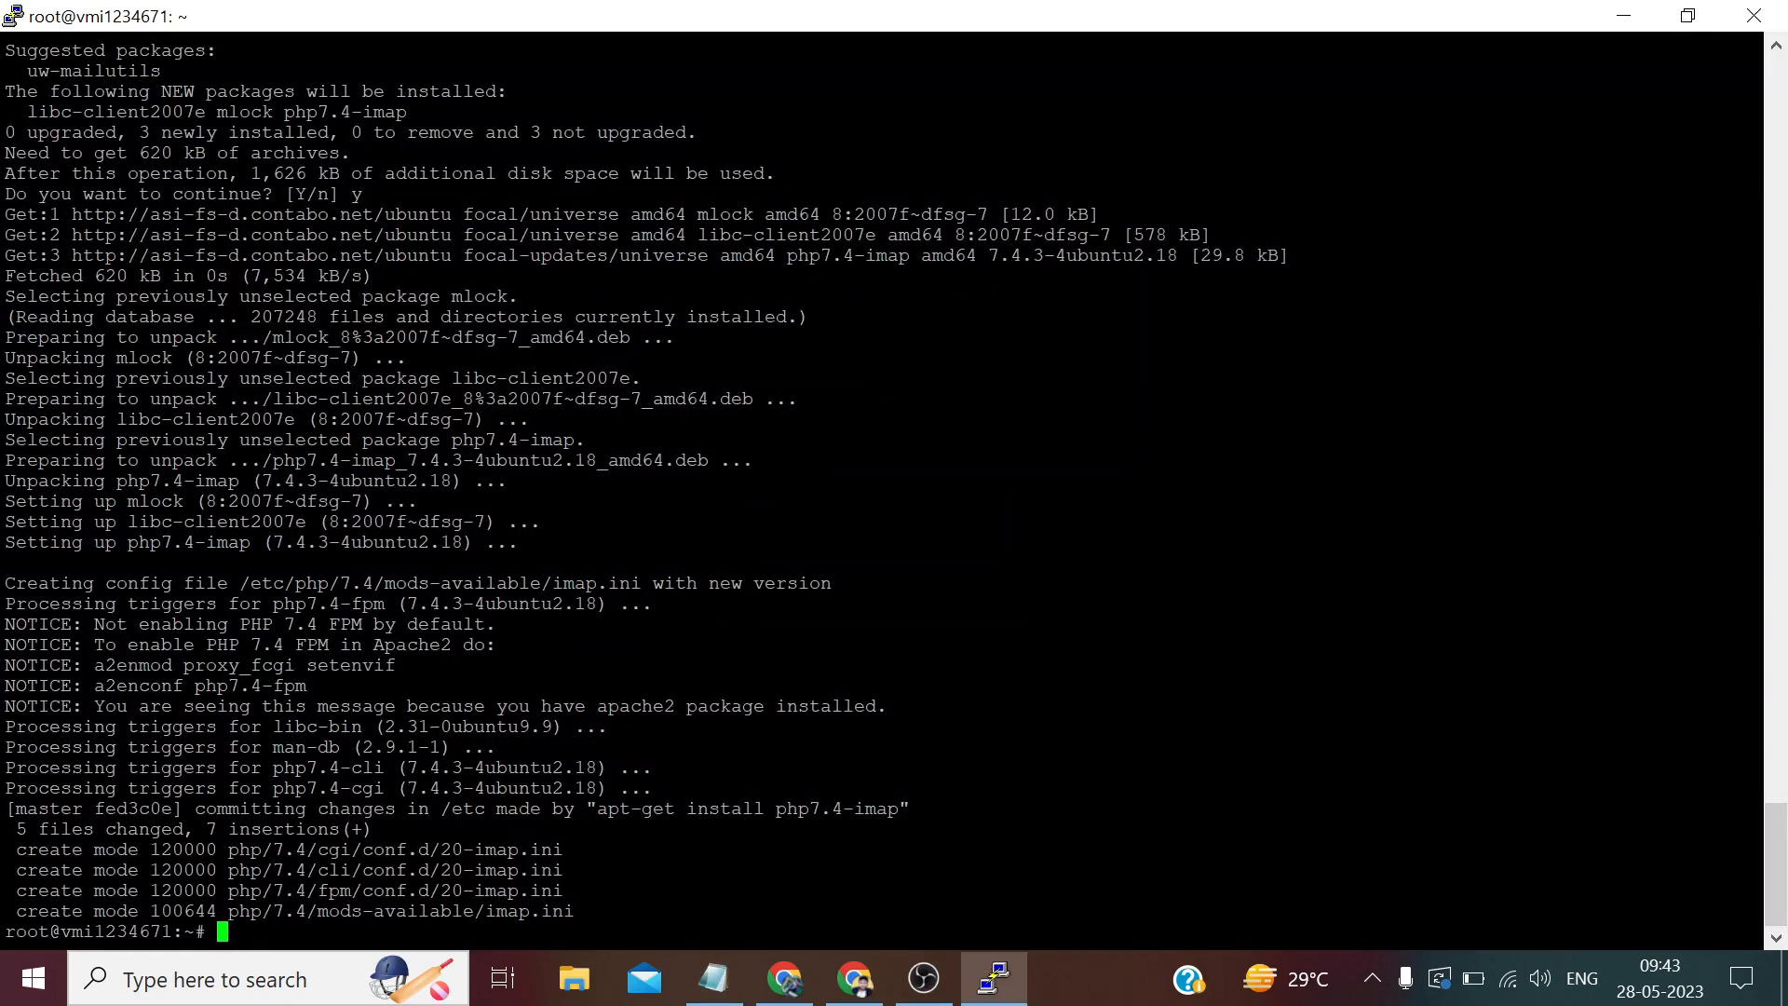
key(shift+Insert)
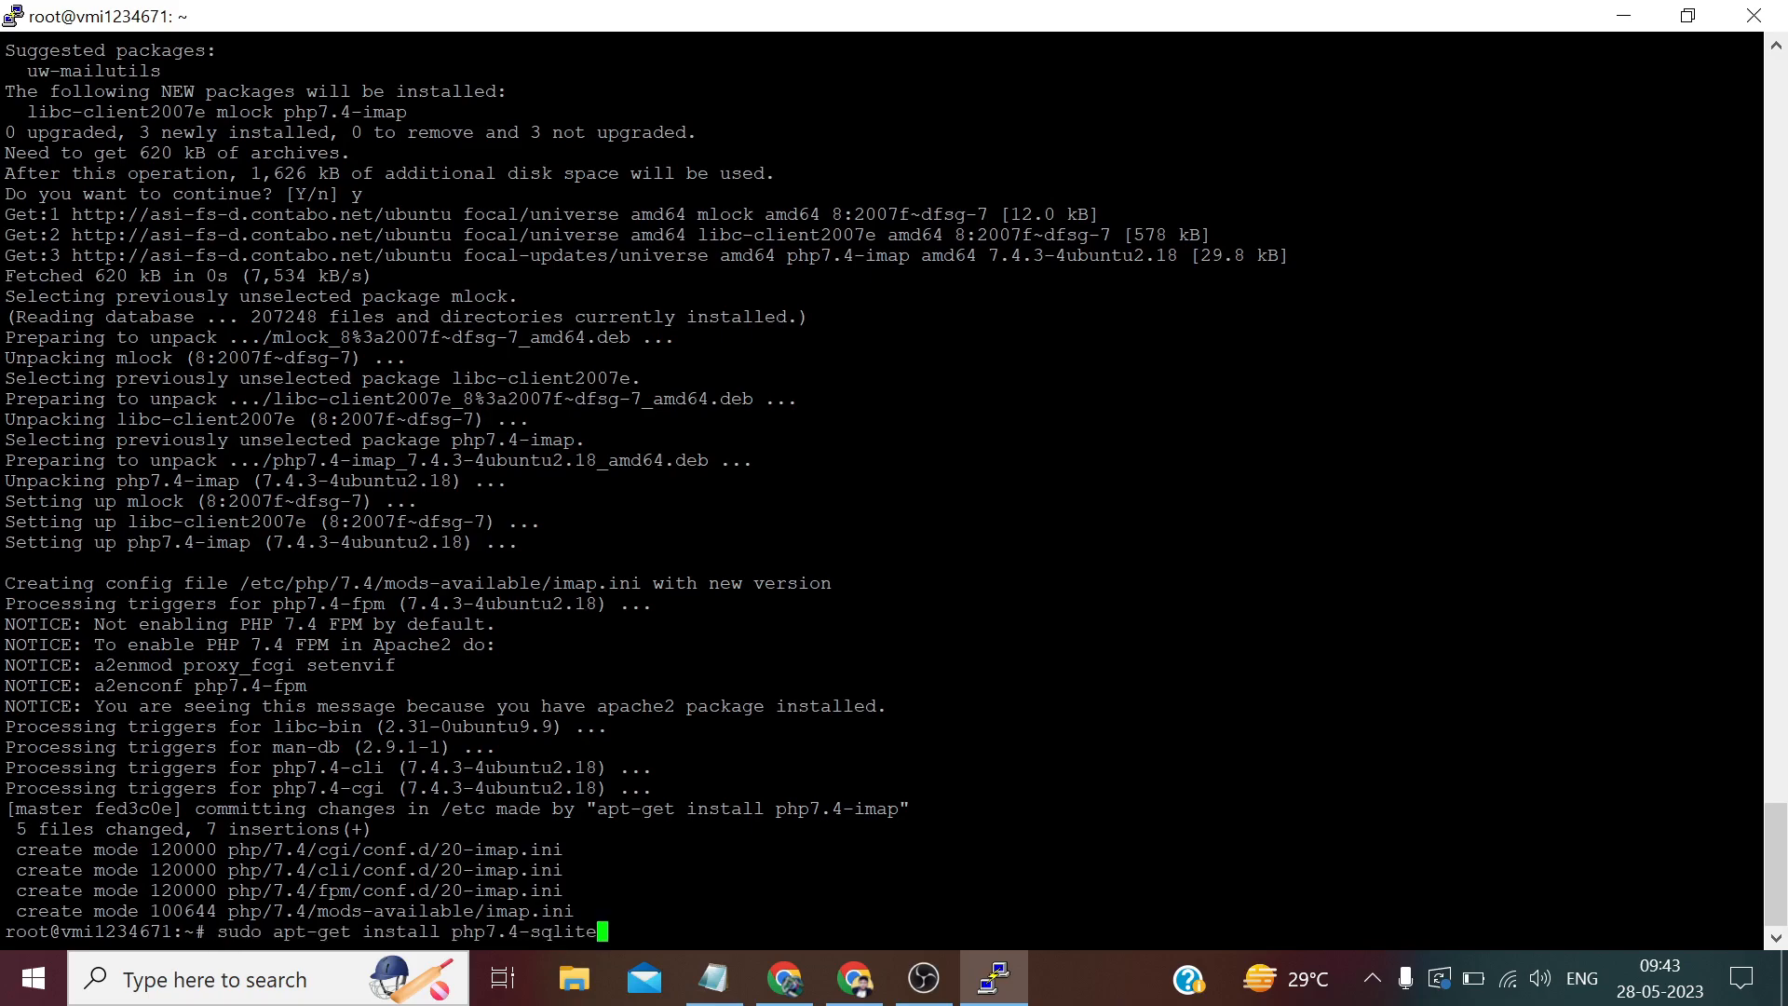
key(Return)
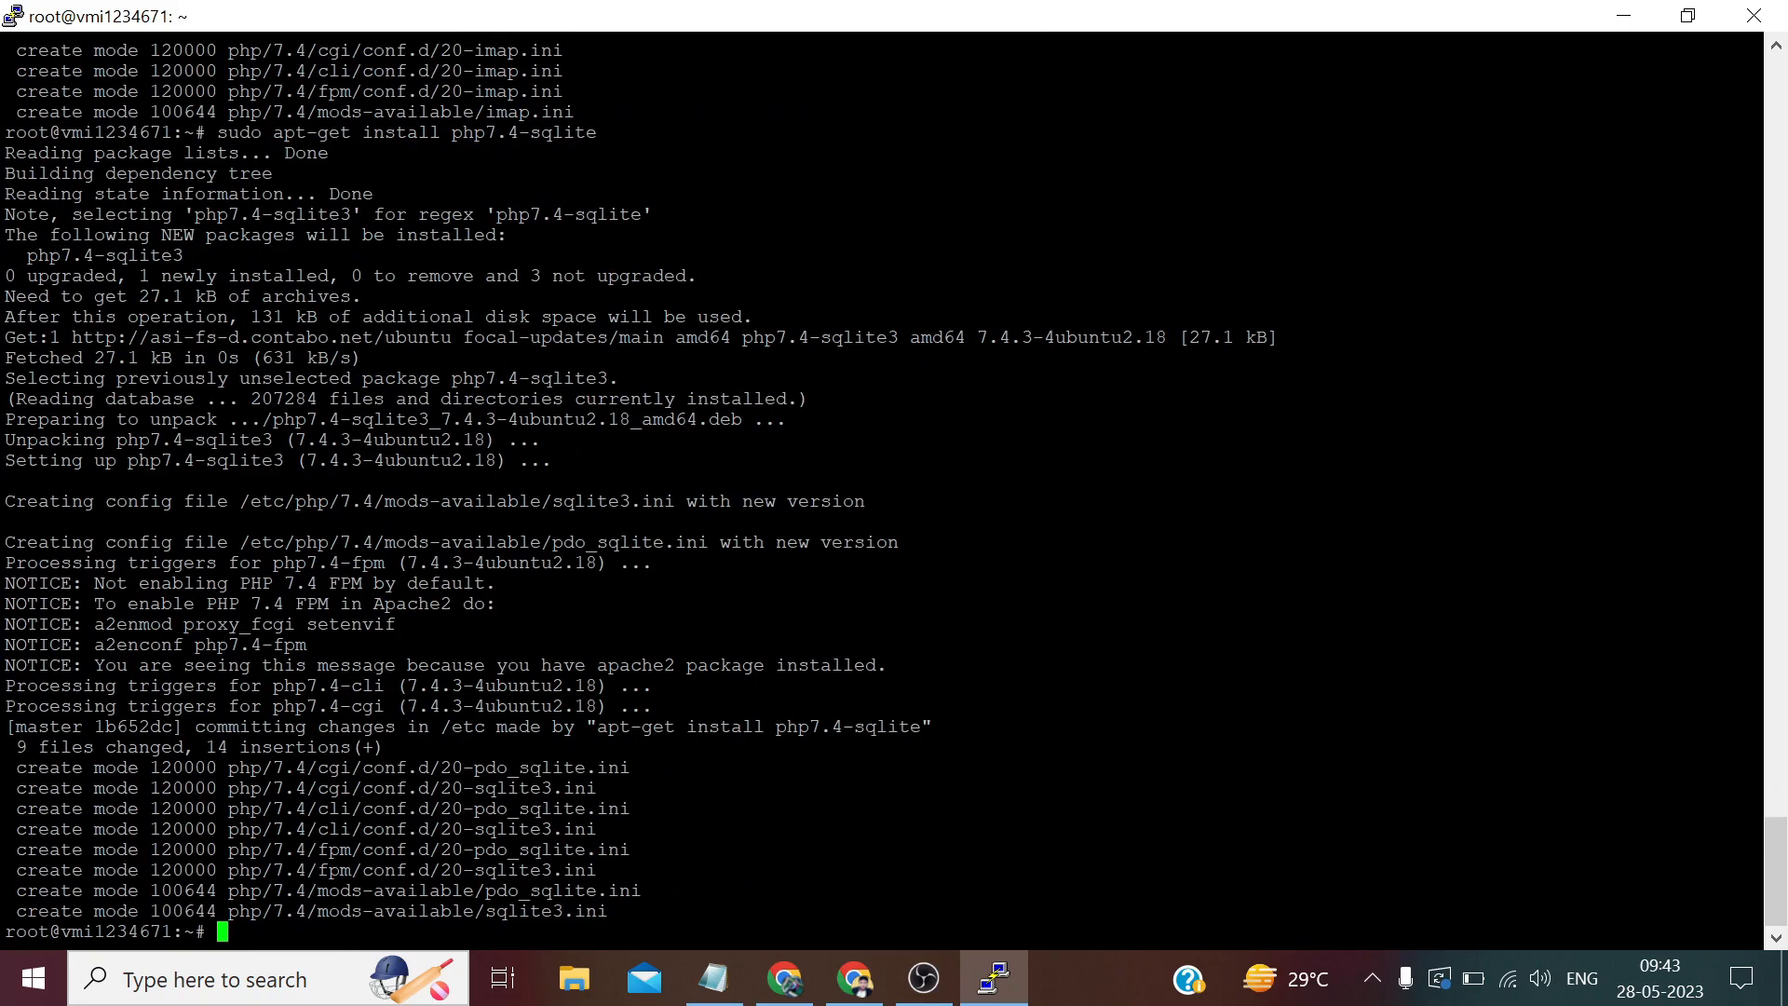
Install php7.4-gd with 'sudo apt-get install php7.4-gd', confirming with y.
key(alt+Tab)
drag(342, 266, 6, 266)
right_click(8, 266)
click(176, 344)
key(alt+Tab)
key(shift+Insert)
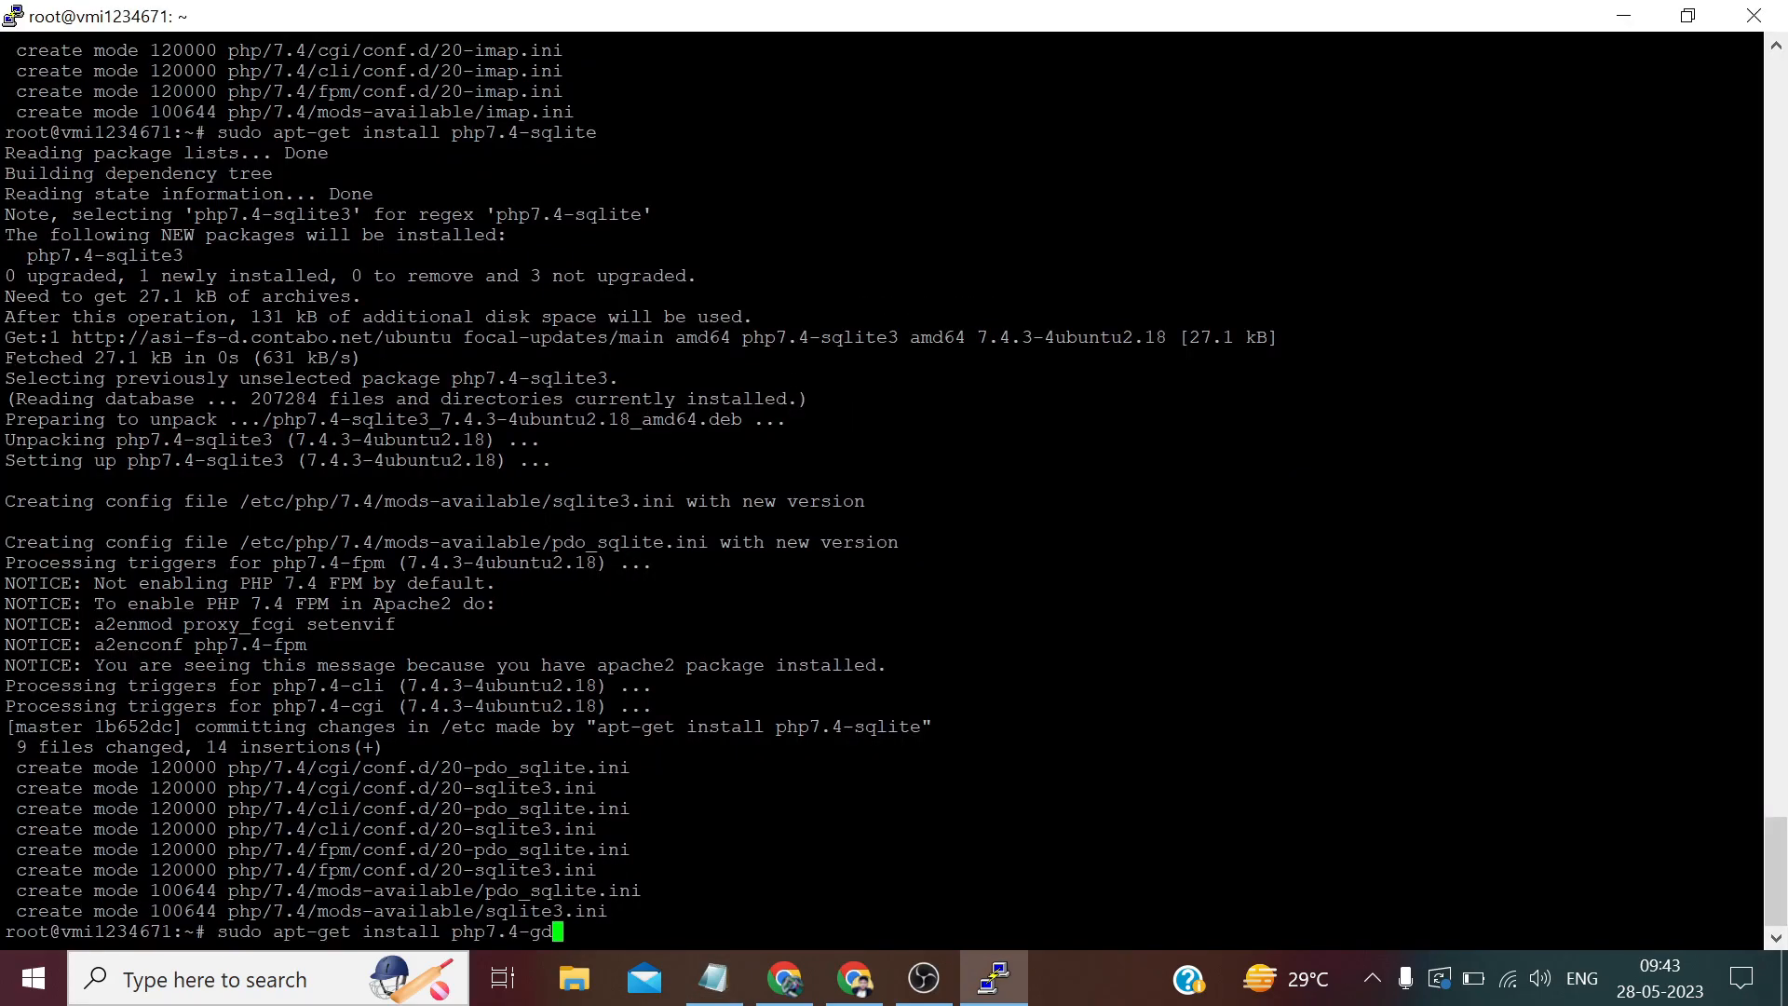
key(Return)
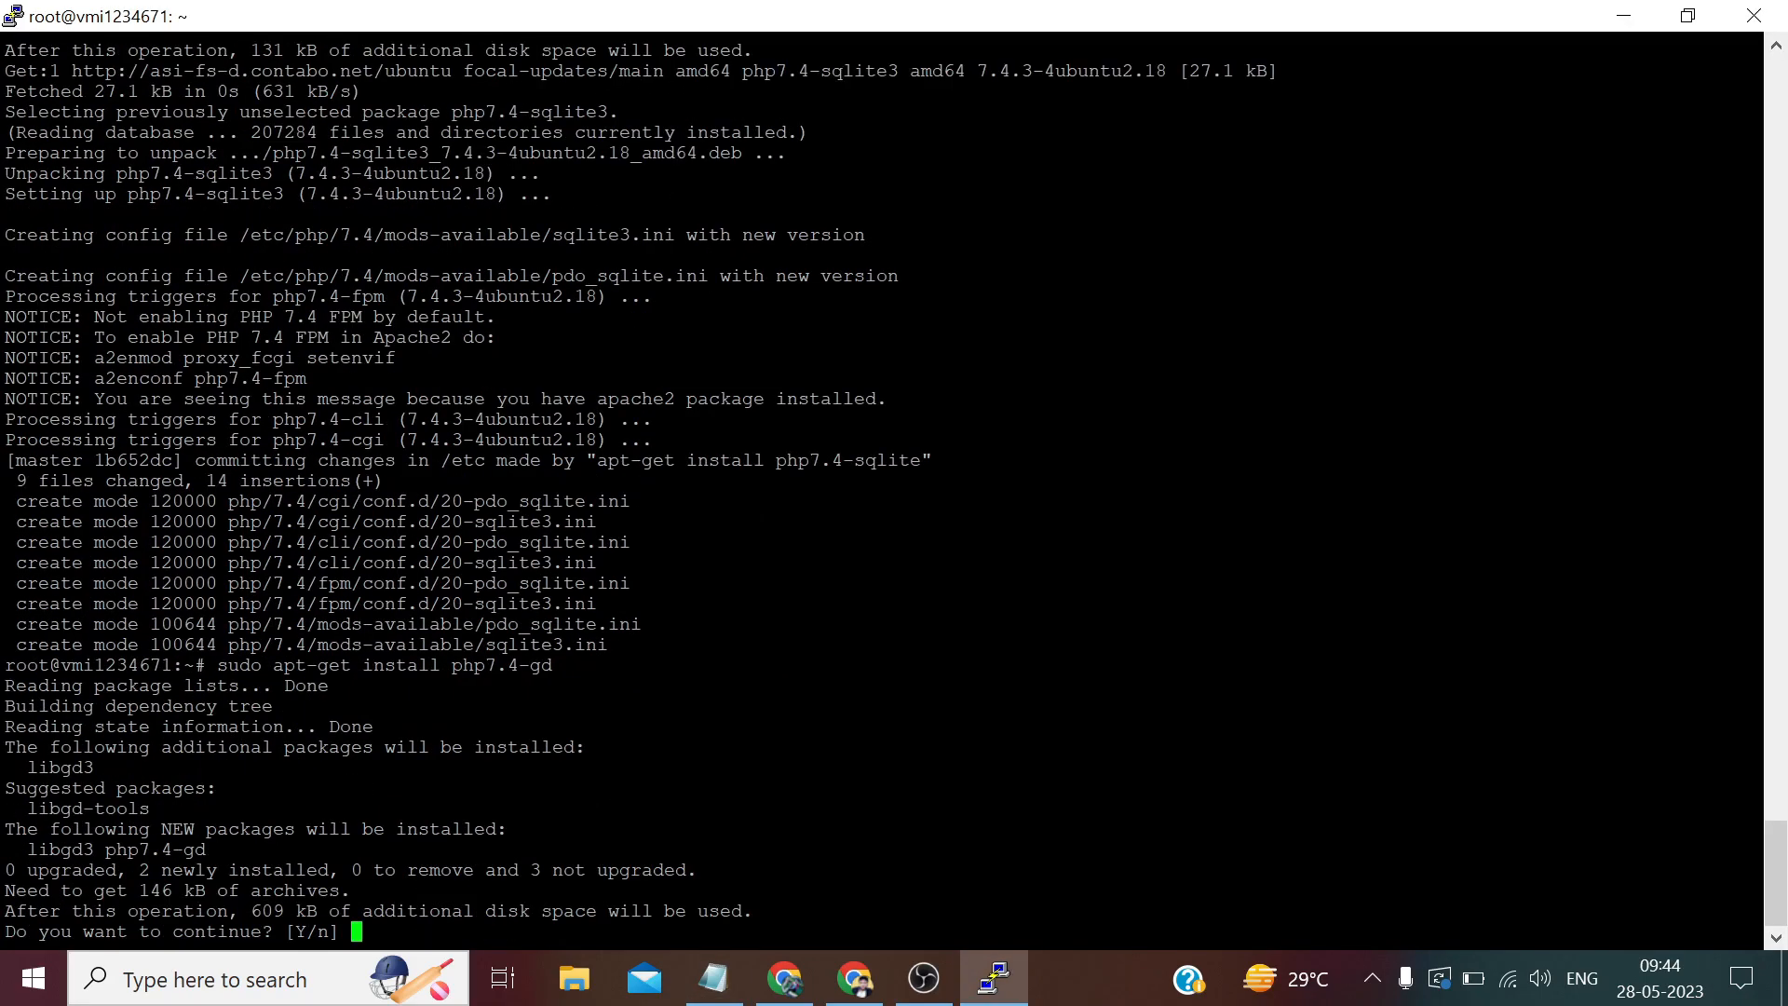
text(y)
key(Return)
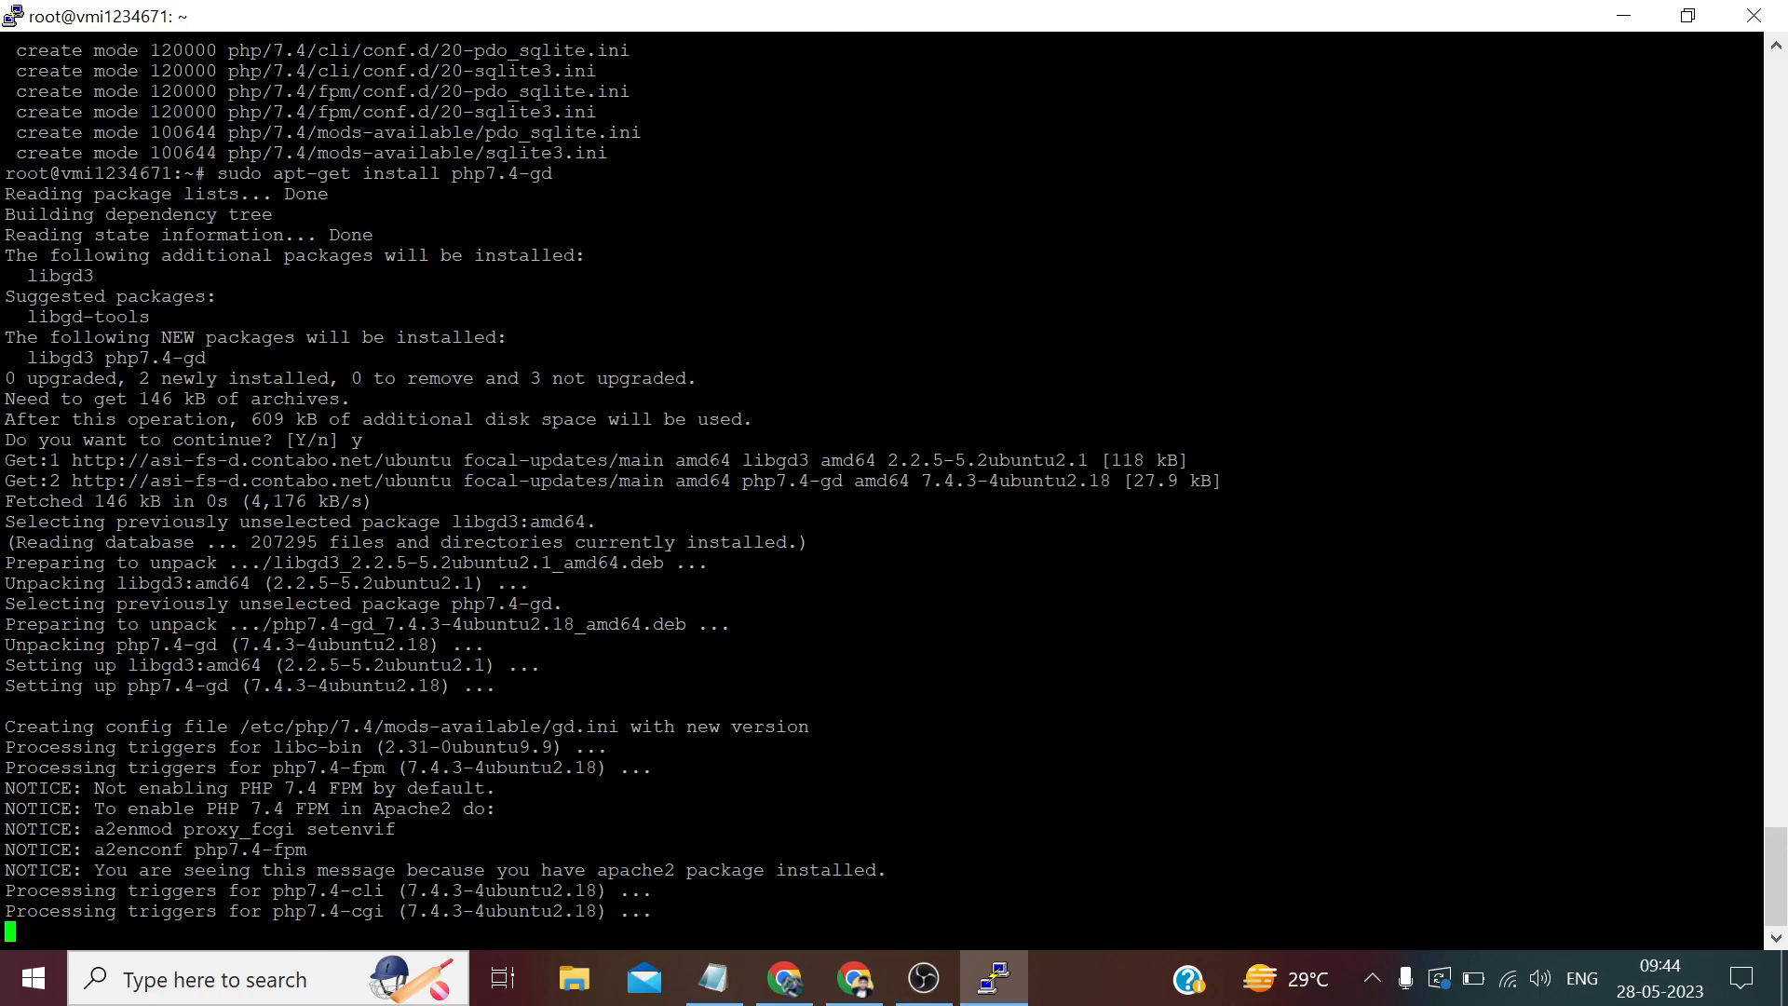
Restart Apache with 'sudo service apache2 restart'.
key(alt+Tab)
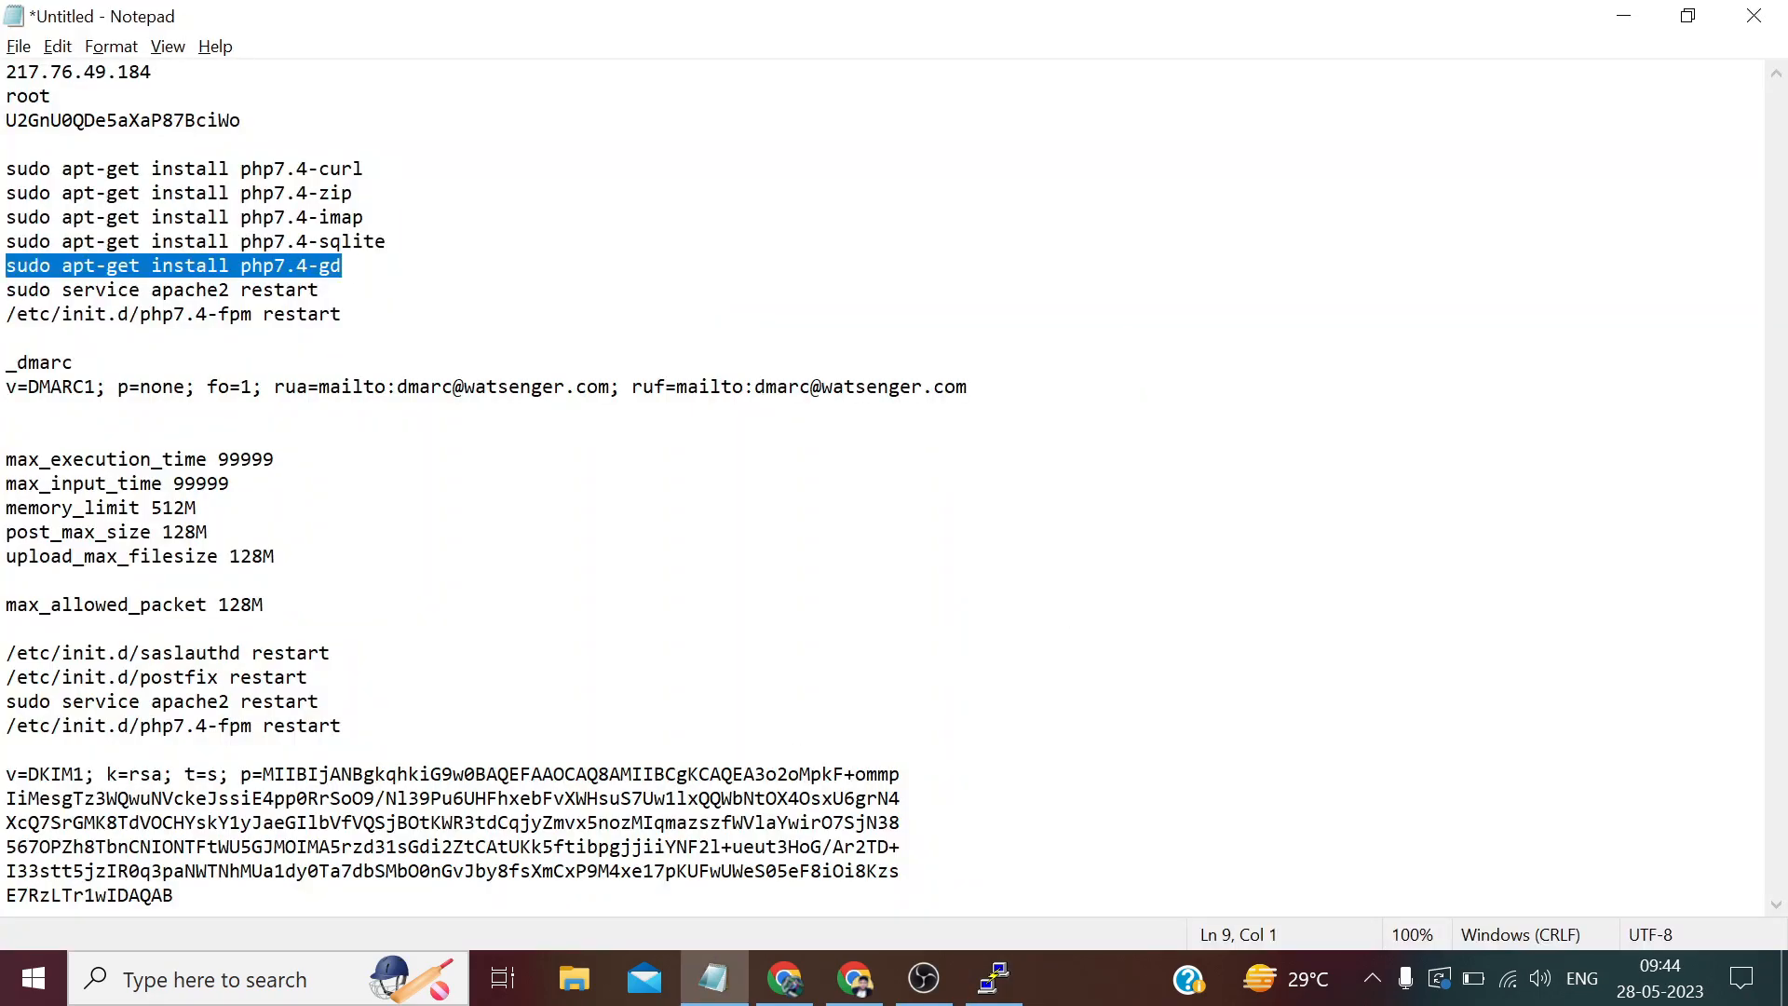
drag(321, 291, 5, 287)
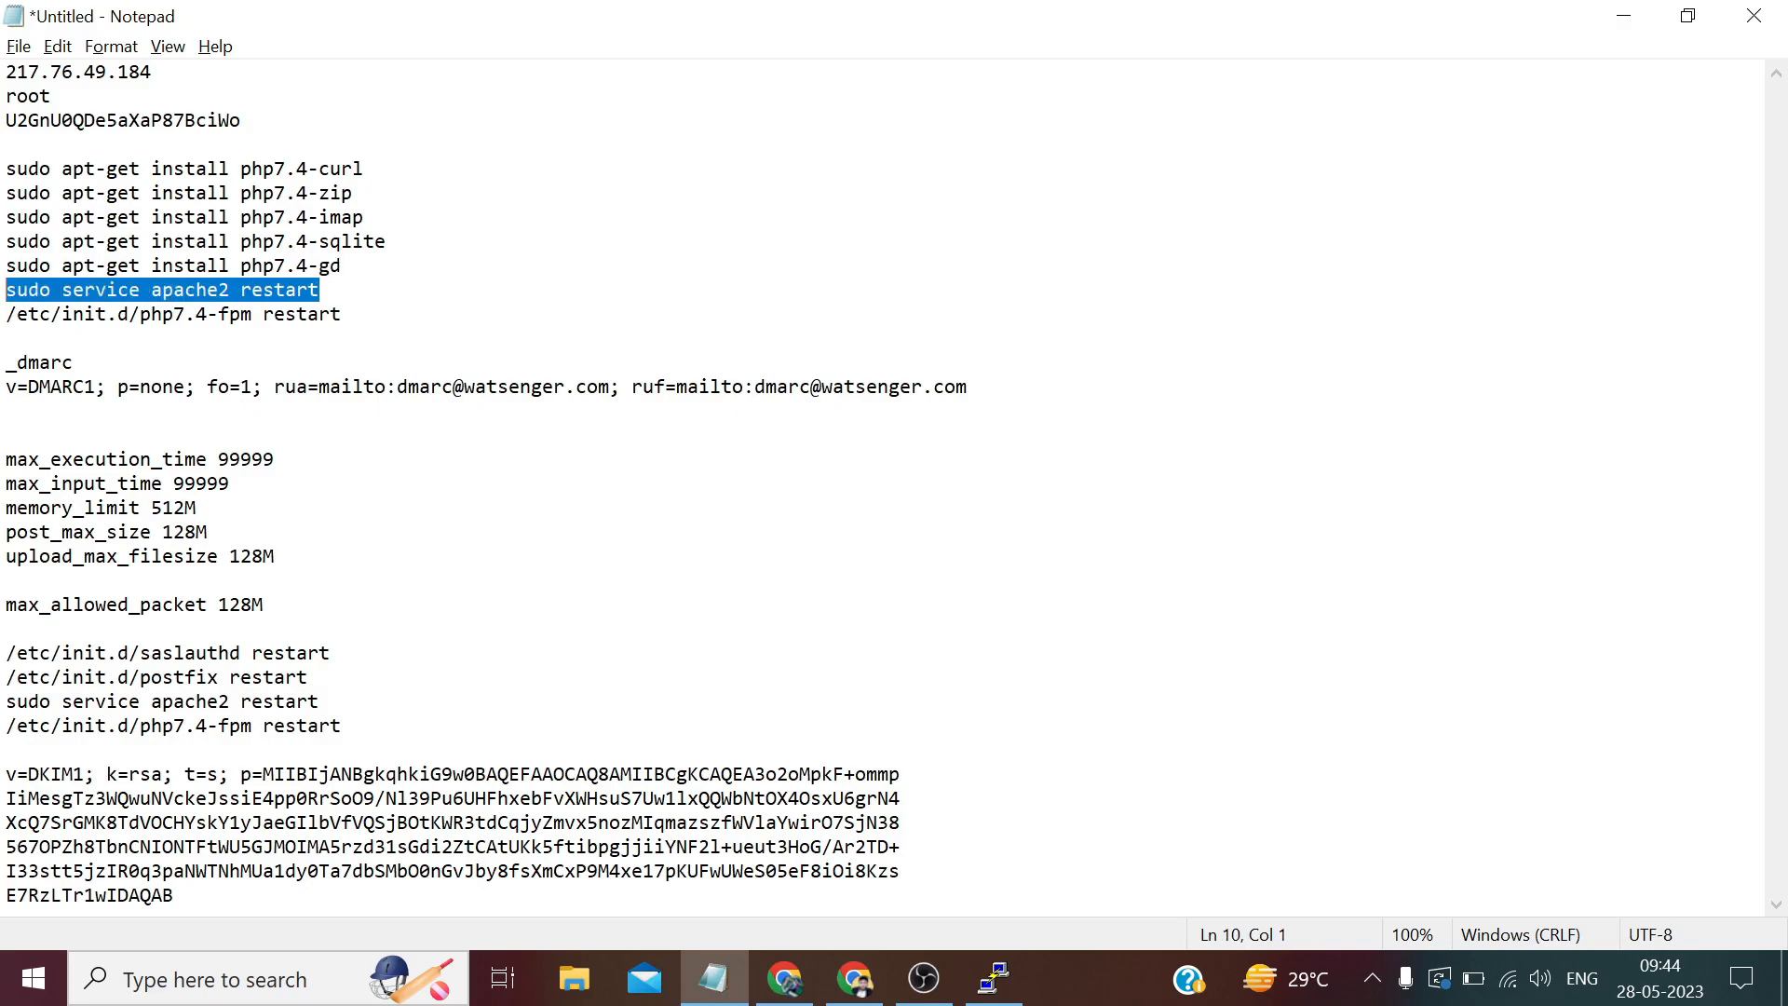
right_click(16, 288)
click(93, 371)
key(alt+Tab)
key(shift+Insert)
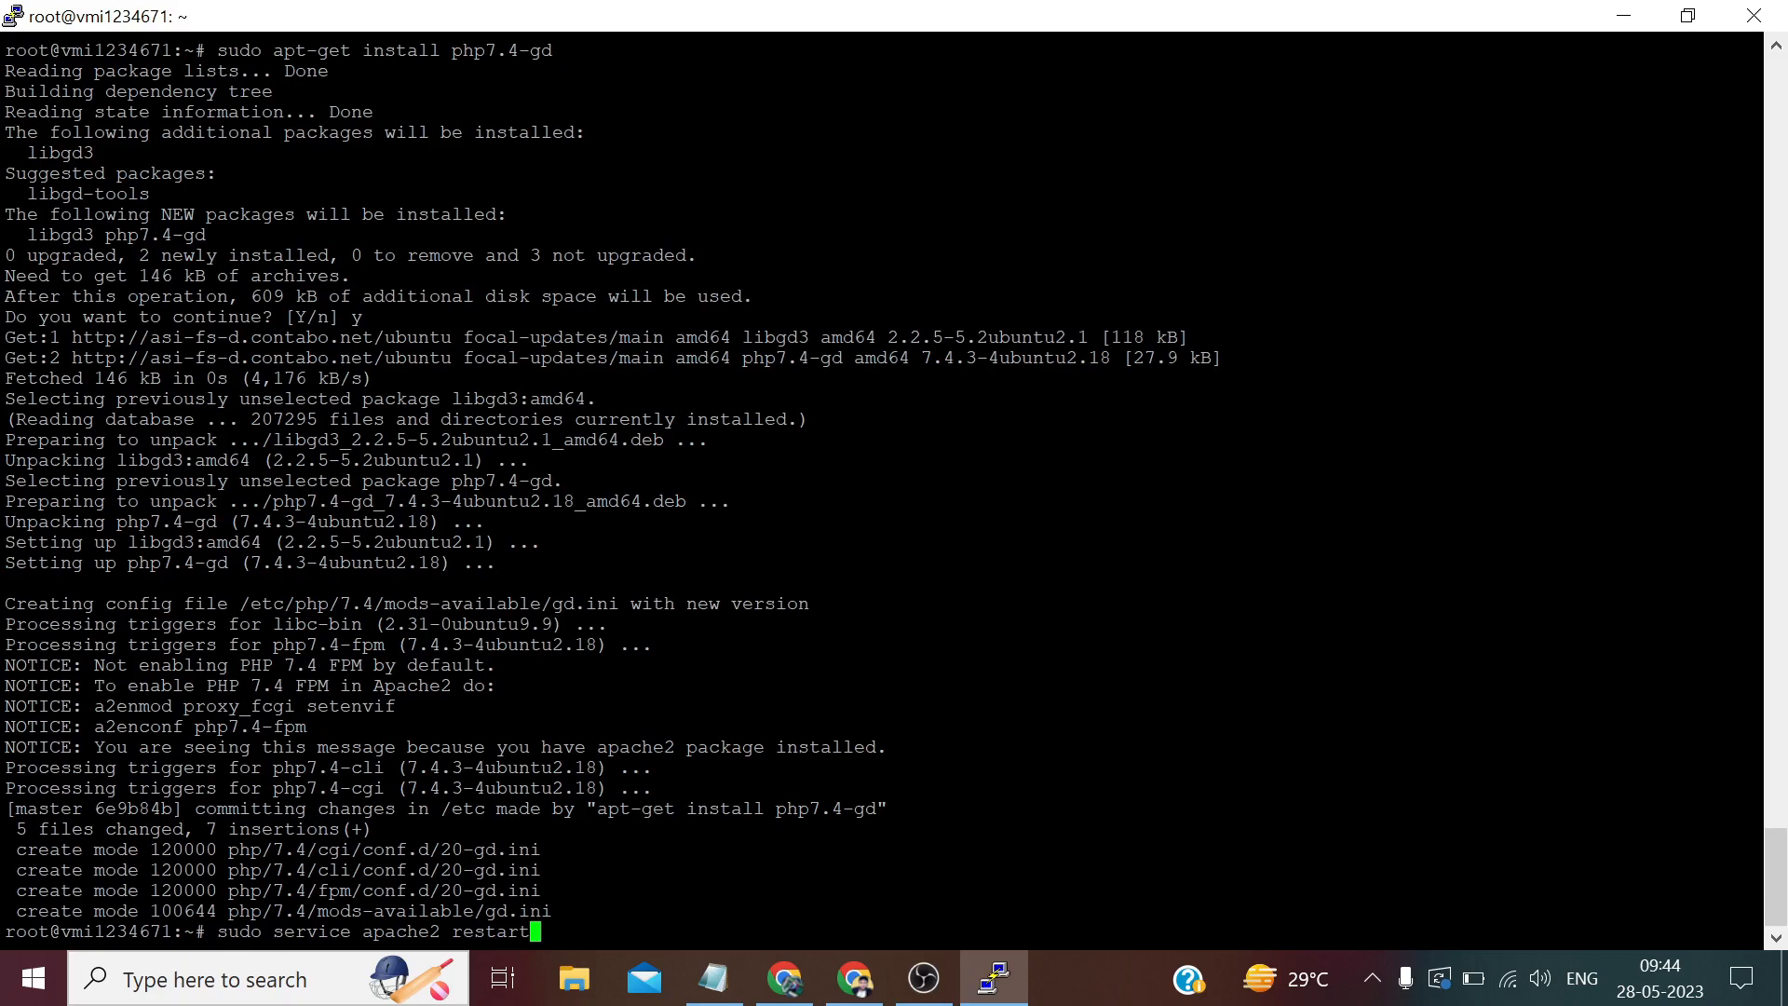
key(Return)
Run '/etc/init.d/php7.4-fpm restart' to restart PHP 7.4 FPM.
key(alt+Tab)
drag(343, 314, 6, 314)
right_click(4, 319)
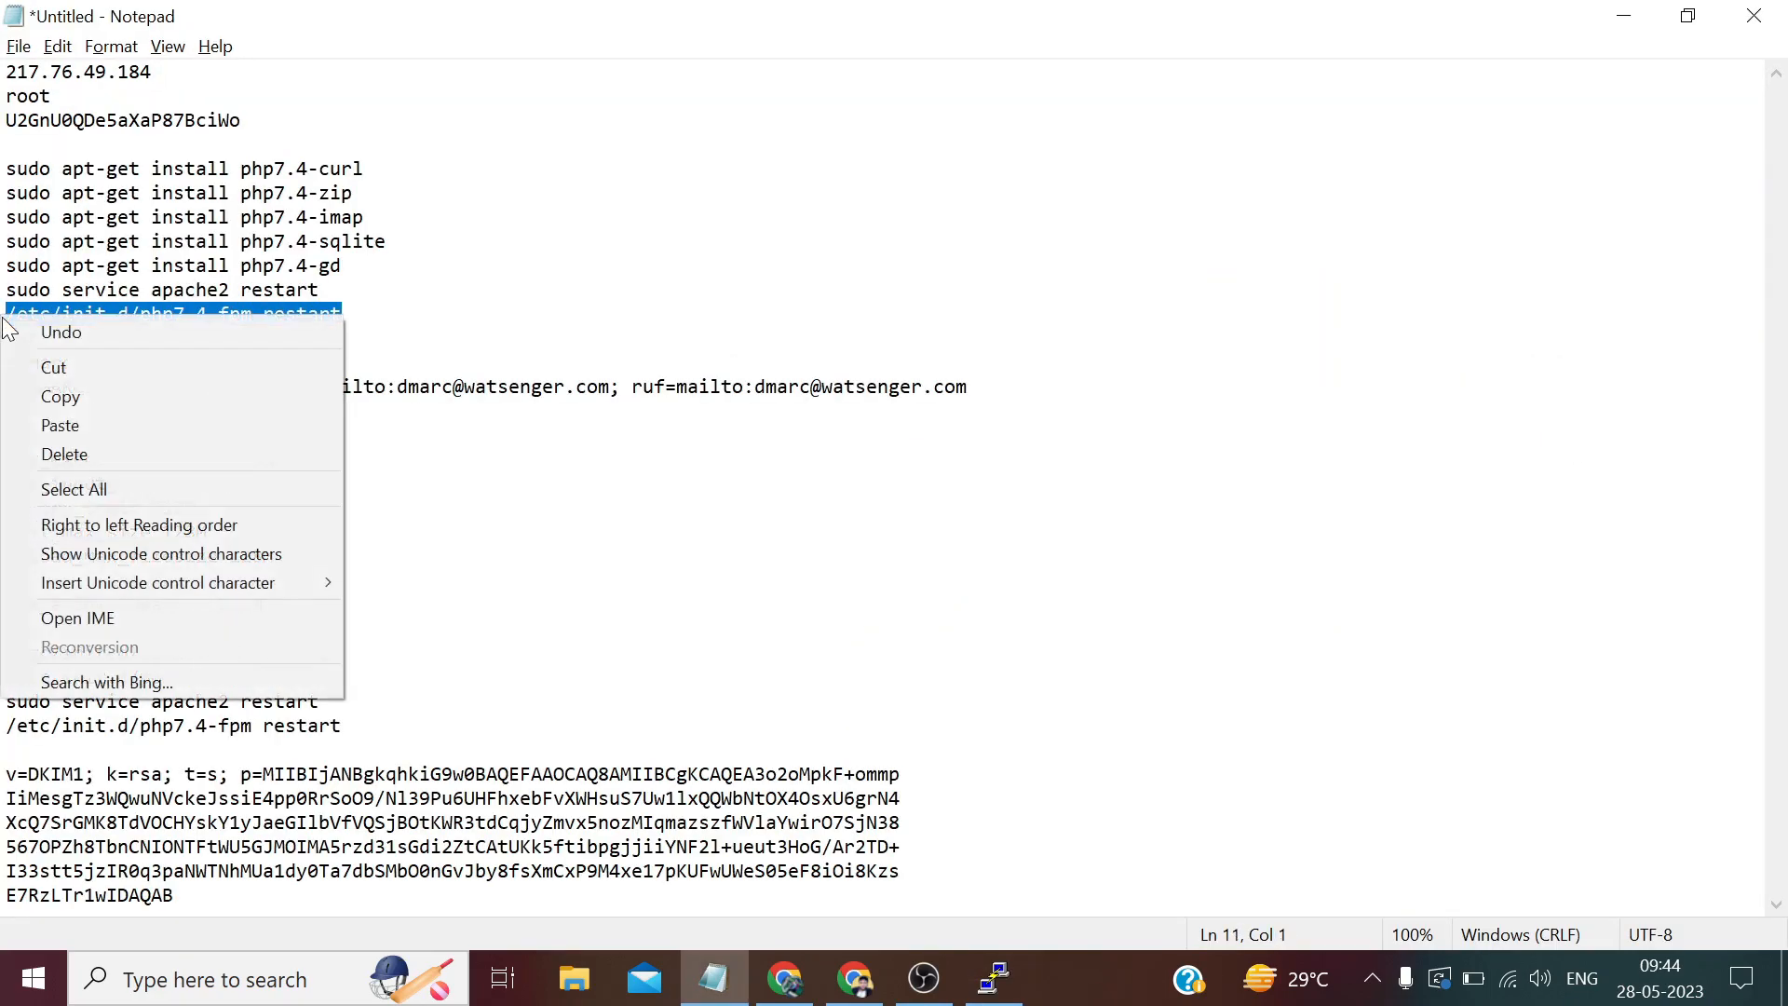
click(104, 395)
key(alt+Tab)
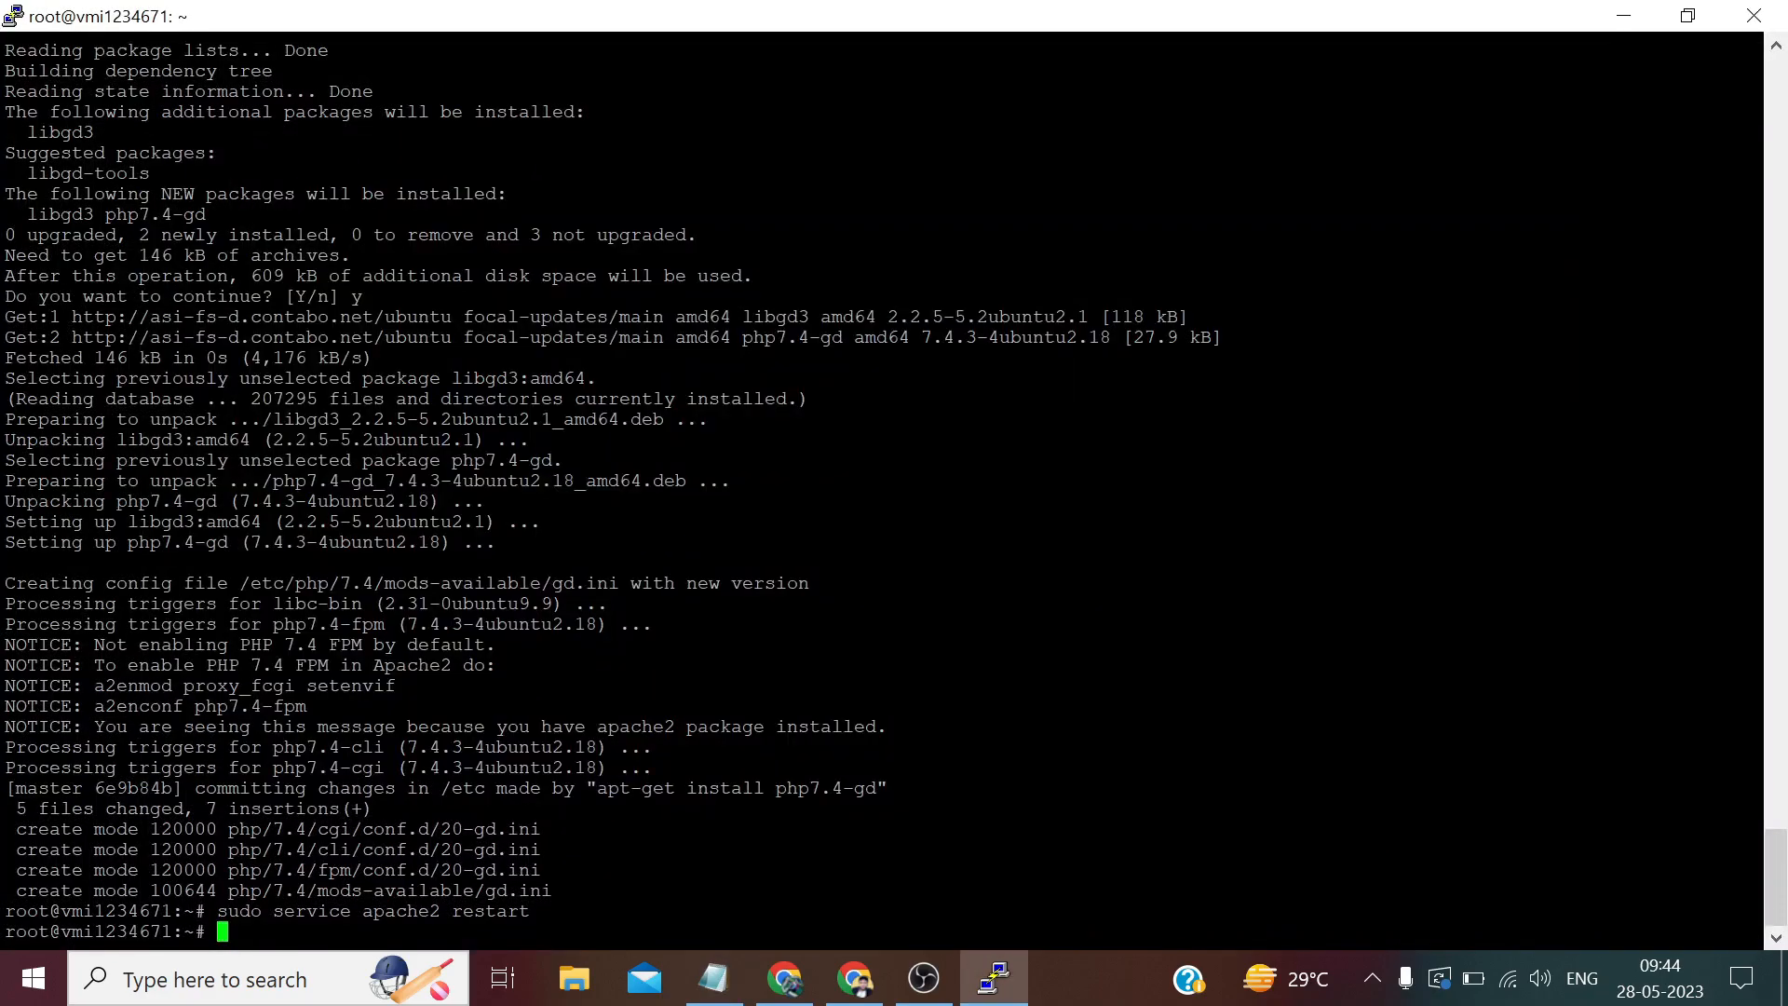
key(shift+Insert)
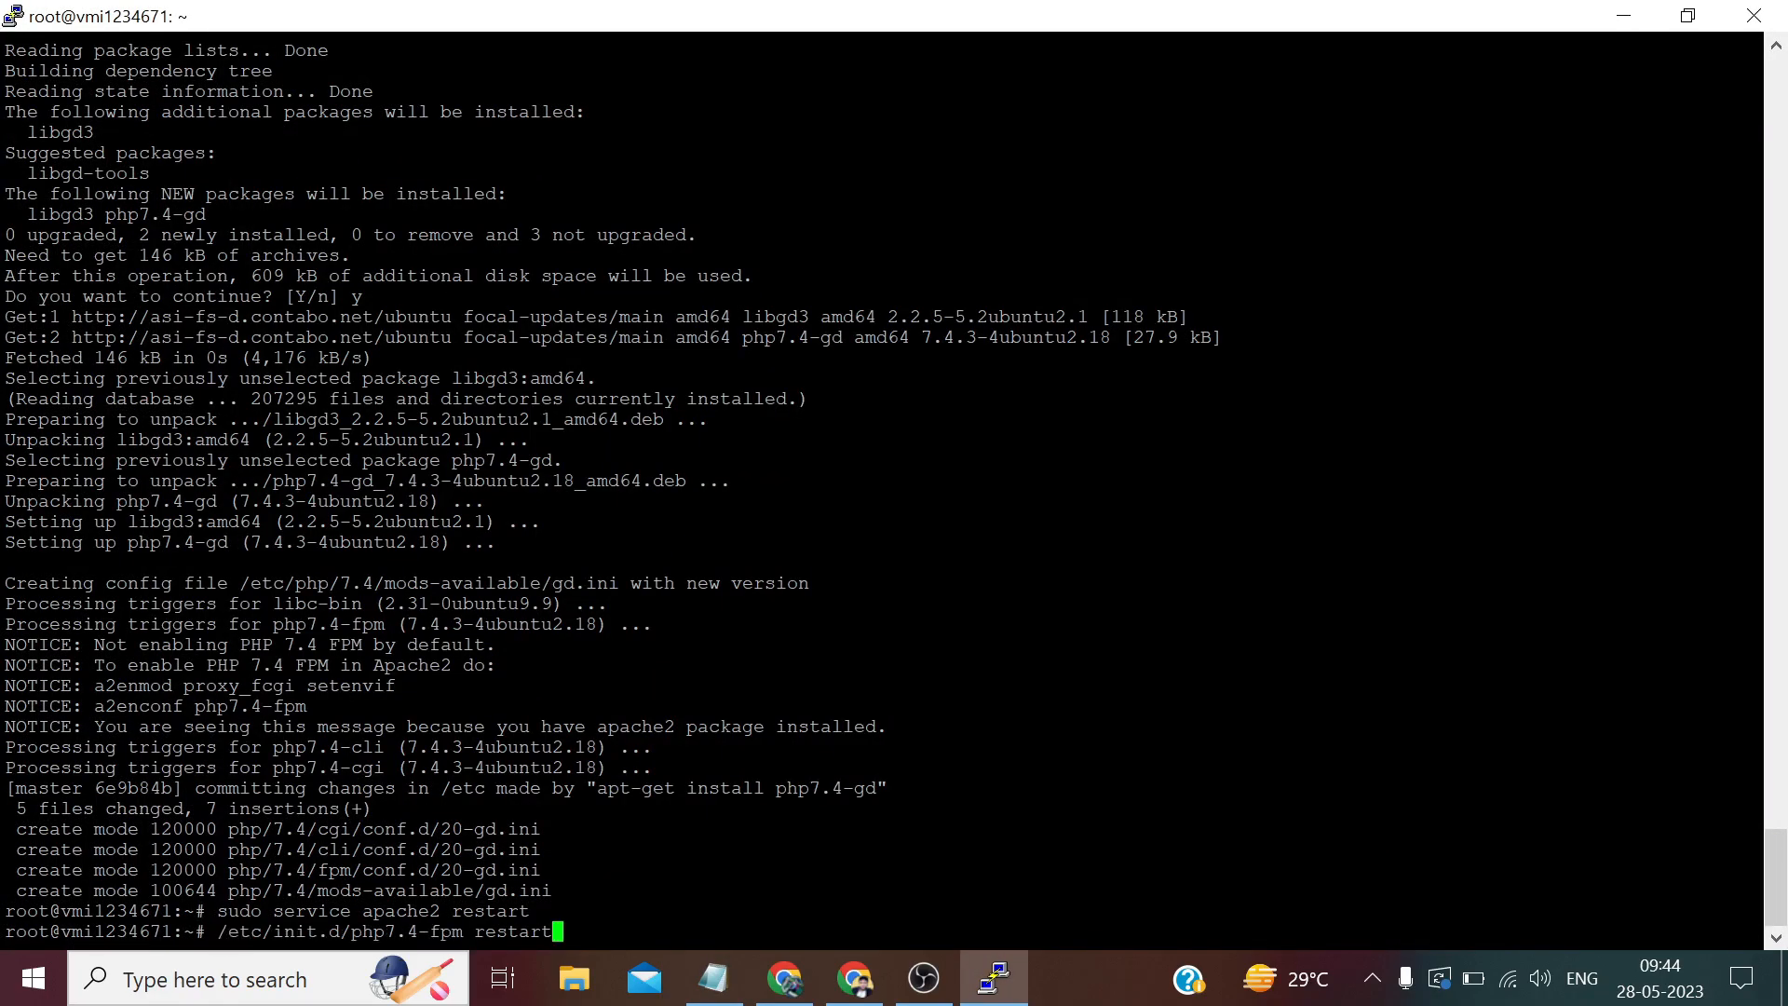
key(Return)
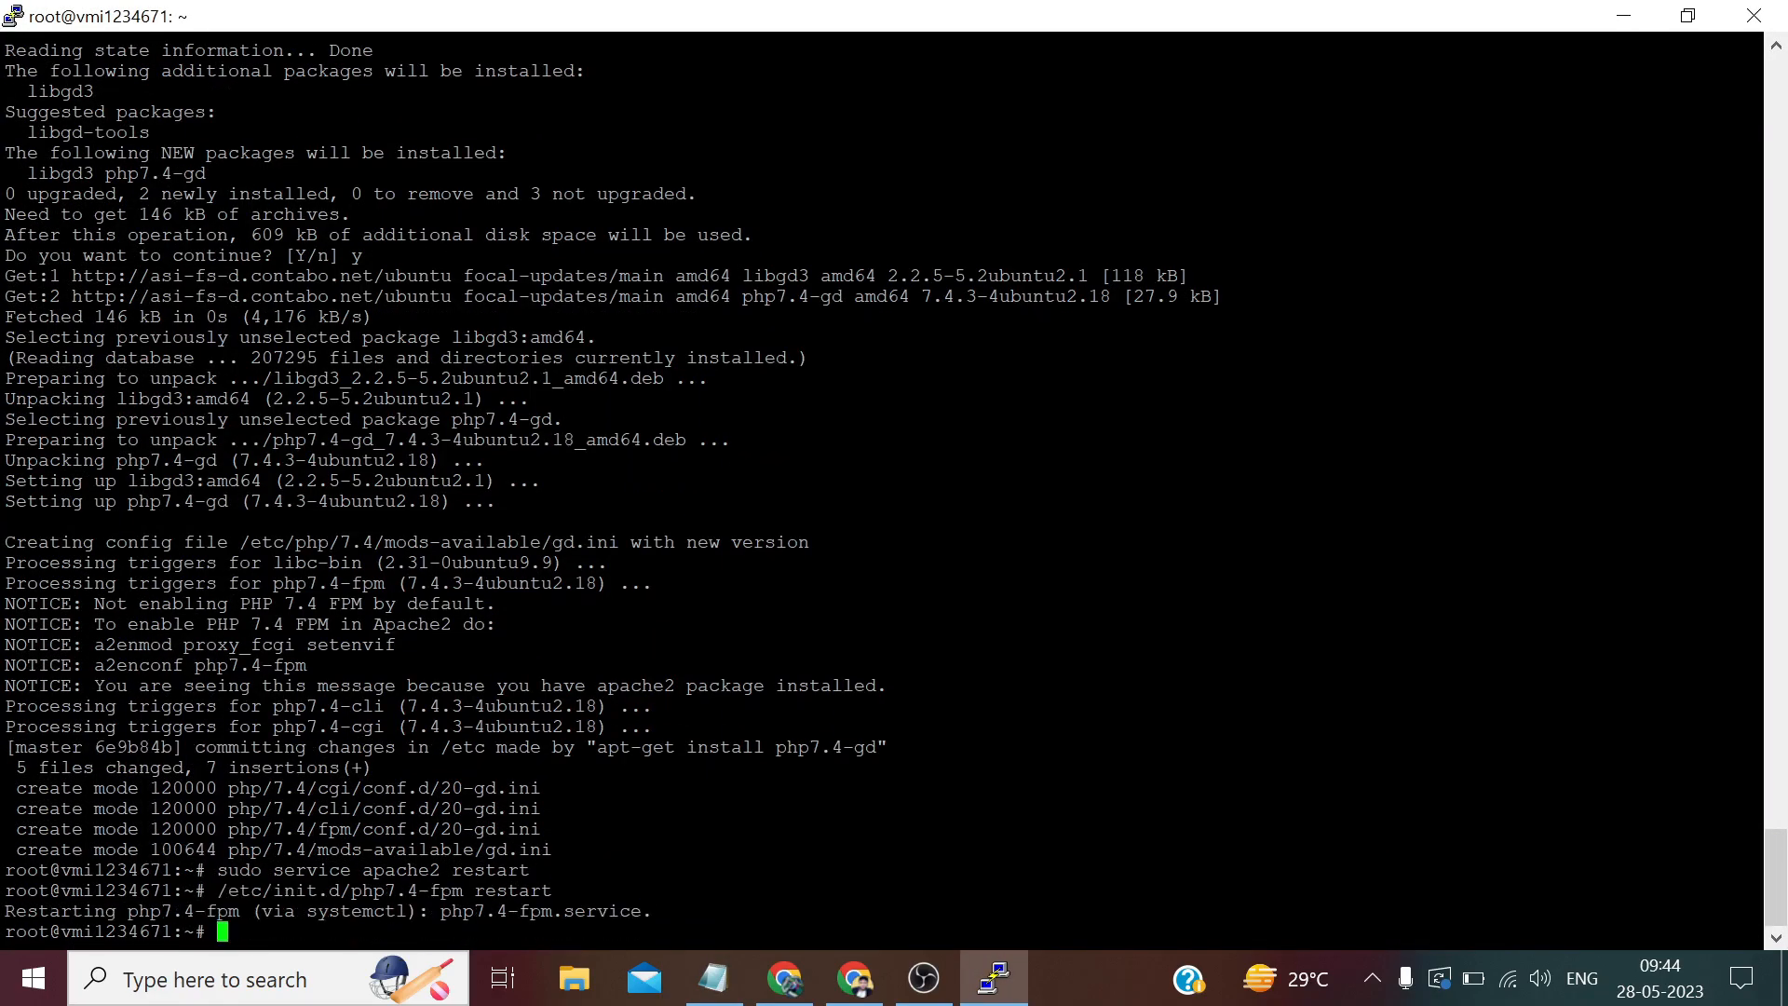
Return to the DNS records list for watsenger.com in Virtualmin.
click(784, 978)
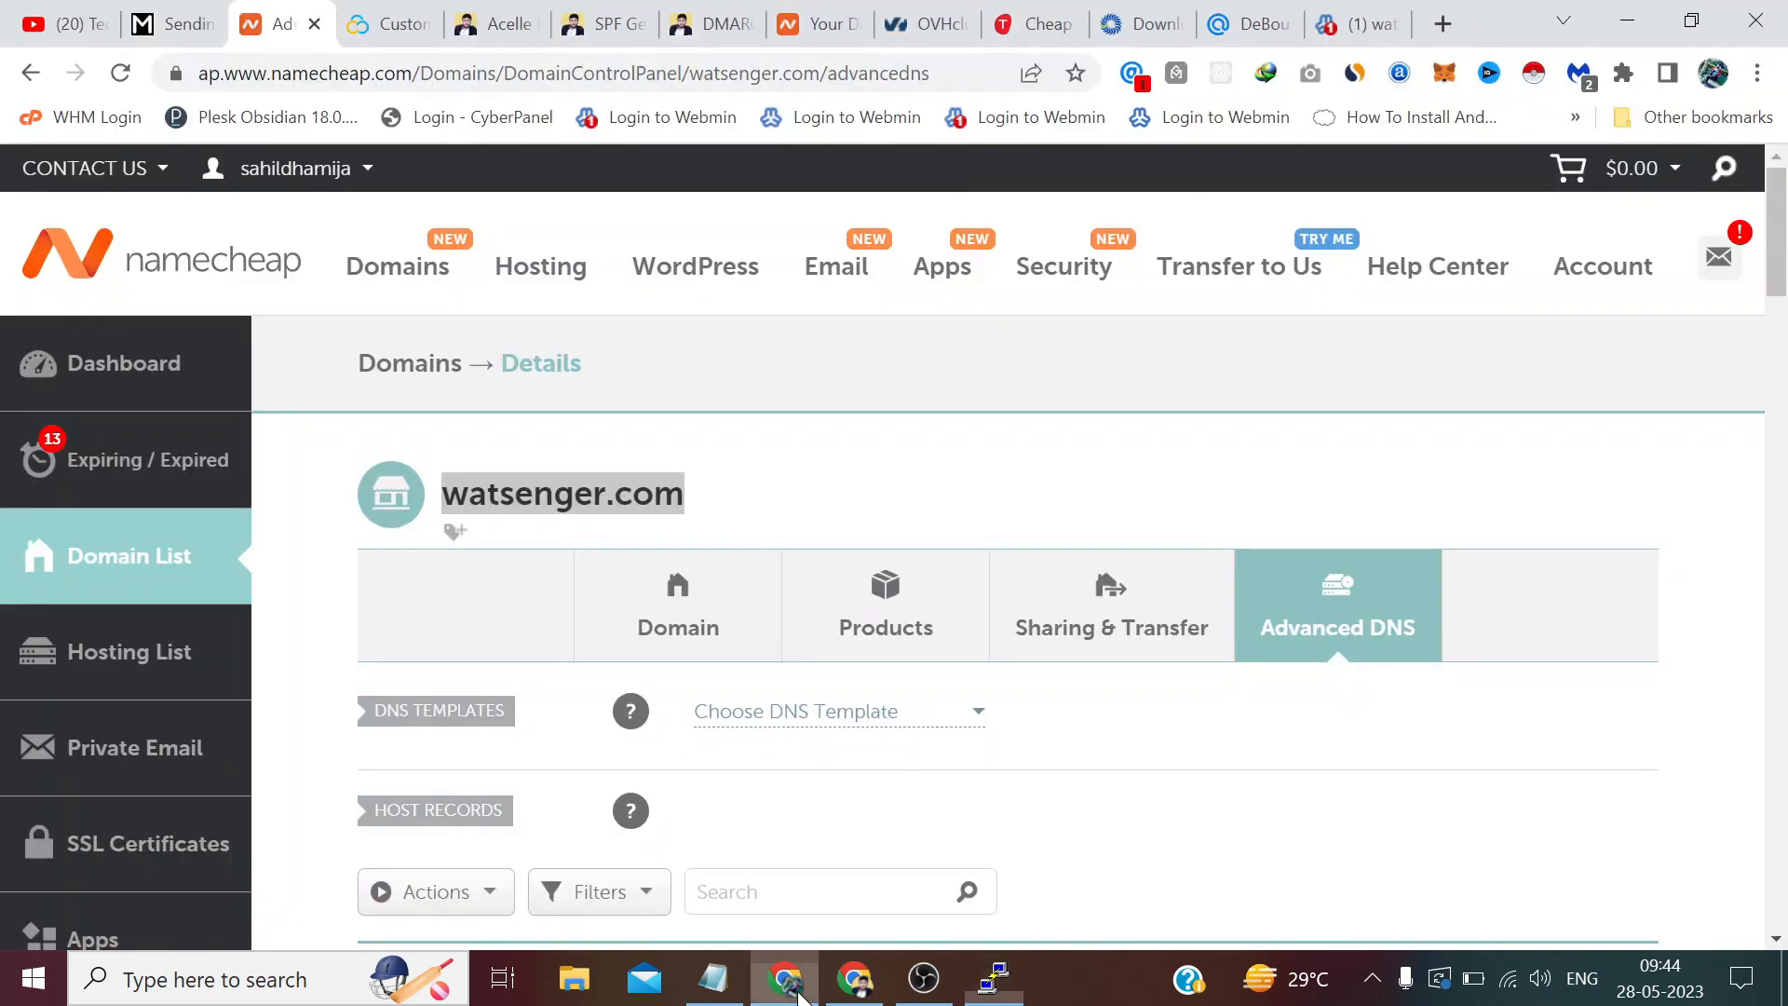
click(896, 436)
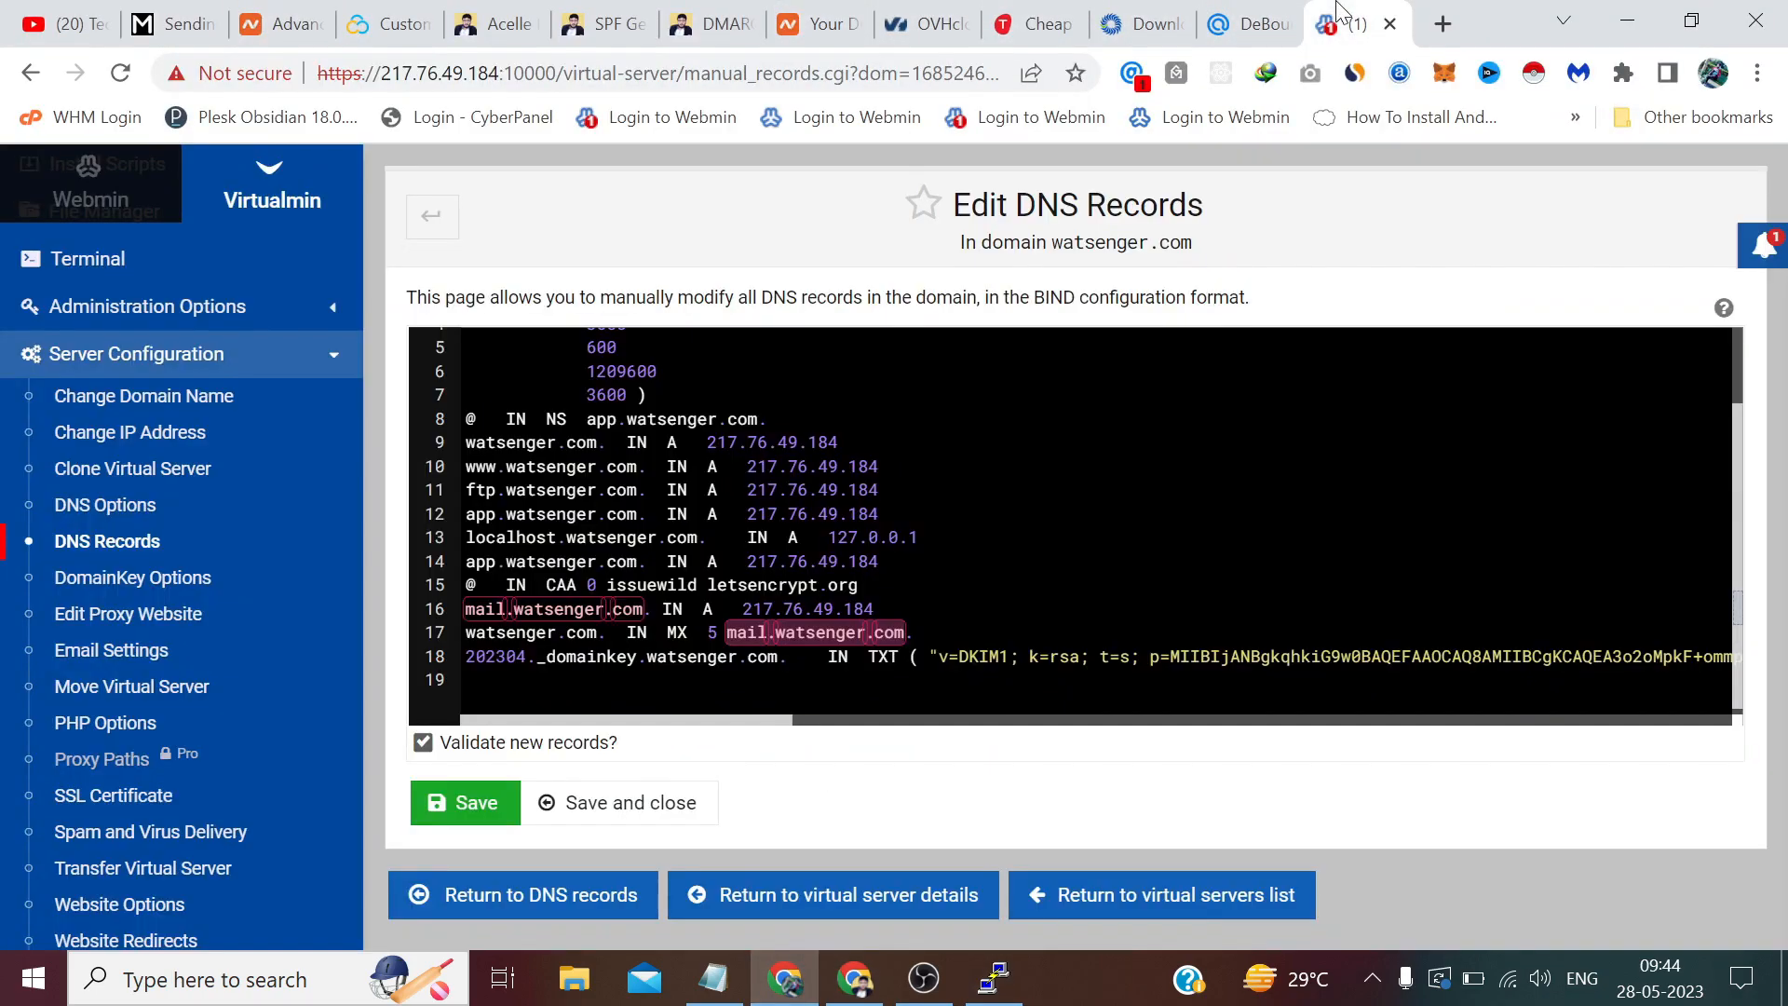
click(1358, 23)
click(465, 891)
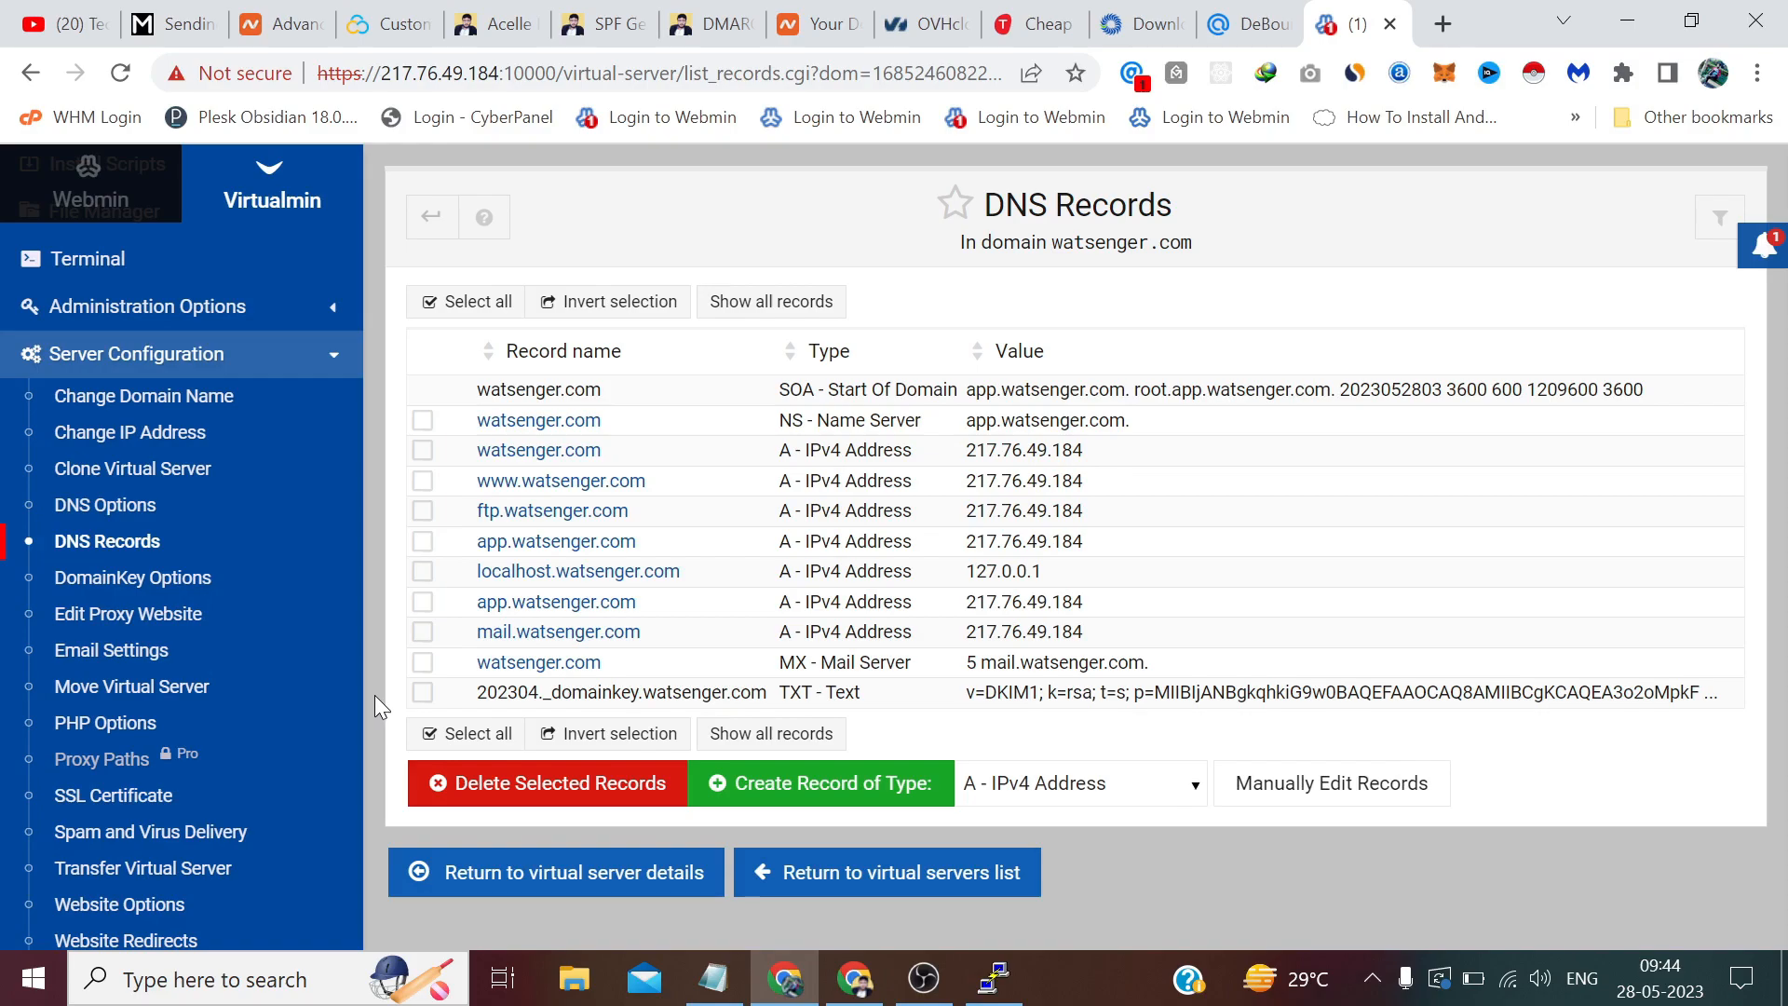
Search the Webmin modules for 'php' and open PHP Configuration.
click(98, 181)
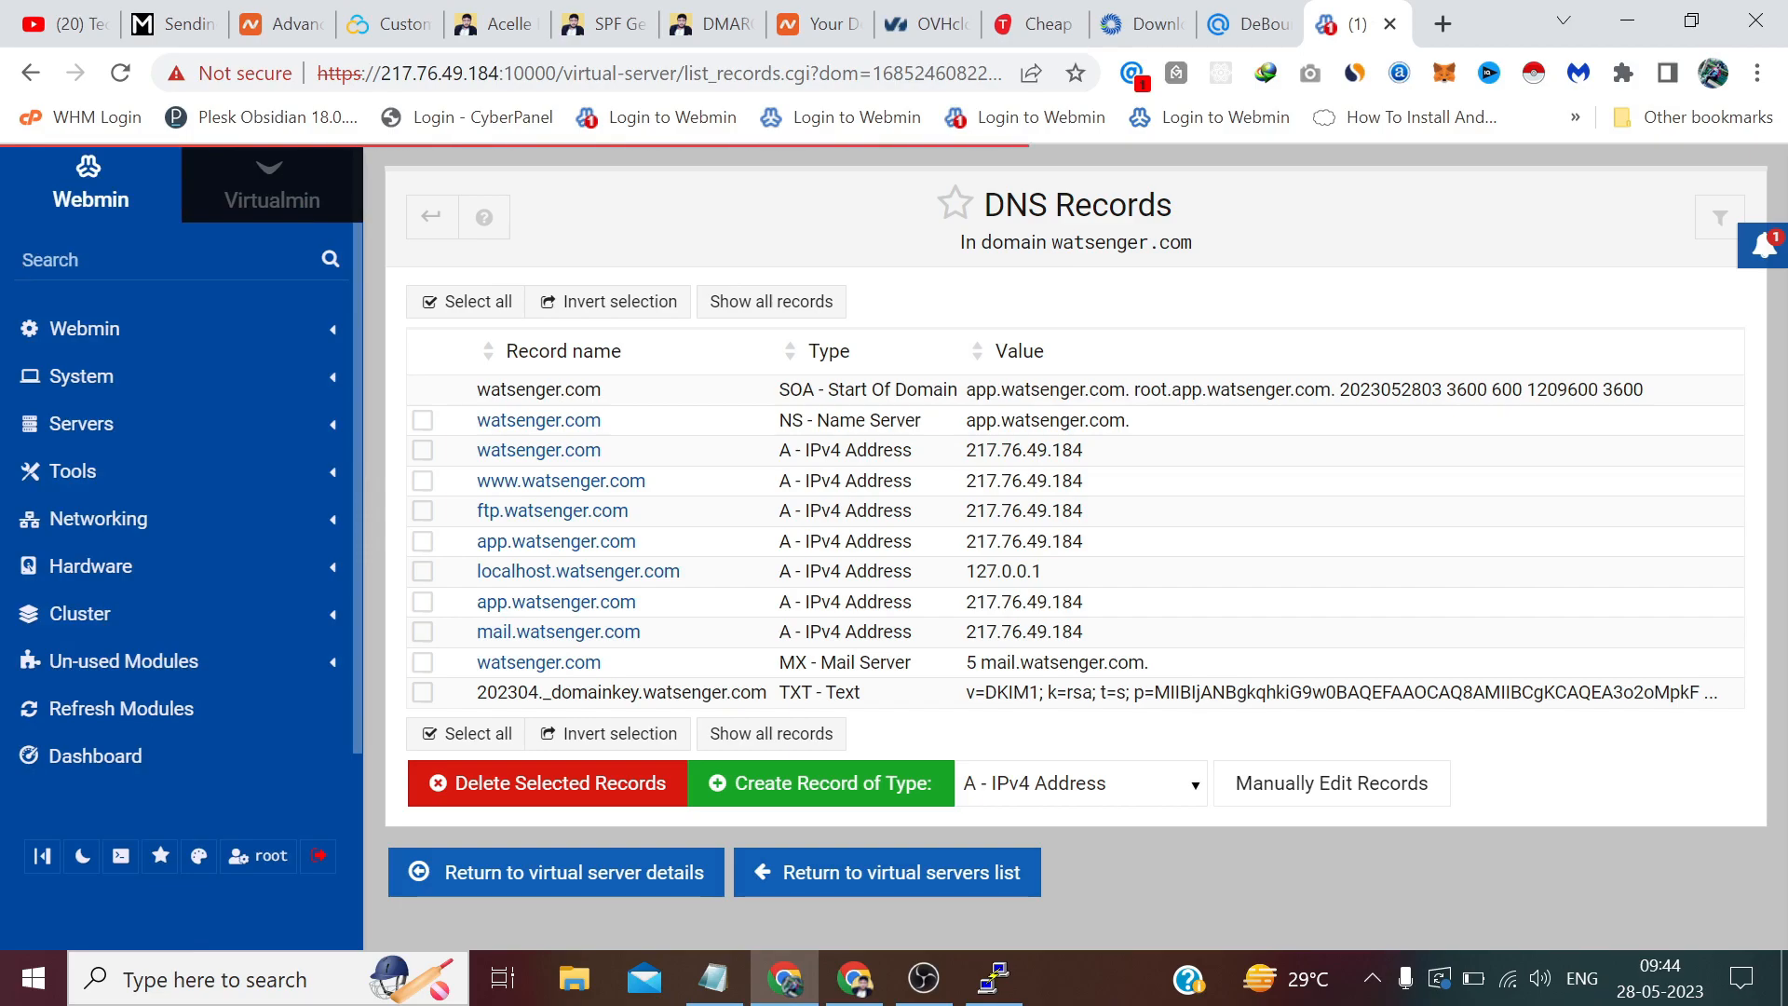
click(111, 260)
text(php)
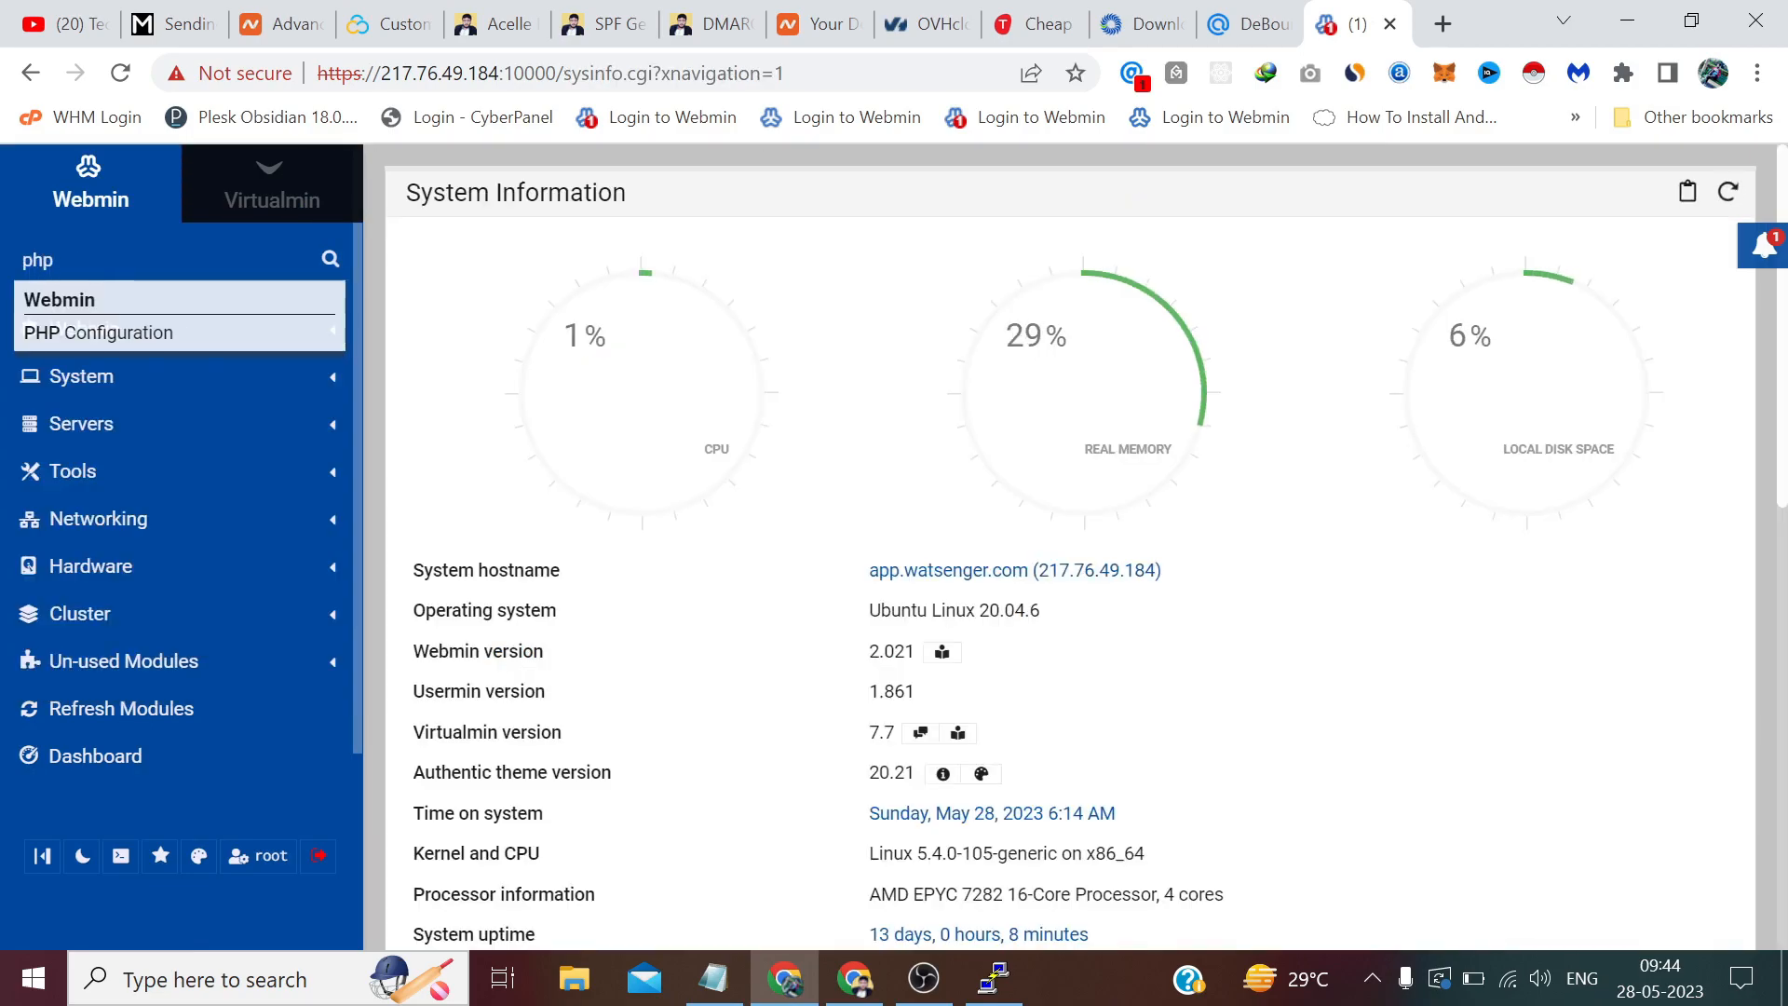
click(93, 335)
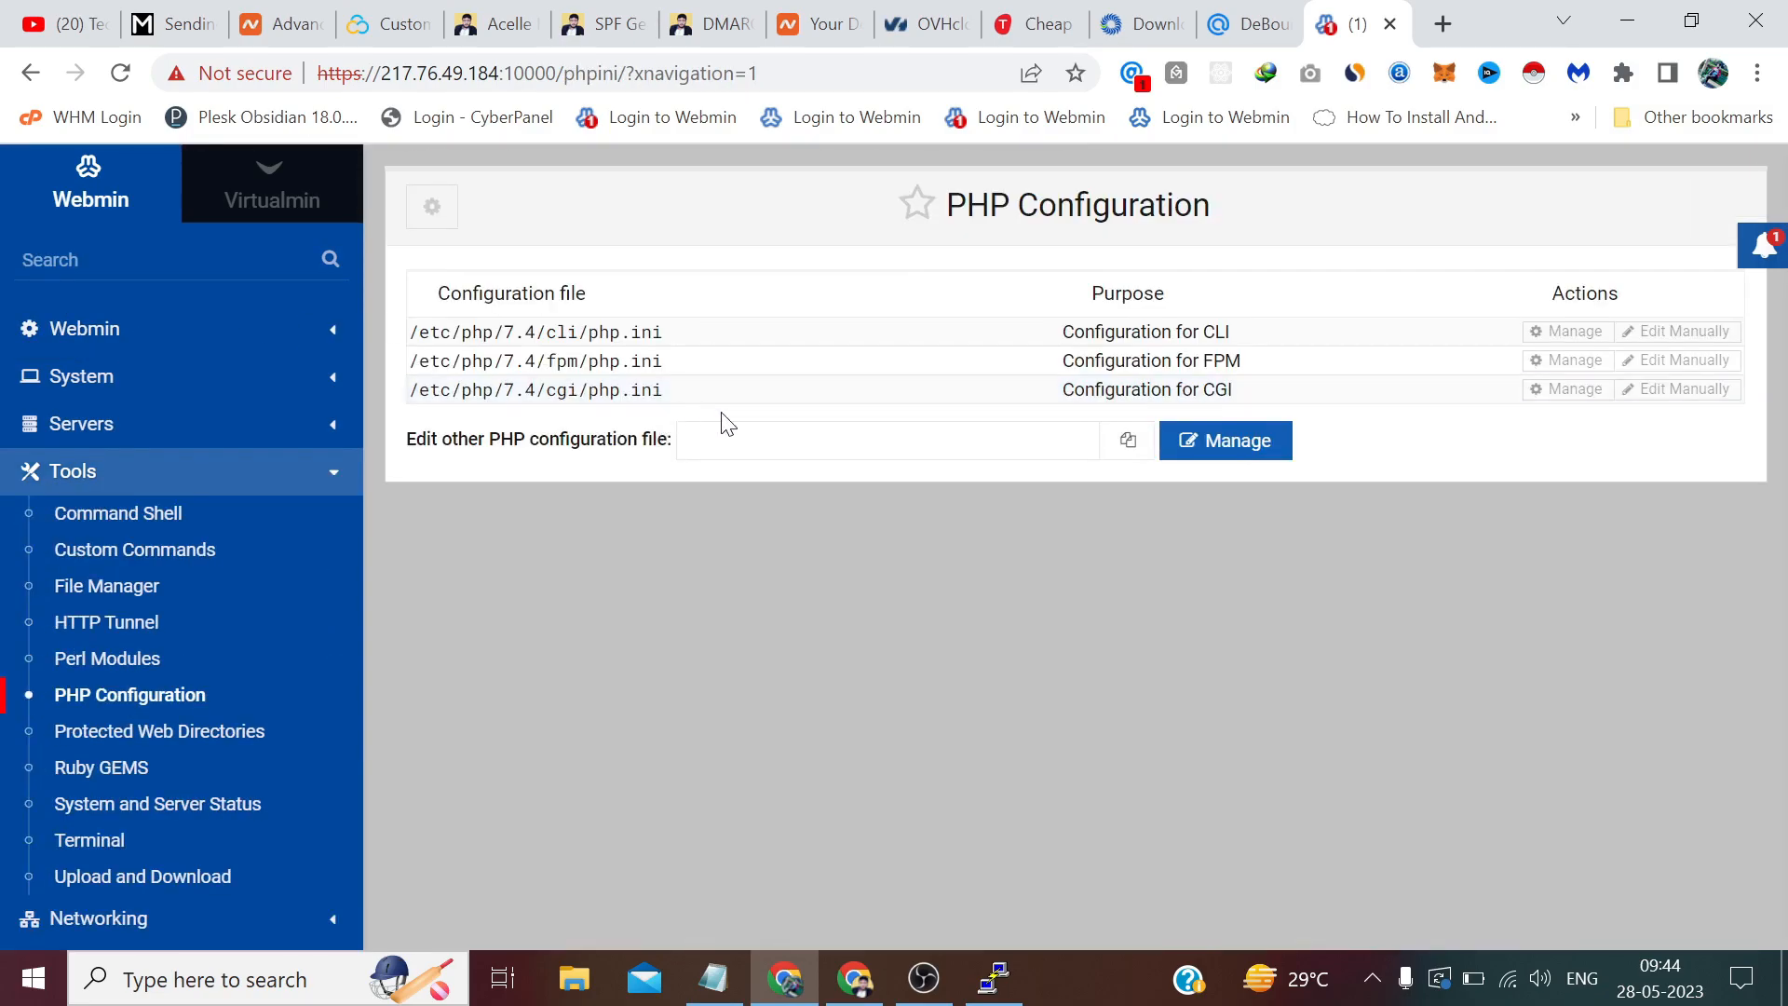
Open the PHP 7.4 FPM php.ini for manual editing and locate max_execution_time.
click(1681, 363)
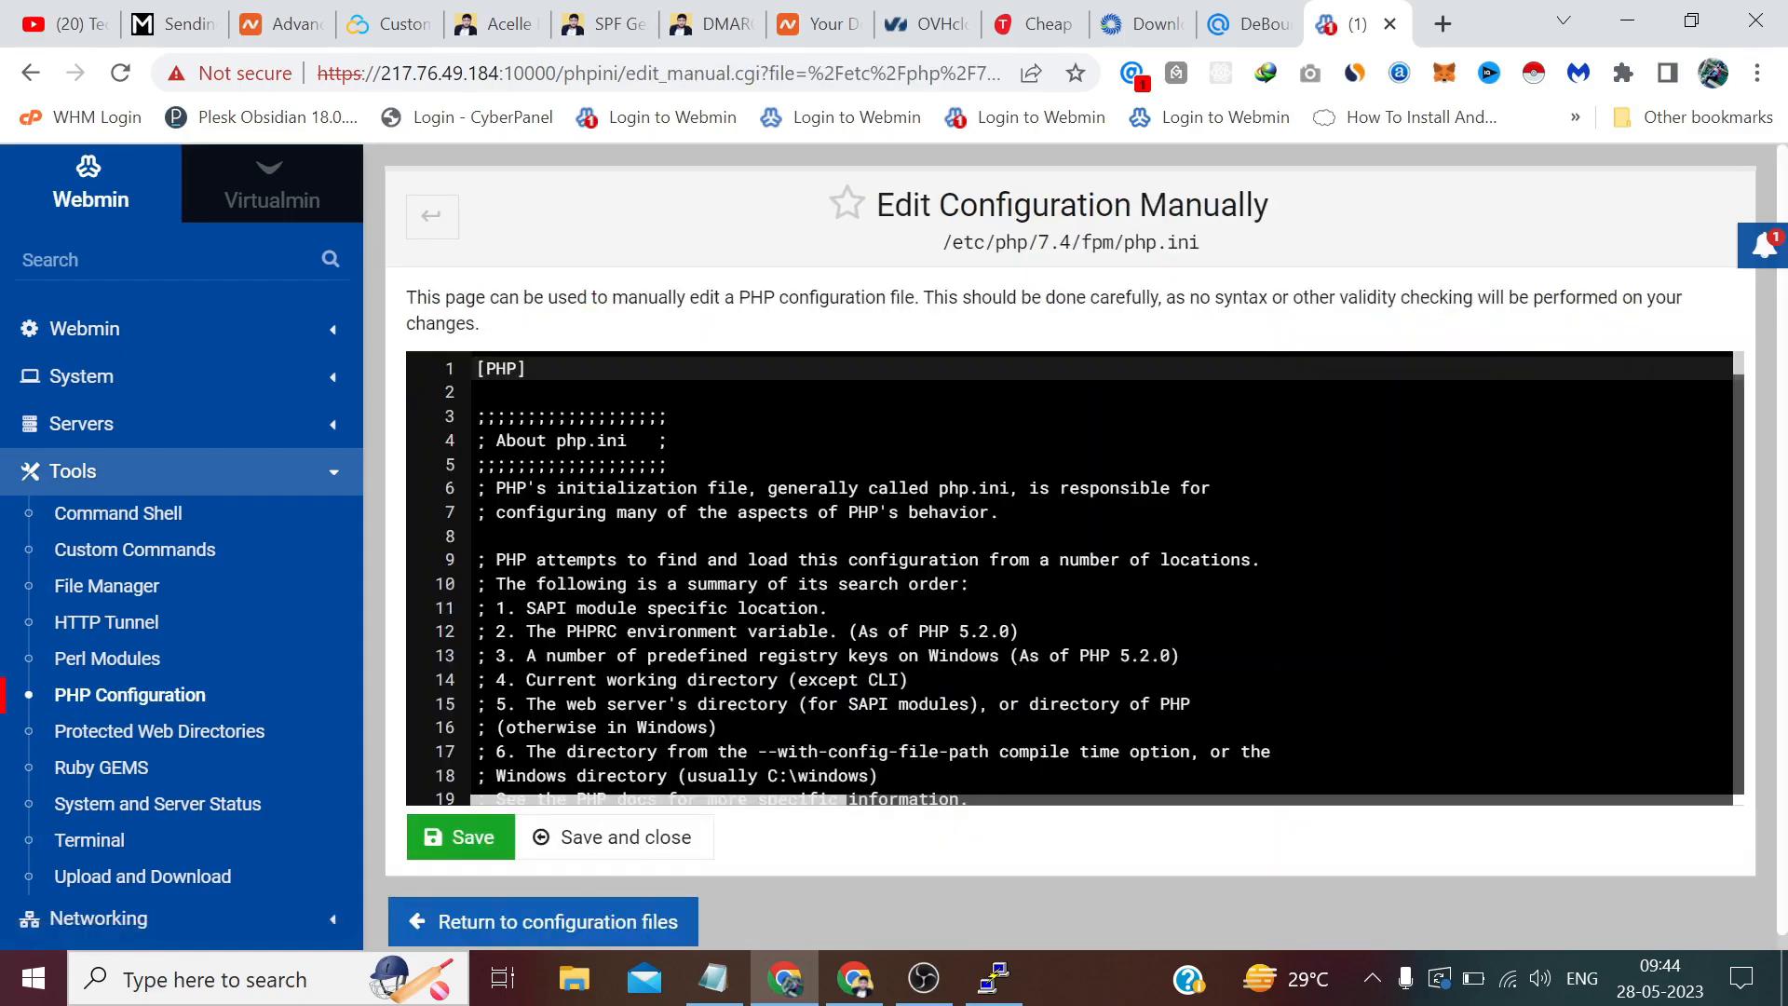
key(alt+Tab)
click(792, 968)
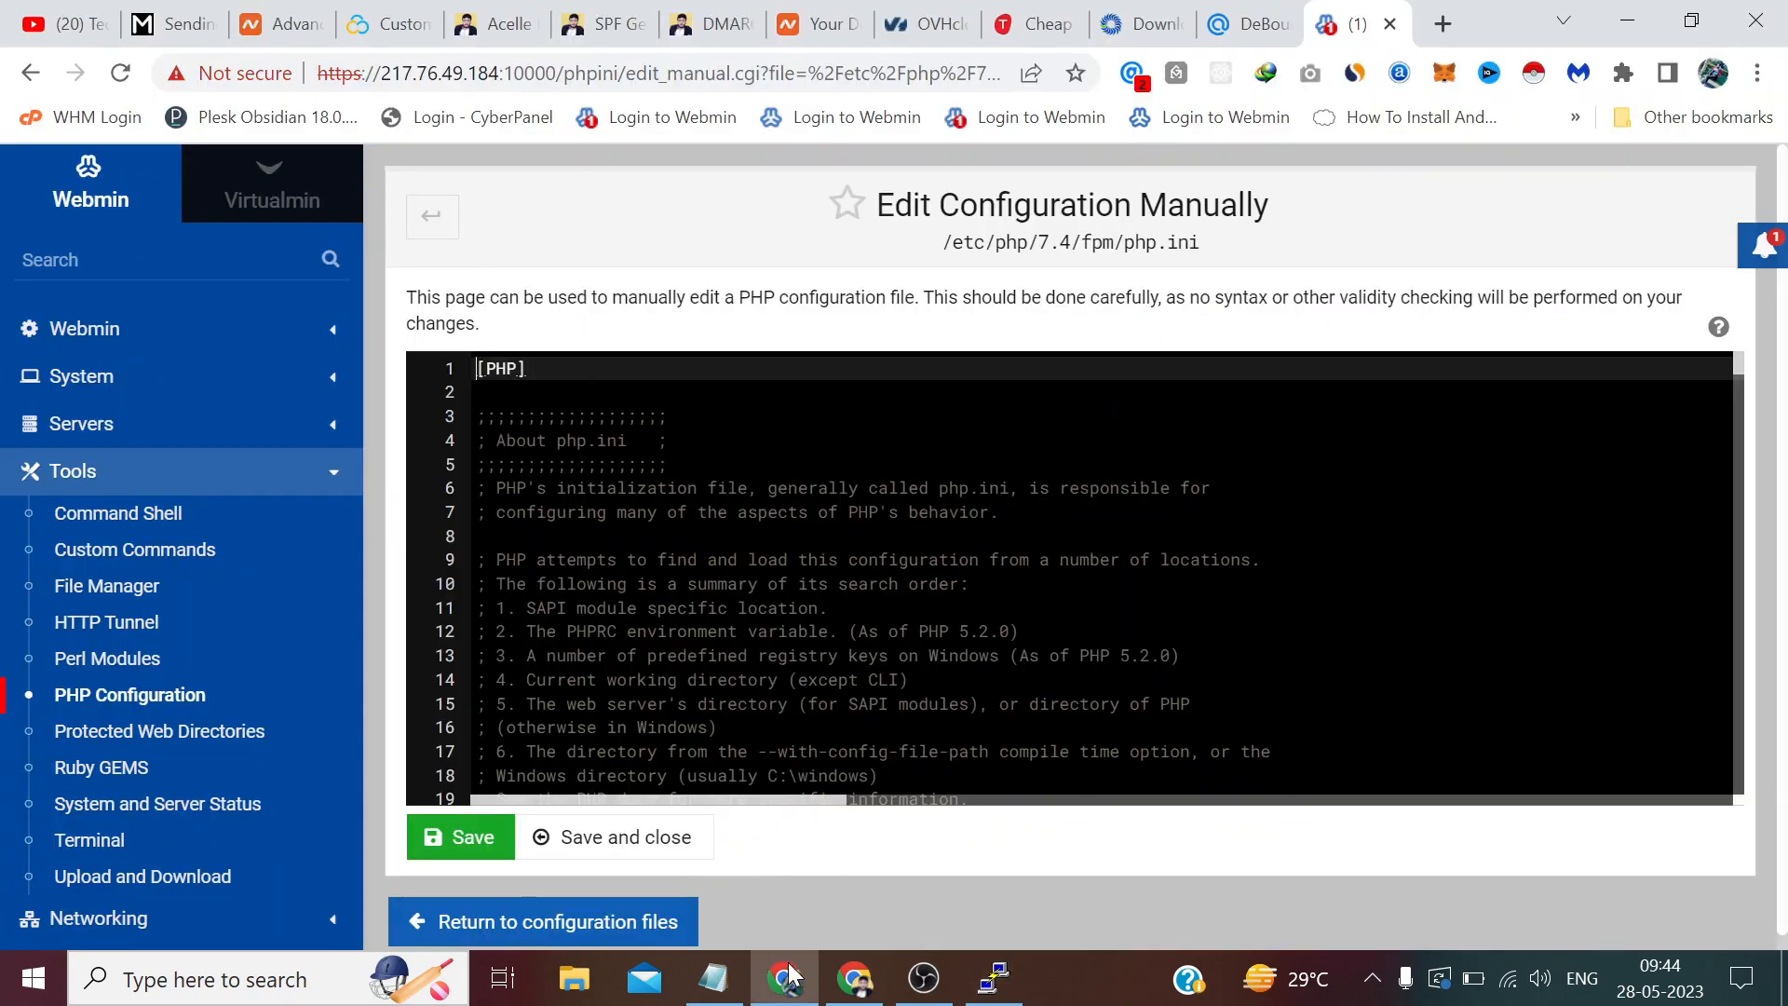
click(736, 980)
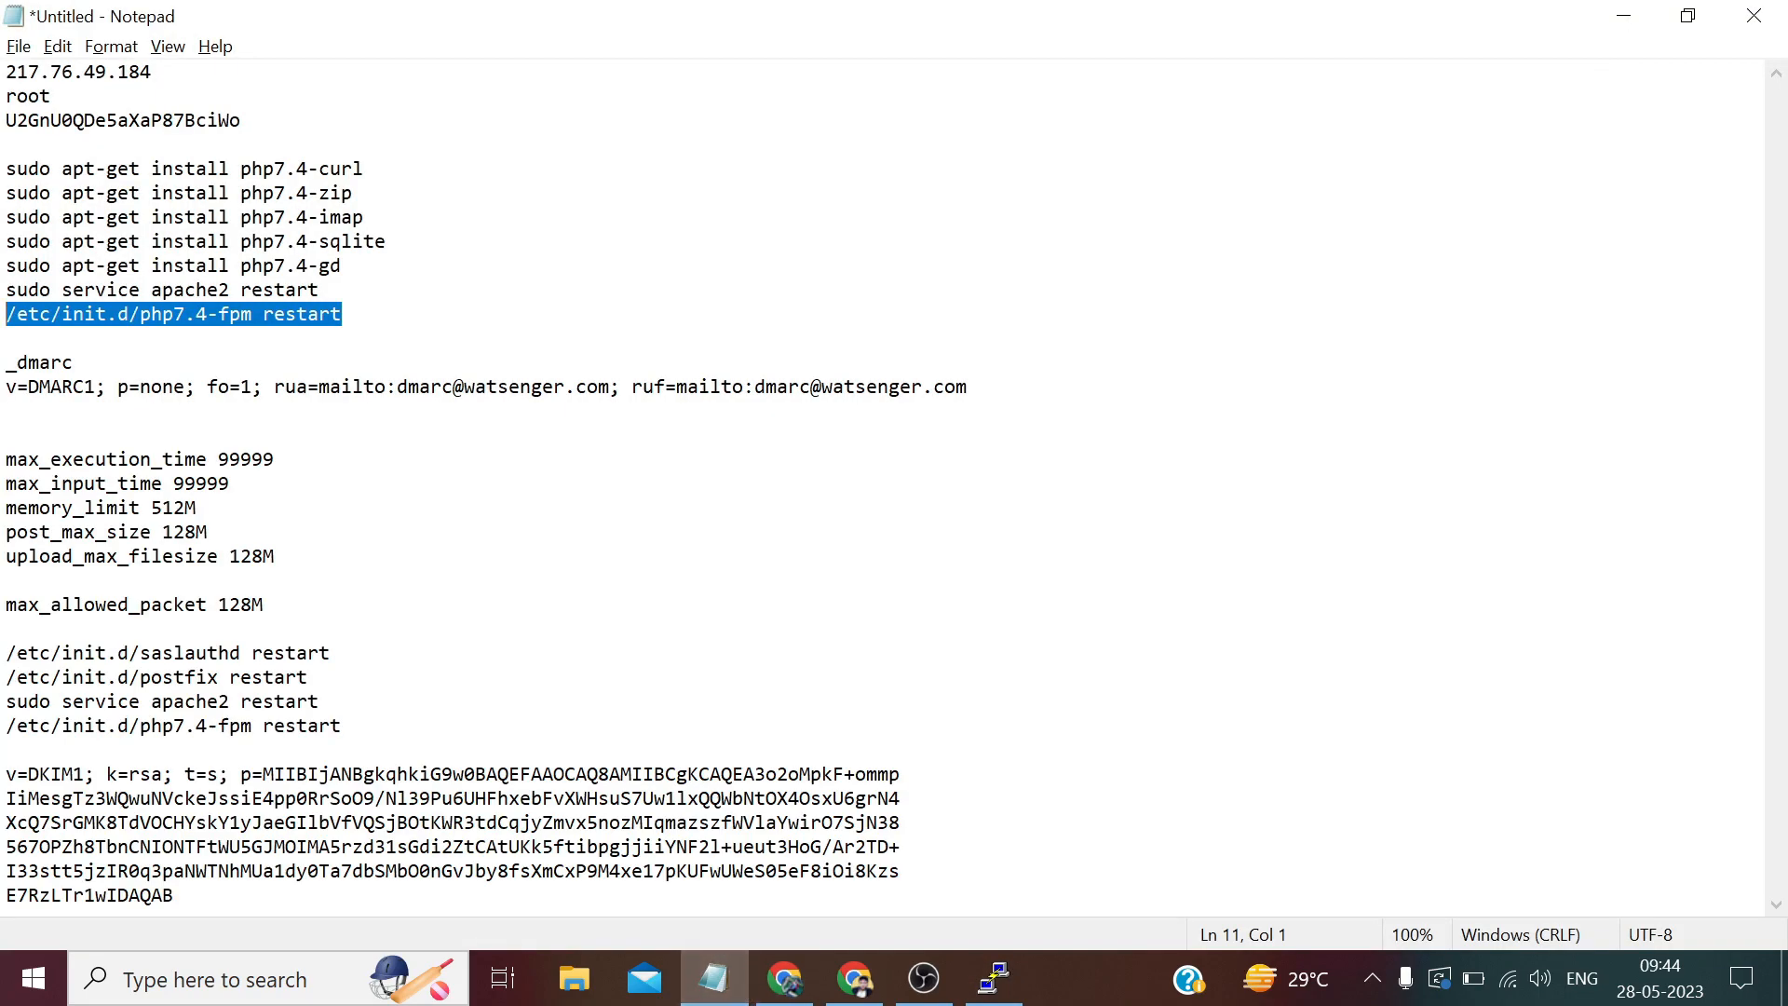
drag(208, 459, 5, 459)
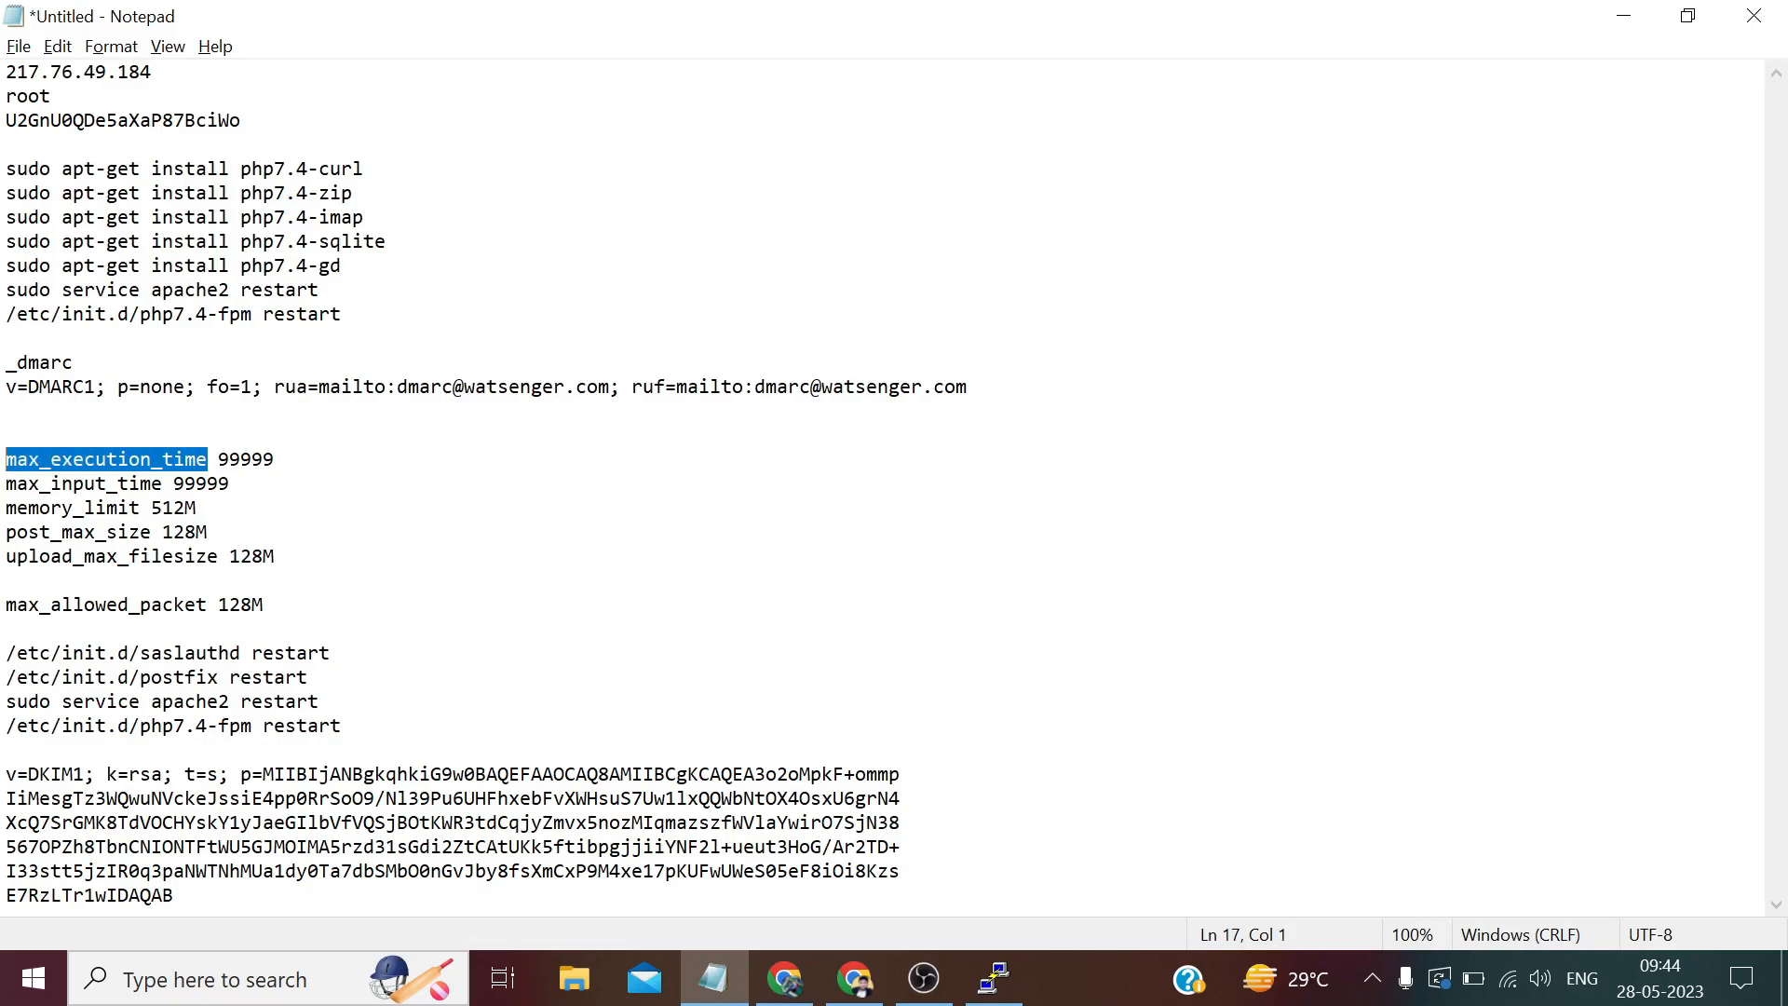
right_click(37, 456)
click(69, 528)
key(alt+Tab)
key(ctrl+f)
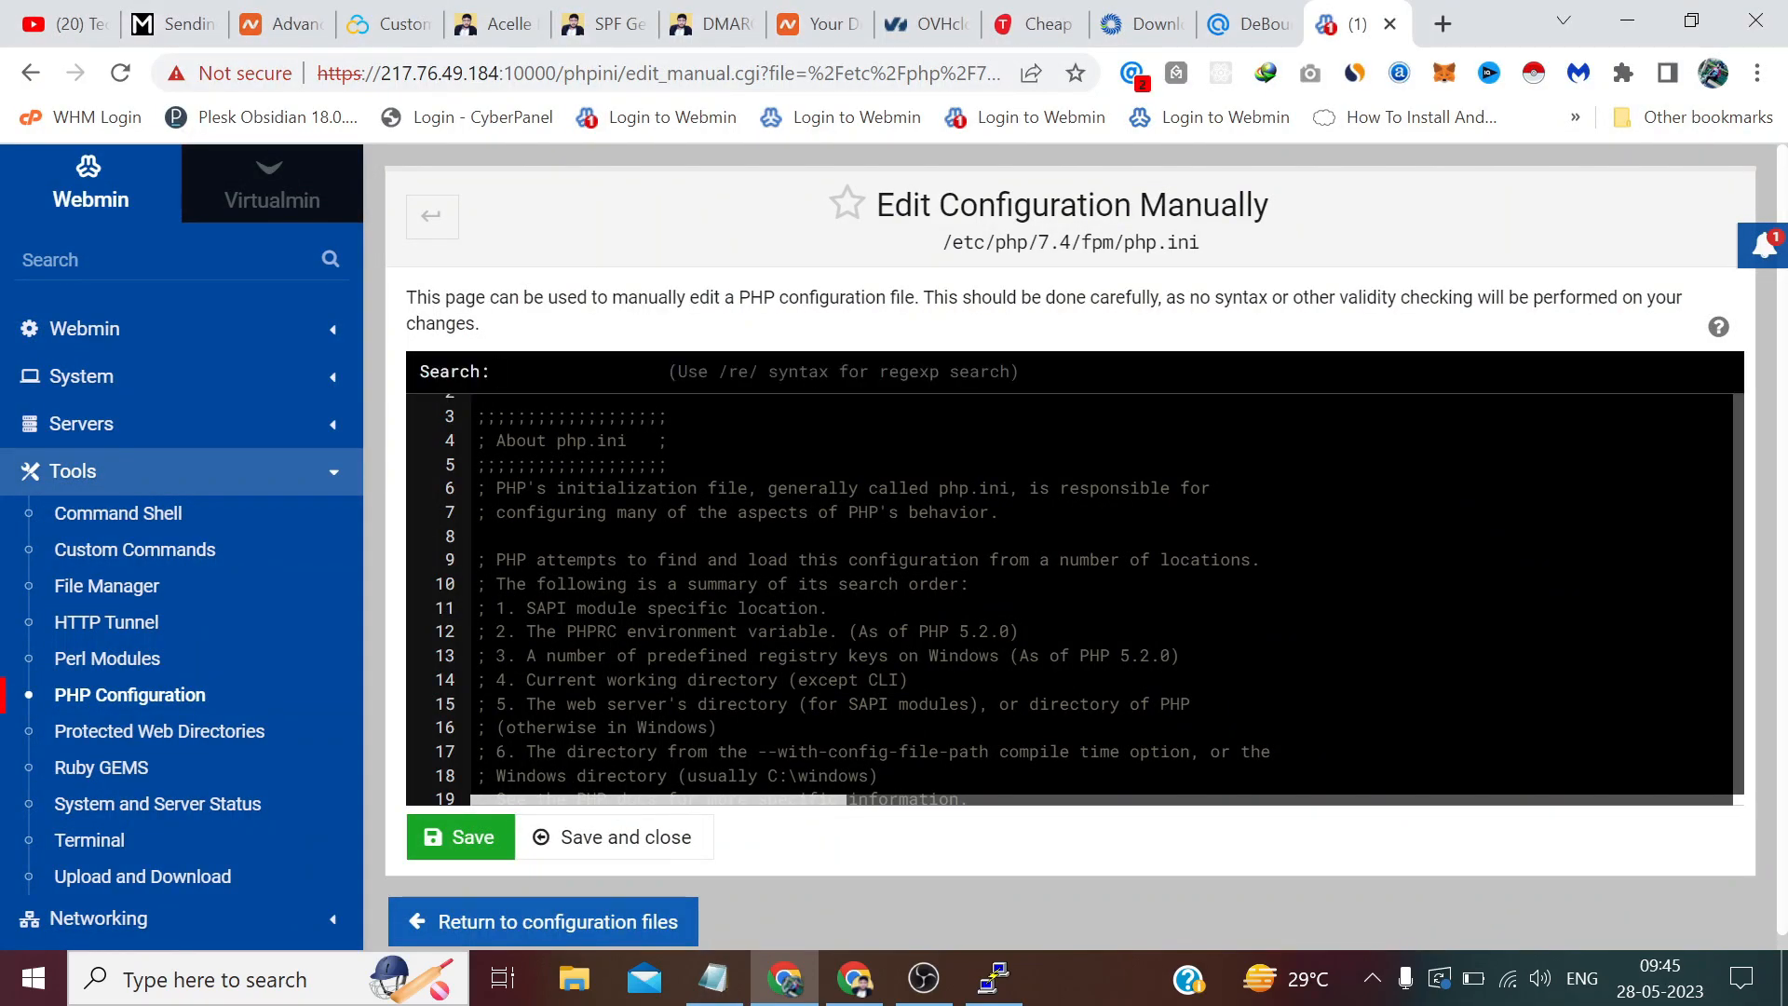
key(ctrl+v)
key(Return)
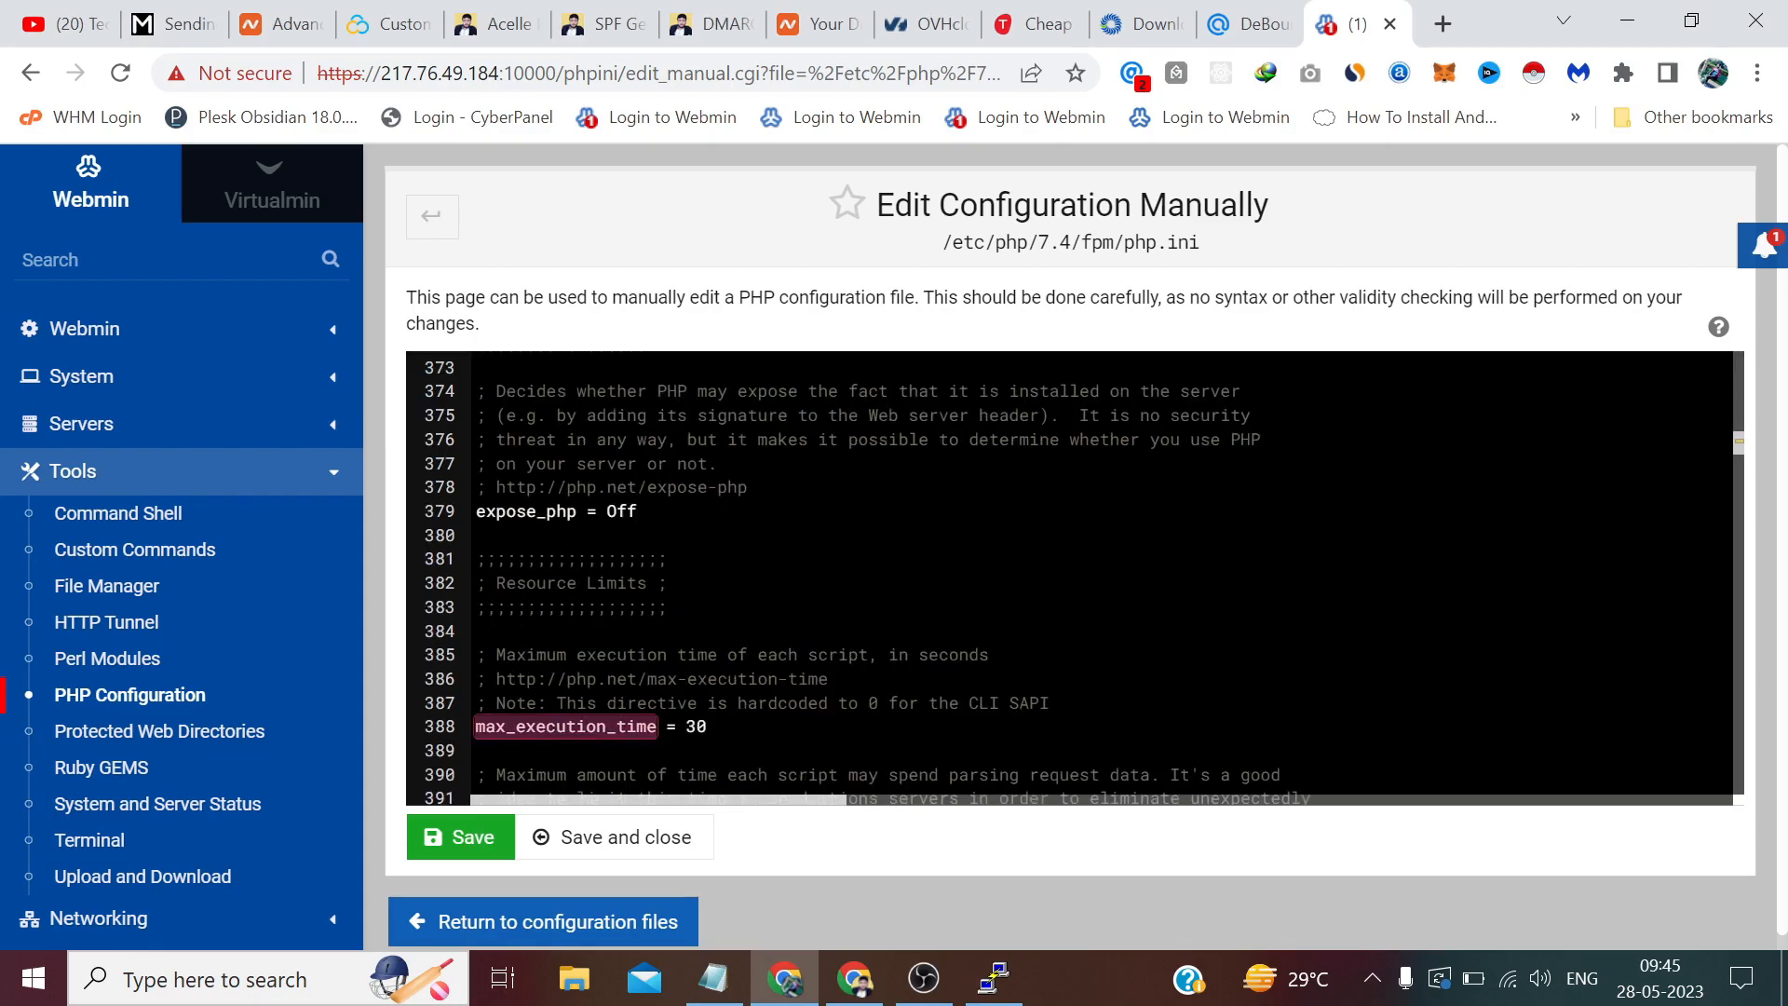
Change max_execution_time from 30 to 99999.
double_click(697, 726)
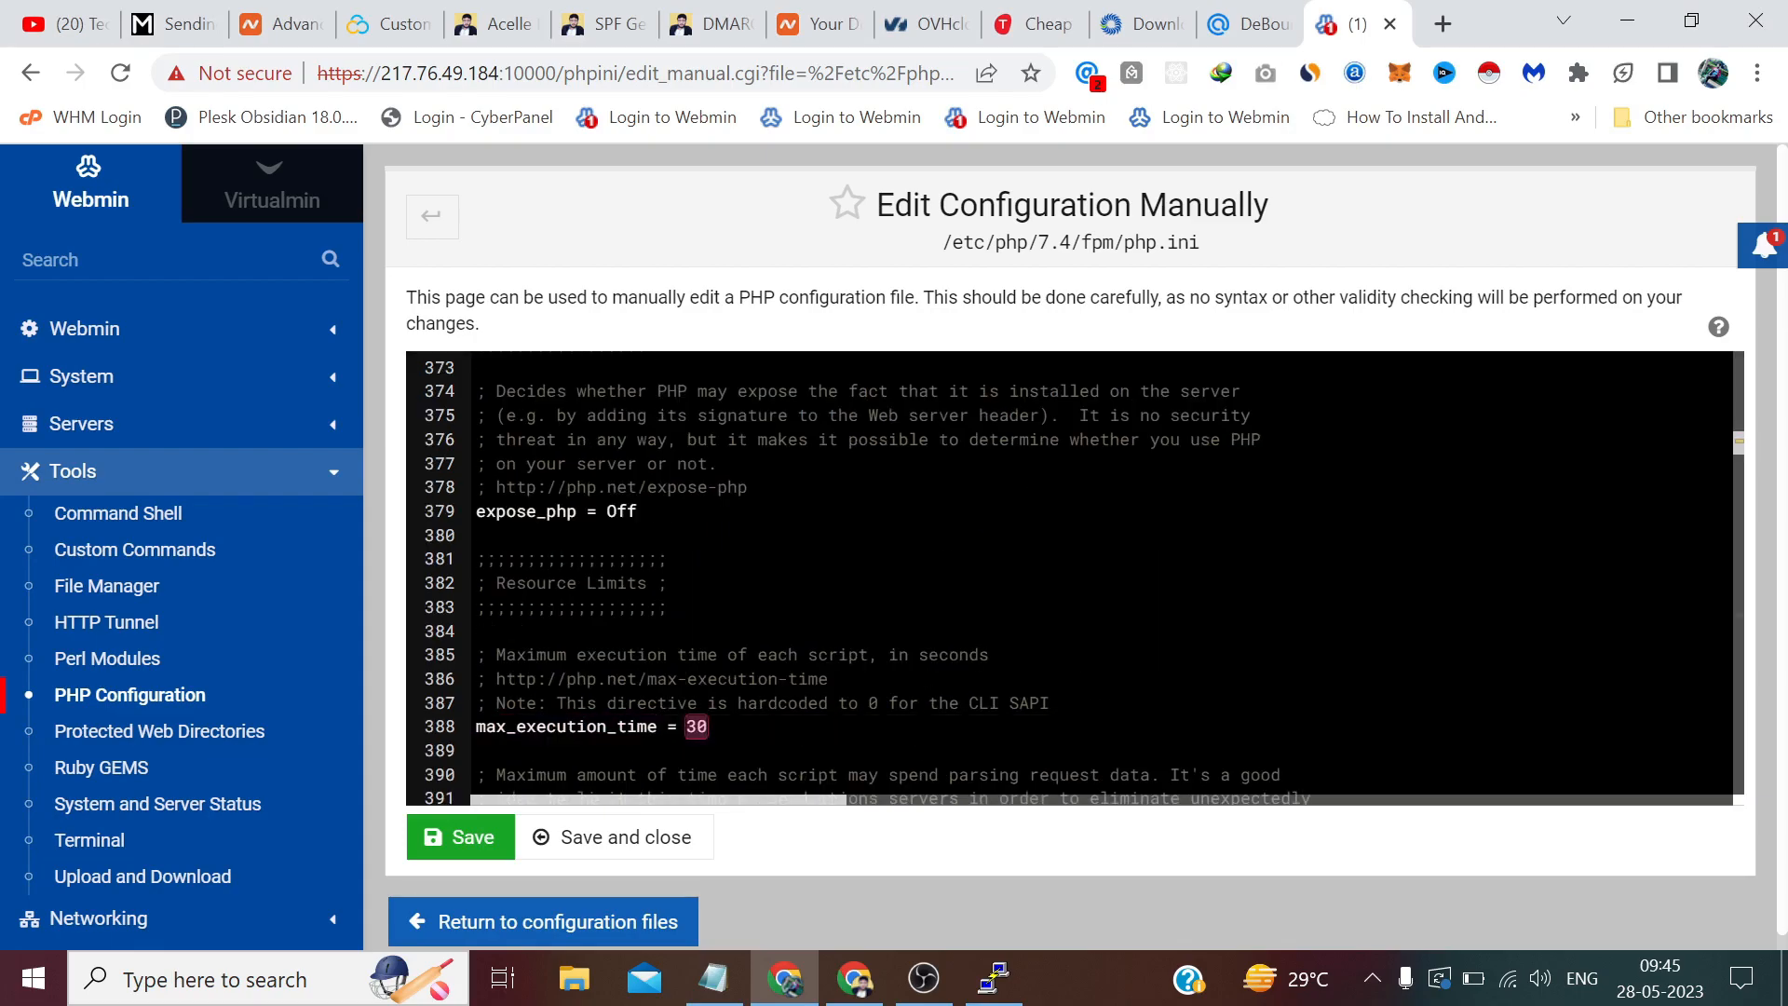
key(alt+Tab)
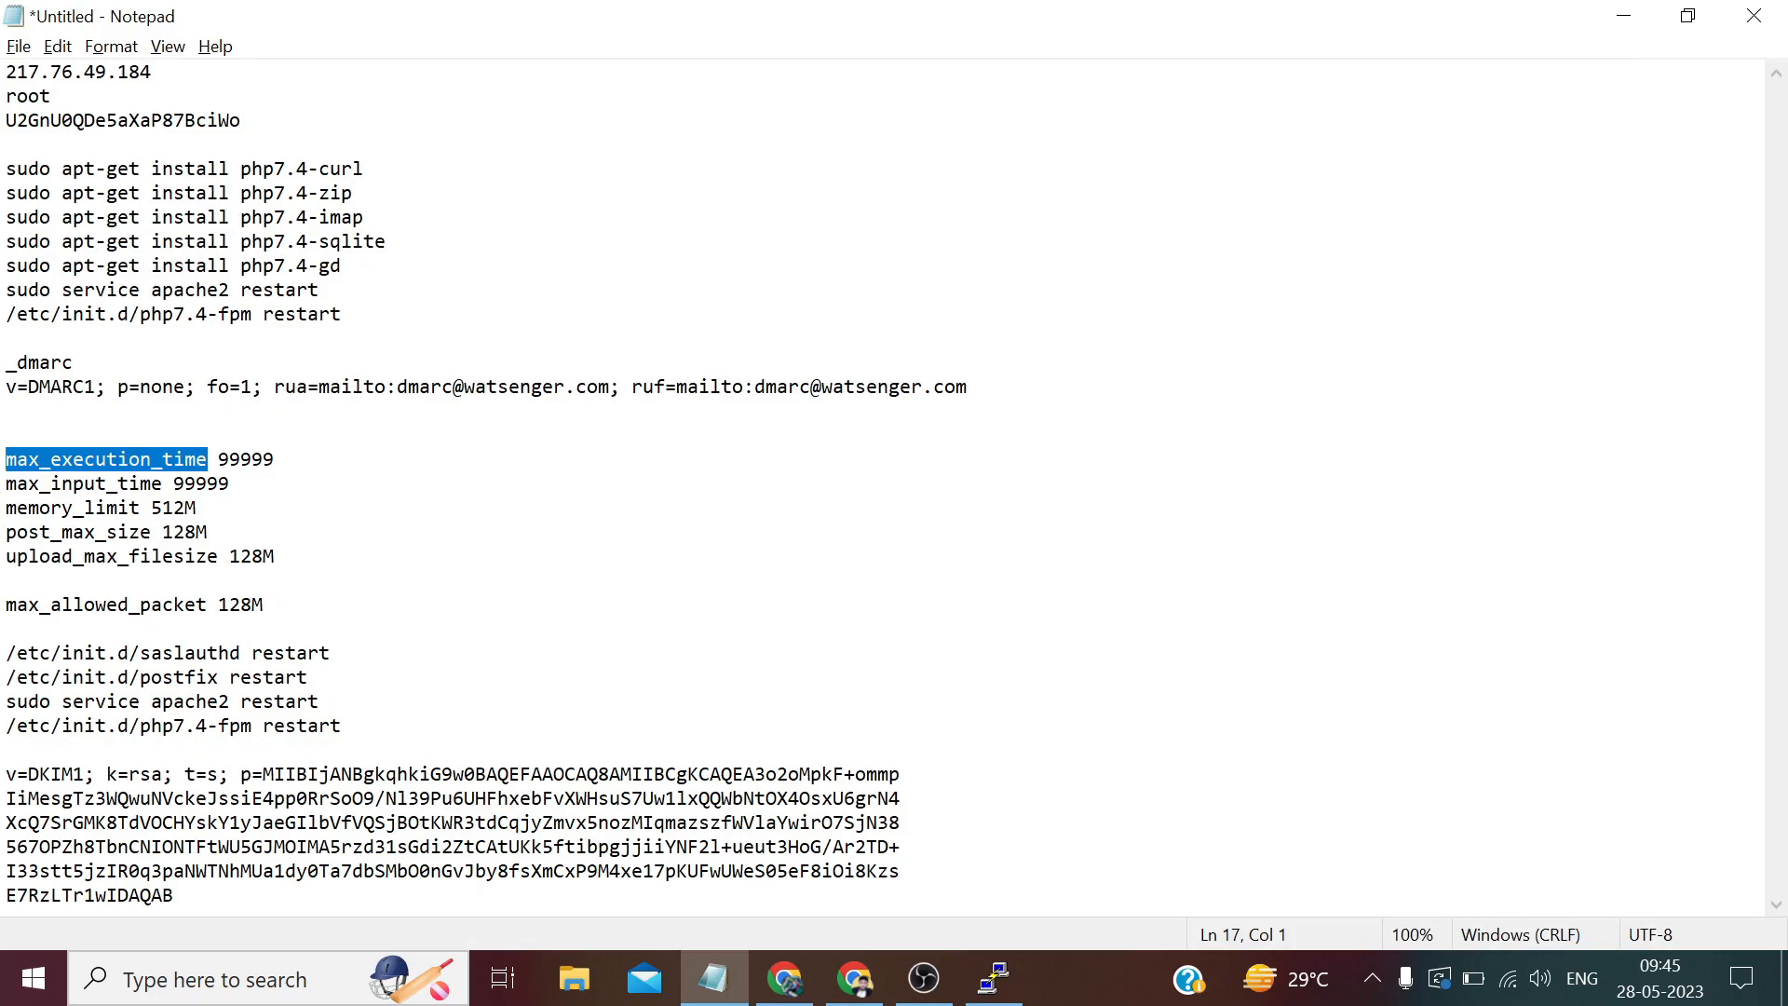
key(End)
key(shift+Left)
key(shift+Left)
key(shift+Left)
key(shift+Left)
key(shift+Left)
right_click(233, 465)
click(297, 544)
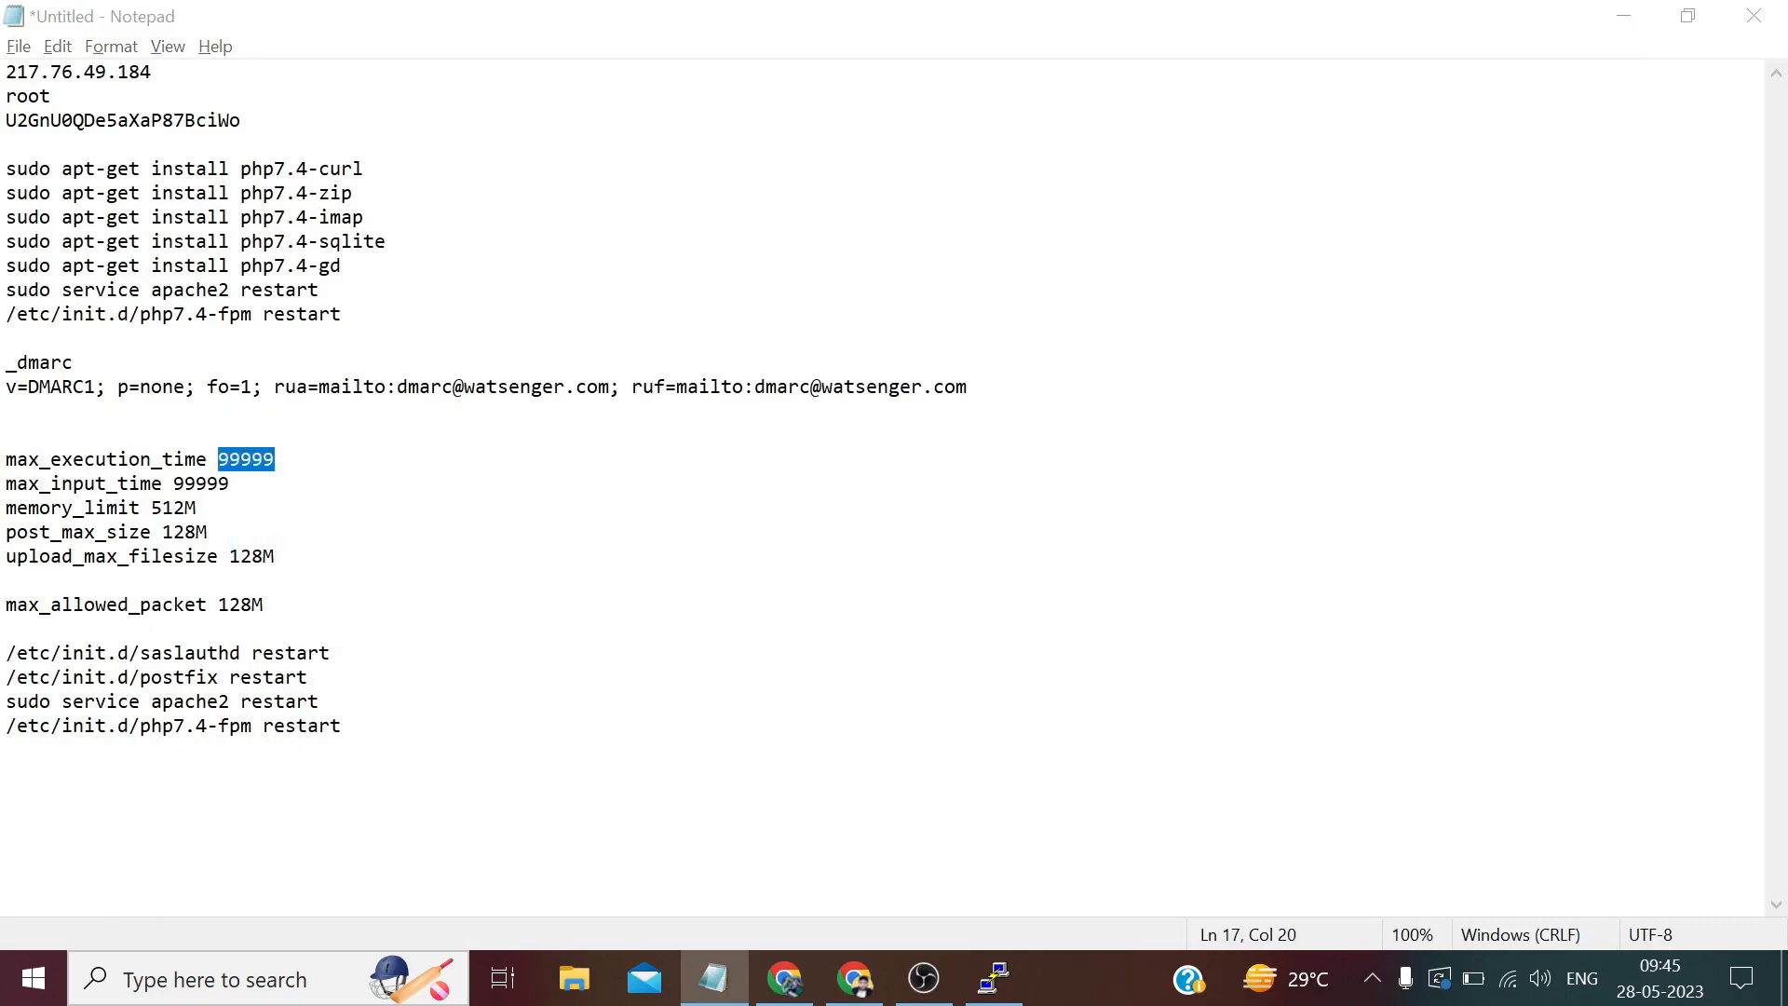
key(alt+Tab)
click(710, 727)
key(BackSpace)
key(BackSpace)
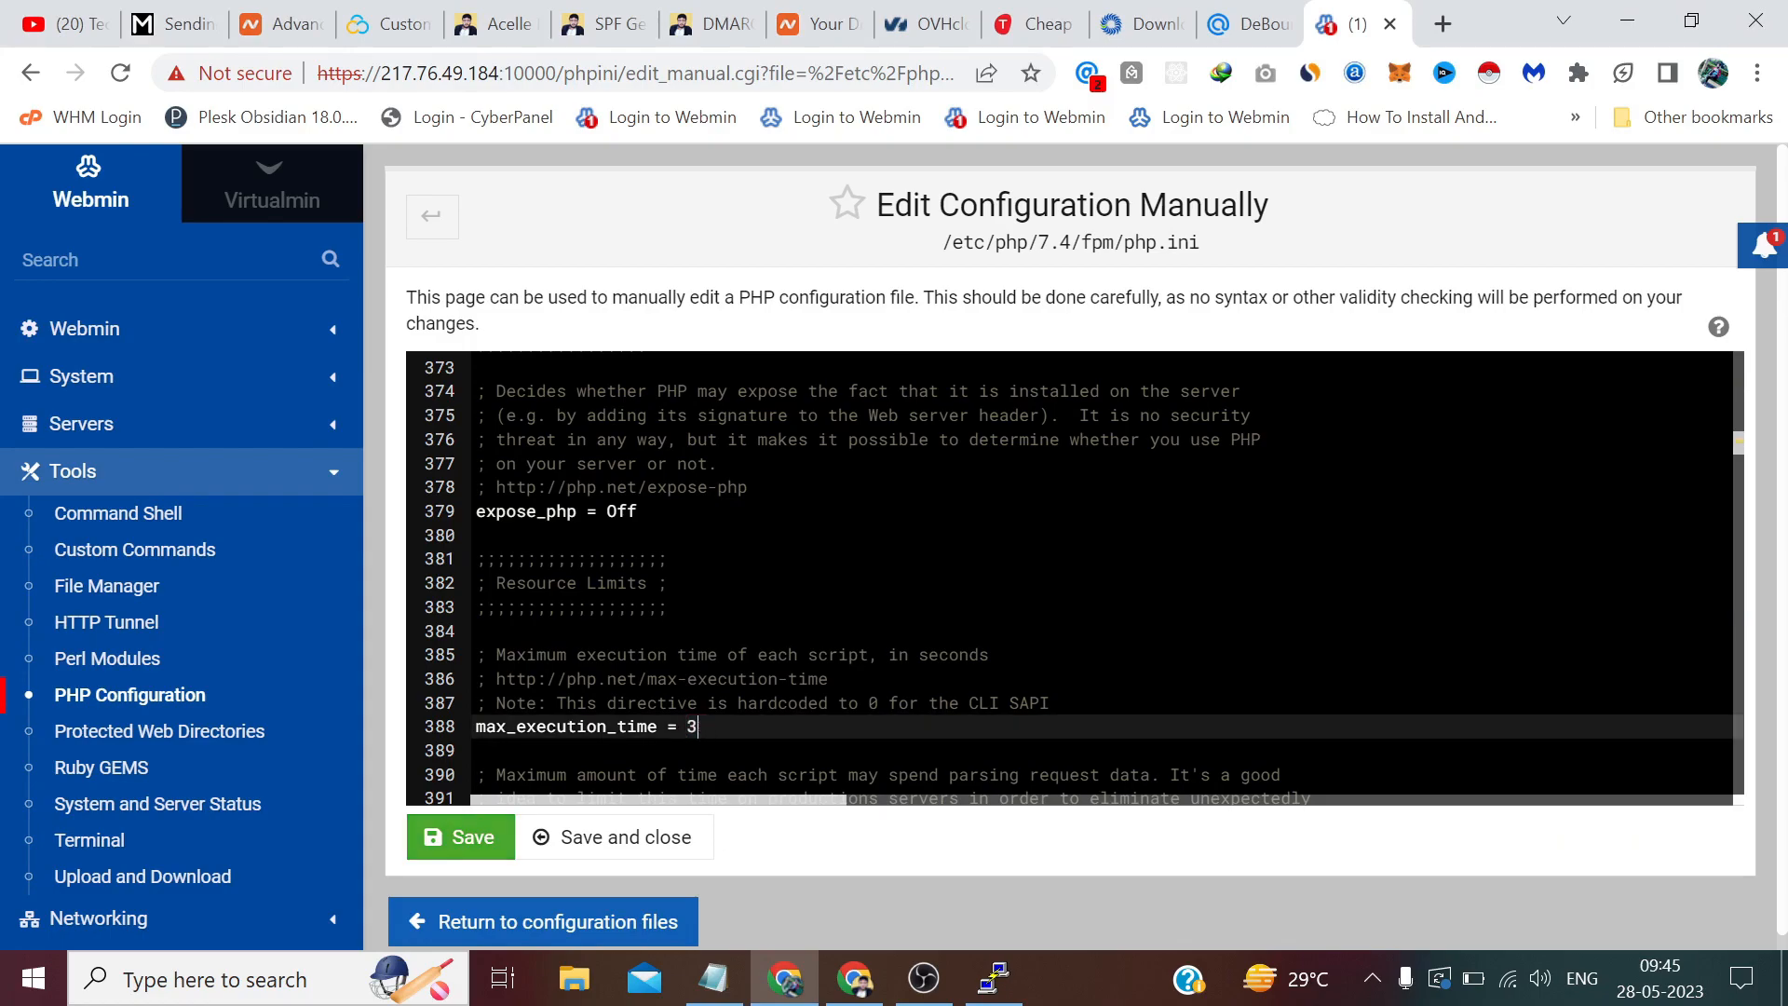
key(ctrl+v)
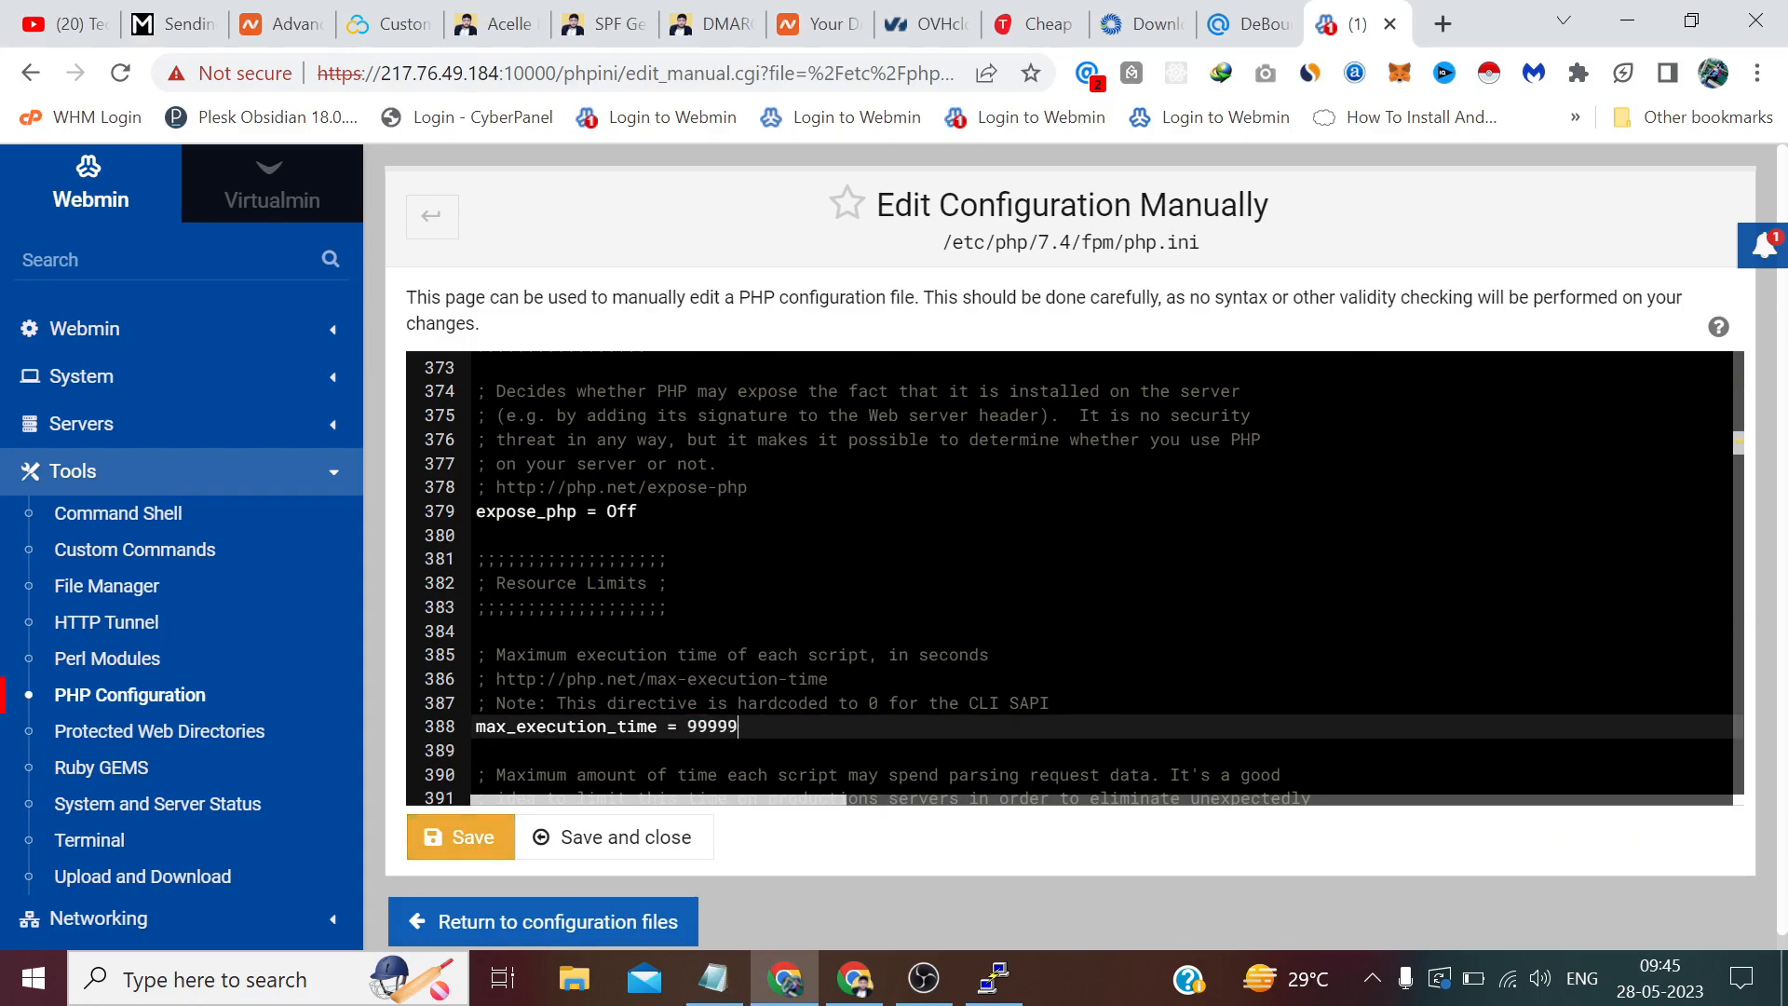
scroll(1071, 577, down, 3)
Change max_input_time from 60 to 99999.
key(alt+Tab)
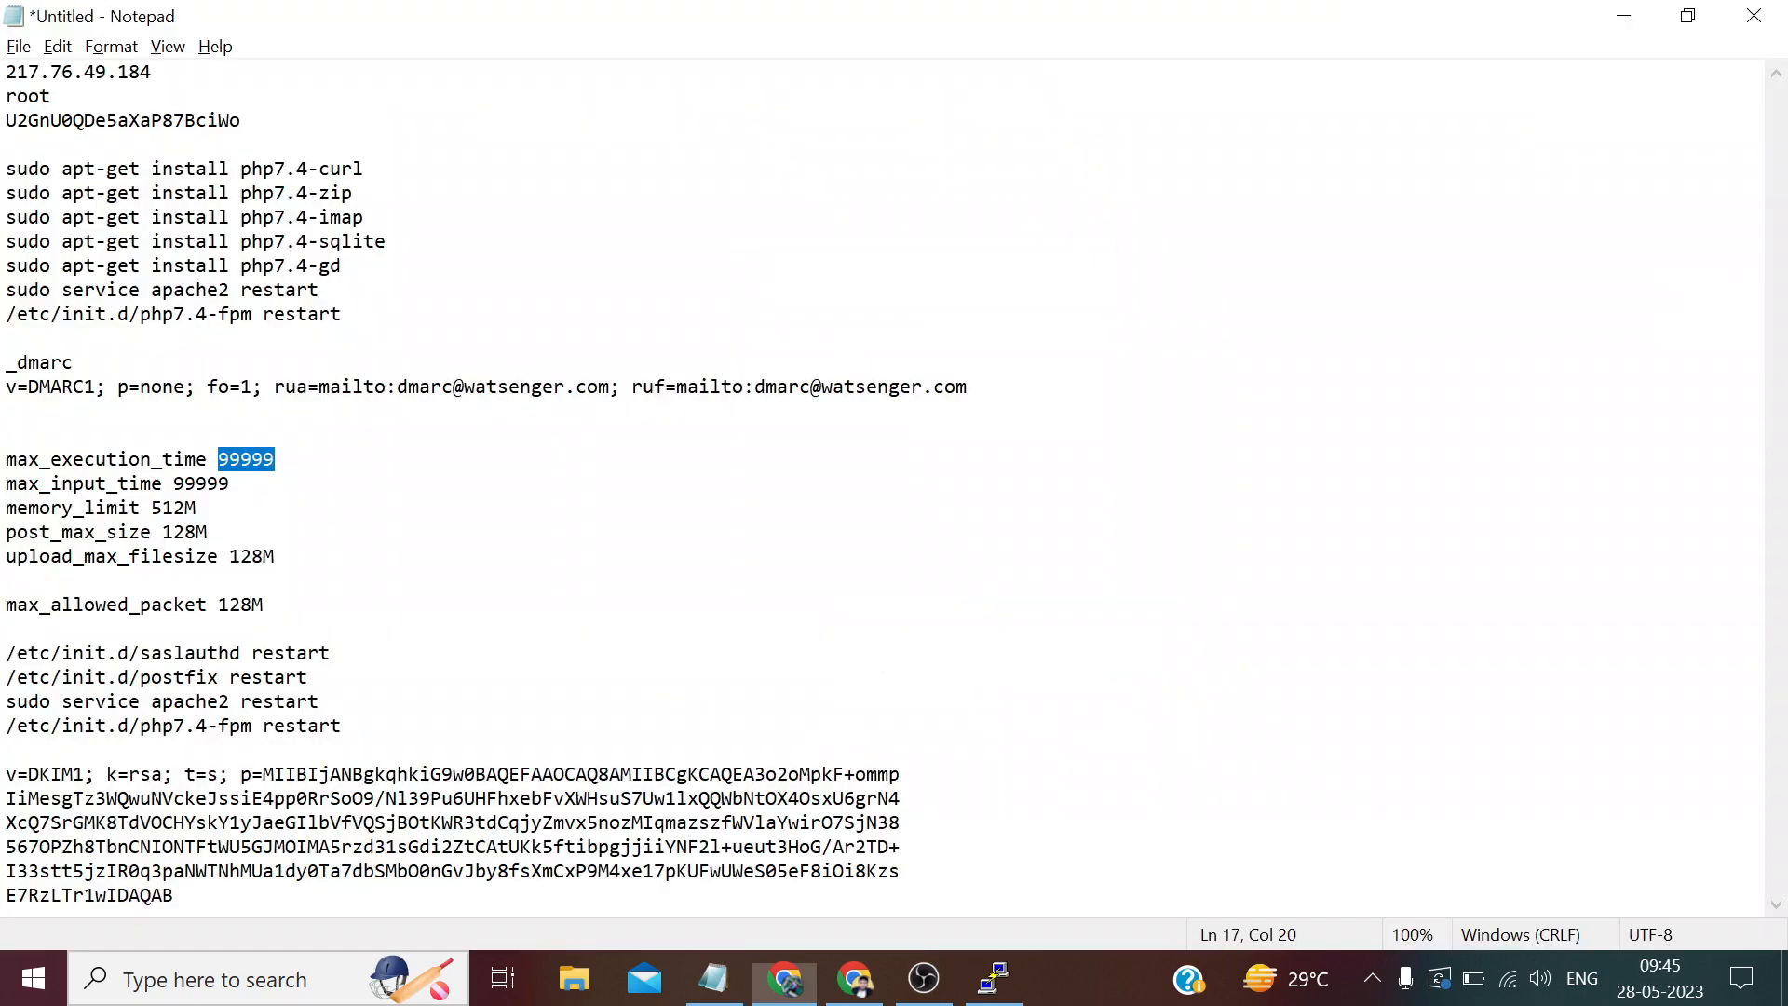
key(alt+Tab)
click(668, 687)
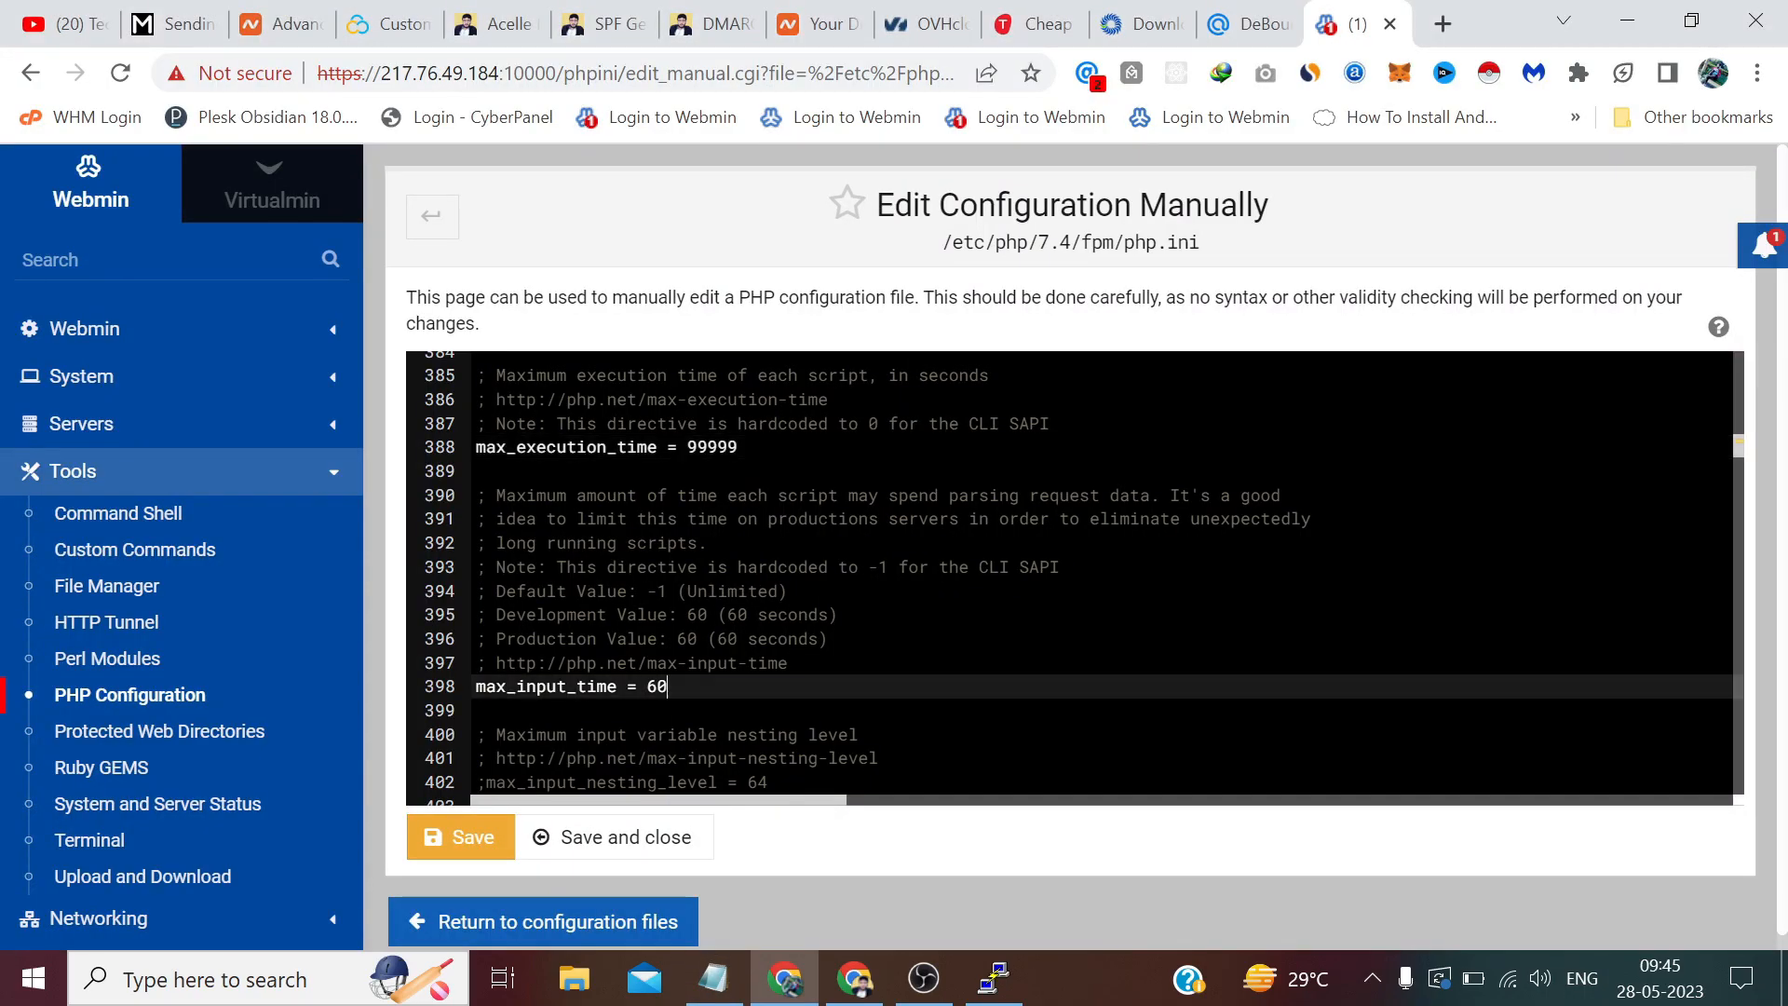
double_click(657, 686)
key(ctrl+v)
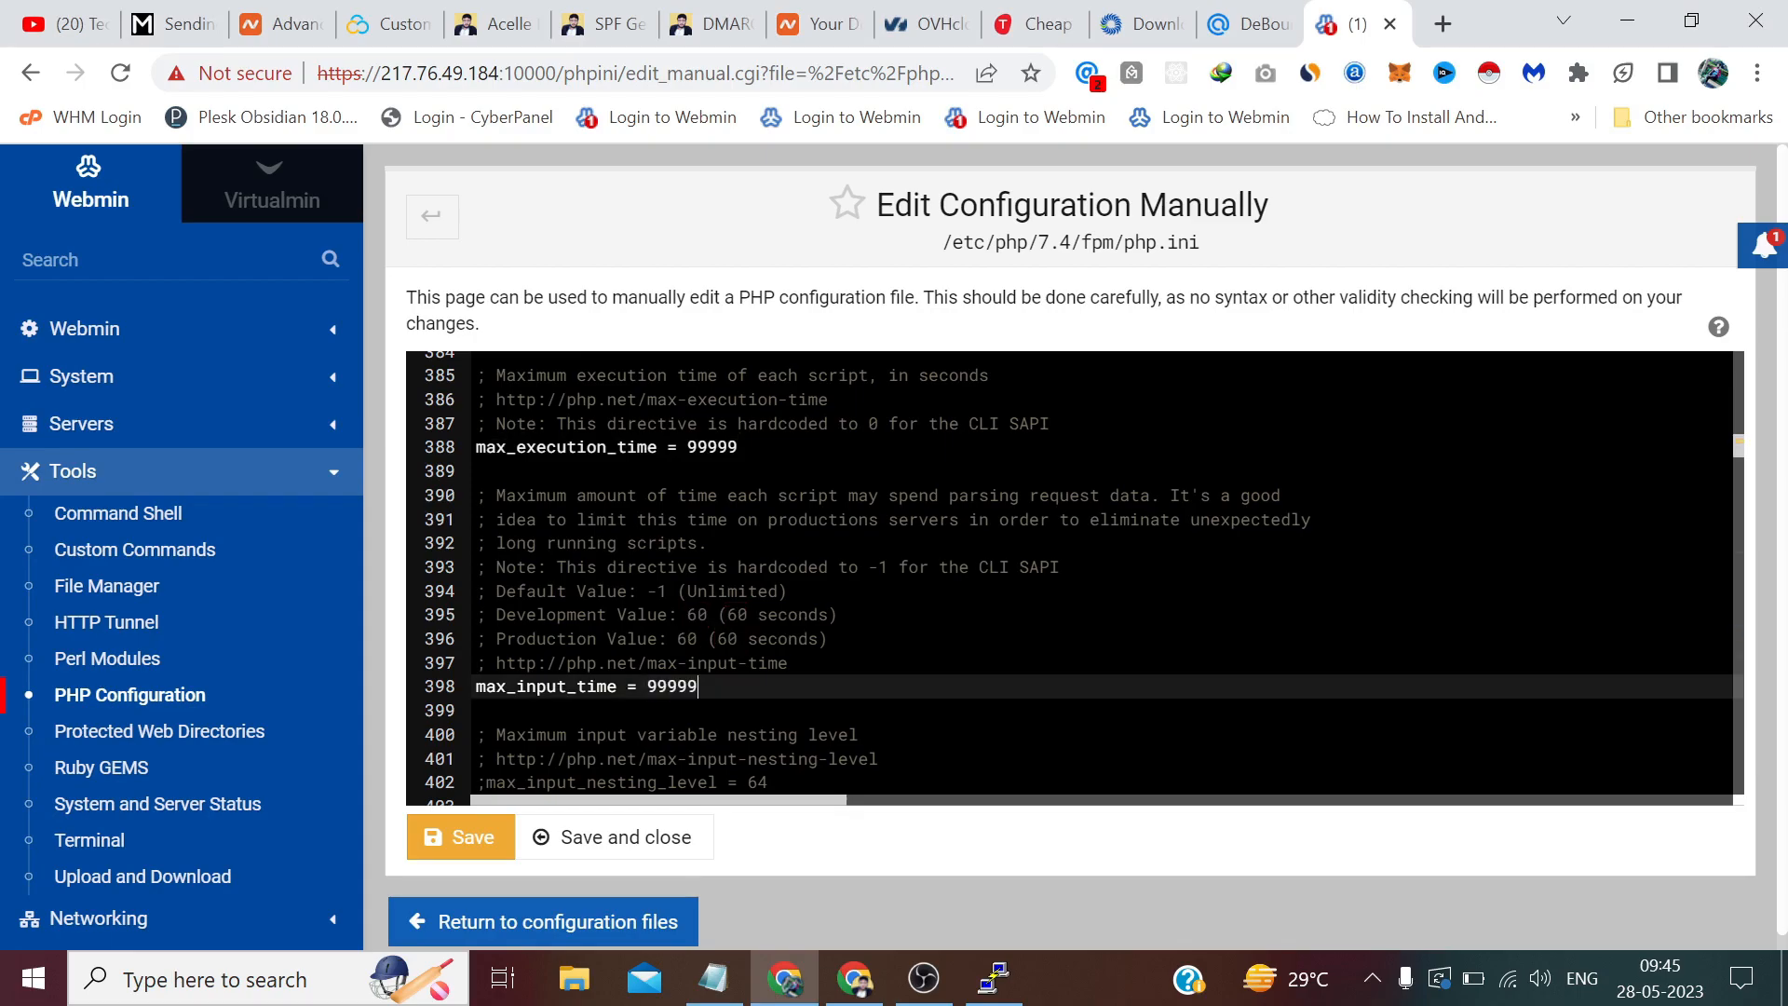
Raise memory_limit from 128M to 512M.
key(alt+Tab)
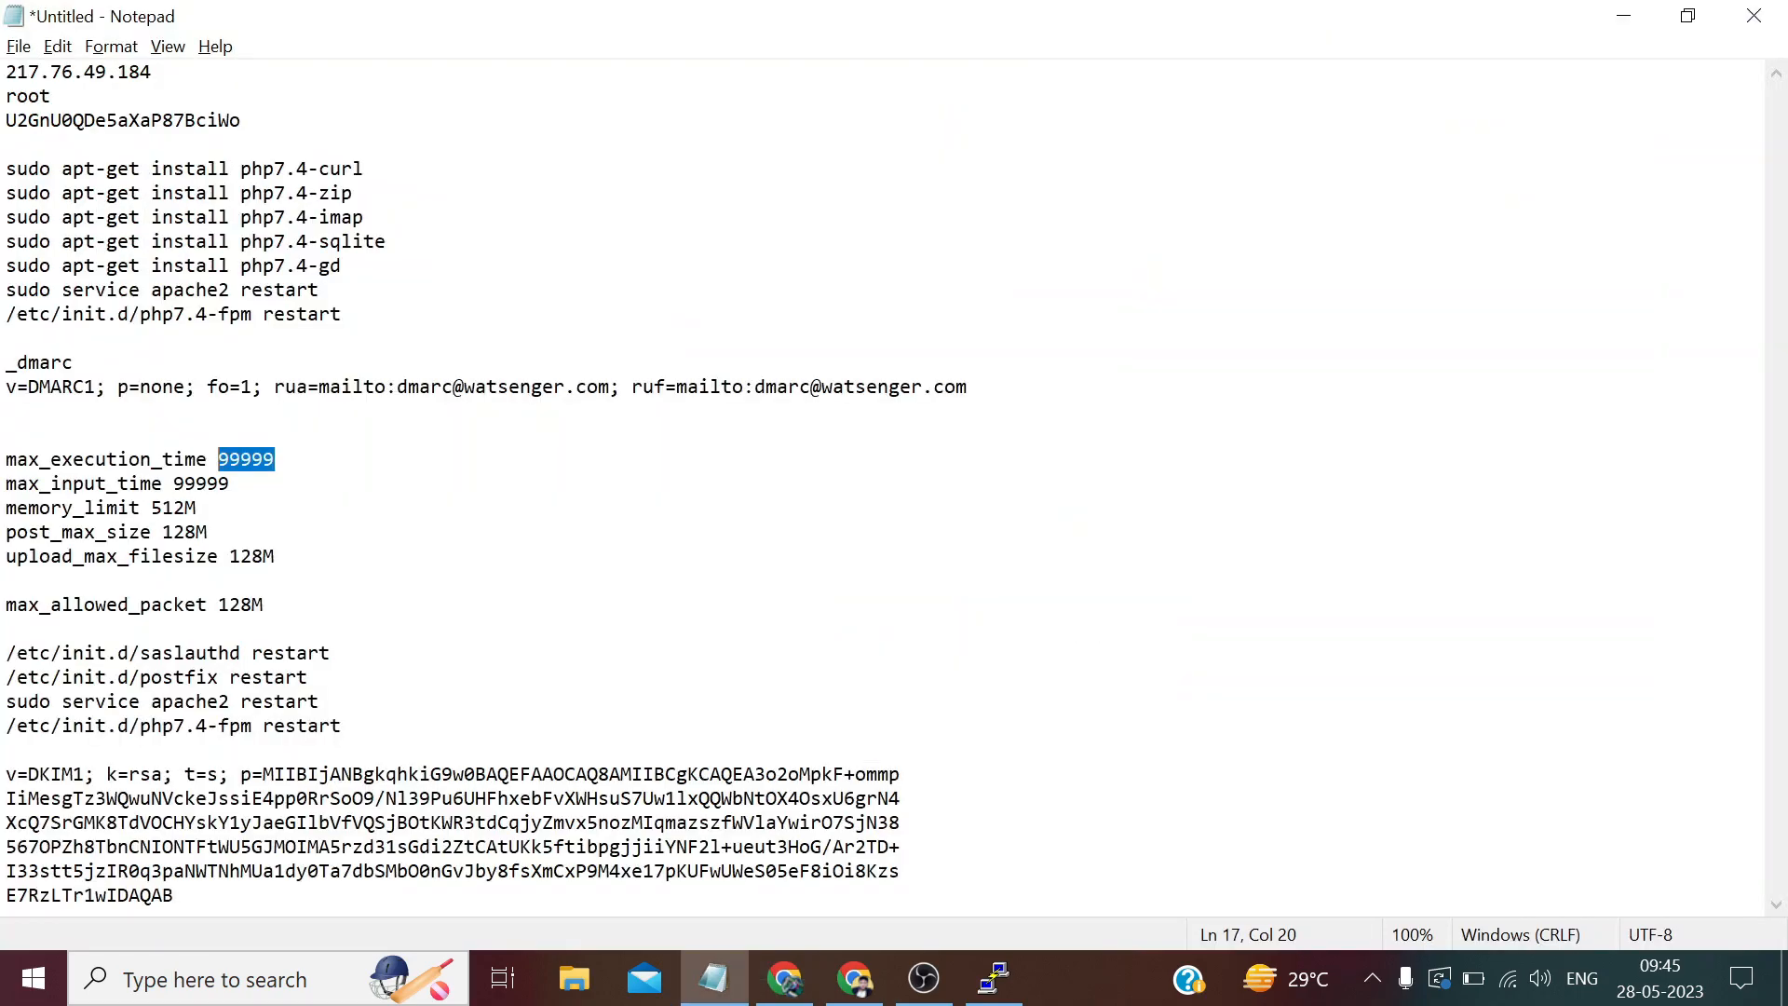
drag(141, 508, 6, 508)
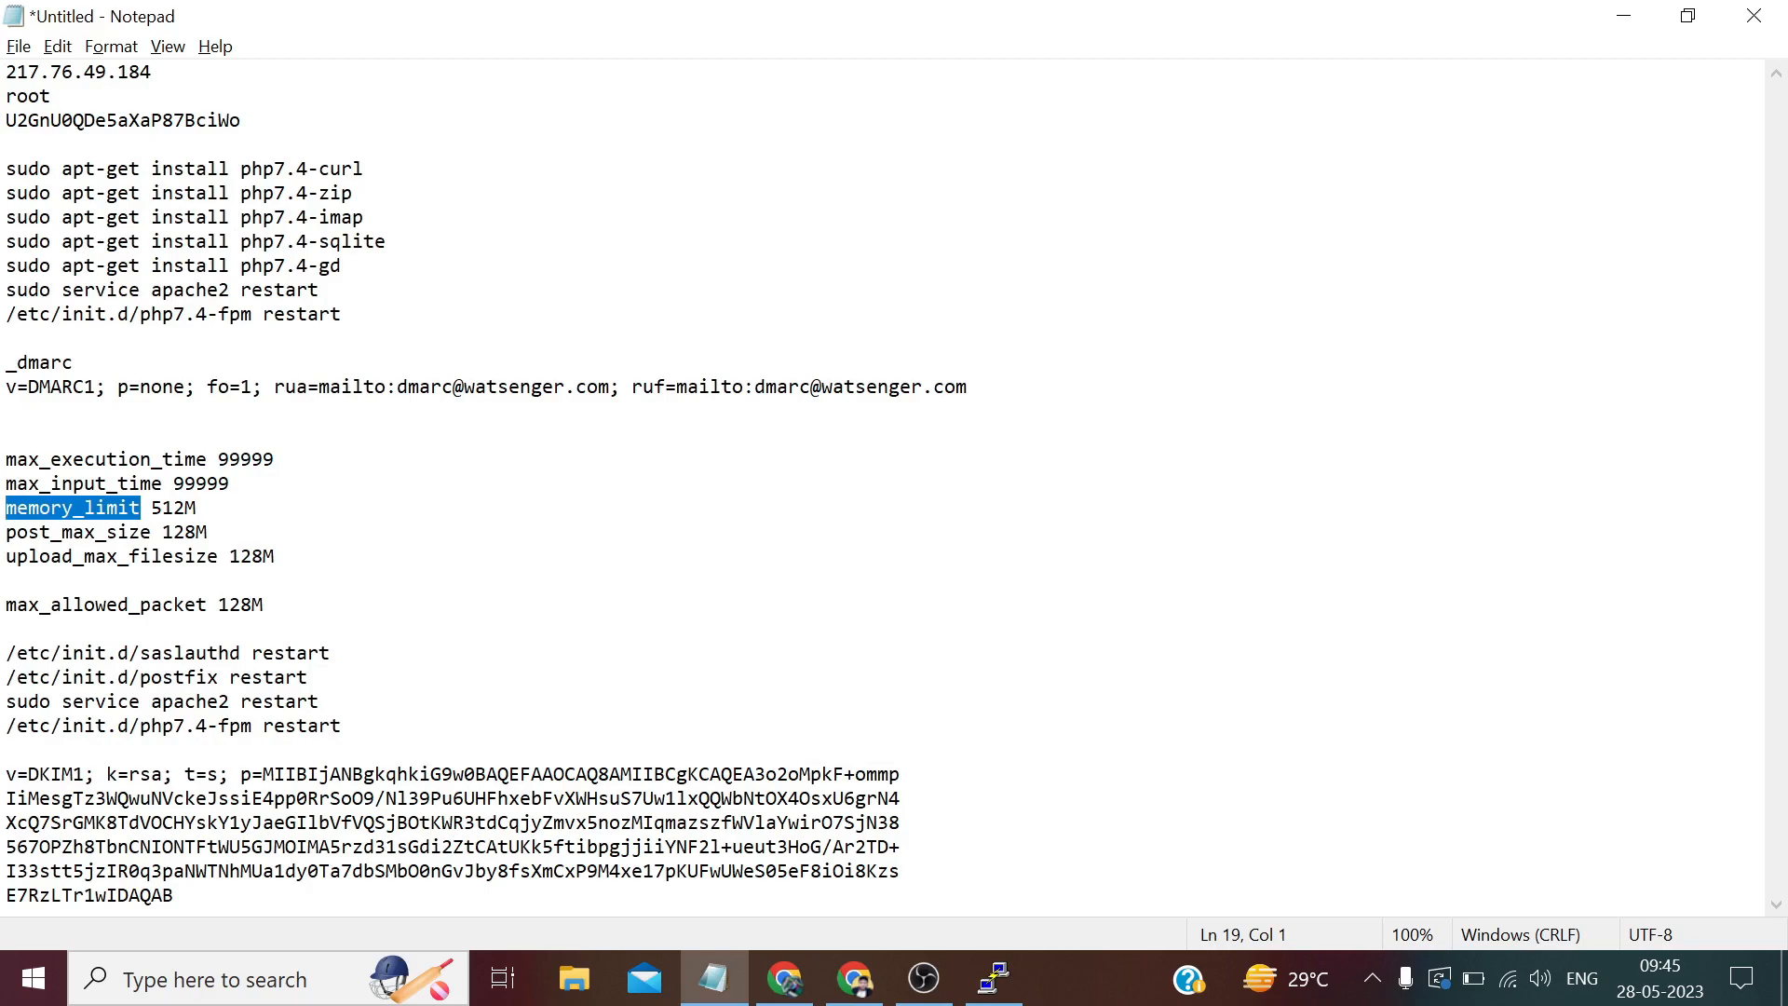
right_click(6, 509)
click(56, 597)
key(alt+Tab)
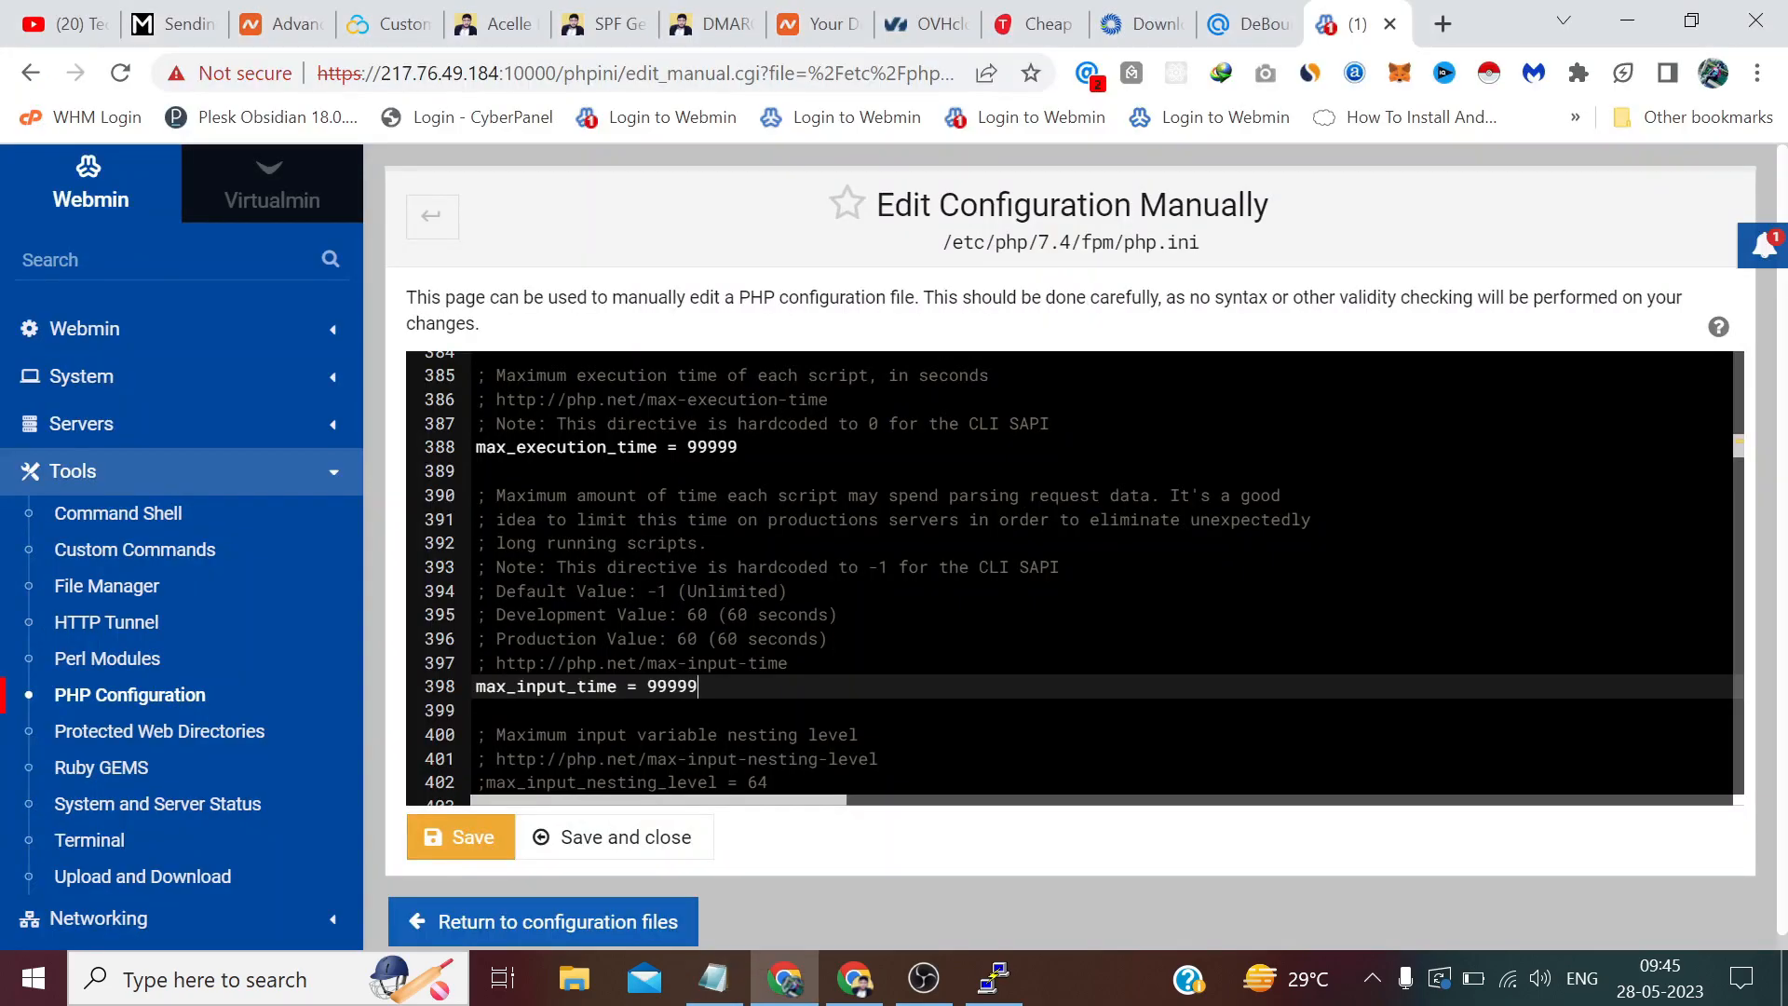
click(477, 711)
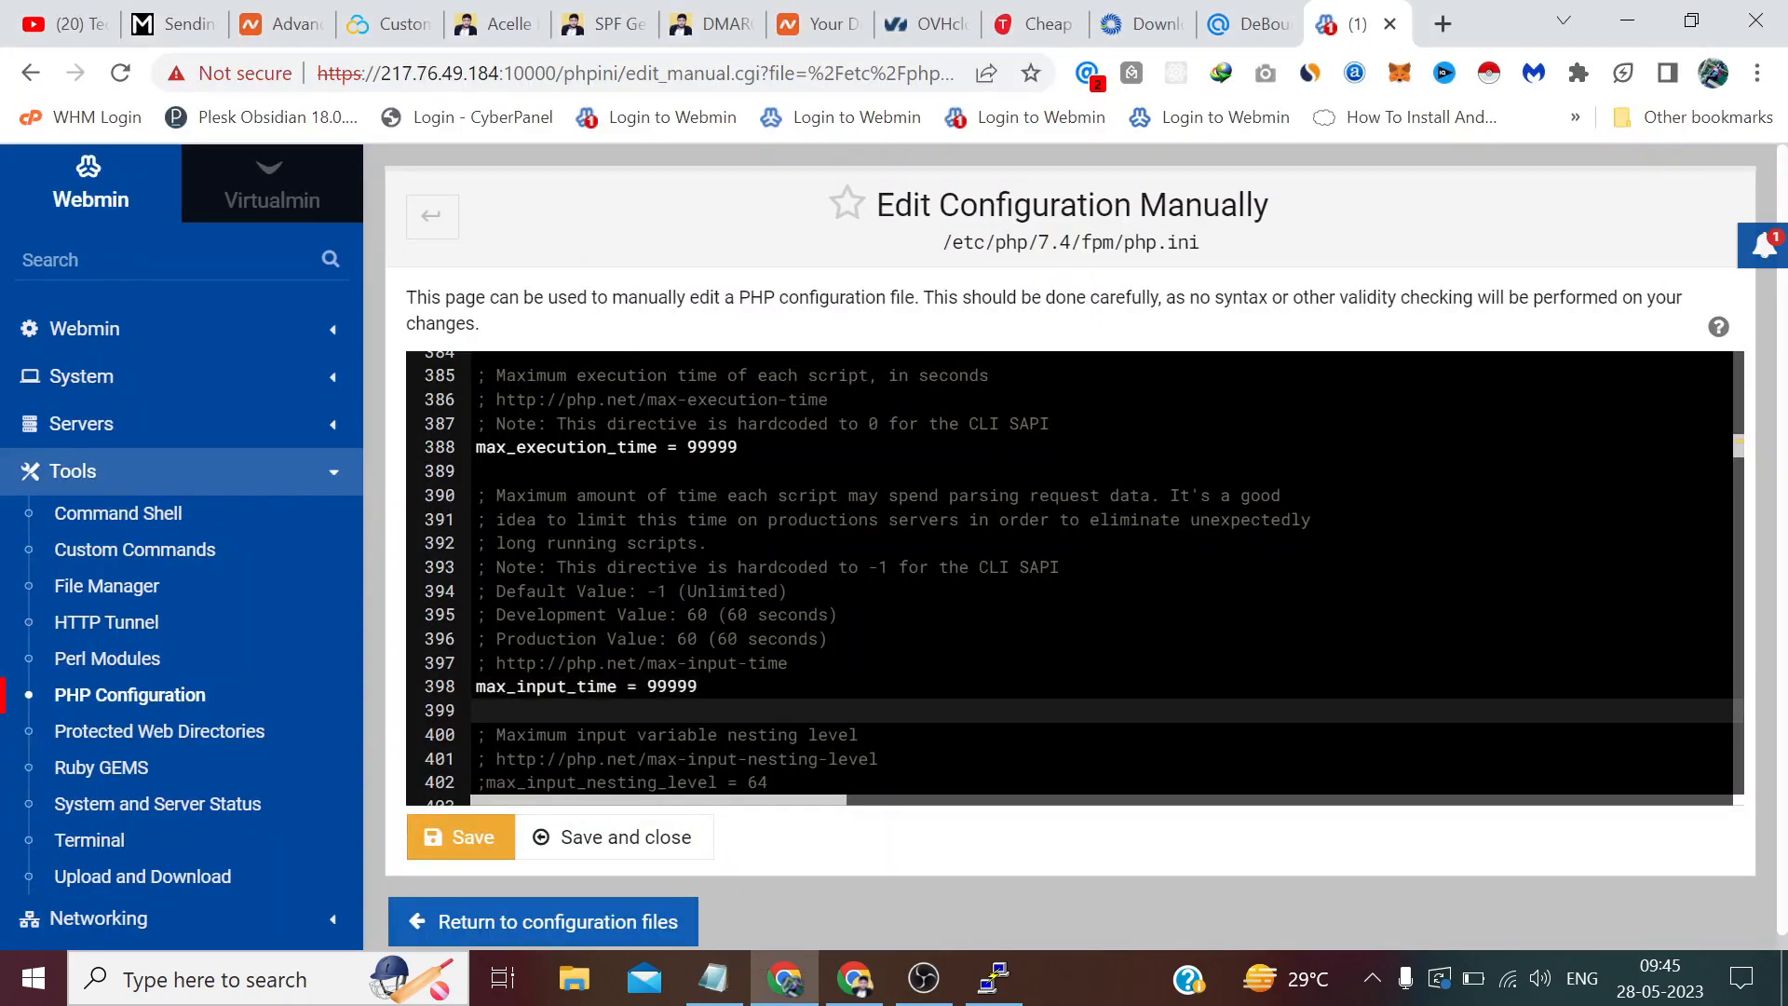
key(ctrl+f)
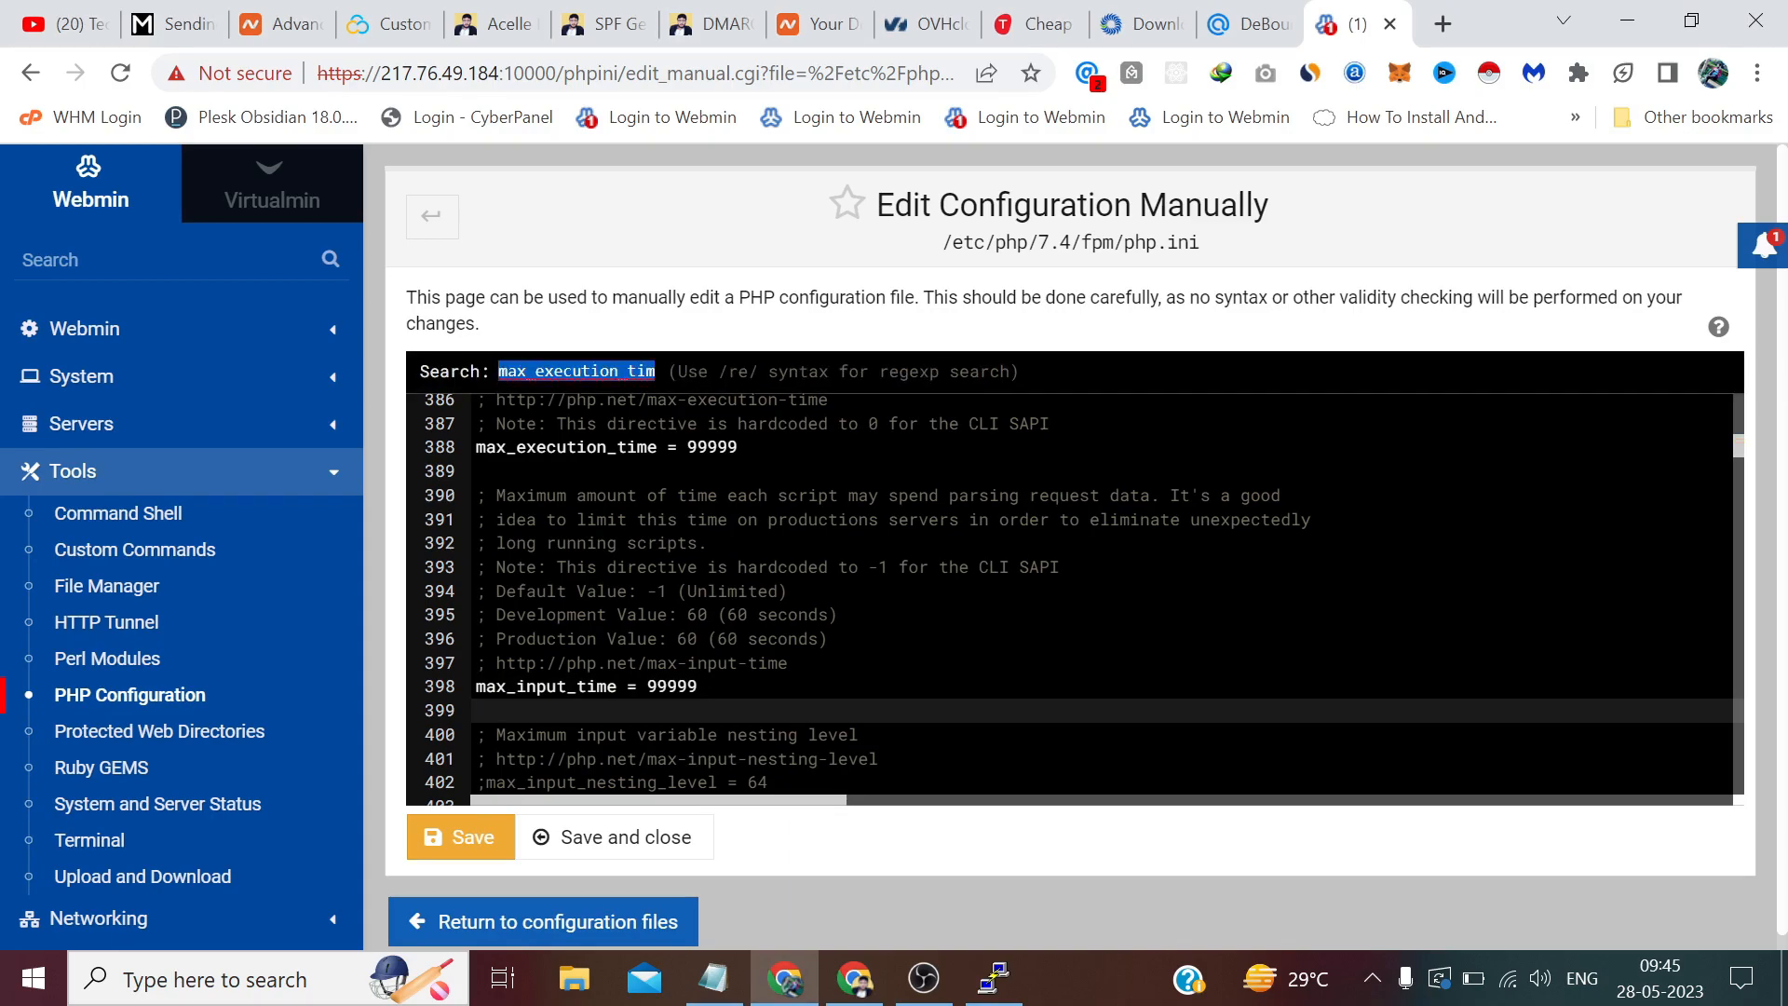
text(memory_limit)
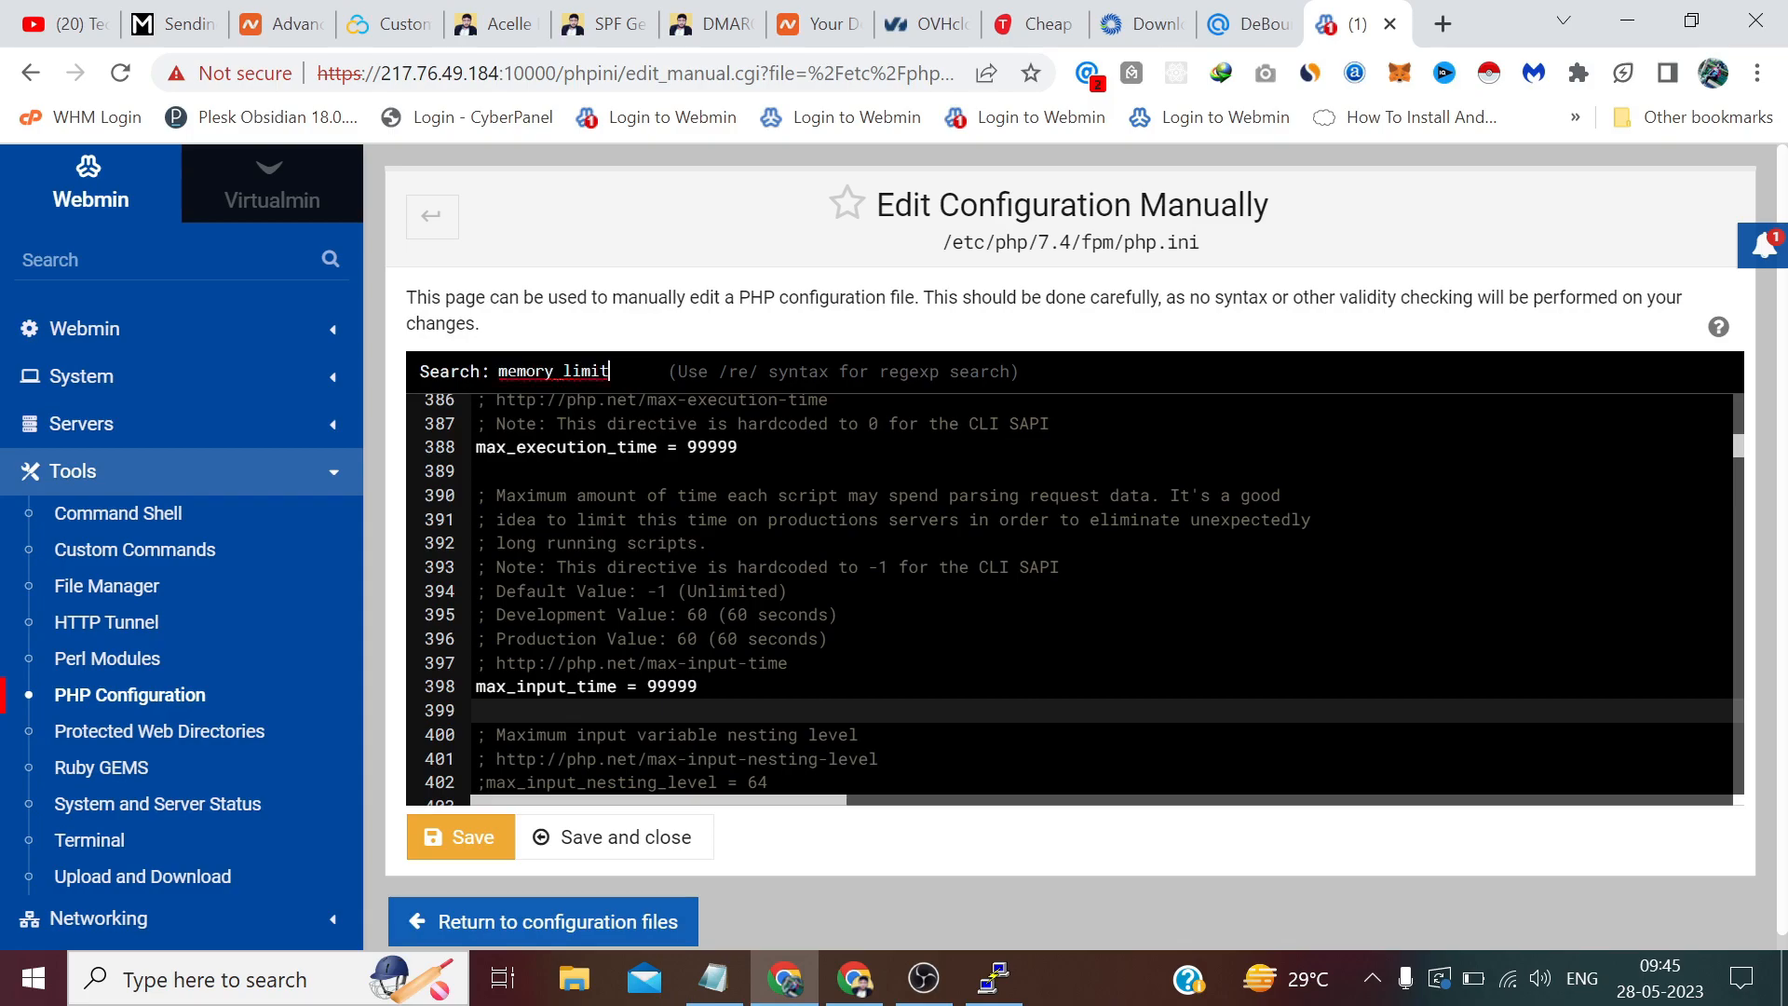
key(Return)
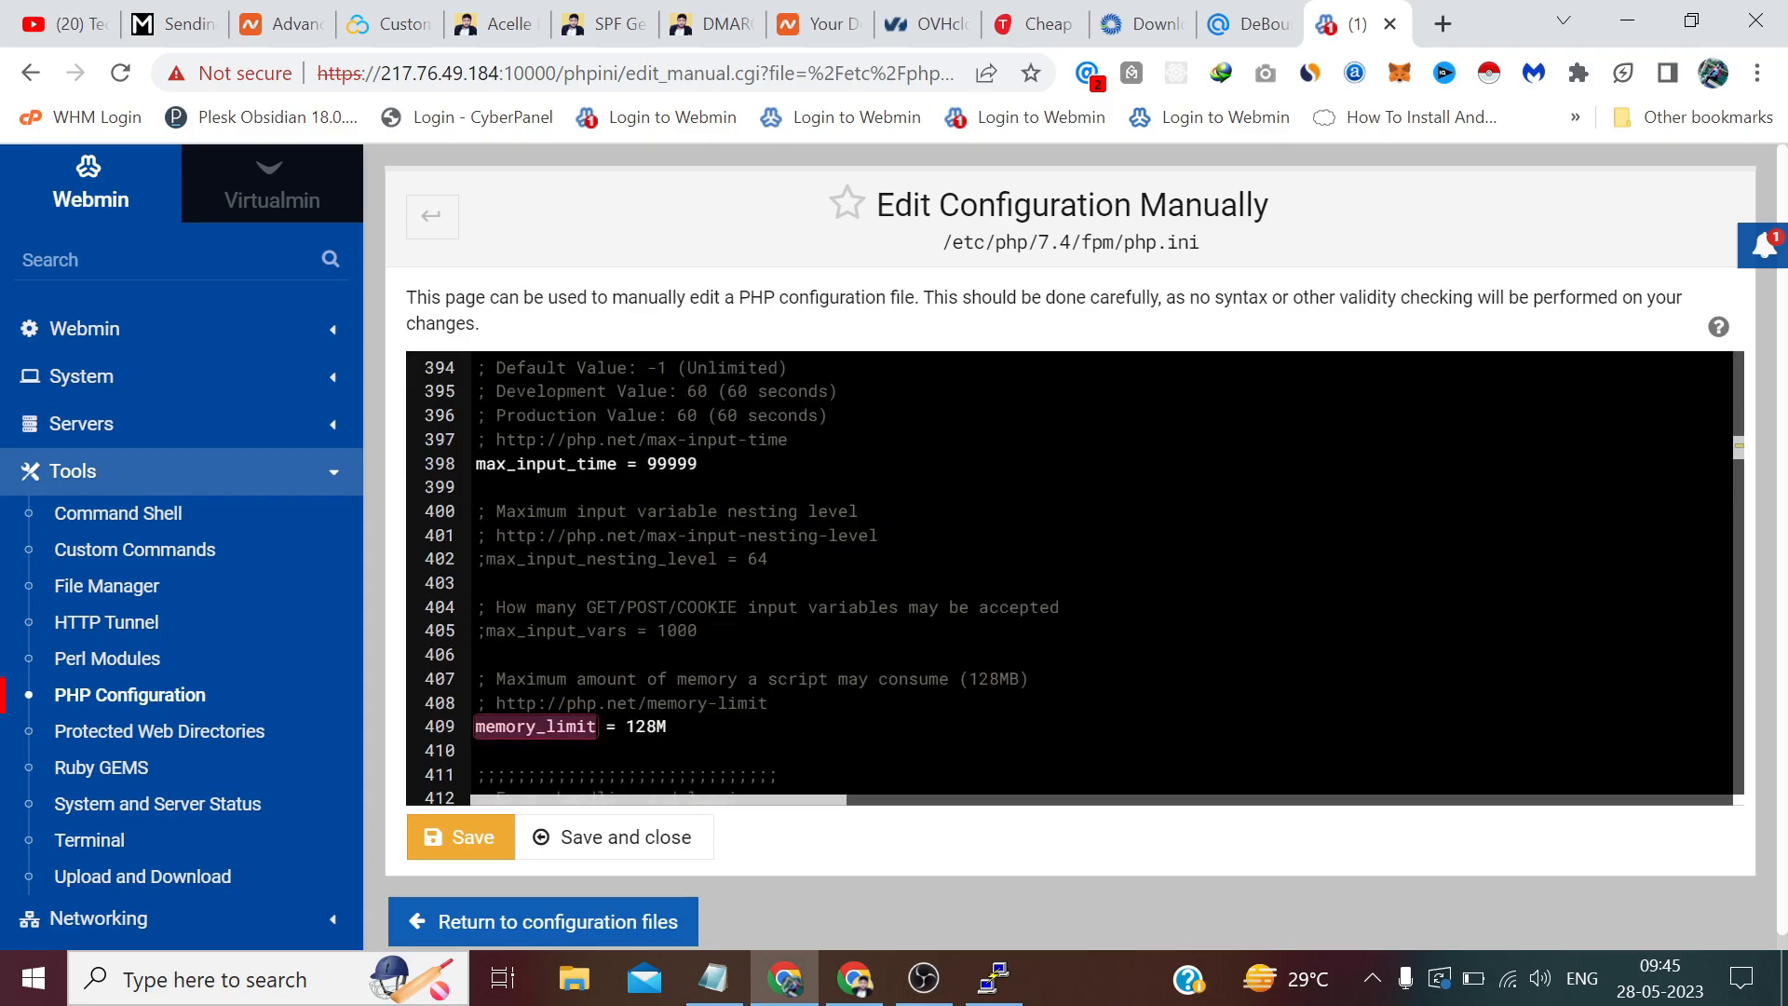
click(656, 726)
key(BackSpace)
key(BackSpace)
key(BackSpace)
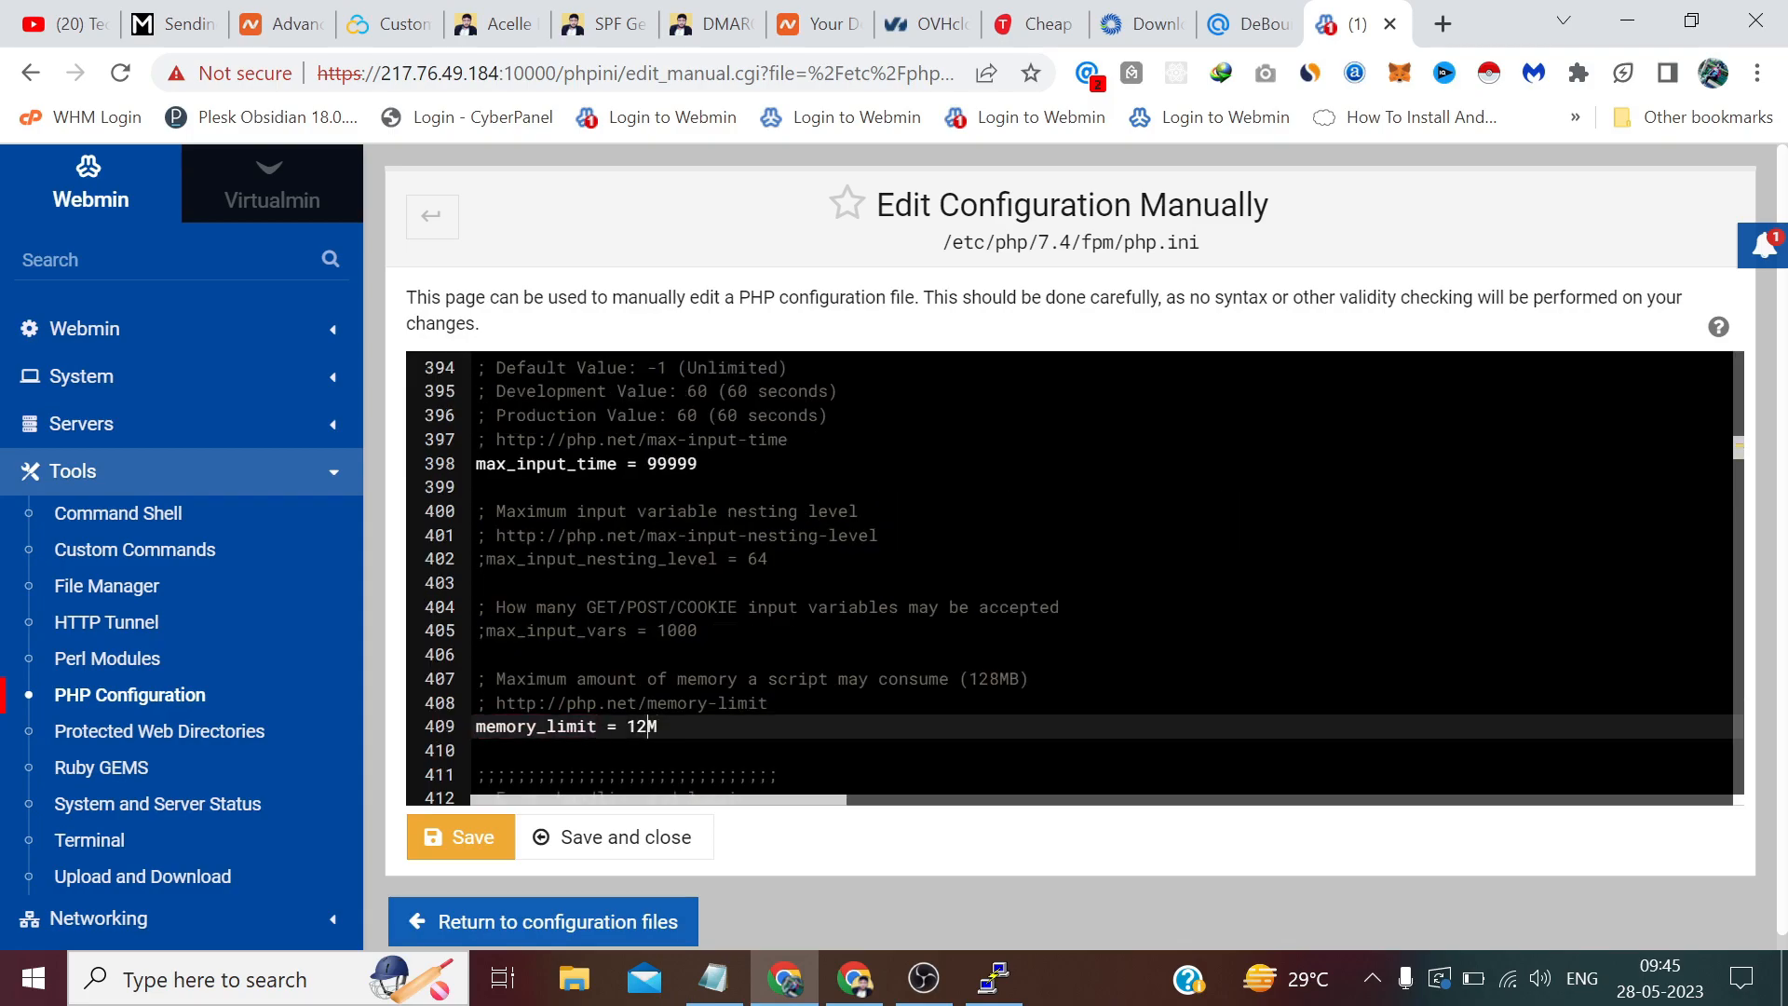
text(512)
Raise post_max_size from 8M to 128M.
key(alt+Tab)
drag(152, 532, 6, 533)
right_click(4, 538)
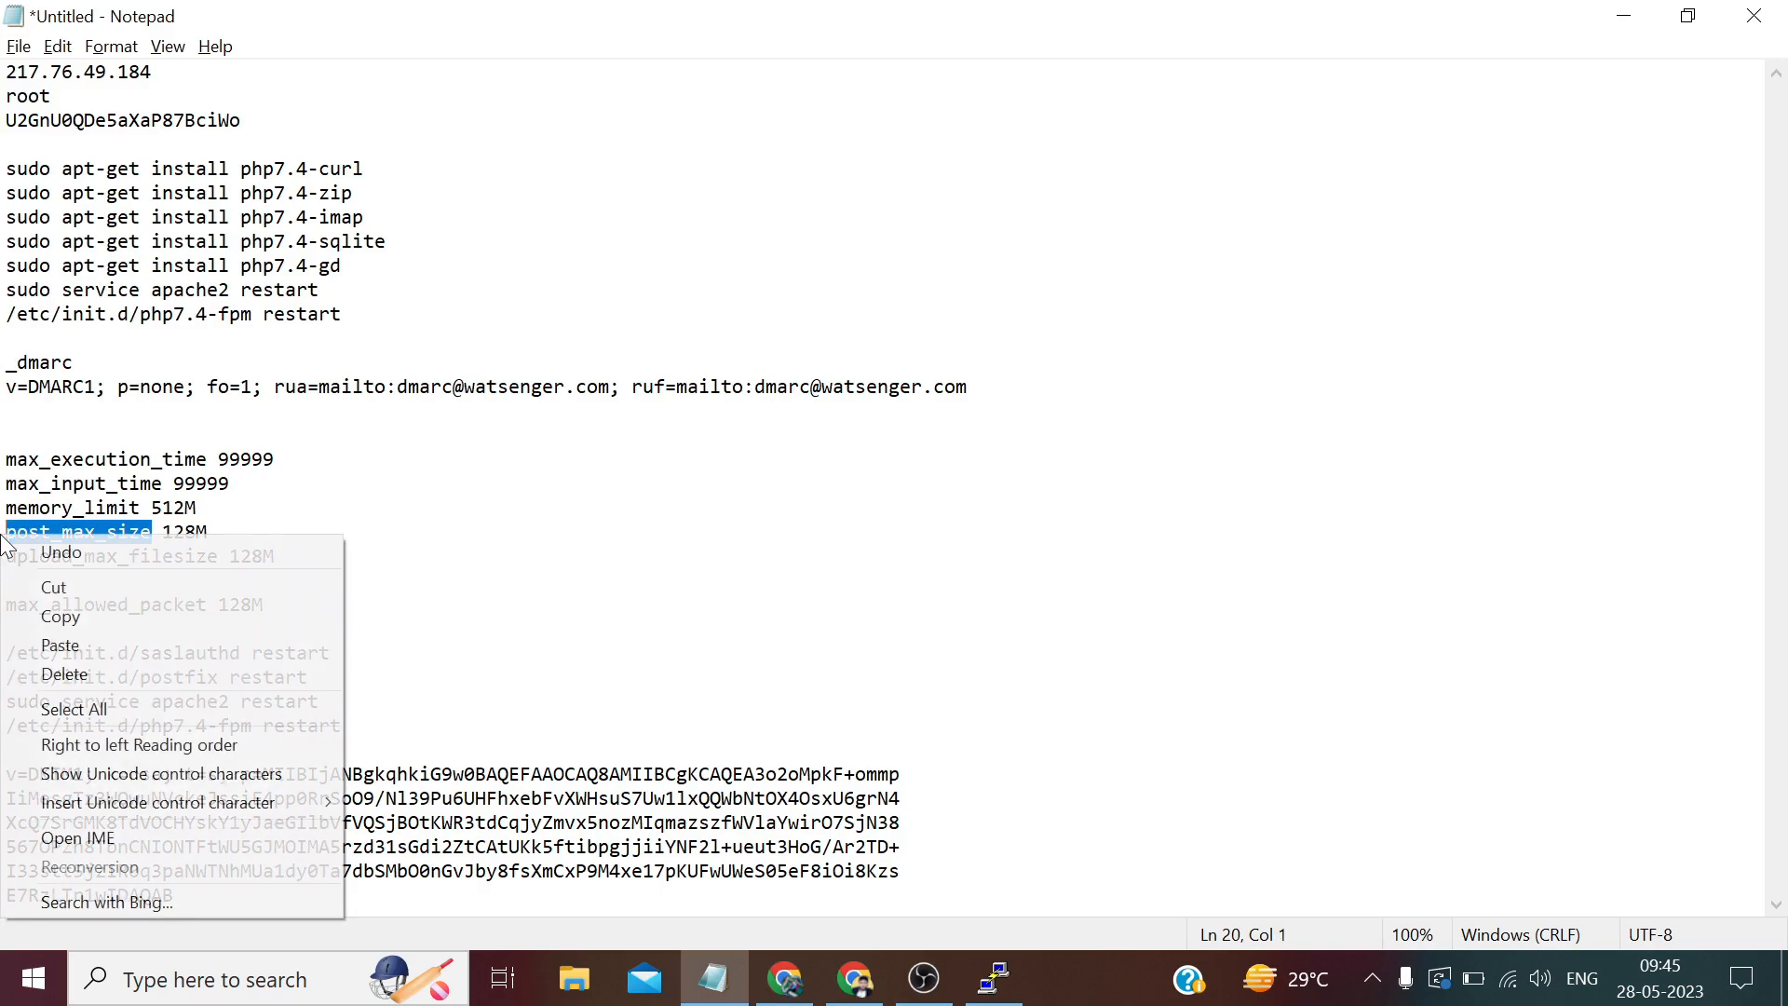
click(66, 618)
key(alt+Tab)
click(477, 751)
key(ctrl+f)
key(ctrl+v)
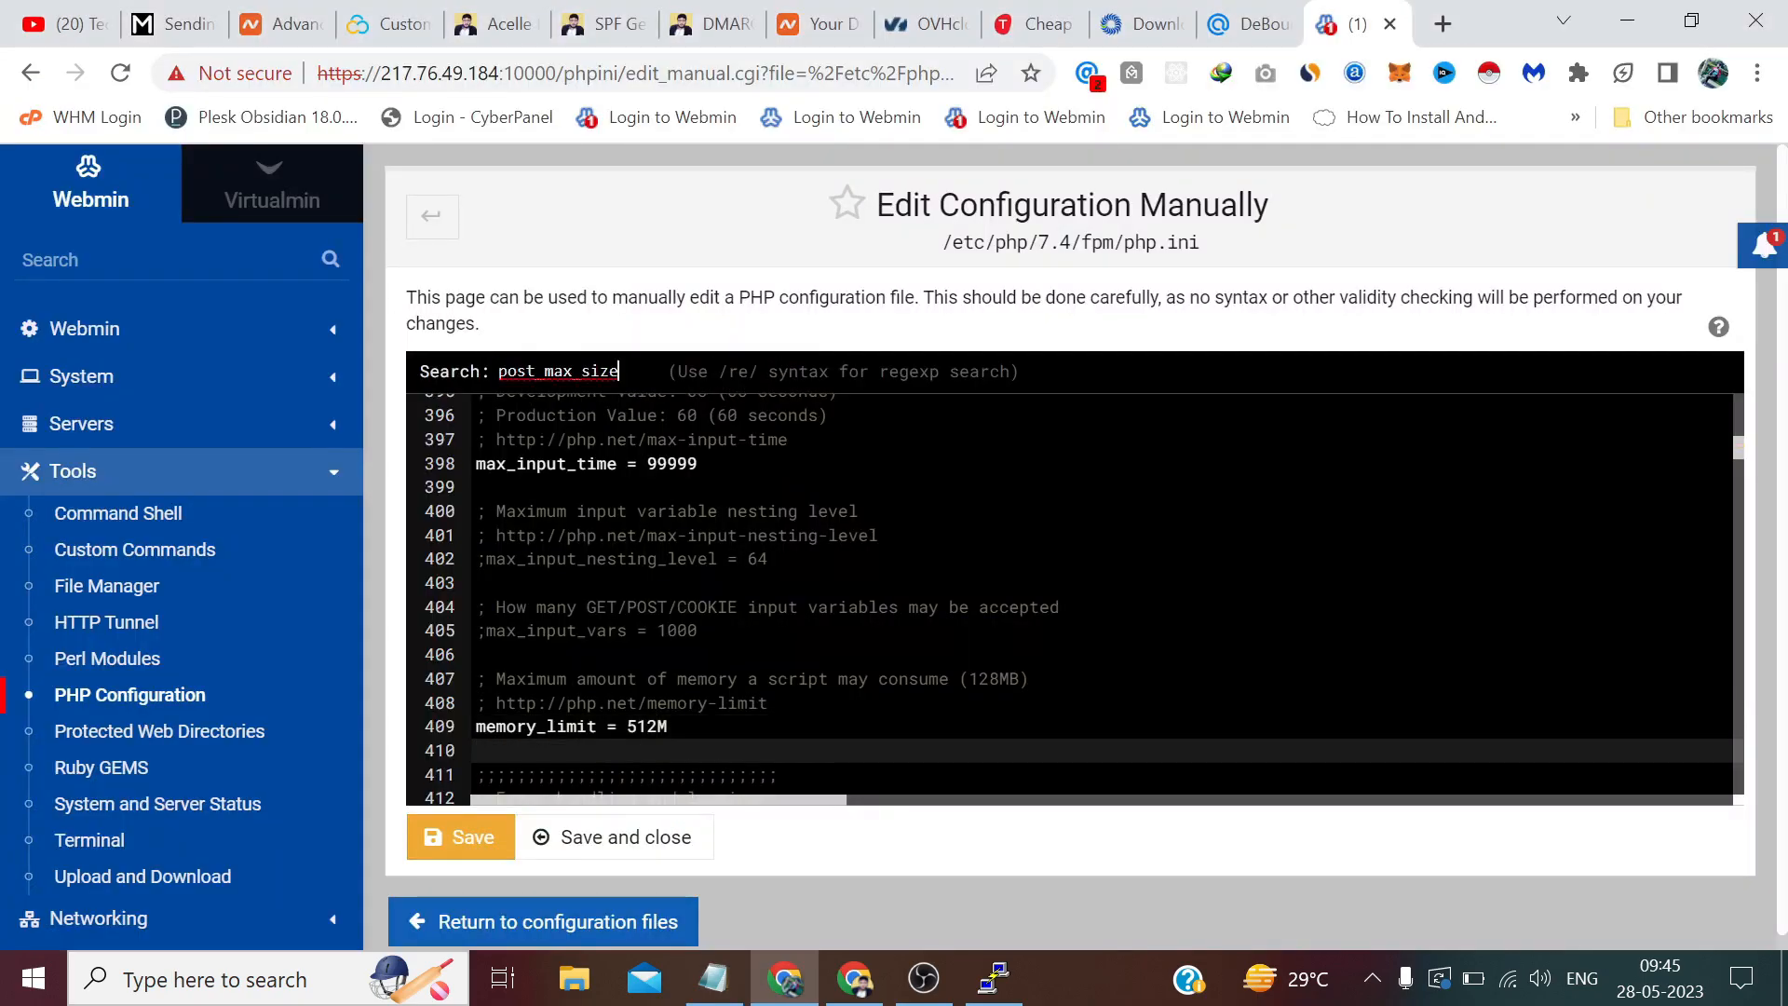
key(Return)
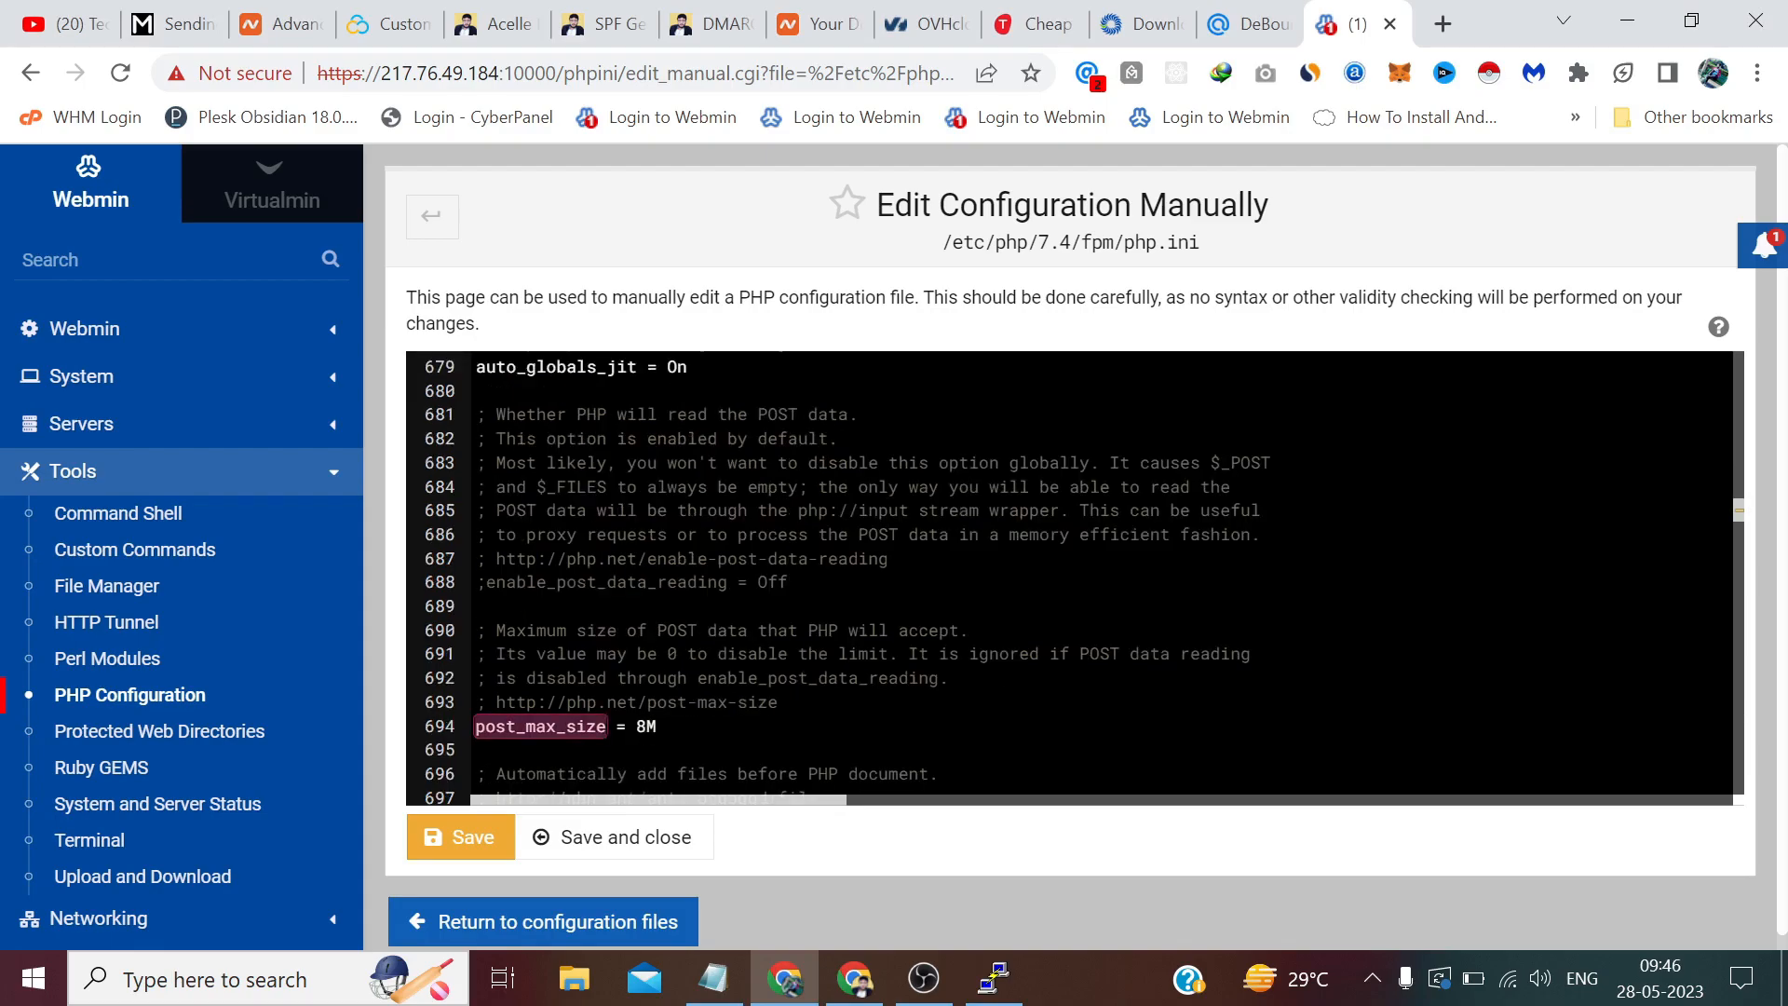
drag(637, 726, 628, 727)
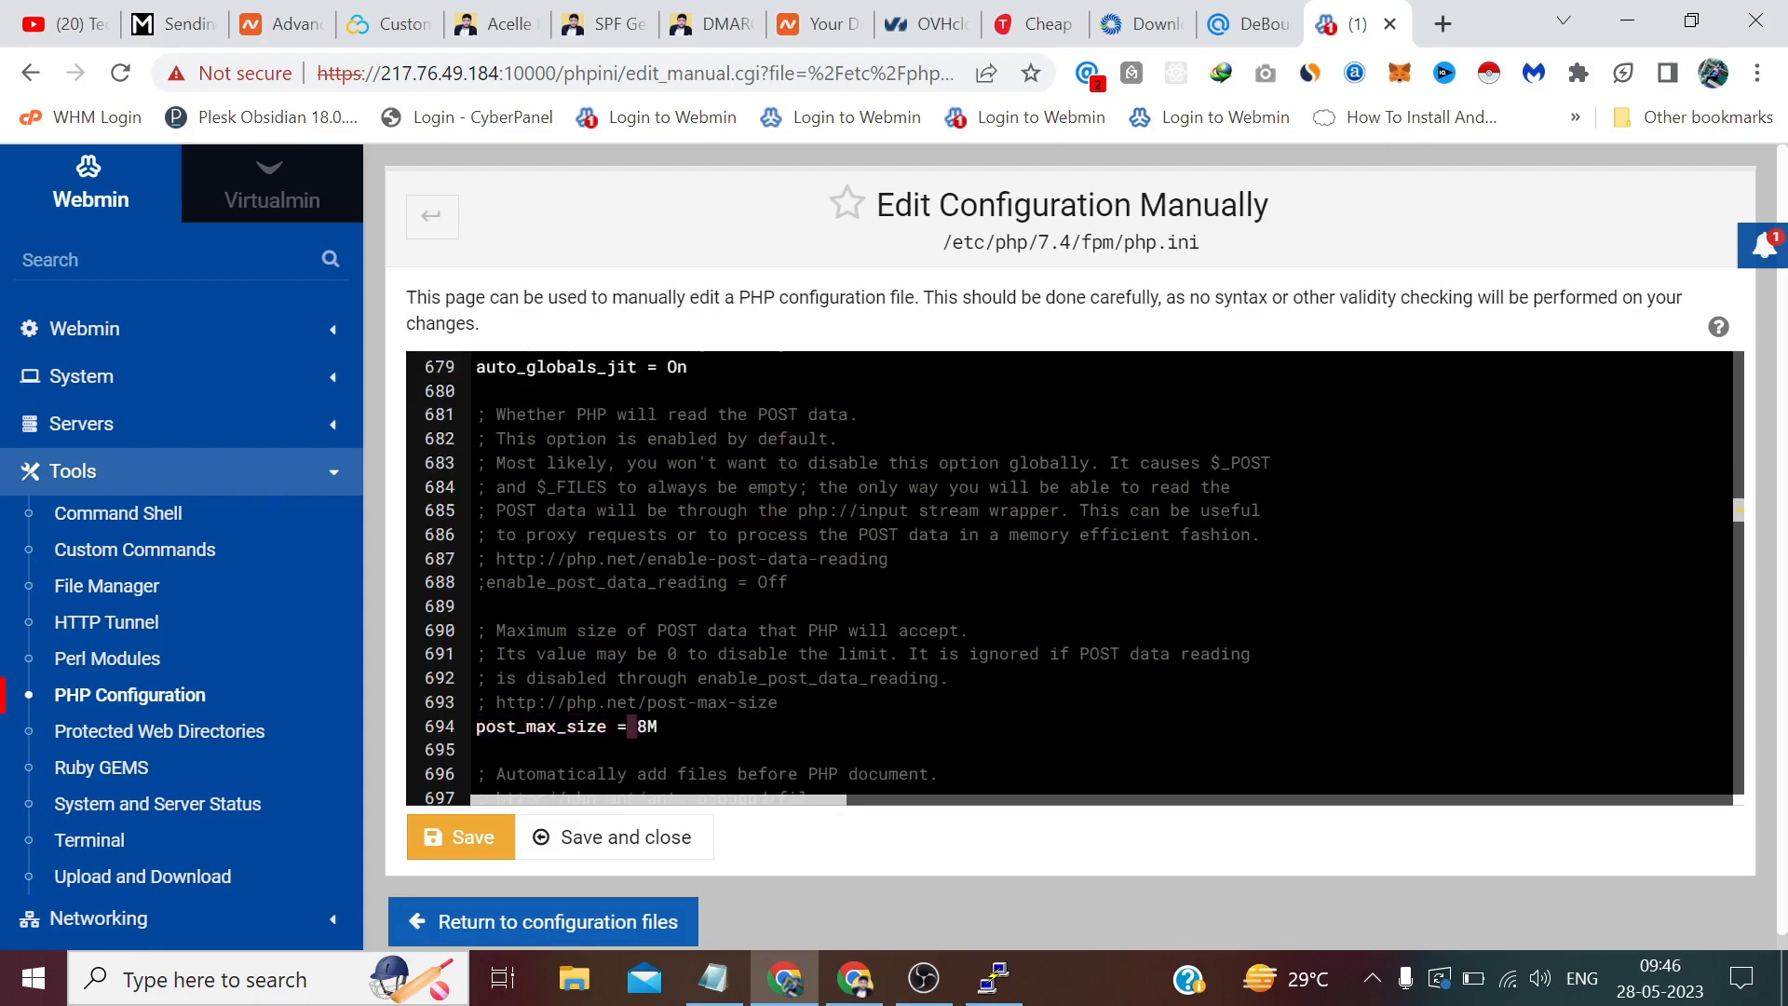
text(12)
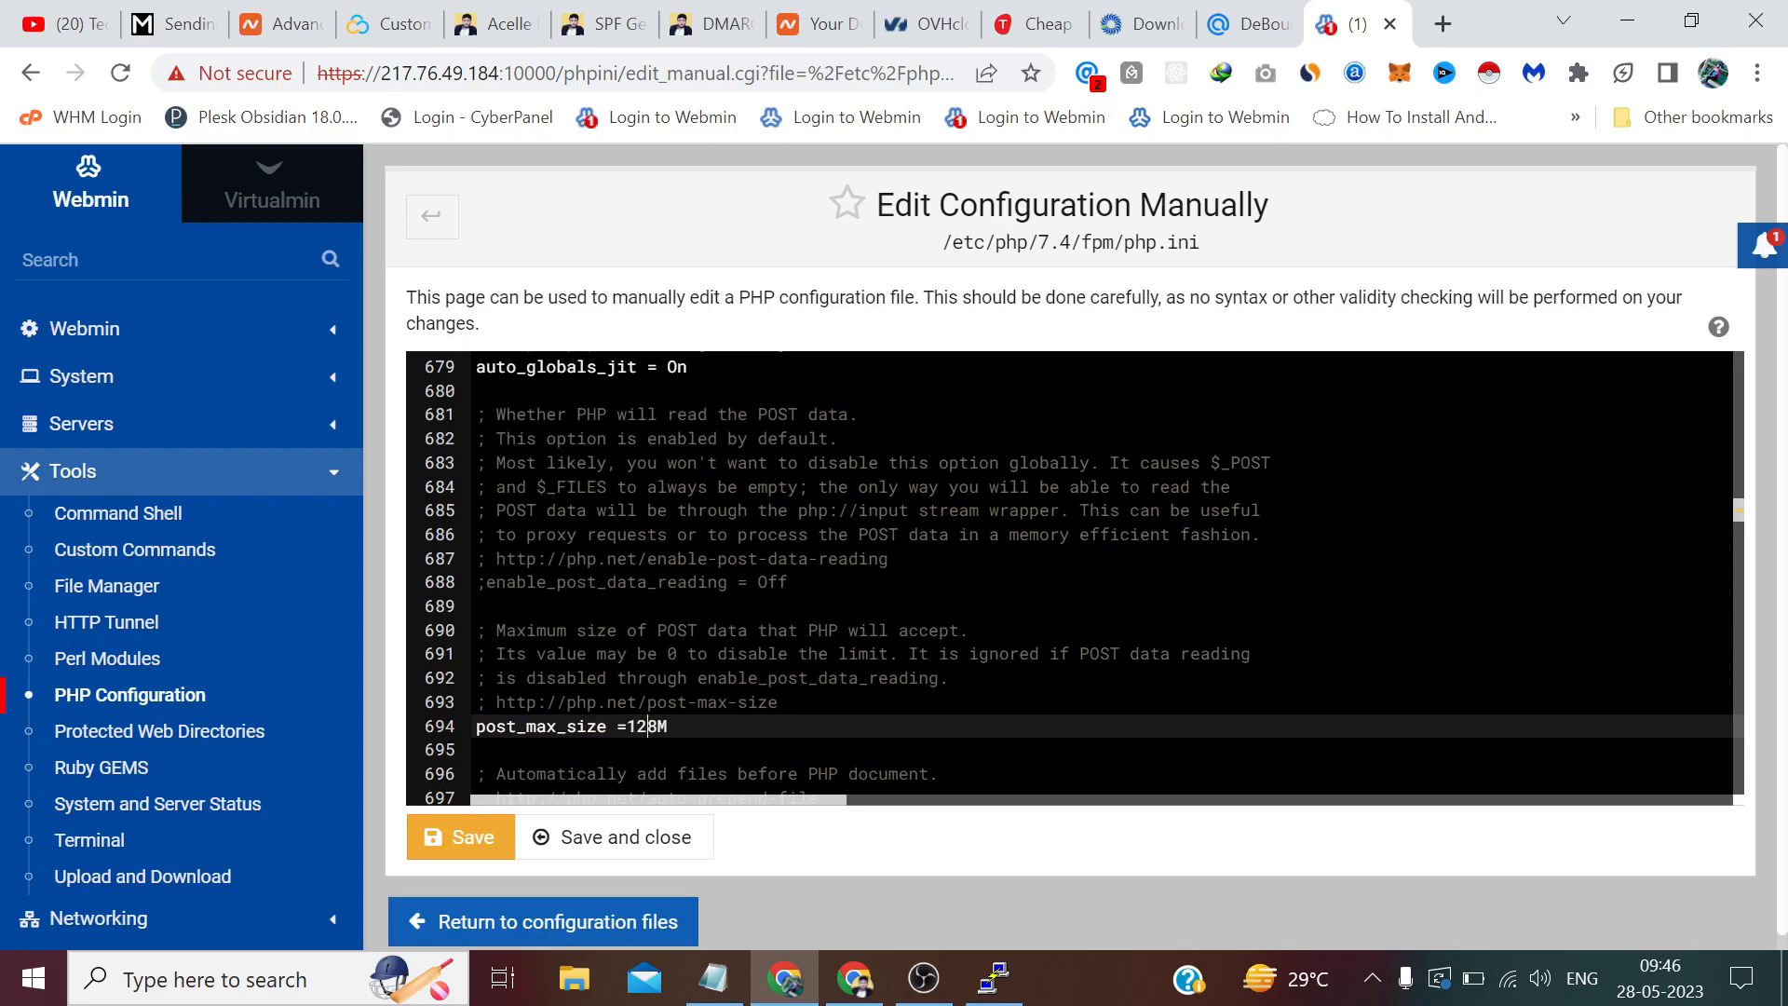
Raise upload_max_filesize from 2M to 128M and save the php.ini.
key(alt+Tab)
drag(174, 556, 50, 556)
drag(219, 556, 6, 556)
right_click(6, 556)
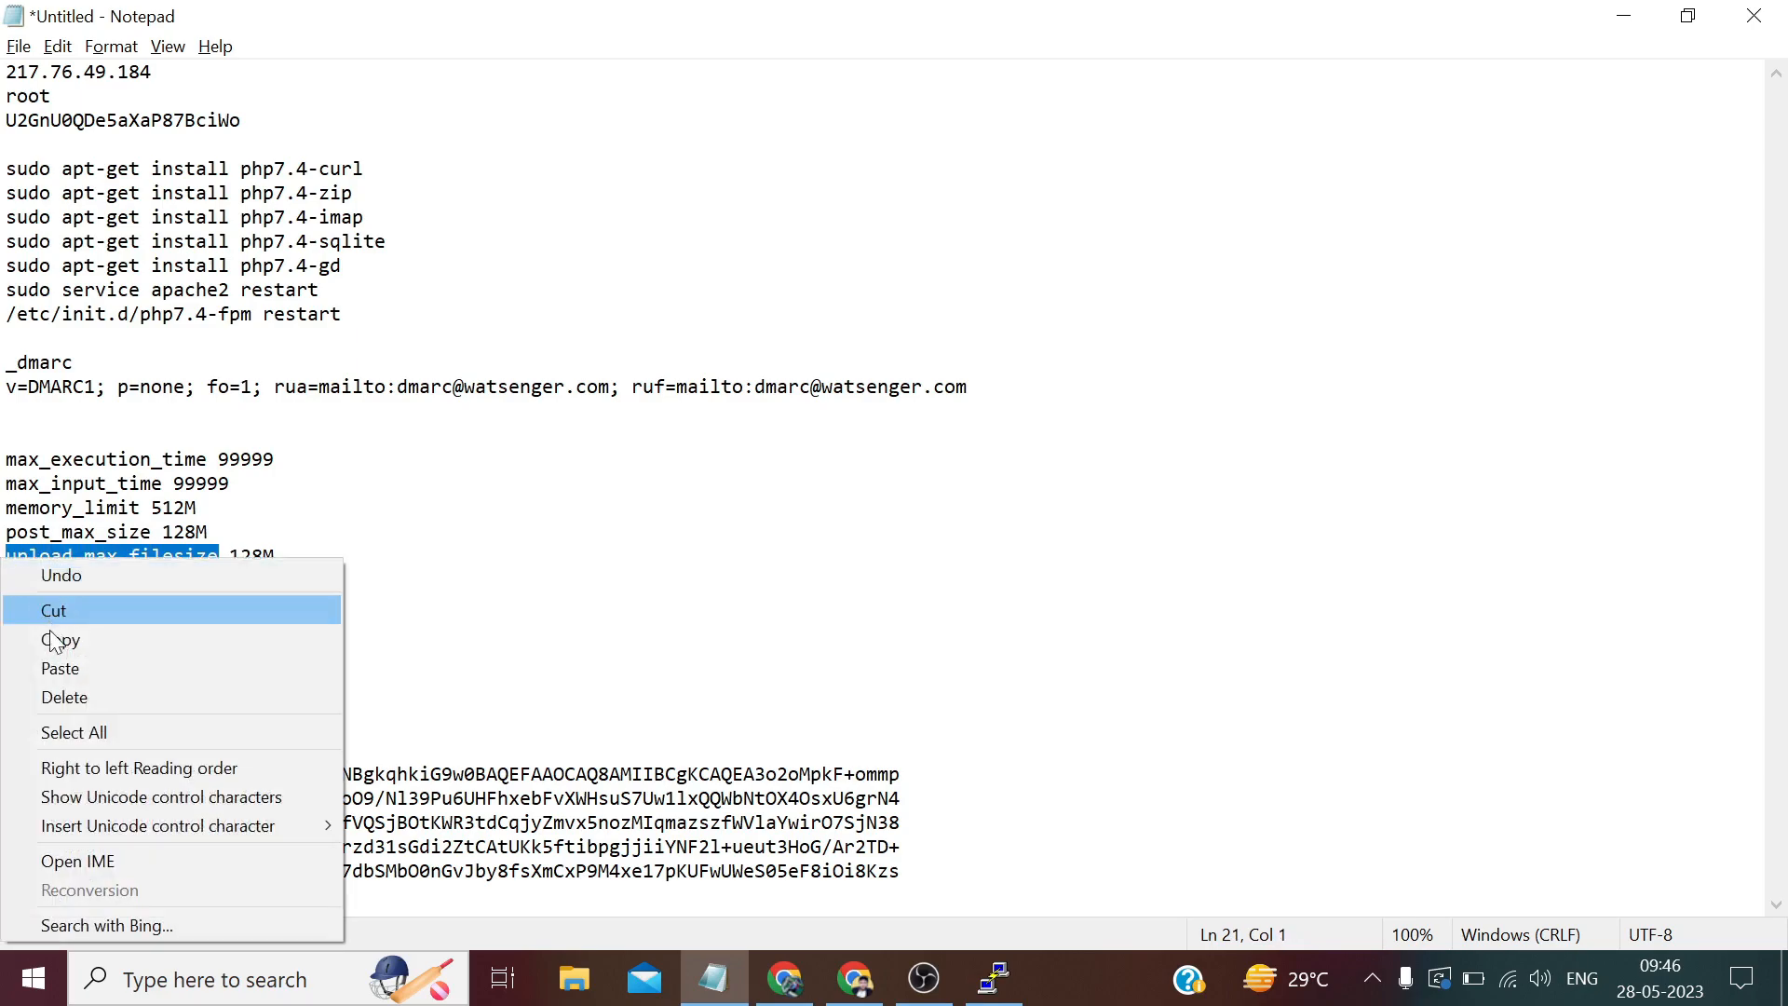
click(86, 642)
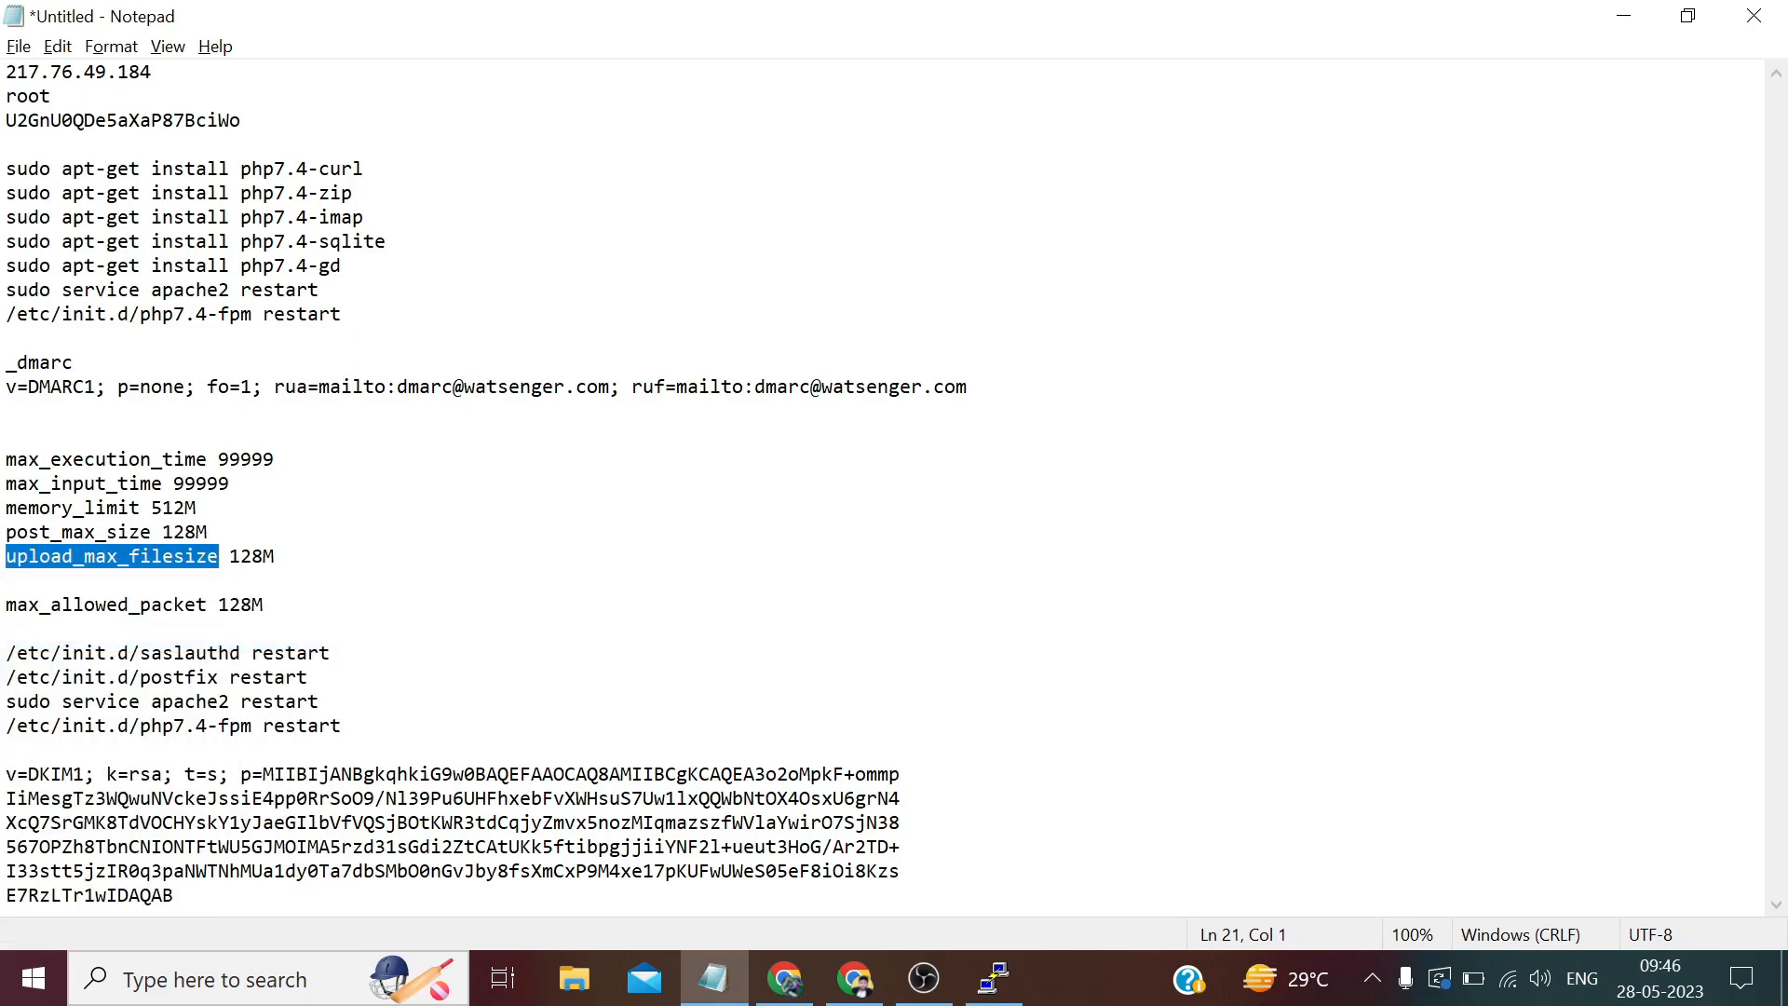
key(alt+Tab)
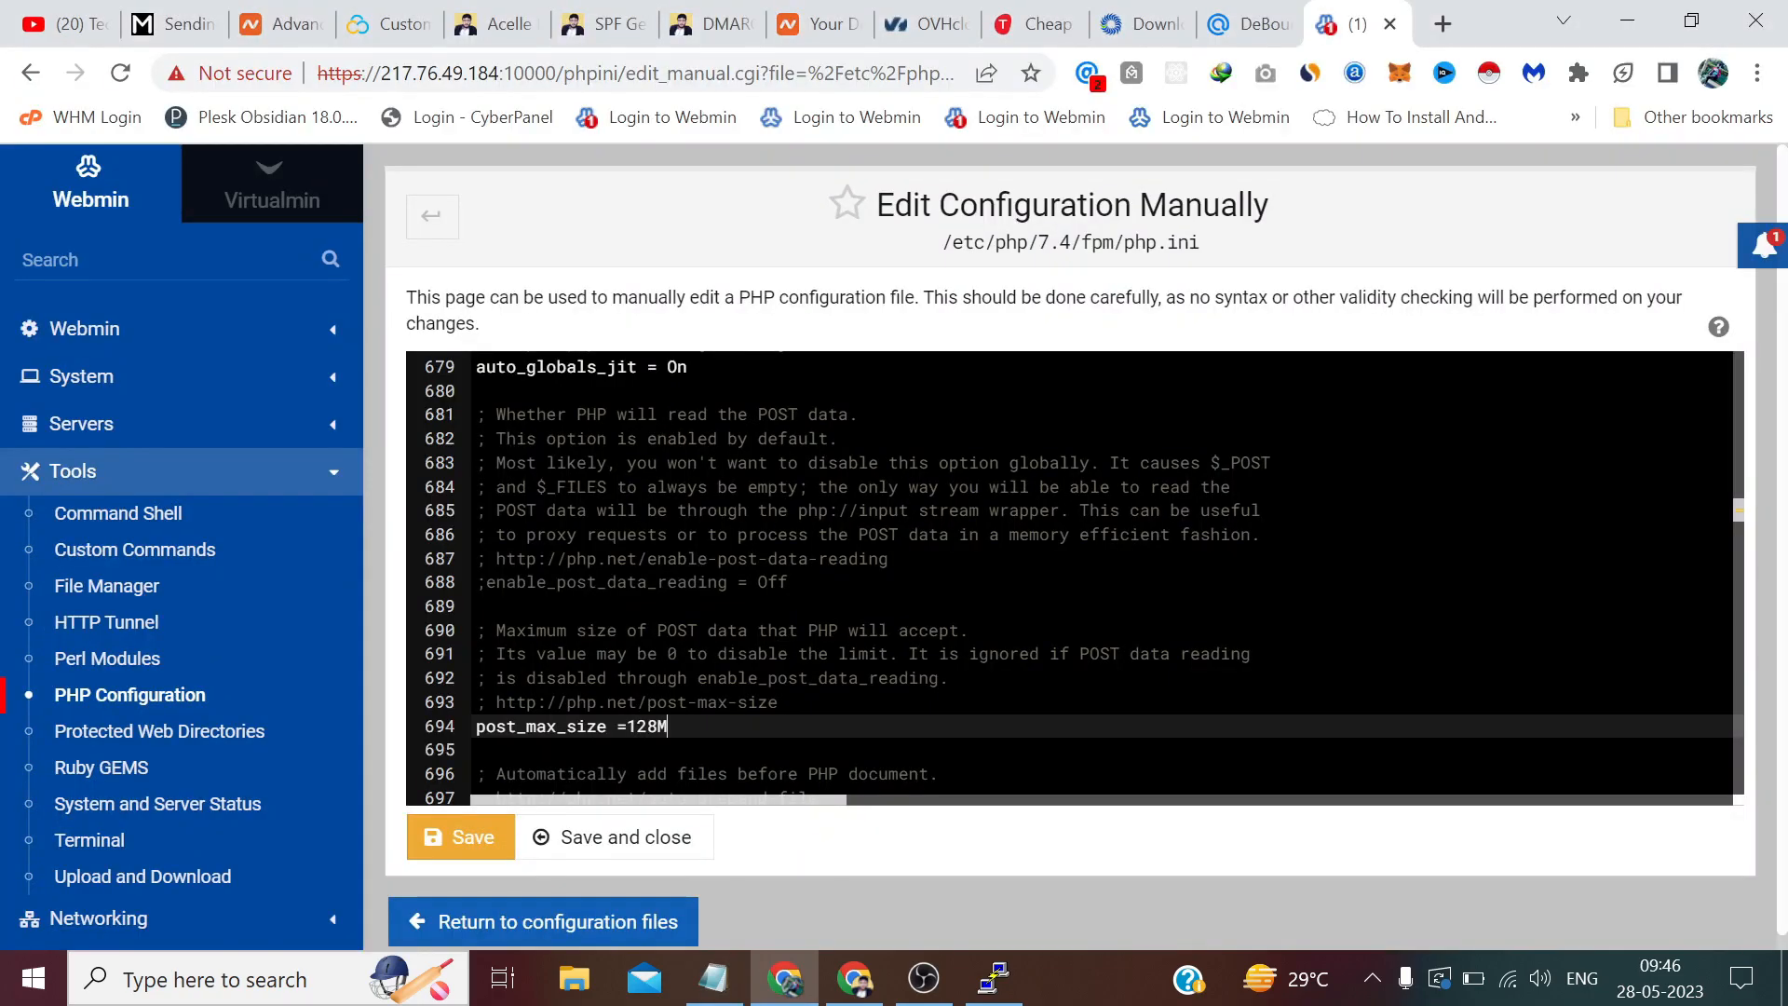
key(ctrl+f)
key(ctrl+v)
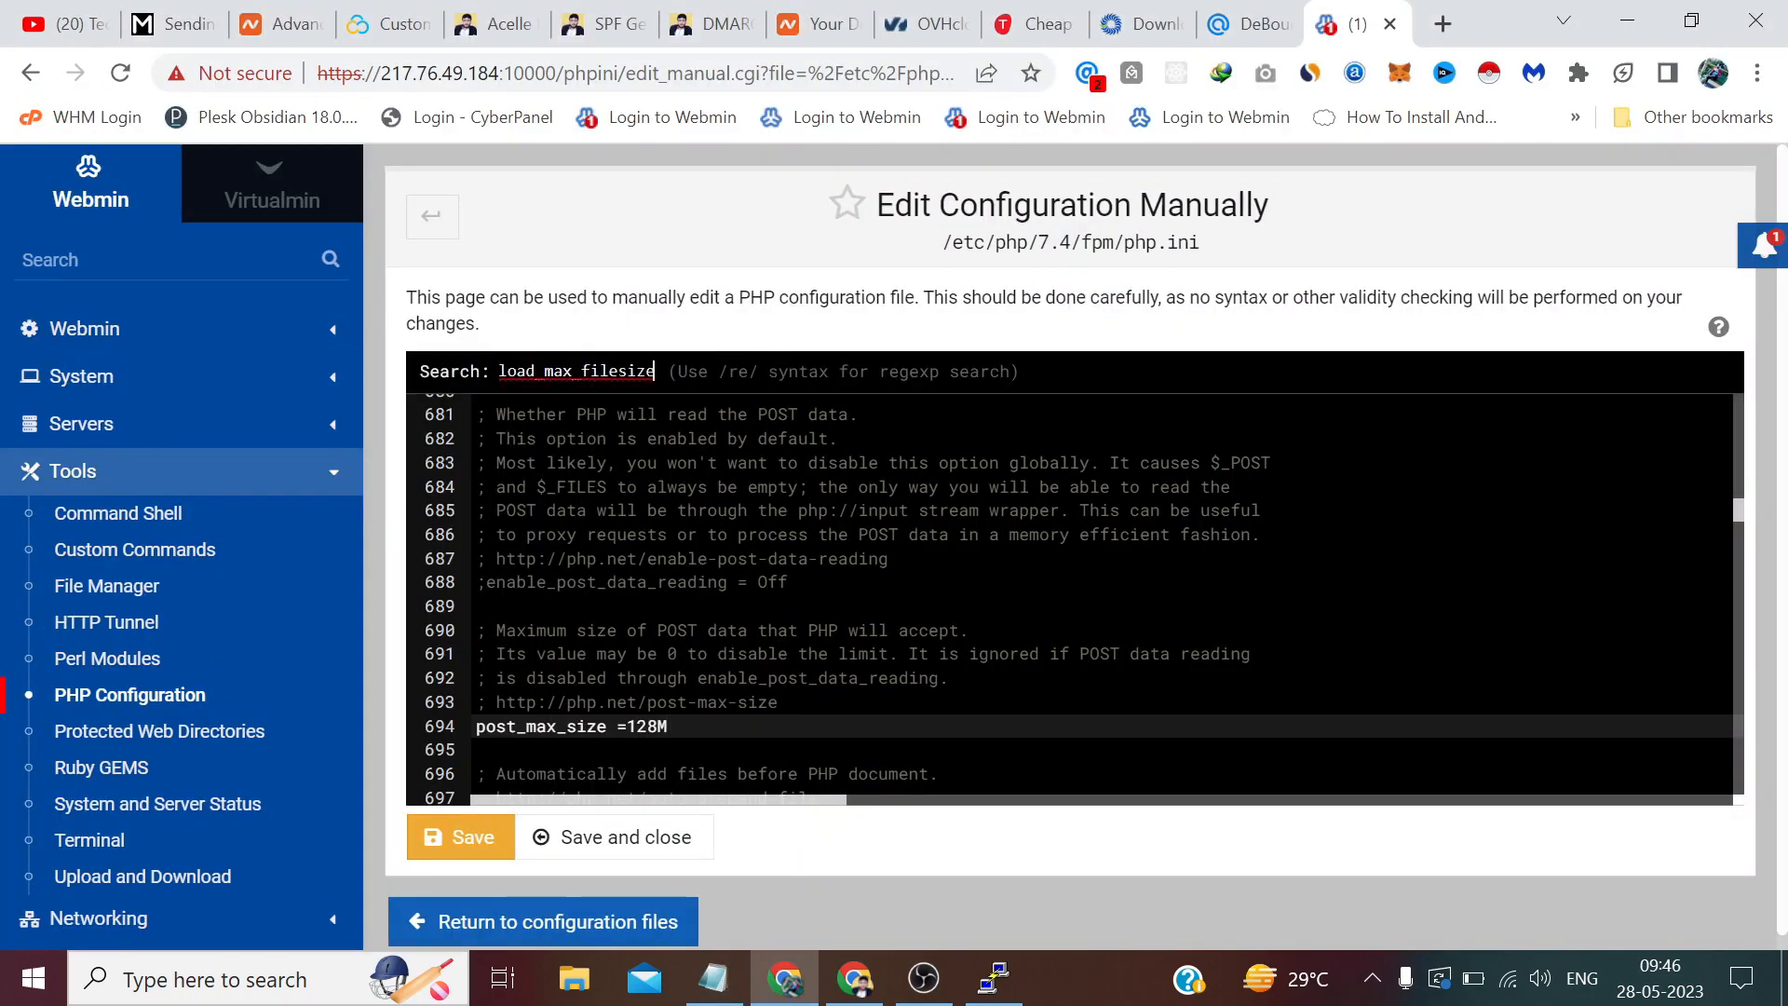
key(Return)
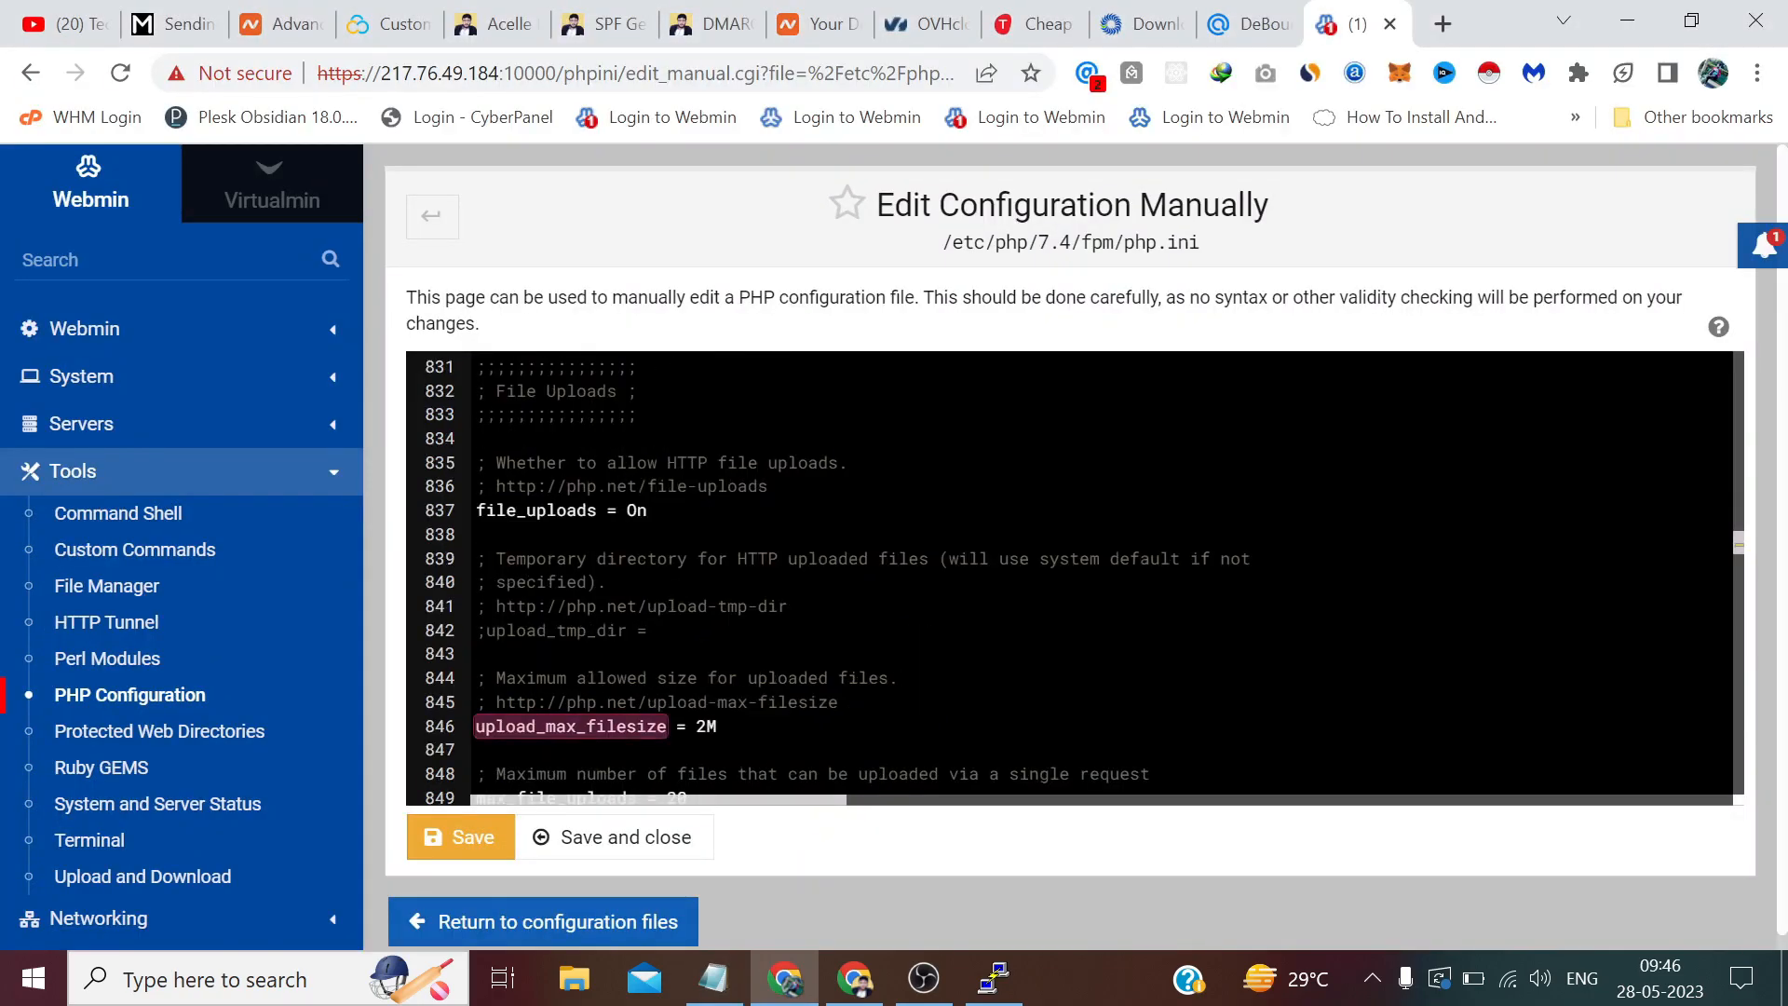
double_click(707, 726)
click(698, 726)
text(128)
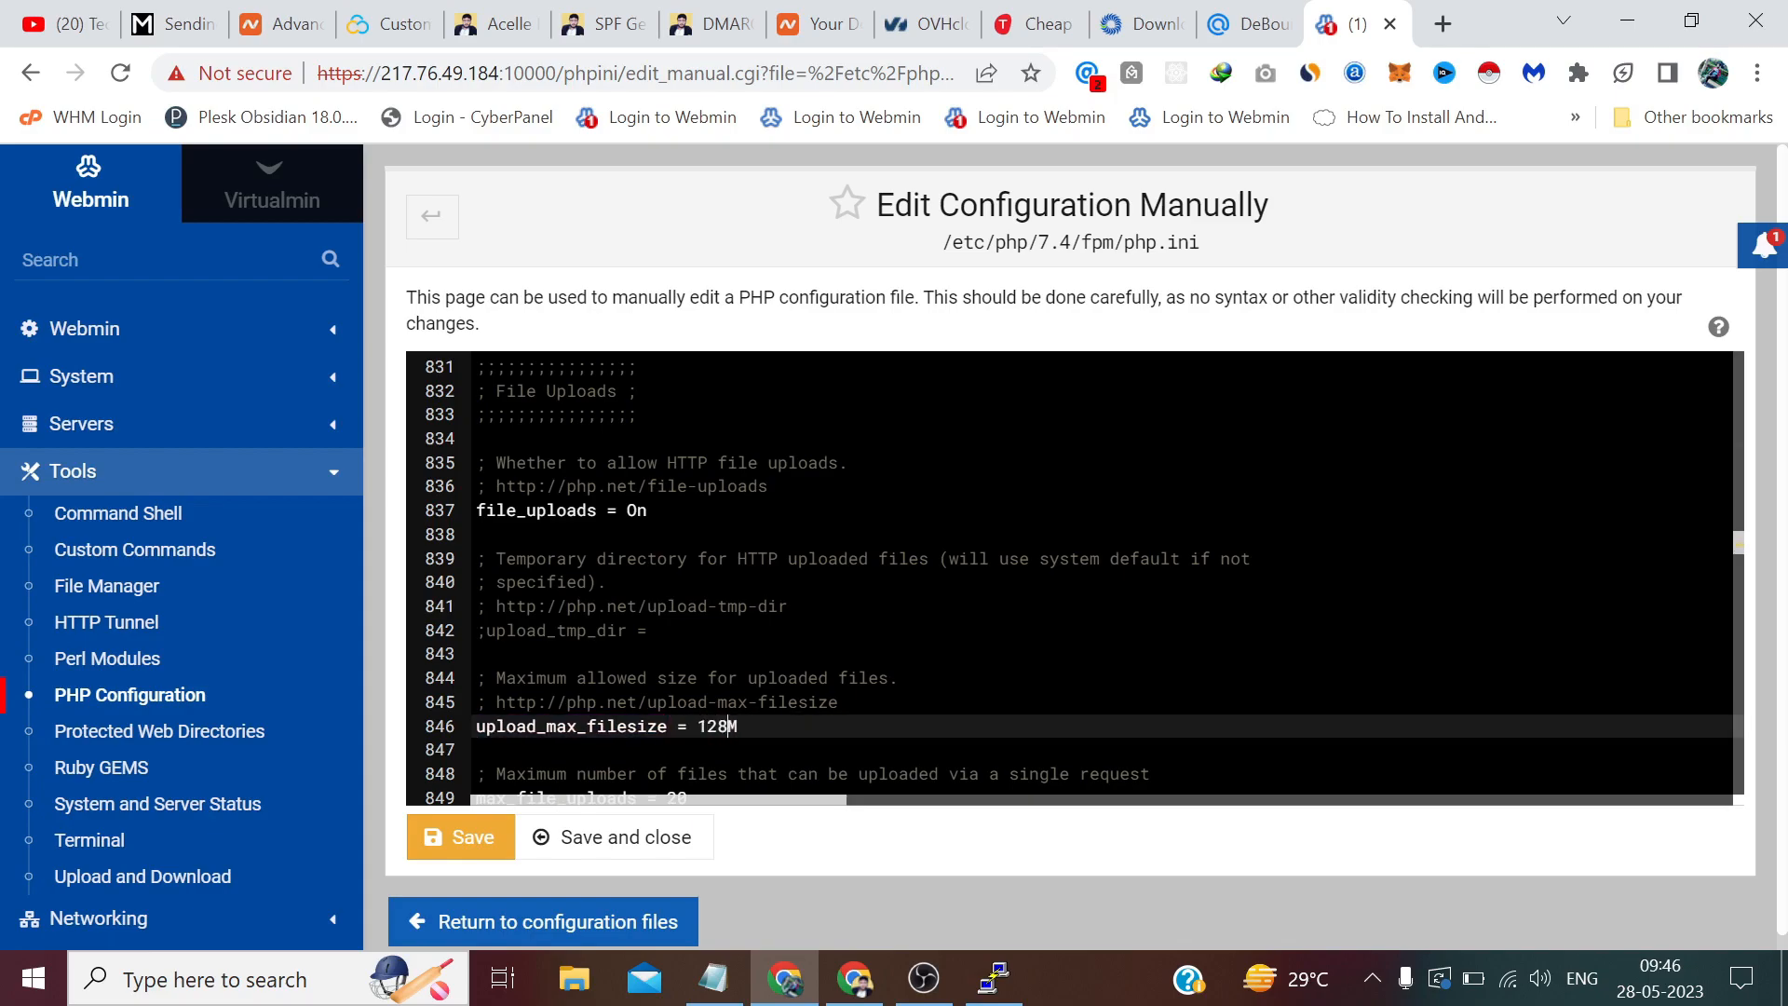
click(645, 849)
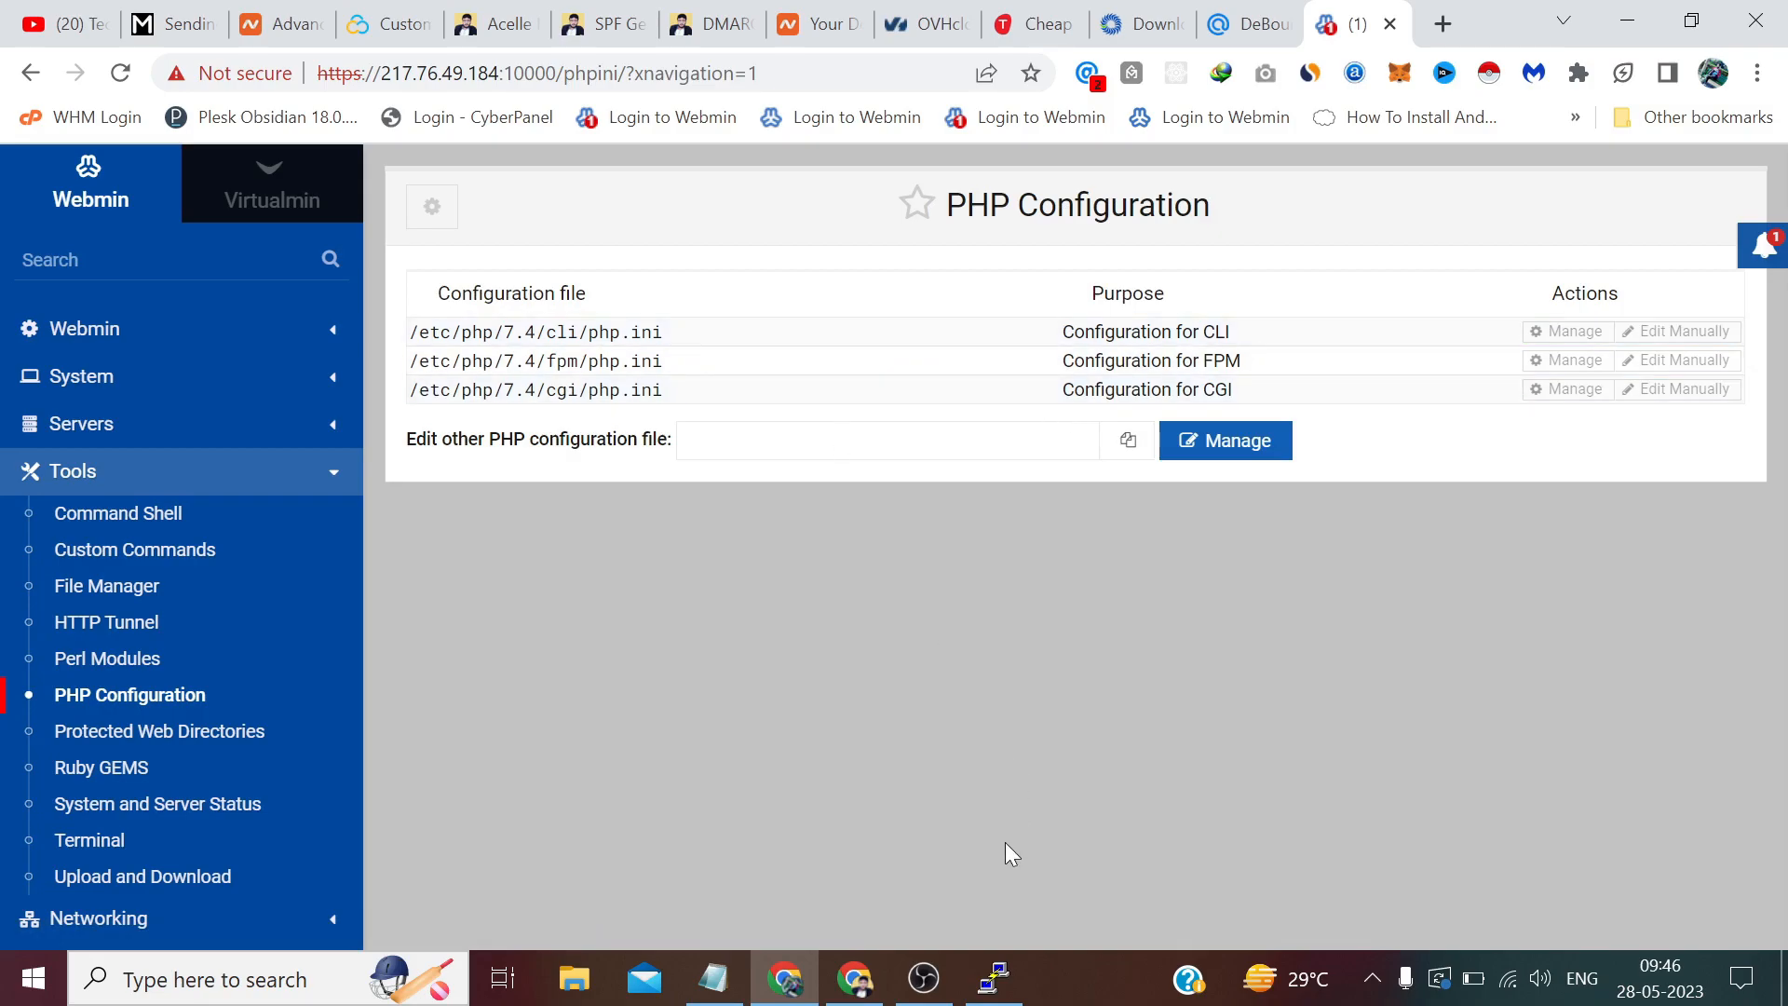
Rerun the apache2 and php7.4-fpm restart commands, then return to the browser.
click(995, 978)
key(Up)
key(Up)
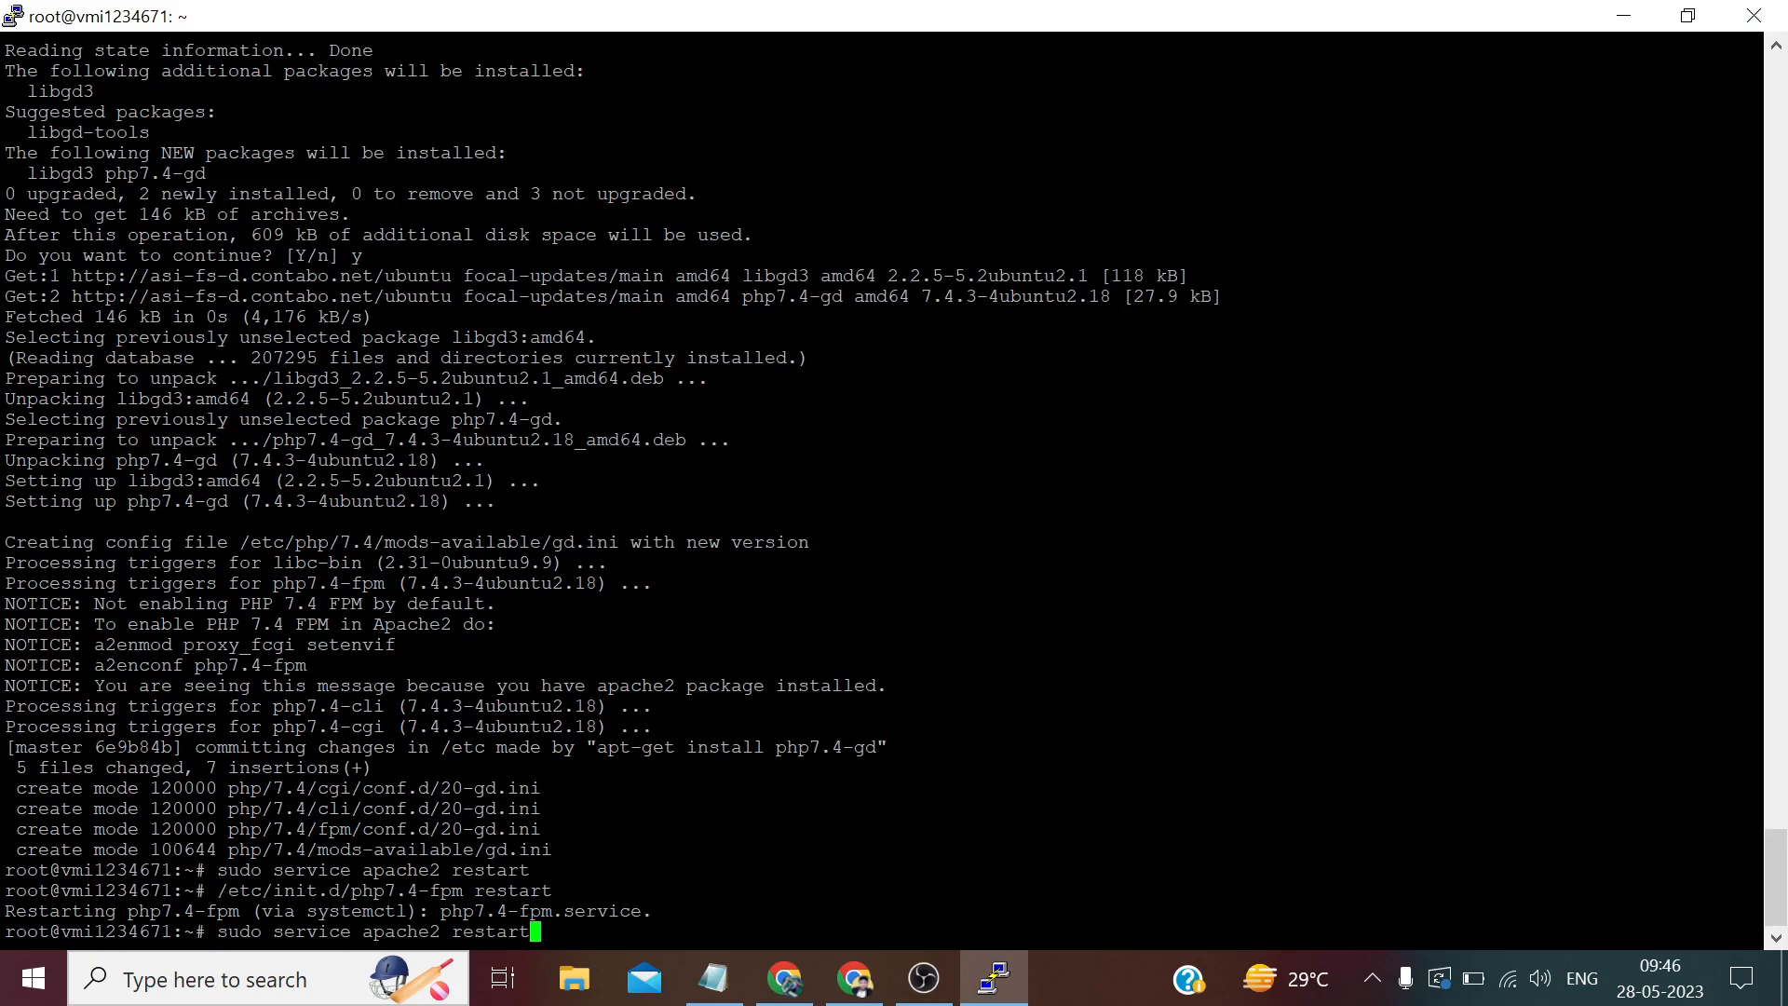
key(Return)
key(Up)
key(Up)
key(Return)
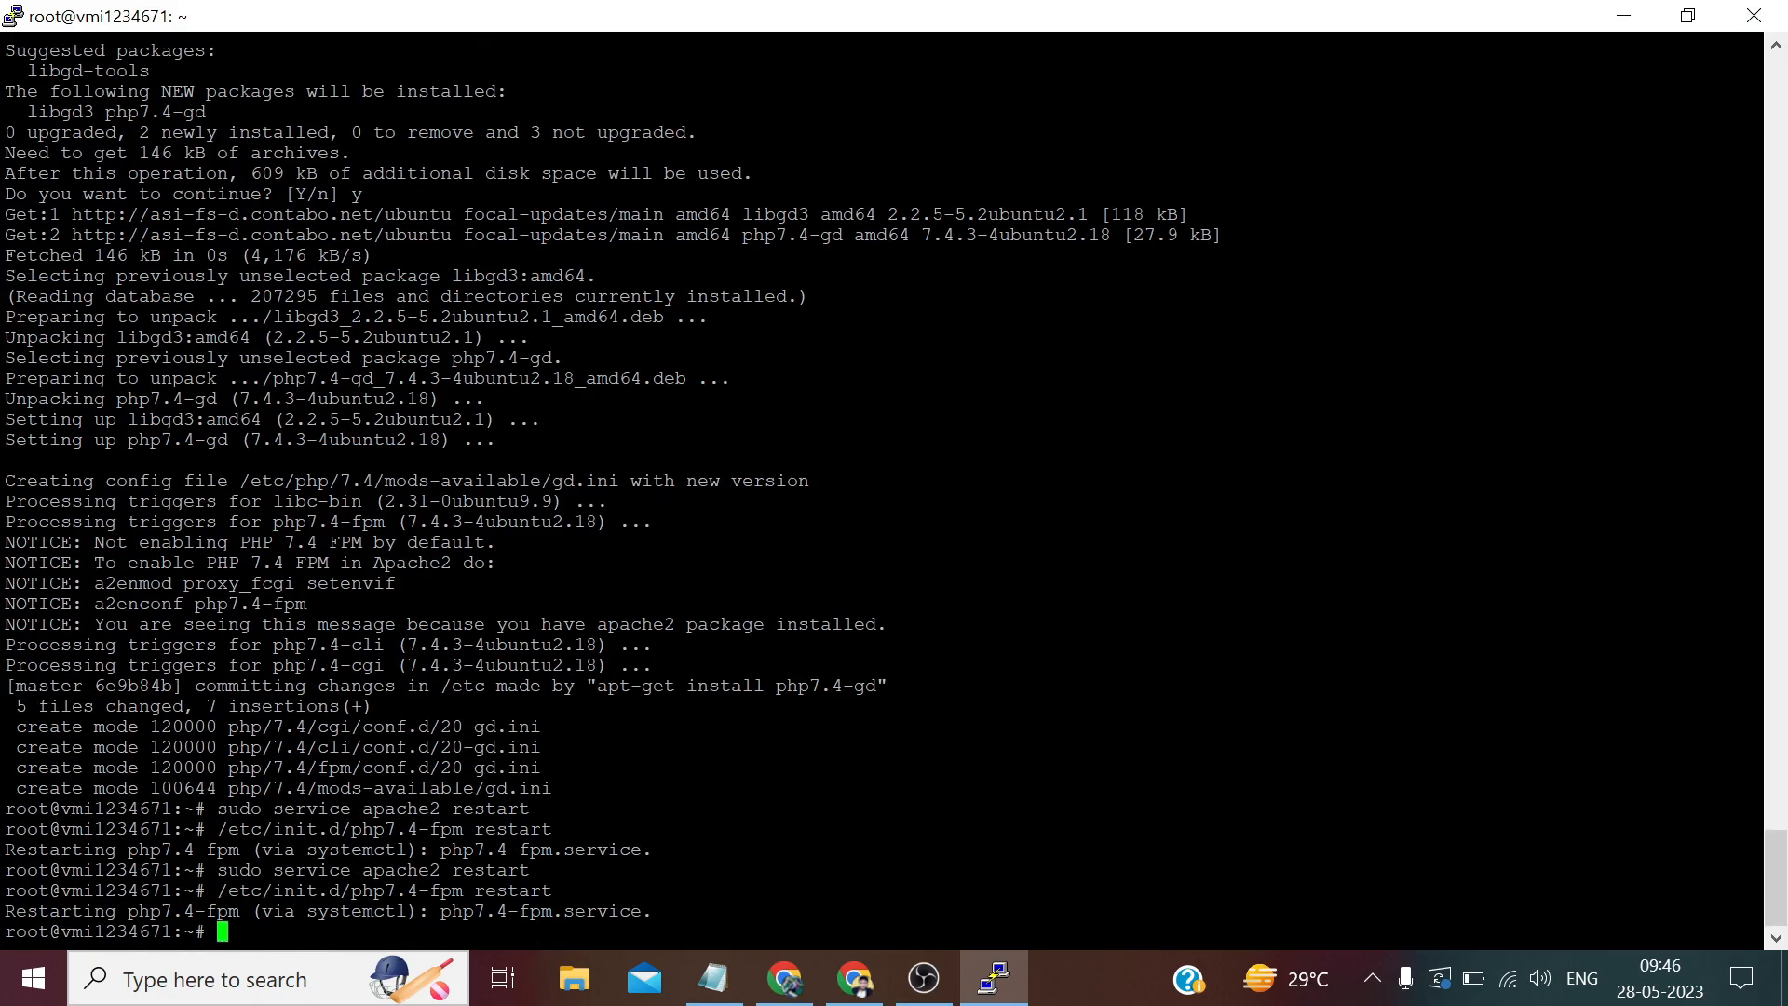
key(alt+Tab)
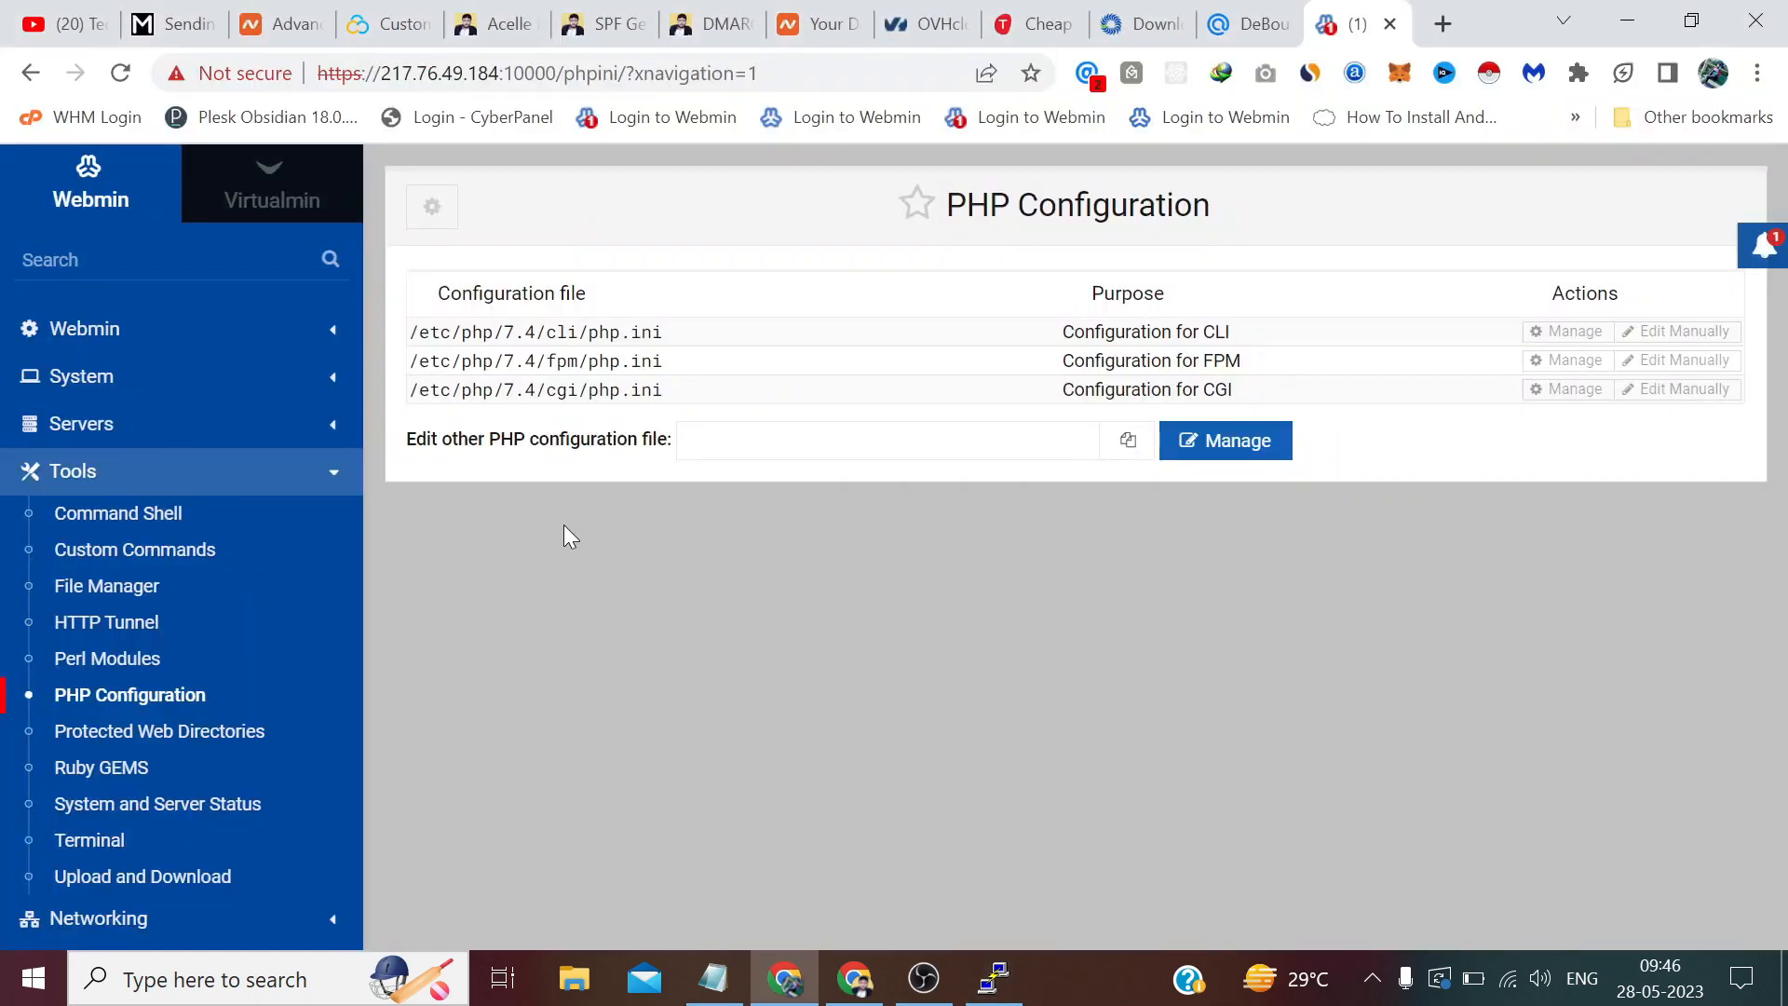
Expand Virtualmin's Server Configuration, System Settings and System Customization menus, then show the Webmin modules.
click(252, 207)
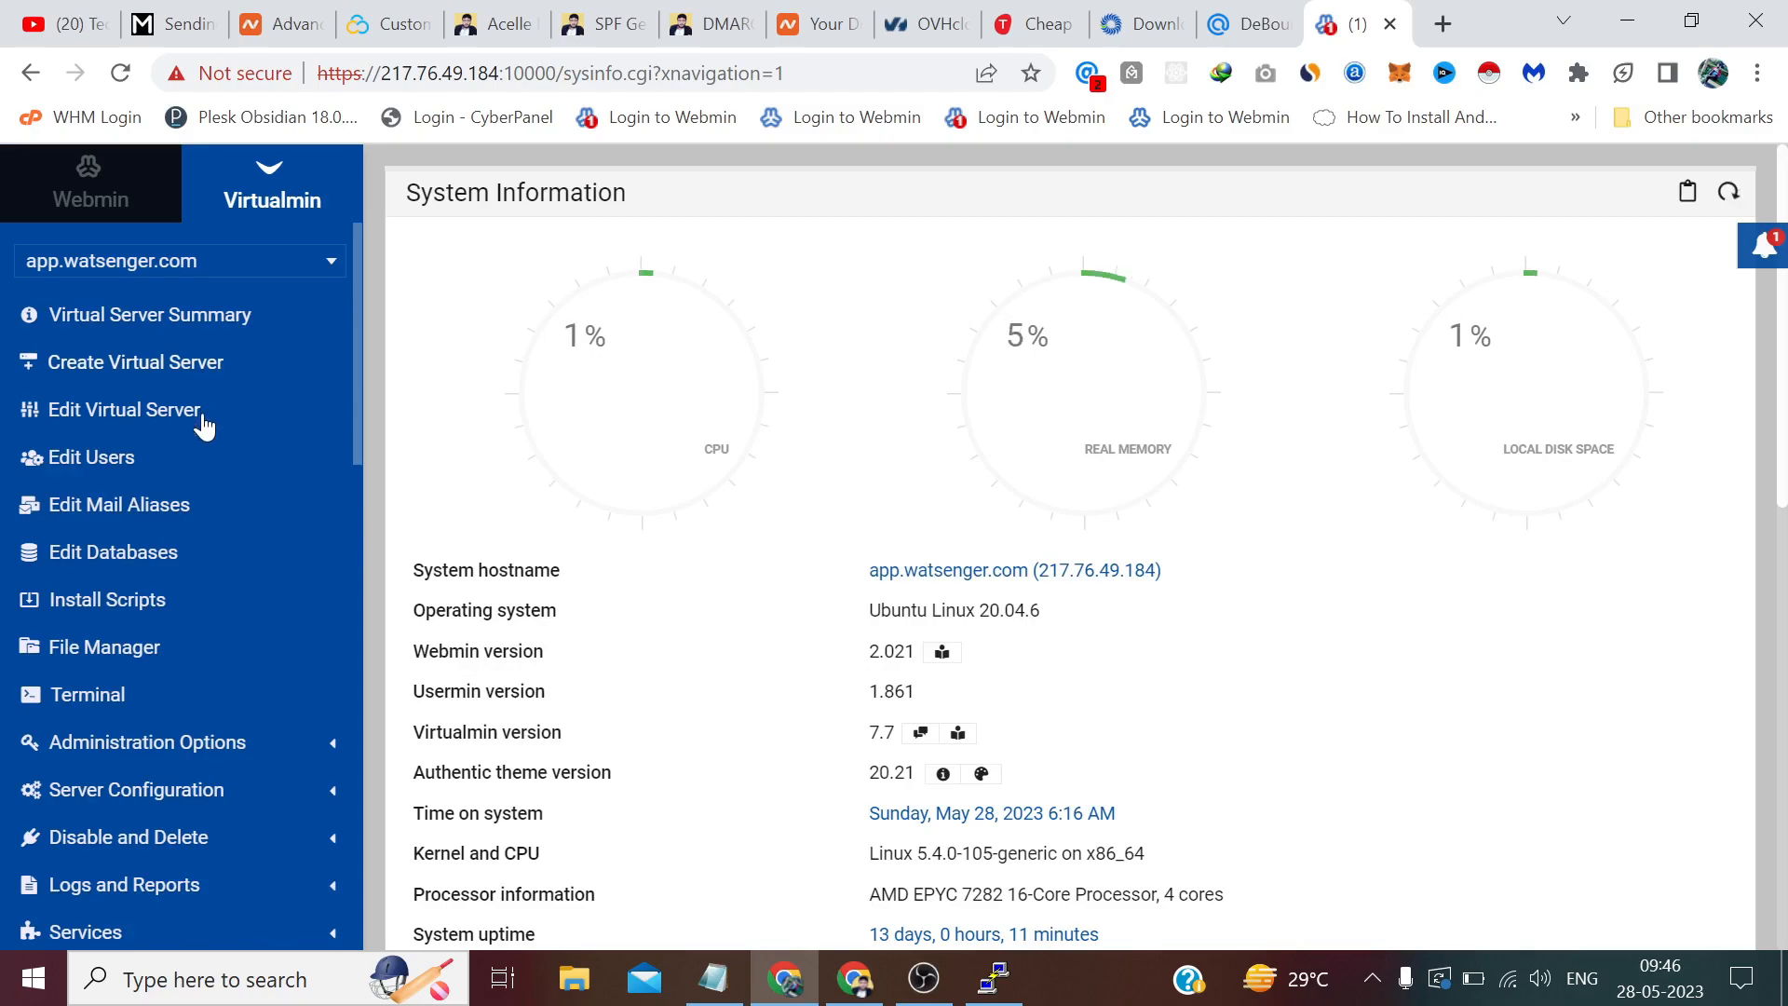
click(153, 793)
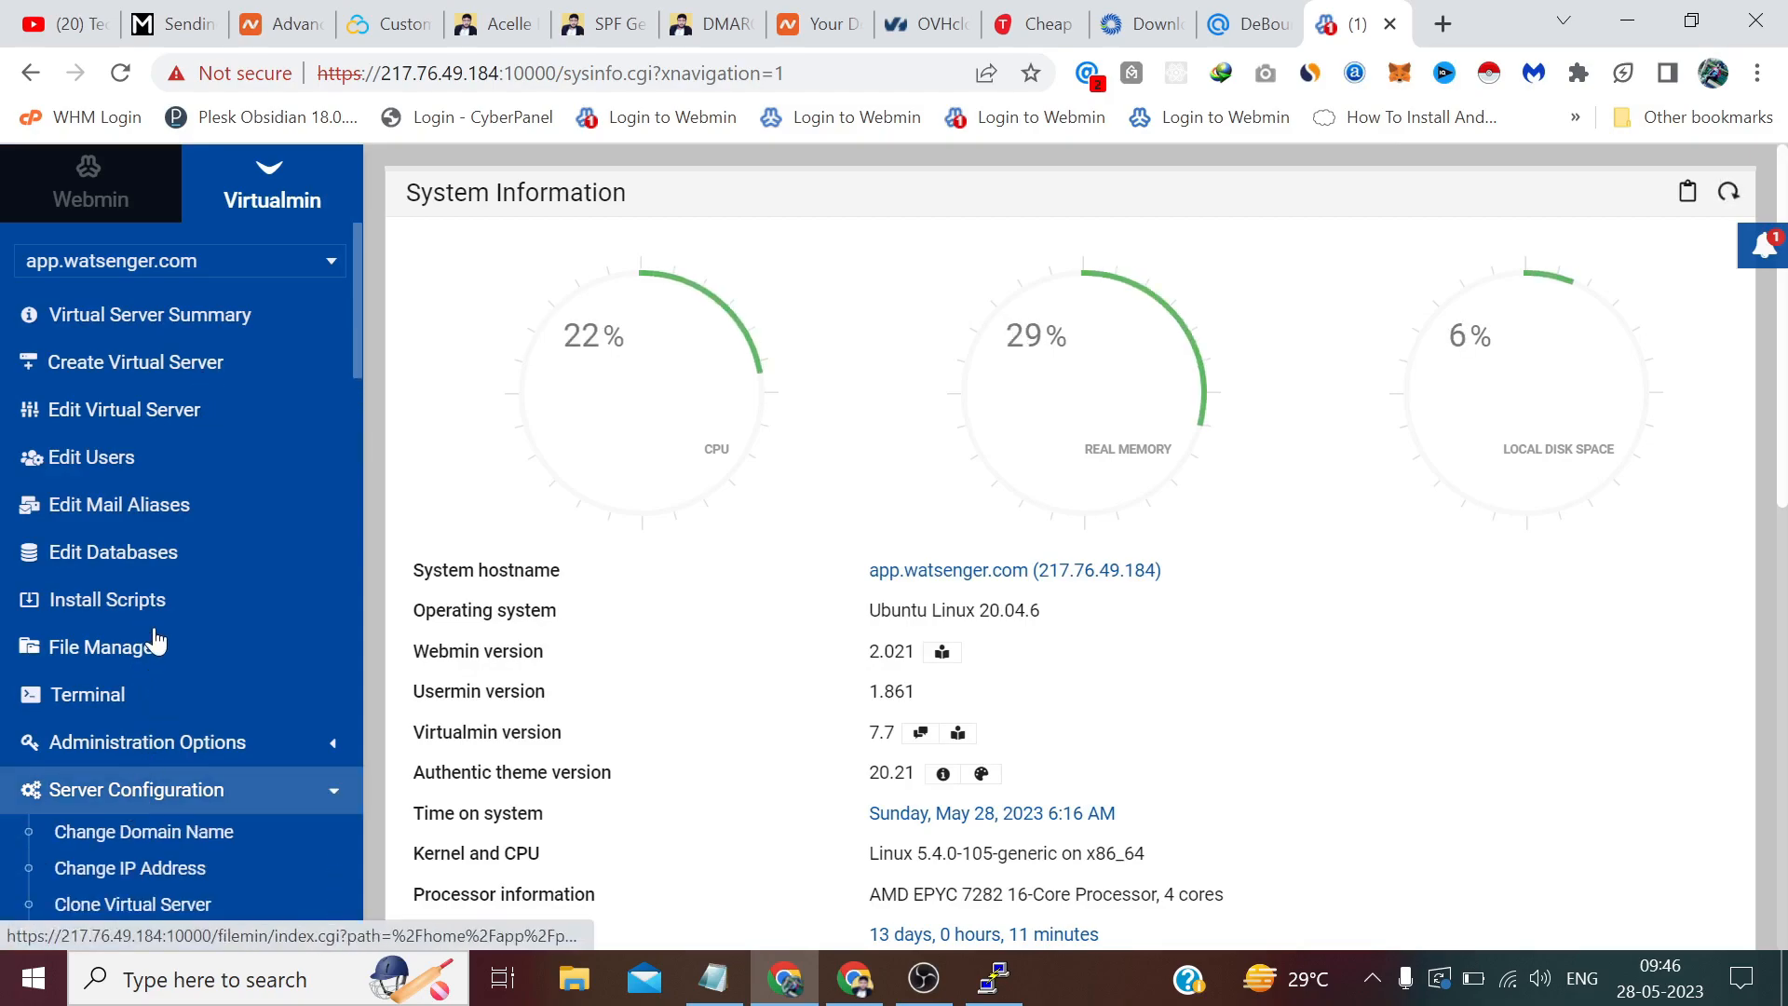
scroll(153, 640, down, 6)
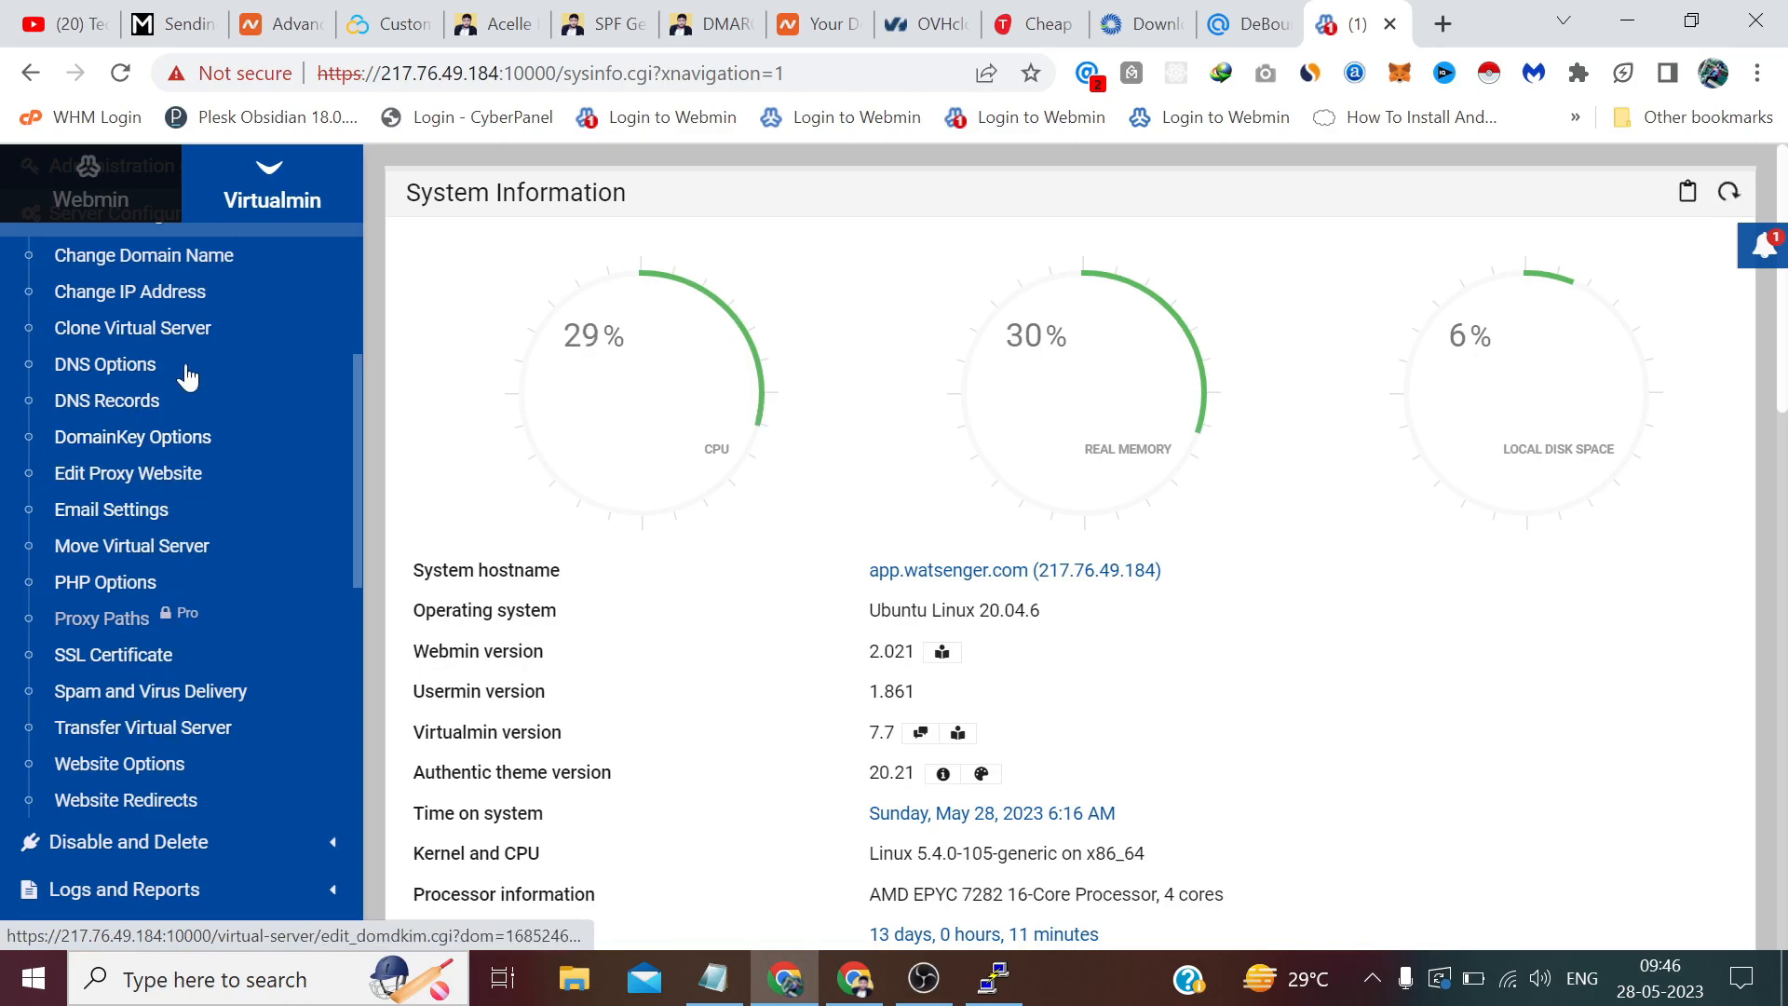
scroll(186, 373, up, 6)
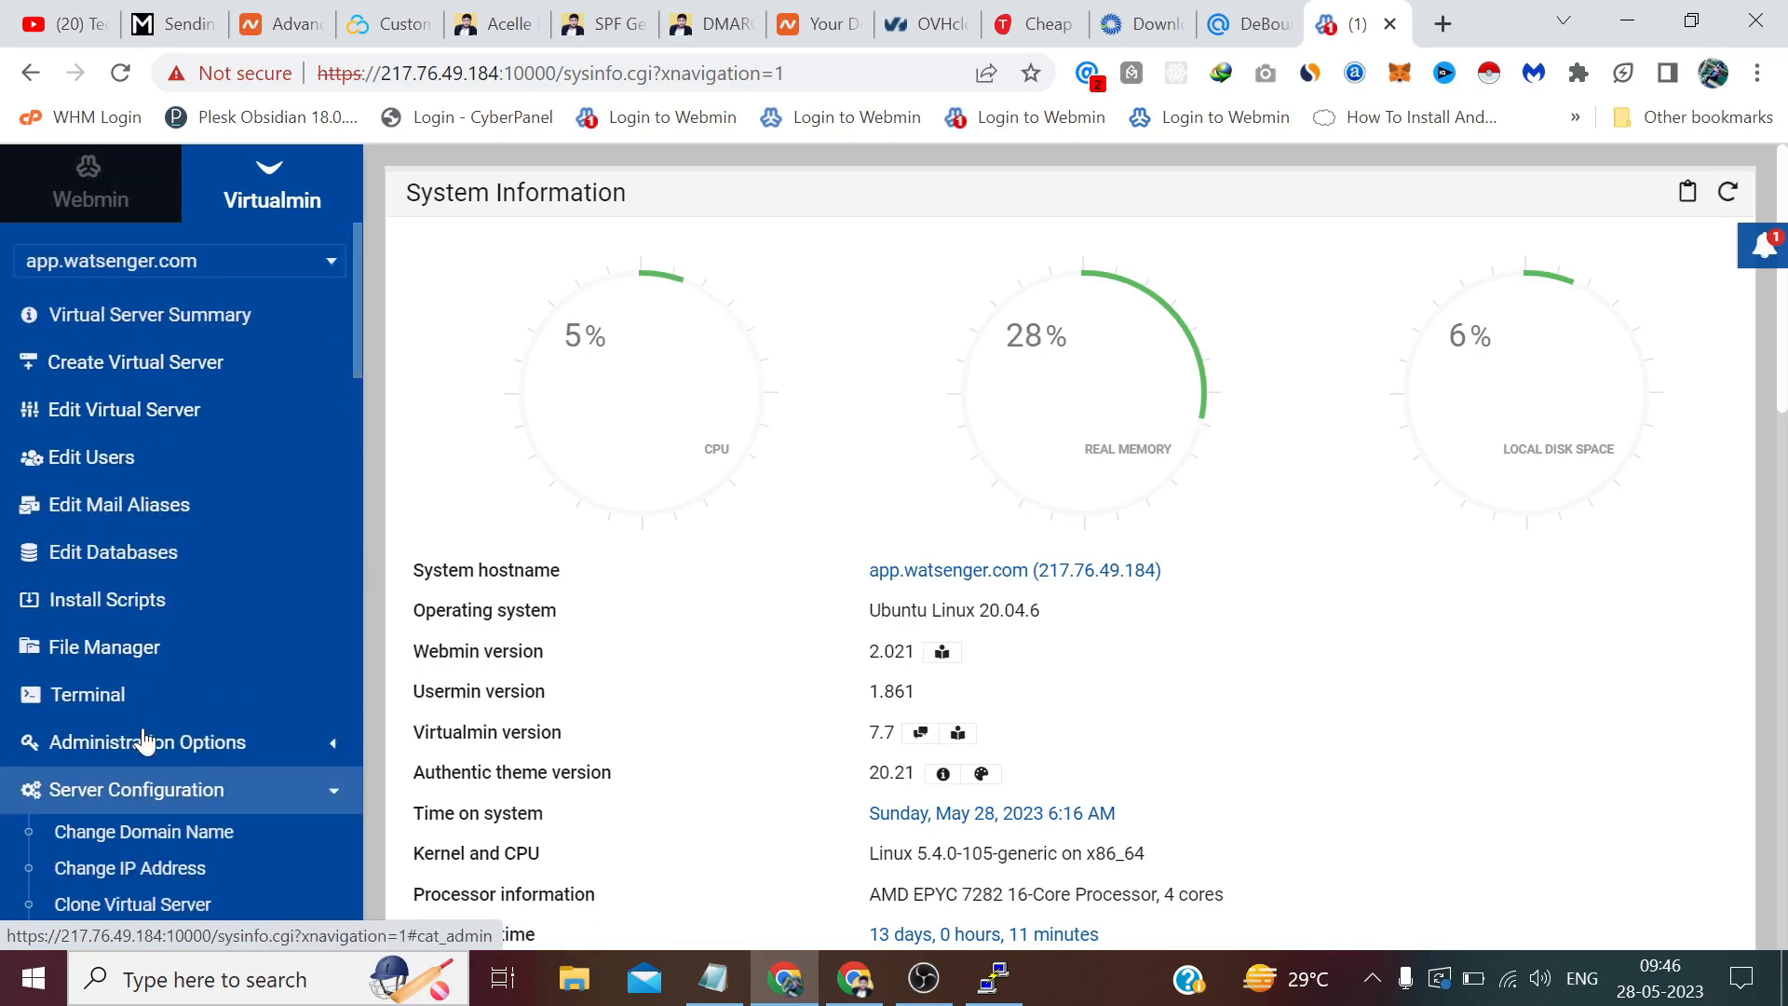
scroll(135, 647, down, 10)
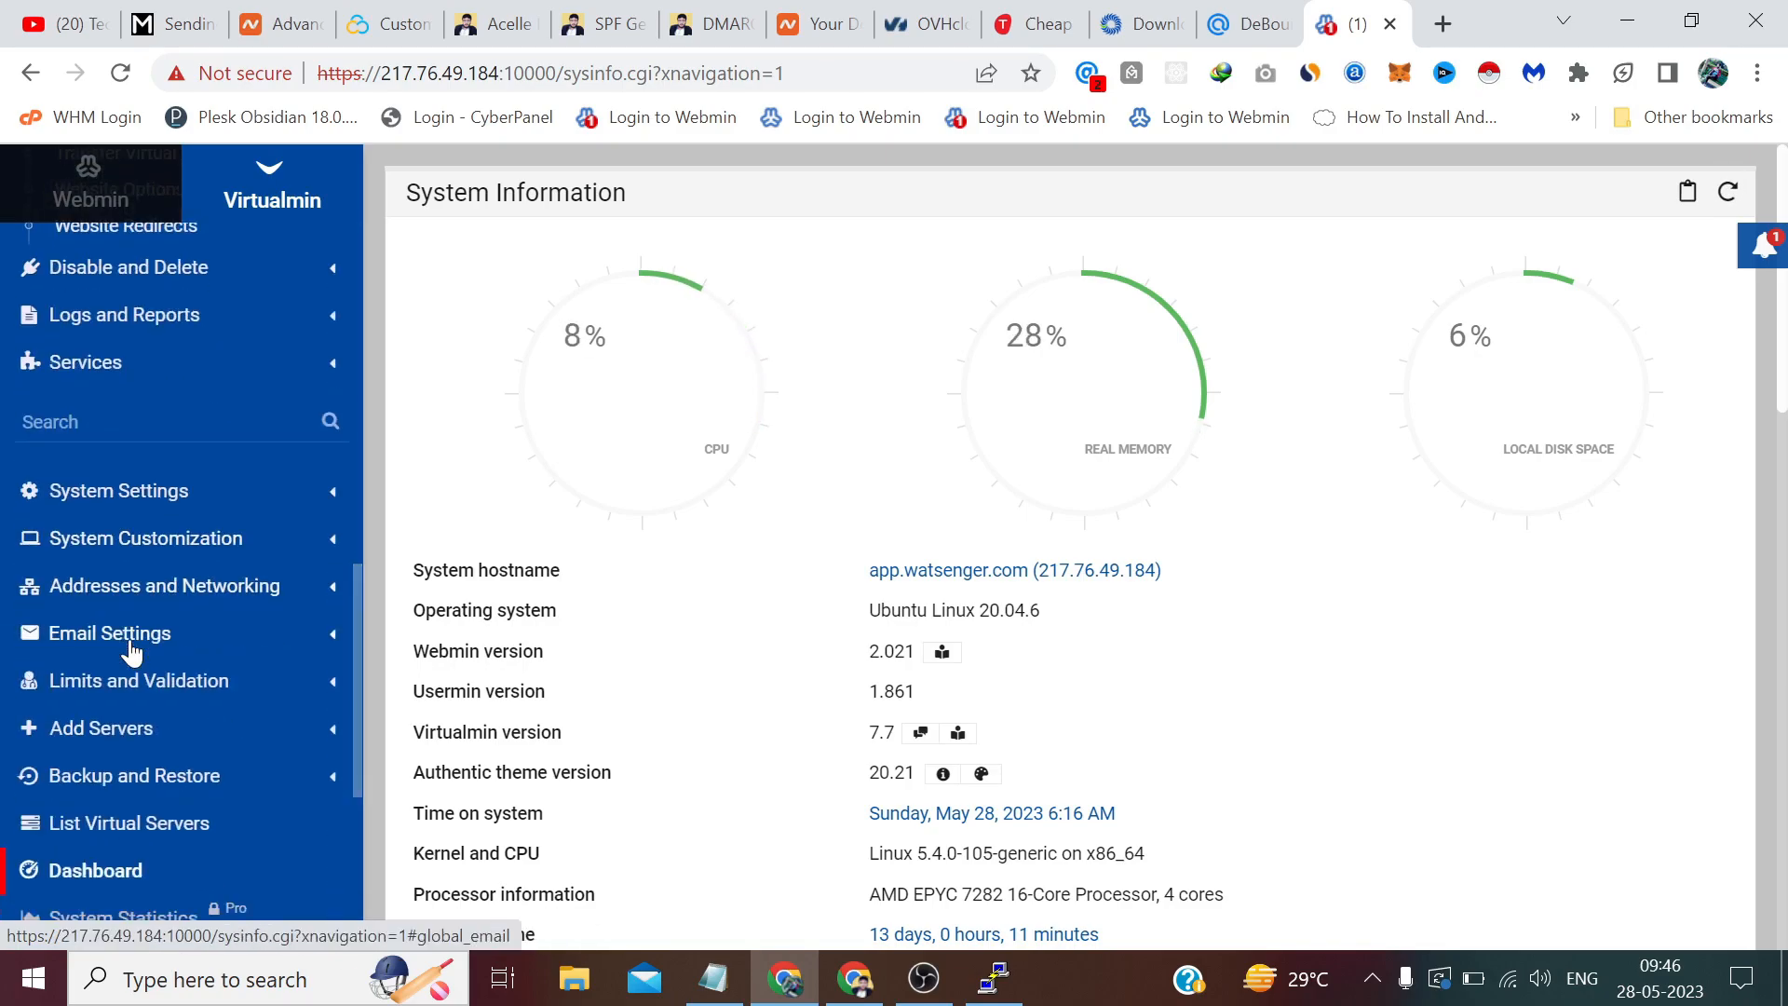
click(140, 491)
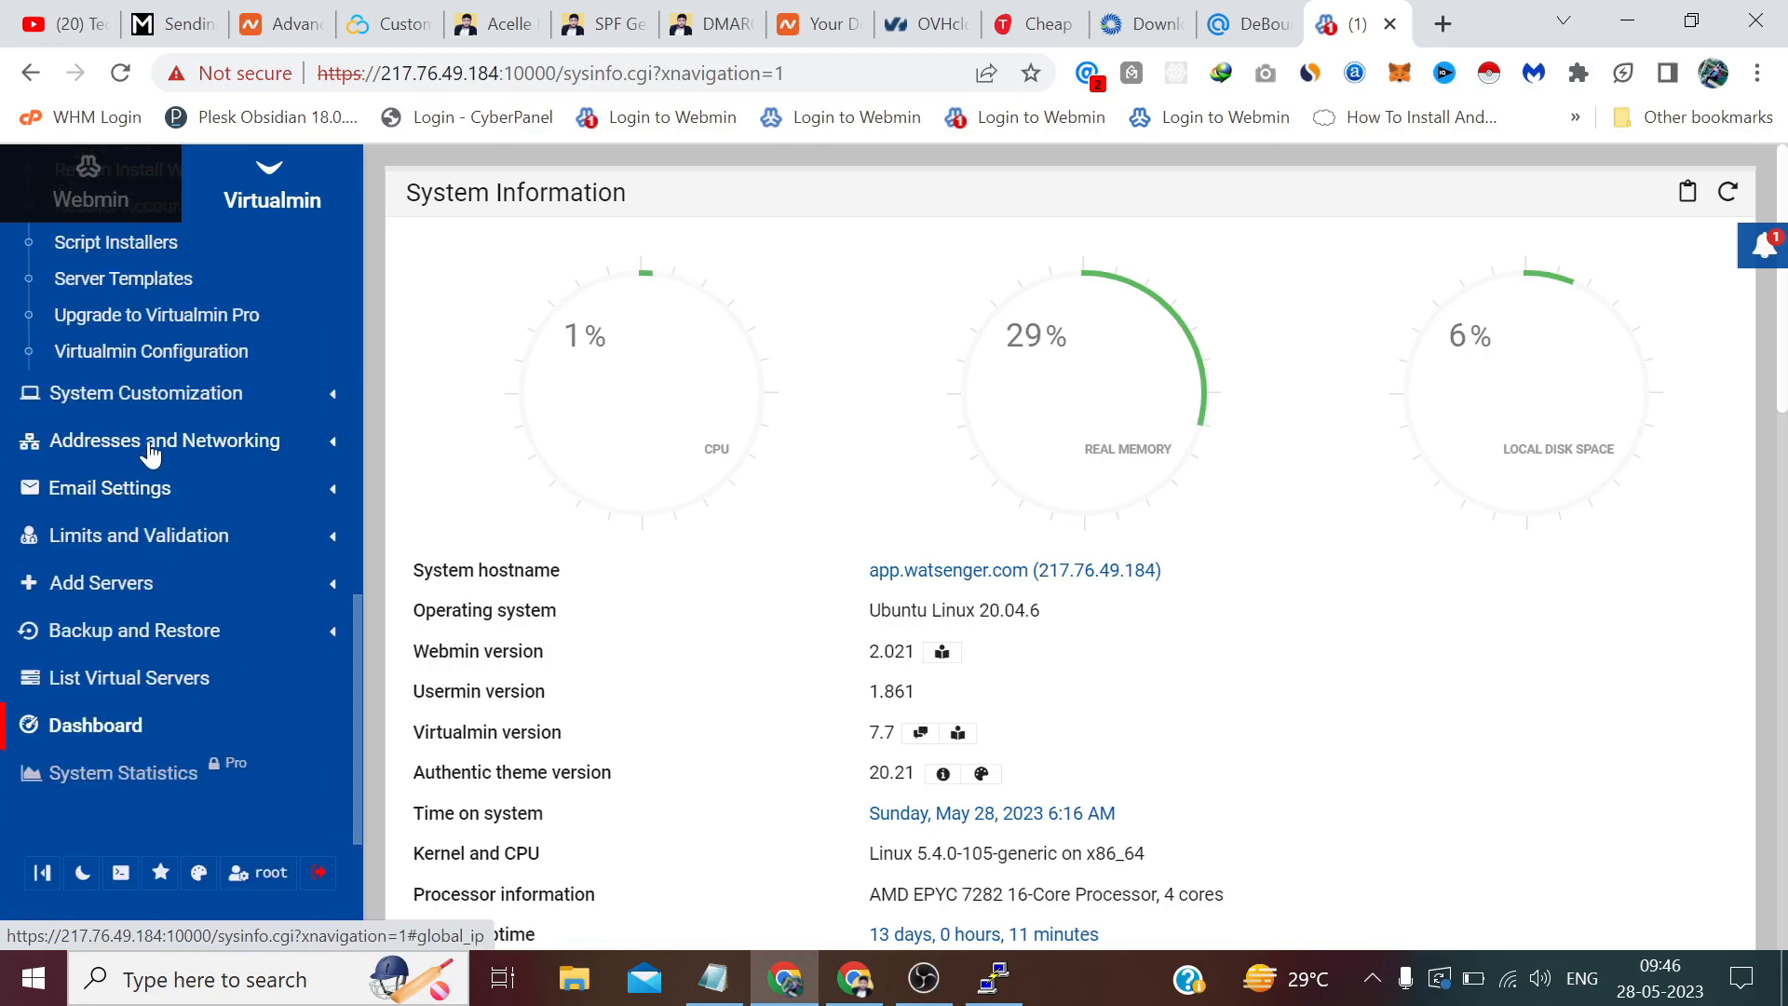
scroll(149, 447, up, 5)
scroll(147, 475, down, 5)
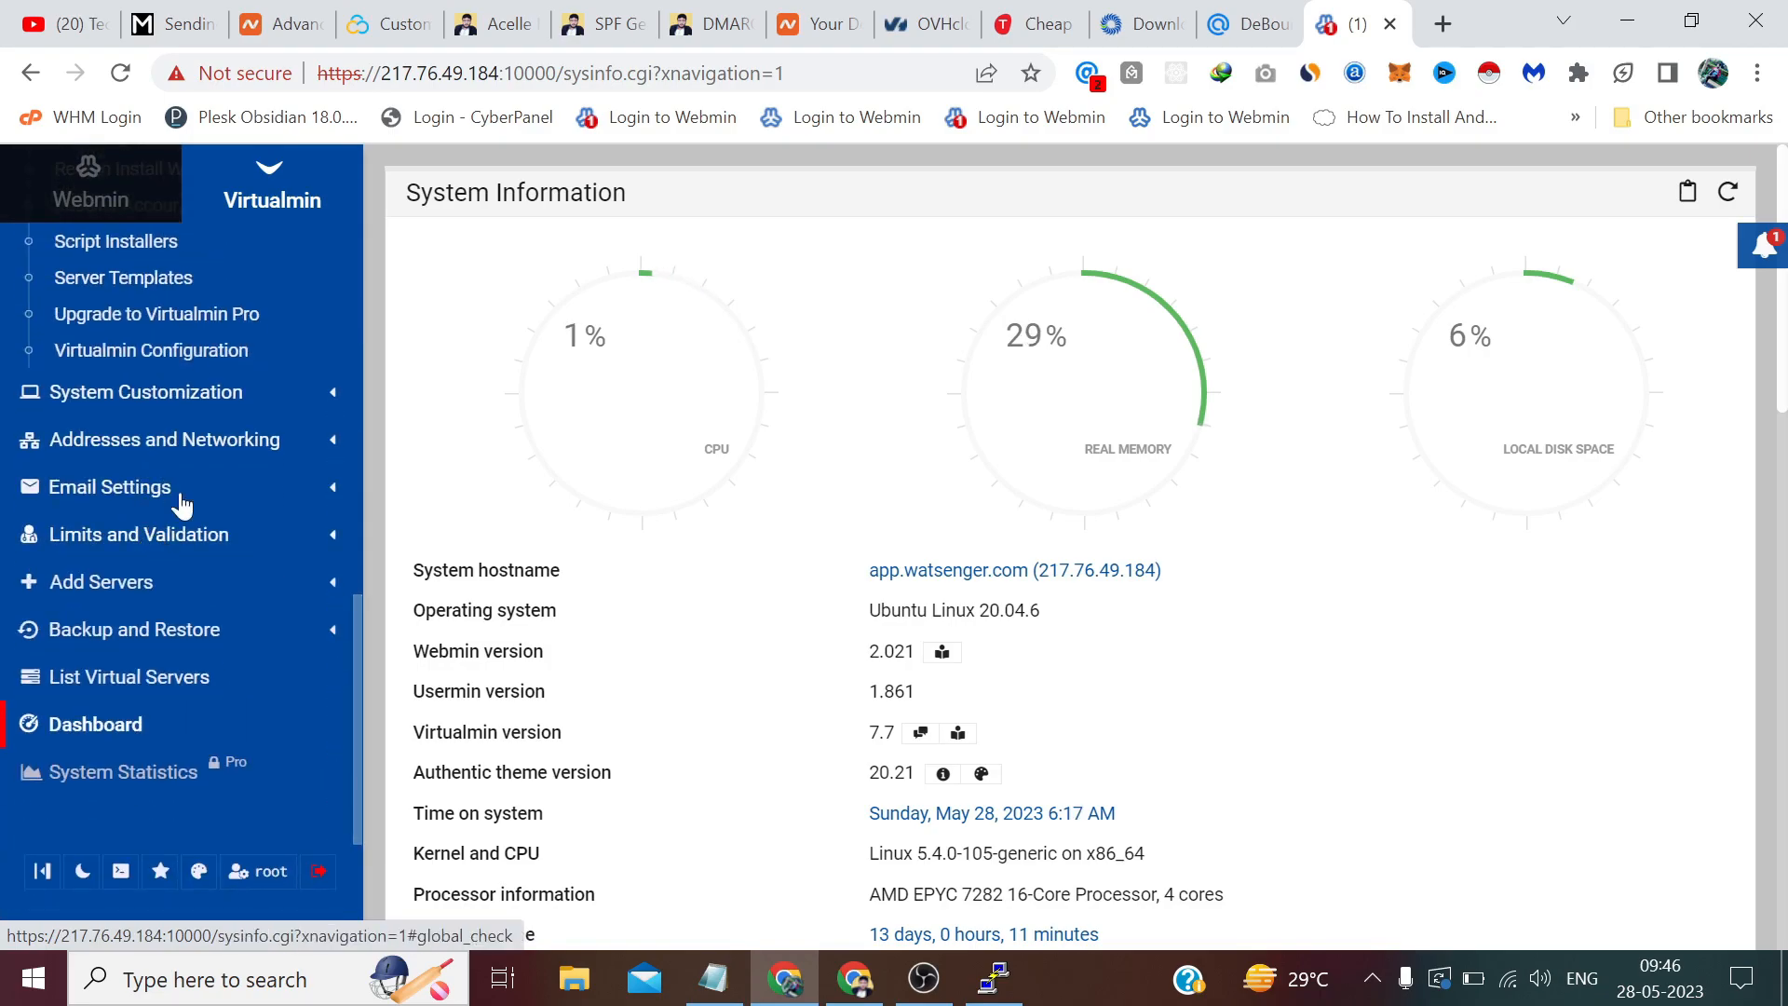
click(181, 399)
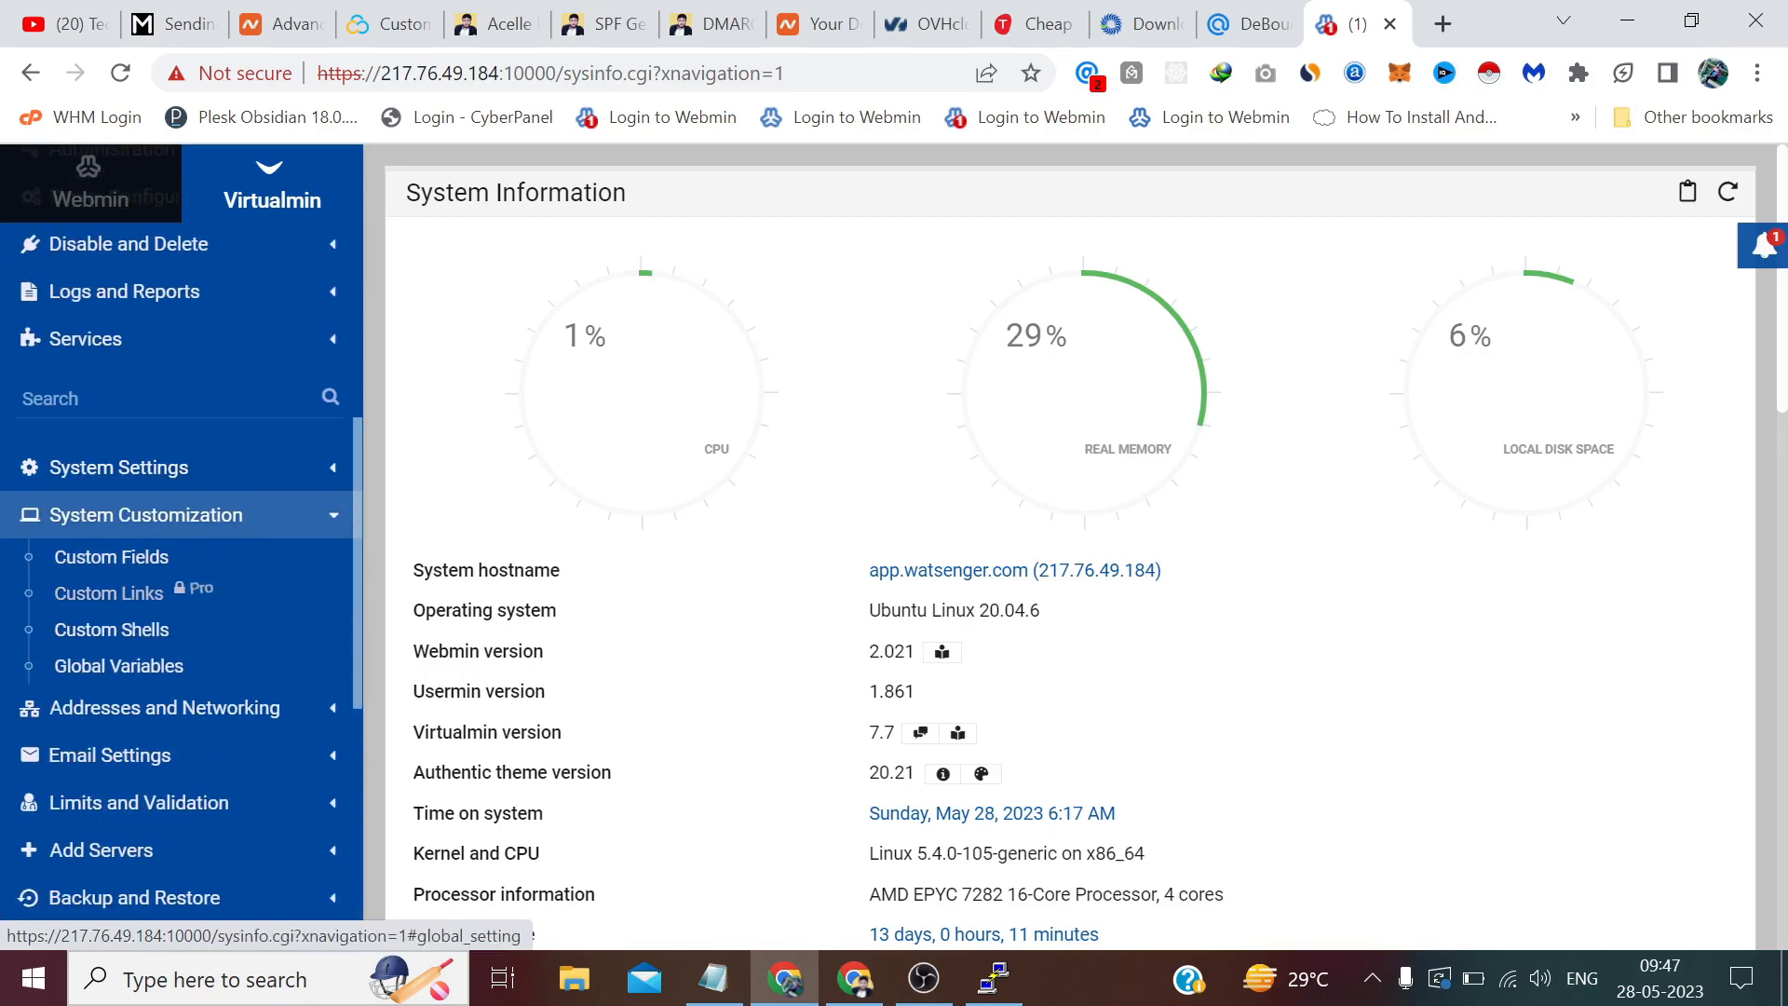
click(93, 191)
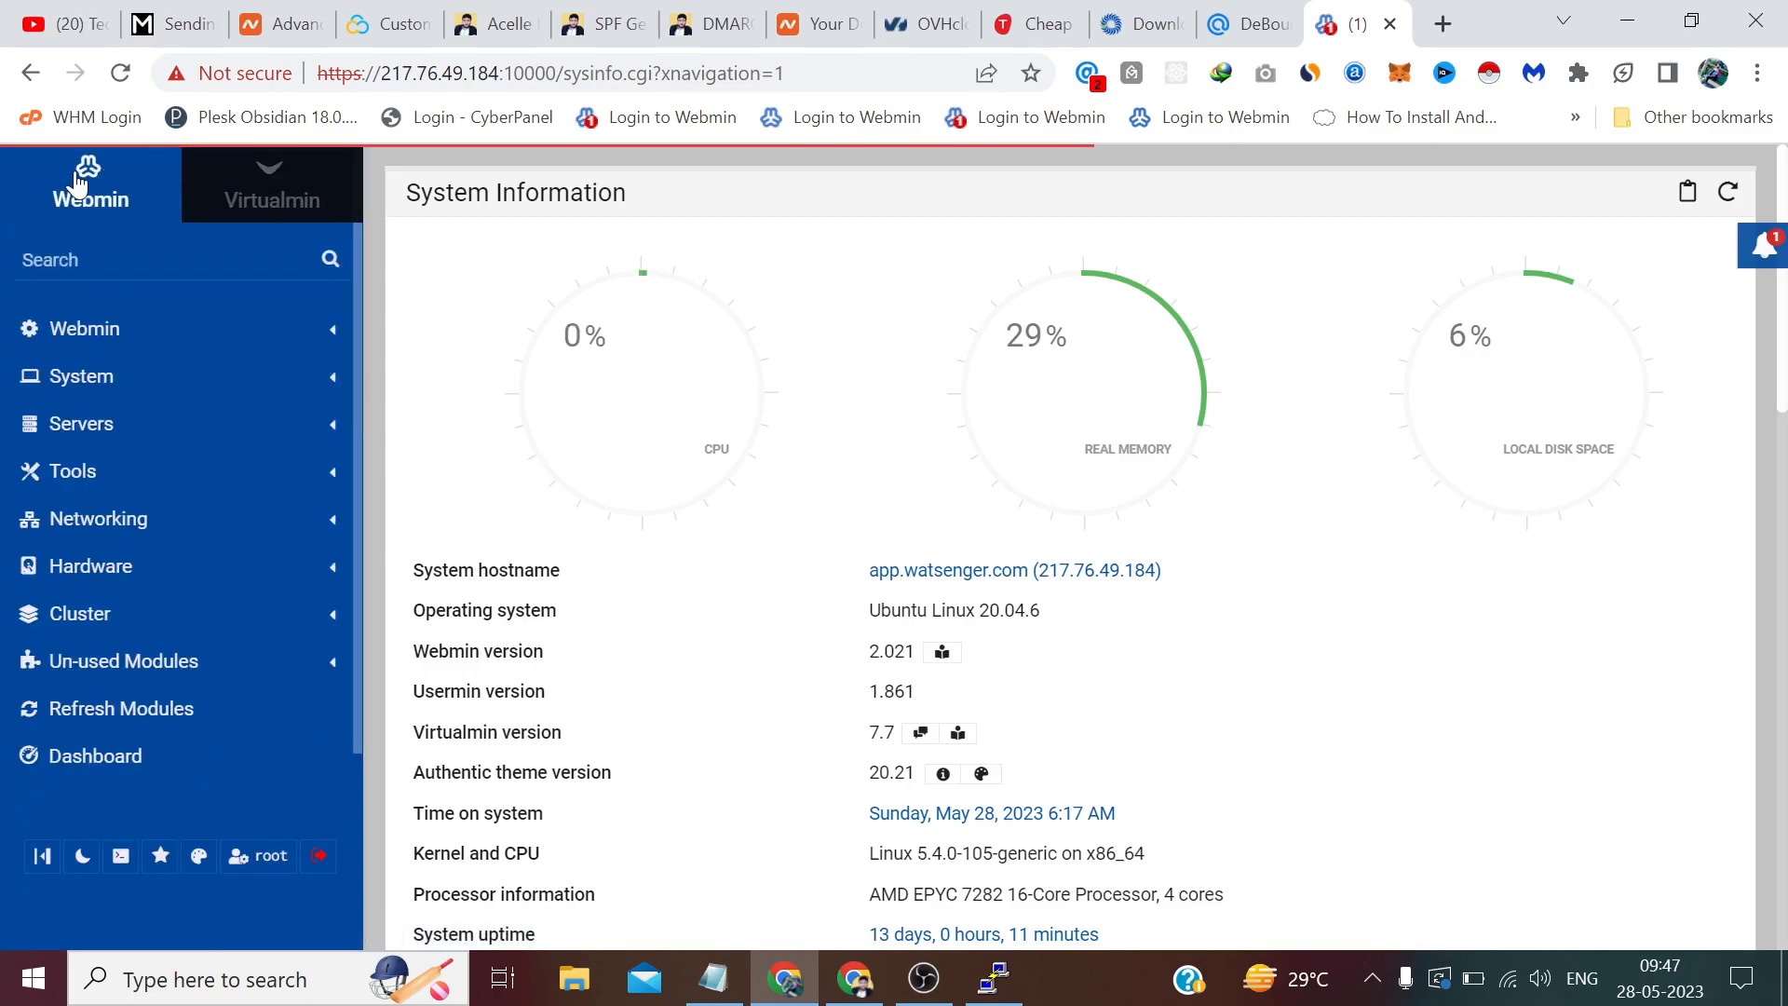
Find the MySQL Database Server module and open its MariaDB Server Configuration.
text(My)
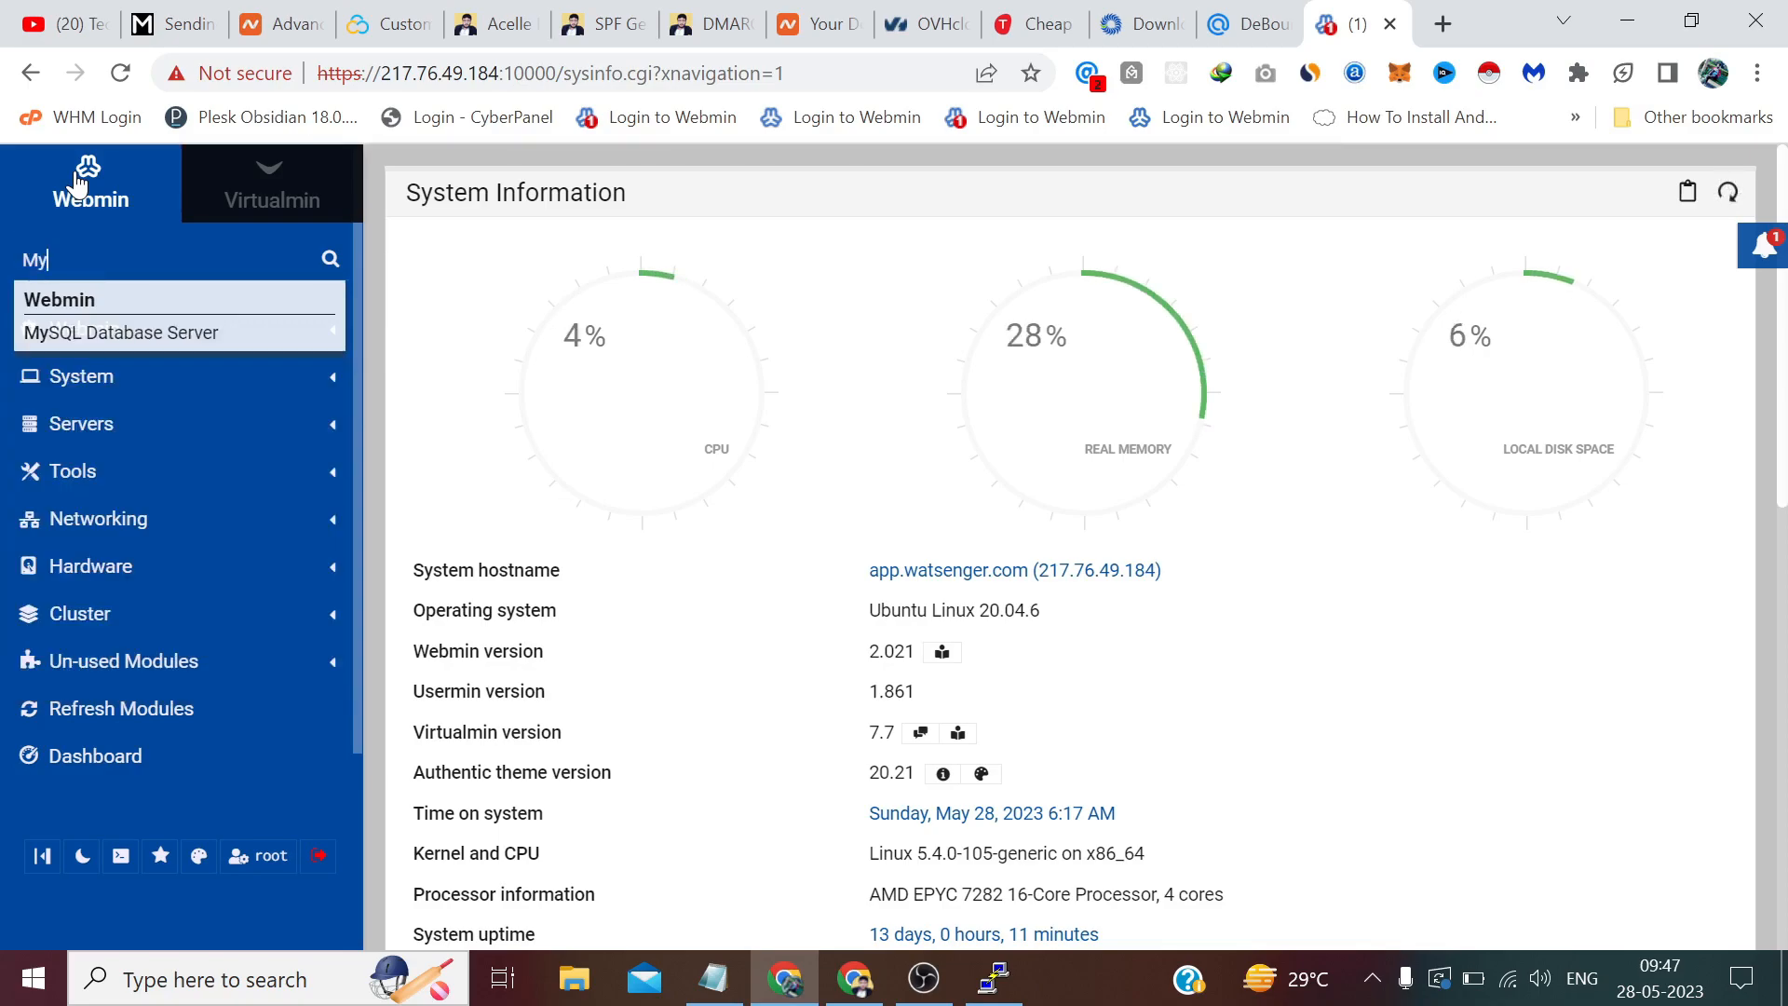
double_click(110, 333)
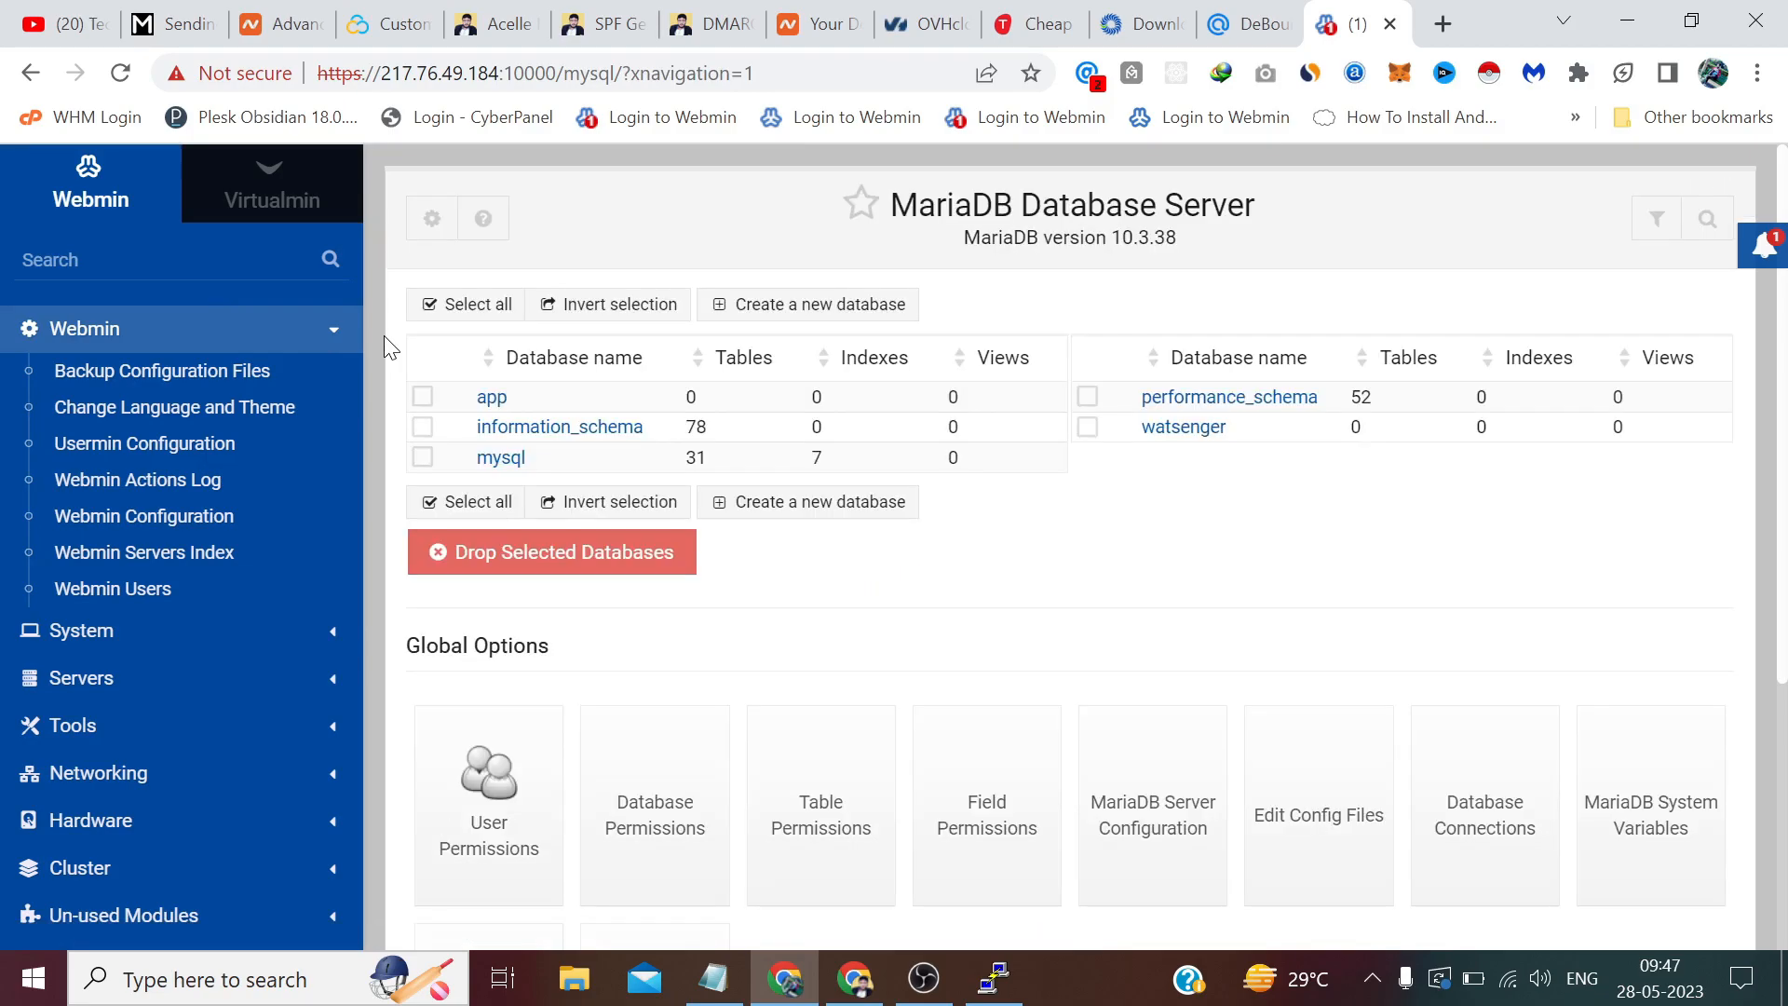
scroll(1097, 617, down, 1)
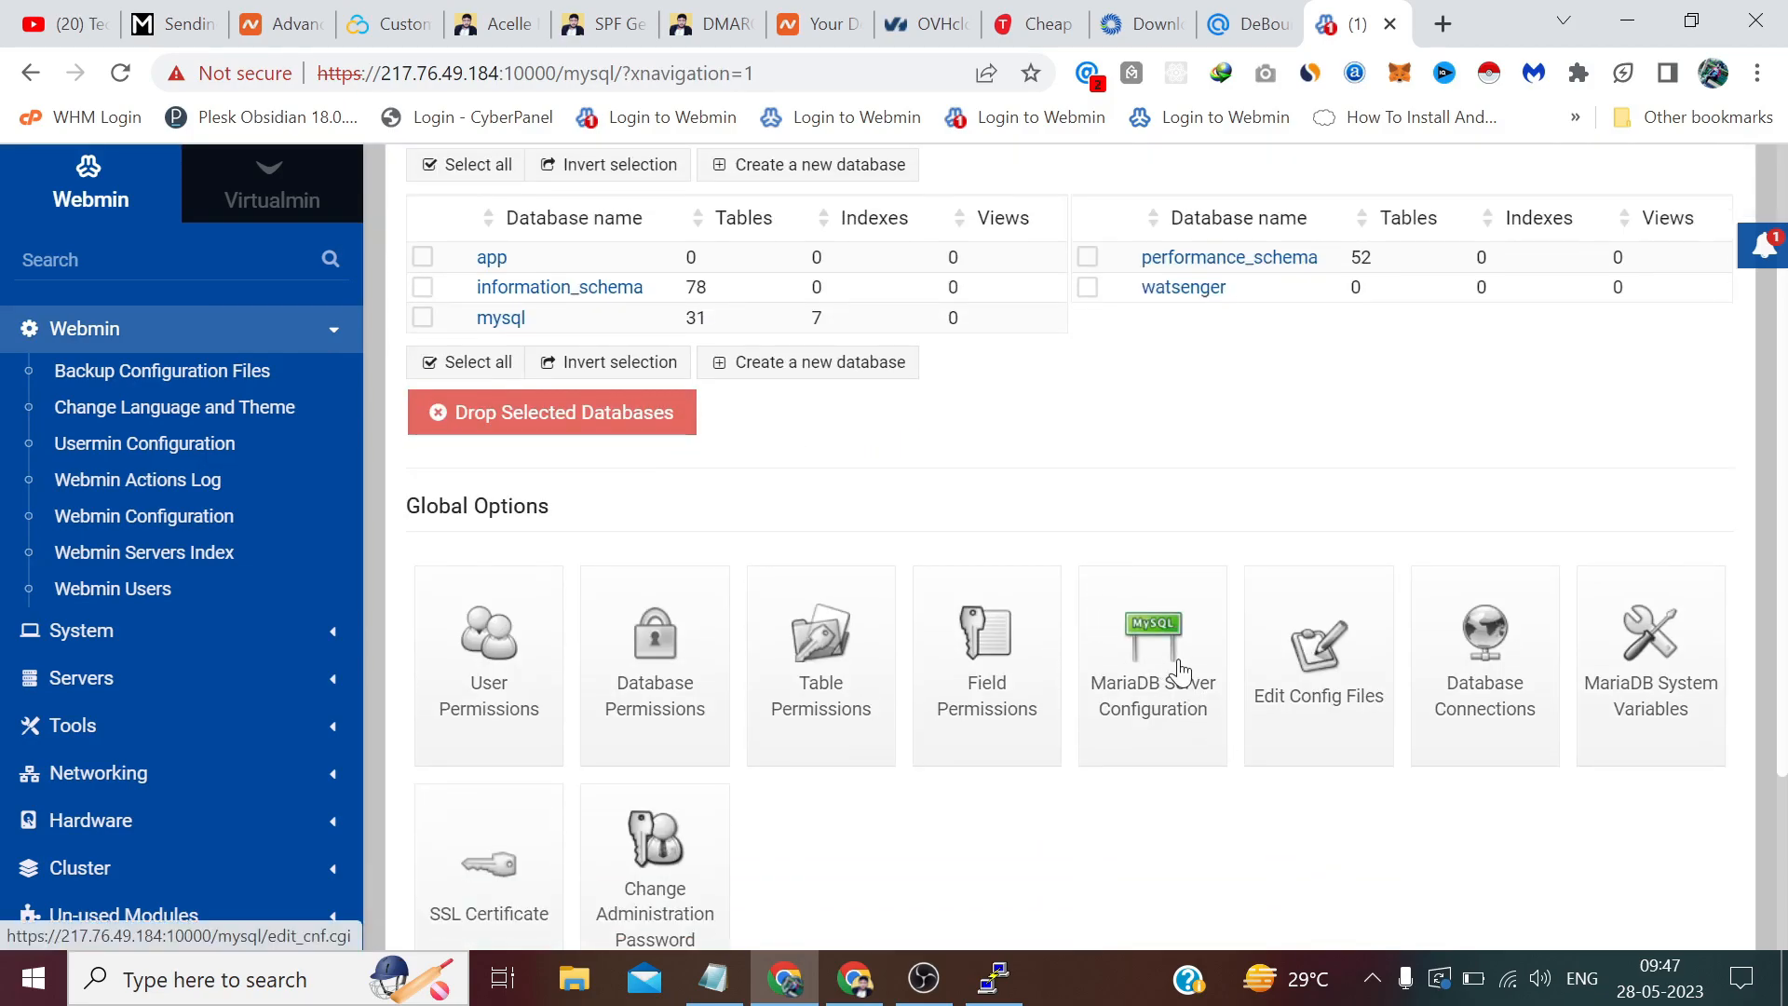
click(1171, 717)
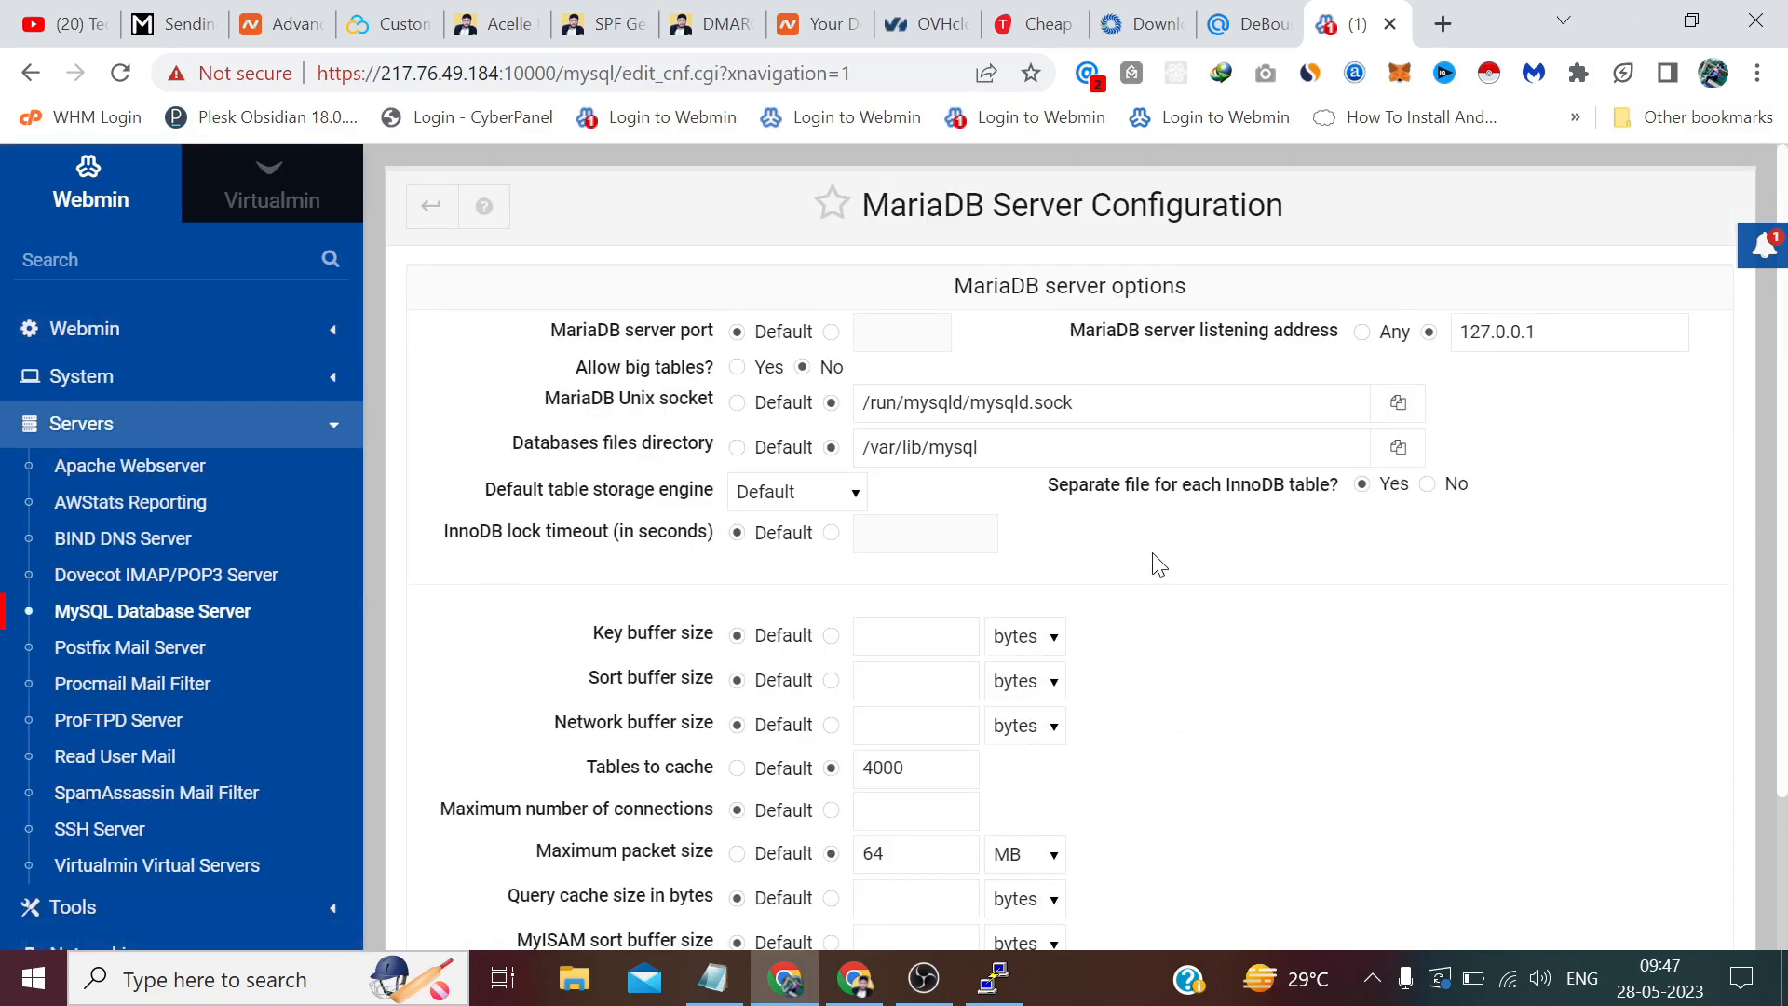
Set Maximum packet size to 128 MB, then save and restart MariaDB.
scroll(1154, 563, down, 2)
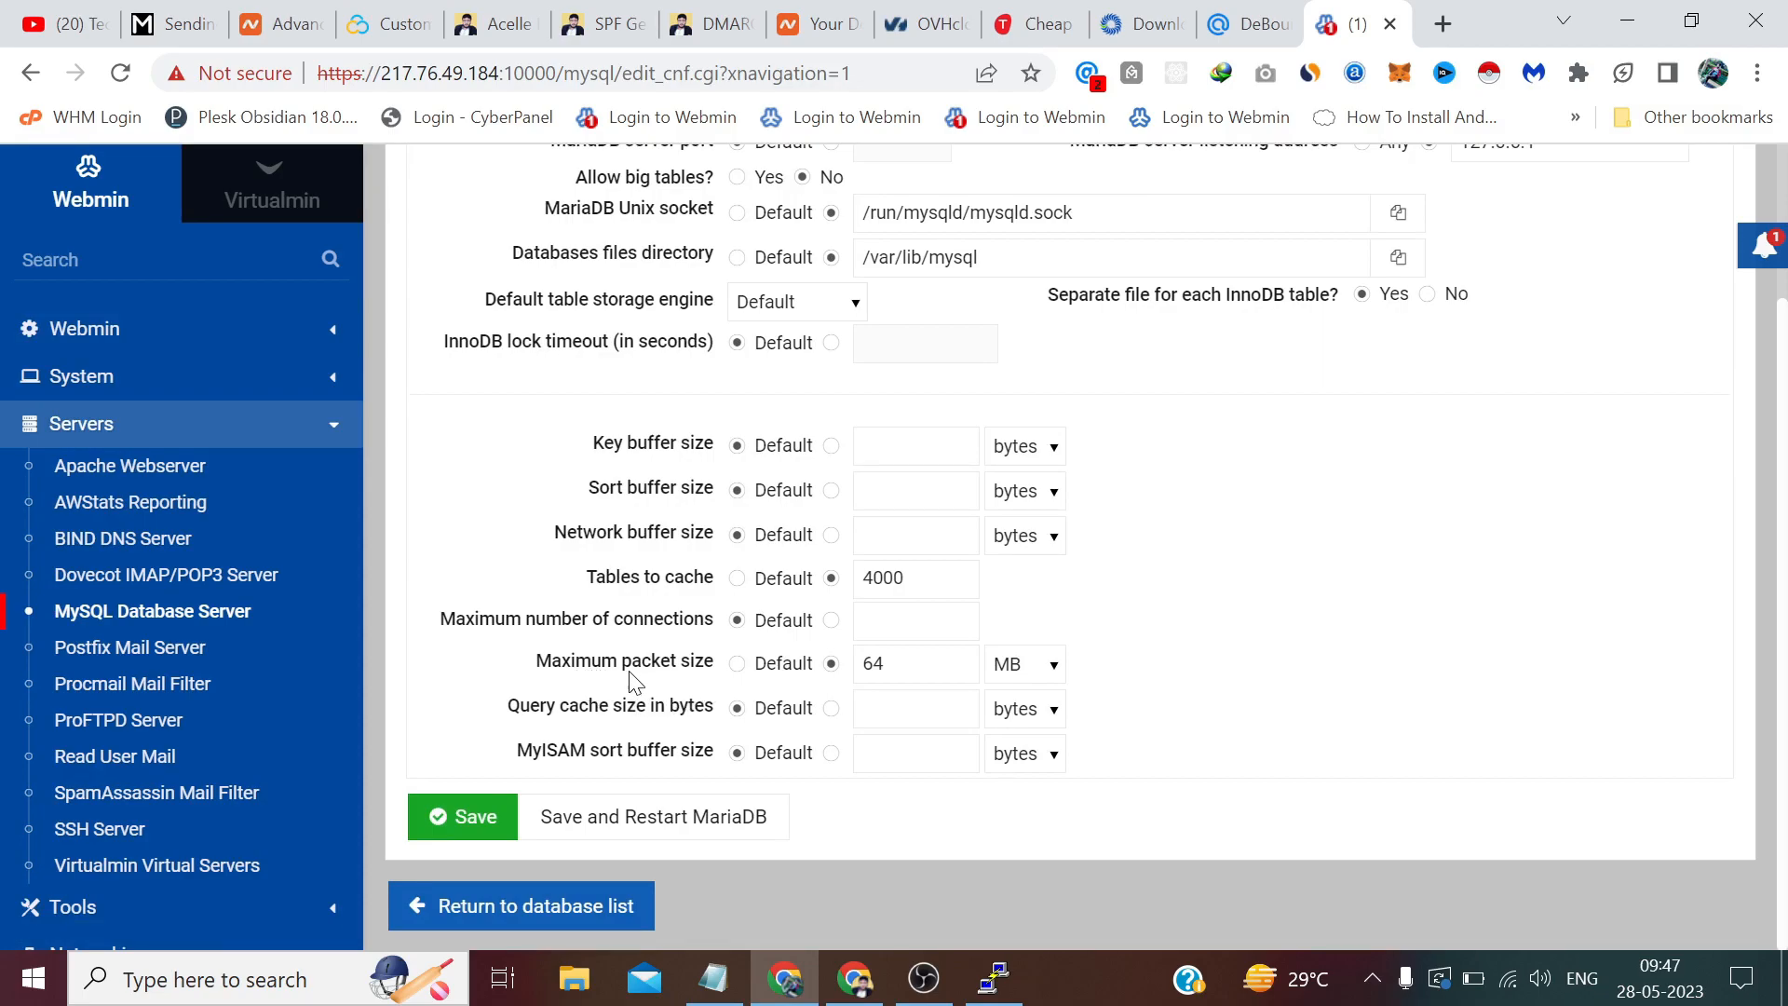
double_click(871, 664)
text(128)
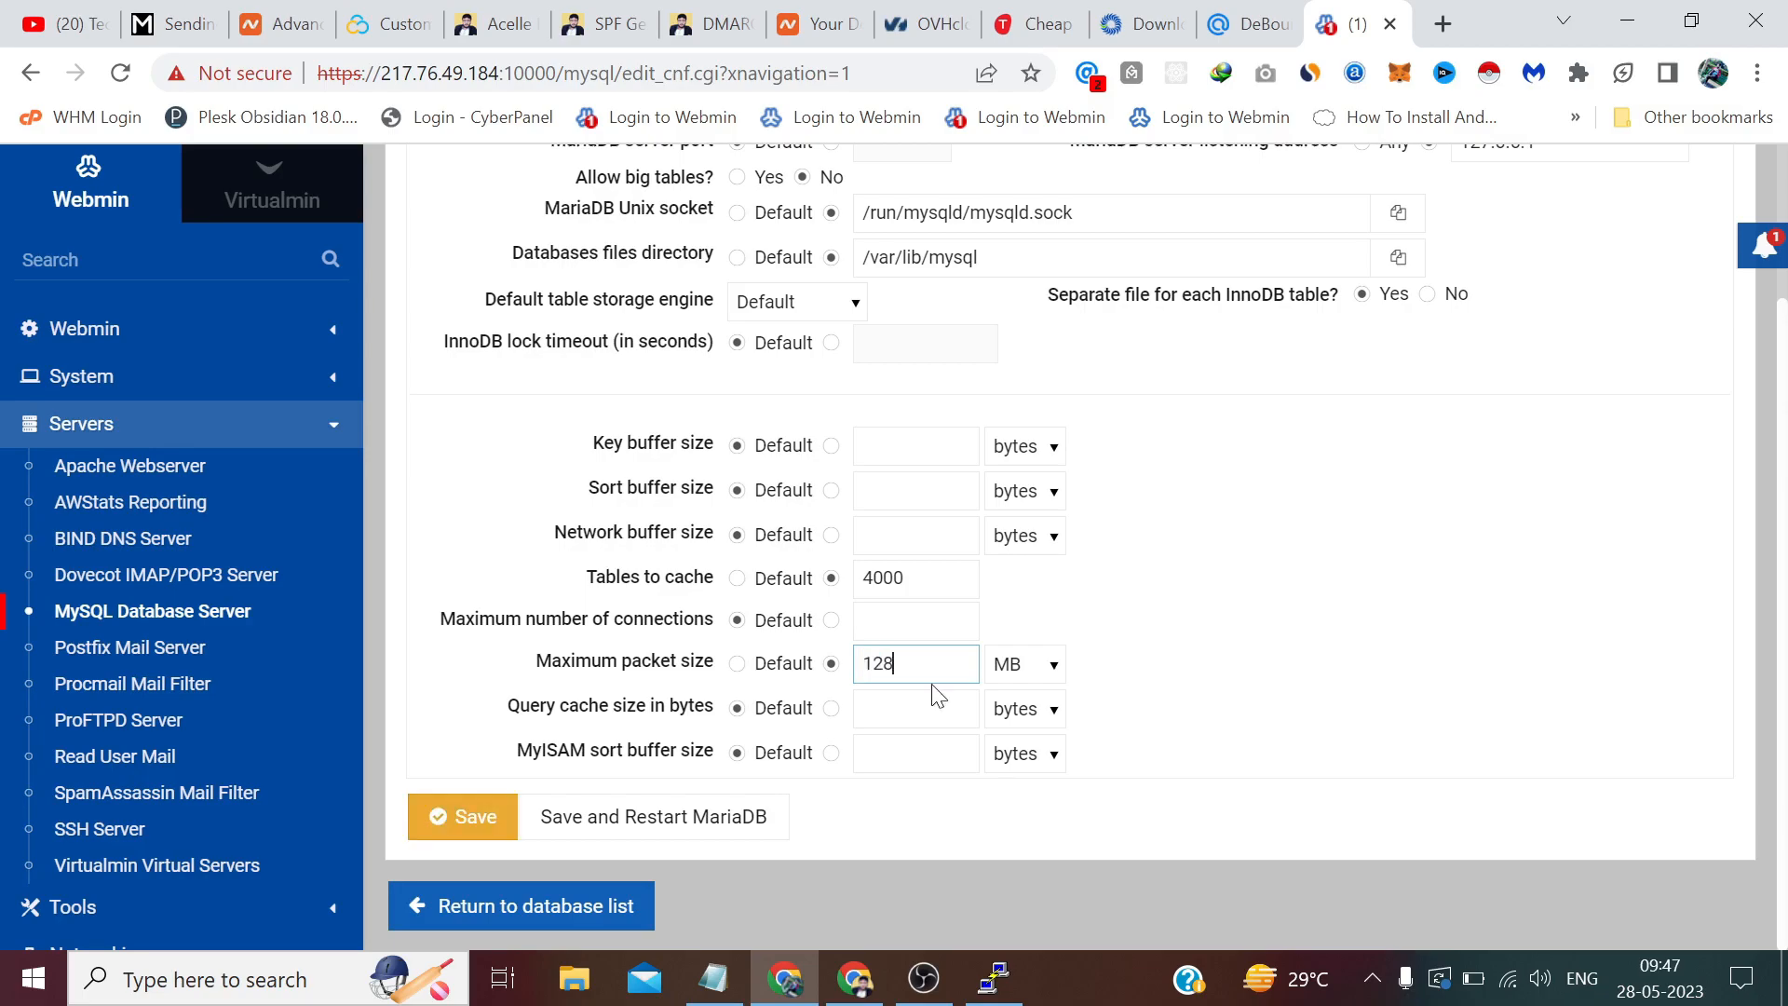
click(663, 829)
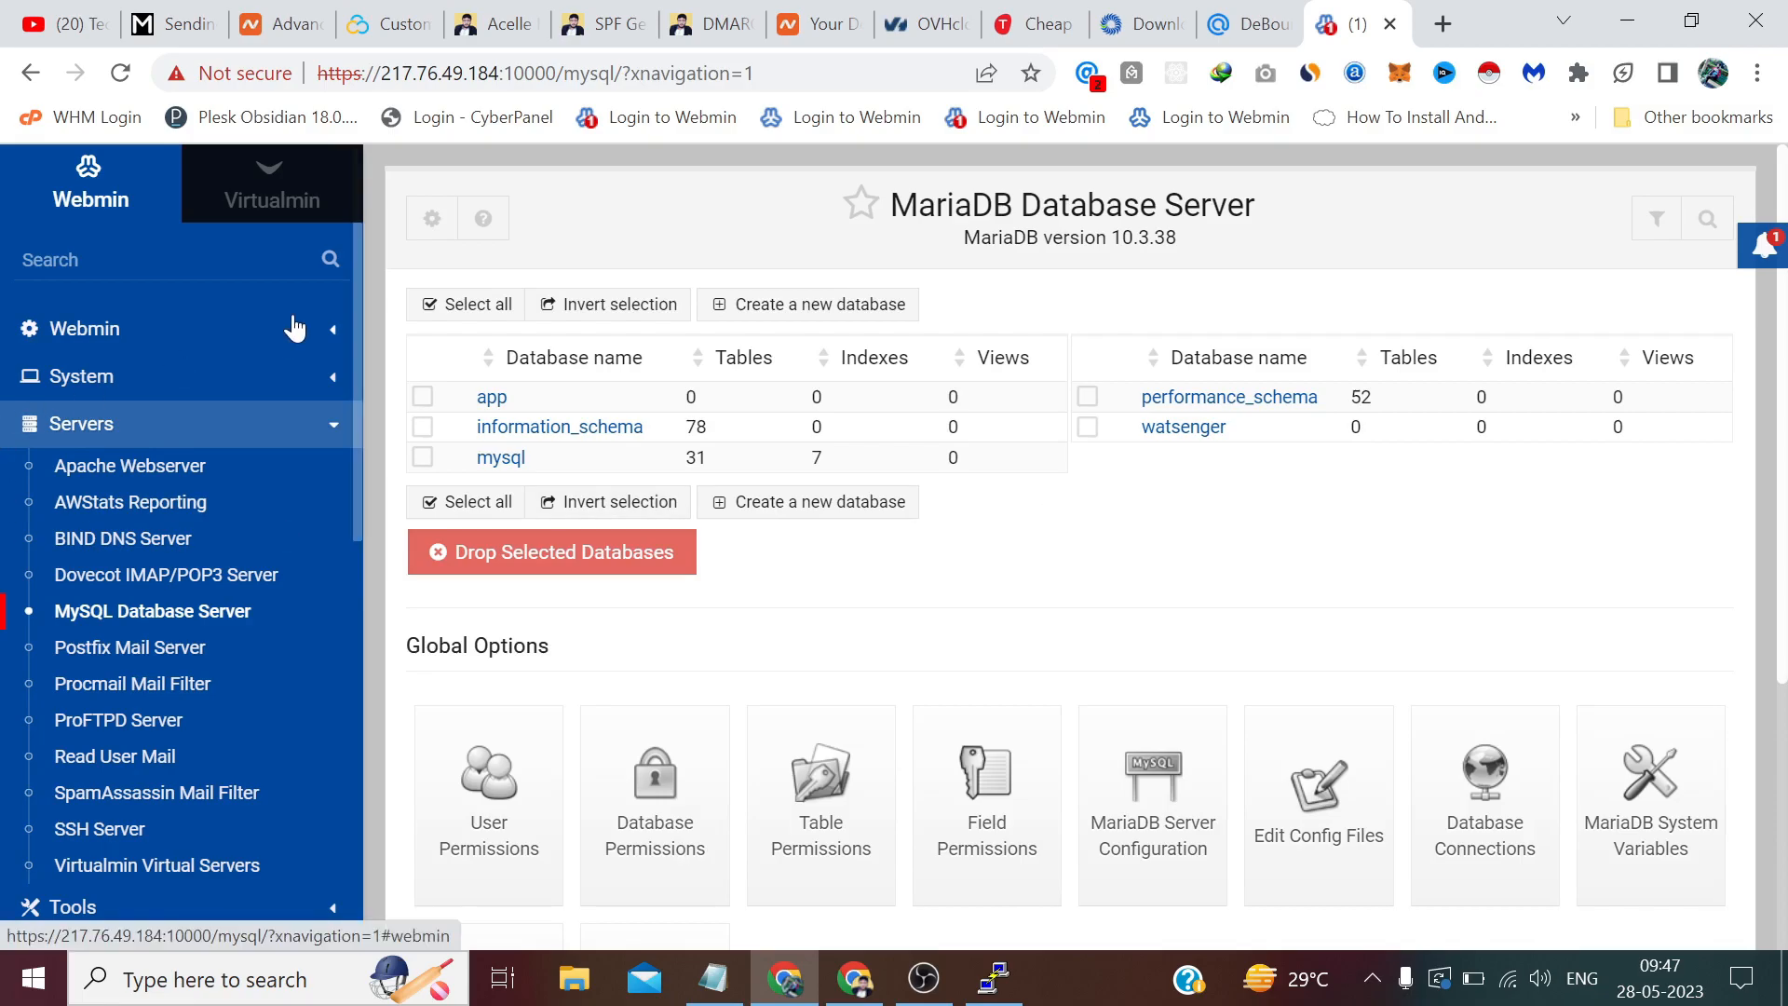
Return to the System Information dashboard and the Virtualmin server options.
scroll(260, 401, down, 2)
scroll(244, 436, up, 2)
scroll(214, 522, down, 5)
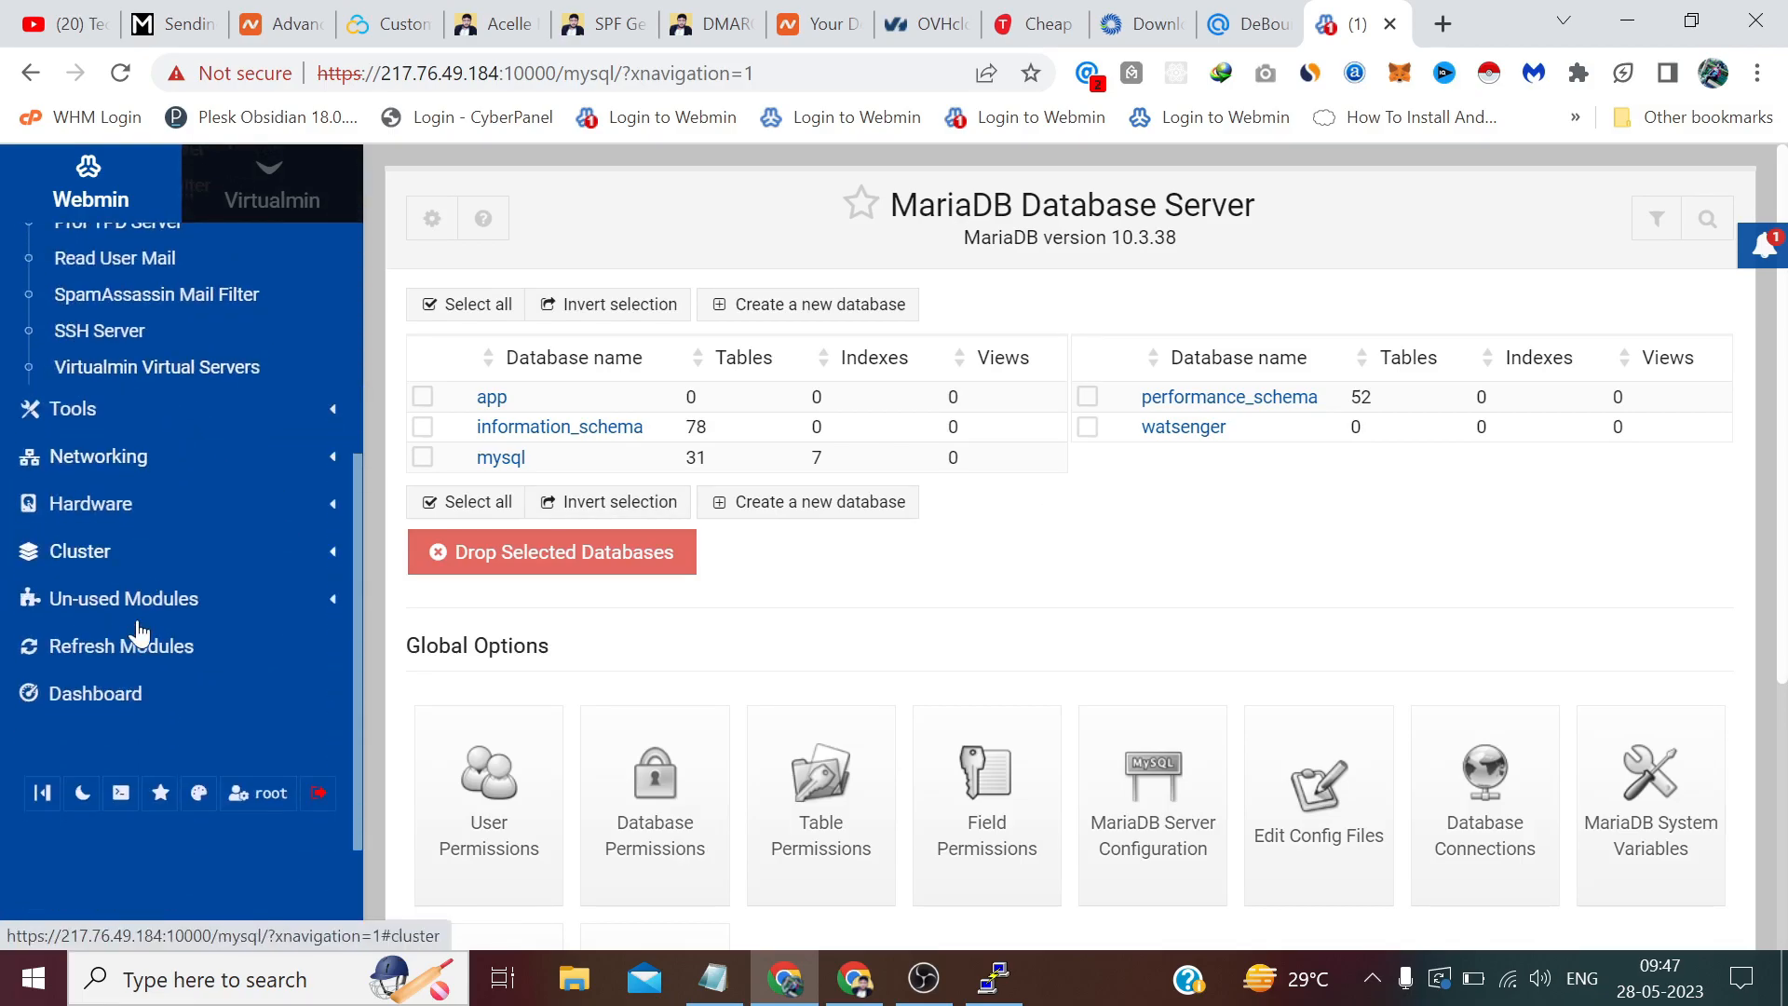
click(128, 700)
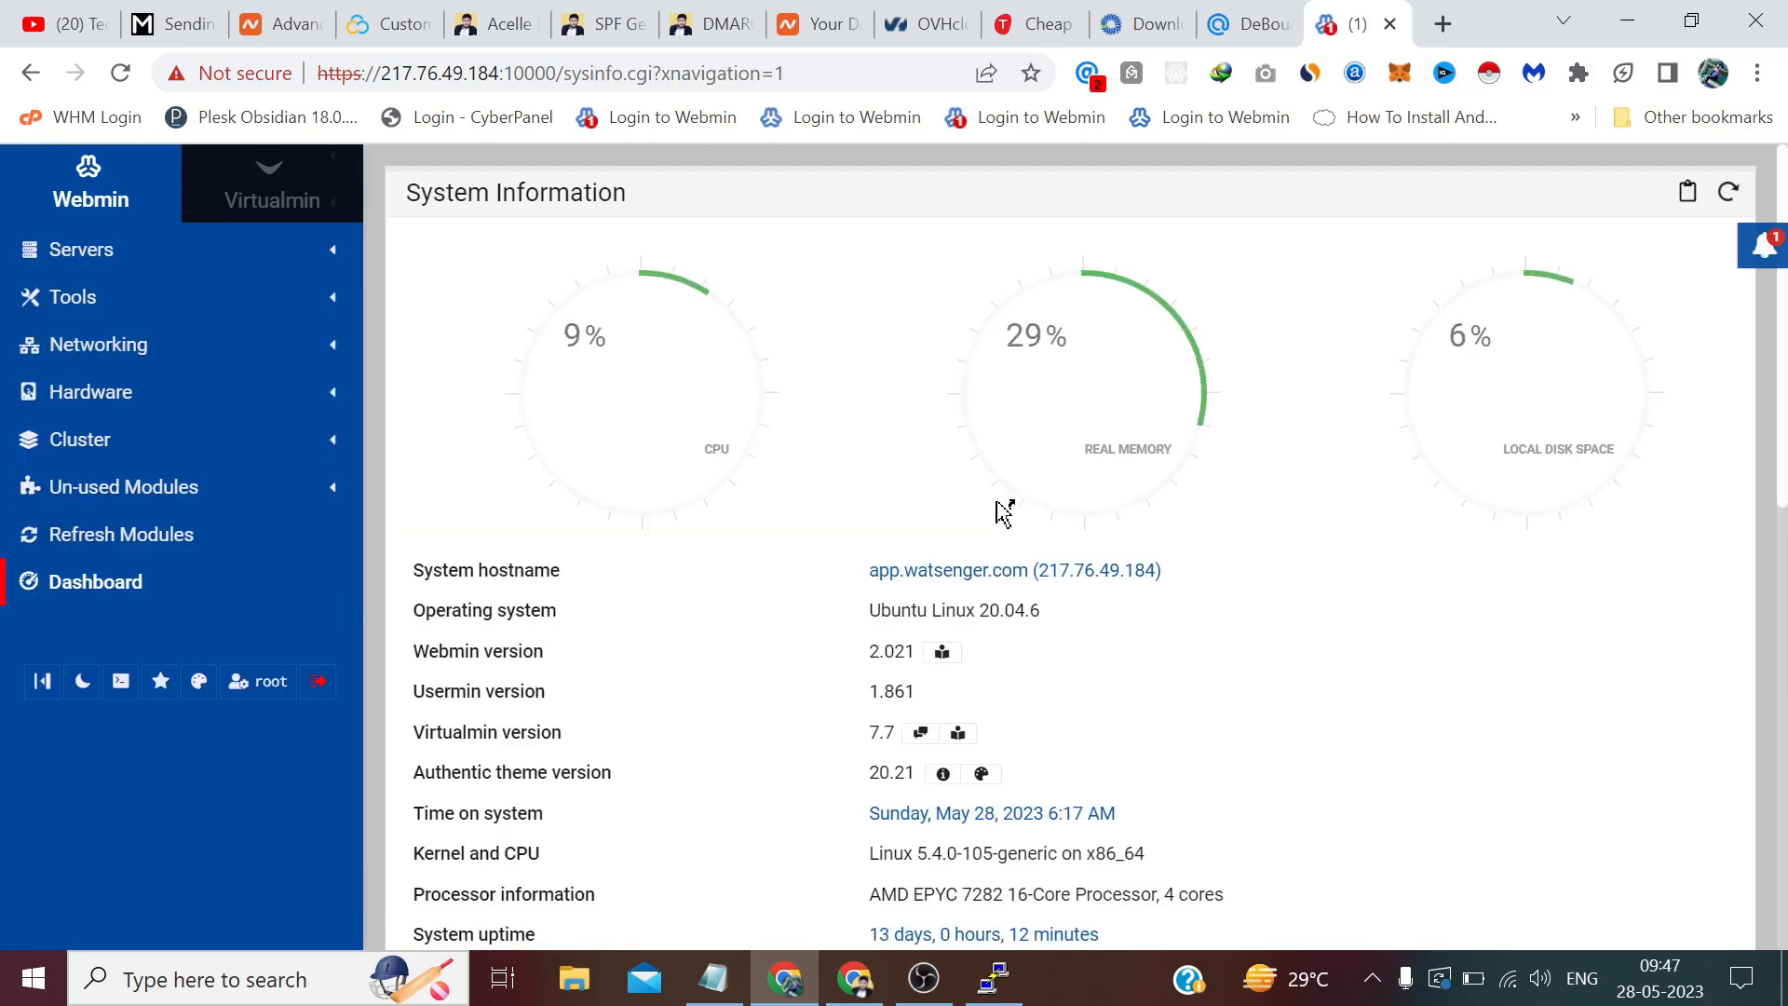
scroll(3, 373, up, 2)
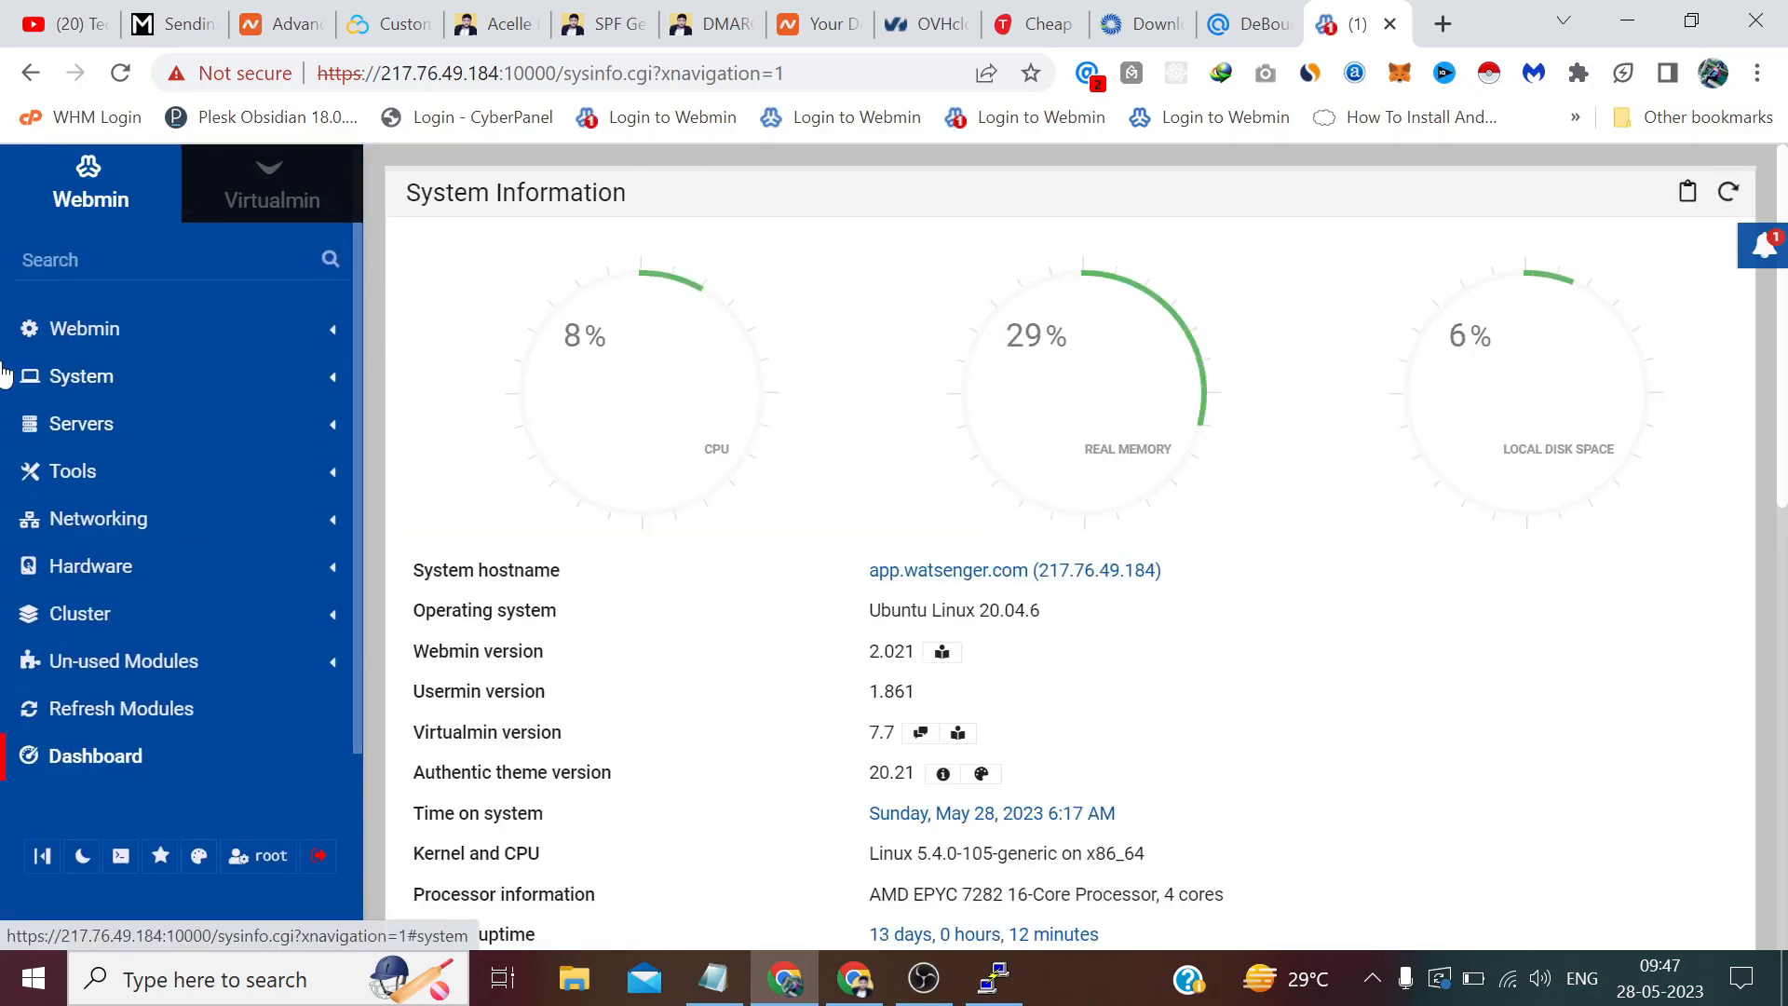
click(294, 201)
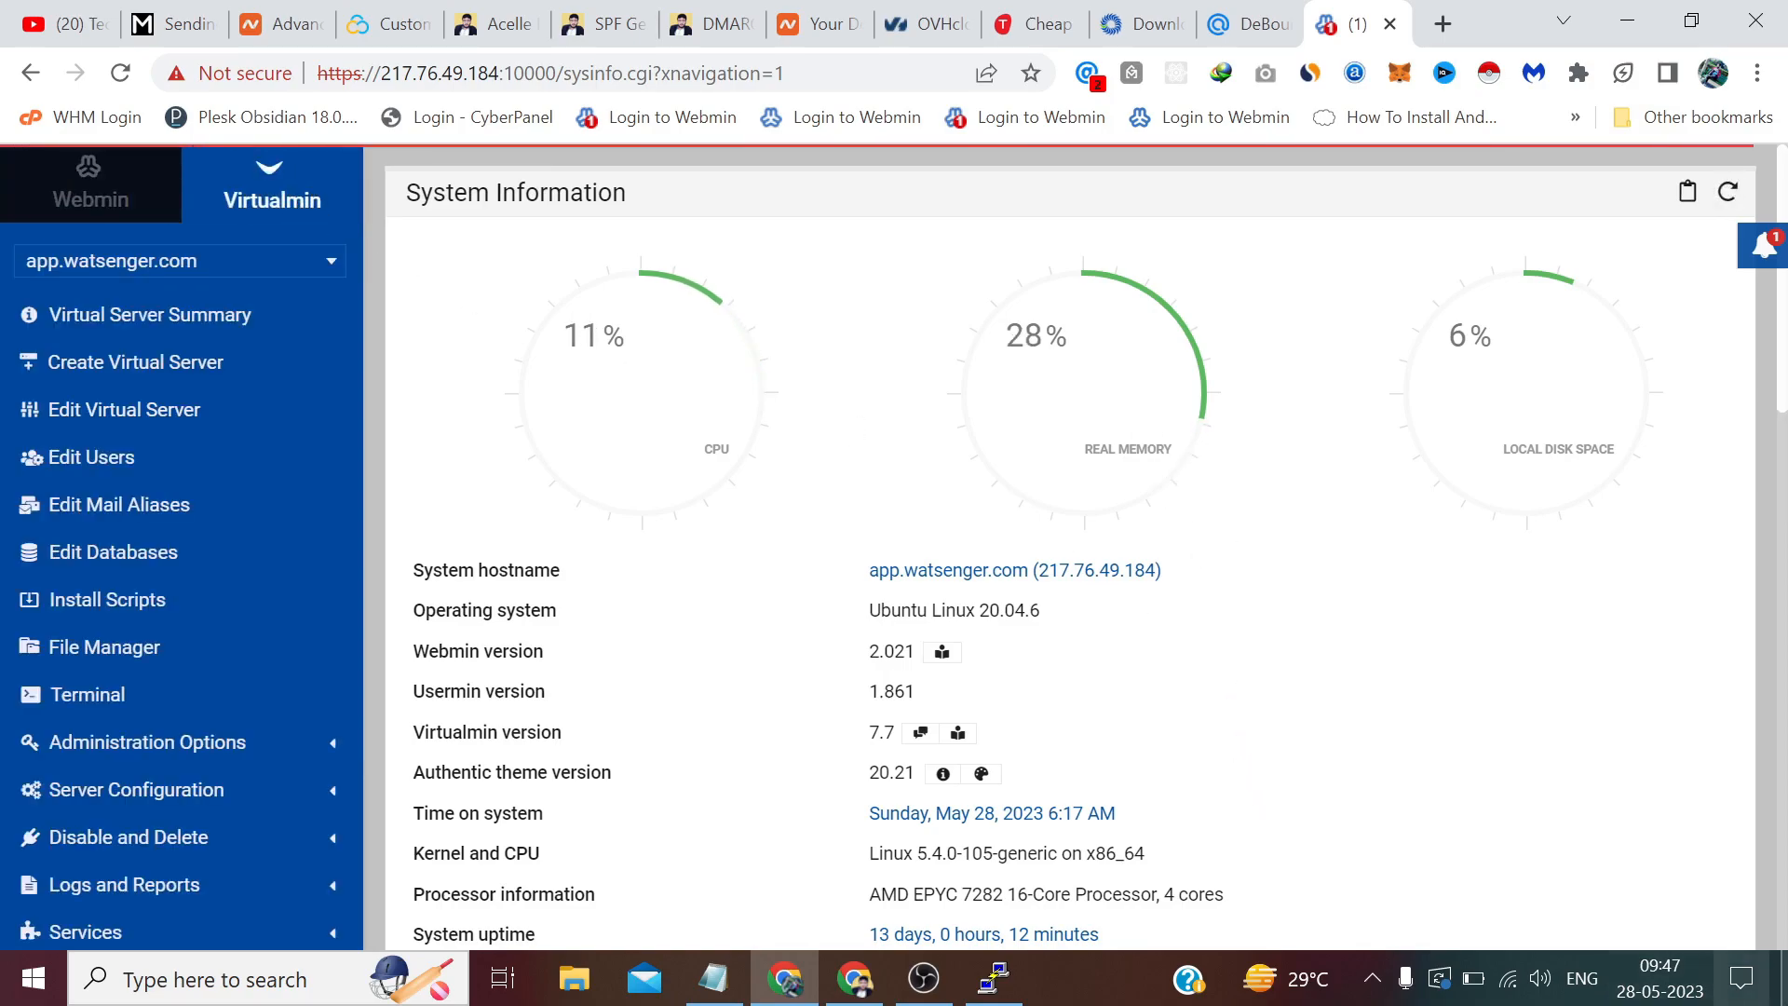
From the desktop, extract the codecanyon Acelle zip with 7-Zip into its own same-named folder.
click(1785, 989)
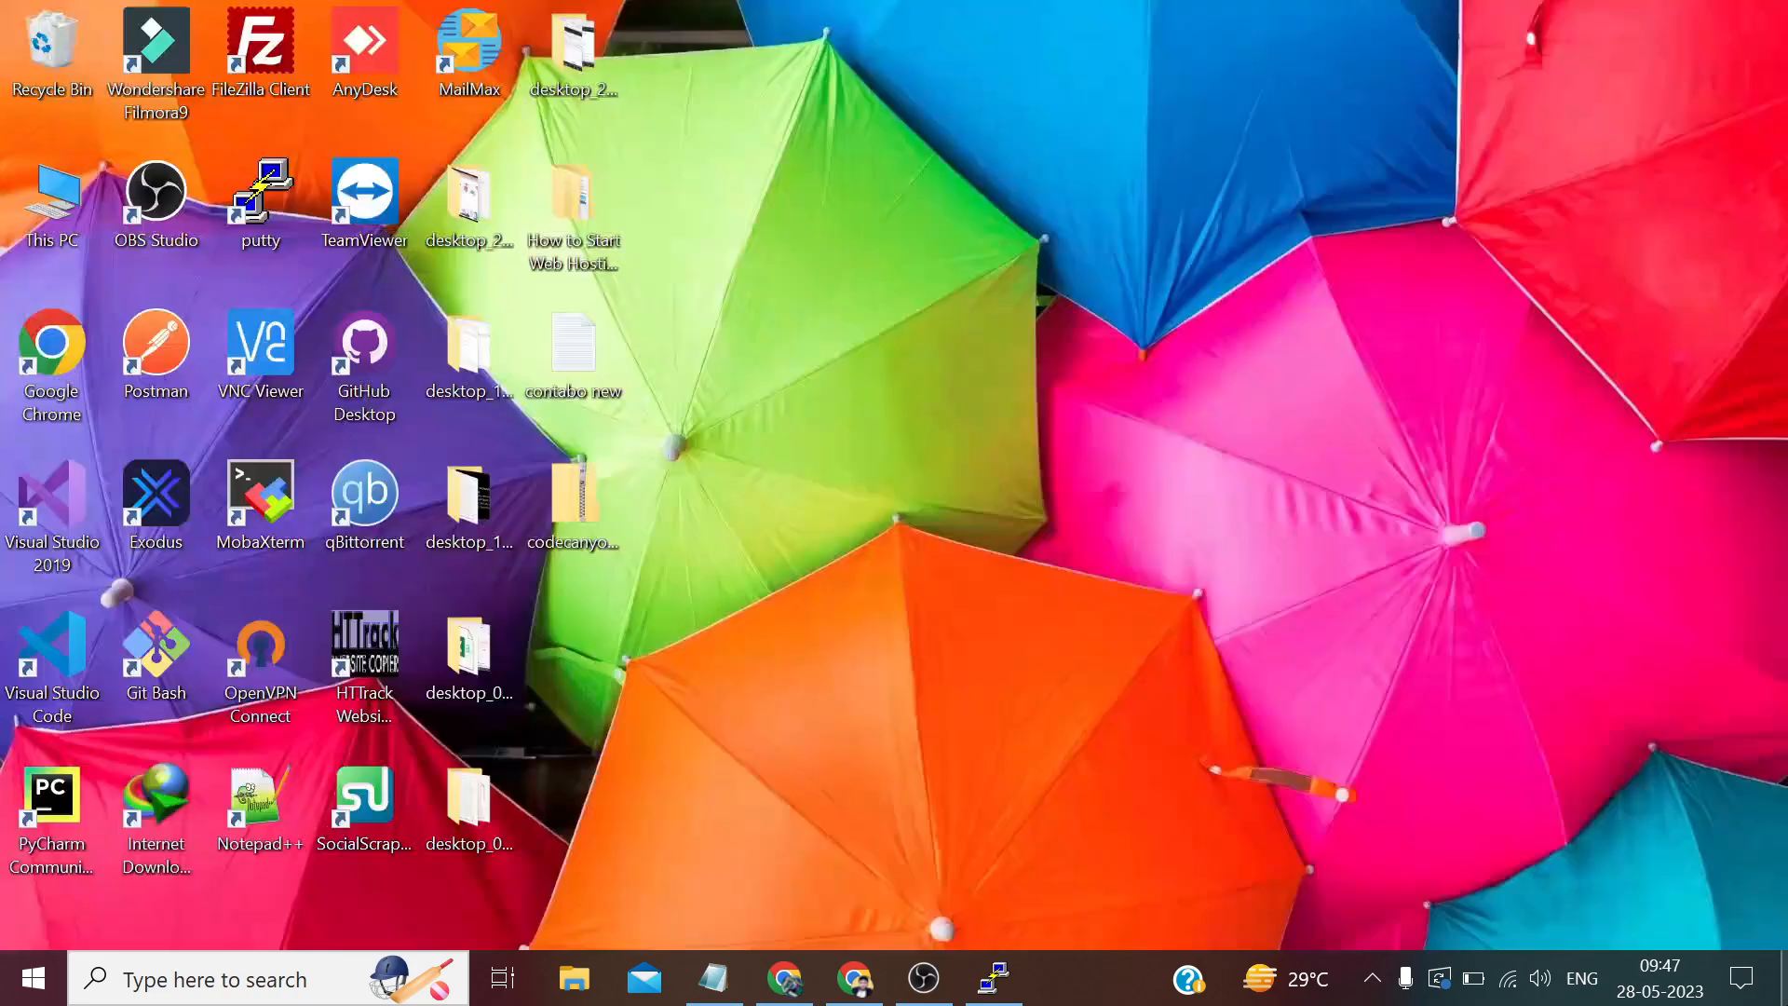
click(574, 499)
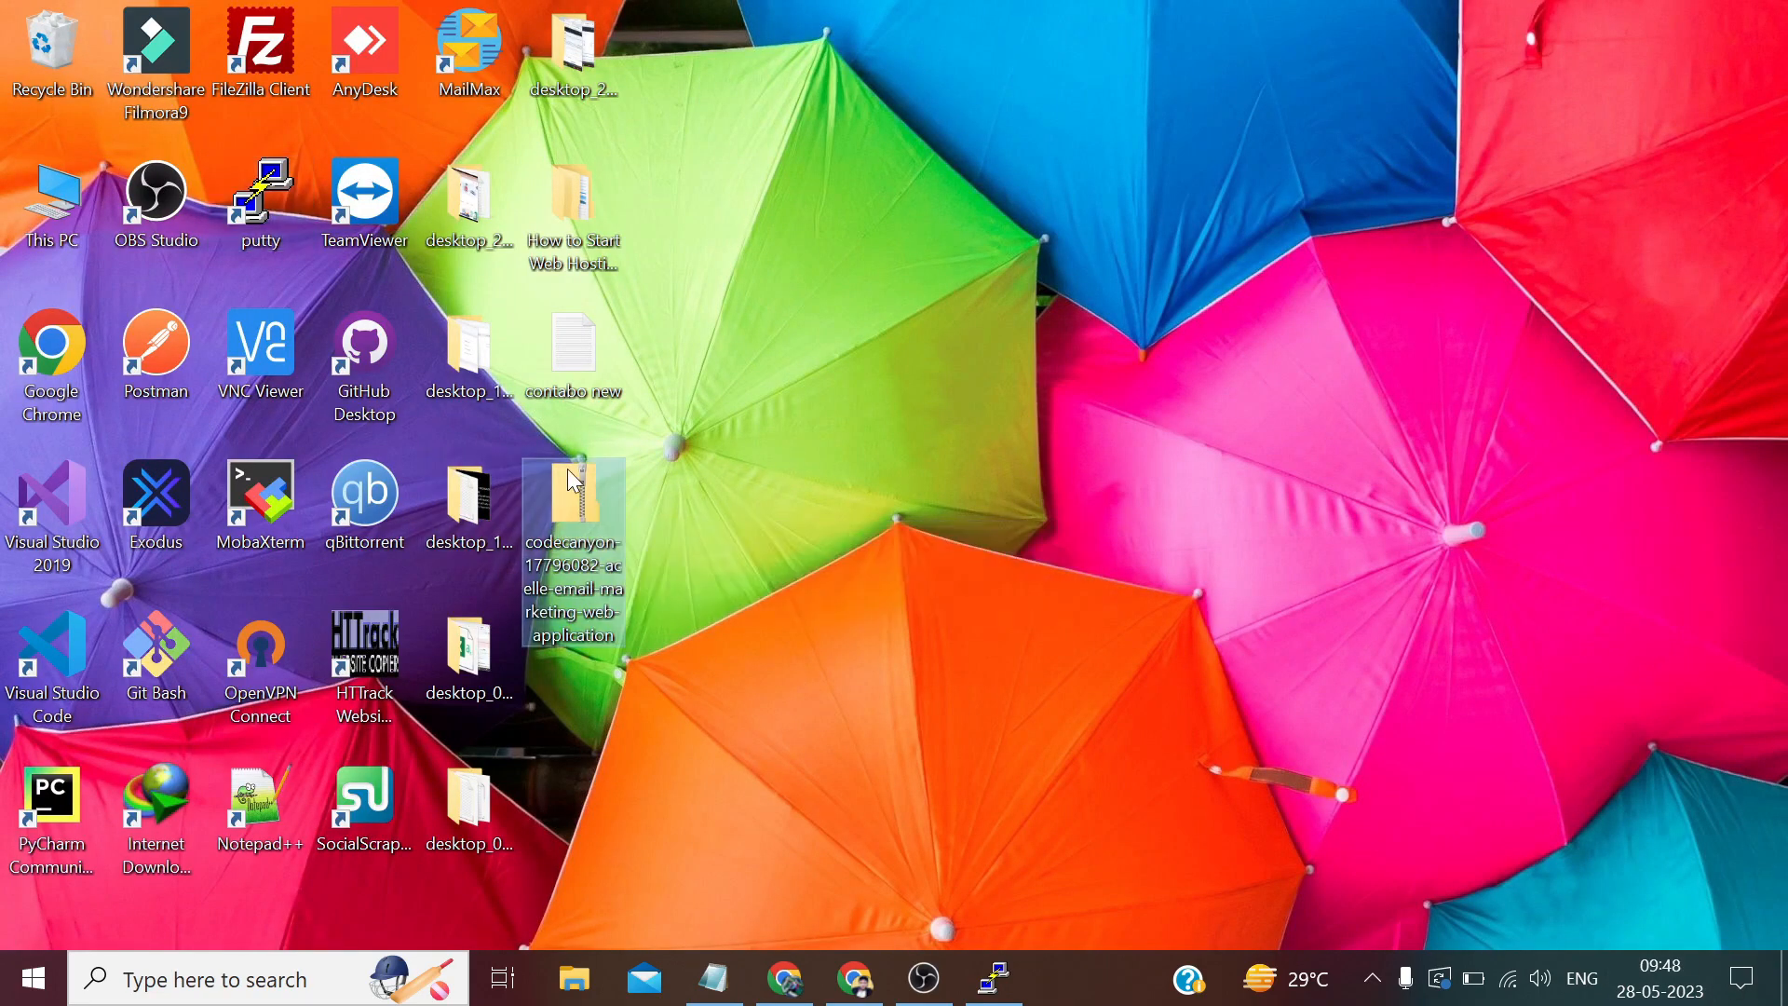
right_click(559, 527)
mouse_move(752, 422)
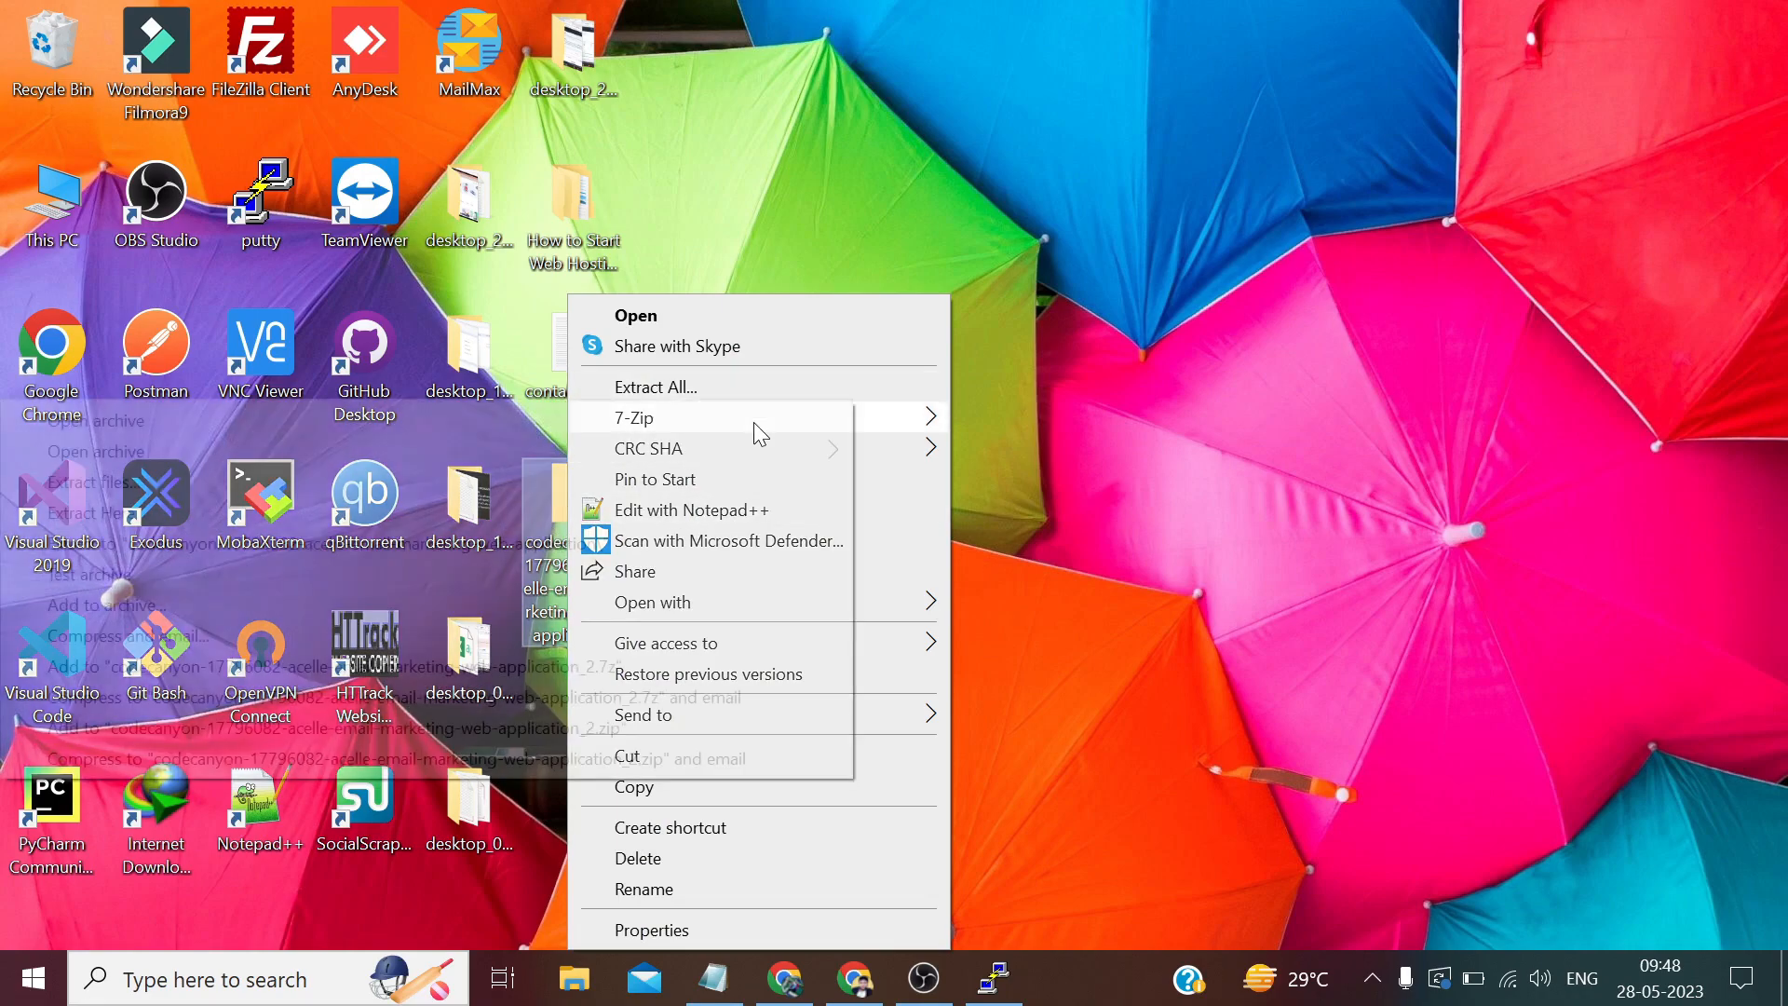
click(238, 548)
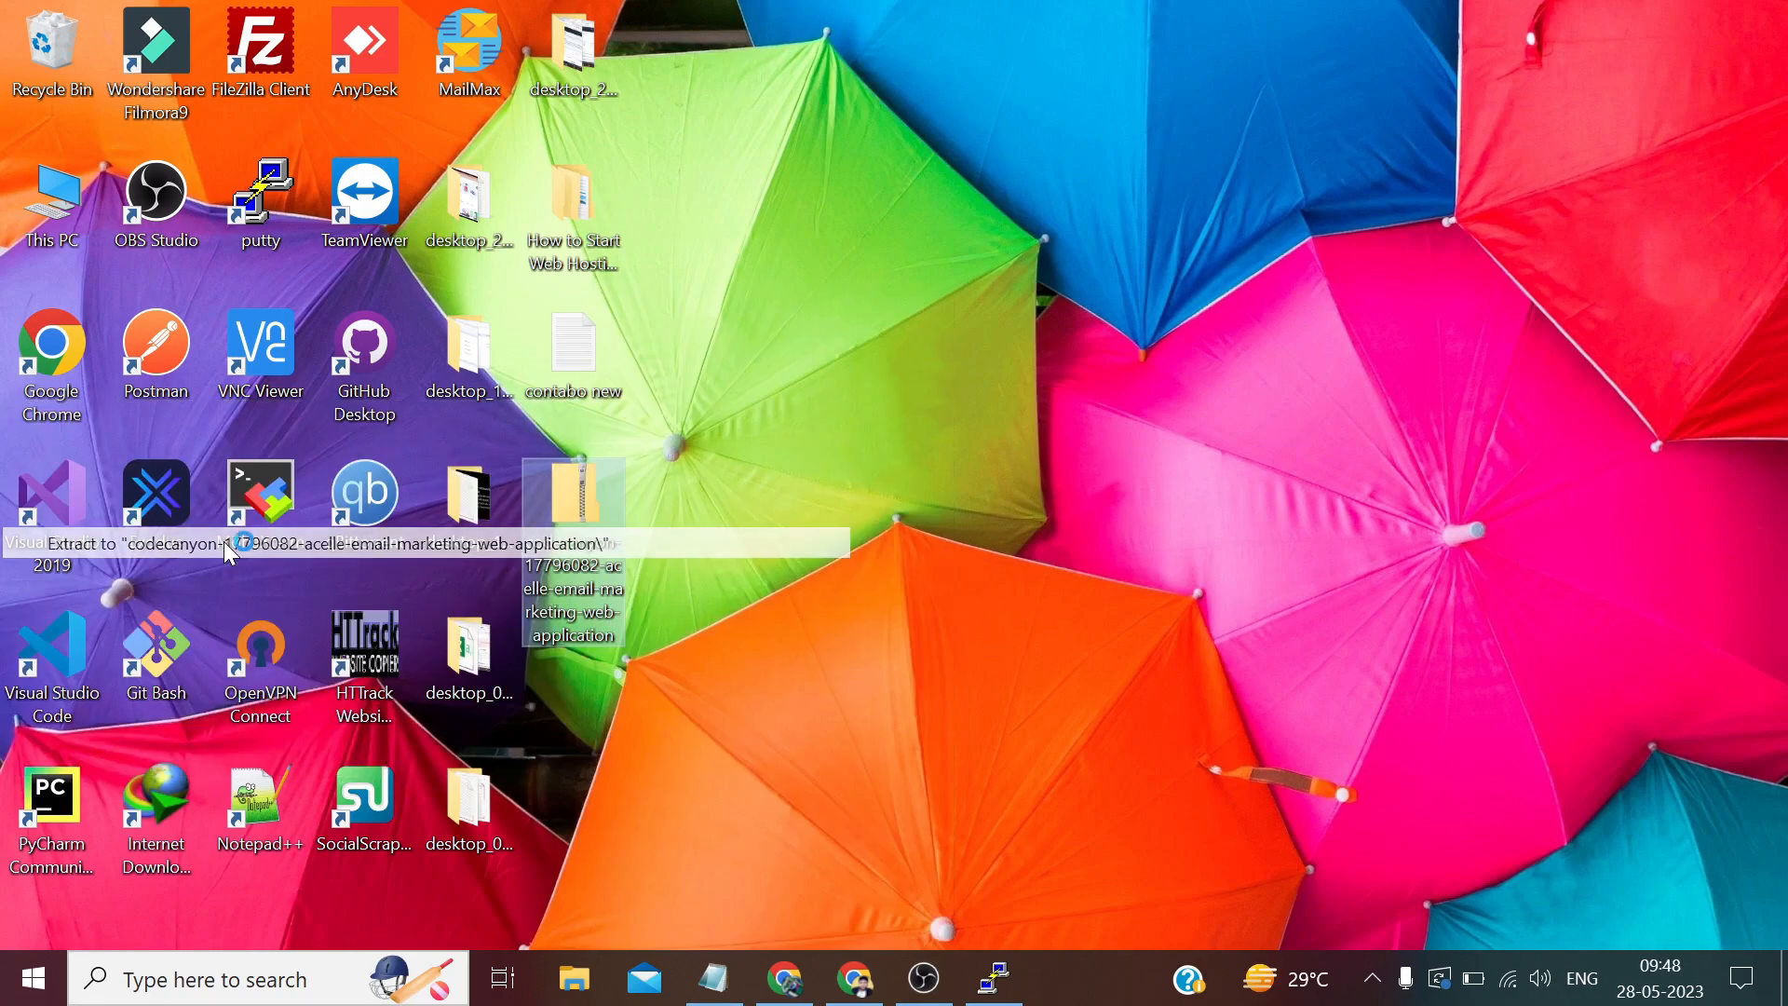
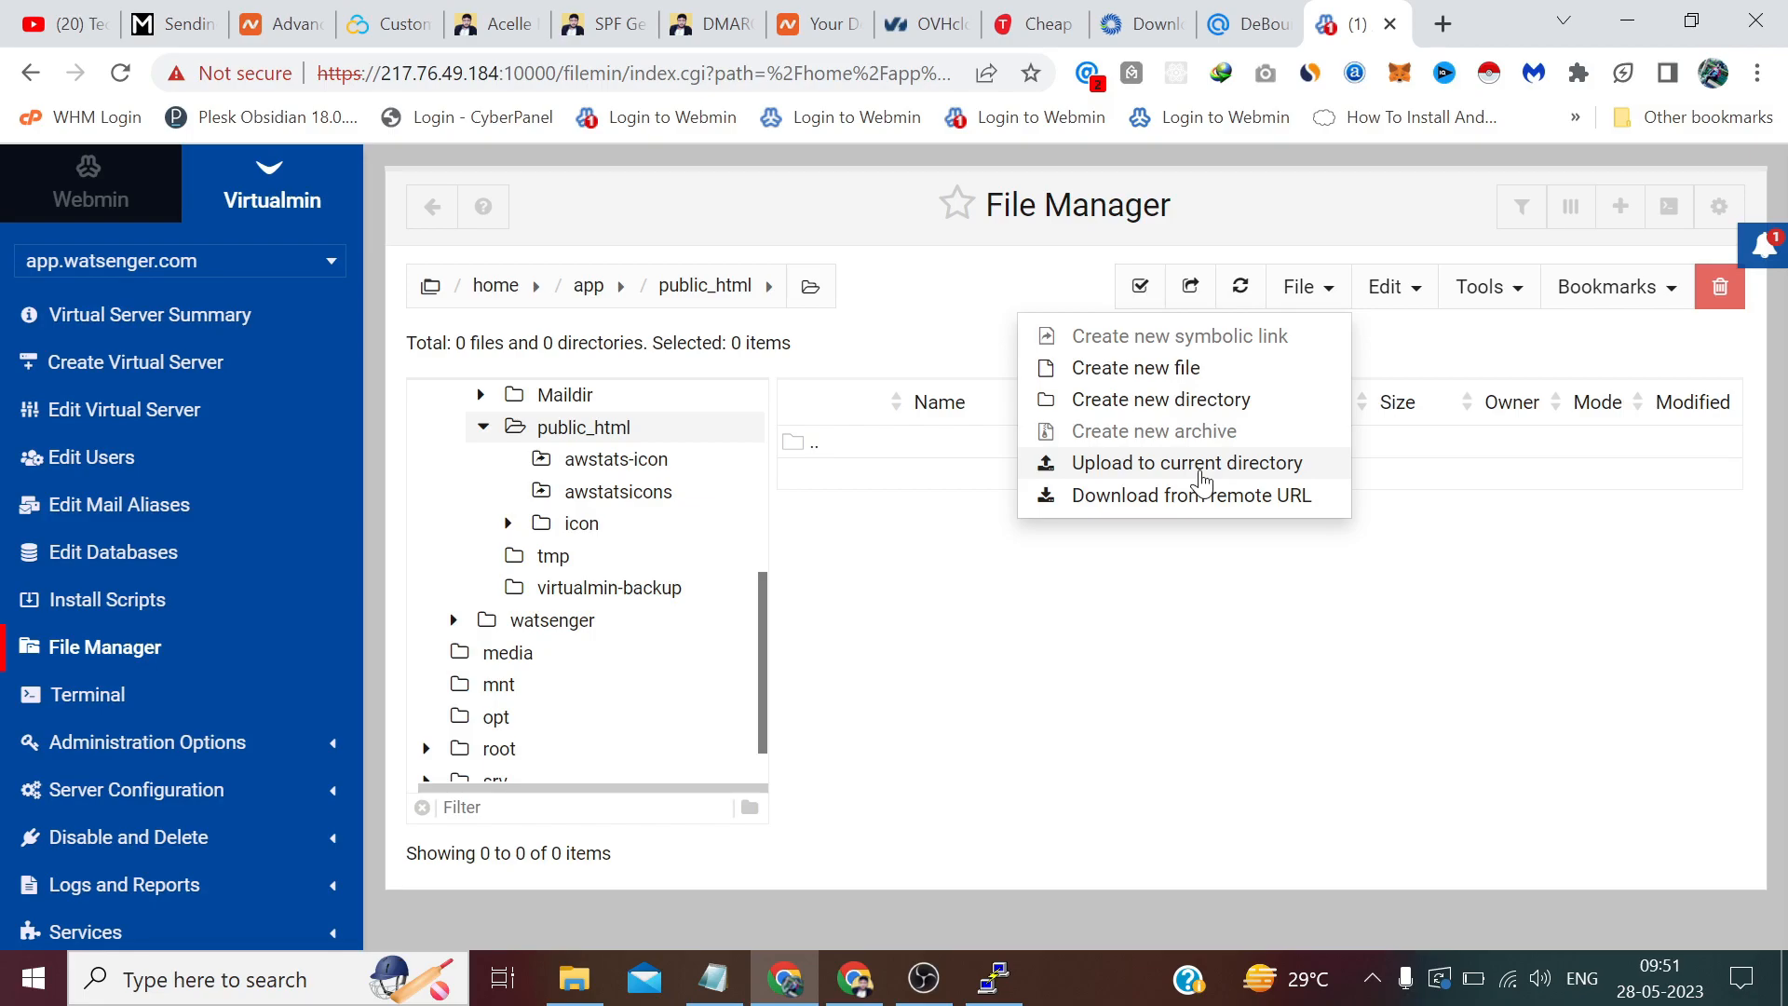
Upload the acellemail.zip archive (160.3 MiB) from the computer into public_html.
click(1201, 464)
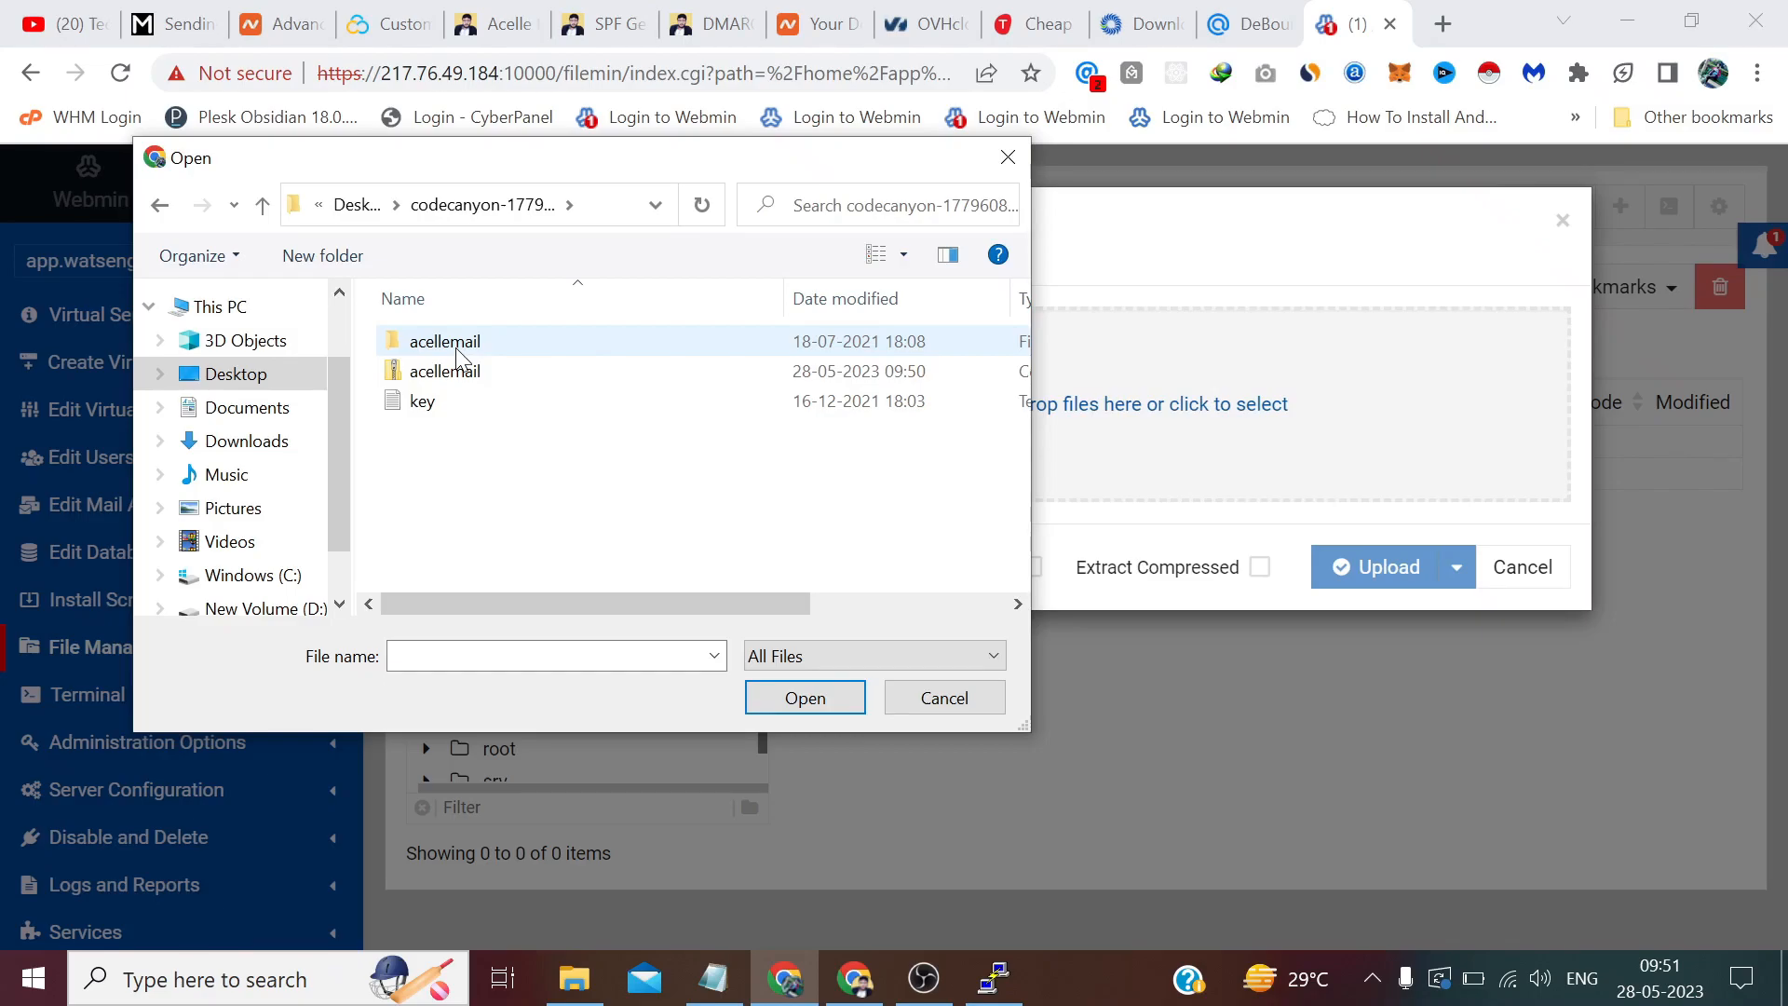
click(445, 373)
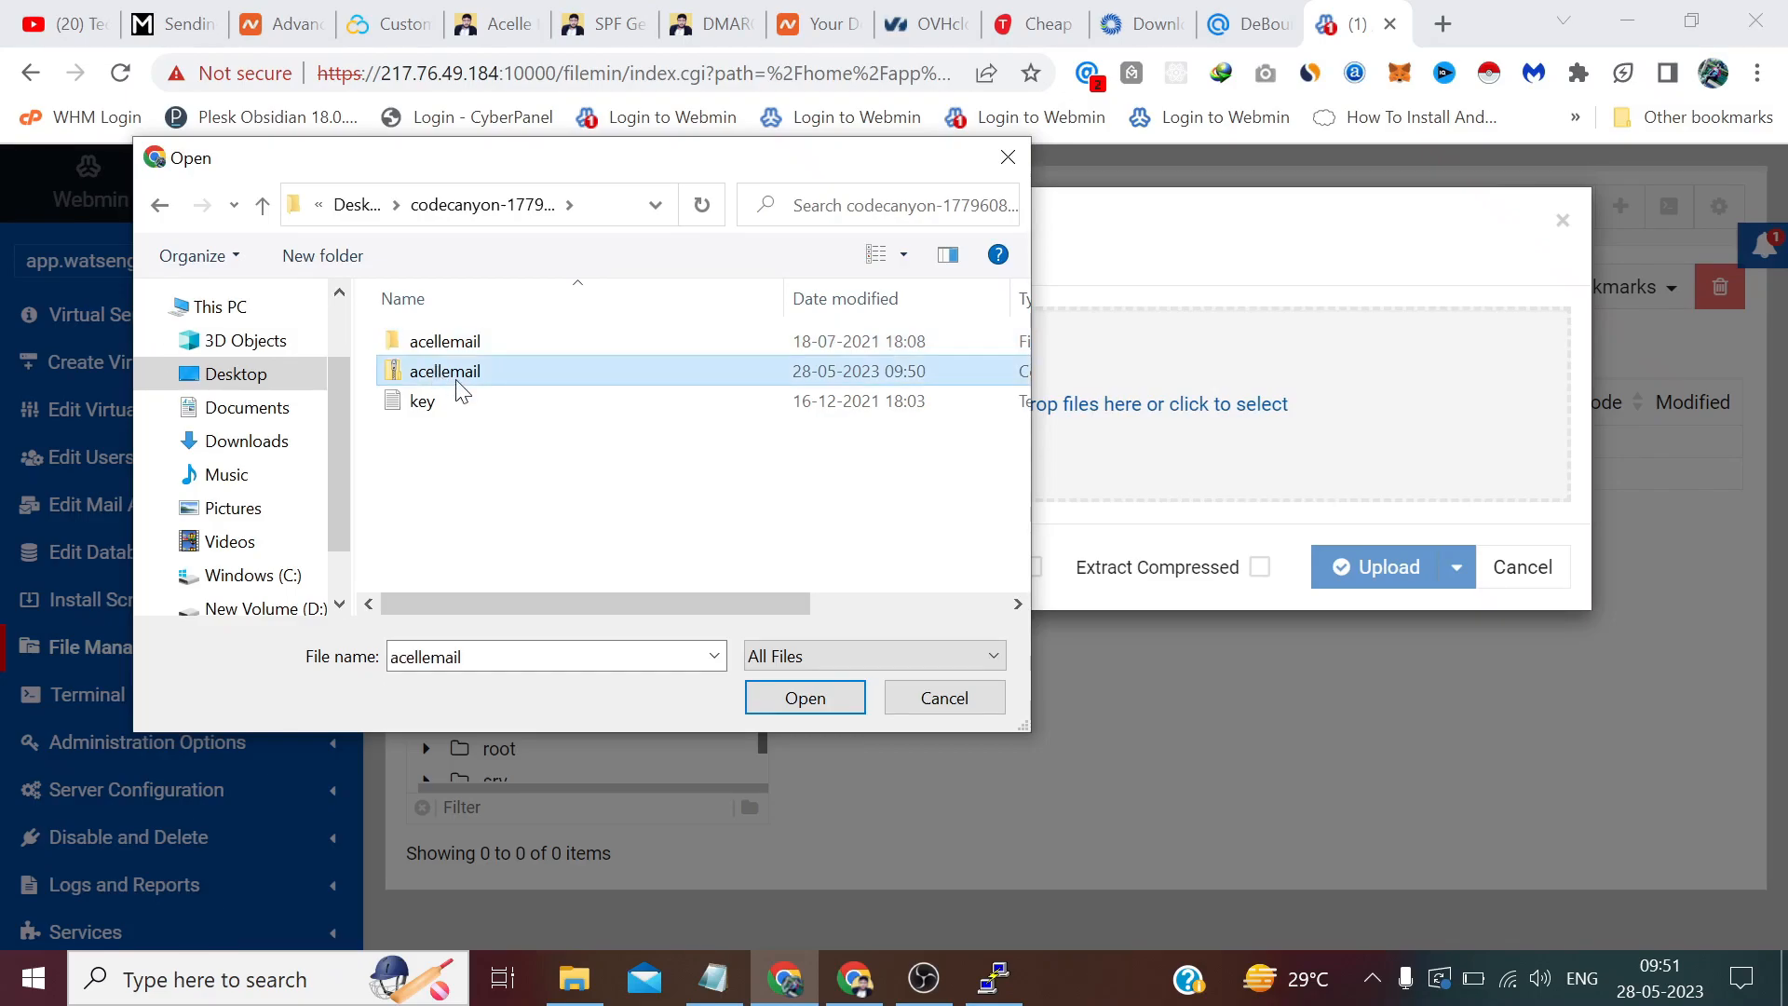
click(782, 697)
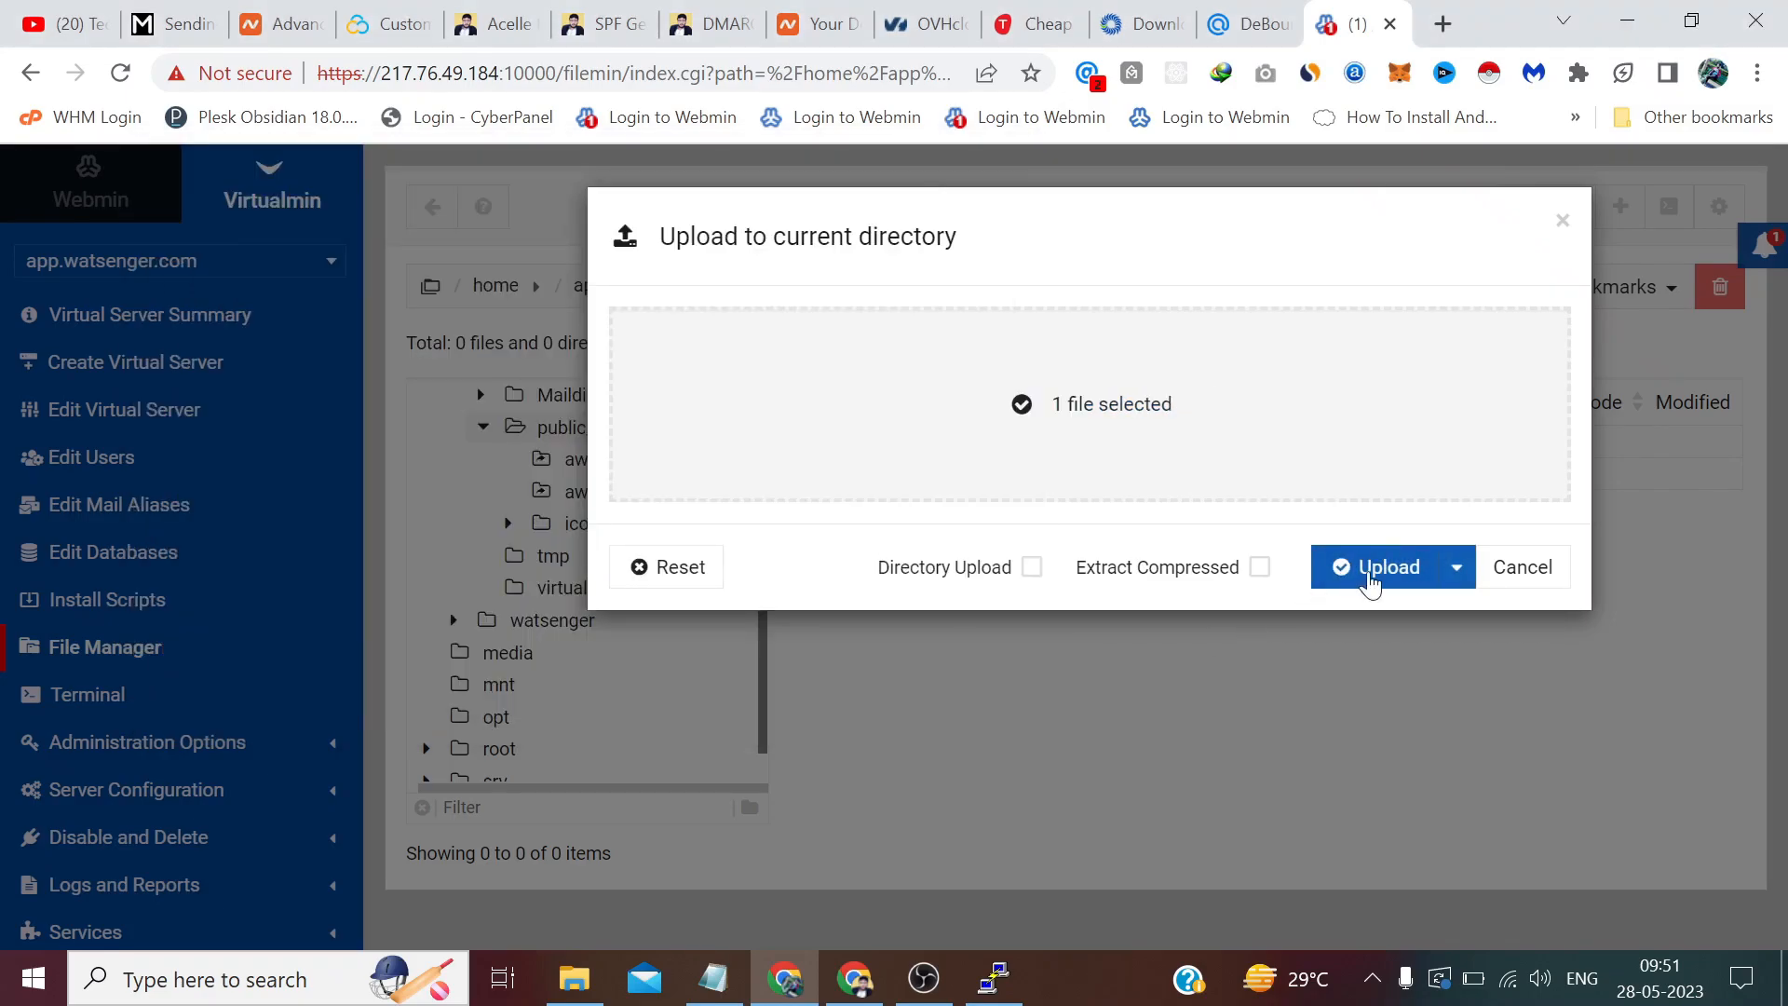
click(1376, 587)
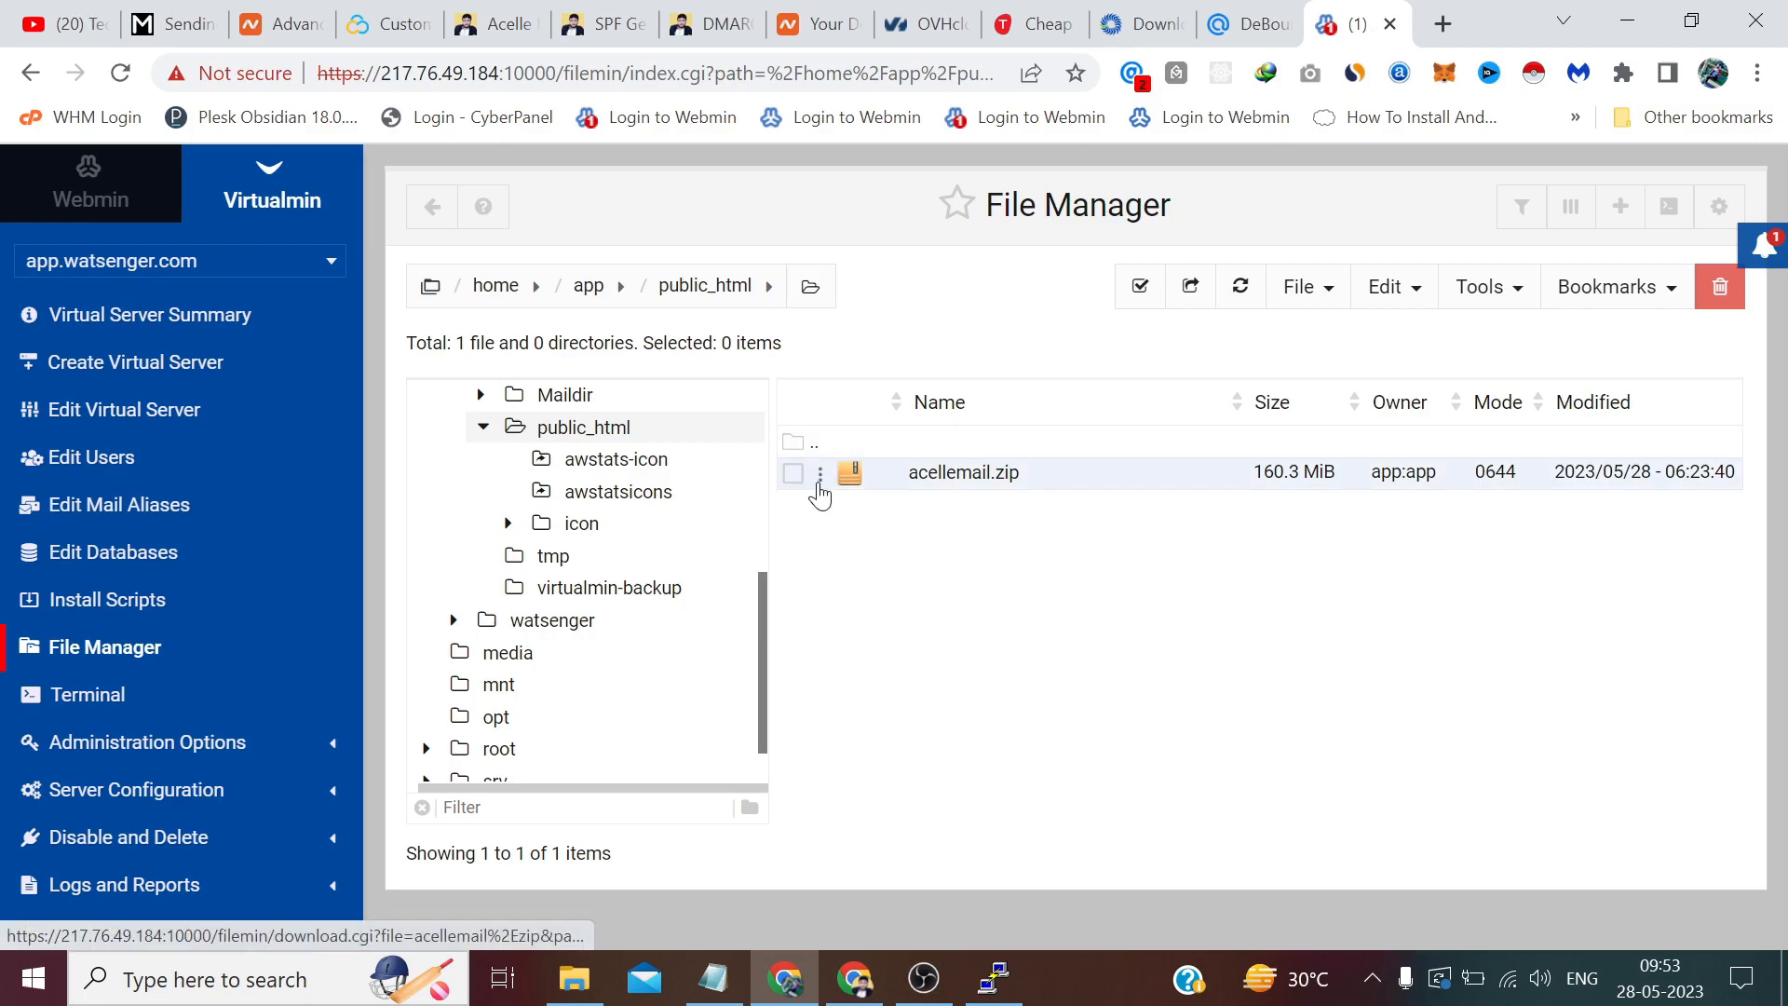
Extract acellemail.zip in place and keep existing files, creating an acellemail folder.
click(819, 483)
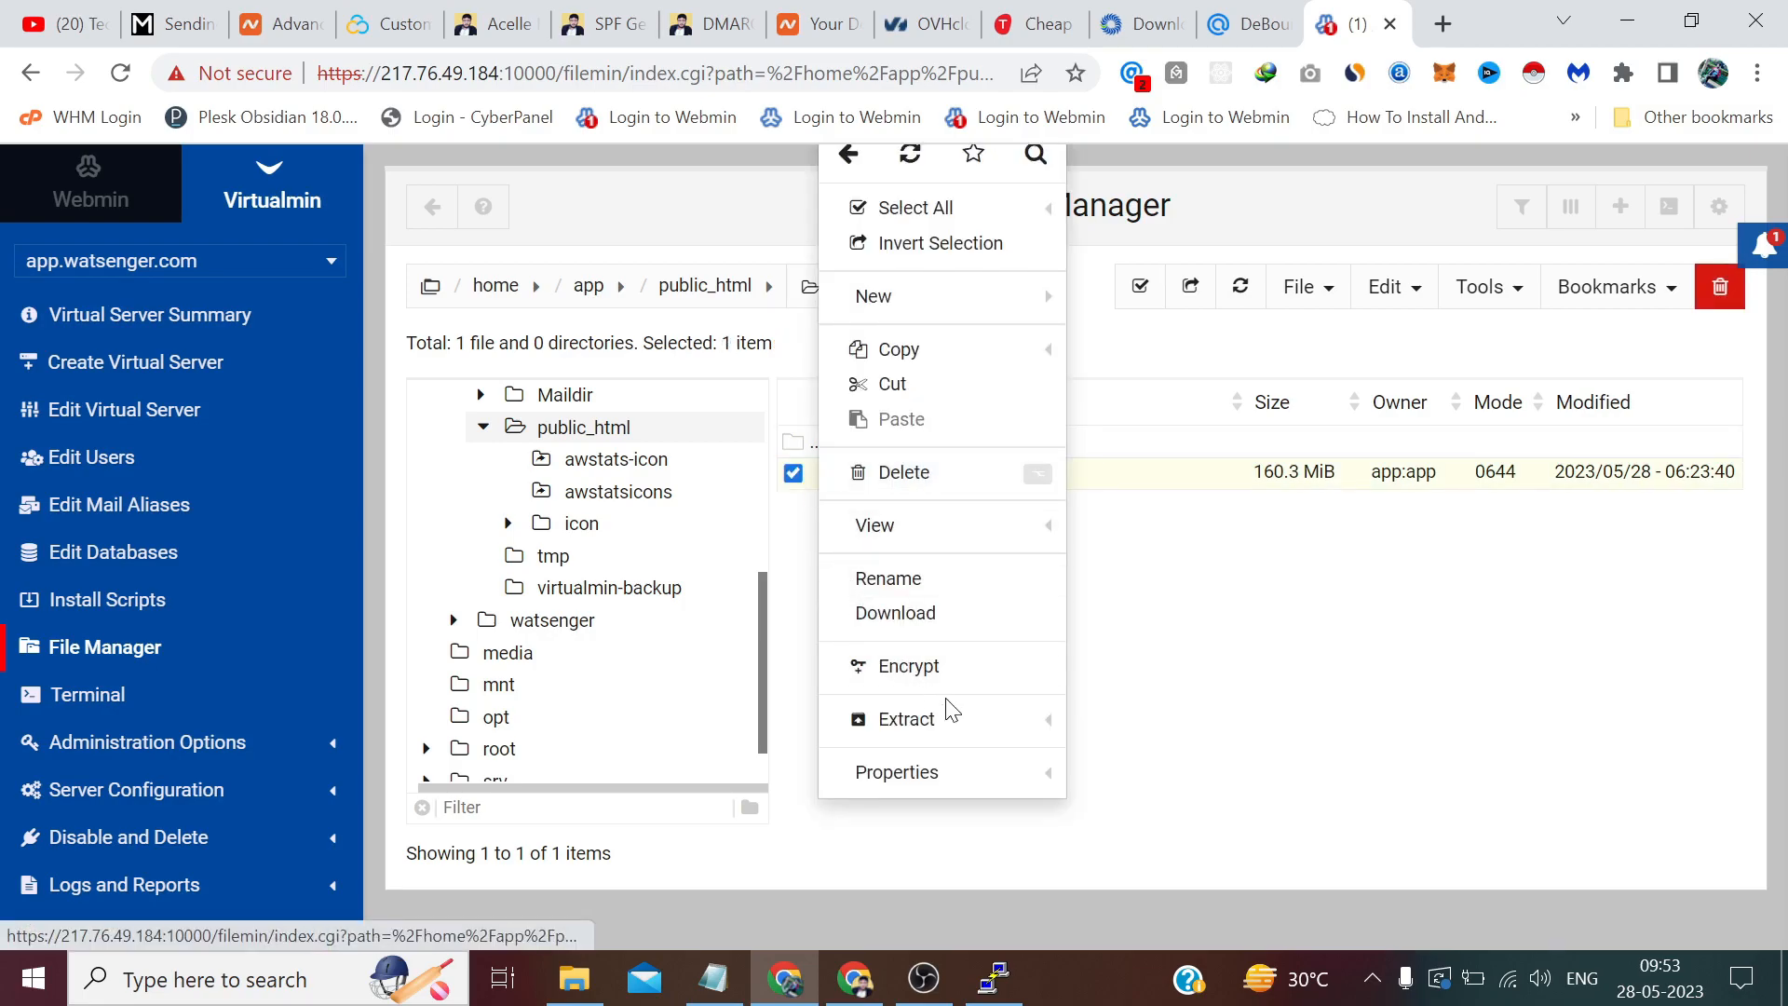
click(956, 722)
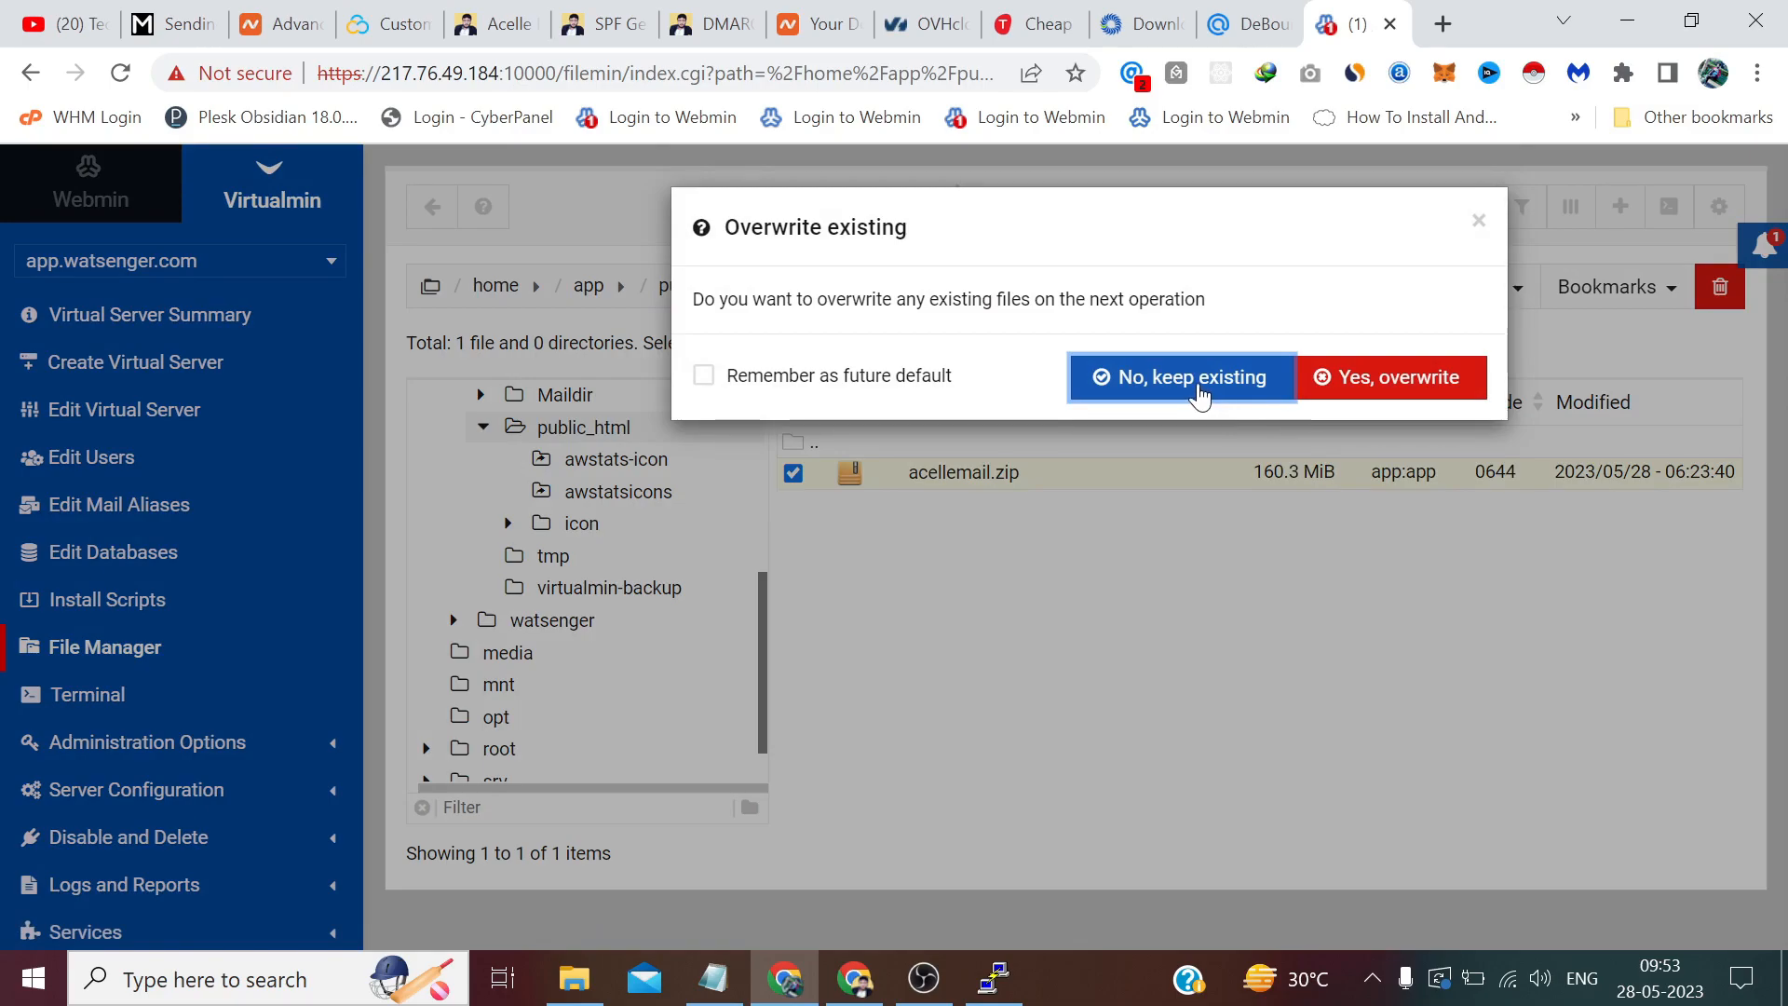
click(1198, 396)
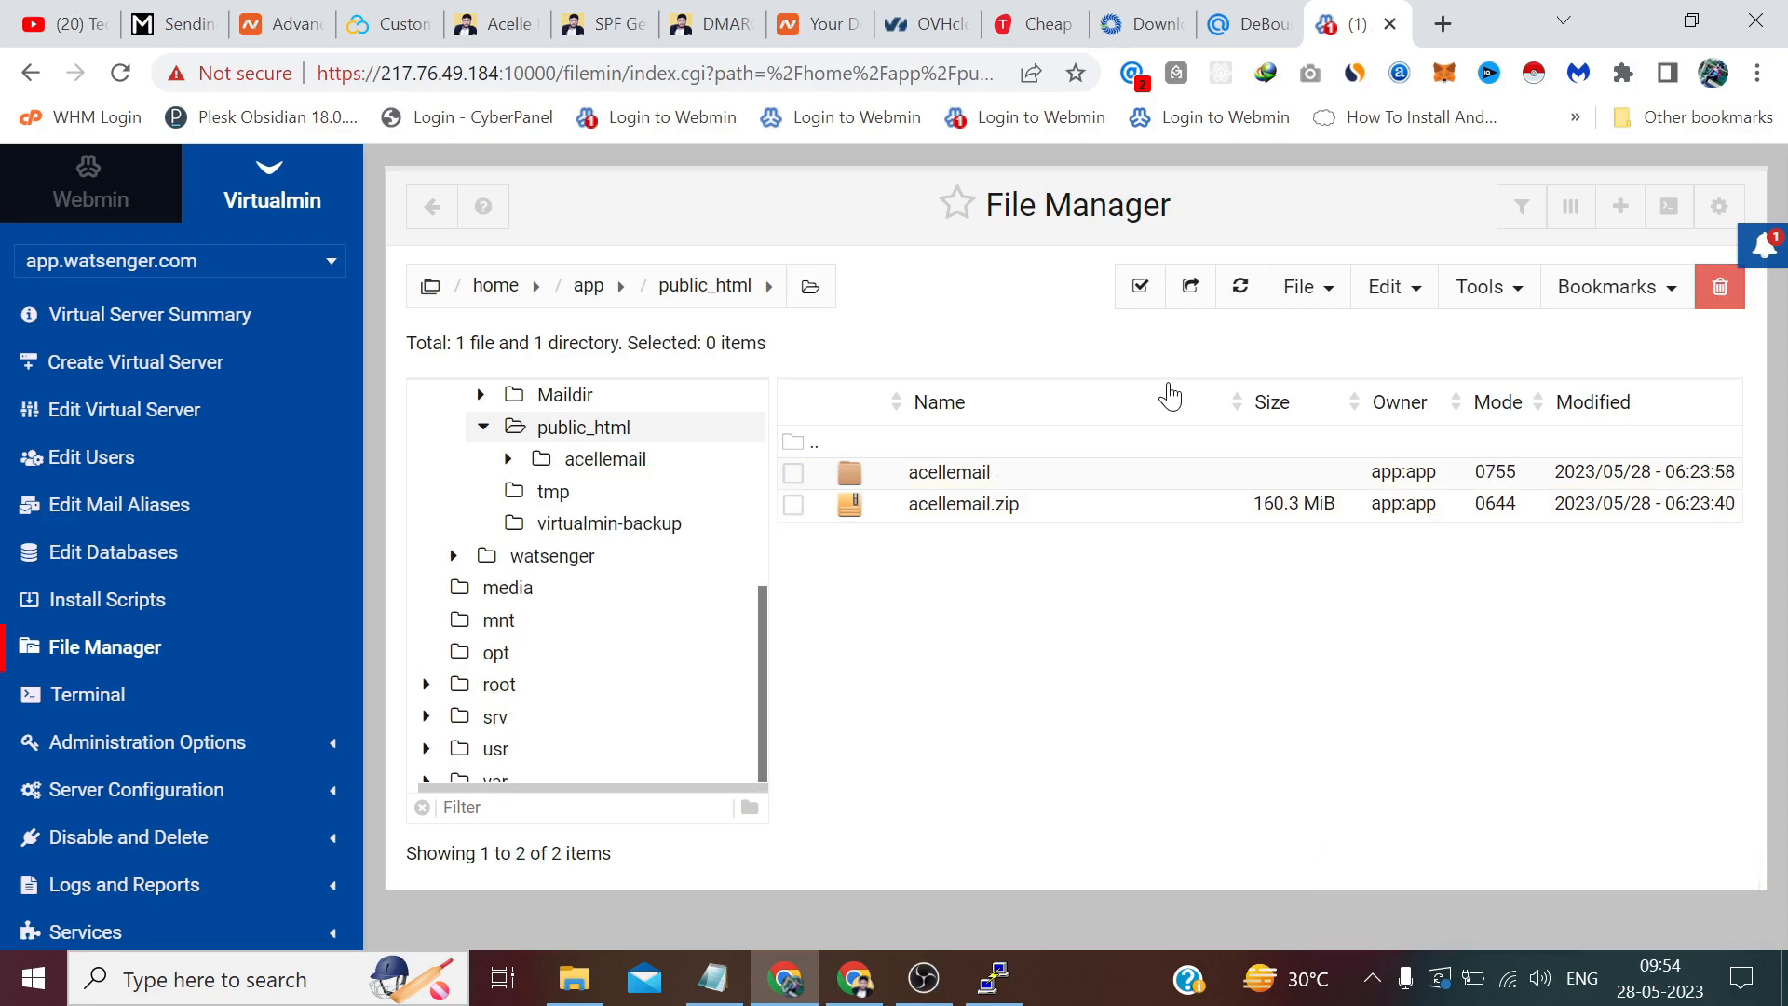
Permanently delete acellemail.zip from public_html.
click(793, 505)
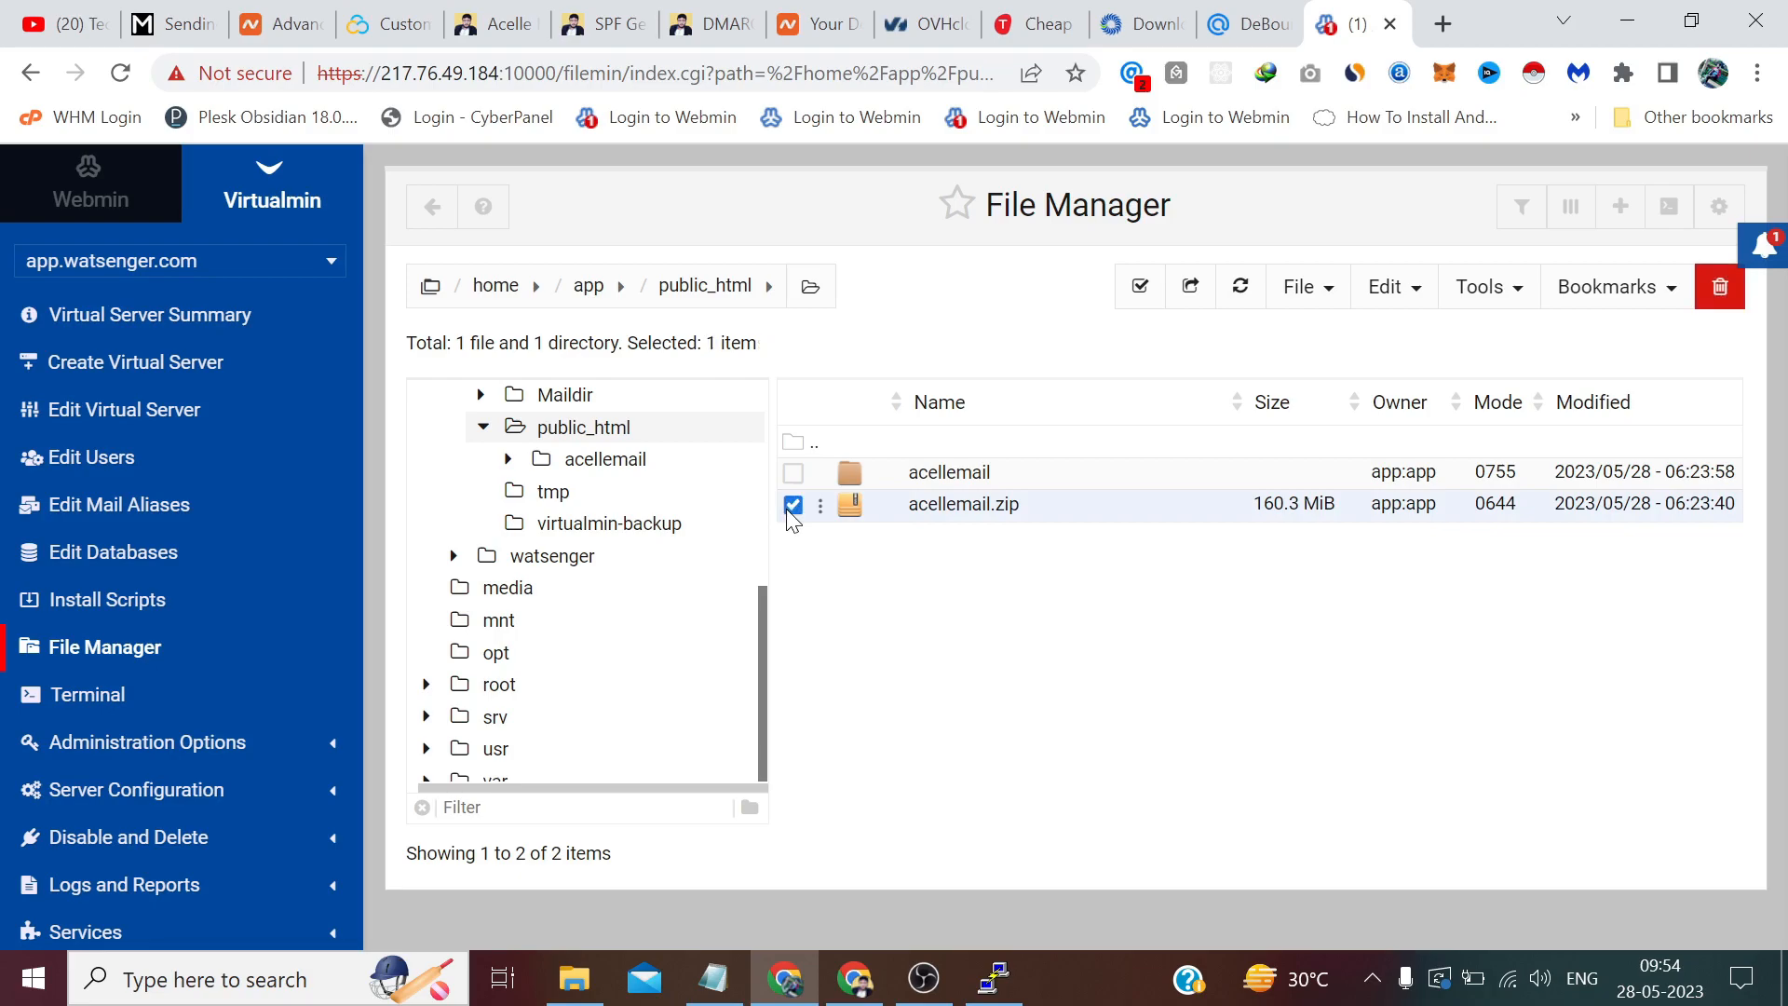
click(1728, 296)
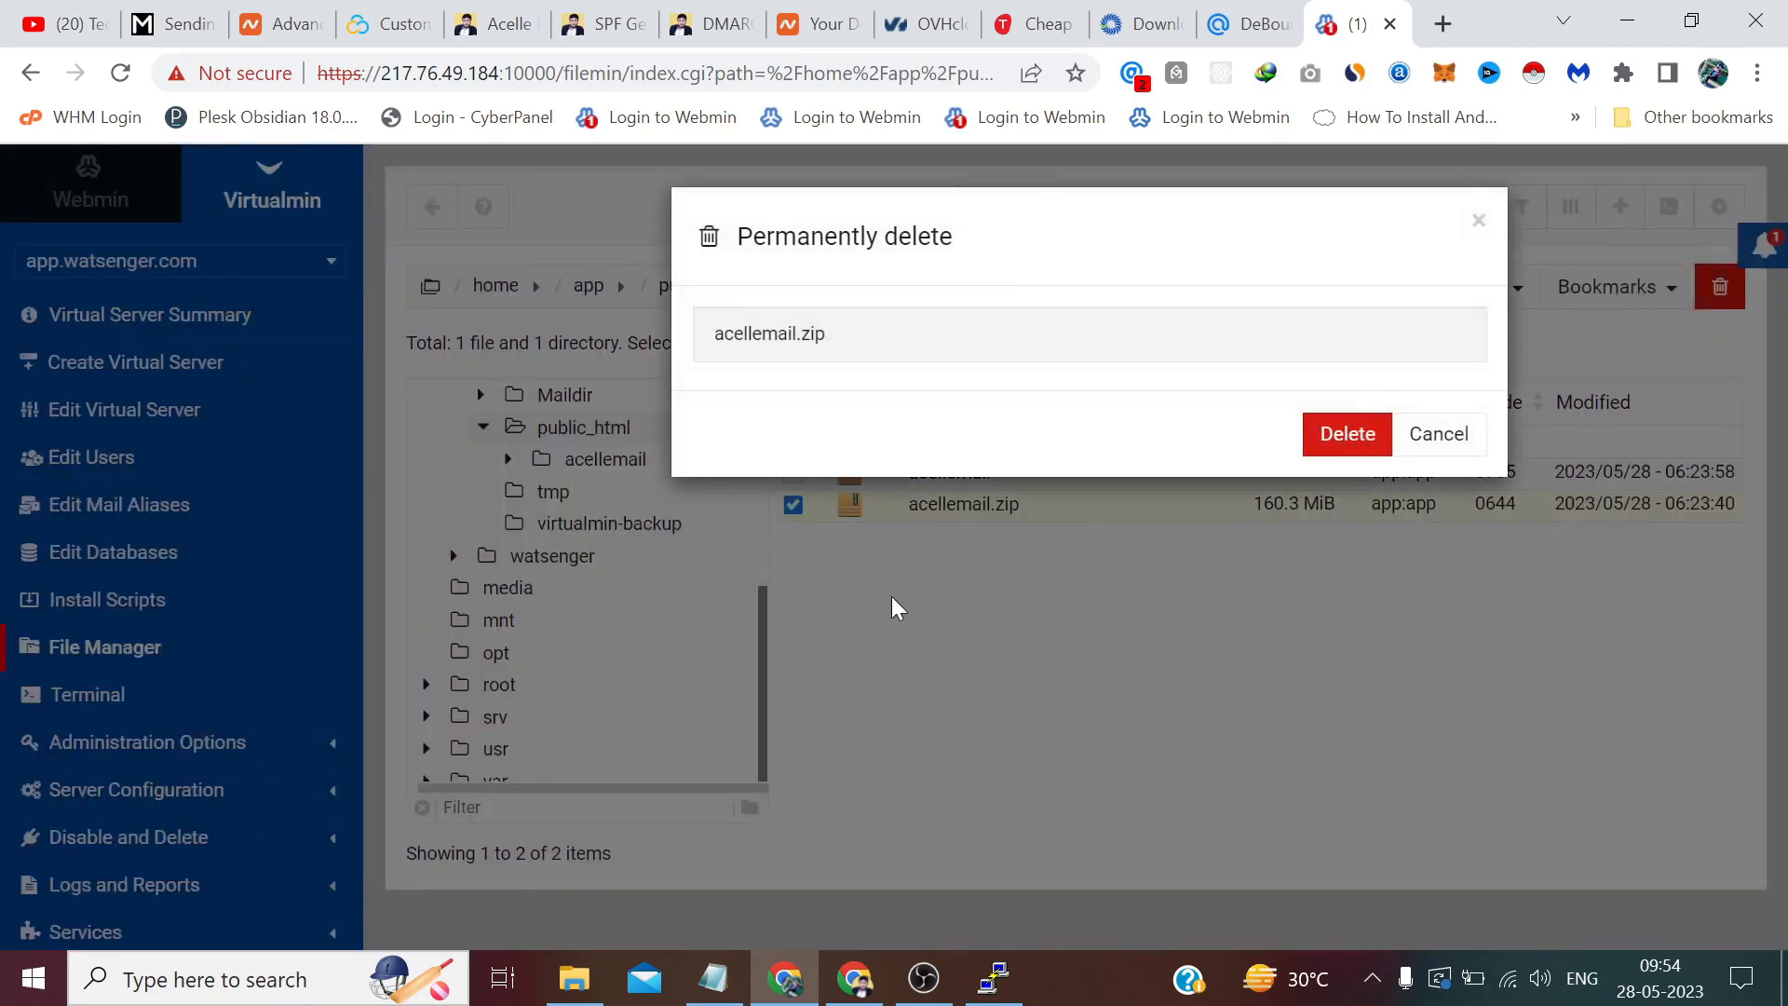
click(1316, 431)
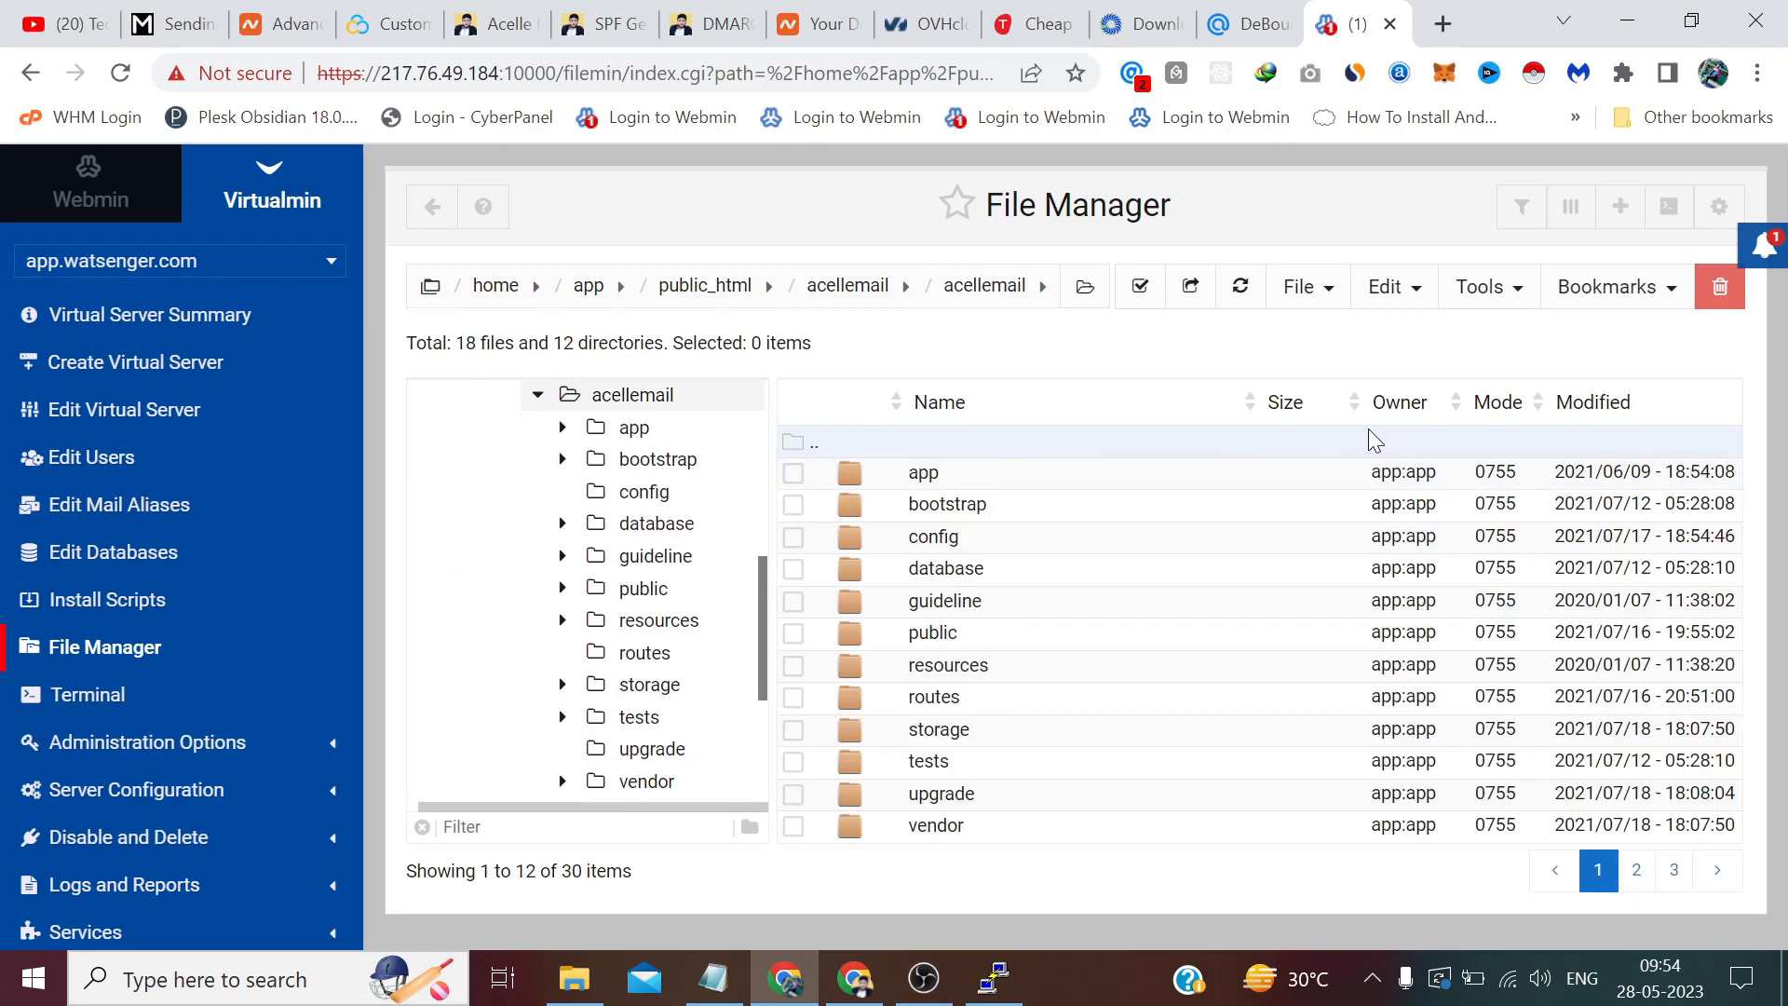
Select and cut all 30 items in the nested acellemail folder, then return to public_html.
click(1138, 287)
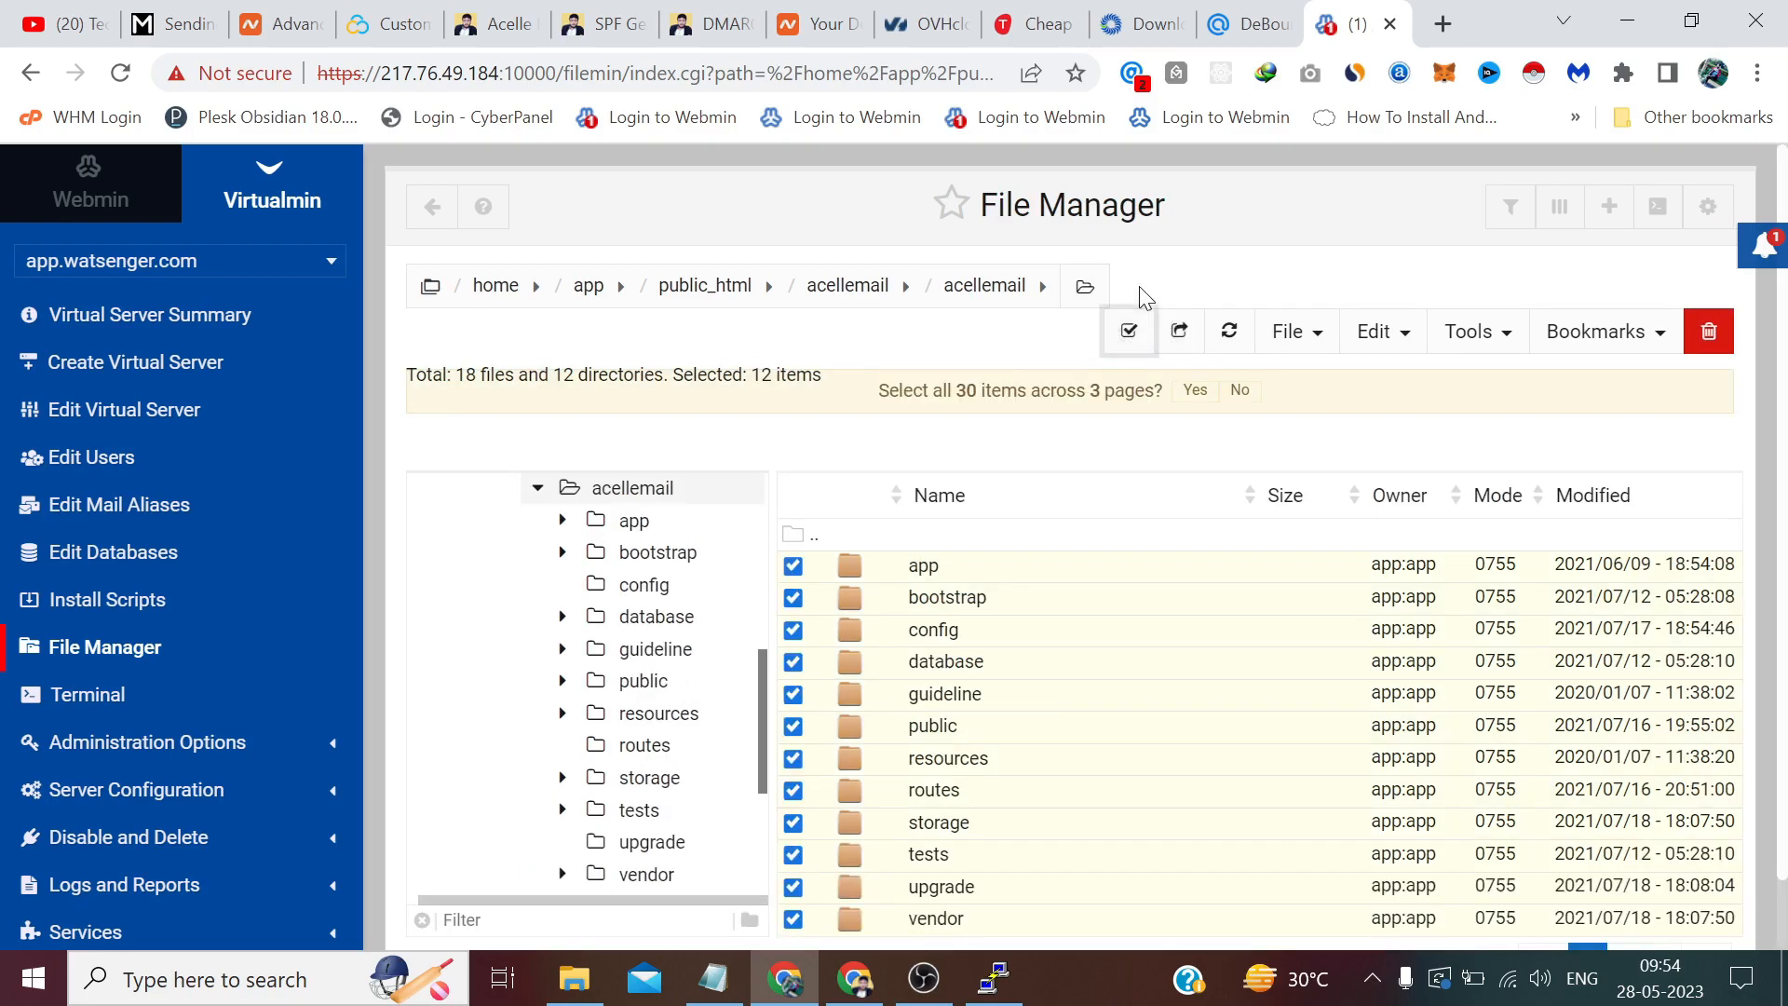
click(1196, 391)
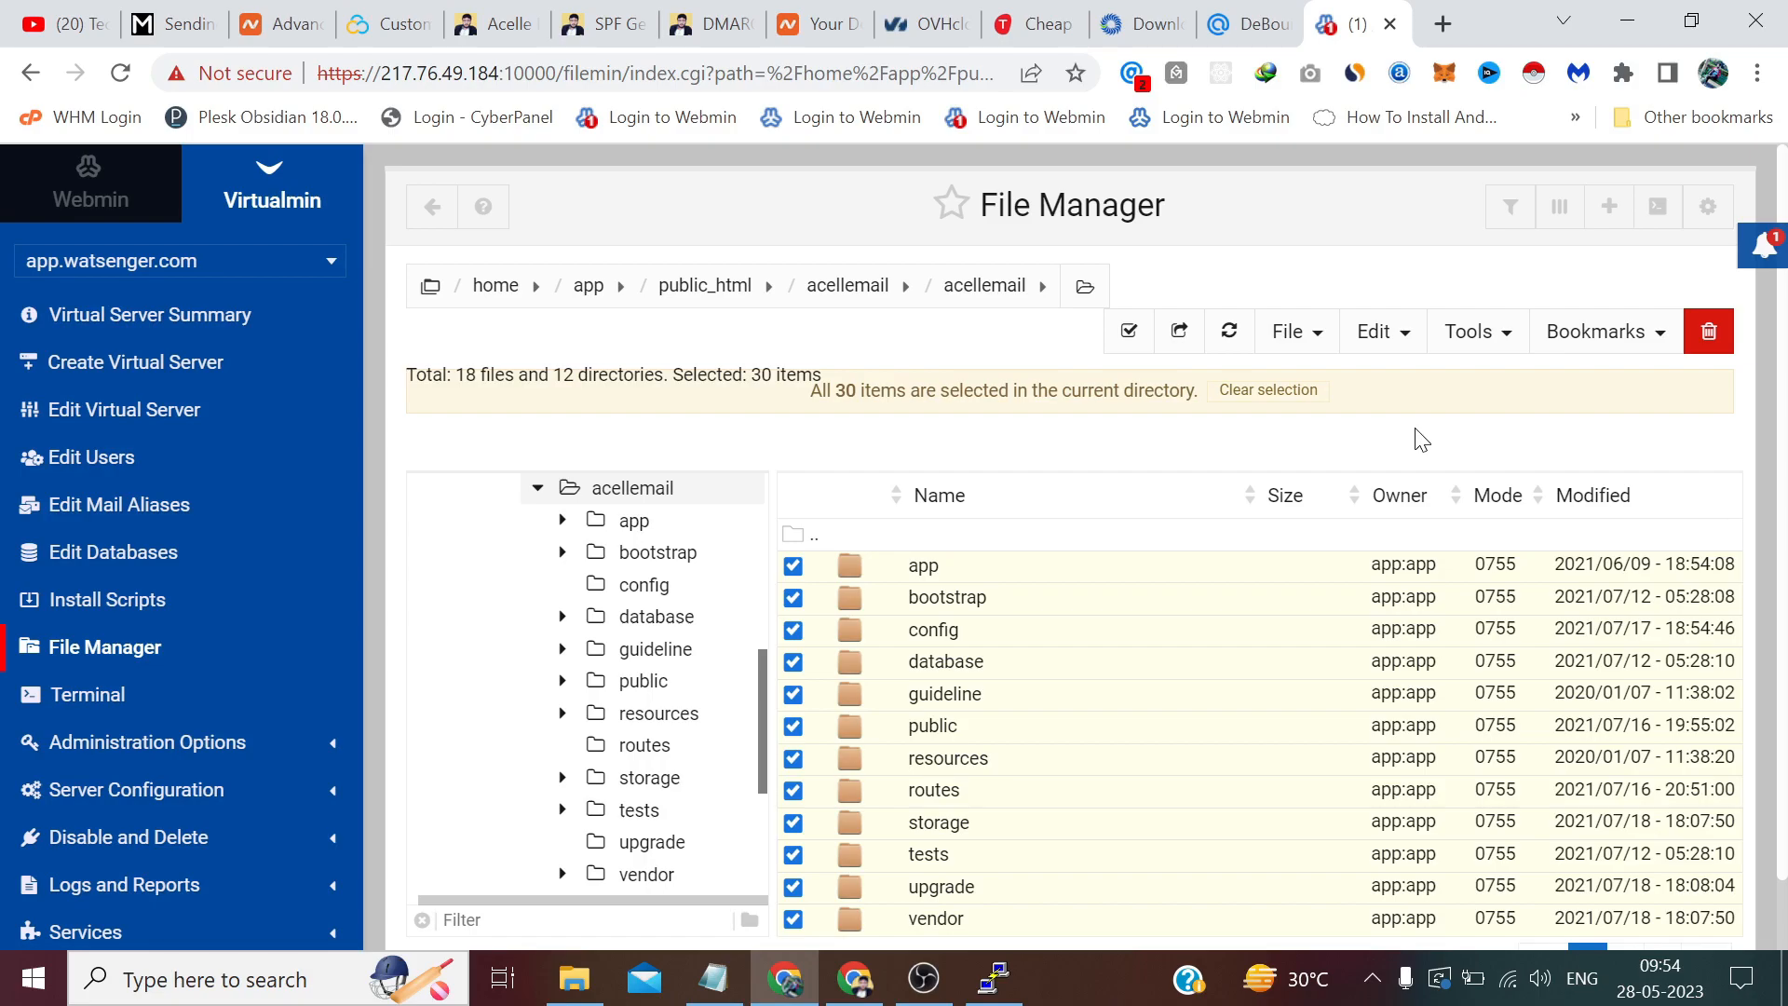
click(1386, 333)
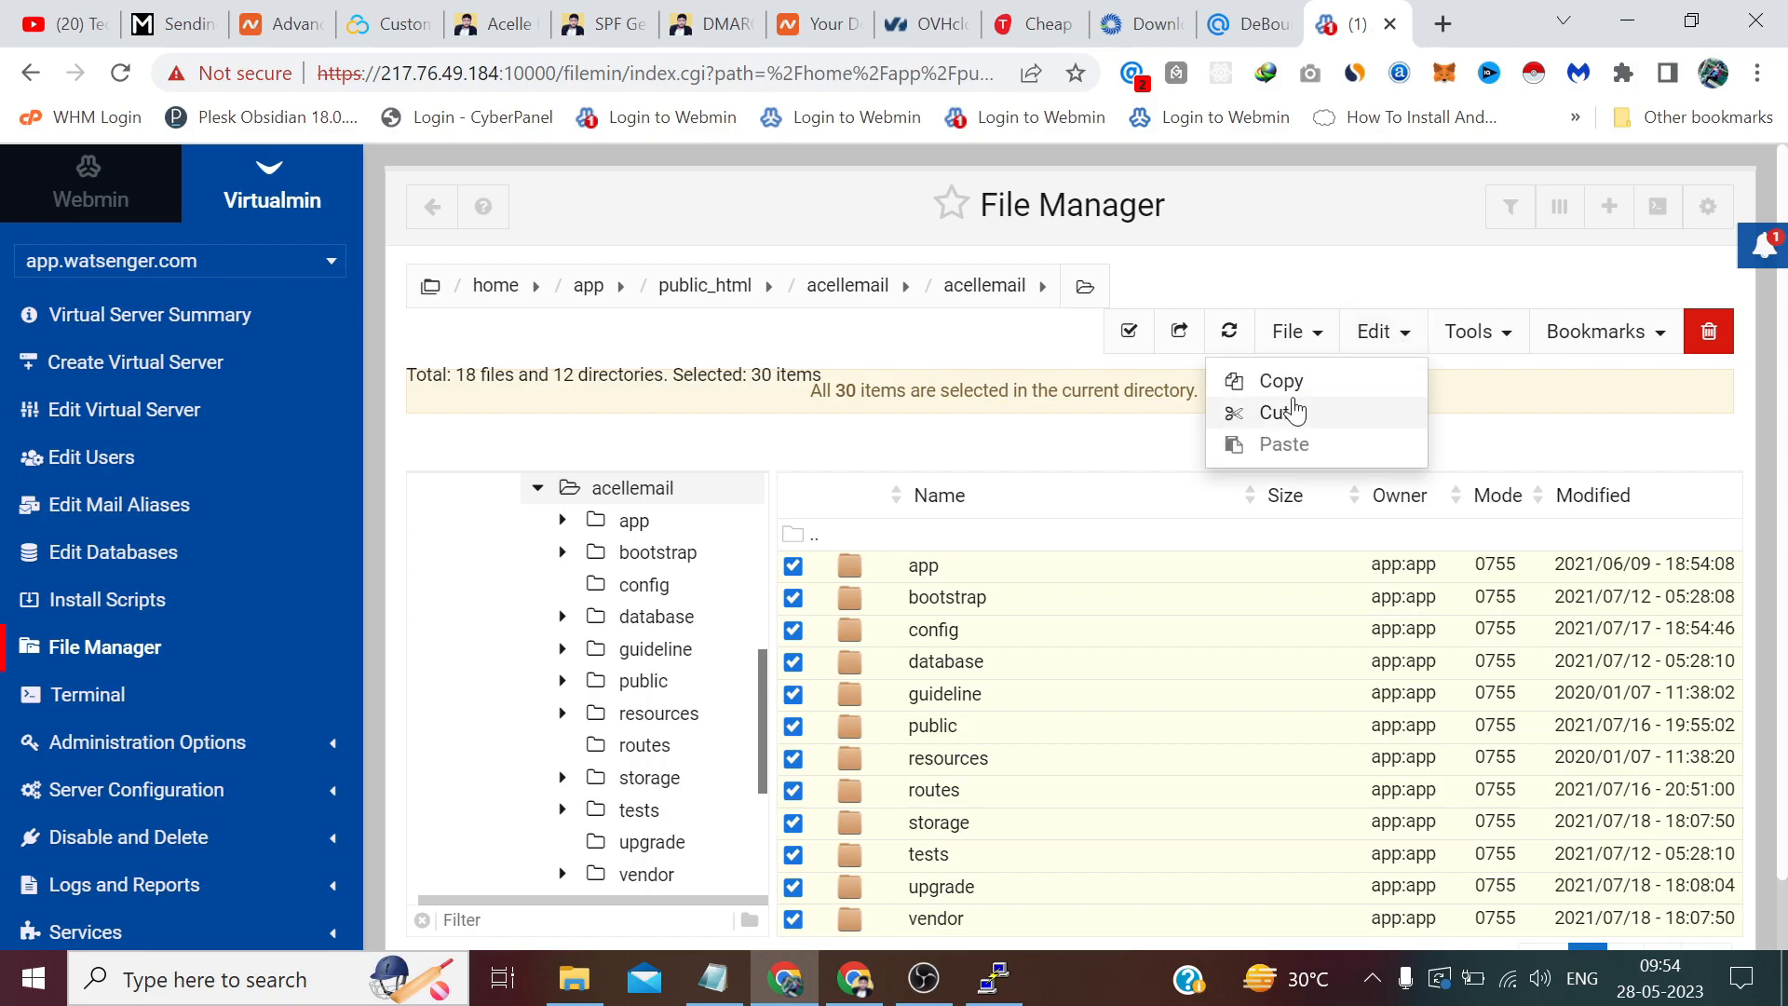
click(1266, 413)
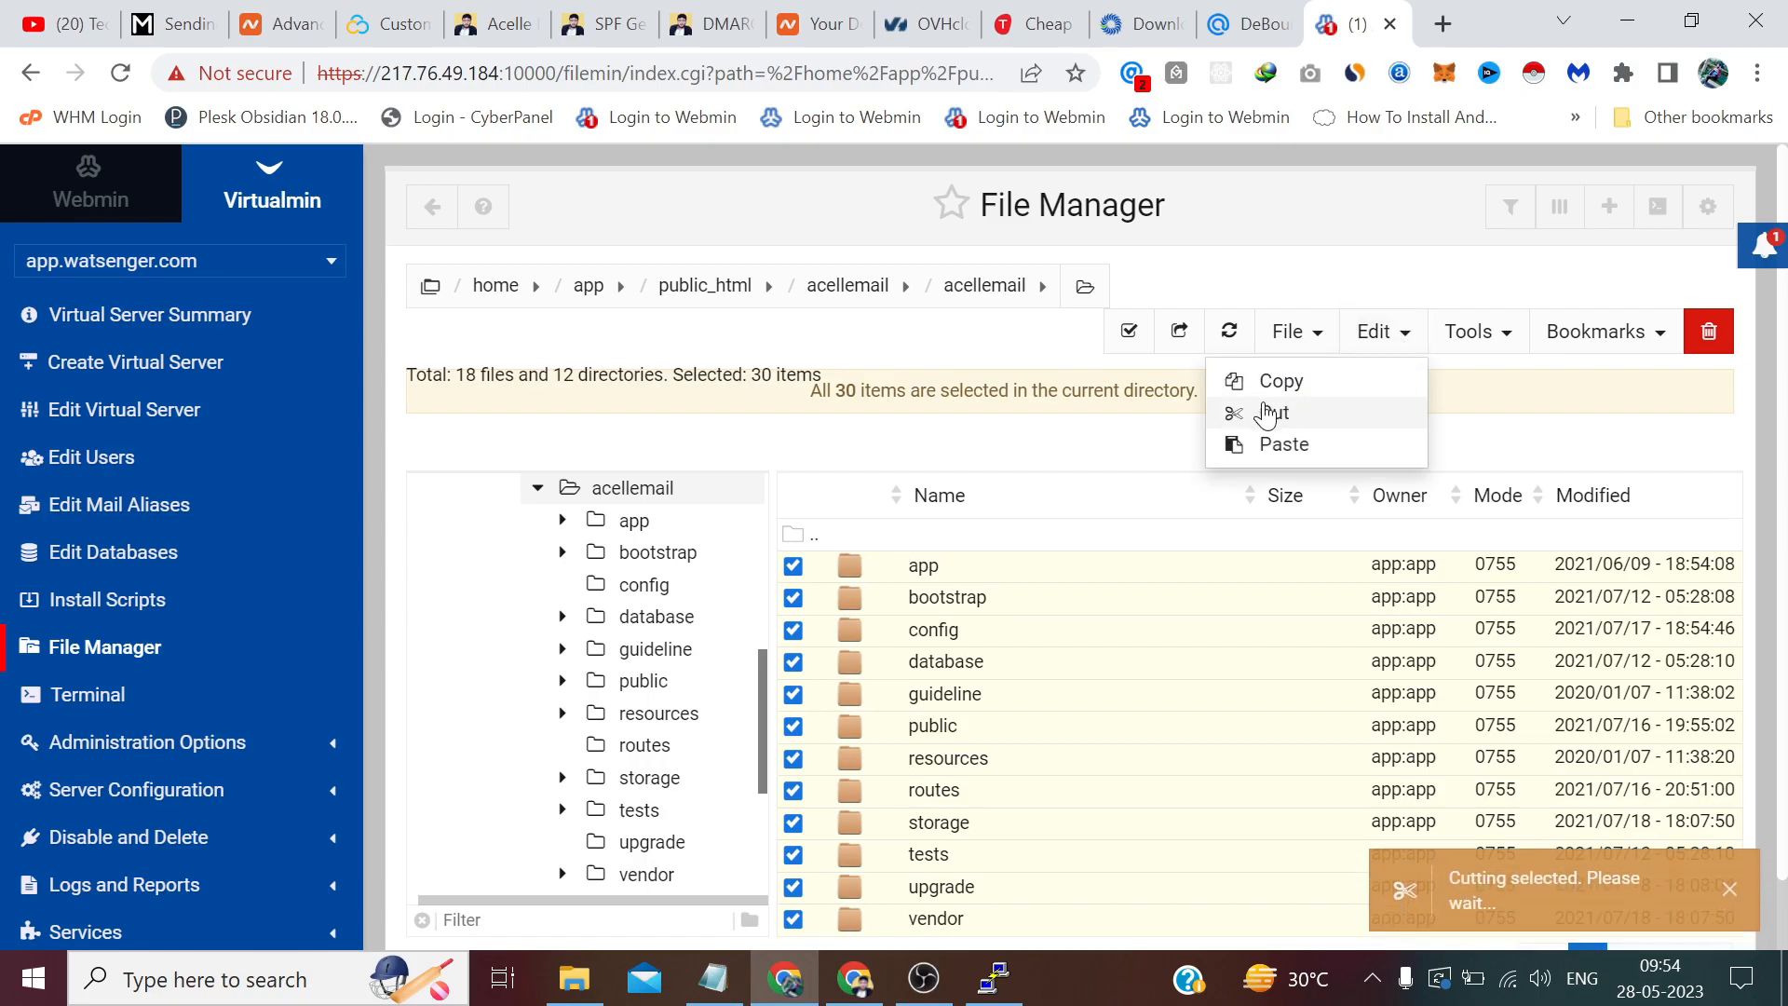
click(715, 287)
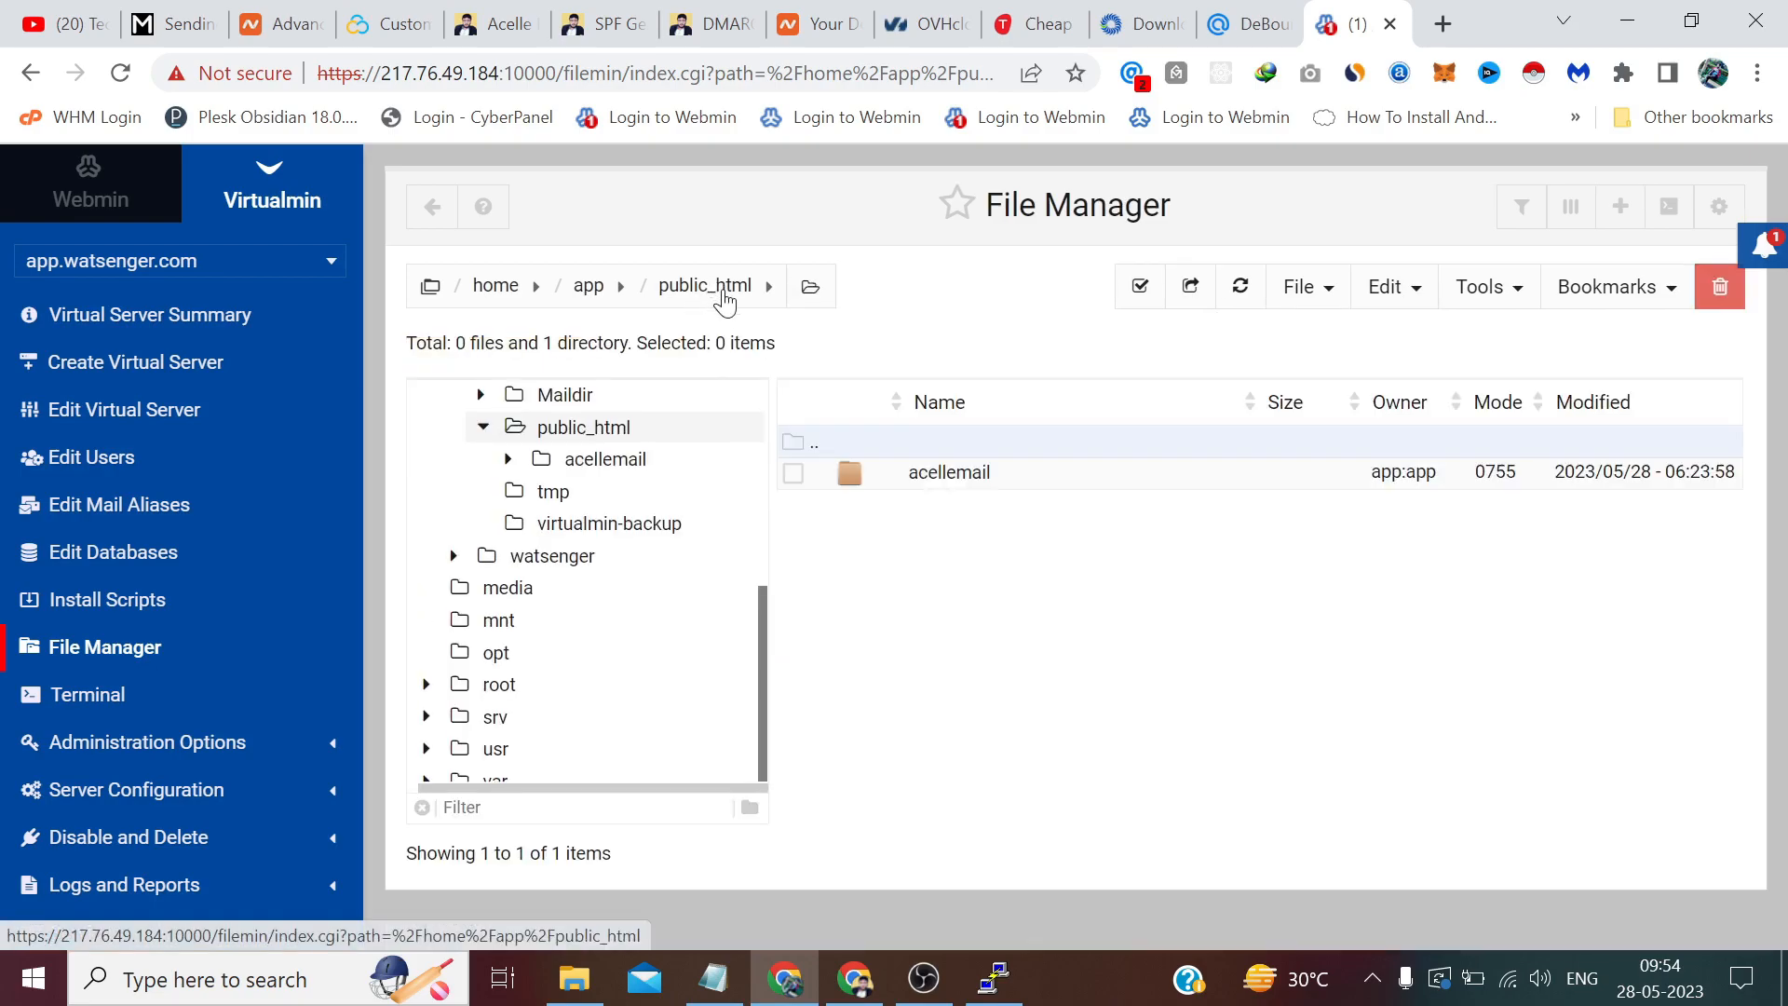
Paste the Acelle files into public_html and delete the empty acellemail folder.
click(1404, 290)
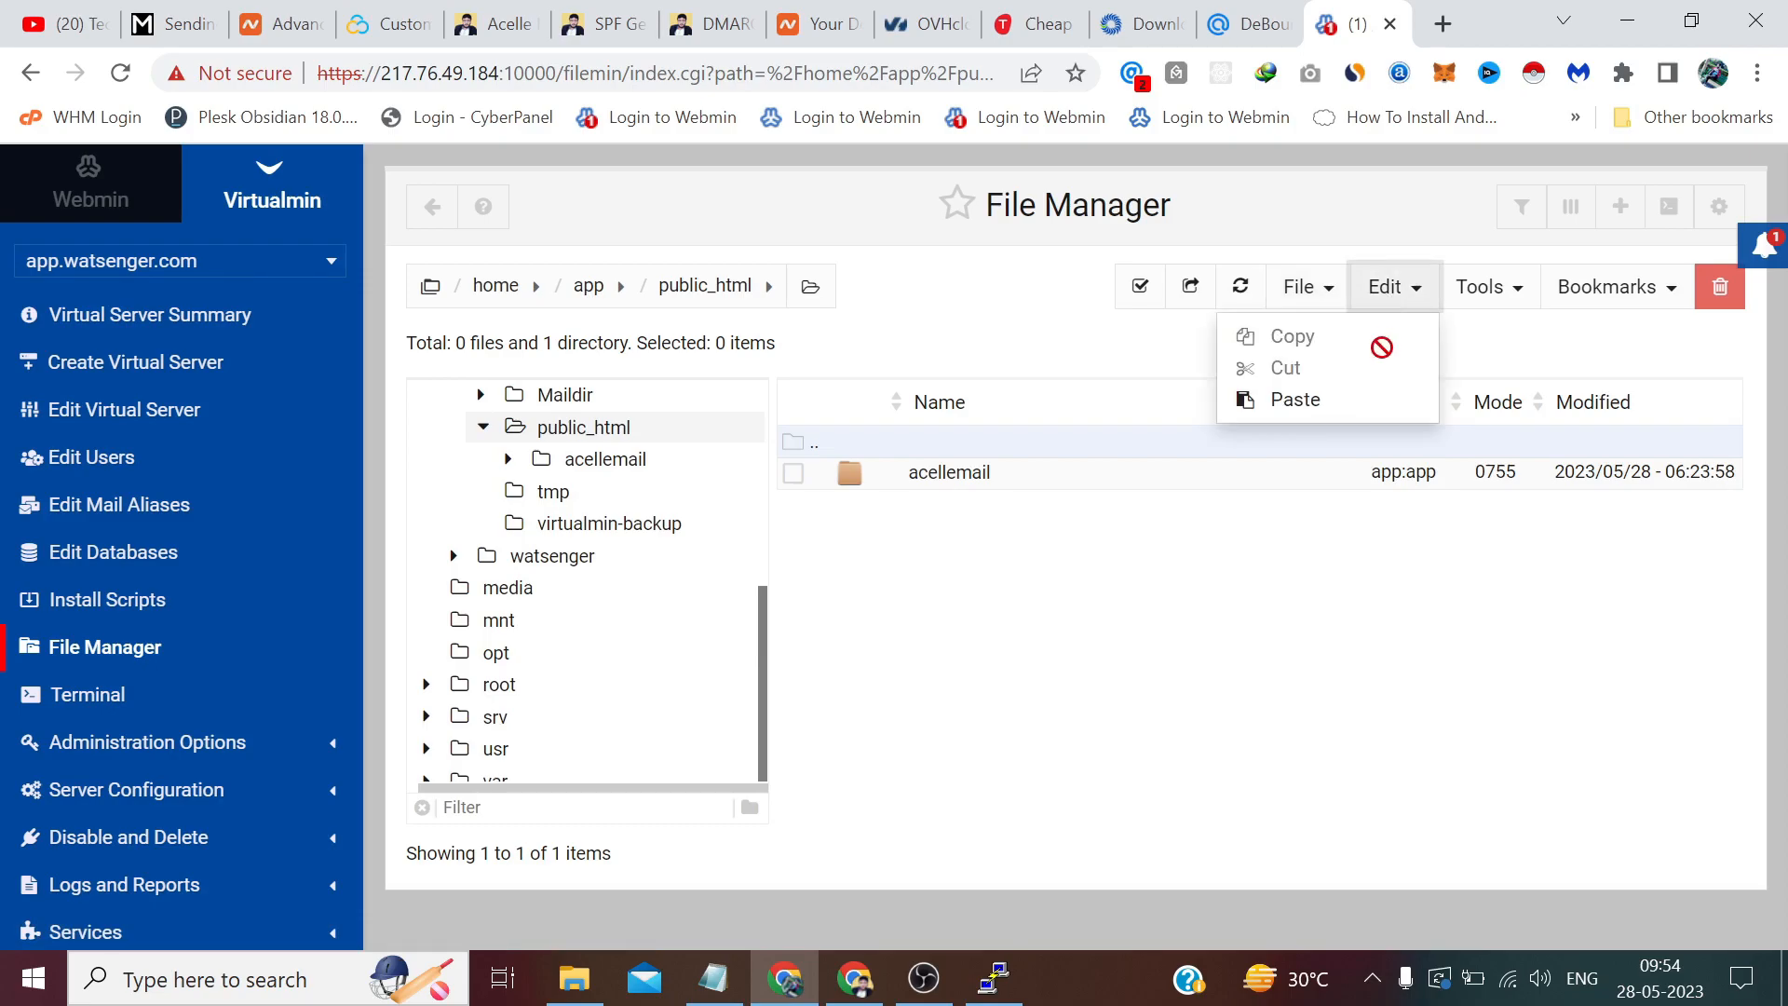
click(1325, 401)
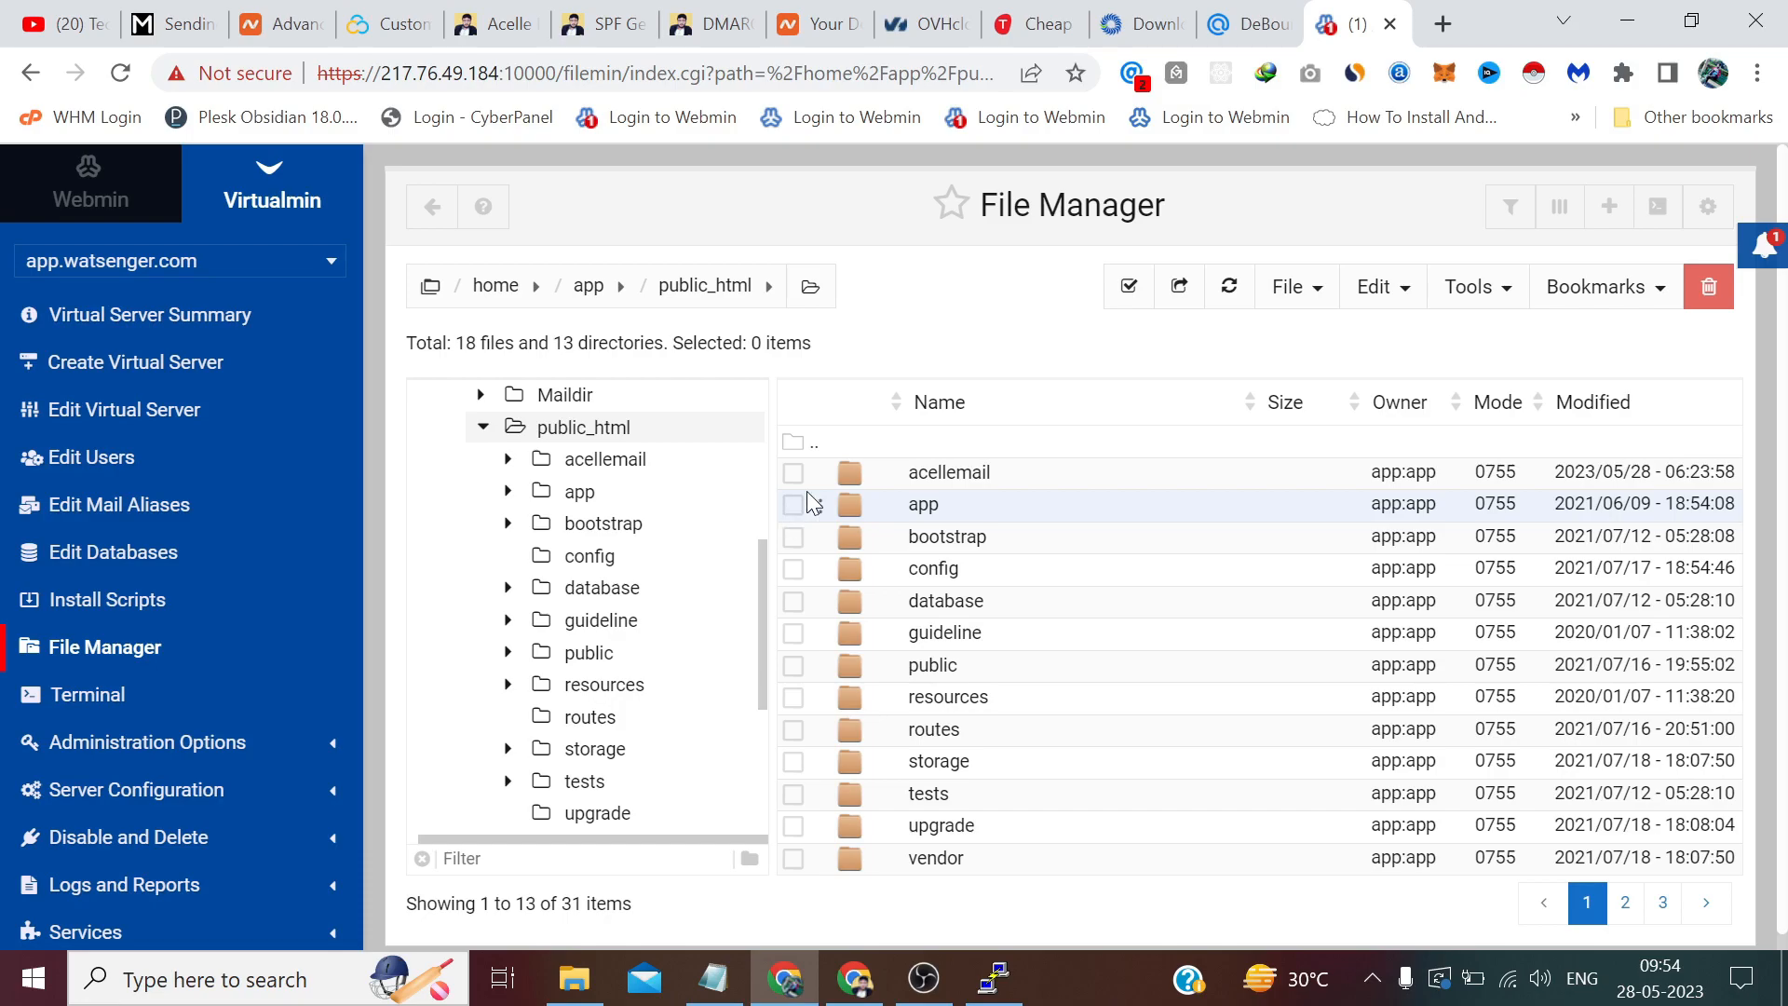
click(787, 472)
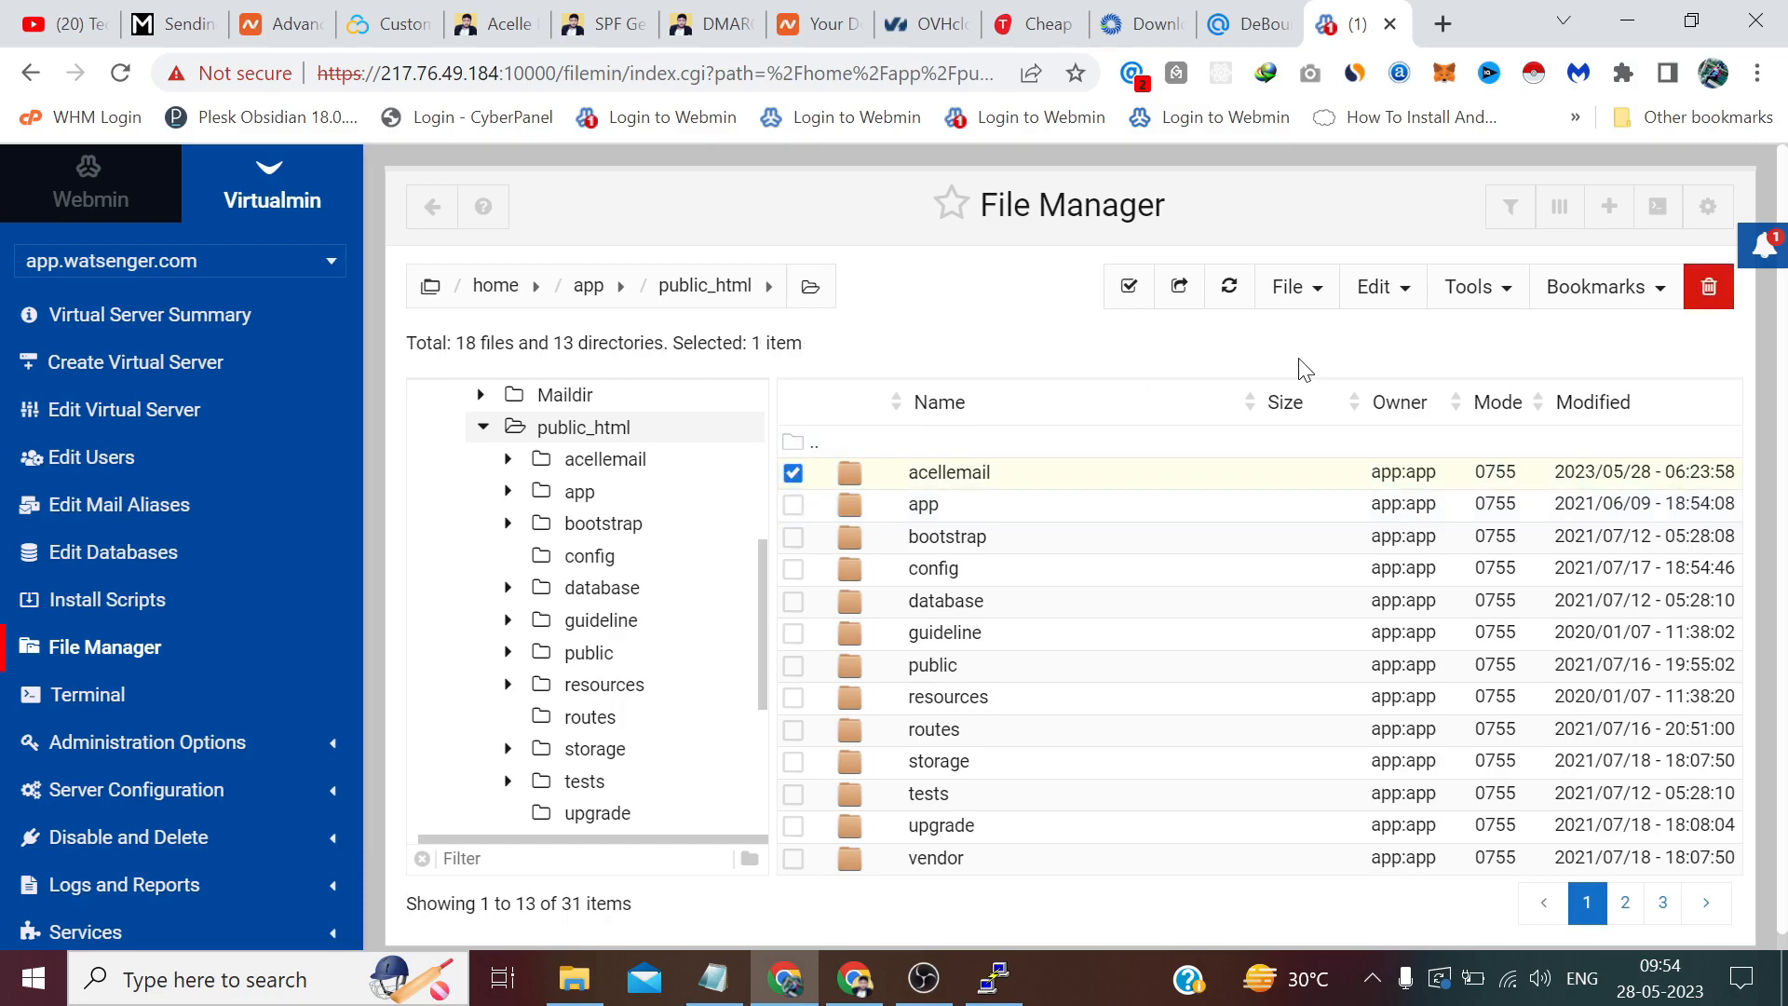
click(1702, 296)
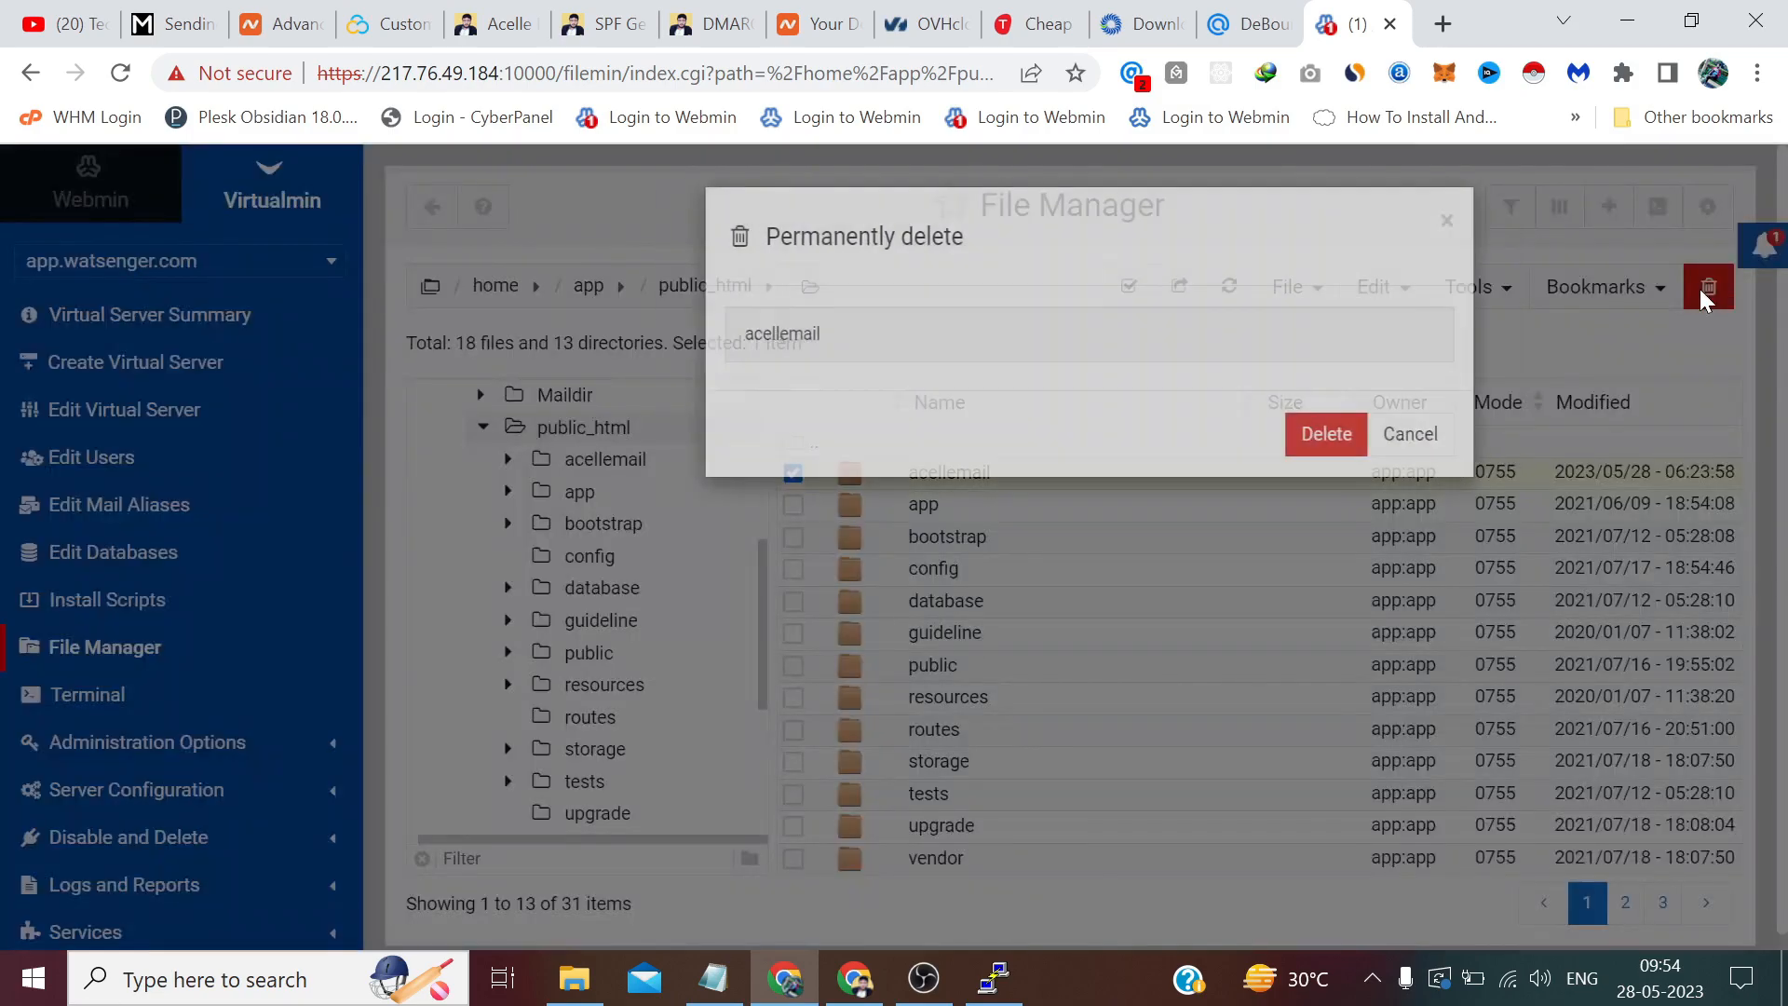
click(1362, 433)
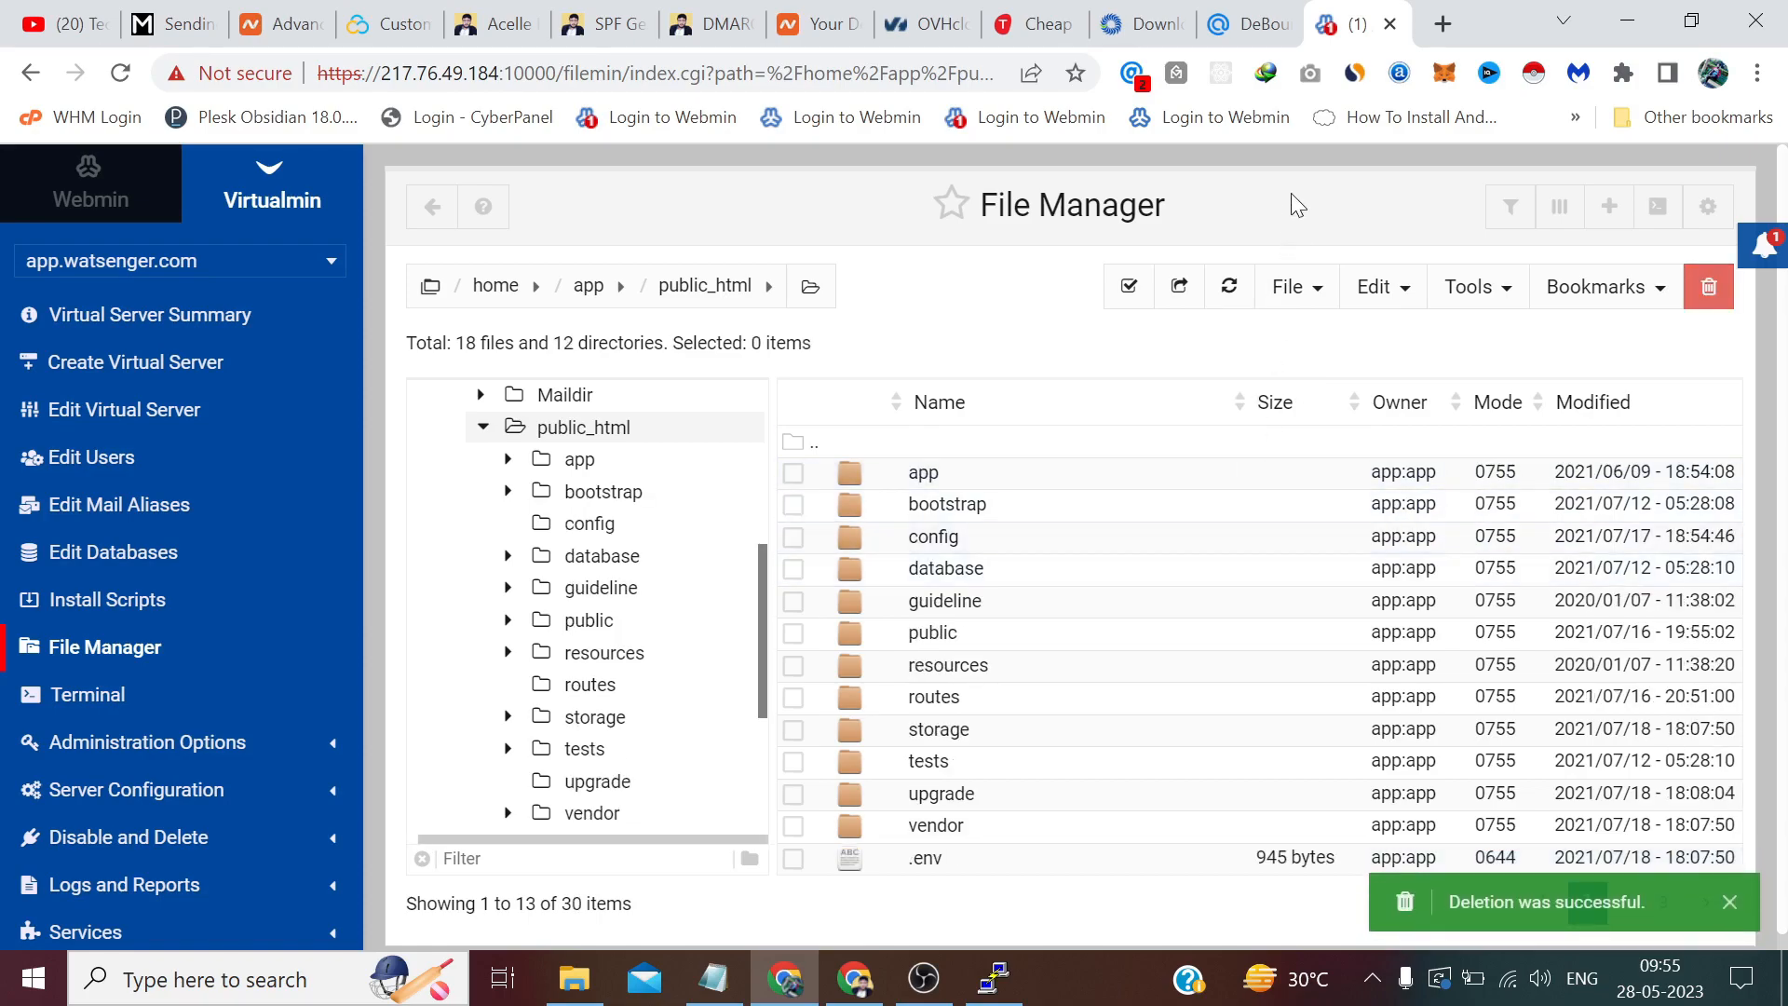
click(244, 13)
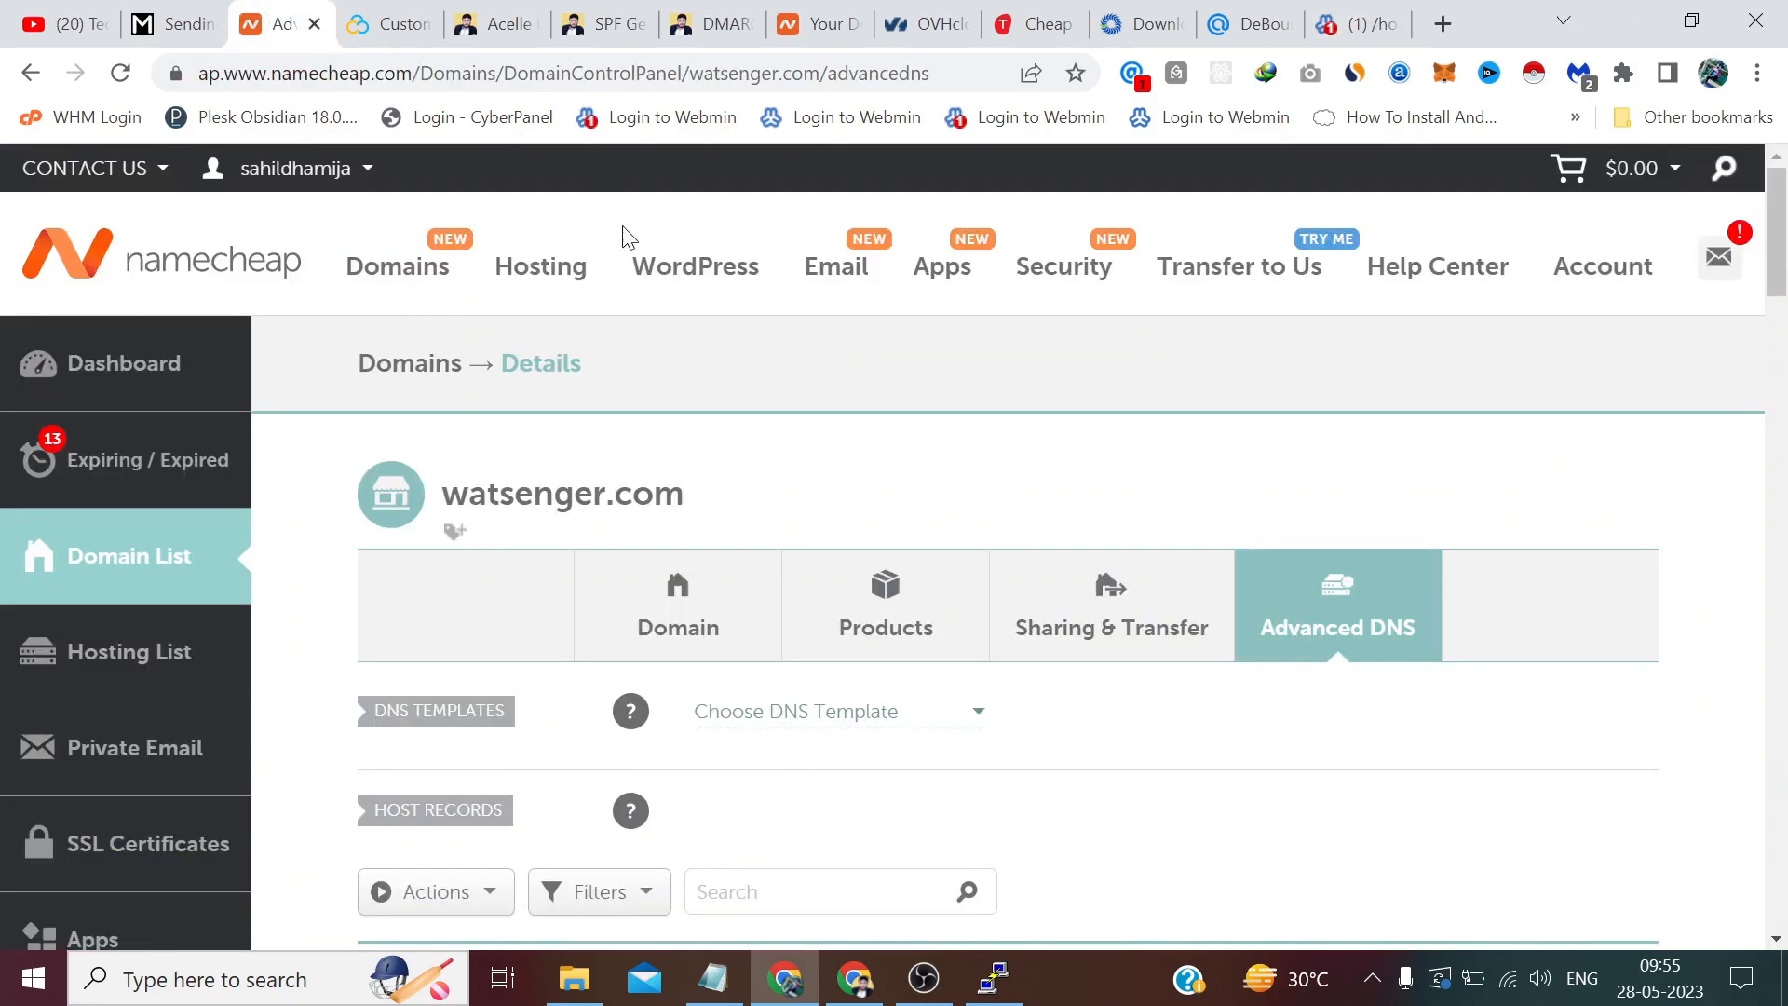
drag(686, 494, 442, 493)
right_click(449, 501)
click(486, 512)
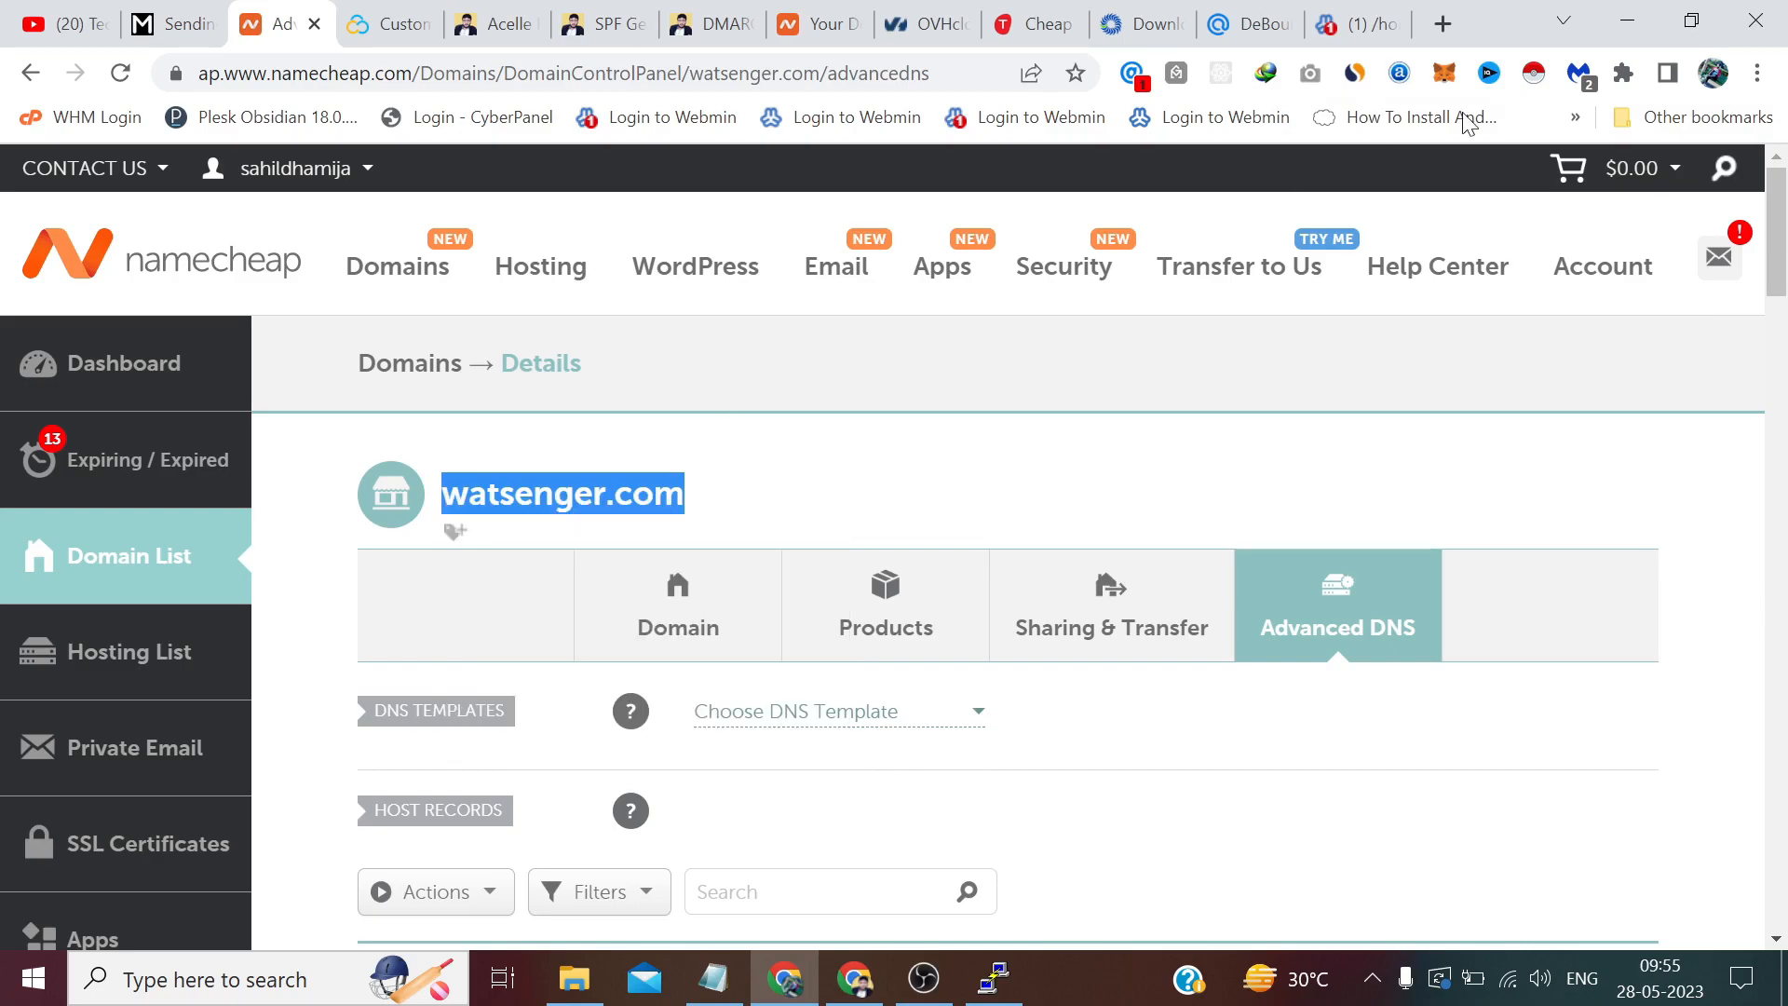
click(1758, 75)
click(1699, 170)
key(ctrl+v)
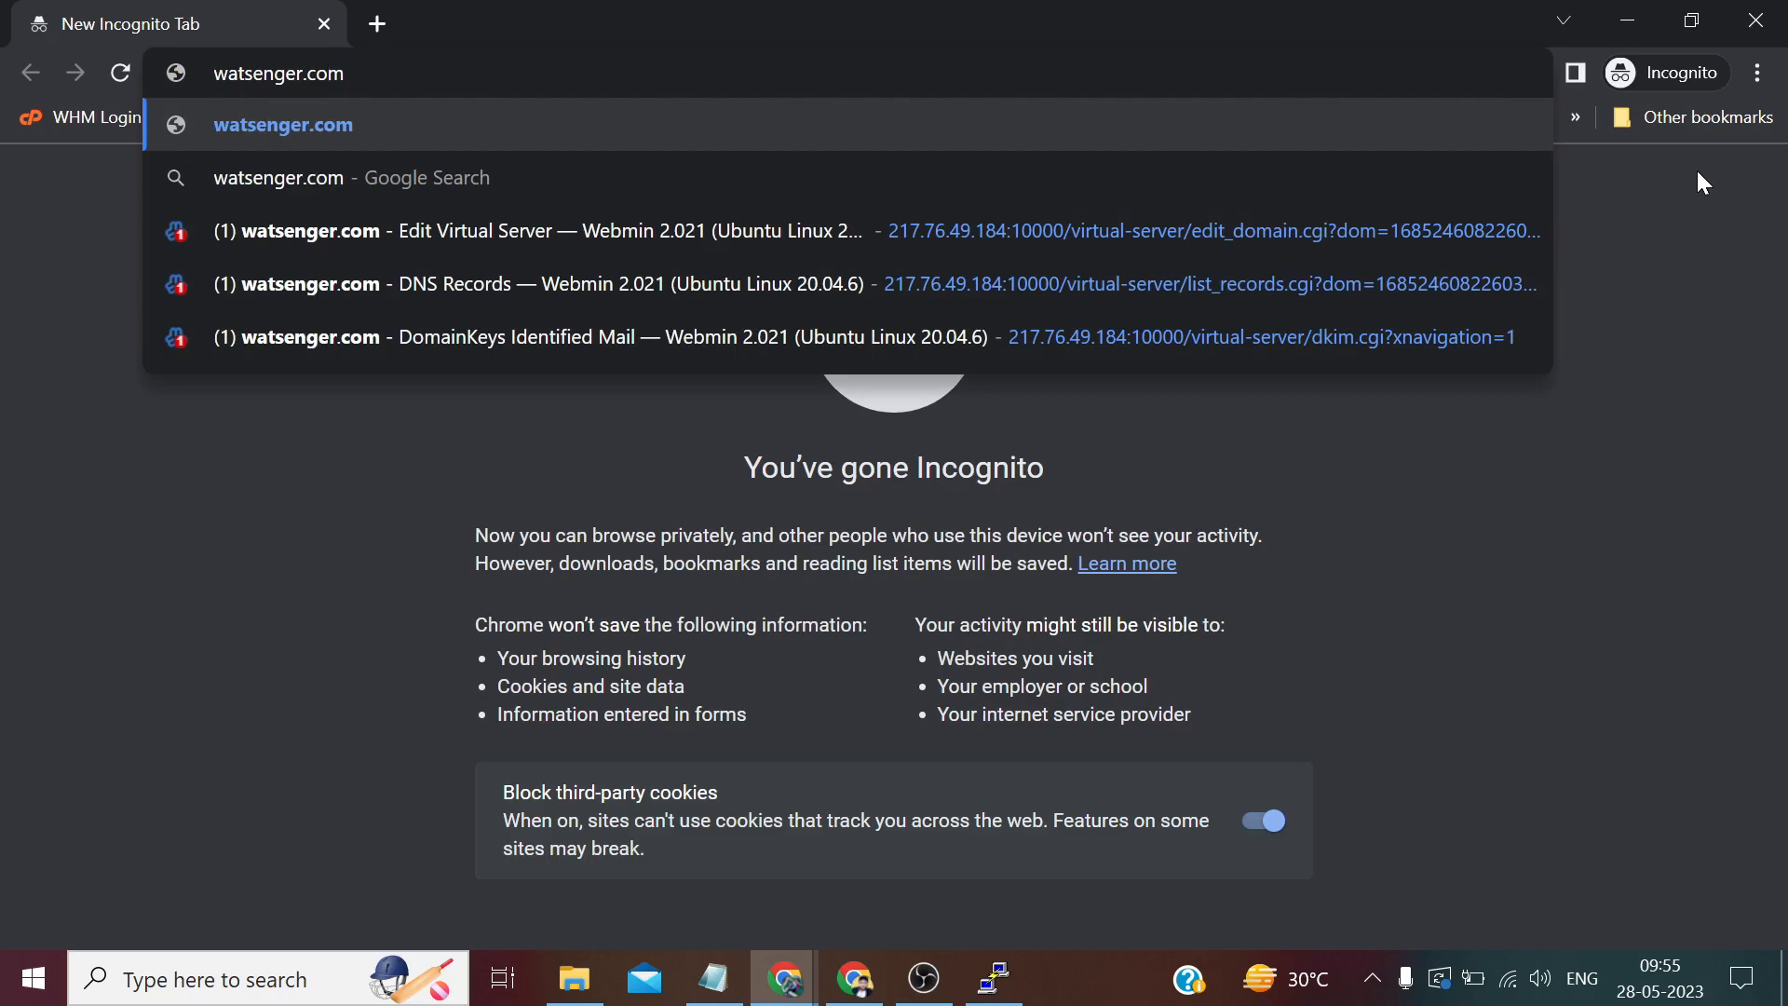
key(Home)
text(https://app.)
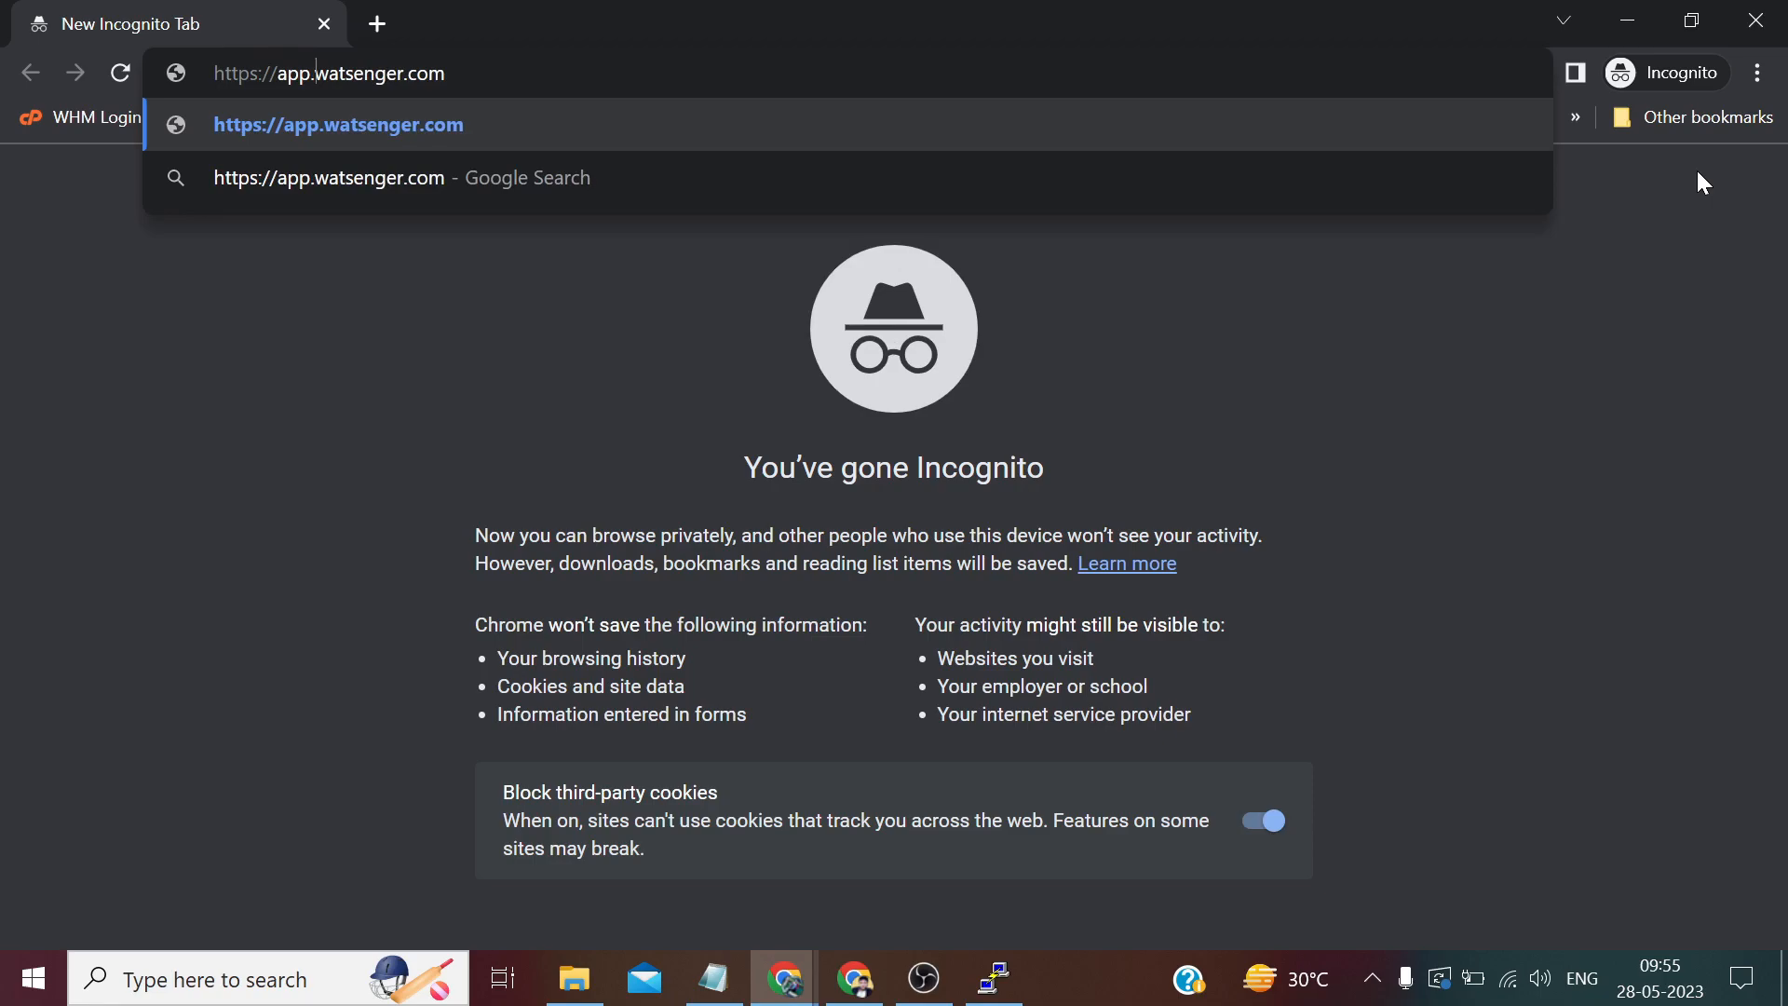
key(Return)
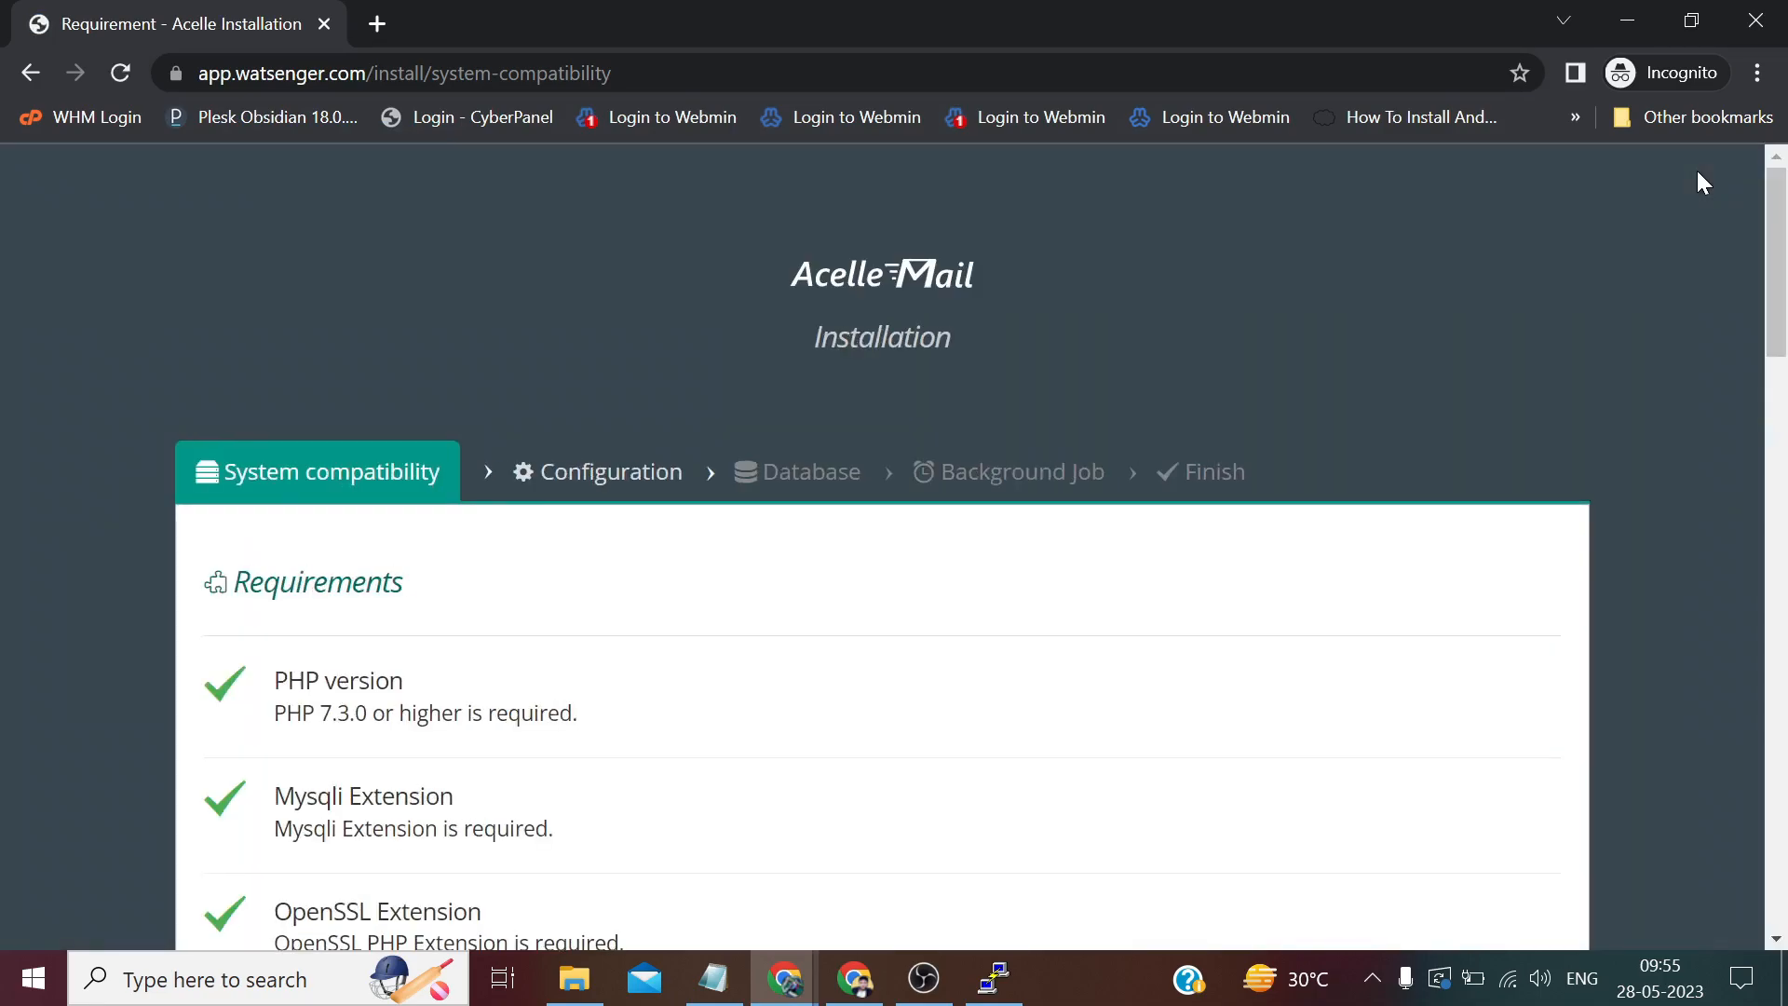
Confirm all system requirements and permissions pass, then continue to the Configuration step.
scroll(1508, 372, down, 10)
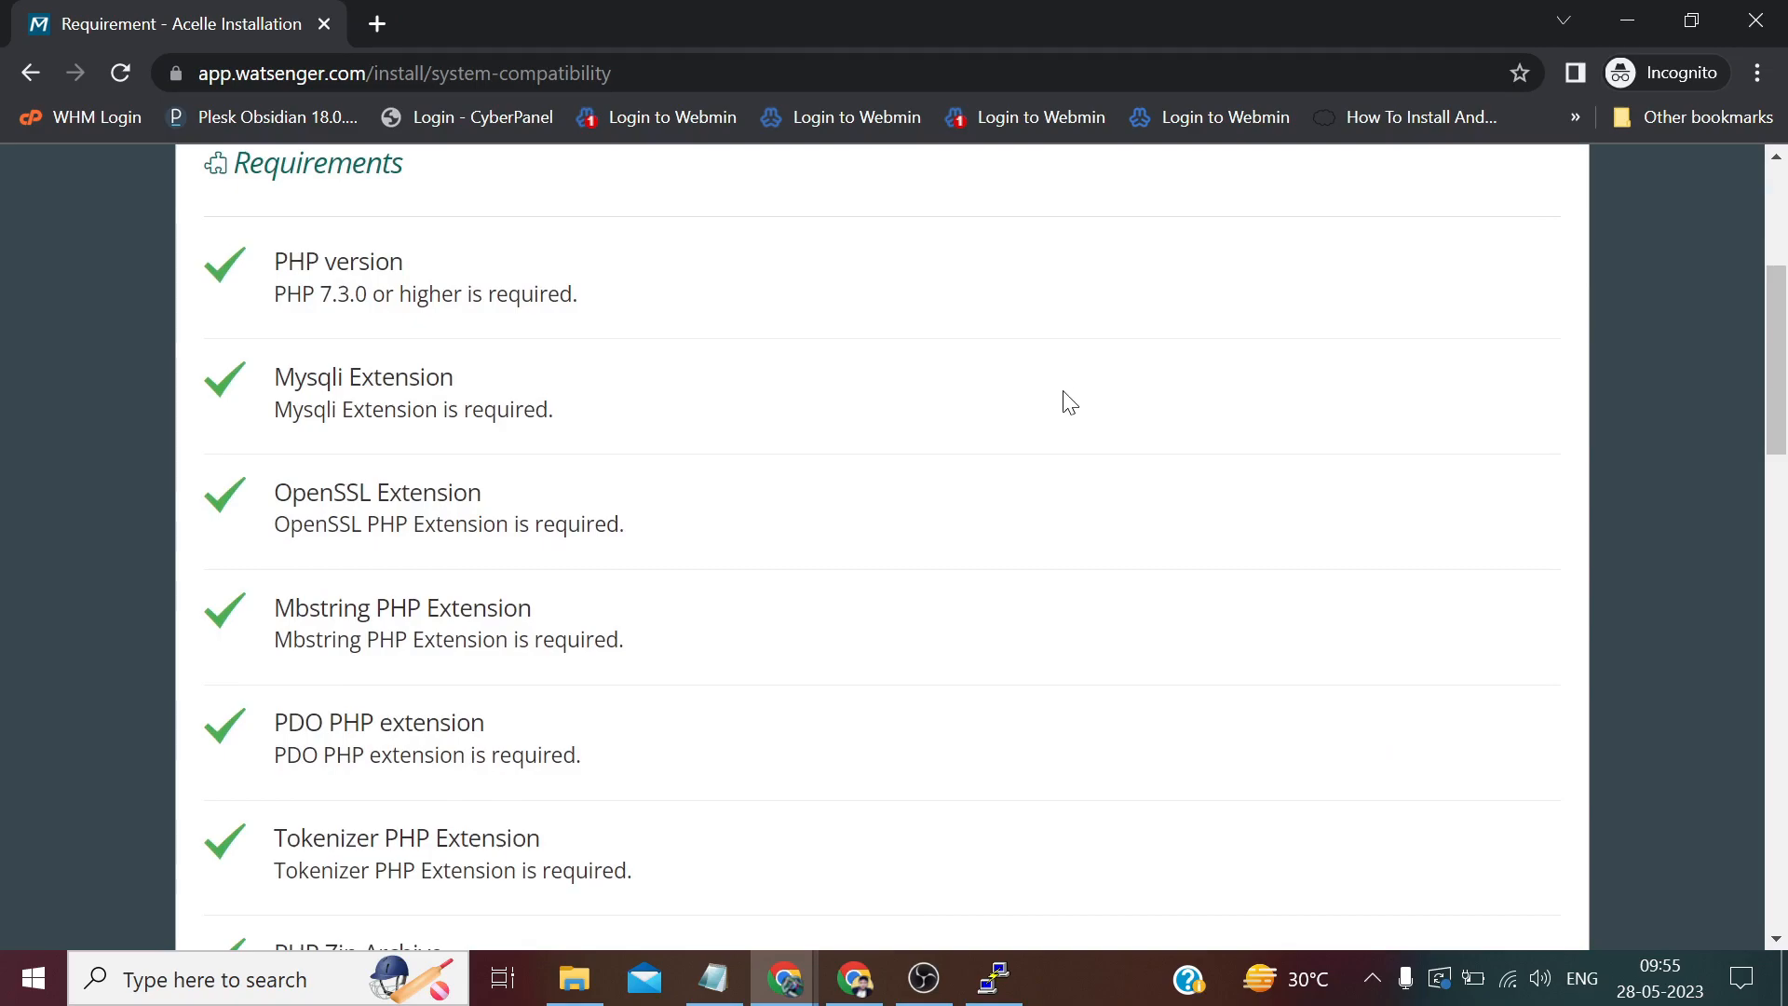
scroll(518, 509, down, 3)
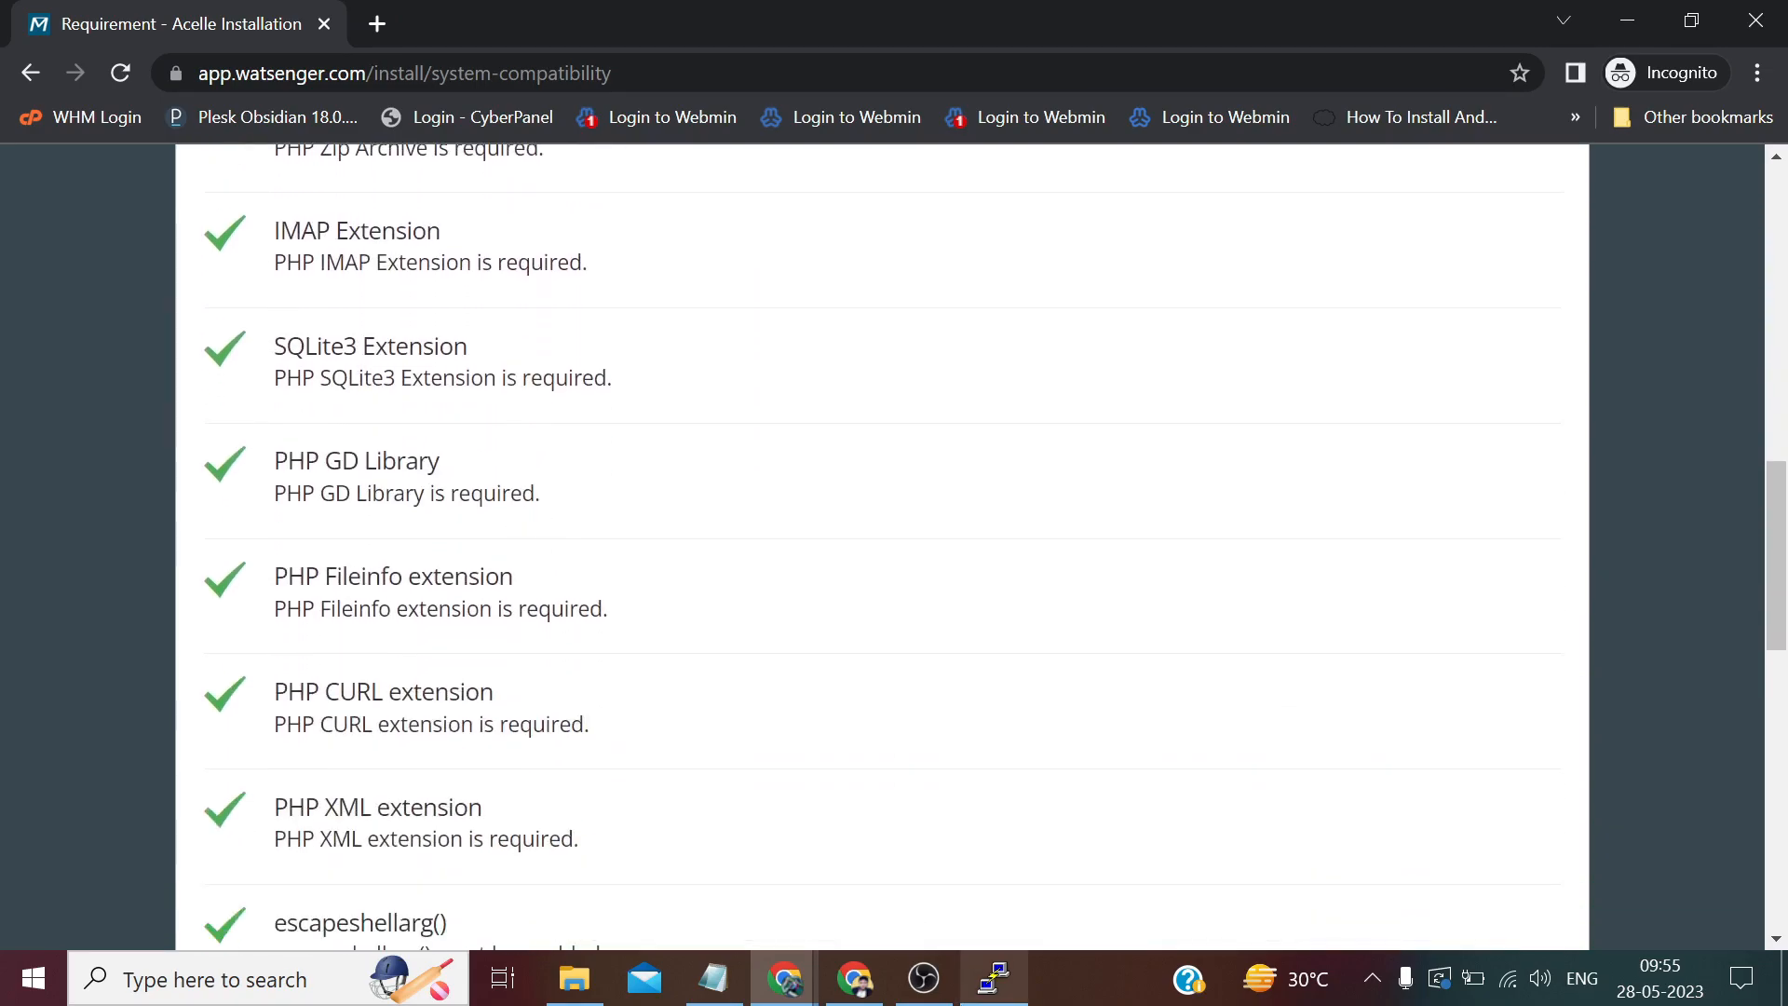
click(724, 993)
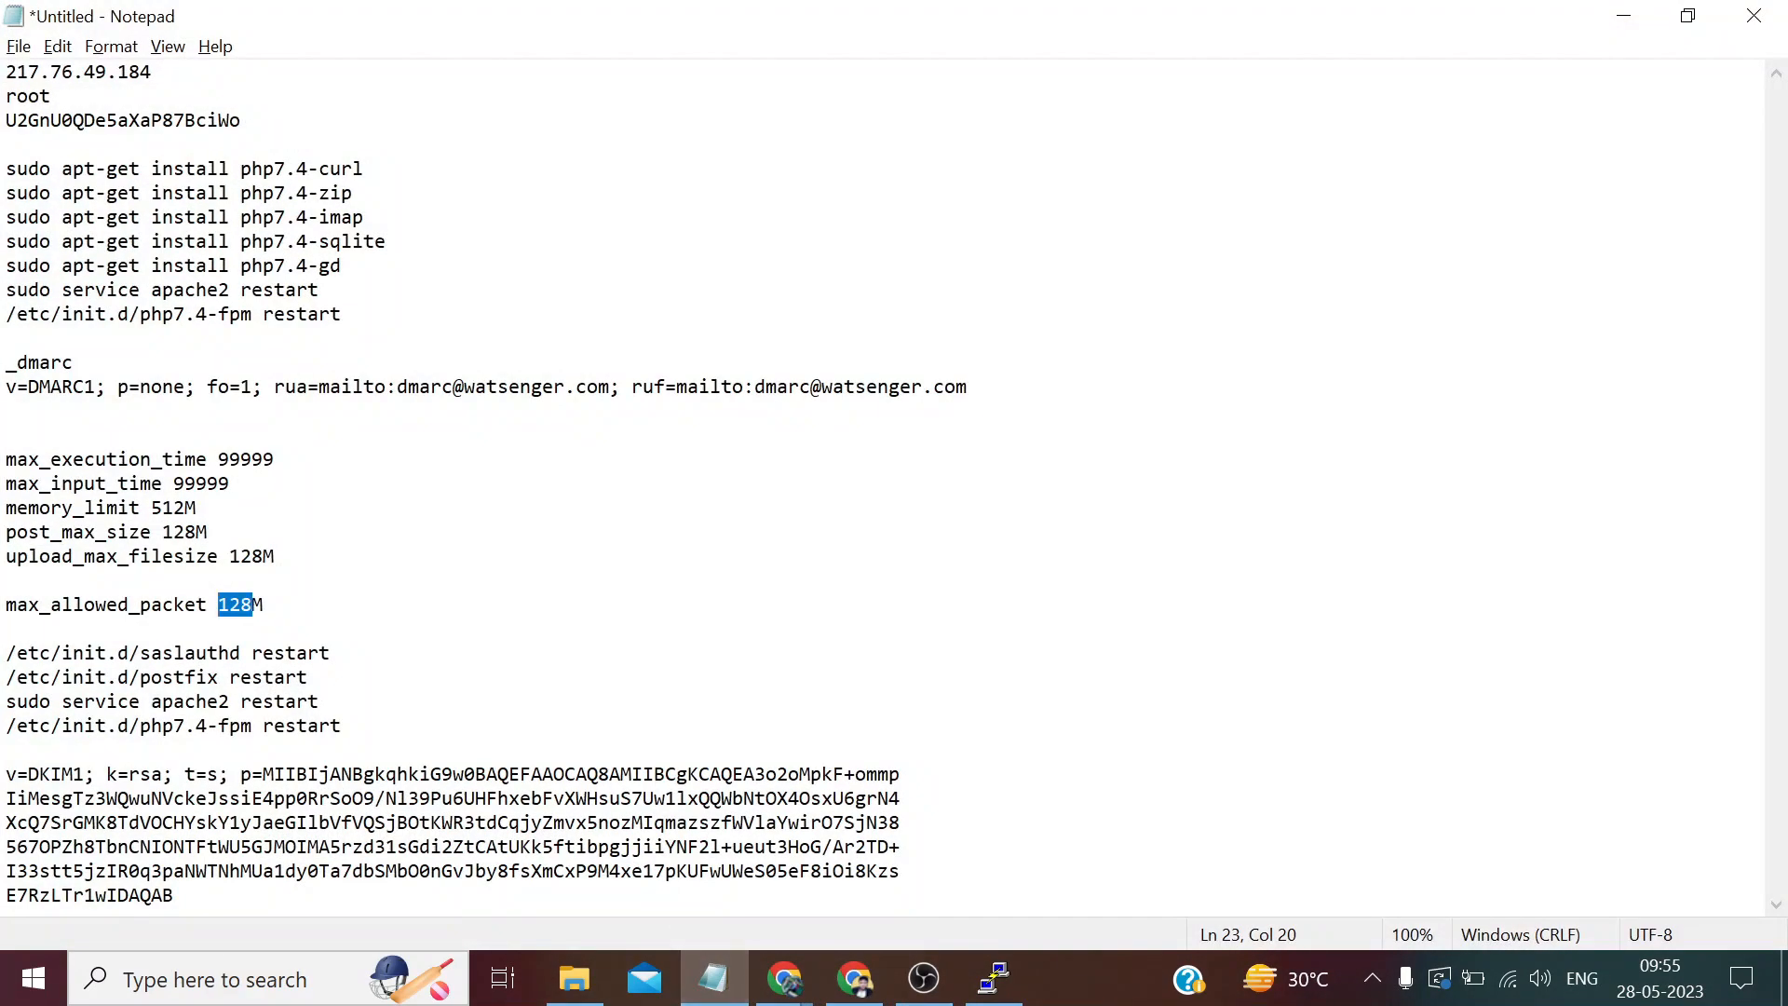
click(1623, 14)
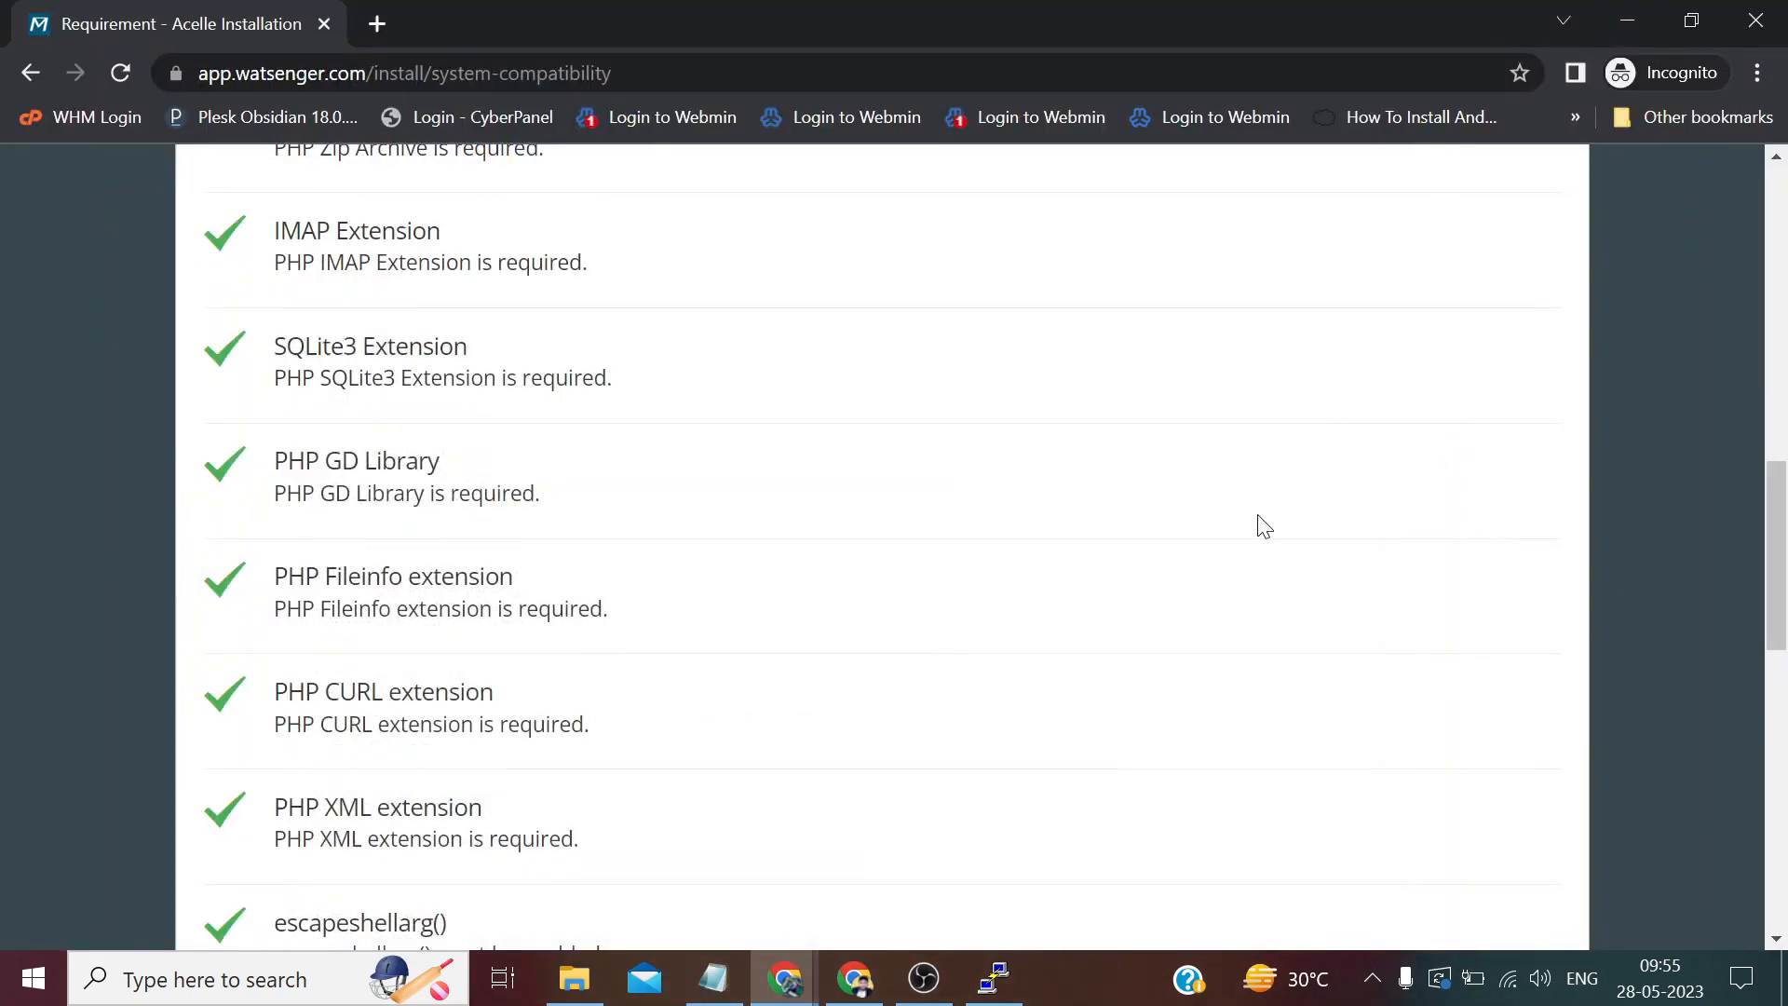
scroll(1271, 521, down, 10)
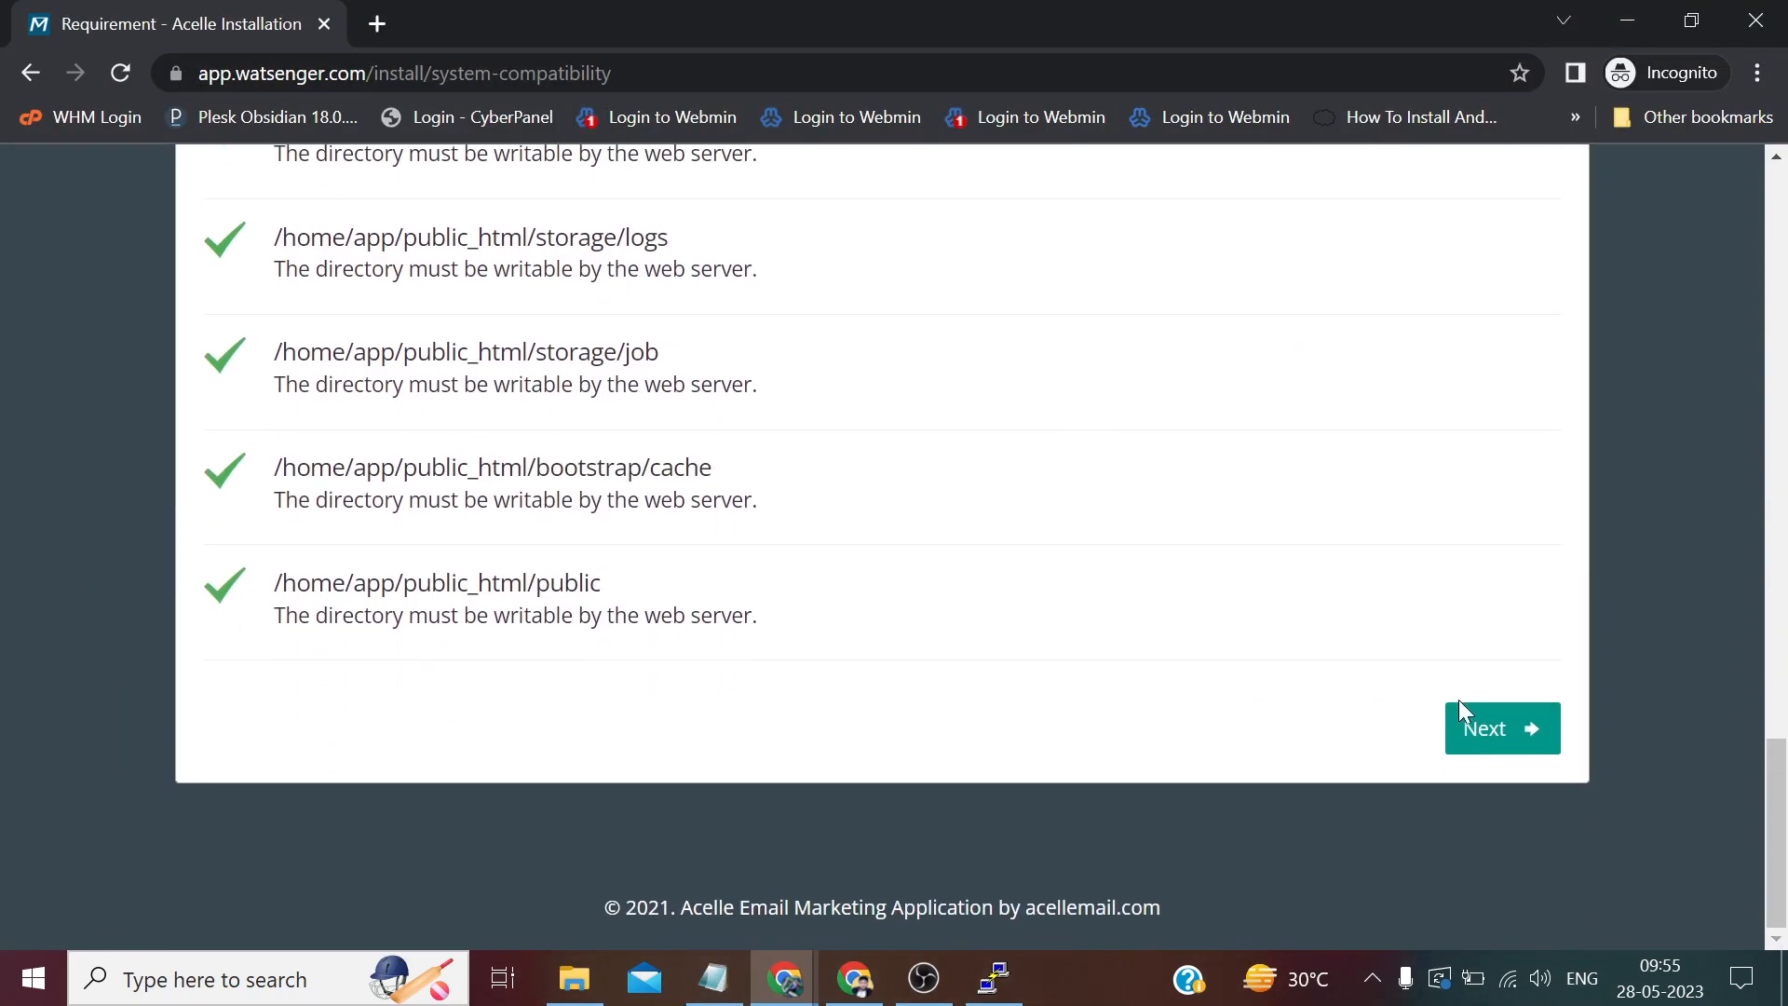
click(1487, 727)
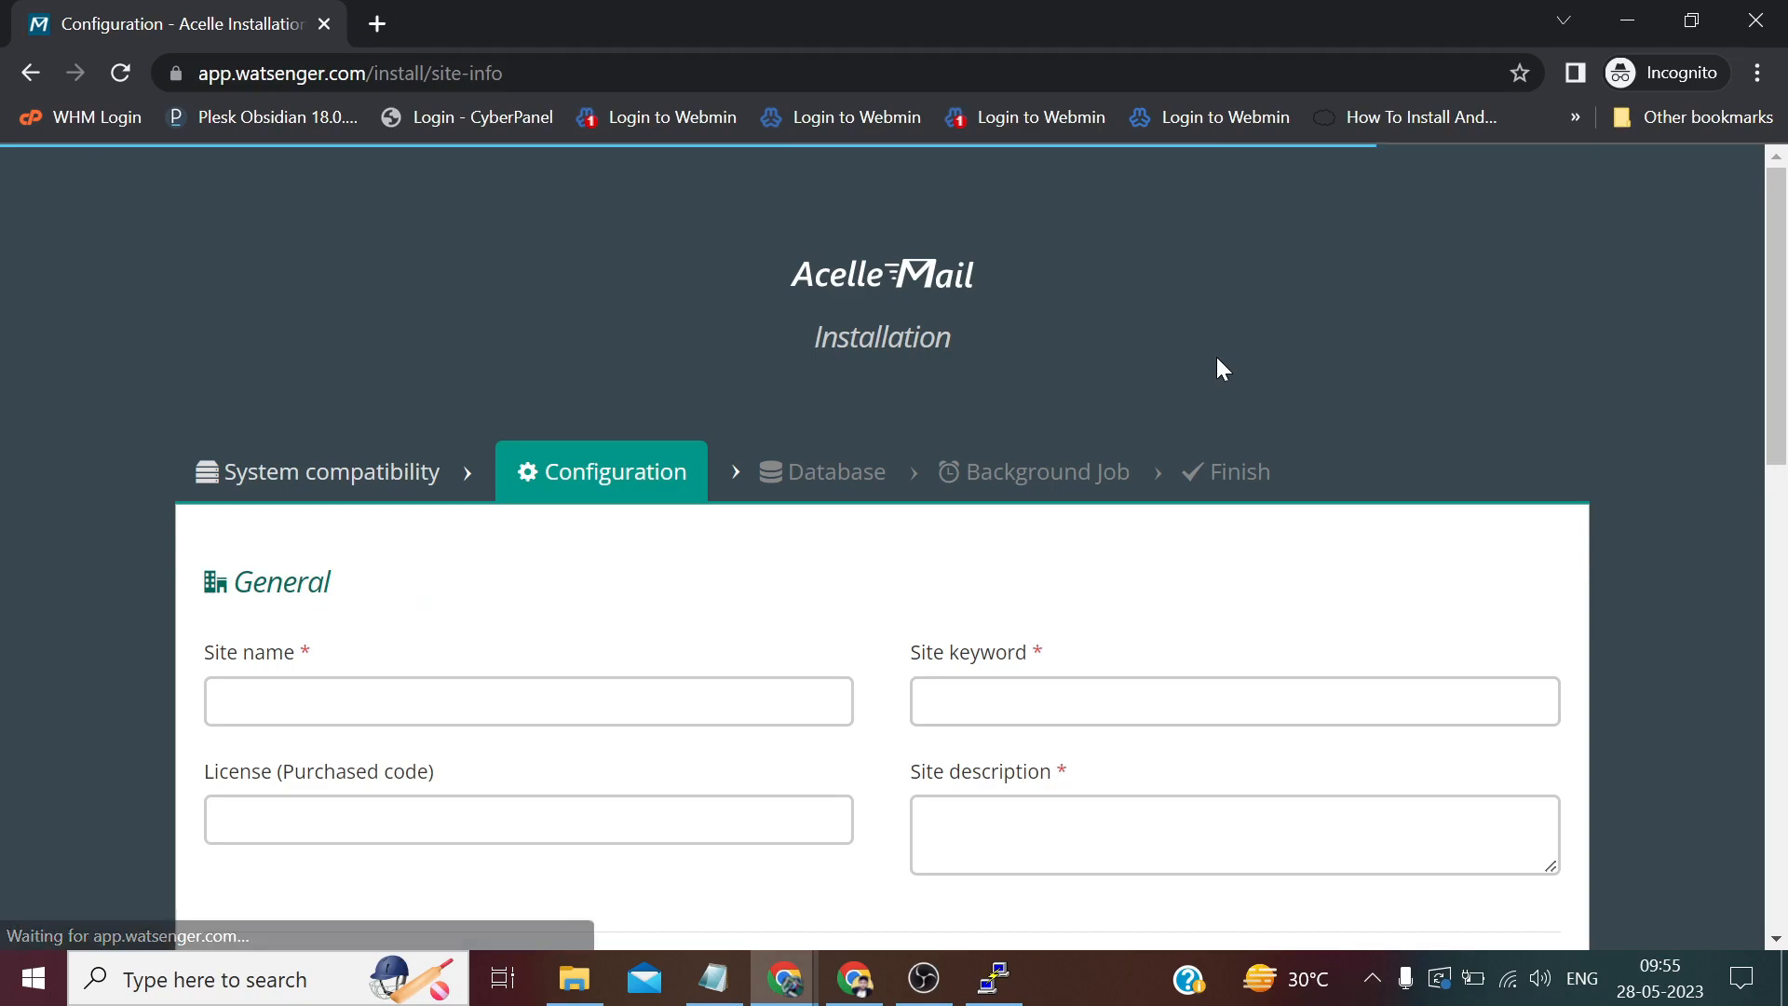
Set the site name to Watsenger and the site keyword to 'email marketing'.
scroll(1078, 400, down, 3)
click(693, 430)
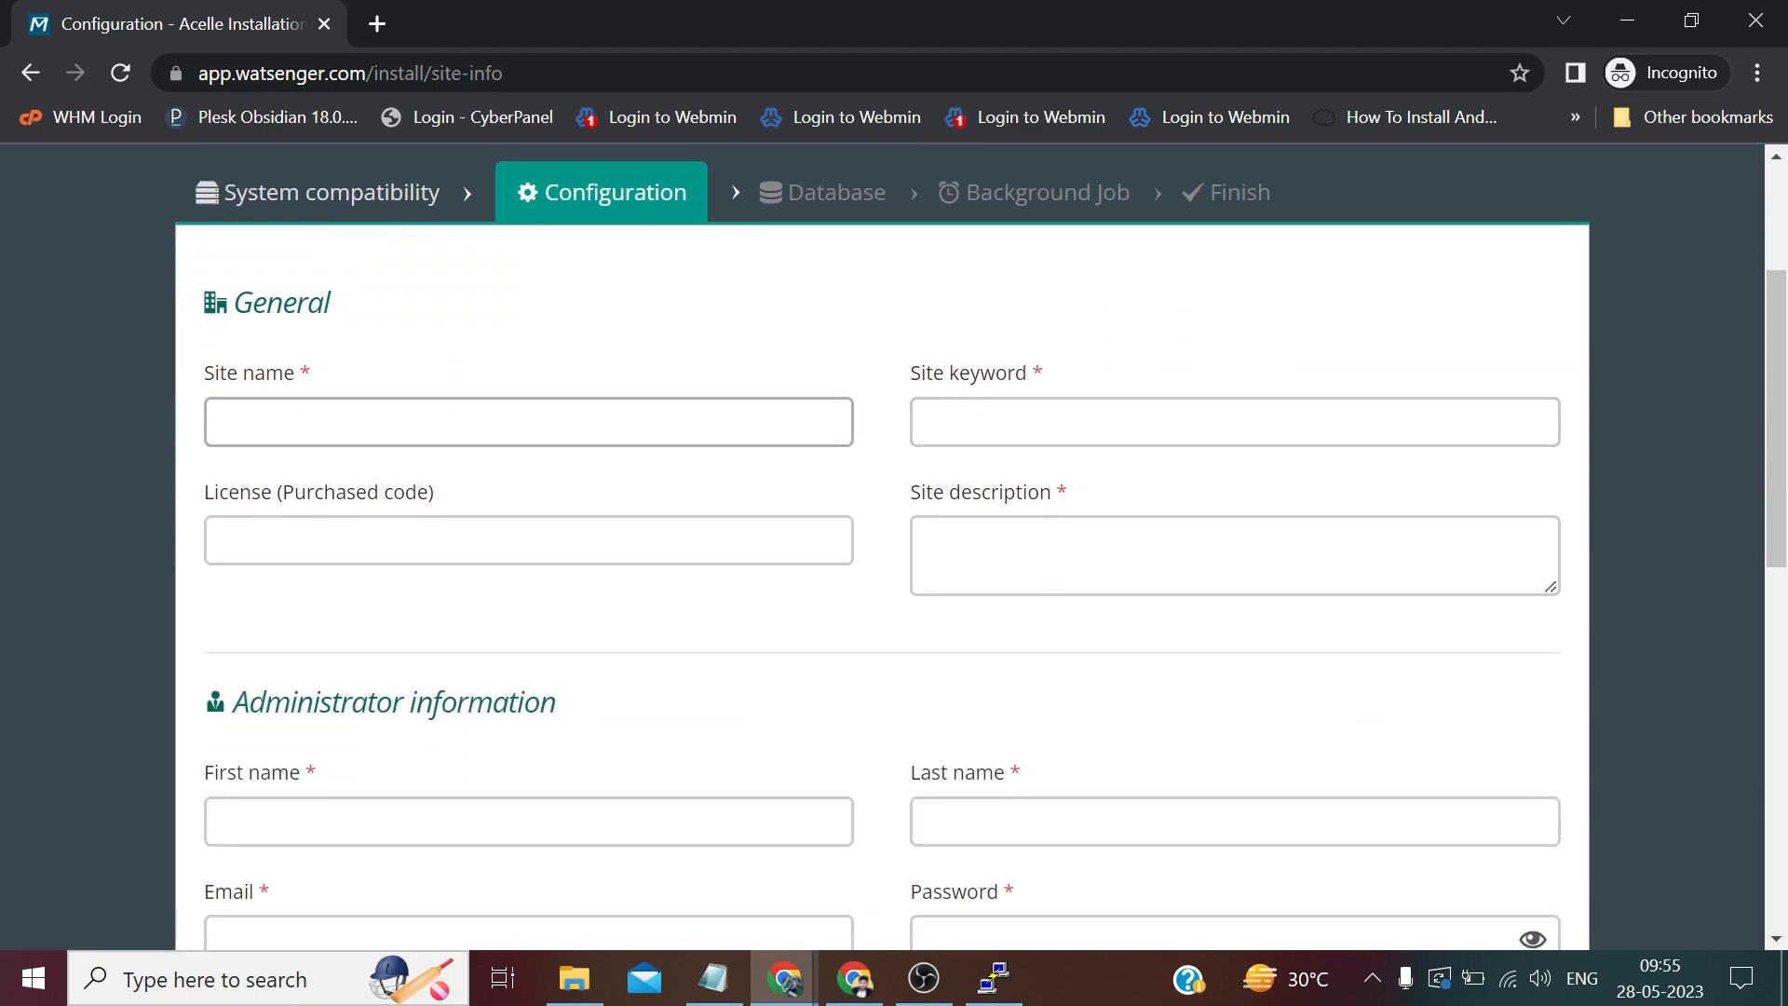
text(Wa)
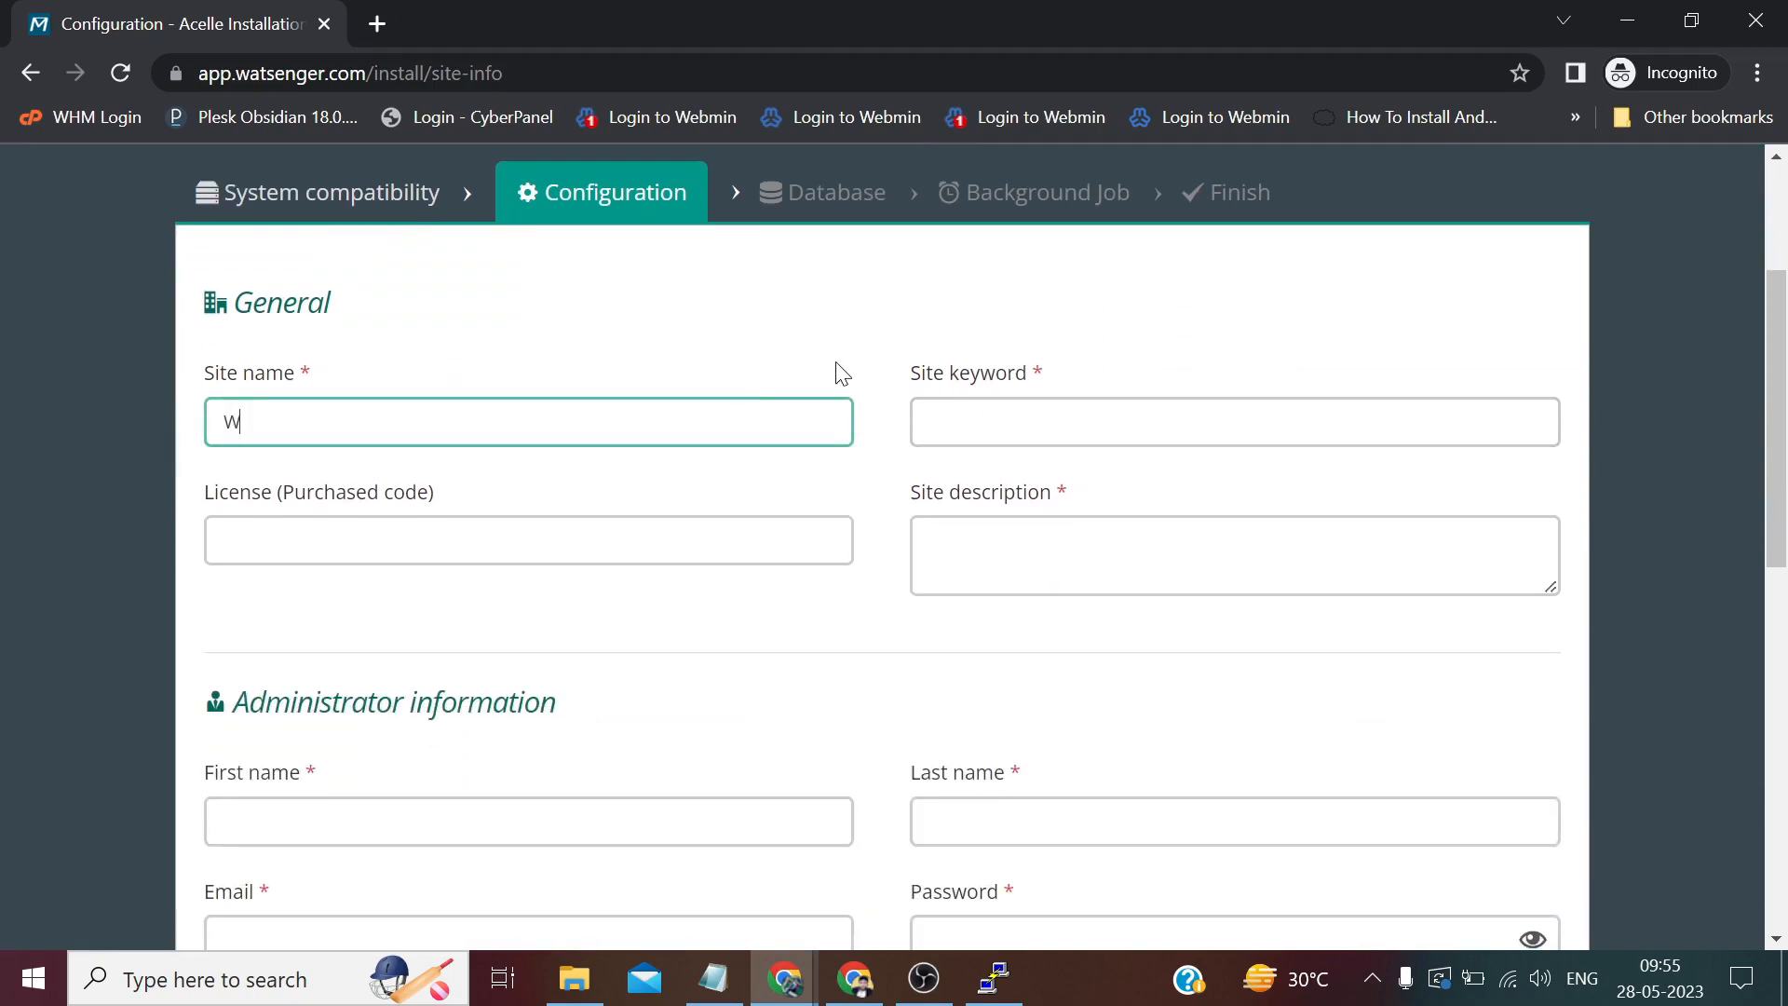
text(enger)
click(1215, 426)
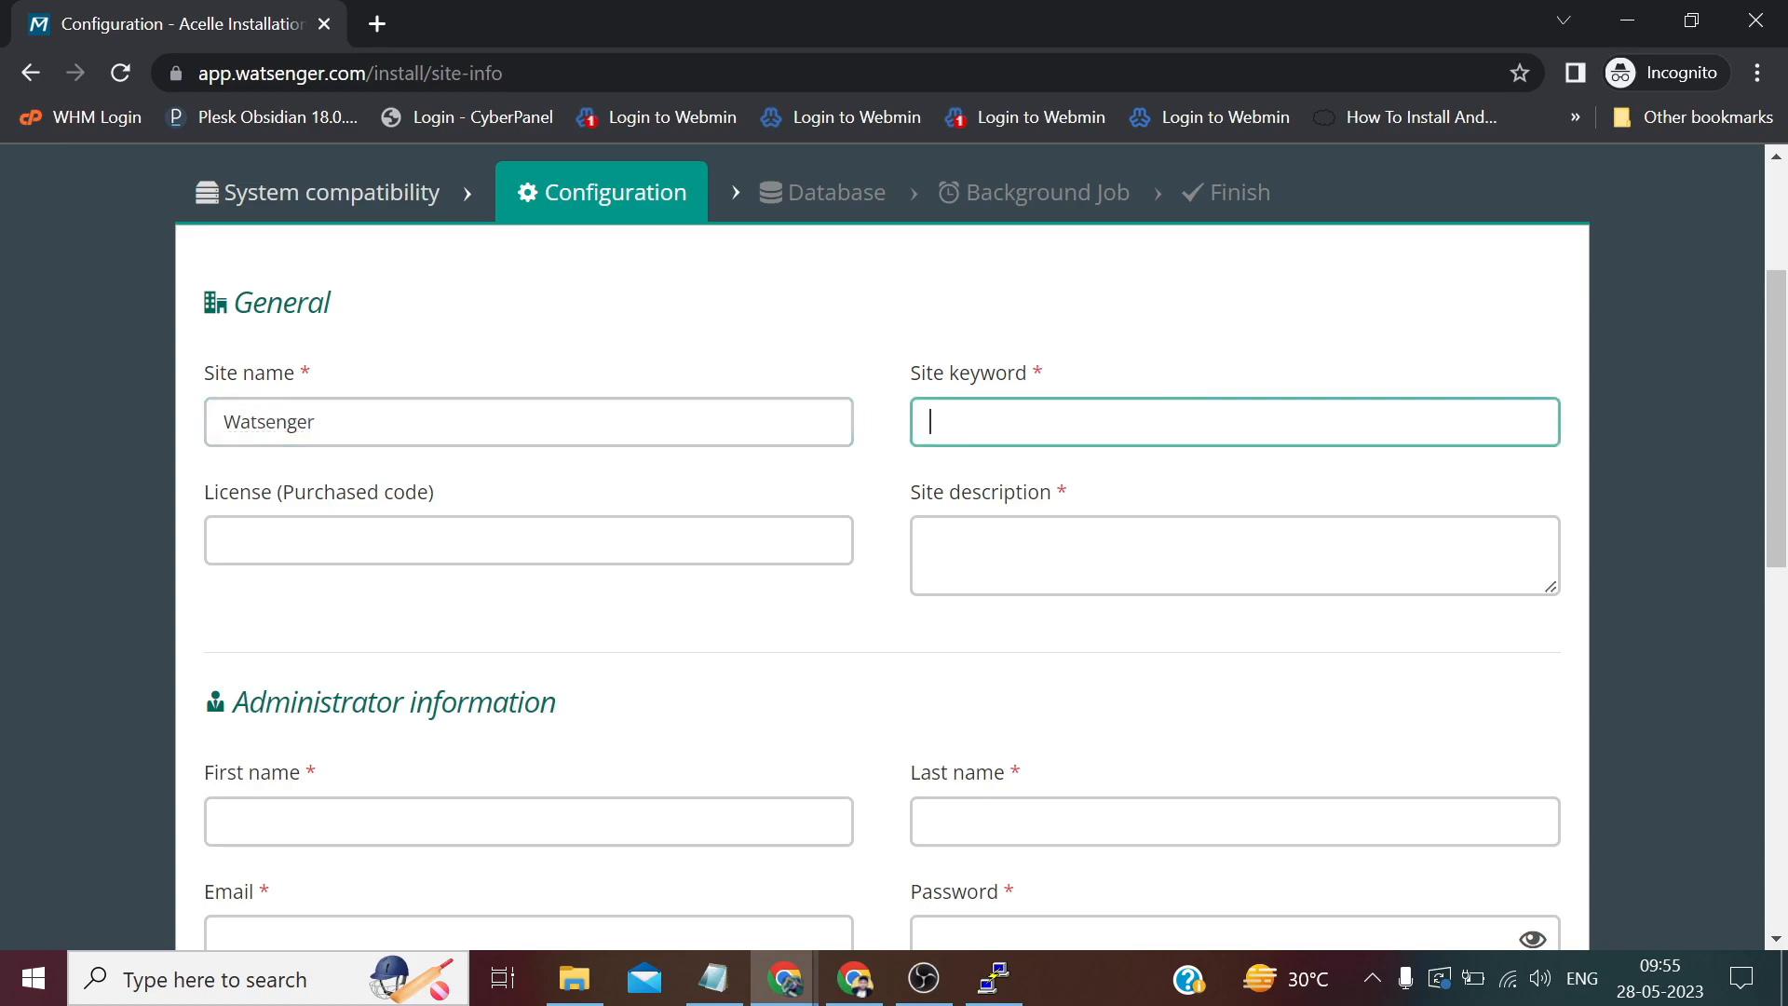
text(email marketing)
key(Tab)
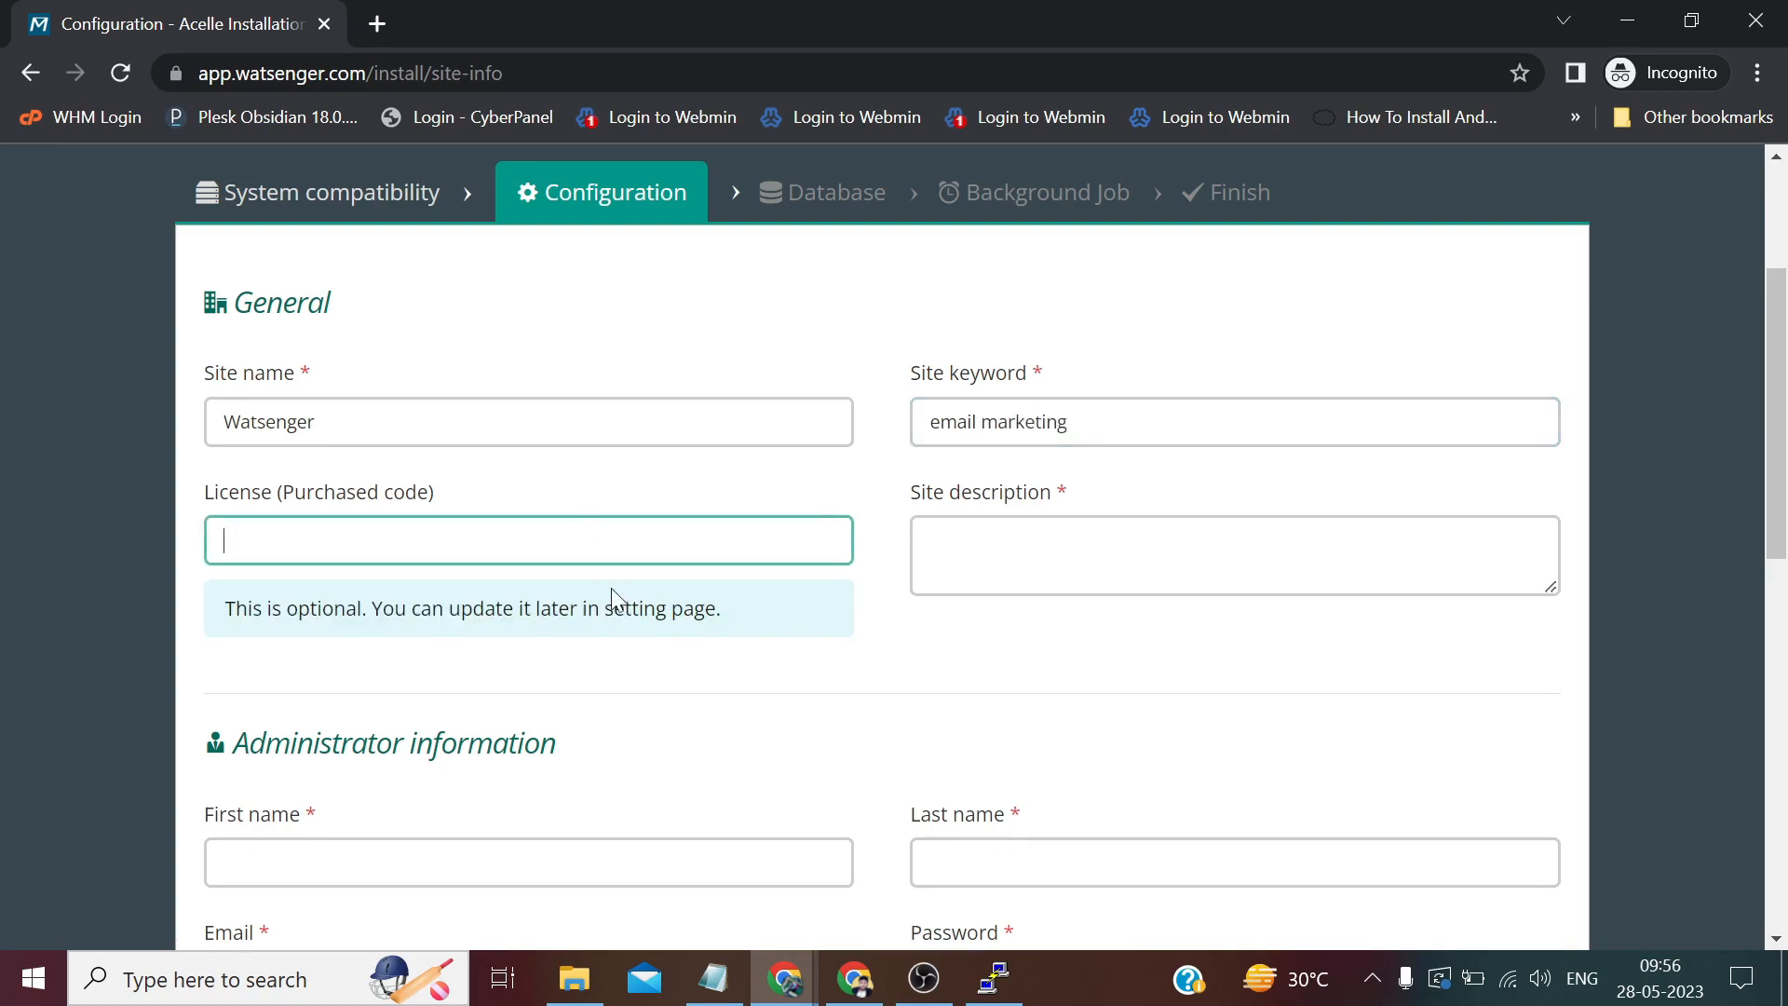
Take the purchase code from key.txt and enter it as the license.
click(575, 973)
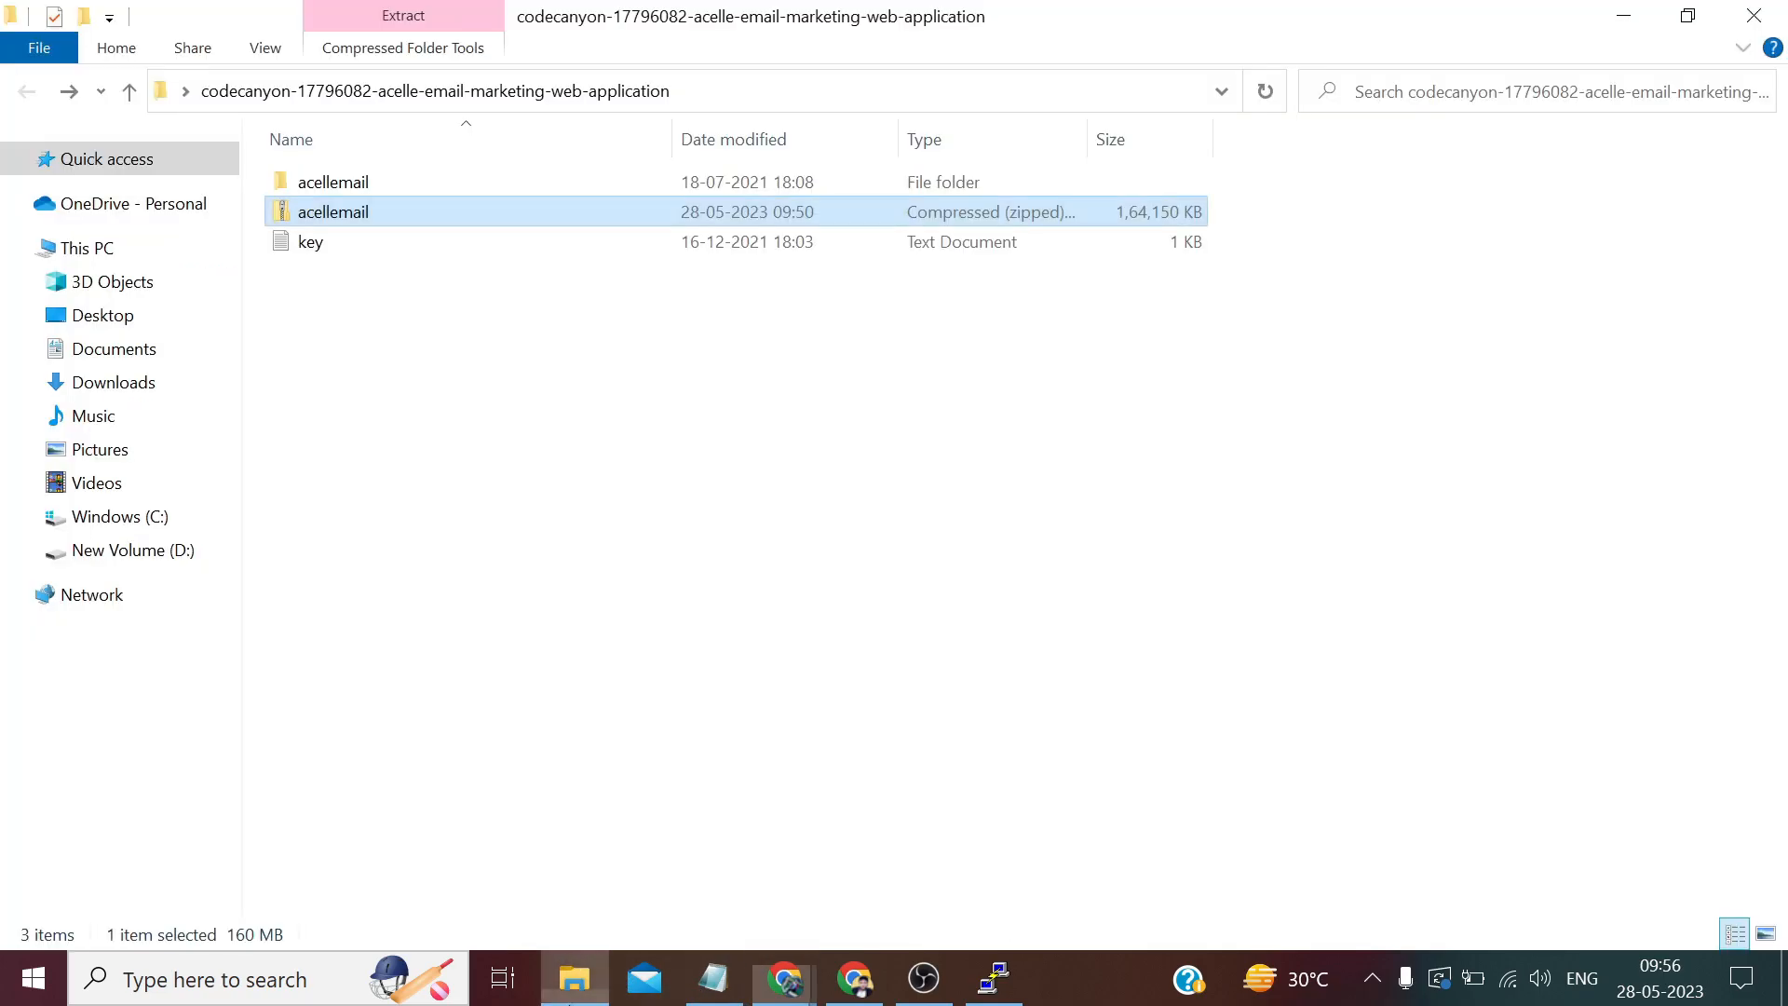
double_click(331, 244)
key(ctrl+a)
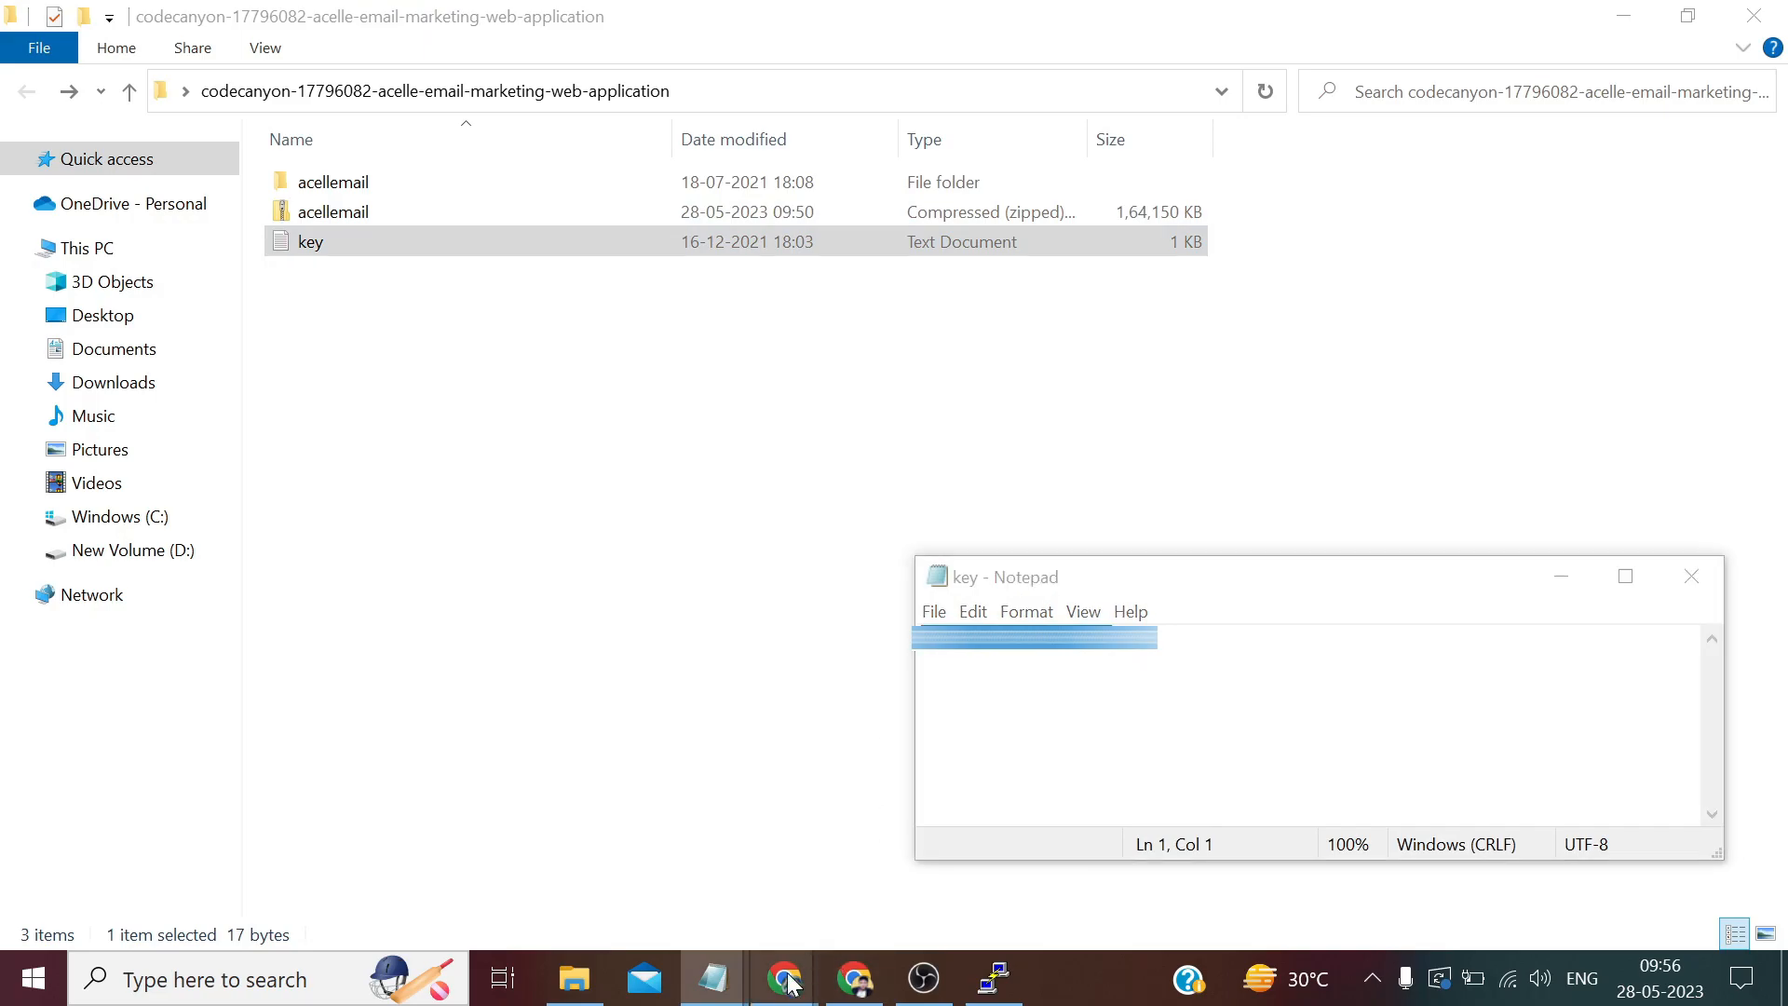
mouse_move(787, 982)
click(931, 857)
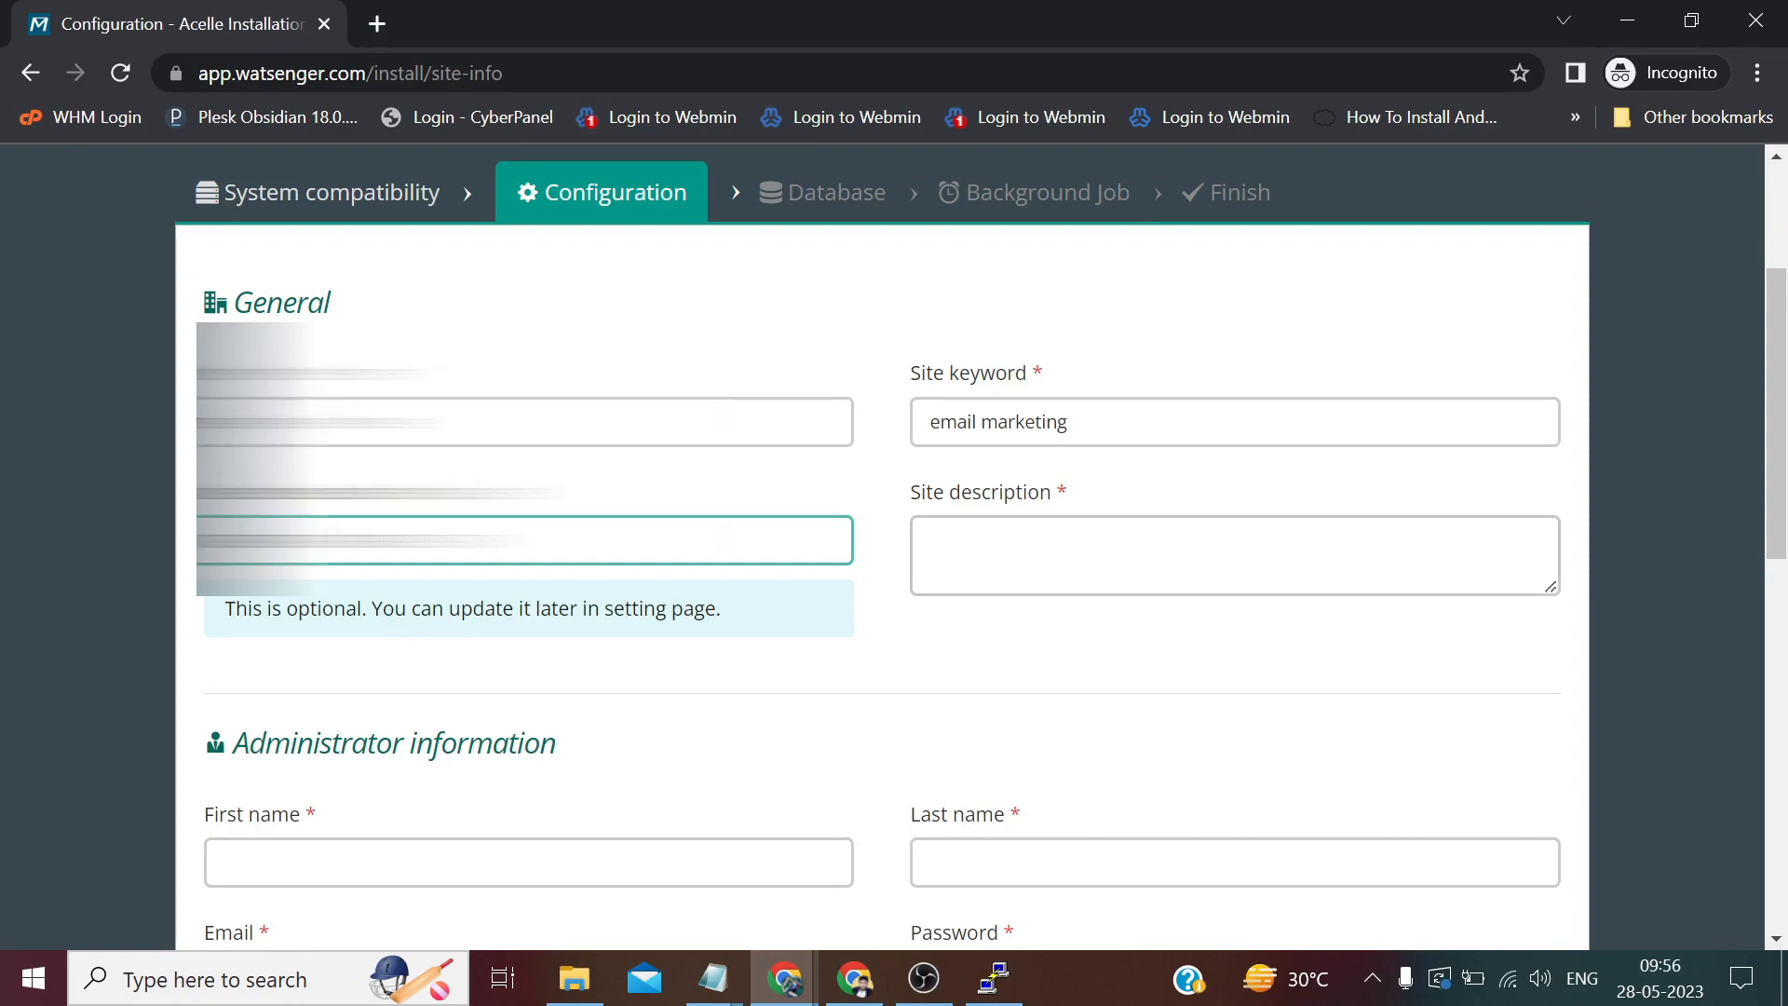
Set site description 'Email Marketing' and enter the admin's first name, last name and e-mail.
click(1084, 549)
text(E)
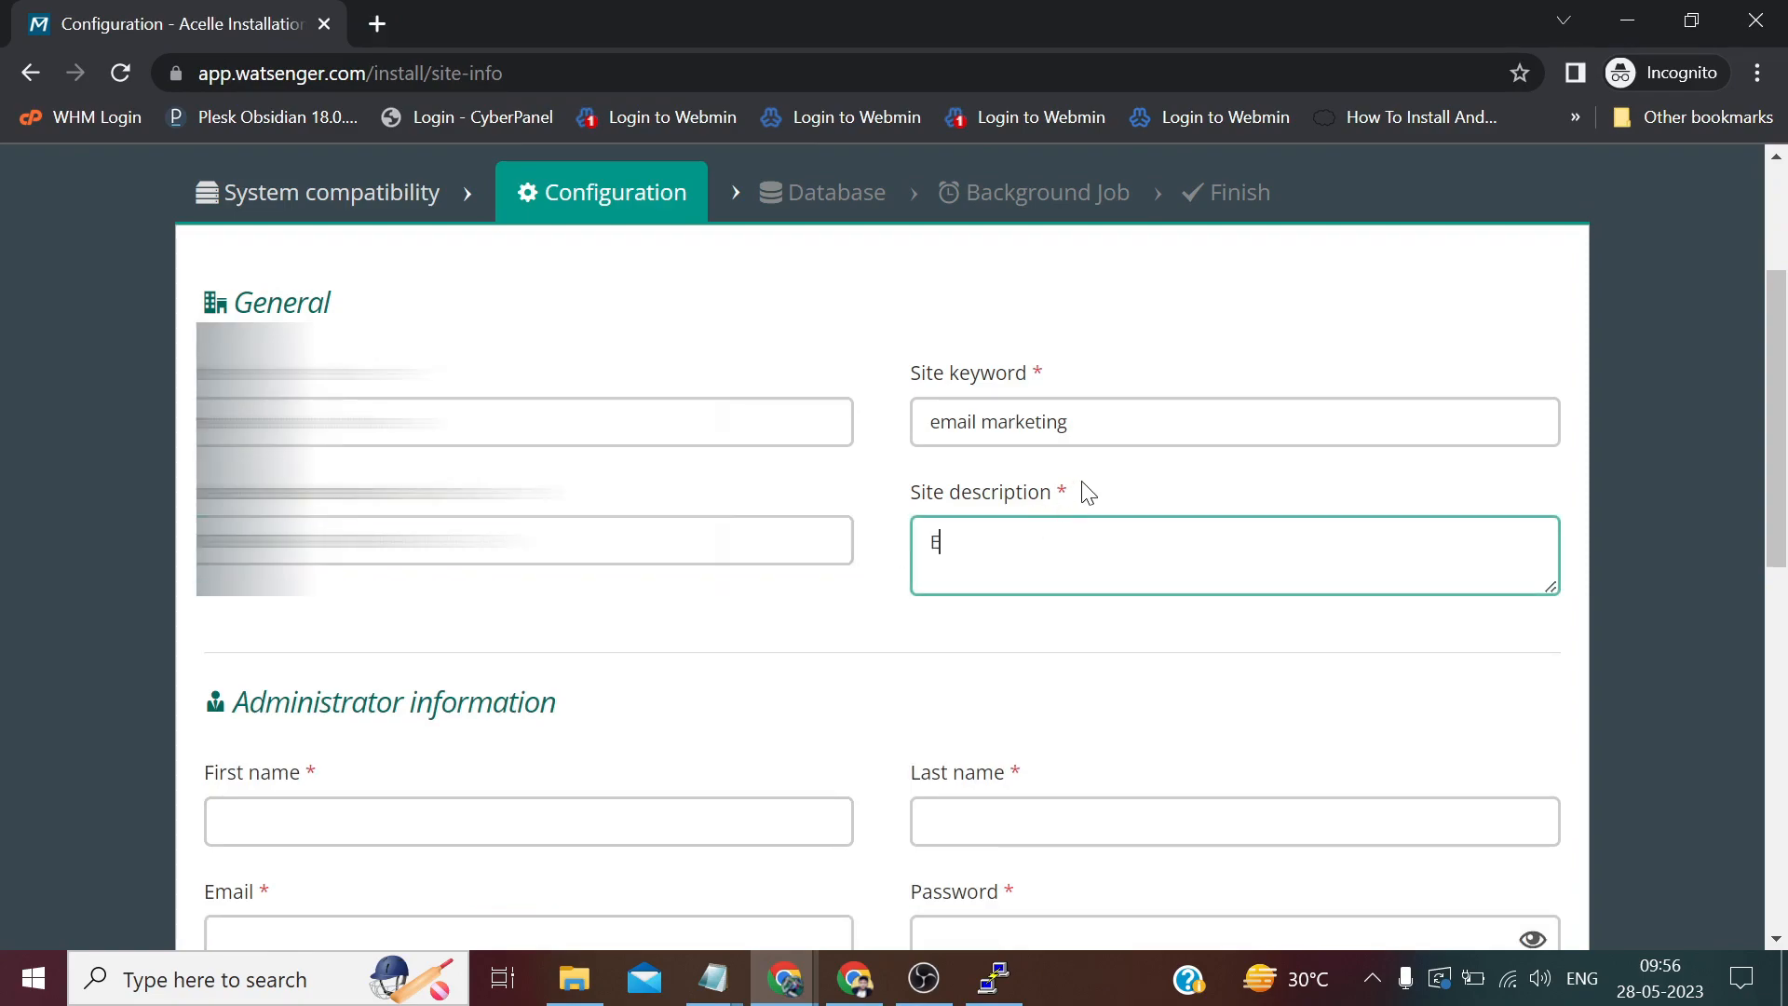
text(mail Marketing)
scroll(858, 524, down, 1)
click(692, 680)
text(Technical)
key(Tab)
text(Sahi)
key(Tab)
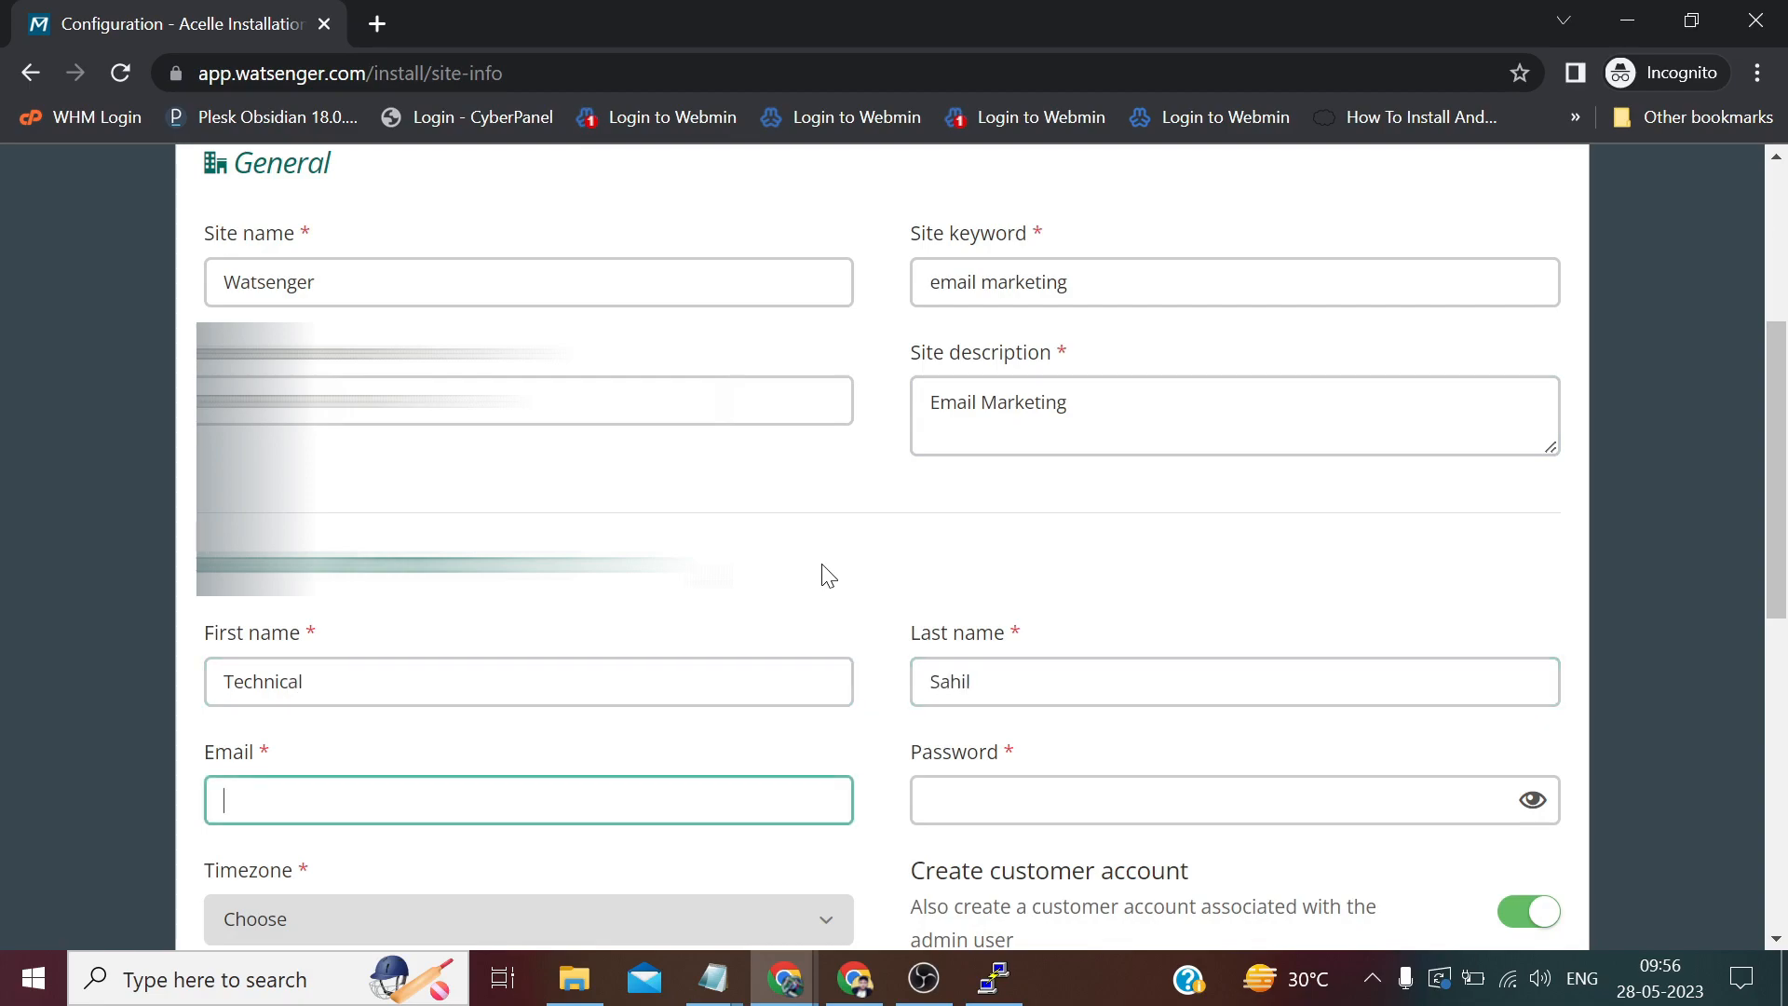
key(ctrl+a)
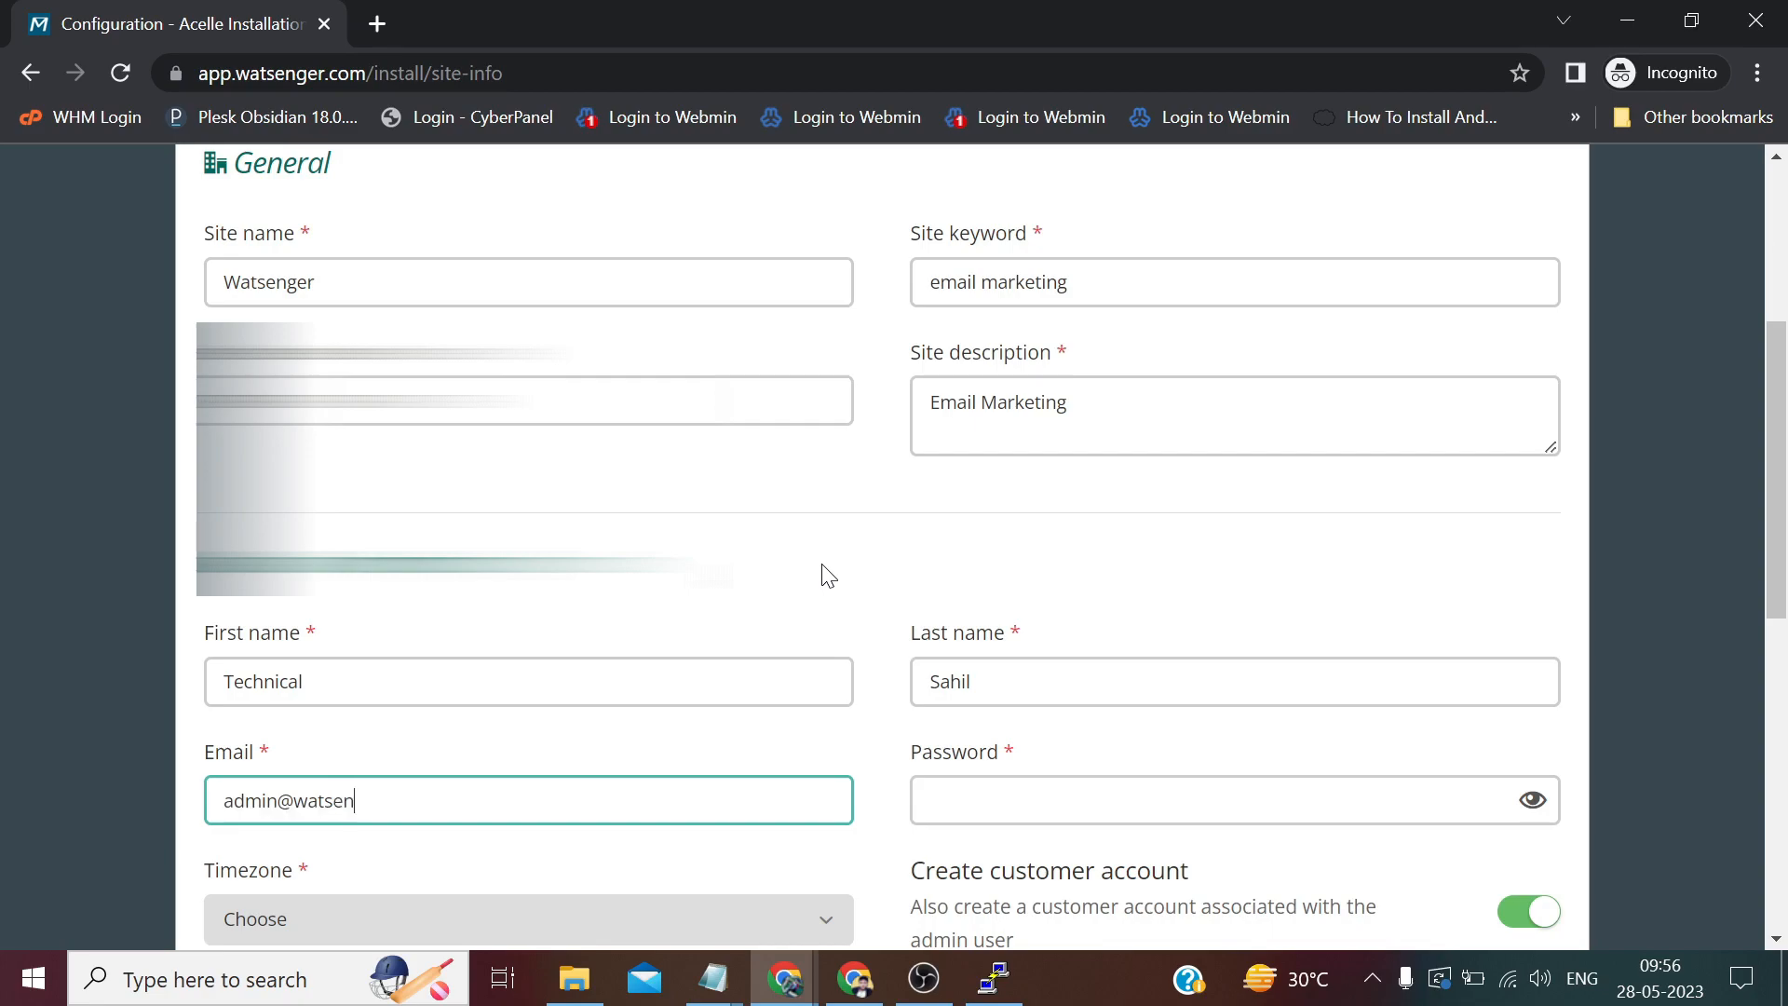
Check the e-mail uses the watsenger.com domain and set the administrator password.
drag(367, 73, 235, 72)
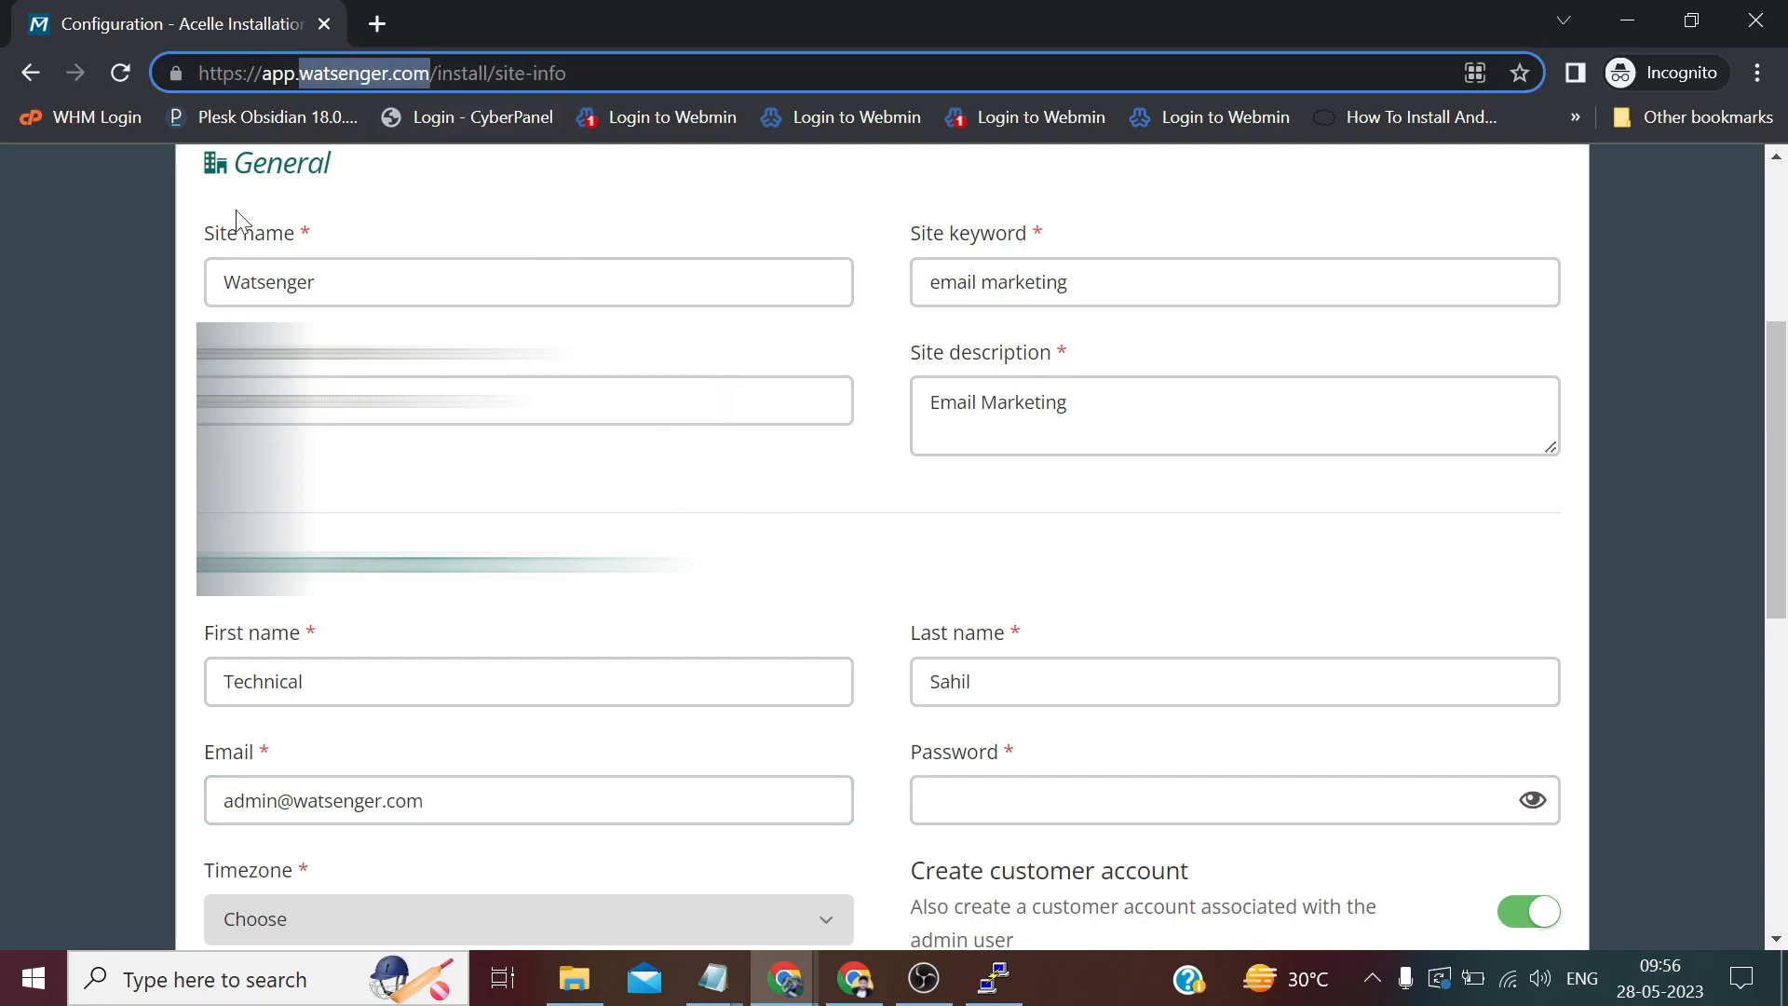
click(438, 799)
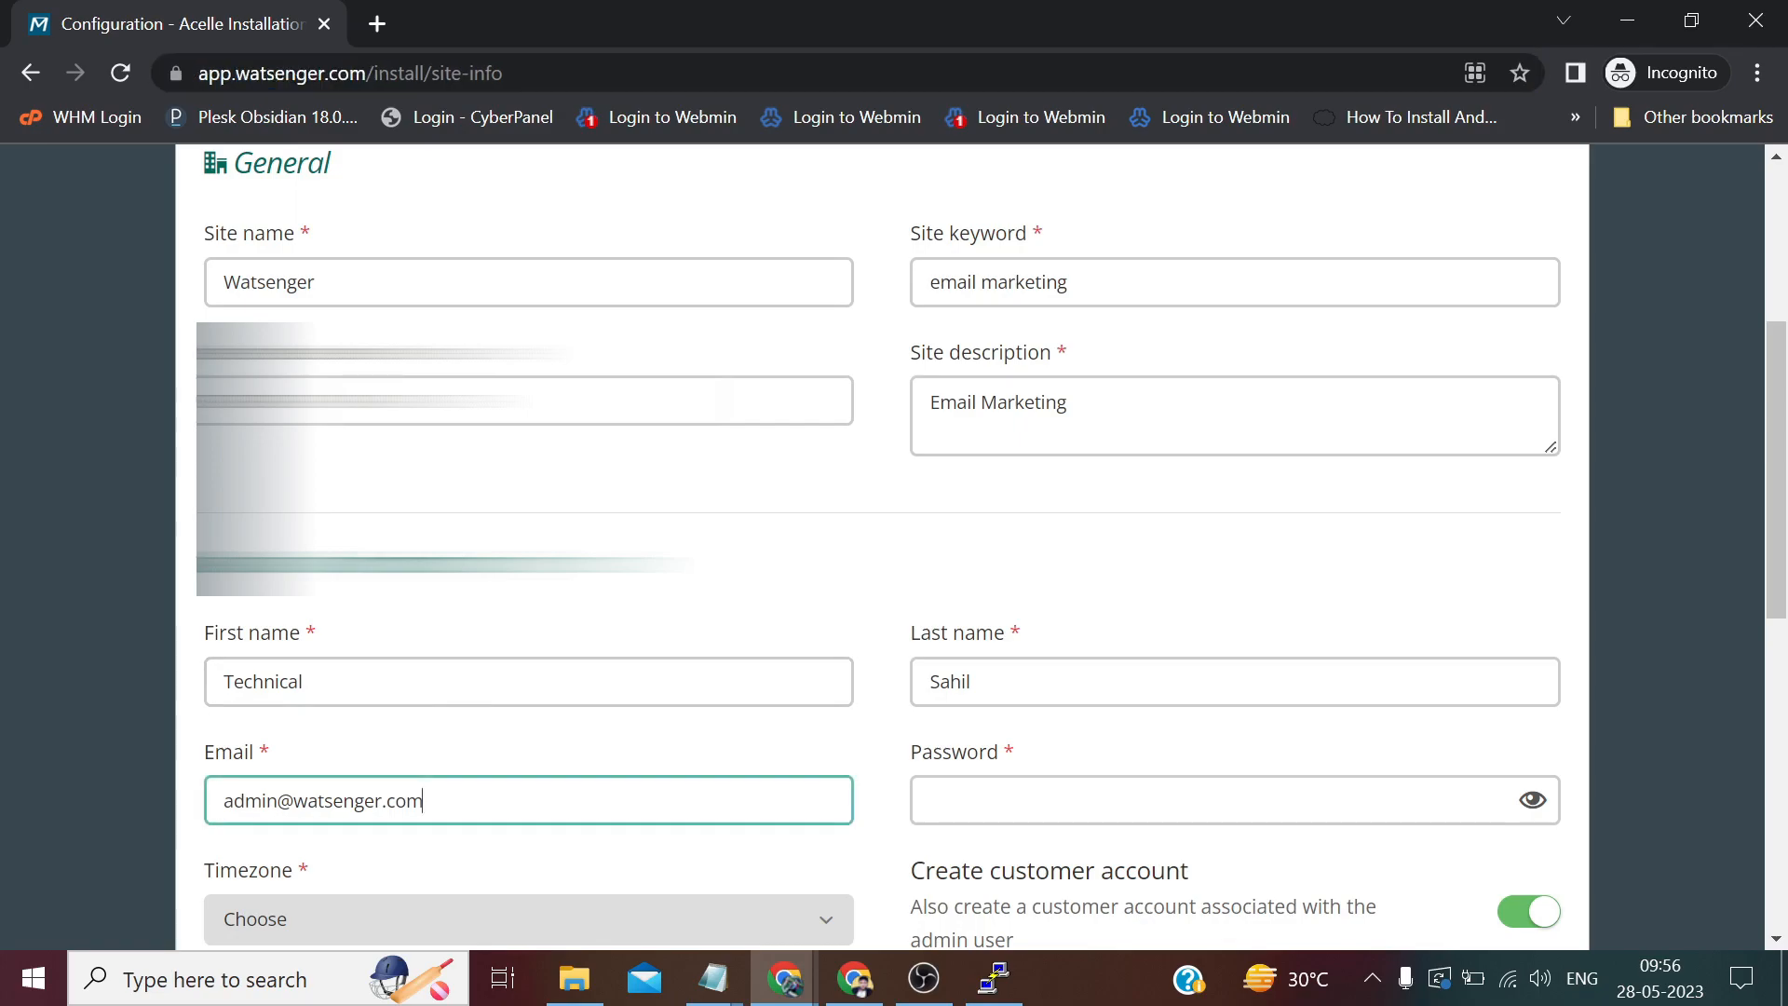
drag(424, 800, 293, 800)
click(490, 767)
scroll(838, 633, down, 3)
click(1098, 521)
text(••)
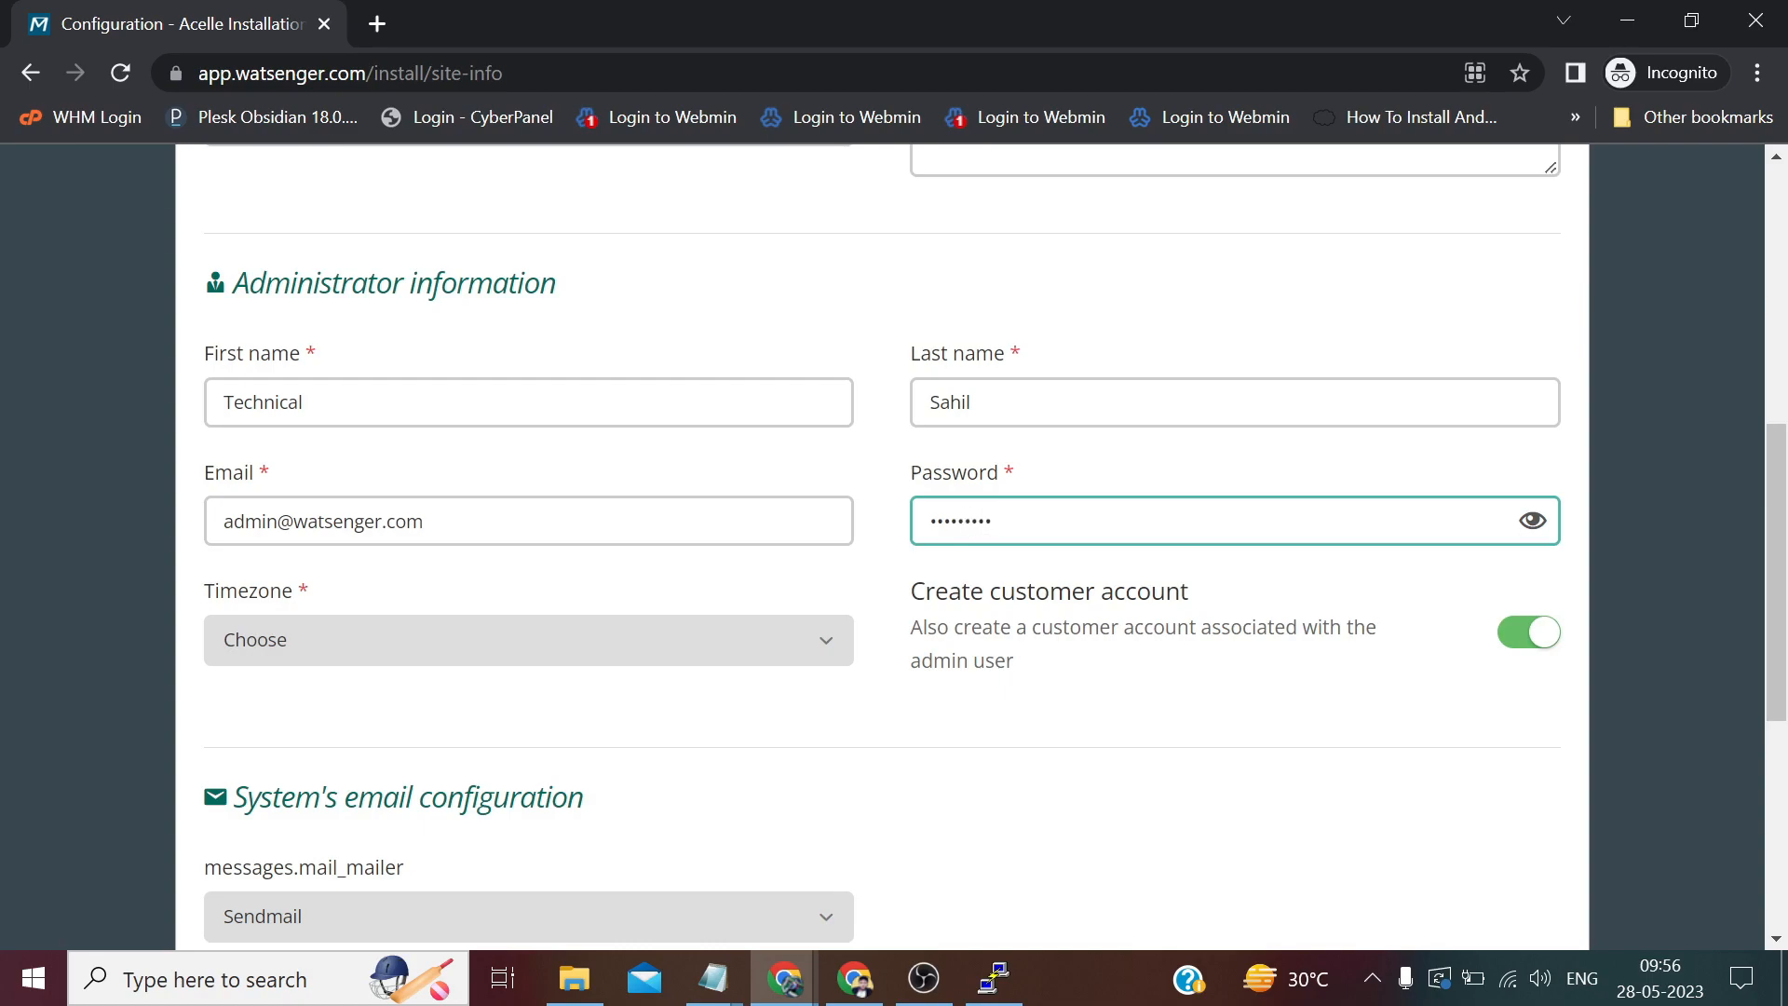
click(1537, 524)
Set the timezone to Asia/Kolkata (GMT+05:30).
scroll(1070, 596, down, 1)
click(787, 502)
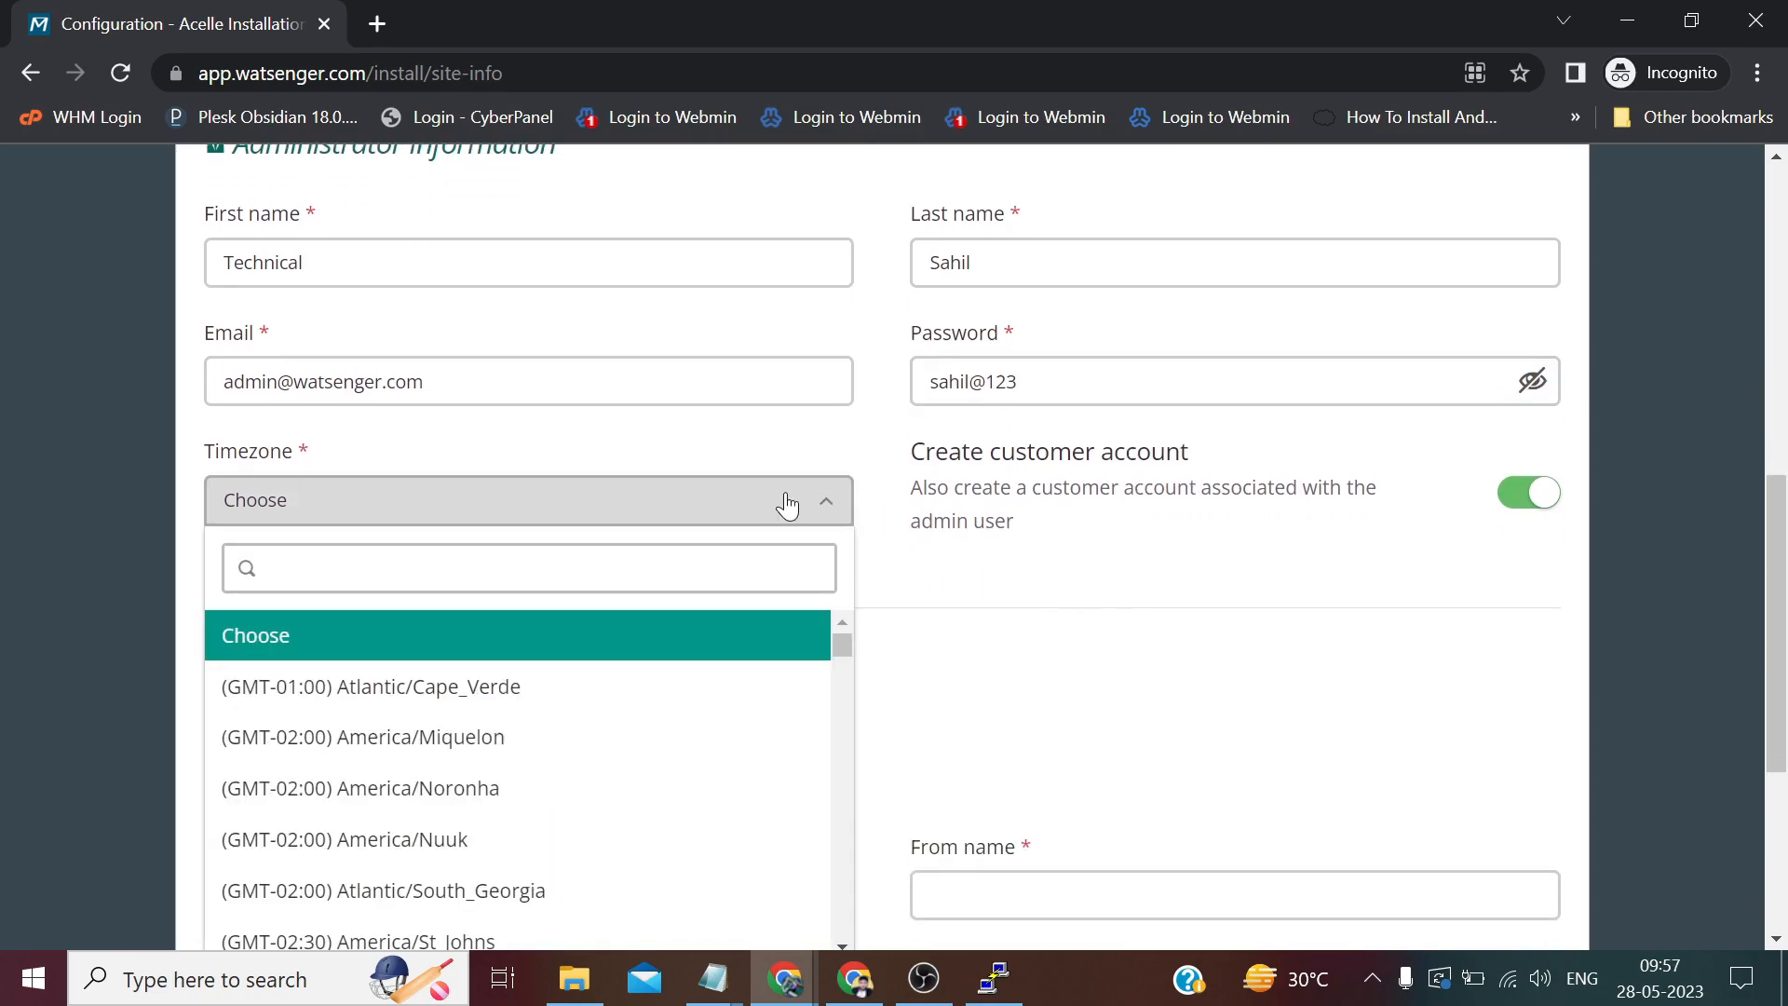
text(kol)
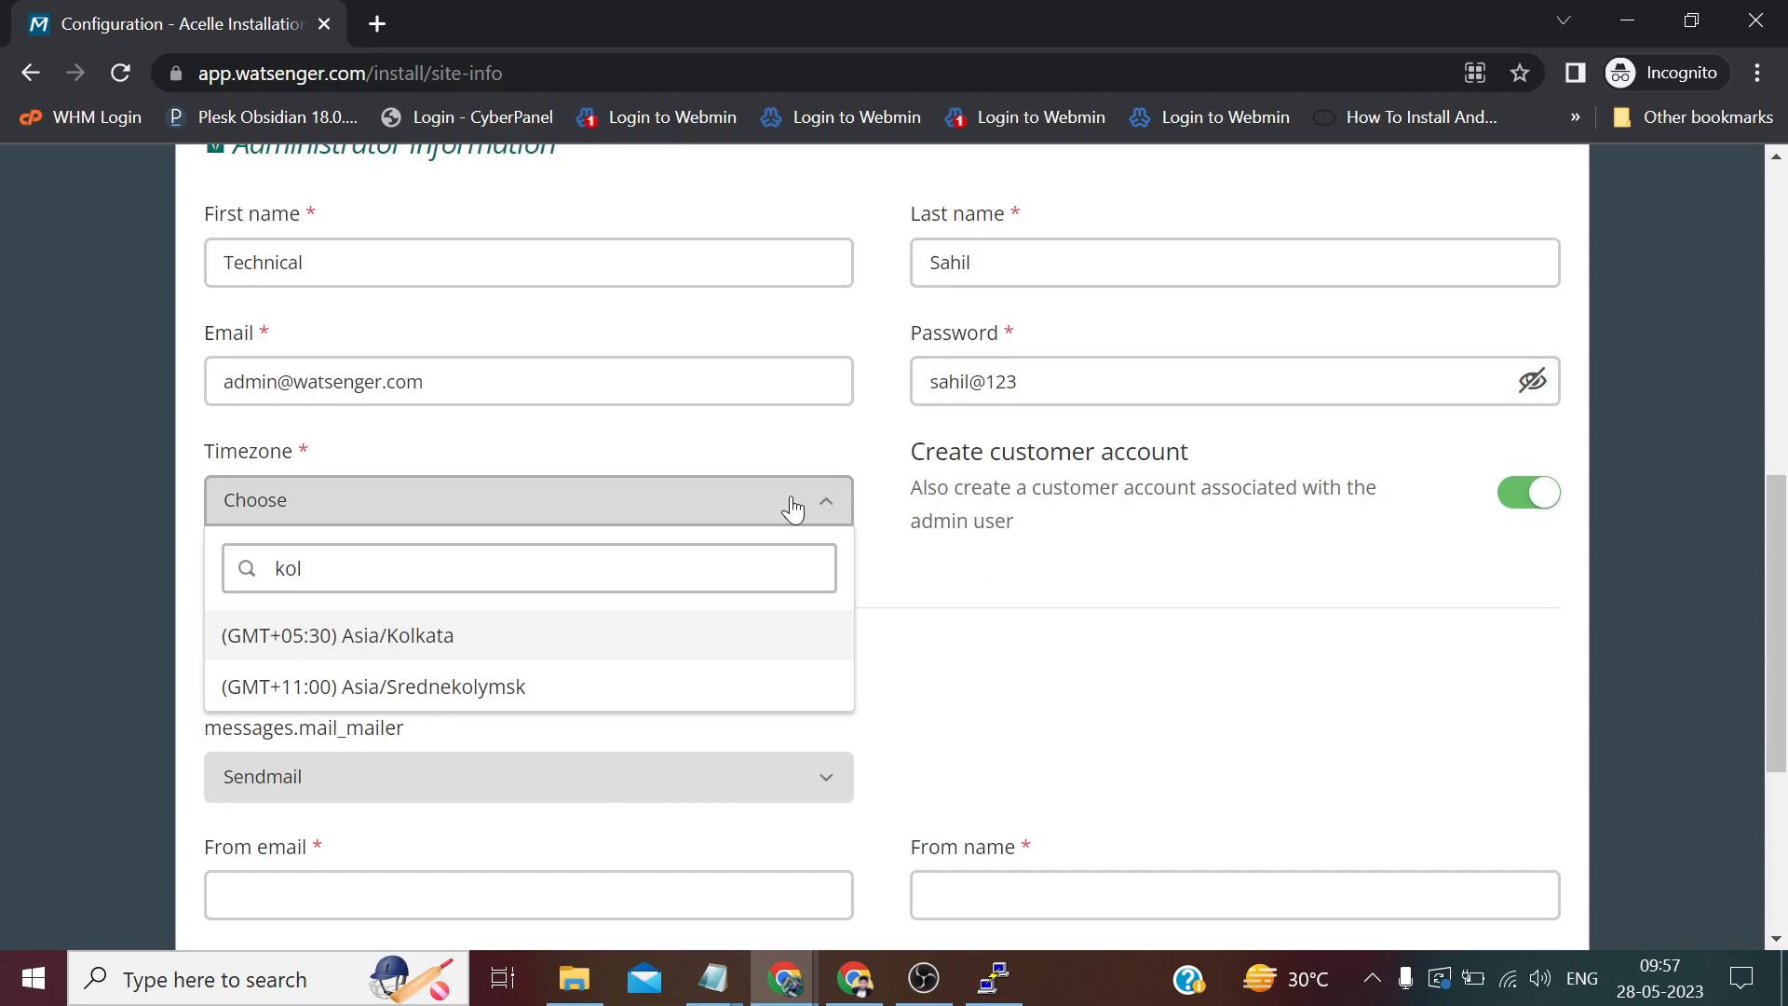
click(613, 634)
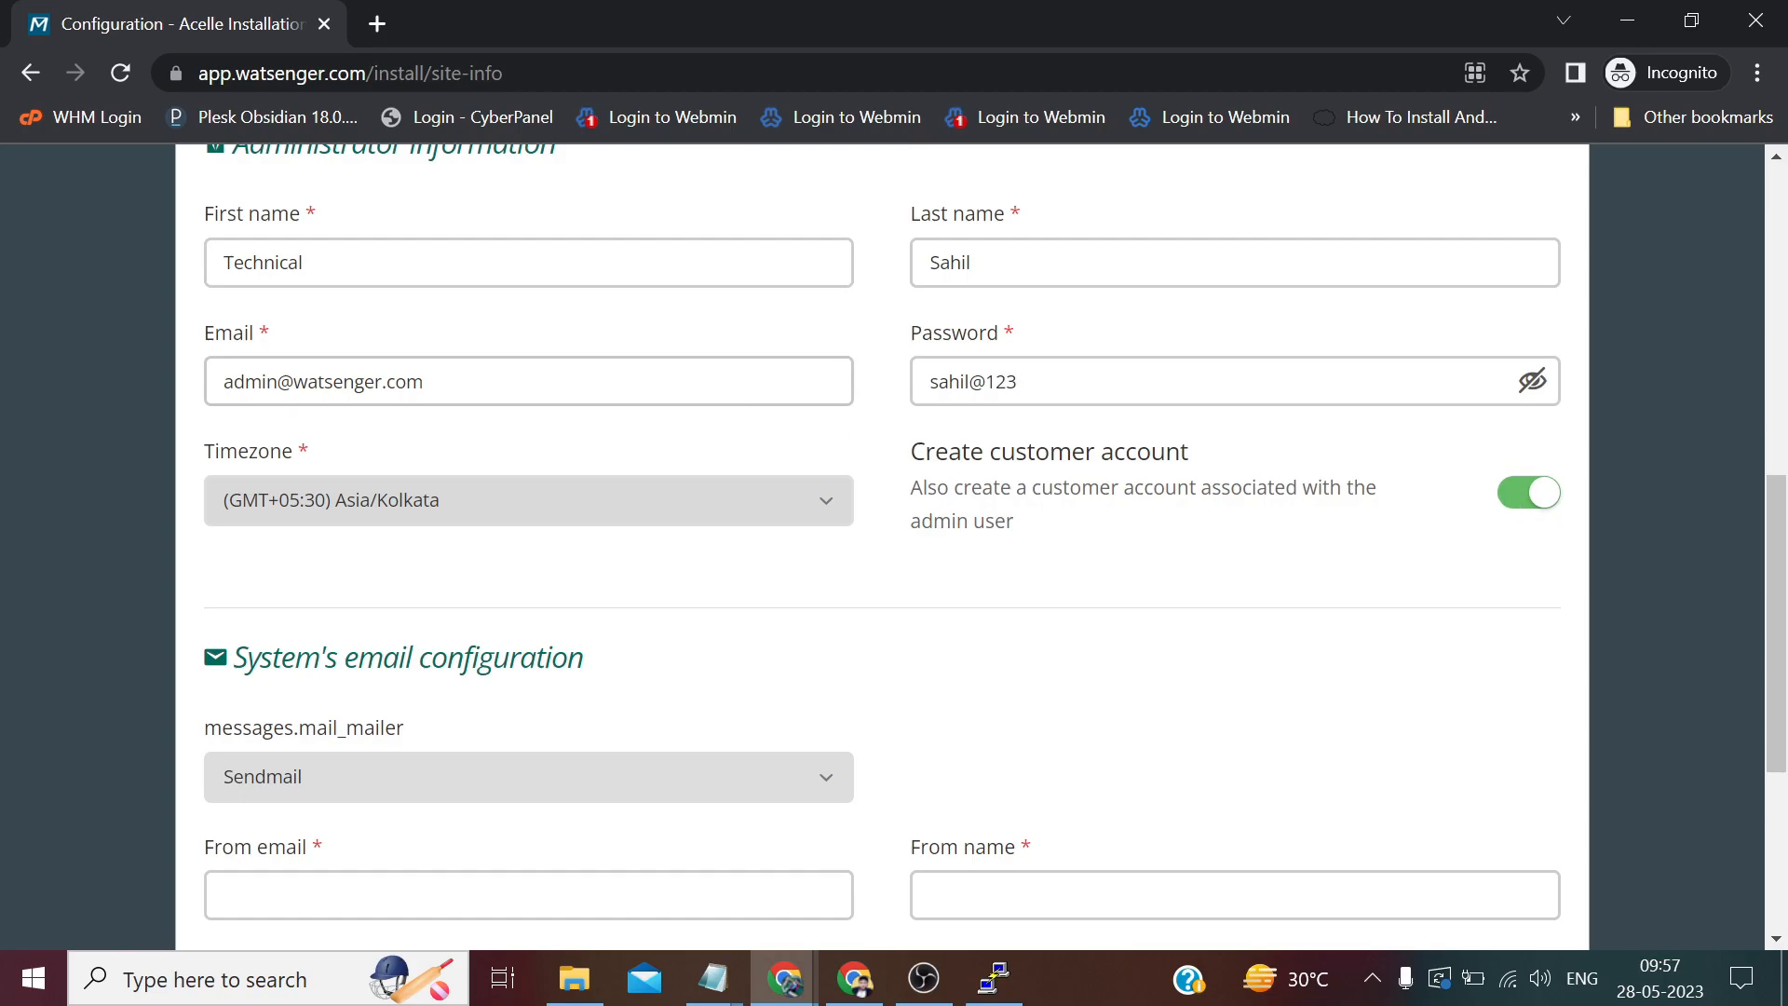
Set the system From email to a sender address on watsenger.com and From name to Watsenger.
scroll(1315, 521, down, 3)
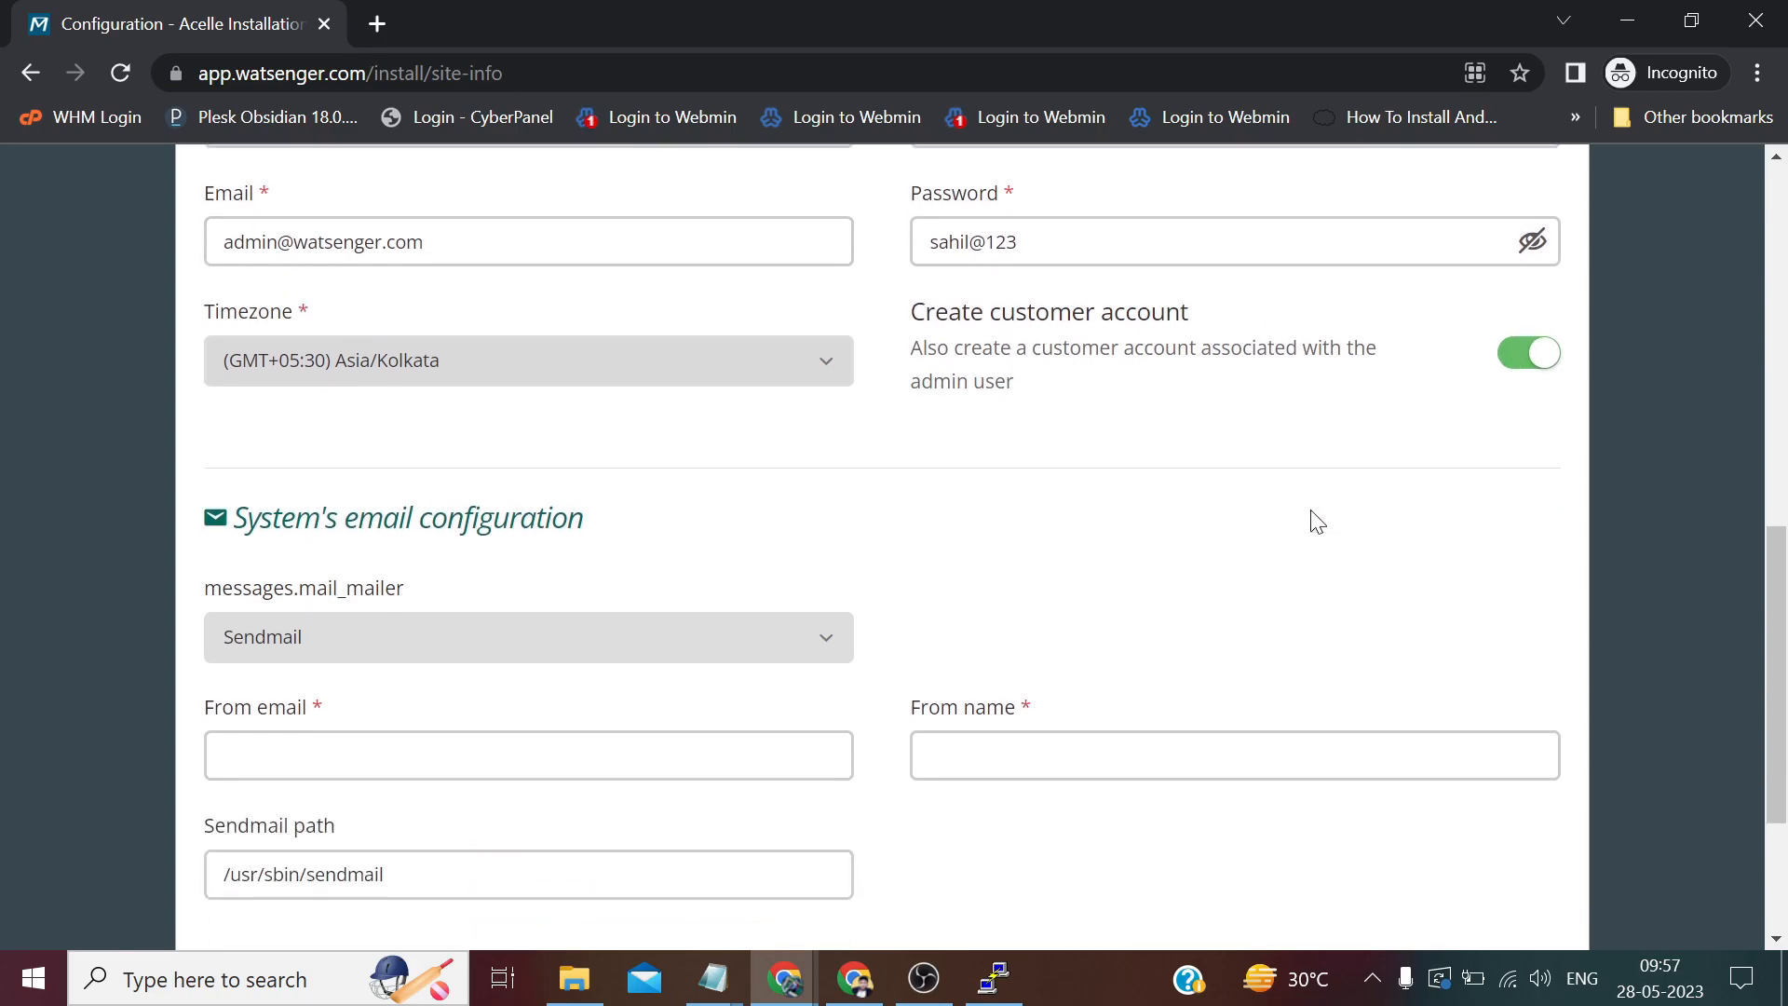
key(Tab)
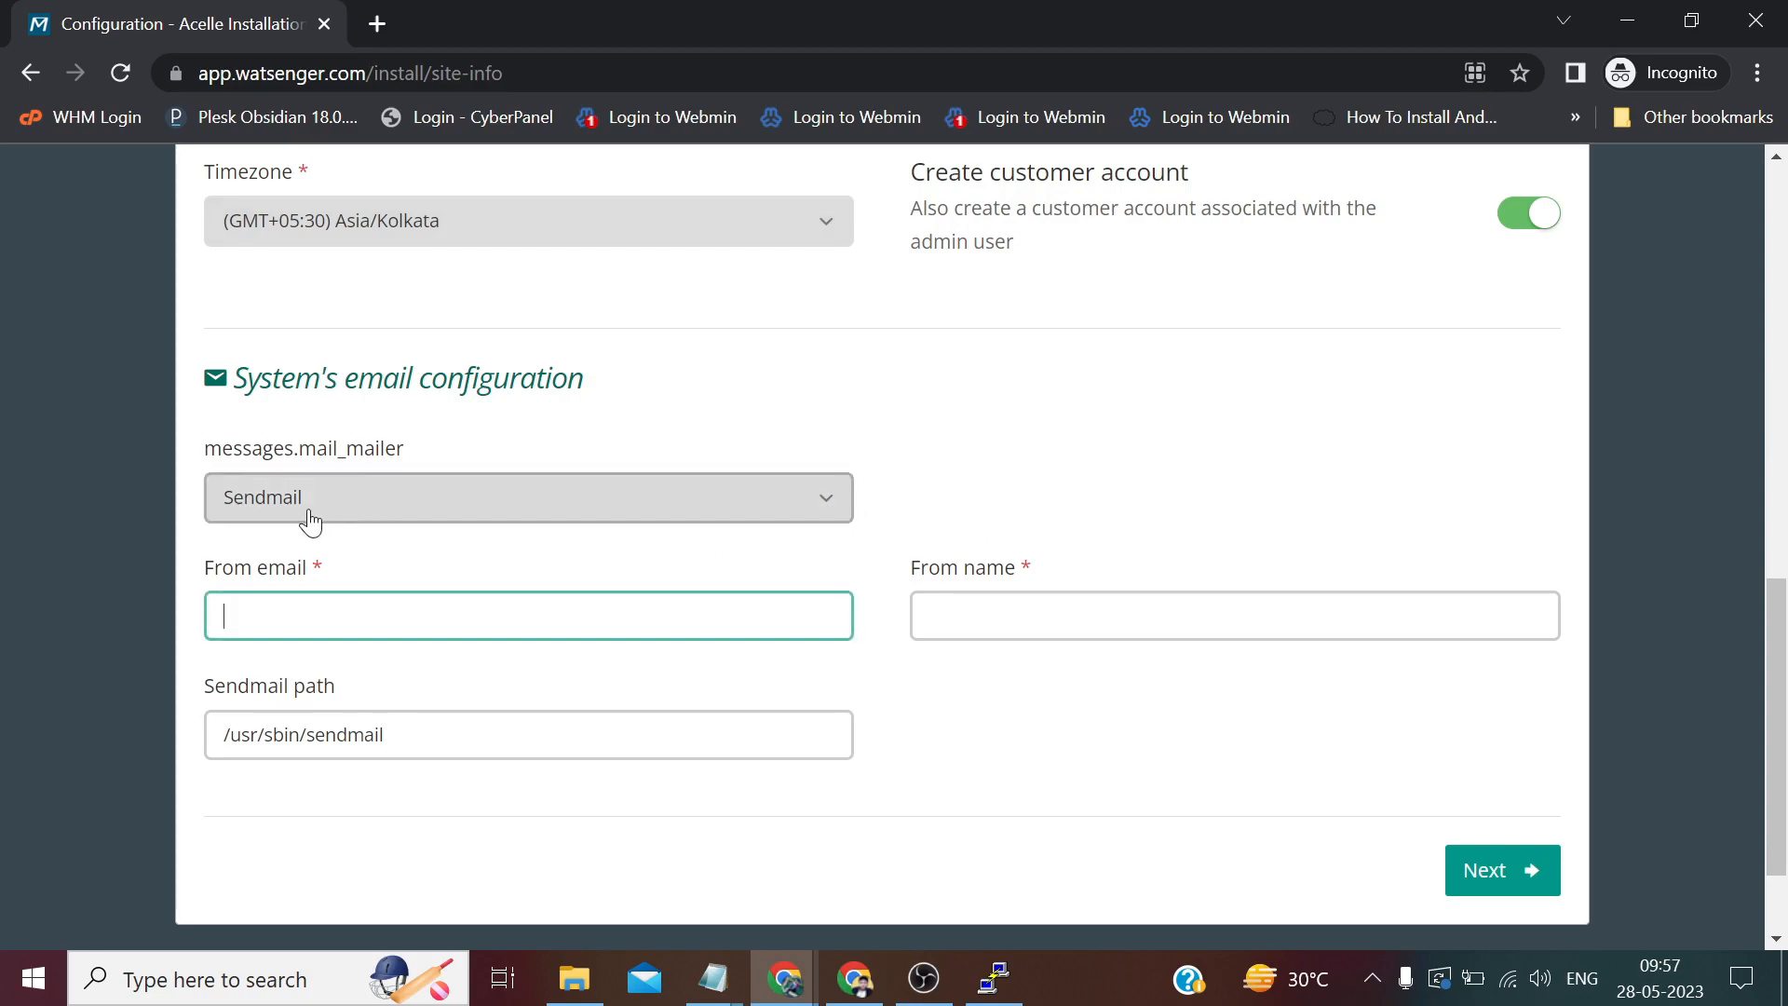
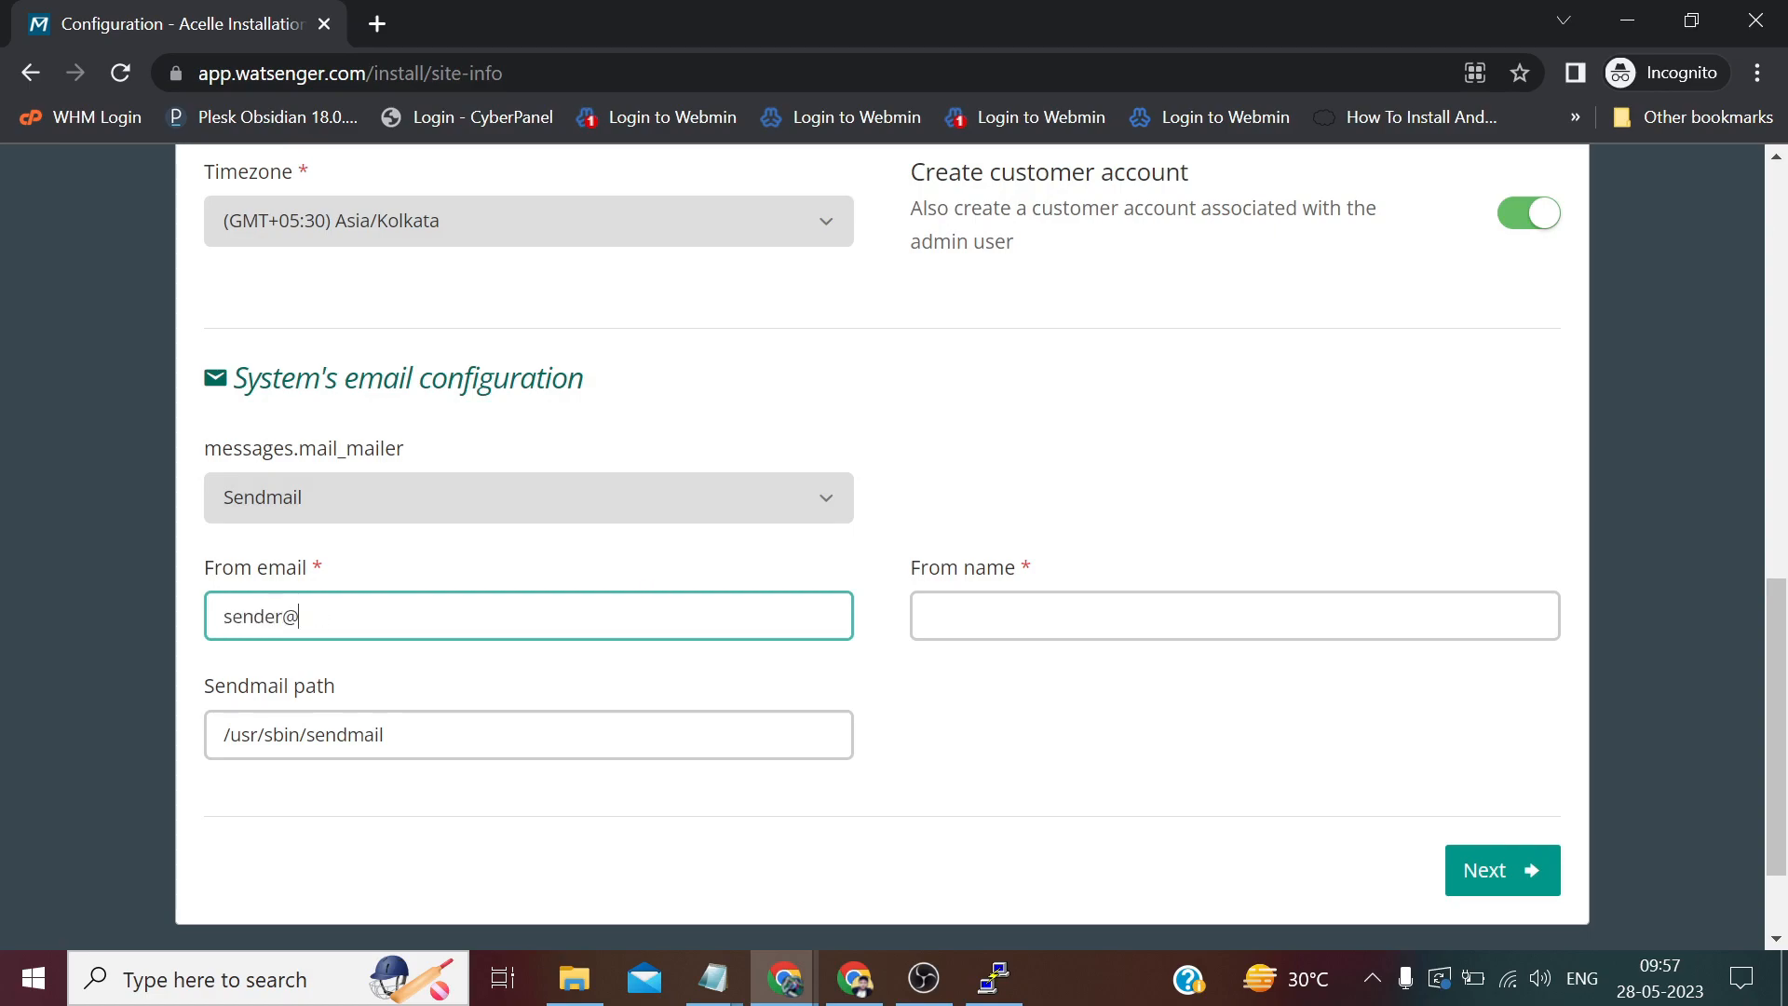
double_click(344, 73)
drag(344, 72, 237, 73)
key(ctrl+c)
click(521, 616)
key(ctrl+v)
key(Tab)
scroll(522, 616, down, 2)
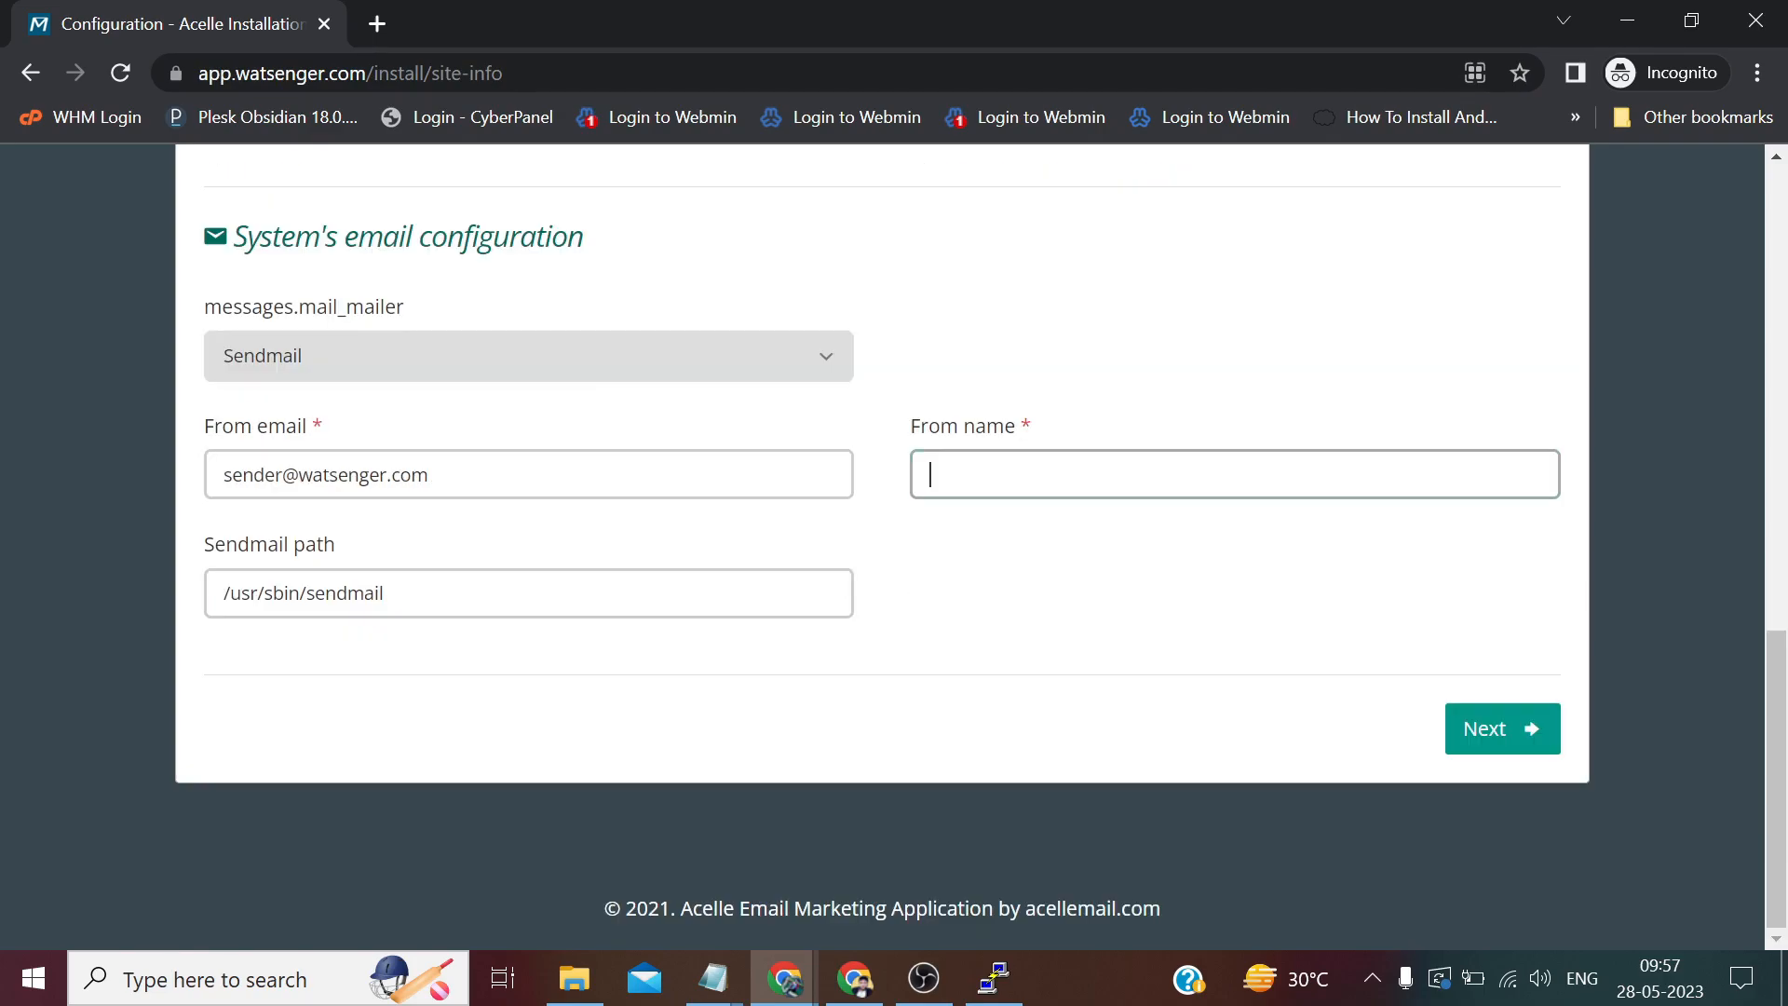
text(Watsenger)
click(1094, 557)
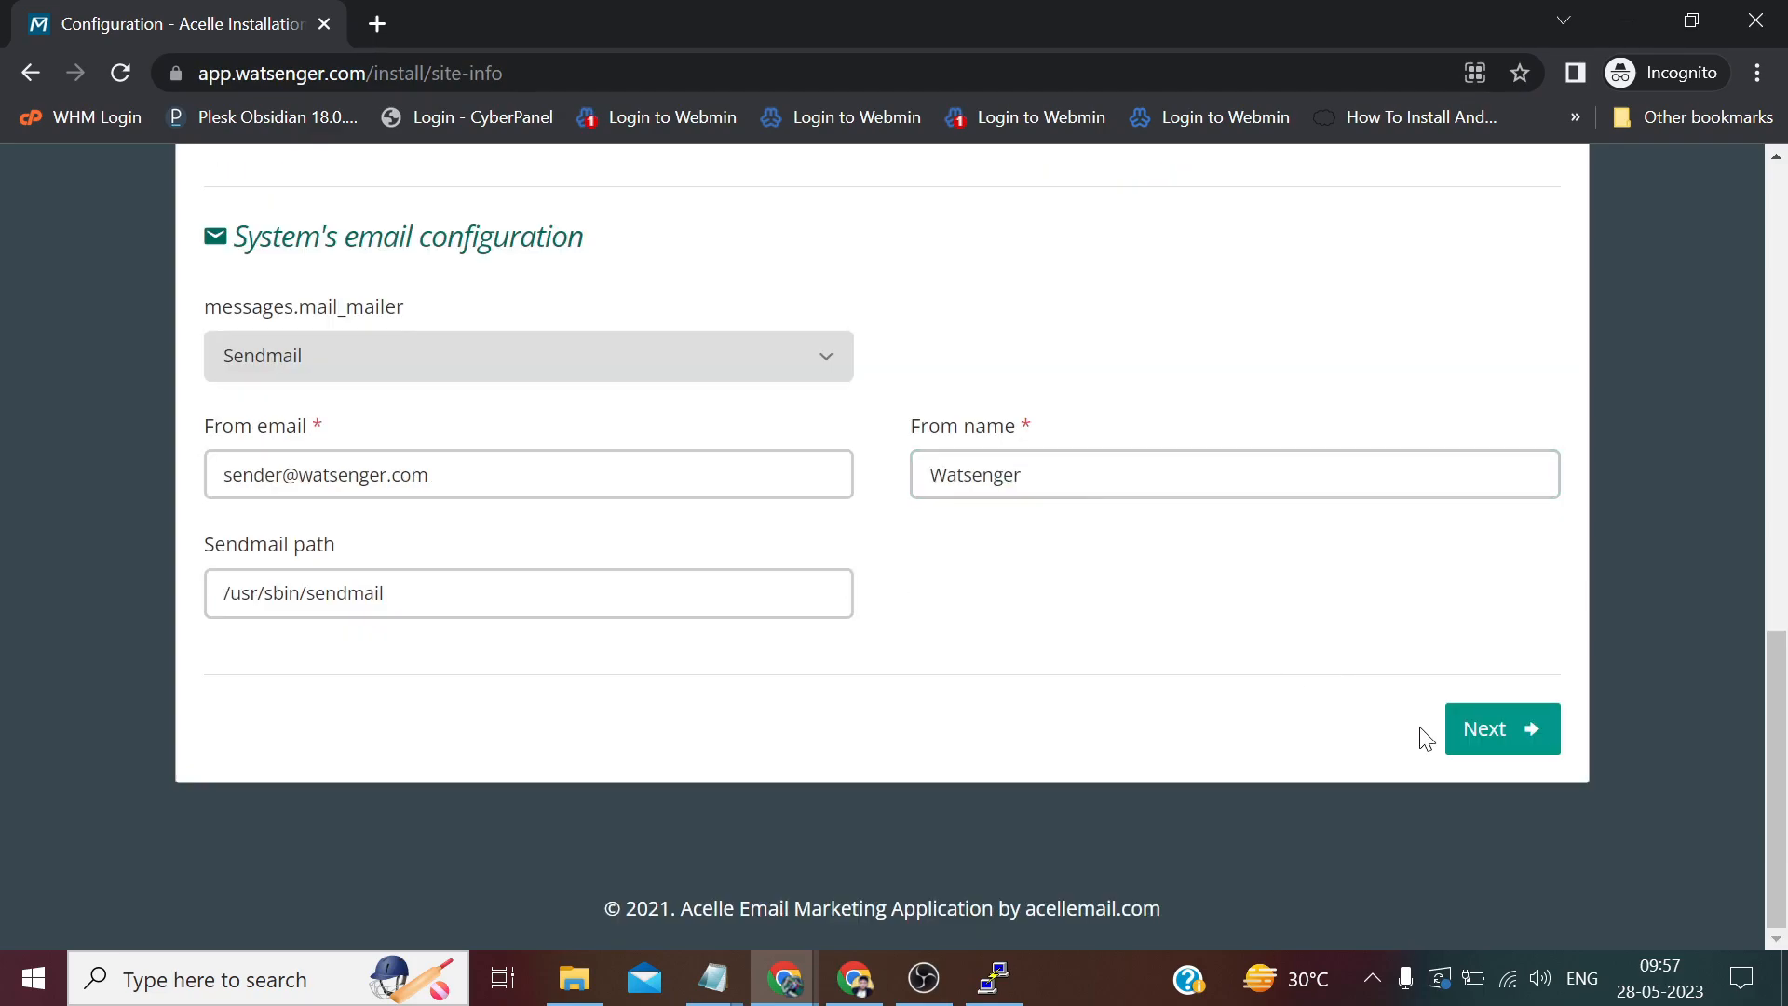
Advance to the Database step and enter hostname localhost and username root.
click(1508, 745)
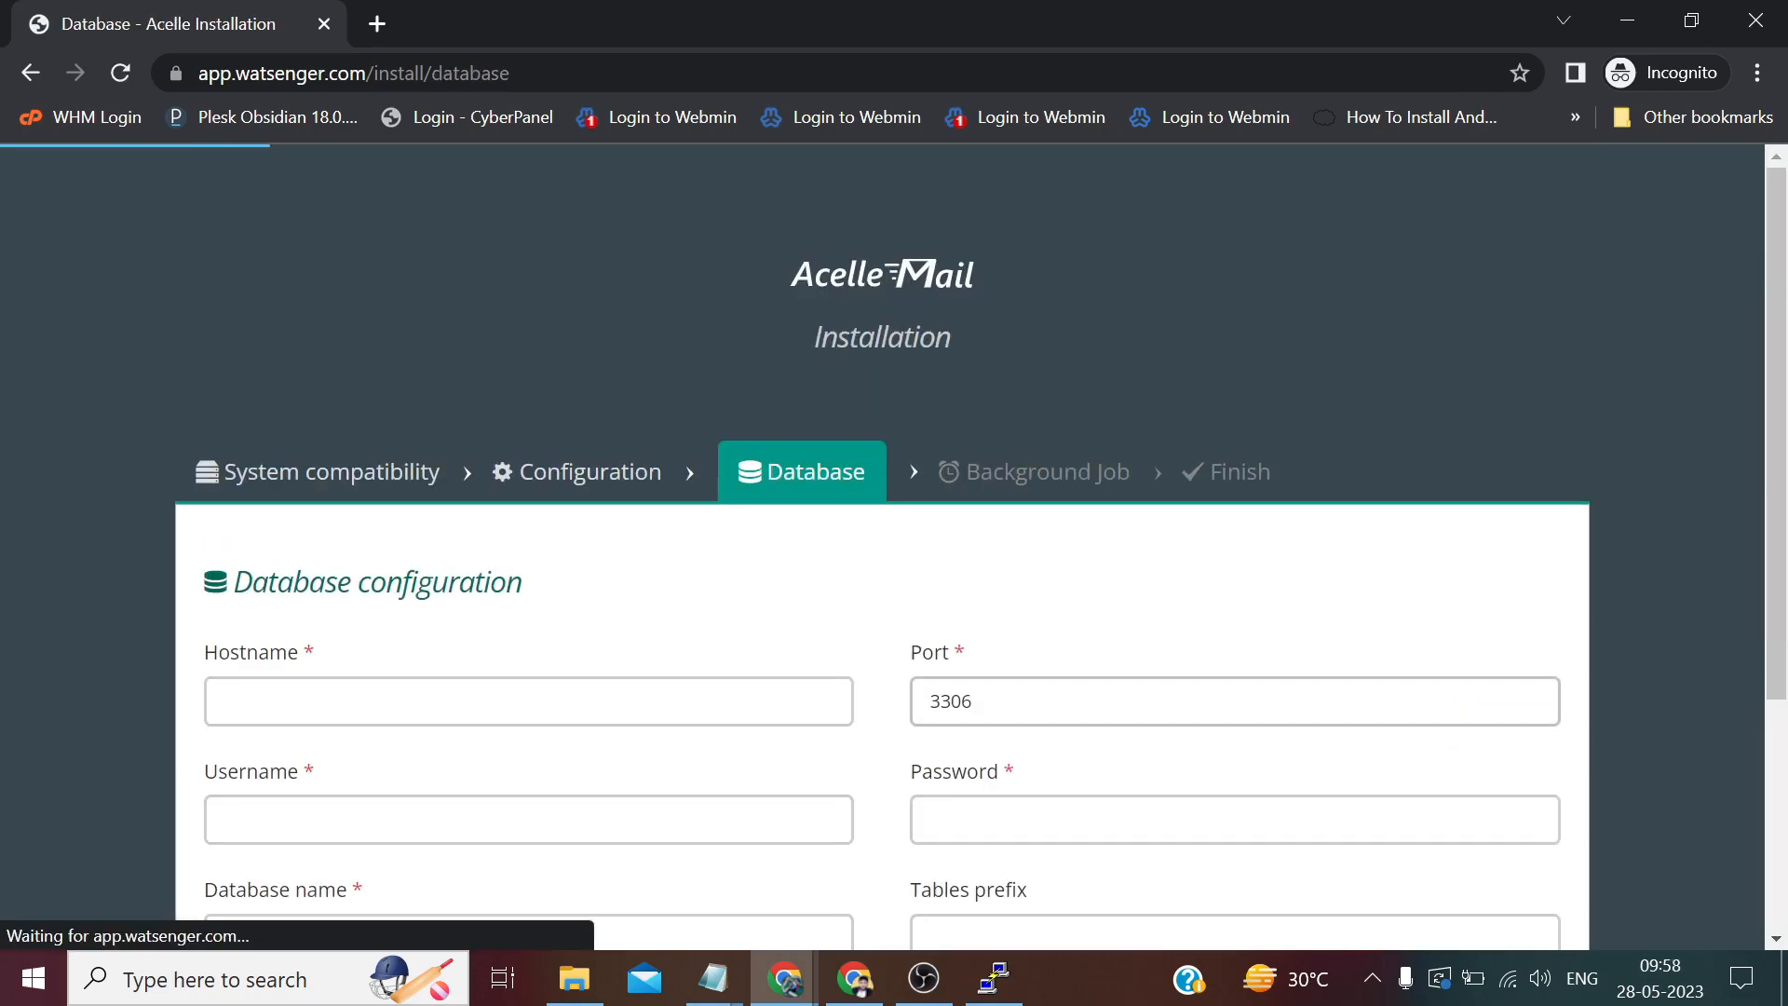
scroll(1461, 666, down, 3)
click(787, 427)
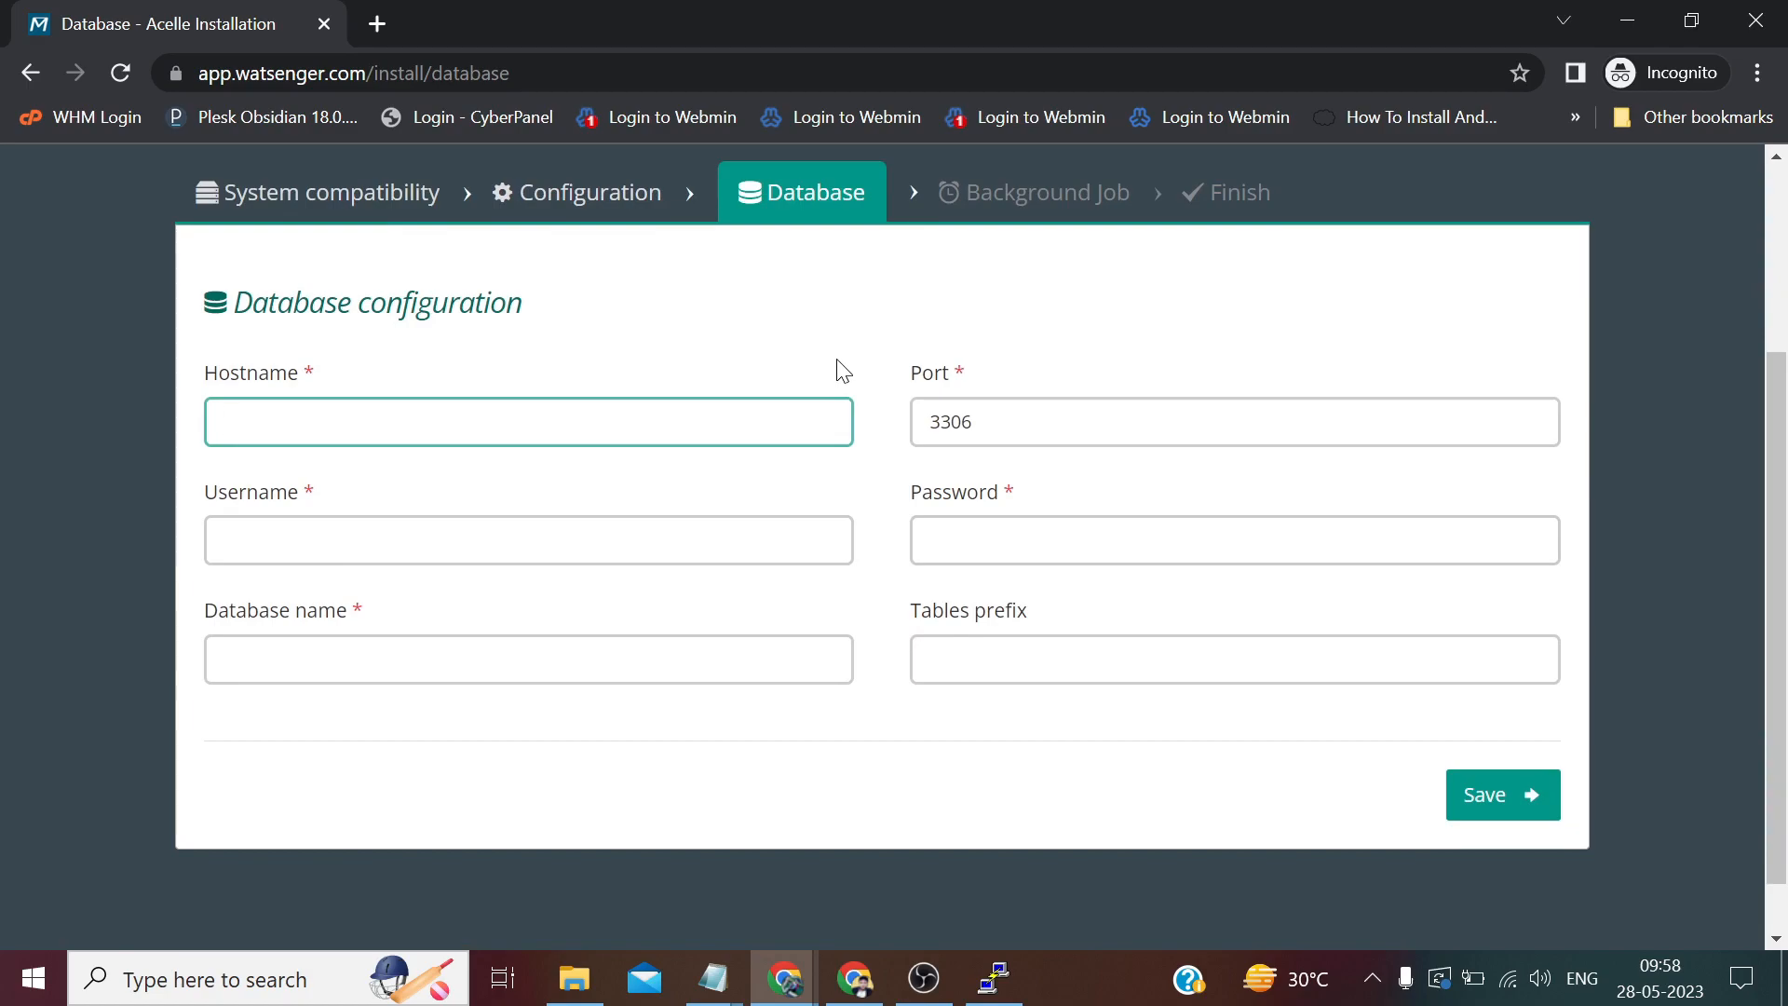
text(localhost)
key(Tab)
text(root)
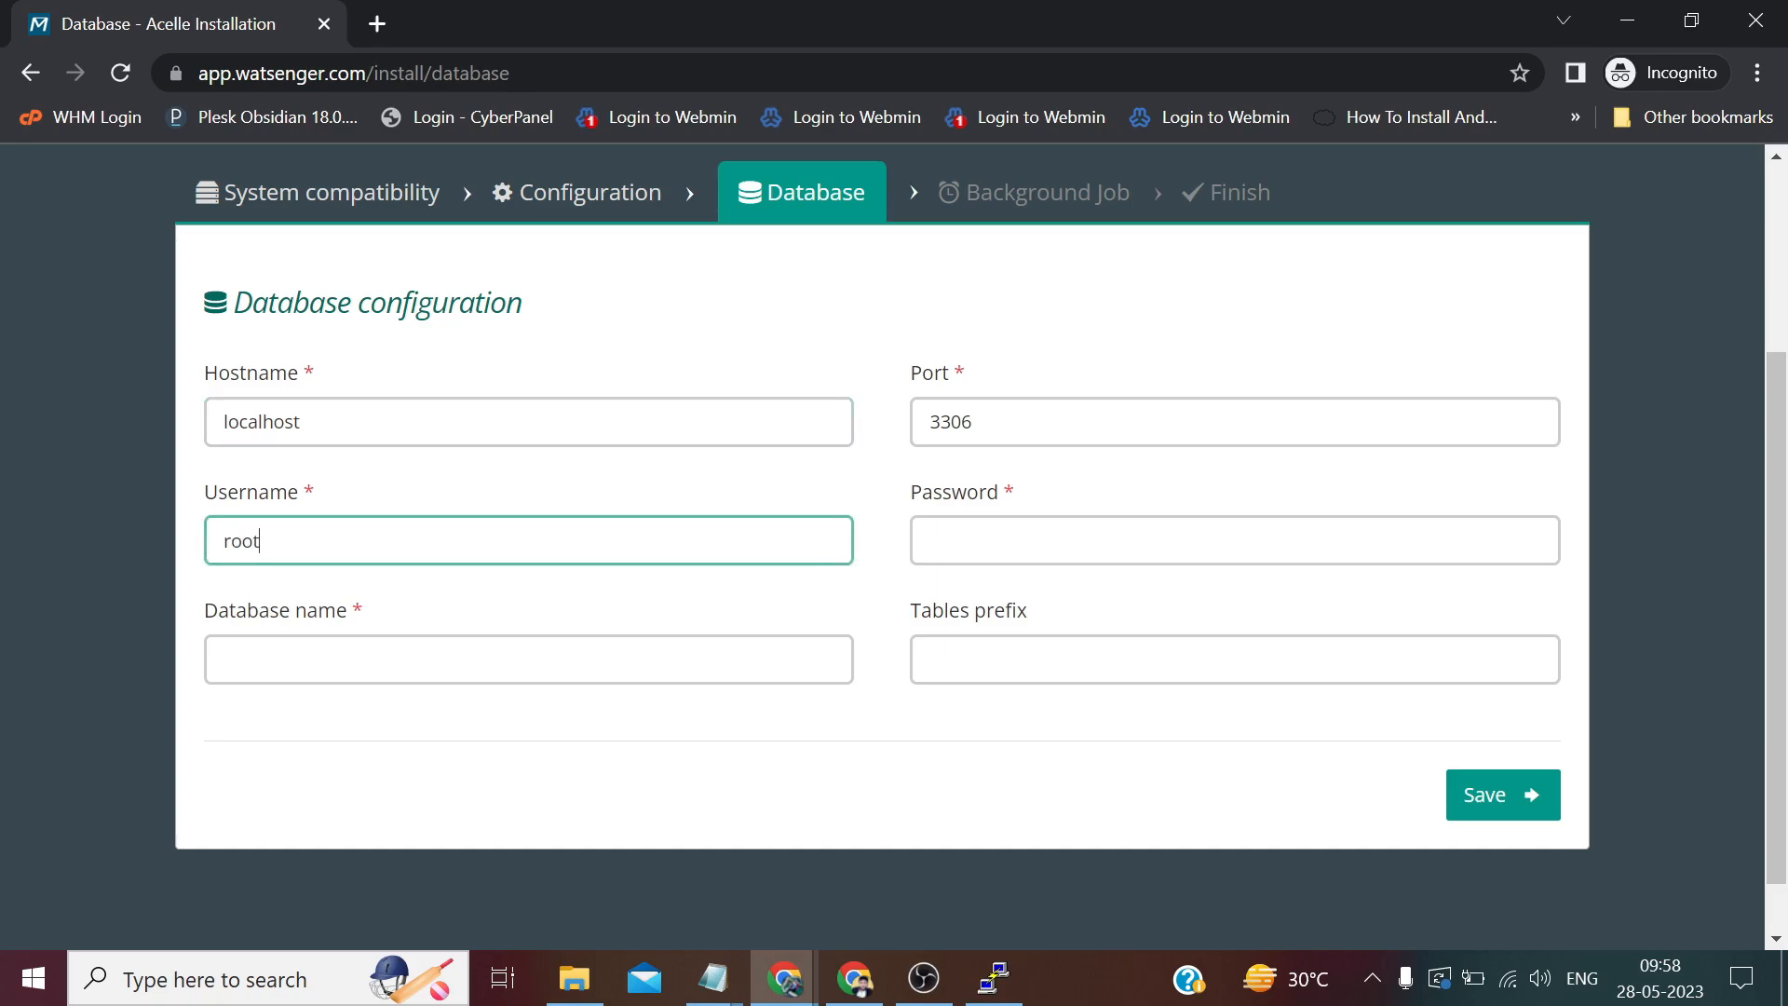
Paste the root database password from the server notes into the Password field.
click(730, 977)
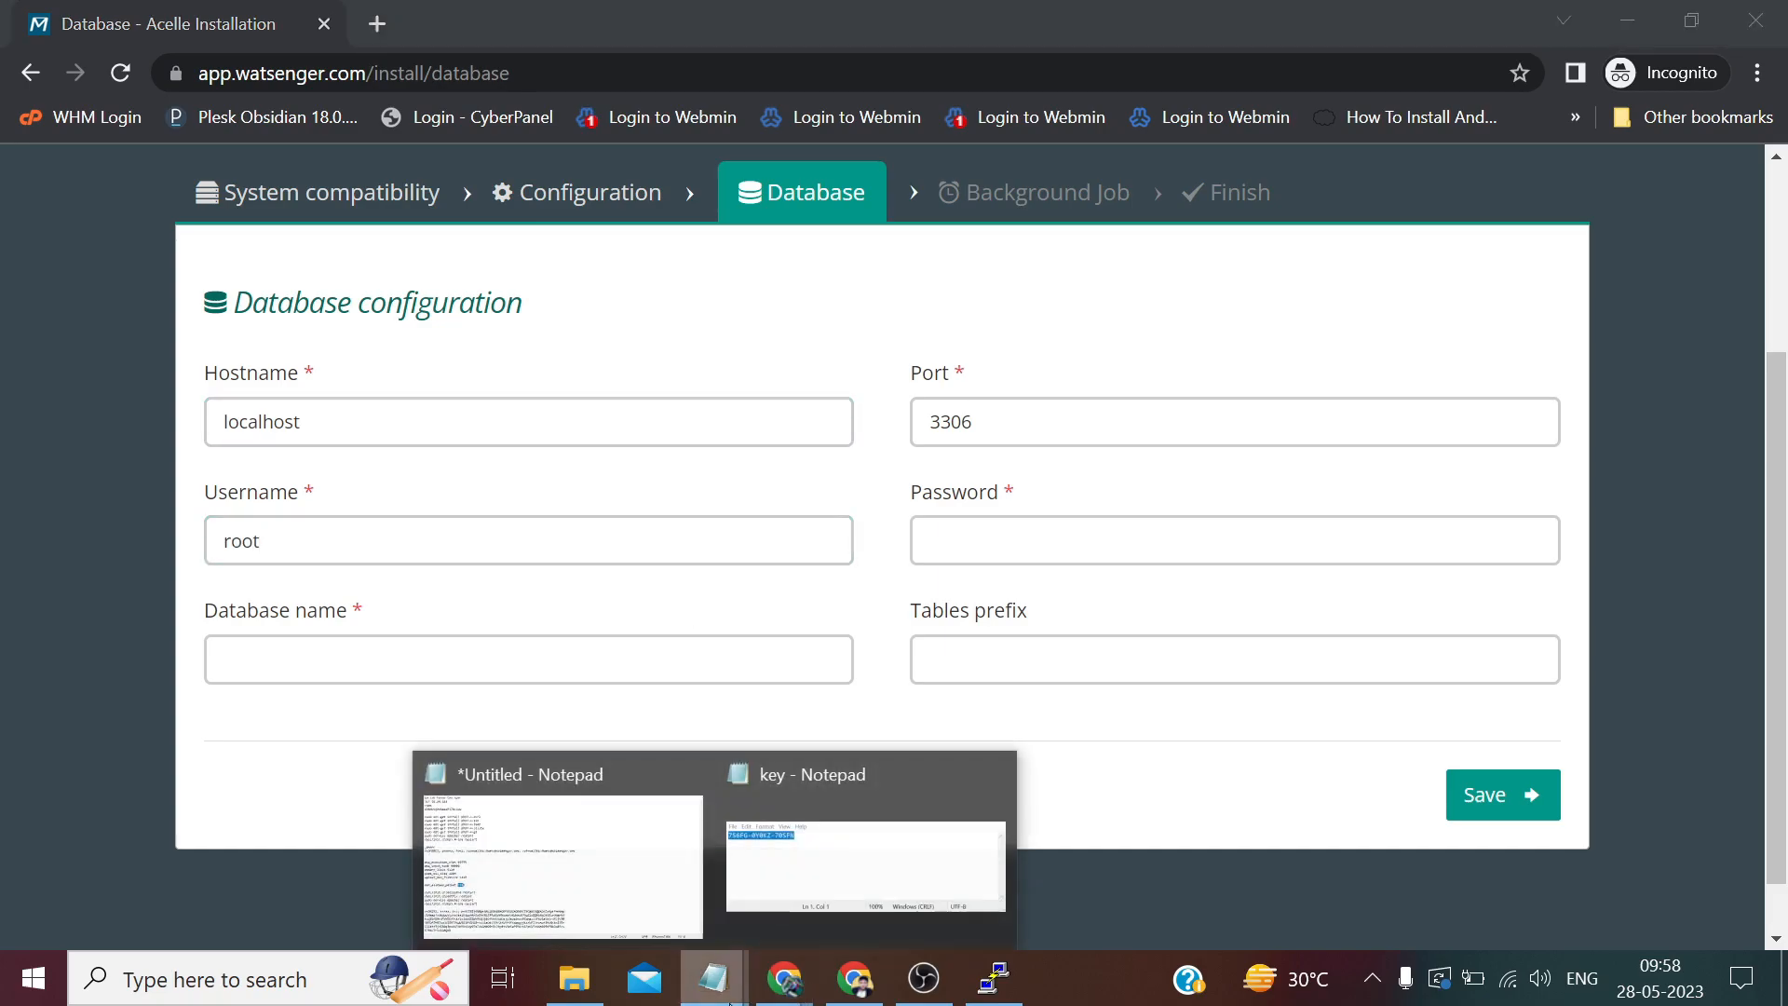
click(598, 894)
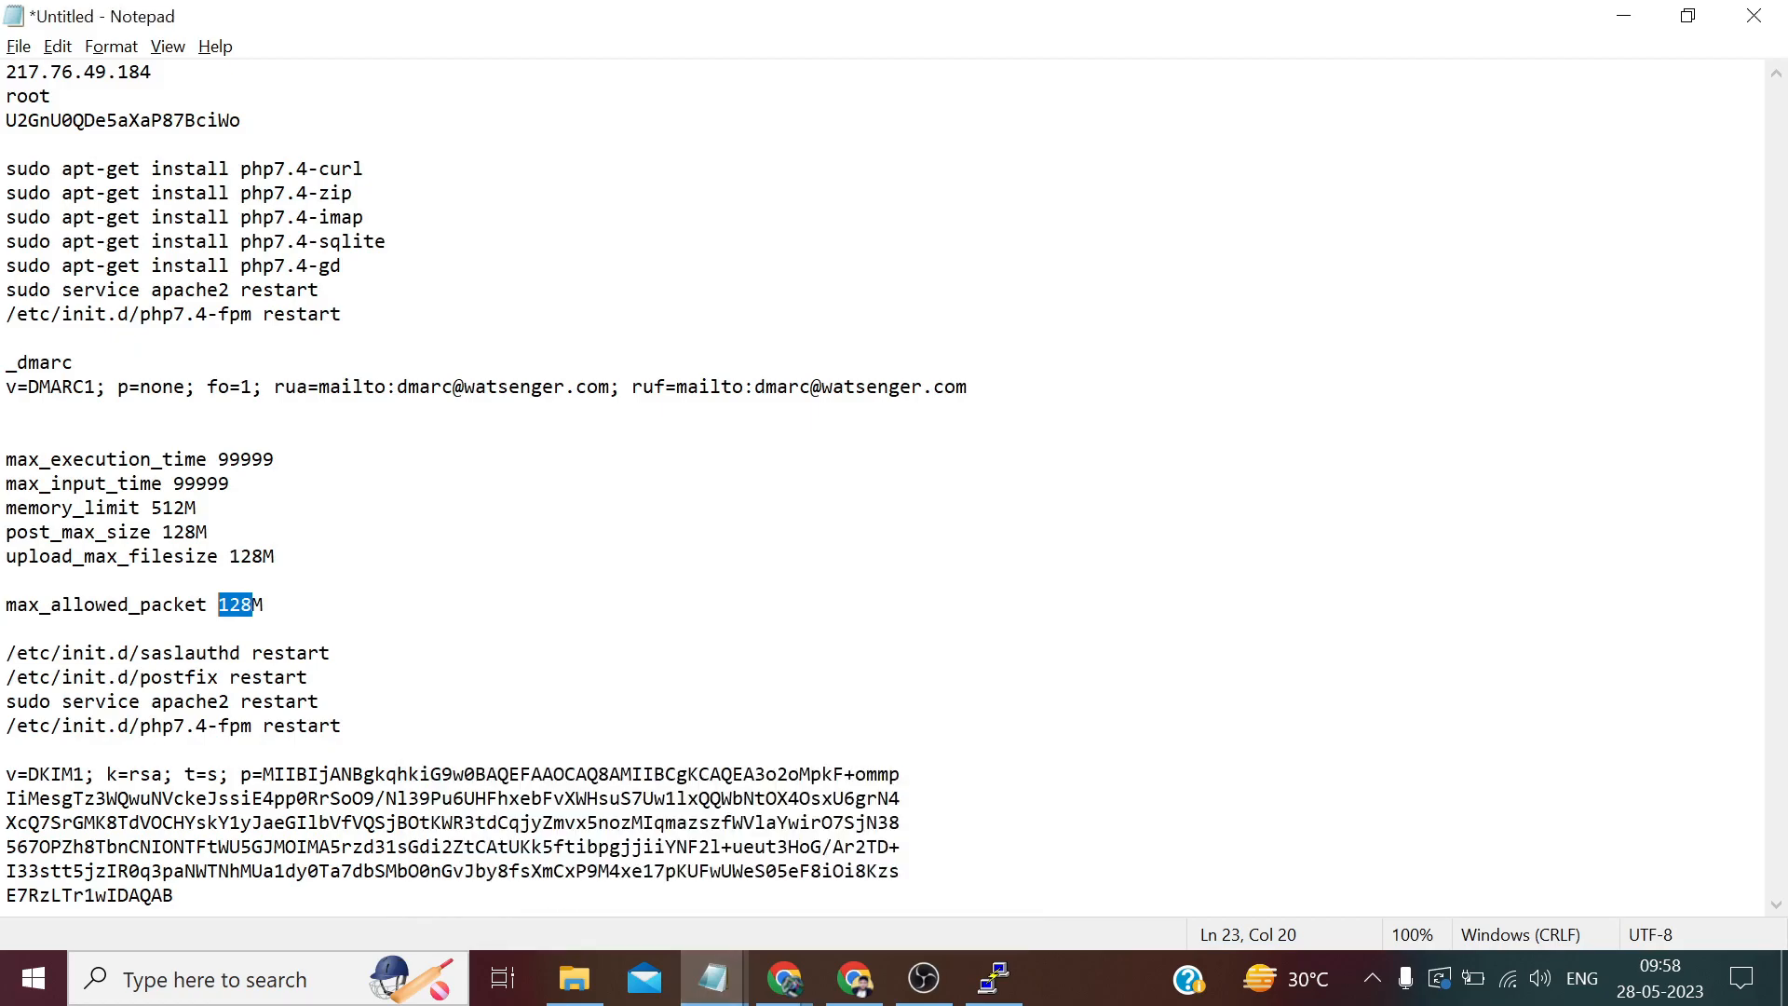
drag(243, 120, 6, 121)
right_click(5, 129)
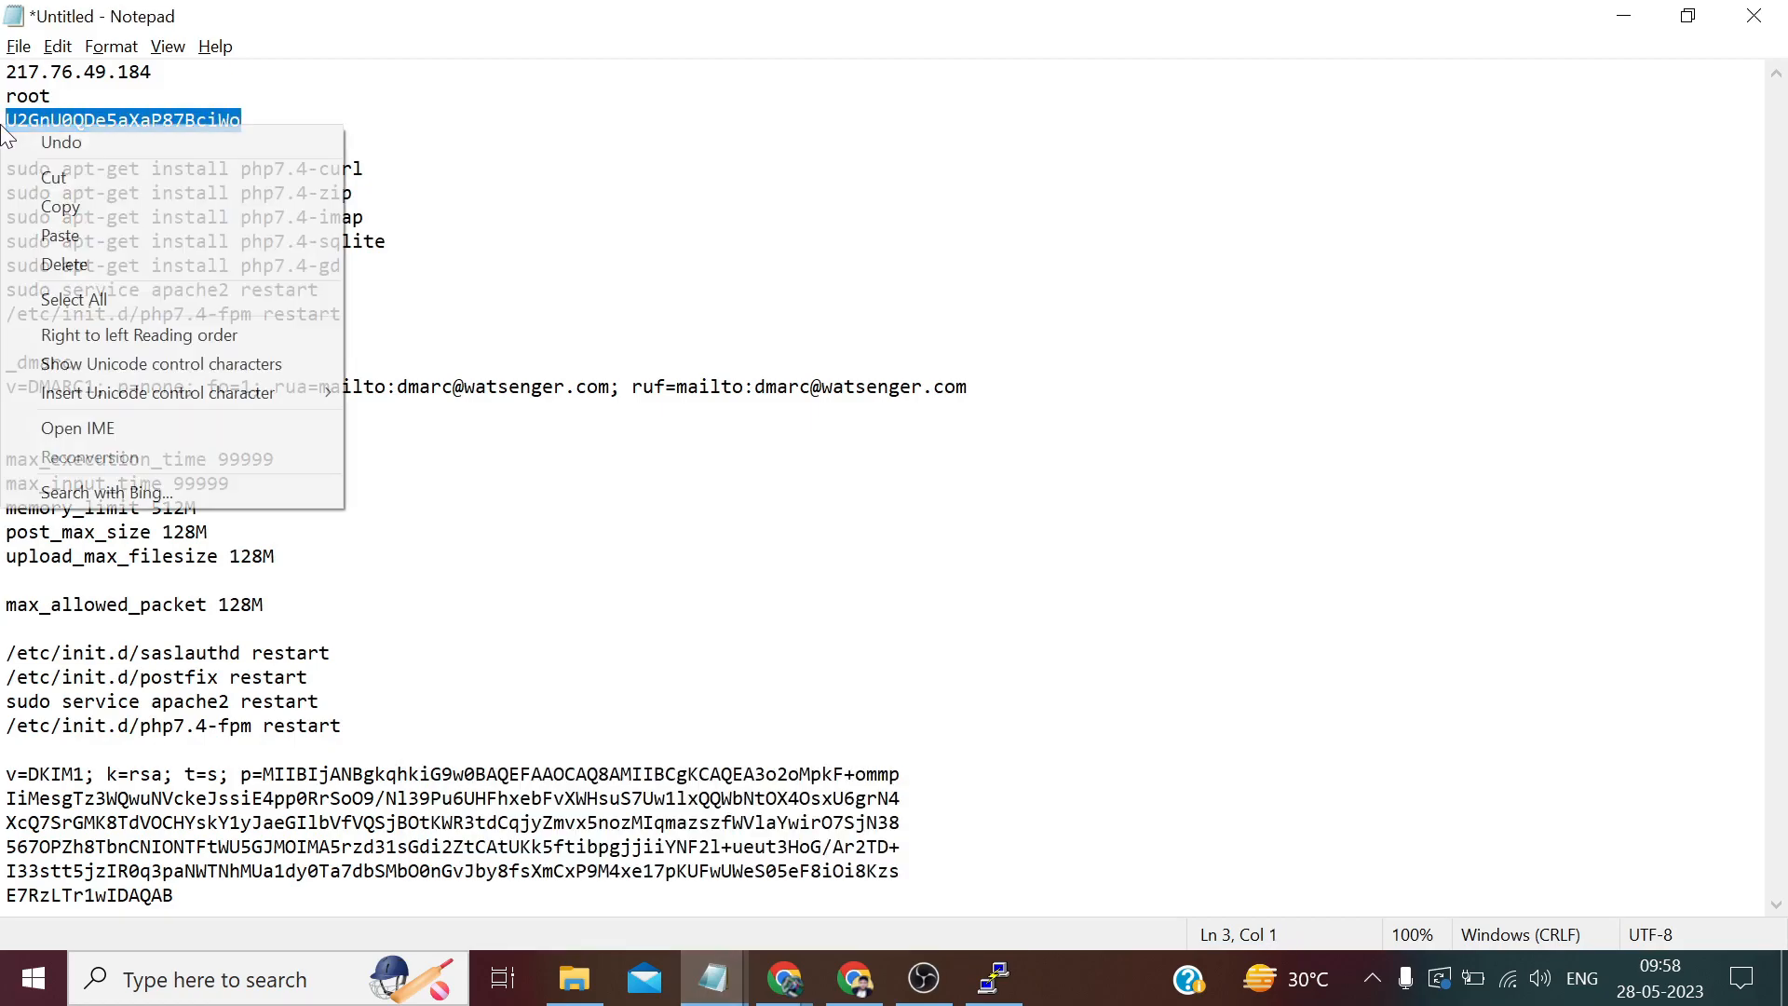
click(61, 206)
key(alt+Tab)
click(992, 552)
key(ctrl+v)
click(810, 659)
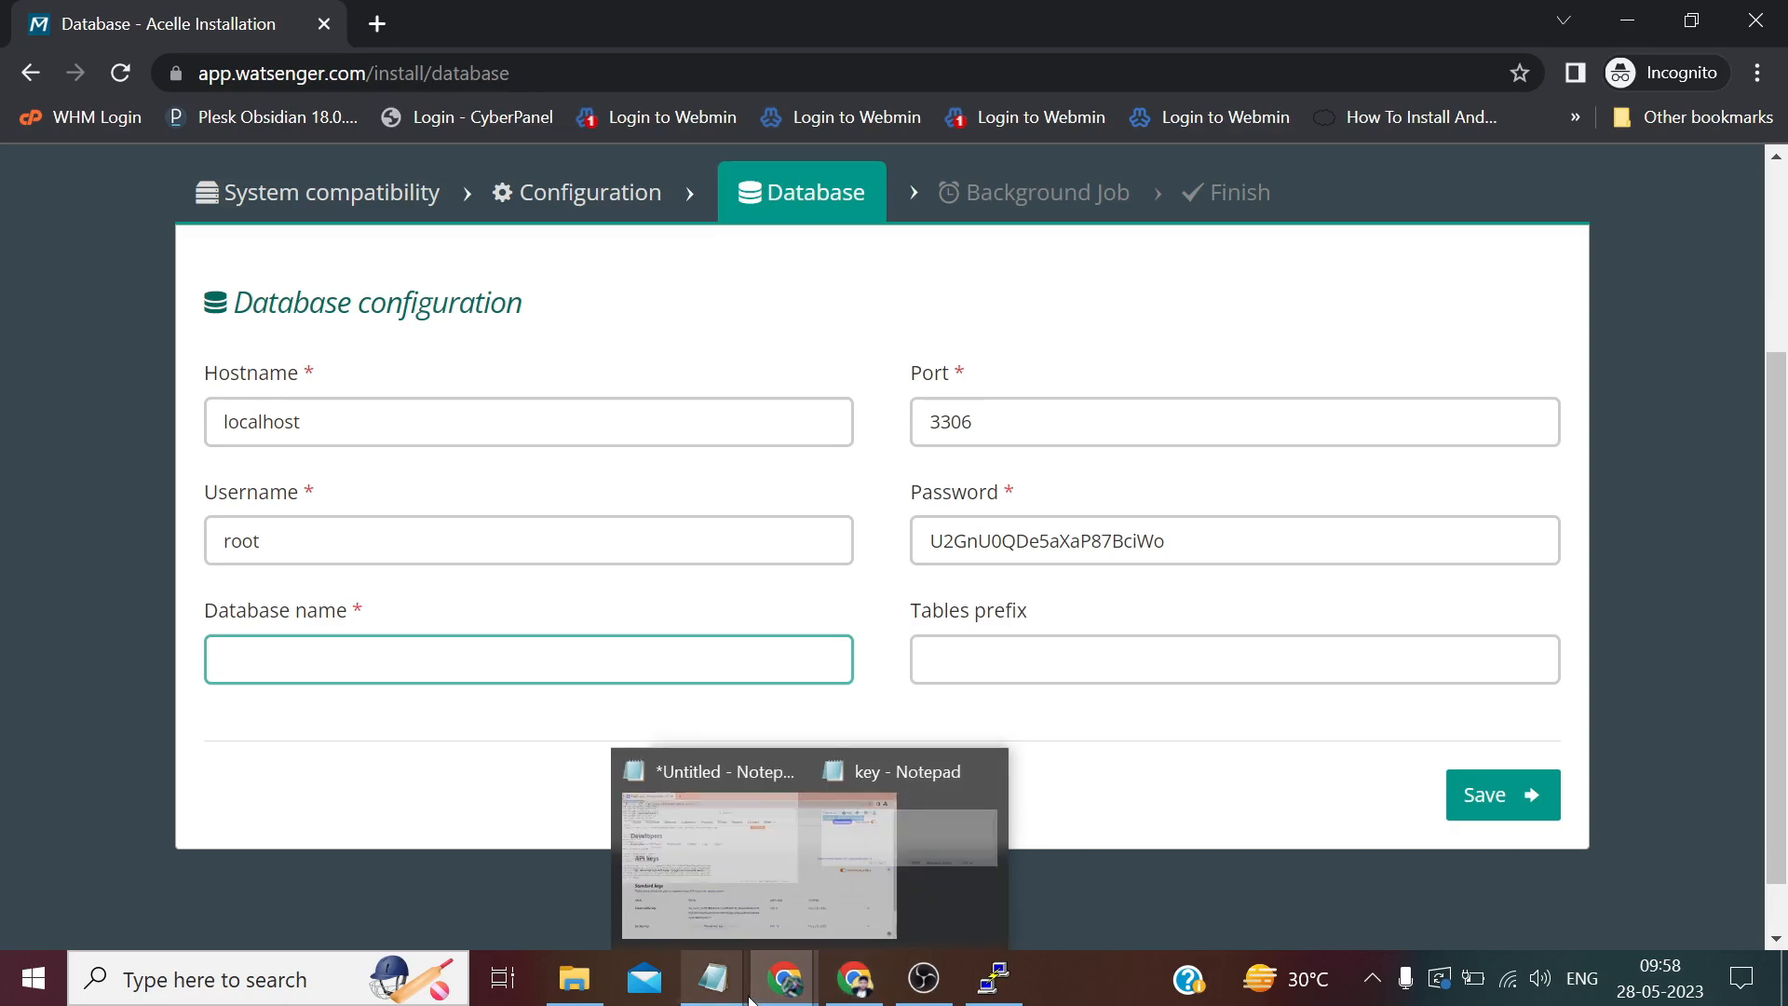
mouse_move(785, 978)
click(659, 891)
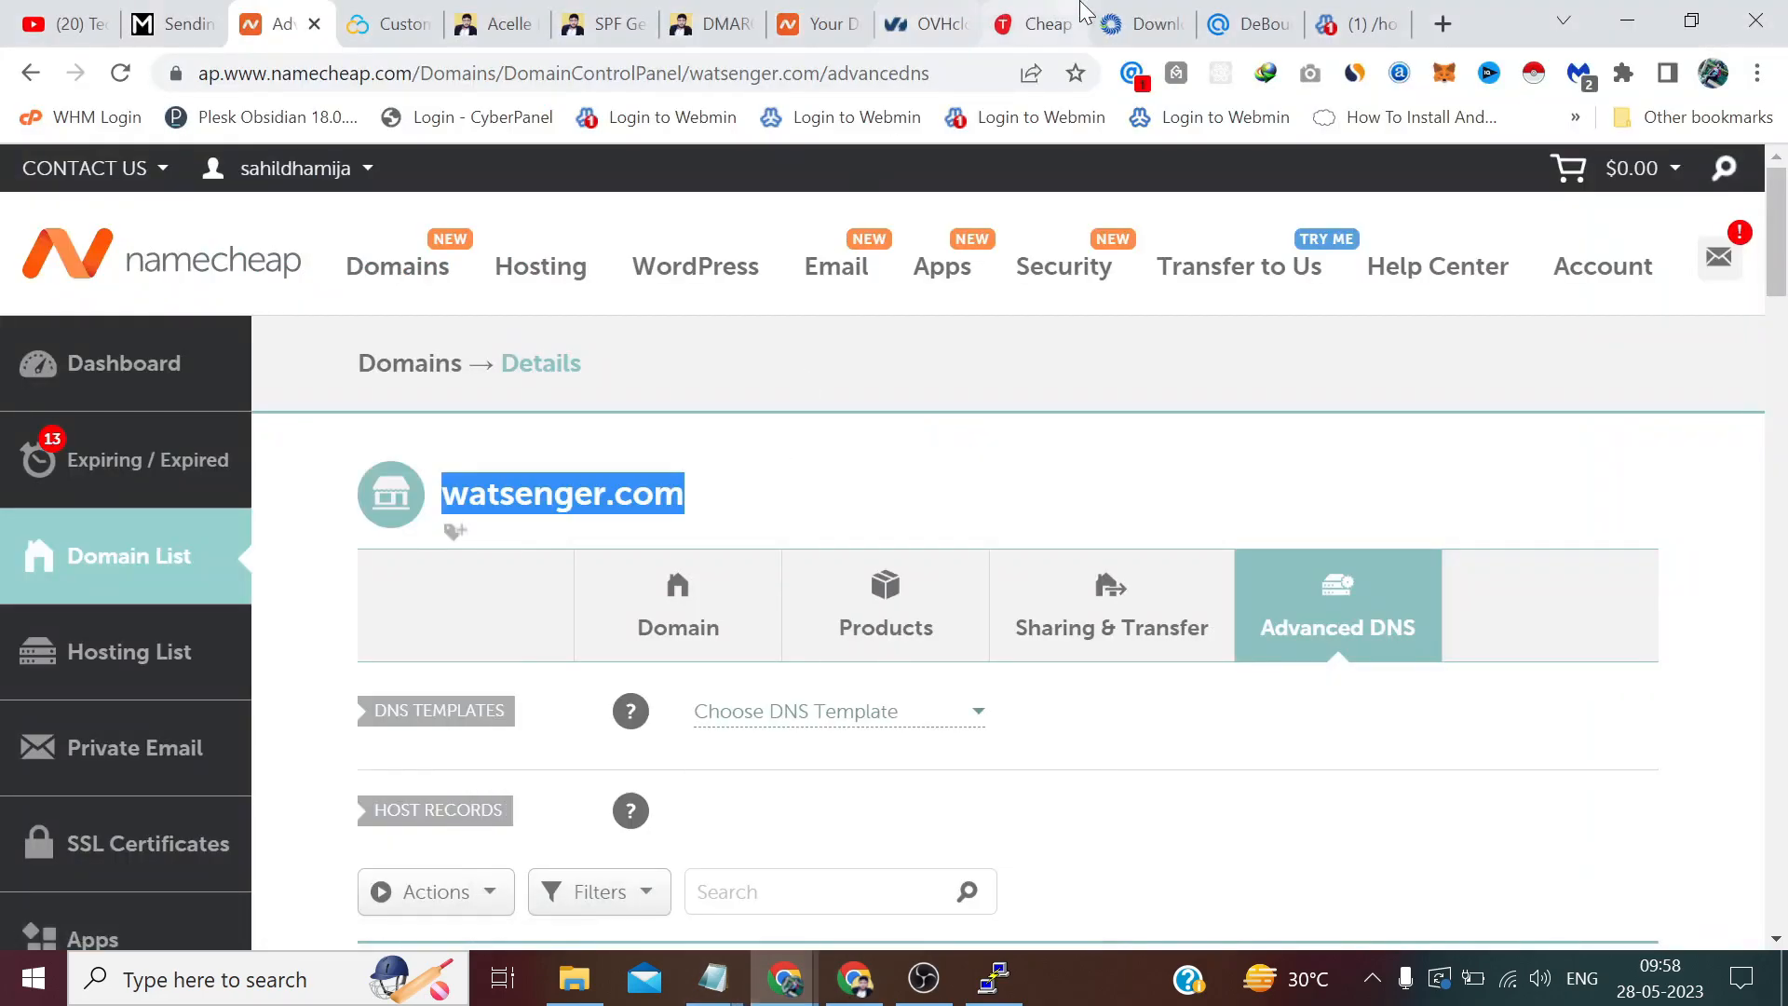
Check Virtualmin's Edit Databases page, which lists app as the domain's only database.
click(1141, 13)
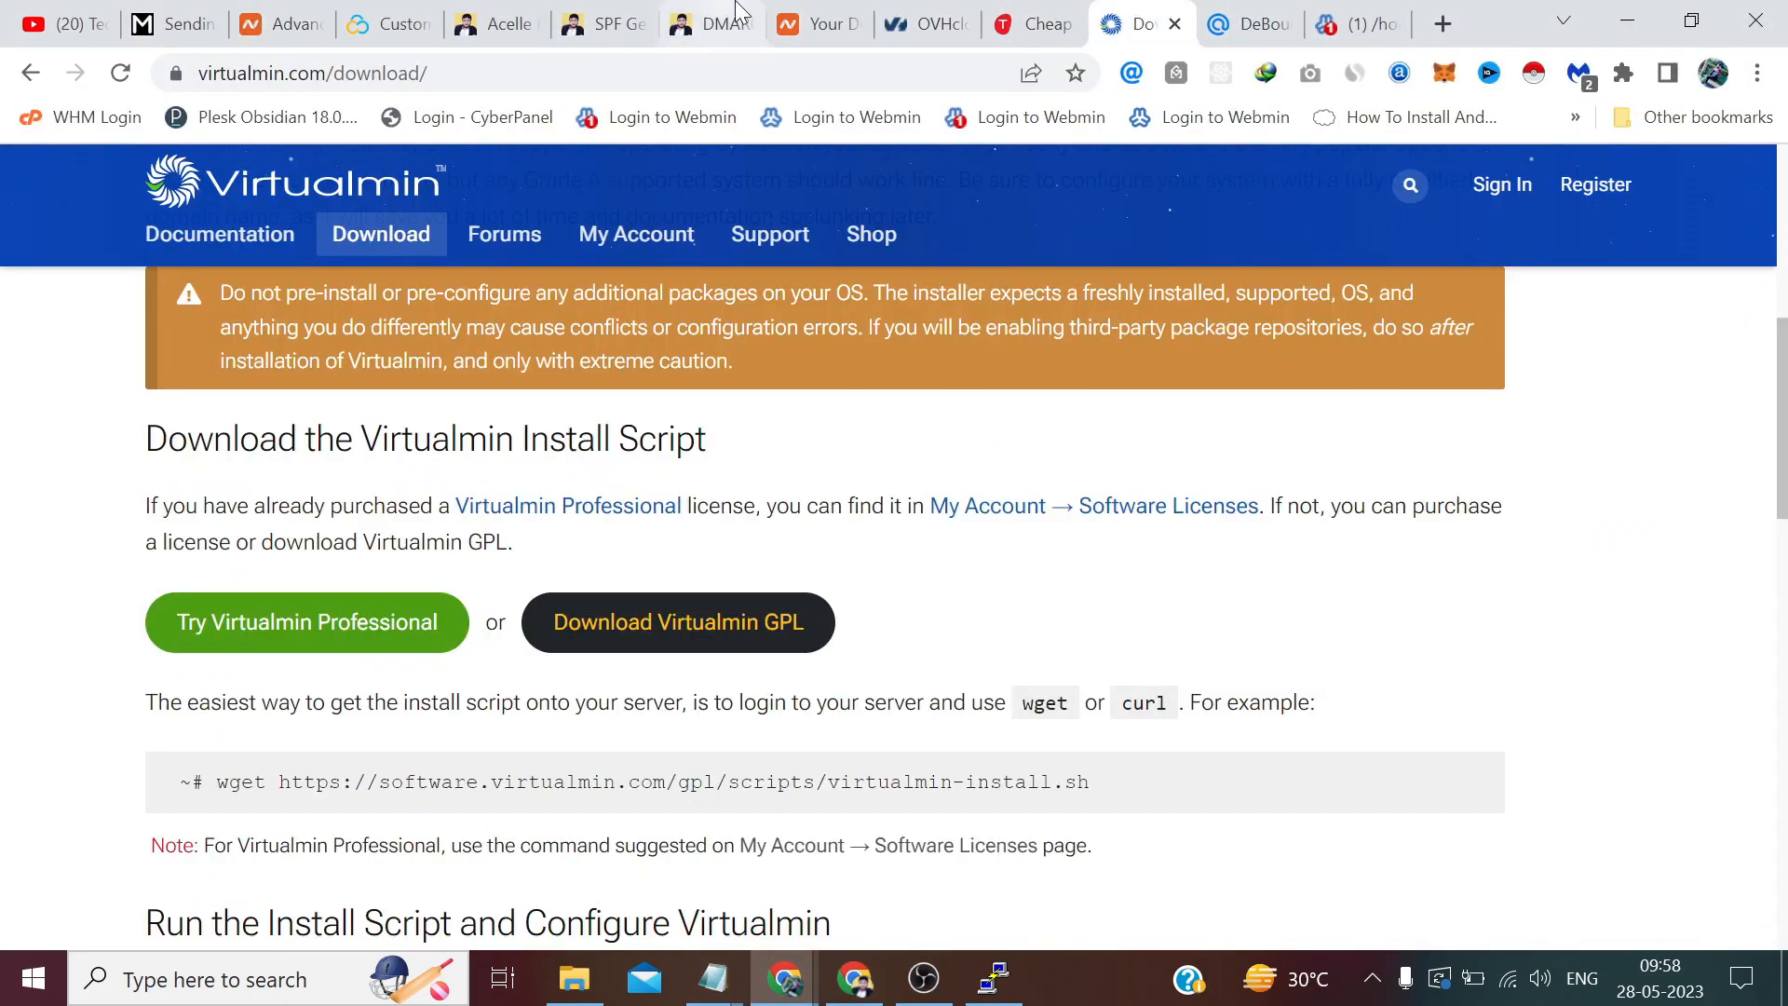
click(1358, 23)
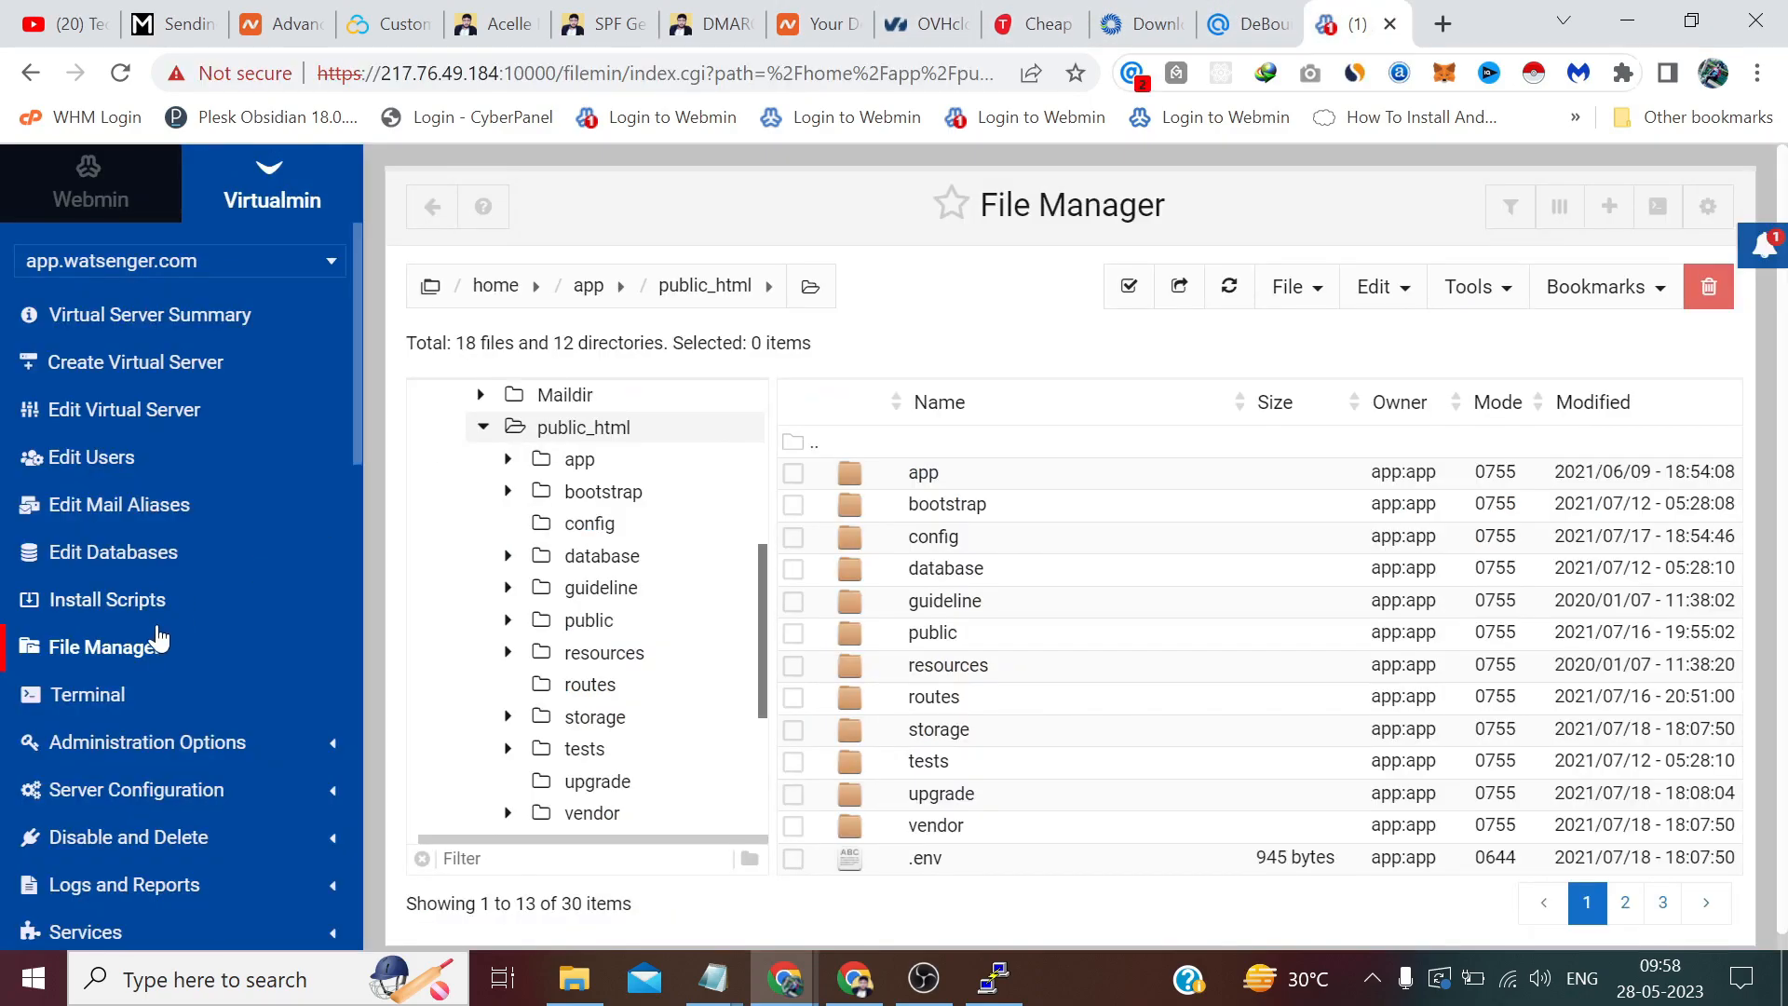
click(103, 579)
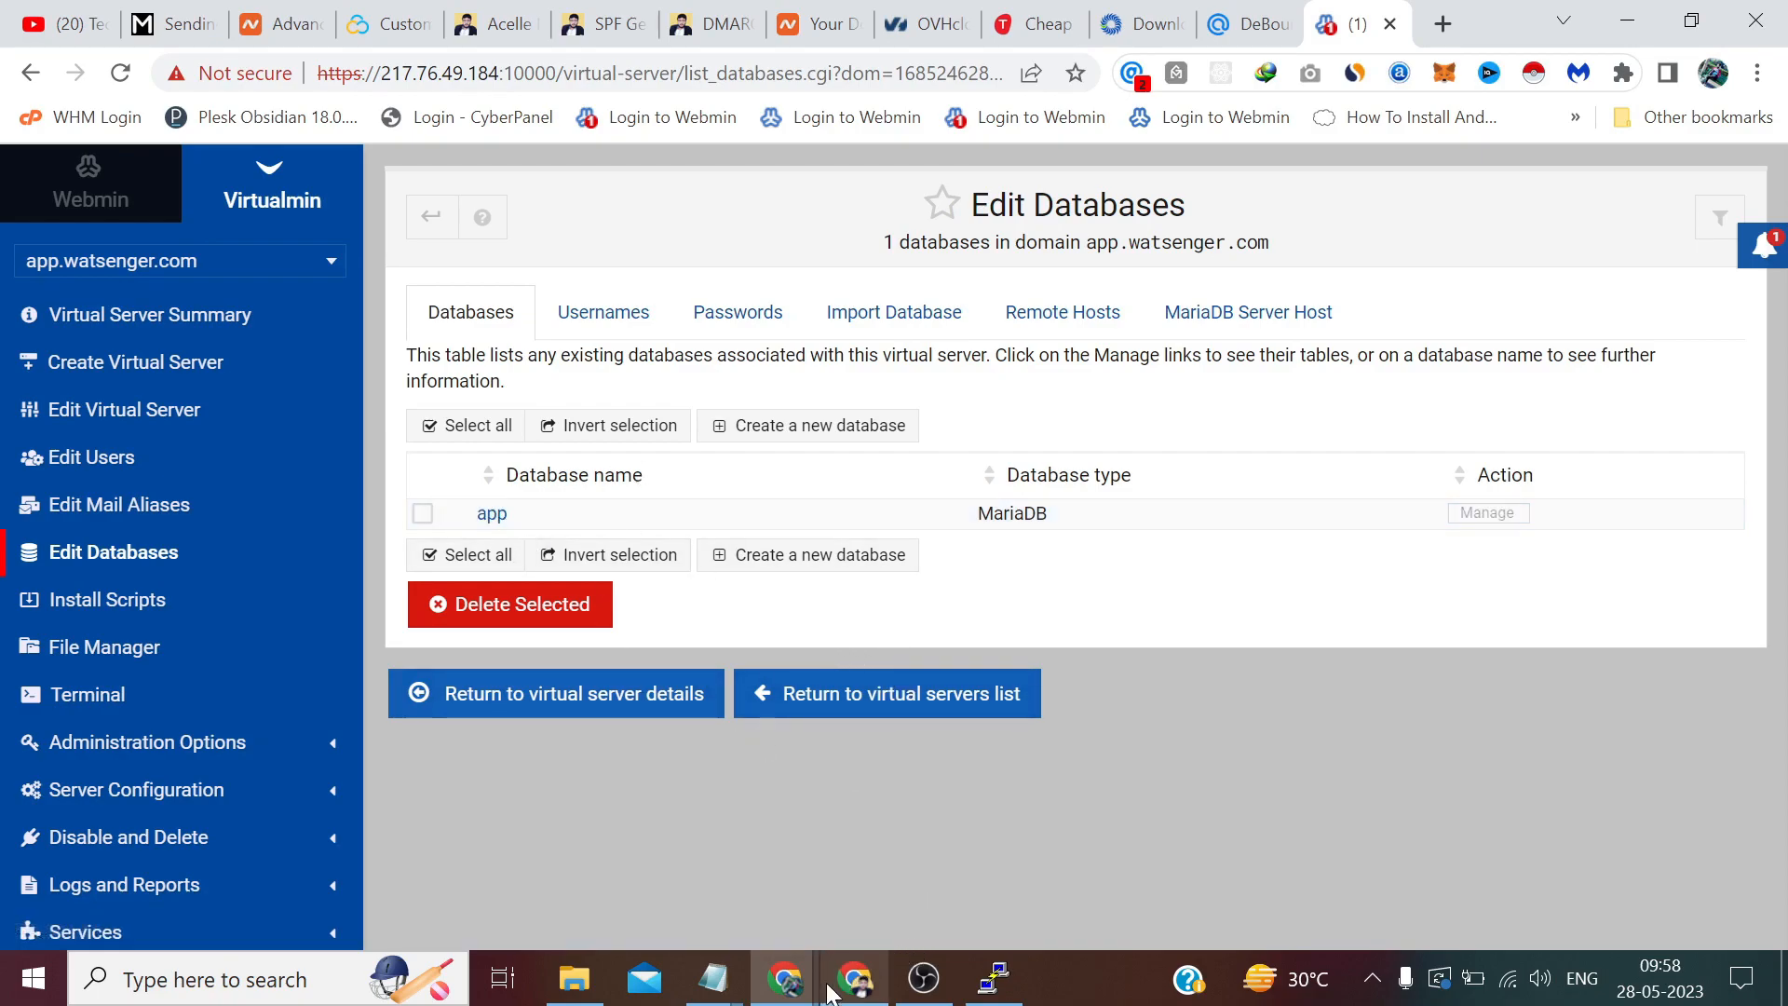
Return to the Acelle installer and set the Database name field to app.
mouse_move(785, 978)
click(885, 875)
click(987, 659)
click(227, 669)
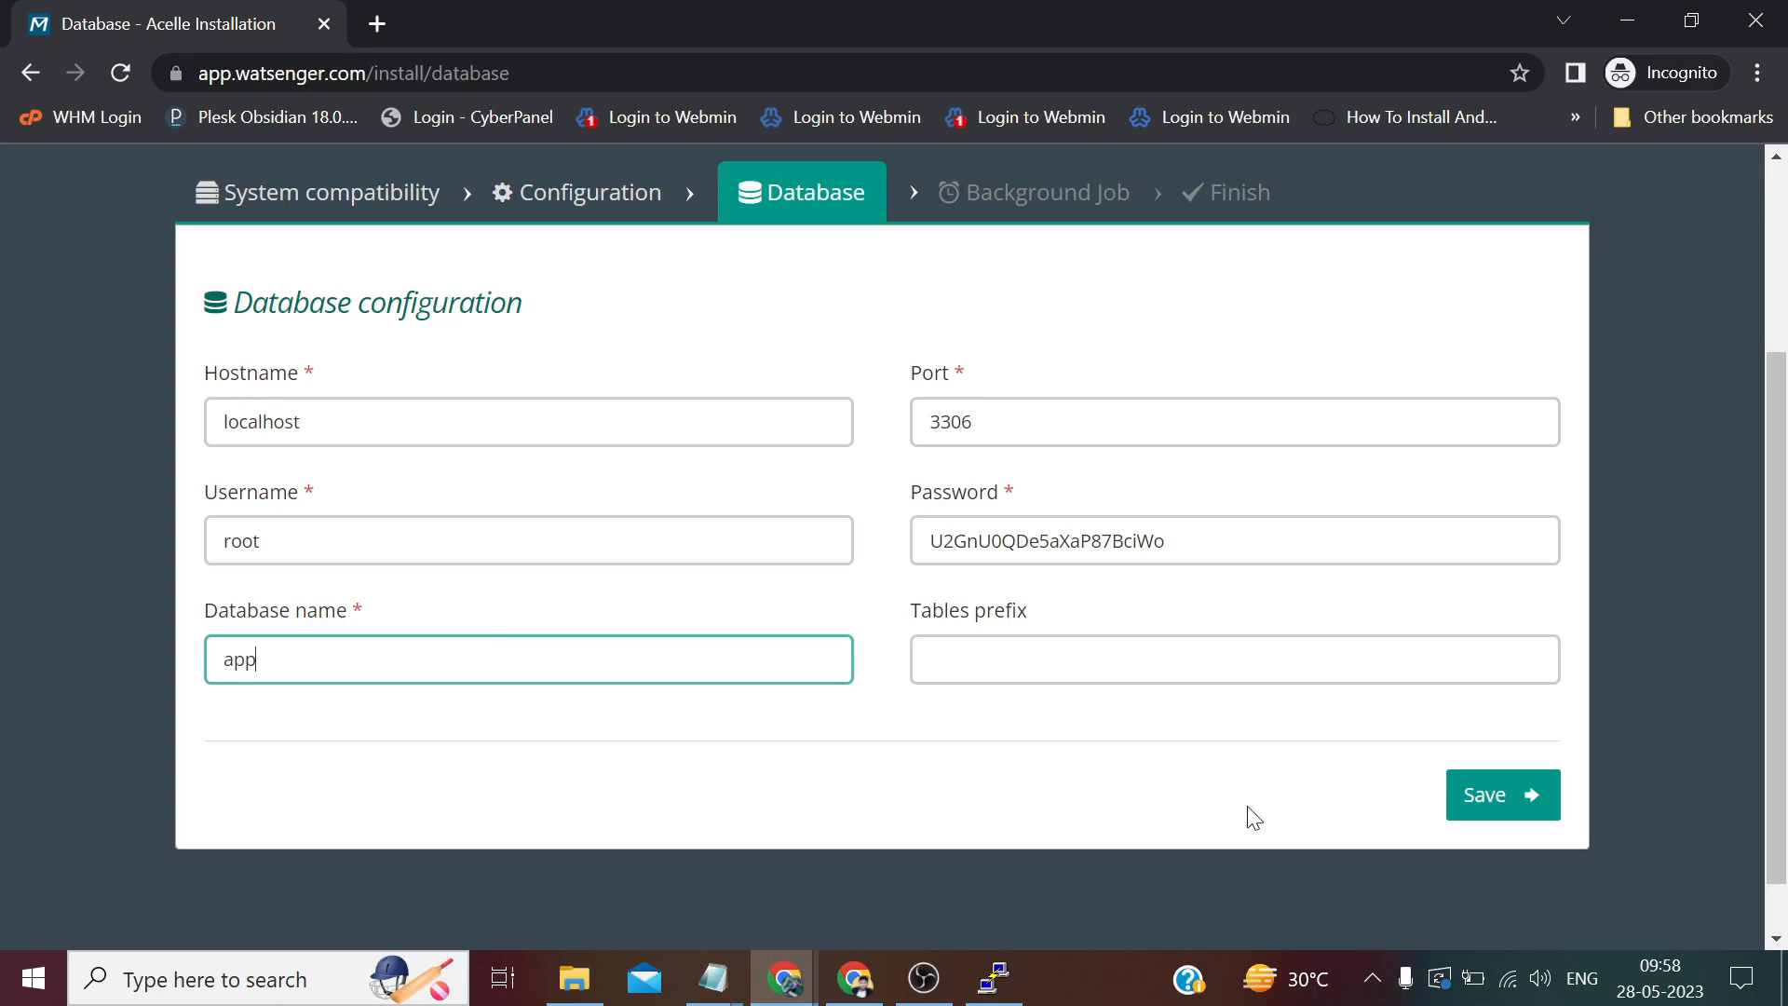
Submit the database form and pass the Requirements check to reach the Configuration step.
click(1487, 812)
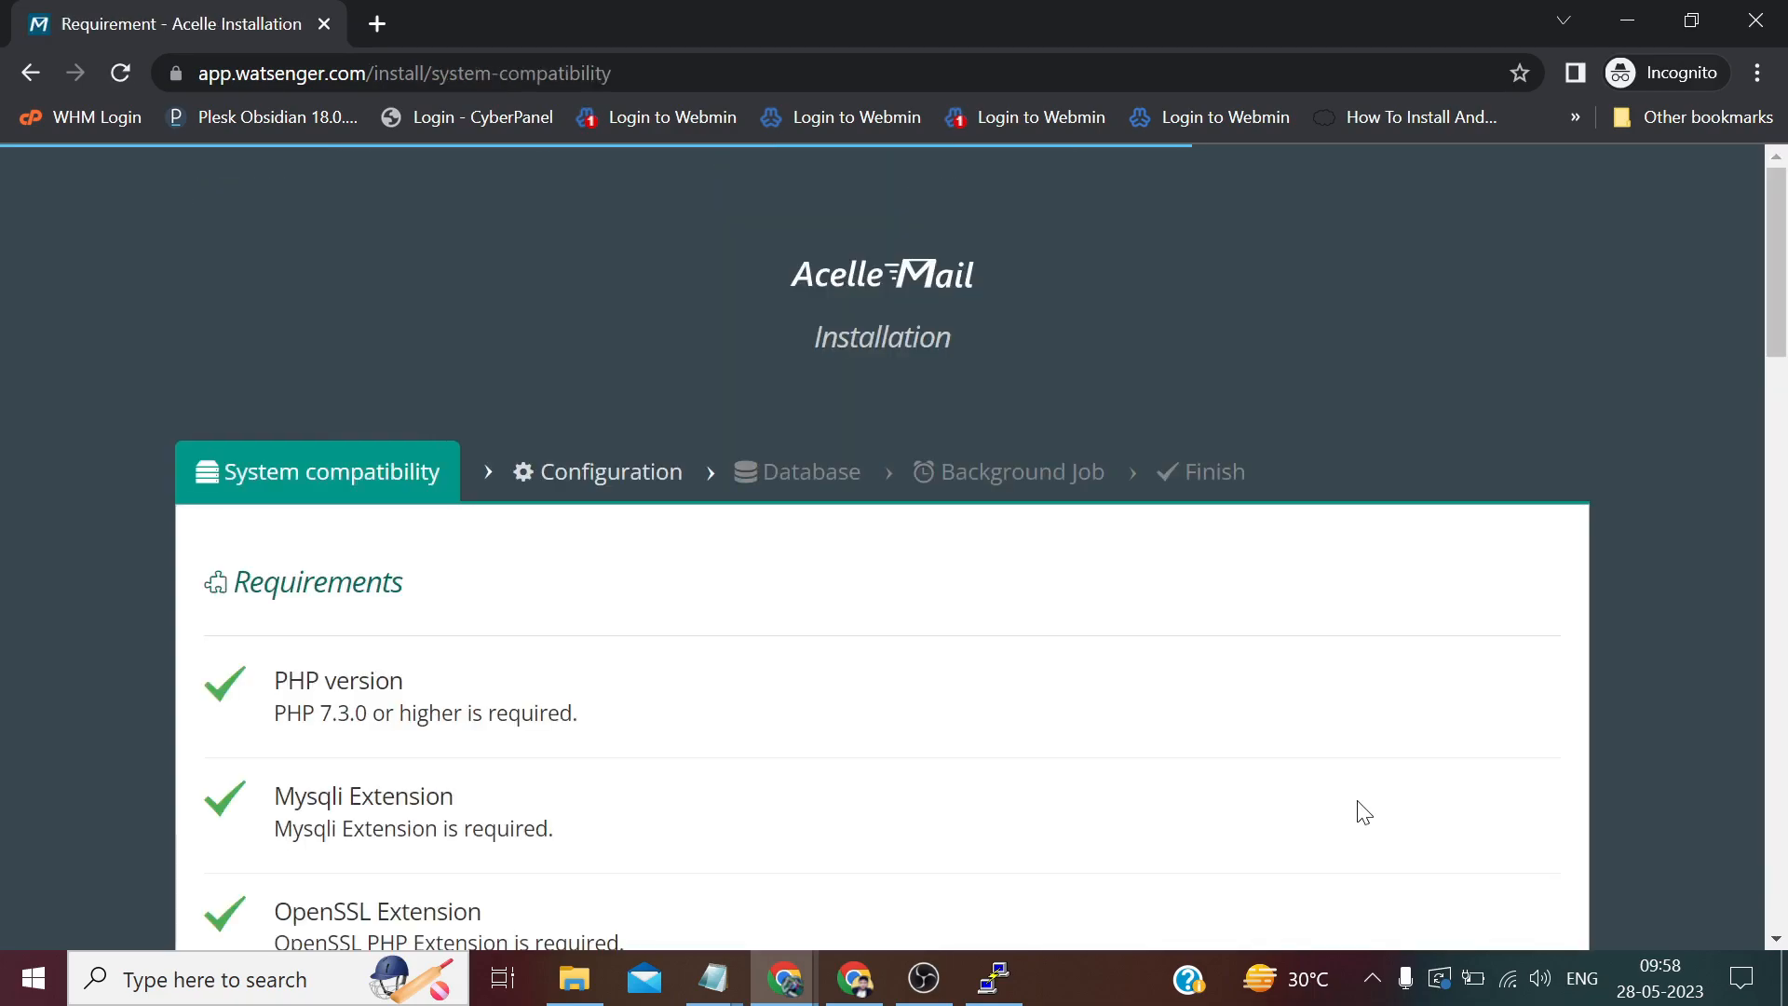
scroll(1364, 811, down, 4)
scroll(1364, 812, up, 3)
scroll(1364, 812, down, 10)
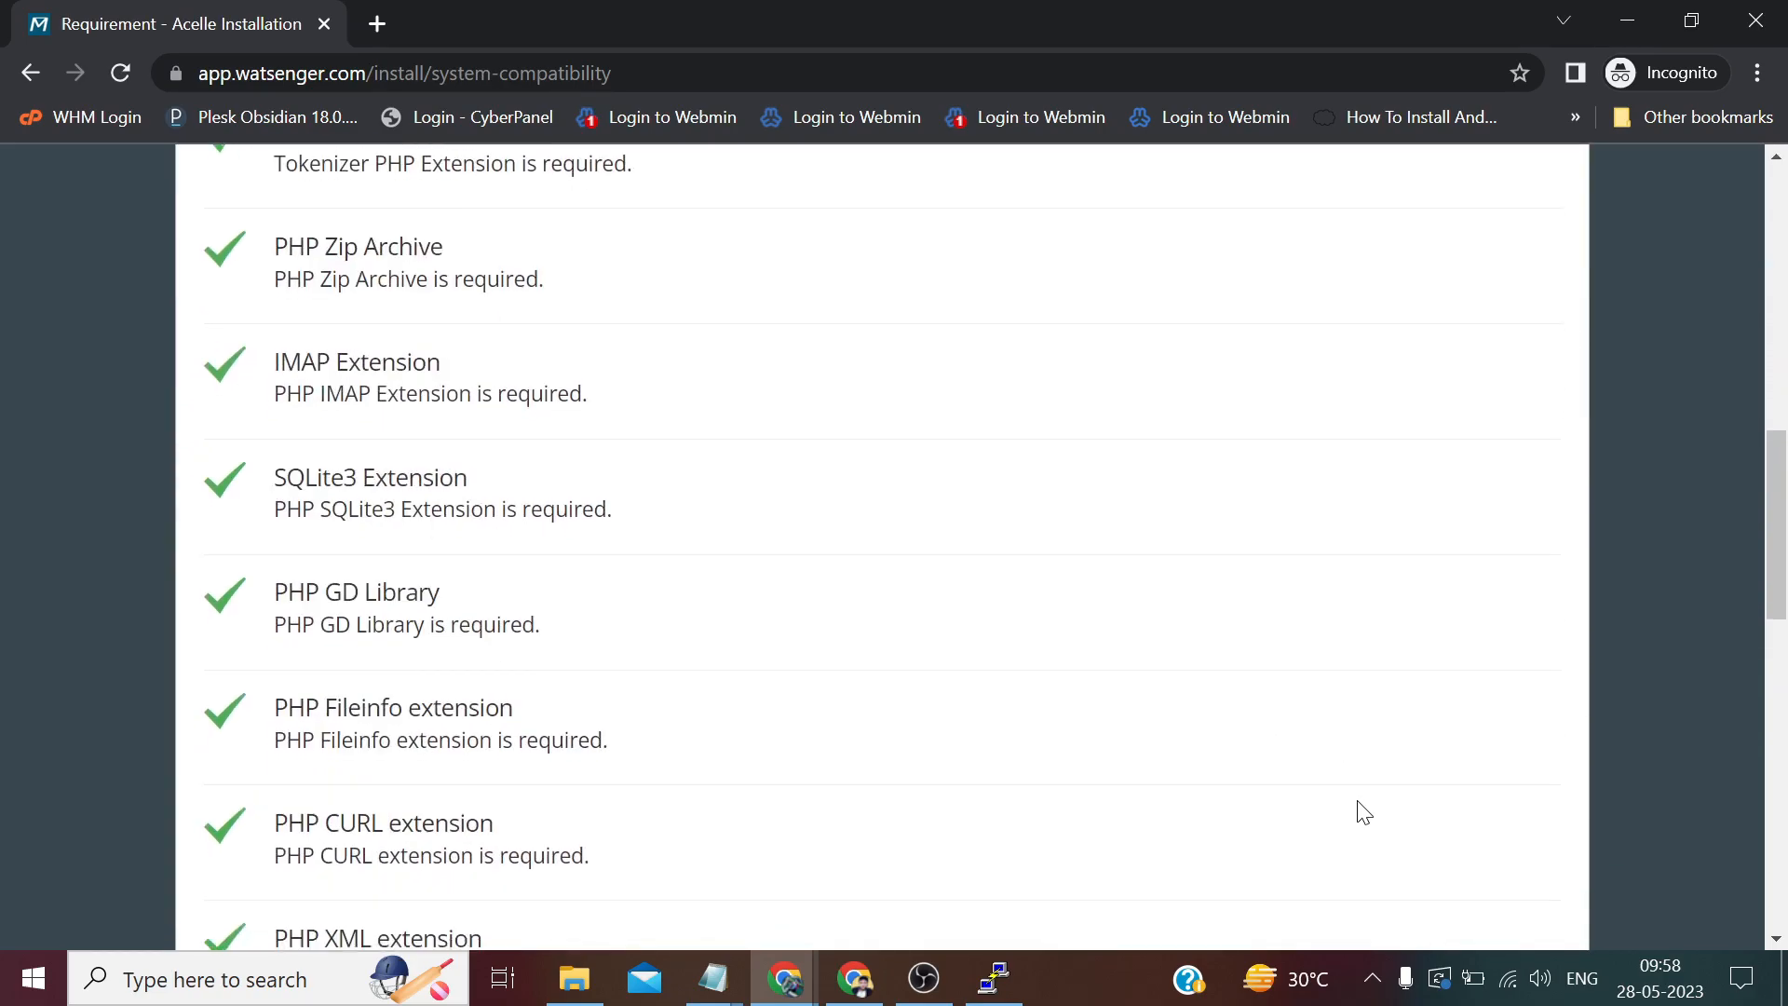
scroll(1364, 812, down, 10)
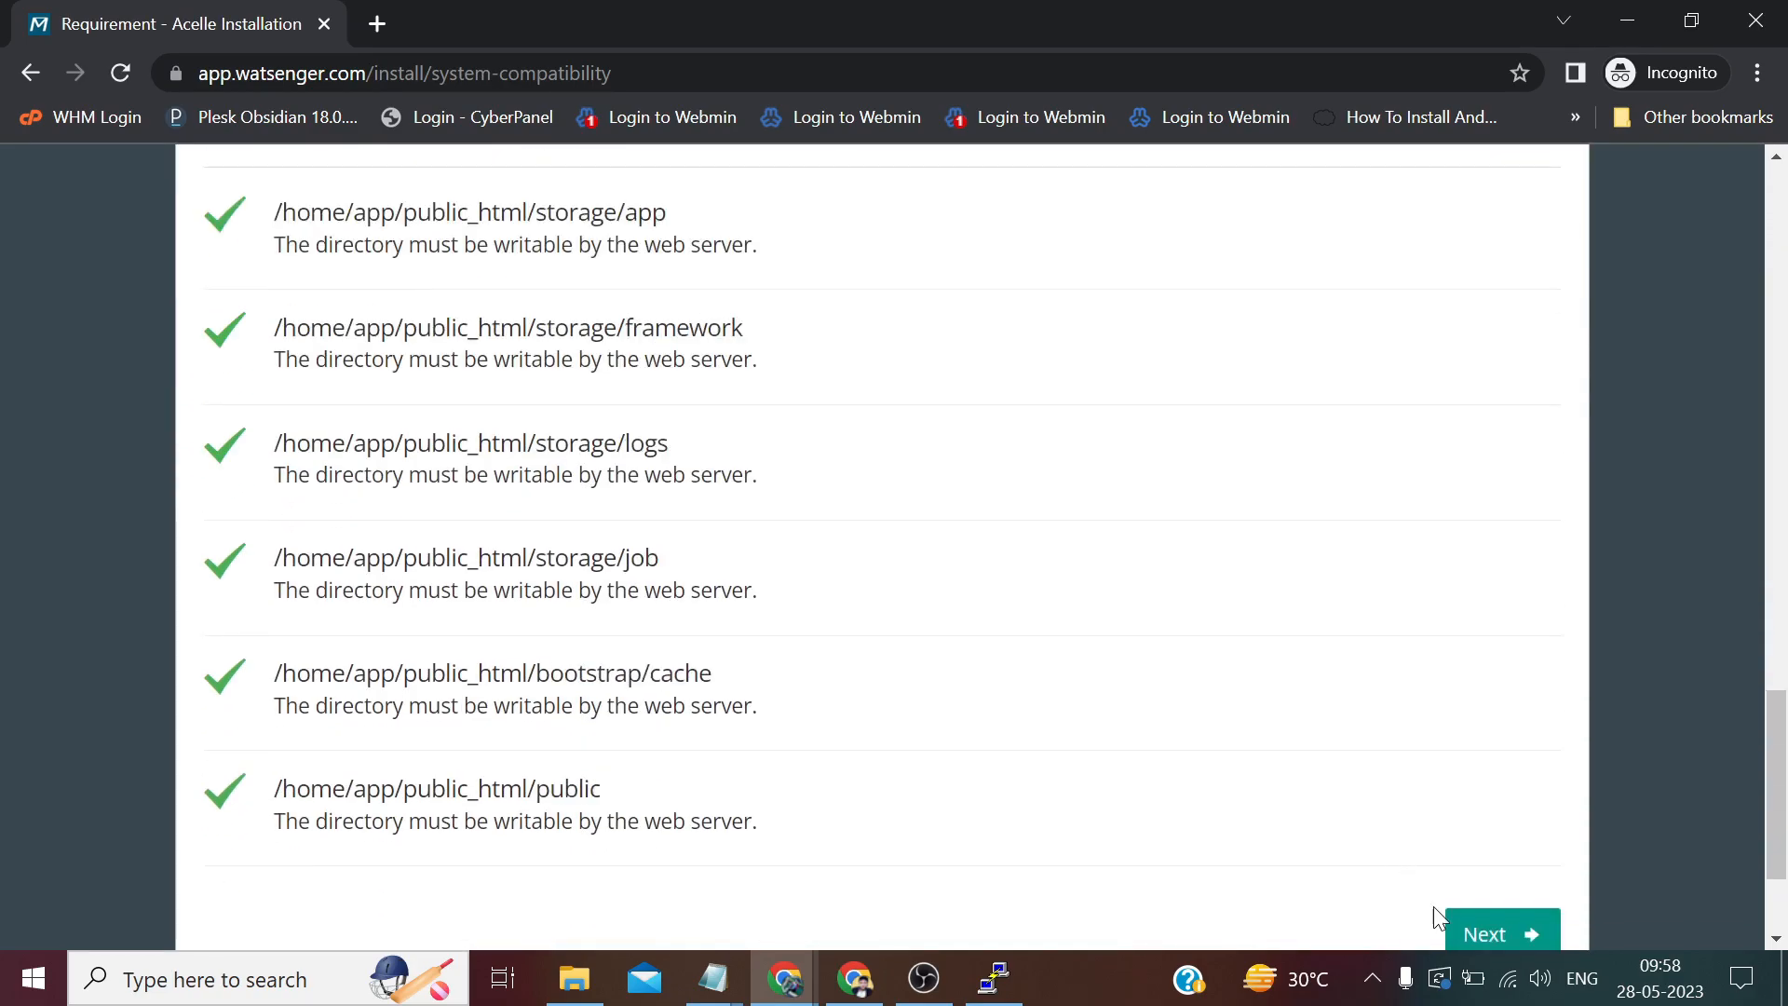
click(1487, 938)
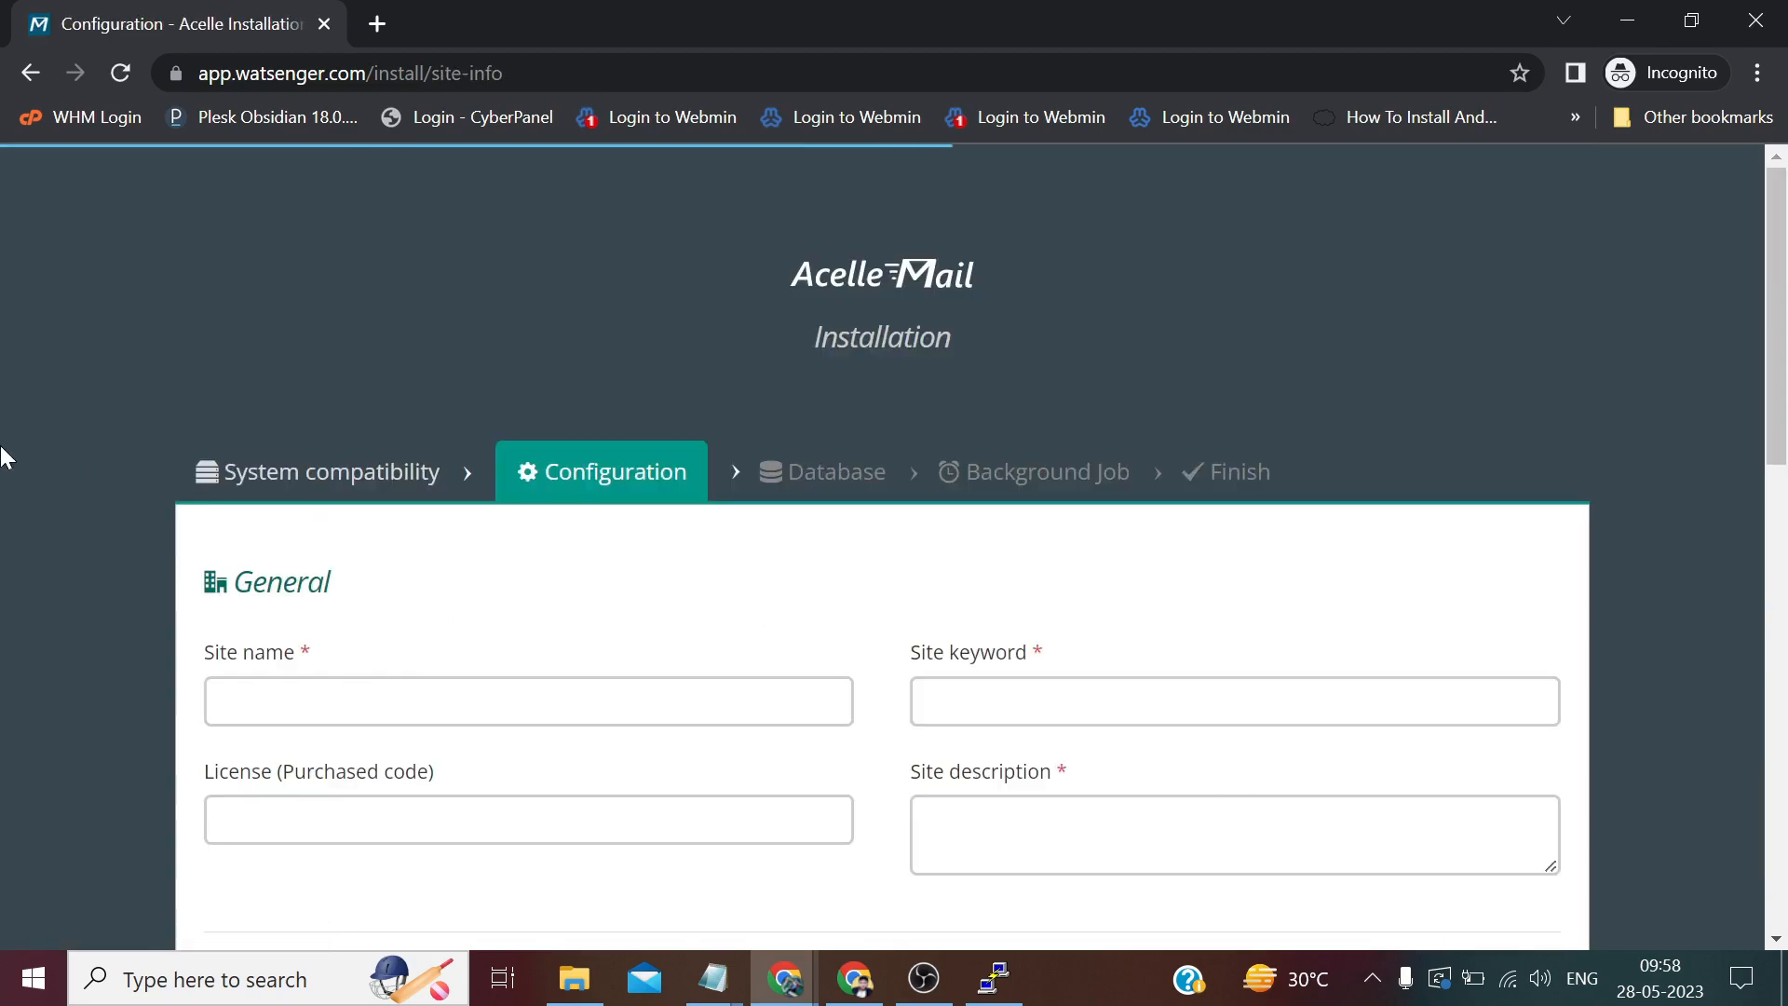
scroll(158, 455, down, 5)
Enter site name Watsenger, keyword 'email marketing' and description 'Email Marketing'.
click(531, 282)
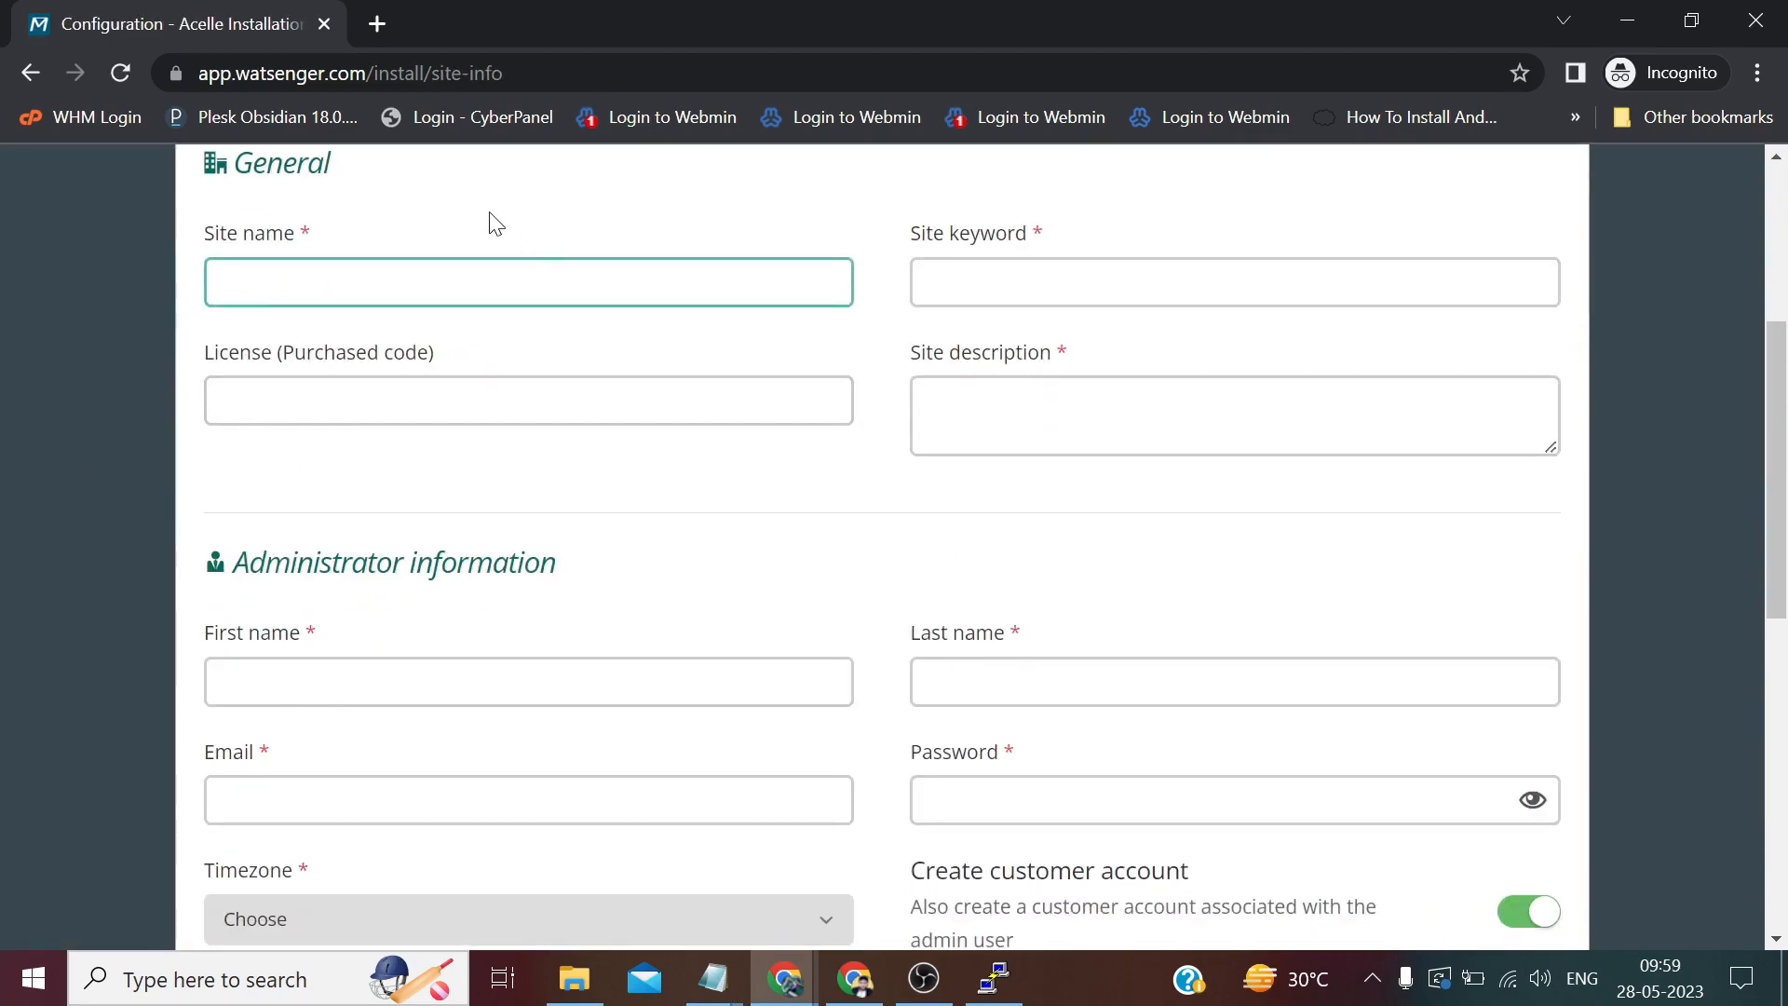
text(Watsenger)
key(Tab)
text(emai)
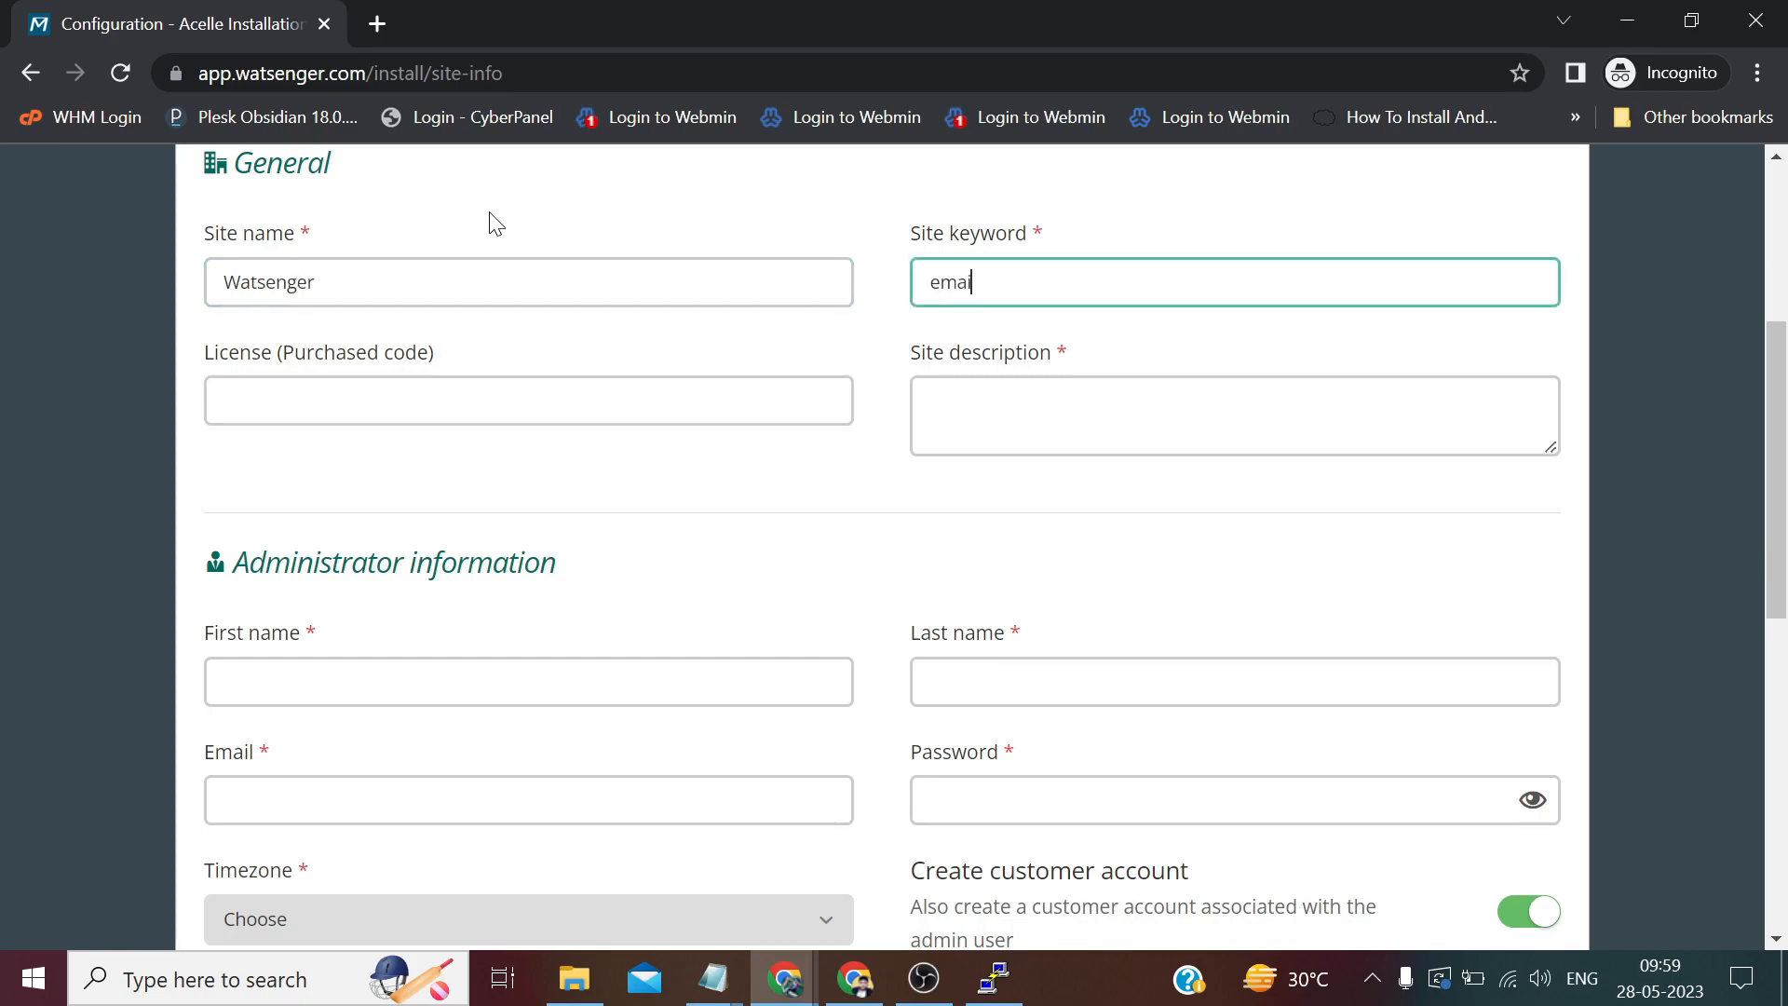
text(l marketing)
click(1043, 410)
text(Email)
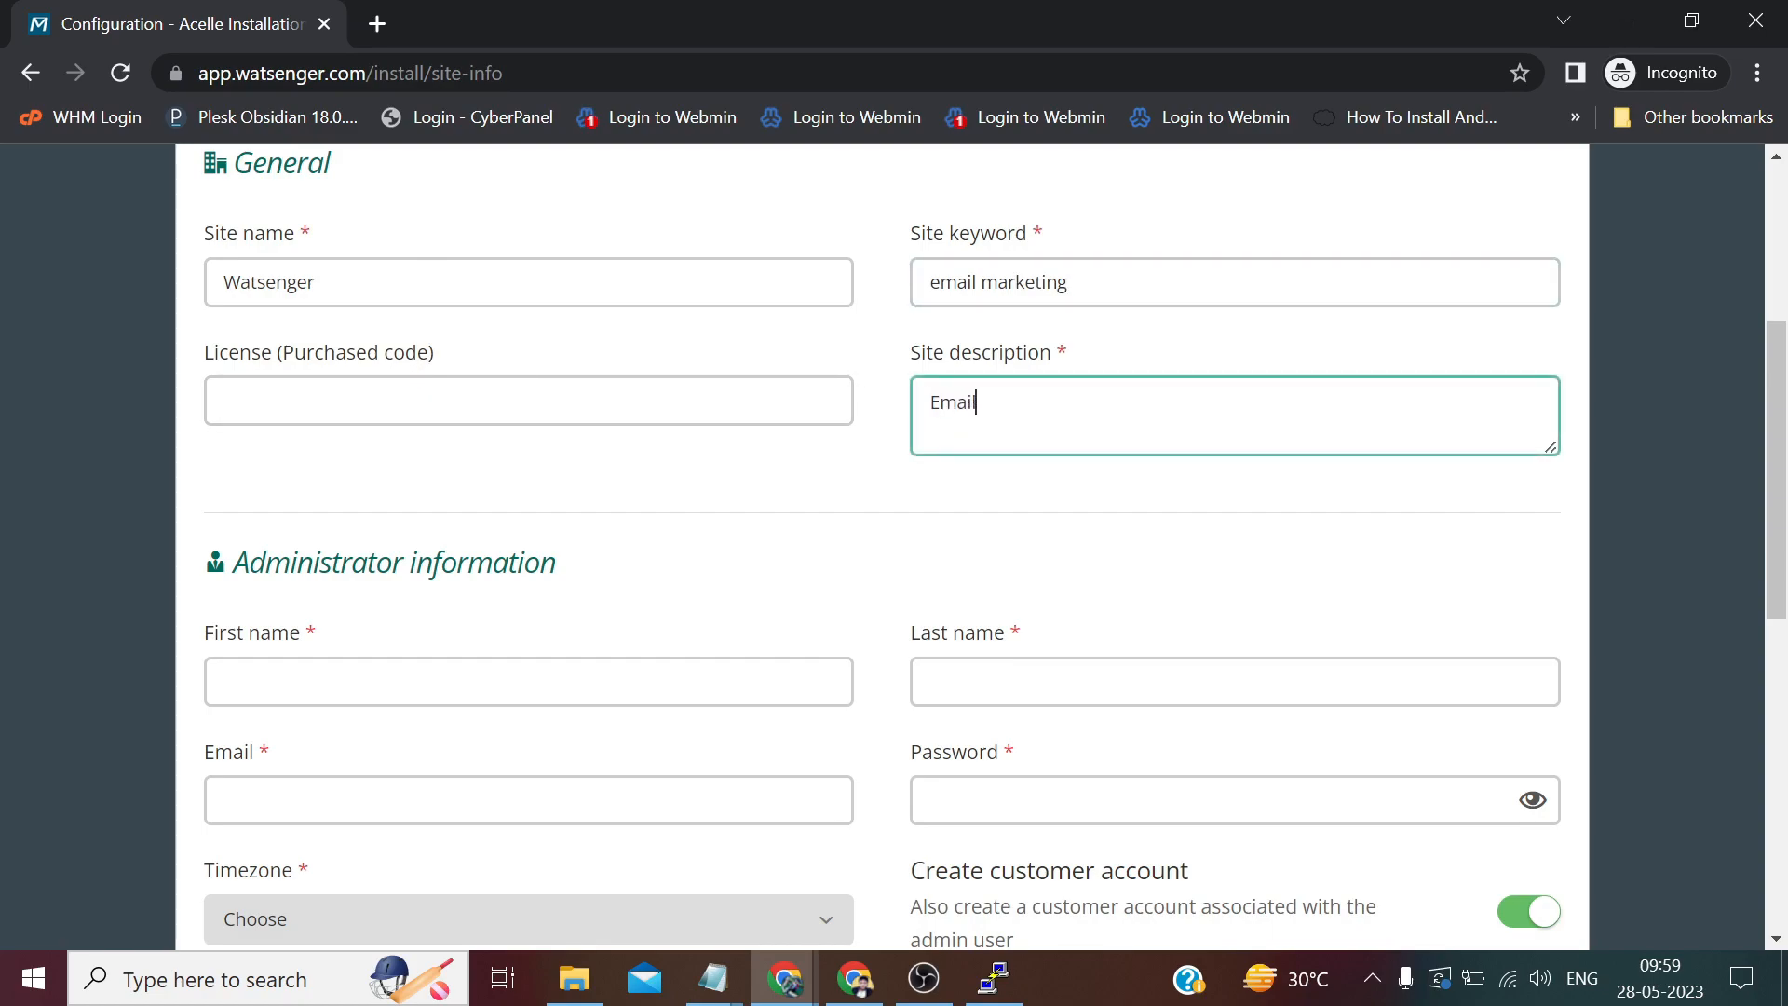
text( Marketing)
Fill in the administrator's first name, last name and e-mail address.
scroll(16, 506, down, 3)
key(Tab)
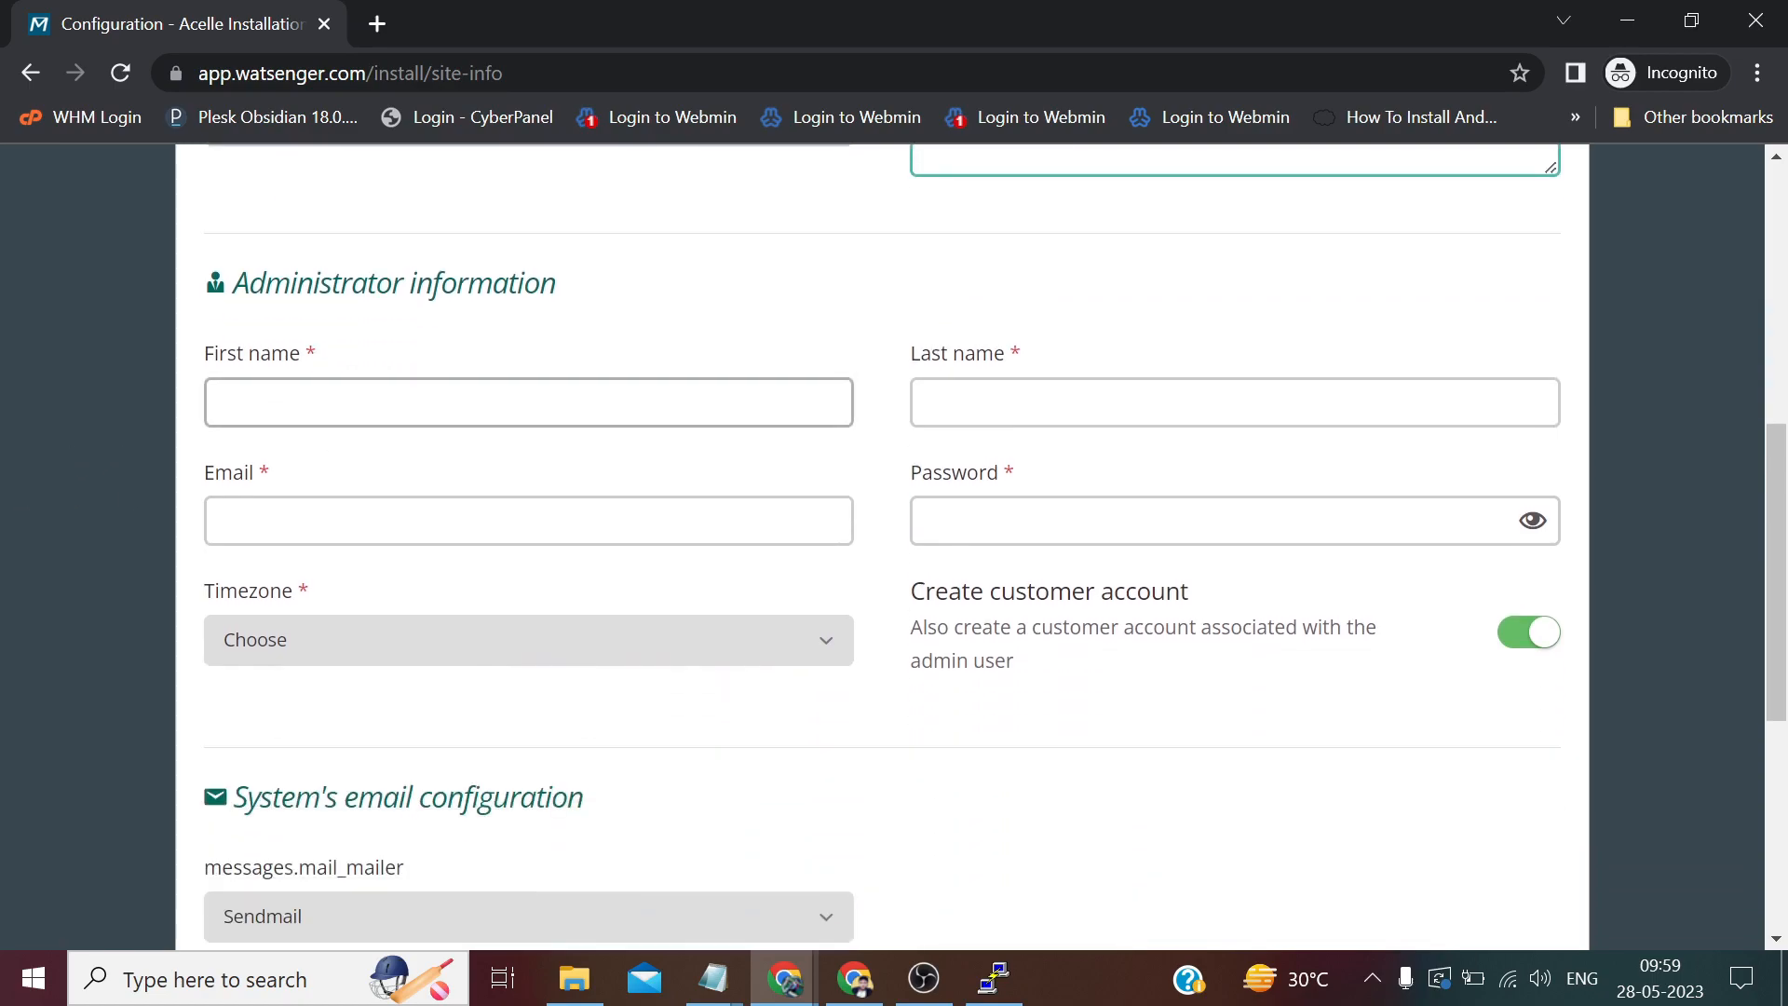
text(Technical)
key(Tab)
text(S)
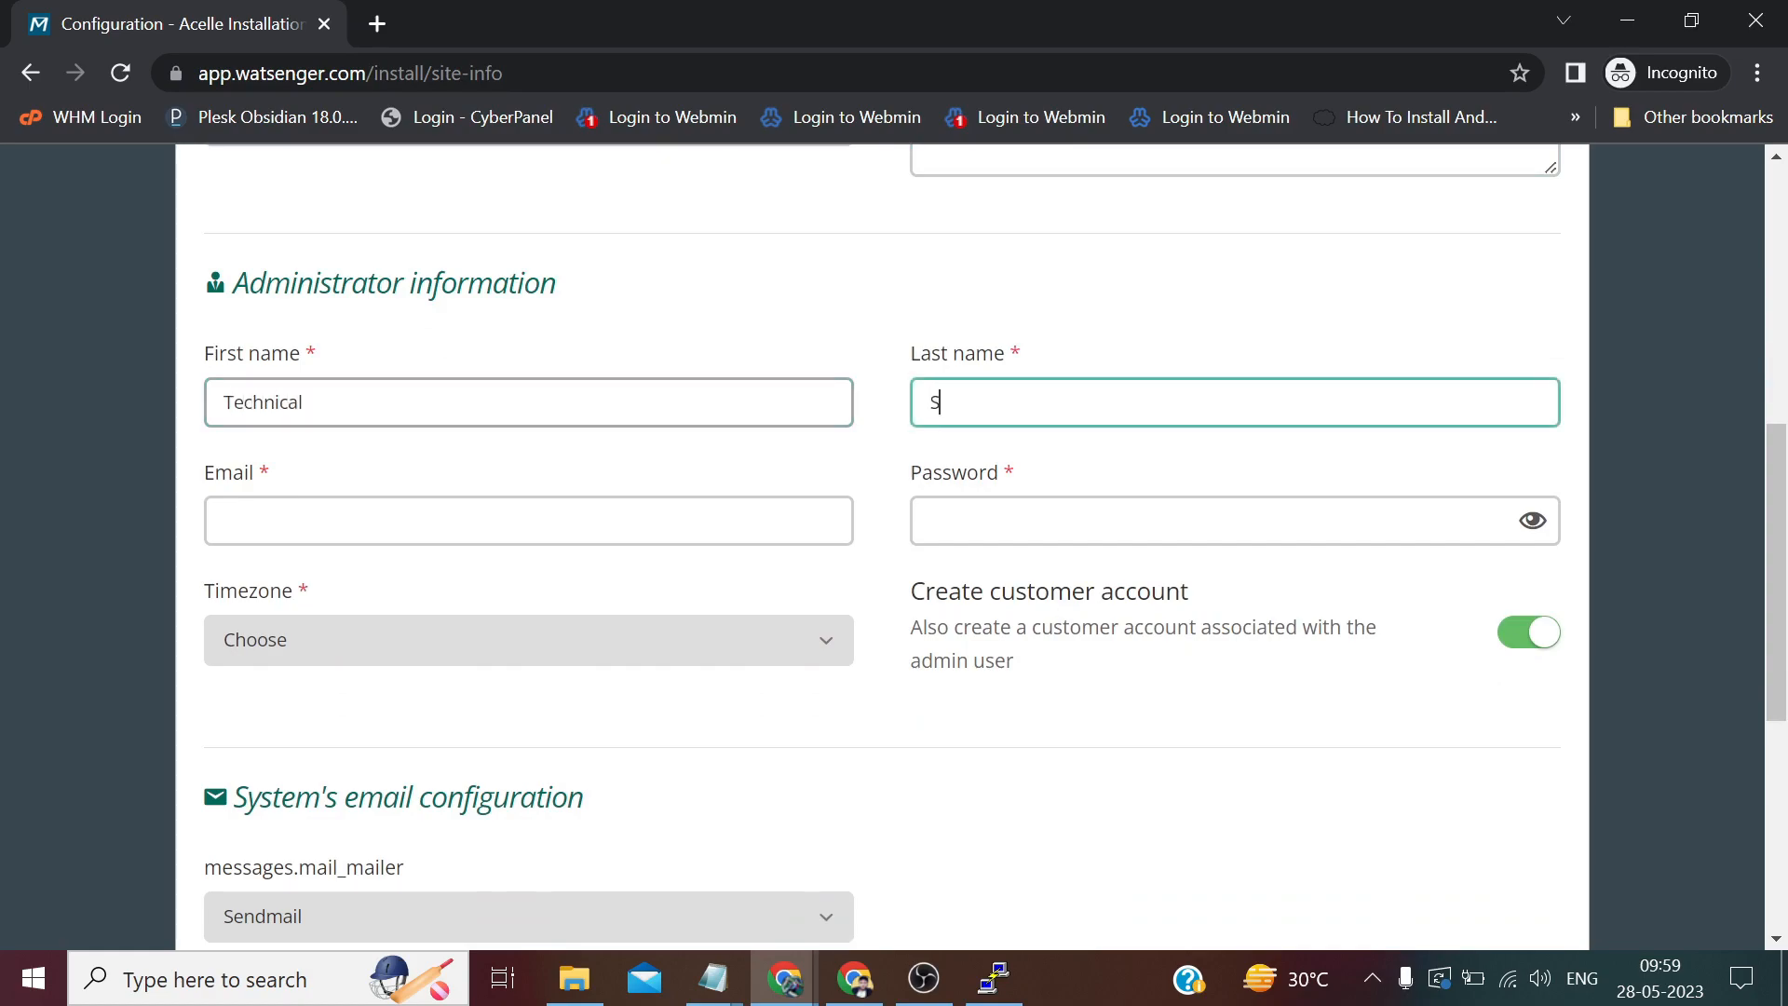
text(ahil)
key(Tab)
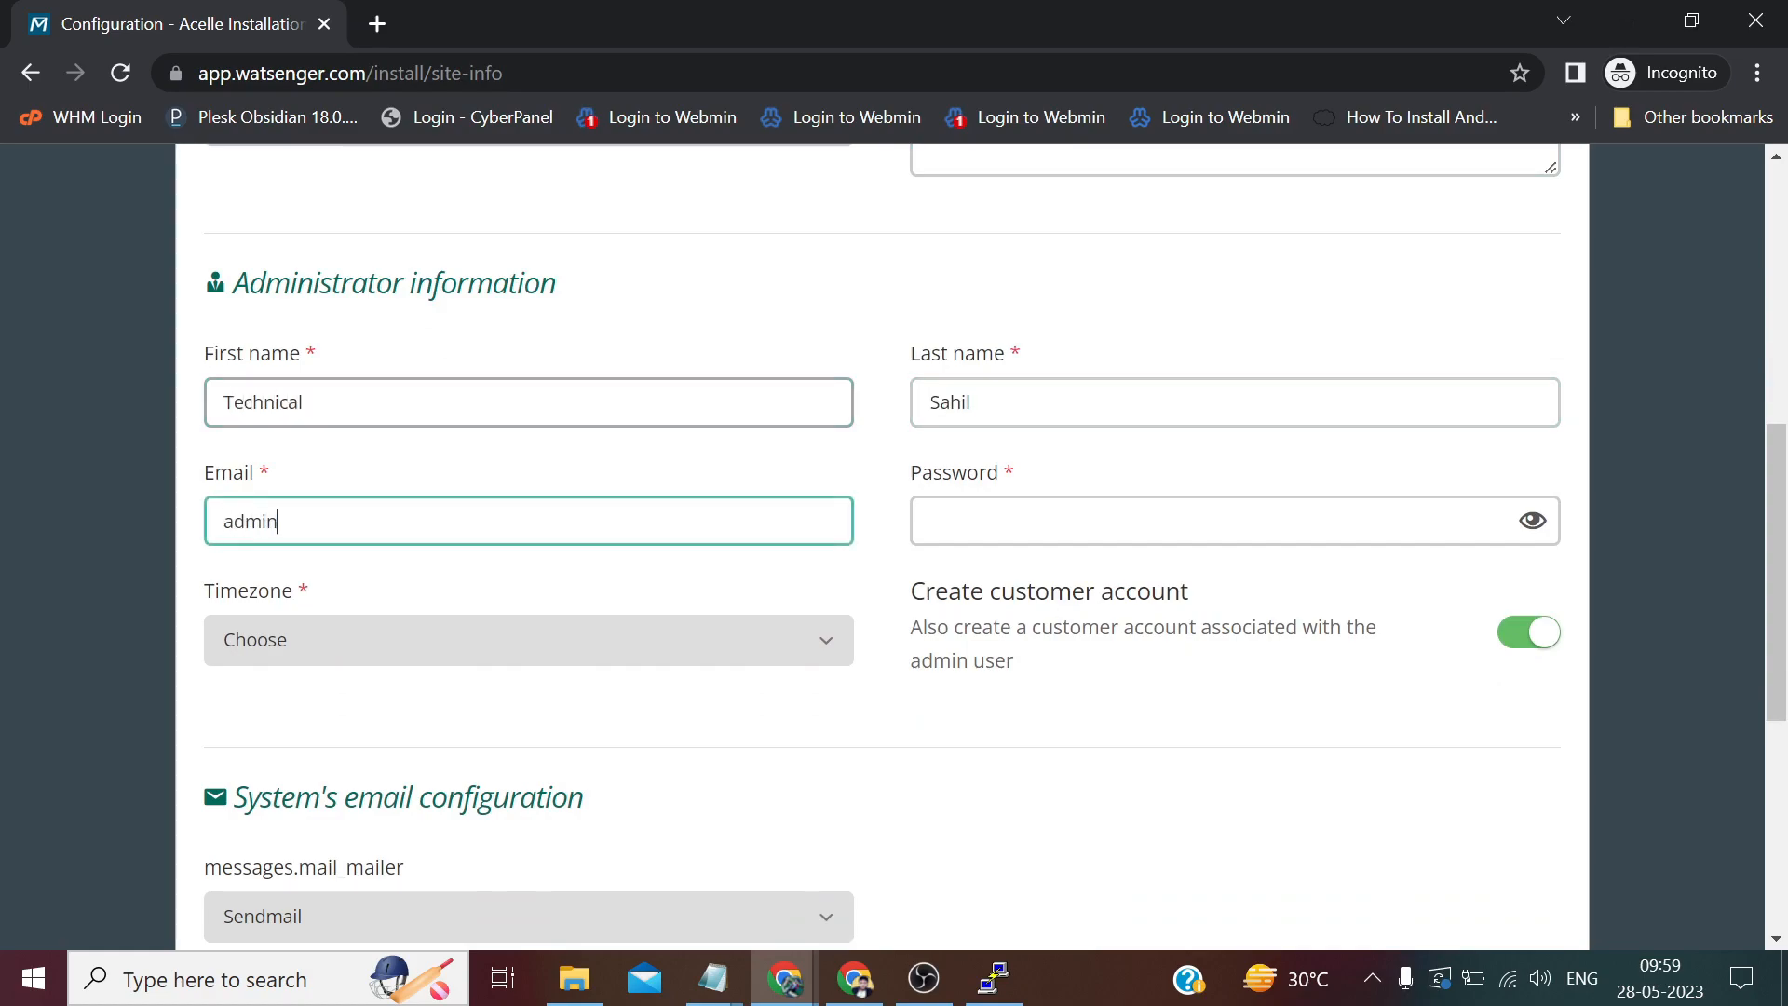
key(Tab)
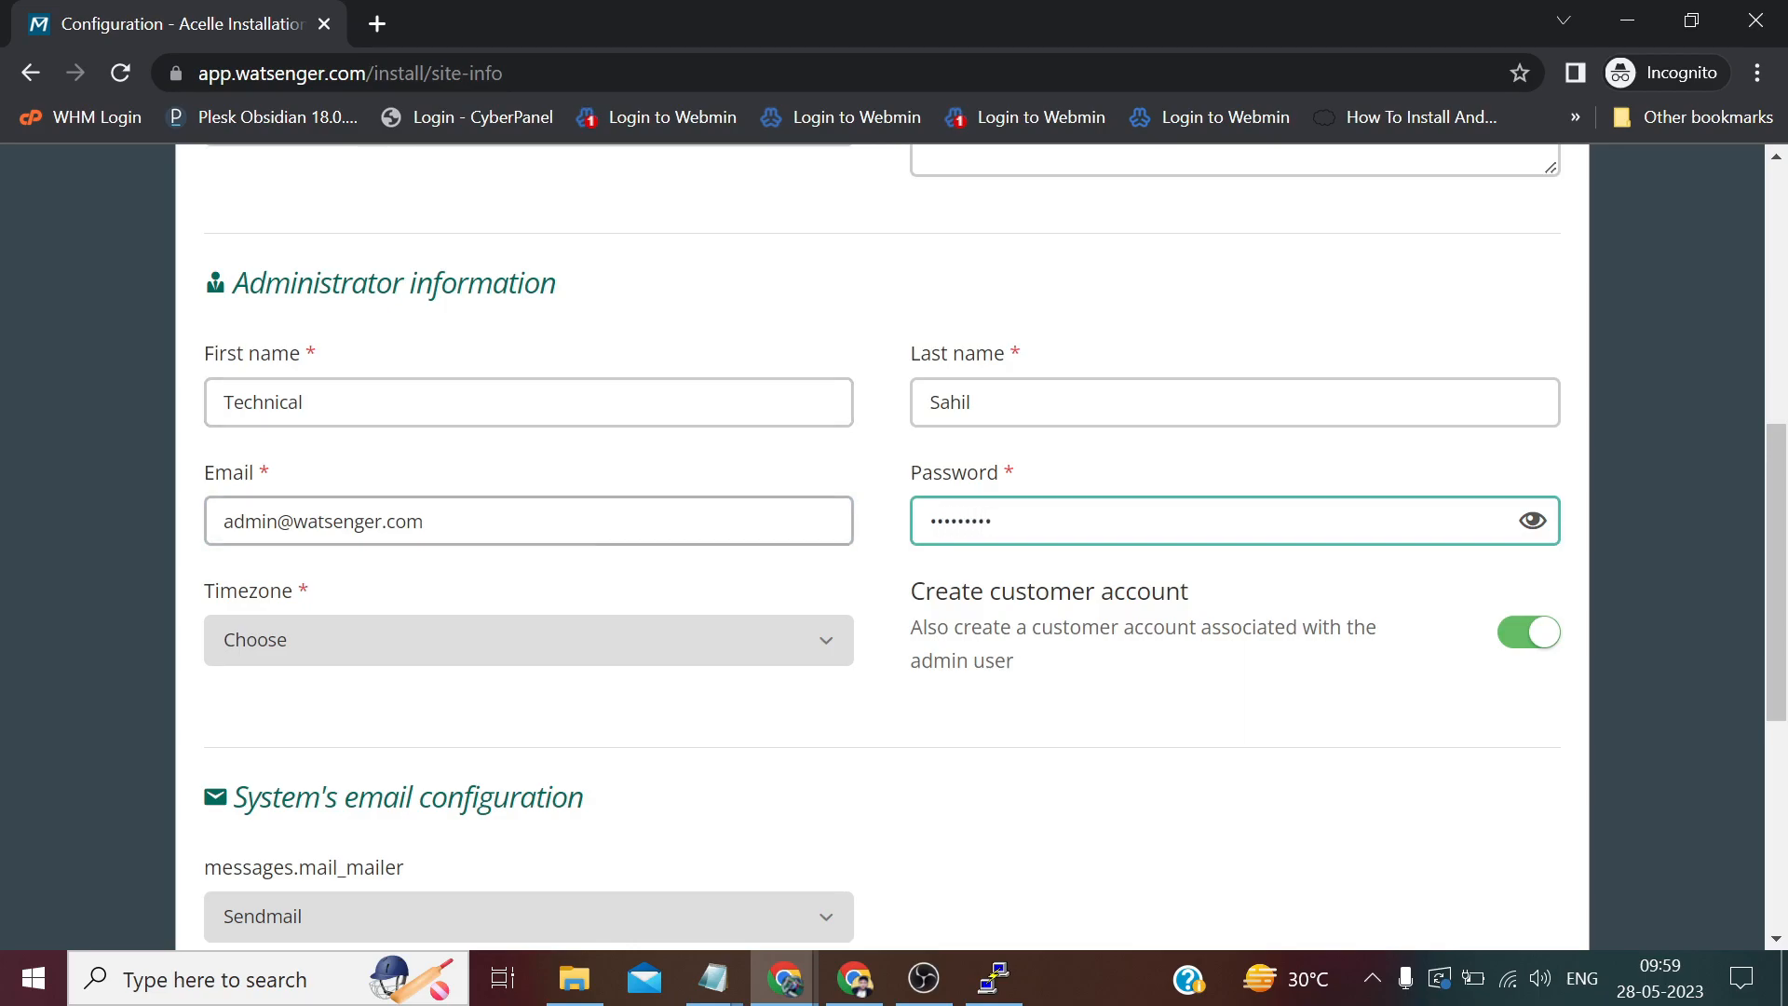
Set timezone Asia/Kolkata, fix the sender e-mail, set sender name, and submit the configuration.
click(654, 643)
text(kol)
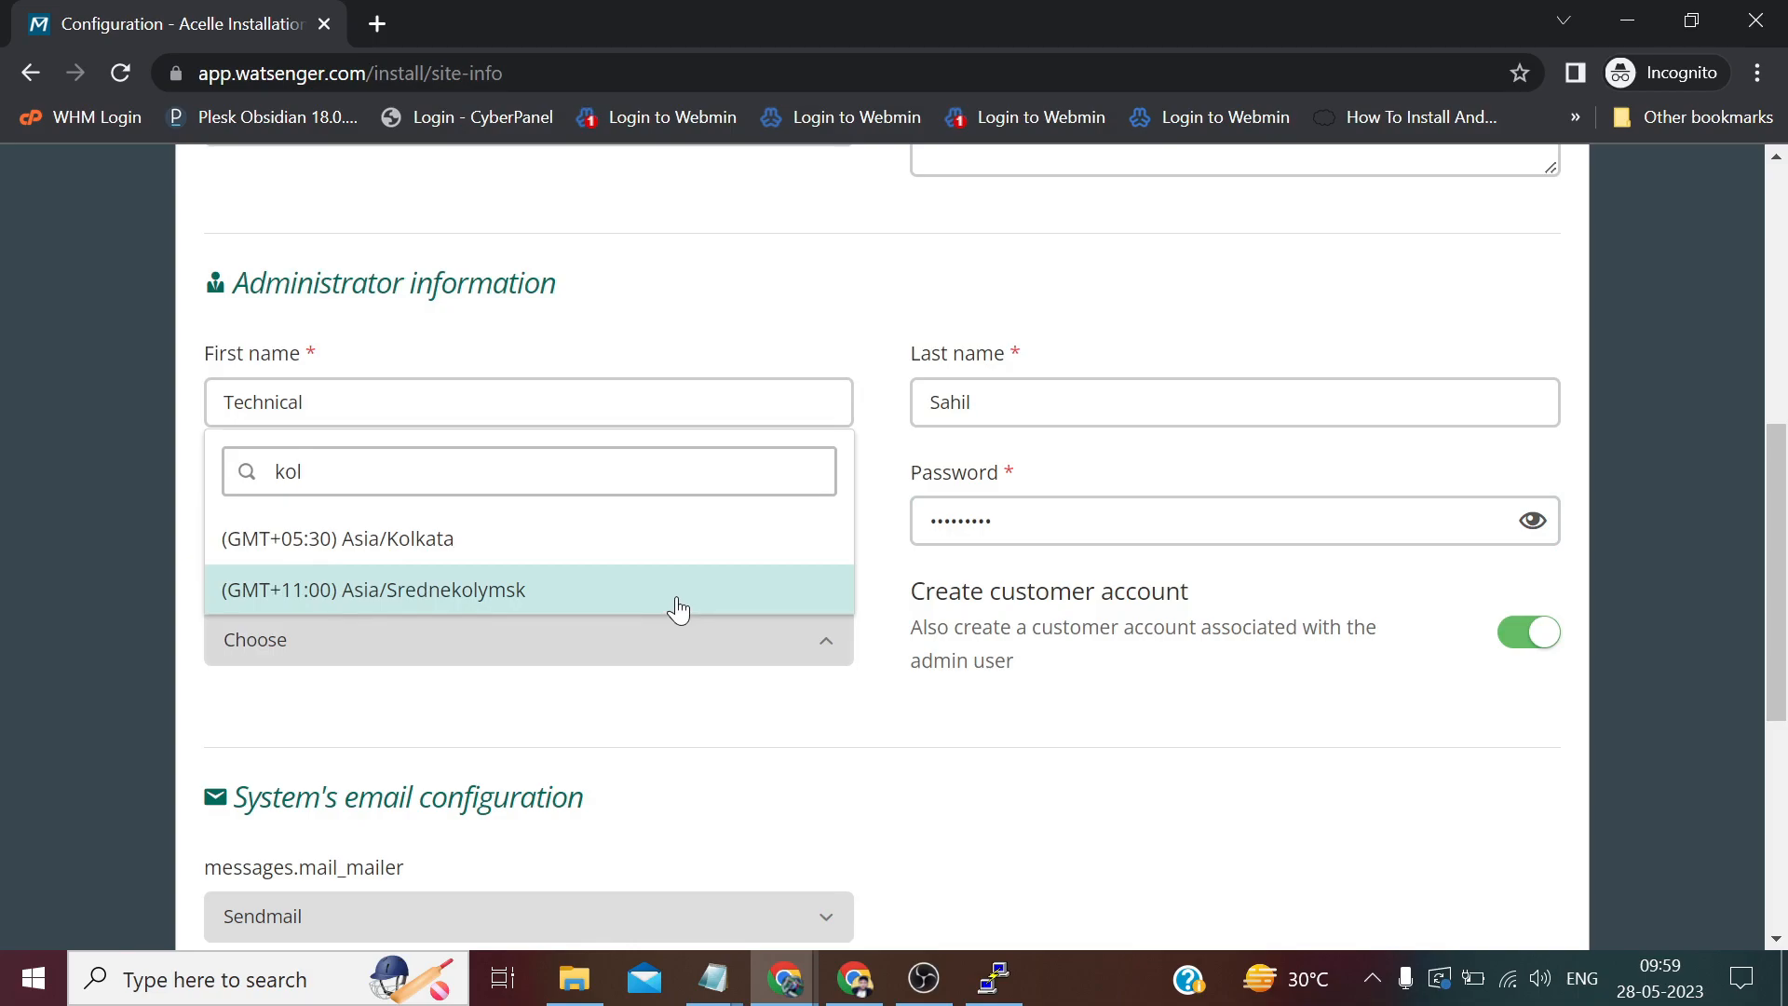
click(606, 557)
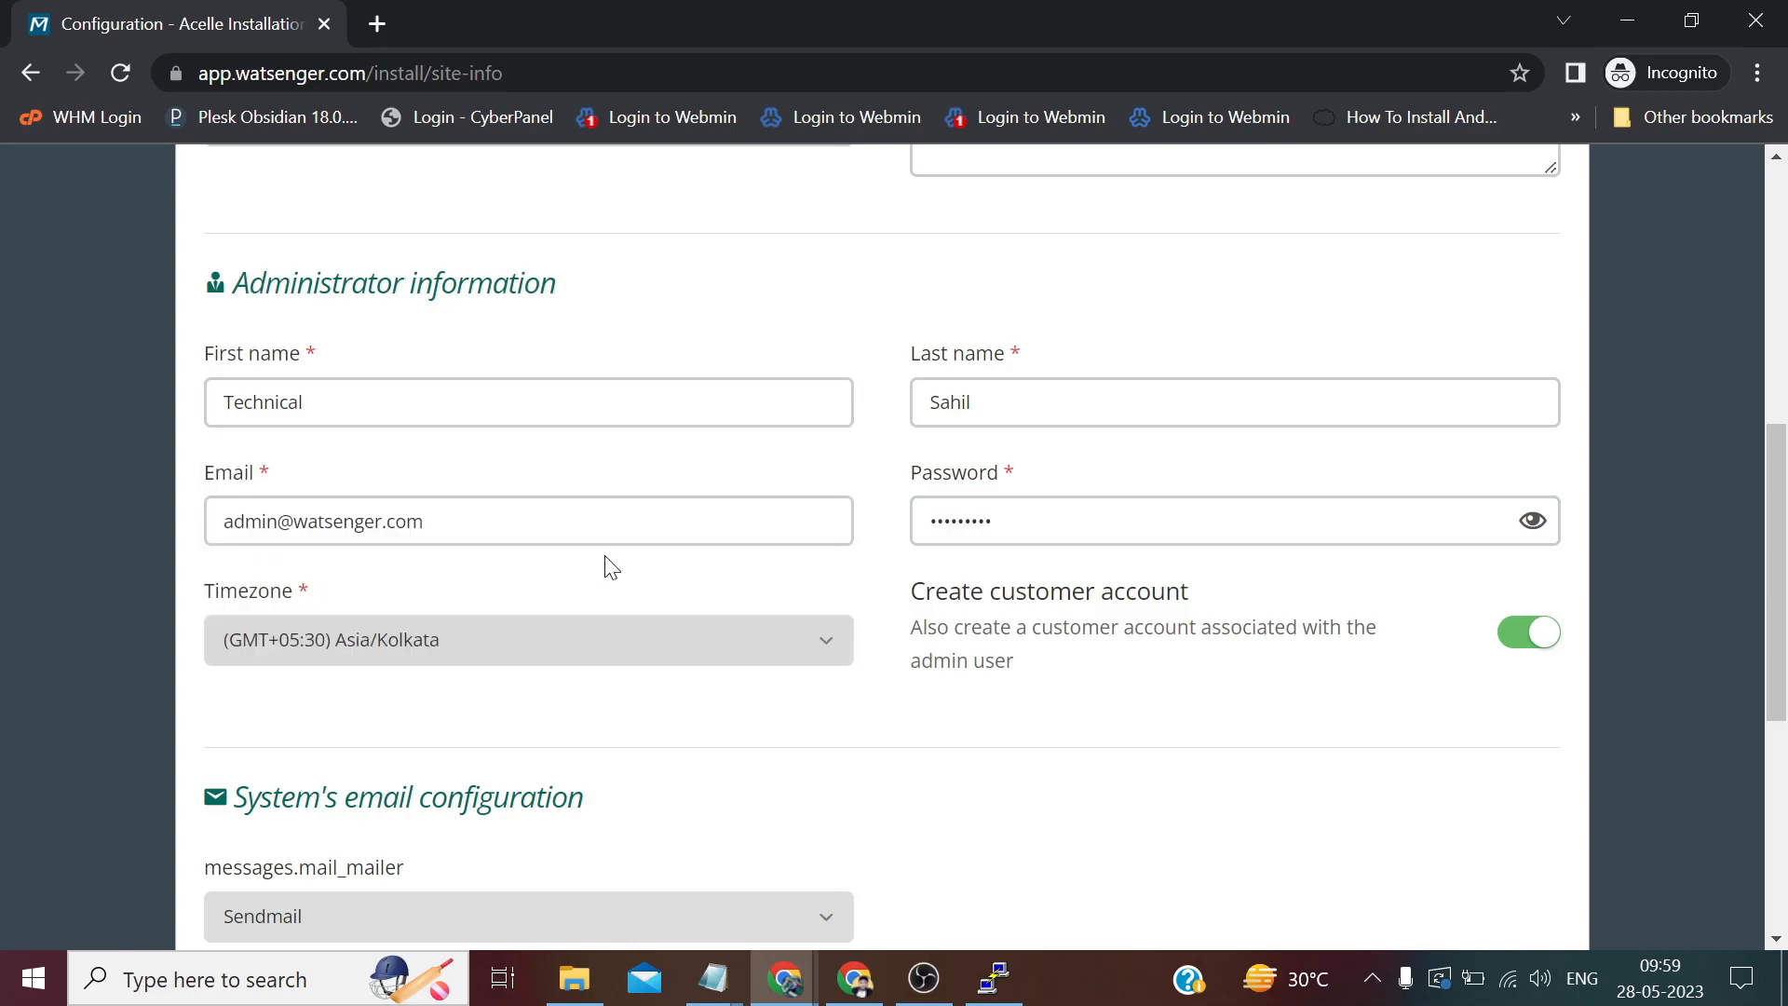
scroll(971, 500, down, 4)
click(529, 615)
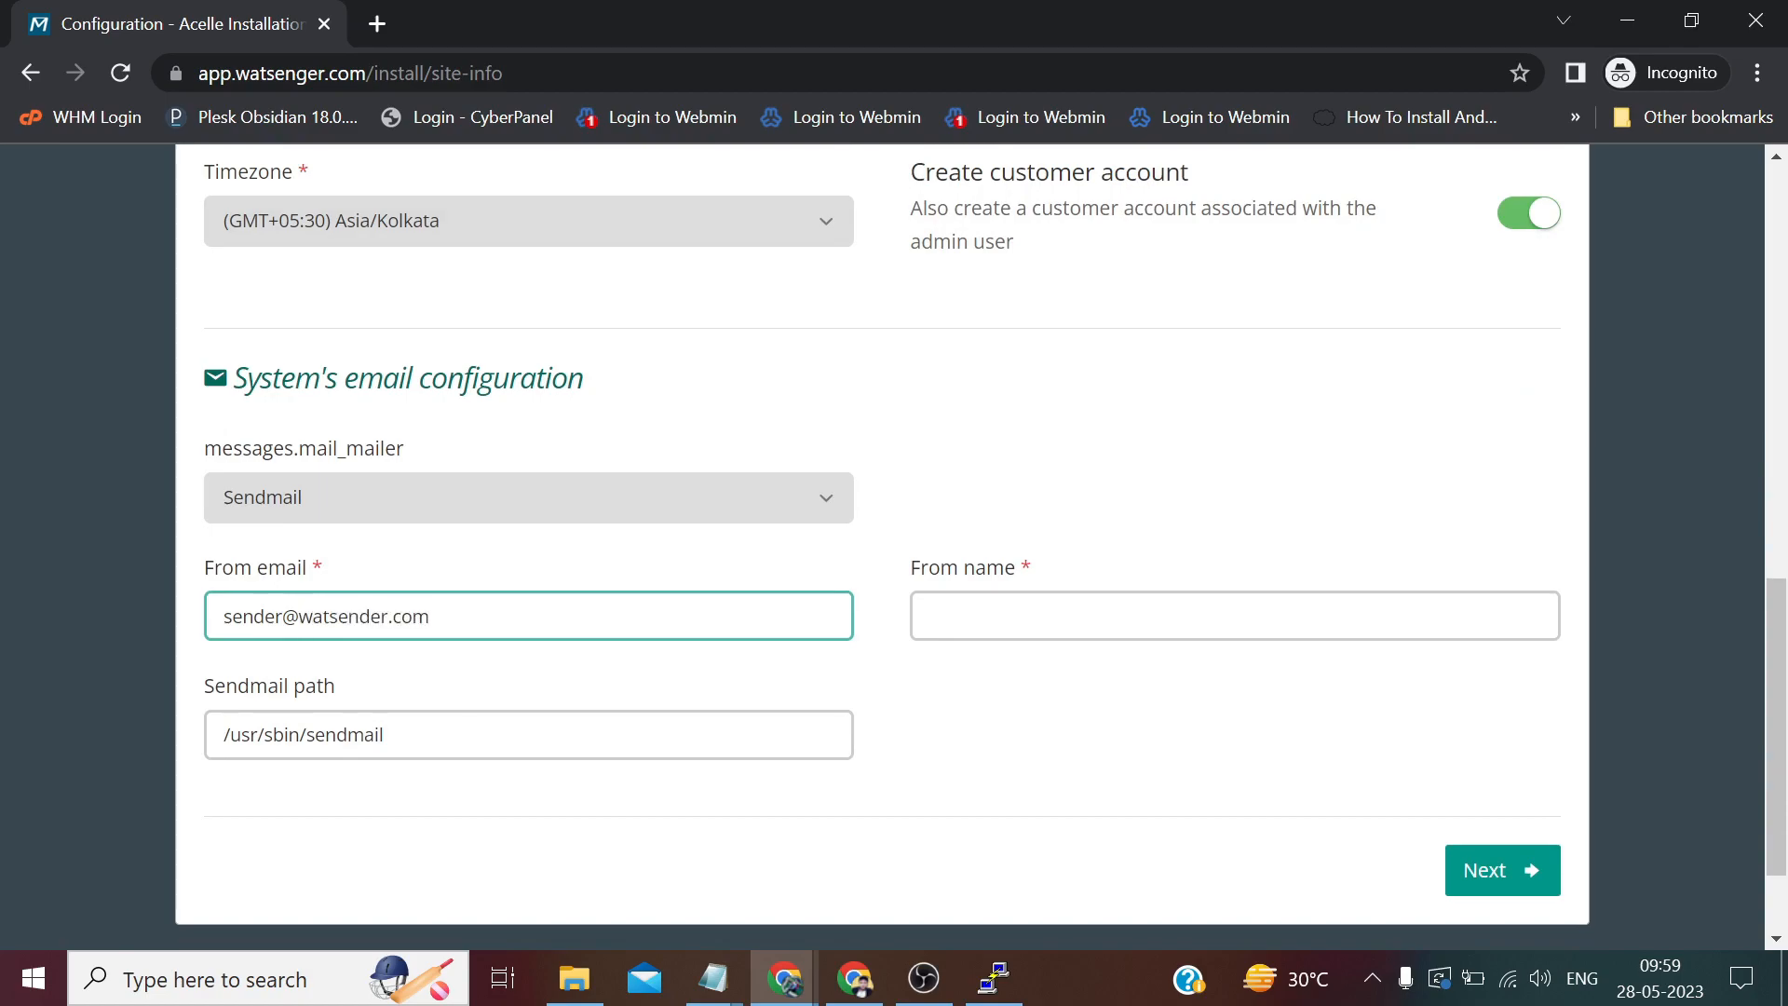
key(BackSpace)
text(g)
click(1085, 622)
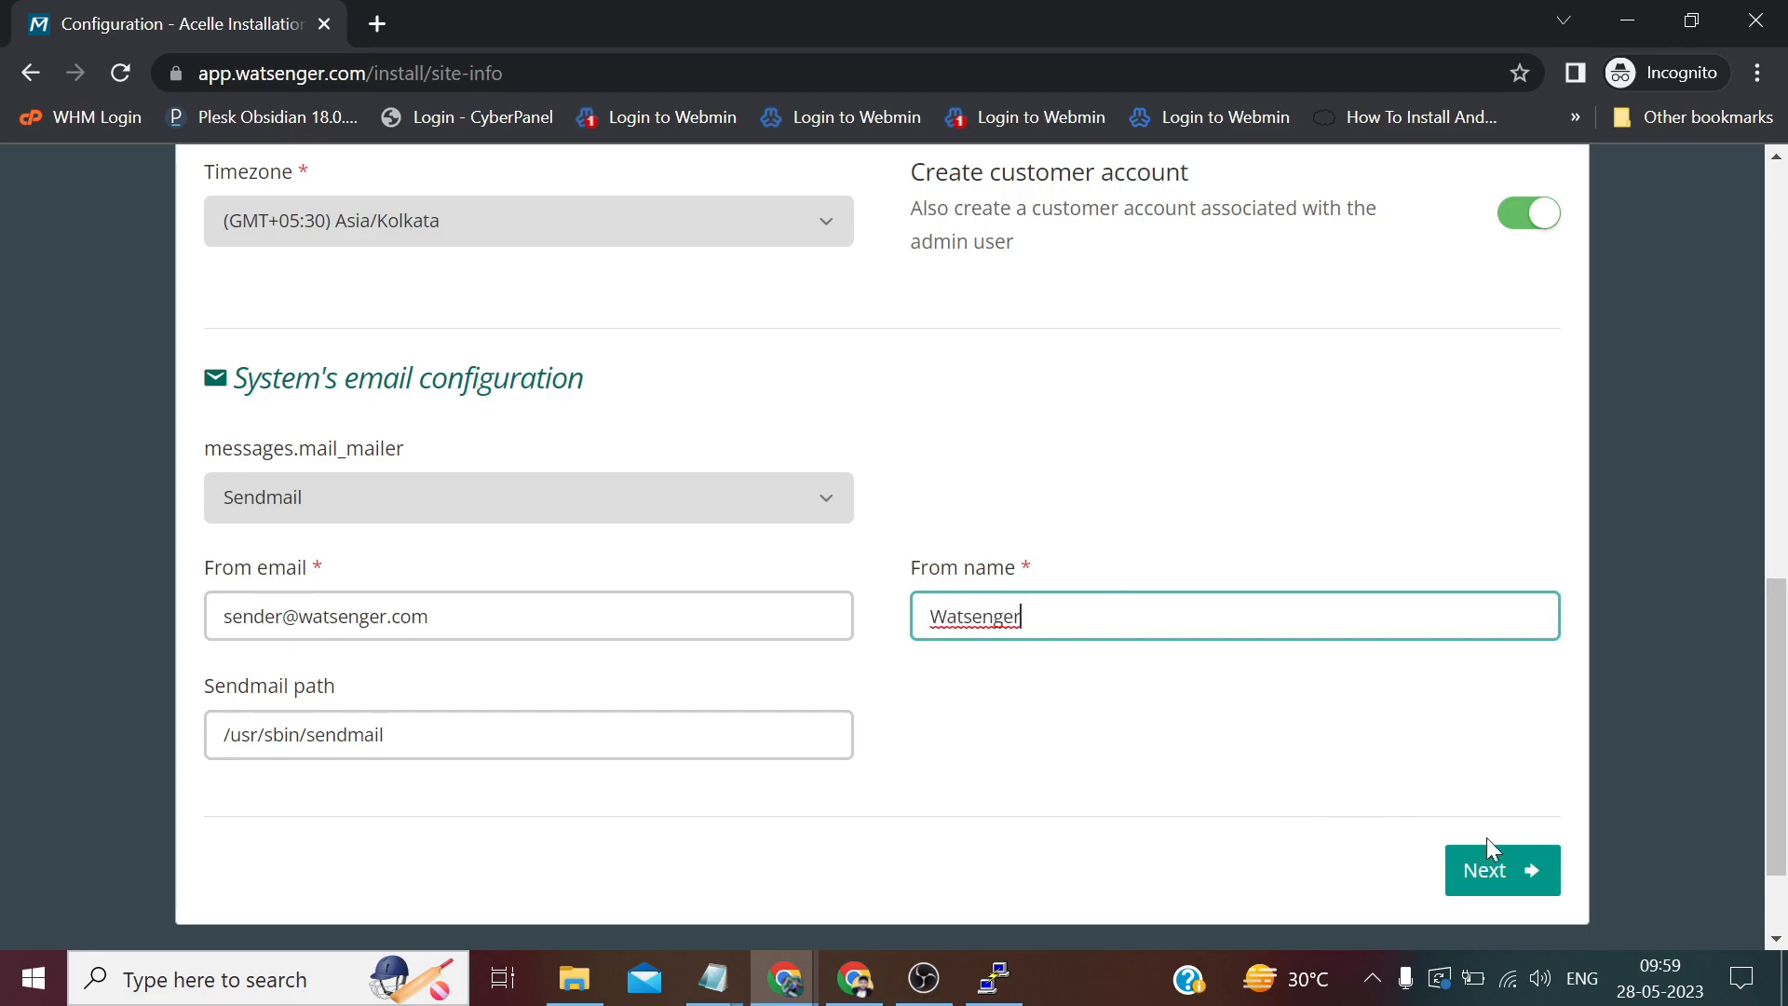
click(1495, 880)
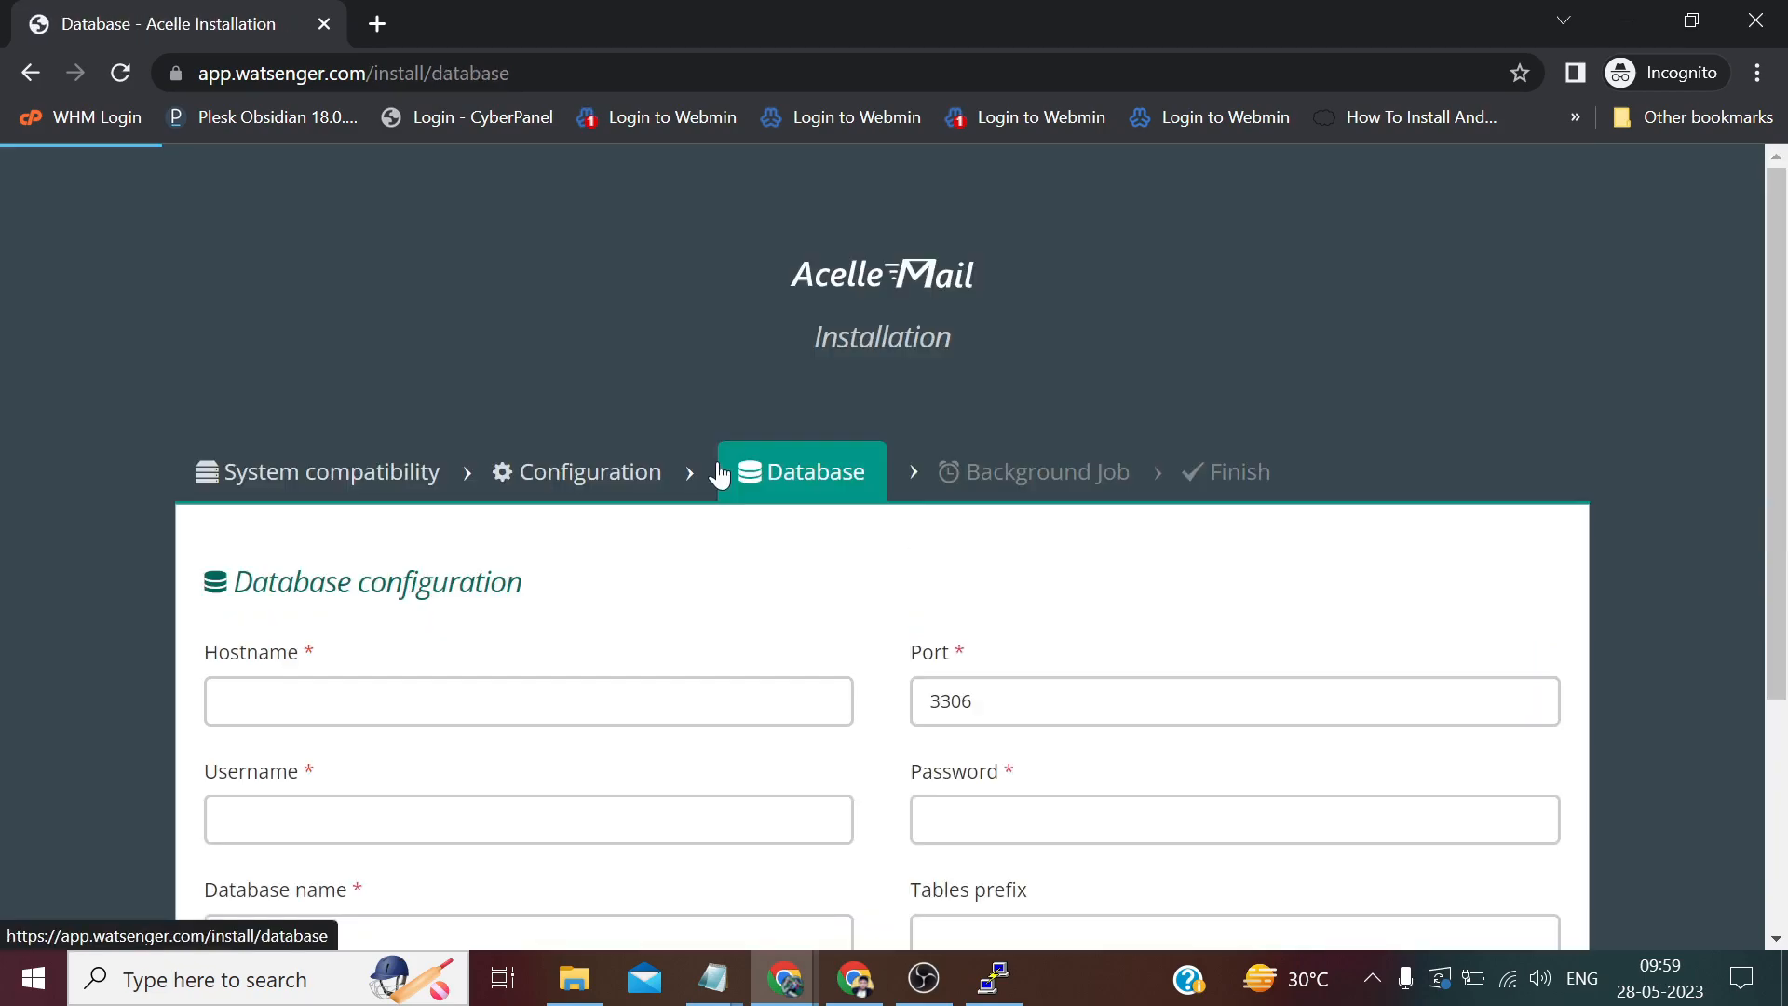
Enter database hostname localhost and username root.
scroll(735, 487, down, 3)
click(679, 410)
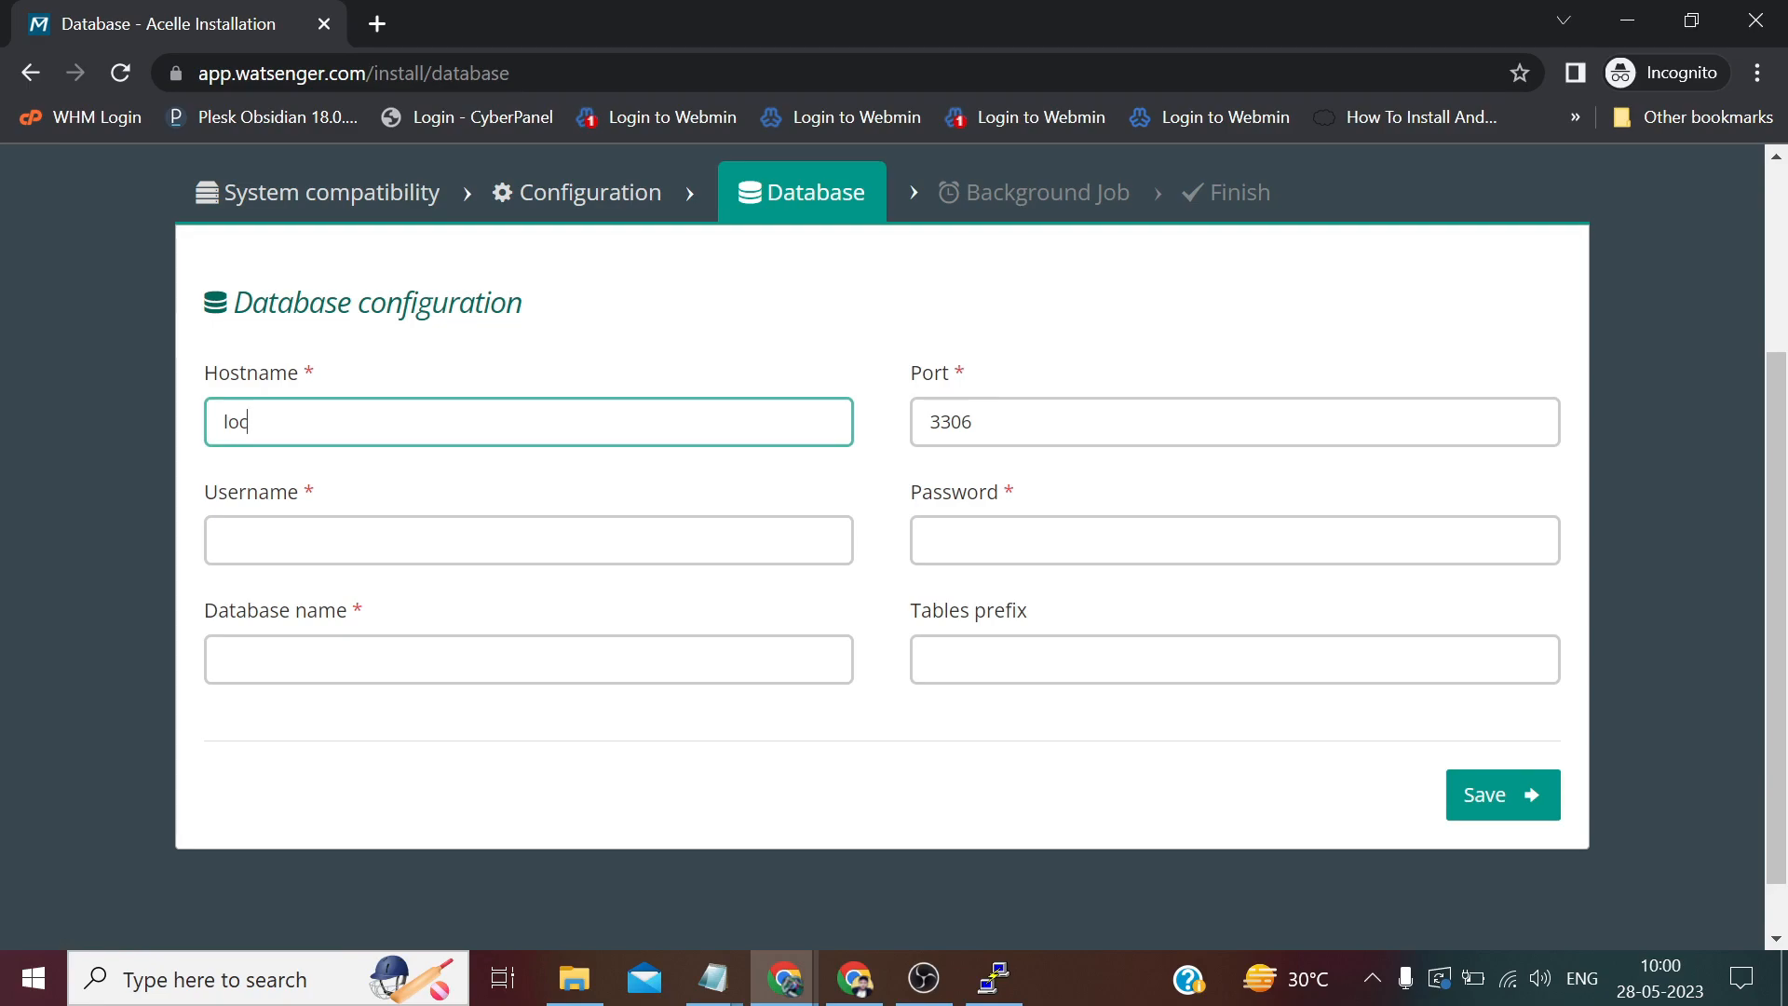
key(Tab)
key(Tab)
text(root)
key(Tab)
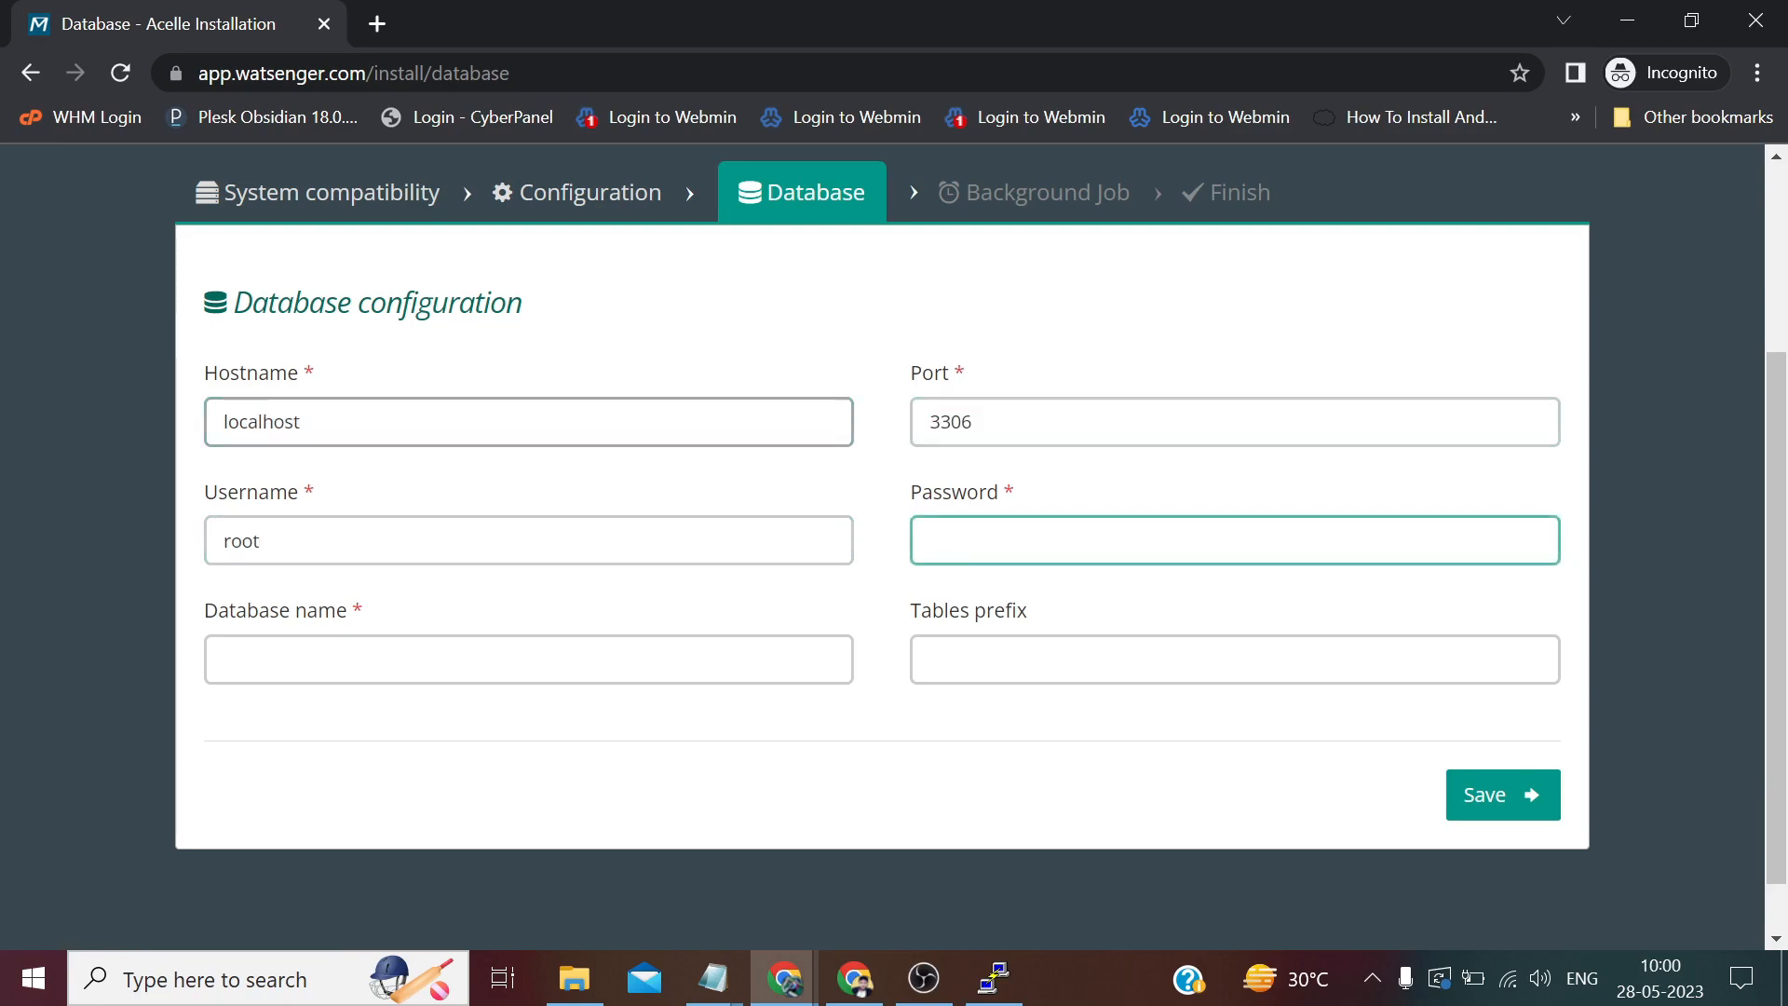
Paste the server password copied from Notepad, set database name app, and save.
click(710, 975)
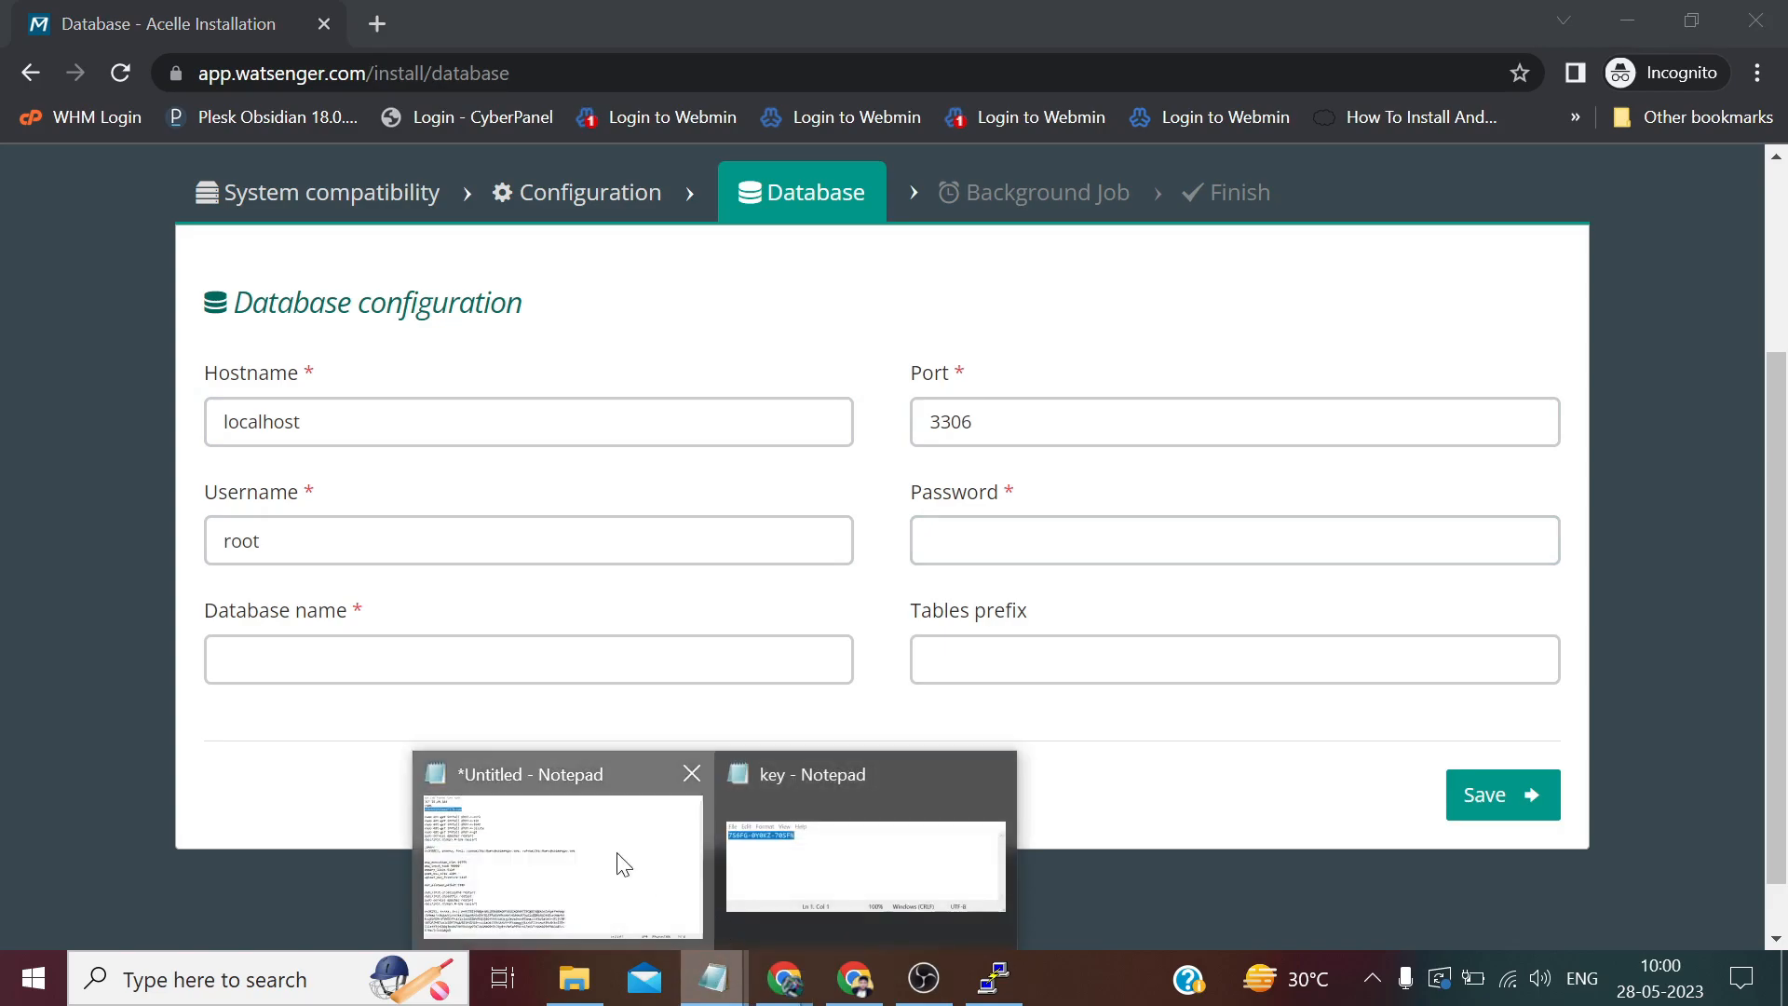
click(618, 858)
right_click(108, 119)
click(141, 195)
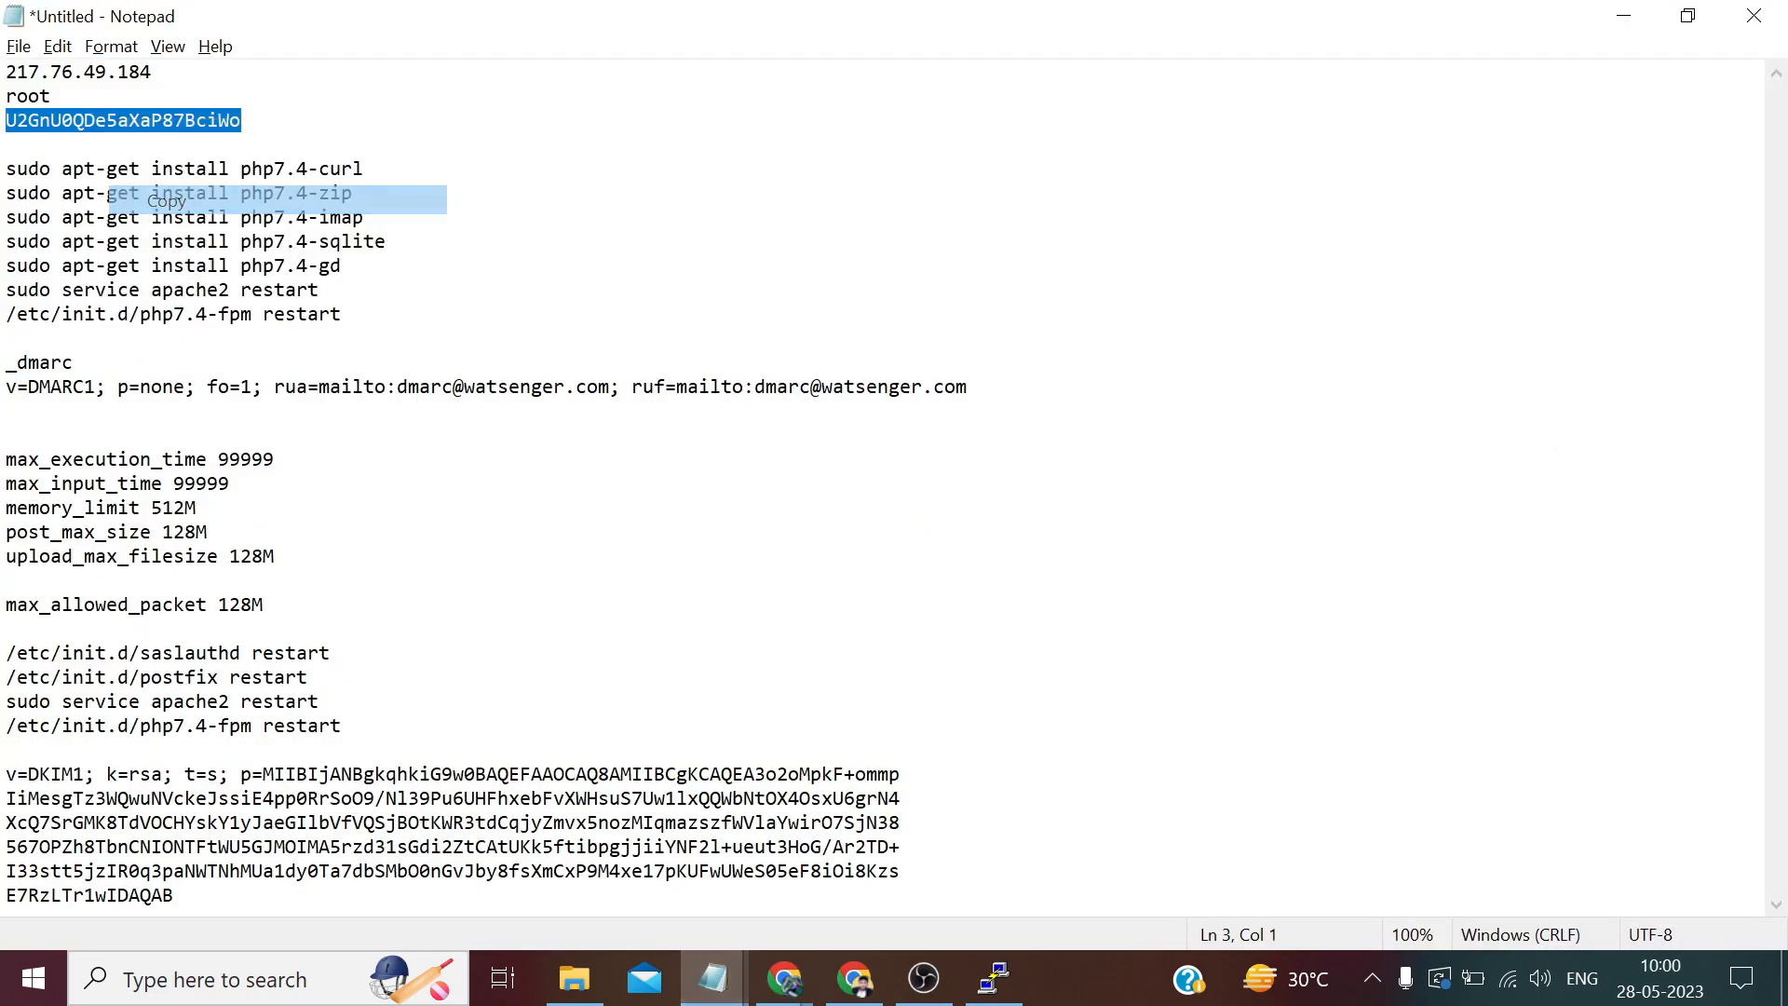
key(alt+Tab)
key(ctrl+v)
key(Tab)
text(a)
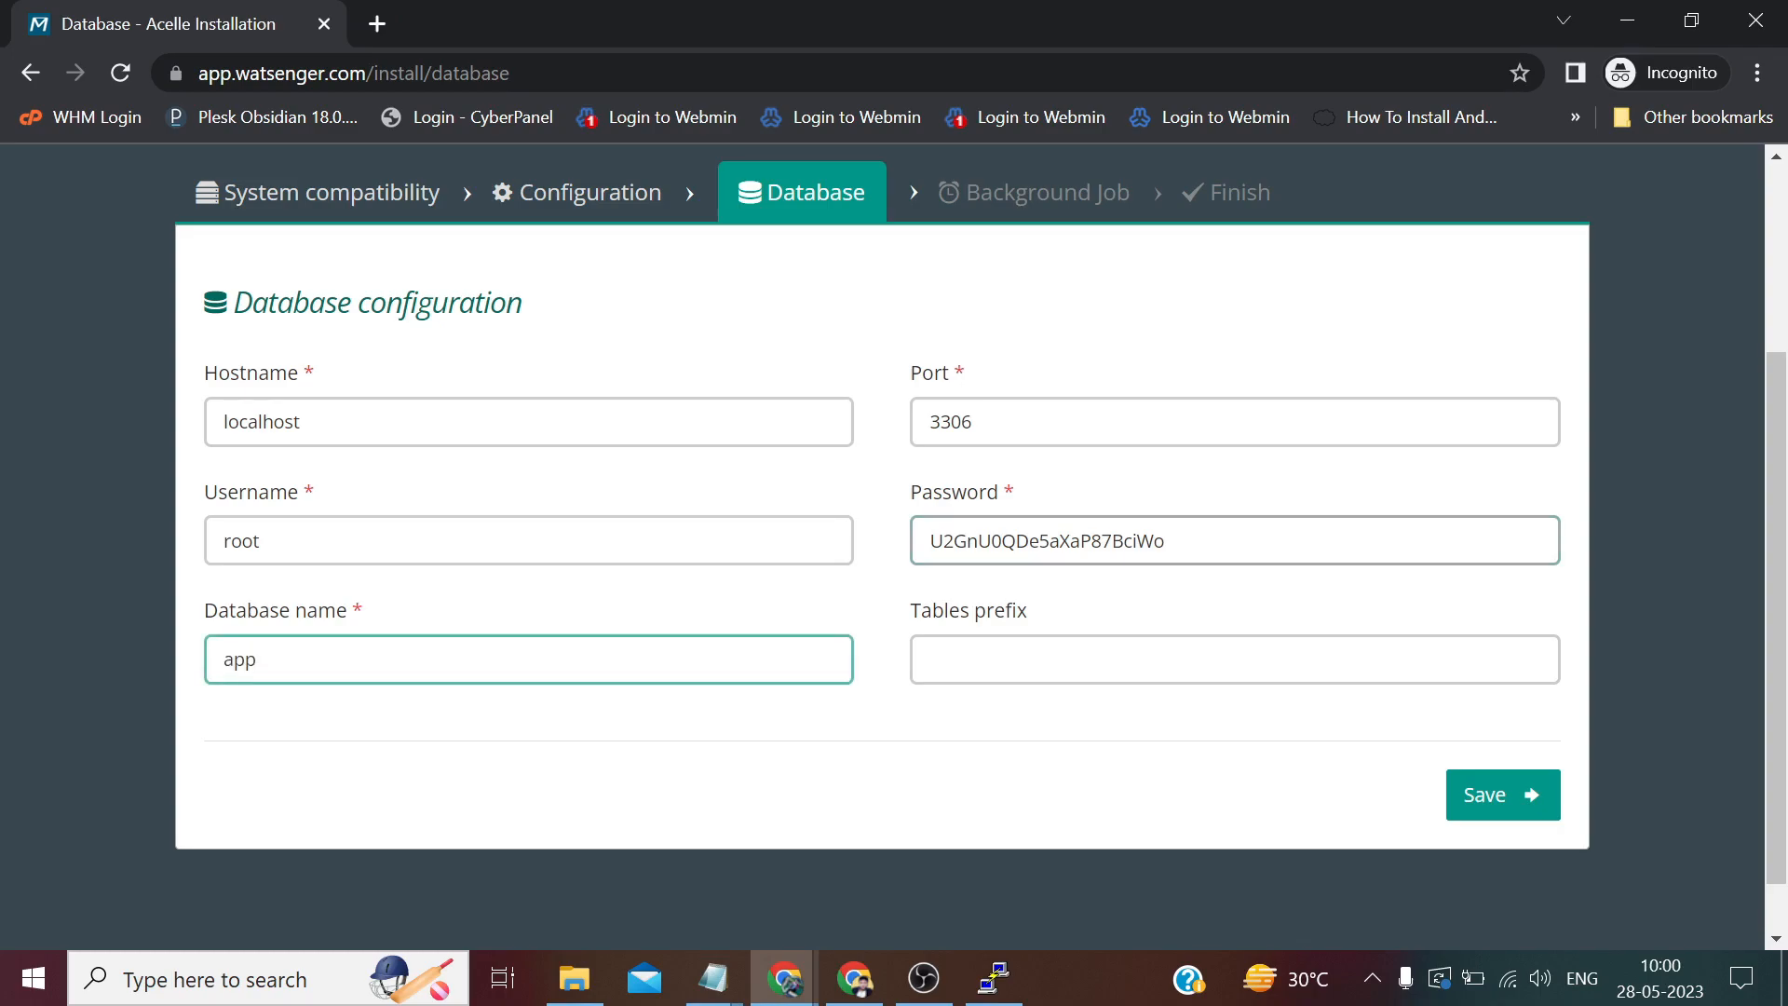
click(1516, 817)
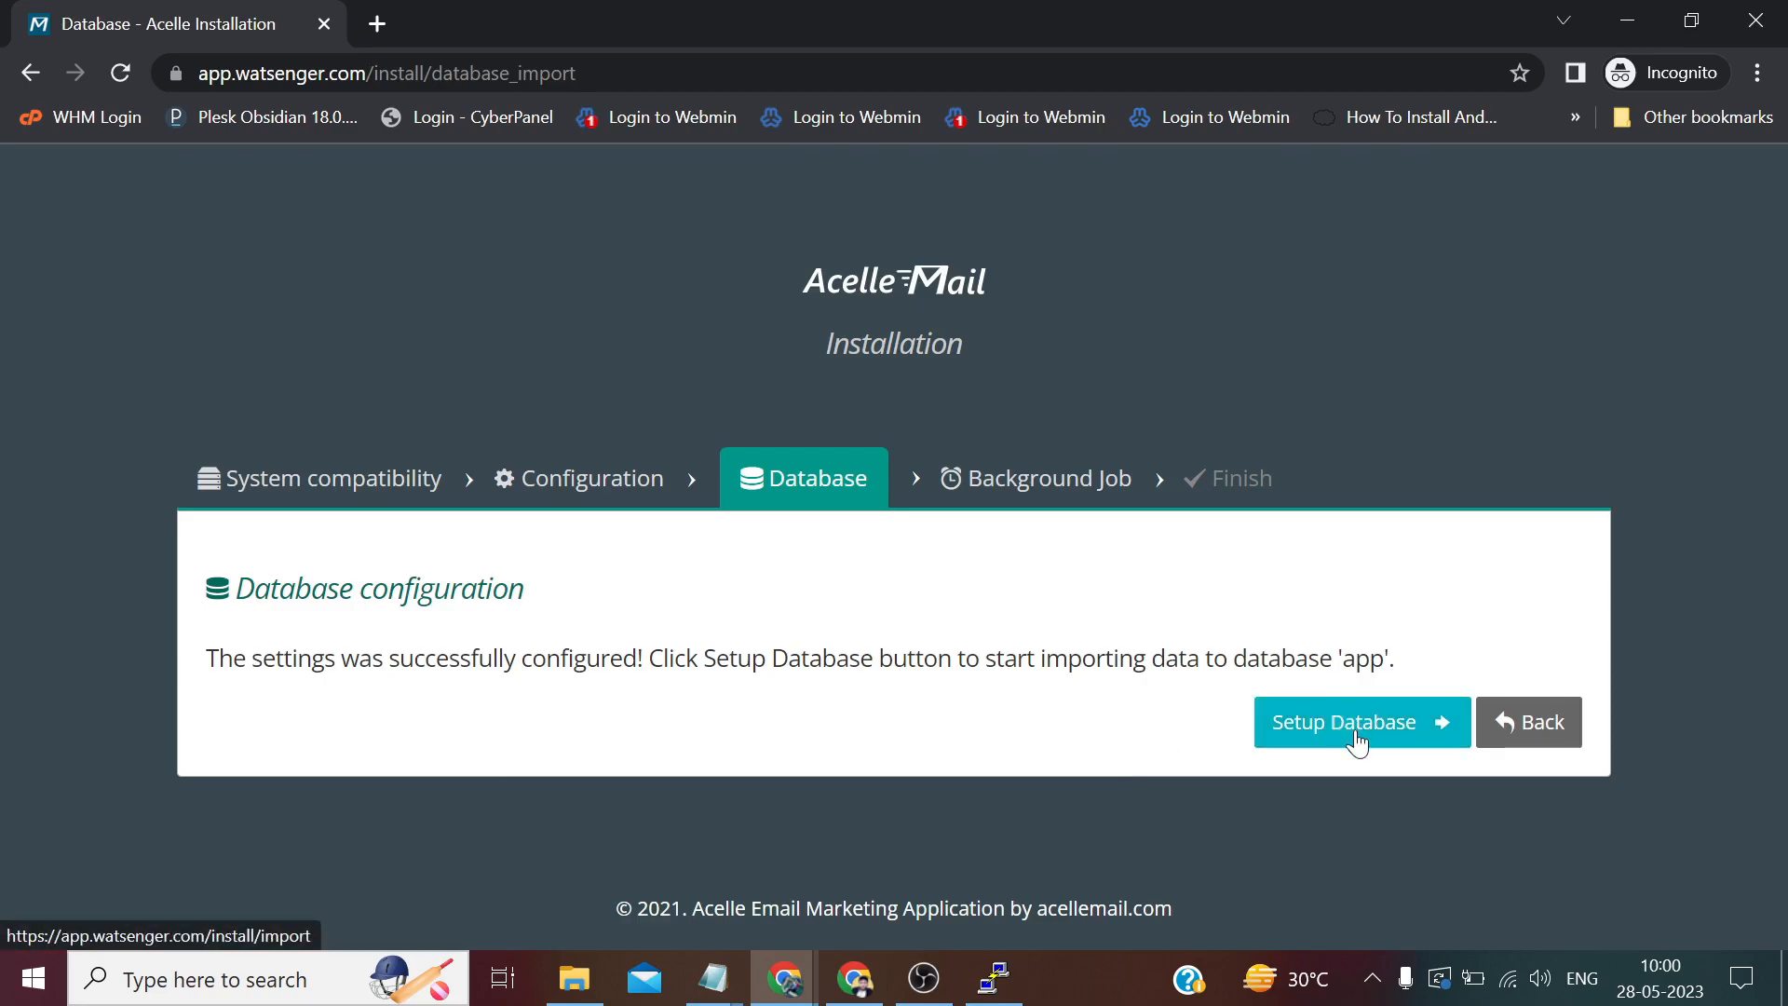
Import data into app, save the PHP path for background jobs, and proceed to the Finish page.
click(1357, 743)
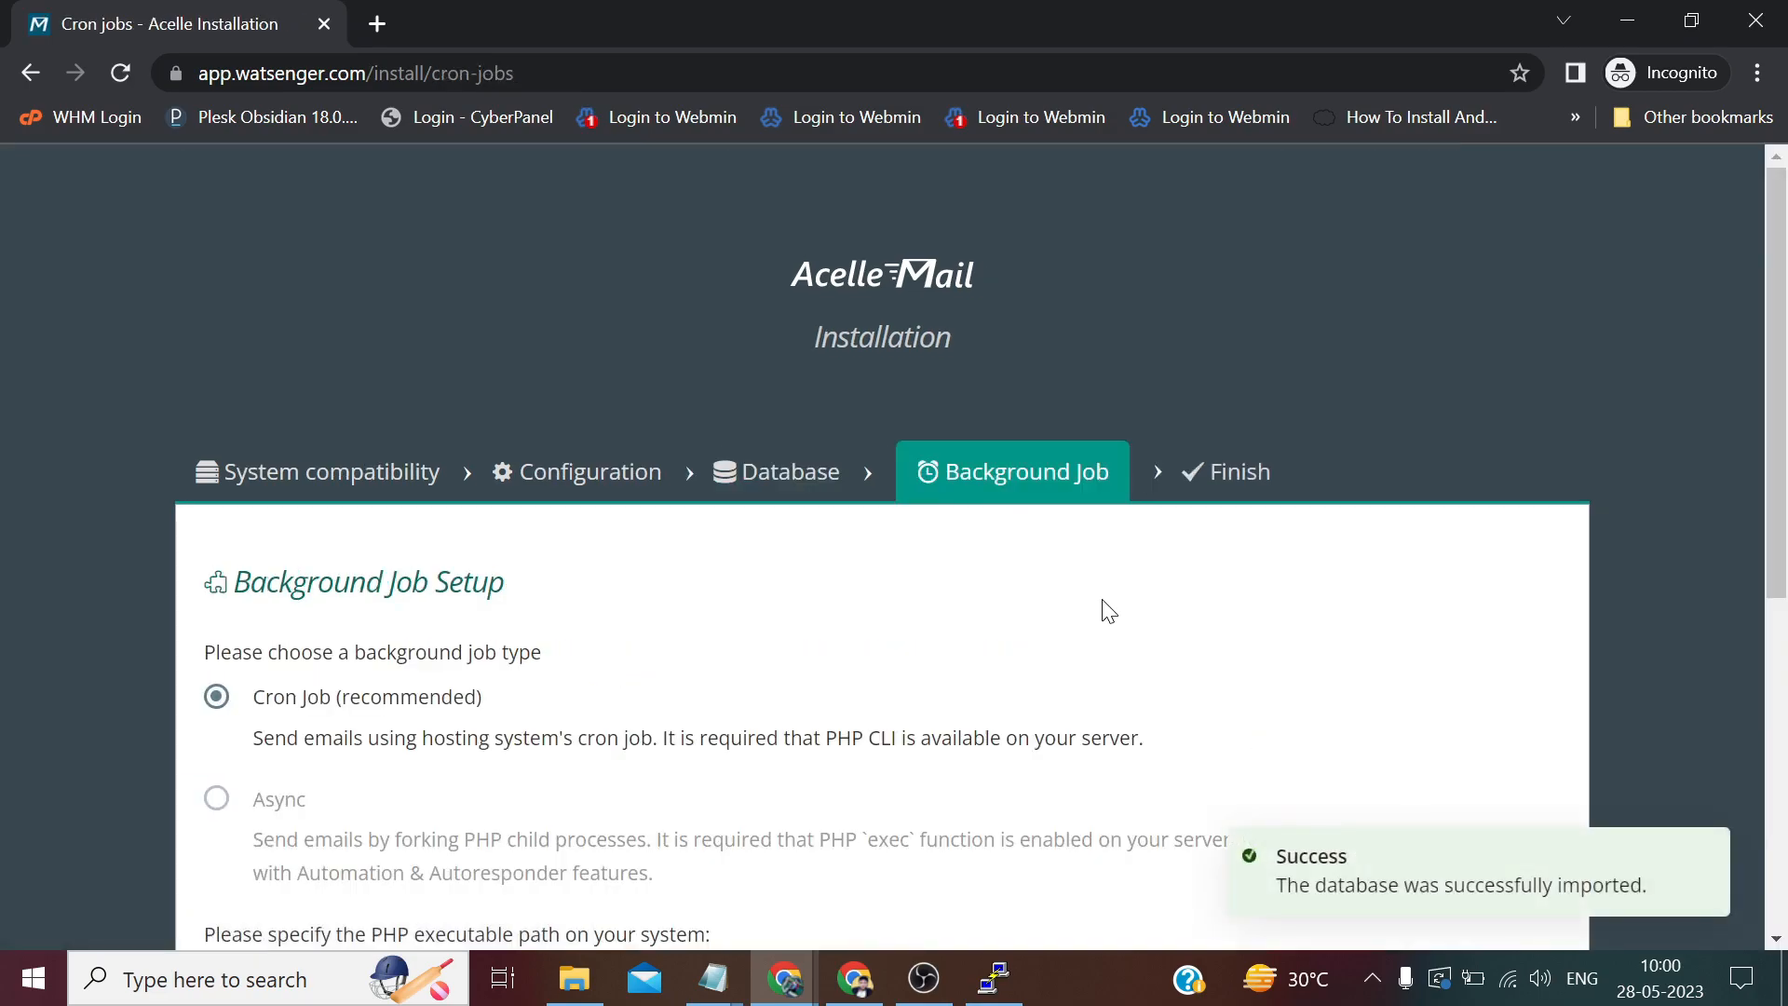
scroll(1070, 599, down, 6)
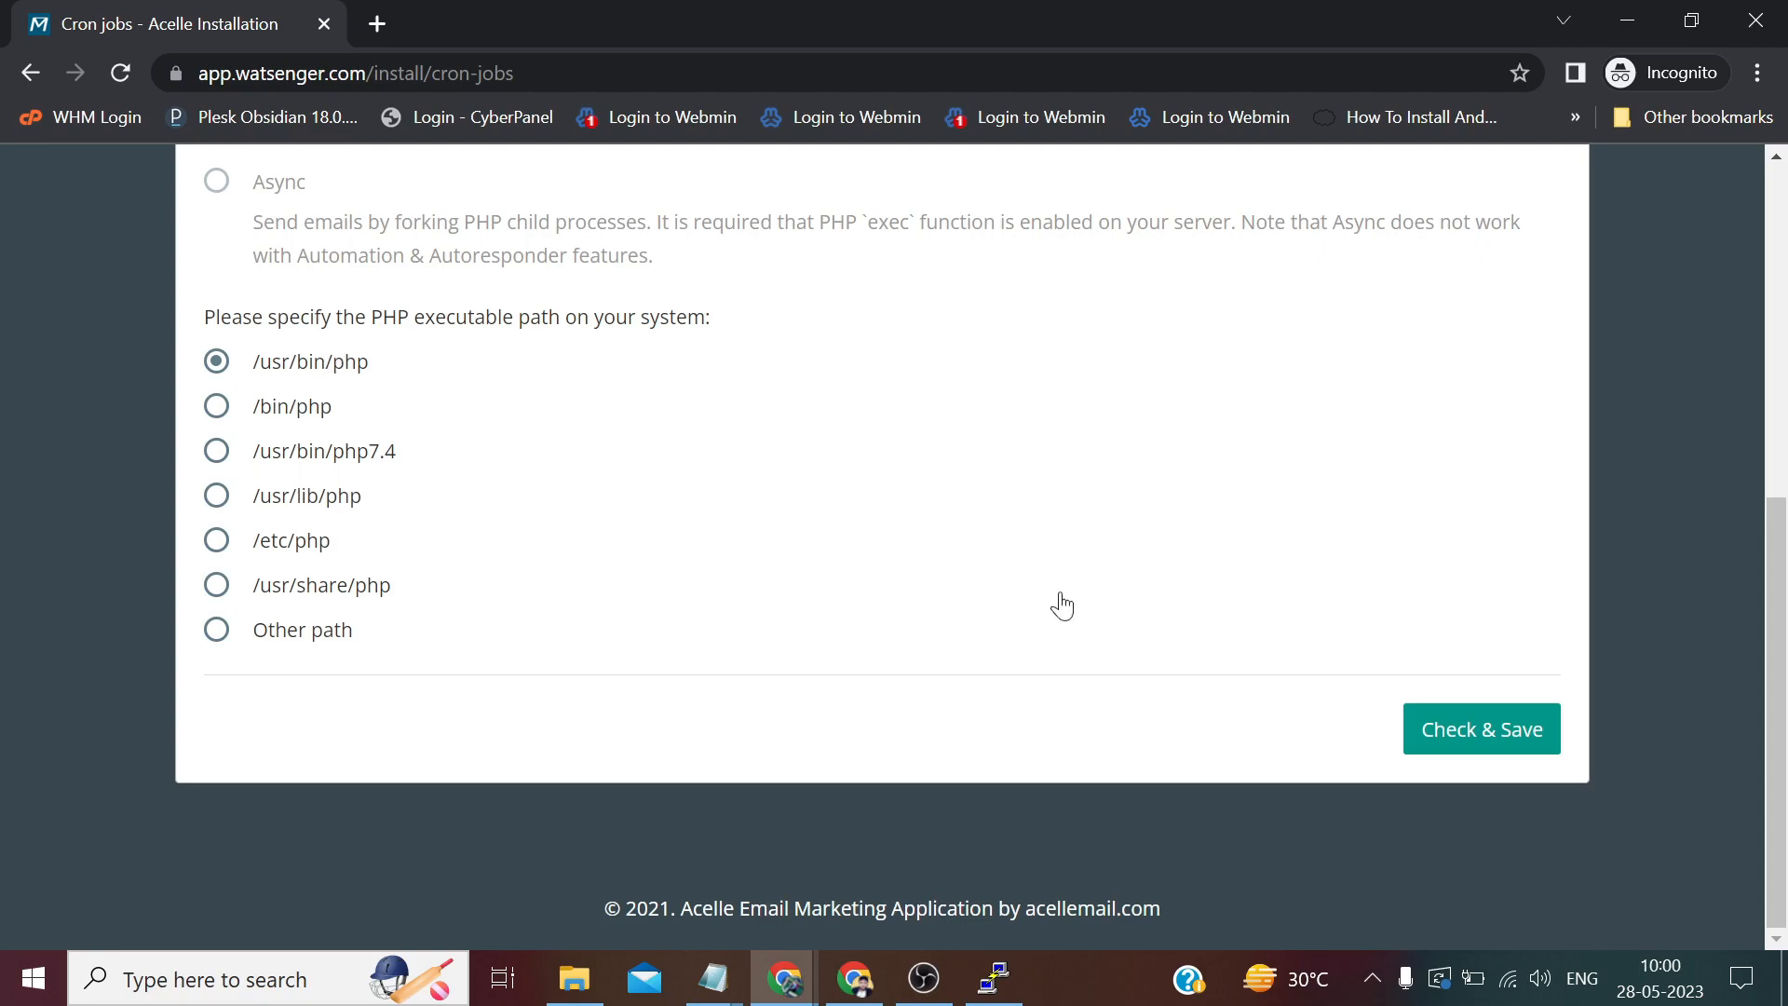
click(1481, 738)
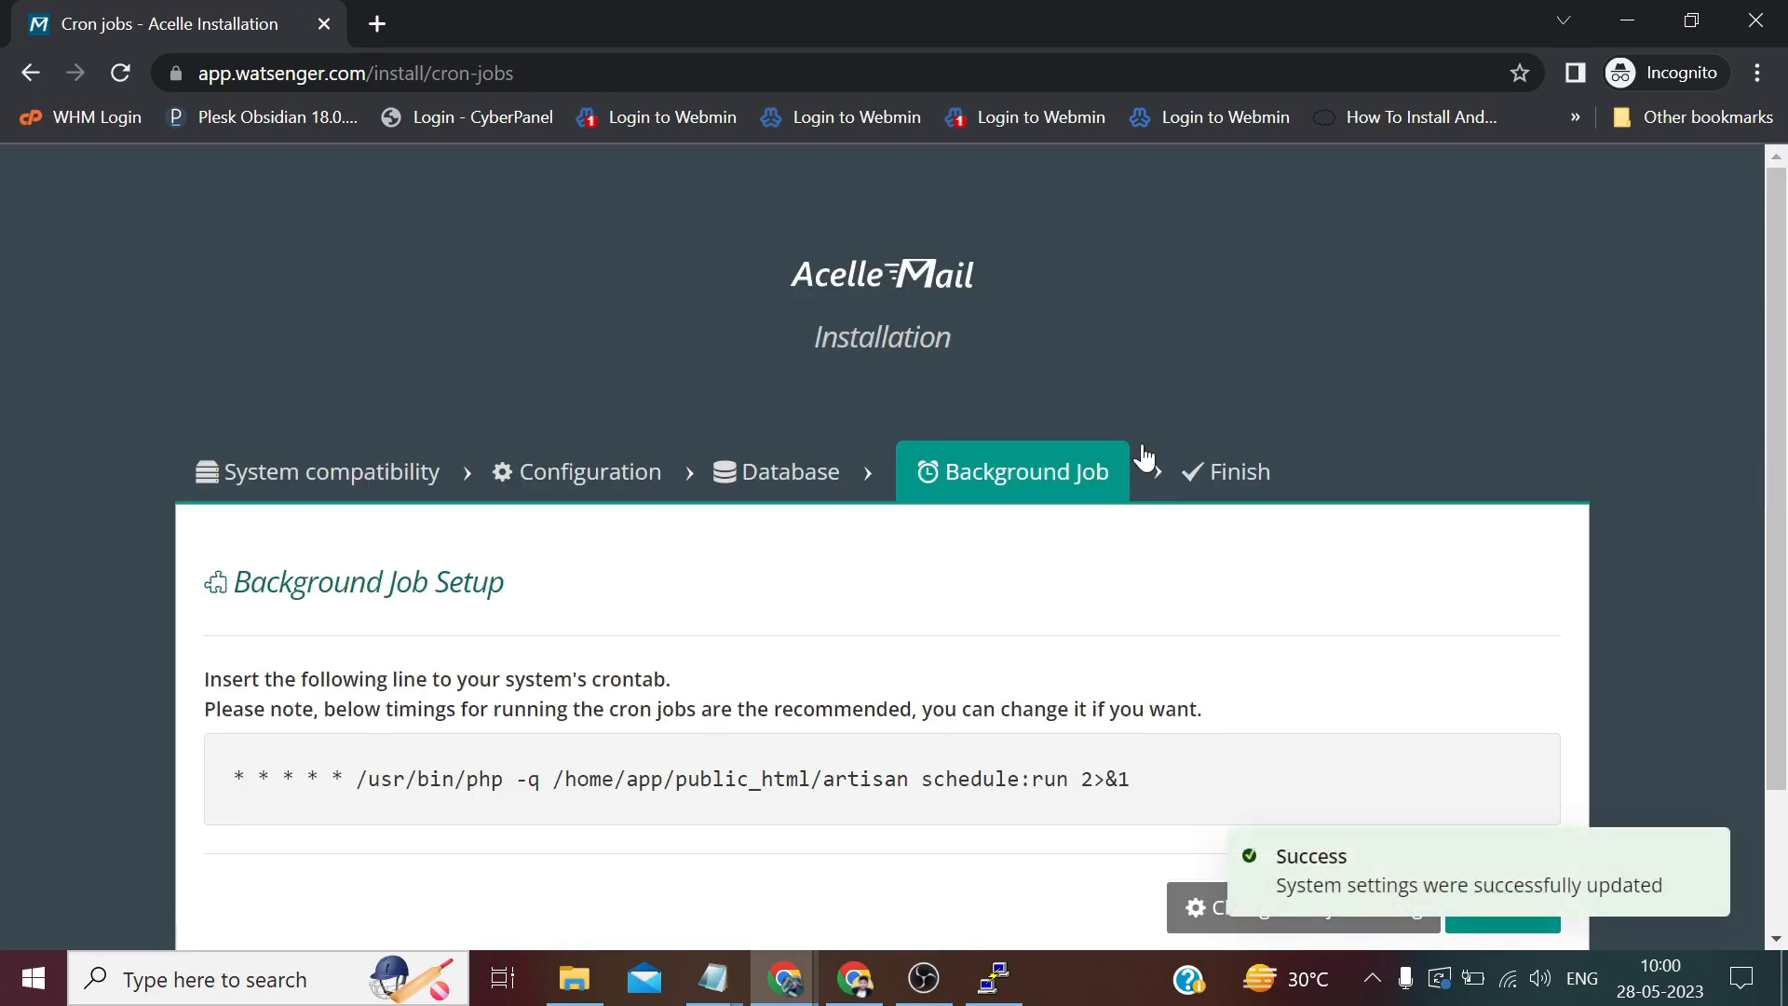
scroll(1142, 447, down, 2)
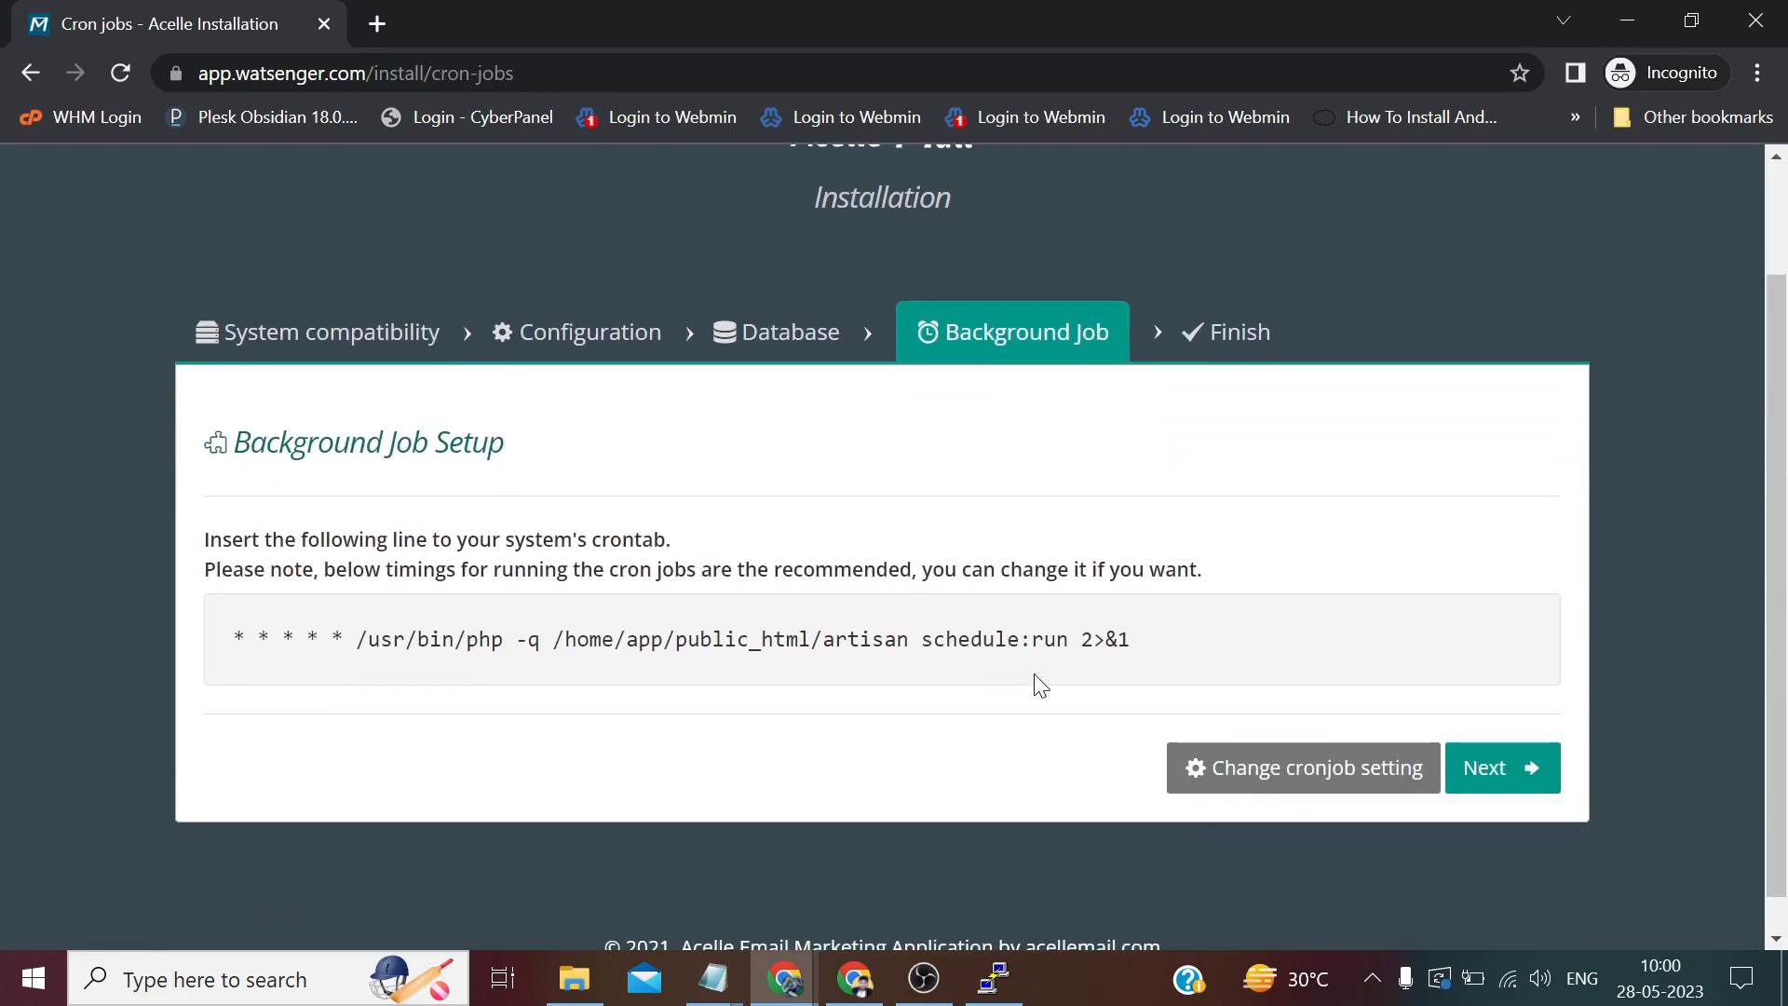
drag(1131, 640, 356, 641)
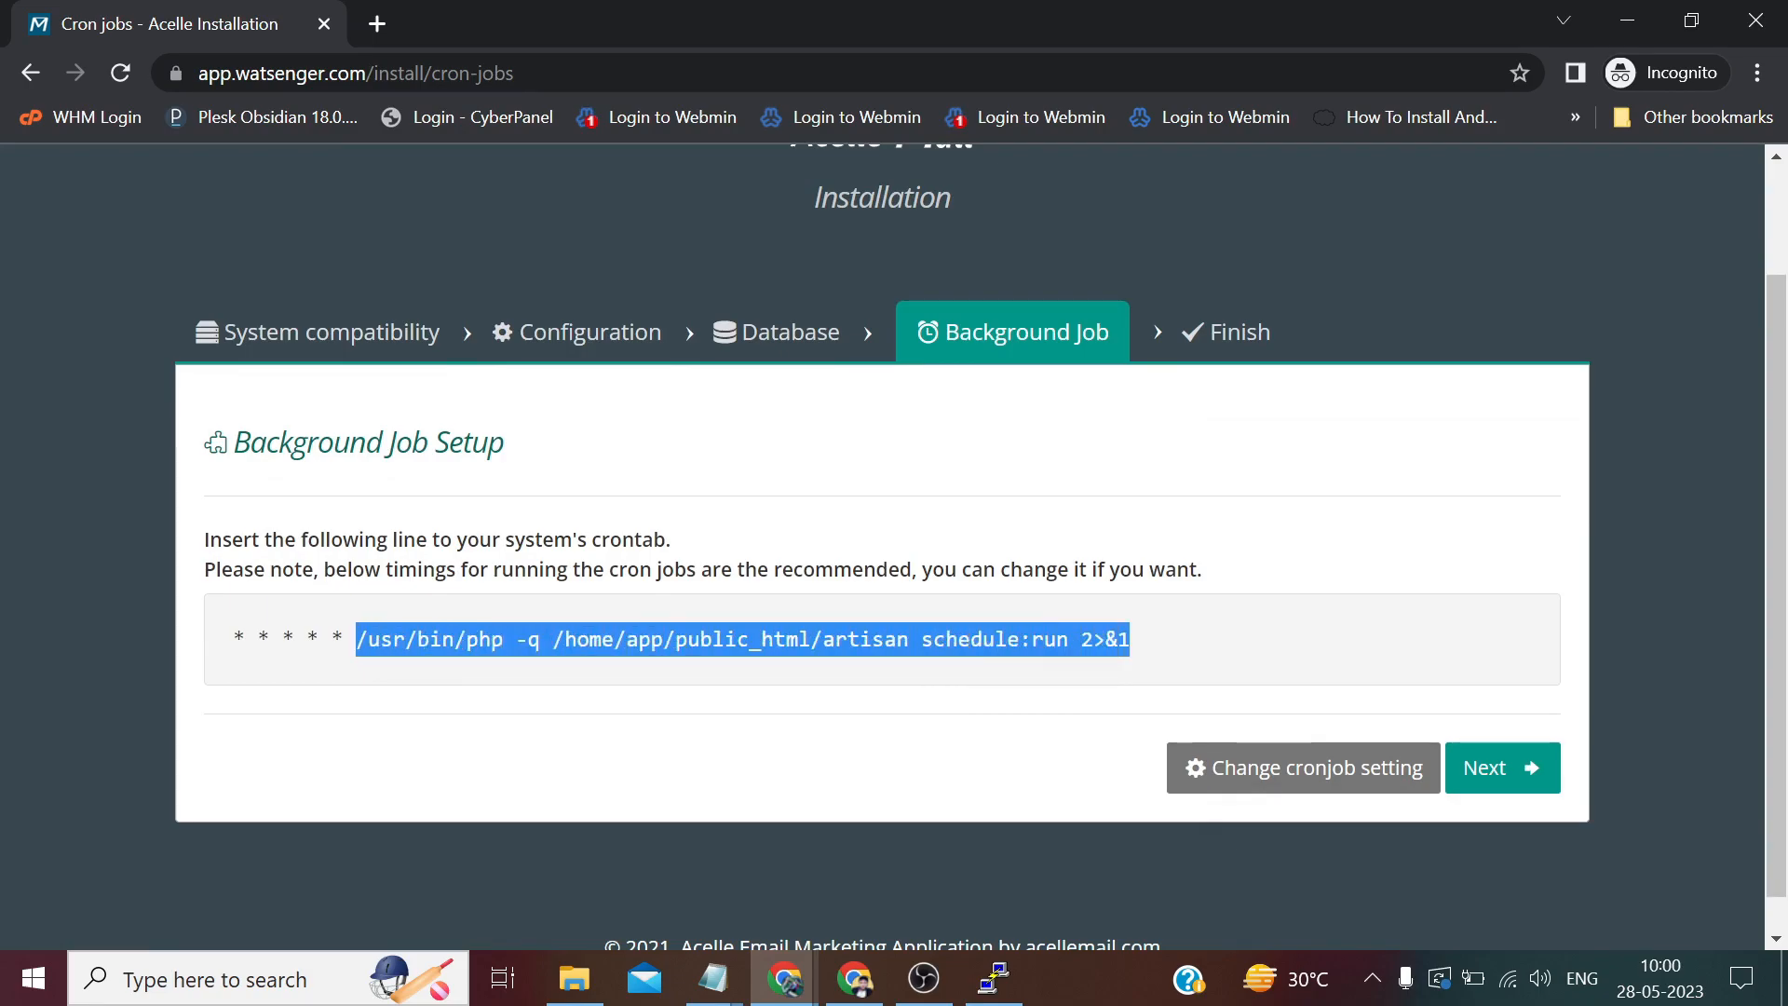
click(1199, 623)
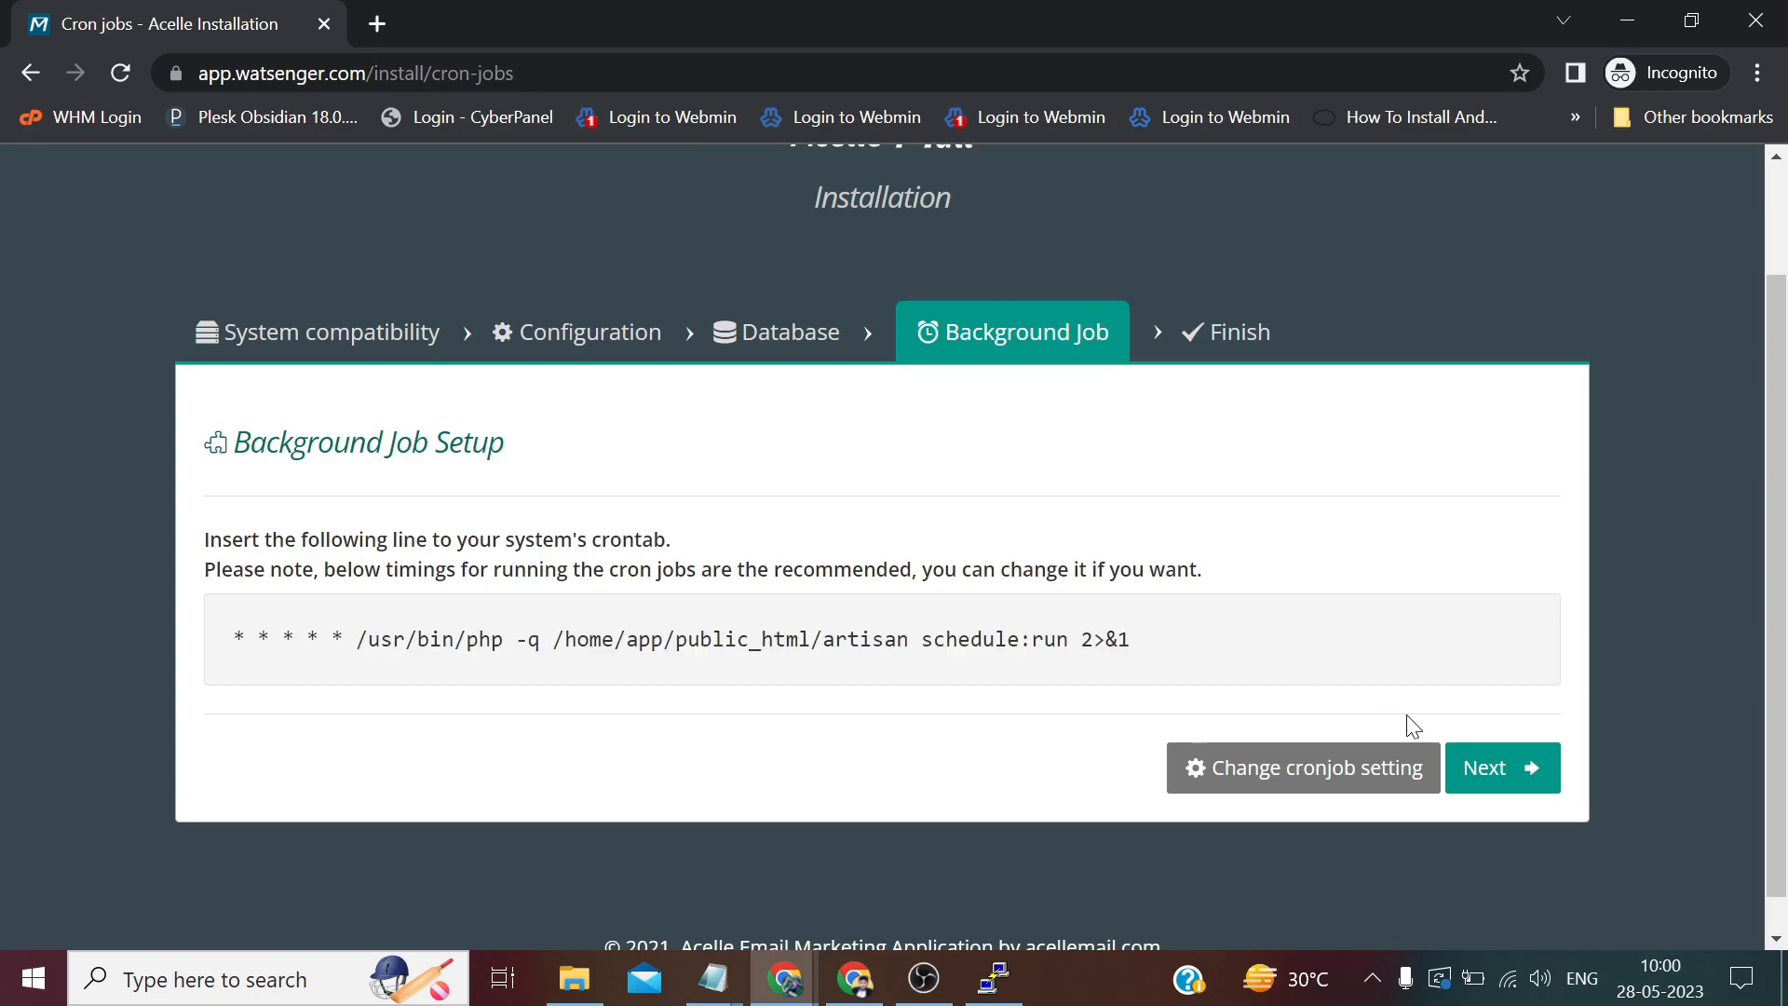
click(1524, 765)
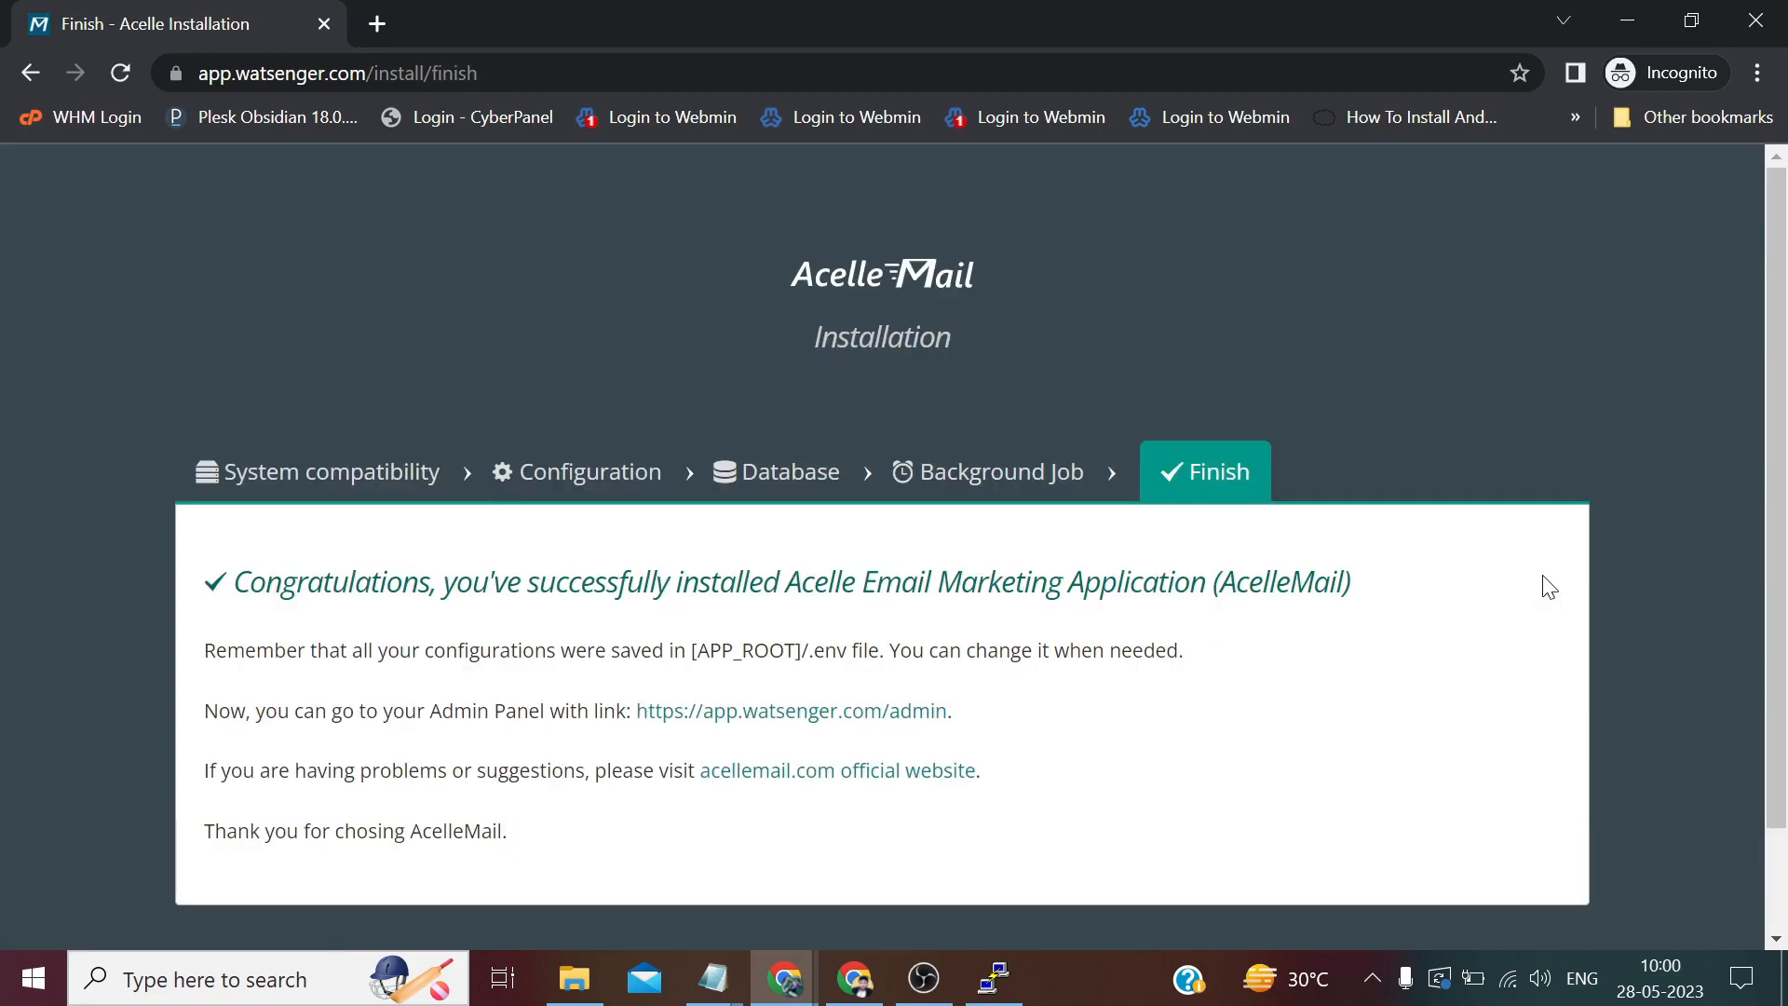
scroll(1536, 585, down, 2)
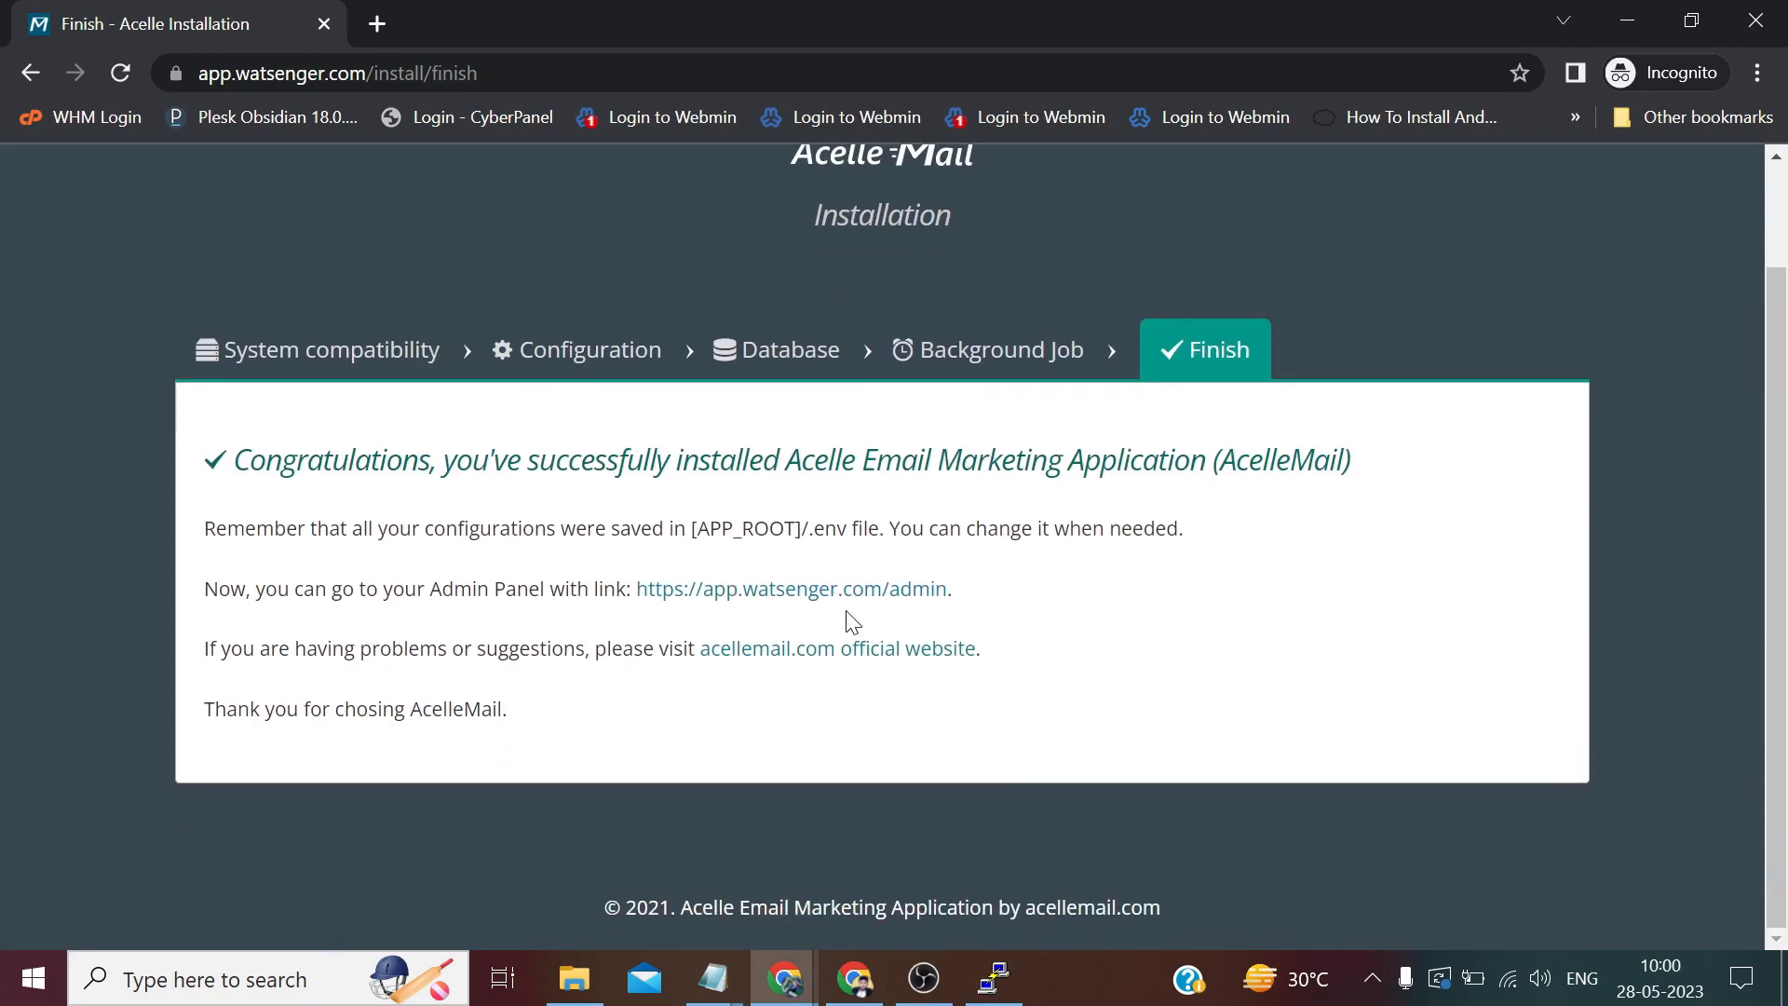
Open the admin link in a new tab, close the installer tab, and log in as administrator.
right_click(819, 590)
click(848, 606)
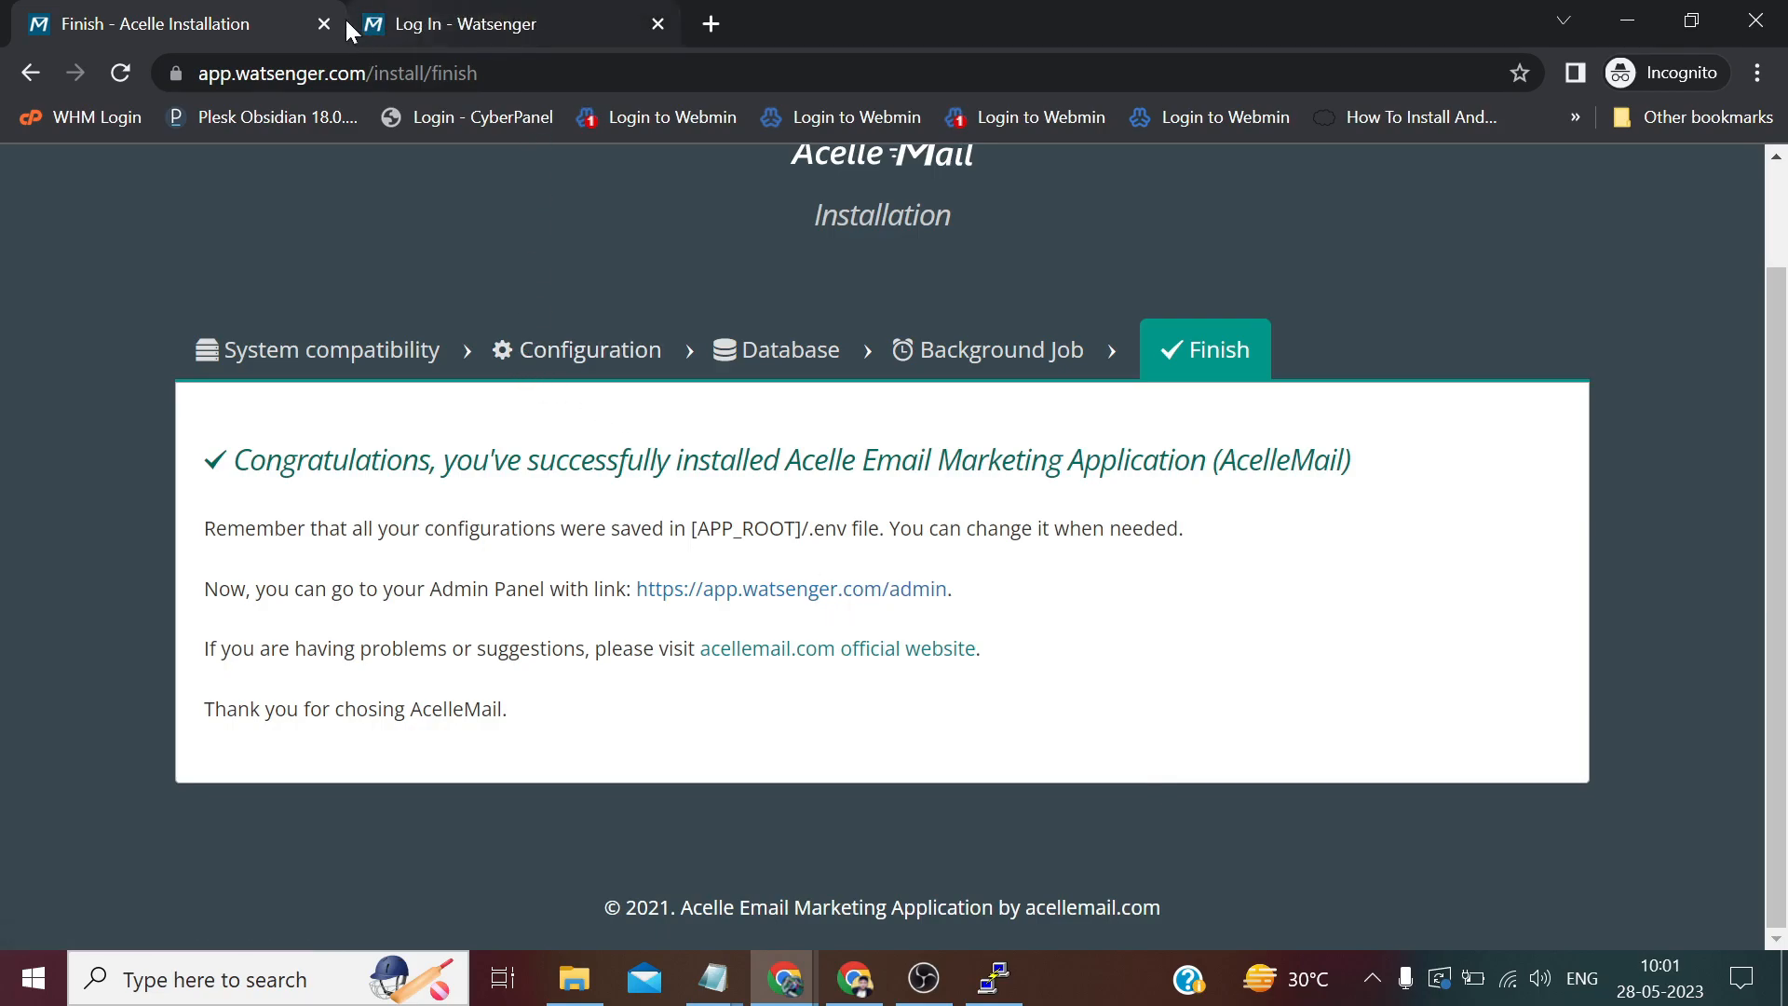
click(321, 23)
click(838, 515)
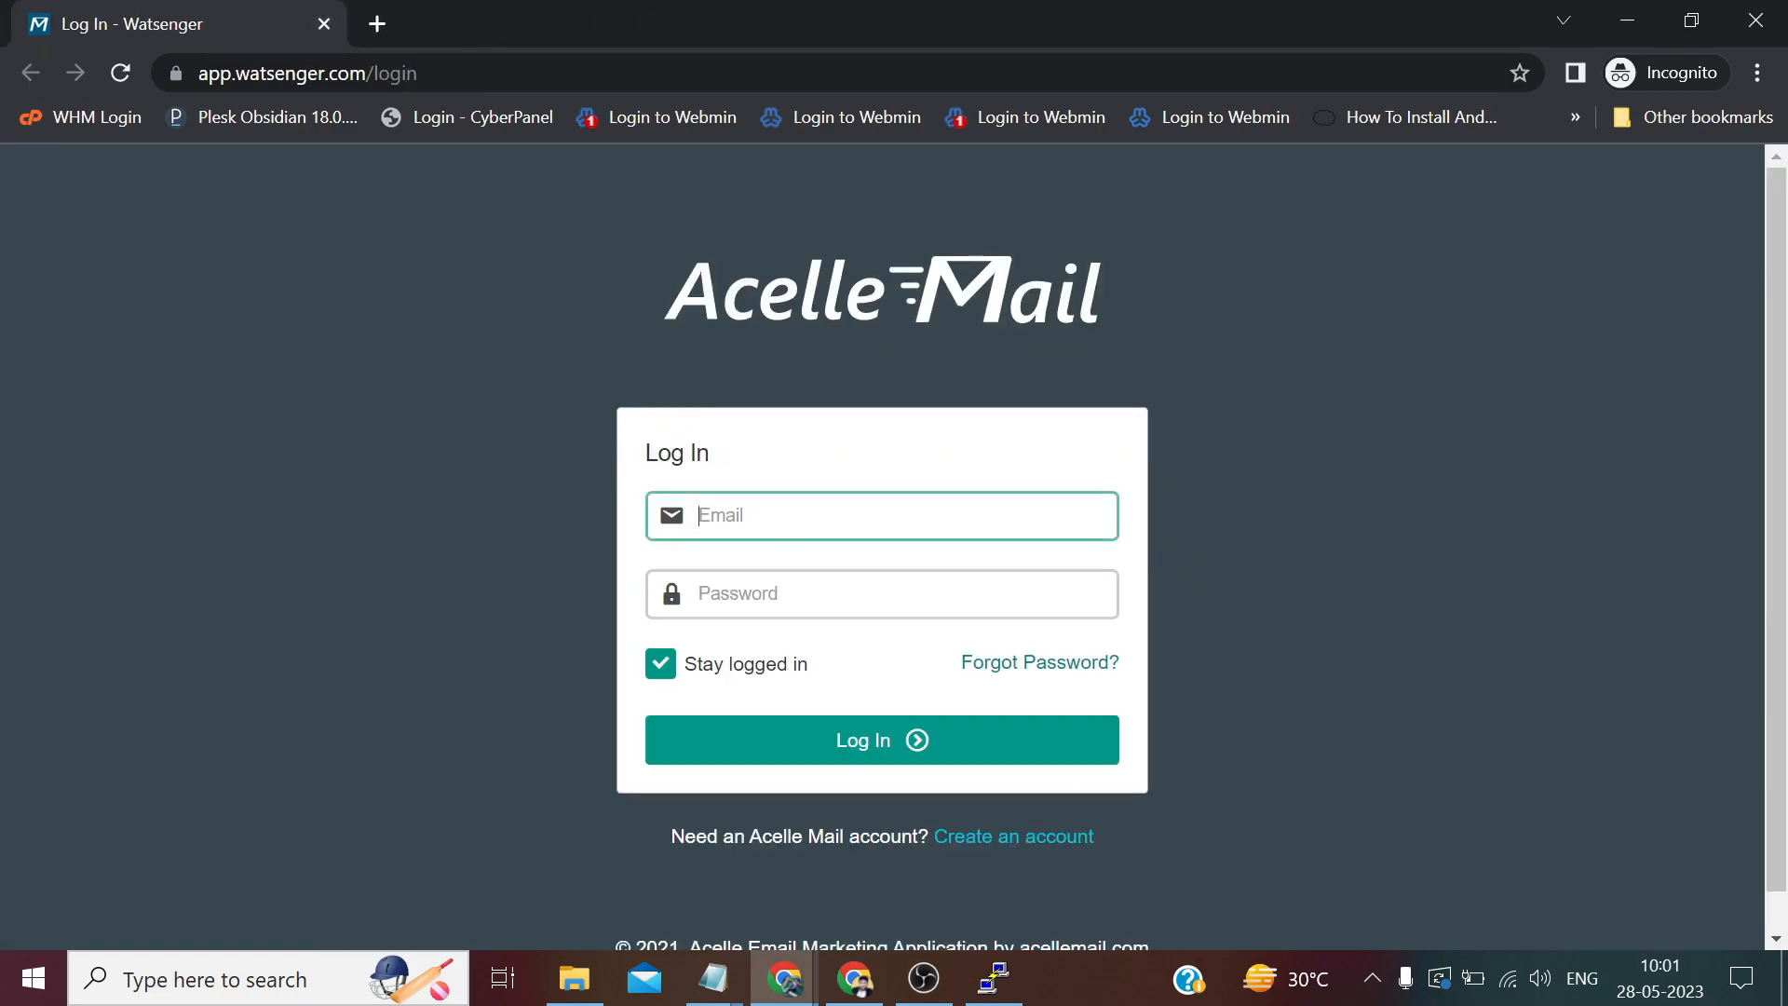
key(Tab)
text(a)
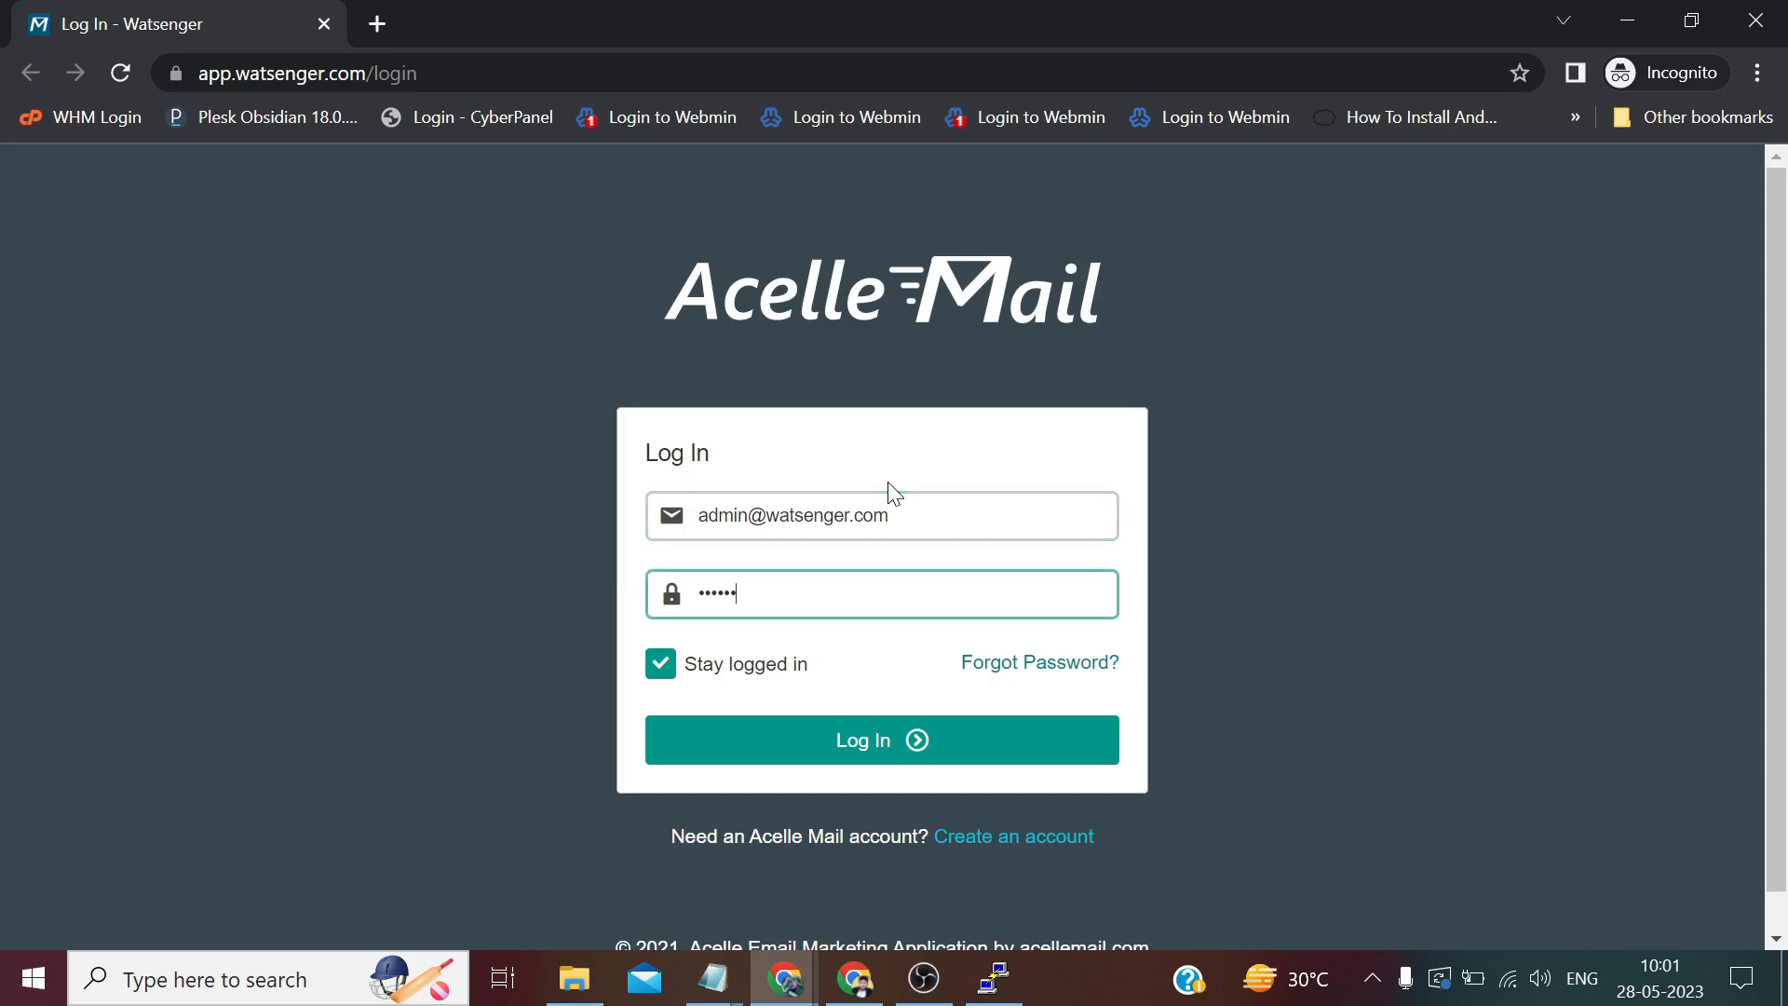
click(896, 754)
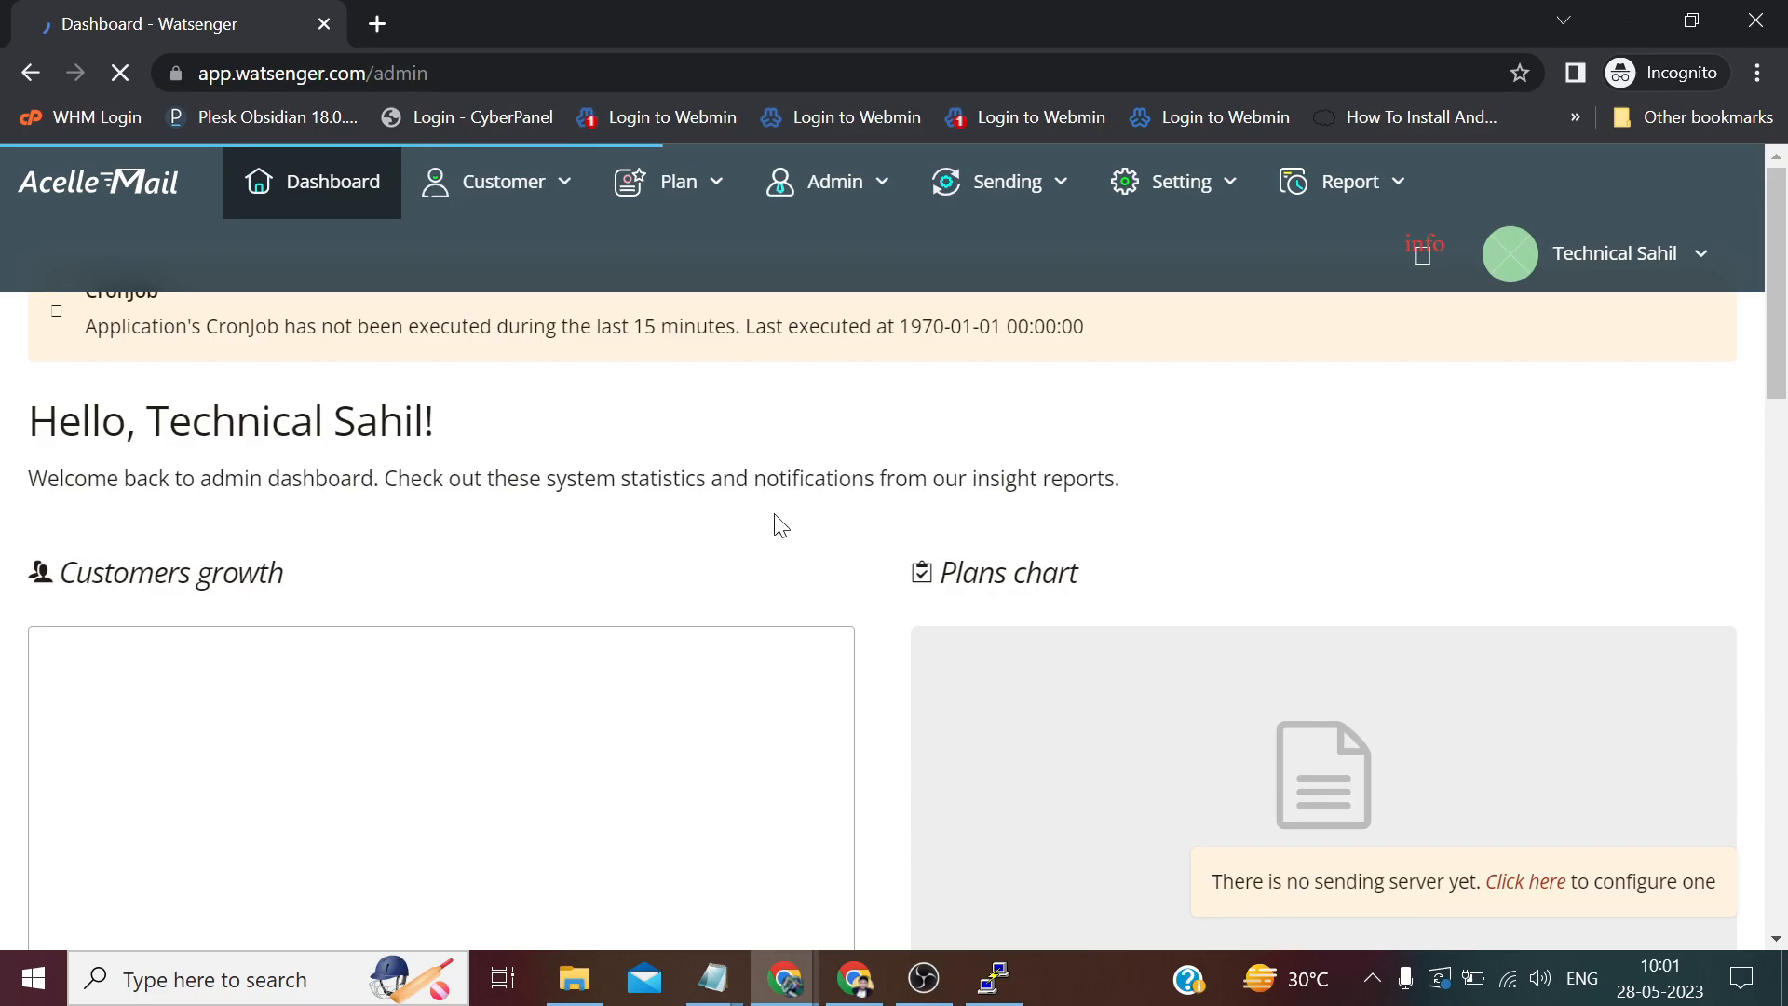
Go to Setting > All settings > License tab.
scroll(912, 517, down, 5)
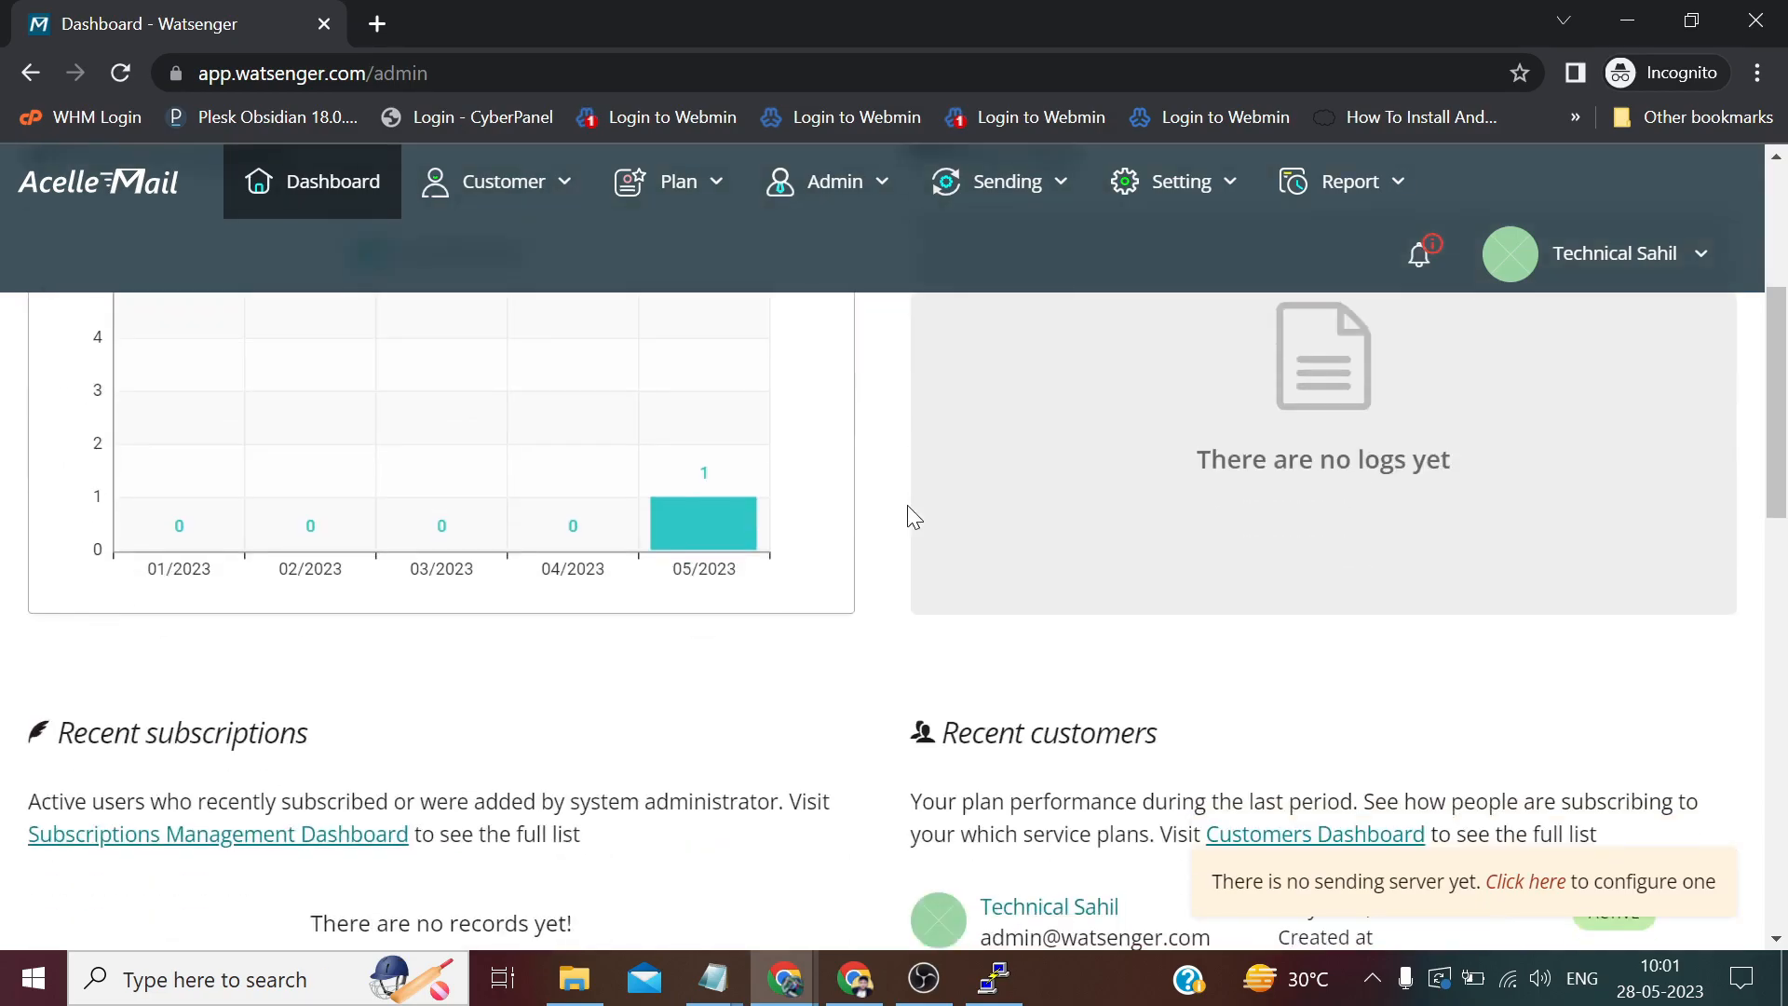
scroll(913, 515, down, 5)
scroll(911, 512, up, 10)
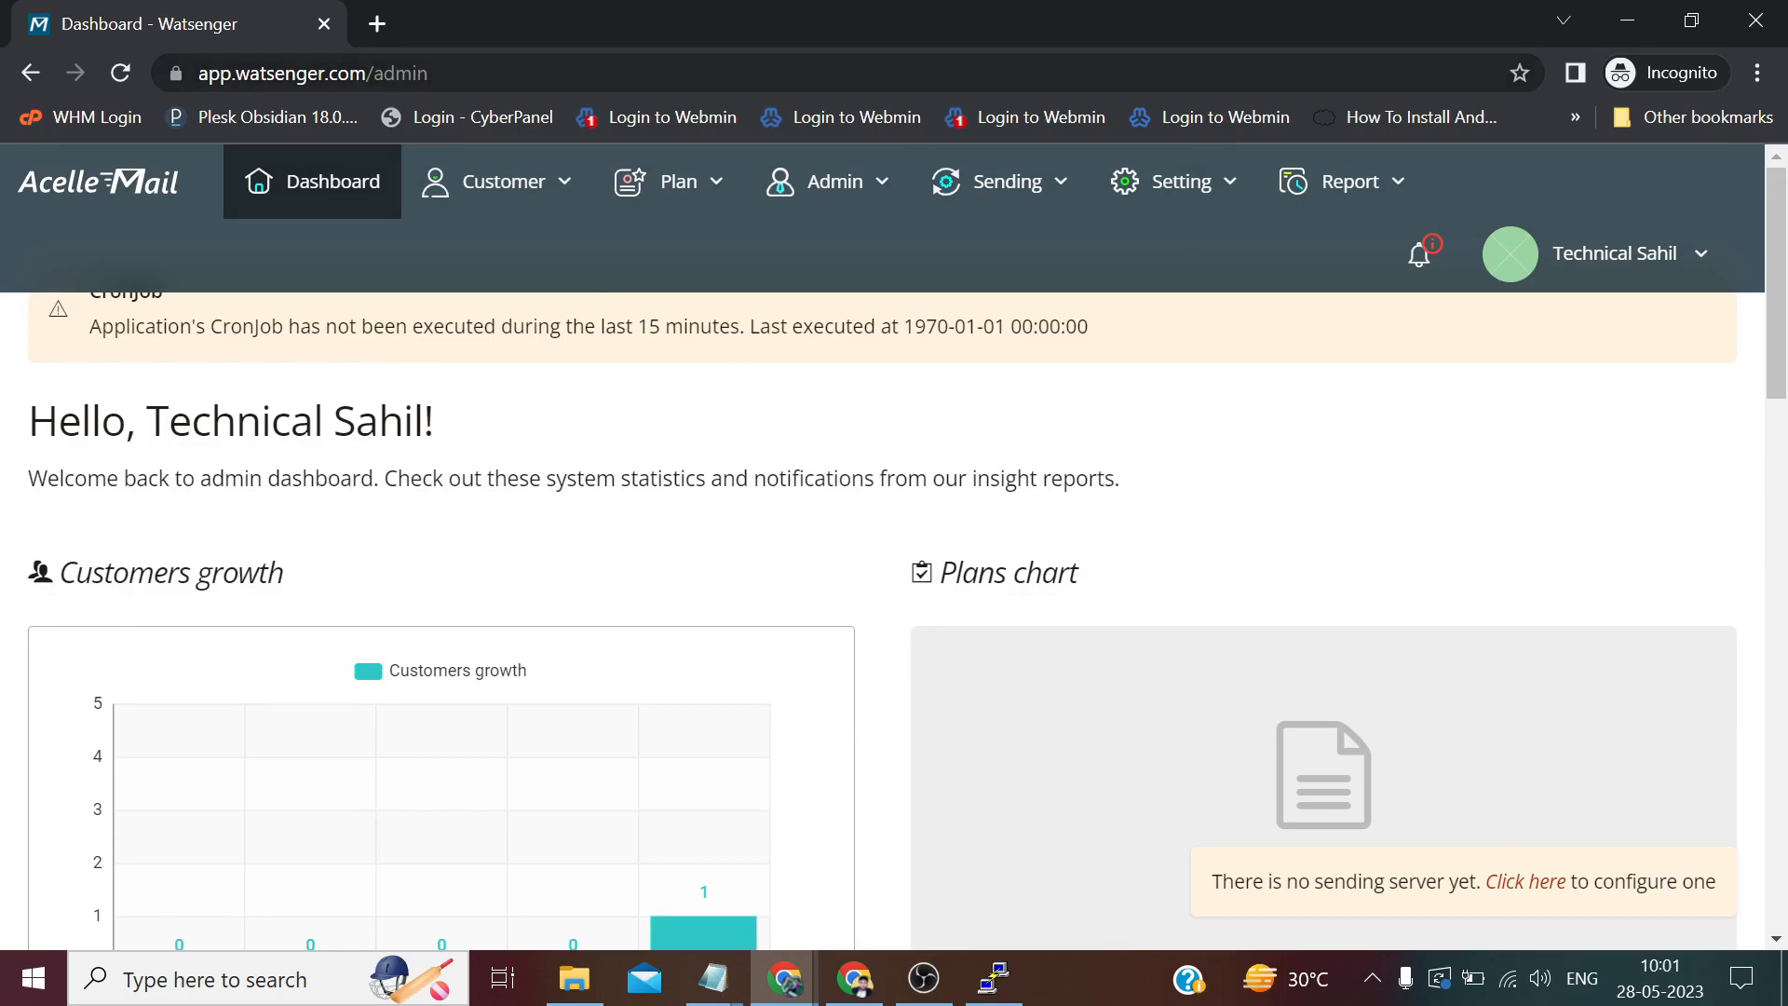
click(1151, 213)
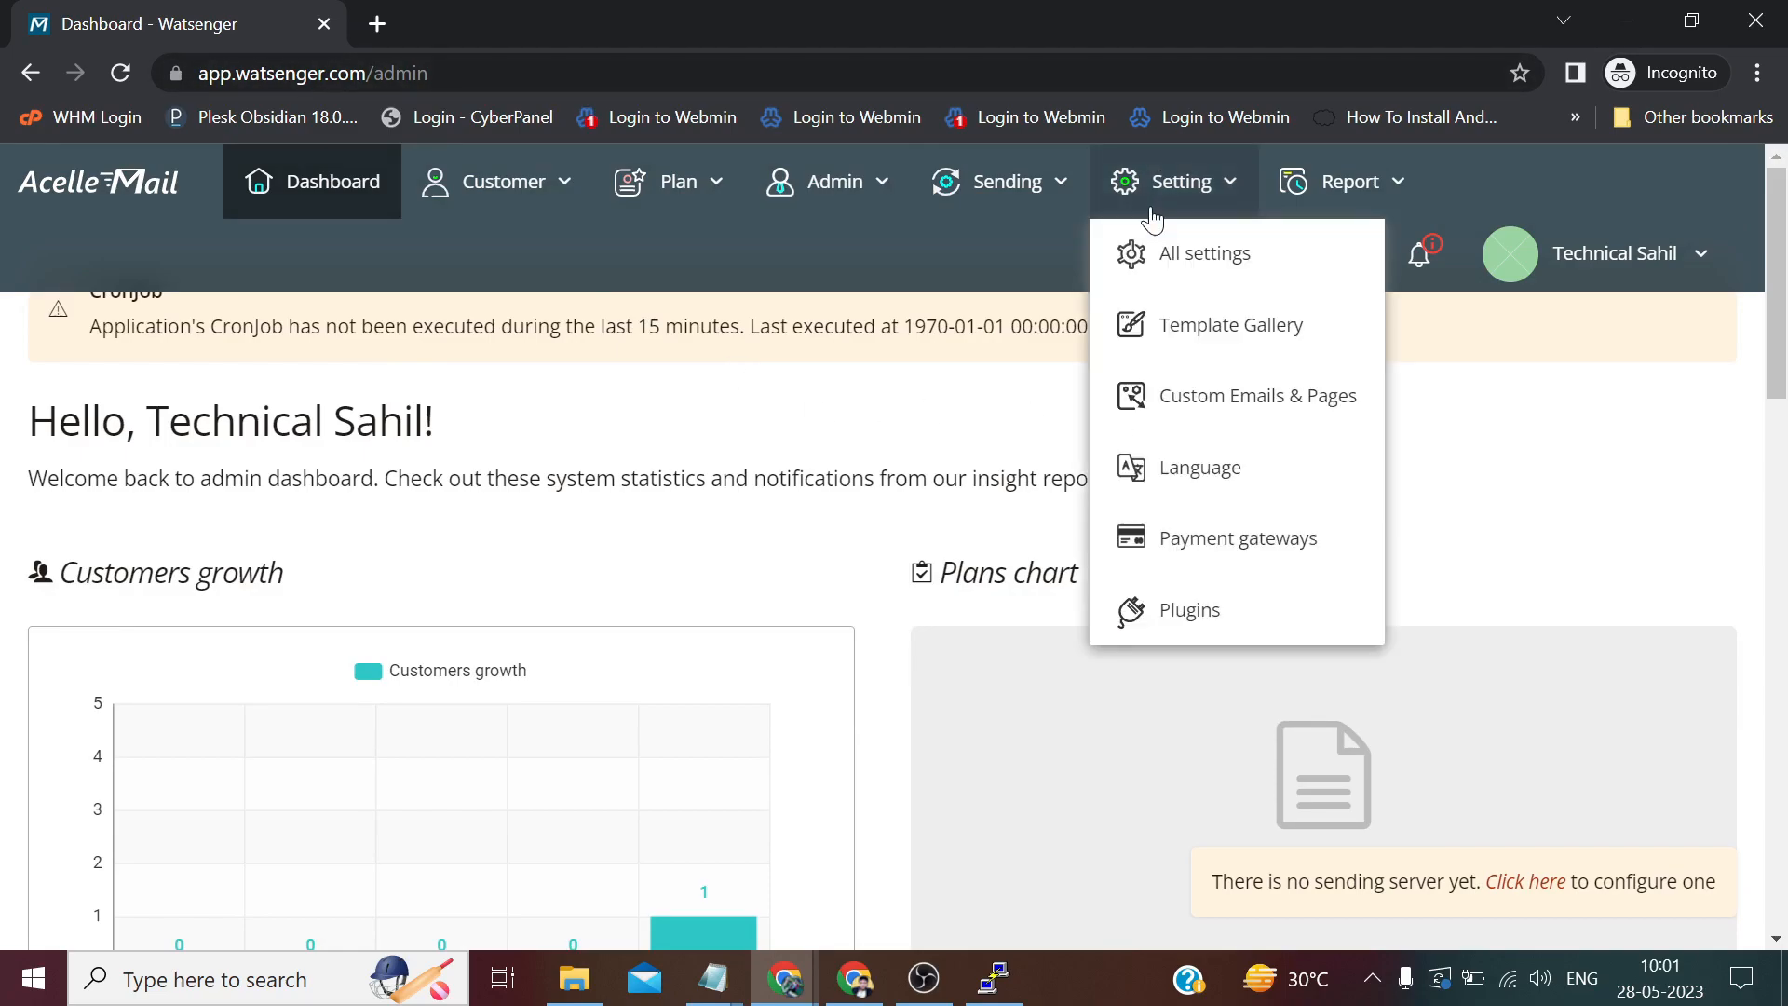
click(1247, 252)
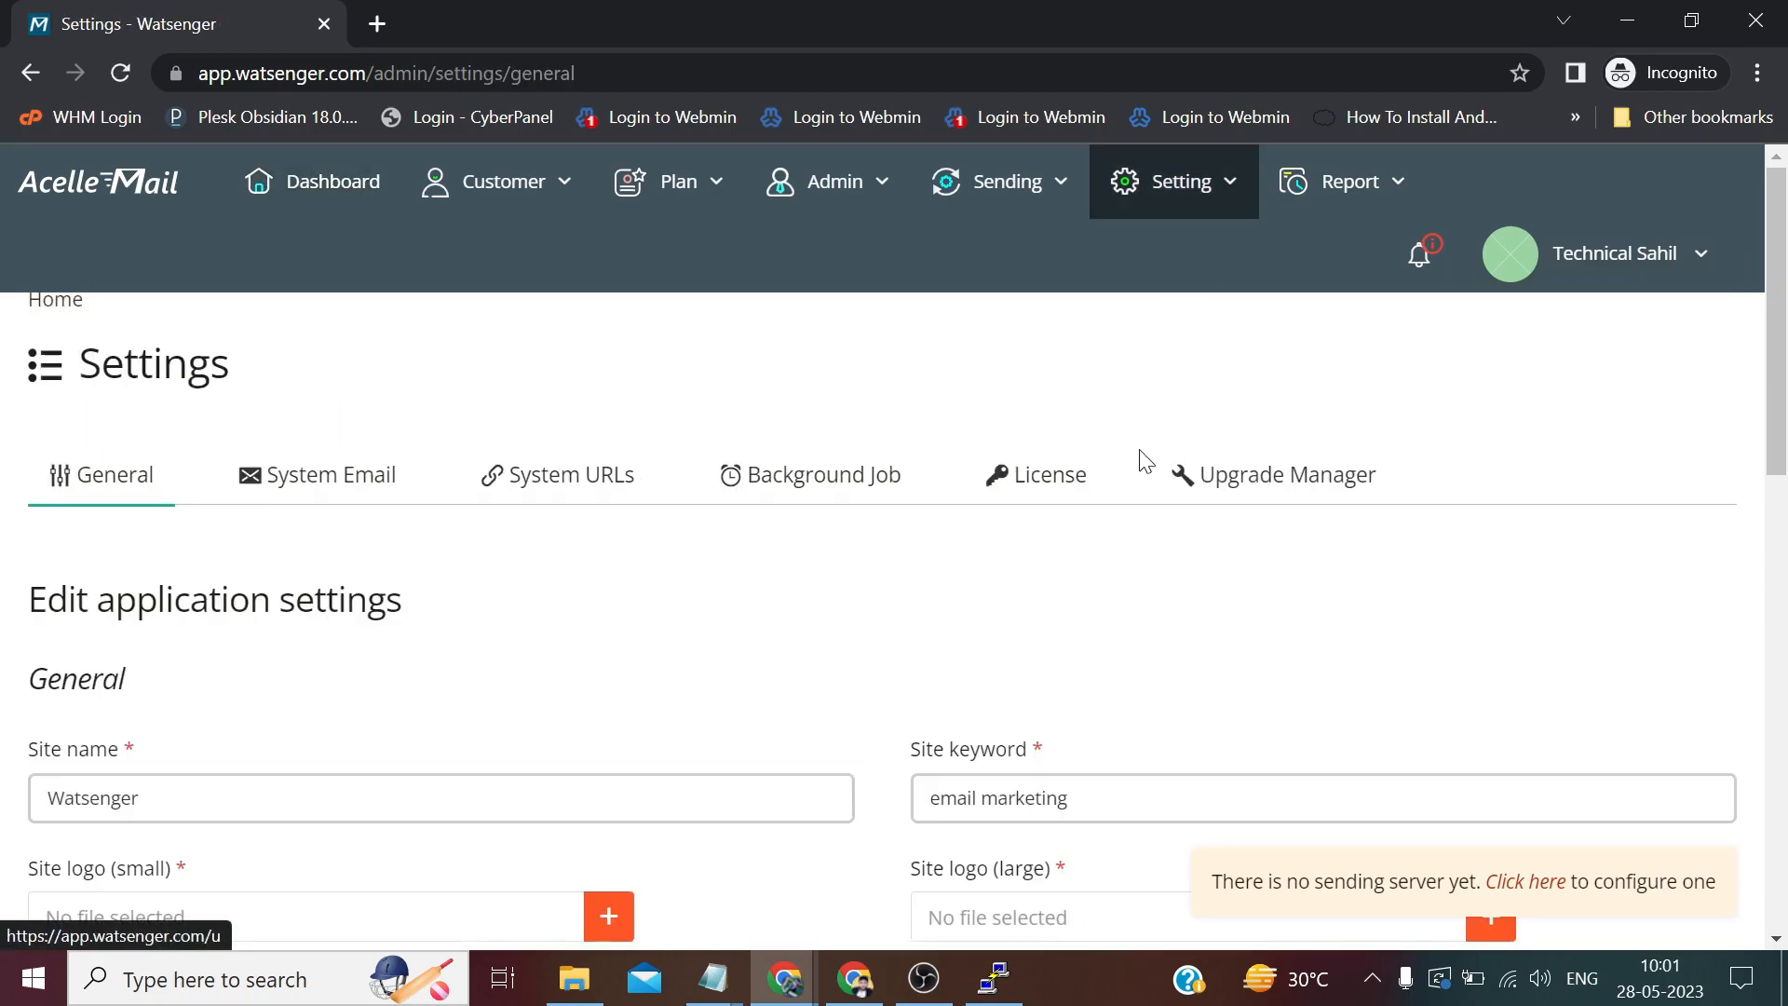
click(1094, 474)
scroll(755, 585, down, 6)
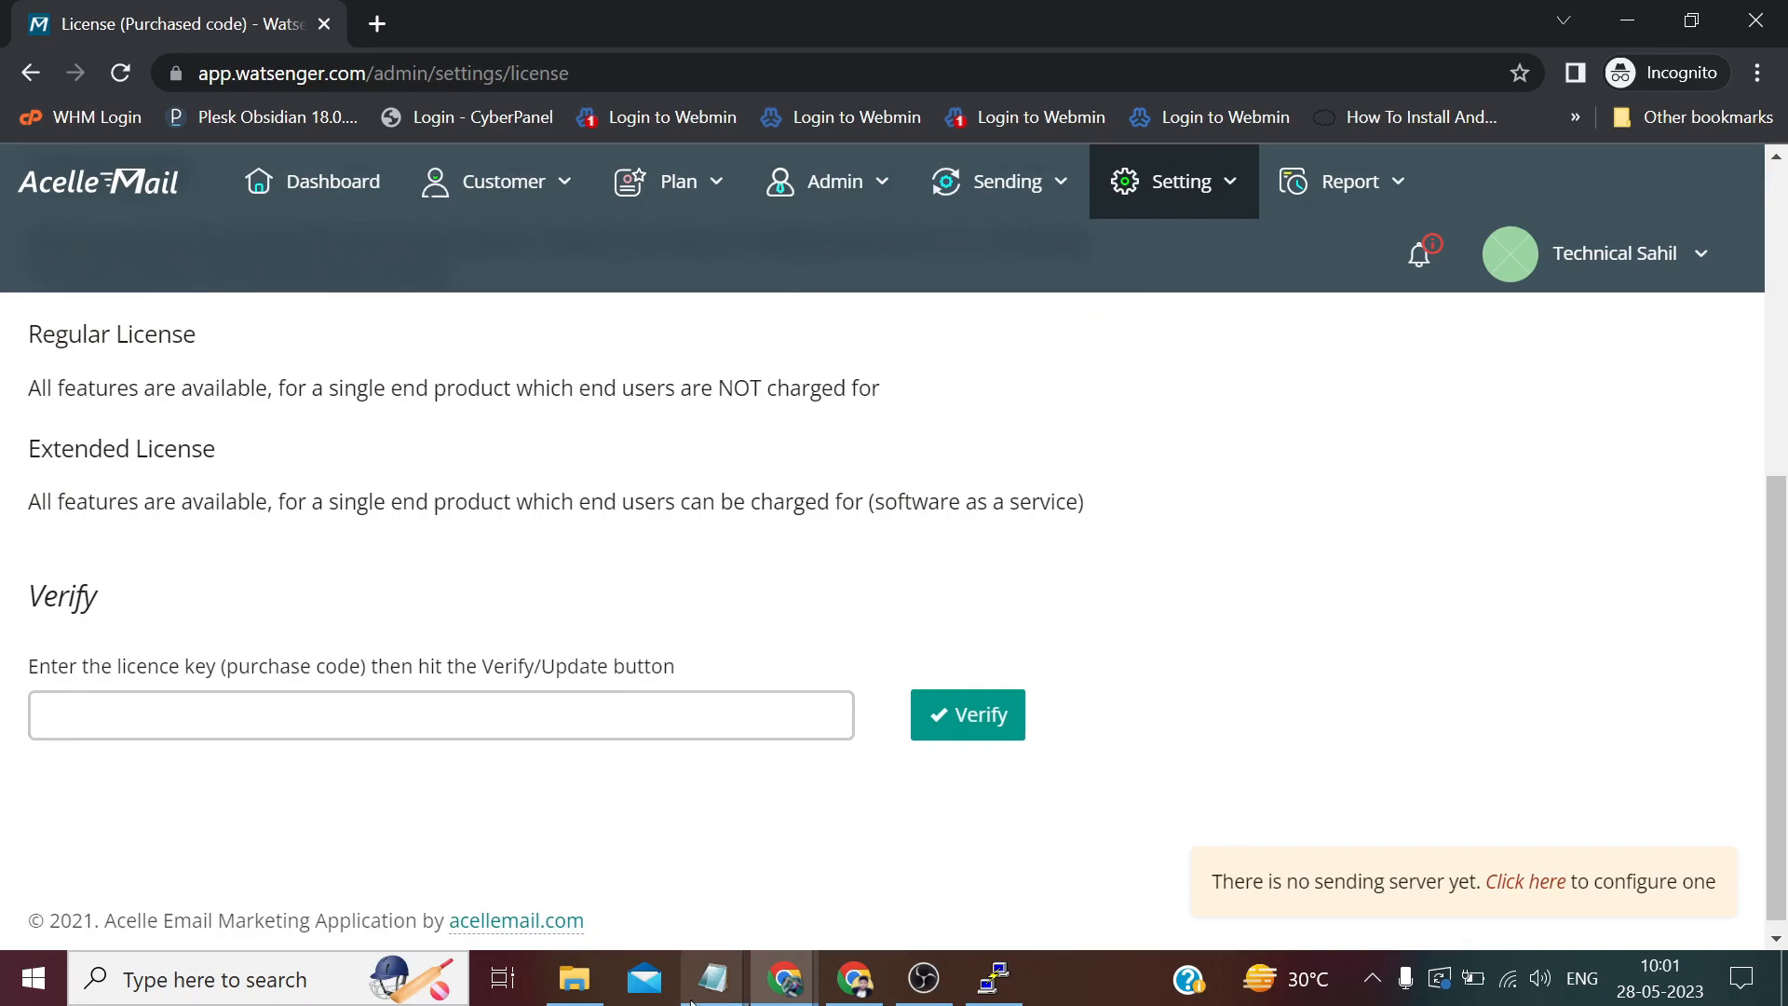
Paste the purchase code from Notepad, verify it as Extended, and return to the dashboard.
mouse_move(712, 978)
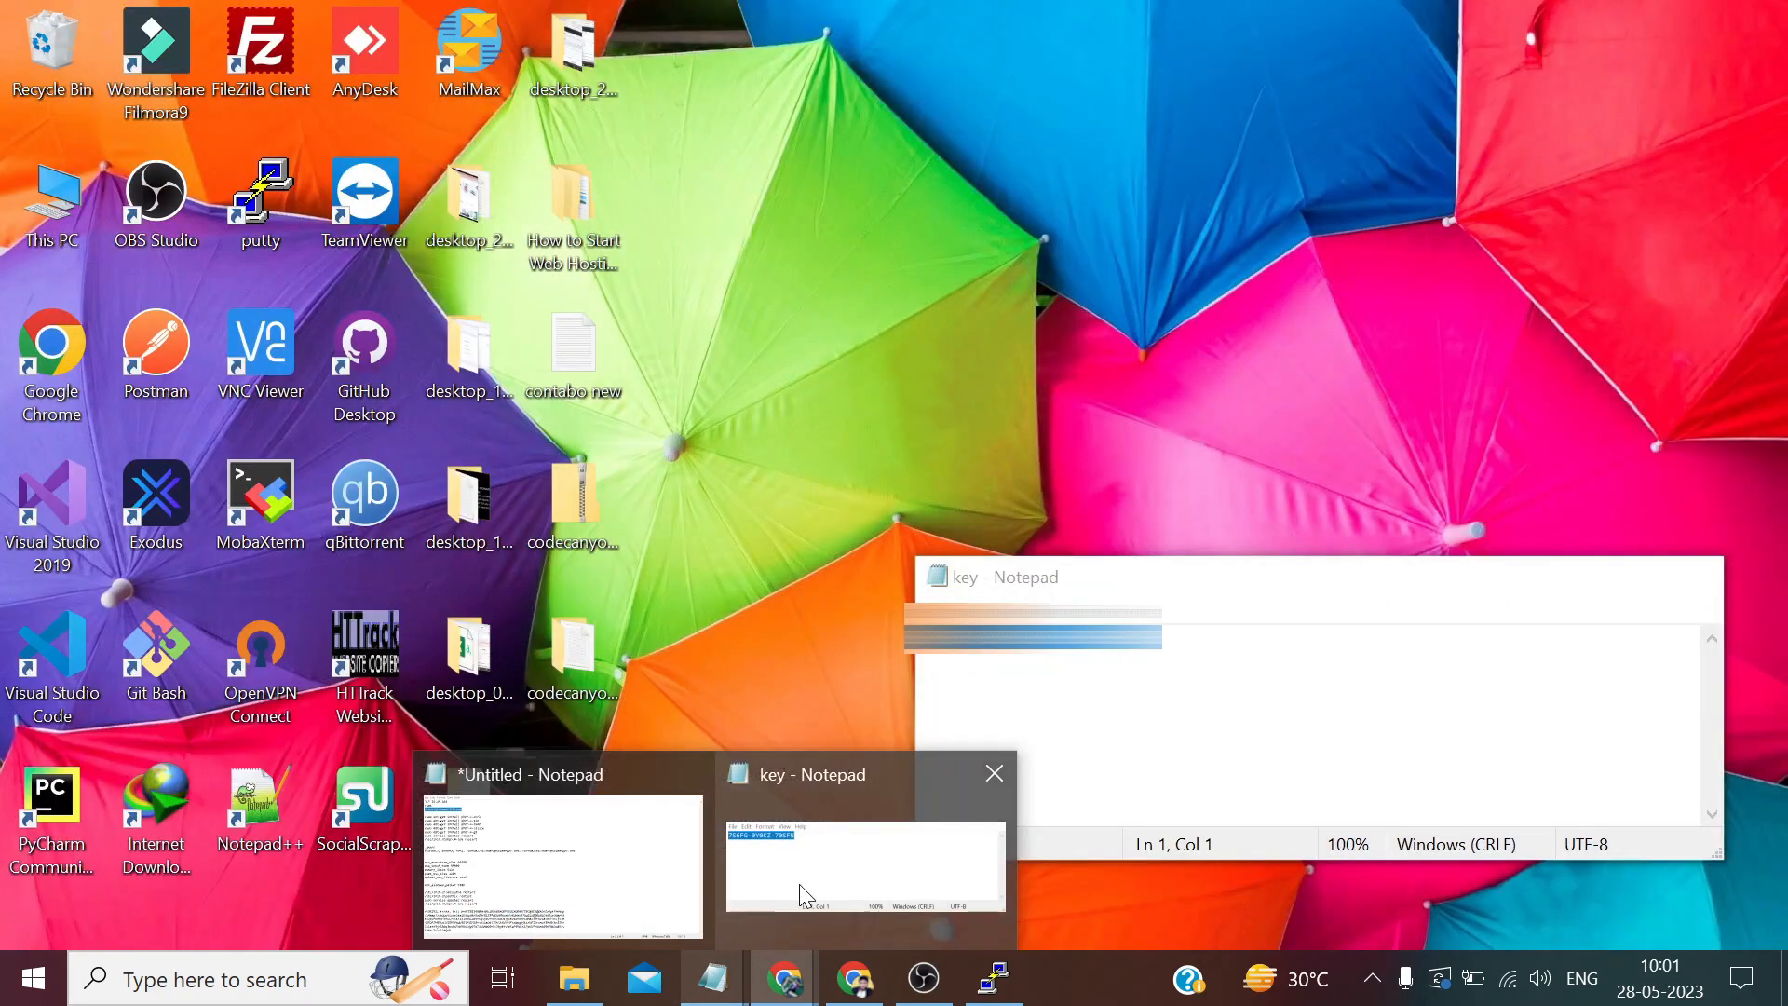
click(799, 884)
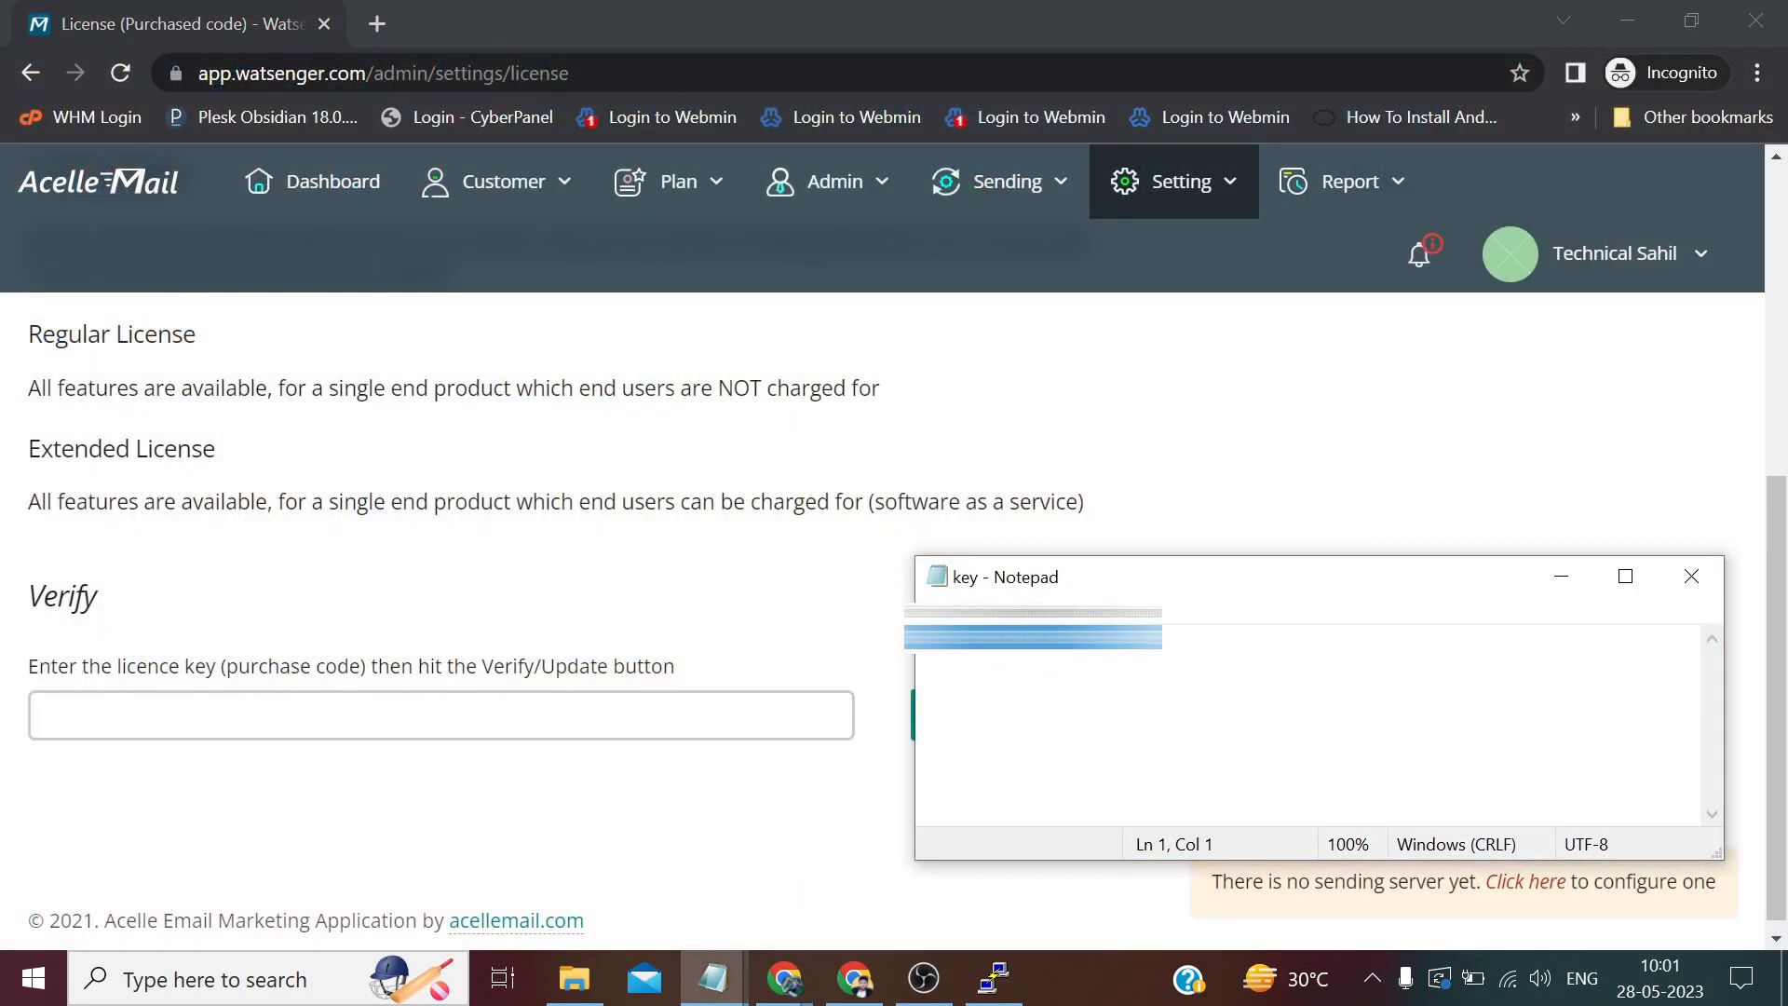
right_click(1036, 644)
click(1117, 344)
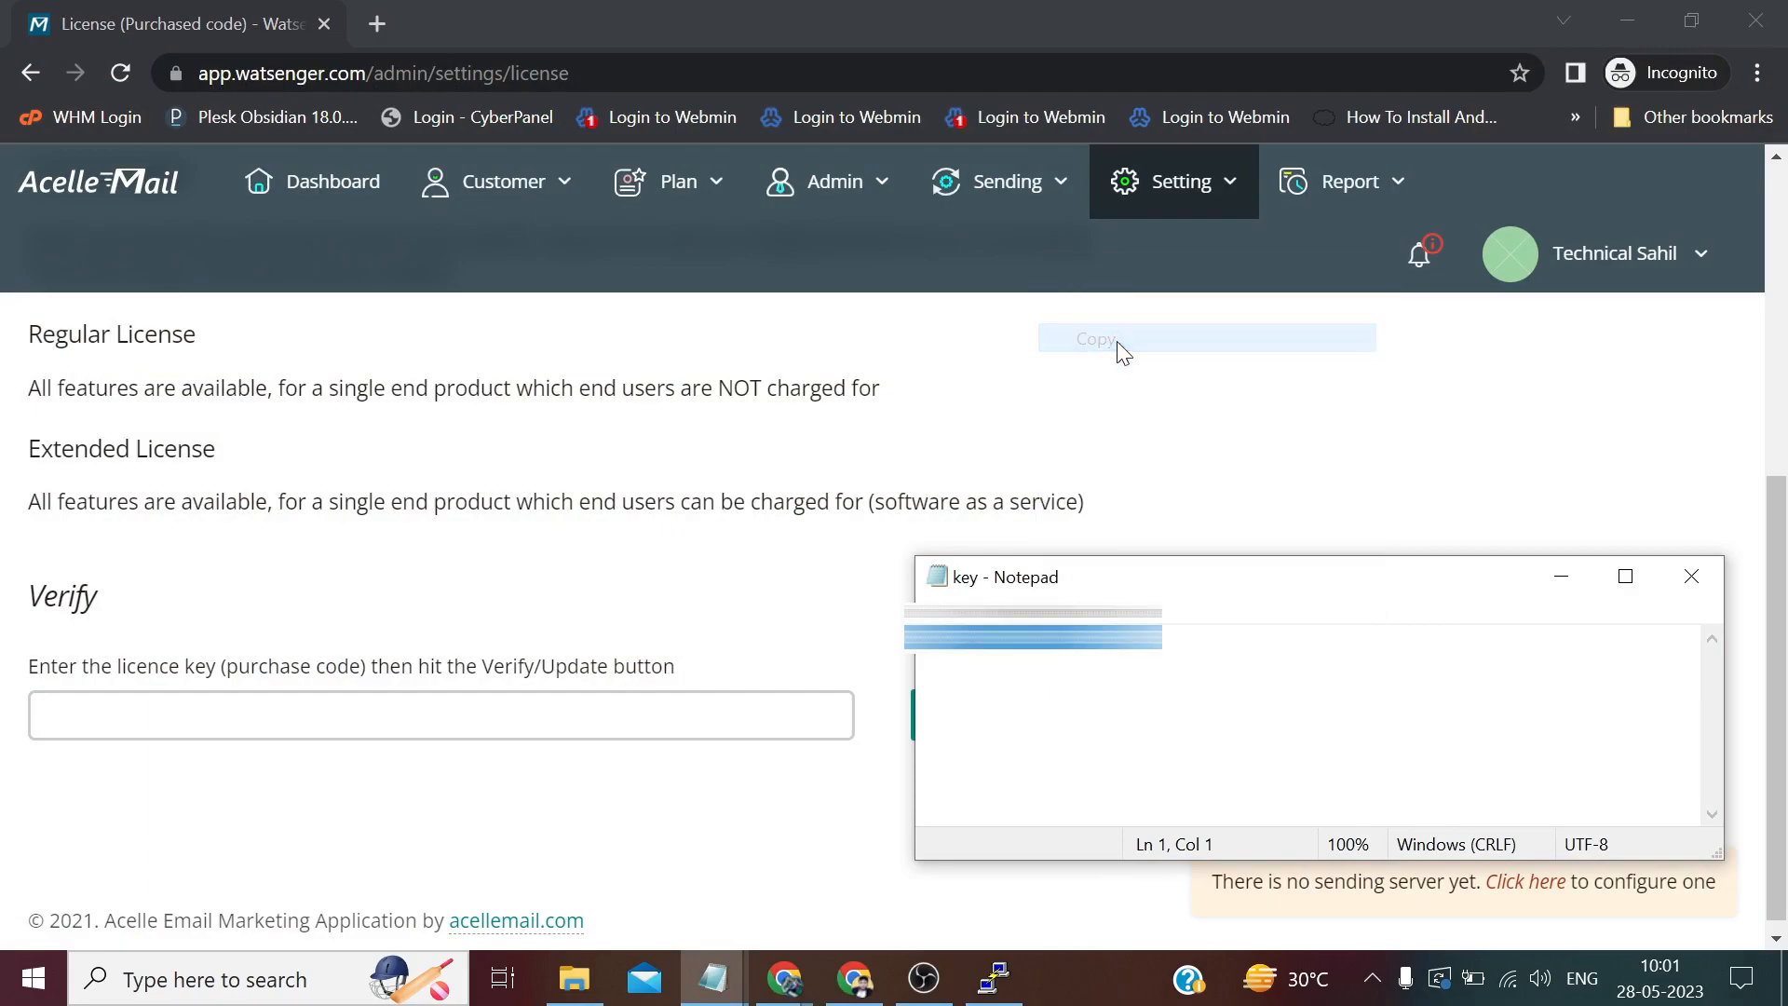
click(463, 710)
key(ctrl+v)
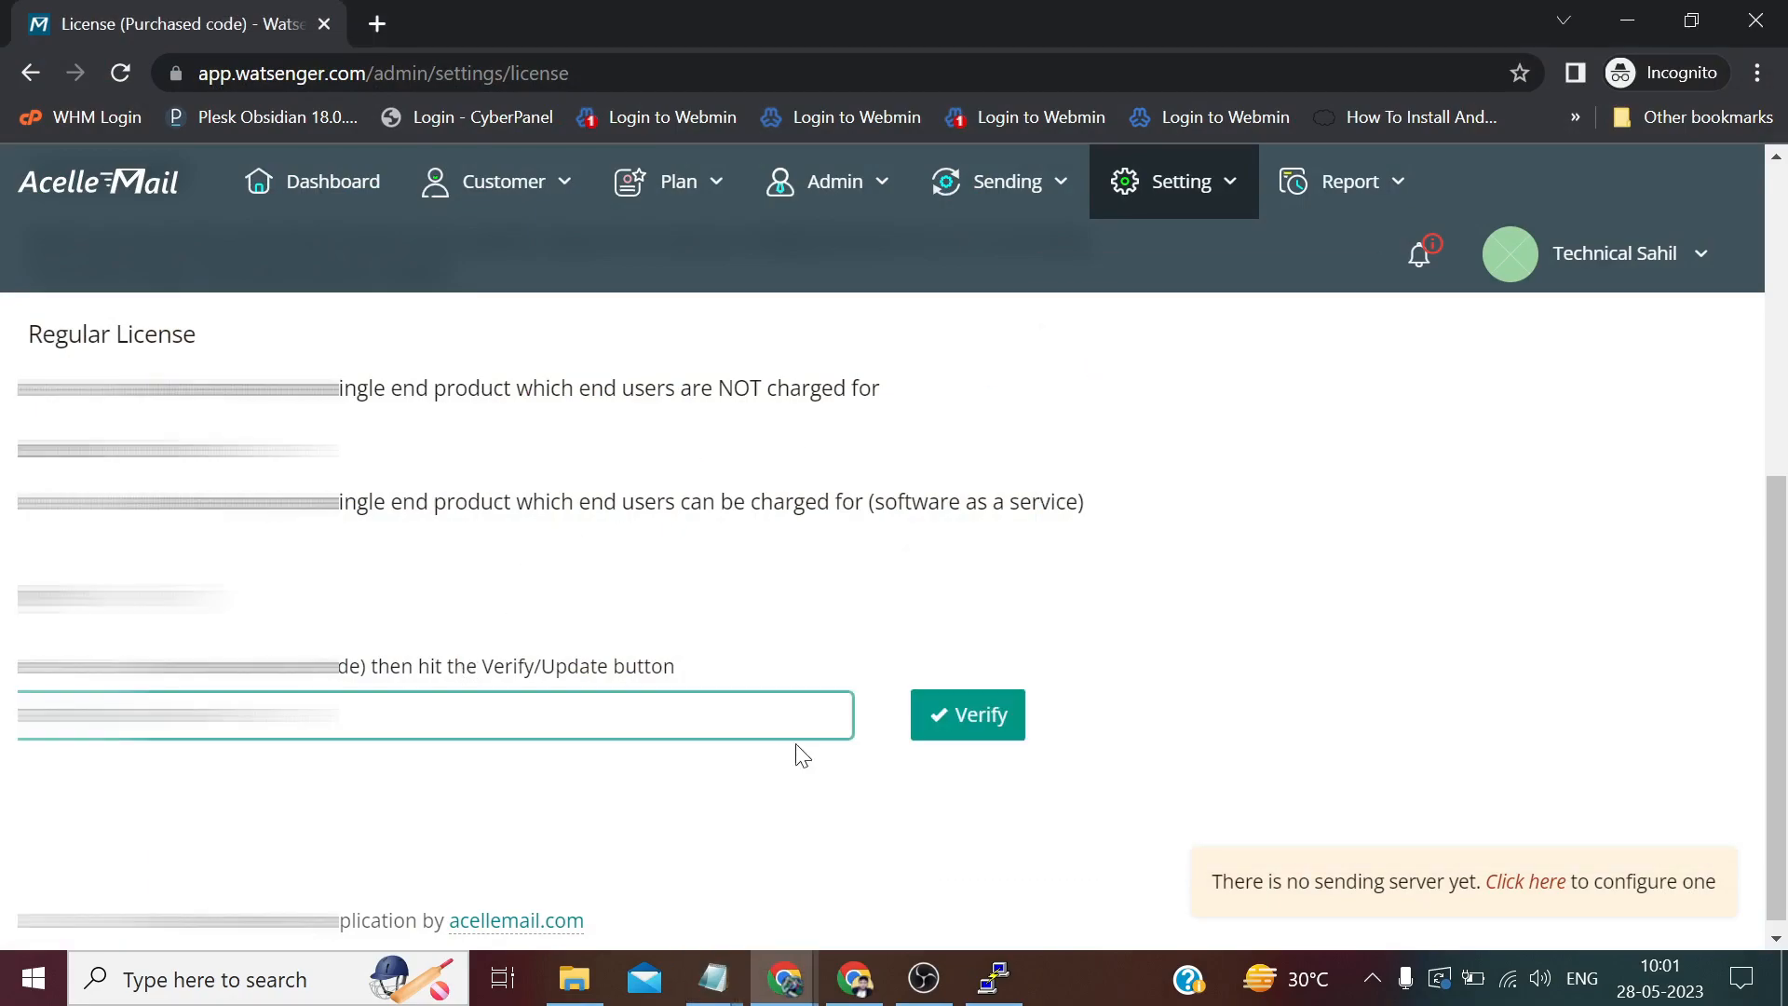
click(945, 721)
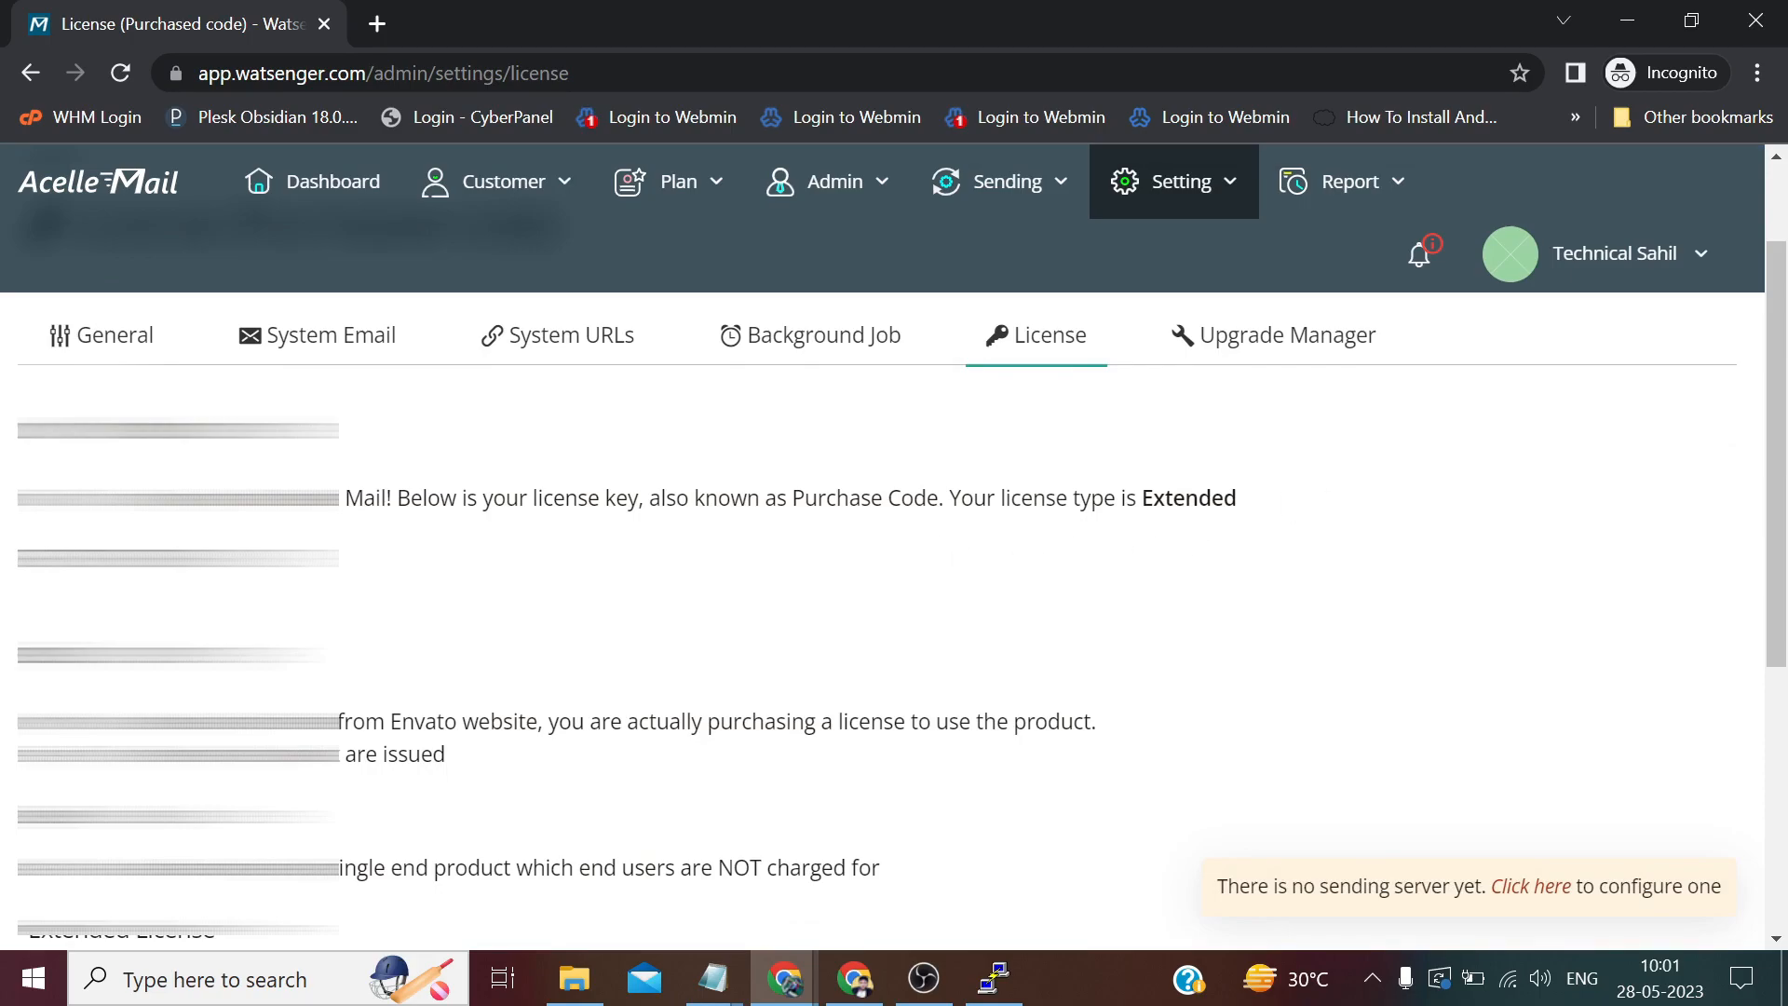
scroll(875, 559, up, 1)
click(291, 192)
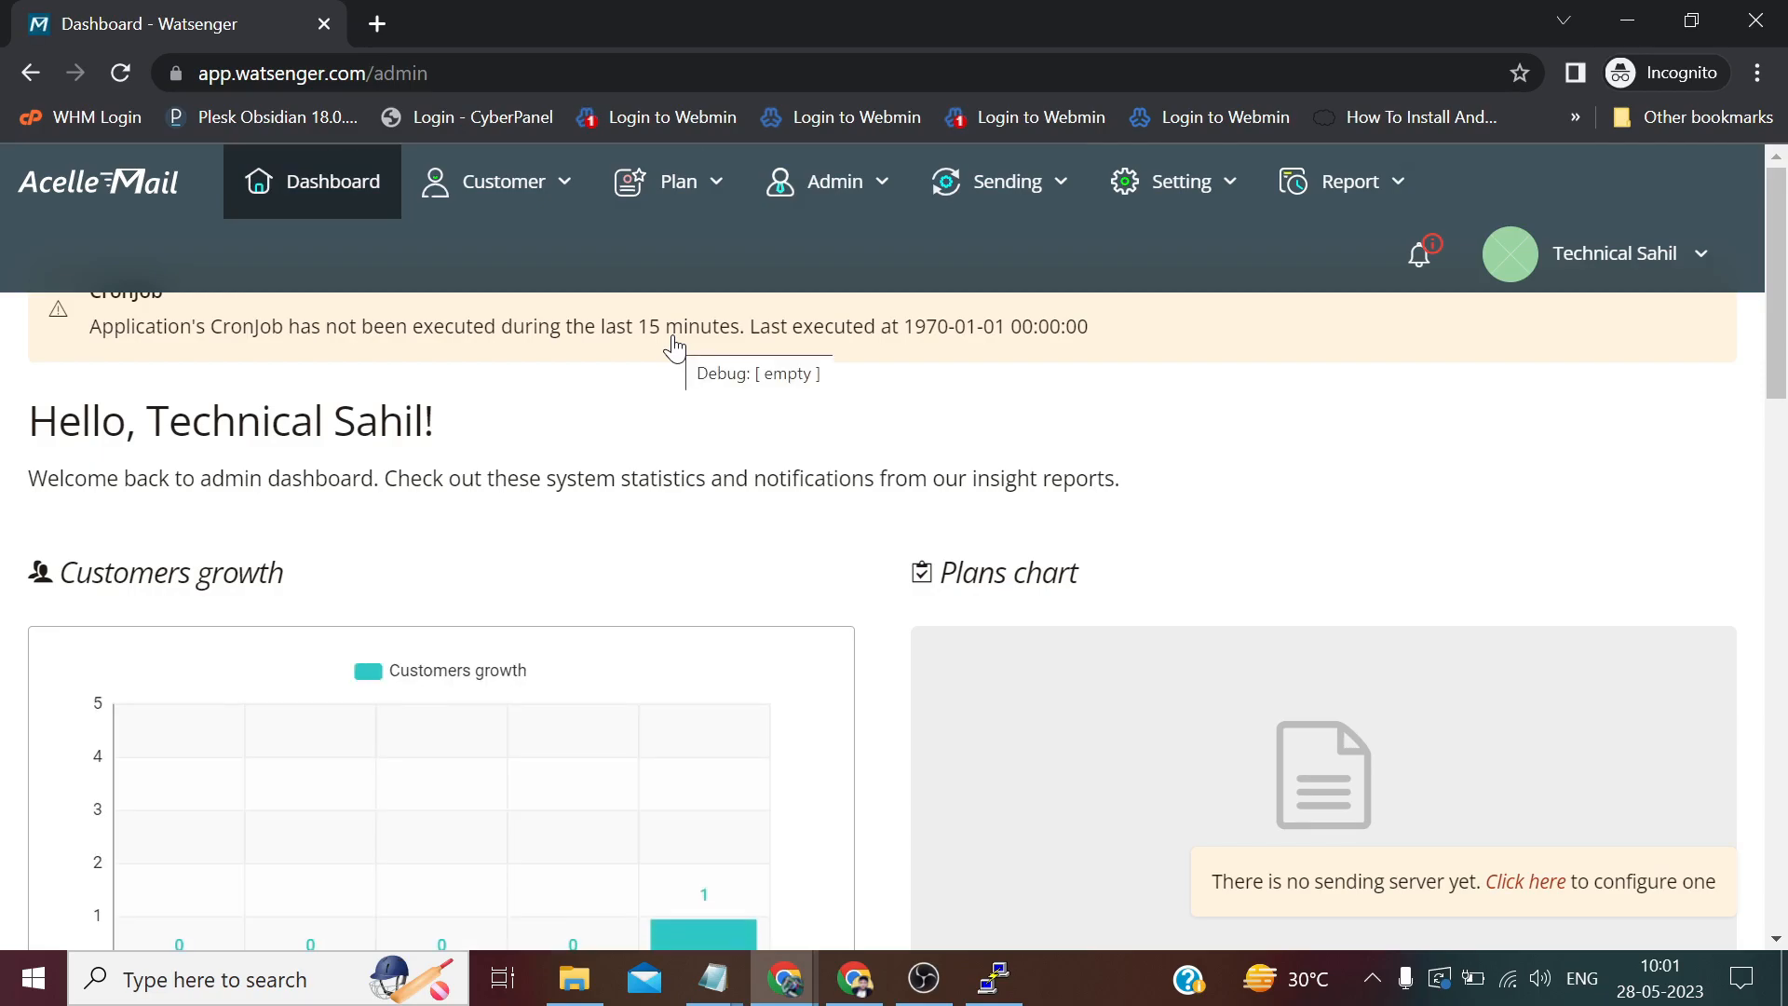
Dismiss the cron job warning and go to Setting > All settings > Background Job.
scroll(1233, 471, down, 4)
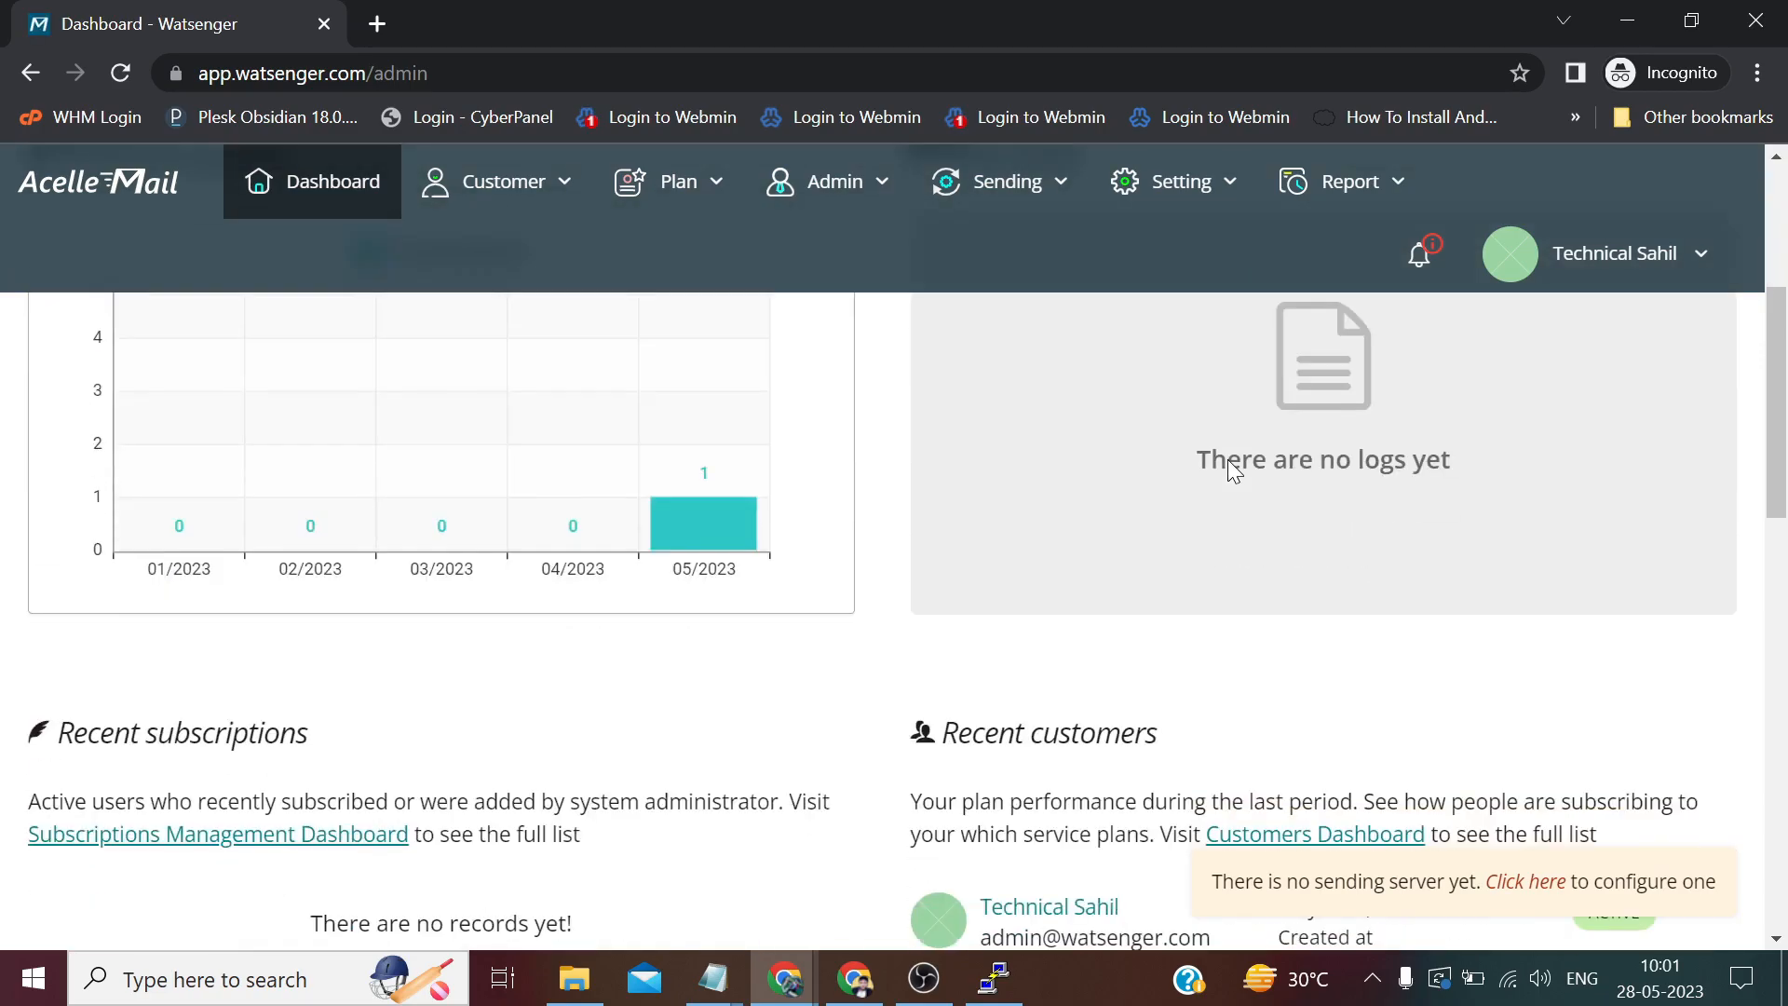
scroll(1233, 470, up, 4)
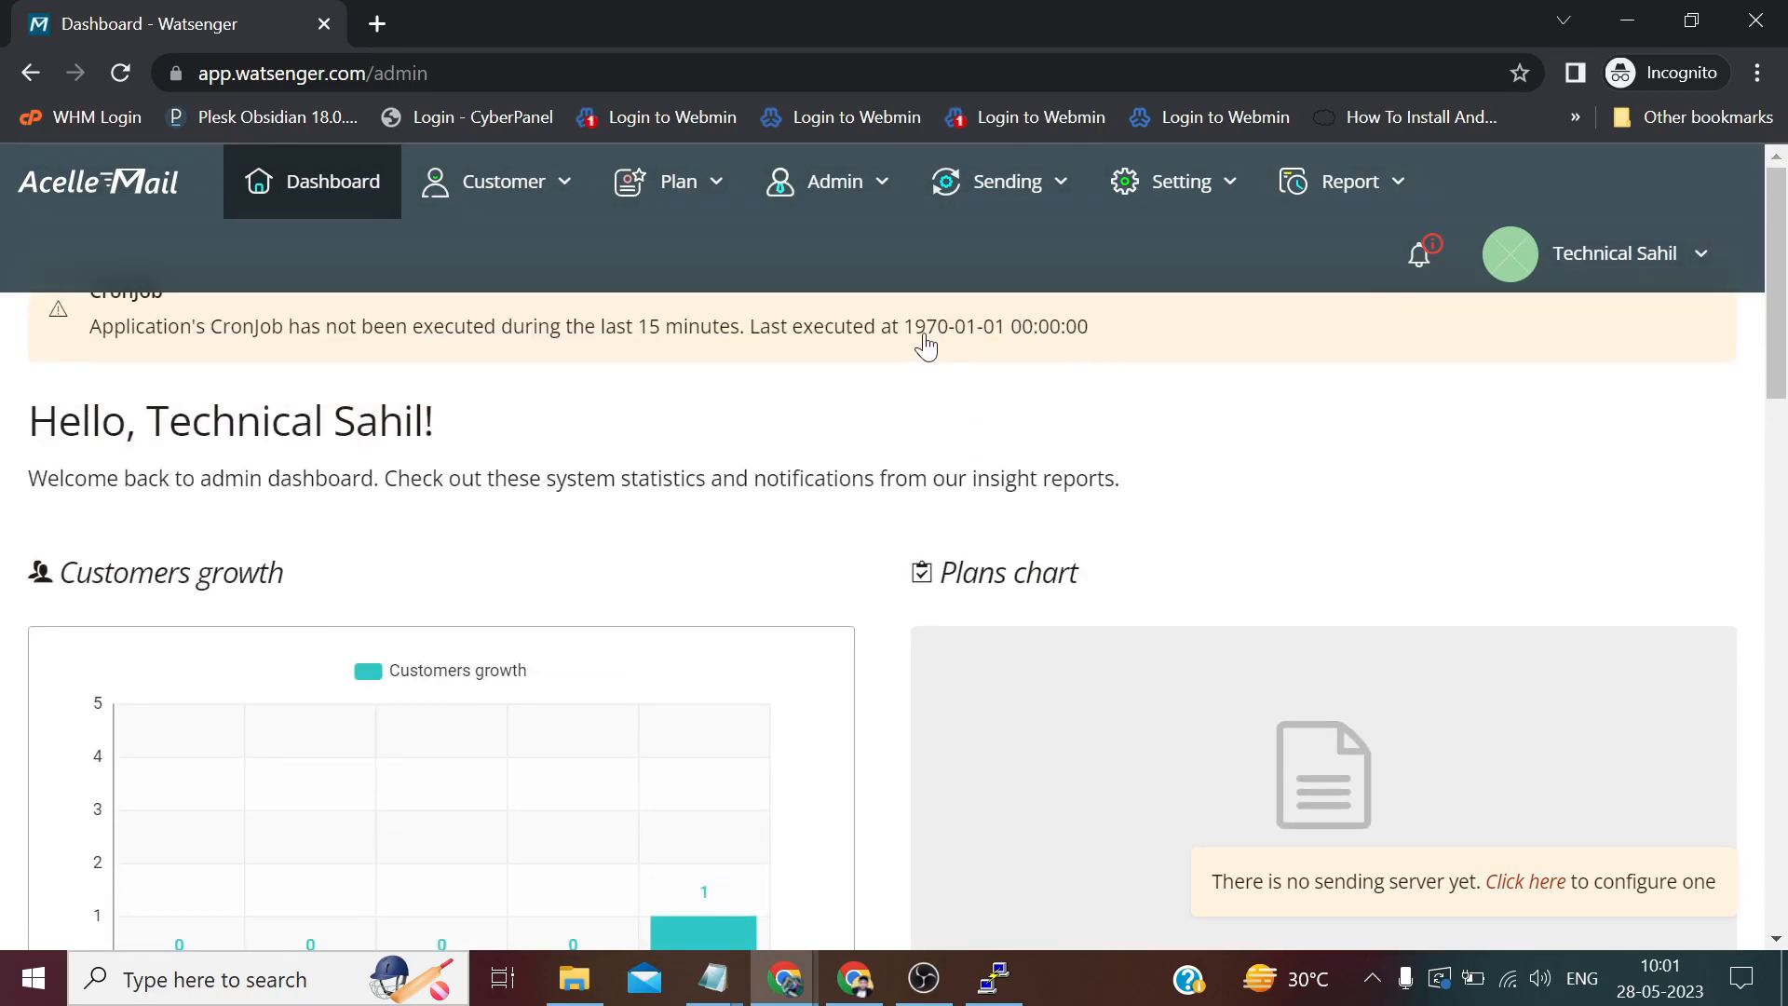
click(931, 350)
click(1179, 267)
click(1187, 214)
click(1152, 254)
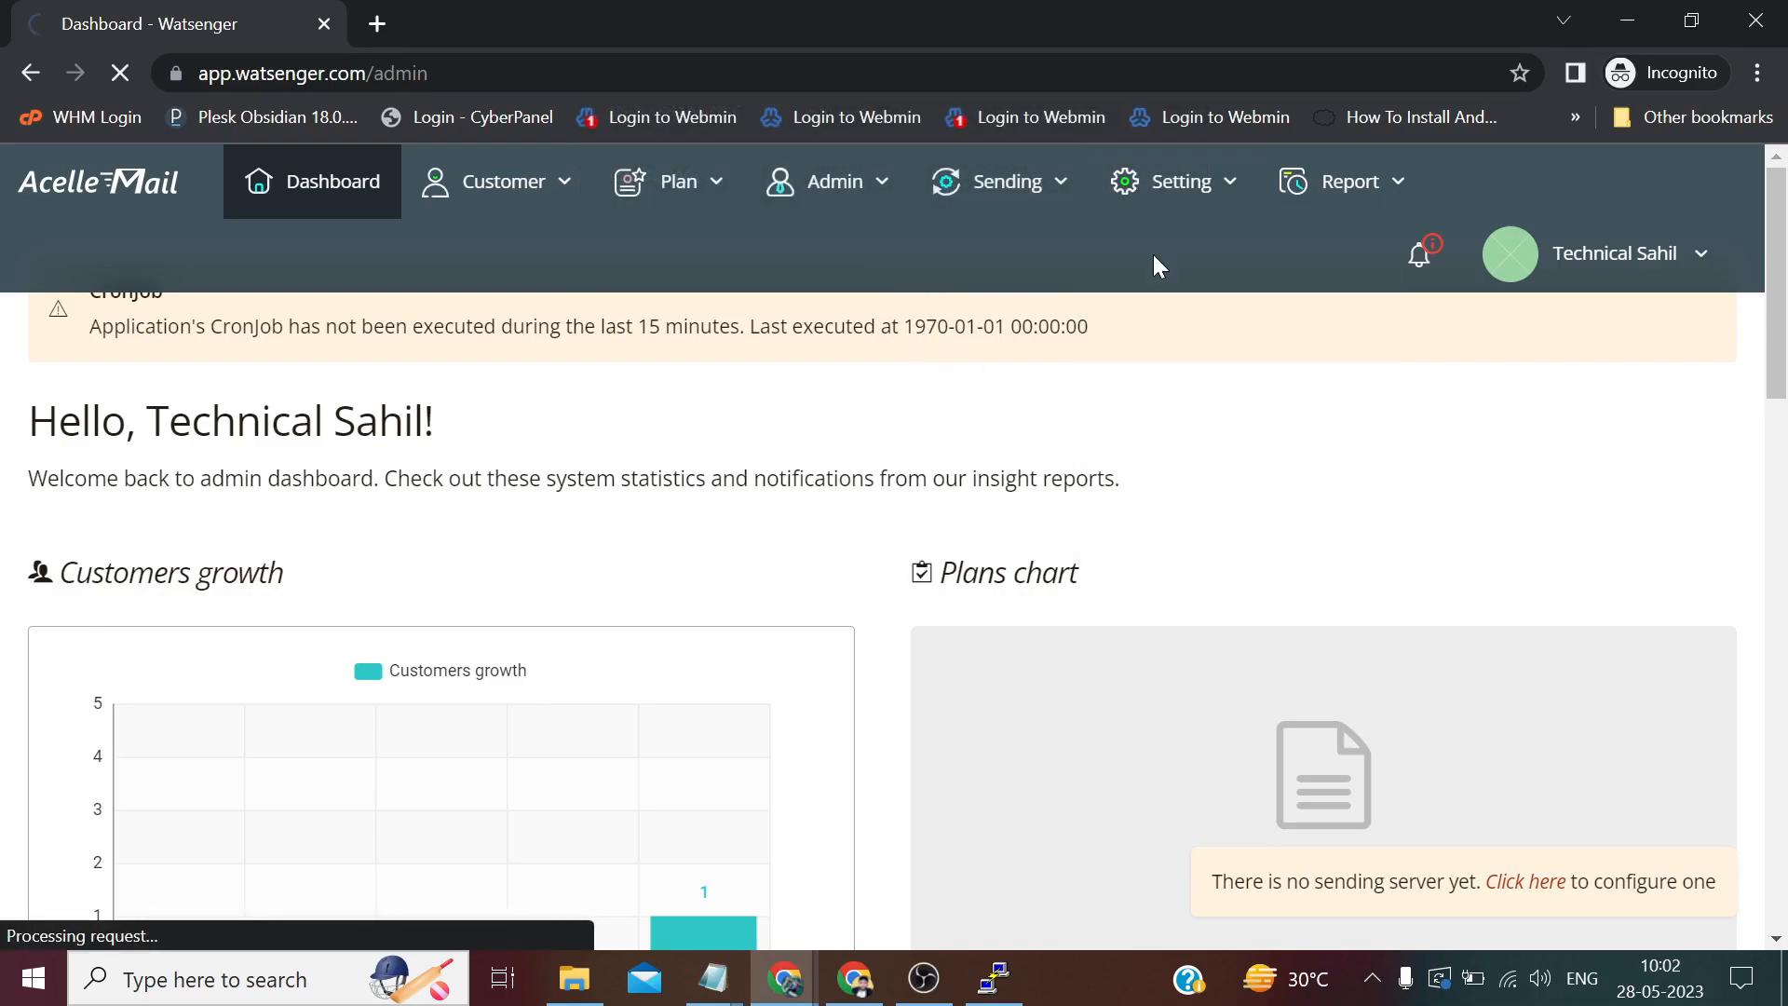
click(802, 477)
scroll(806, 478, down, 6)
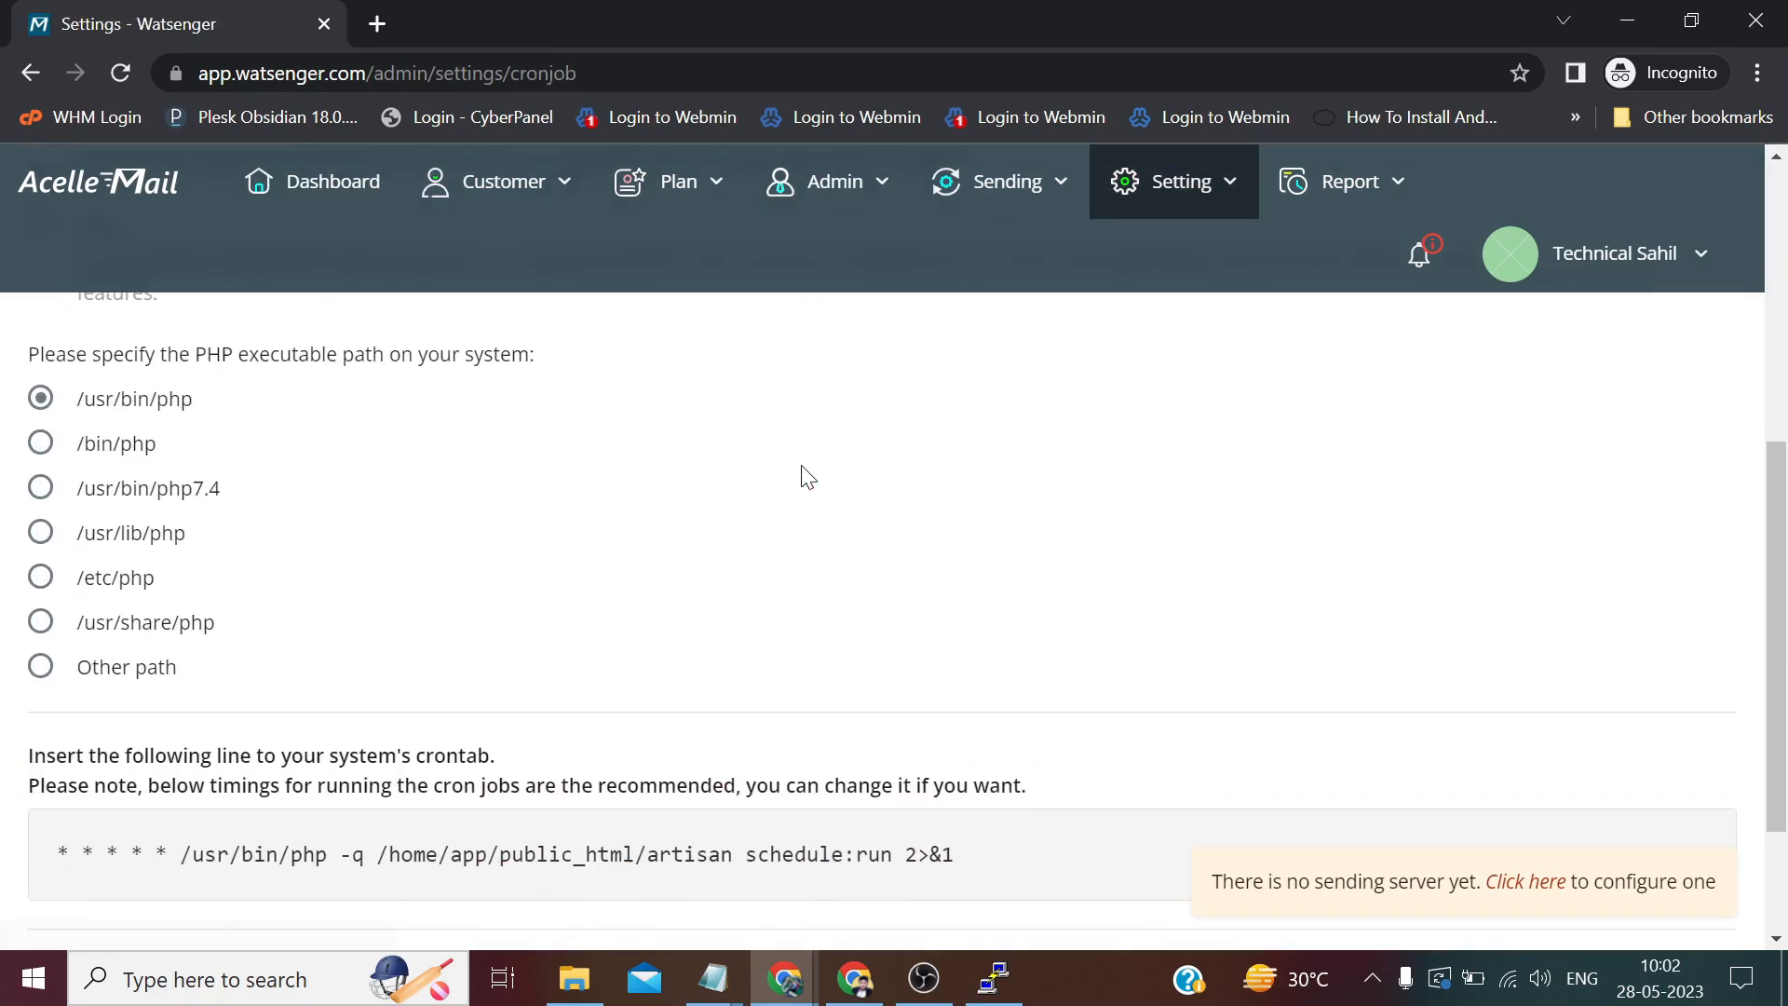
scroll(808, 477, down, 1)
Choose /usr/bin/php as the PHP path, save, and copy the crontab command.
drag(990, 731, 182, 726)
right_click(214, 752)
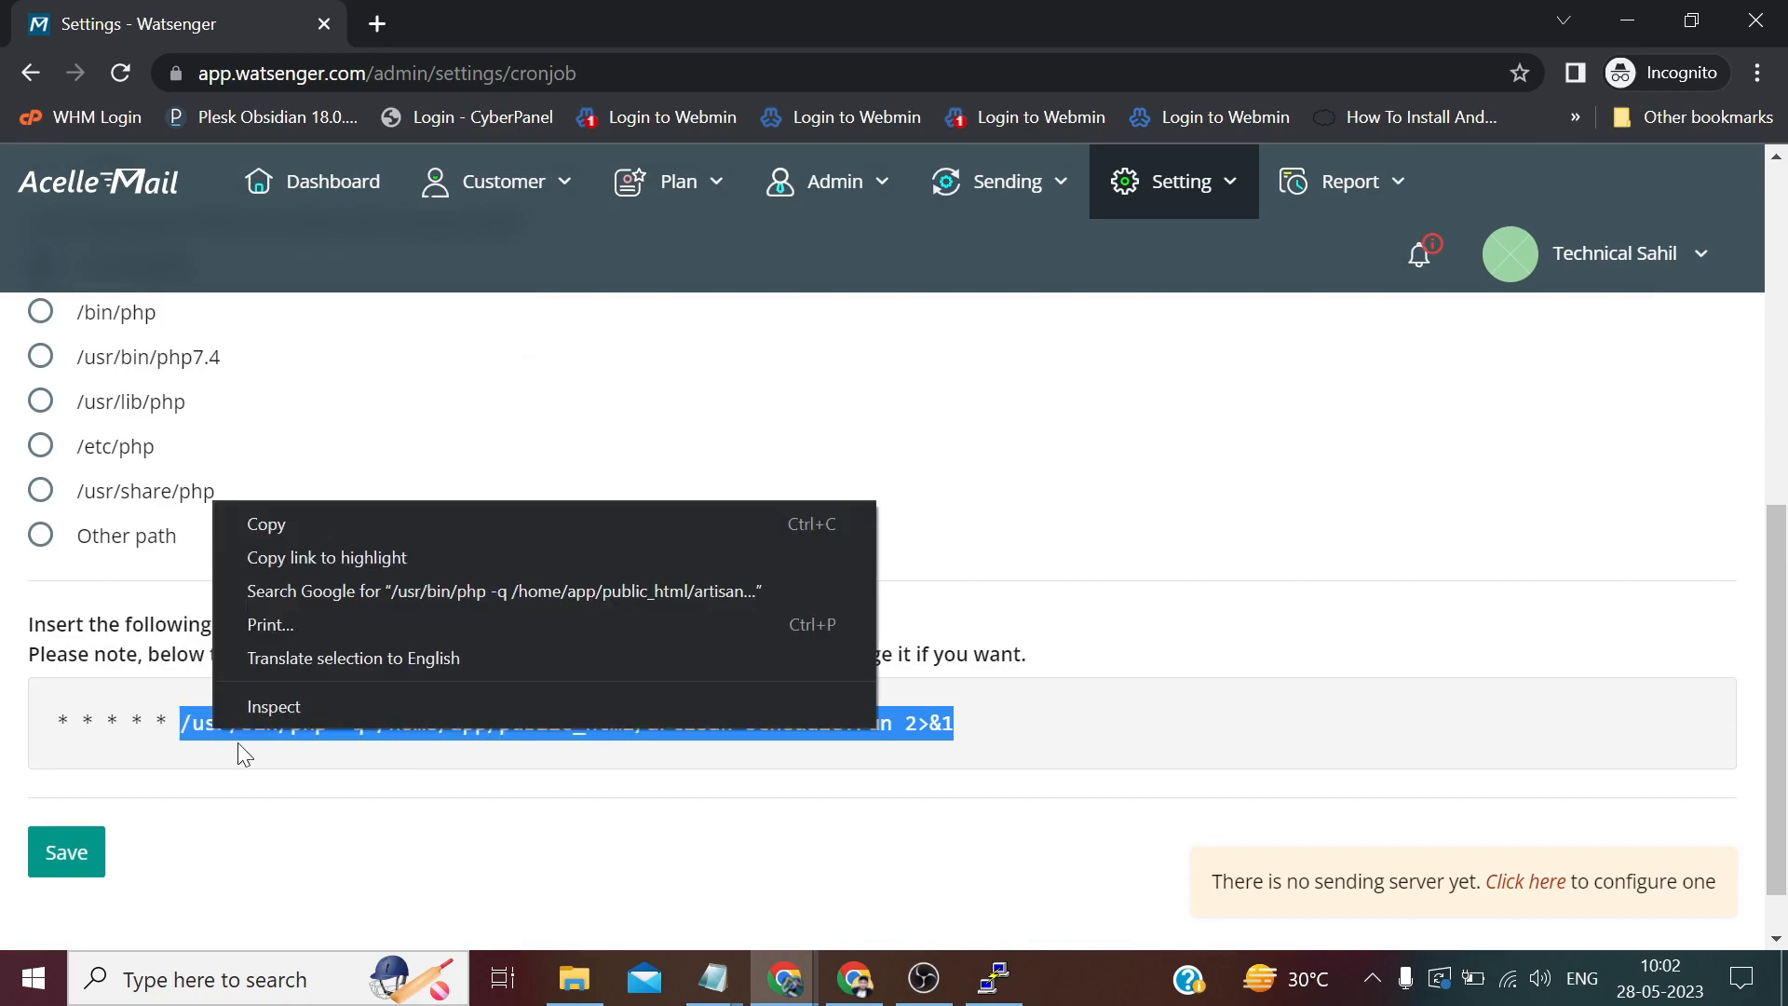
click(330, 522)
click(330, 531)
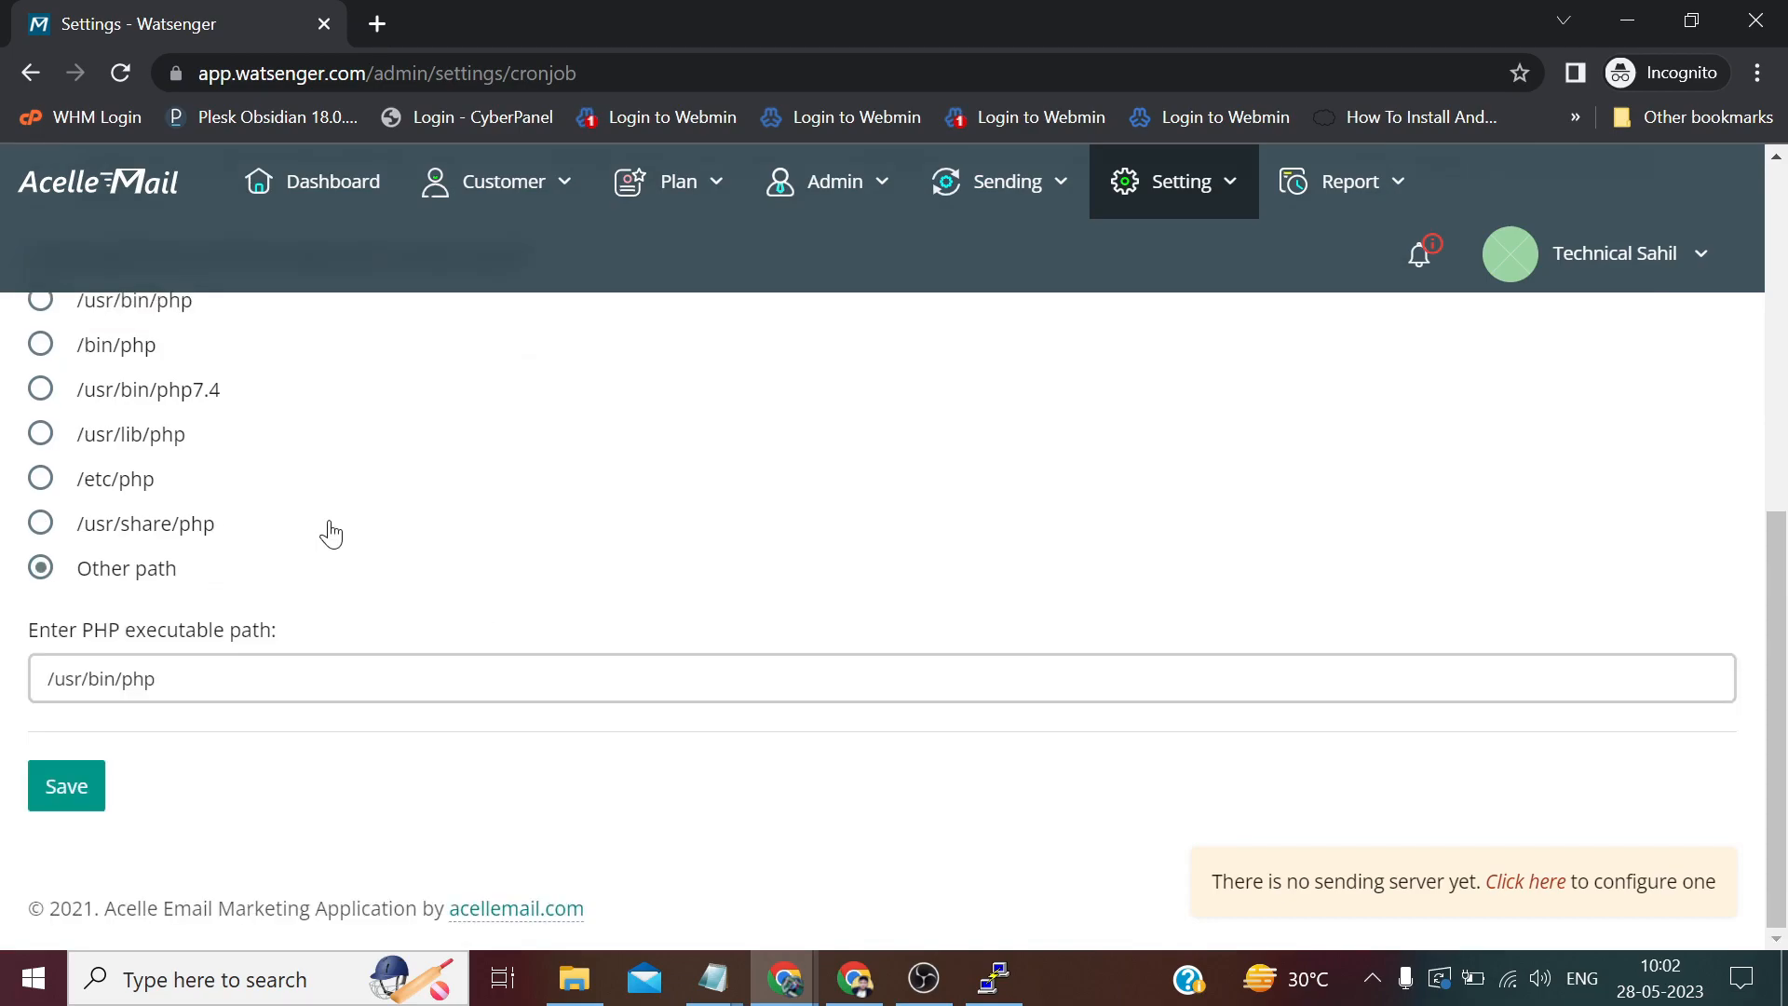
click(157, 307)
scroll(305, 507, up, 5)
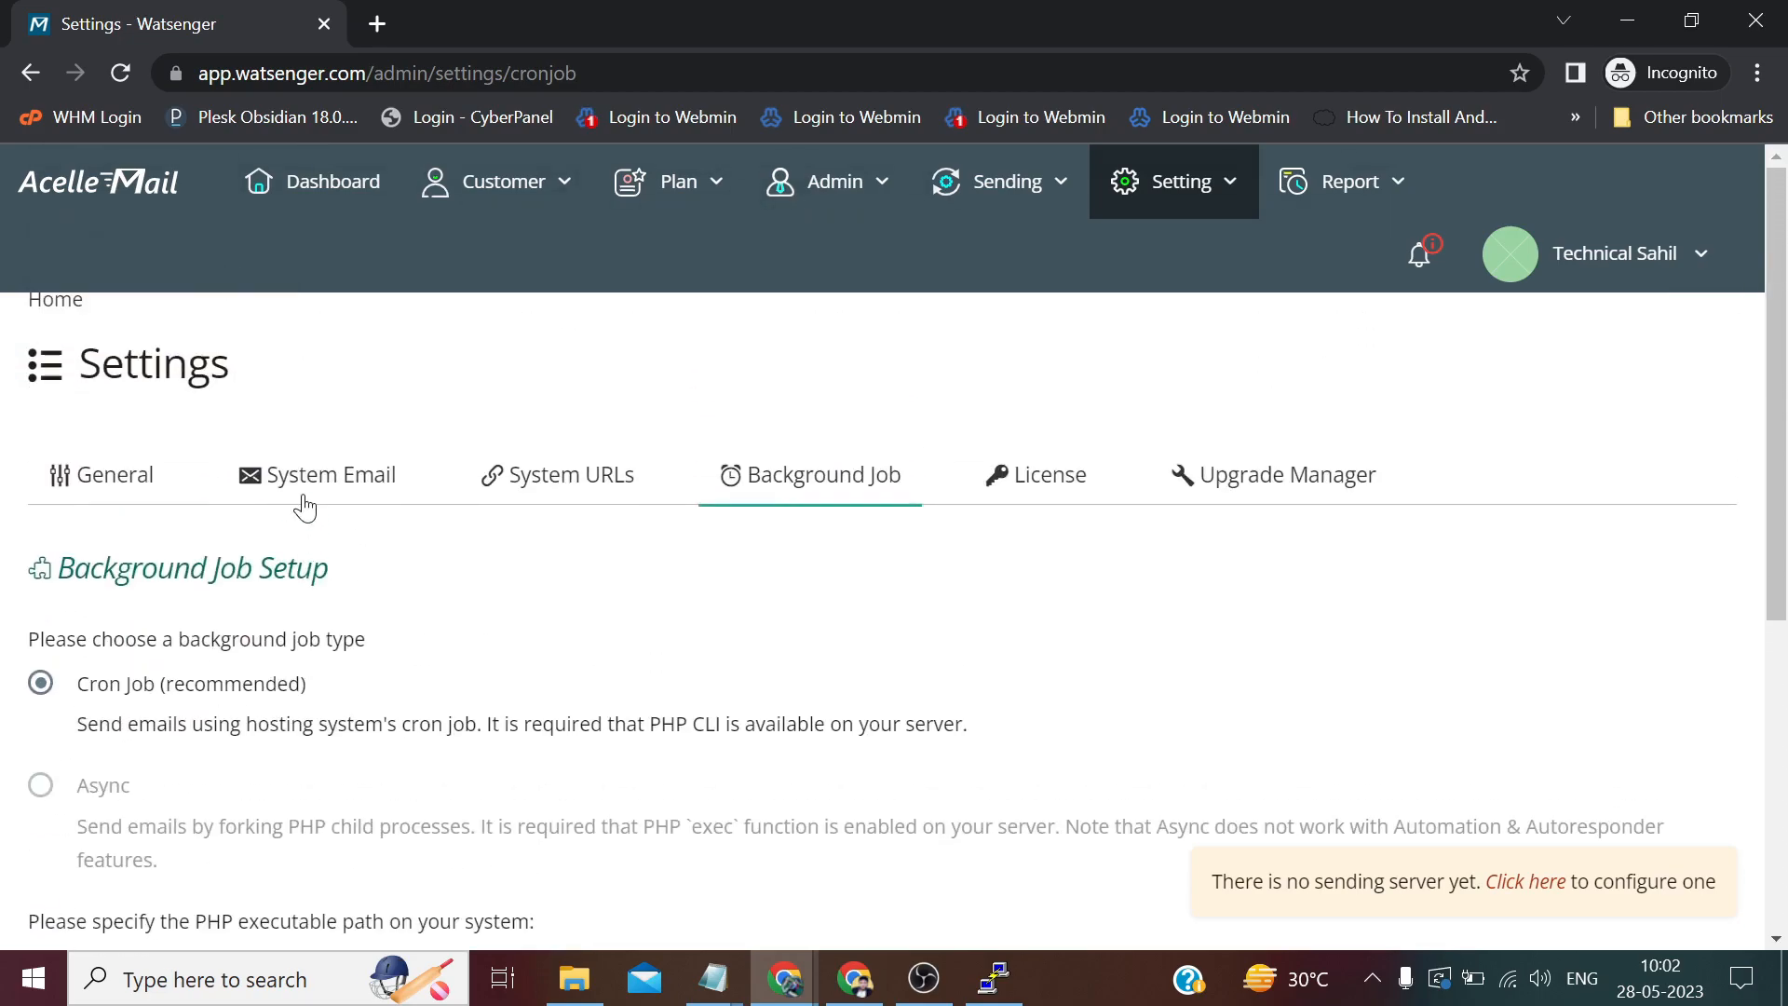
scroll(305, 507, down, 5)
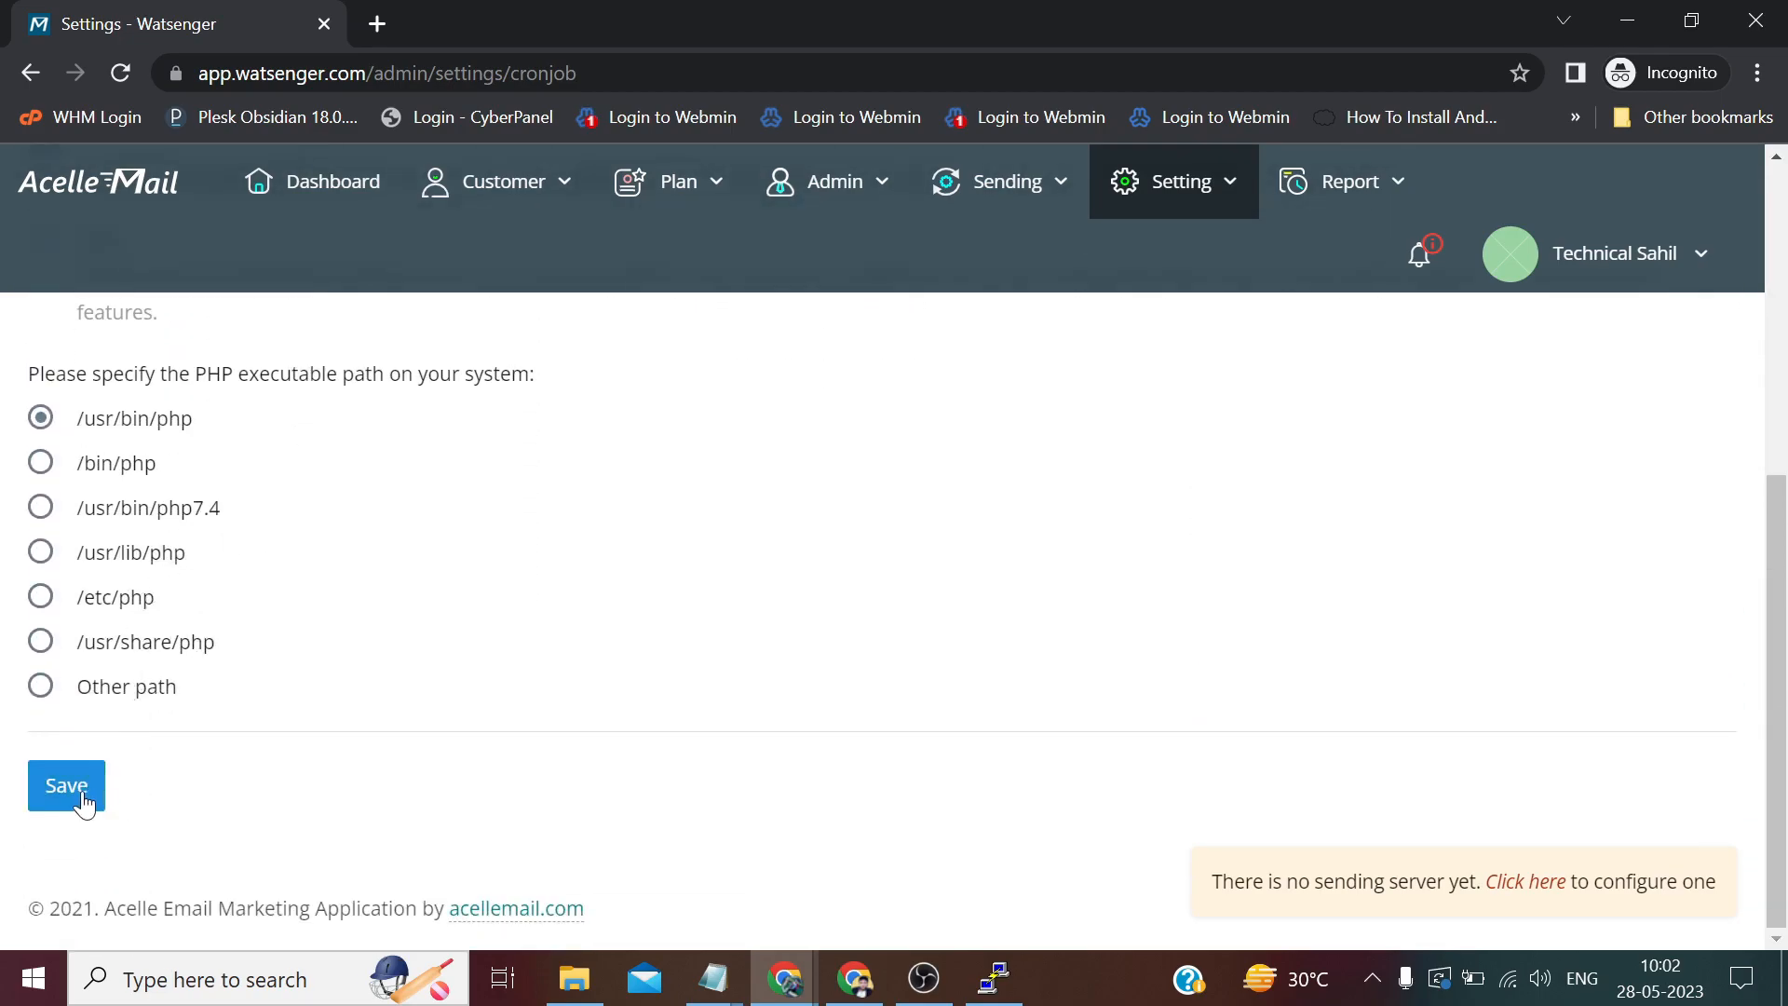
click(82, 797)
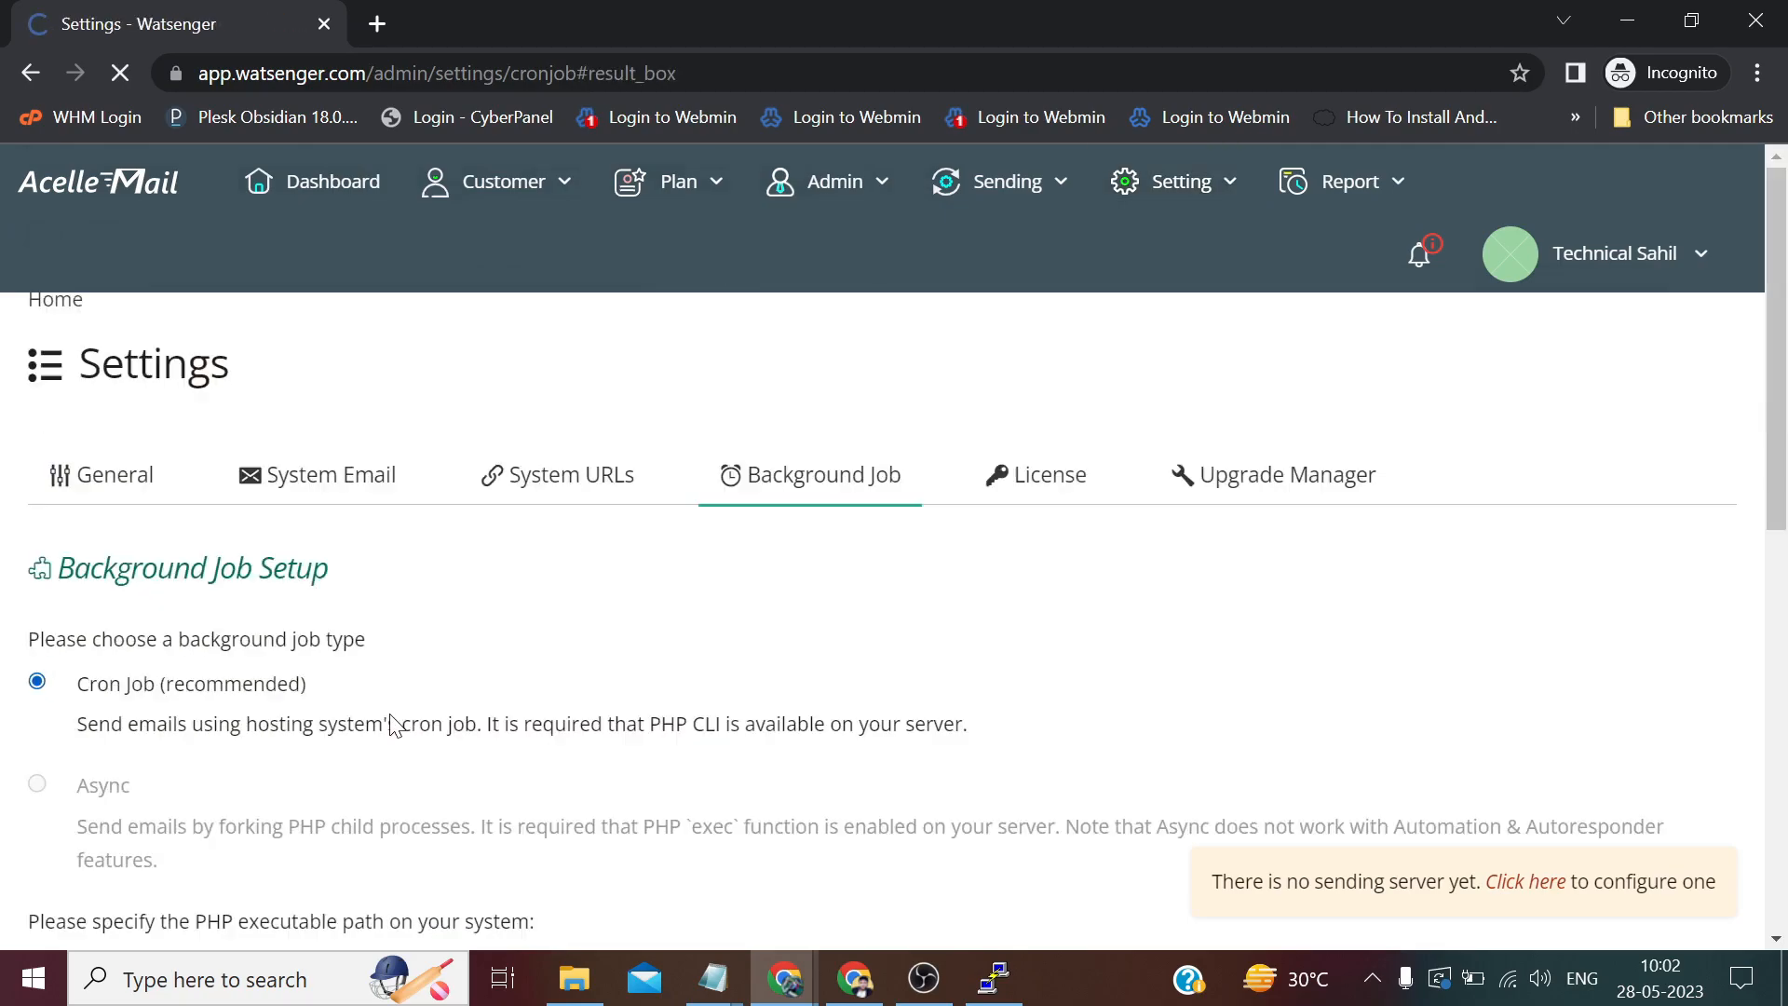
drag(962, 661, 265, 677)
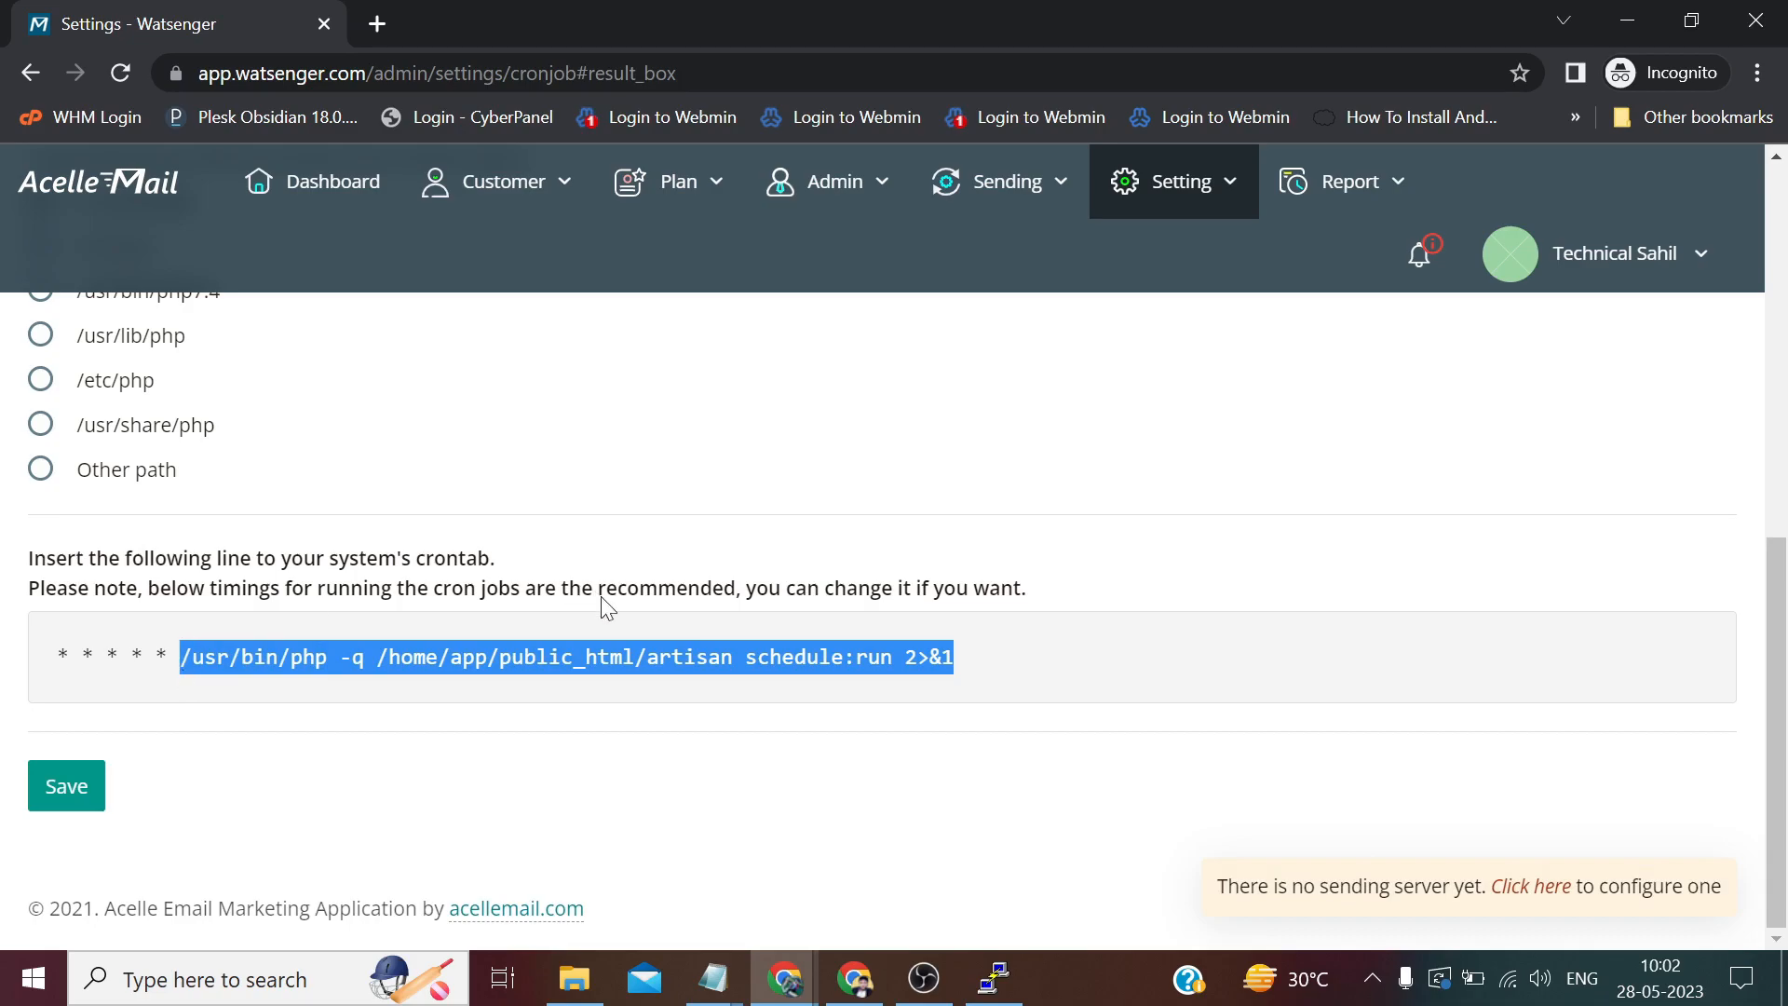
Find and open the Scheduled Cron Jobs module in Webmin.
mouse_move(798, 984)
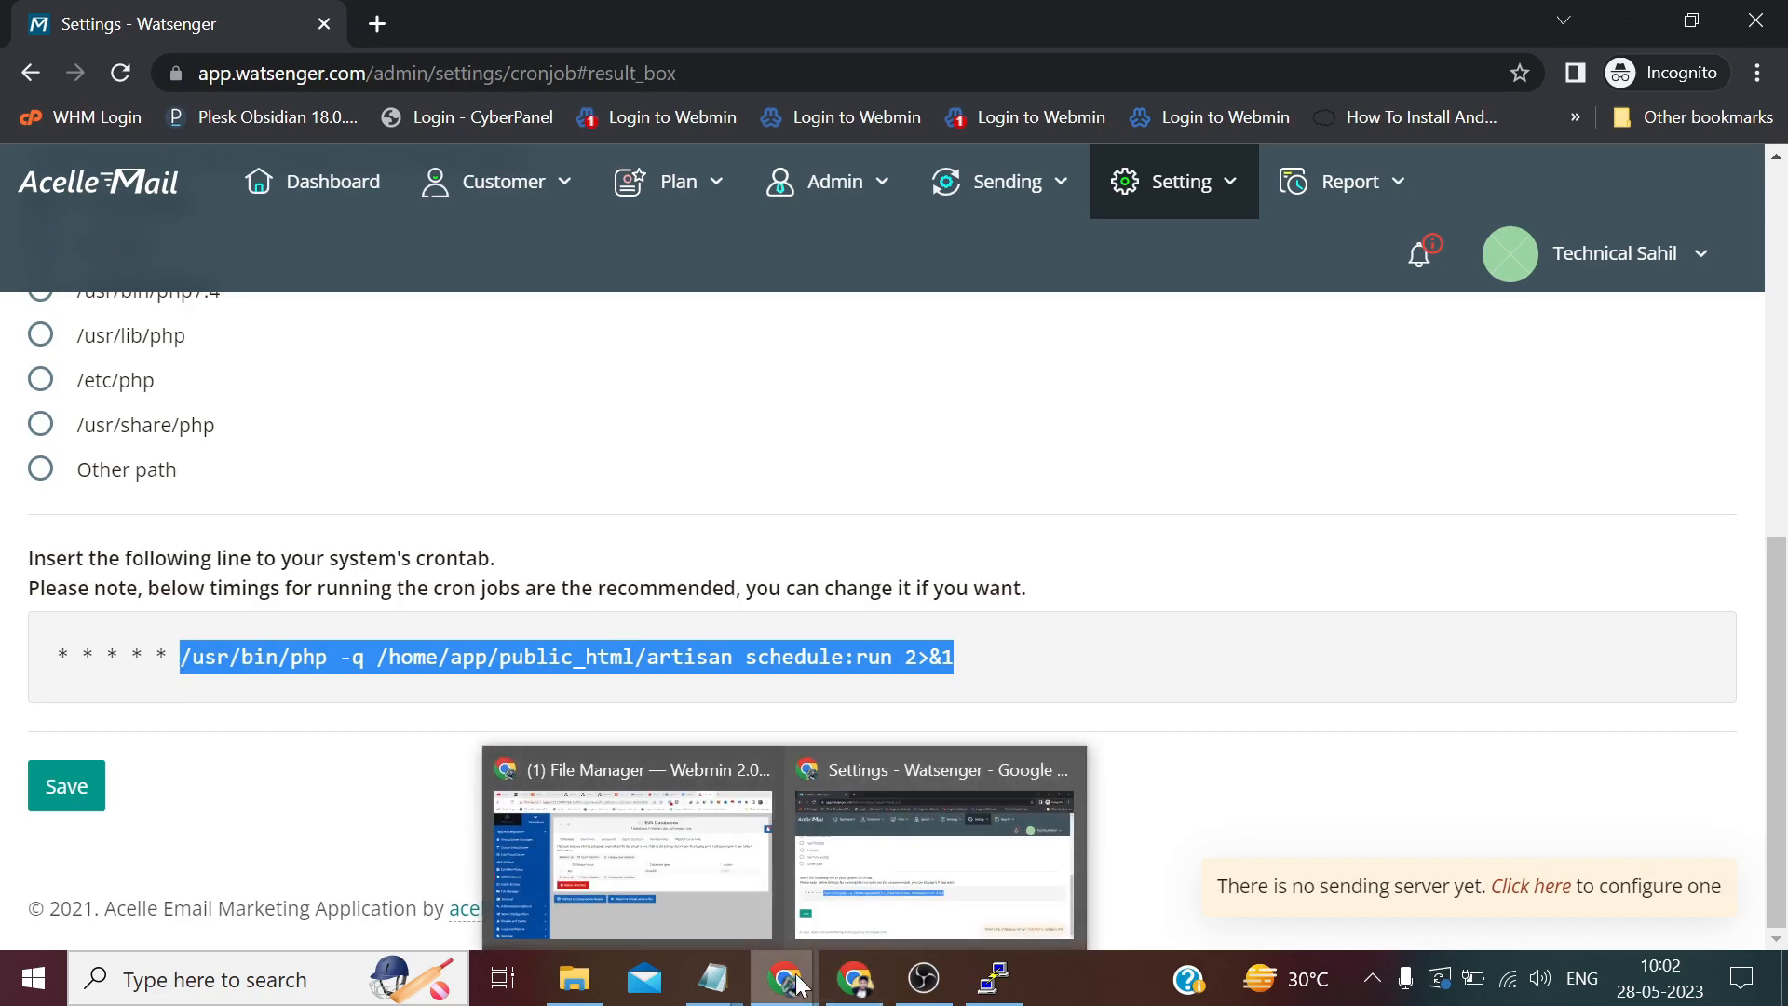
click(644, 887)
click(140, 214)
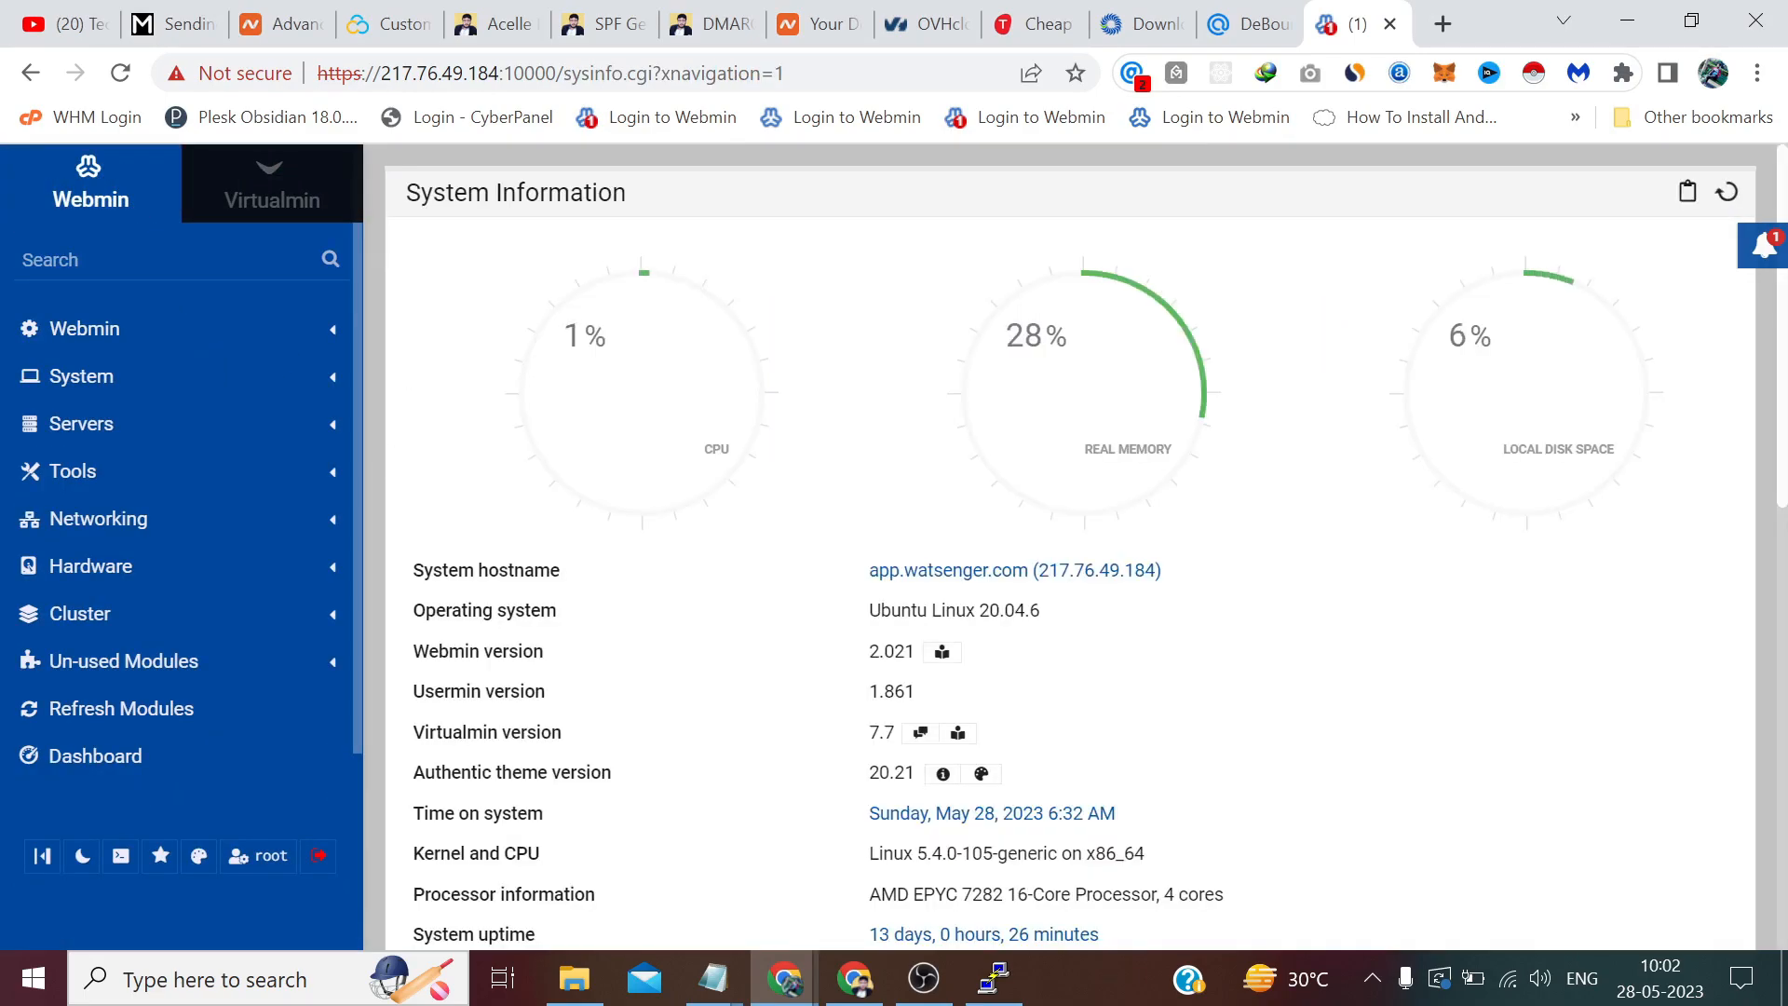
click(121, 260)
text(sche)
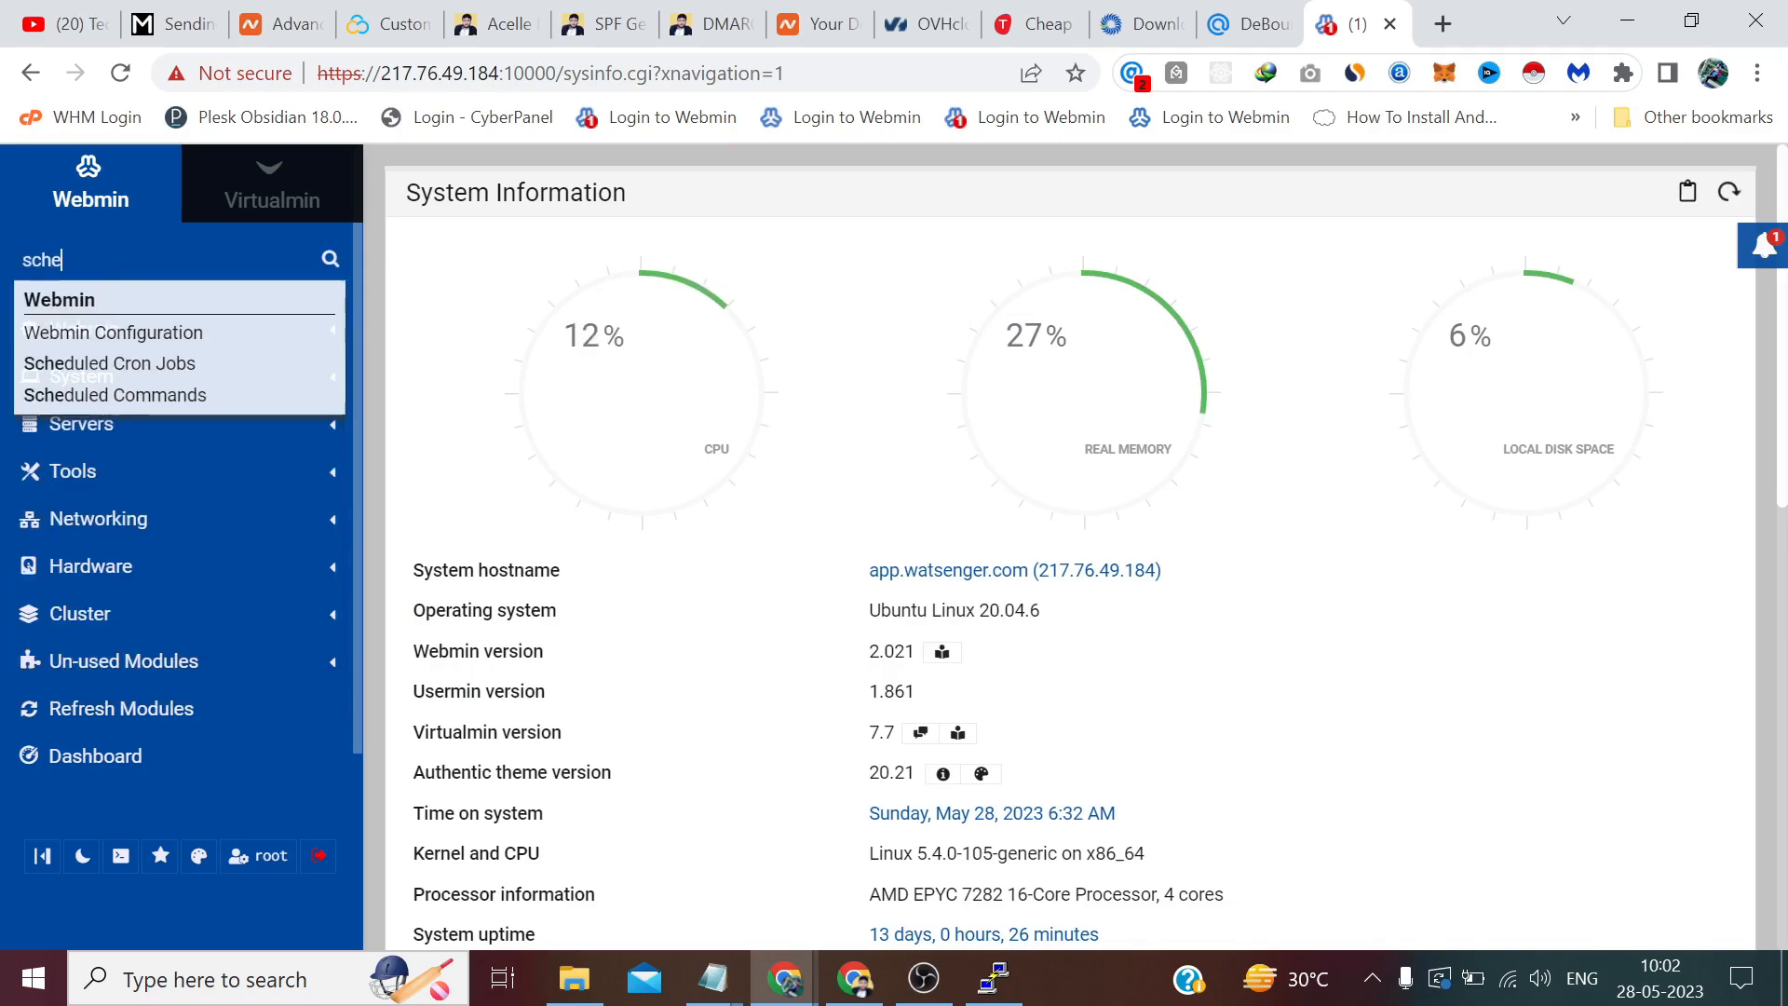
key(Down)
key(Down)
key(Down)
key(Up)
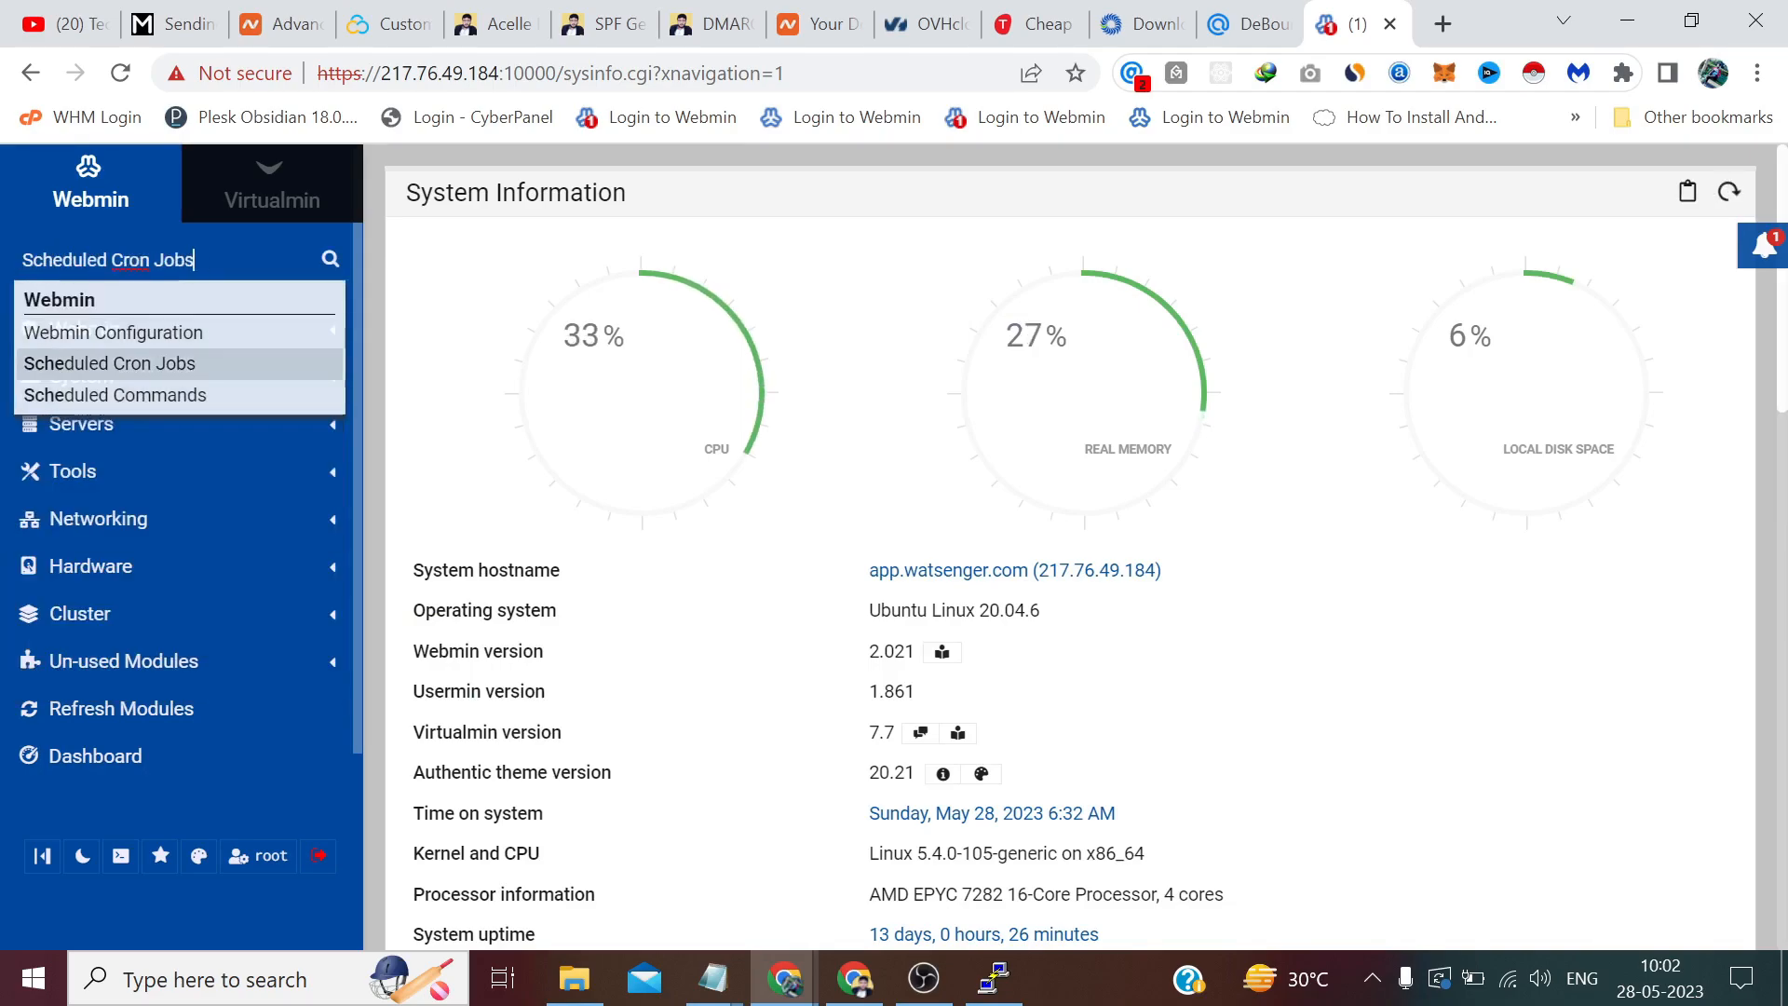
key(Return)
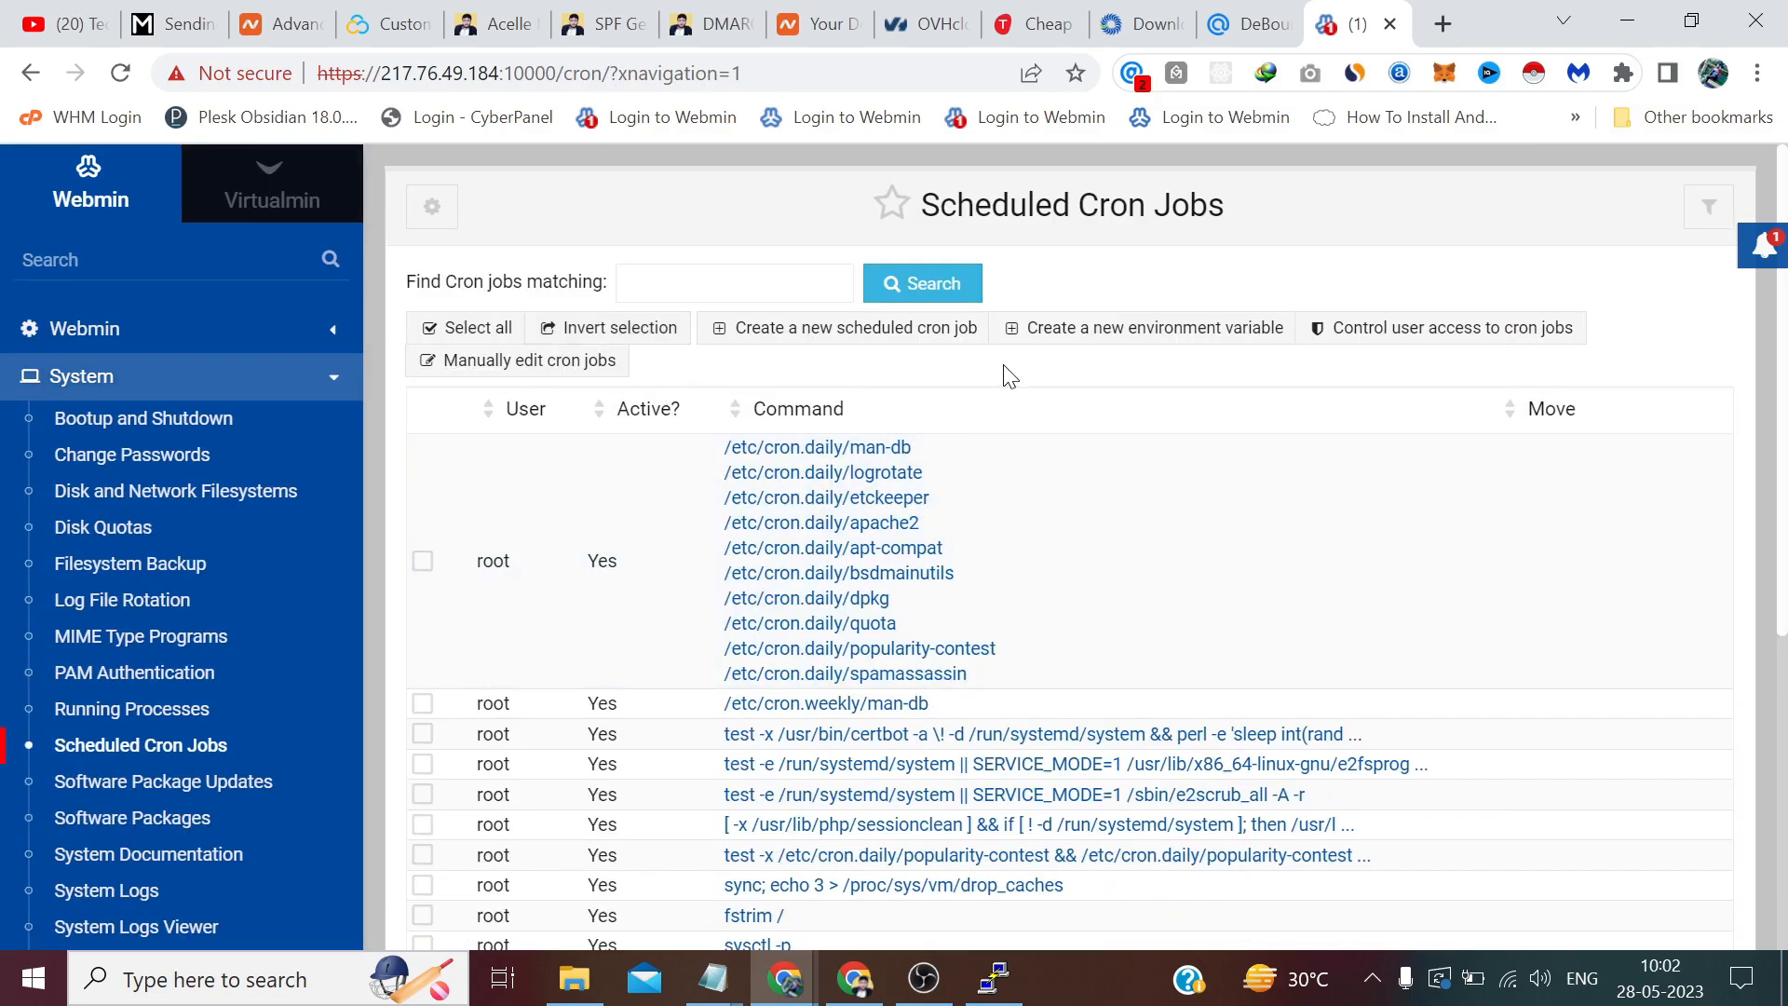
Start a new cron job run as root with the pasted artisan schedule:run command.
click(920, 331)
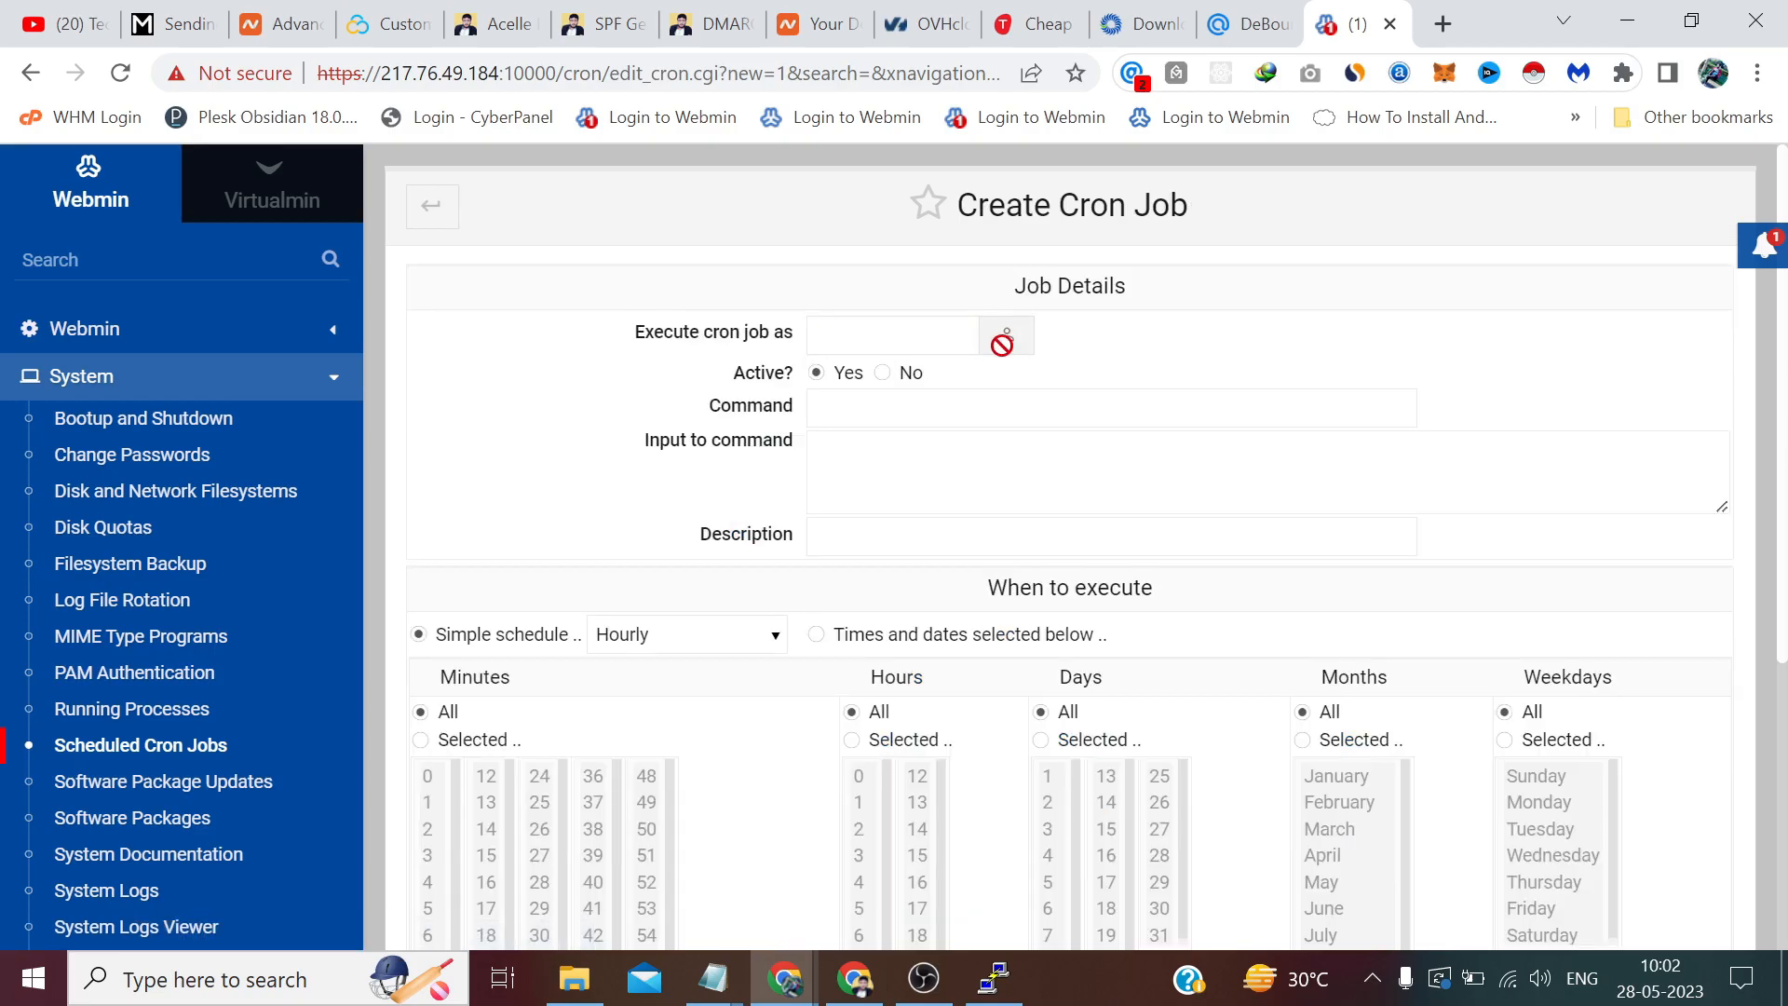
click(1005, 336)
scroll(792, 567, down, 6)
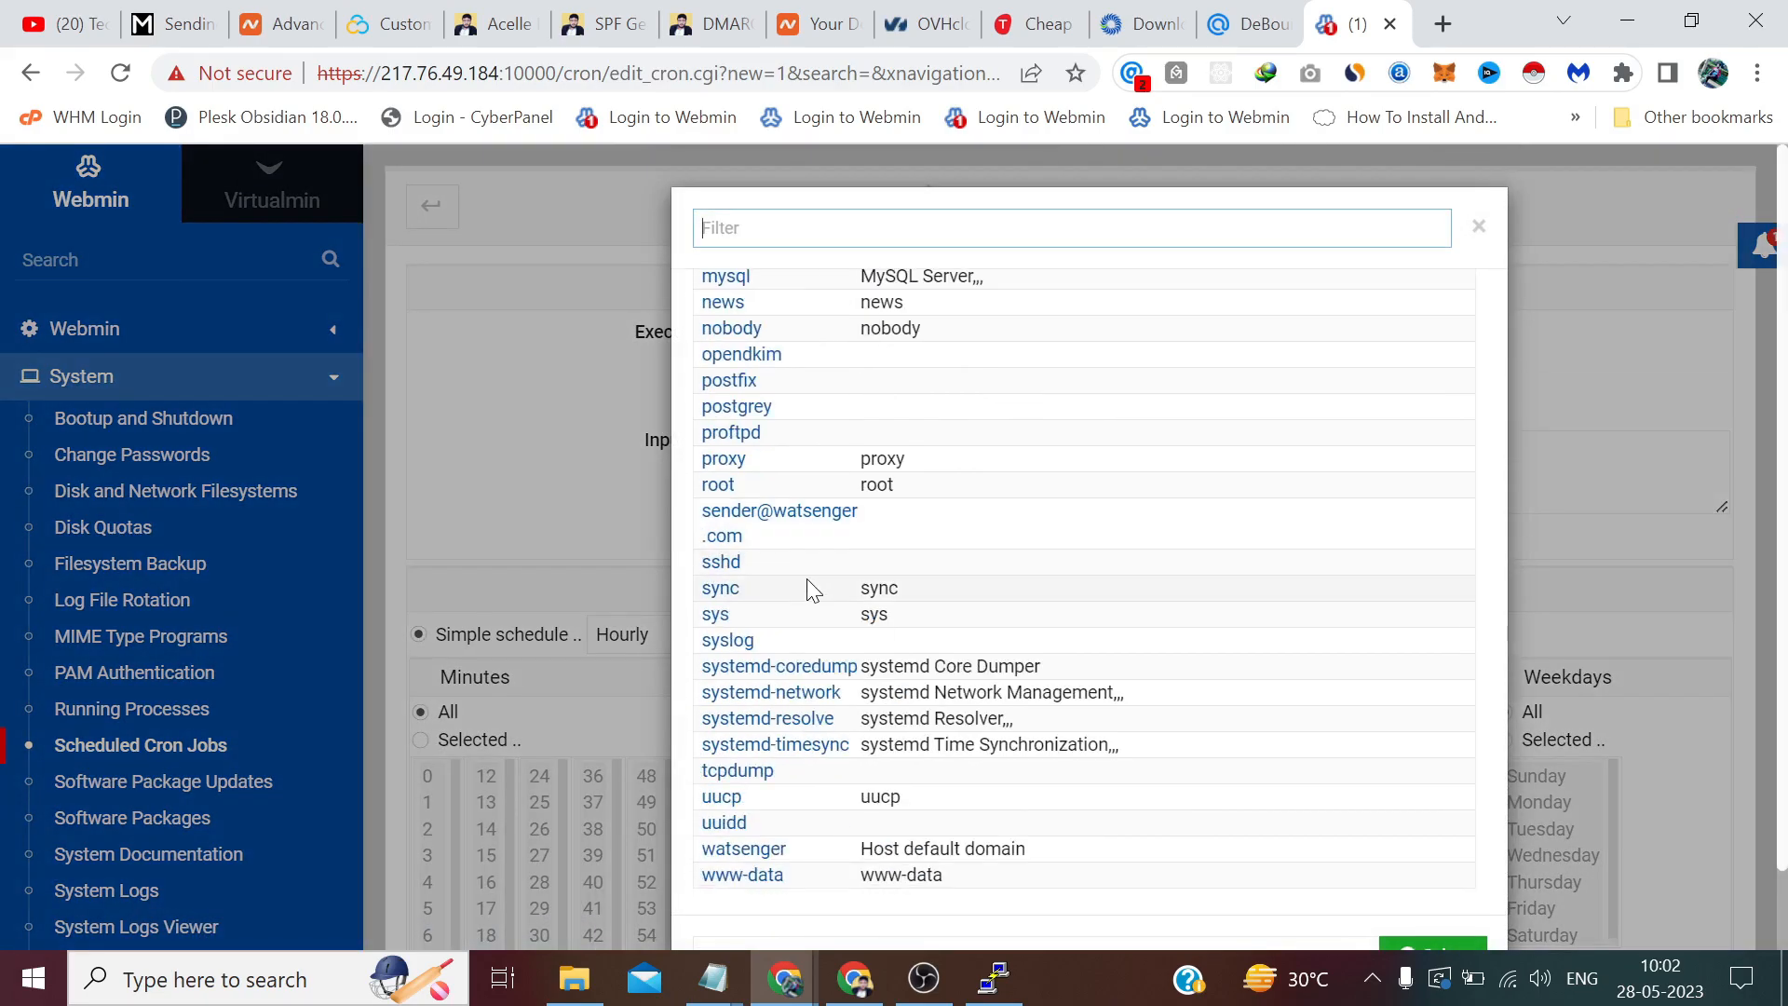
click(718, 487)
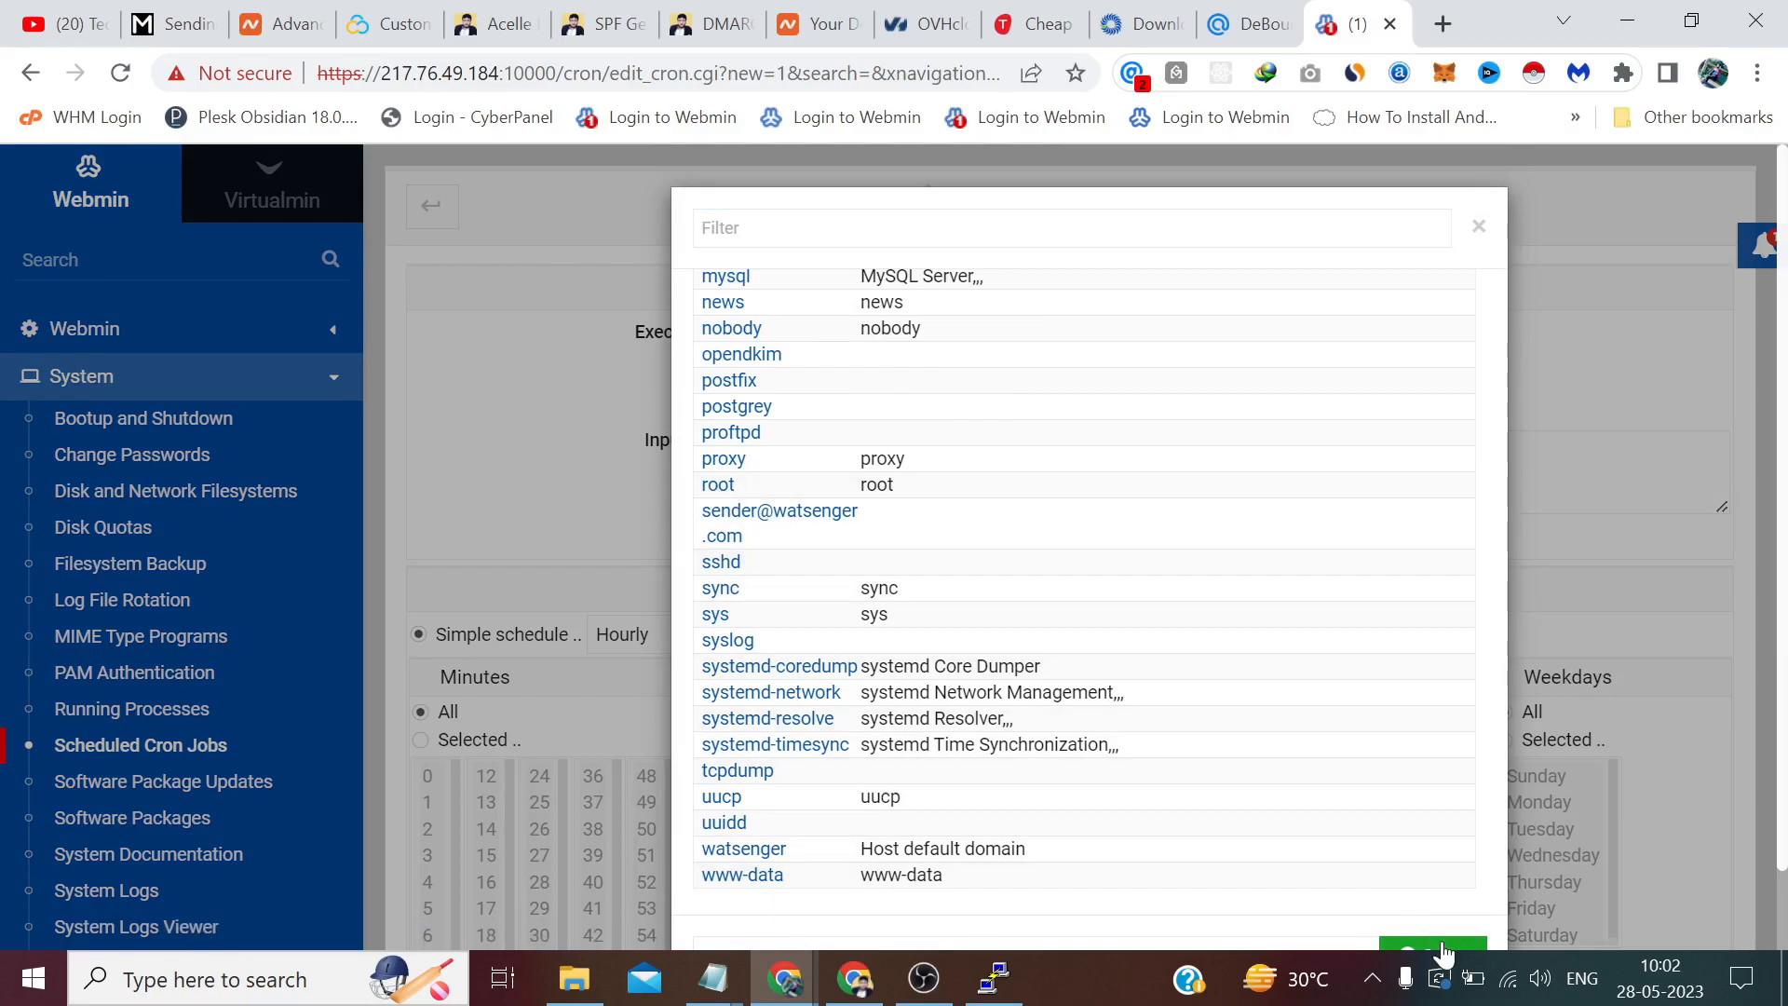
click(1406, 863)
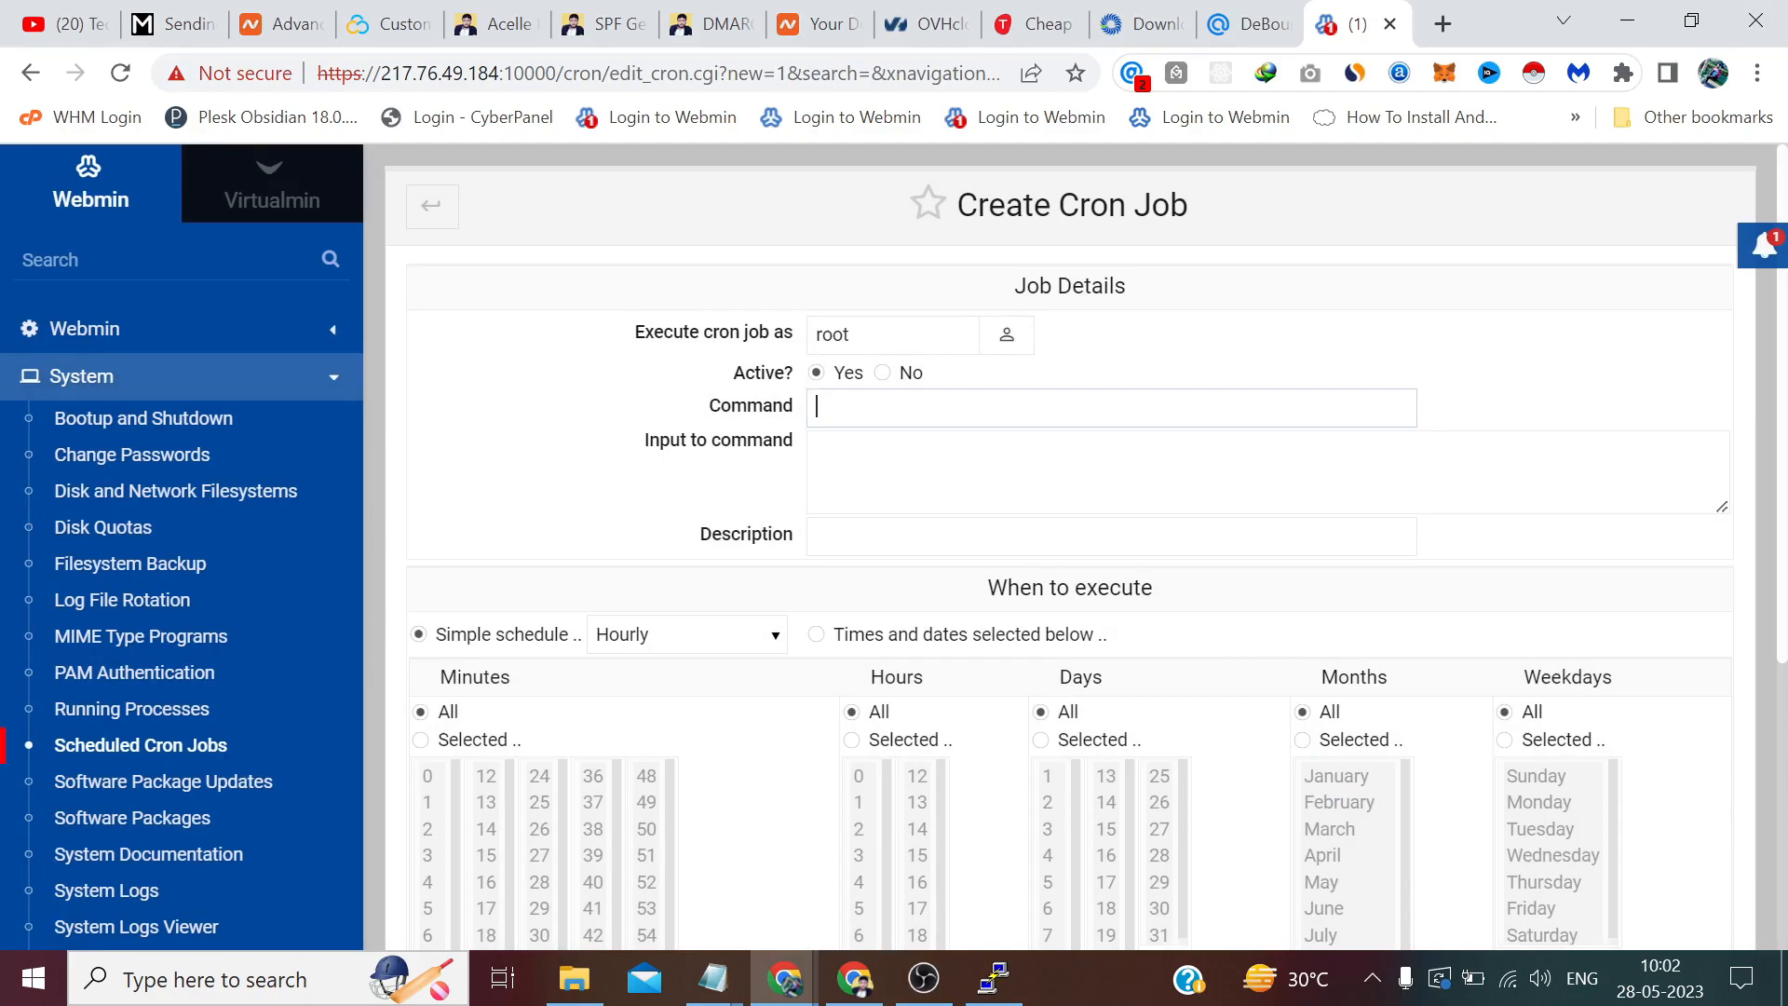
key(ctrl+v)
Schedule the job for all minutes under Times and dates, and create it.
scroll(882, 424, down, 3)
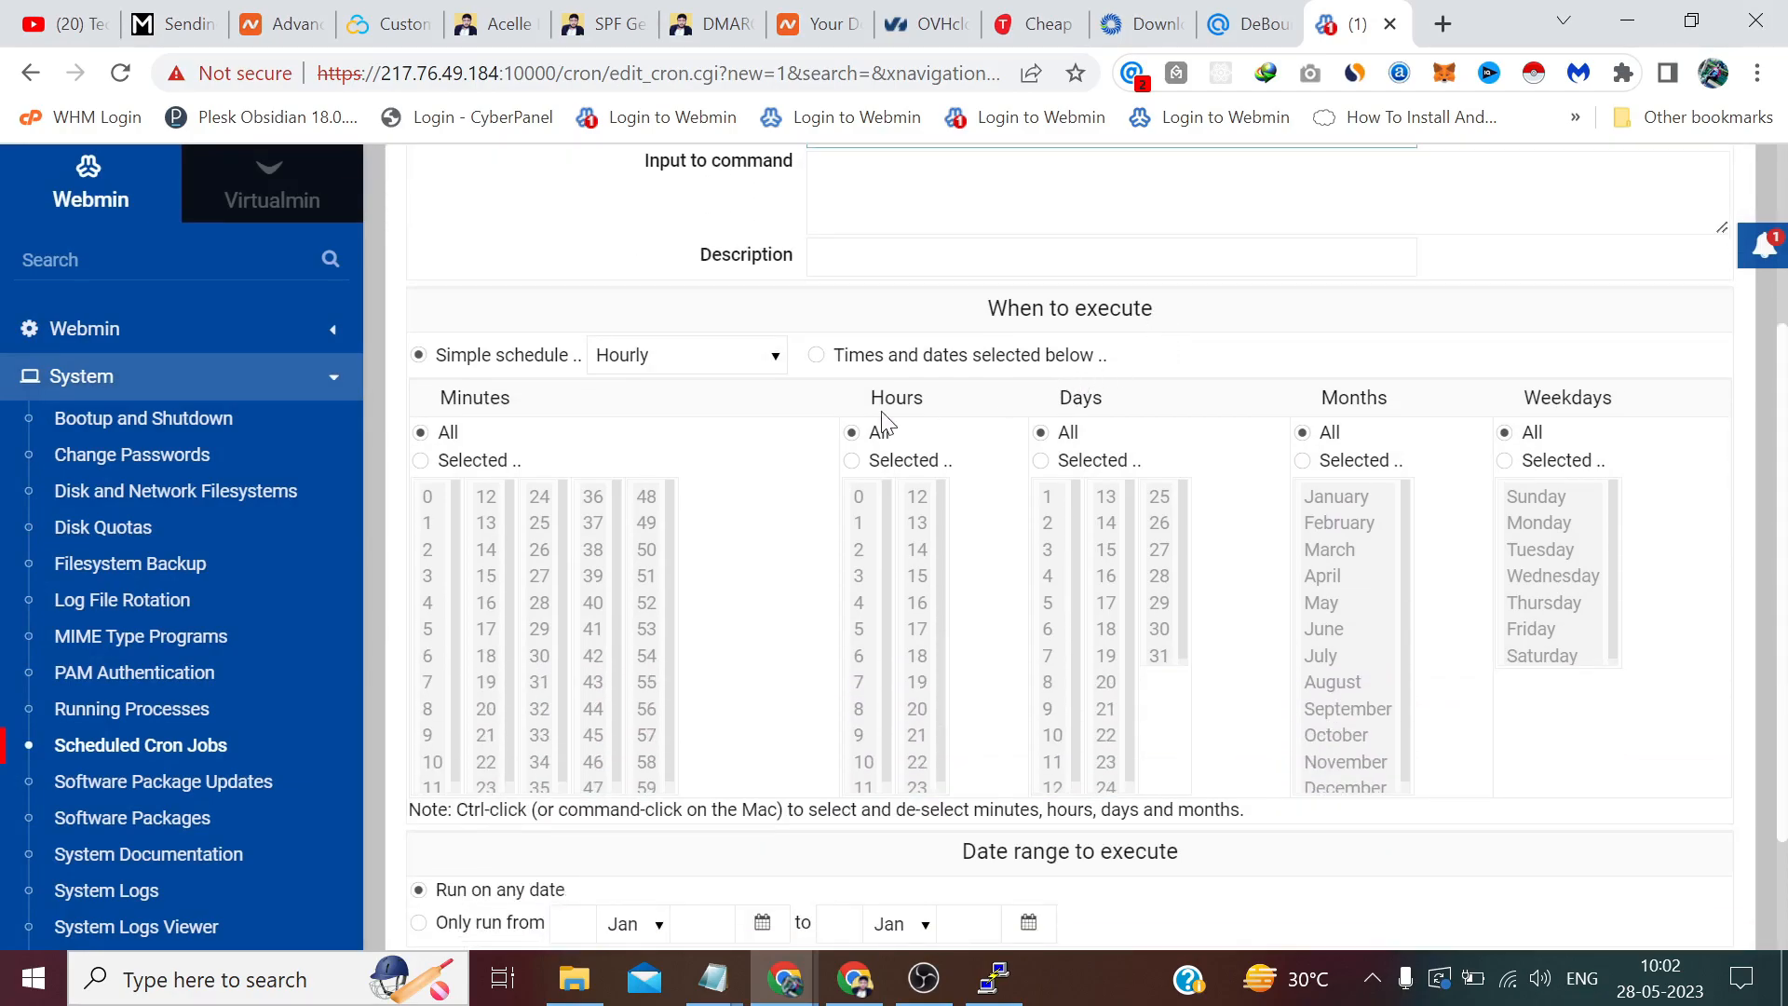
click(817, 357)
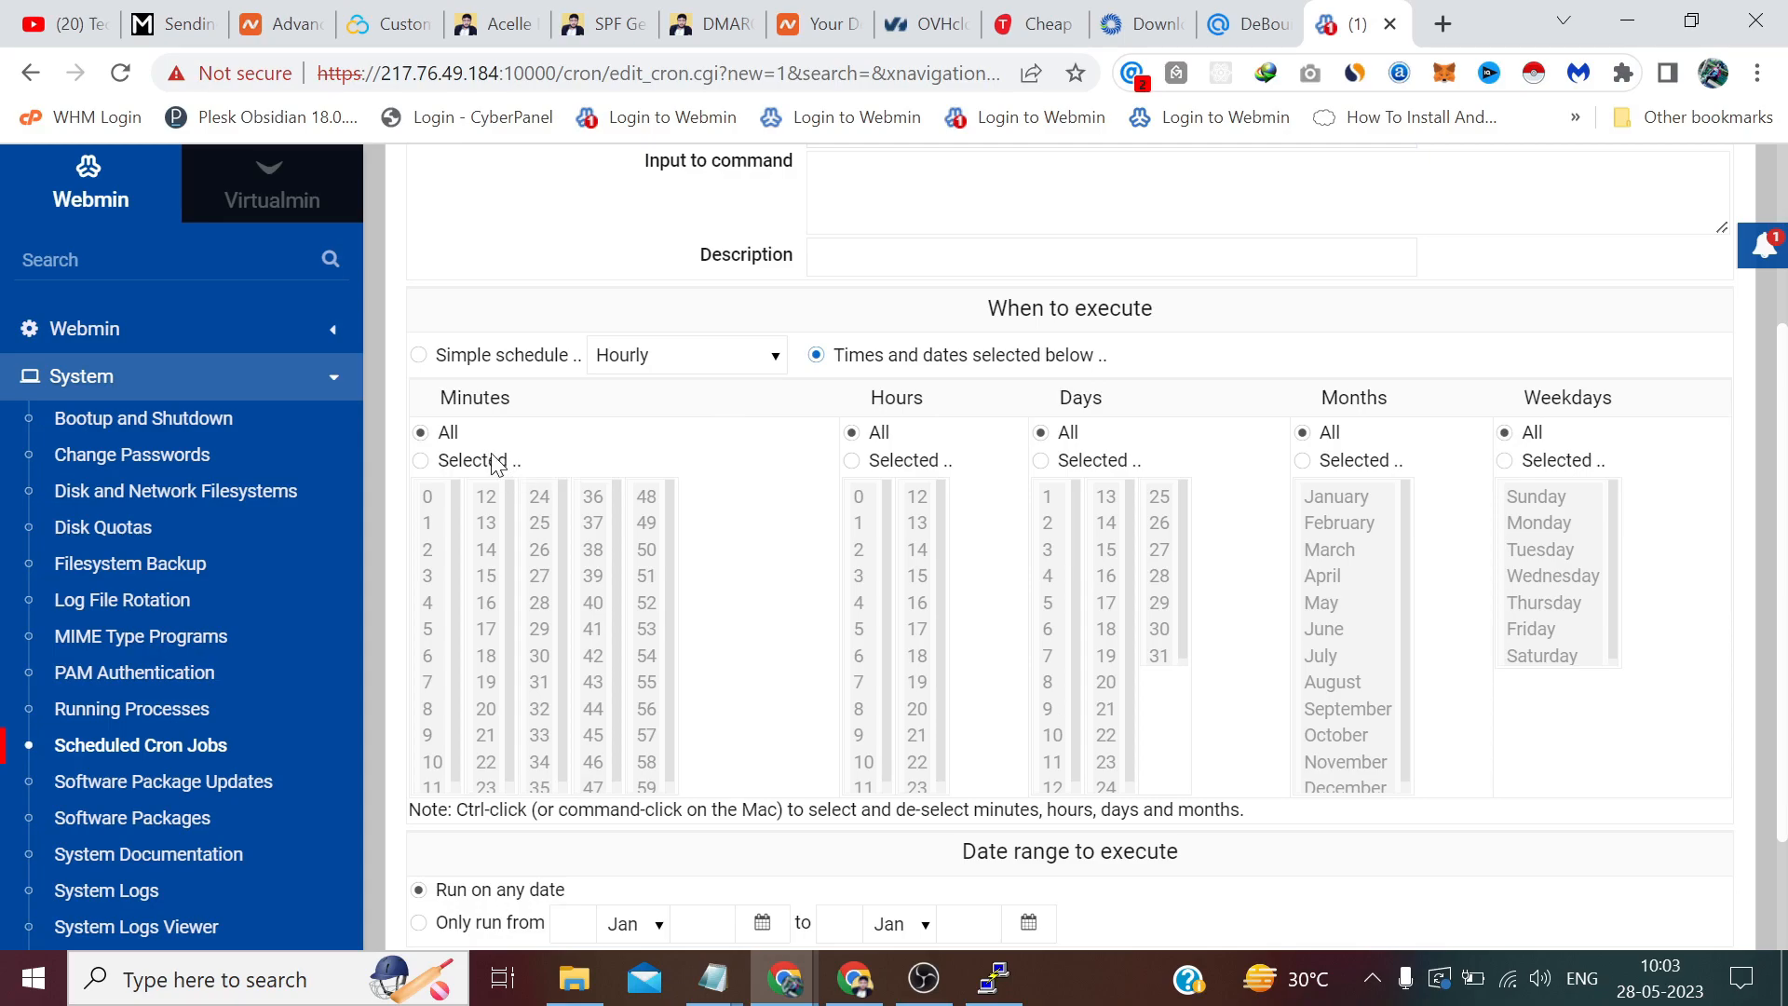
click(443, 466)
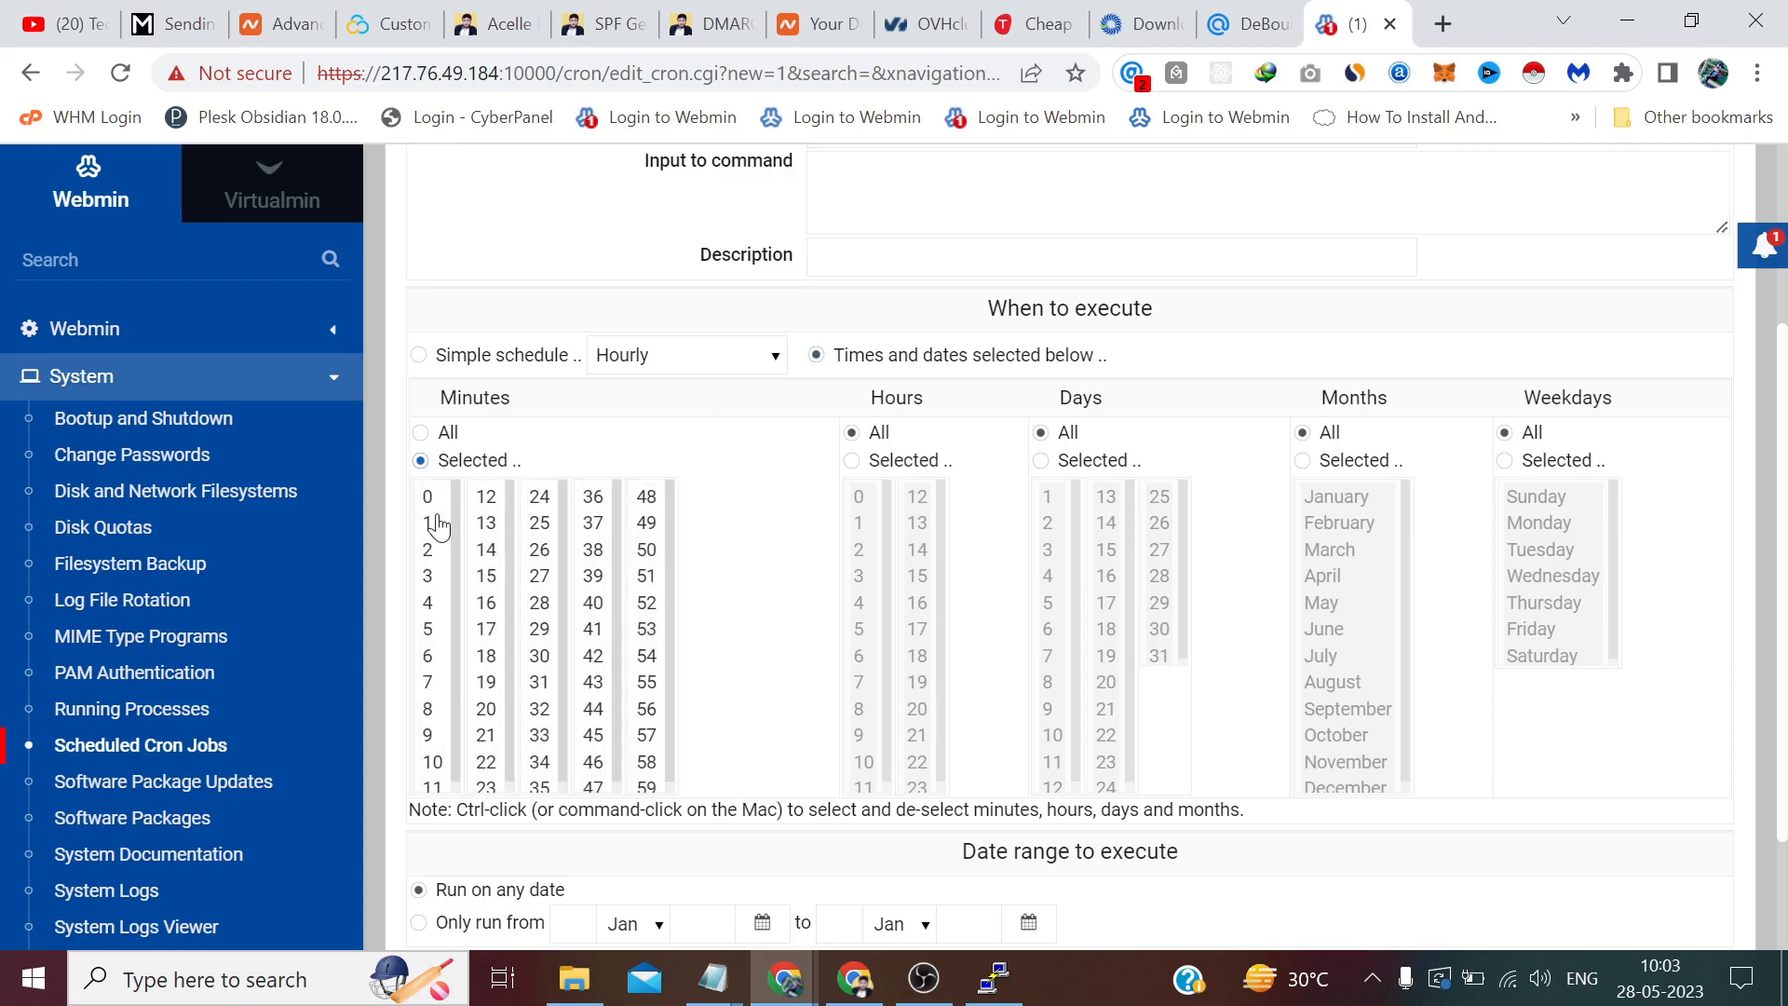
click(428, 496)
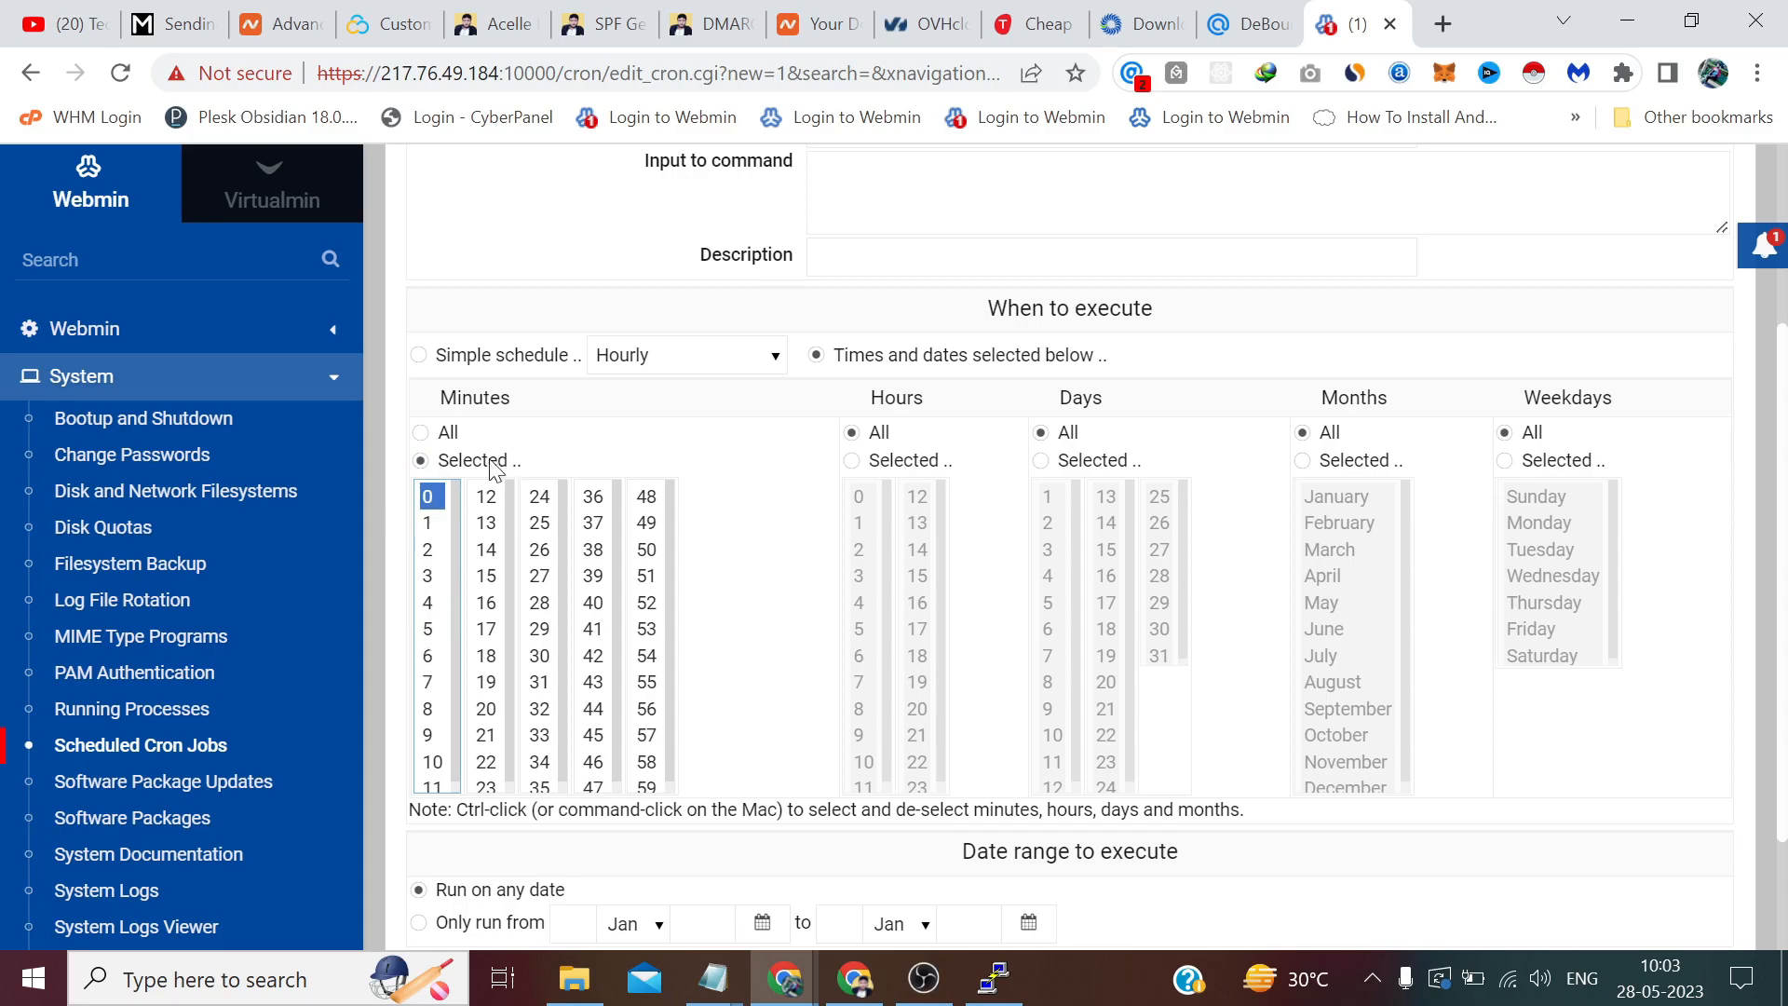
click(450, 434)
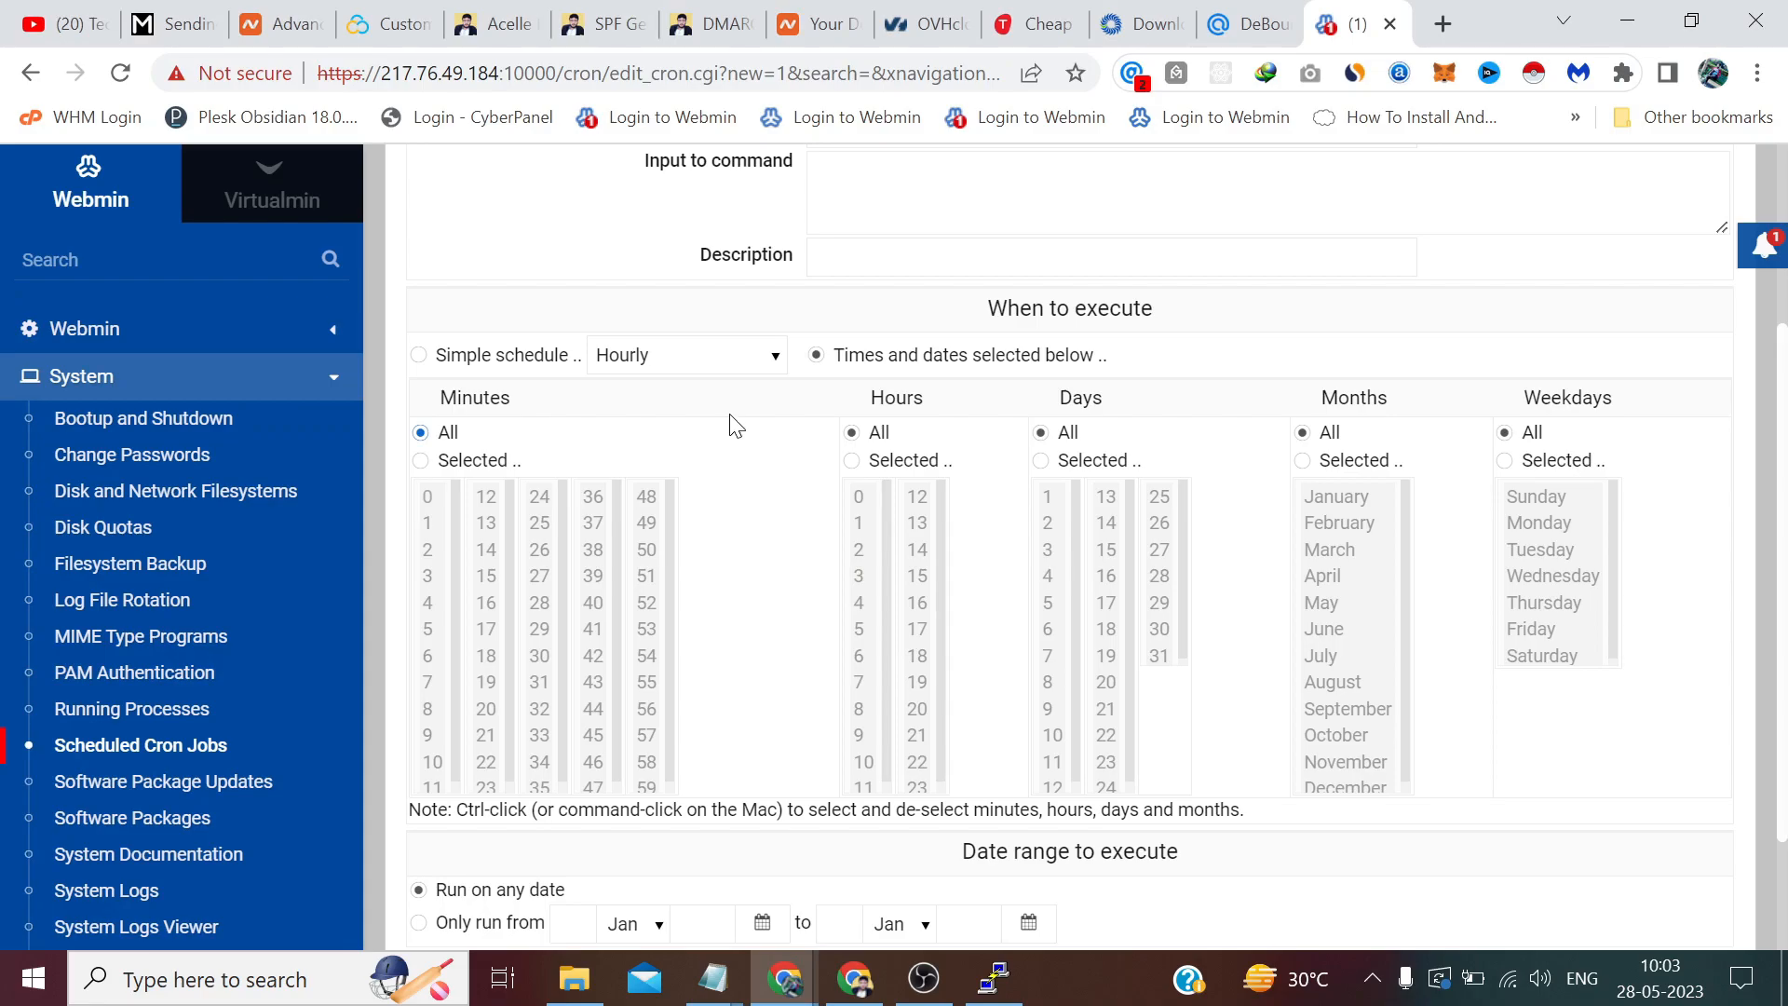
scroll(736, 425, down, 2)
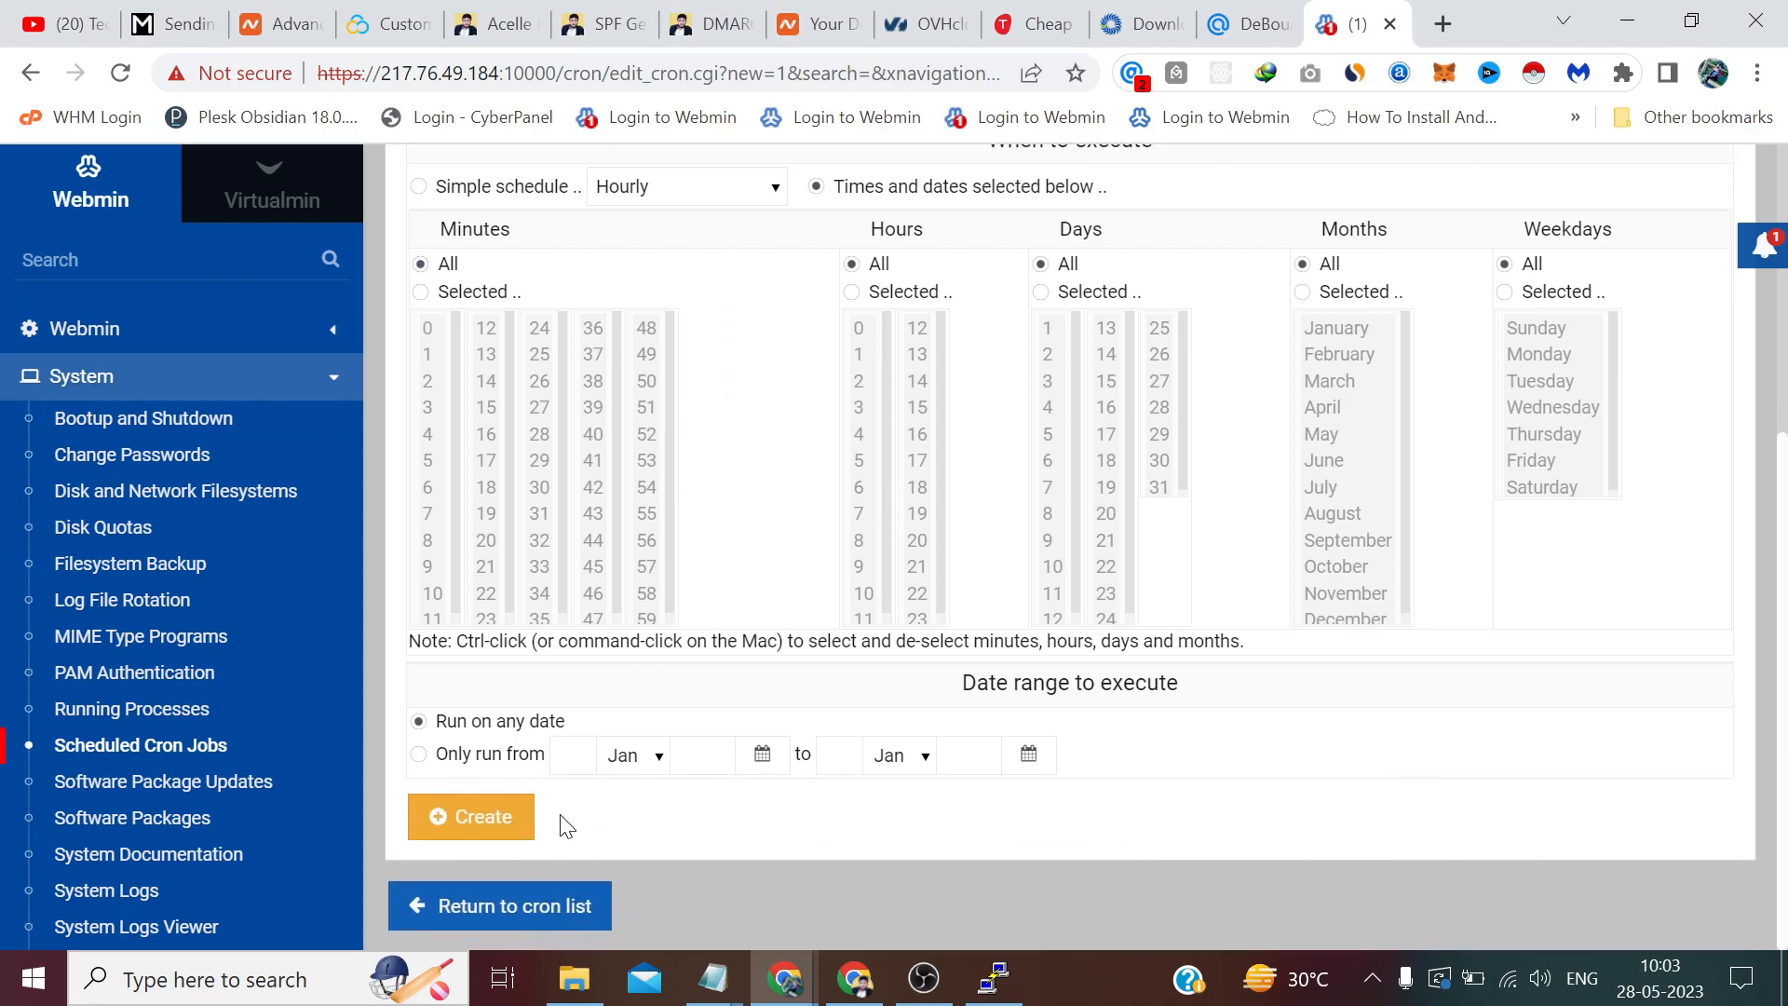
click(509, 829)
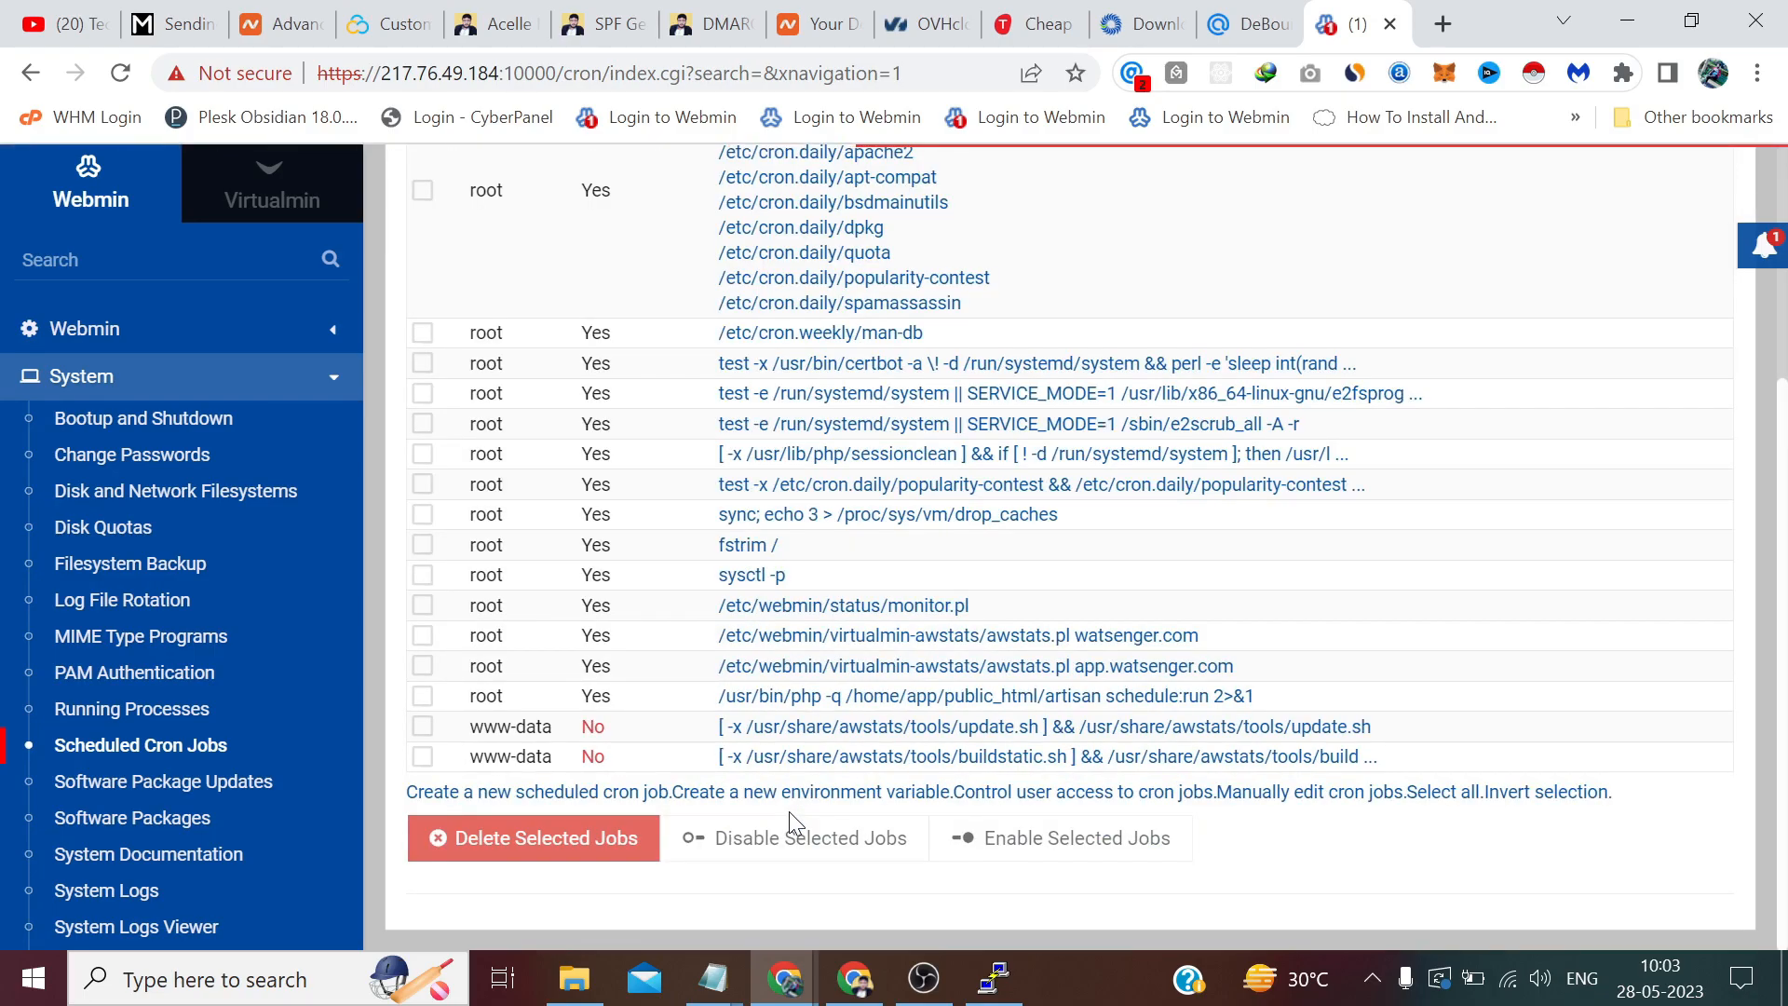
Bring up the Watsenger window and open the Acelle admin dashboard.
mouse_move(810, 978)
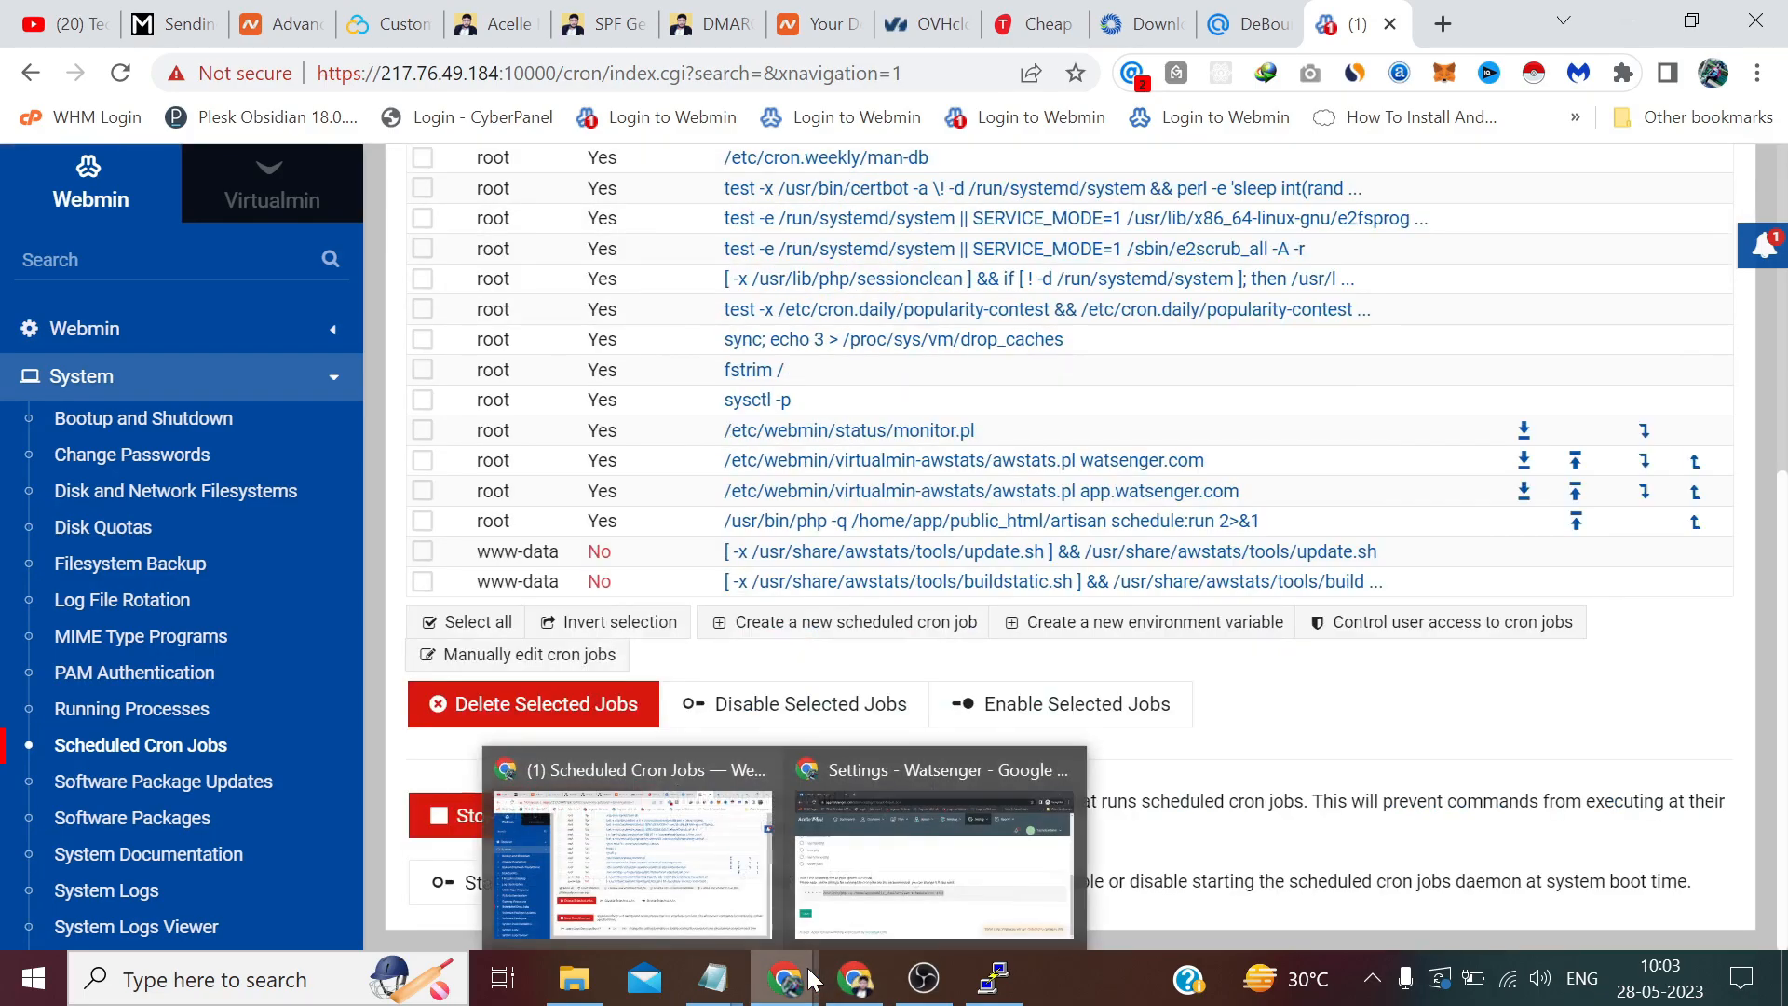
click(914, 849)
click(349, 186)
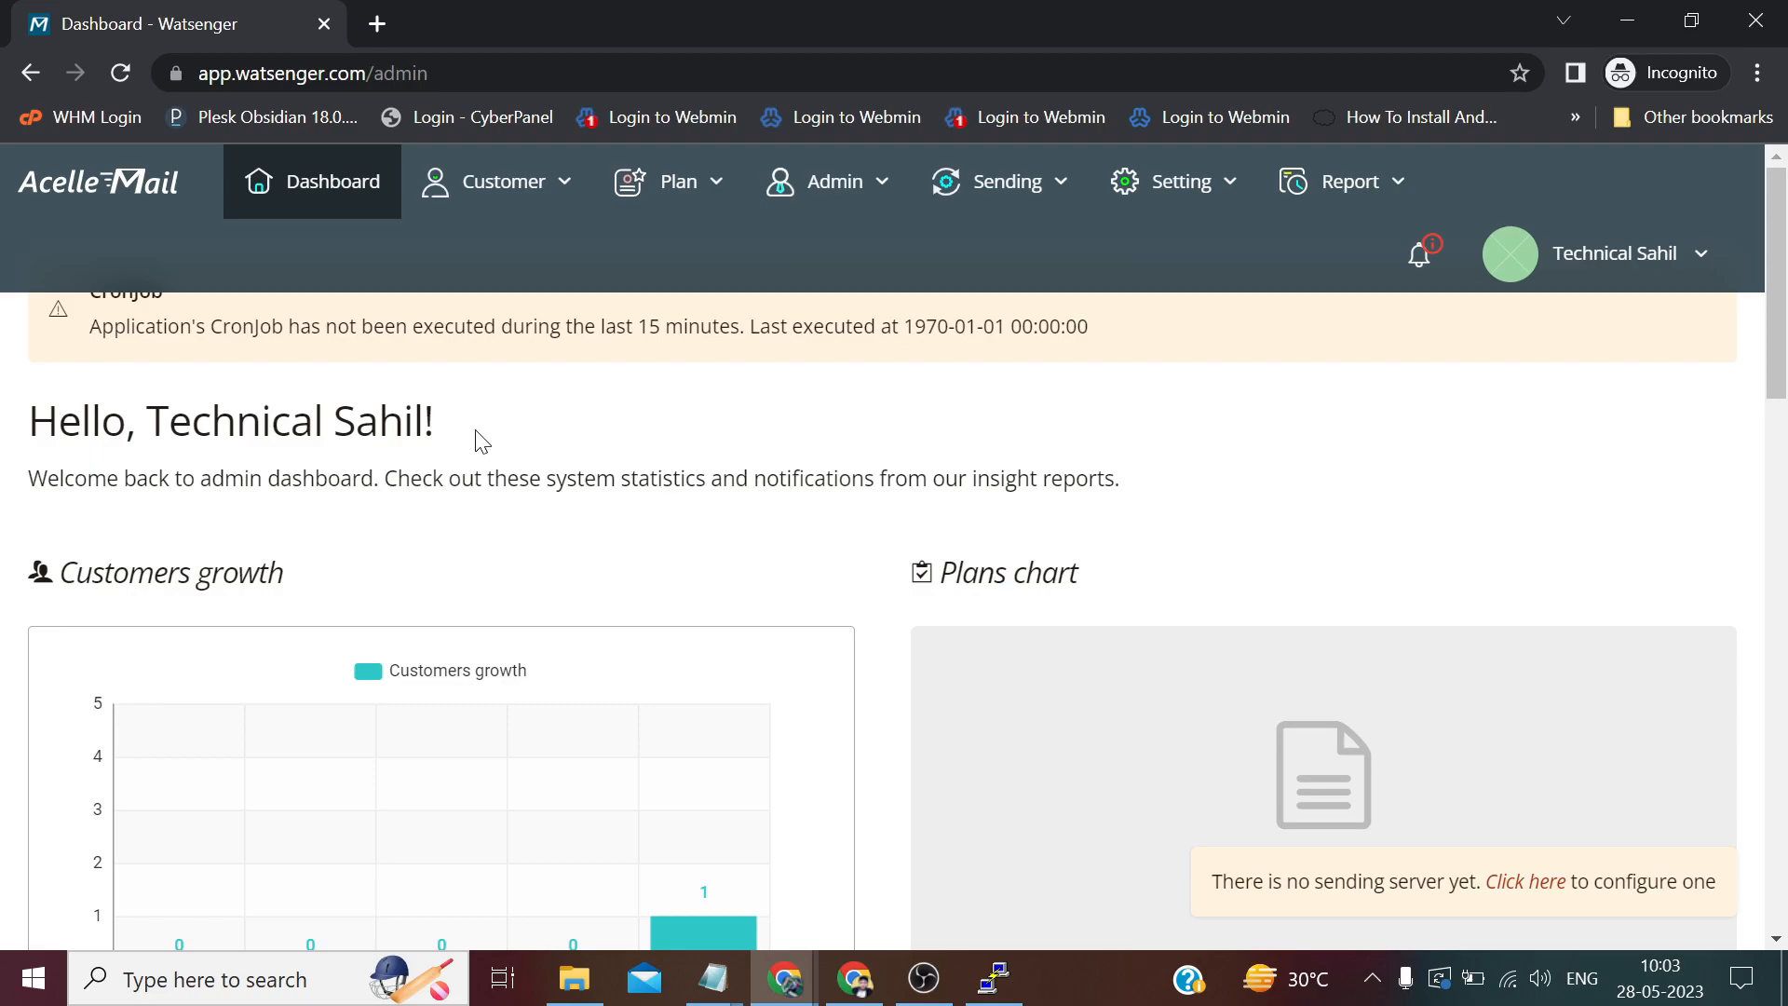
Set the artisan schedule:run job to run at minutes 0, 15, 30 and 45.
key(alt+Tab)
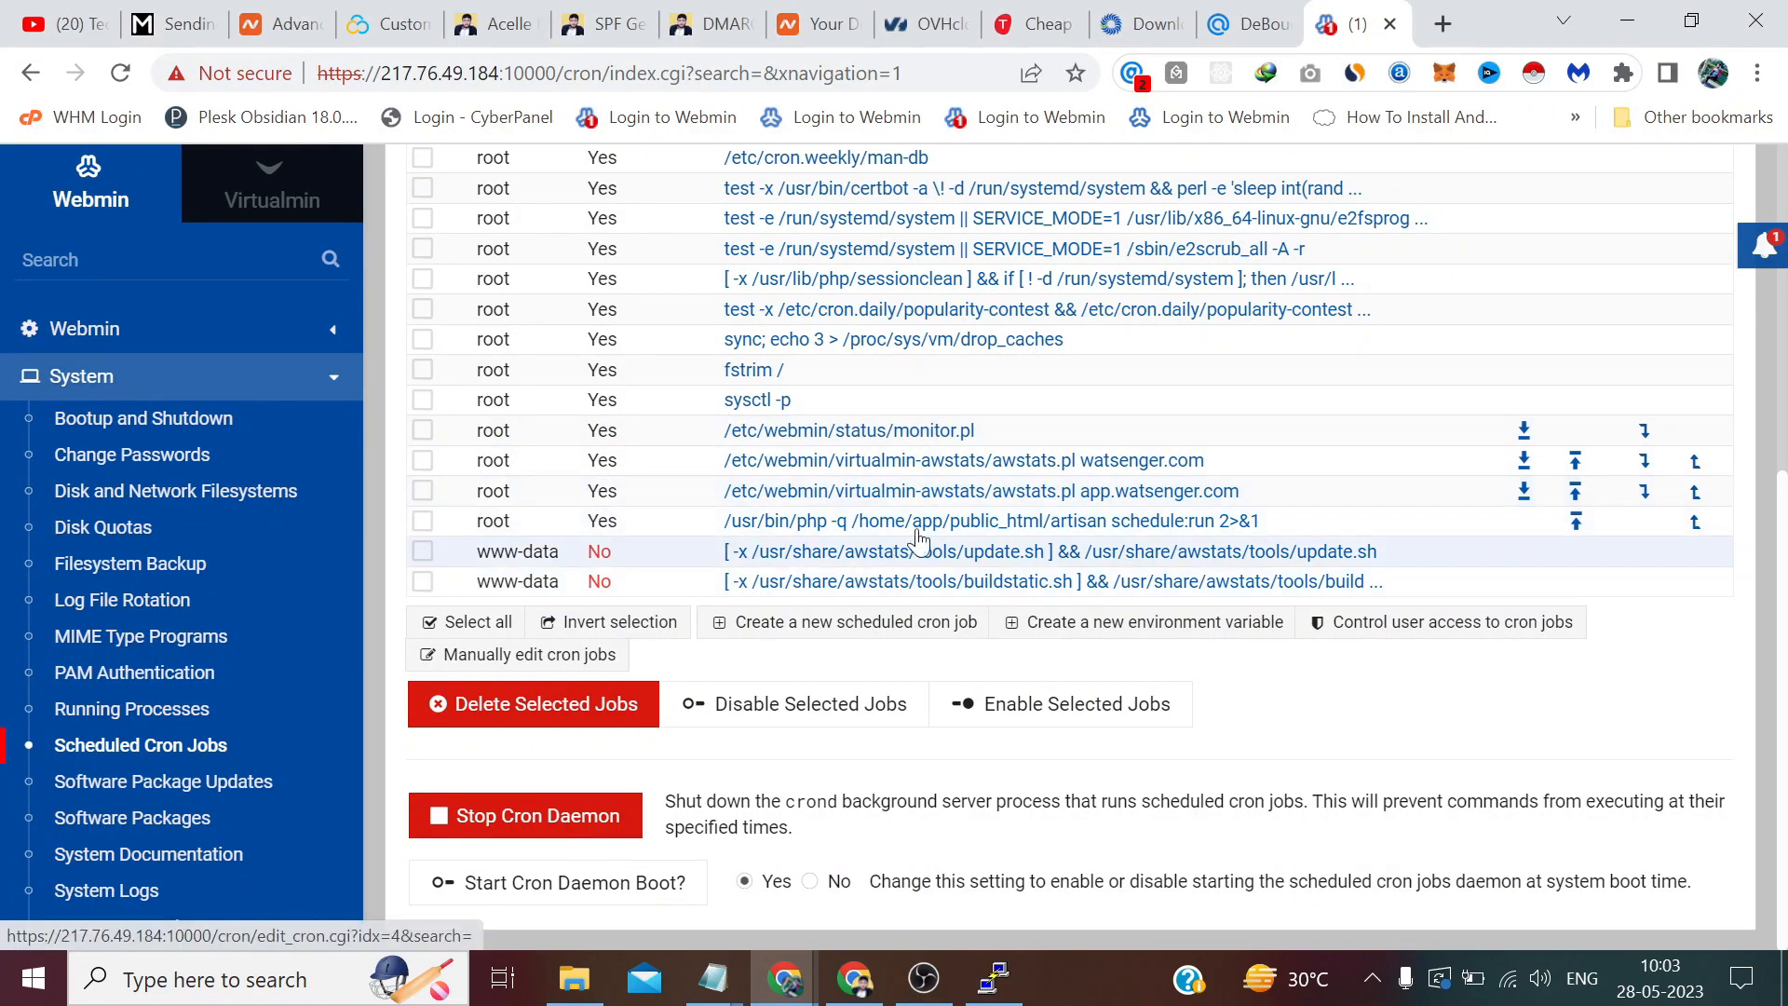
click(960, 521)
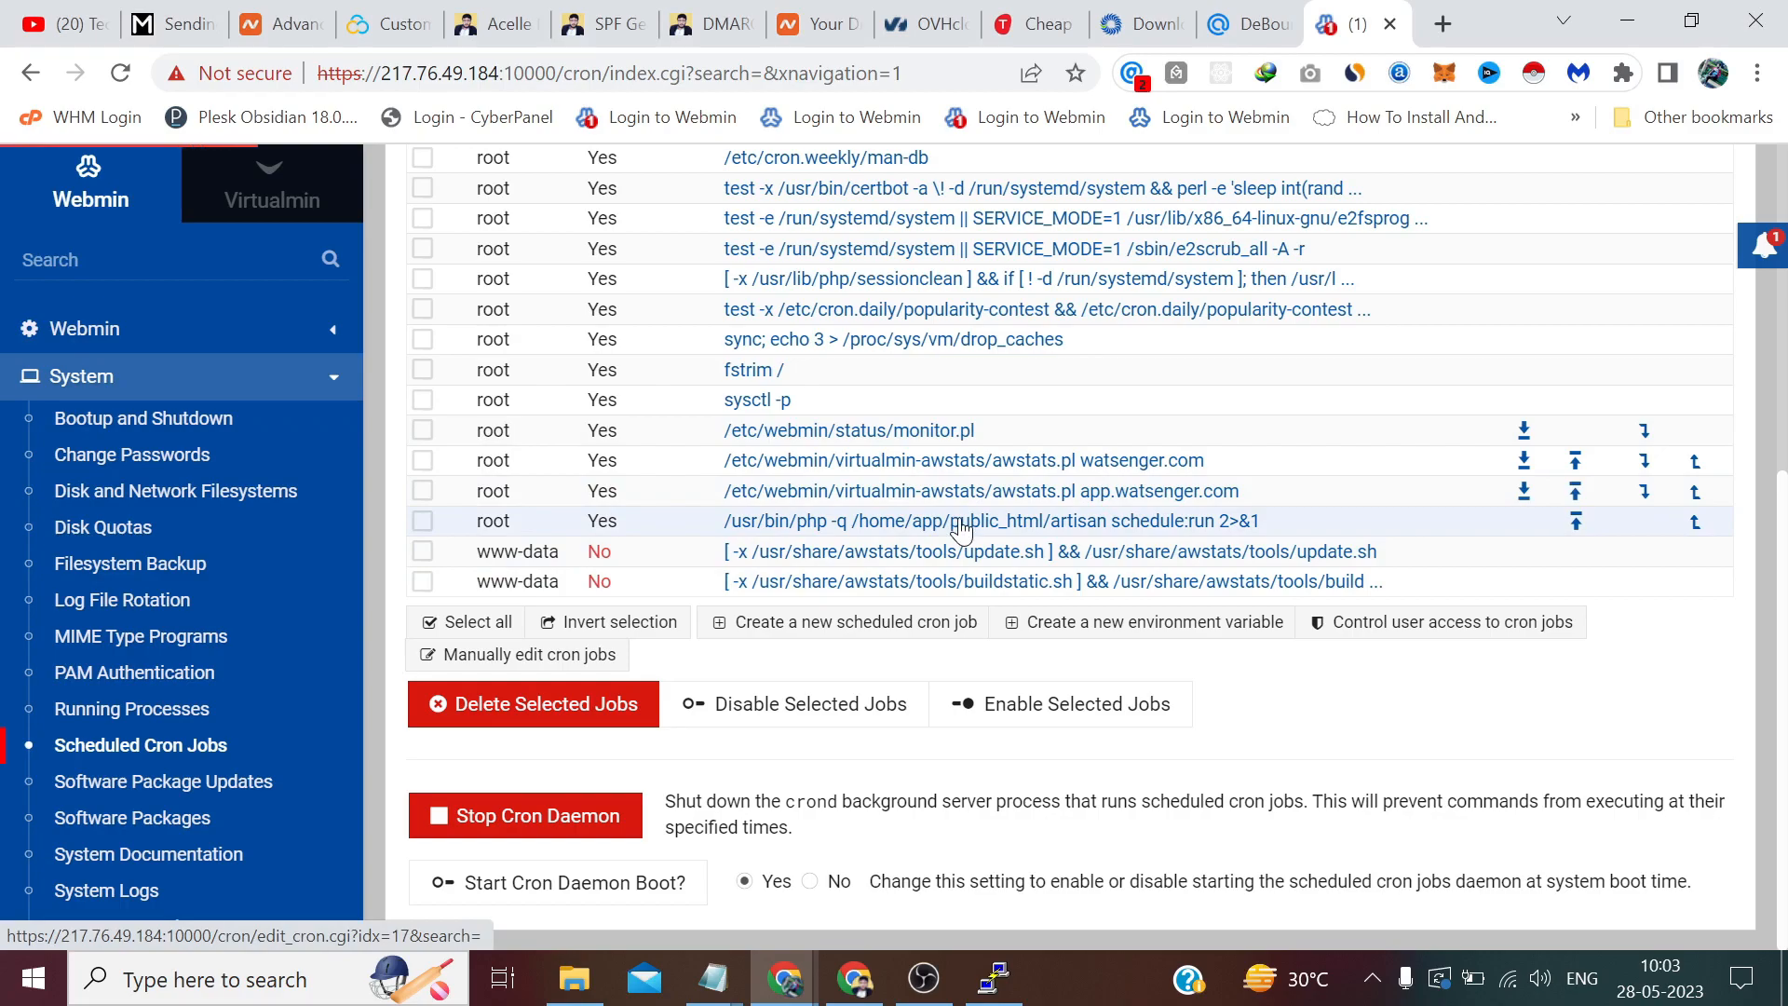
scroll(965, 528, down, 3)
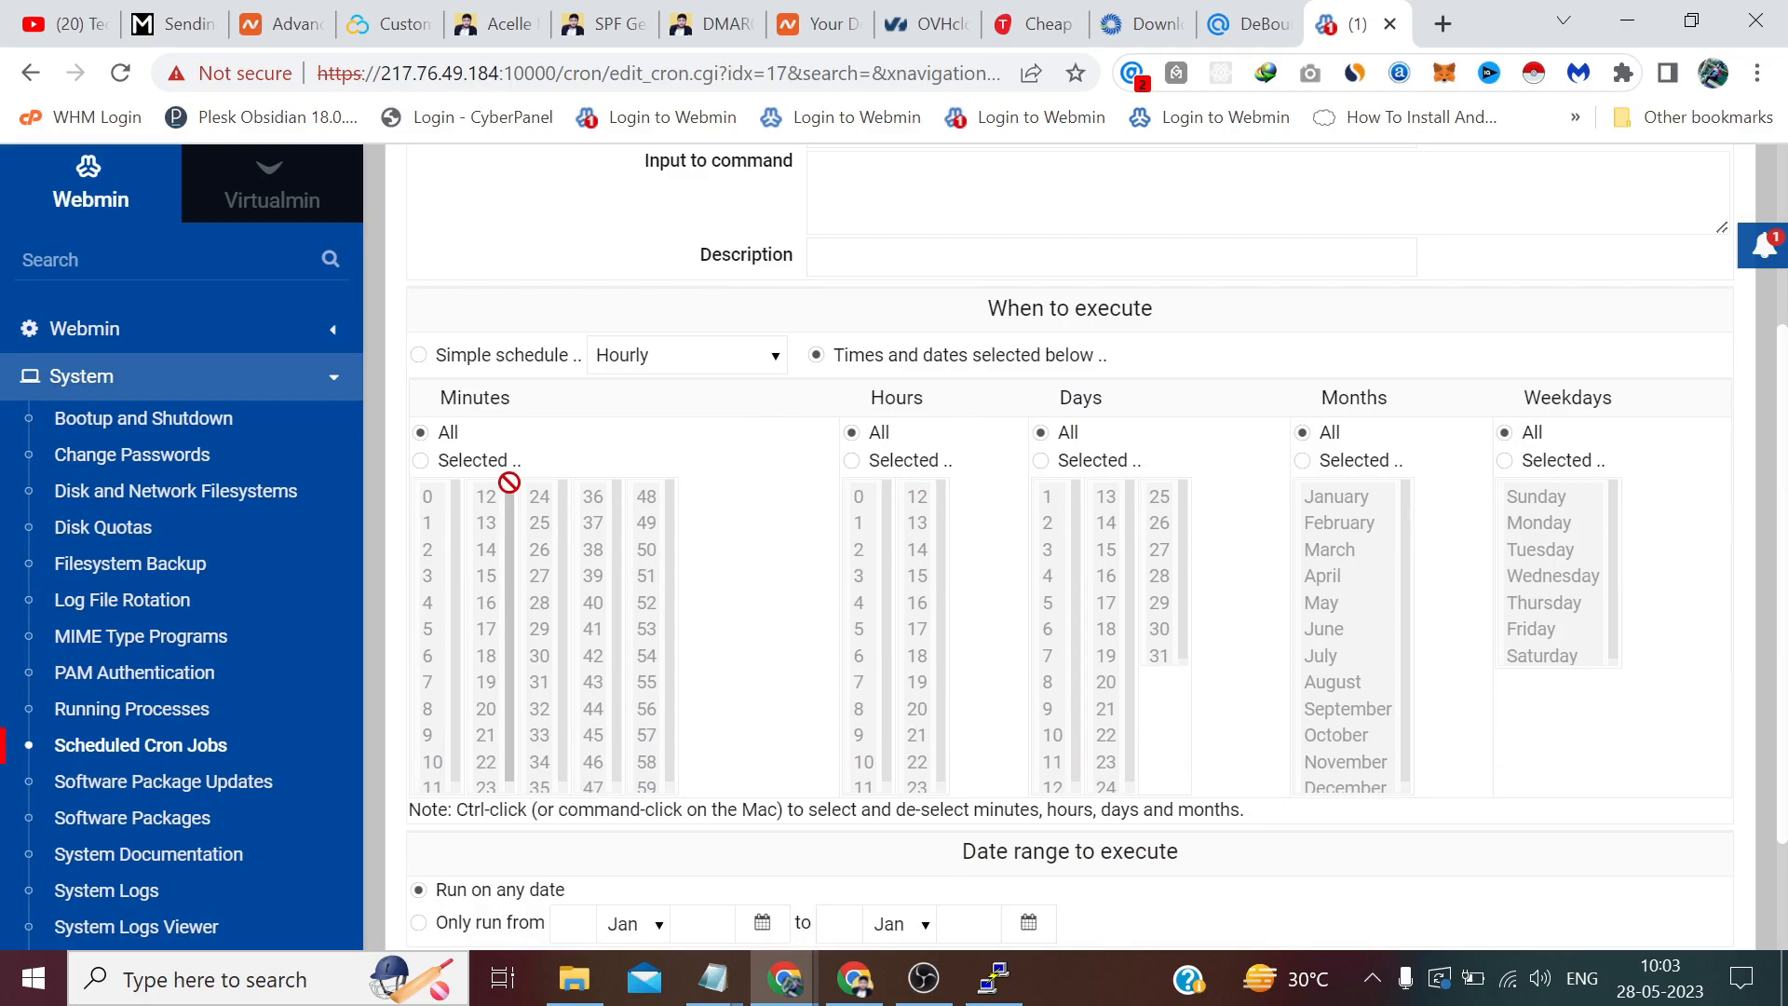
click(454, 461)
click(427, 496)
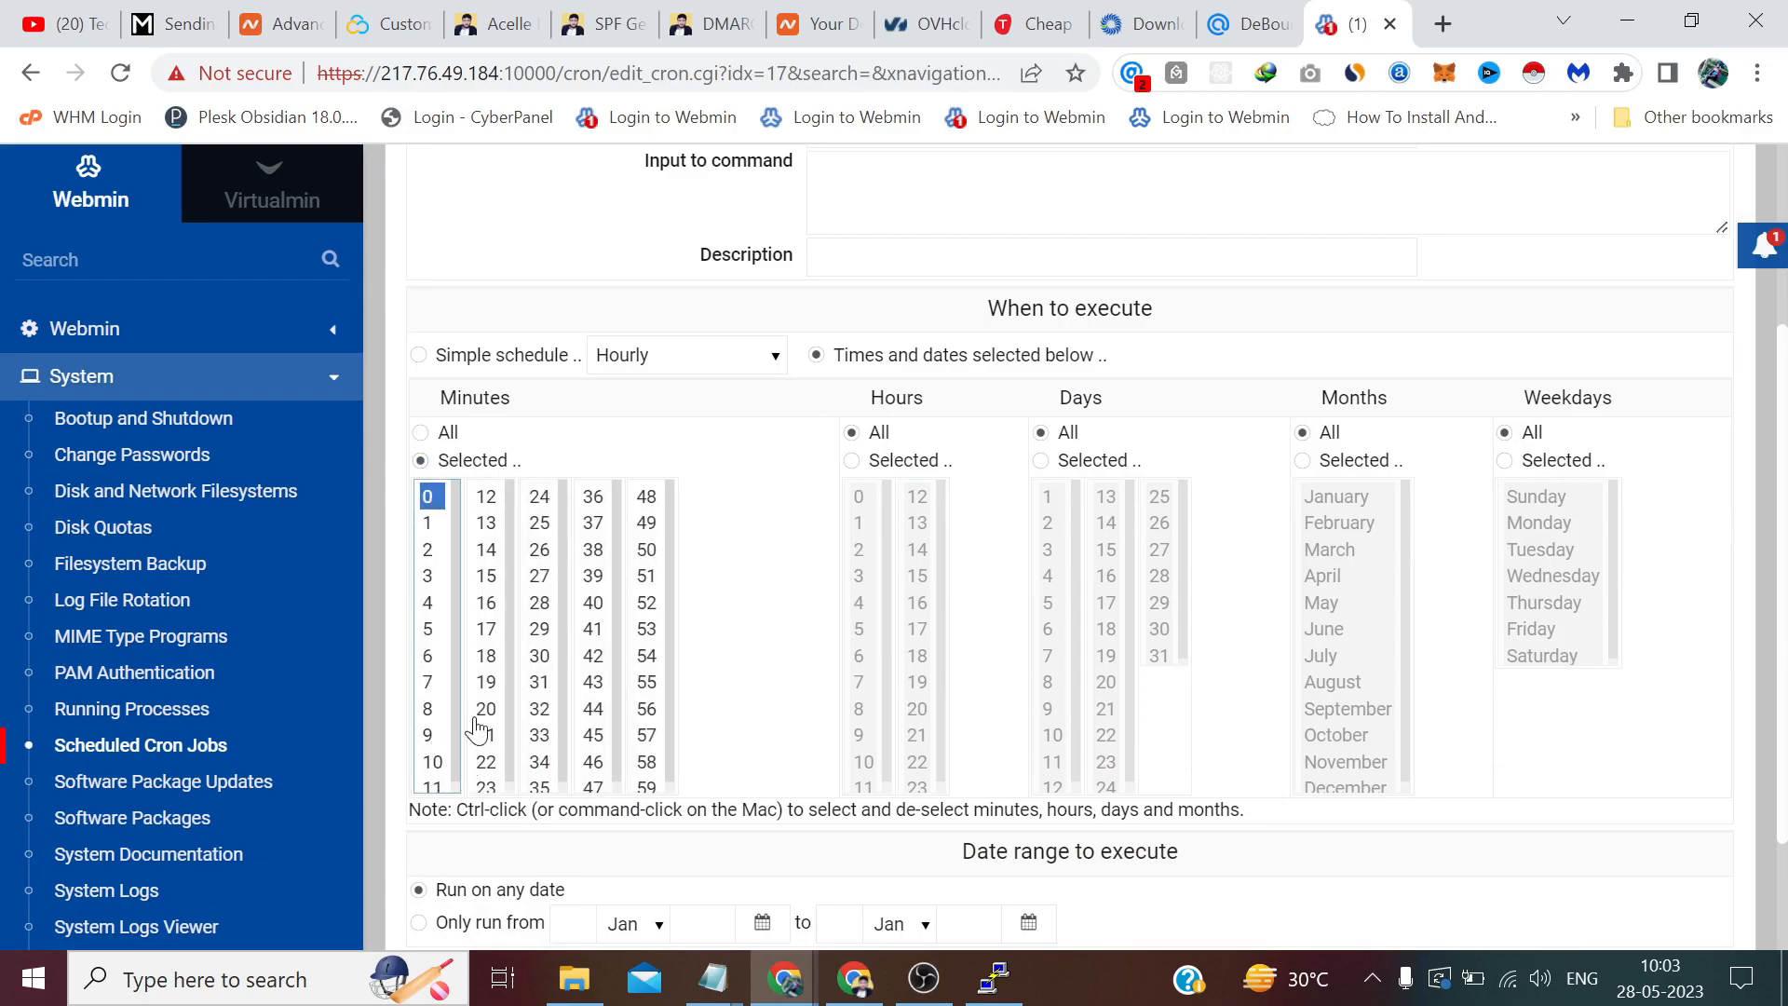
ctrl+click(486, 576)
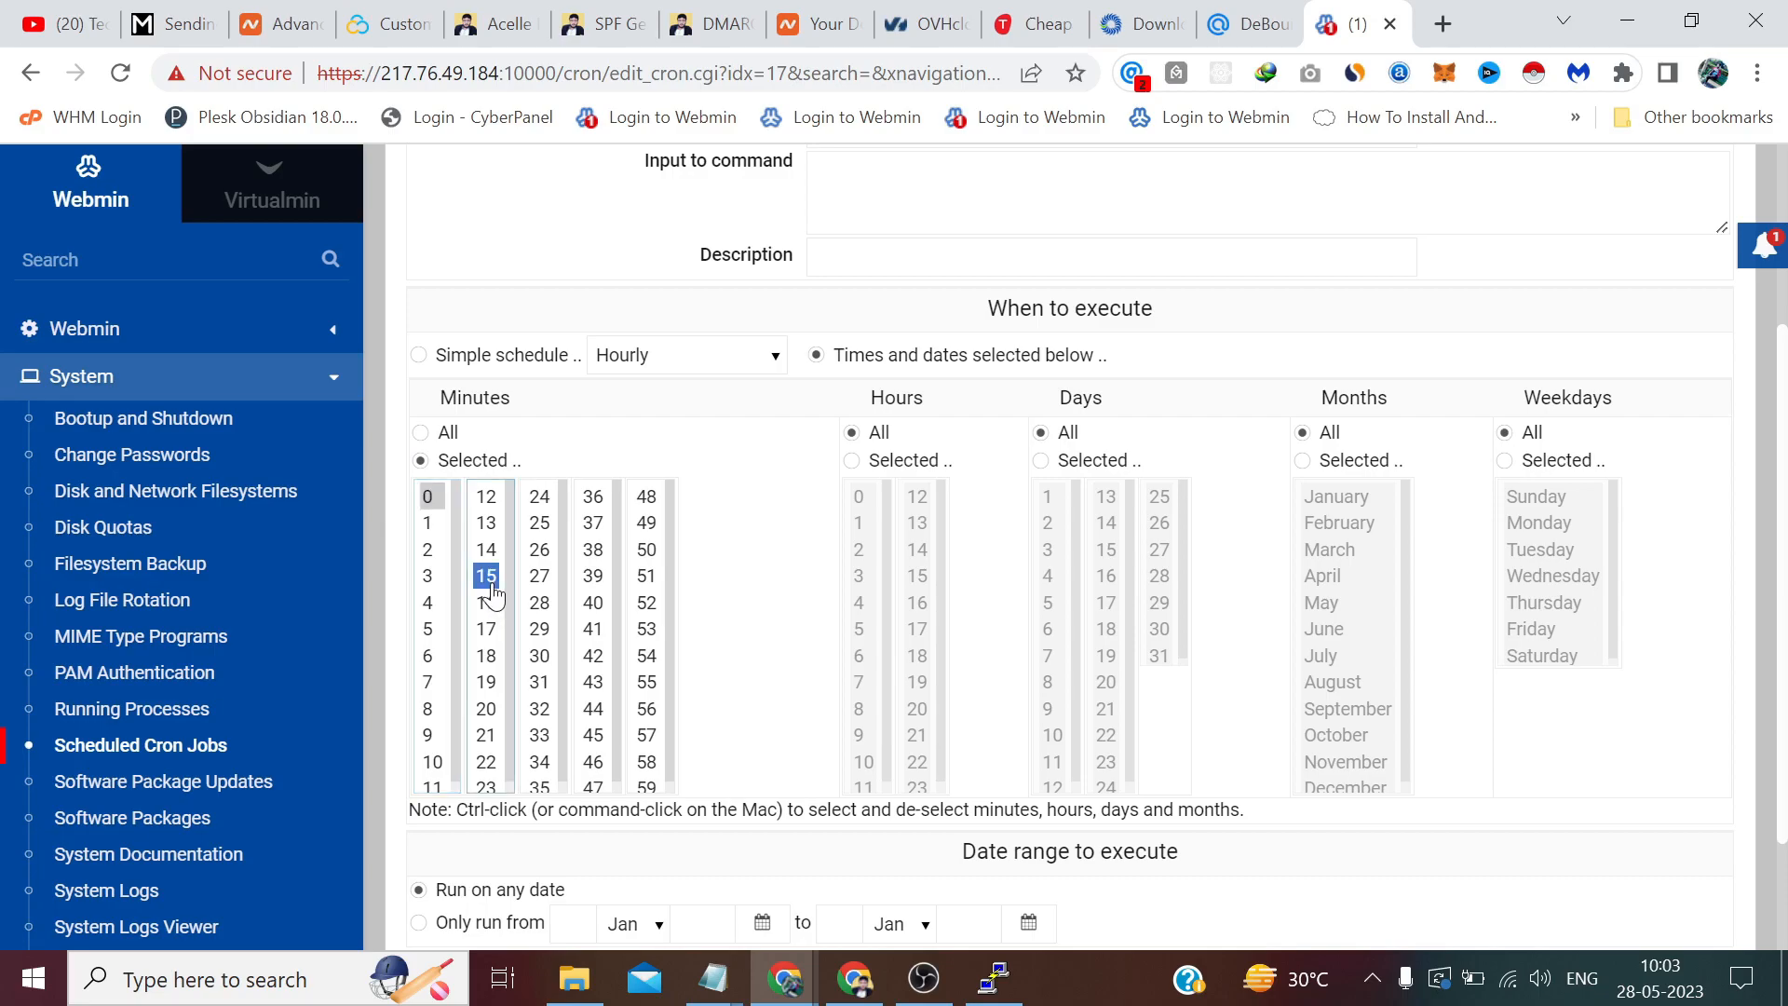
ctrl+click(539, 655)
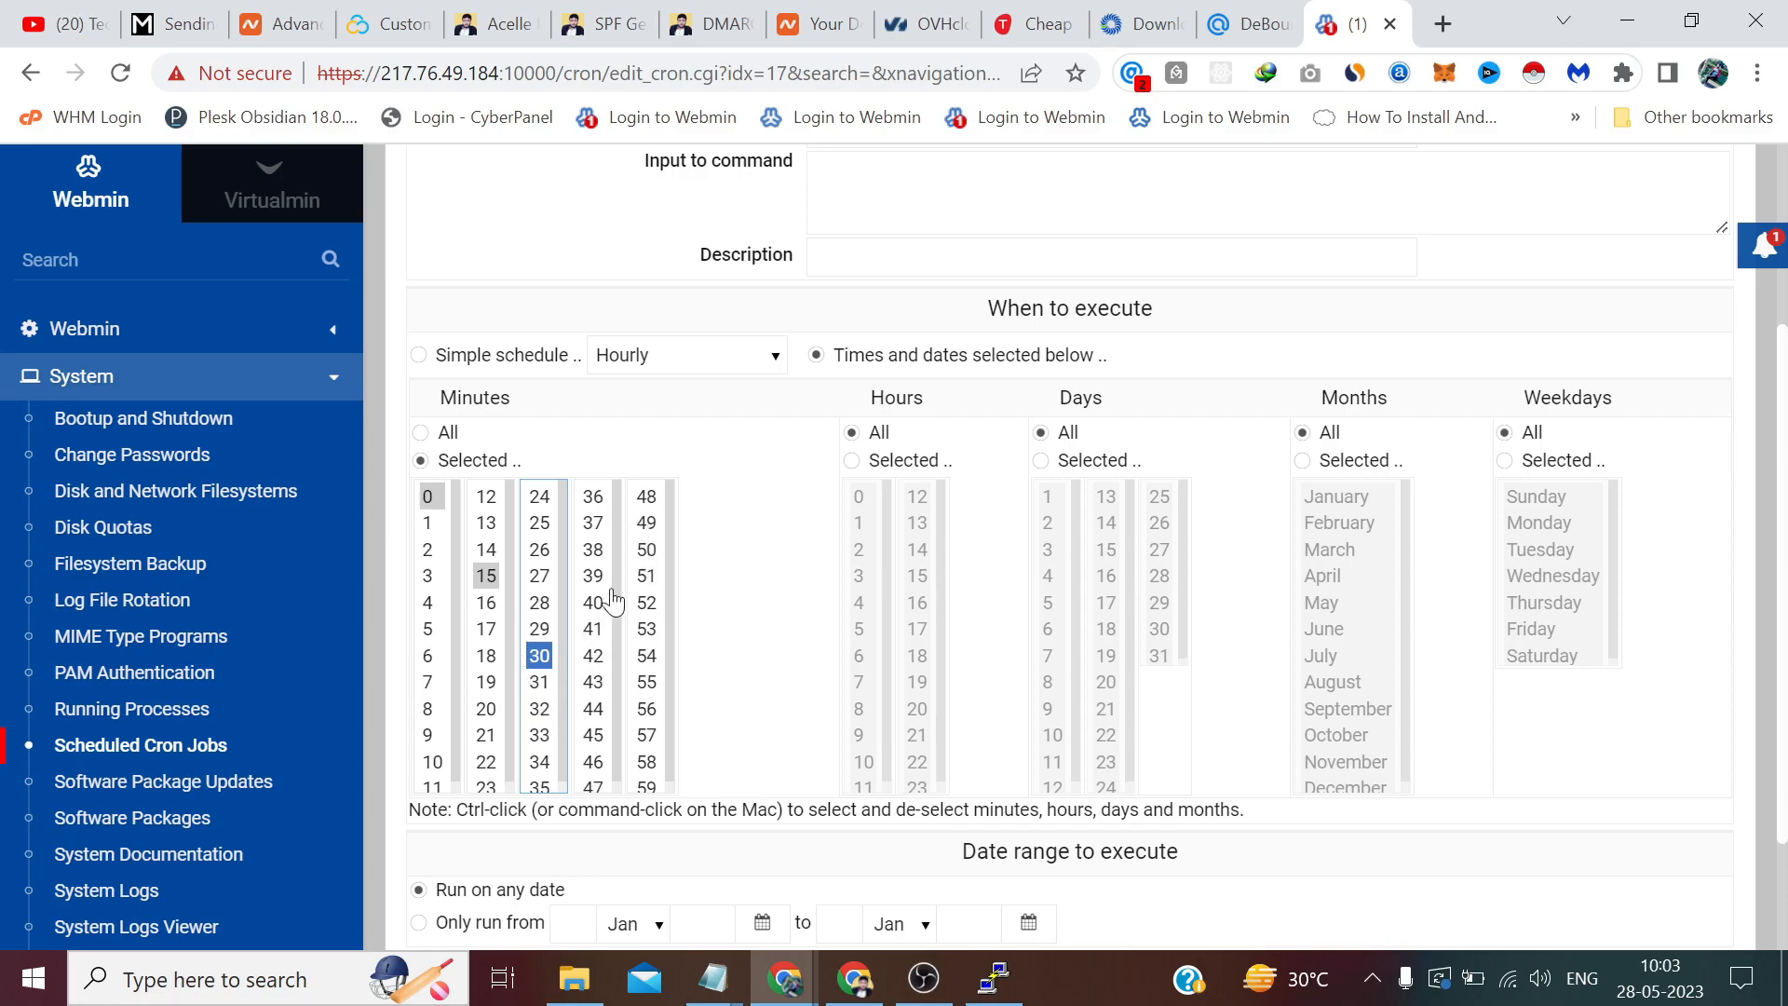
ctrl+click(601, 737)
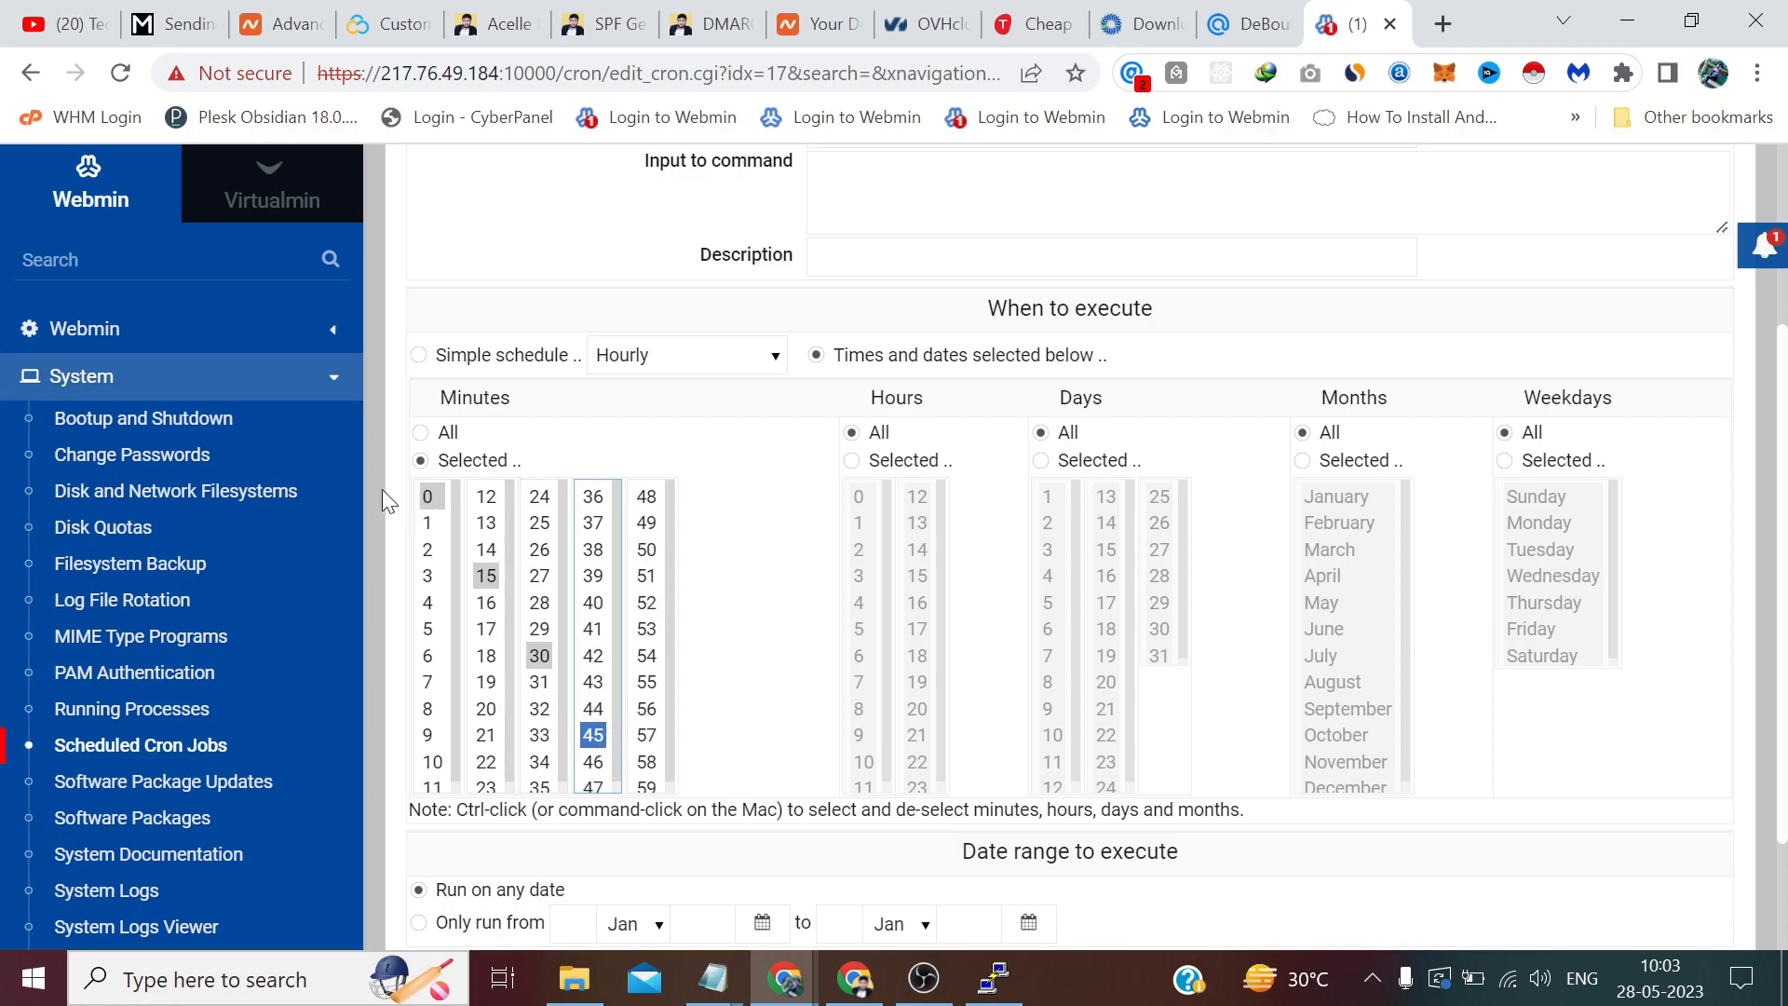
Save the job, run it now, and return to the Watsenger dashboard.
scroll(710, 611, down, 2)
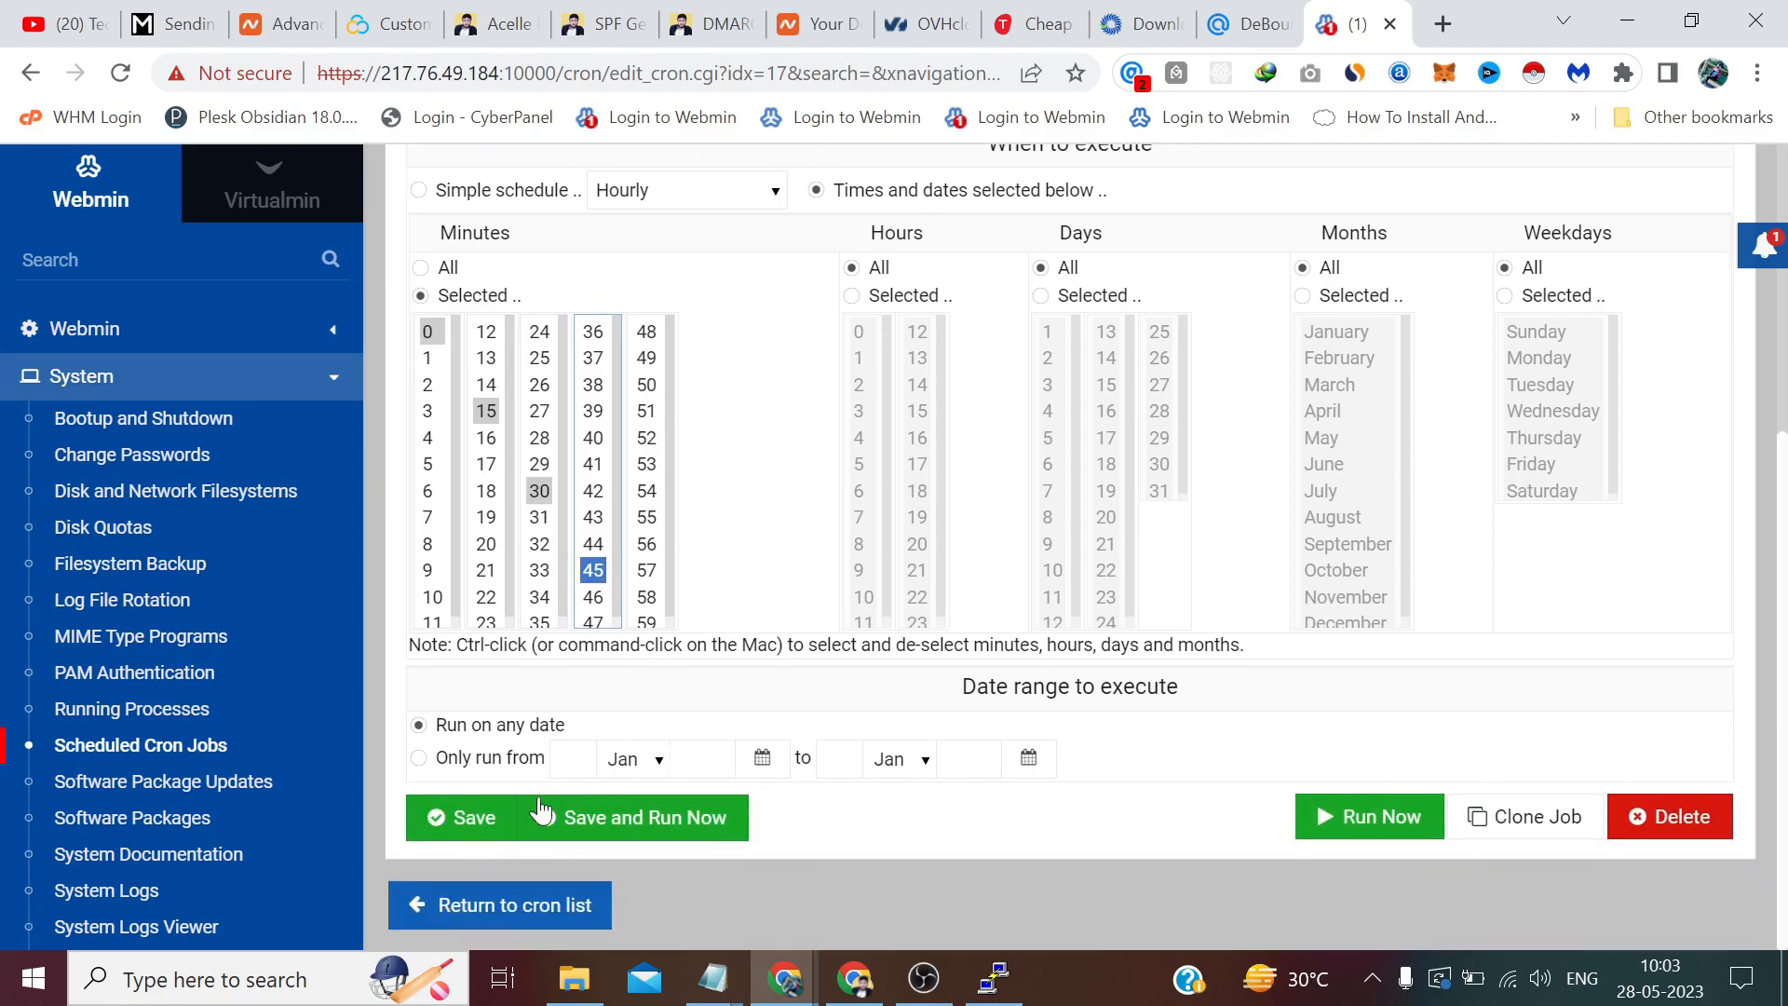
click(667, 816)
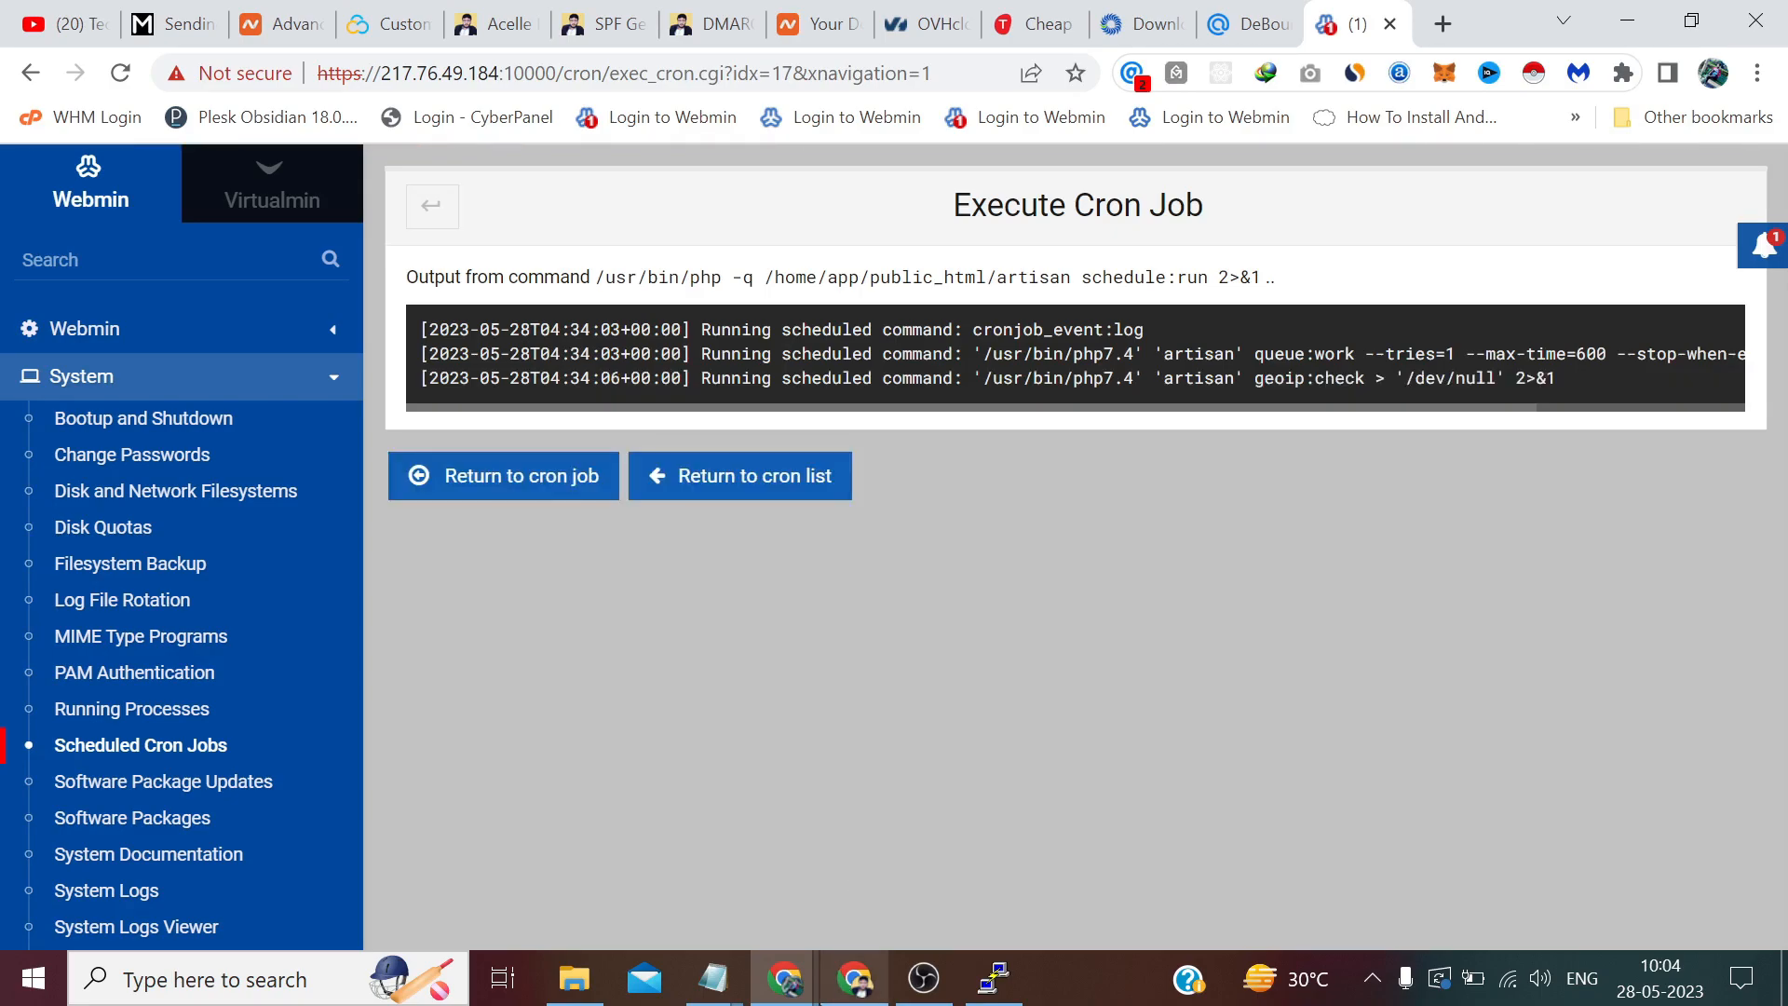
mouse_move(845, 962)
click(866, 838)
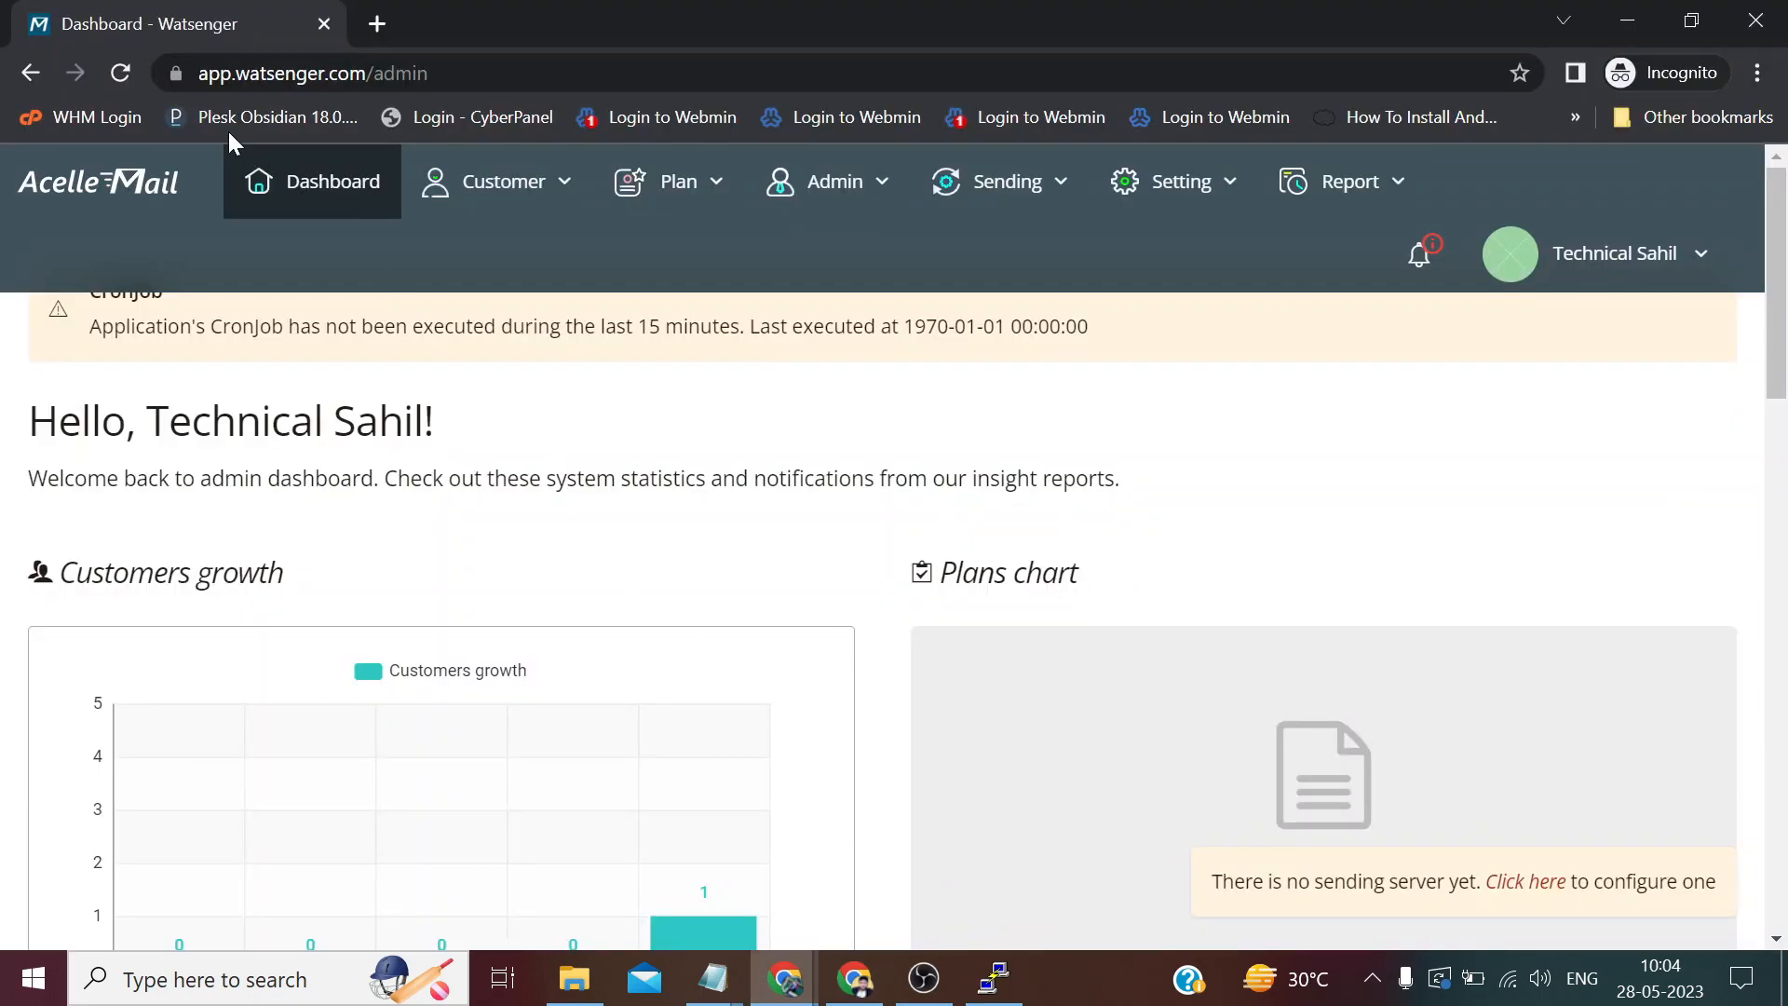
Reload the Acelle dashboard and suppress the PHP GMP error notification.
click(130, 76)
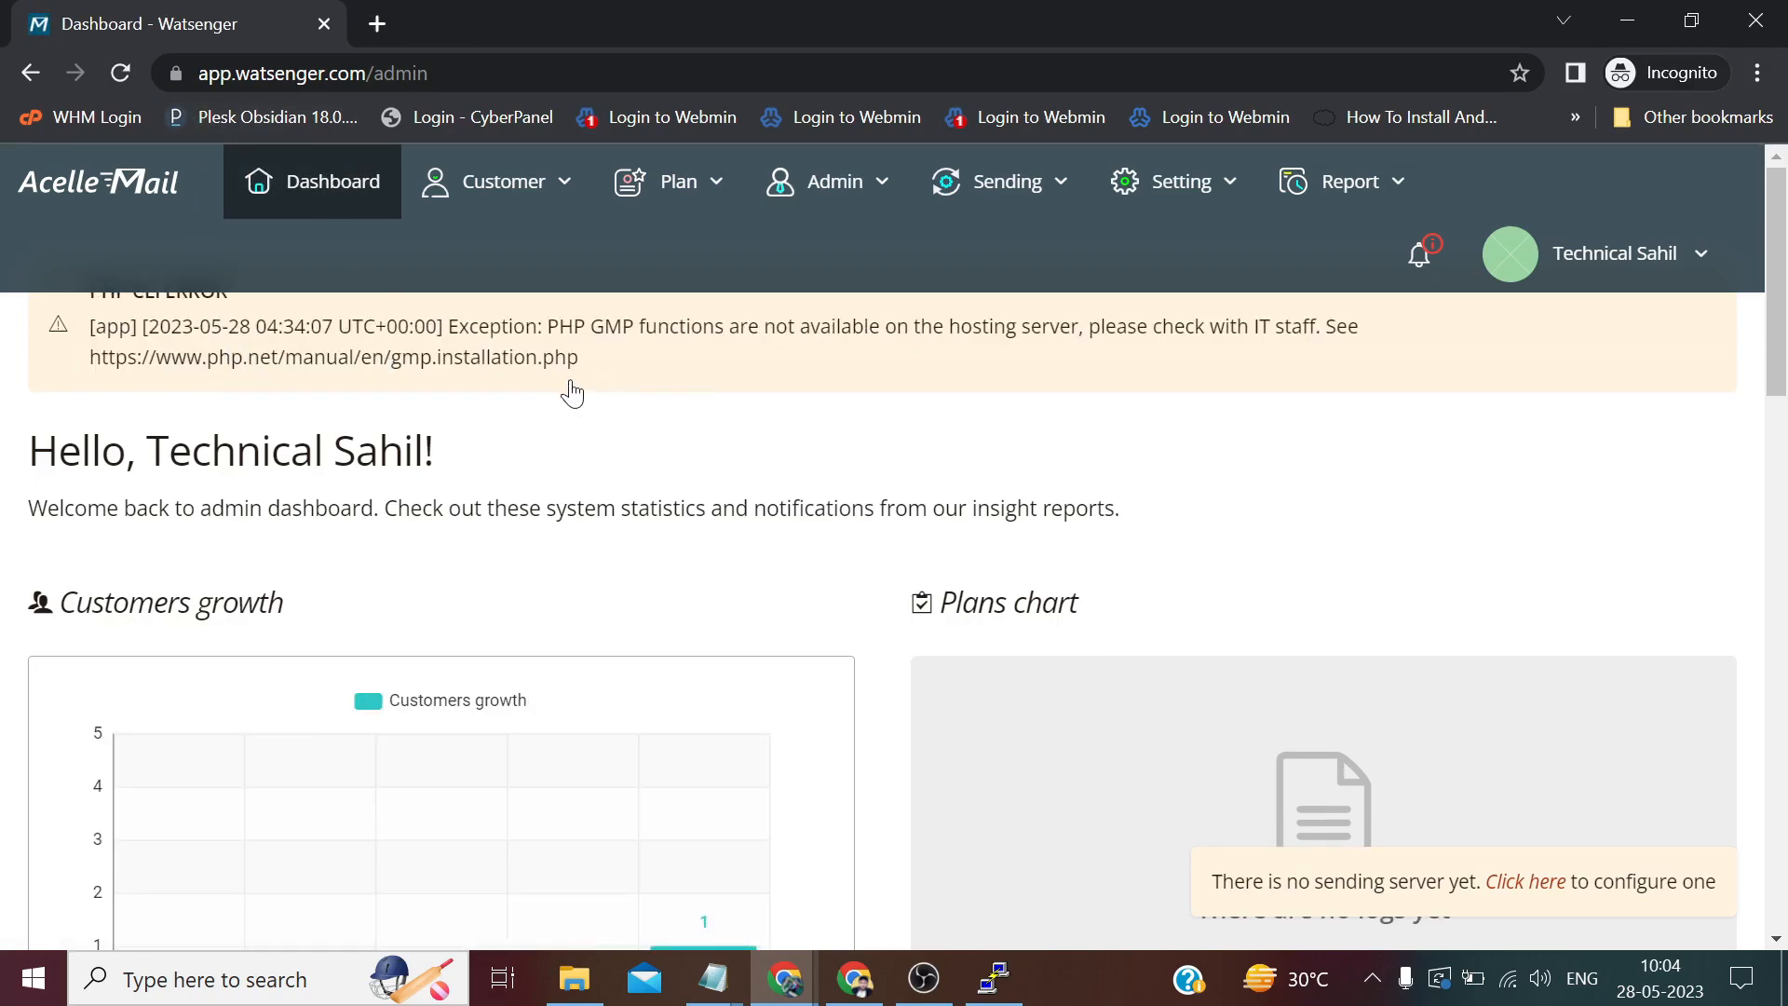
click(1508, 365)
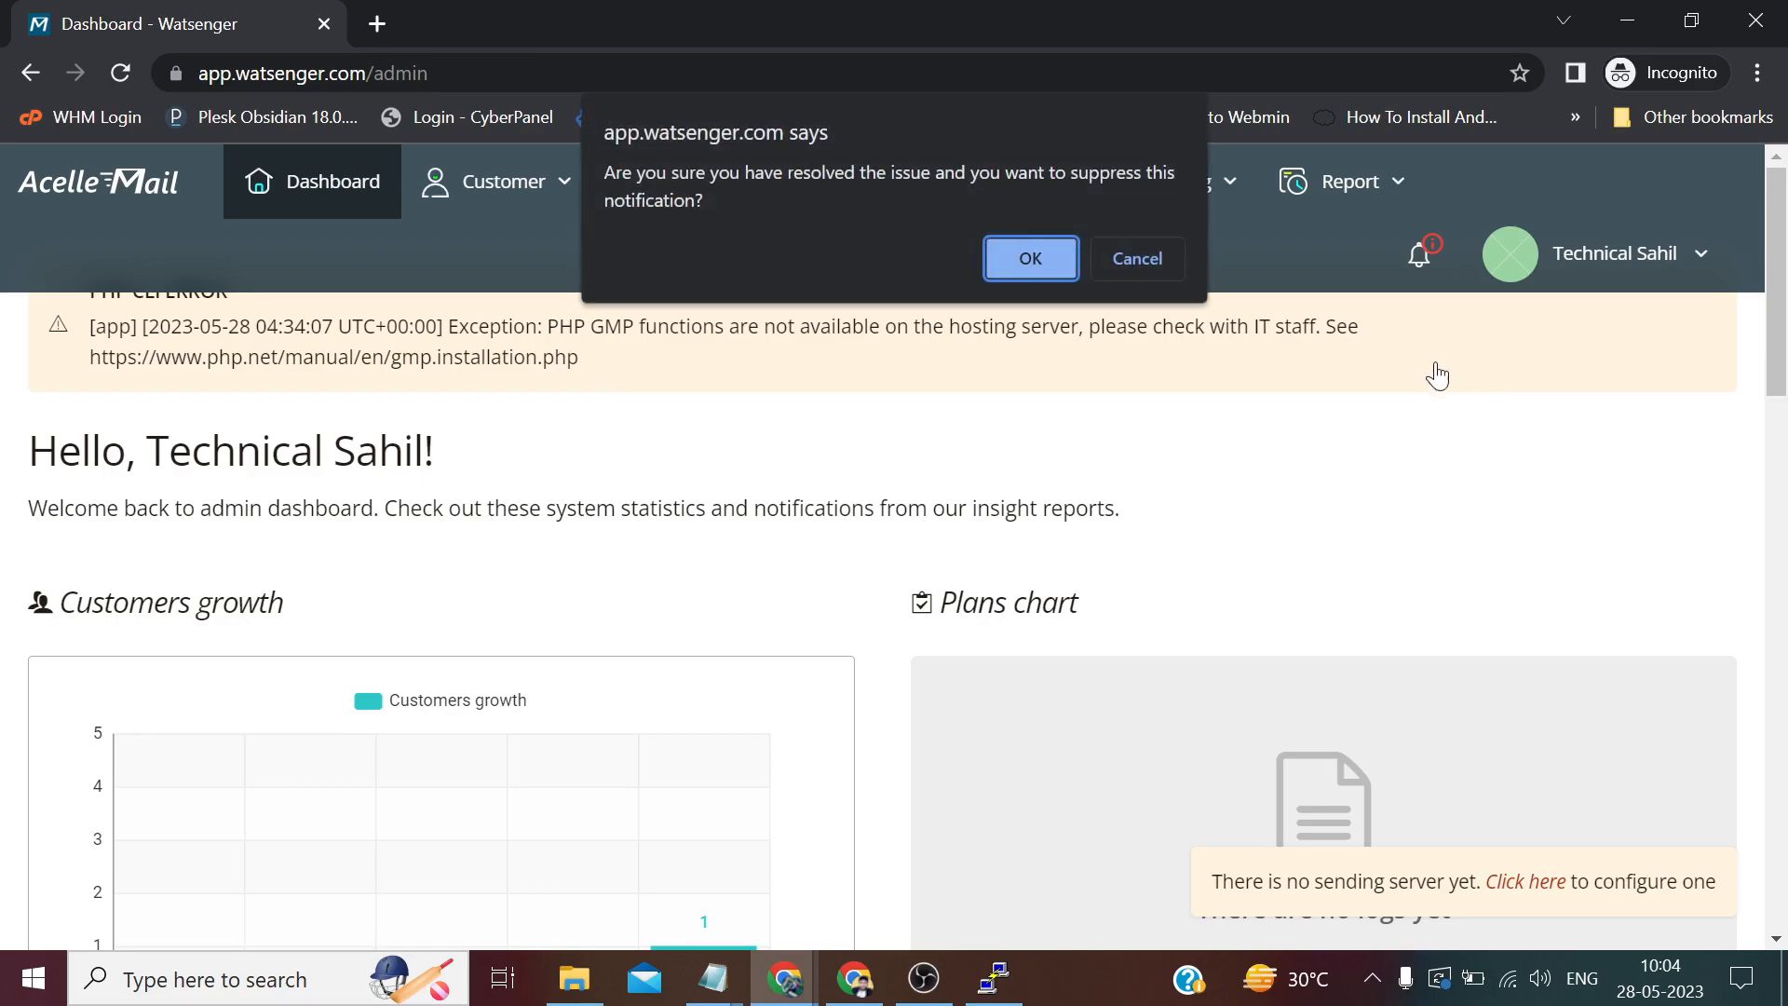
click(1017, 258)
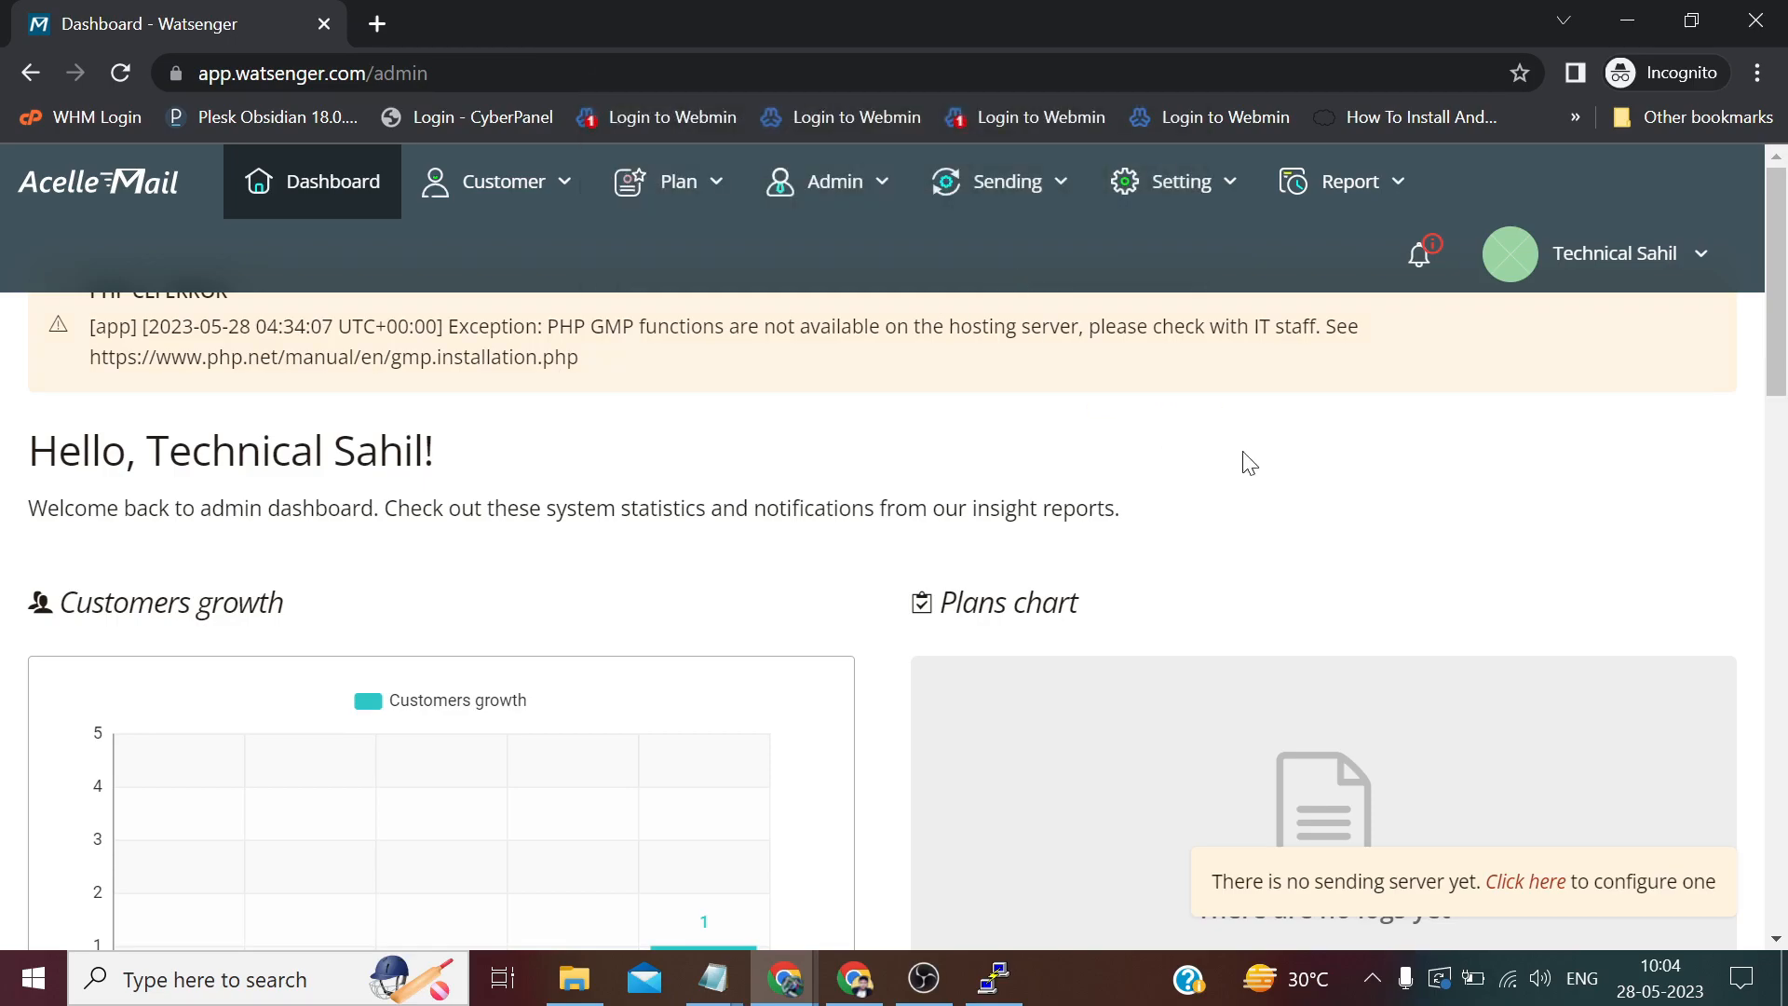
scroll(1249, 462, down, 10)
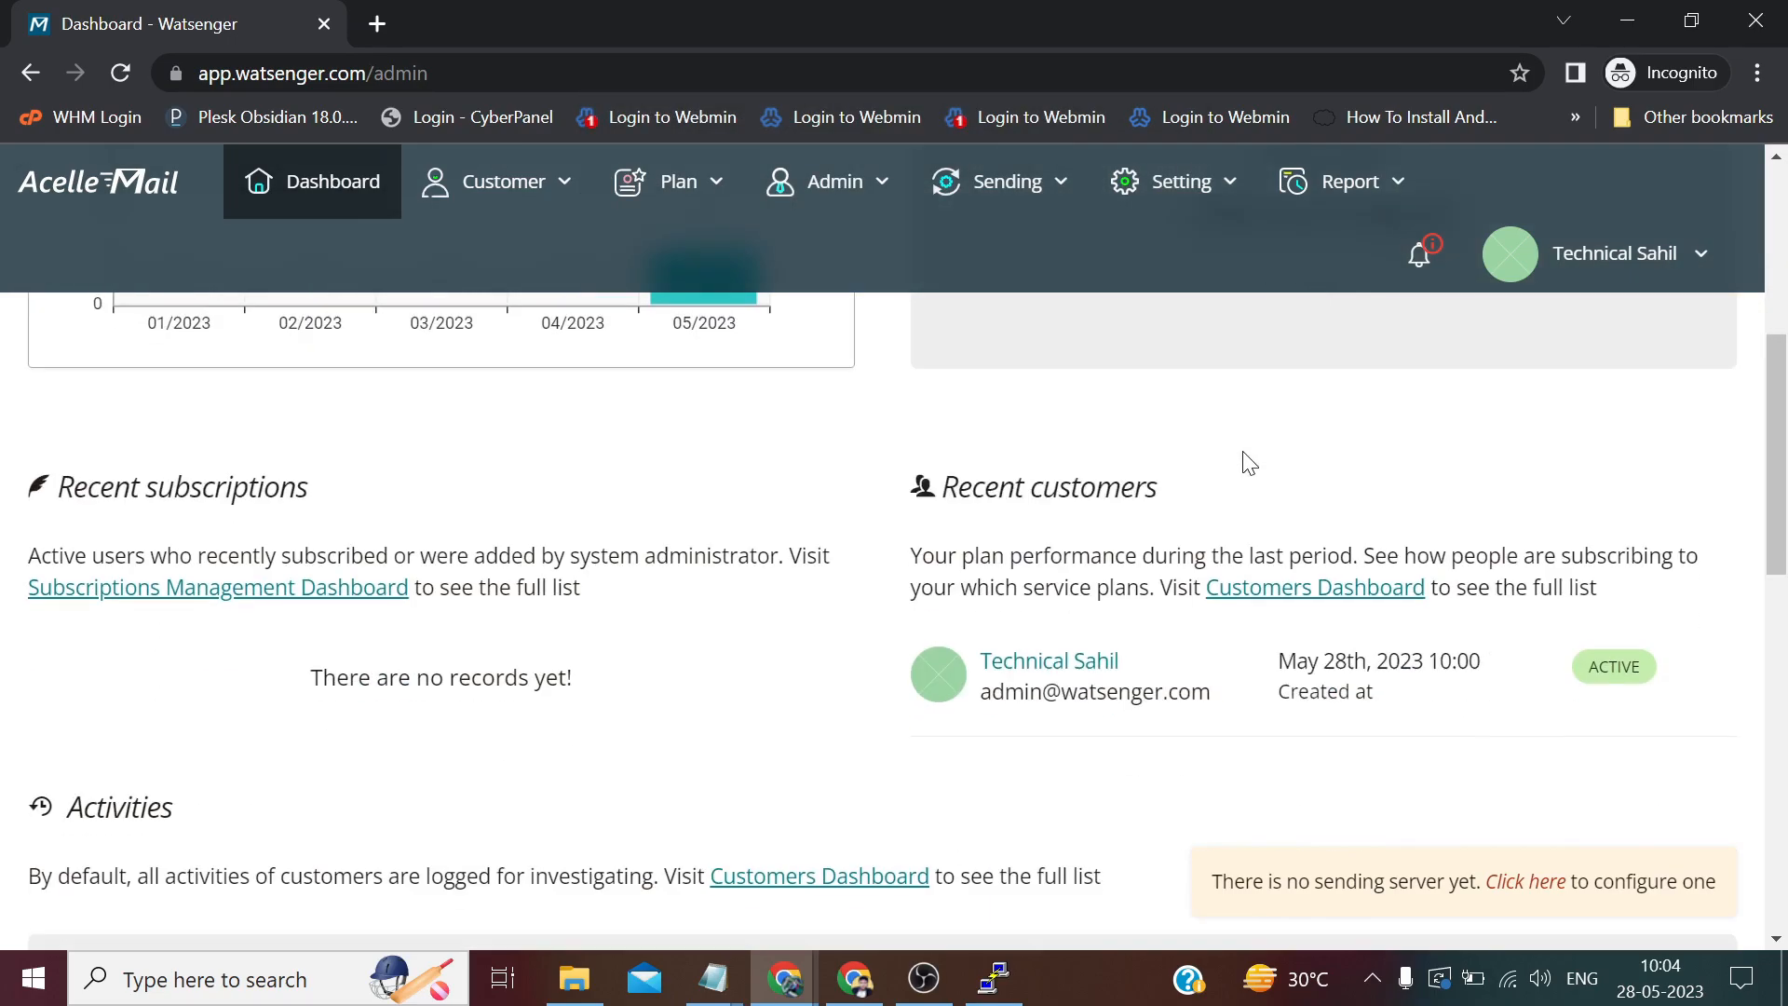
scroll(1249, 463, up, 7)
scroll(1242, 451, up, 3)
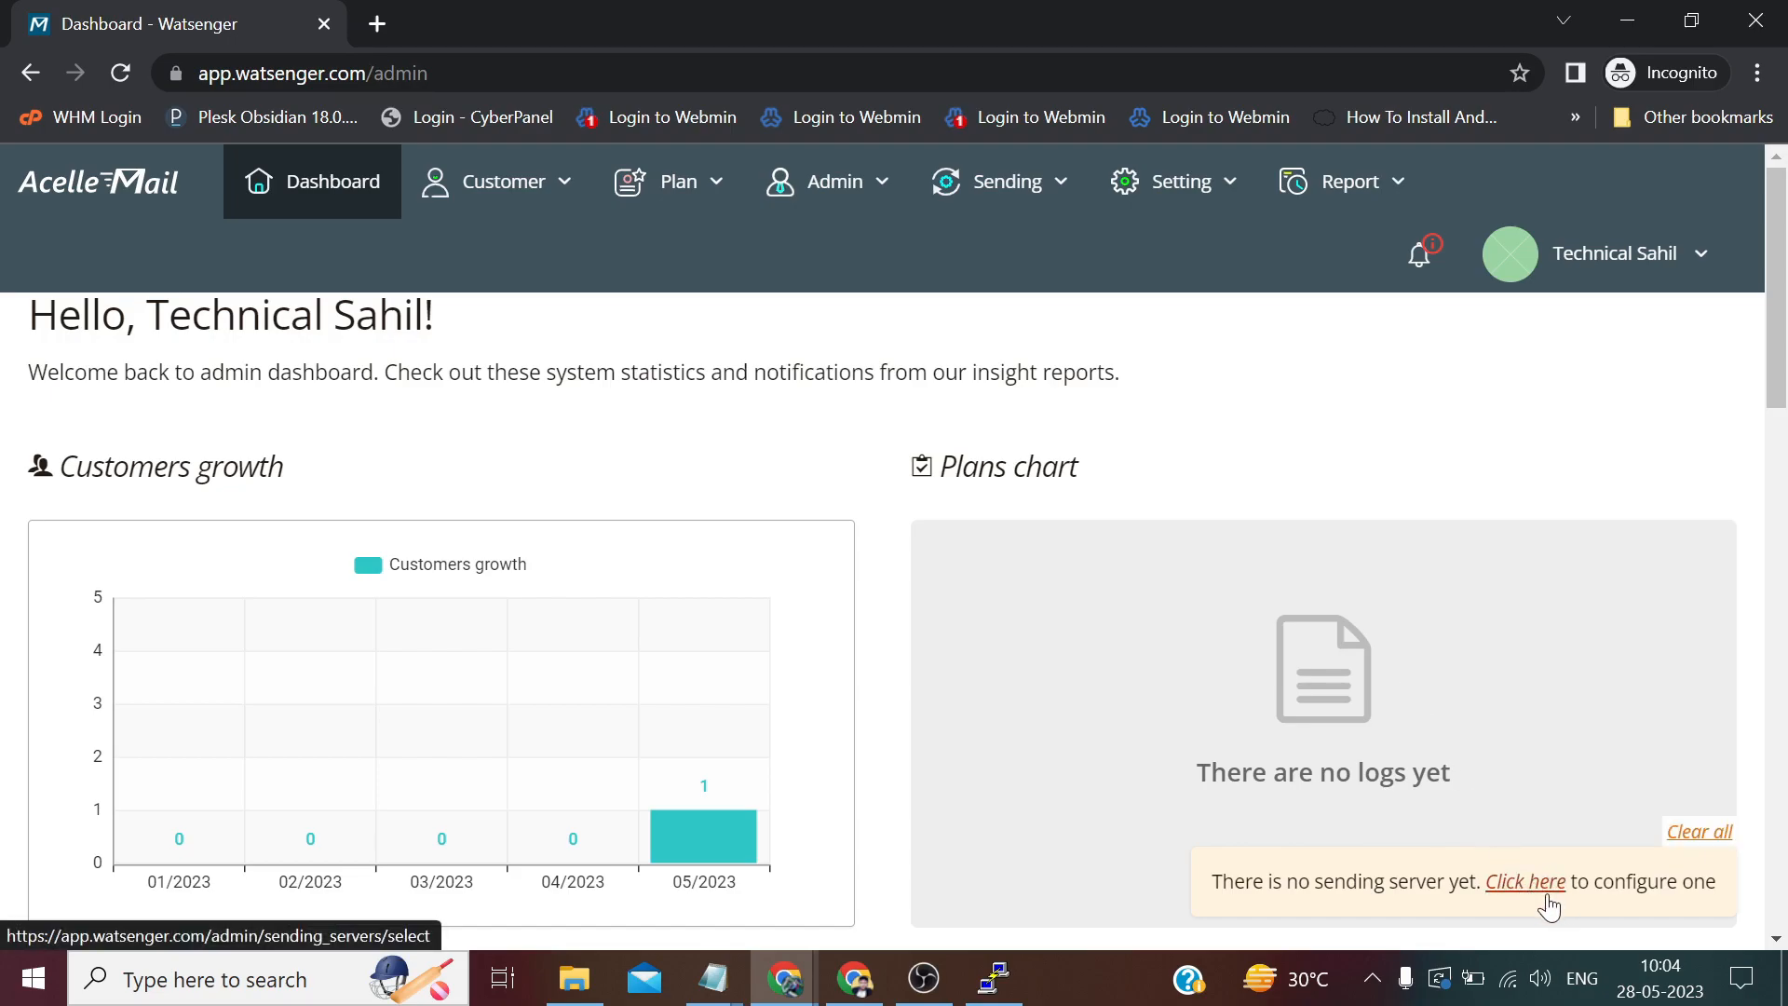
From the sending servers list, start a new server and choose plain SMTP.
click(1006, 186)
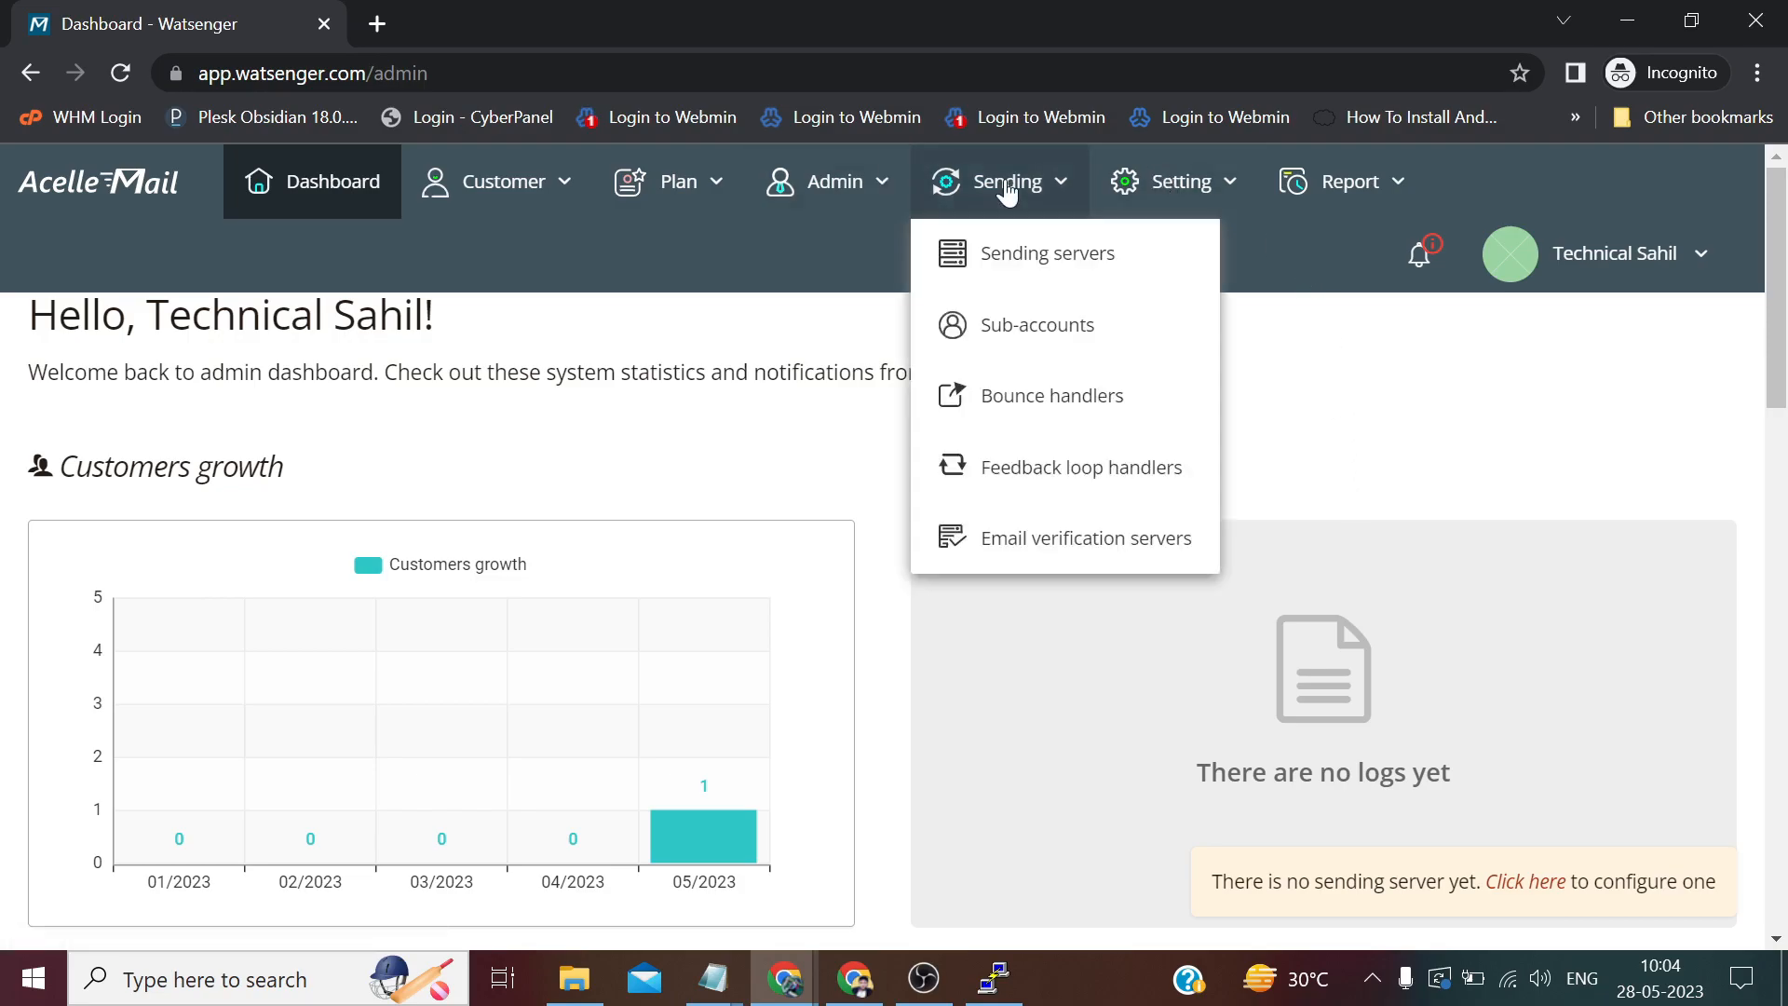
click(1021, 253)
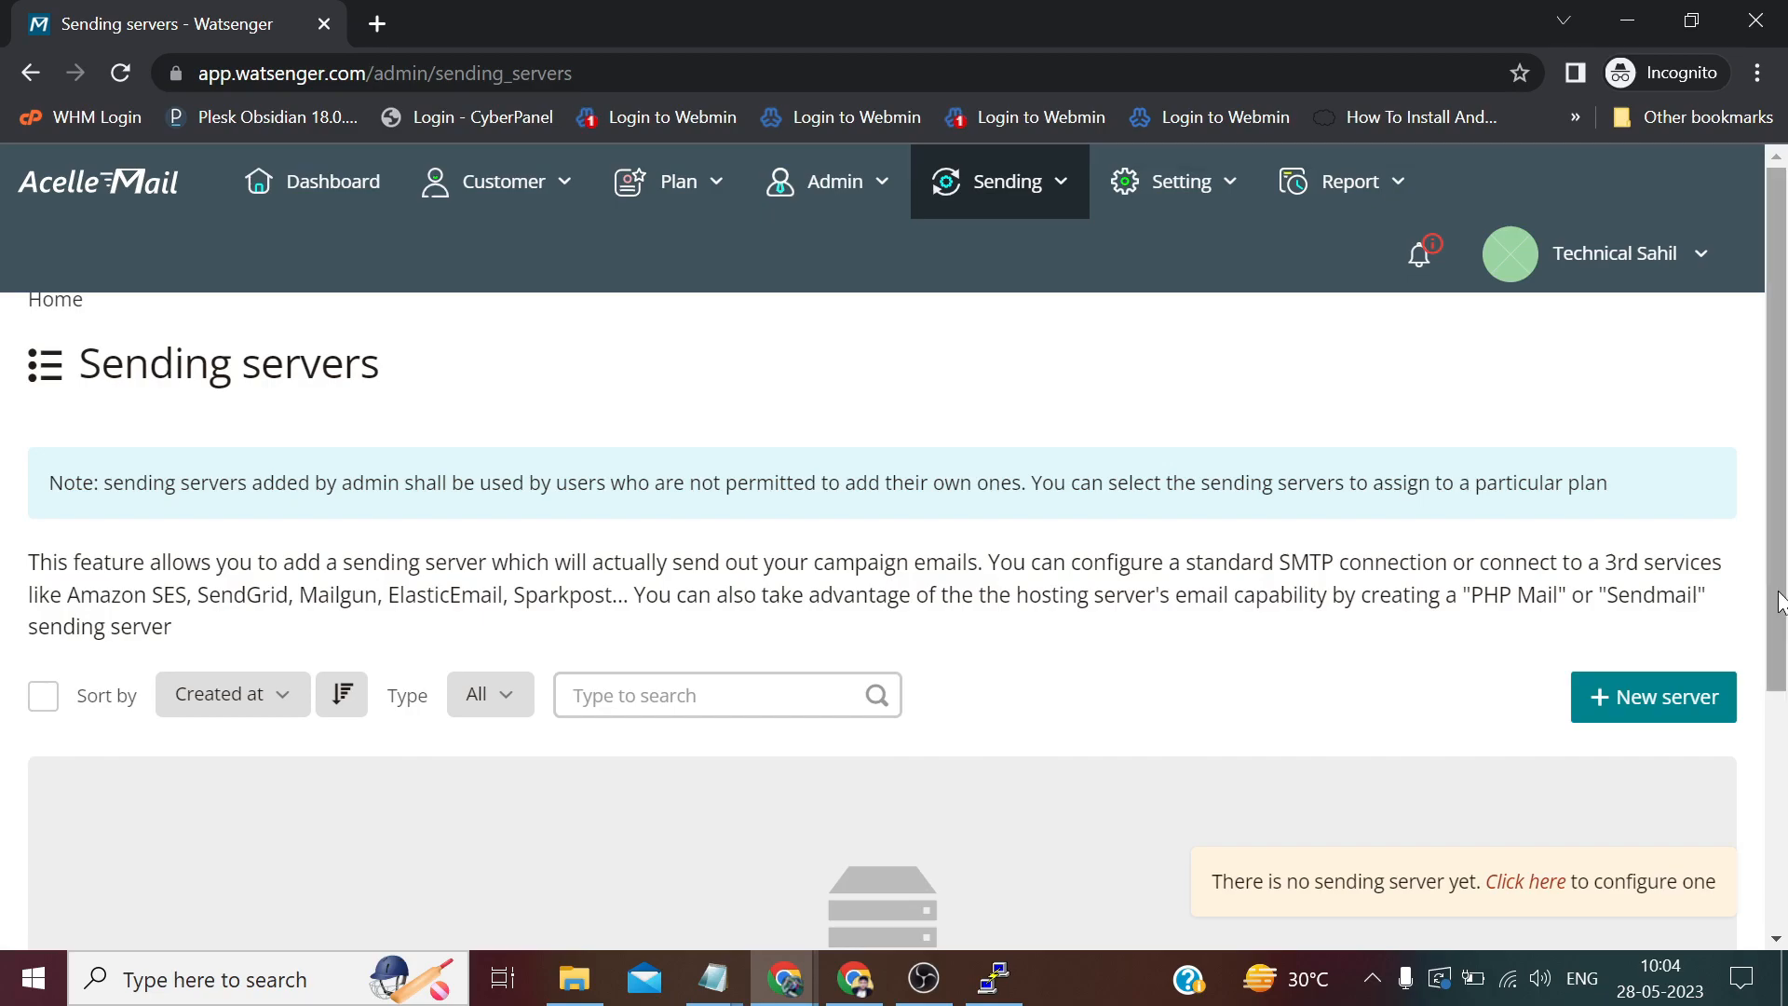
scroll(1676, 577, down, 1)
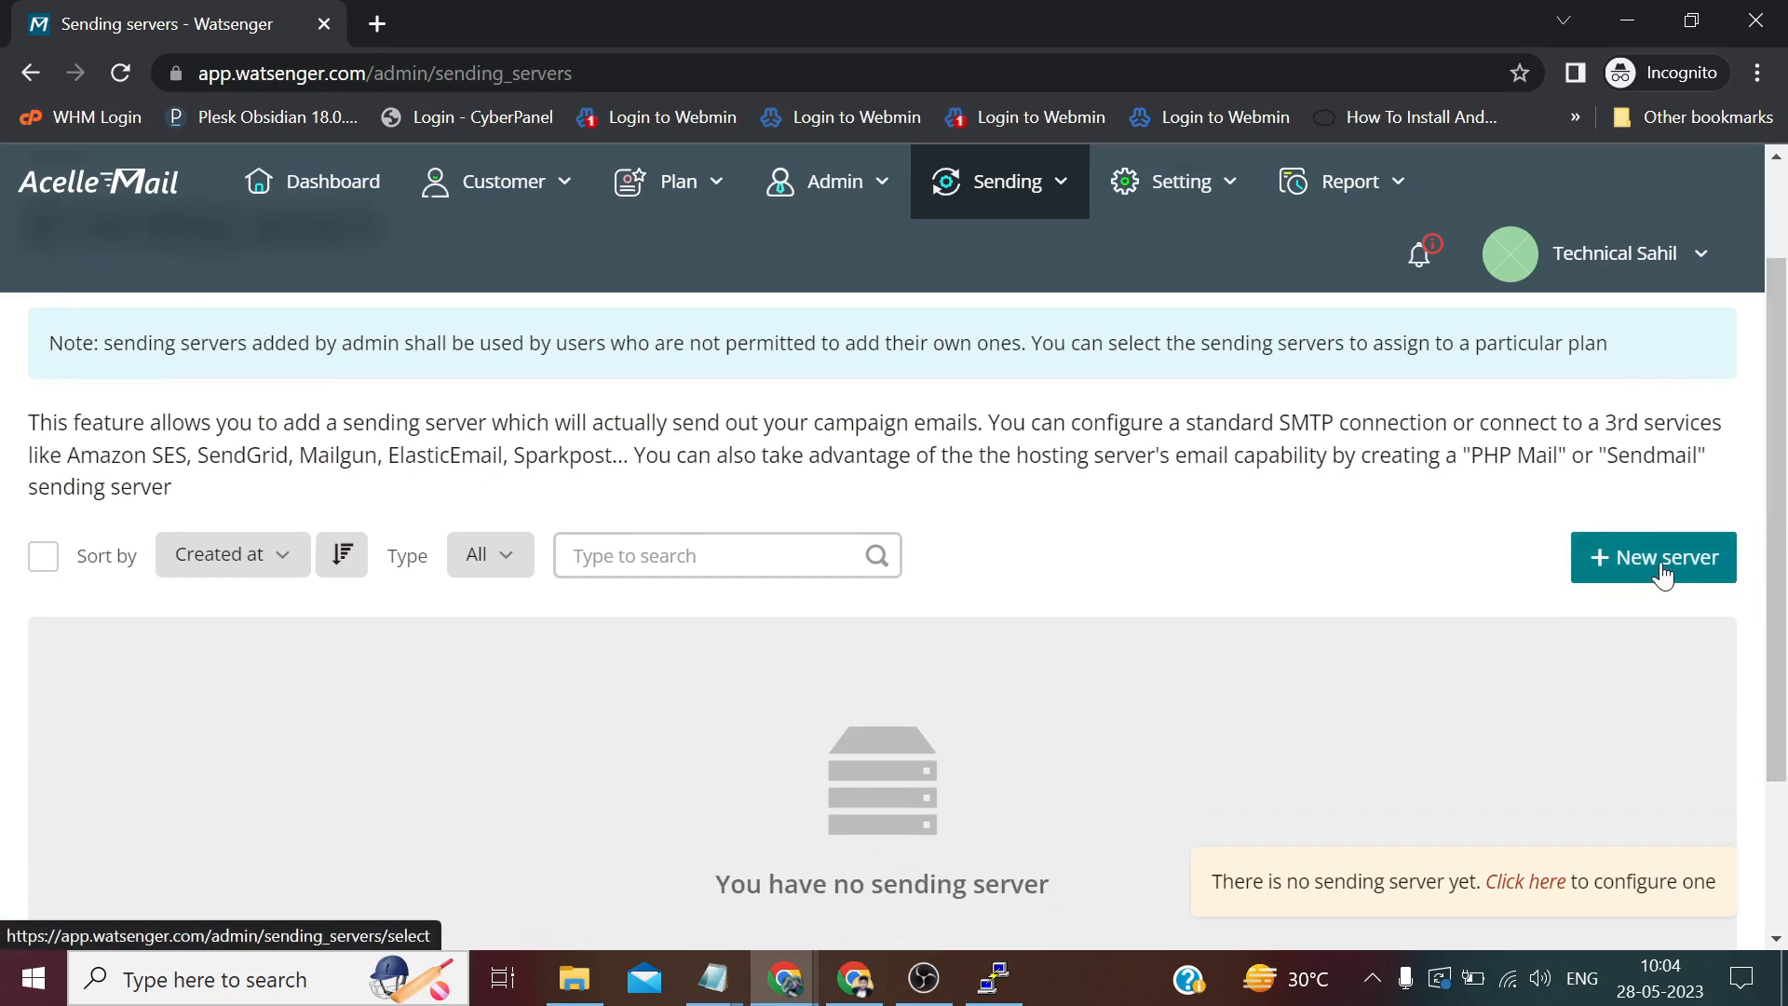
click(1663, 569)
scroll(1042, 459, down, 1)
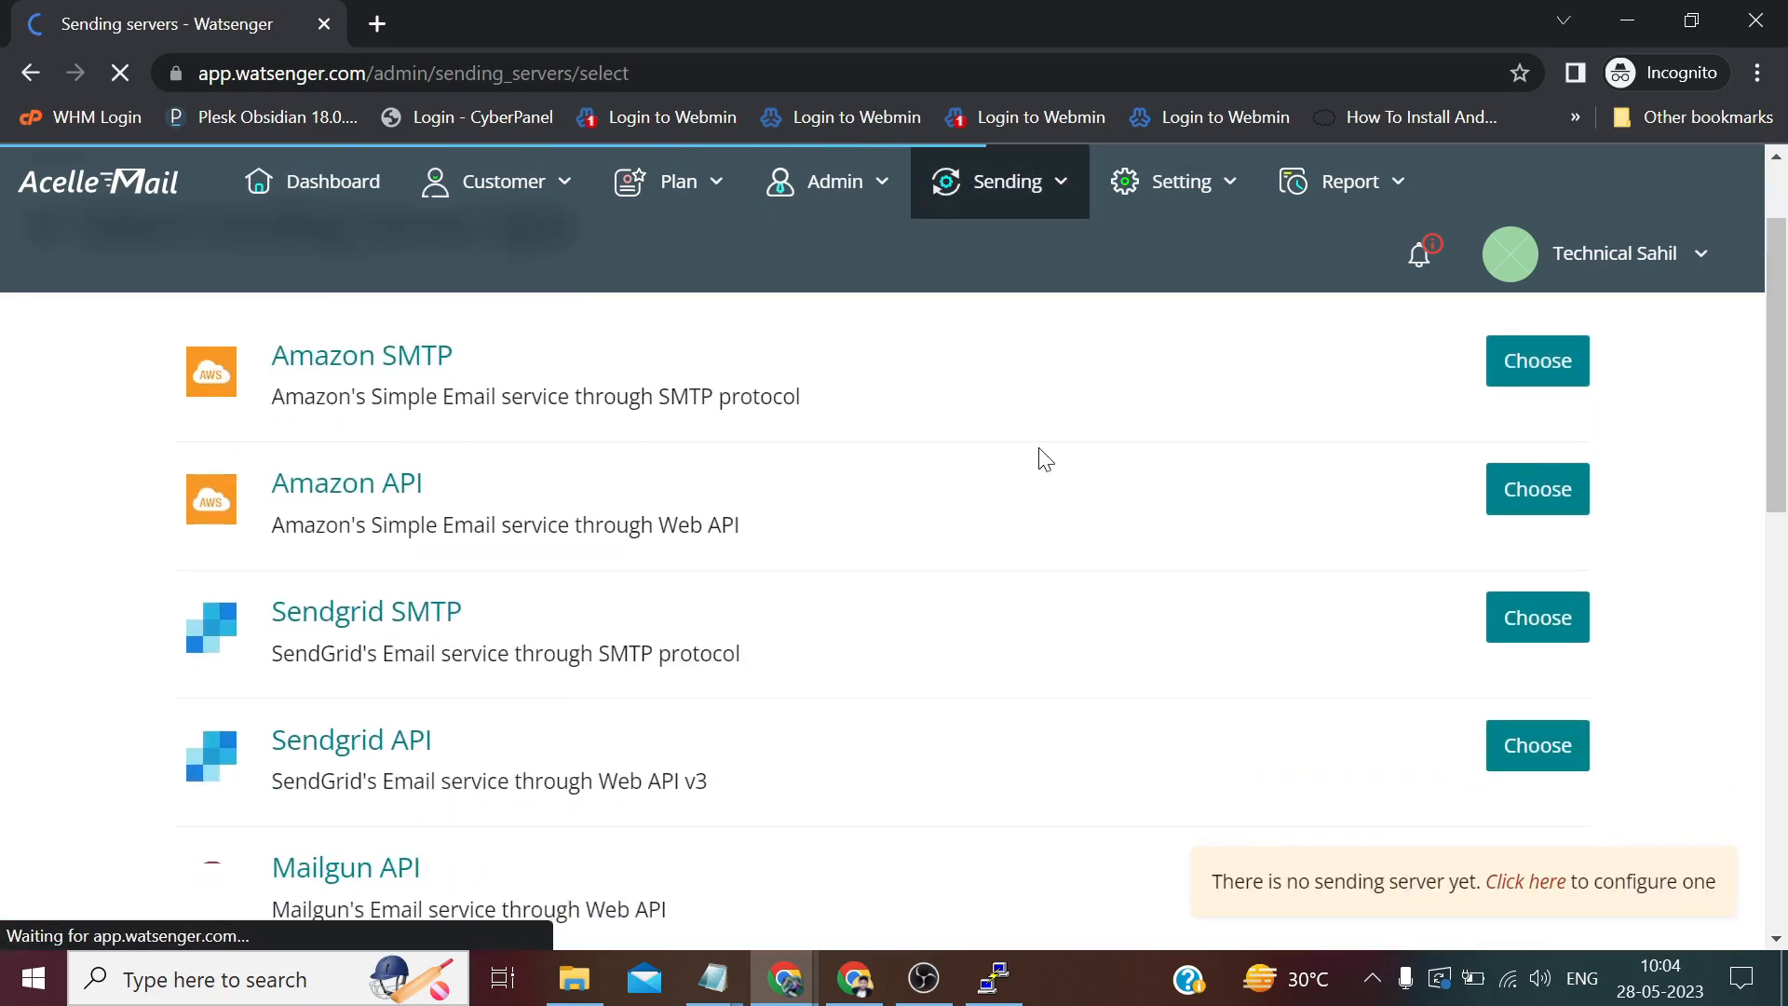
scroll(1045, 459, down, 10)
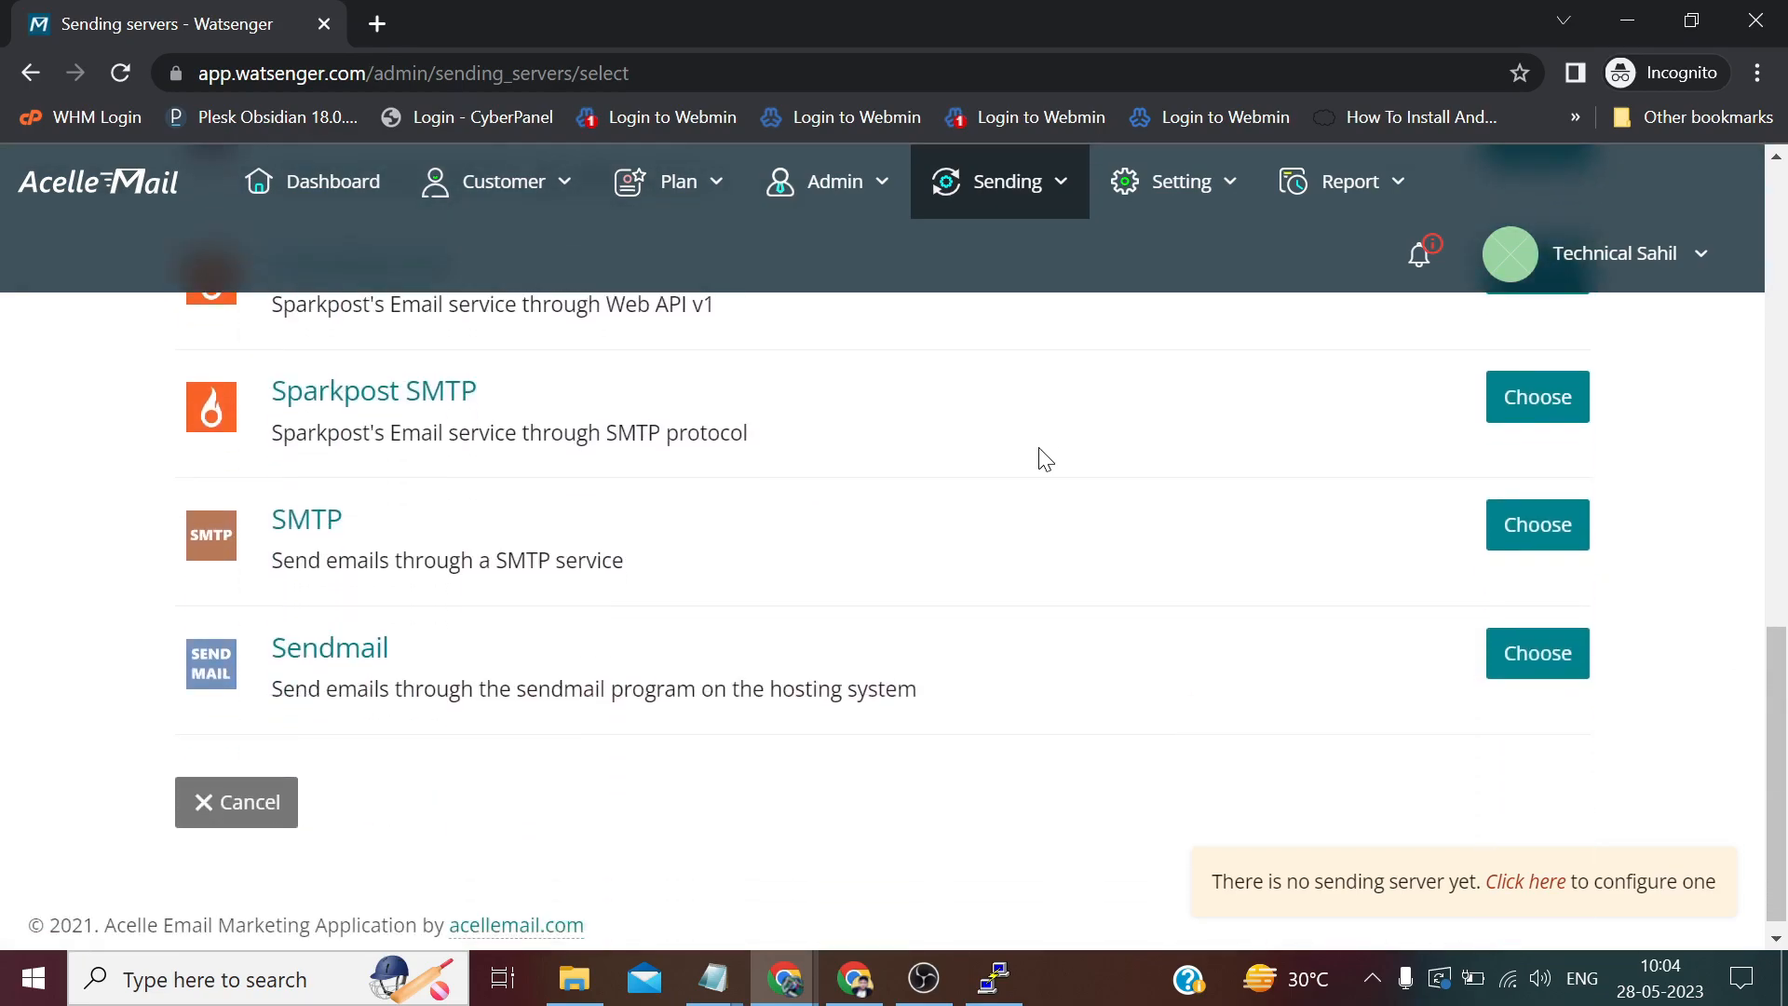
click(1516, 531)
scroll(808, 466, down, 2)
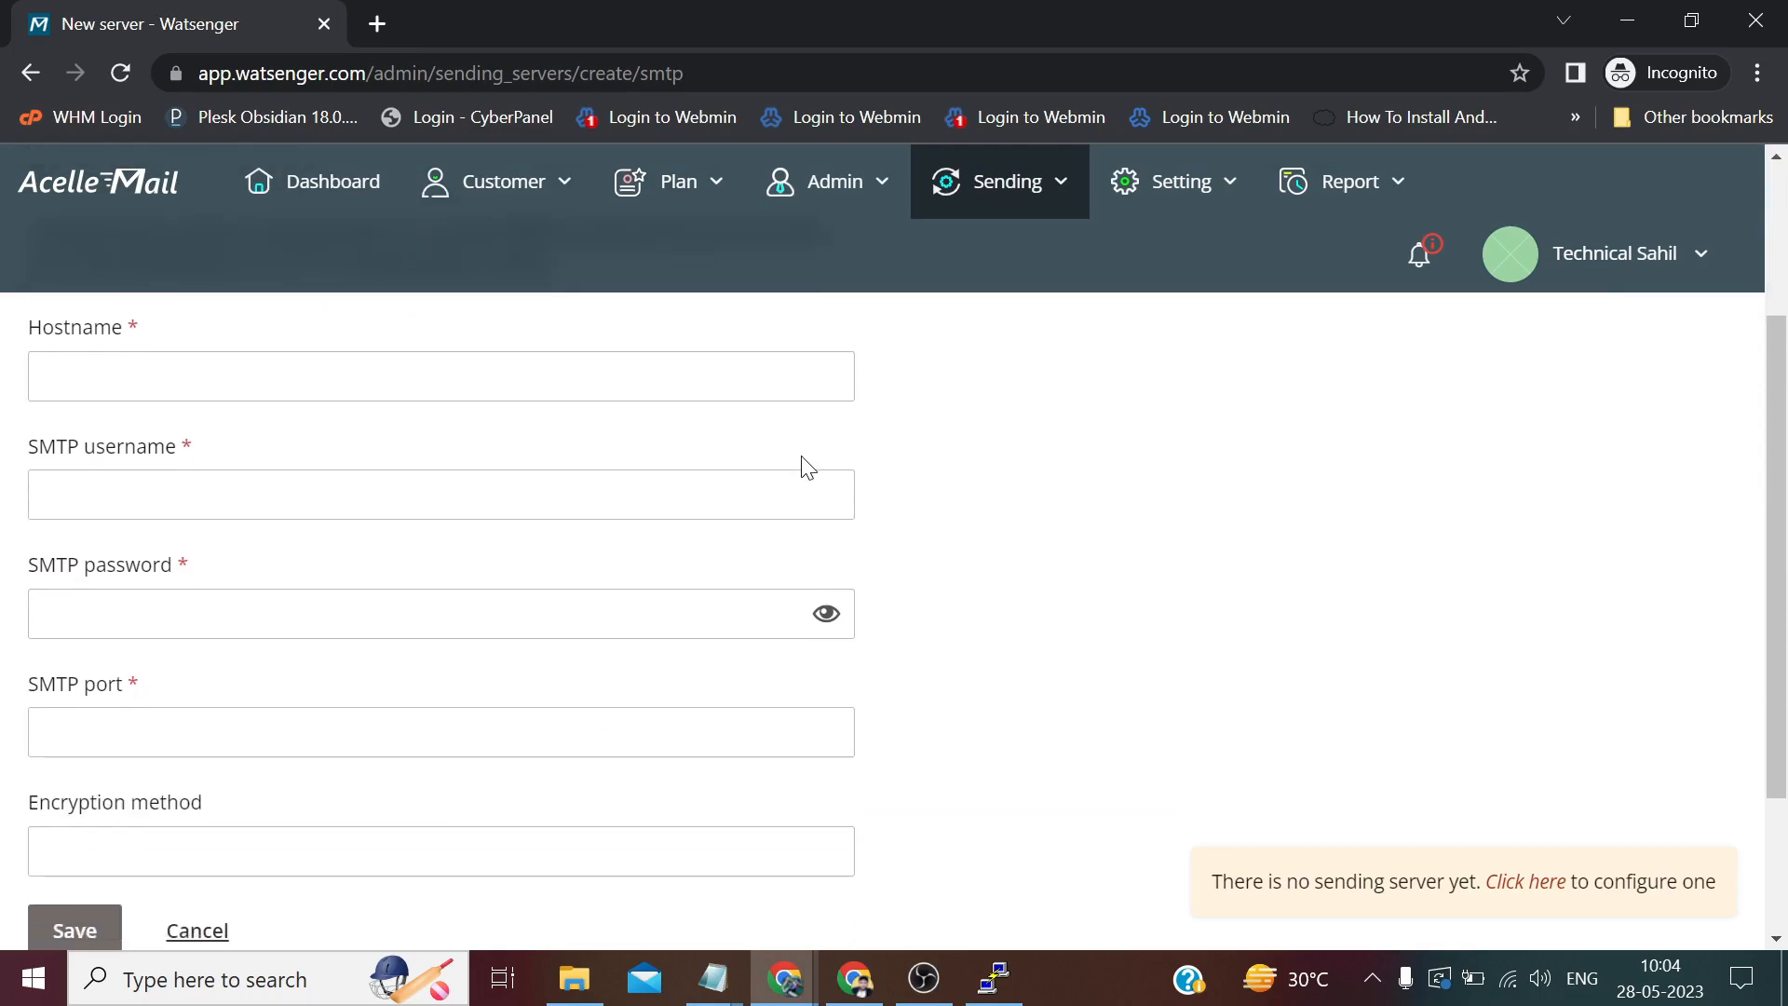
scroll(633, 419, up, 1)
Enter hostname app.watsenger.com and the sender mailbox address as SMTP username.
click(590, 483)
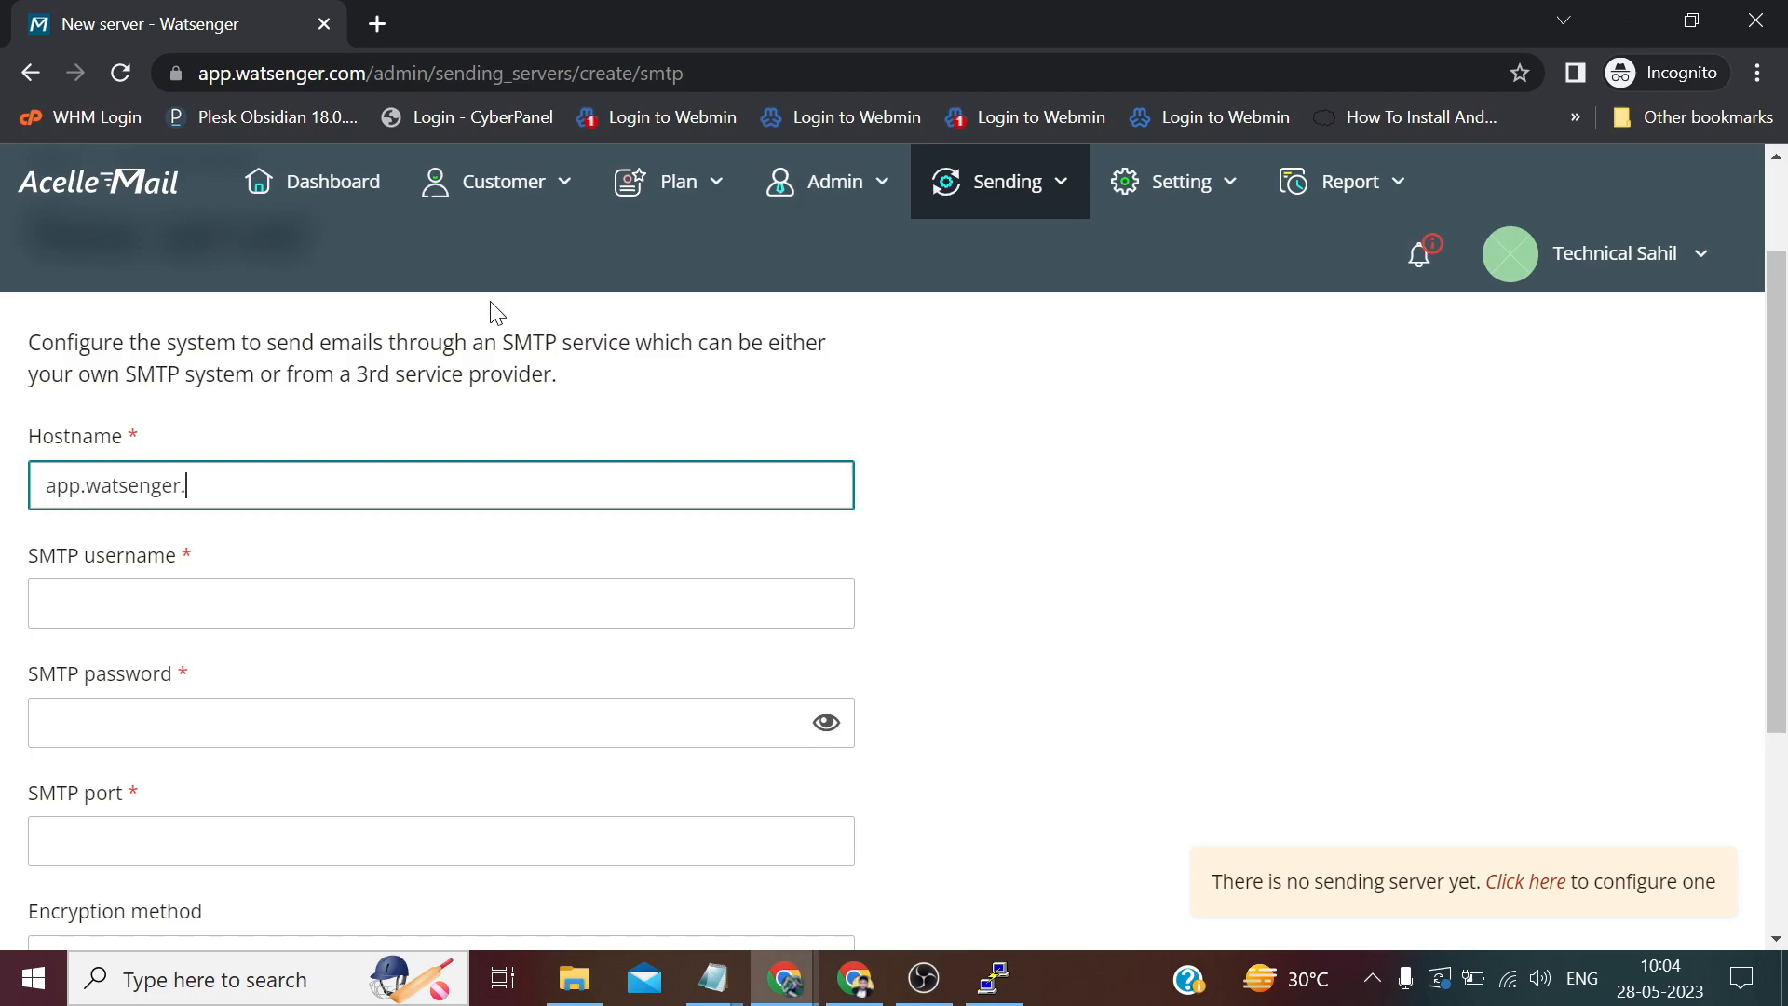
key(Tab)
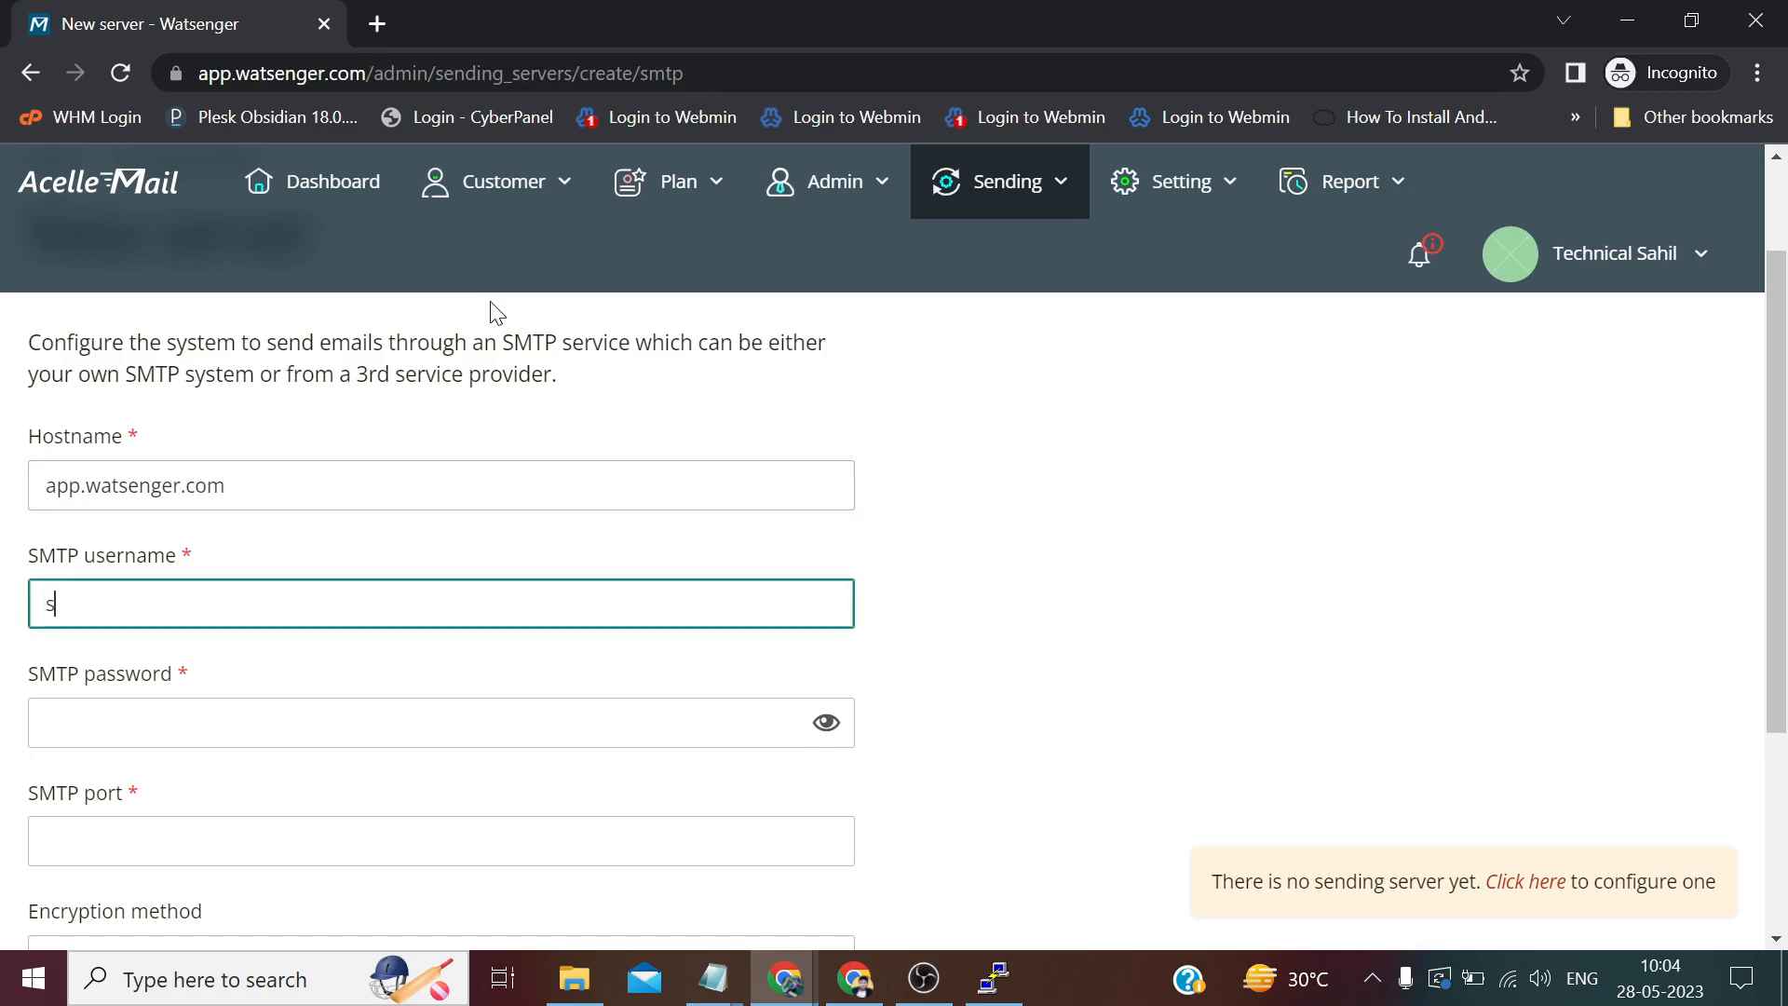
drag(227, 487, 86, 486)
key(ctrl+c)
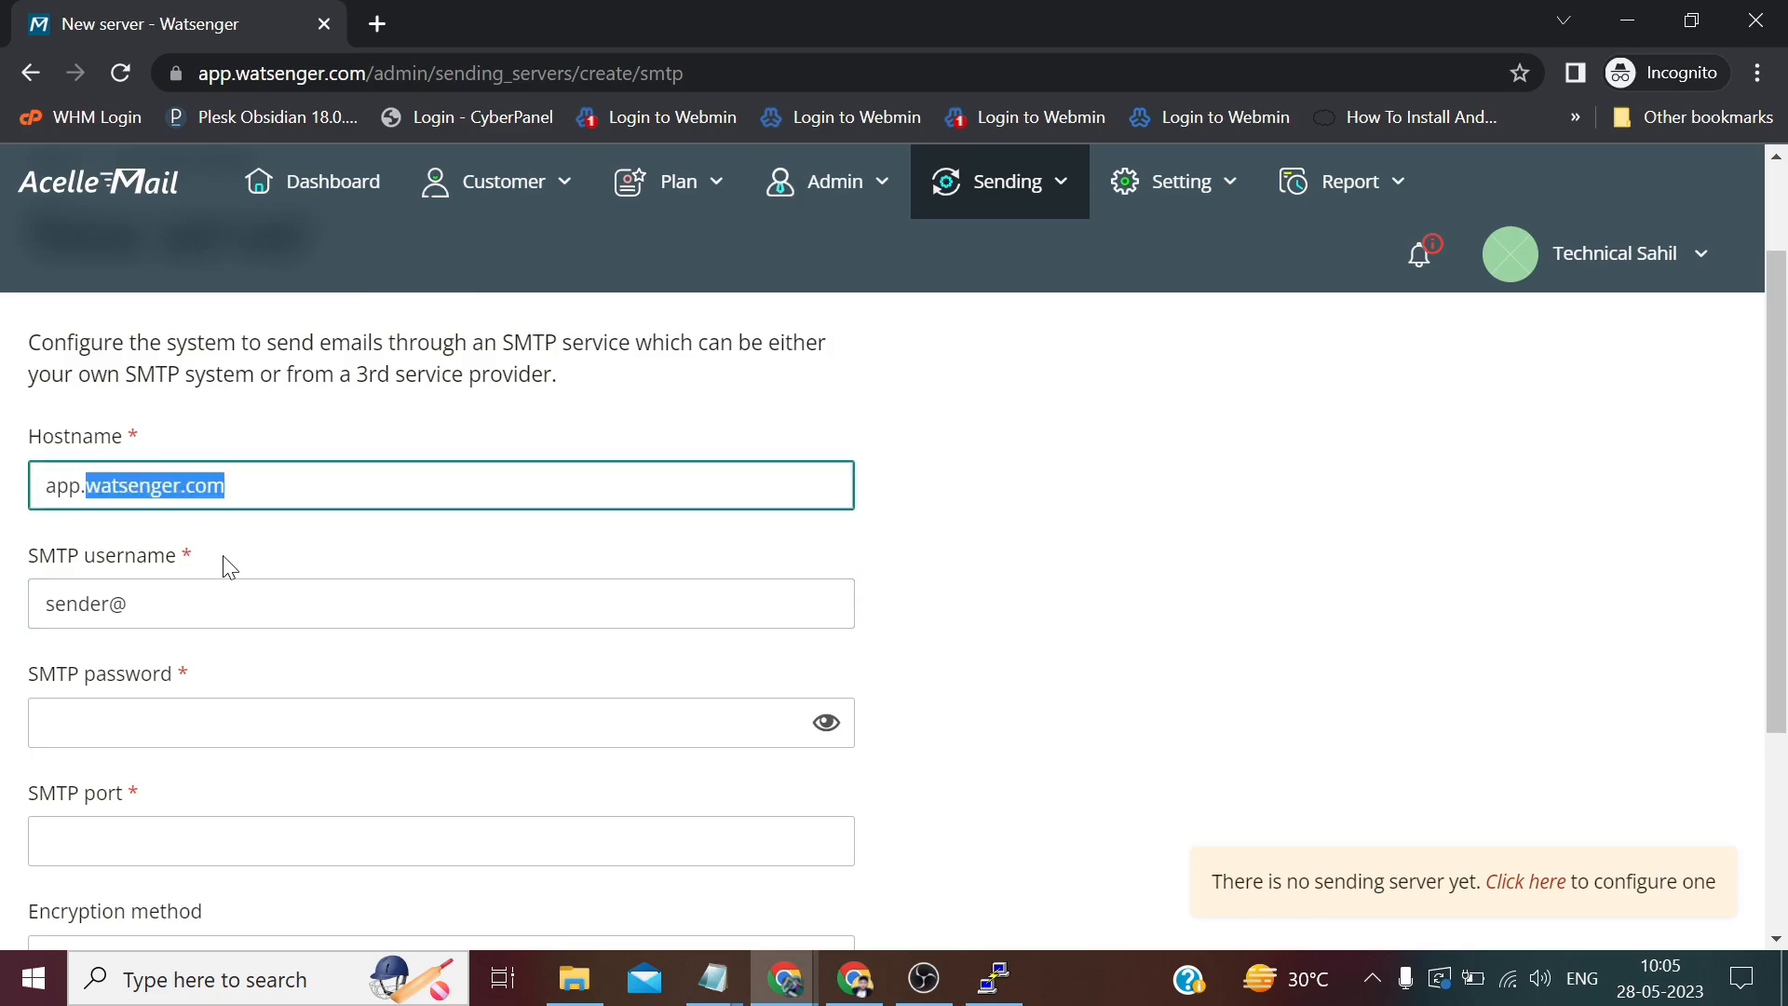
click(128, 603)
key(ctrl+v)
click(958, 541)
Copy the SMTP password from the notes and paste it into the form.
scroll(949, 538, down, 2)
click(713, 996)
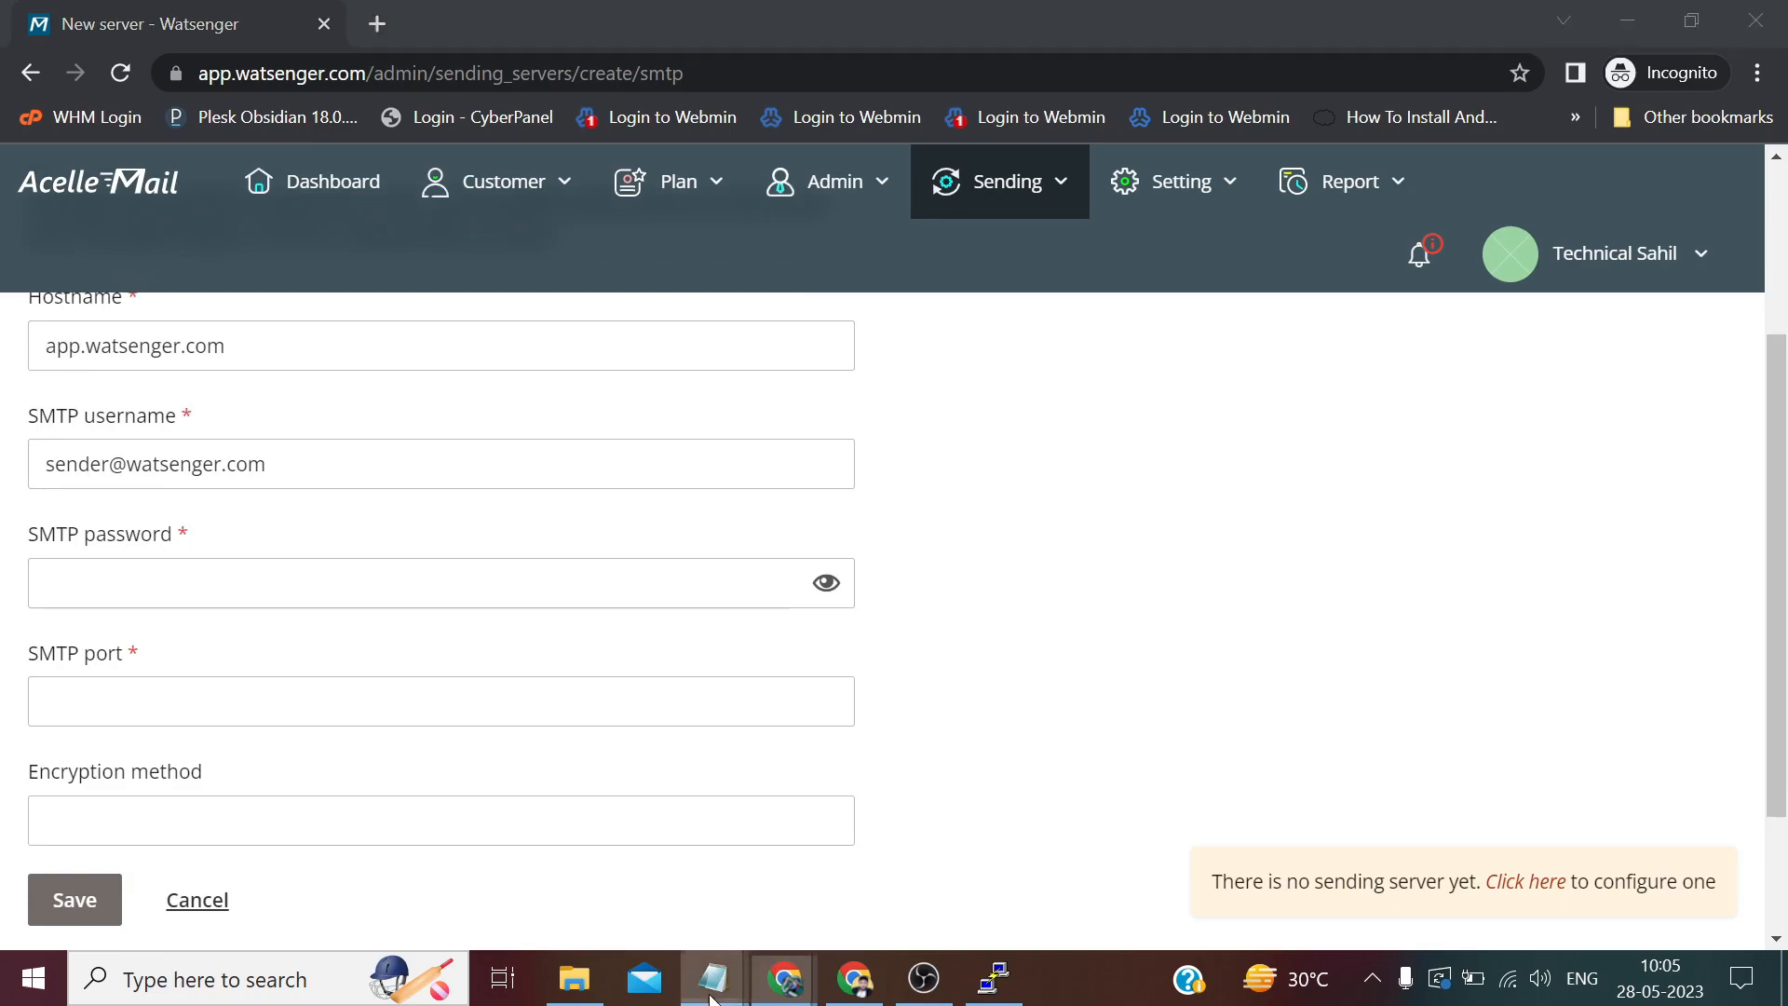
click(559, 842)
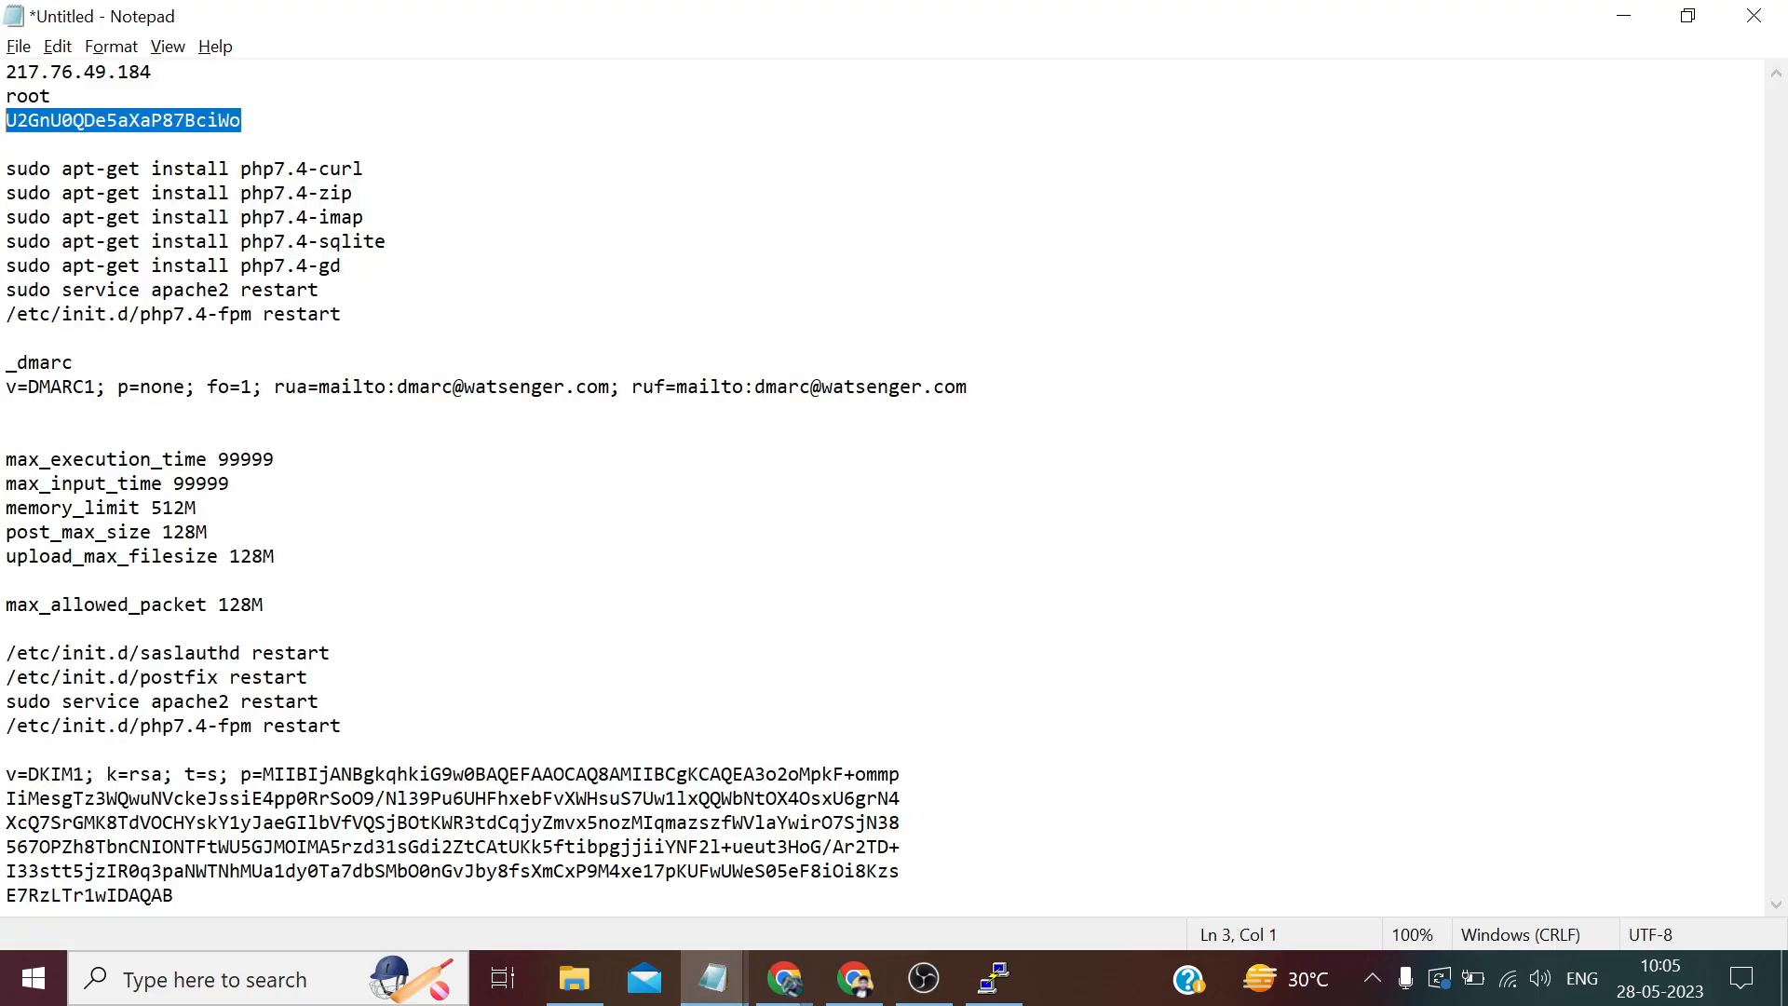
right_click(110, 121)
click(187, 207)
mouse_move(705, 998)
click(1004, 772)
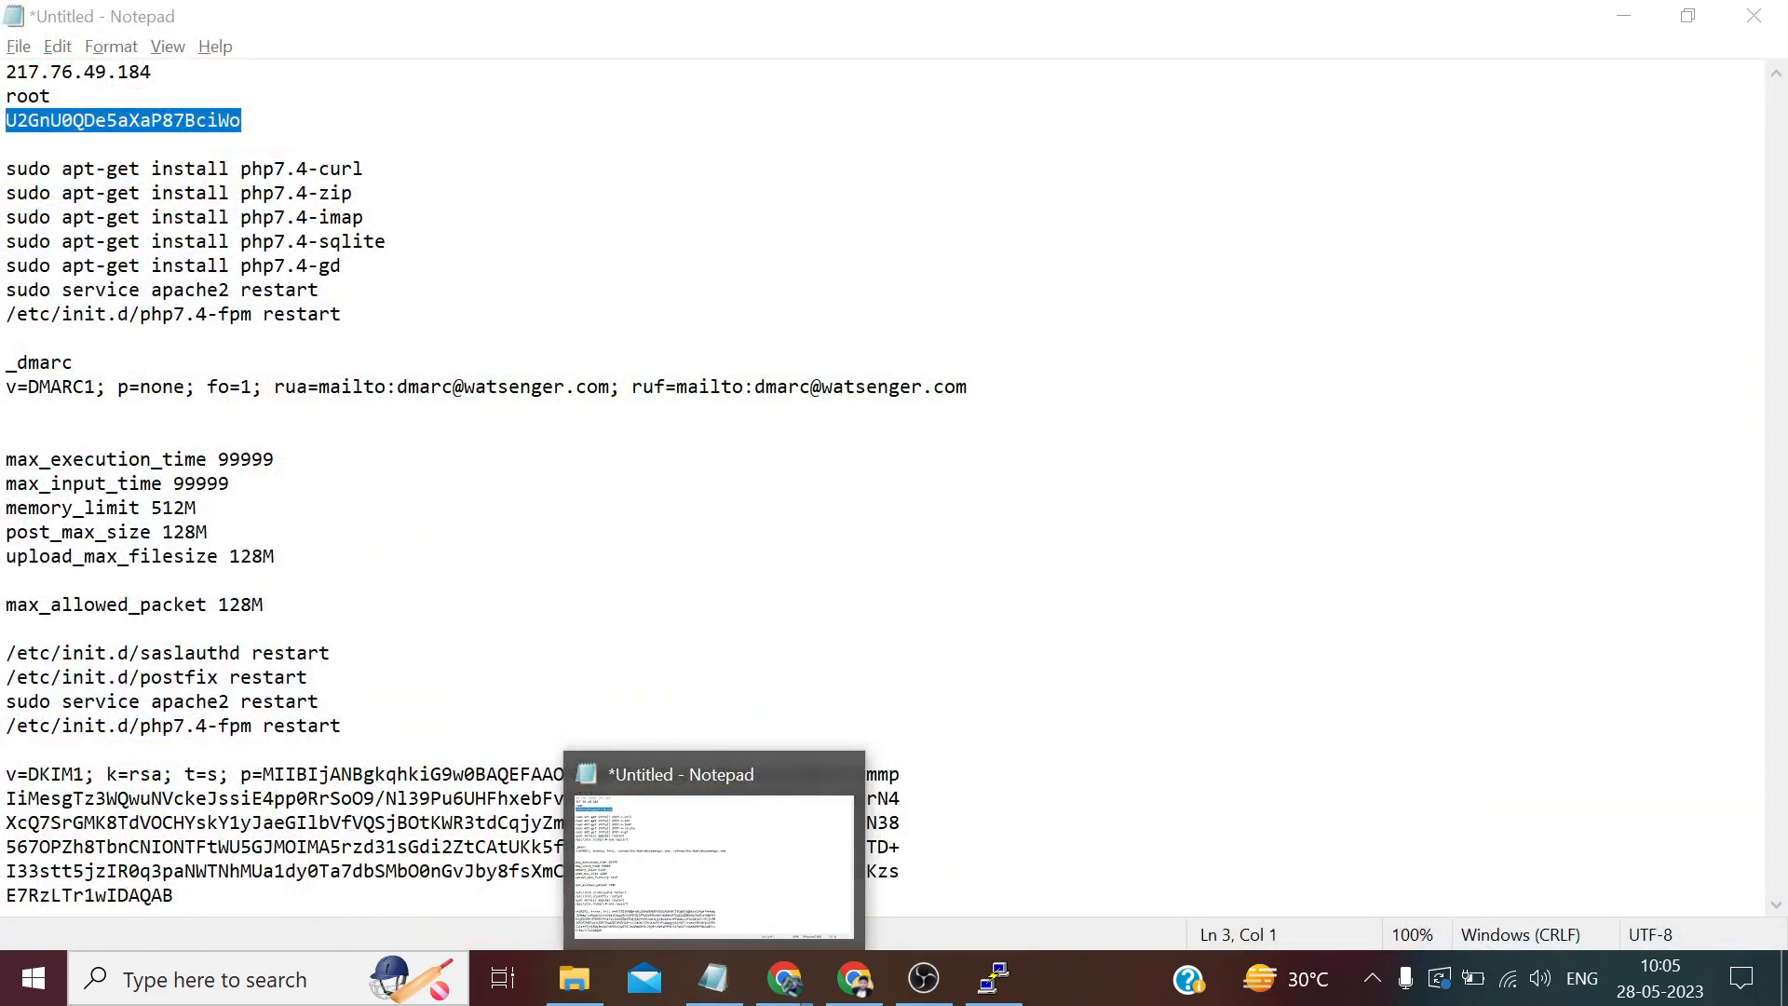
key(alt+Tab)
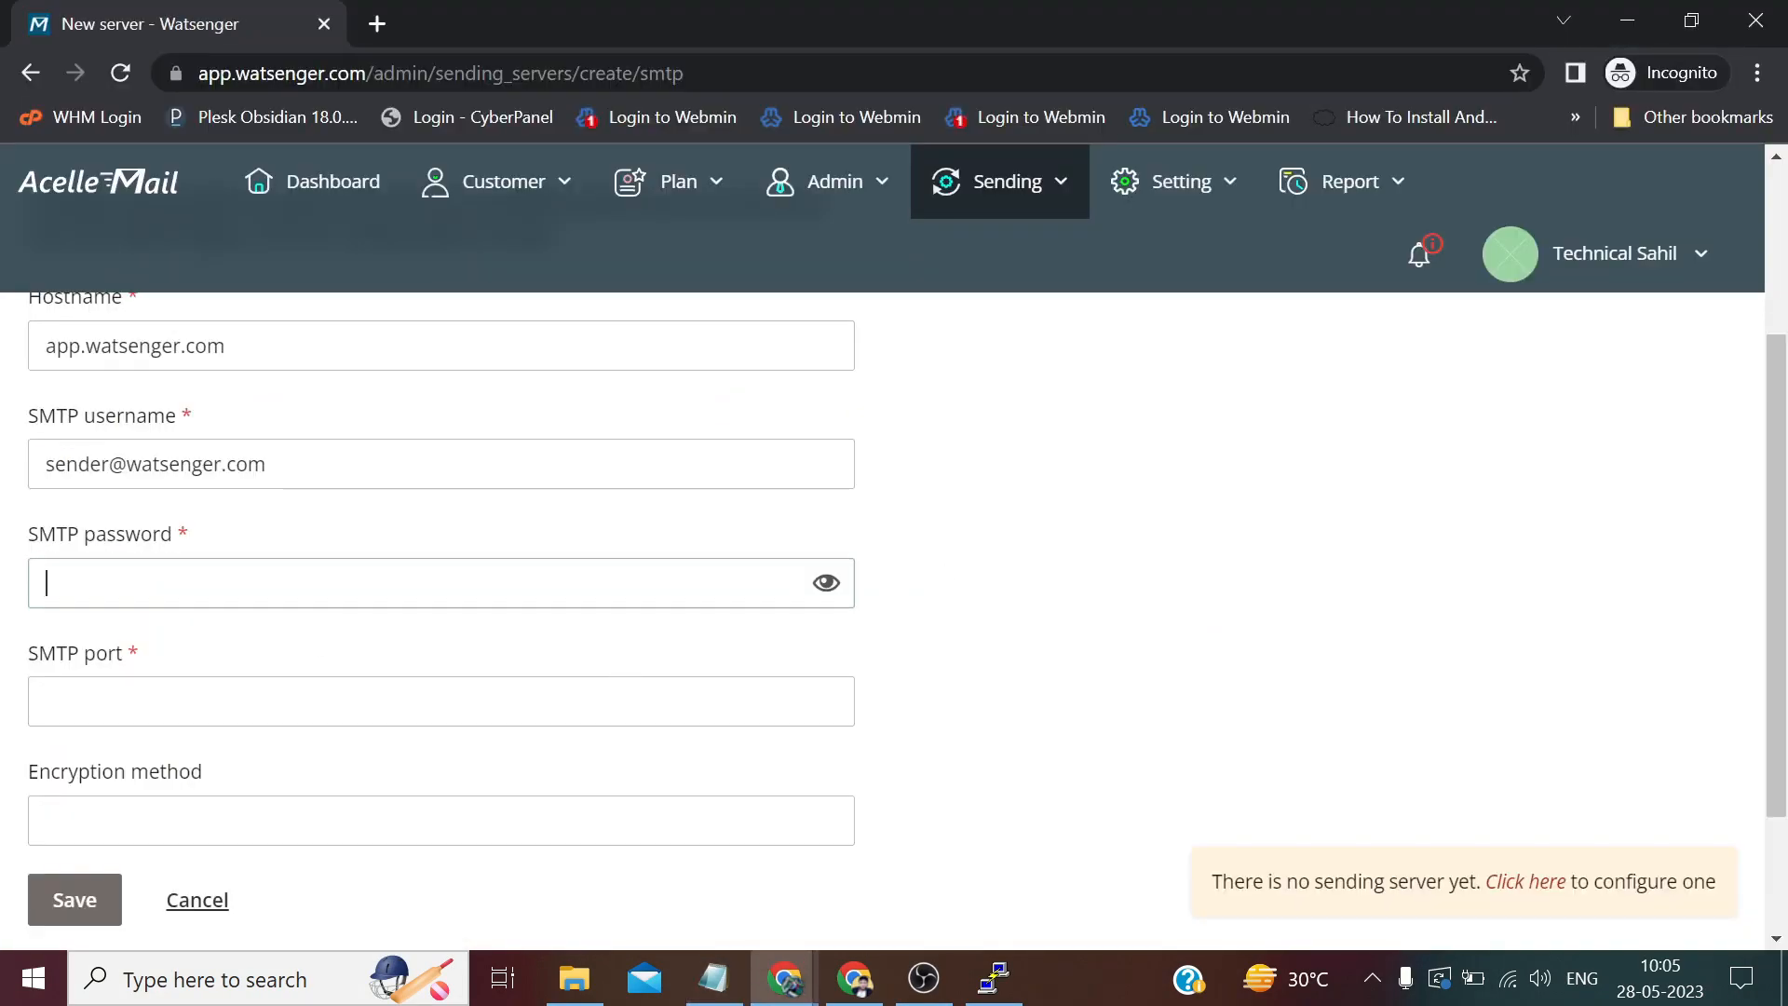
key(ctrl+v)
Use port 587 with TLS and save the SMTP server.
key(Tab)
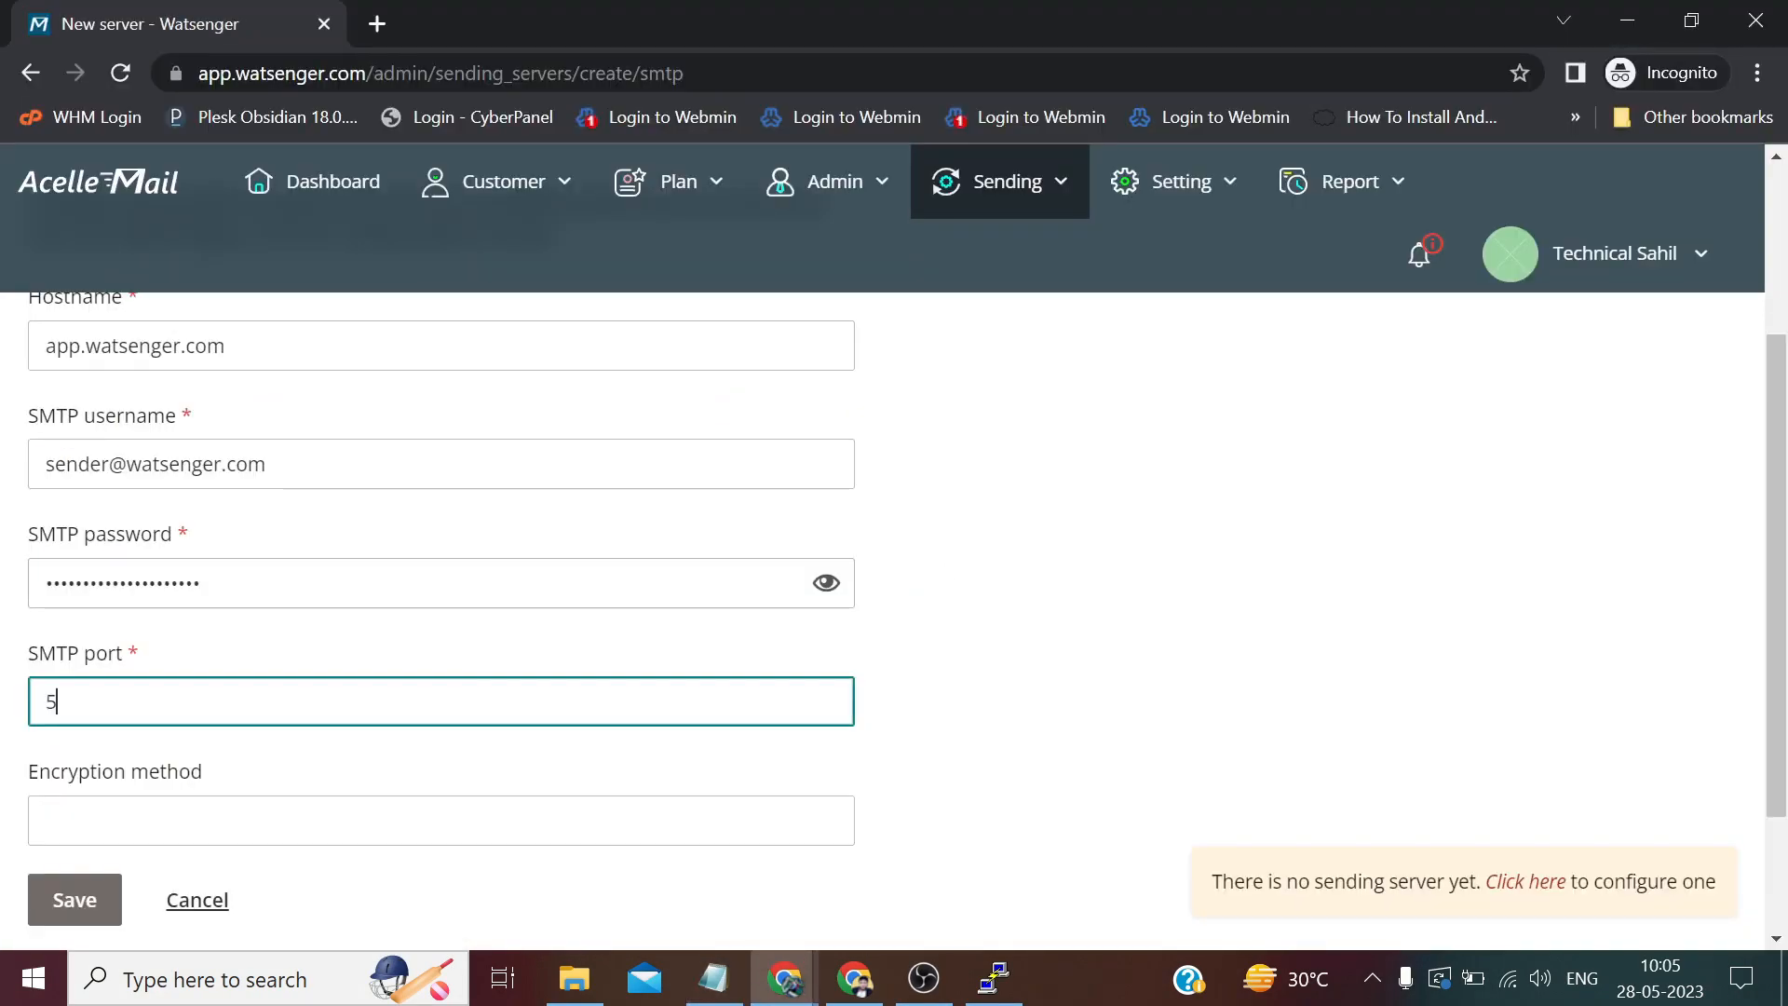
key(Tab)
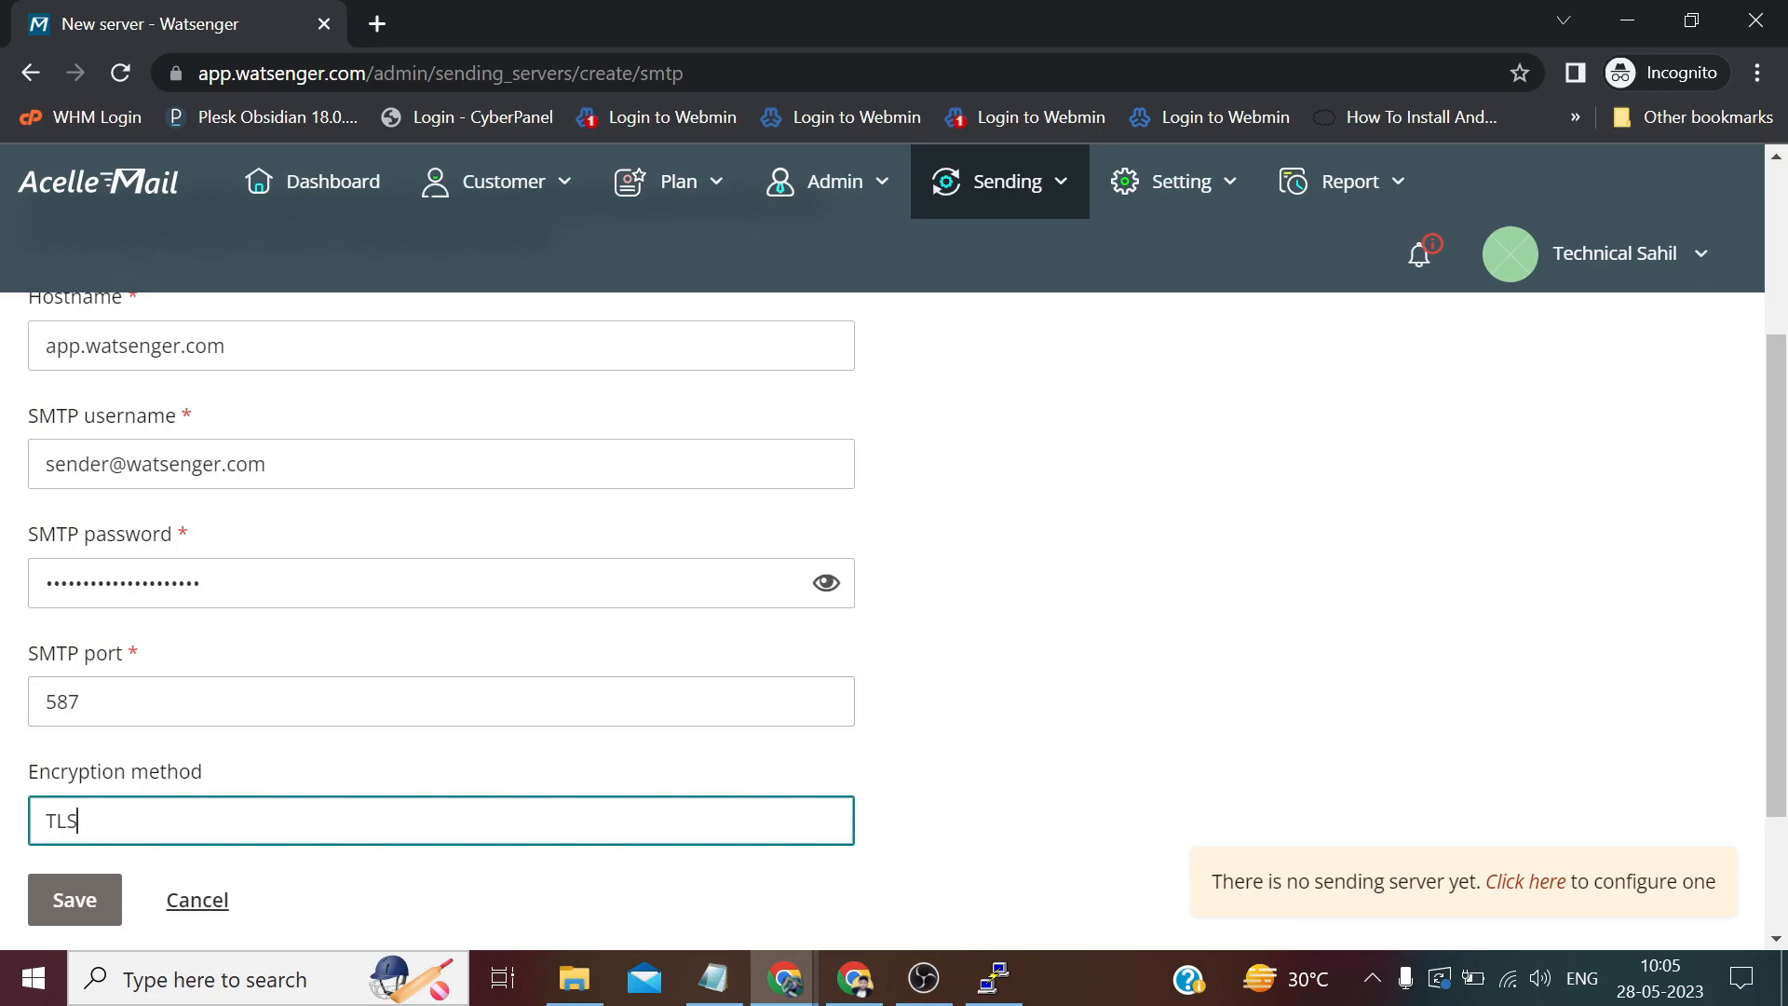
click(80, 877)
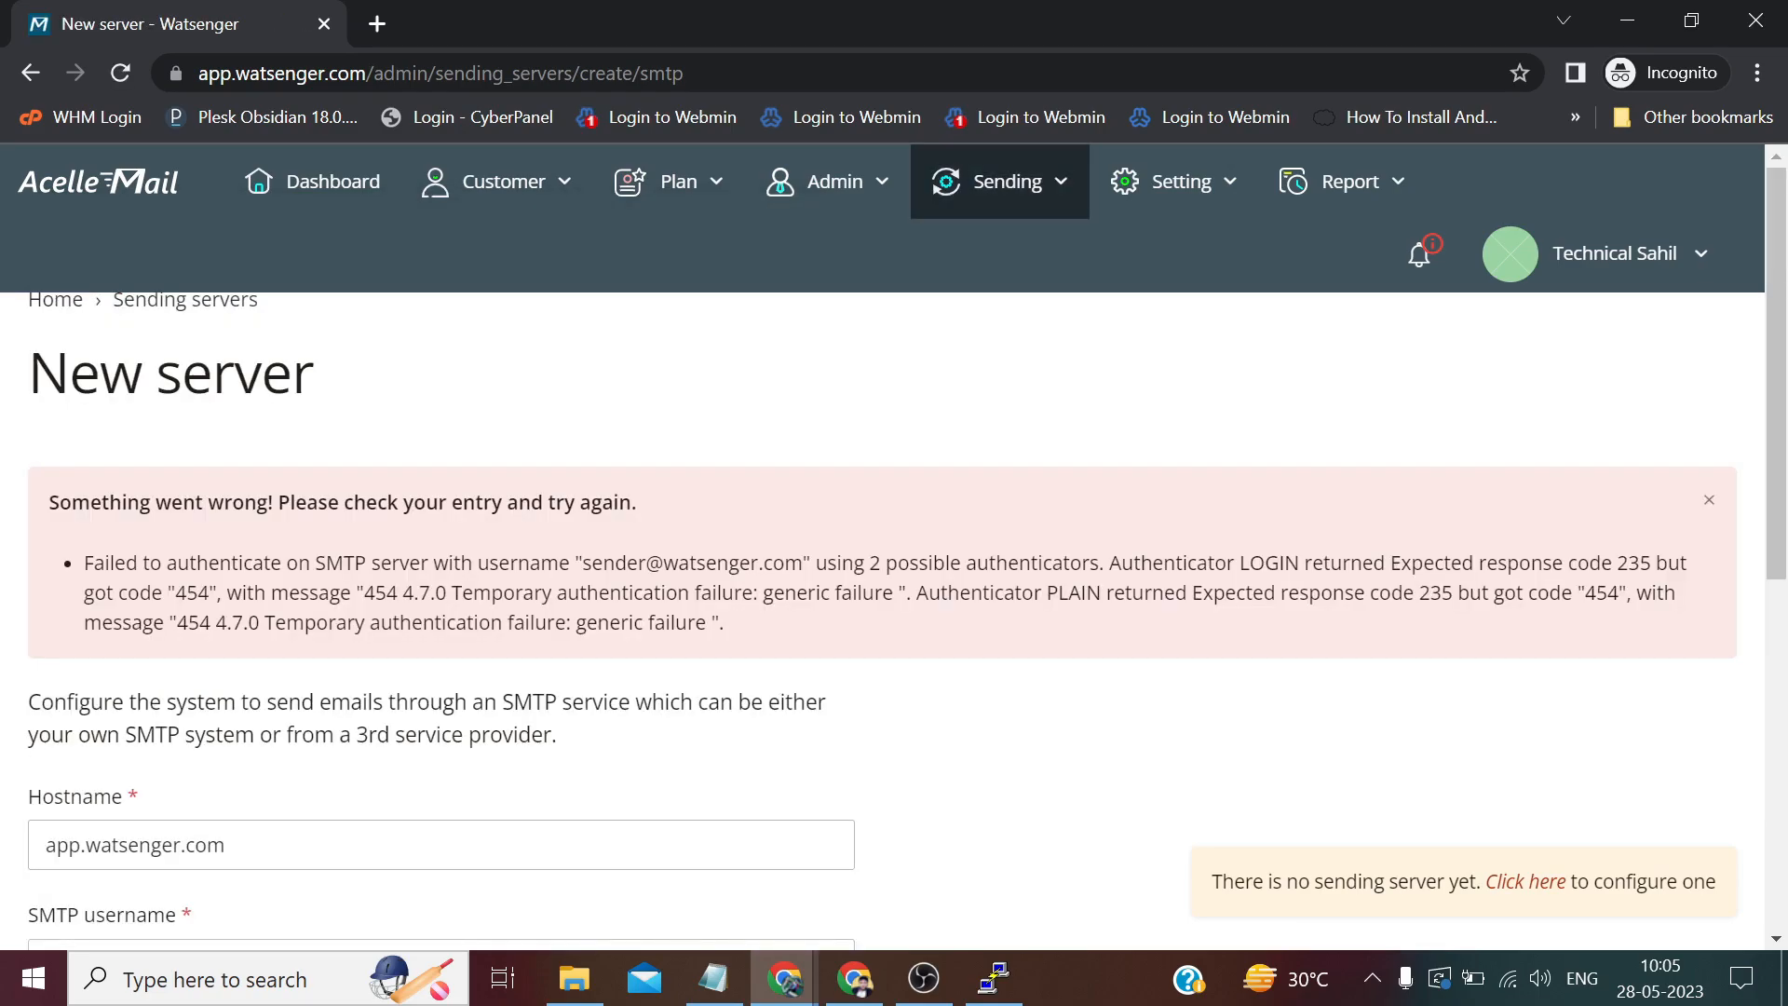
Change the hostname to watsenger.com and save the server again.
scroll(882, 615, down, 2)
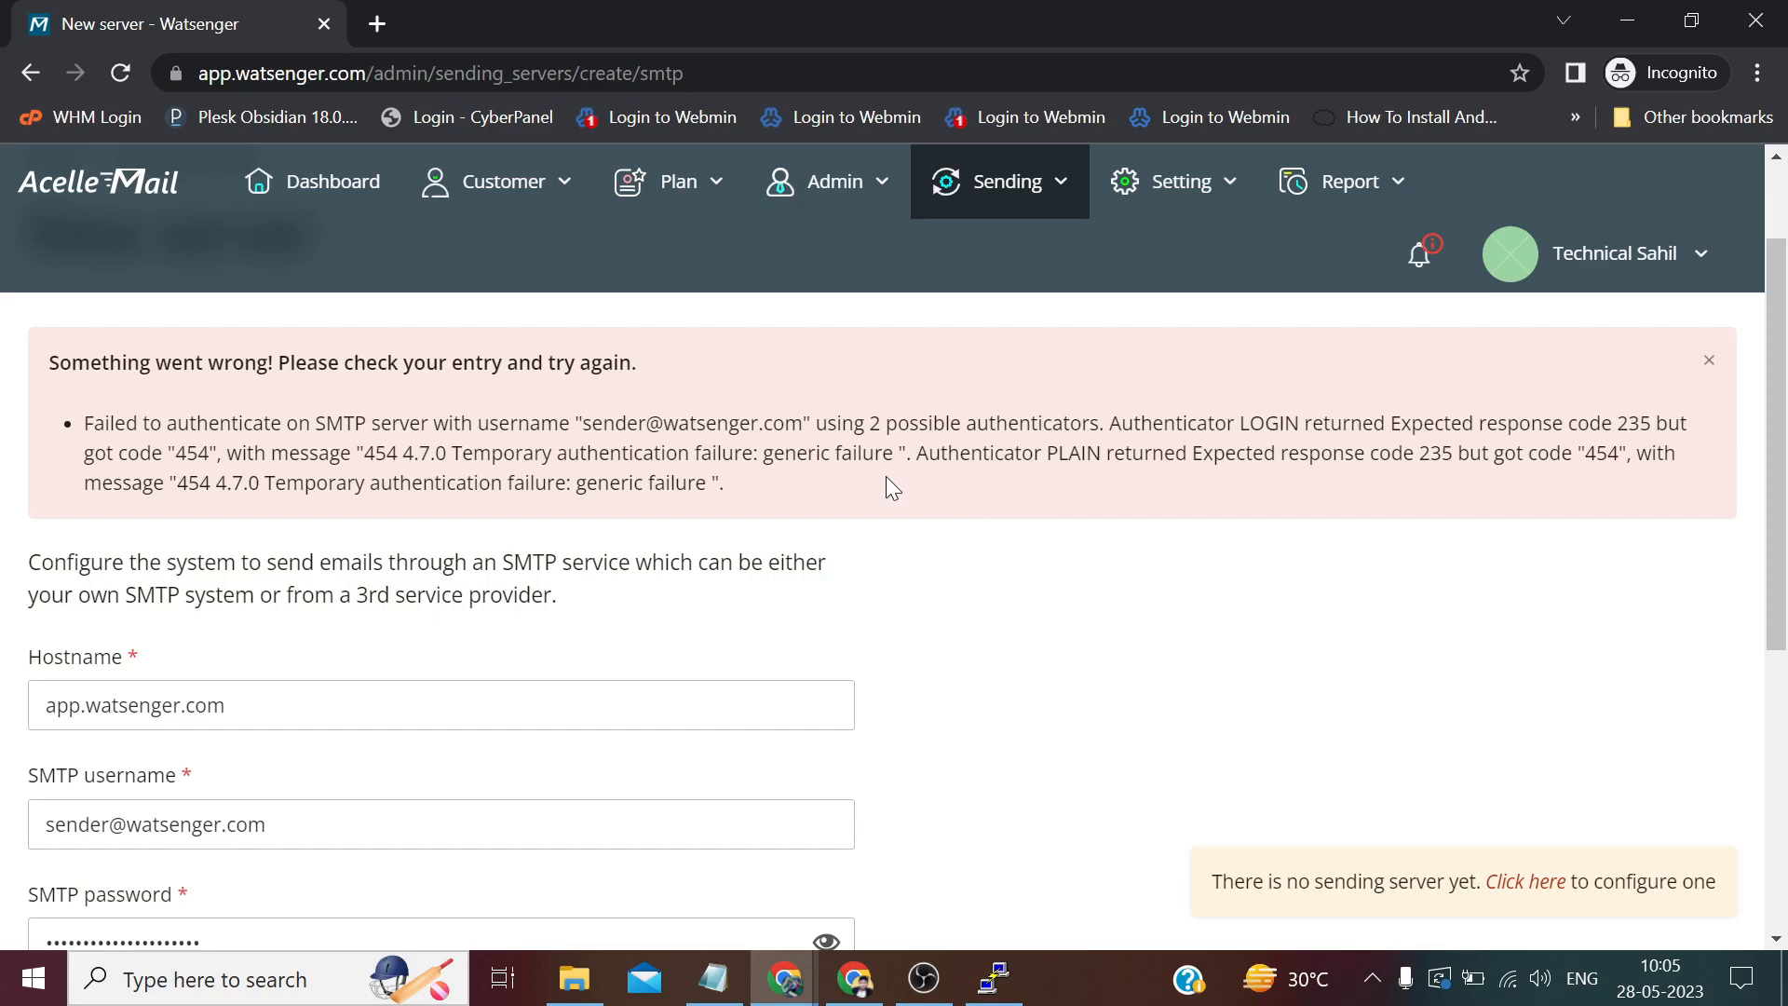
scroll(892, 484, down, 2)
click(81, 565)
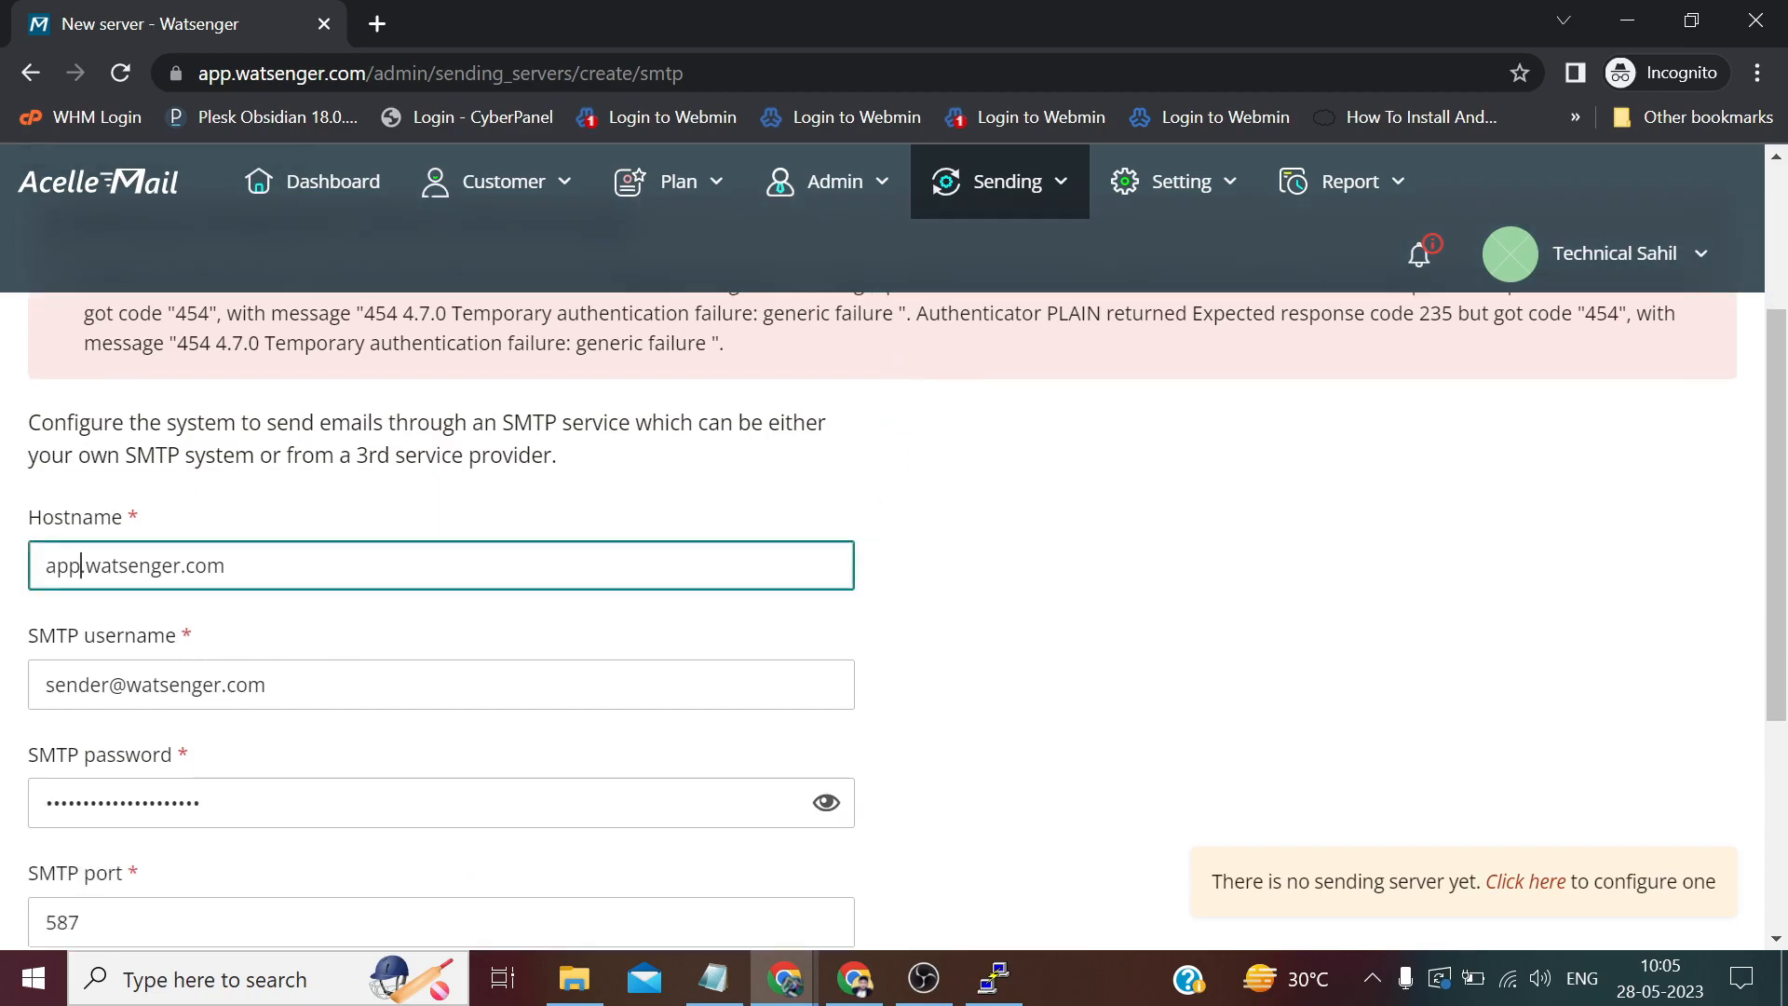
key(BackSpace)
key(BackSpace)
key(BackSpace)
key(BackSpace)
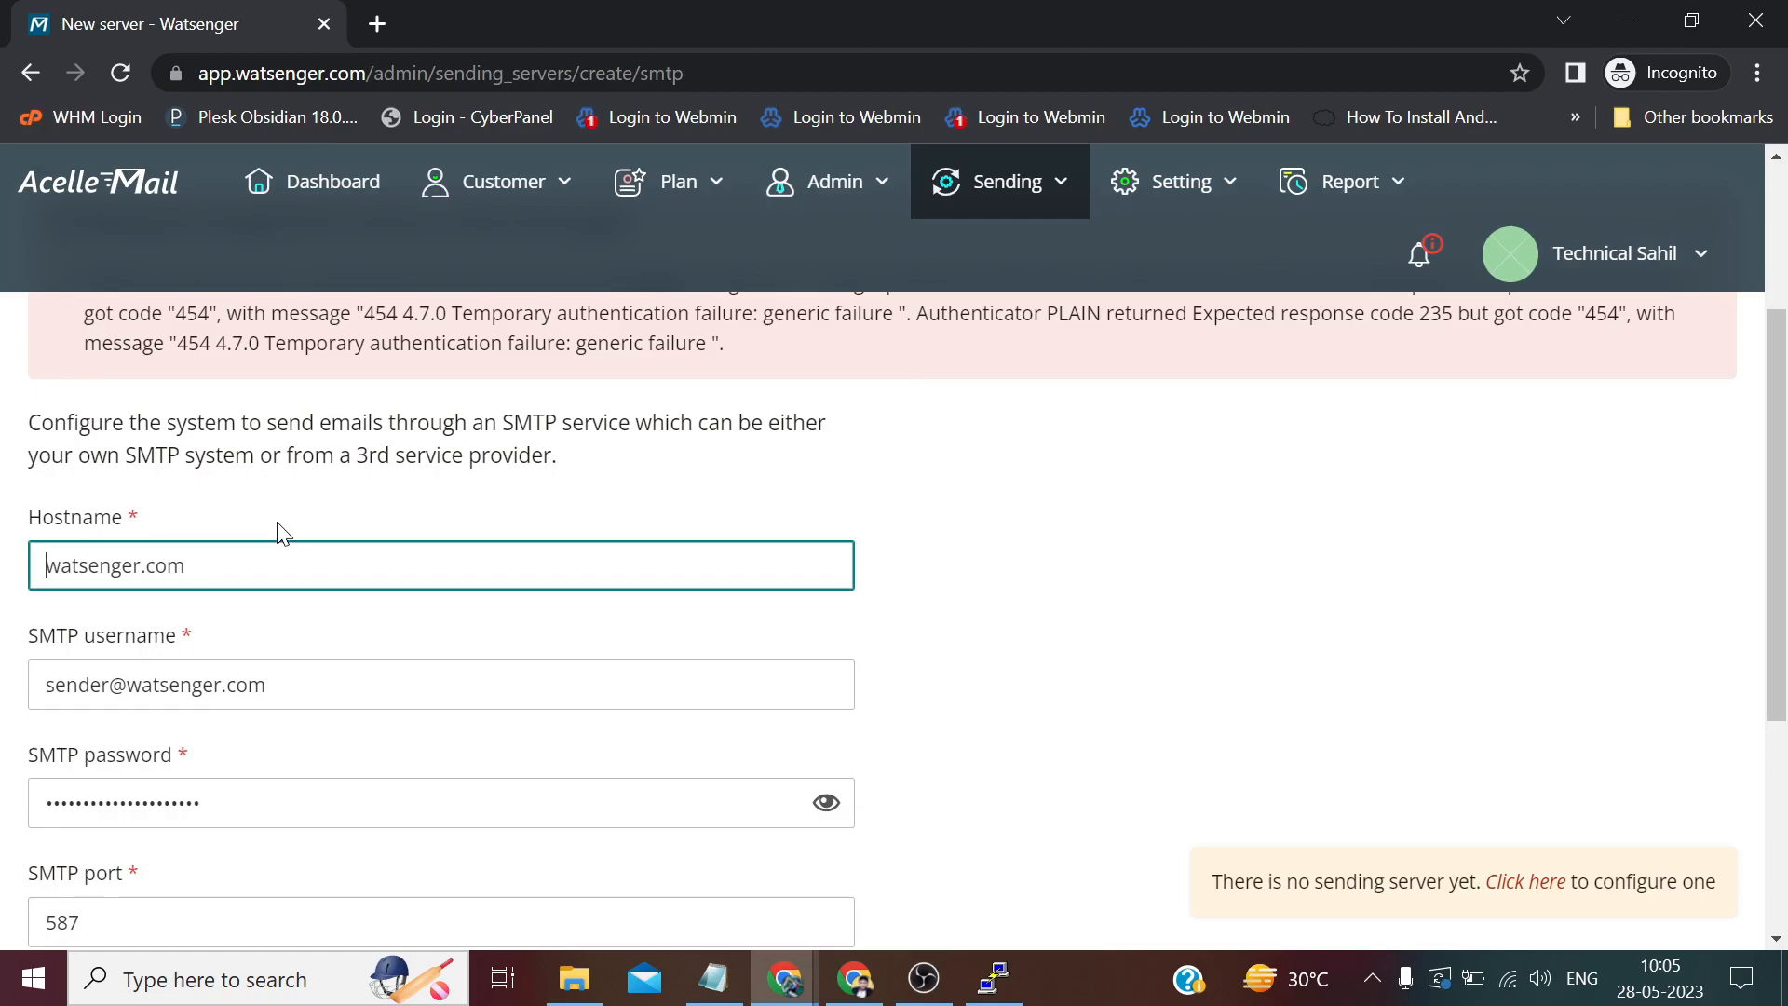
click(1034, 535)
scroll(1034, 536, down, 3)
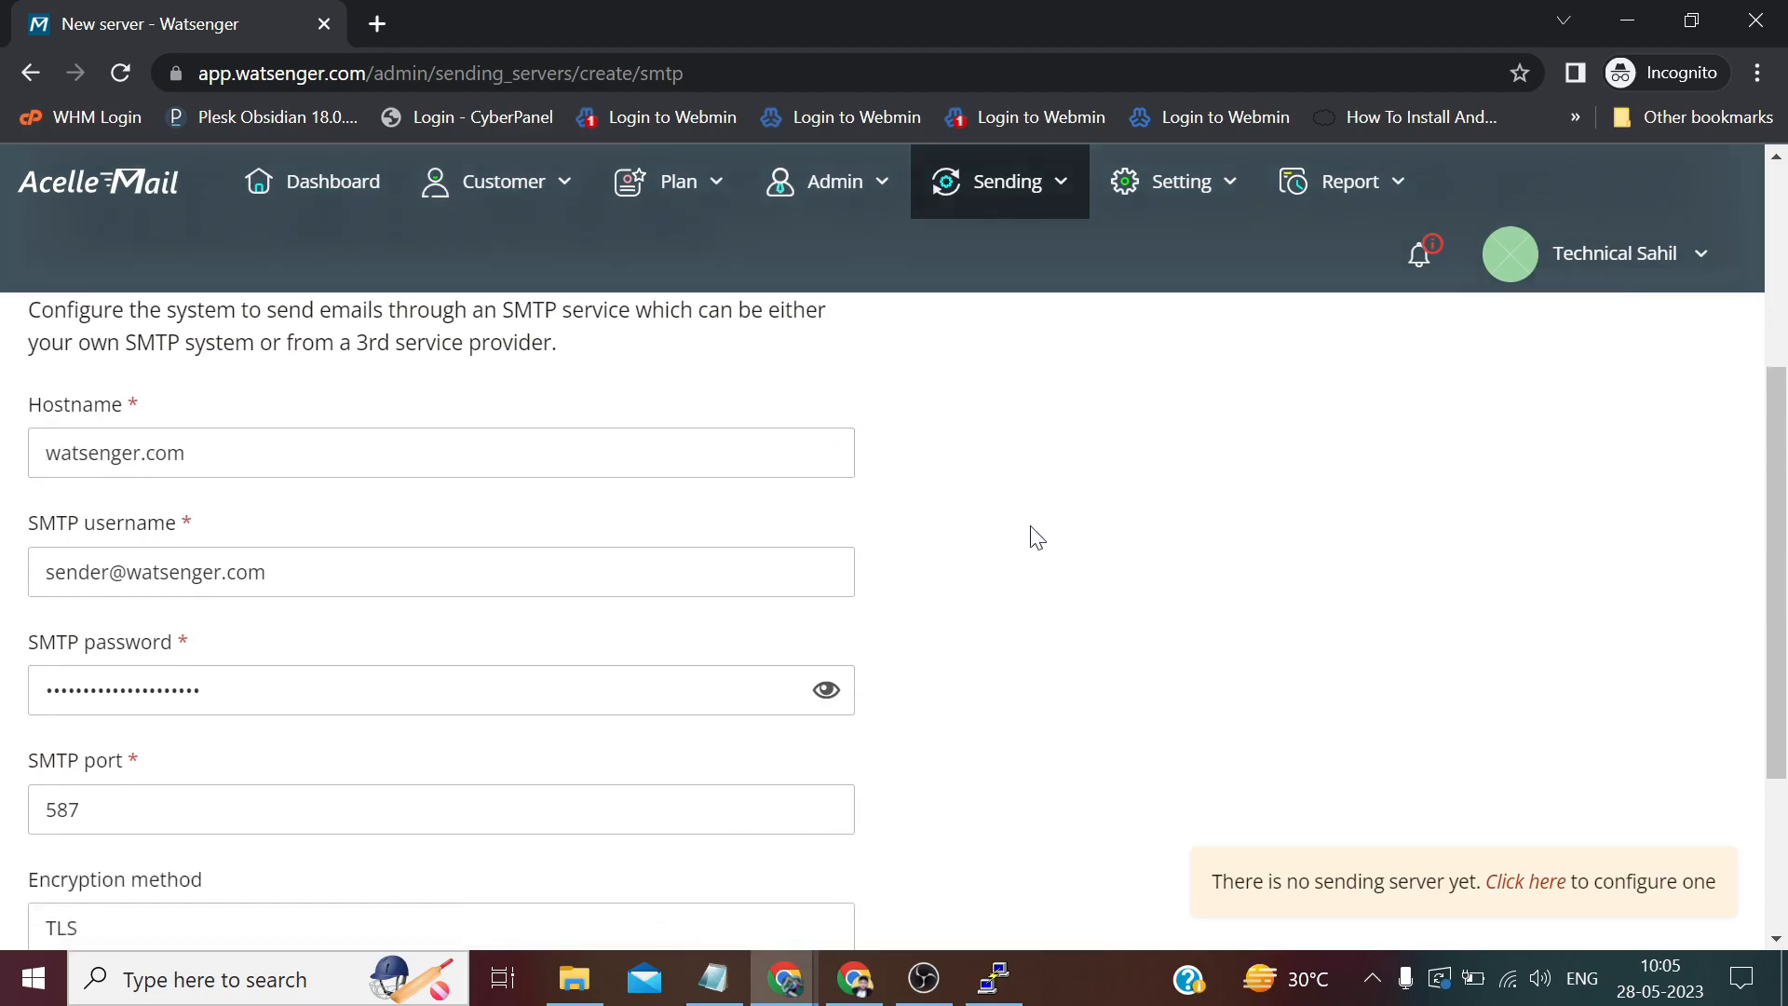
click(74, 840)
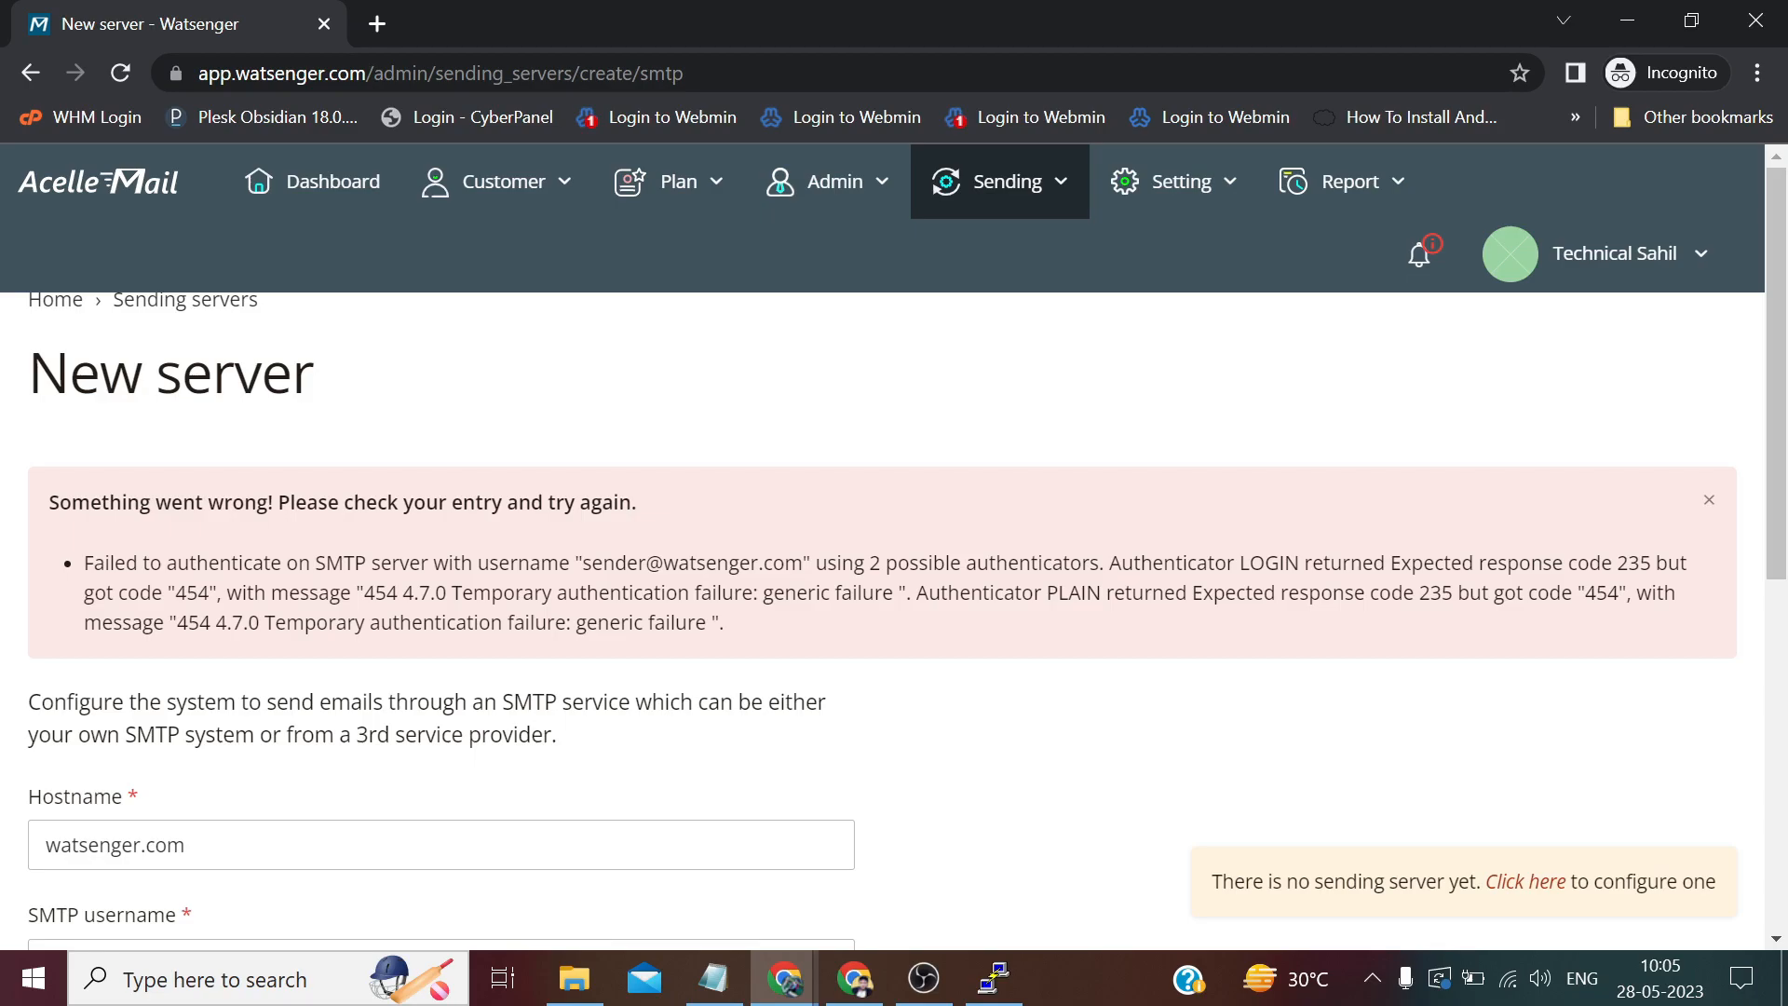
Review the 454 authentication error, then switch to the Webmin window.
scroll(894, 558, down, 2)
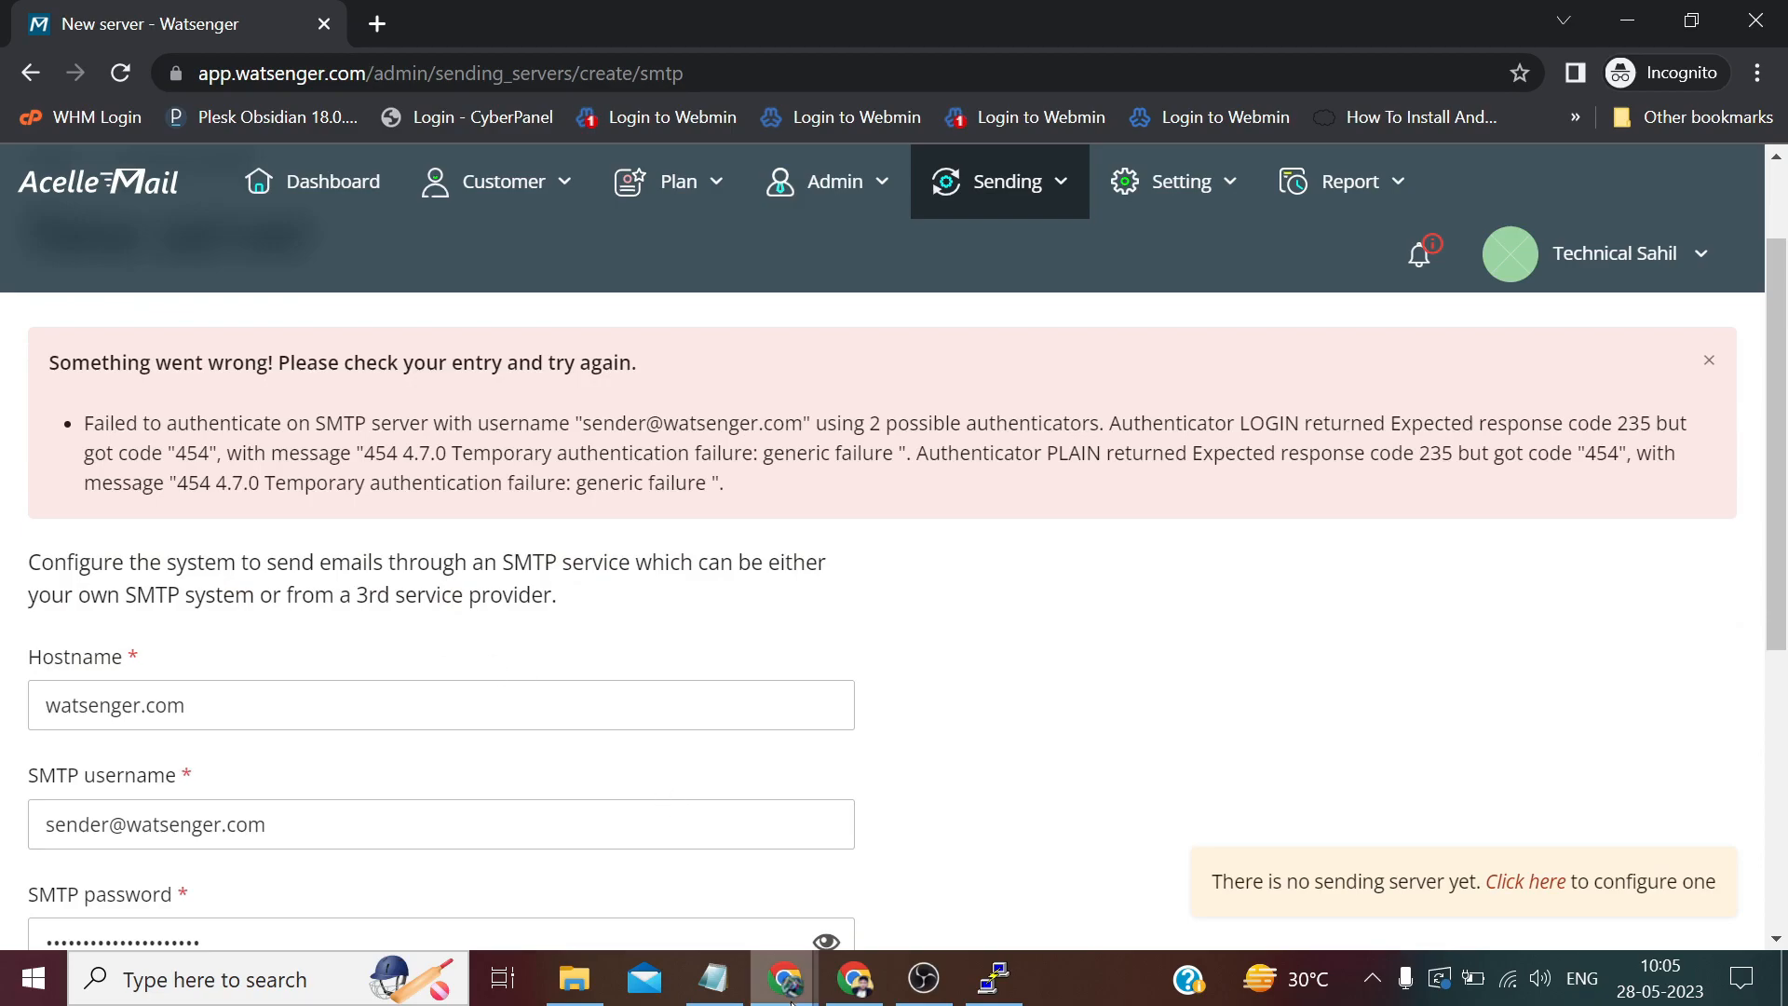
mouse_move(784, 978)
click(662, 901)
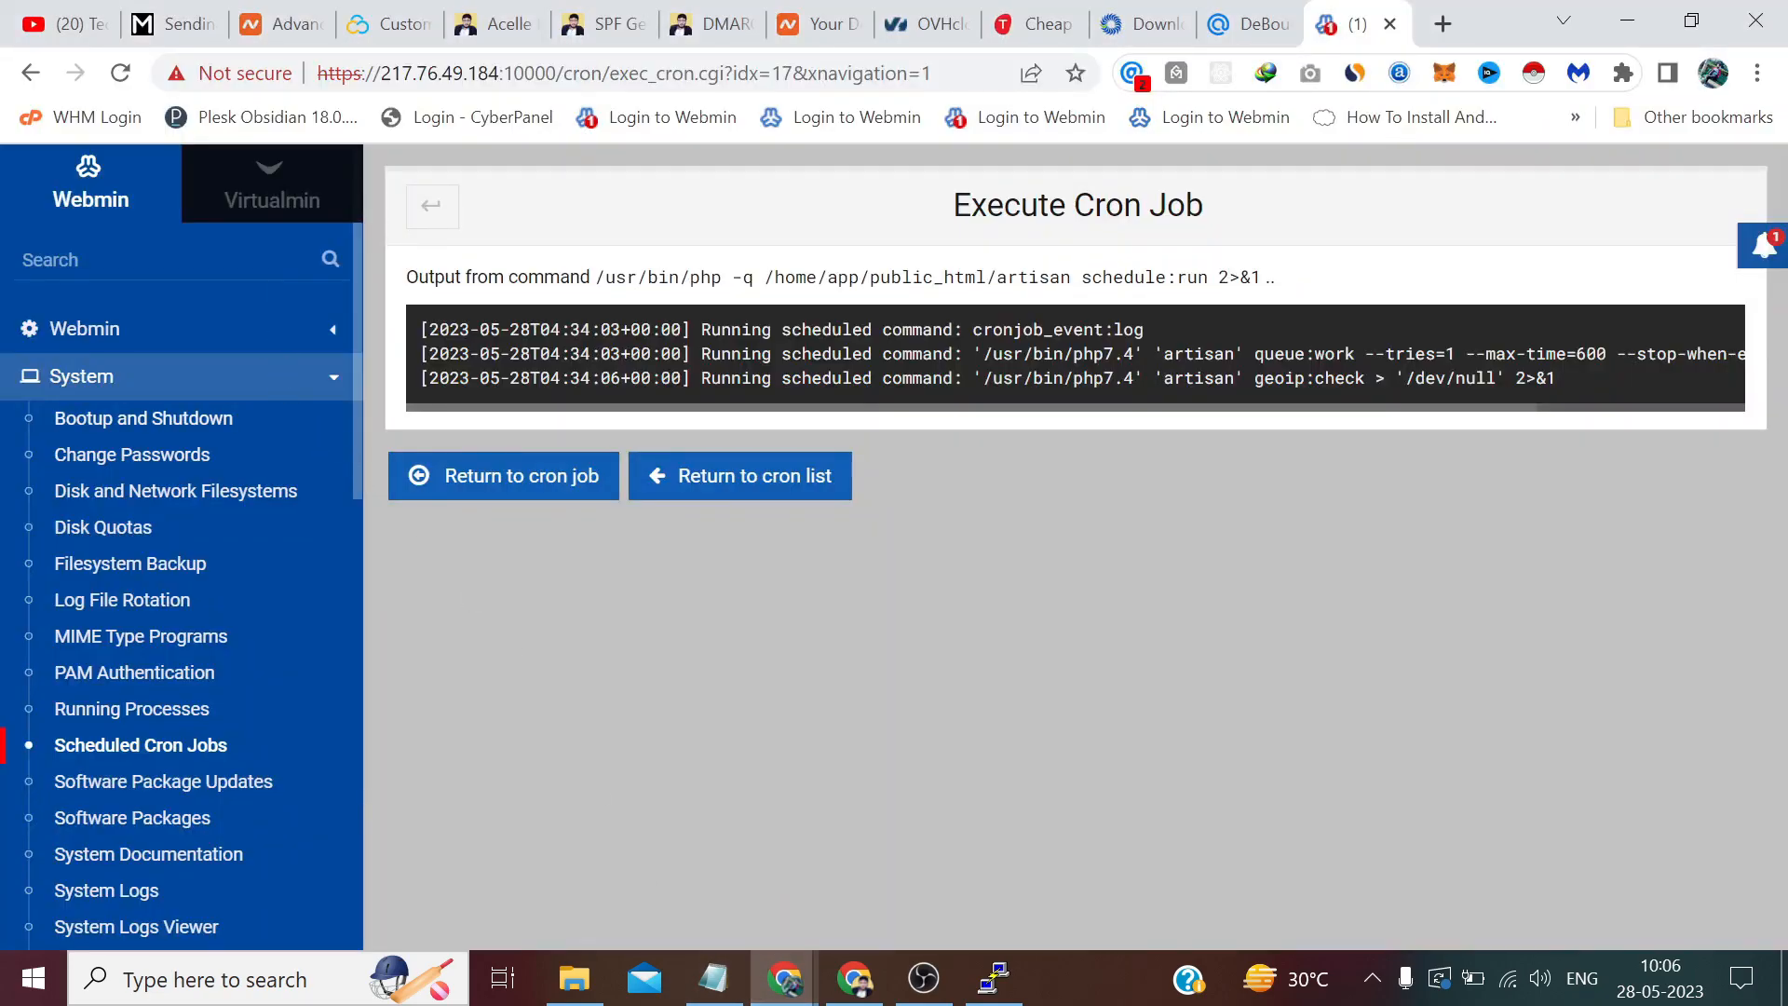
Switch to Virtualmin, select watsenger.com, and open Edit Users for its mailboxes.
click(267, 200)
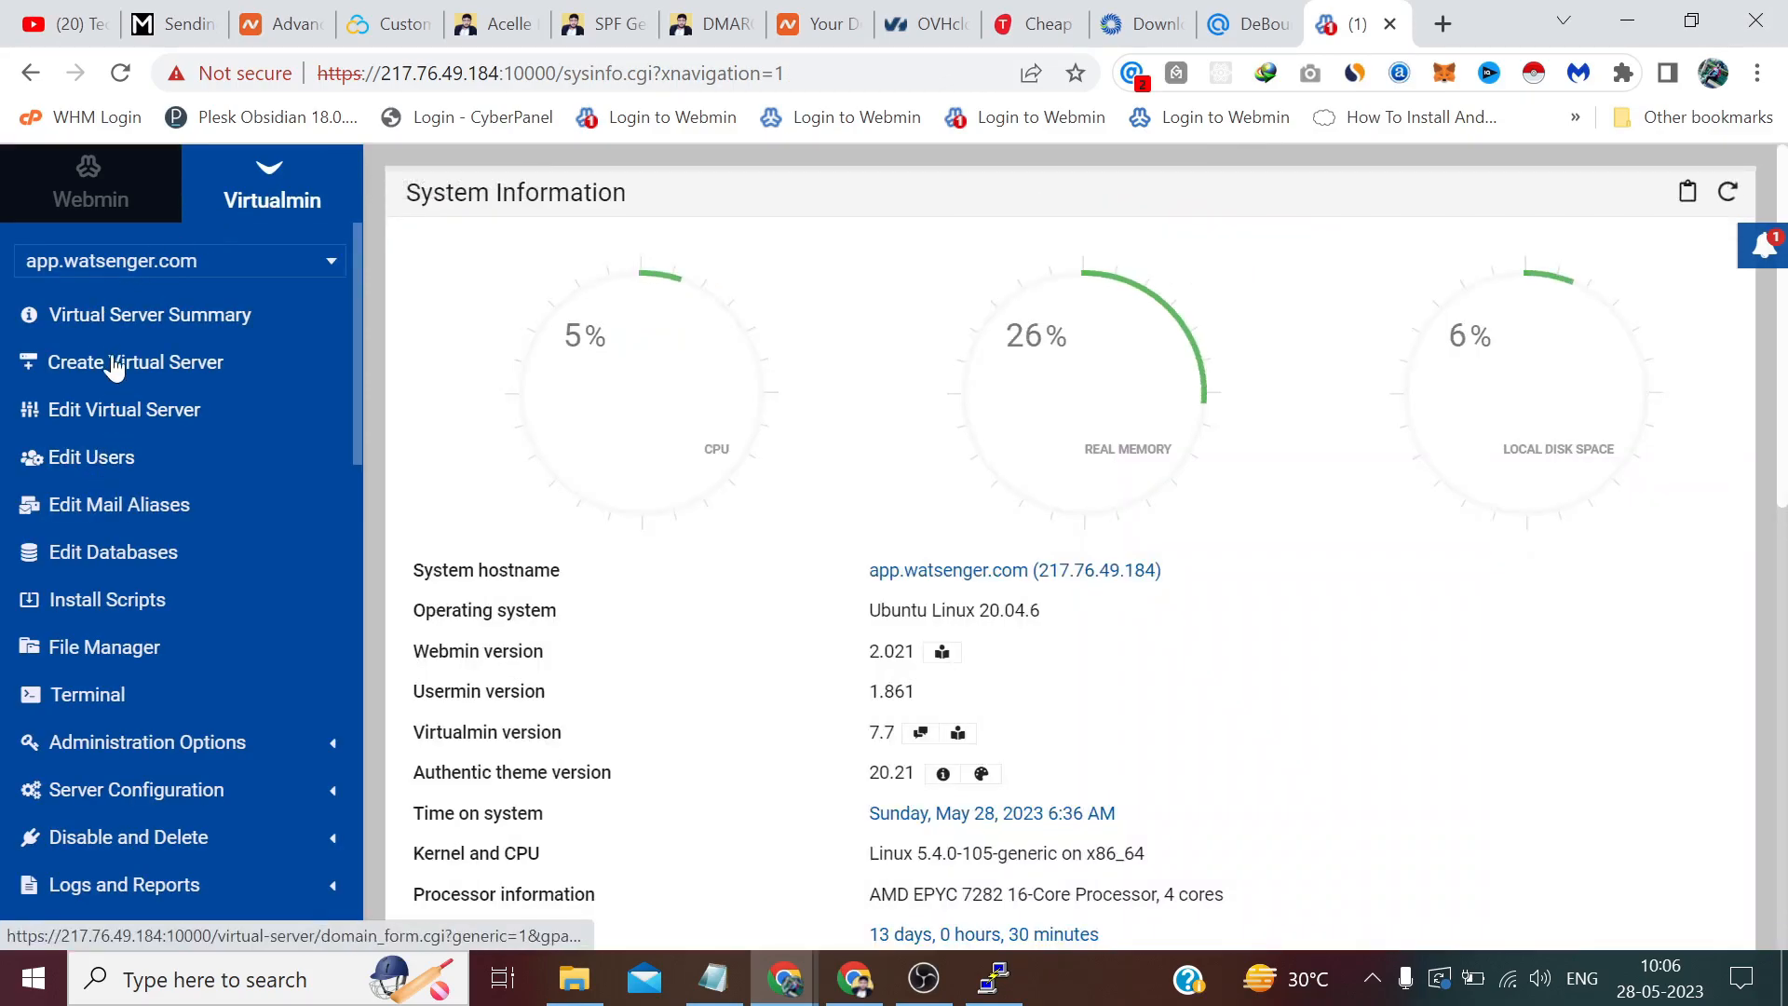
click(110, 270)
click(115, 319)
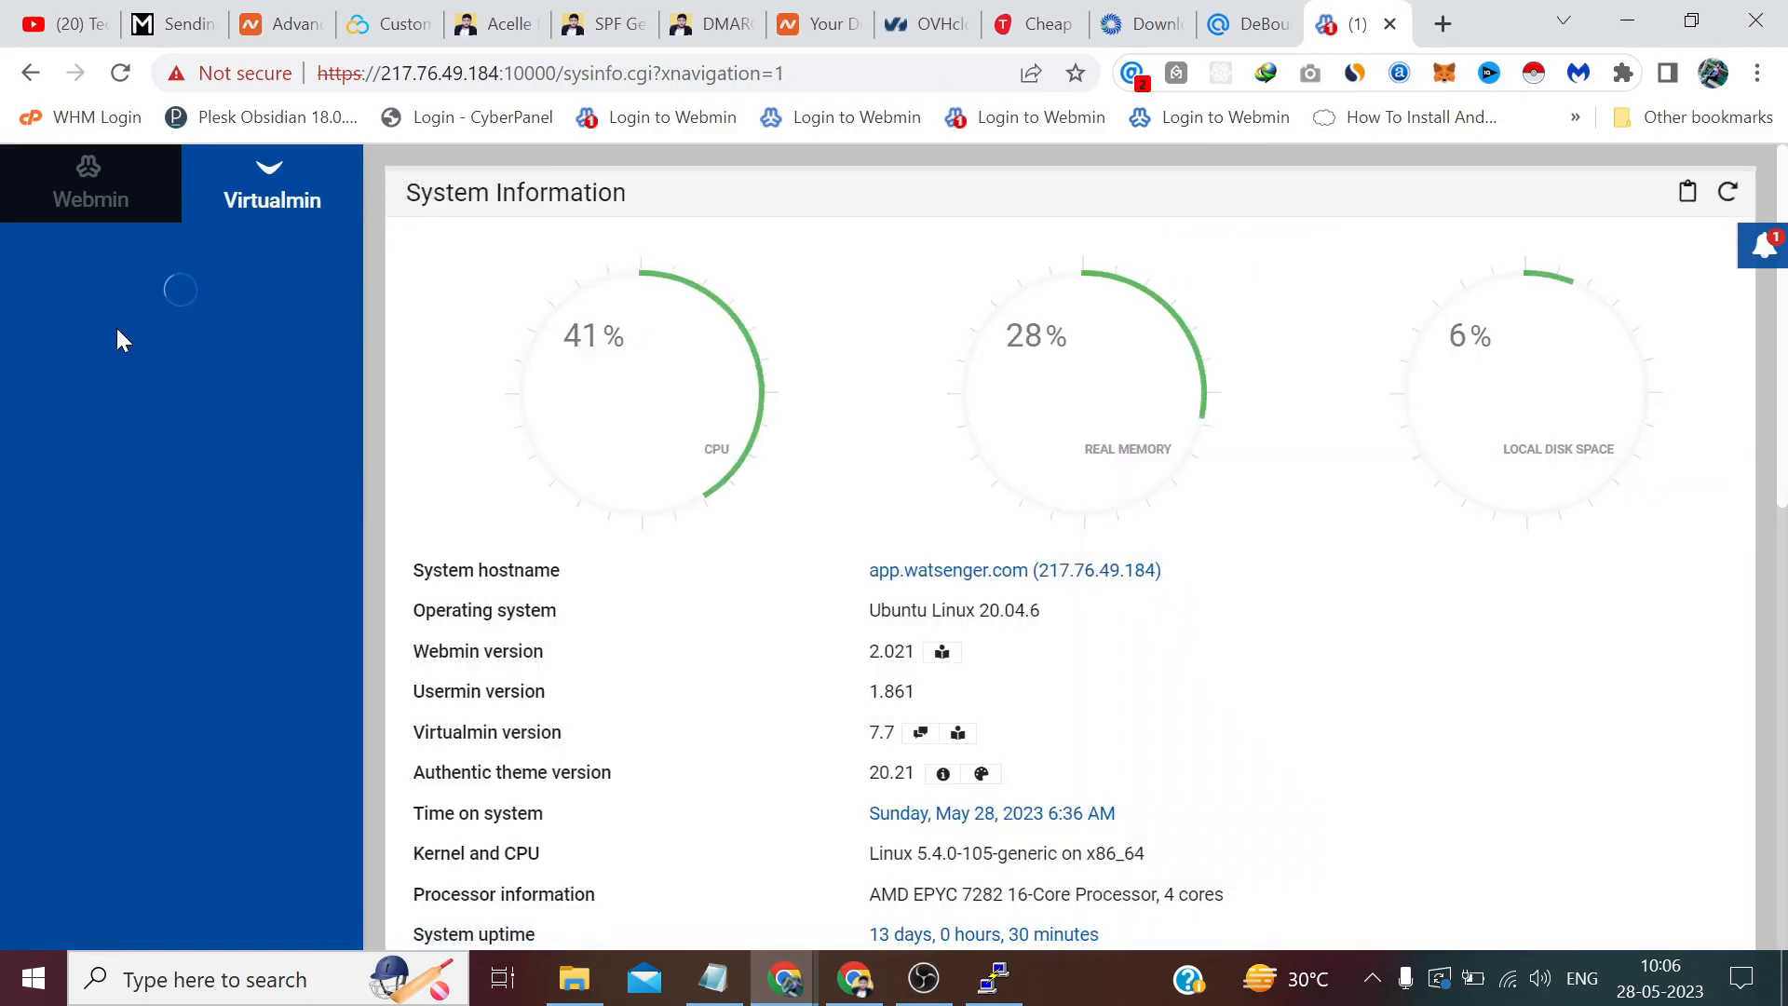
click(126, 460)
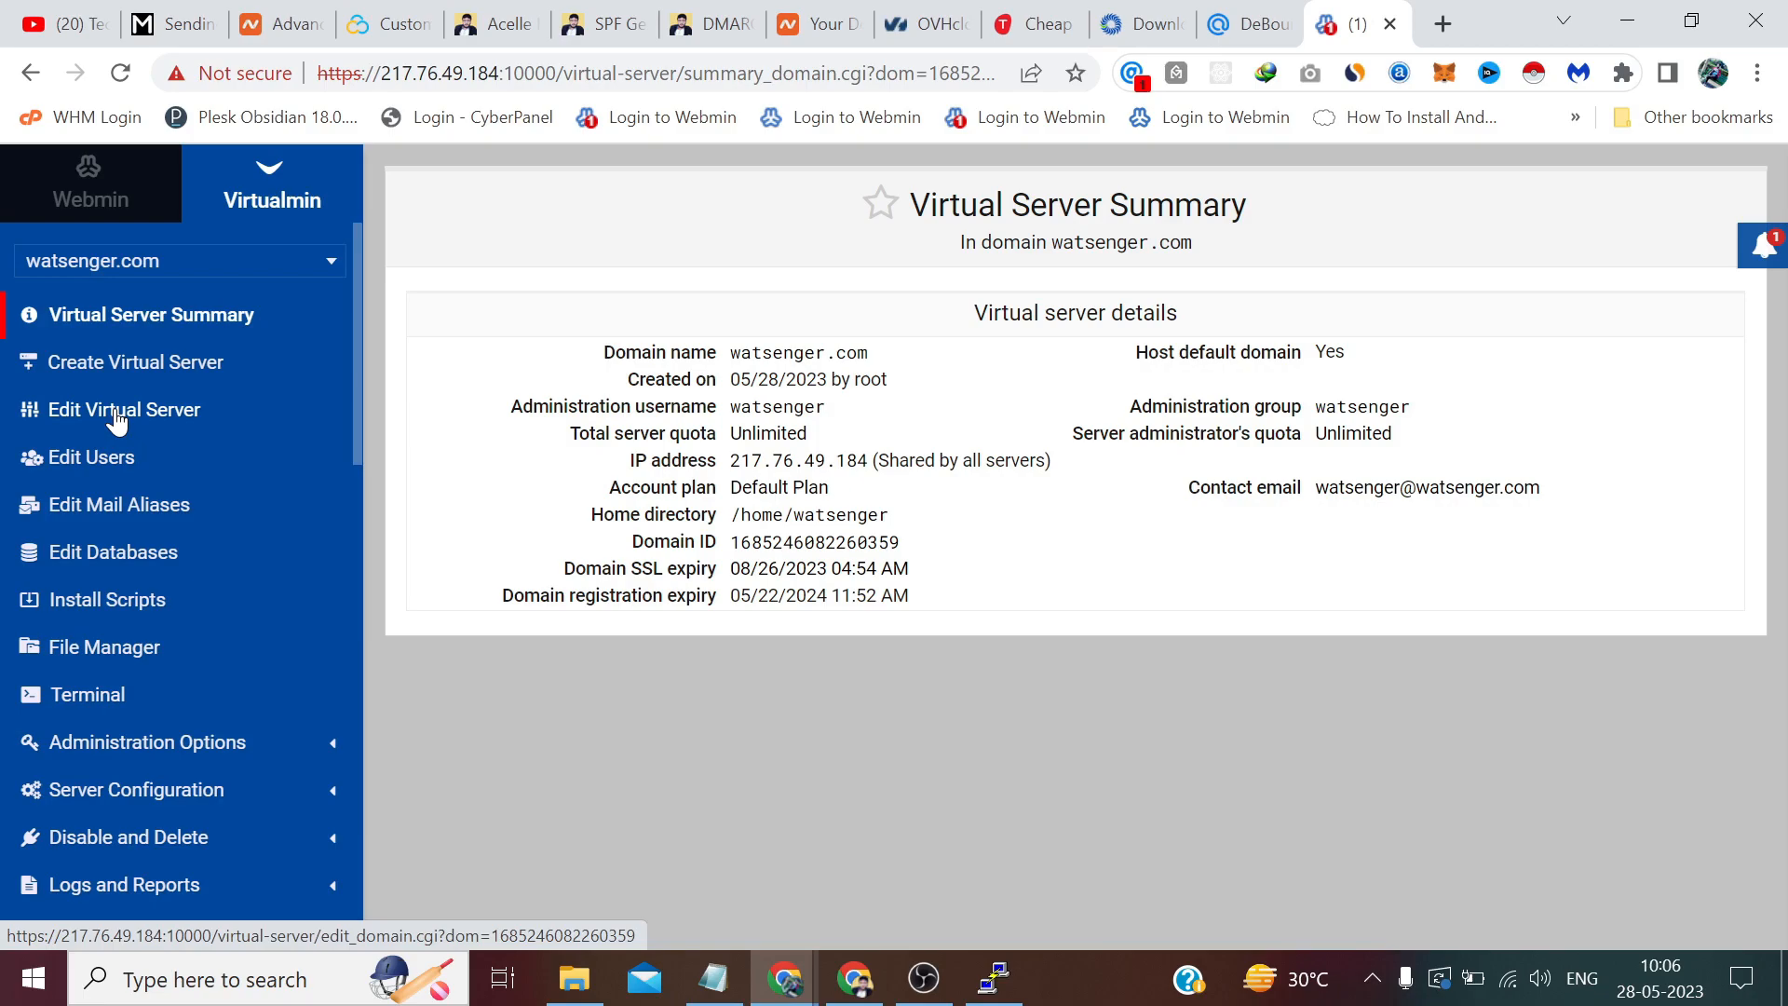
click(110, 460)
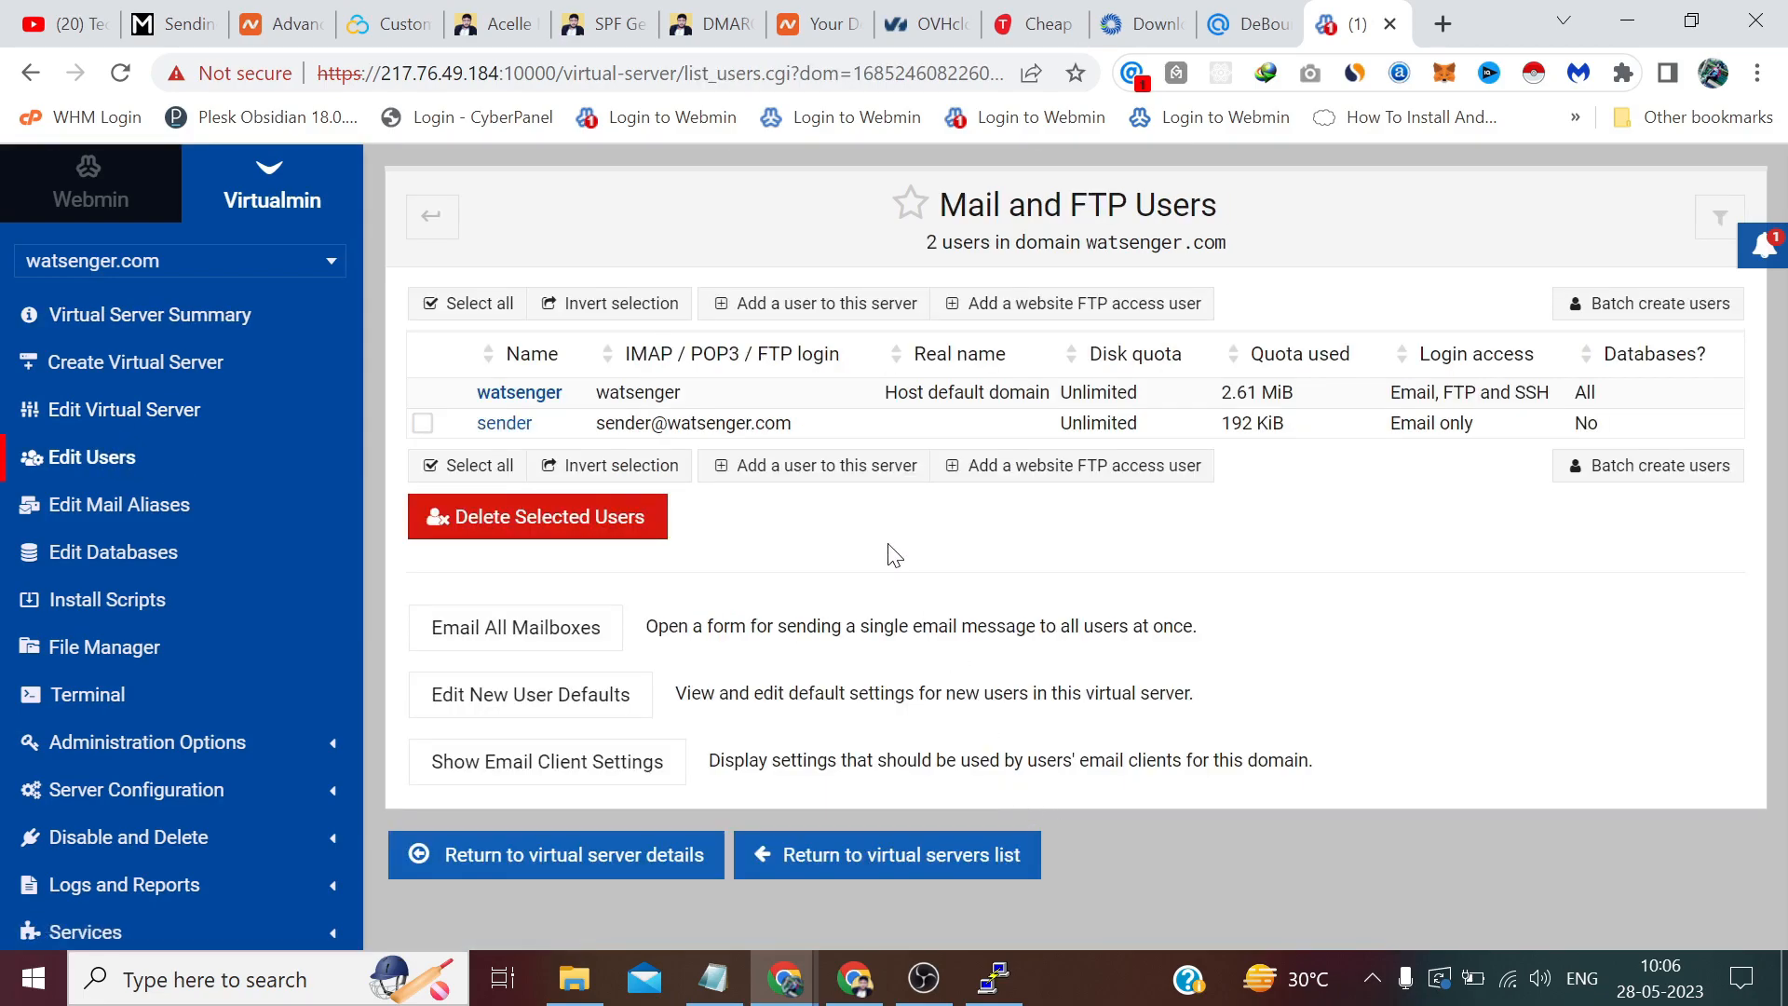
Clear the TLS encryption method and save the SMTP server without encryption.
key(alt+Tab)
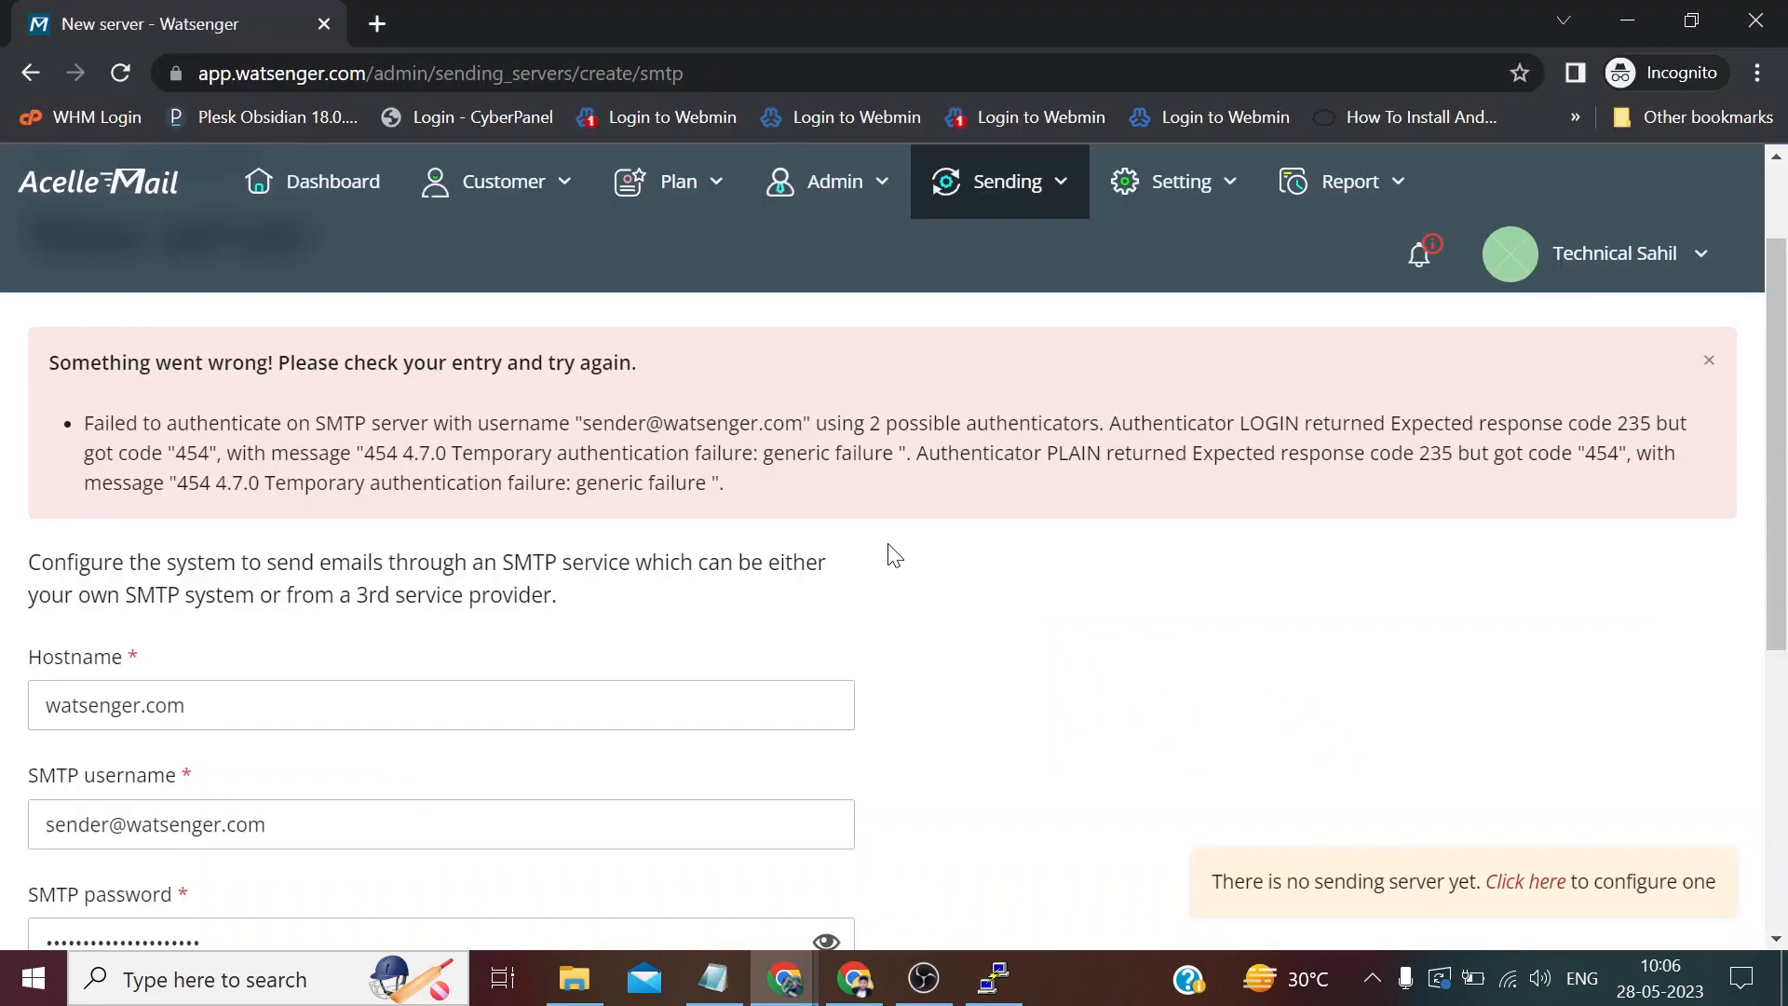
scroll(493, 633, down, 1)
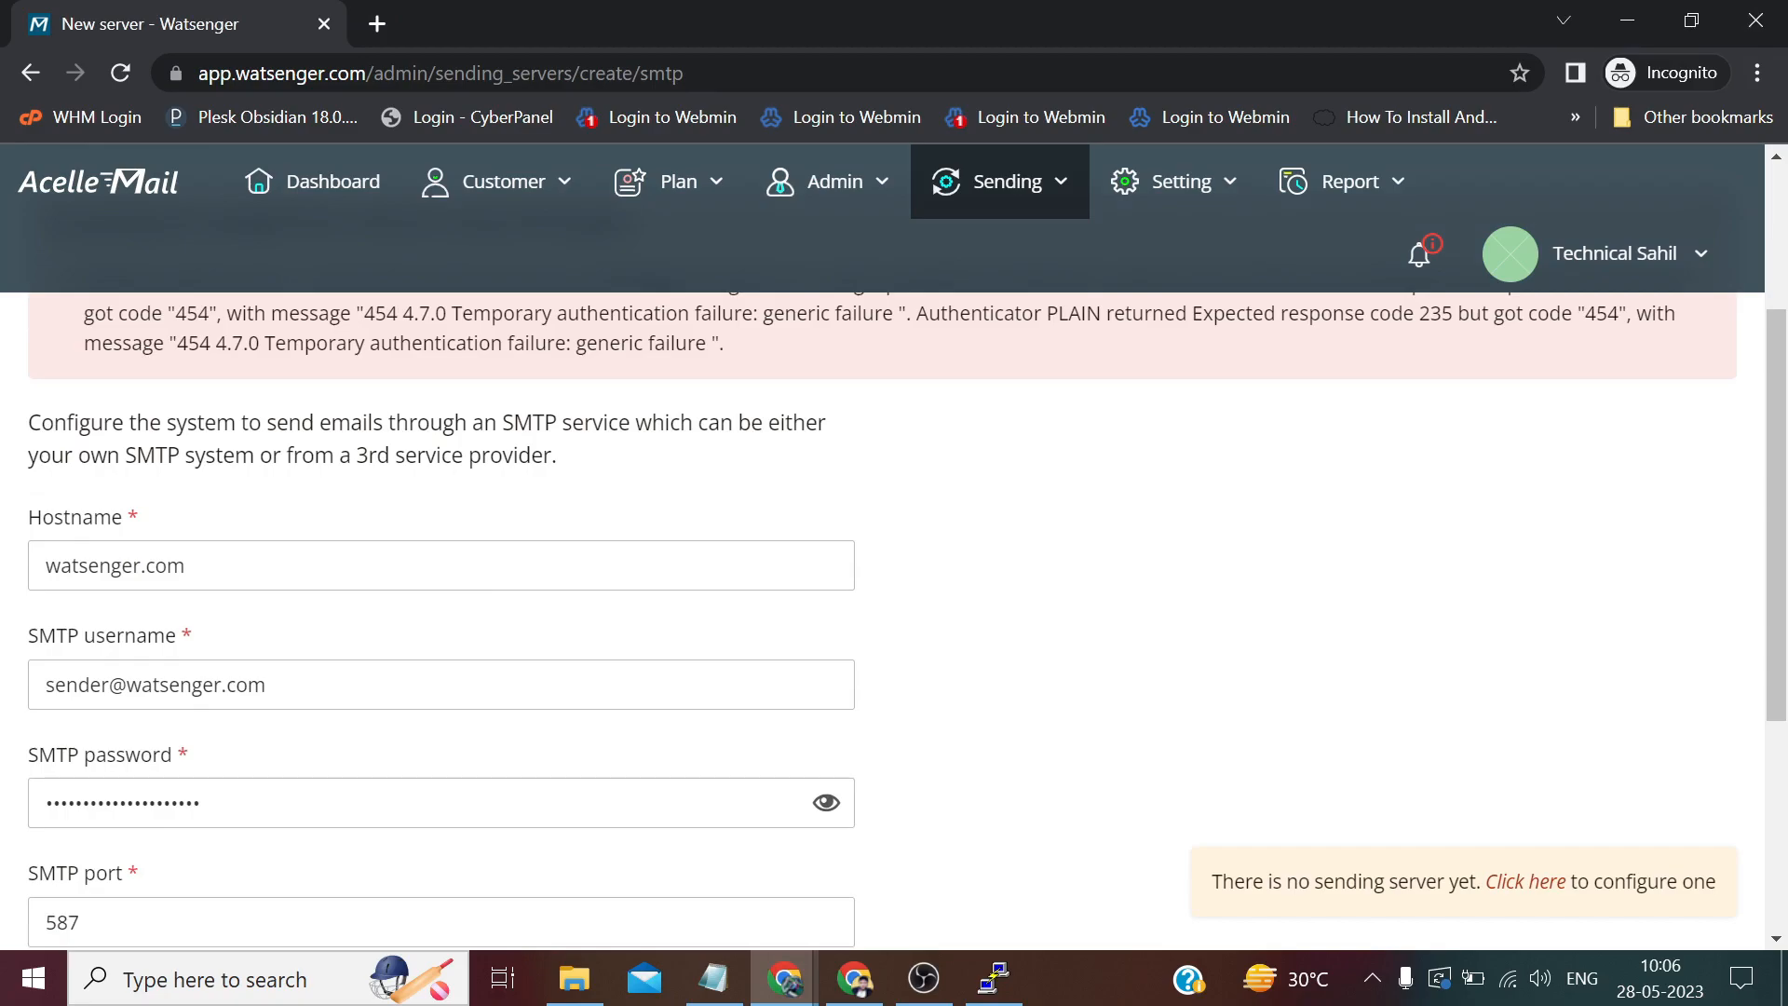
scroll(894, 615, up, 1)
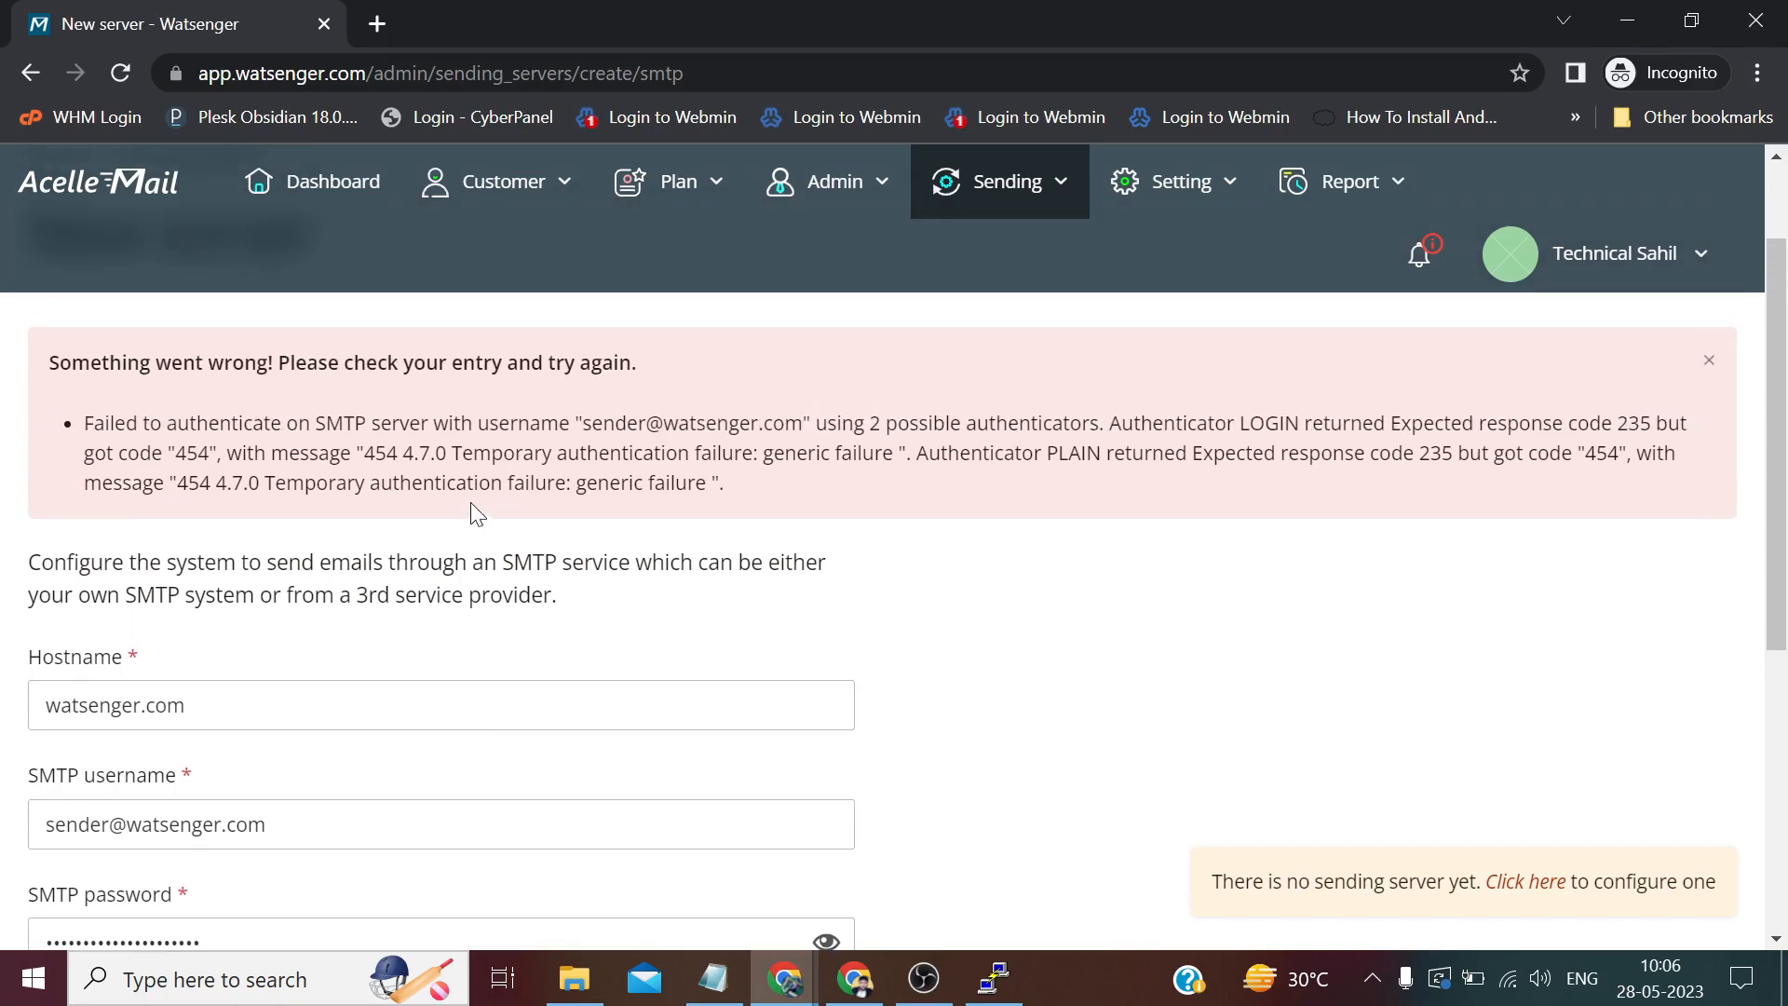
scroll(472, 504, down, 1)
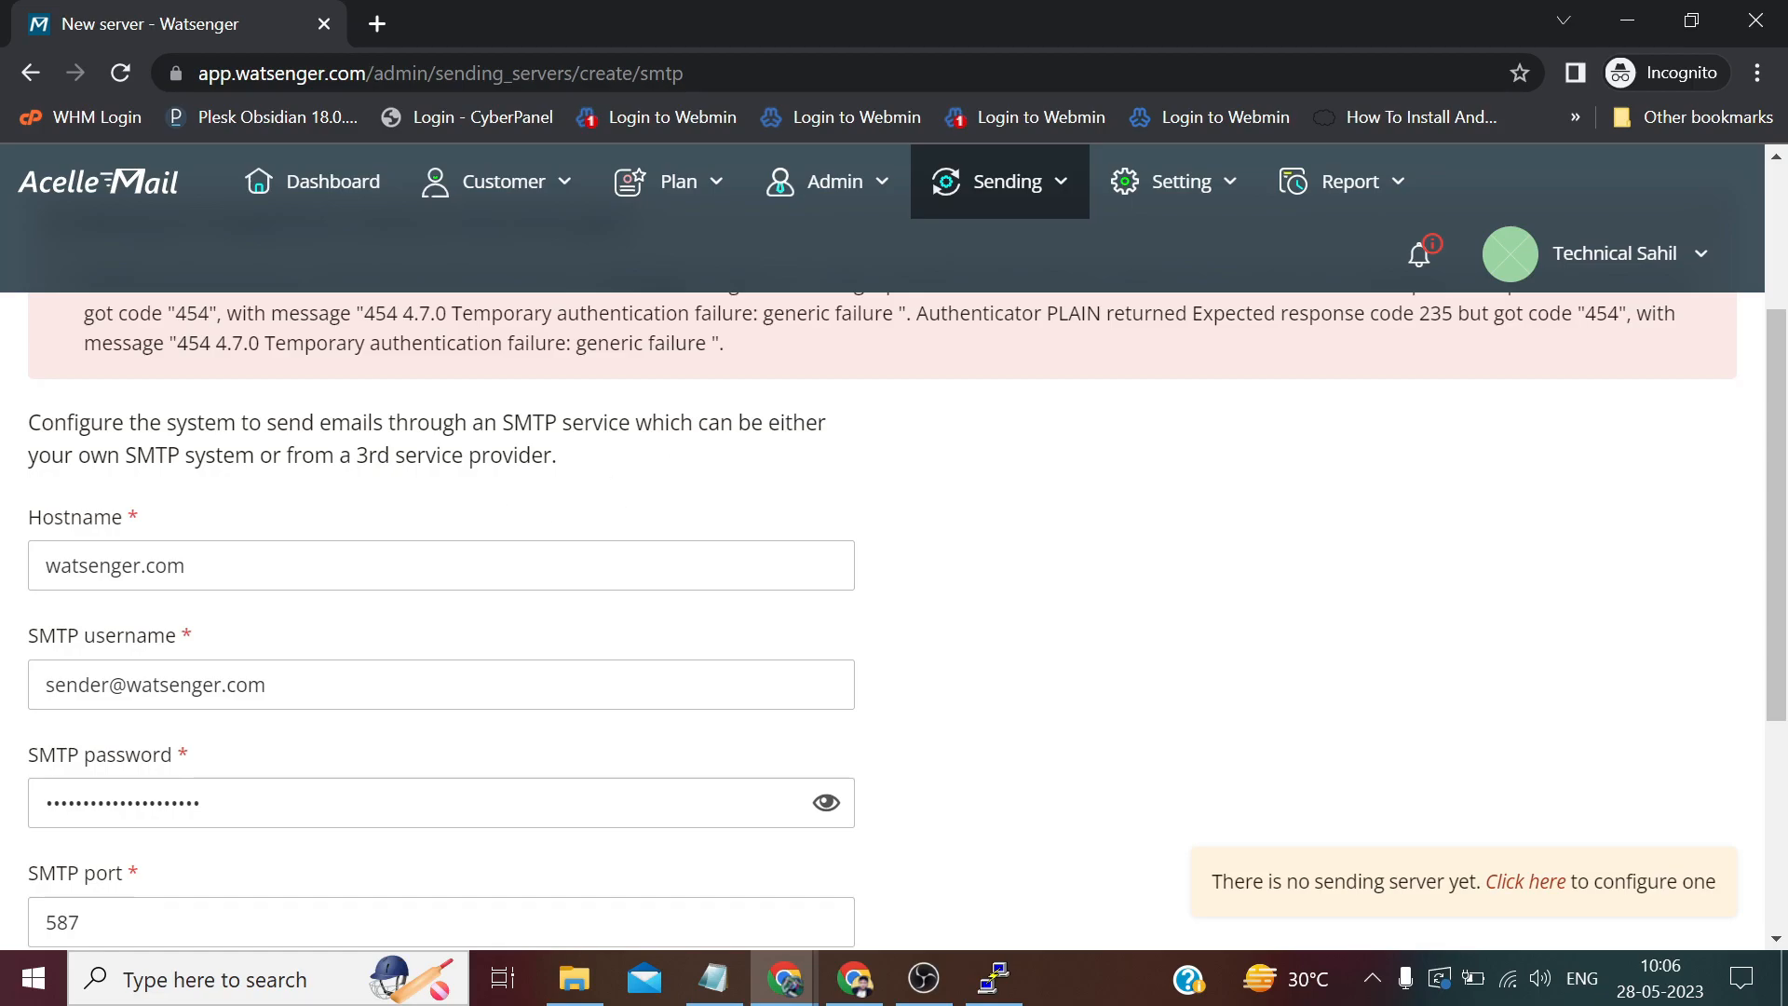
scroll(893, 620, down, 2)
click(82, 761)
key(ctrl+a)
key(BackSpace)
click(42, 838)
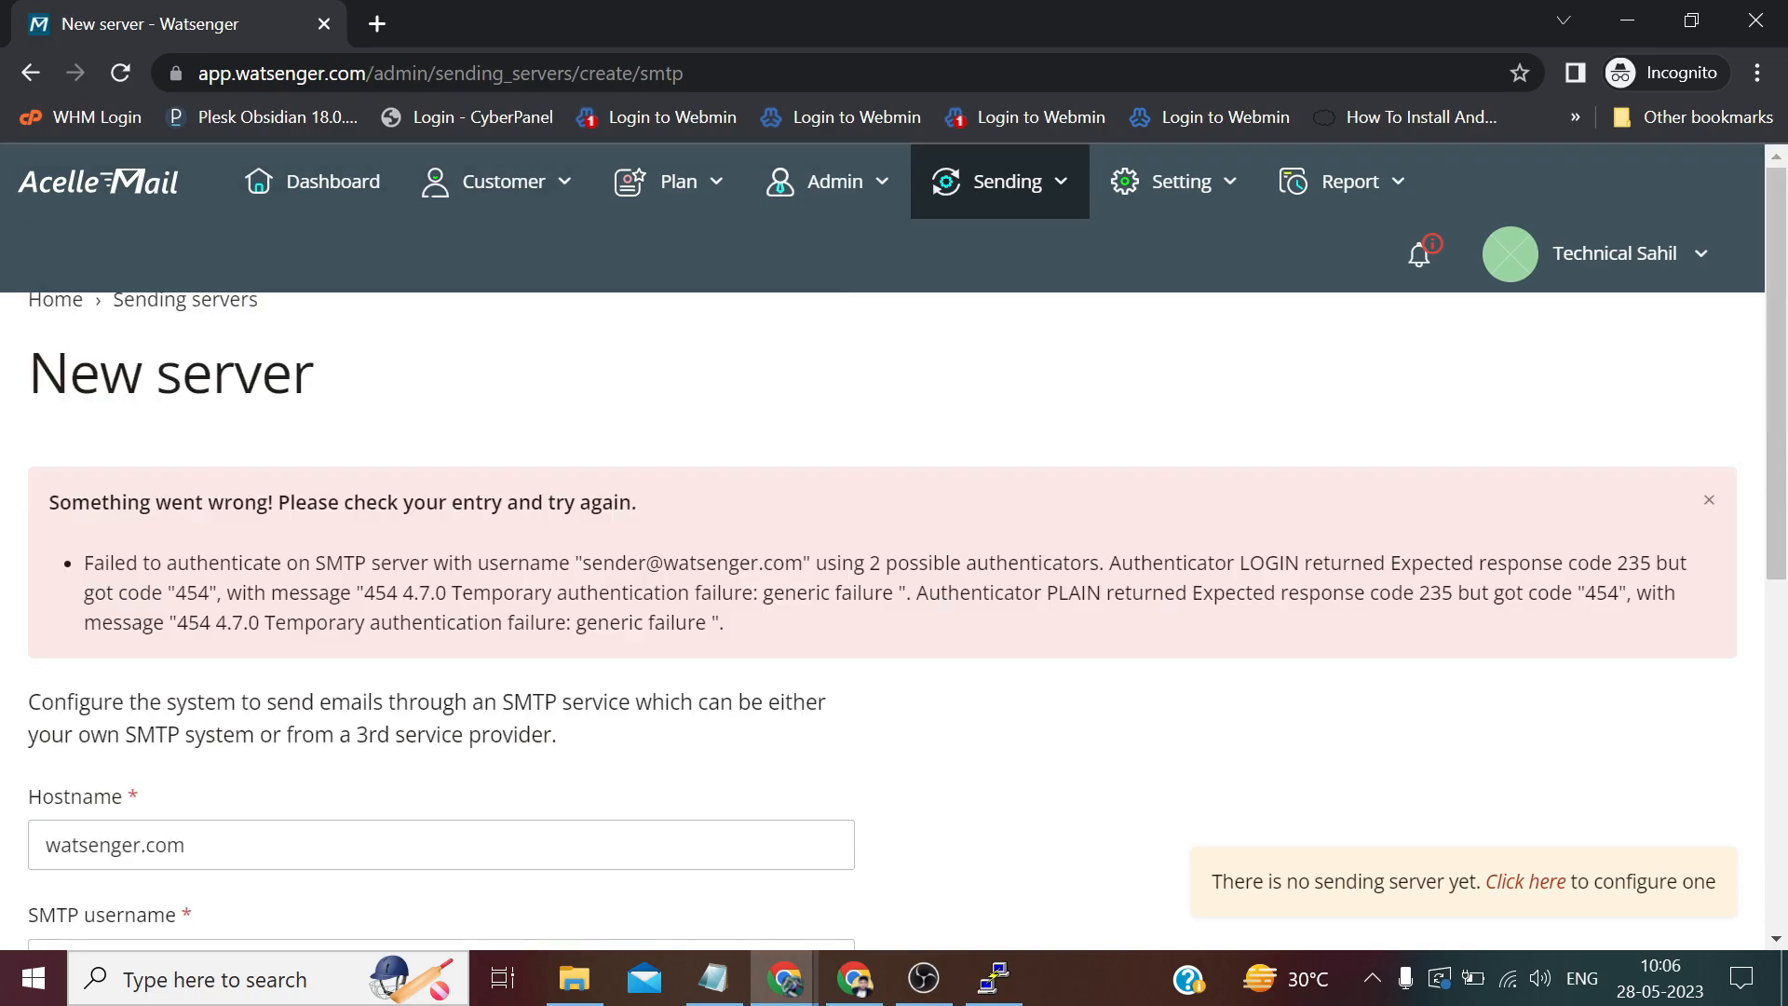
Reveal the SMTP password, then select the saslauthd restart command in the notes.
scroll(621, 690, down, 3)
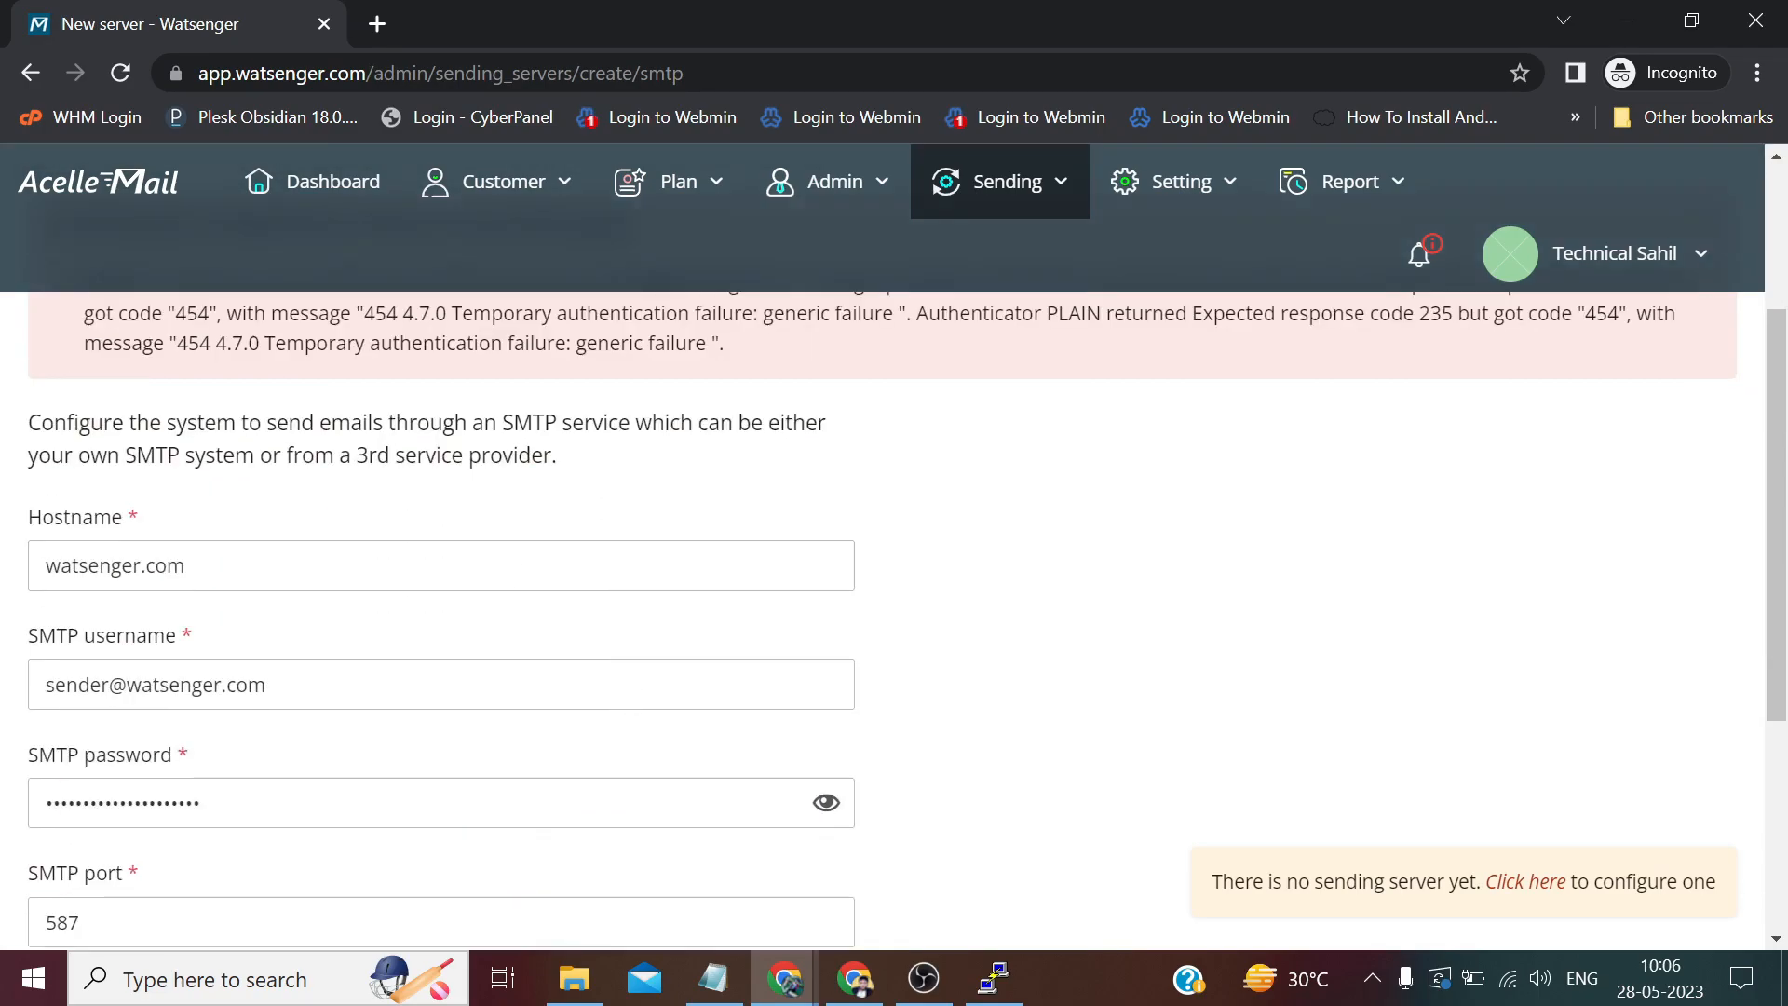
click(826, 801)
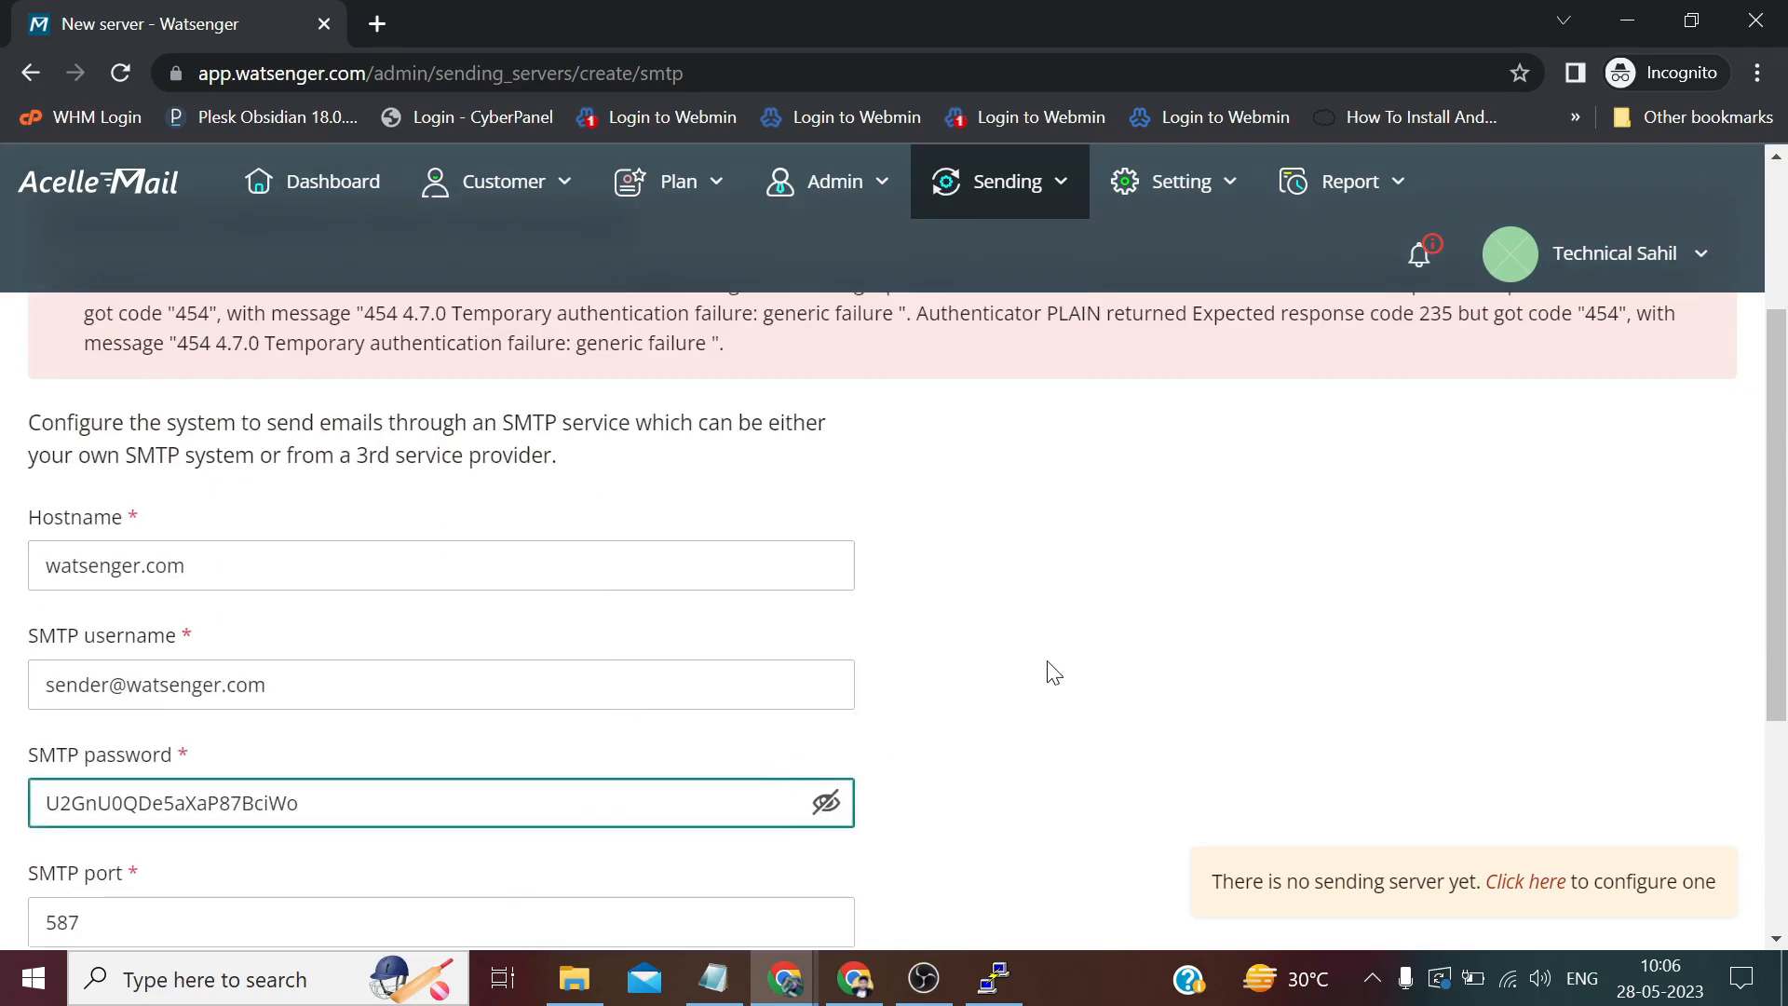
scroll(1053, 672, up, 3)
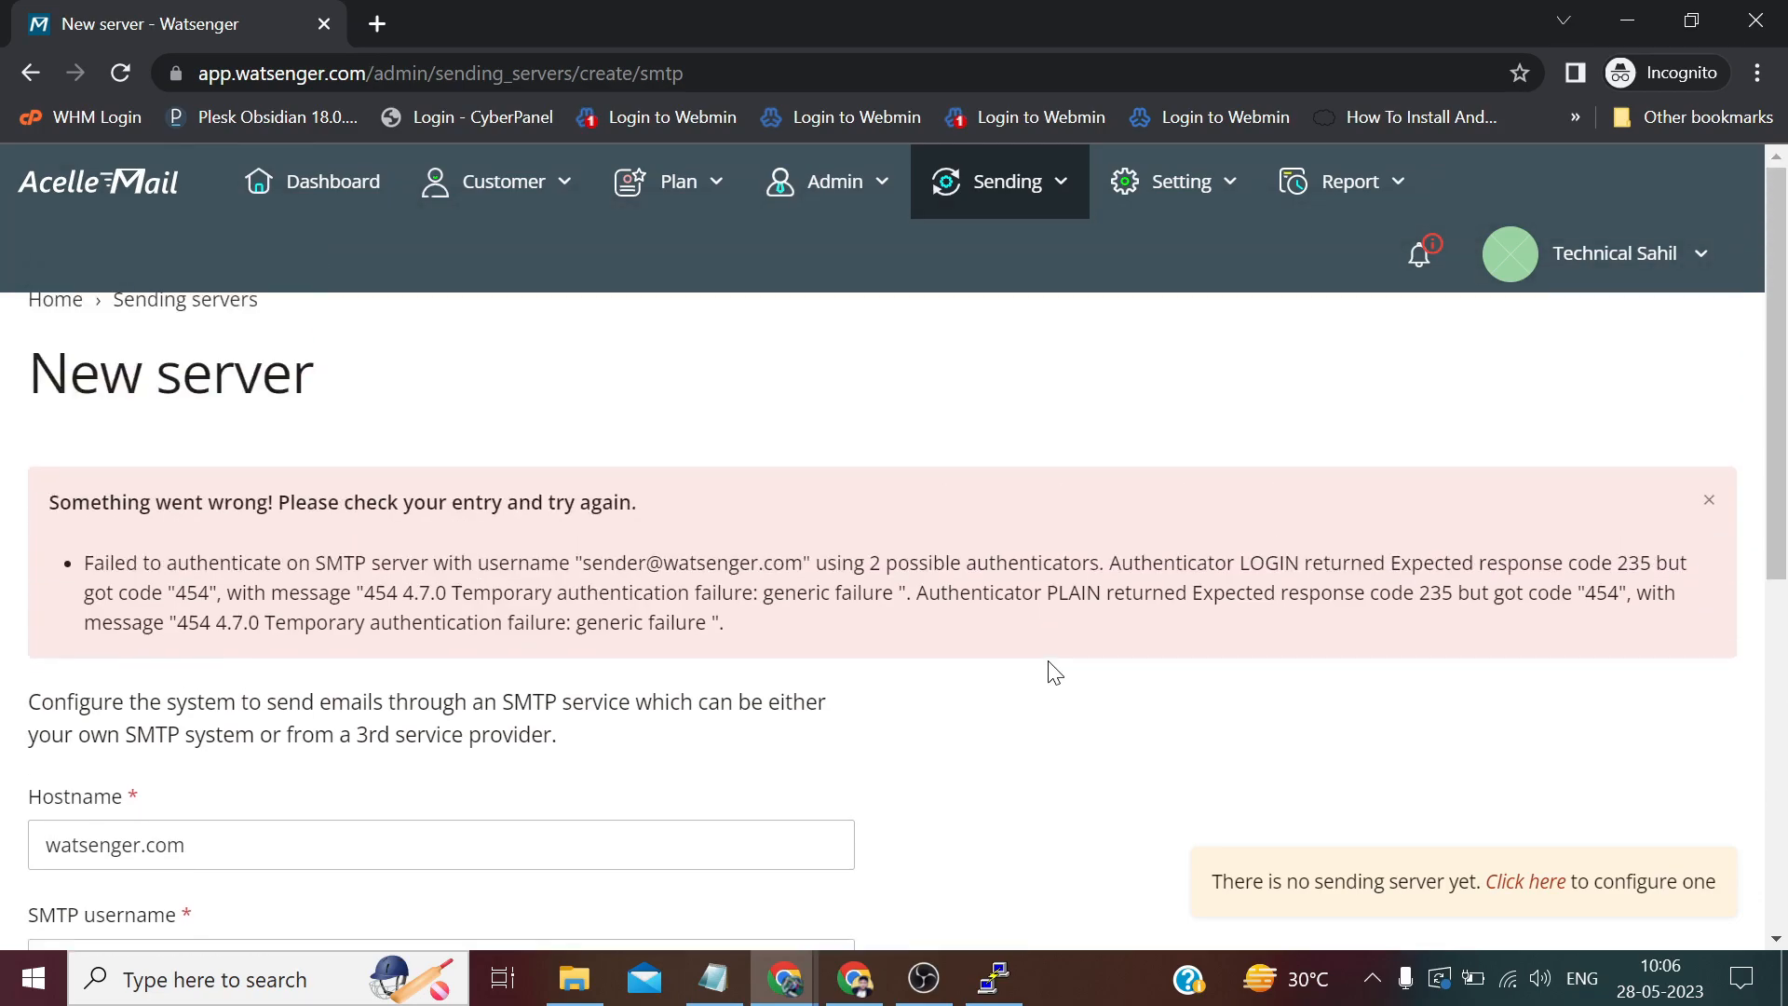
click(709, 976)
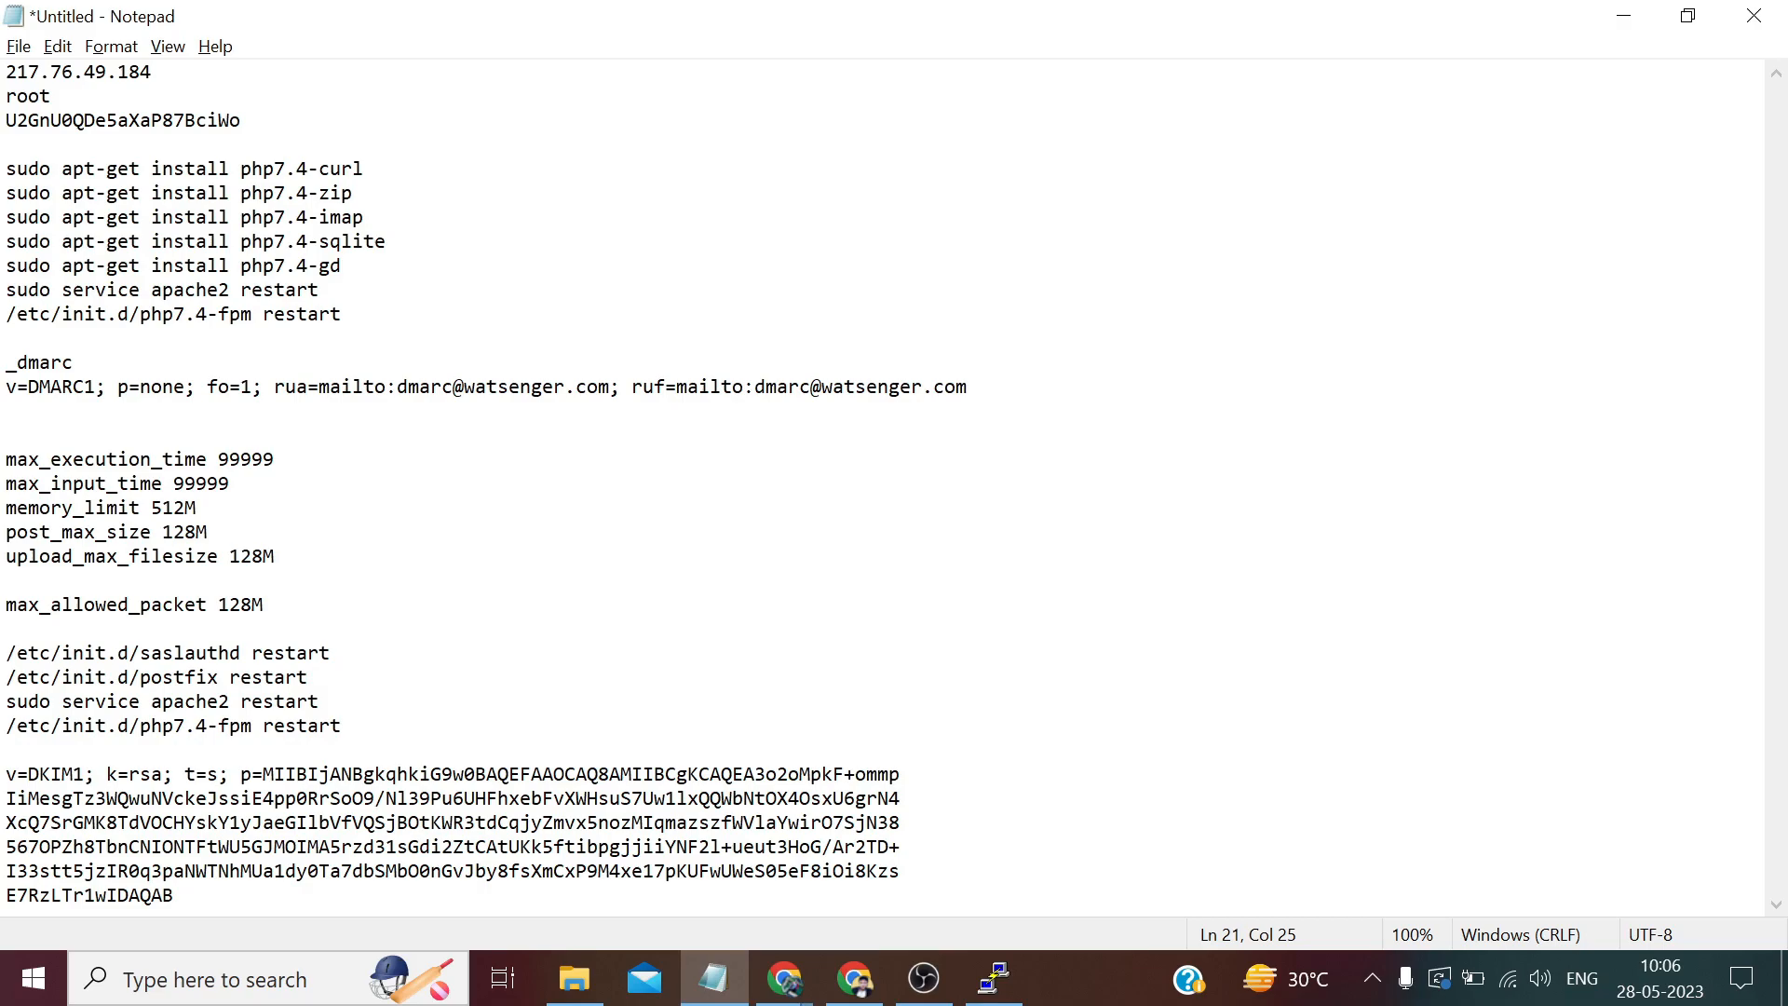
drag(331, 652, 6, 653)
Restart saslauthd and postfix in PuTTY using commands copied from the notes.
right_click(5, 657)
click(60, 357)
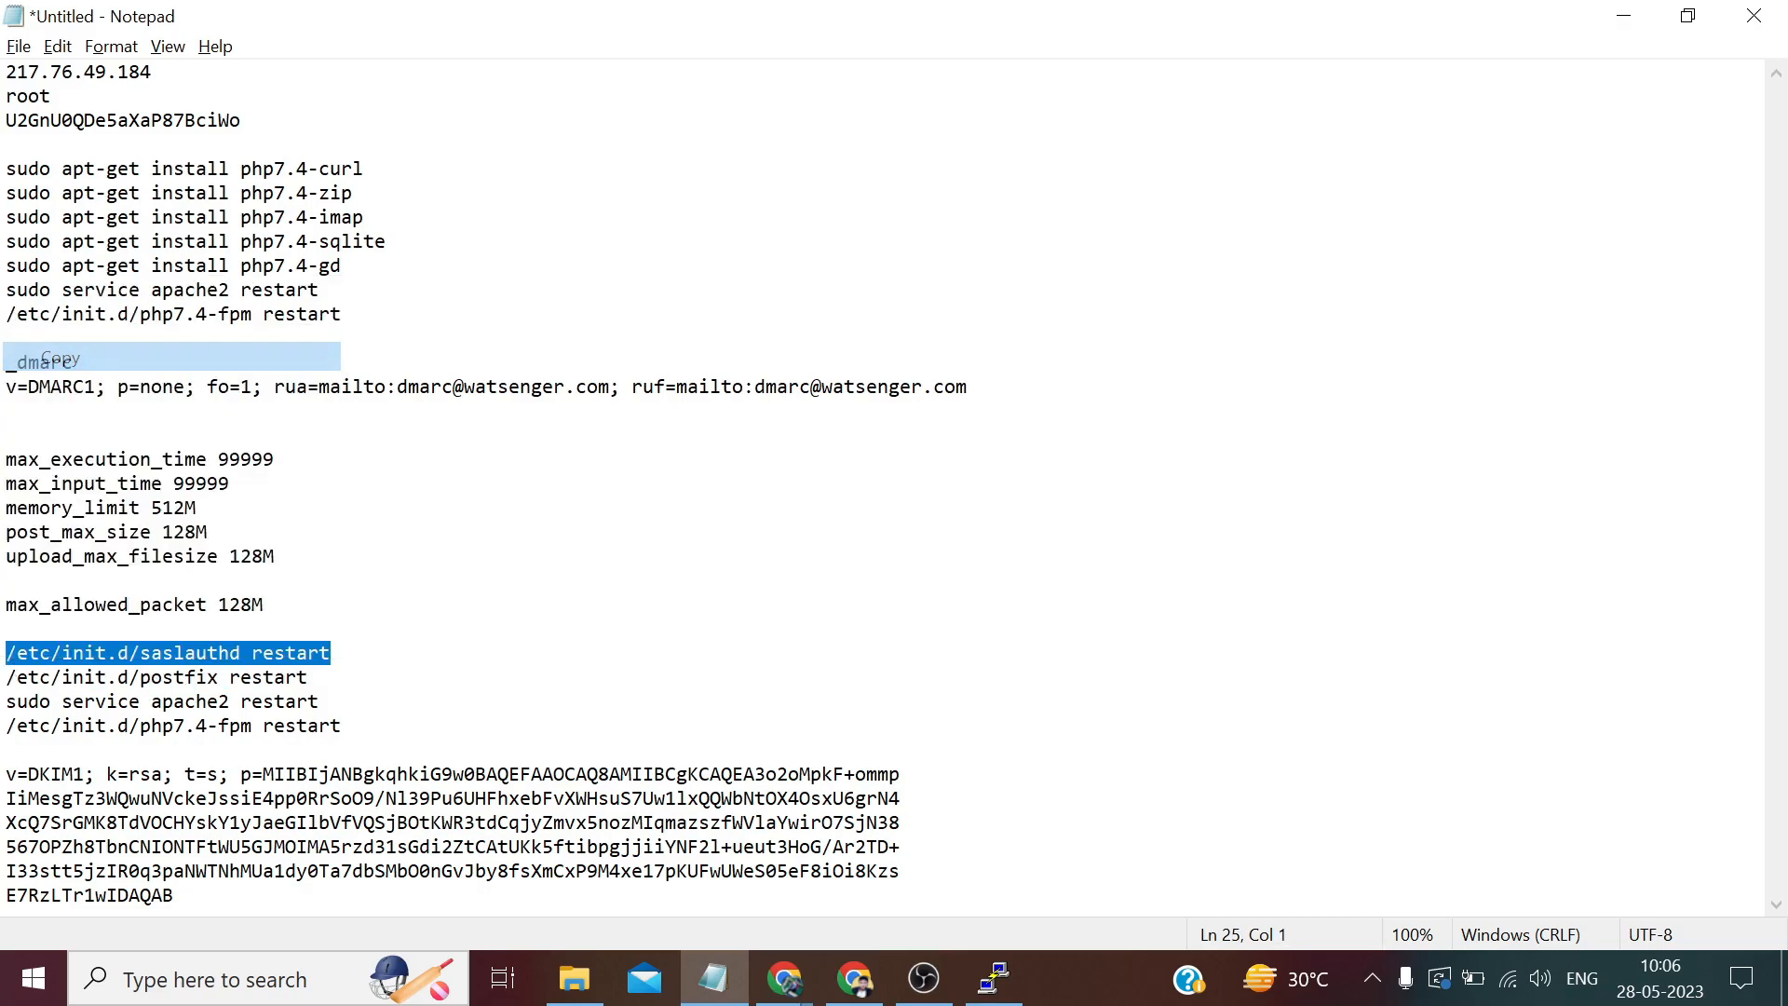
click(996, 987)
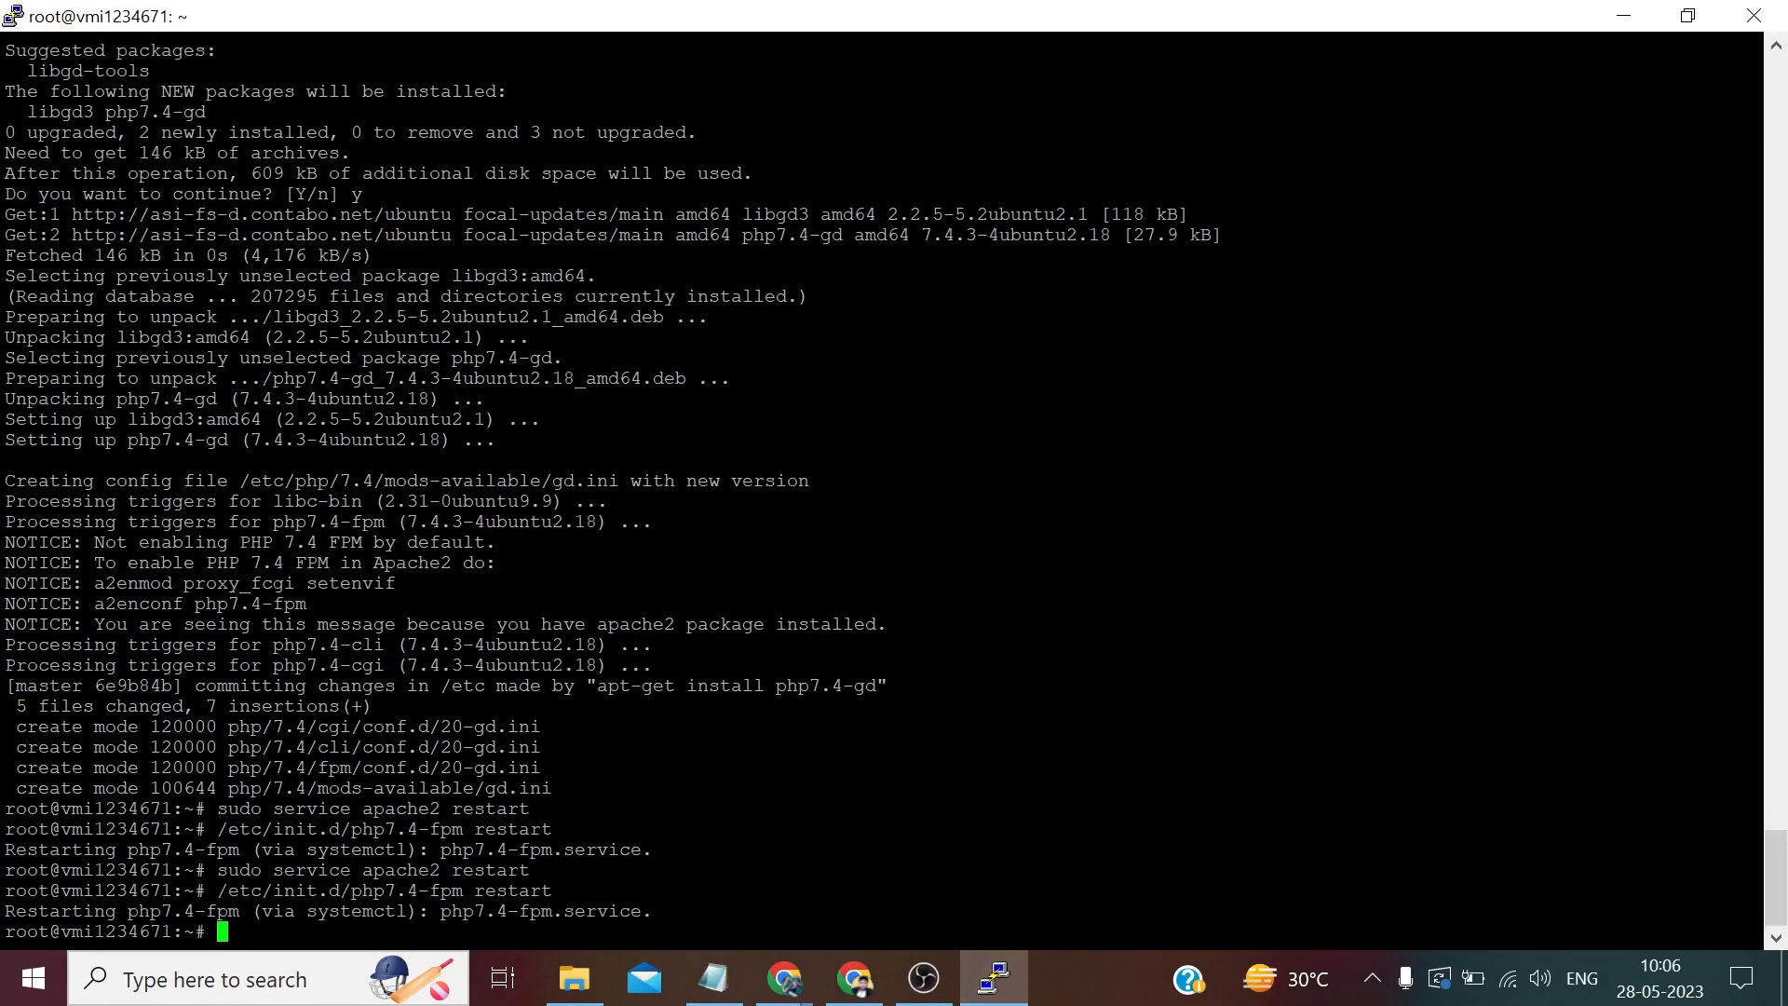
key(shift+Insert)
key(Return)
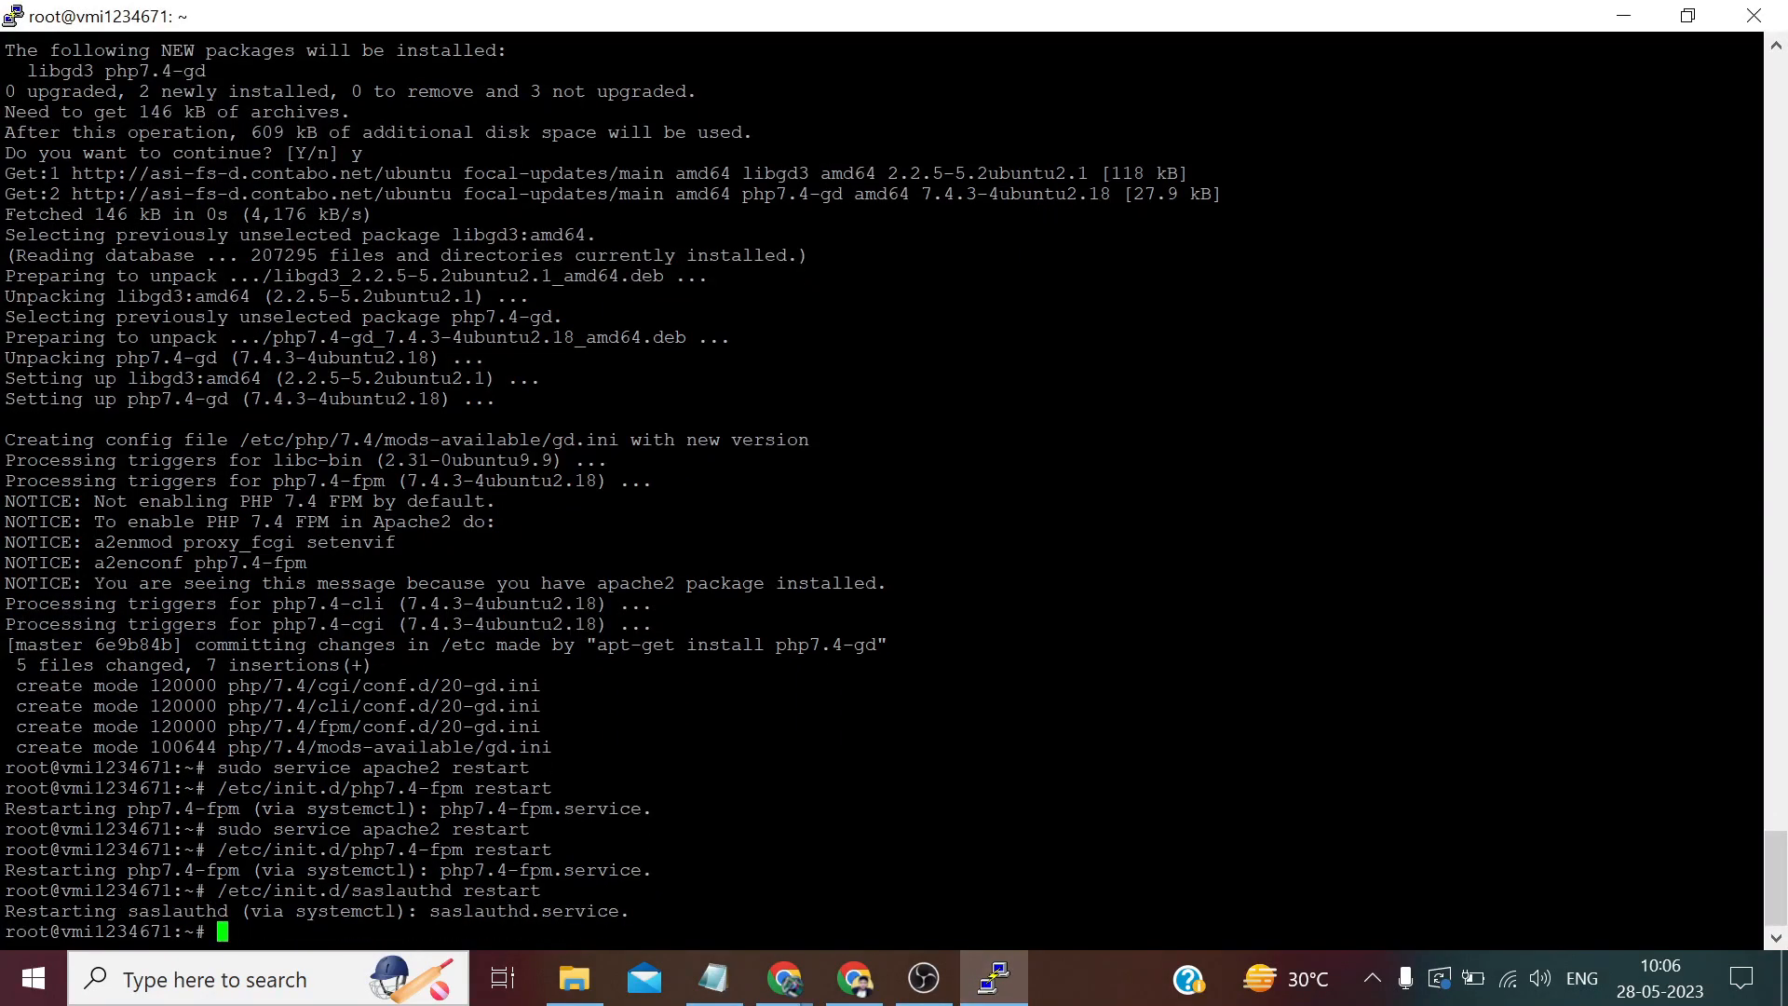
key(alt+Tab)
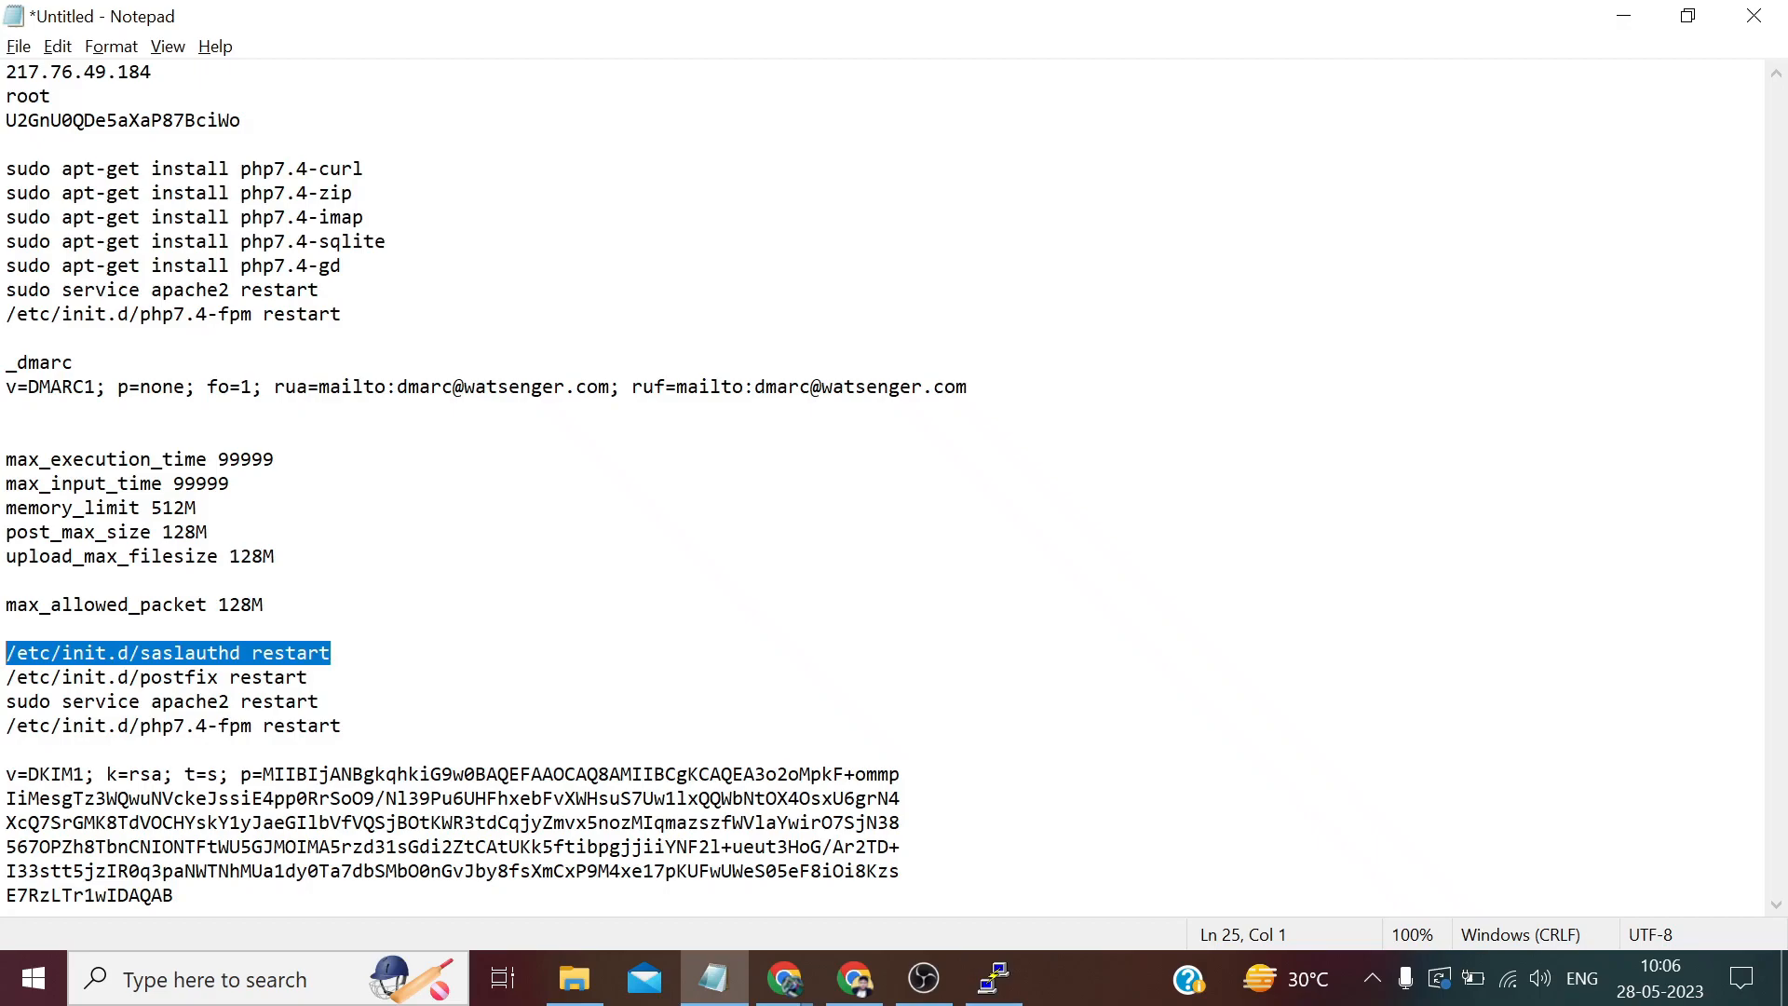
drag(309, 677, 5, 677)
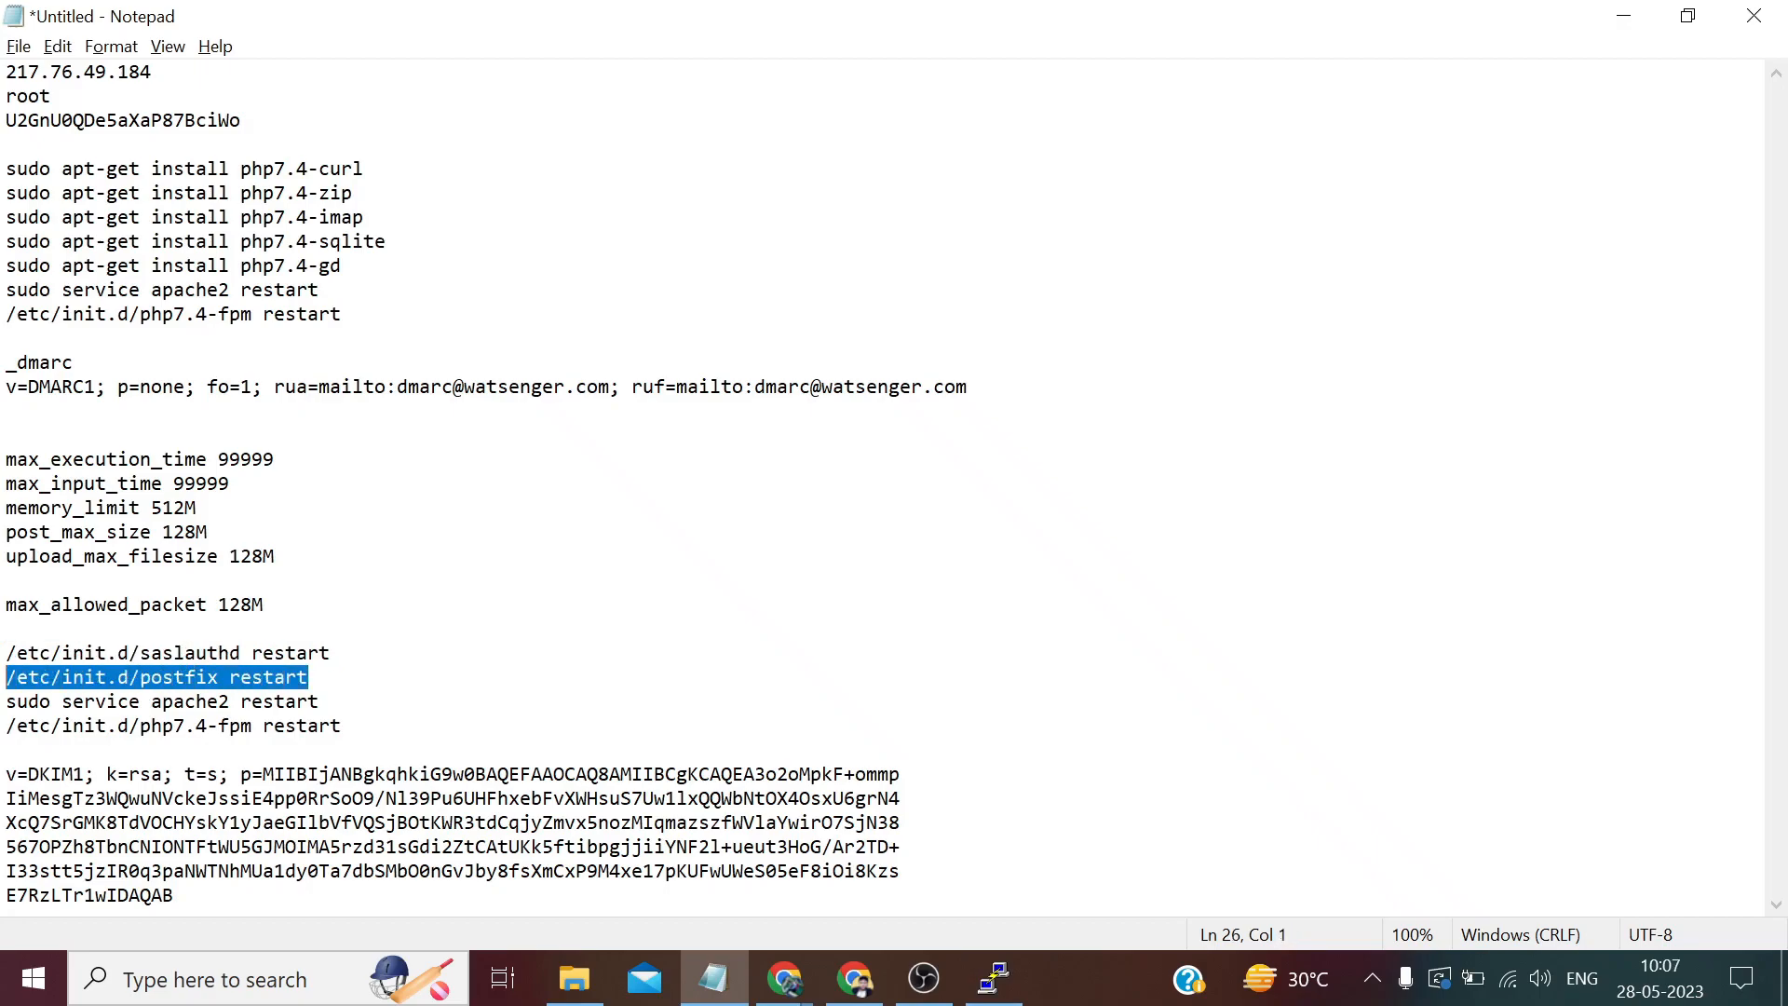
right_click(4, 694)
click(37, 372)
key(alt+Tab)
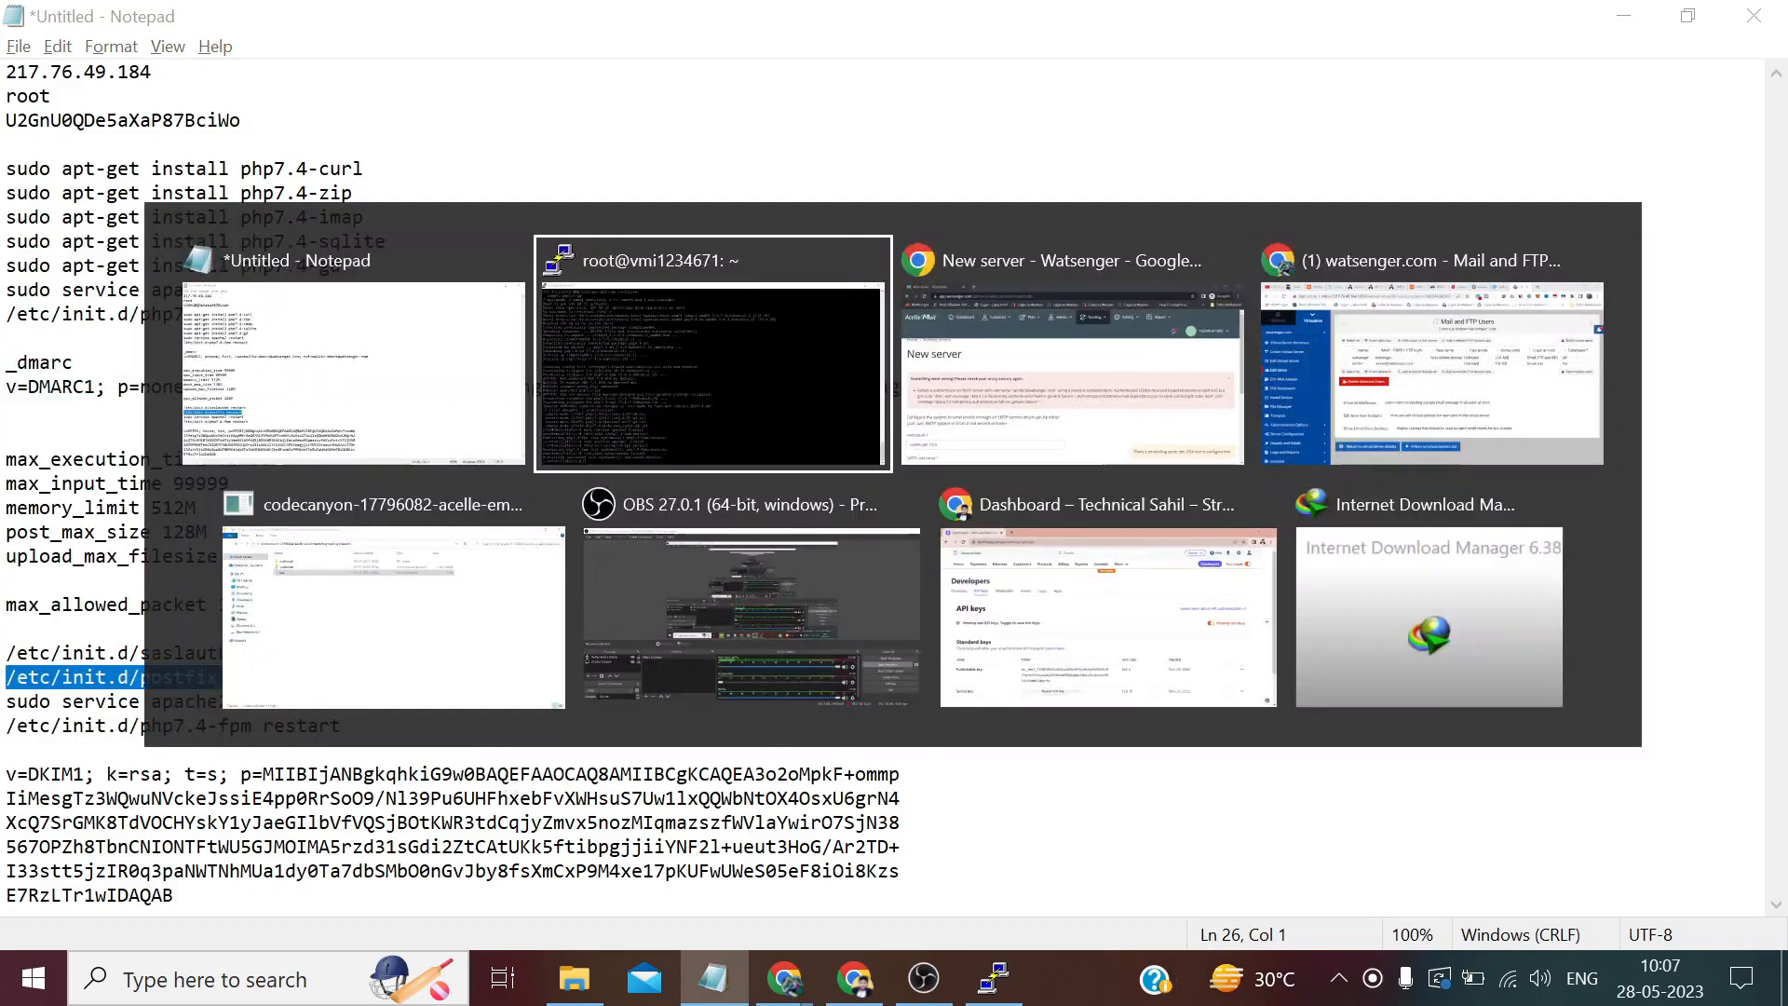
key(shift+Insert)
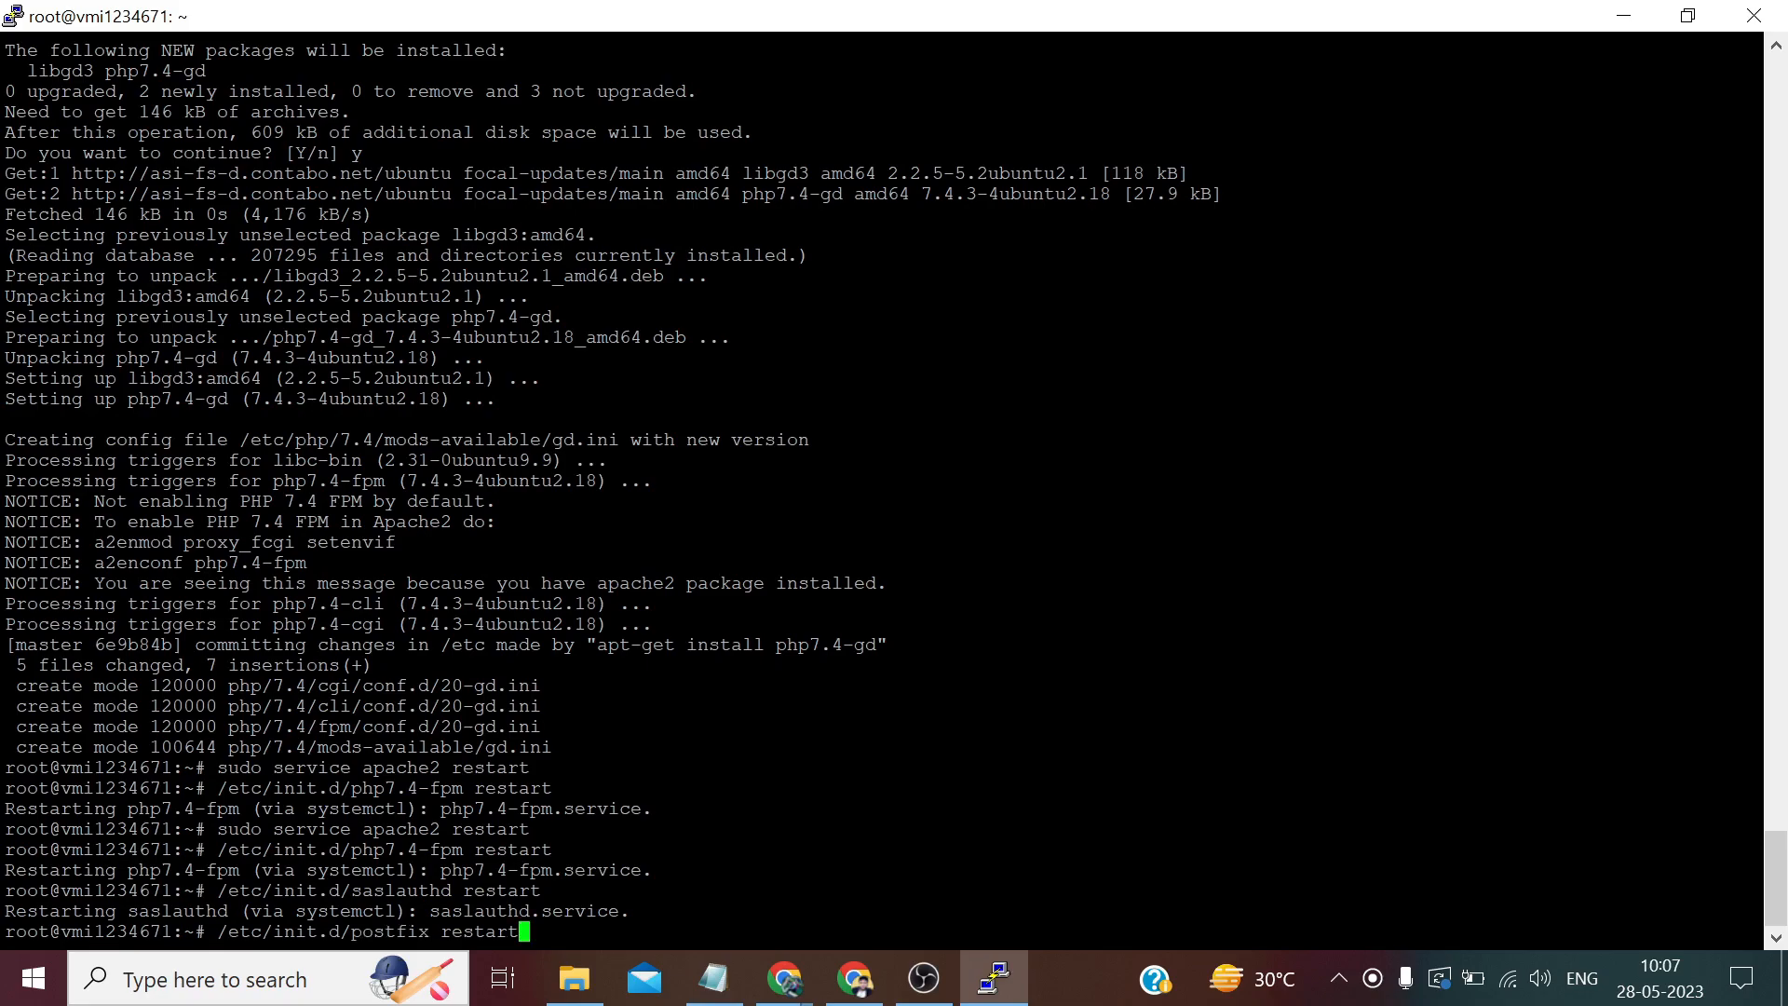
key(Return)
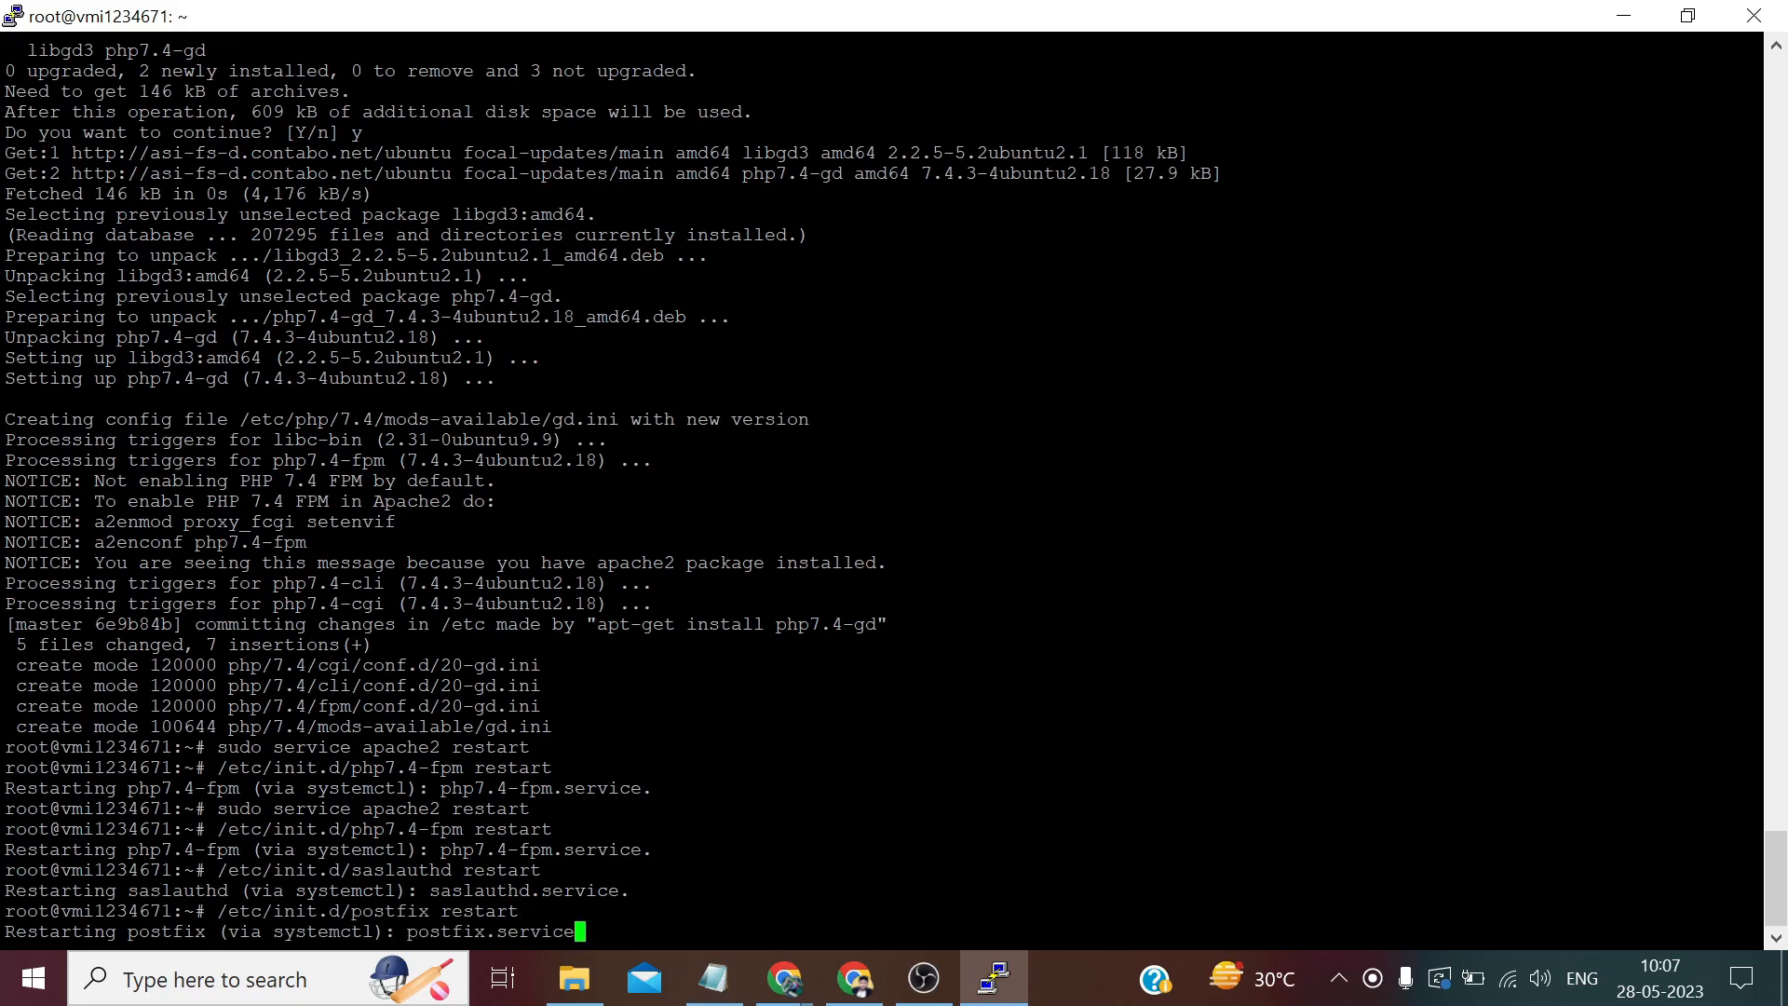
Restart apache2 and php7.4-fpm in PuTTY the same way.
key(alt+Tab)
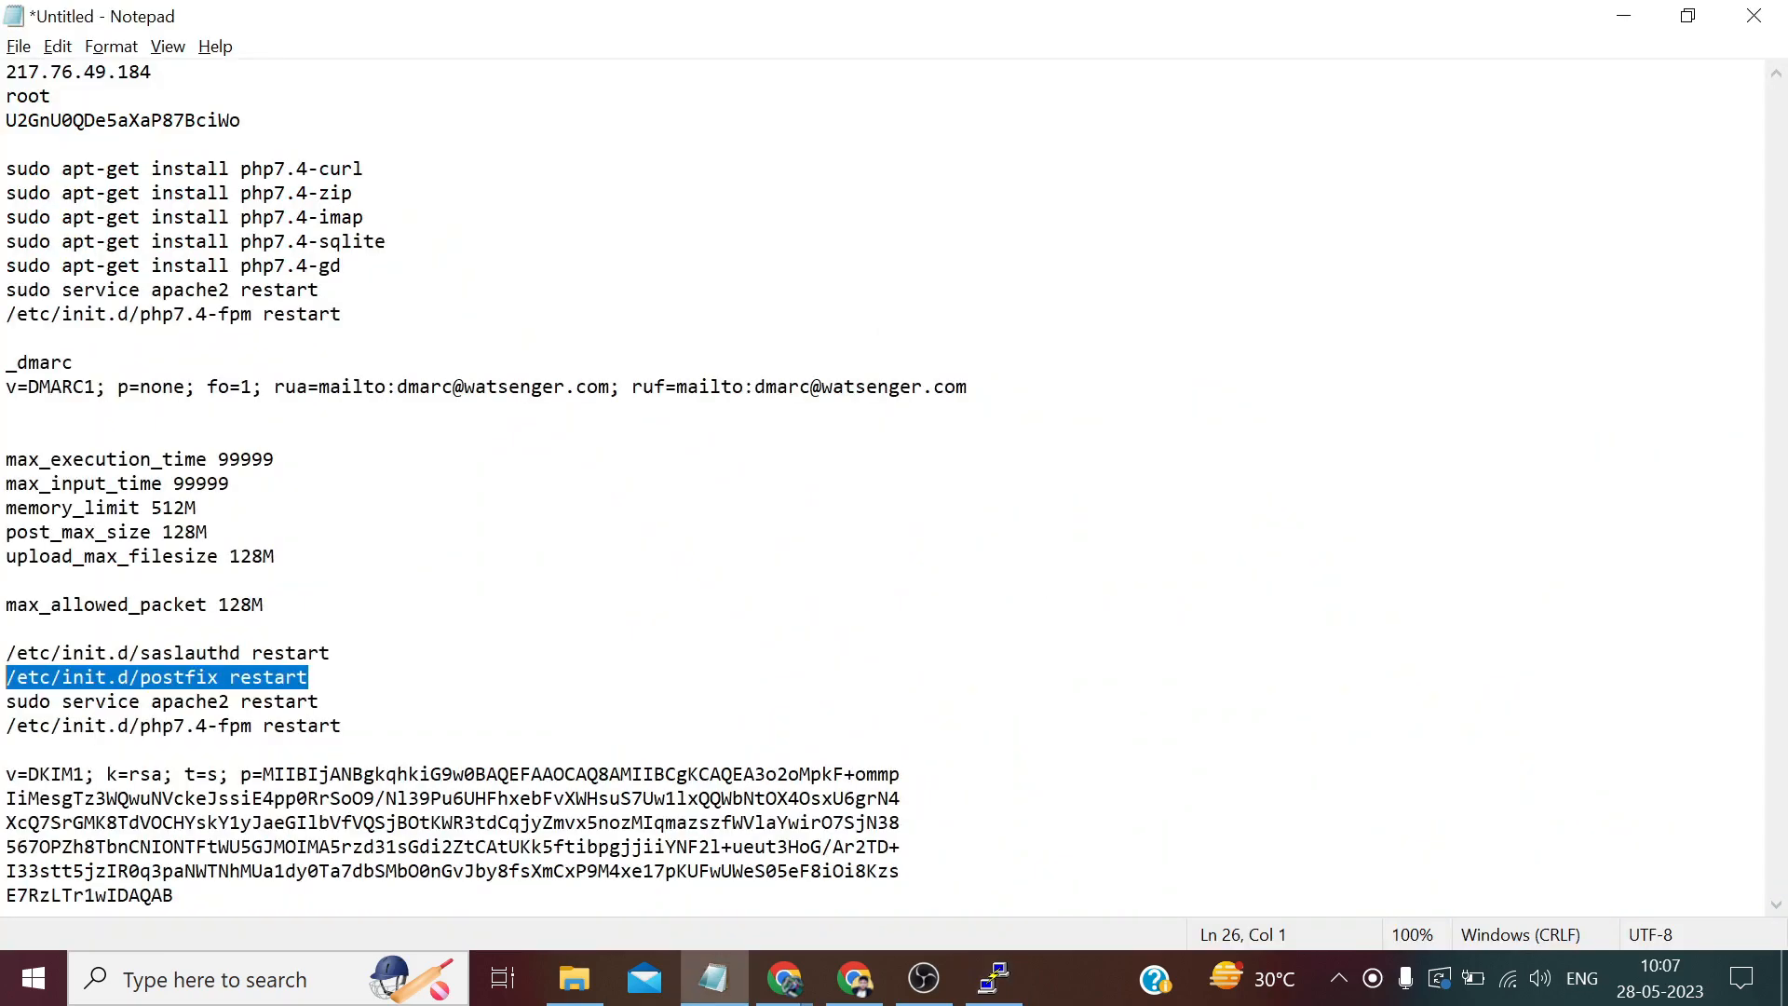
drag(321, 708, 208, 709)
click(320, 703)
drag(321, 705, 4, 713)
right_click(2, 717)
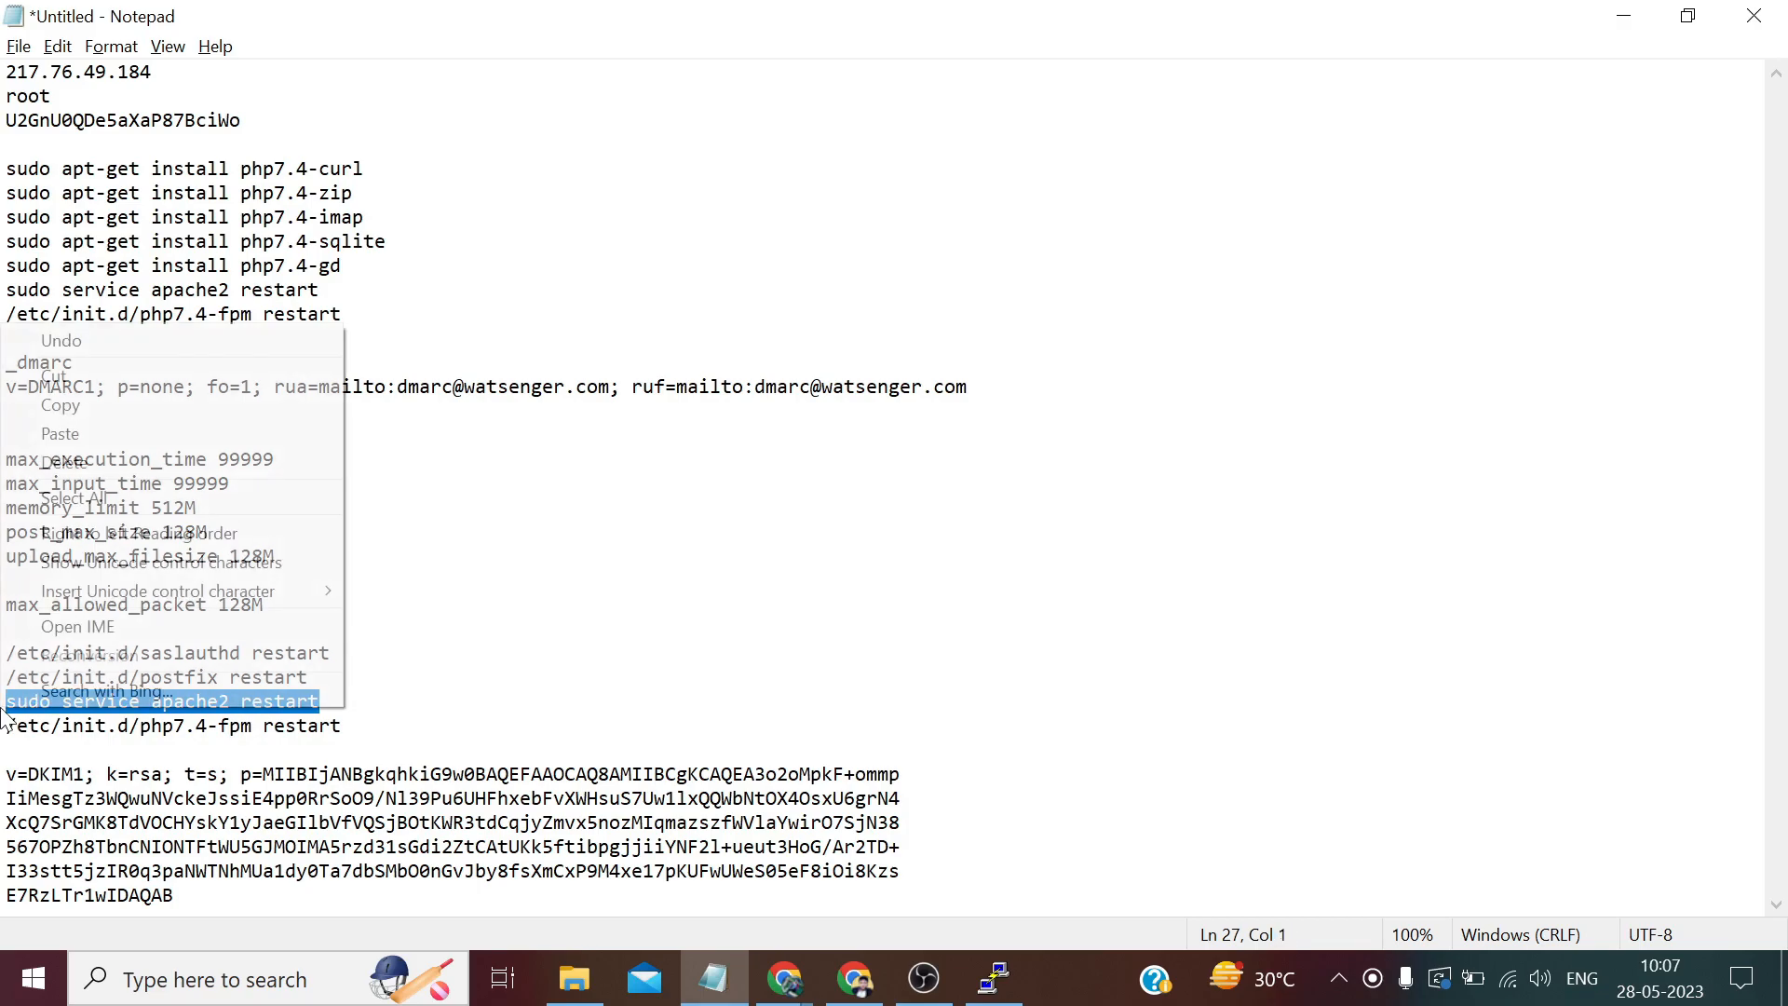
click(86, 408)
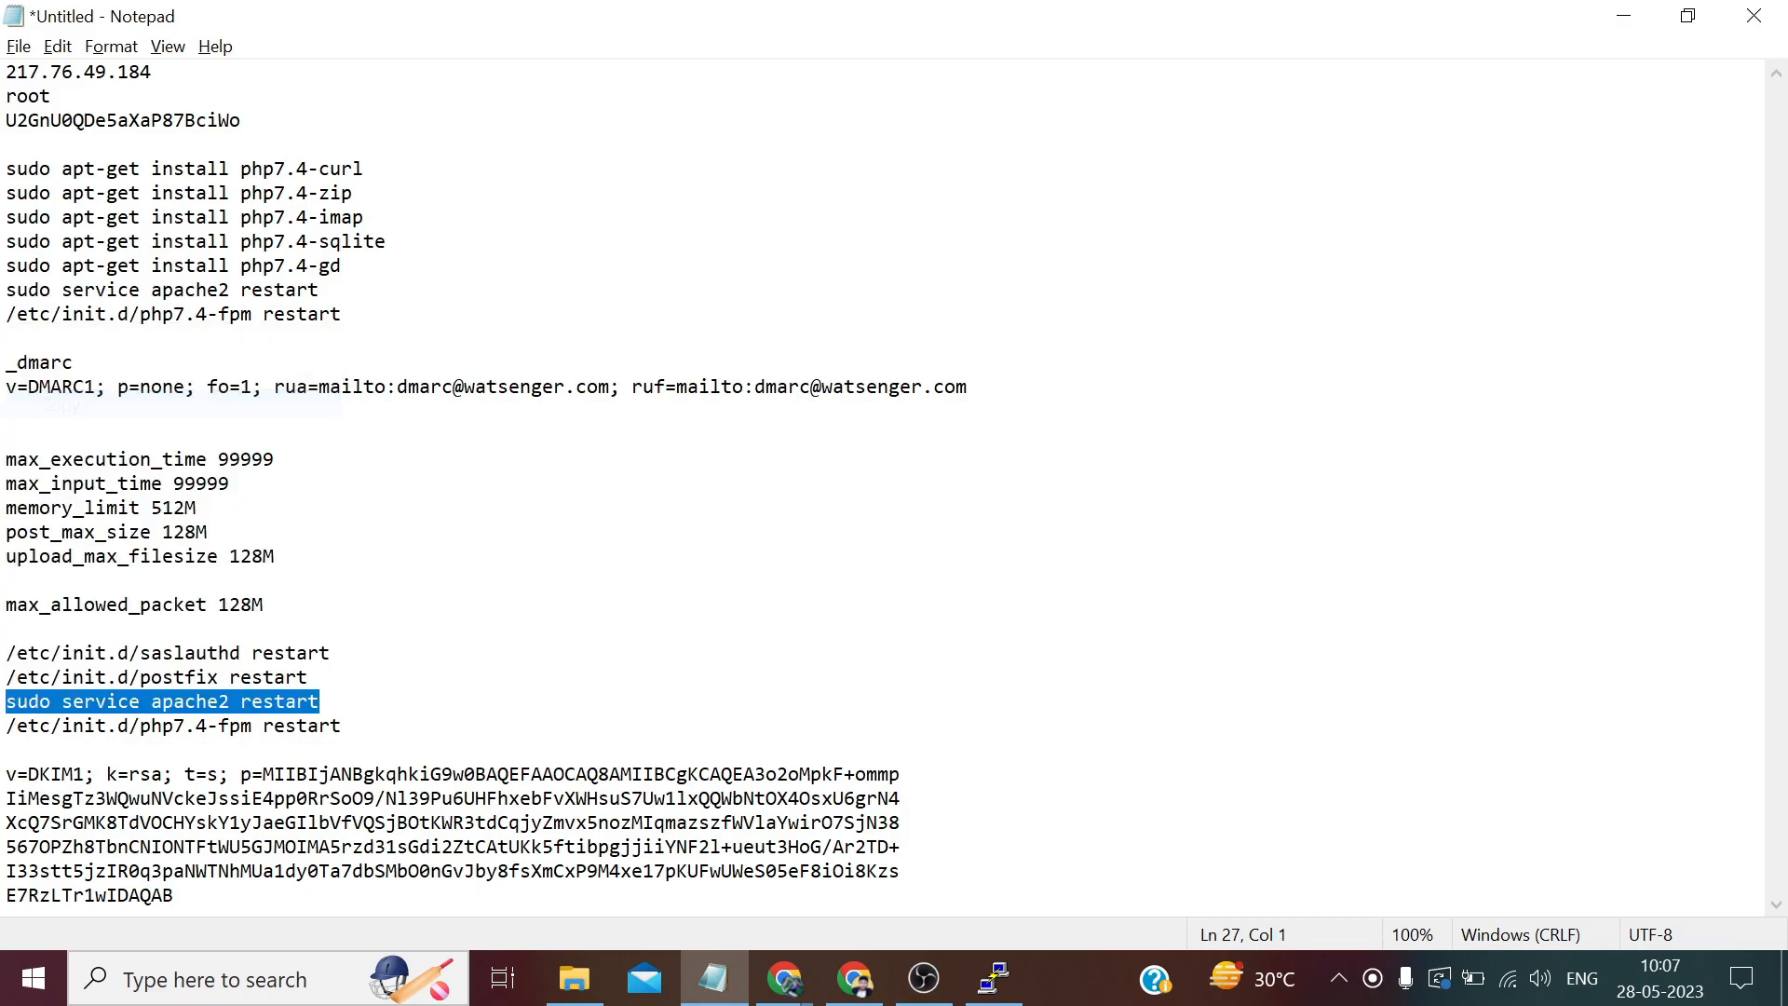
key(alt+Tab)
key(shift+Insert)
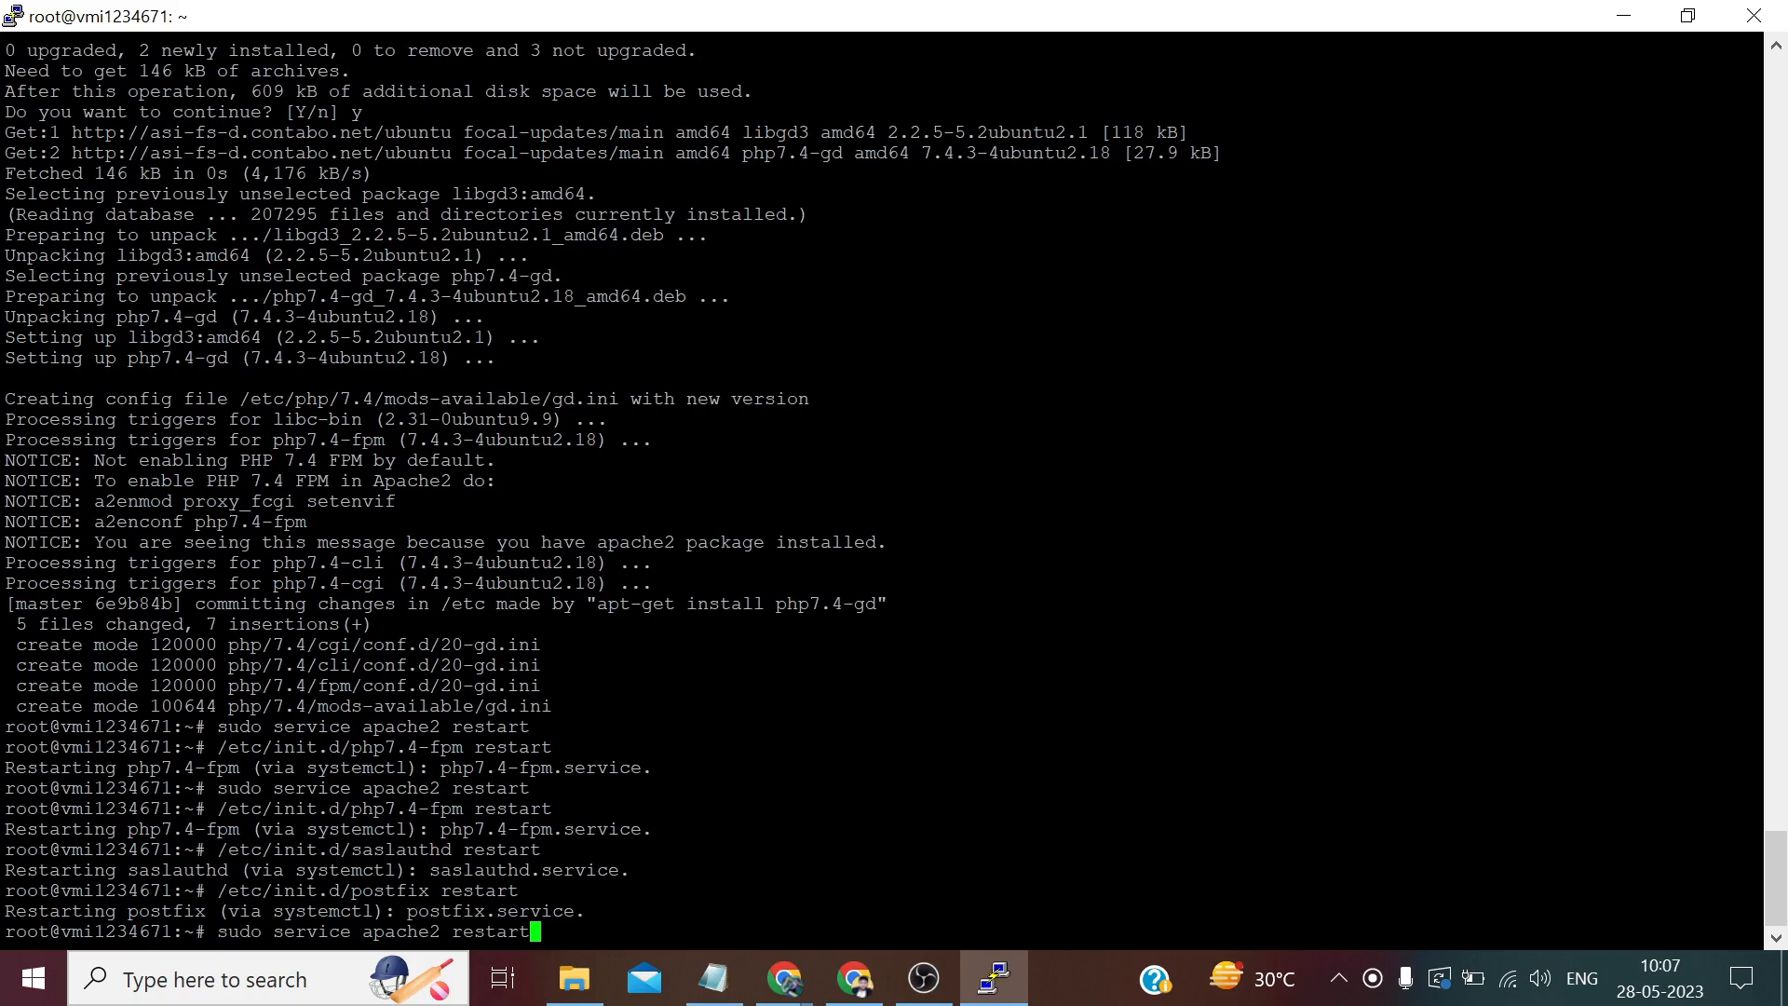
key(Return)
key(alt+Tab)
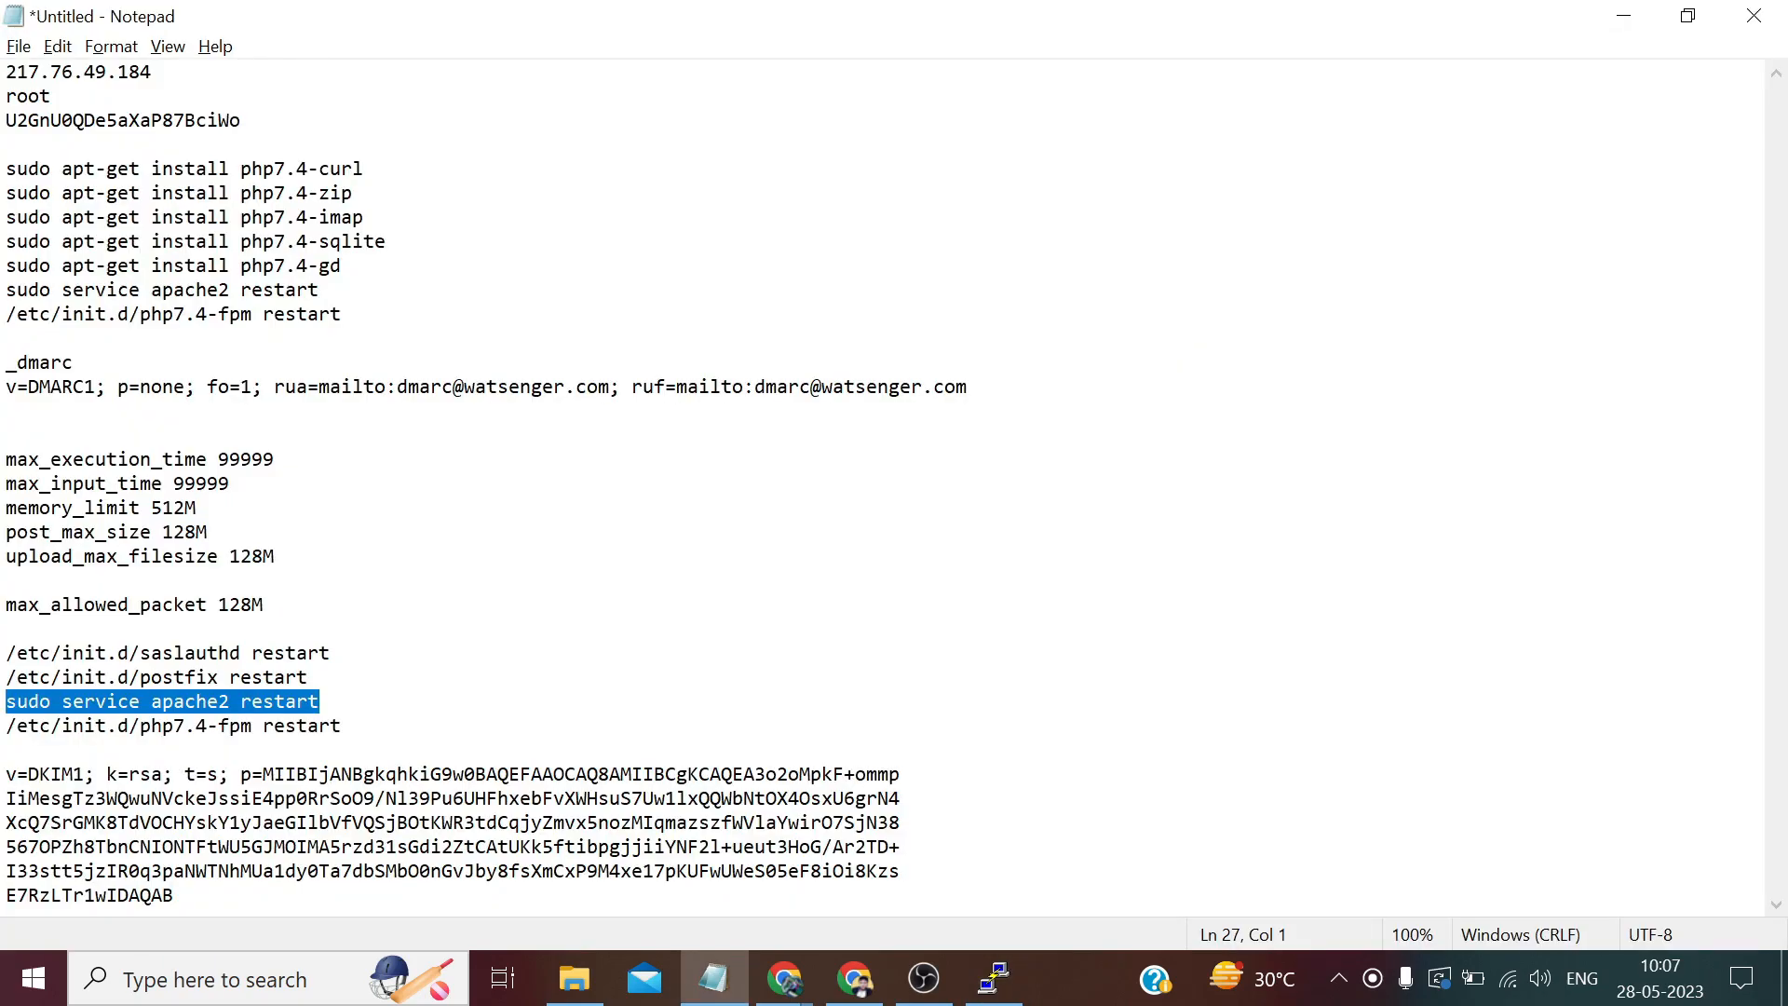
drag(343, 726, 6, 726)
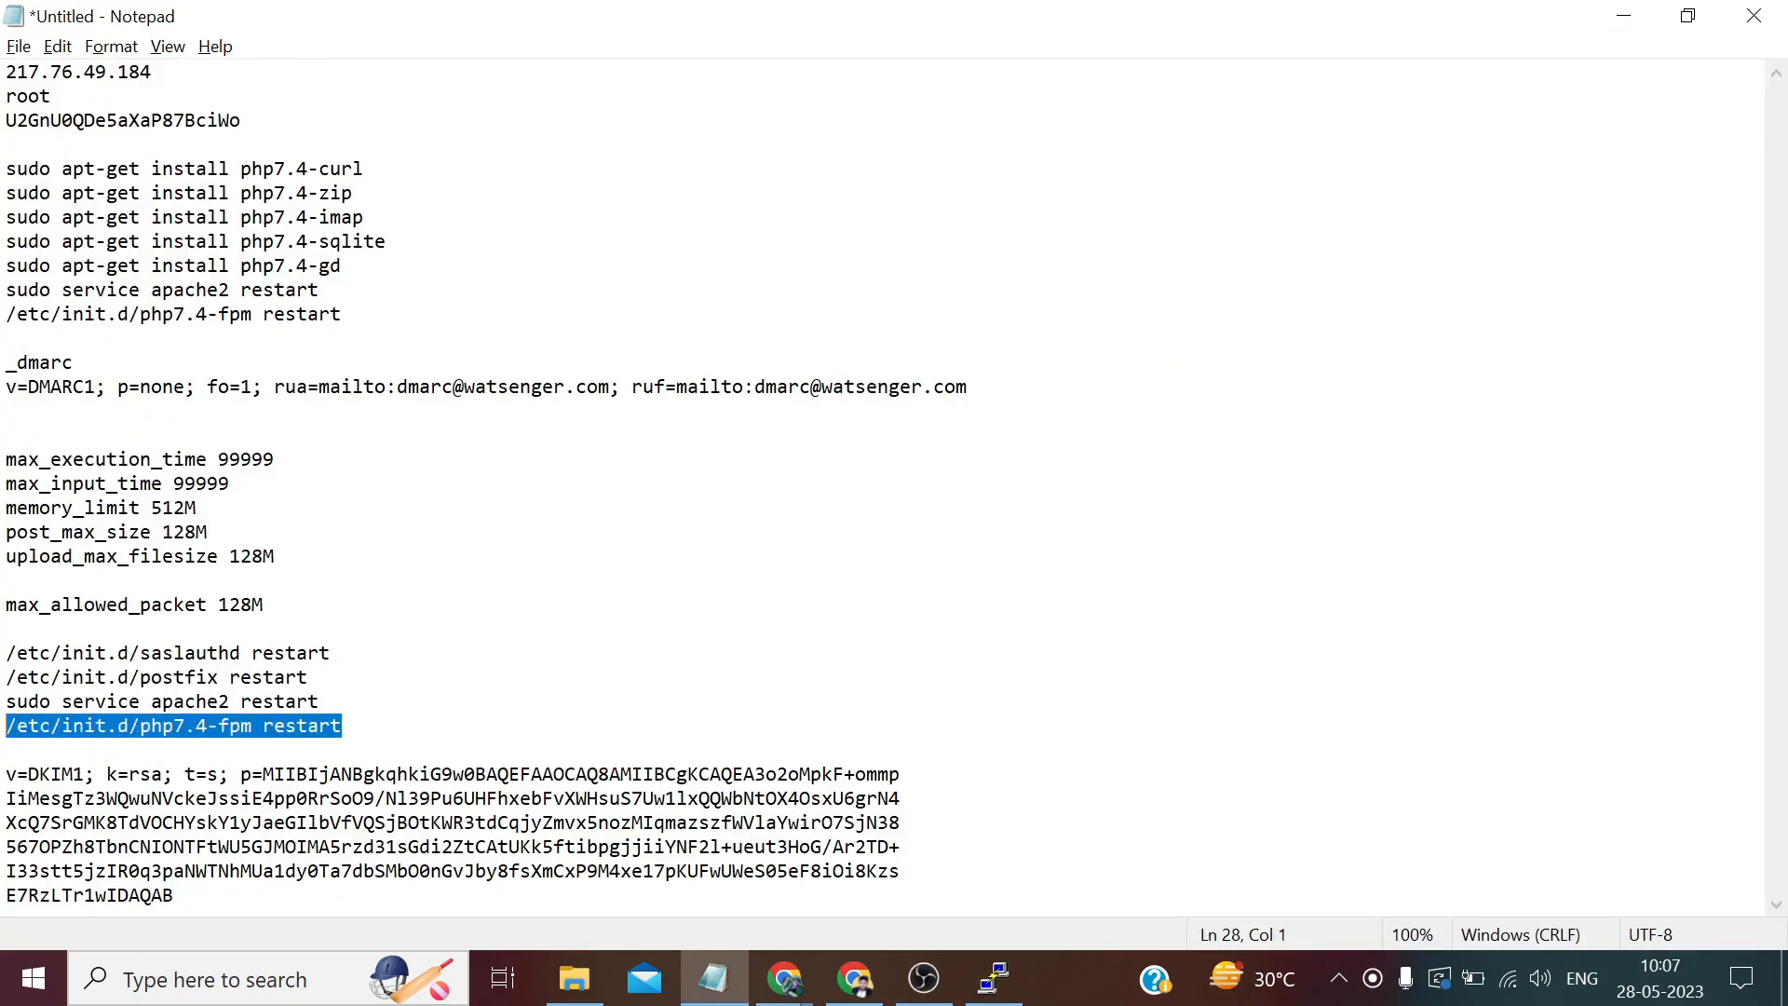
right_click(6, 732)
click(54, 427)
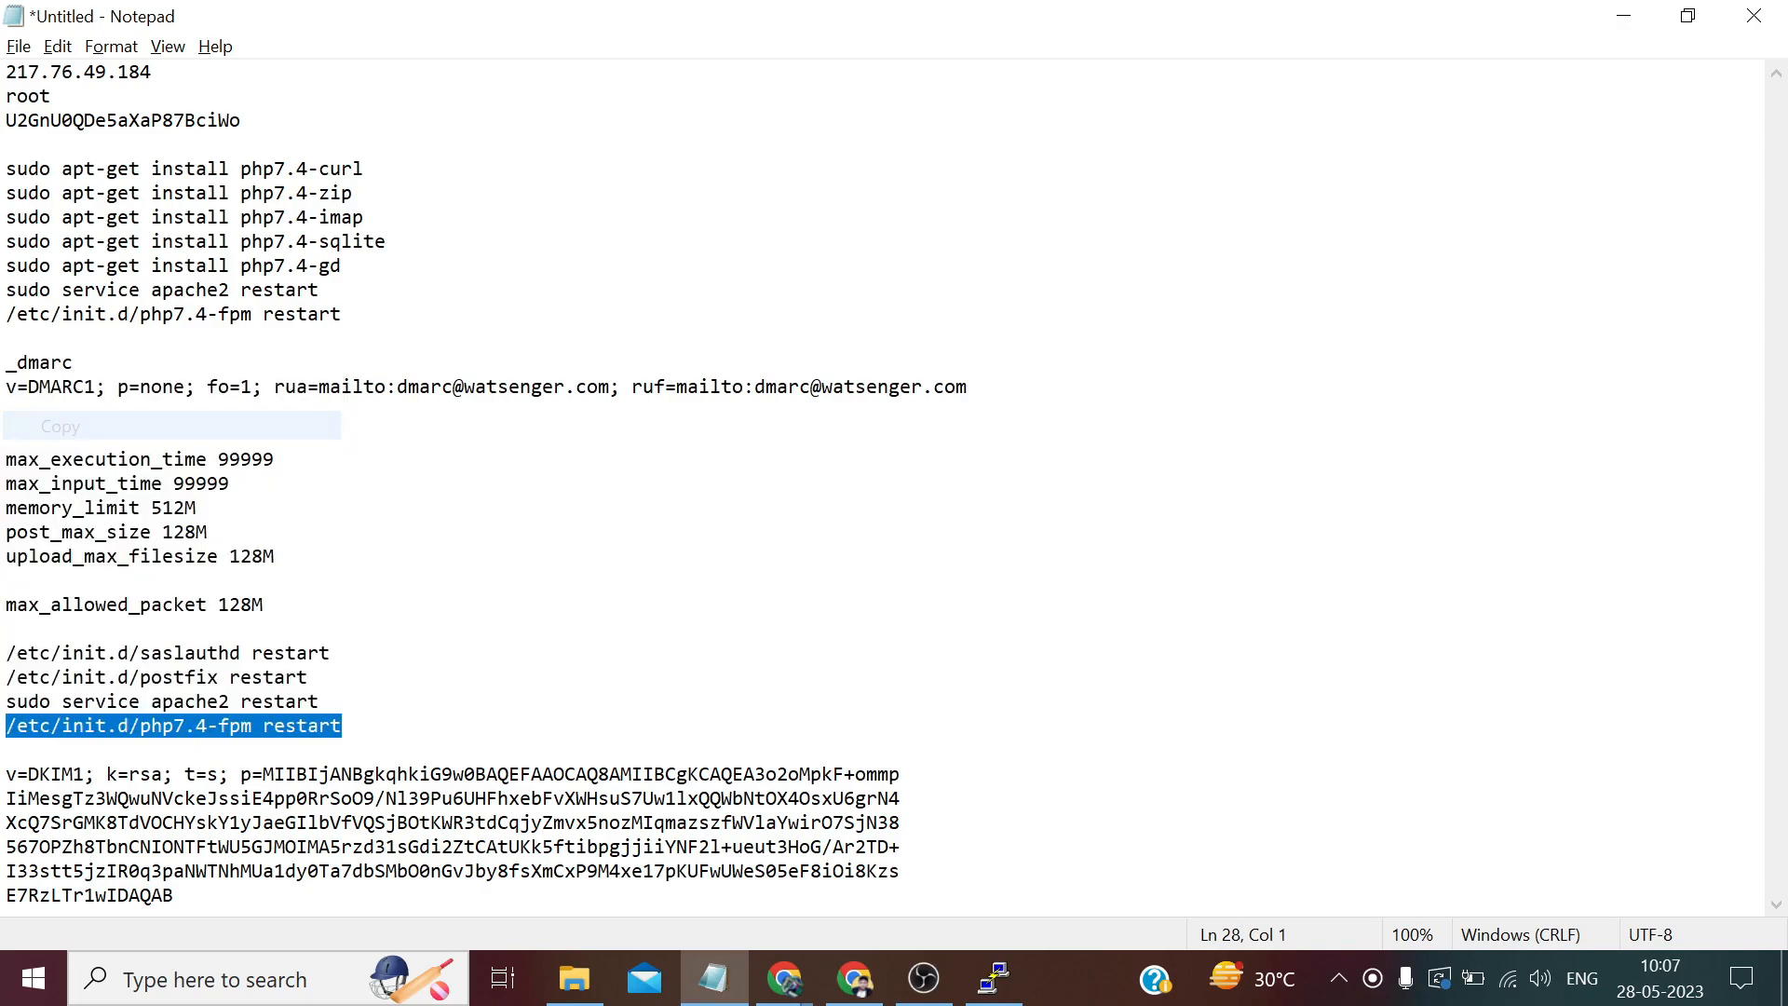
key(alt+Tab)
key(shift+Insert)
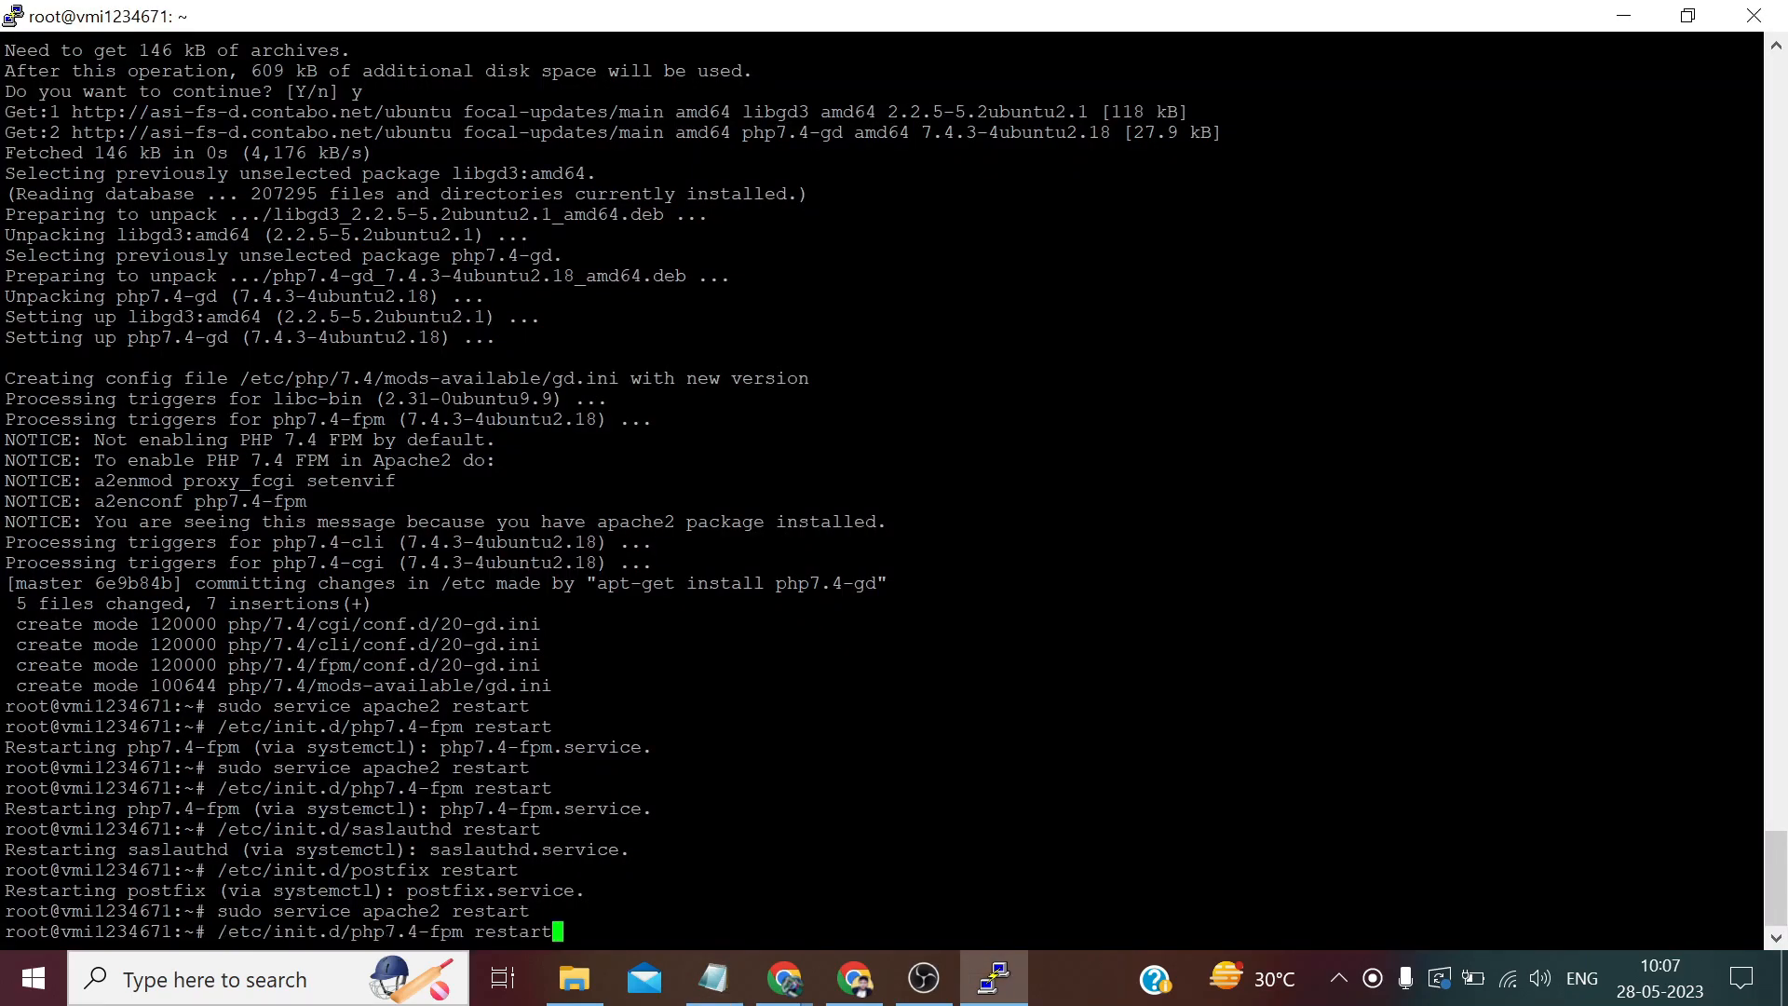
key(Return)
key(alt+Tab)
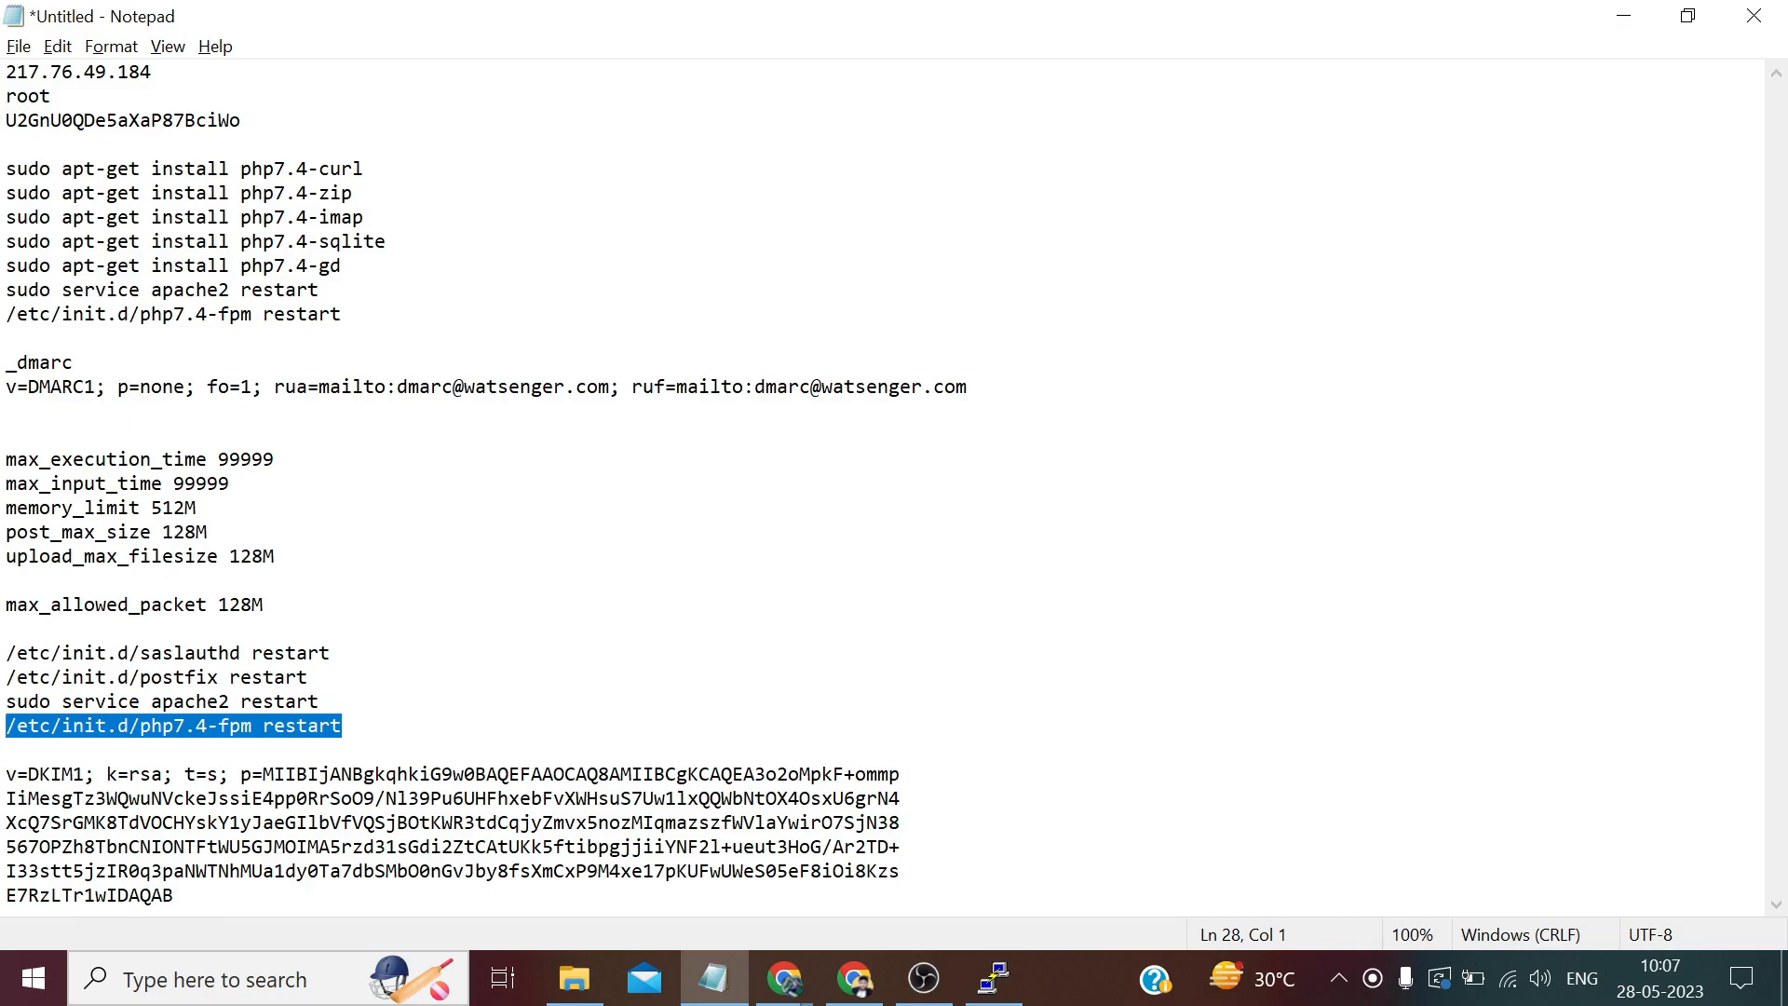
click(864, 994)
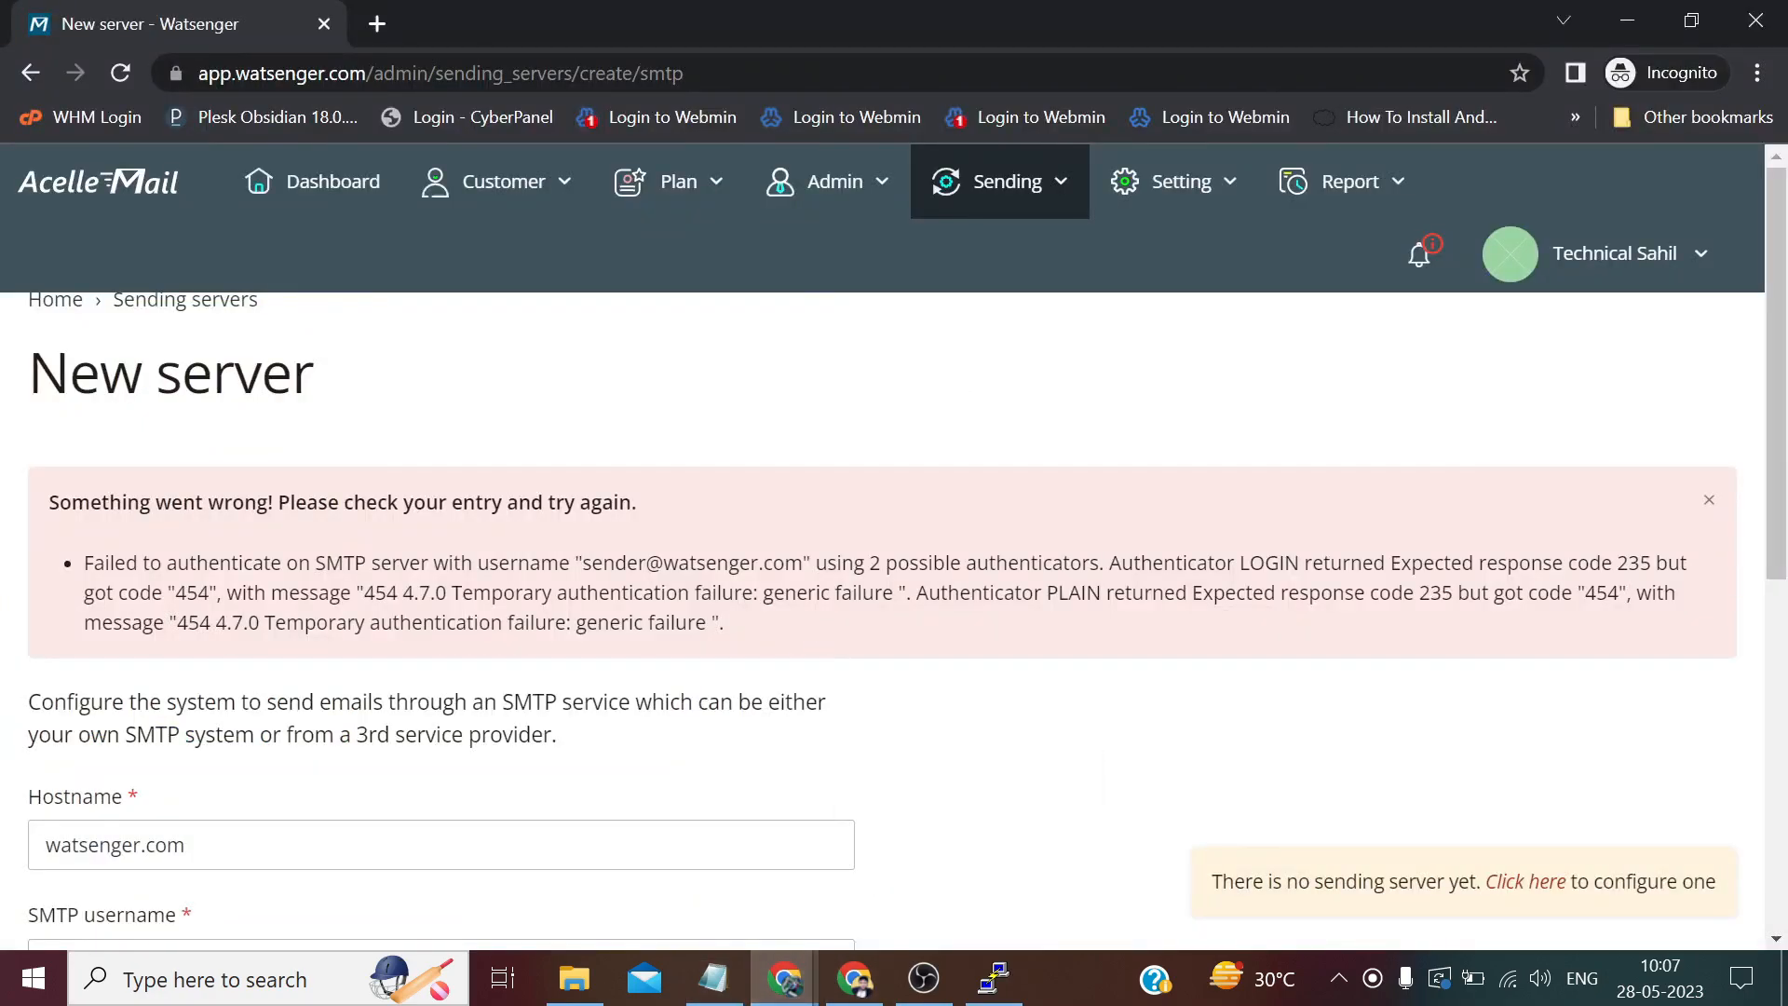
Reload the form and enter hostname watsenger.com with the sender mailbox username.
key(F5)
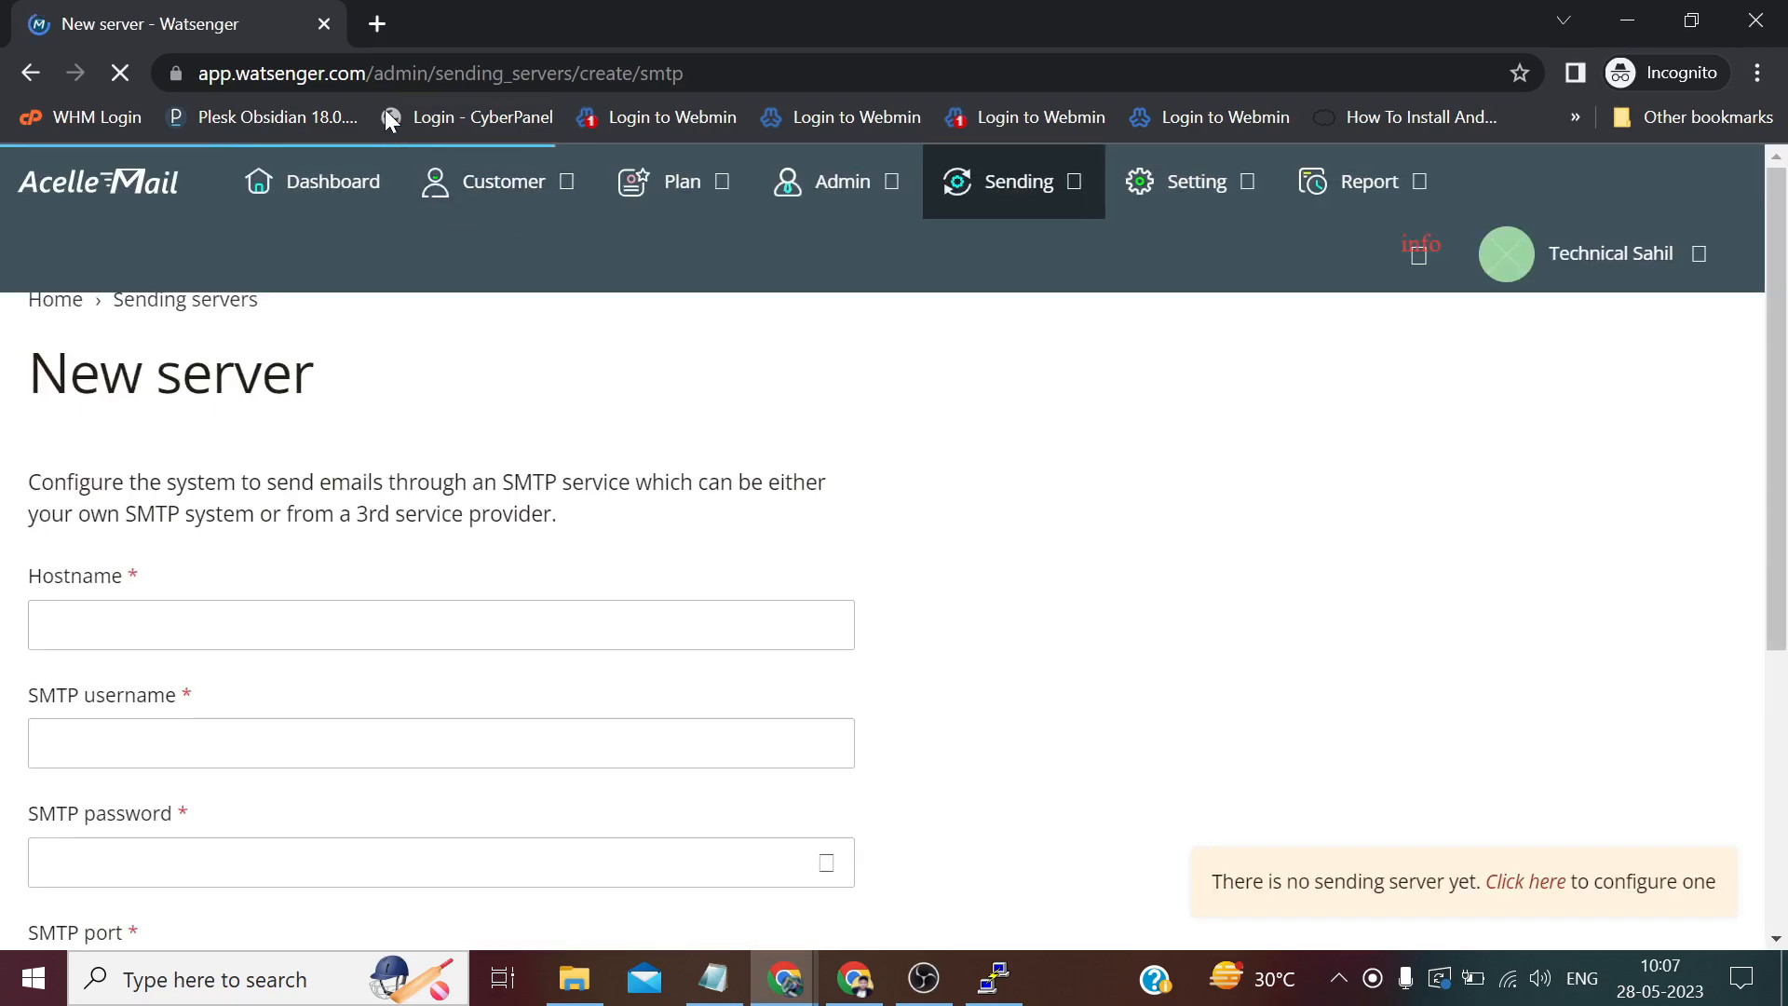
click(366, 73)
drag(366, 73, 228, 72)
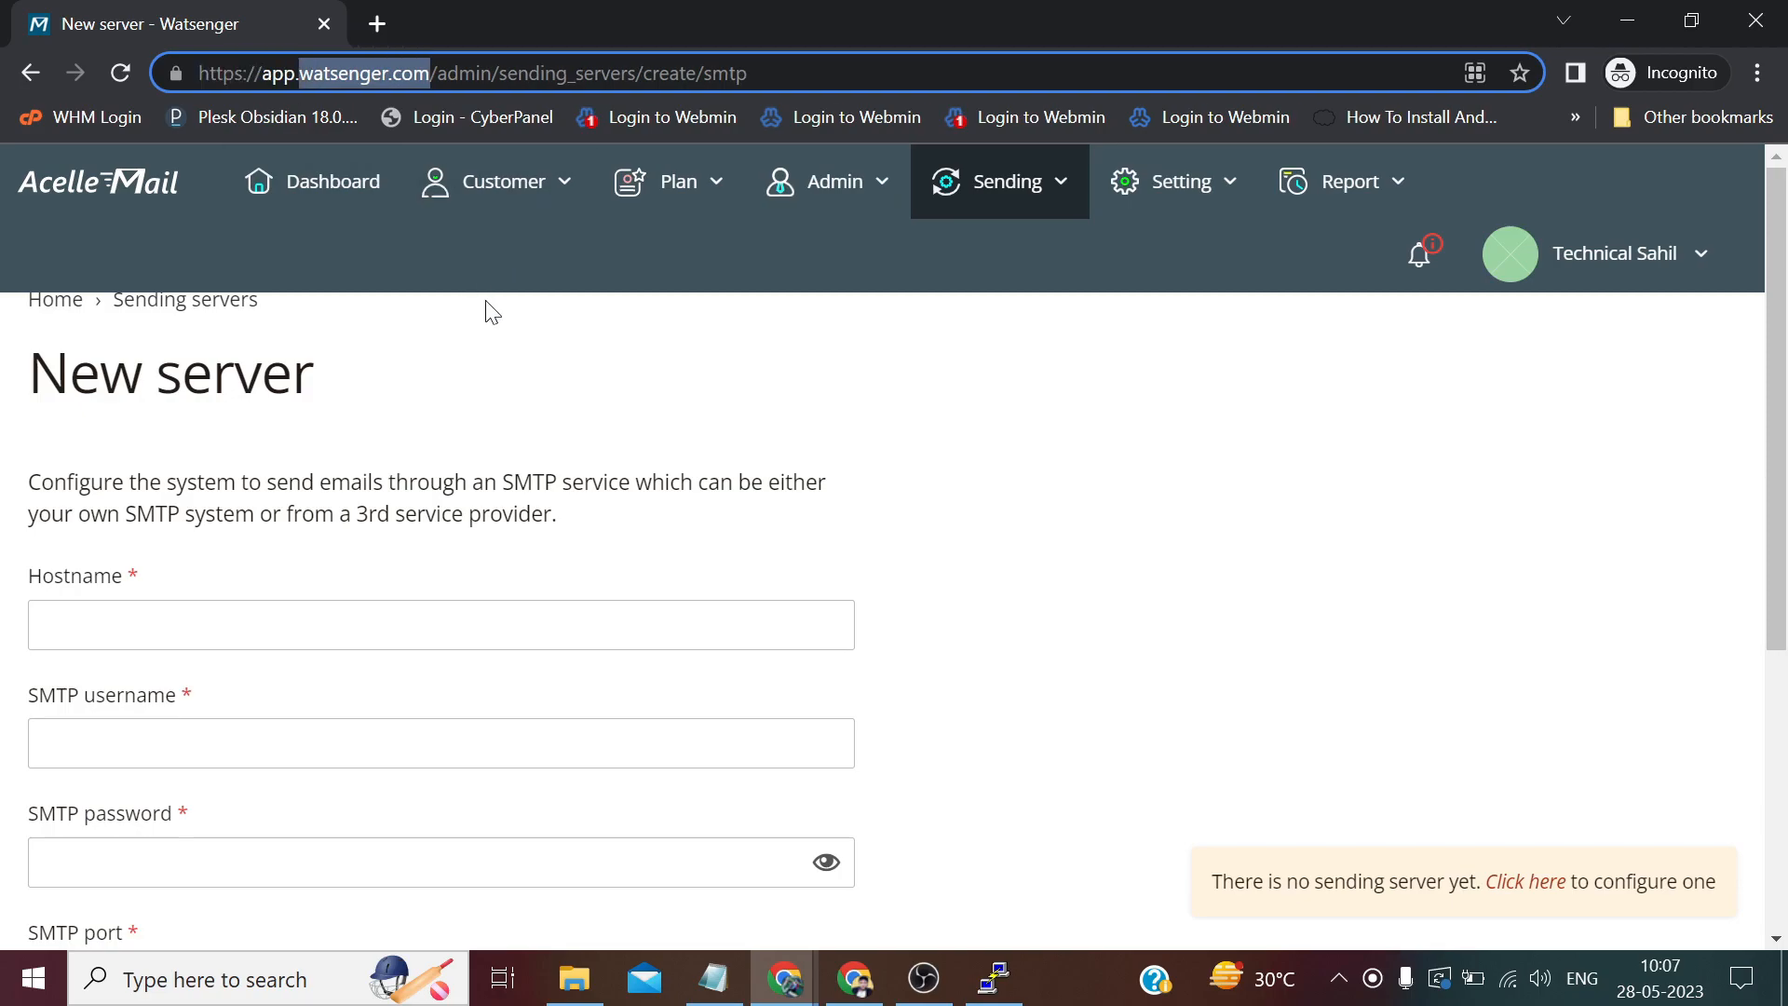
click(541, 607)
key(ctrl+v)
click(596, 738)
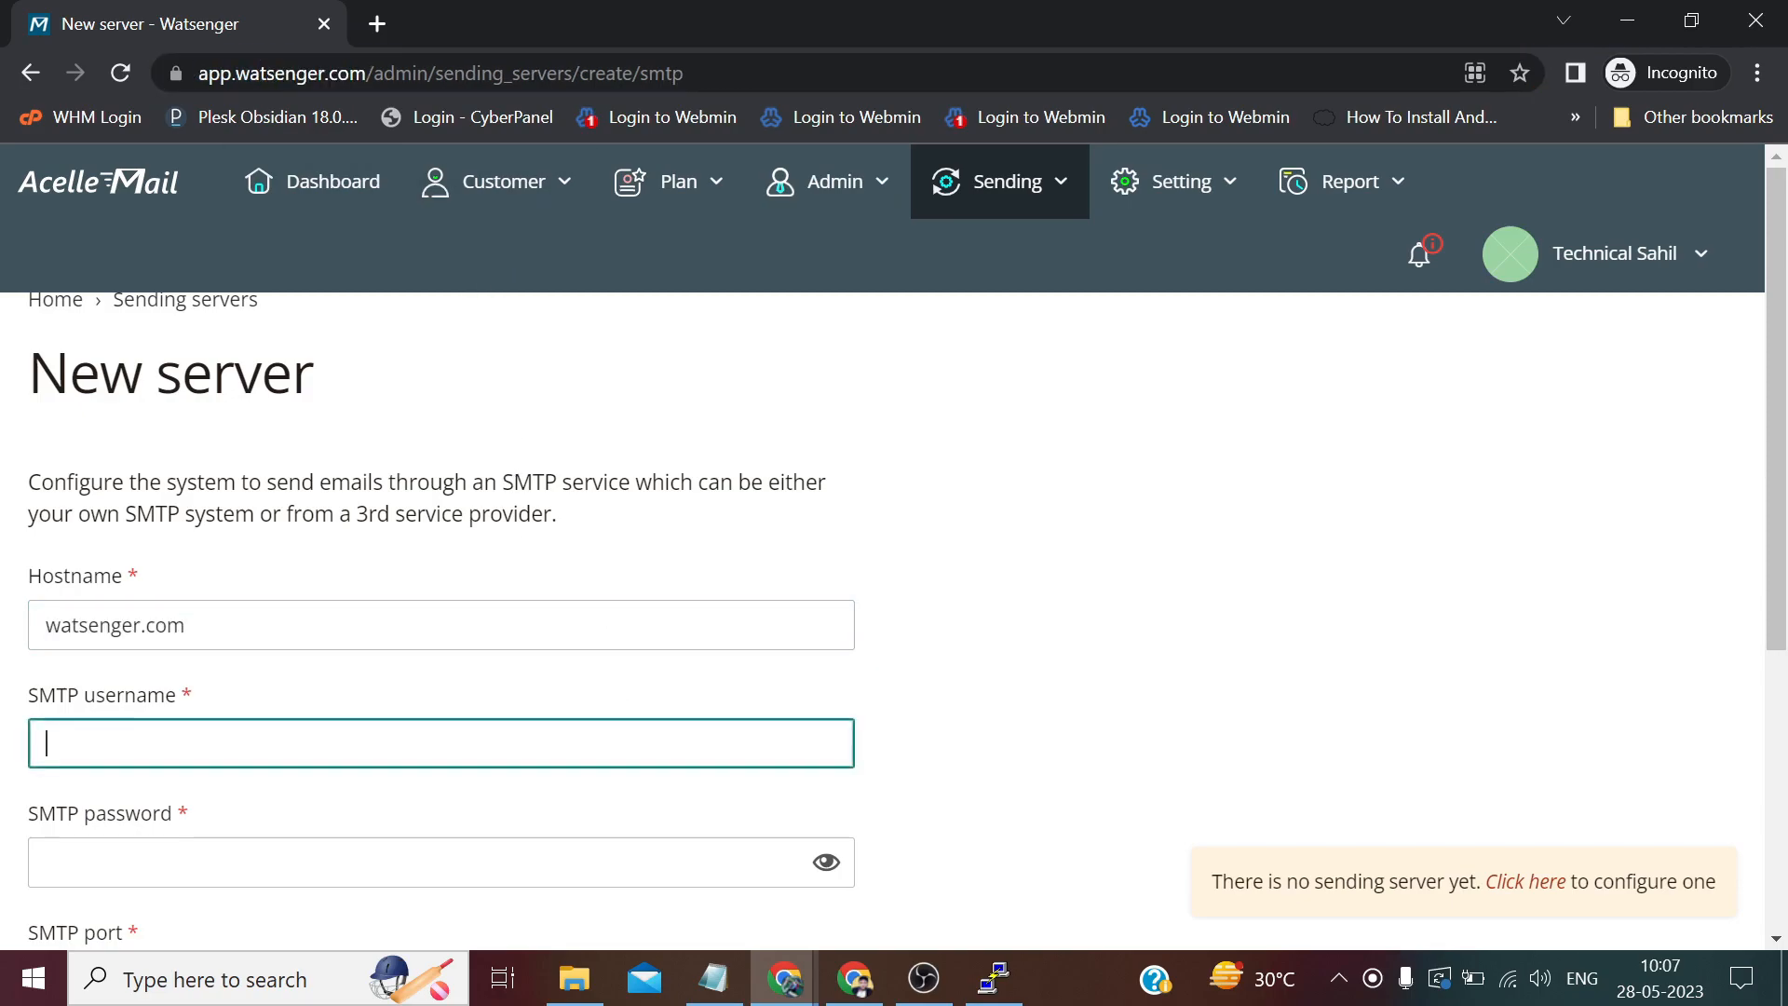
key(ctrl+v)
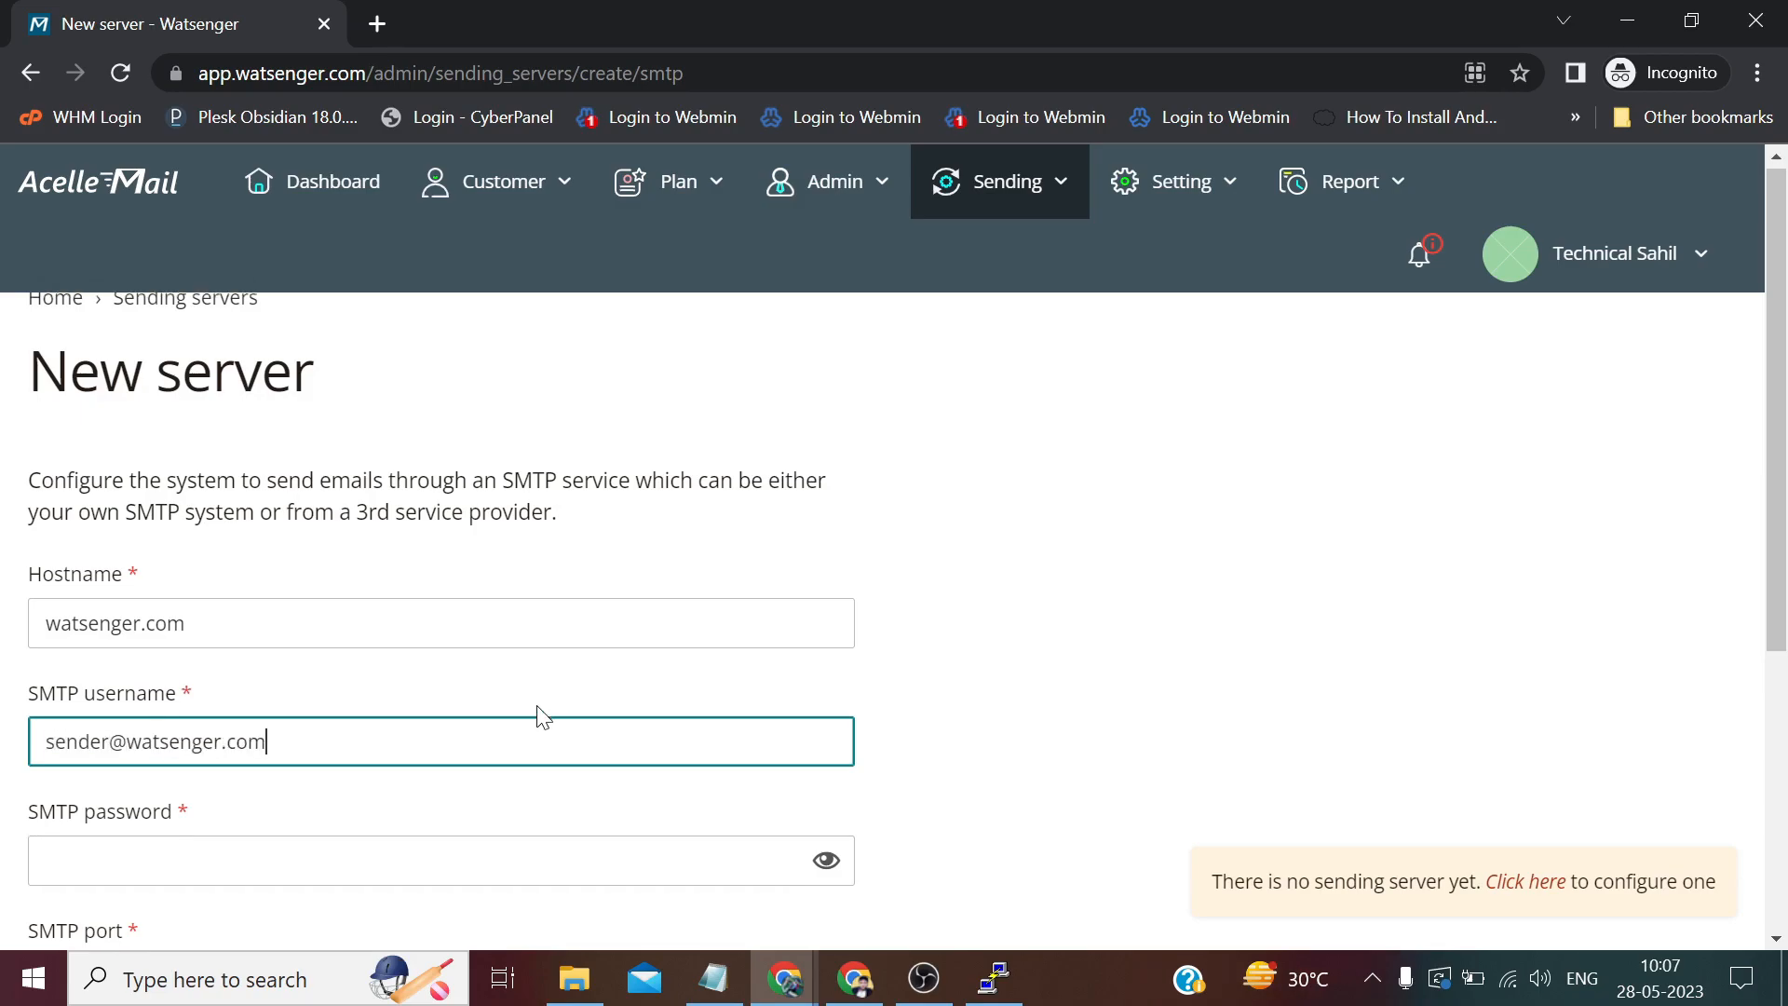
Paste the password from the notes, set port 587 with TLS, and save.
key(alt+Tab)
key(alt+Tab)
key(alt+Tab)
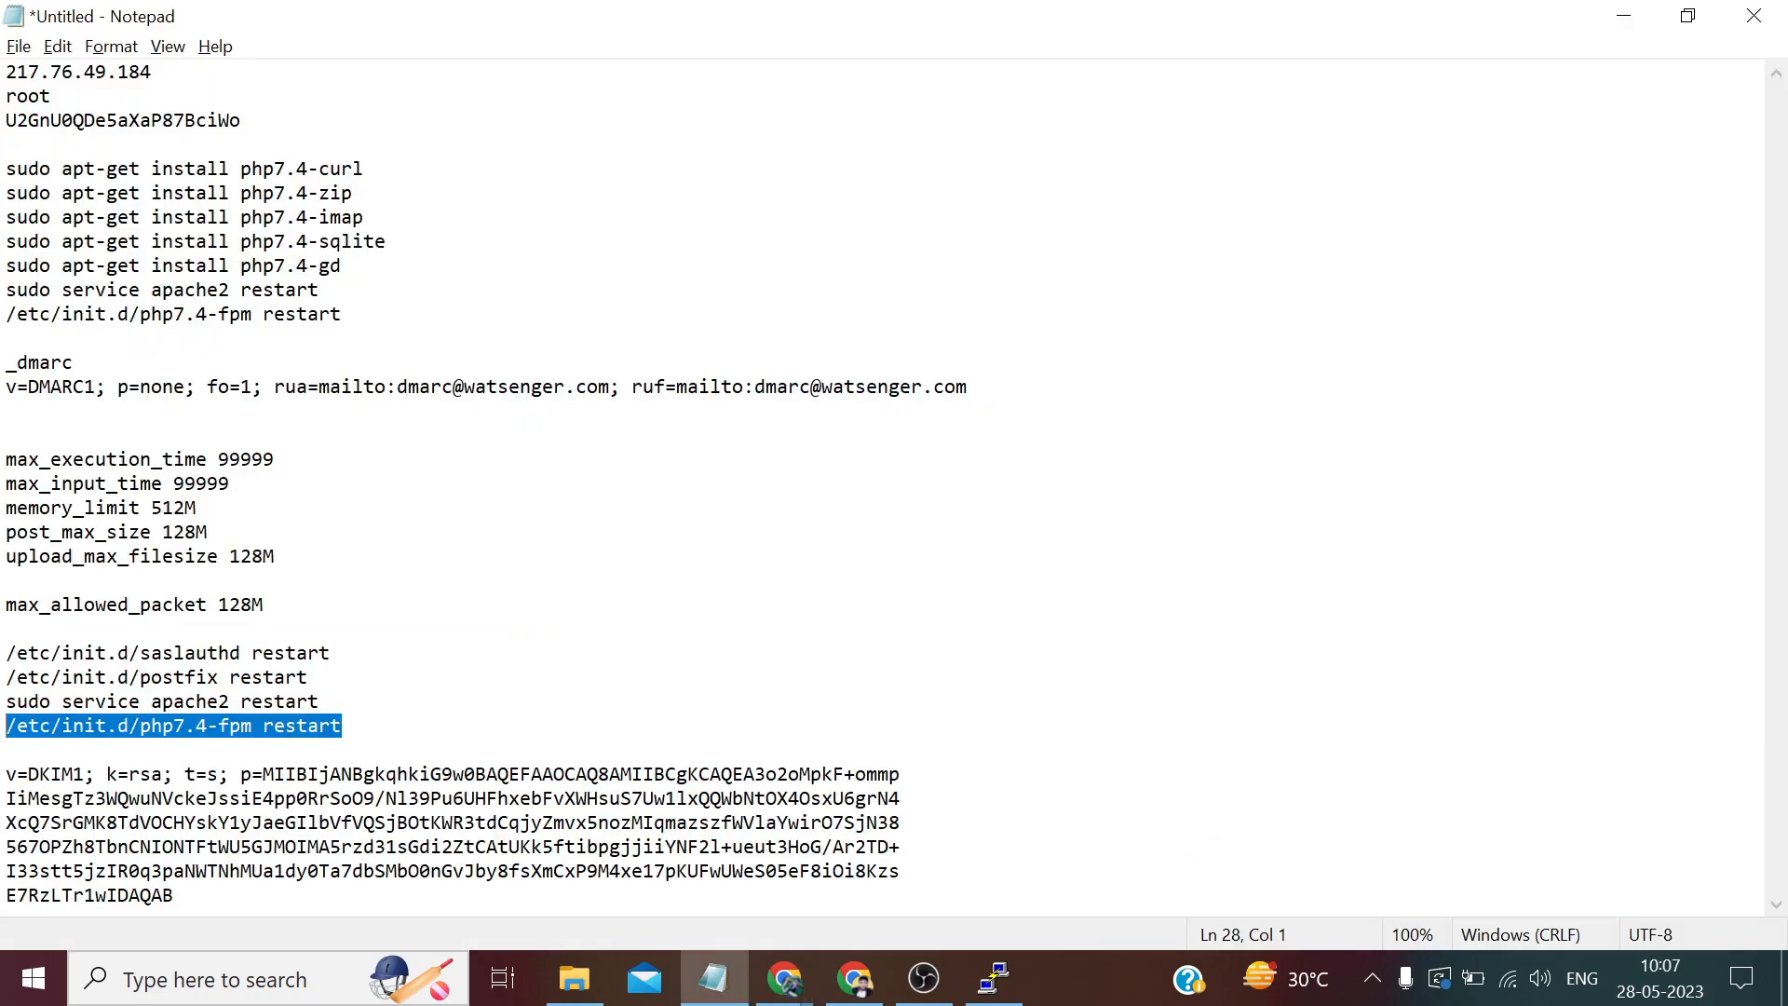
drag(244, 120, 6, 116)
right_click(5, 118)
click(55, 199)
key(alt+Tab)
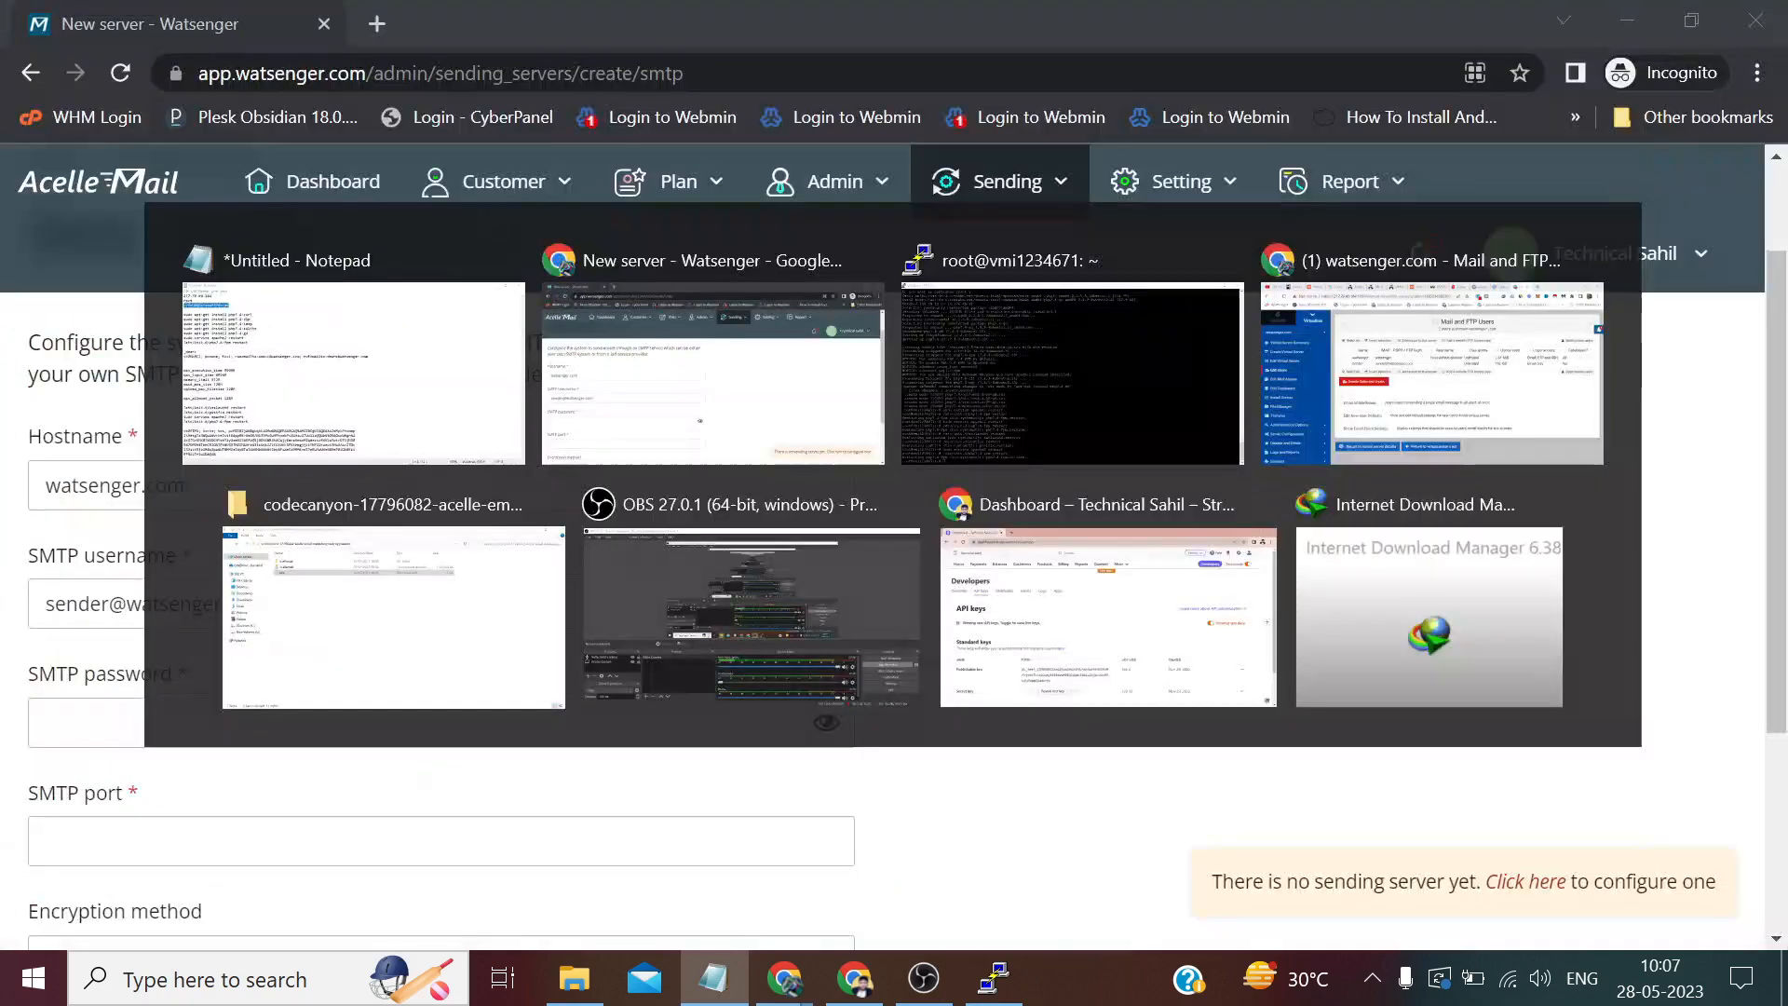
key(Tab)
key(ctrl+v)
key(Tab)
text(5)
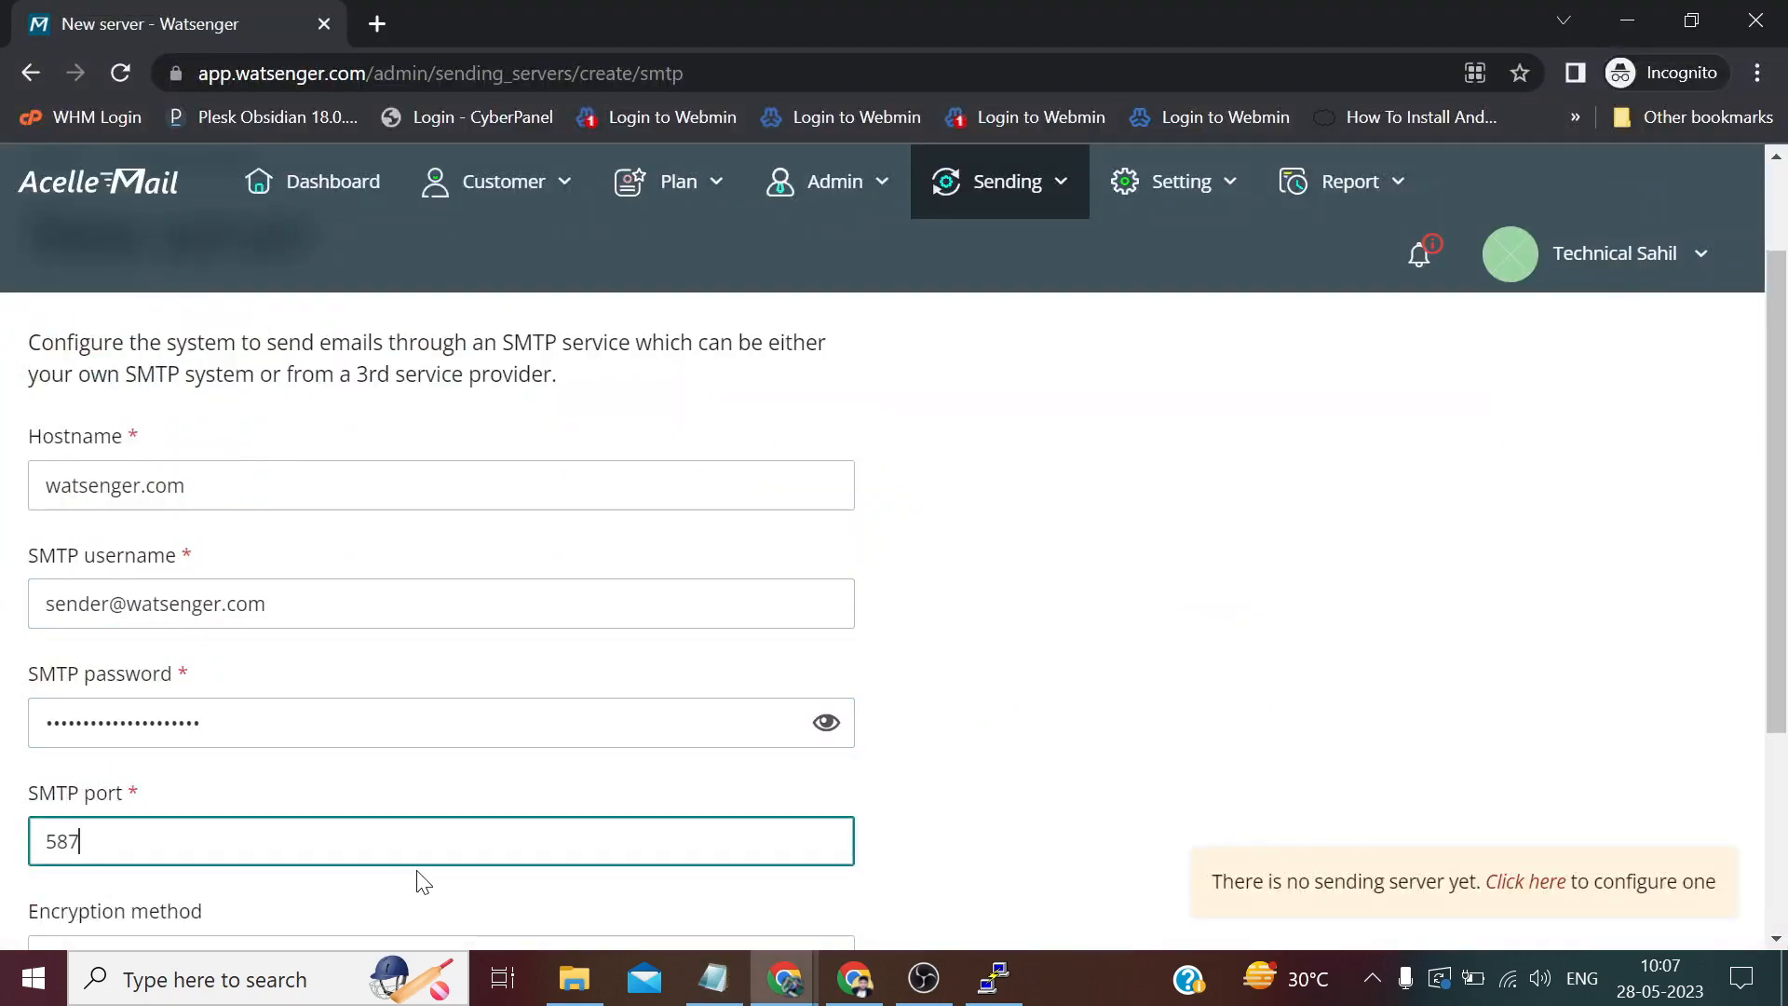
scroll(351, 838, down, 3)
key(Tab)
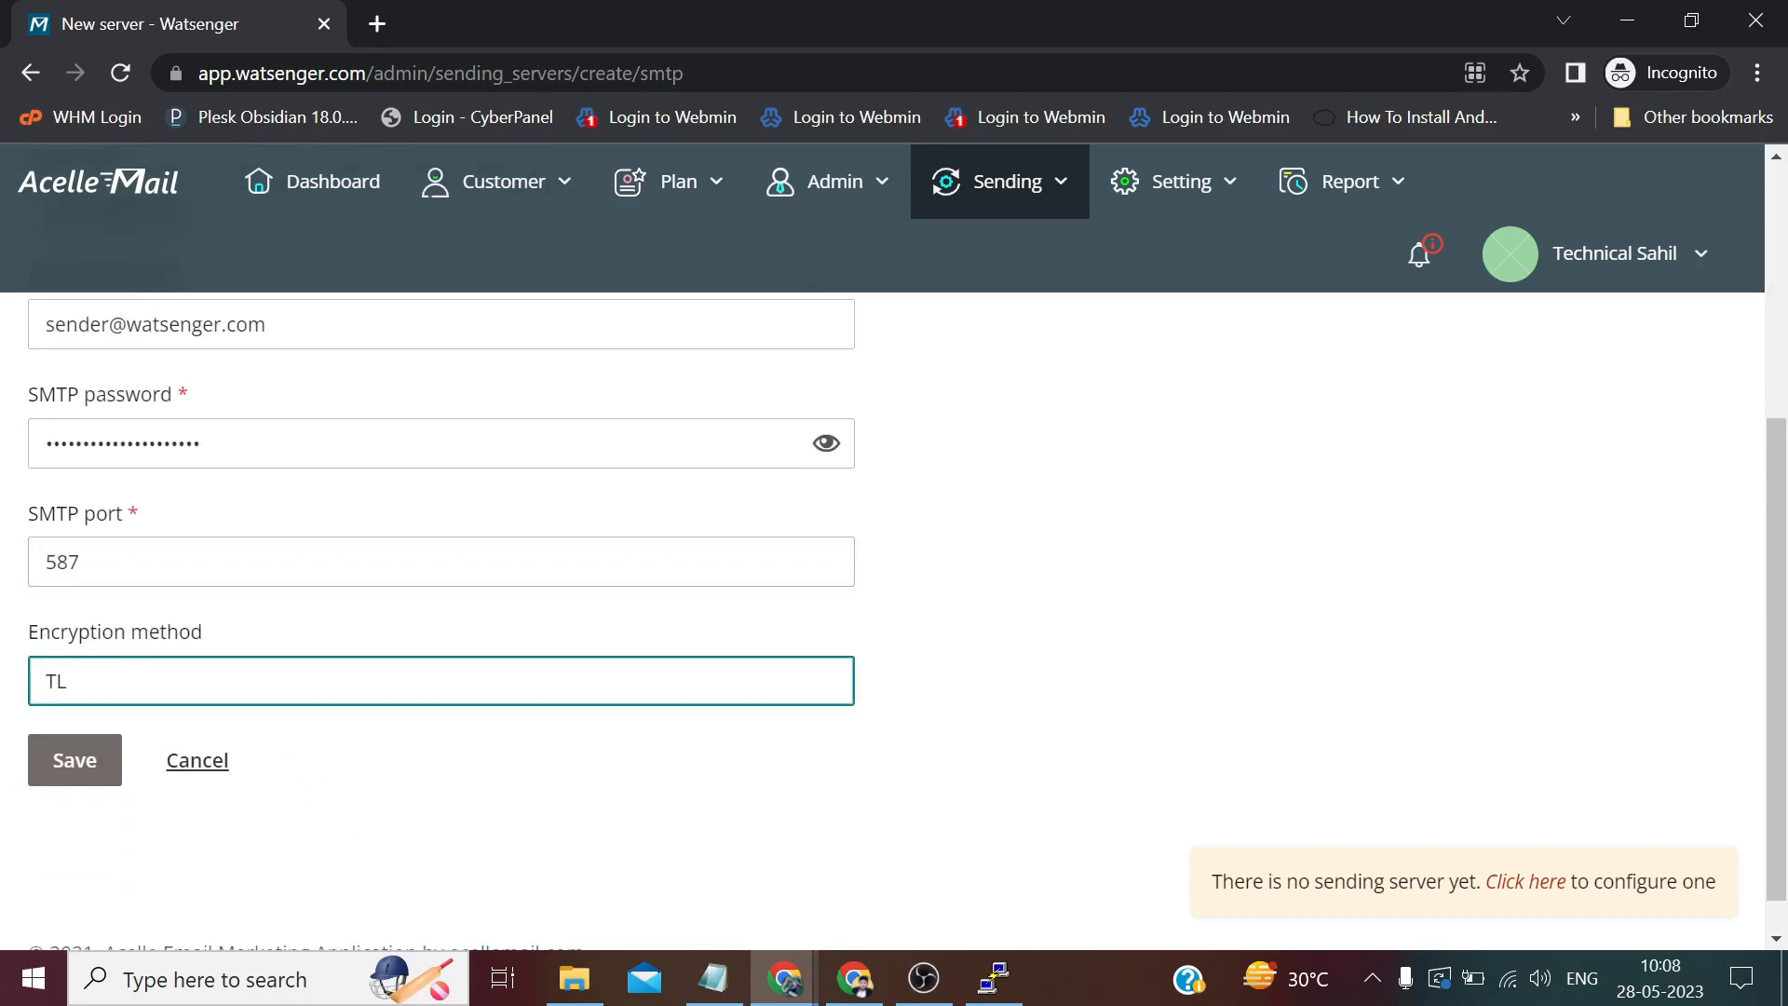
click(79, 760)
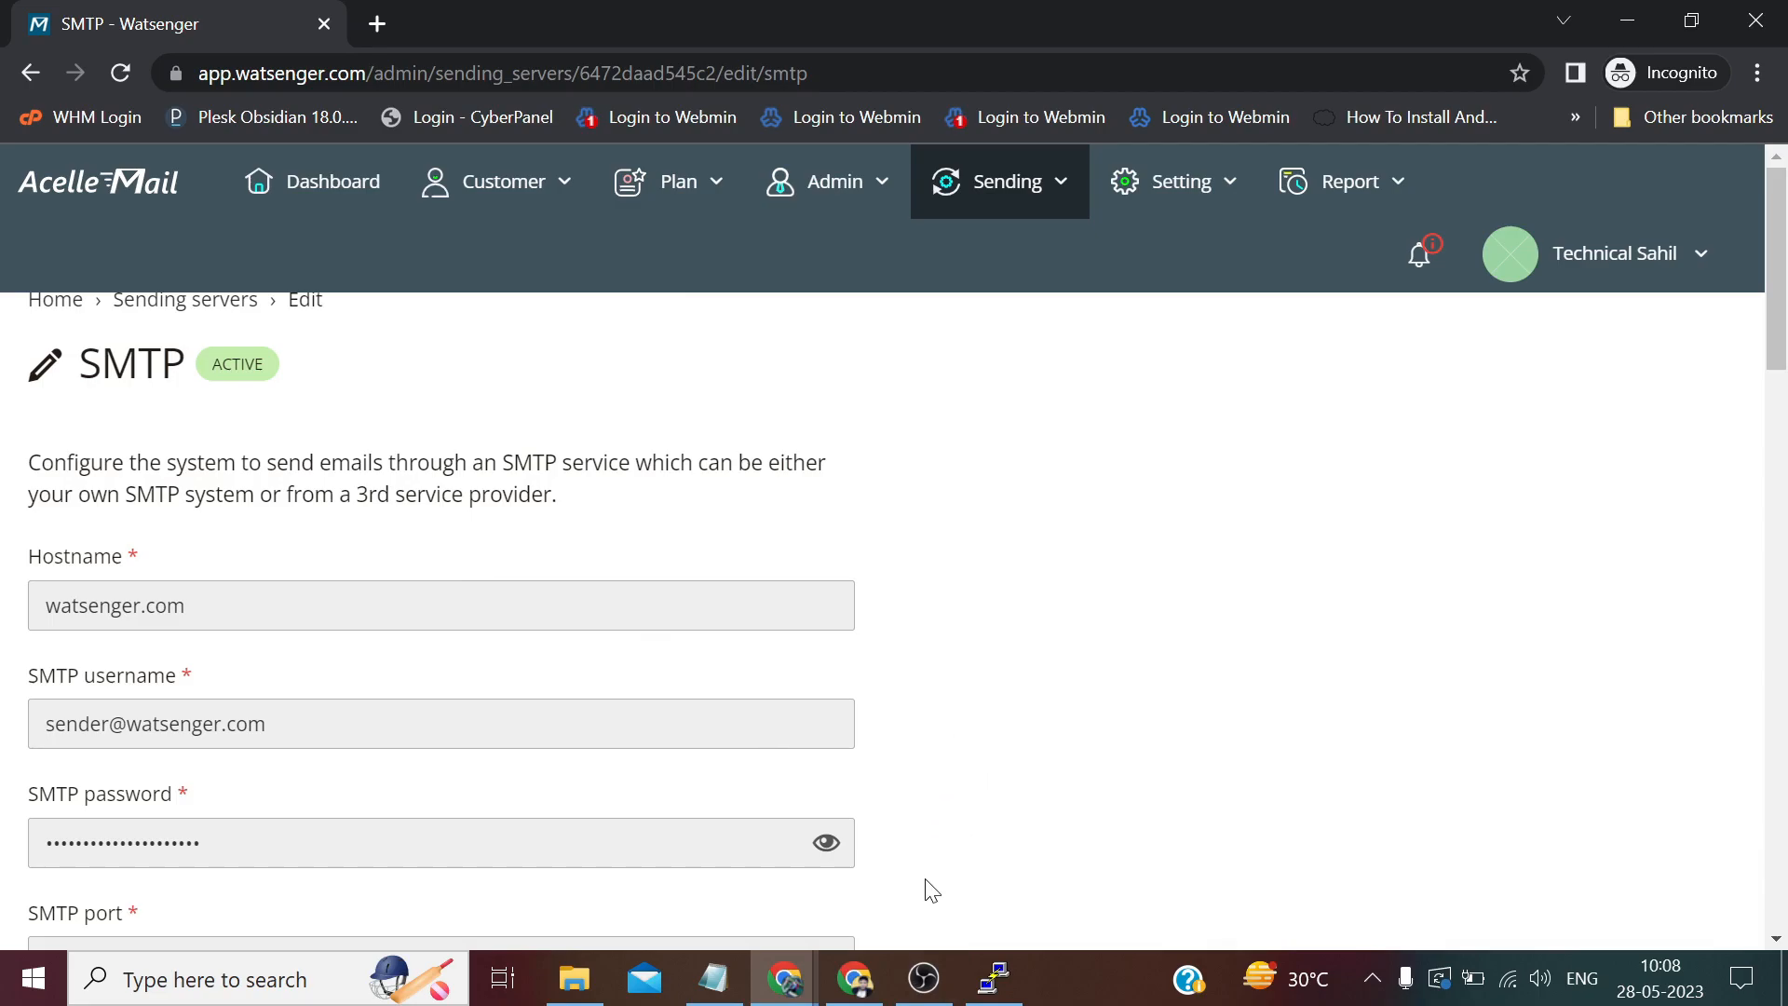
Go to the SPF generator tab and search the blog for 'postfix'.
click(714, 978)
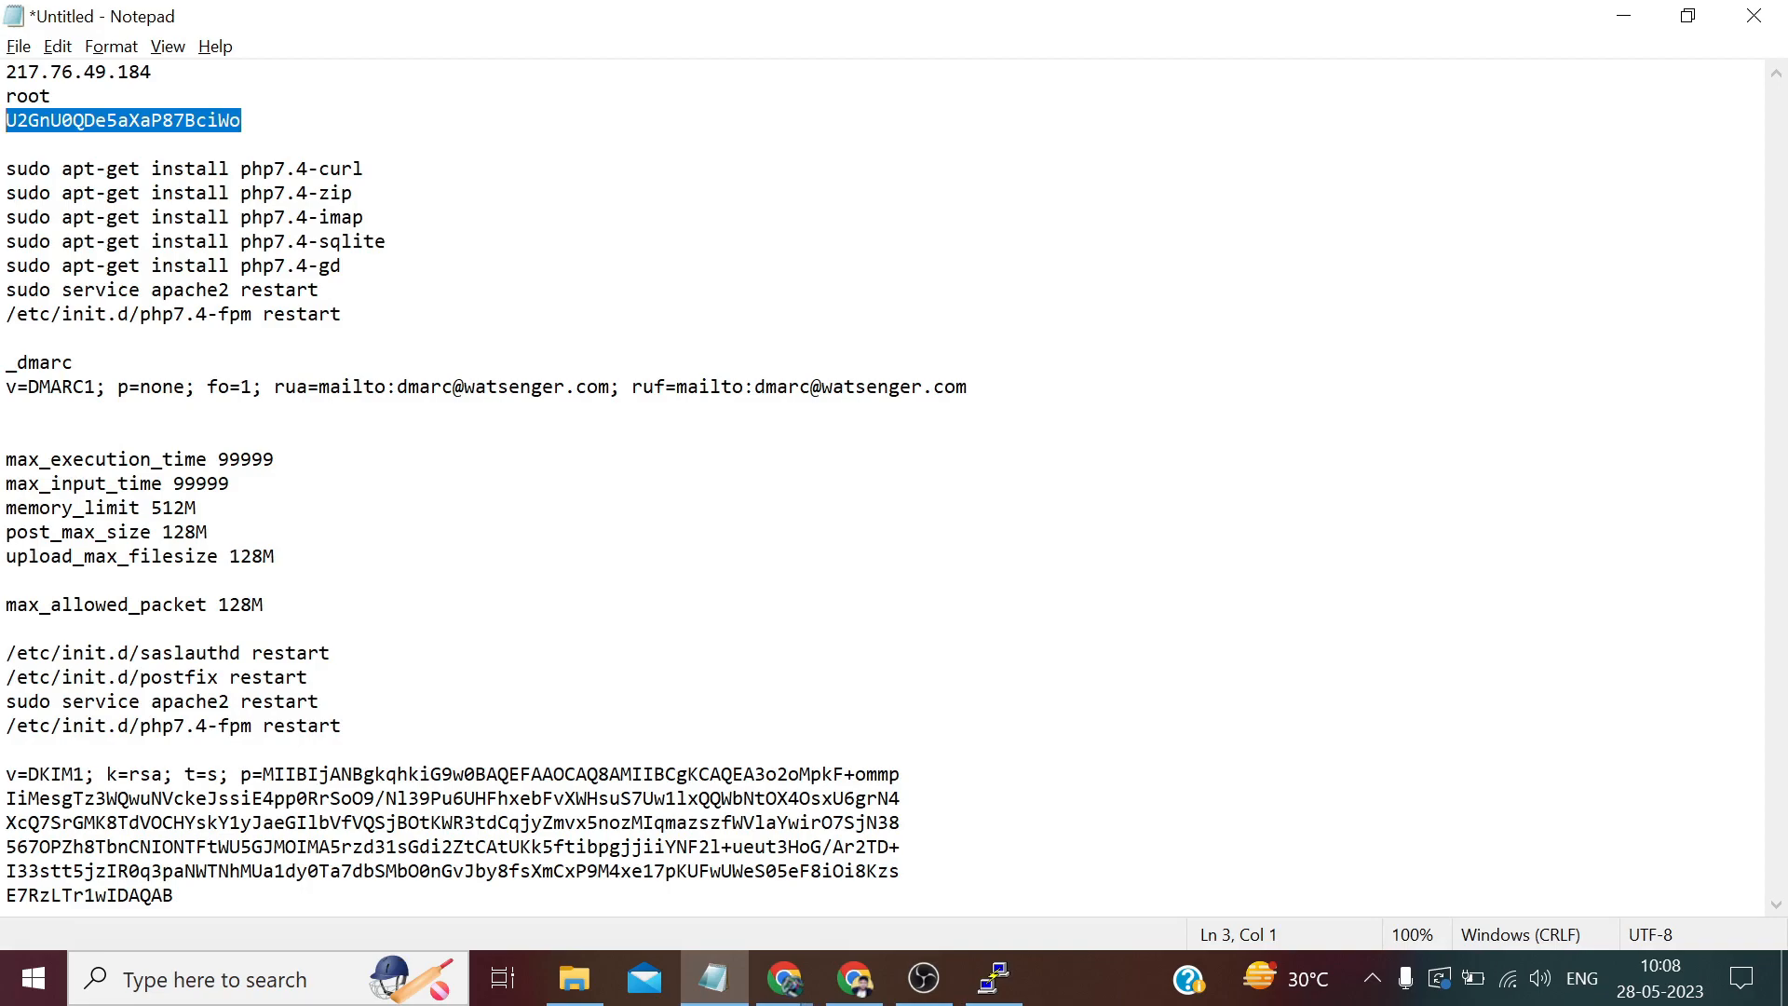
click(784, 978)
click(650, 866)
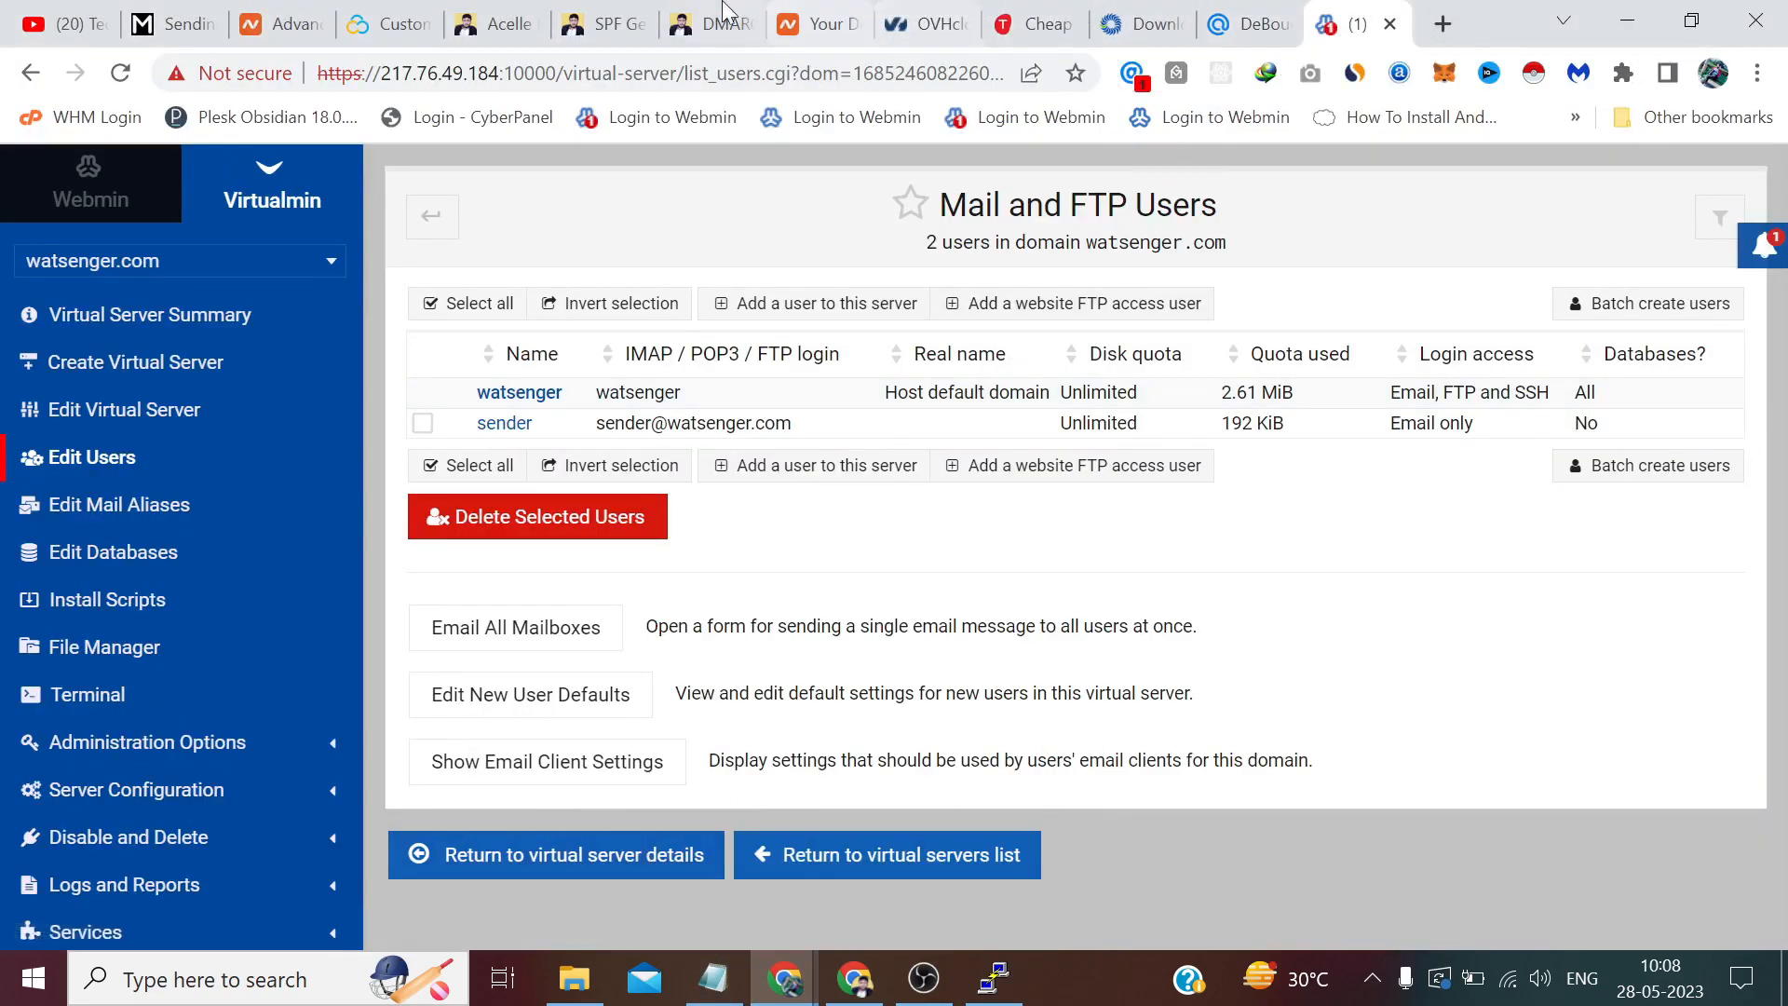
click(601, 24)
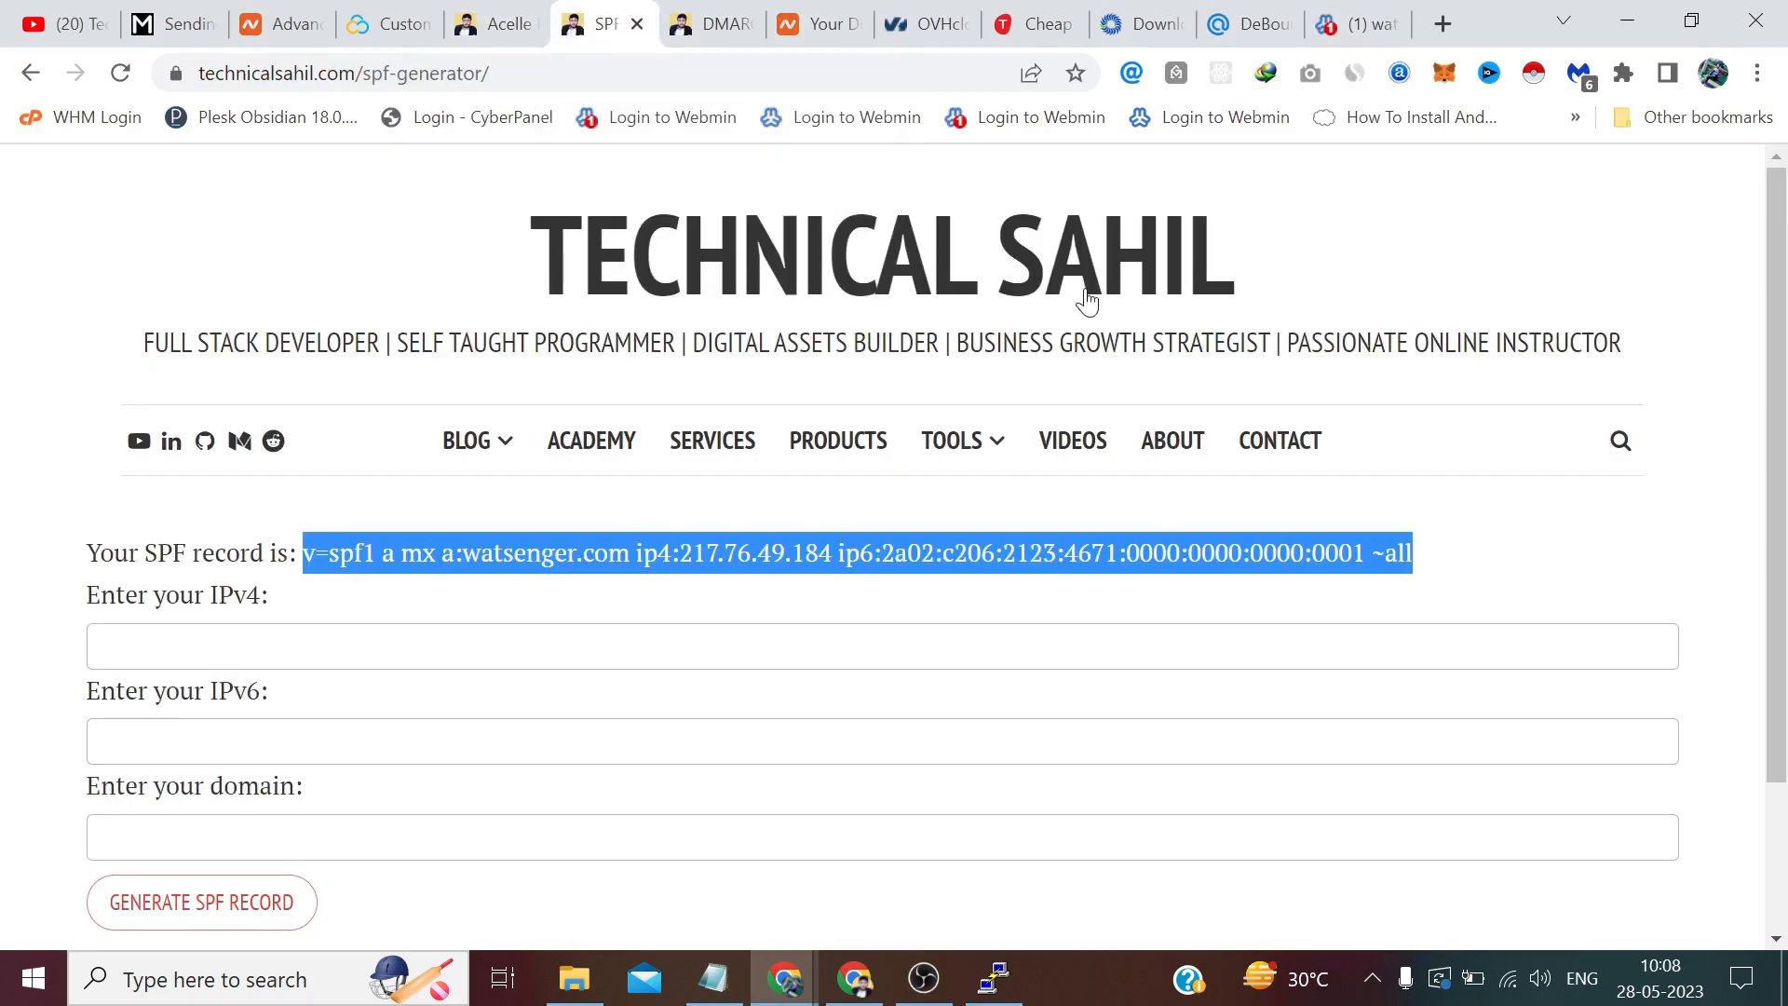
click(1622, 445)
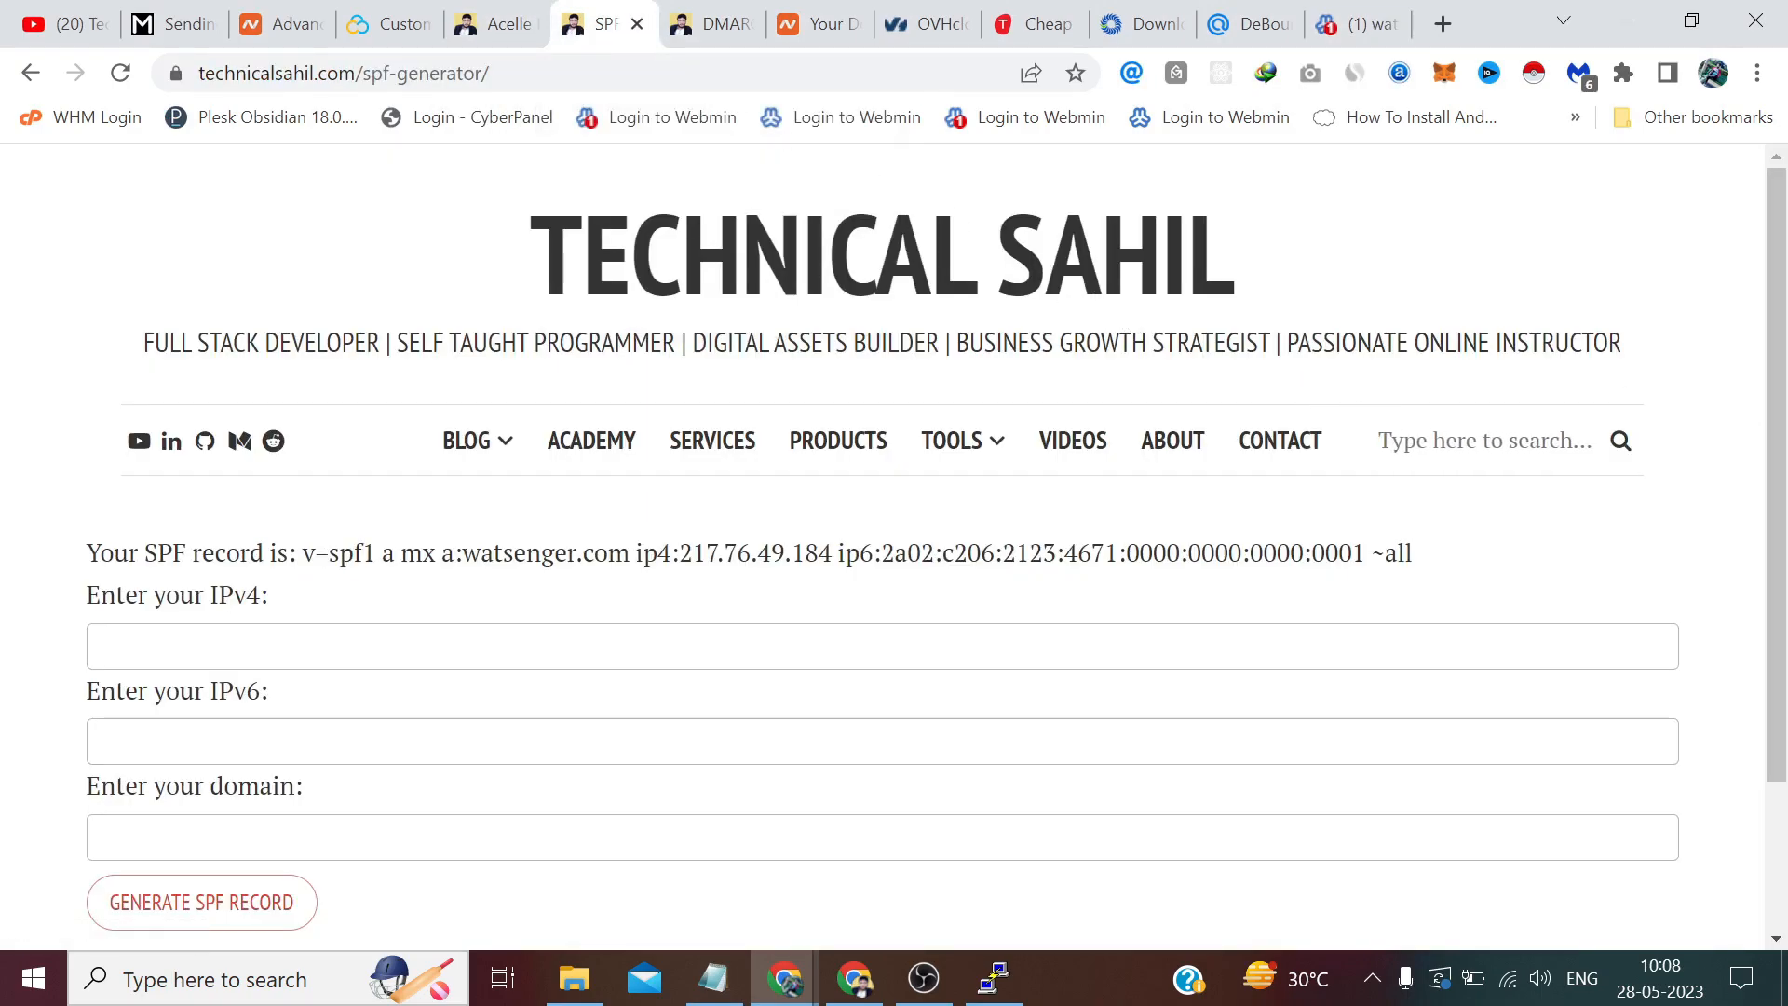
text(postfix)
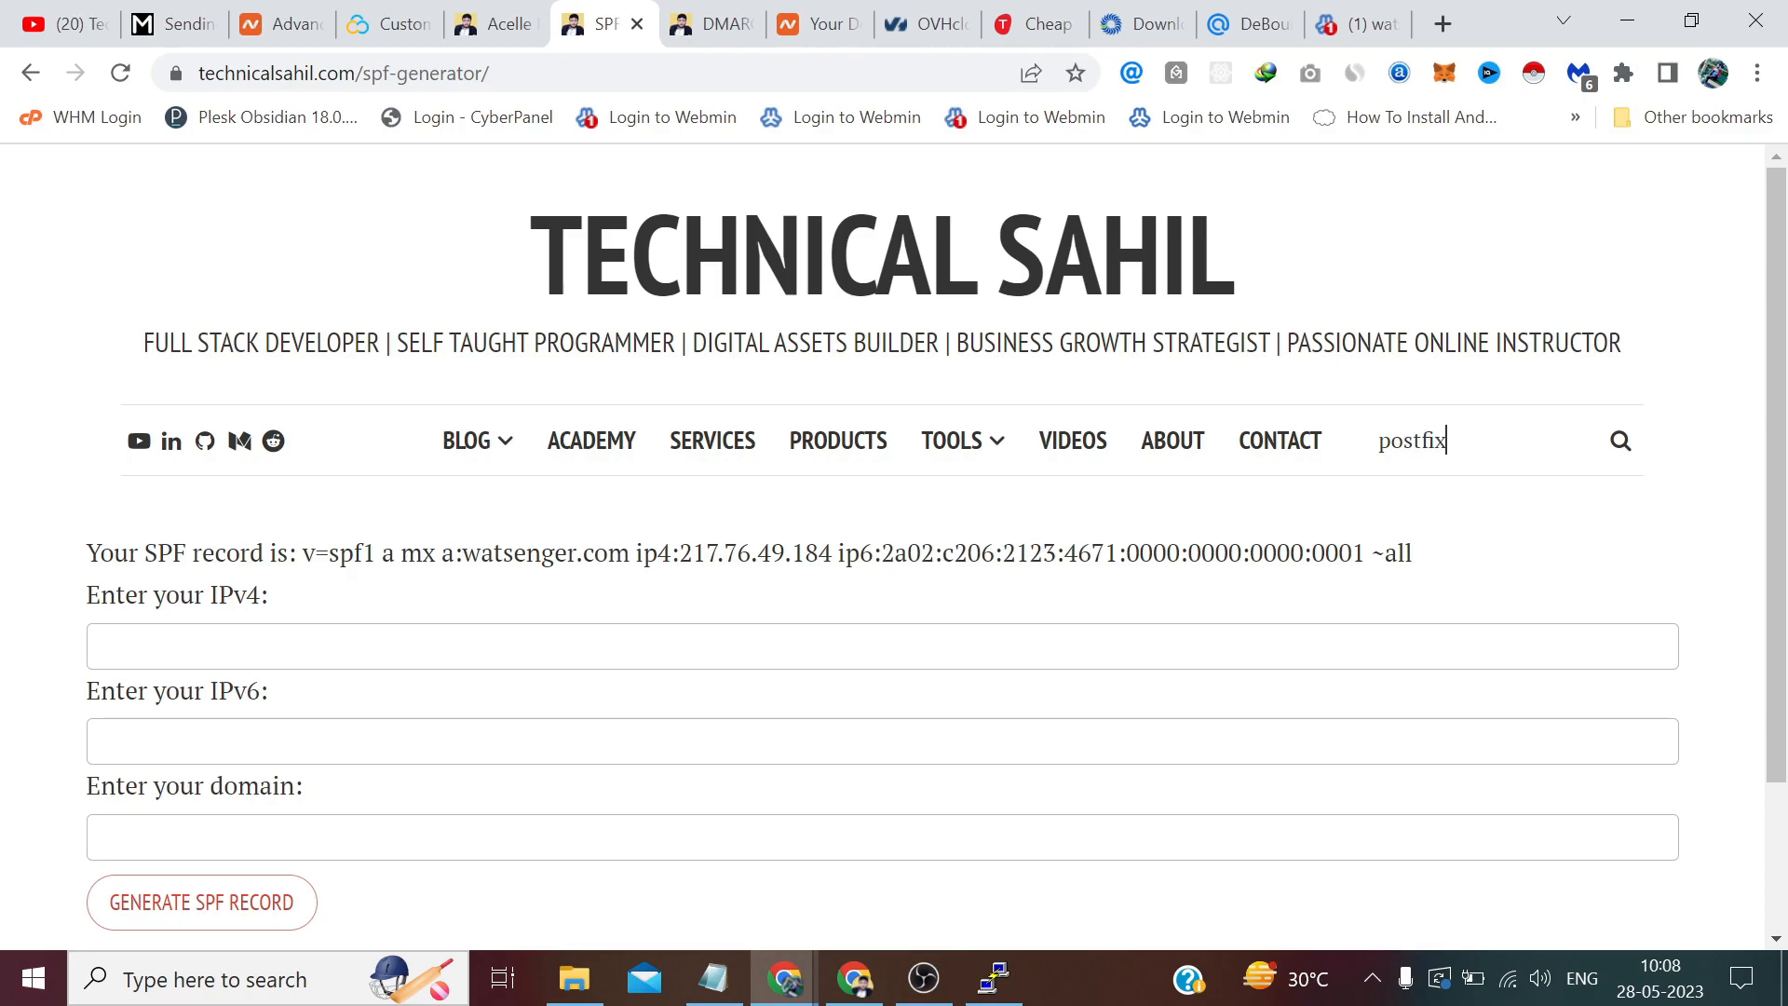
key(Return)
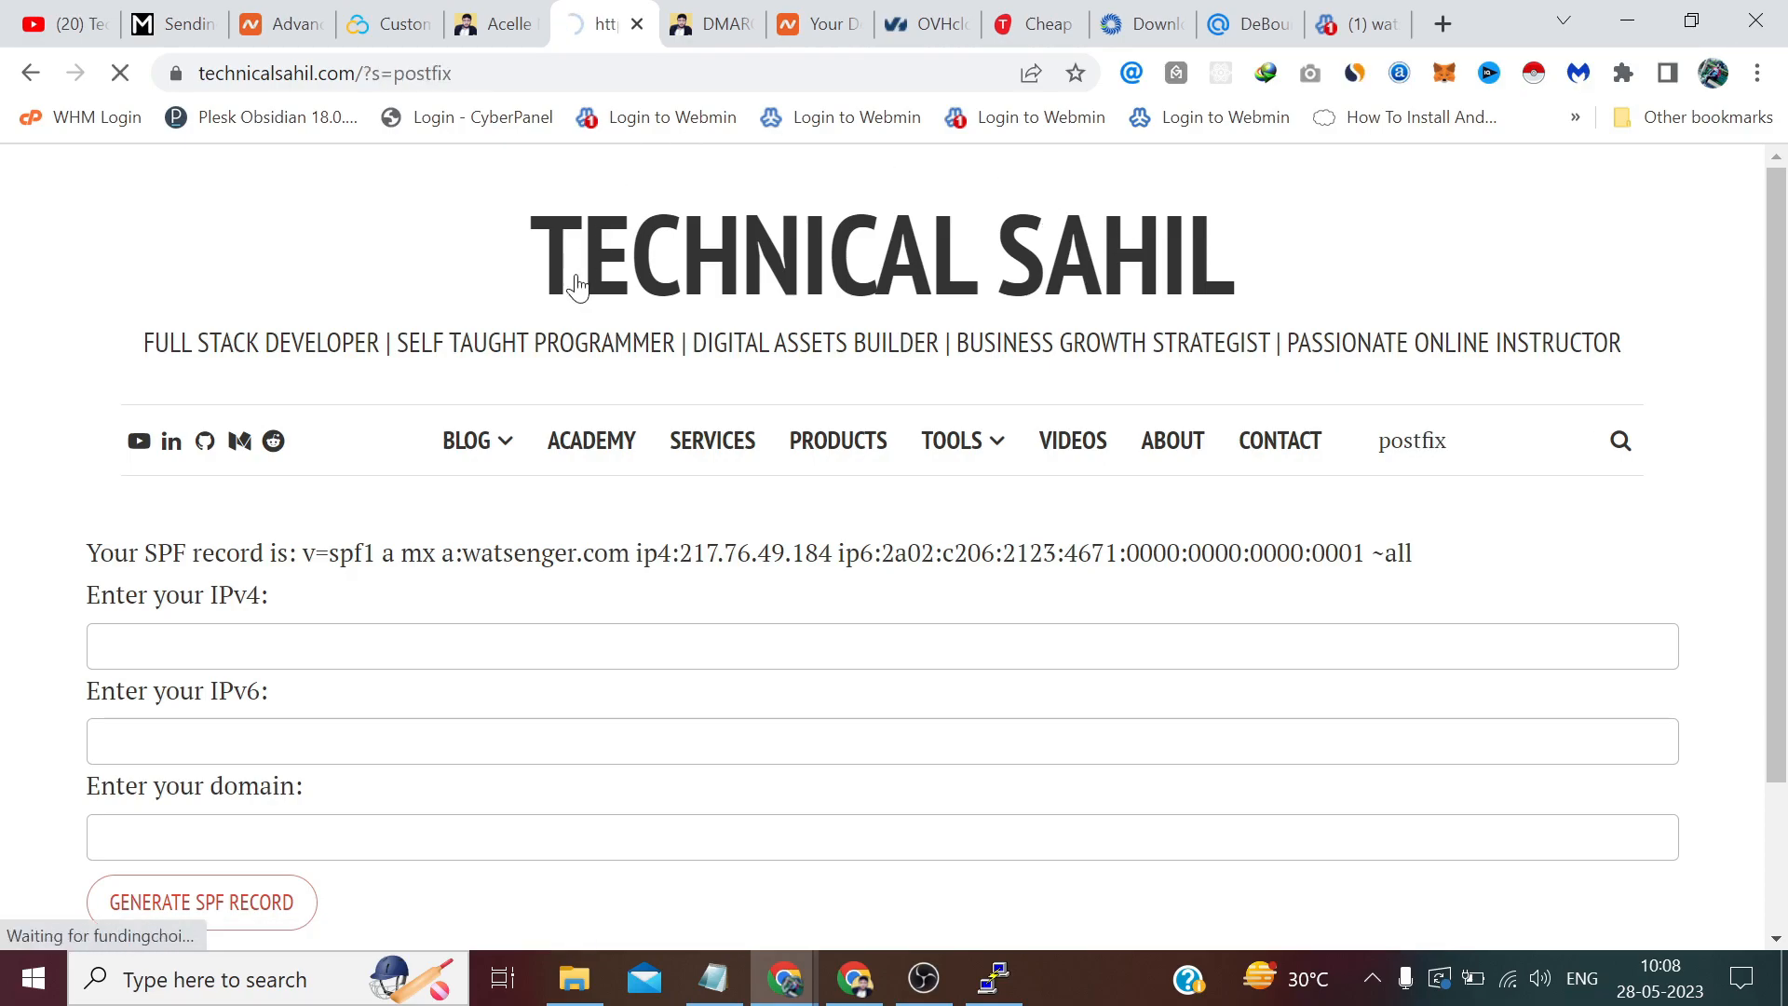
Open the SMTP 4.7.0 relay access denied article and scroll to its restart commands.
scroll(582, 326, down, 5)
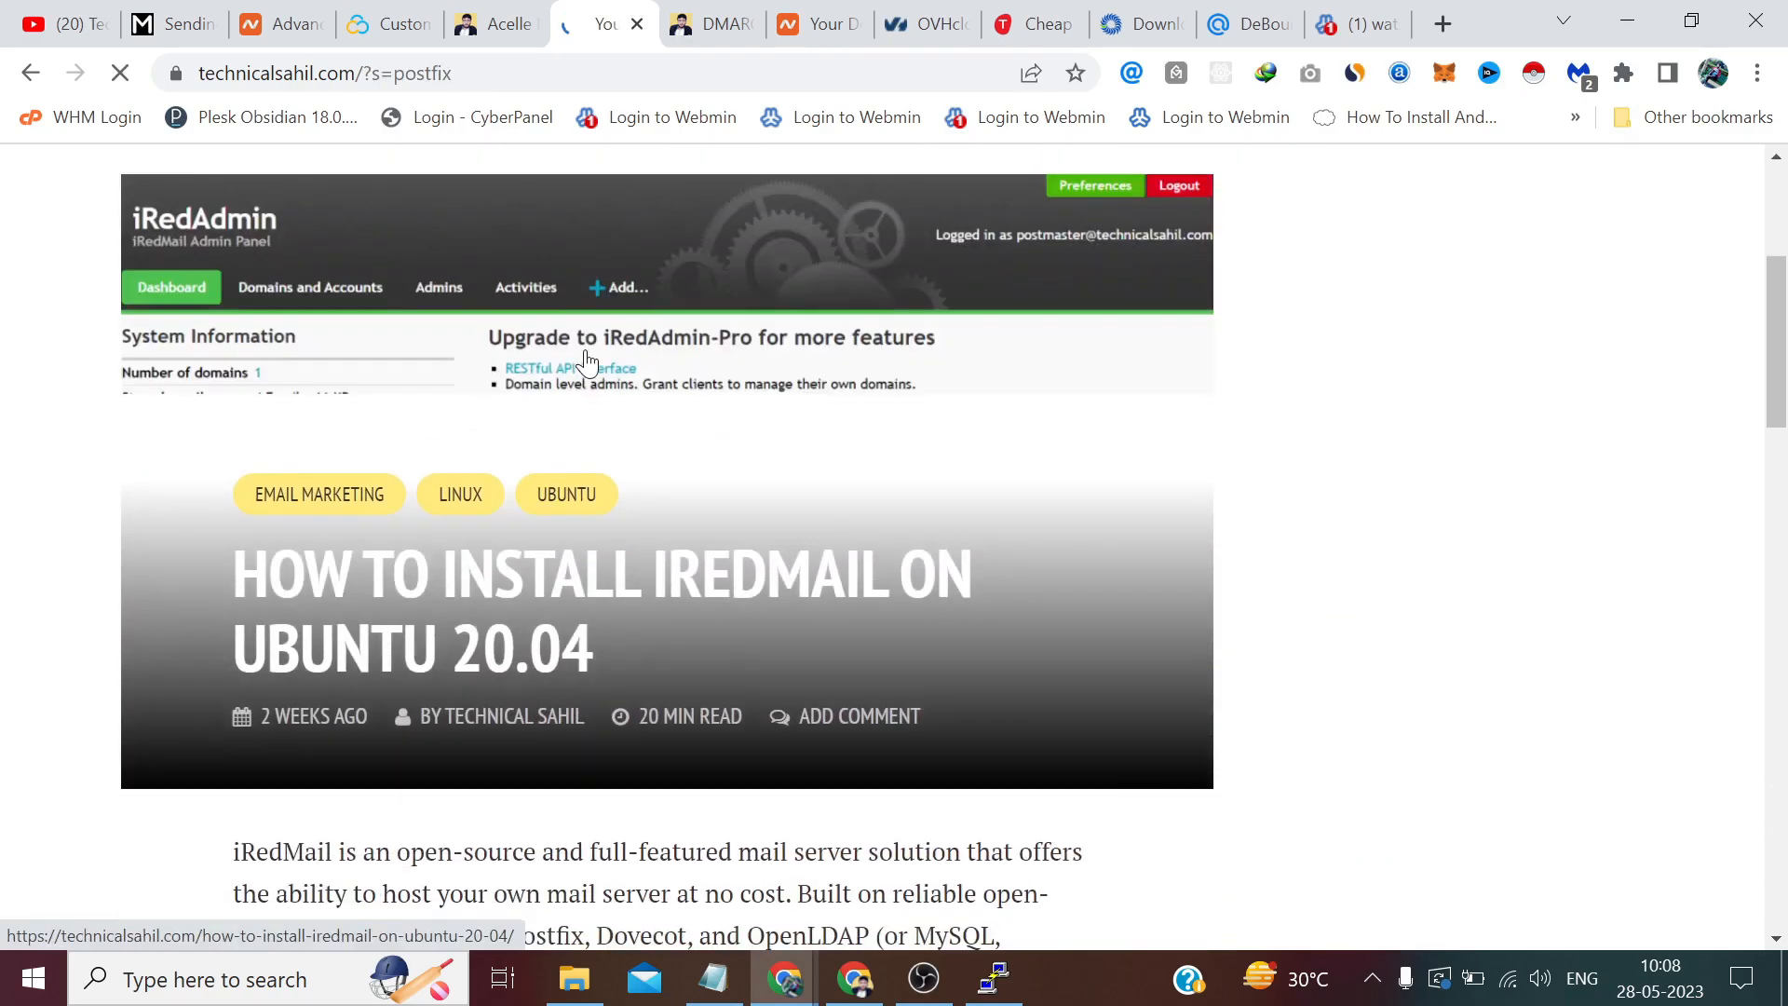
scroll(584, 360, down, 20)
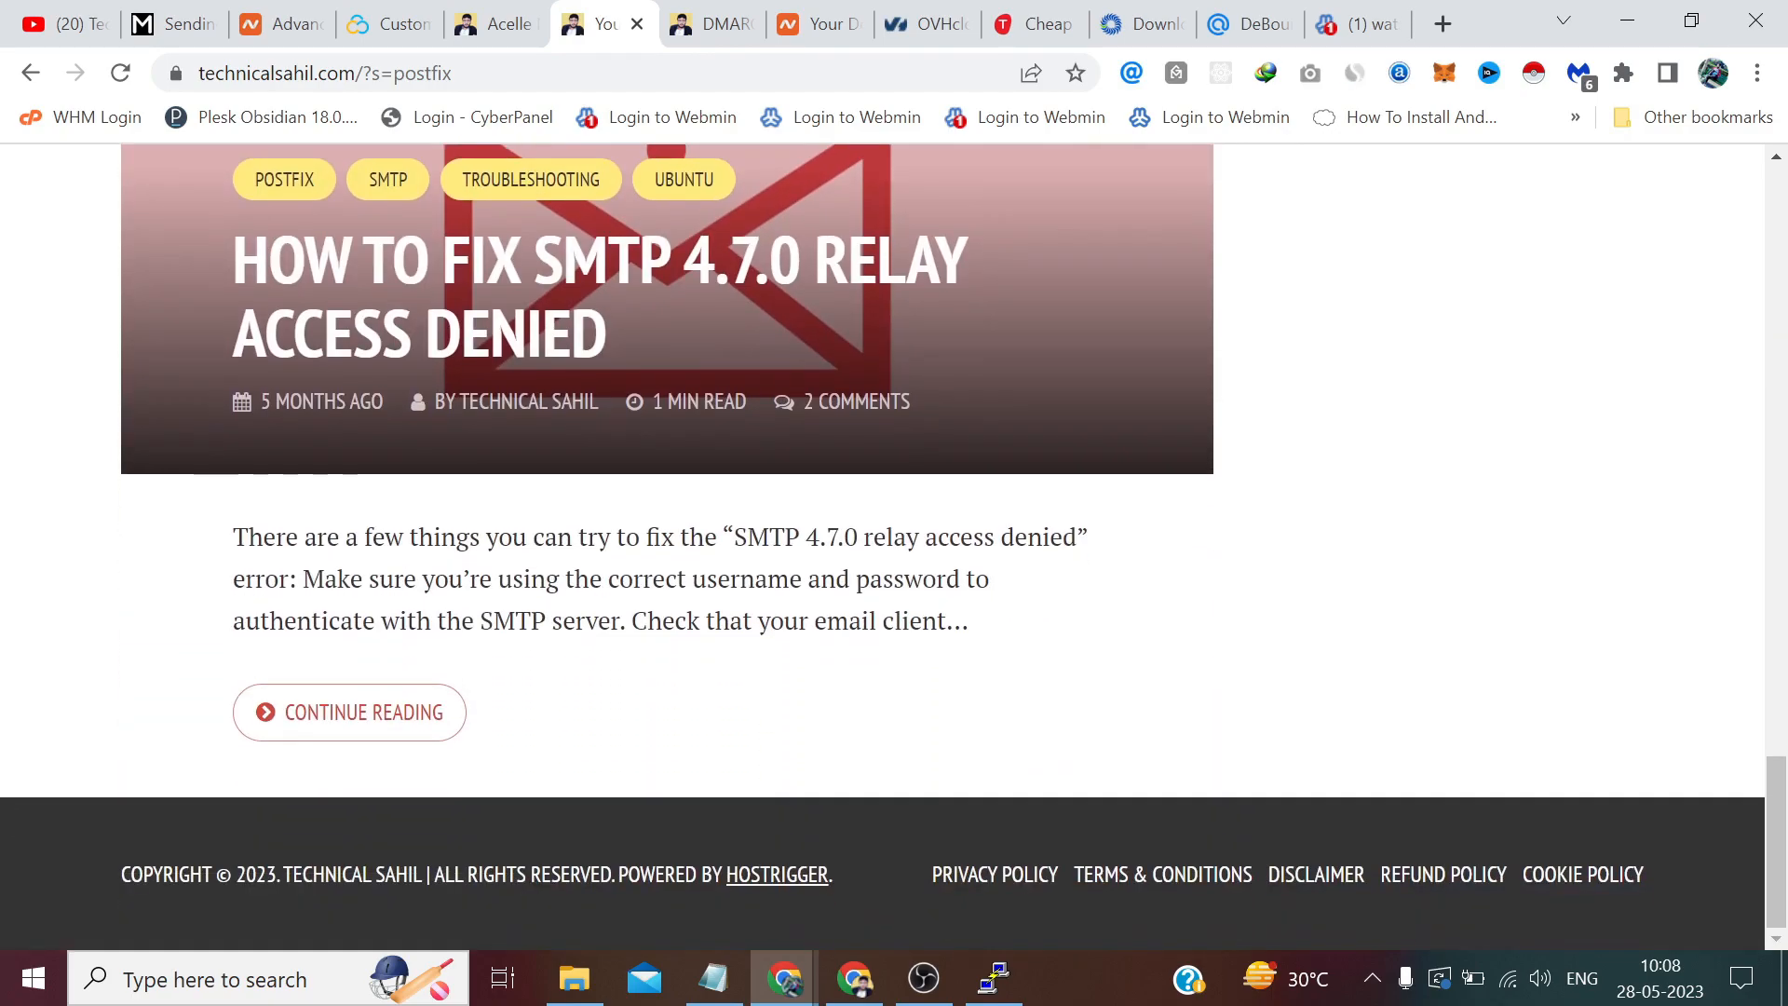
scroll(529, 492, up, 2)
click(473, 543)
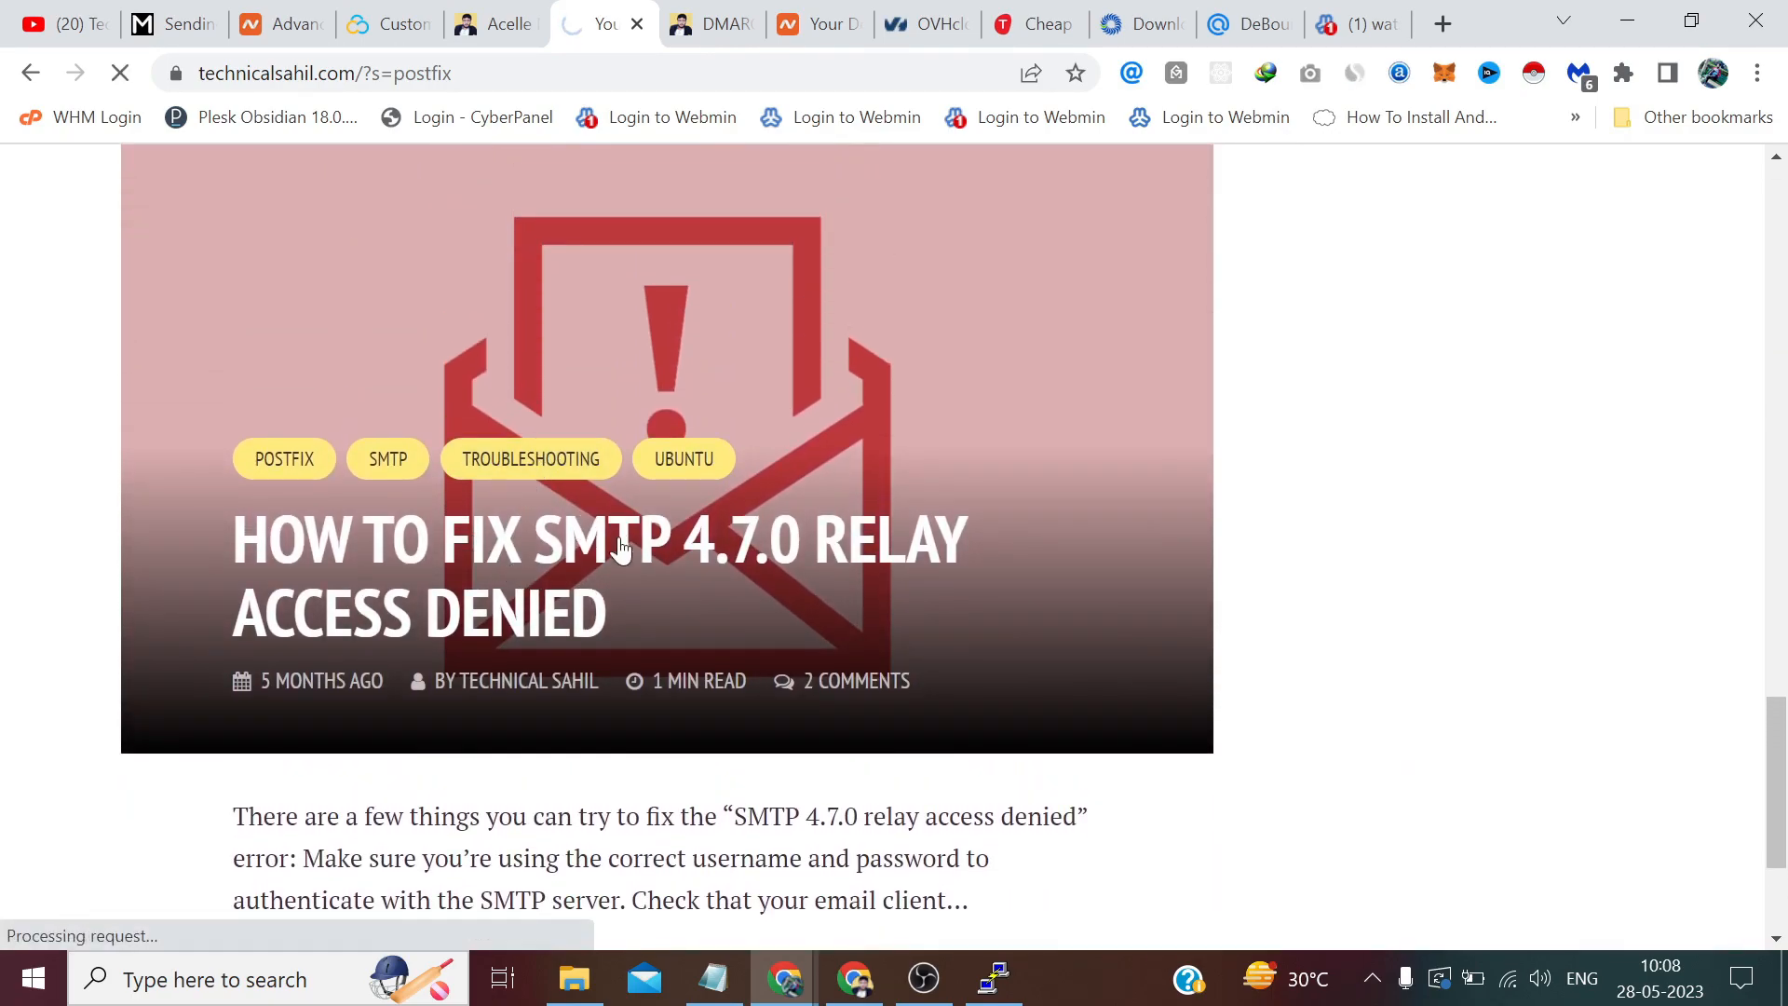
scroll(766, 530, down, 12)
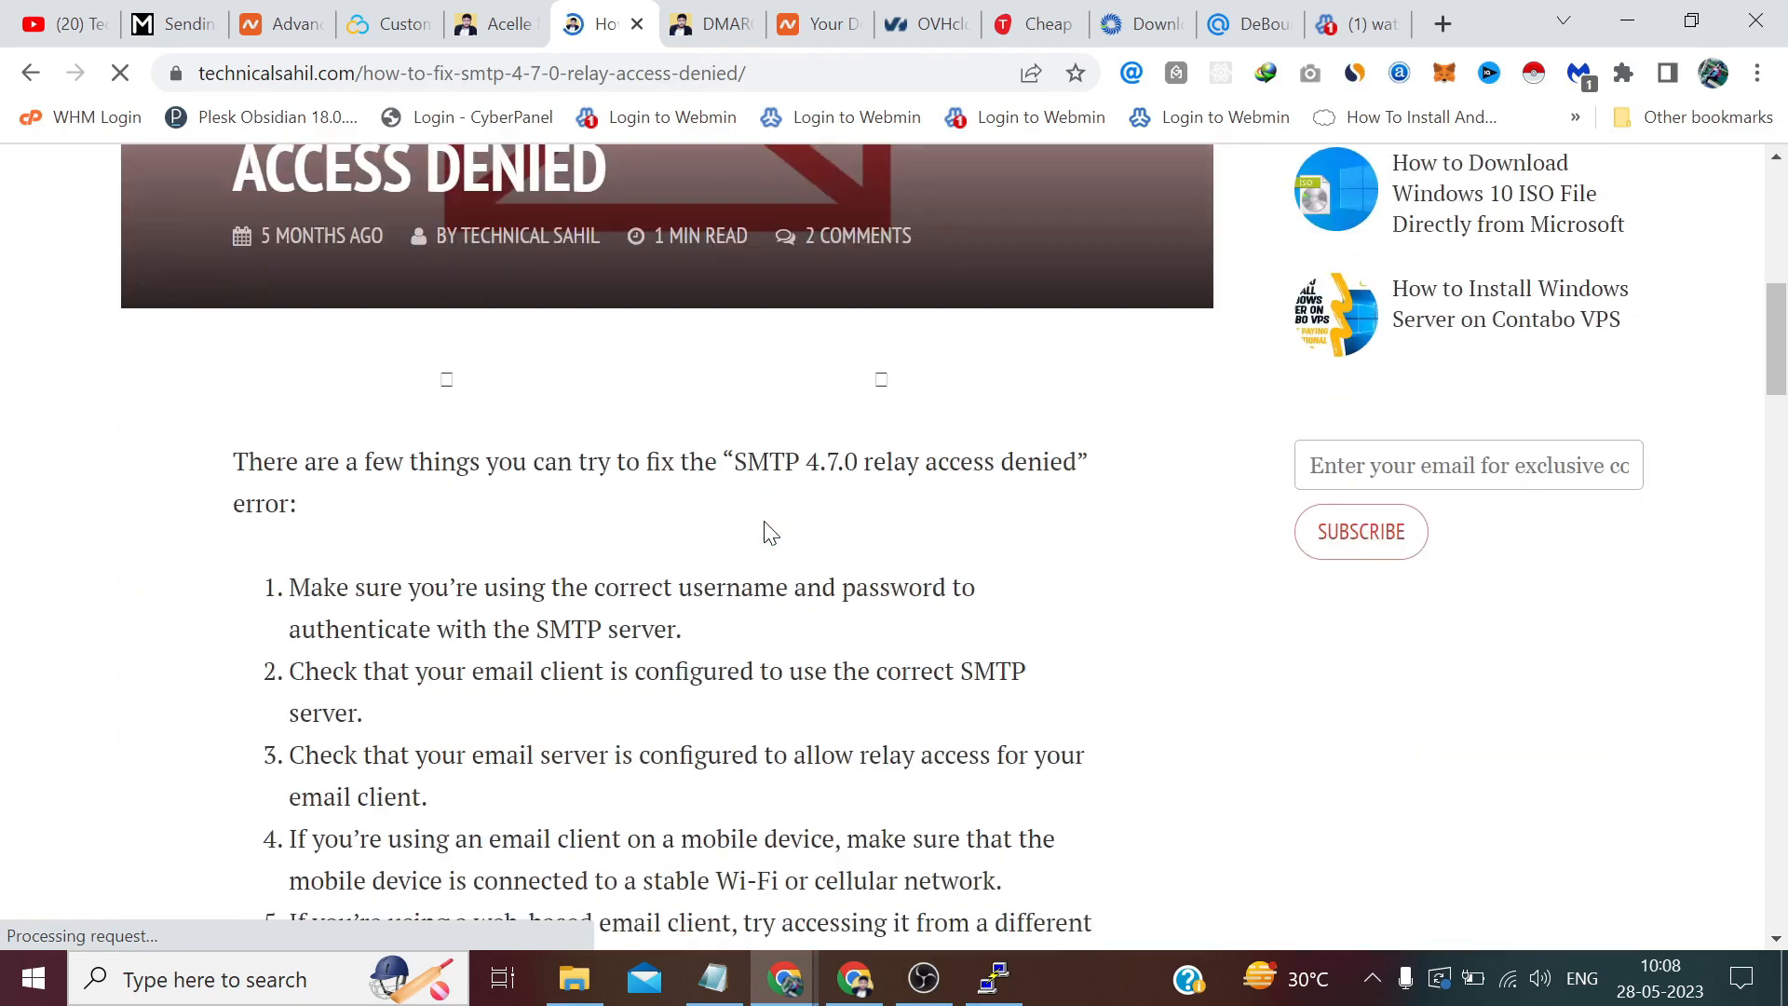
scroll(764, 522, down, 5)
scroll(651, 463, up, 3)
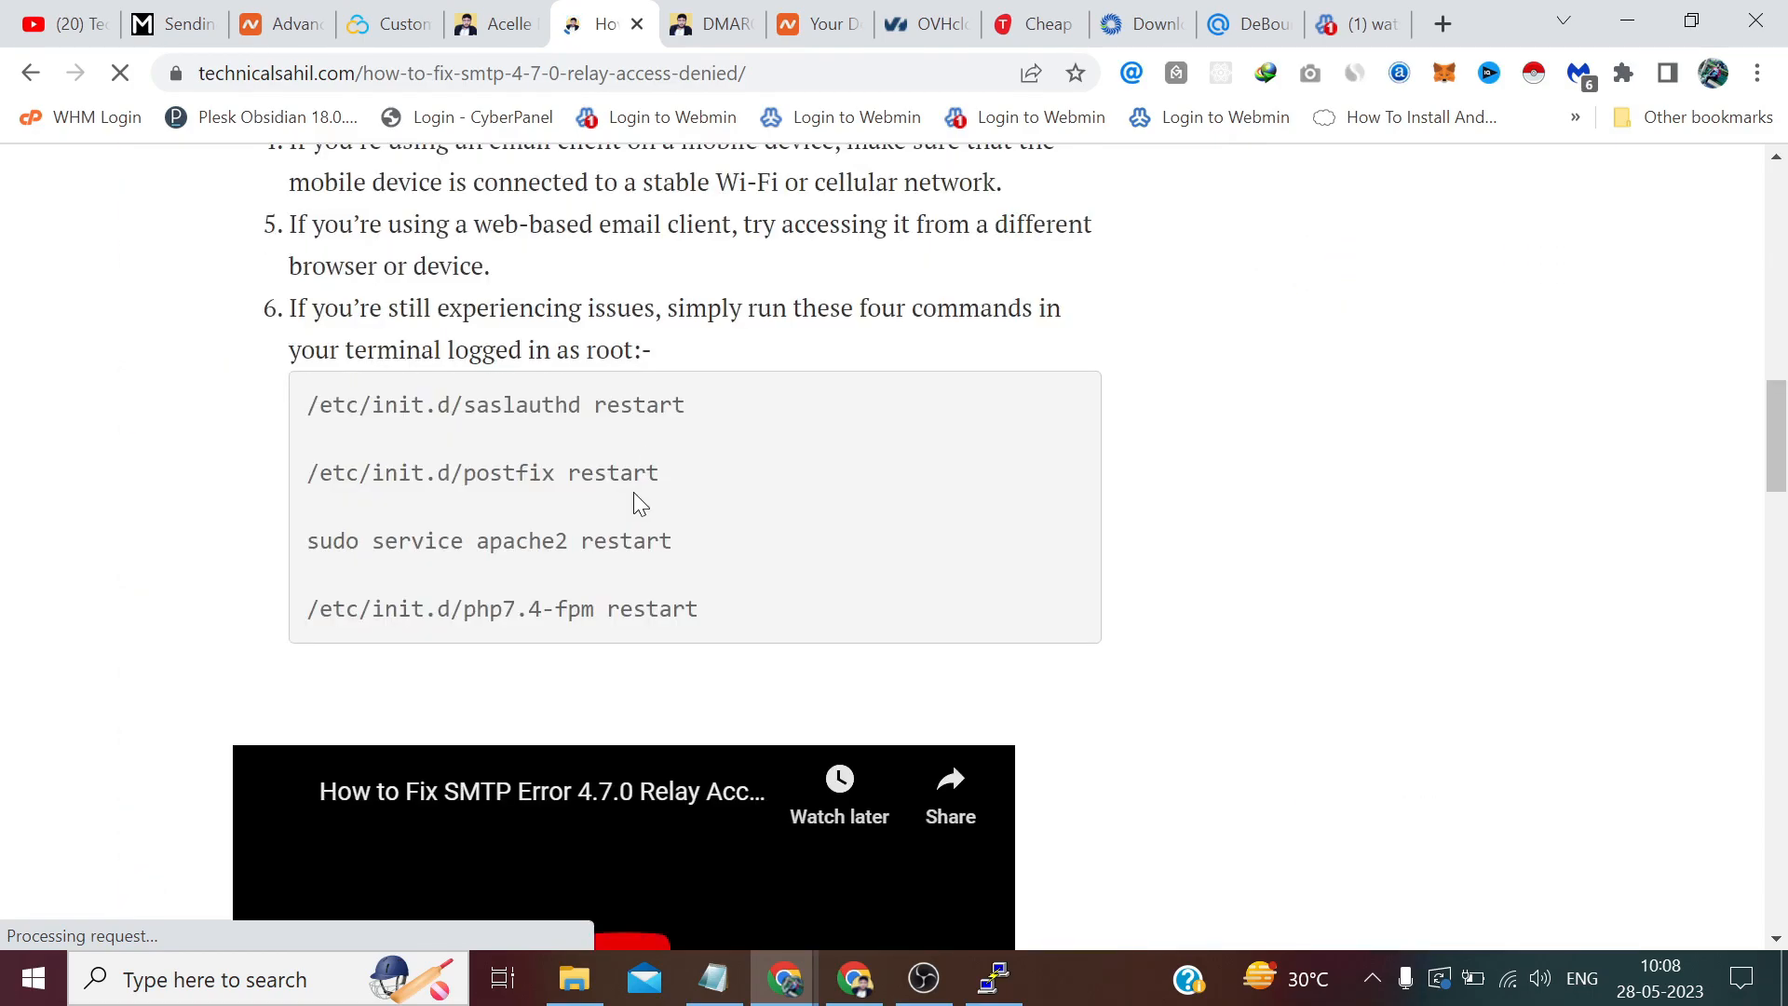
click(712, 977)
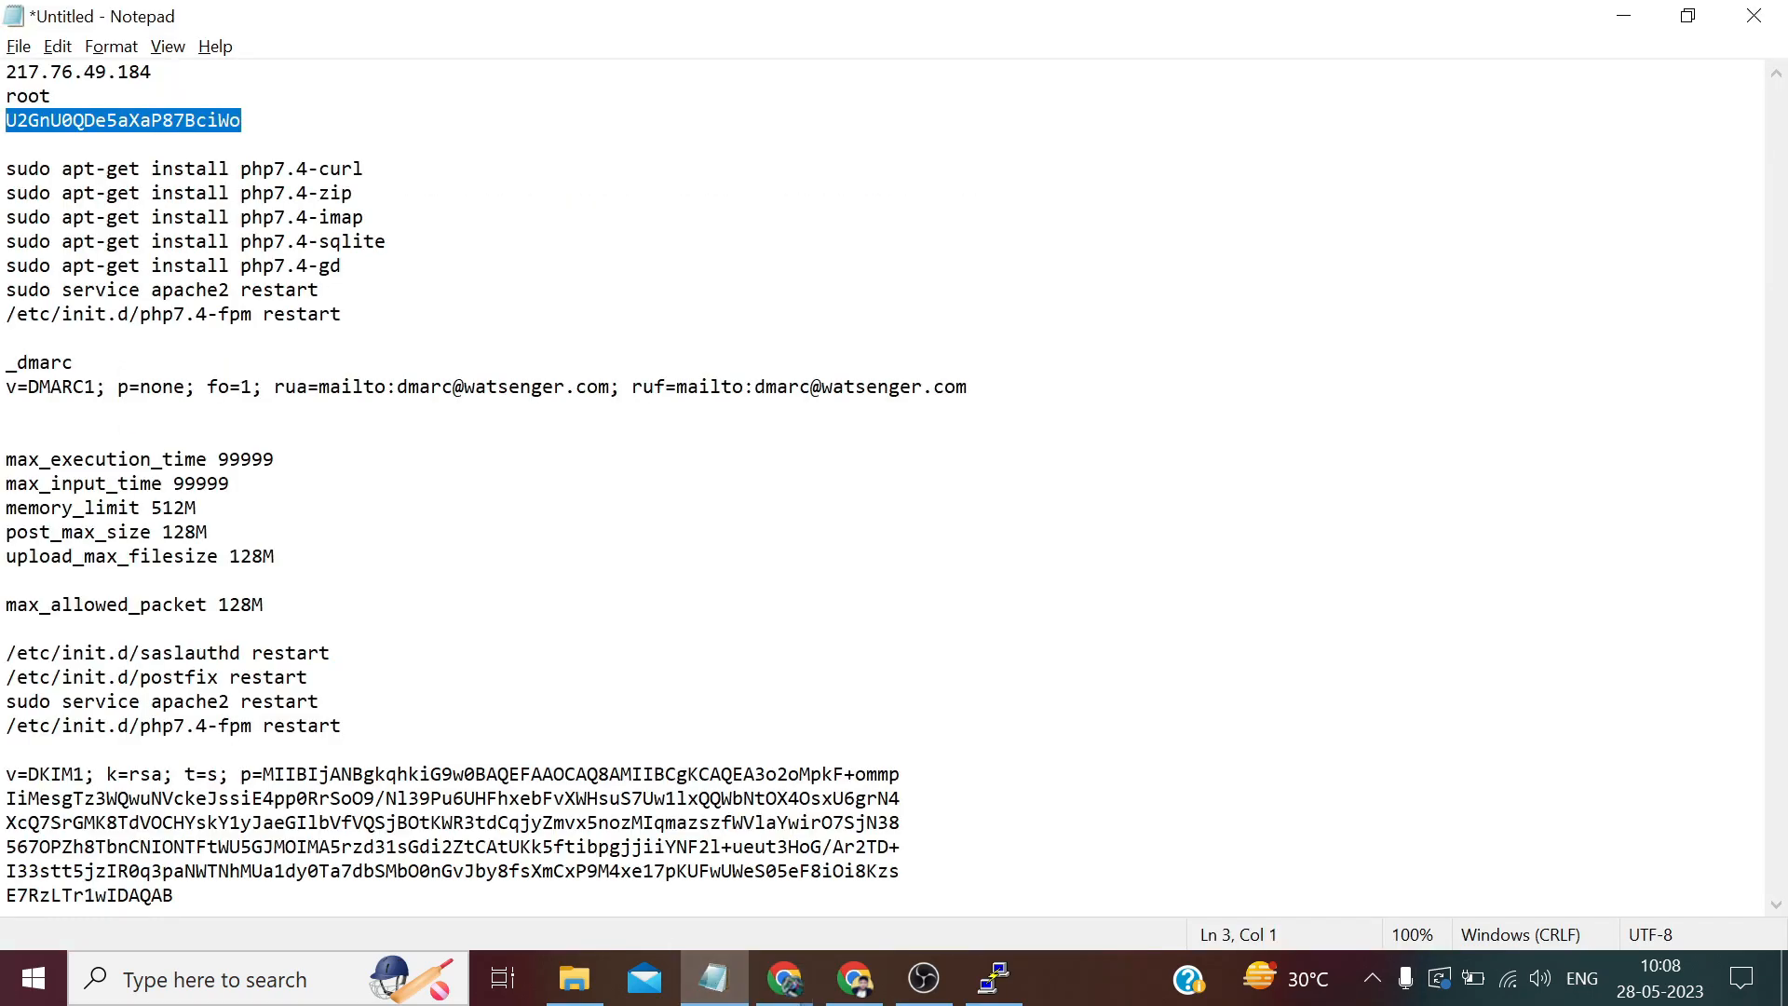
key(alt+Tab)
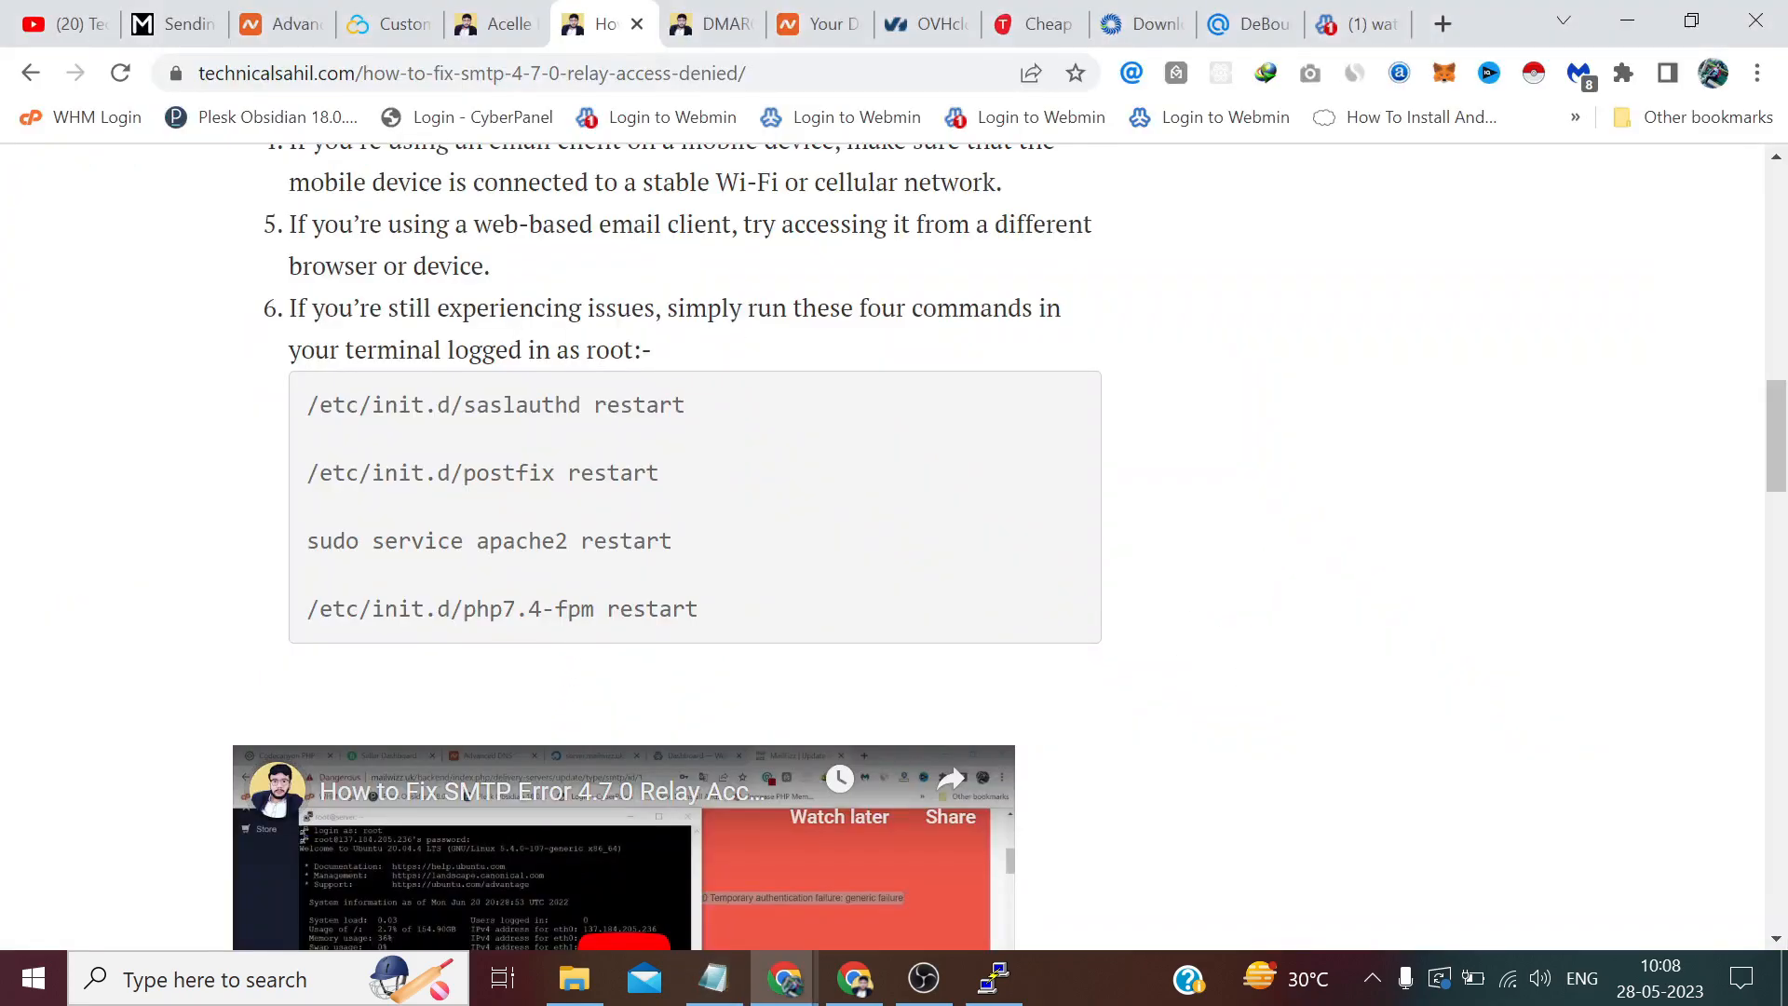
scroll(632, 559, down, 5)
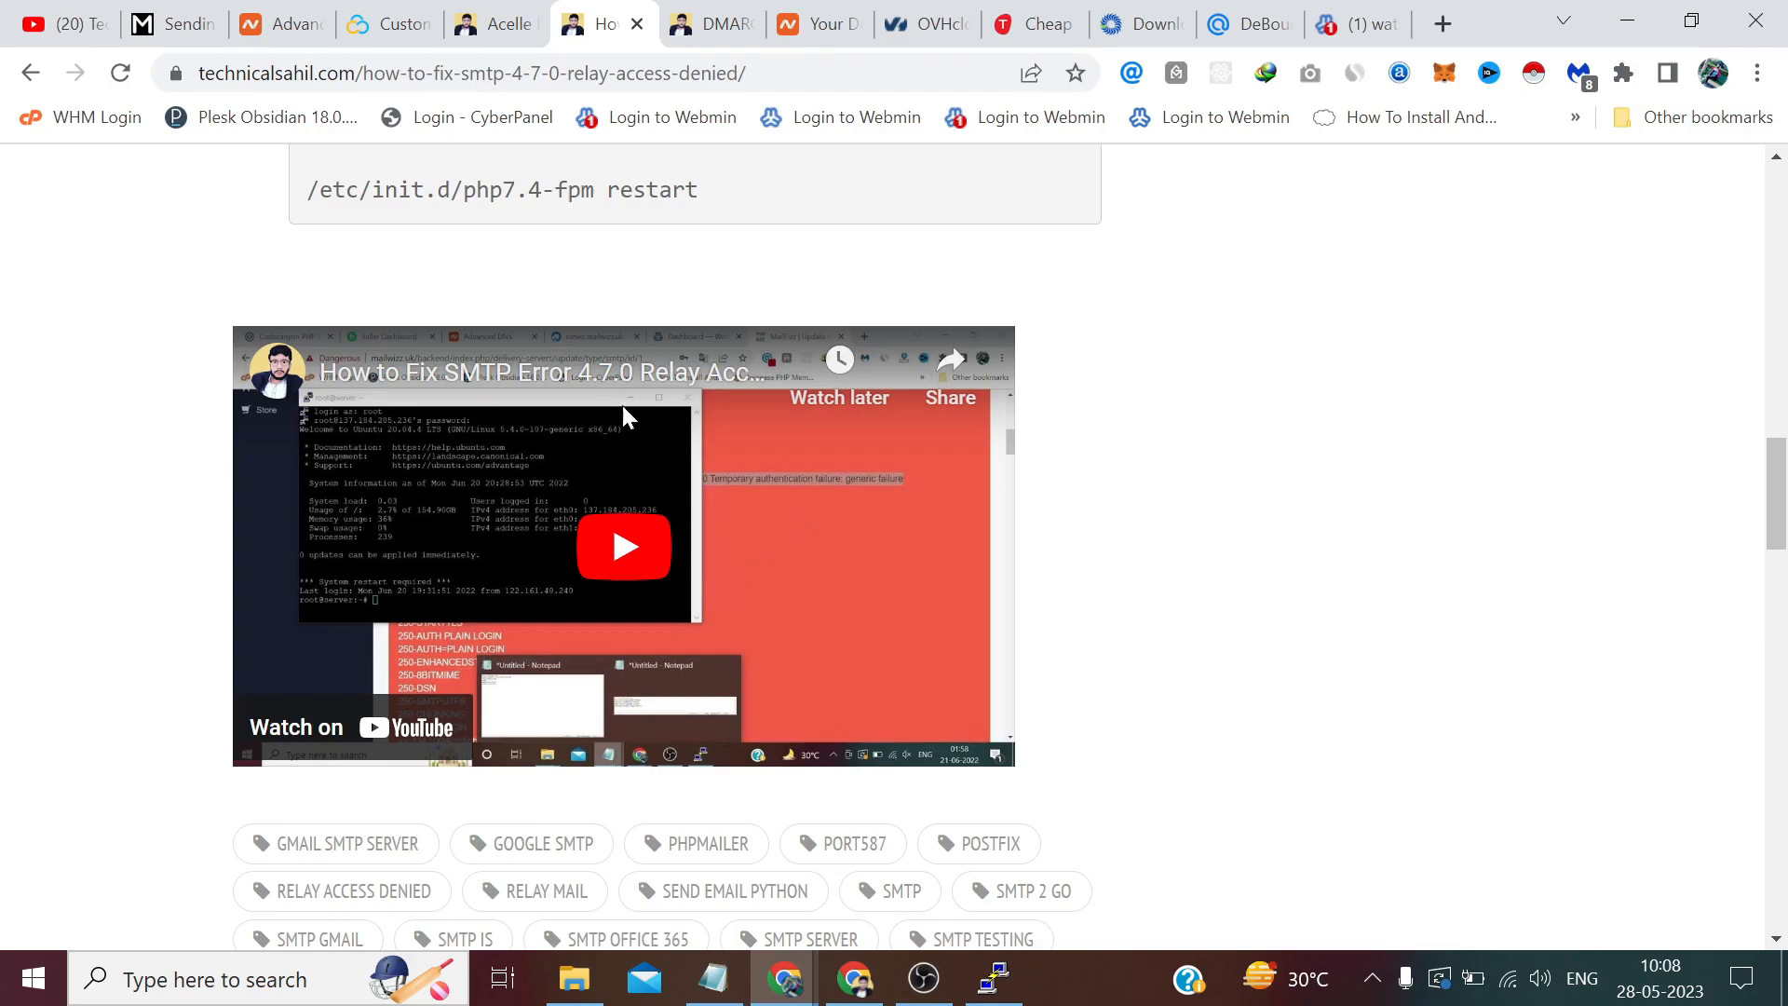
scroll(1177, 450, up, 20)
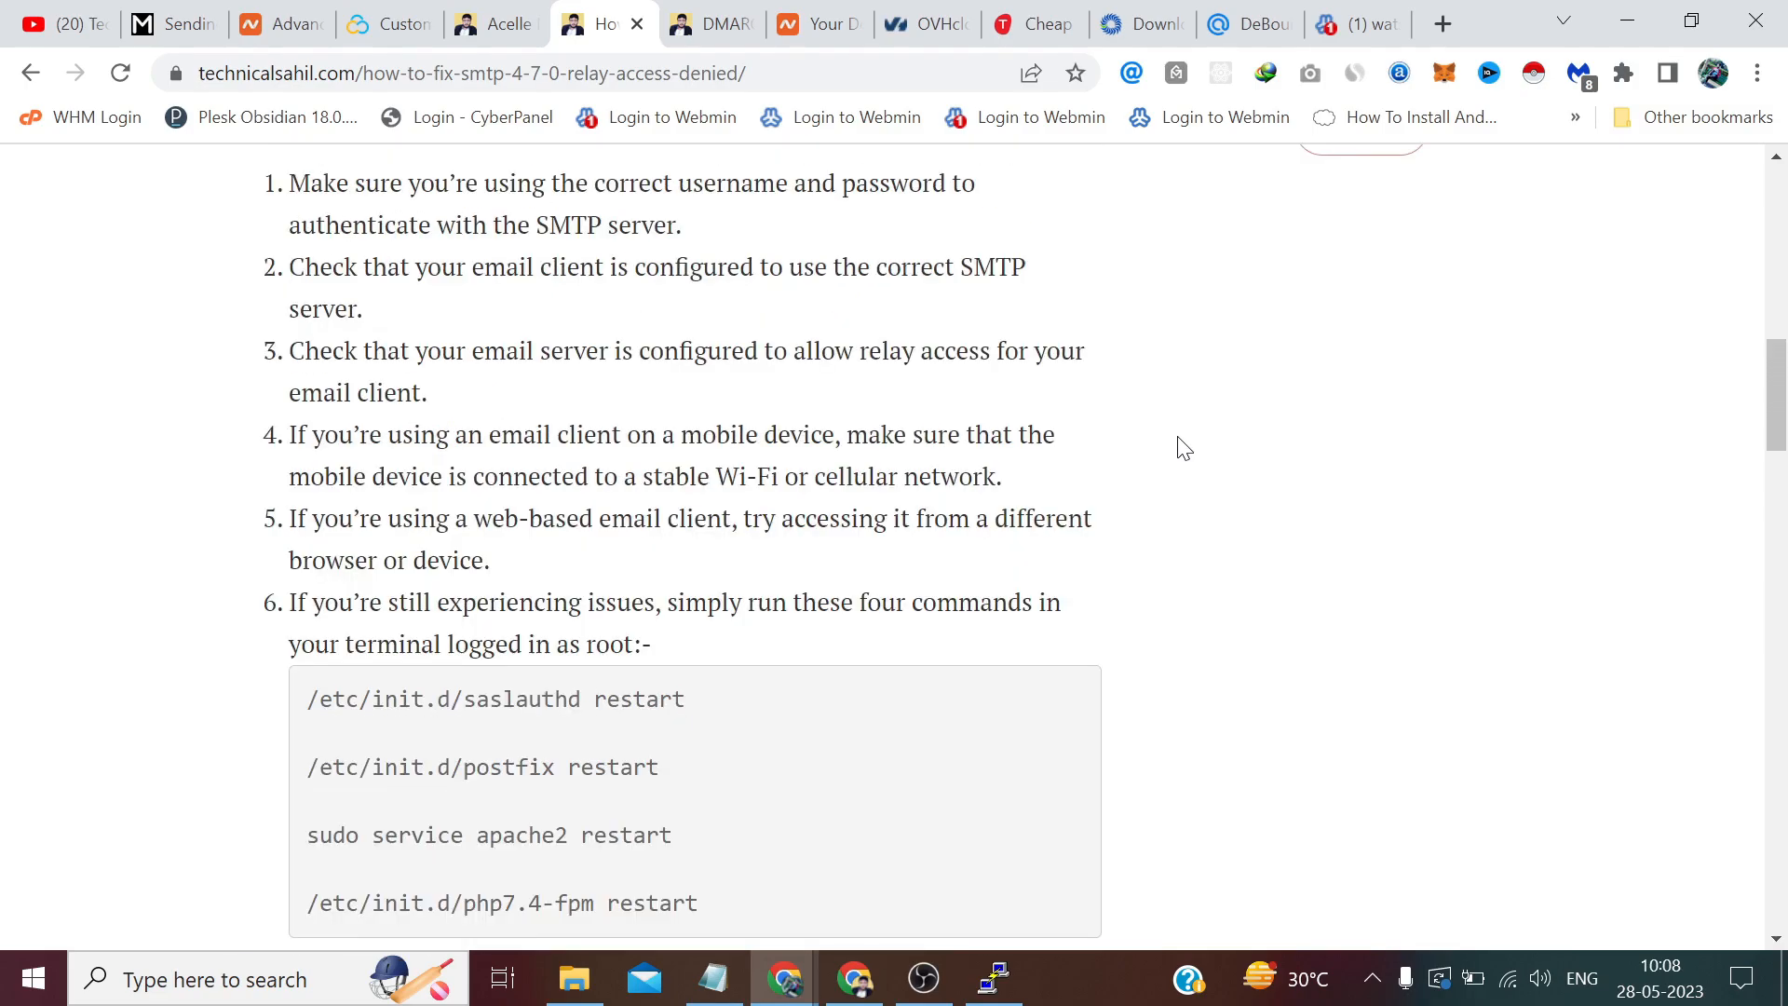
scroll(845, 622, down, 15)
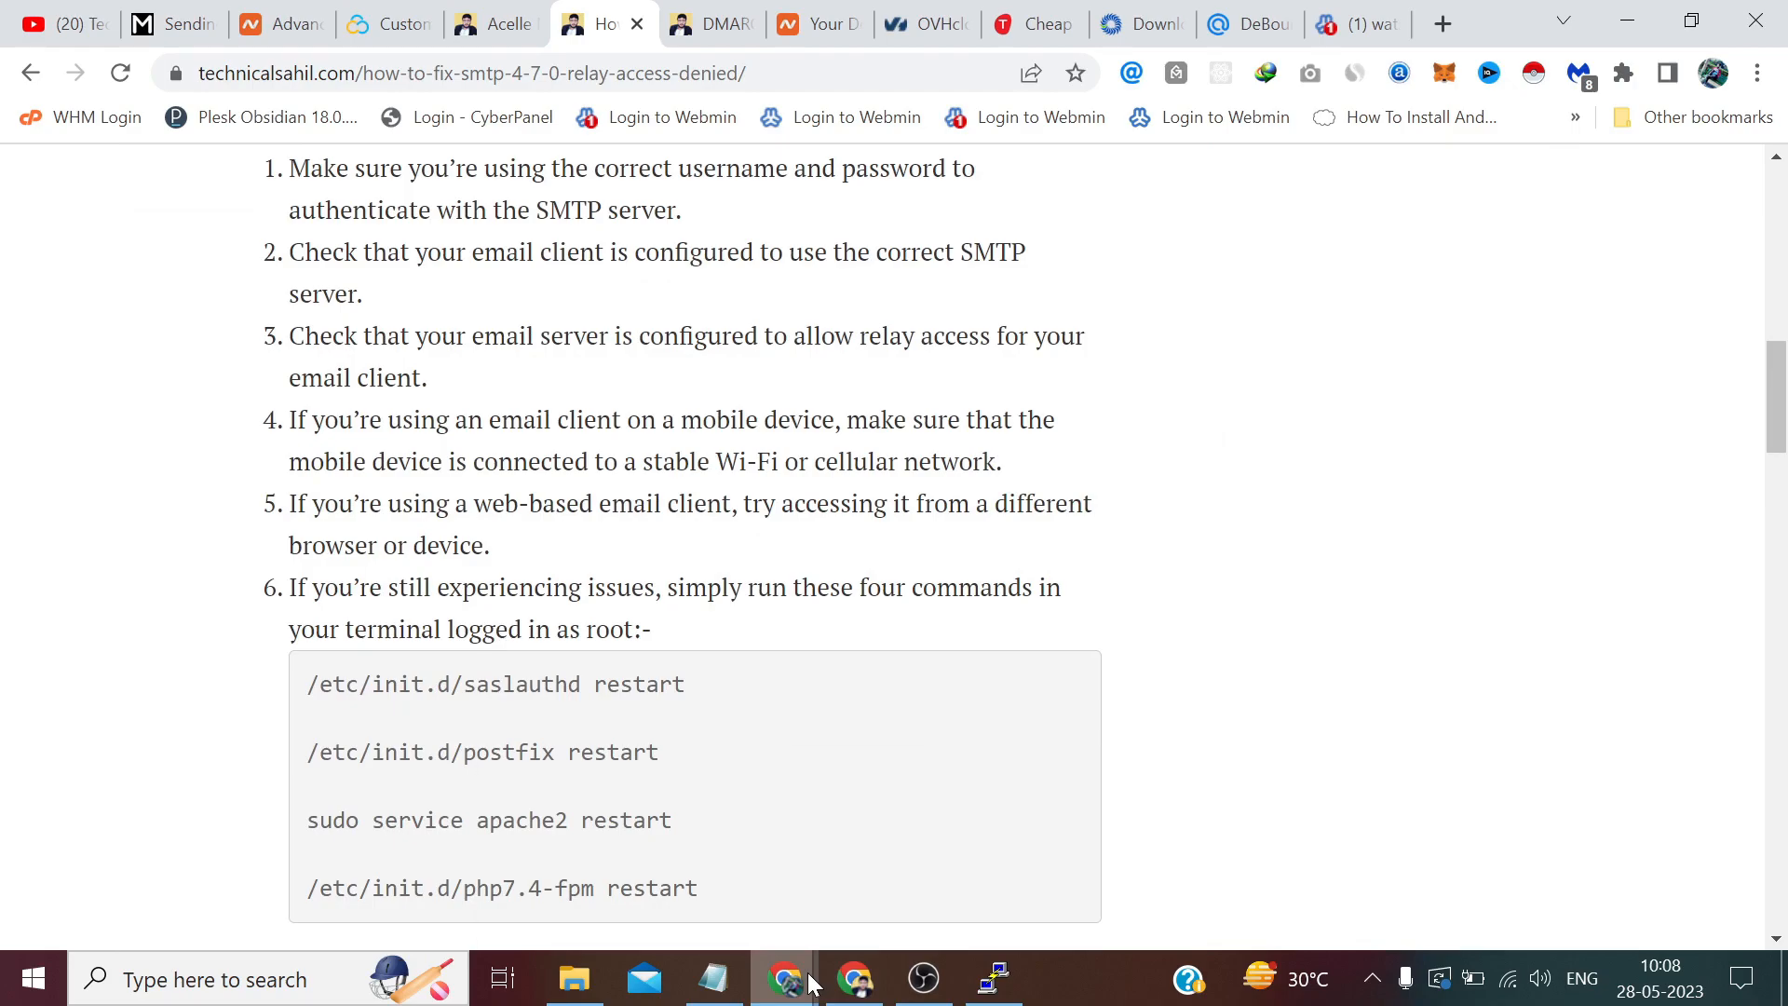
mouse_move(784, 977)
click(916, 776)
scroll(926, 667, down, 12)
scroll(926, 666, up, 3)
scroll(929, 665, down, 6)
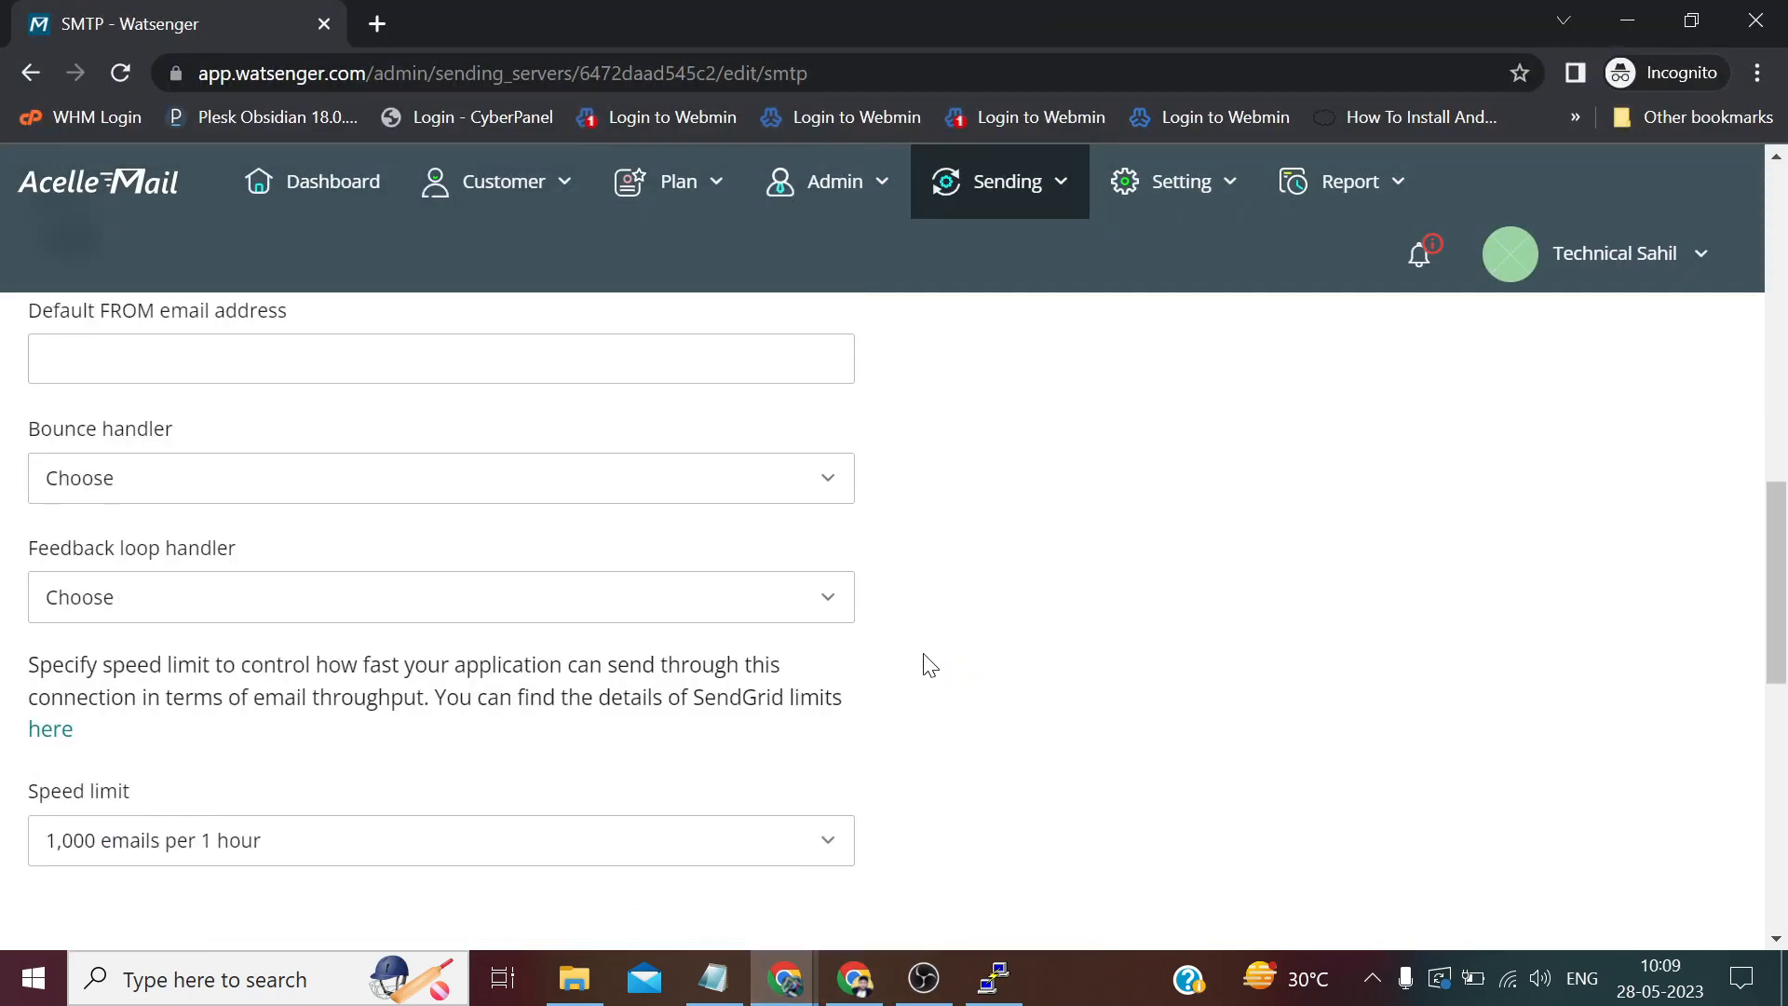
scroll(929, 665, up, 3)
click(806, 617)
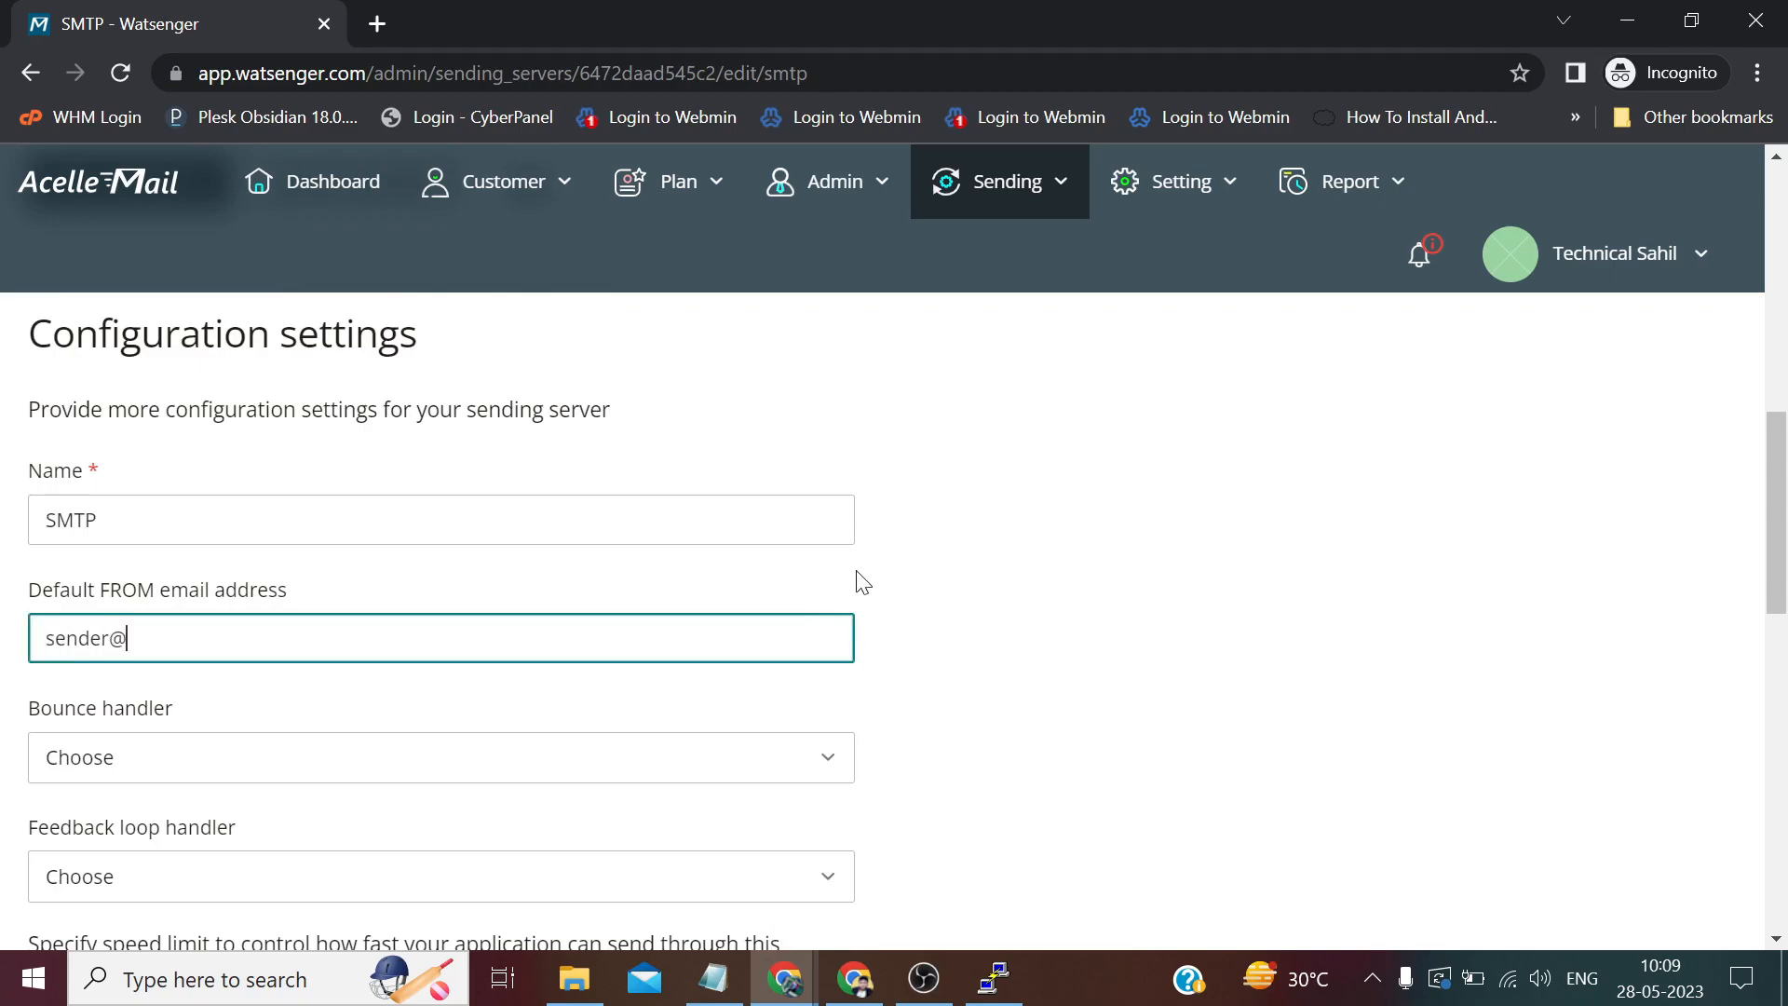
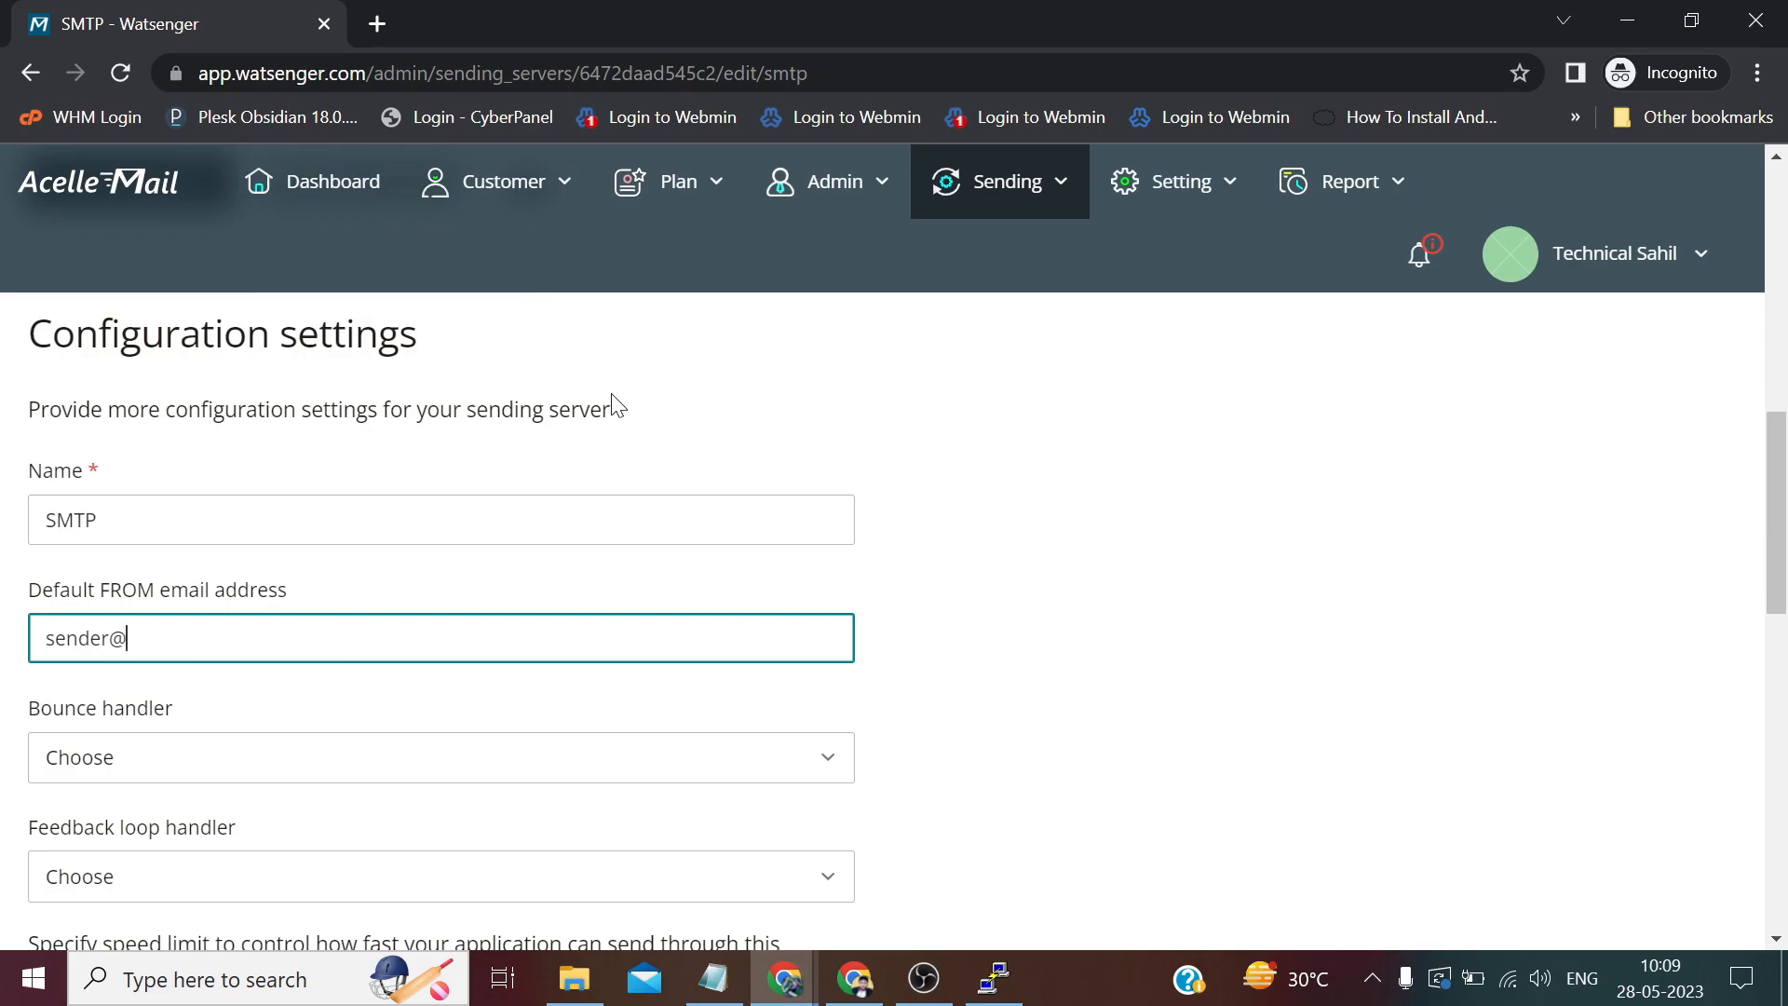
key(alt+Tab)
click(285, 27)
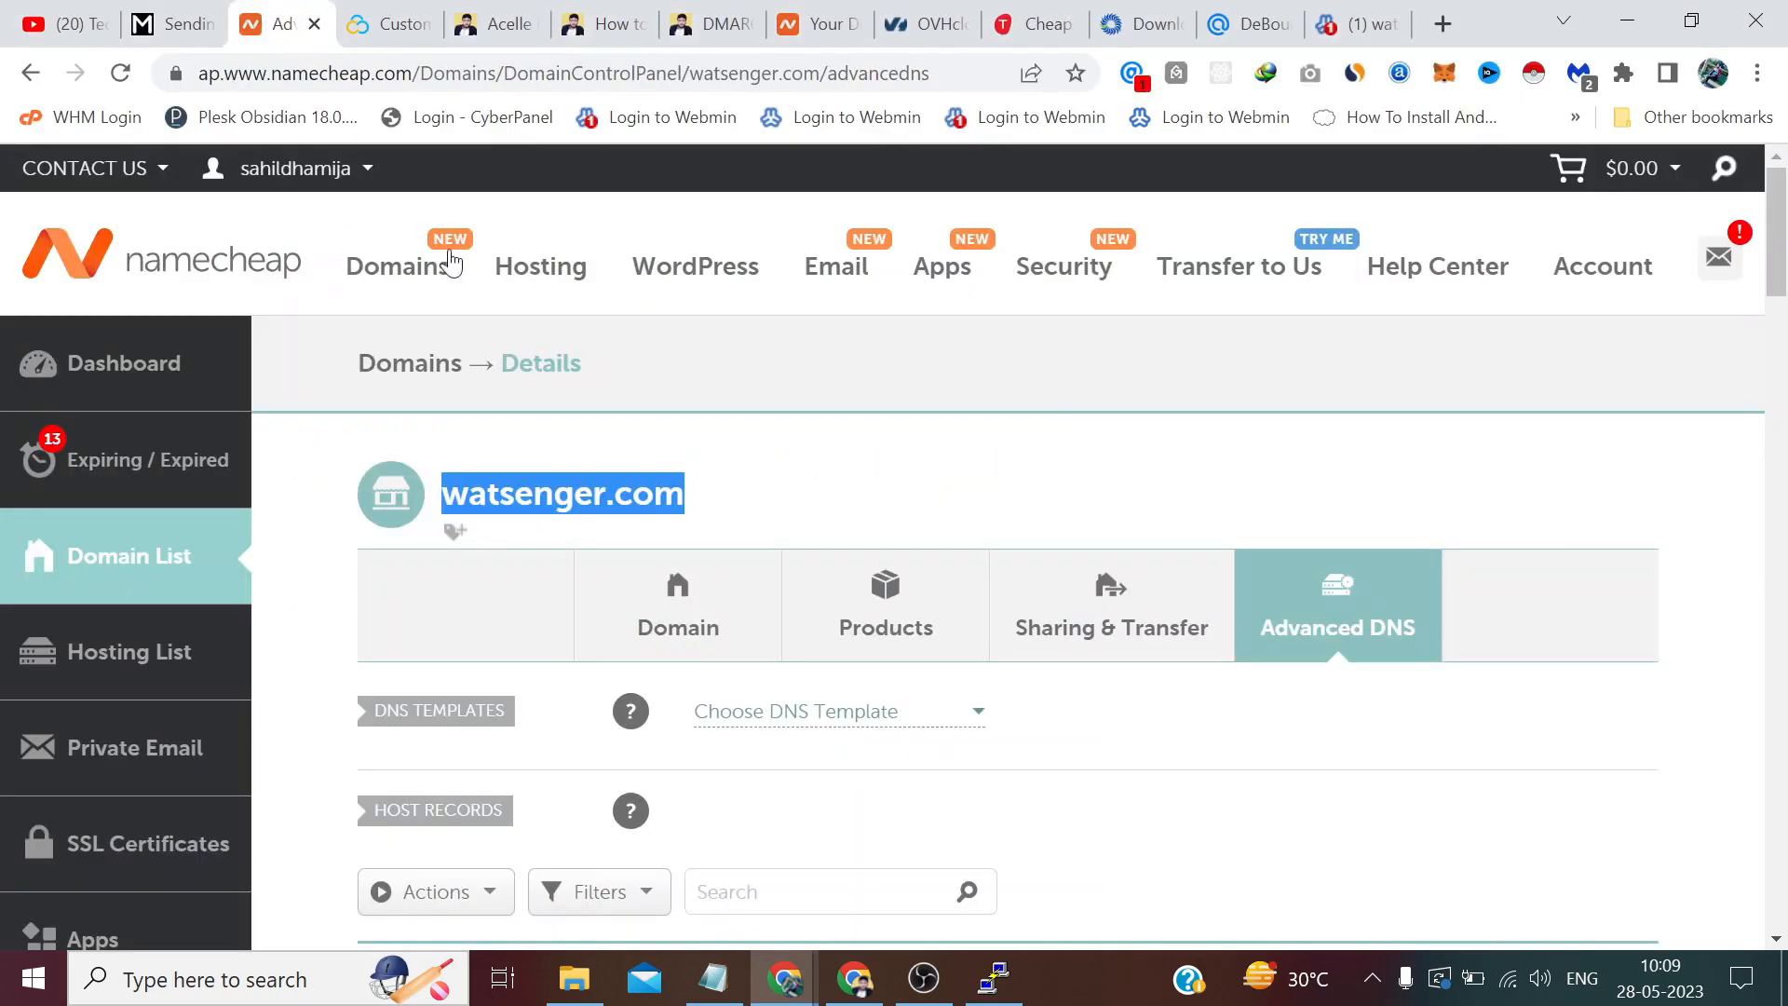
right_click(578, 493)
click(605, 512)
key(alt+Tab)
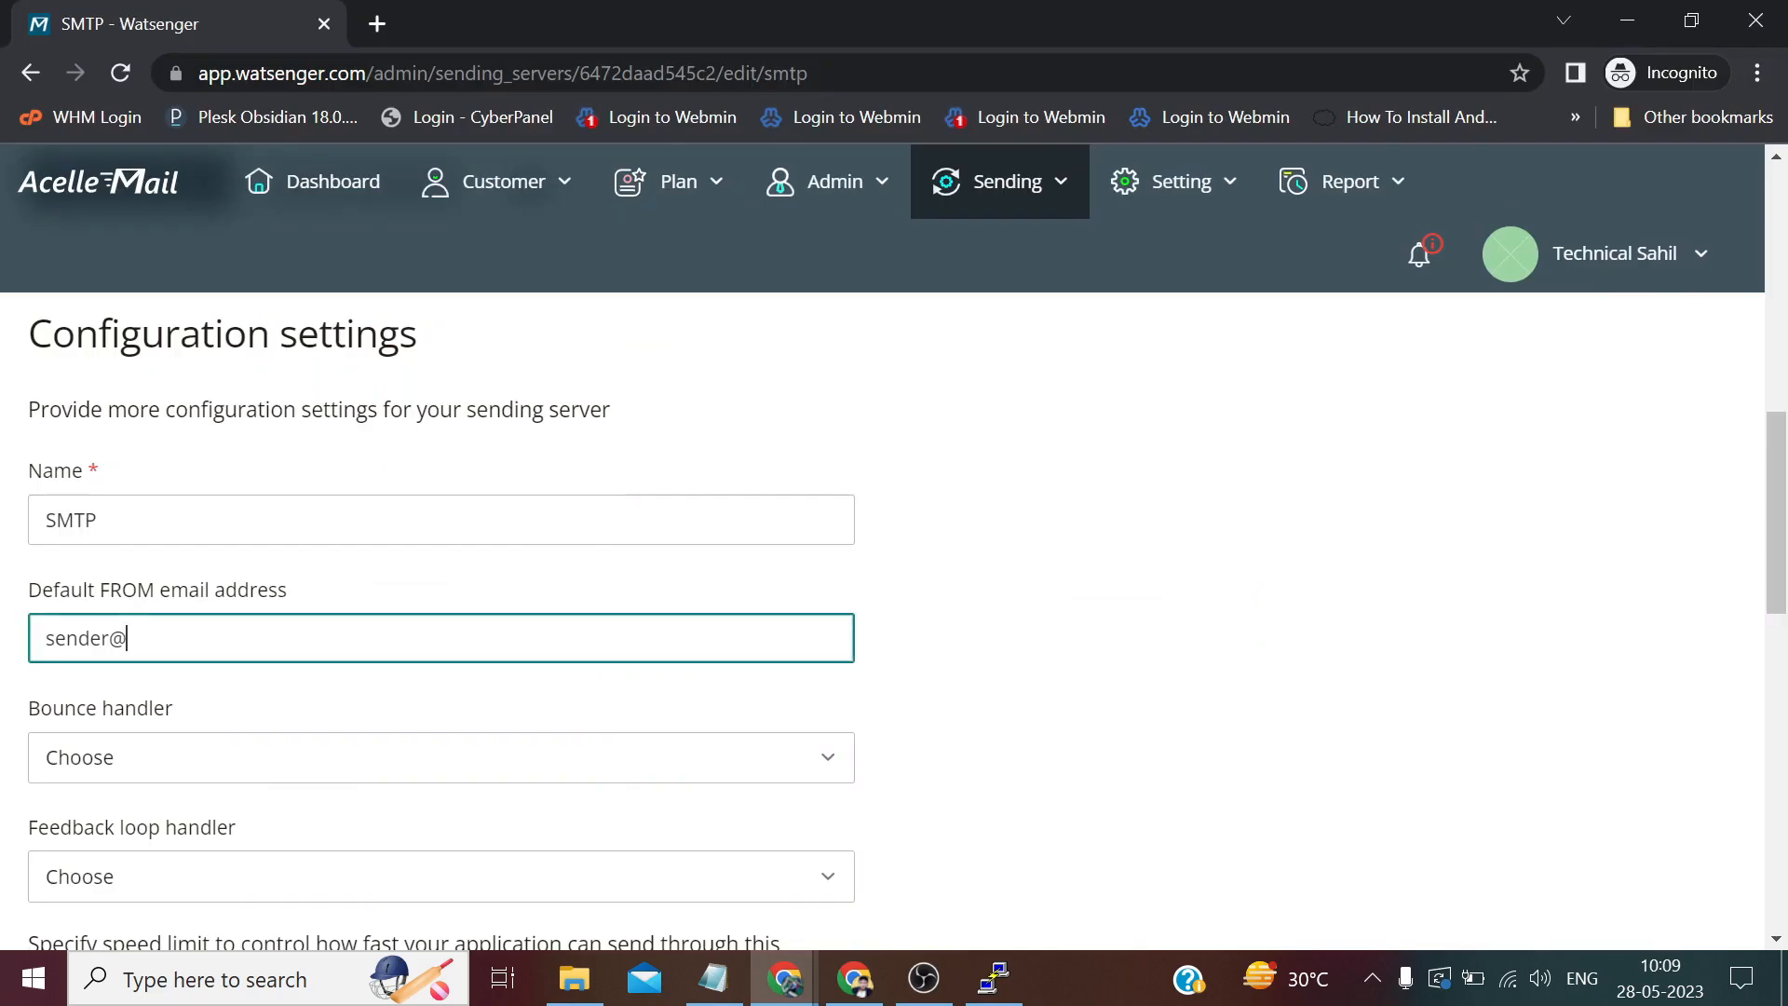
click(954, 596)
Set the sending speed limit to 1,000 emails per 1 hour.
scroll(954, 596, down, 4)
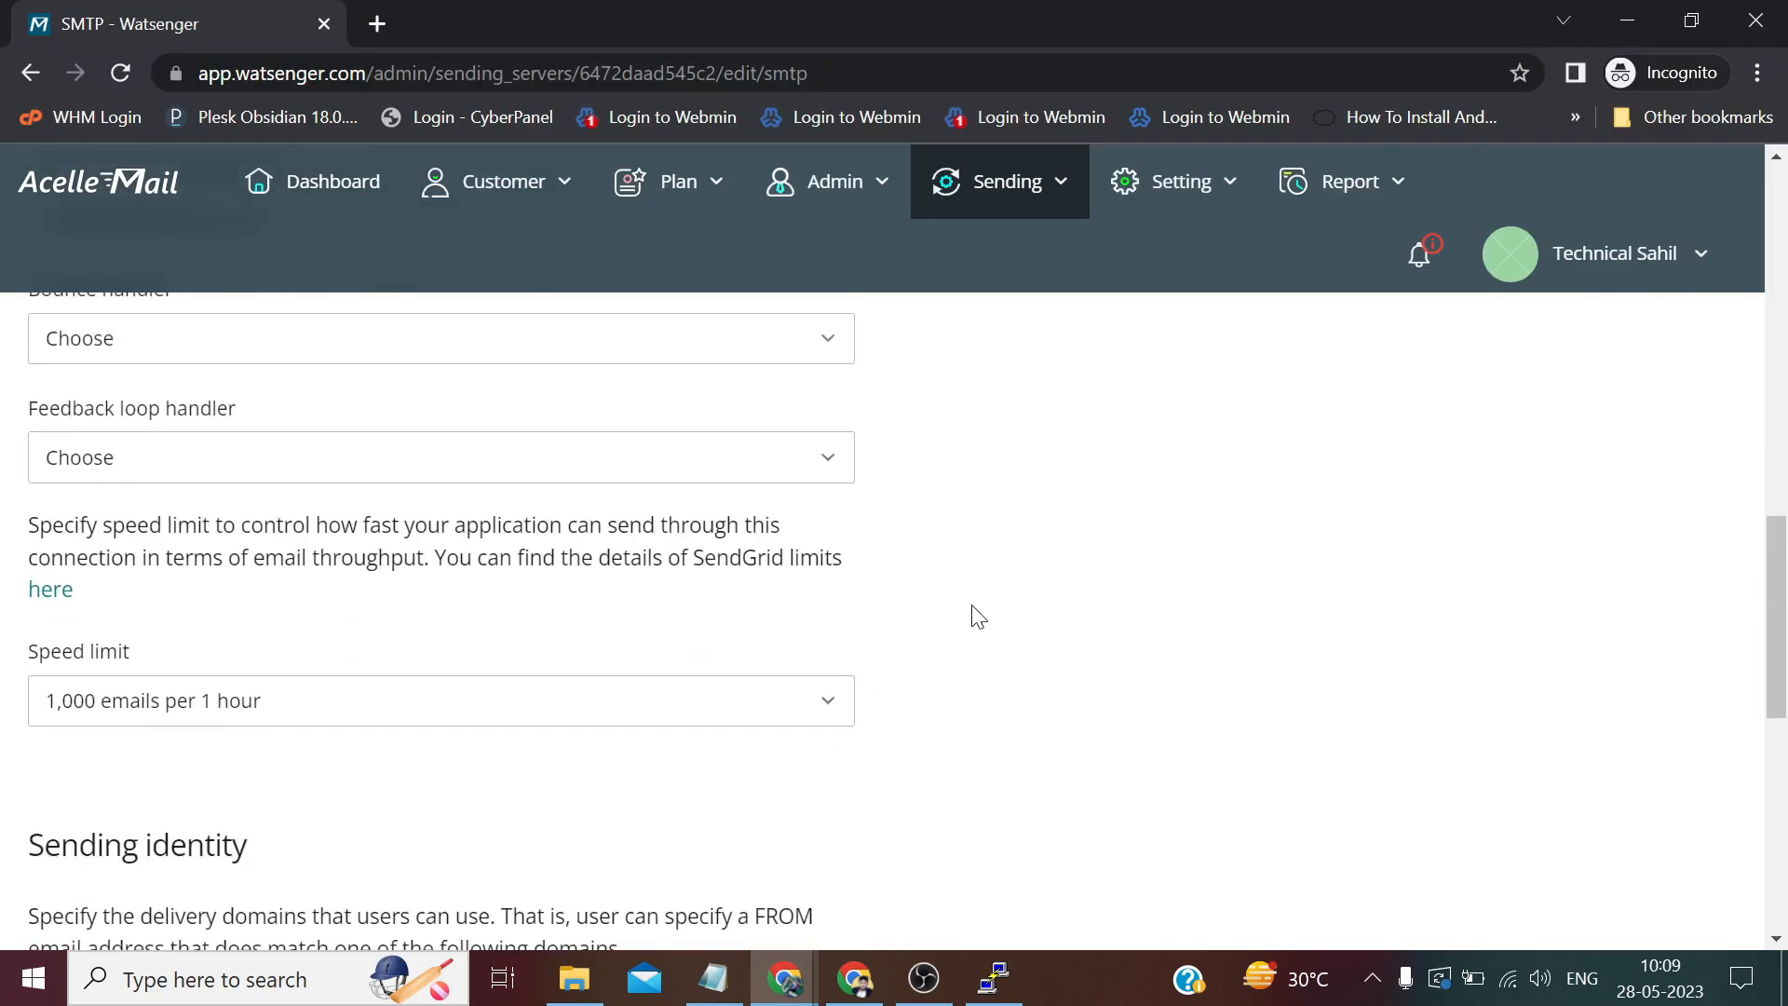
scroll(951, 601, down, 3)
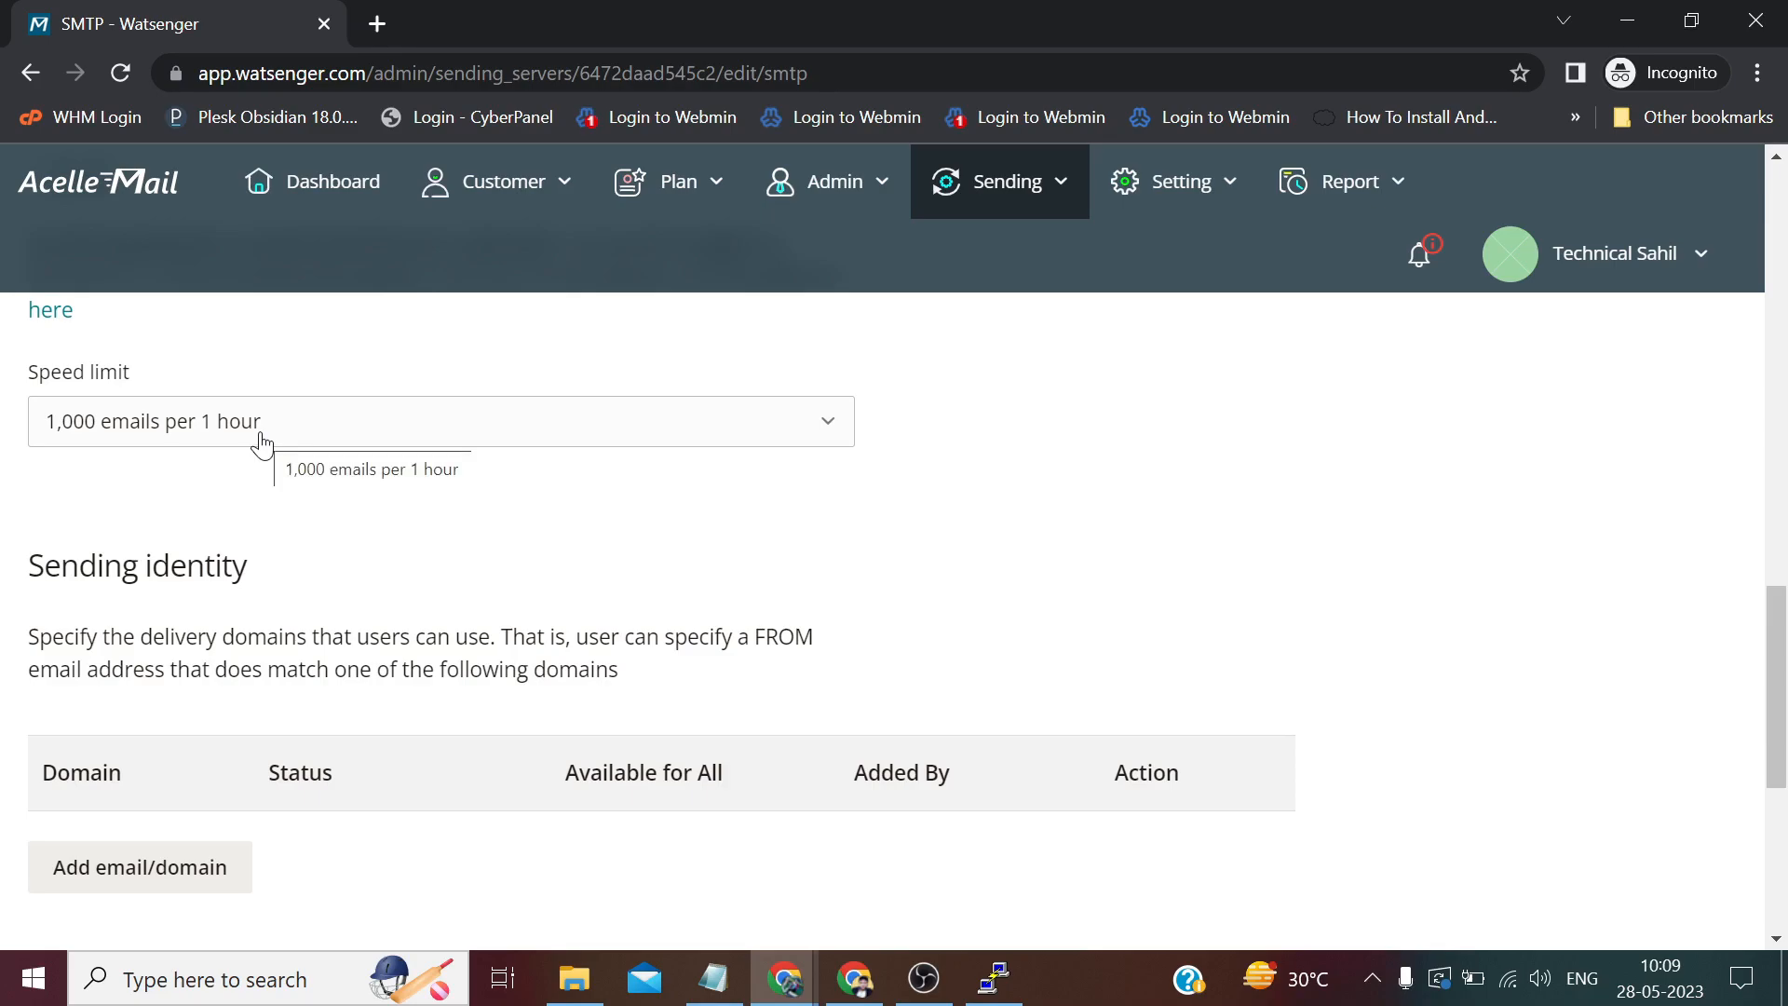
click(261, 432)
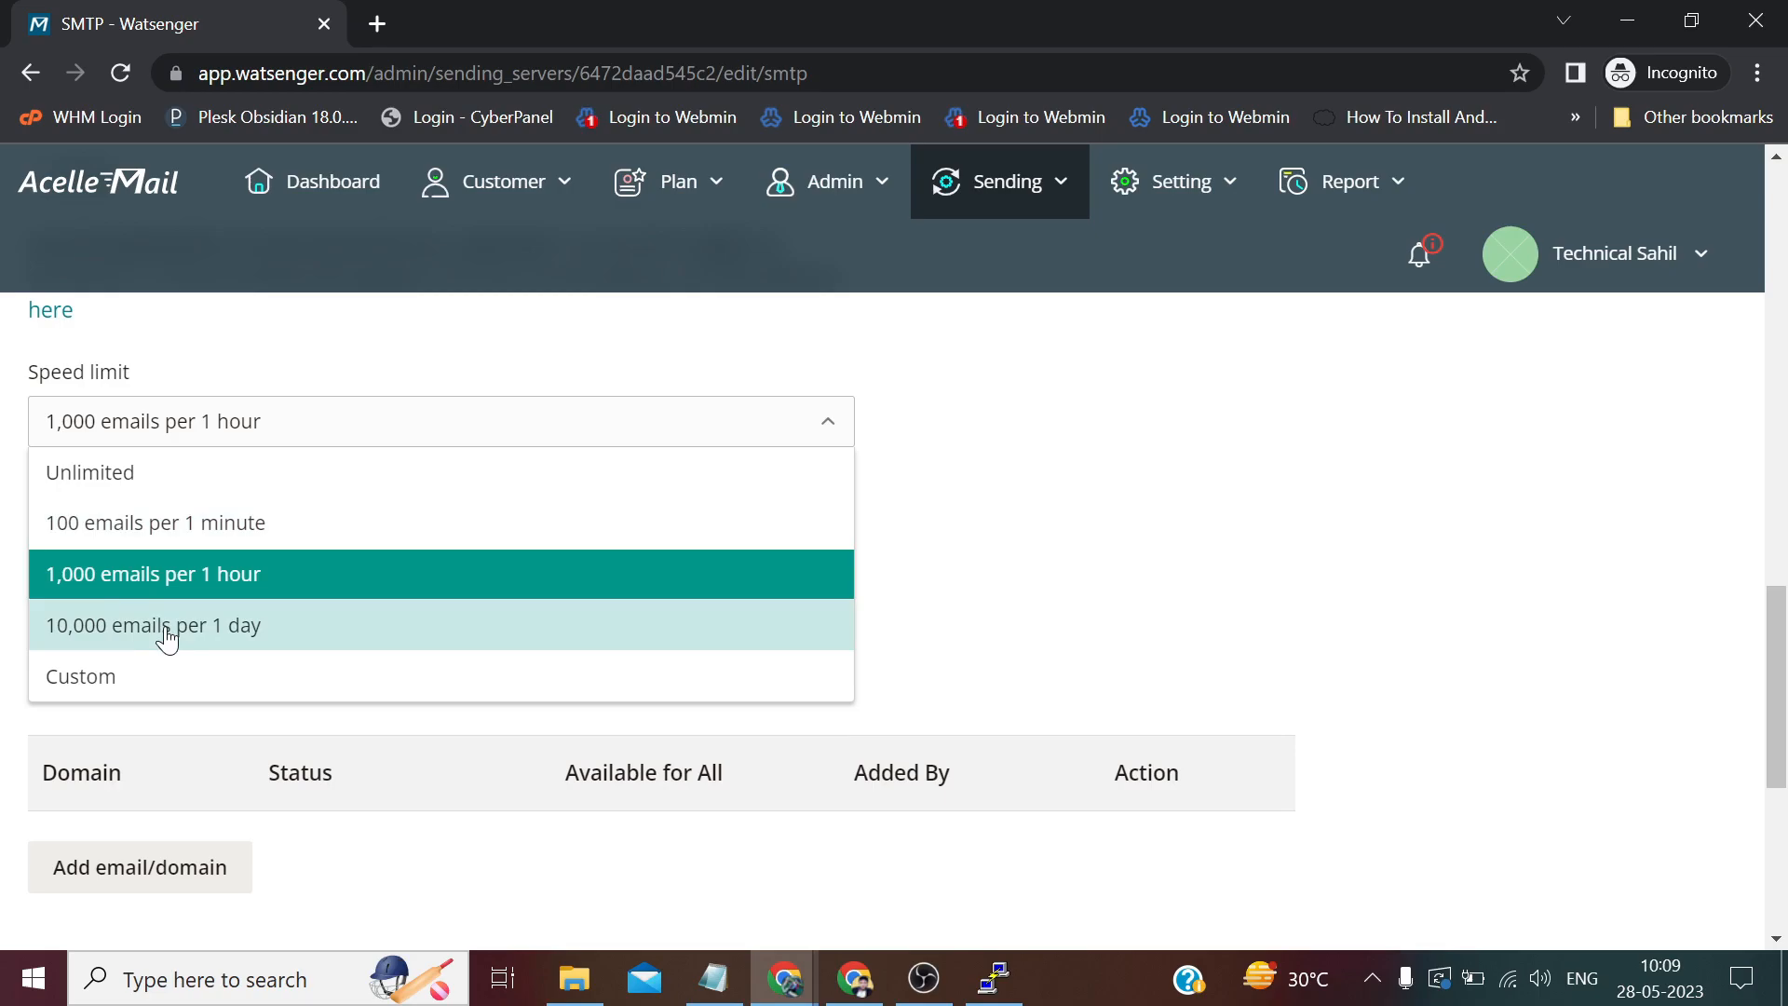
click(172, 678)
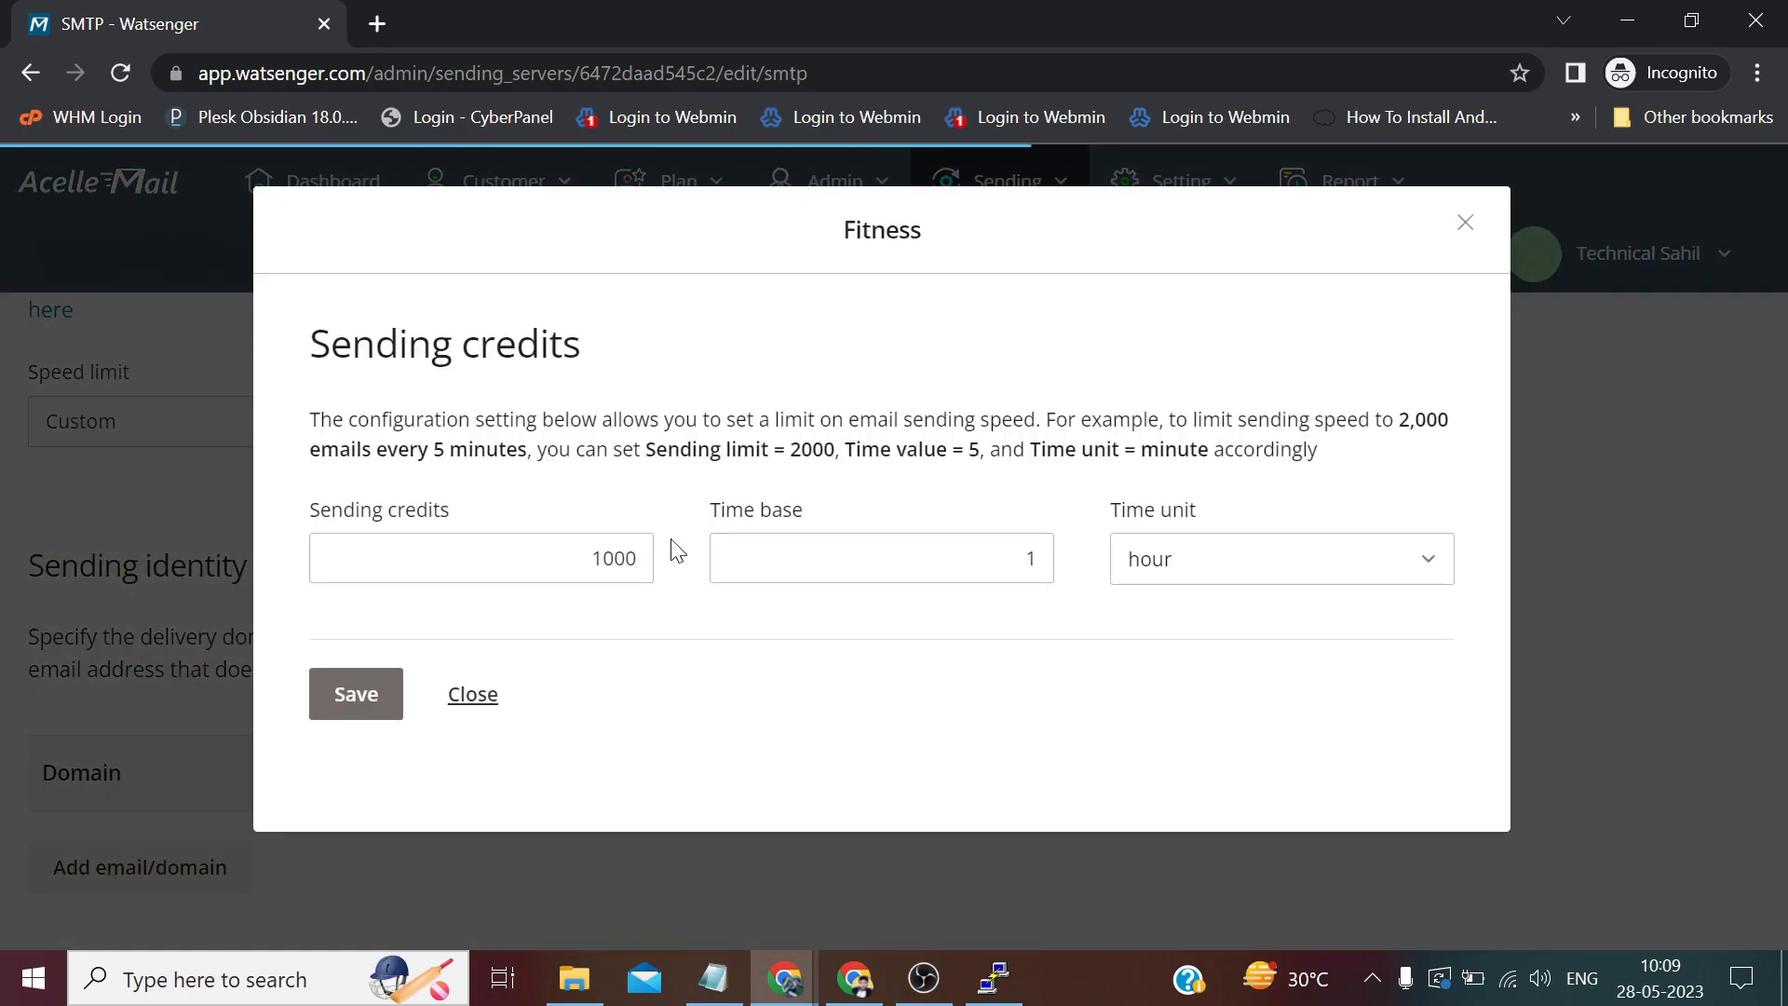
click(471, 699)
click(333, 437)
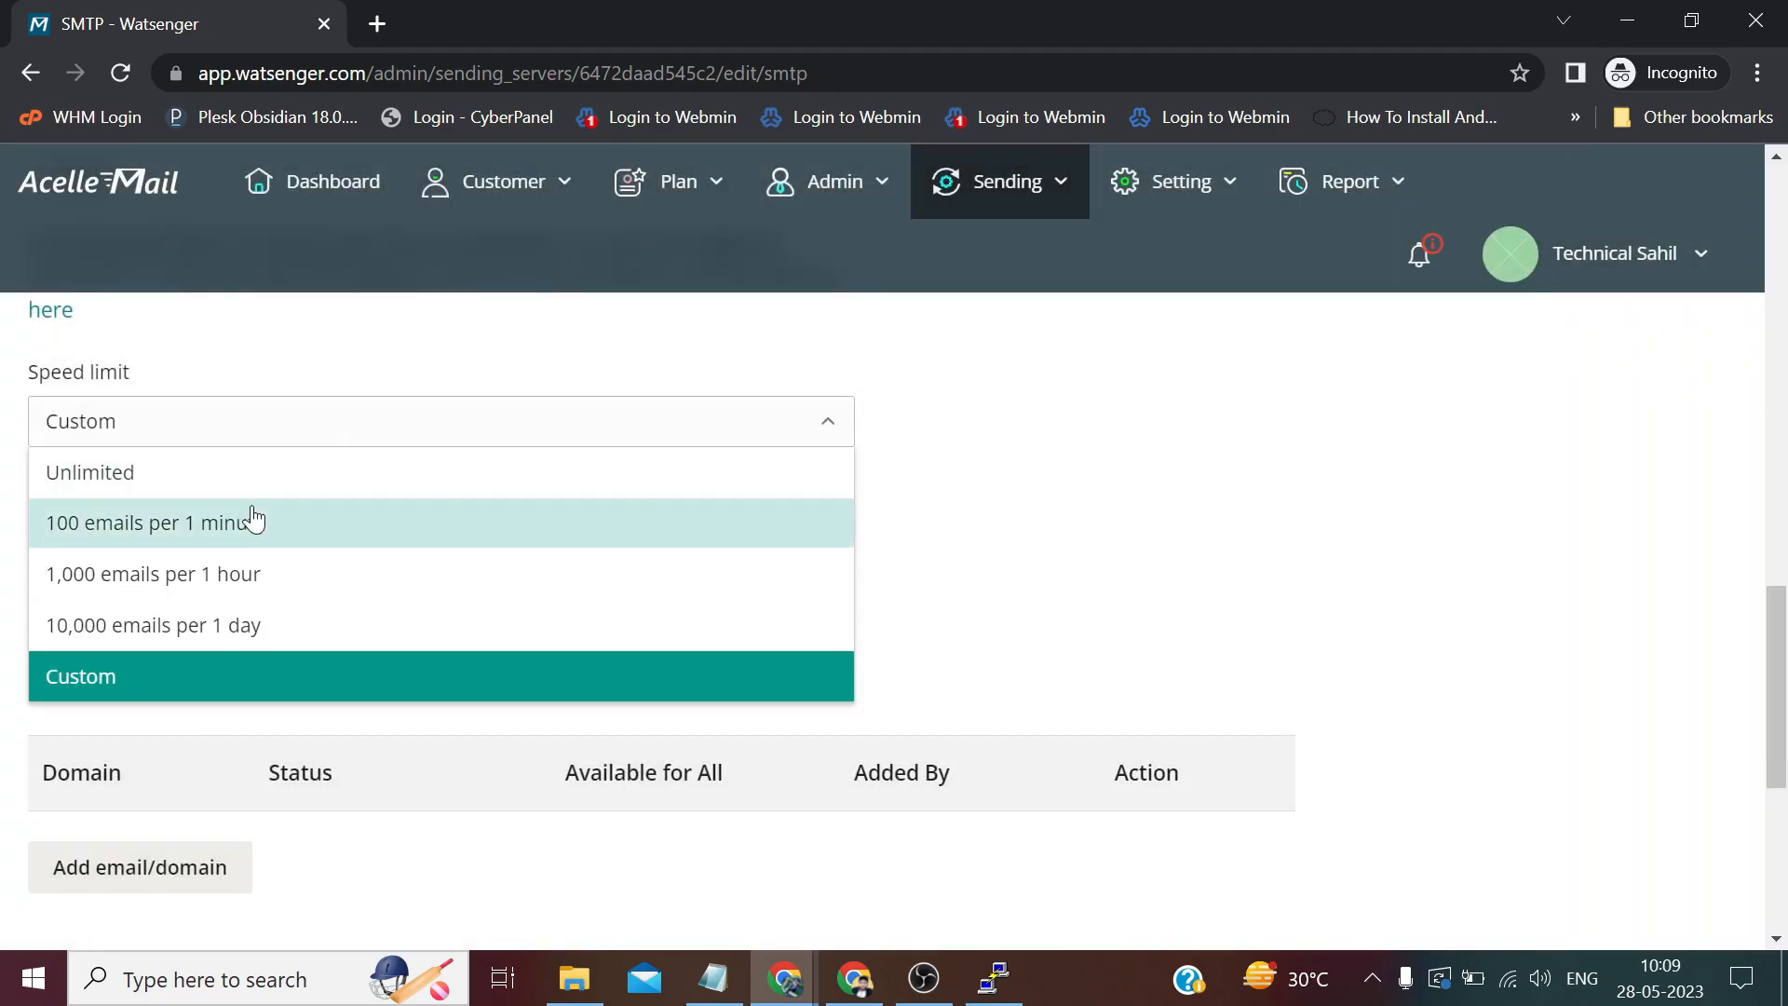
click(238, 575)
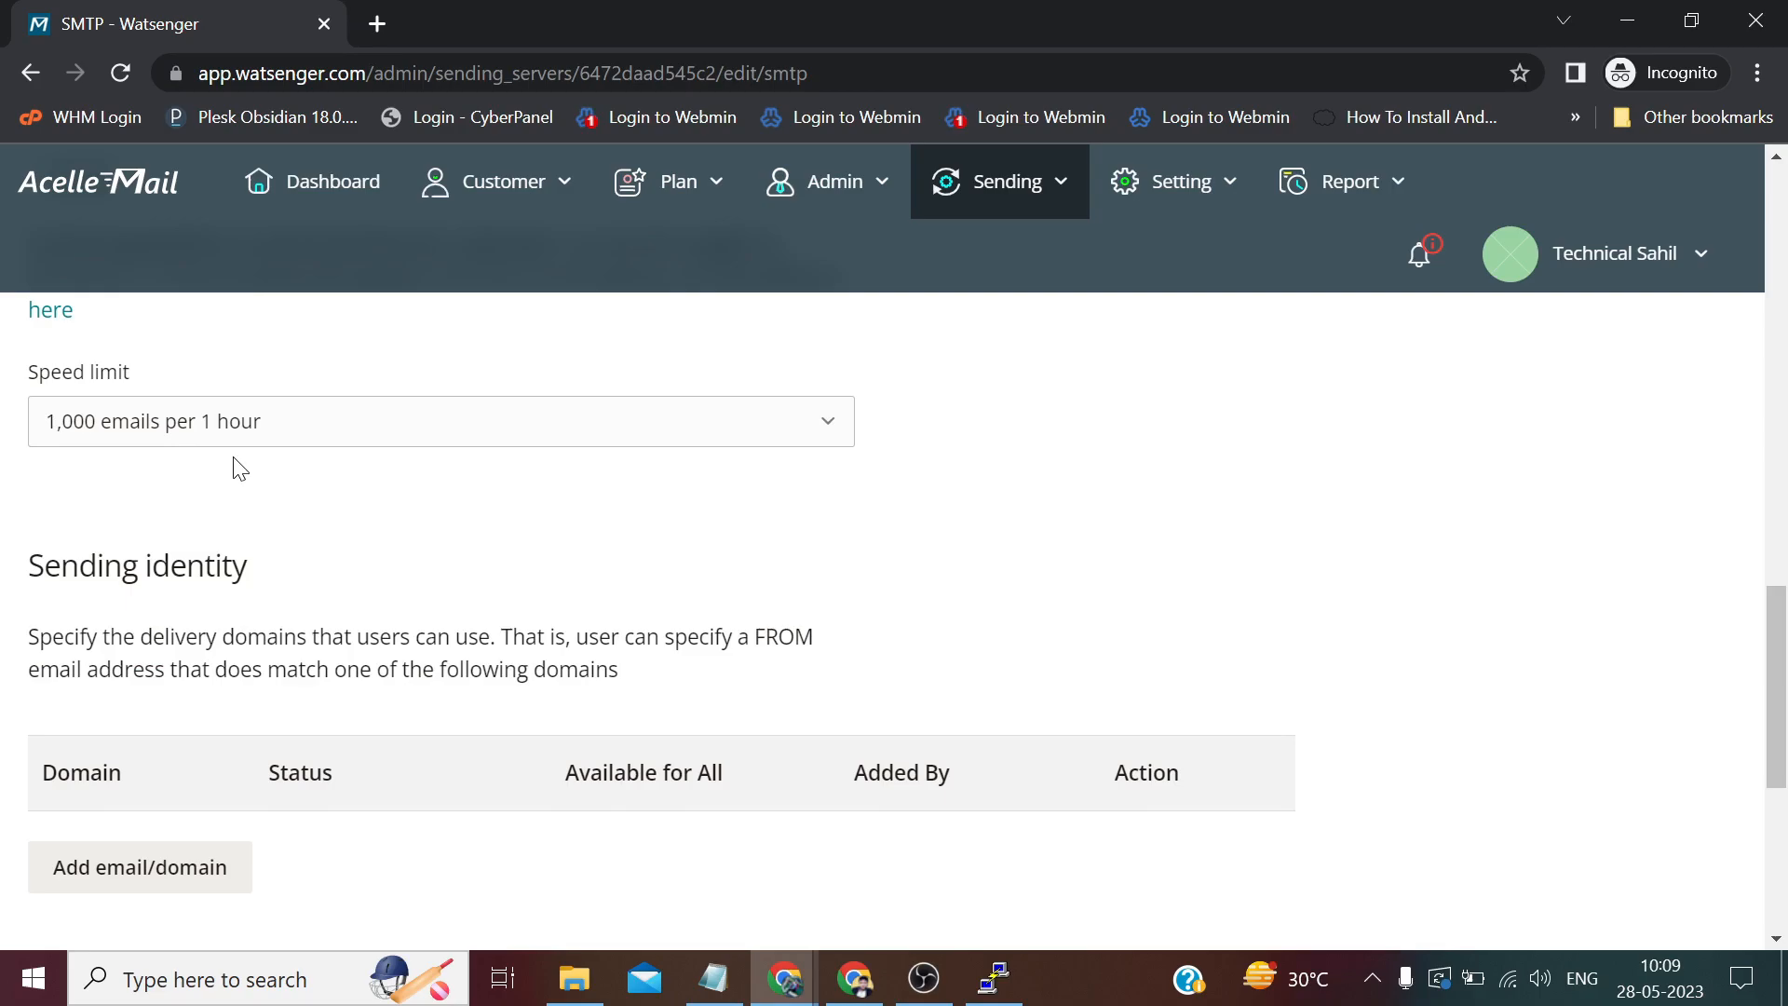
Allow unverified FROM addresses and letting users verify their own domains and emails, then save.
scroll(238, 467, down, 5)
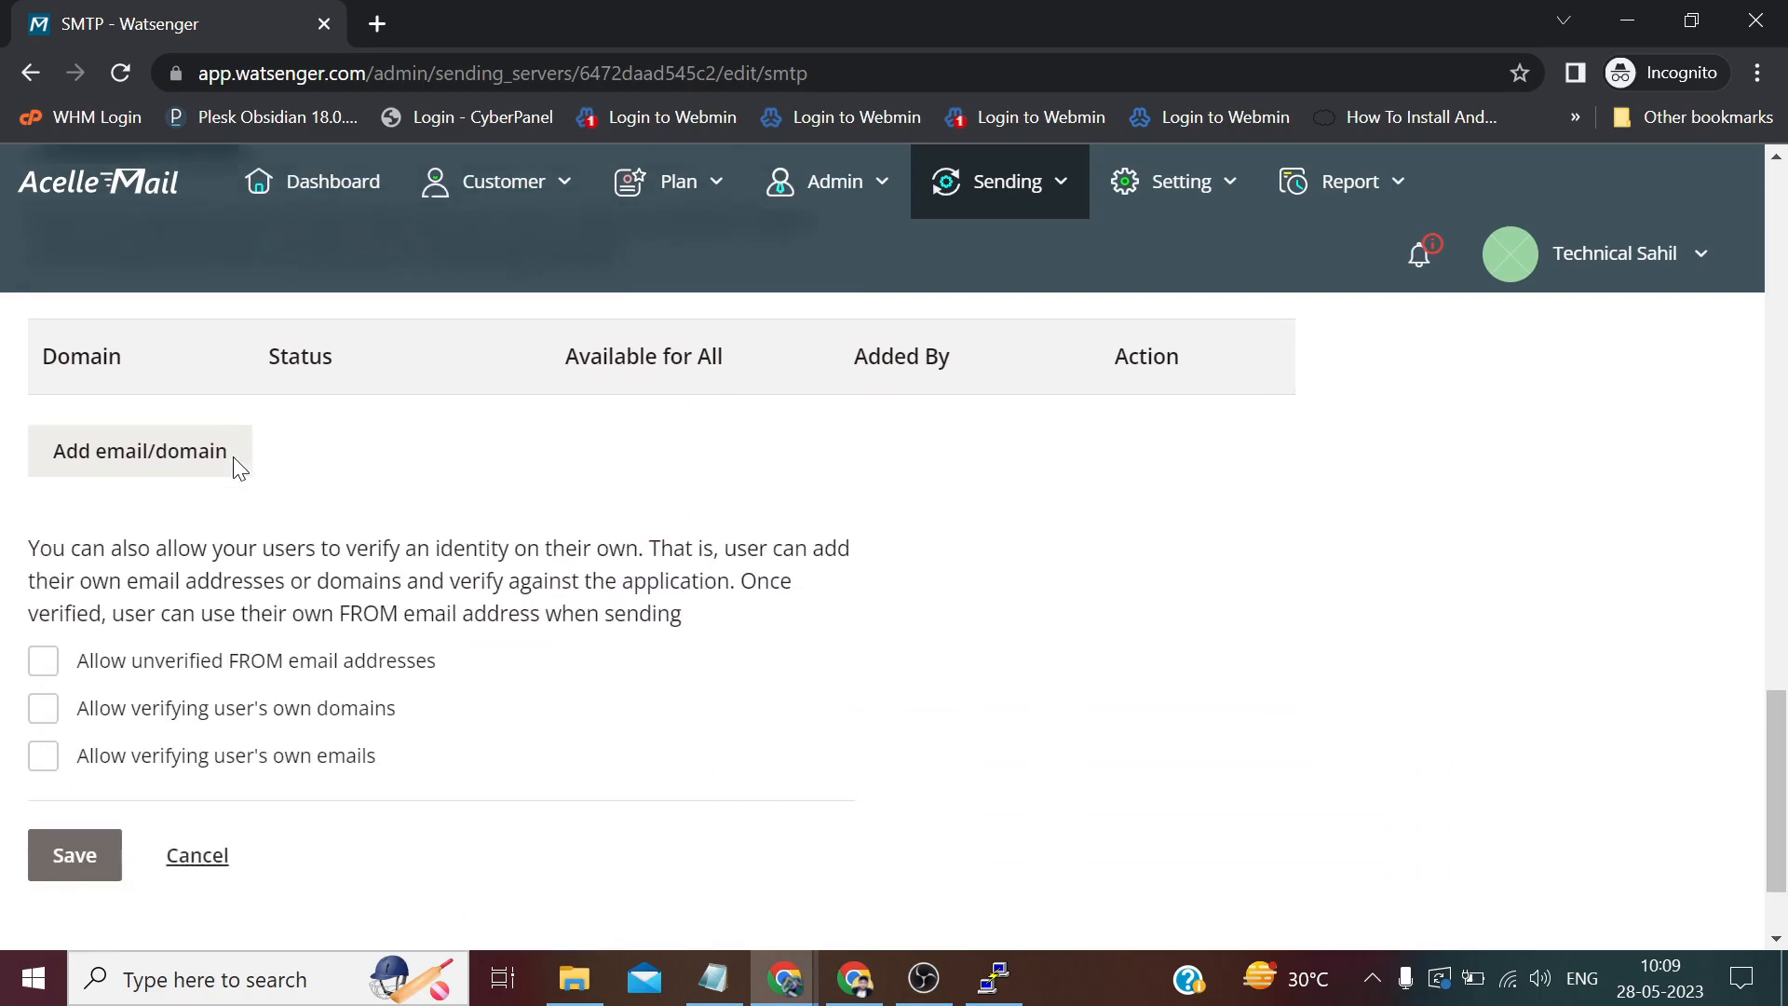
click(37, 521)
click(41, 568)
click(43, 616)
click(91, 726)
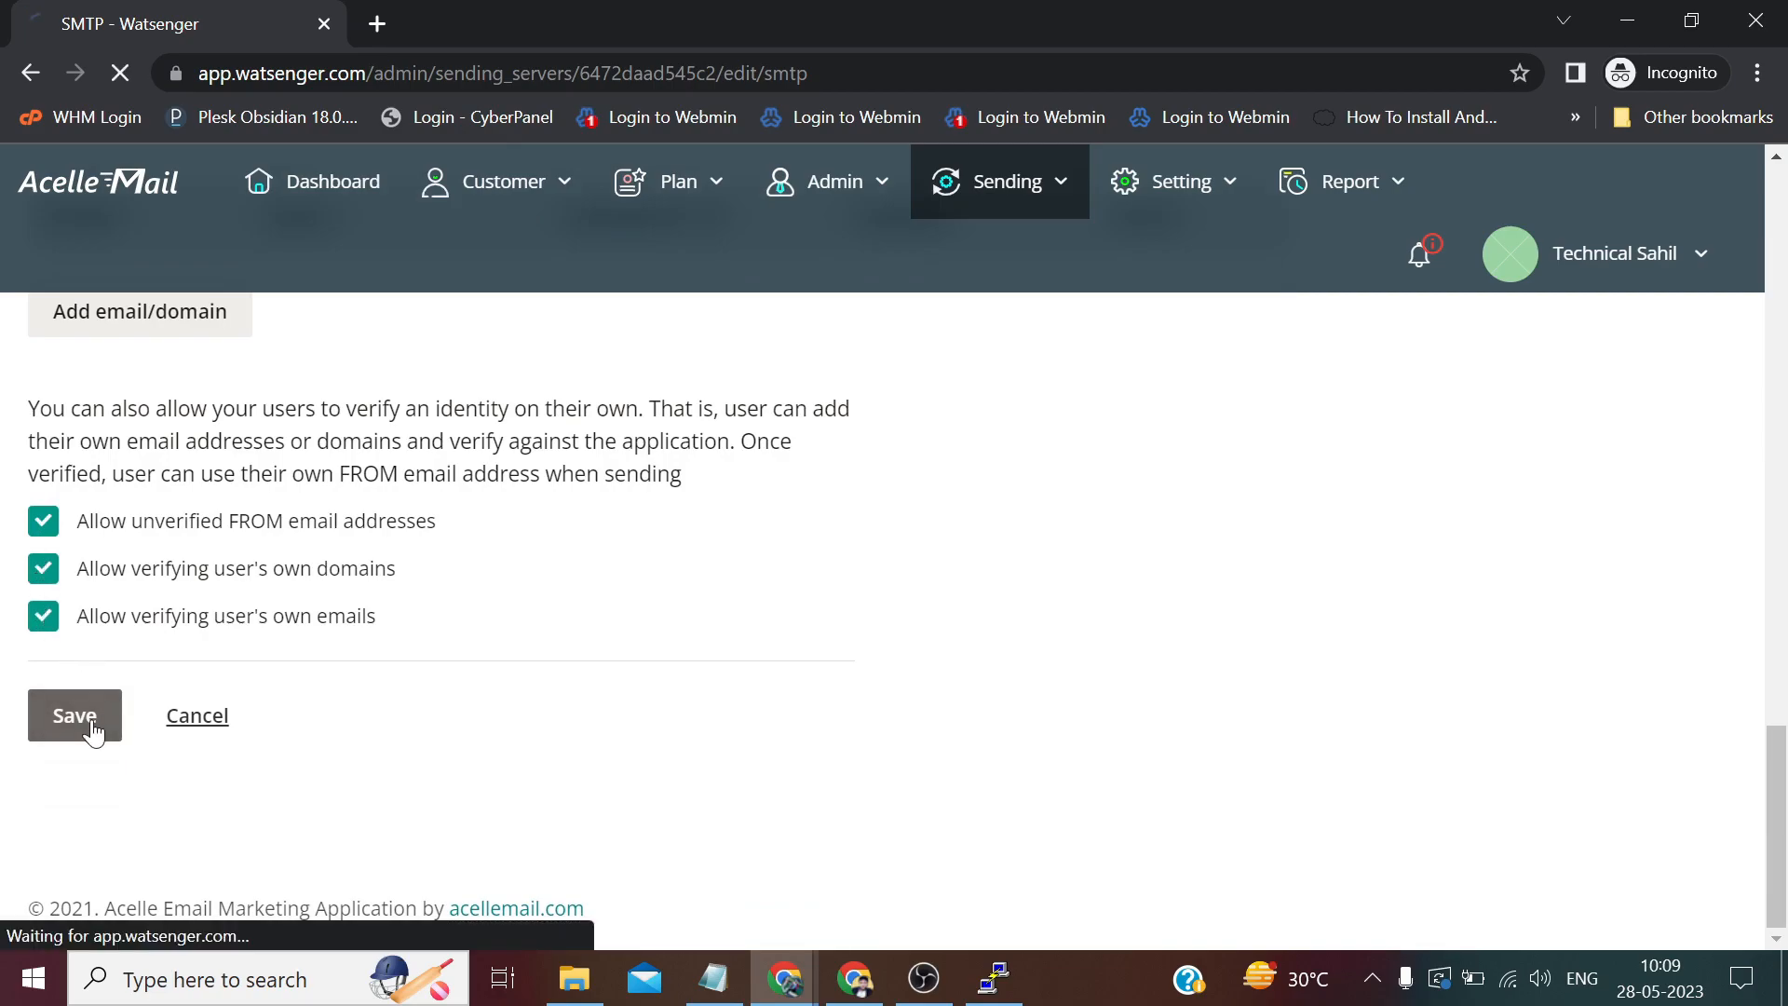
scroll(873, 558, down, 15)
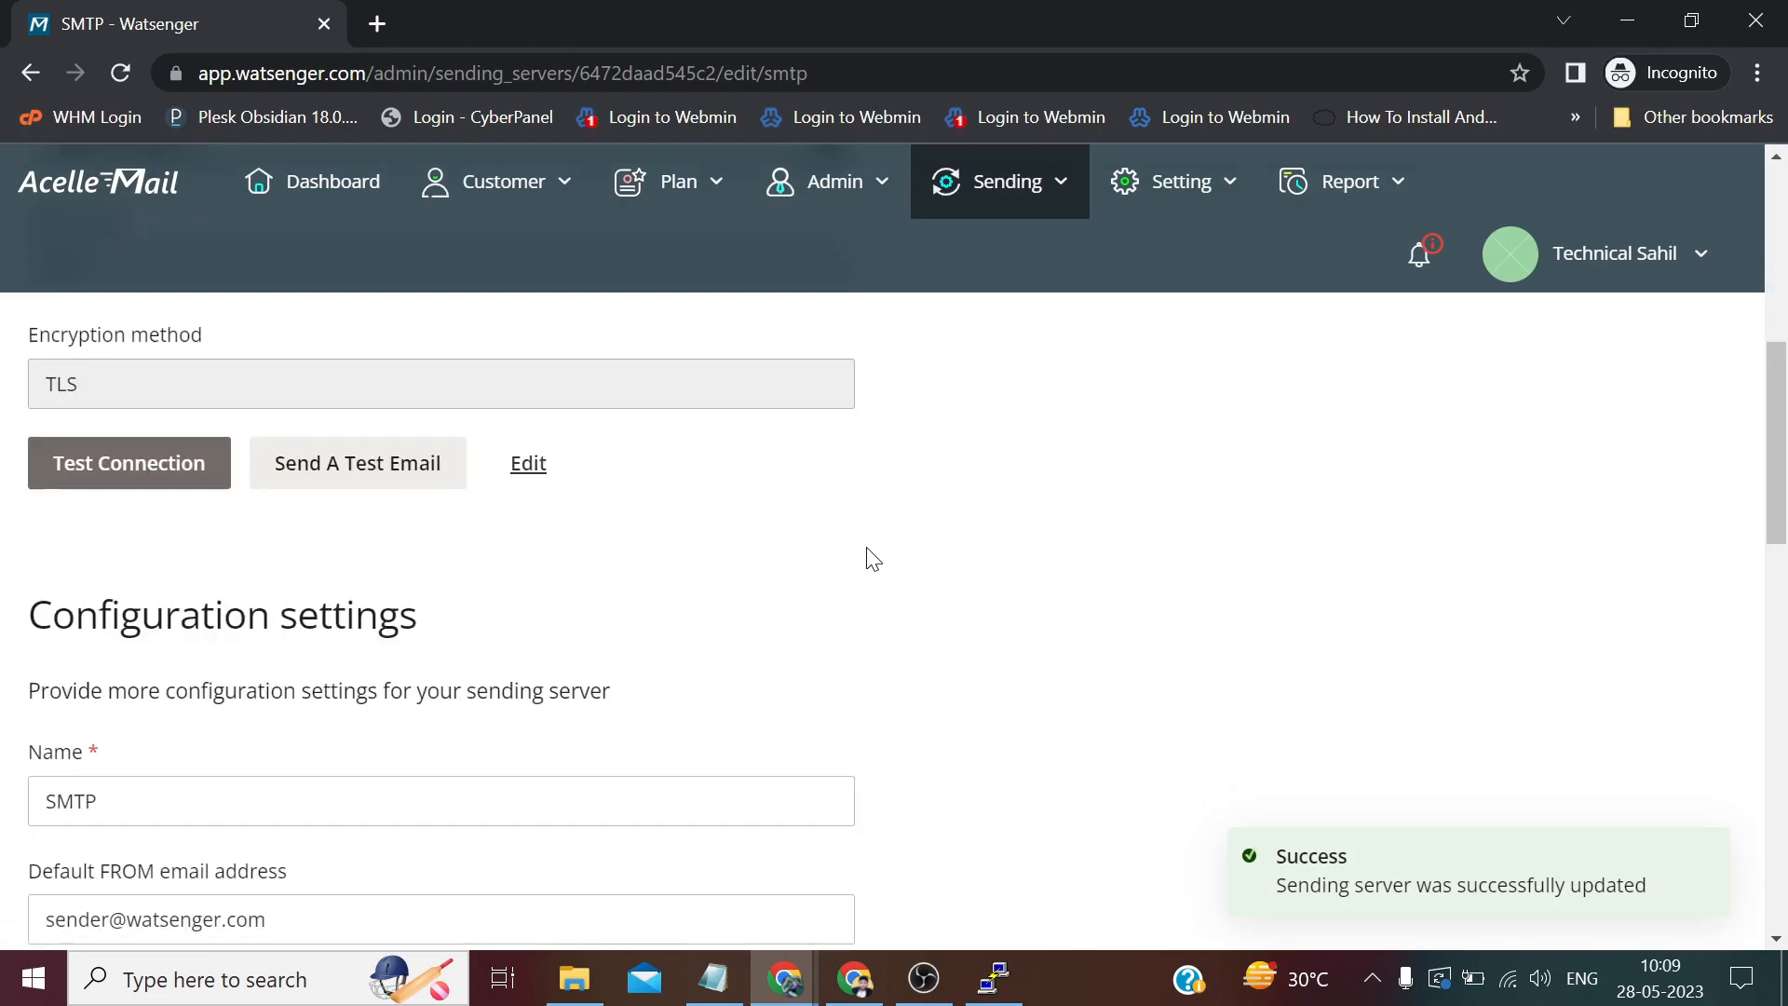
scroll(872, 559, up, 13)
scroll(873, 559, up, 3)
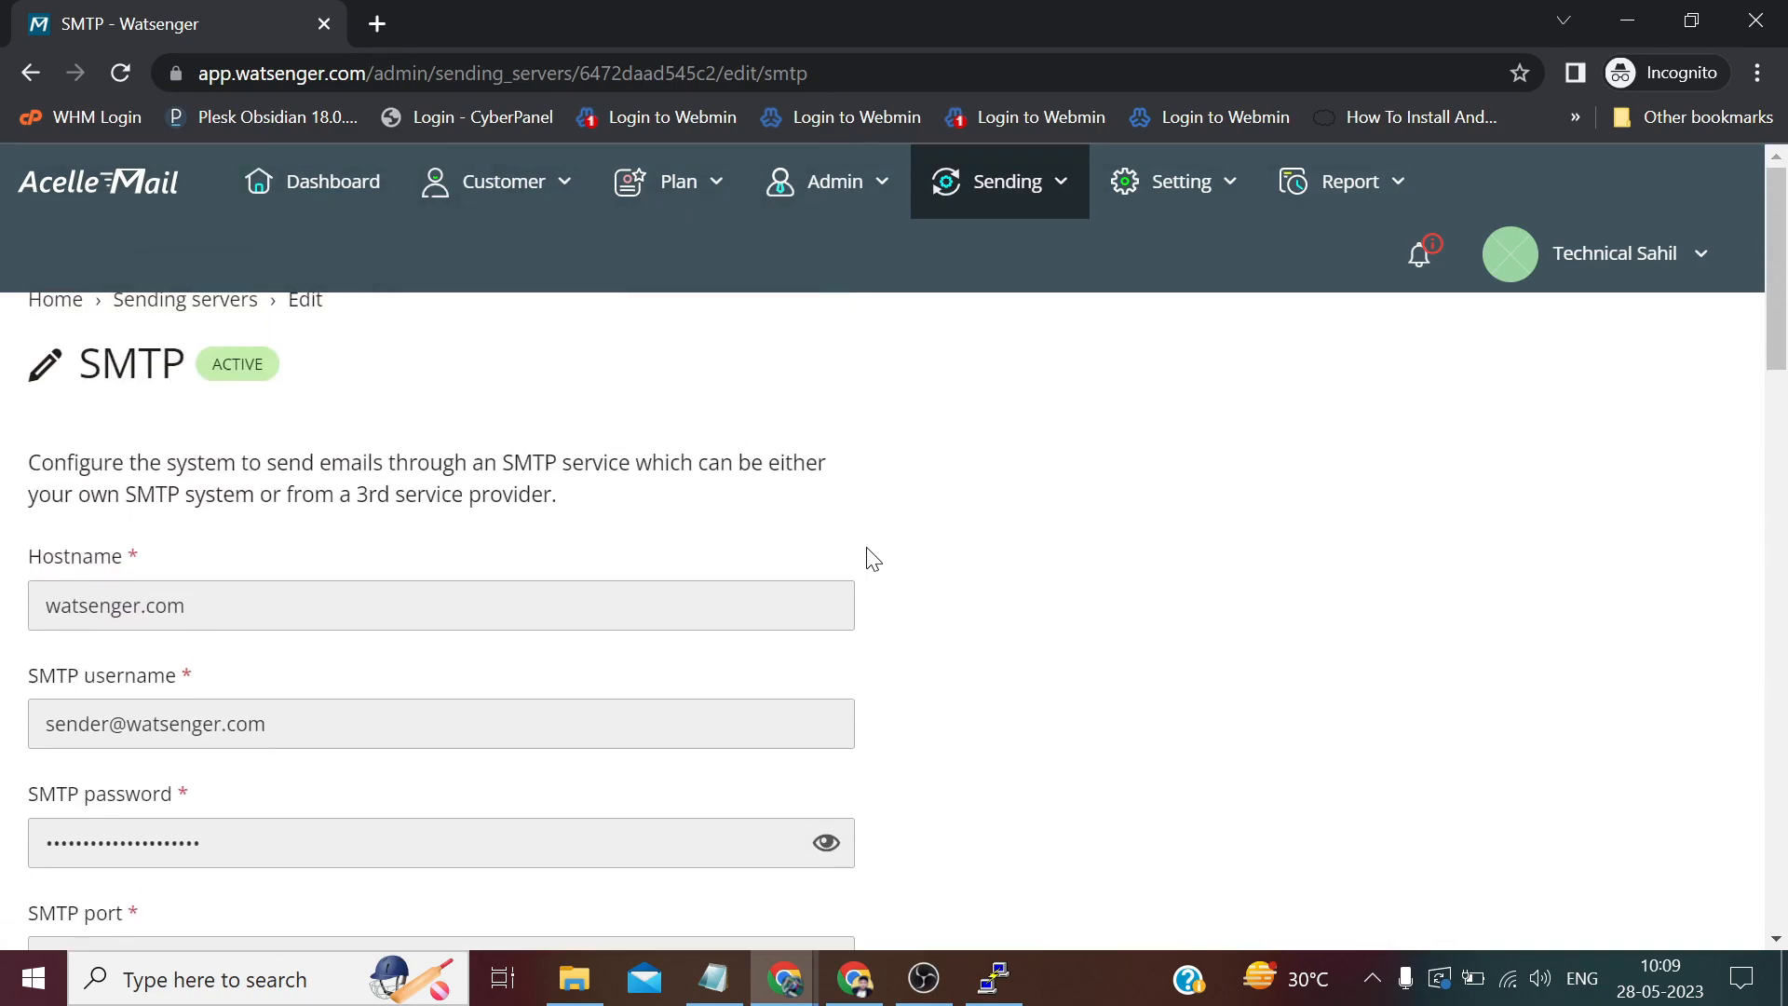
Go to the Email verification servers list and start a new server.
click(1020, 214)
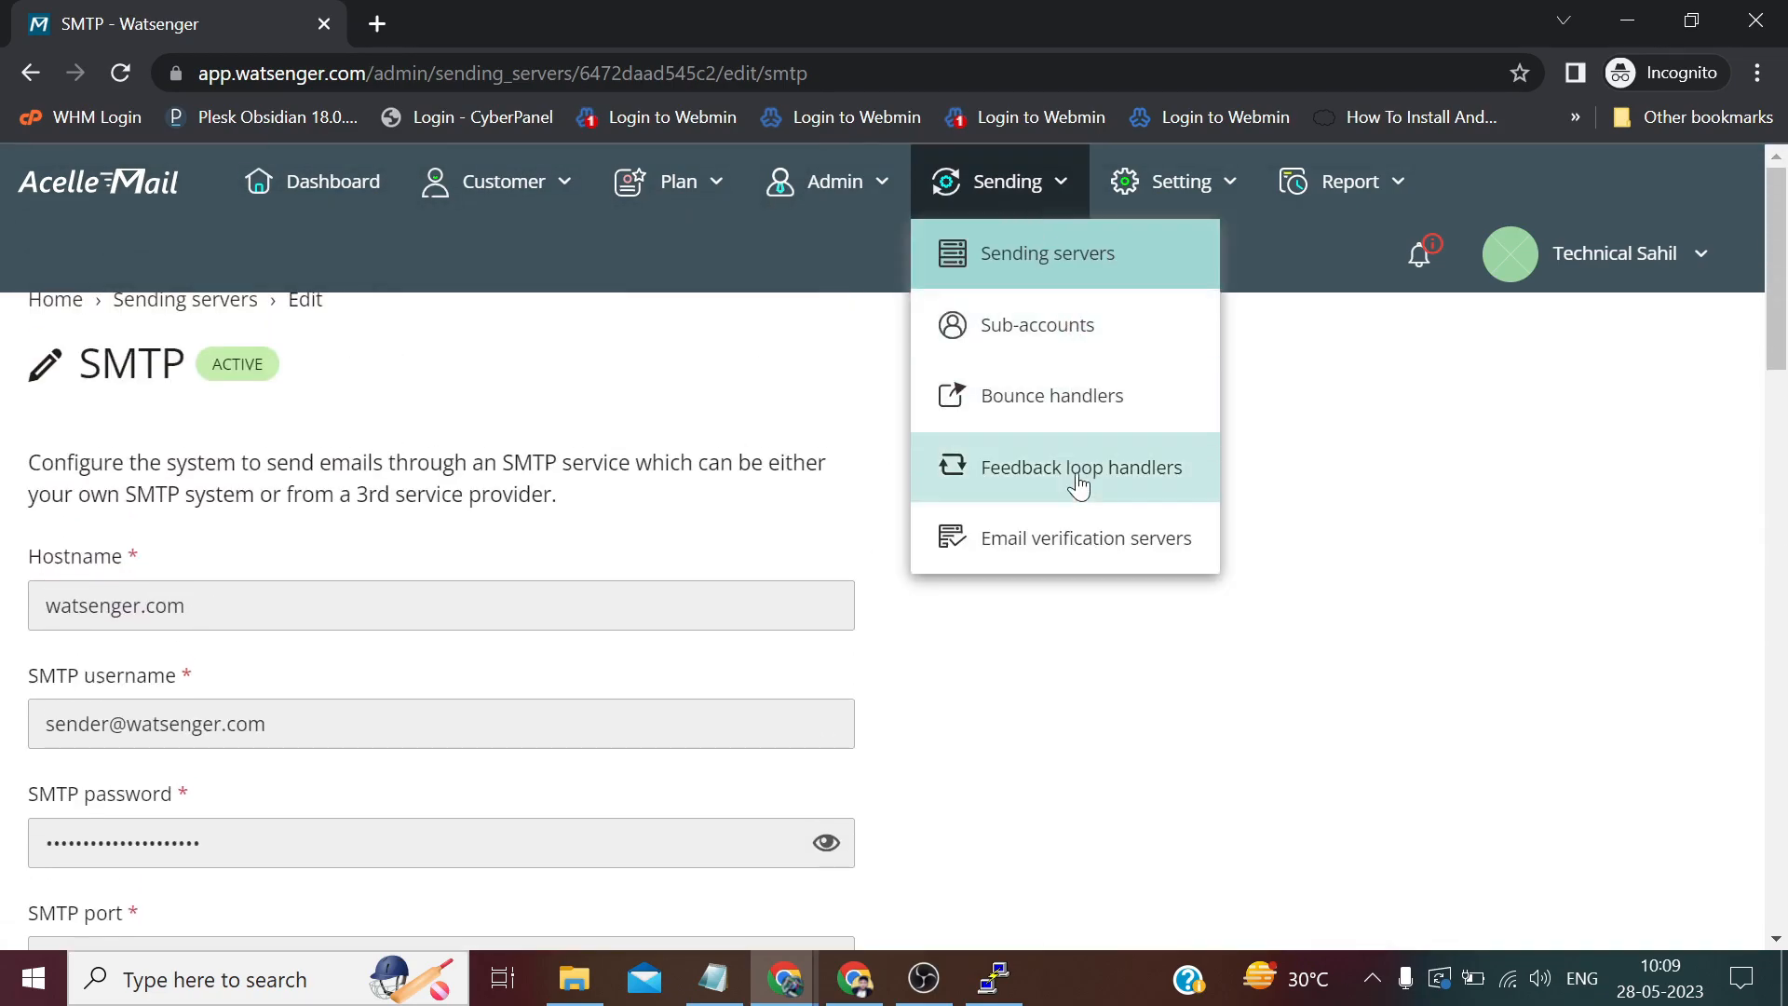
click(1041, 566)
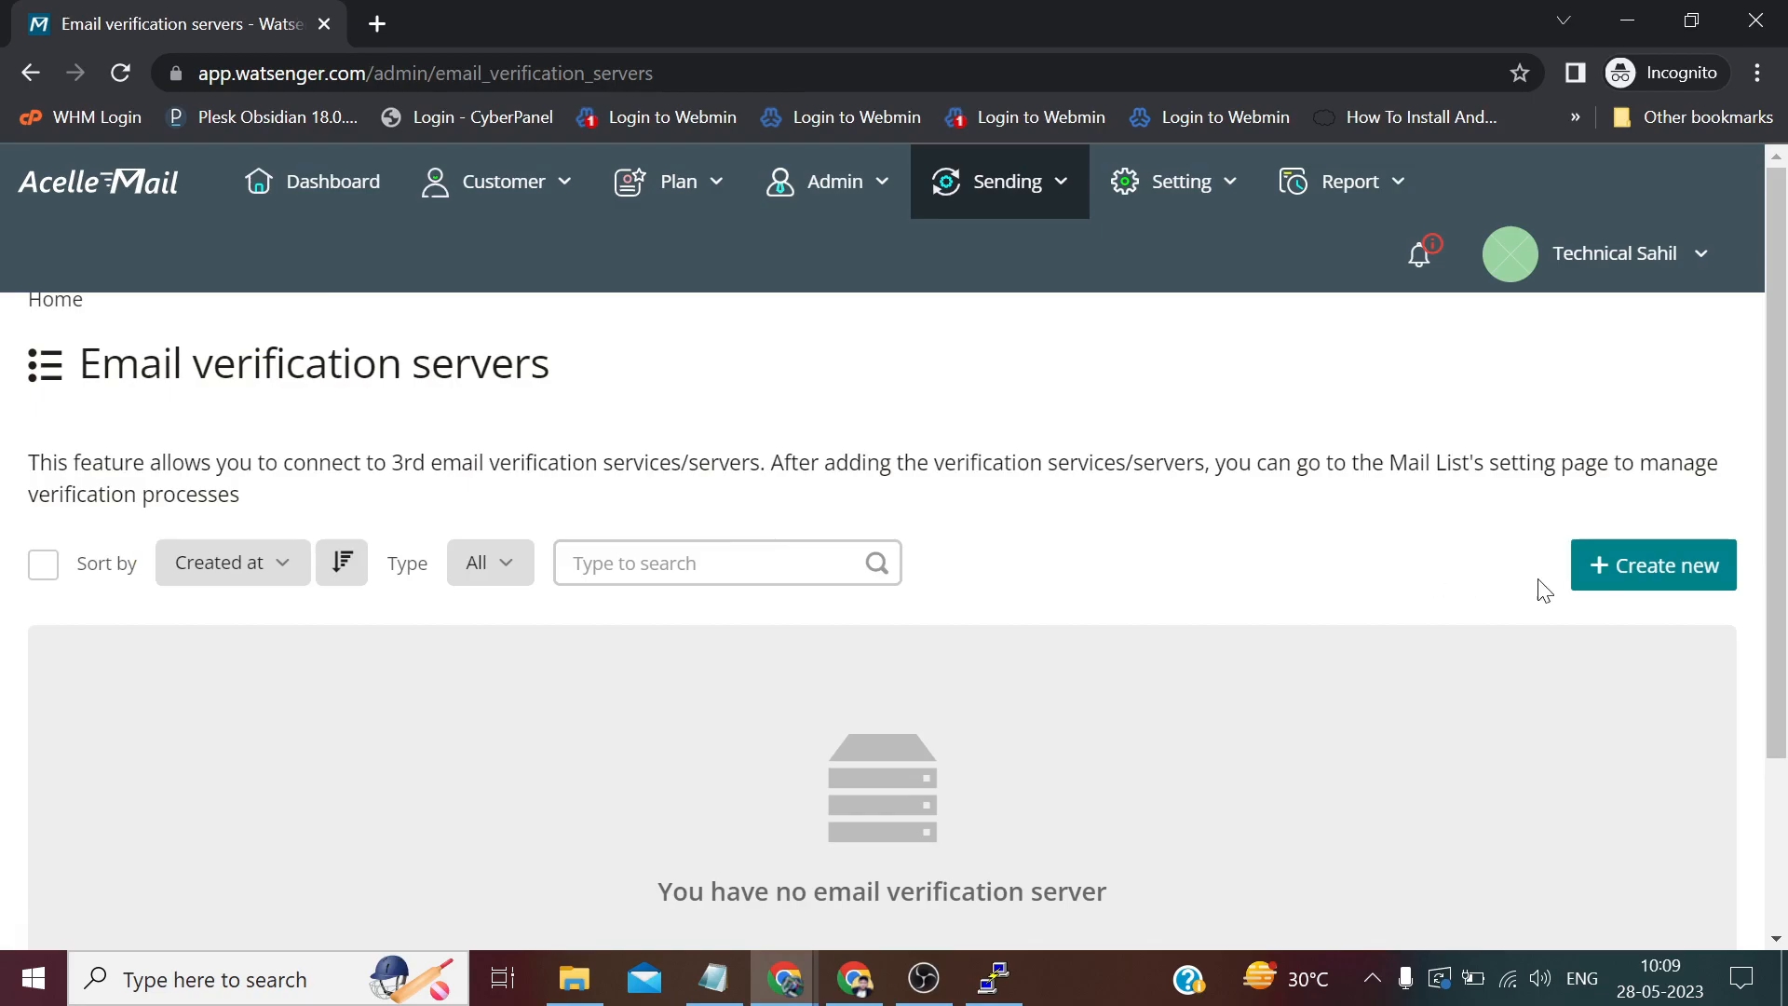
click(1628, 590)
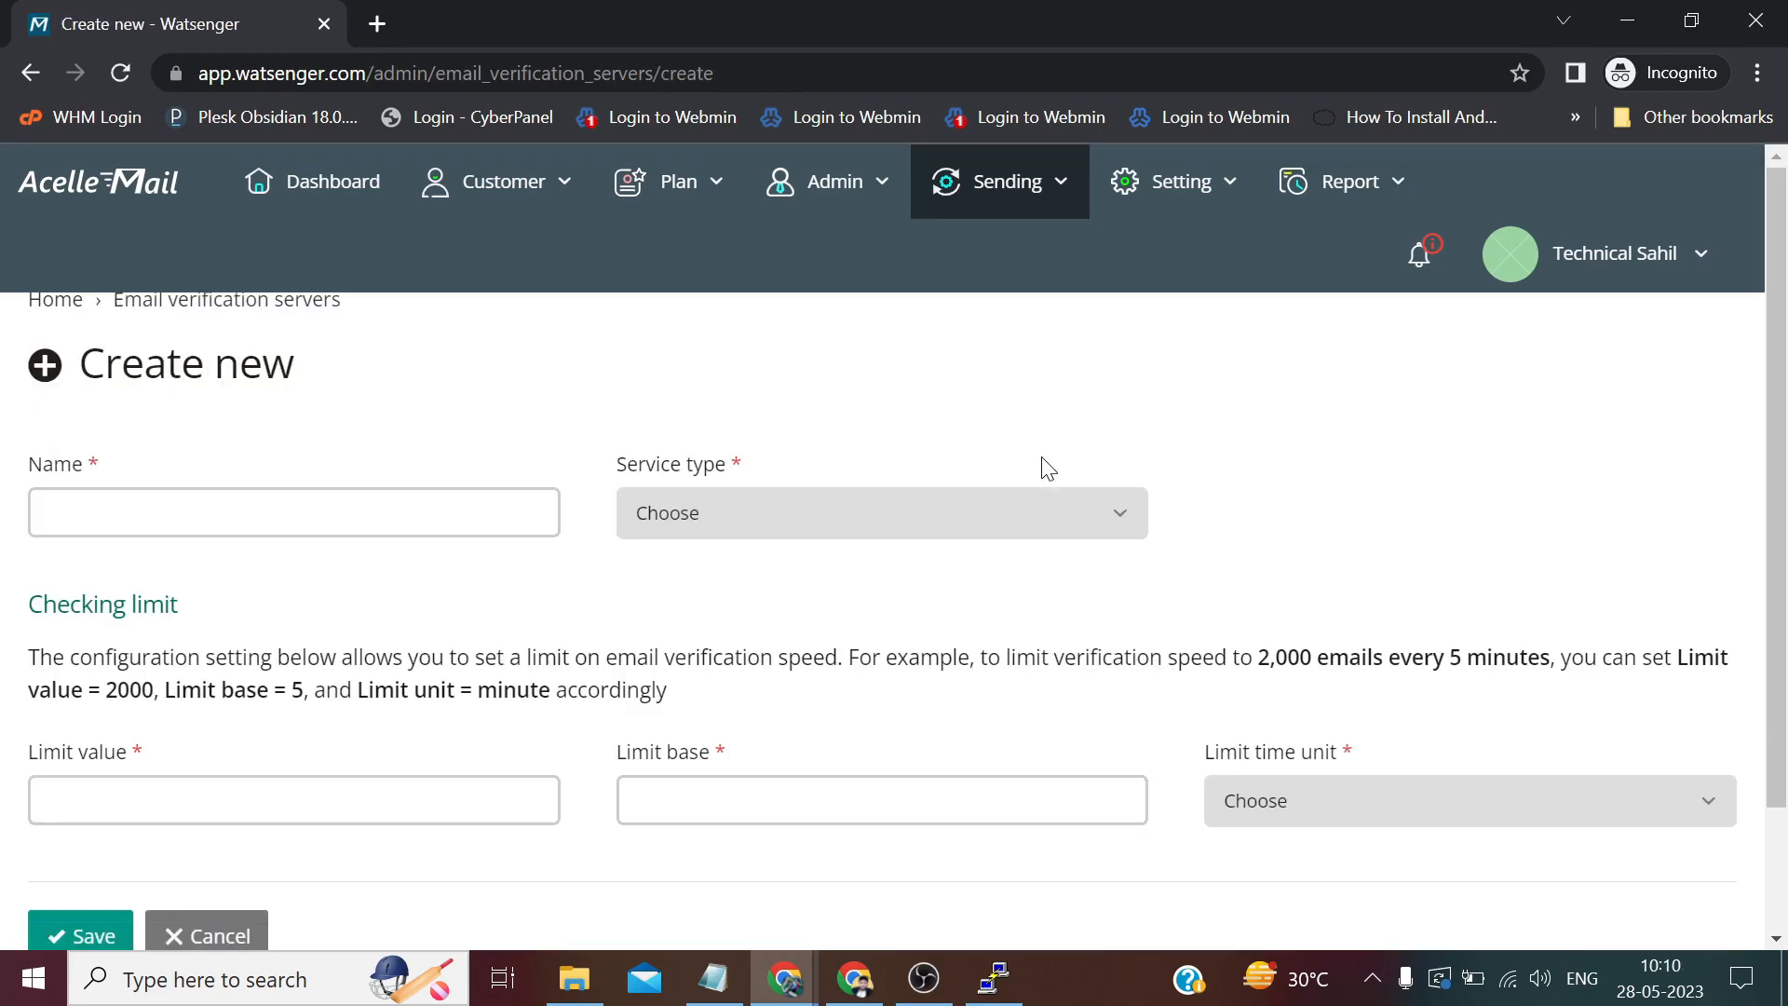
scroll(1042, 467, down, 2)
Name the server DebounceAPI and choose Debounce IO as its service type.
click(374, 374)
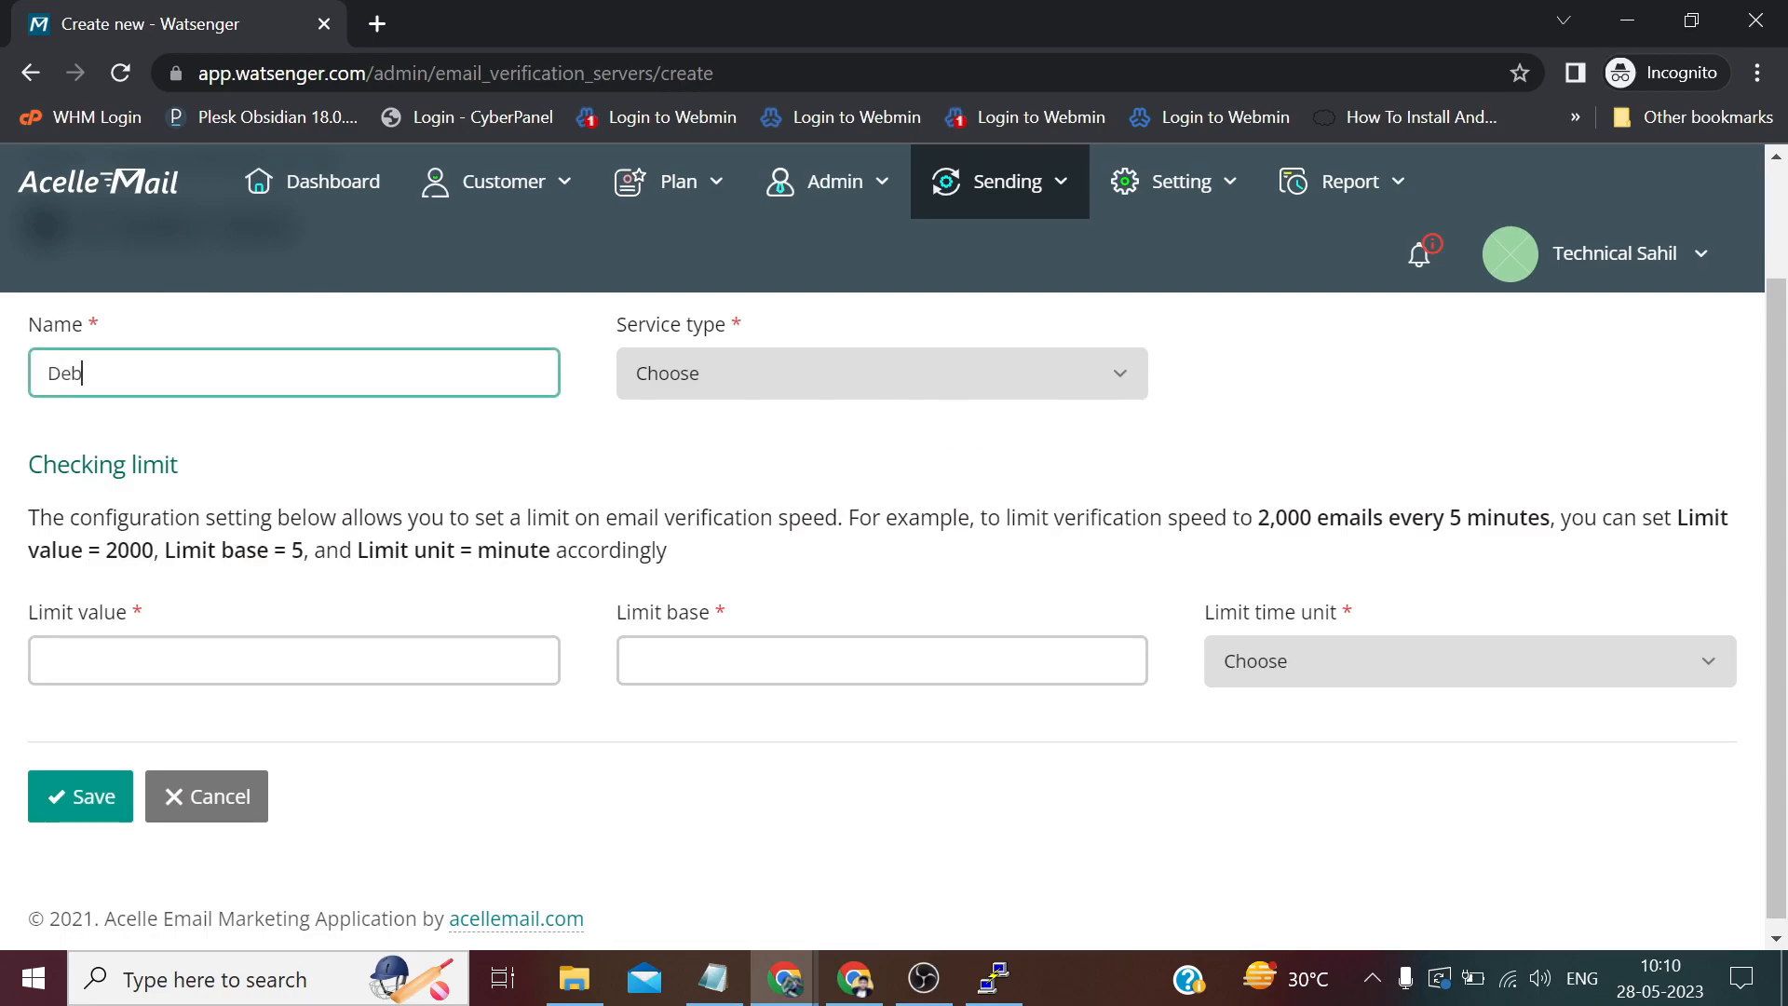
text(DebounceAP)
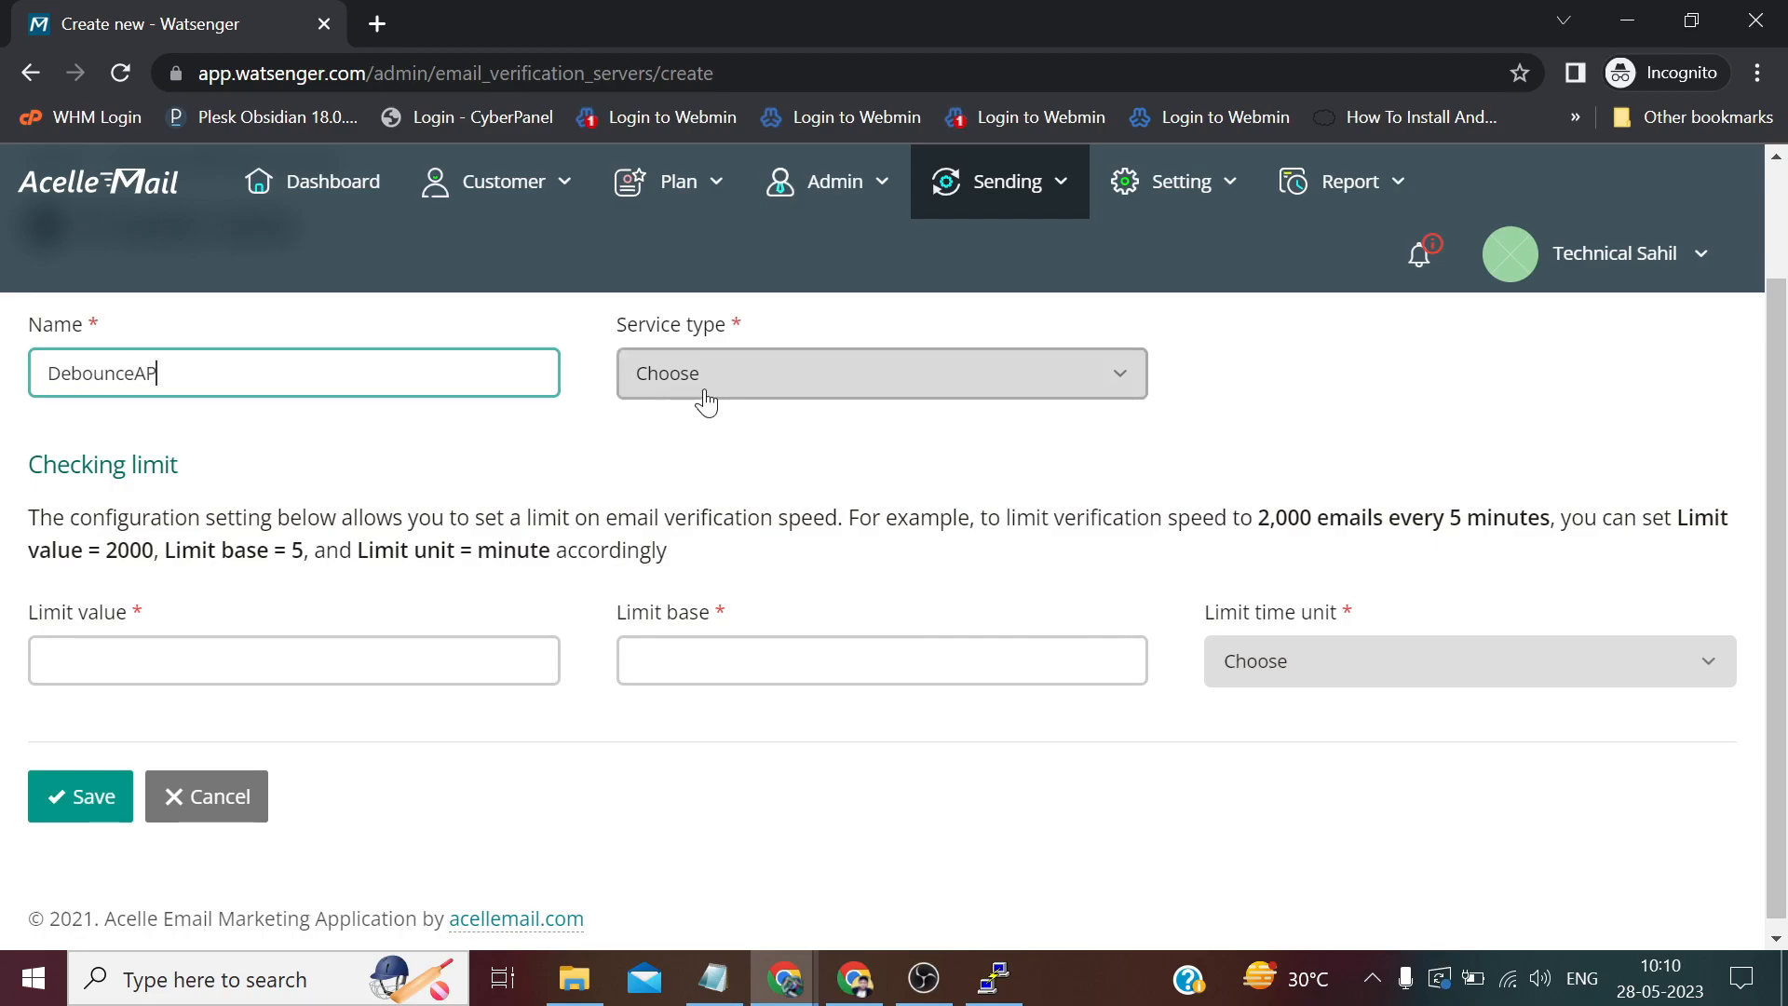
click(705, 399)
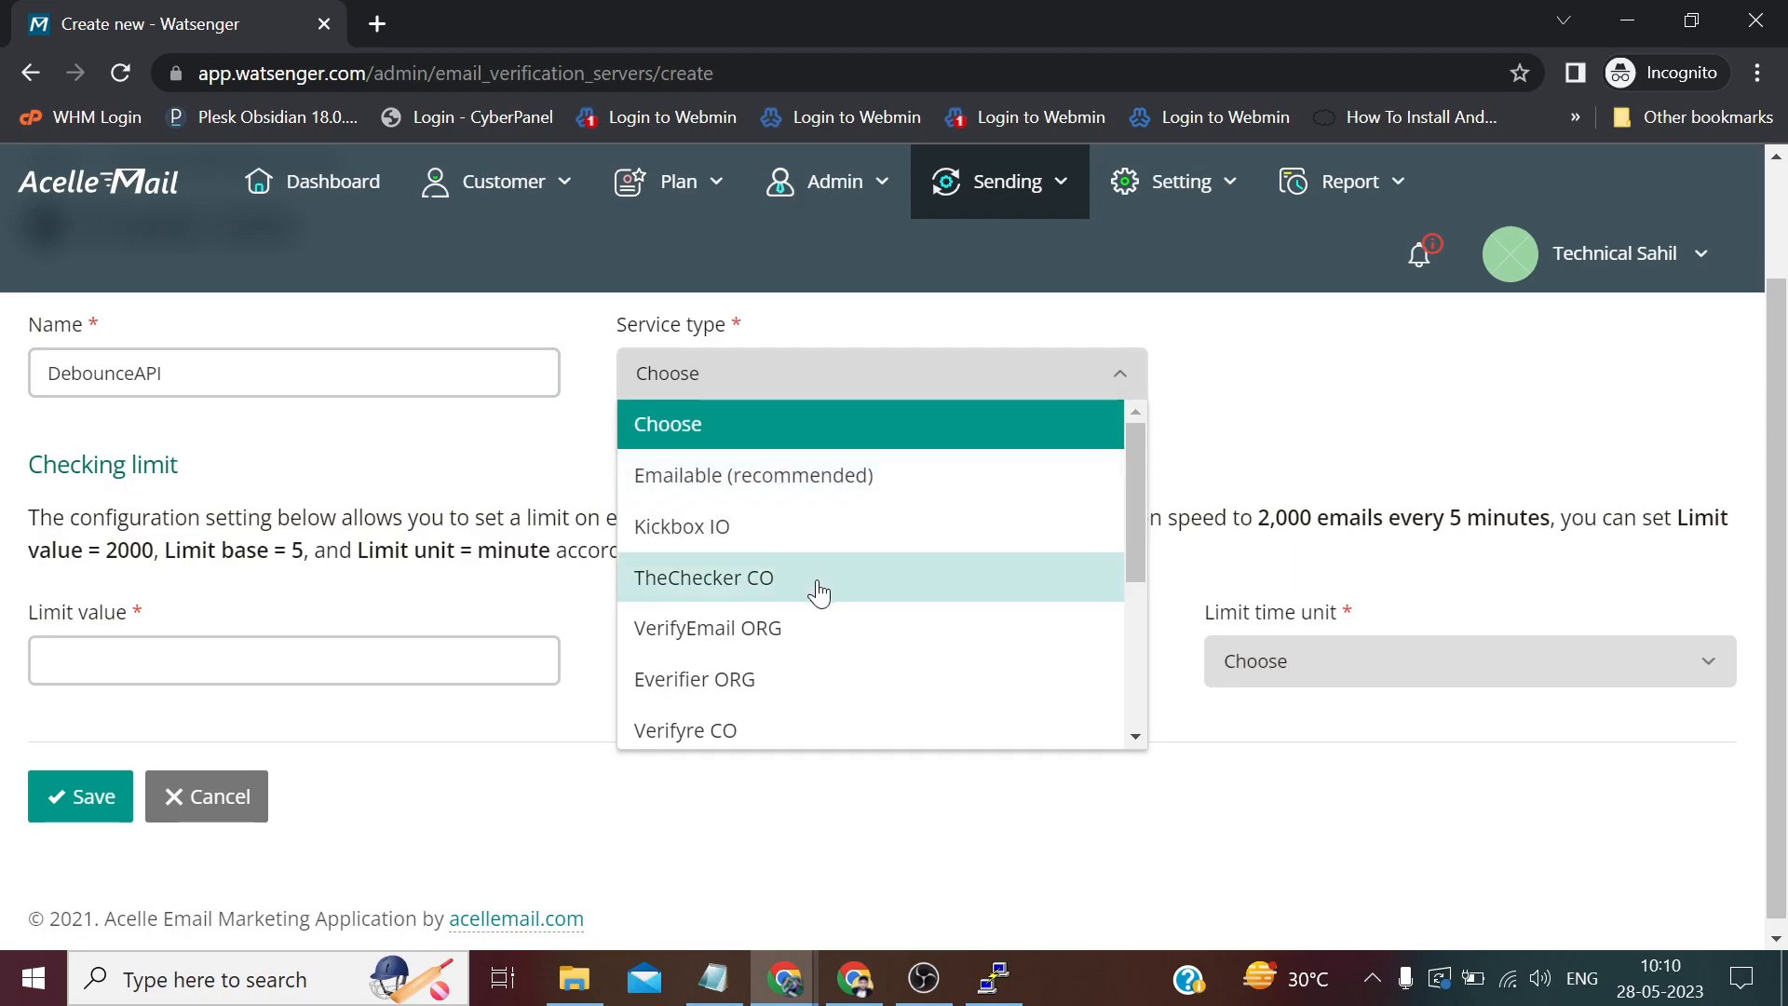
scroll(814, 570, down, 3)
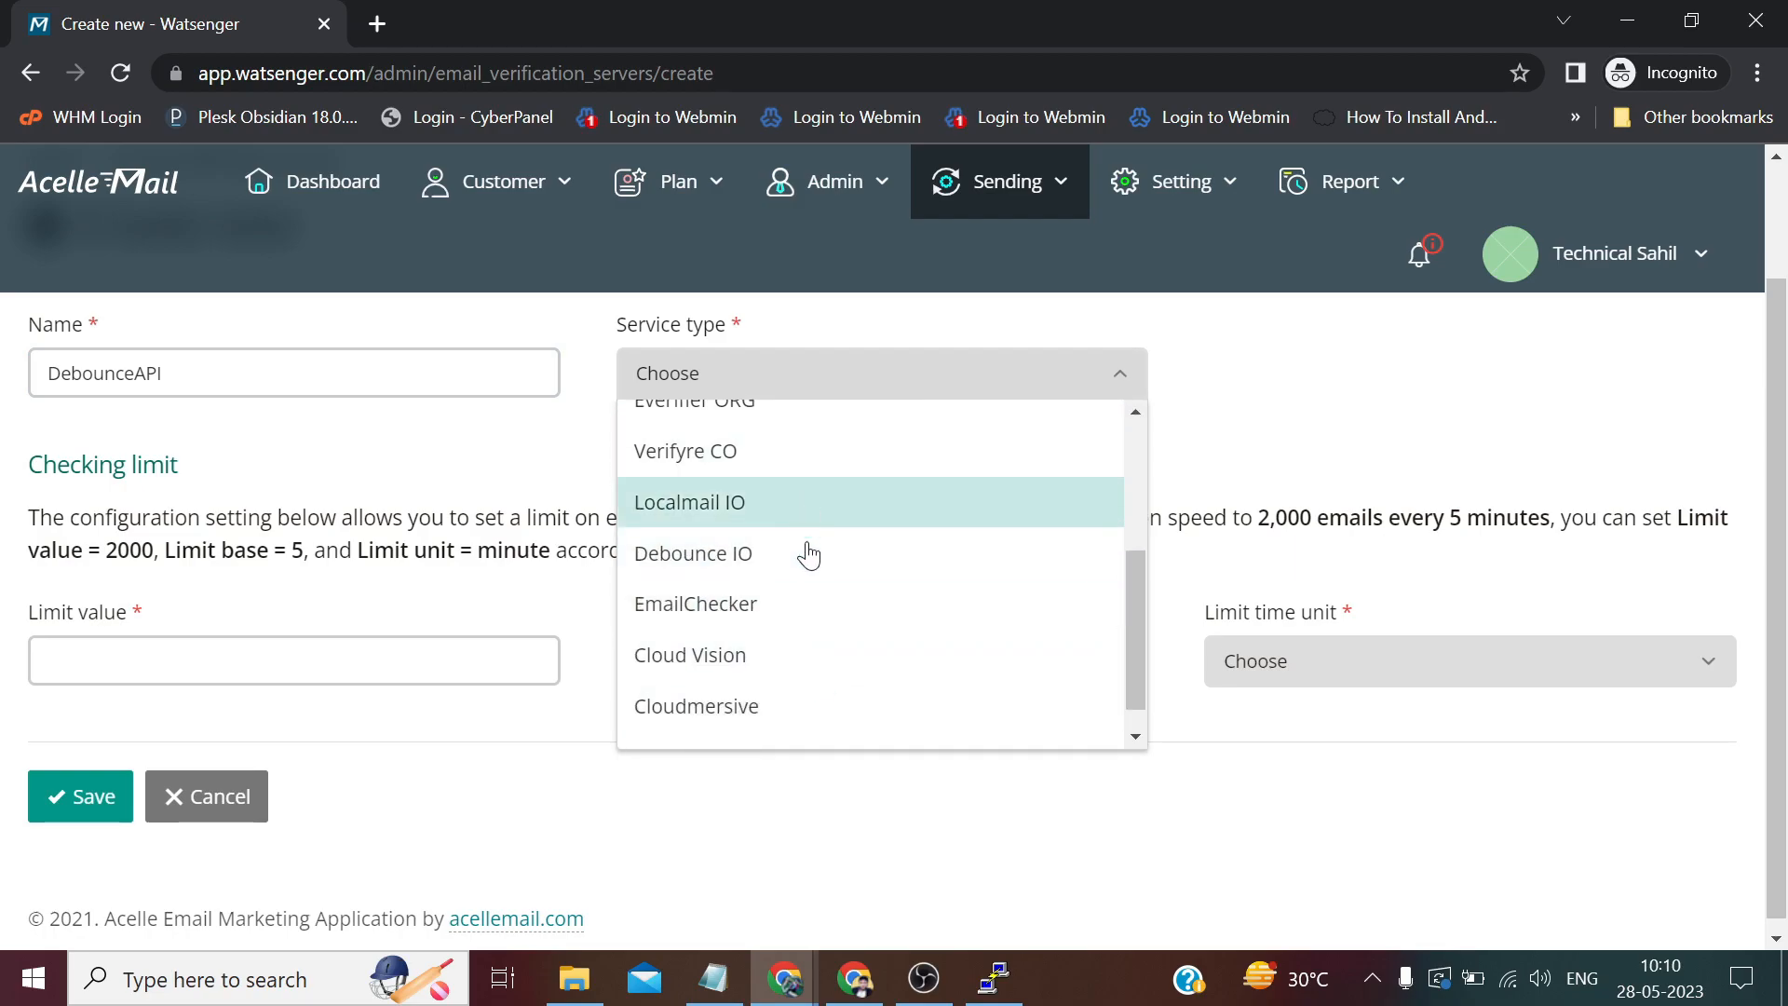
scroll(782, 496, down, 1)
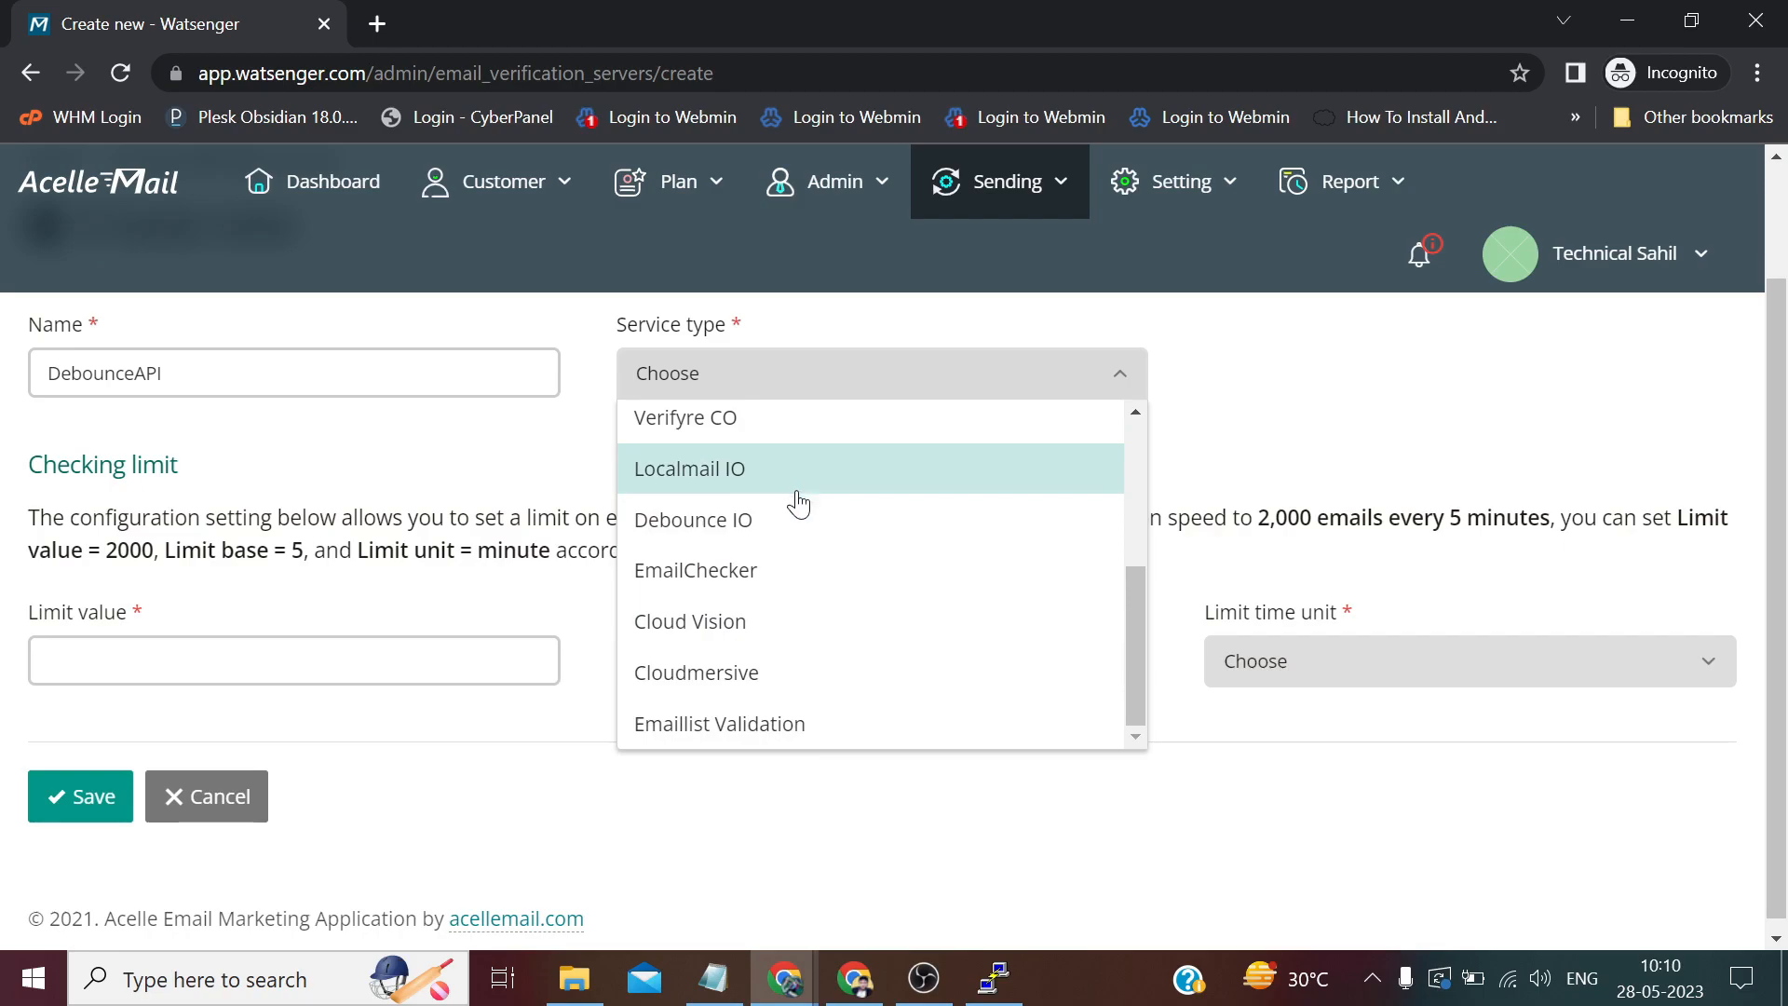
scroll(826, 579, up, 3)
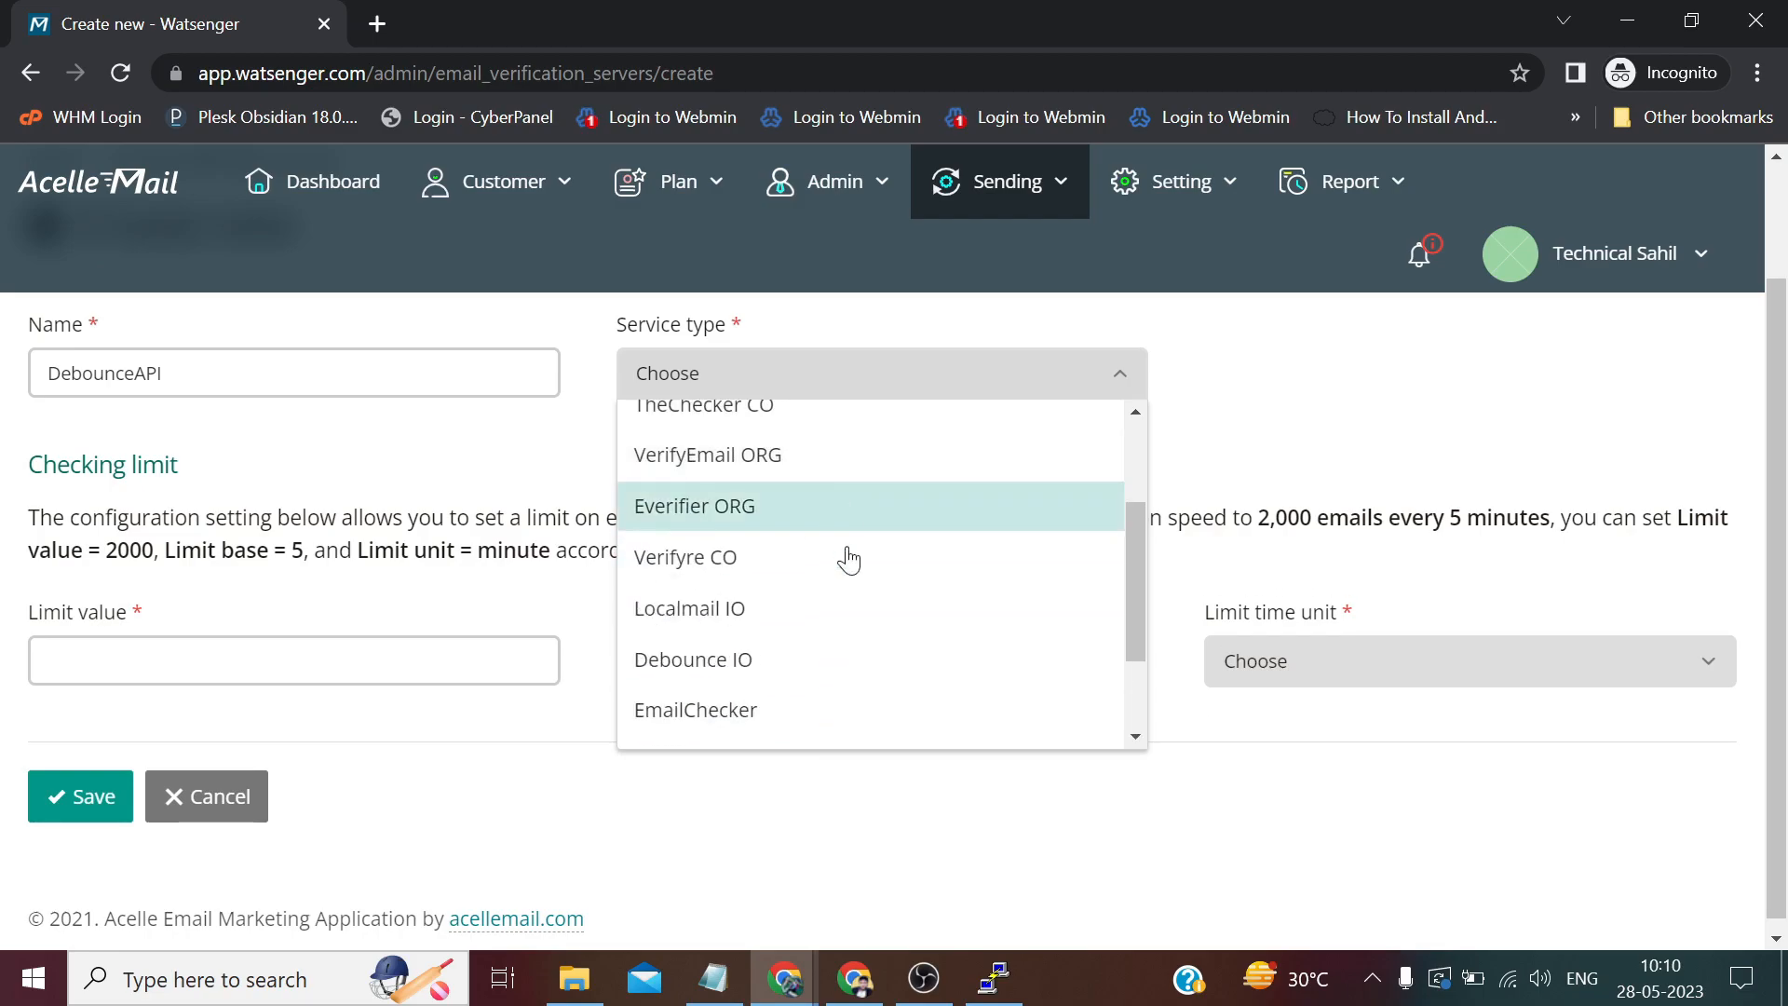
click(786, 663)
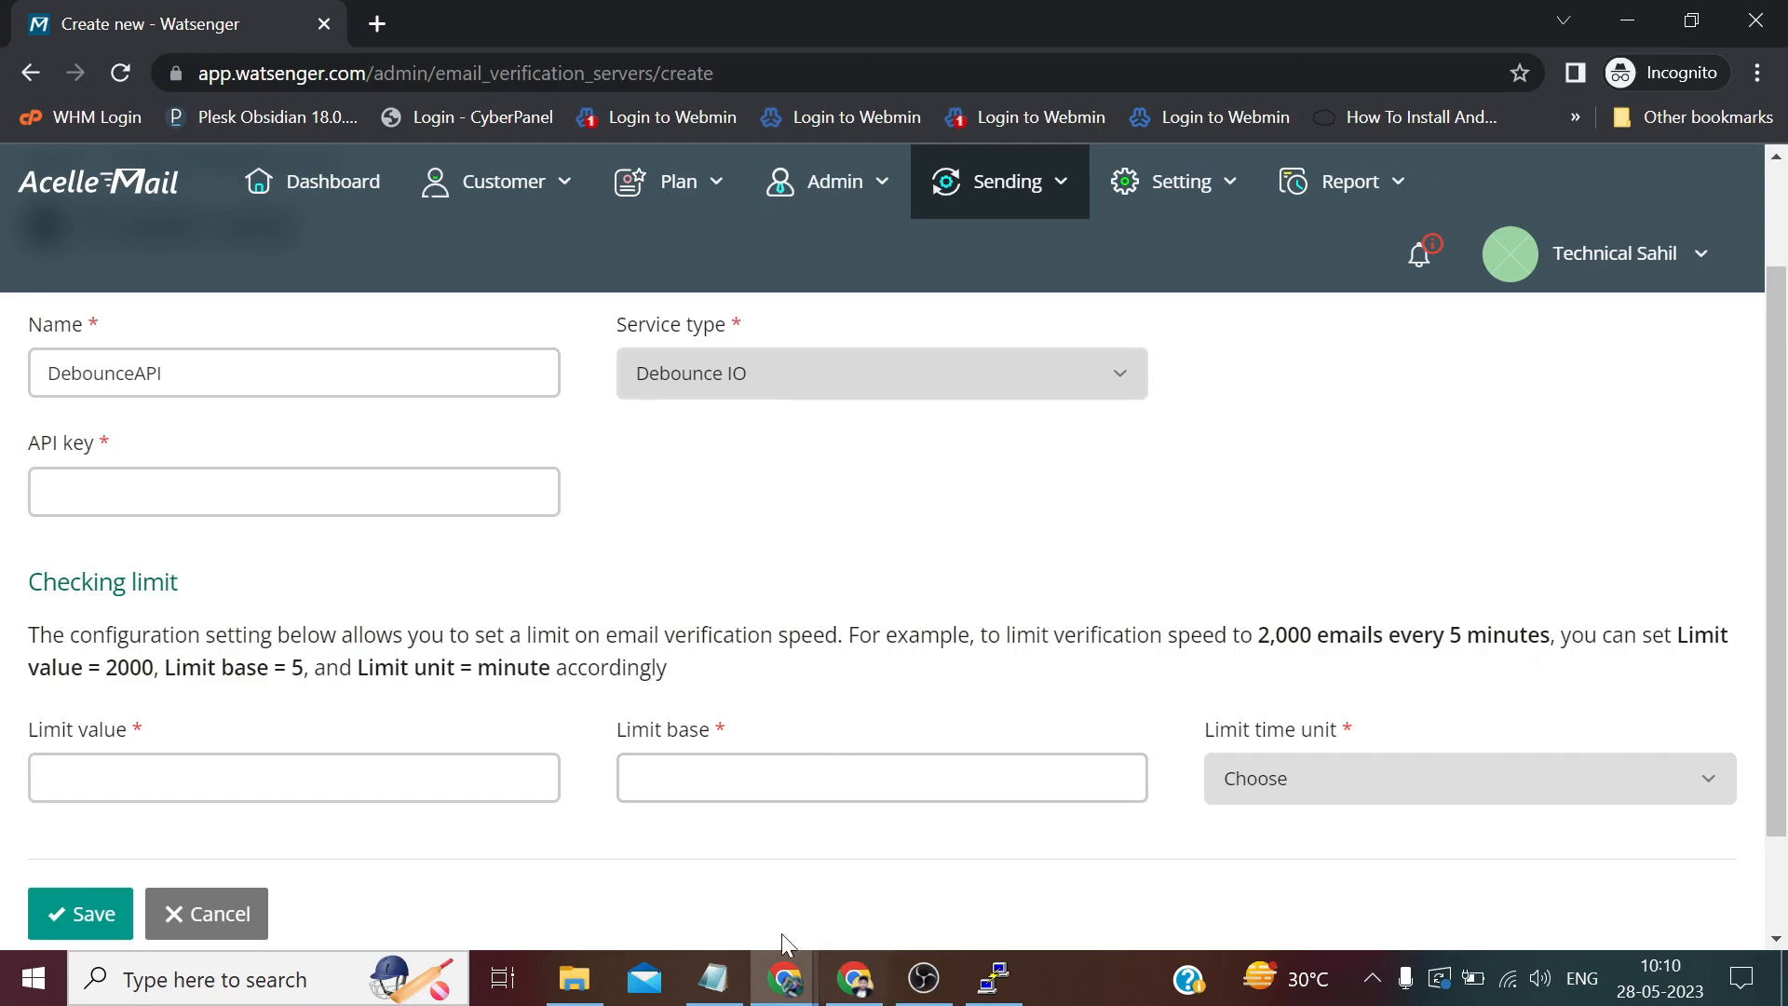
Sign in to the Debounce account in the other Chrome window.
mouse_move(784, 977)
click(646, 860)
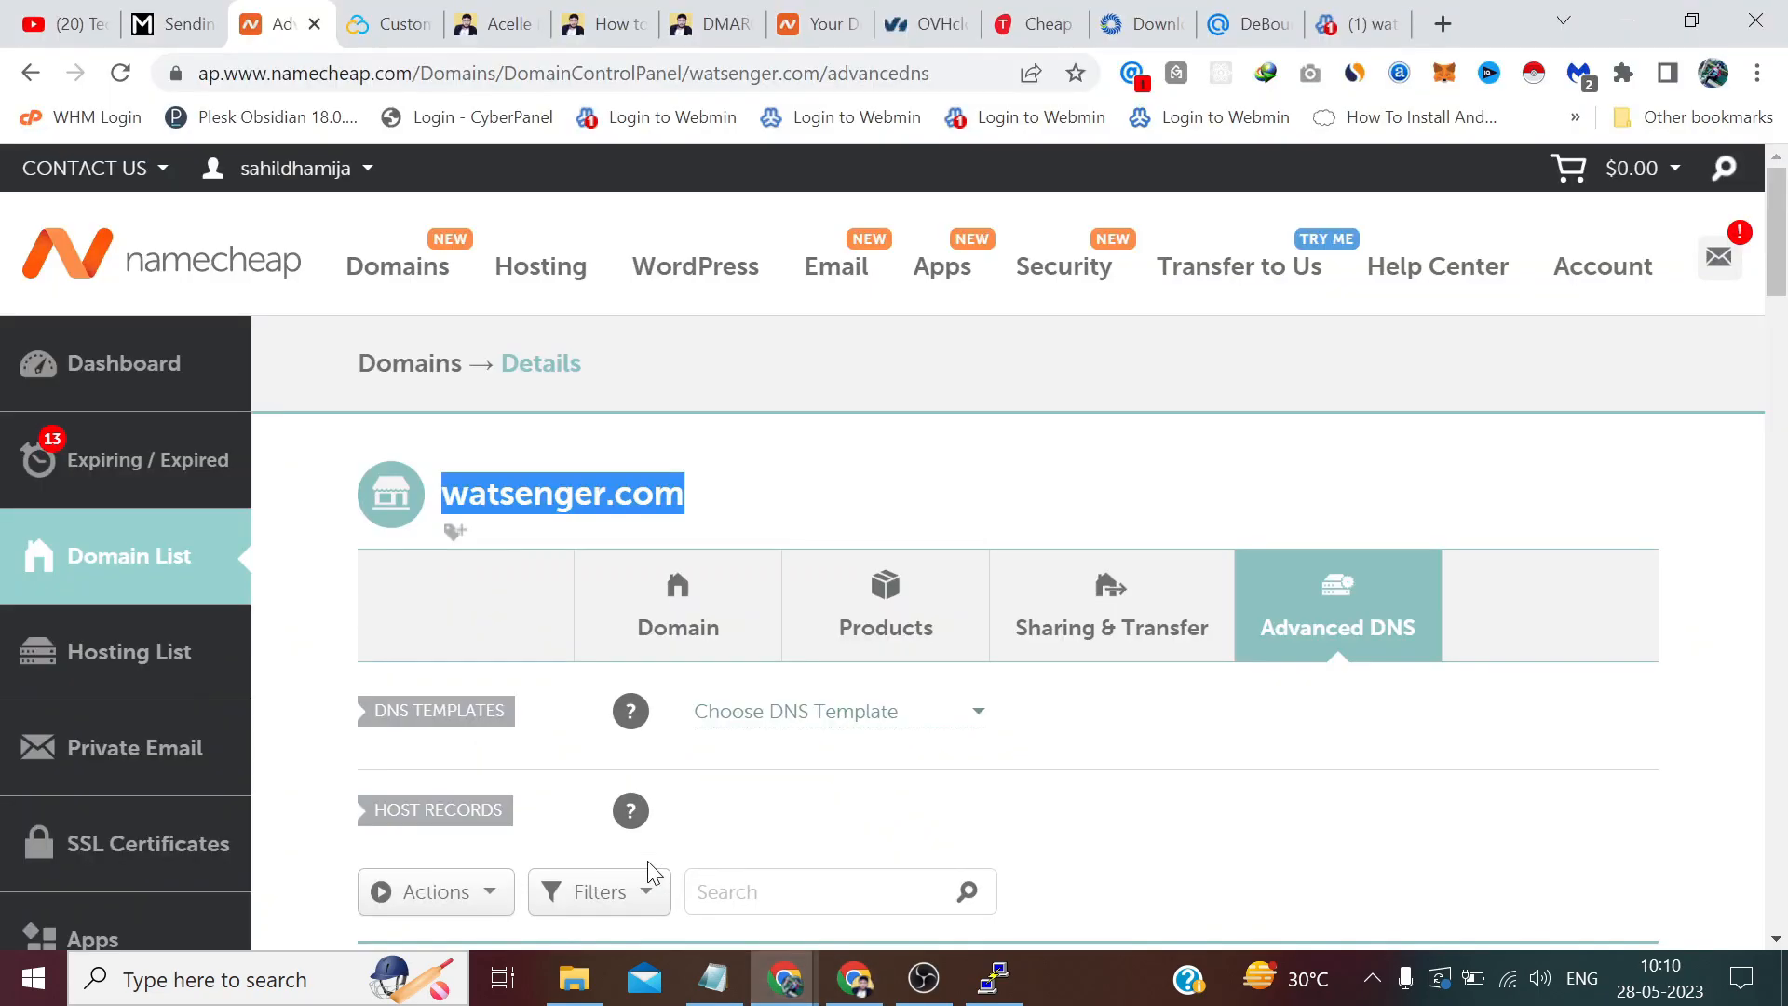
click(1243, 23)
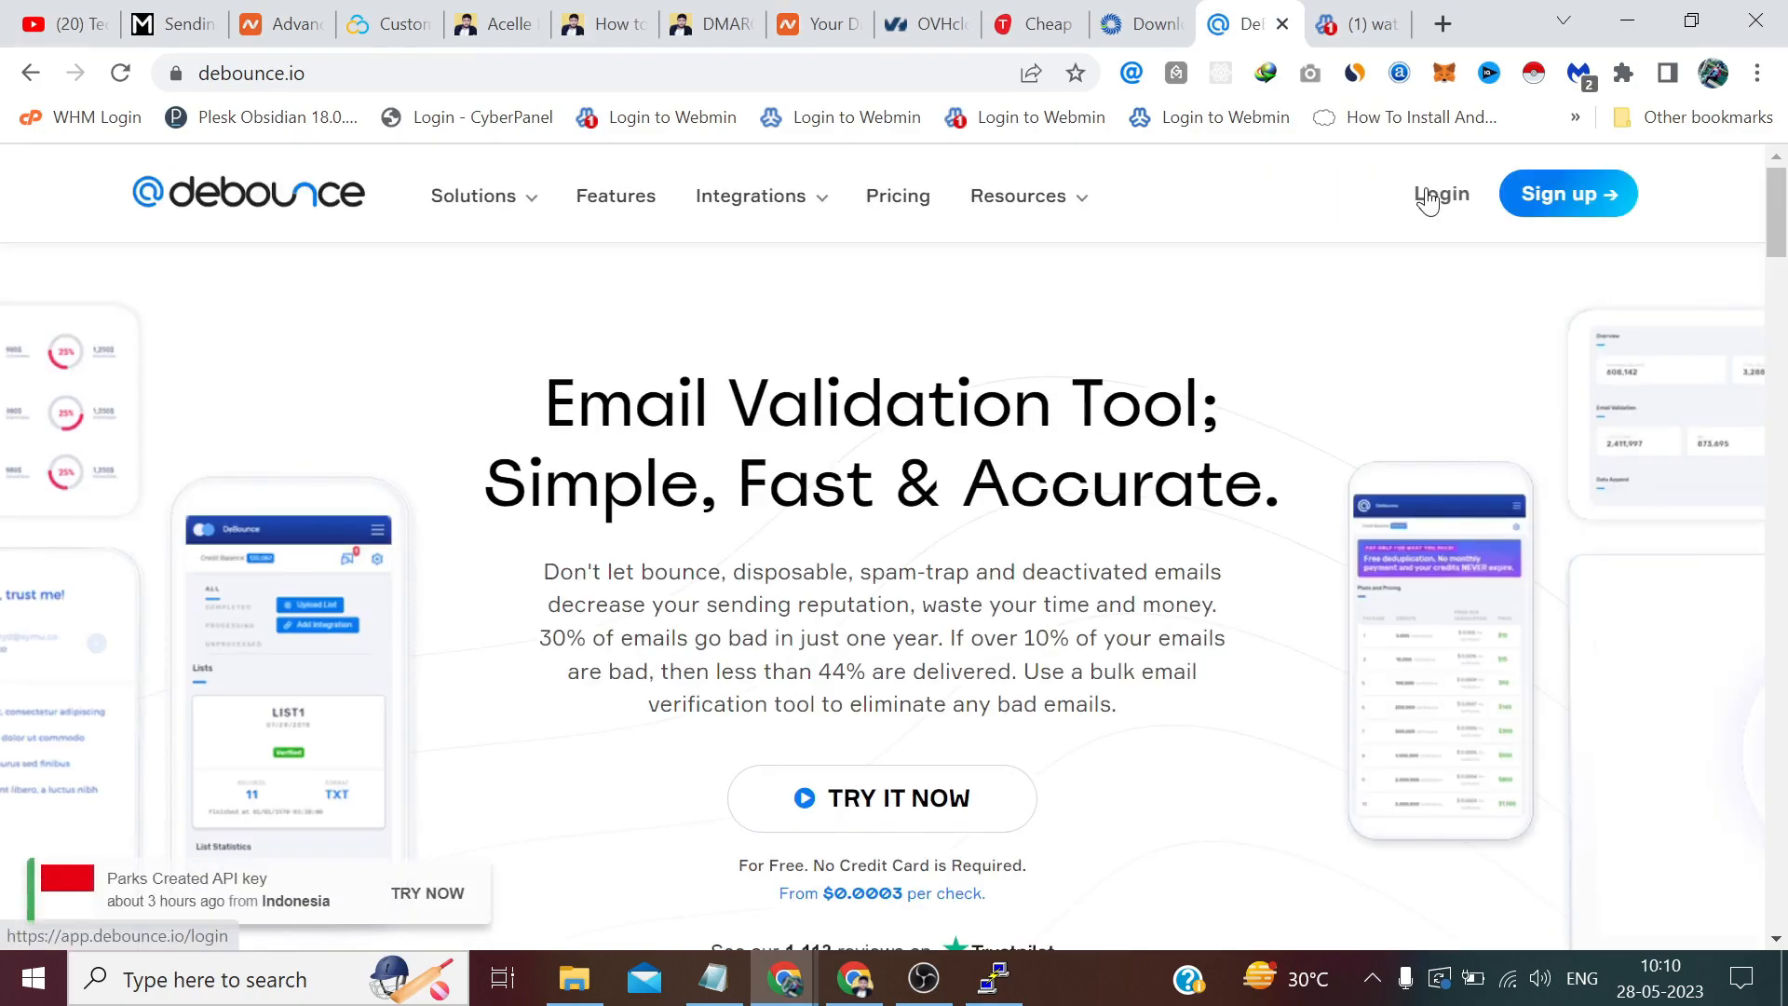
click(1427, 197)
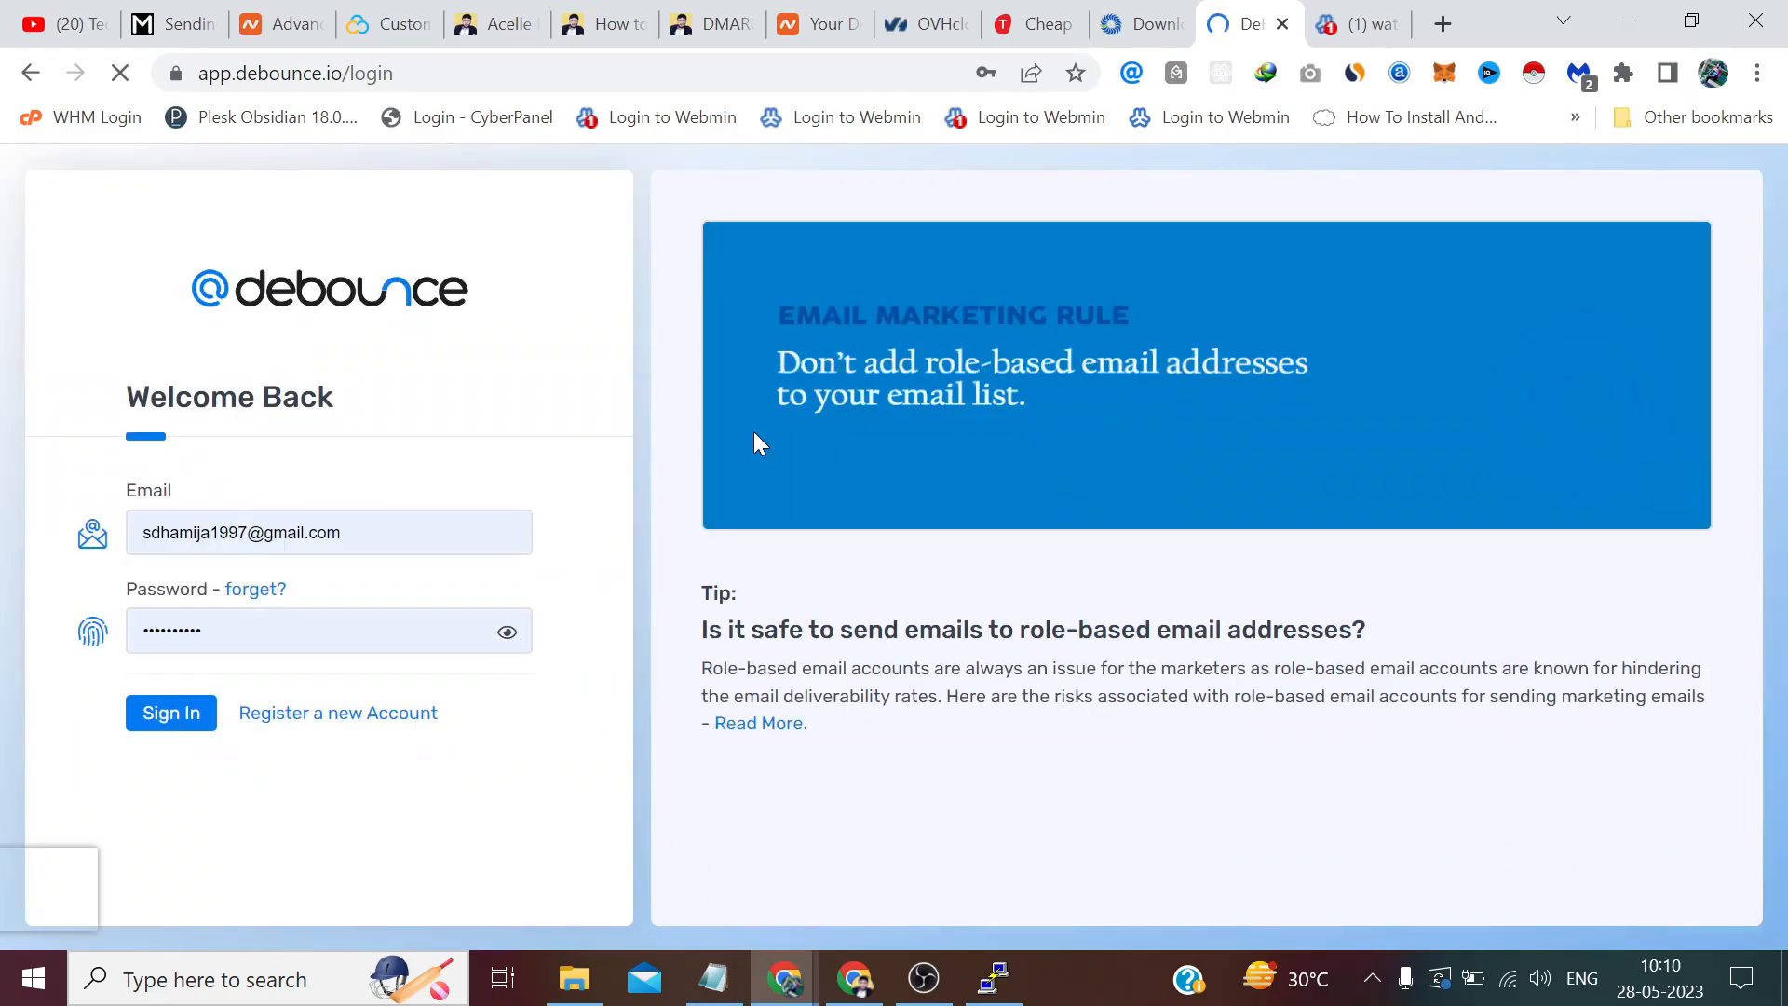
click(173, 714)
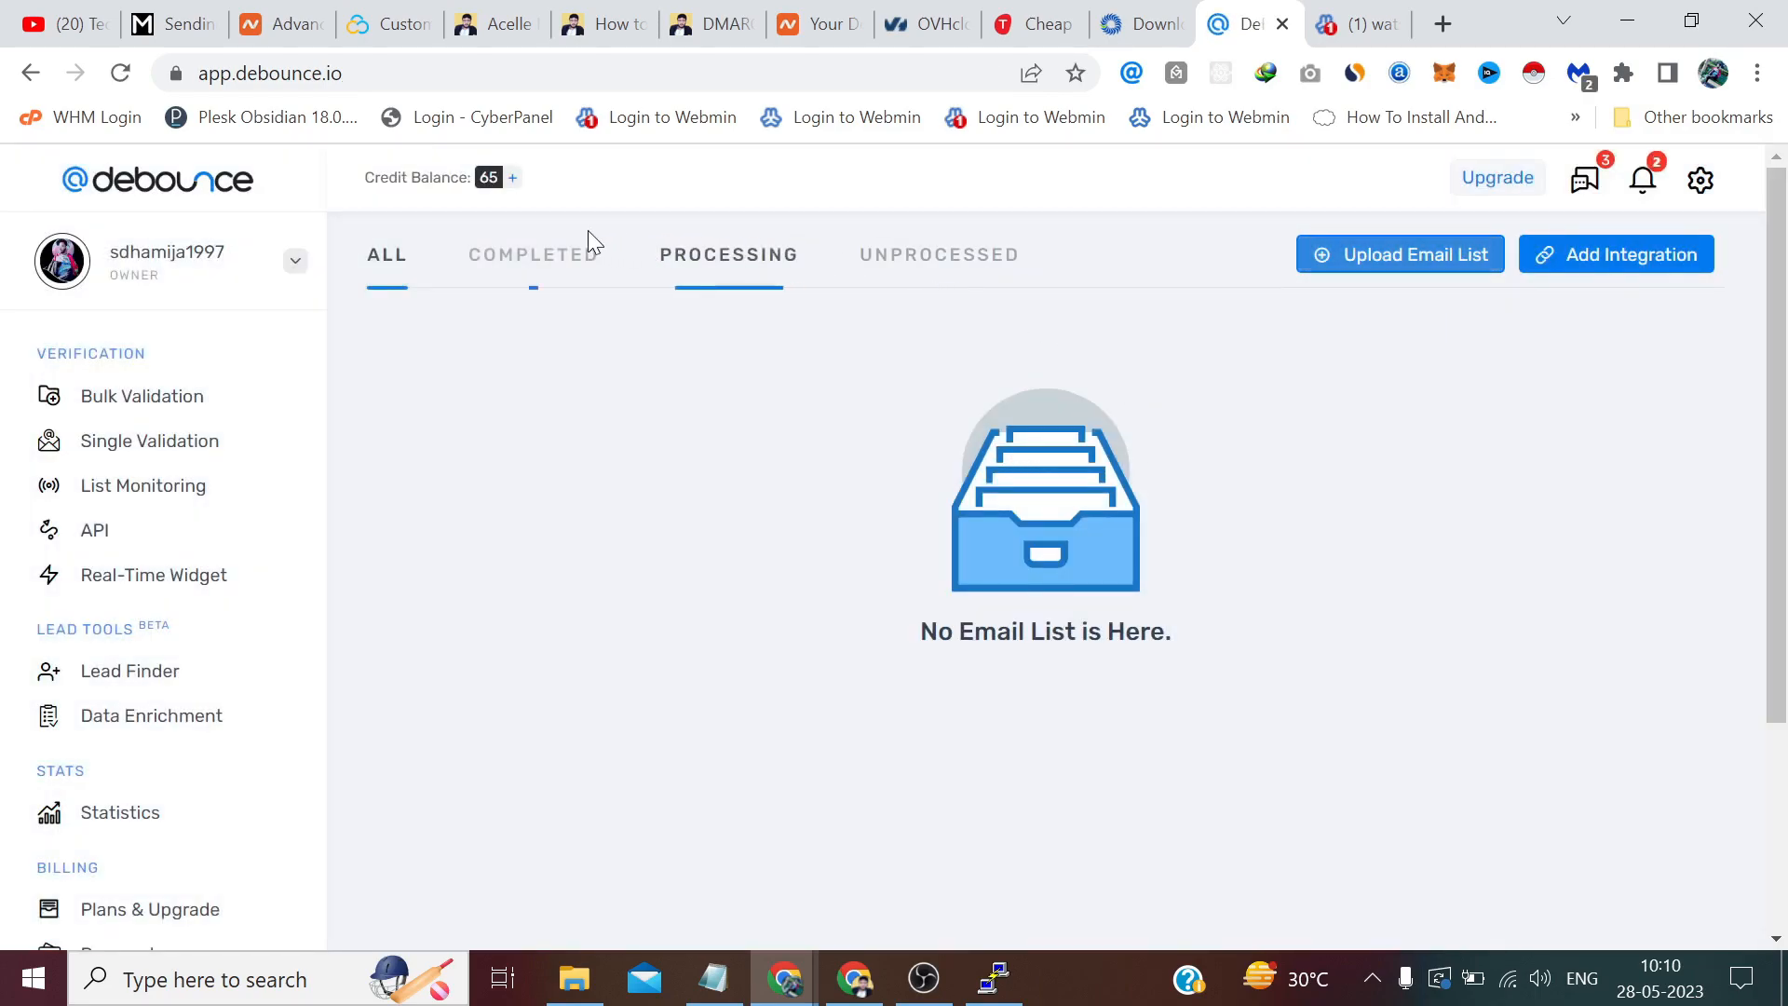
click(1141, 473)
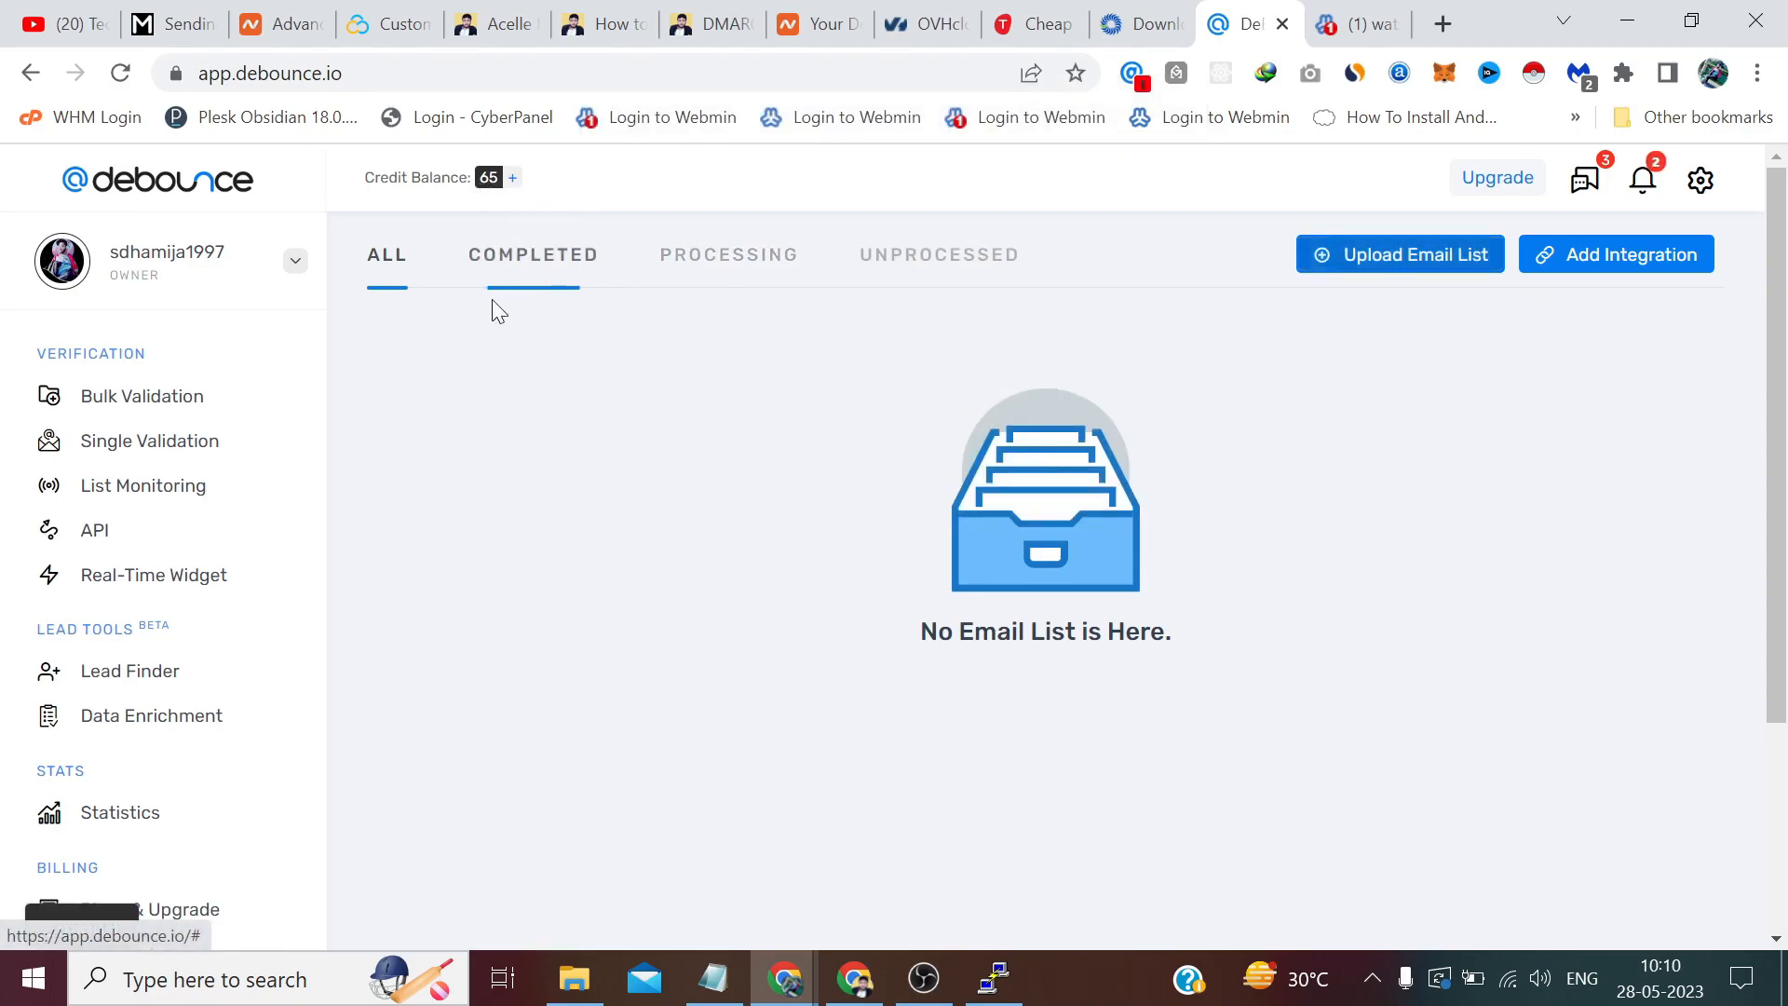
Copy the API key from Debounce's API page and return to Acelle Mail.
click(102, 532)
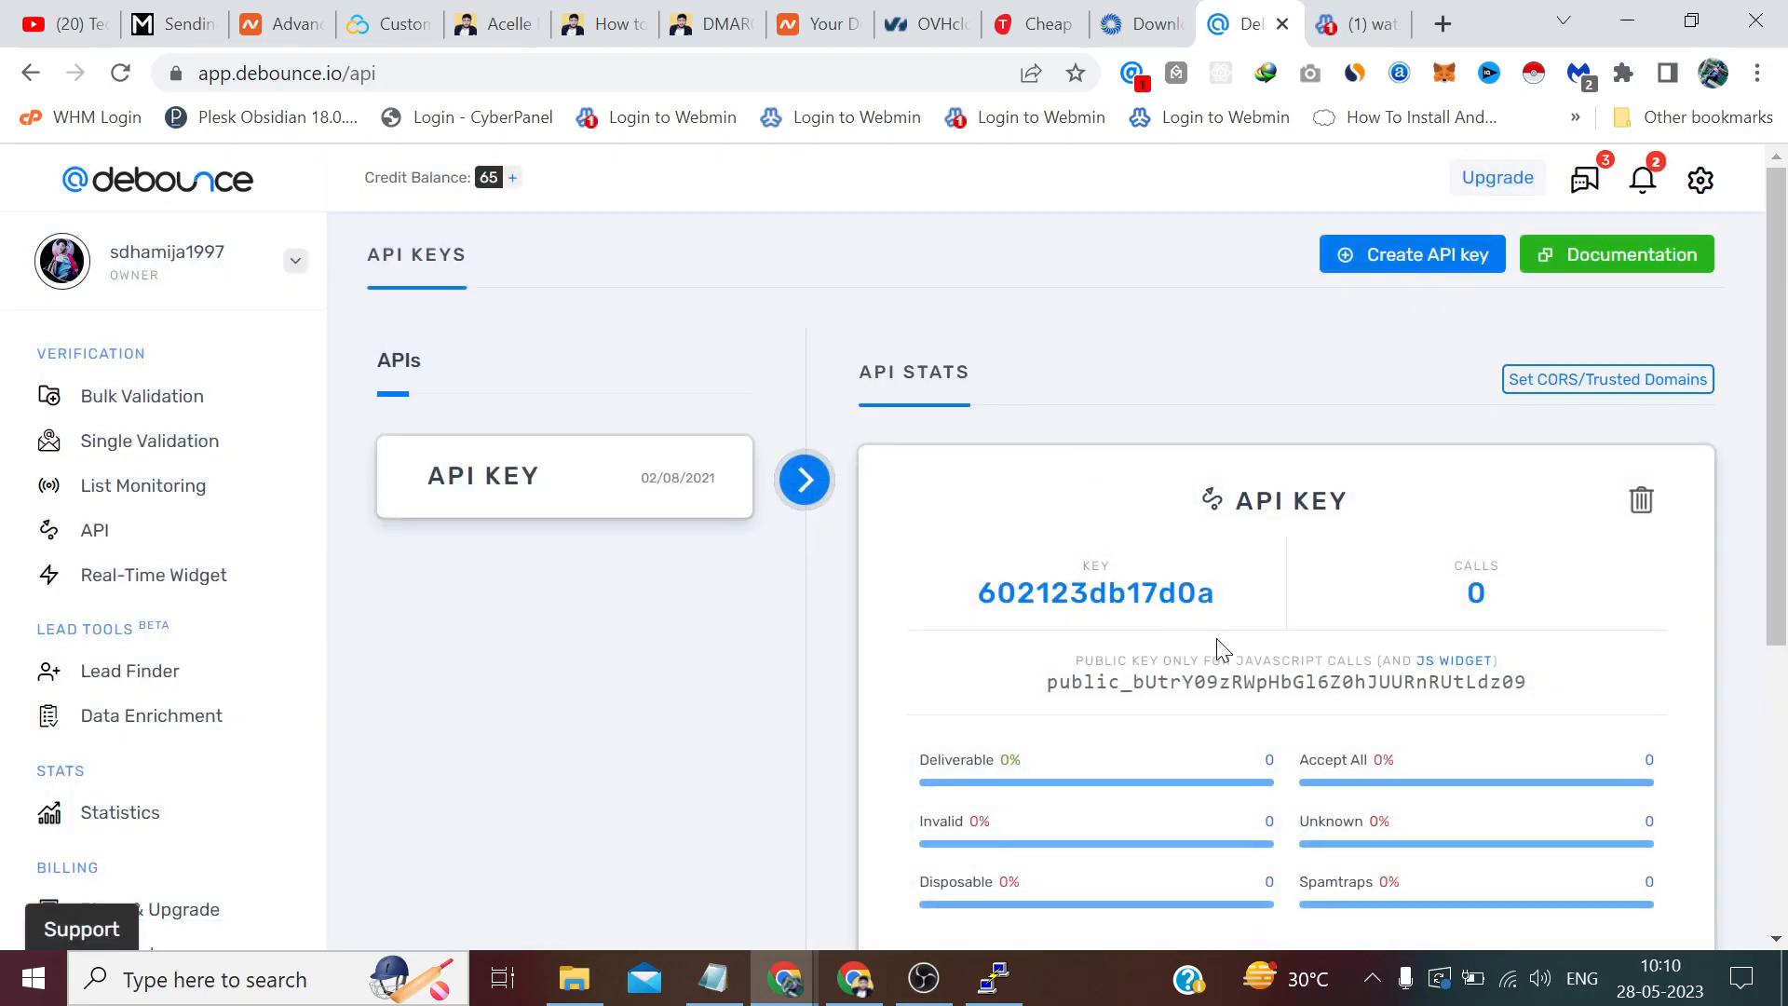
scroll(1283, 411, down, 1)
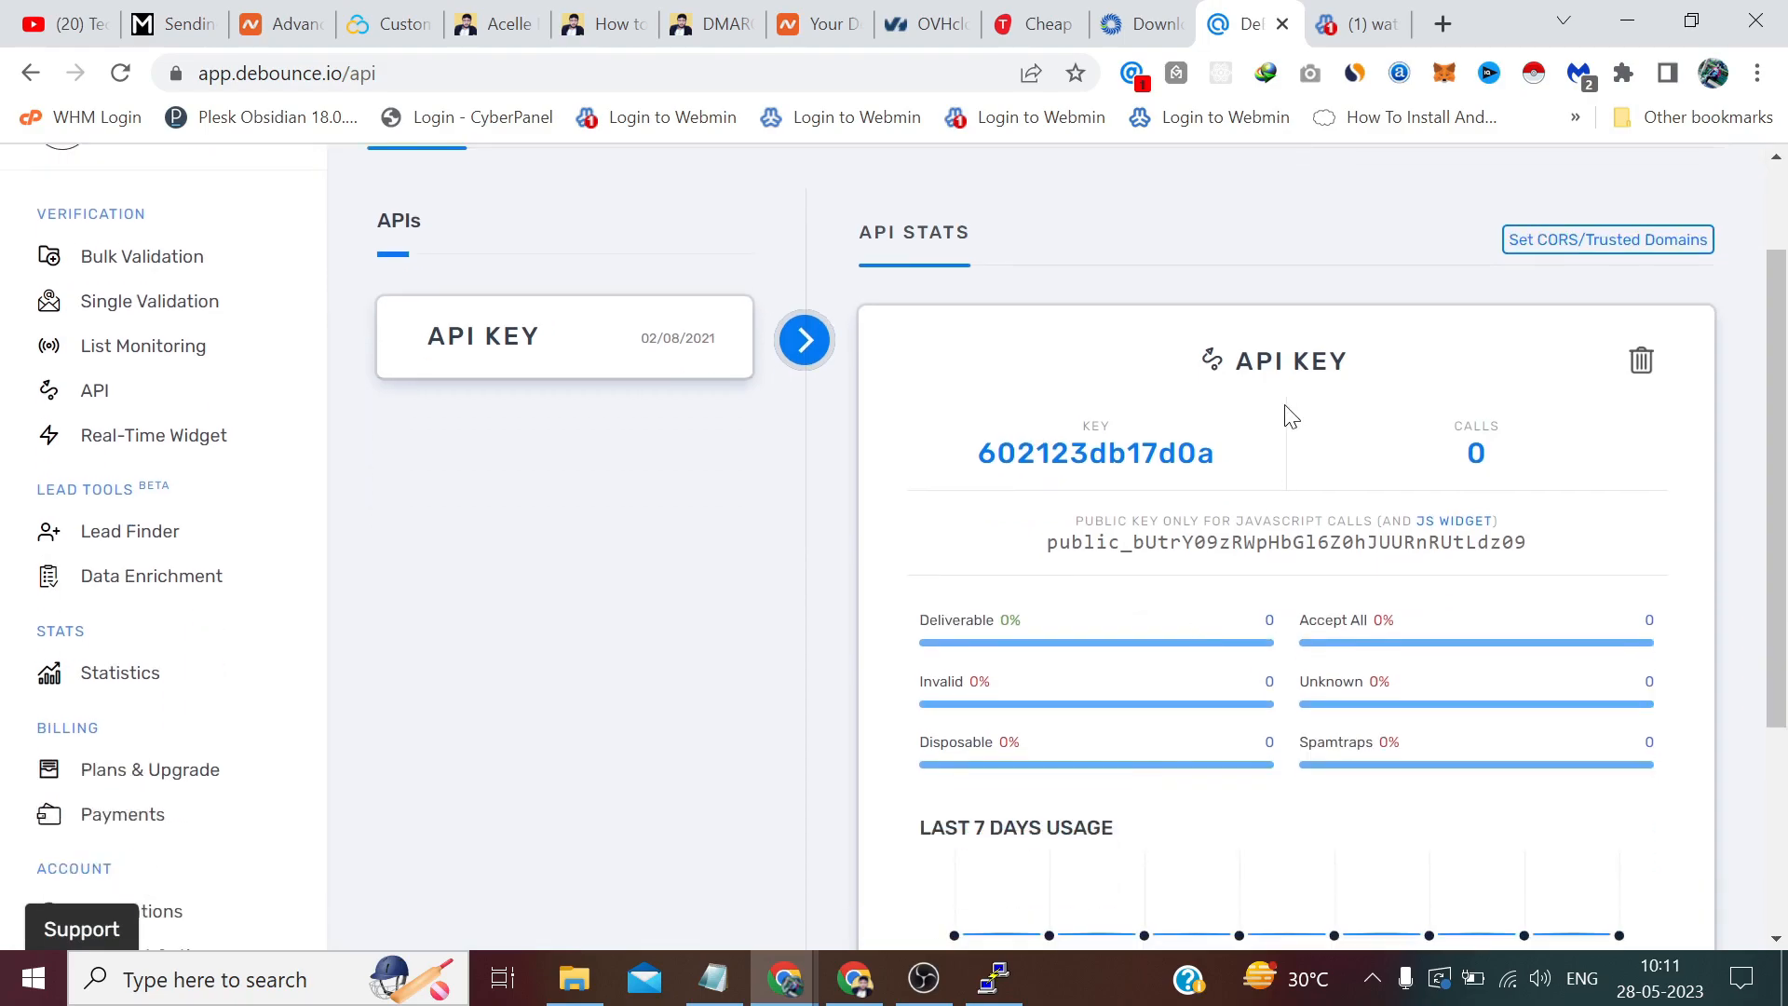
scroll(1277, 411, up, 1)
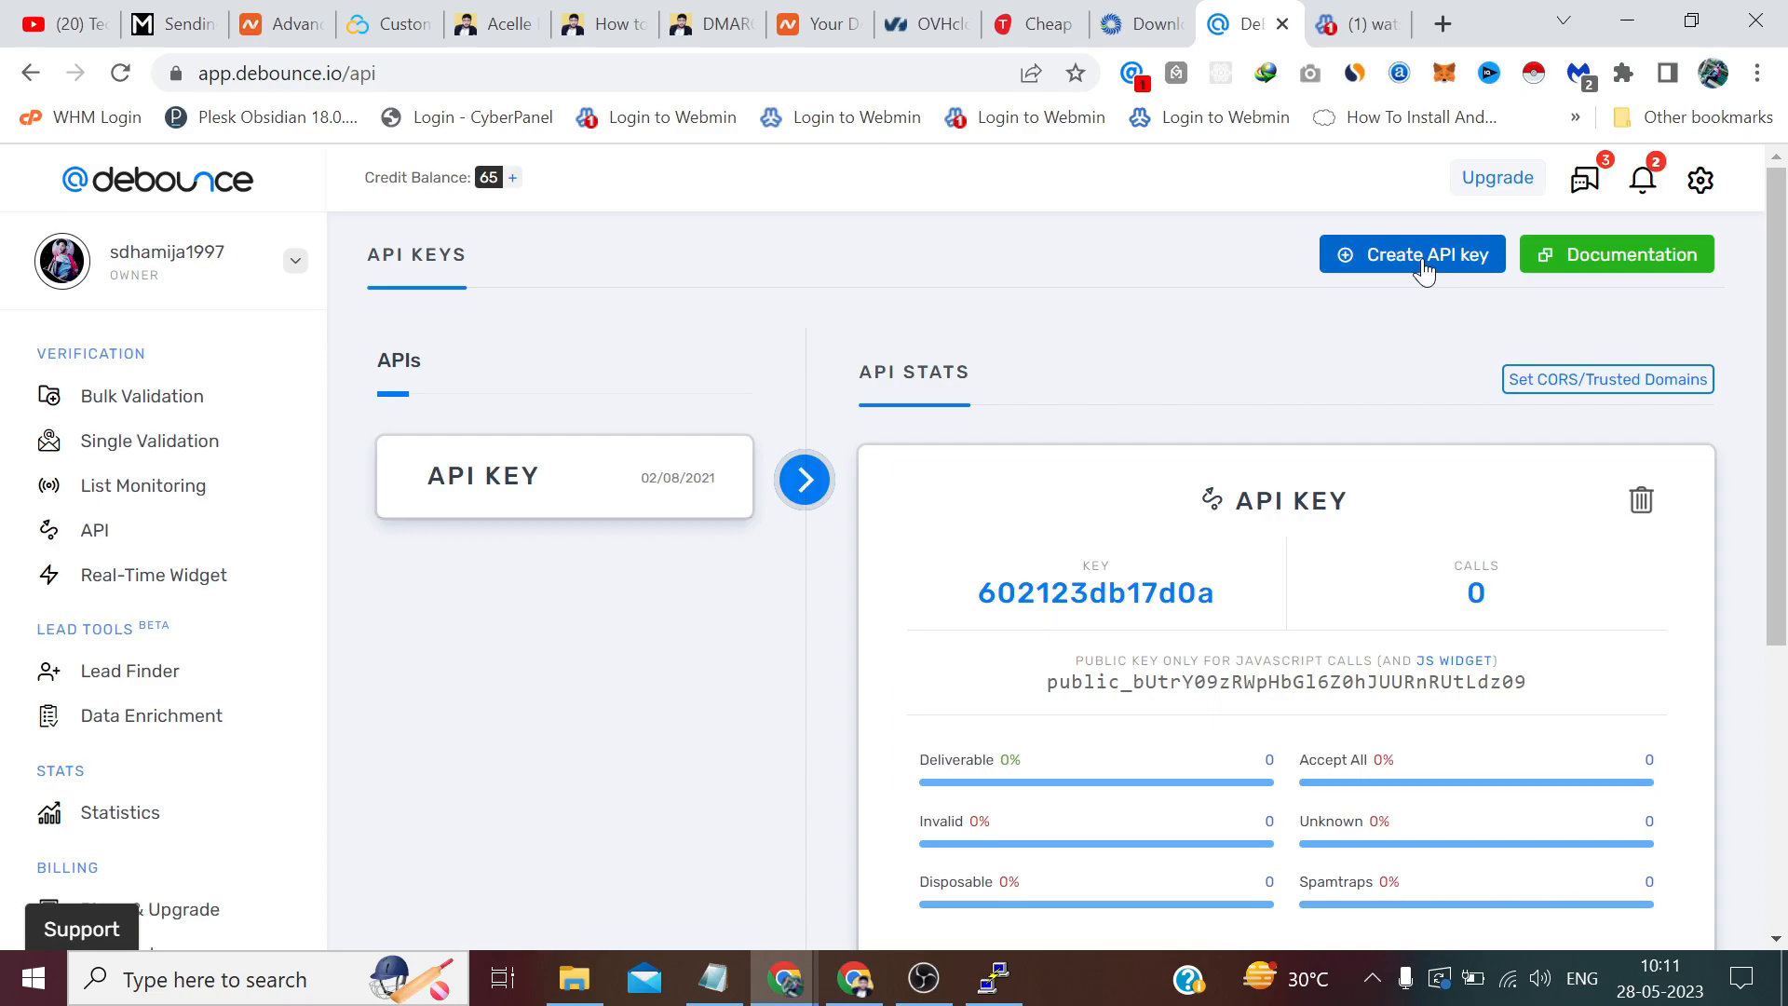
click(1578, 273)
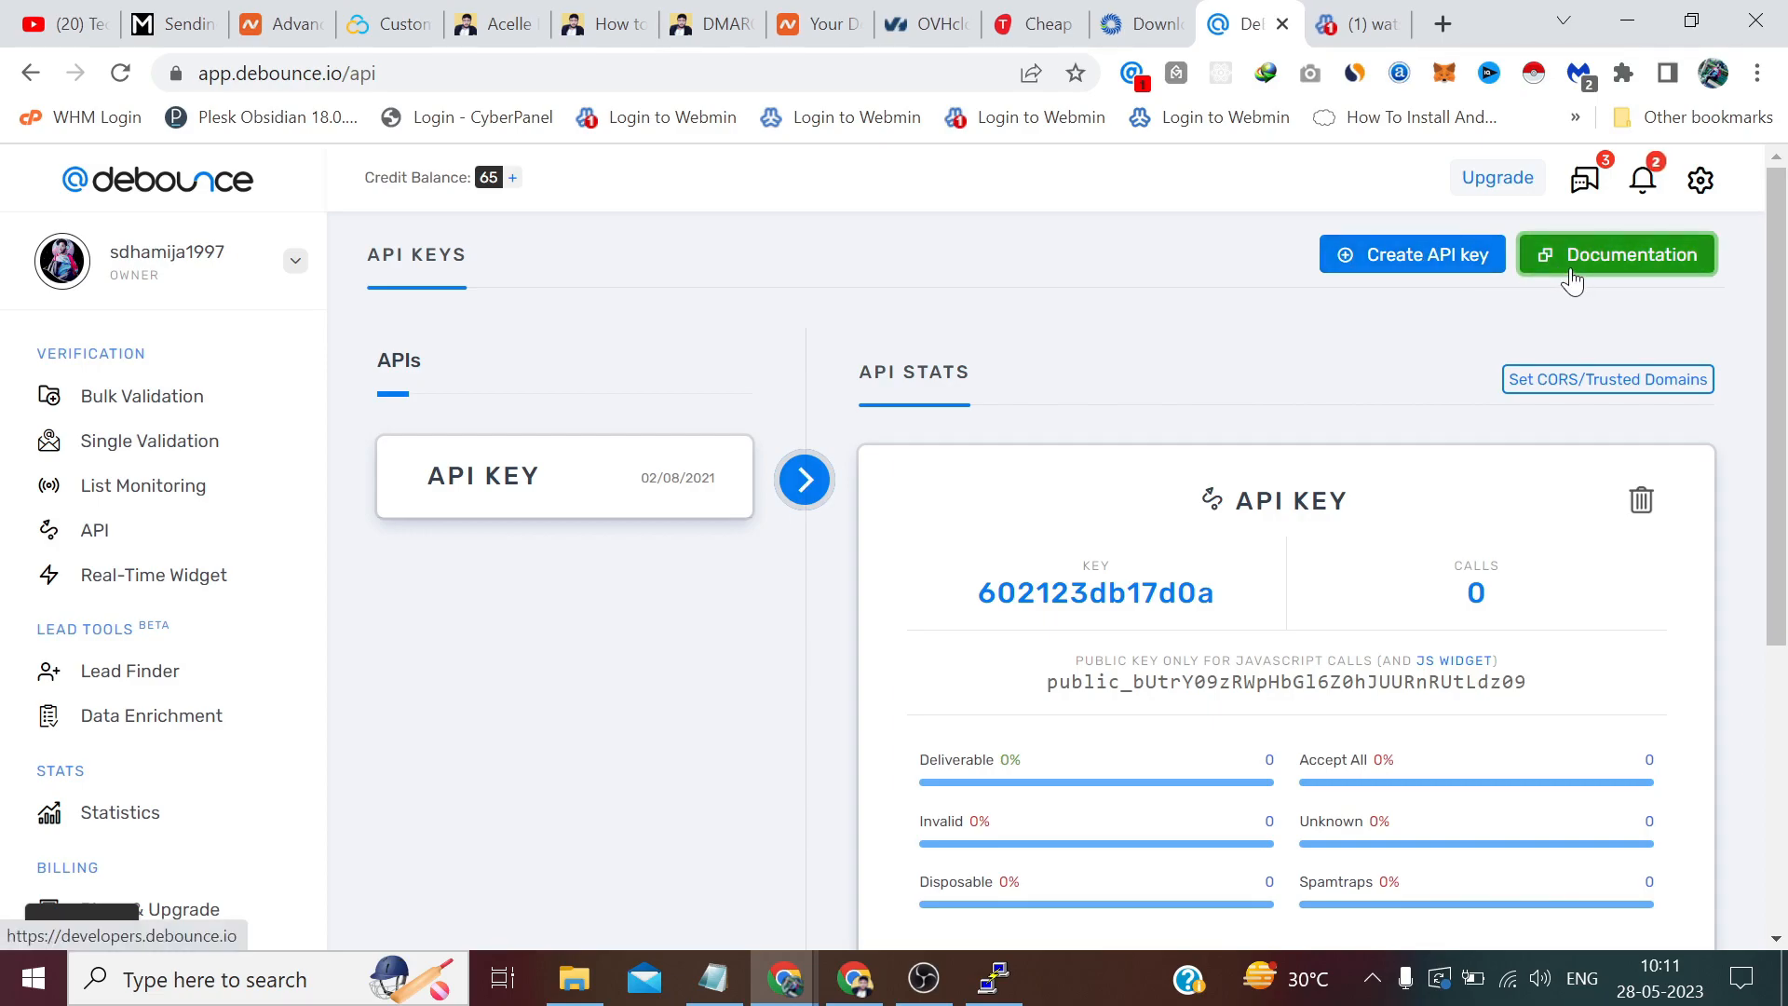
click(1271, 22)
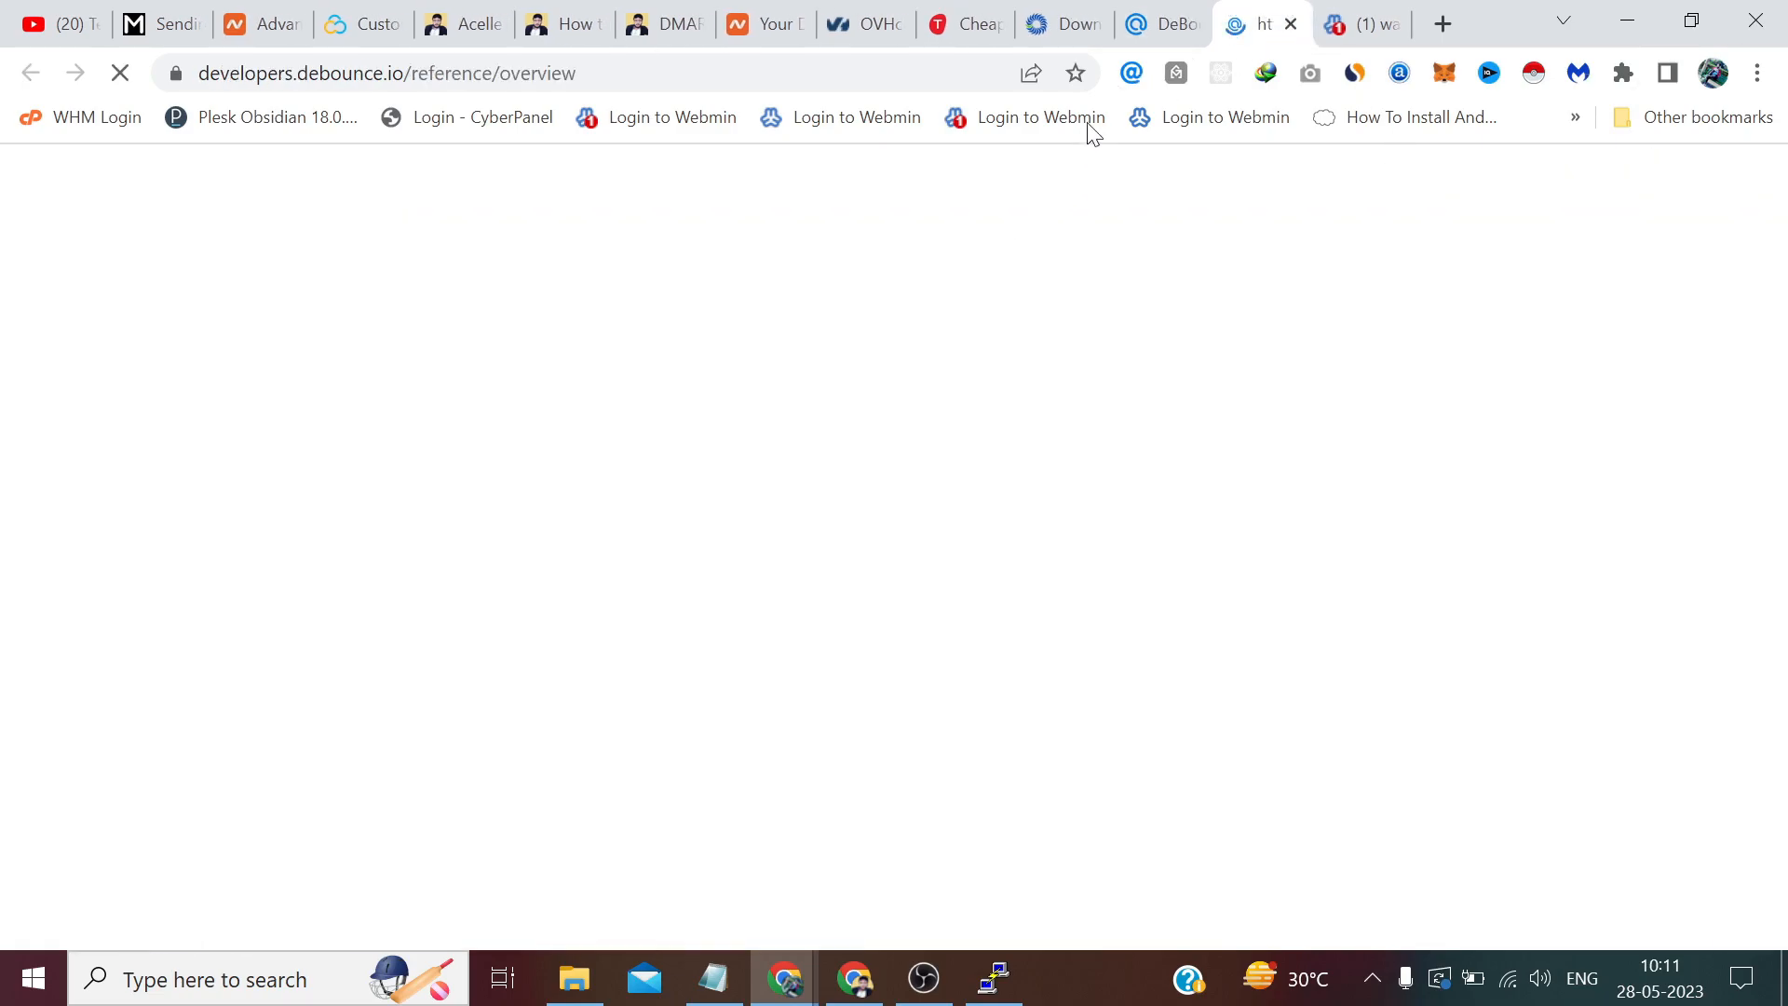
click(1289, 25)
scroll(1246, 481, down, 2)
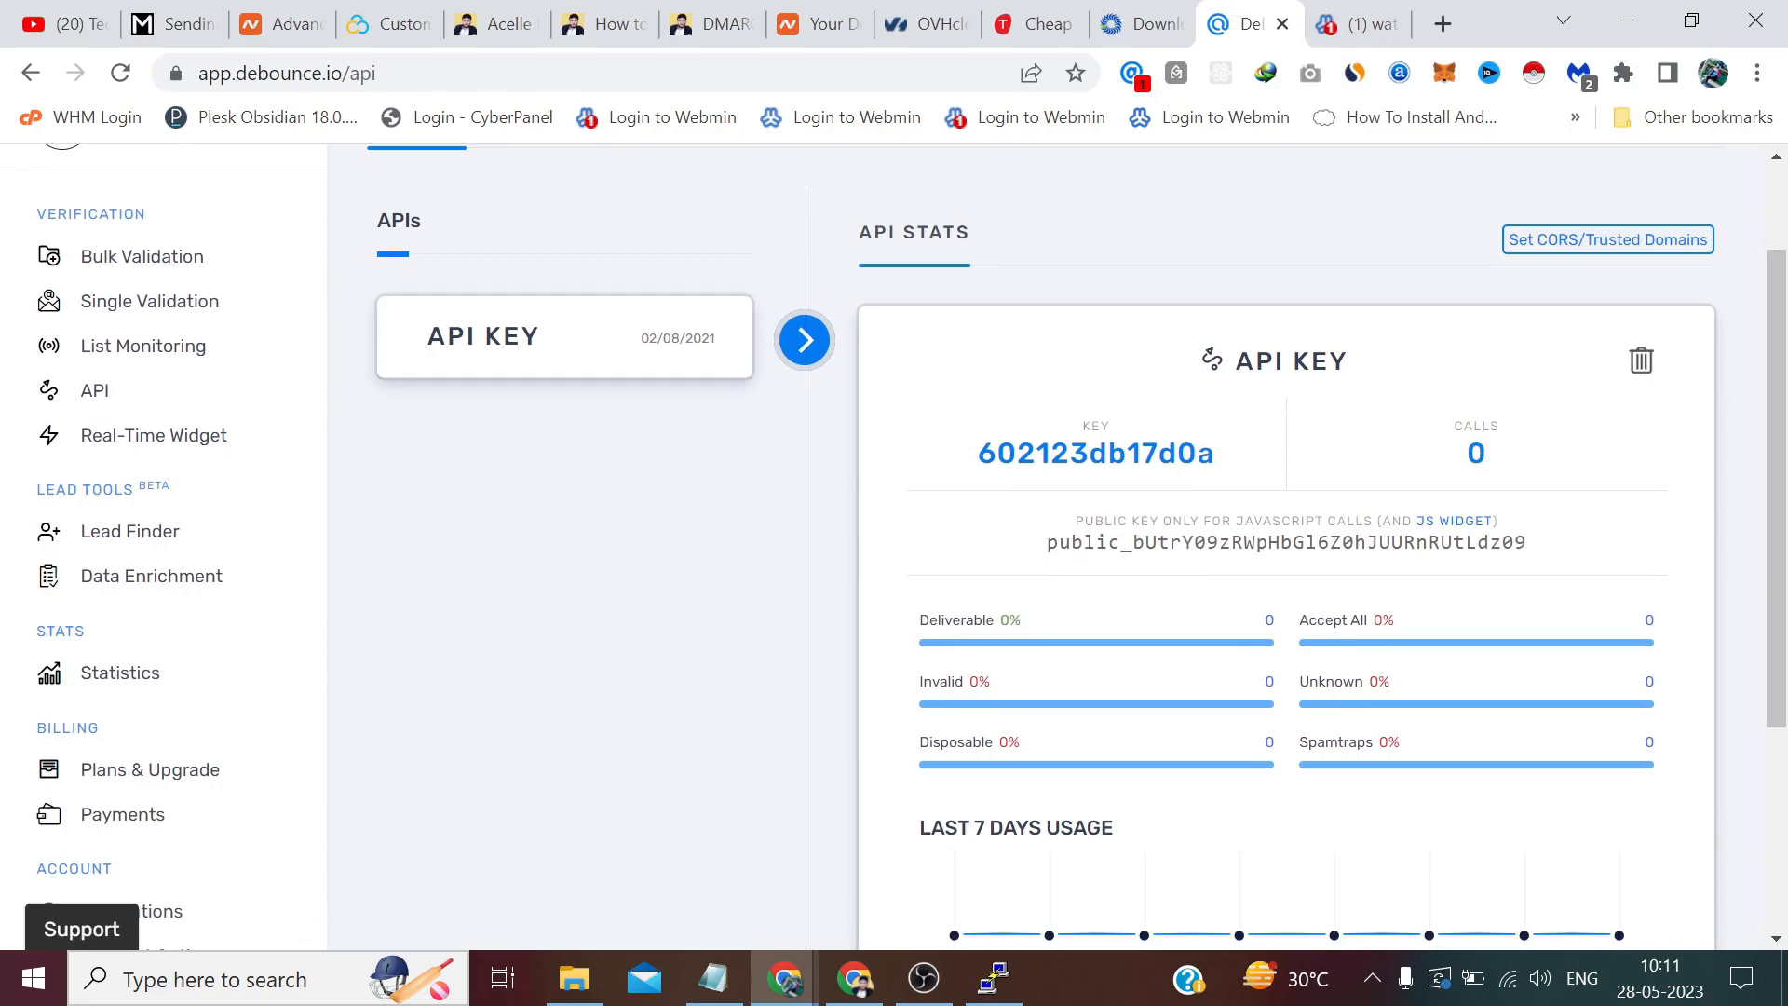
drag(1220, 462, 983, 463)
right_click(985, 463)
click(1049, 477)
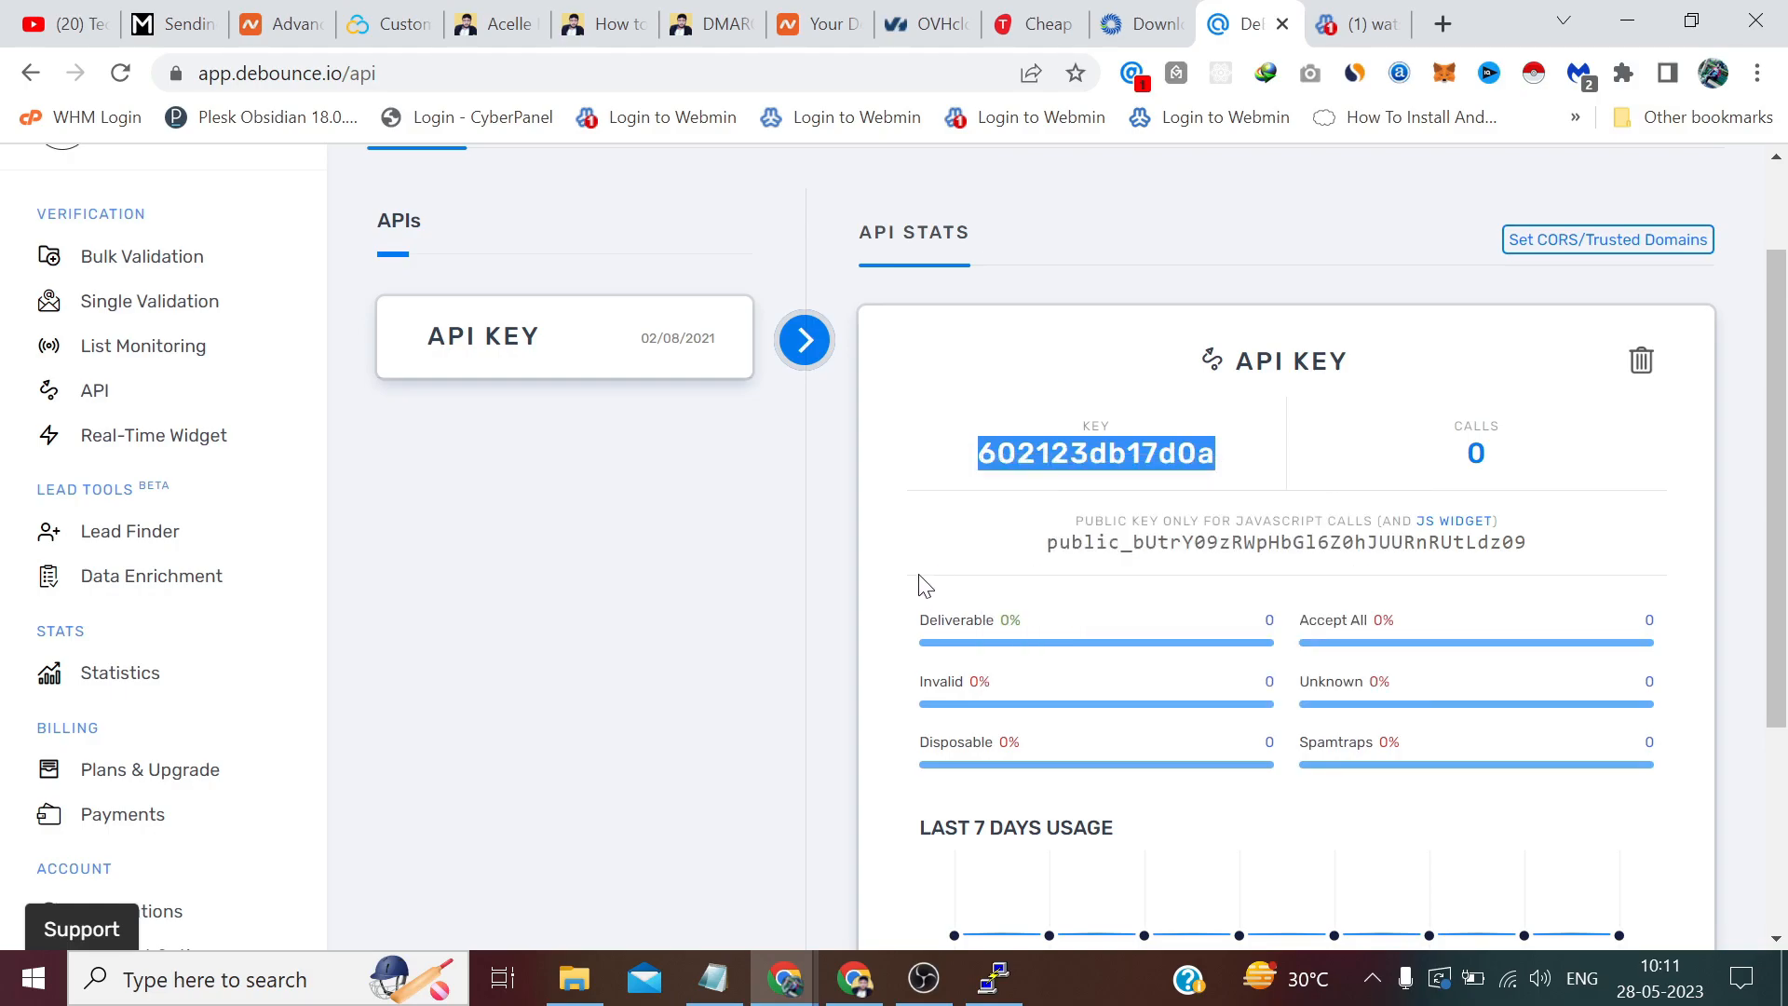
mouse_move(805, 987)
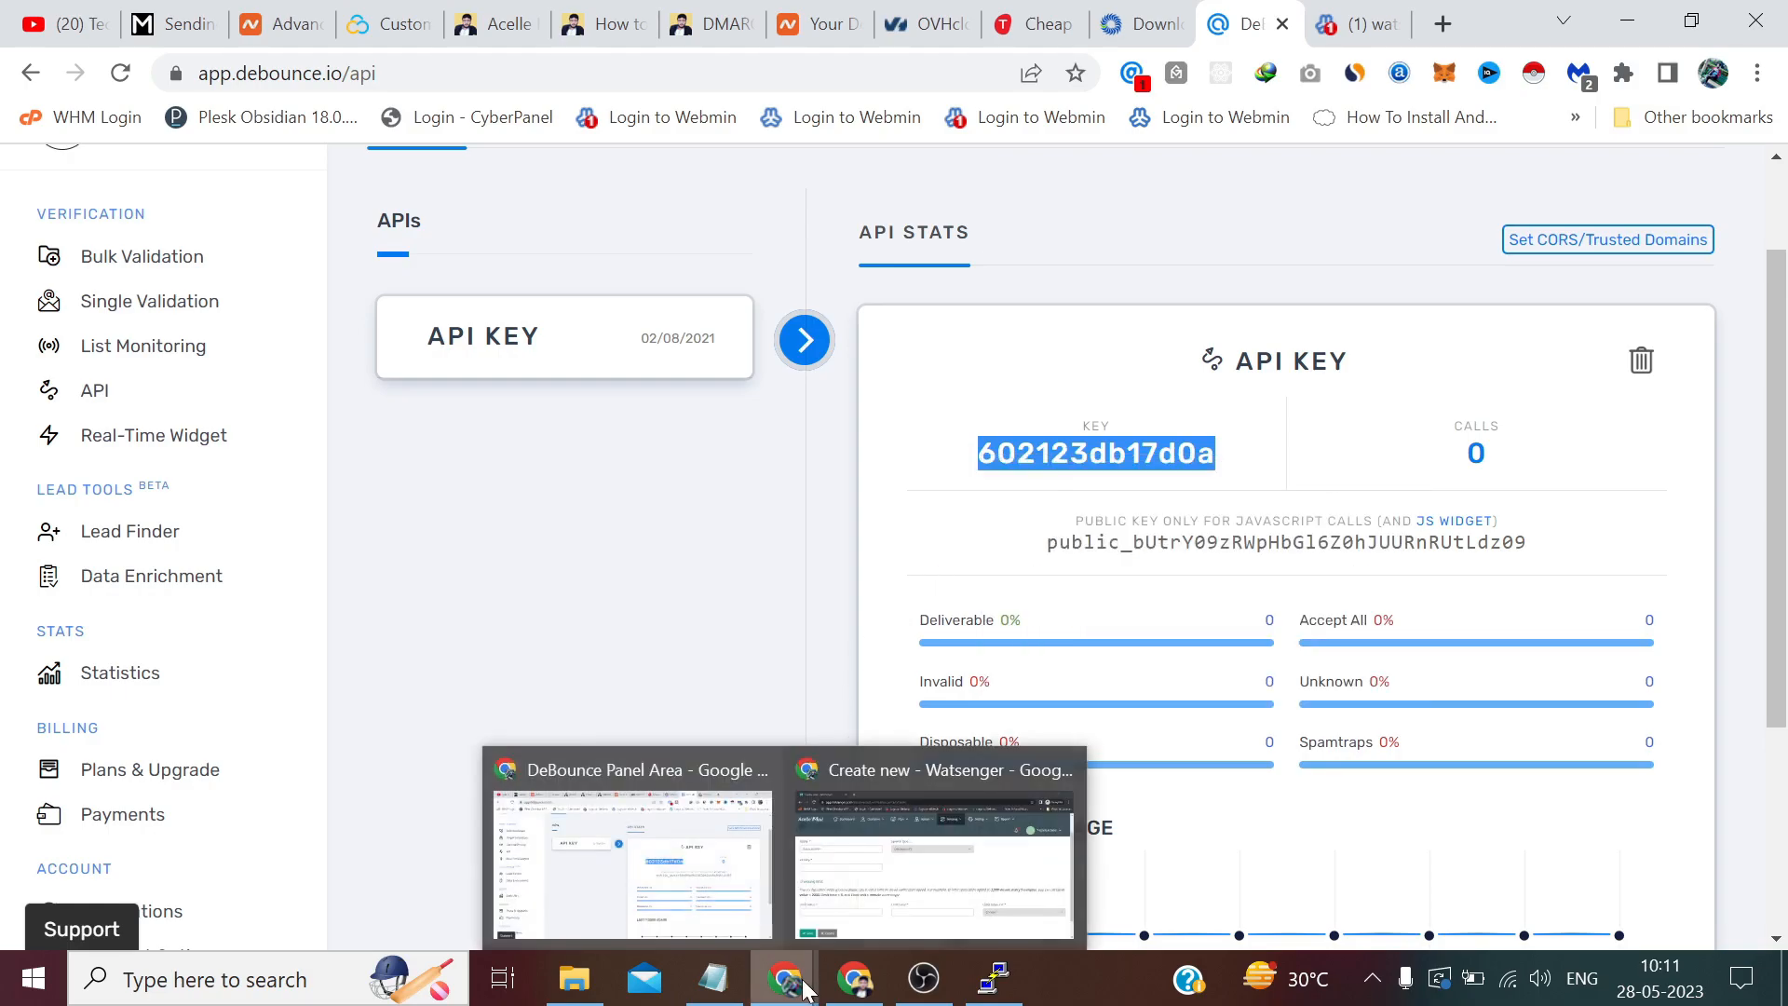
click(847, 883)
Save the DebounceAPI server with the pasted API key and a 2000-per-5-minute limit.
click(294, 492)
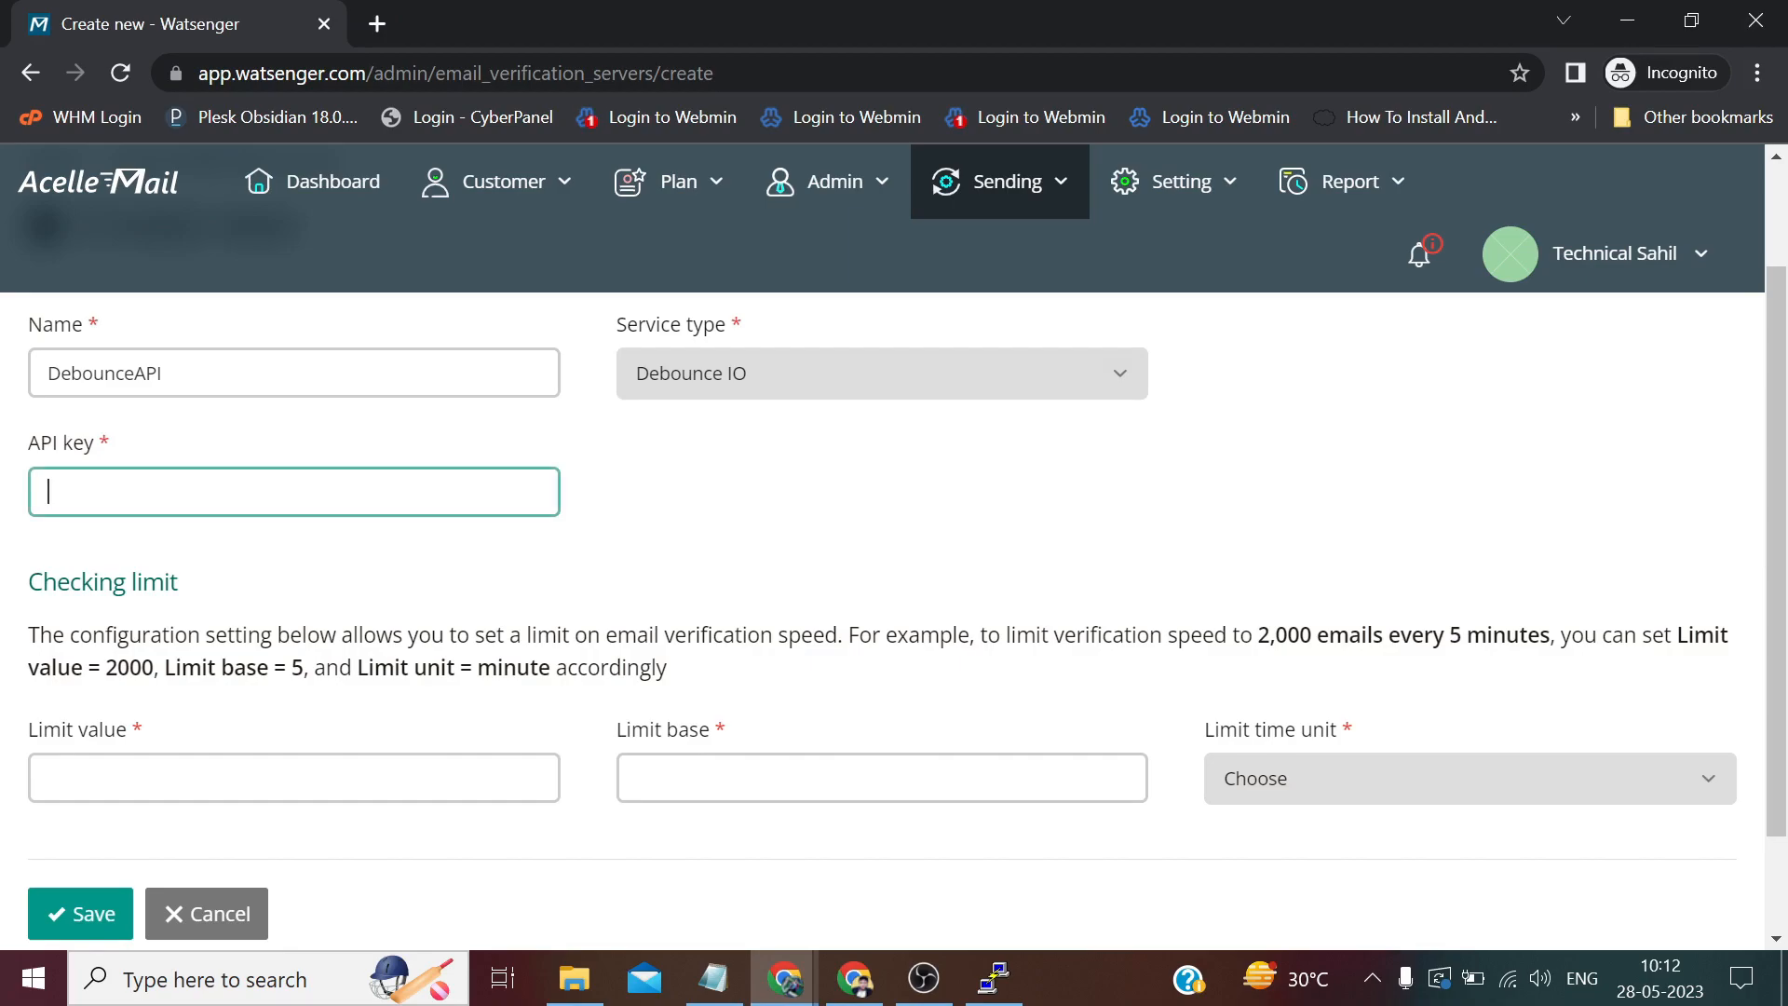
key(ctrl+v)
click(778, 496)
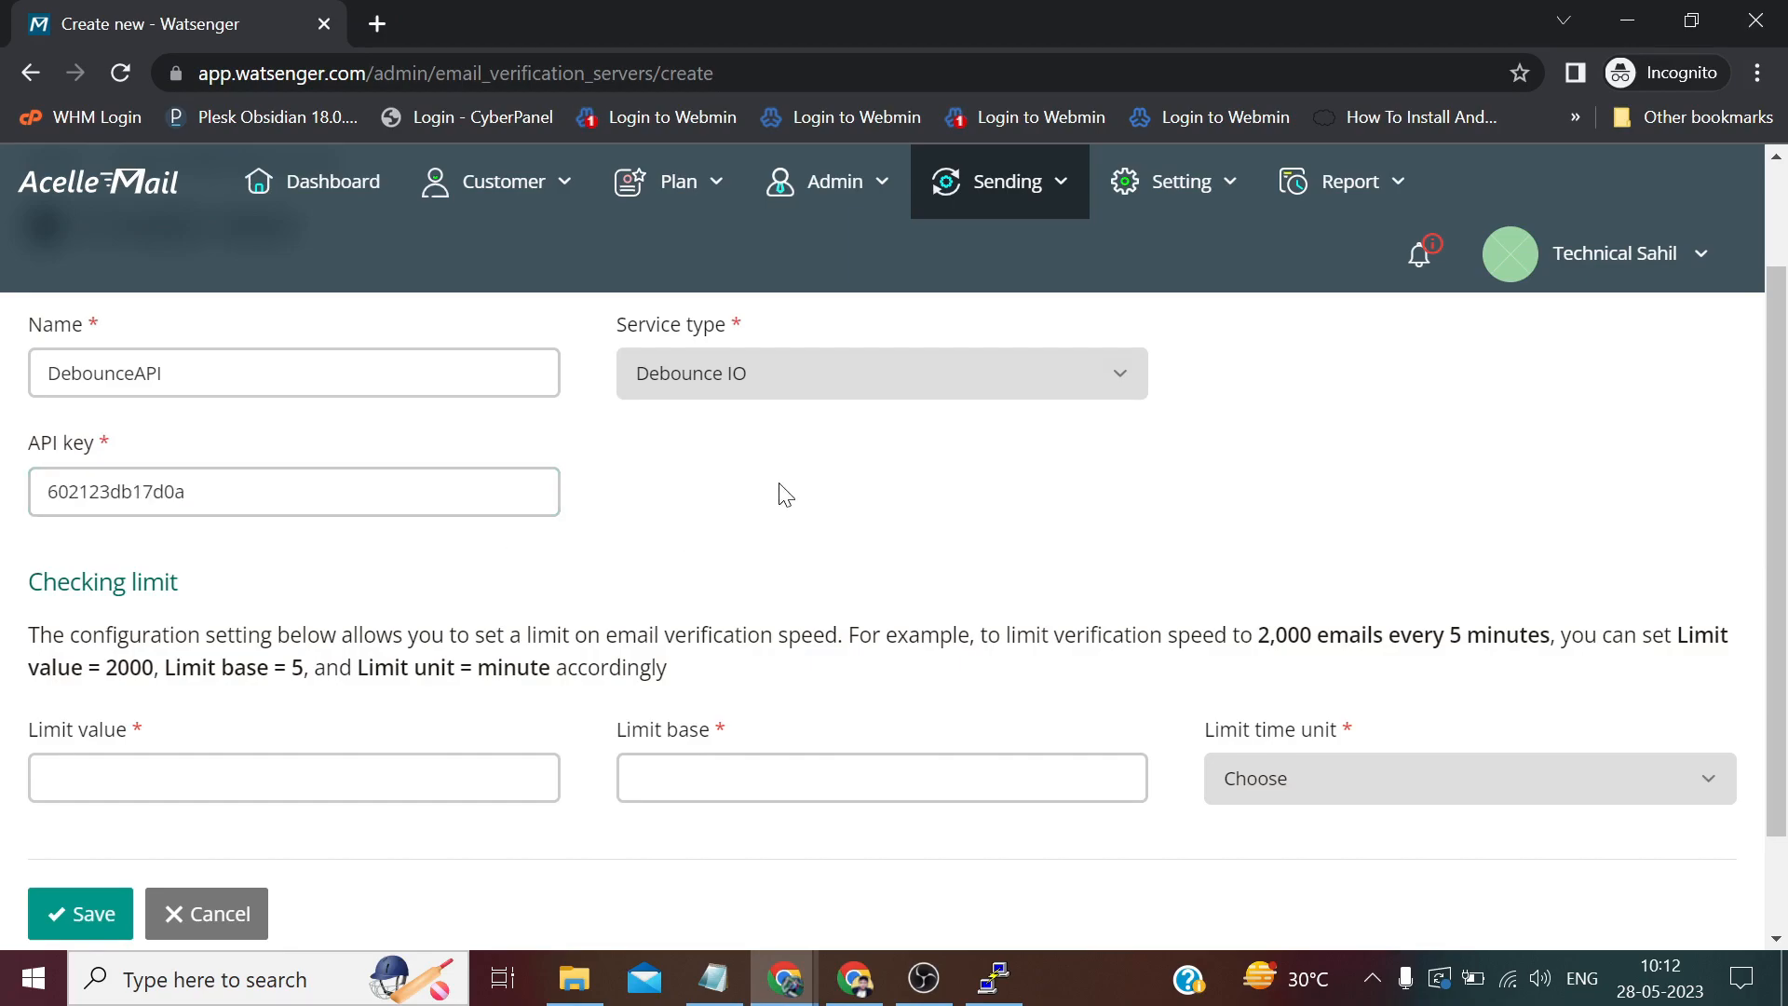
scroll(676, 545, down, 2)
click(540, 649)
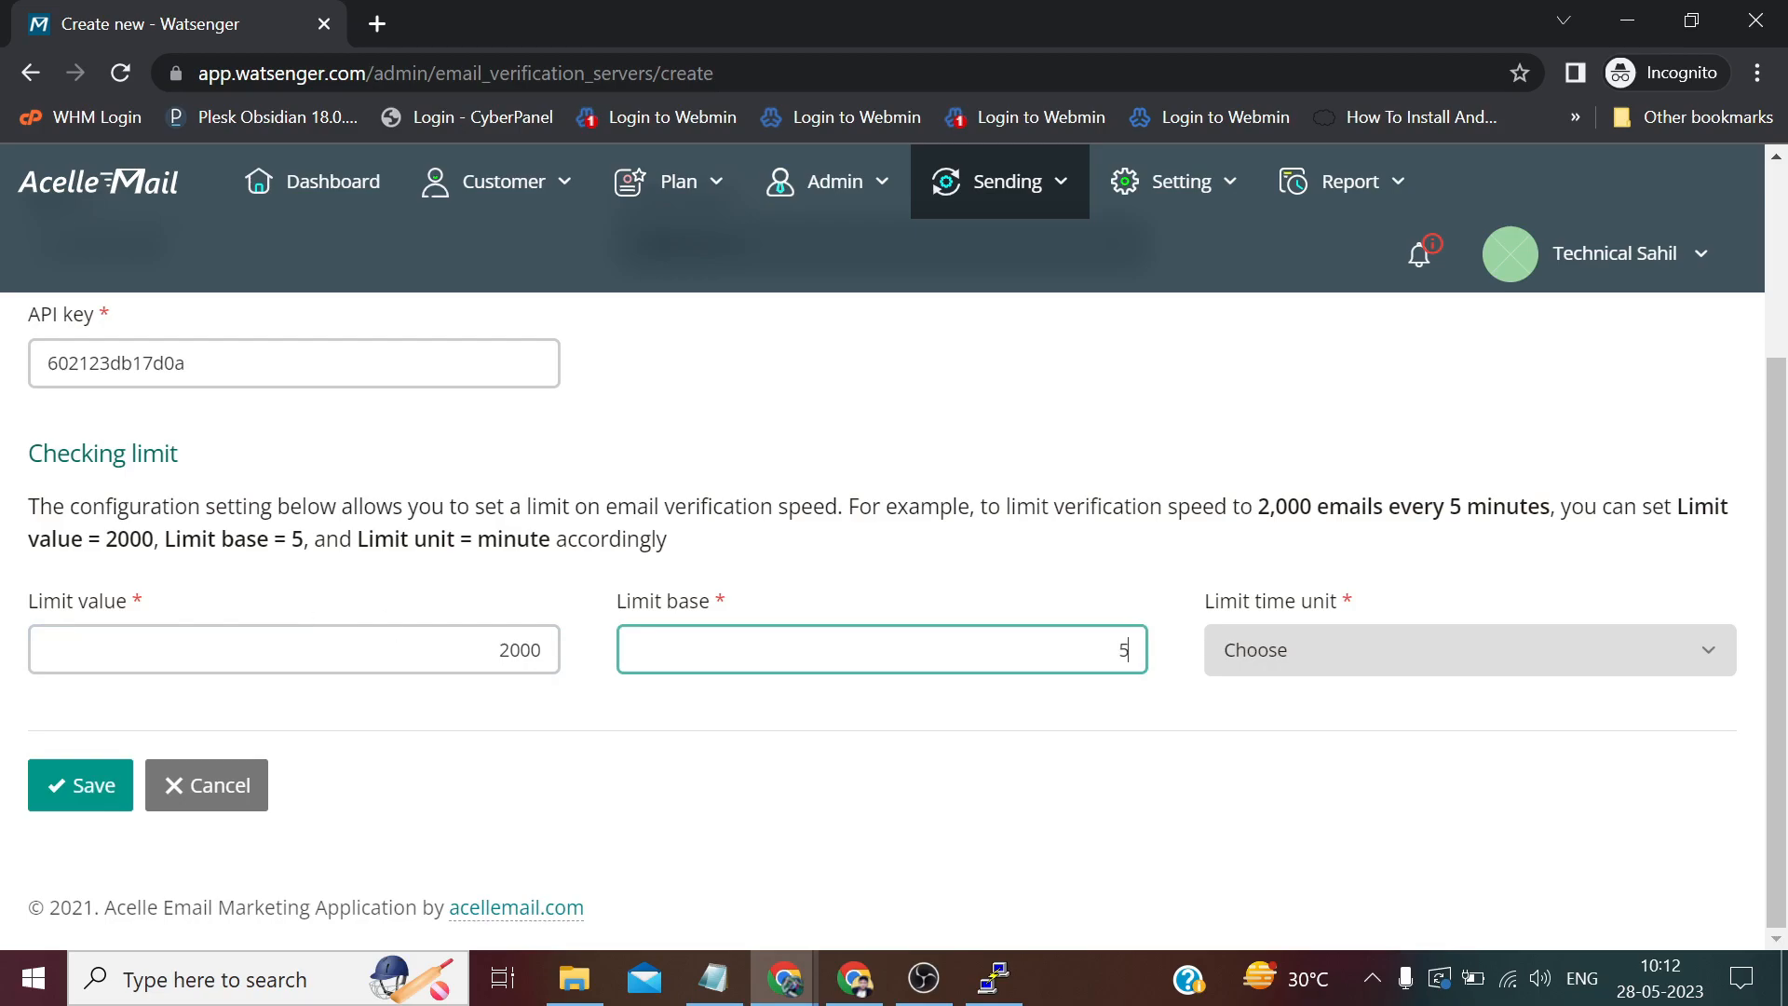
click(1377, 666)
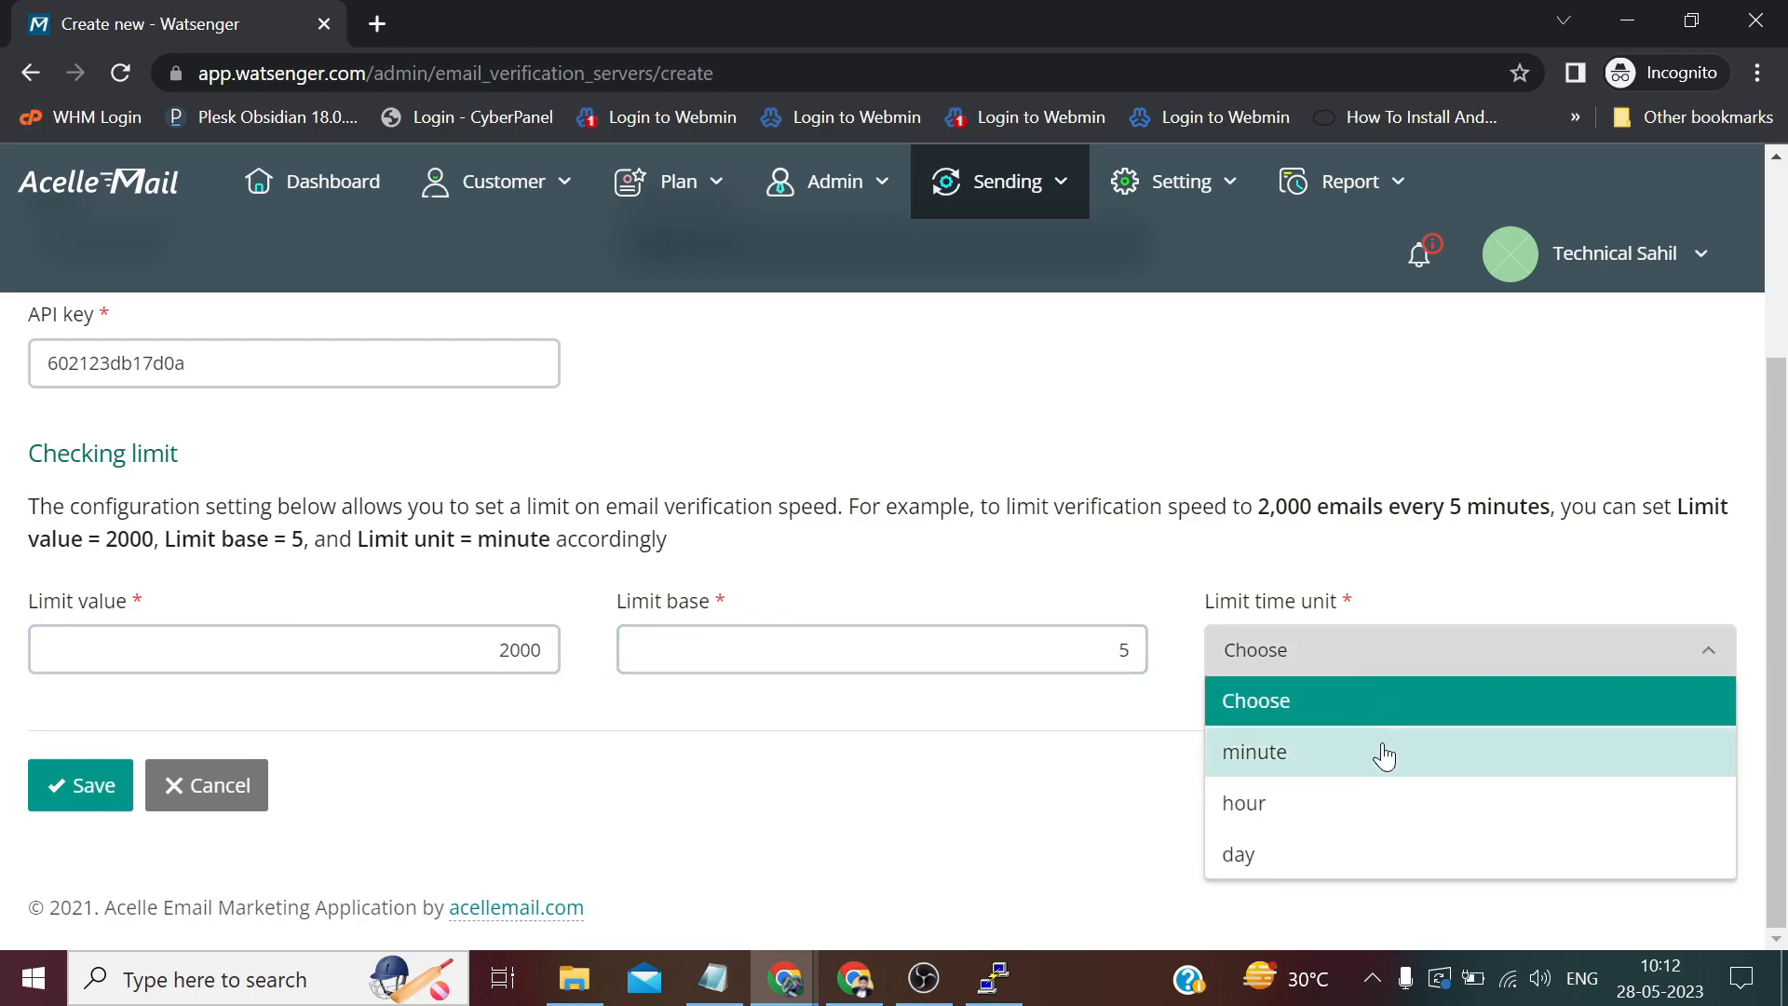
click(1382, 754)
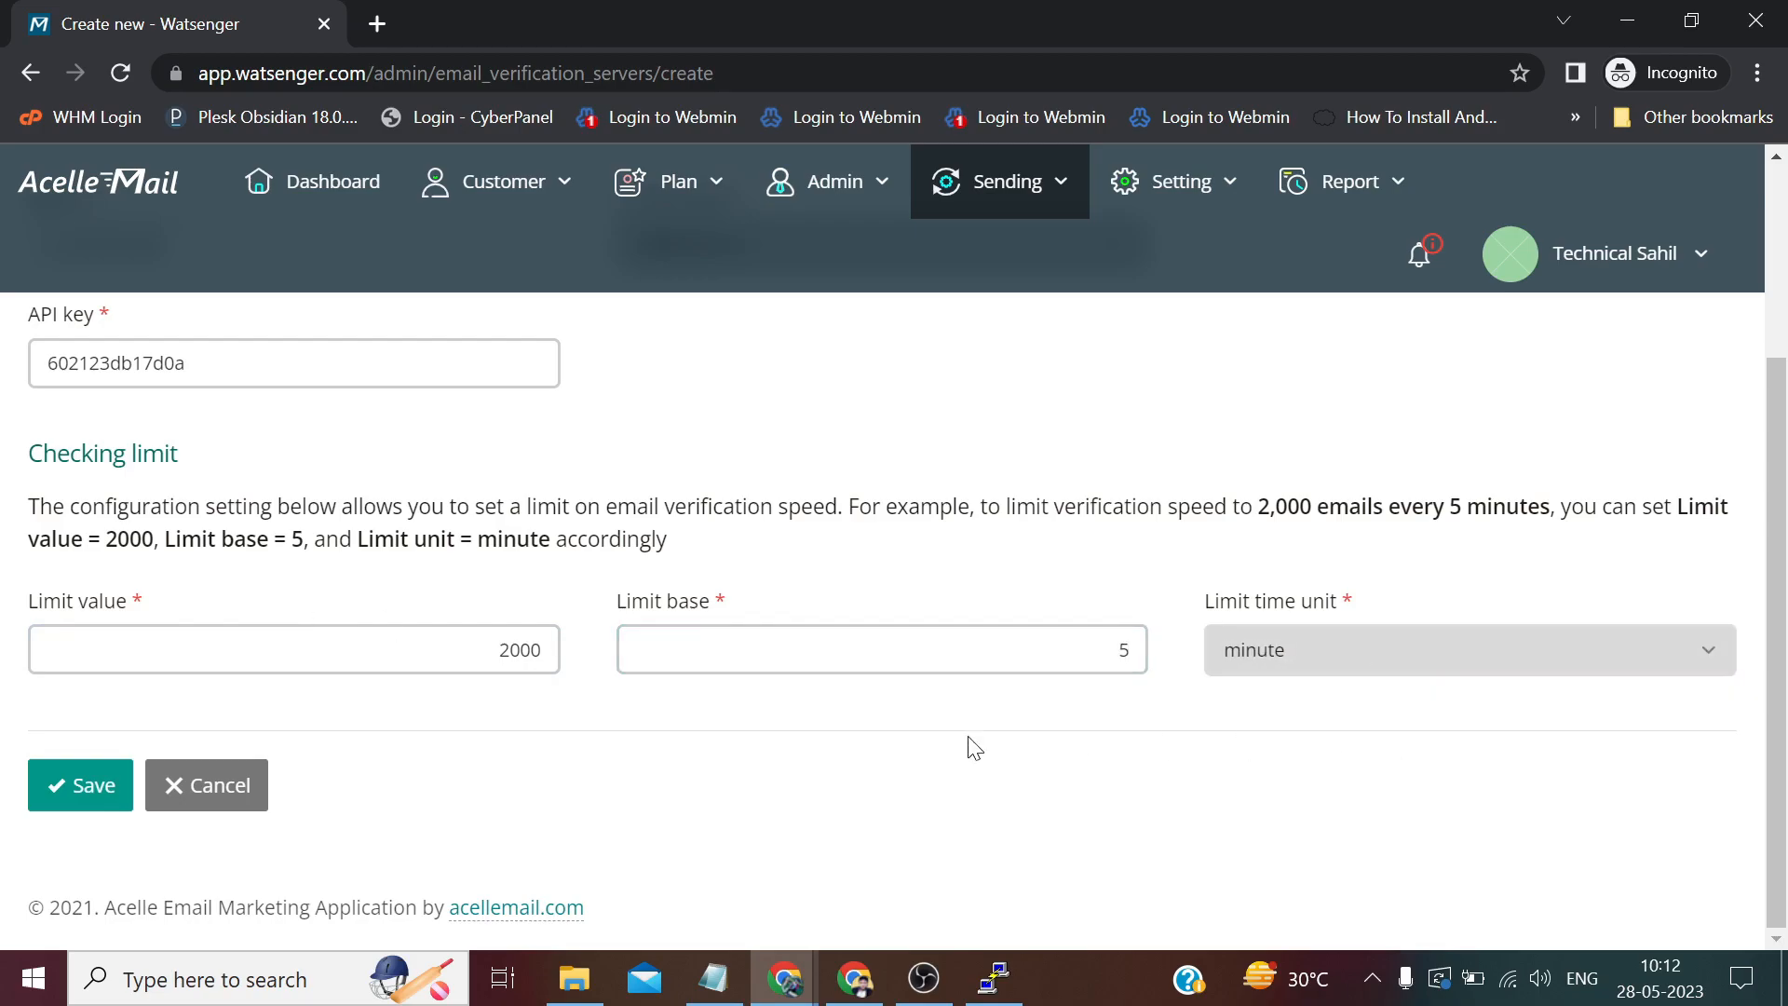
click(100, 786)
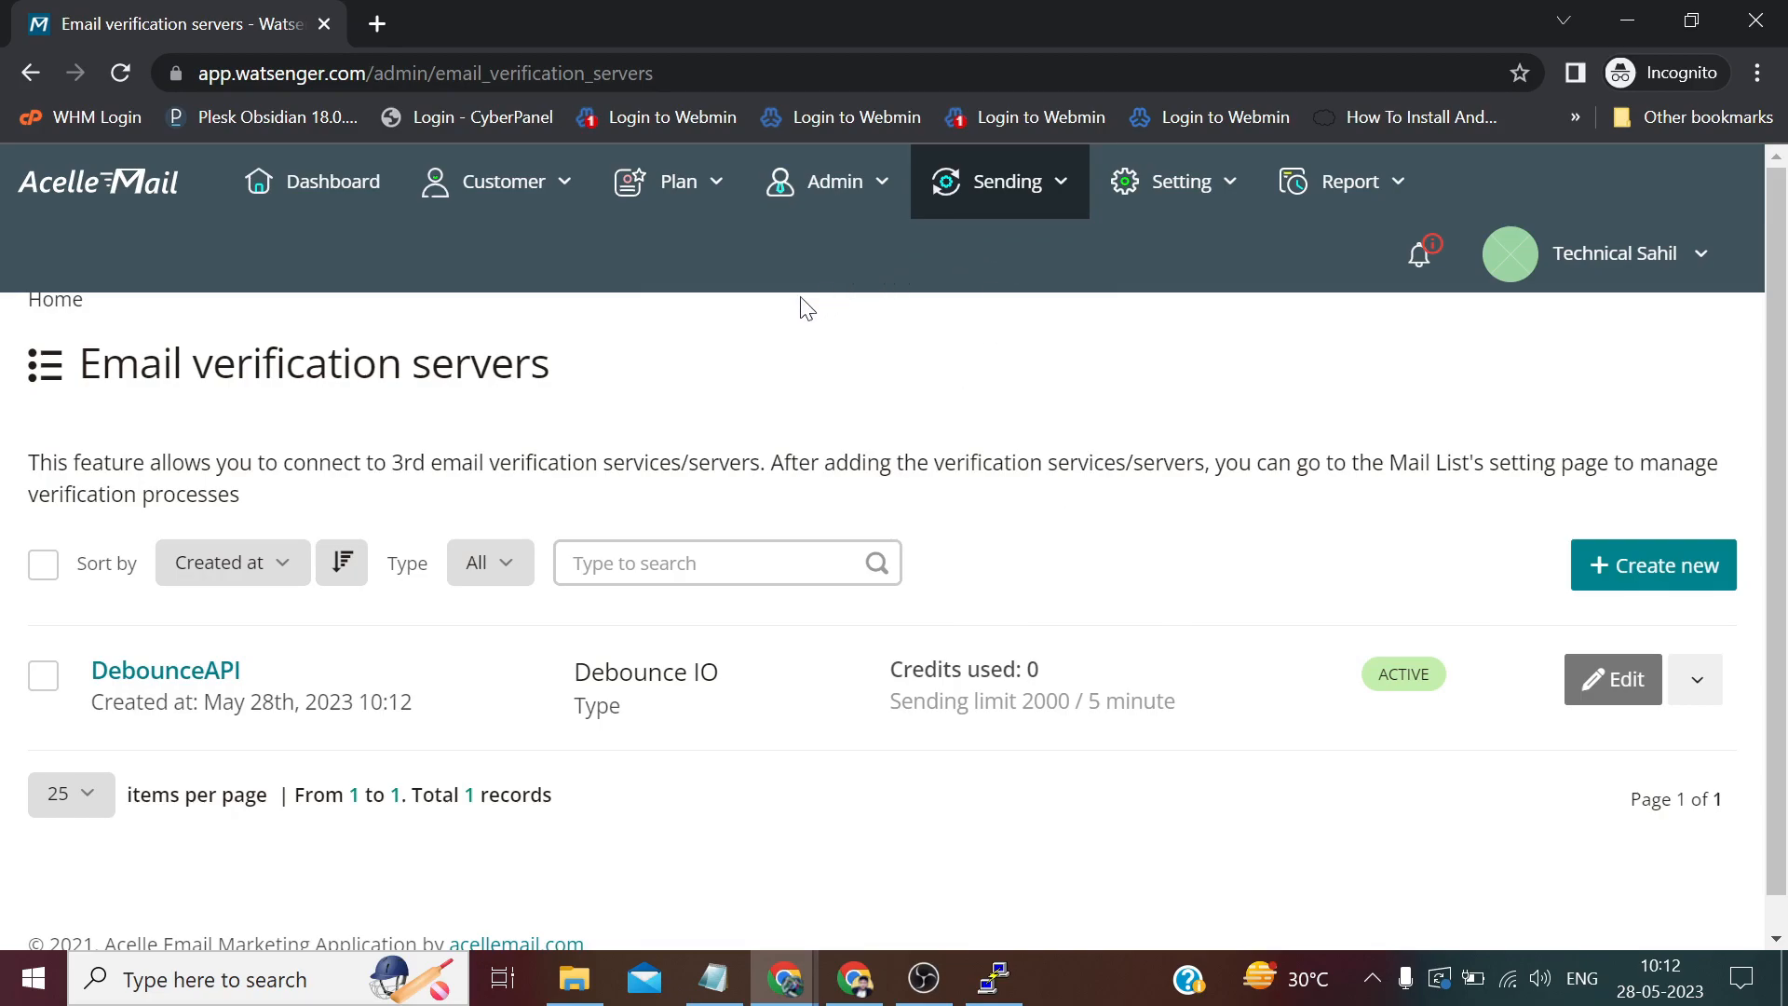
Open the Customers list from the Customer menu.
click(624, 189)
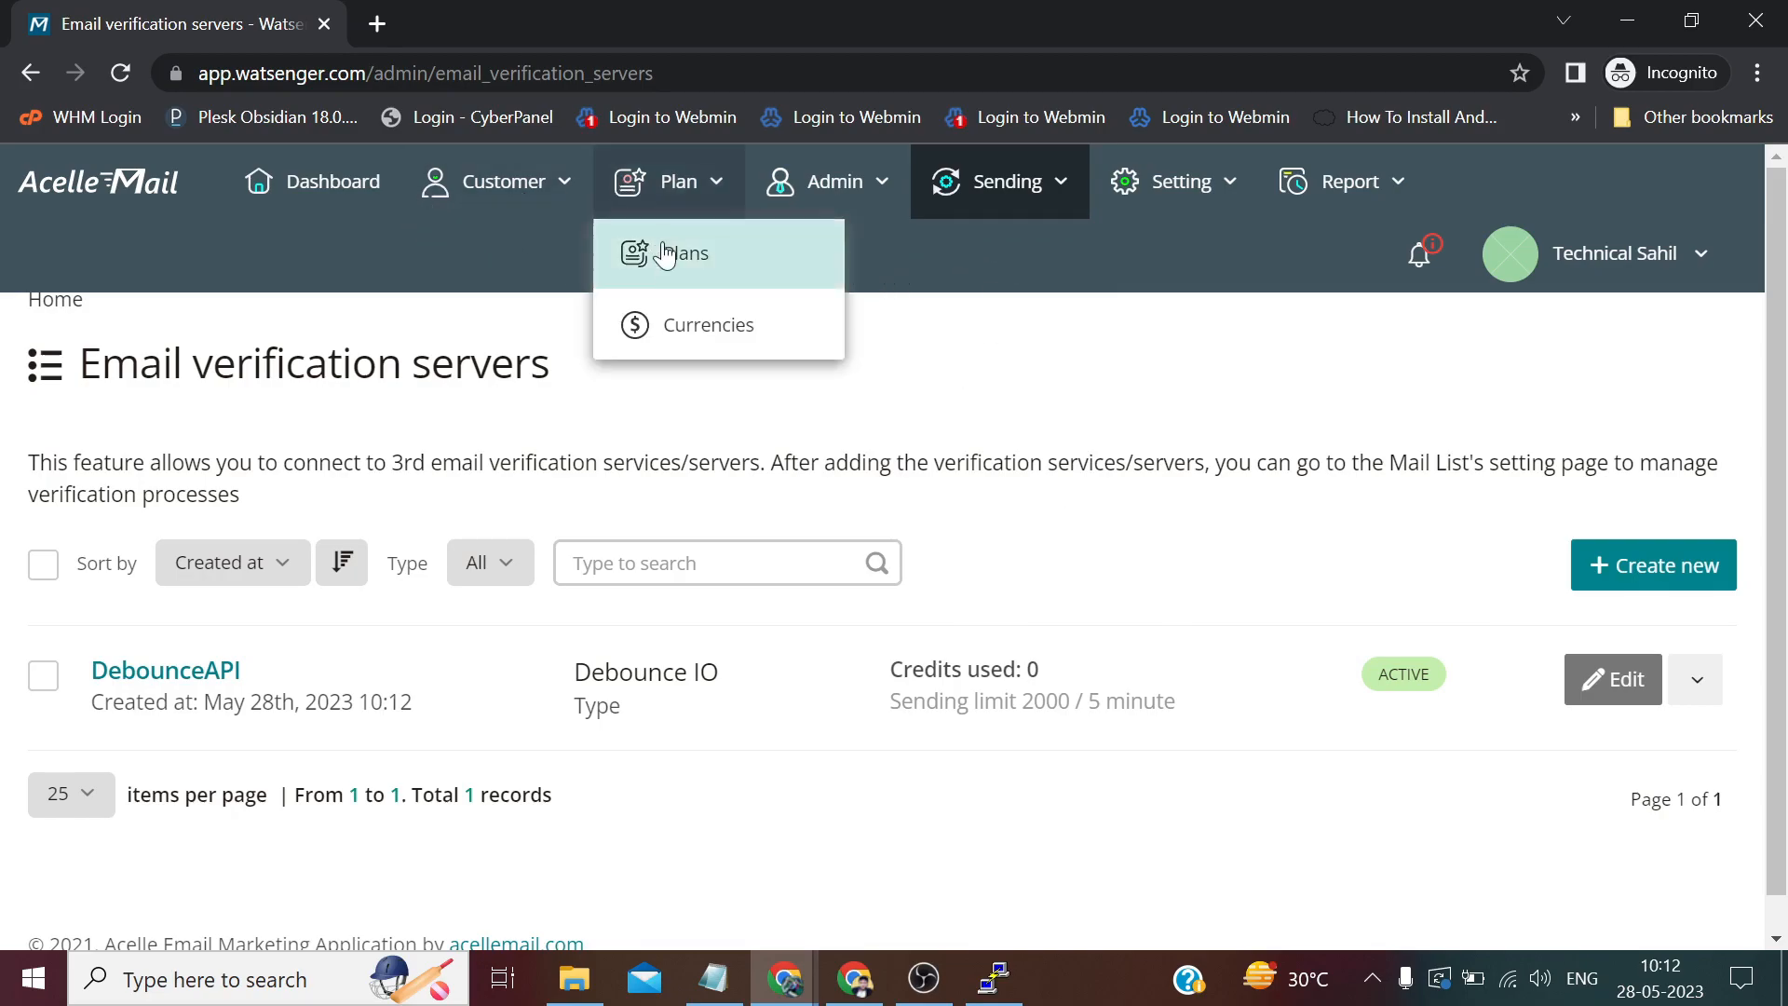
click(518, 192)
click(458, 261)
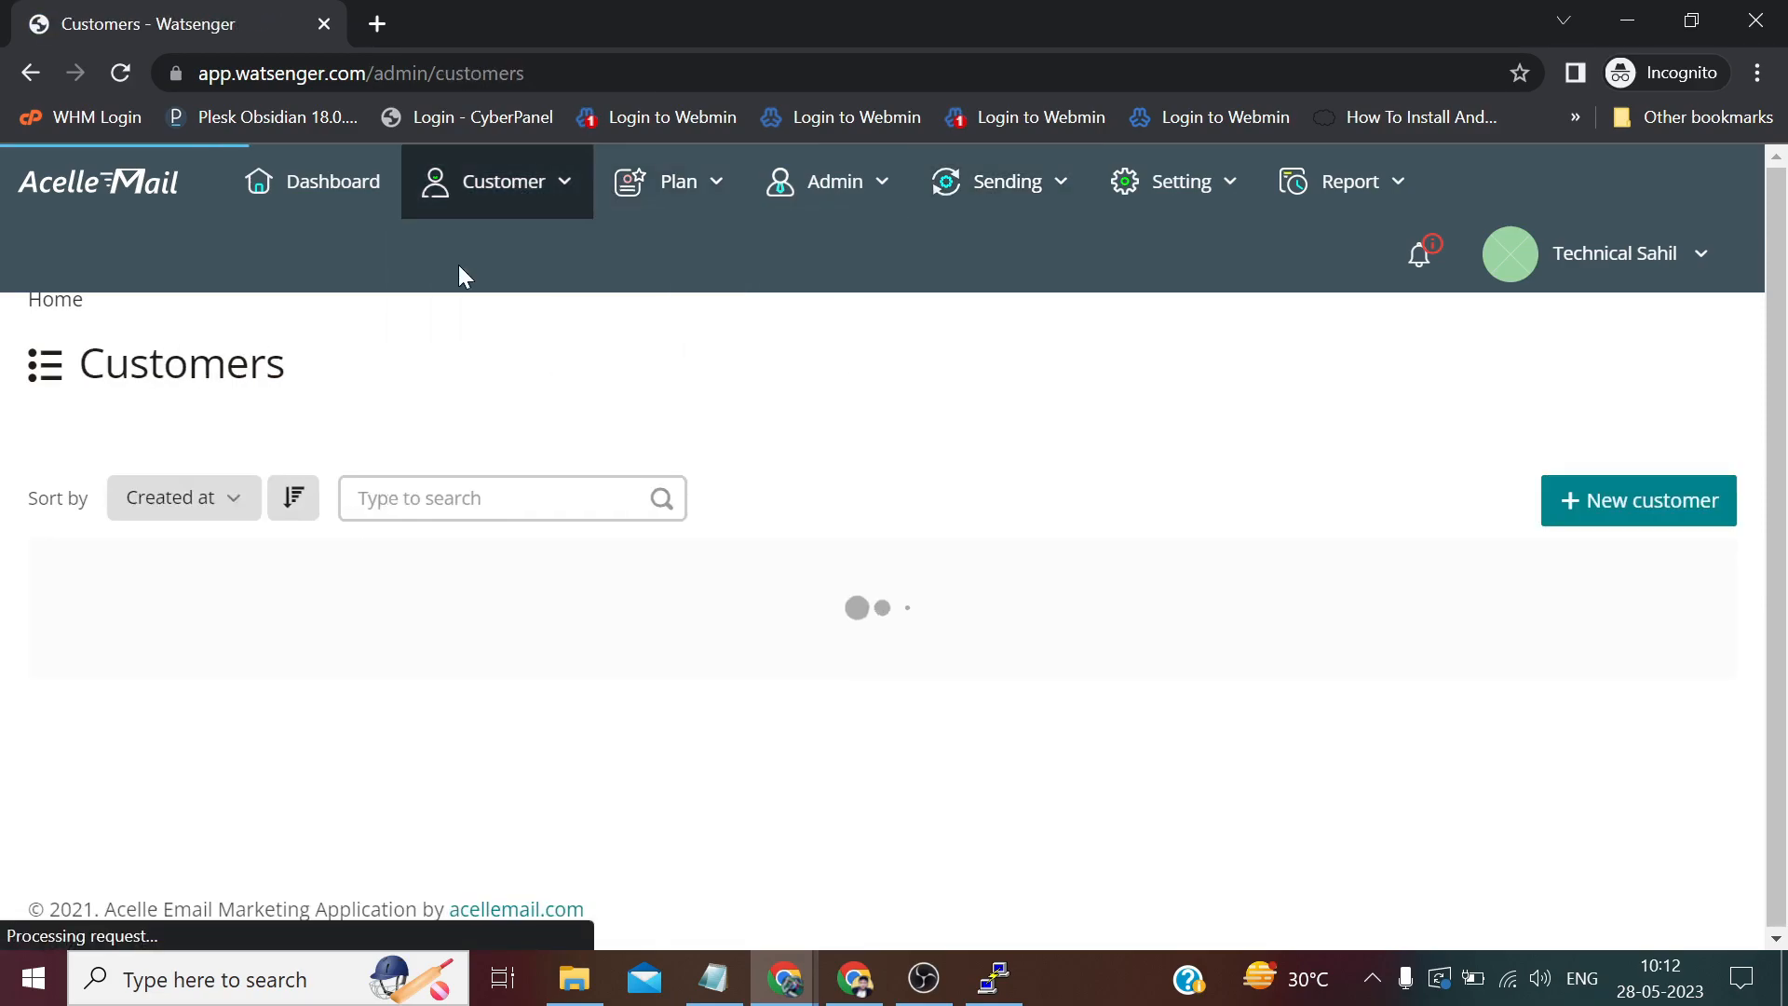
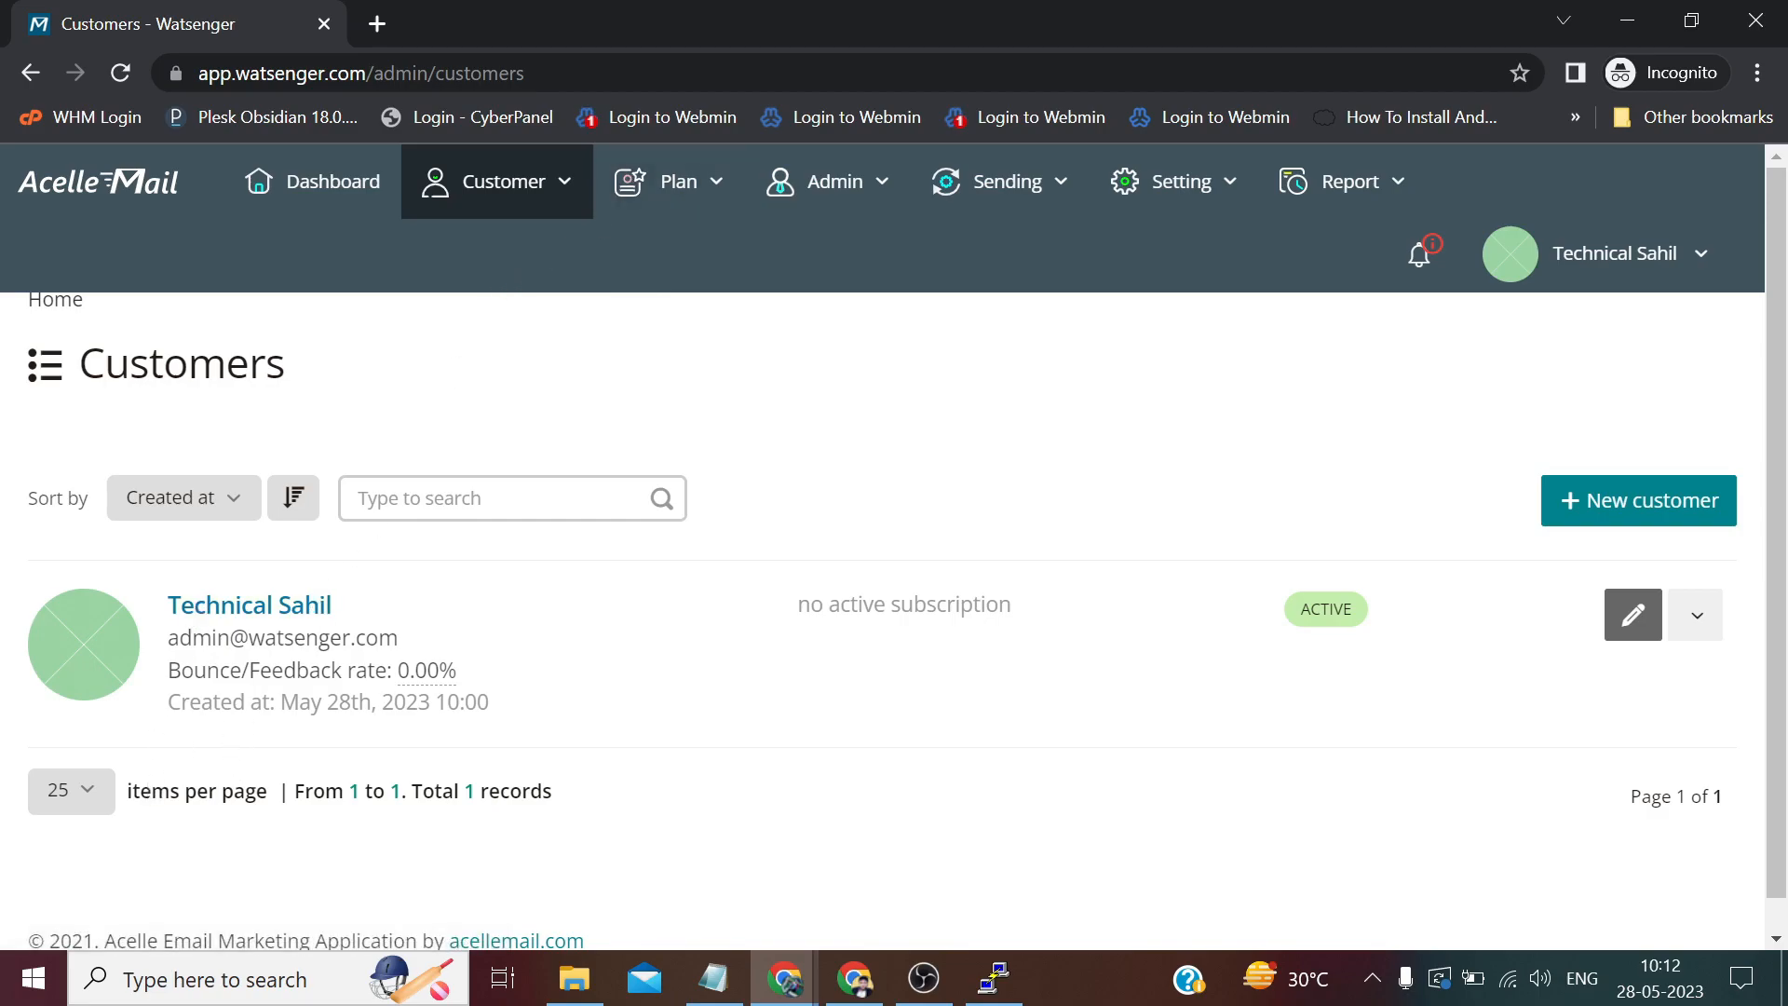
Look at the Currencies page, then go to the list of service plans.
click(658, 183)
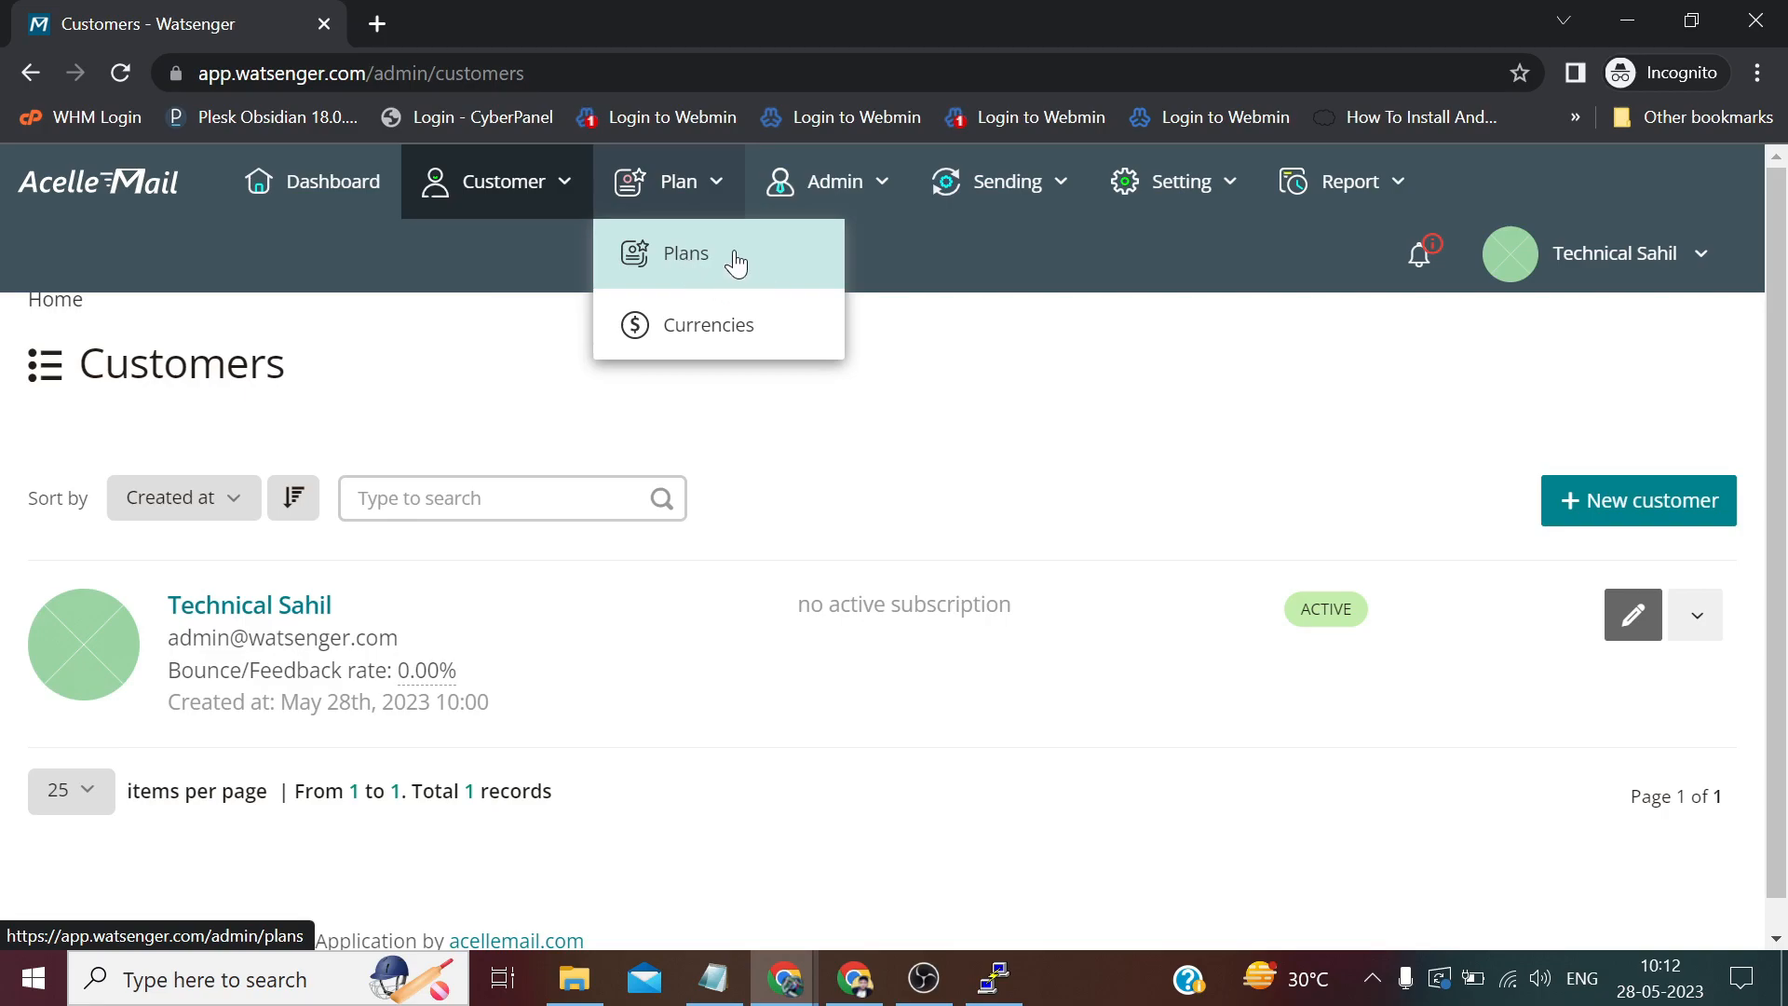
click(756, 351)
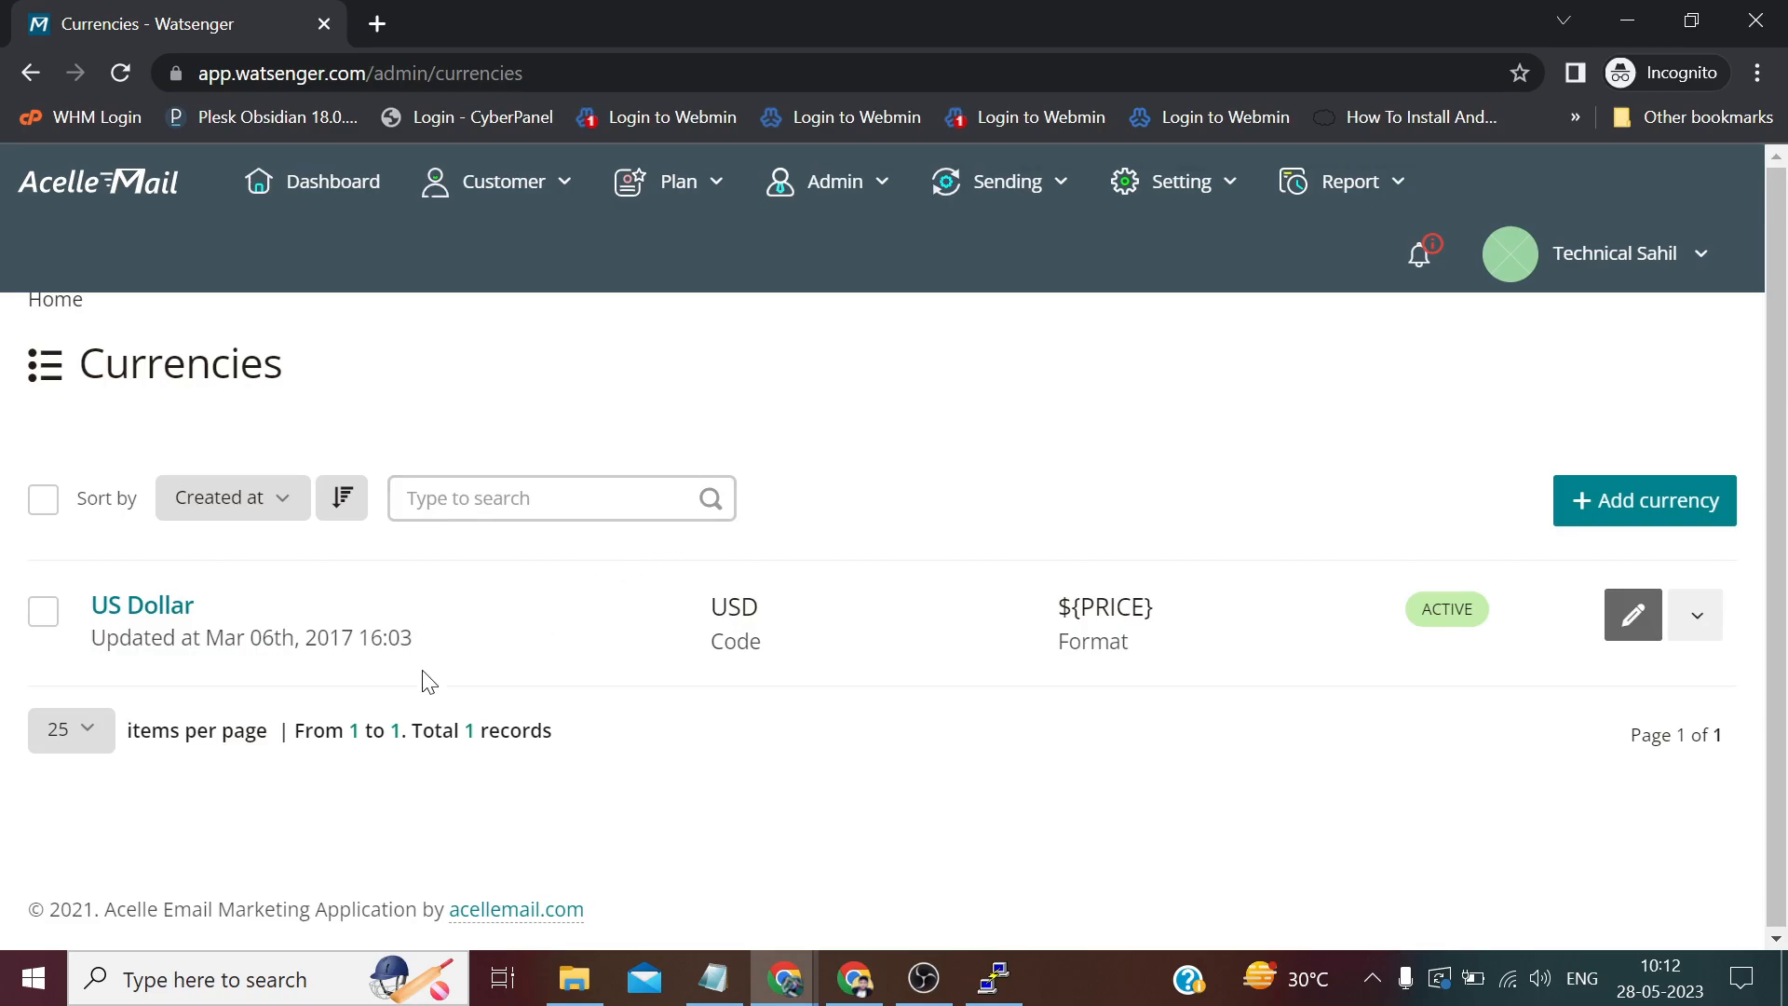
click(626, 184)
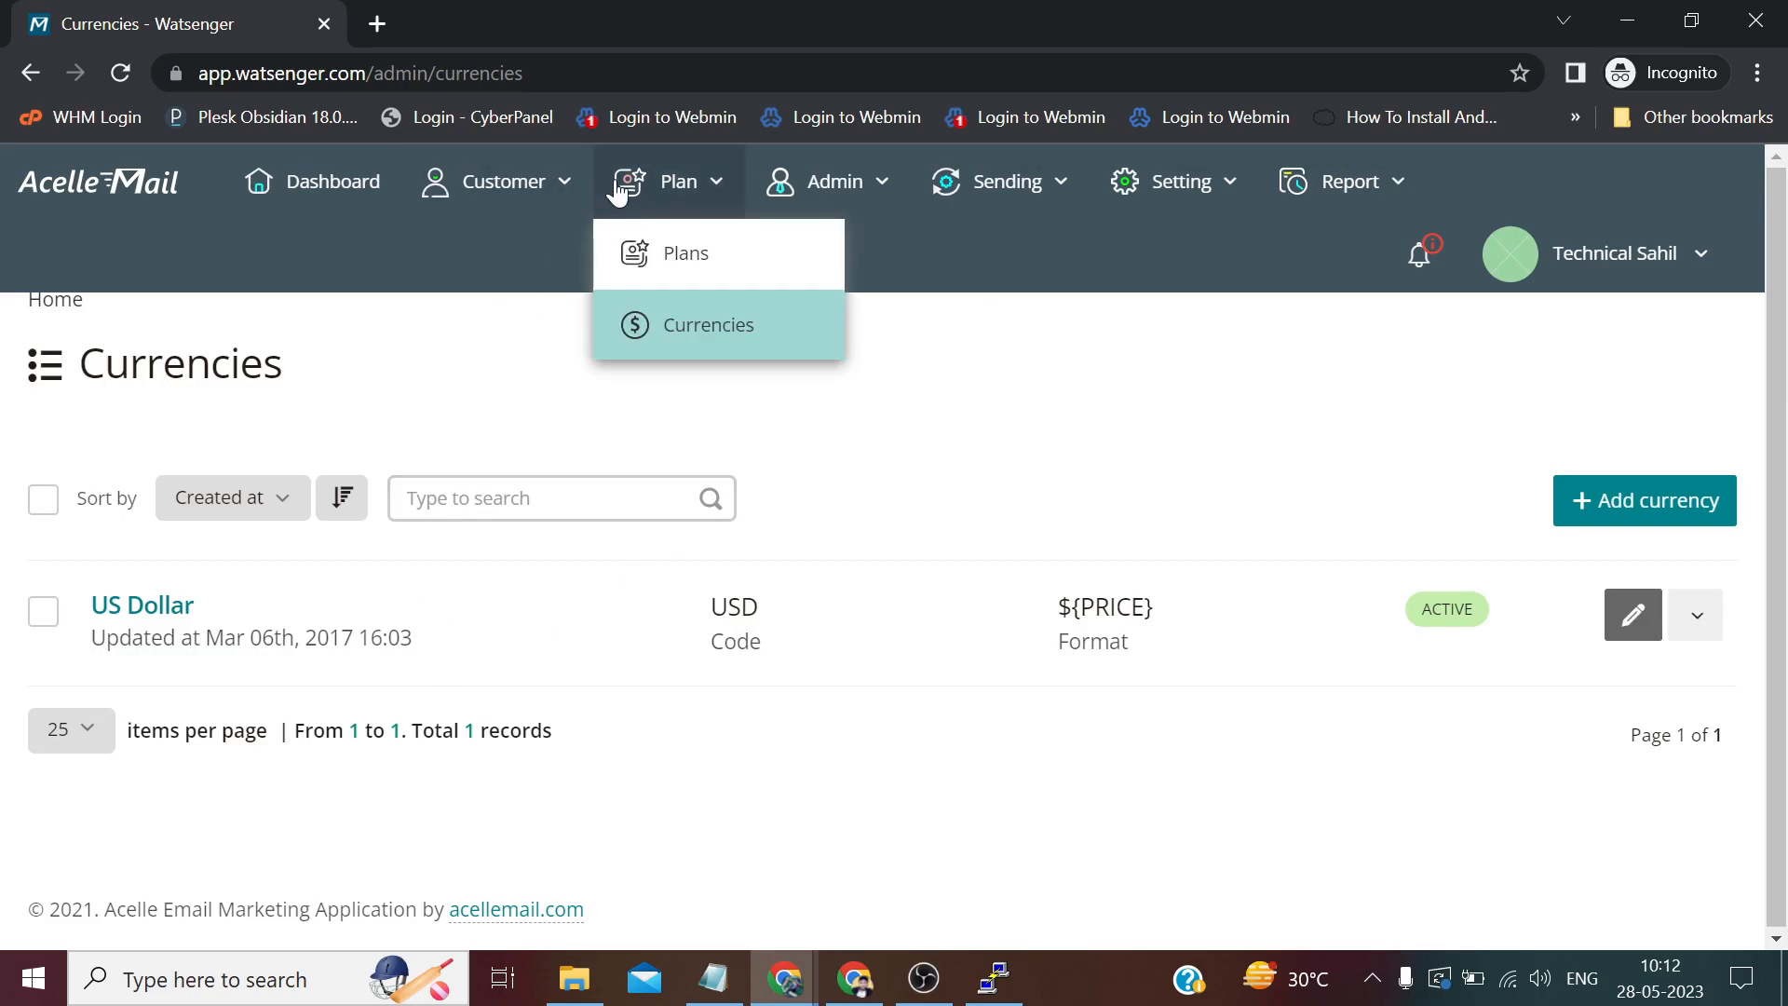
click(663, 260)
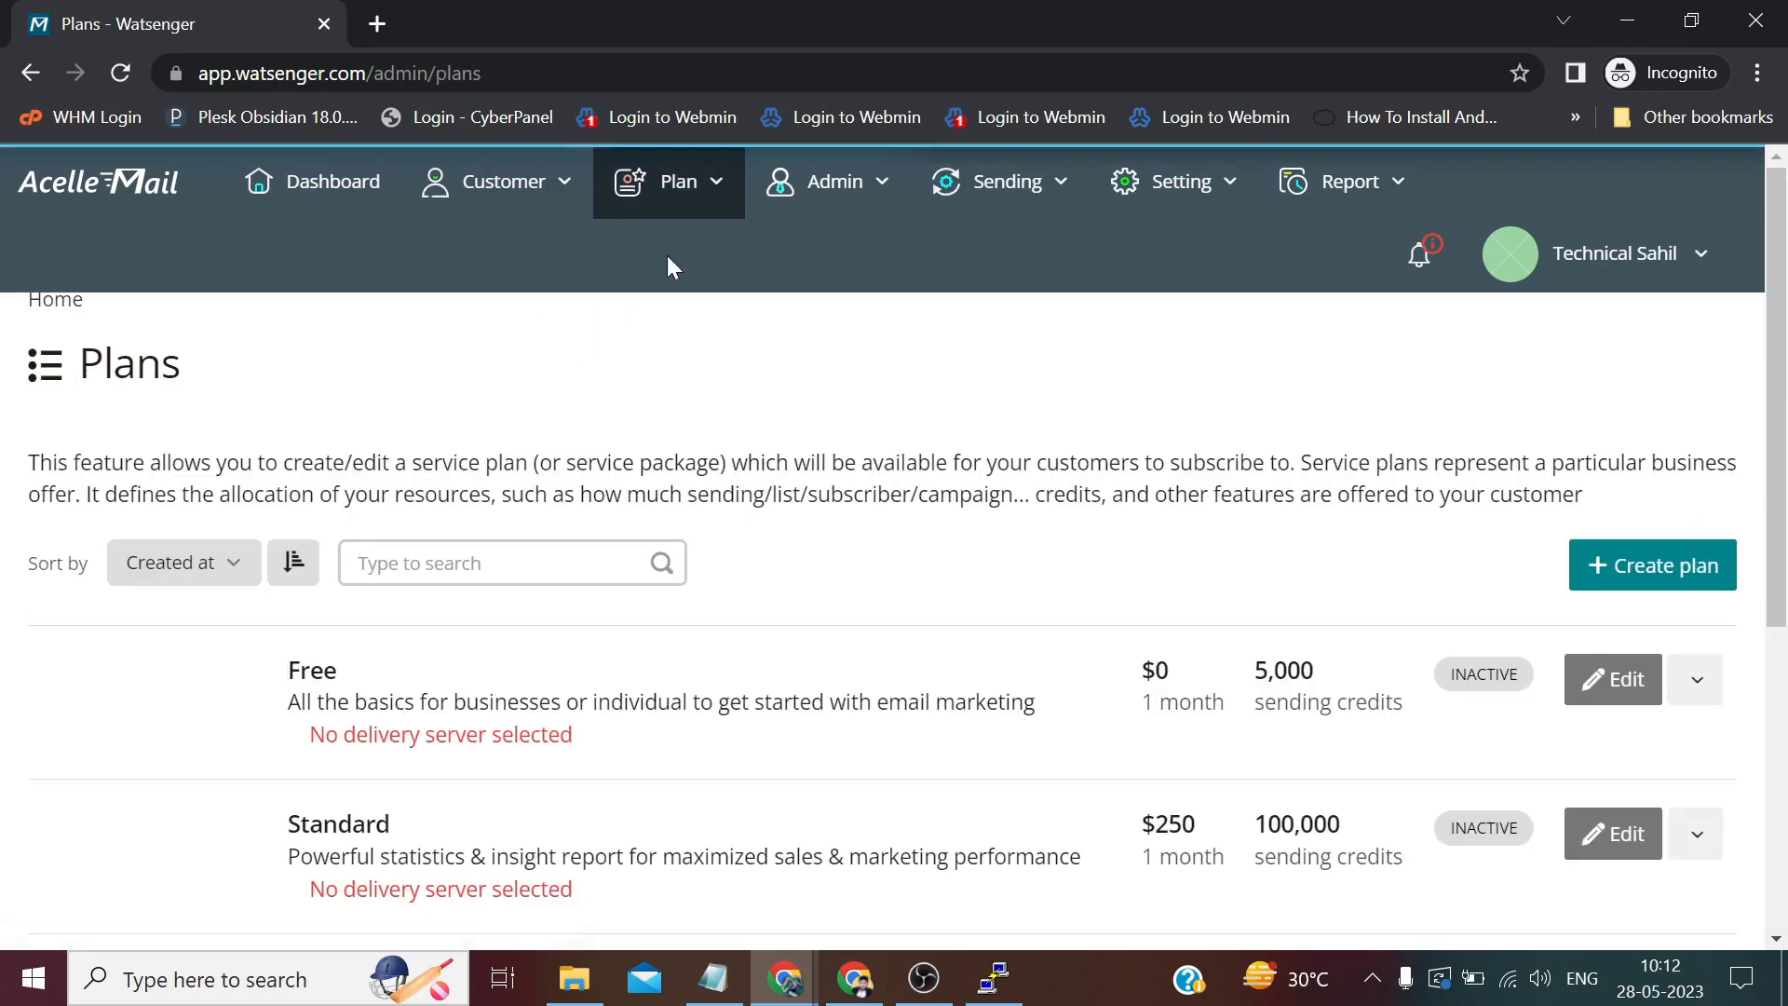
Scroll through the plans and open the Free plan ($0/month, 5,000 credits) for editing.
scroll(1080, 540, down, 2)
scroll(973, 470, down, 3)
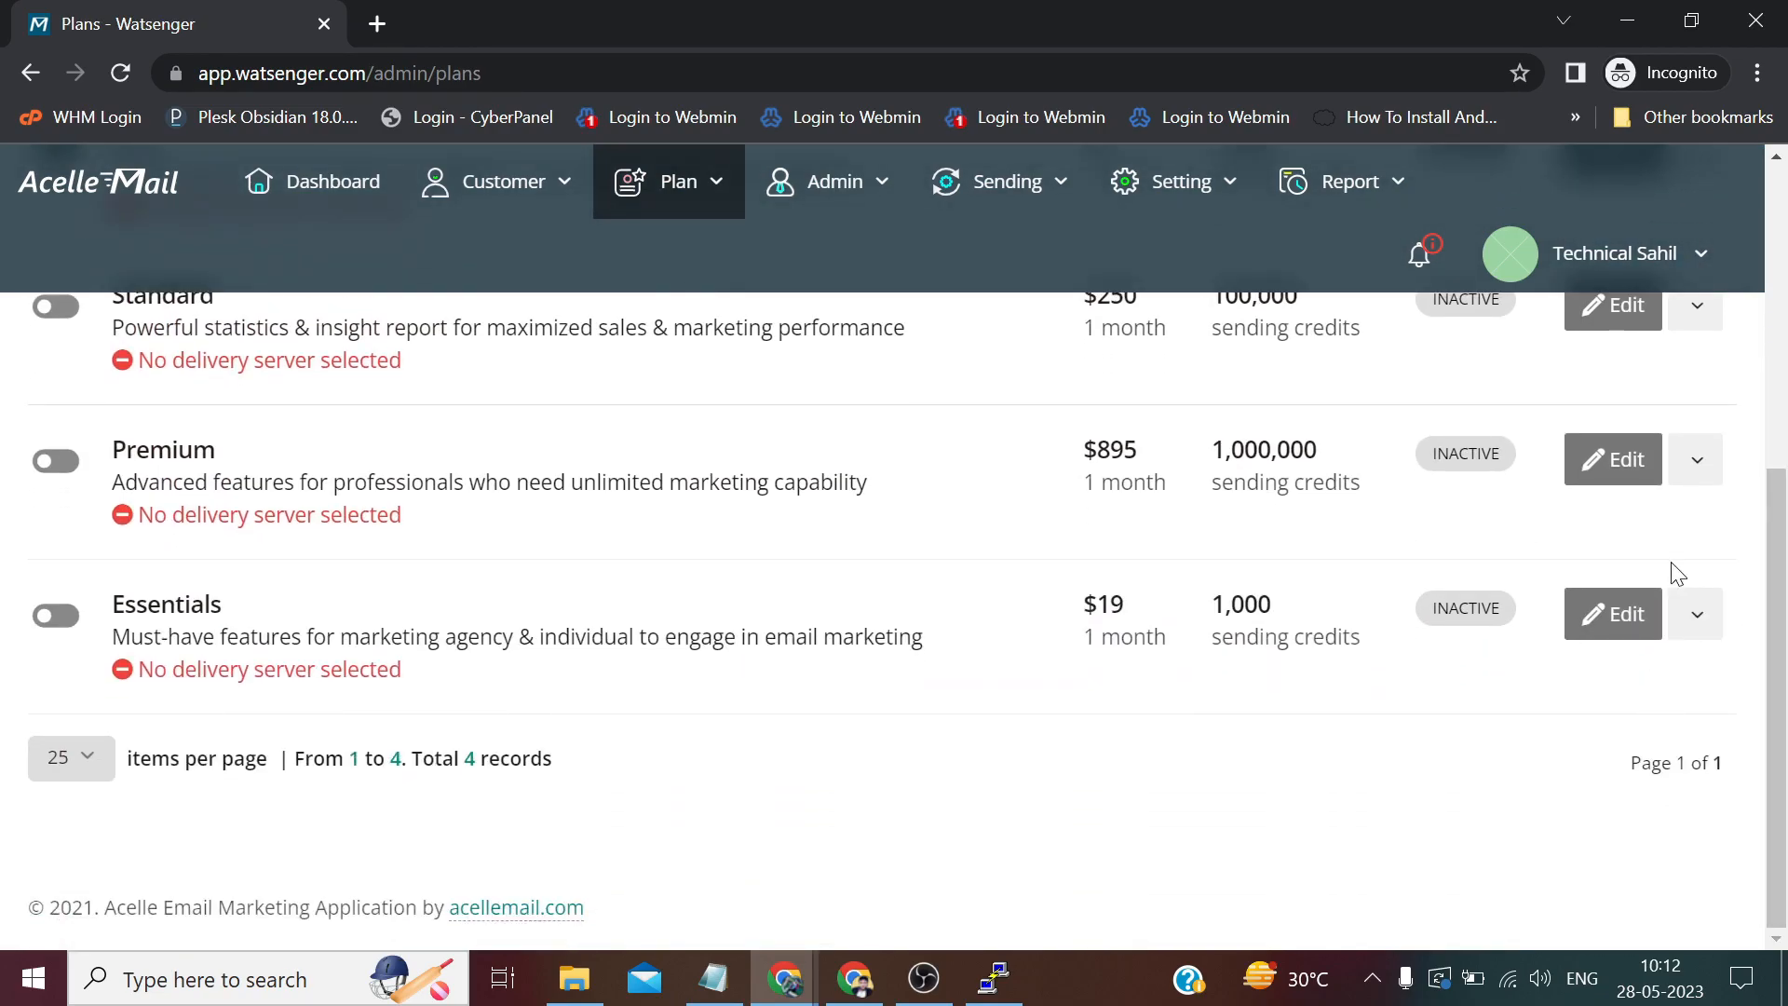
scroll(1672, 571, up, 3)
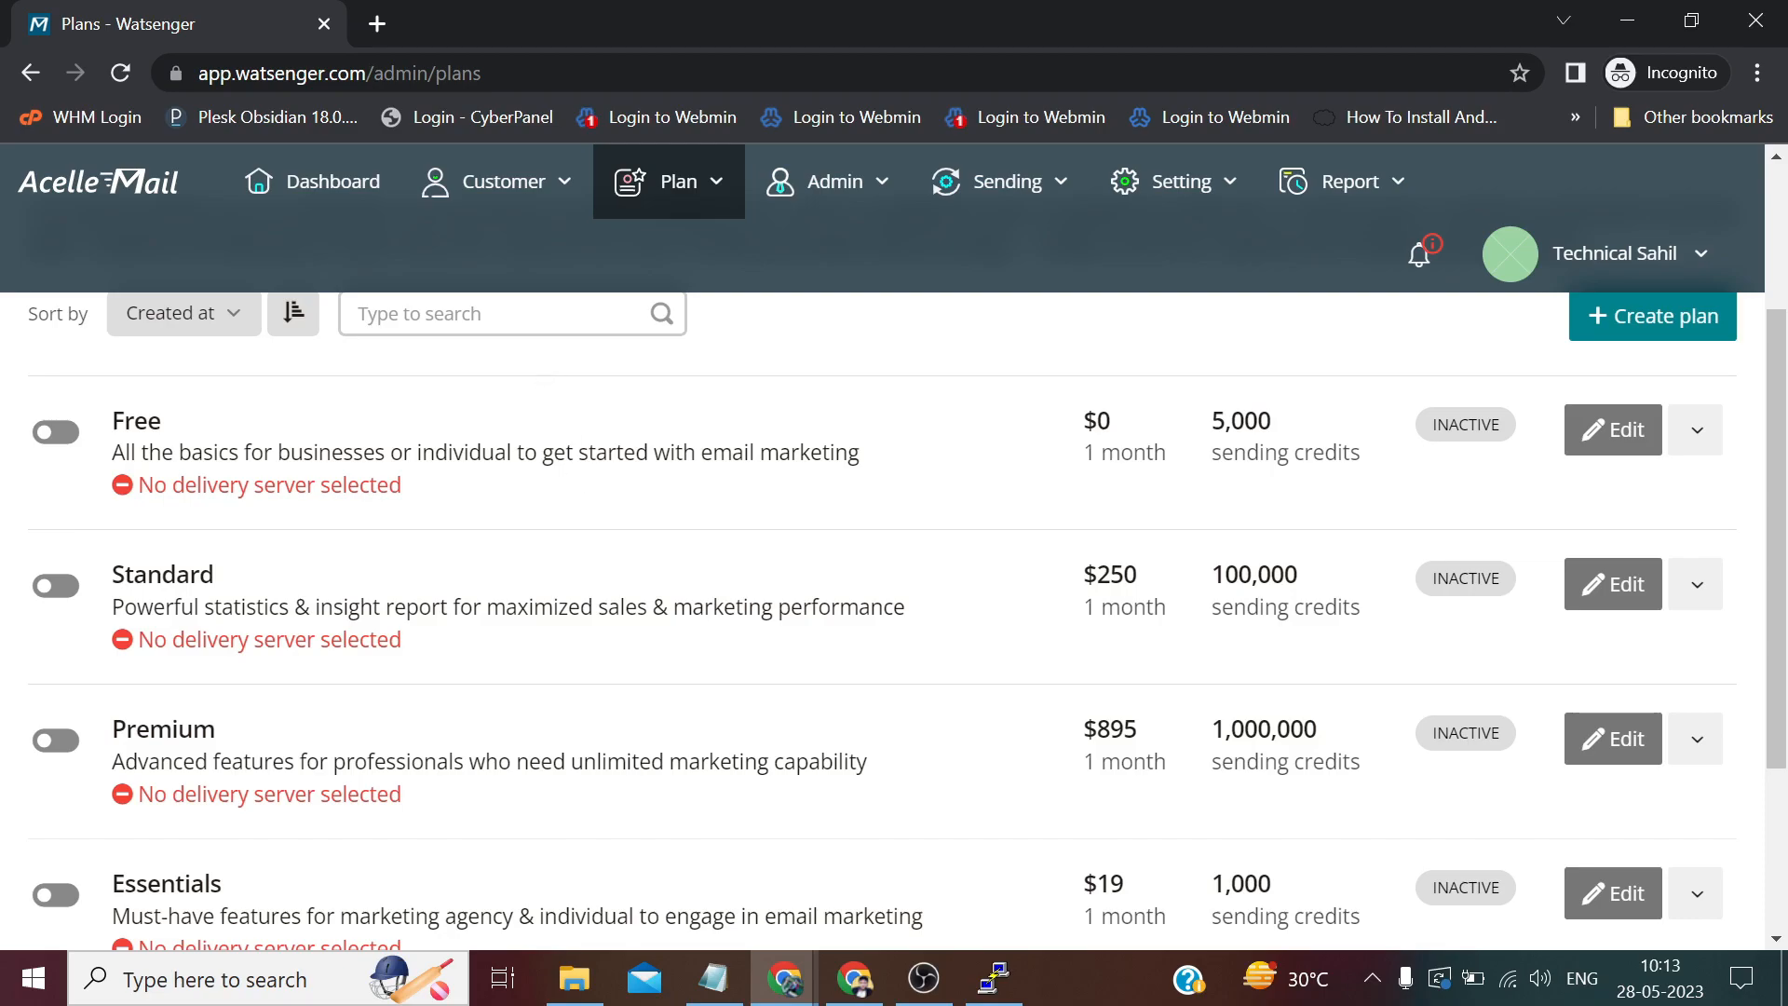
scroll(583, 591, down, 3)
scroll(582, 591, up, 3)
scroll(566, 742, down, 3)
scroll(593, 592, up, 3)
scroll(568, 504, down, 3)
scroll(579, 530, up, 3)
click(1615, 465)
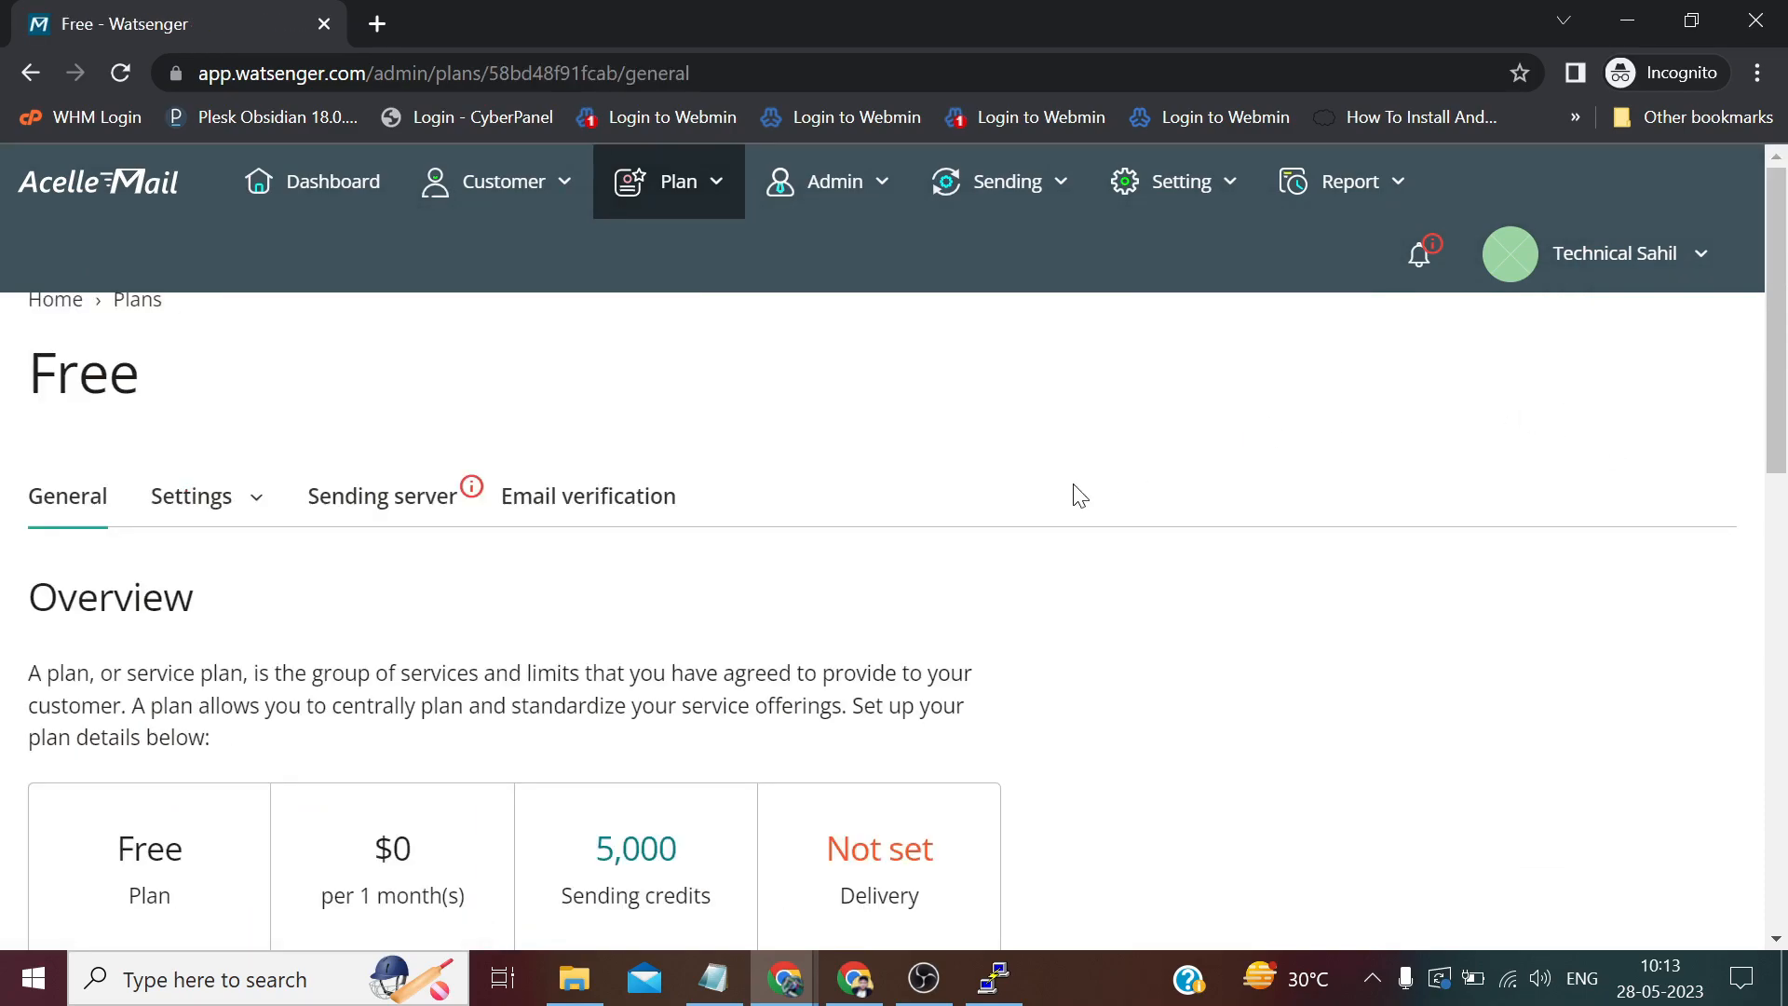
Review the Free plan's name, description and US Dollar currency without changing them.
scroll(762, 610, down, 7)
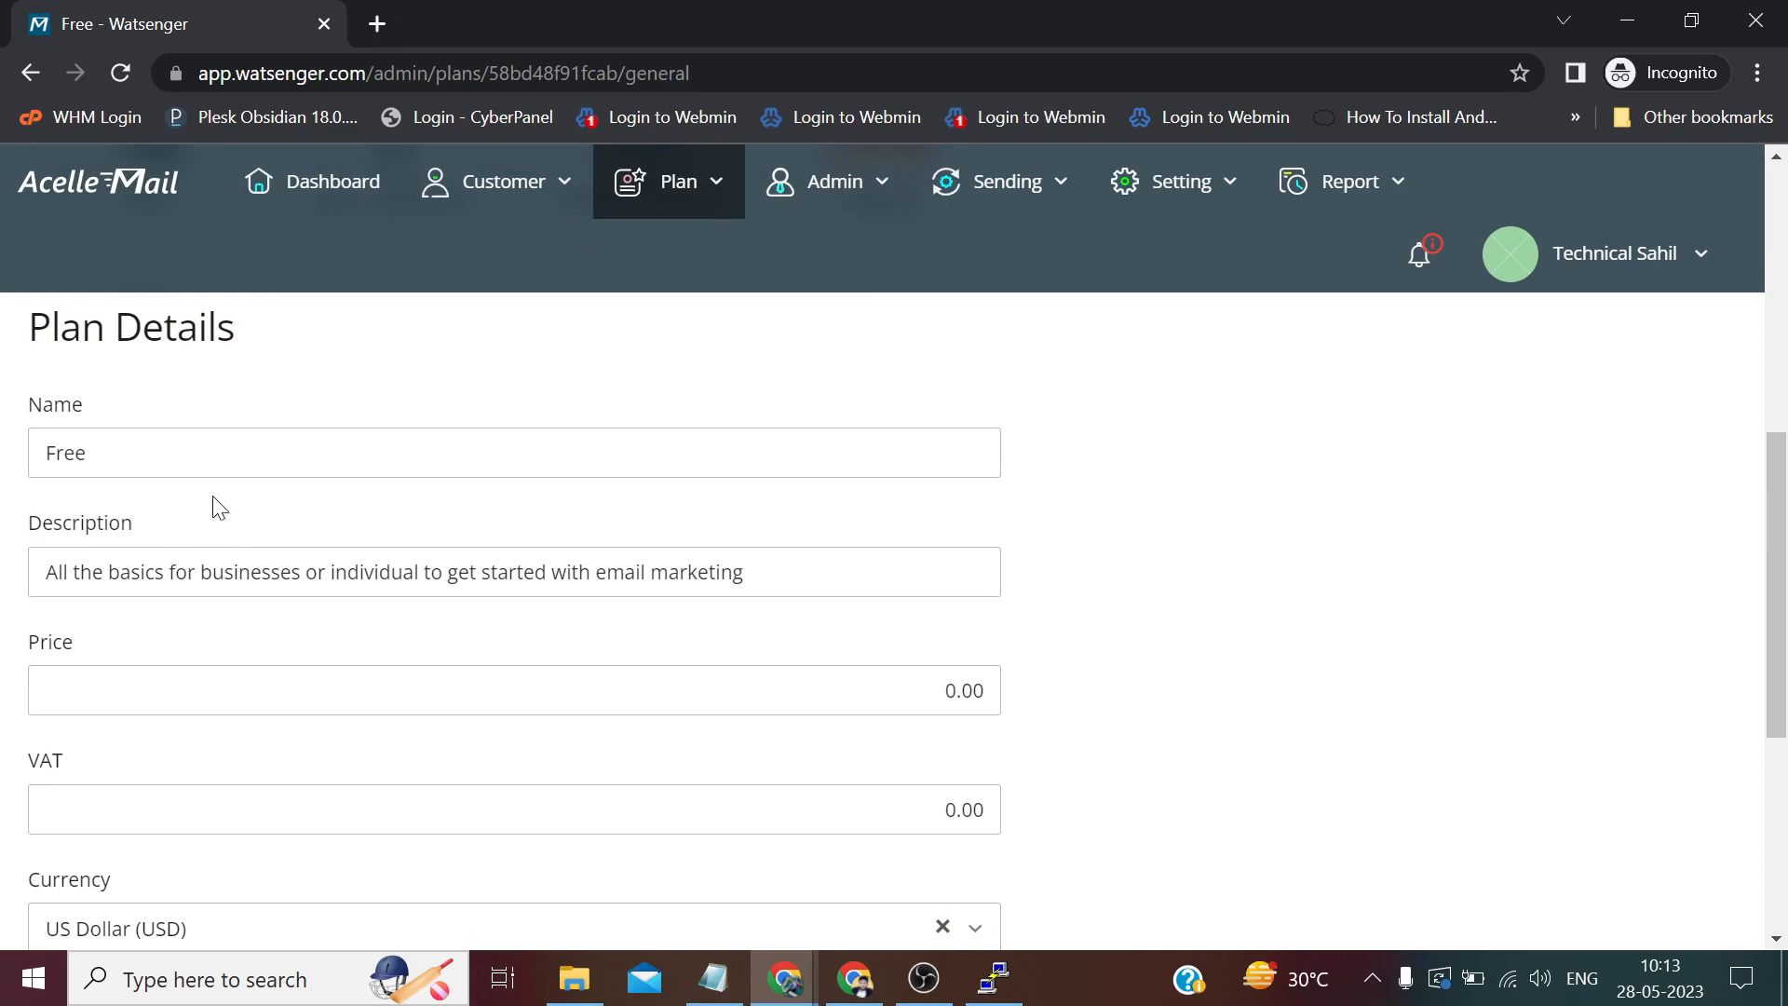
double_click(466, 452)
drag(810, 571, 320, 608)
click(1085, 750)
scroll(1013, 778, down, 3)
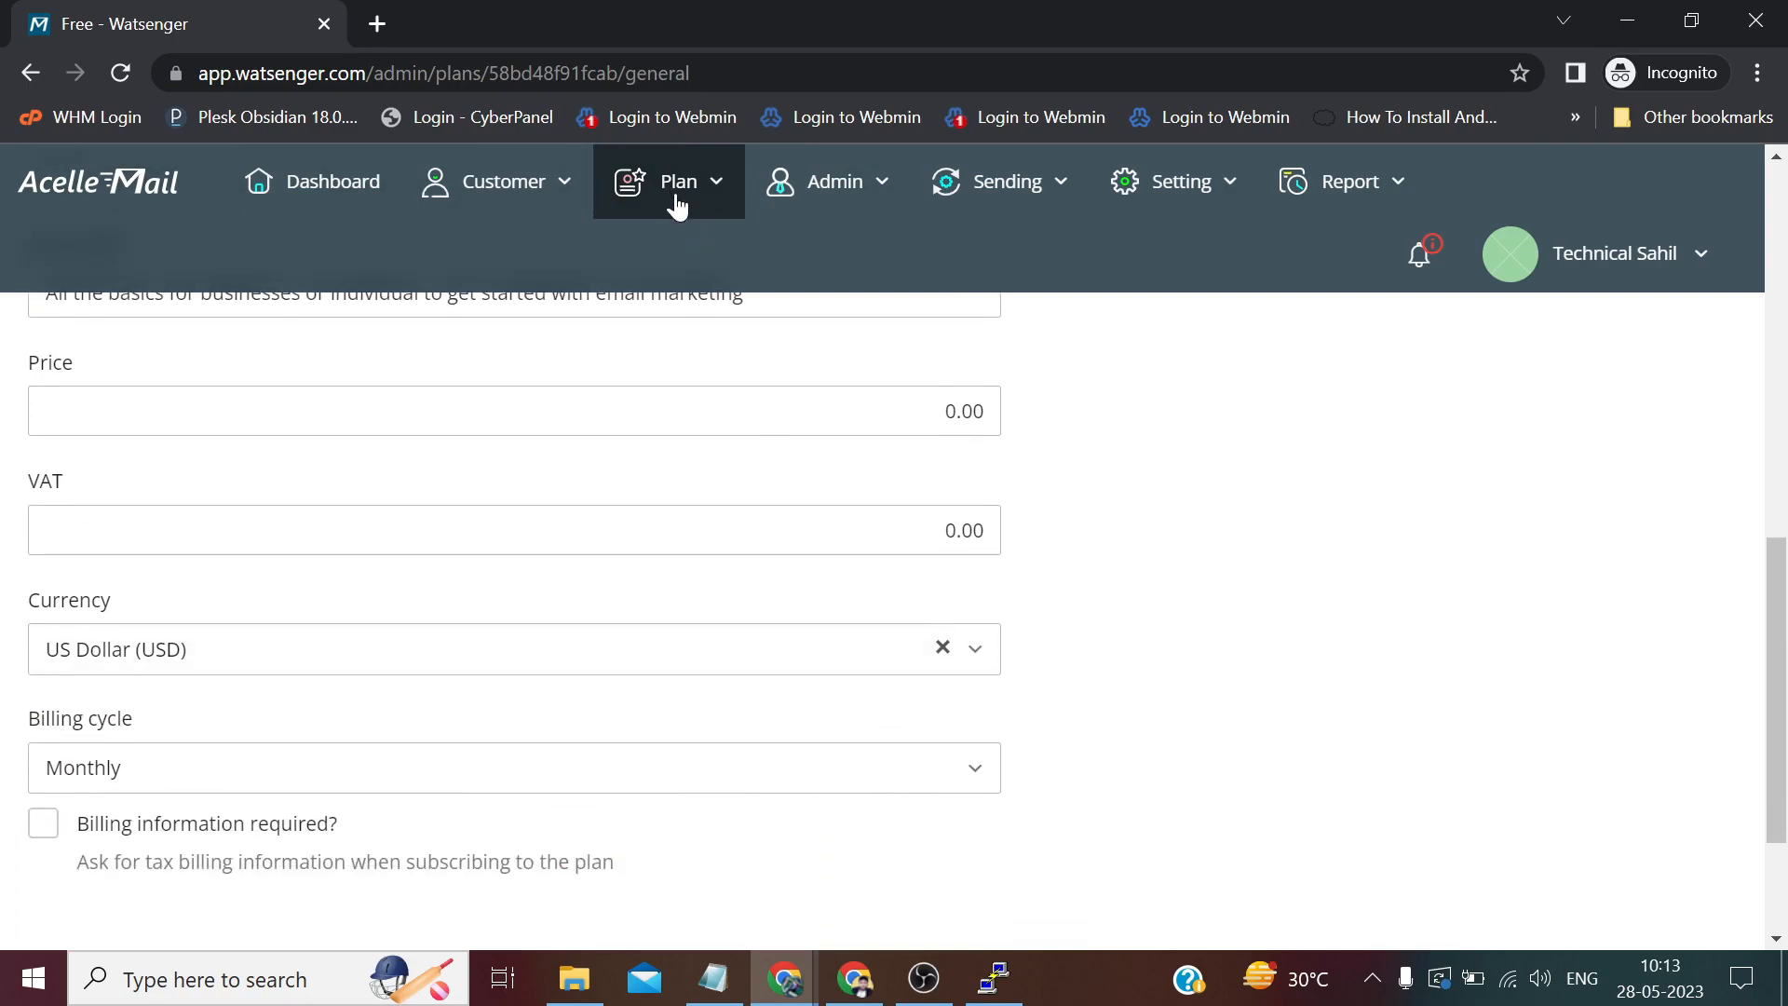
click(983, 664)
click(1148, 590)
scroll(1148, 590, down, 3)
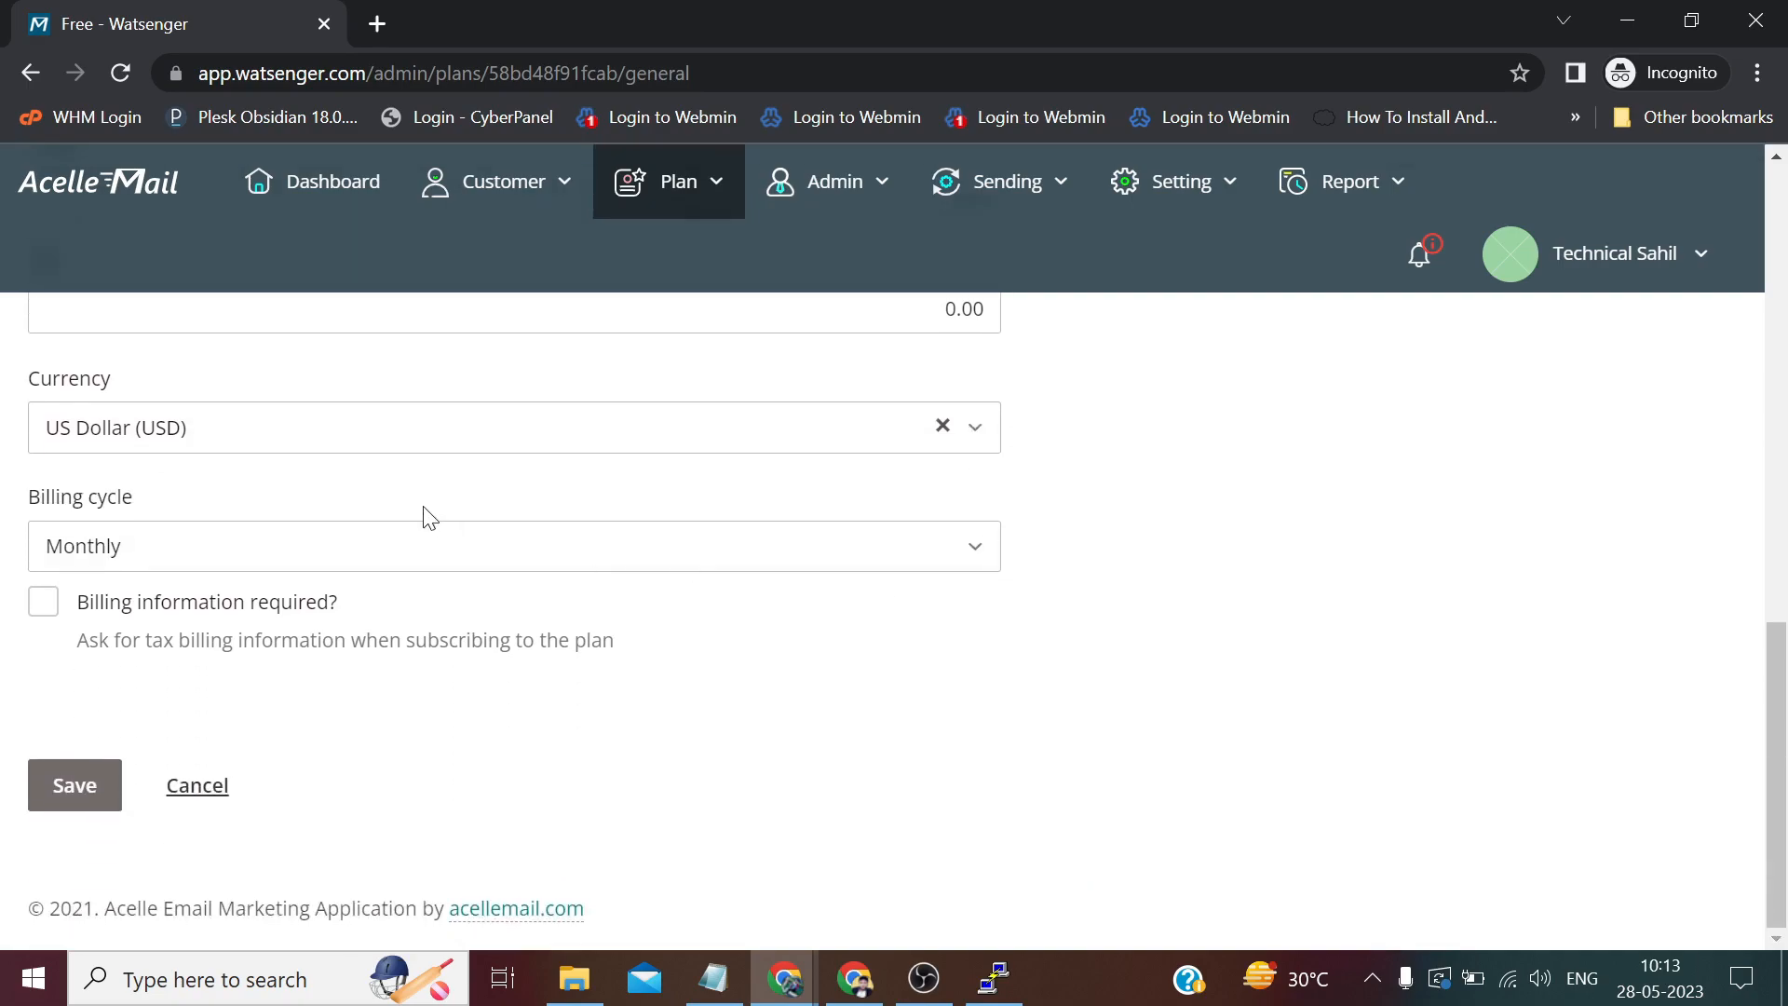
Toggle 'Billing information required?' on and back off, leaving it unrequired.
click(49, 610)
click(48, 610)
scroll(48, 609, up, 10)
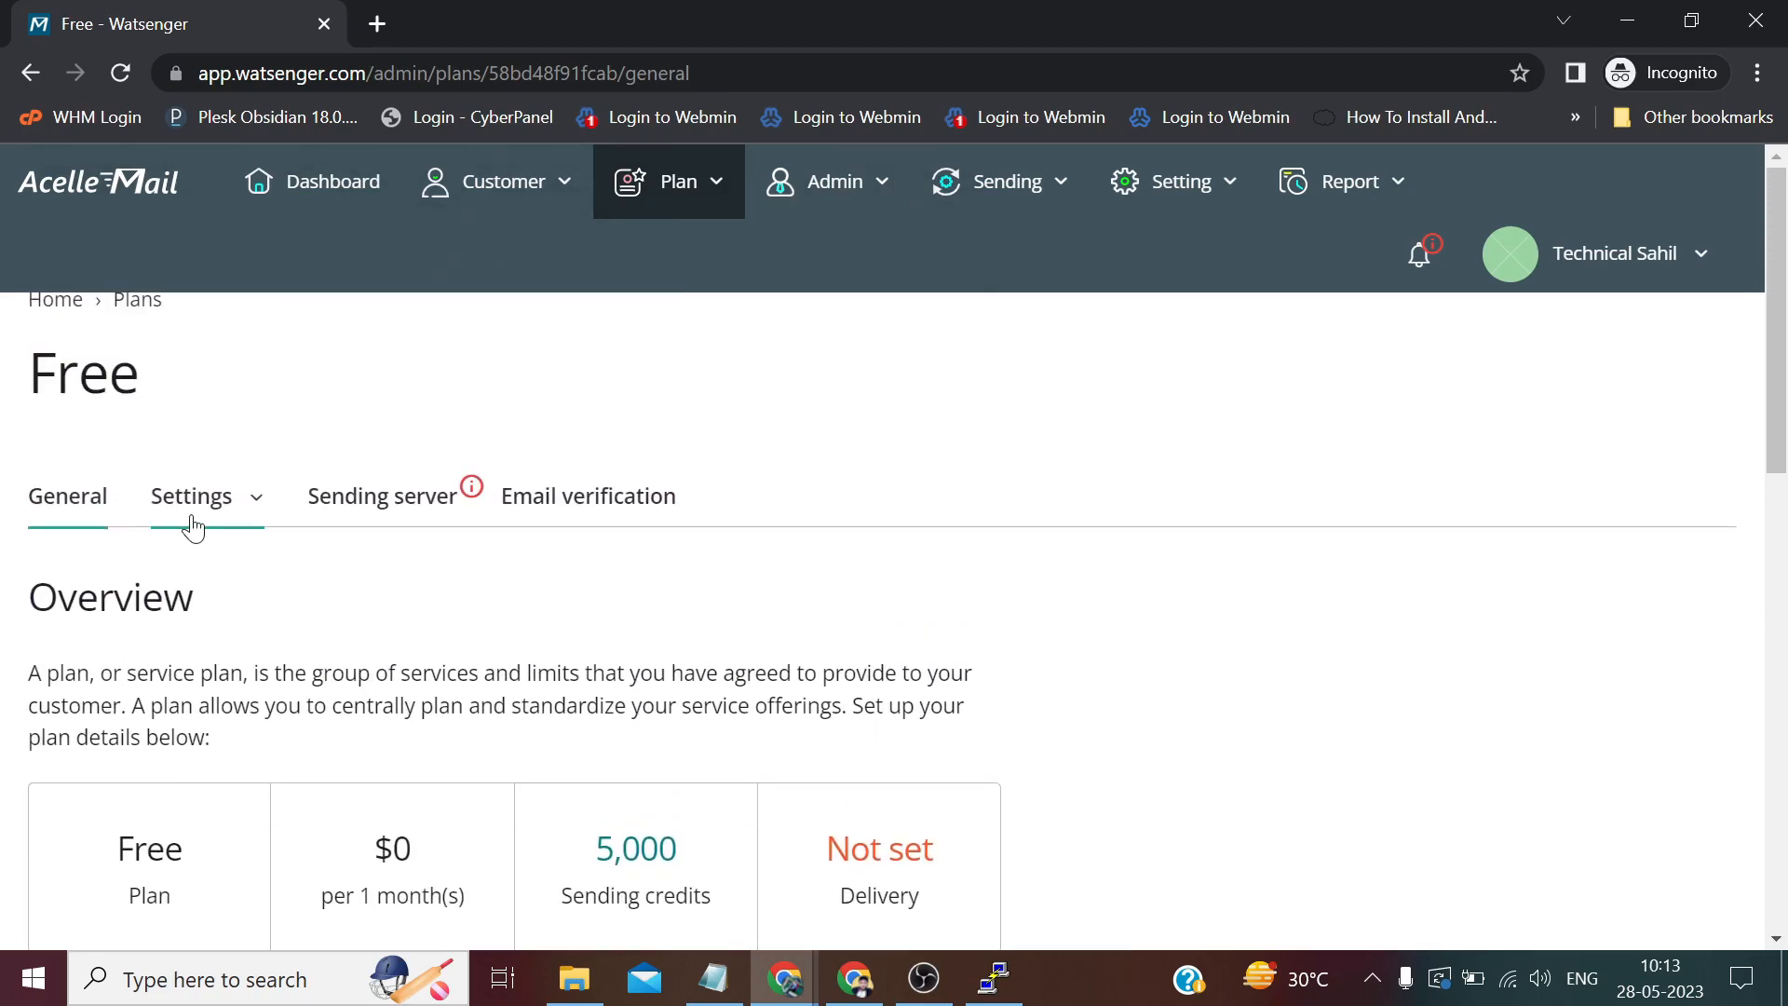
click(189, 518)
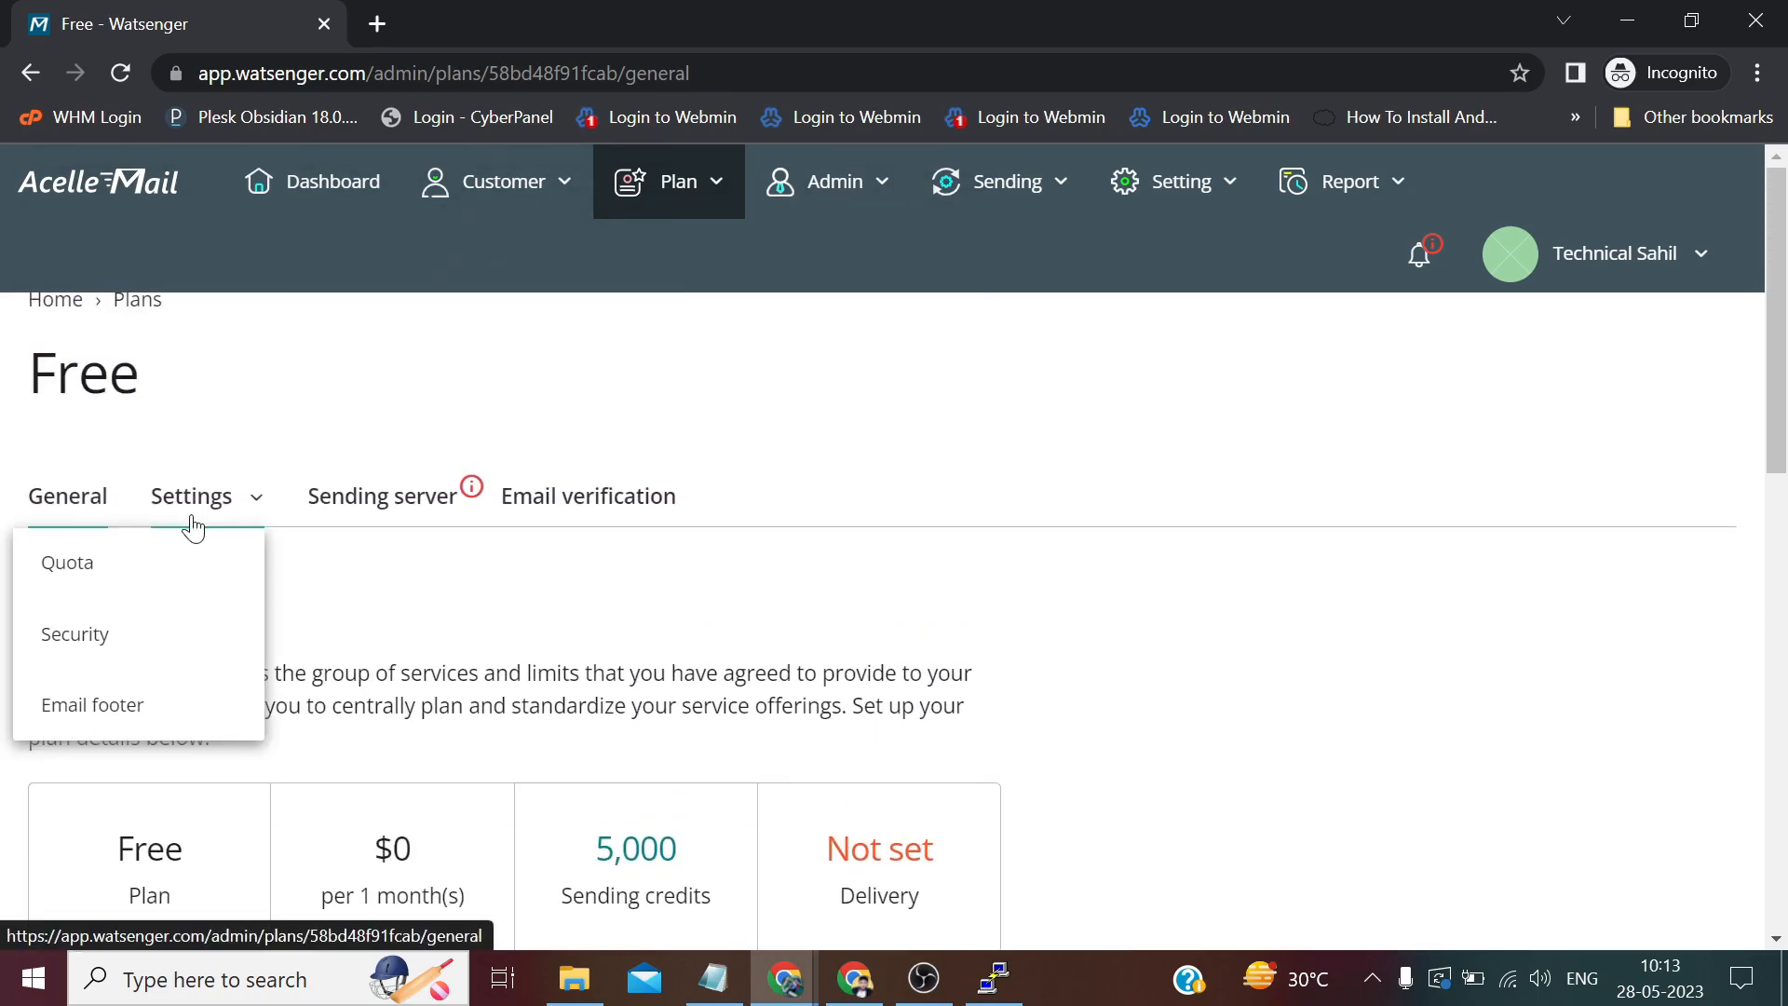
Review the Free plan's quota: 20 campaigns, 10 automations, 500 MB storage, 5 MB uploads.
click(131, 575)
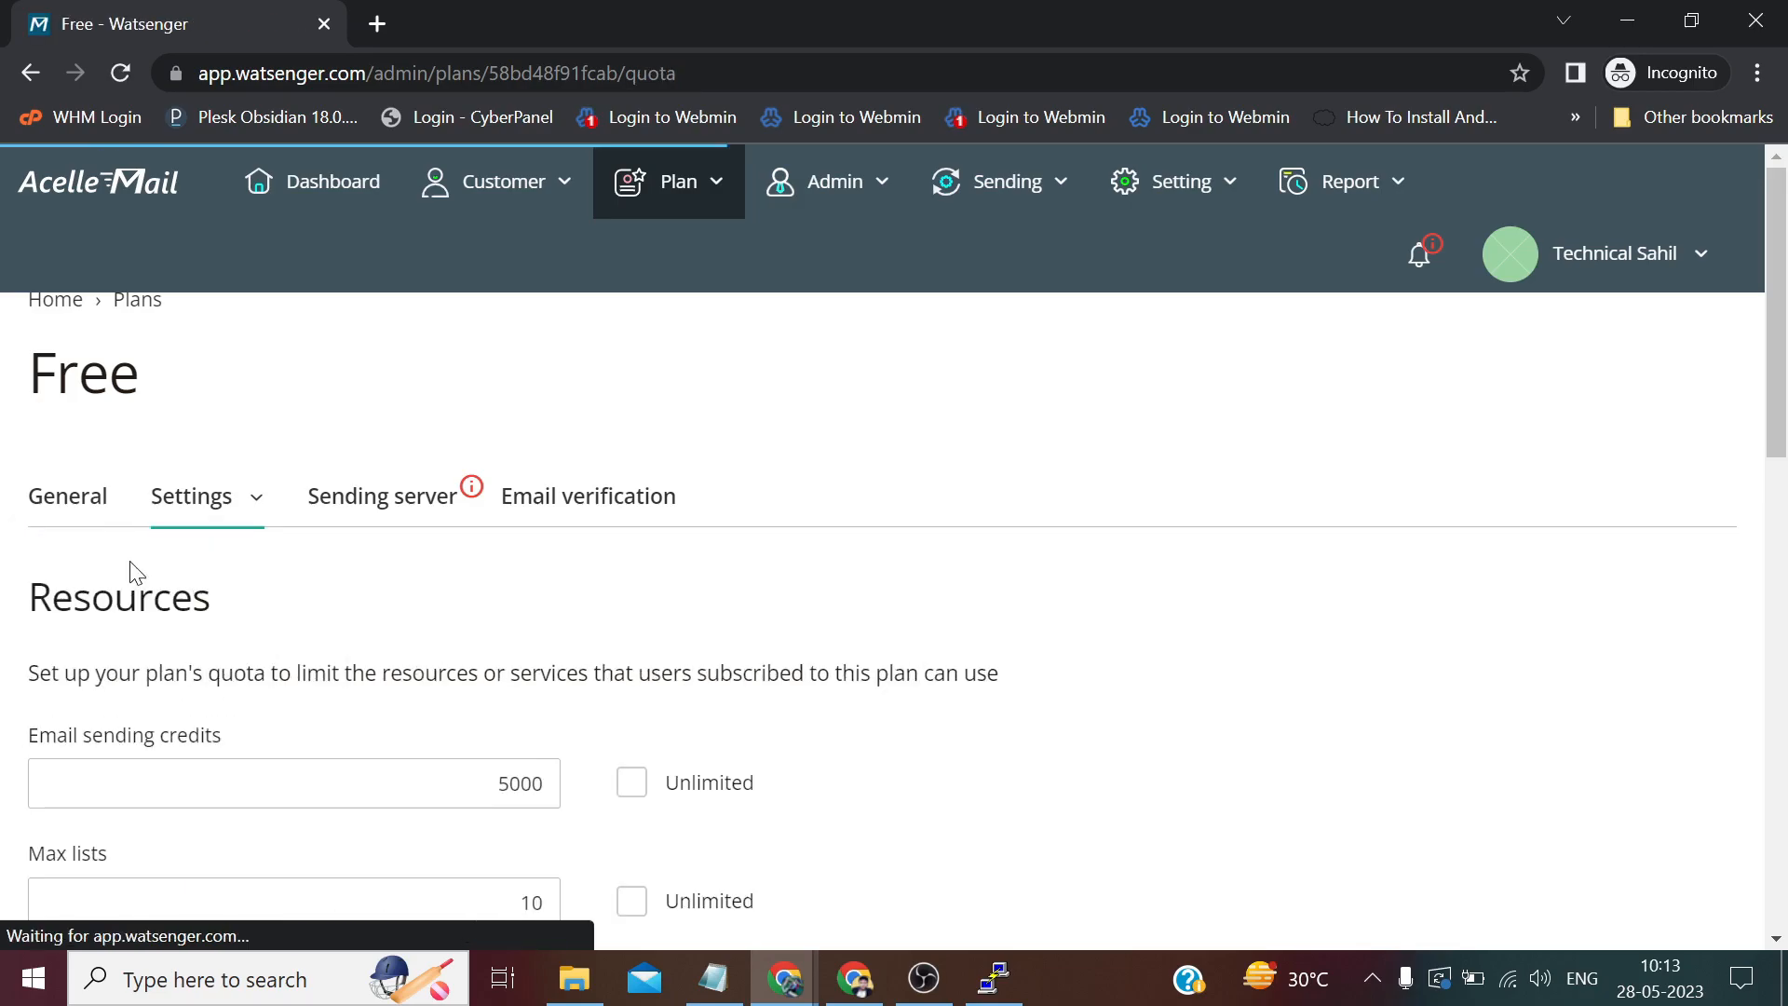
scroll(158, 576, down, 2)
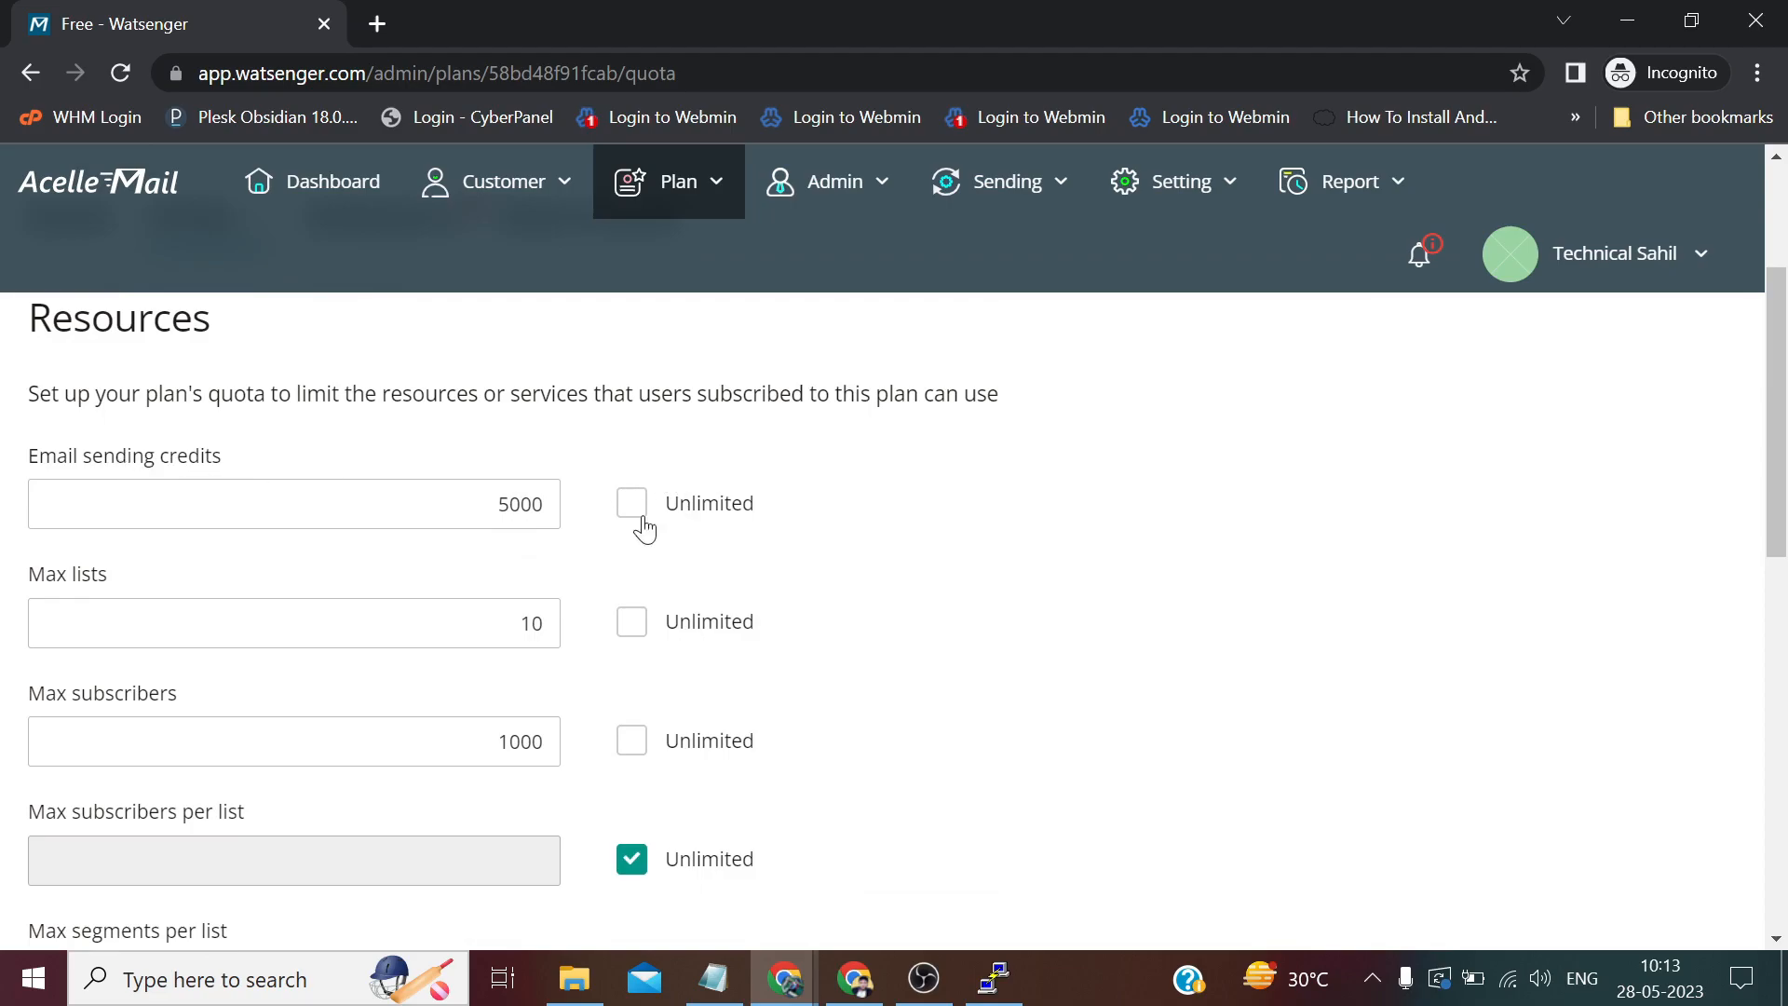
scroll(636, 528, down, 1)
scroll(636, 528, up, 1)
scroll(636, 528, down, 1)
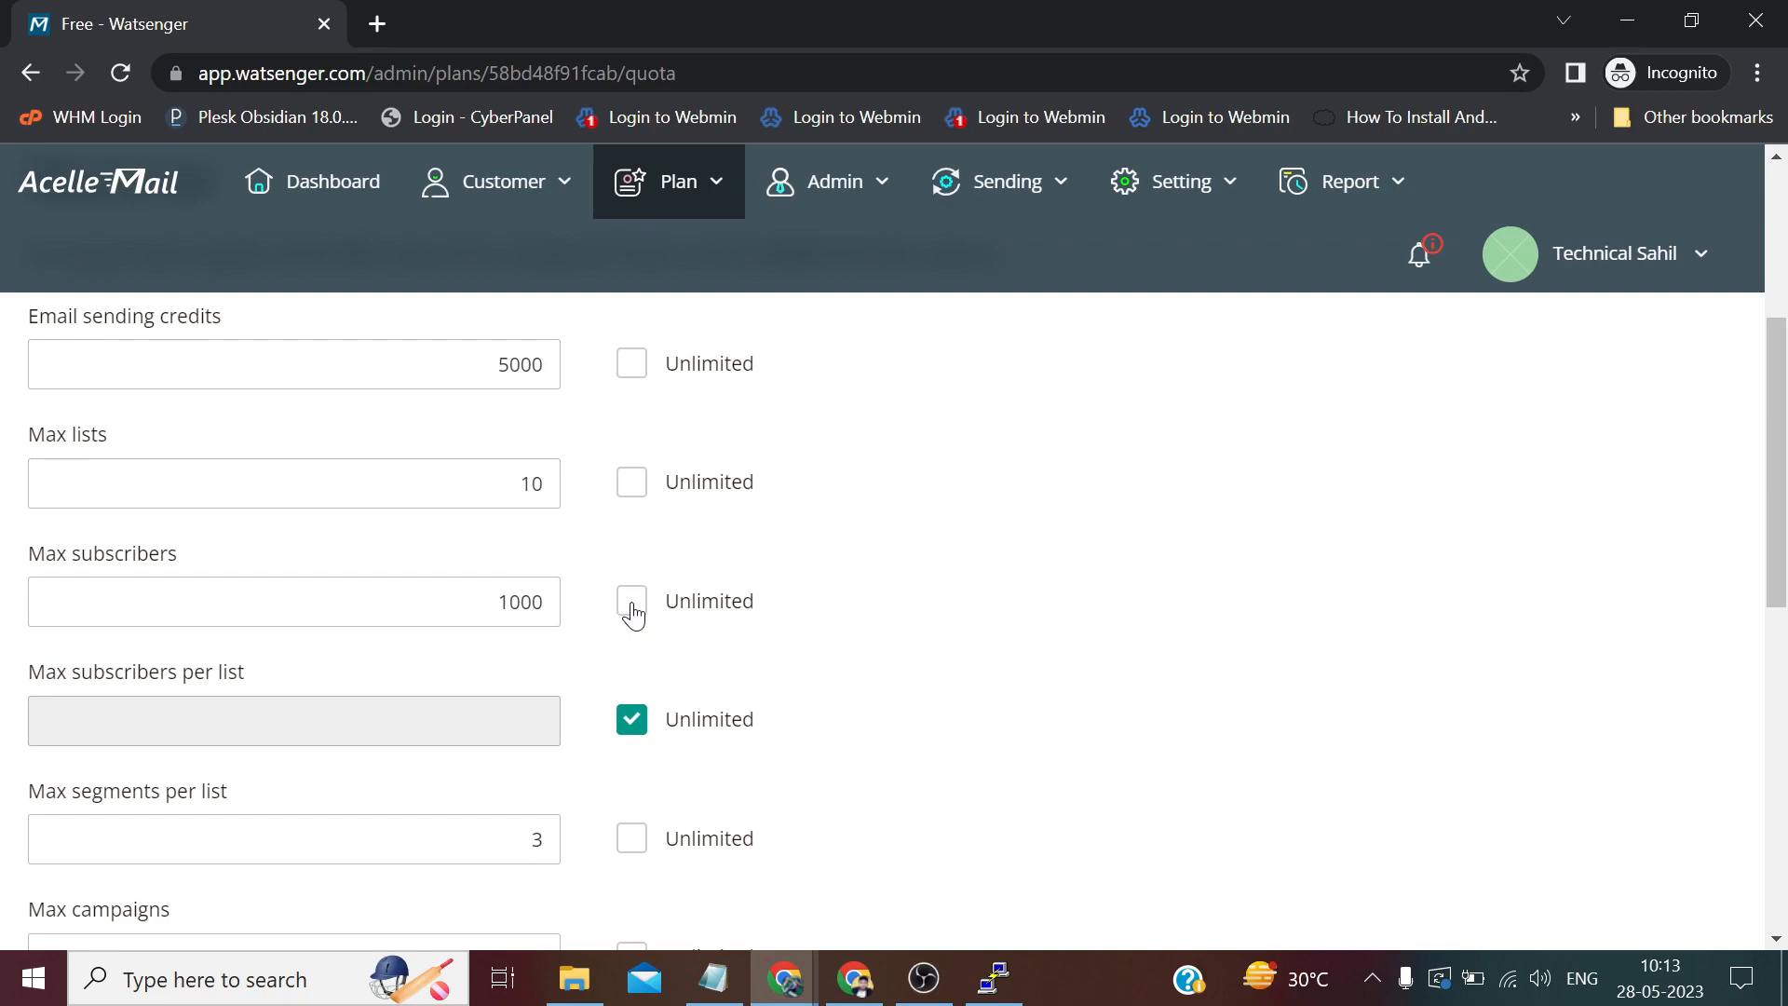
scroll(633, 614, down, 1)
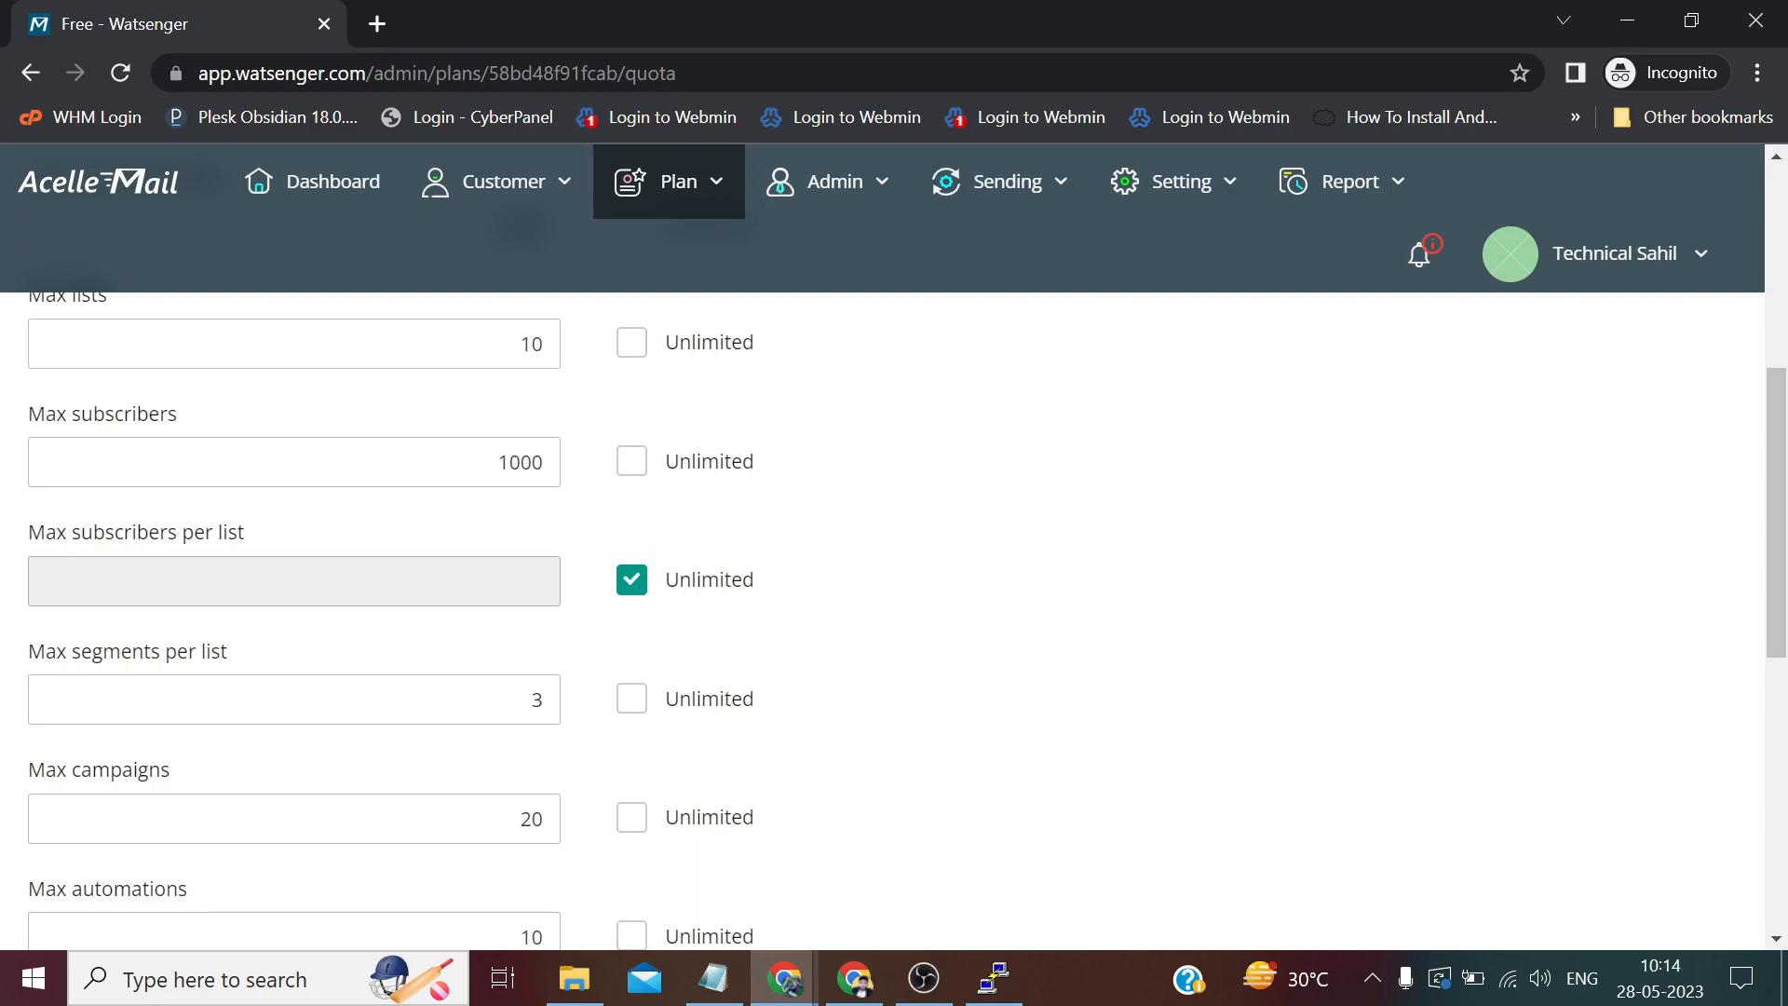
scroll(779, 594, down, 1)
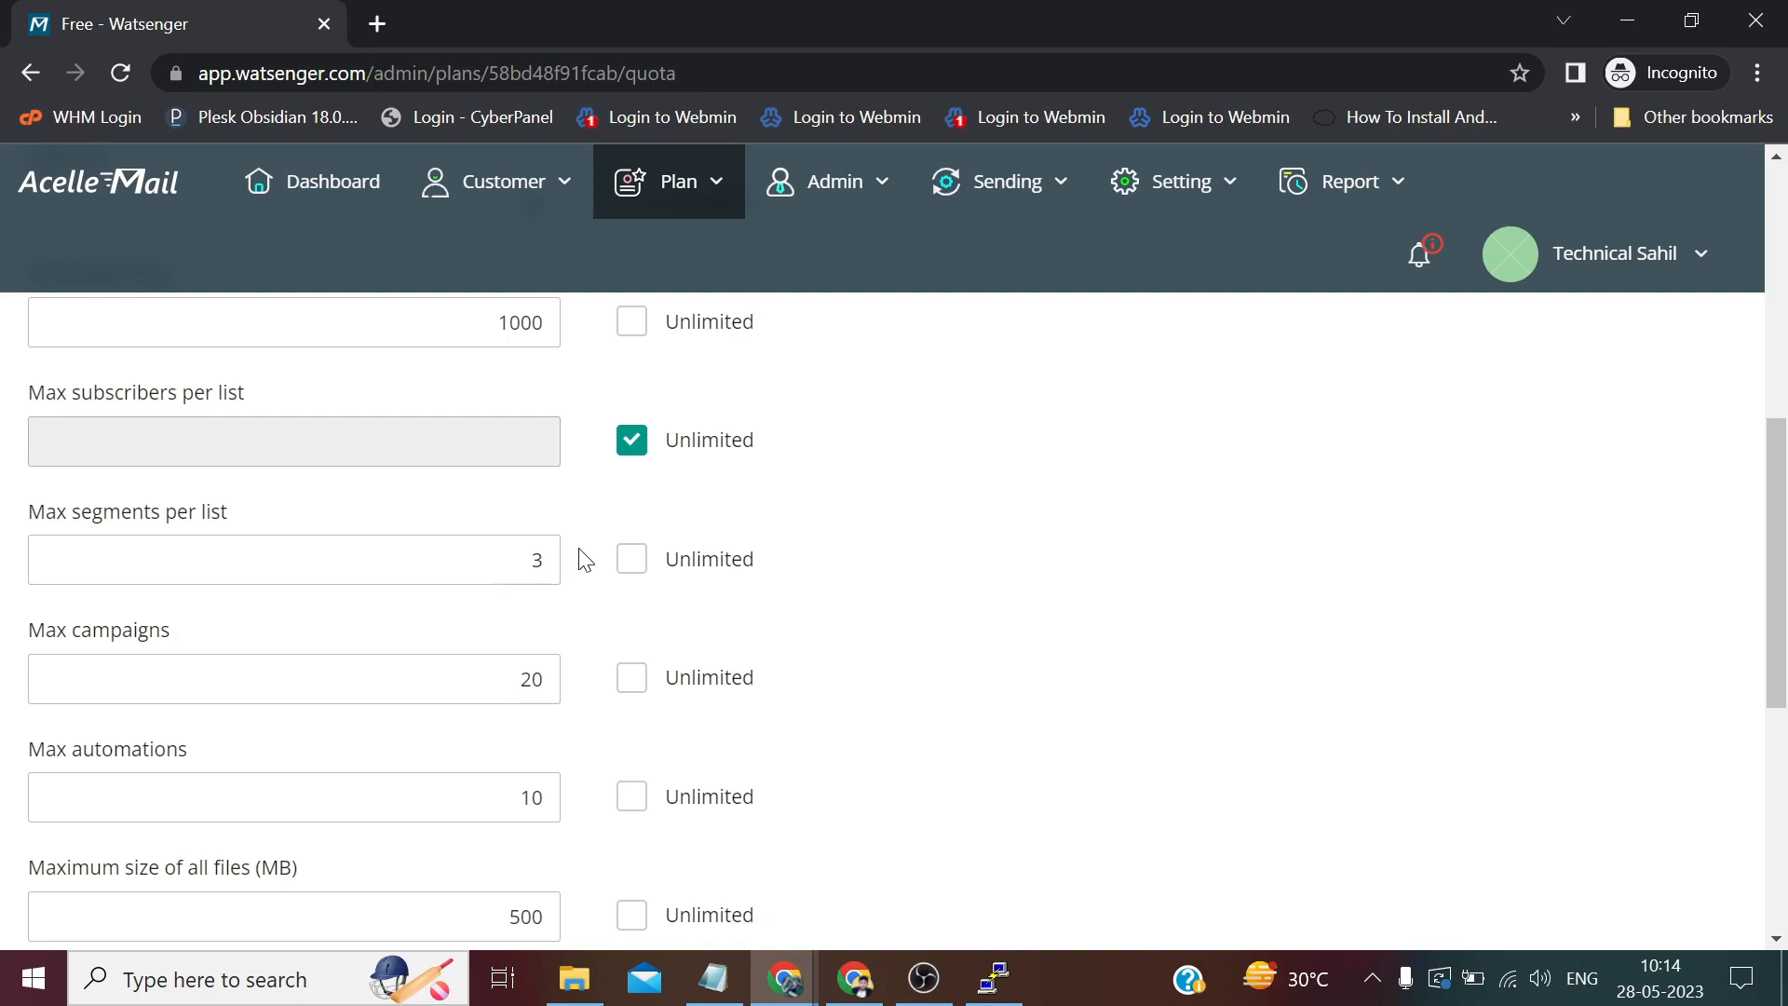
scroll(584, 558, down, 3)
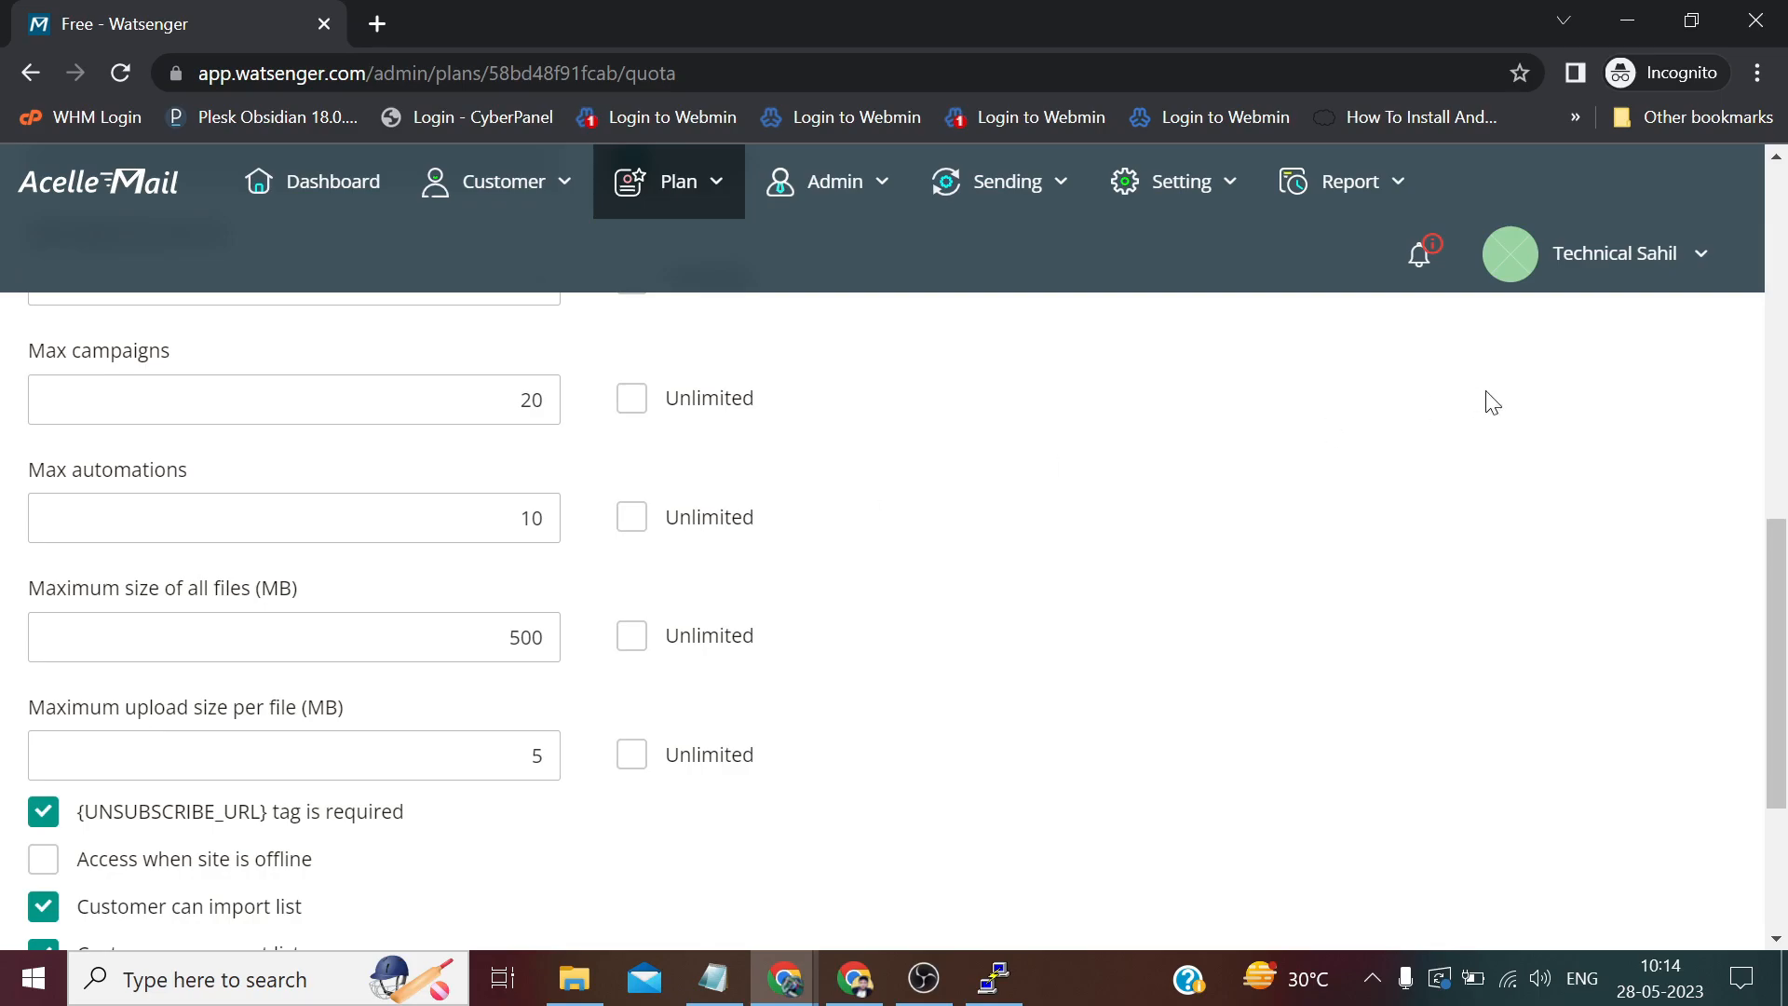
click(1585, 260)
click(1371, 430)
scroll(683, 547, down, 3)
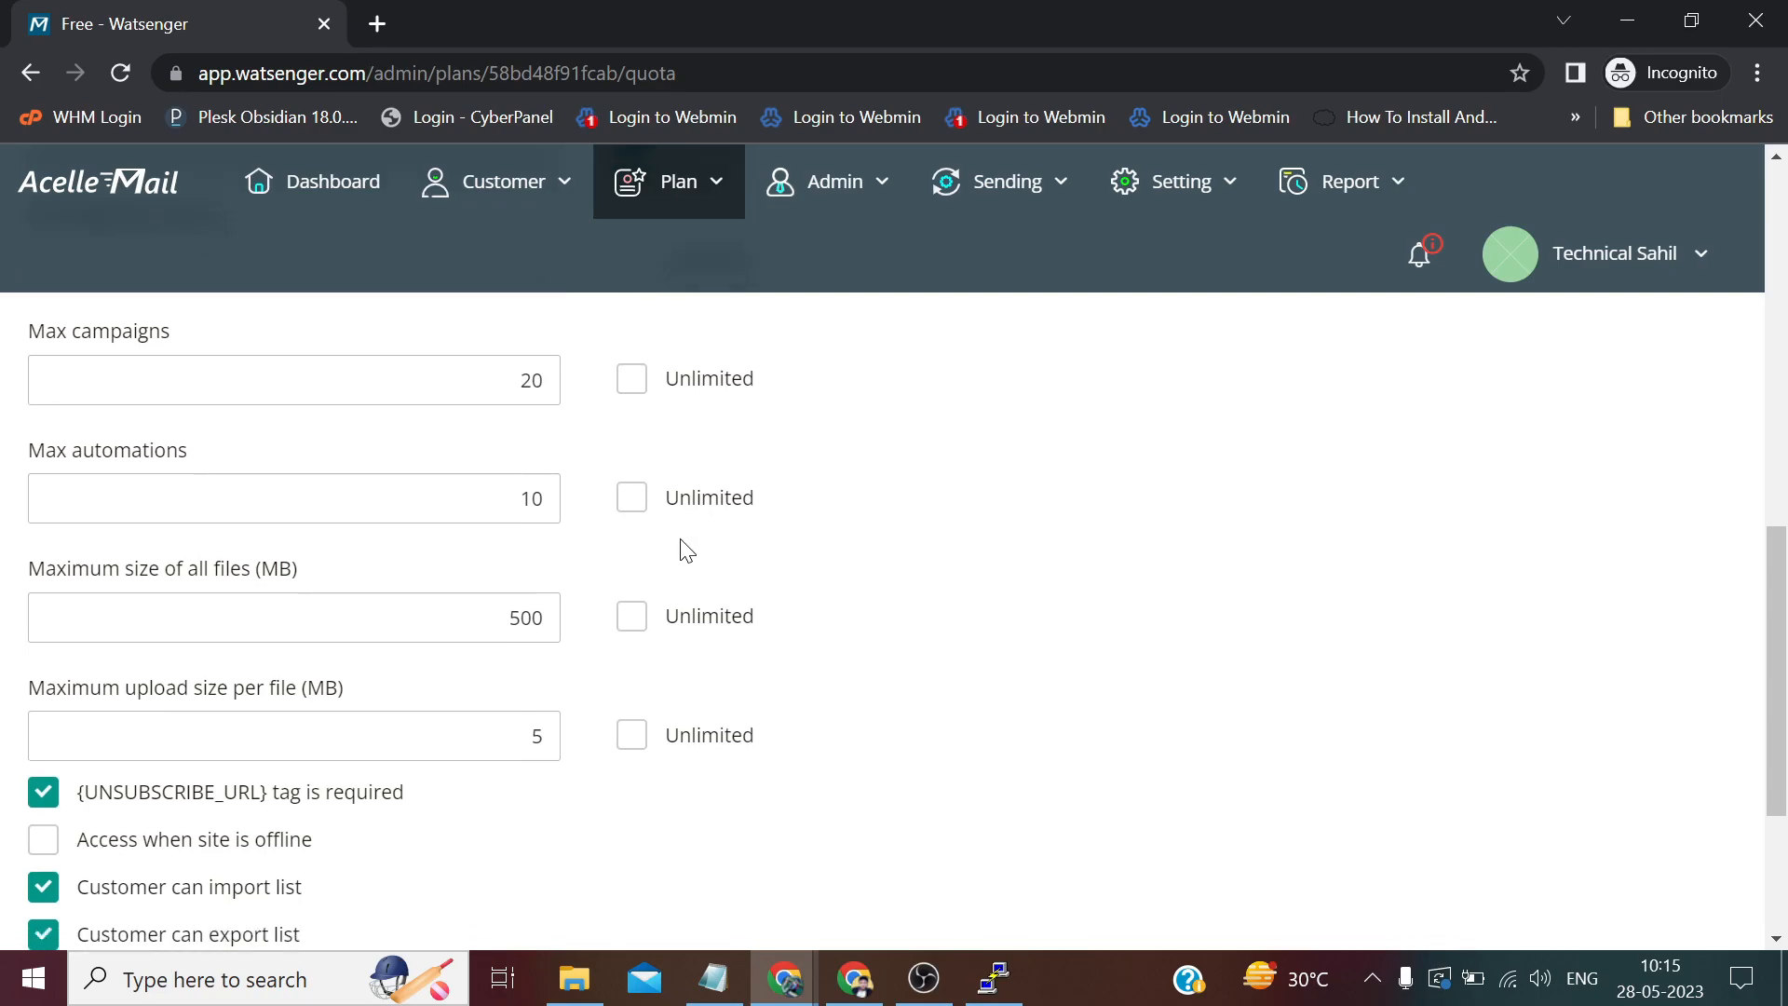
scroll(444, 358, up, 1)
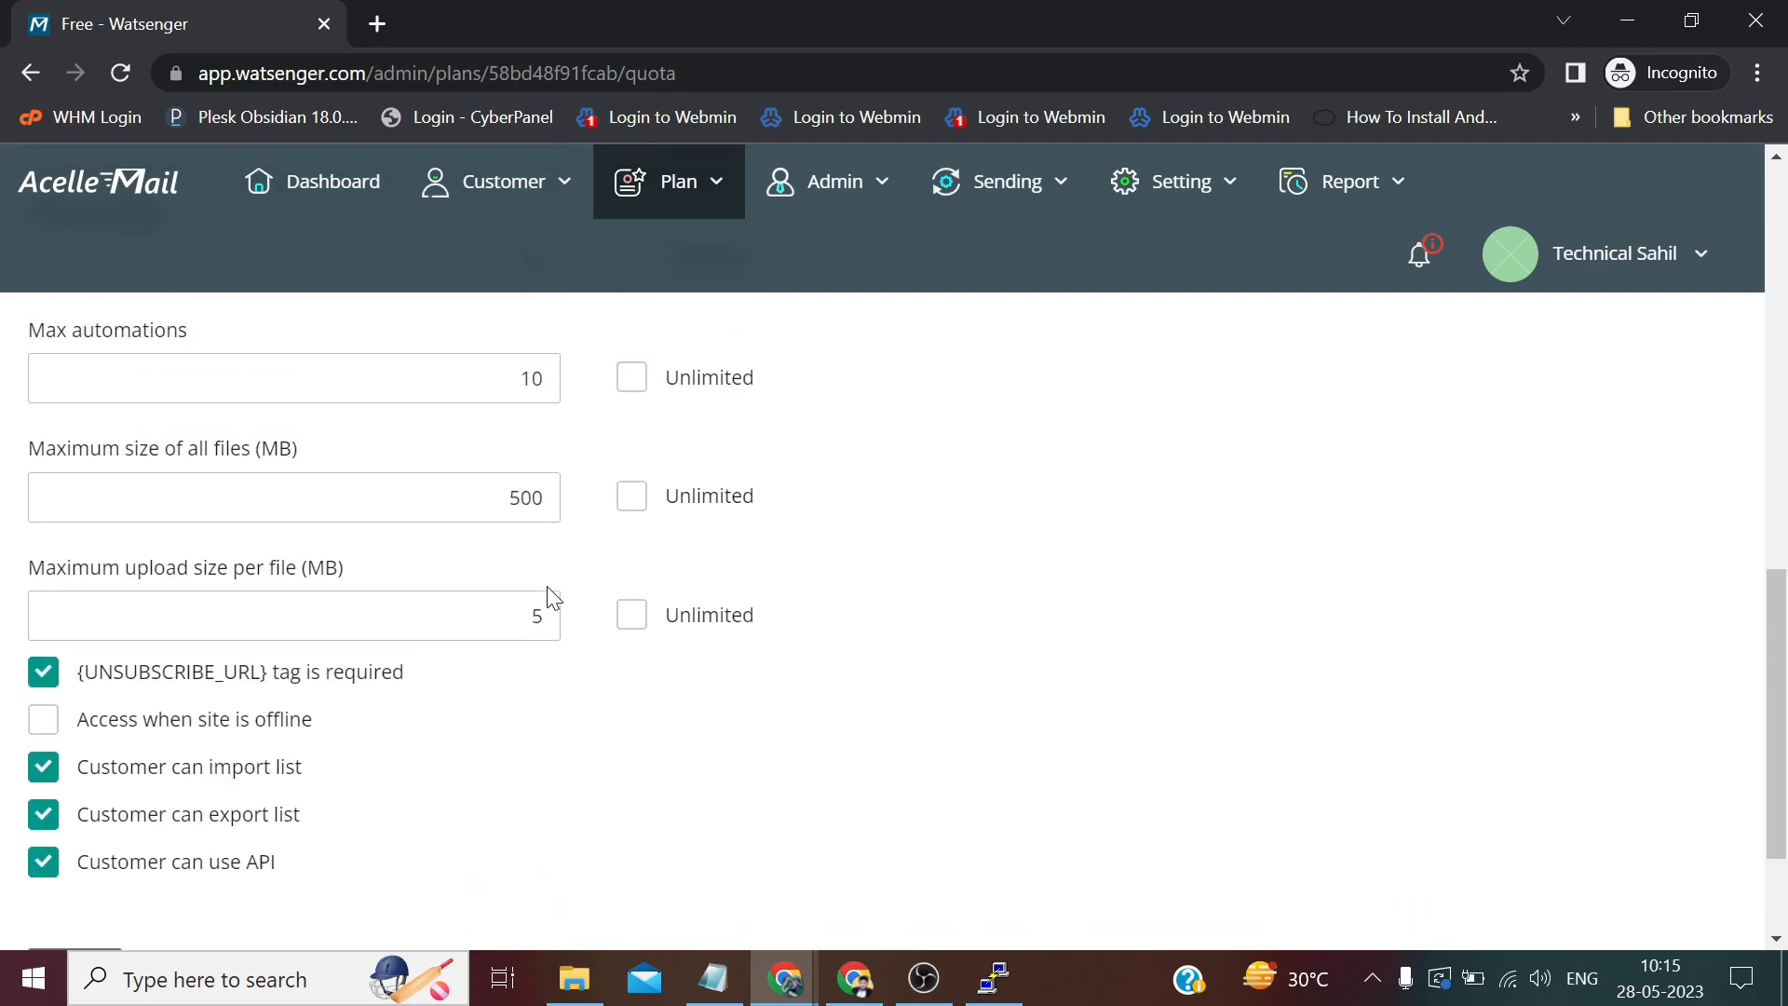
scroll(419, 582, down, 1)
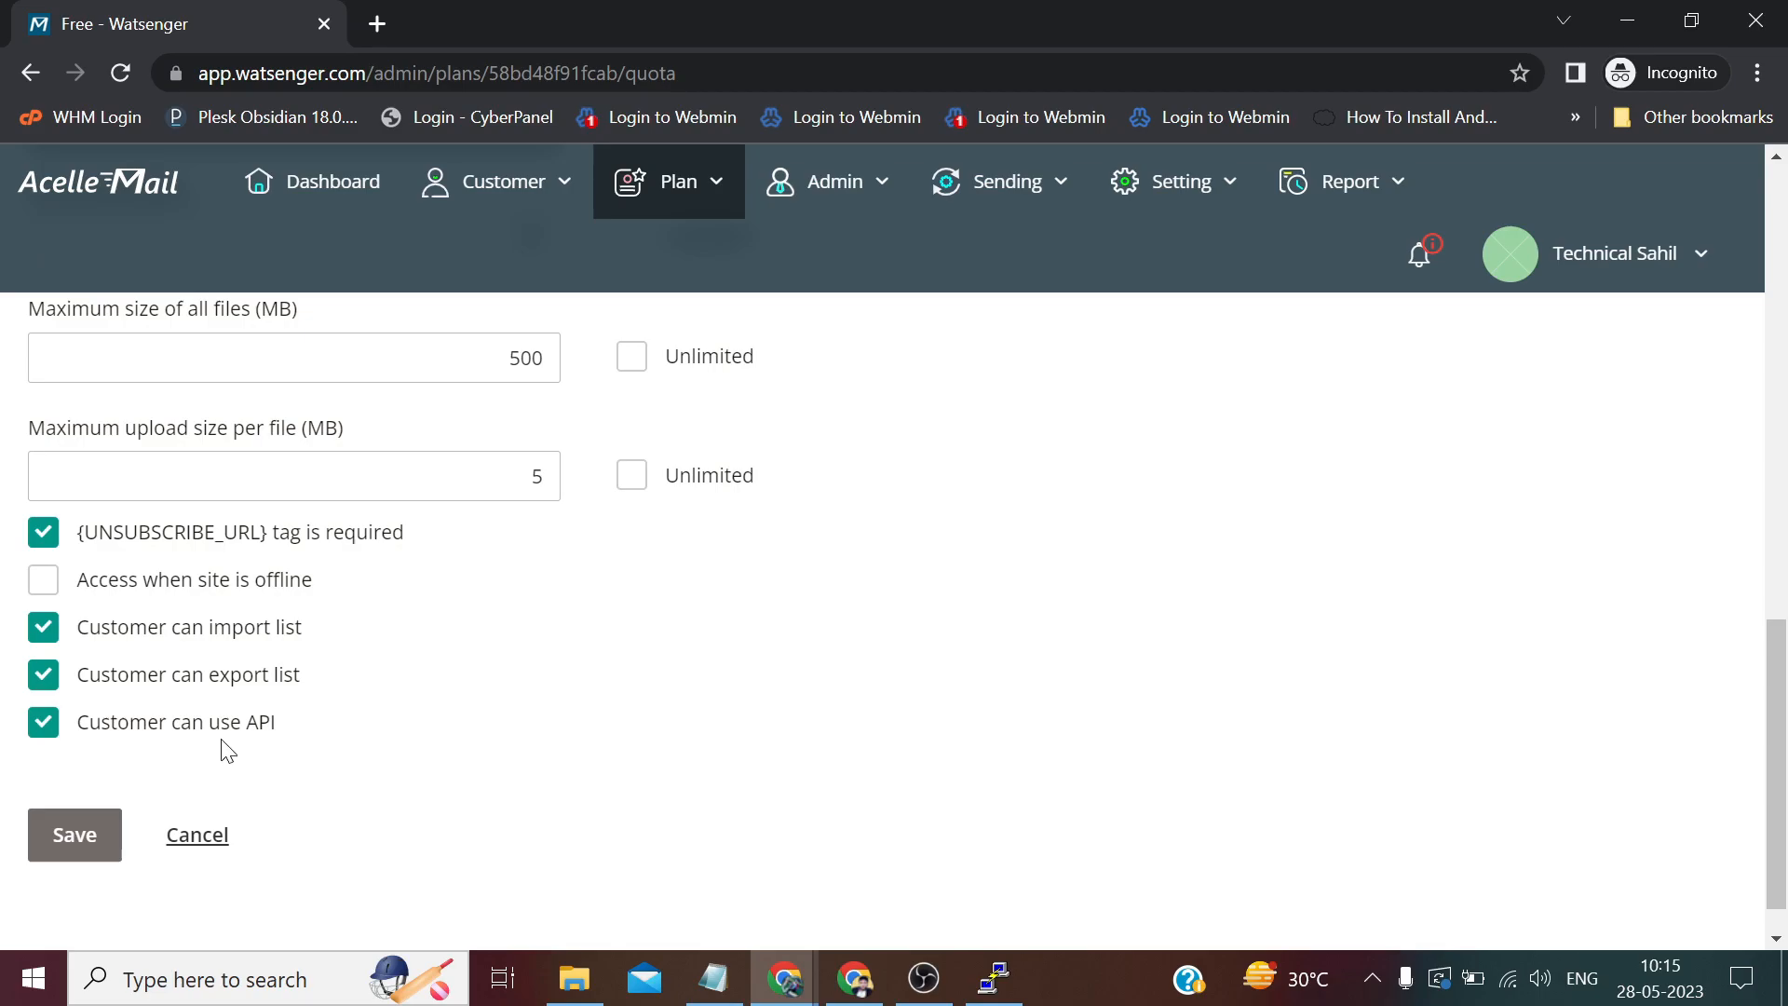
scroll(226, 750, up, 2)
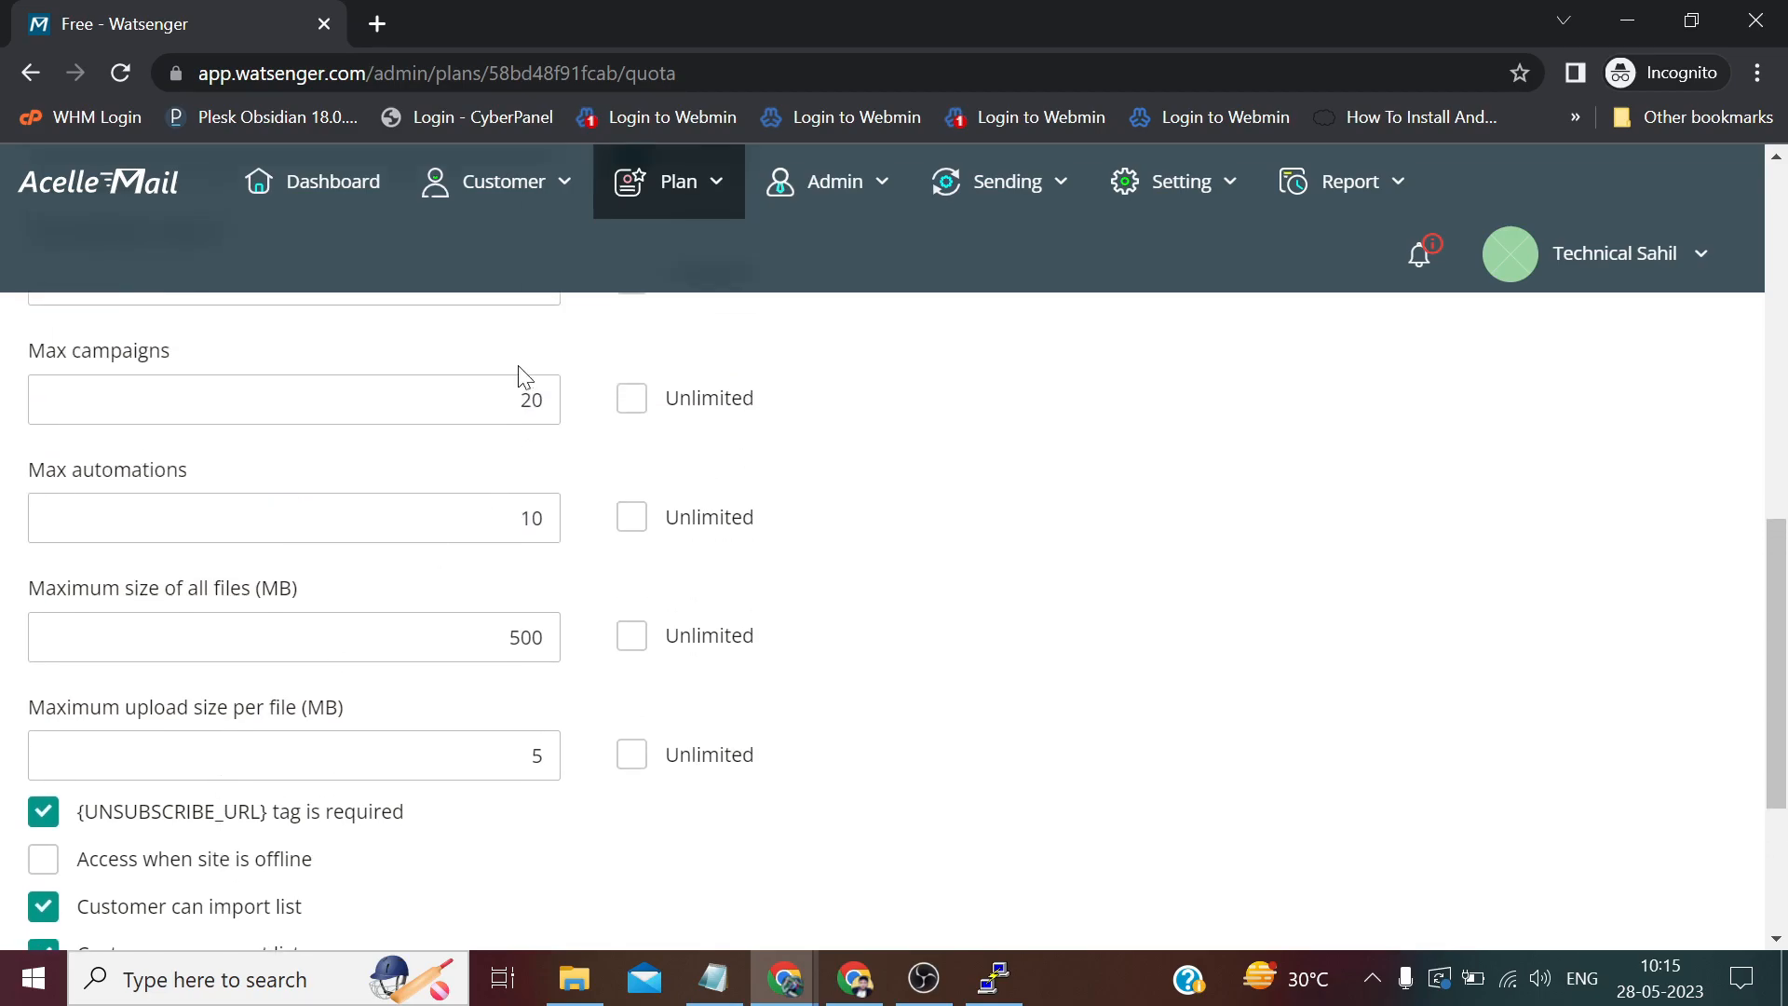
scroll(258, 689, down, 1)
scroll(258, 689, down, 1)
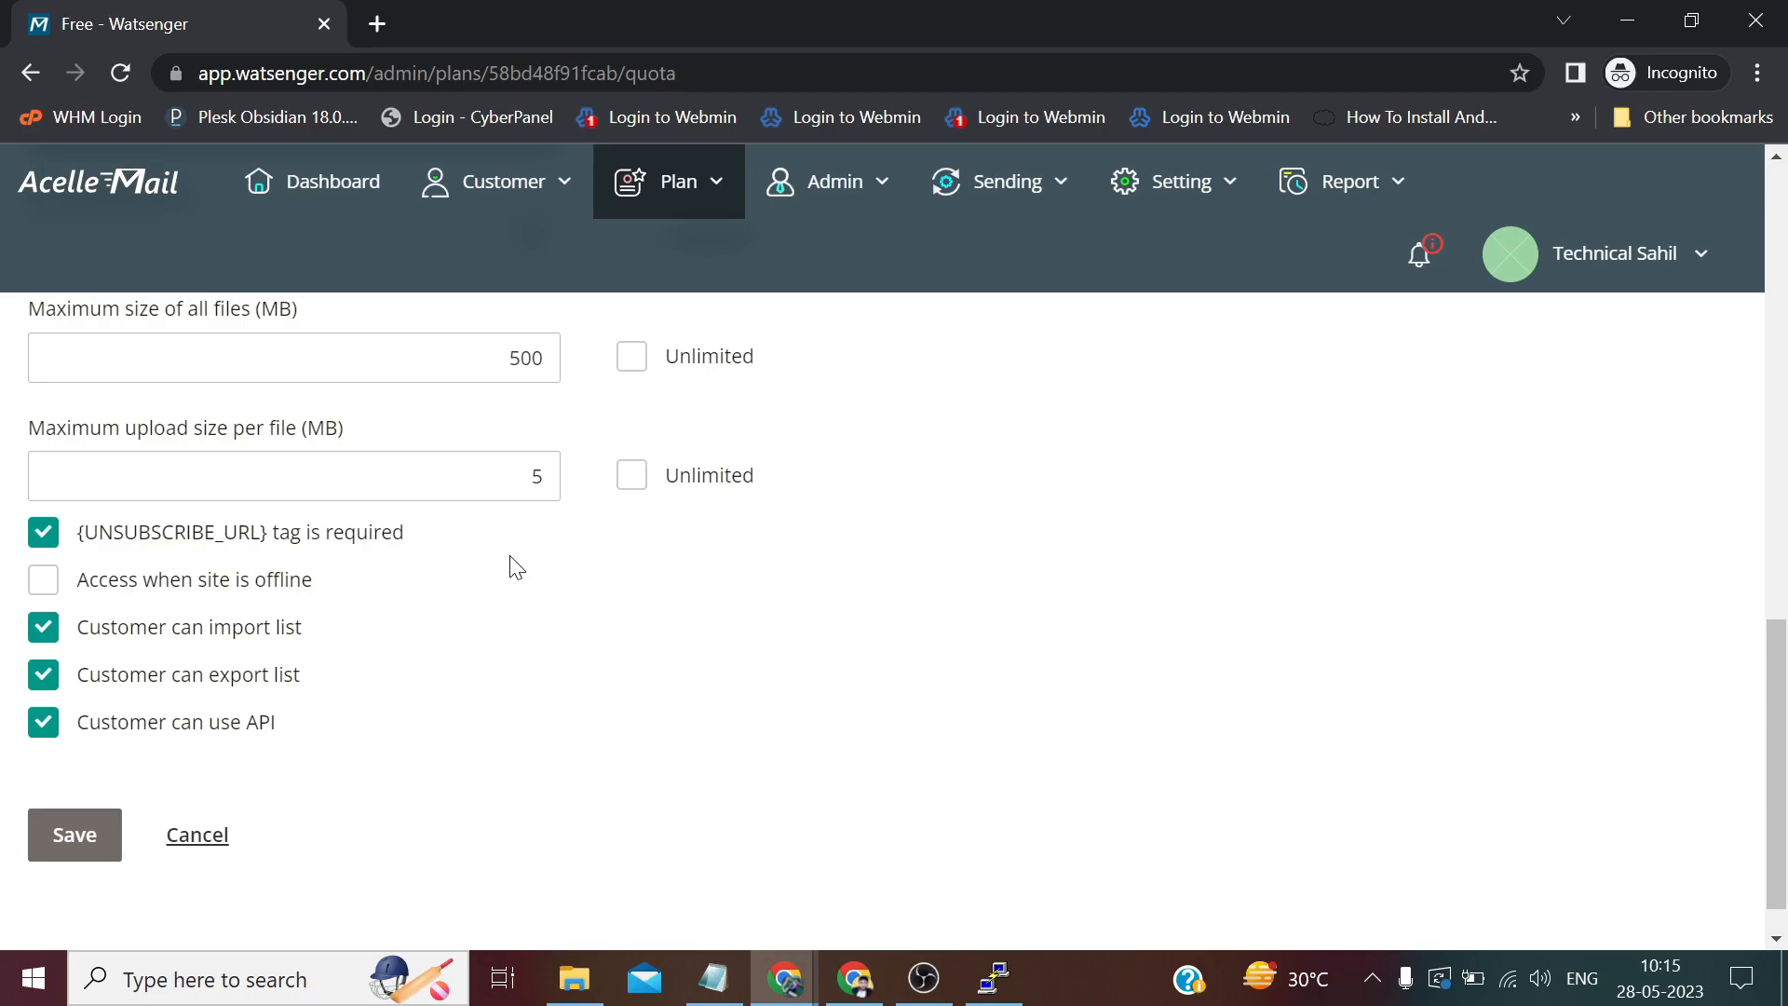
scroll(517, 566, up, 13)
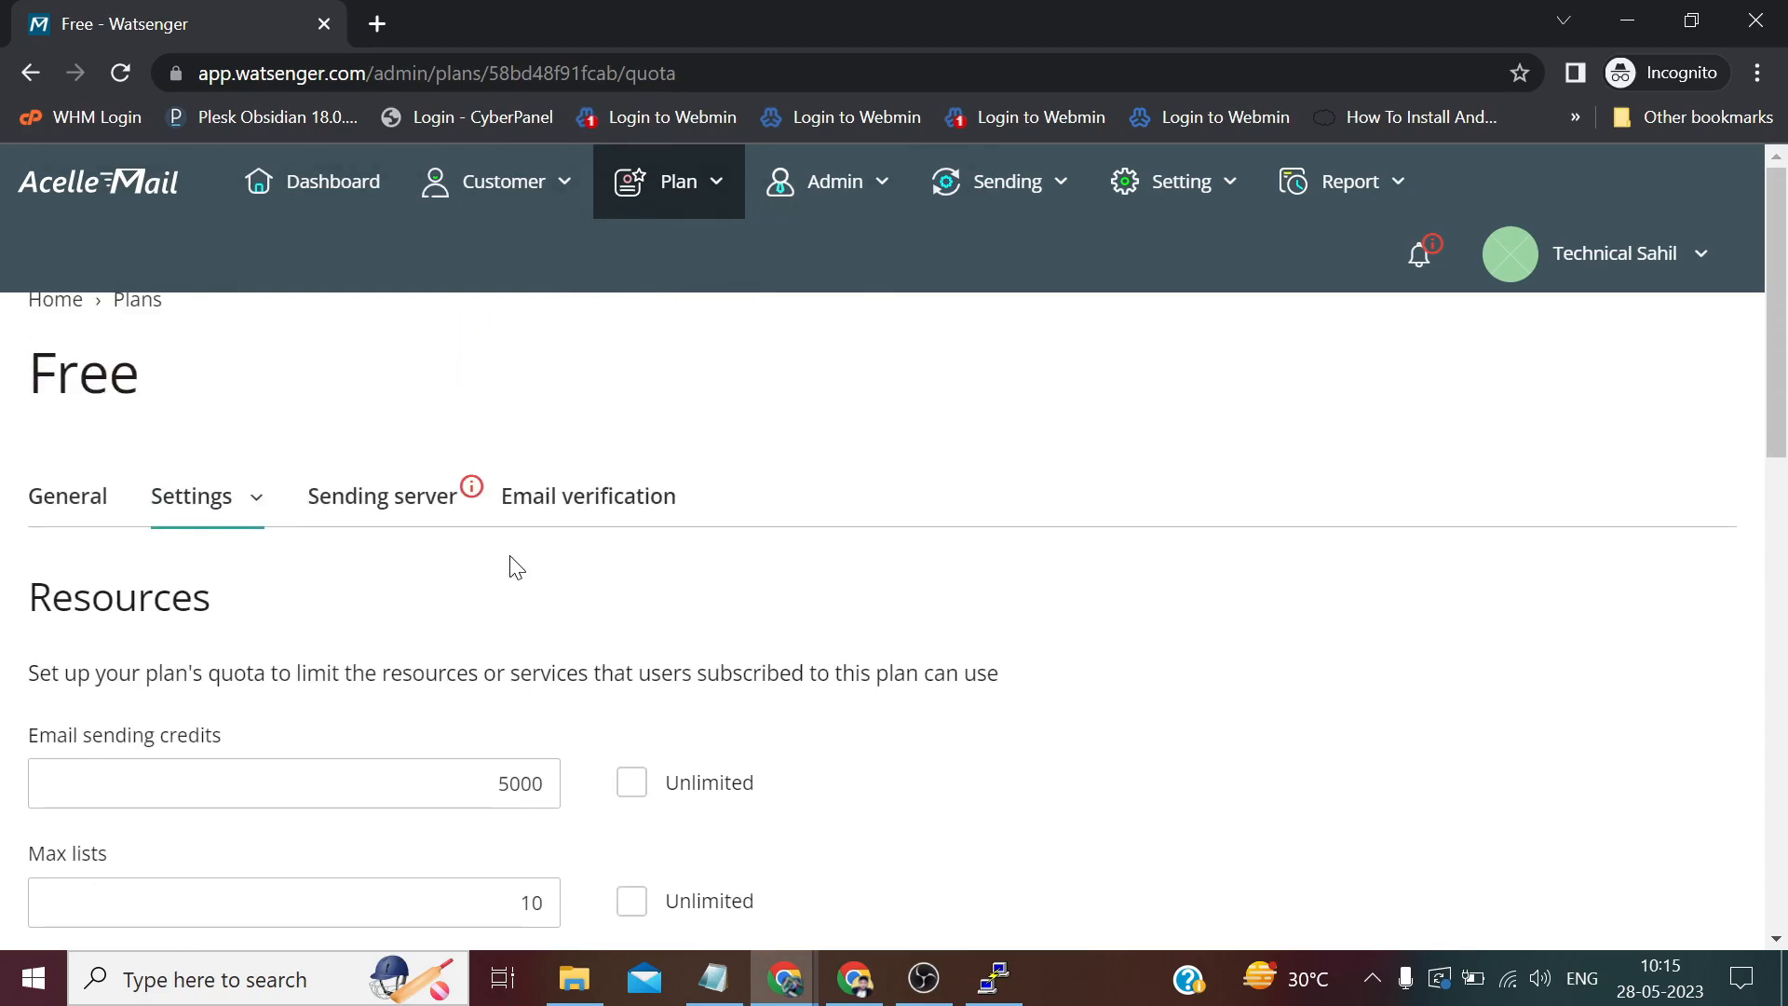
Open the Free plan's sending-limit settings and check the max-processes choices, leaving them unchanged.
click(205, 510)
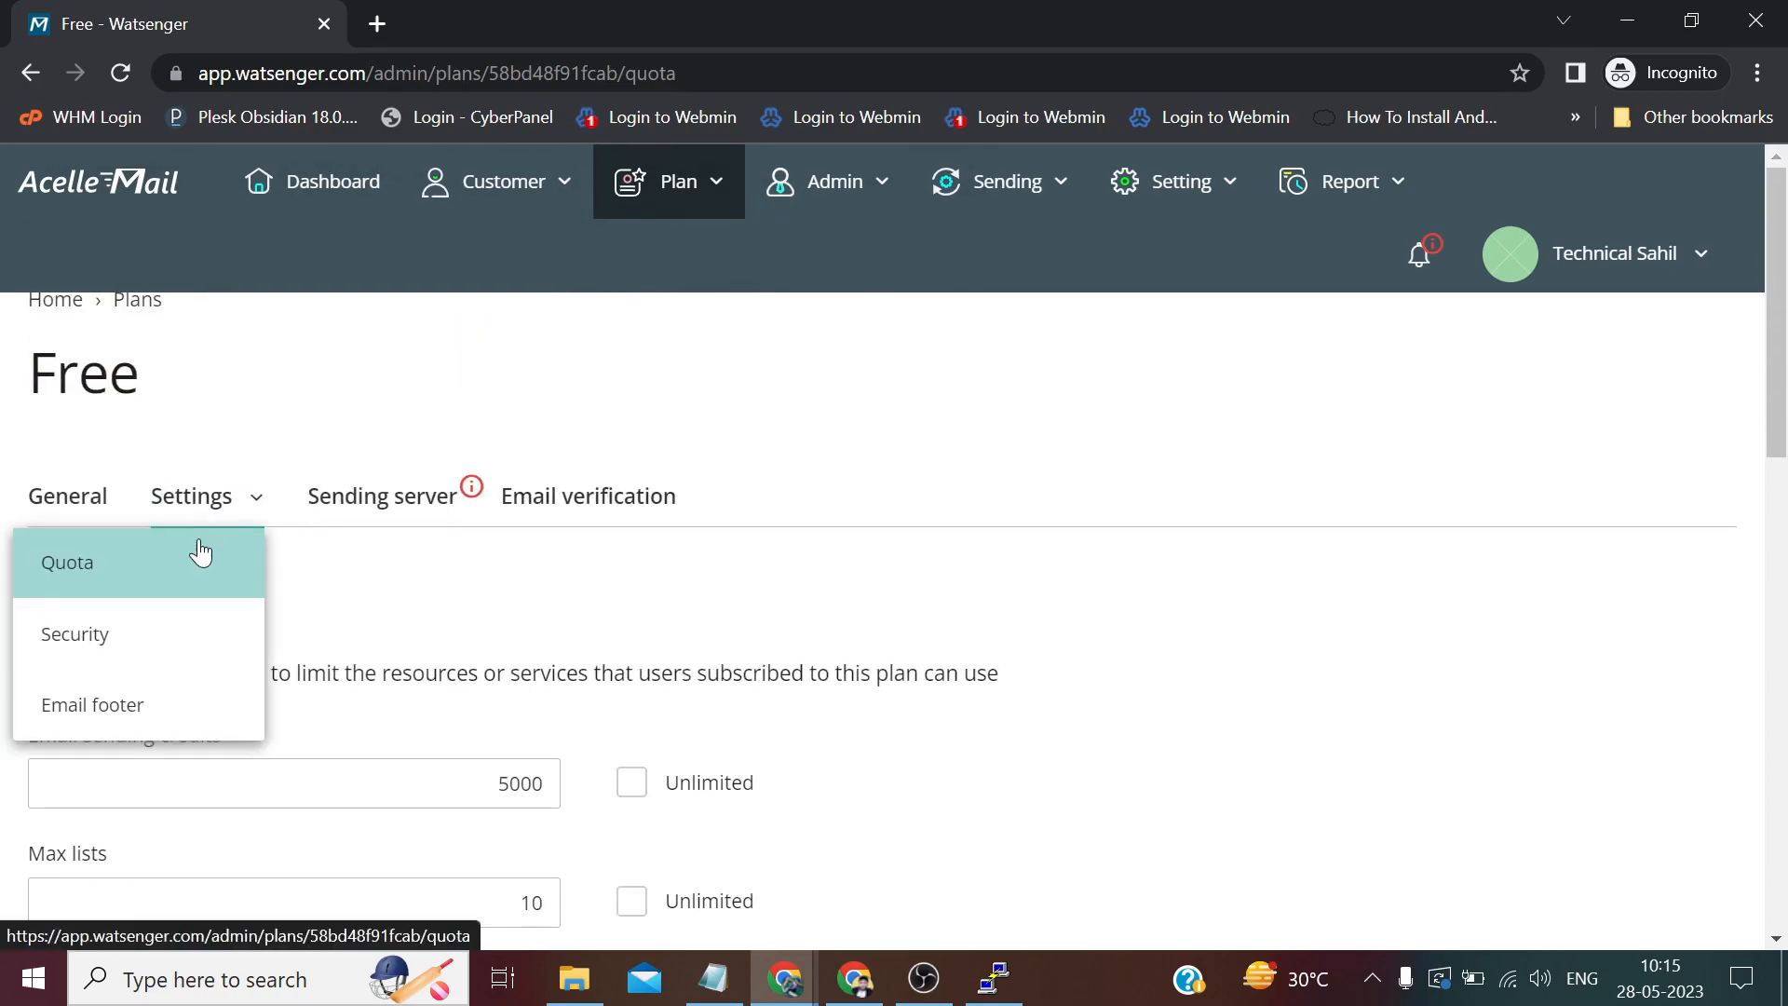
click(179, 631)
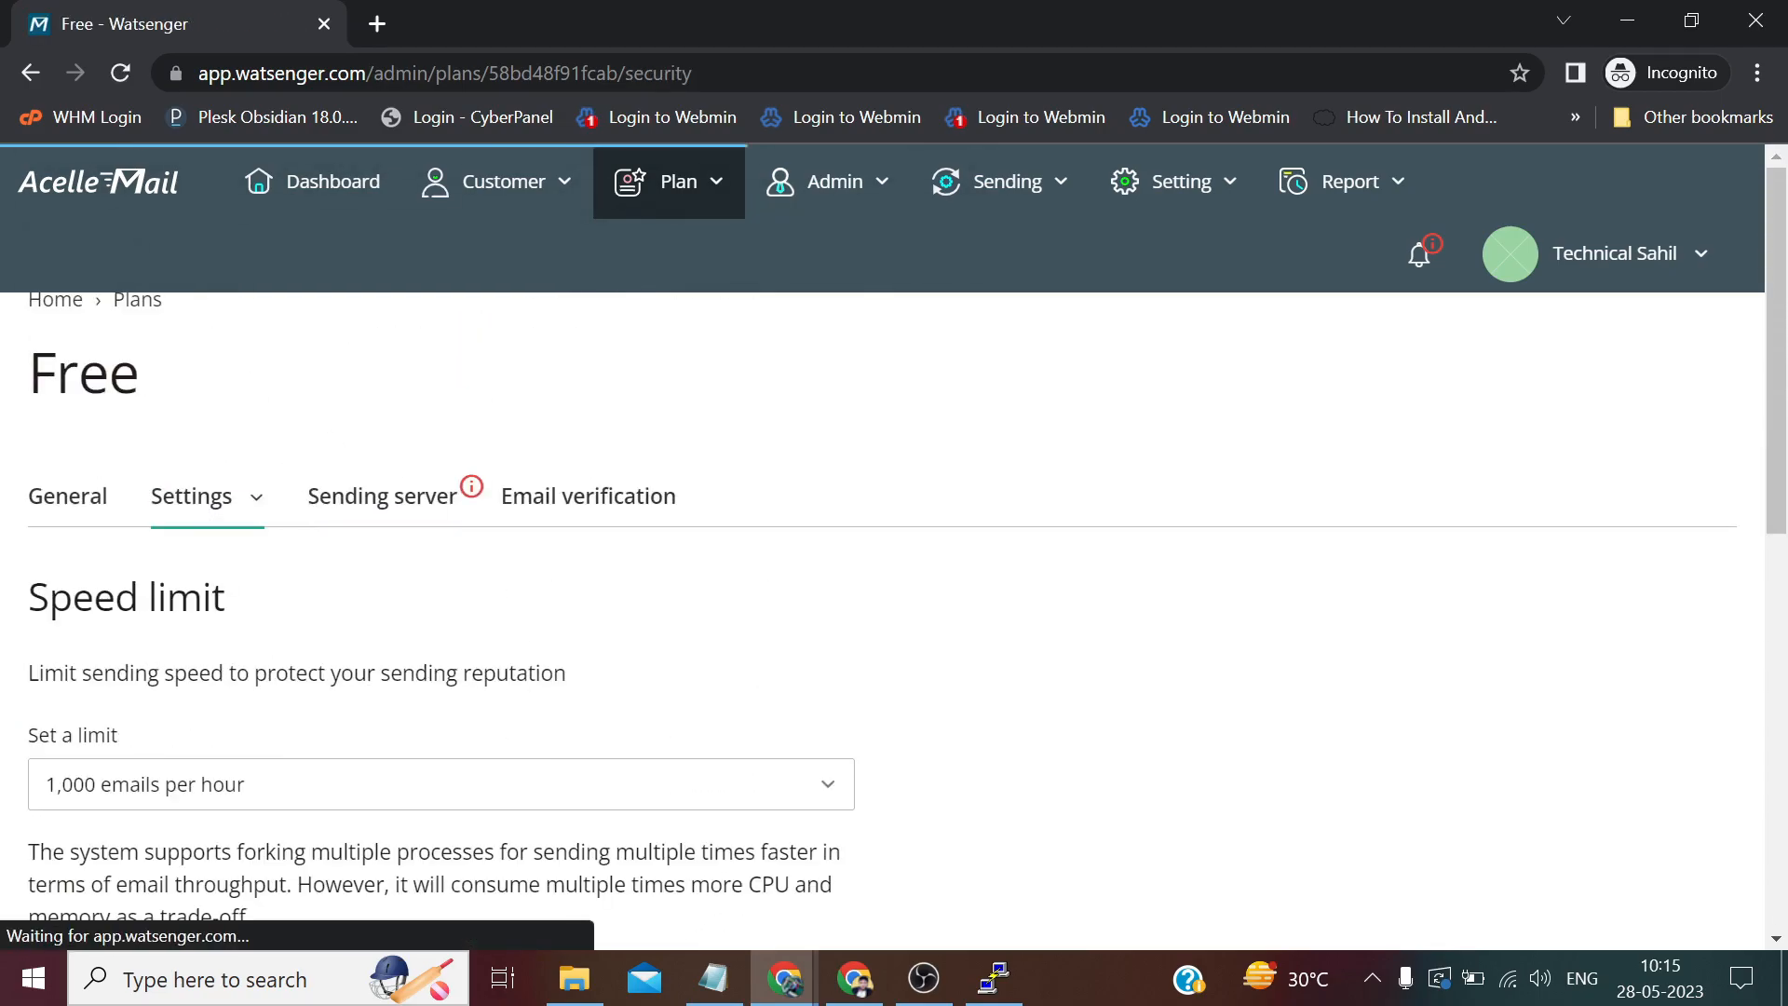
scroll(612, 560, down, 2)
scroll(612, 562, down, 3)
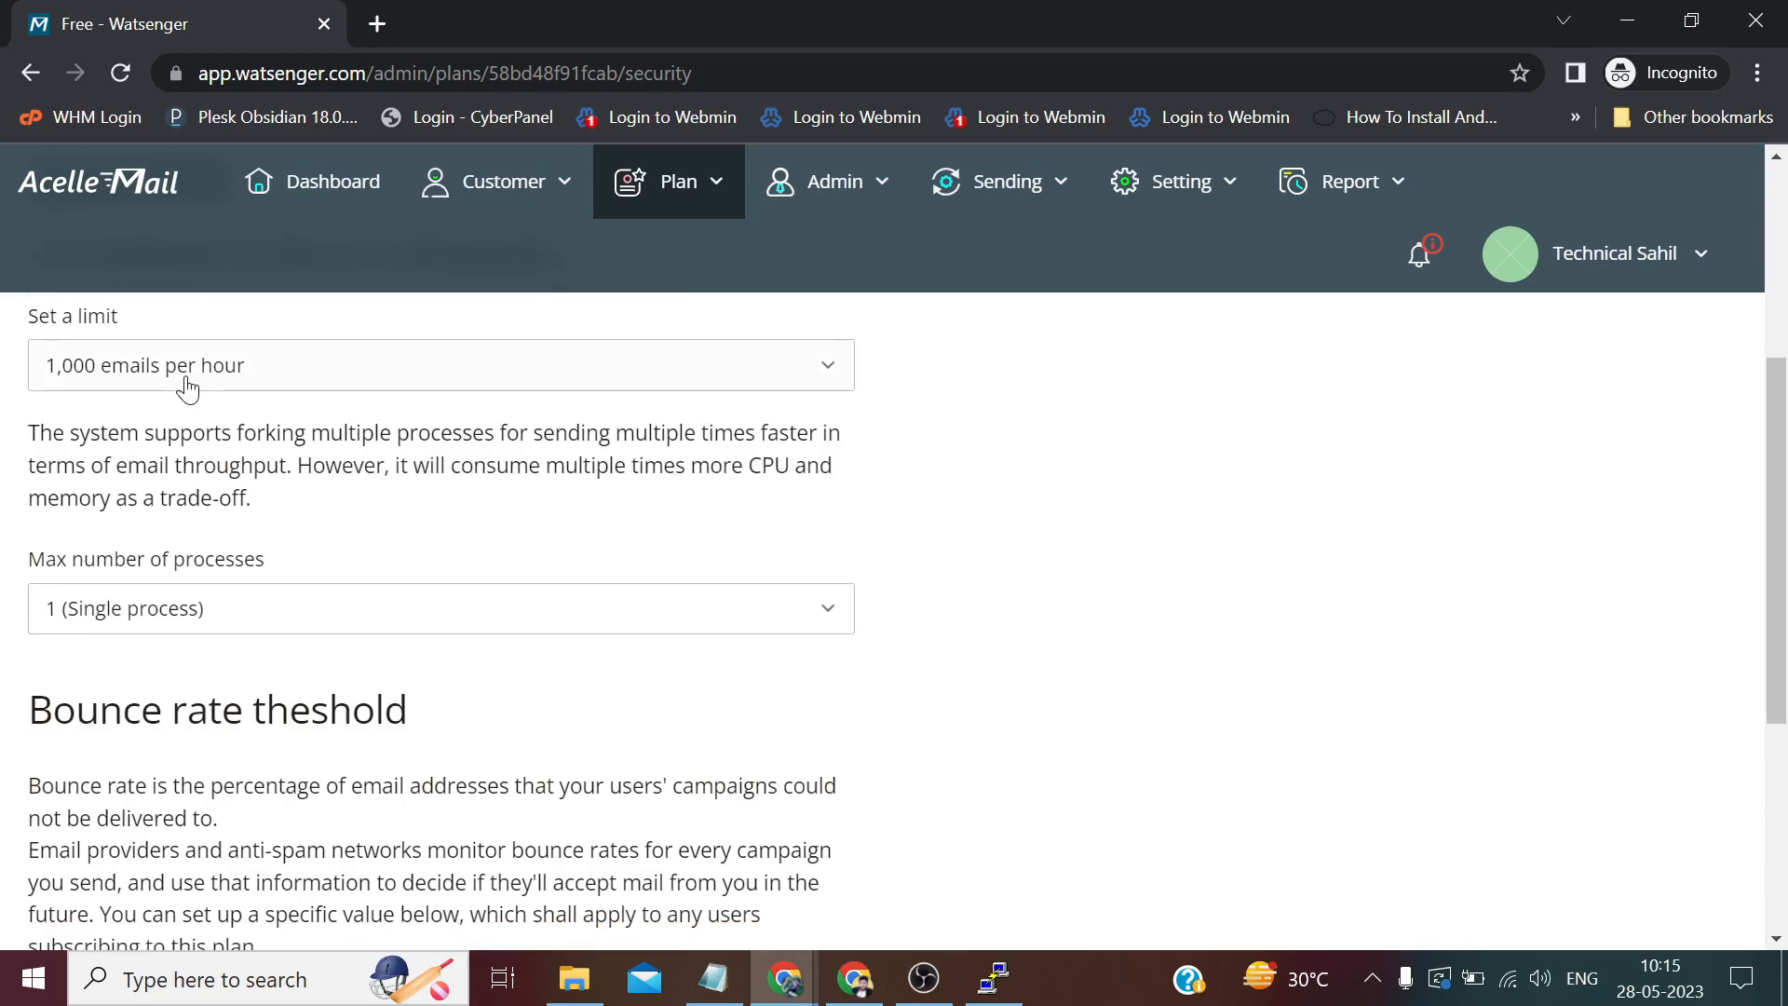
scroll(227, 503, down, 2)
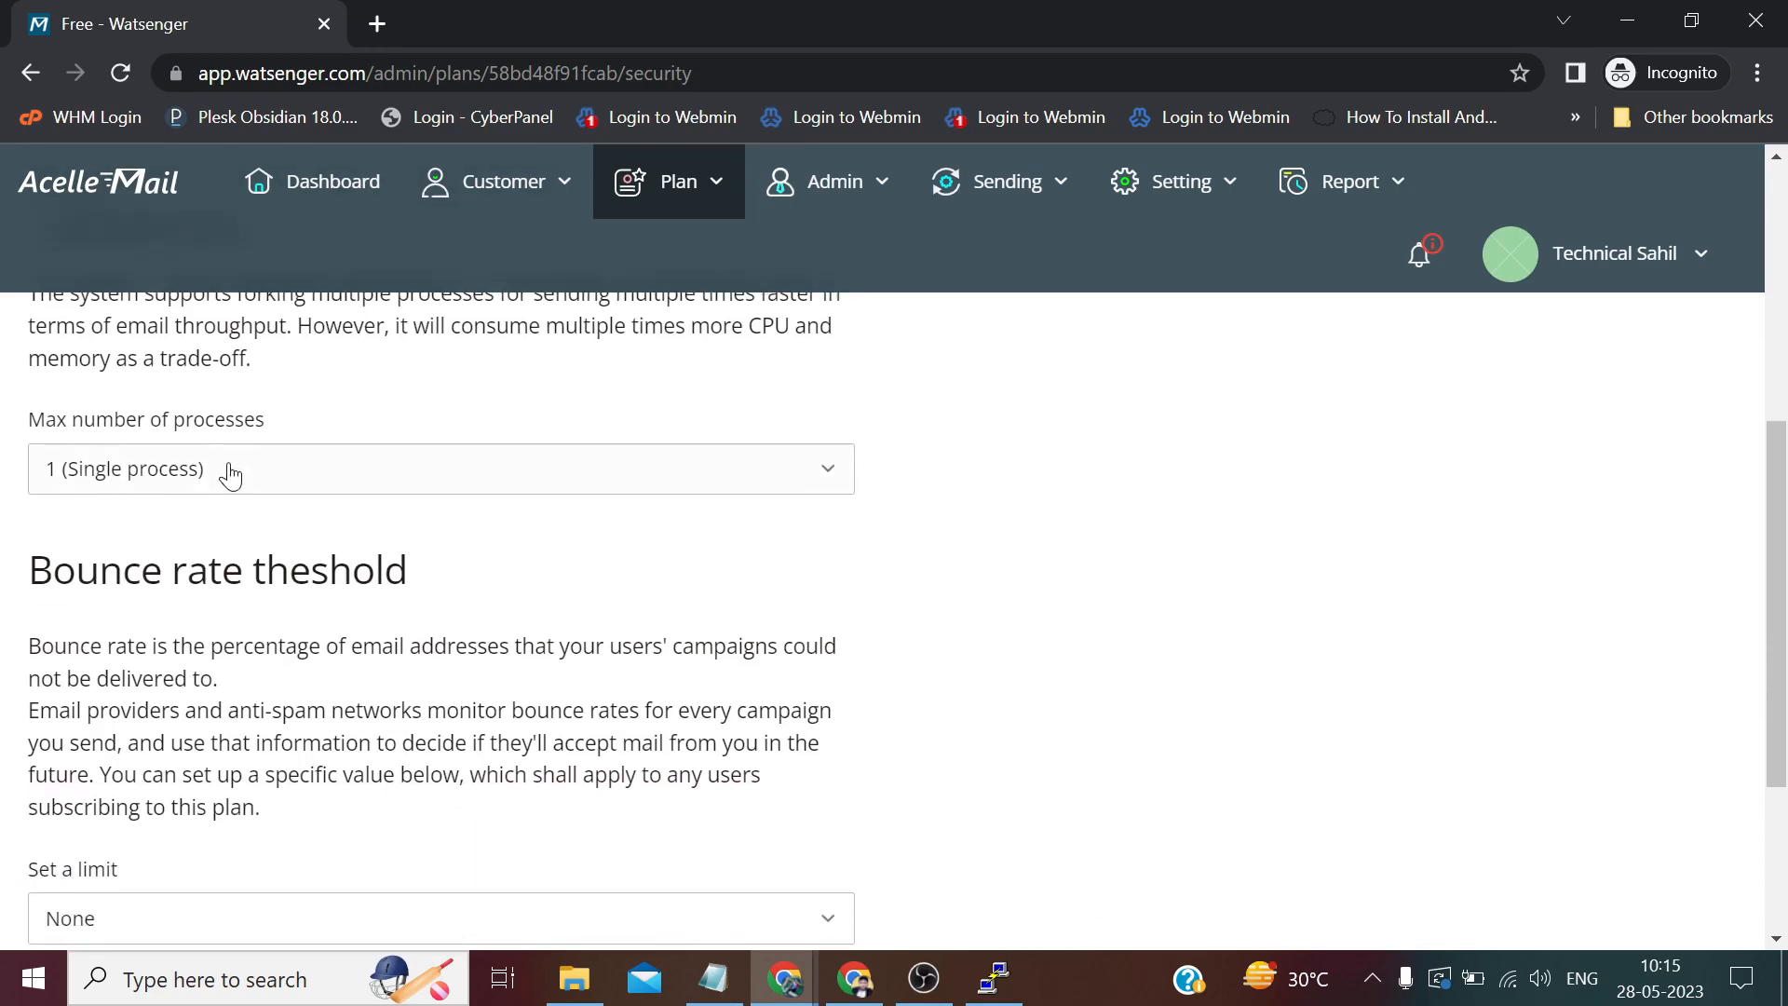
click(228, 471)
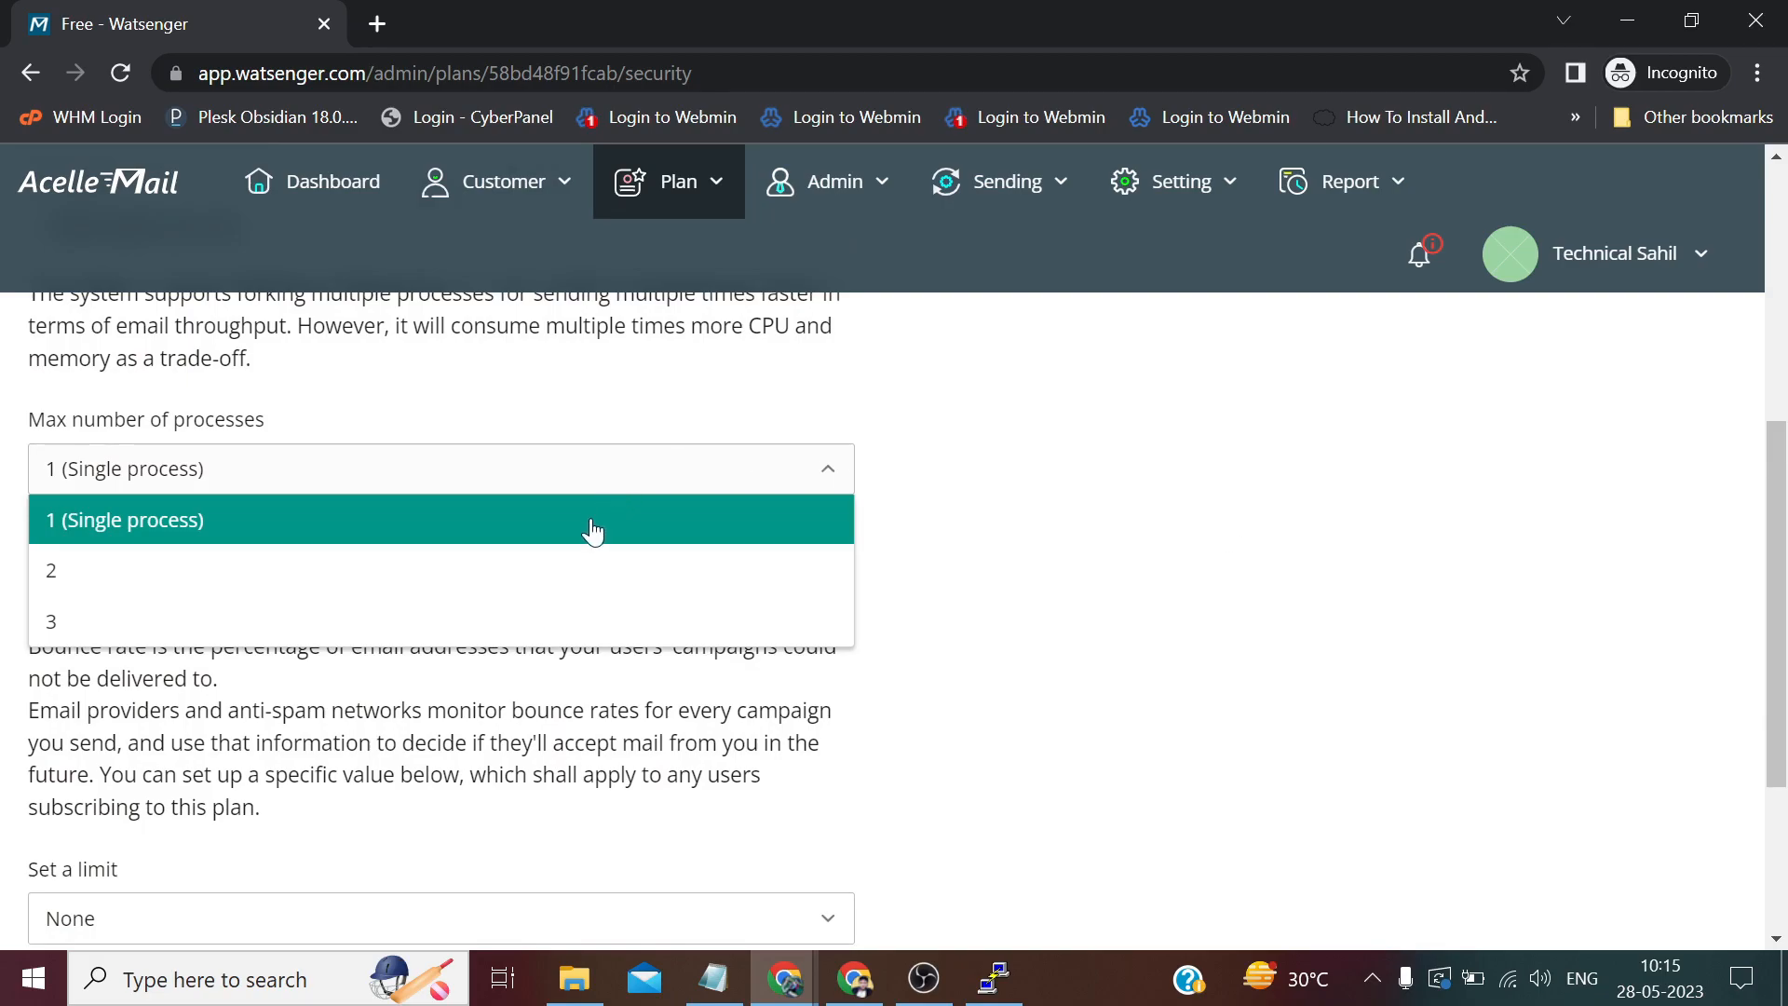
click(1106, 453)
scroll(587, 503, up, 7)
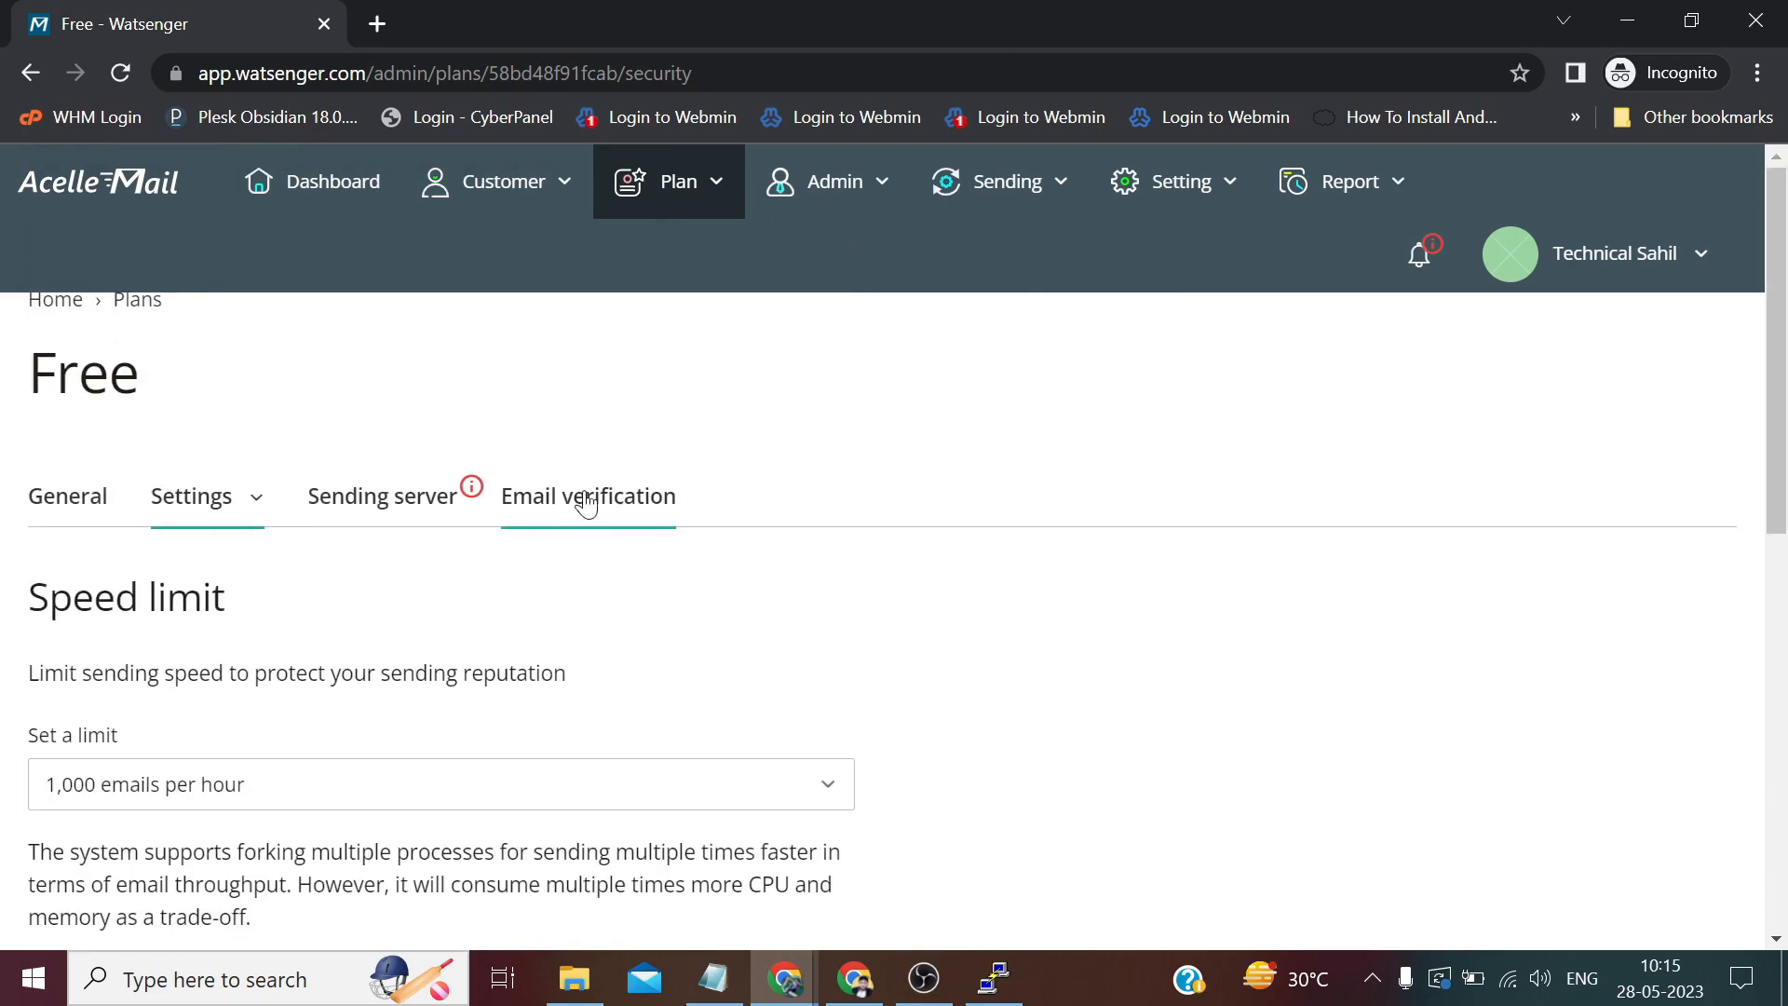
scroll(589, 503, down, 2)
scroll(588, 503, down, 5)
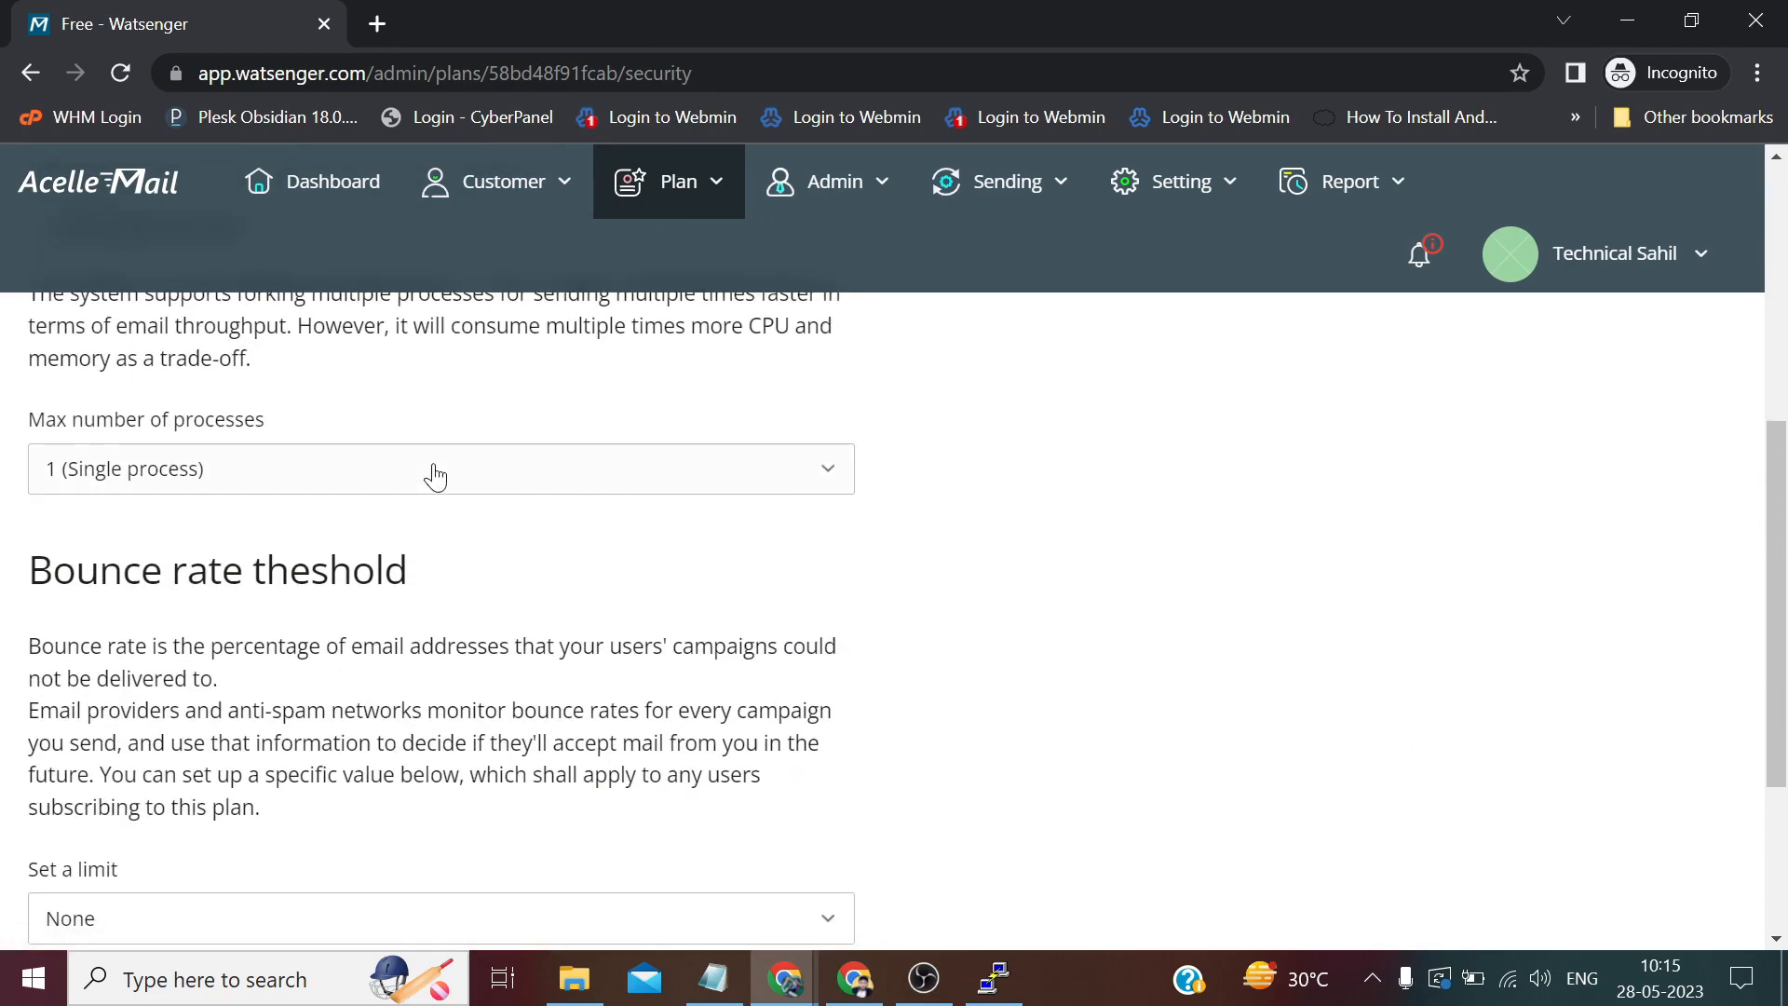
scroll(431, 475, down, 3)
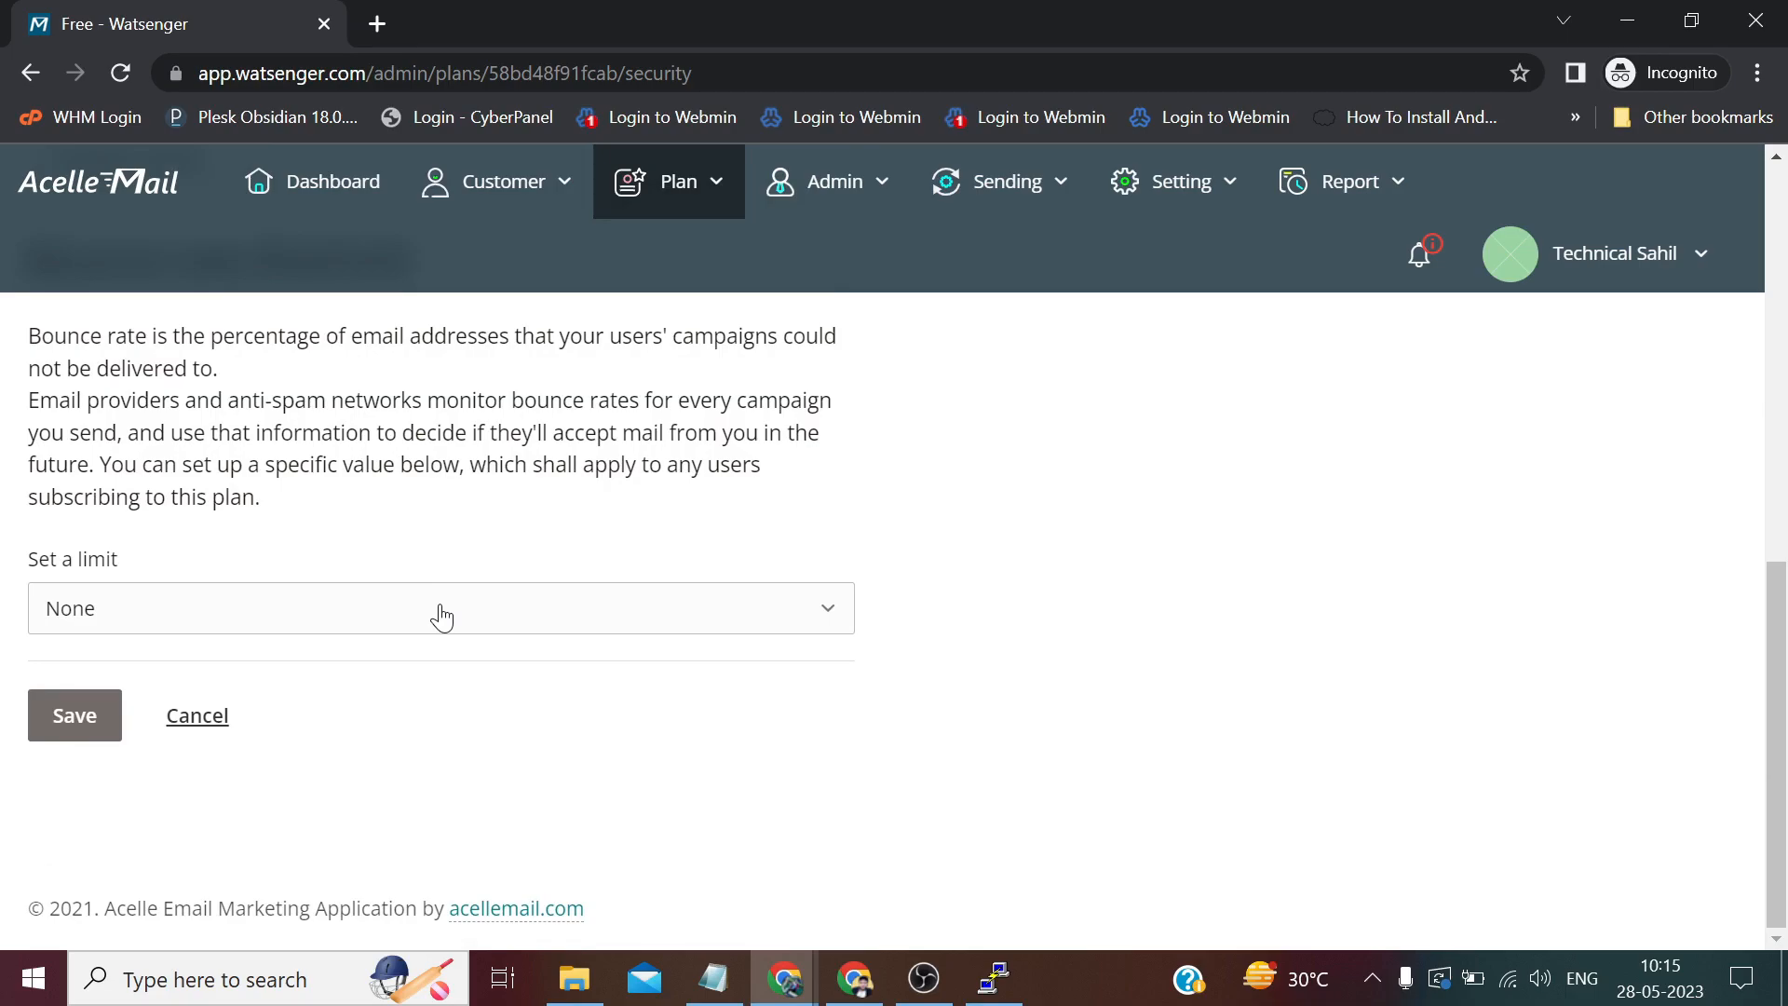
Set the bounce rate threshold limit to 14%.
click(439, 614)
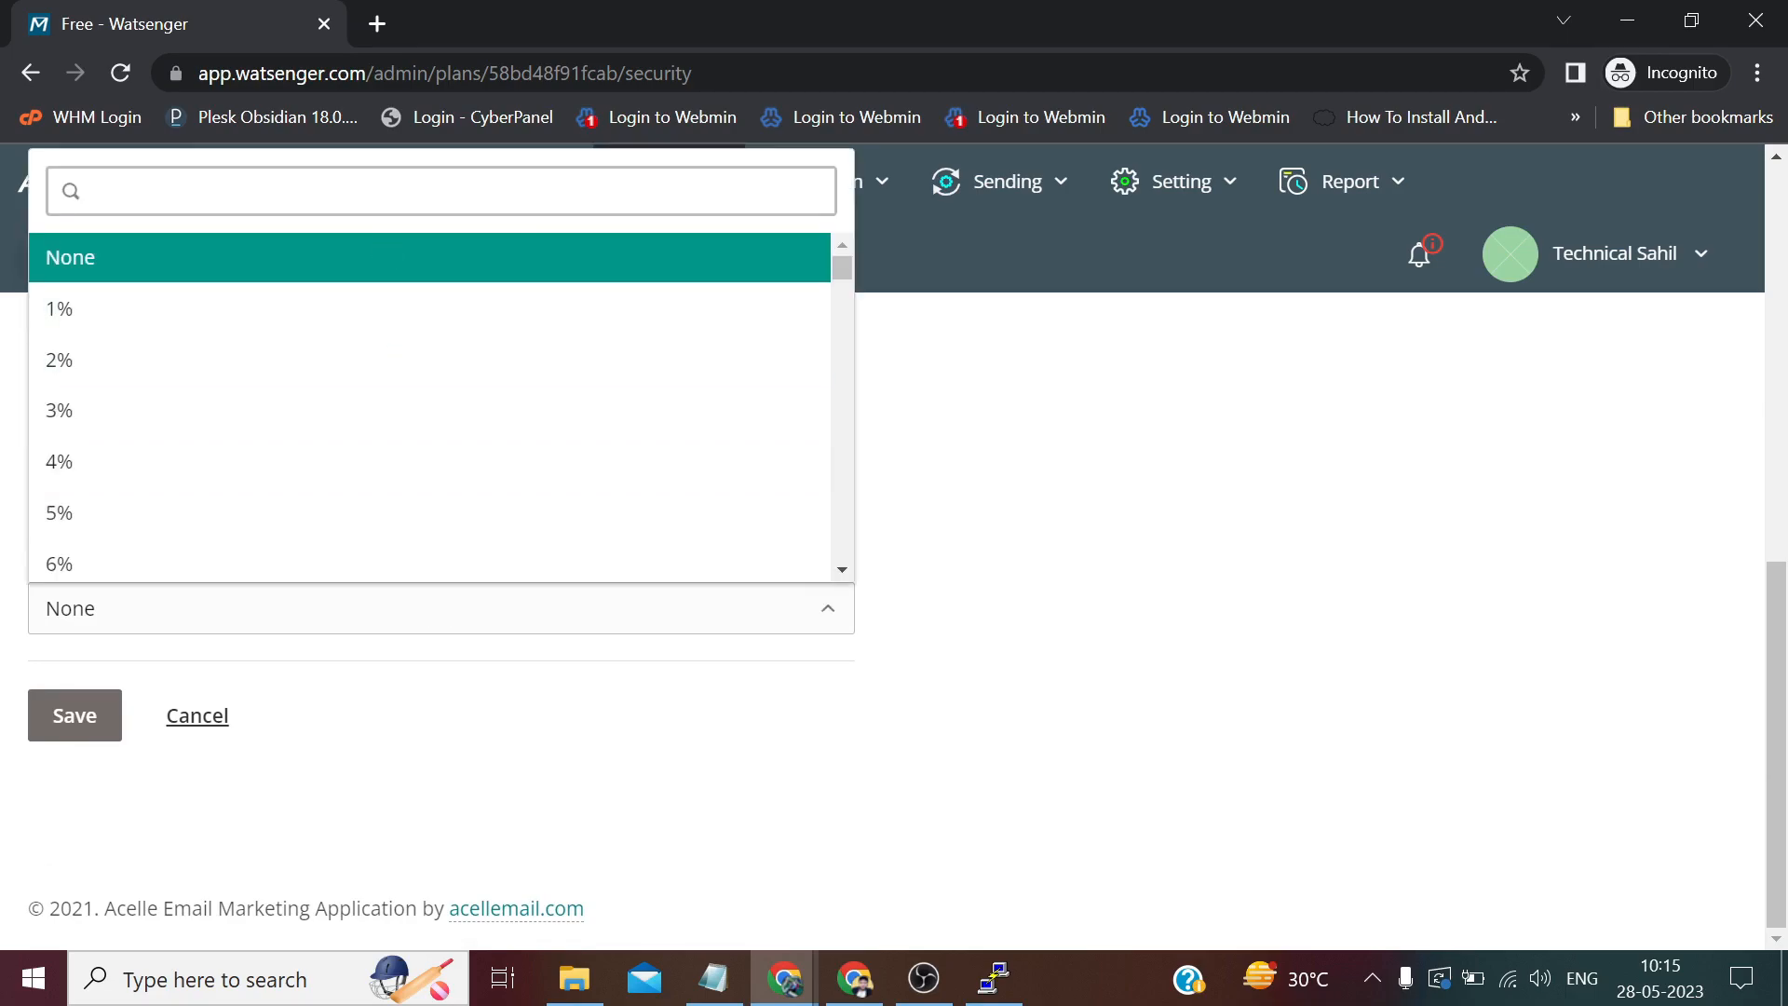
text(14)
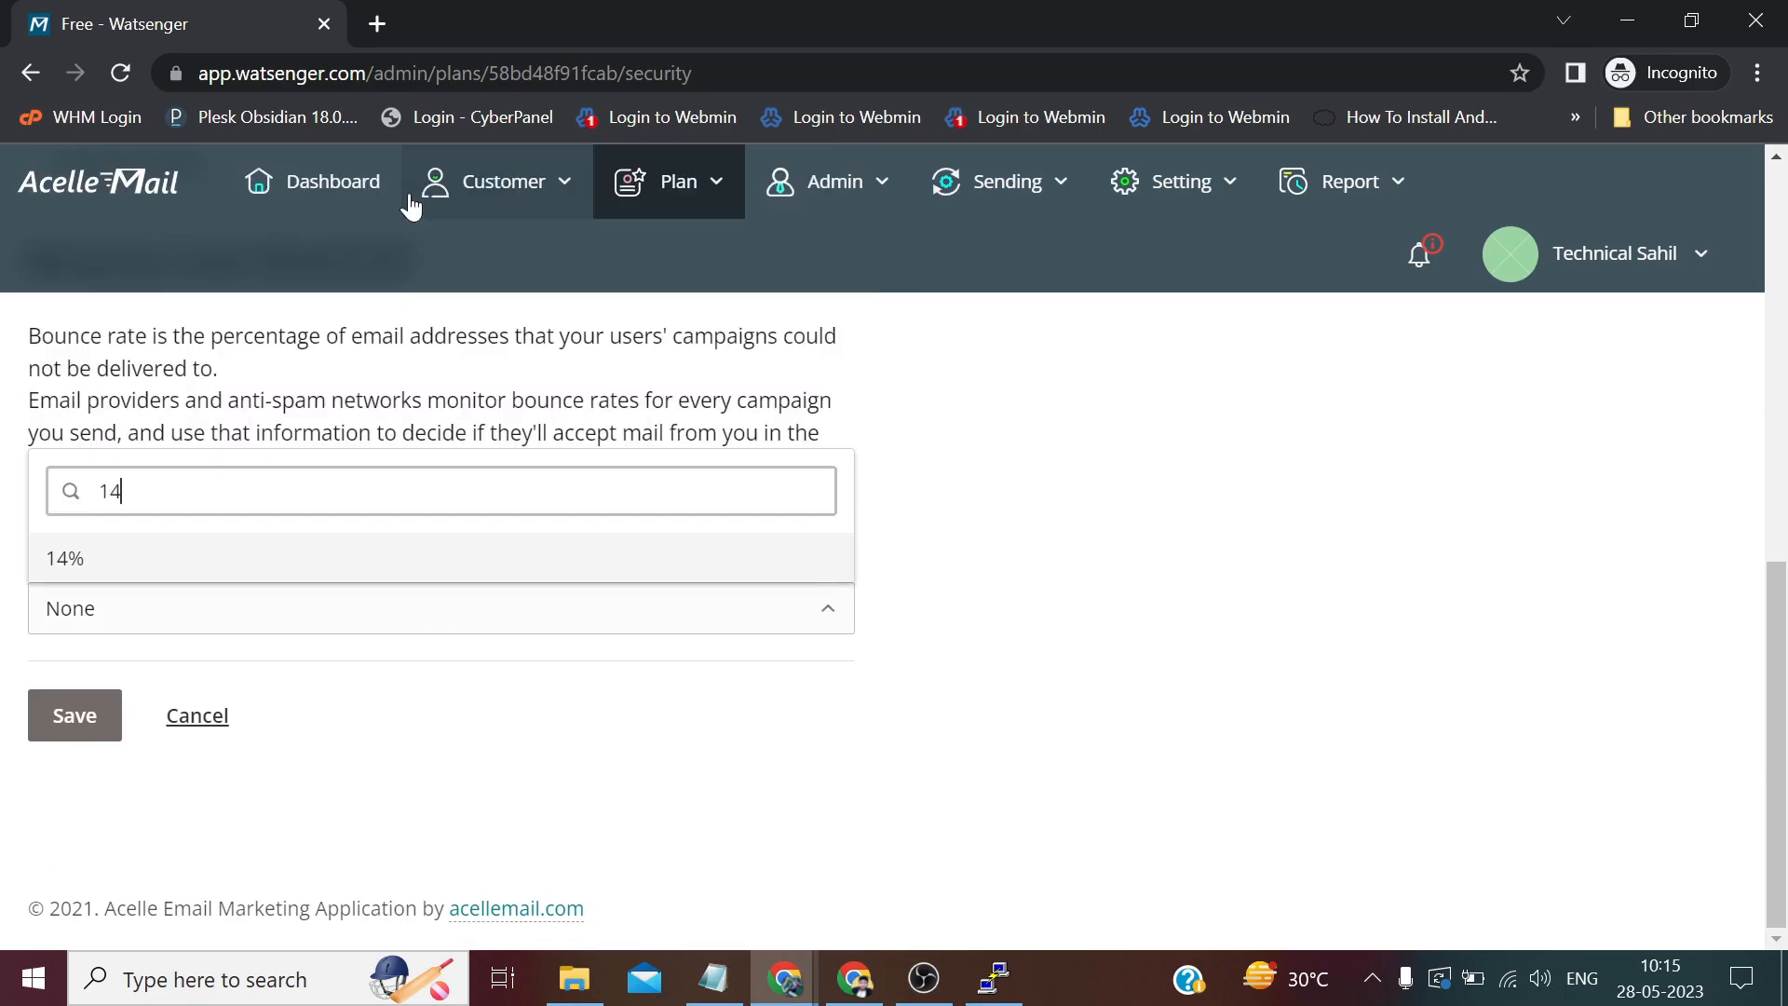
click(433, 573)
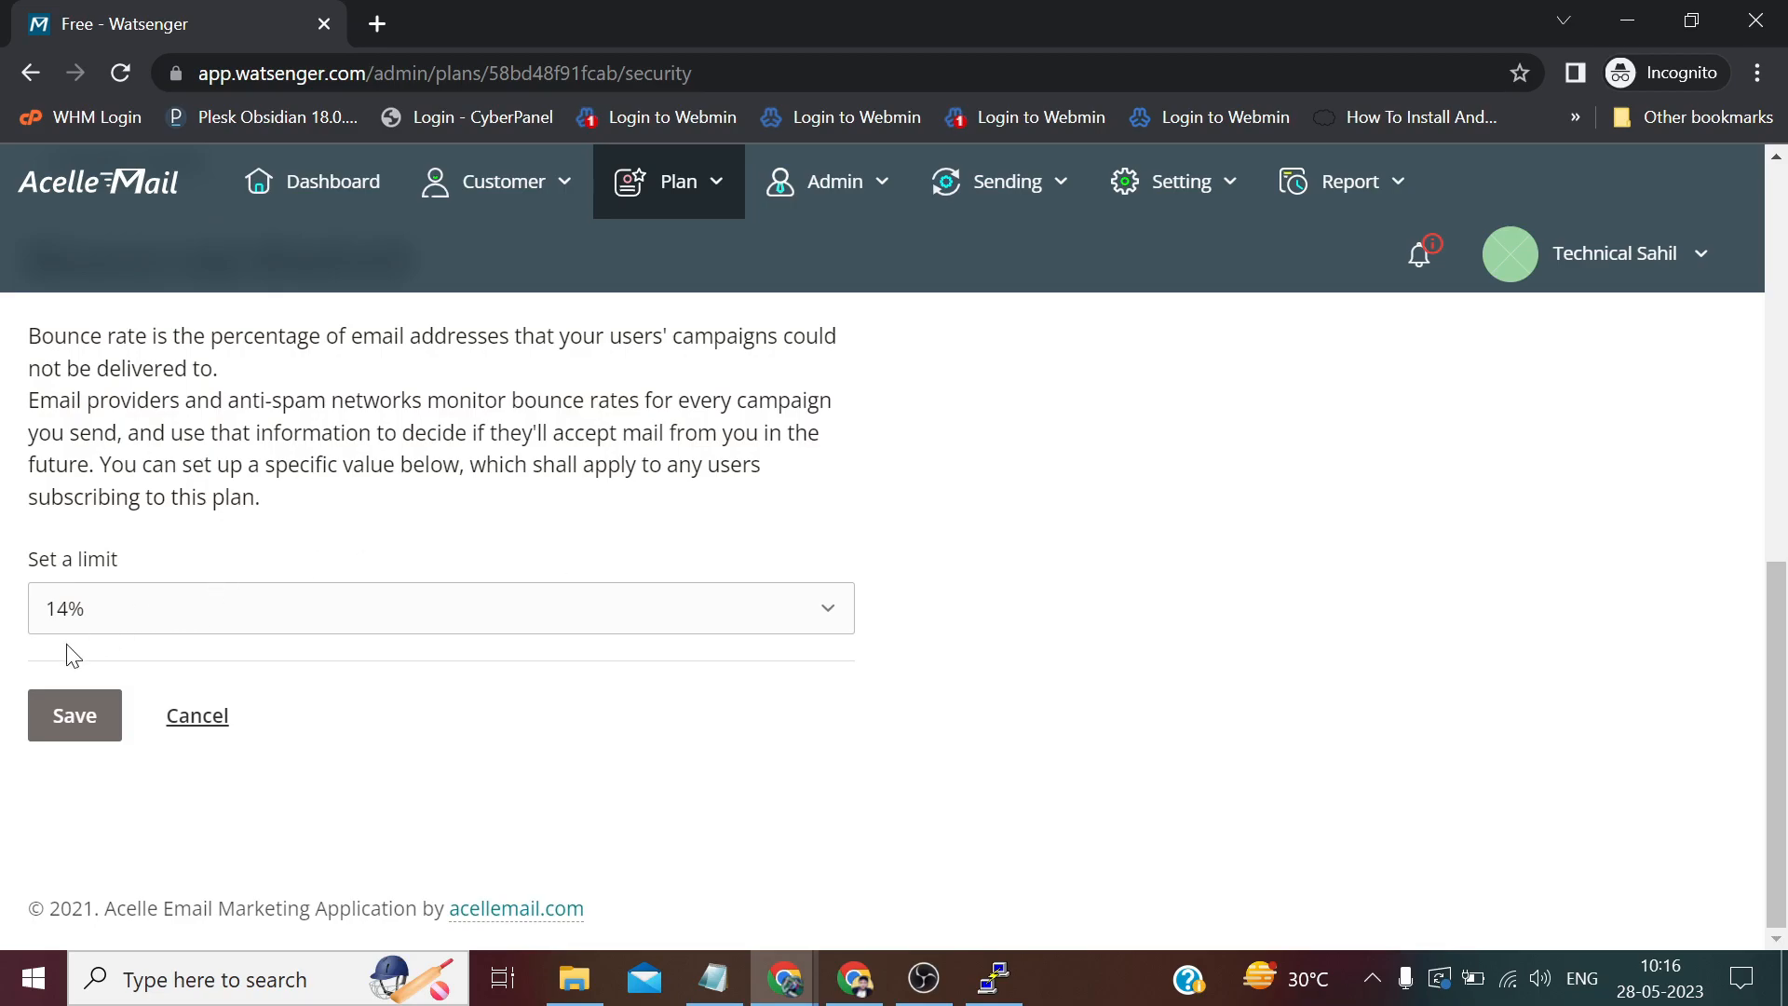
scroll(516, 463, up, 10)
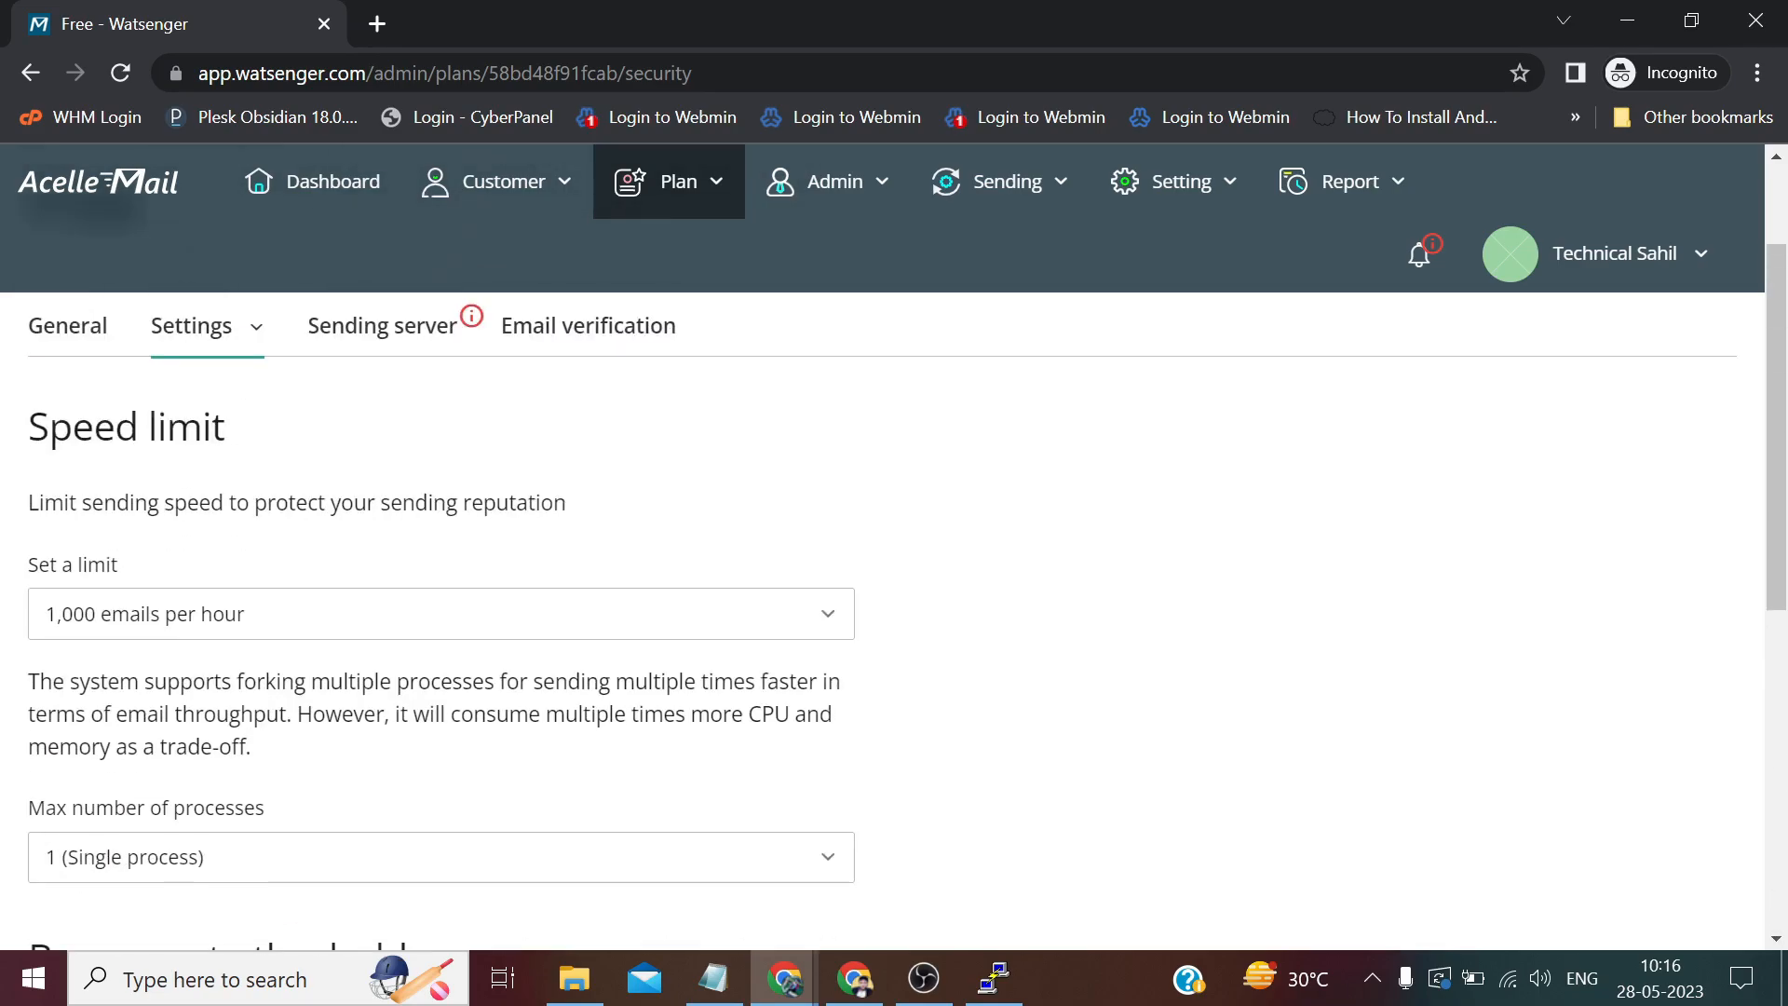
scroll(386, 343, down, 6)
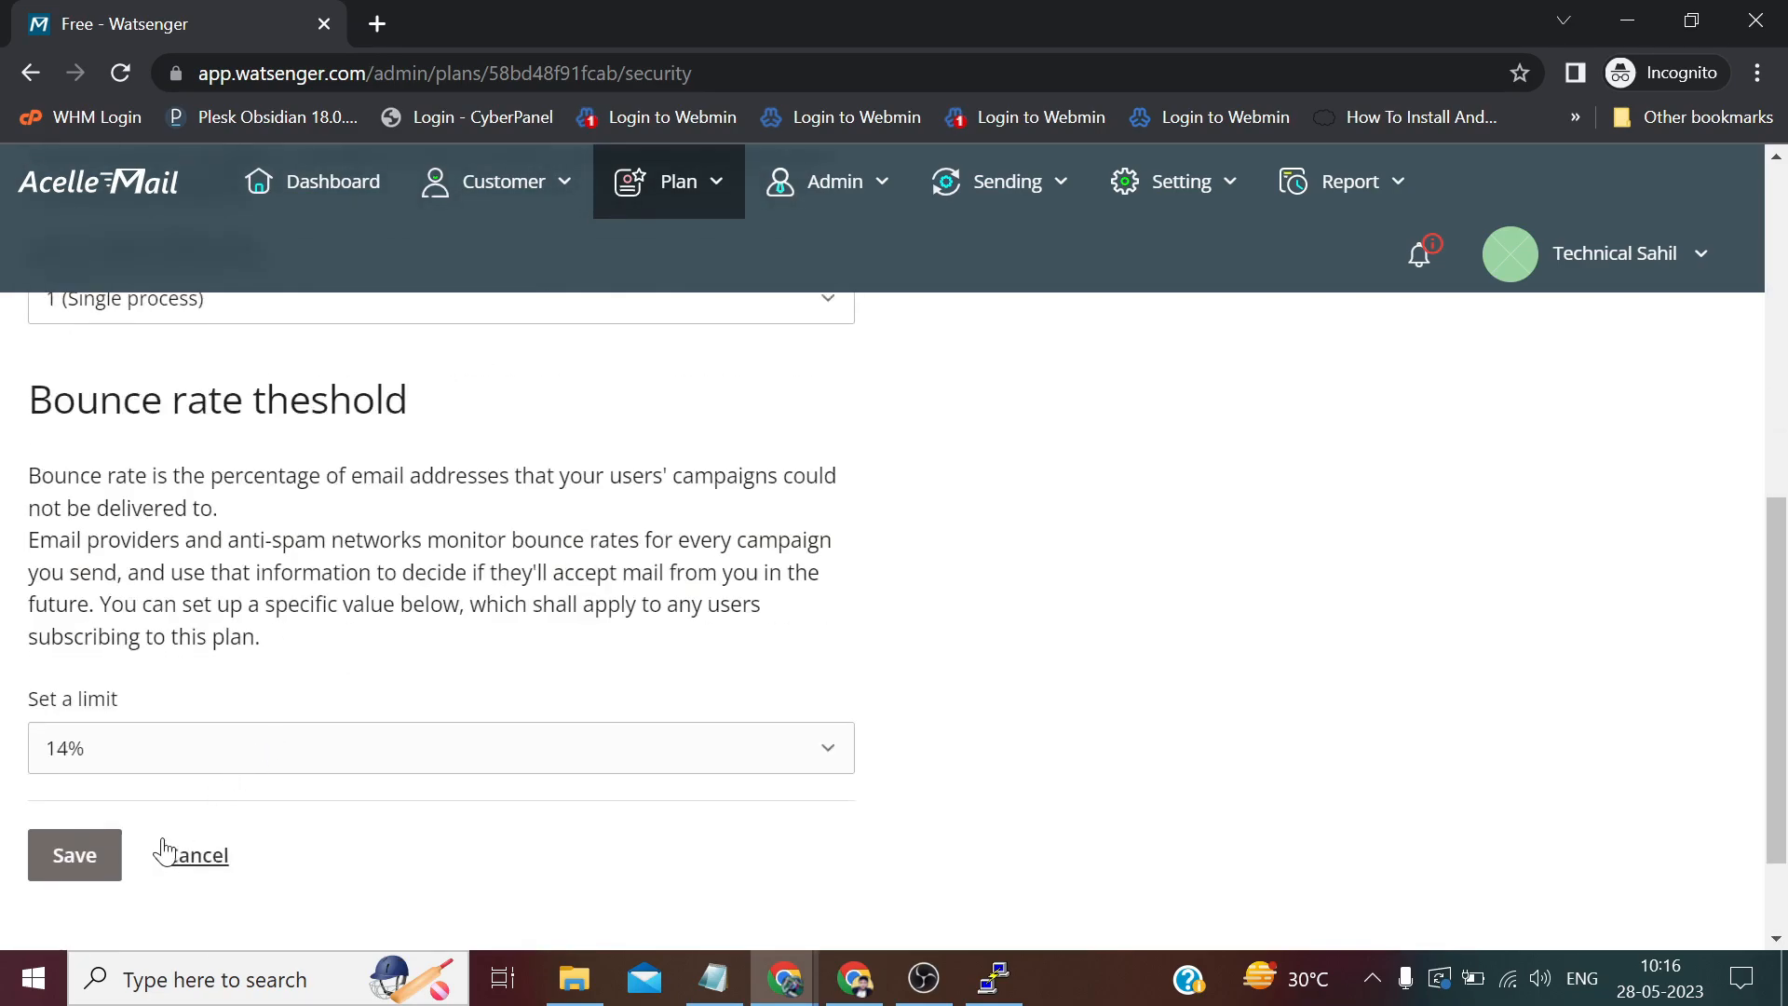
Save the Free plan's 14% bounce rate limit.
click(92, 856)
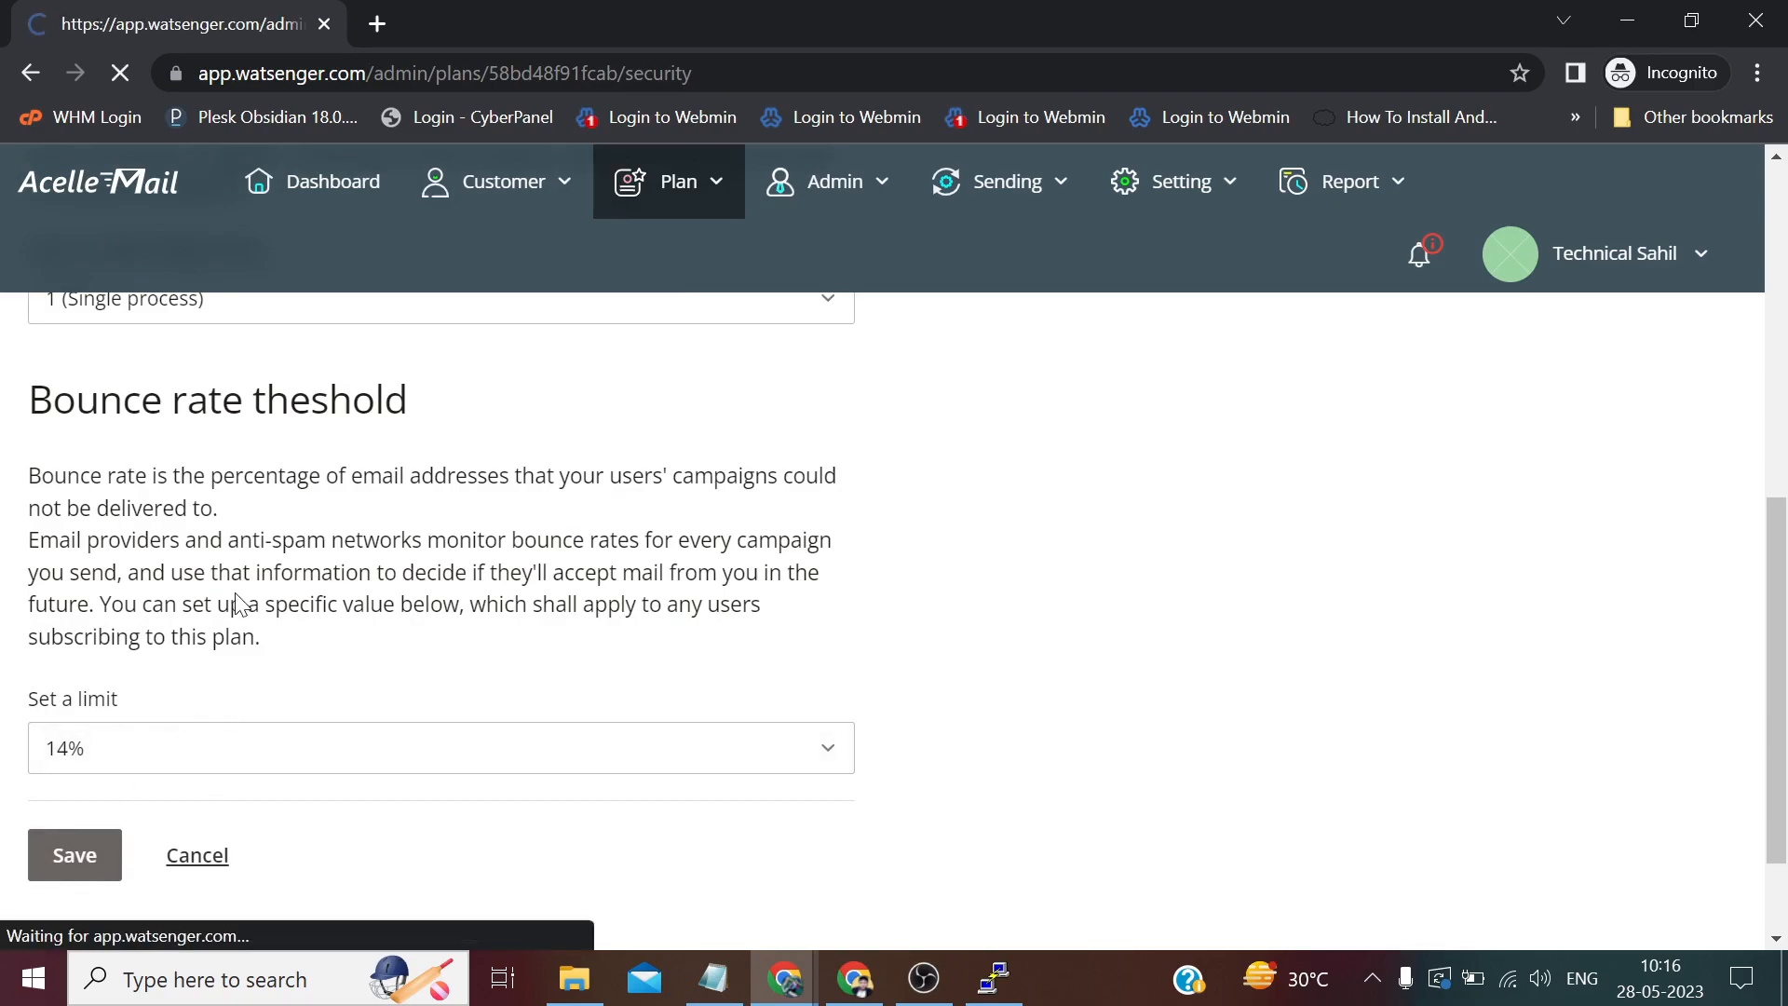
click(403, 505)
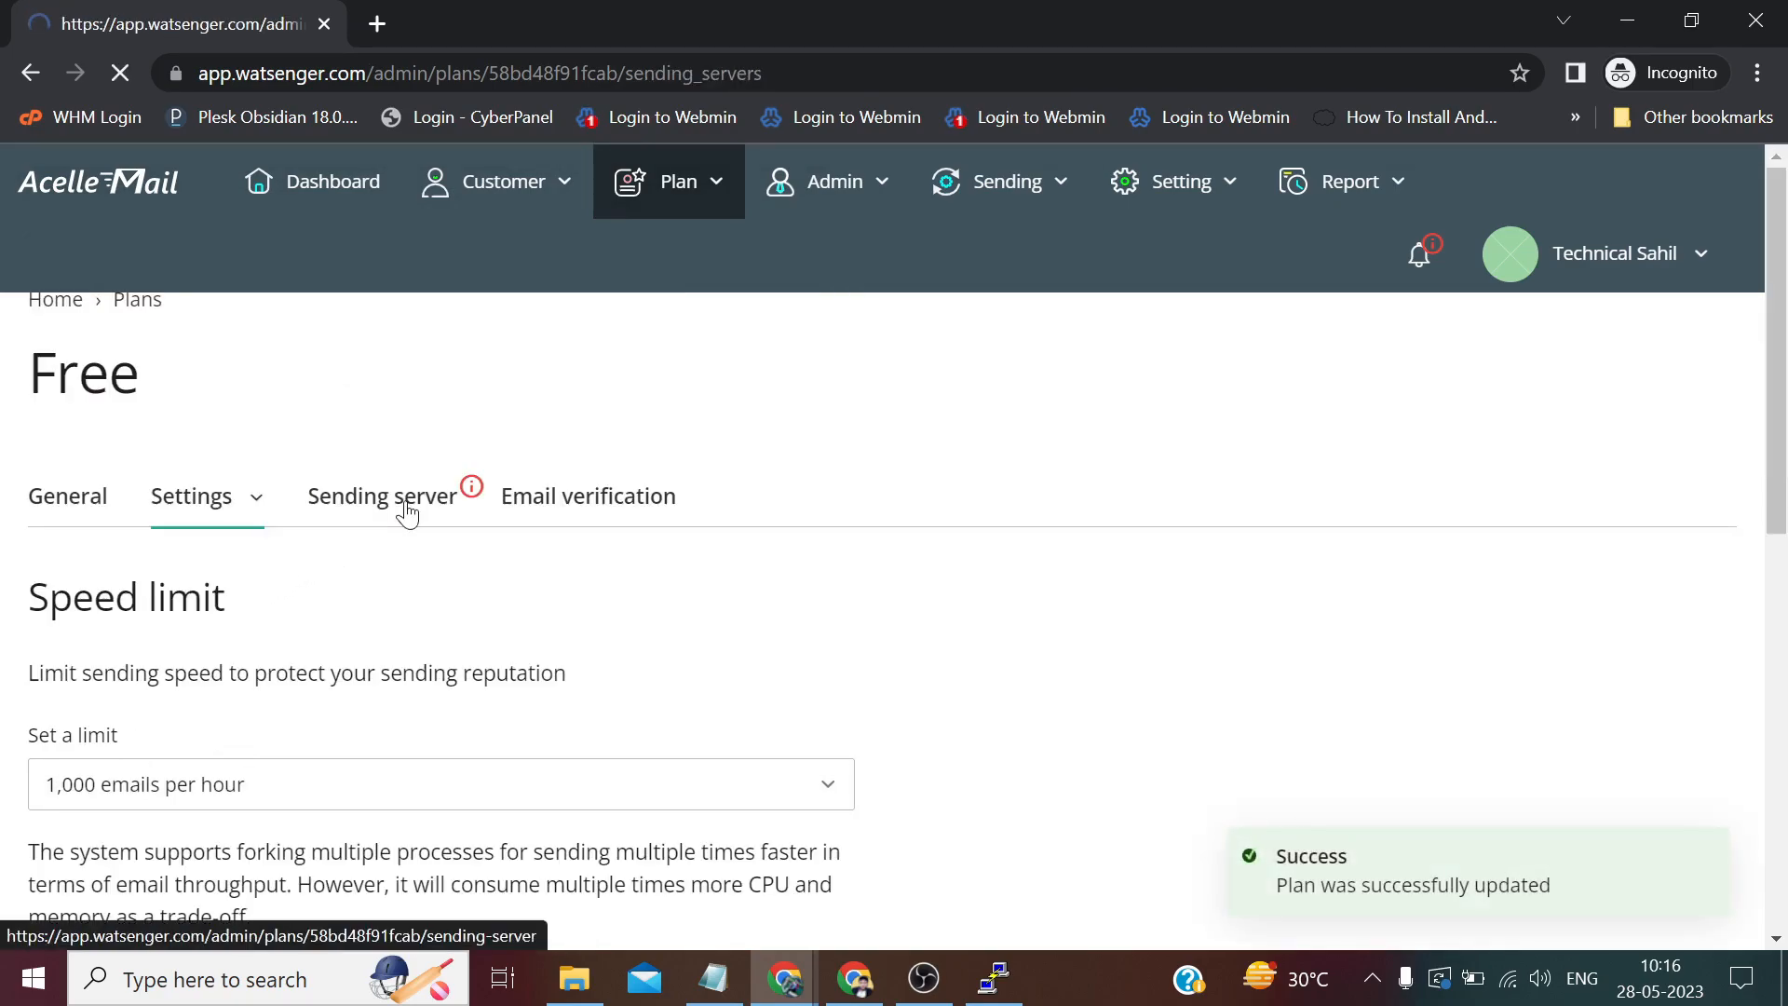
scroll(424, 500, down, 3)
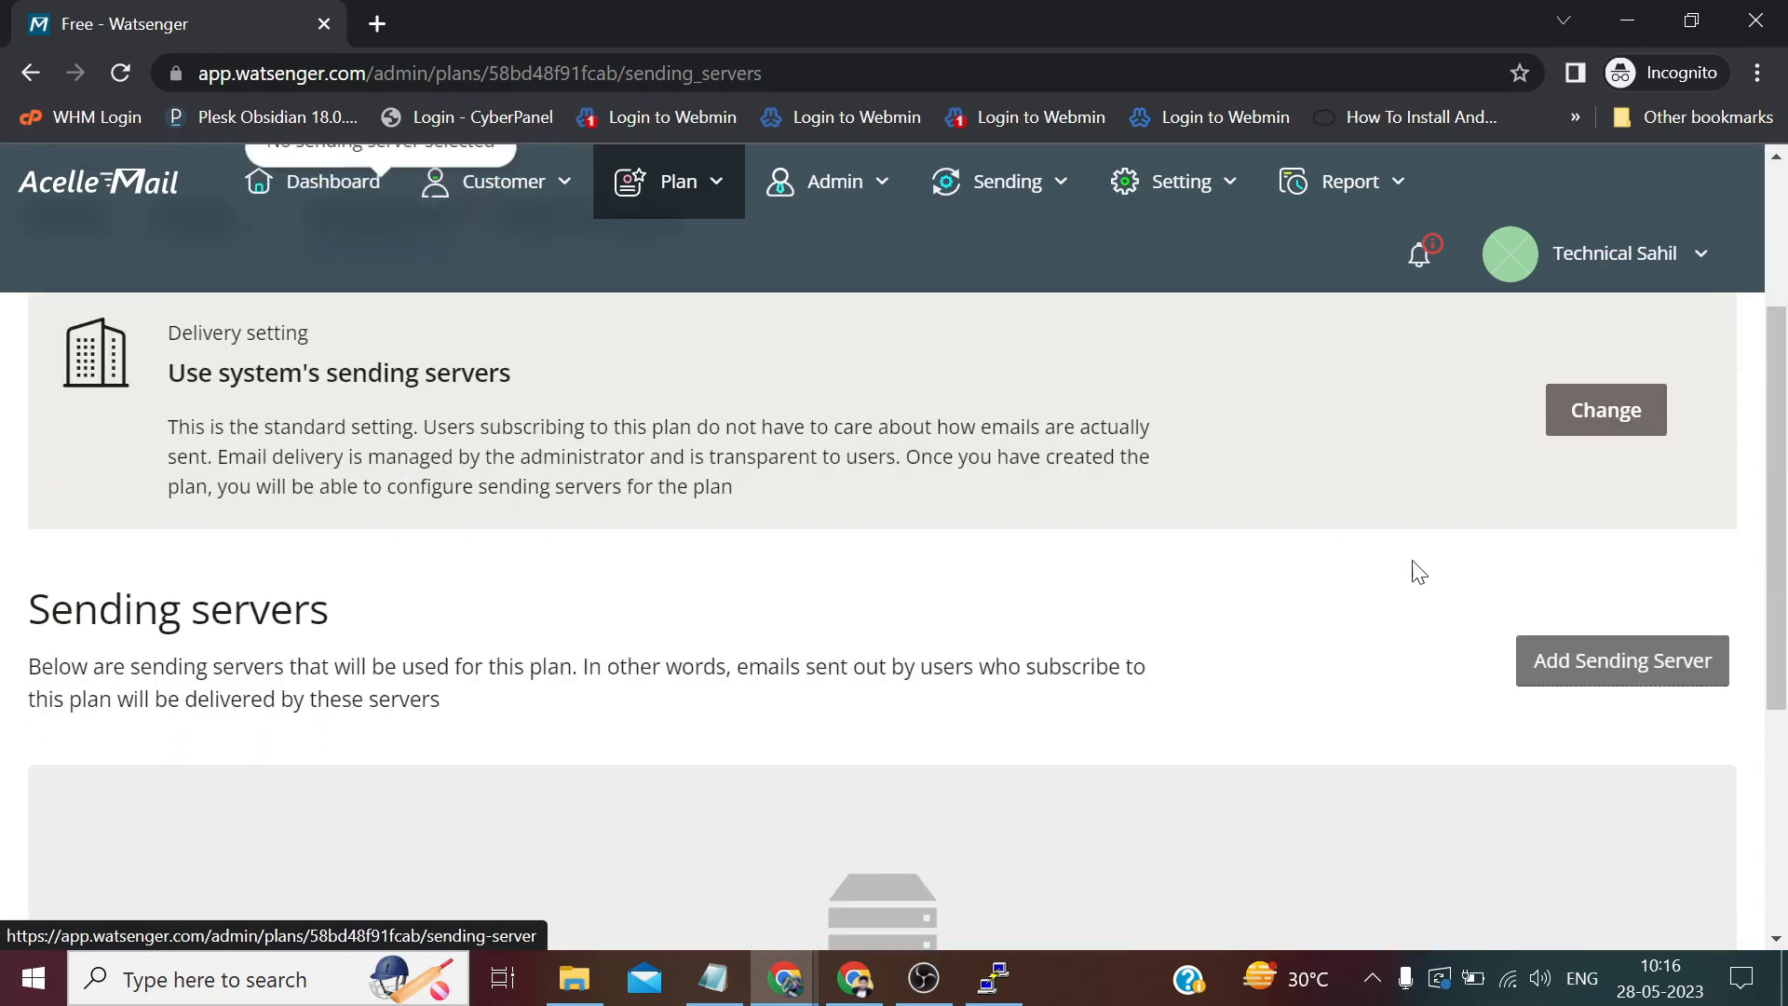
Add the SMTP sending server to the Free plan.
click(1597, 661)
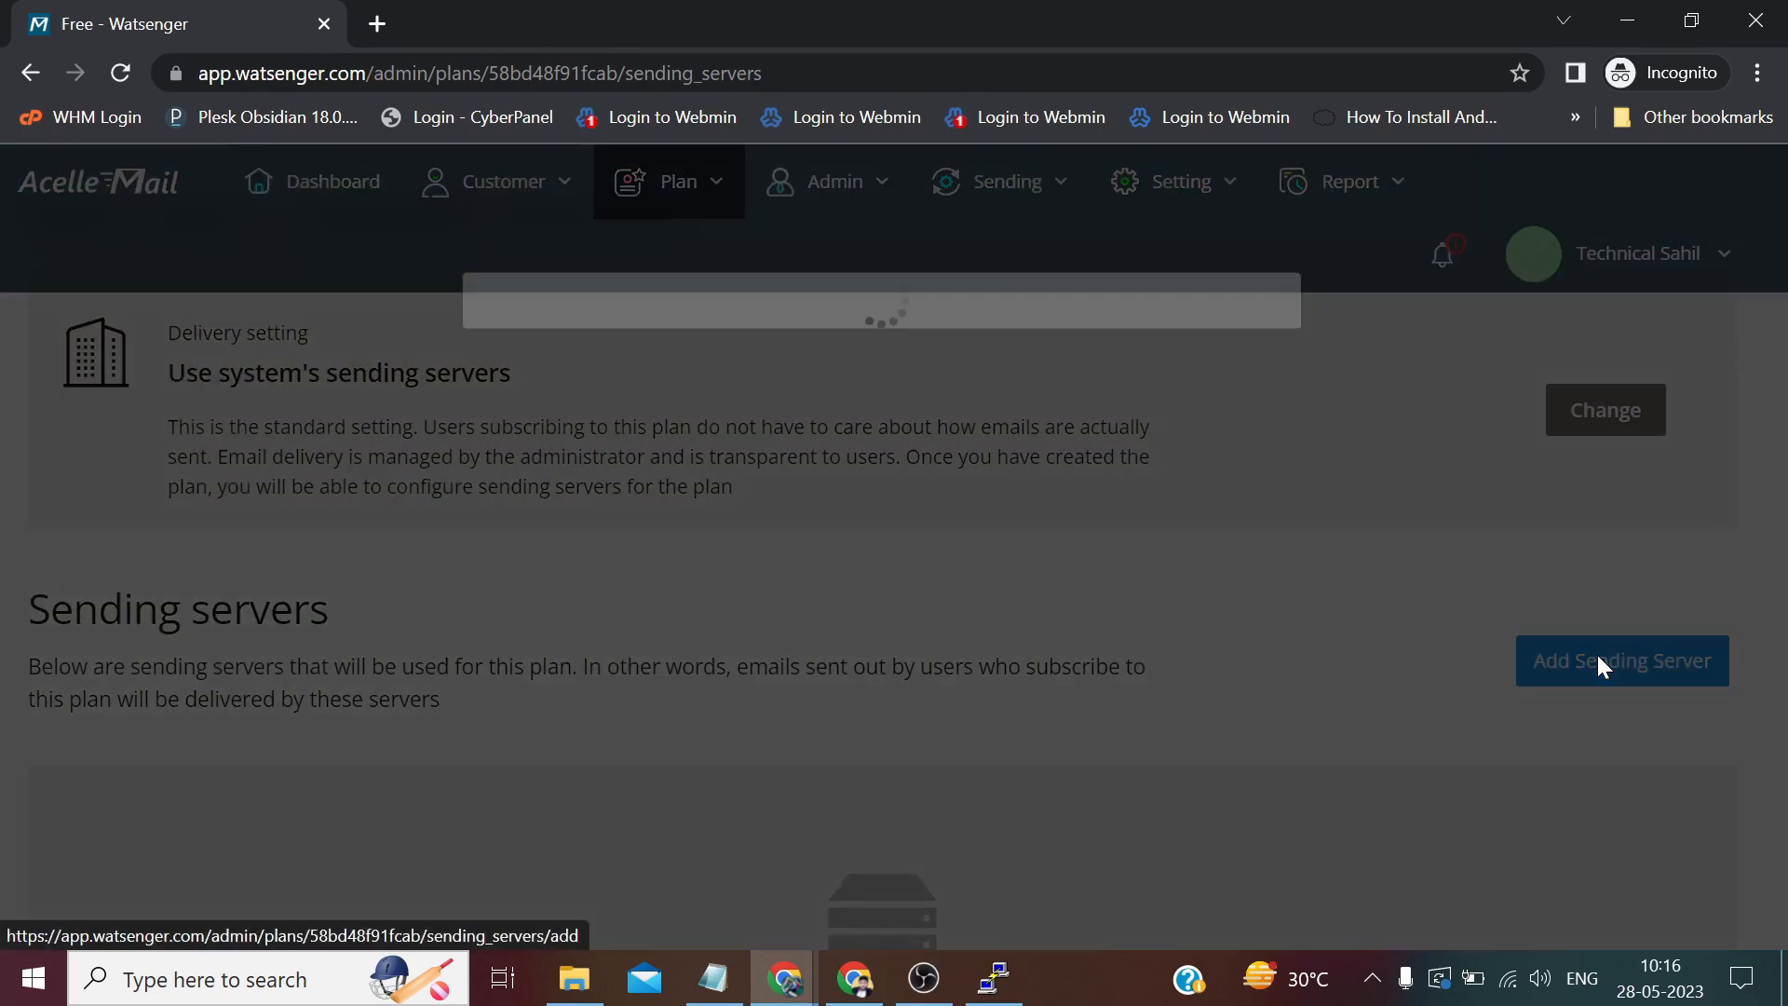
click(800, 399)
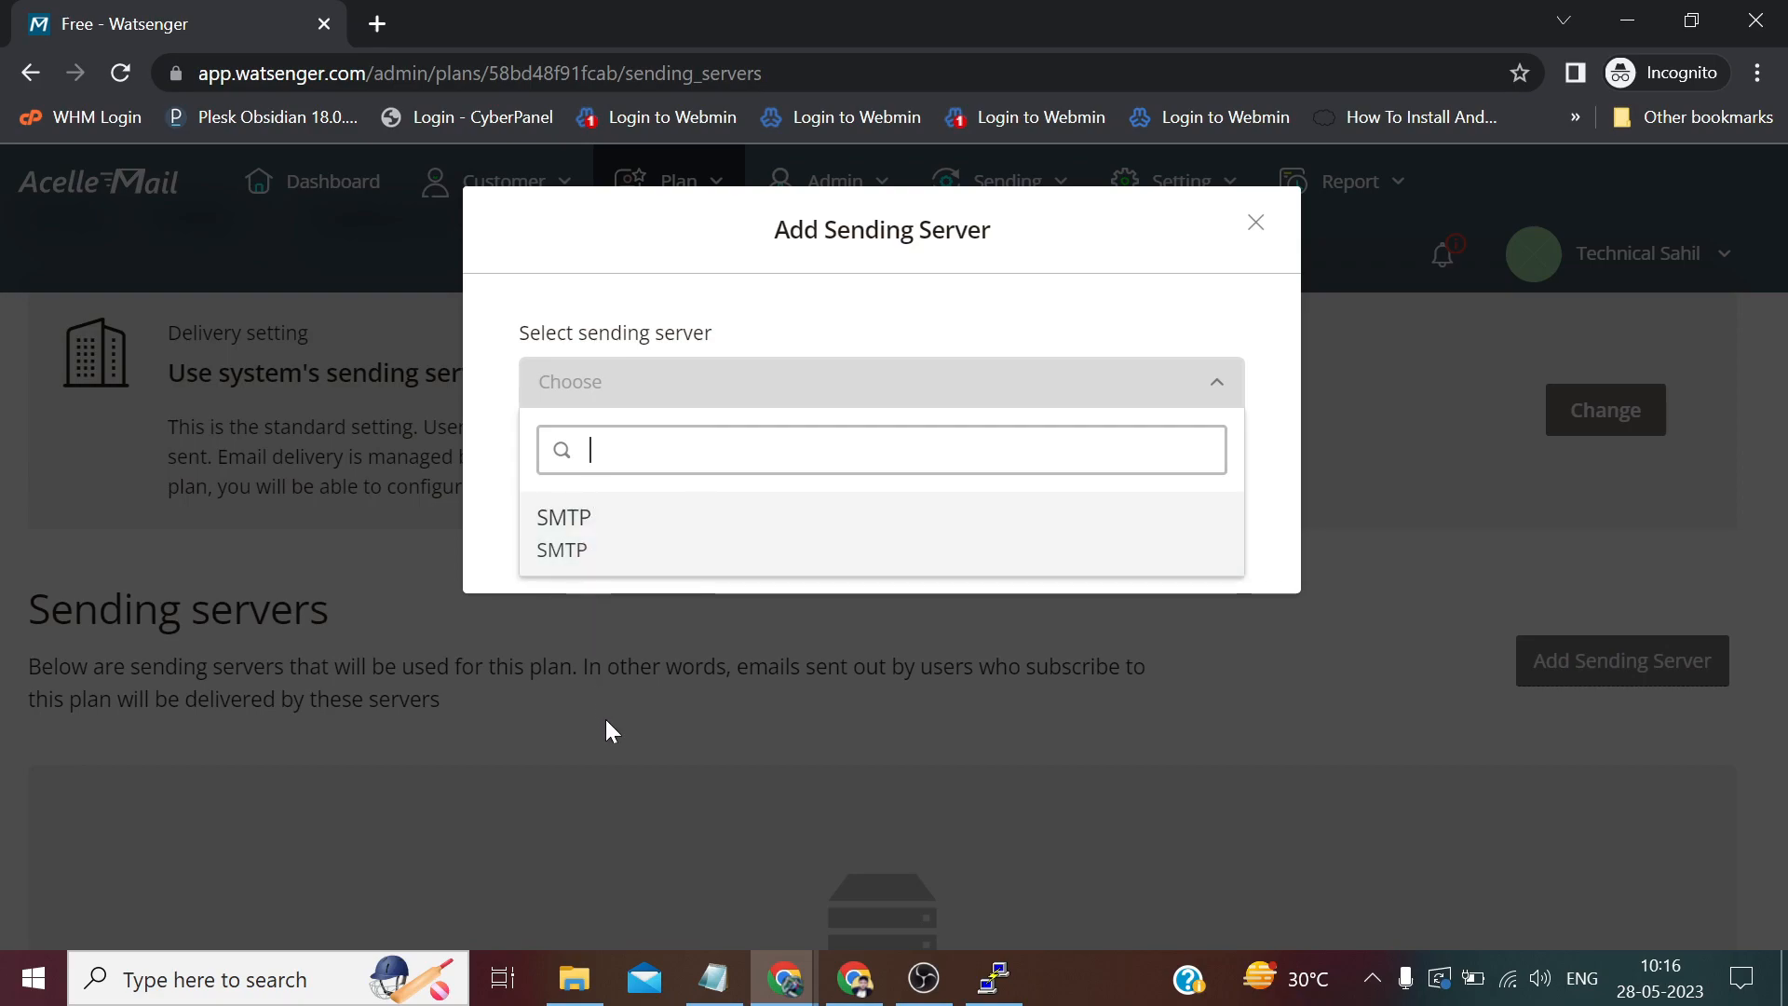
click(605, 545)
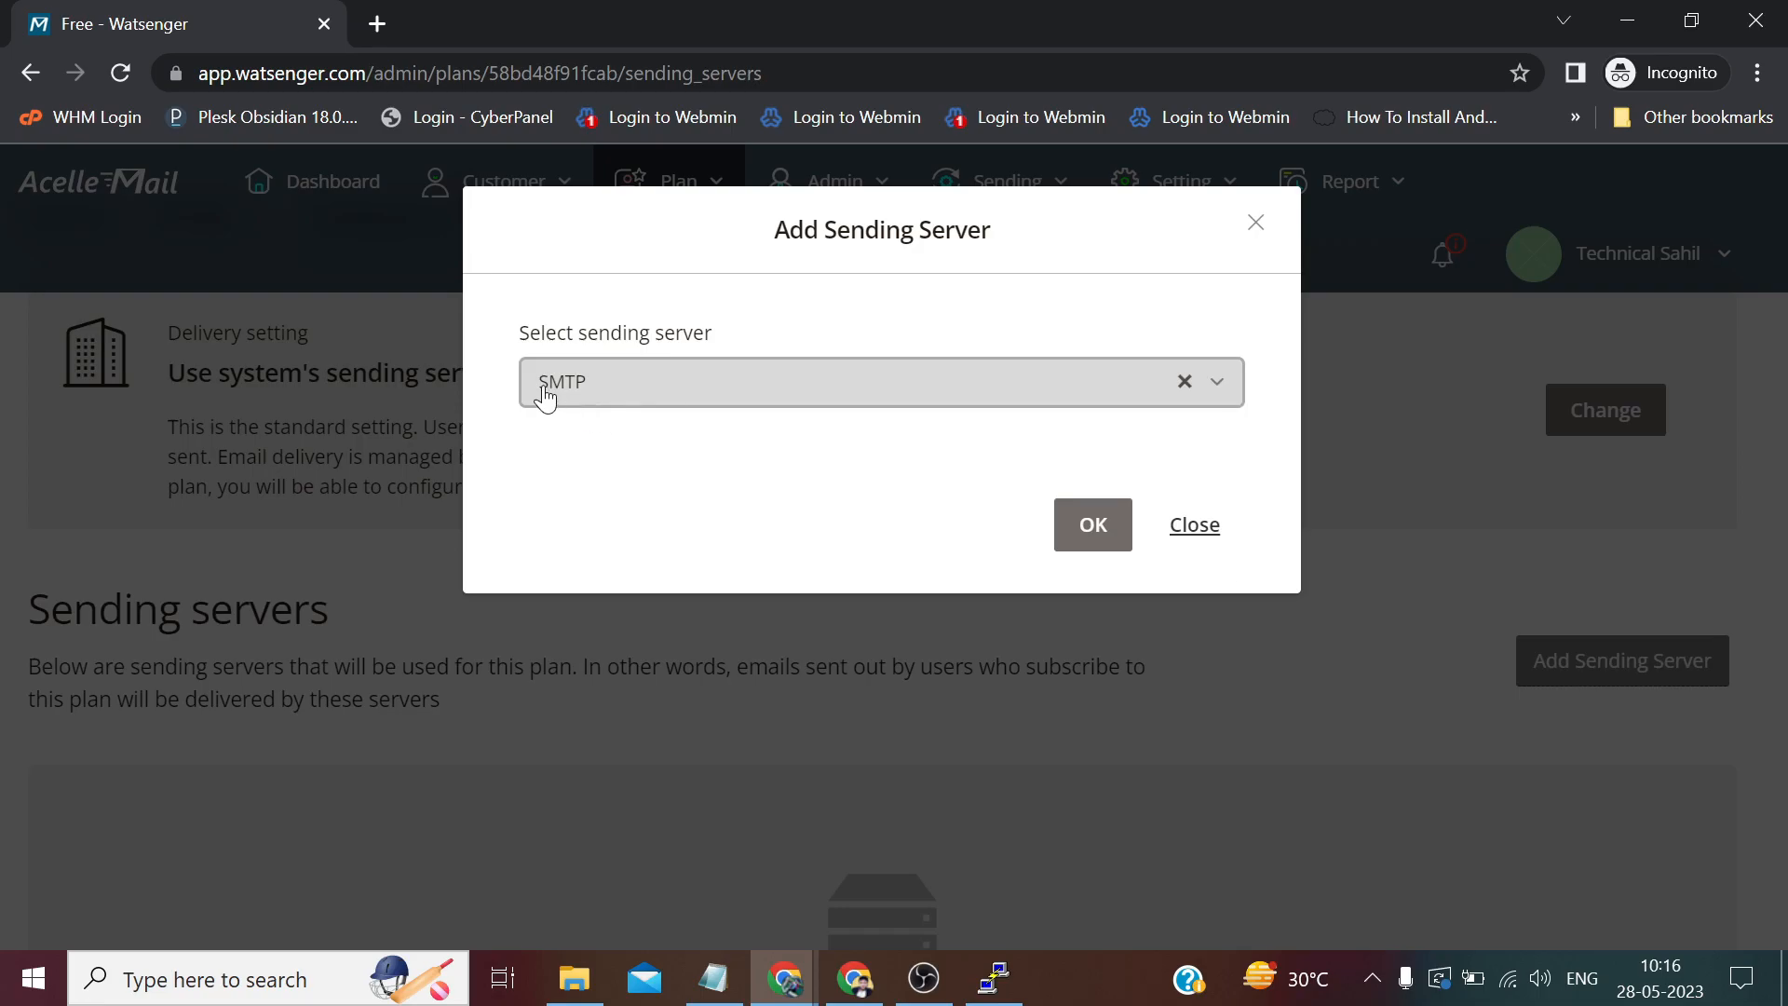
click(1093, 525)
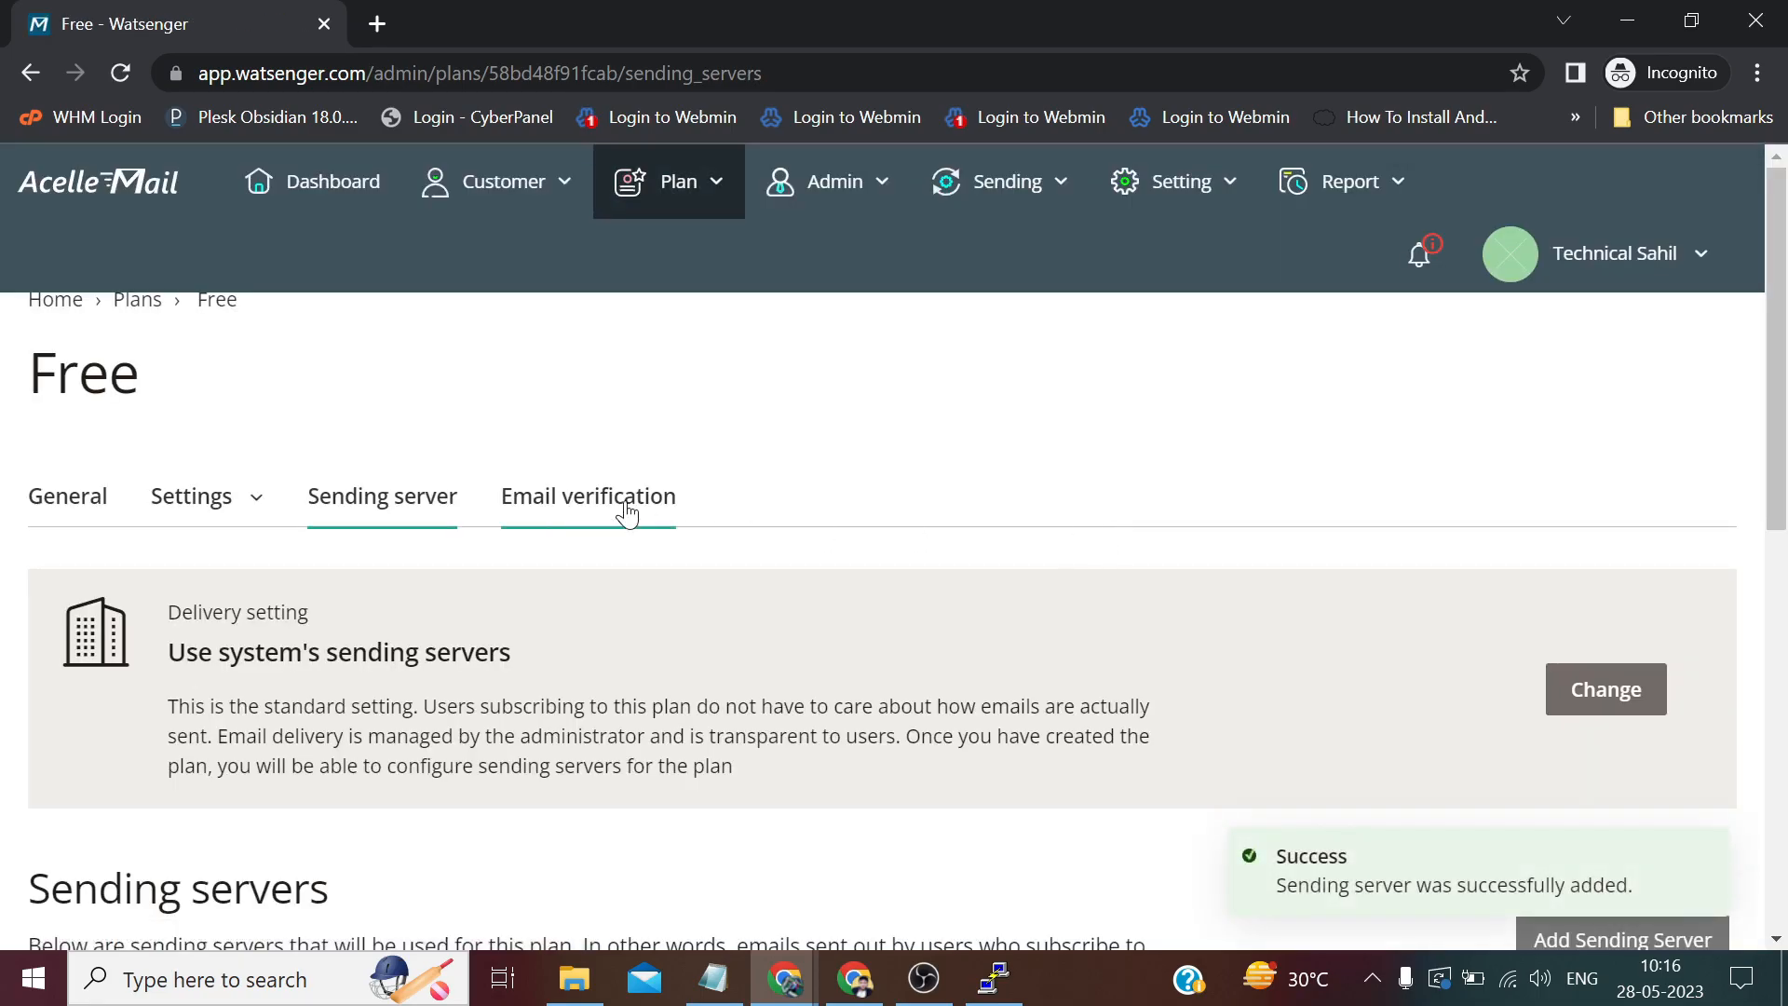
click(626, 511)
Choose 'Use own email verification servers' with Unlimited for the Free plan.
scroll(626, 511, down, 3)
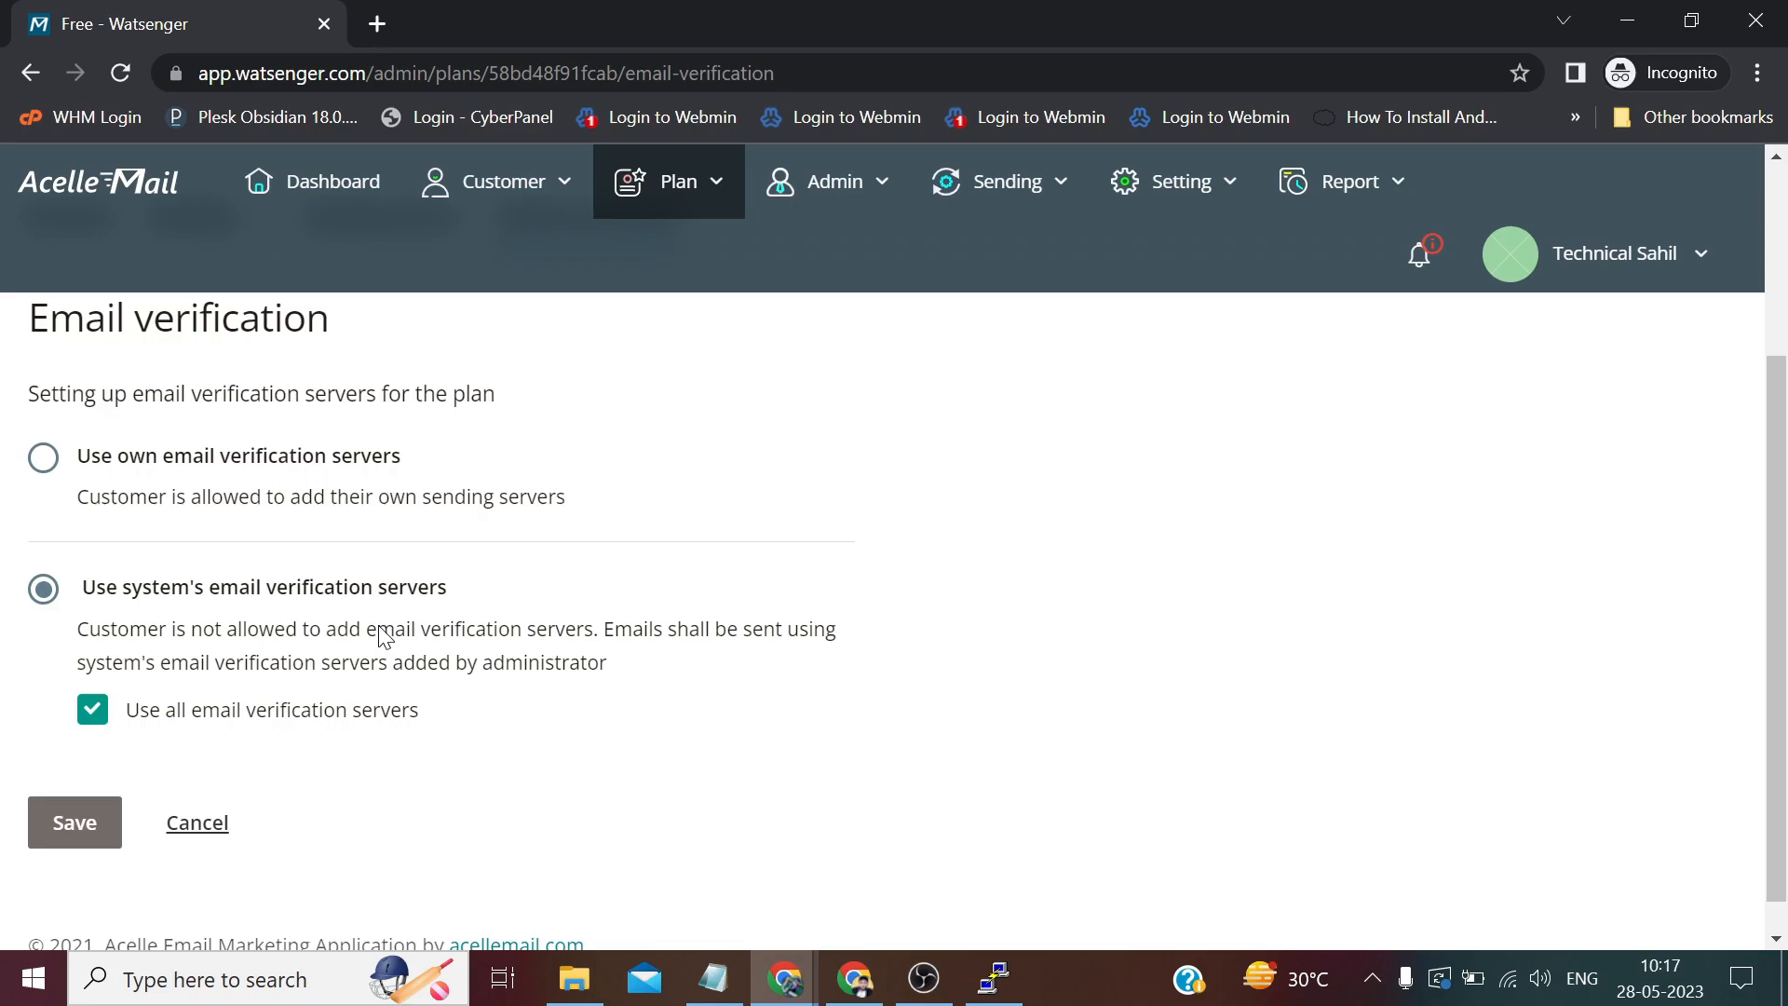
click(42, 457)
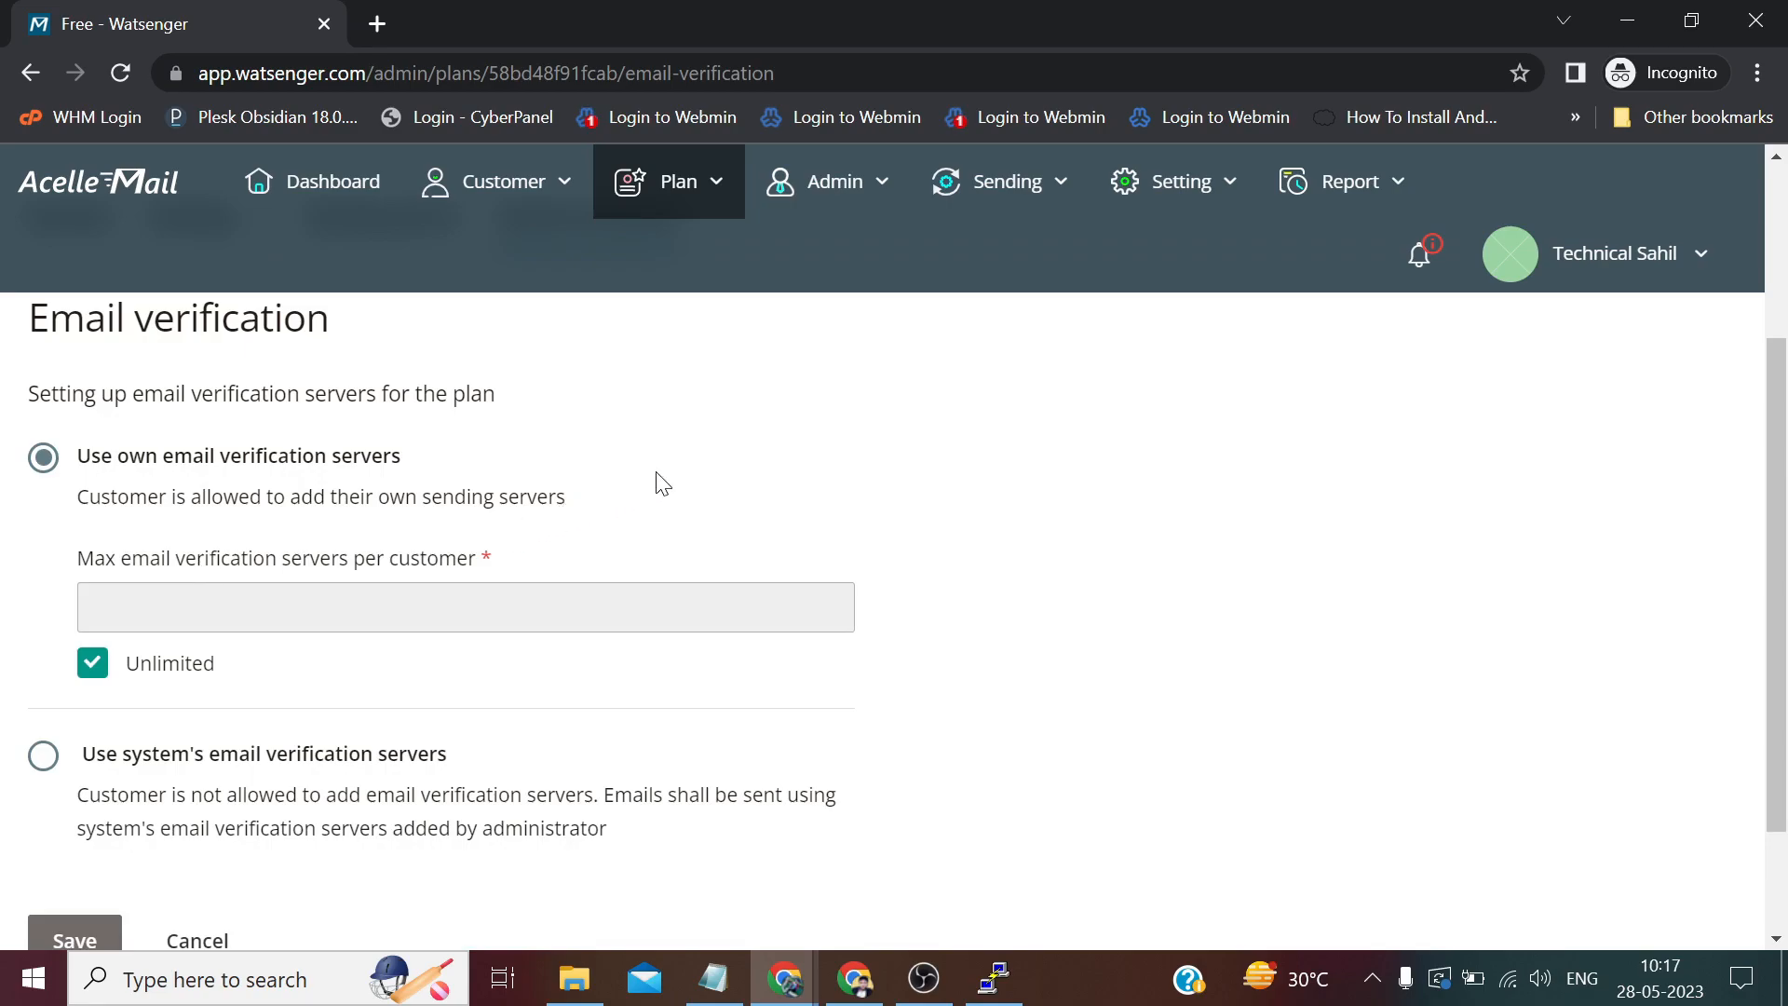
scroll(690, 494, down, 2)
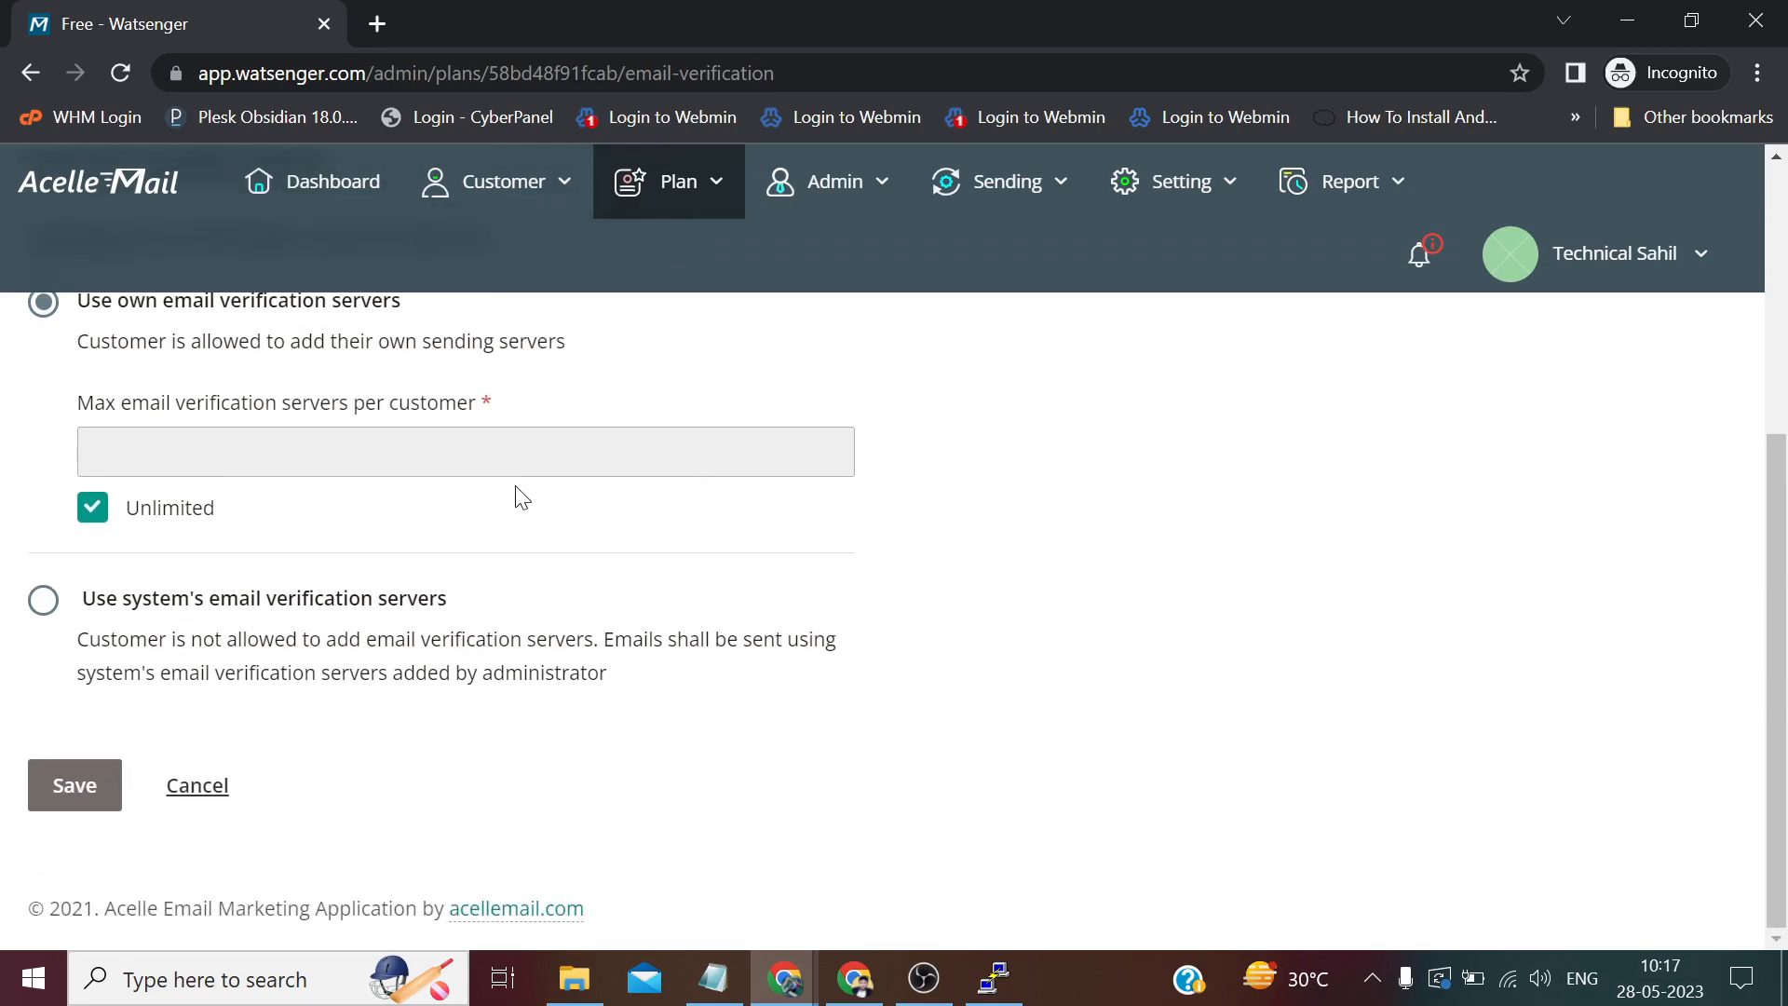
scroll(515, 499, up, 2)
scroll(147, 633, down, 2)
double_click(39, 613)
scroll(4, 563, up, 2)
click(9, 583)
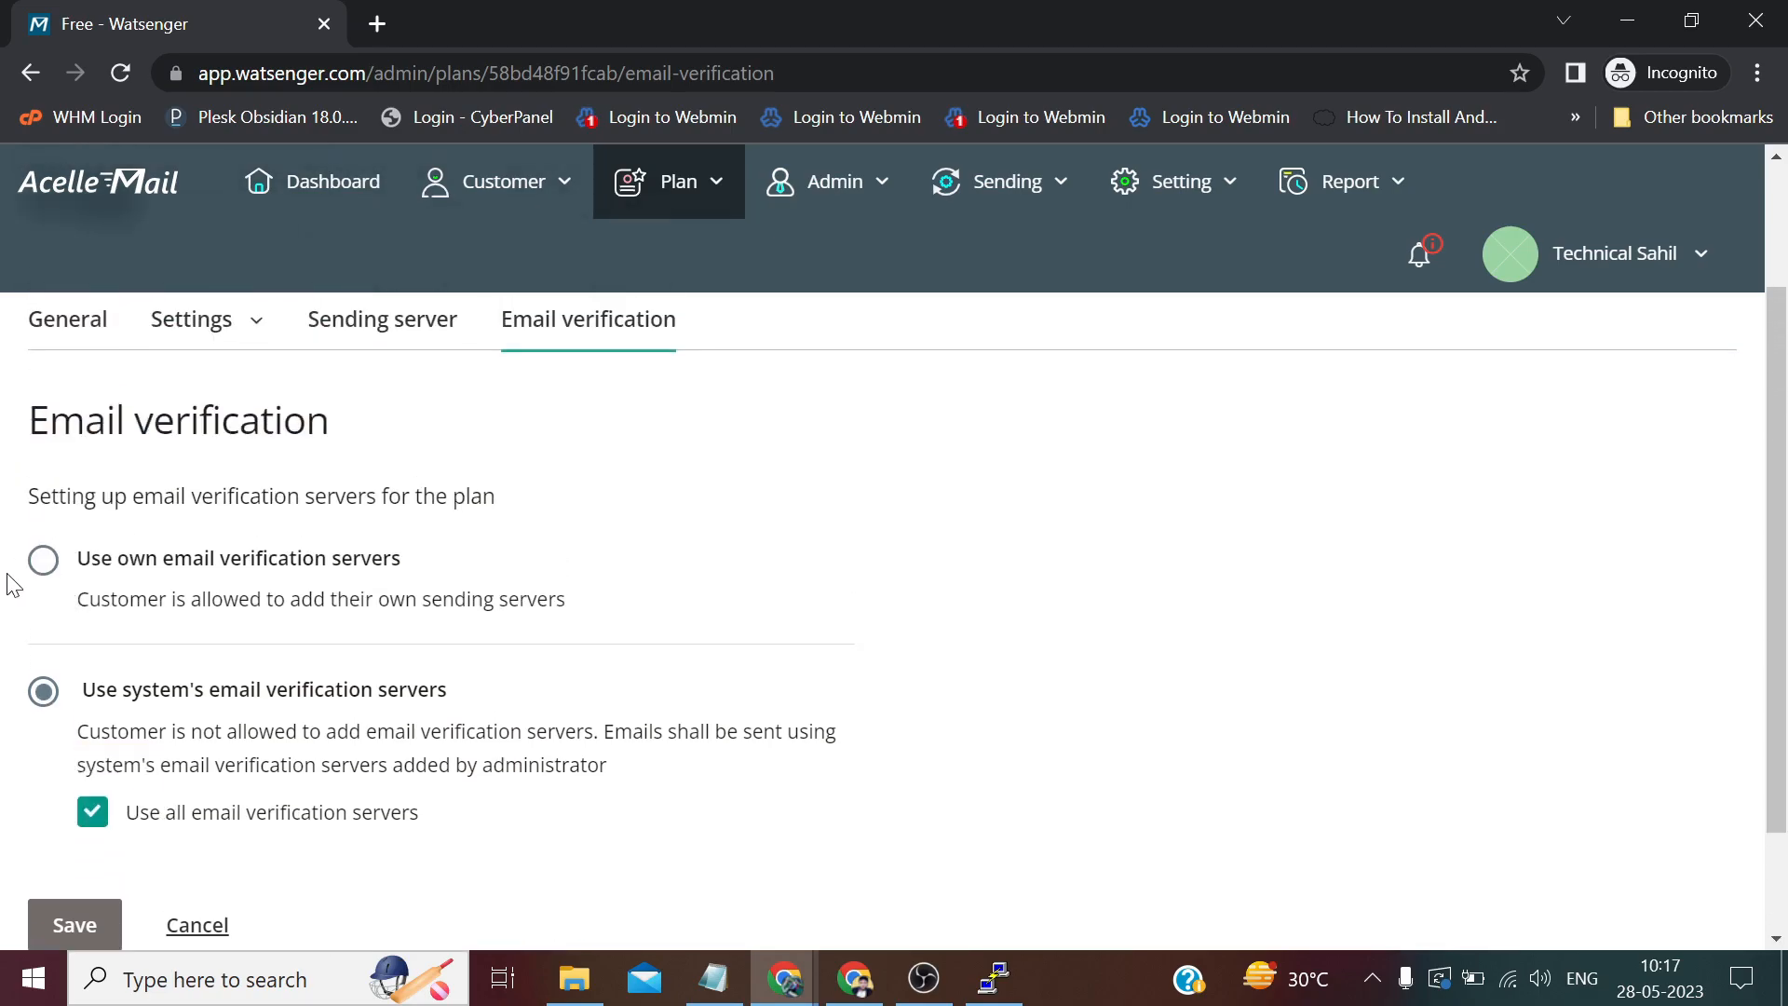
click(53, 566)
scroll(205, 870, down, 2)
Save the plan's email verification setting and confirm the update.
click(75, 899)
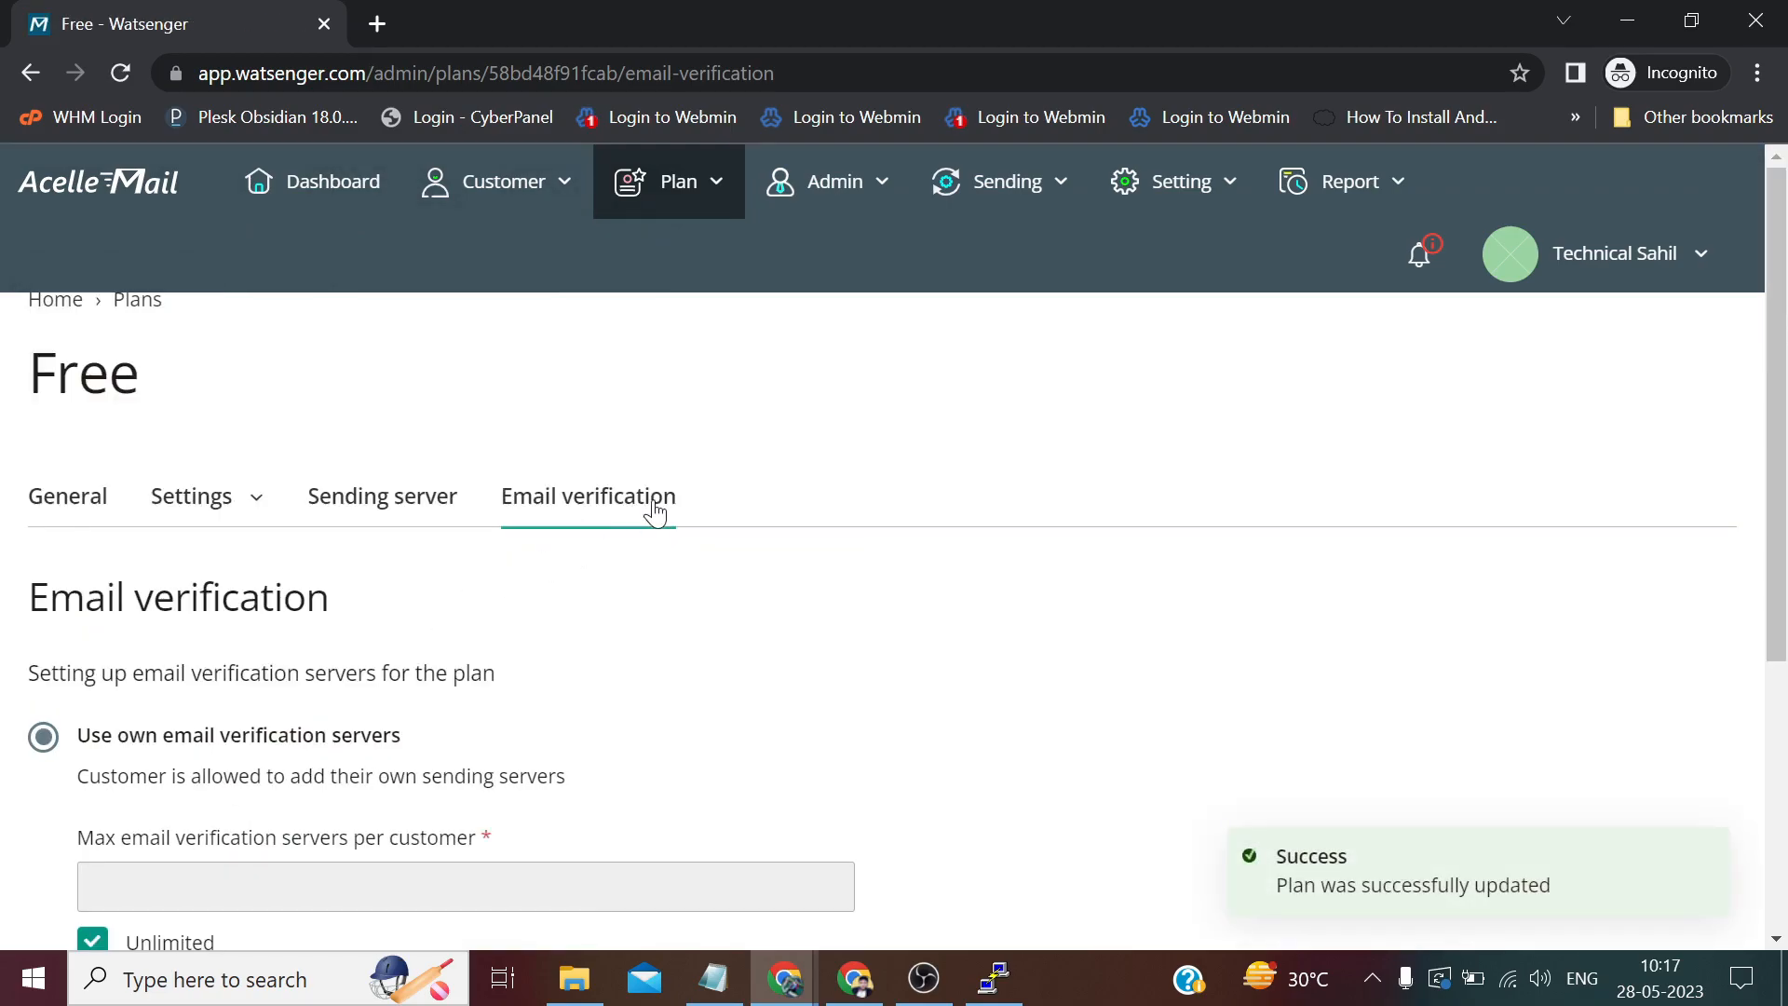
scroll(657, 500, down, 4)
scroll(657, 500, up, 3)
scroll(661, 511, up, 1)
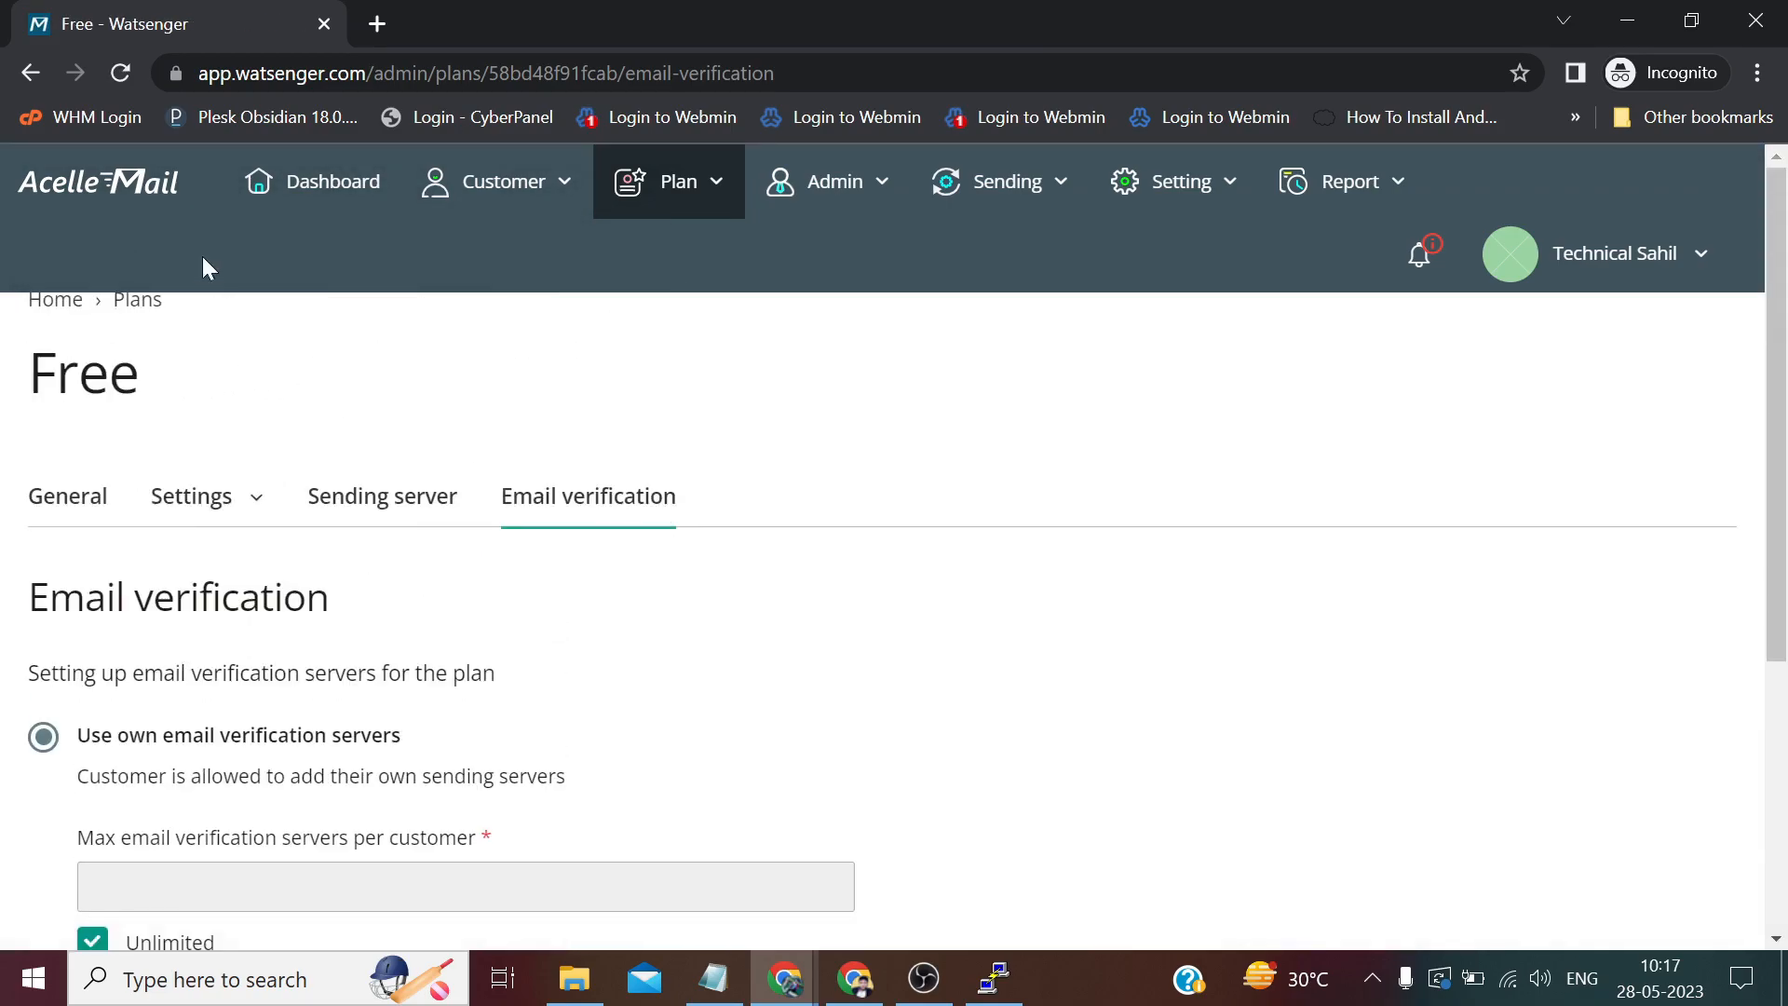
Switch the Free plan to visible in the Plans list, then open Admin groups.
click(639, 193)
click(647, 267)
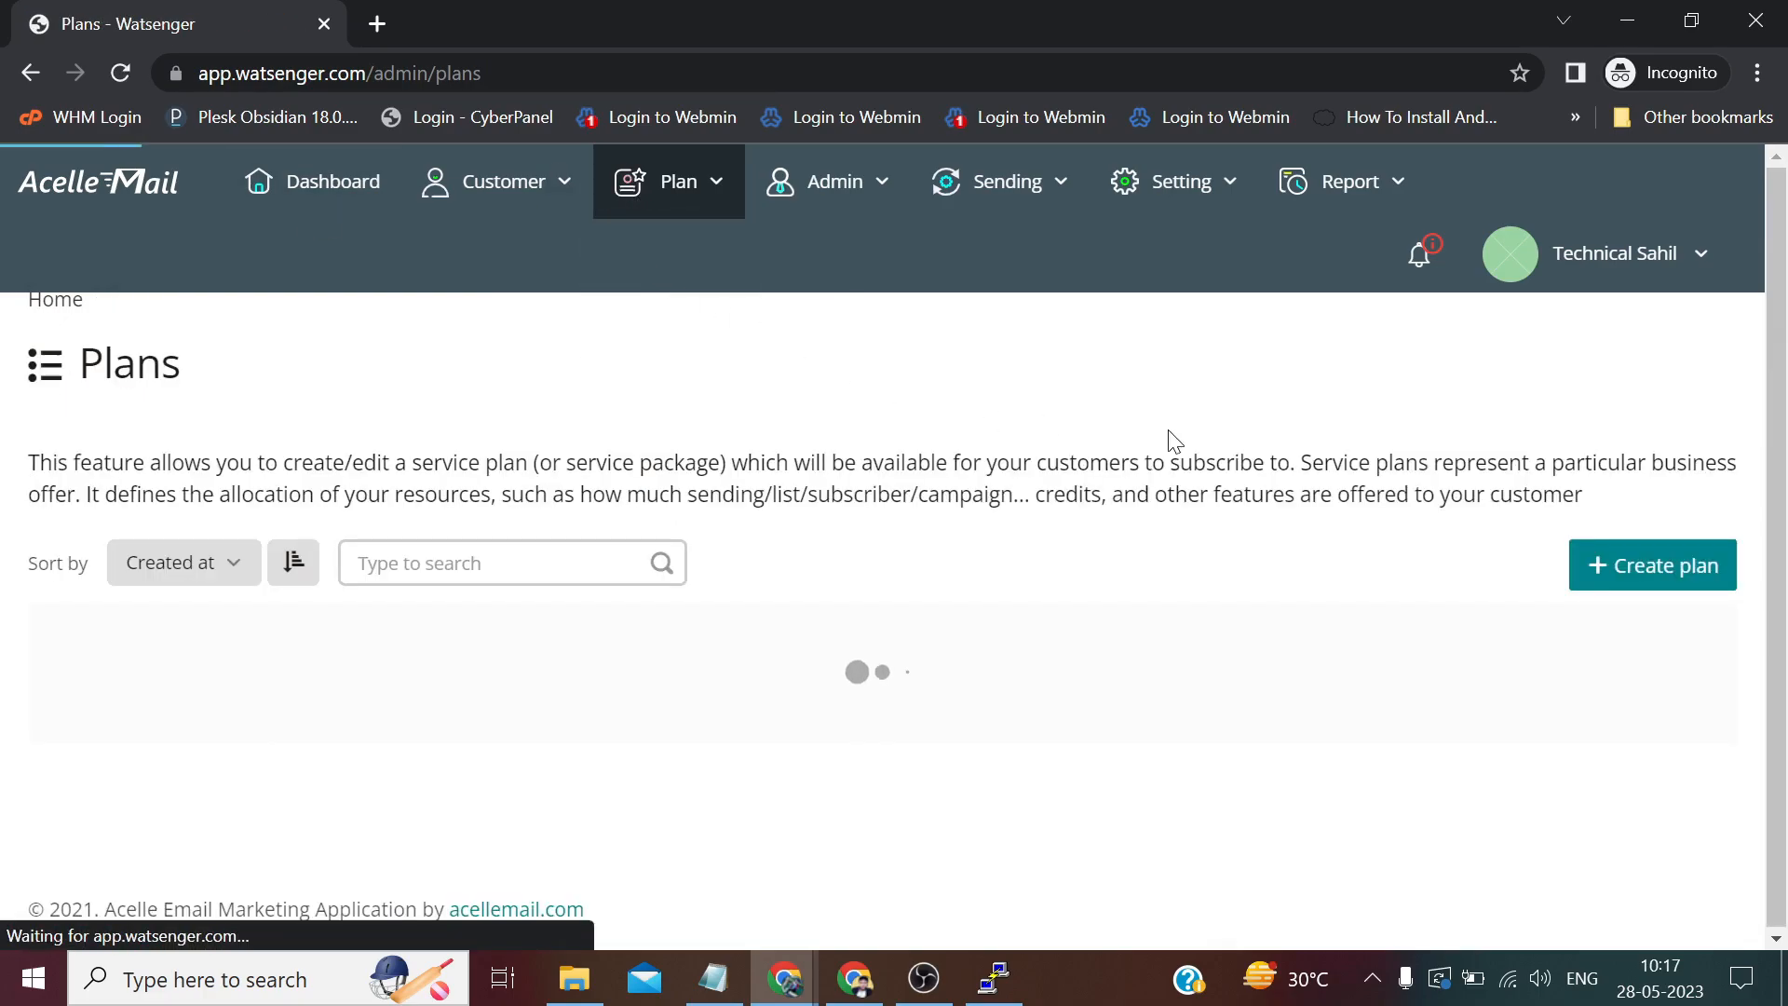
scroll(1480, 603, down, 1)
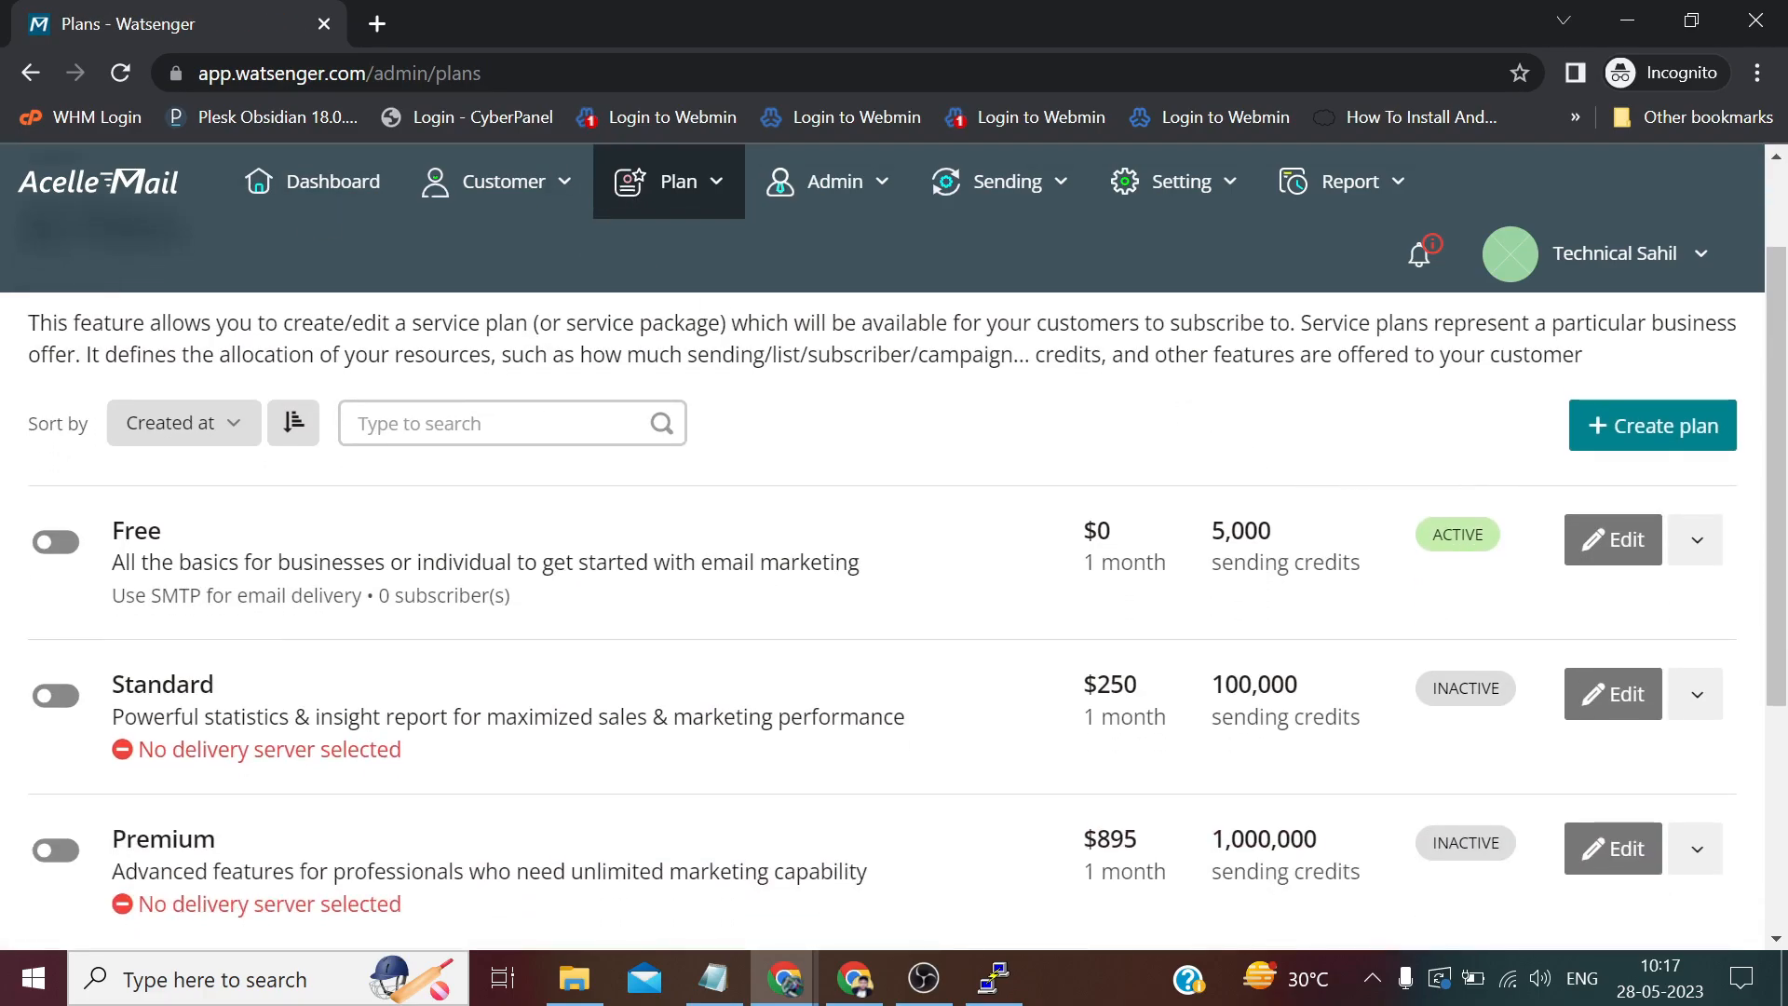
click(58, 548)
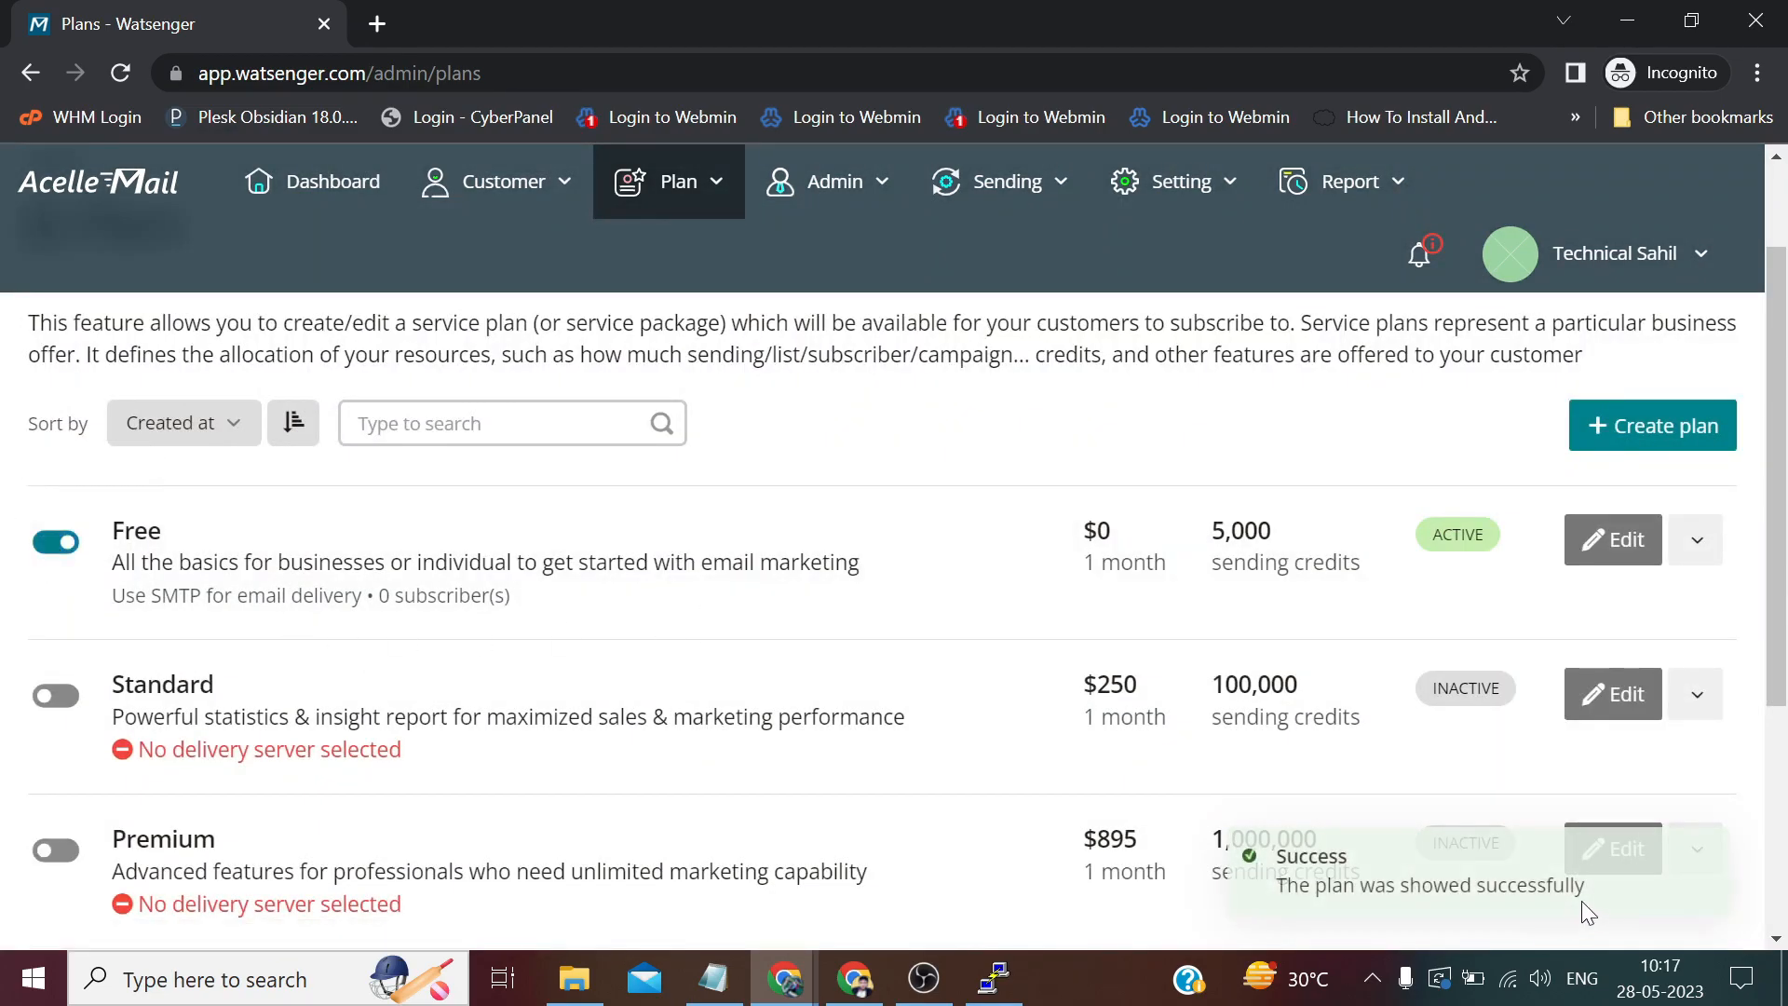
scroll(1020, 538, up, 1)
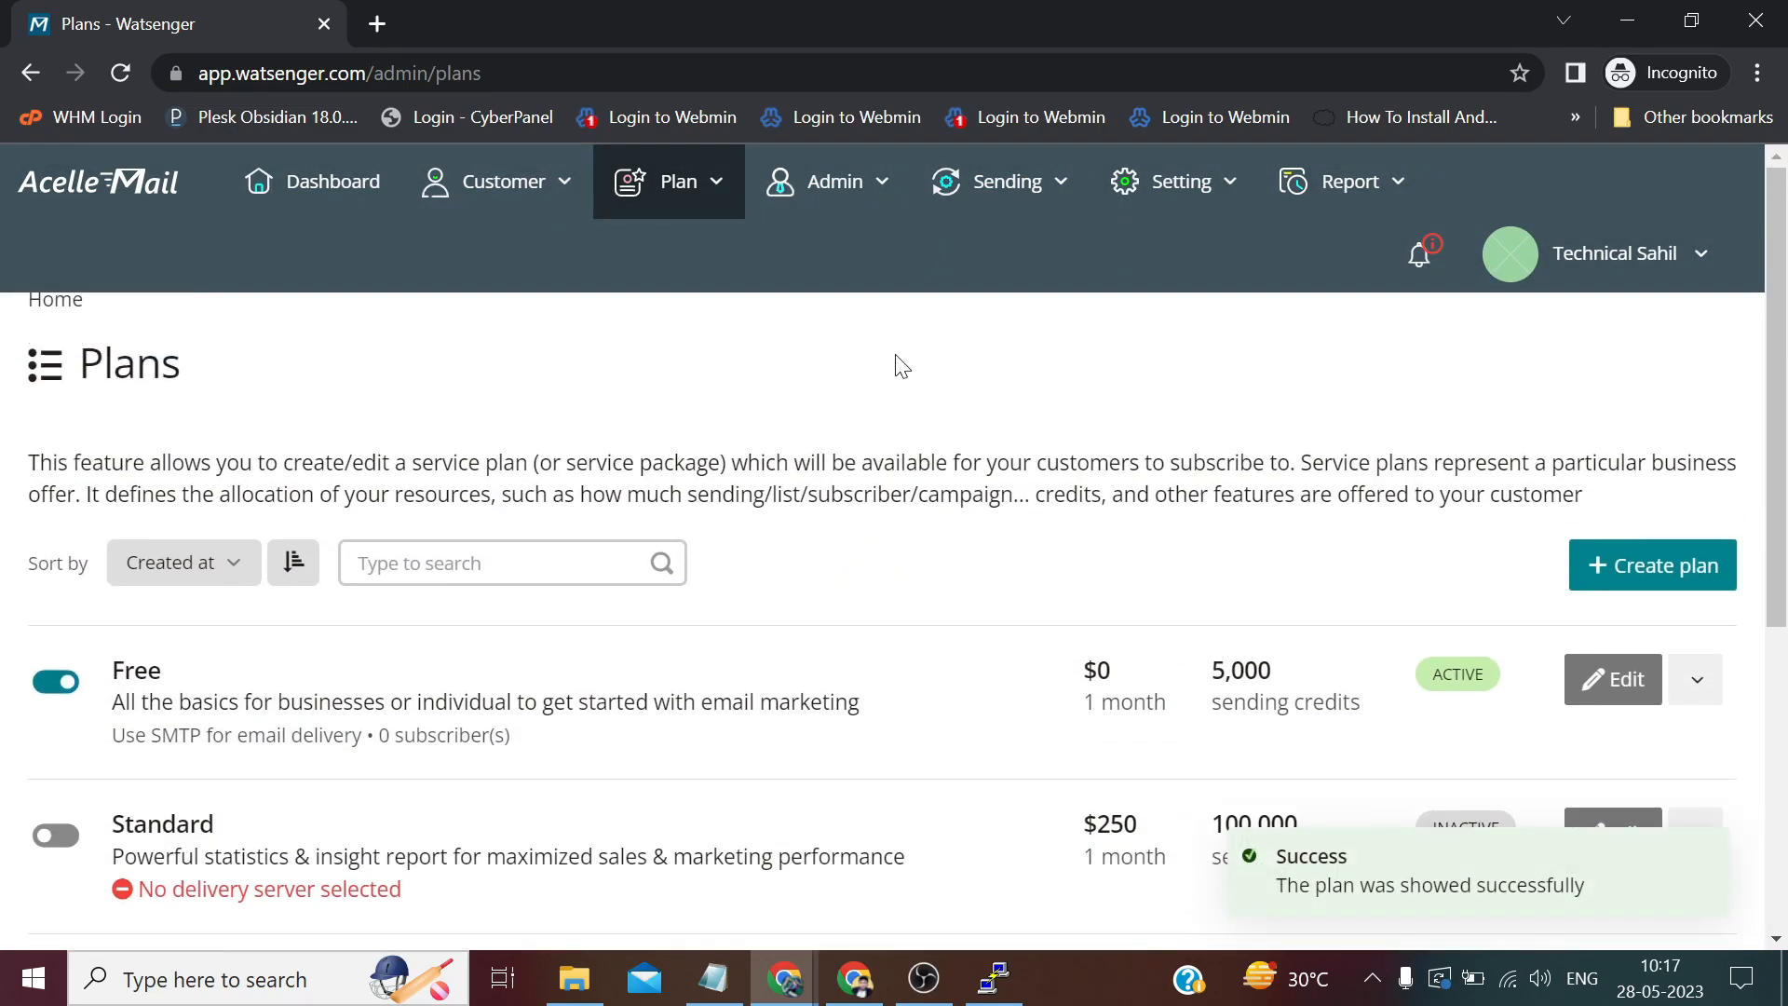
click(862, 207)
click(862, 240)
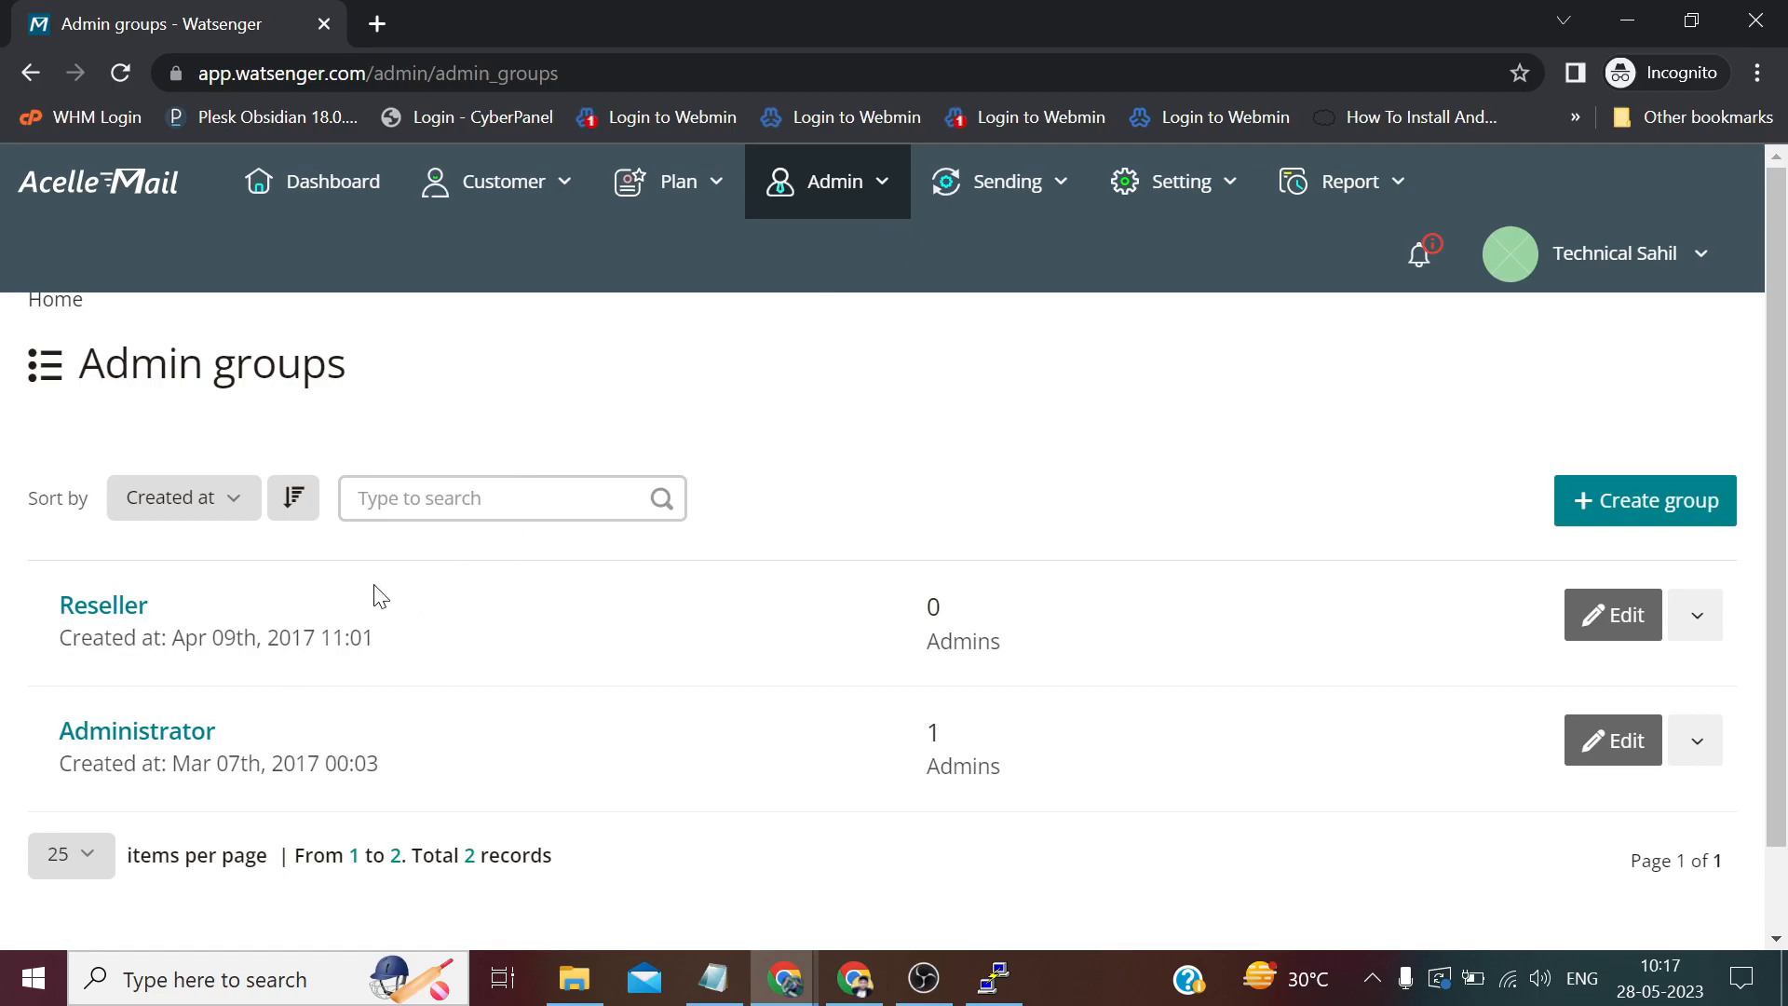
Visit the Admins and Bounce handlers pages, then open General settings (site name Watsenger).
click(824, 244)
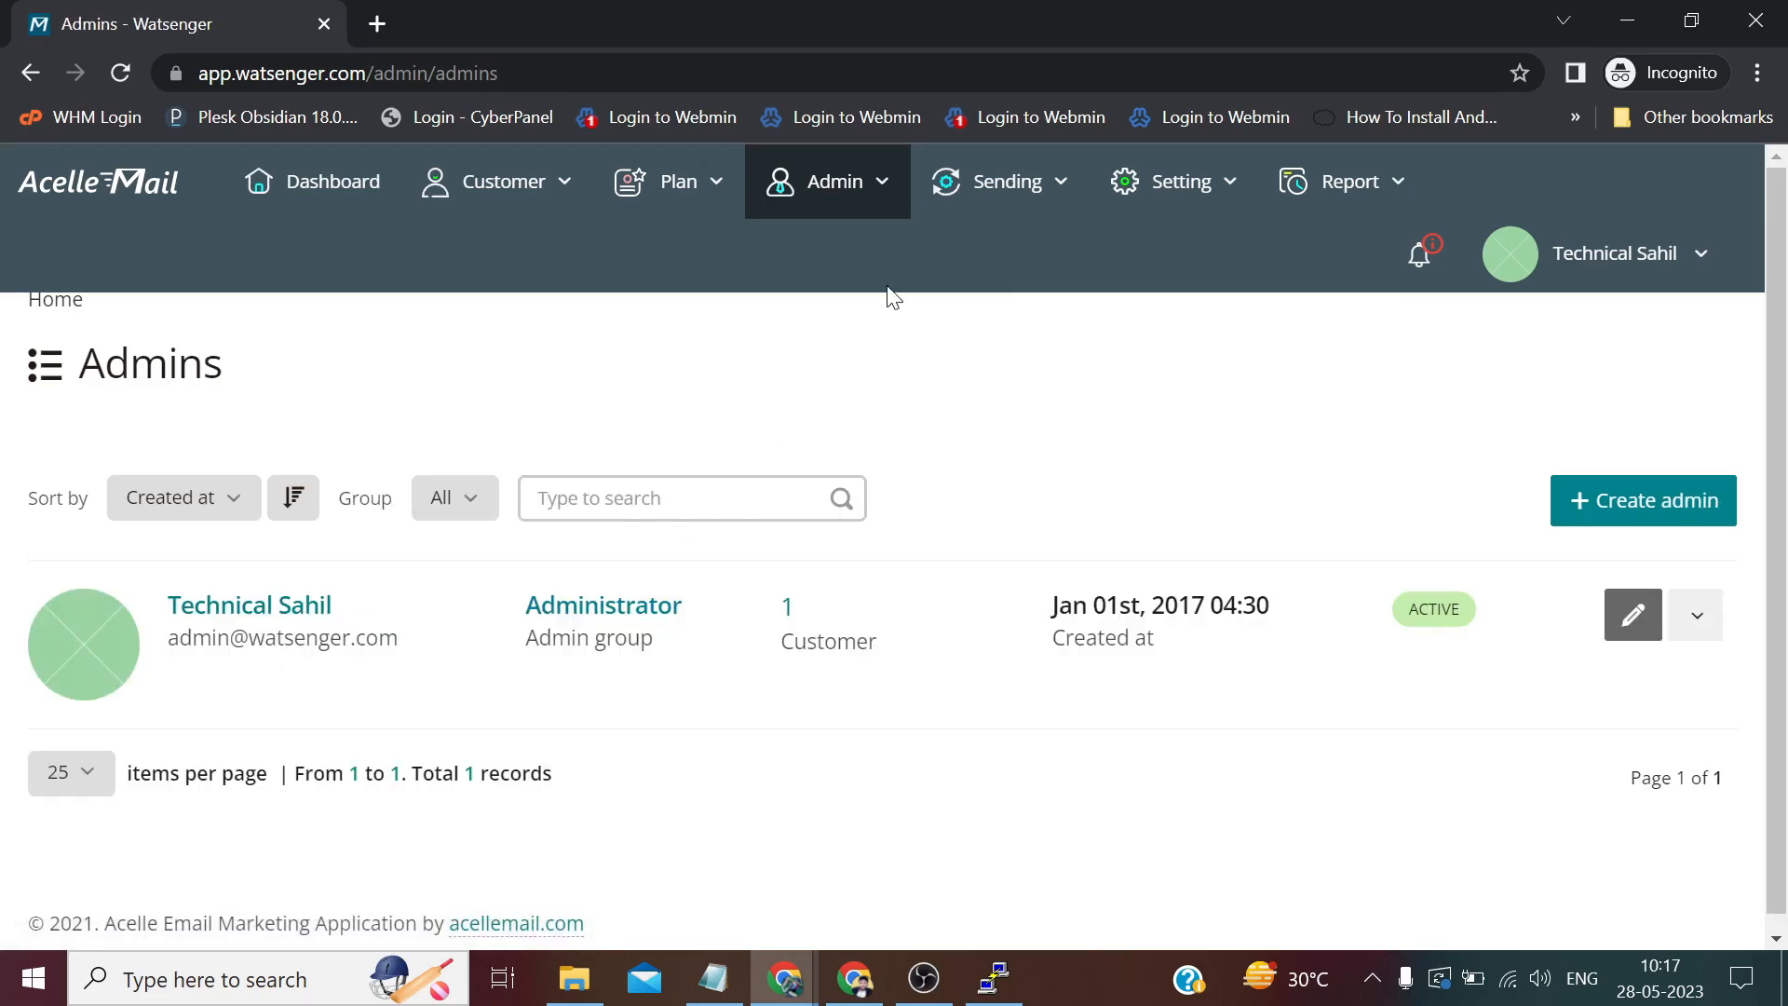
mouse_move(959, 191)
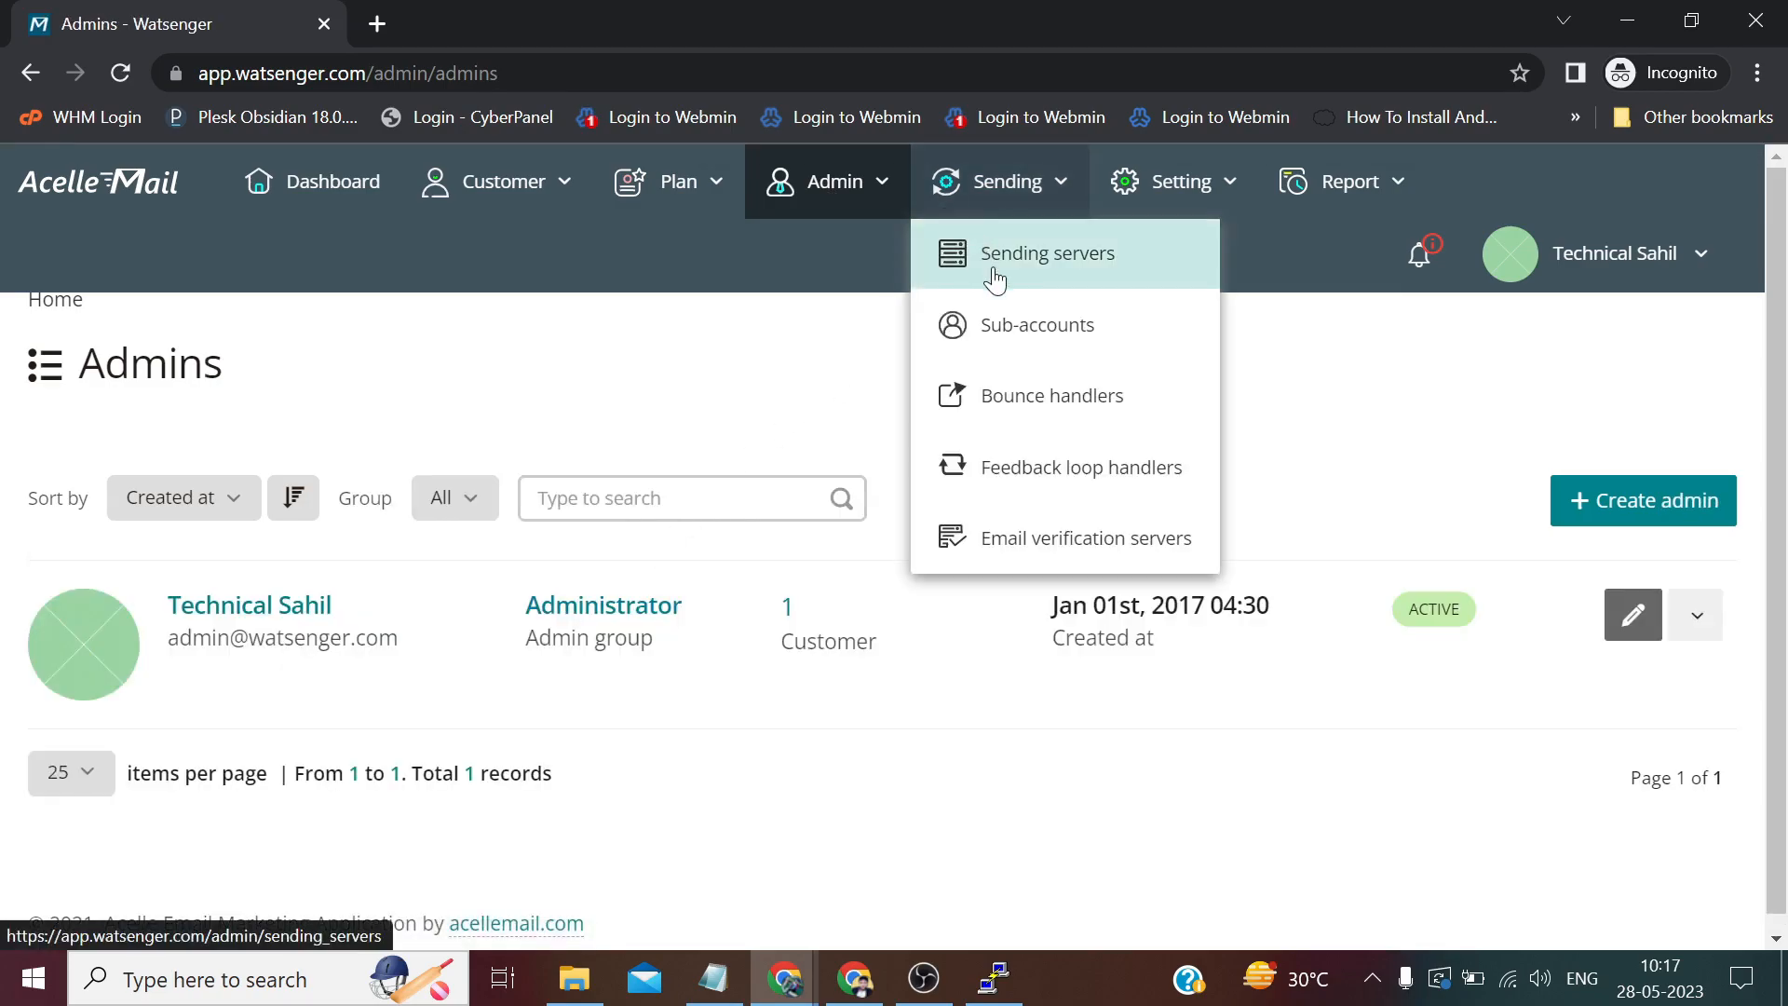
click(1021, 400)
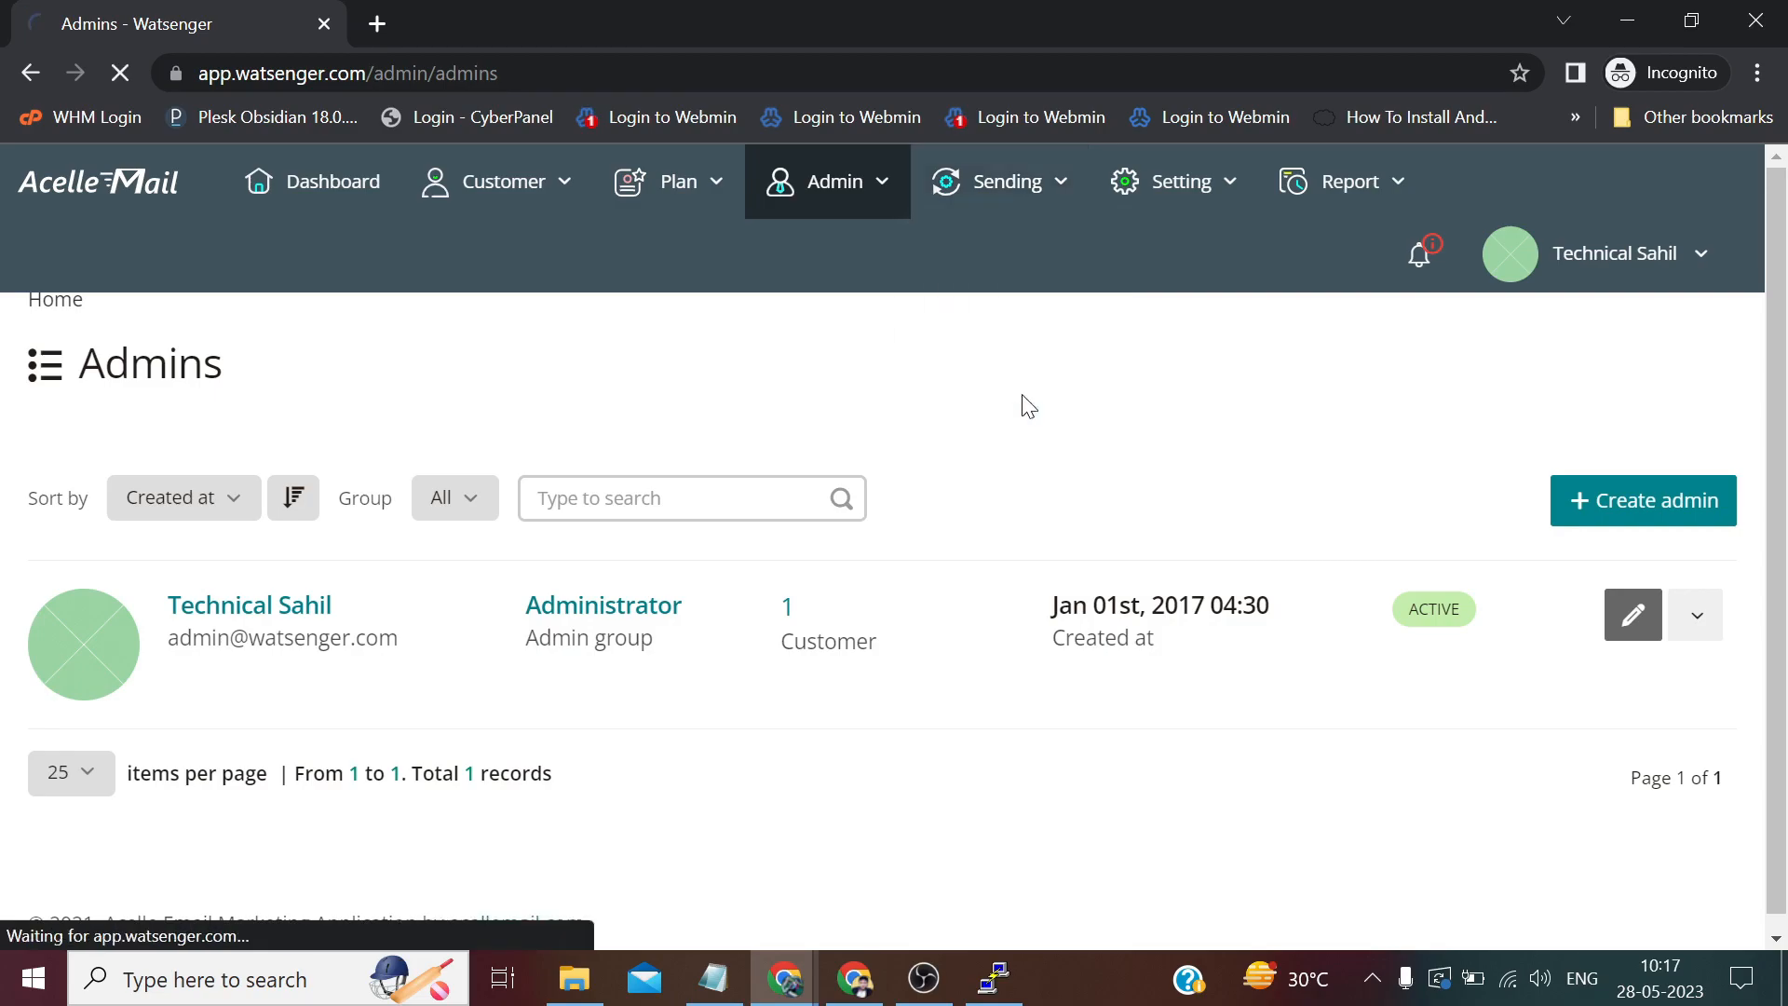
mouse_move(1037, 187)
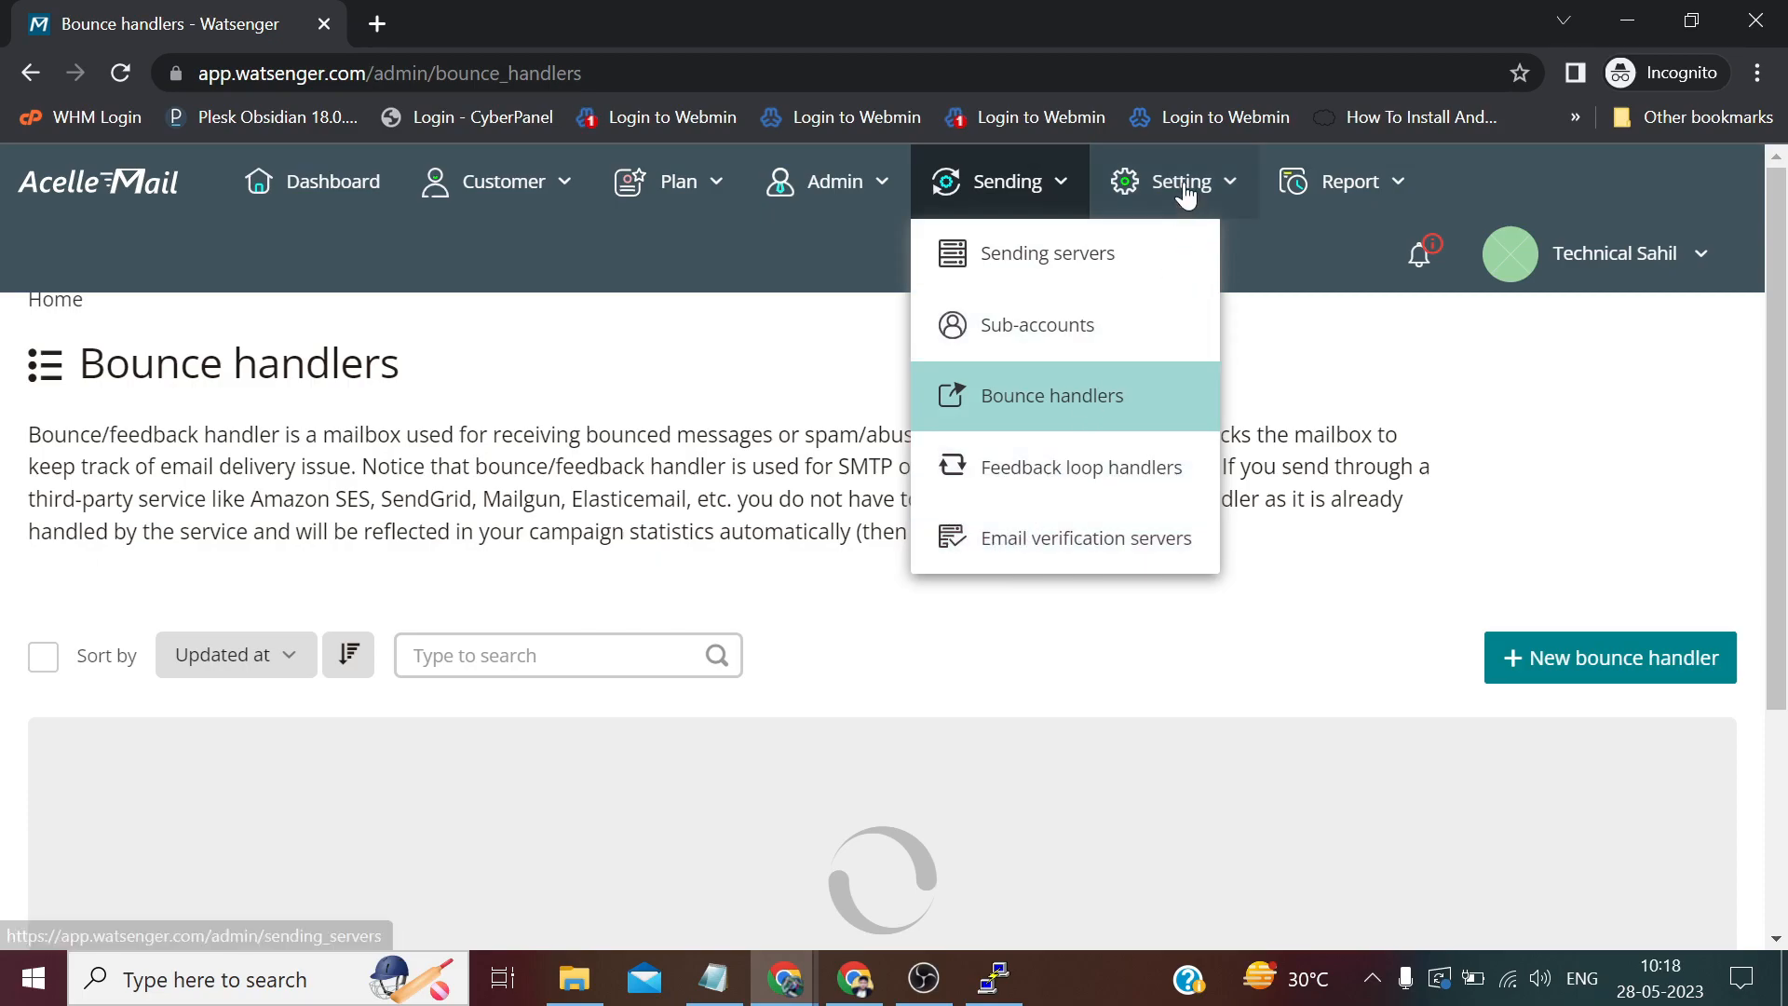
mouse_move(967, 180)
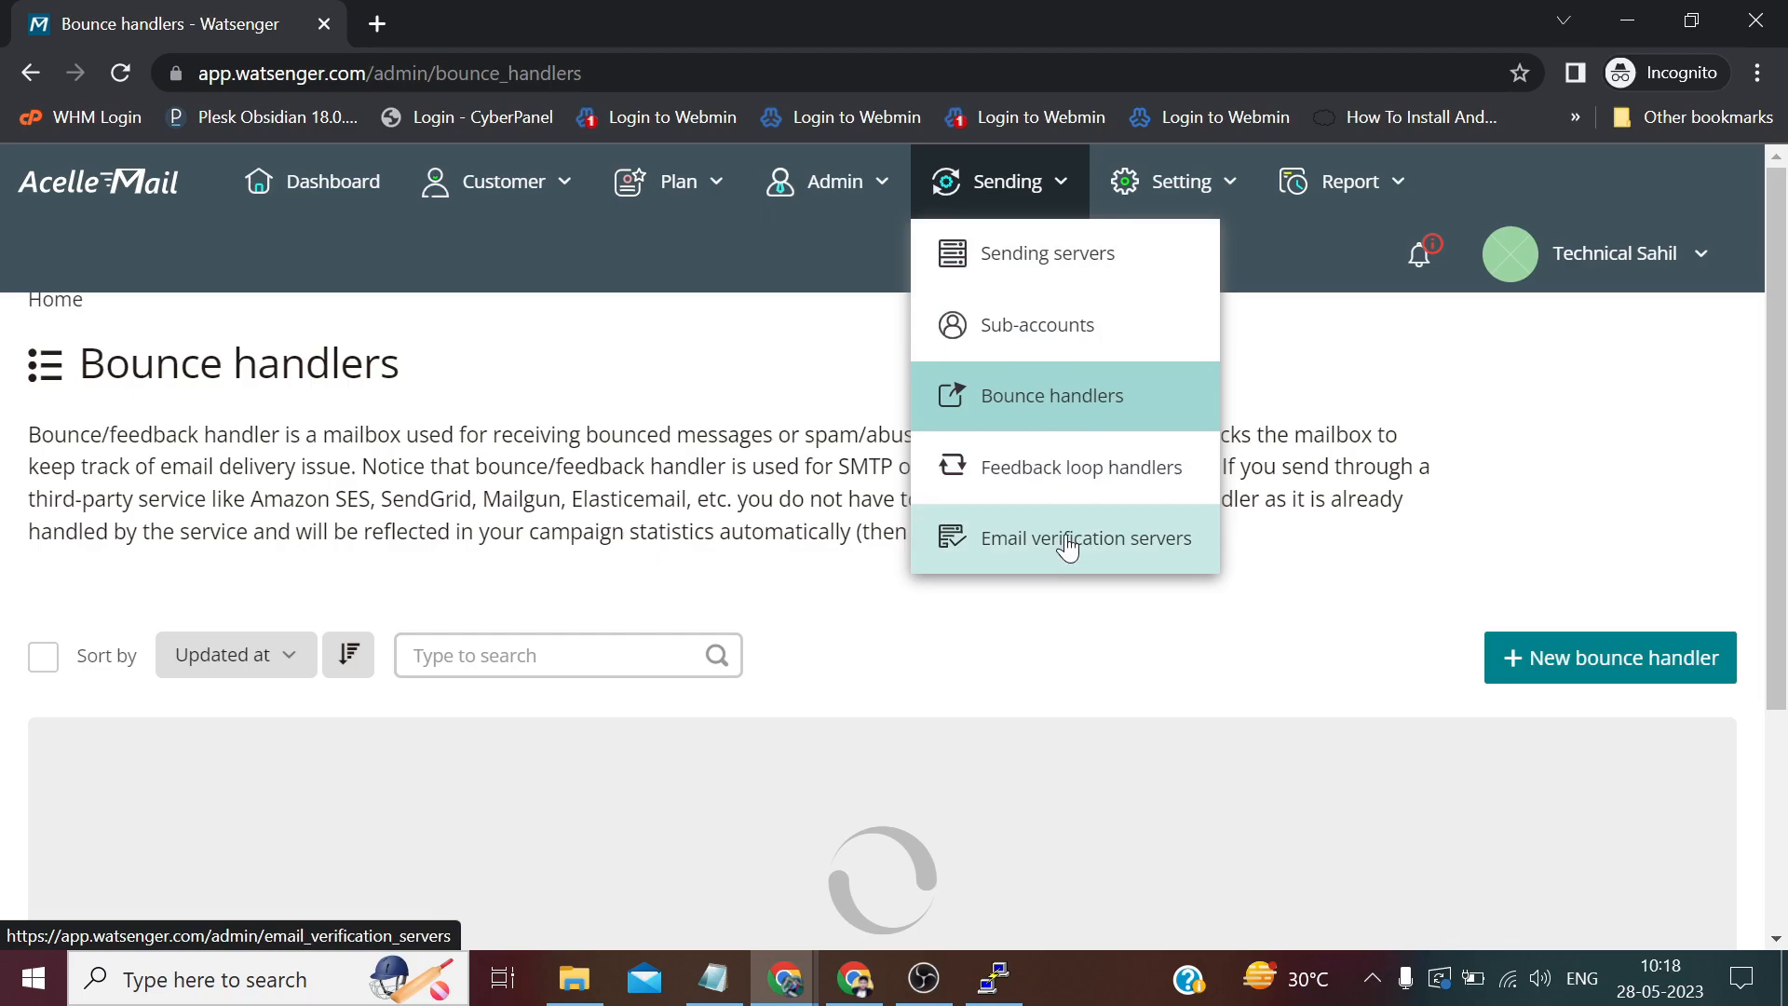
double_click(1331, 396)
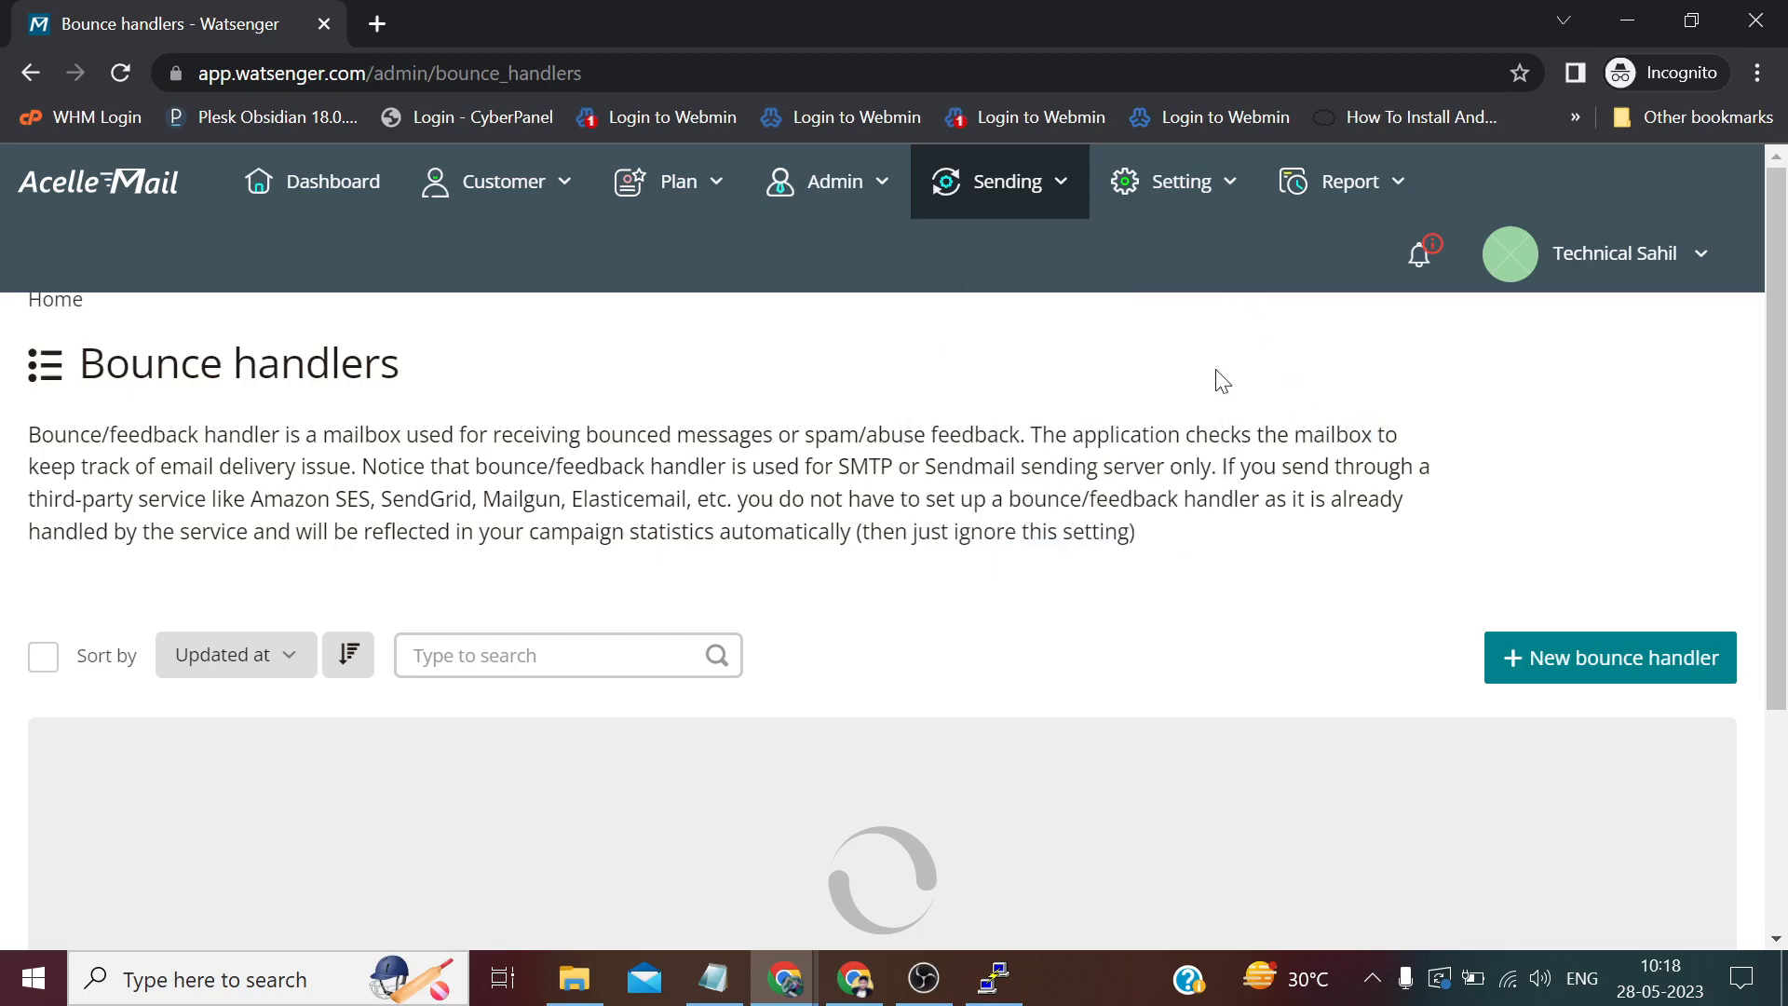
click(1145, 185)
click(1158, 244)
scroll(403, 573, down, 3)
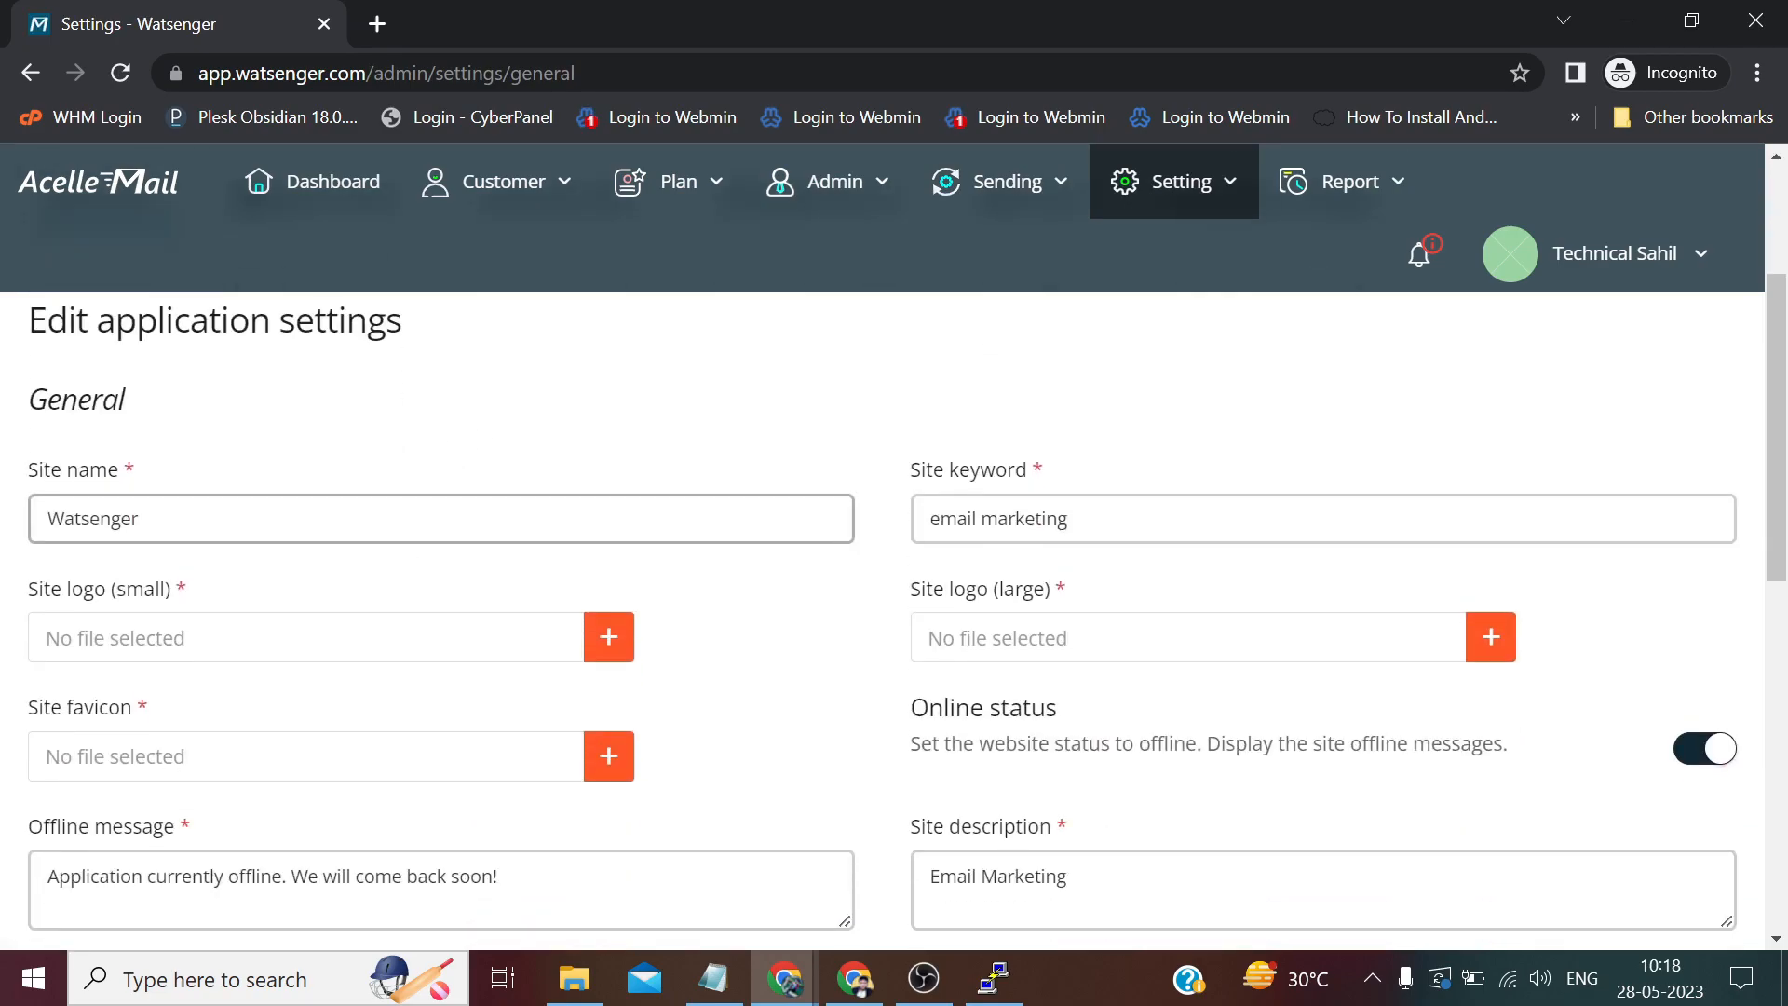
Copy the site's base URL from the address bar.
scroll(1002, 501, down, 2)
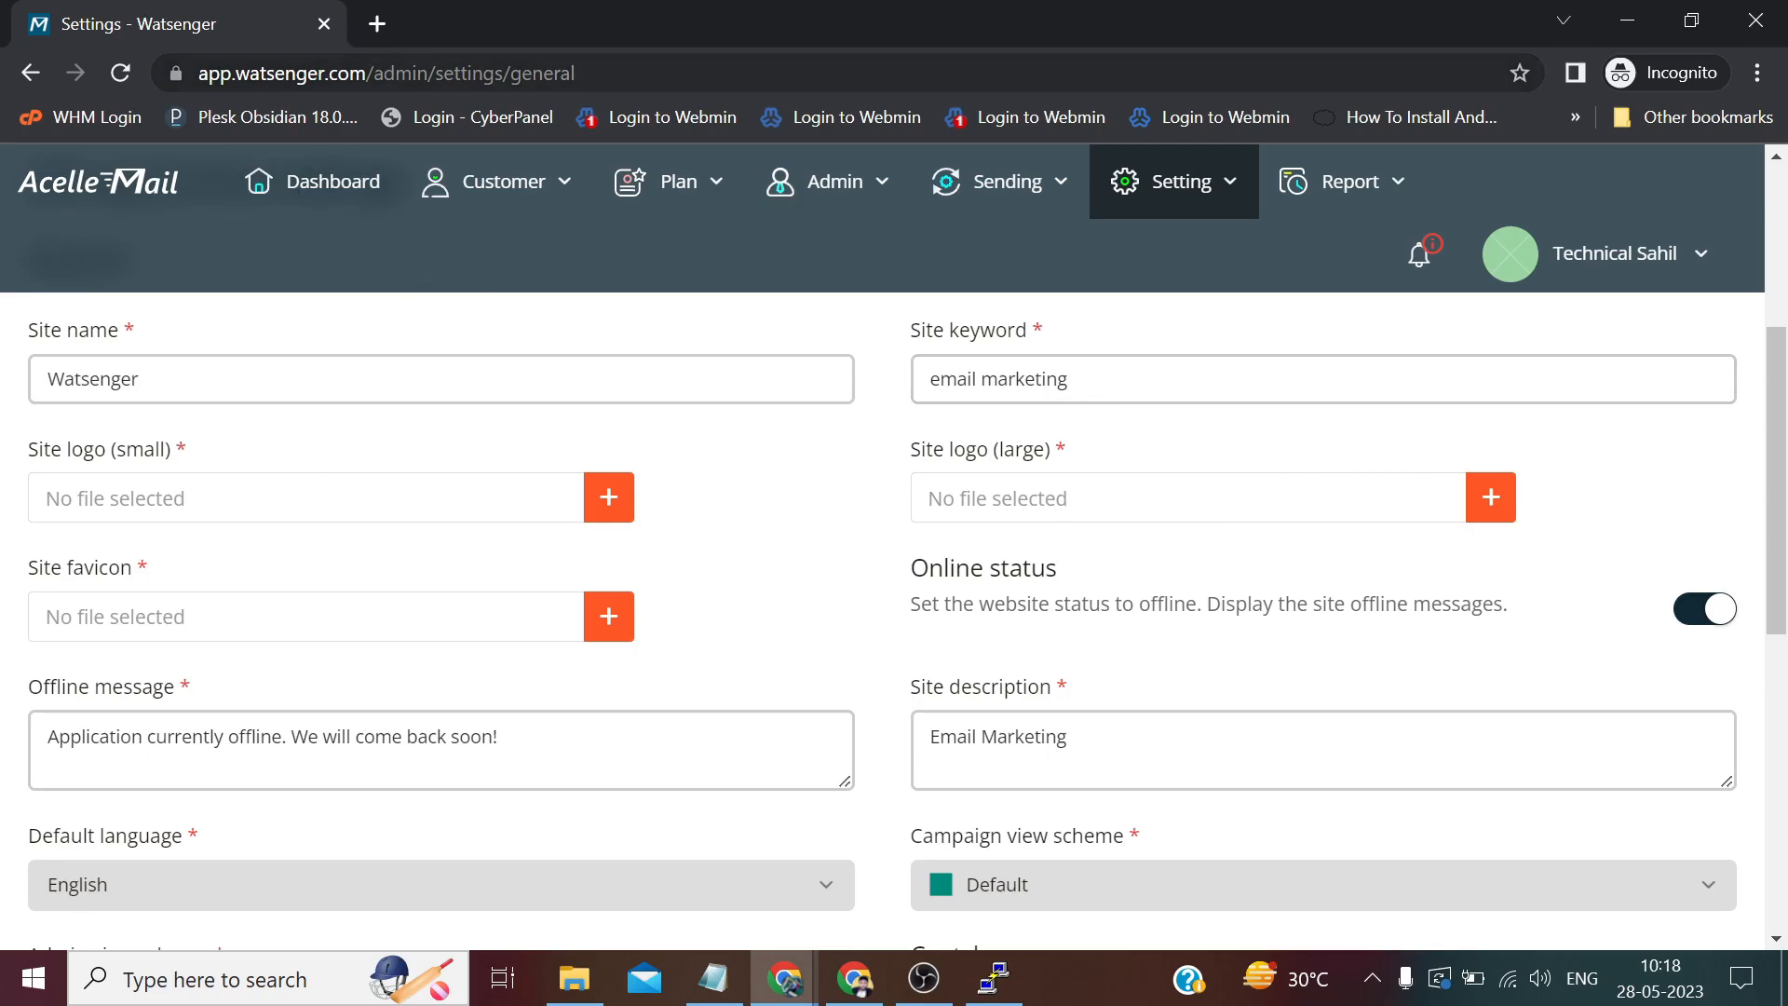
drag(365, 73, 200, 73)
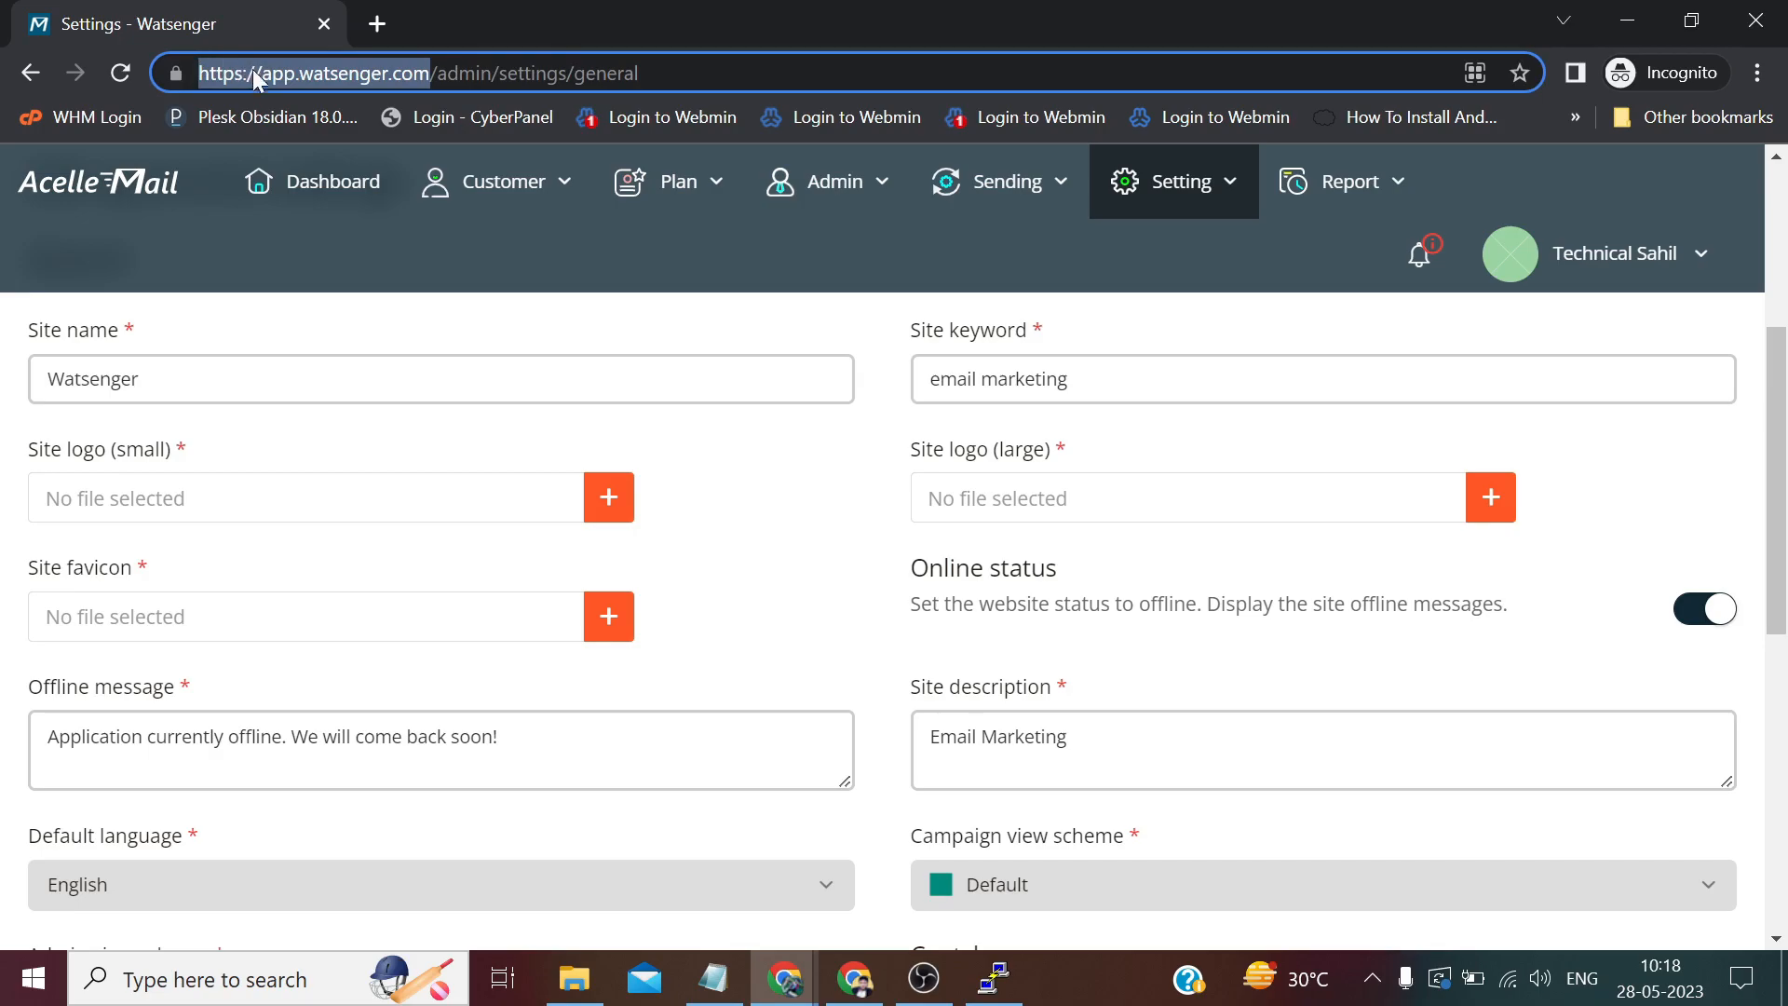
right_click(260, 74)
click(337, 231)
Load the copied URL in a new tab of the other Chrome window.
mouse_move(866, 975)
click(642, 849)
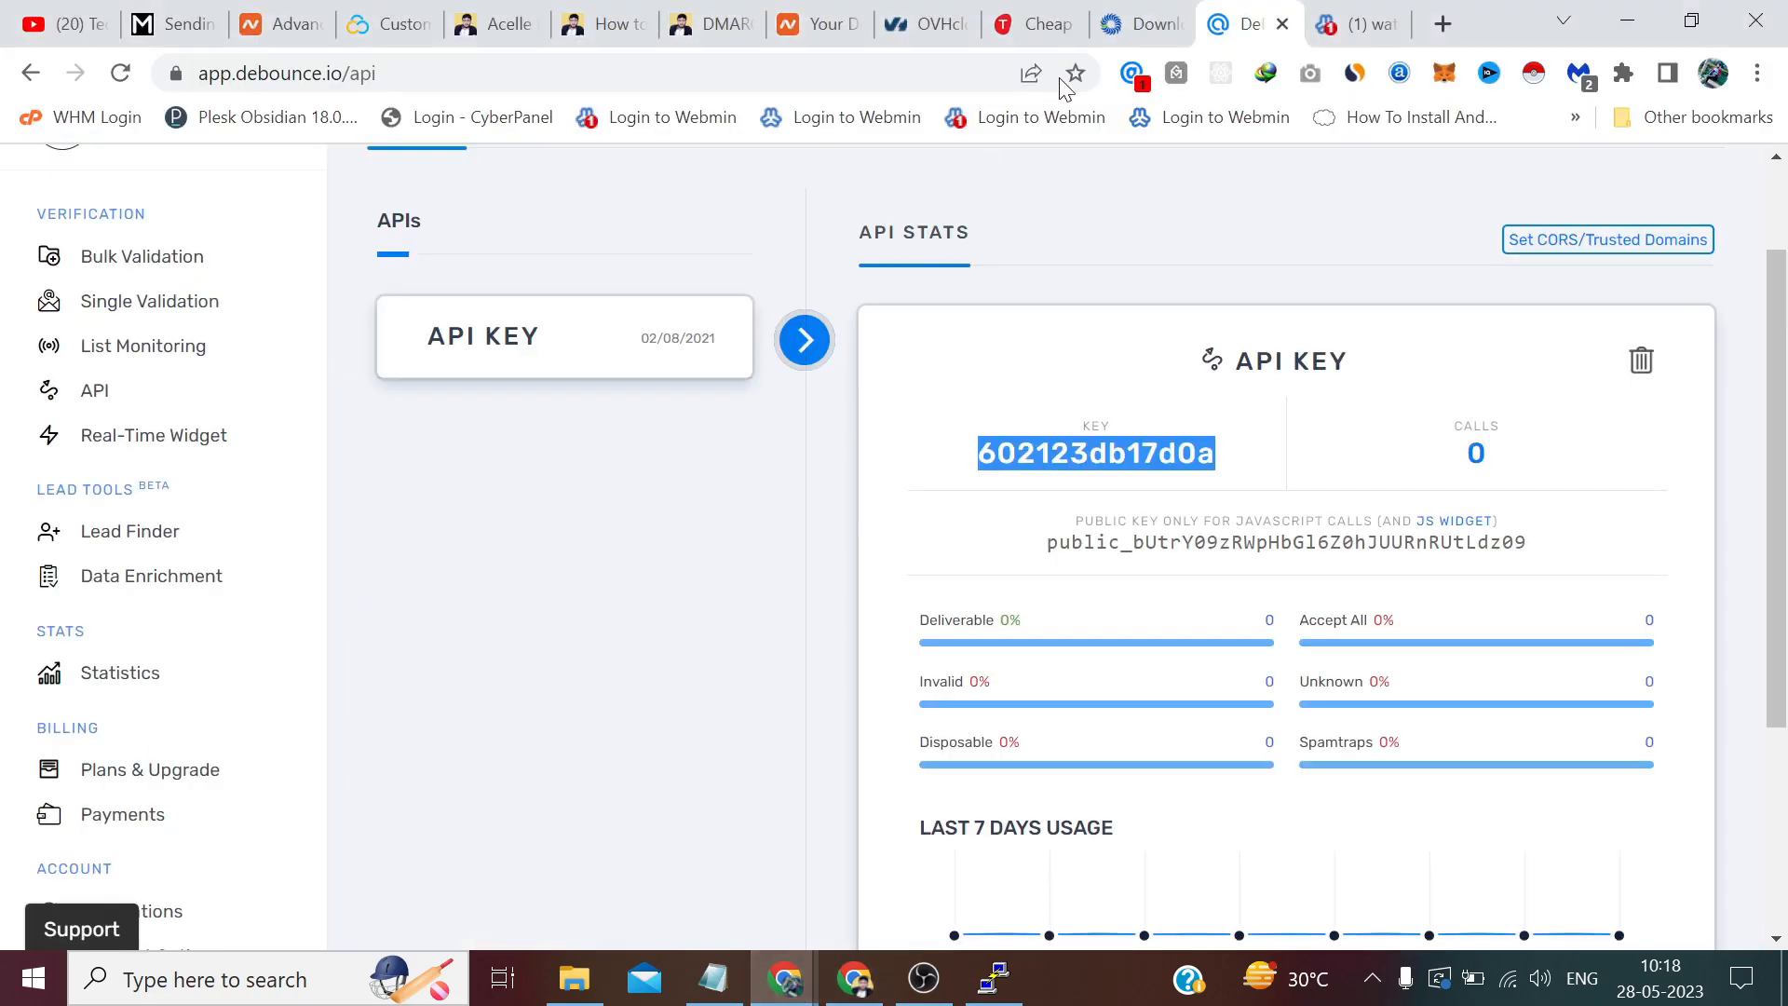
click(1442, 23)
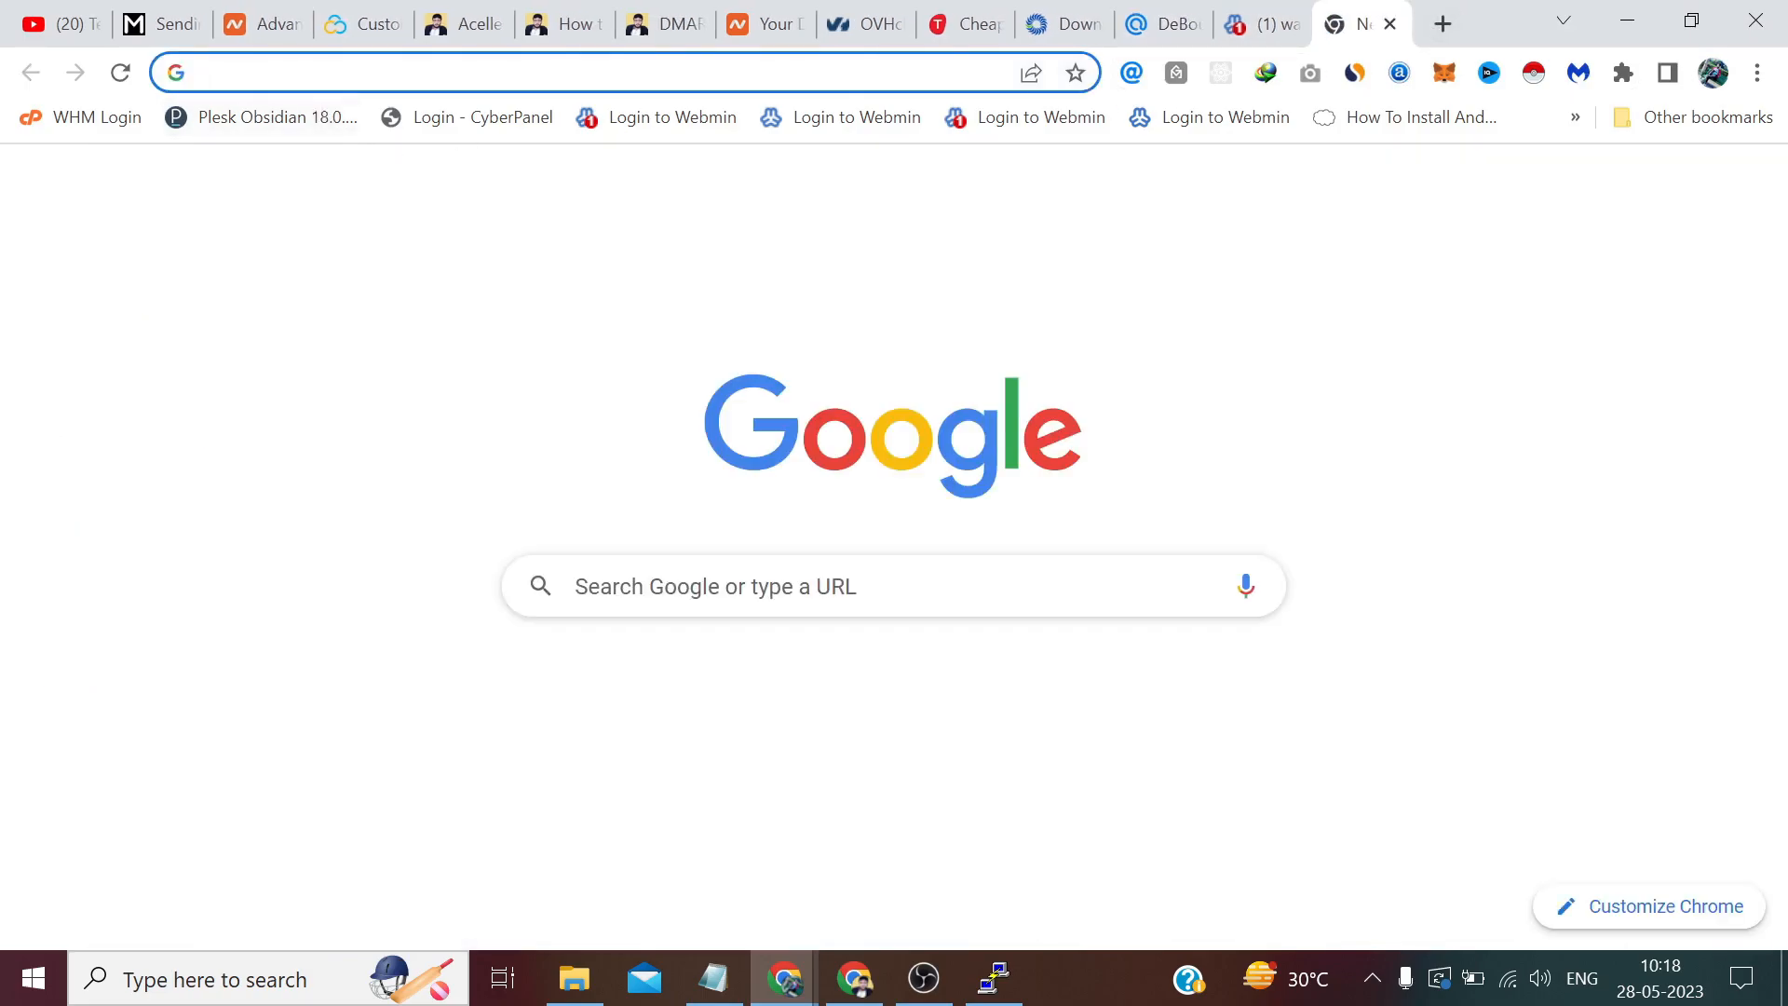
right_click(323, 77)
click(419, 297)
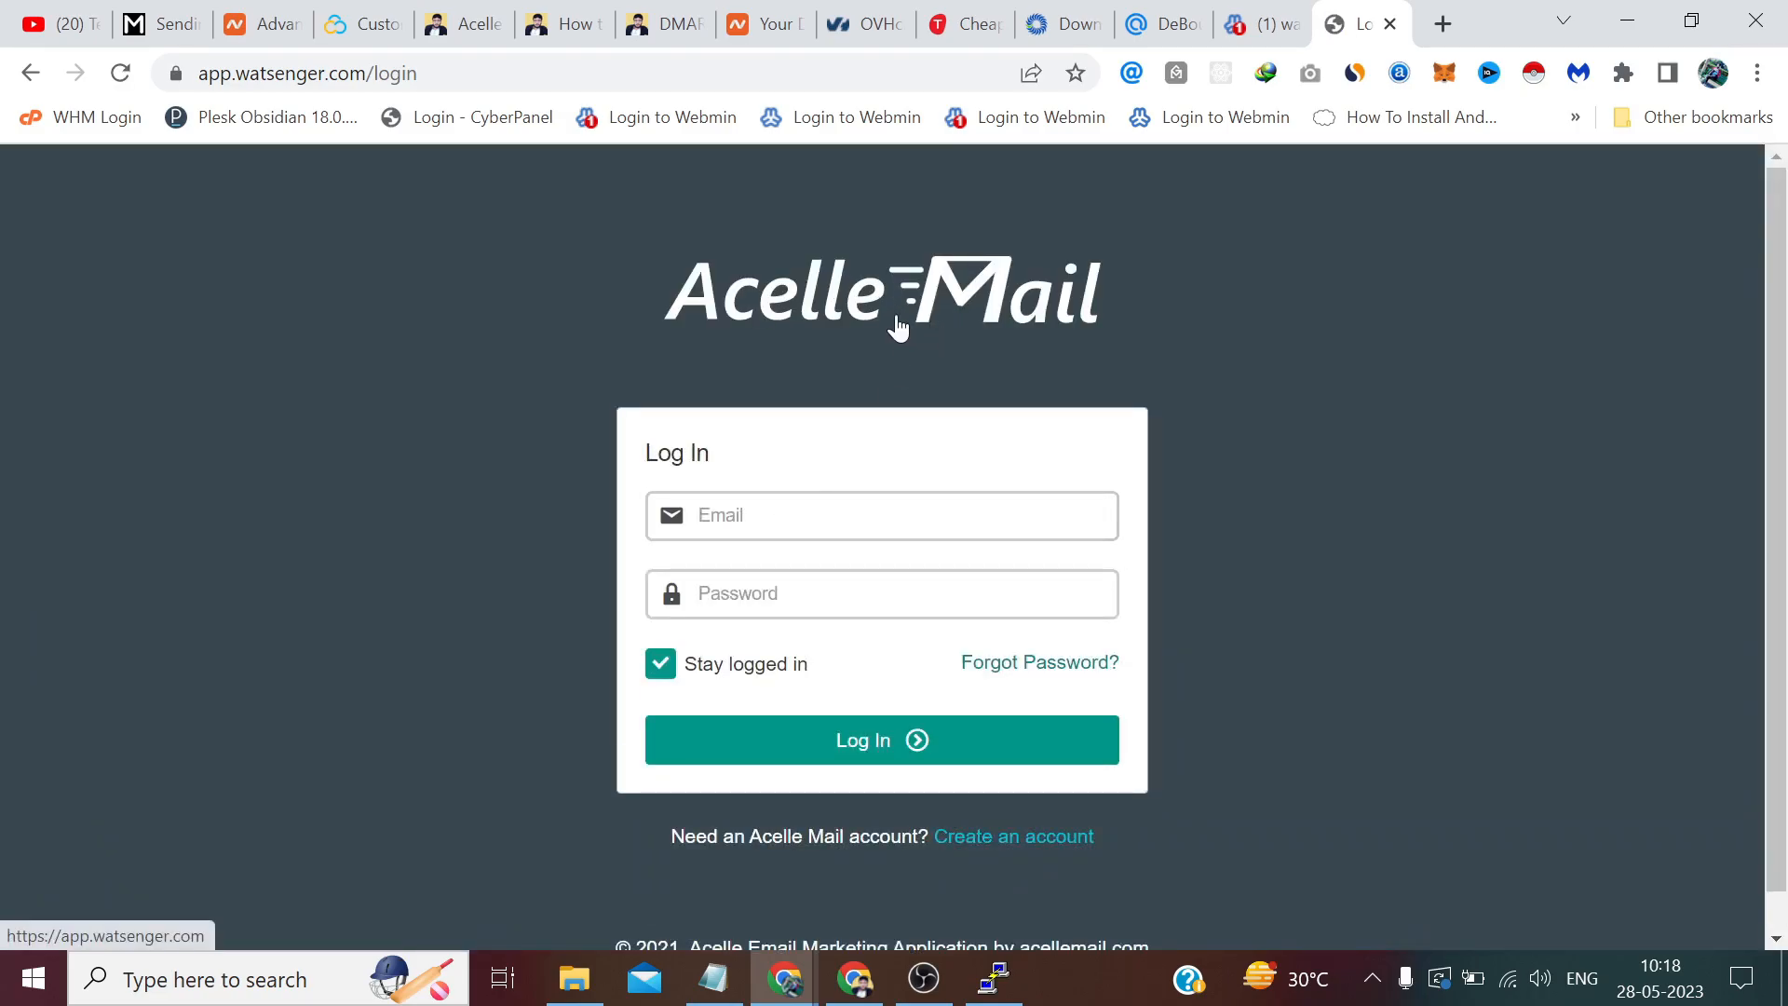
Glance at the login page window, then return to the admin settings window.
mouse_move(785, 978)
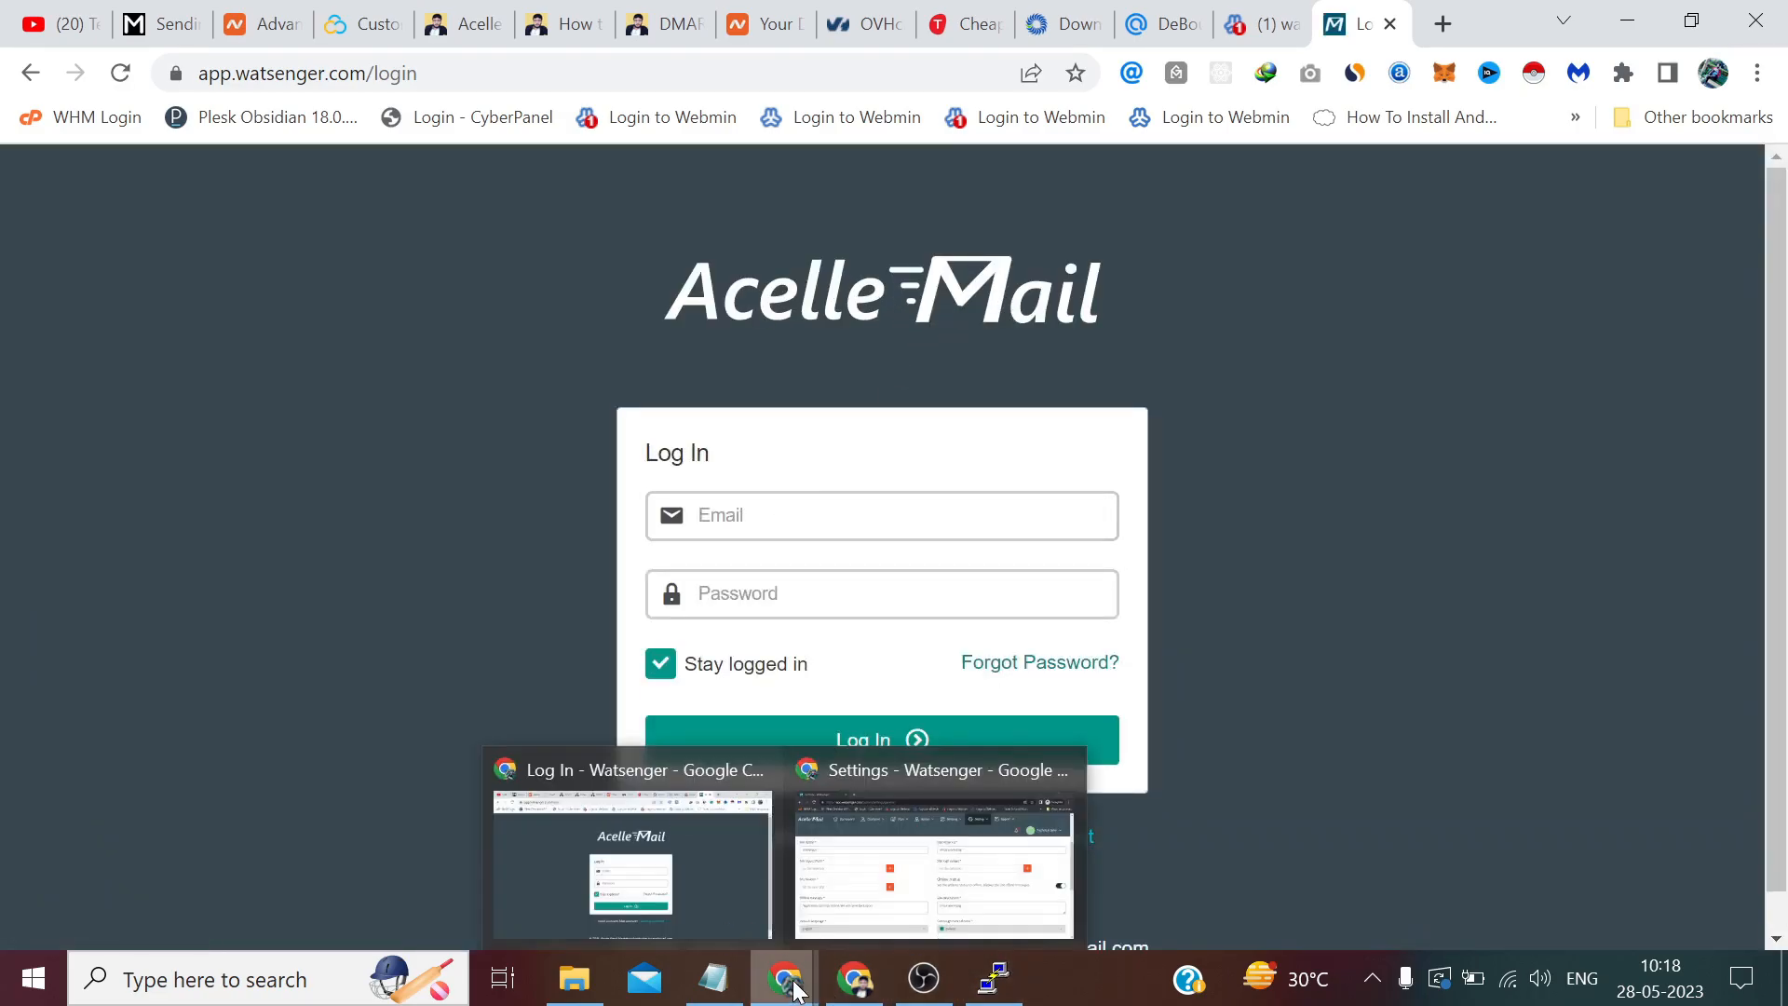
click(870, 862)
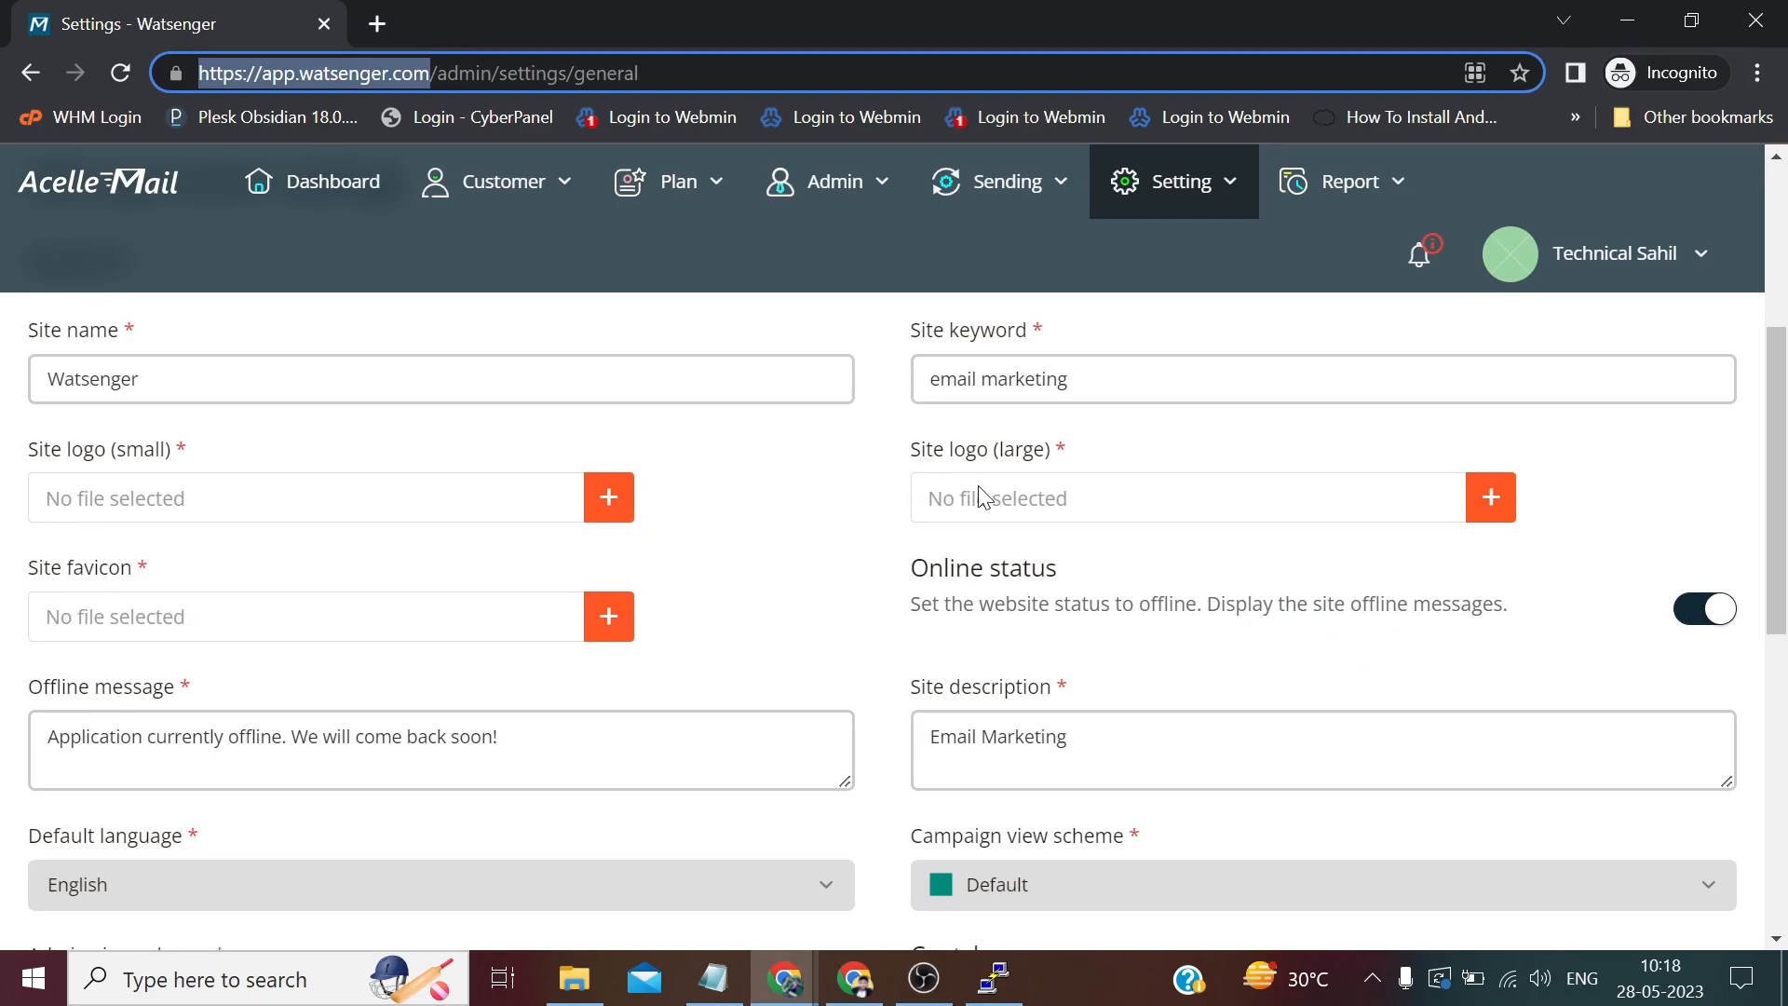
mouse_move(855, 978)
click(685, 868)
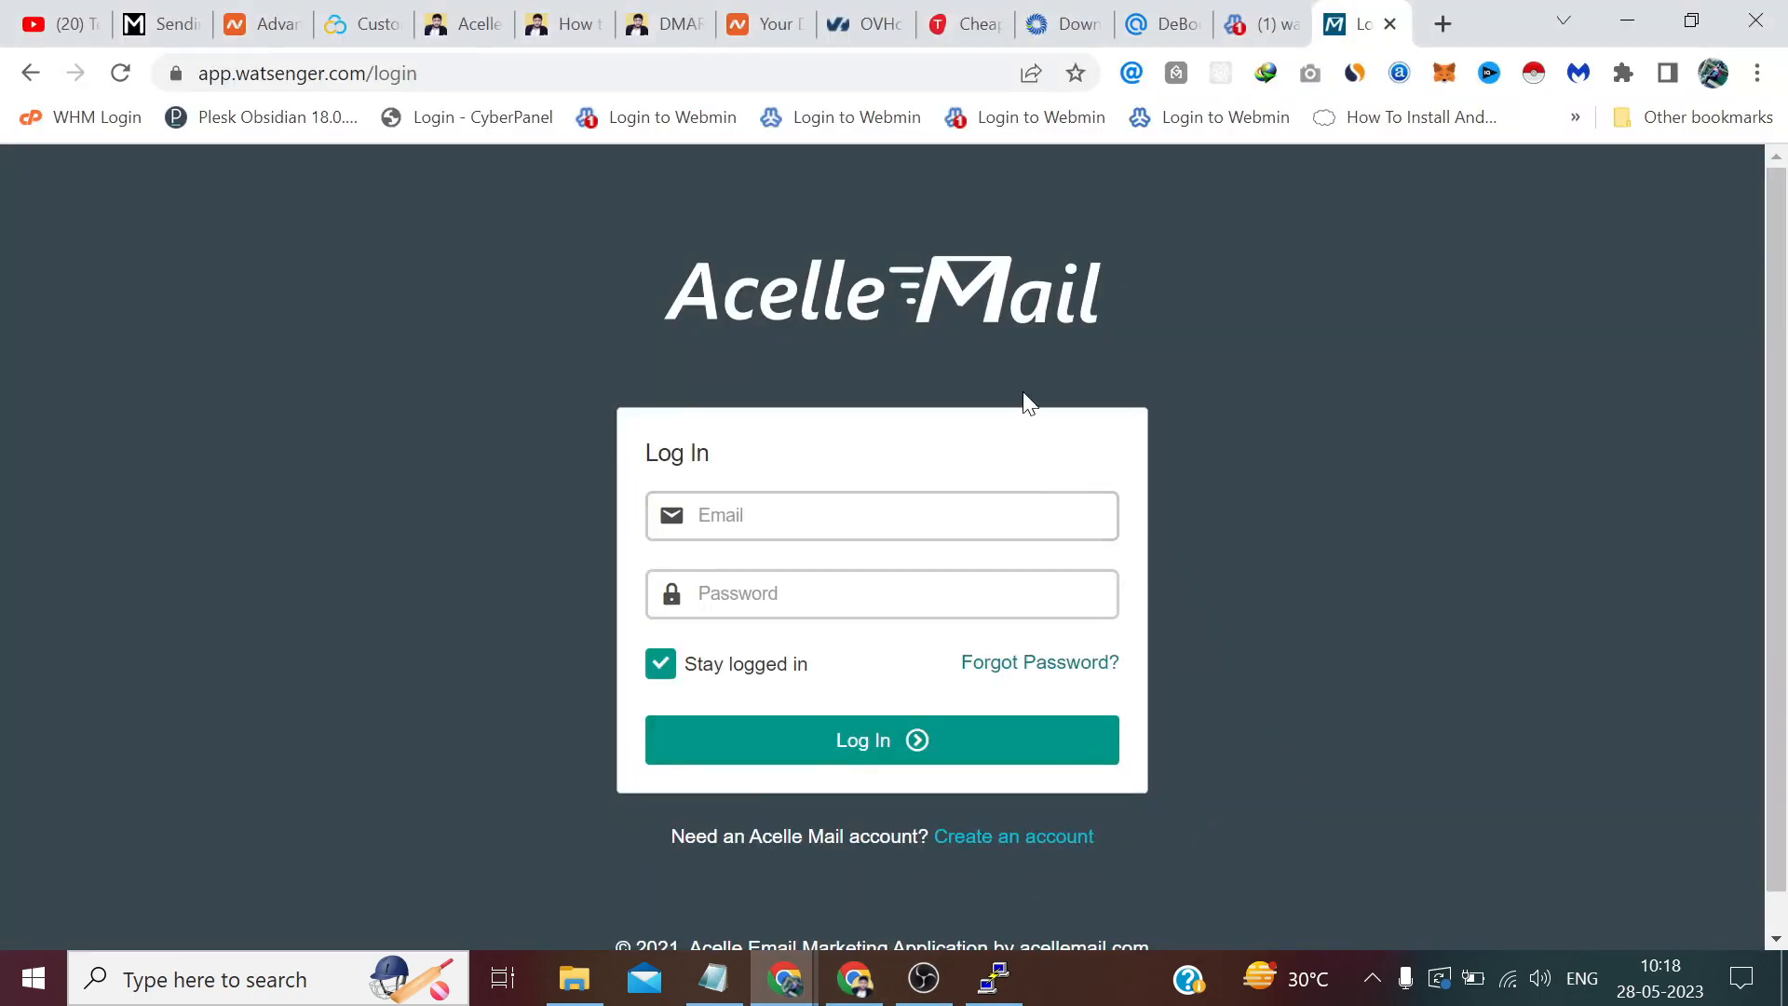
mouse_move(785, 977)
click(932, 861)
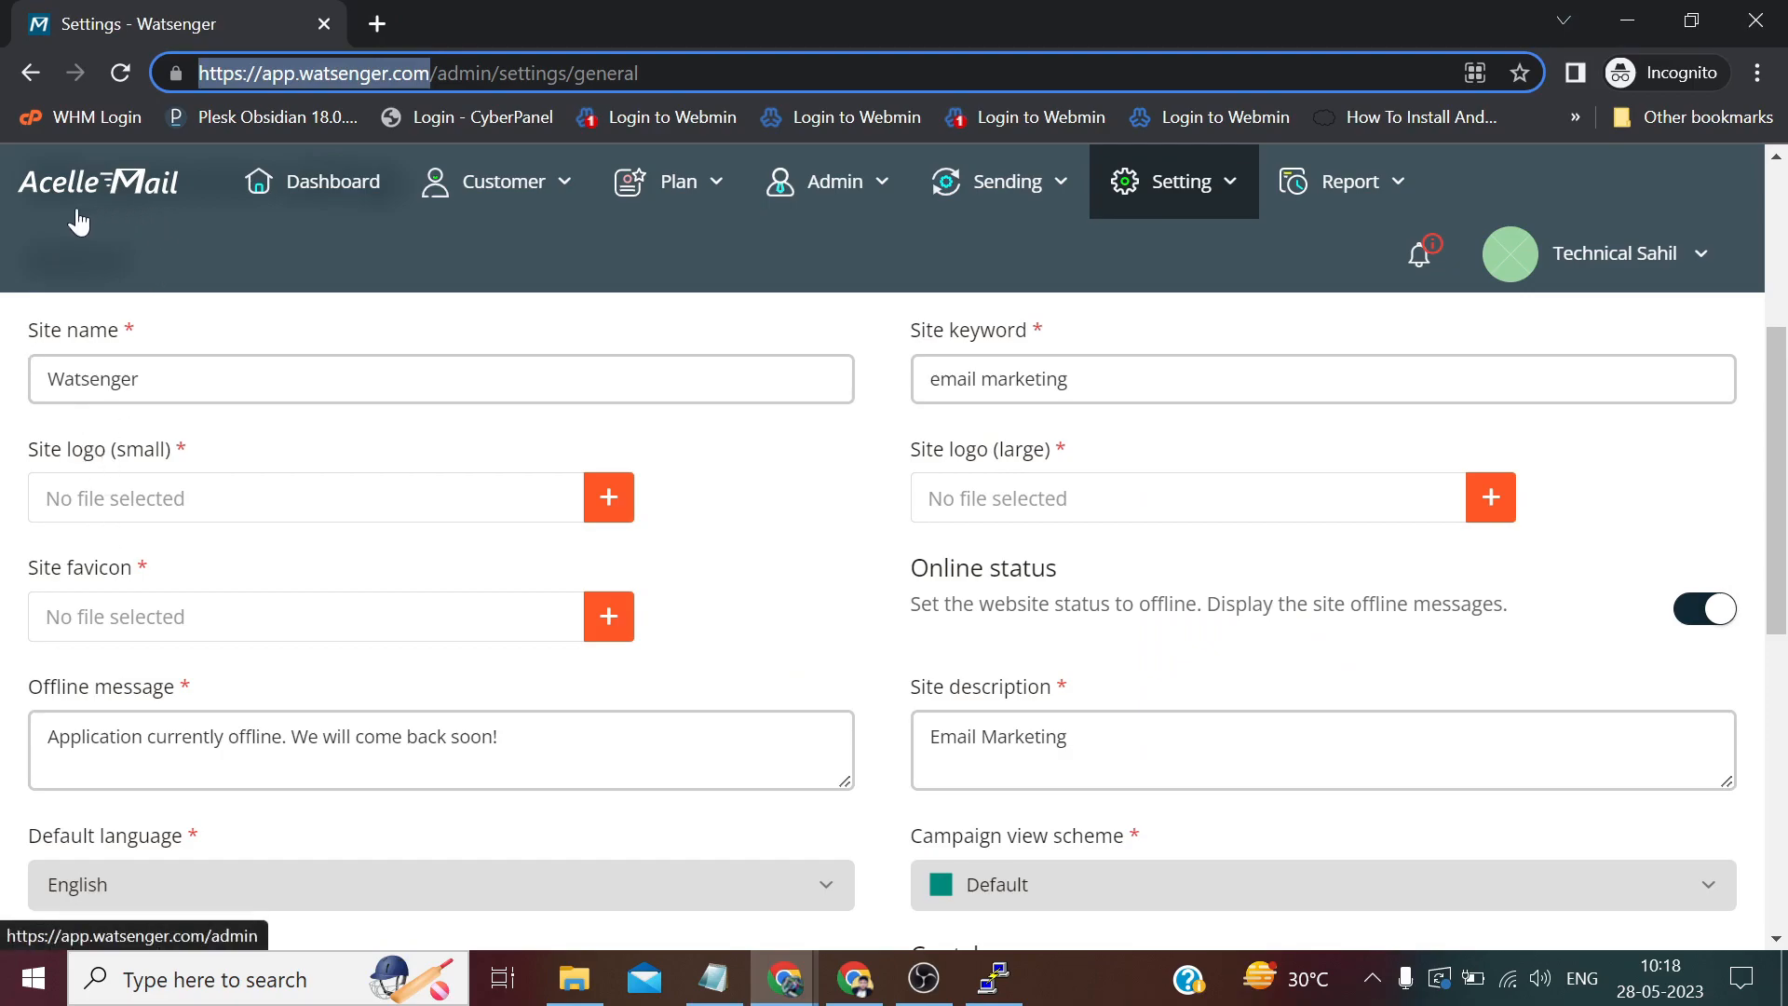
Switch on captcha for the web app in General settings.
click(691, 538)
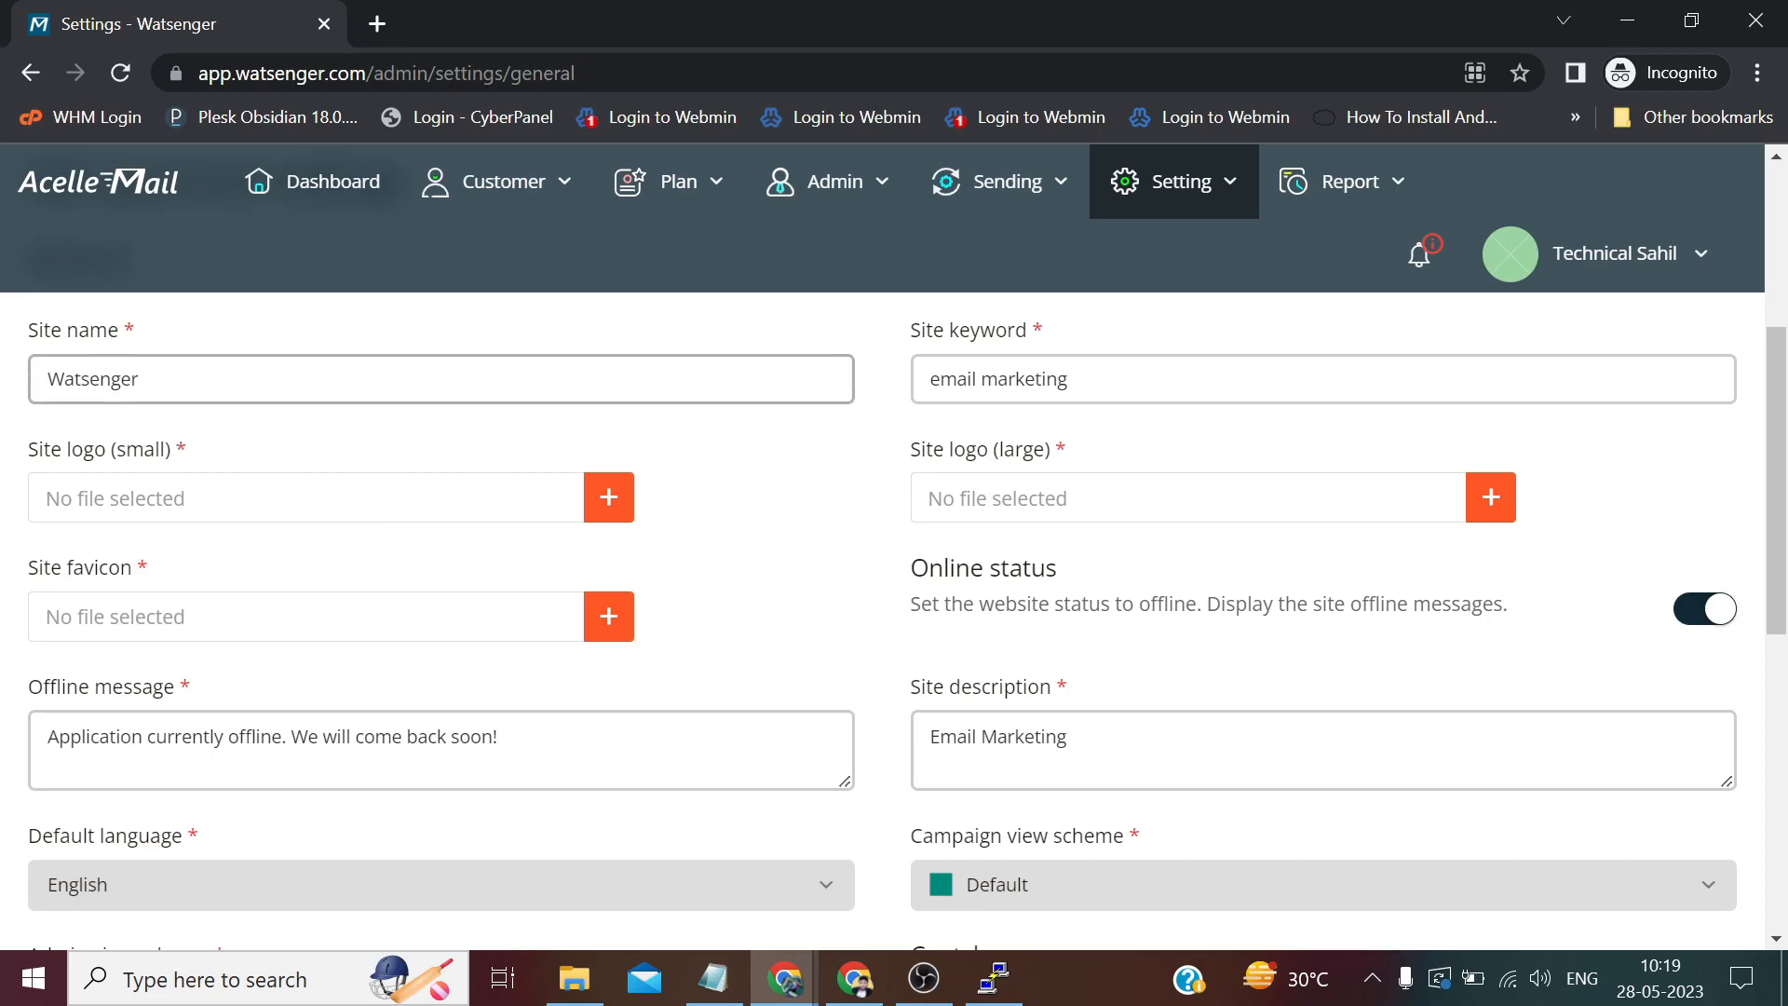
scroll(714, 478, down, 4)
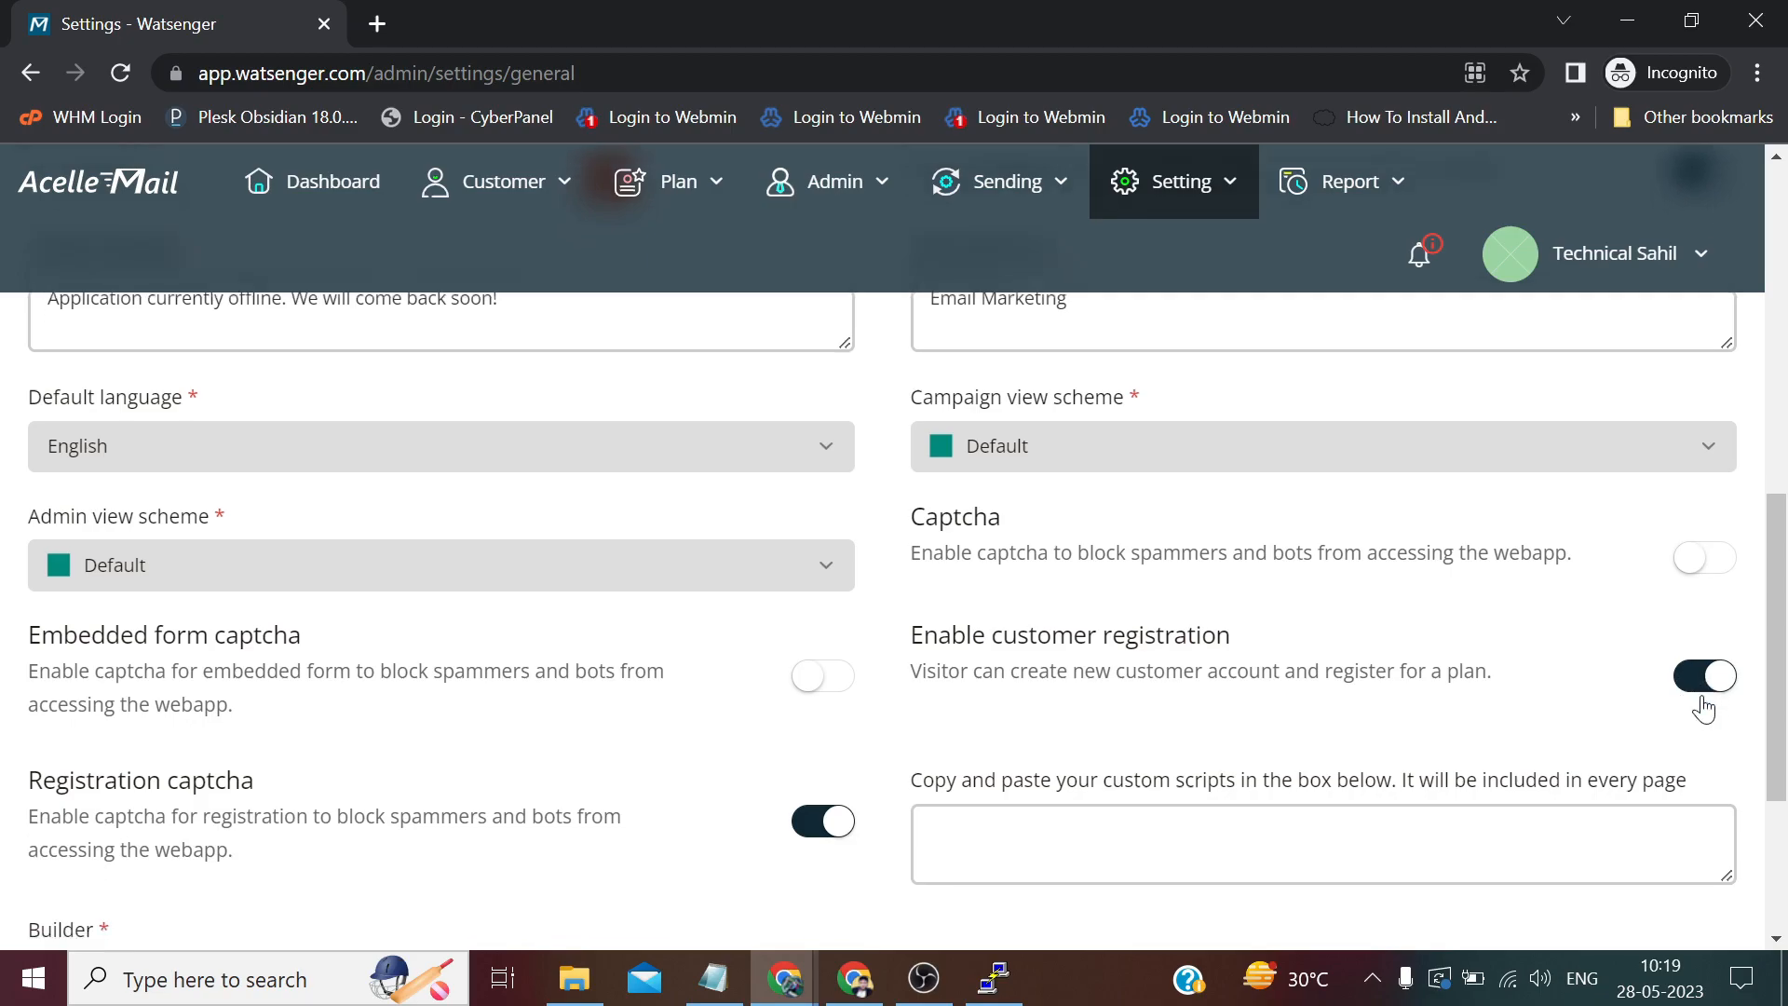
scroll(1709, 694, down, 3)
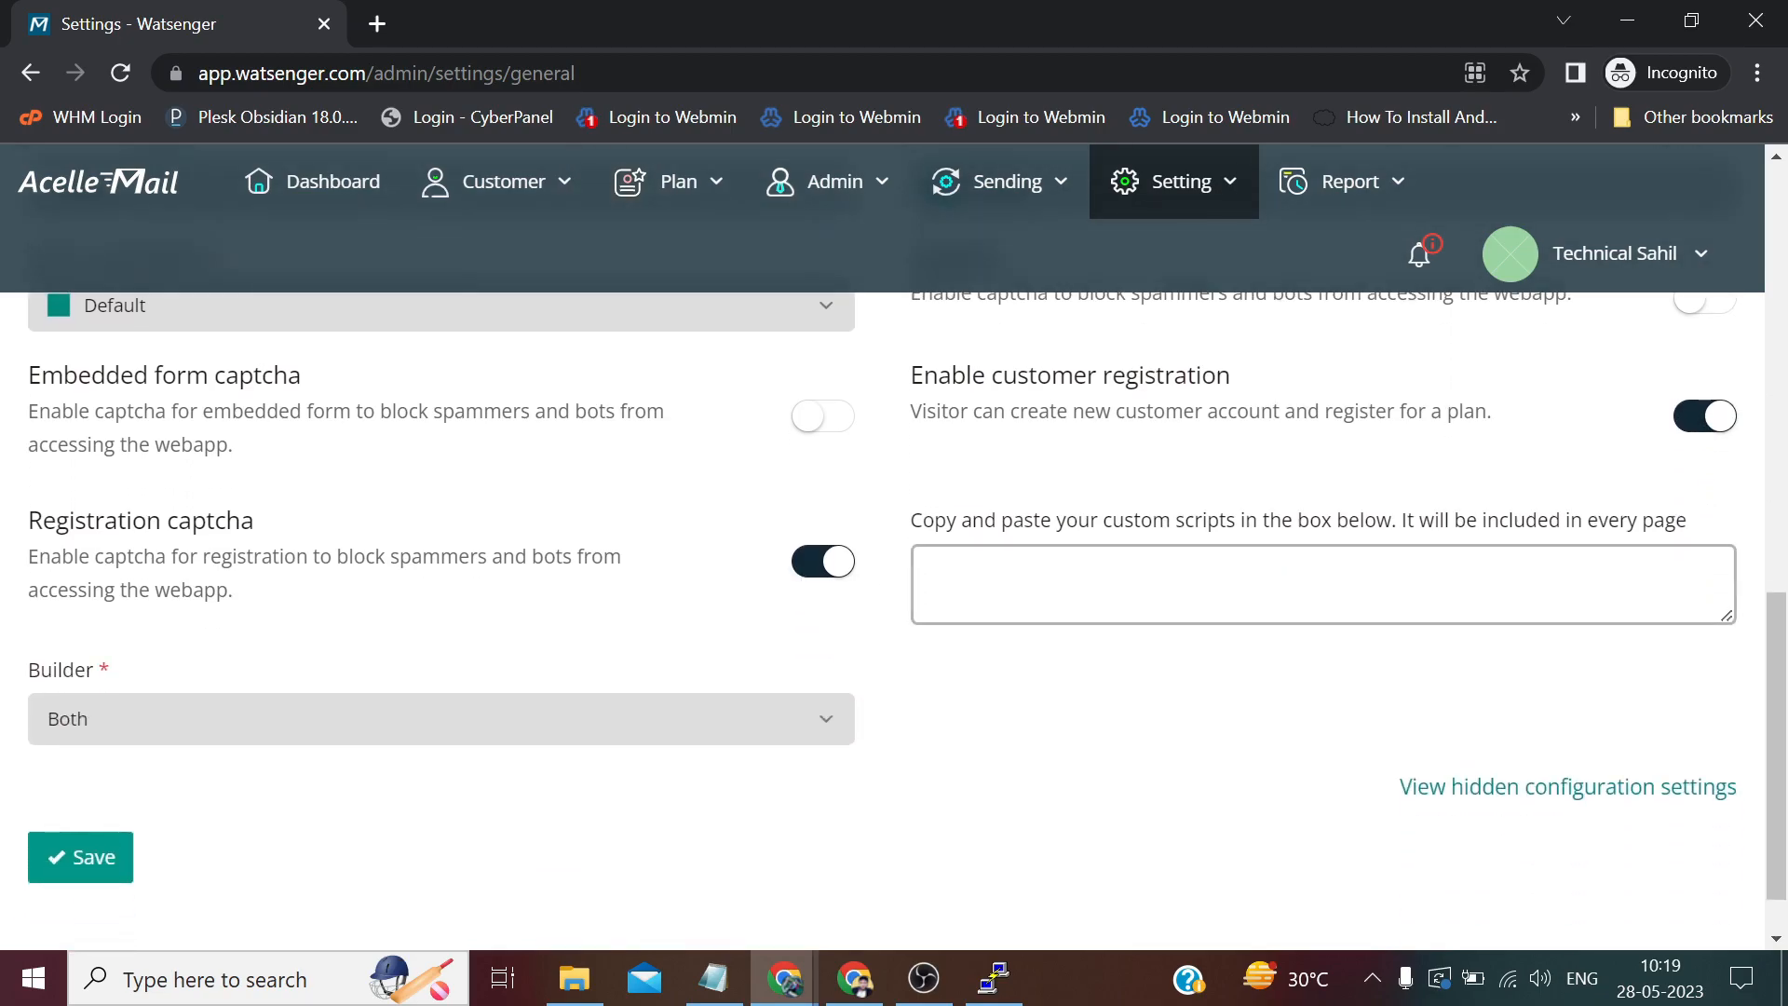
click(1201, 584)
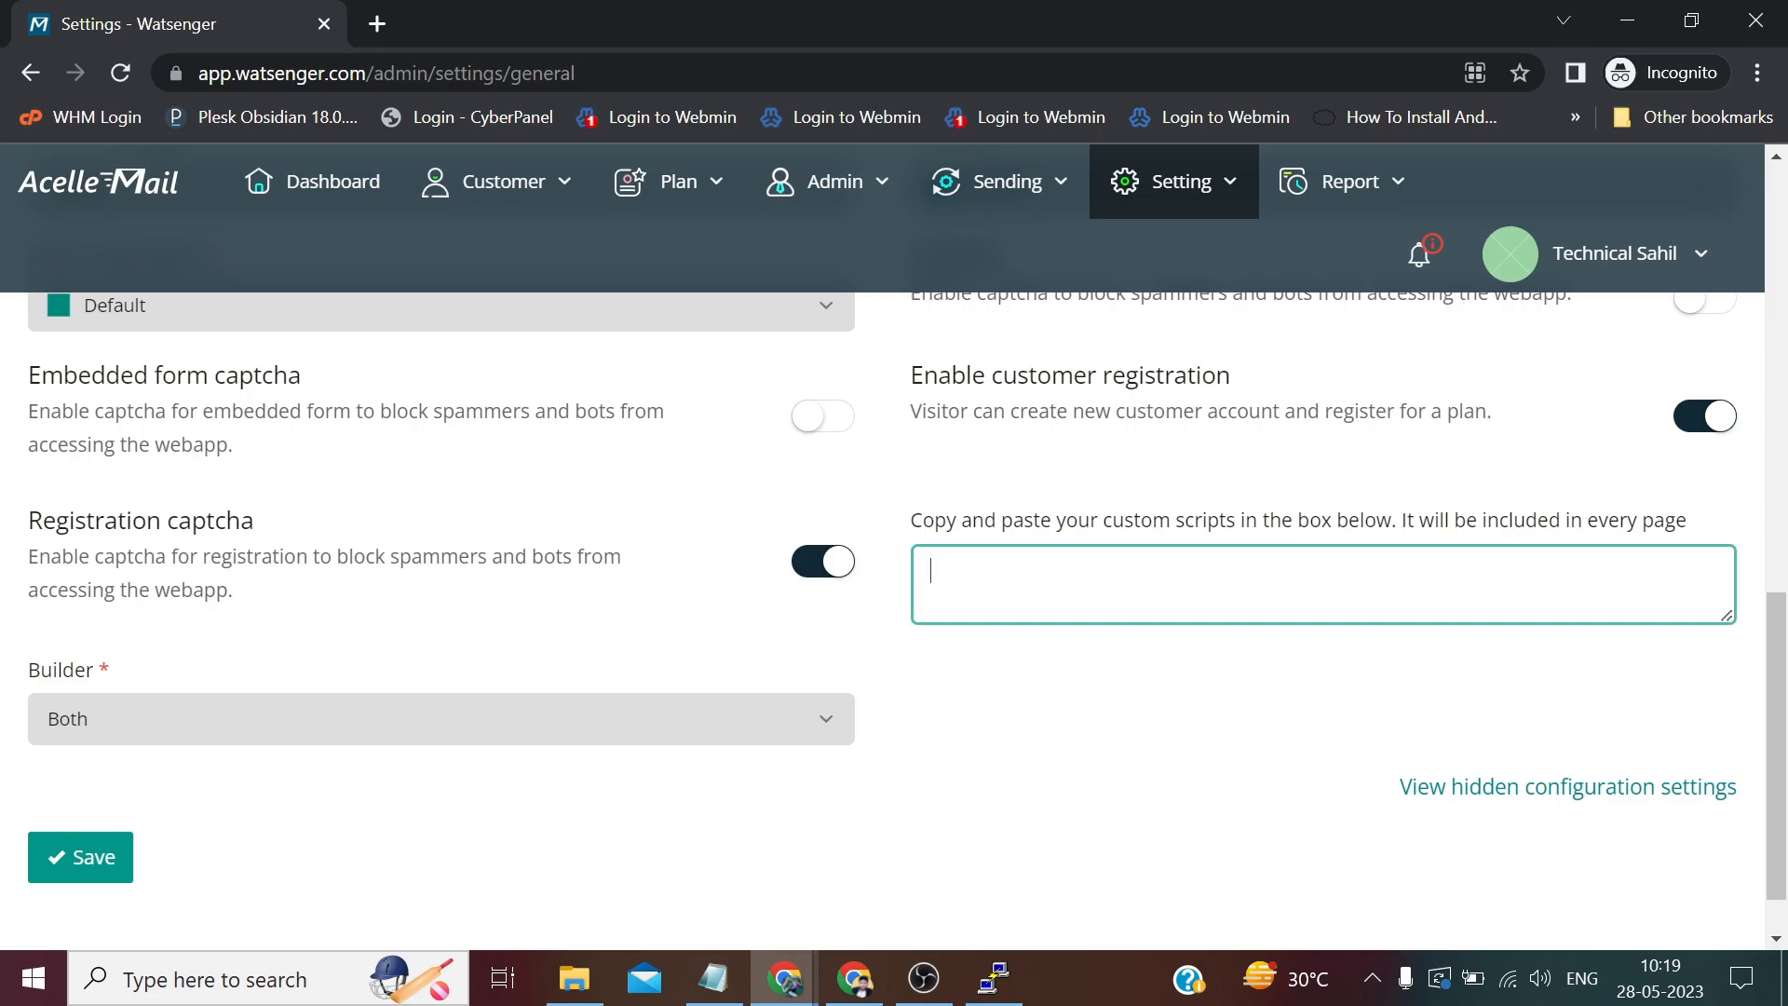
scroll(1257, 590, up, 2)
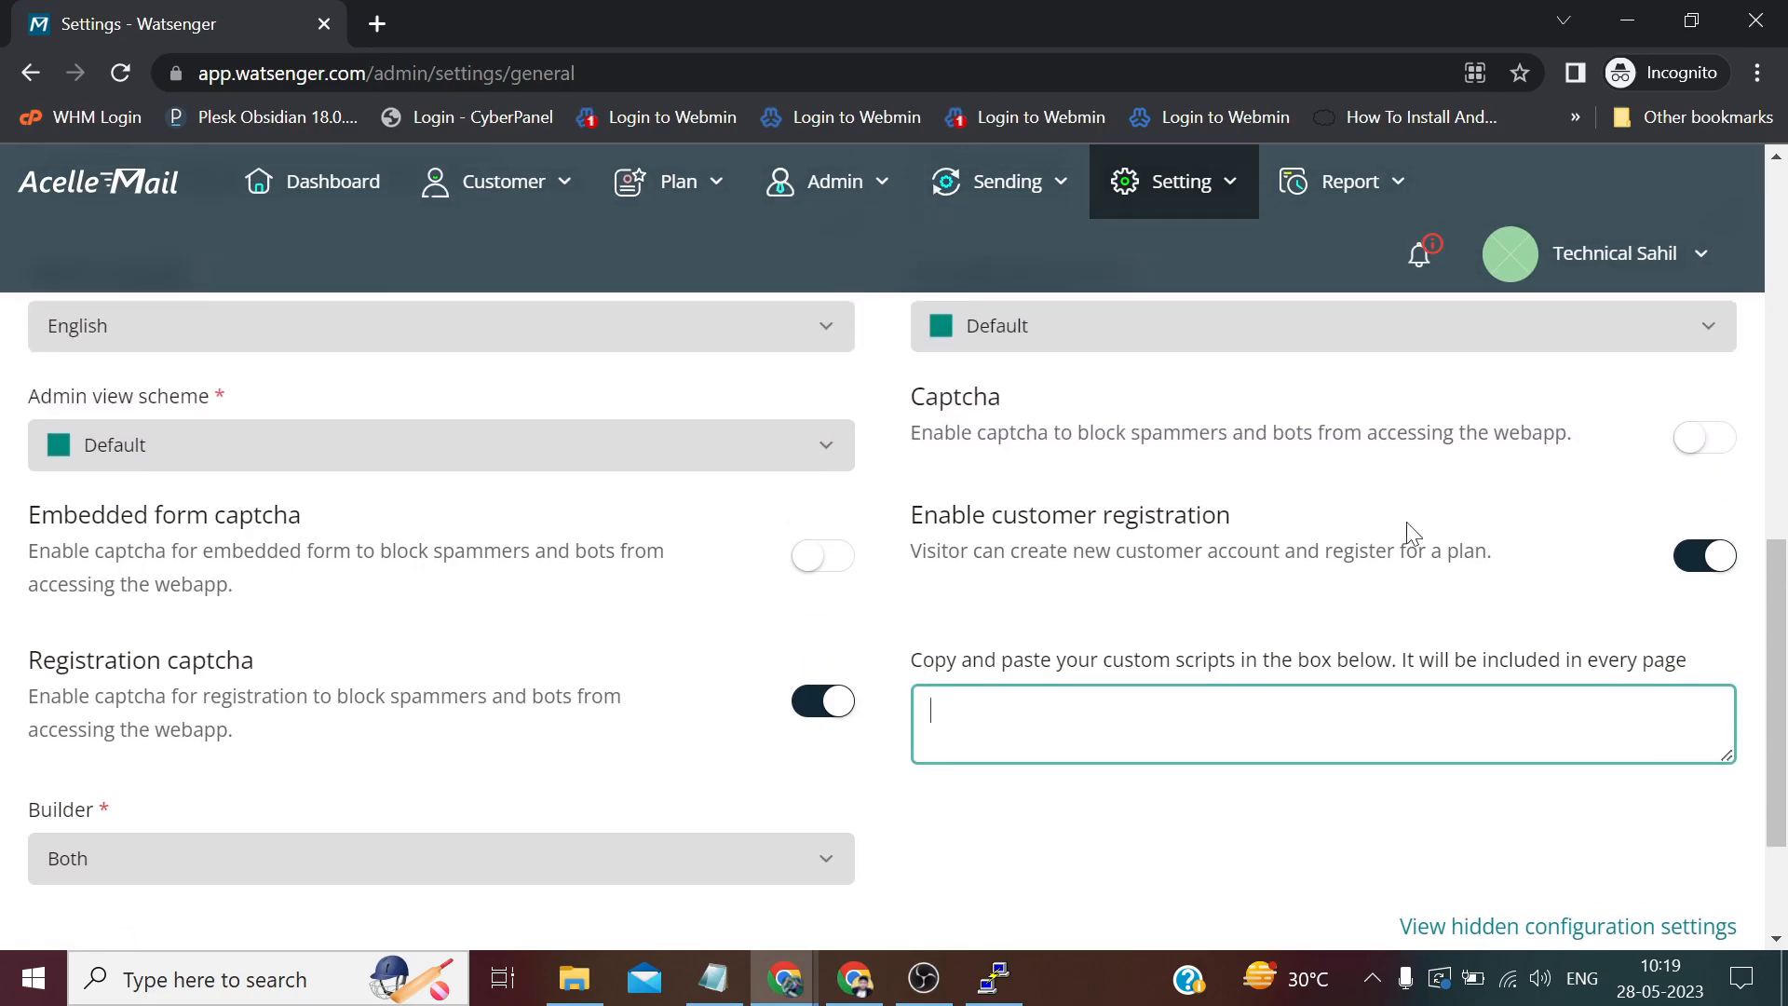
click(1706, 438)
Keep Builder set to Both and save the general settings.
click(1322, 723)
scroll(1322, 723, down, 2)
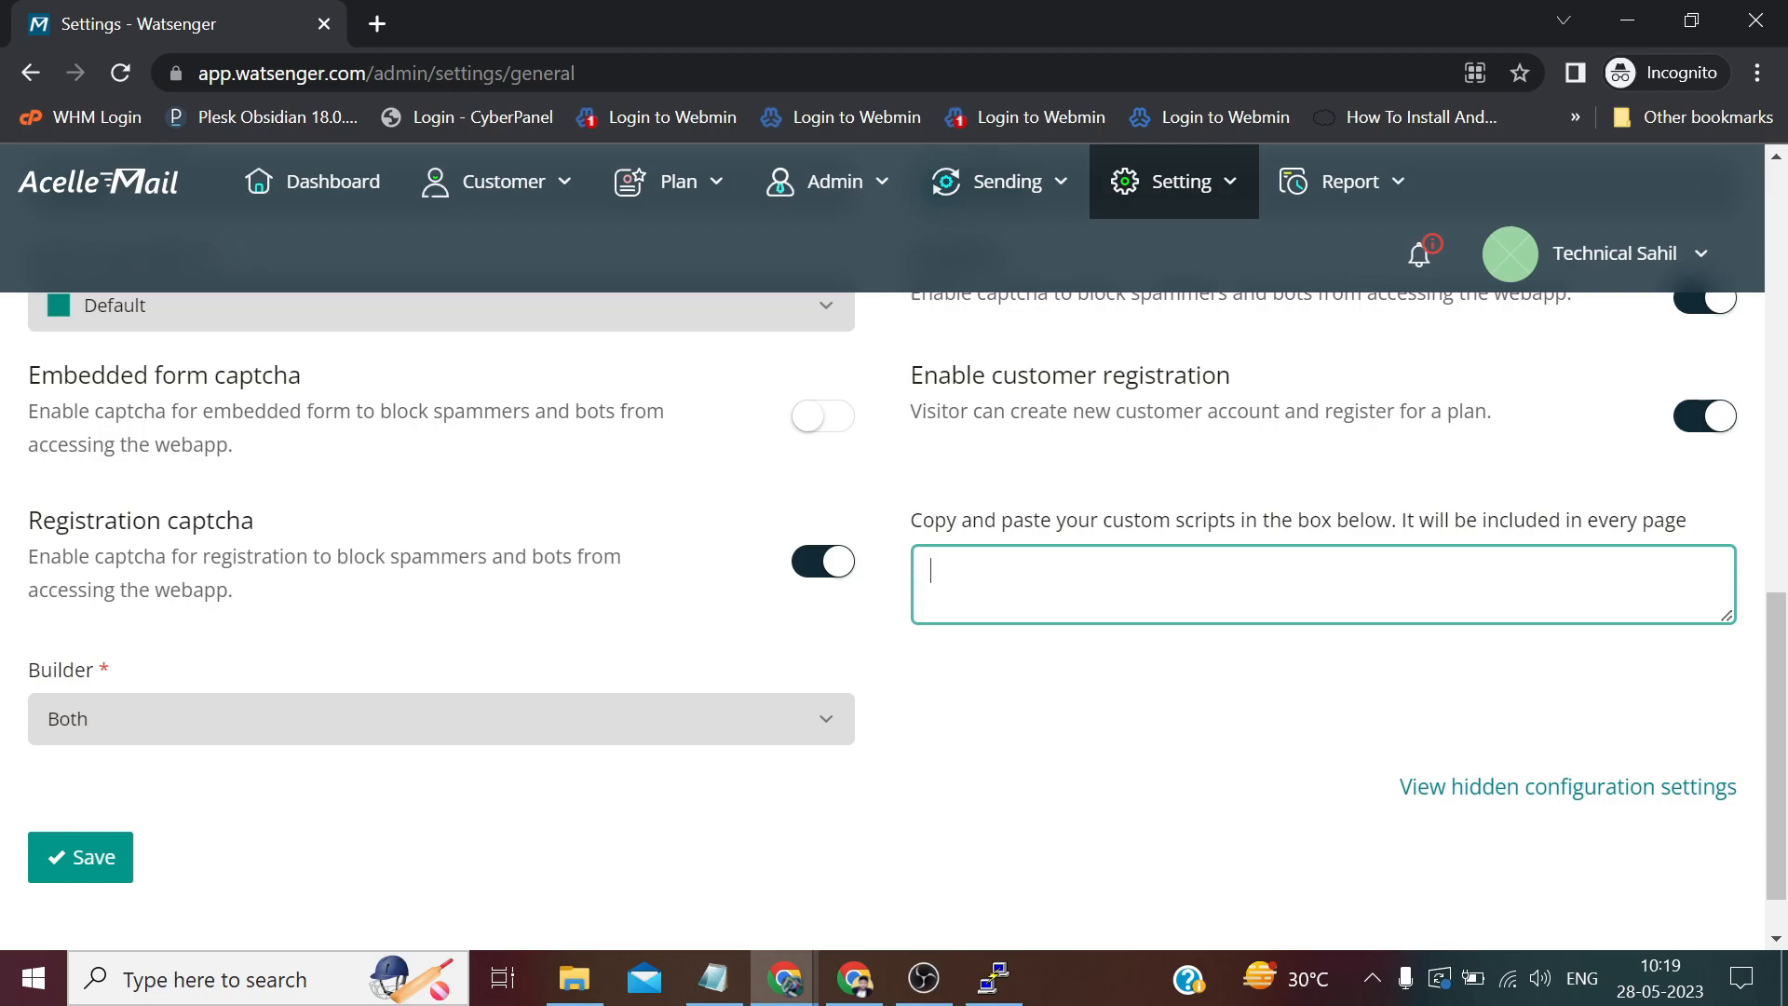
scroll(1002, 582, down, 1)
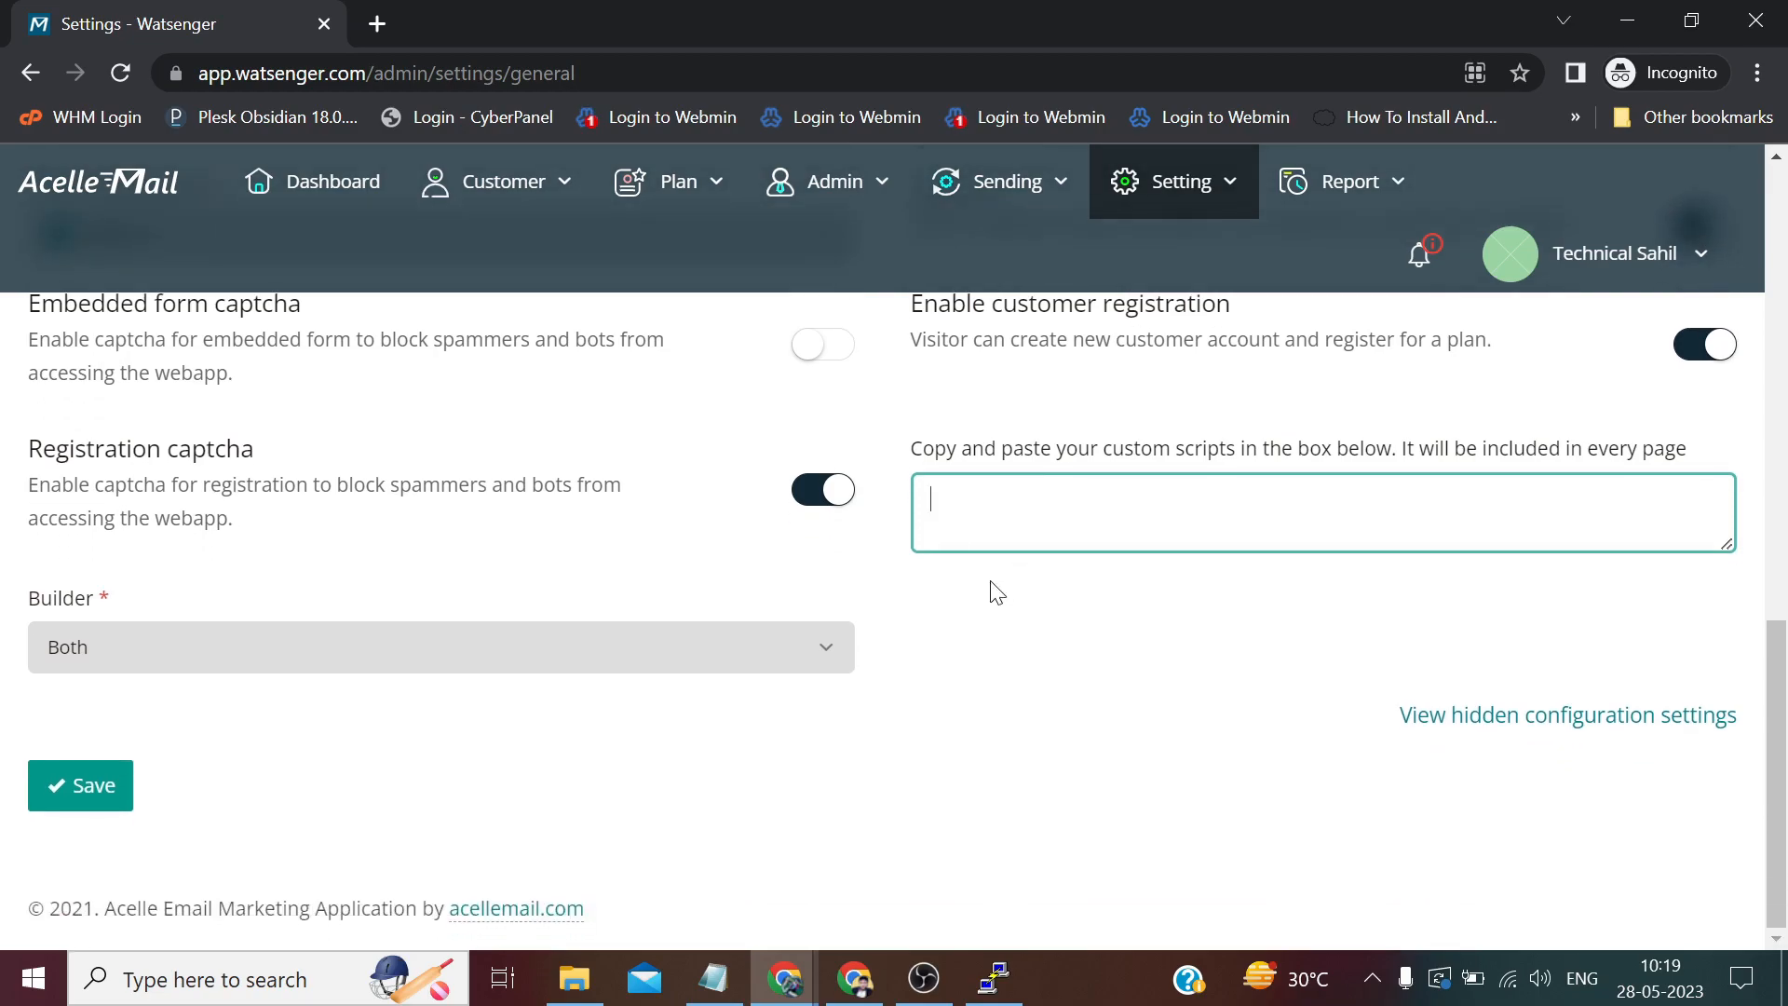
click(781, 646)
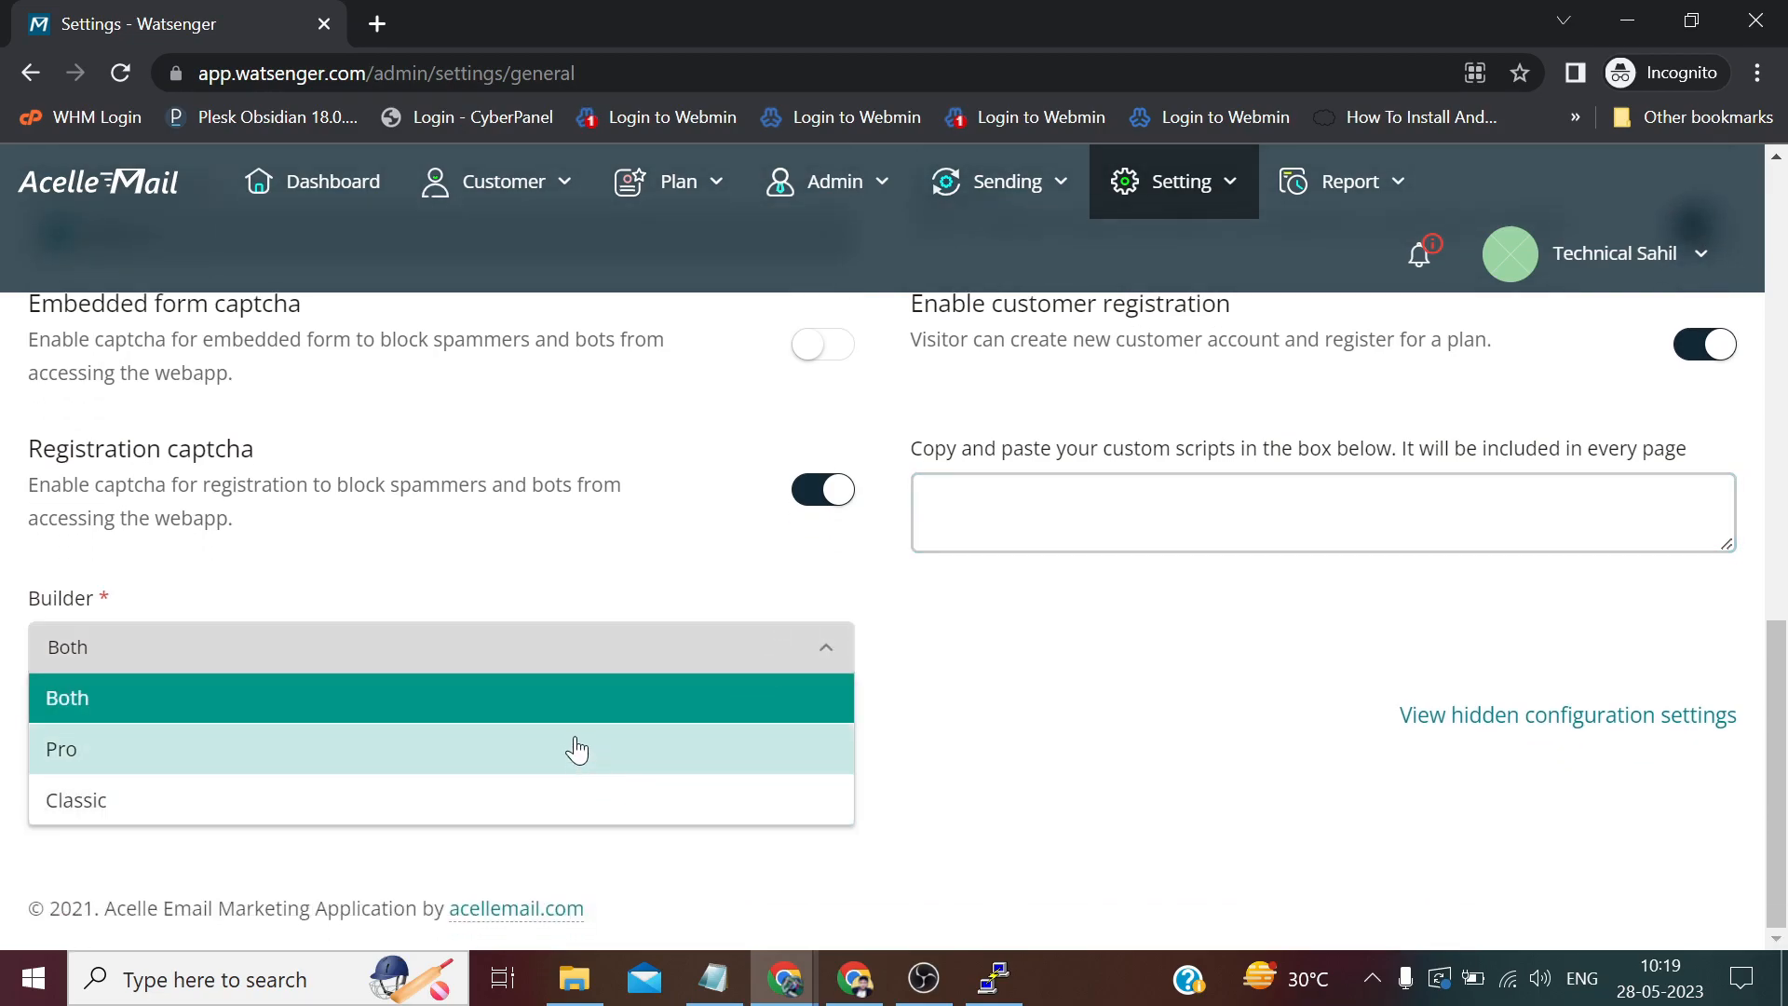
click(1009, 672)
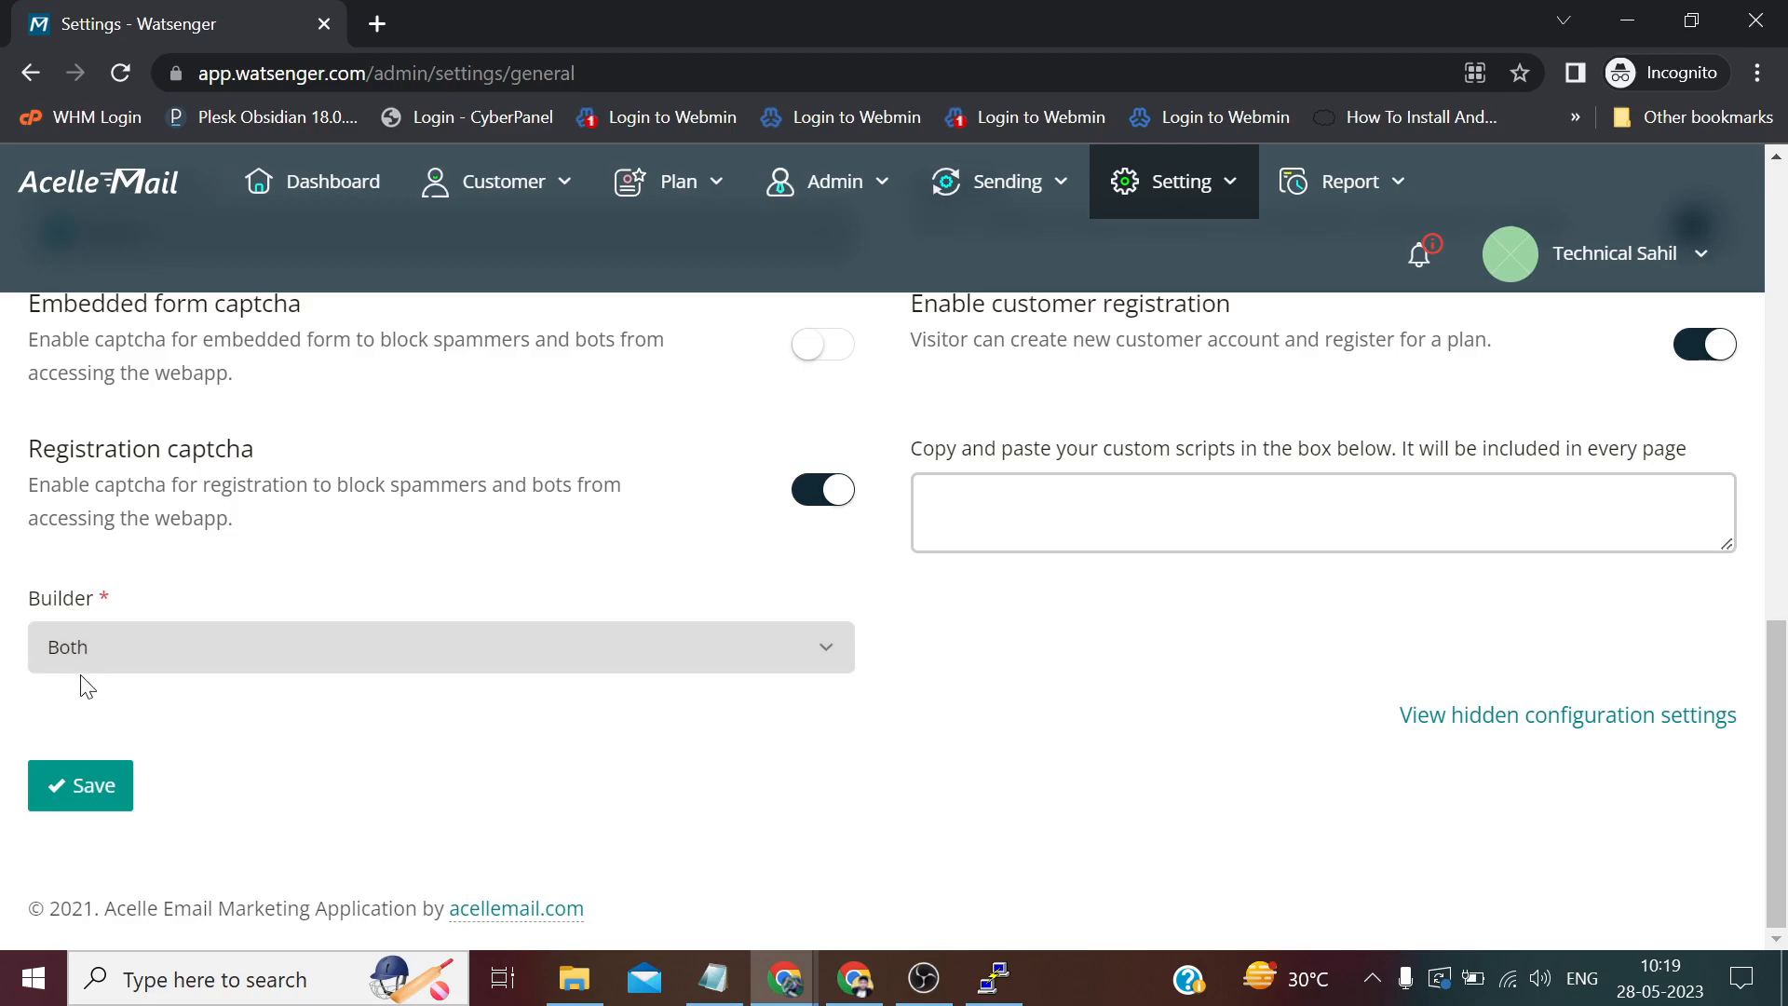
click(76, 798)
scroll(383, 443, down, 8)
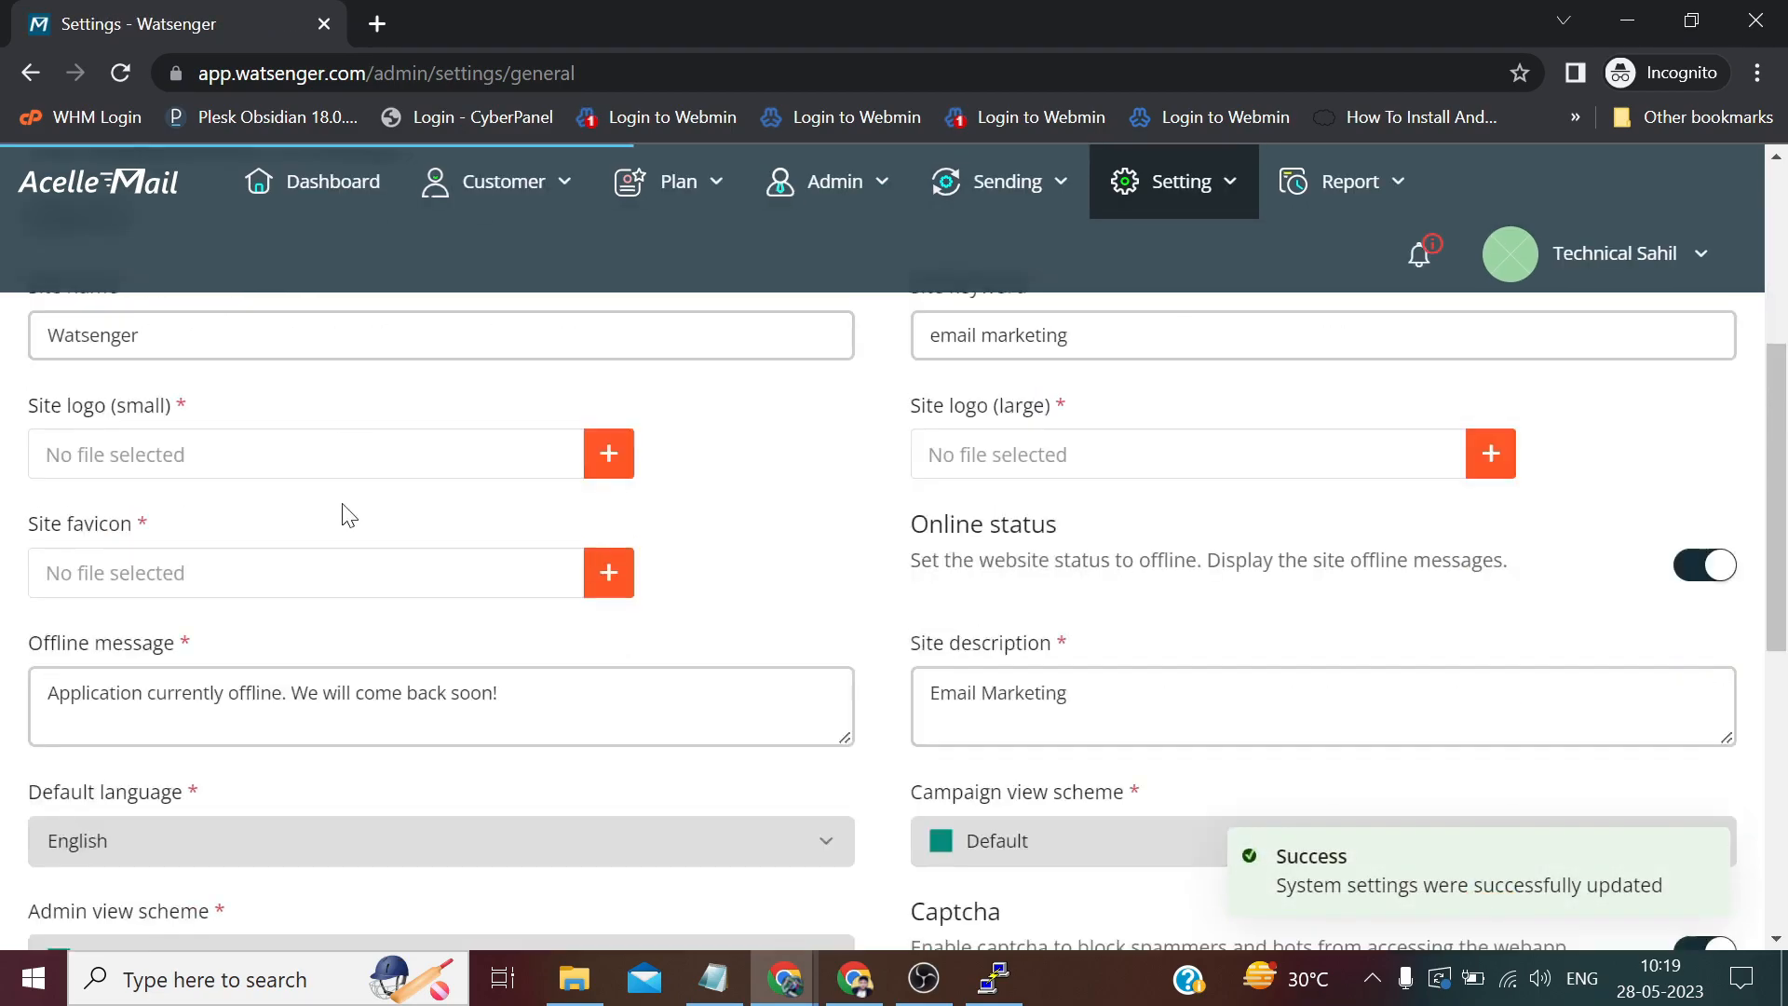
scroll(484, 514, up, 10)
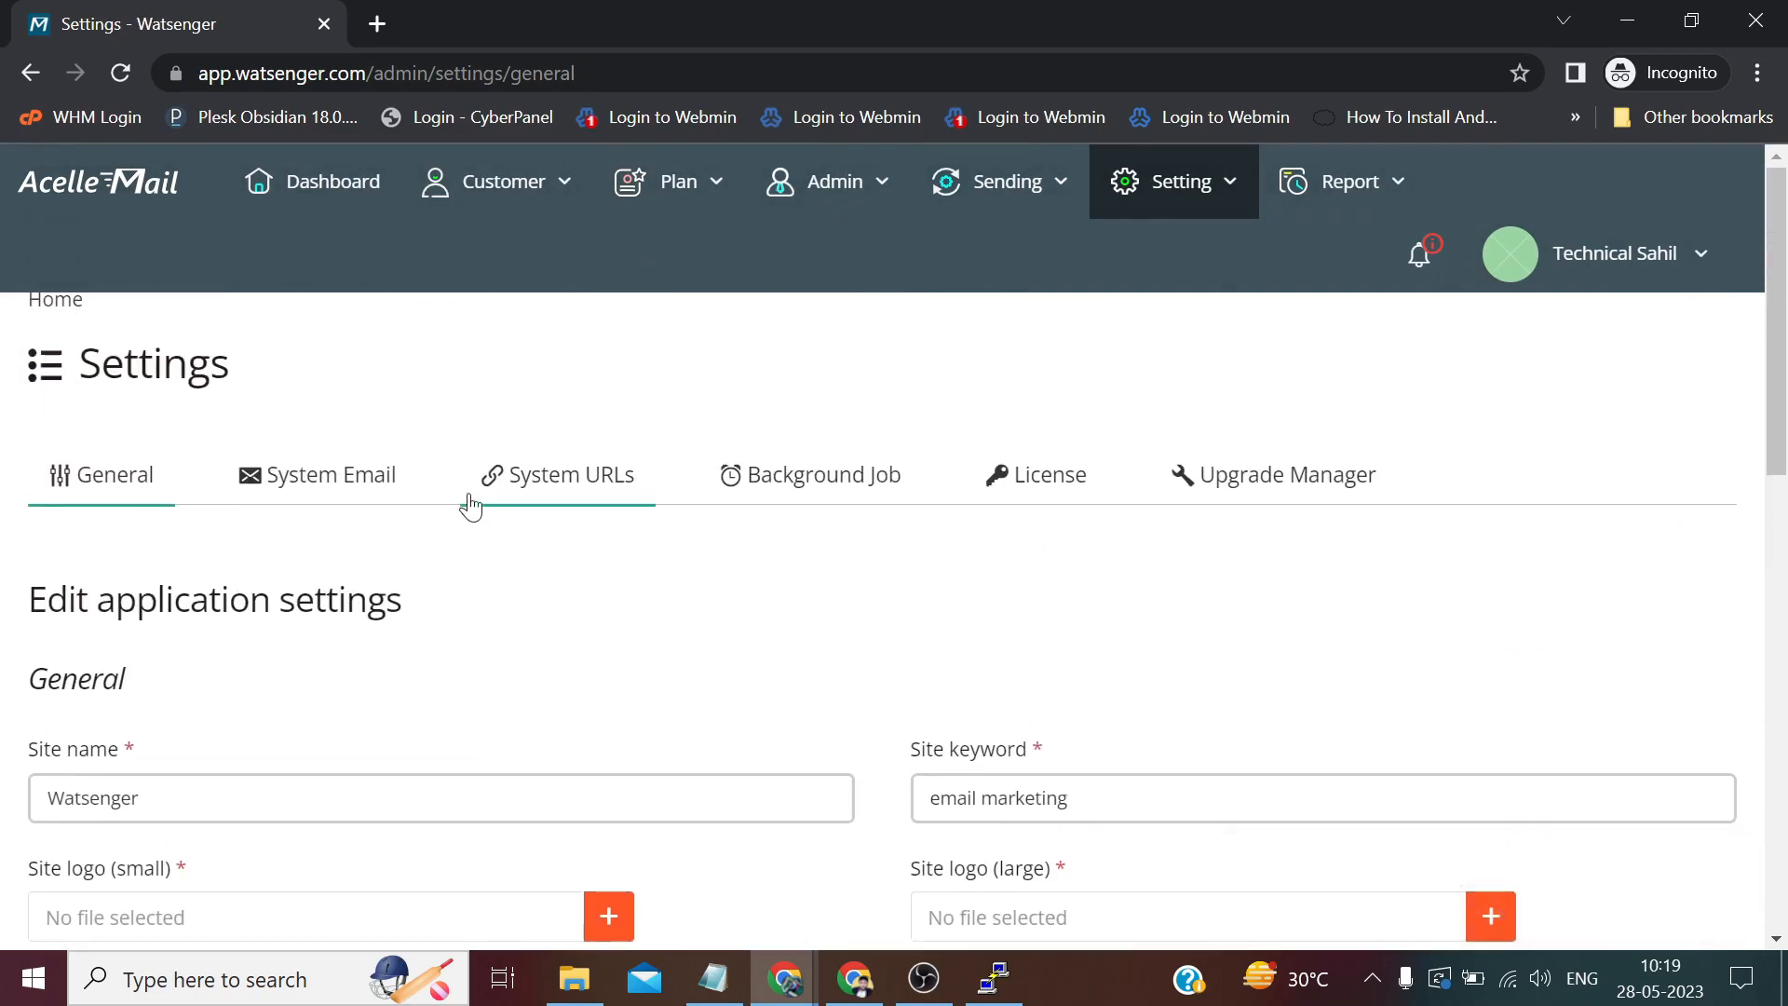
Switch the system mail sending method to SMTP in the system email settings.
click(376, 489)
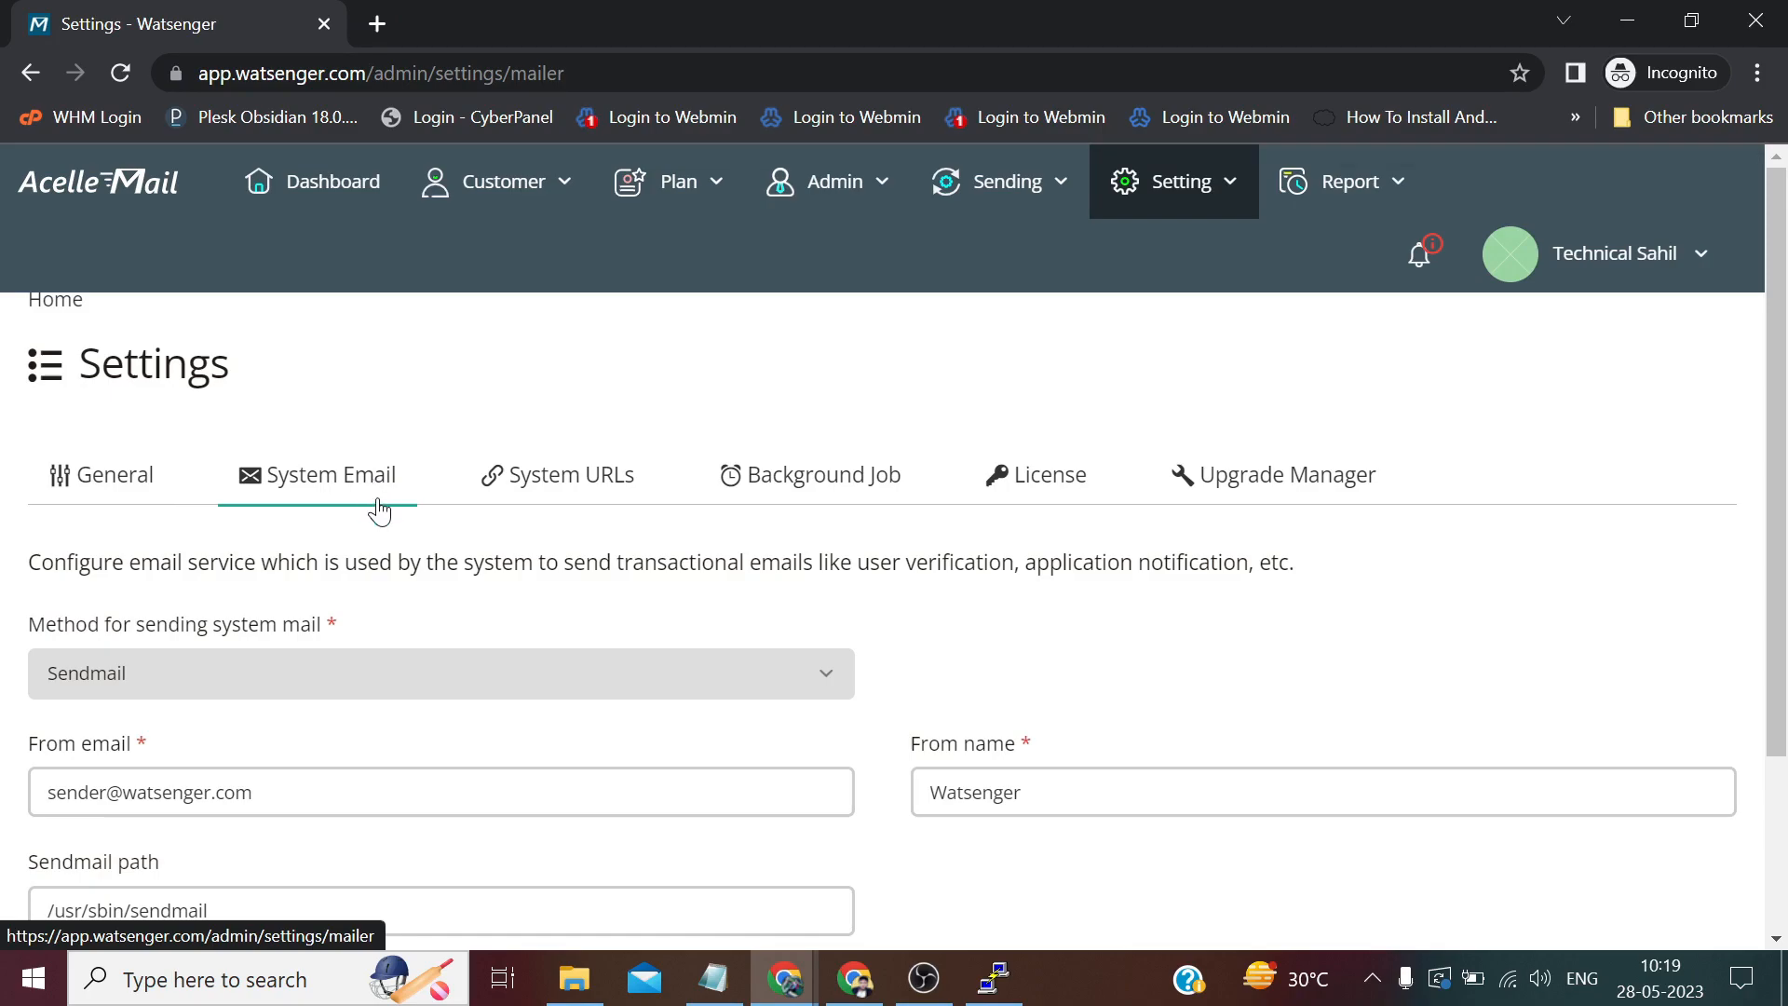
scroll(378, 522, down, 3)
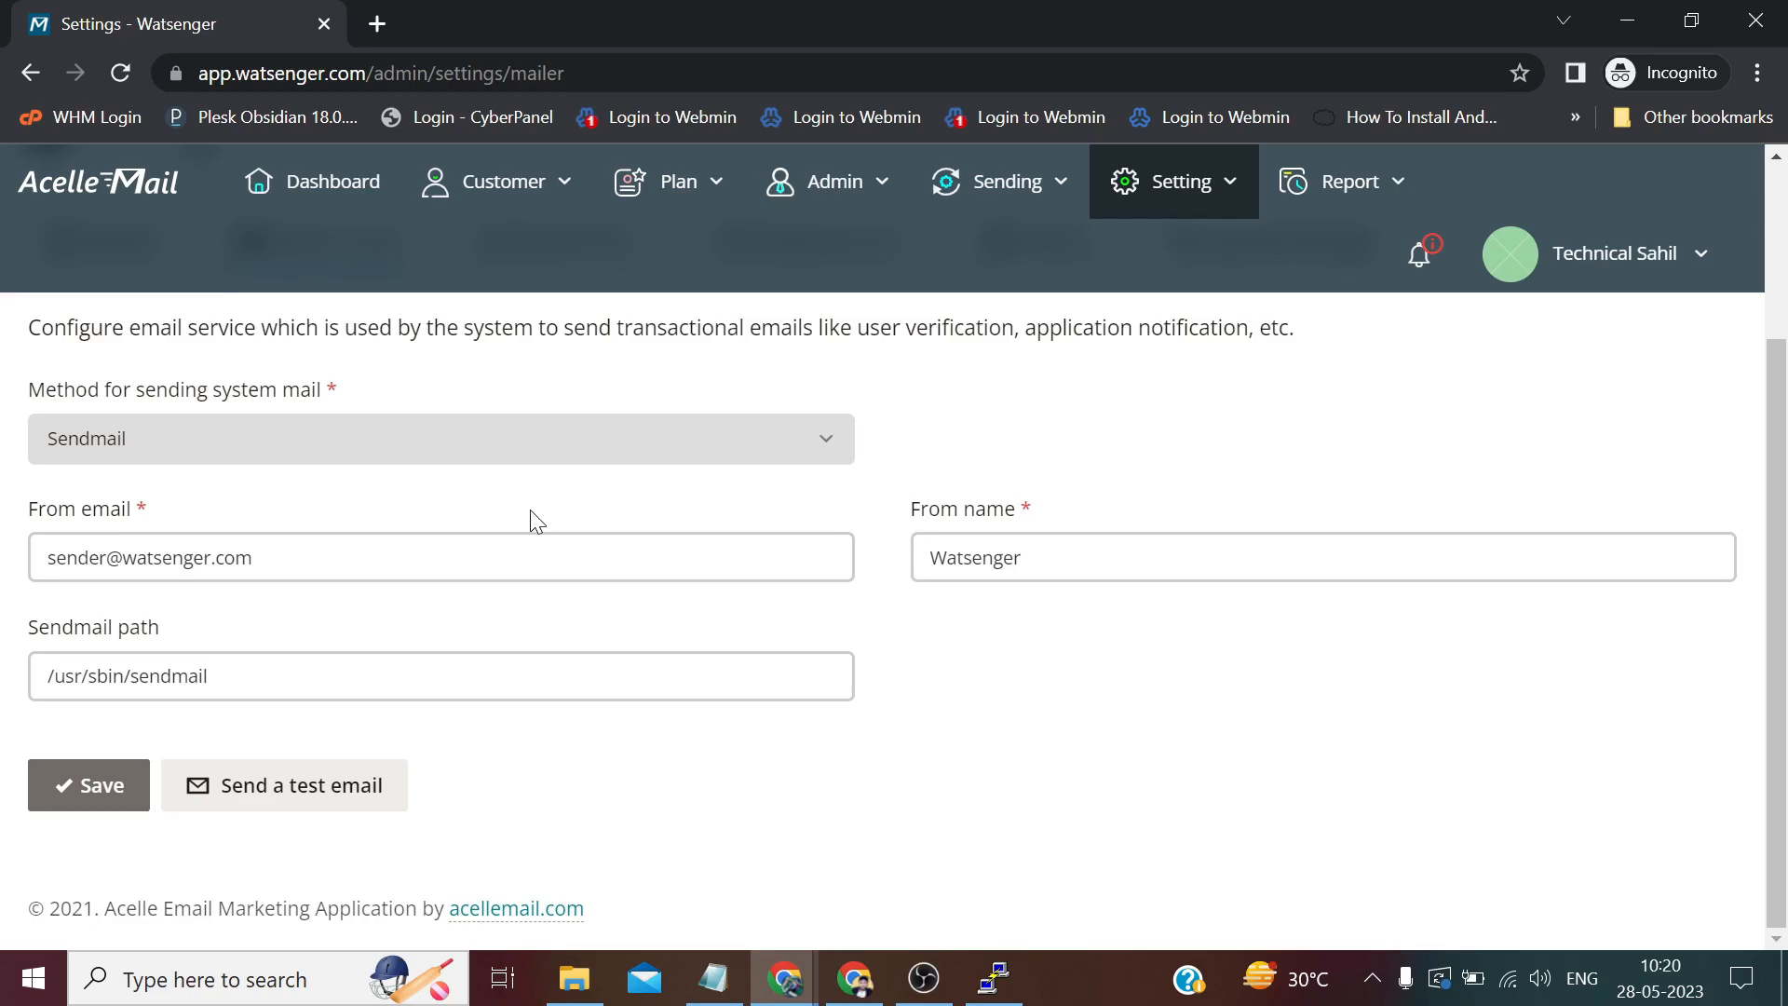
click(430, 461)
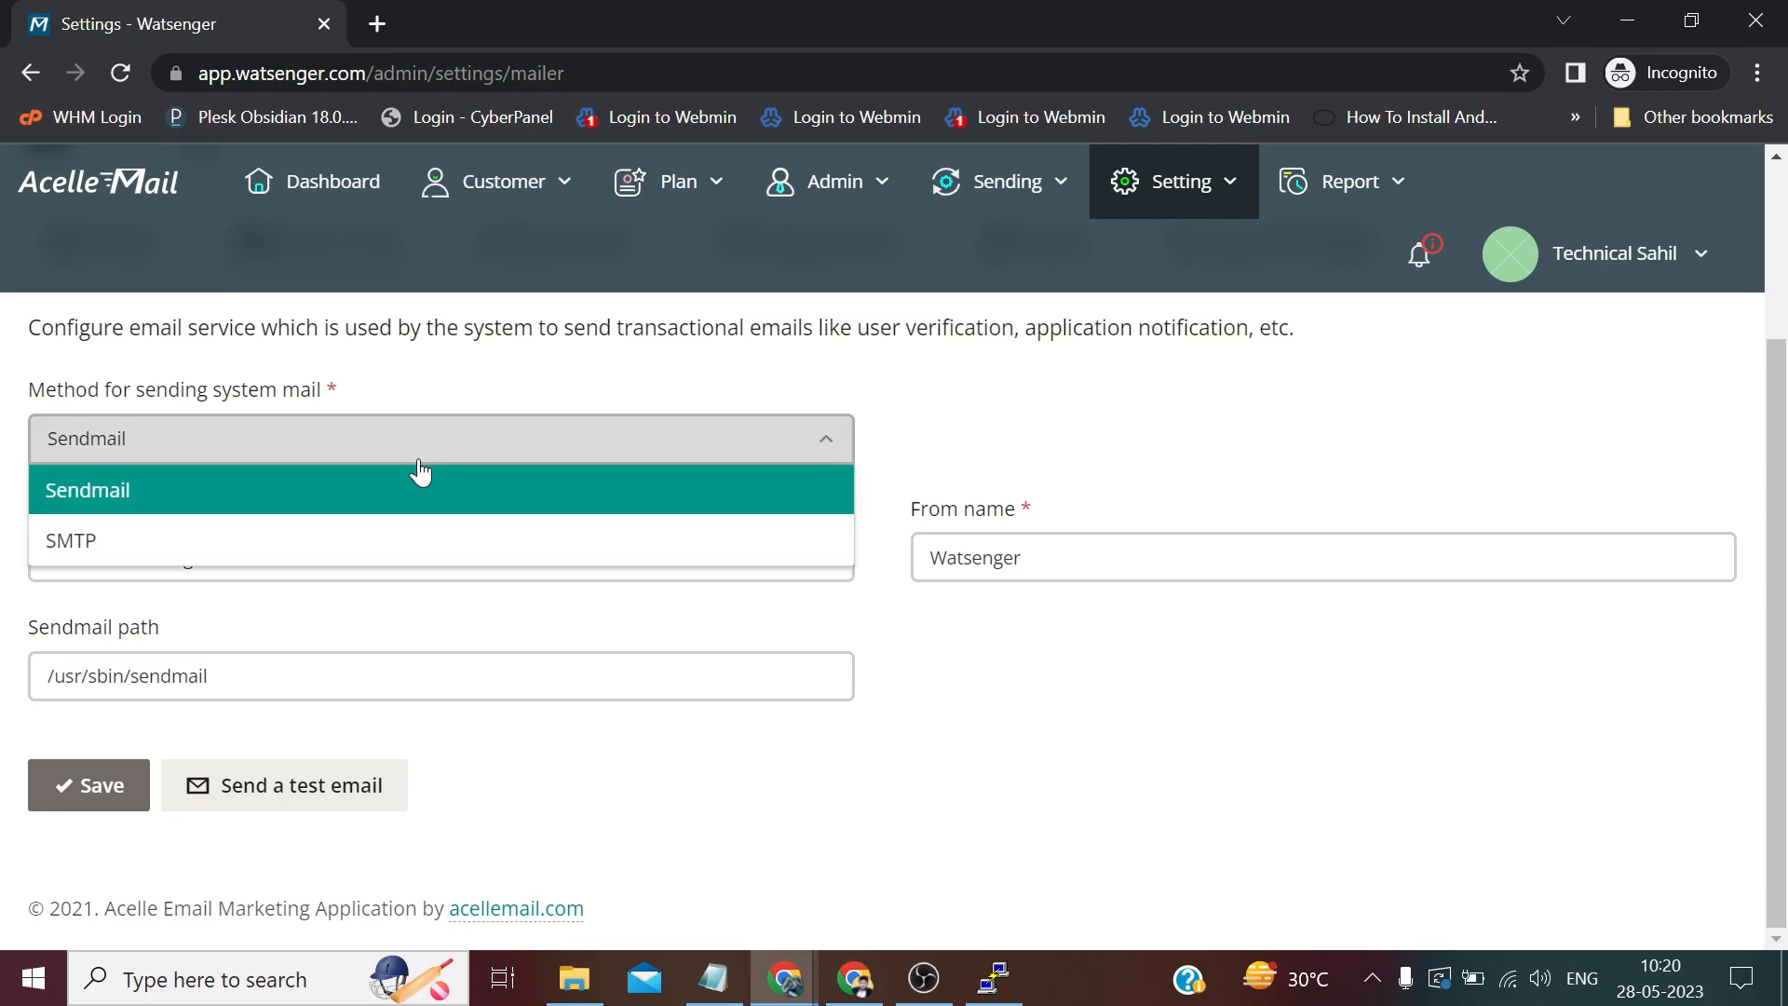
click(423, 529)
click(430, 540)
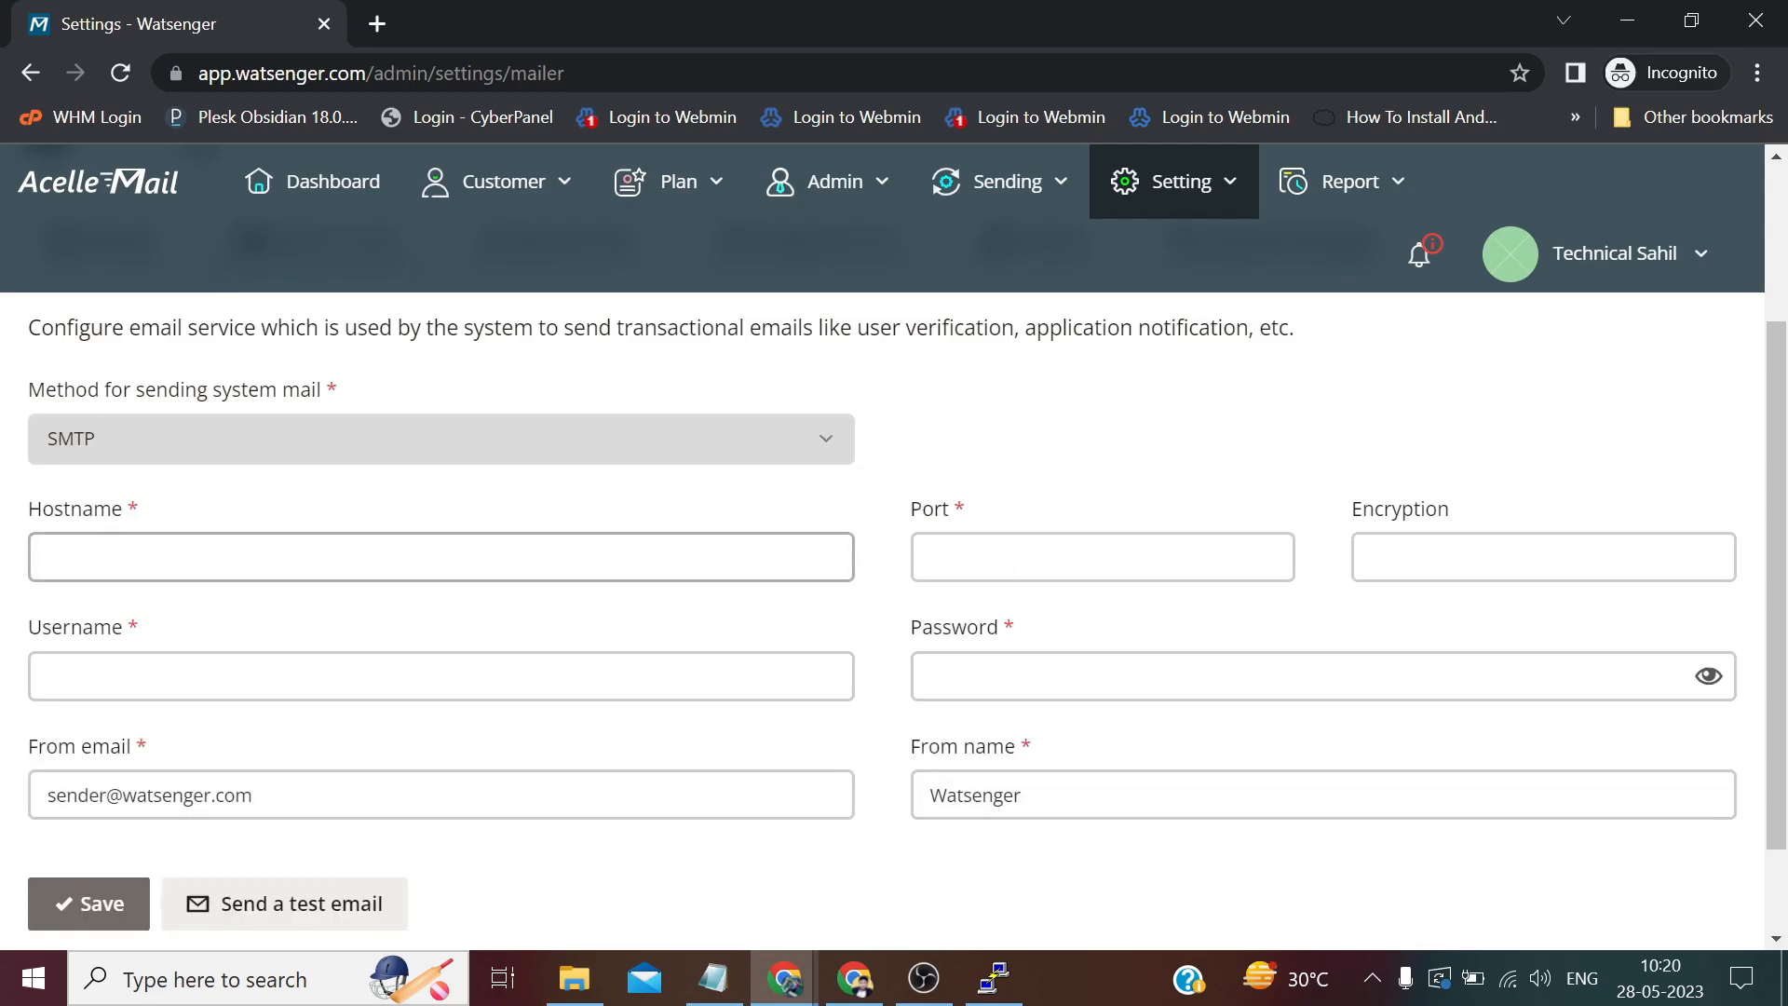
click(559, 556)
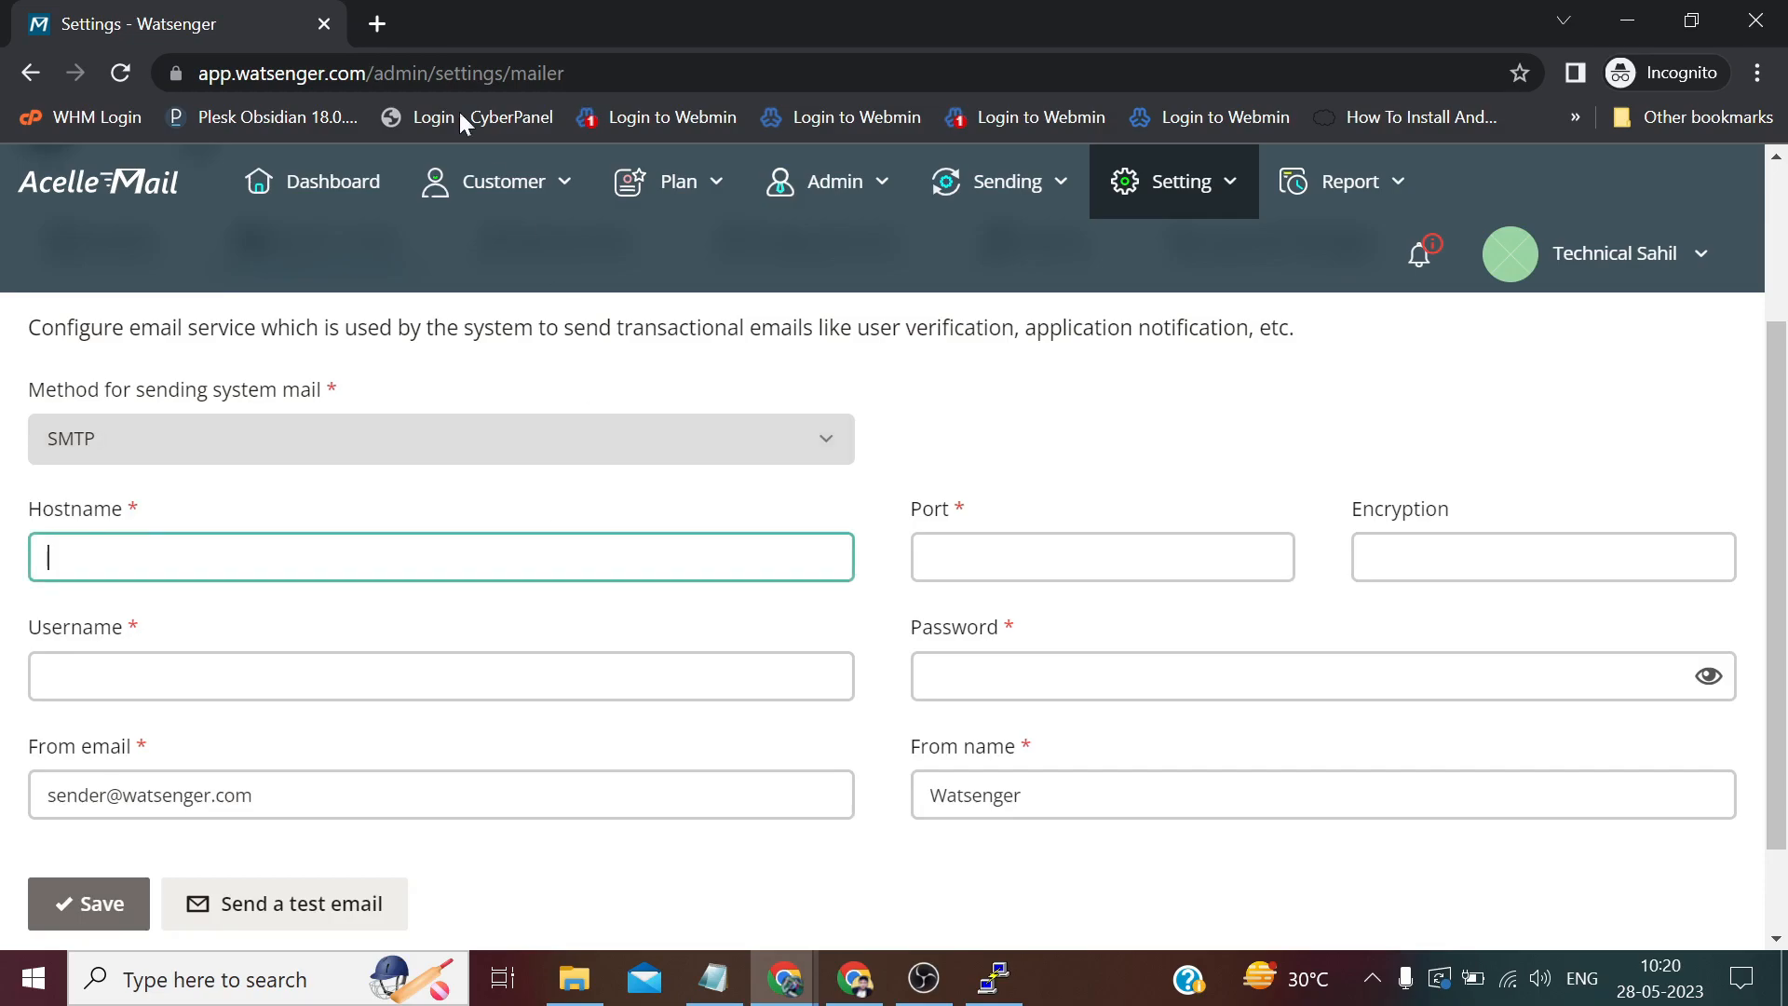
drag(366, 73, 235, 74)
key(ctrl+c)
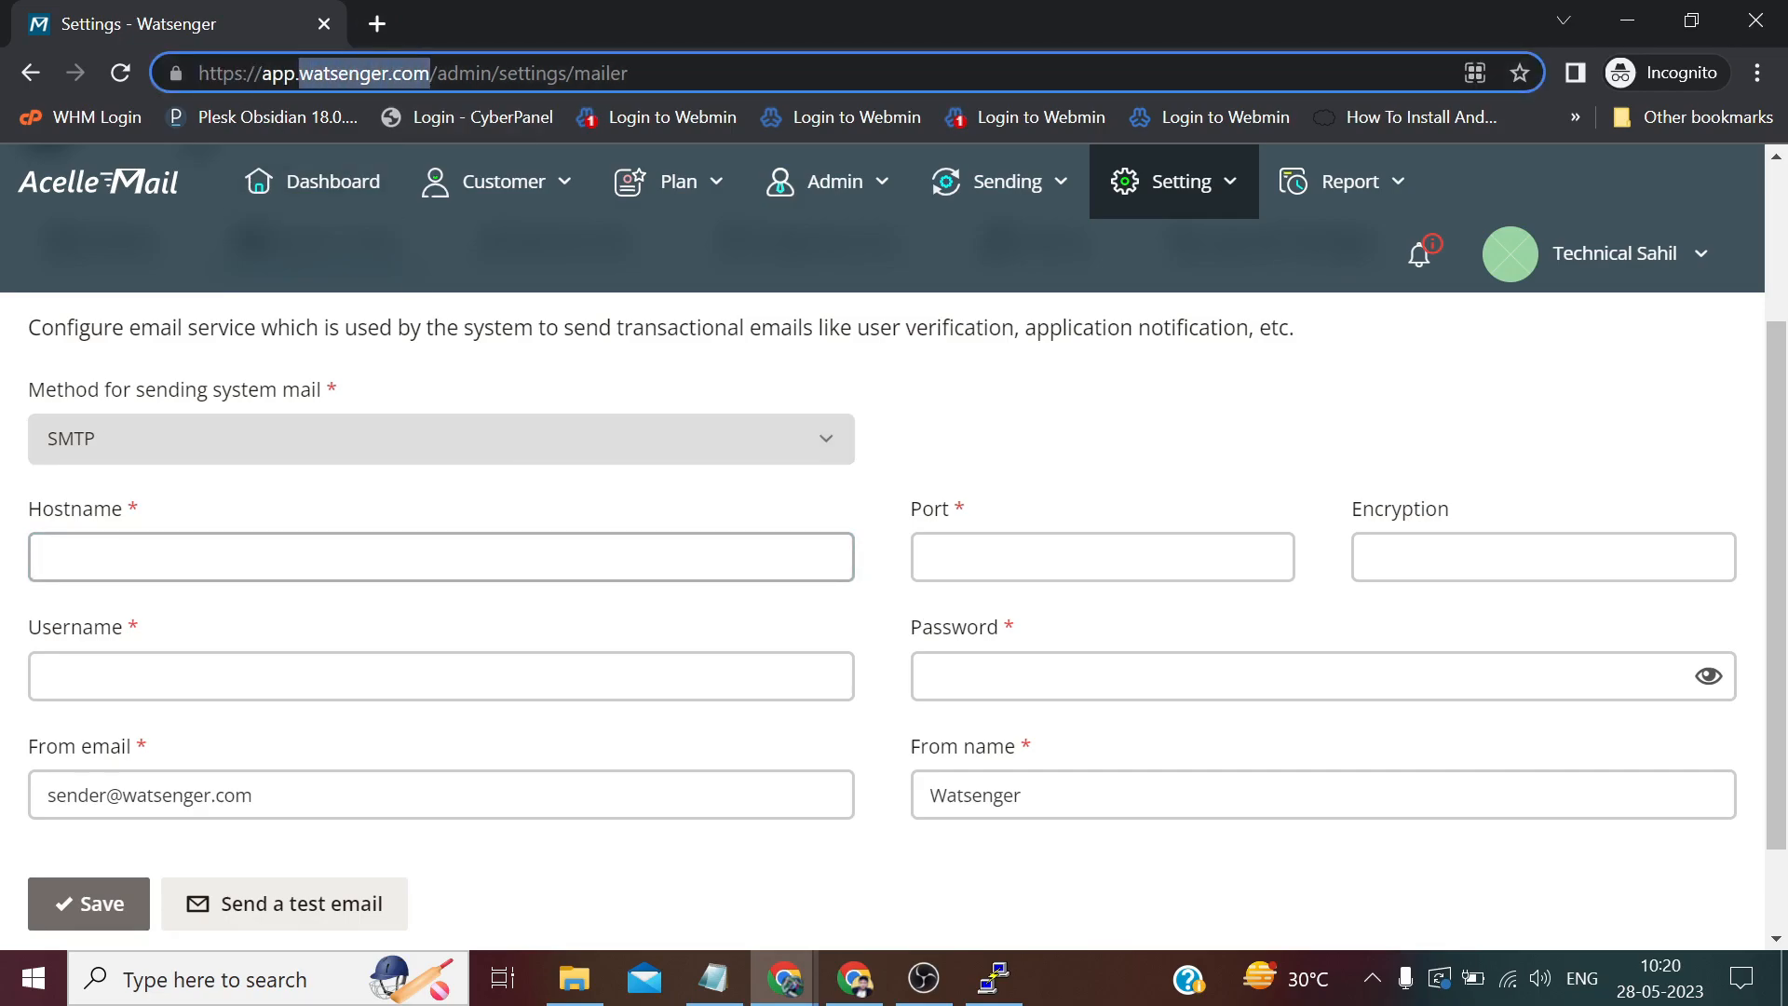
click(838, 557)
key(ctrl+v)
key(Tab)
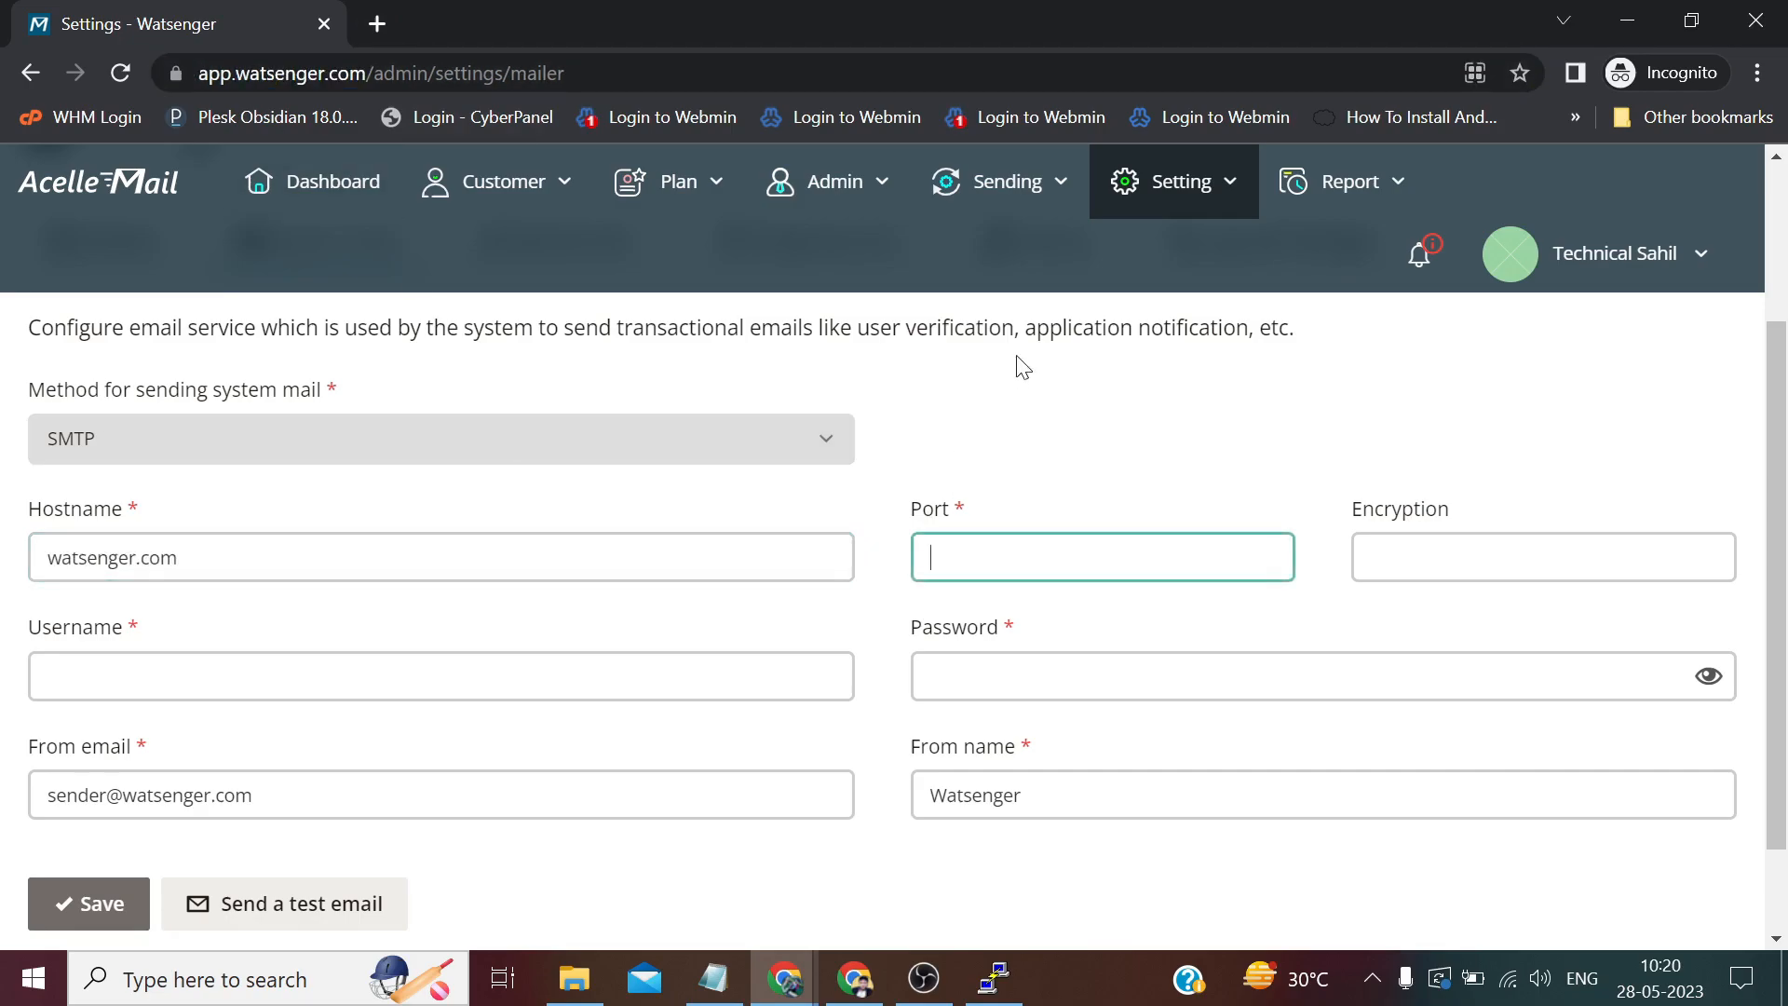
text(587)
key(Tab)
key(Tab)
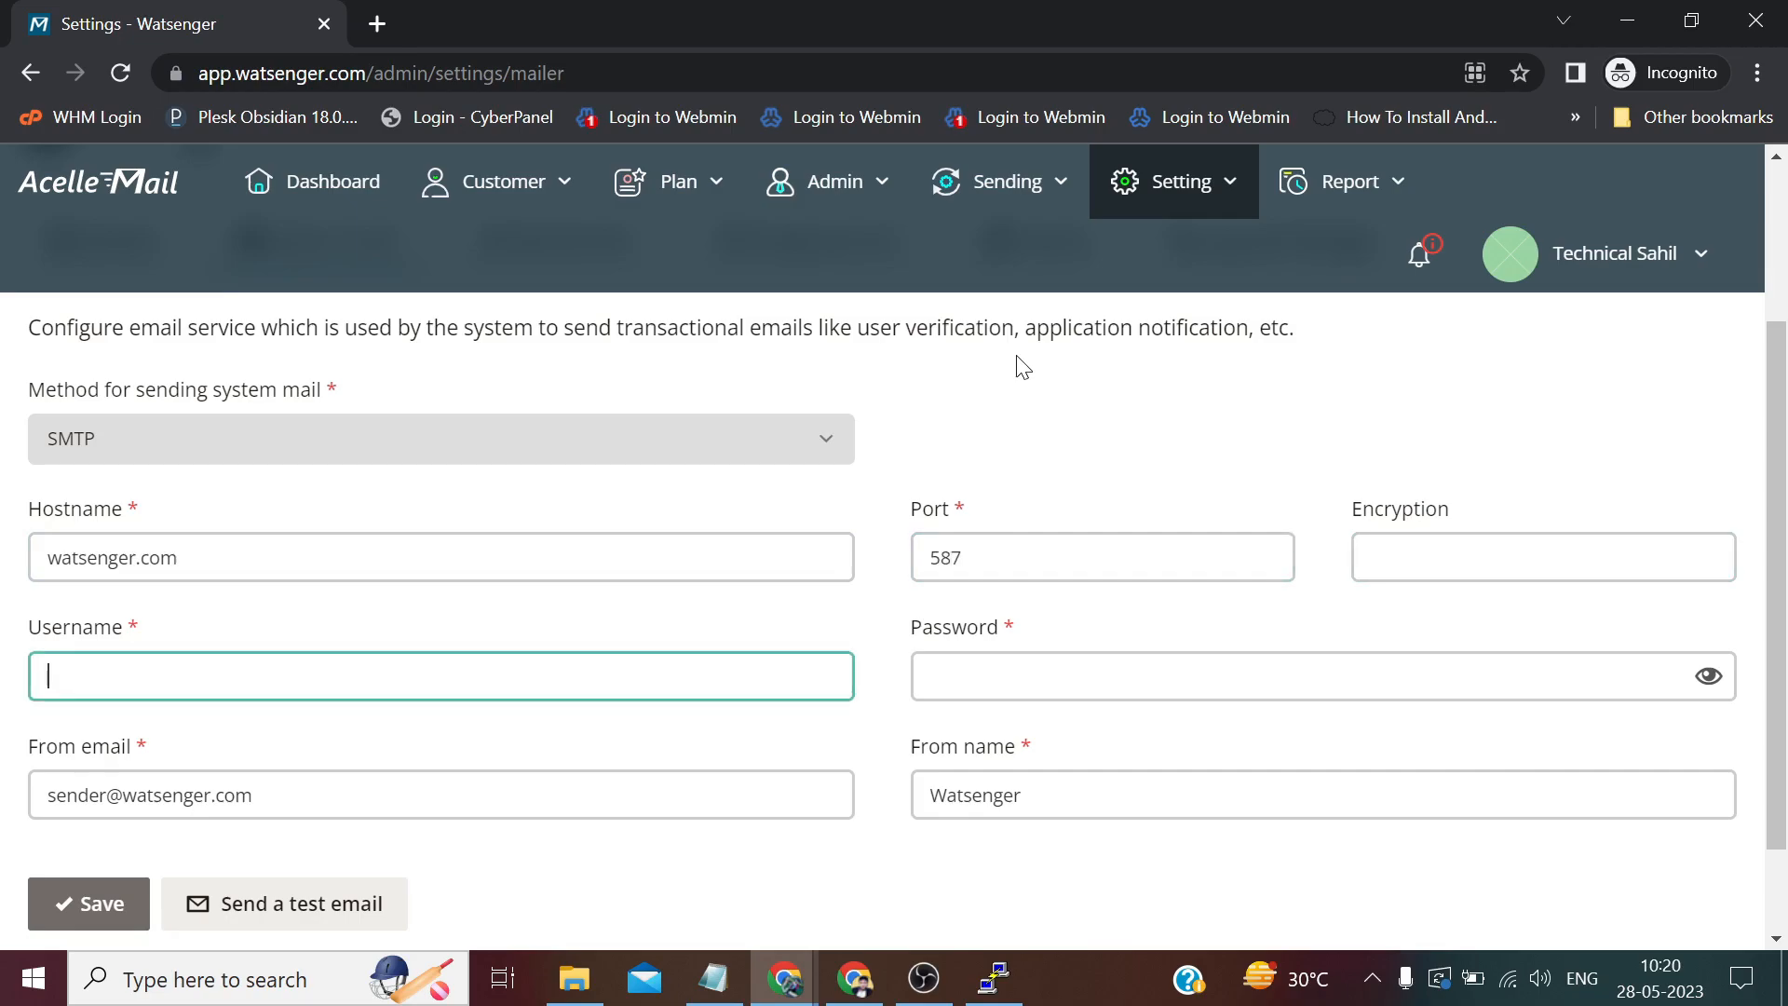
key(shift+Tab)
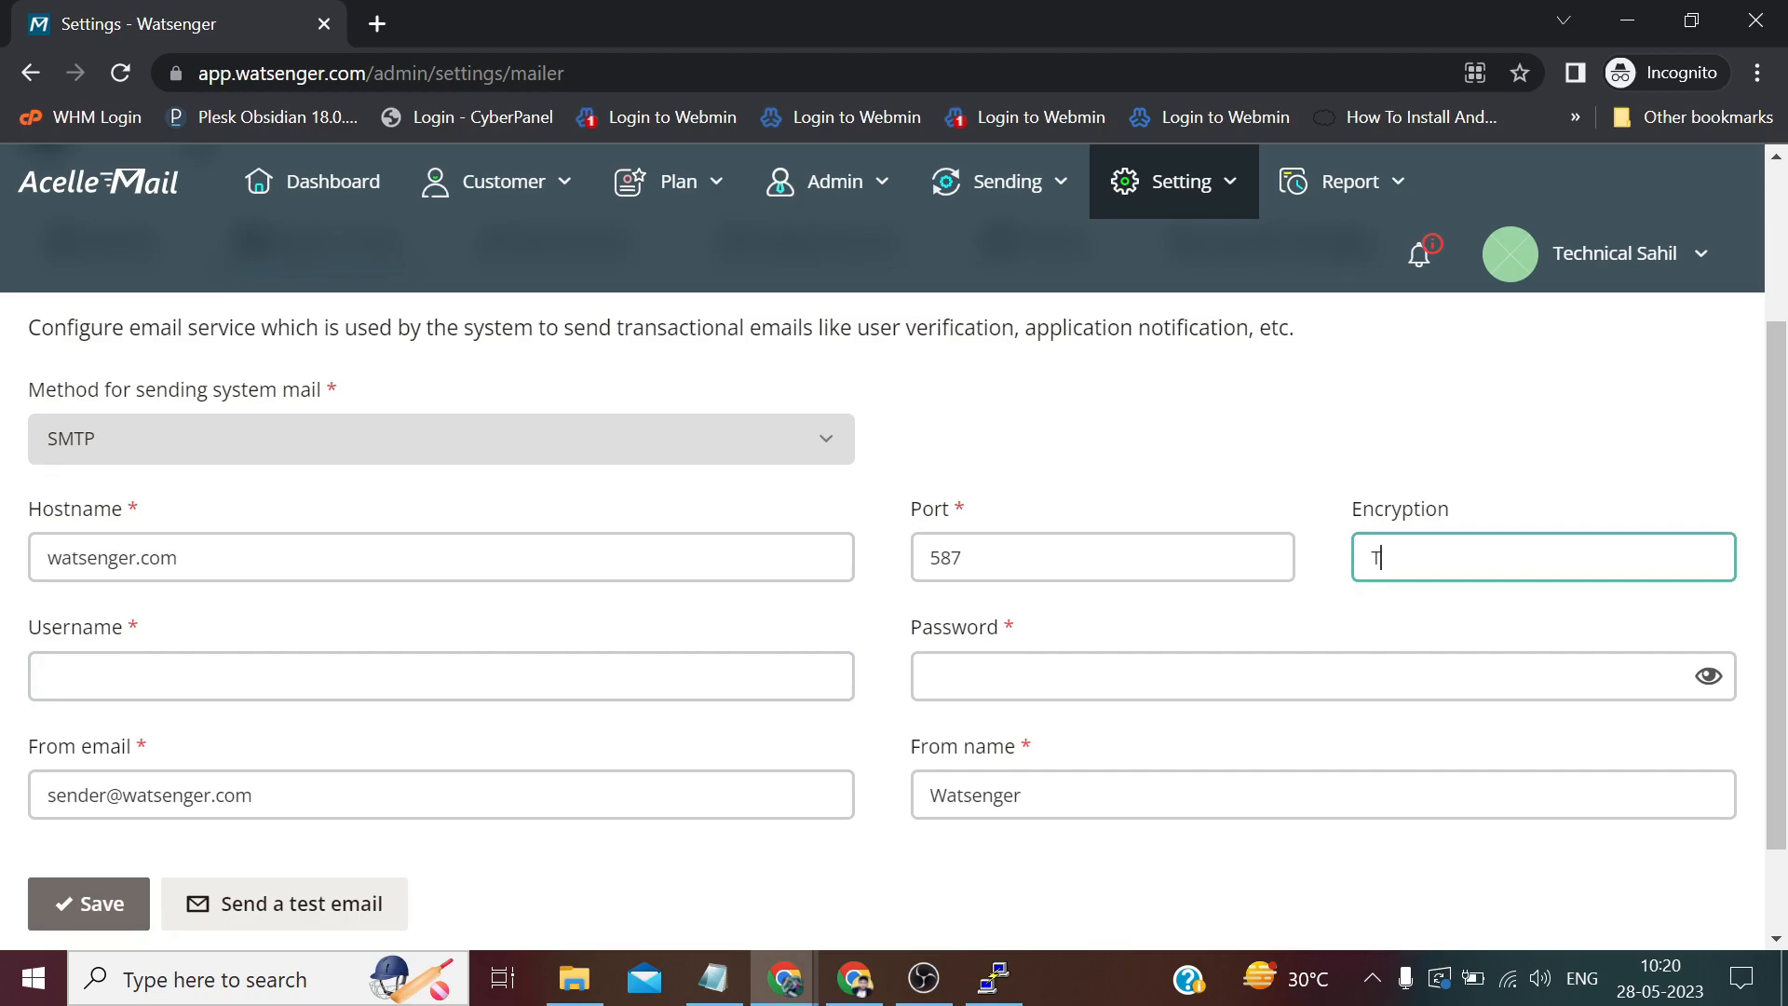
key(Tab)
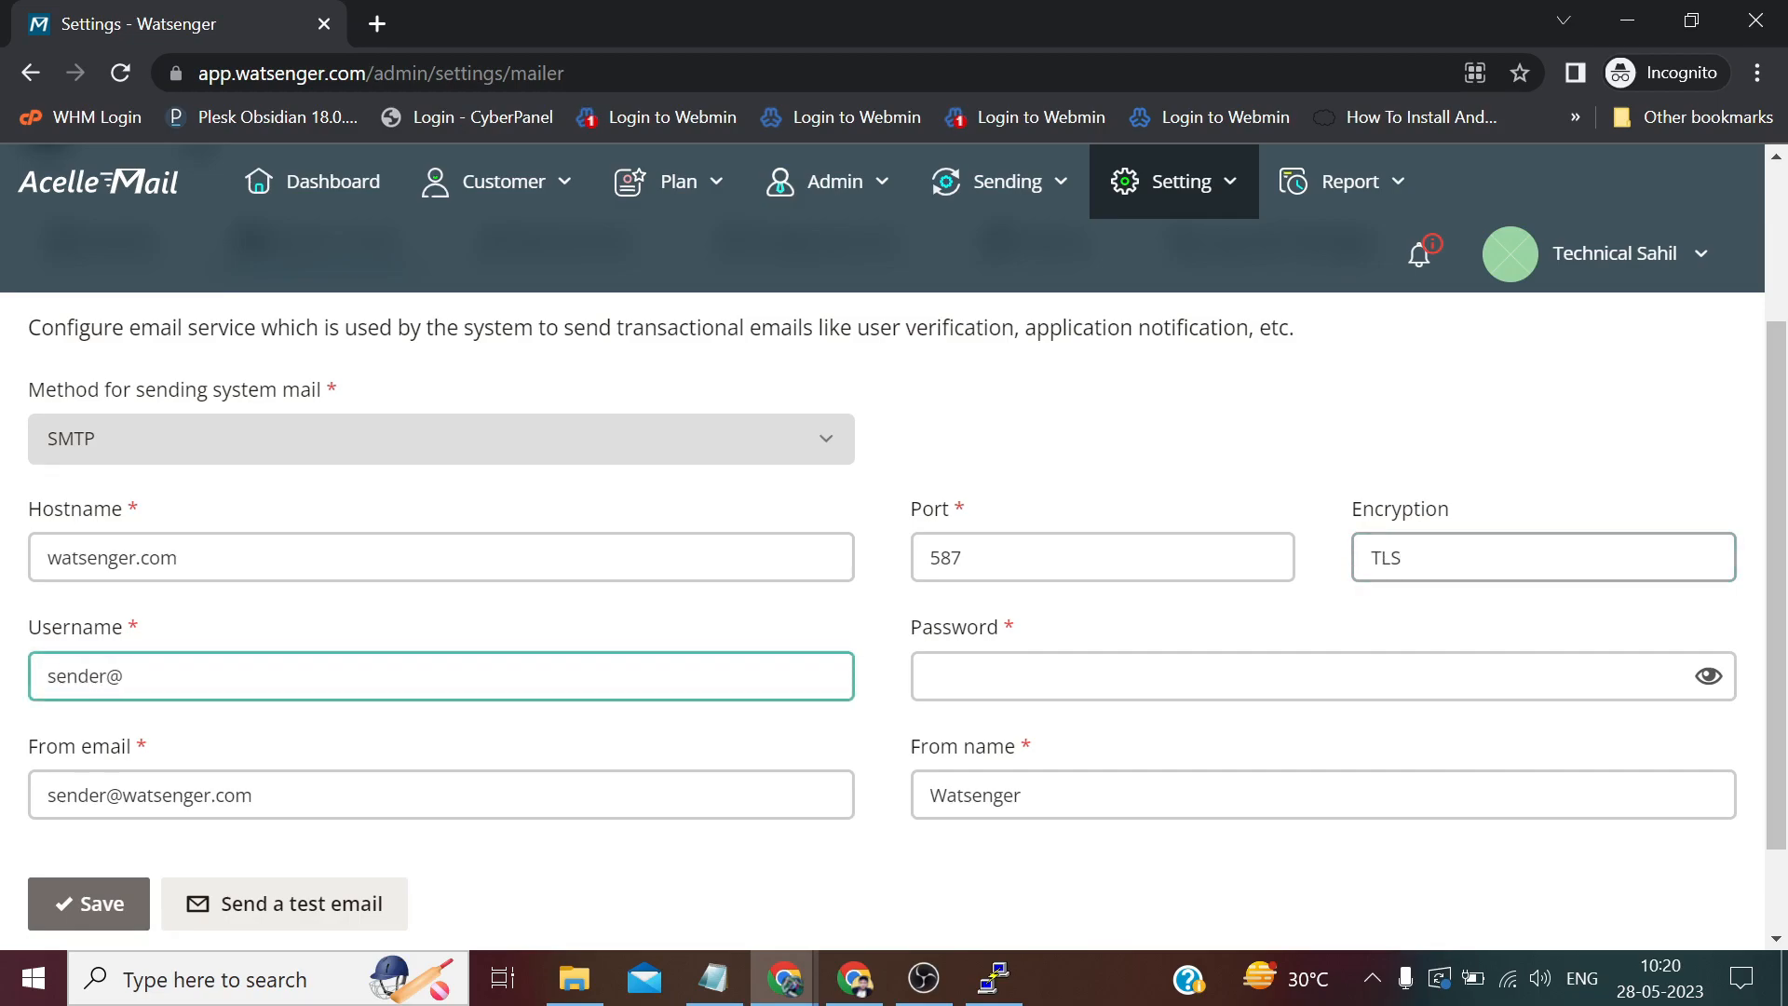
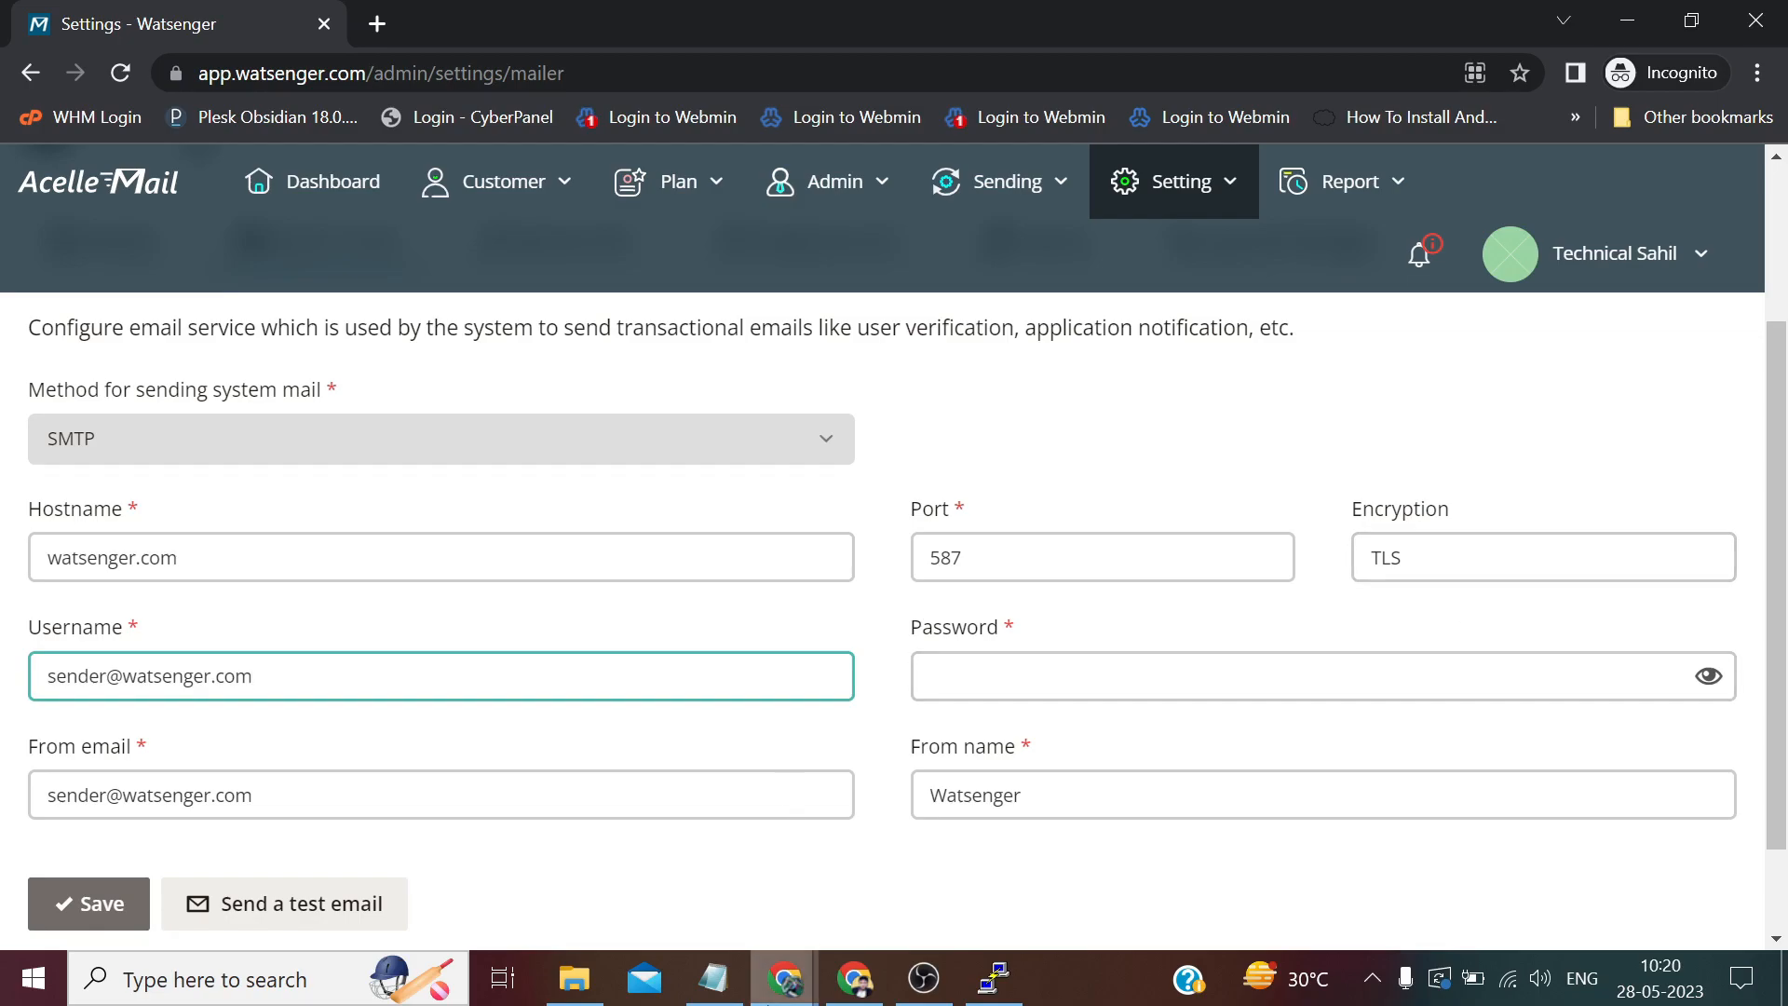
Copy the saved mail password from the notes and paste it into the SMTP Password field.
mouse_move(712, 977)
click(726, 879)
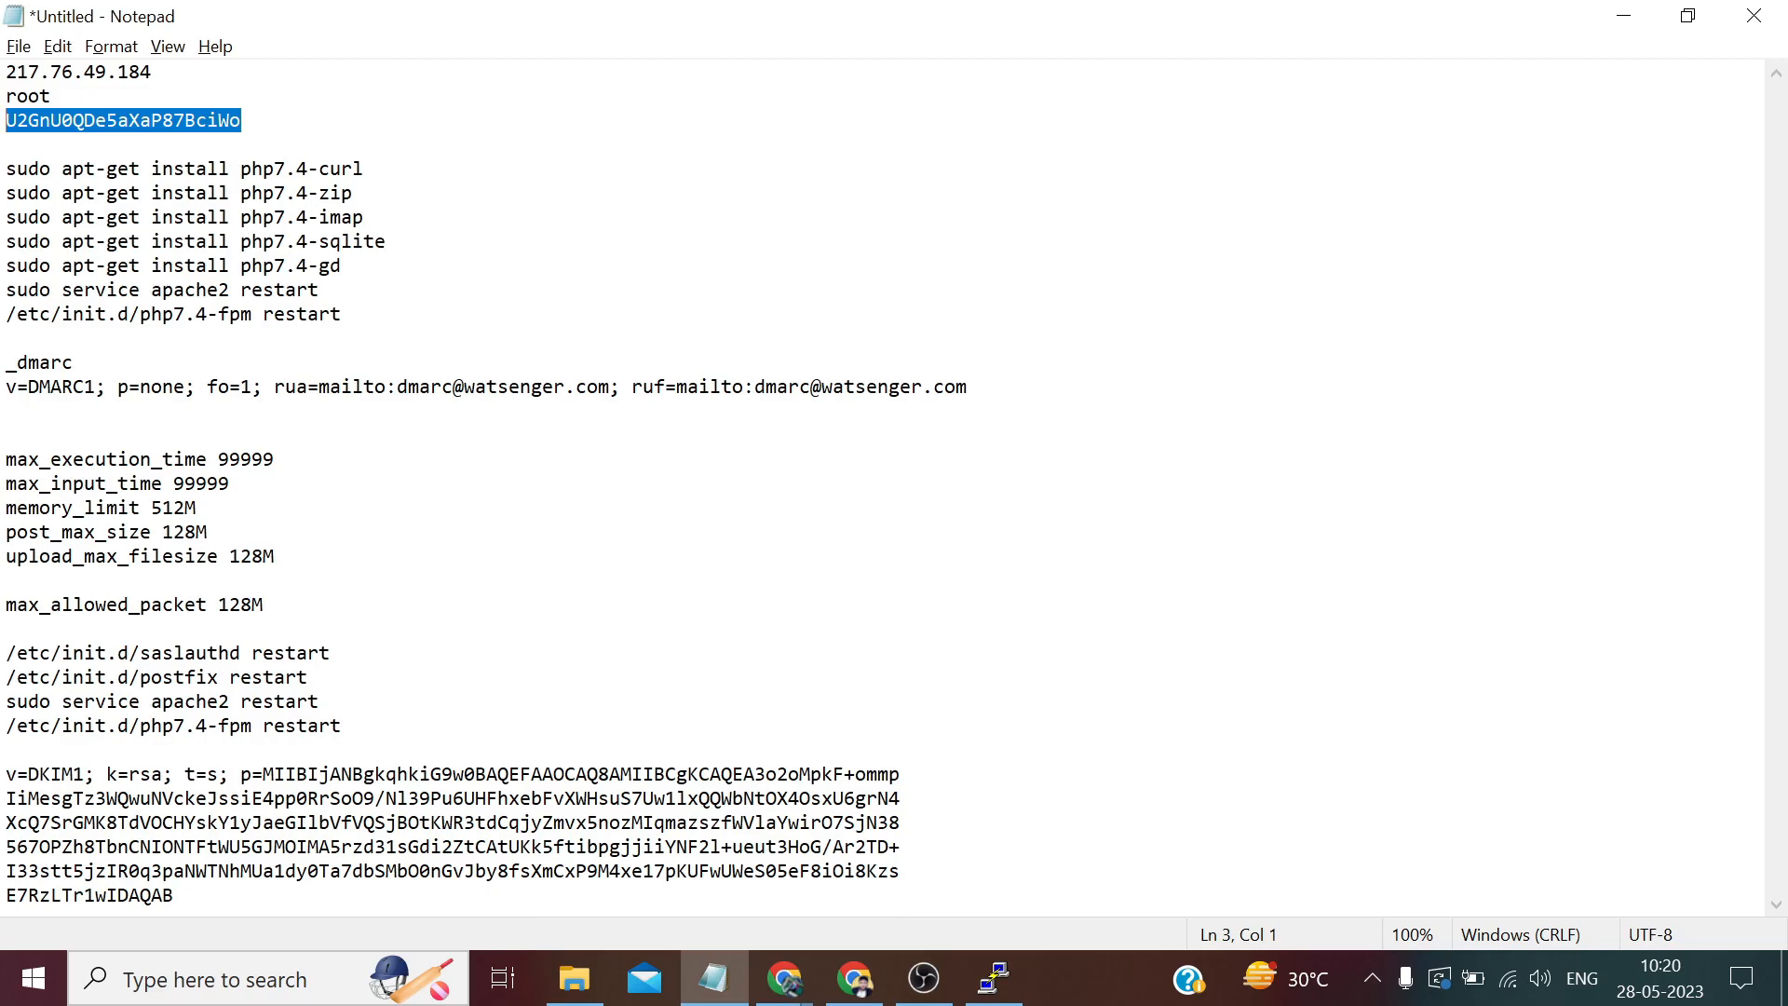
click(161, 204)
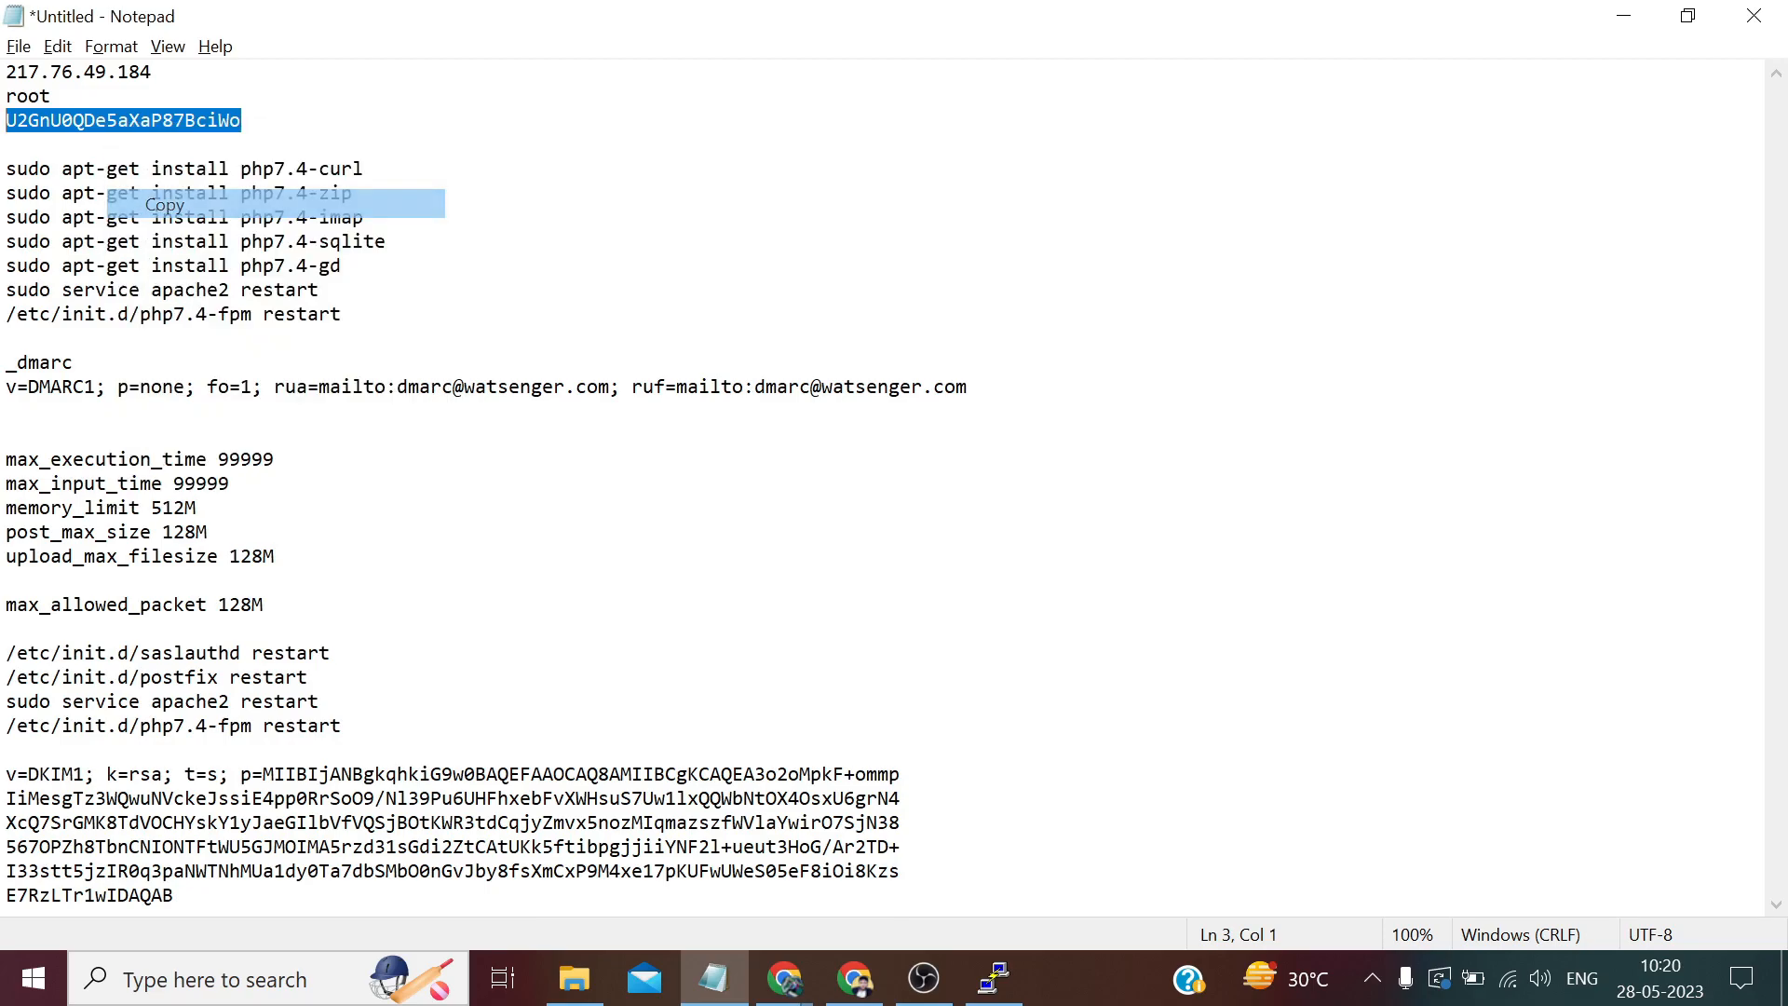
click(785, 977)
click(1006, 677)
key(ctrl+v)
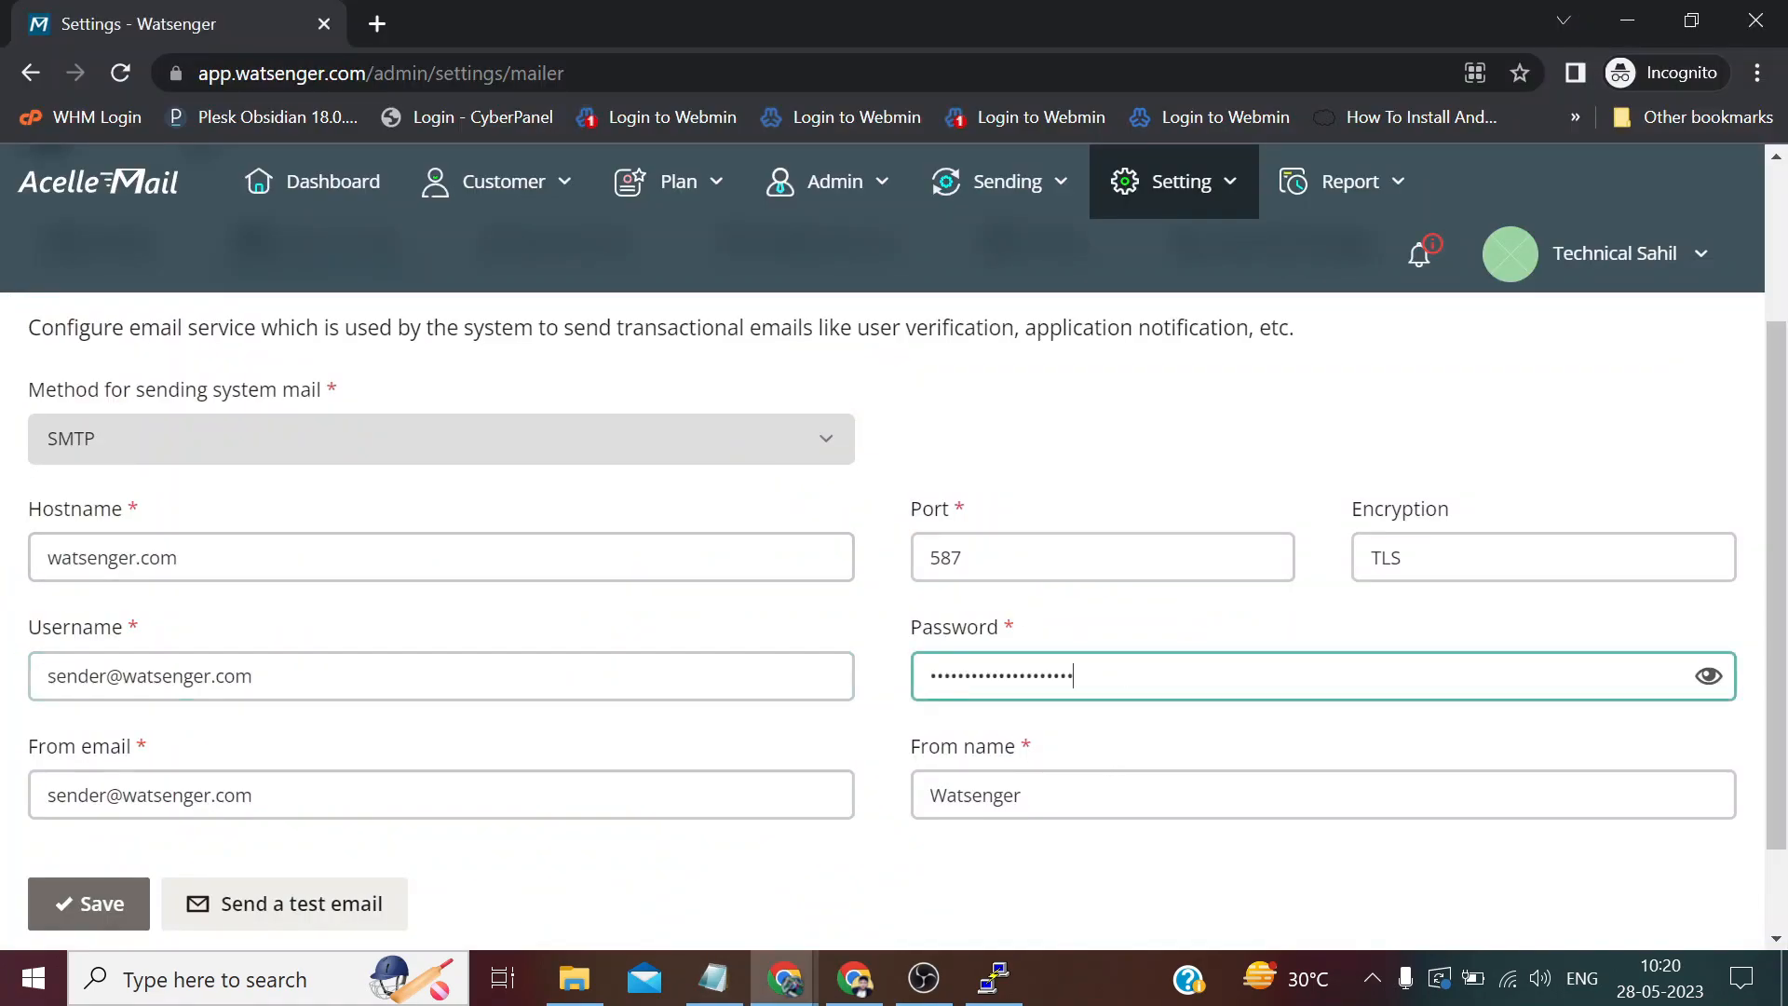
drag(256, 676, 42, 676)
click(372, 795)
key(ctrl+a)
key(ctrl+v)
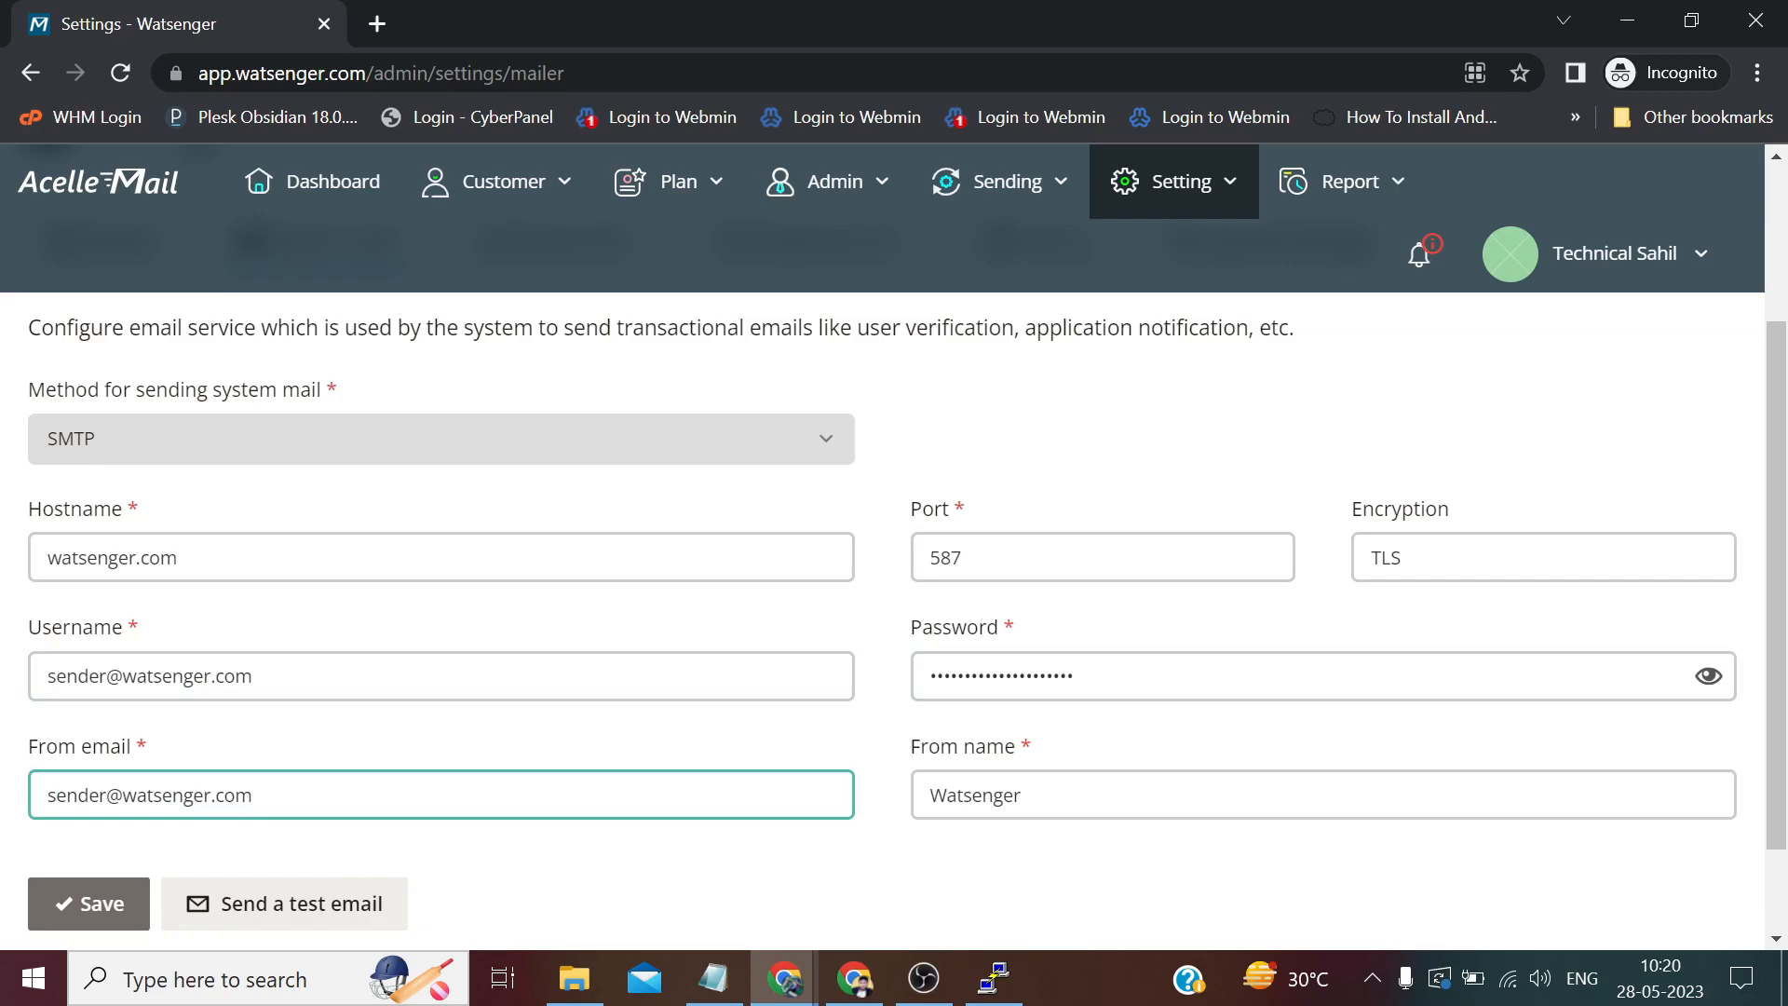
drag(89, 794, 3, 806)
text(noreply)
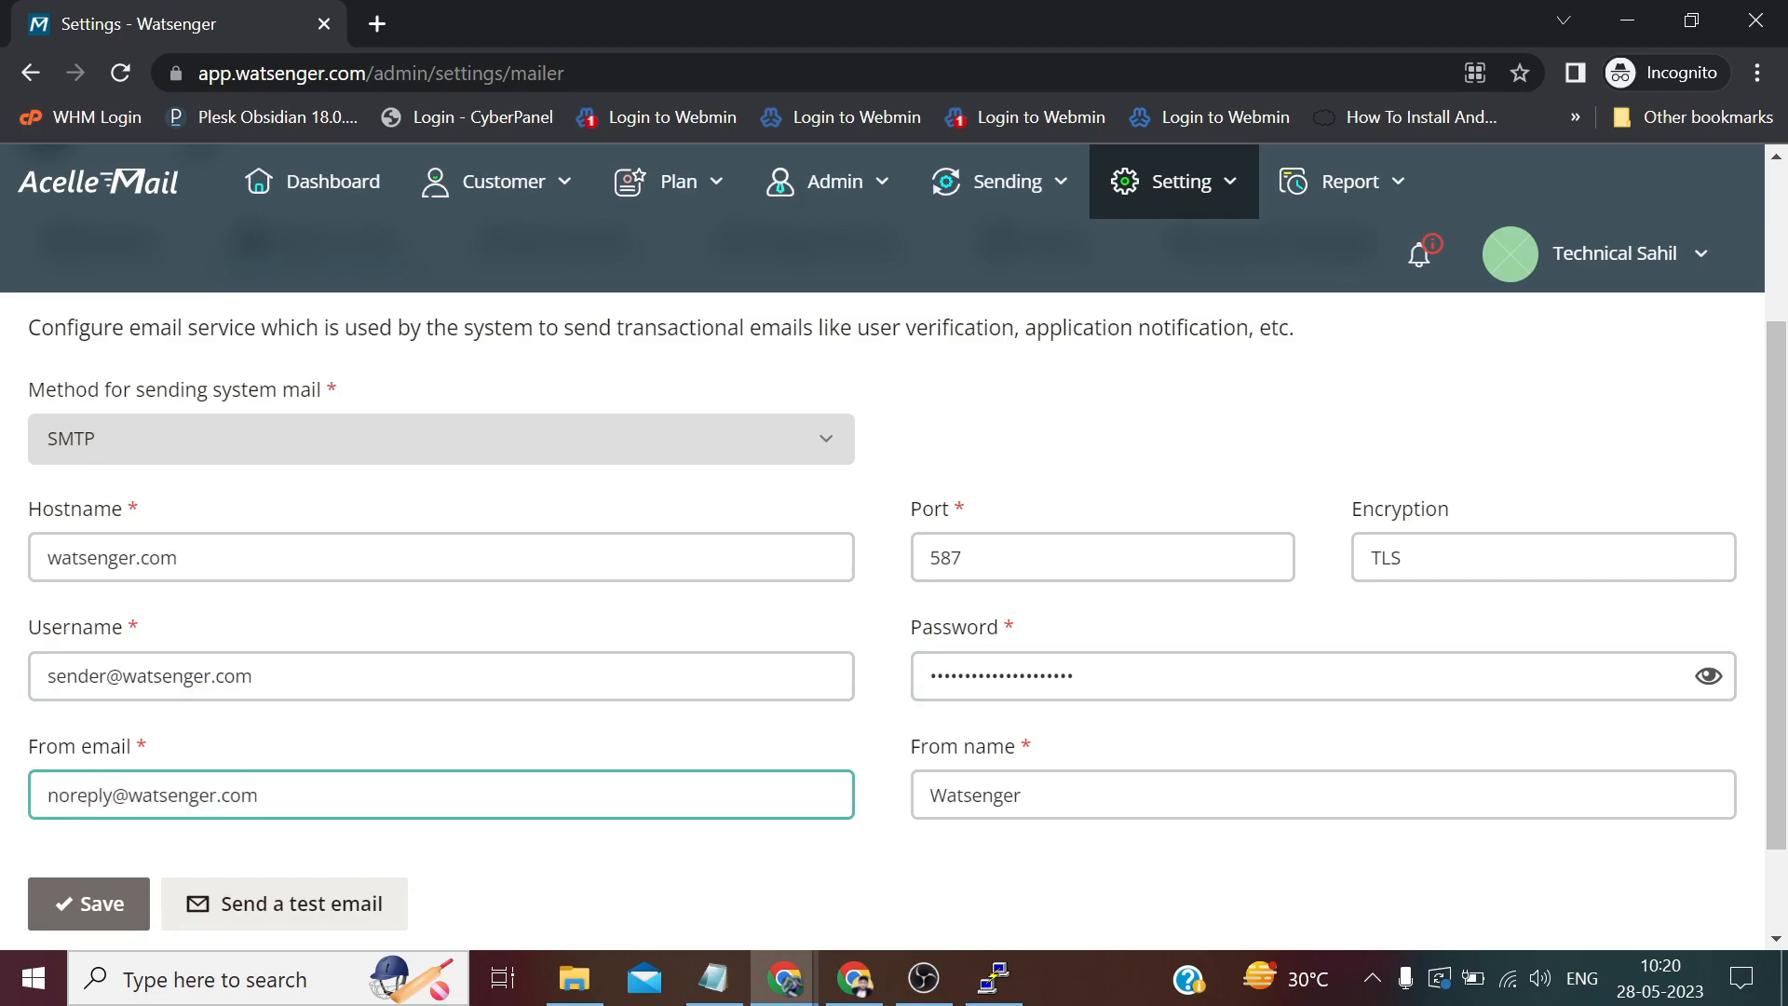
click(875, 745)
Save the mailer settings and open the test-message form.
scroll(726, 736, down, 1)
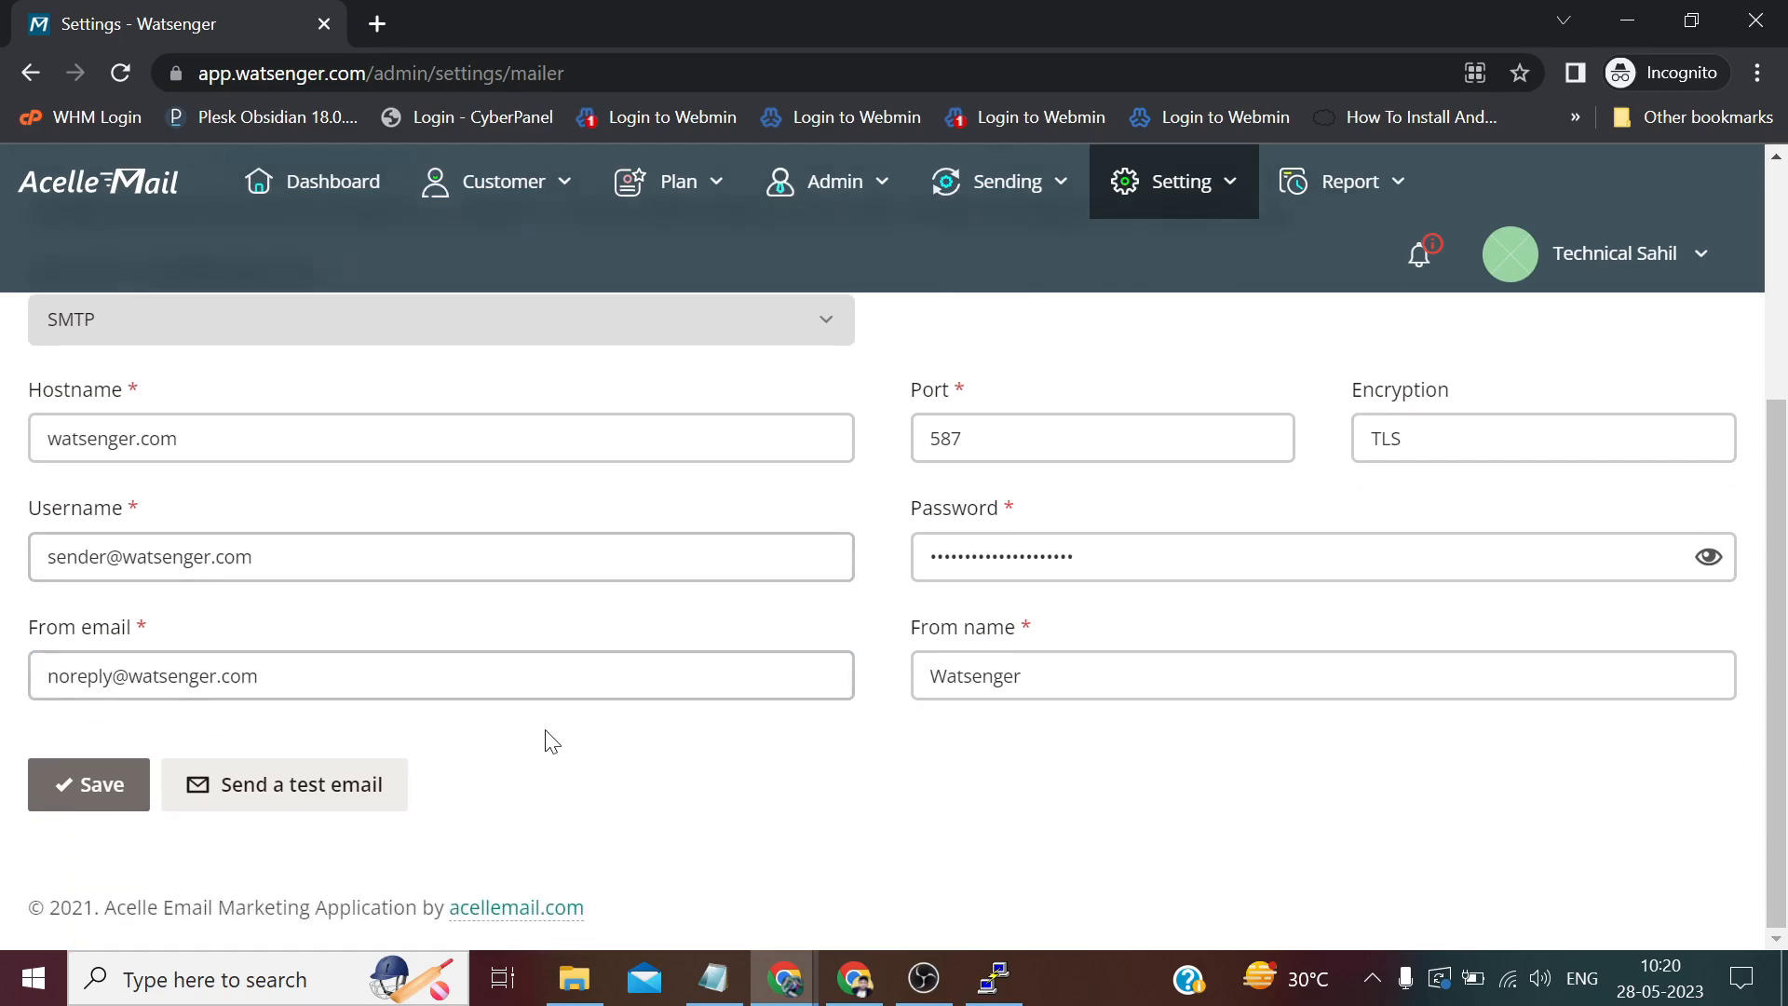
click(118, 791)
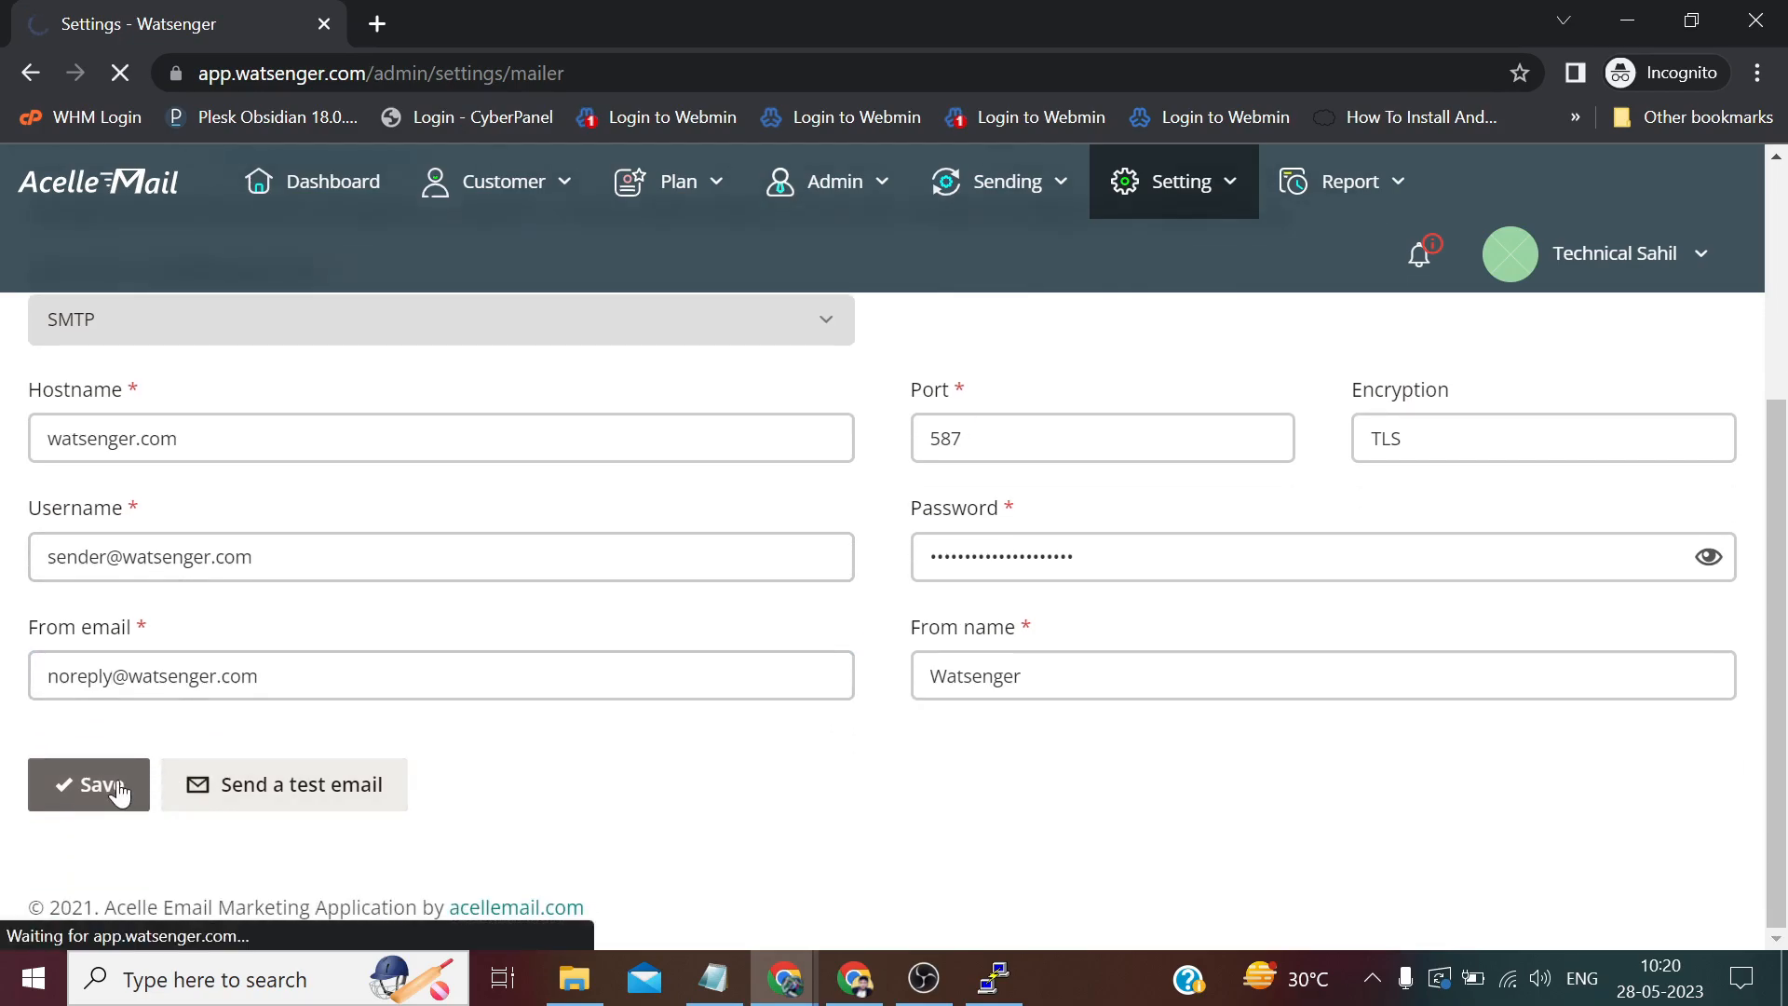
scroll(559, 690, down, 3)
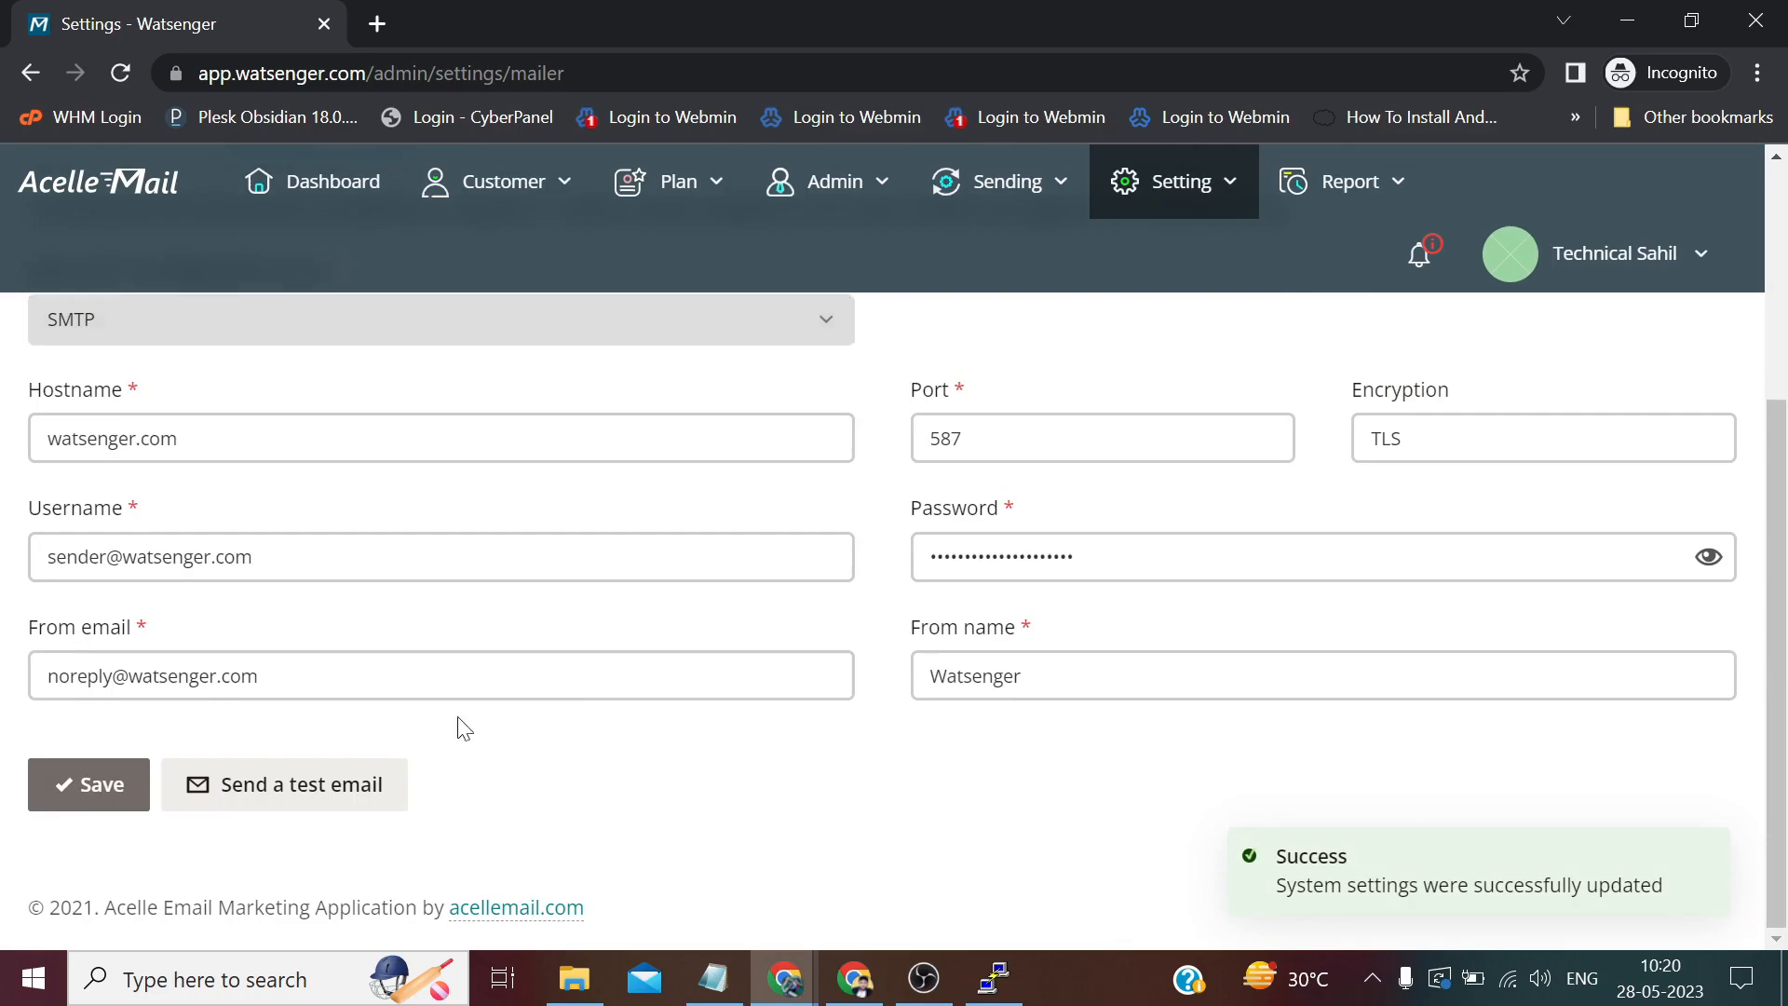
click(292, 791)
click(745, 624)
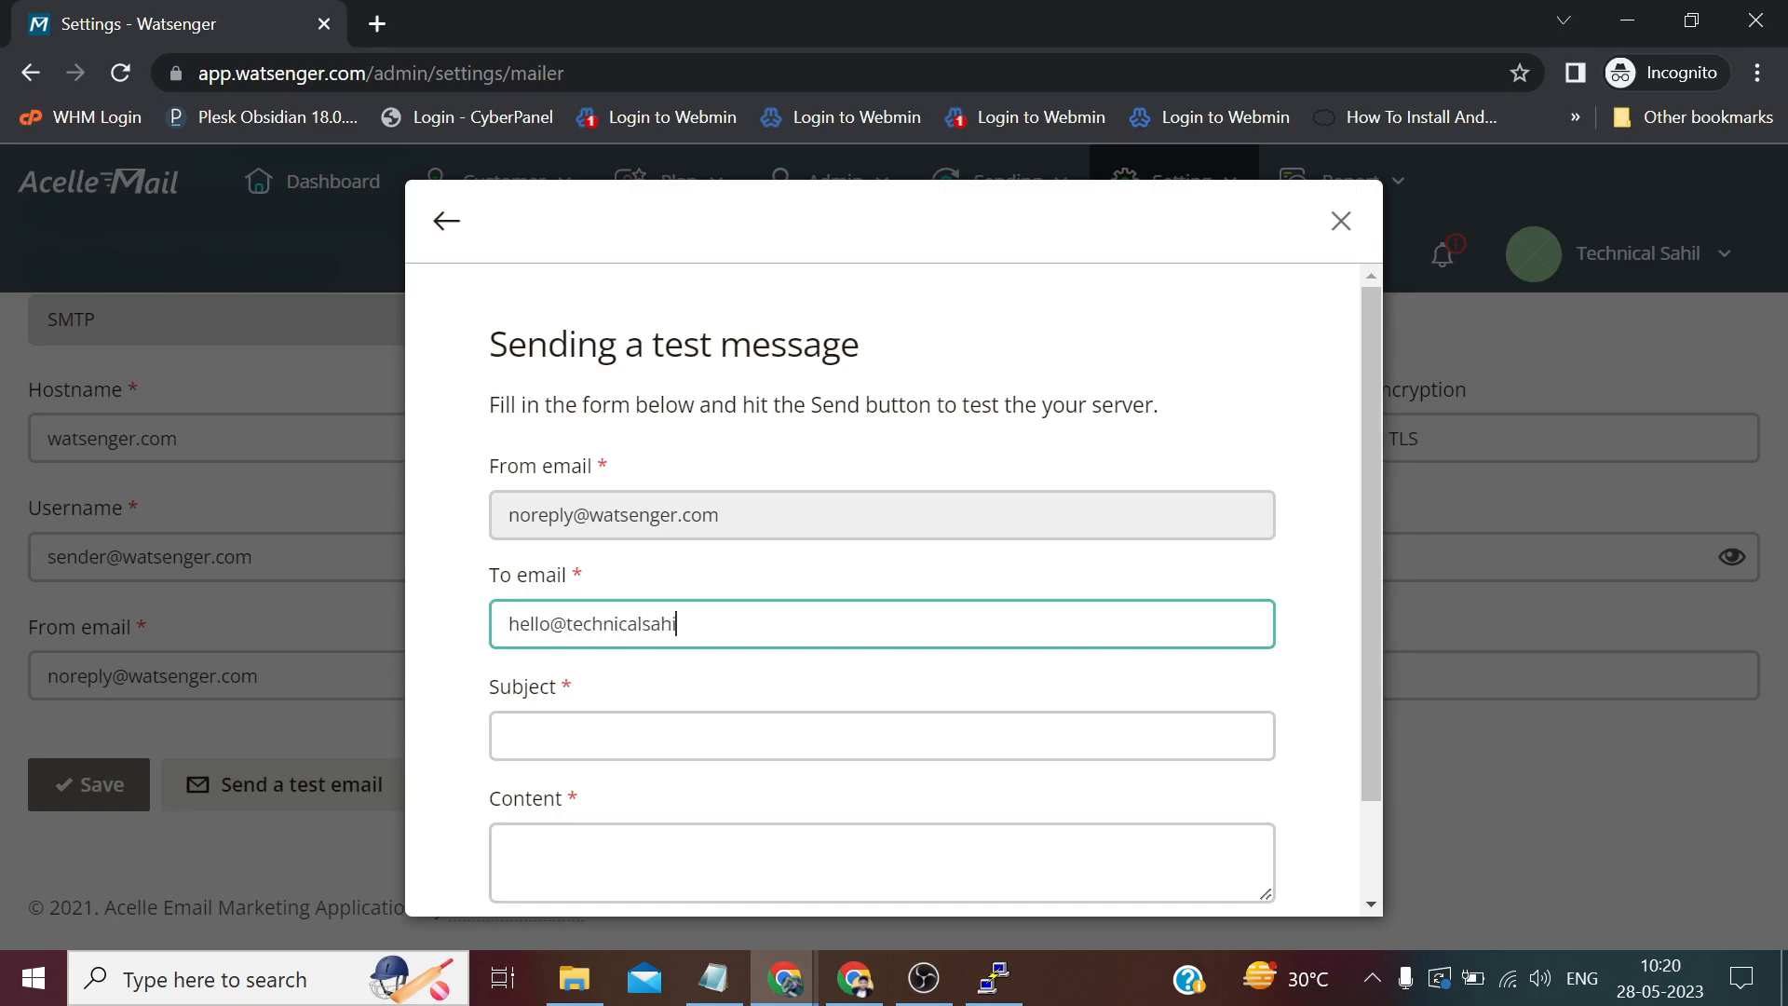
Send a test email with subject 'Test' and content 'Hi', and dismiss the success confirmation.
key(Tab)
text(Test)
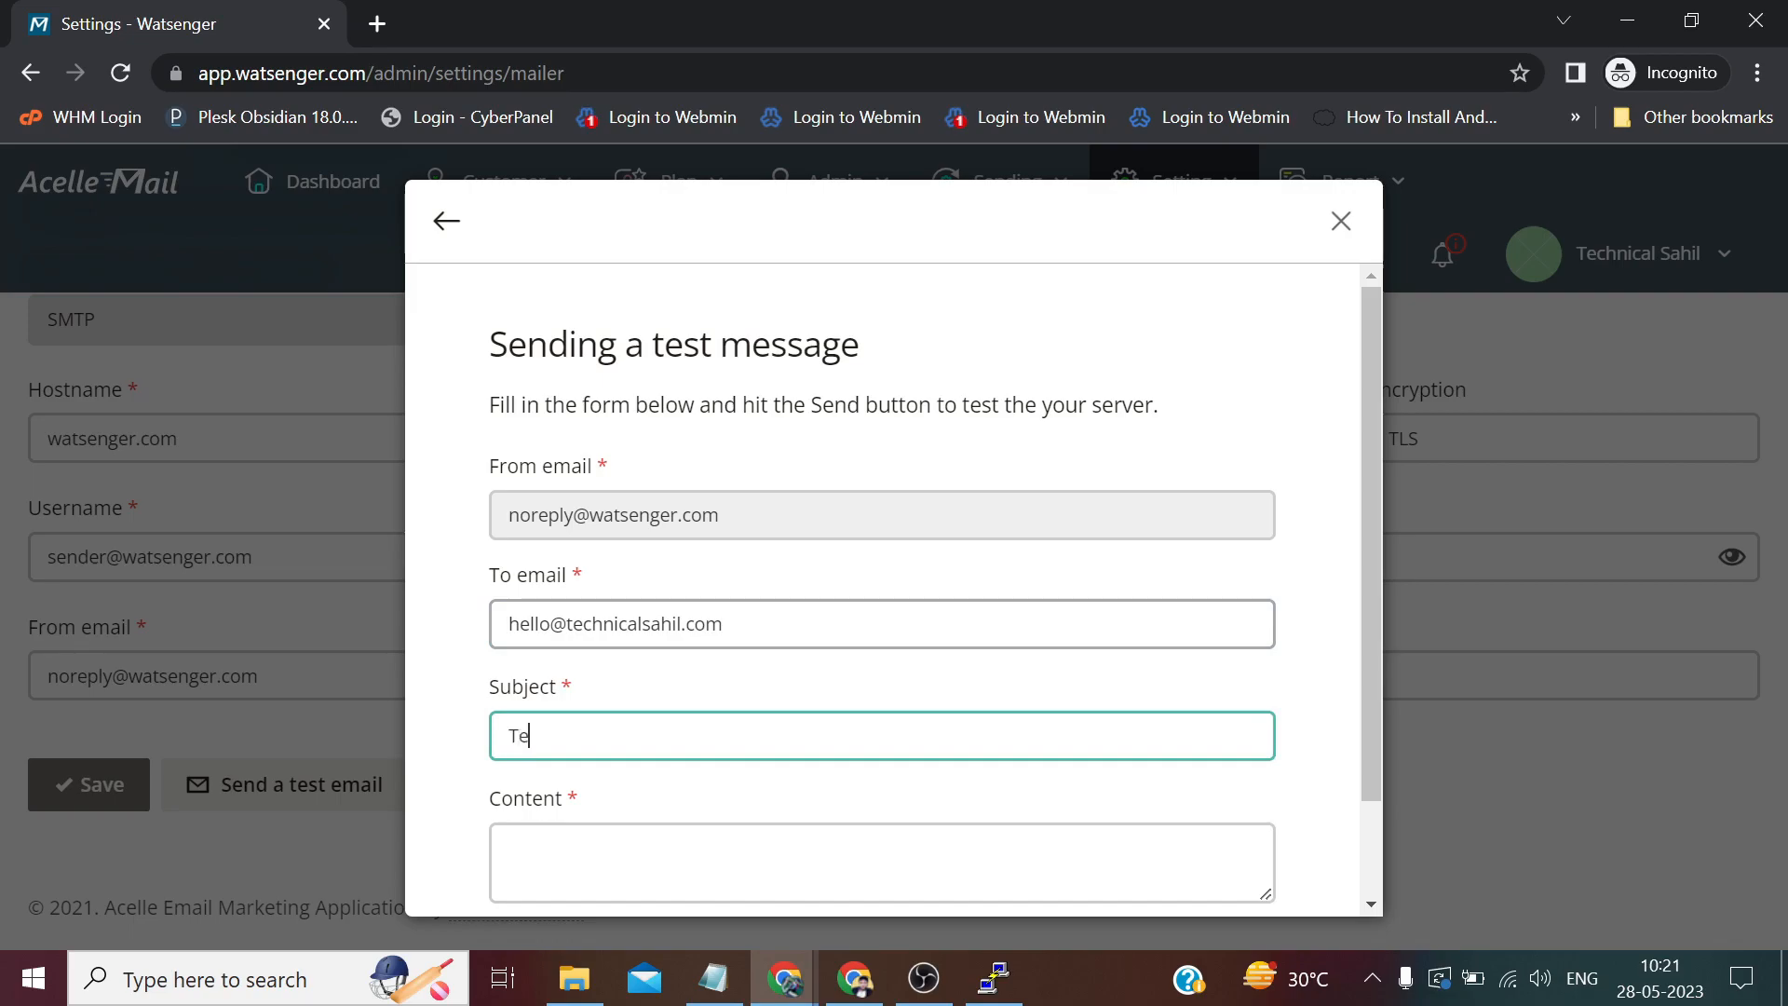
key(Tab)
text(H)
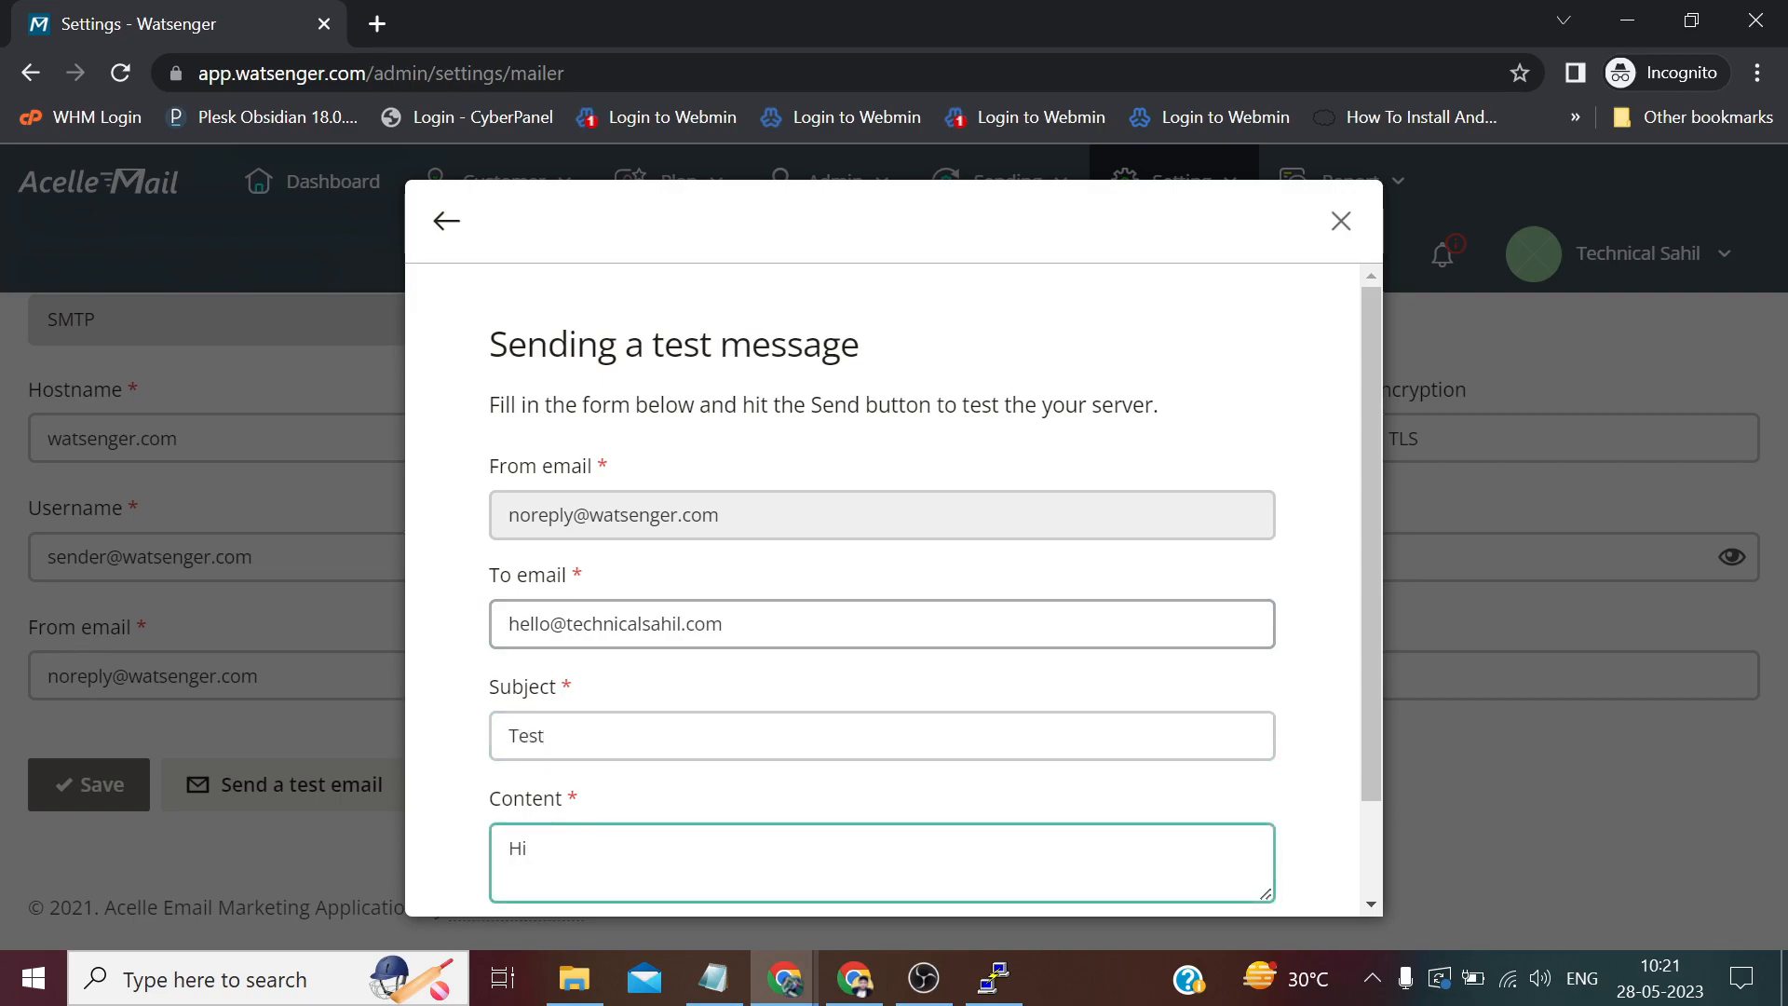
scroll(770, 702, down, 2)
click(537, 832)
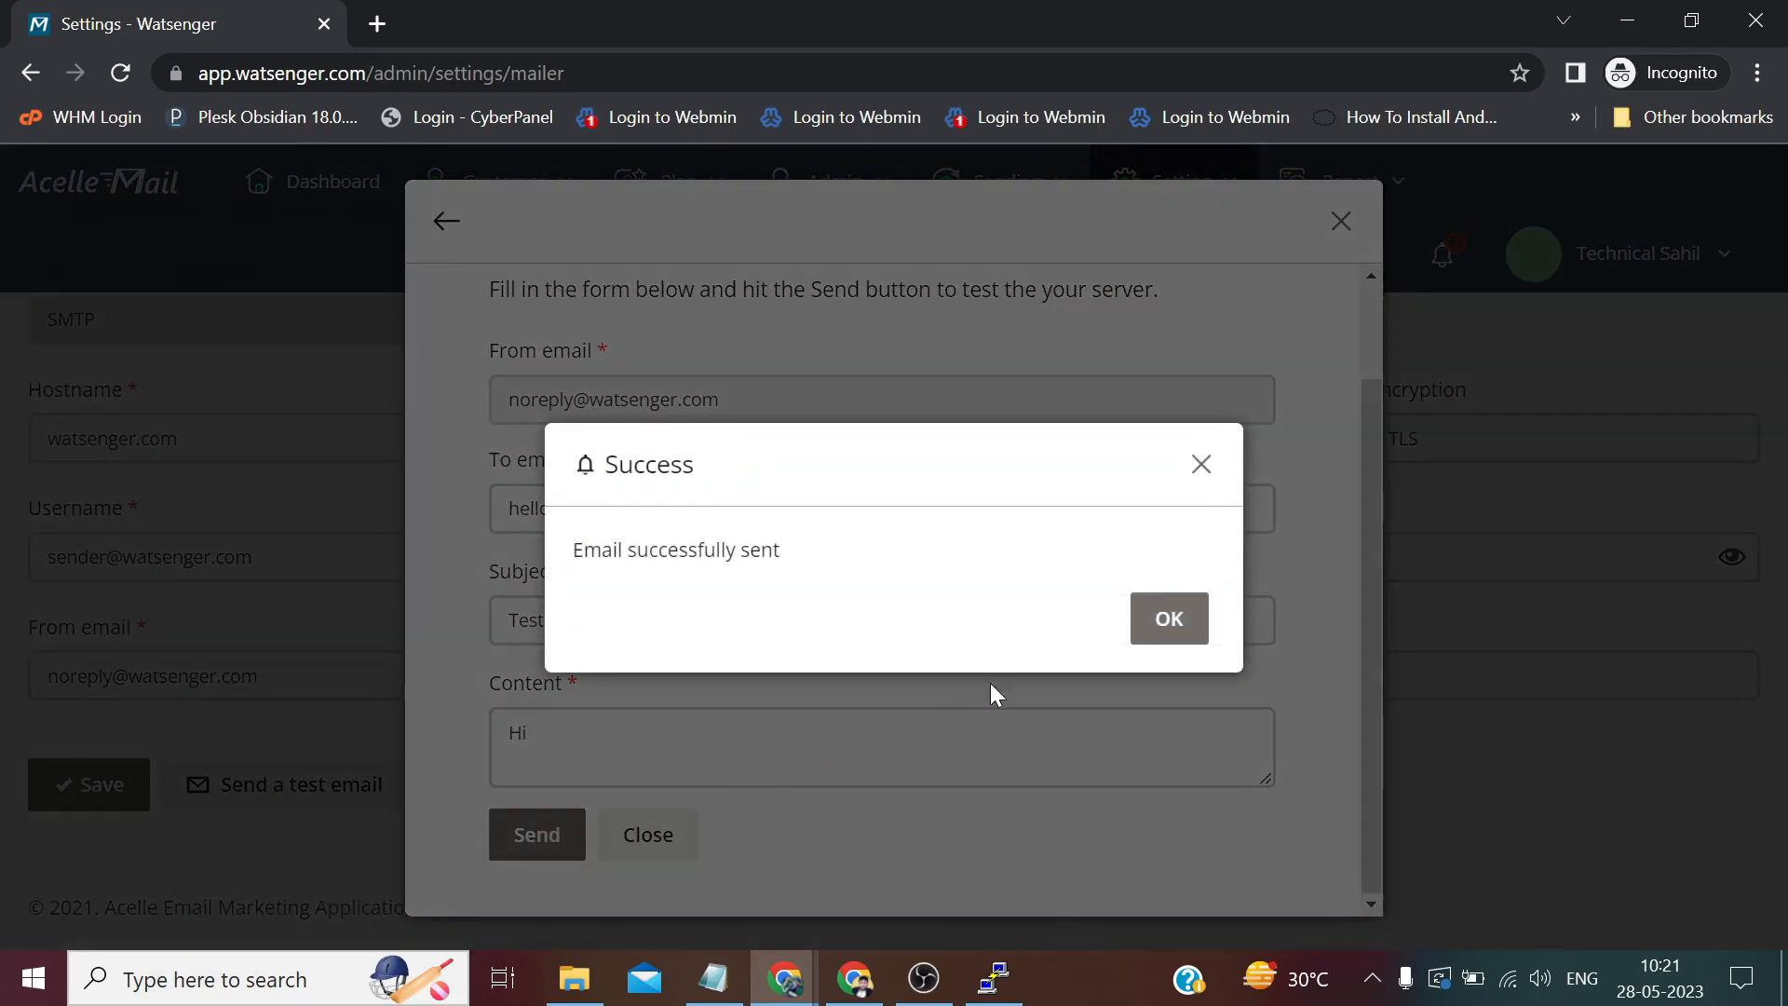
click(1159, 622)
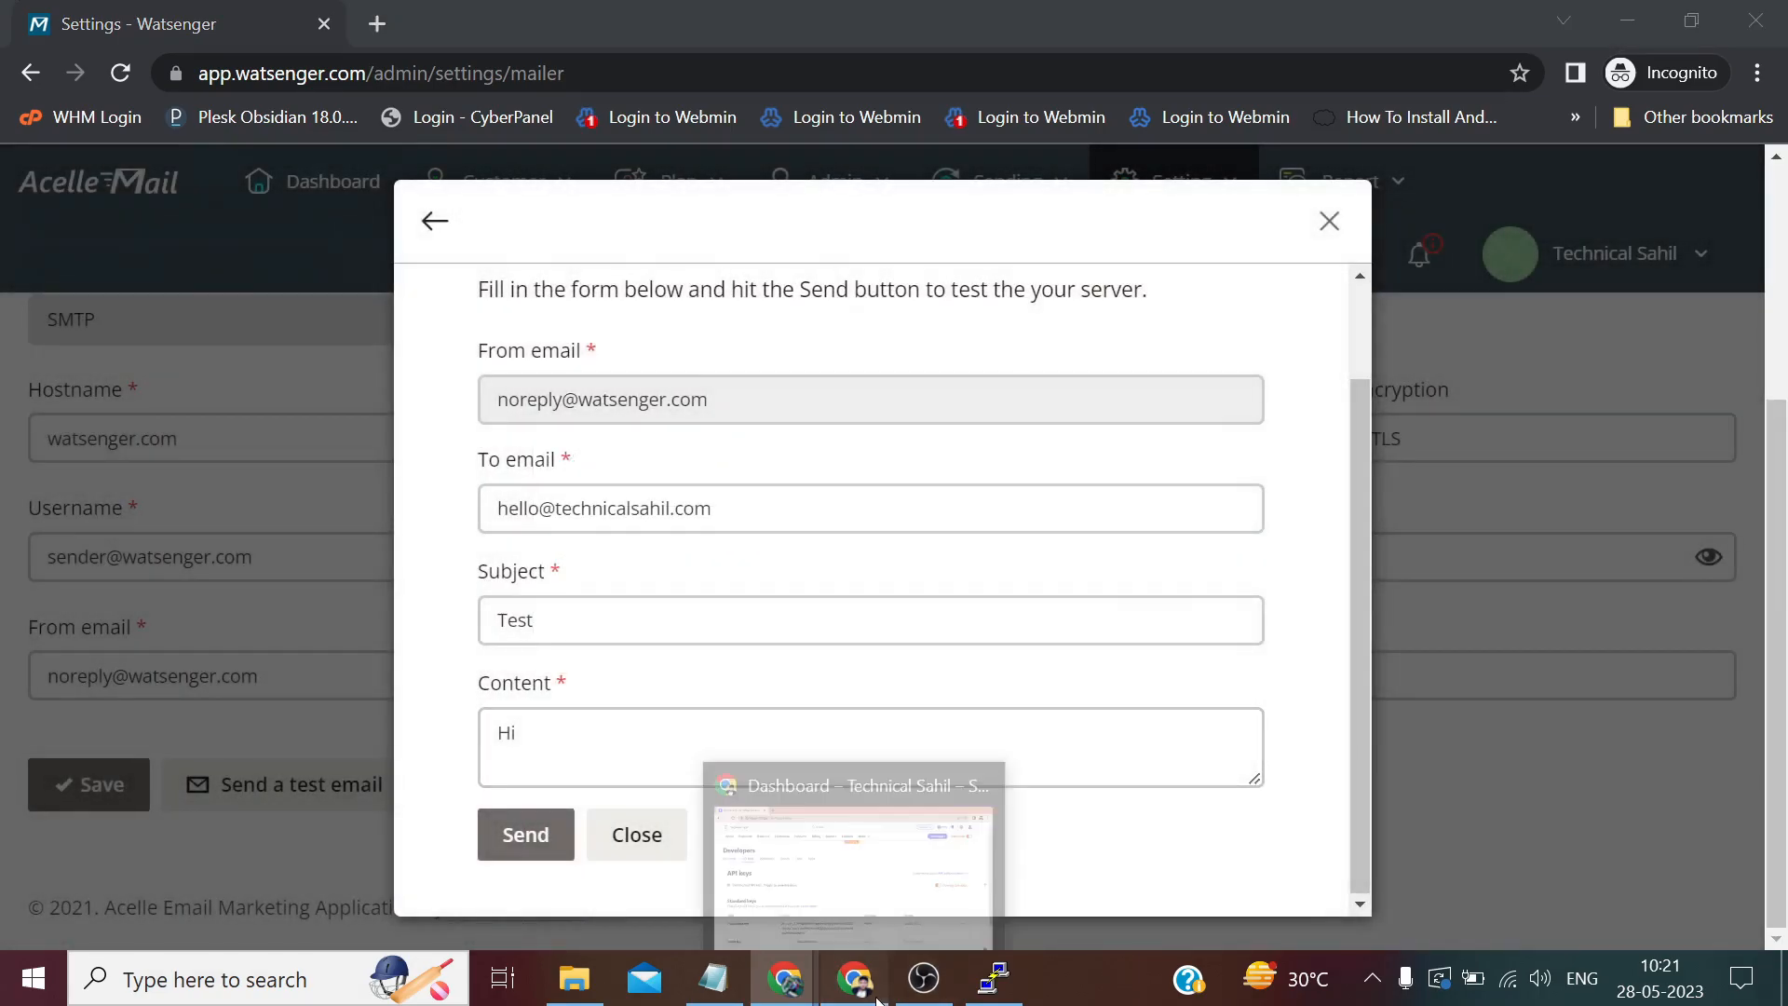
click(877, 999)
Load gmail.com in a new tab and open the received Test email.
click(377, 23)
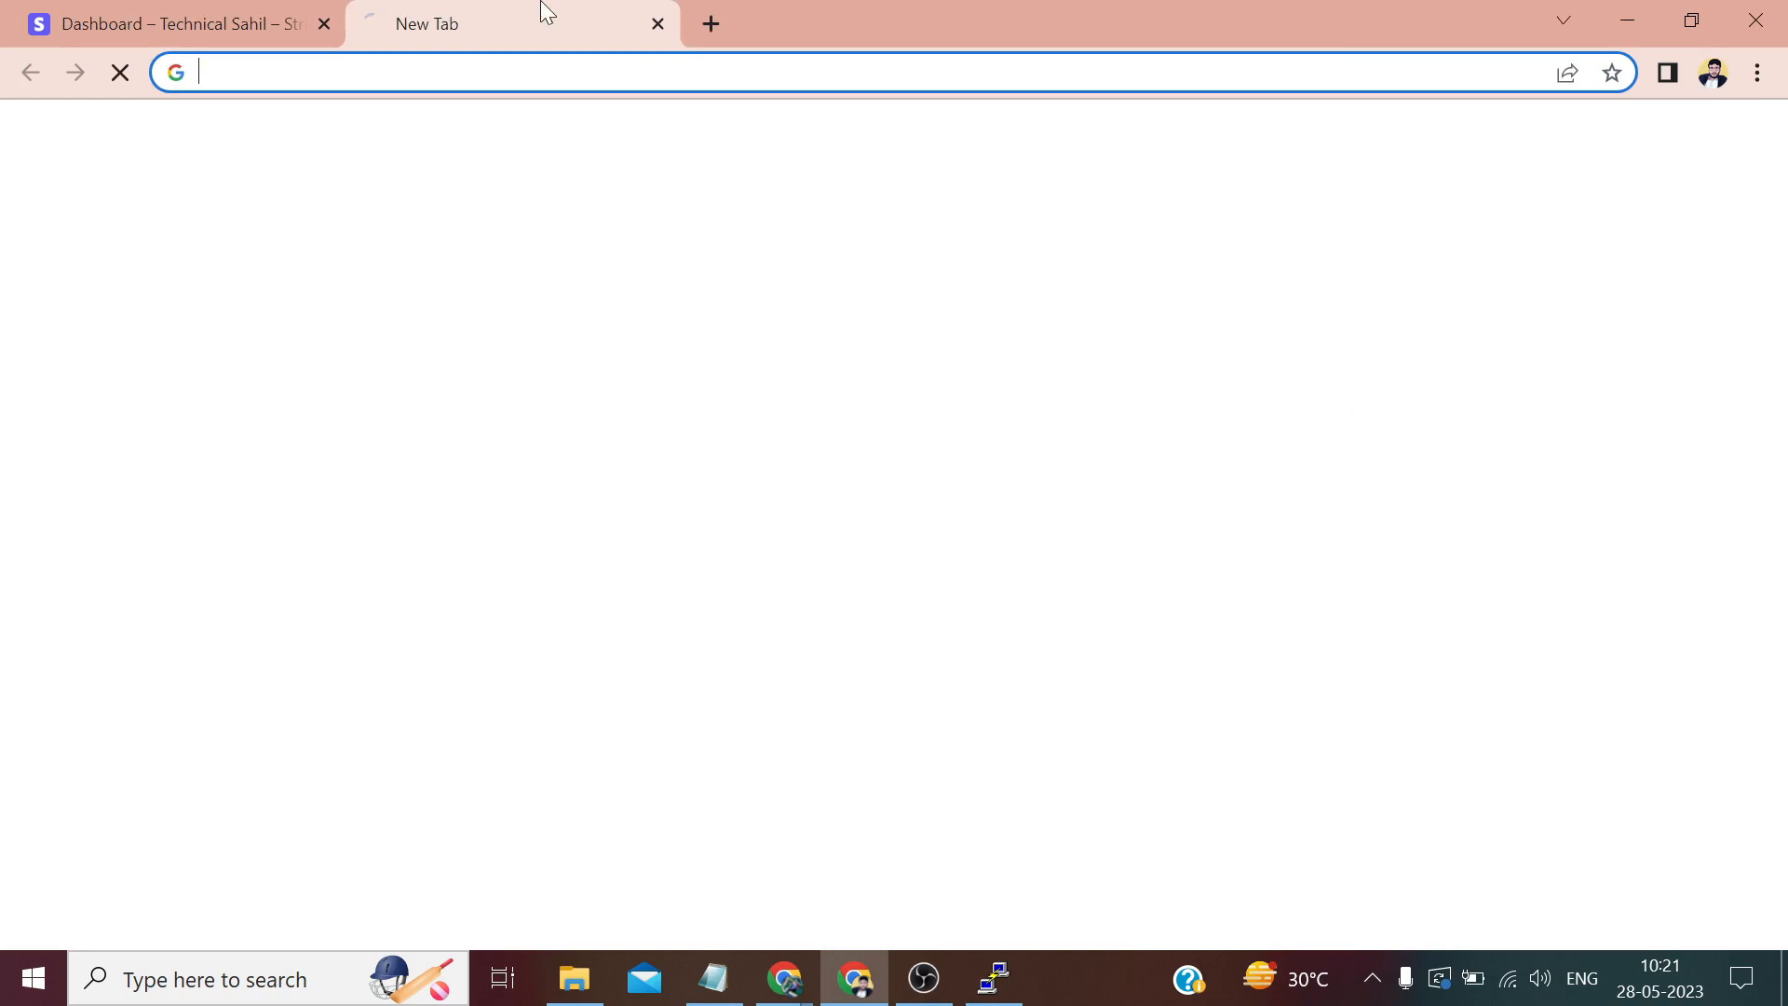
text(gmail.com)
key(Return)
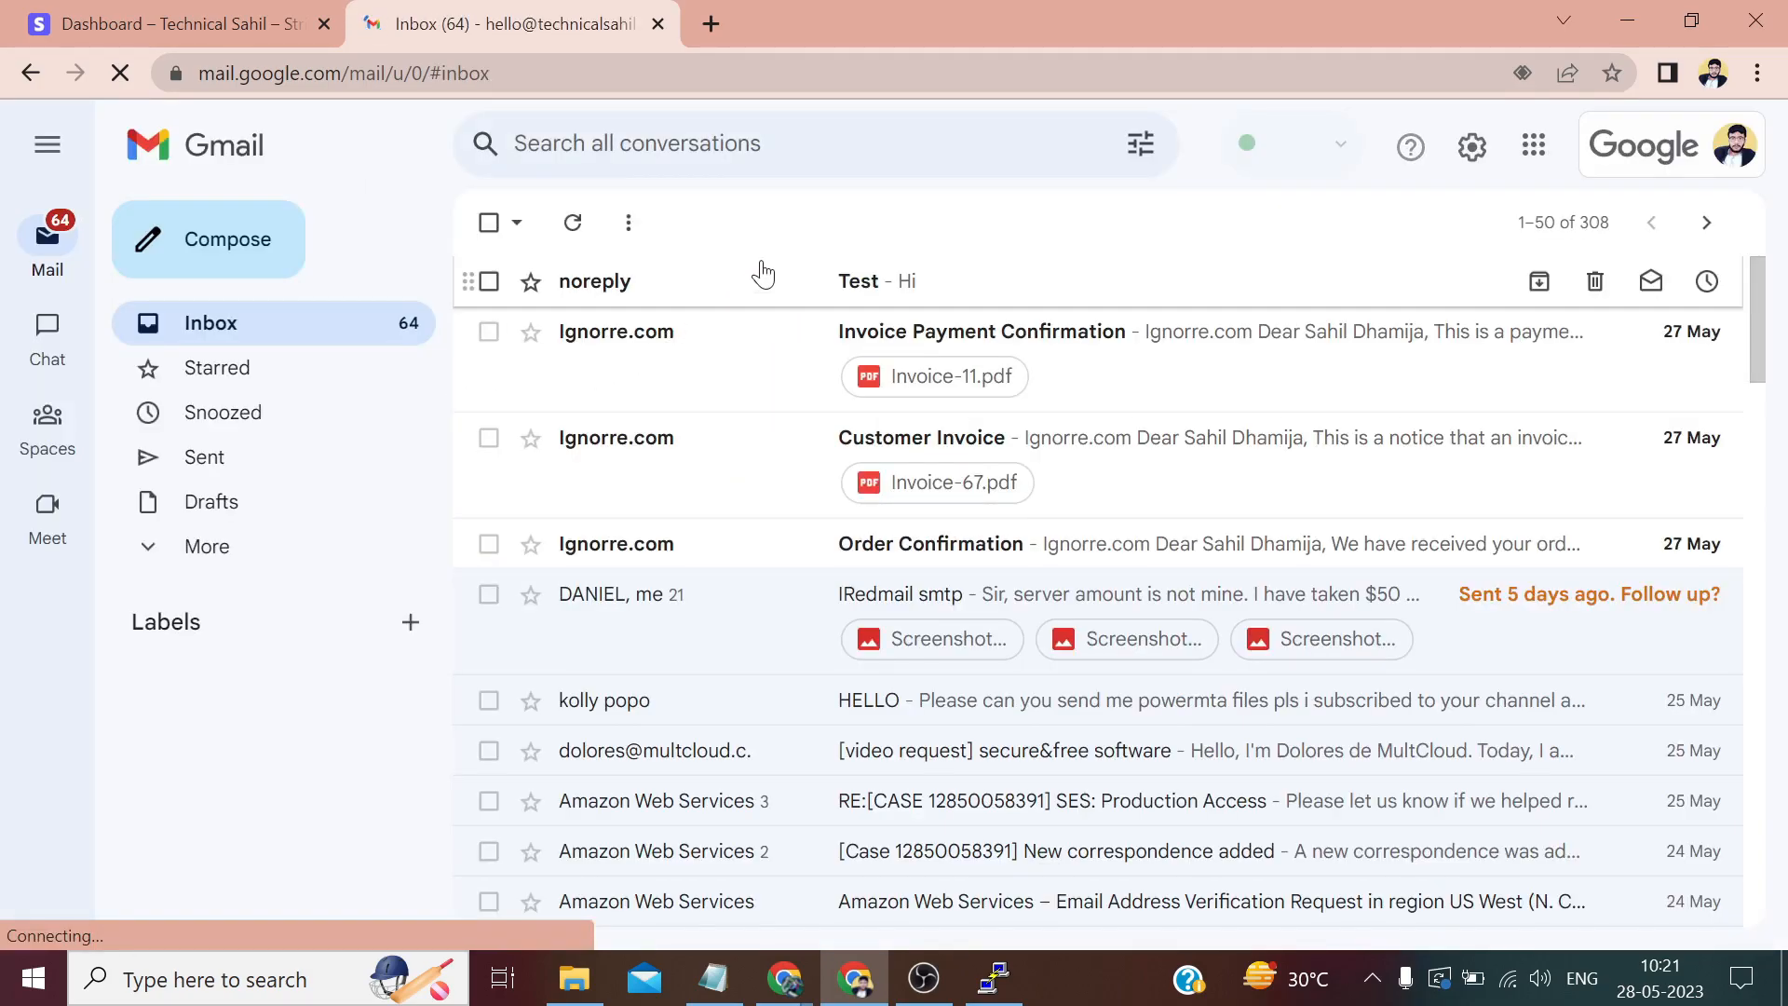
click(759, 273)
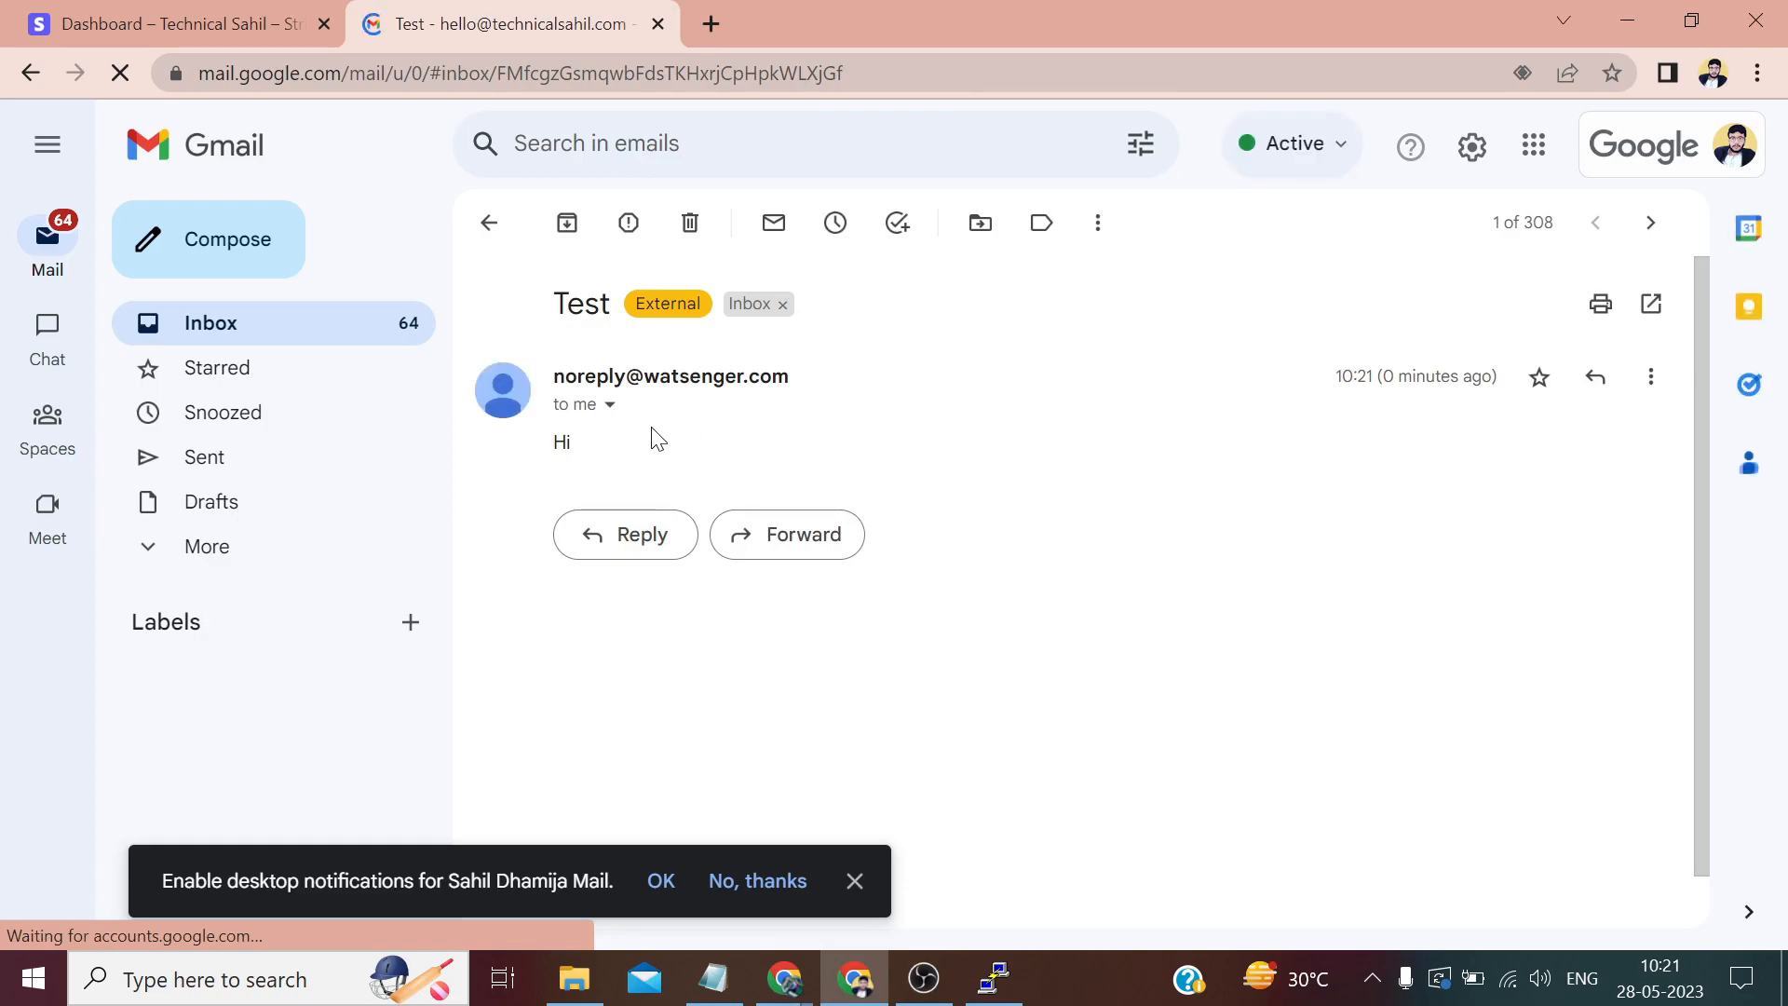
Return to the Acelle Mail window and close the test-message form.
mouse_move(787, 987)
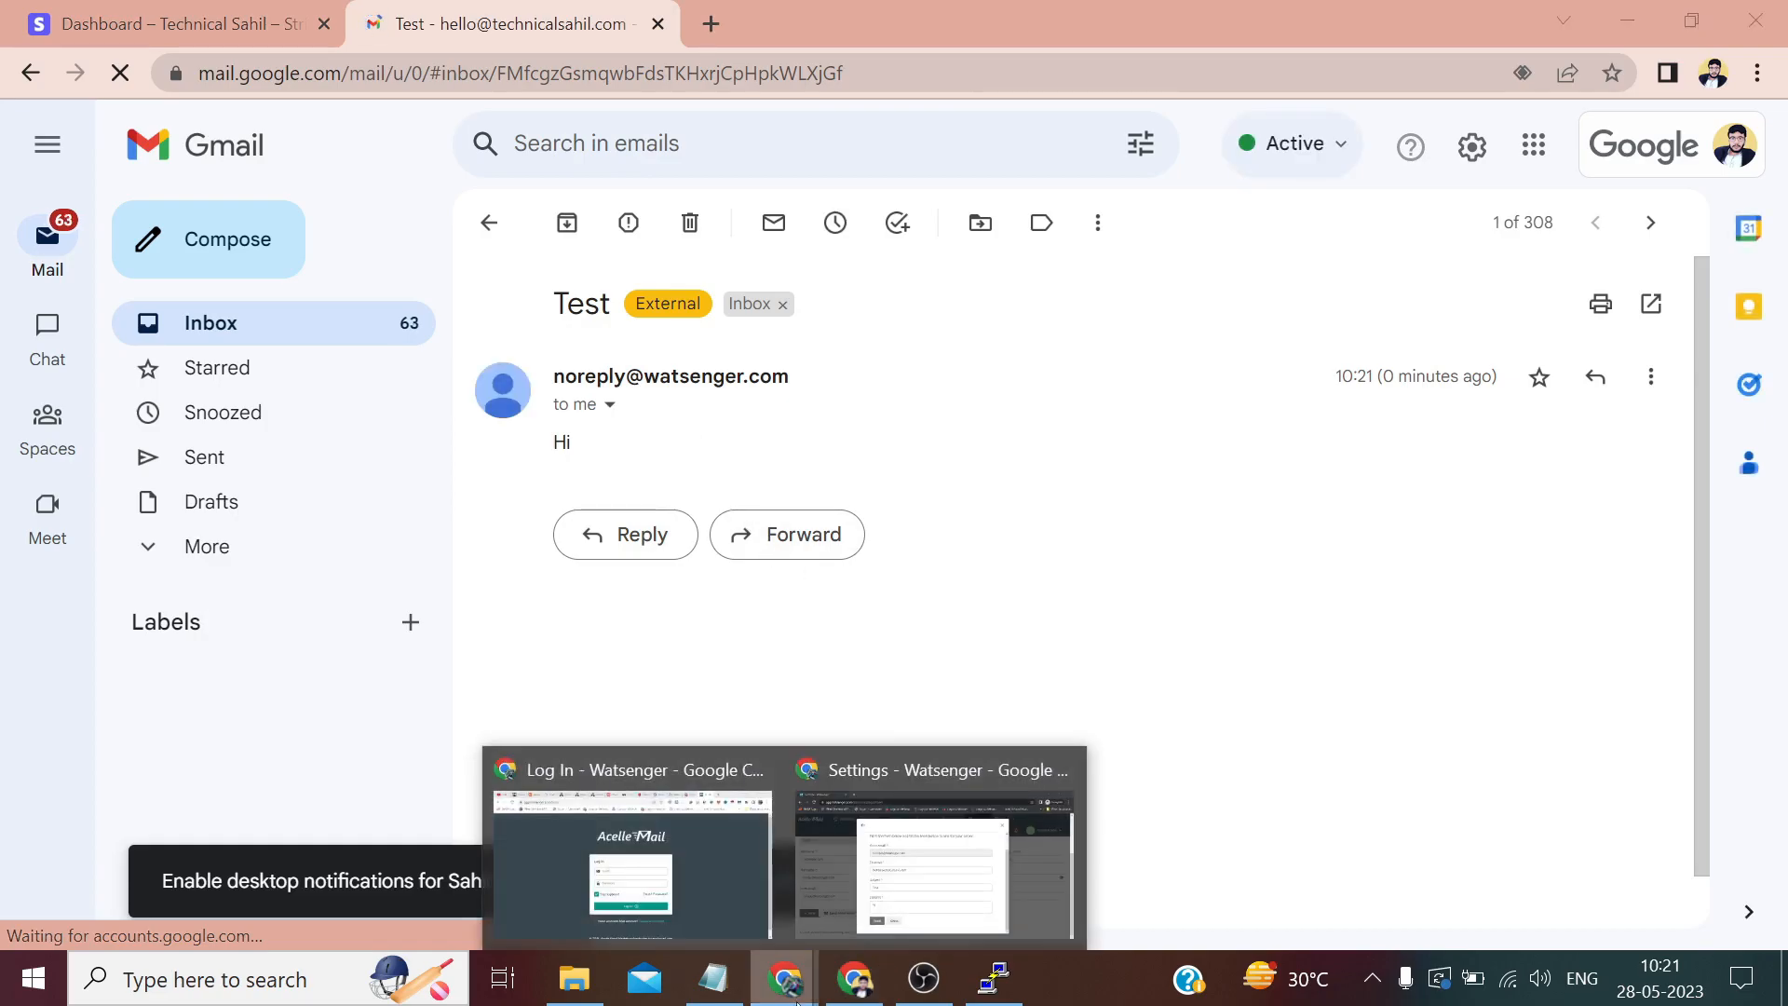
click(880, 890)
click(1331, 223)
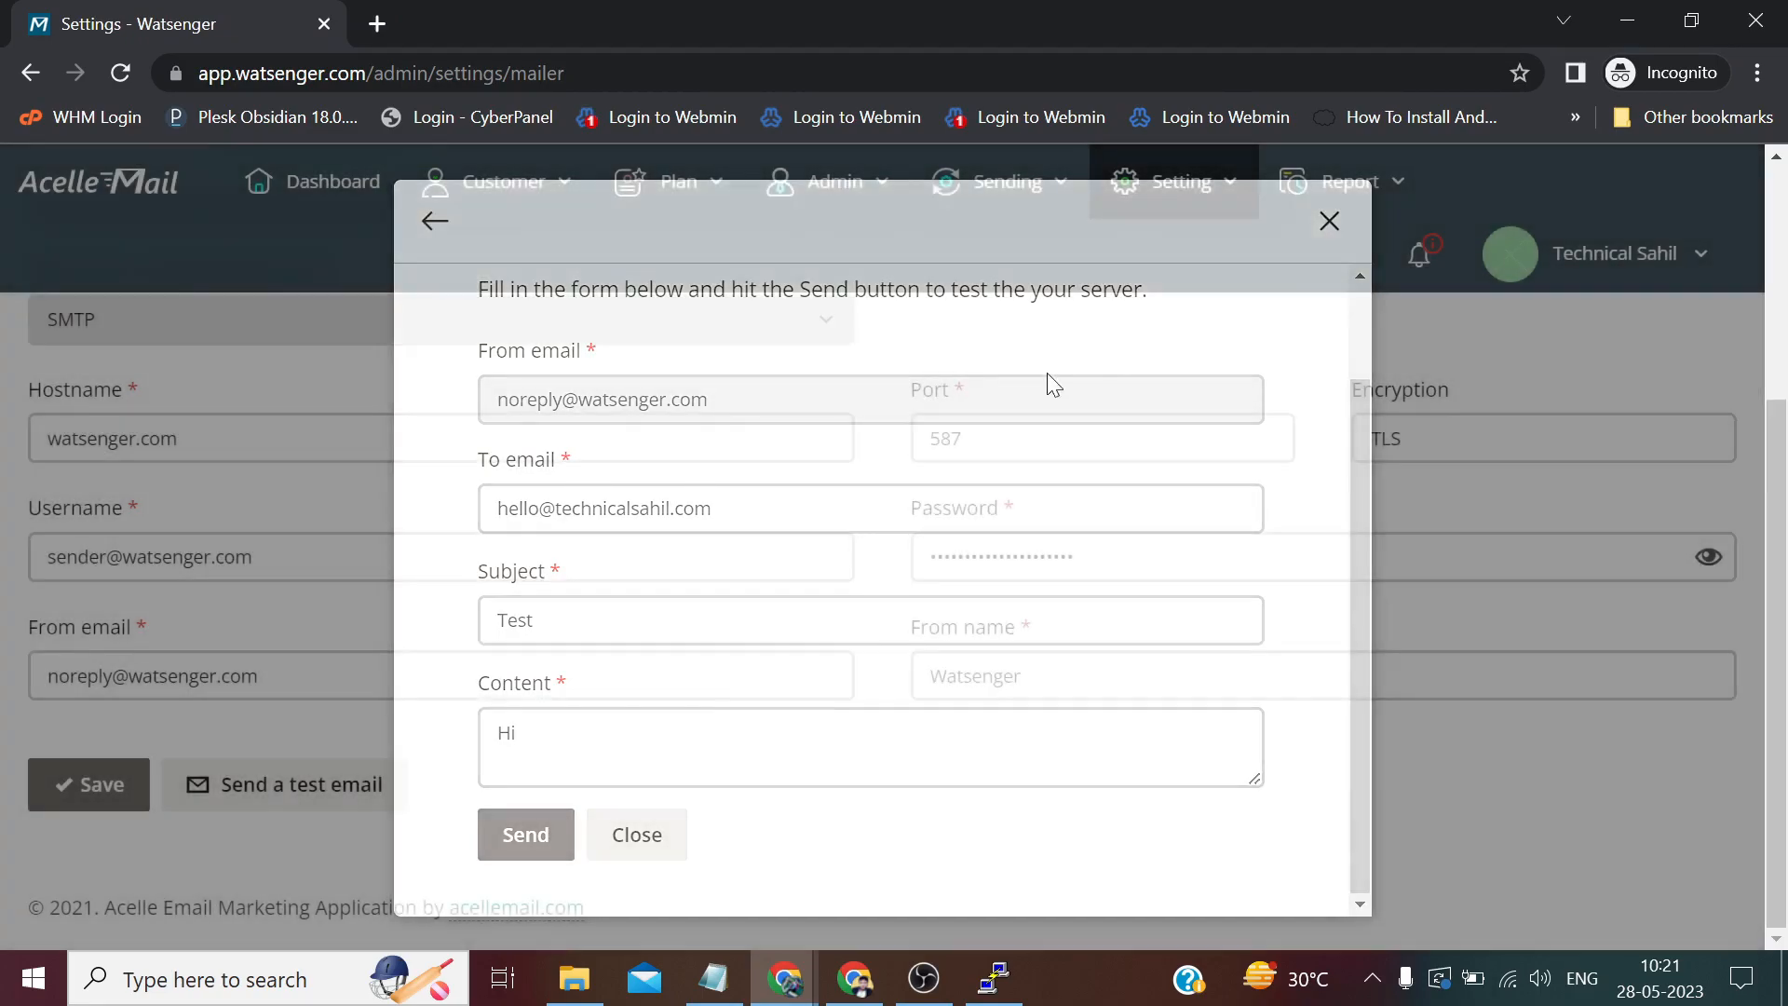
scroll(560, 447, up, 1)
key(alt+Tab)
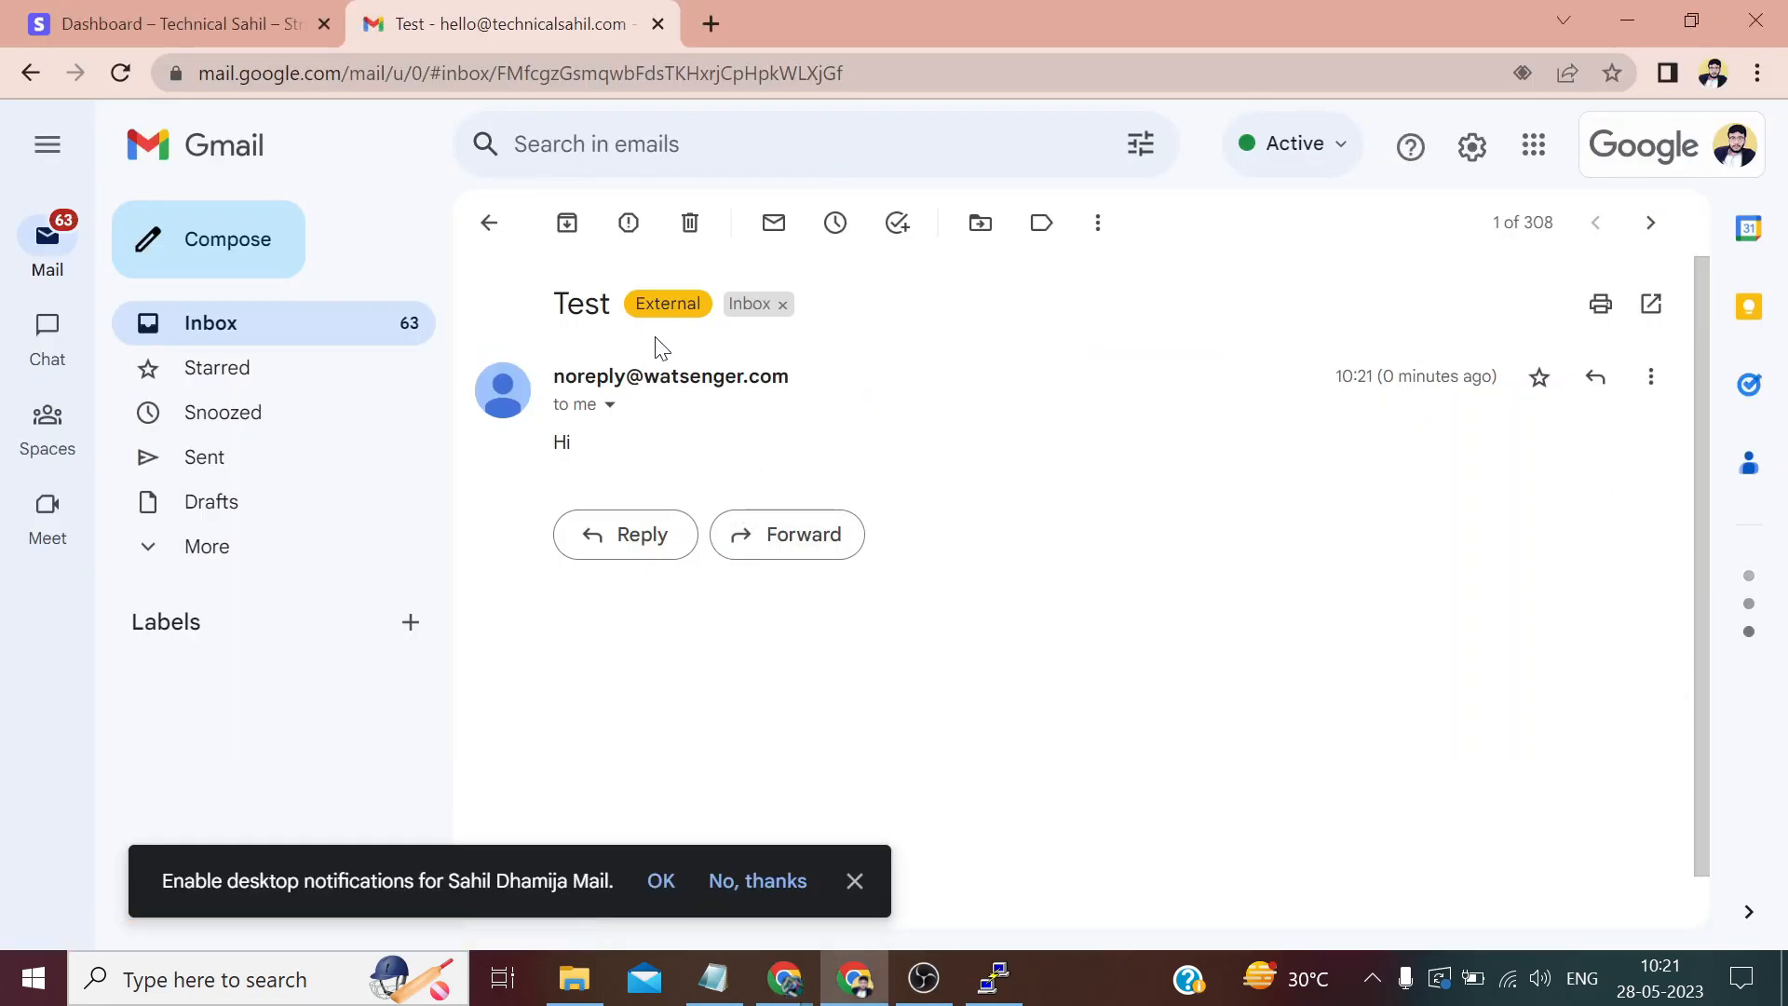
key(alt+Tab)
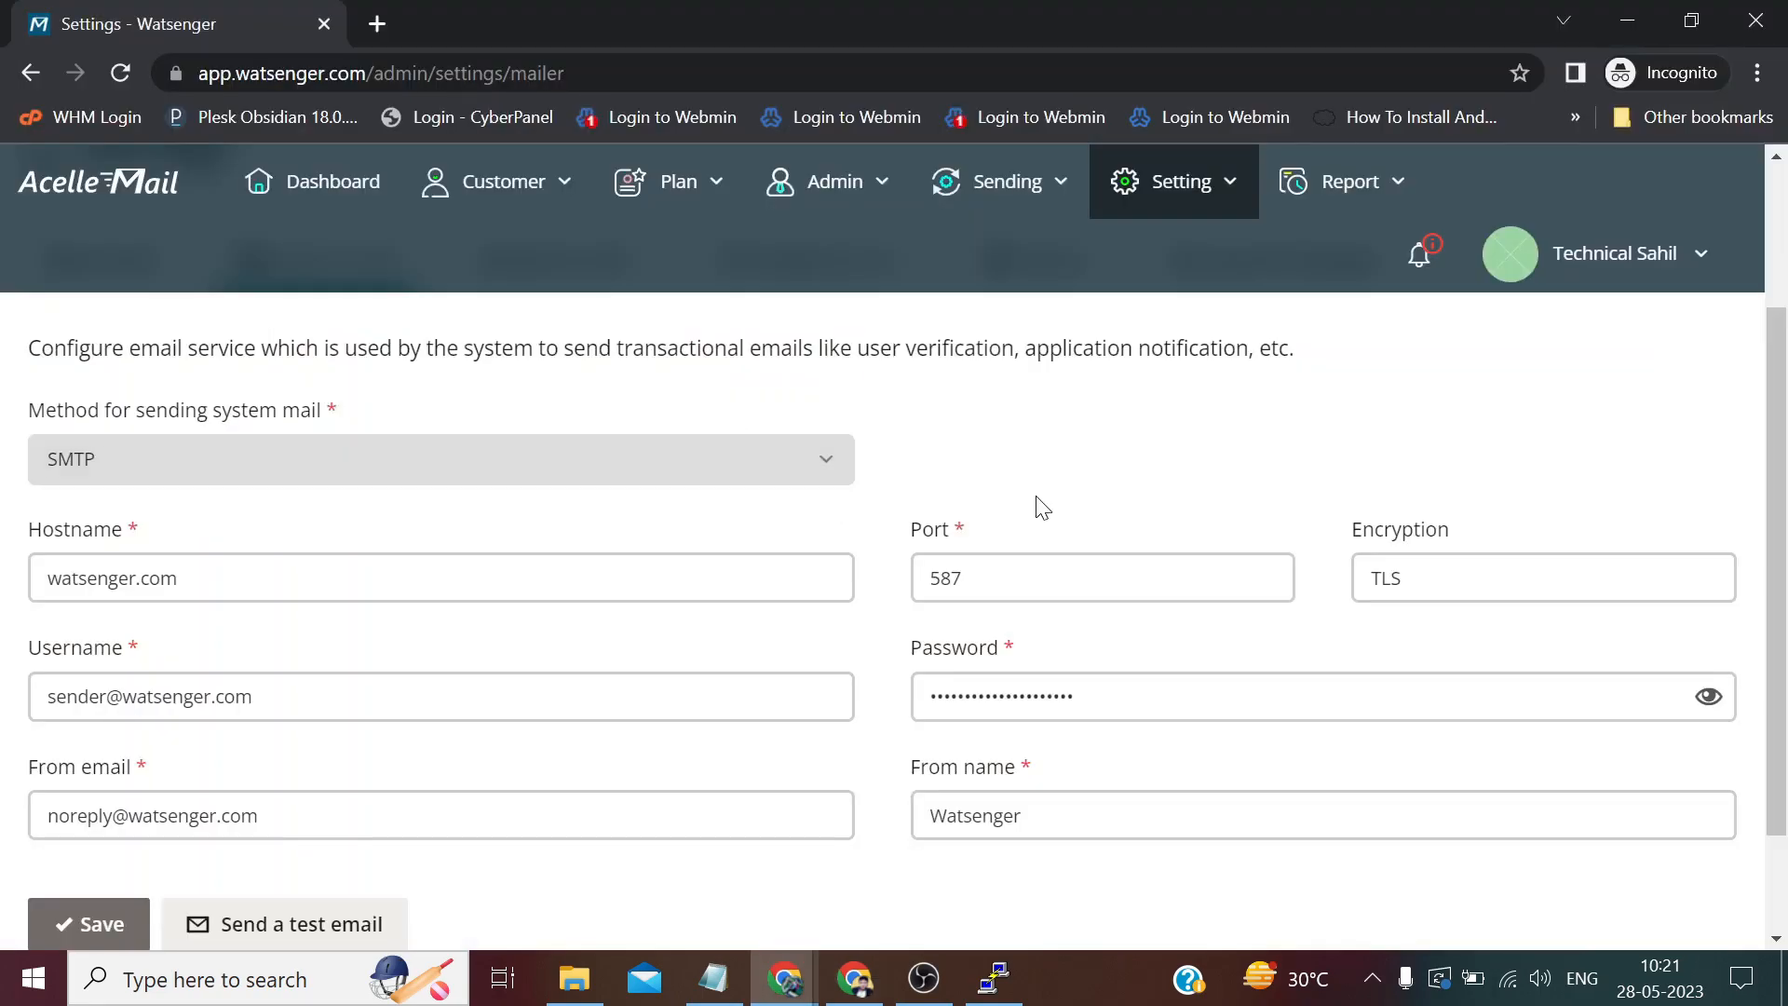
scroll(1038, 503, up, 2)
Look through the system URLs settings and then the background job settings.
click(566, 507)
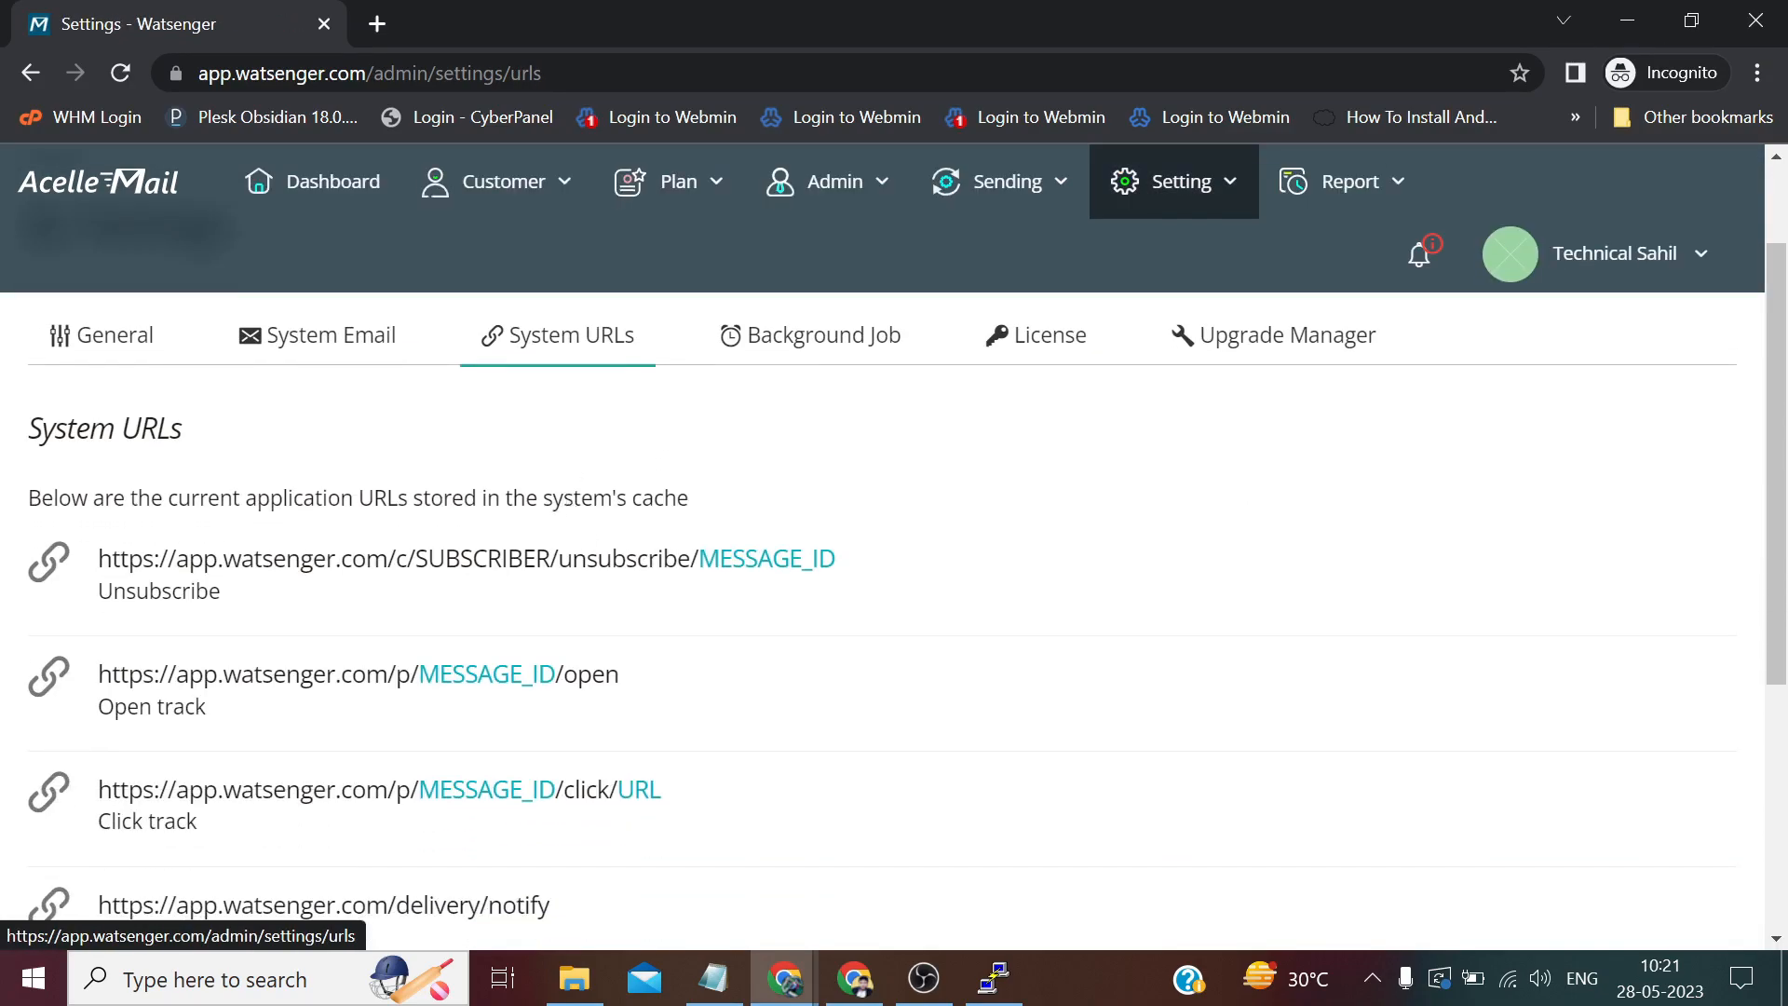
scroll(893, 570, down, 2)
scroll(622, 472, down, 2)
scroll(708, 512, up, 5)
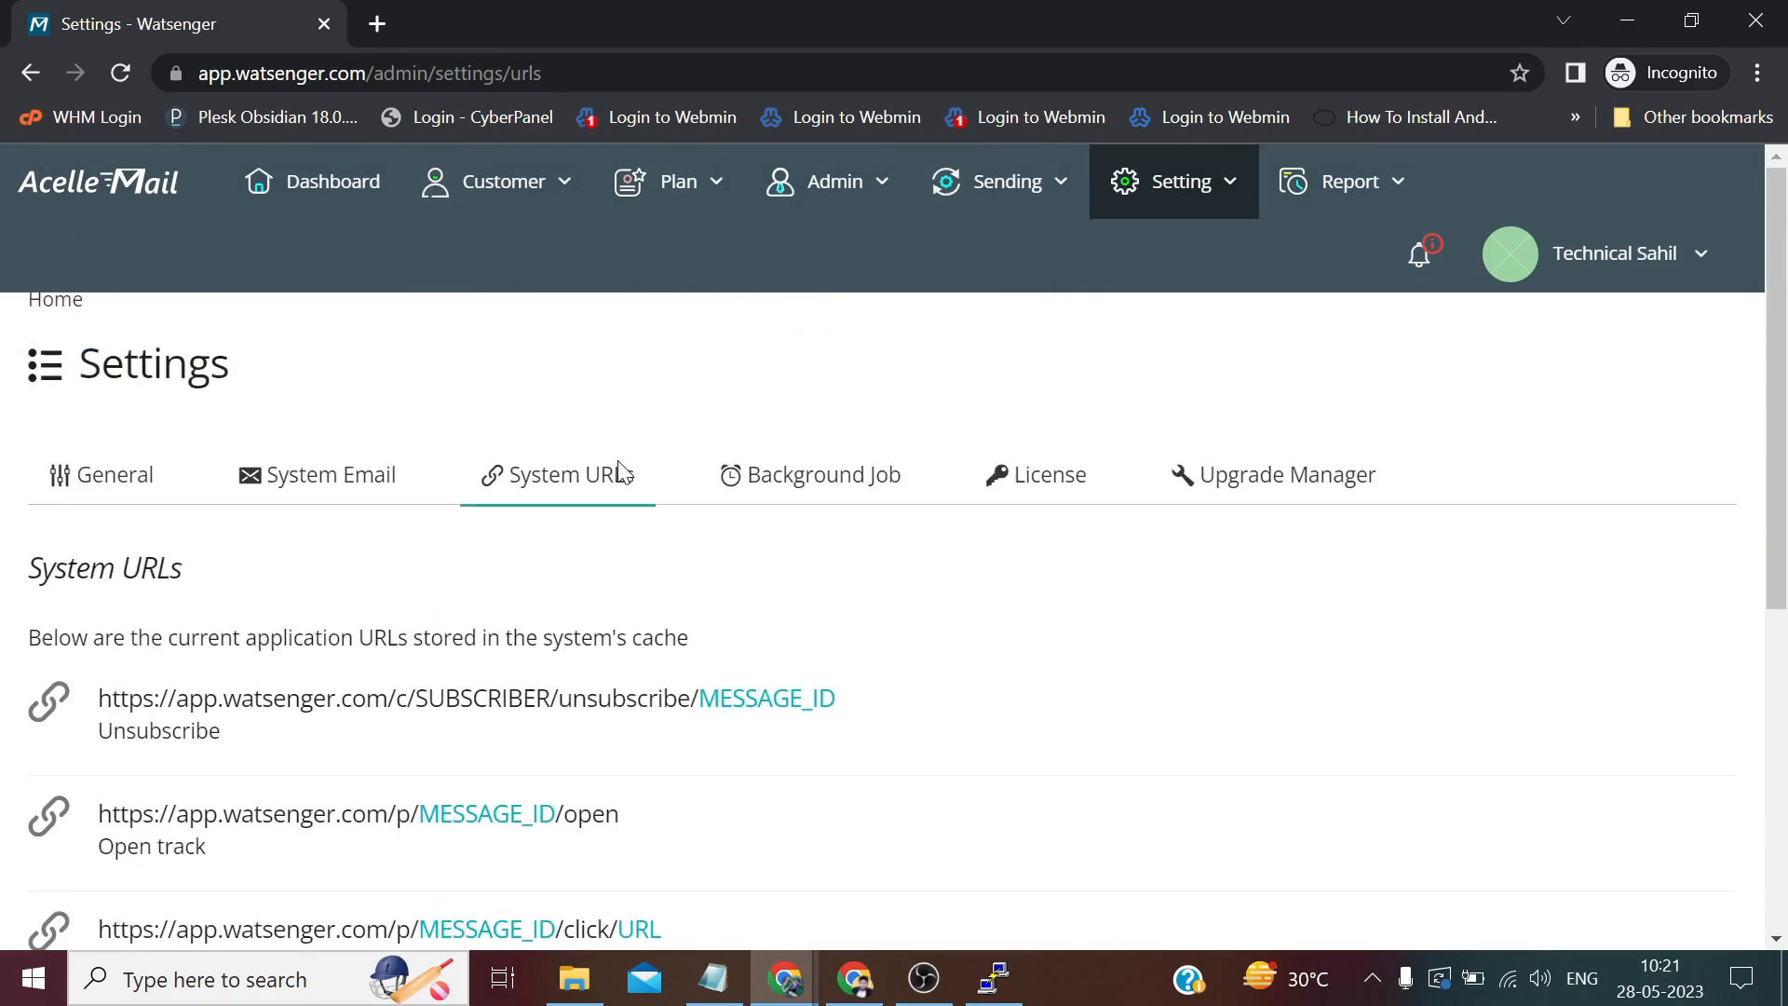
scroll(756, 524, down, 3)
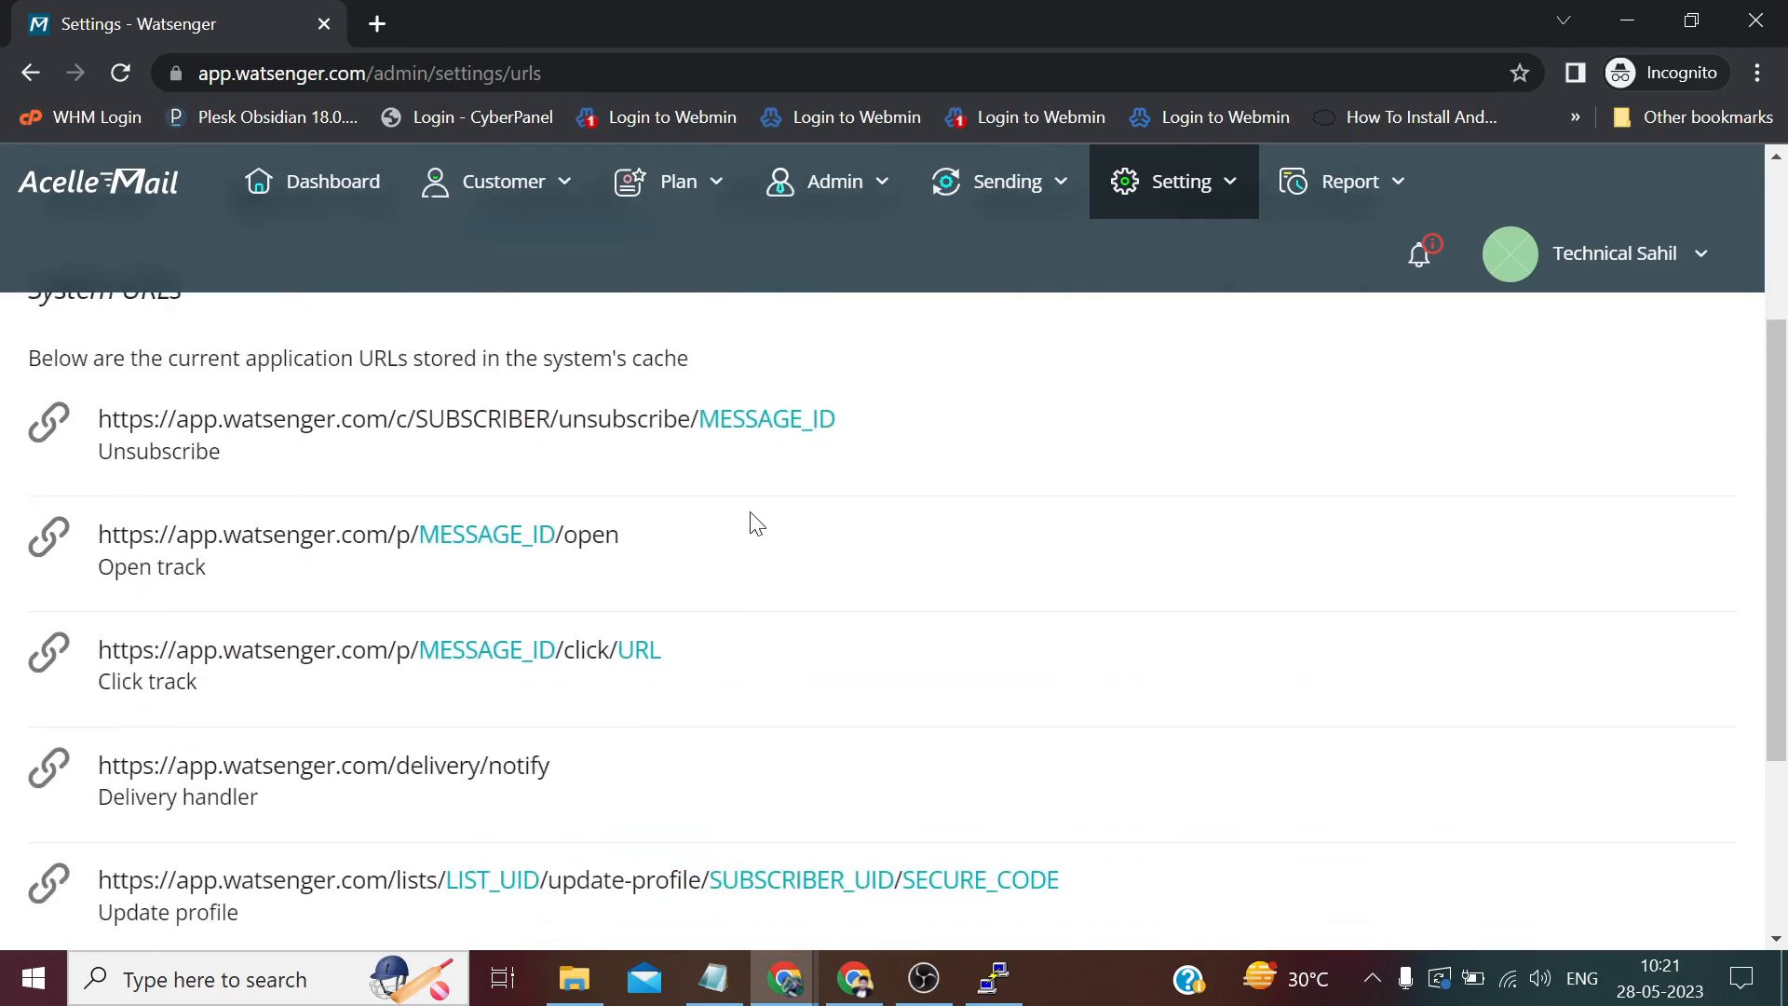
scroll(756, 524, down, 3)
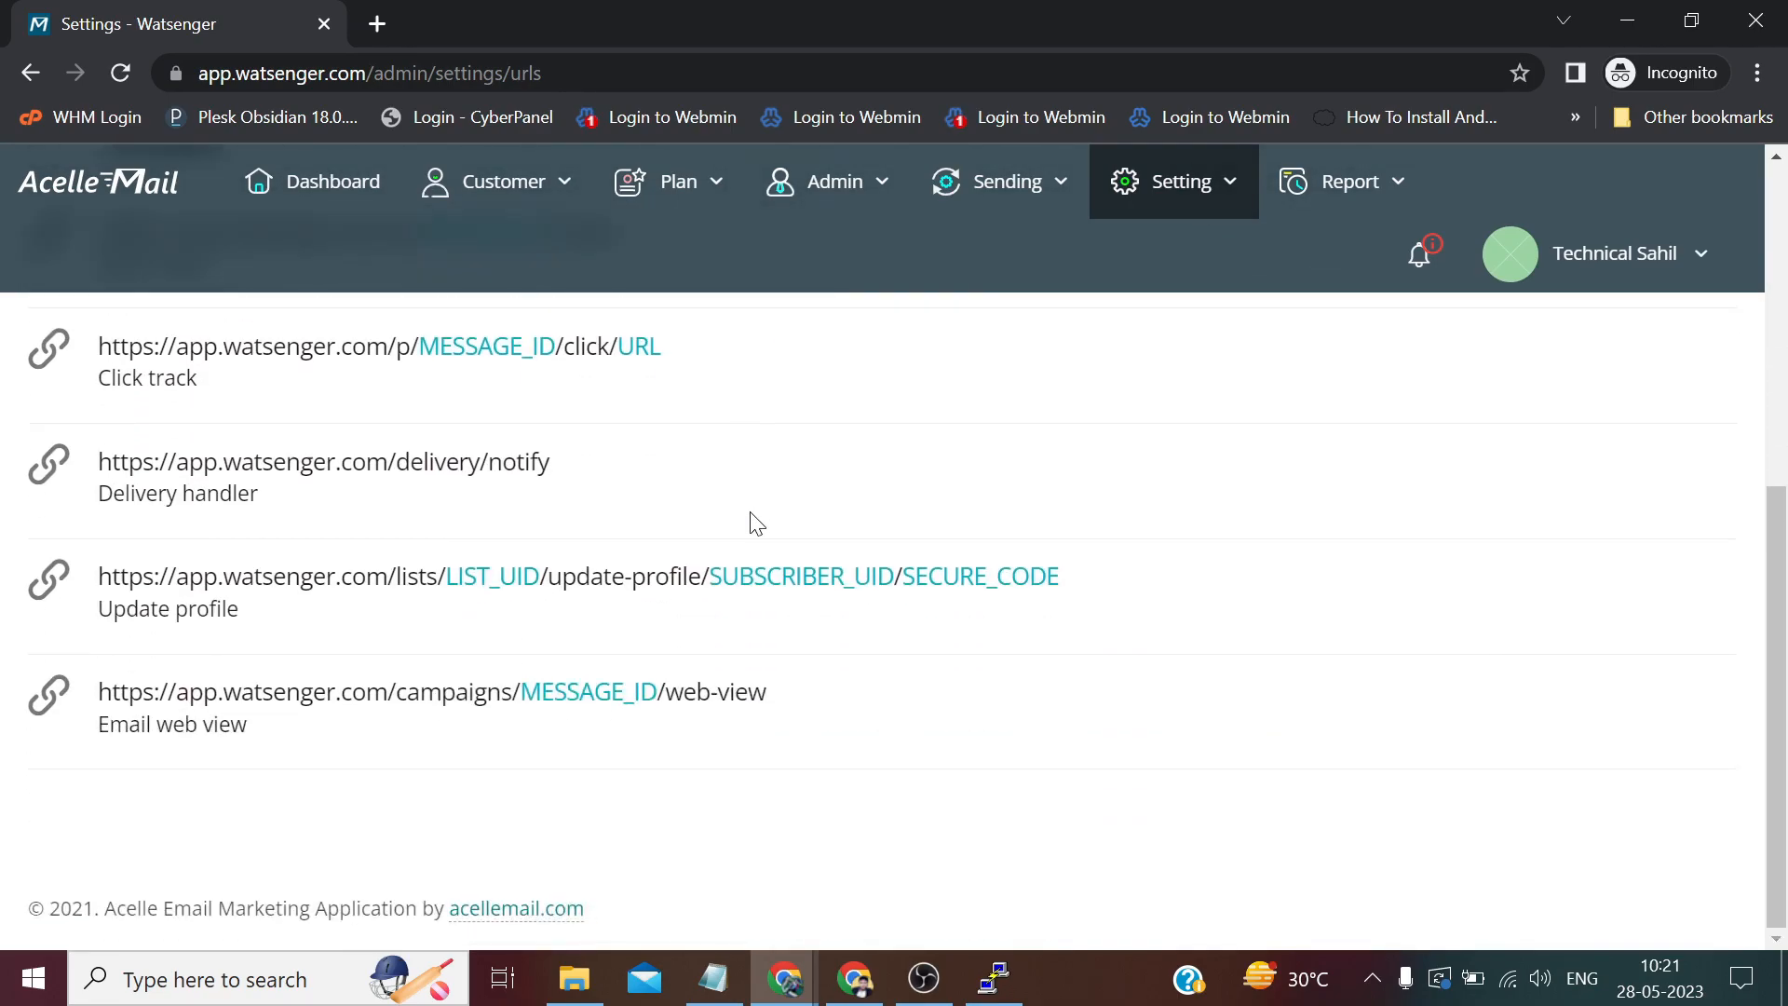
scroll(754, 523, up, 6)
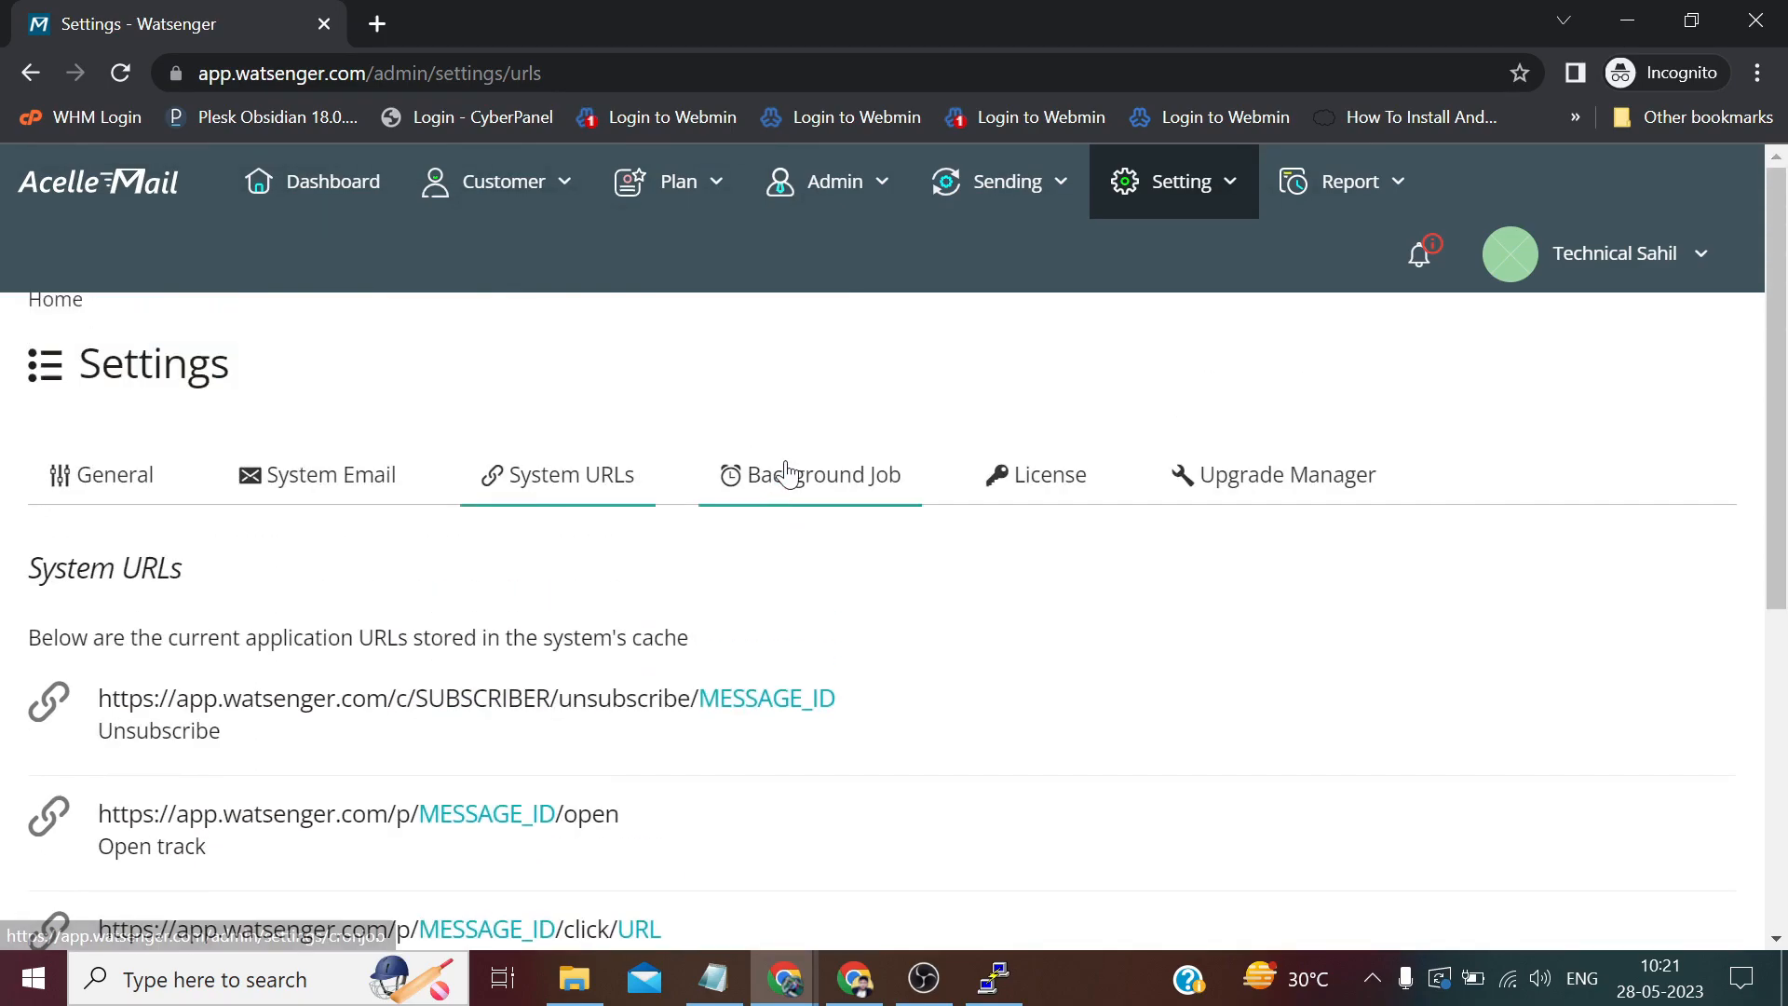
click(785, 463)
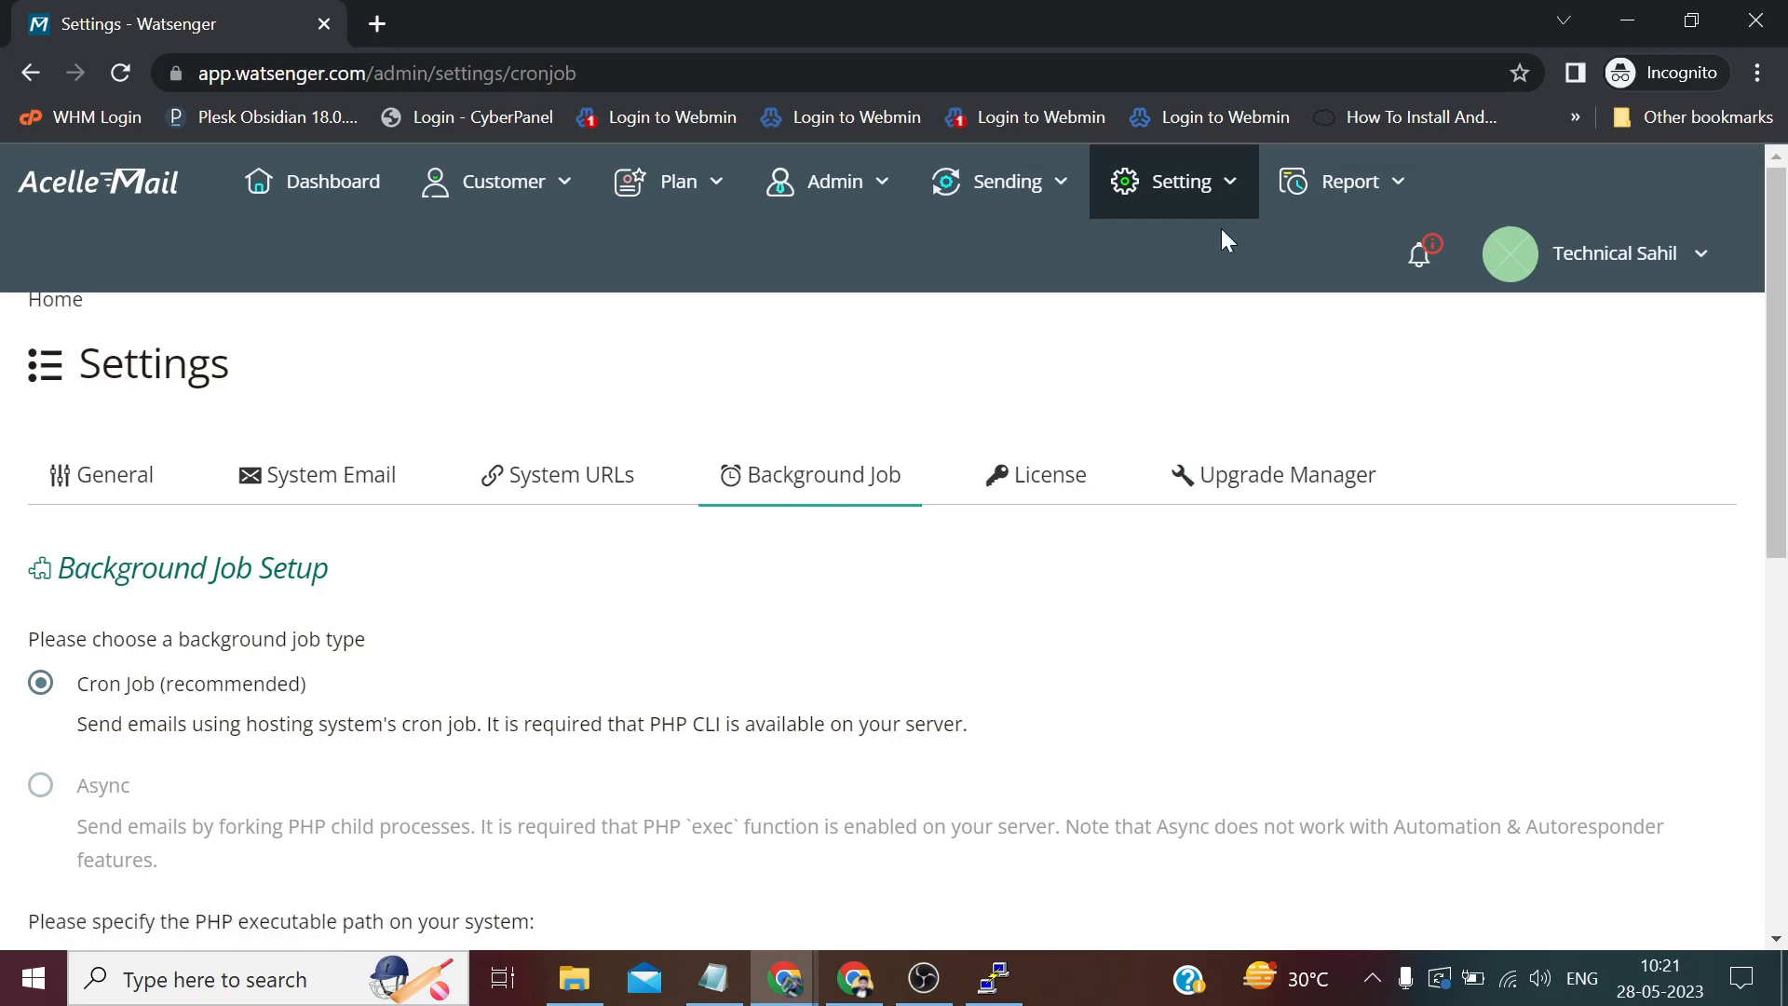
Go to Payment gateways from the settings list and scroll to the Stripe row.
click(1222, 185)
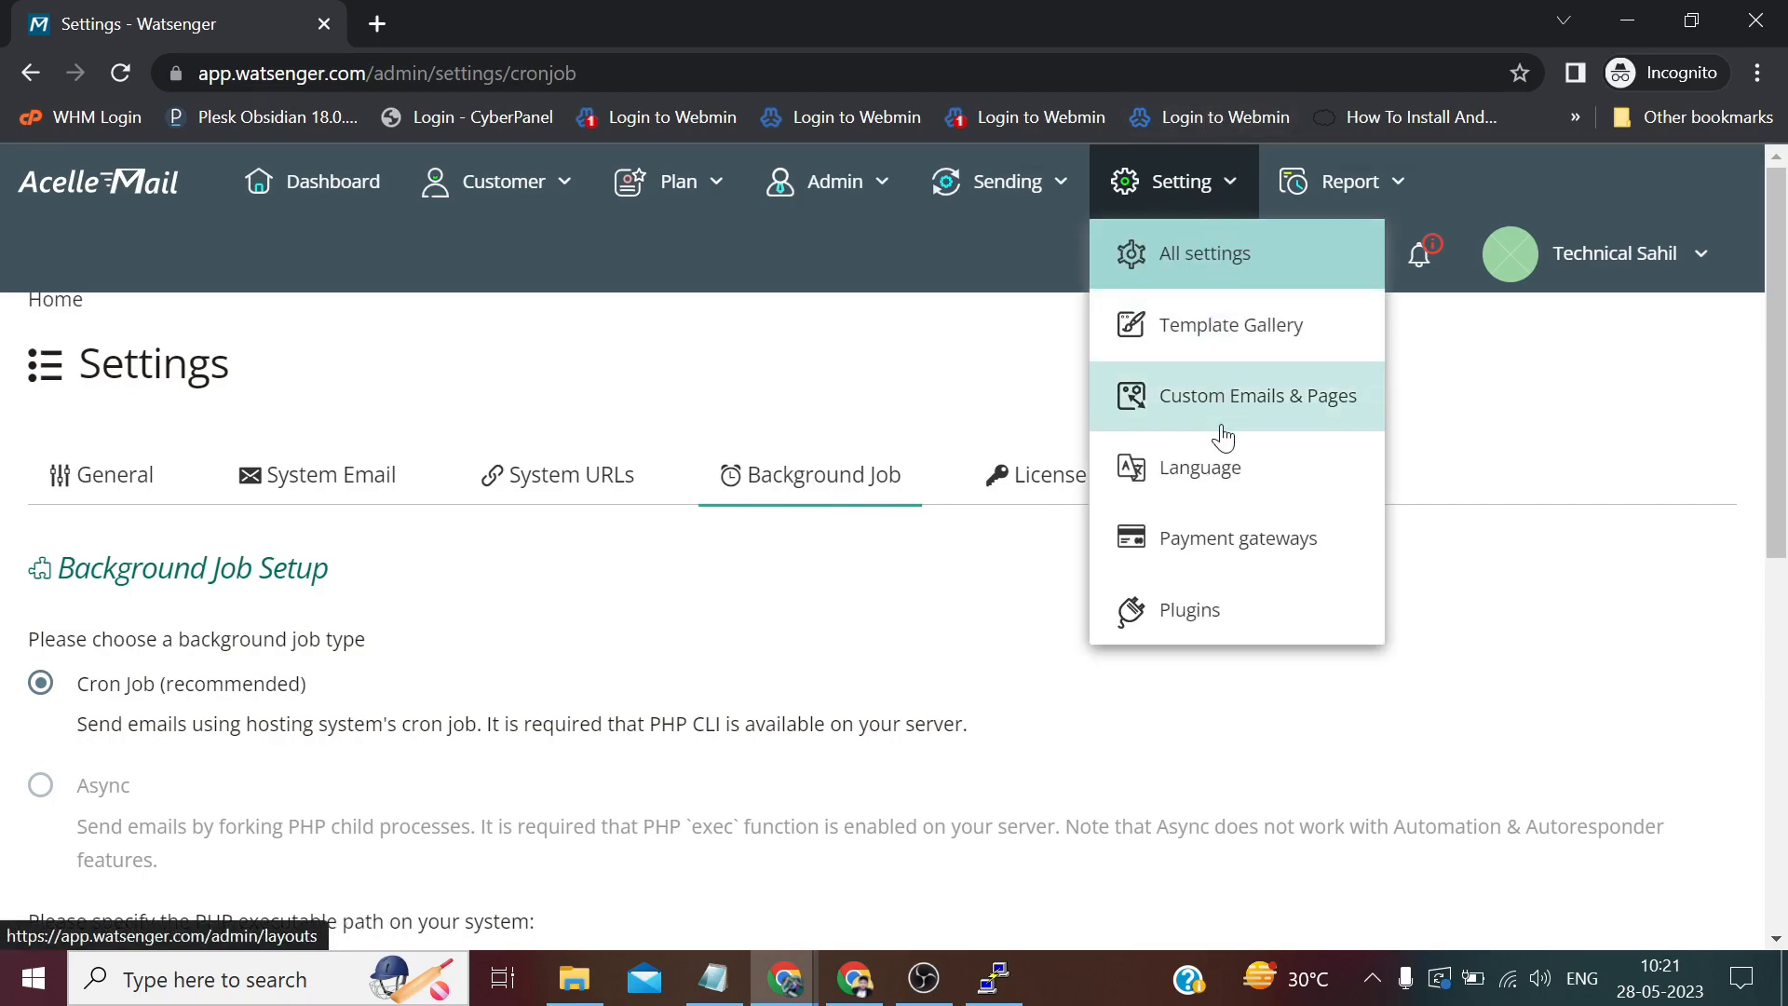
click(1225, 539)
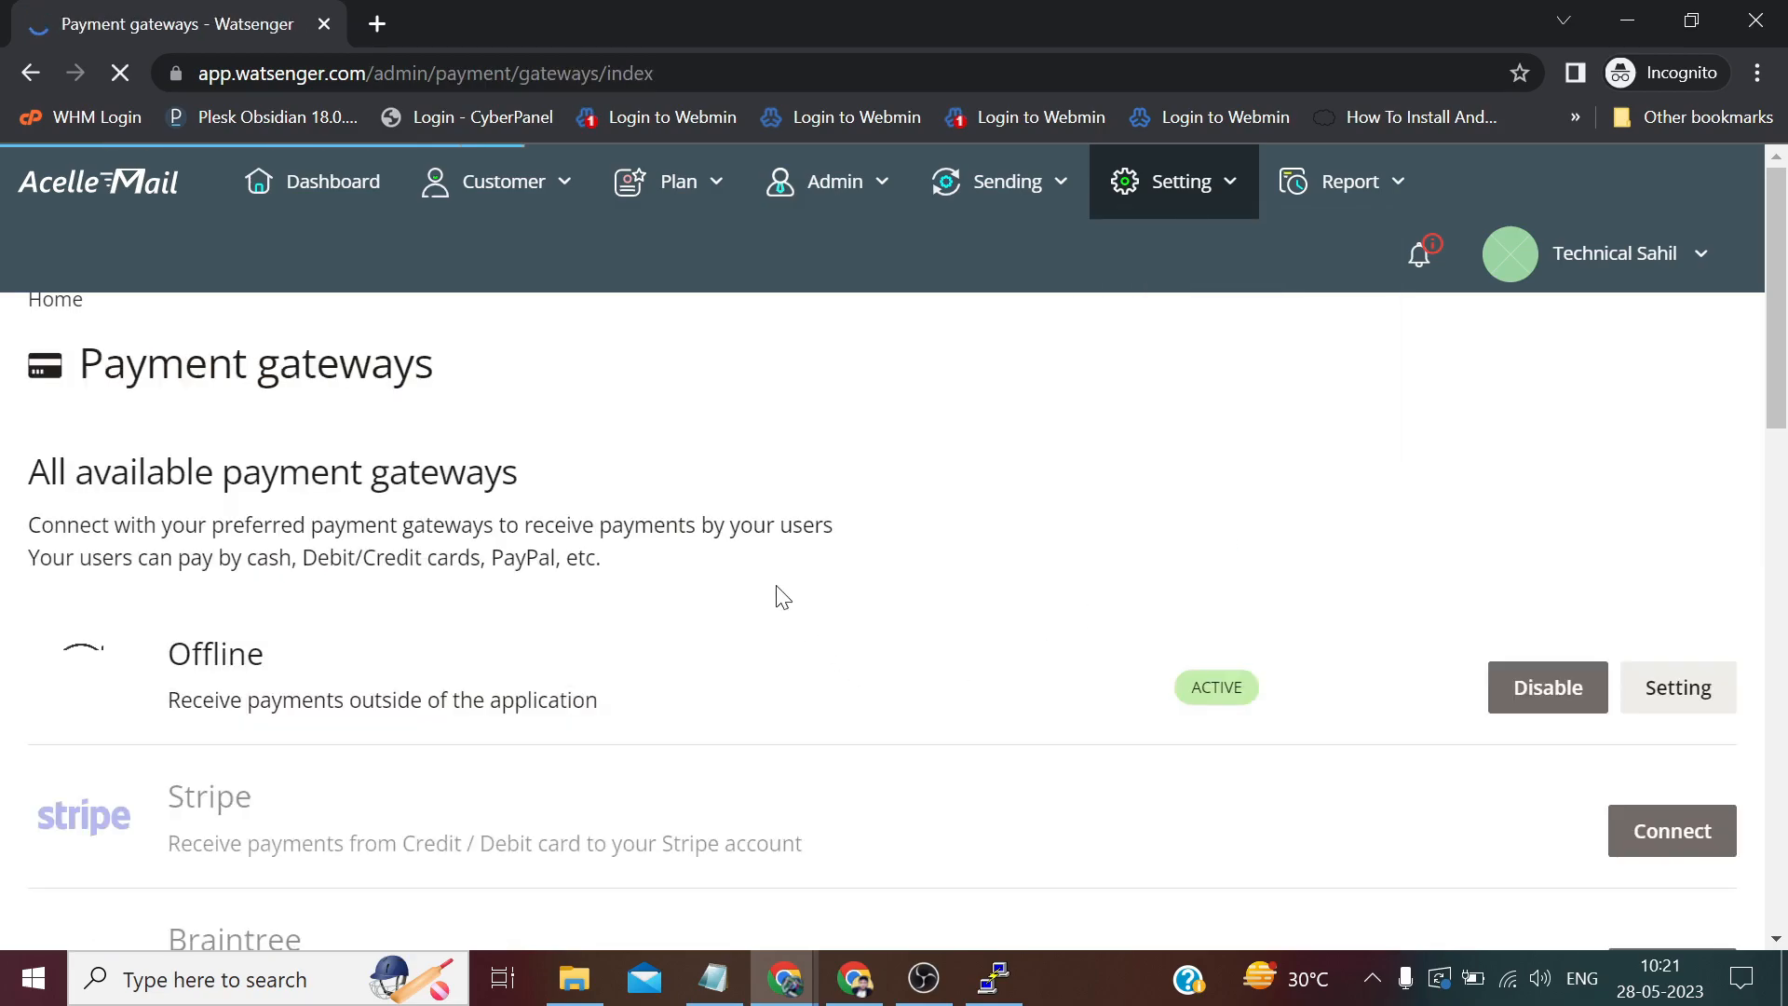
scroll(780, 596, down, 3)
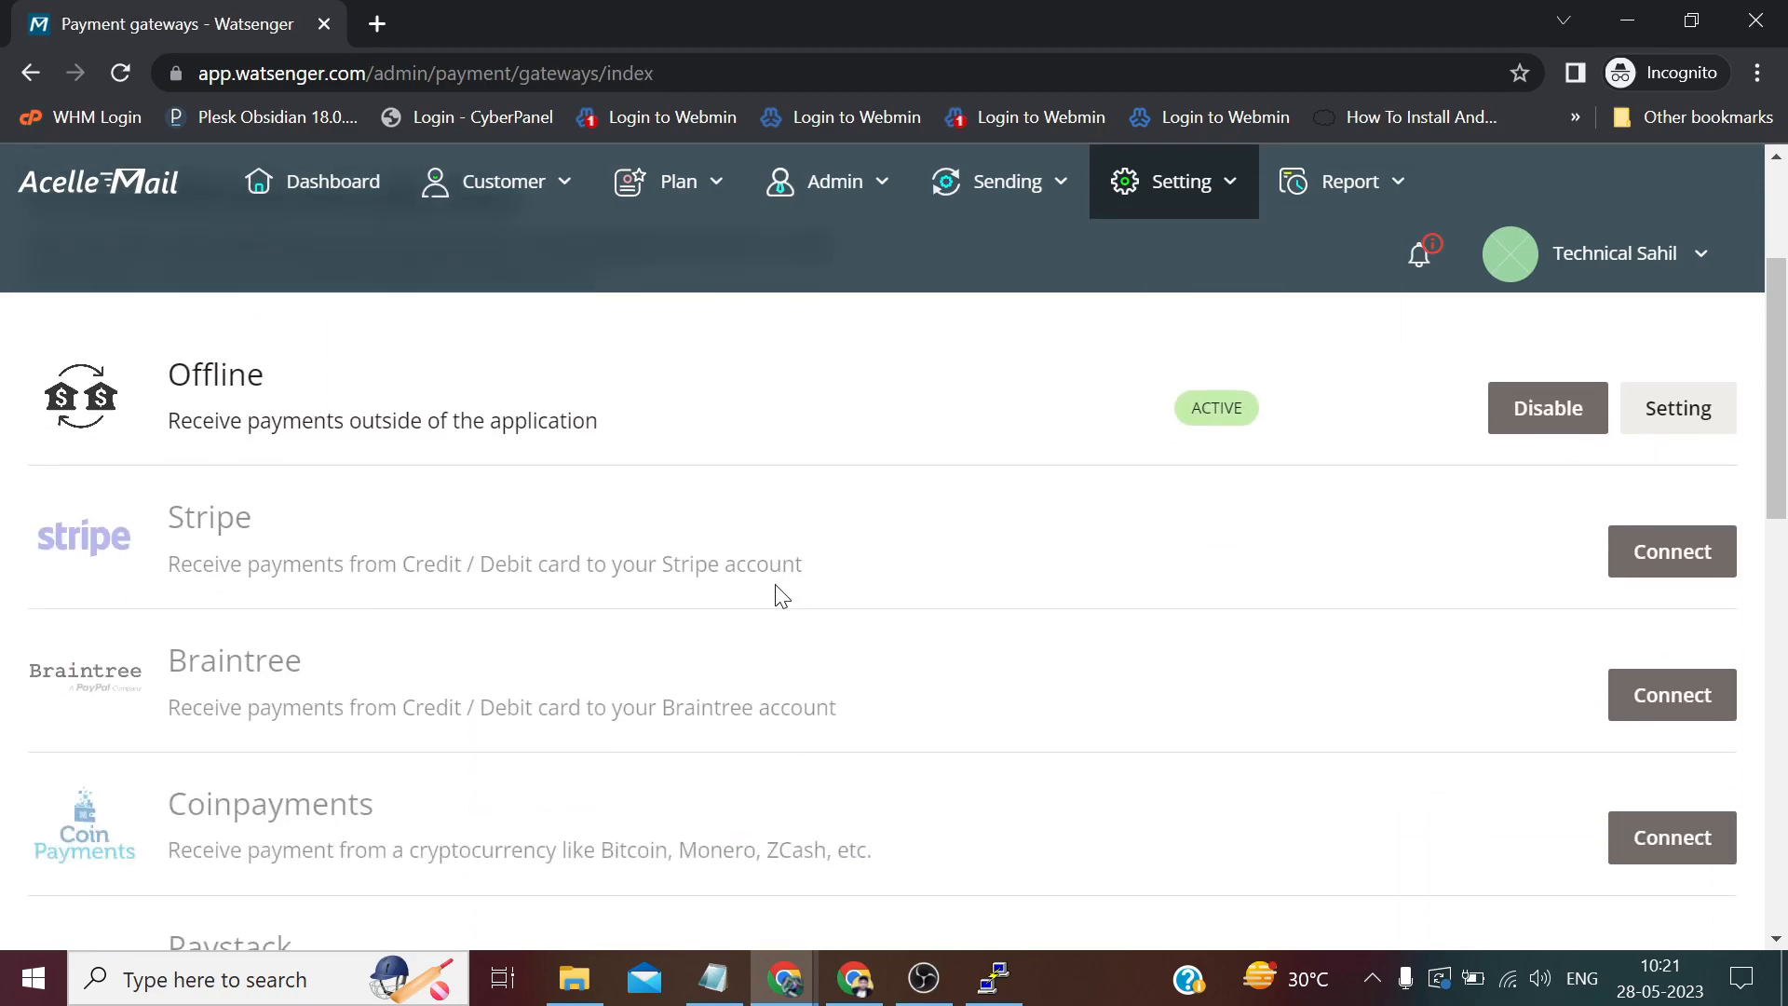
scroll(743, 471, down, 2)
scroll(531, 842, down, 5)
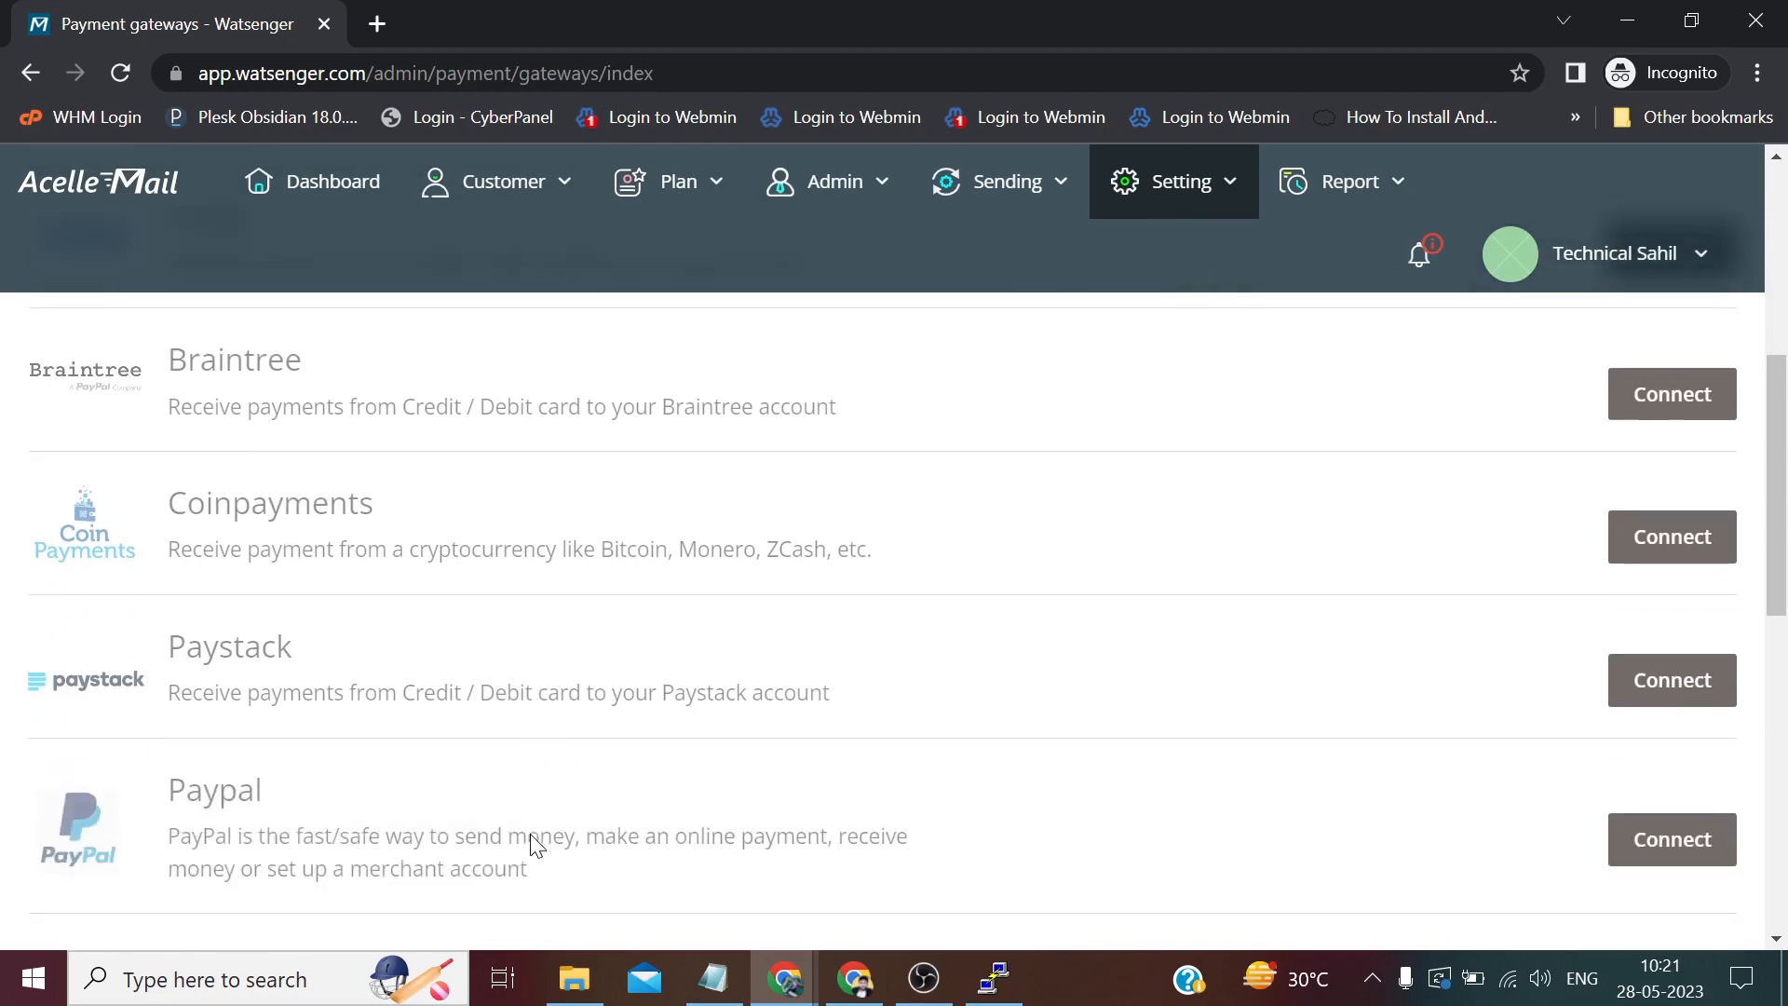
scroll(546, 730, up, 6)
scroll(523, 503, down, 4)
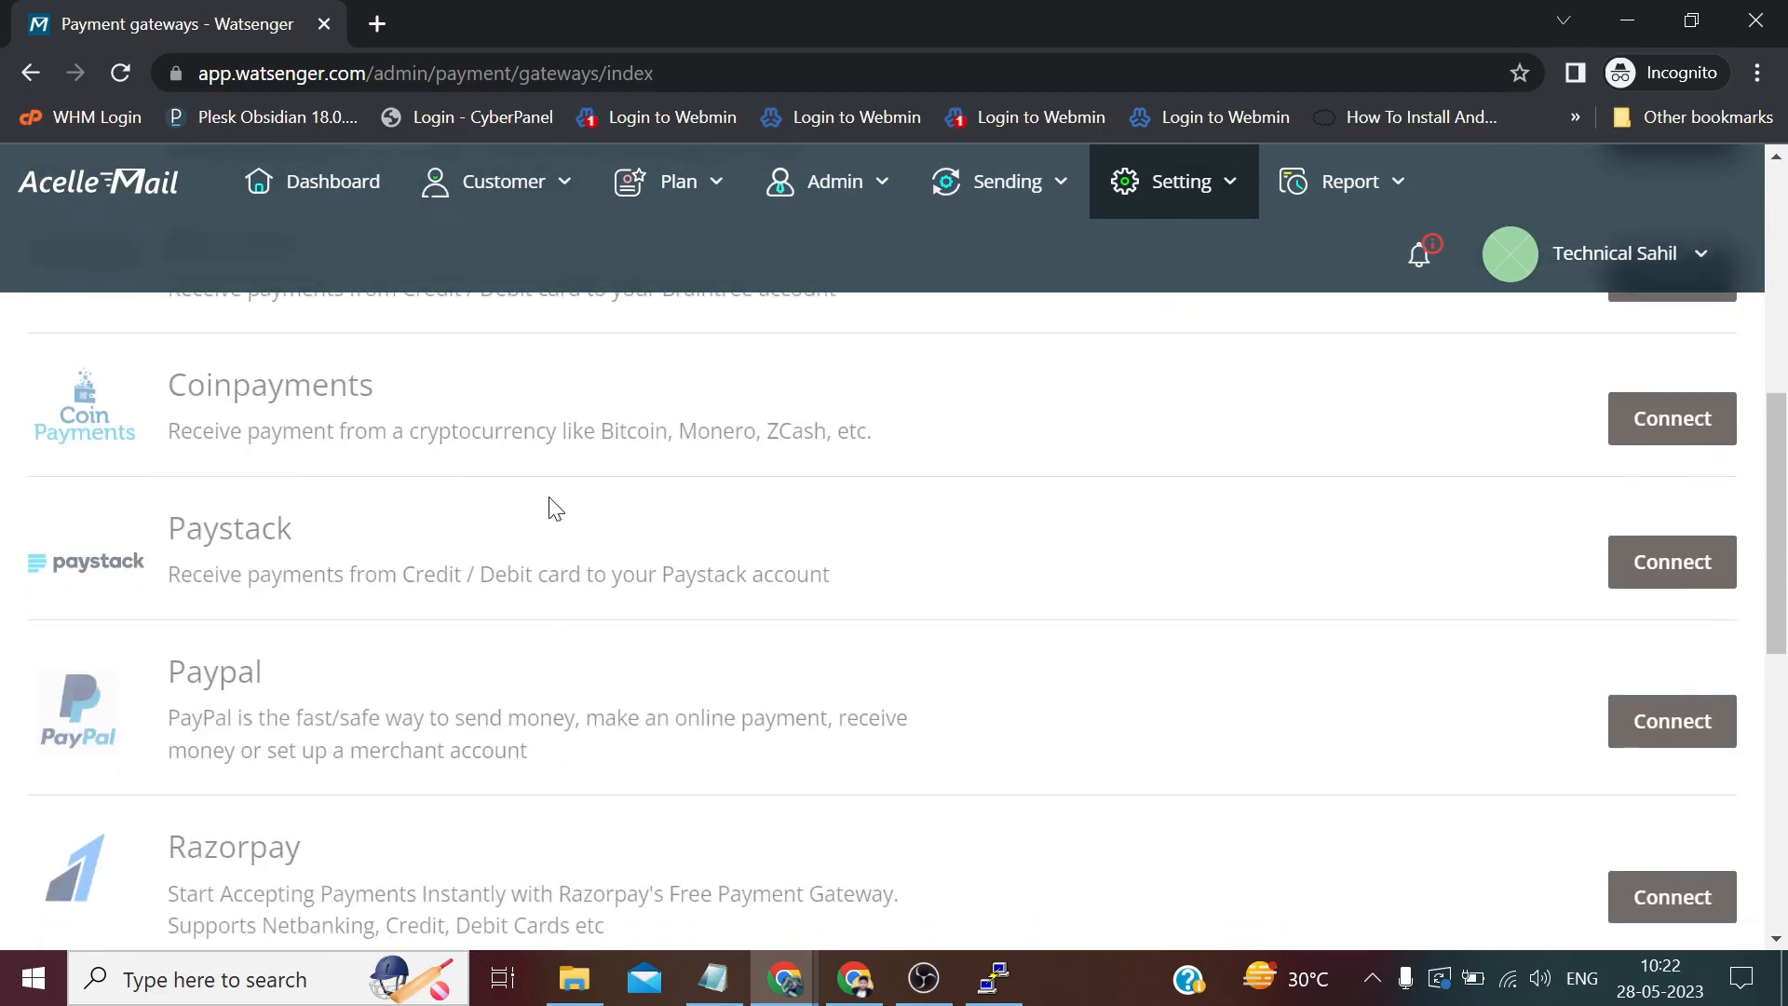
scroll(558, 459, up, 1)
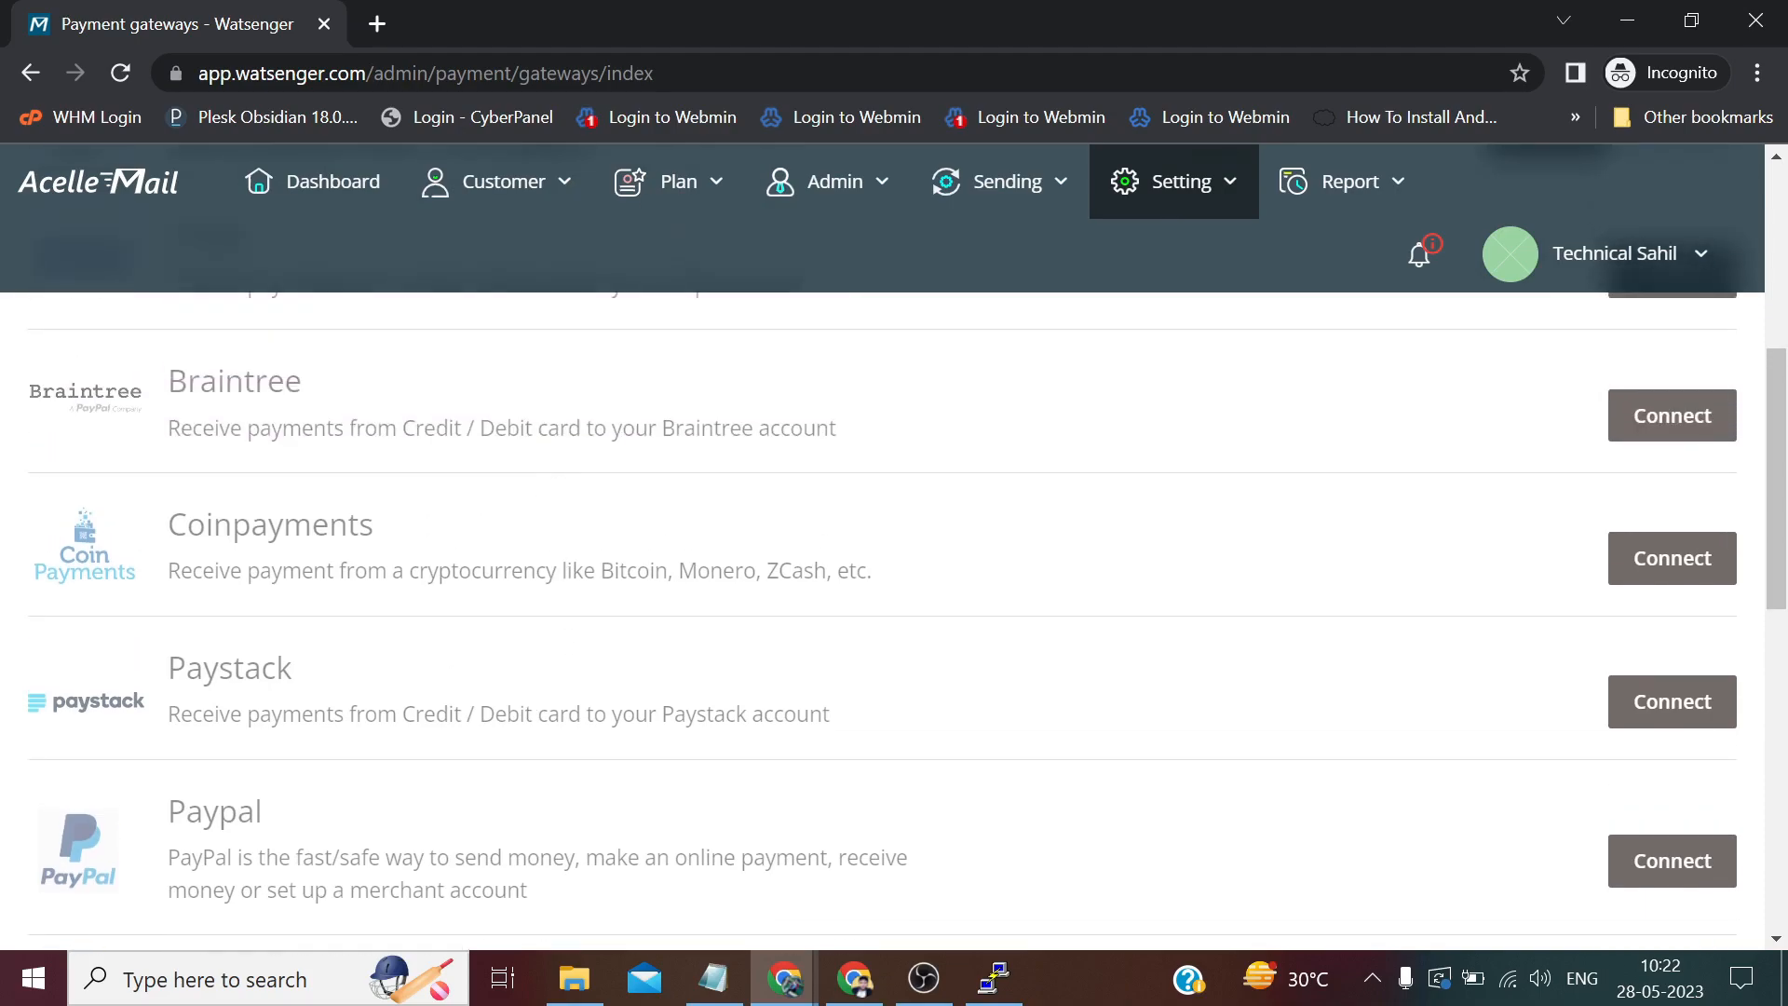
scroll(491, 623, up, 2)
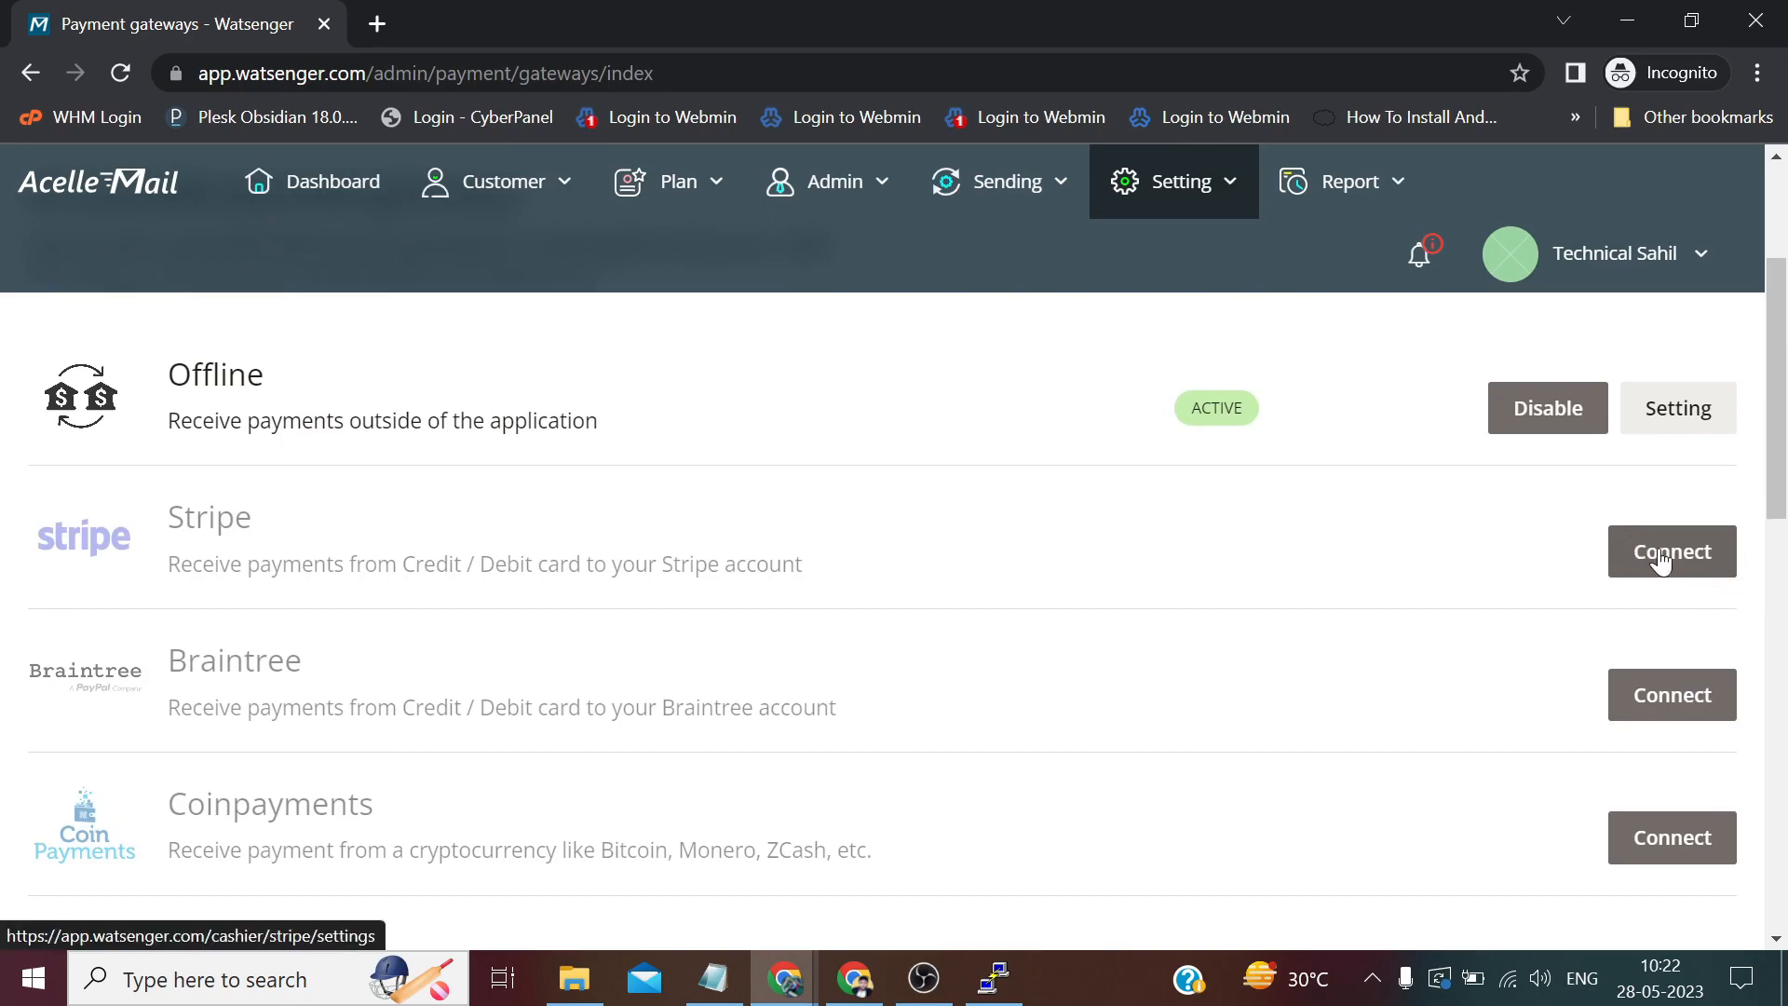
Open the Stripe gateway's connection form with its publishable and secret key fields.
click(1662, 556)
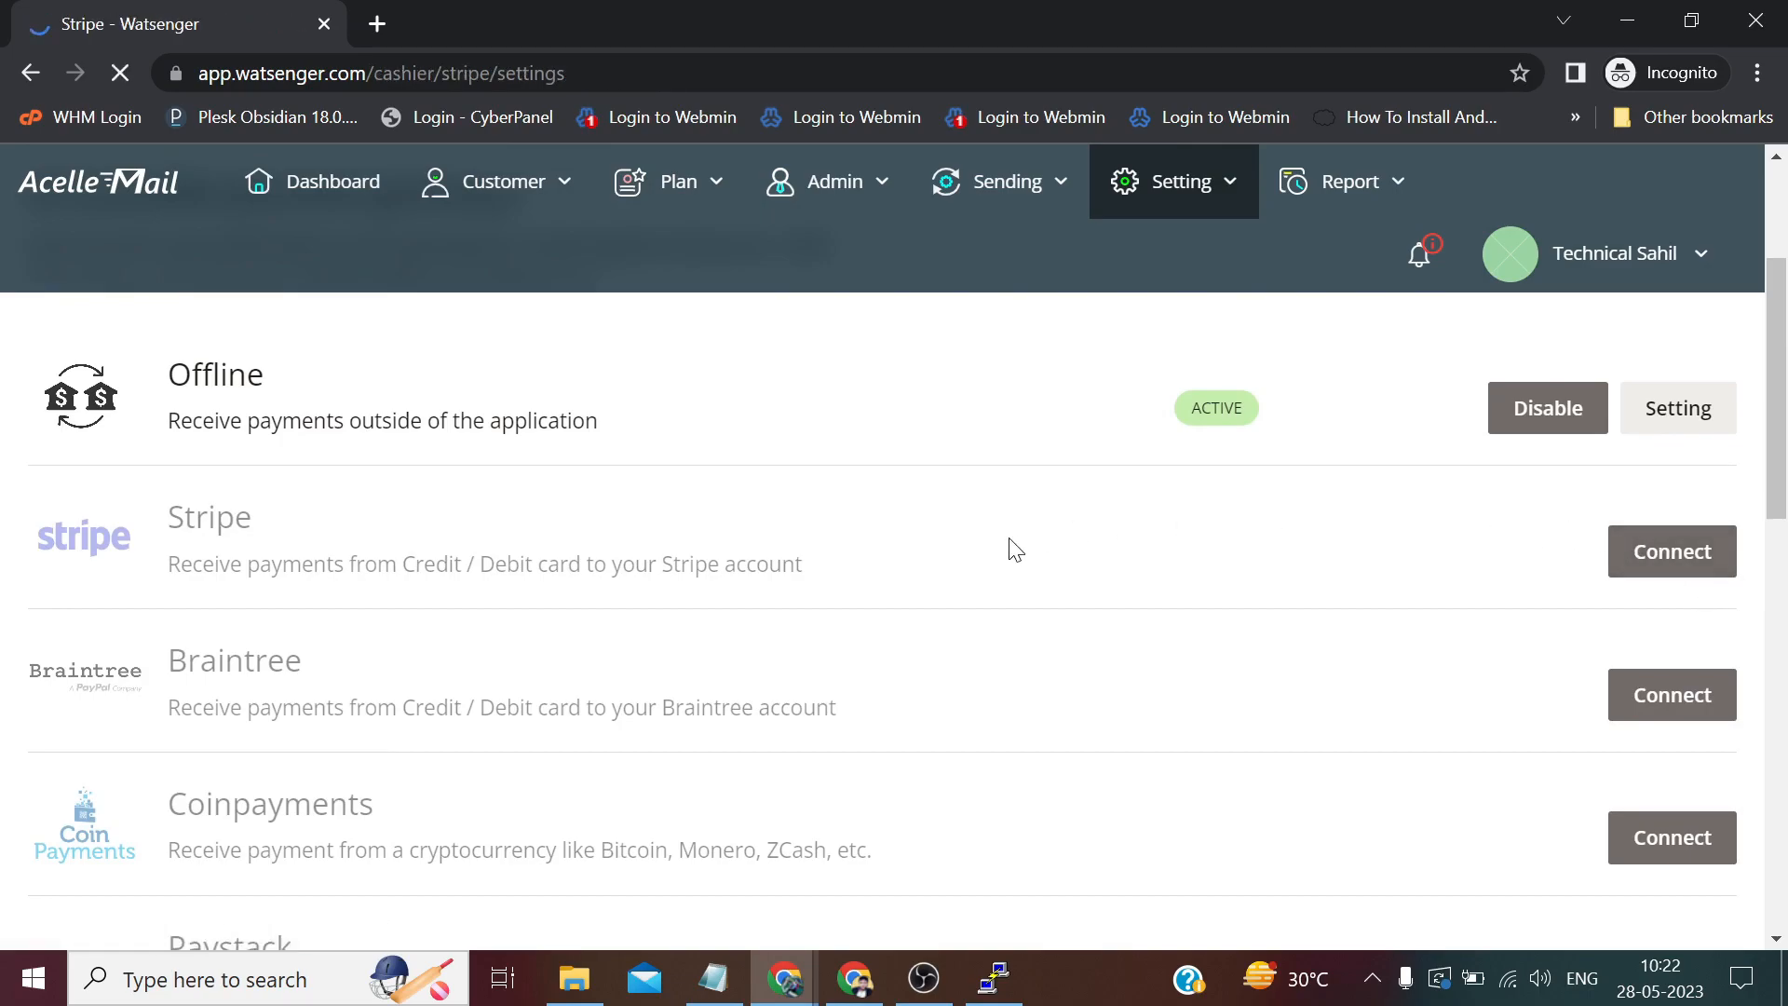
scroll(1013, 547, down, 3)
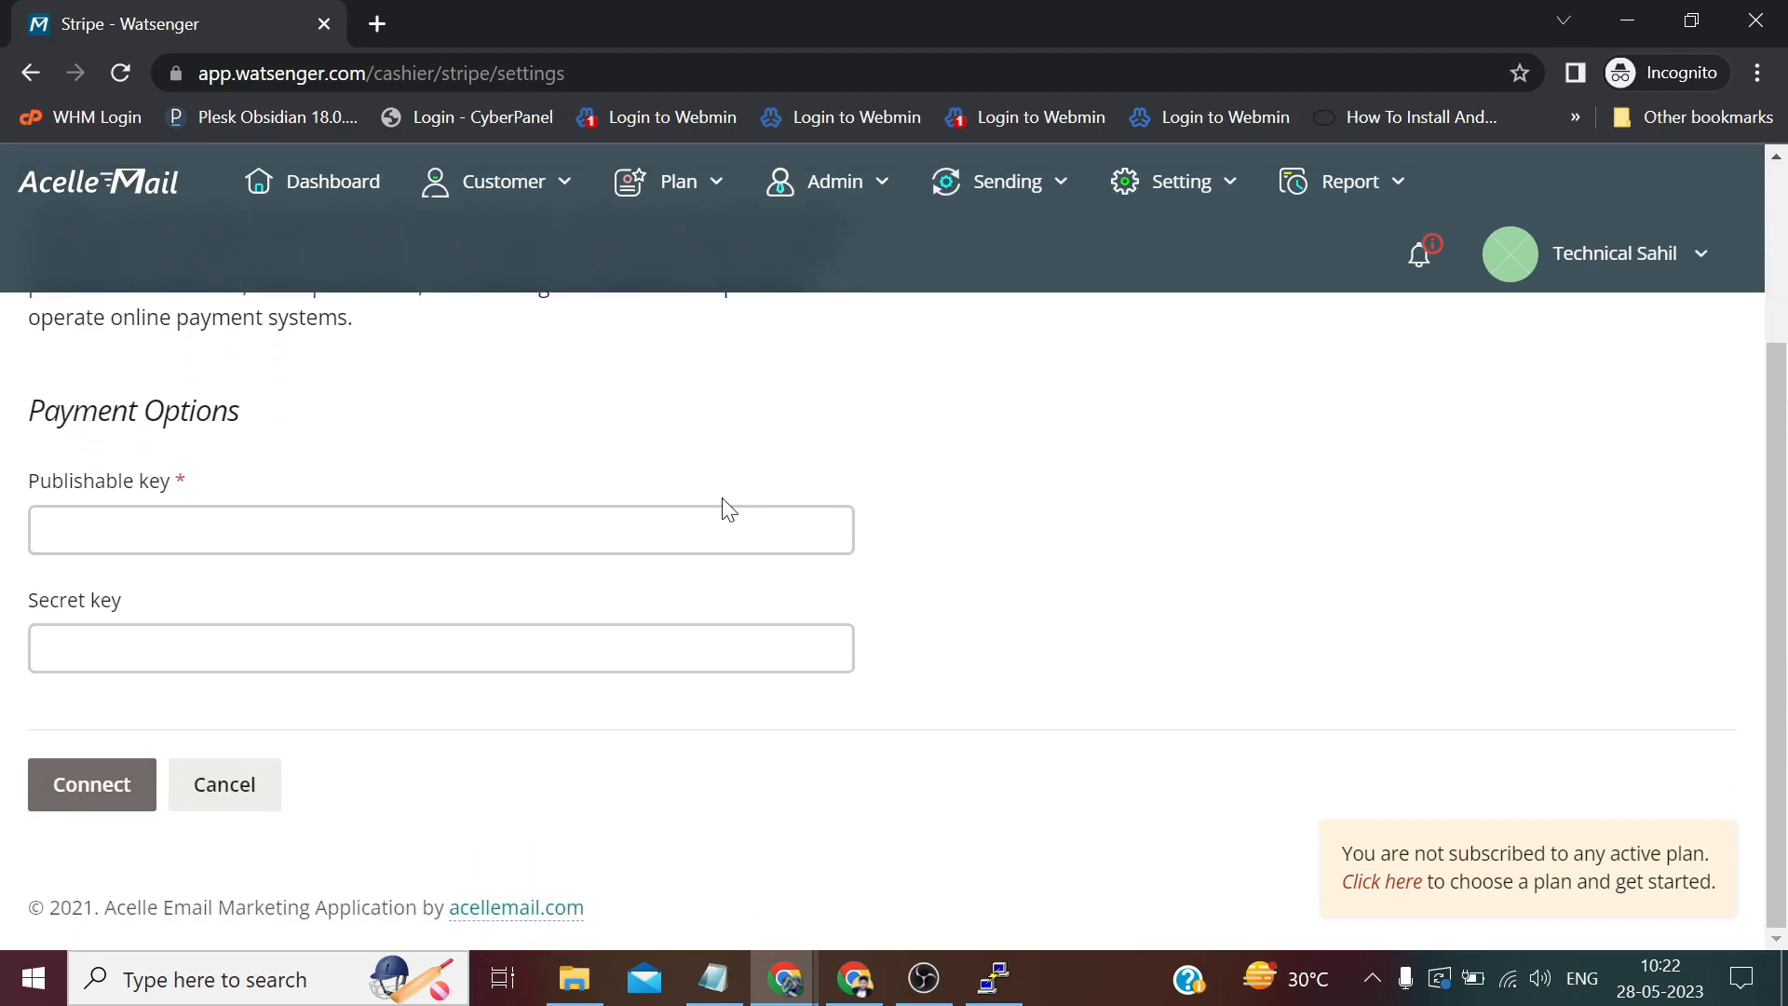
click(440, 530)
click(705, 634)
click(1032, 680)
Copy the Stripe publishable test key from the dashboard and paste it into Publishable key.
click(875, 975)
click(176, 23)
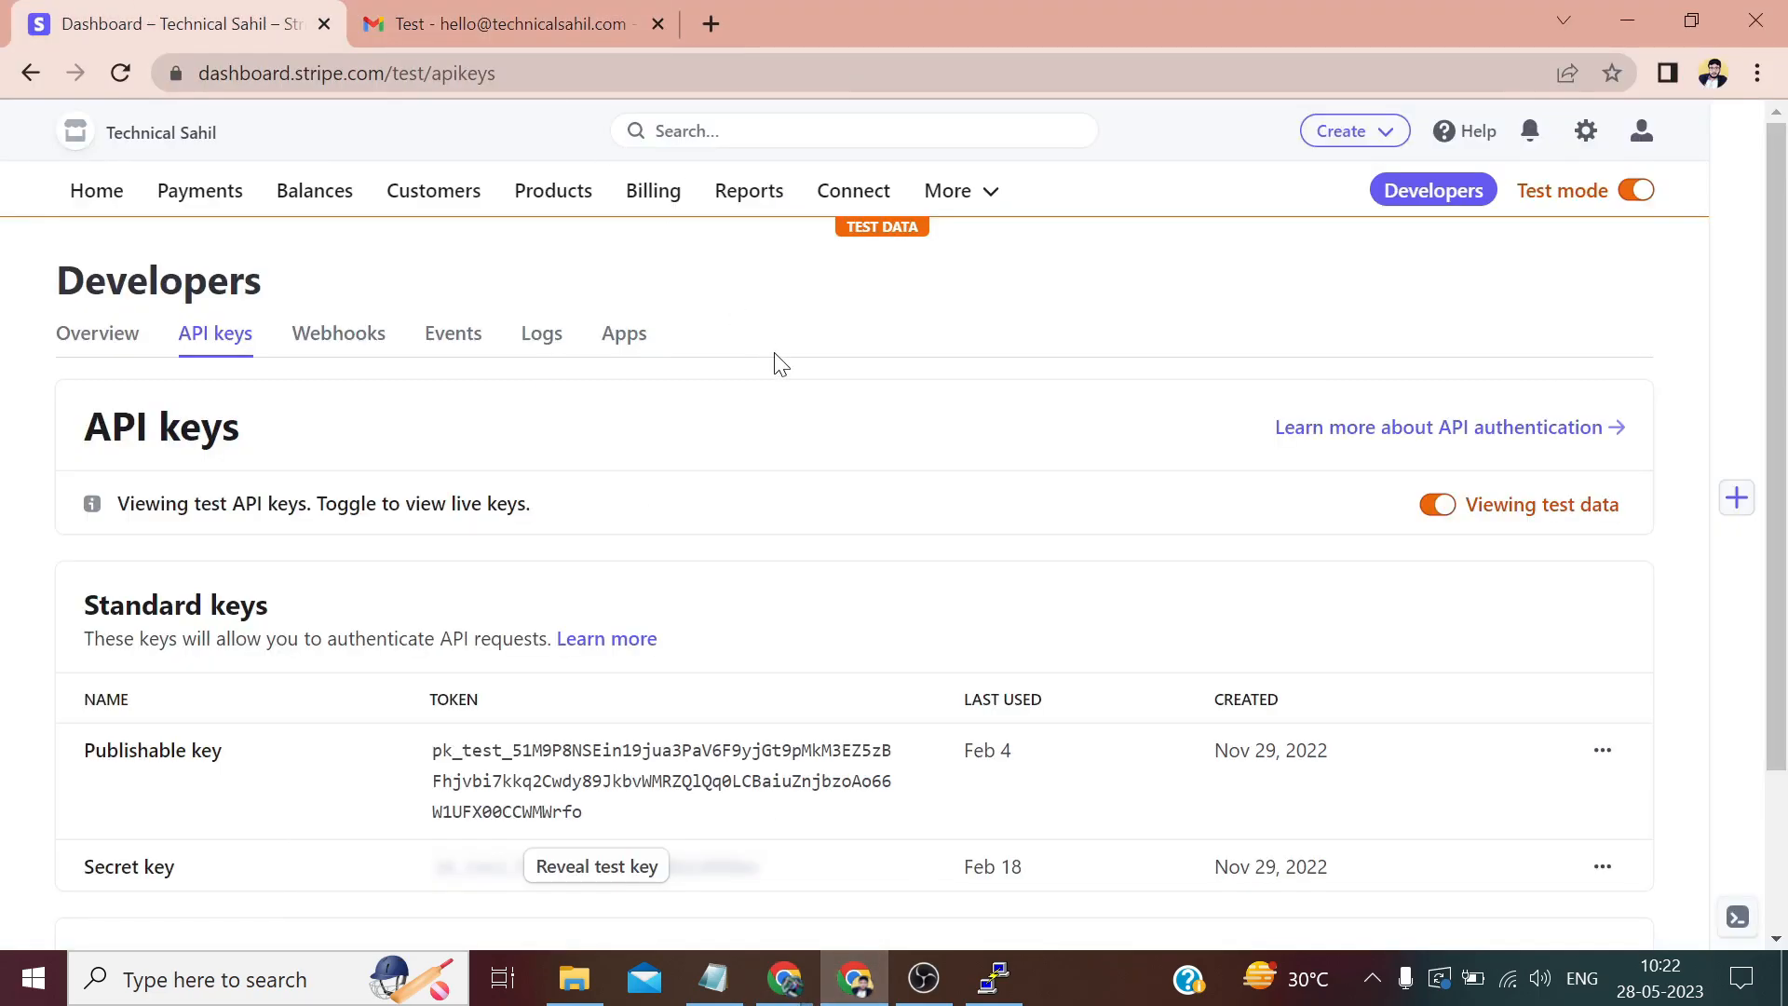
scroll(754, 507, down, 1)
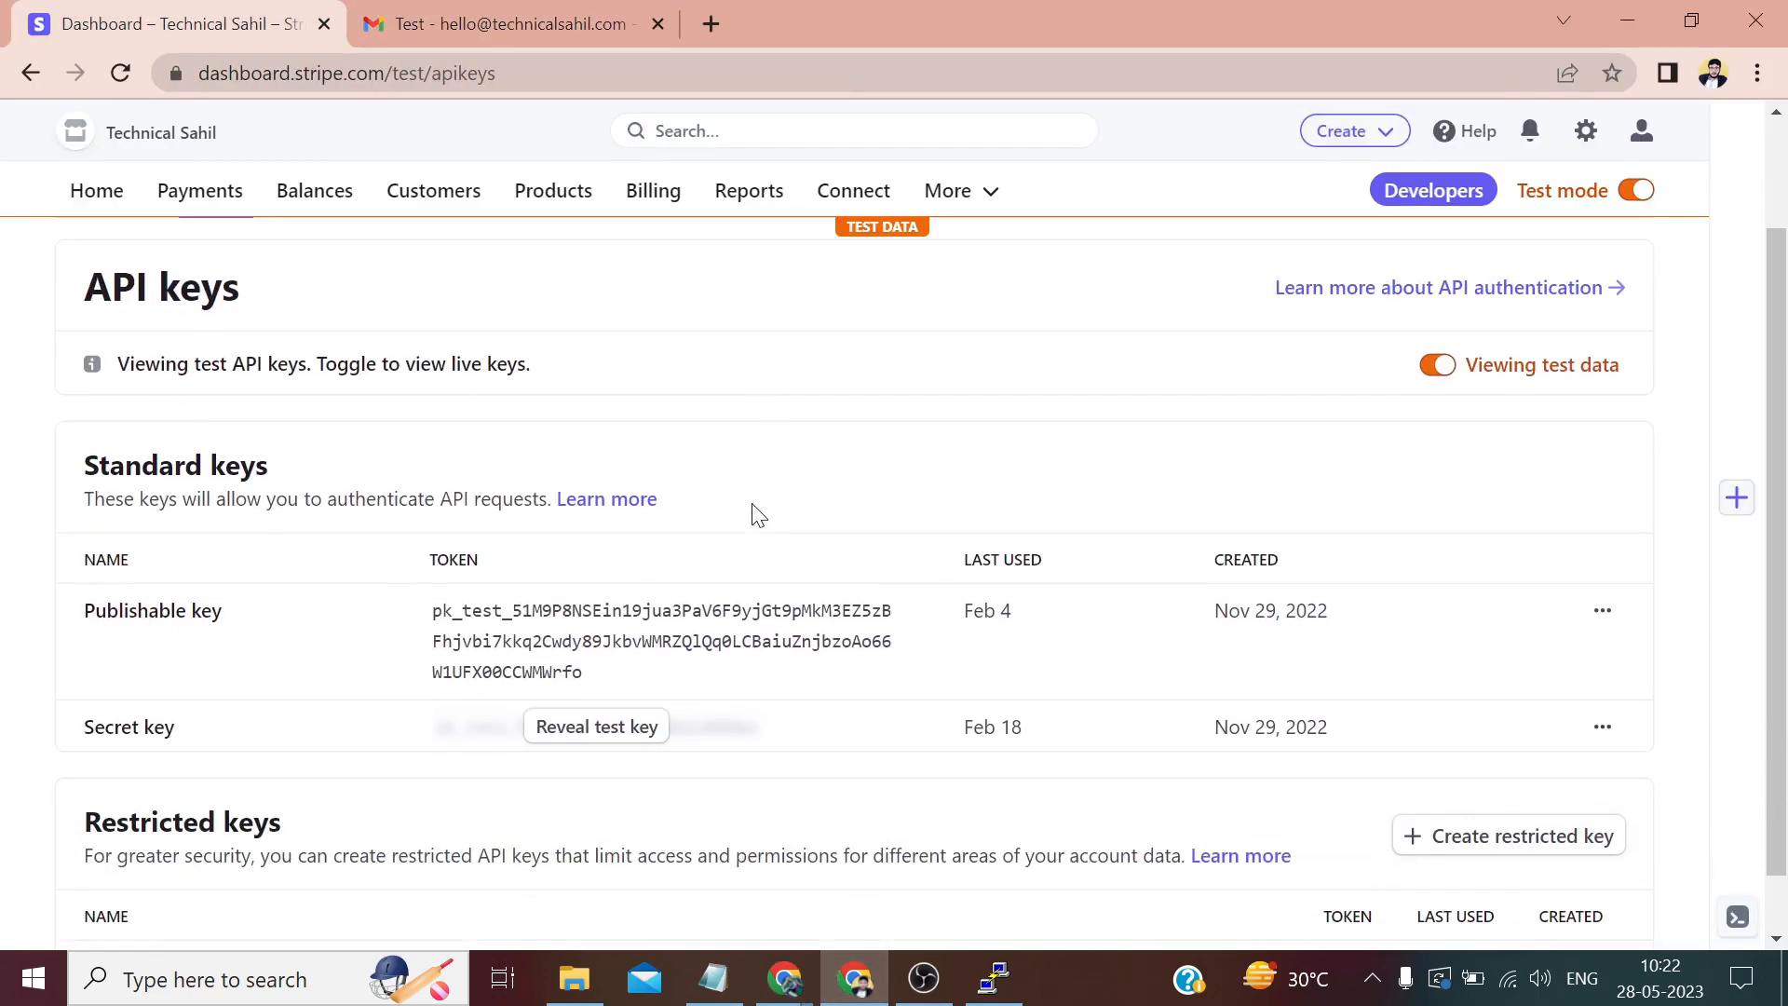
click(561, 669)
key(alt+Tab)
click(471, 531)
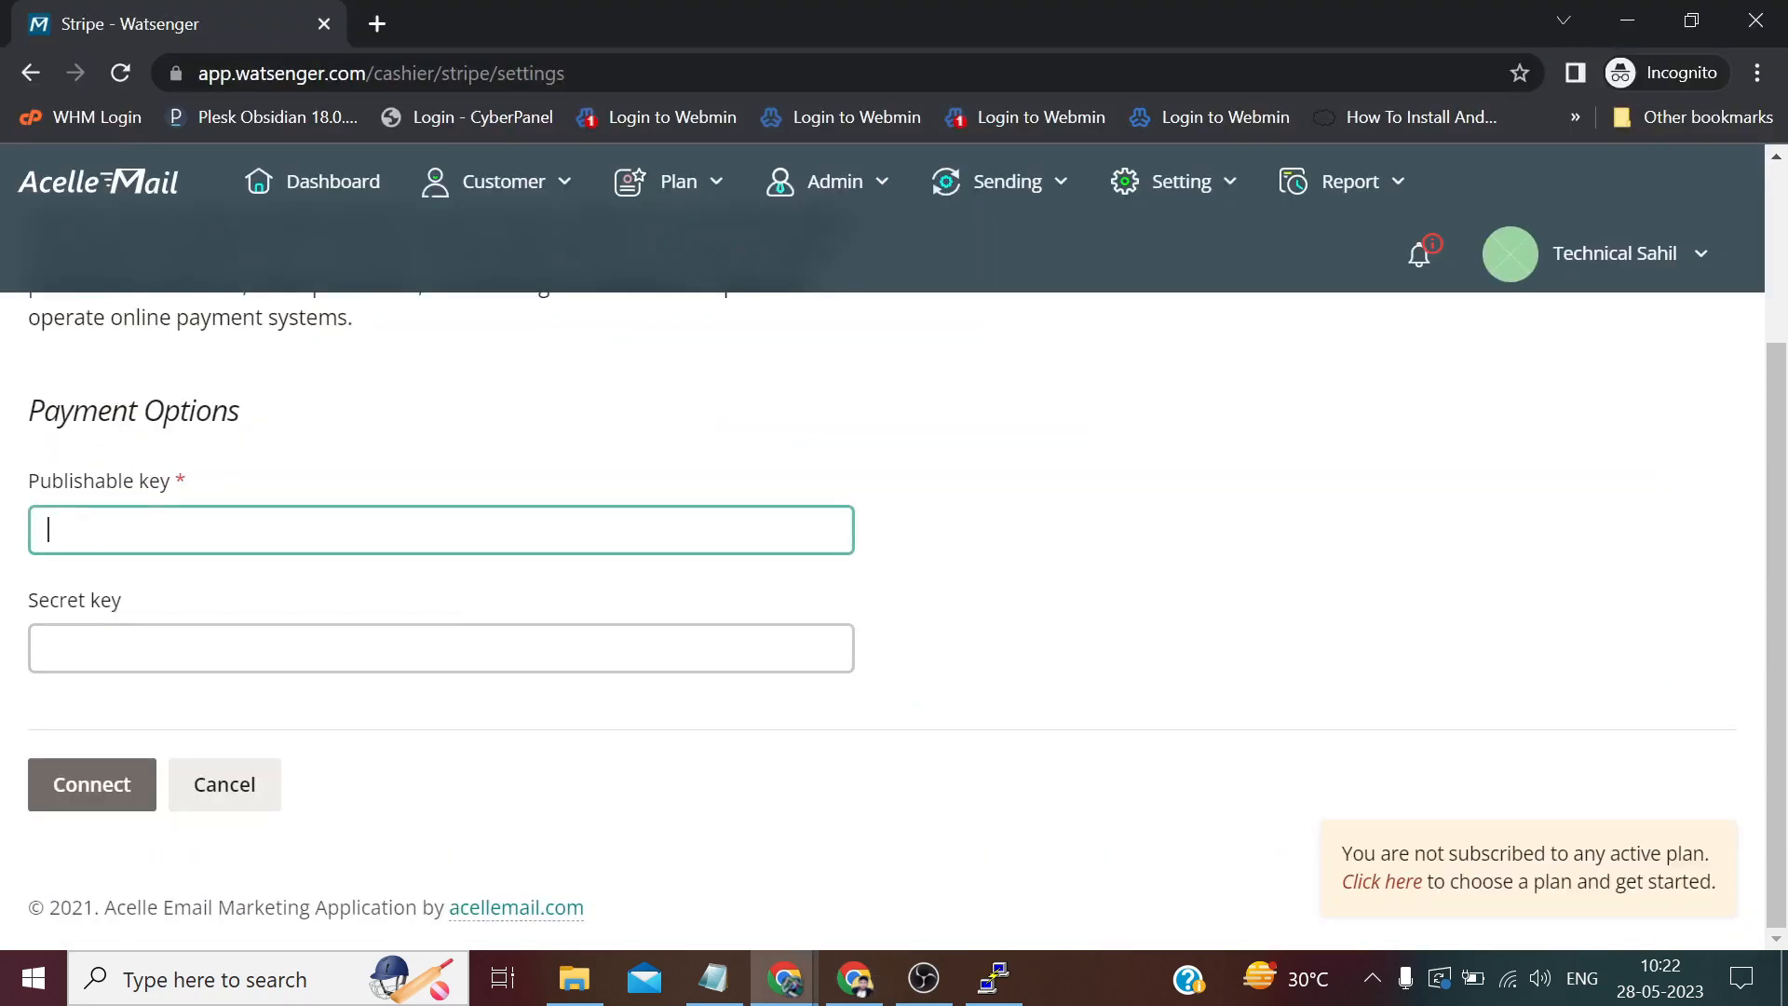
key(ctrl+v)
click(1039, 529)
Reveal and paste the Stripe secret test key, then connect the gateway.
key(alt+Tab)
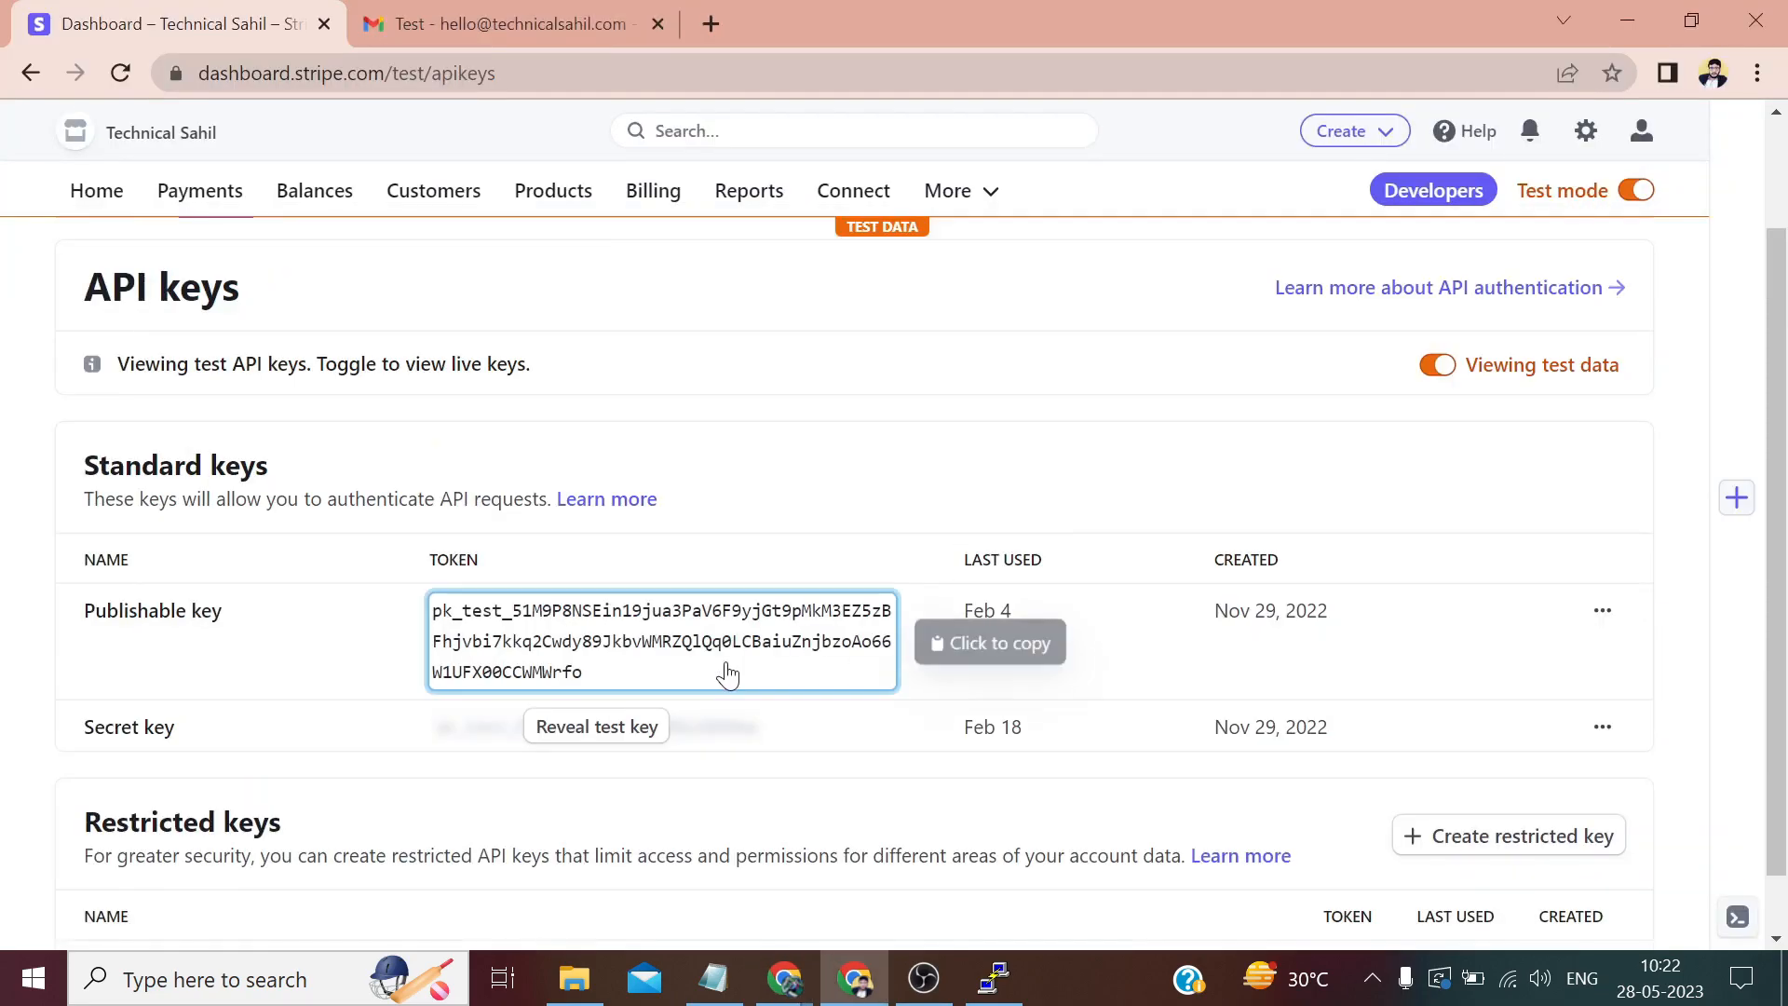
click(645, 736)
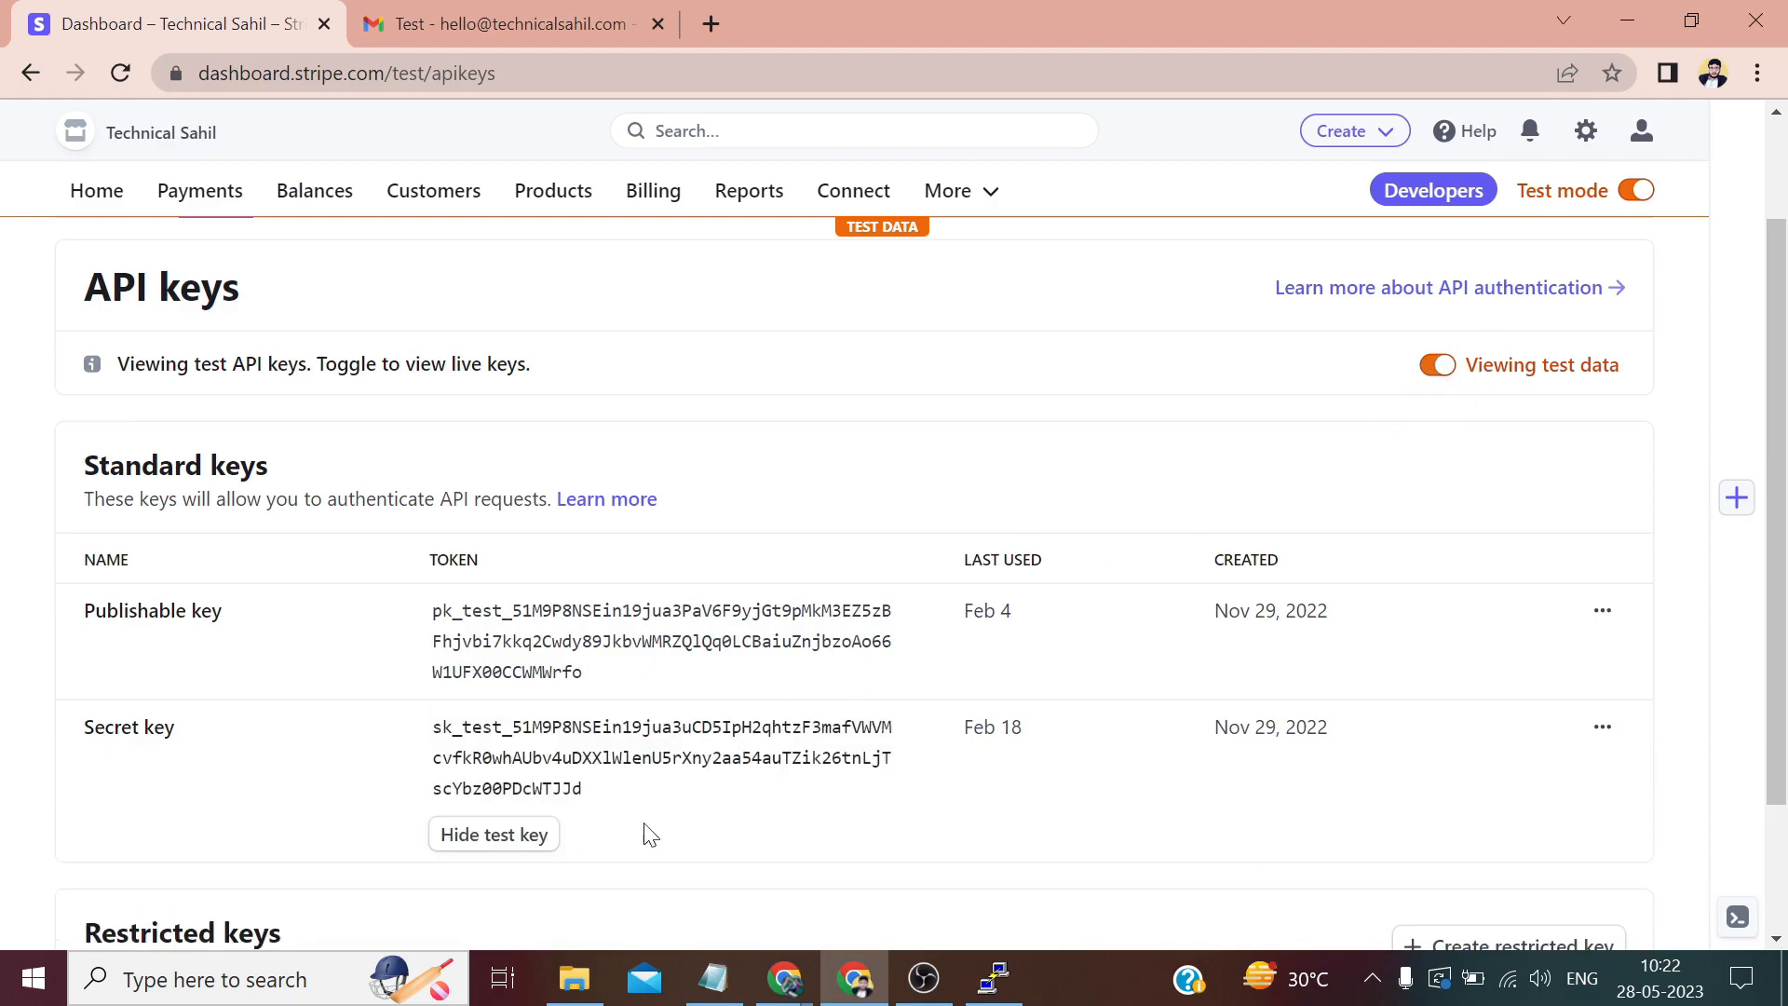
click(563, 778)
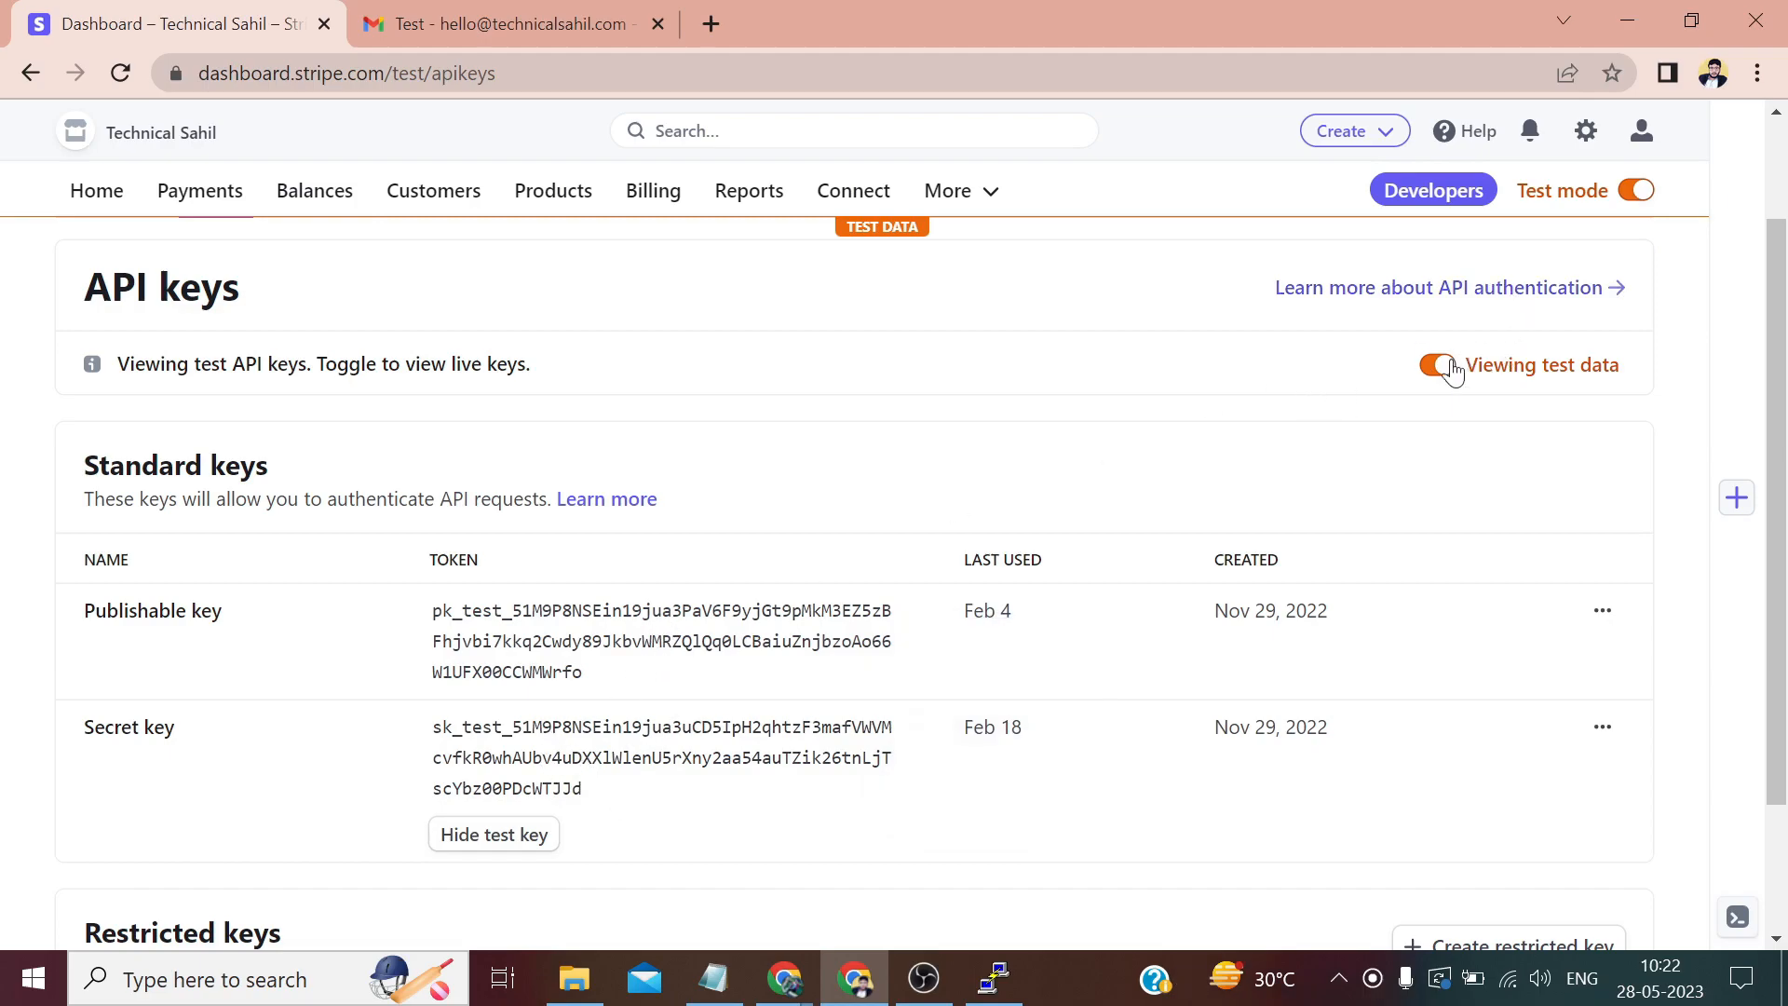
key(alt+Tab)
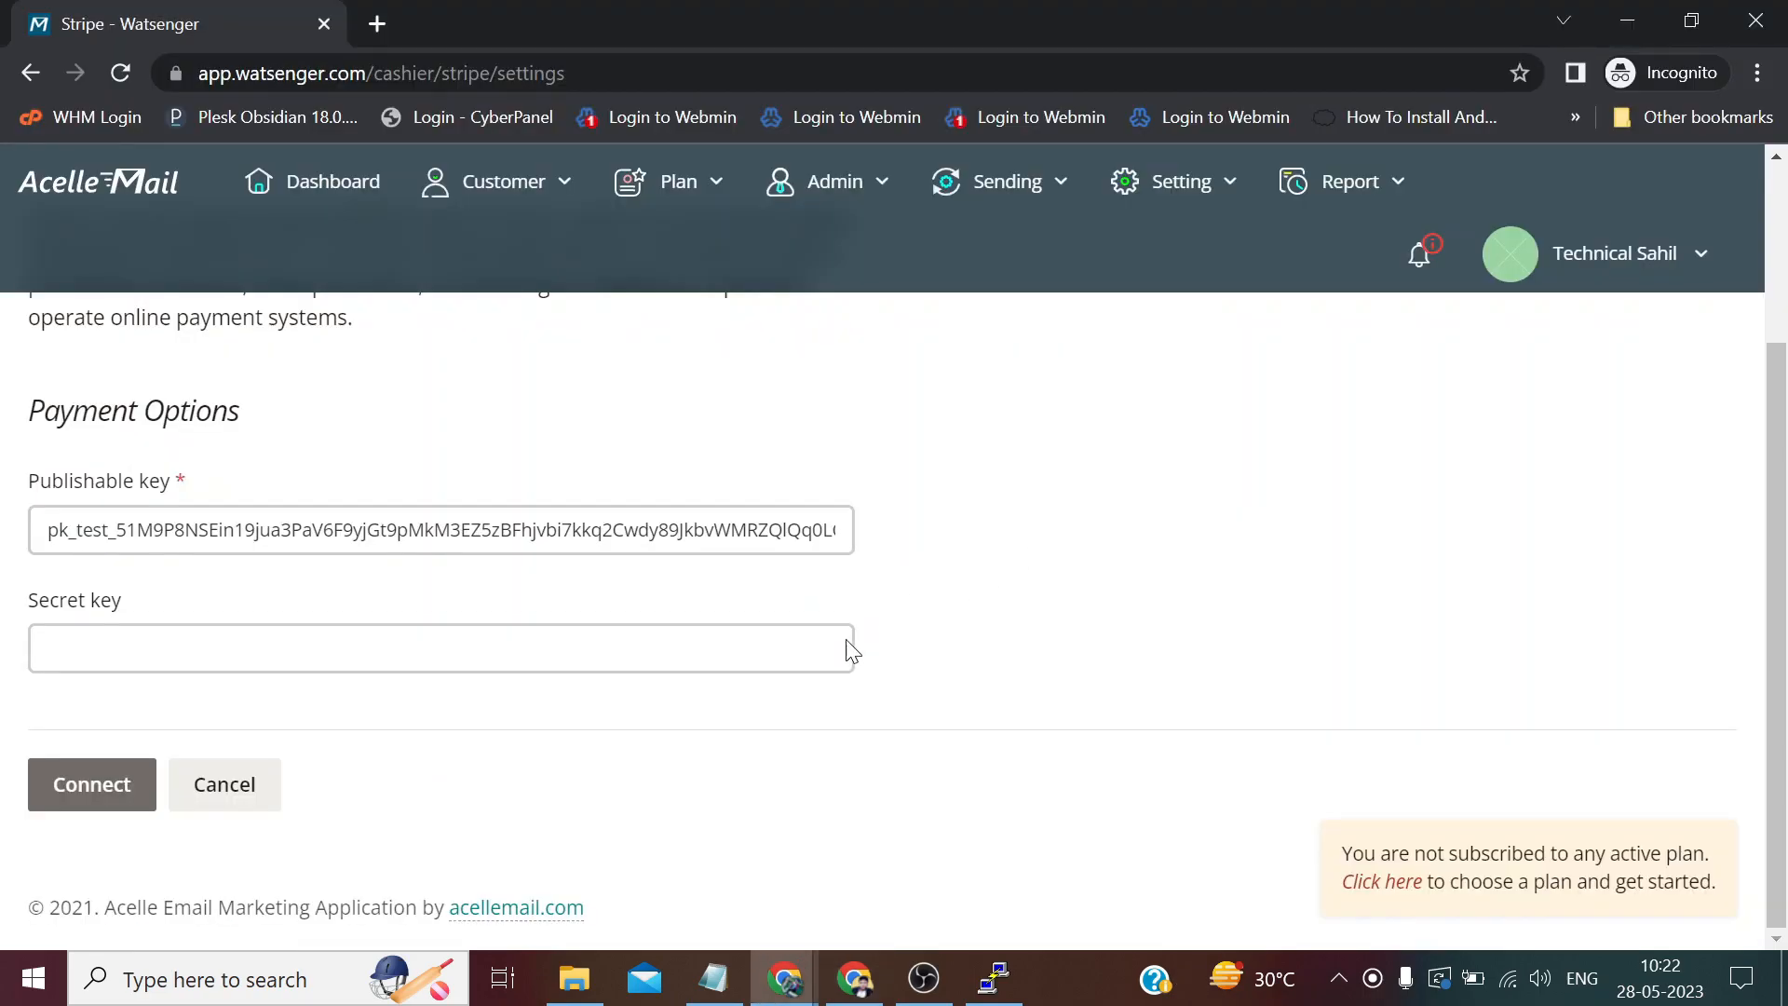
click(558, 649)
key(ctrl+v)
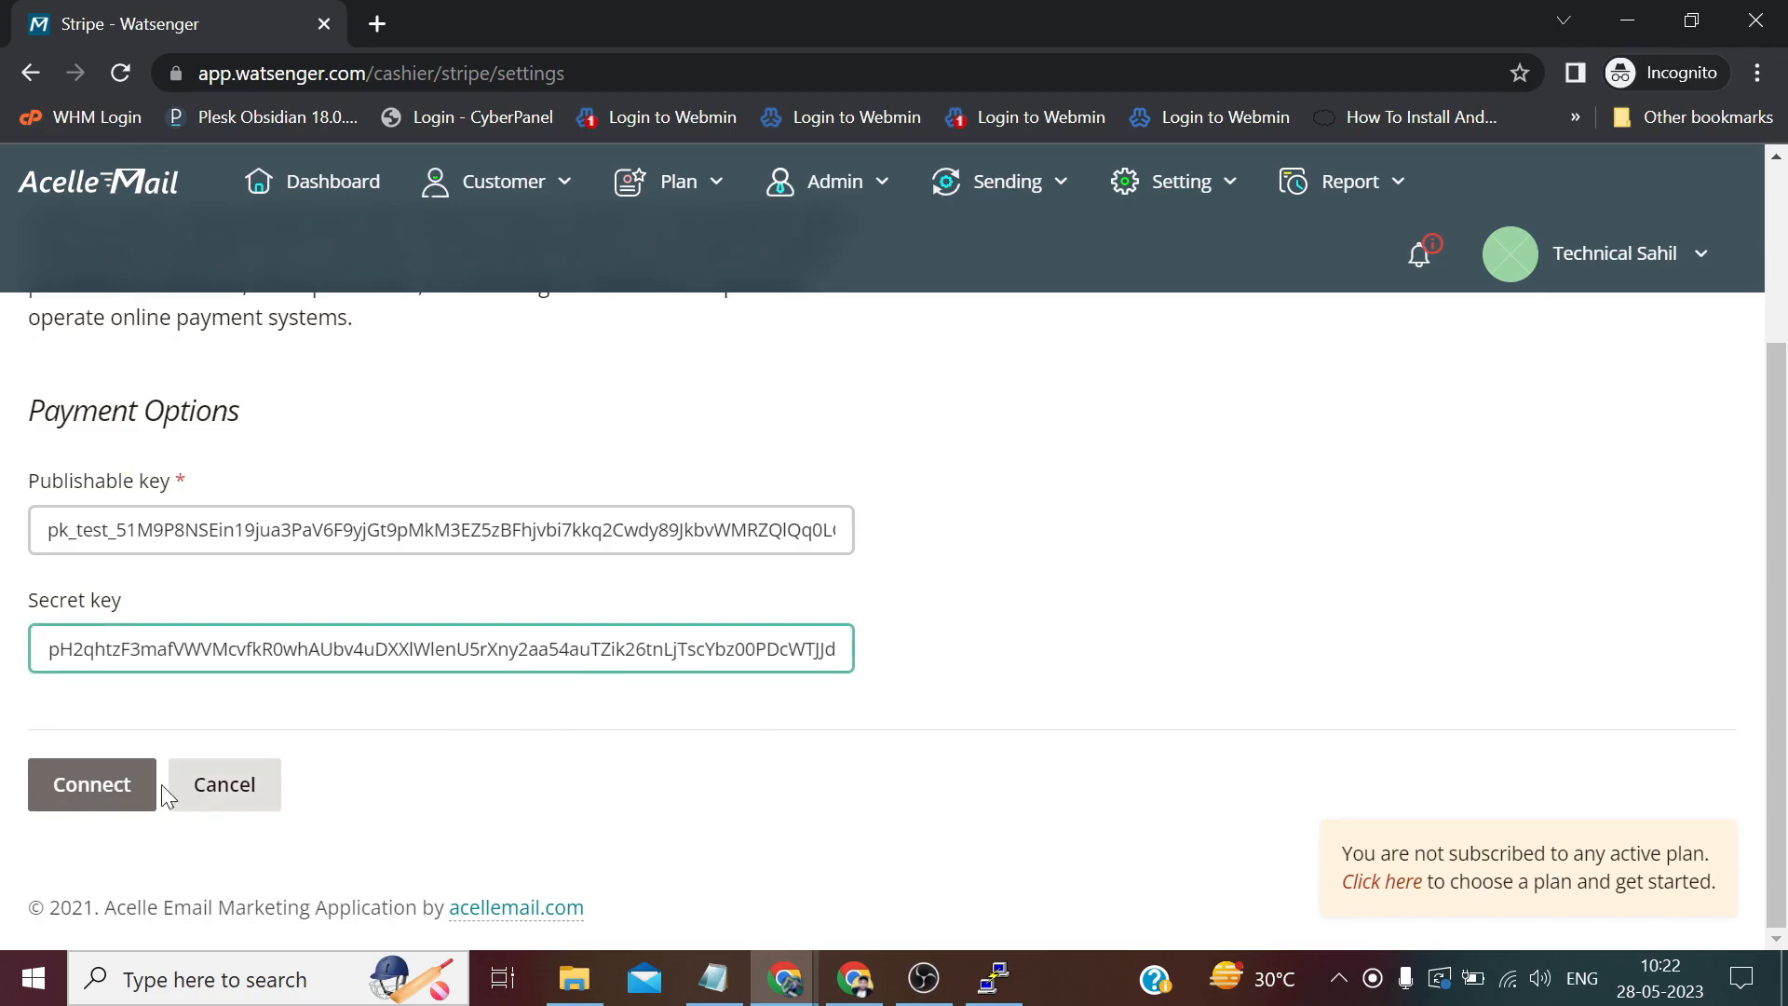
click(94, 786)
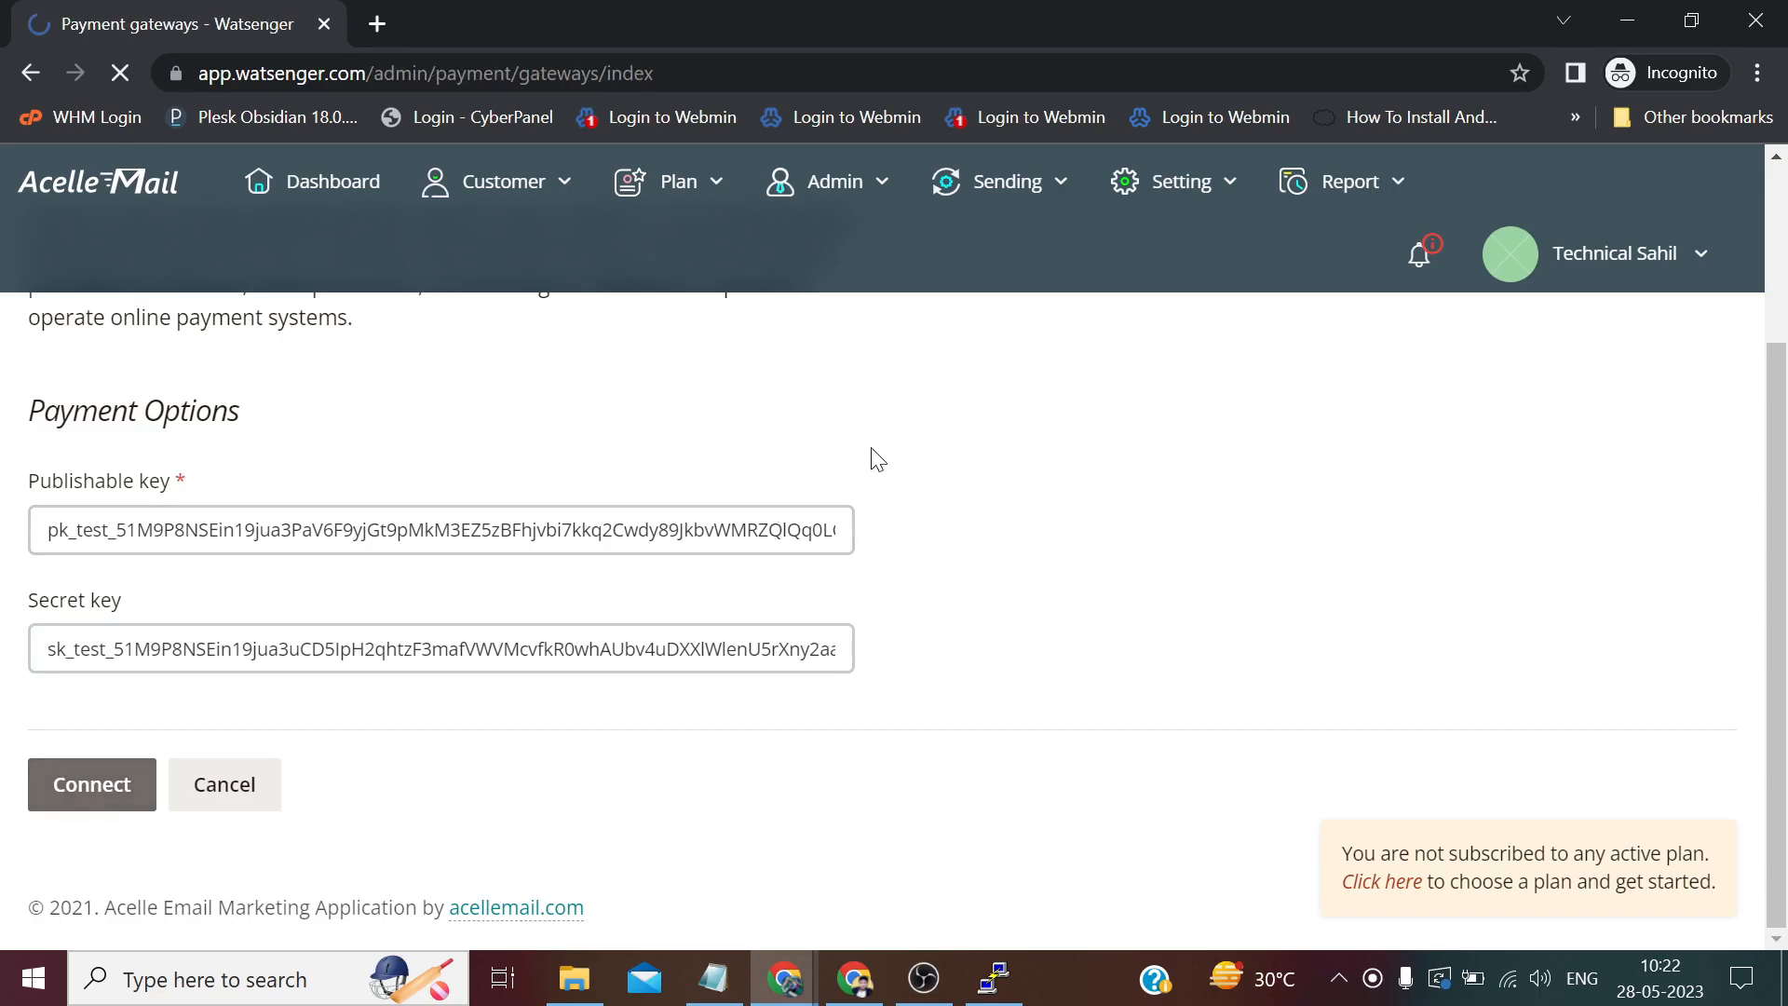
scroll(1151, 515, down, 3)
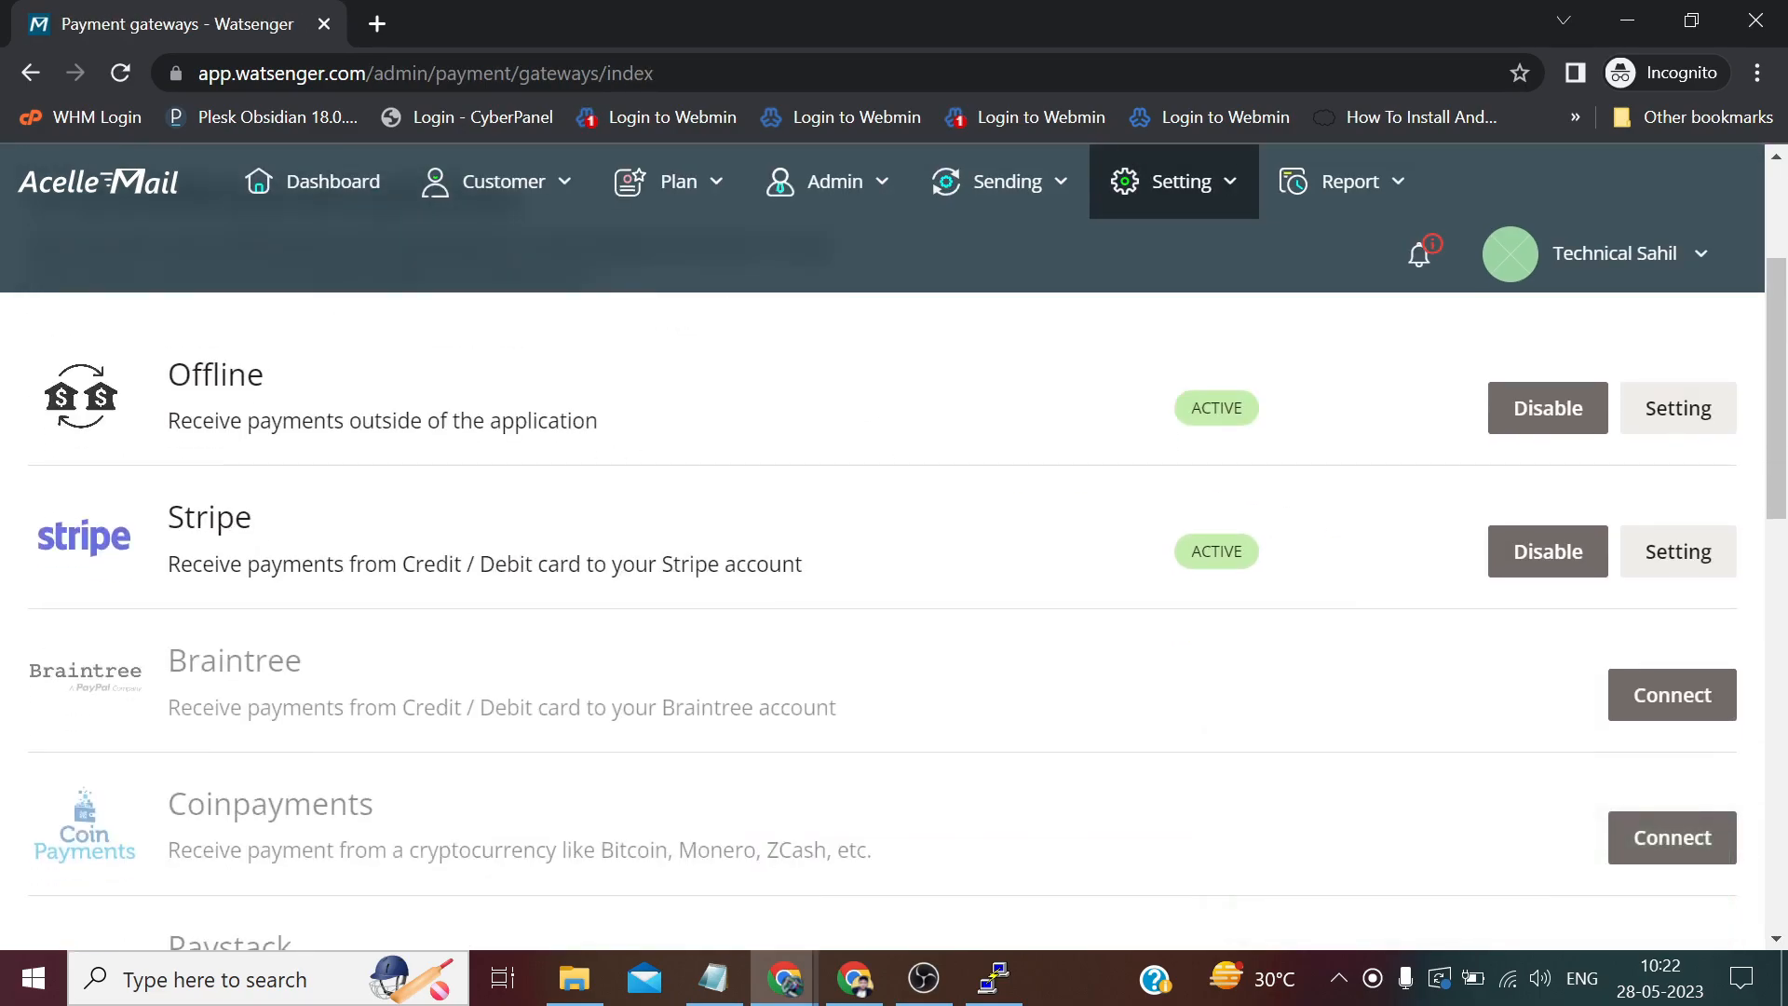
Read through the Offline gateway's sample payment instructions and go back to the gateways list.
click(1666, 406)
scroll(121, 498, down, 1)
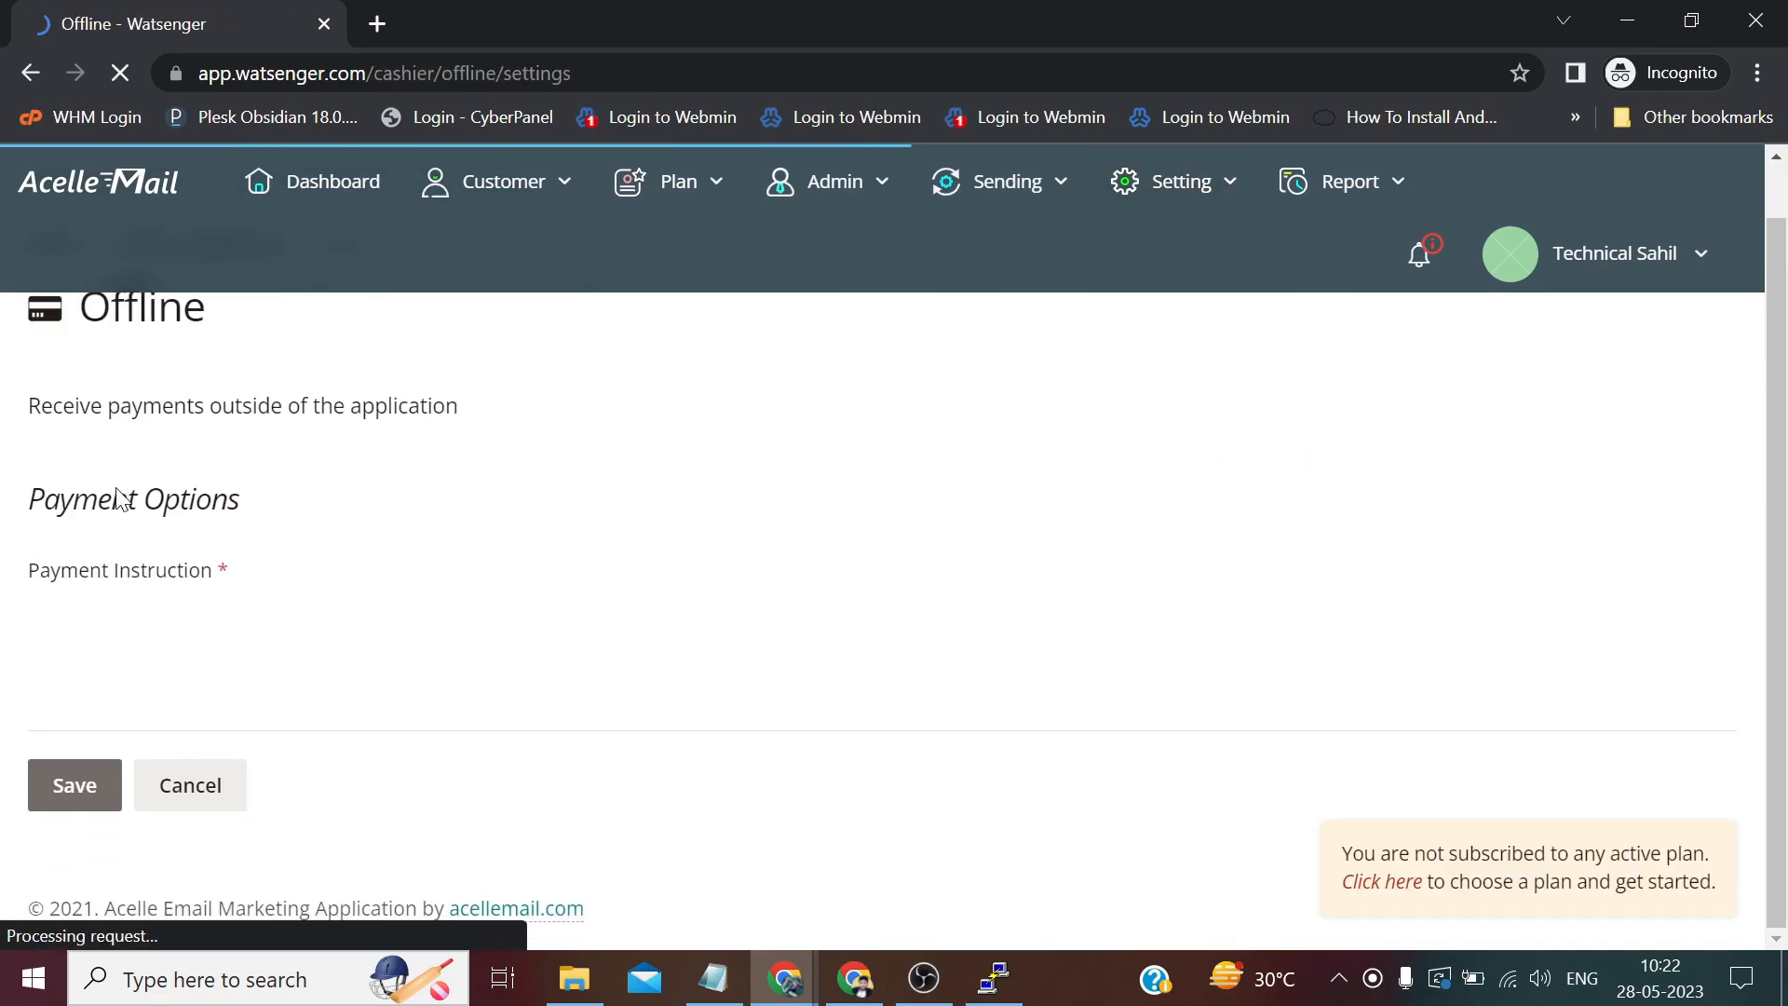
scroll(121, 498, down, 1)
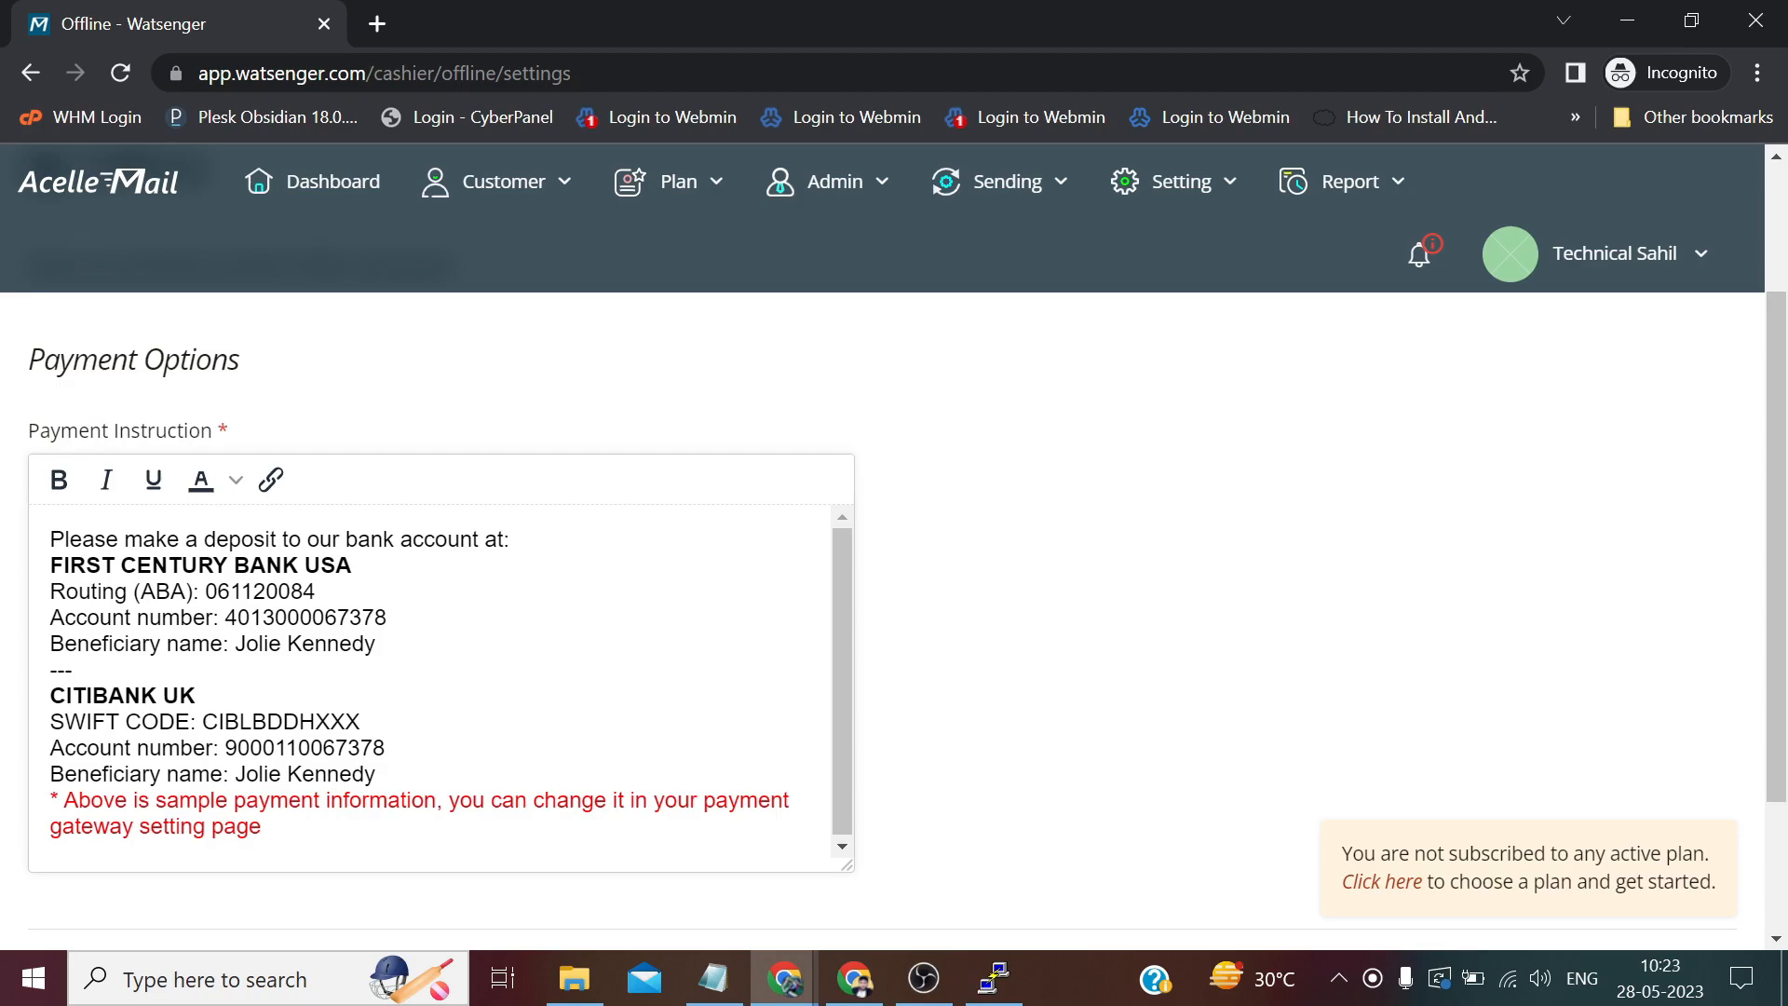
scroll(430, 682, down, 1)
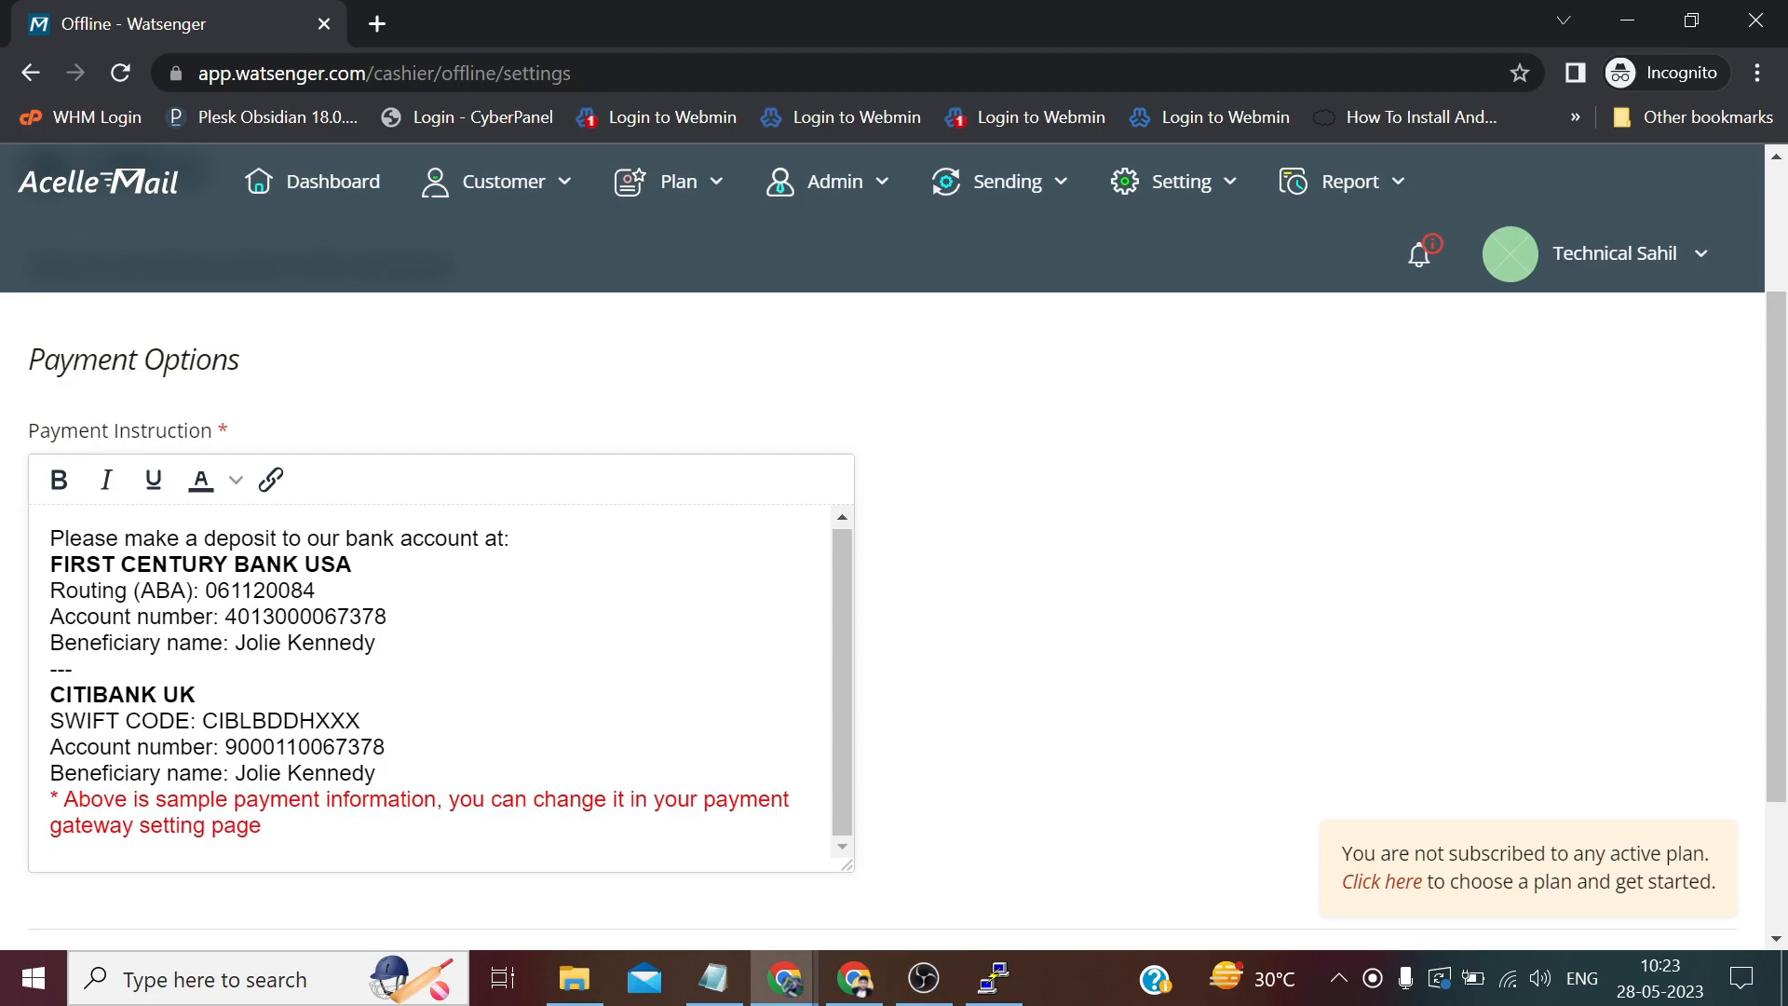
scroll(419, 466, up, 3)
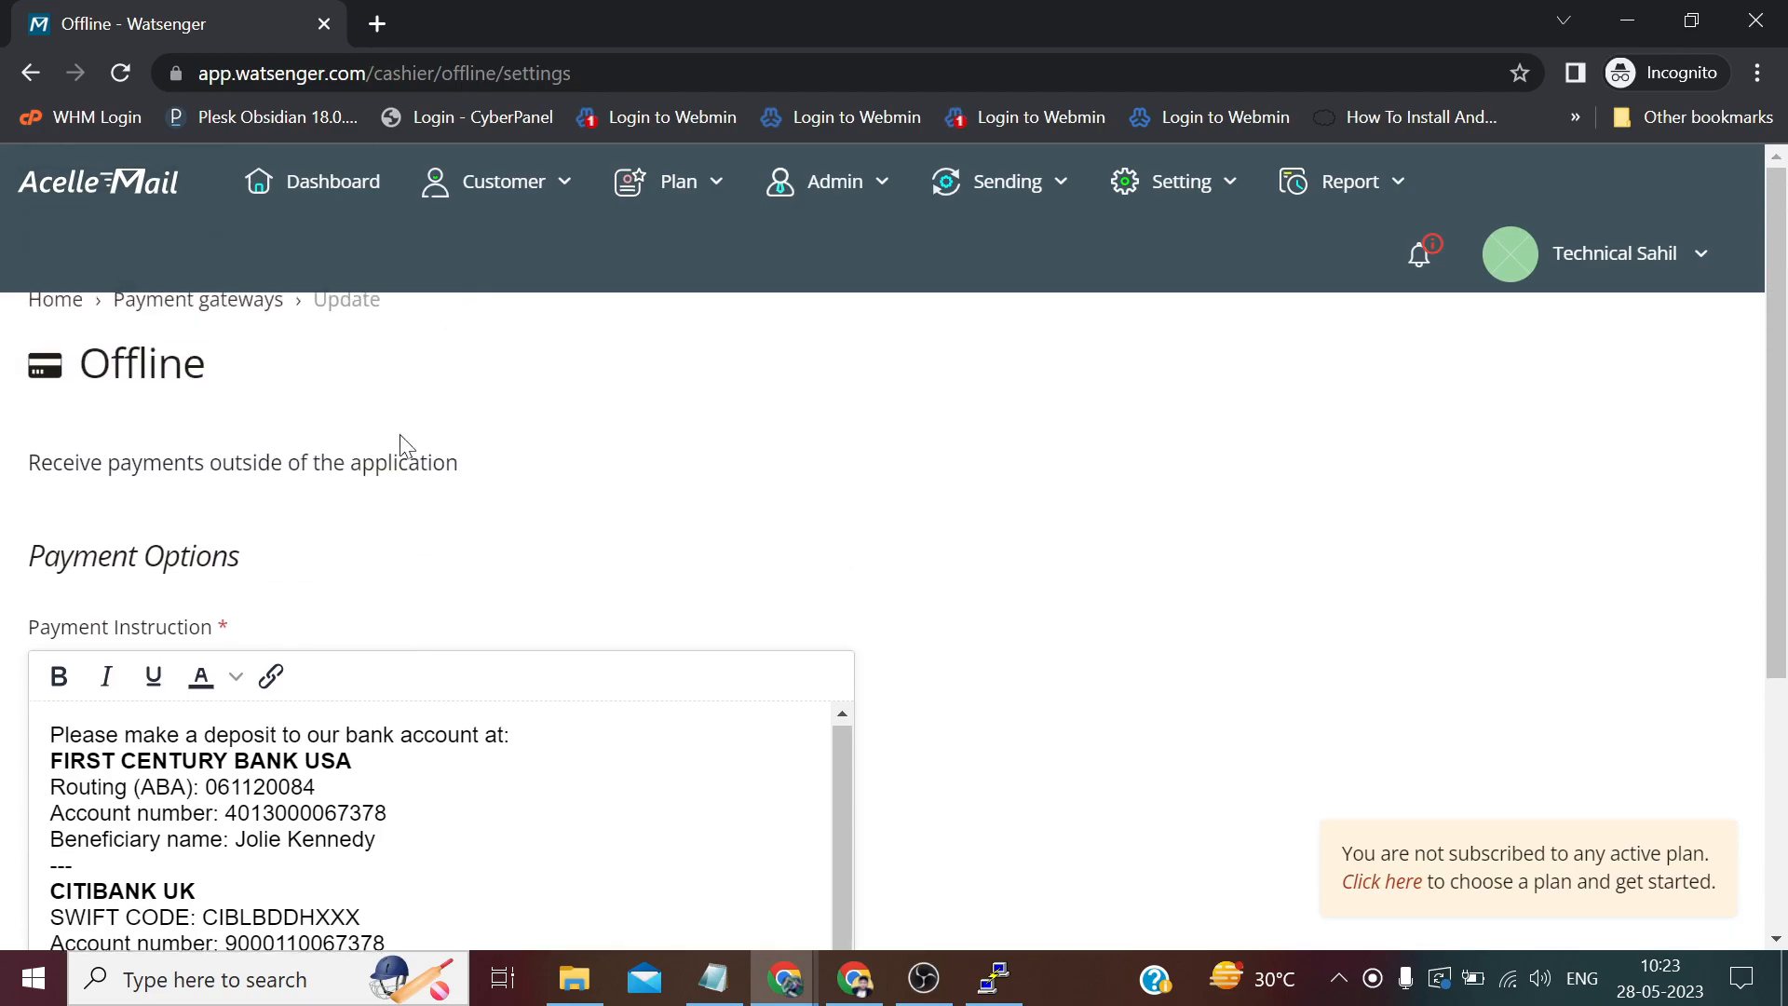
click(36, 86)
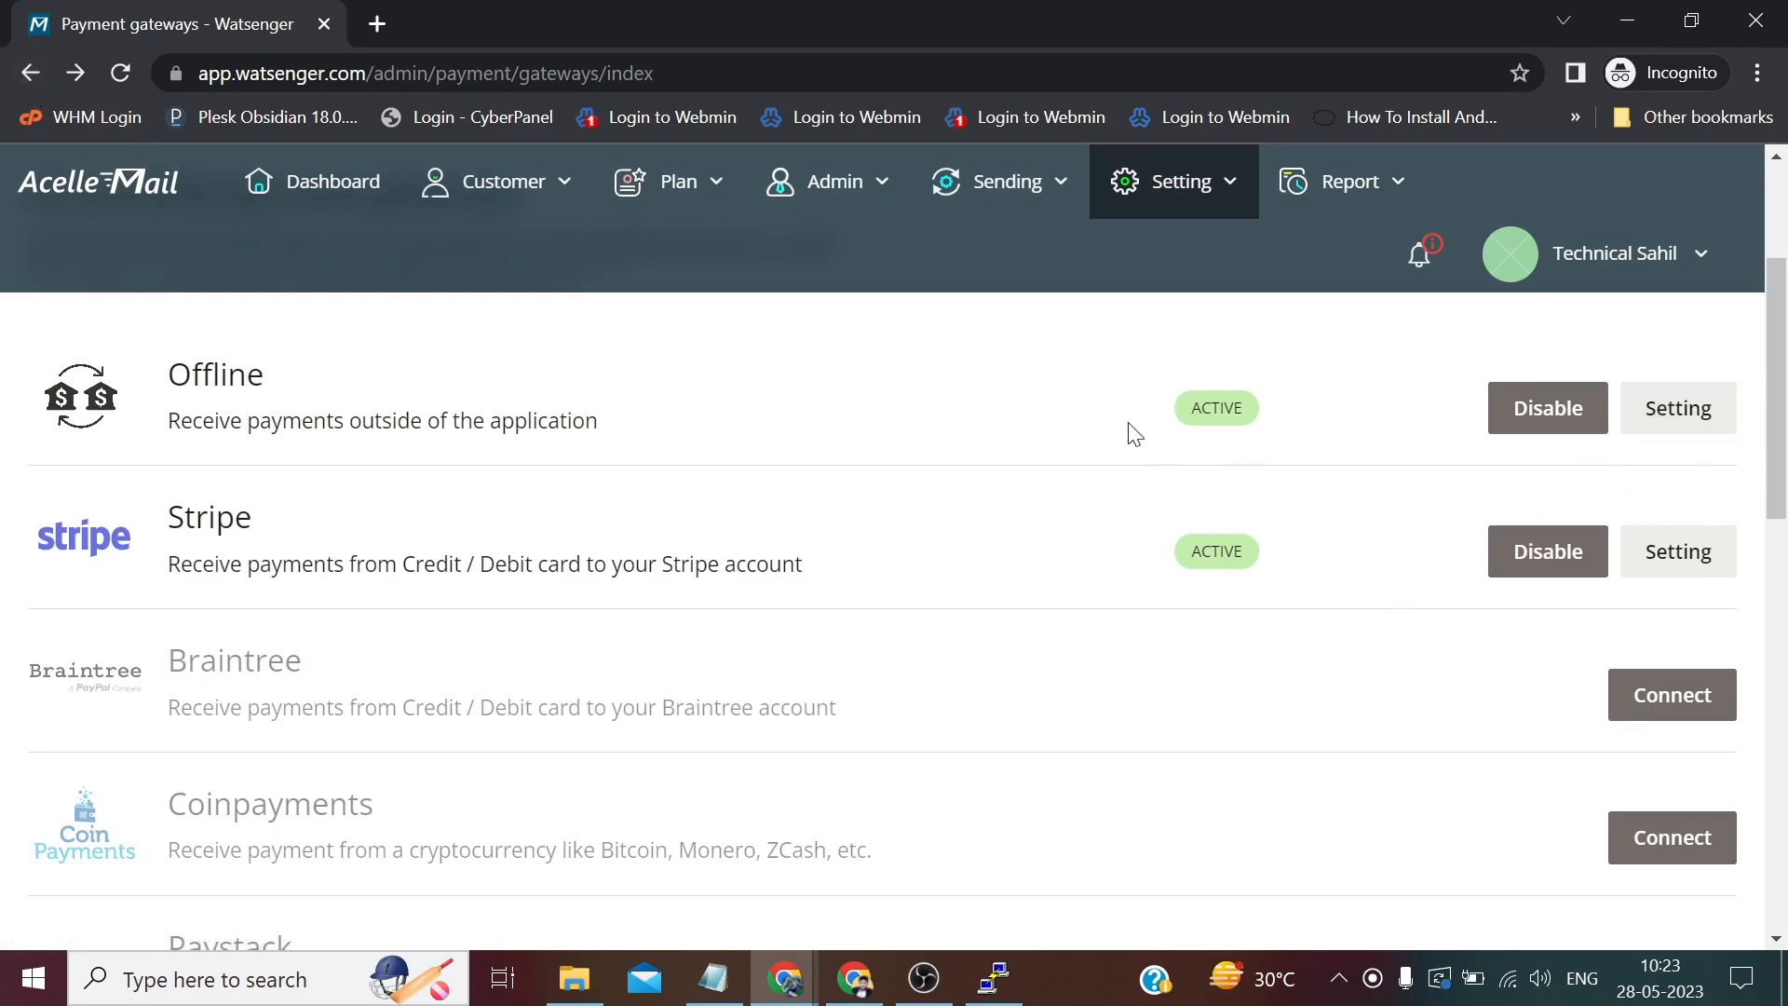
Return to the Acelle Mail admin dashboard.
scroll(1330, 620, up, 3)
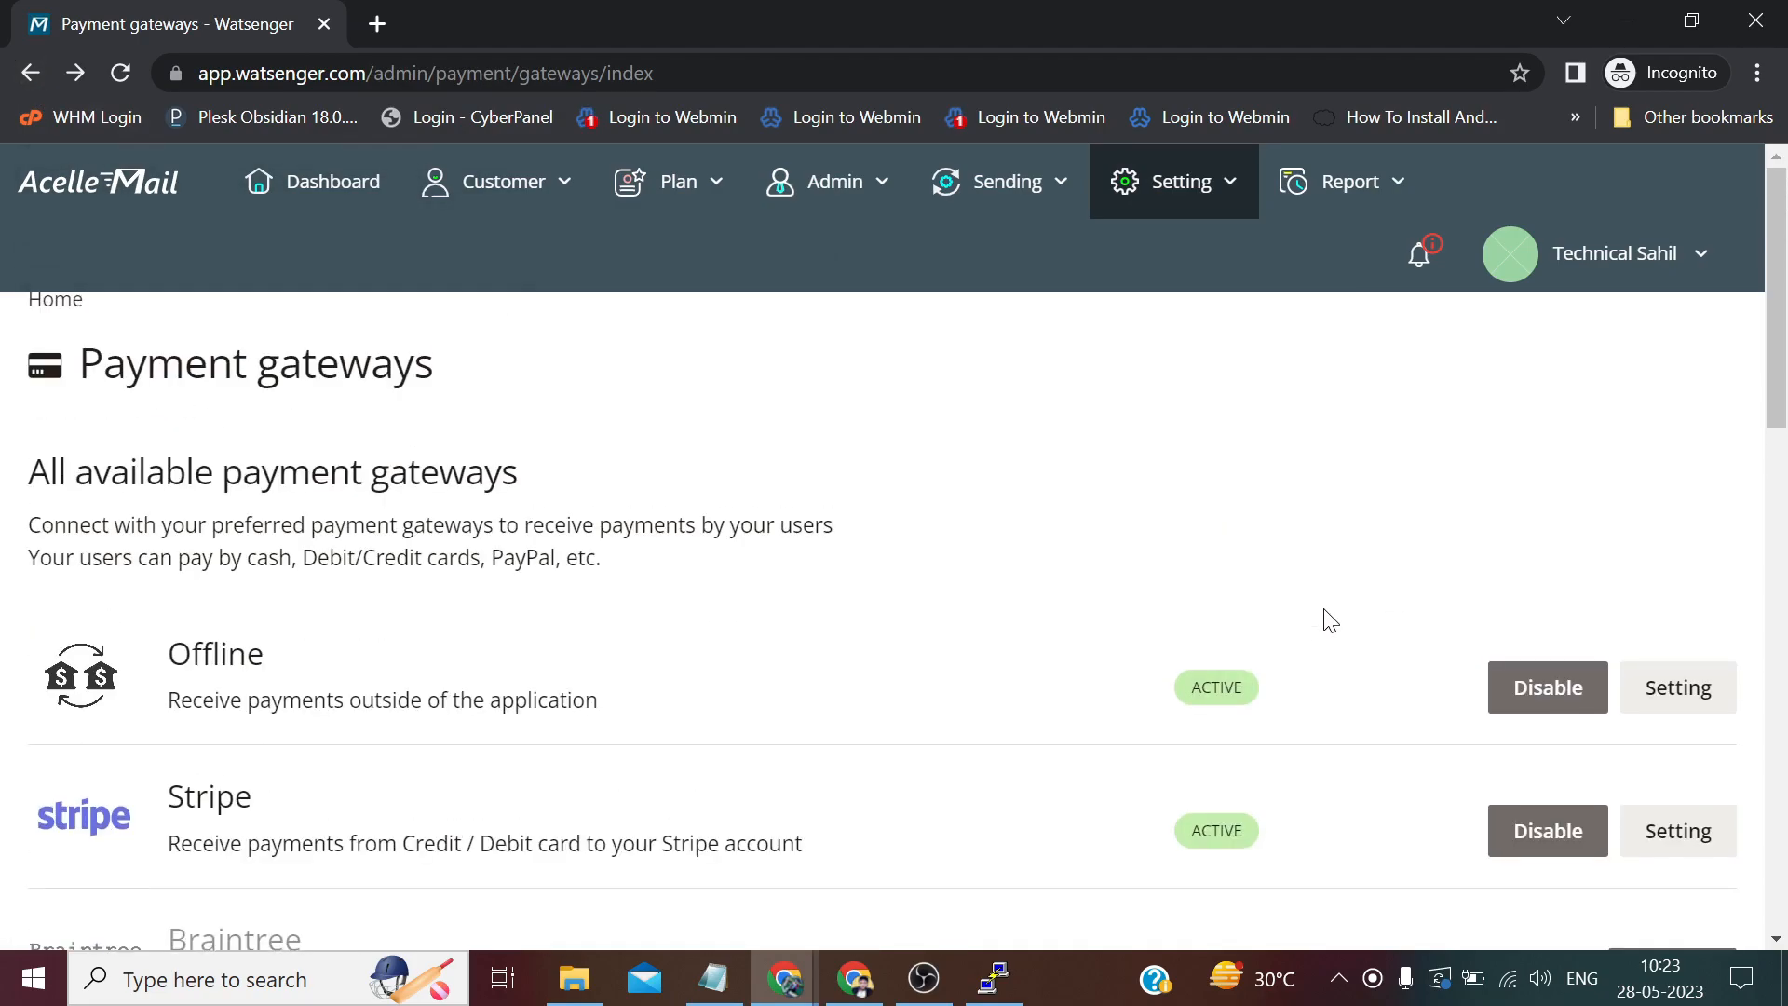
click(1225, 199)
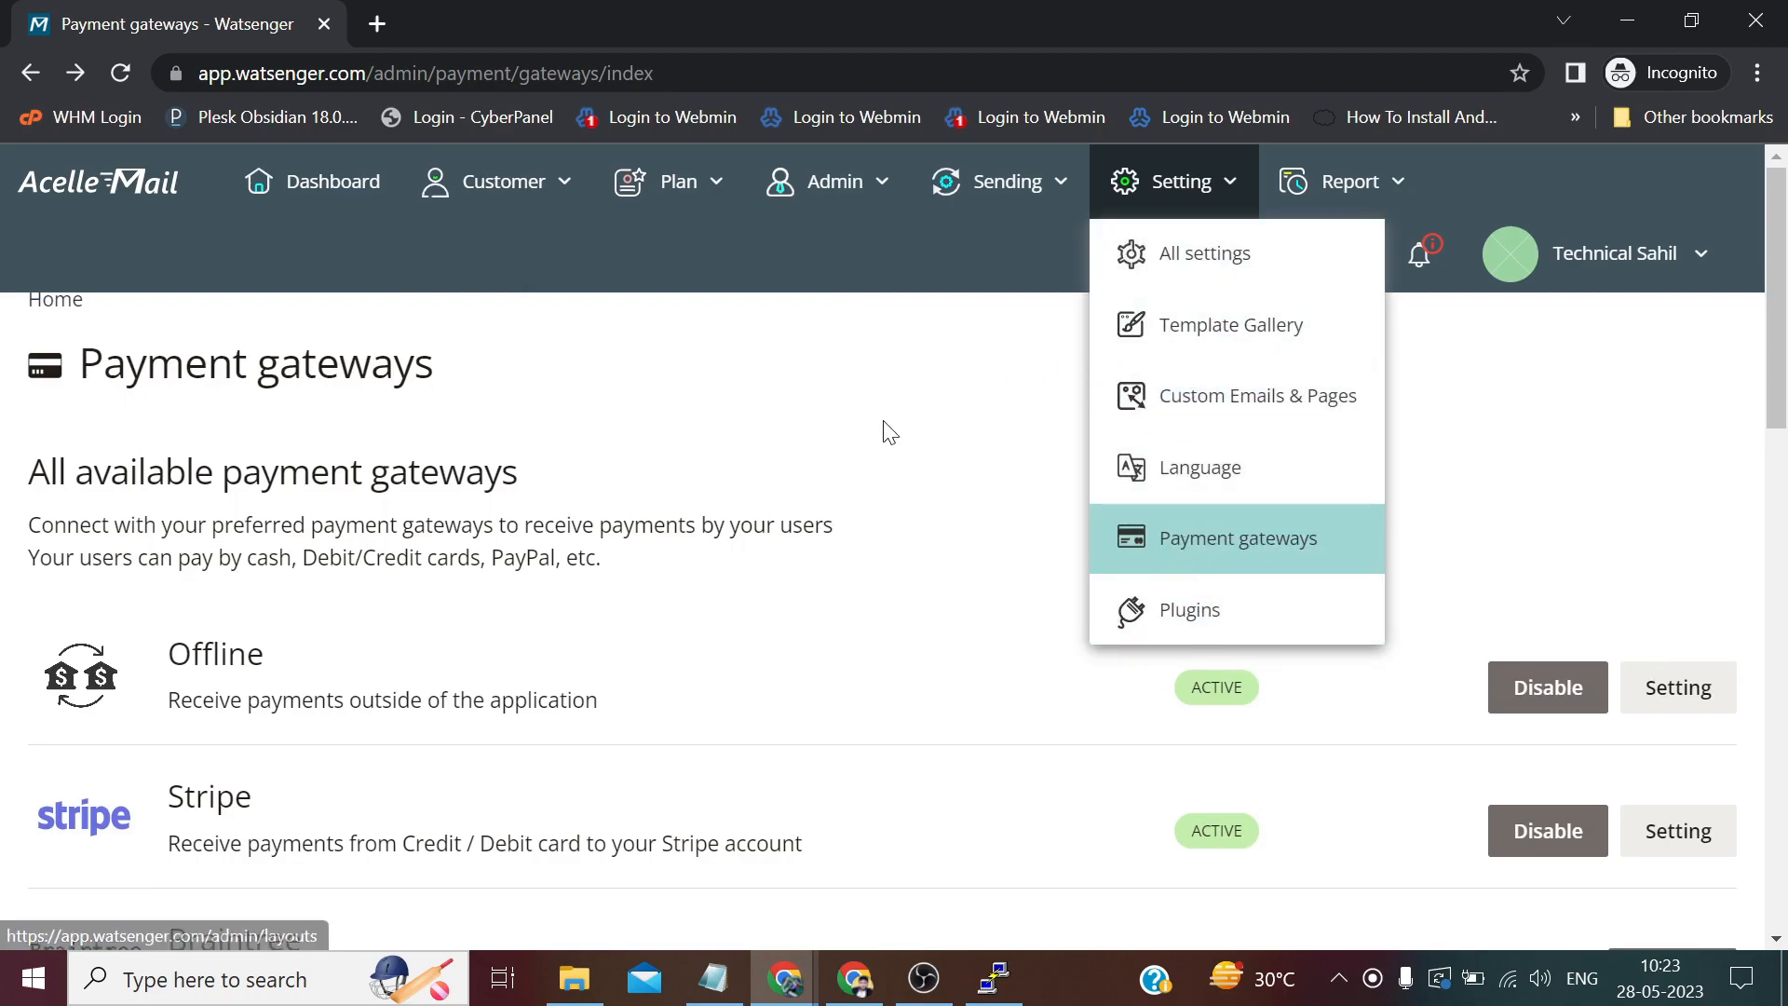
click(912, 371)
click(289, 196)
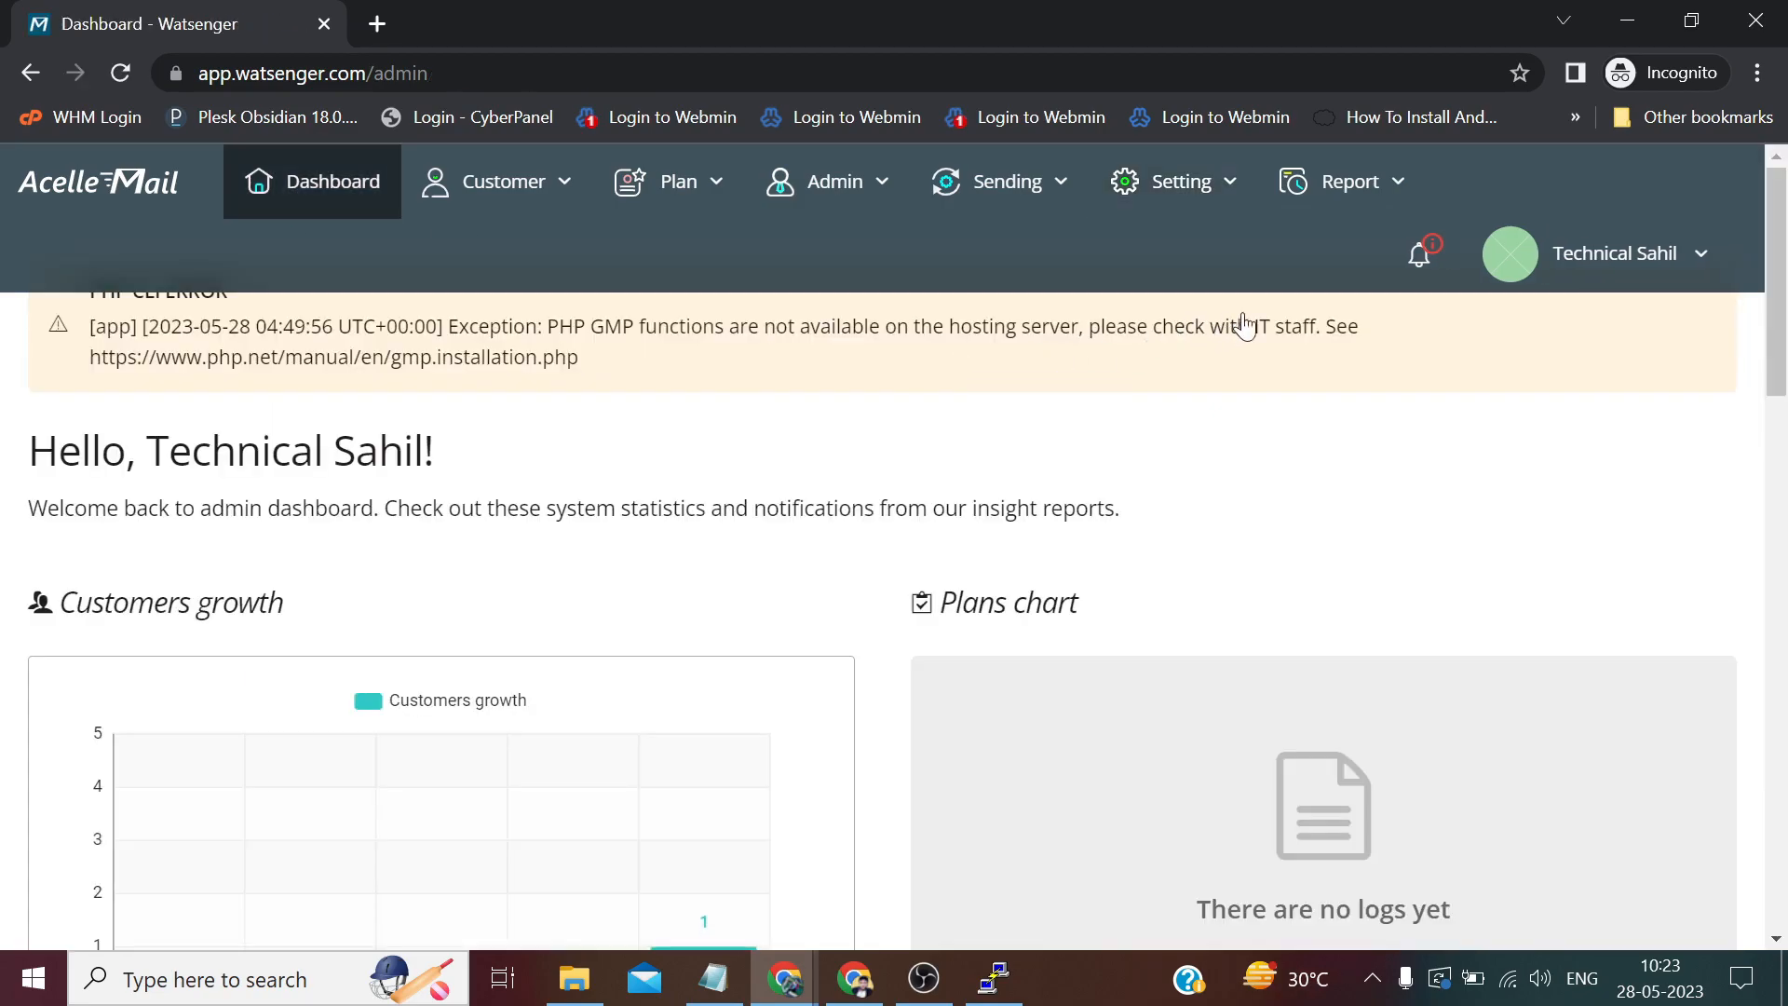
Open Customers from the Customer menu, then switch to the other browser window.
click(534, 183)
click(514, 253)
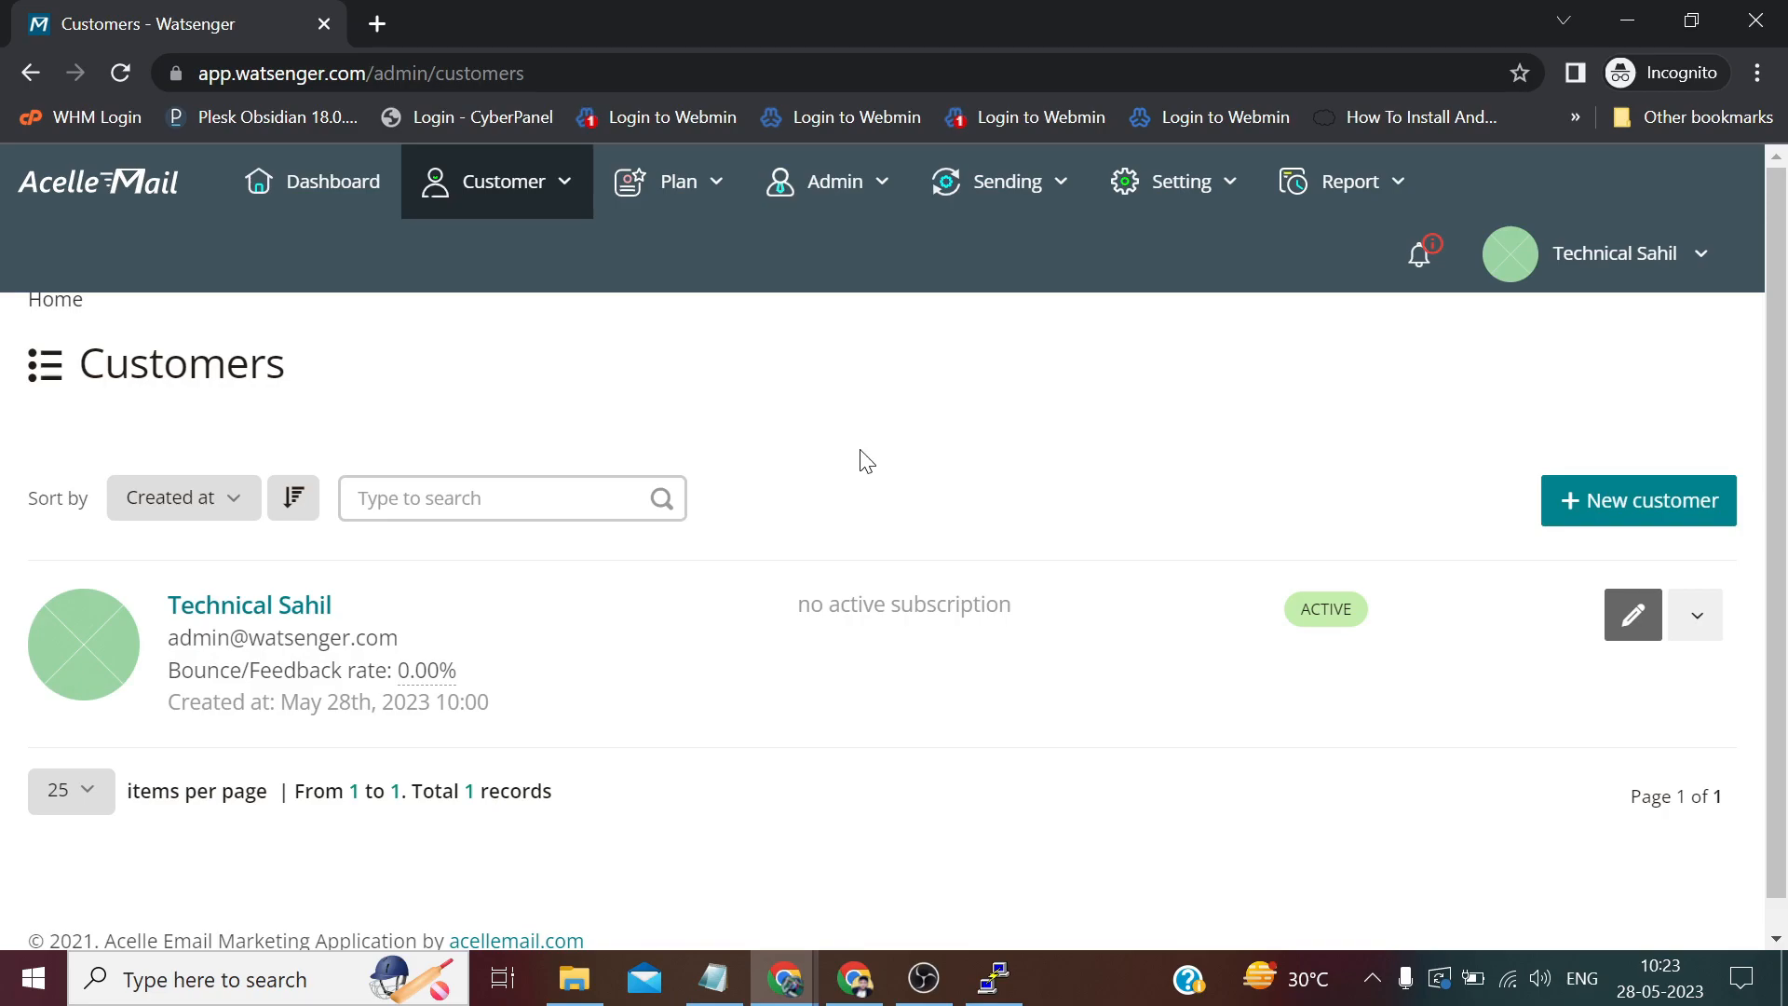
mouse_move(784, 978)
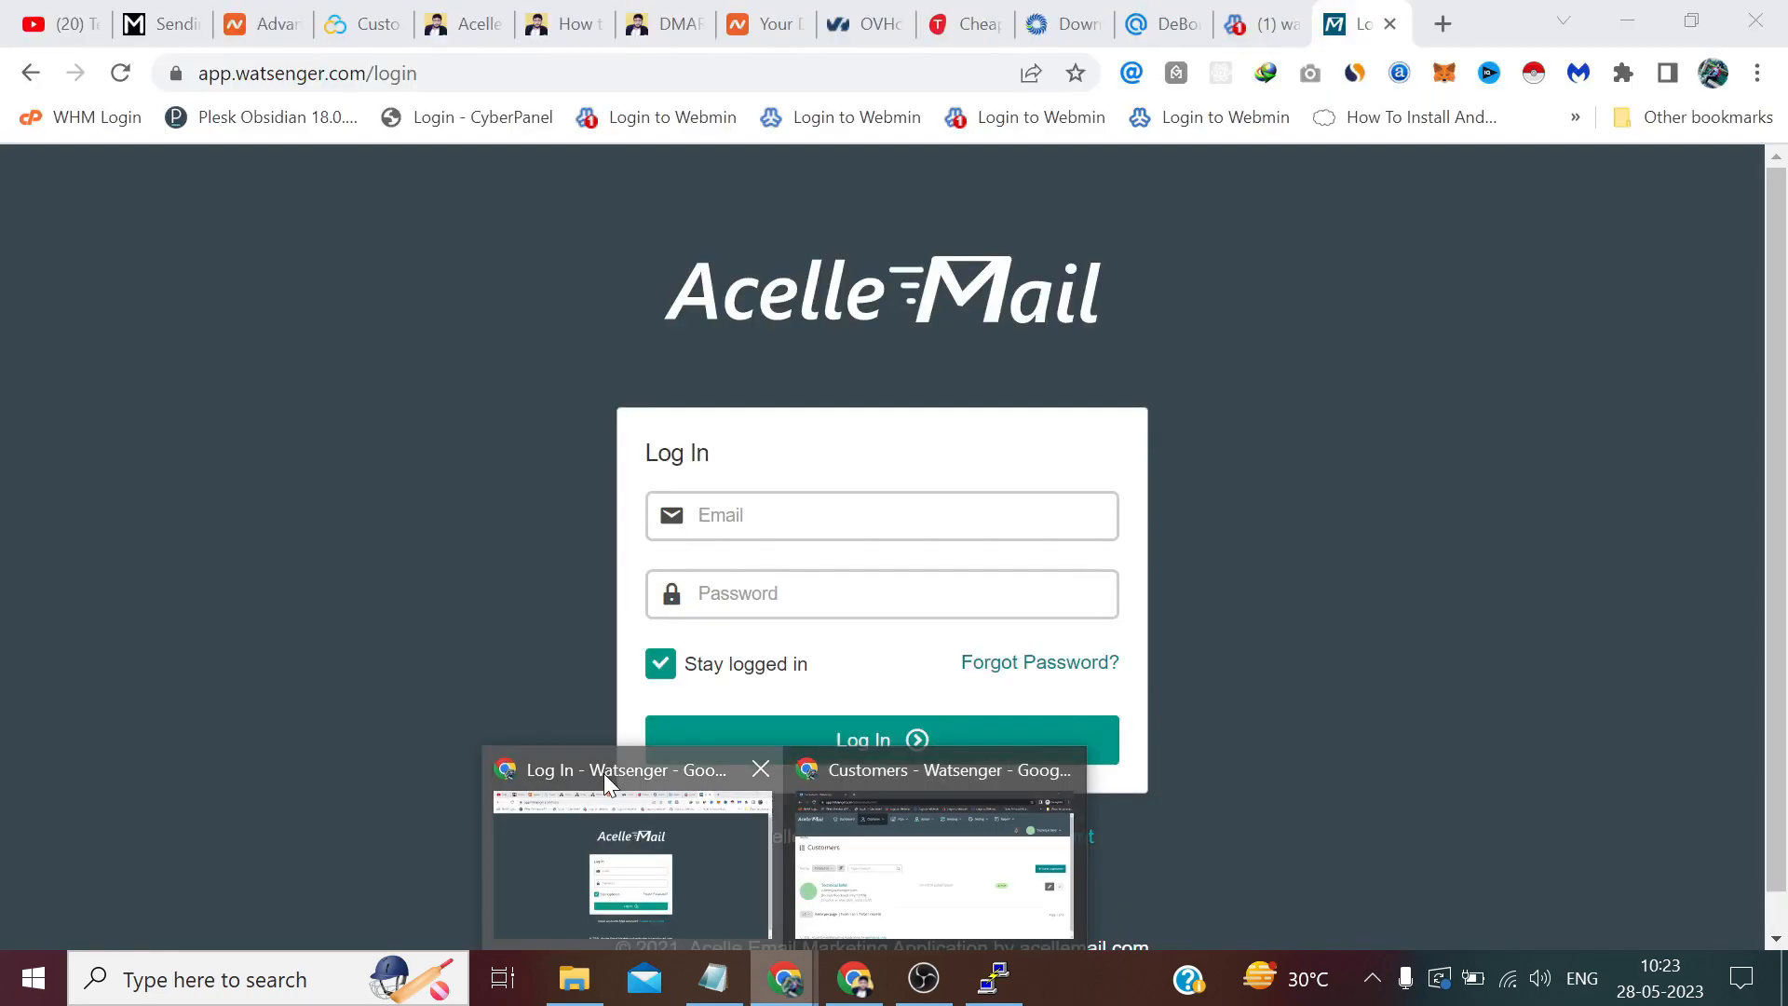
click(603, 773)
click(158, 23)
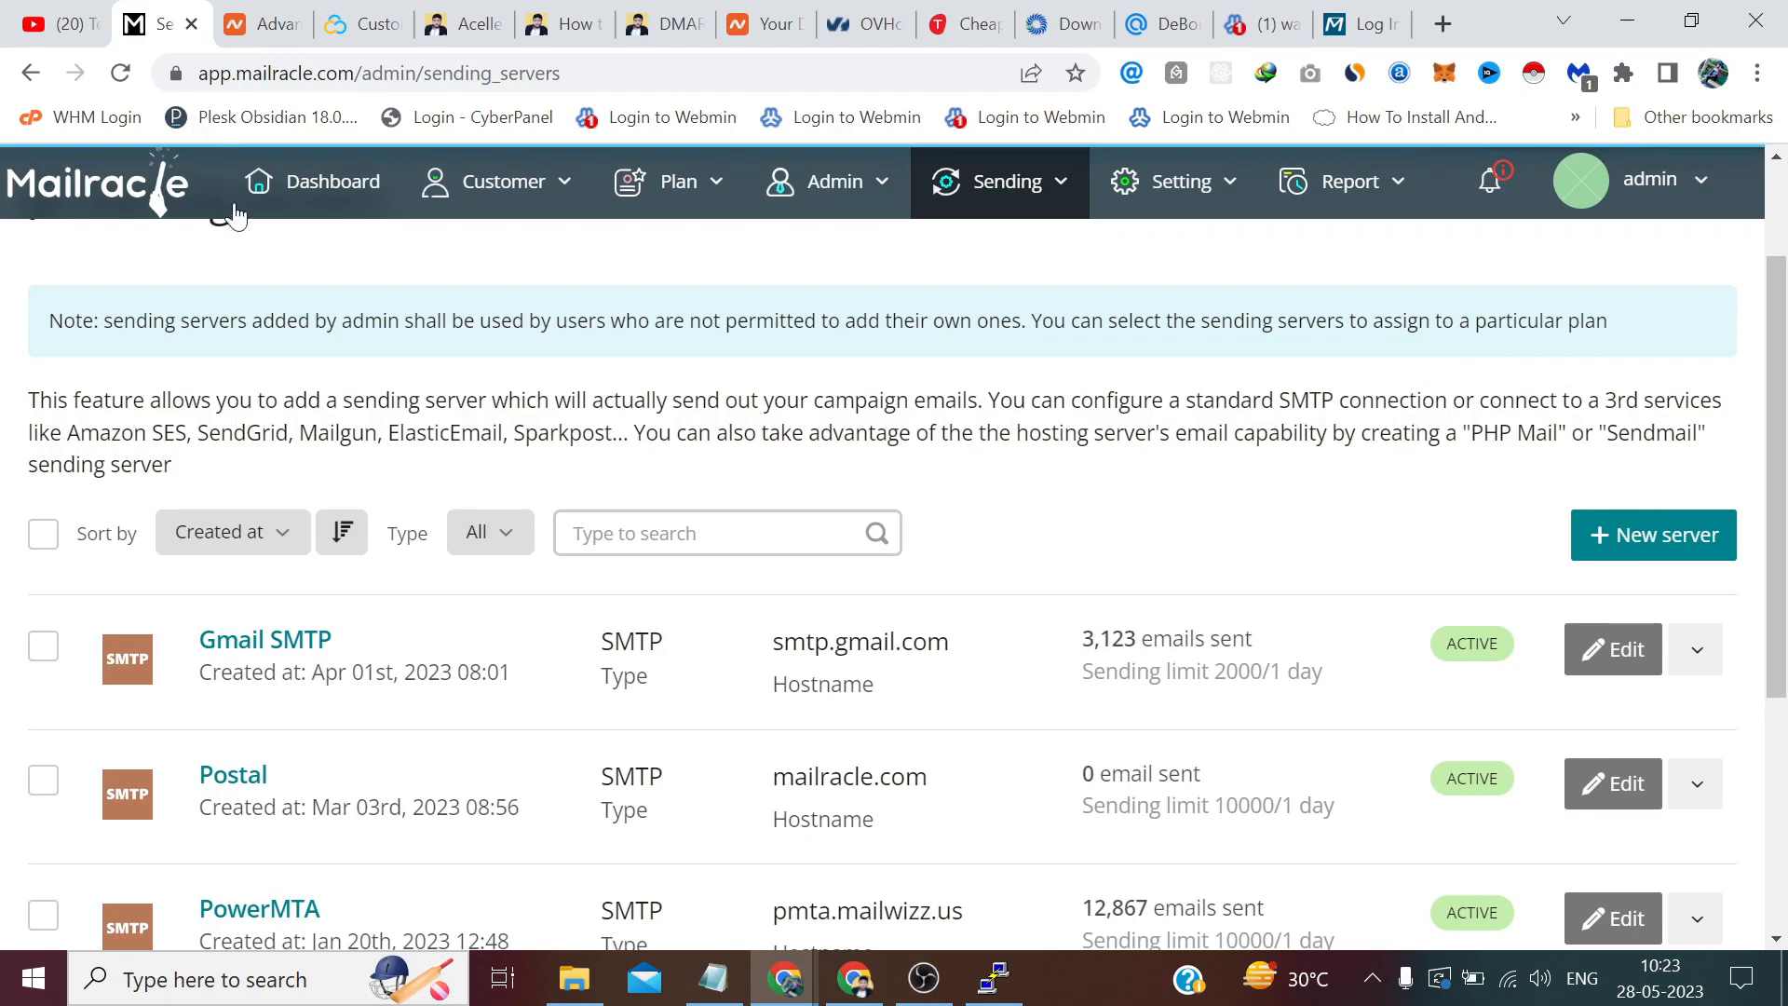
click(39, 13)
scroll(833, 503, down, 10)
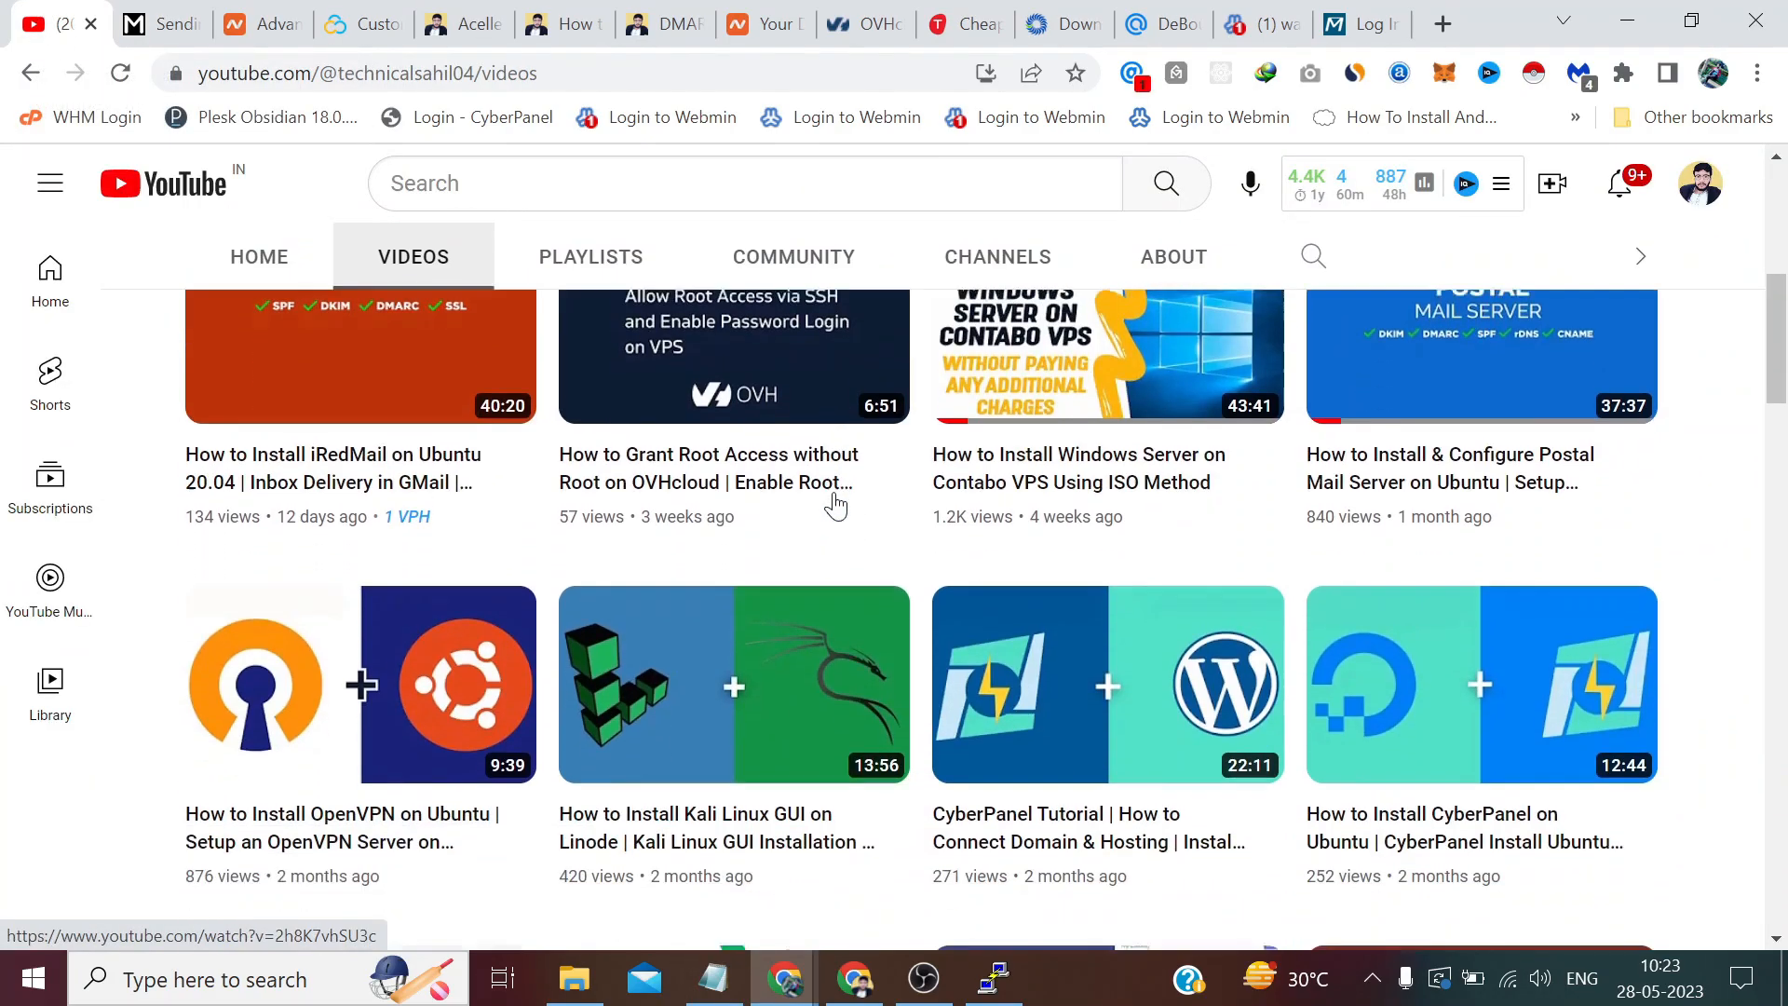
scroll(833, 503, down, 10)
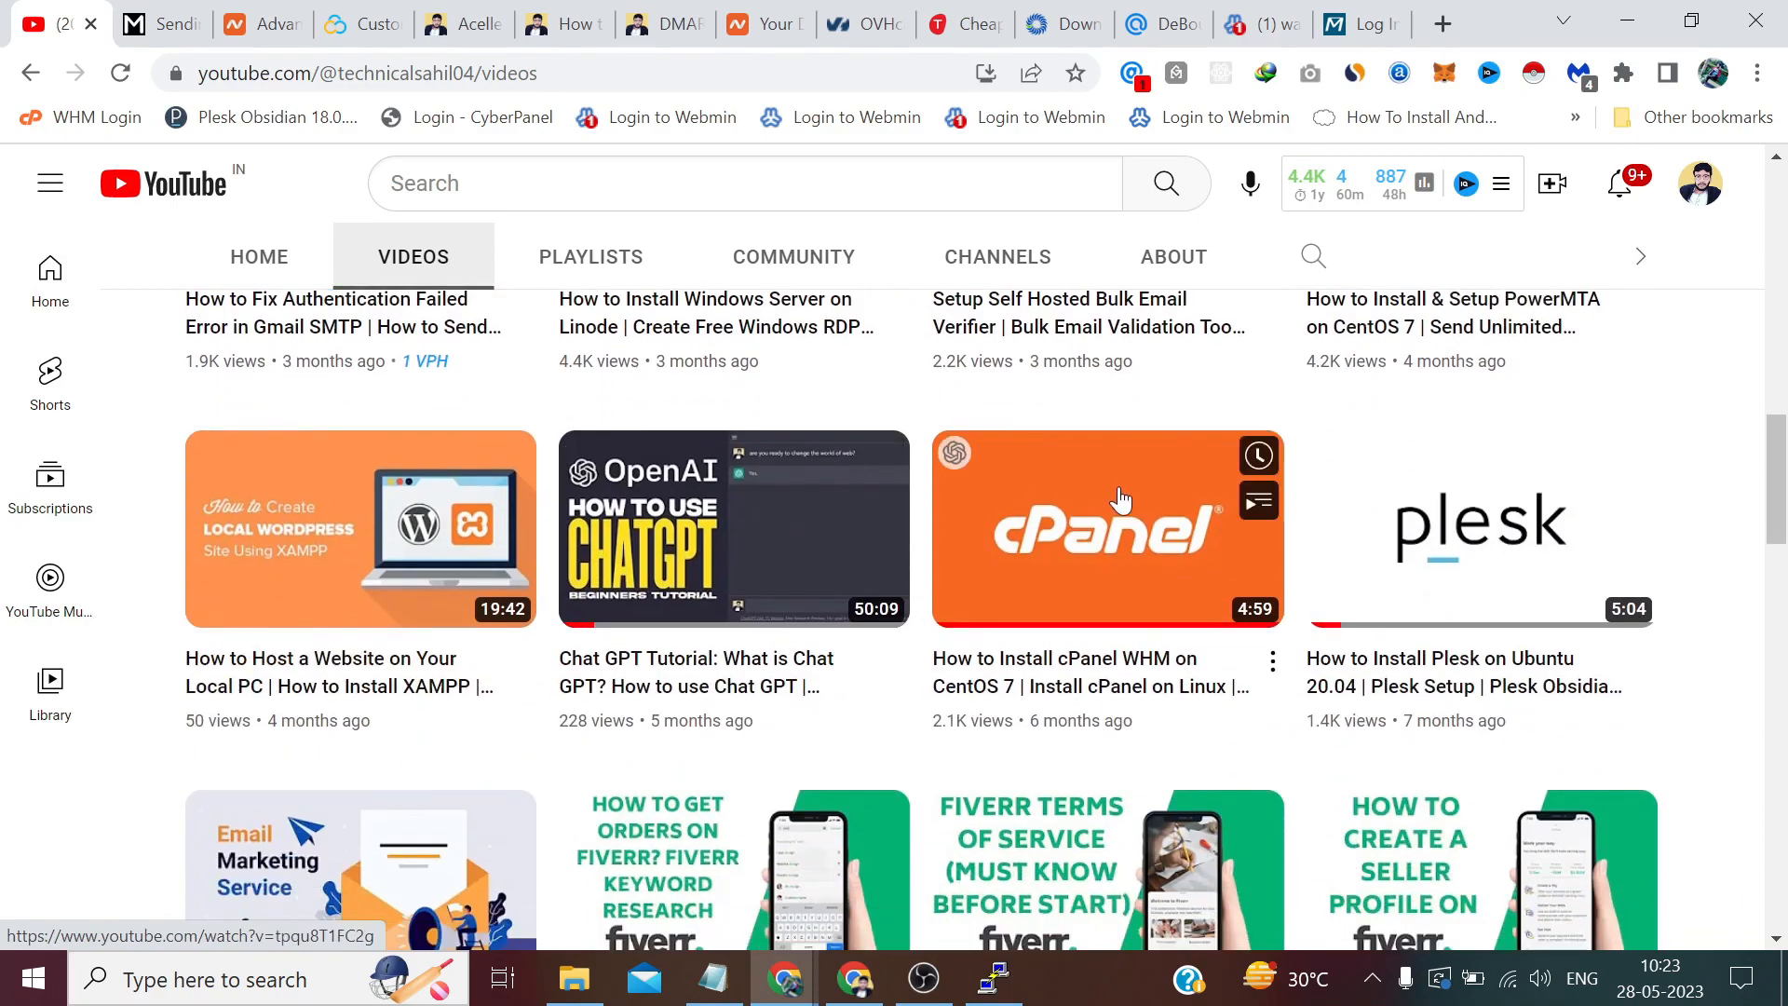
scroll(308, 465, up, 2)
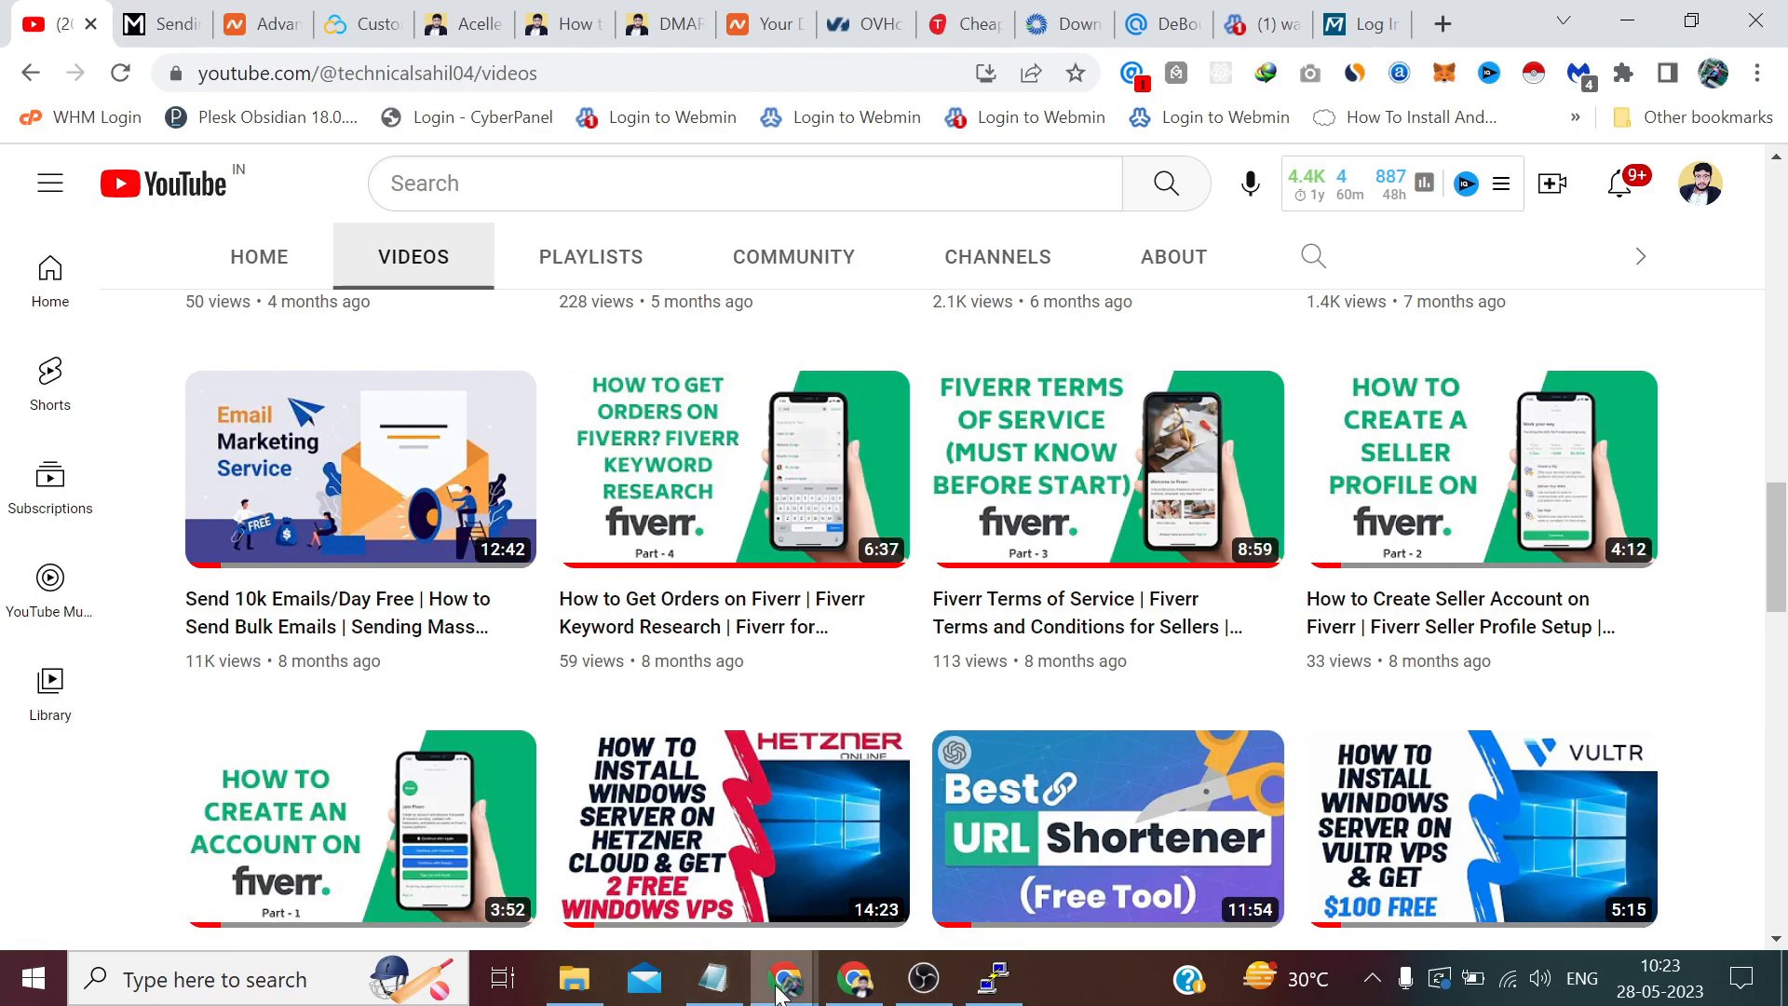
mouse_move(784, 979)
click(944, 843)
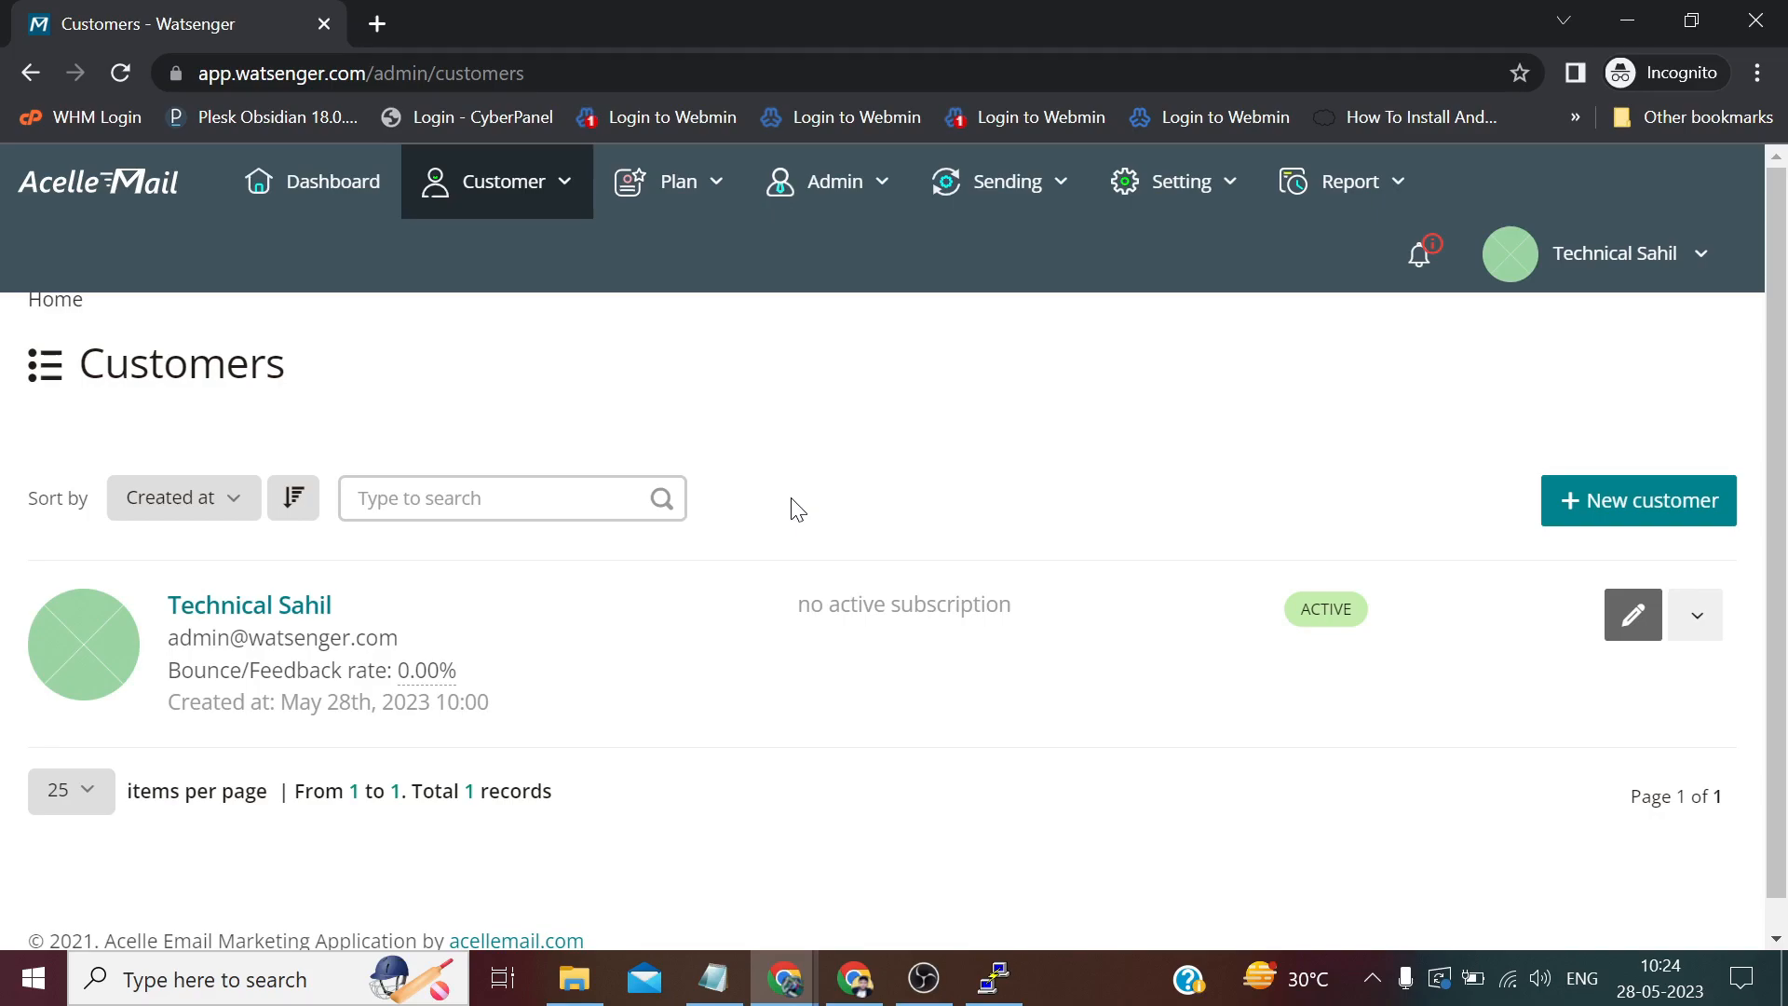
Scroll to the dashboard footer and select its '© 2021. Acelle Email Marketing Application' text.
click(368, 210)
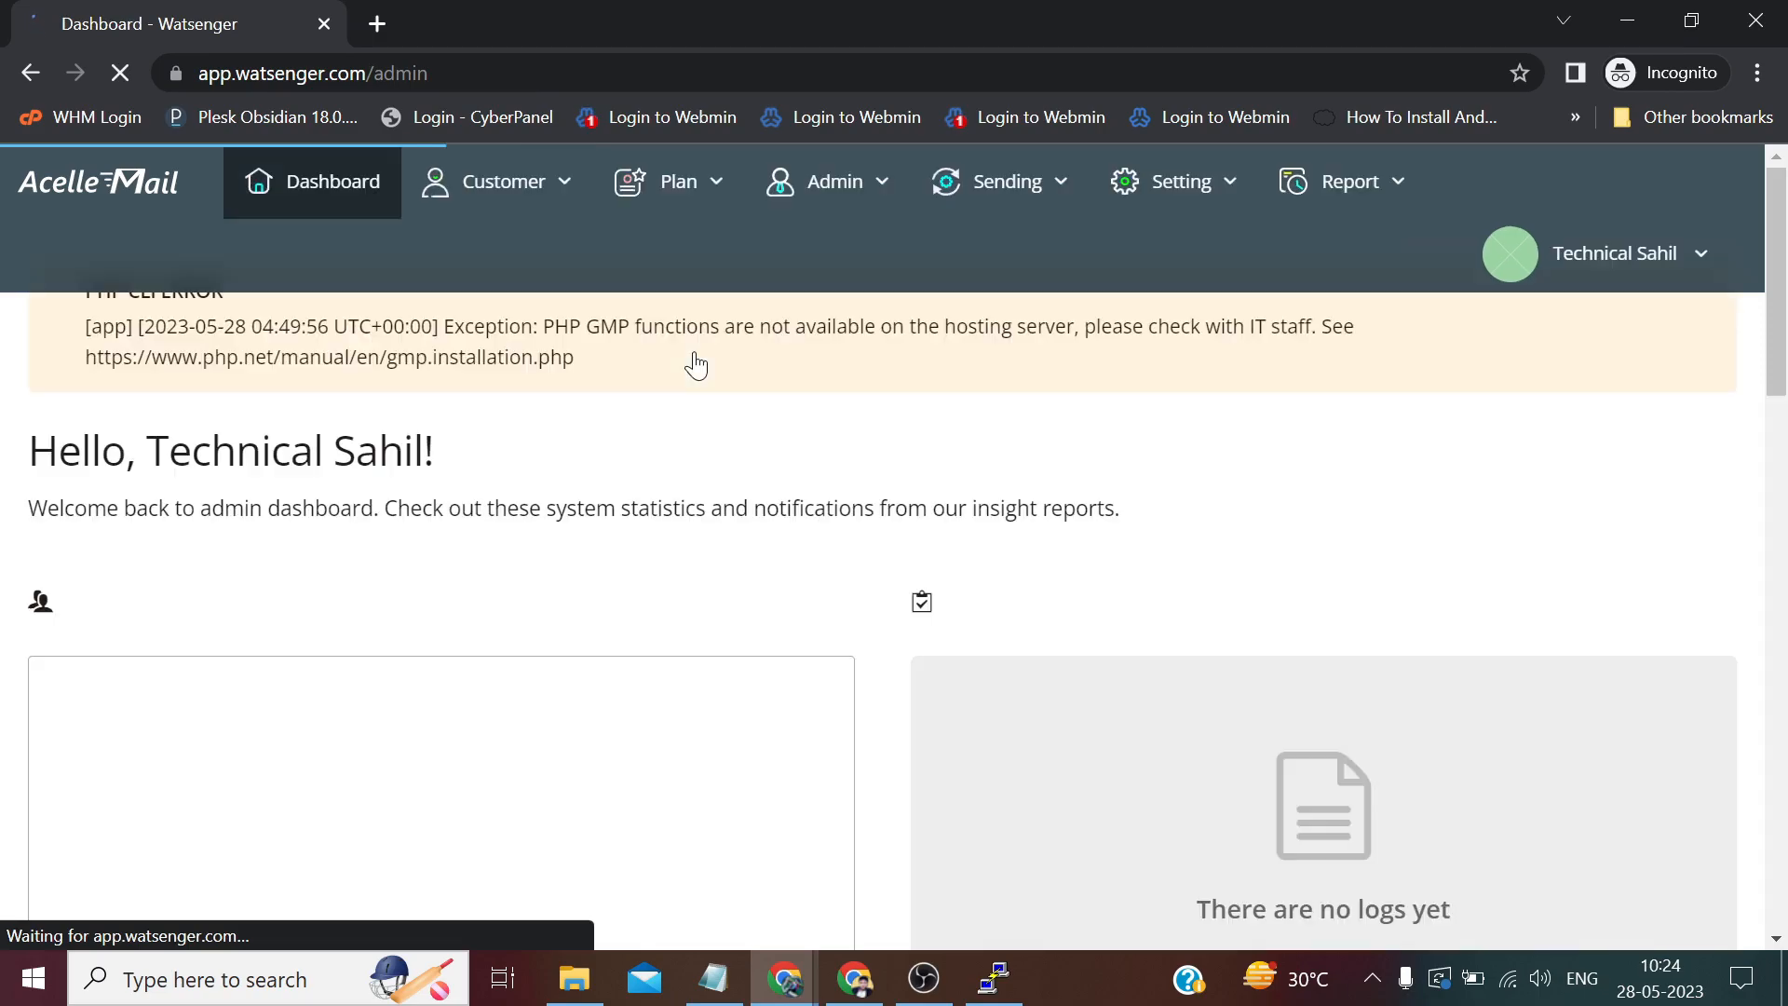
scroll(684, 410, down, 10)
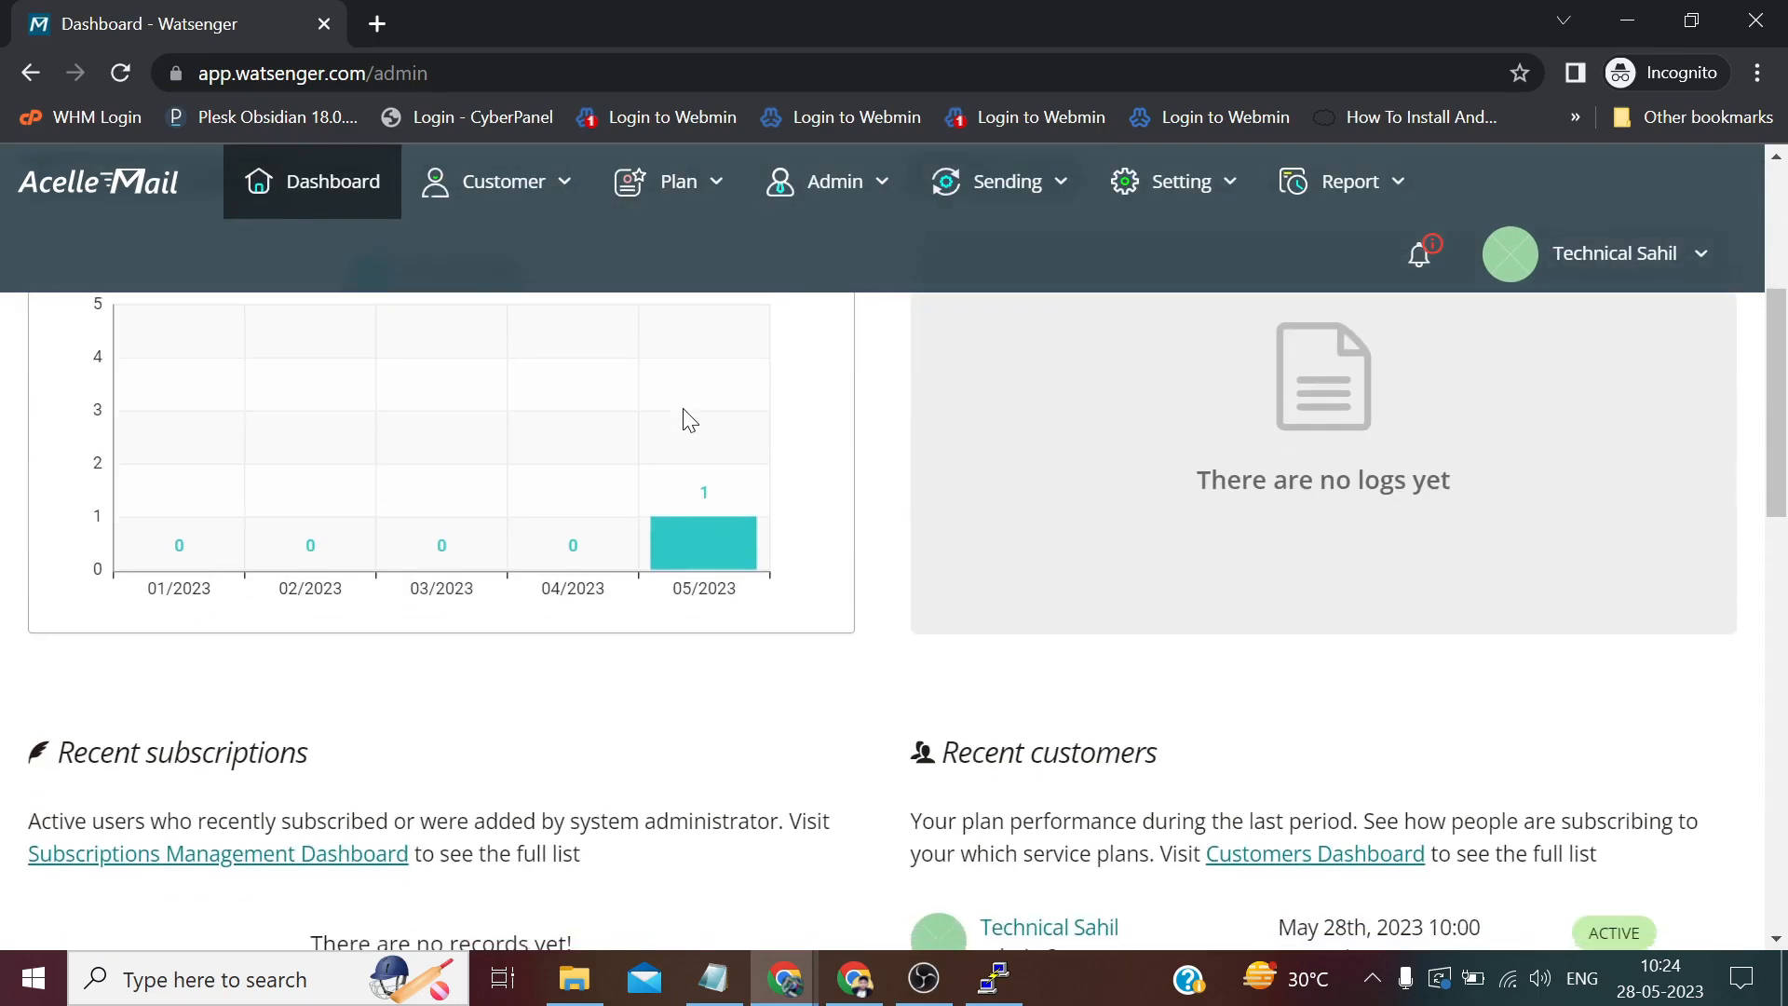
scroll(685, 414, down, 8)
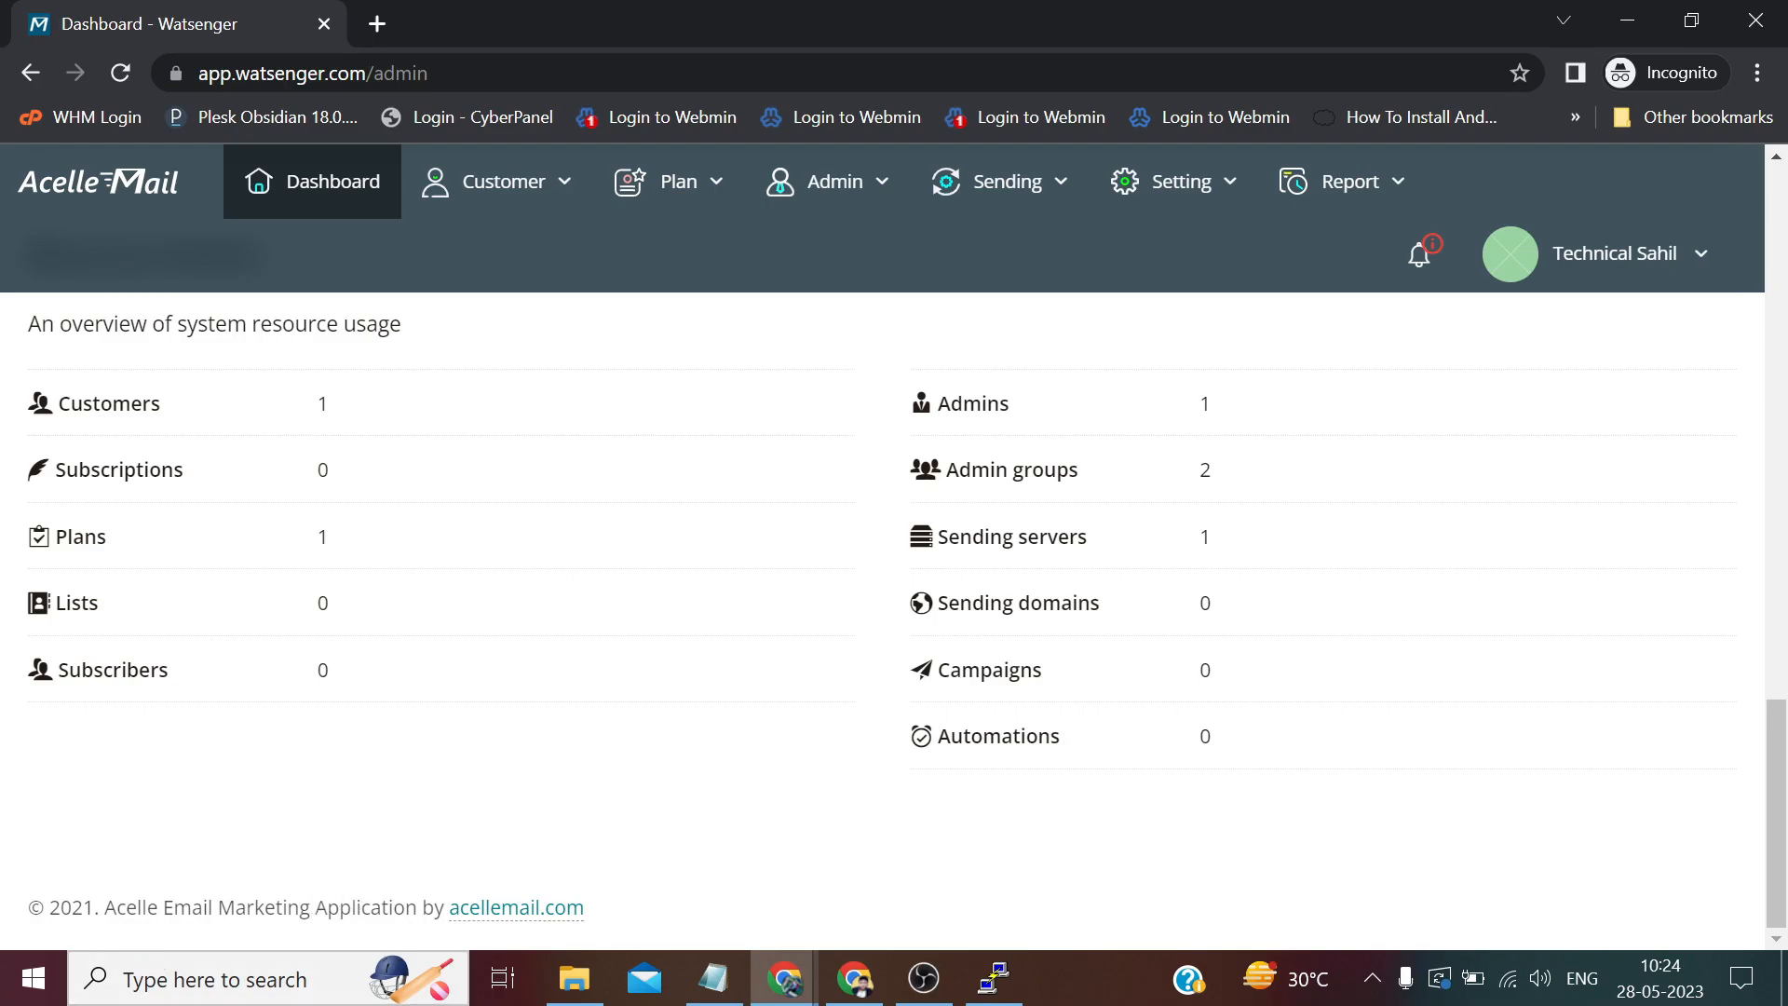
drag(104, 907, 451, 882)
Compare it with the Mailracle sending servers page in the other browser window.
click(784, 978)
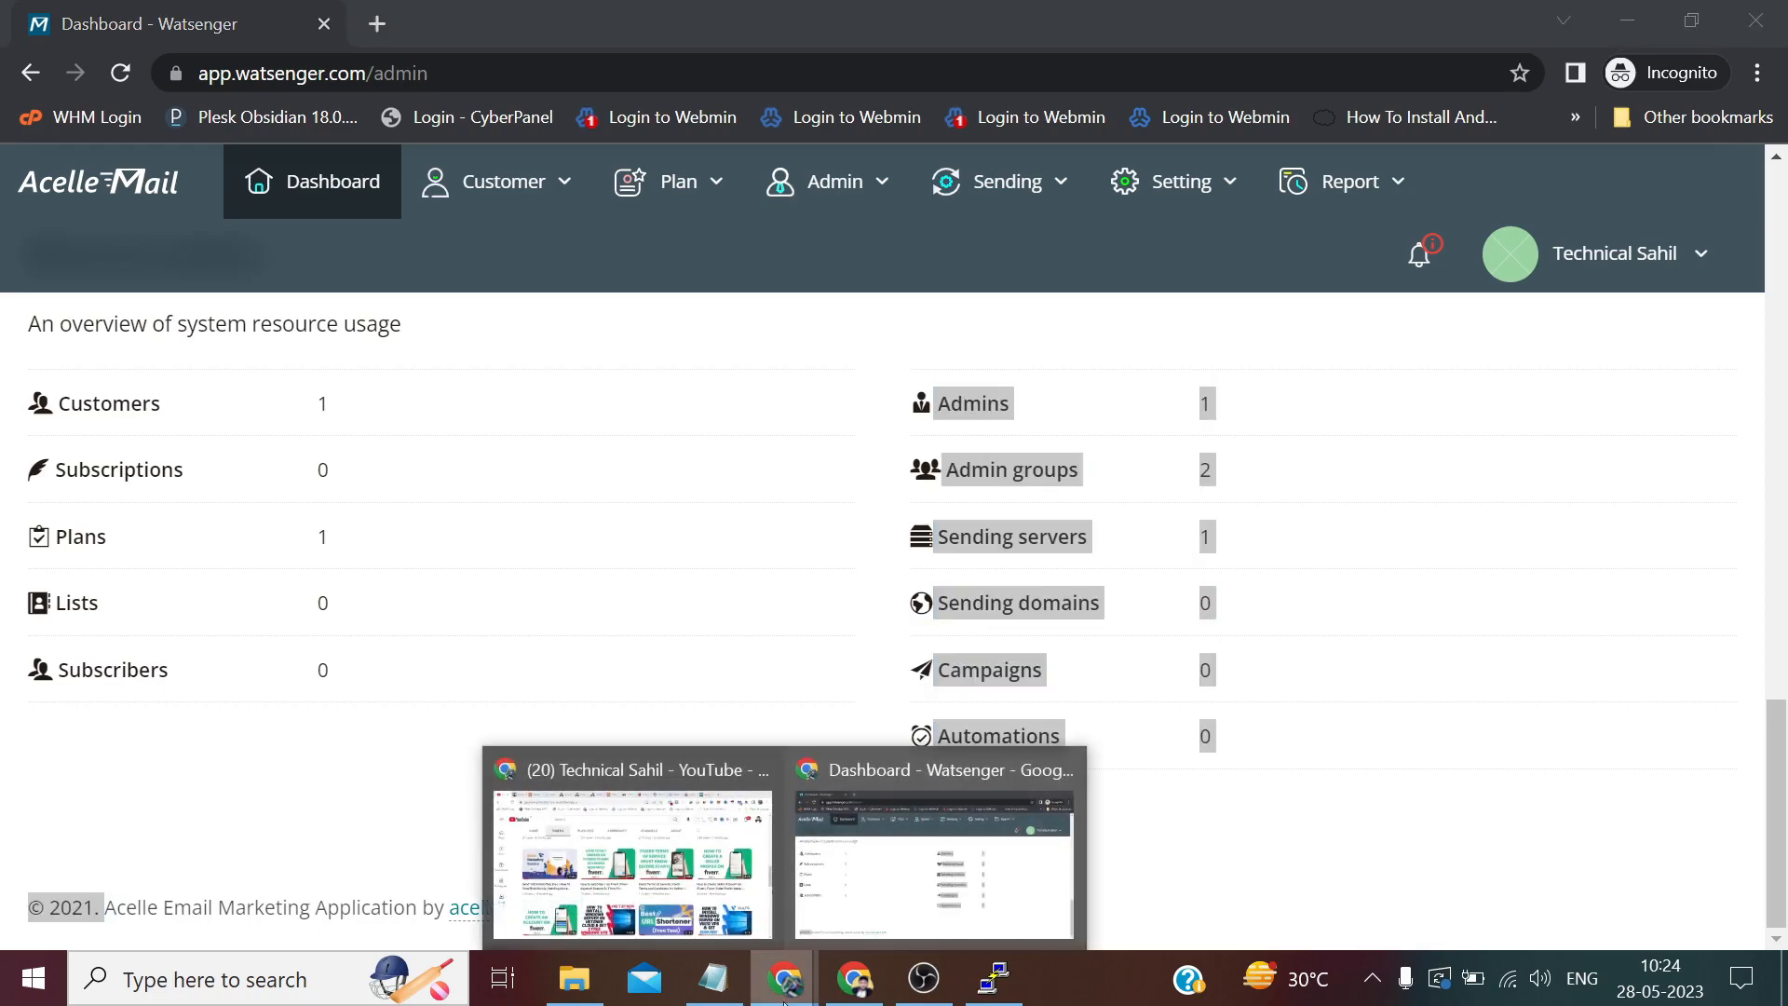
click(659, 866)
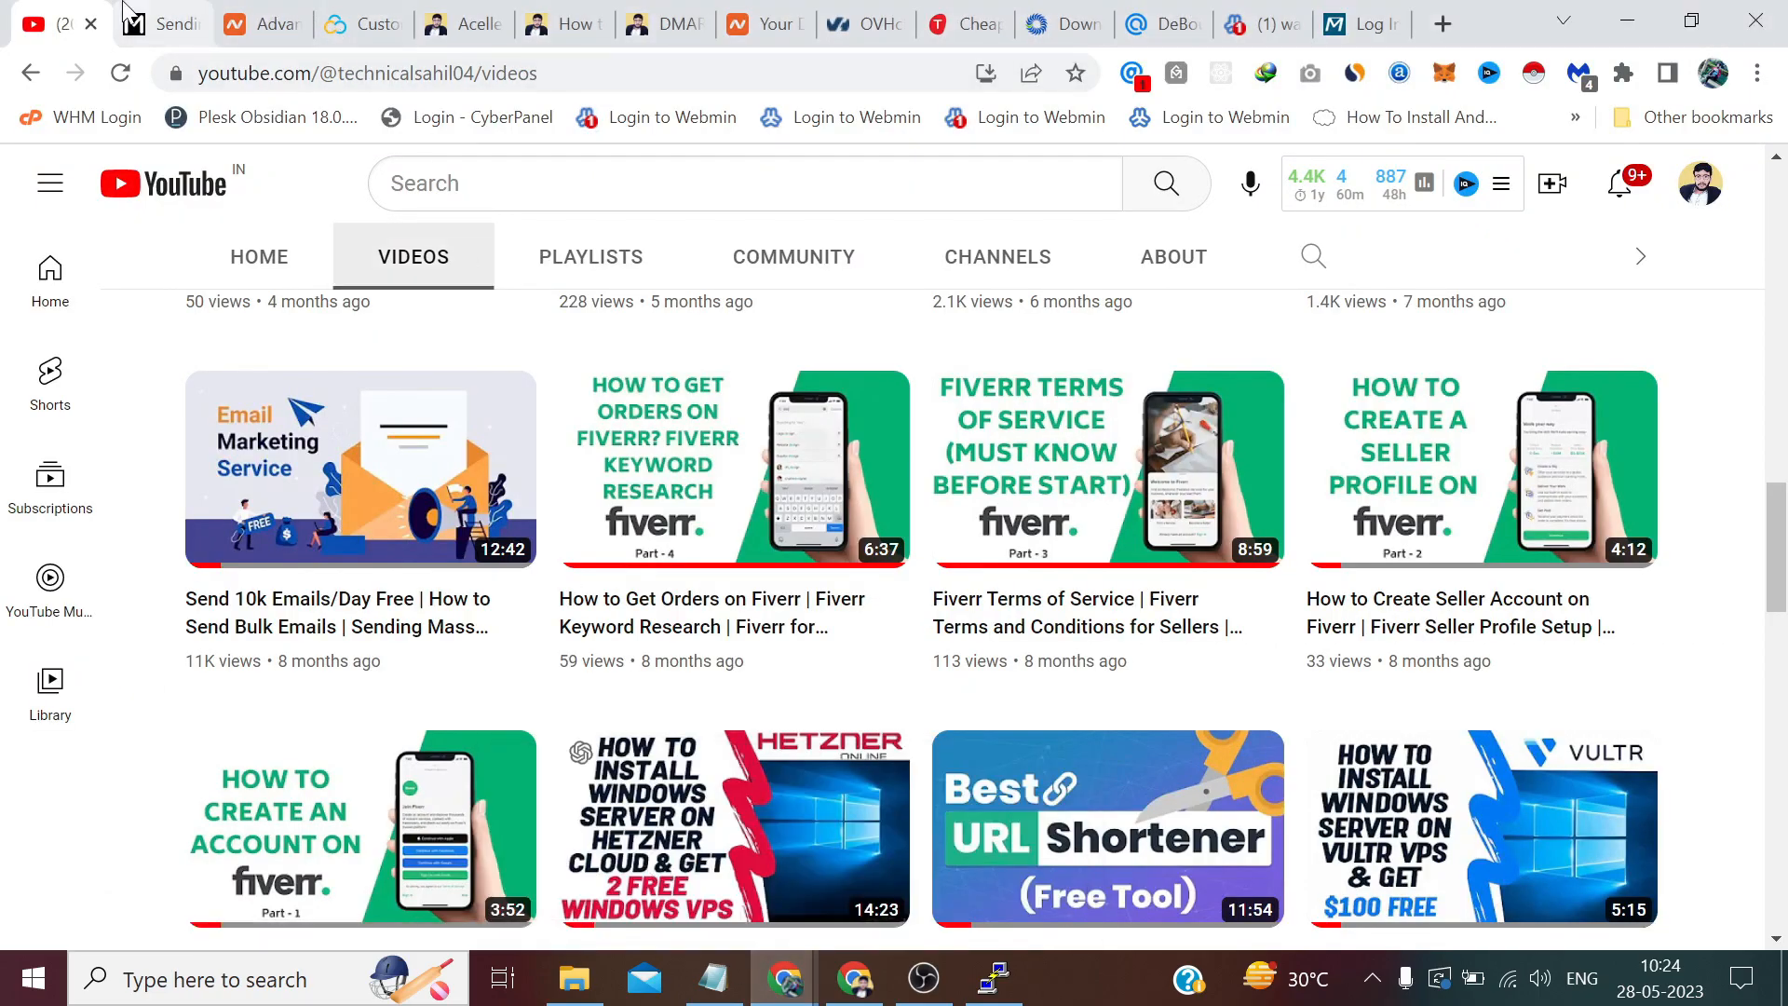
click(160, 23)
scroll(224, 476, down, 5)
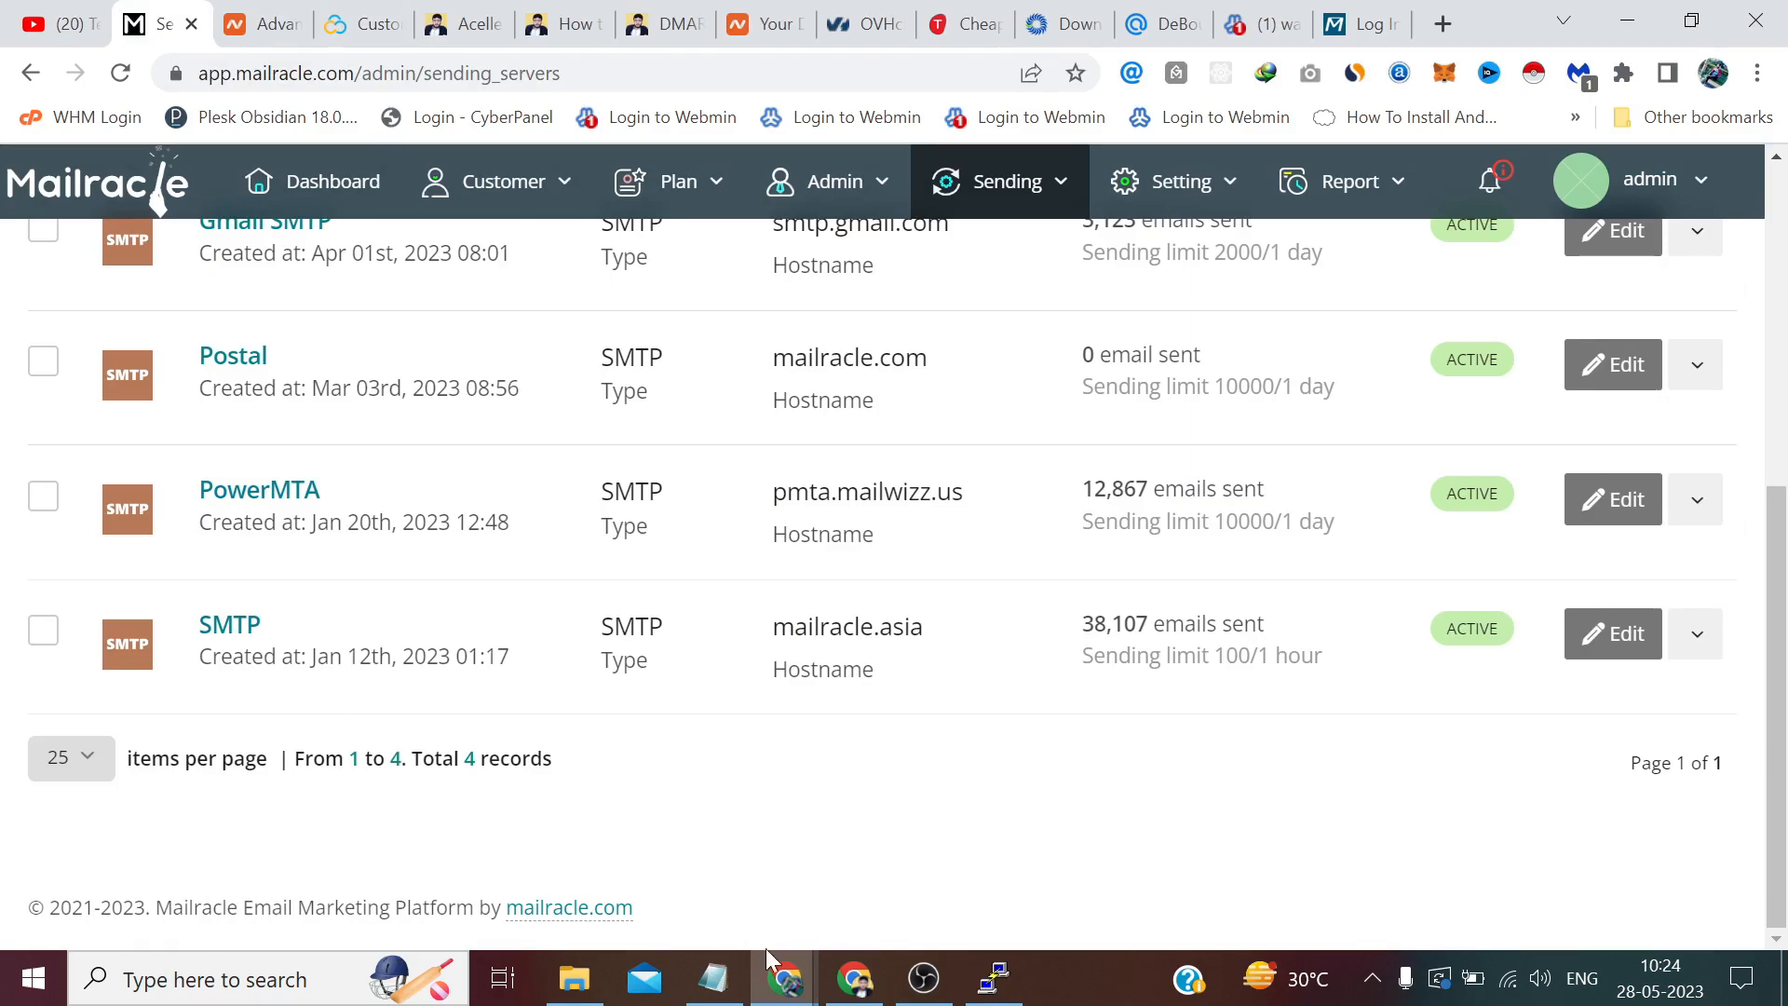
mouse_move(784, 978)
click(872, 864)
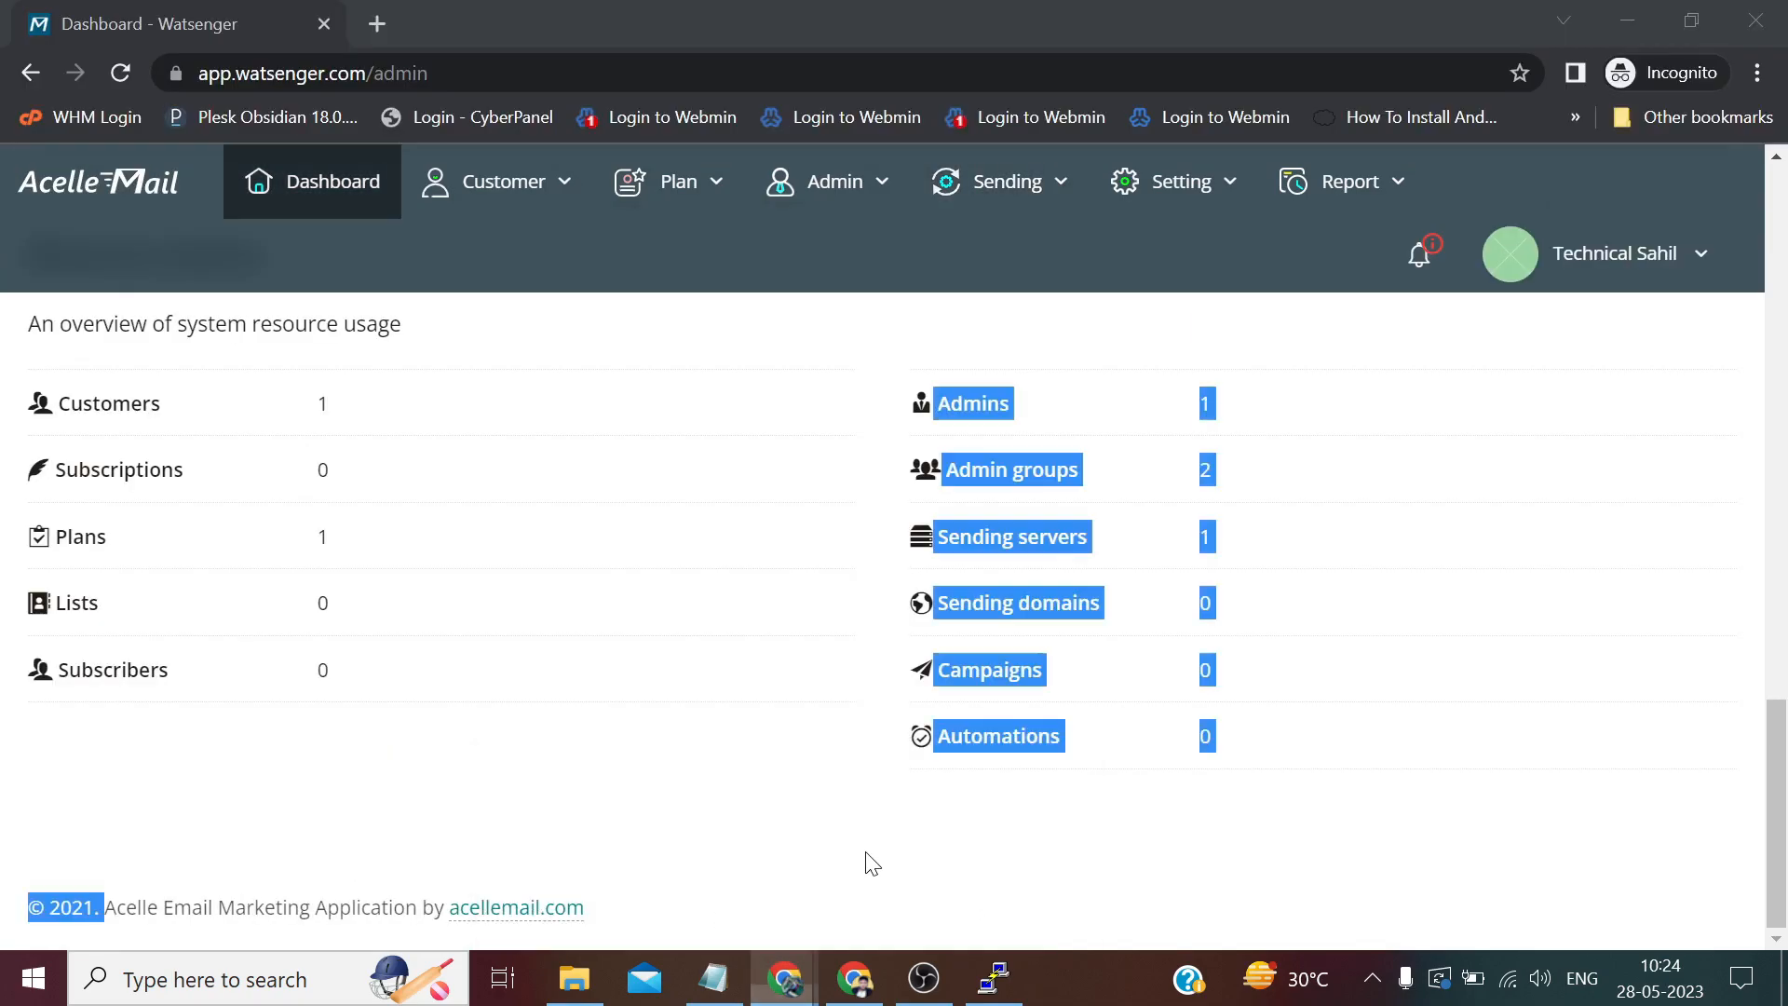
click(911, 867)
Scroll over the dashboard statistics and highlight the footer copyright text again.
scroll(870, 712, up, 4)
scroll(871, 712, up, 8)
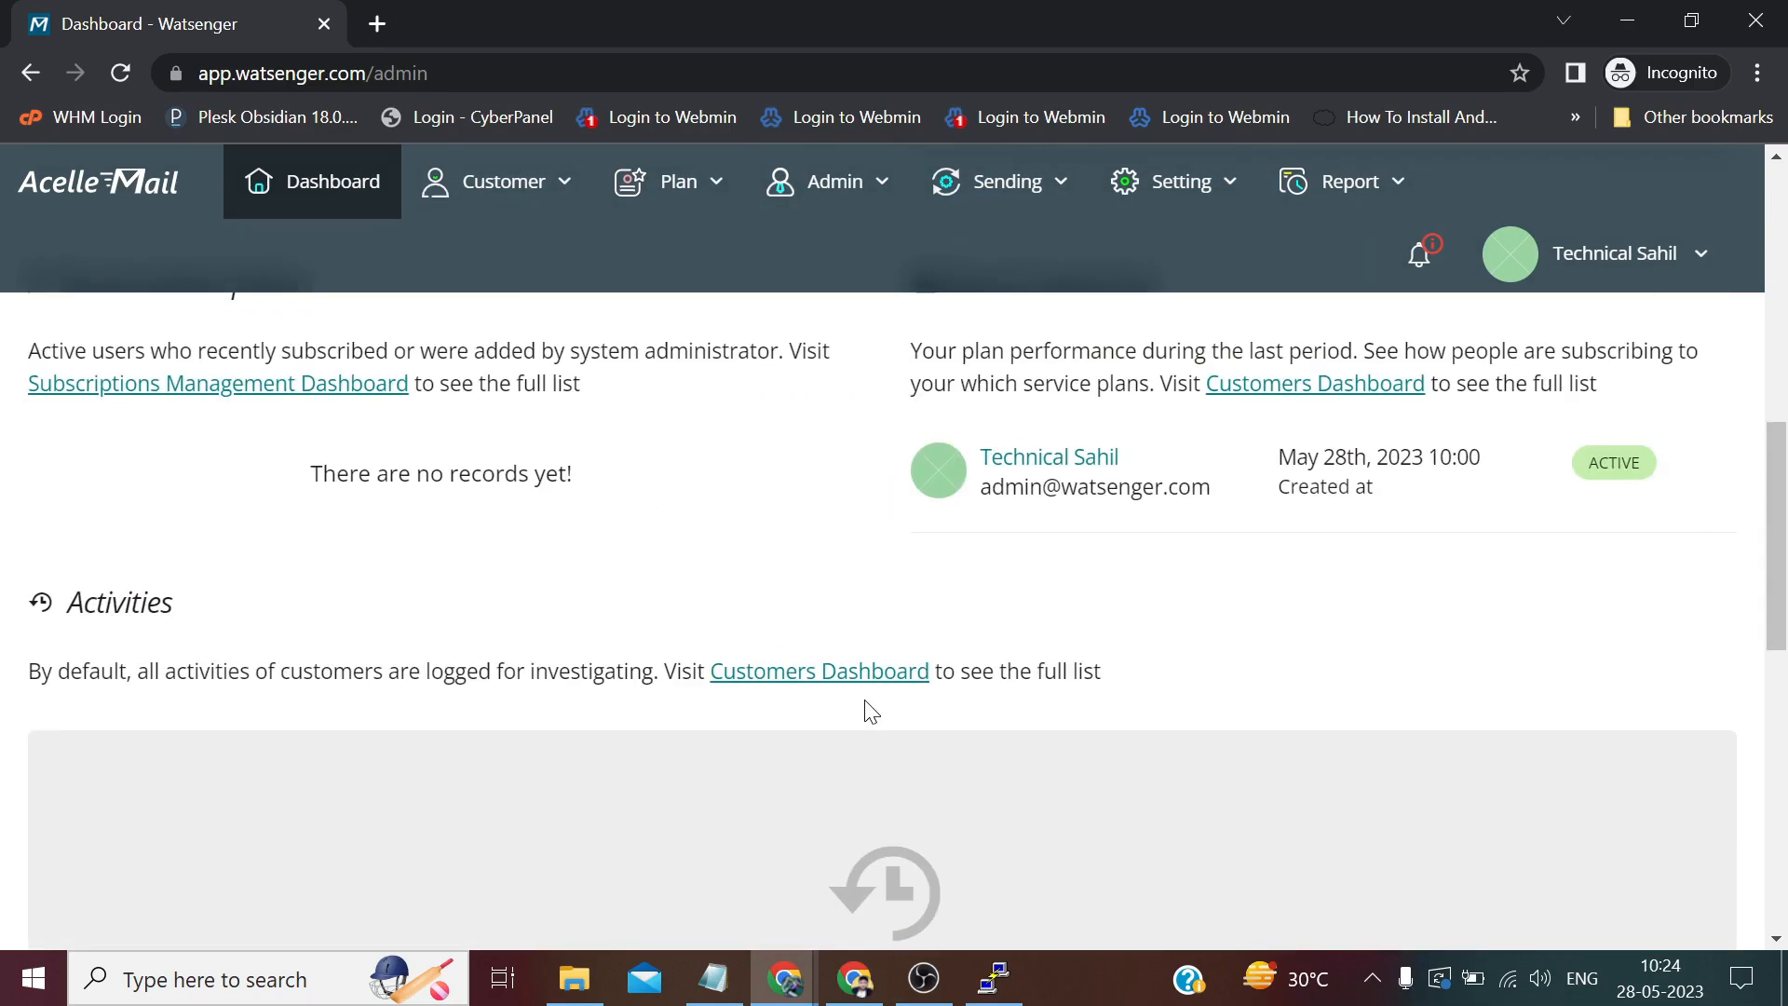
scroll(866, 708, down, 6)
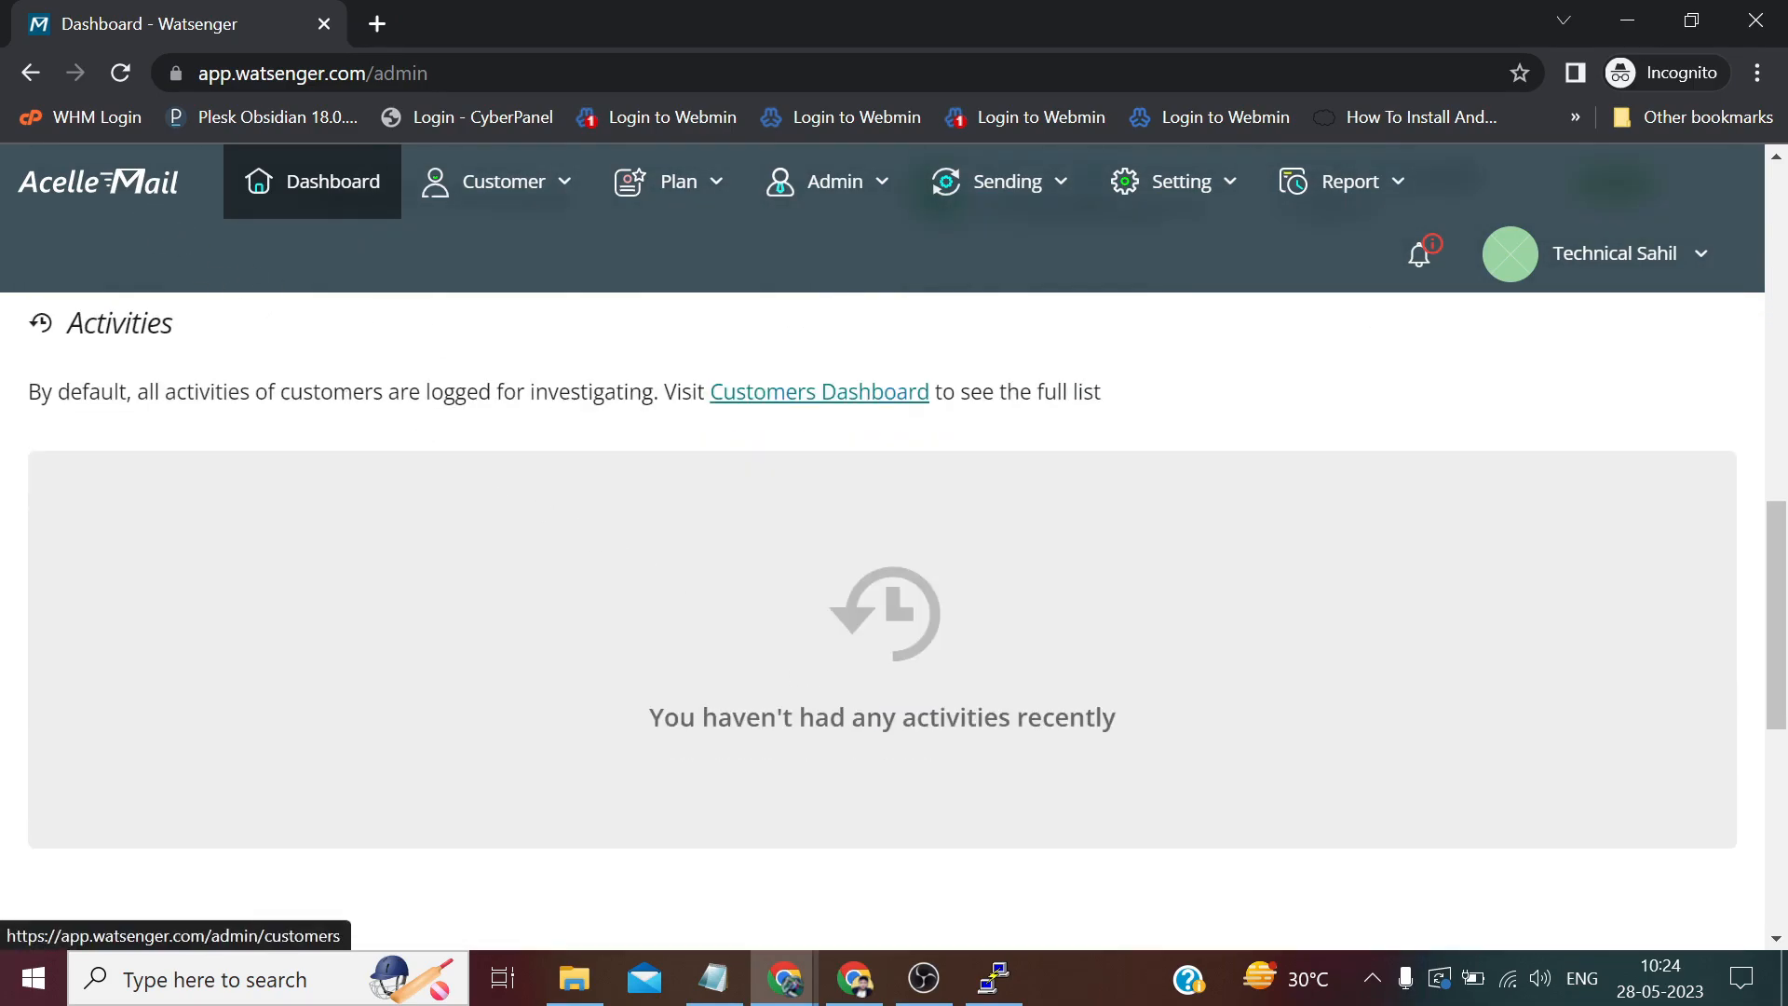
scroll(1144, 369, down, 5)
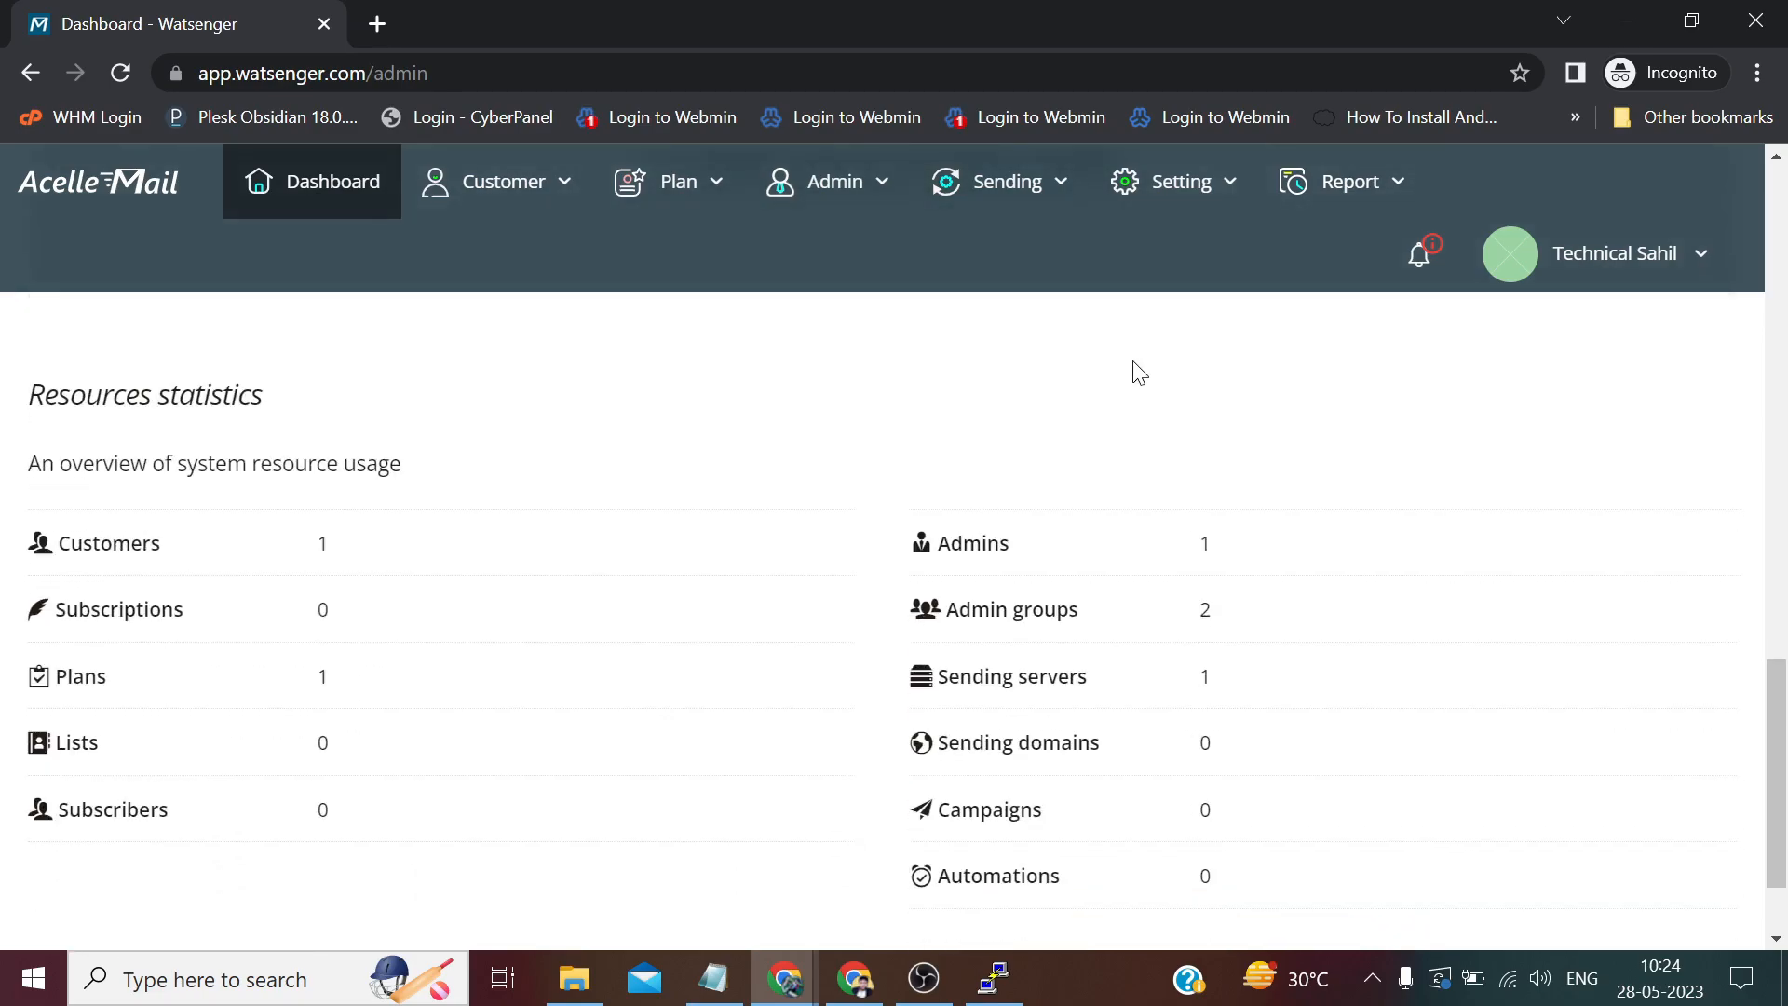
scroll(715, 715, down, 2)
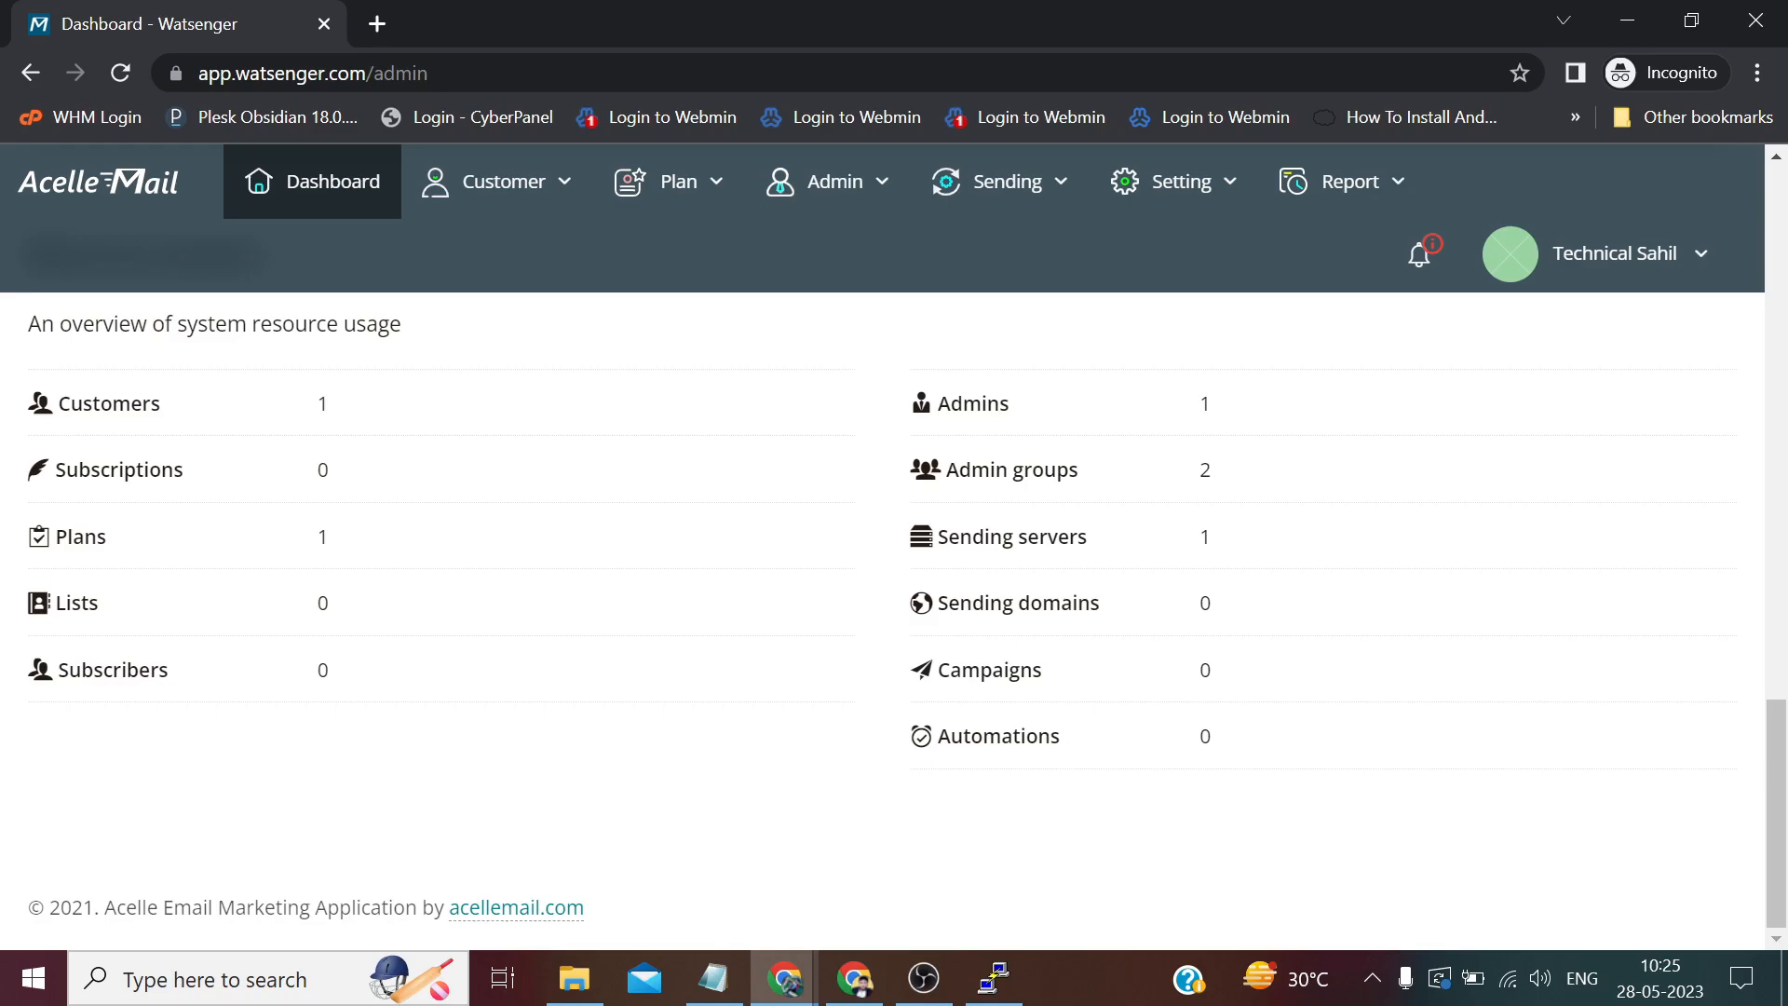
drag(100, 908, 208, 879)
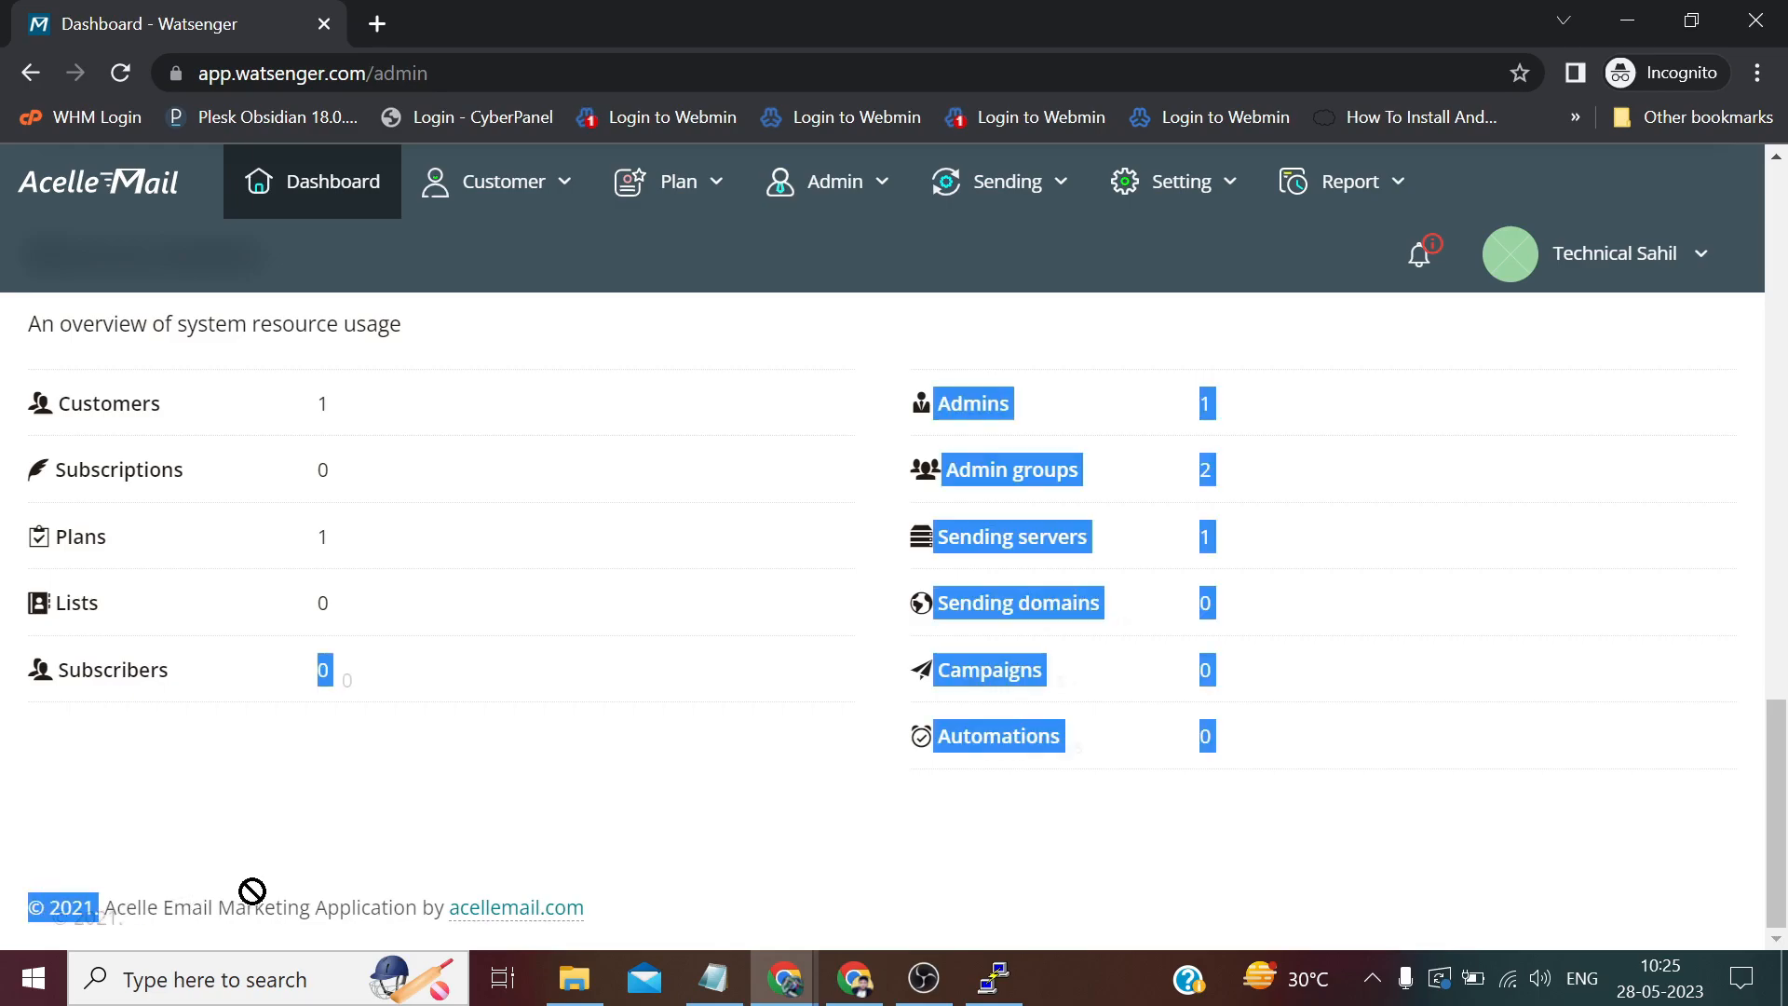
click(244, 892)
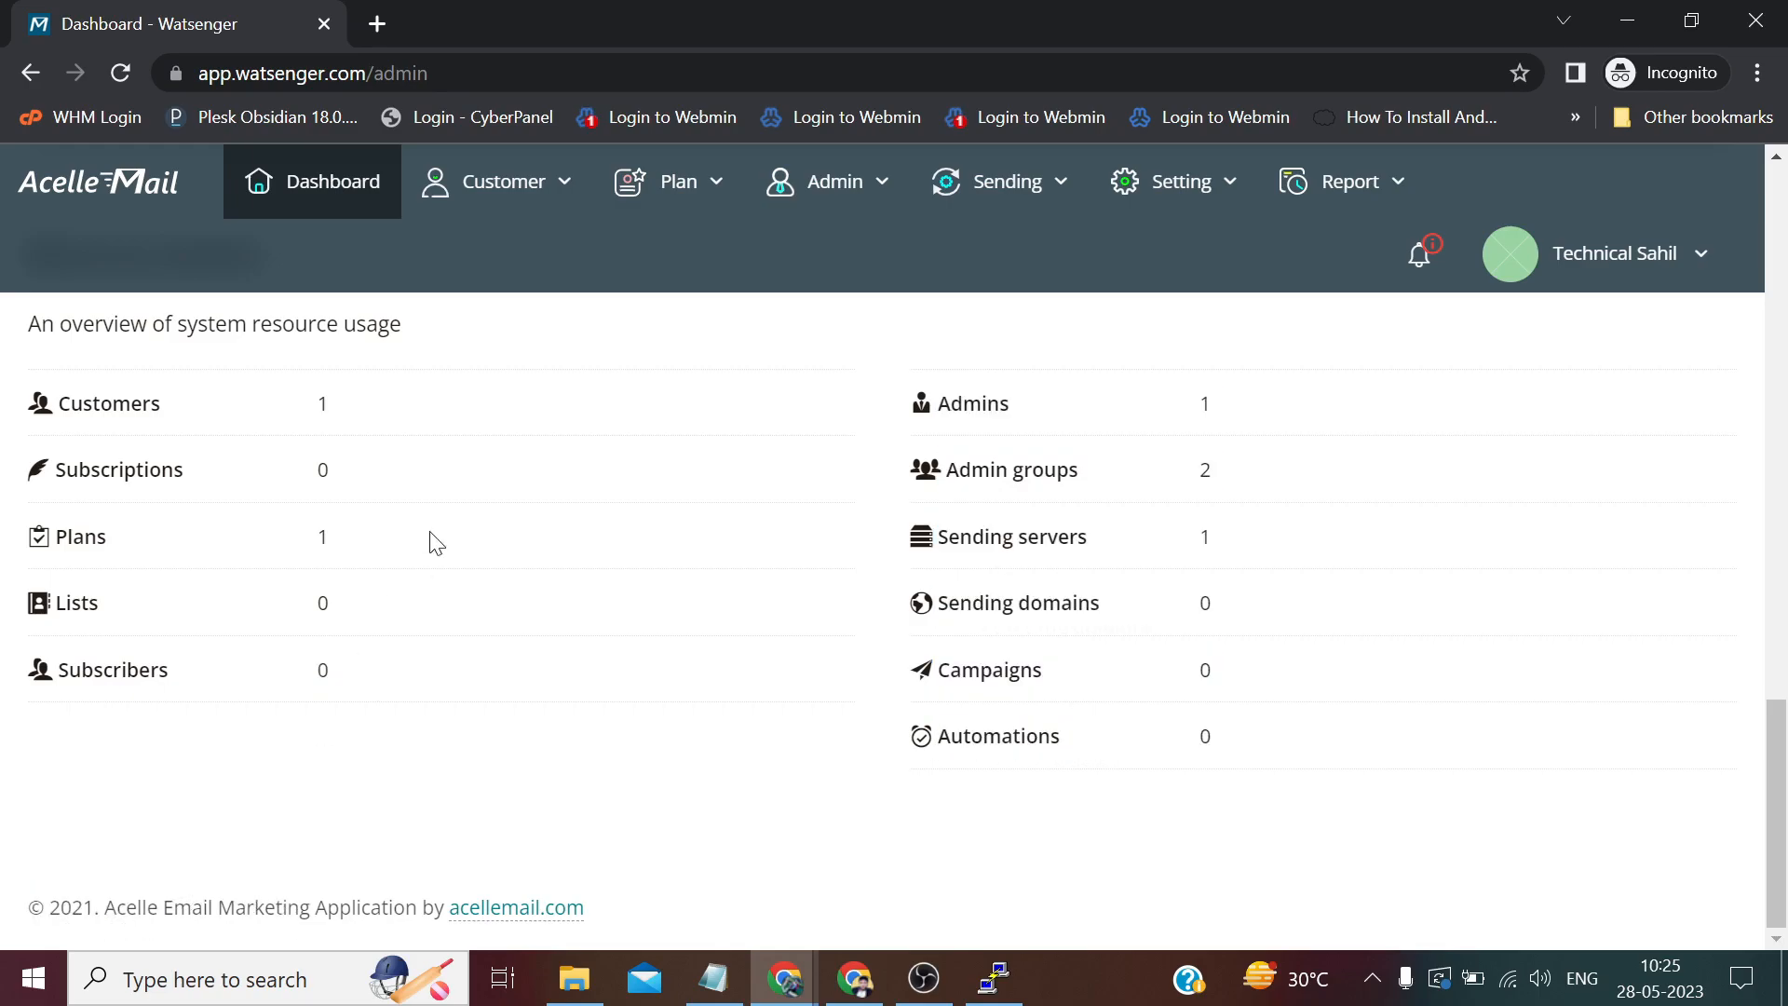
Minimise the browser to show the Windows desktop.
scroll(435, 543, up, 10)
scroll(746, 483, down, 6)
scroll(746, 483, down, 3)
scroll(283, 712, up, 18)
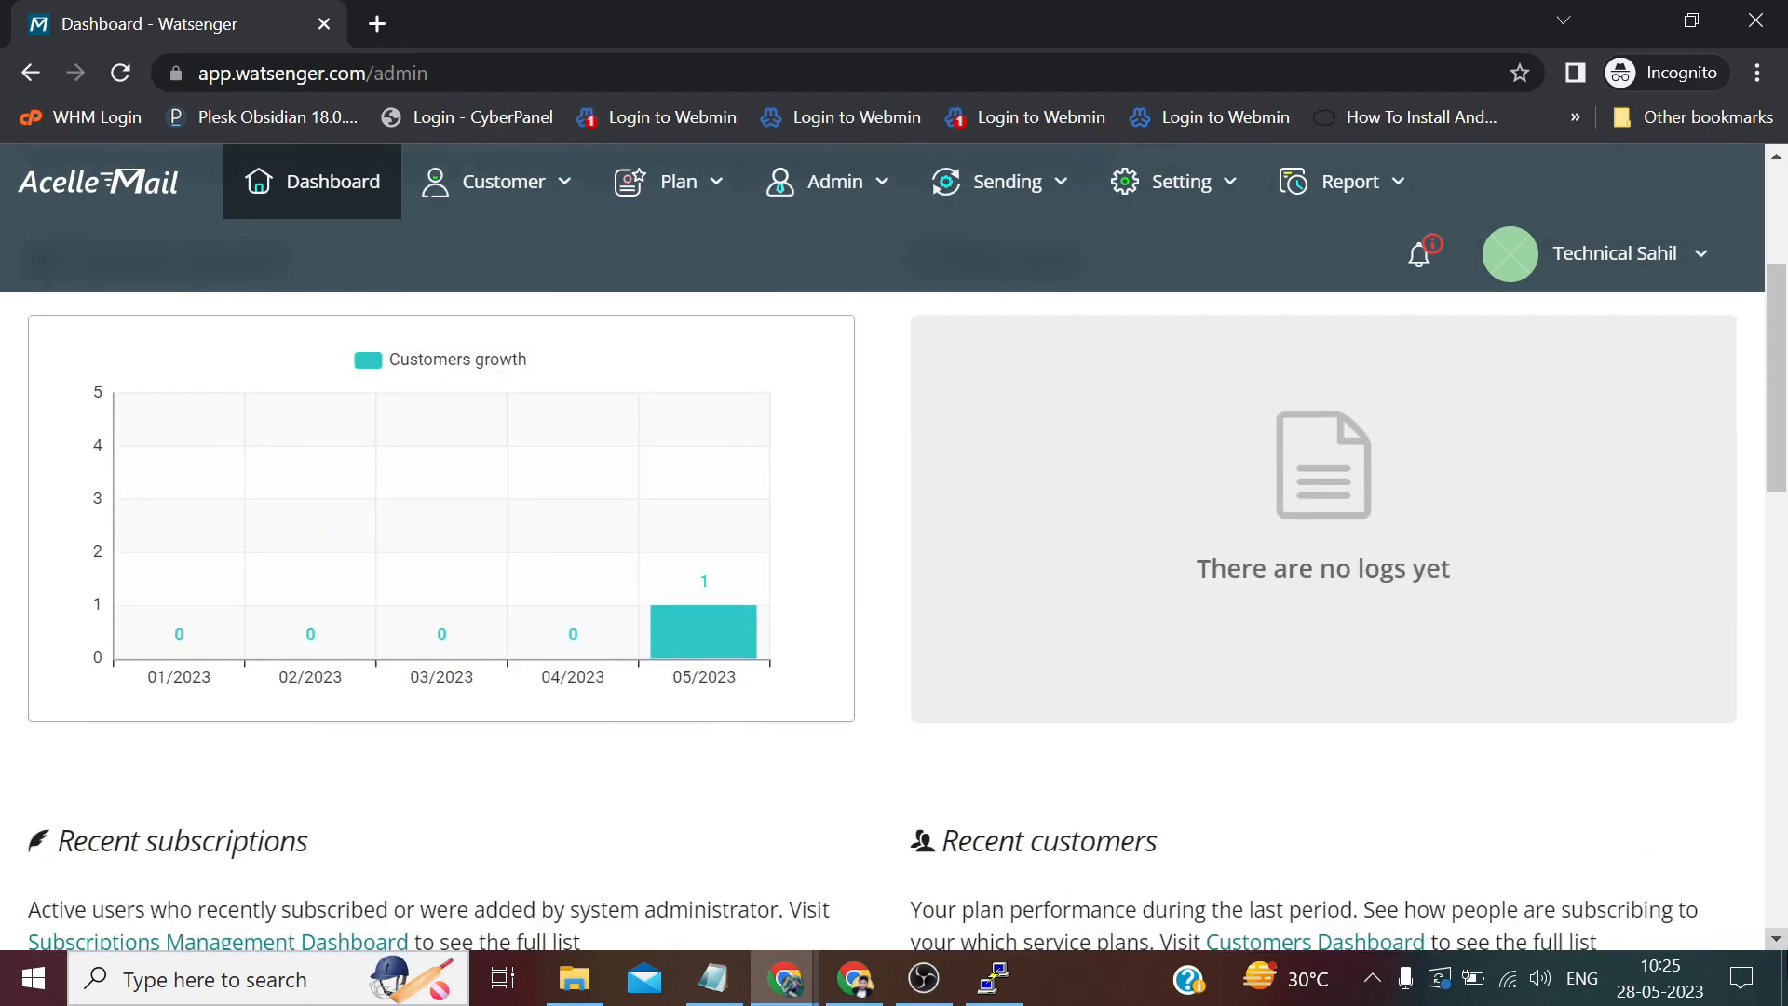
click(1785, 981)
click(1722, 616)
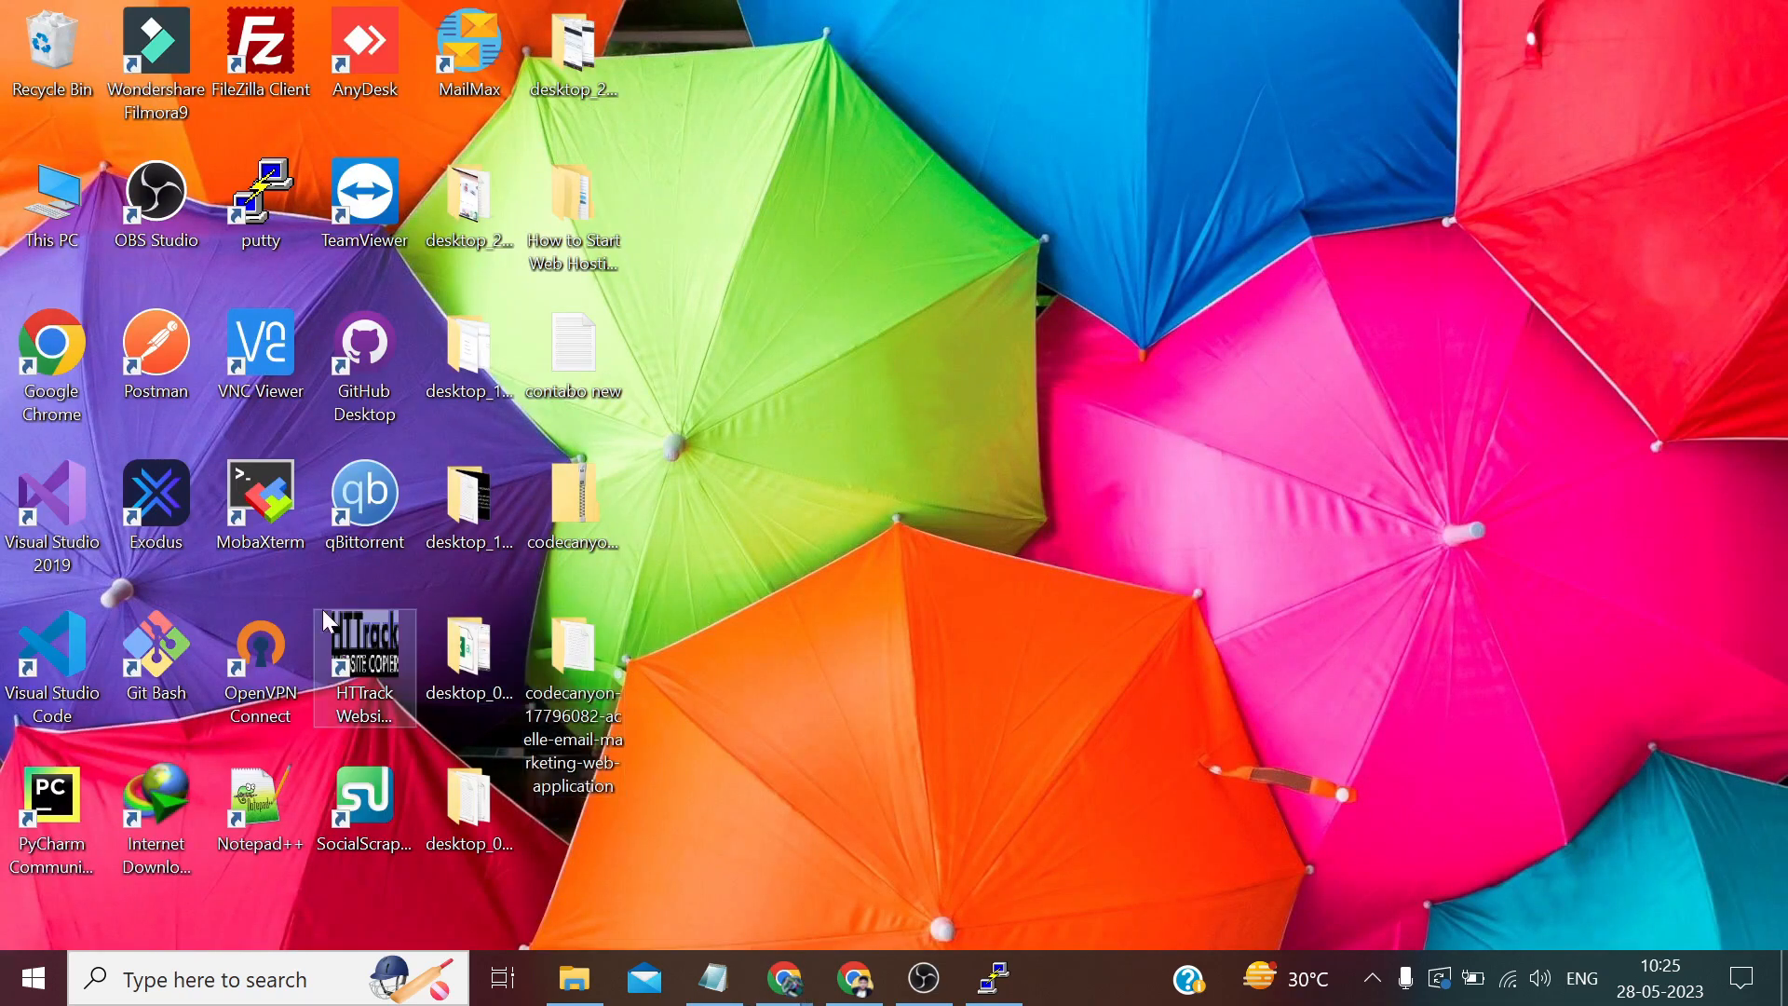
Launch Visual Studio Code and open Desktop/codecanyon/acellemail as the project folder.
click(71, 643)
double_click(71, 640)
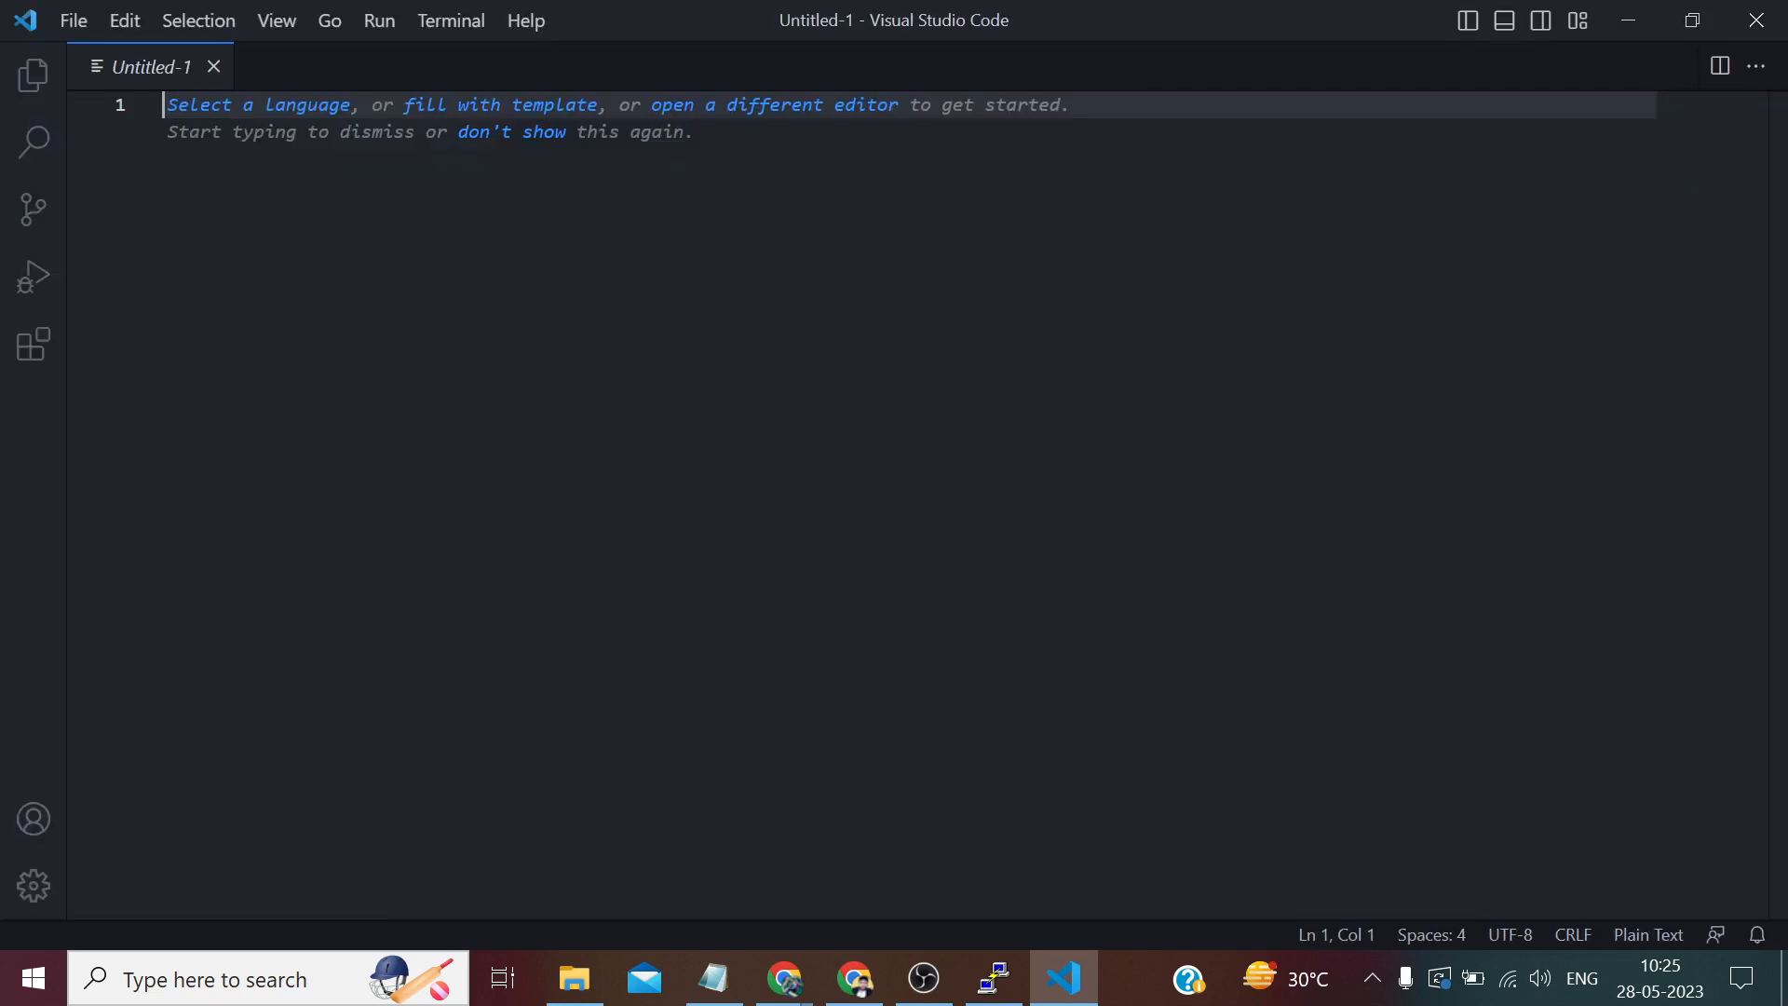
click(215, 66)
click(72, 13)
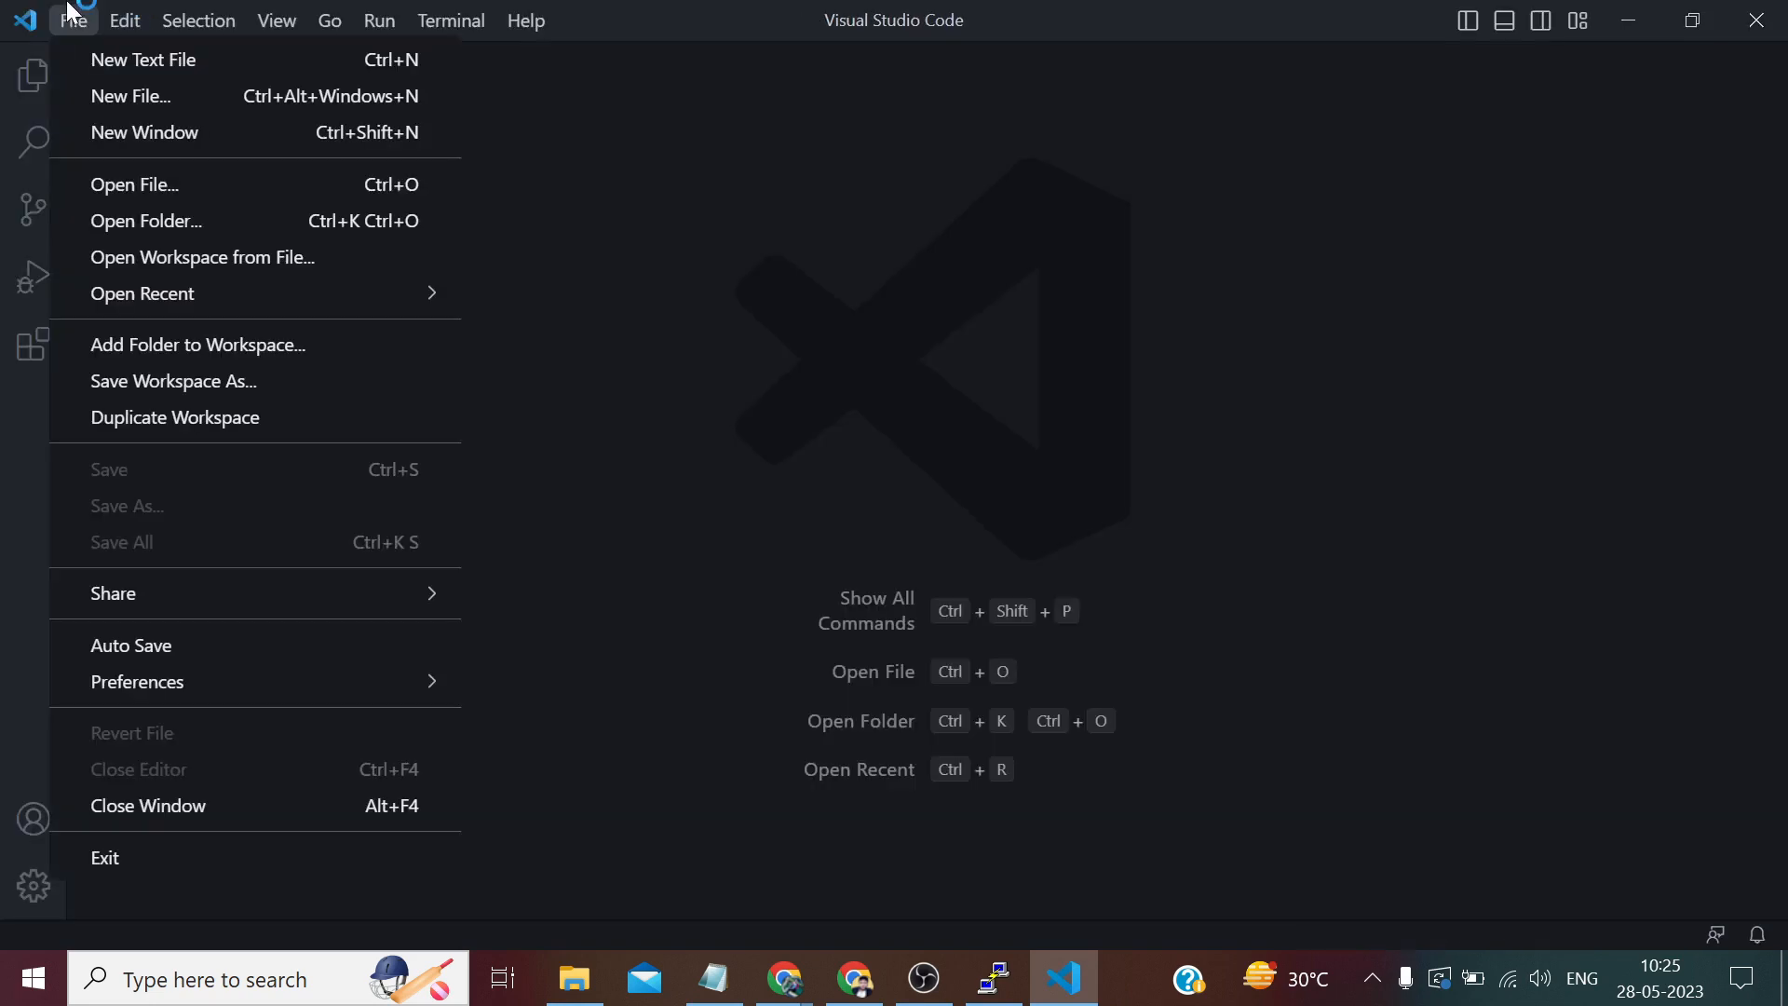
click(162, 228)
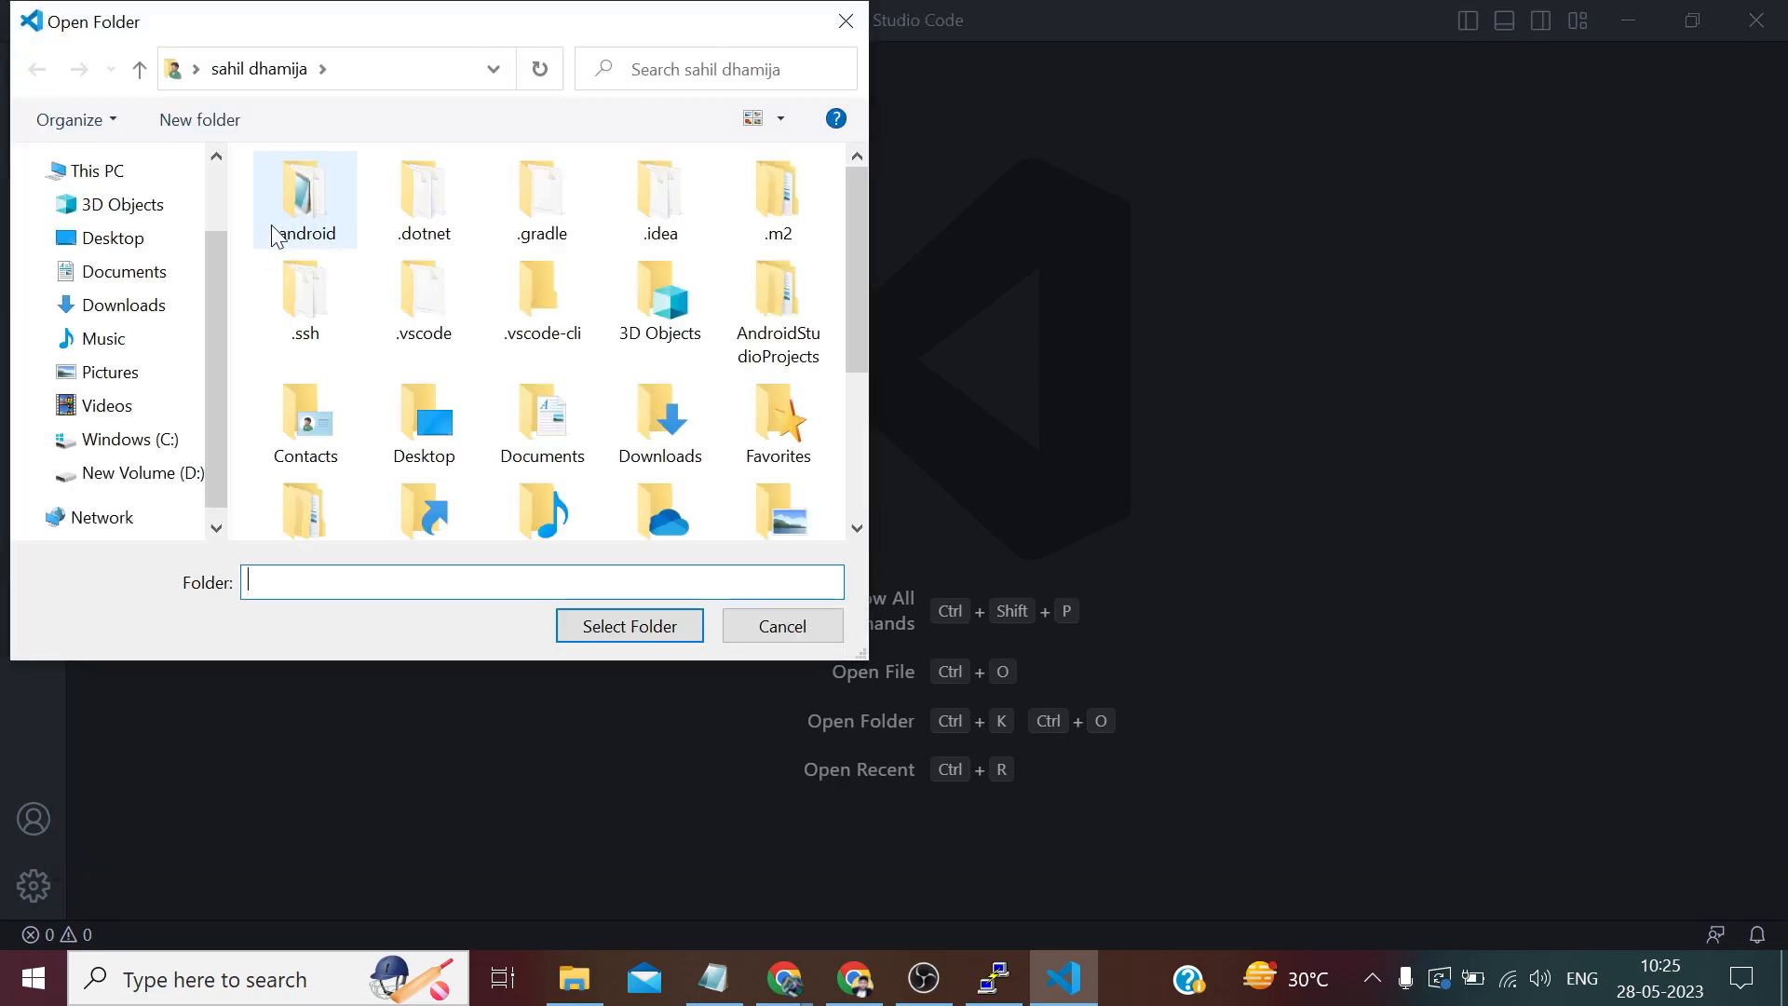
click(131, 237)
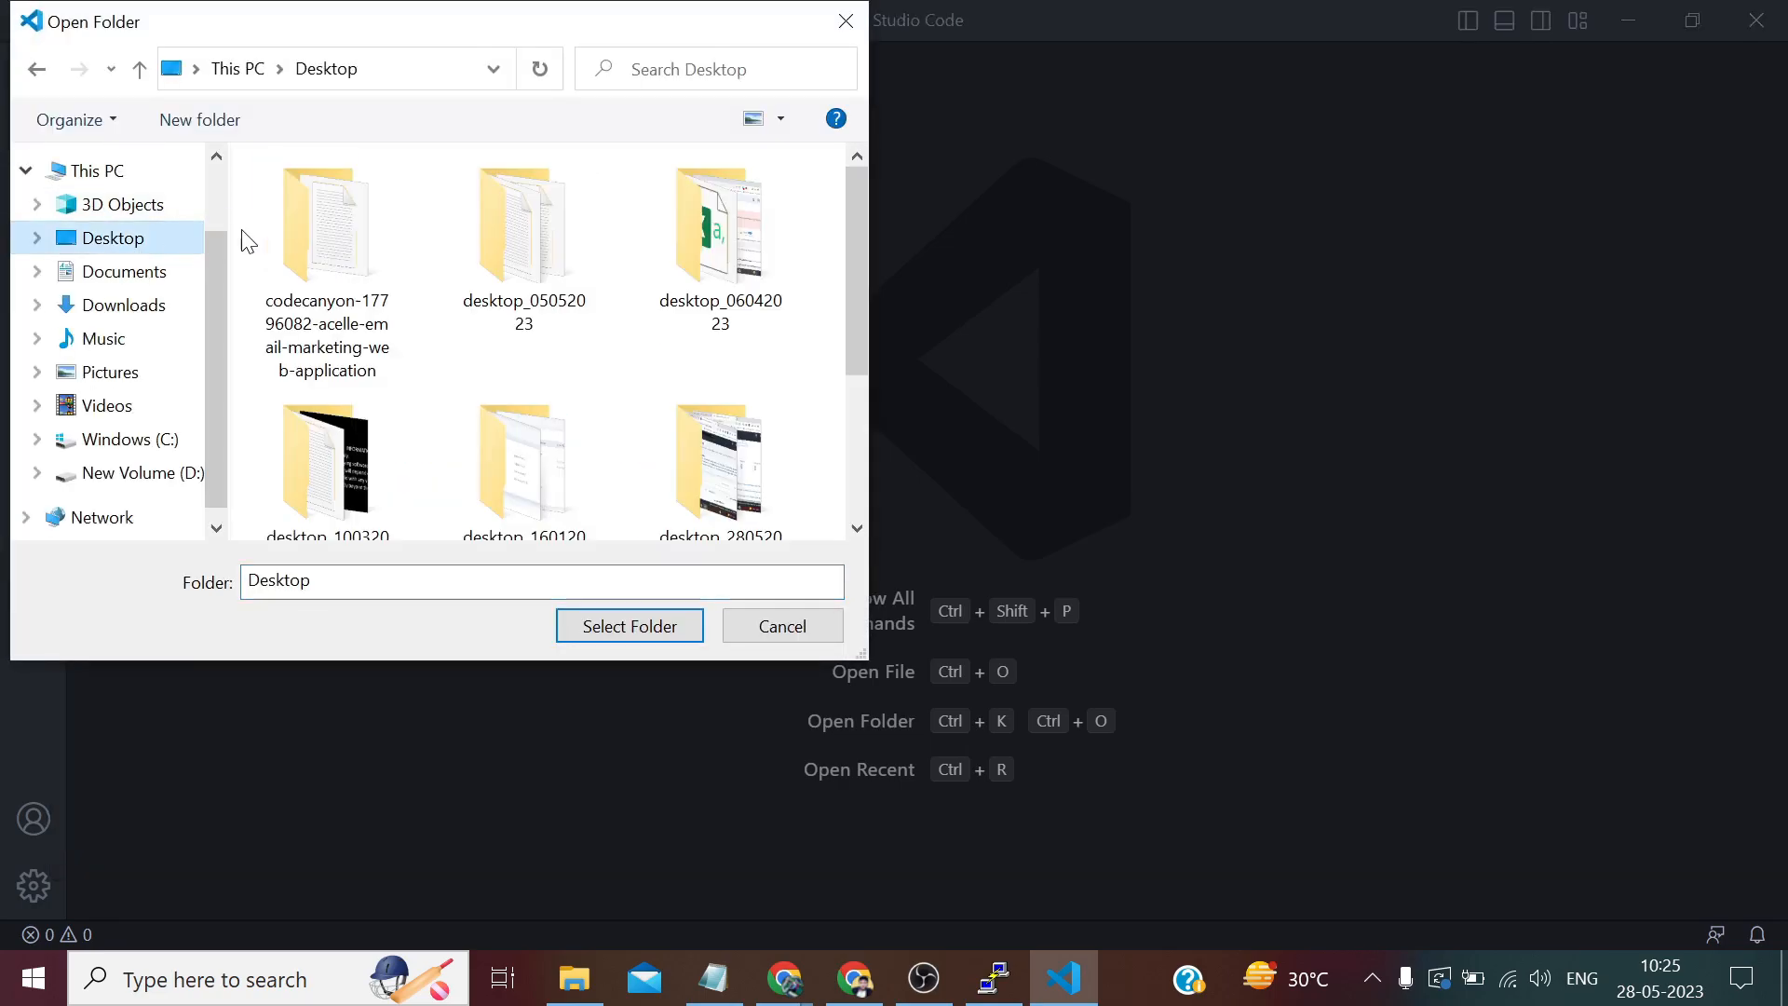
double_click(313, 223)
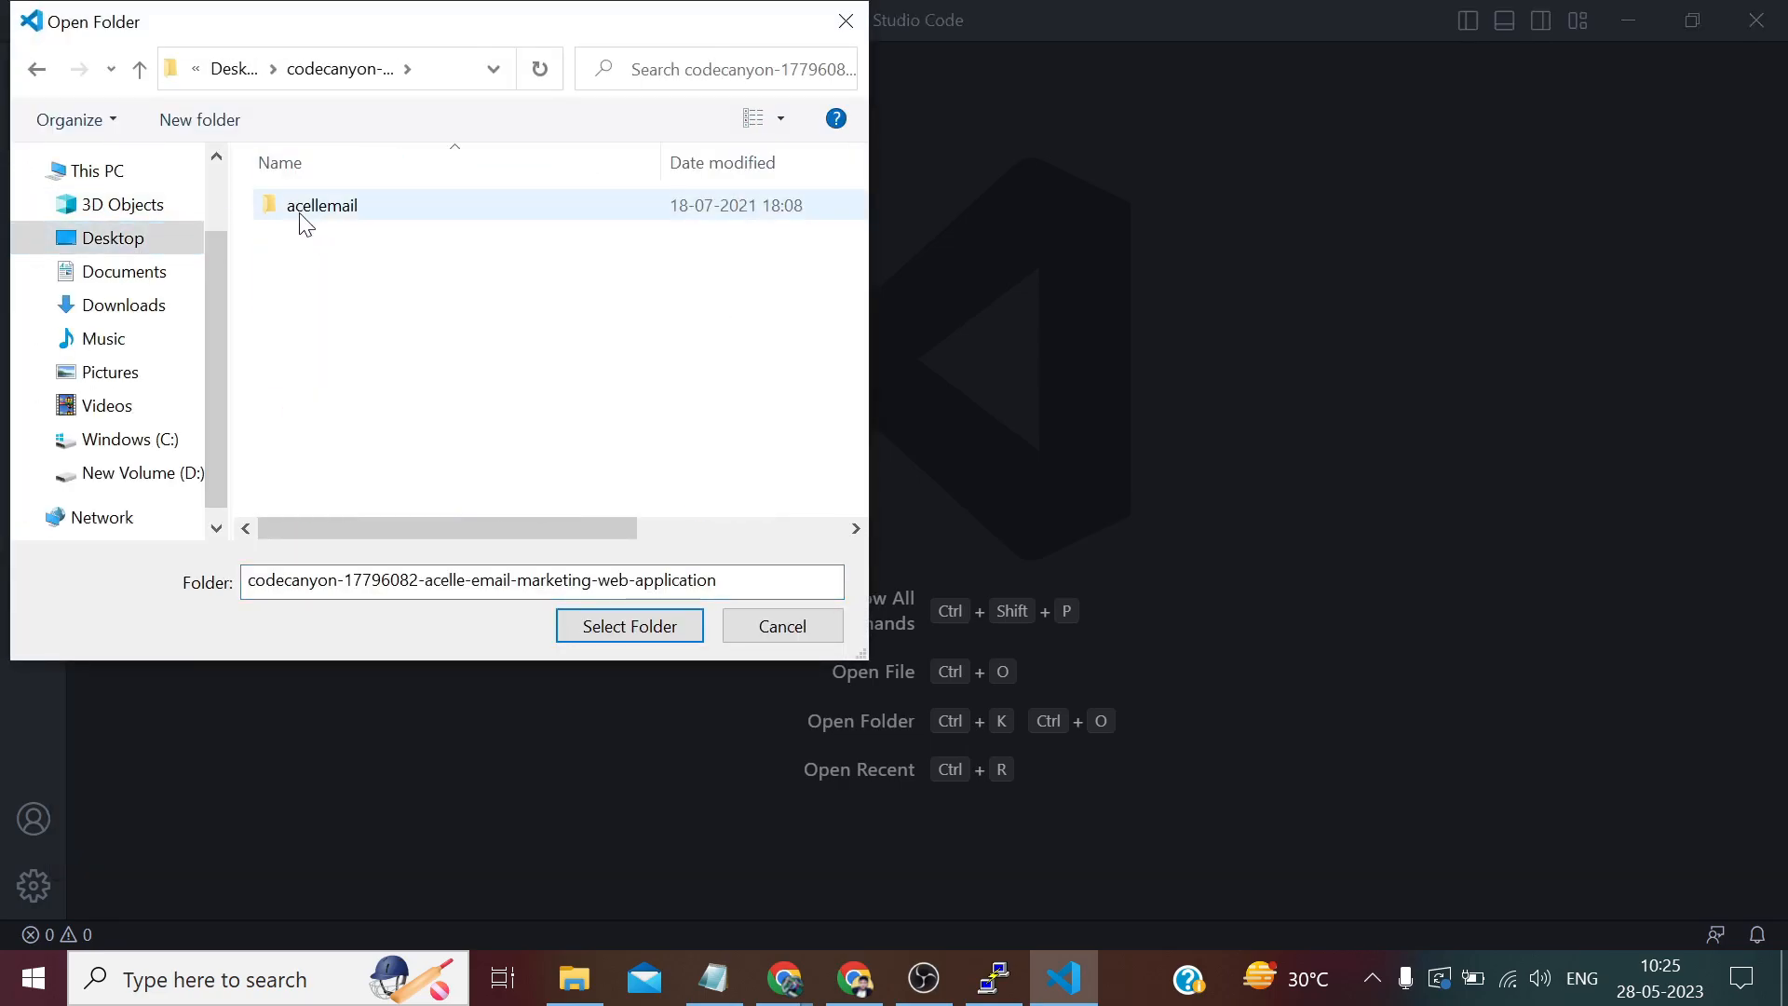
click(300, 218)
click(637, 616)
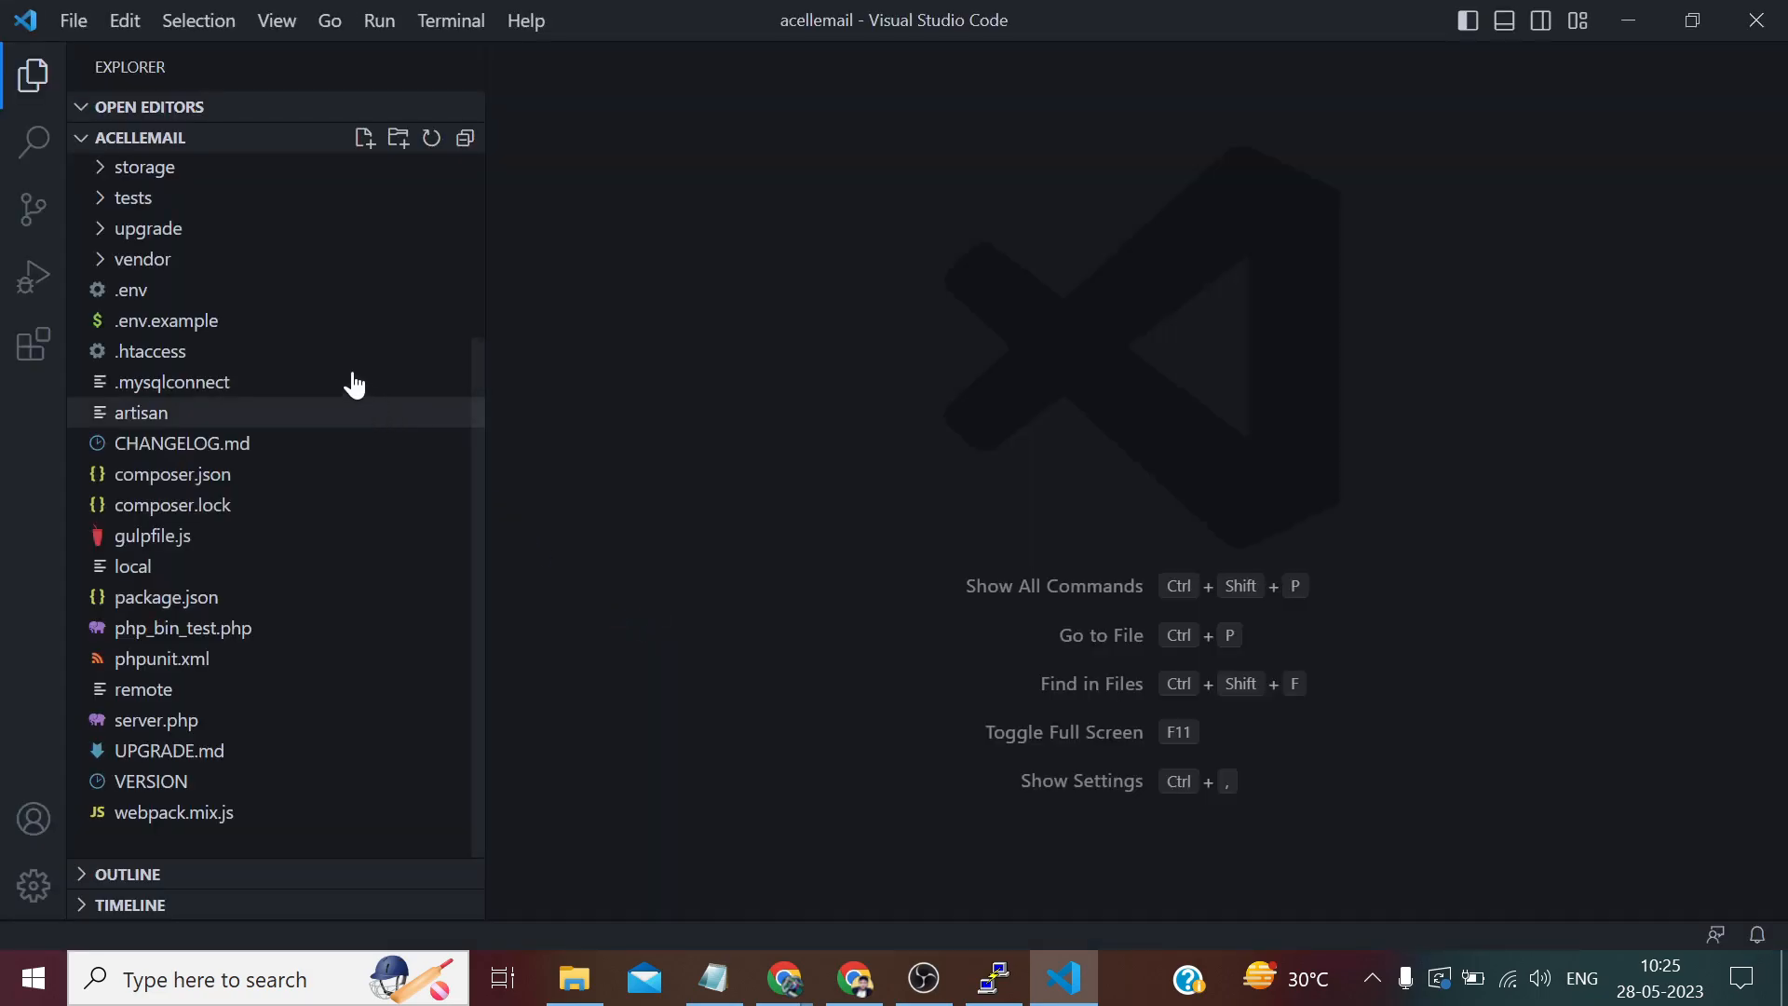
Open resources/lang/en/messages.php from the Explorer tree.
scroll(238, 257, up, 3)
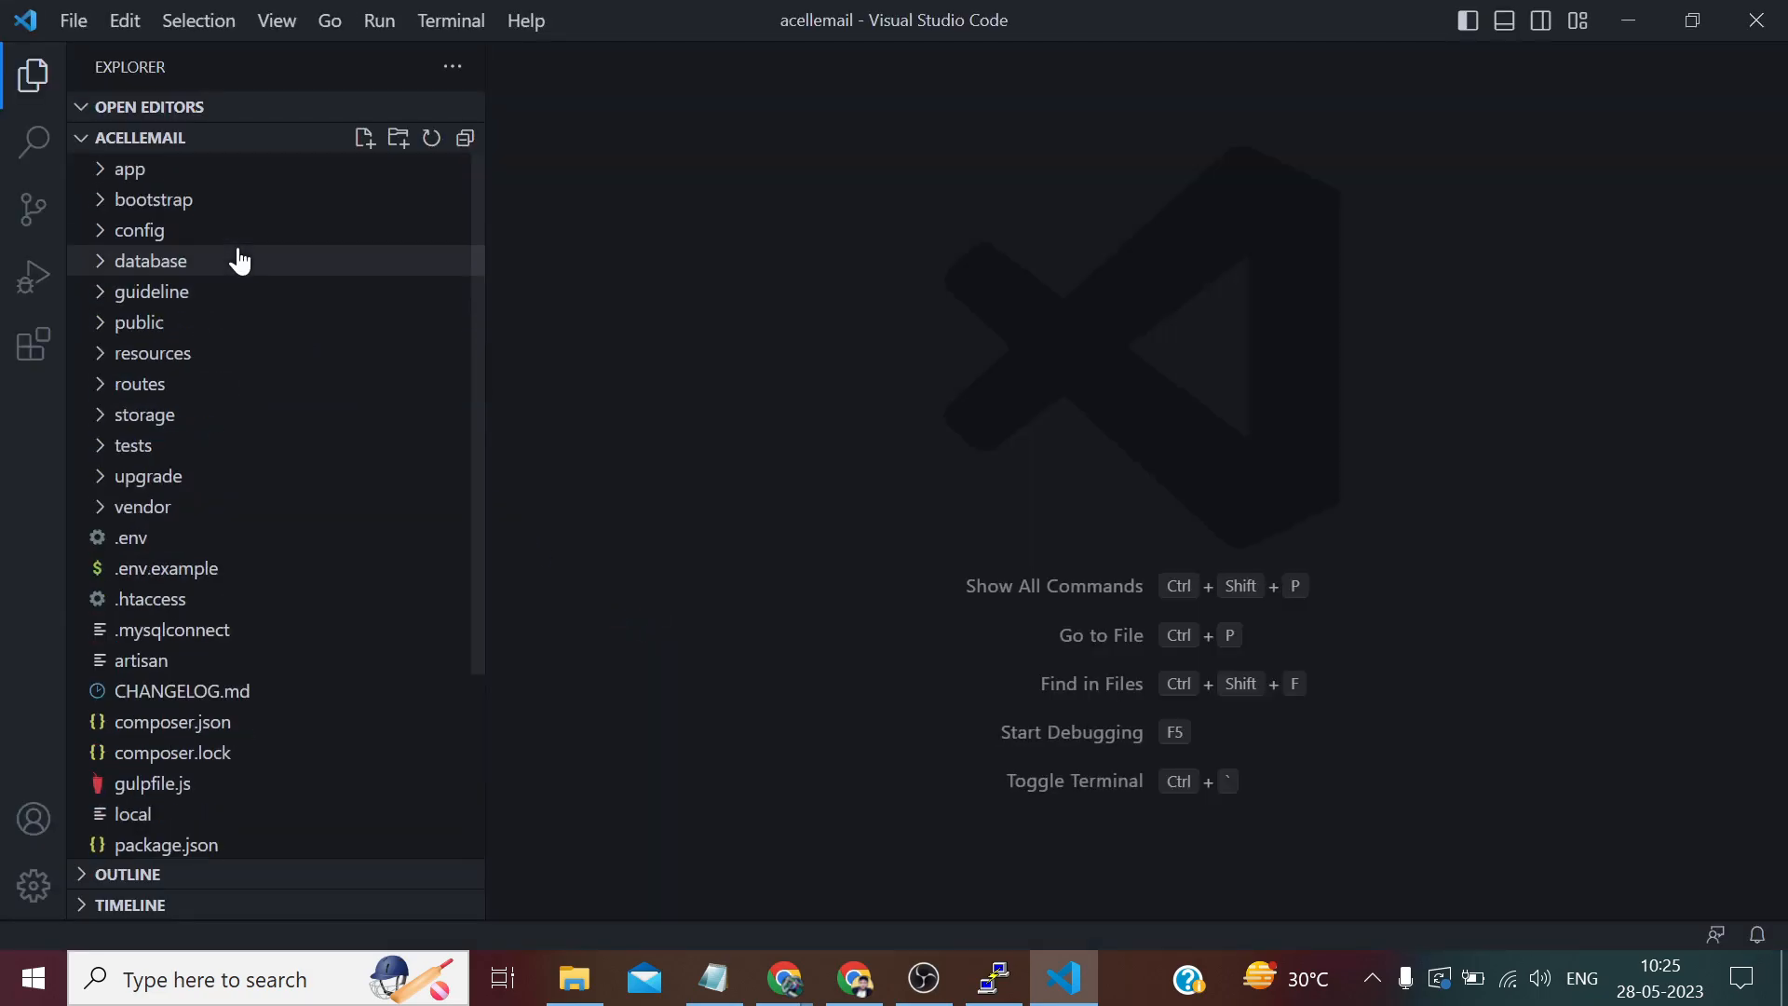
click(195, 323)
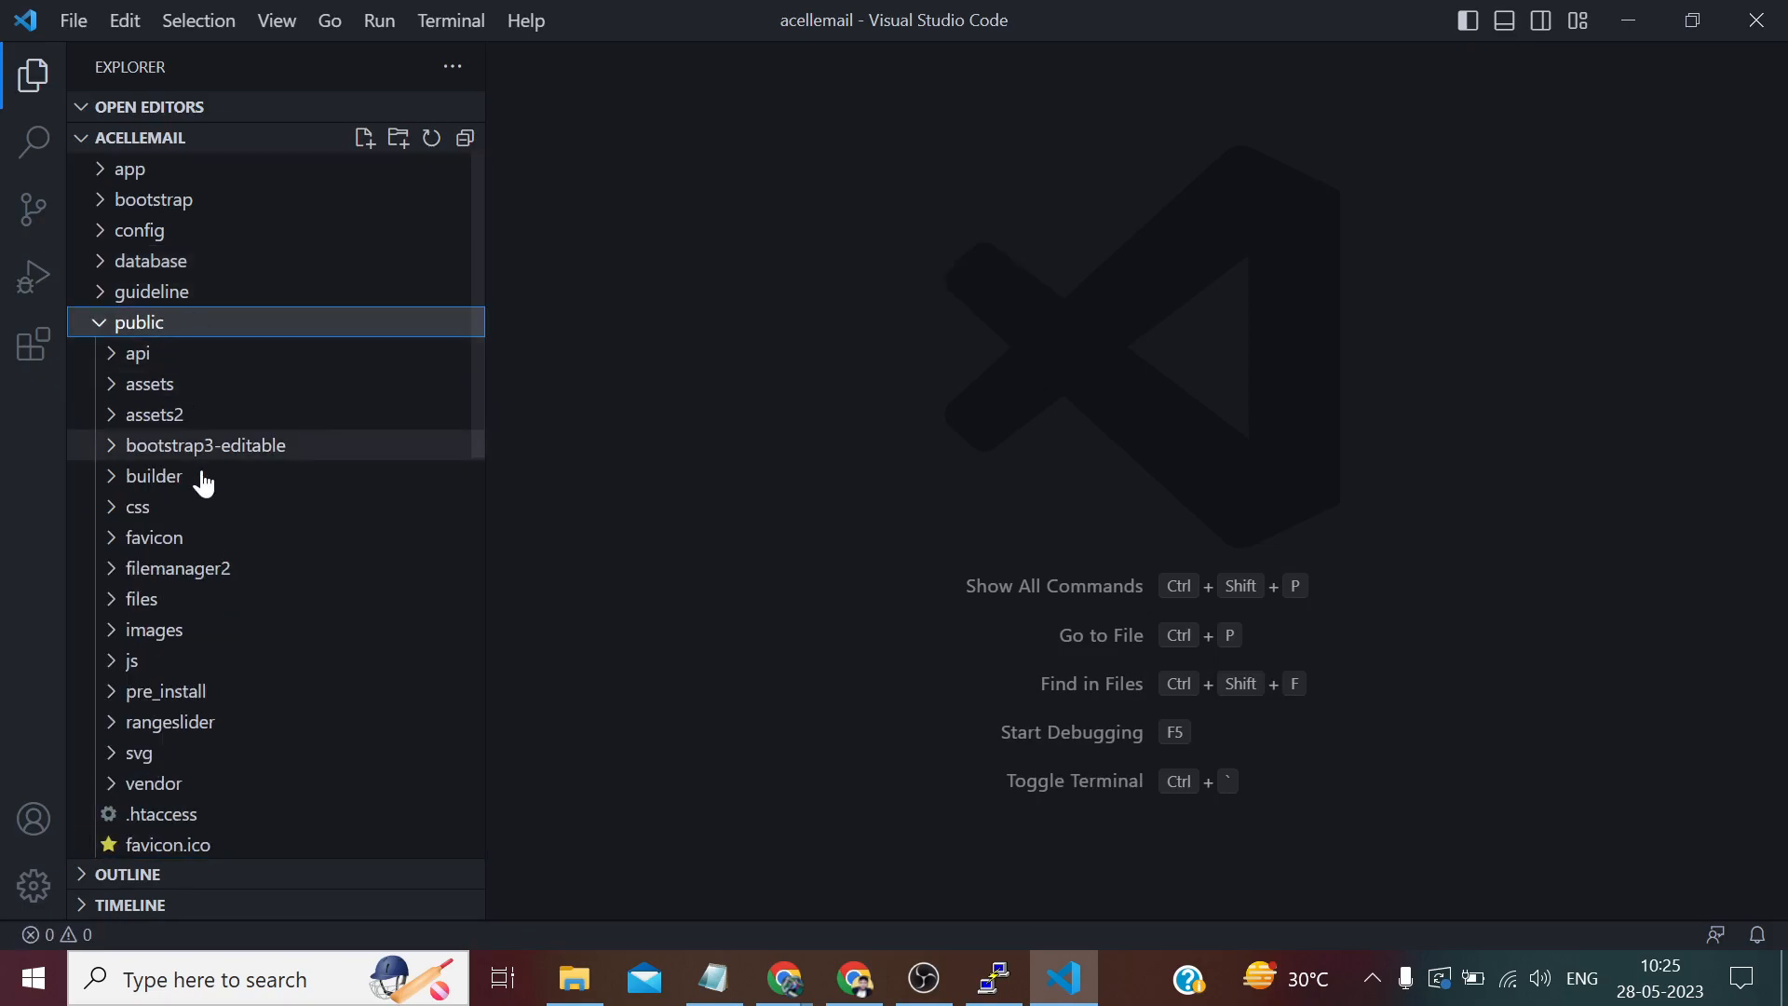
click(151, 328)
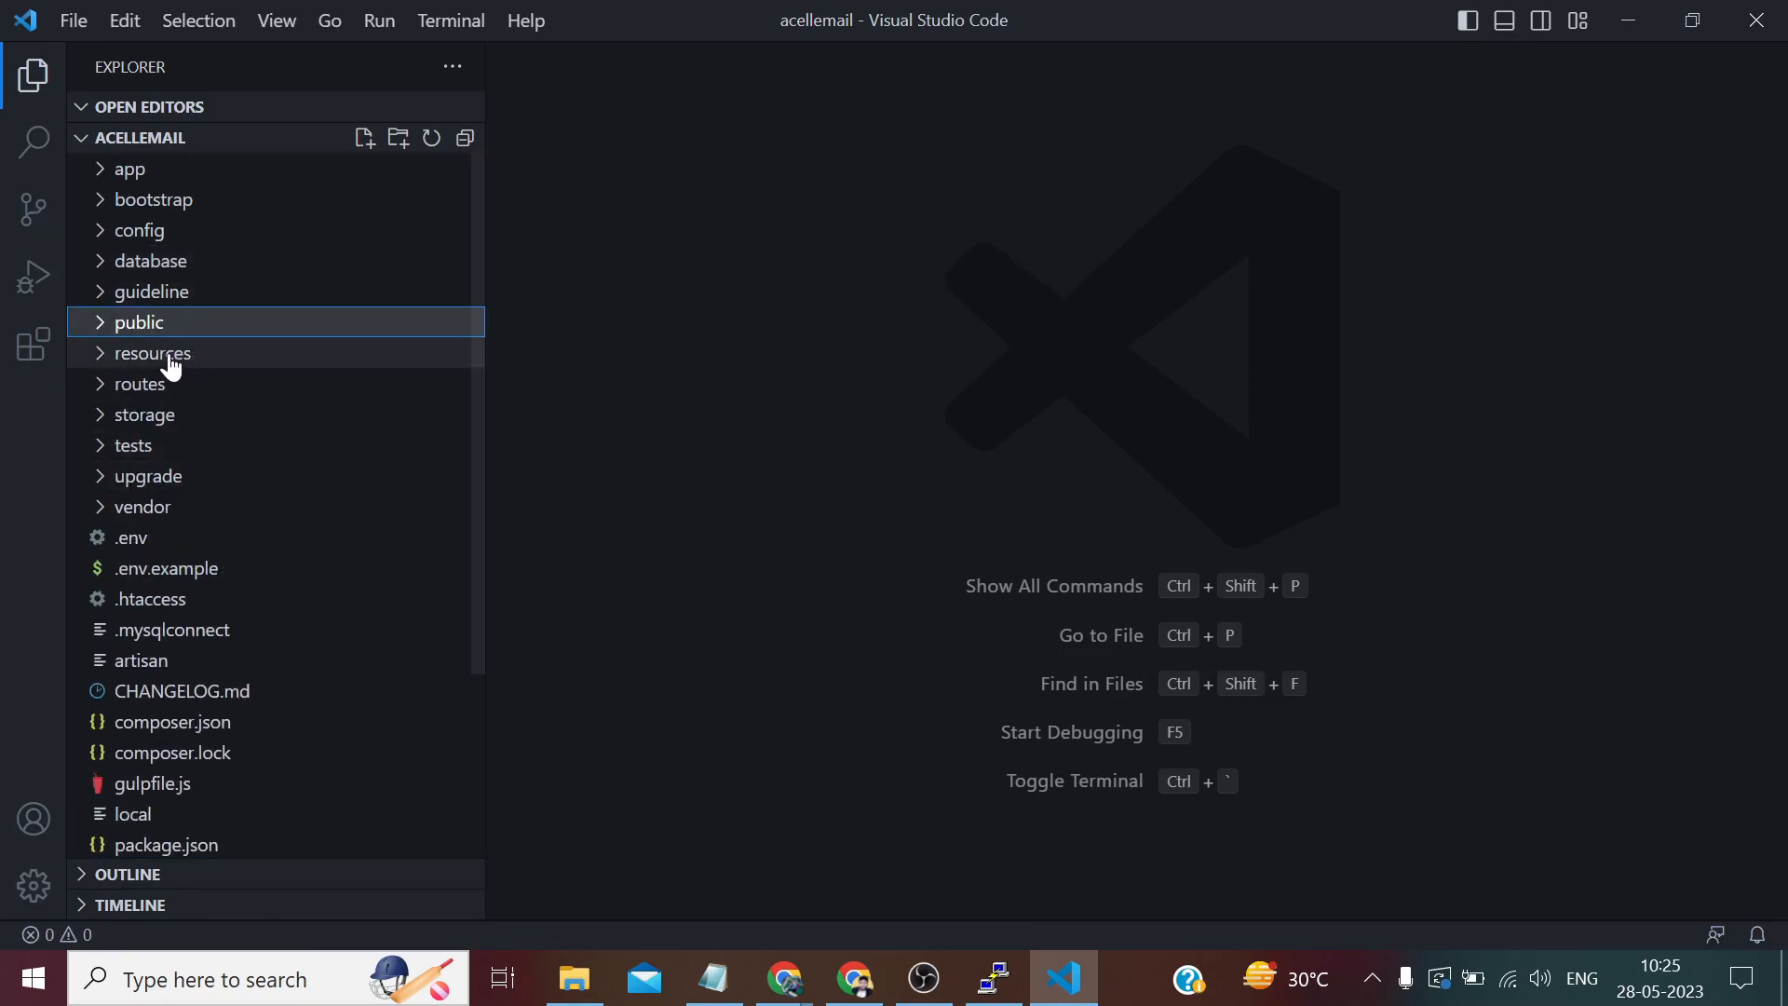
click(176, 359)
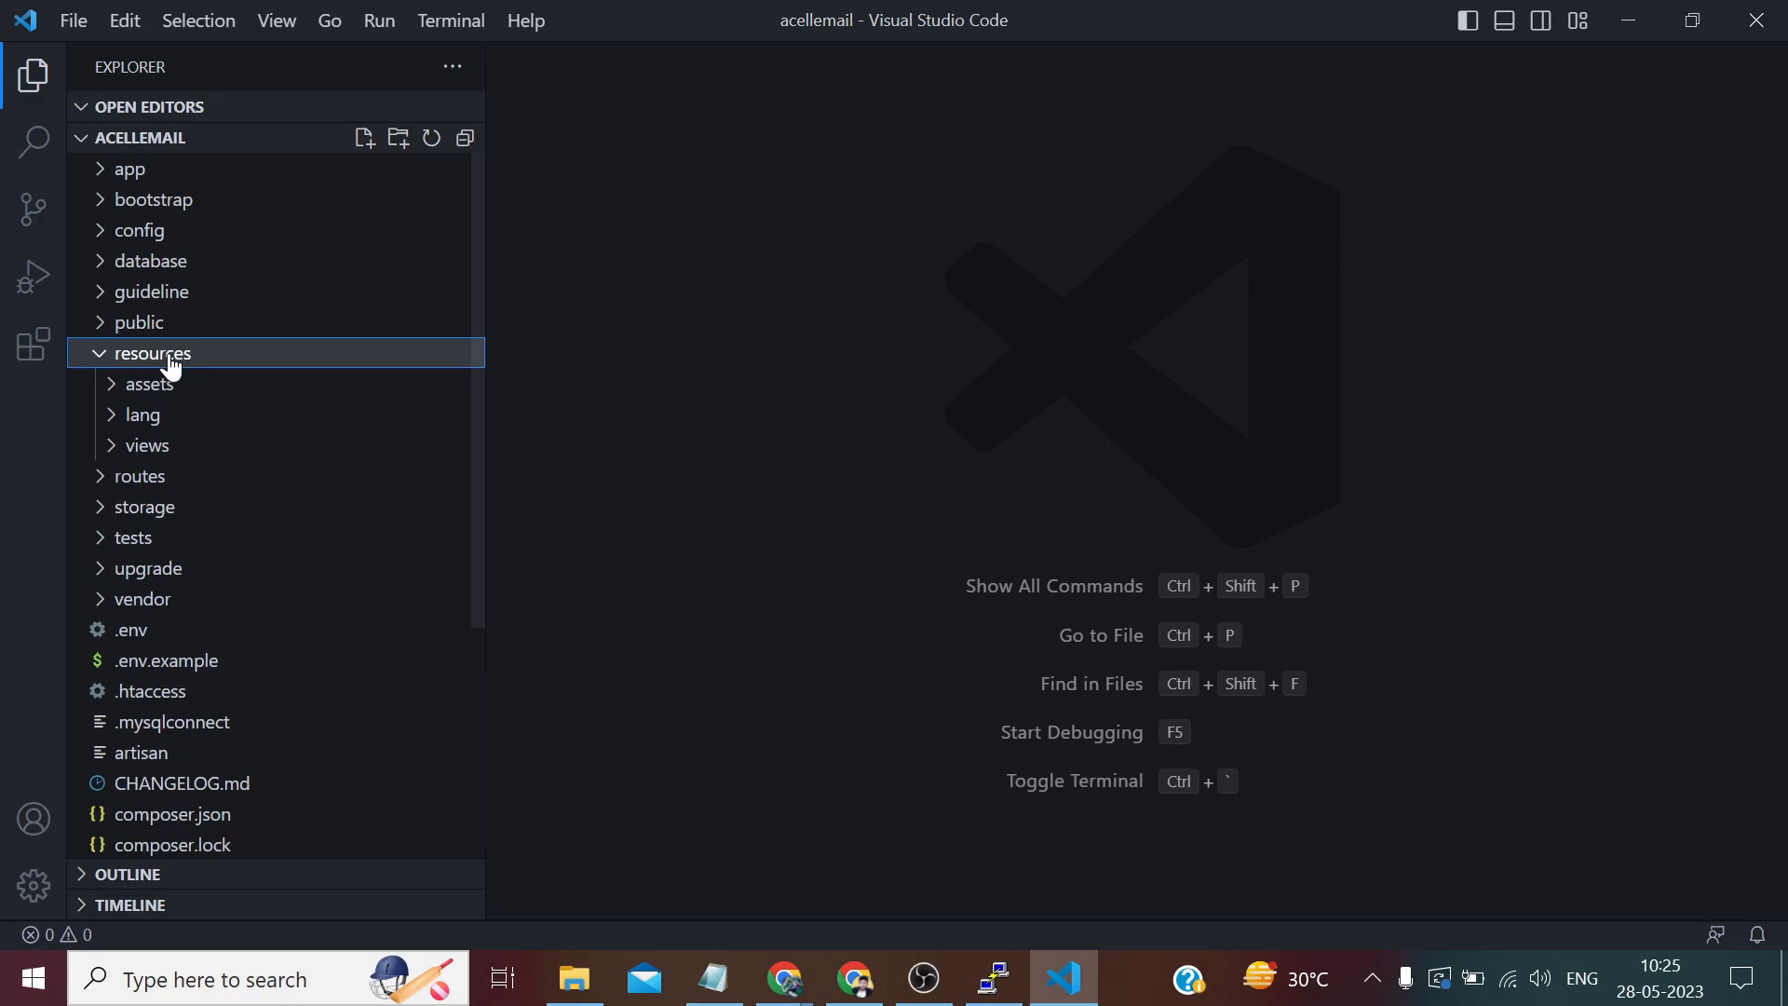
click(154, 428)
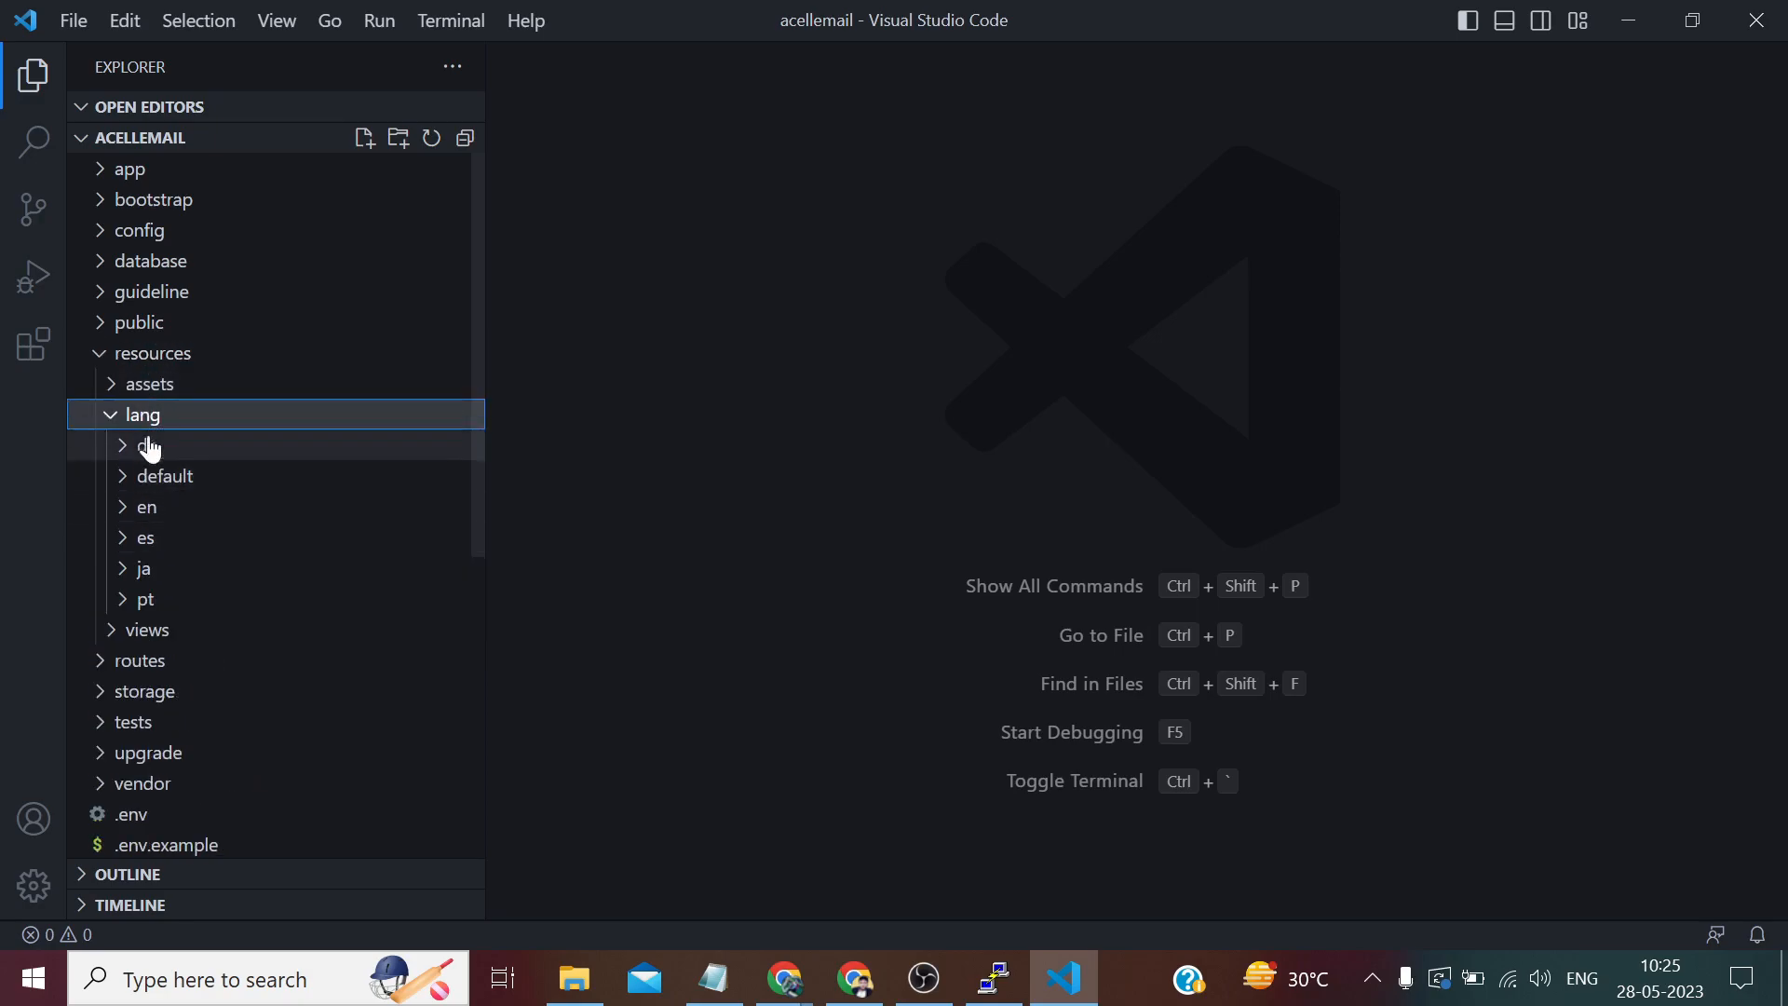
click(158, 512)
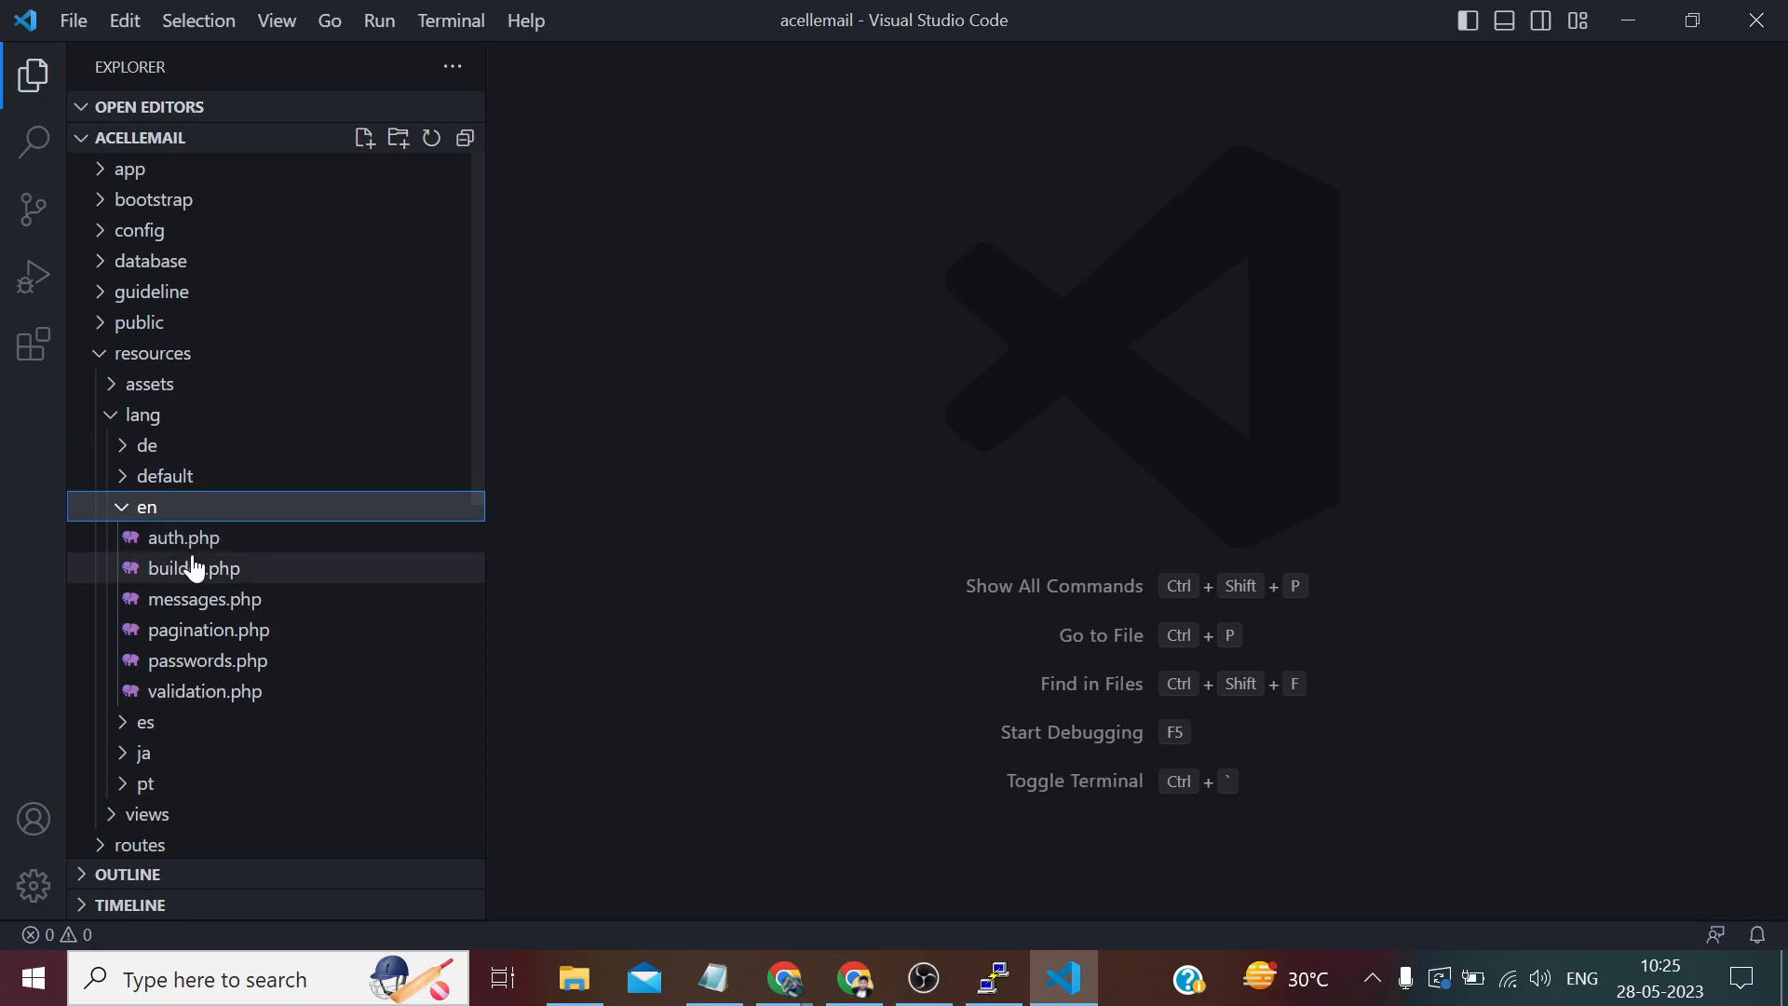
click(272, 607)
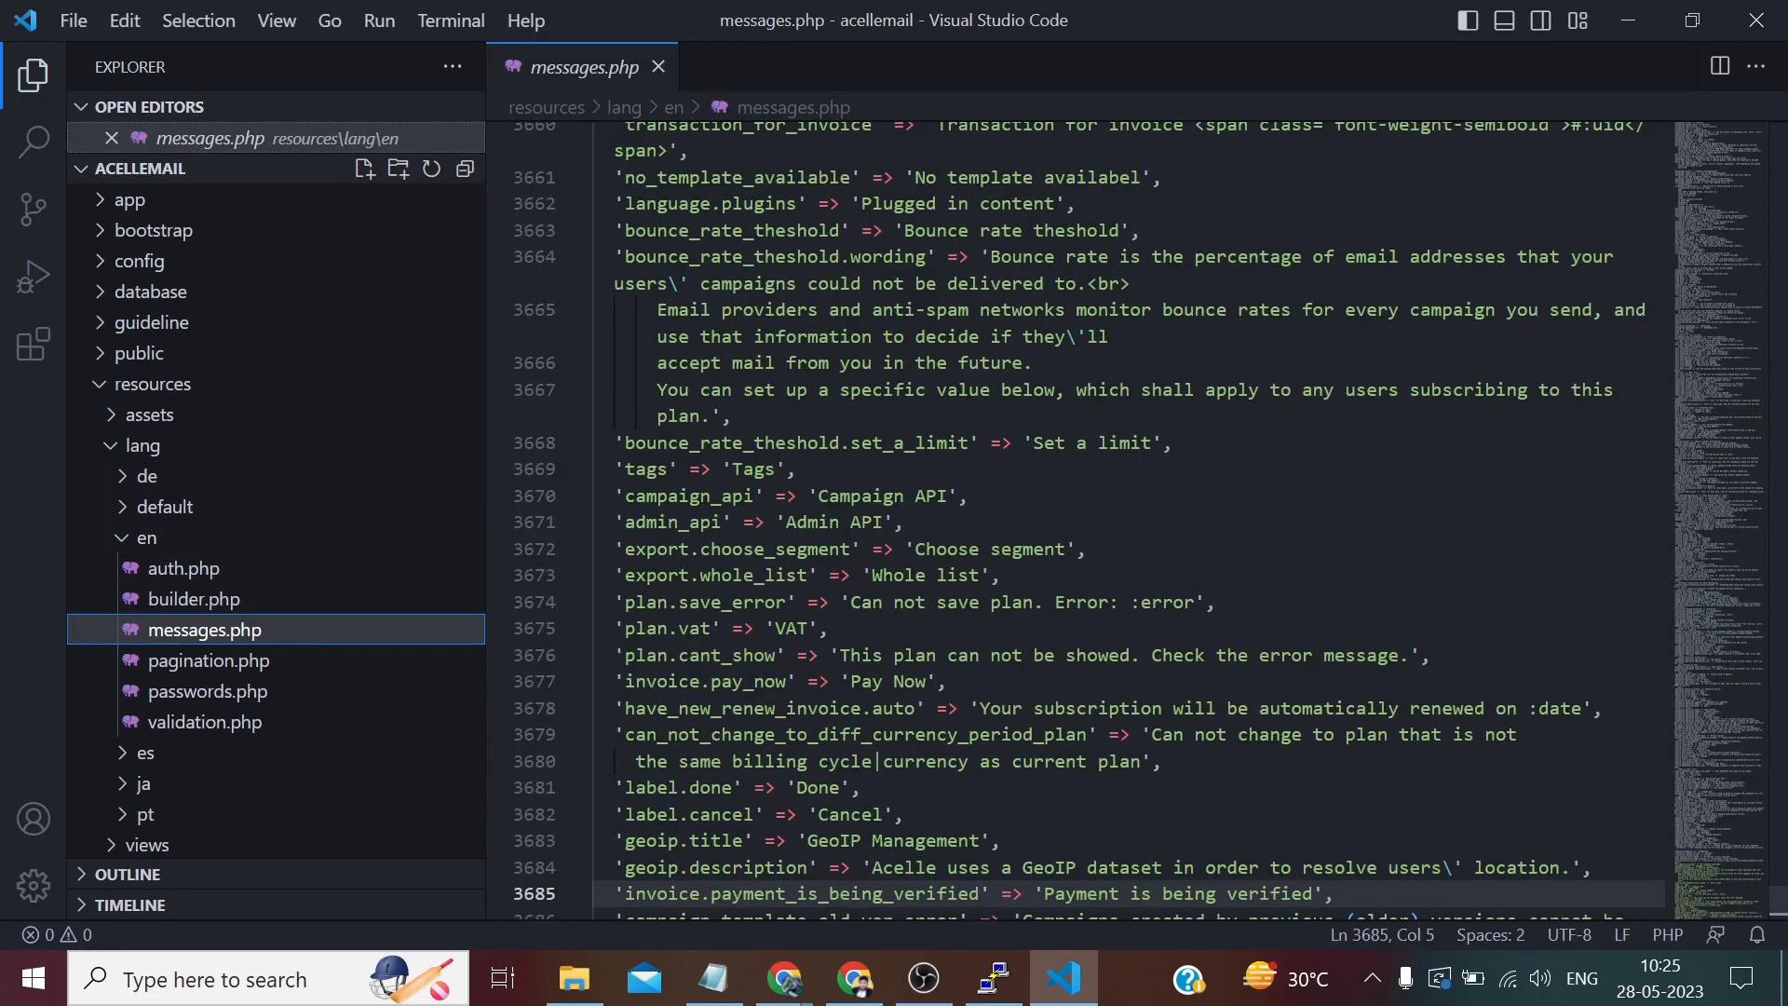
click(689, 151)
Search messages.php for 'Acelle' and step back through the matches.
key(ctrl+f)
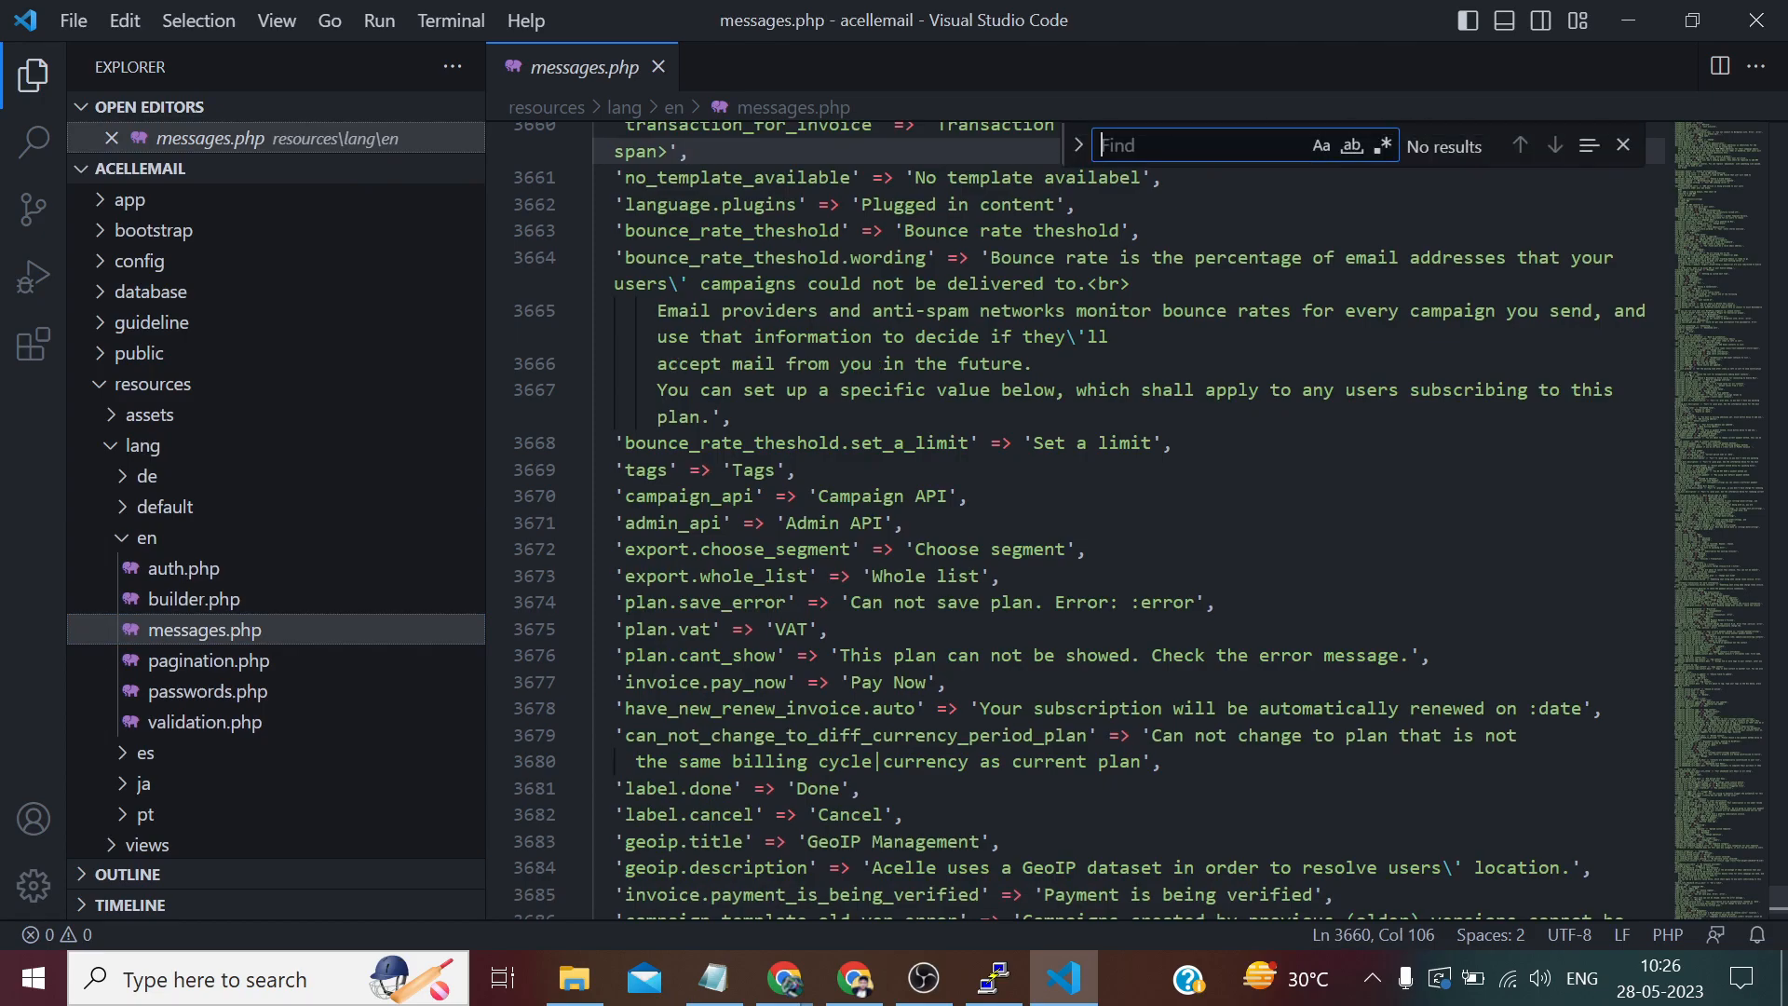
text(Acelle)
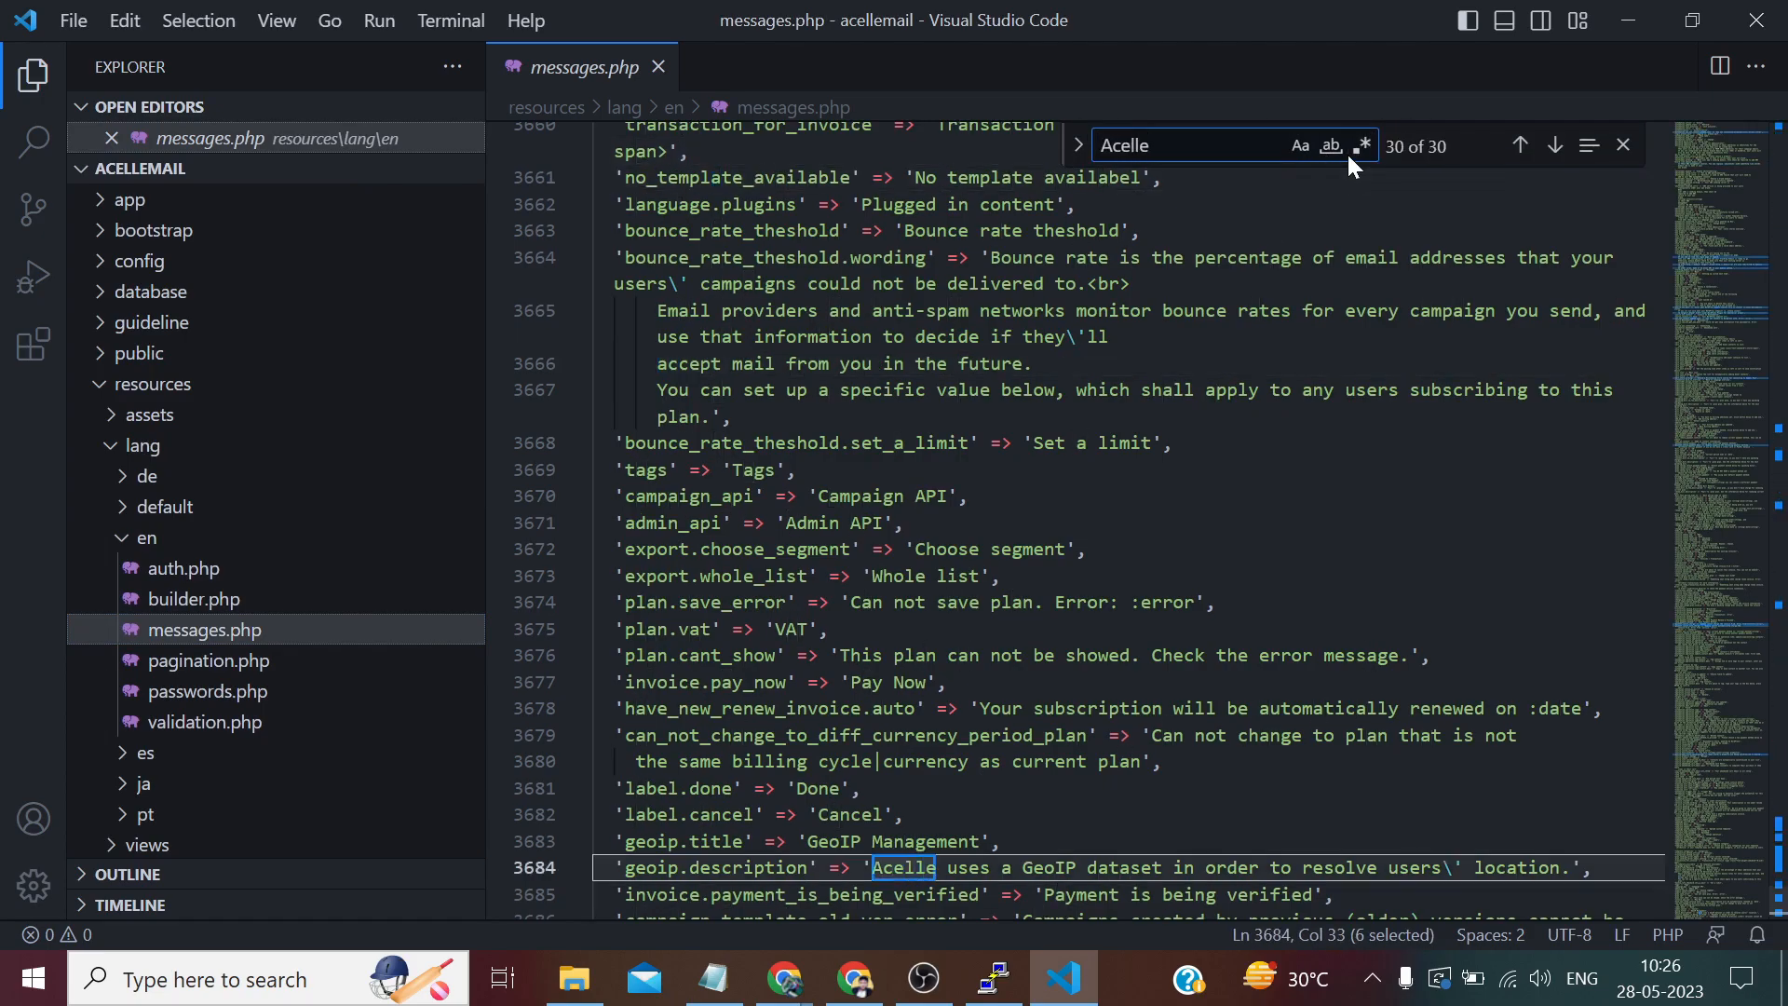
scroll(1024, 558, up, 8)
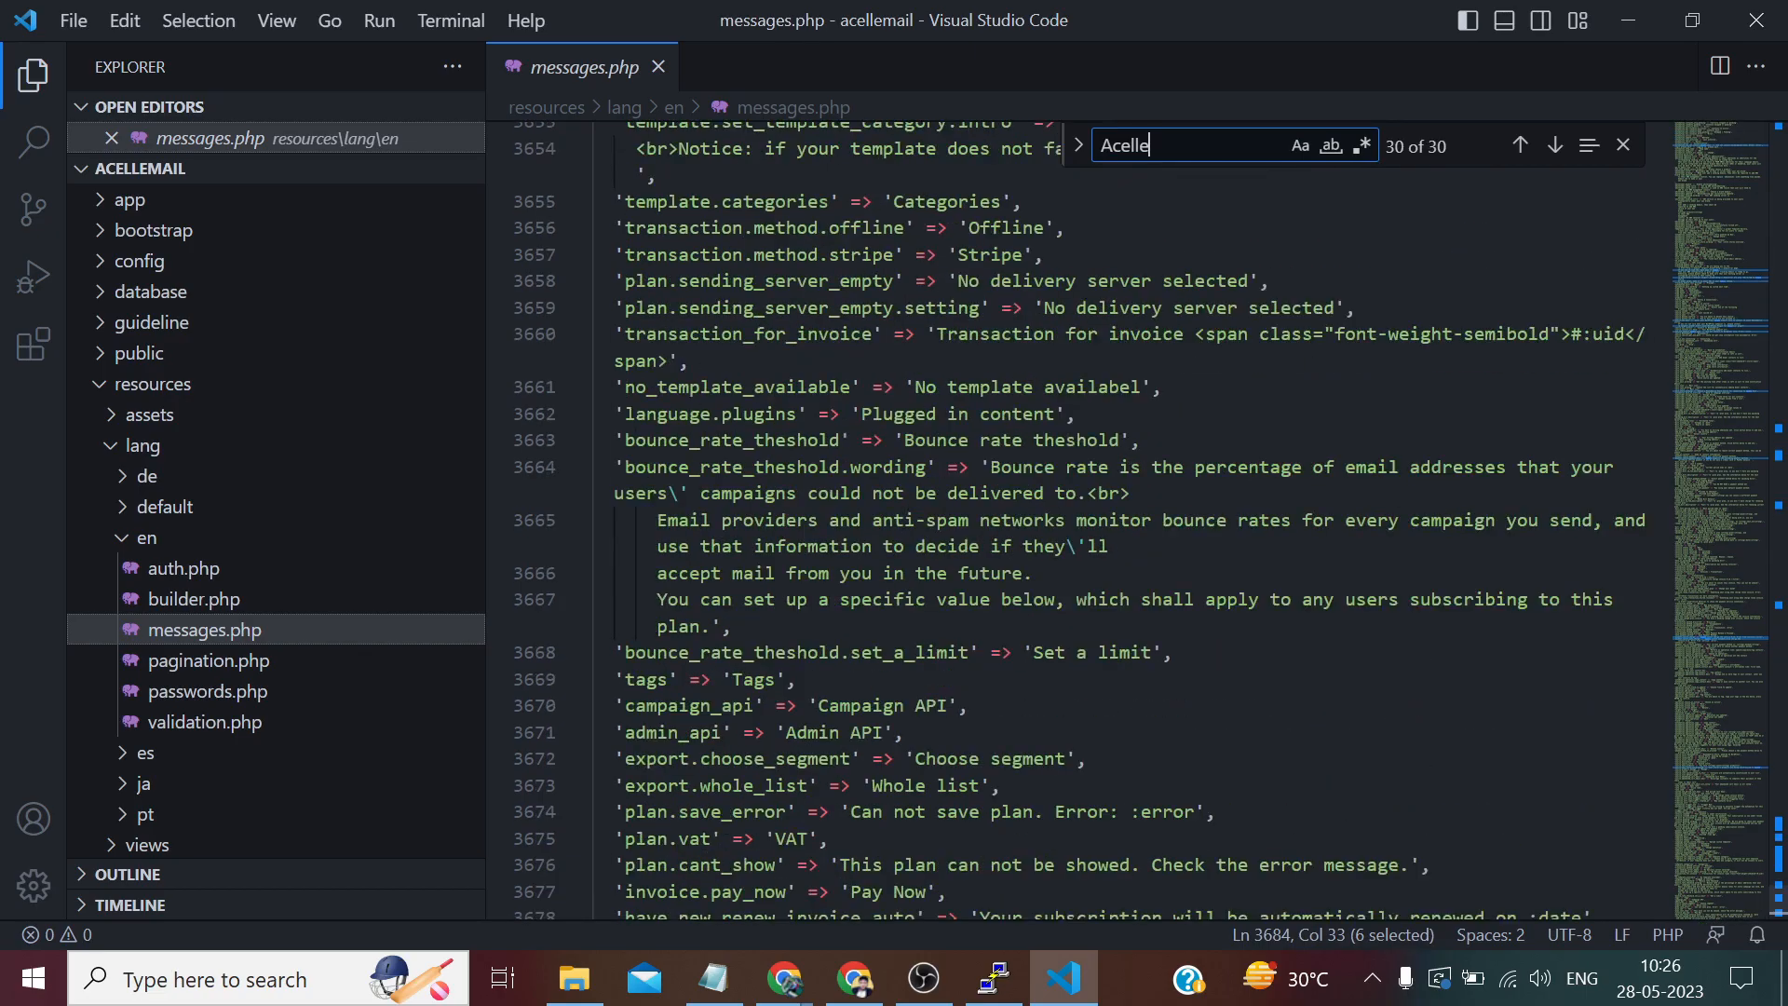
scroll(1024, 521, up, 20)
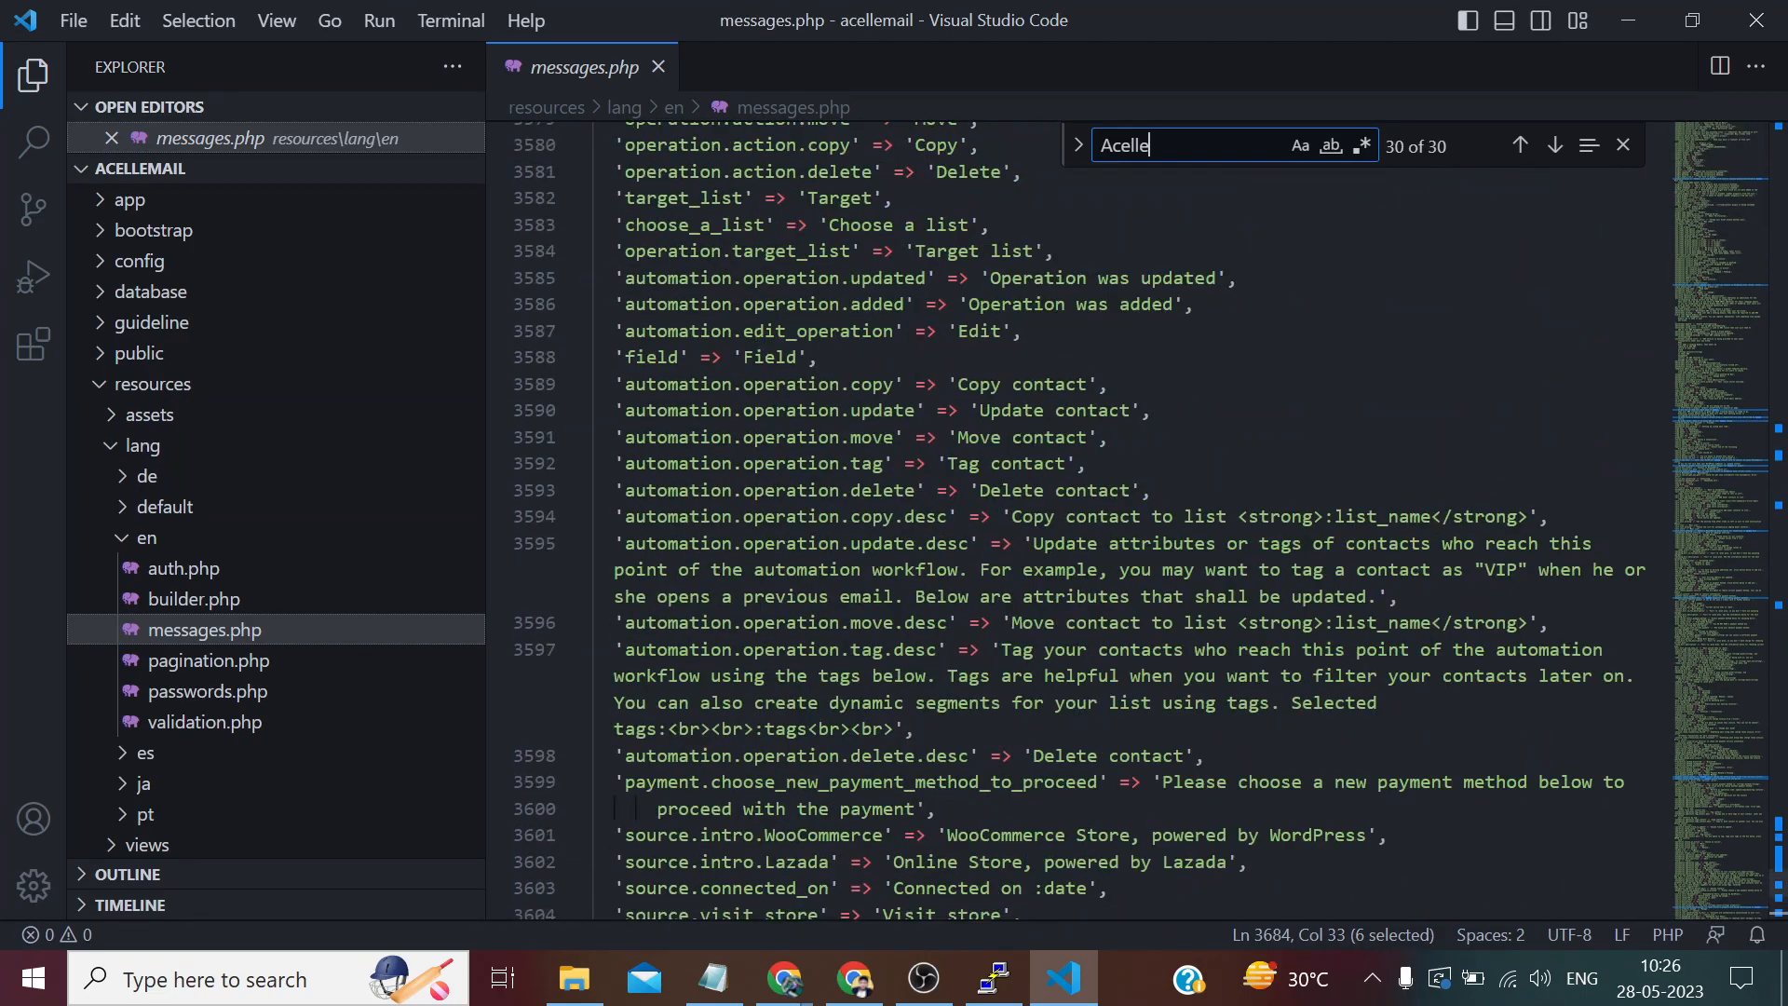
scroll(1024, 521, up, 20)
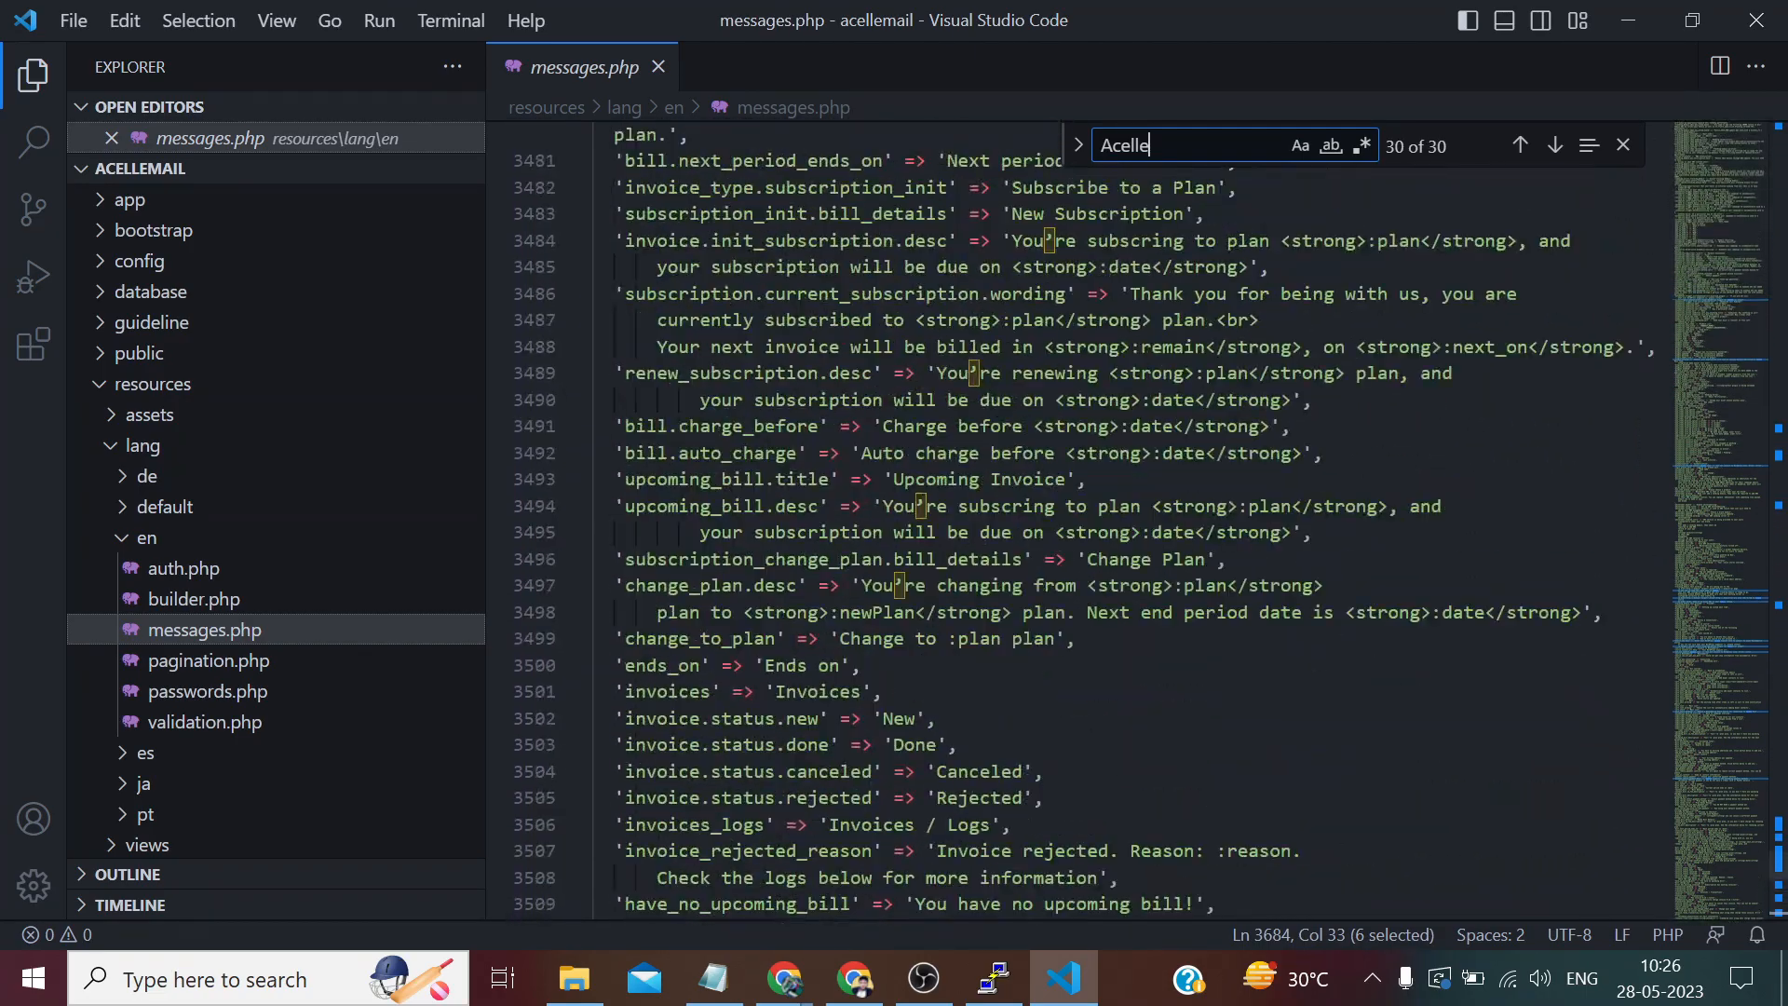
click(1520, 146)
click(1521, 145)
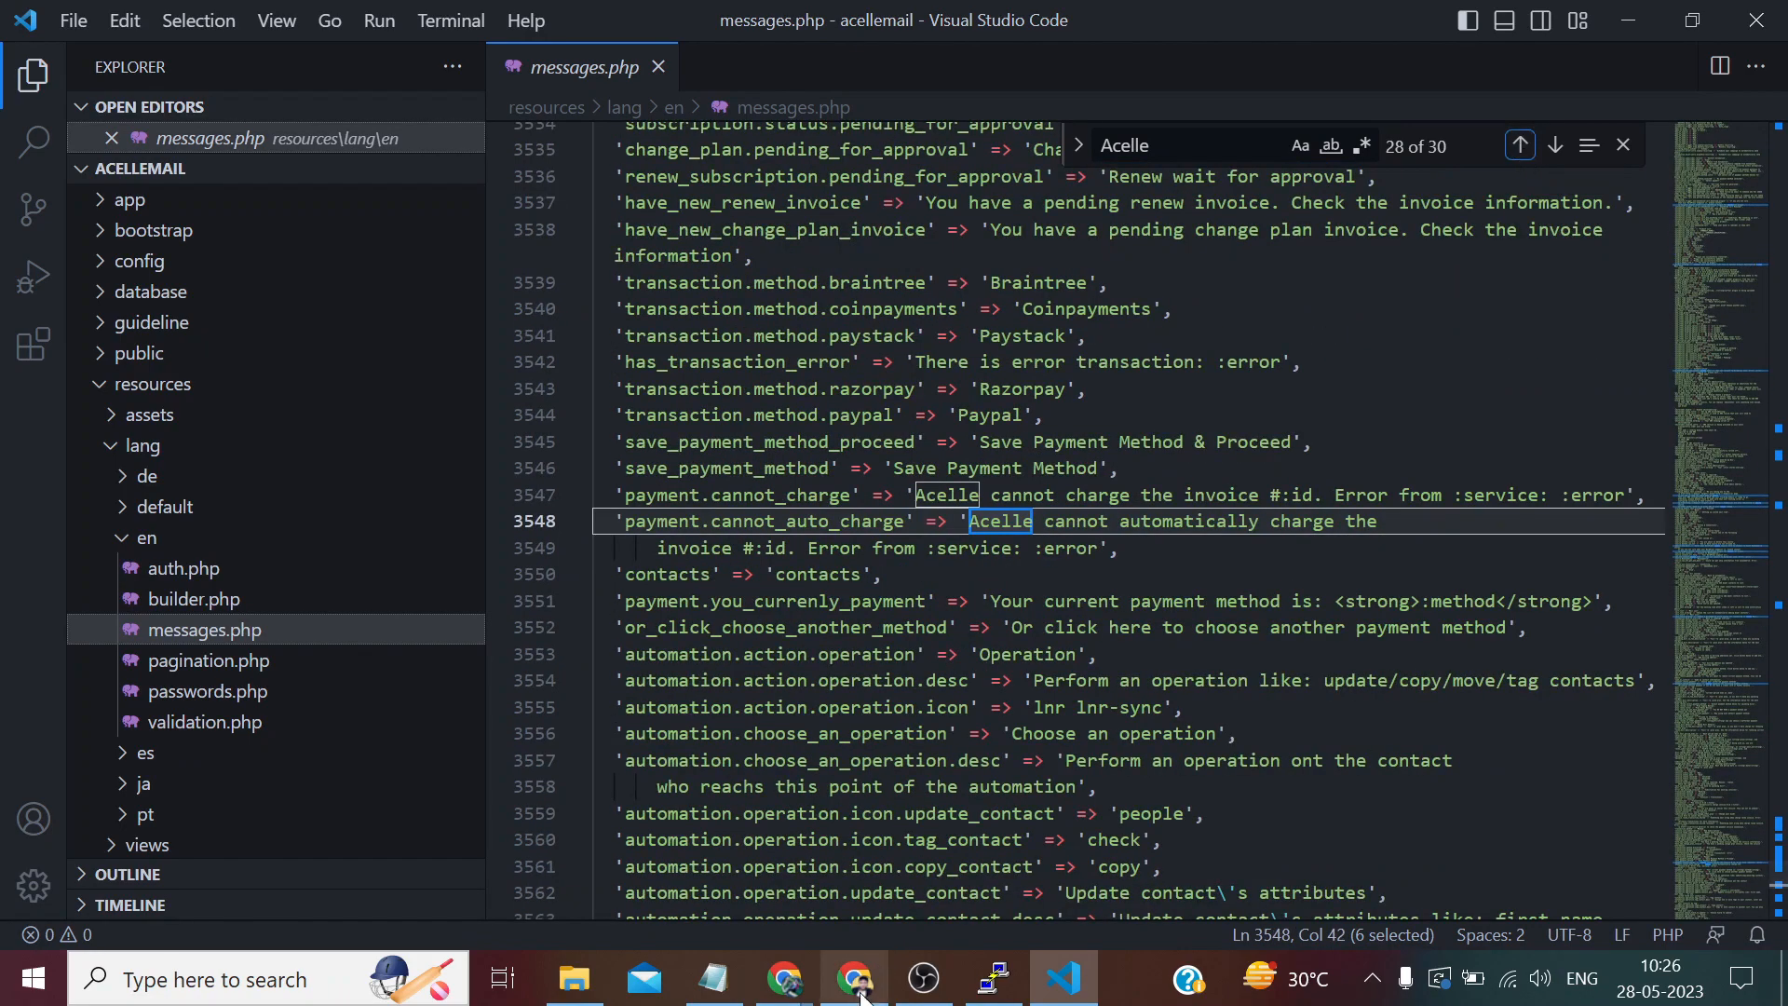
Copy the footer text 'Acelle Email Marketing Application by' from the admin dashboard.
mouse_move(812, 995)
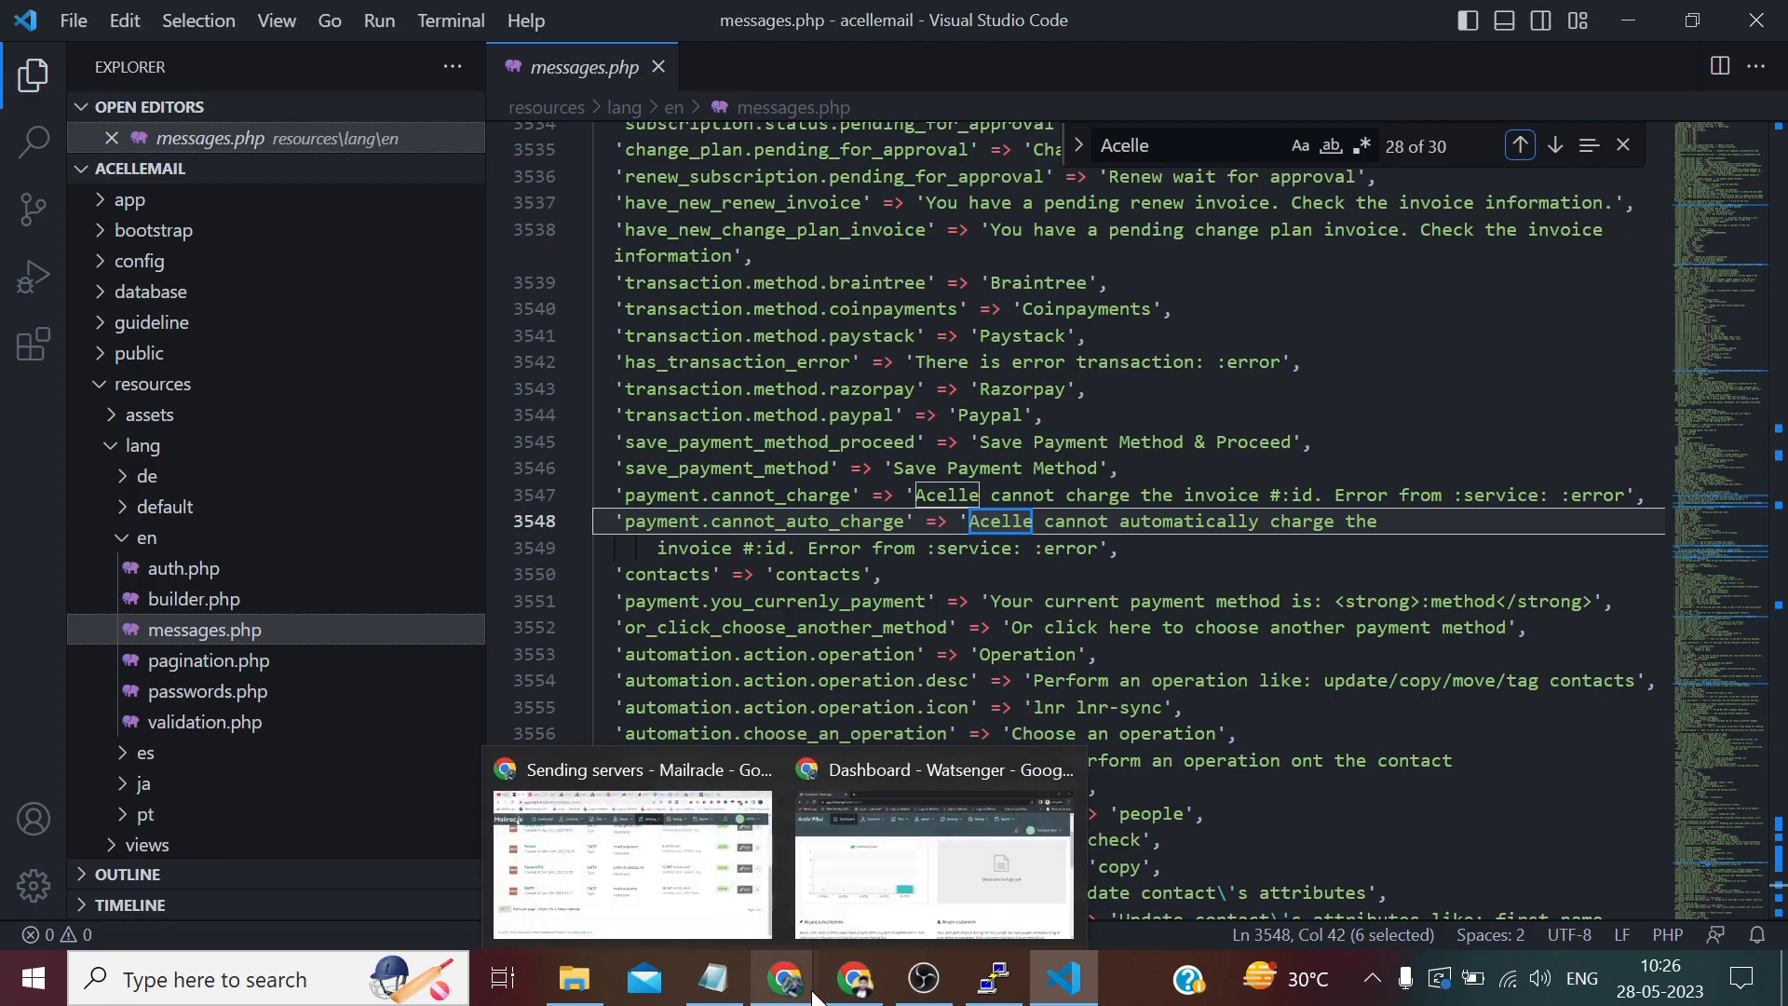
click(853, 902)
scroll(511, 792, down, 15)
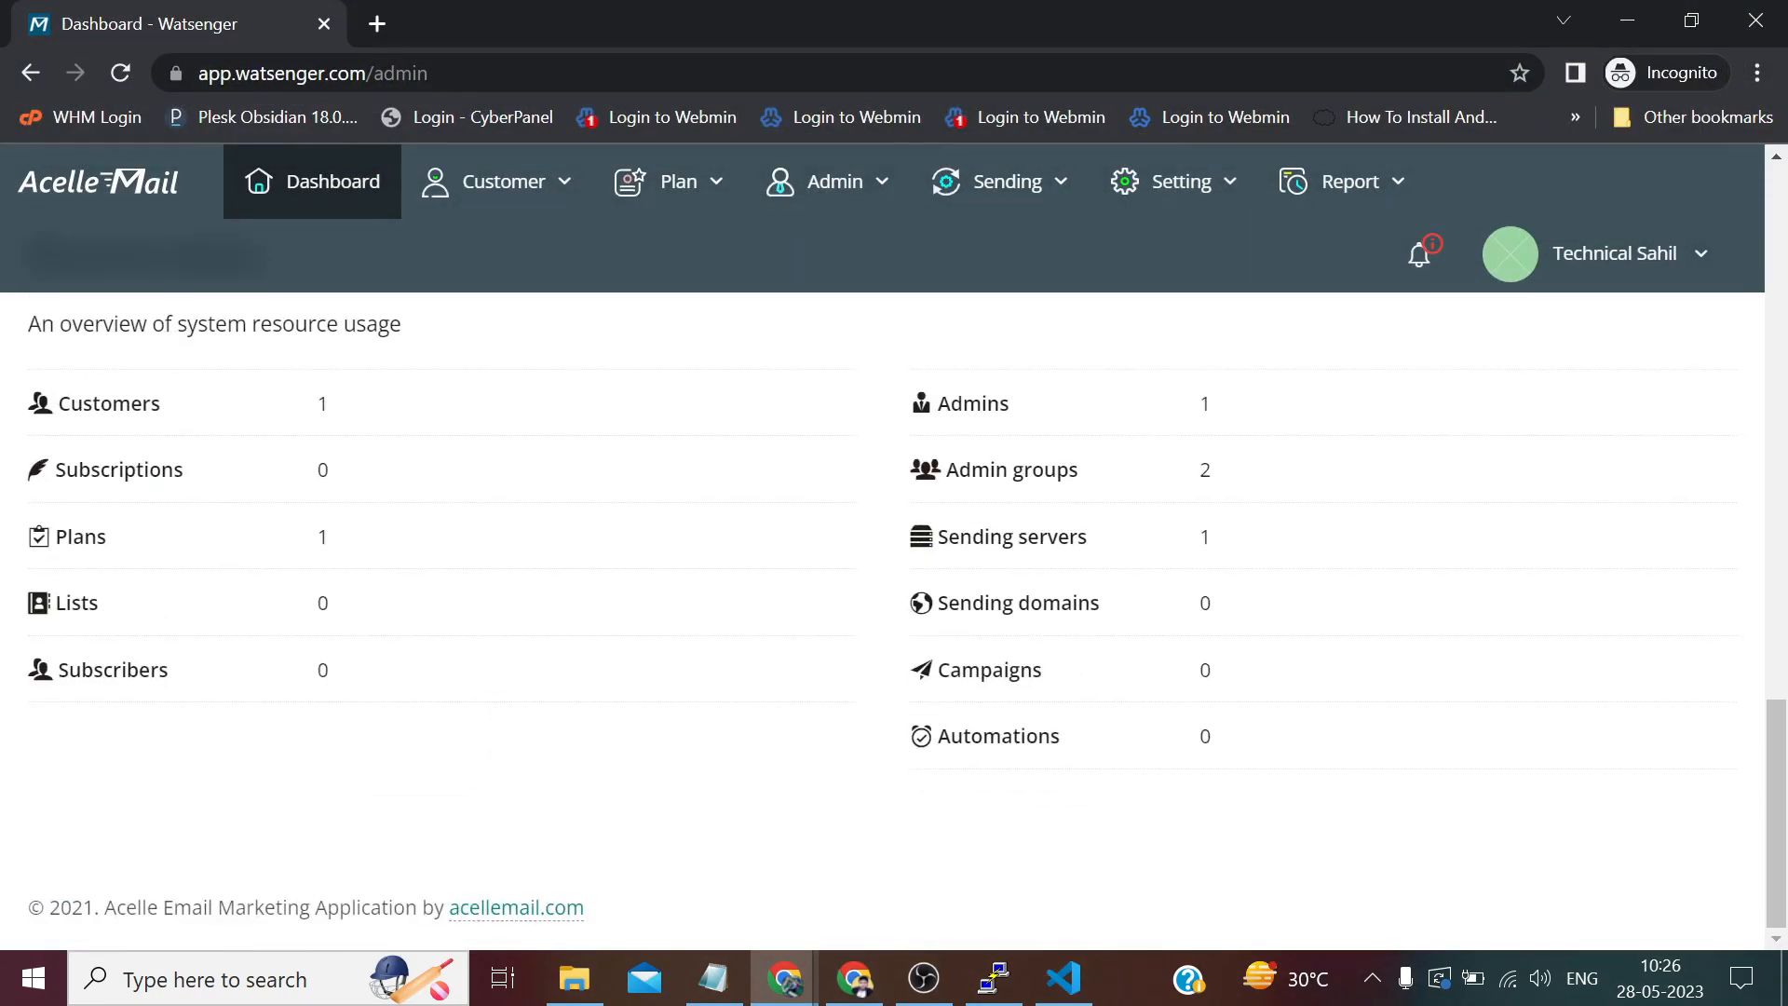
drag(417, 906, 281, 945)
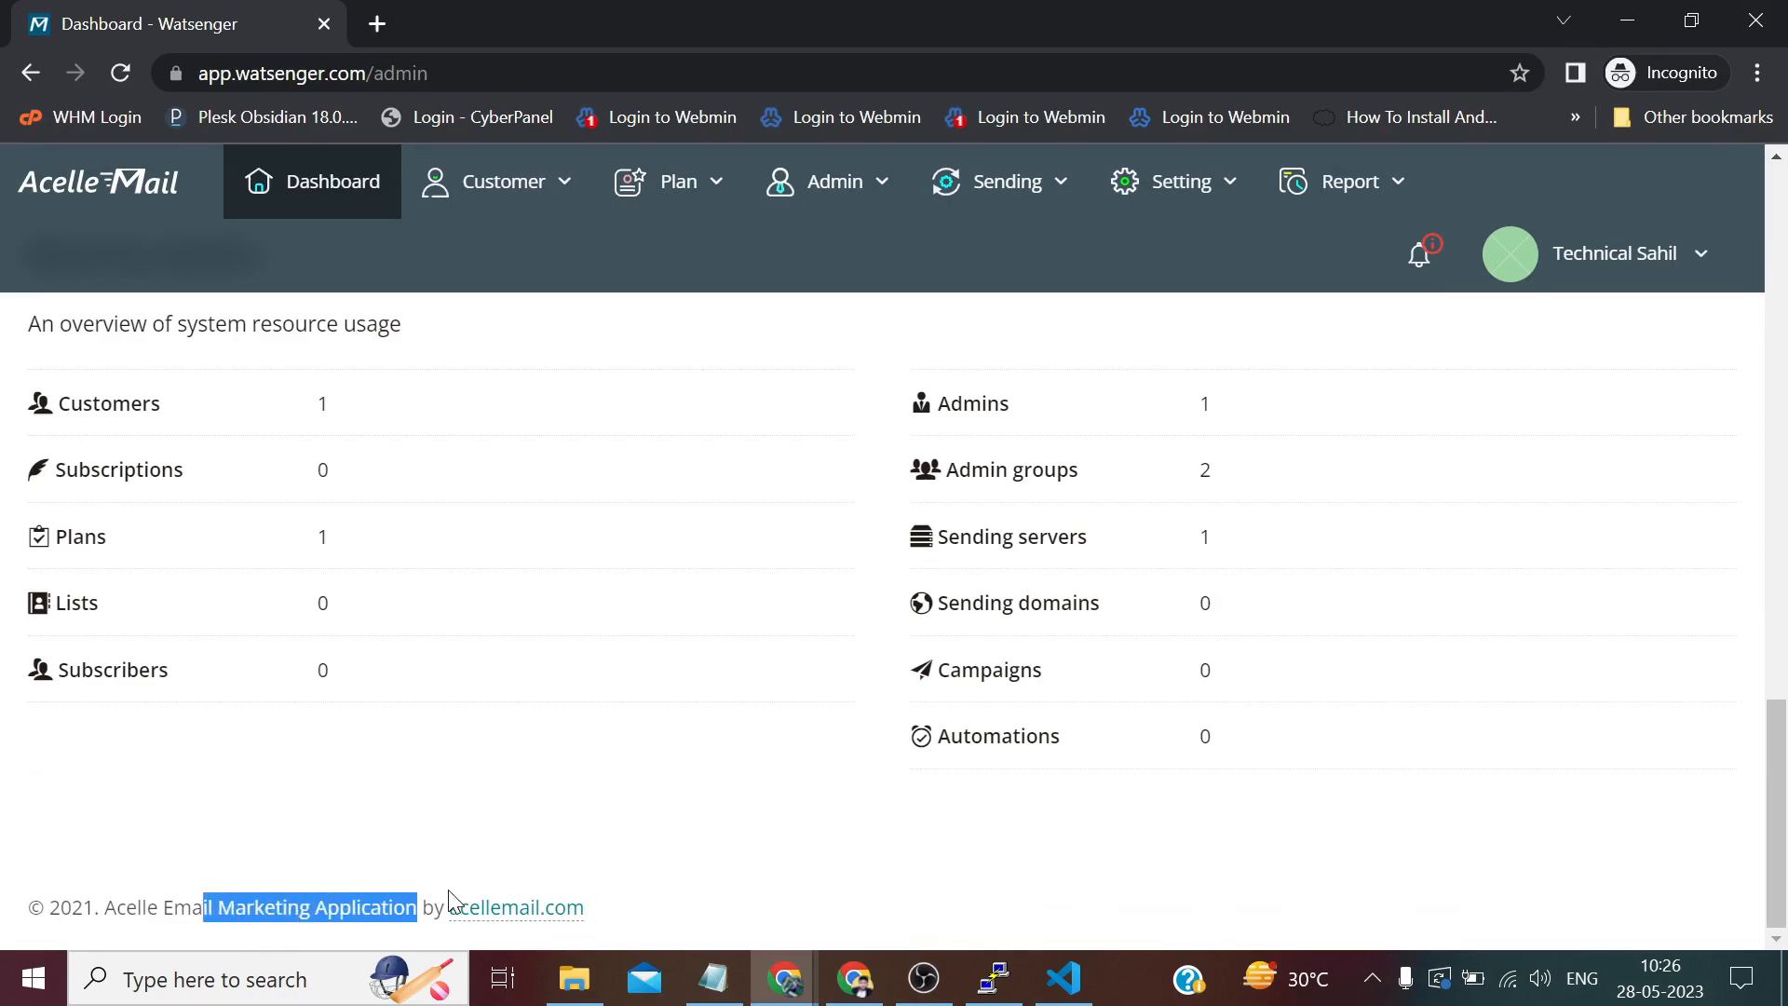
drag(435, 907, 299, 908)
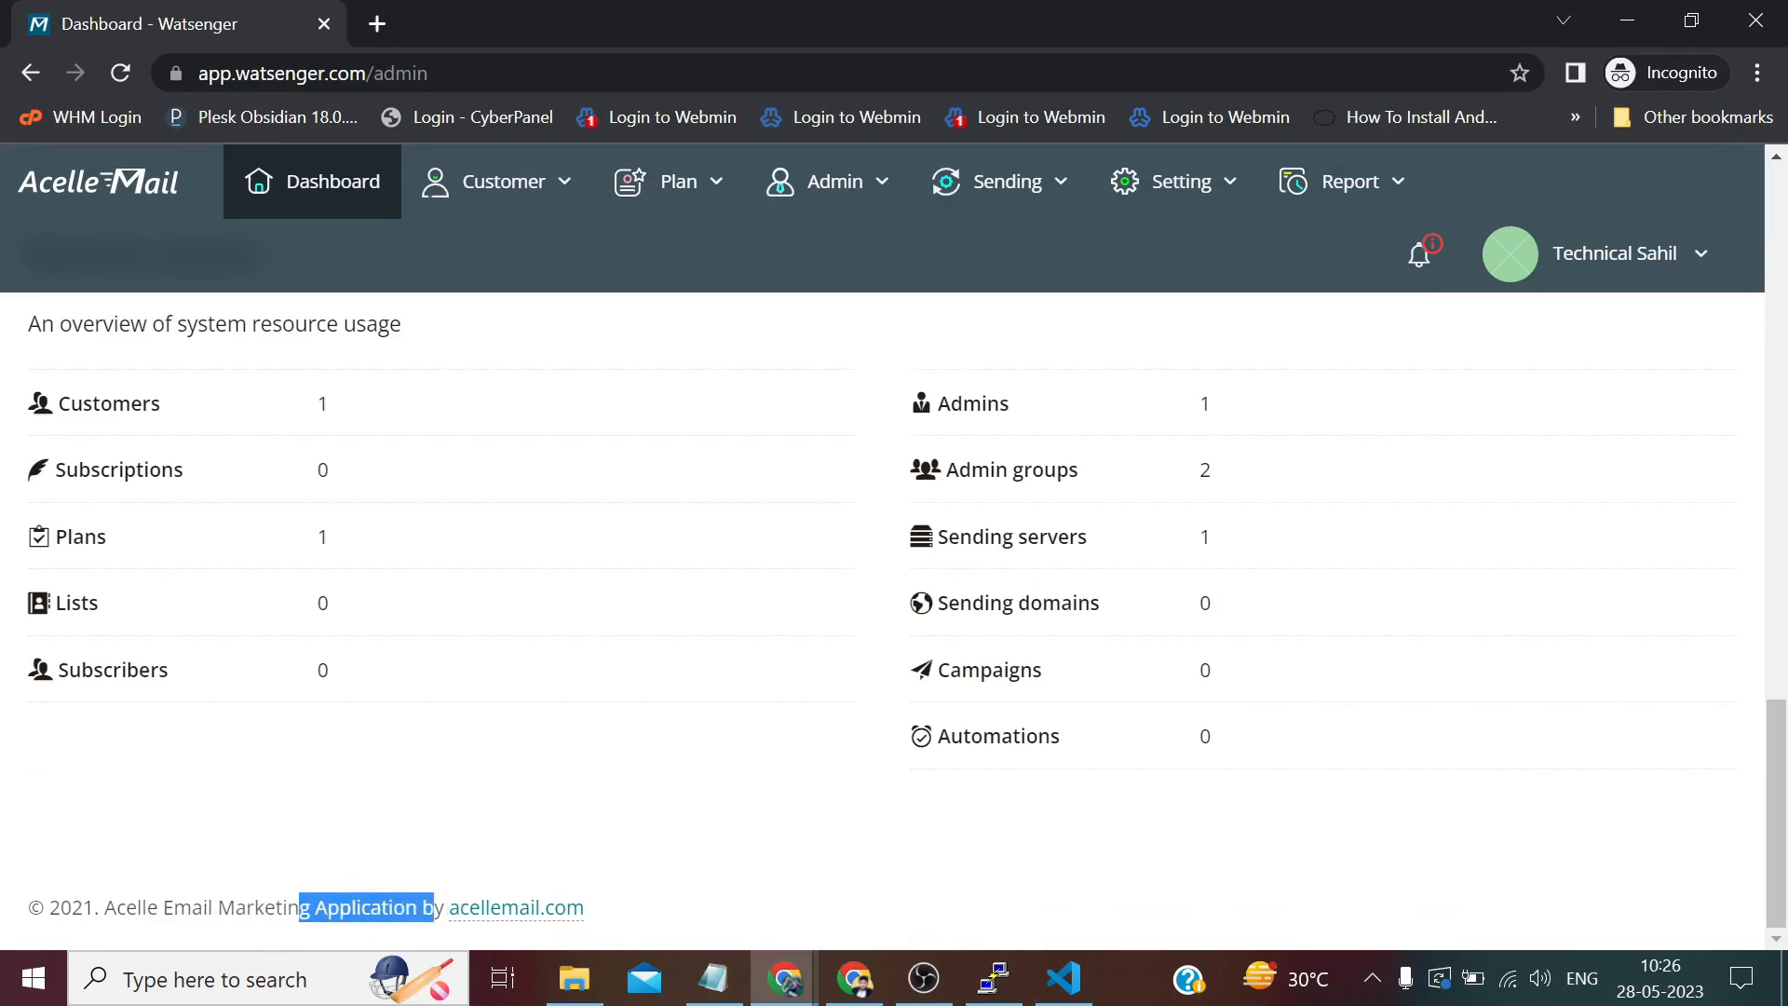
drag(449, 908, 104, 908)
right_click(106, 907)
click(188, 706)
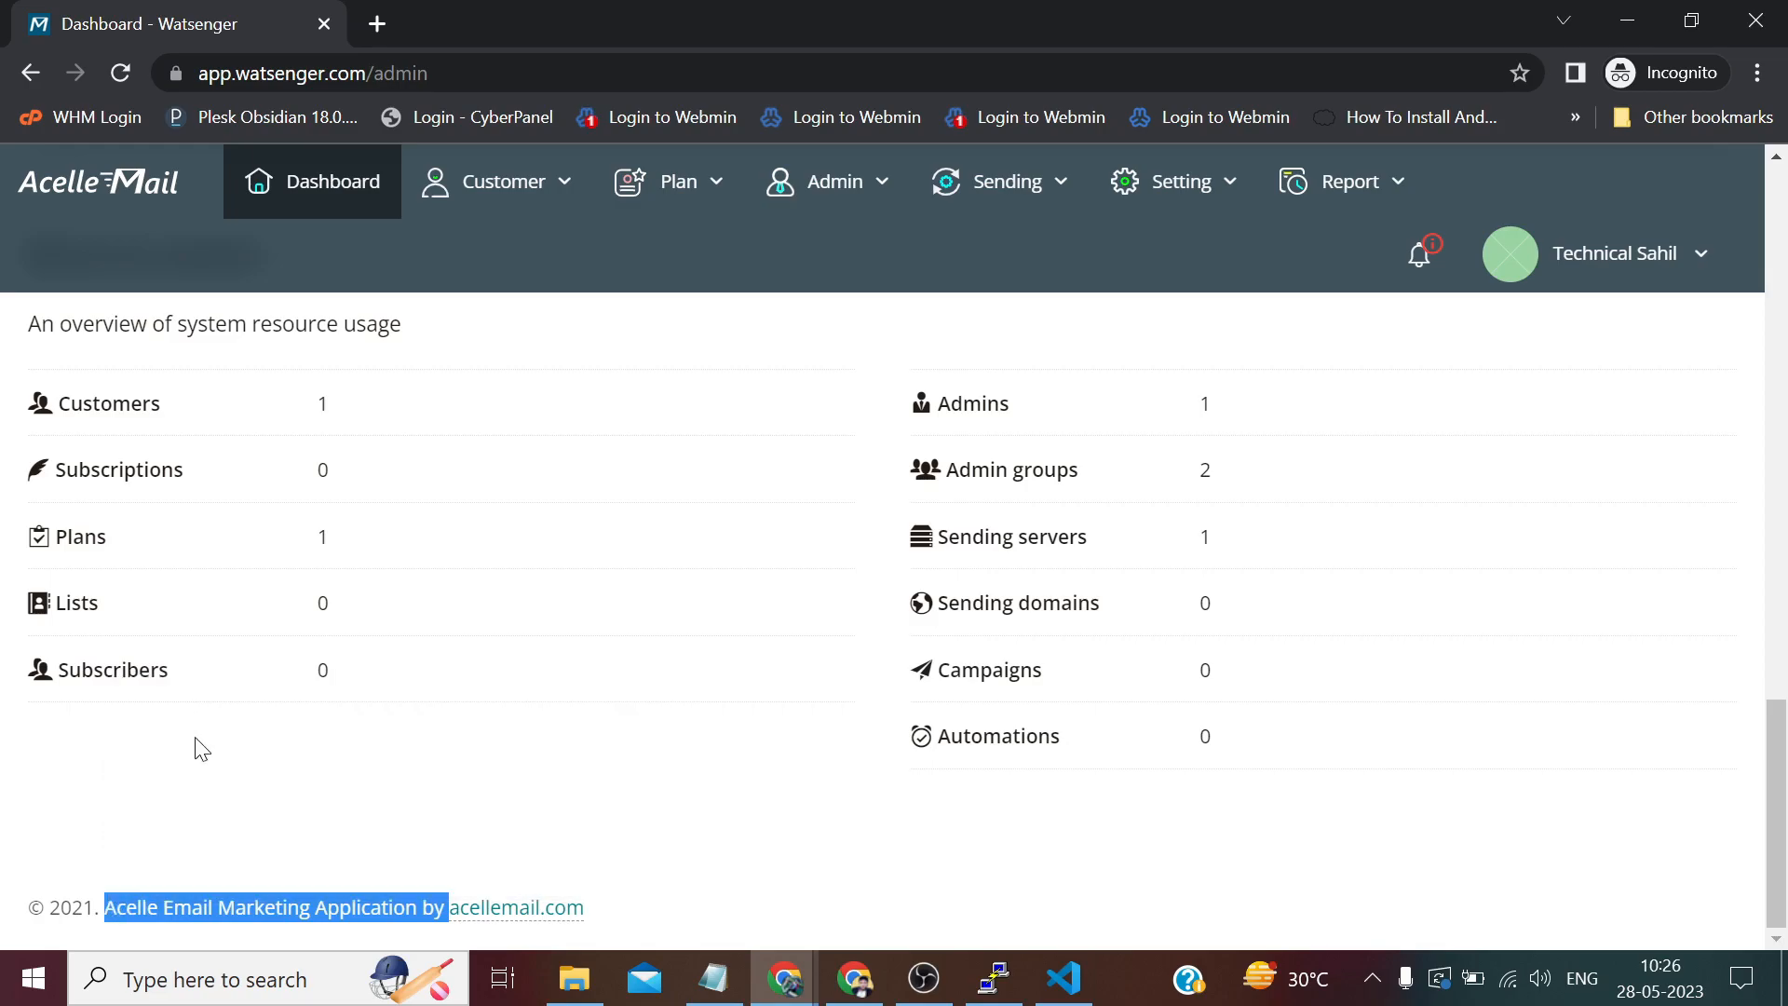
Paste the footer text into Find to locate the copy_right entry on line 14.
key(alt+Tab)
click(1157, 146)
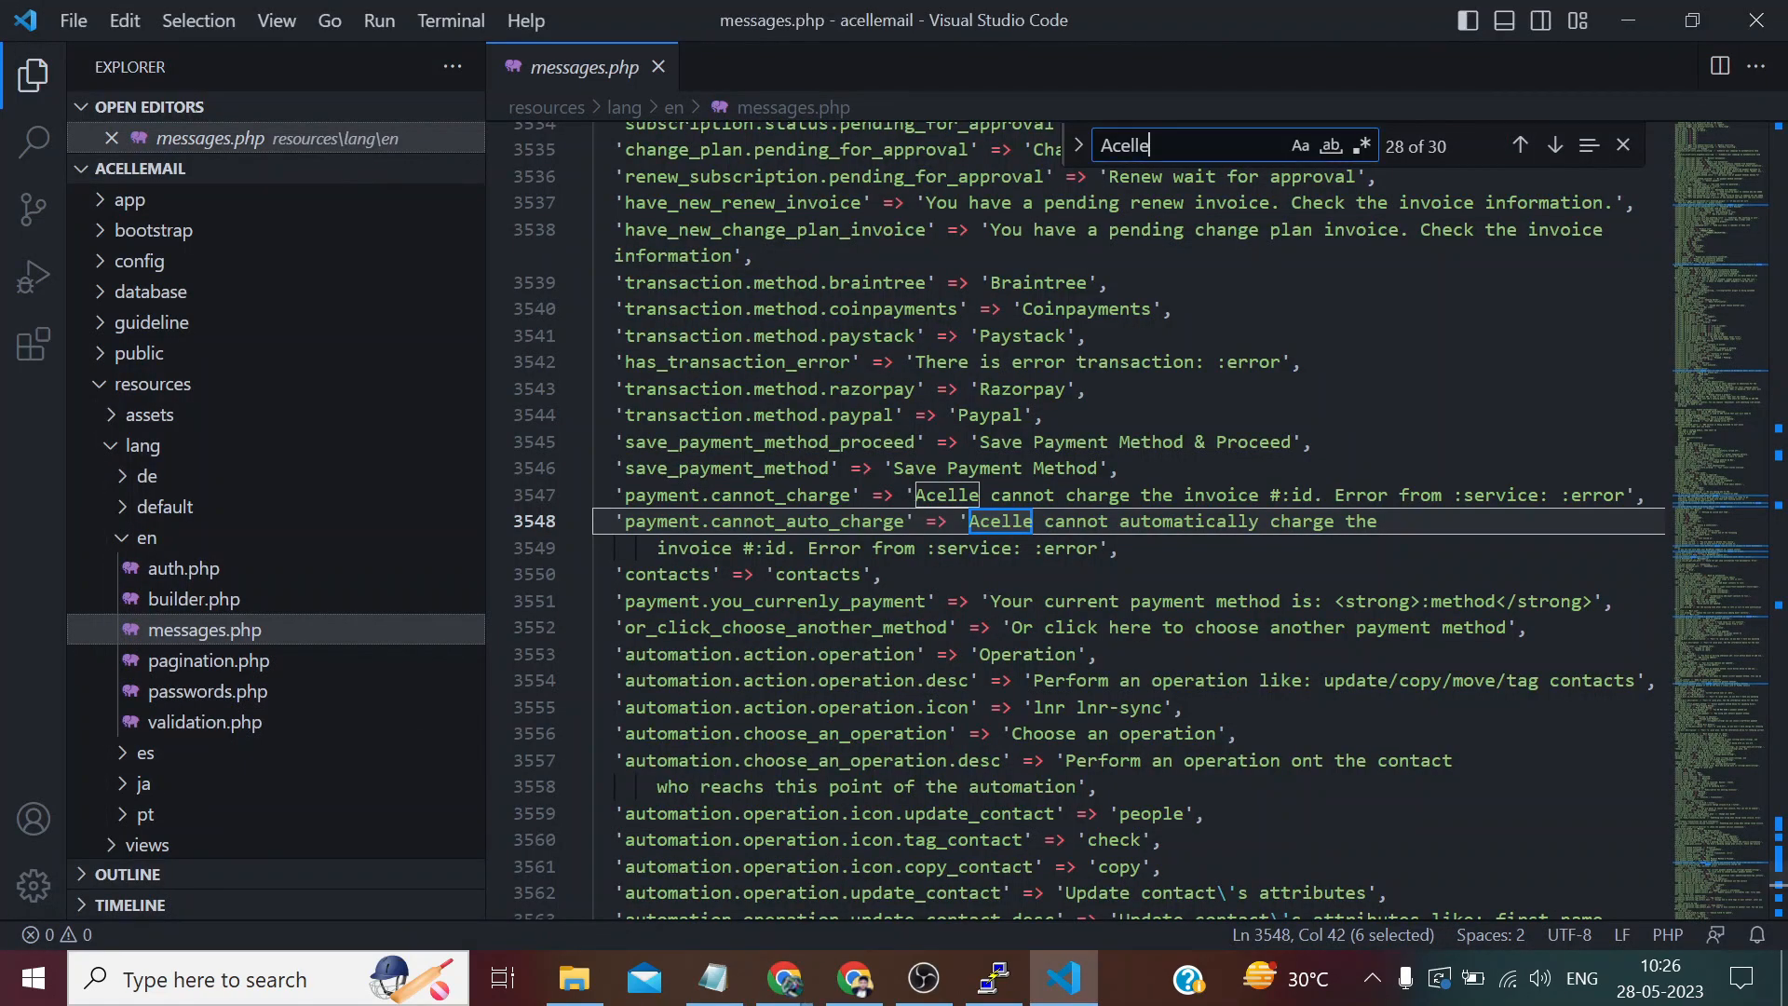
key(ctrl+a)
key(ctrl+v)
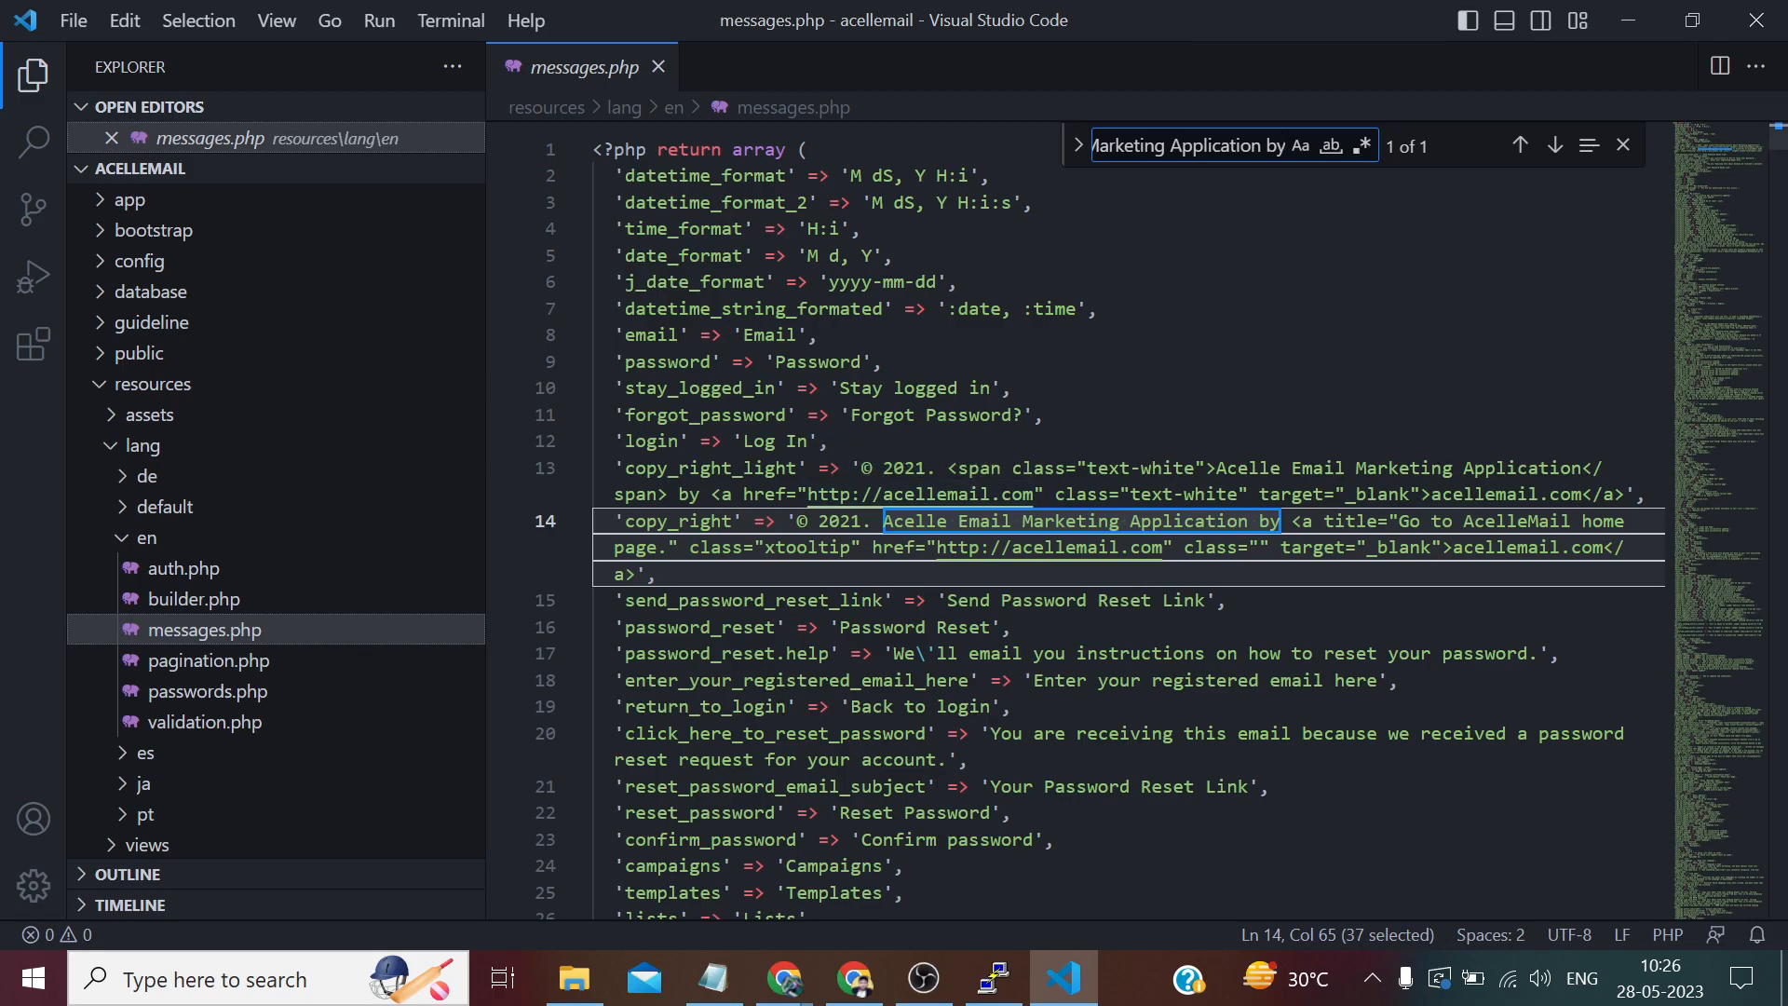
mouse_move(815, 984)
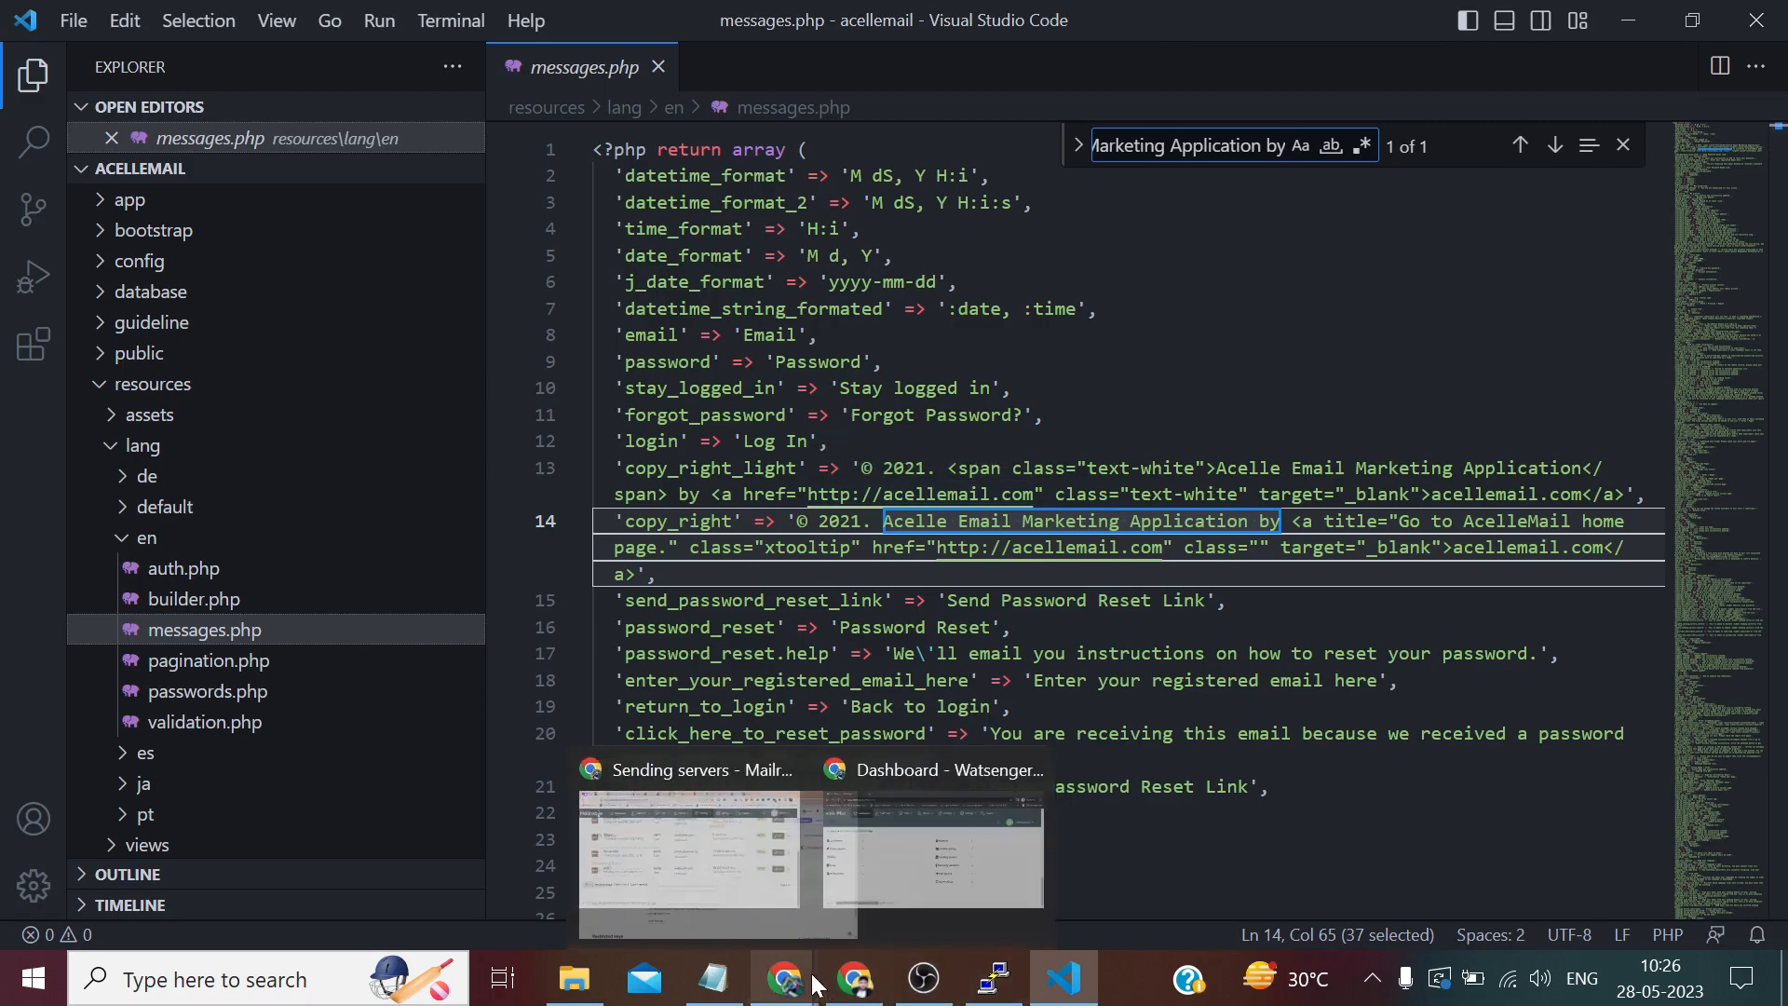
click(870, 866)
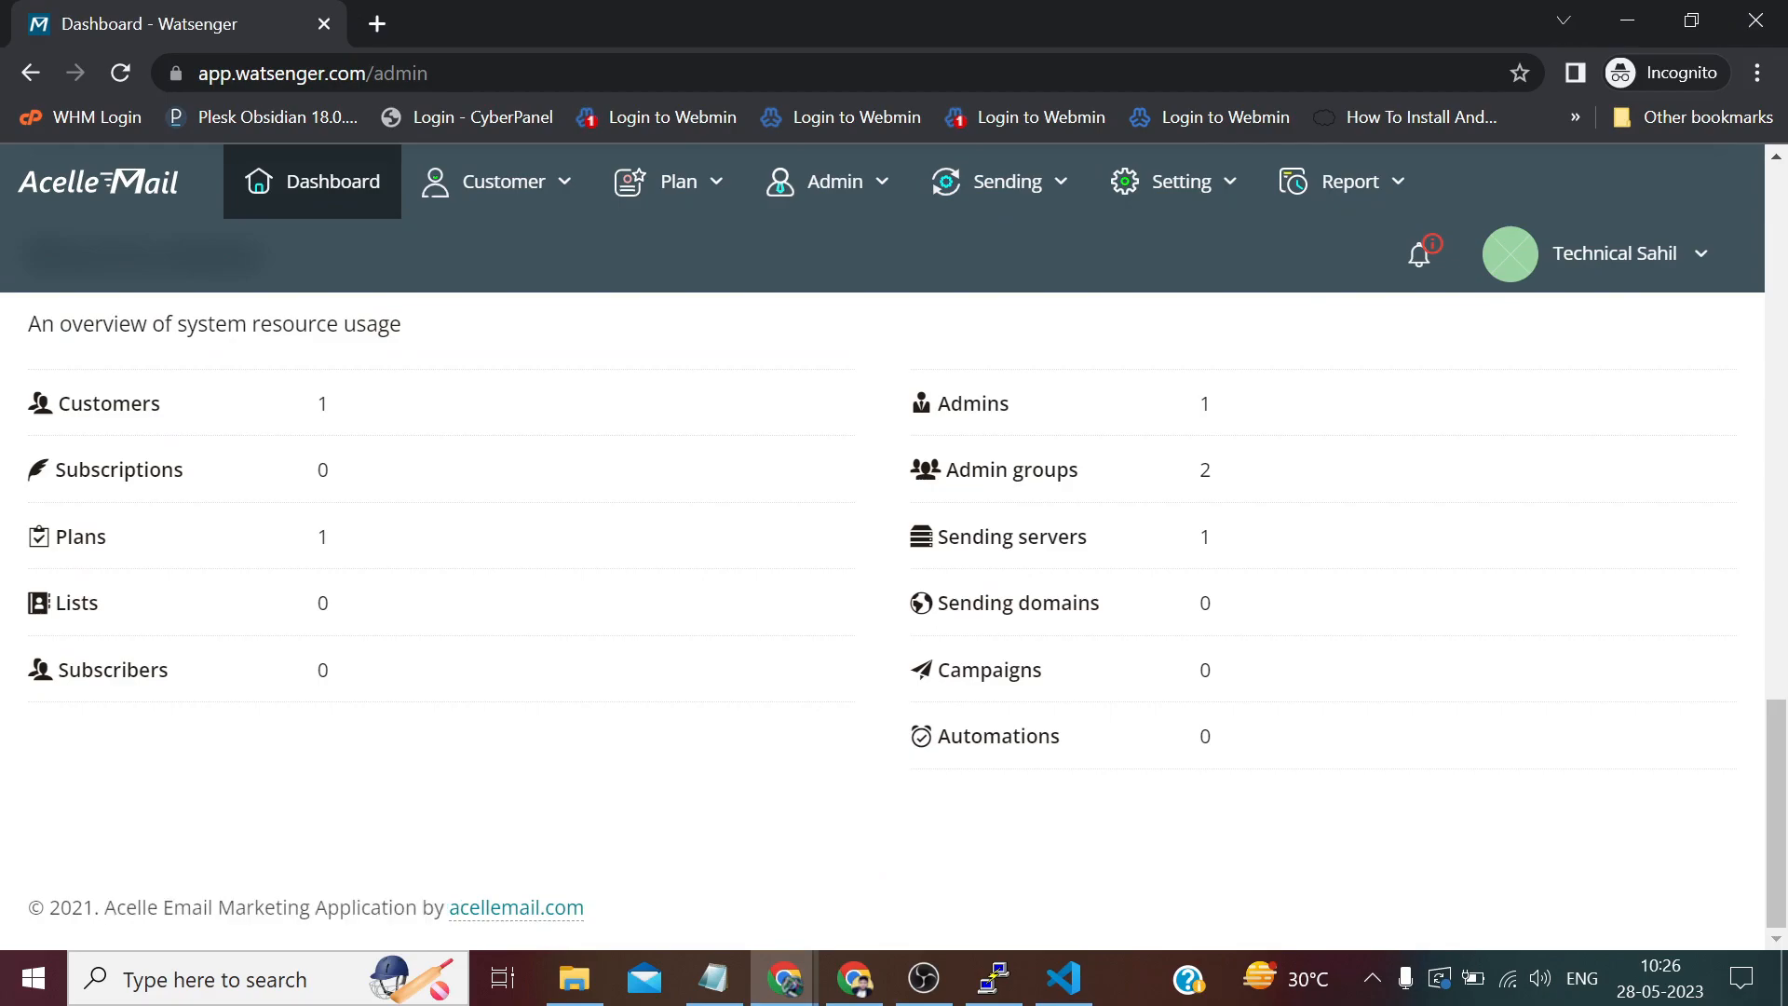
Open Virtualmin's File Manager for the app.watsenger.com virtual server.
drag(100, 908, 157, 908)
mouse_move(785, 978)
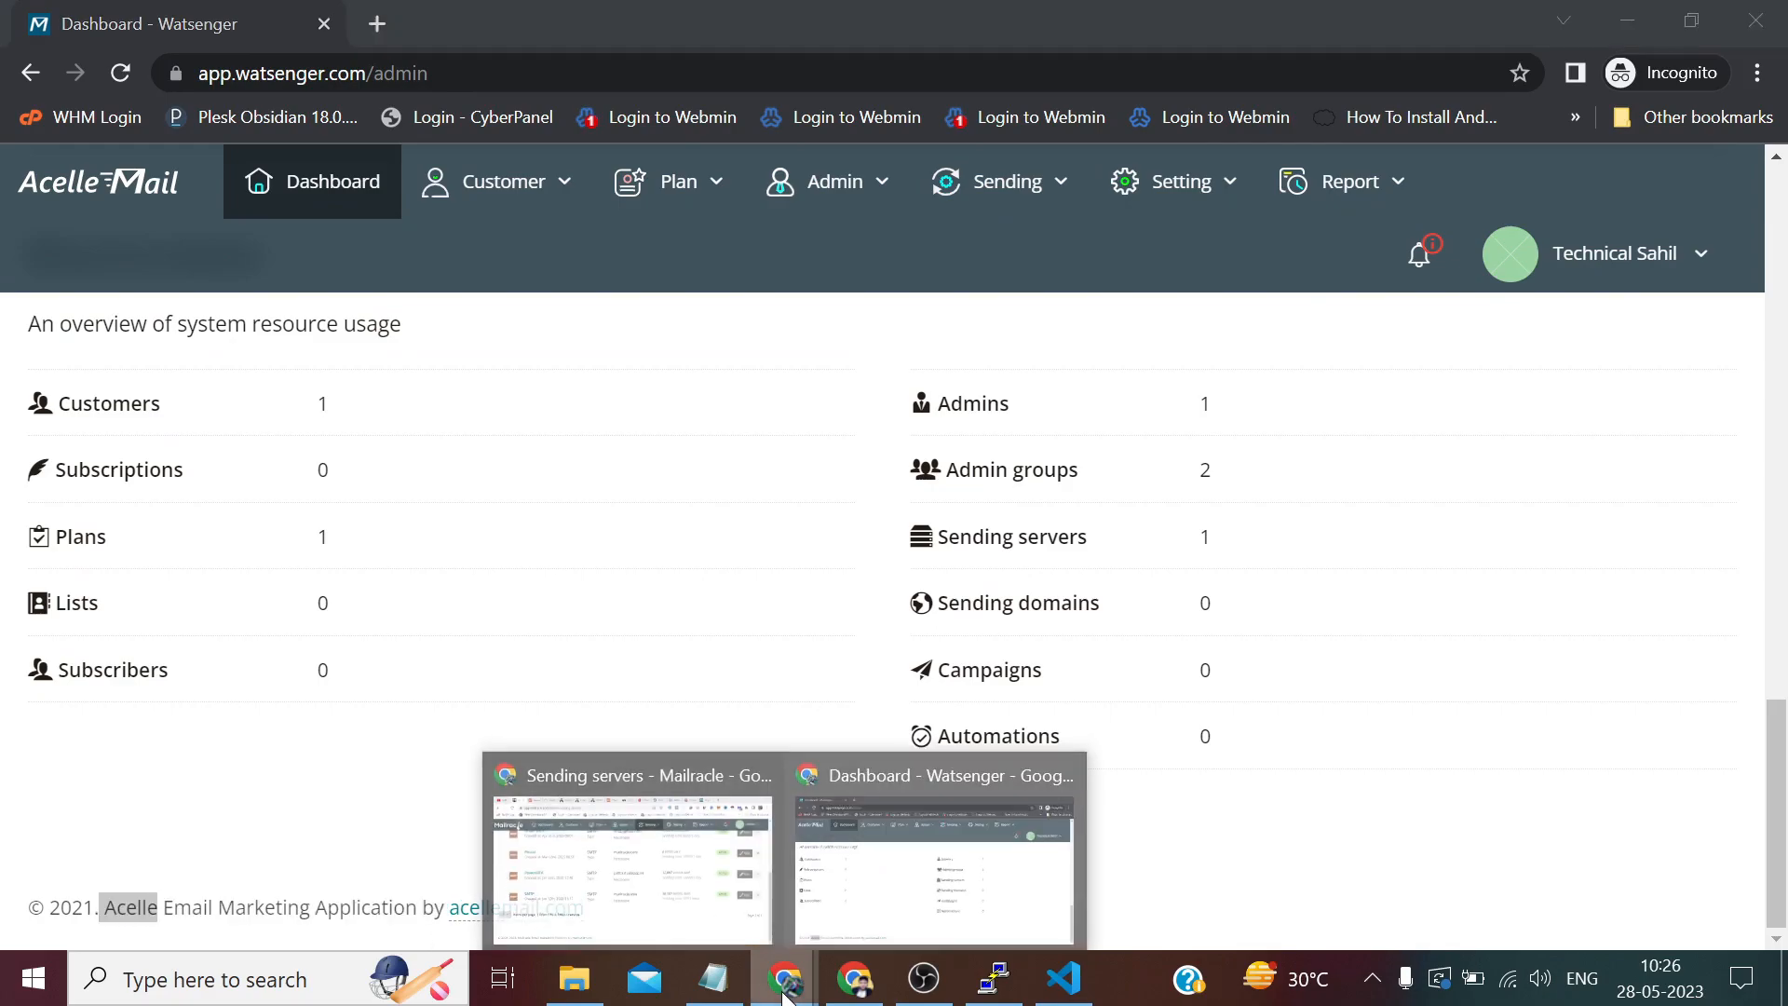
click(644, 882)
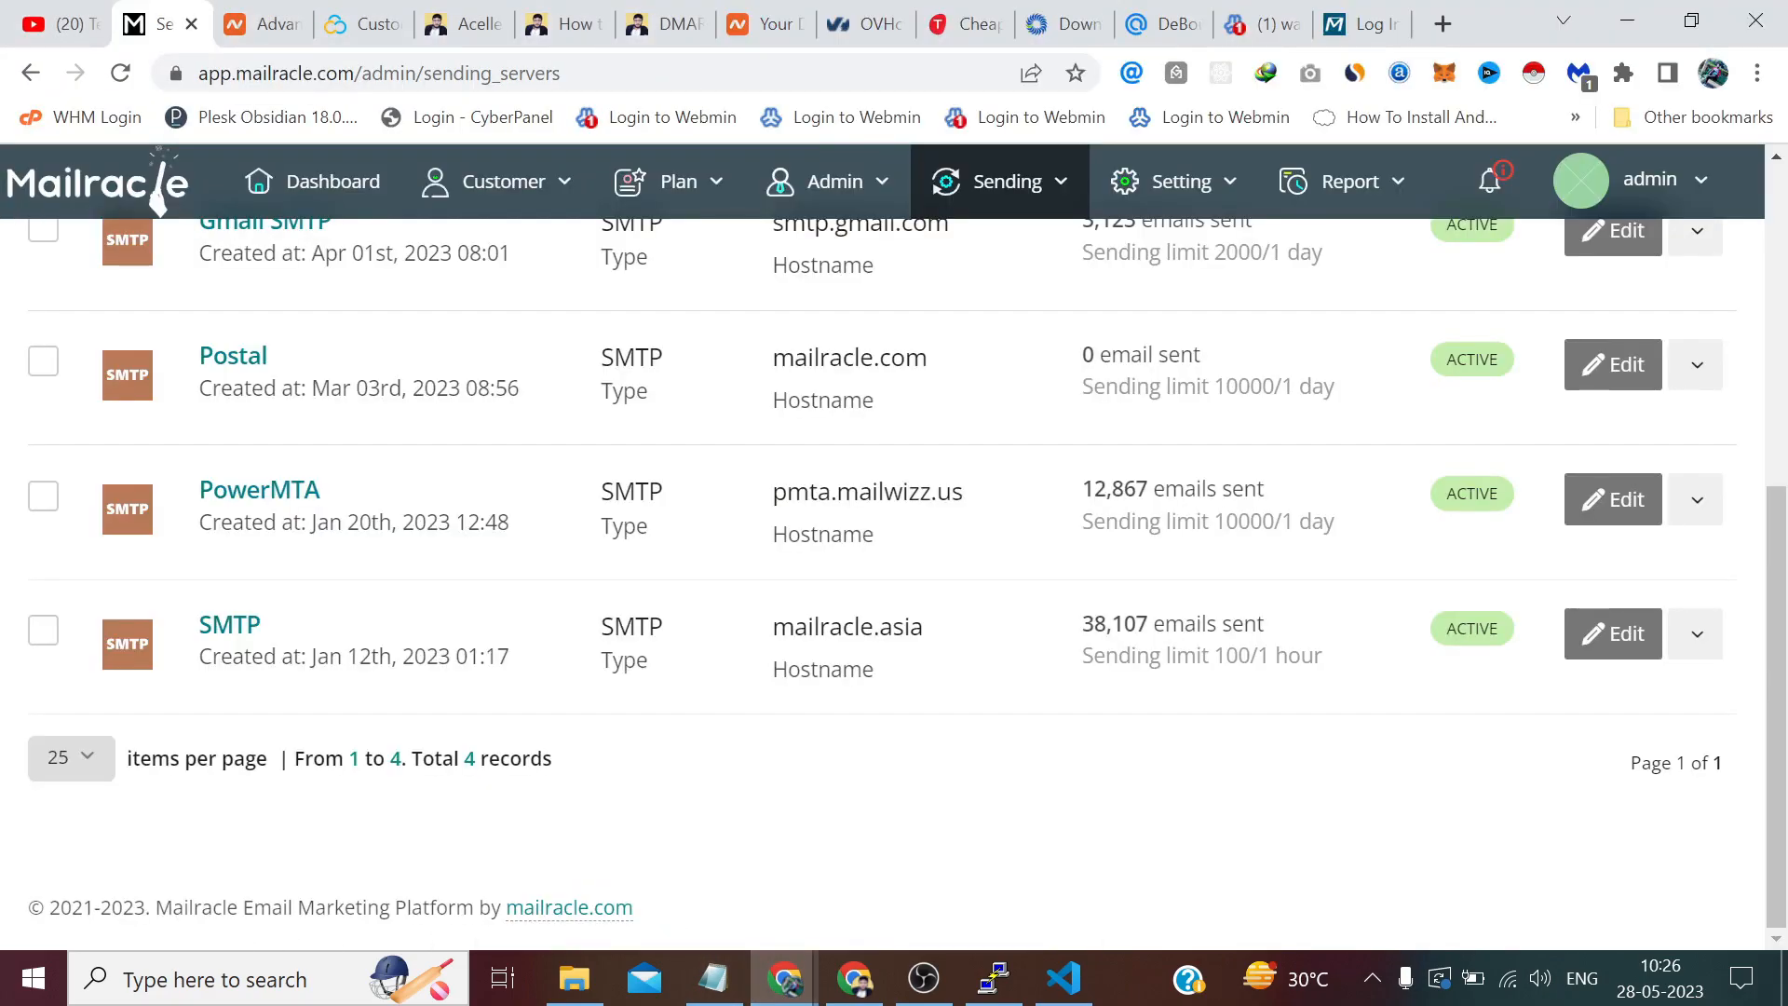
click(1263, 23)
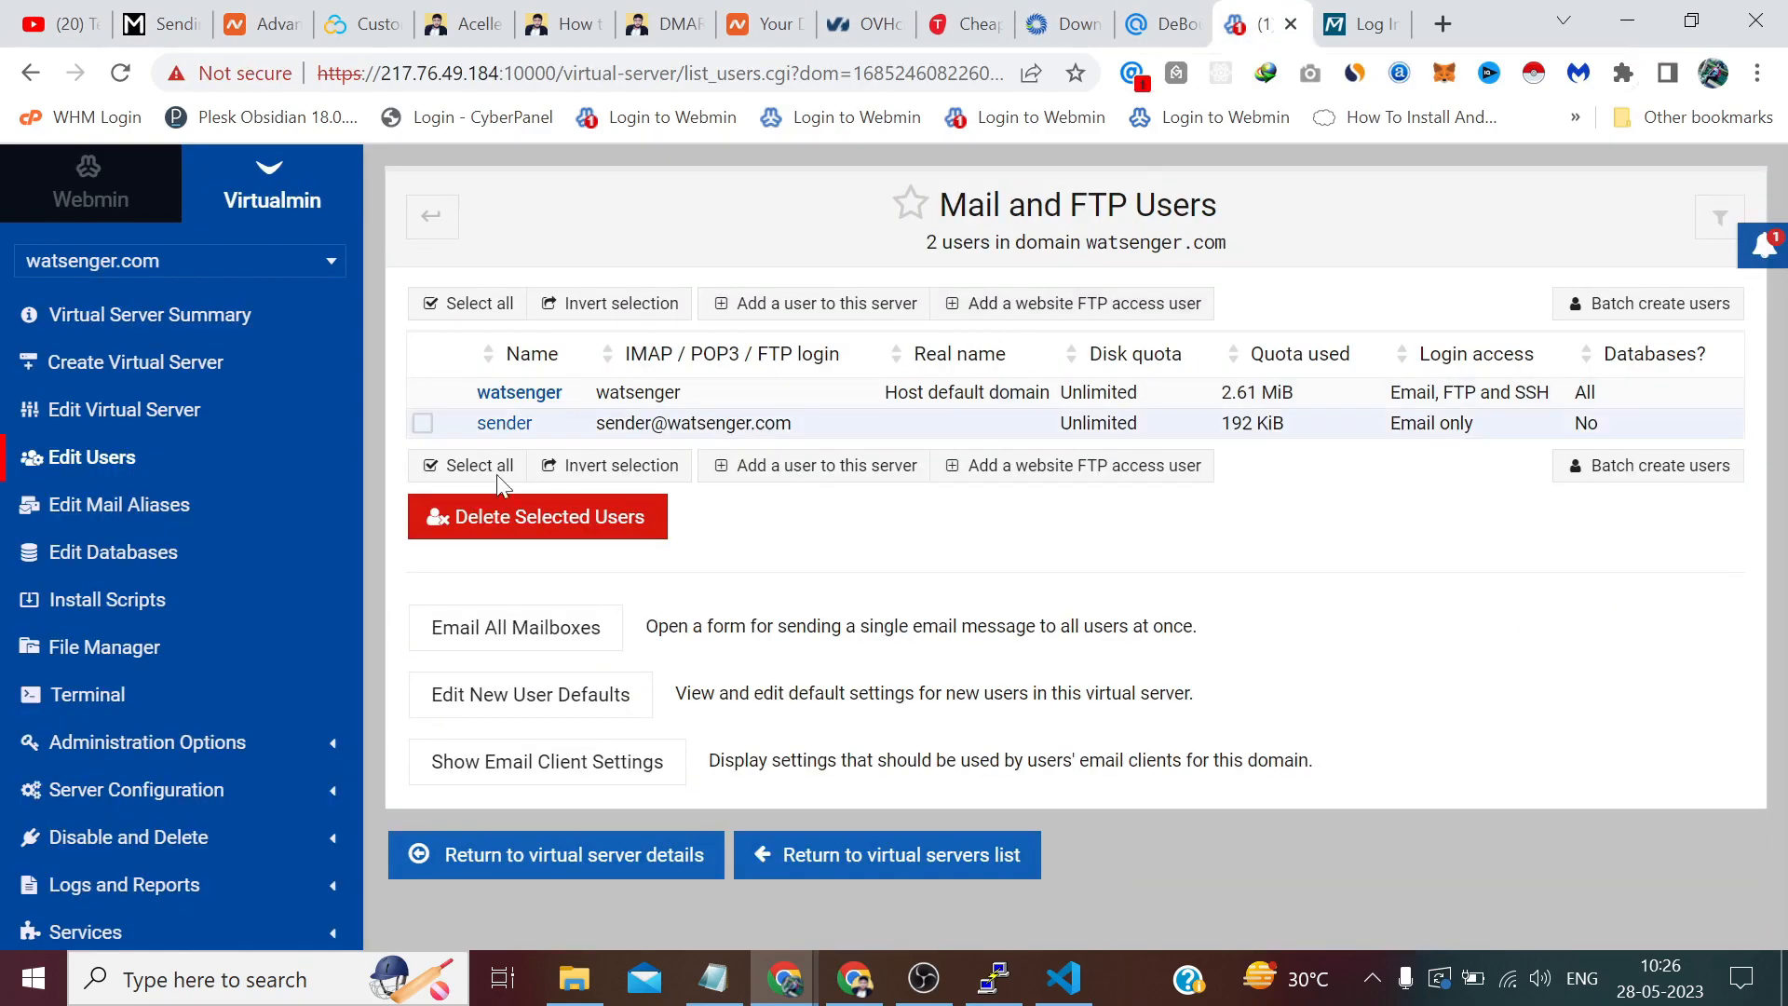
click(123, 661)
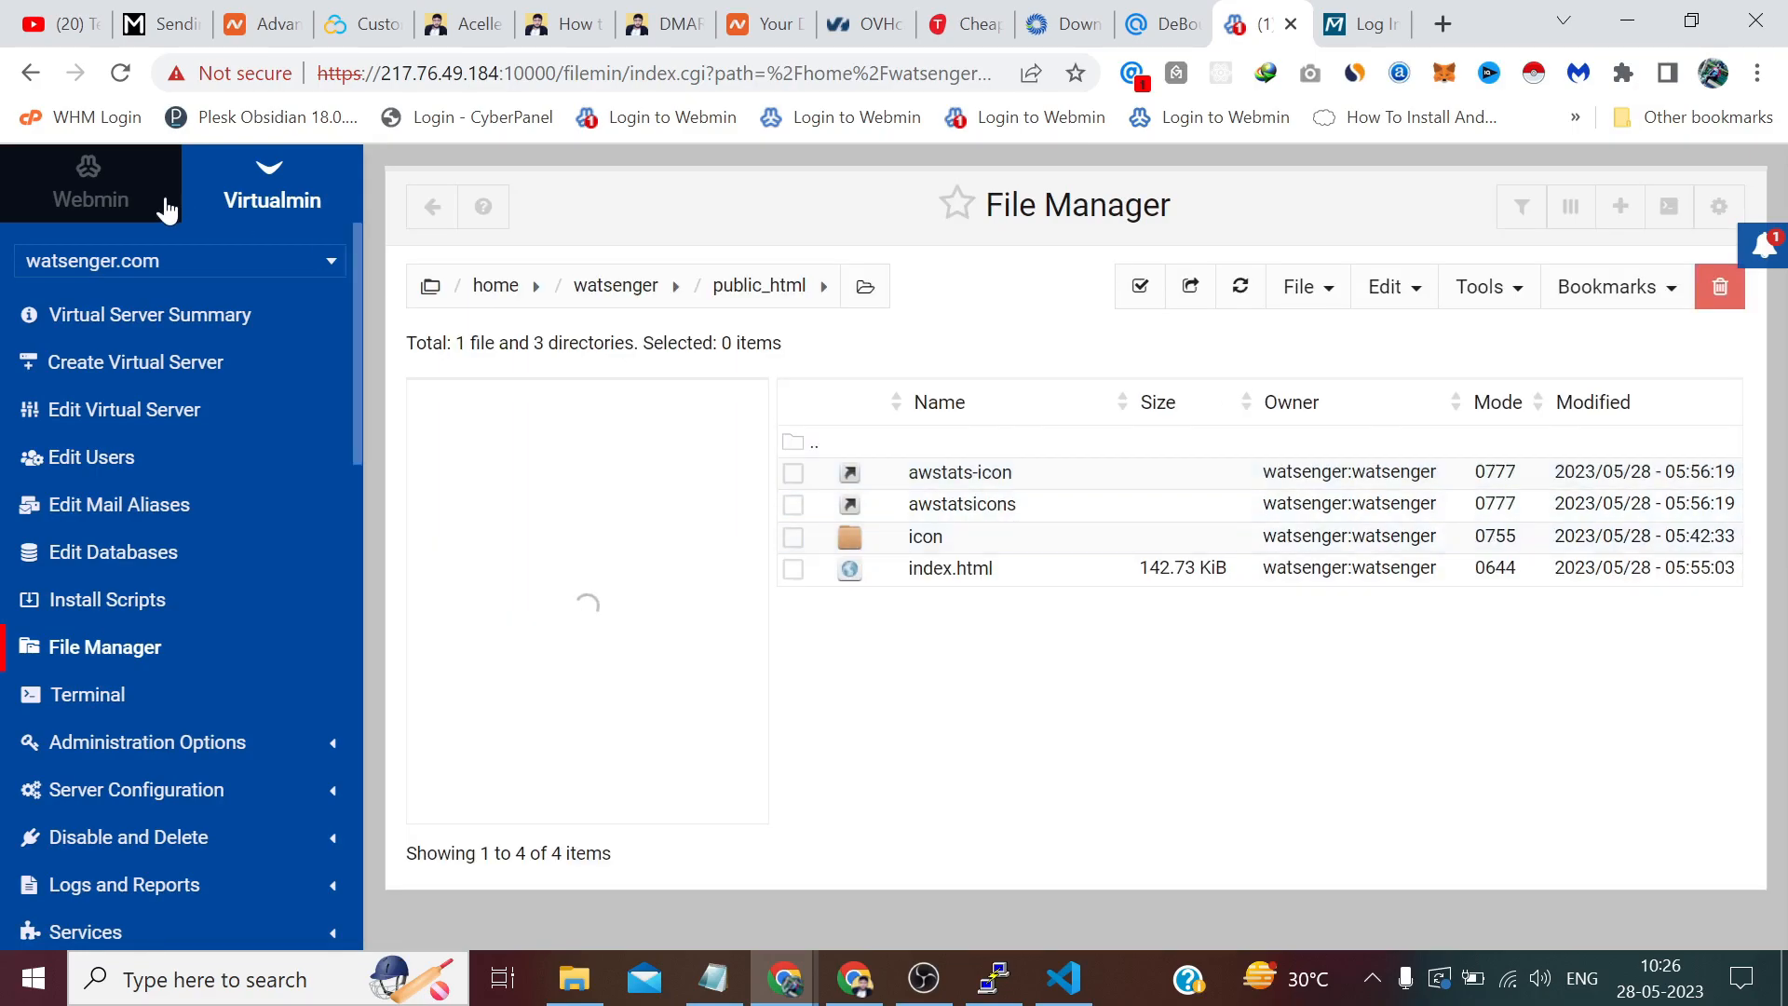
click(148, 266)
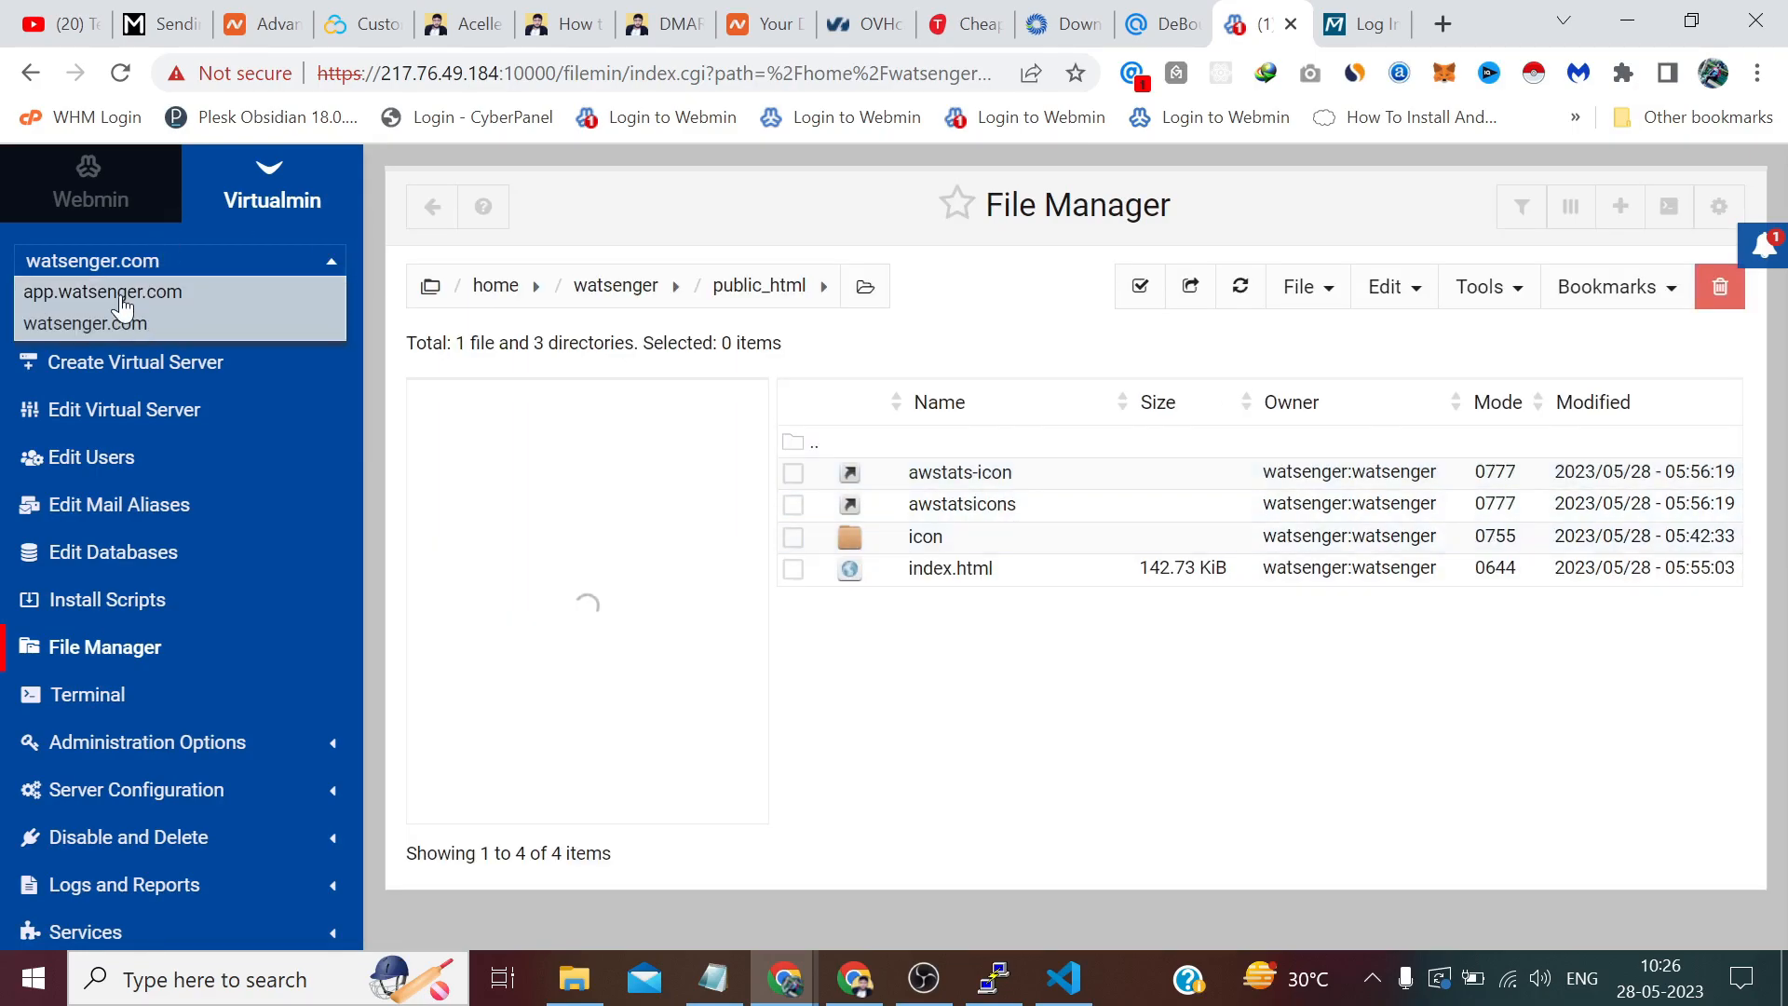
click(151, 323)
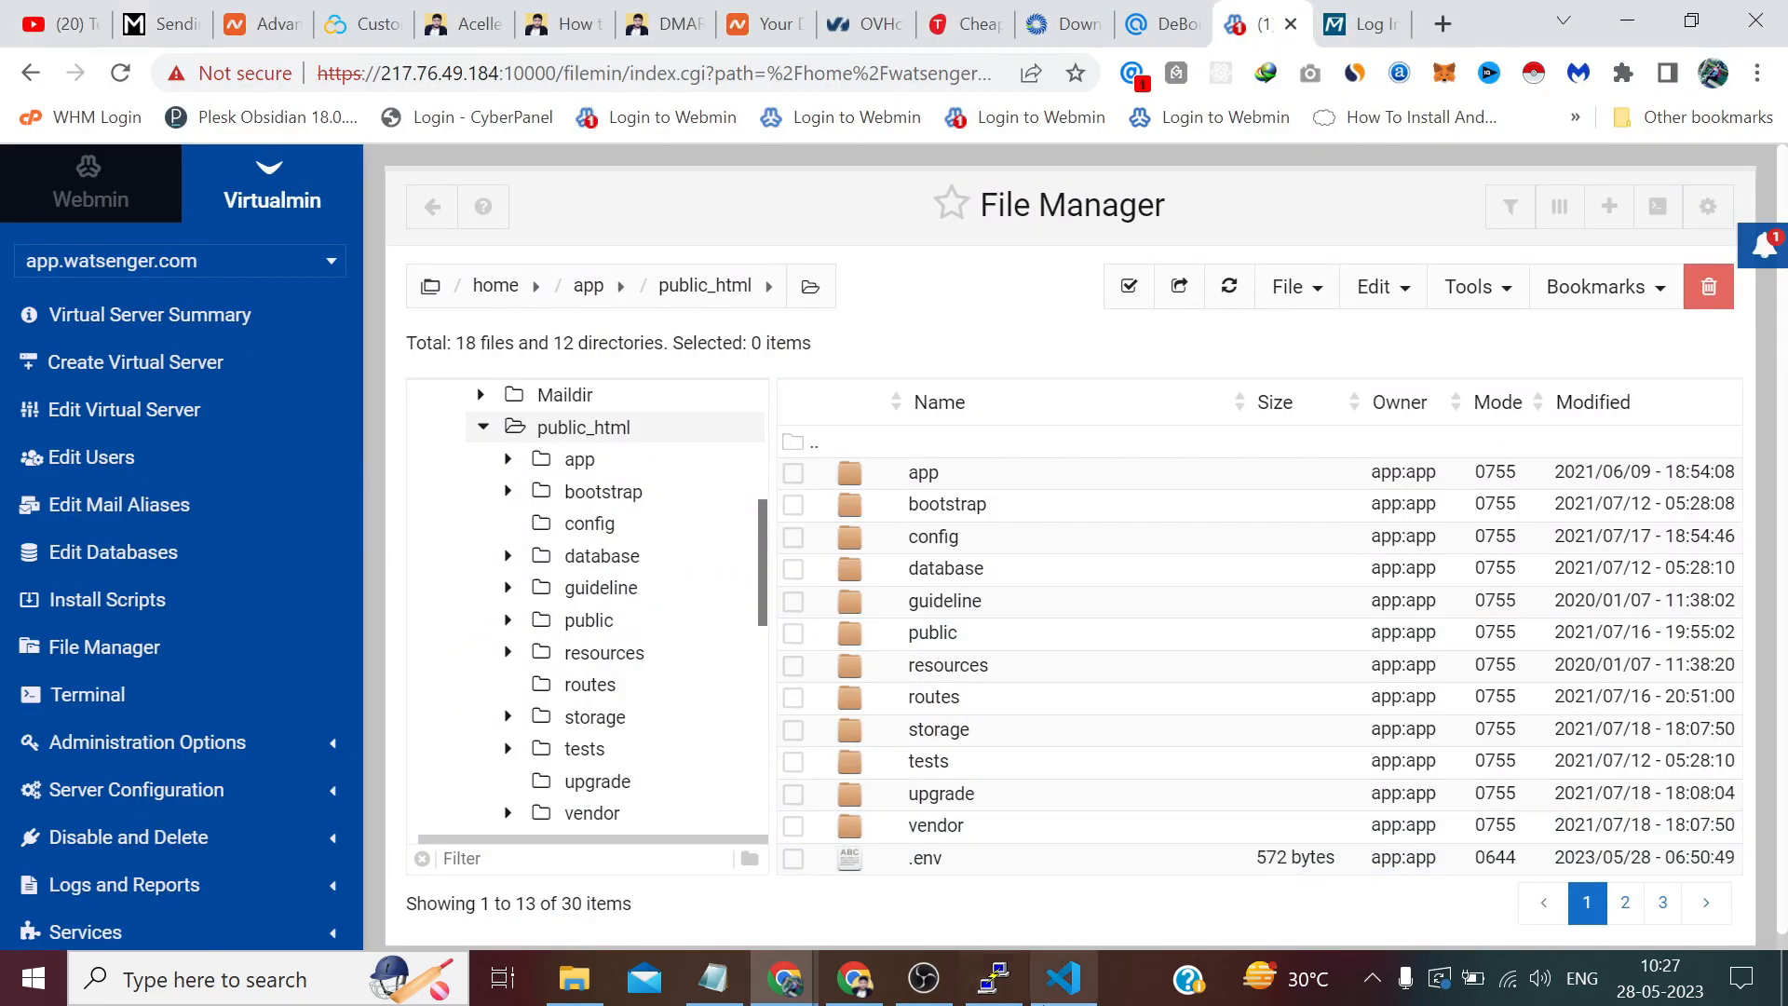
Open messages.php in public_html/resources/lang/en for editing on the server.
click(1063, 978)
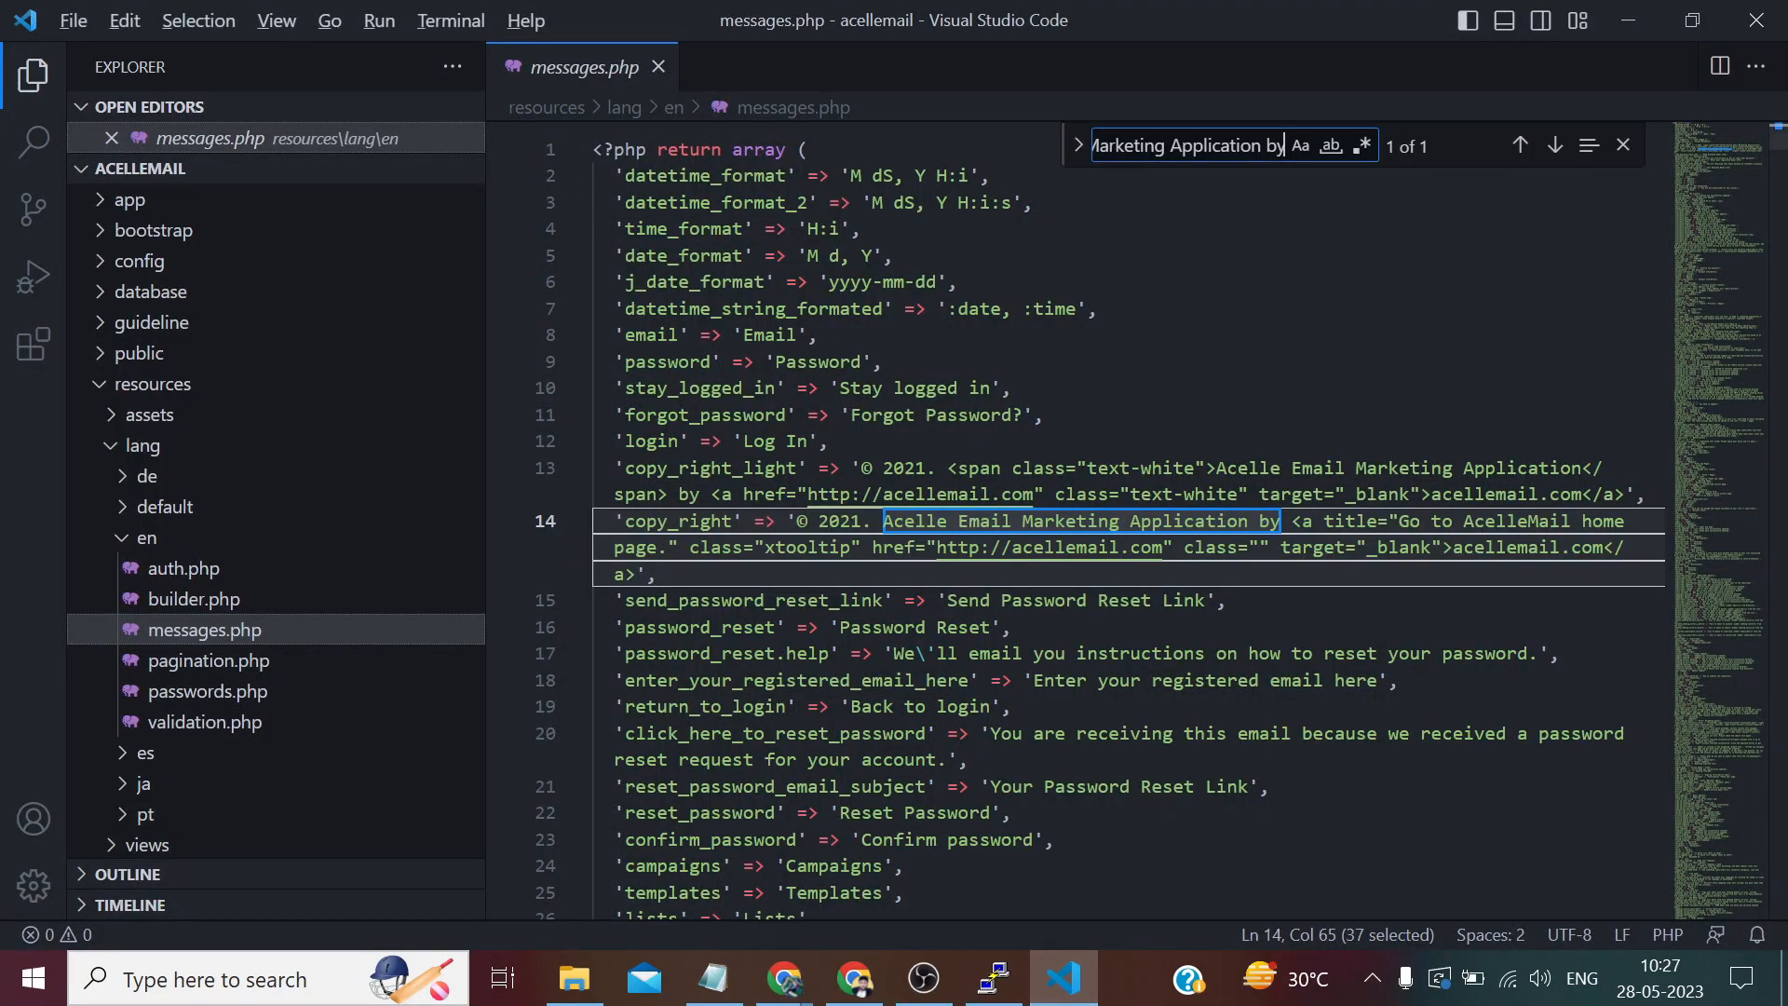
key(alt+Tab)
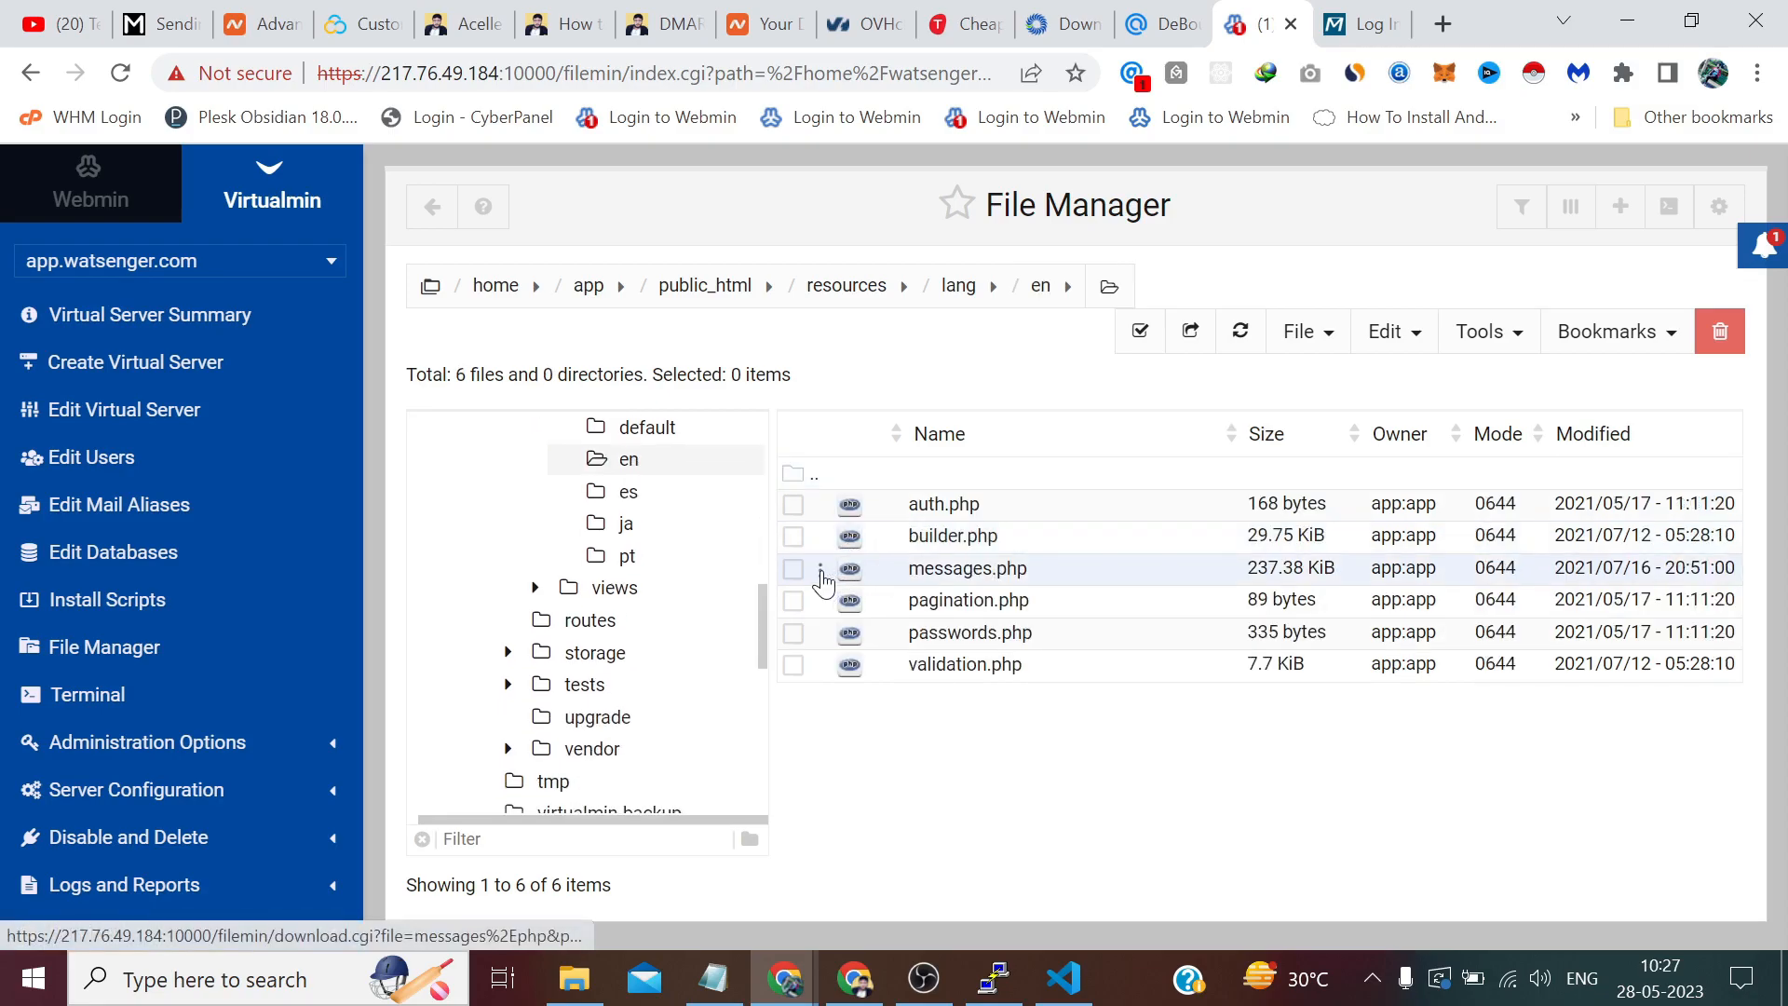
click(822, 574)
click(903, 622)
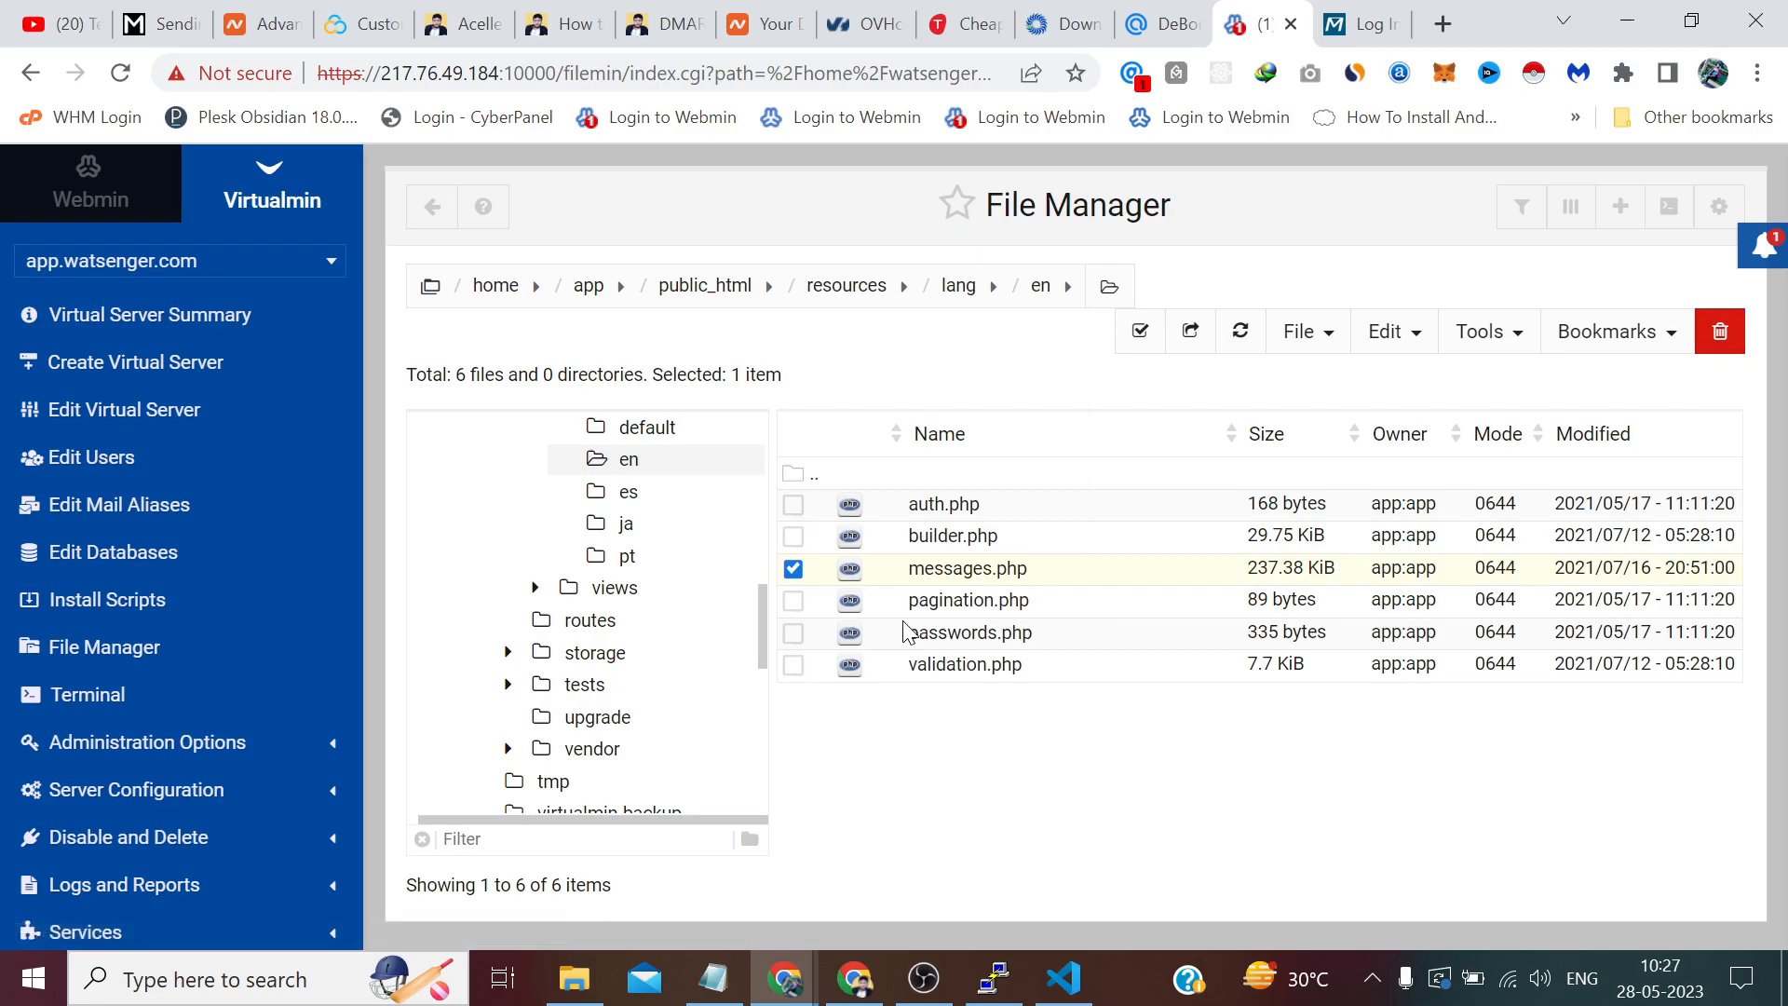
Find the footer text in the server's messages.php editor, landing on line 14.
click(1065, 978)
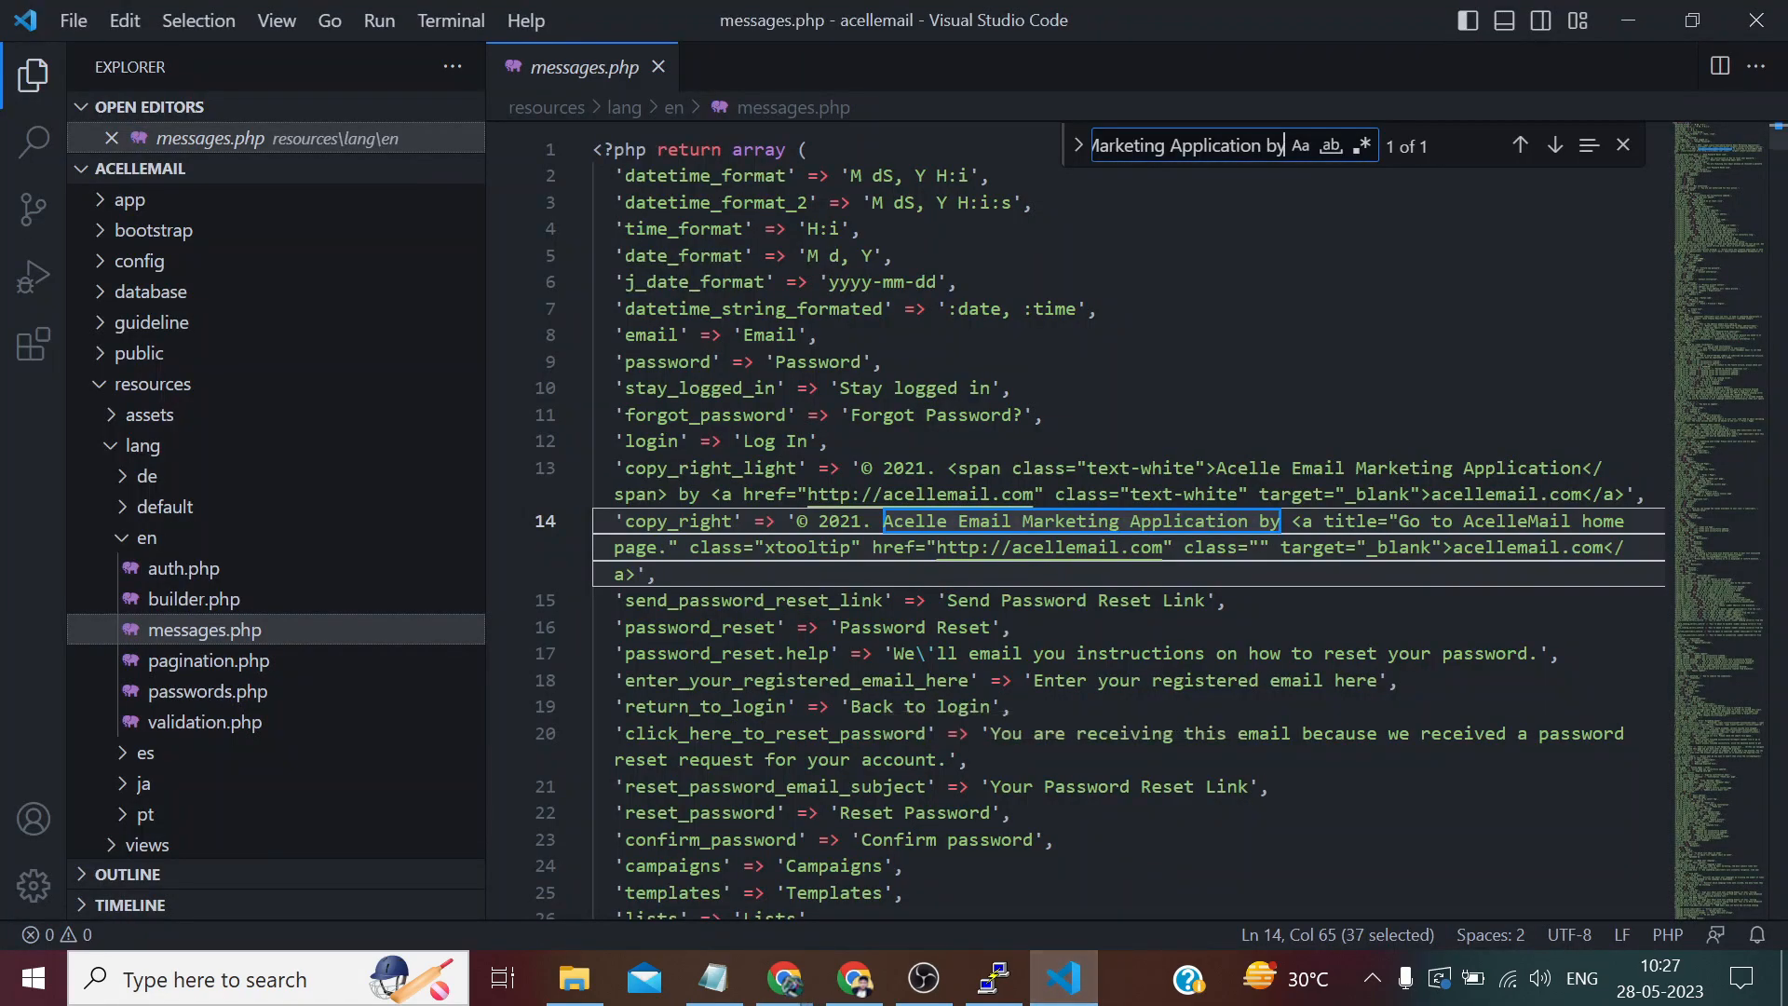
key(ctrl+f)
key(alt+Tab)
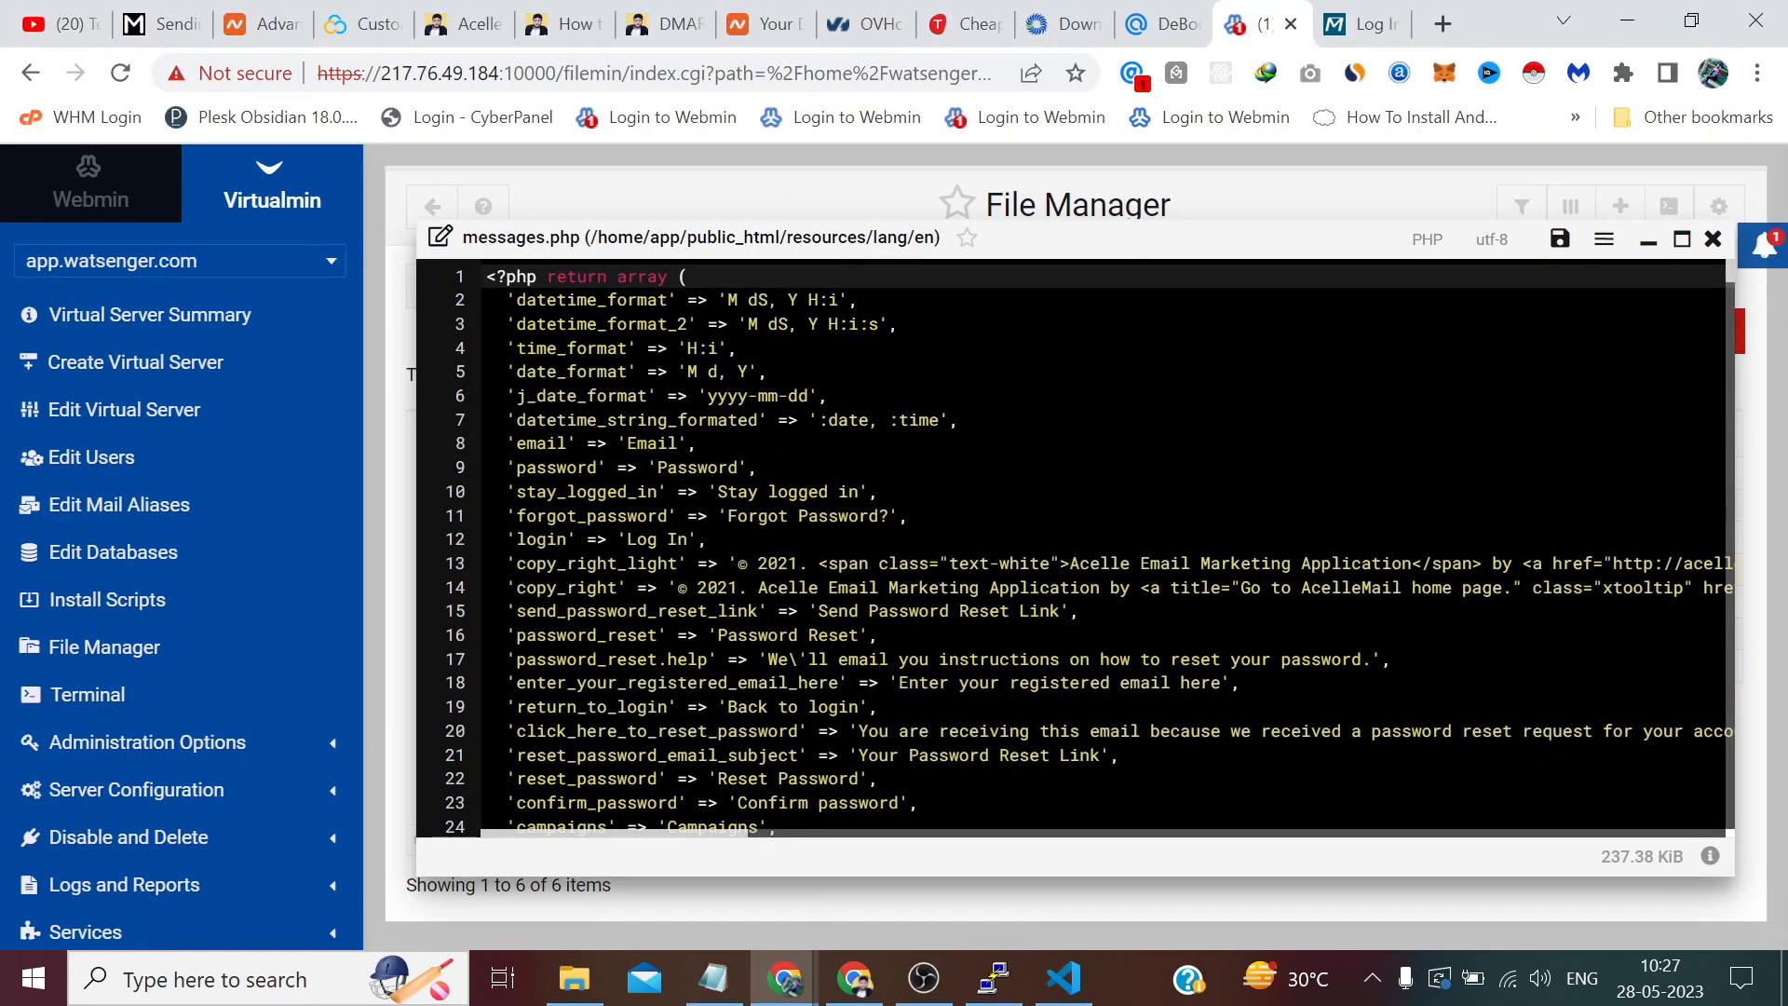
key(ctrl+f)
key(ctrl+v)
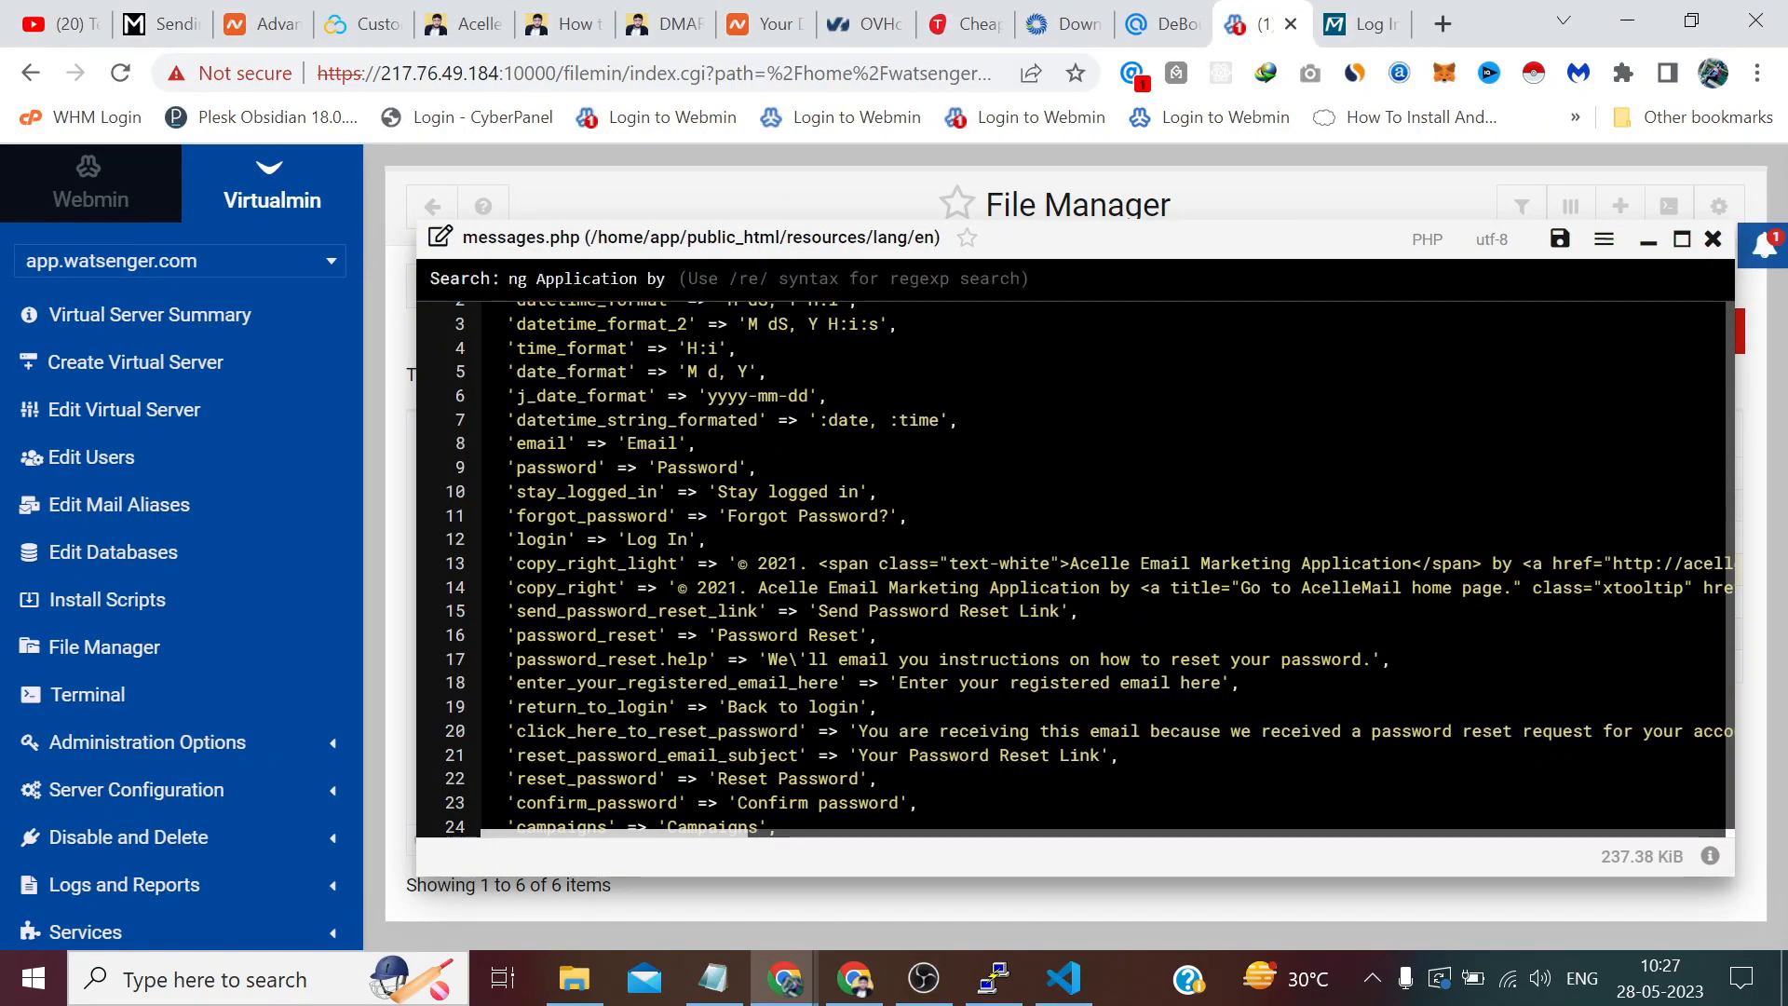
key(Return)
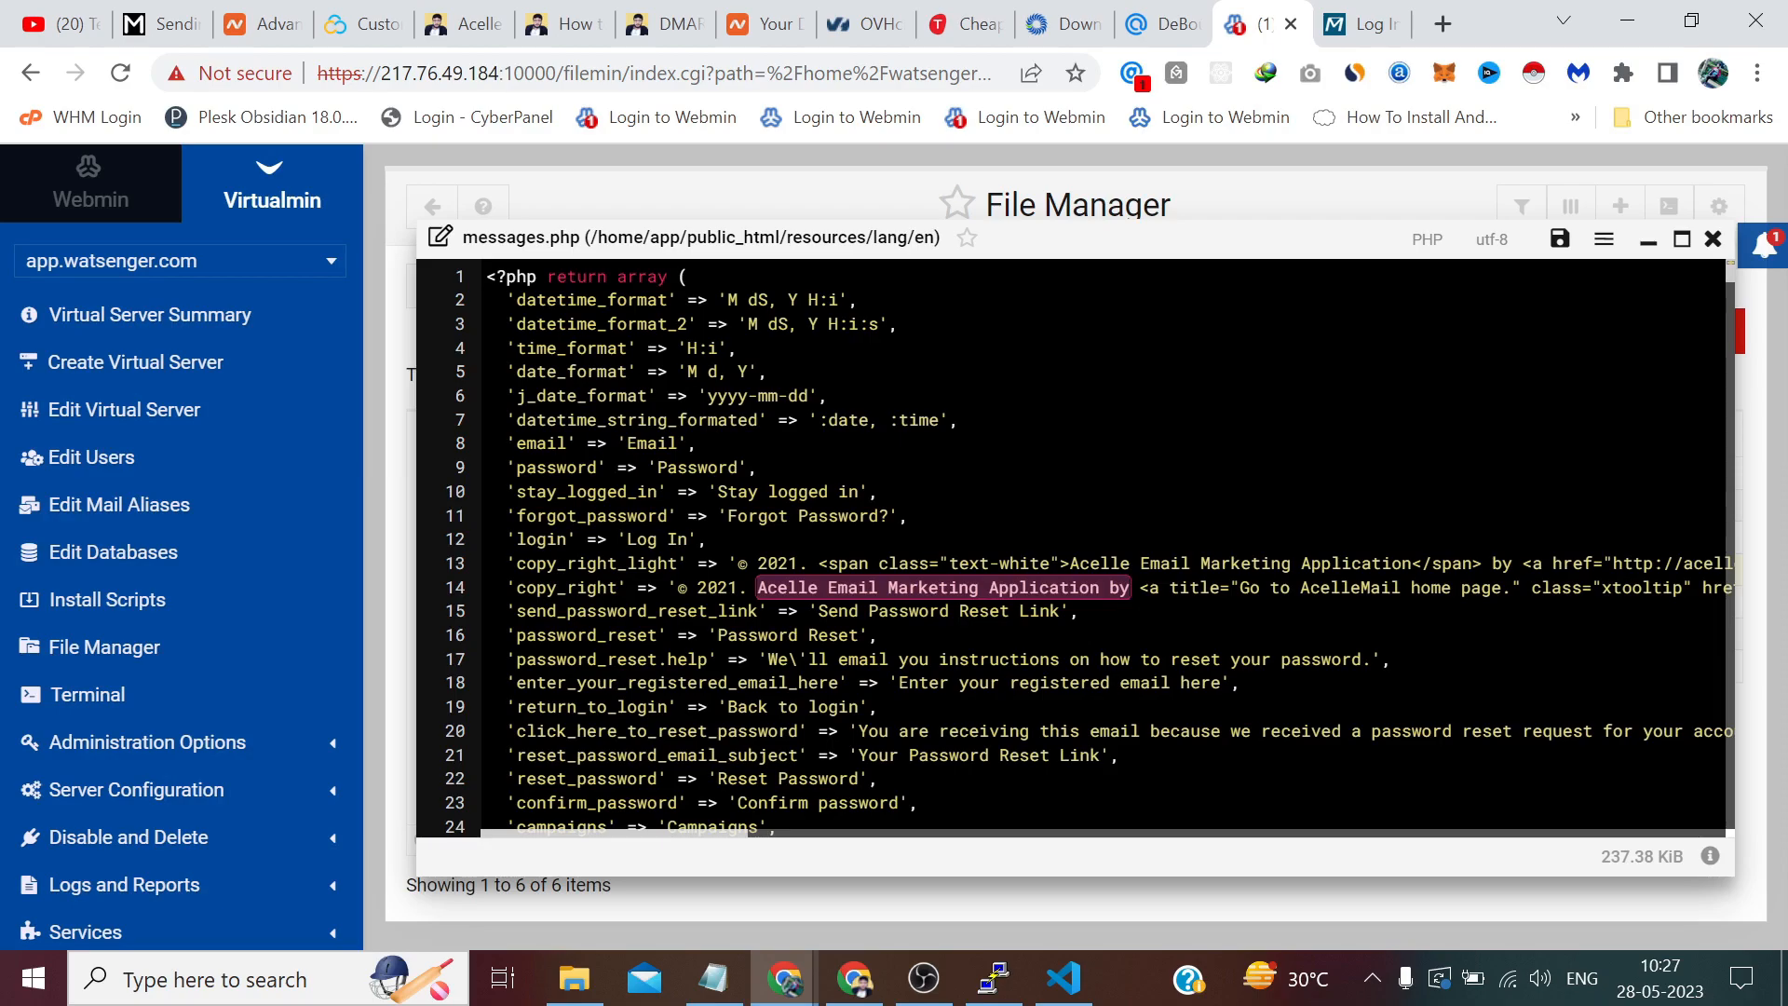
Change line 14 from 2021 to 2023 and Acelle to Mailracle.
click(737, 587)
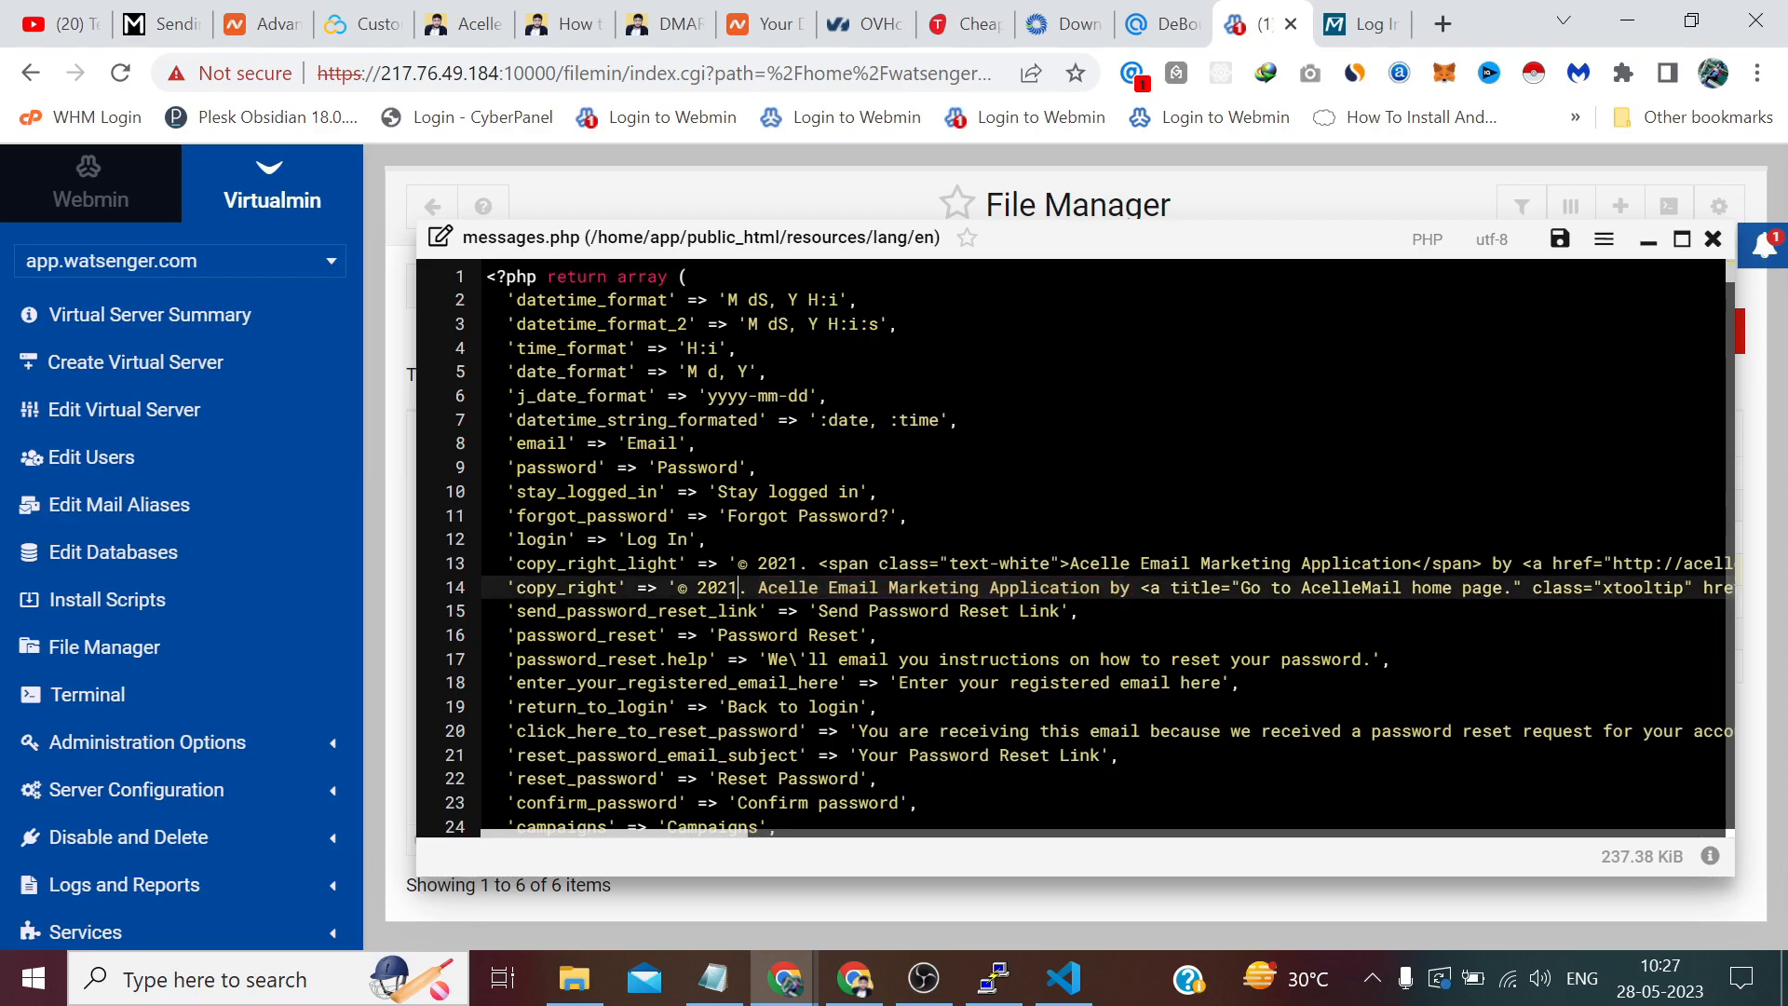
key(BackSpace)
text(3)
key(shift+Right)
key(shift+Right)
key(shift+Right)
key(shift+Right)
key(shift+Right)
key(shift+Right)
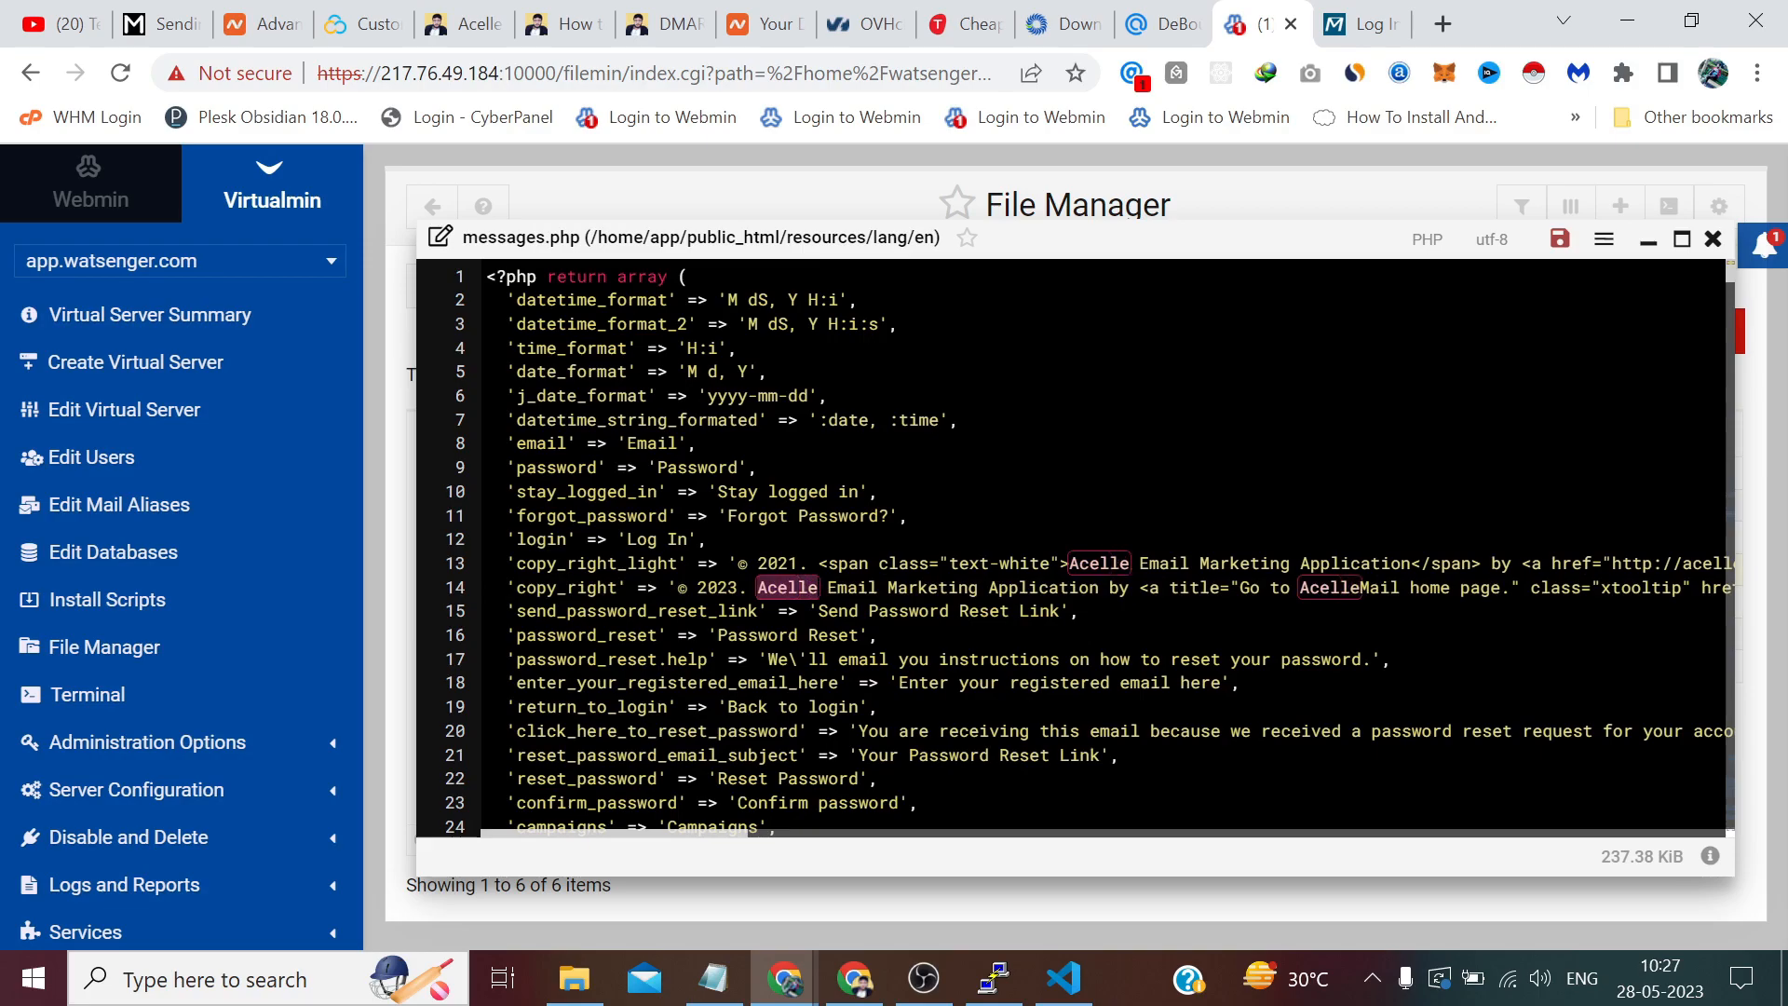
text(Mailracle)
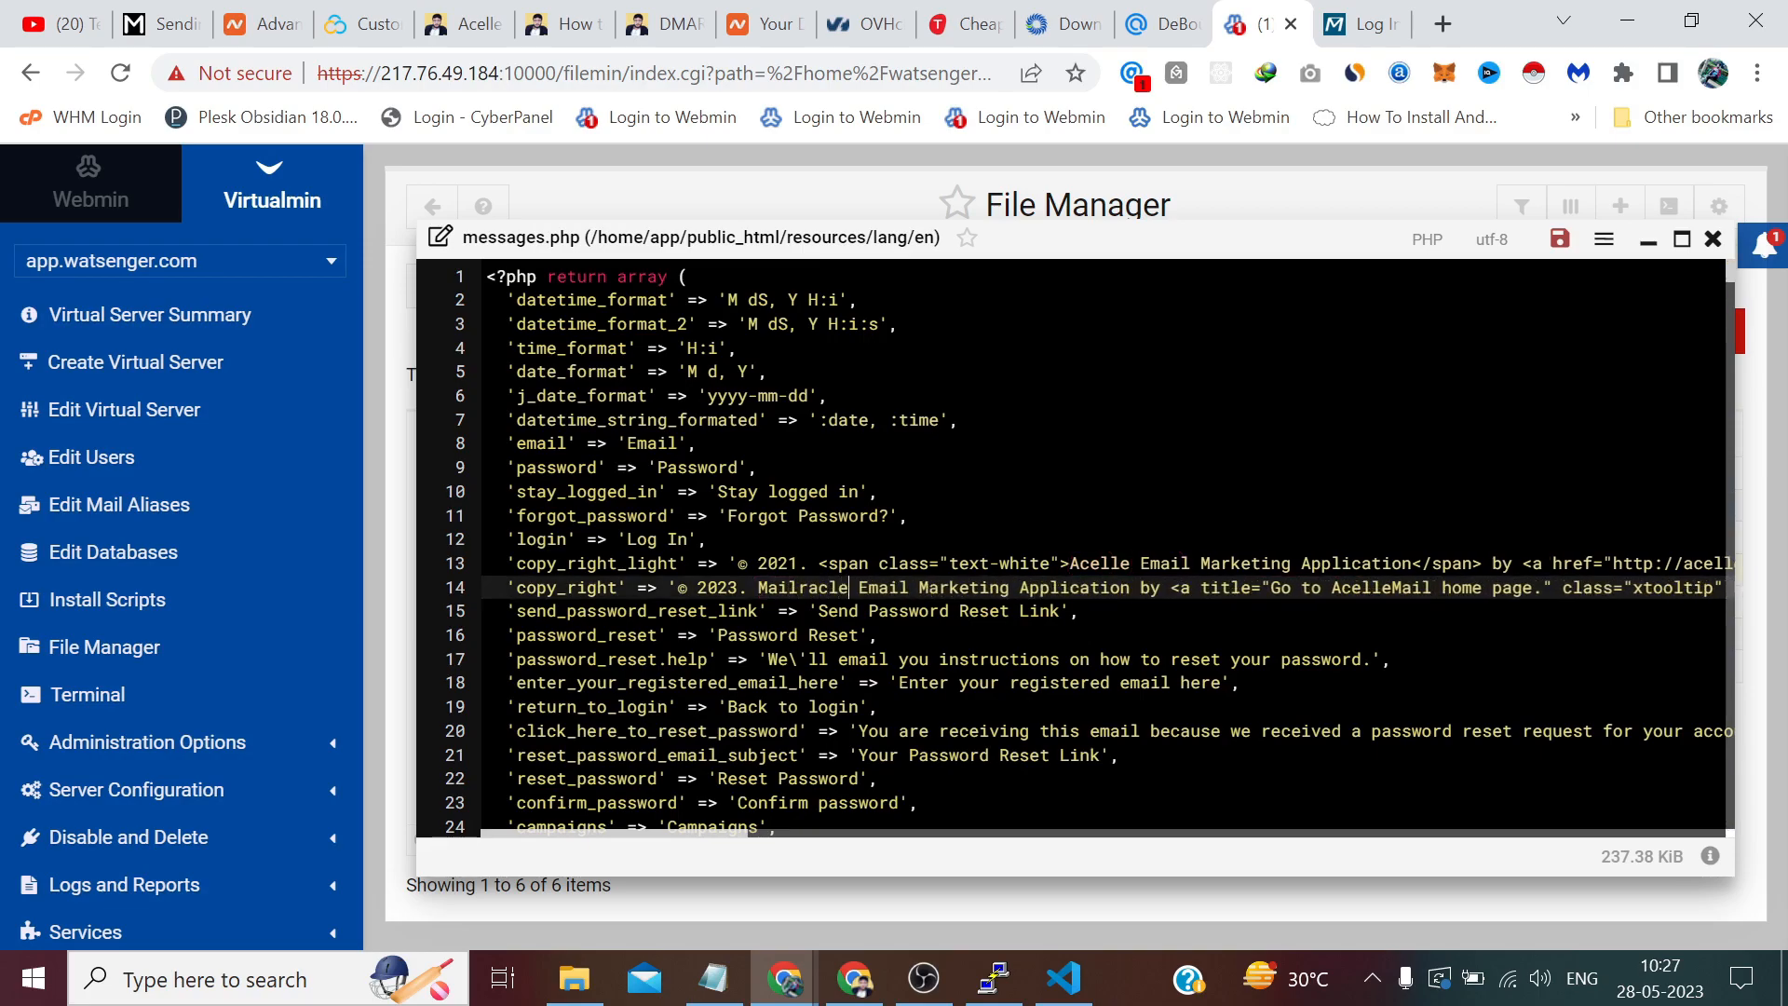
Make the same 2023 and Mailracle changes on line 13, then save the file.
key(Up)
key(BackSpace)
text(3)
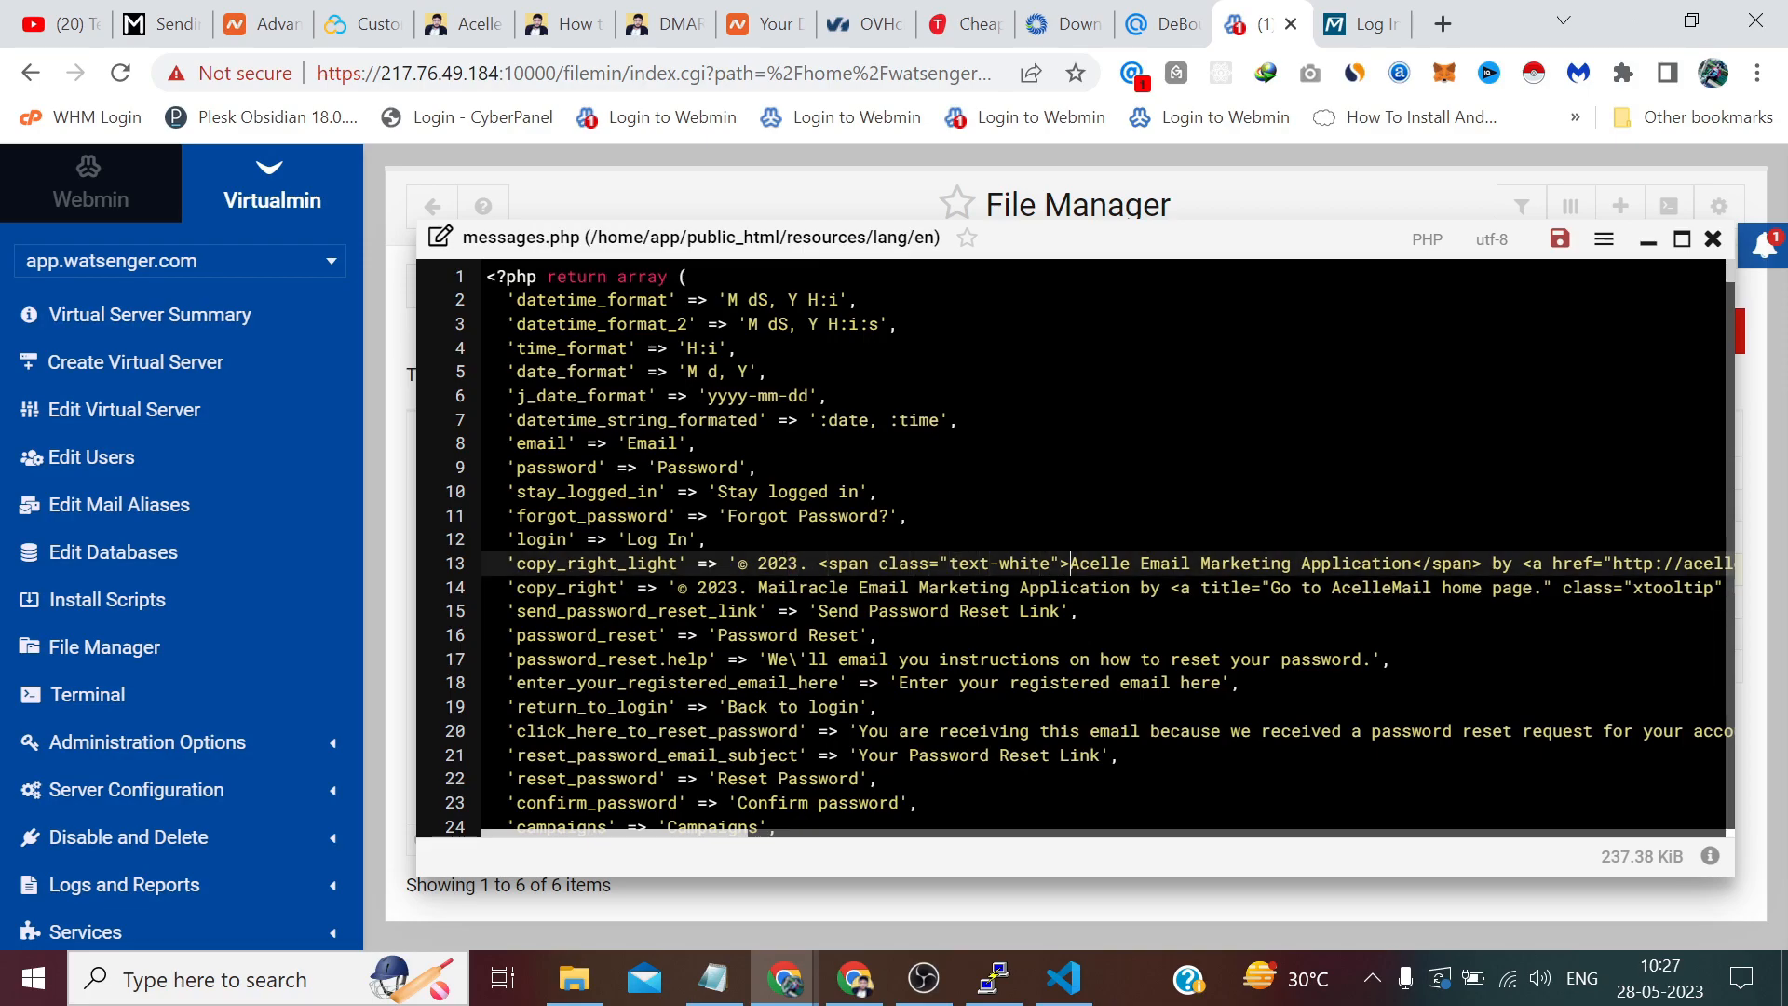
key(shift+Right)
key(shift+Right)
key(shift+Right)
key(shift+Right)
key(shift+Right)
key(shift+Right)
text(Mailracle)
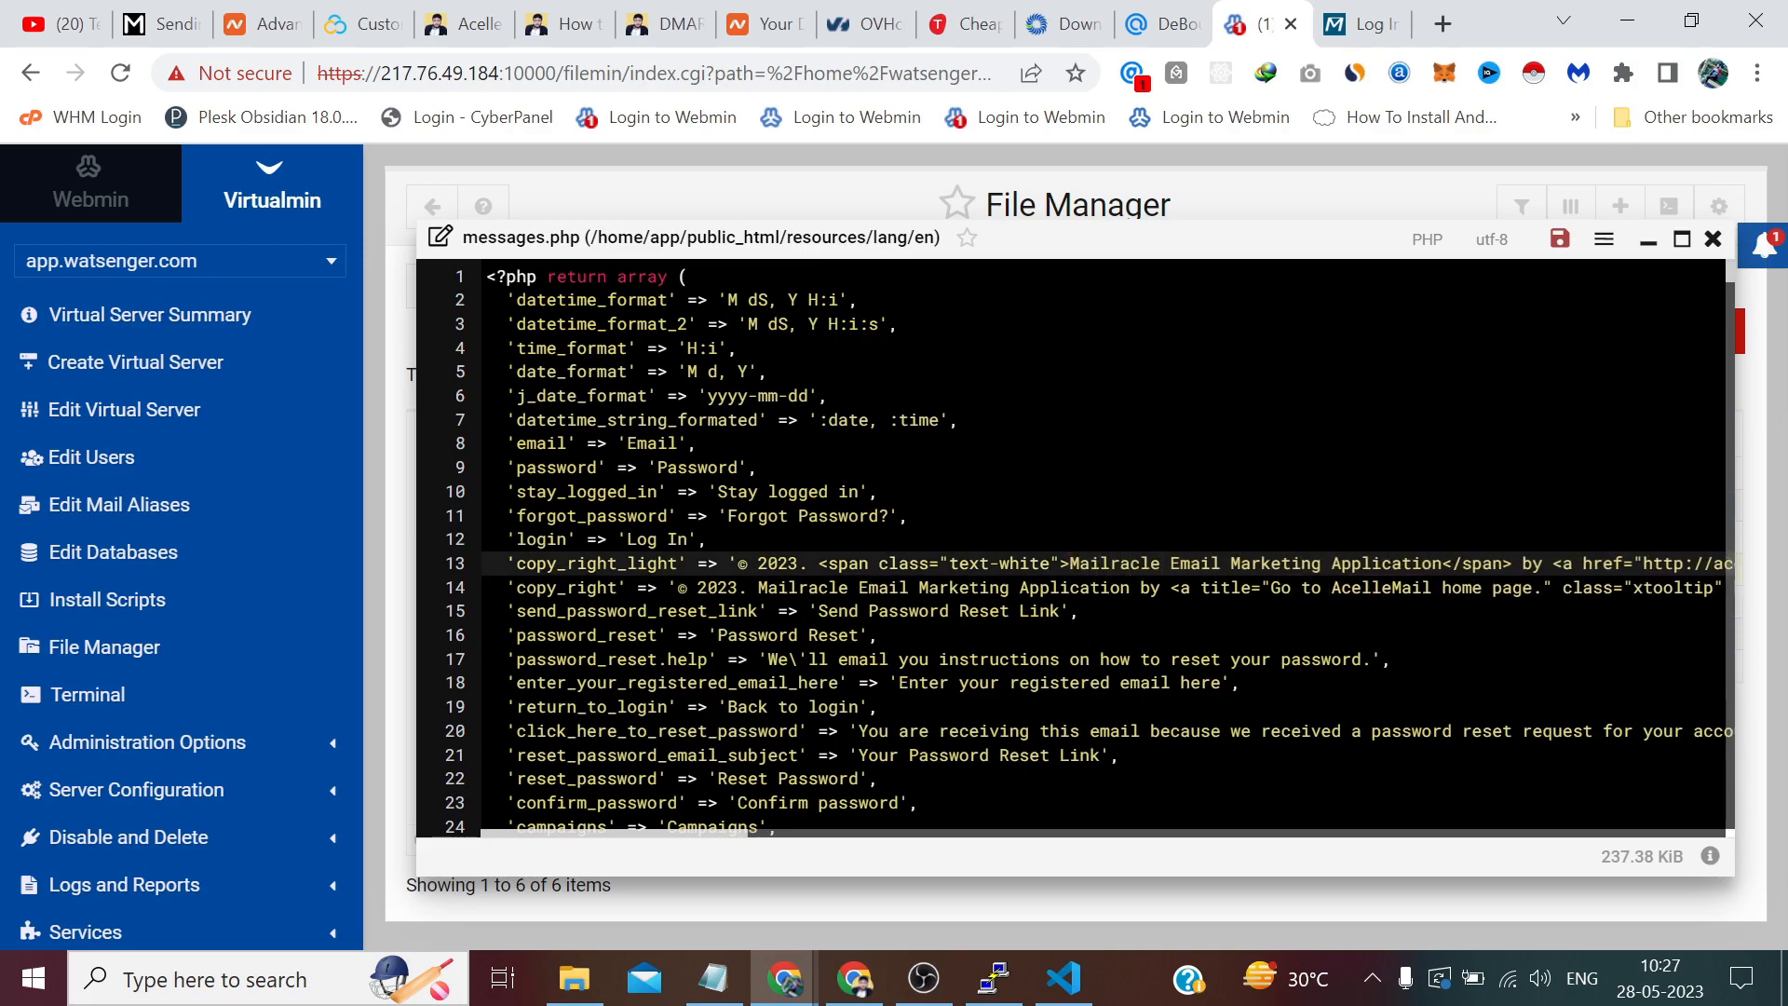
key(ctrl+s)
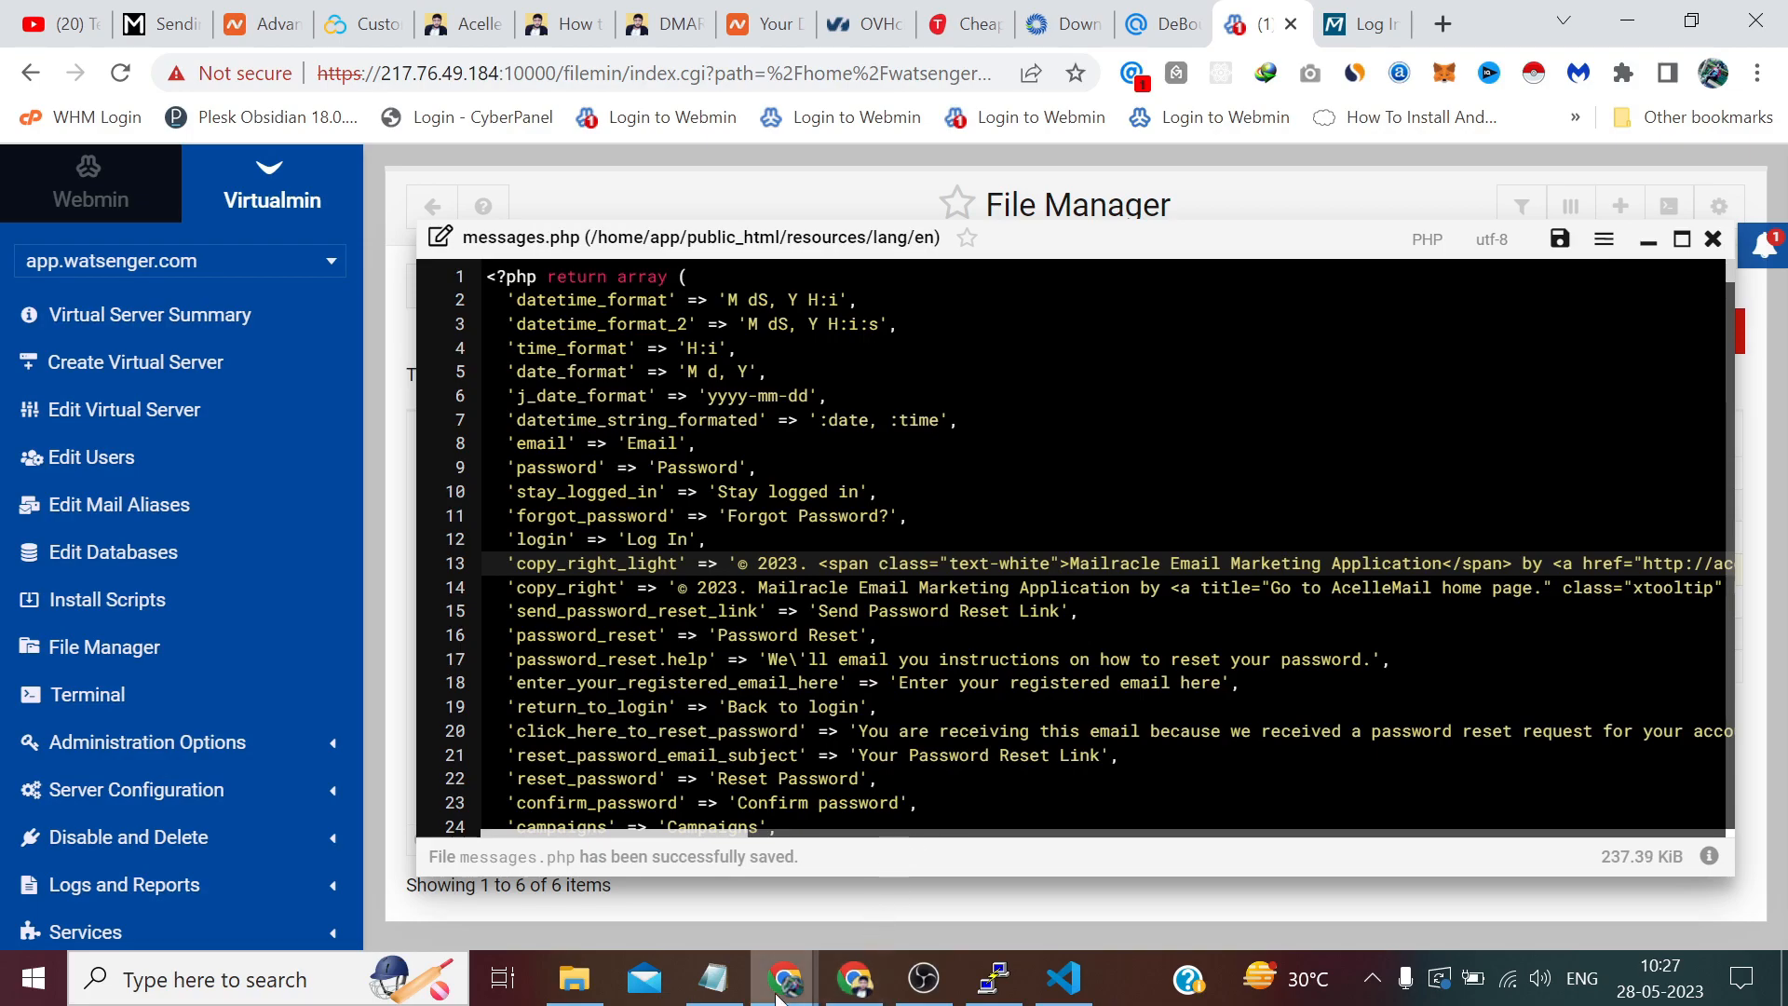
Reload the dashboard and confirm the footer reads '© 2023. Mailracle Email Marketing Application'.
mouse_move(784, 987)
click(847, 916)
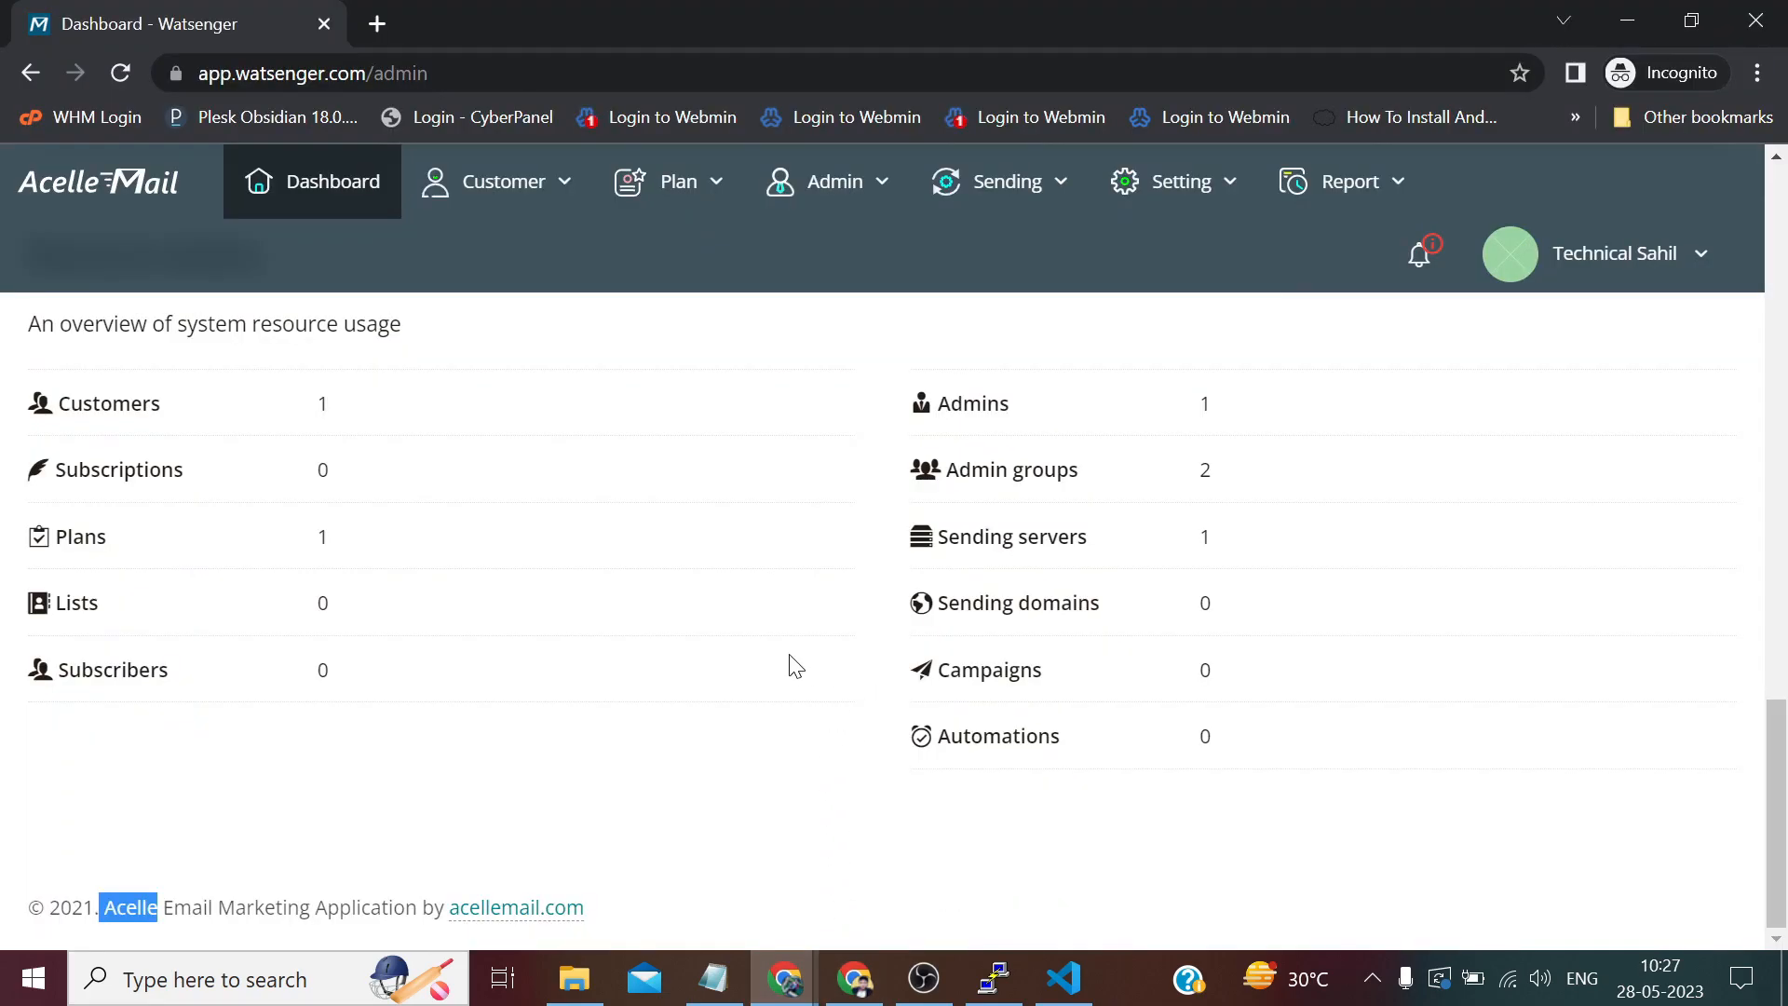
key(F5)
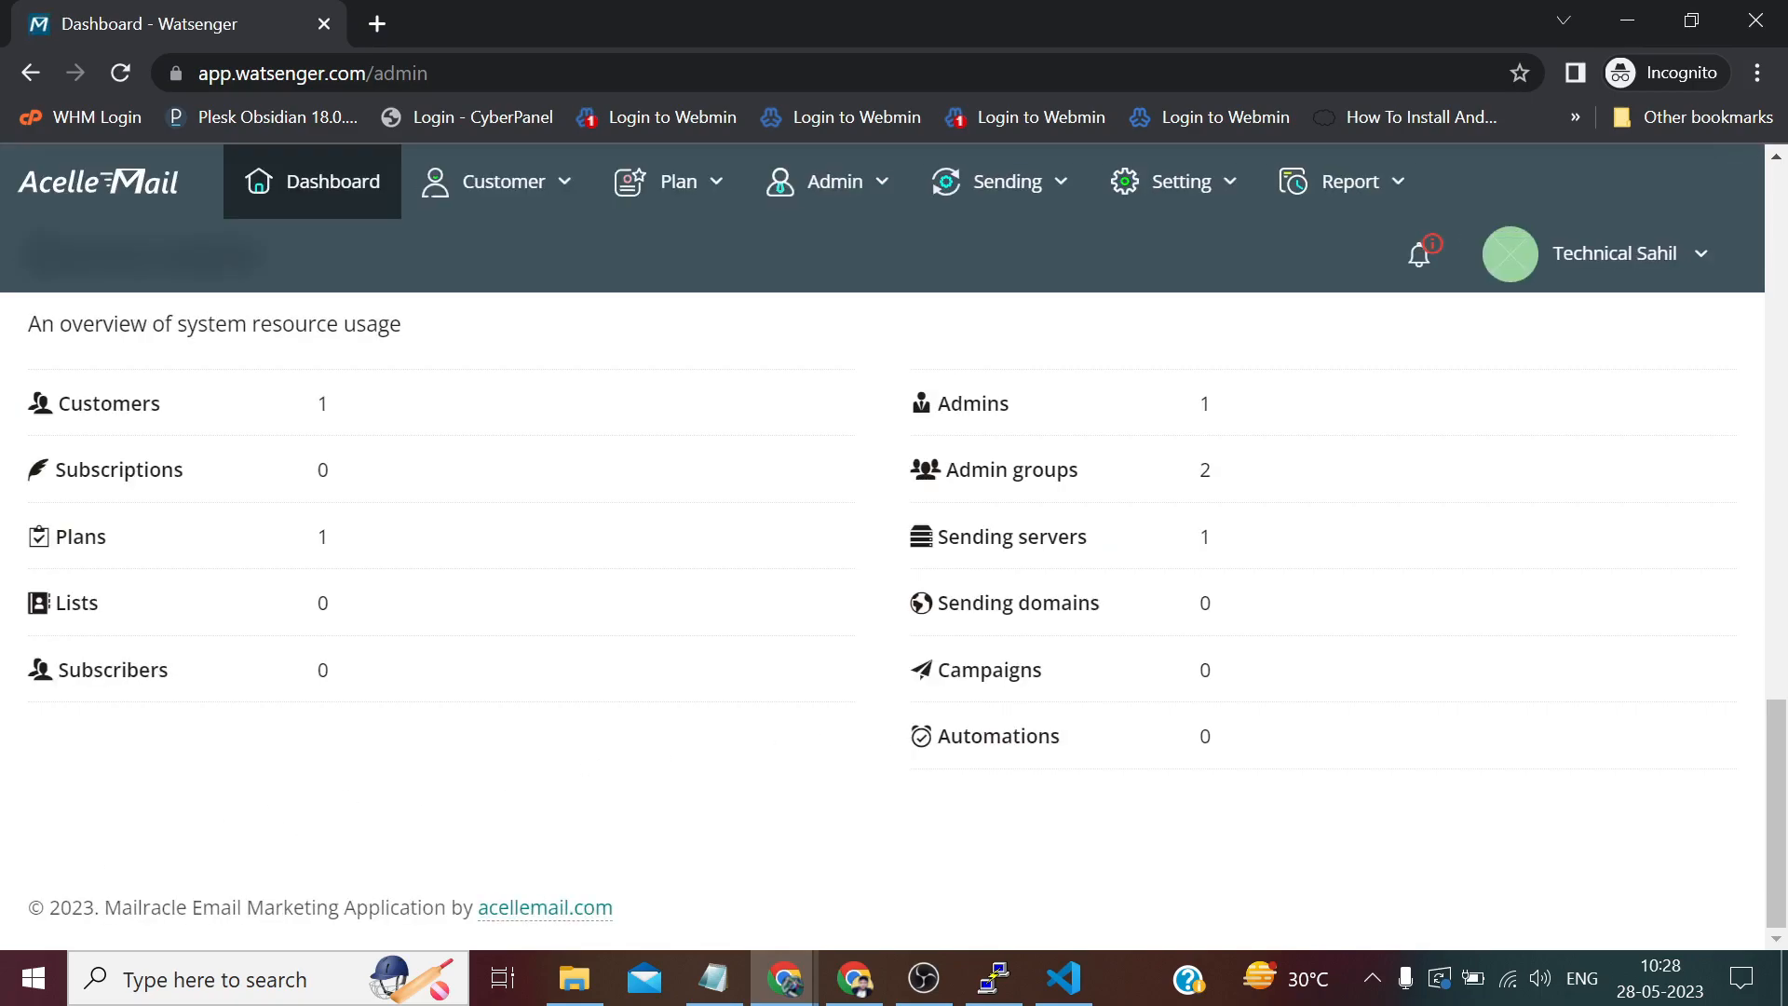
drag(104, 907, 175, 887)
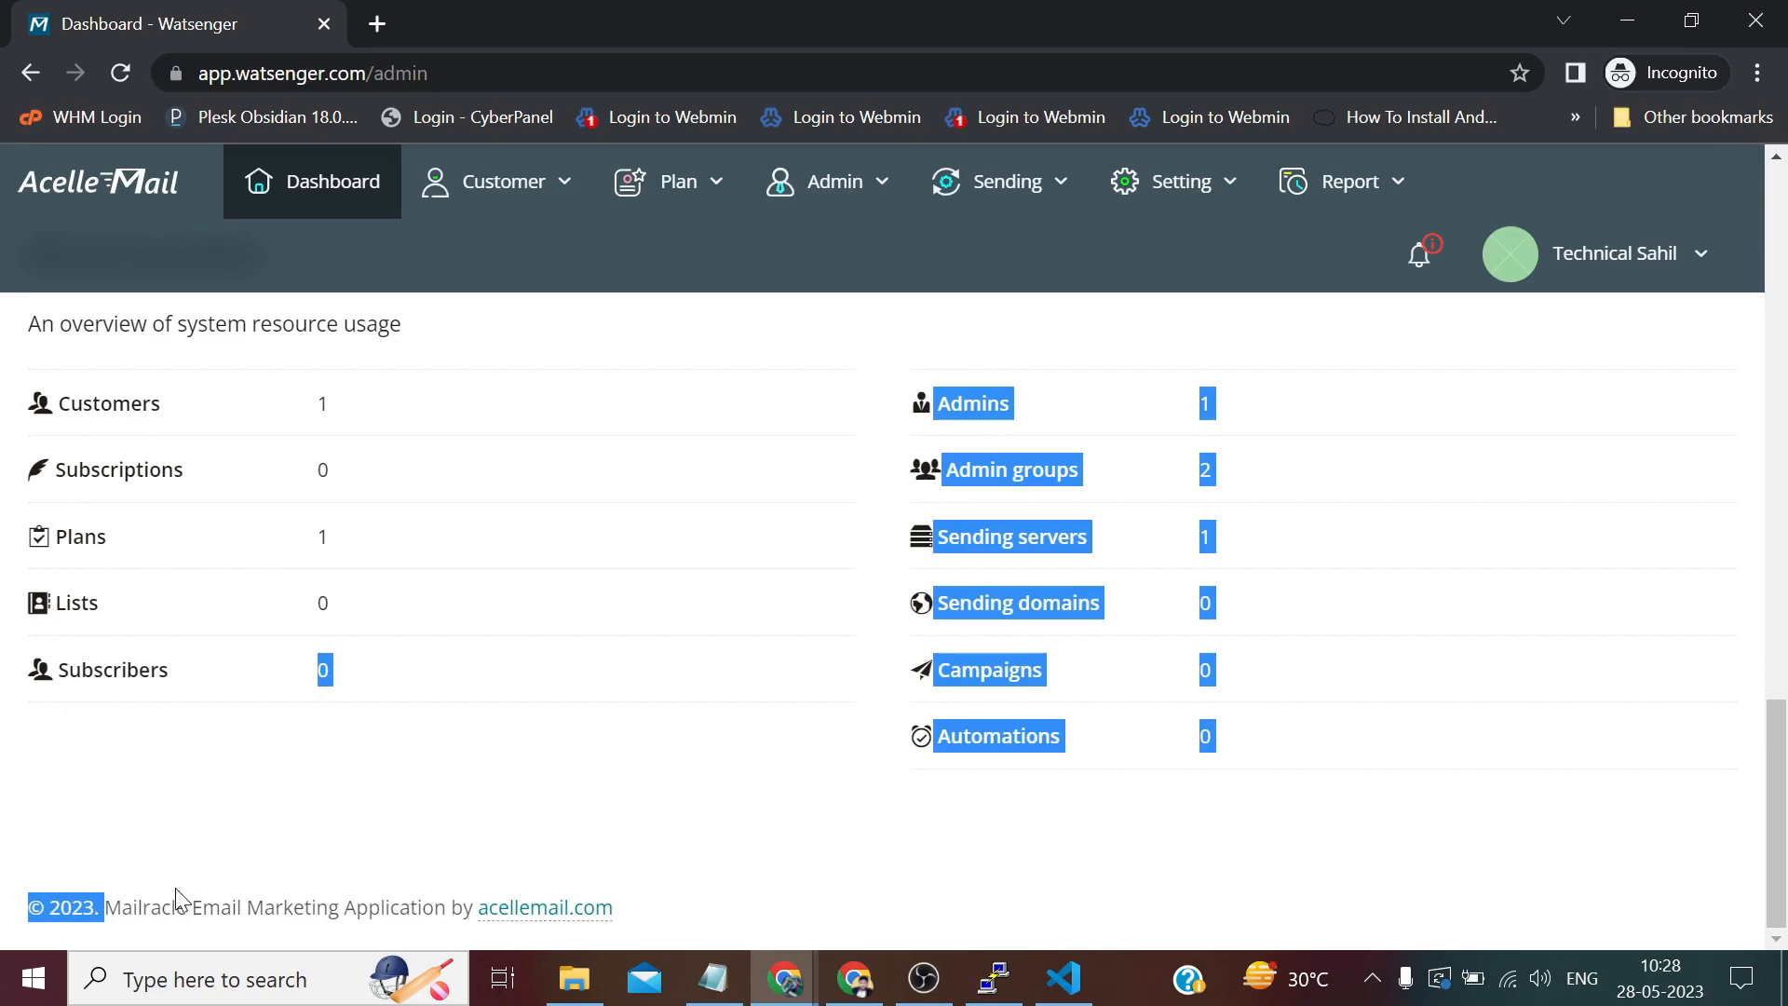
click(223, 892)
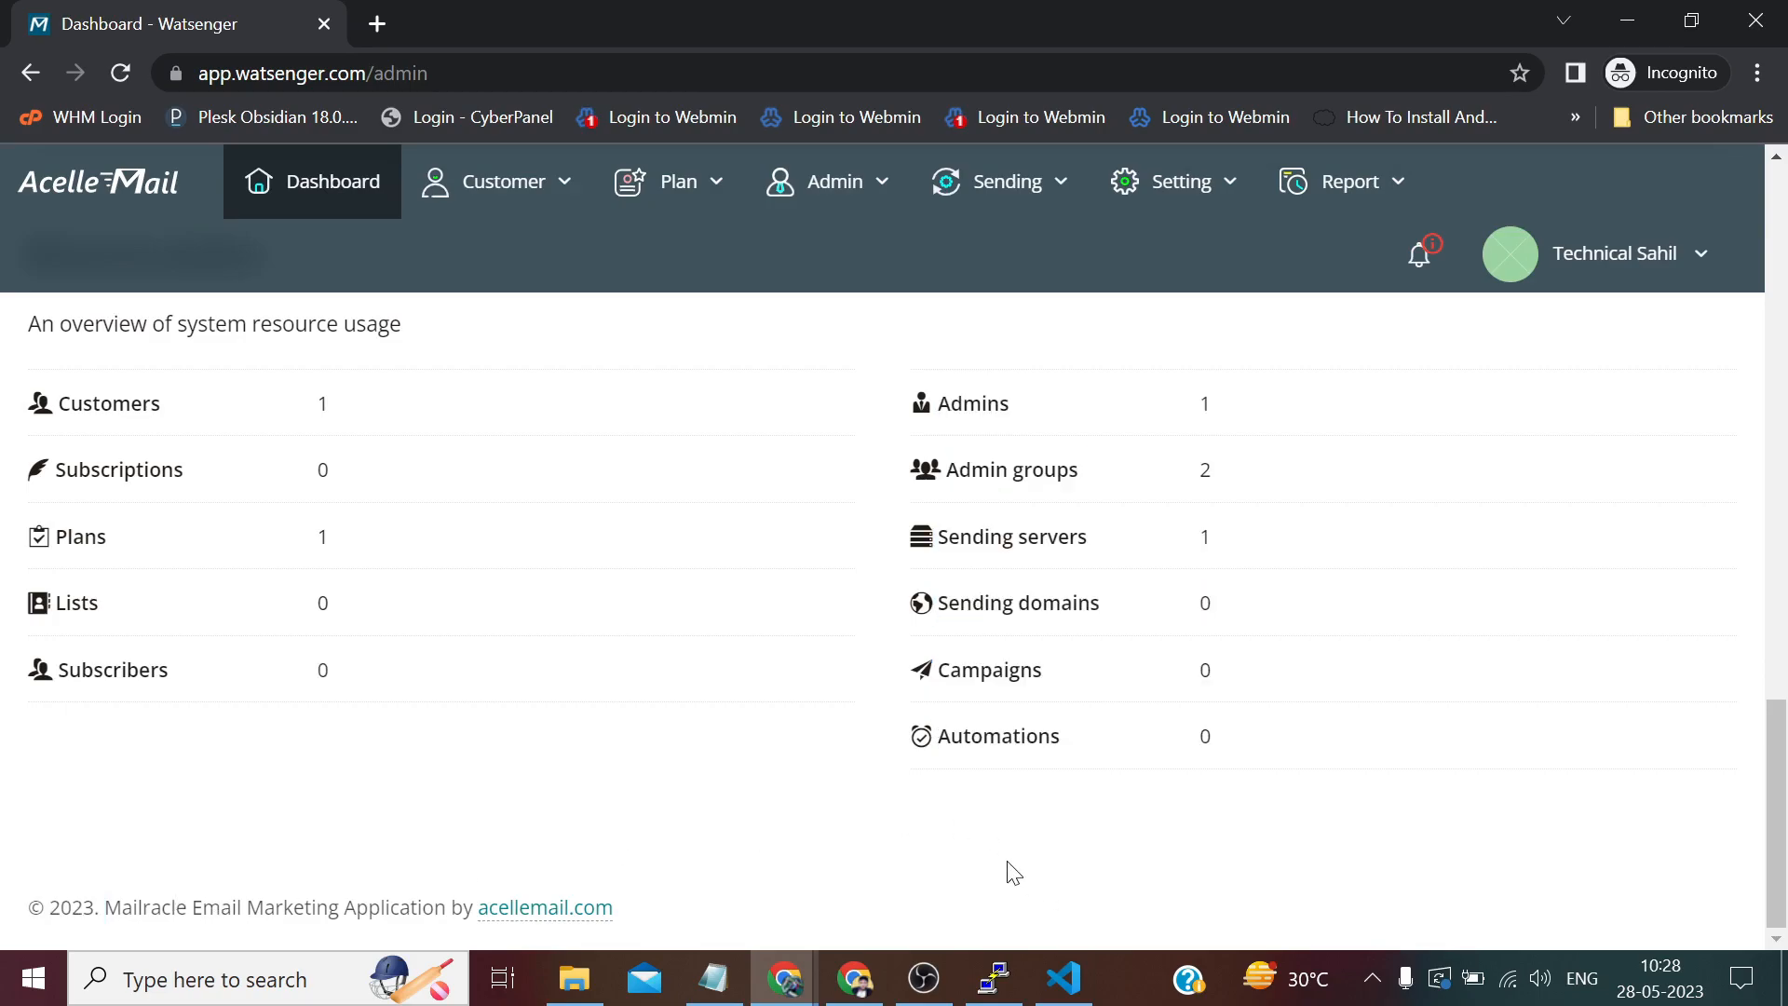
click(1063, 977)
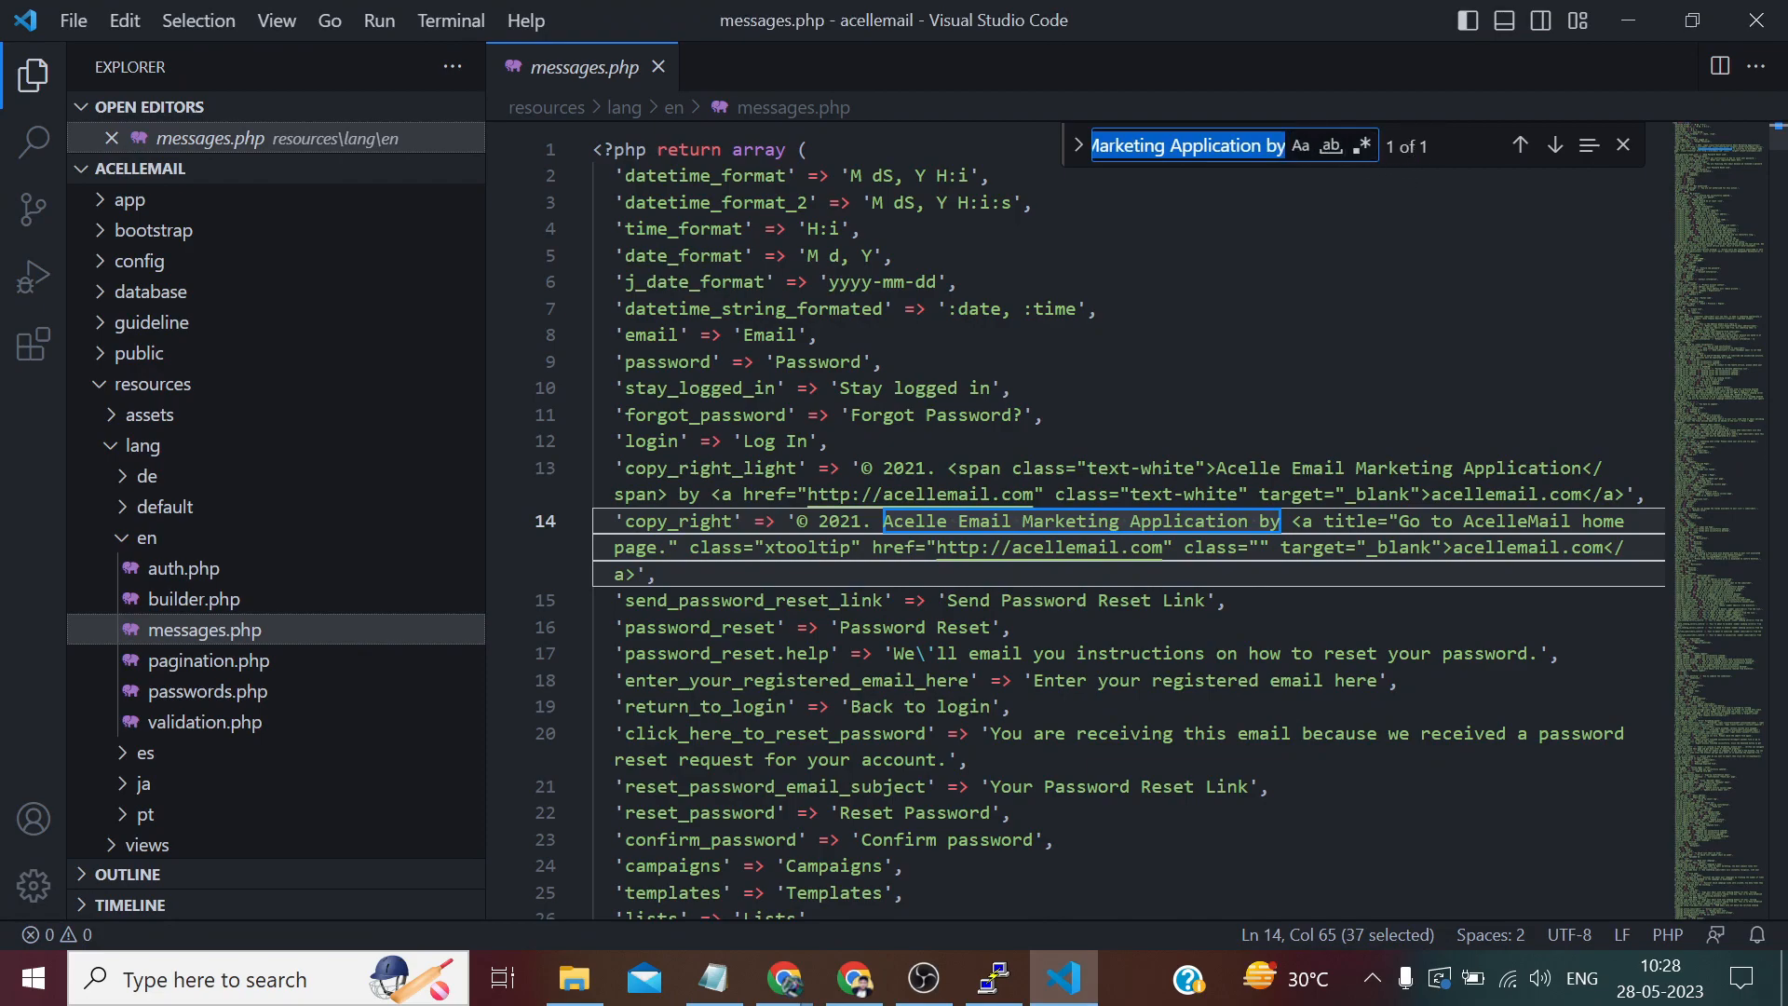
Set the Find query to 'Acelle' and open the de folder's messages.php.
text(Acelle)
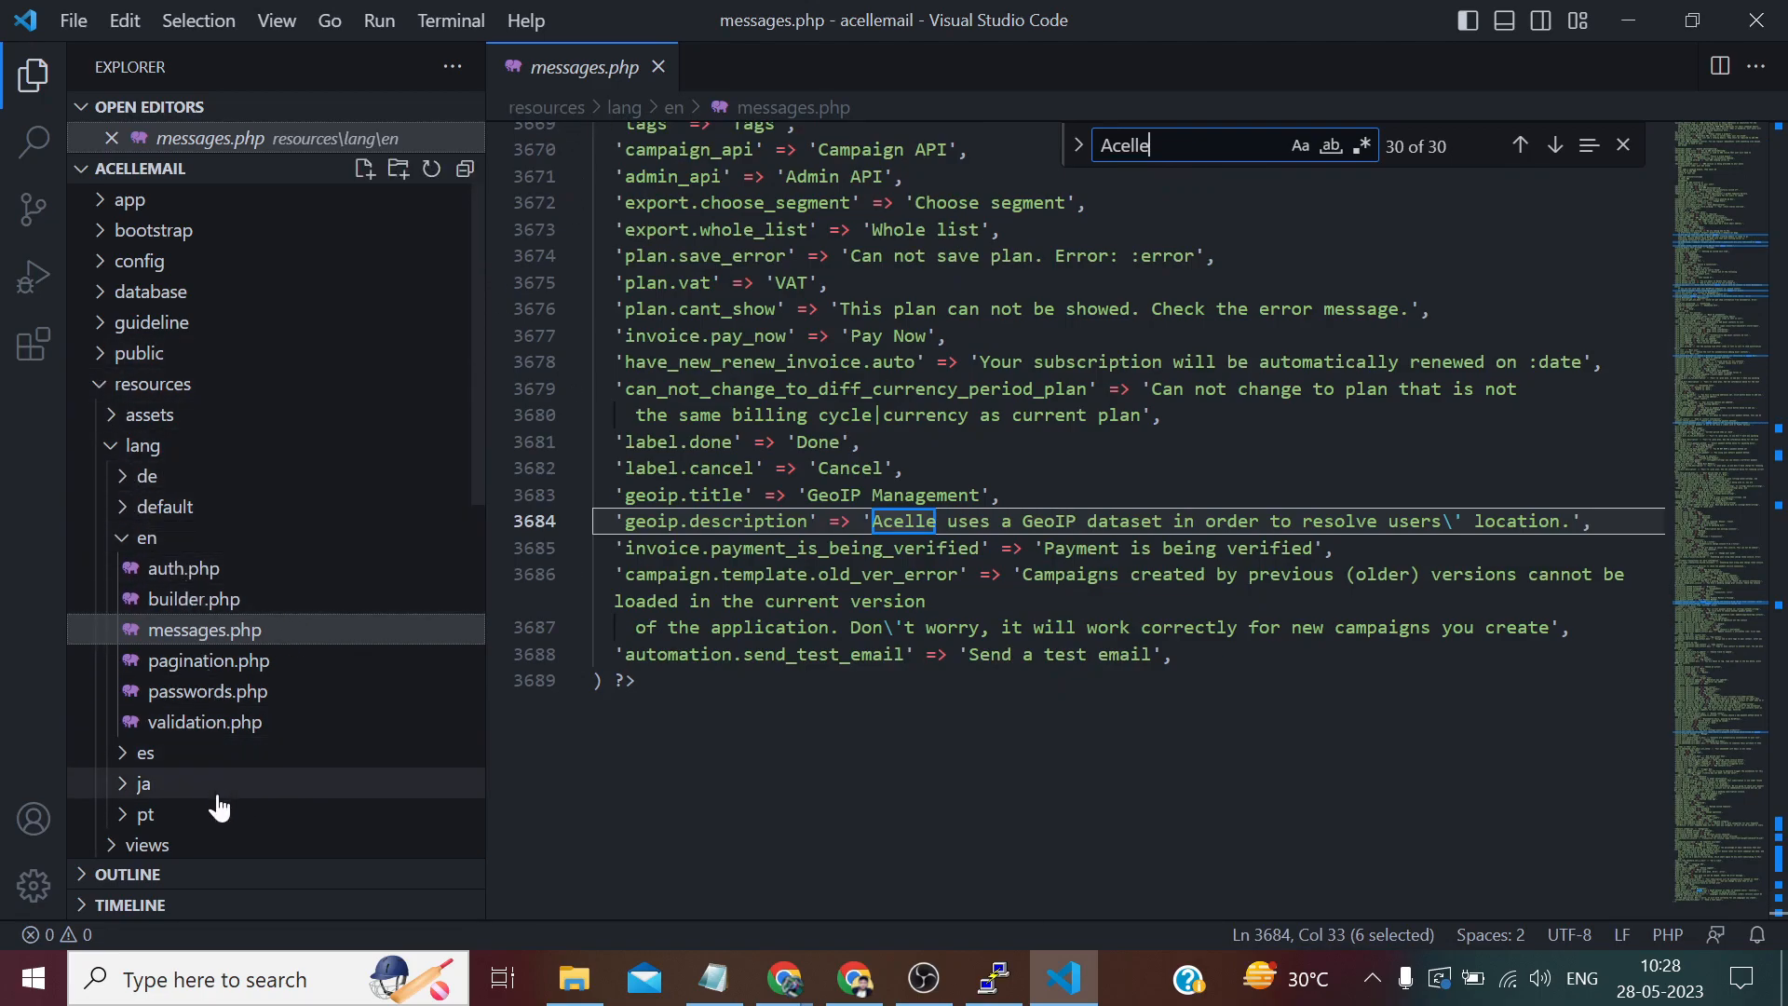
click(178, 486)
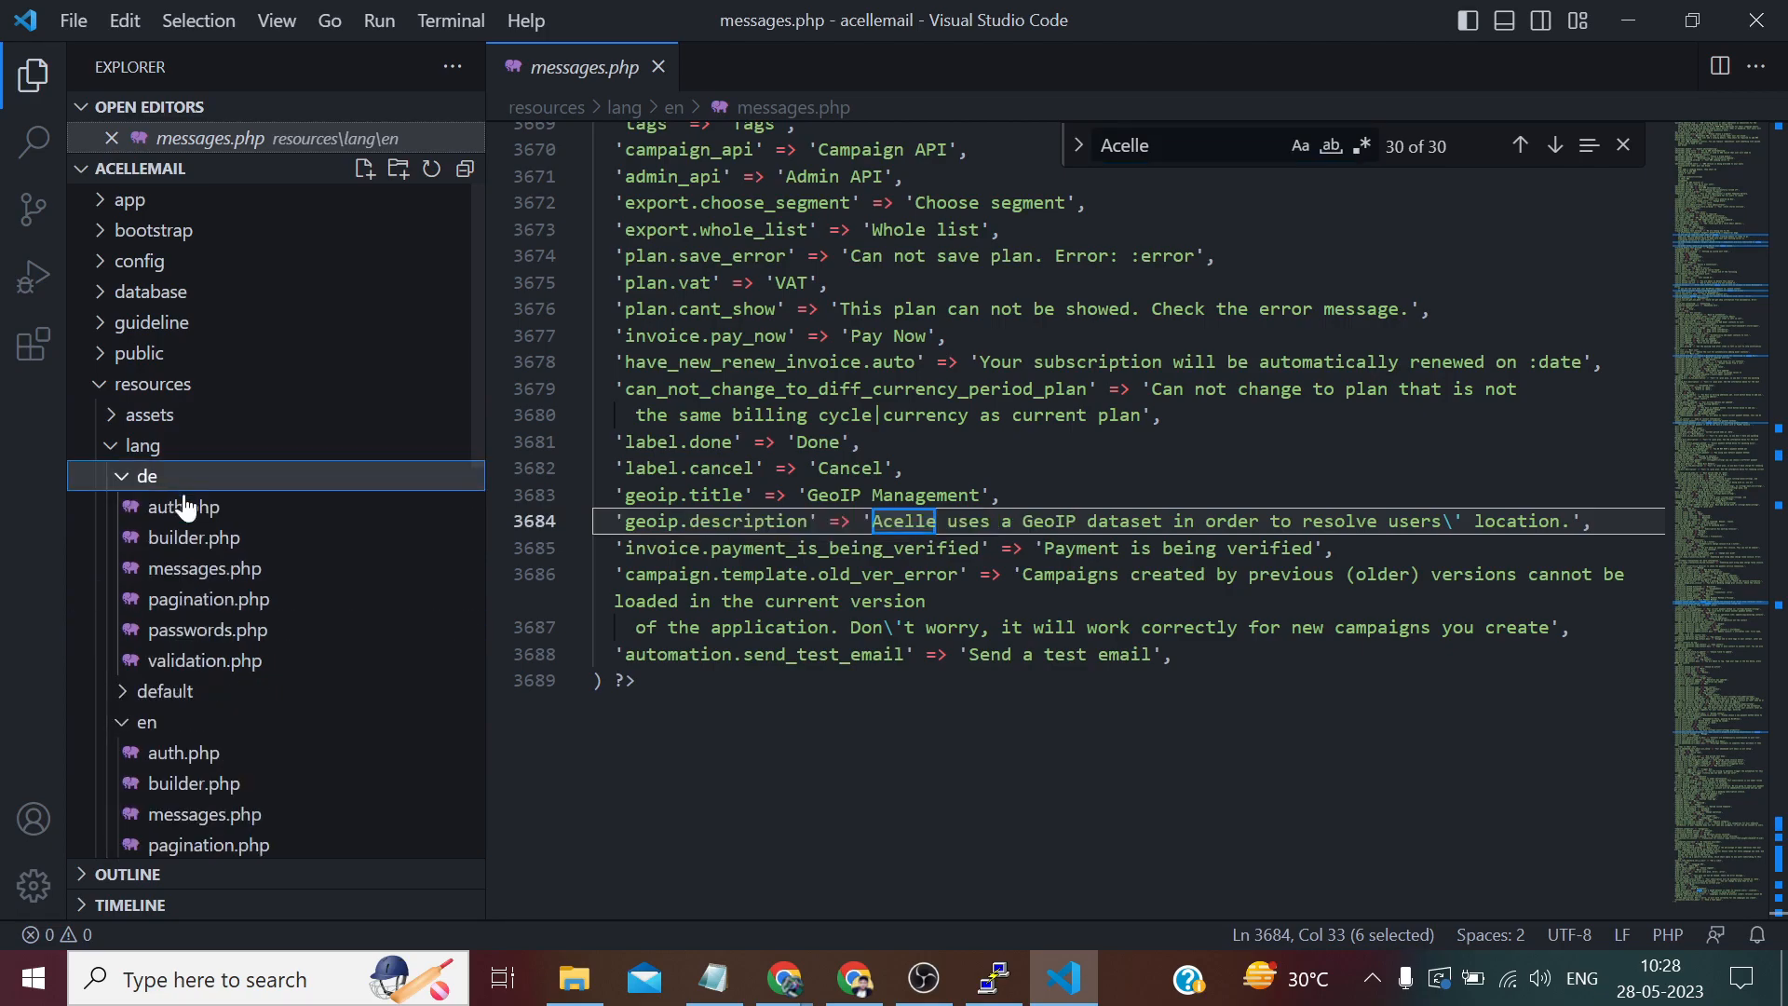
click(221, 570)
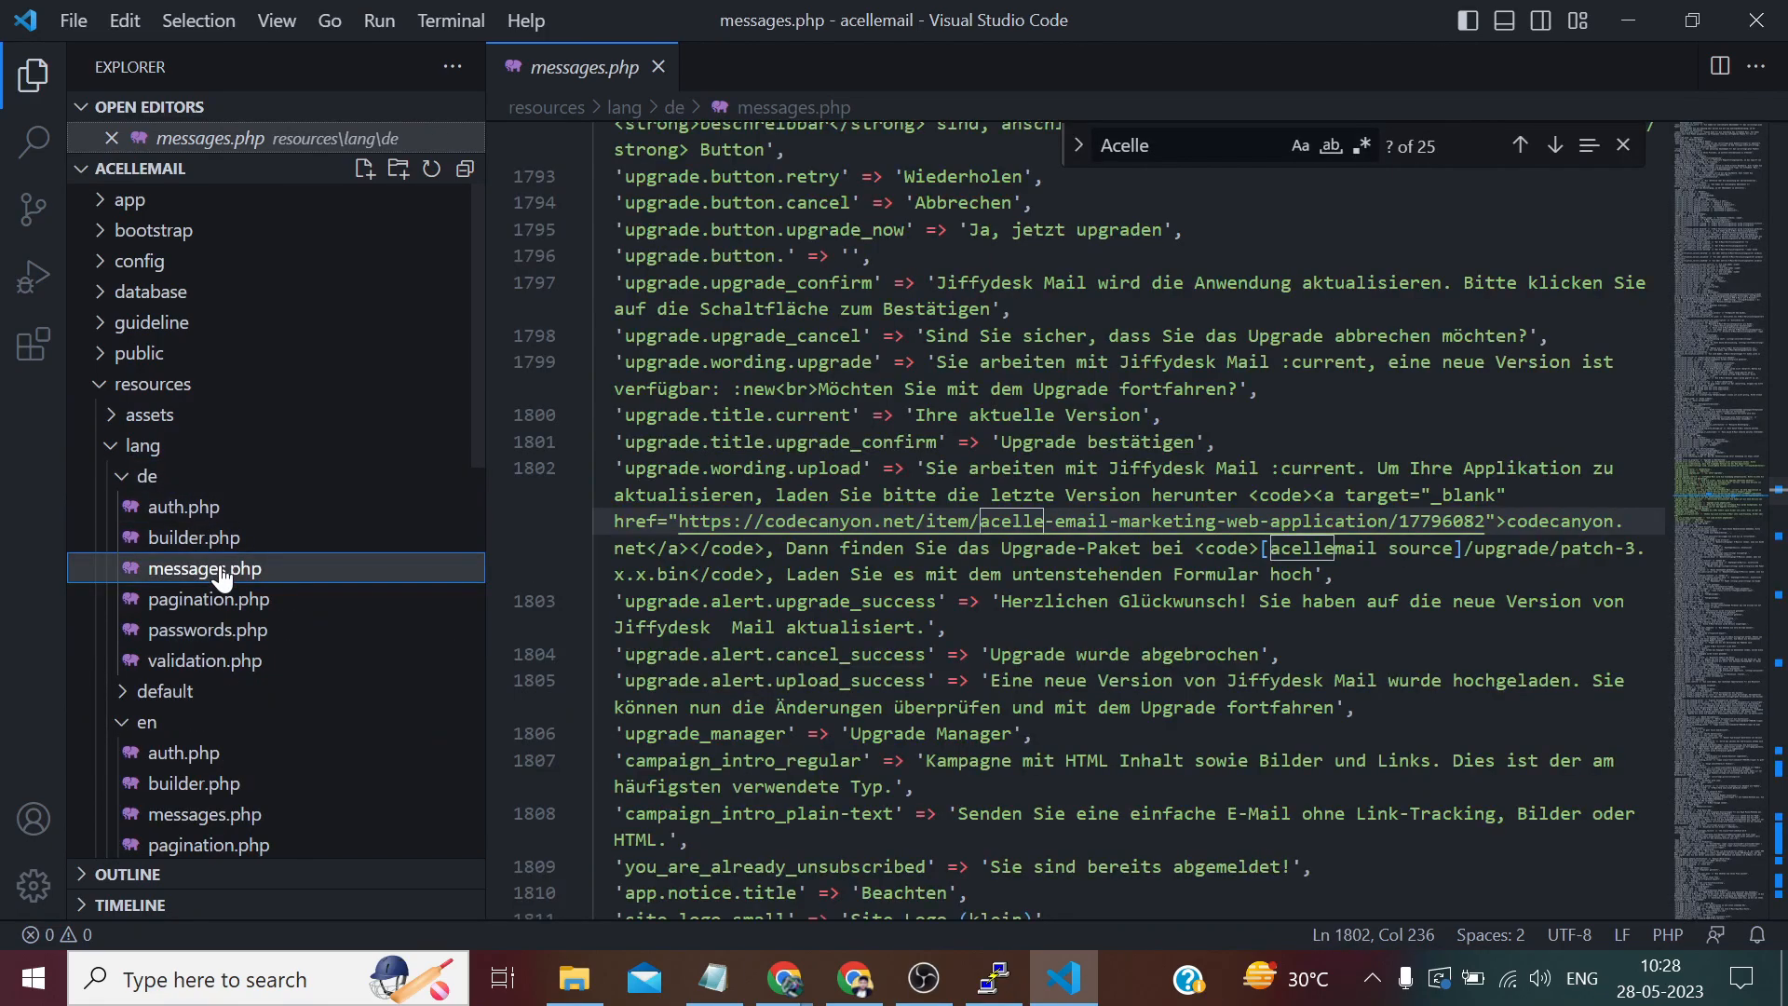
Open default/messages.php and step through its 30 Acelle matches.
click(232, 689)
scroll(236, 696, down, 2)
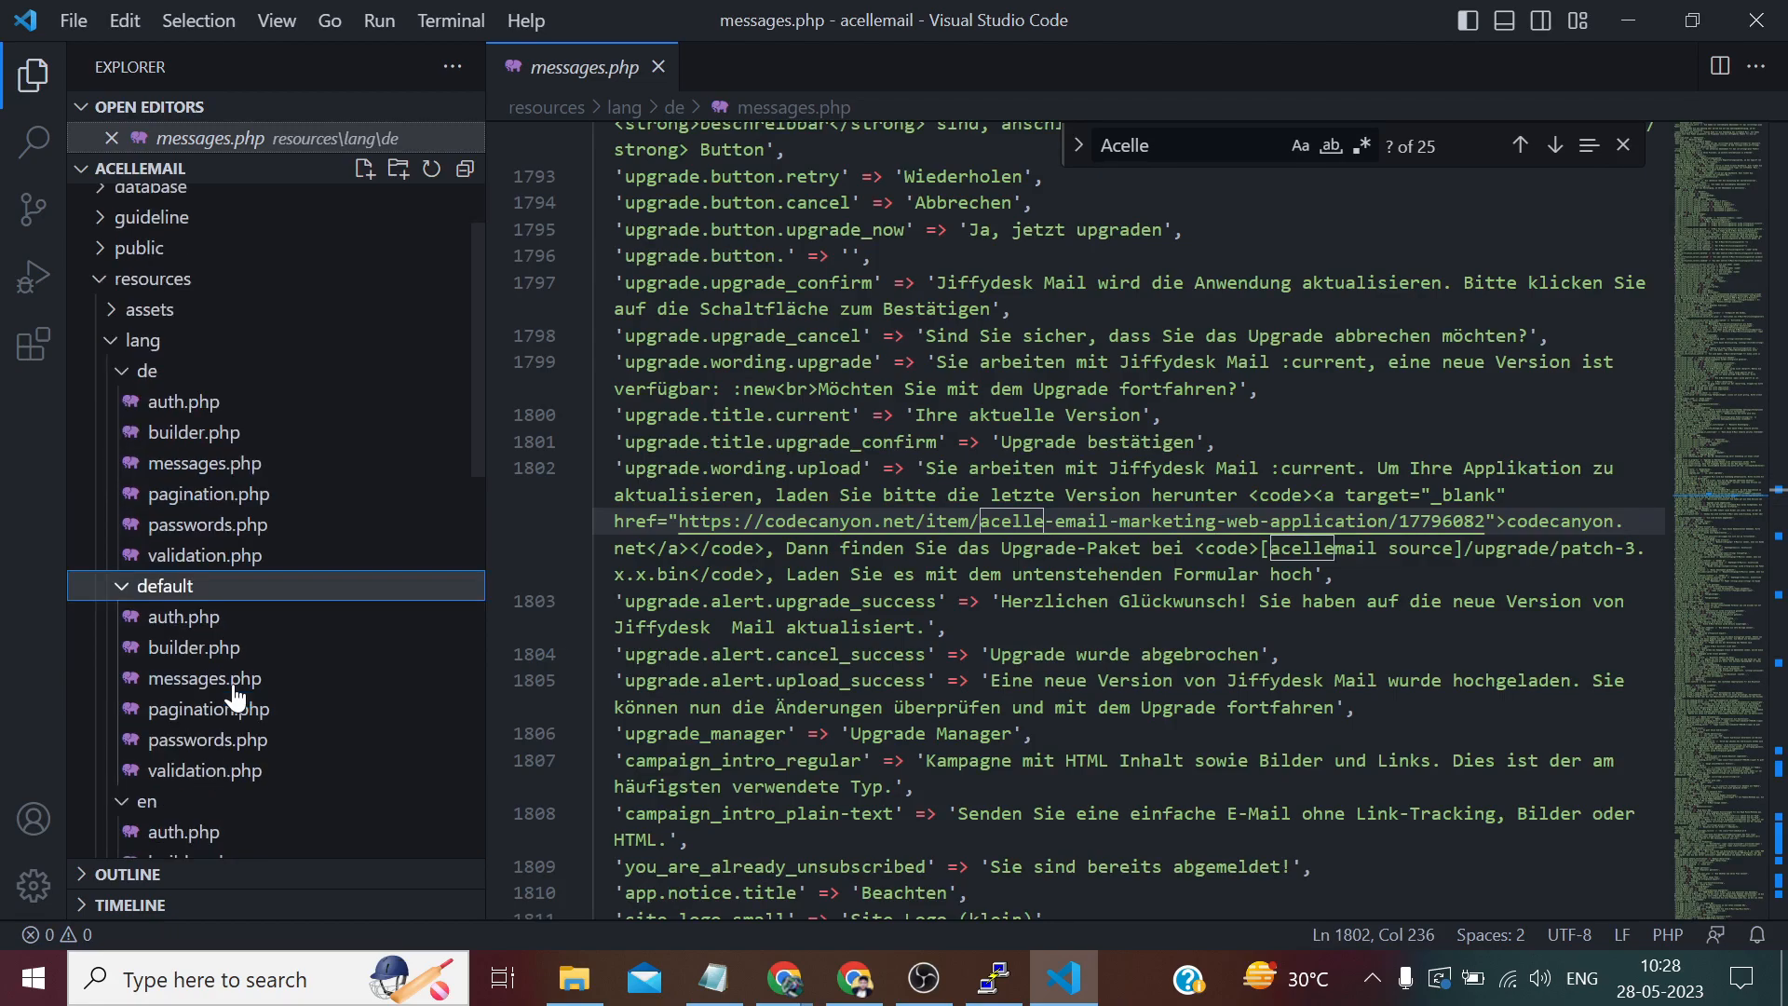
click(239, 678)
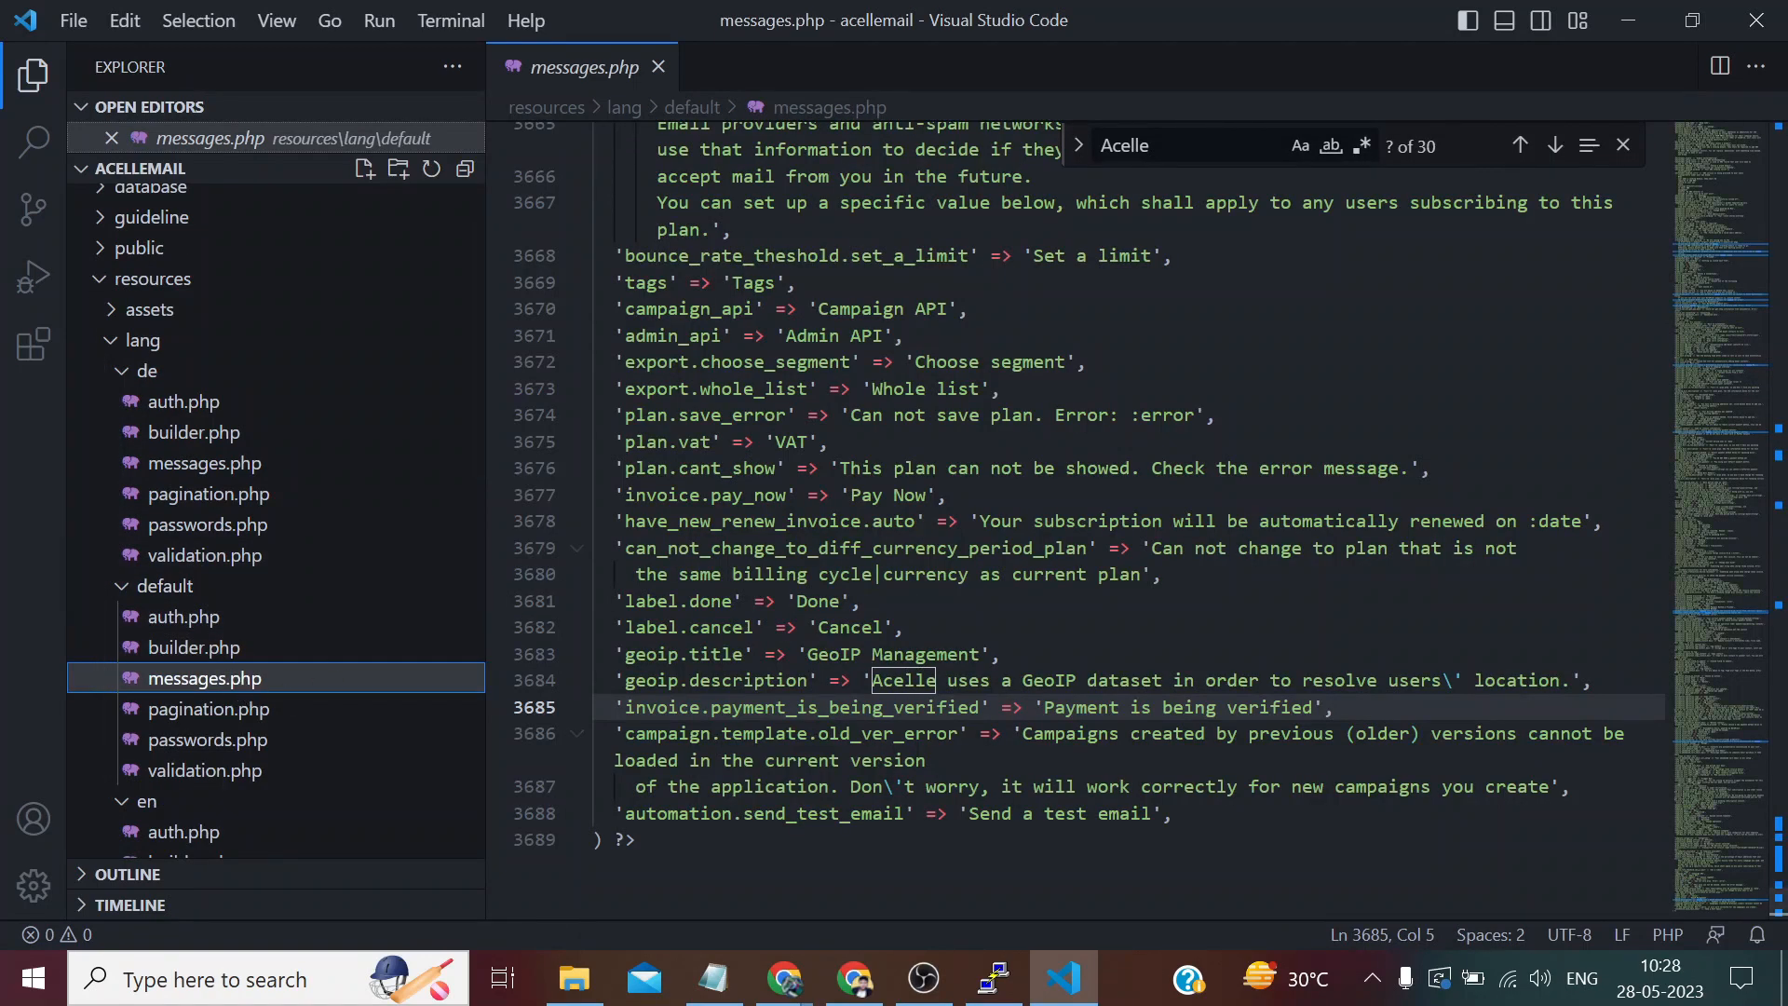
click(1554, 145)
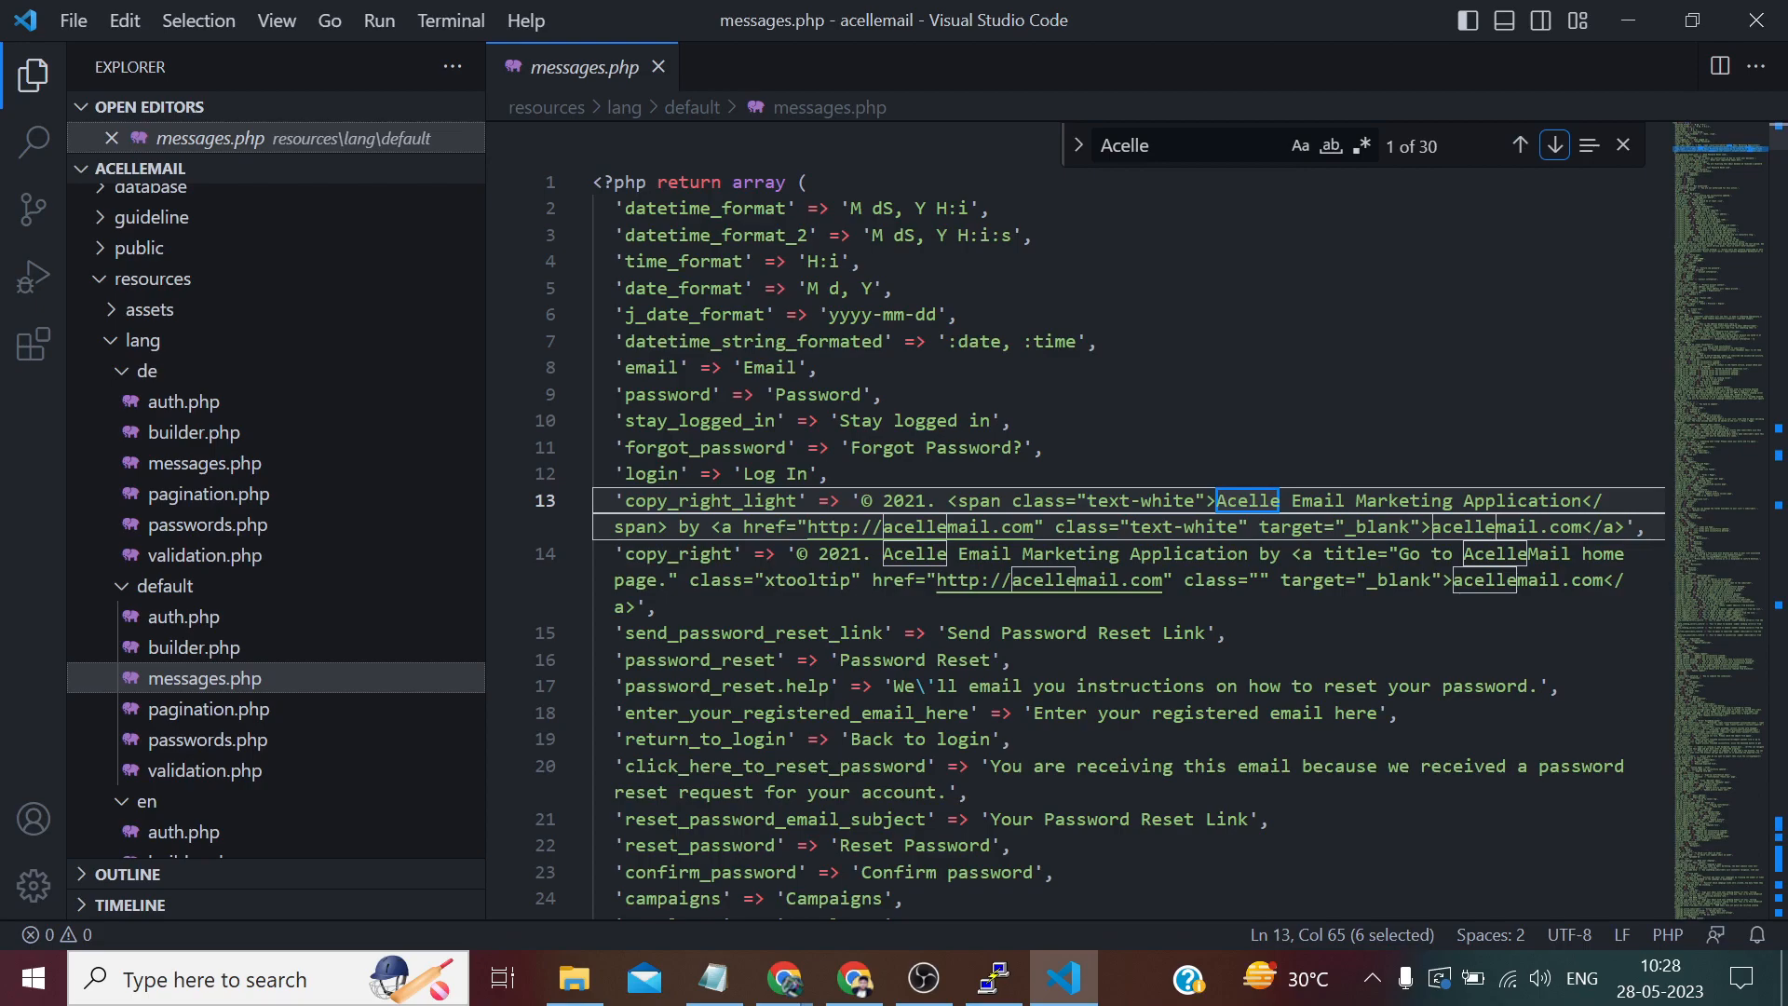
double_click(1587, 579)
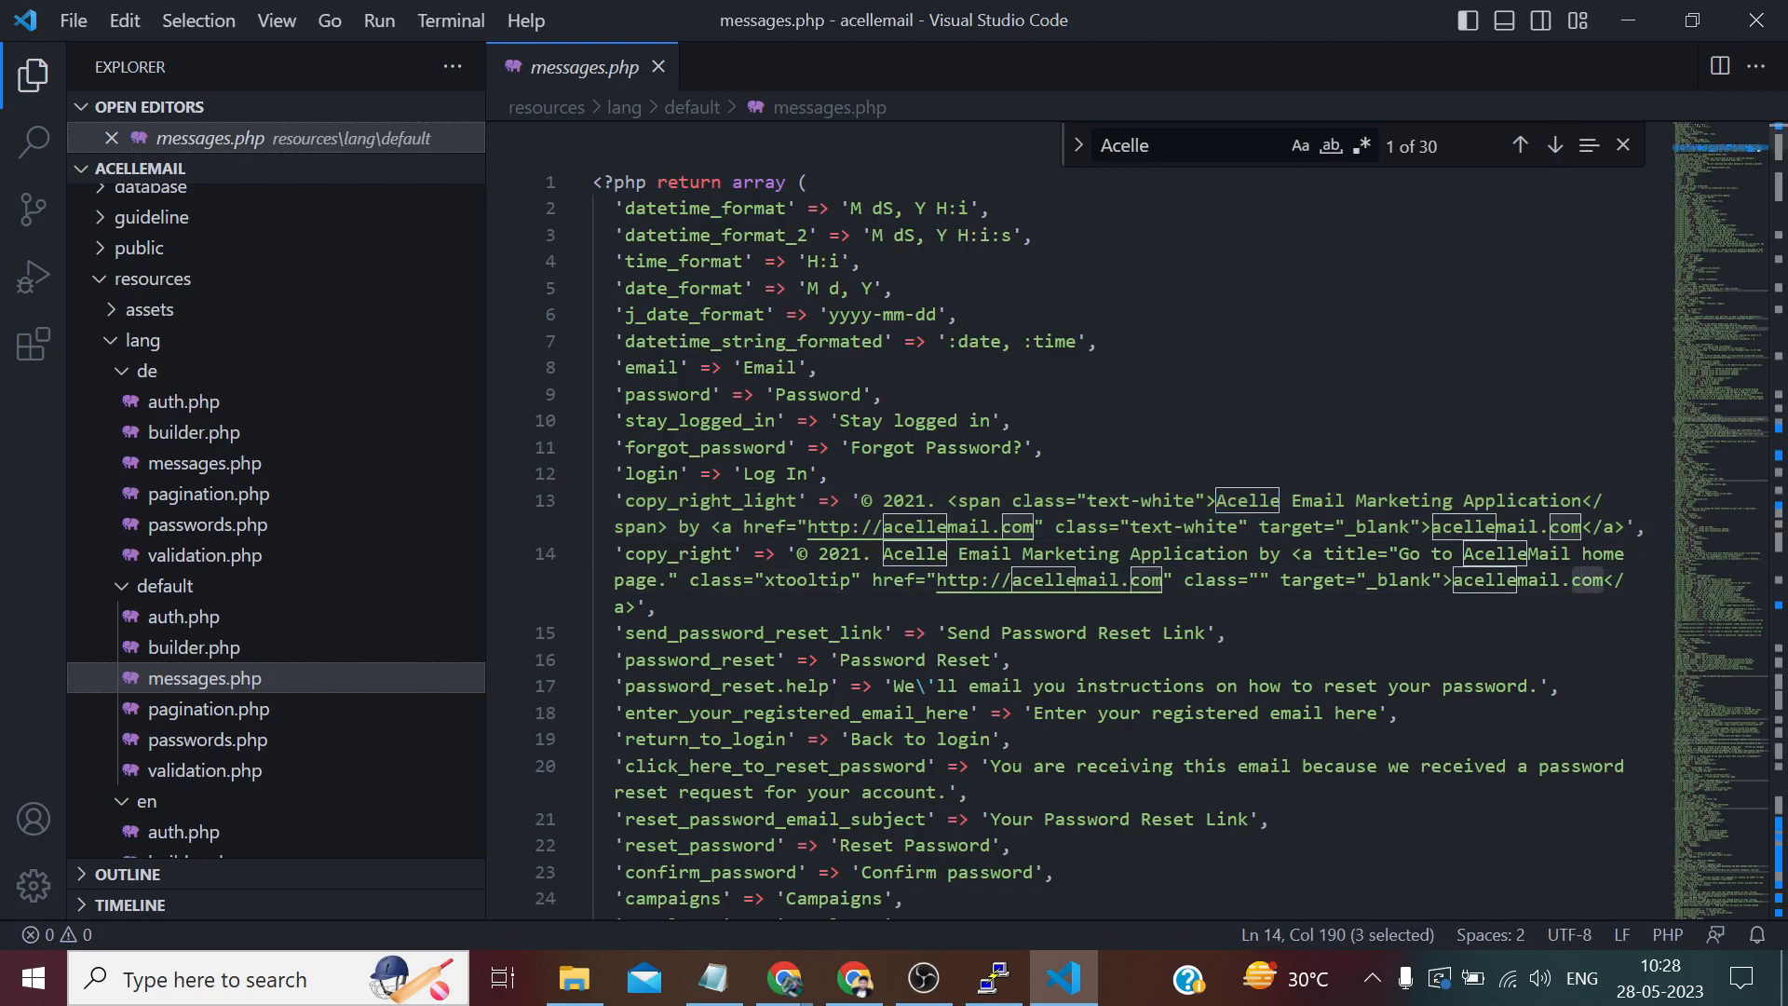
scroll(1588, 579, down, 10)
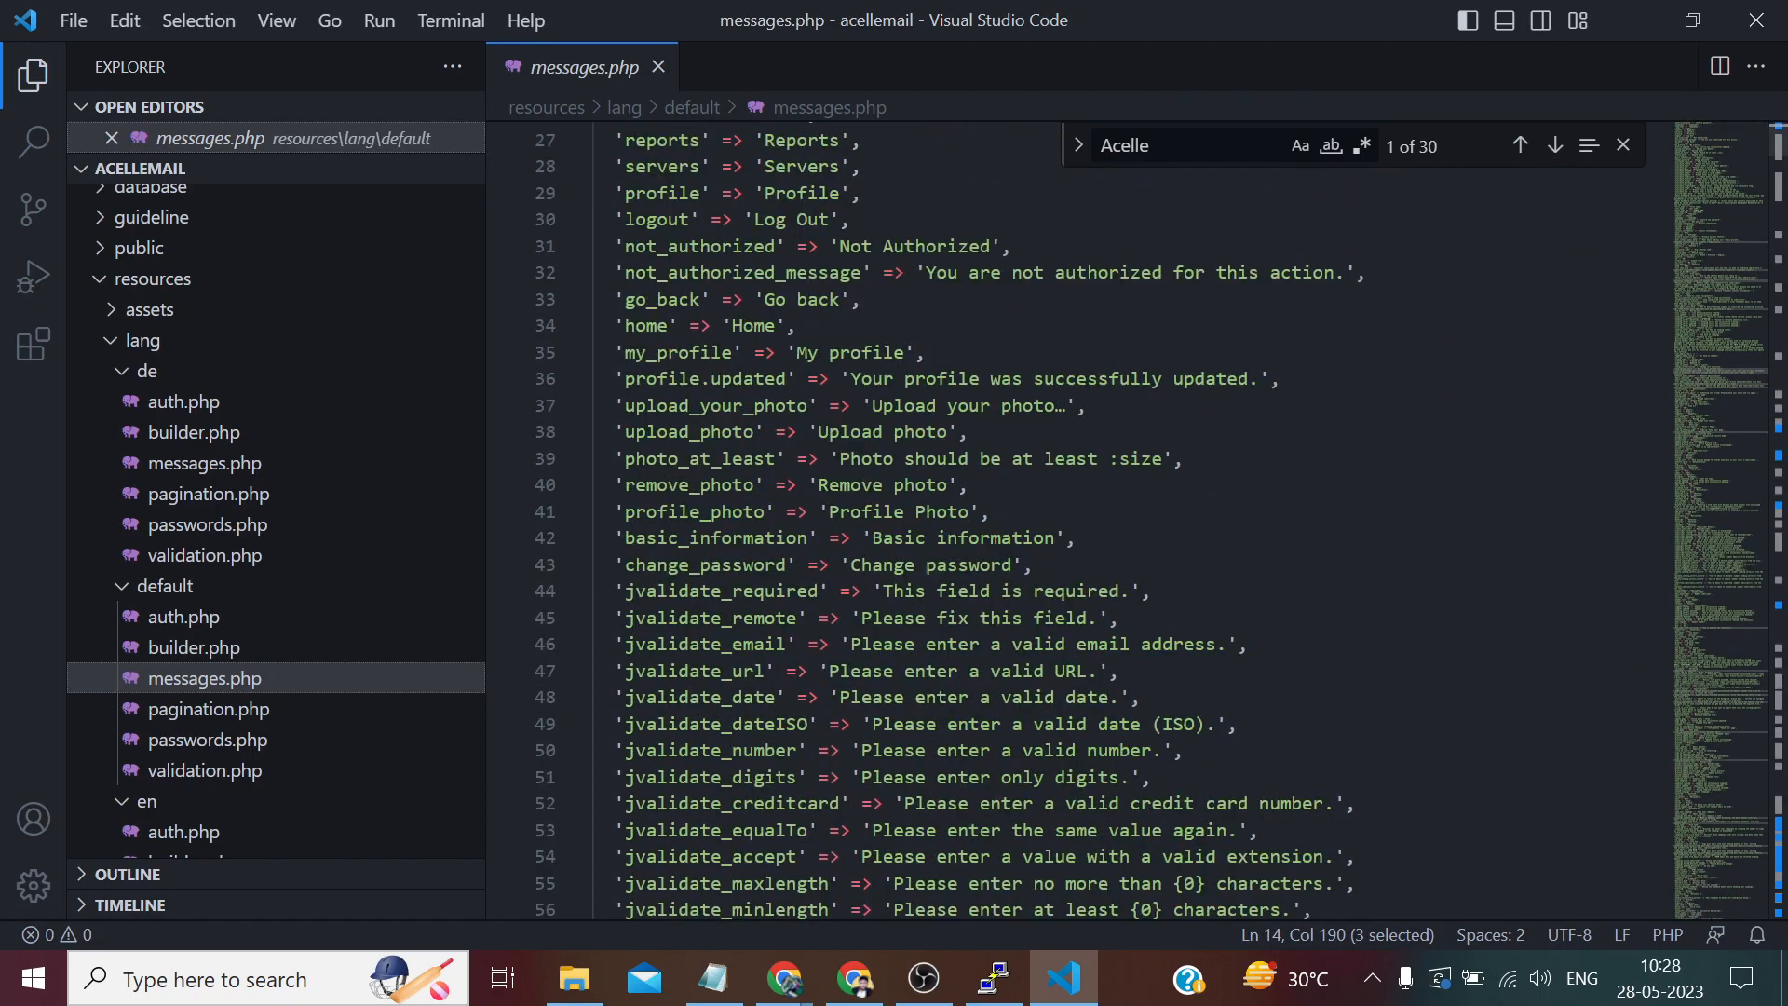
scroll(1587, 579, down, 4)
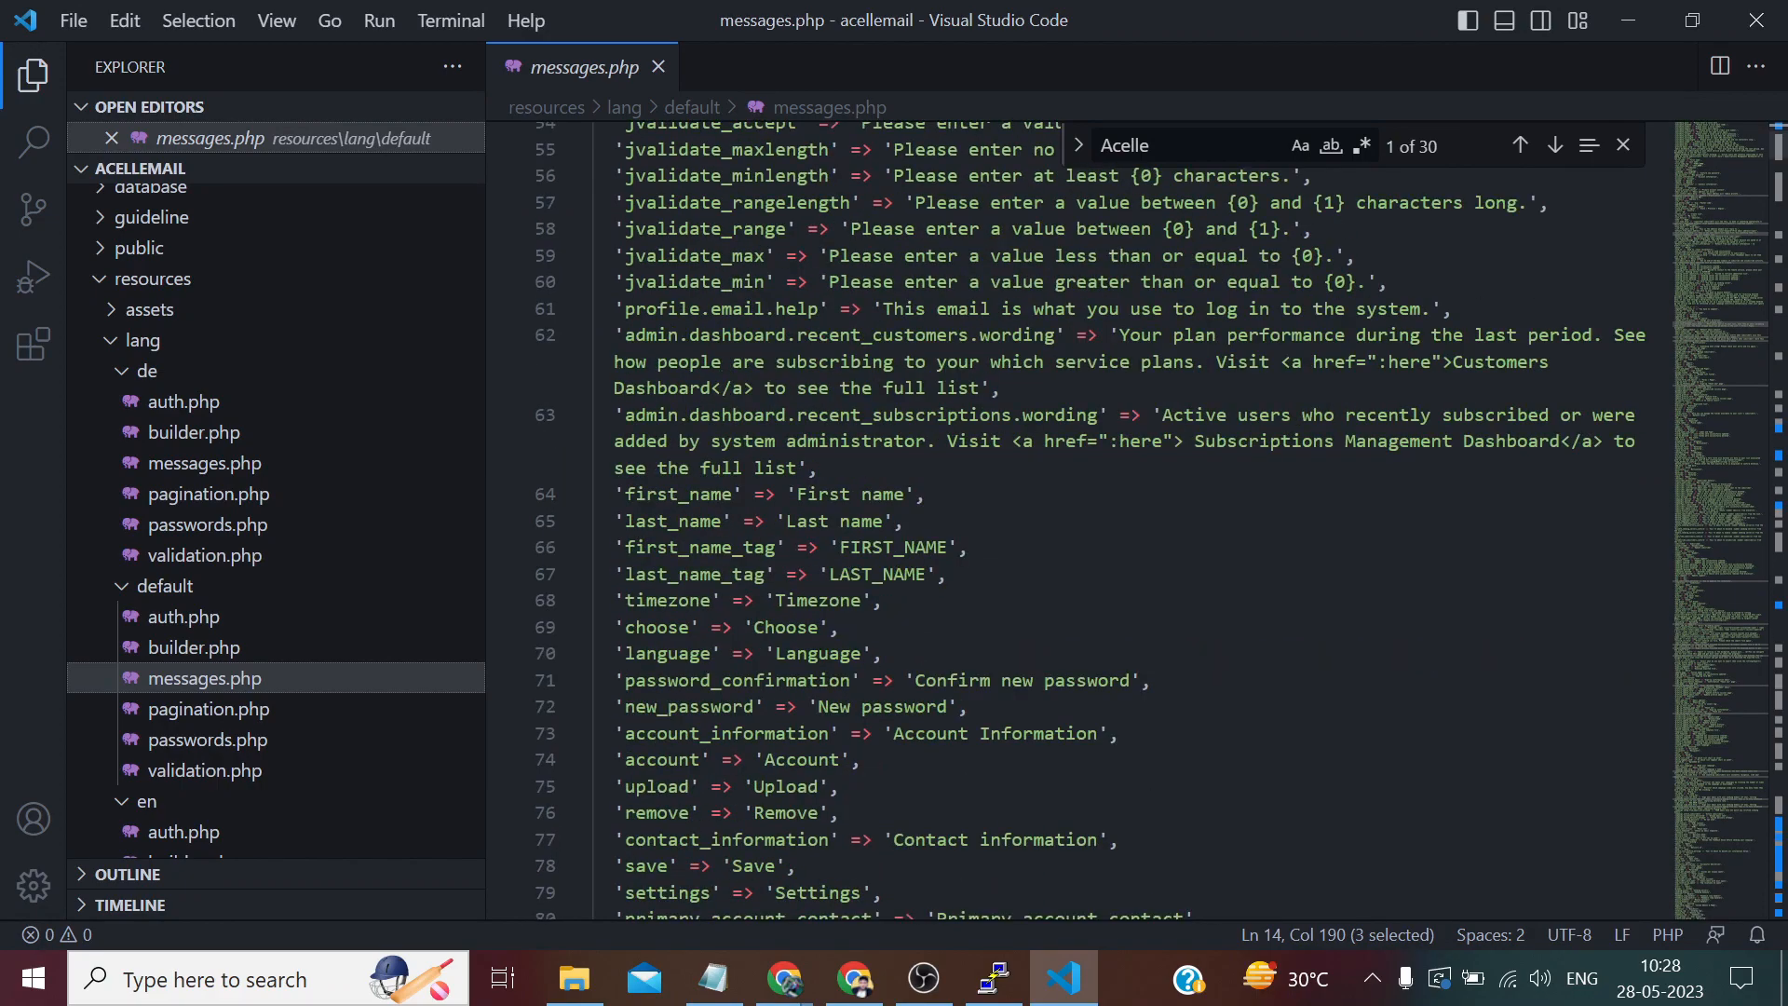
mouse_move(880, 995)
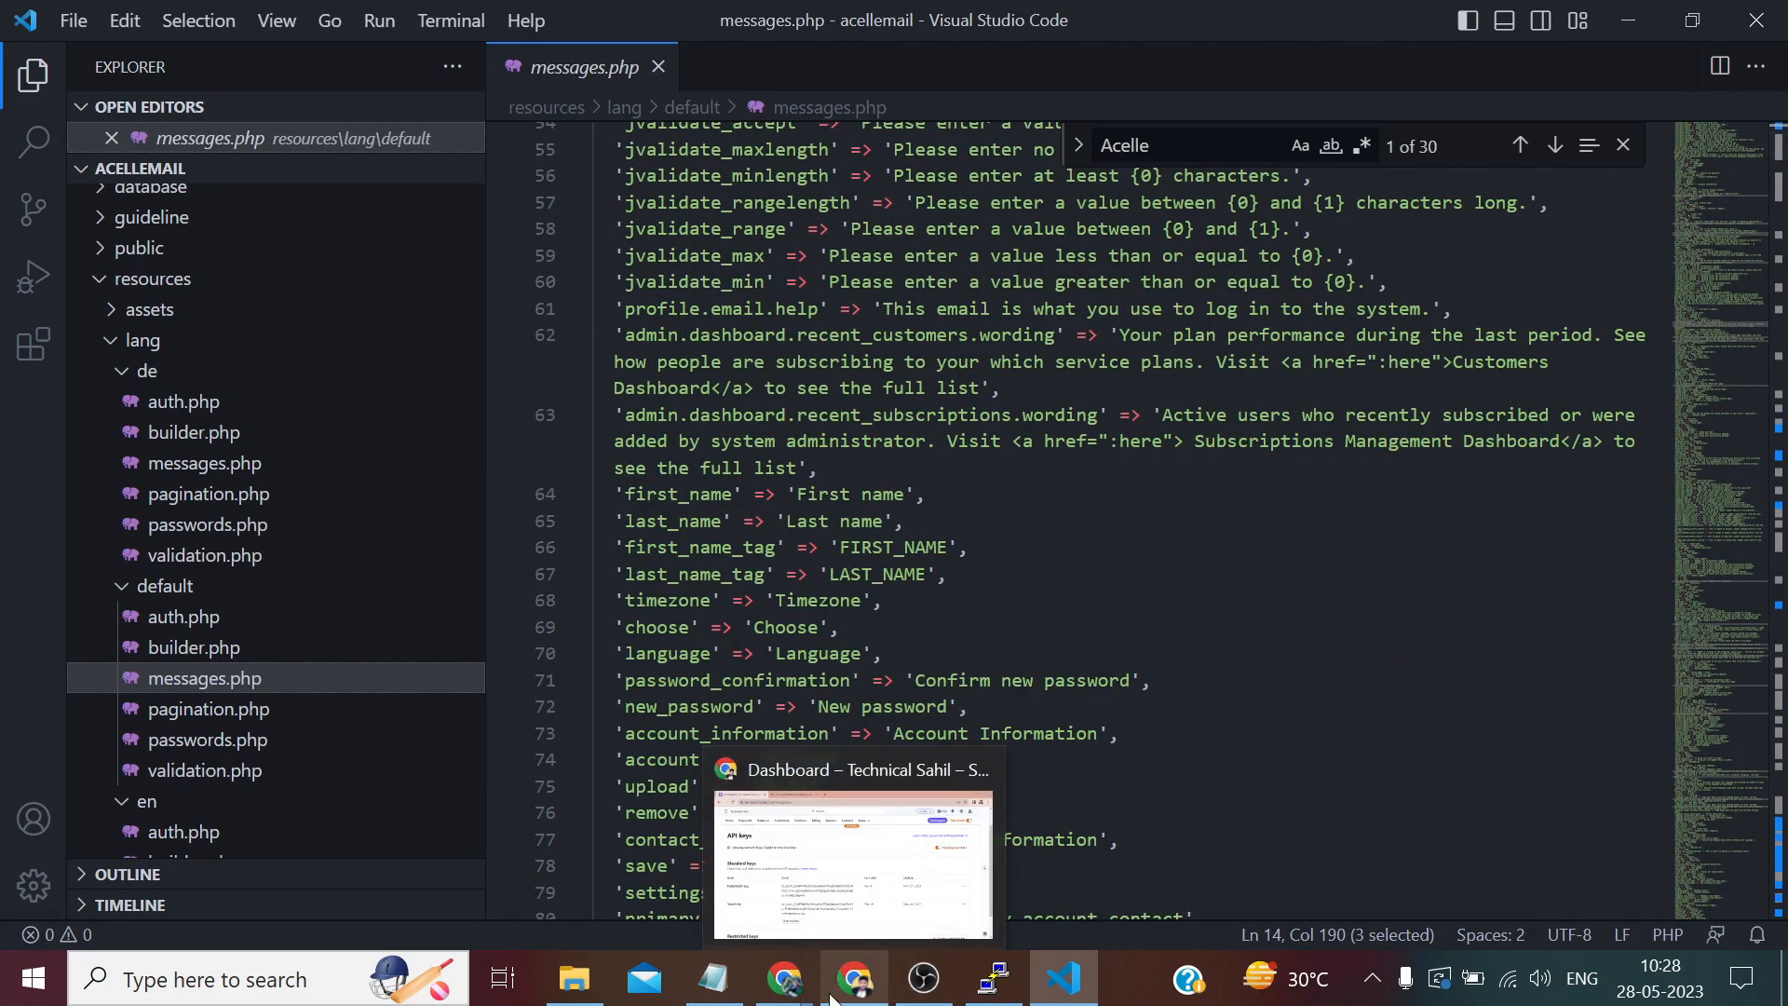
mouse_move(784, 989)
click(902, 881)
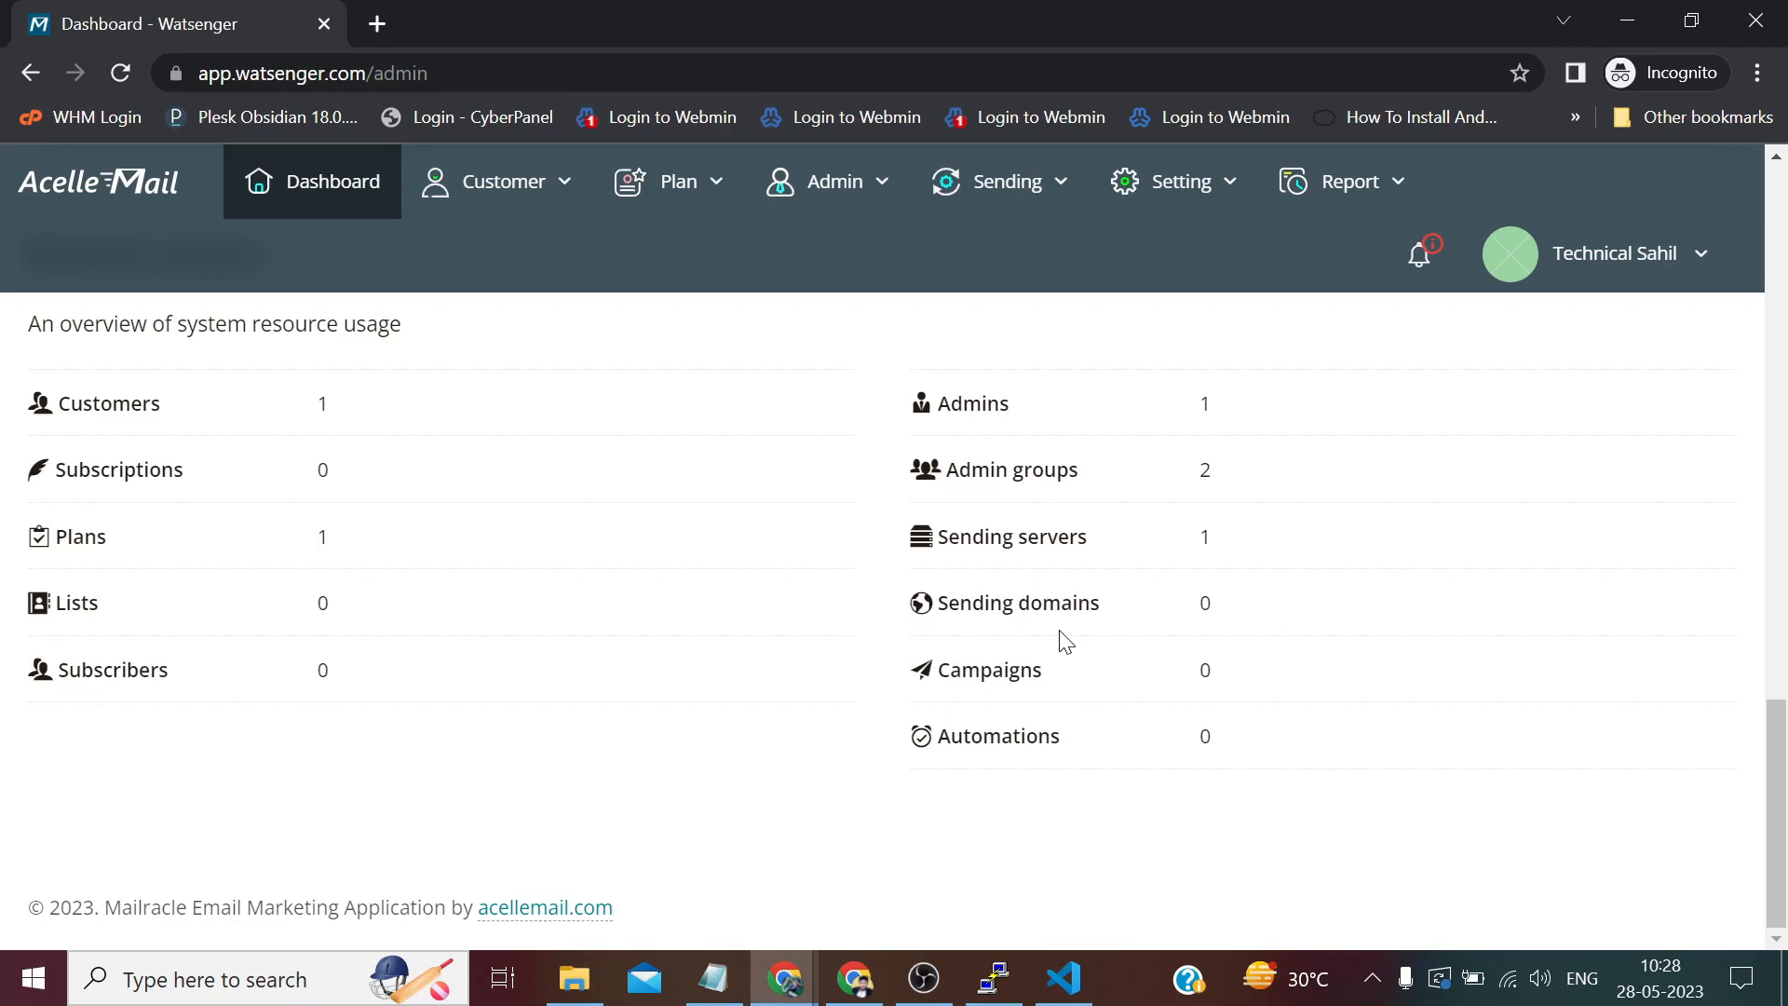
scroll(1727, 415, up, 5)
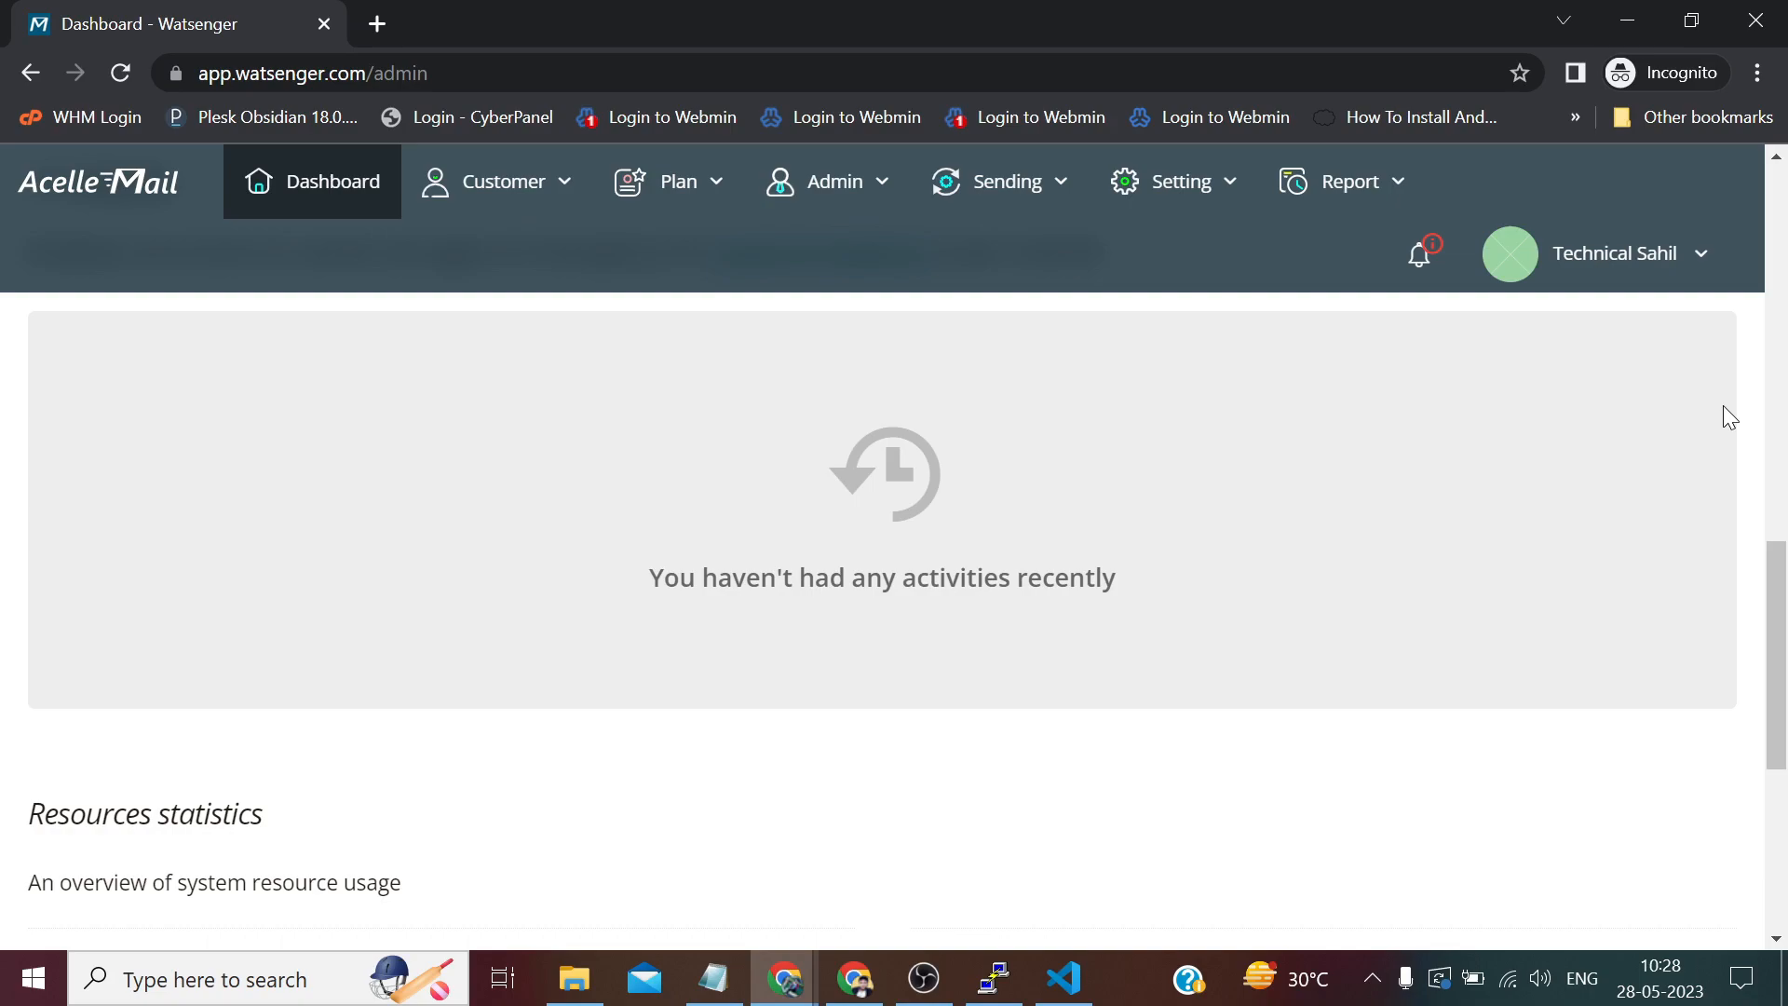
scroll(1722, 406, down, 5)
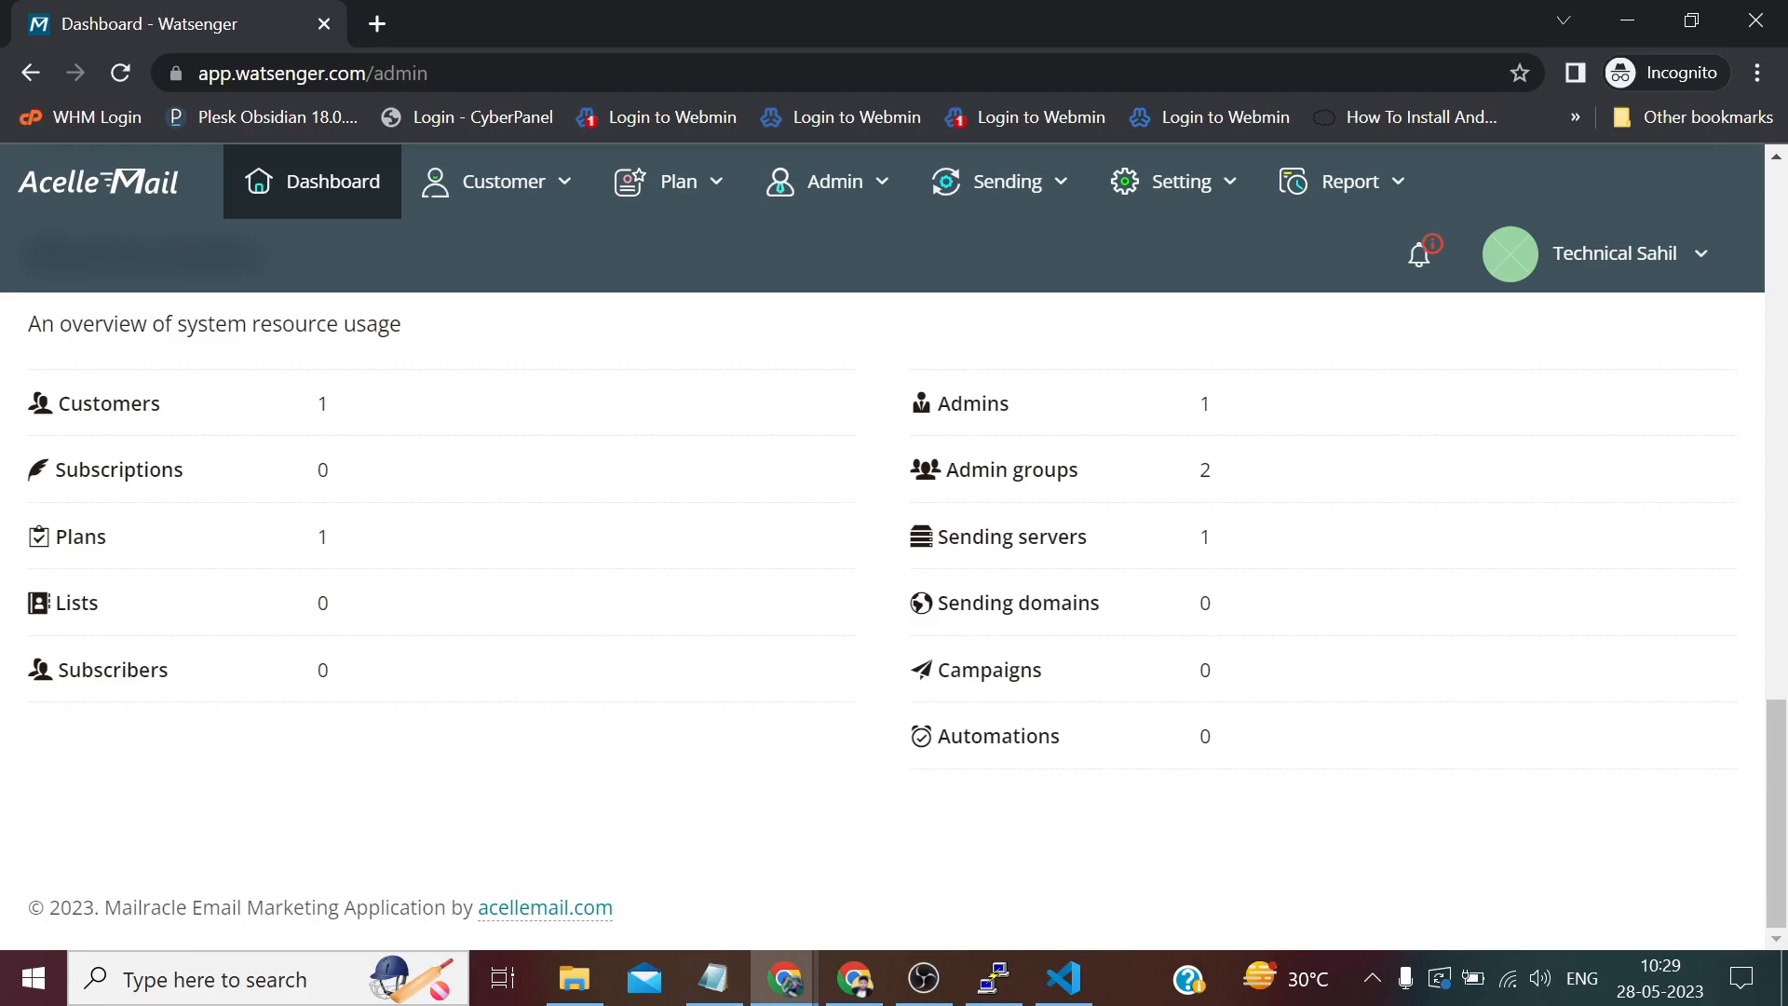
drag(446, 908, 121, 896)
click(1048, 1001)
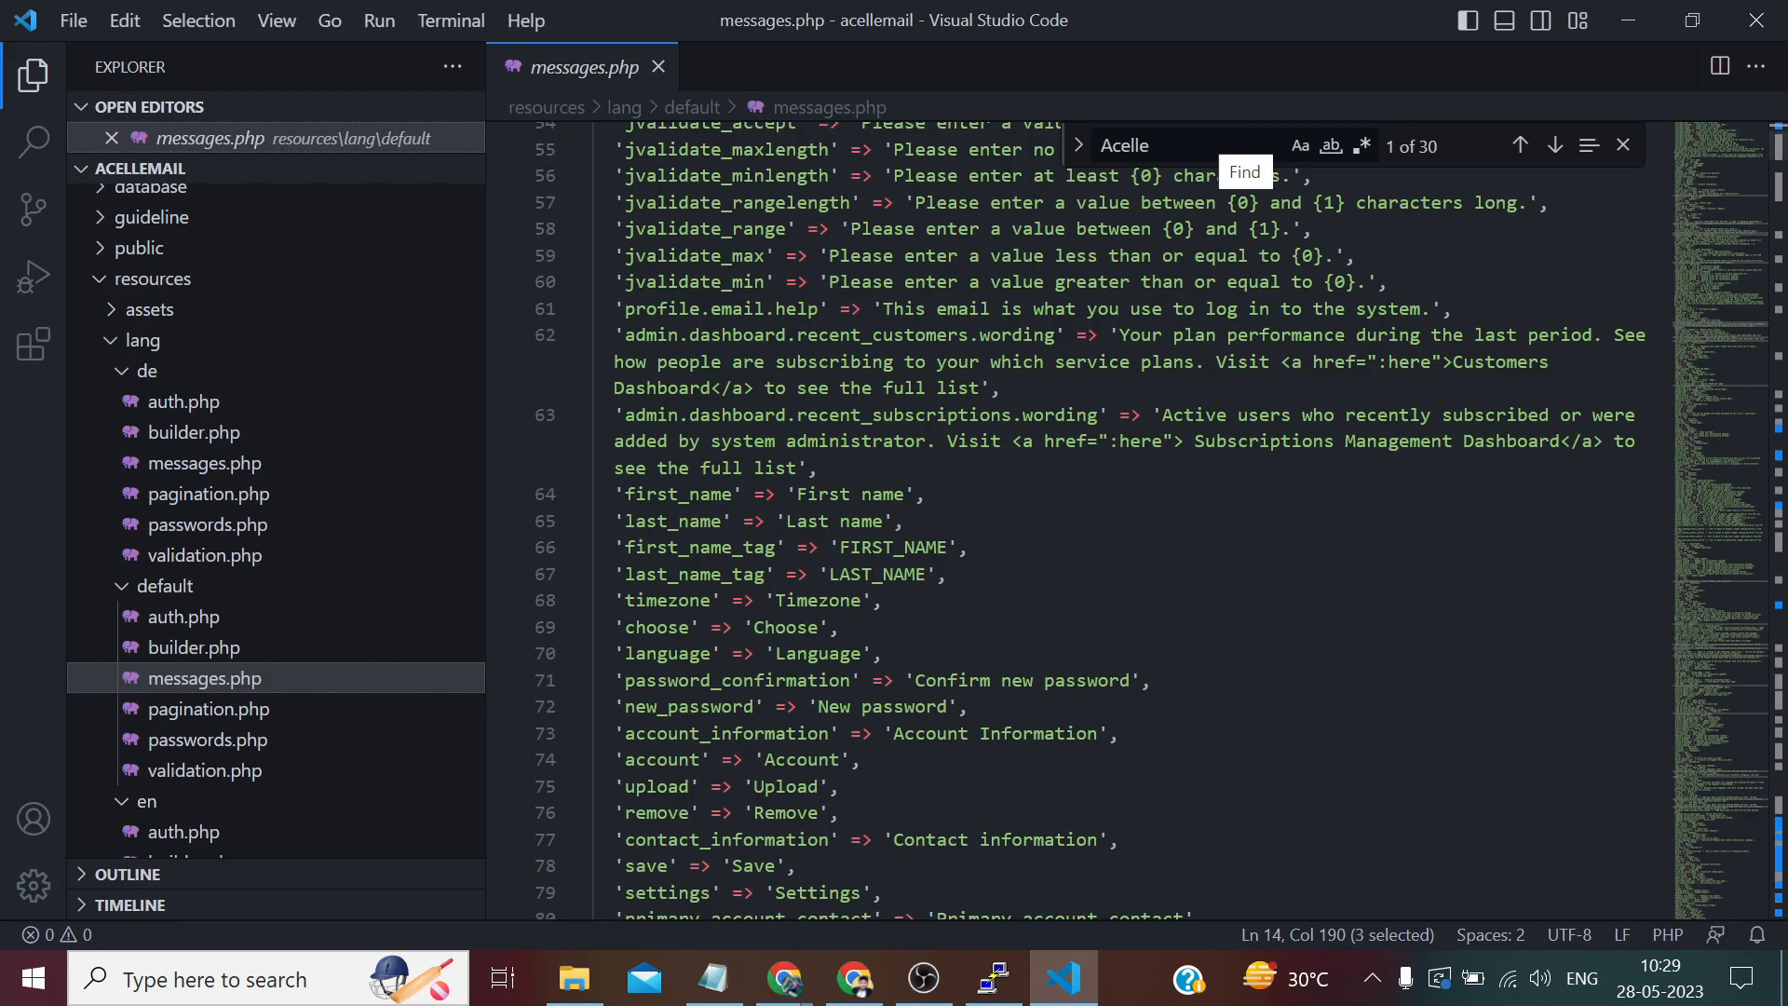
click(855, 977)
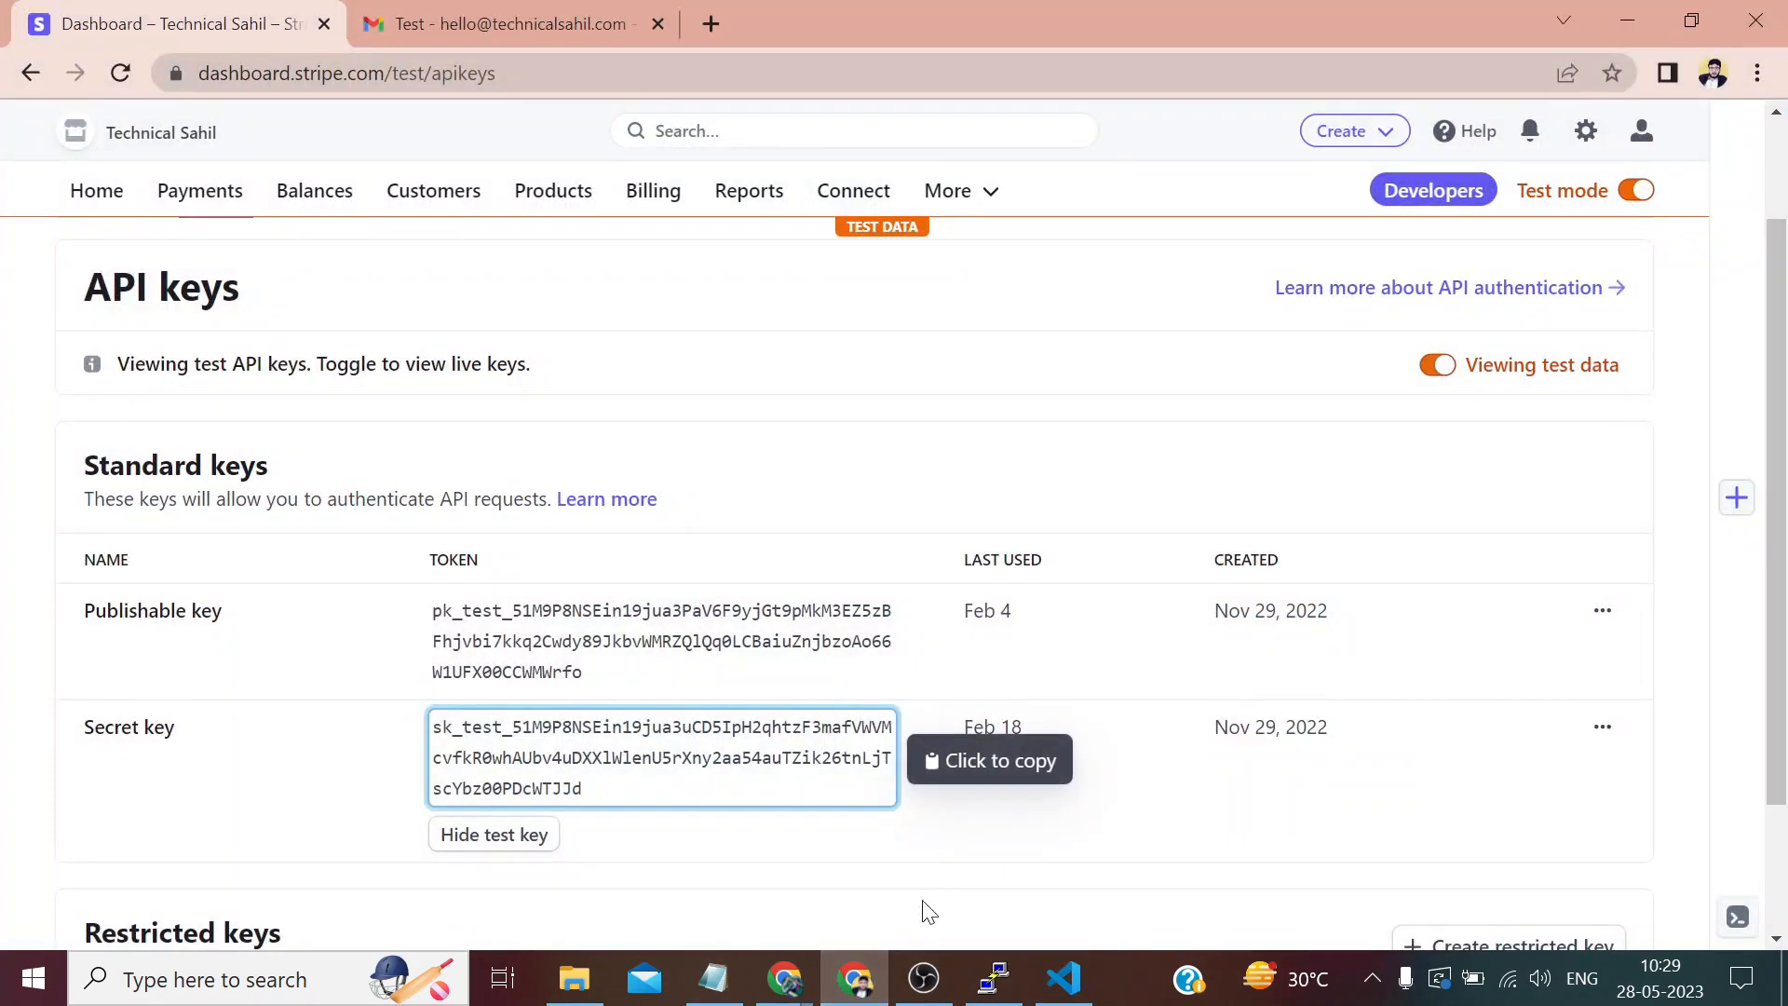
click(785, 978)
click(907, 835)
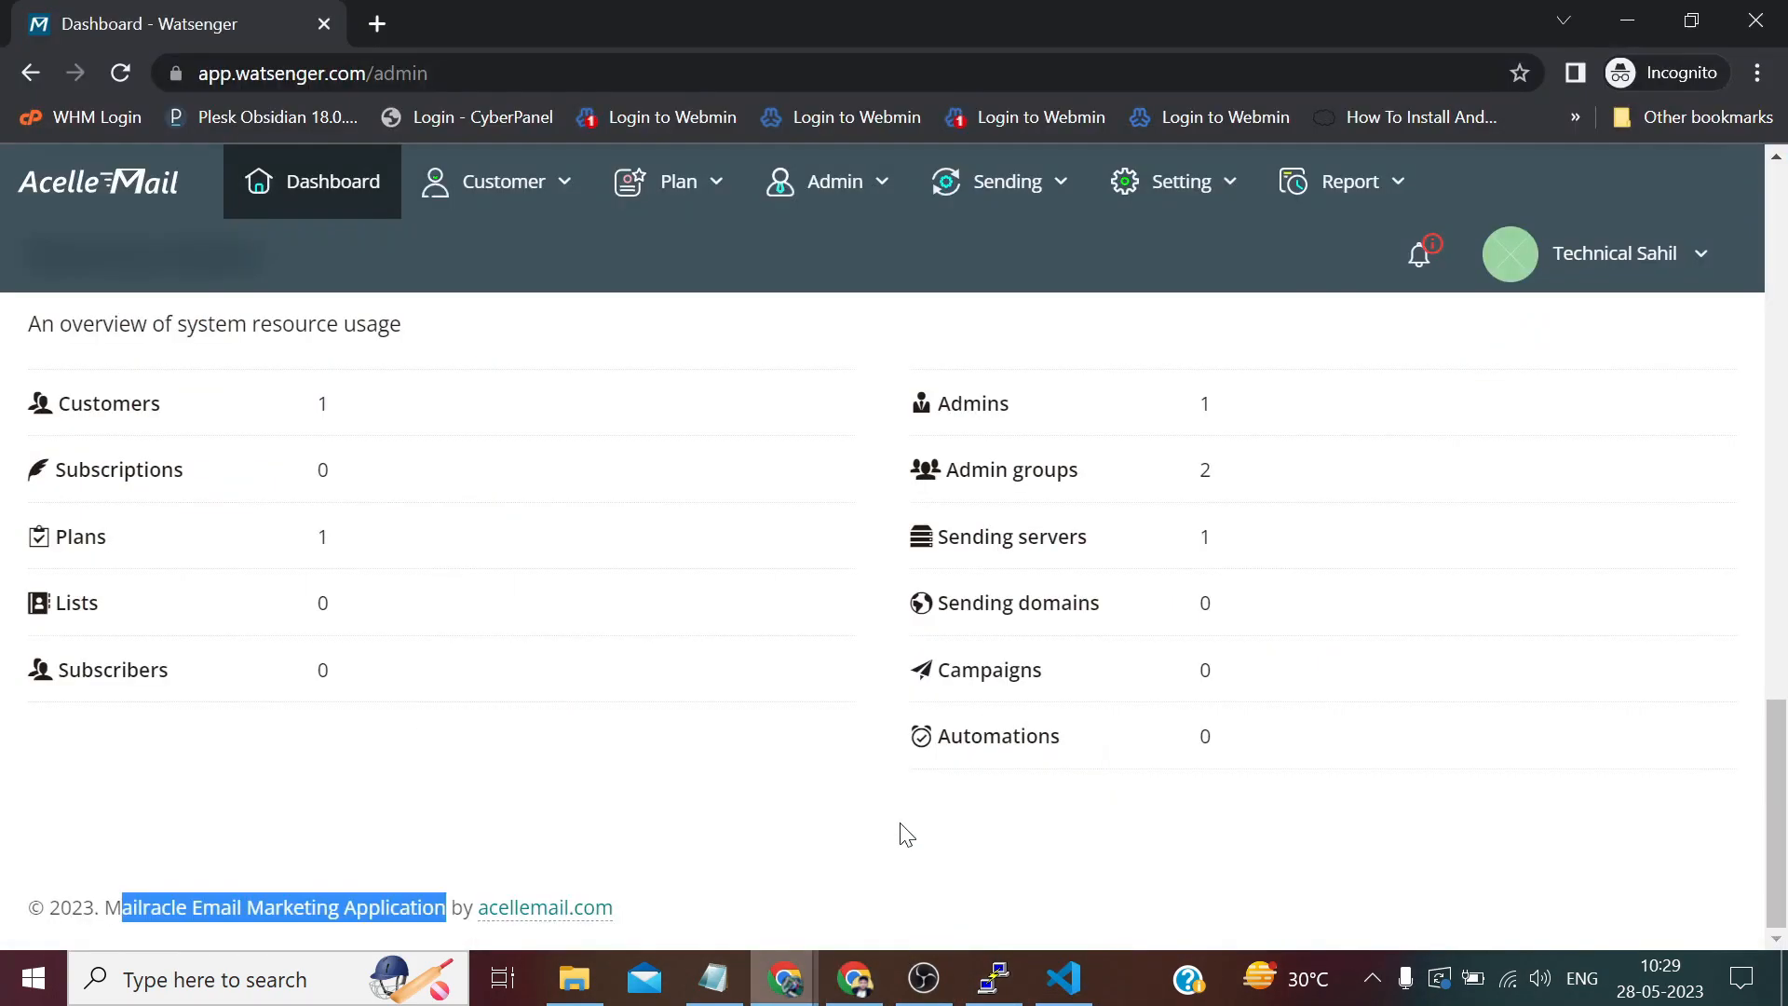
click(1062, 977)
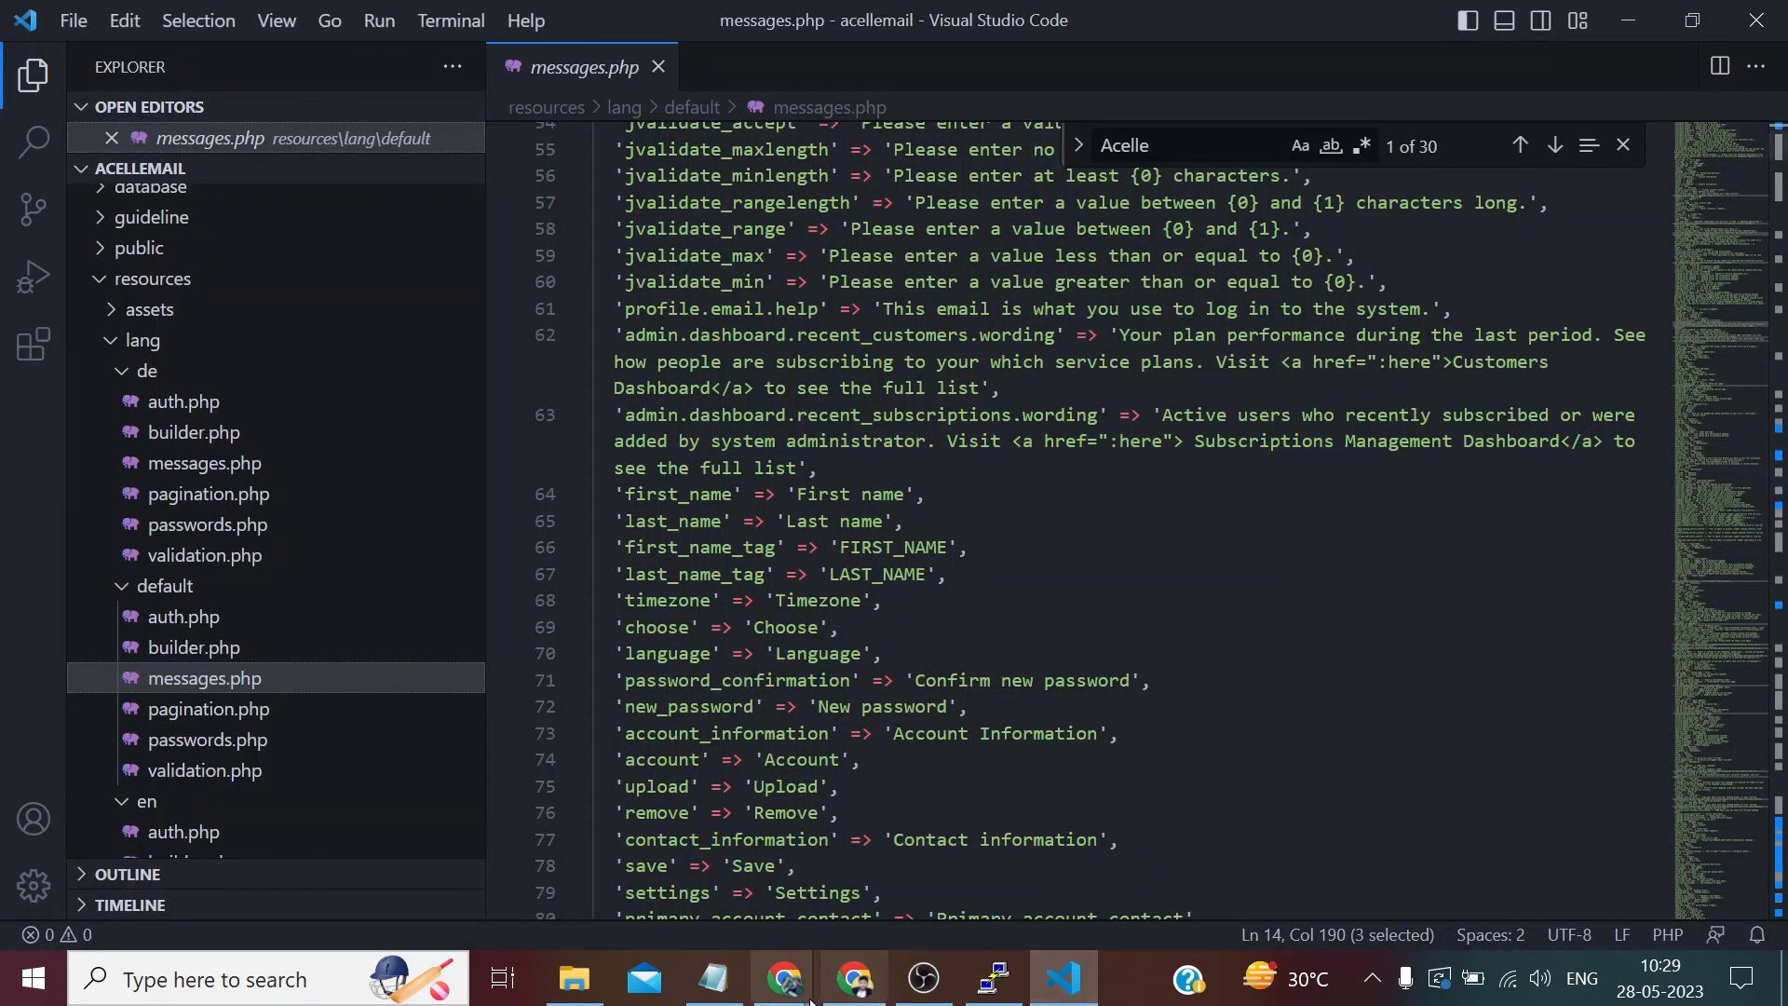
click(785, 978)
click(858, 802)
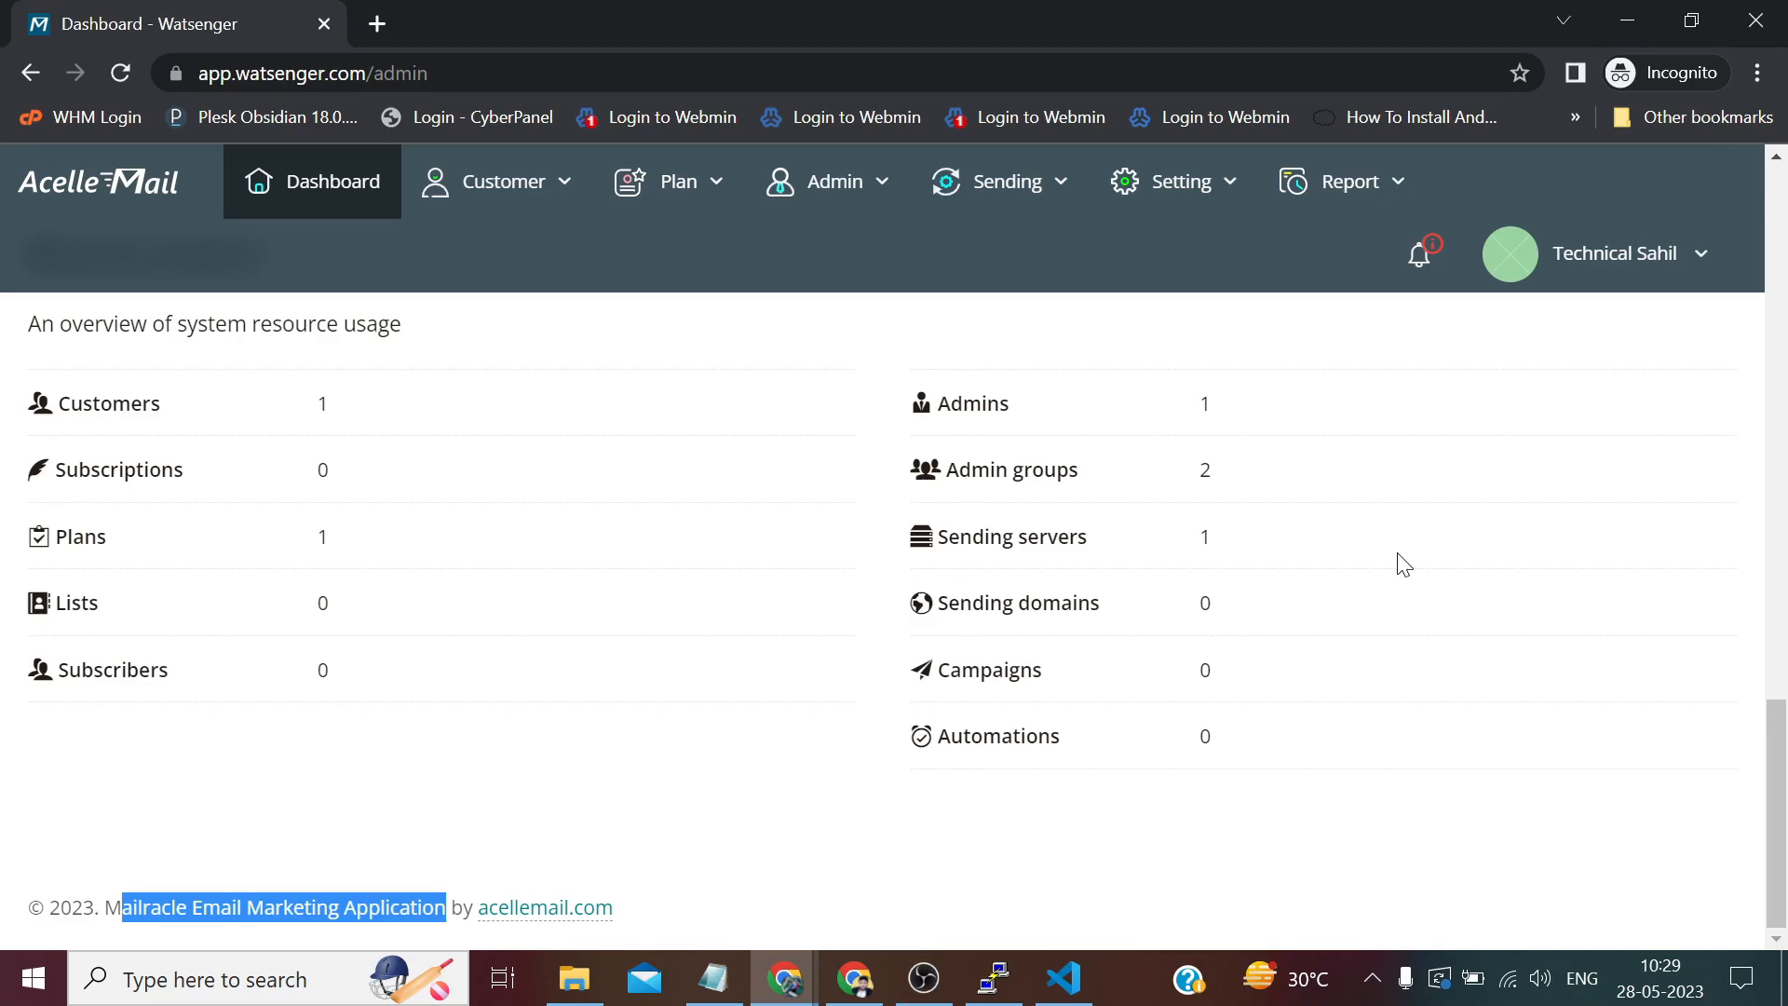
click(924, 977)
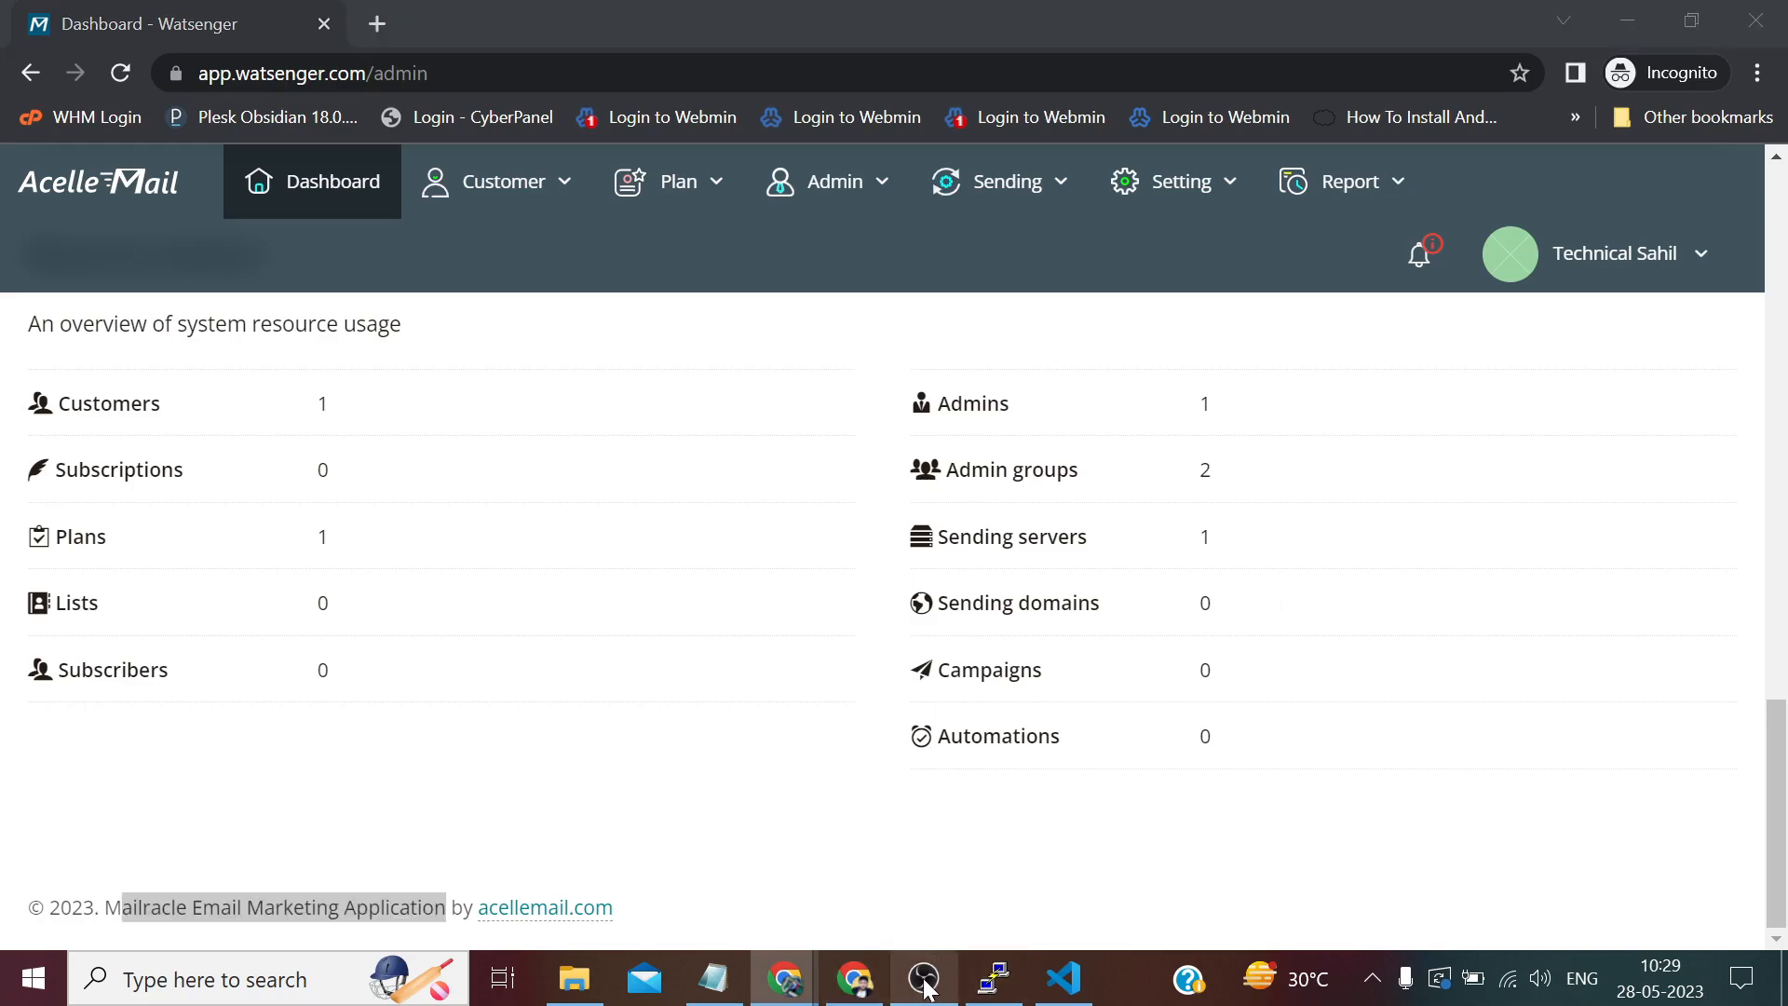
click(924, 985)
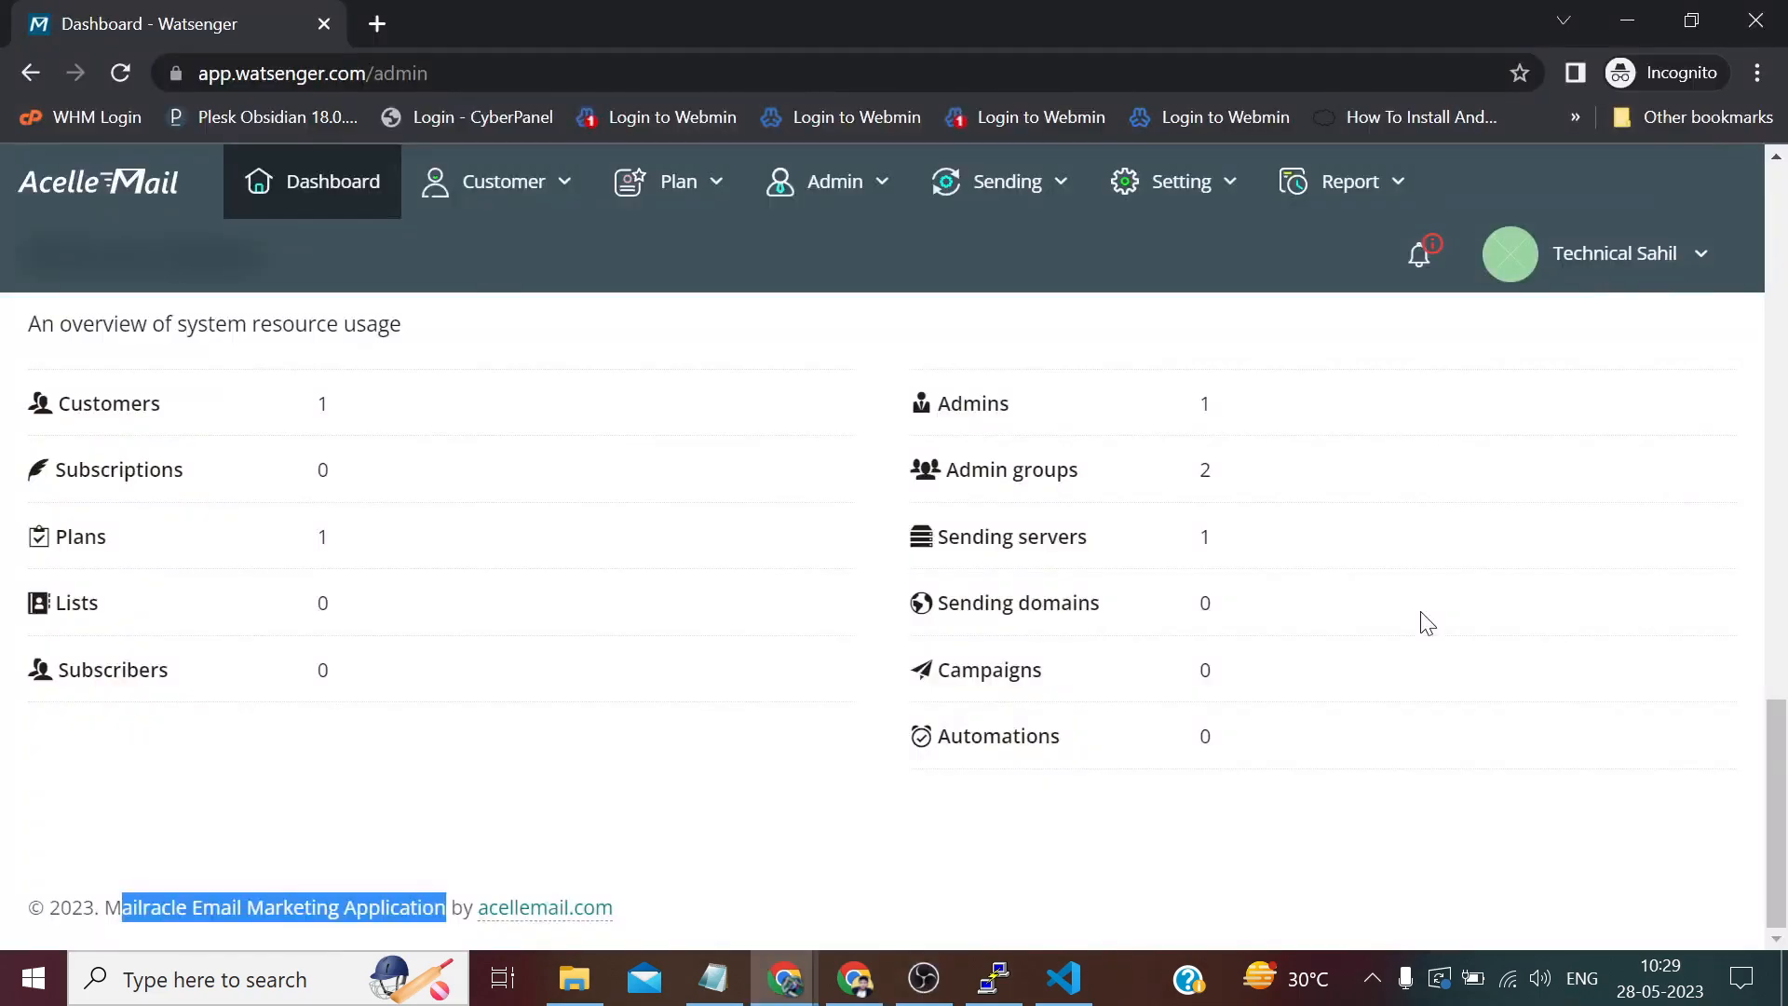